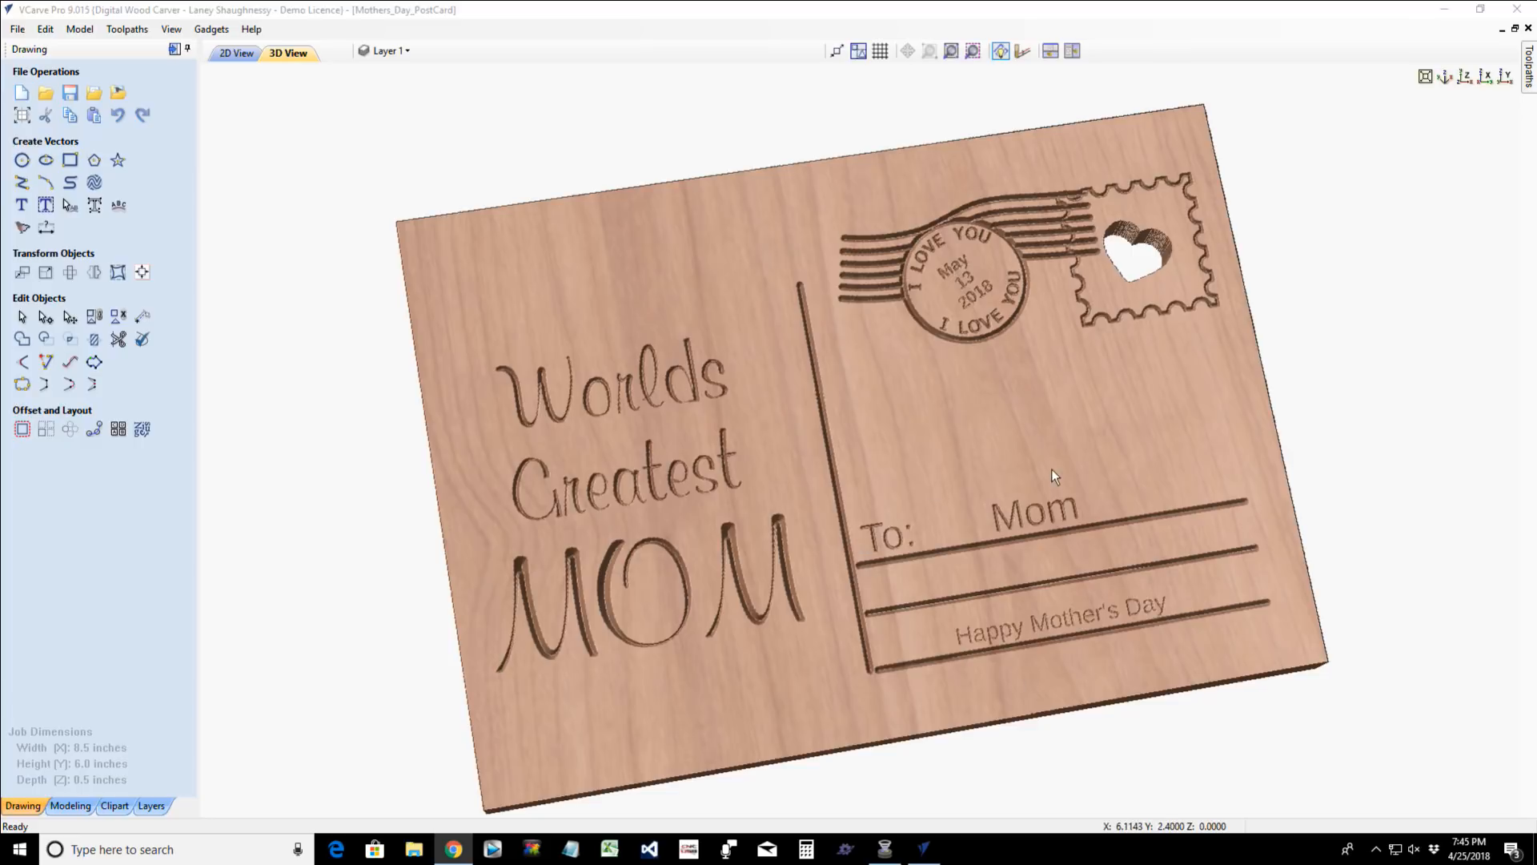
- Examine the postcard's 3D carving and job setup without changing it, and switch to its 2D vector layout
left_click_drag(1060, 468, 1119, 490)
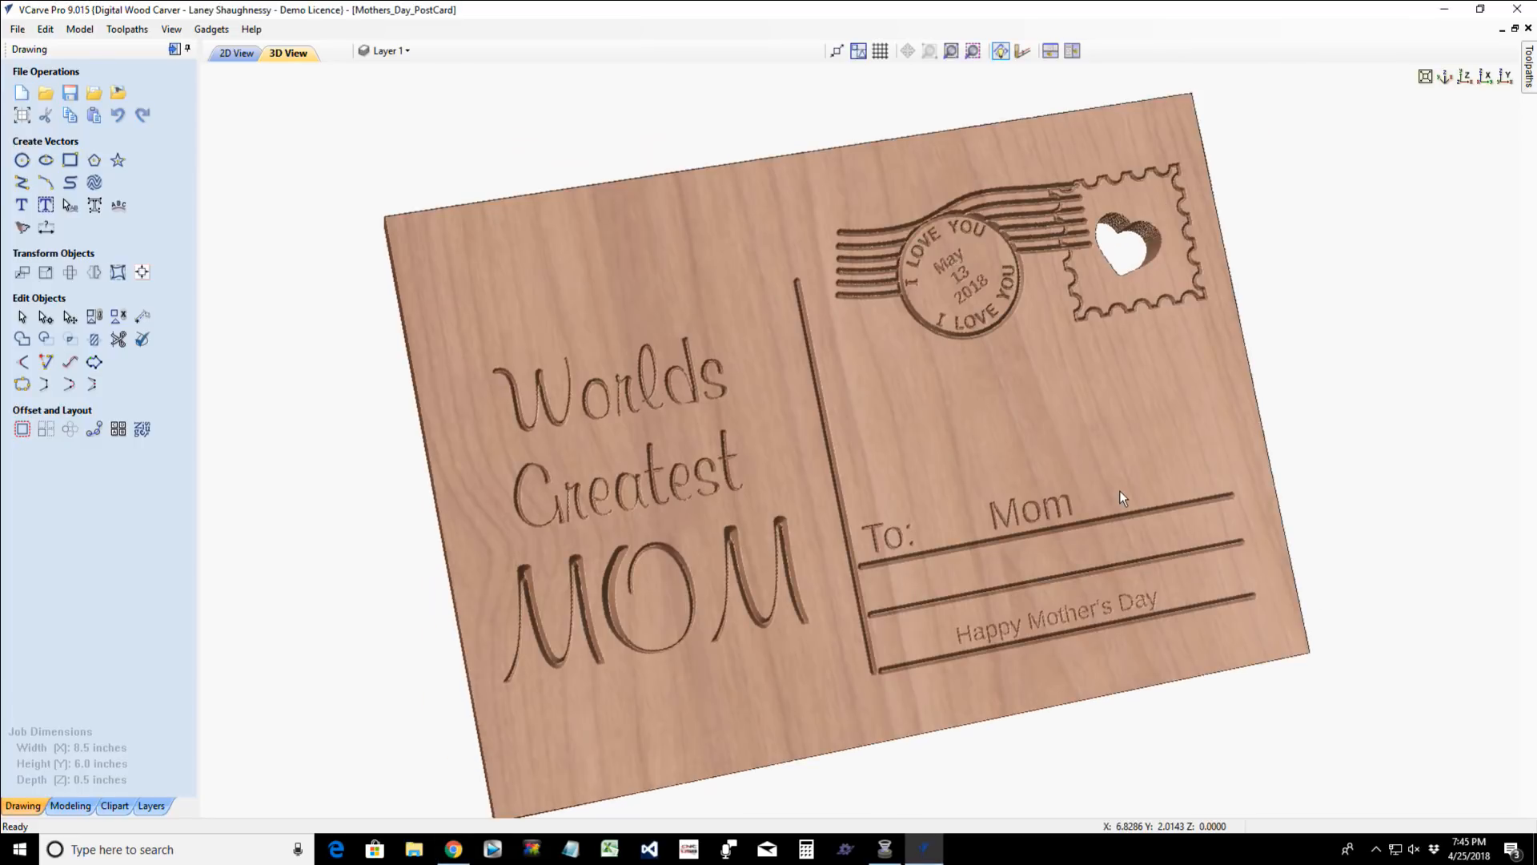
left_click_drag(761, 701, 751, 645)
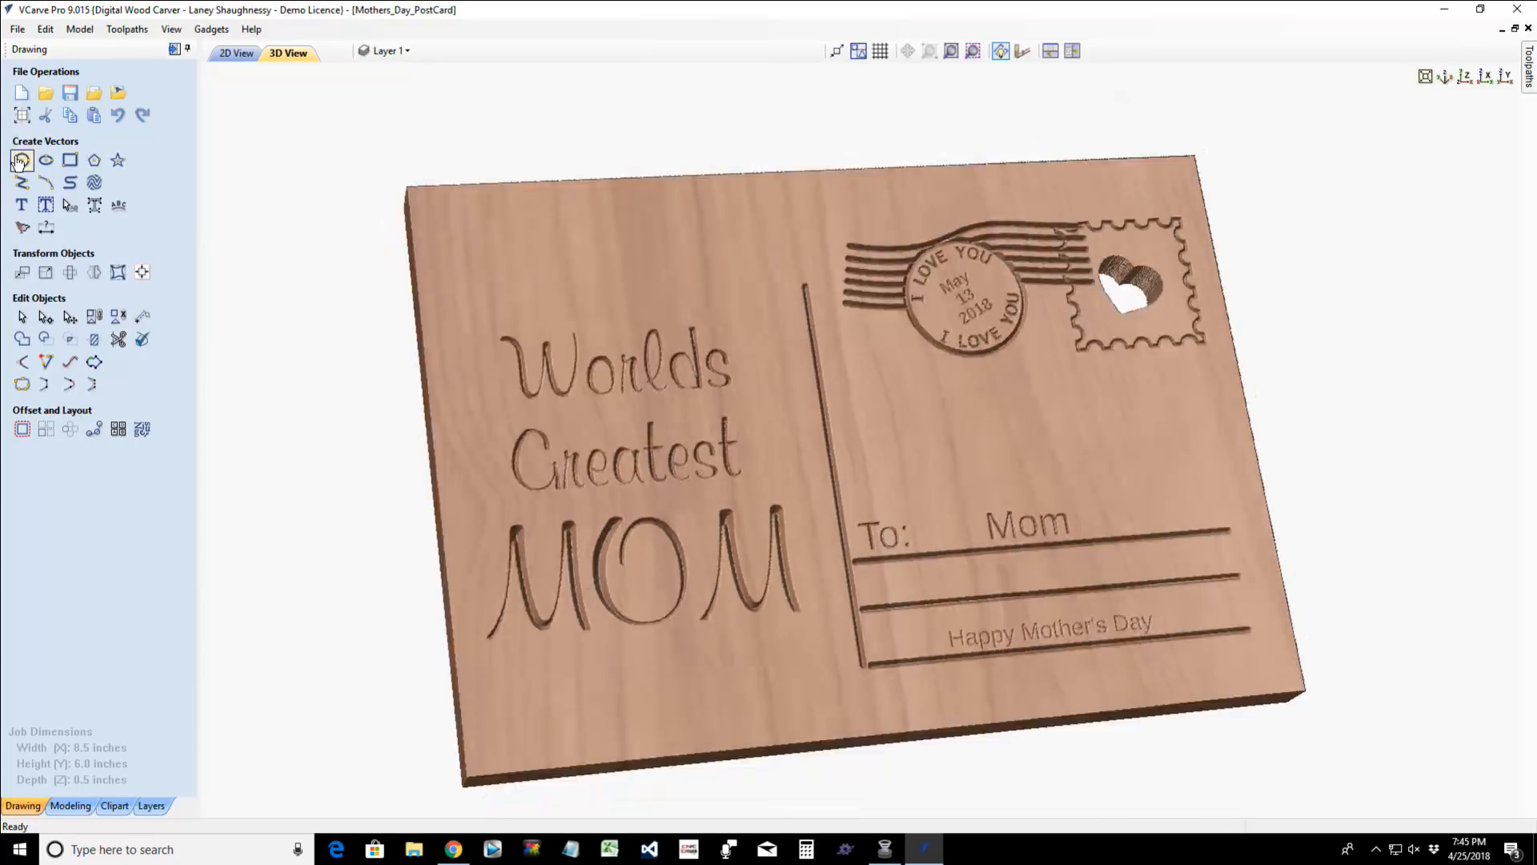
left_click(23, 114)
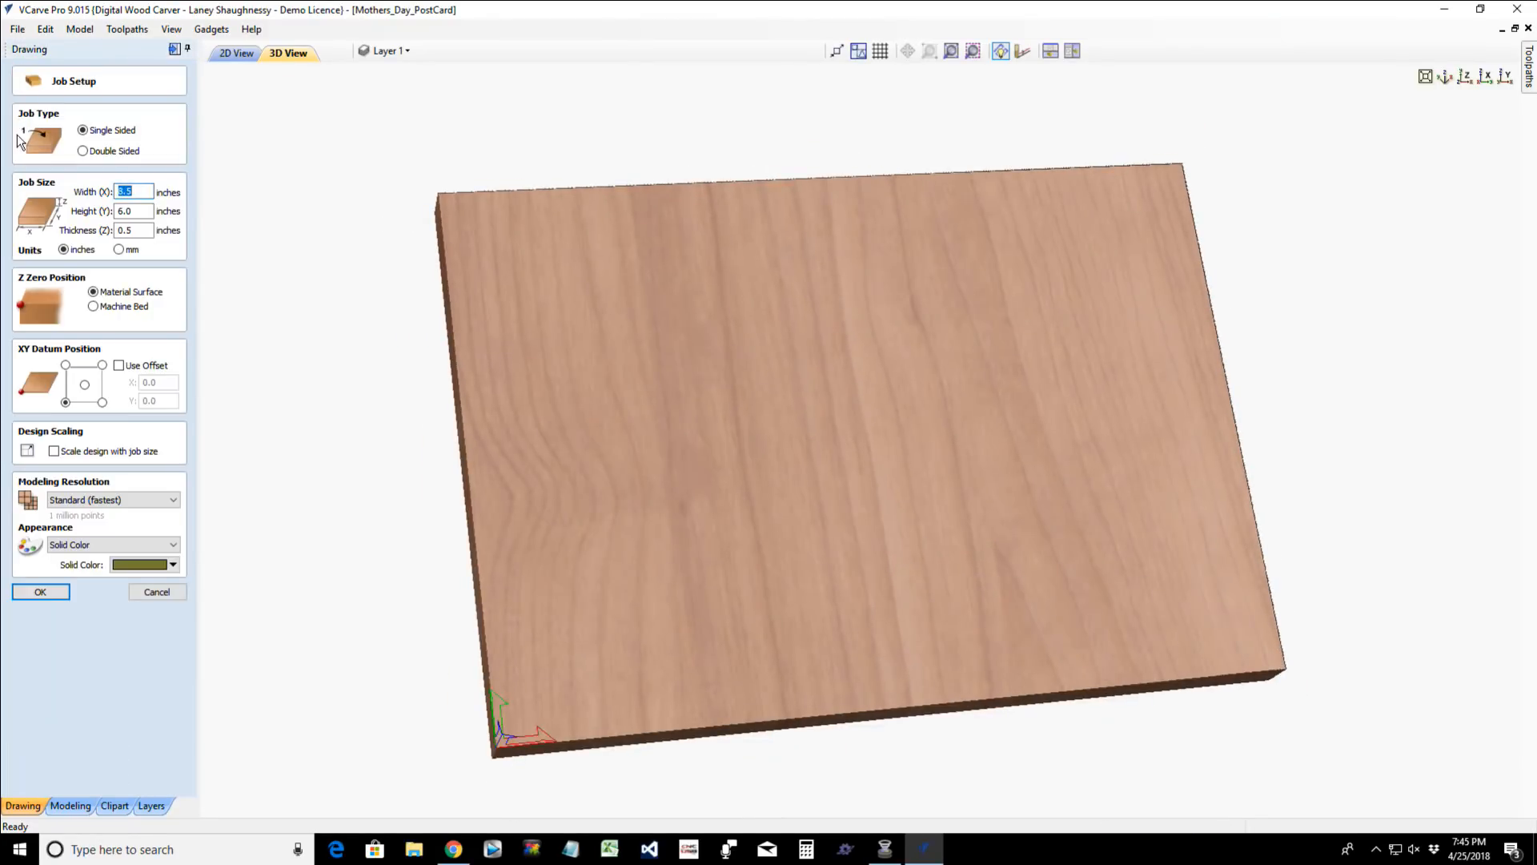
left_click(154, 594)
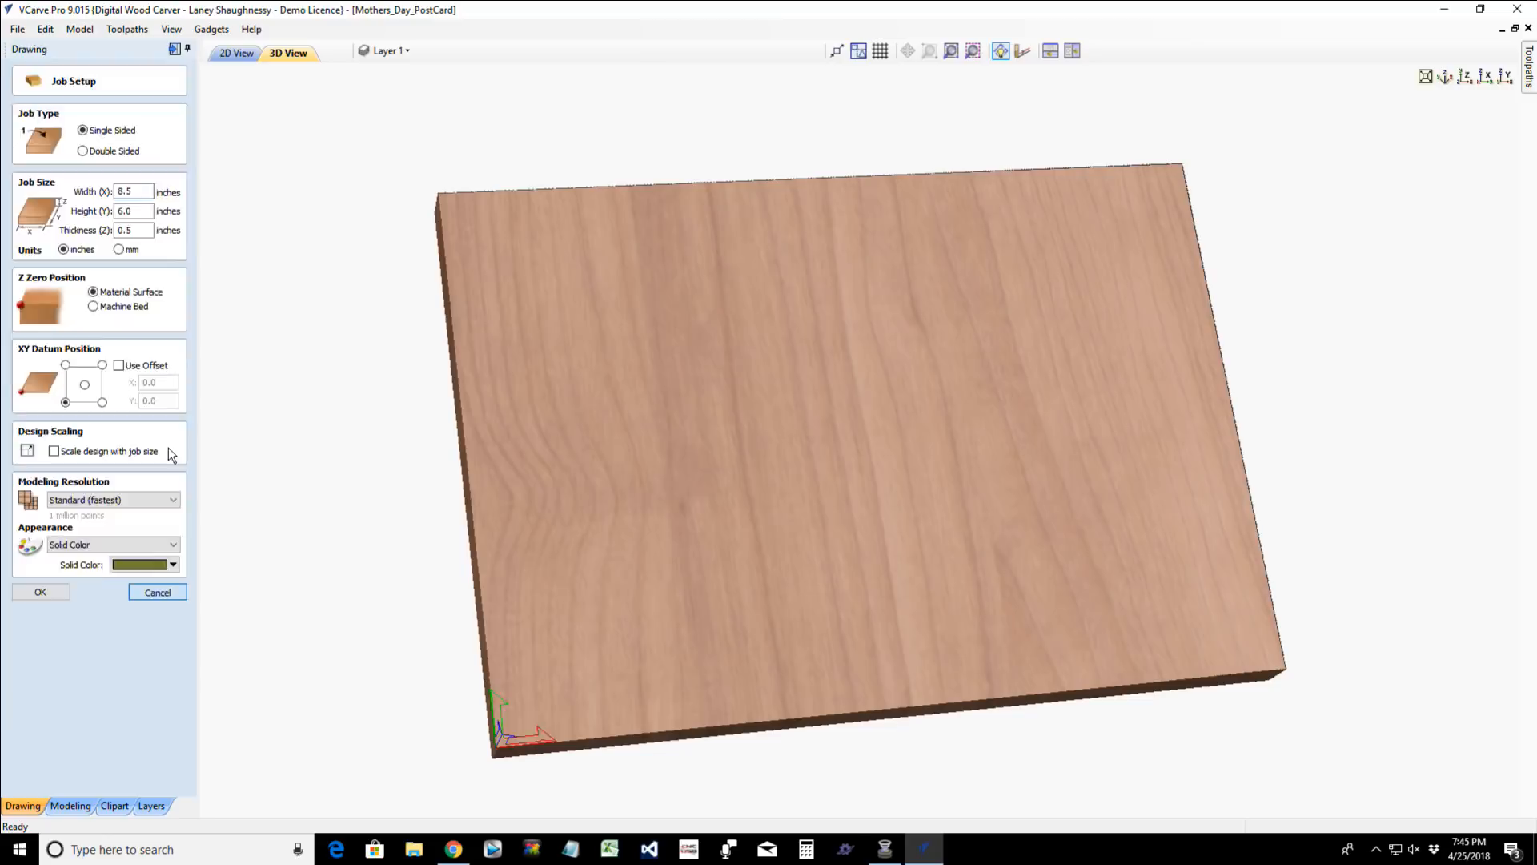
left_click(234, 54)
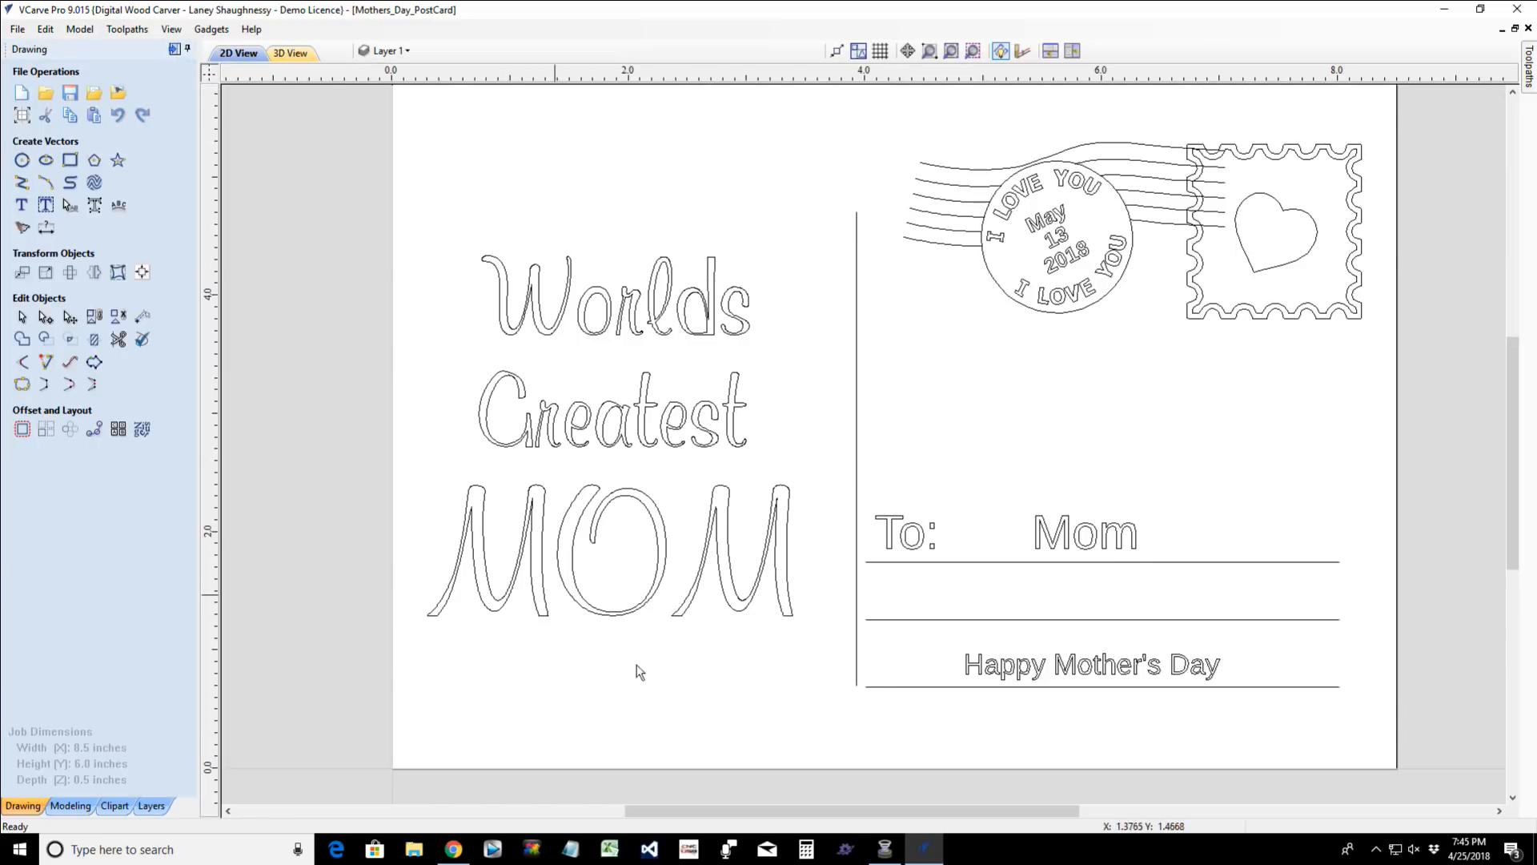
- Simulate all of the postcard's toolpaths on the board in the 3D view
left_click(175, 50)
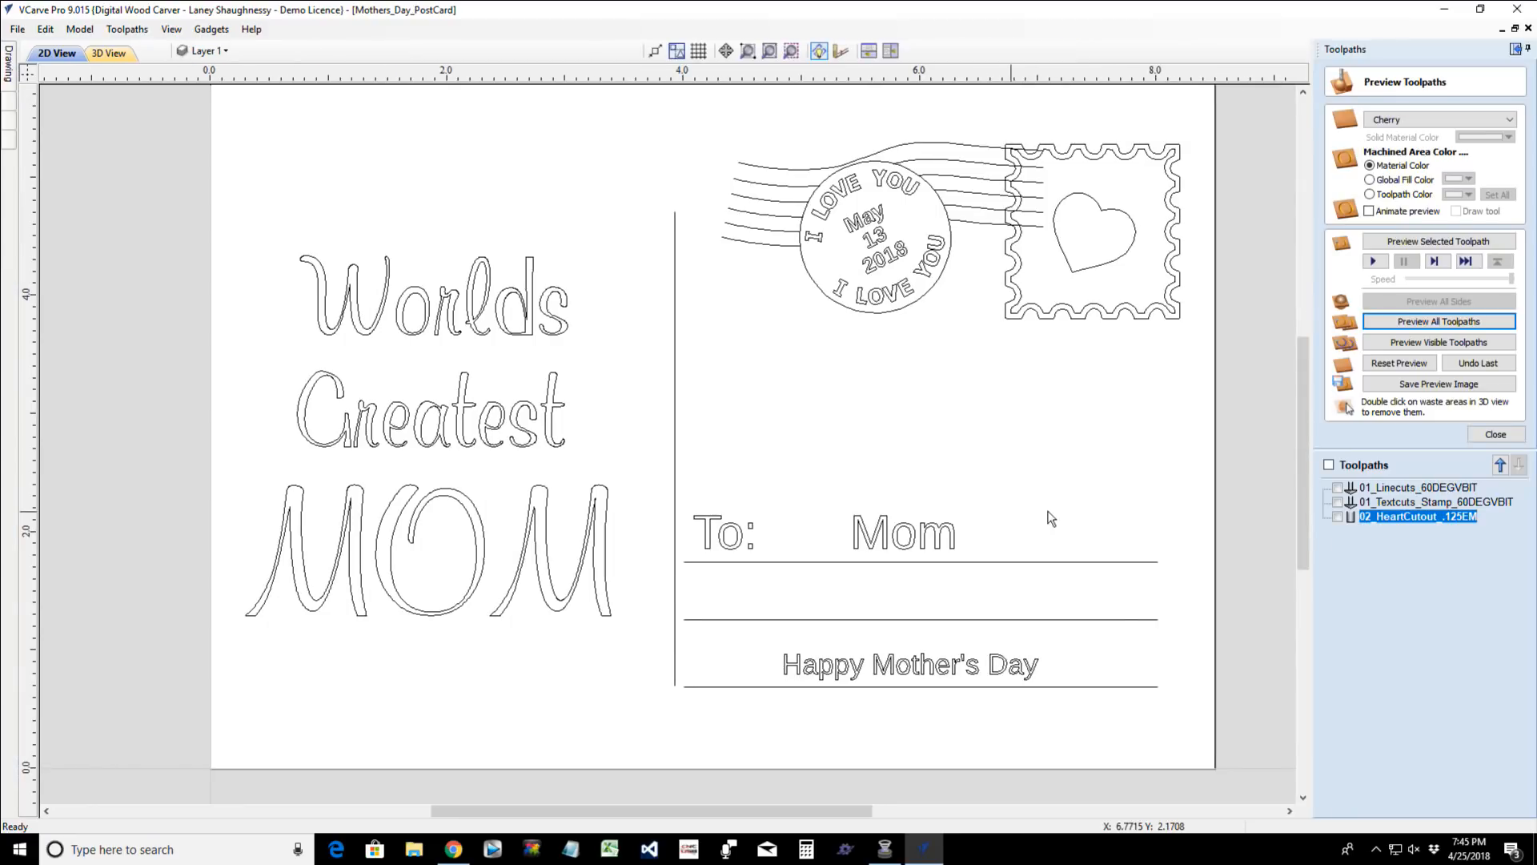
left_click(1494, 434)
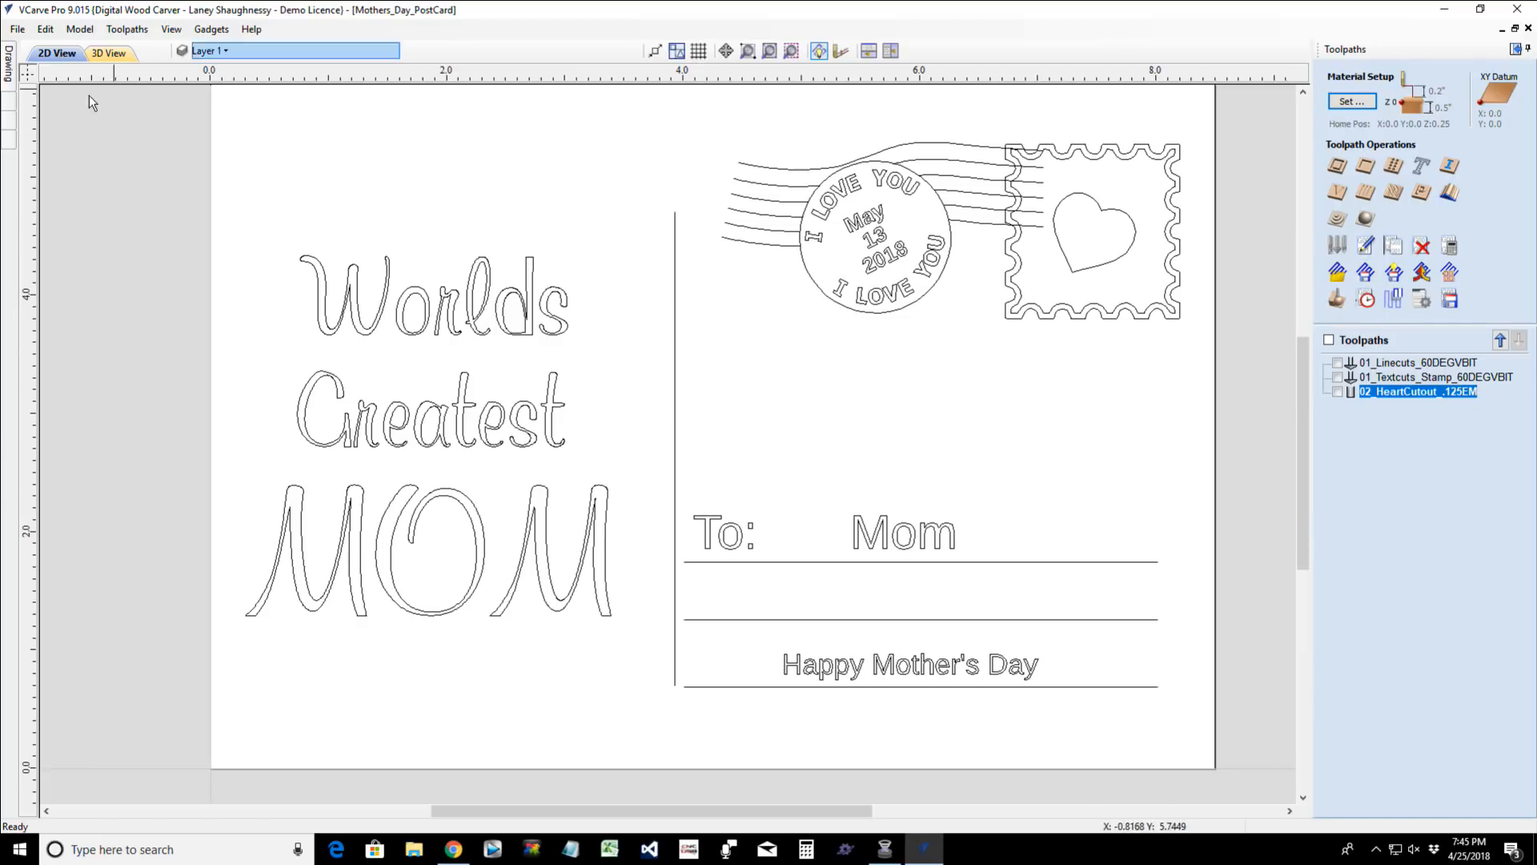
left_click(105, 55)
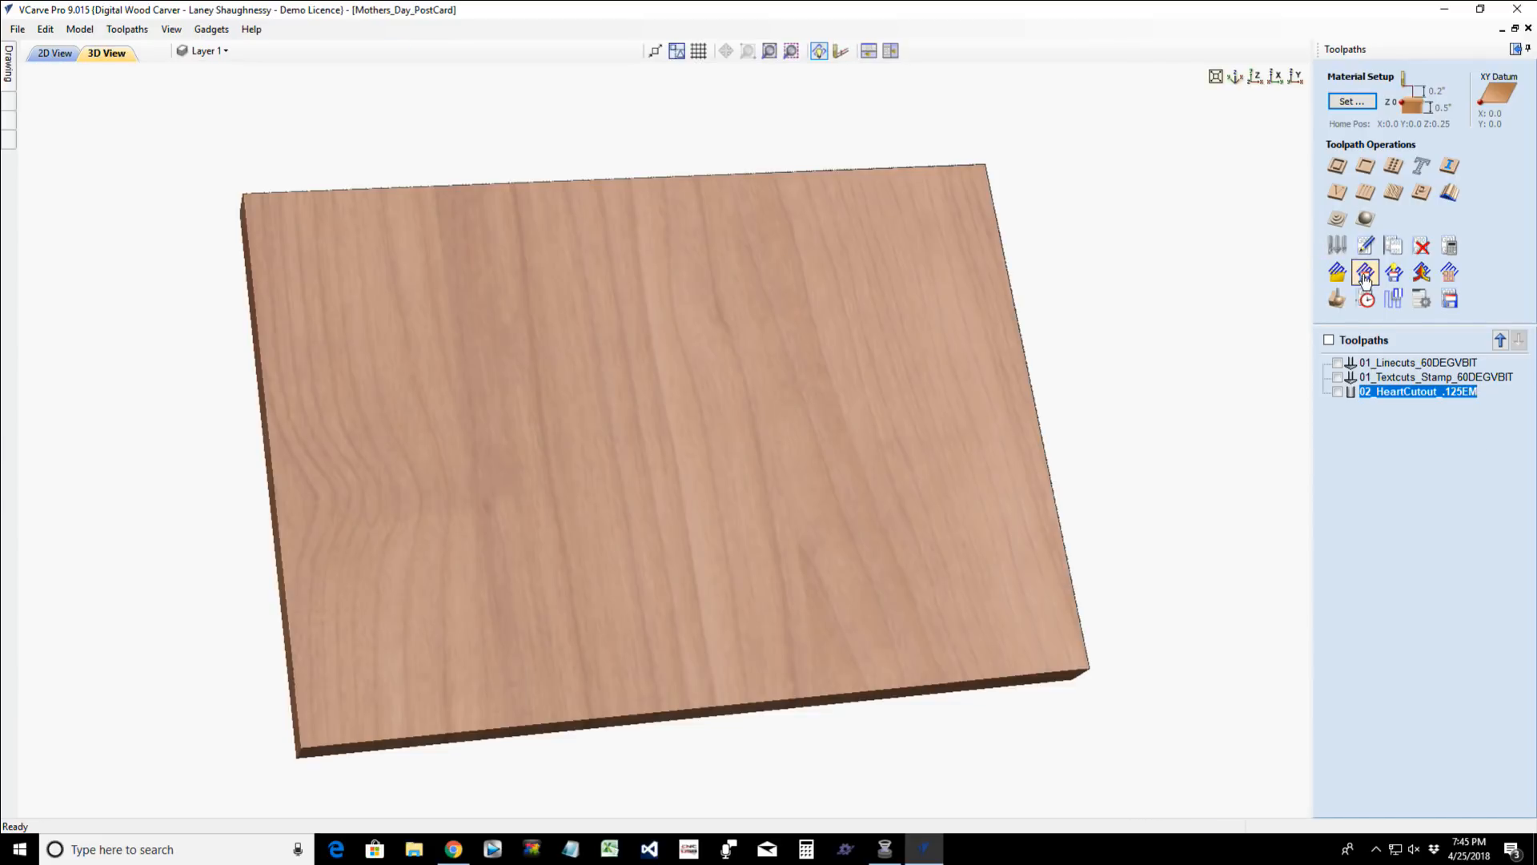
left_click(1337, 299)
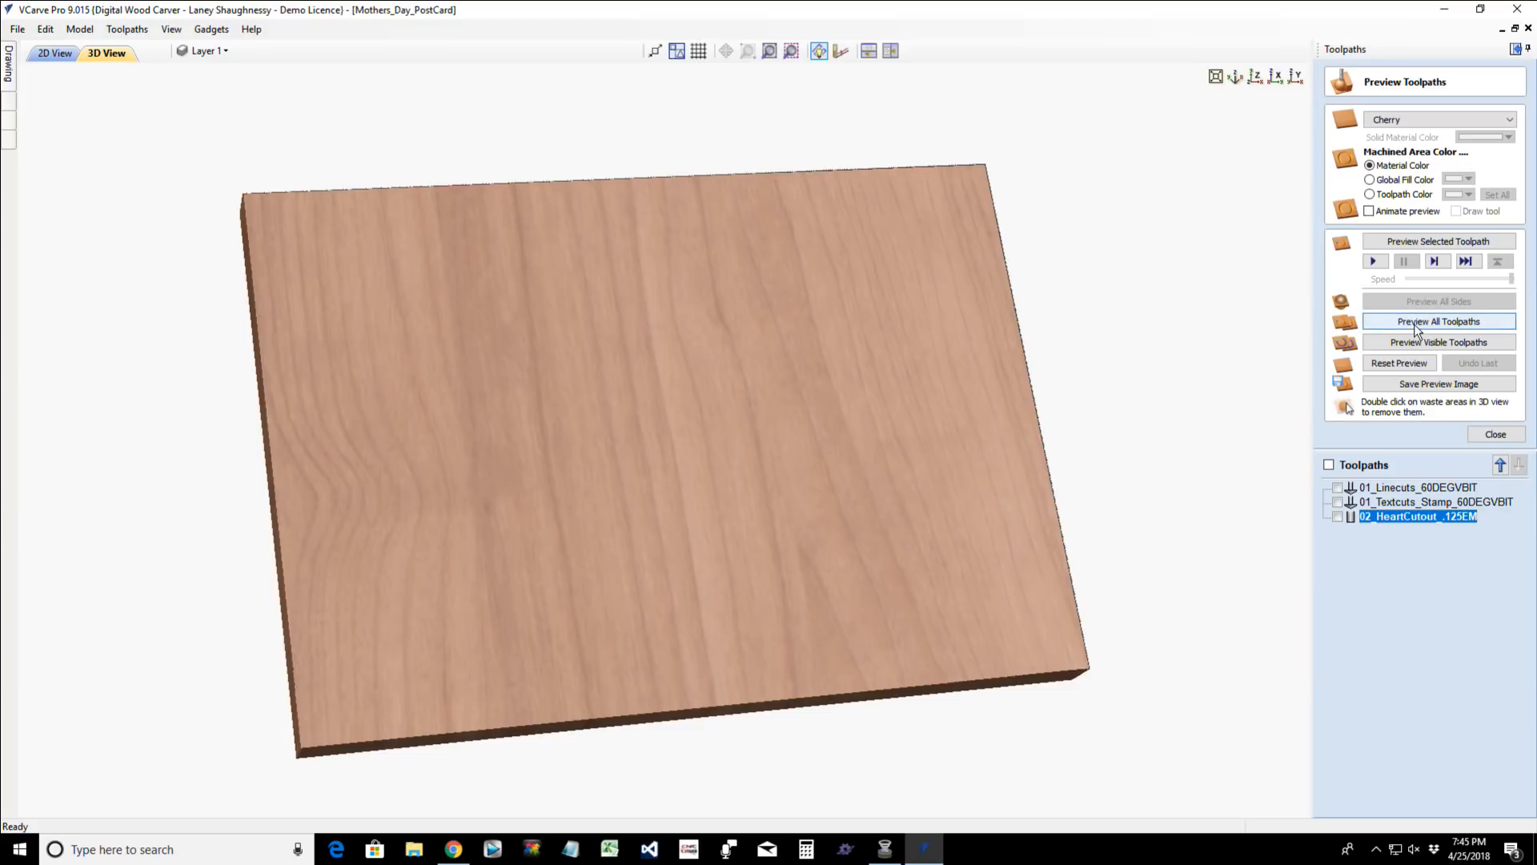
left_click(1414, 323)
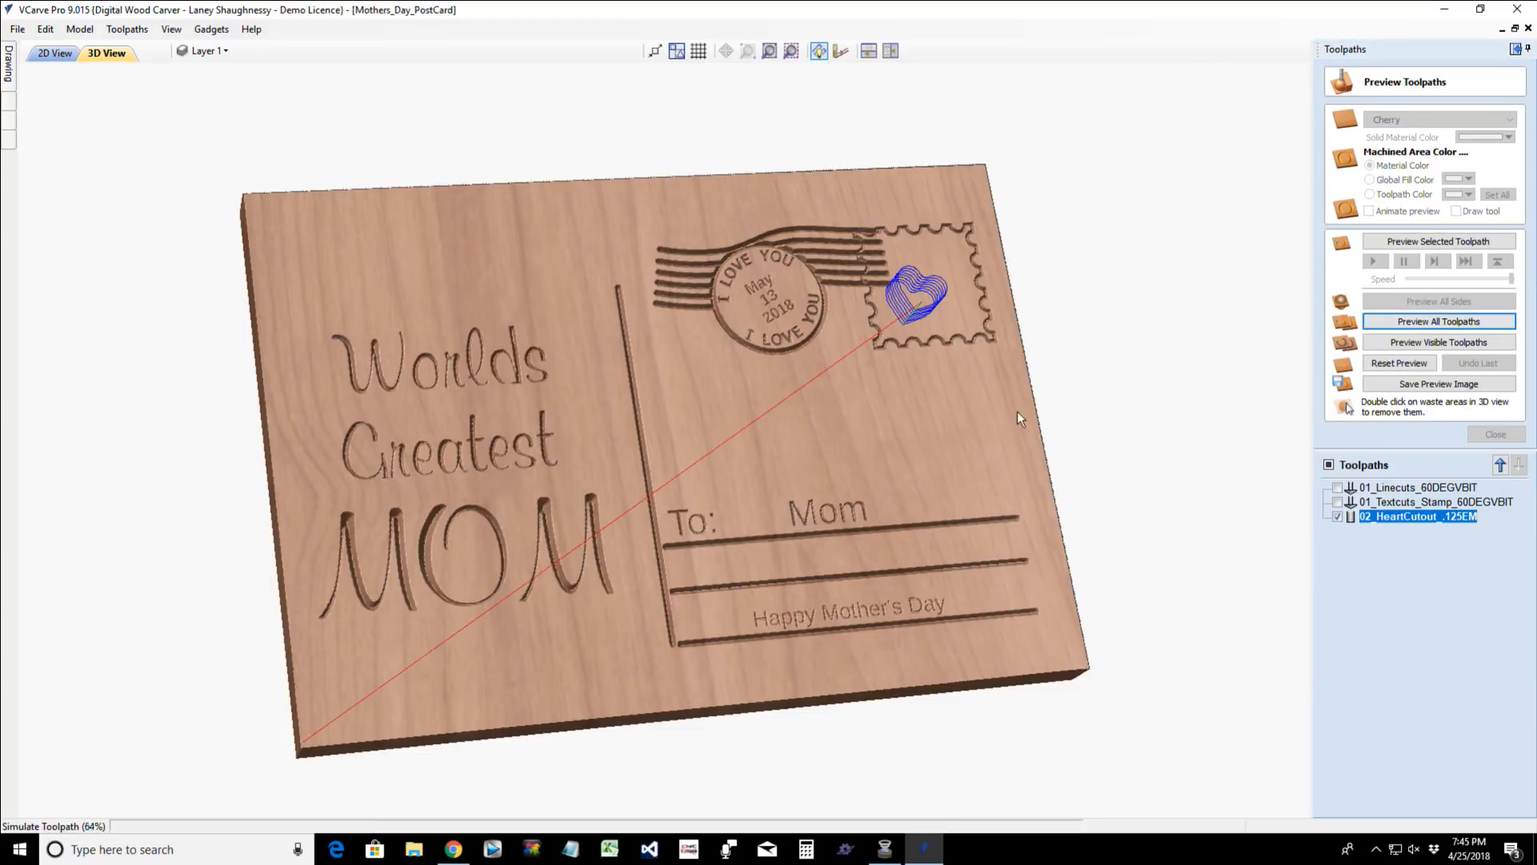
- Reset the preview, simulate all toolpaths again and remove the heart-shaped waste piece inside the stamp
double_click(776, 372)
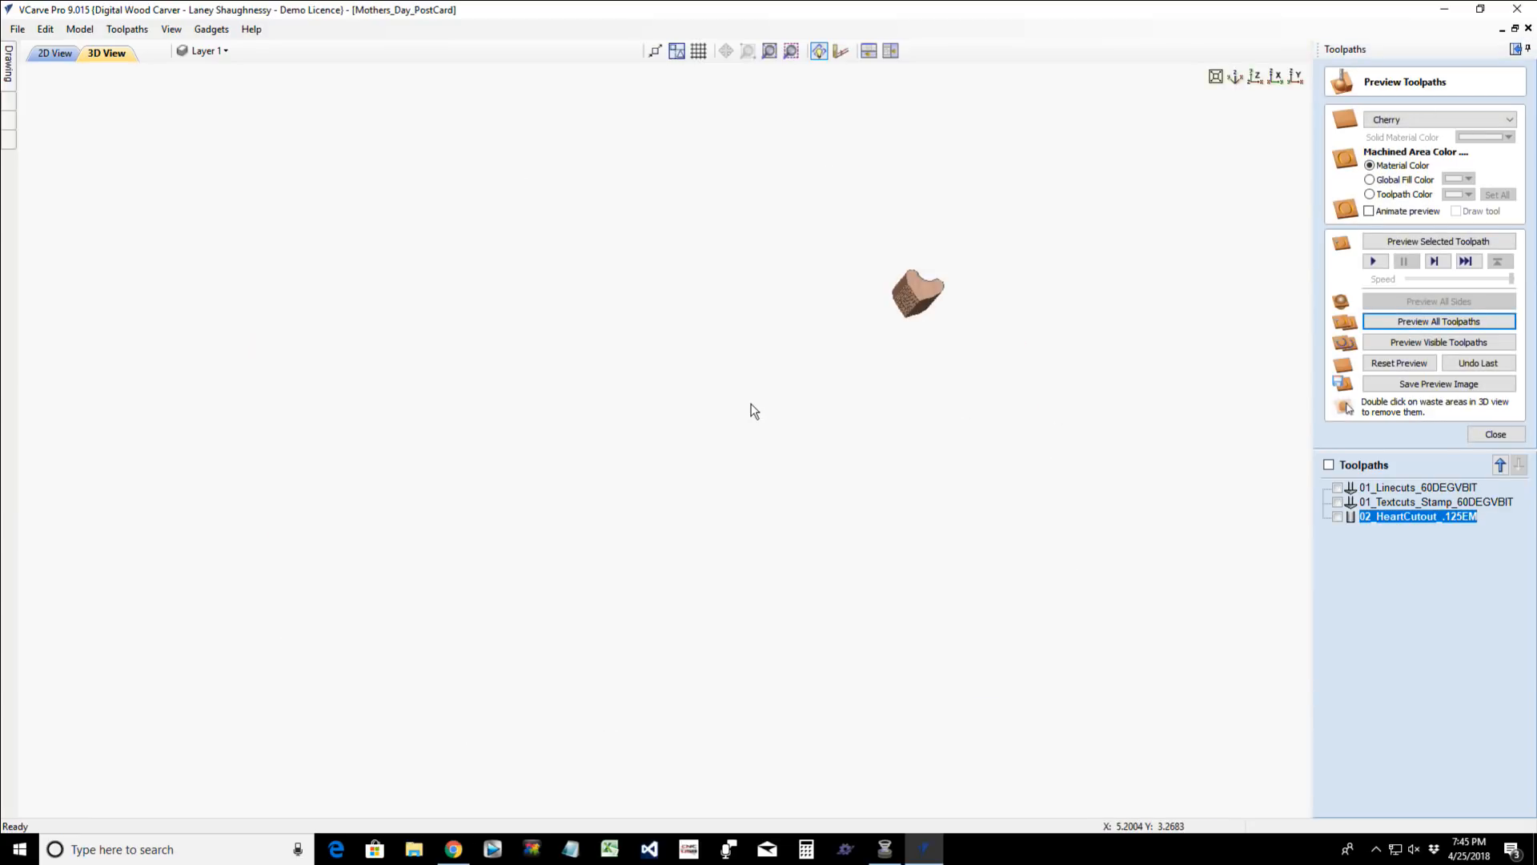
left_click(1403, 362)
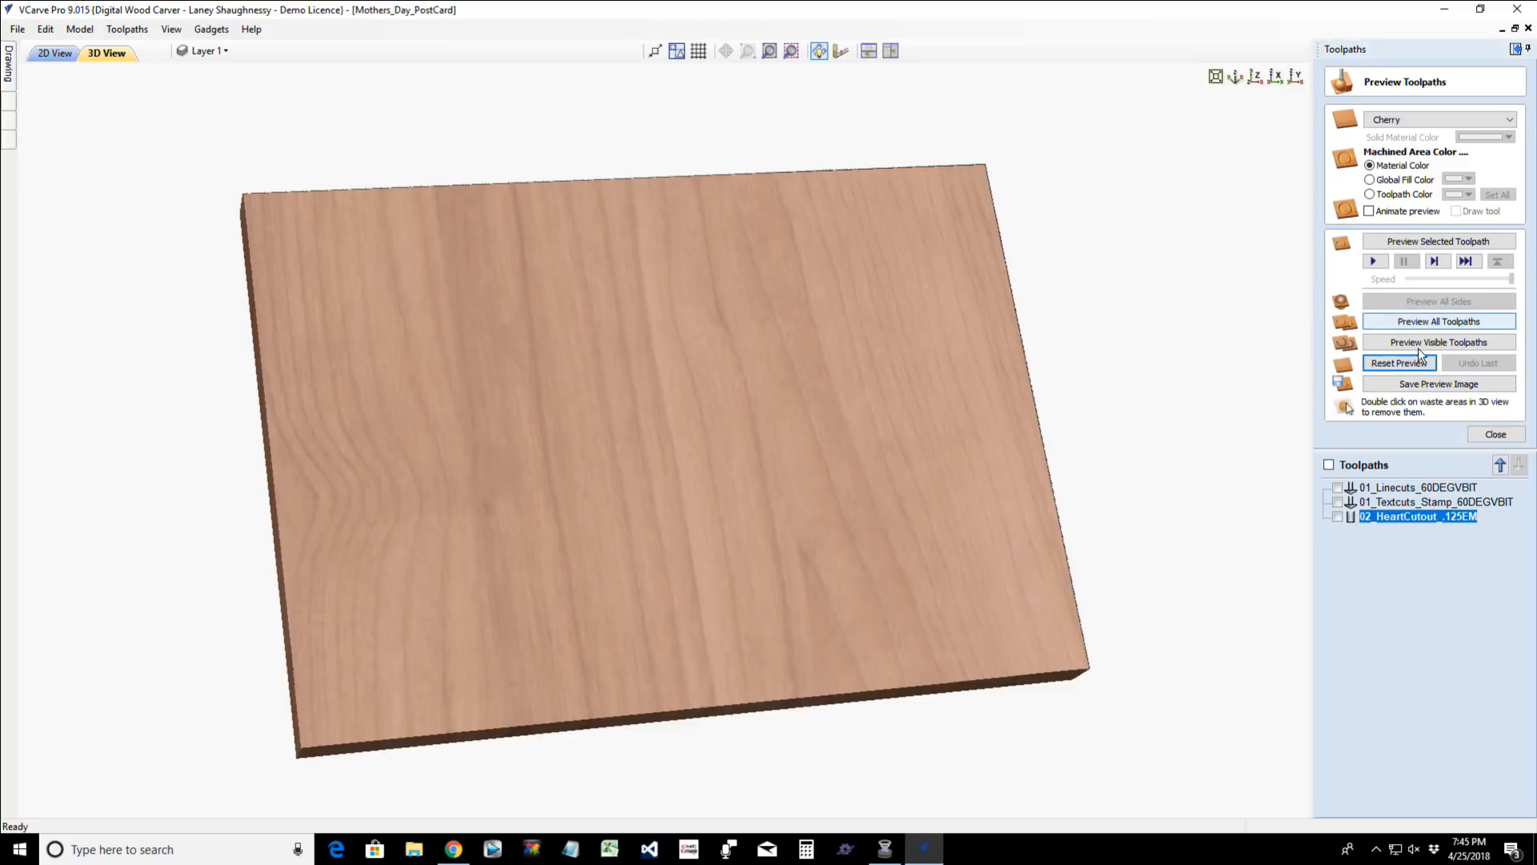
left_click(1413, 323)
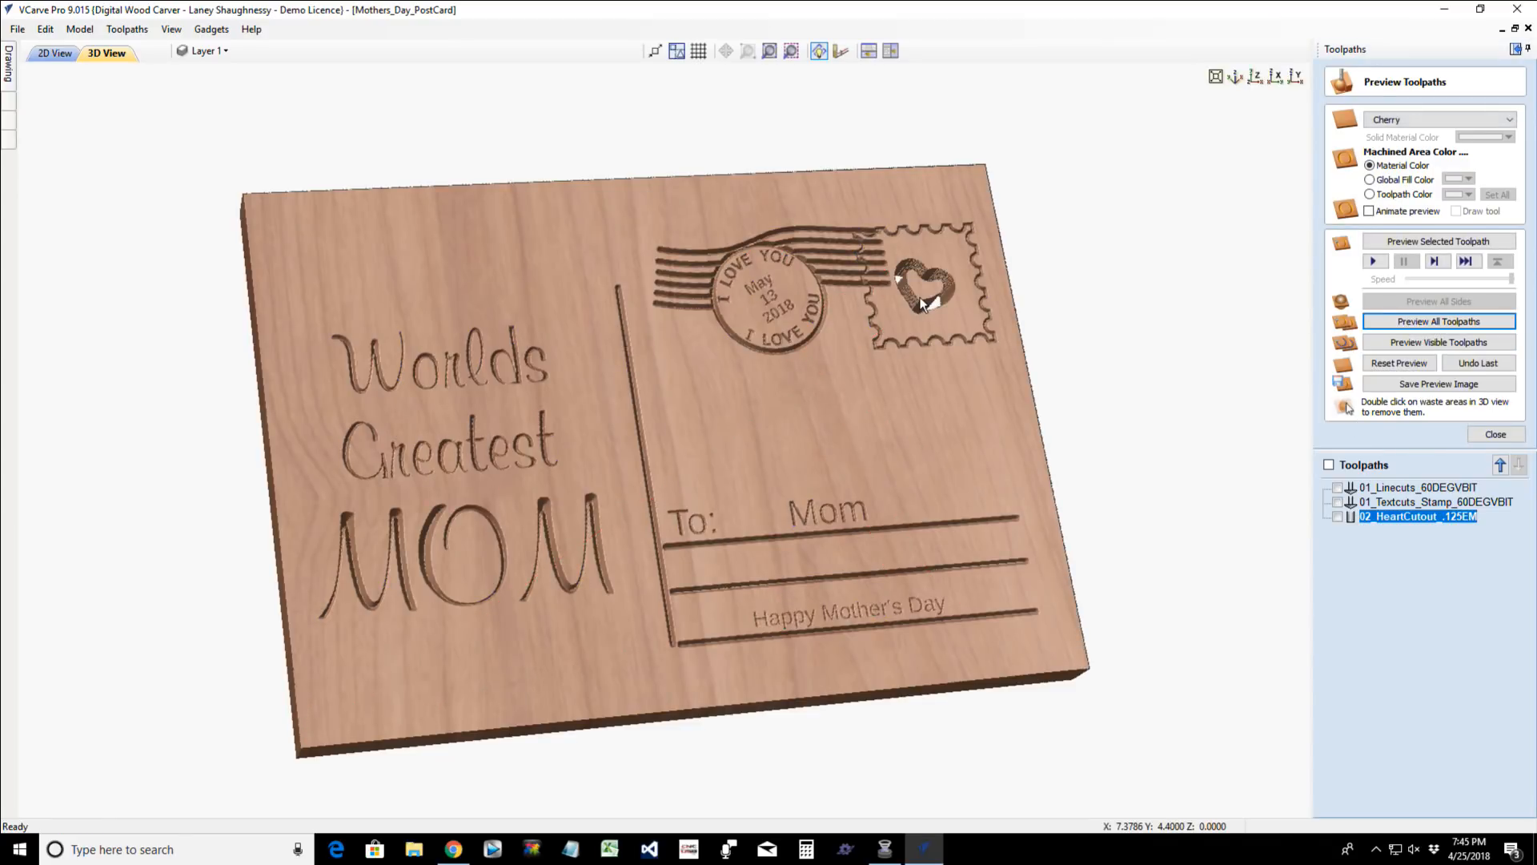
double_click(922, 304)
left_click_drag(691, 535, 684, 548)
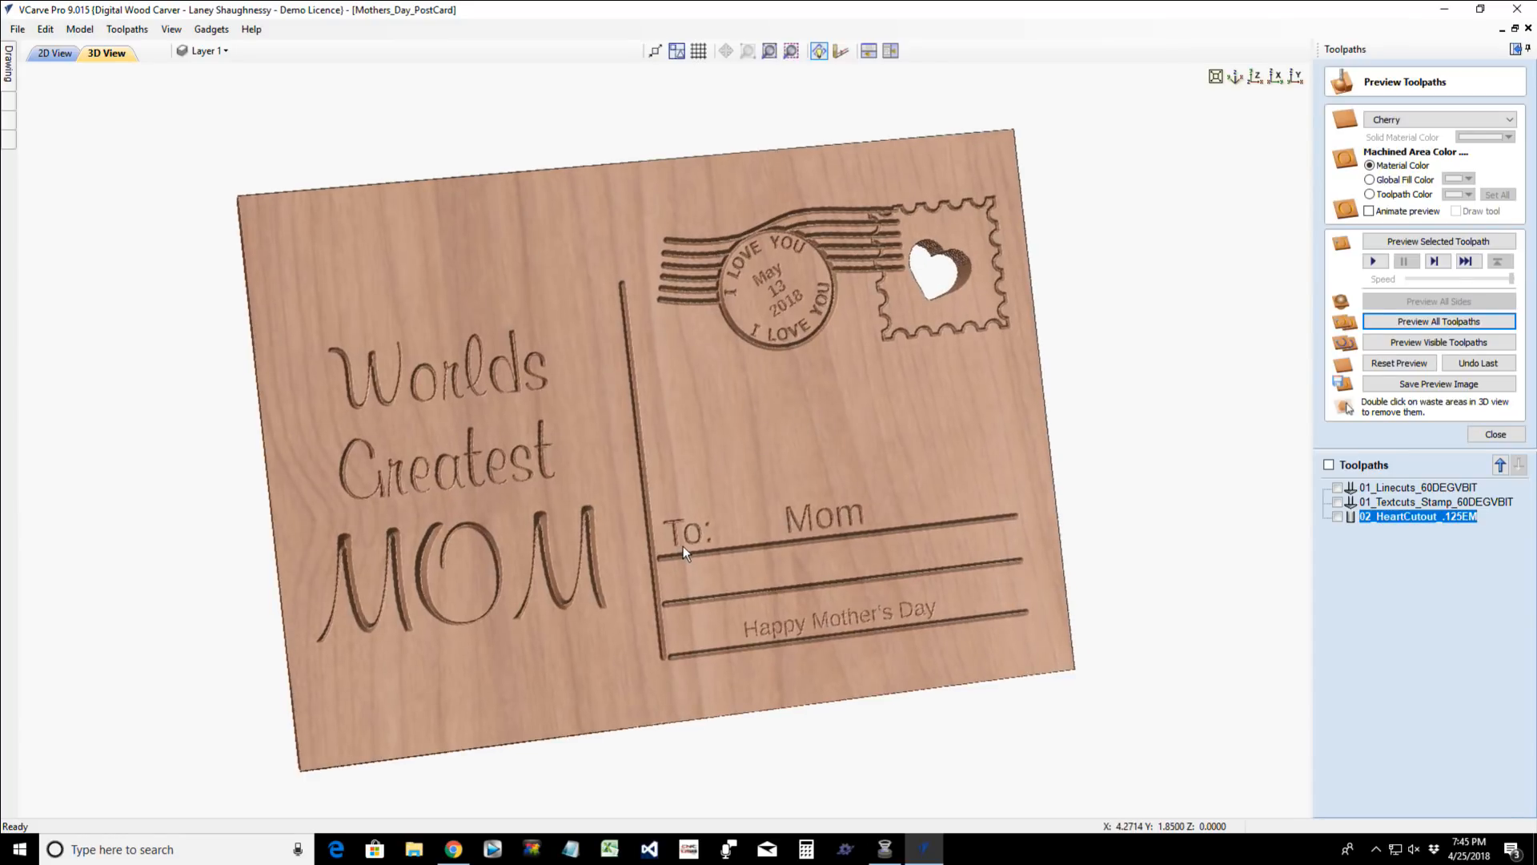
left_click(1494, 435)
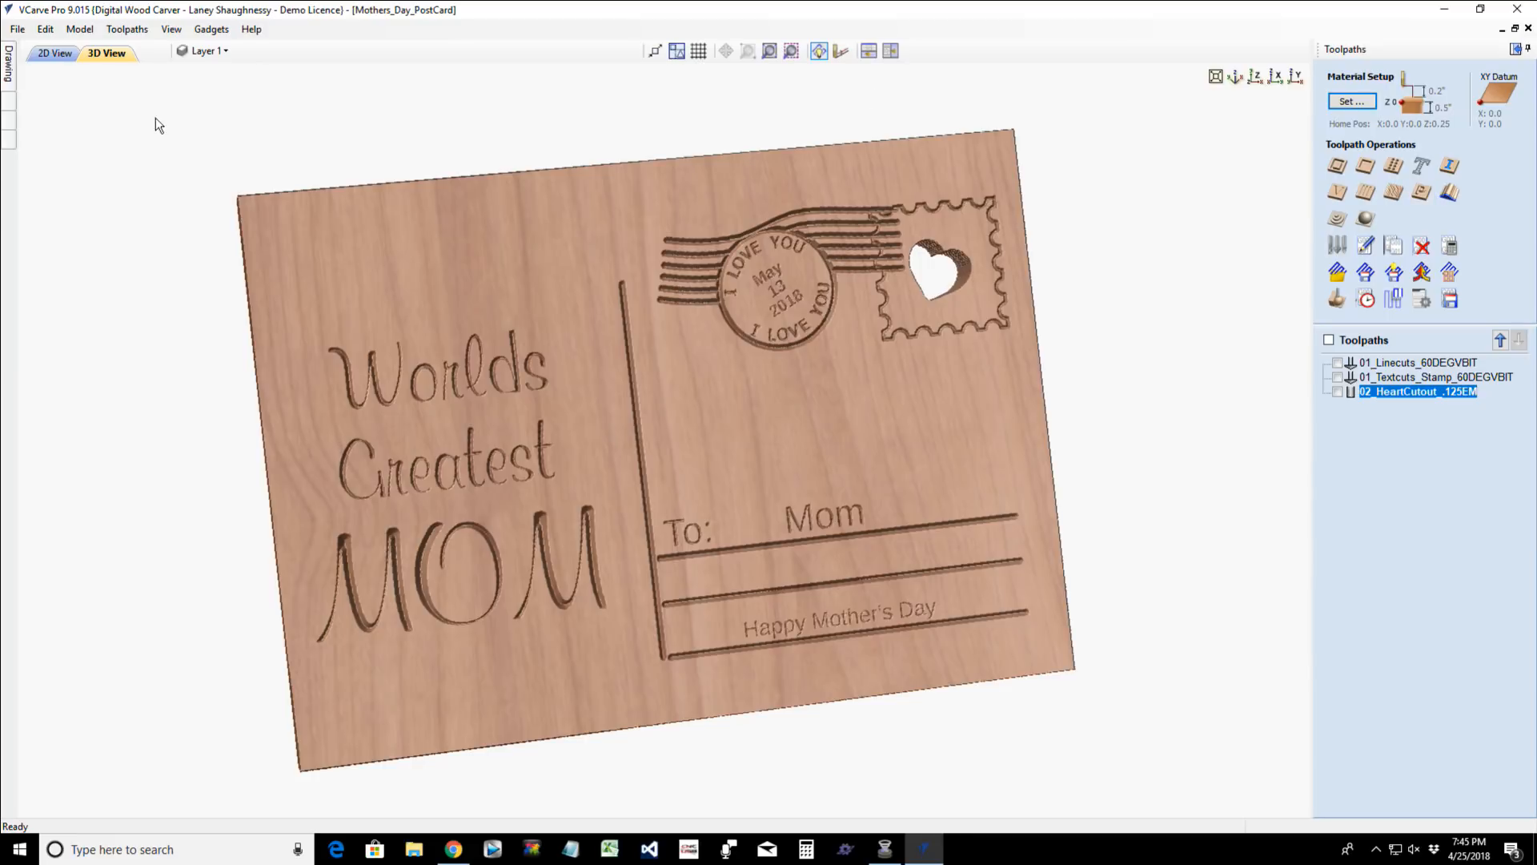
- Return to the postcard's 2D layout and create a new job file
left_click(44, 53)
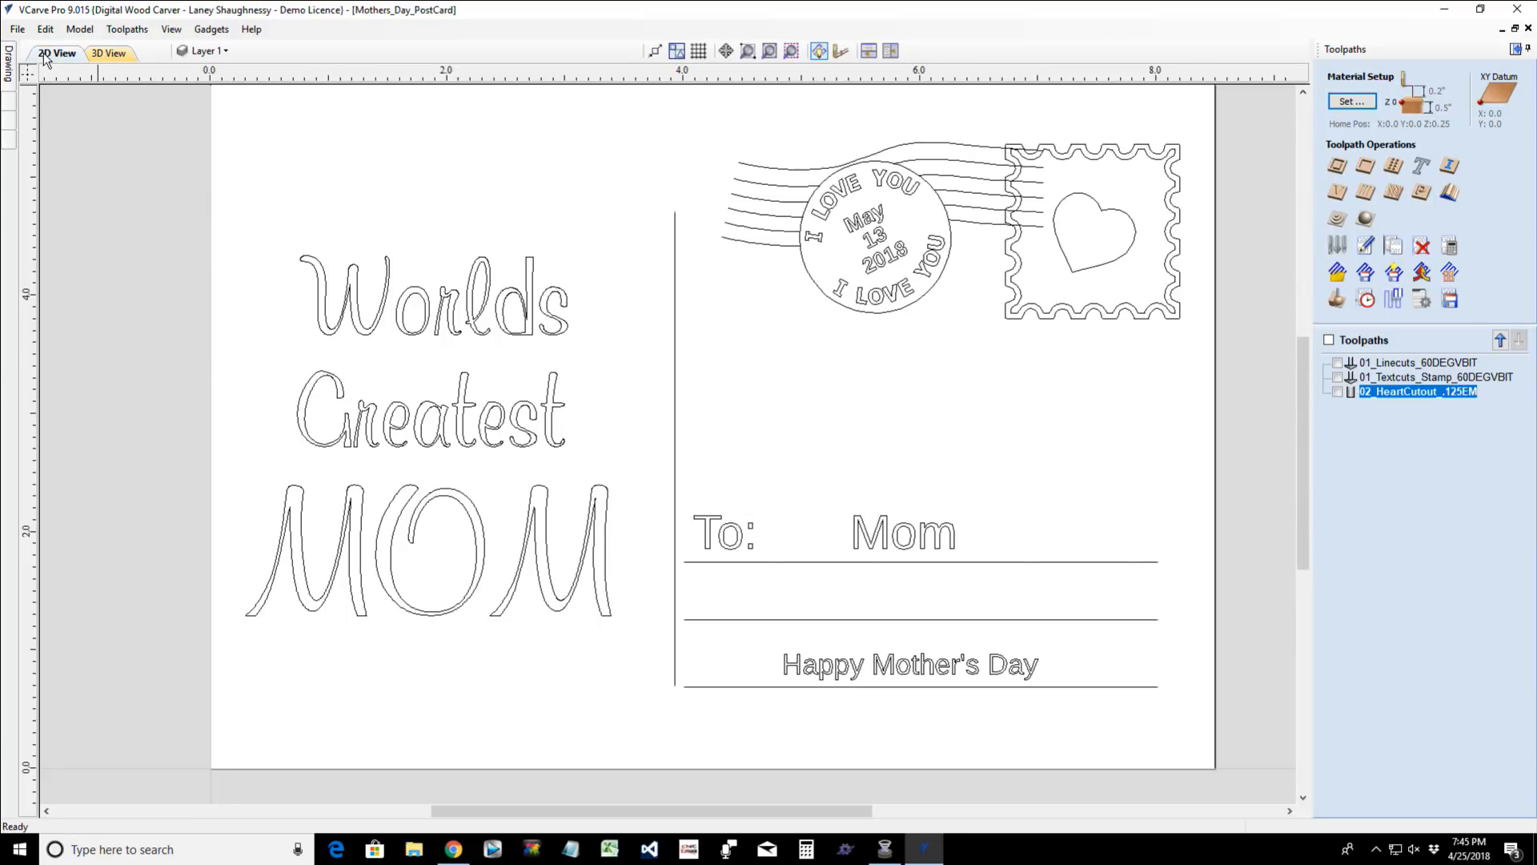
left_click(17, 29)
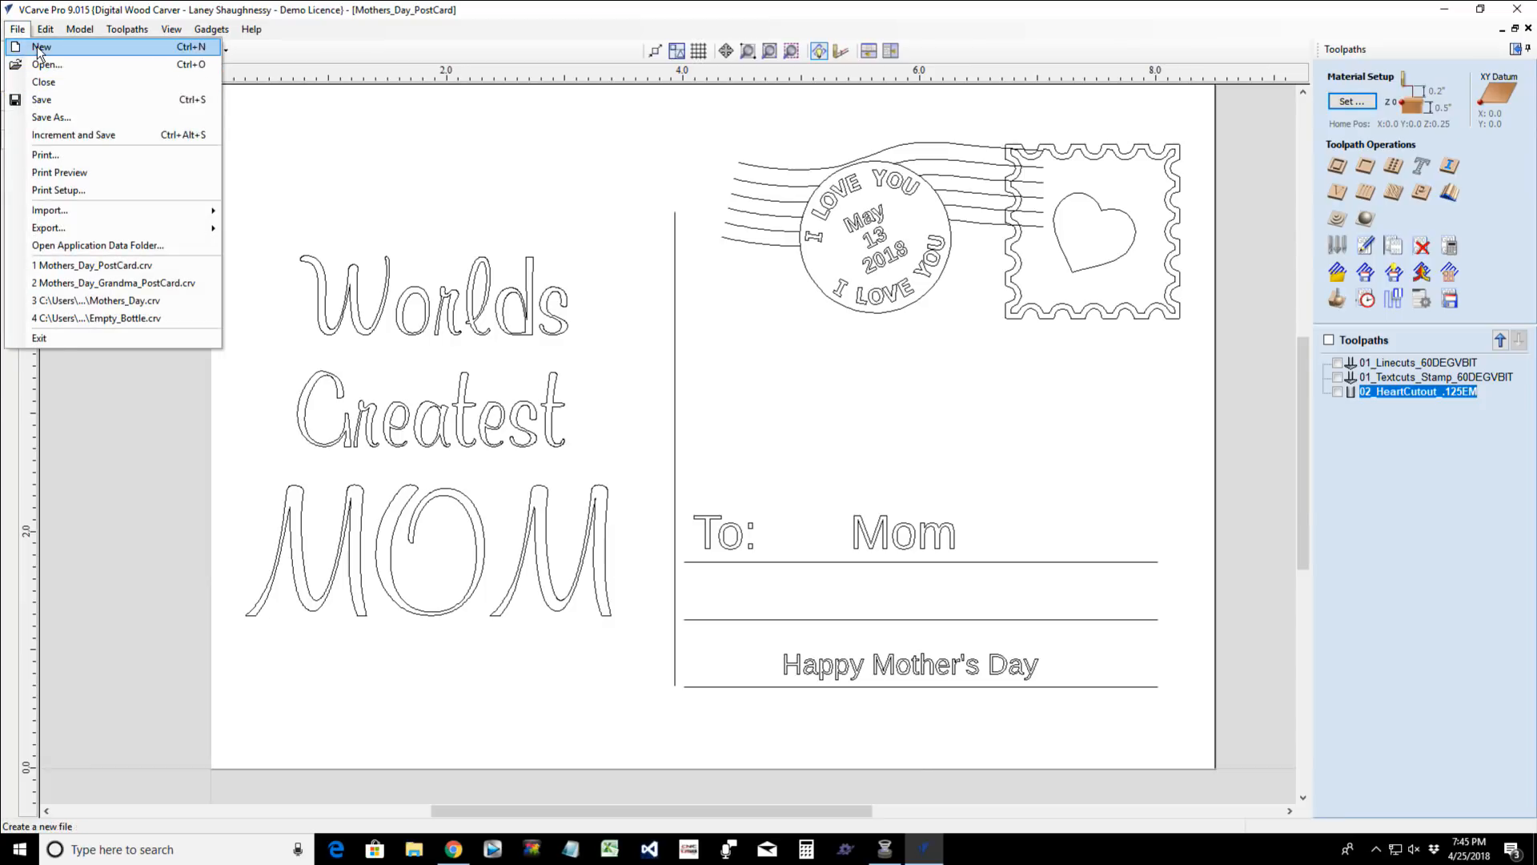
left_click(37, 46)
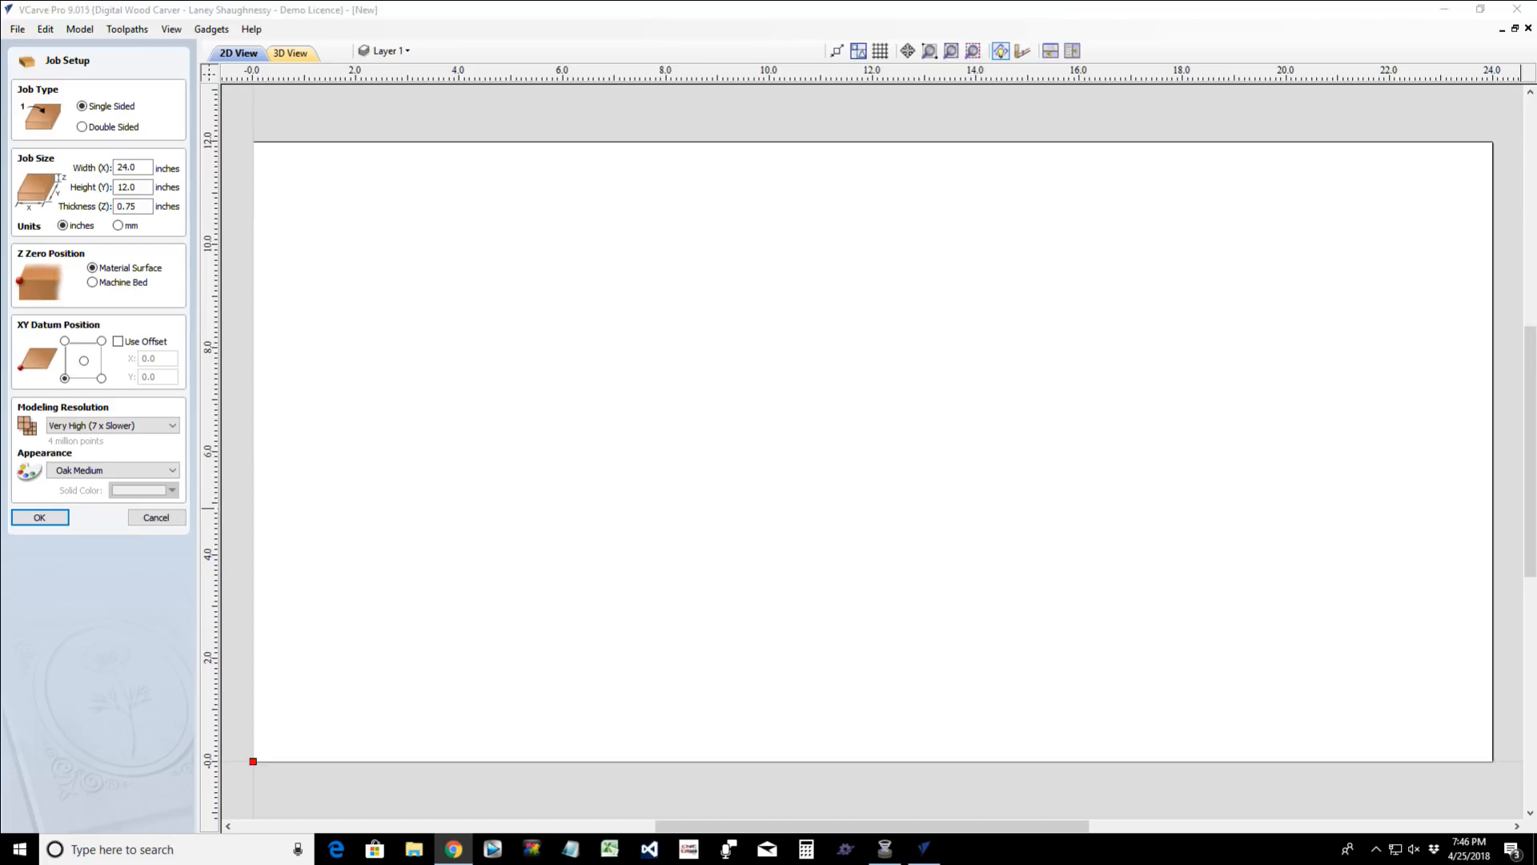
- Set the new job's width to 16 inches and its height to 10 inches
left_click(147, 167)
double_click(148, 167)
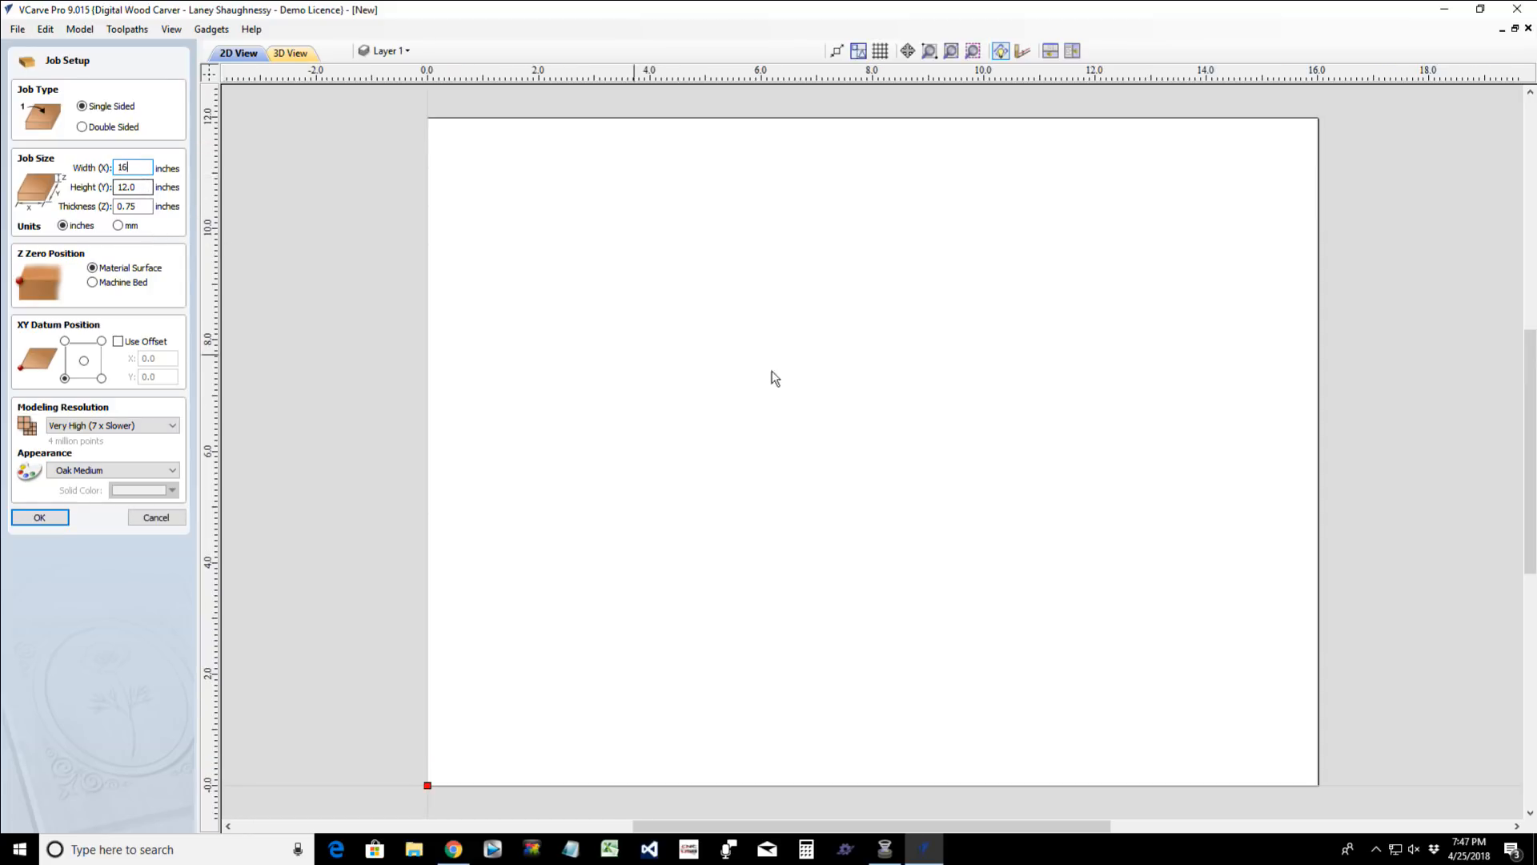
scroll(933, 388, "down", 3)
scroll(913, 538, "up", 1)
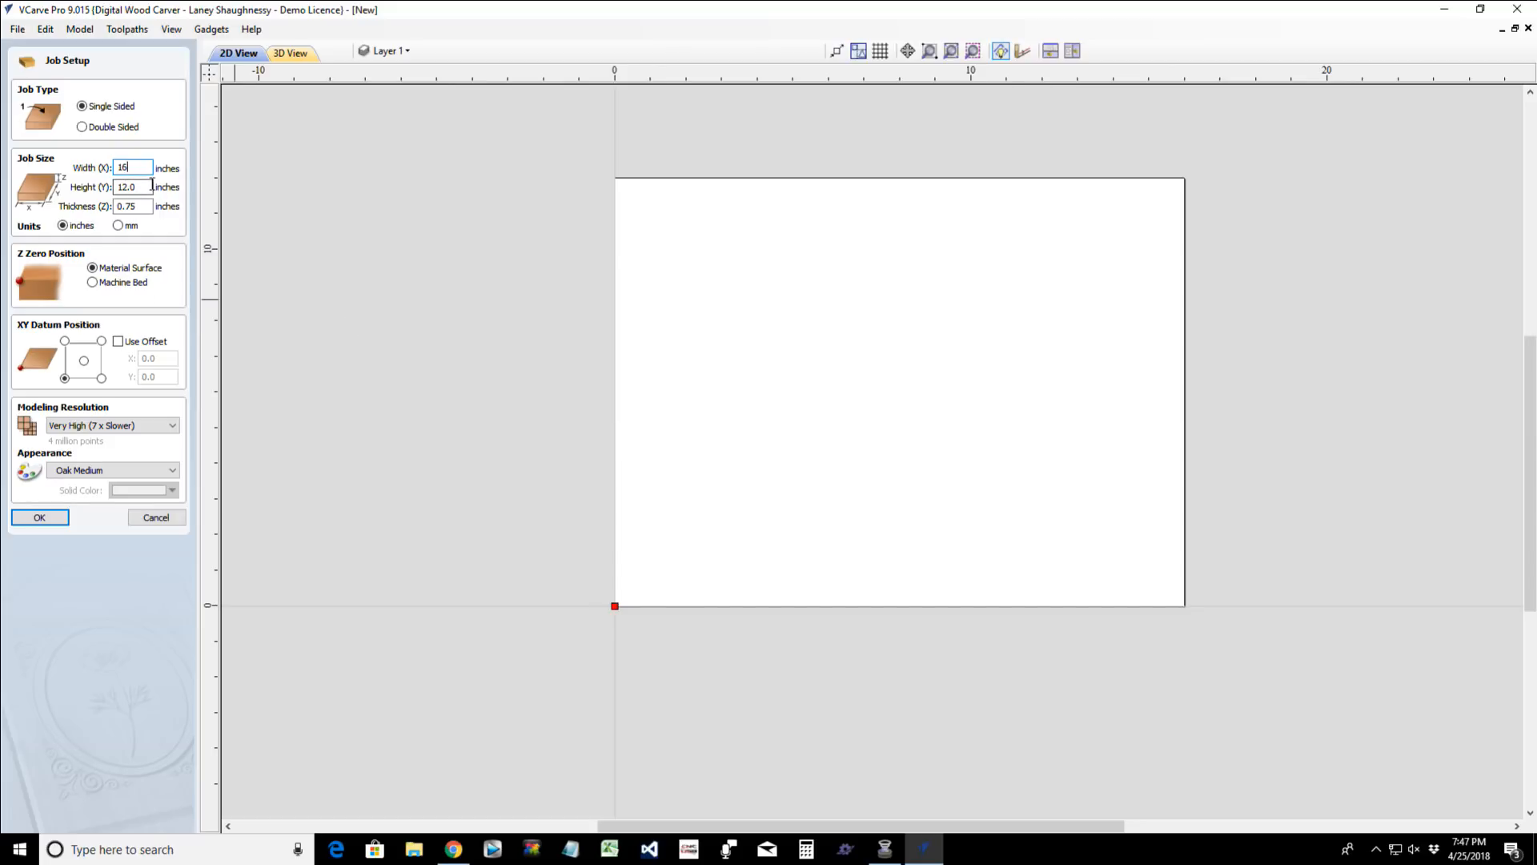
left_click_drag(151, 186, 83, 189)
type("14")
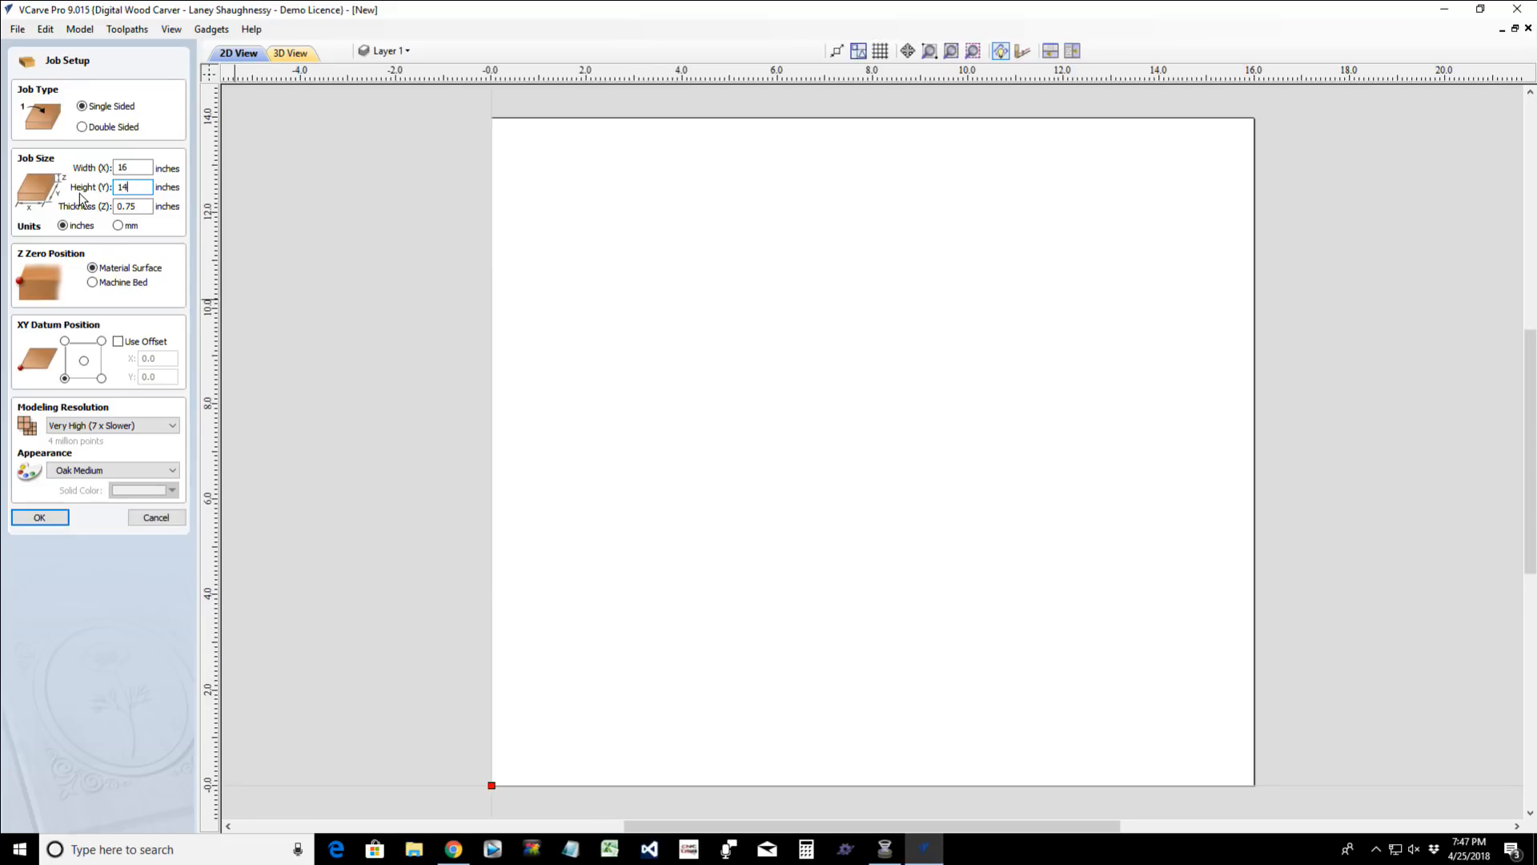
key("BackSpace")
key("BackSpace")
type("10")
scroll(786, 472, "up", 1)
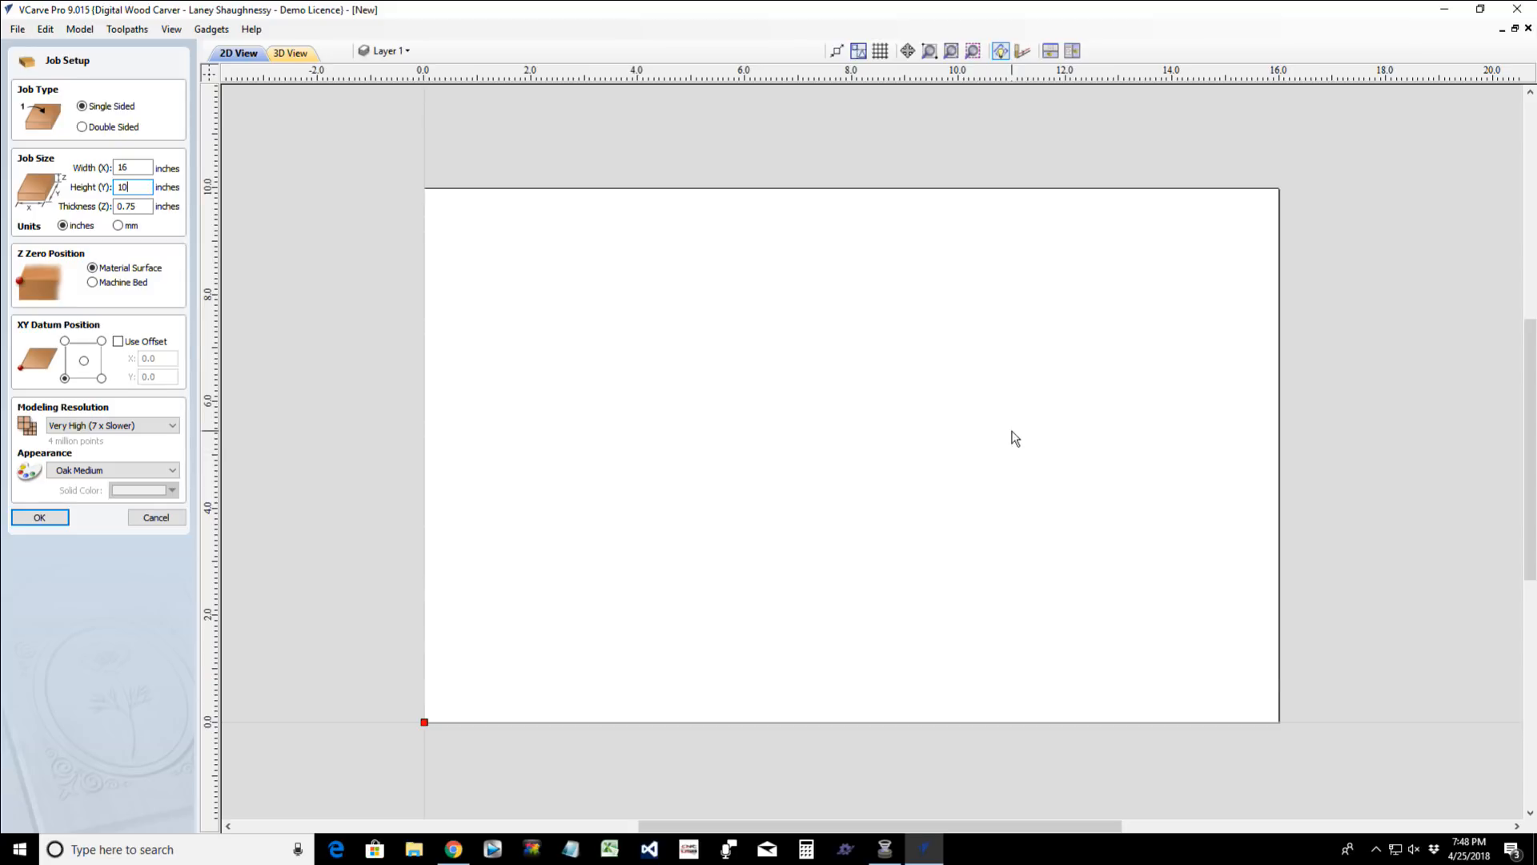
left_click_drag(149, 206, 107, 207)
- Set the XY datum to the lower-left corner of the material and accept the job setup
left_click(83, 361)
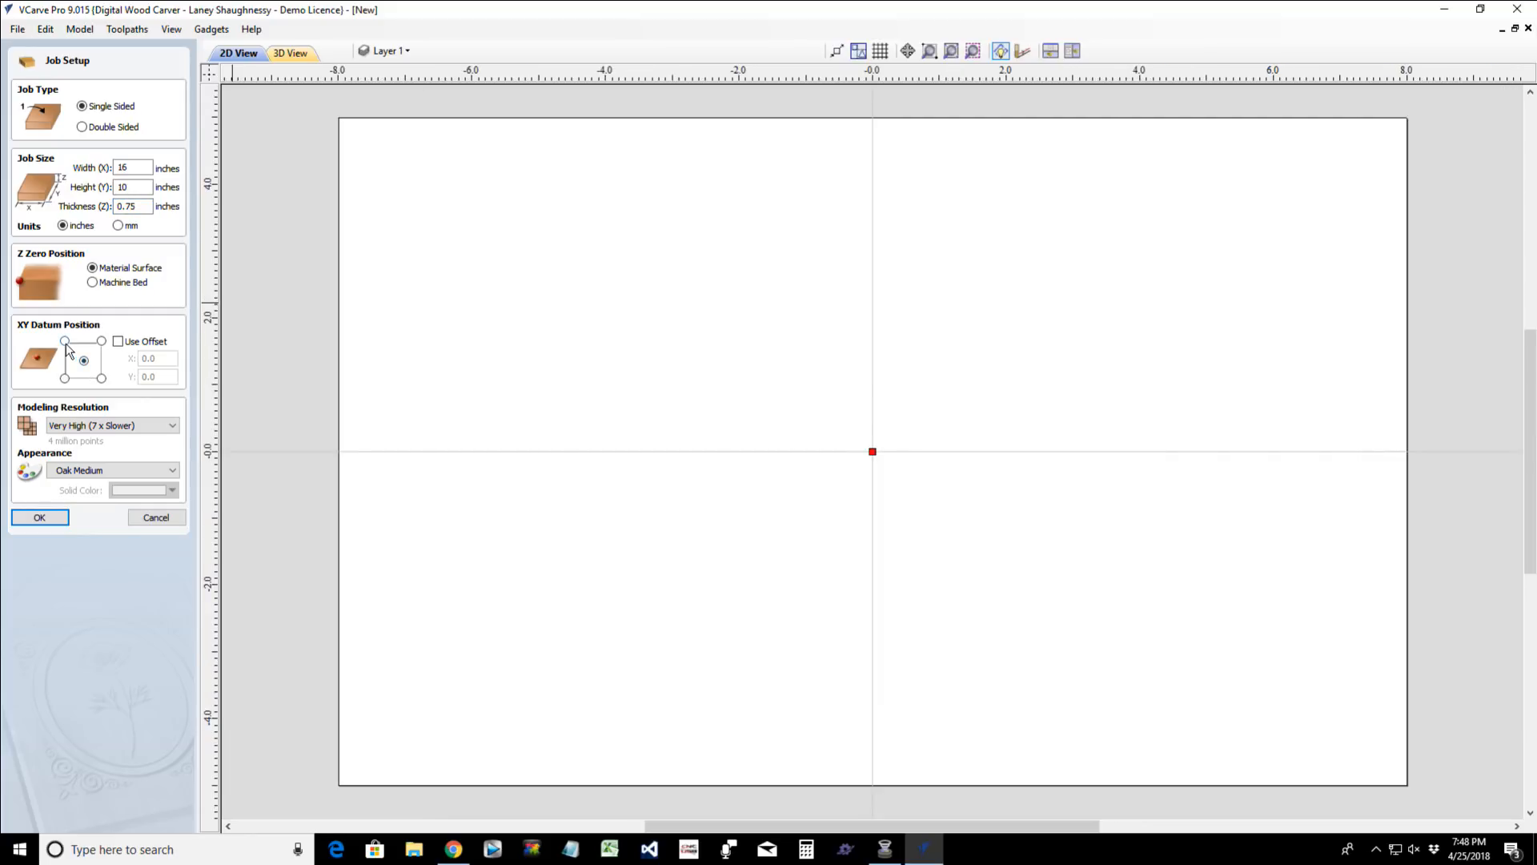
left_click(64, 341)
left_click(100, 341)
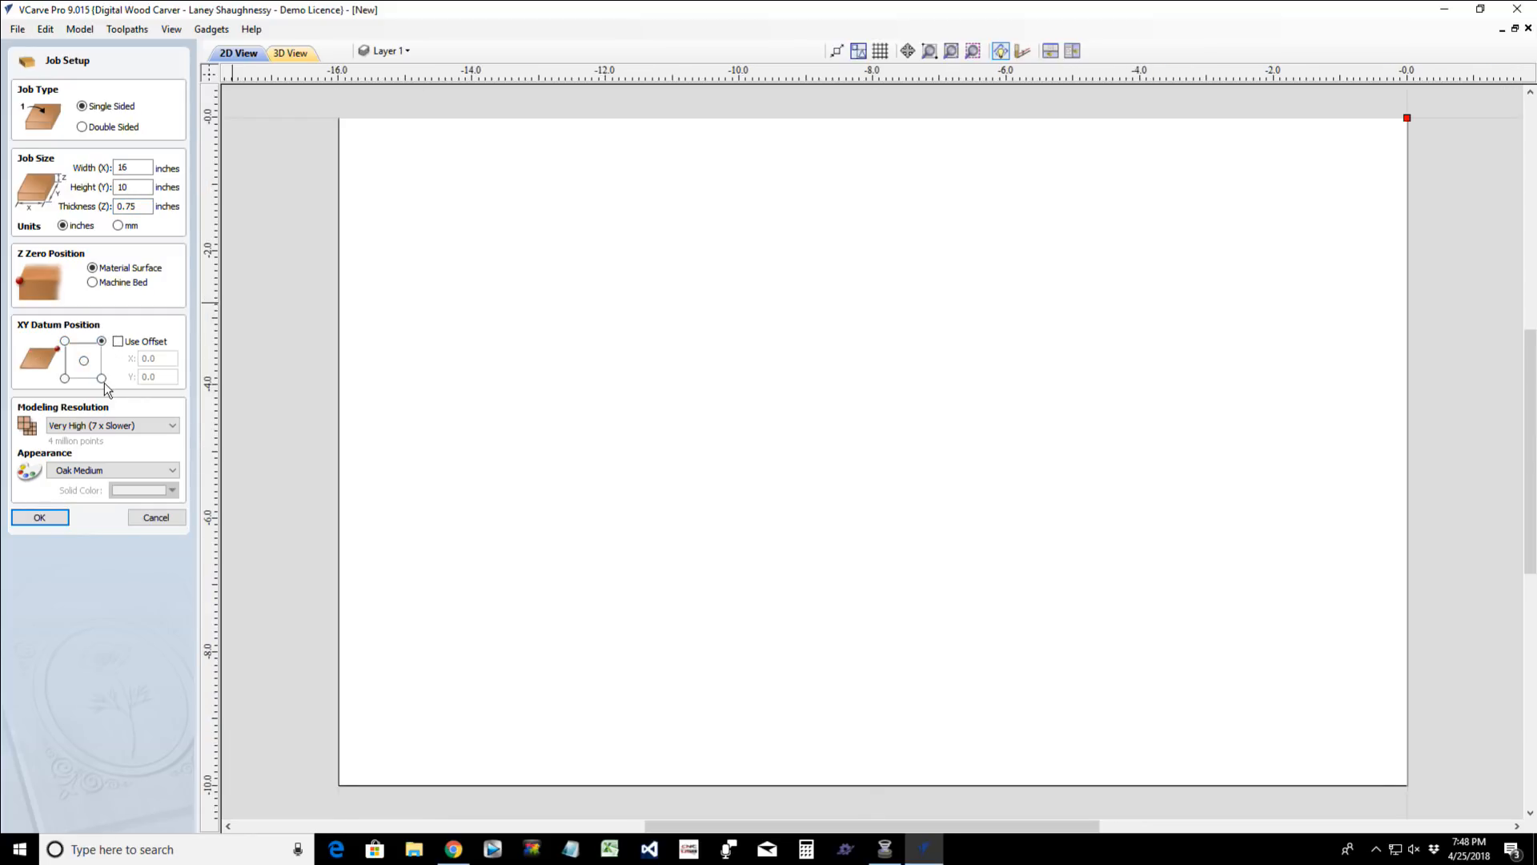
left_click(101, 378)
left_click(65, 378)
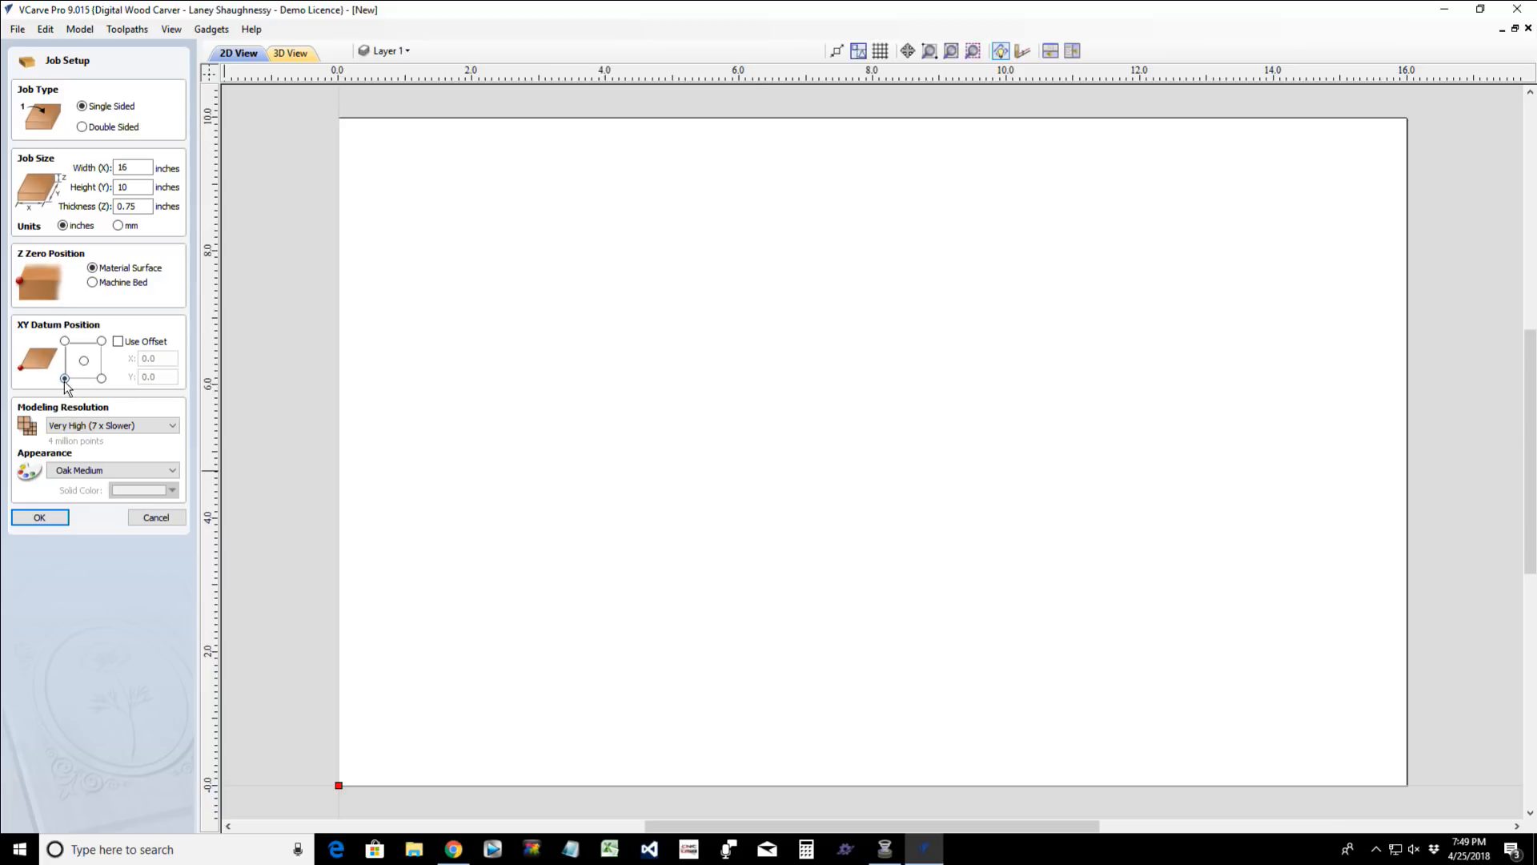
left_click(48, 520)
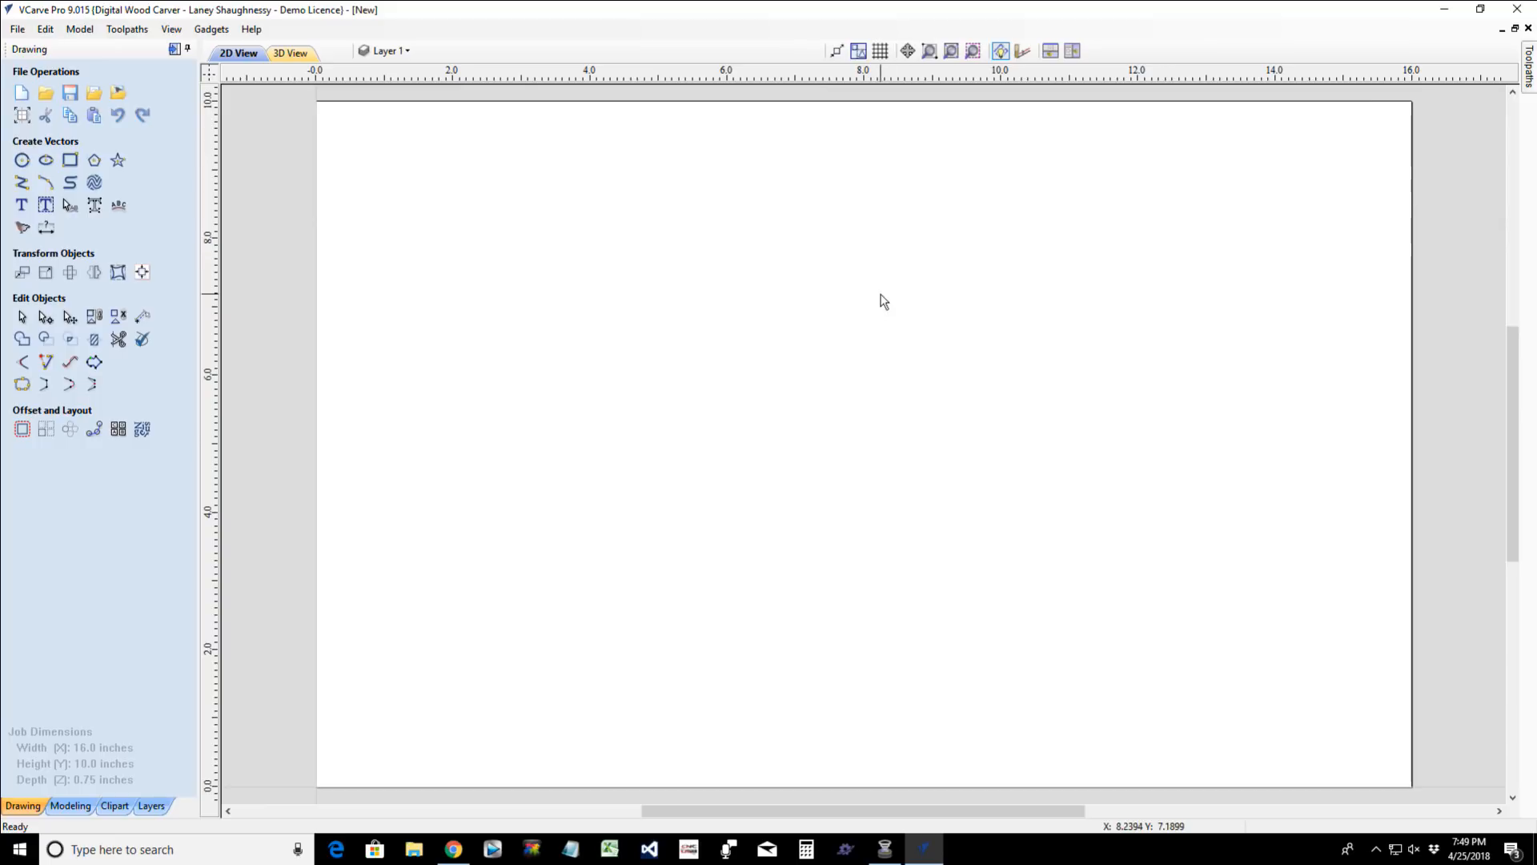
- Draw an ellipse about 13.7 inches wide and 9.3 inches high, centred on the material at X 8.0, Y 5.0
left_click(46, 161)
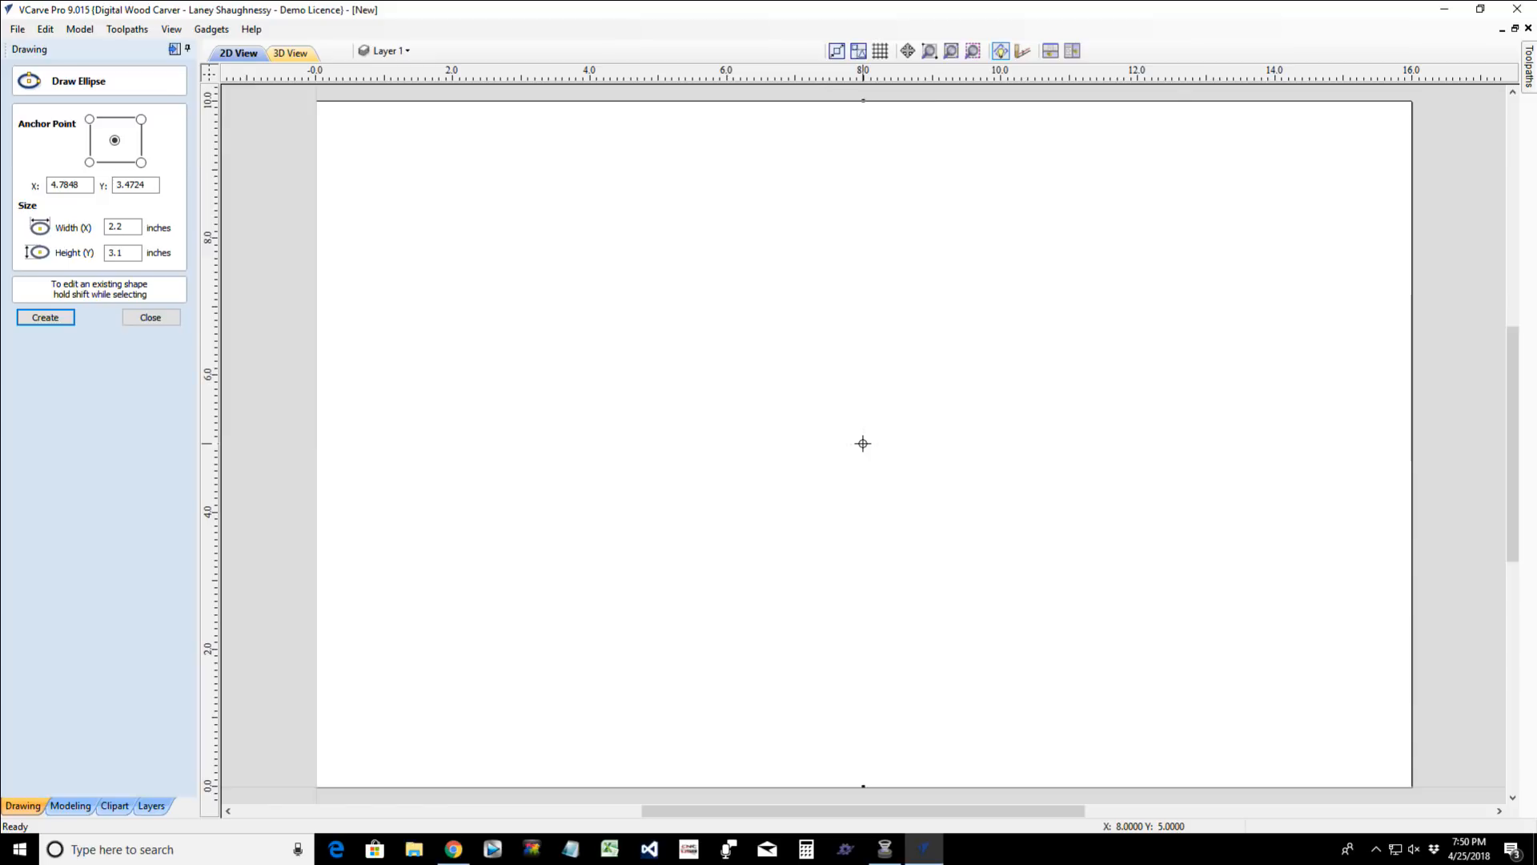
left_click_drag(863, 443, 1335, 761)
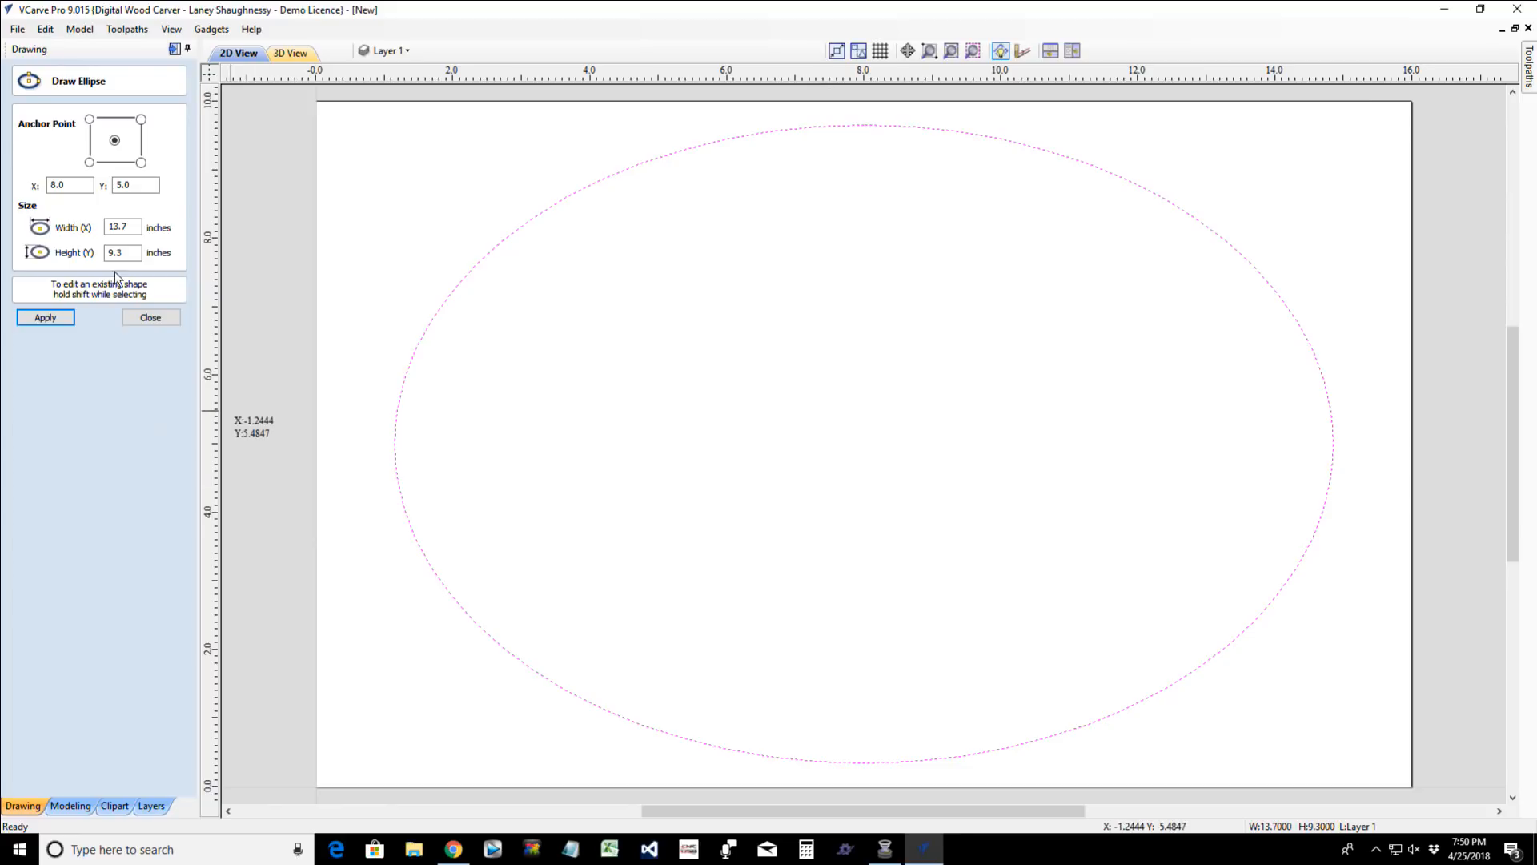
left_click(151, 318)
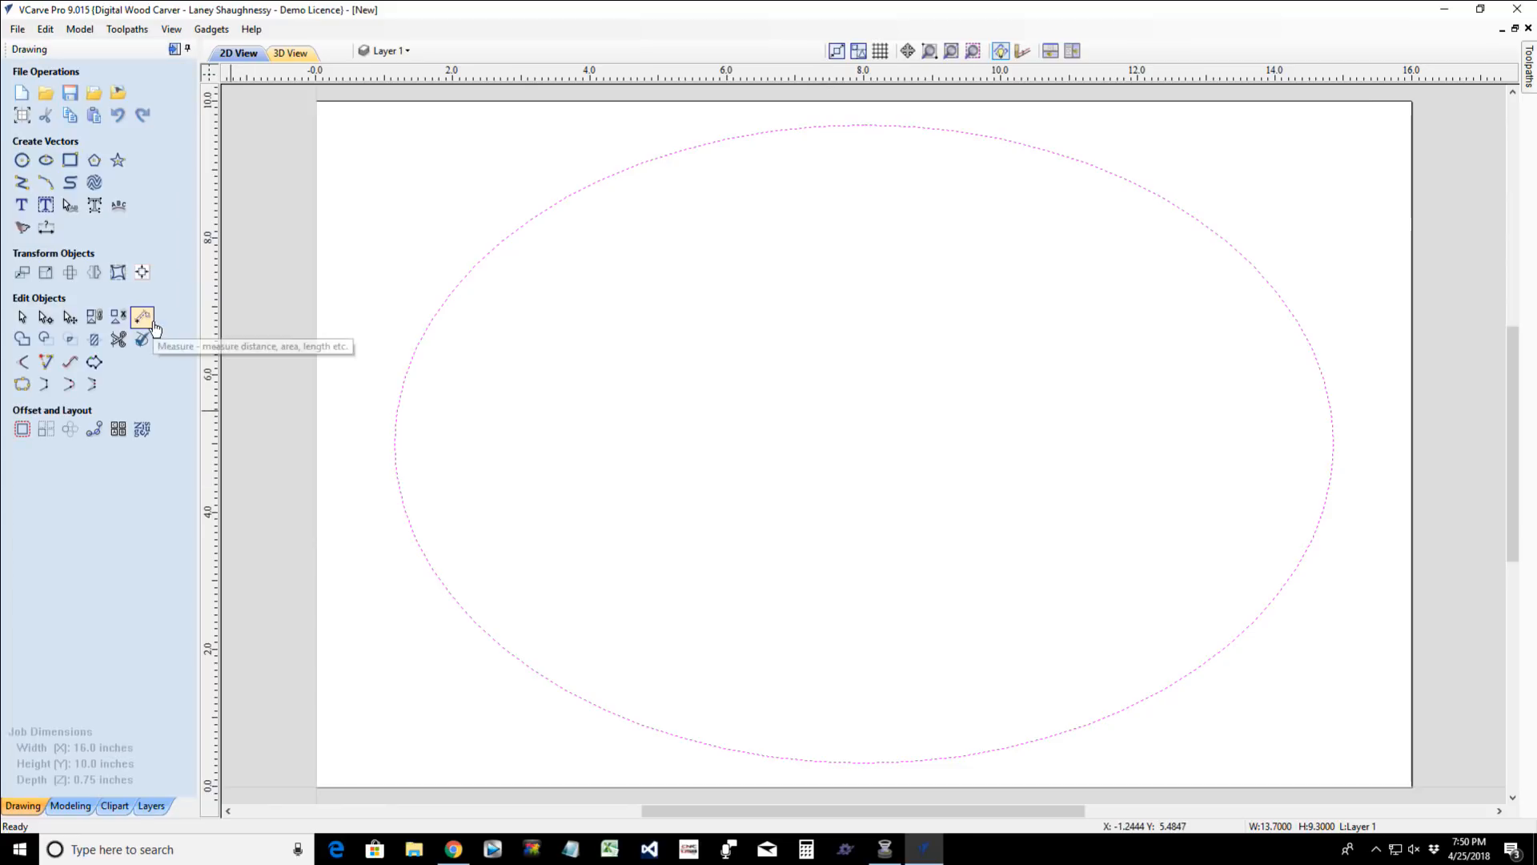
- Offset the ellipse inwards by 0.5 inches, keeping the original and selecting the new vector
left_click(20, 431)
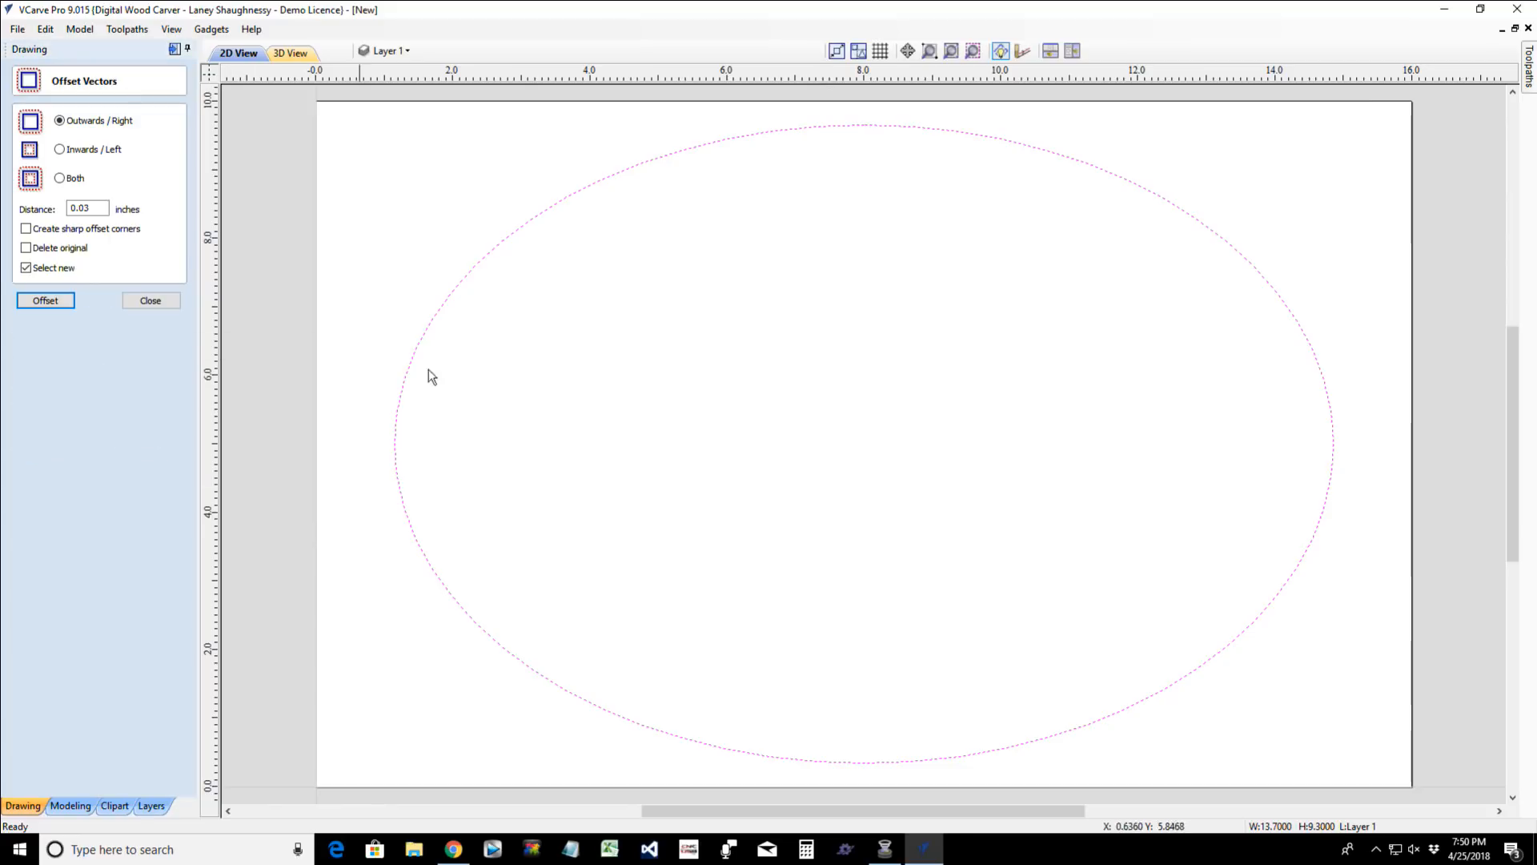
left_click(446, 299)
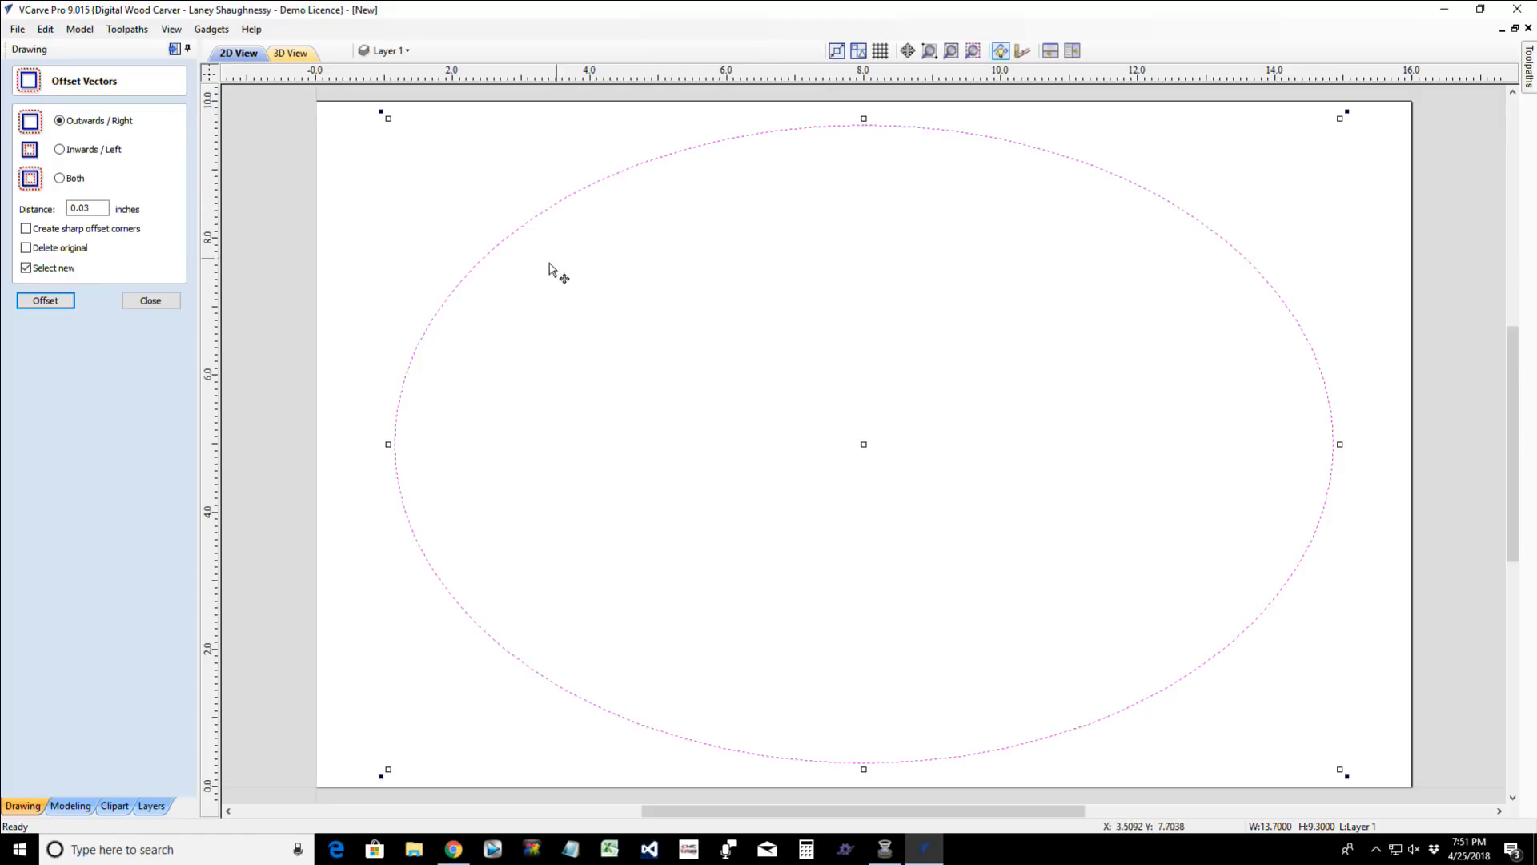
left_click(88, 210)
left_click(61, 149)
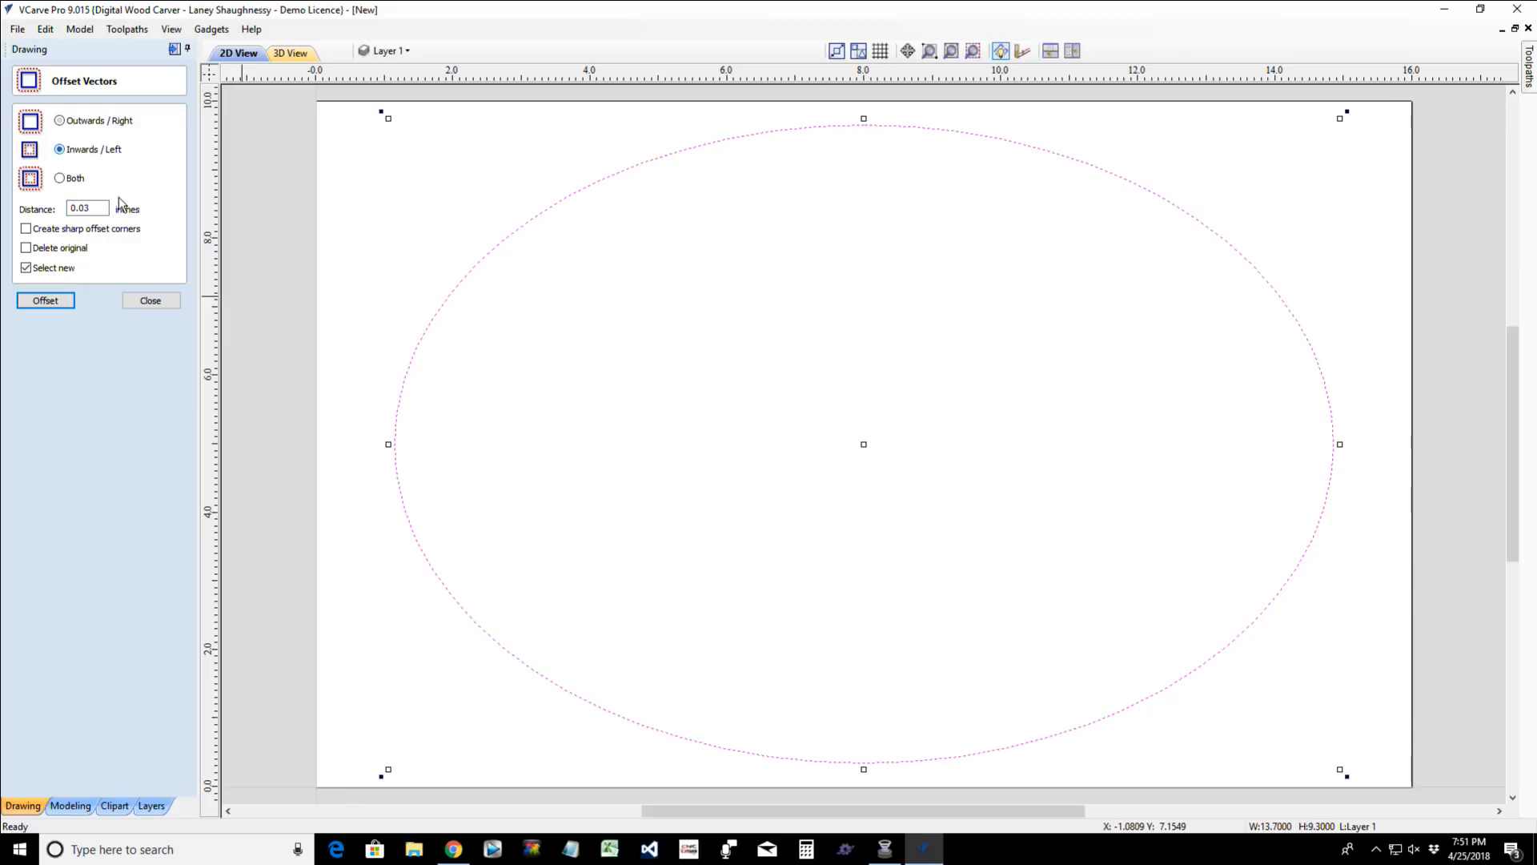
left_click_drag(108, 210, 55, 211)
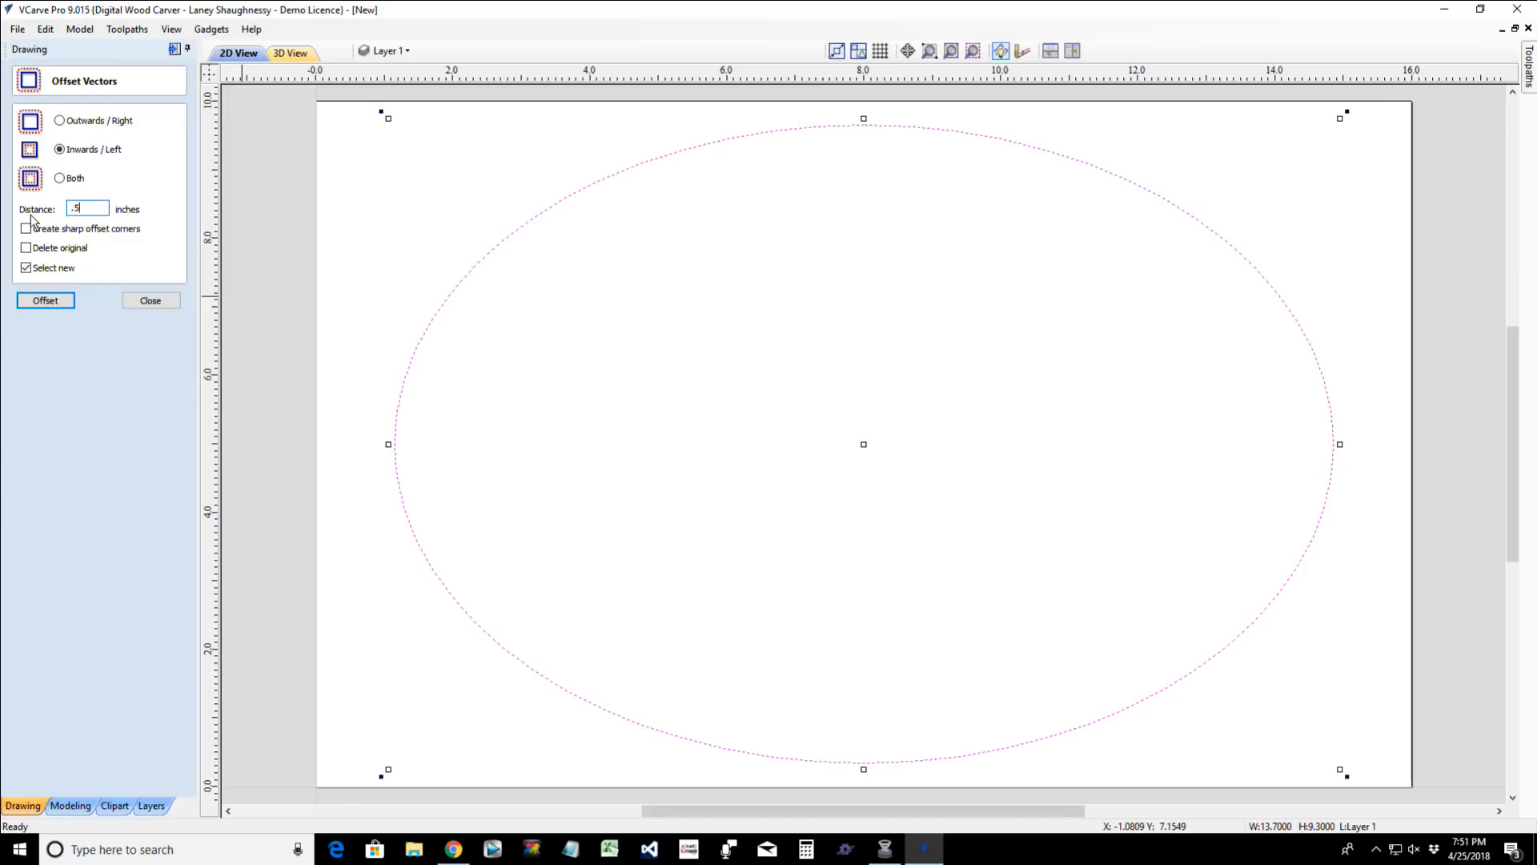
left_click(35, 304)
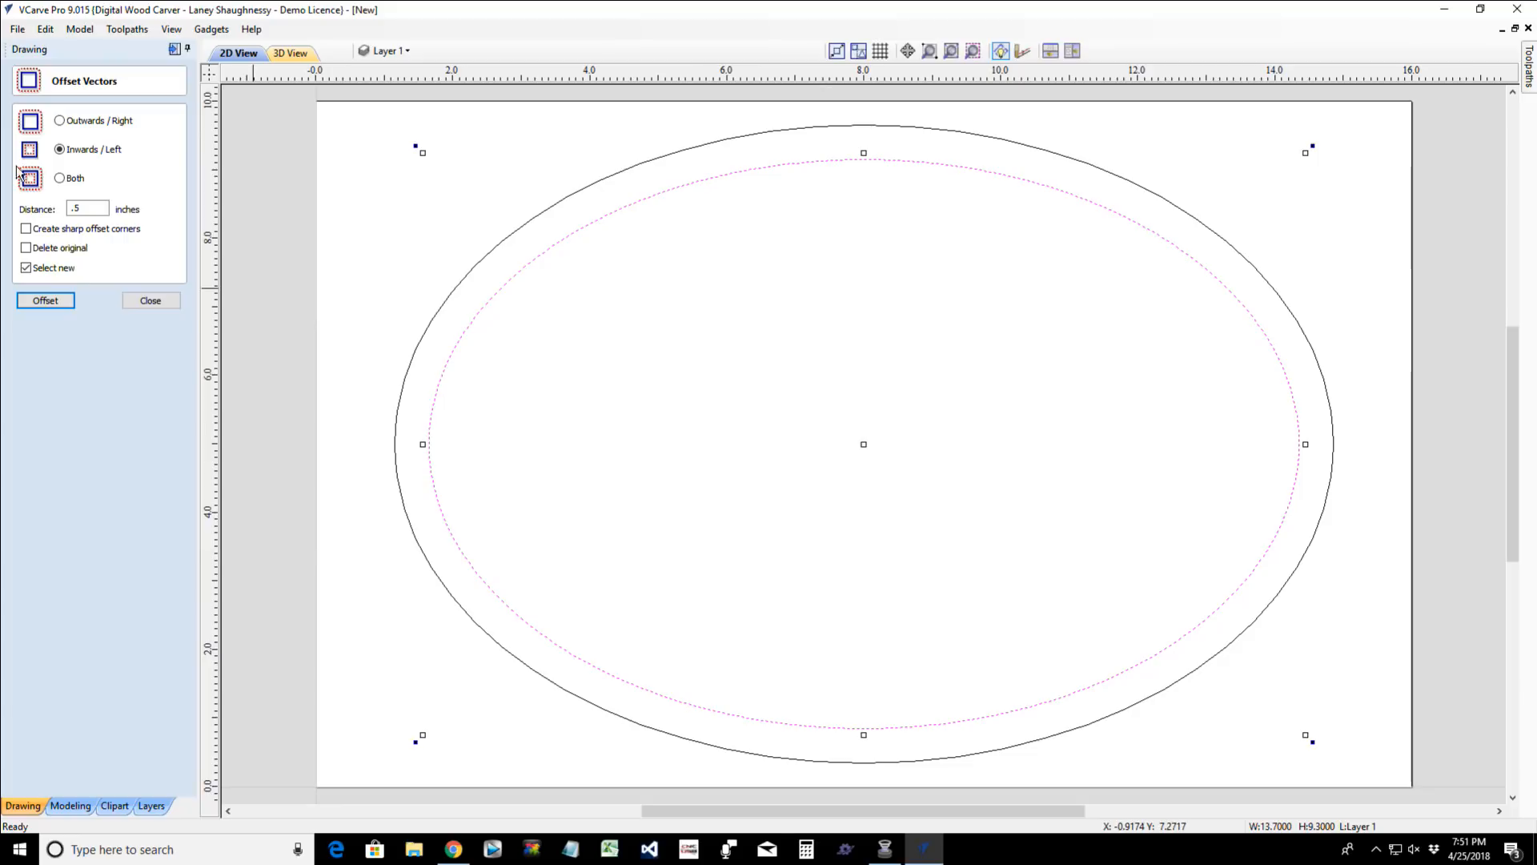
- Offset the selected inner ellipse inwards by .0625 inches, keeping the original and selecting the new vector
double_click(74, 206)
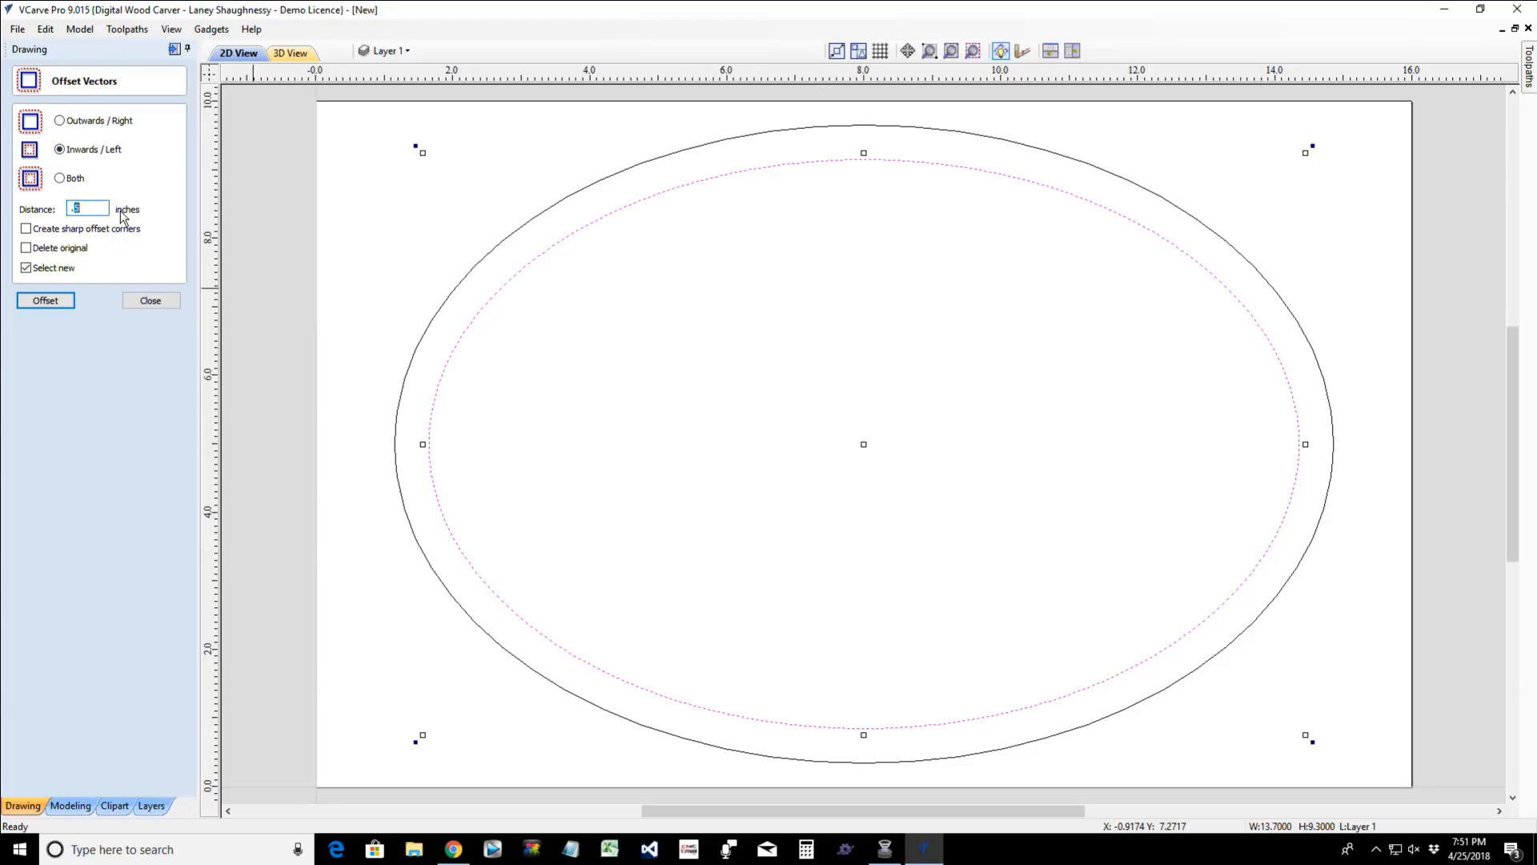
type(".")
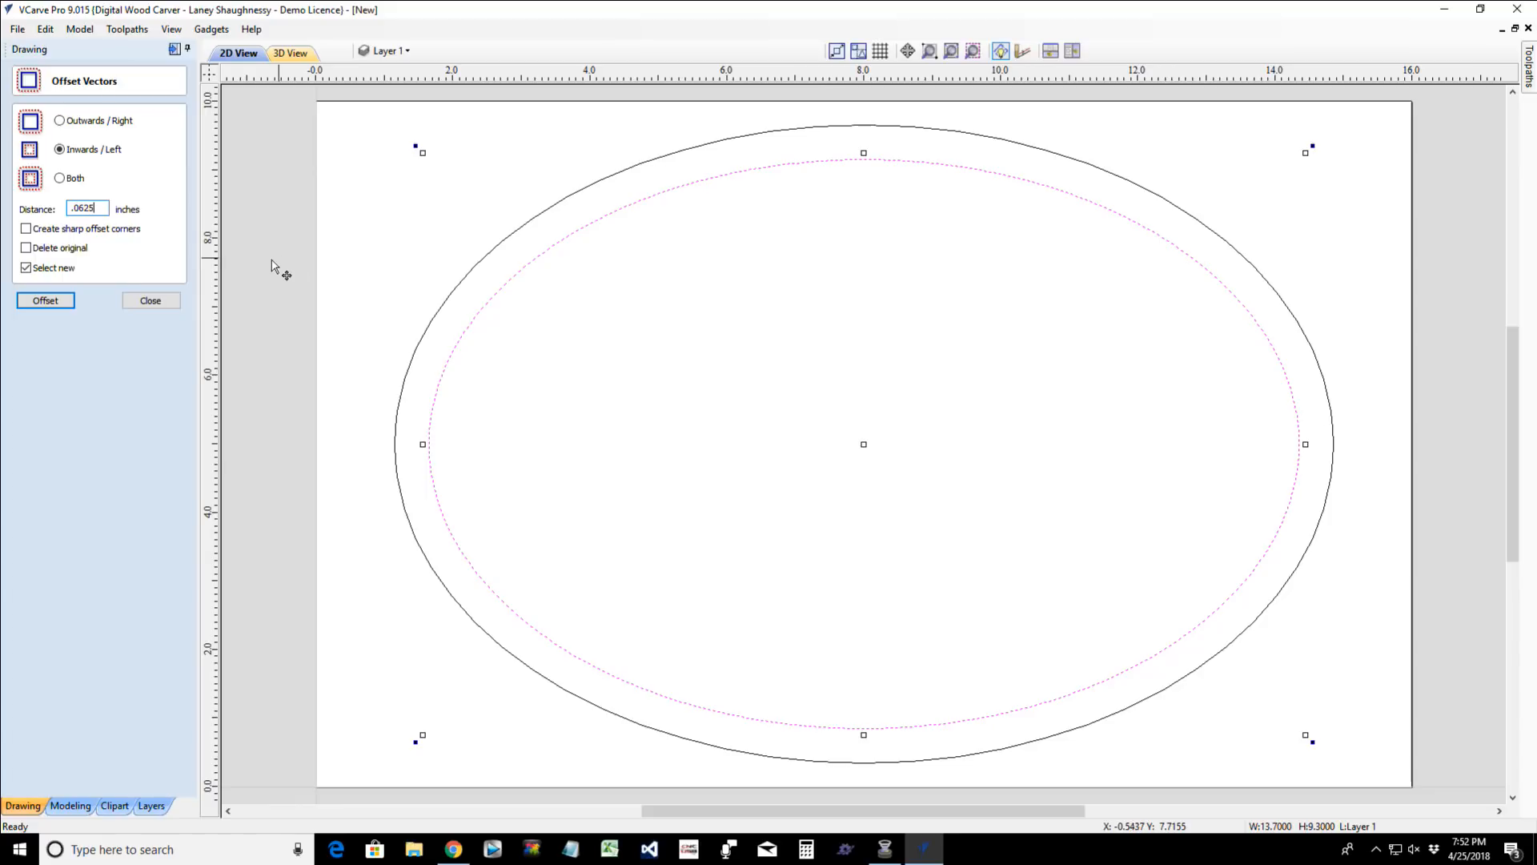
left_click(35, 308)
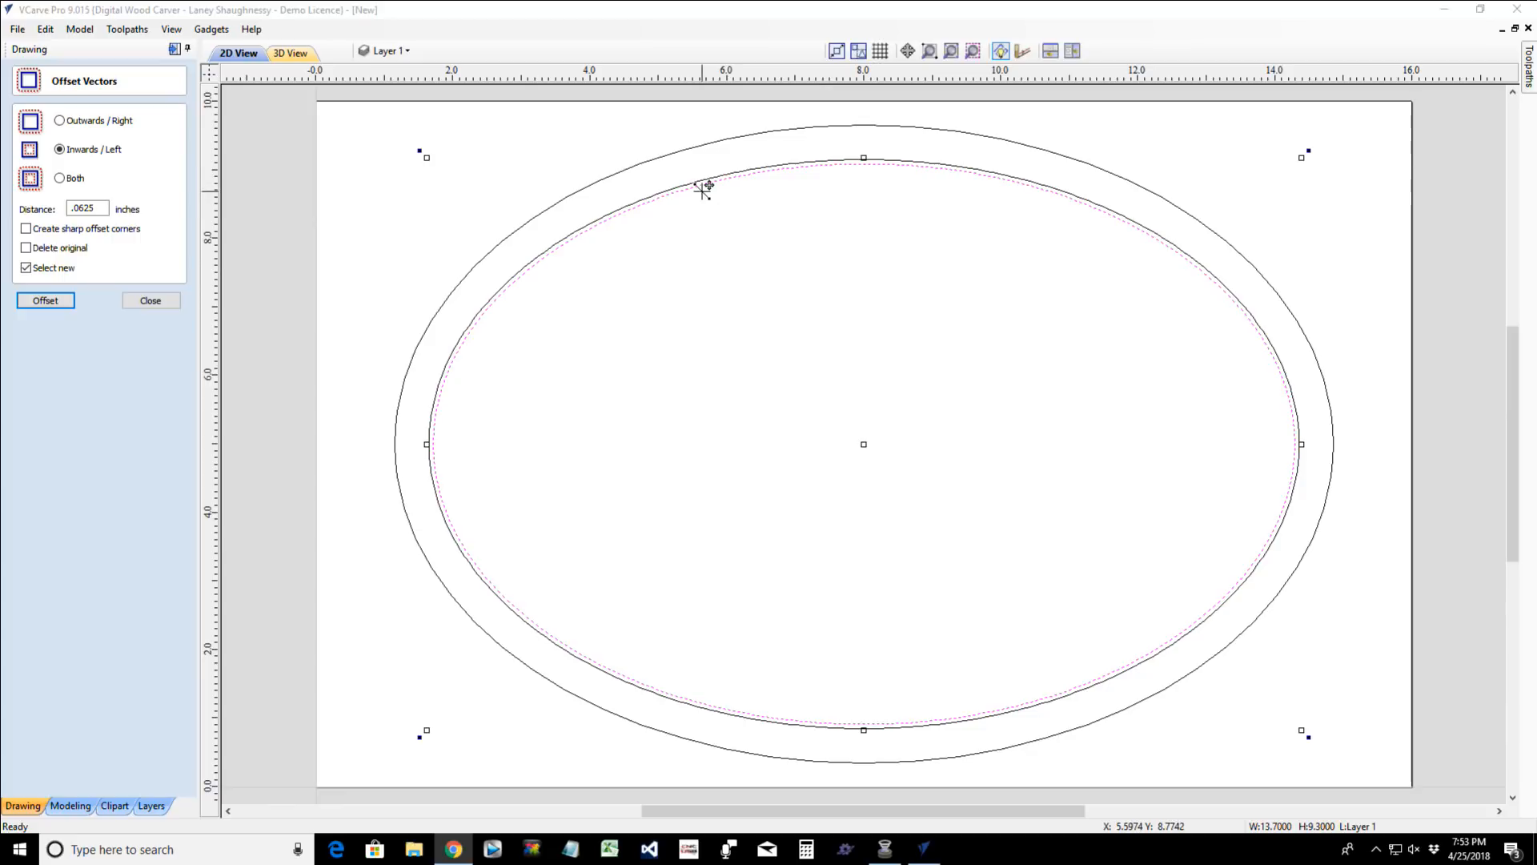
- Offset the innermost ellipse inwards by .5 inches, keeping the original, and finish offsetting vectors
double_click(104, 206)
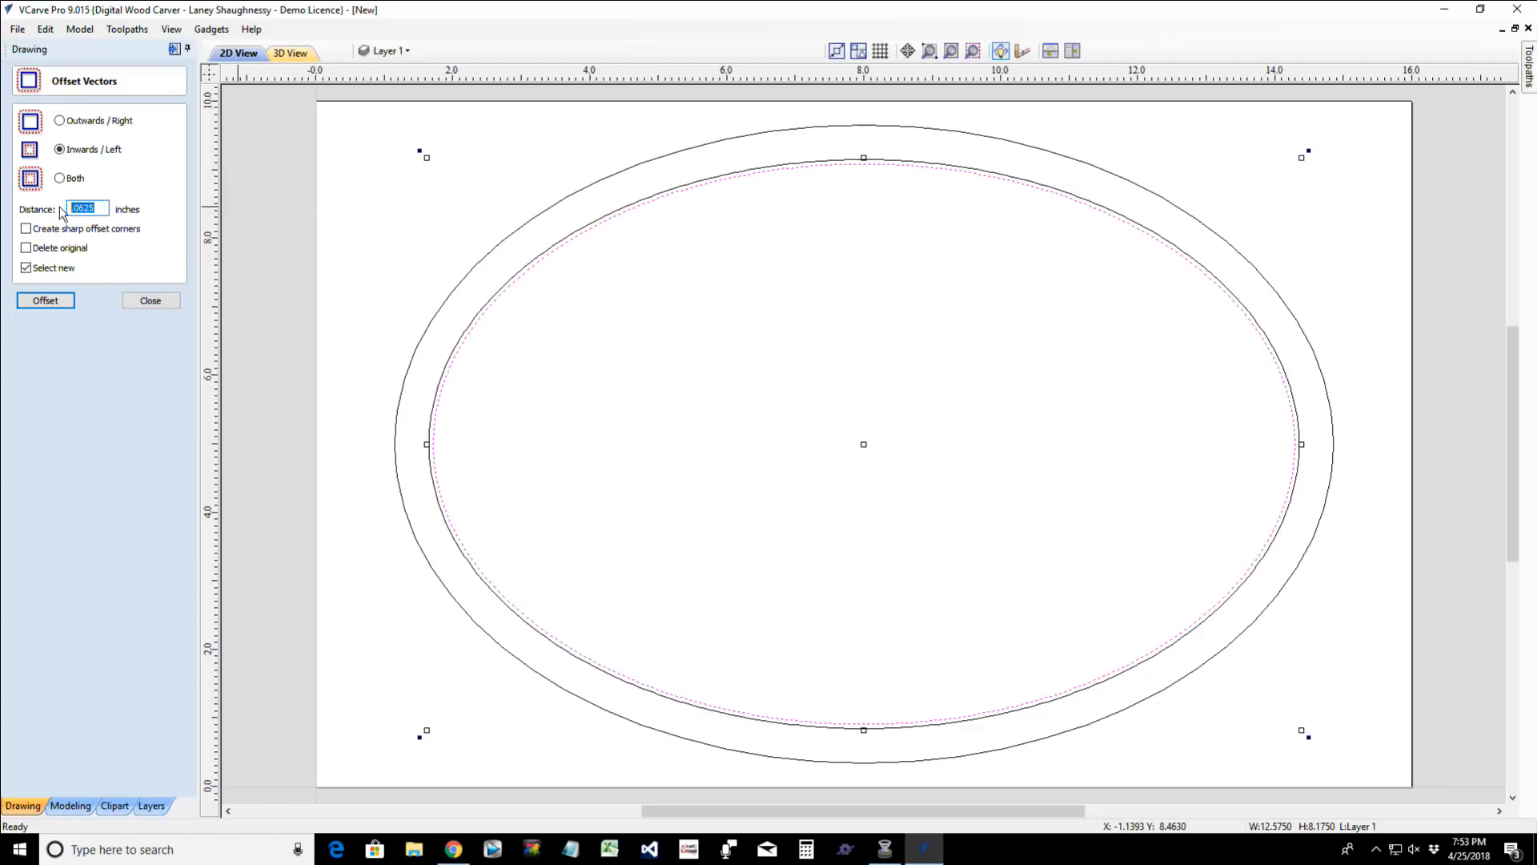
type(".5")
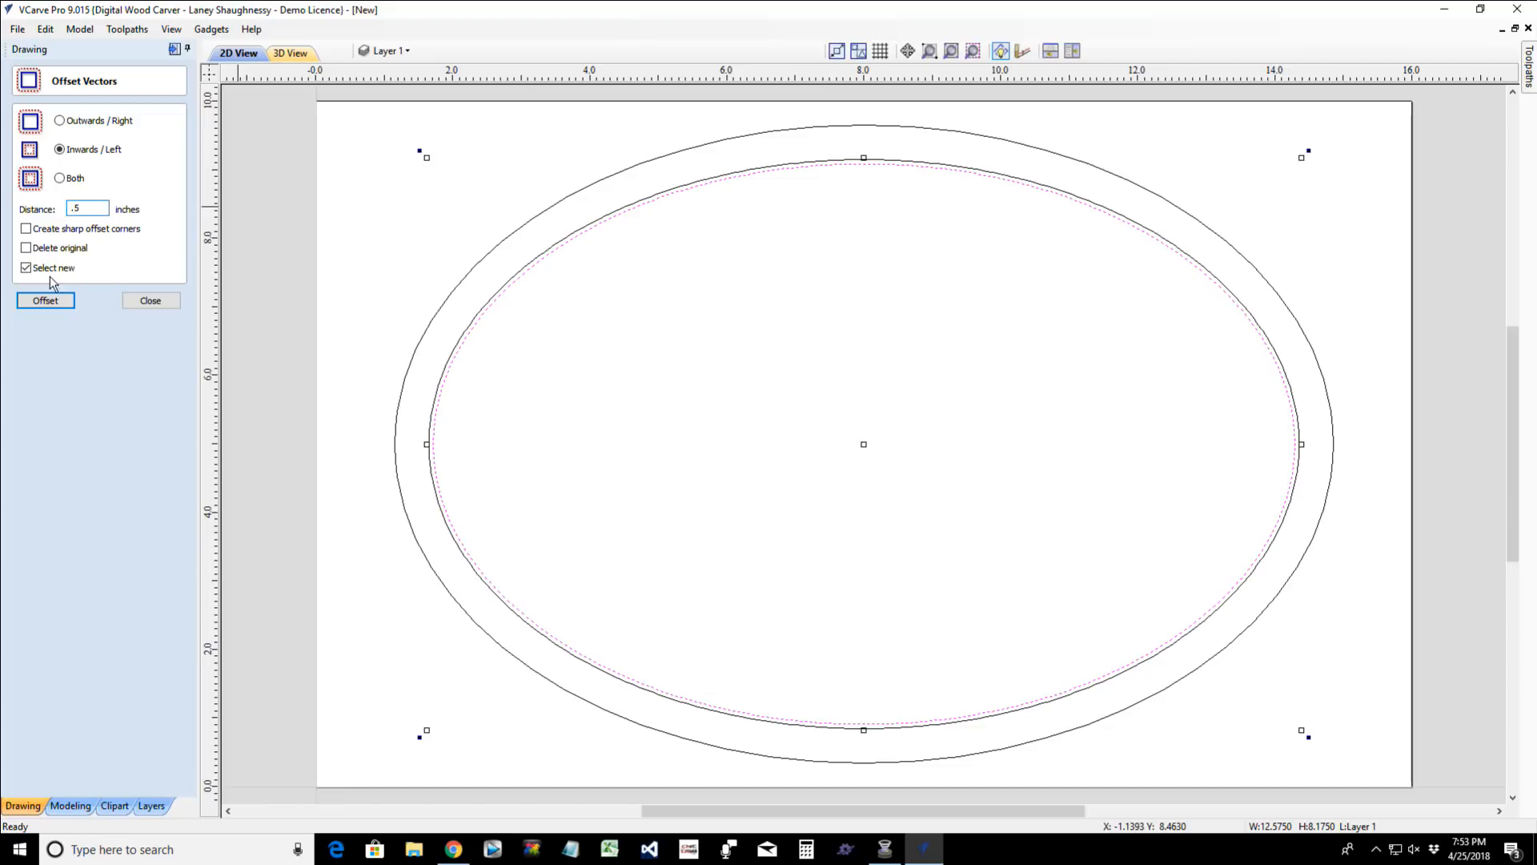
left_click(46, 301)
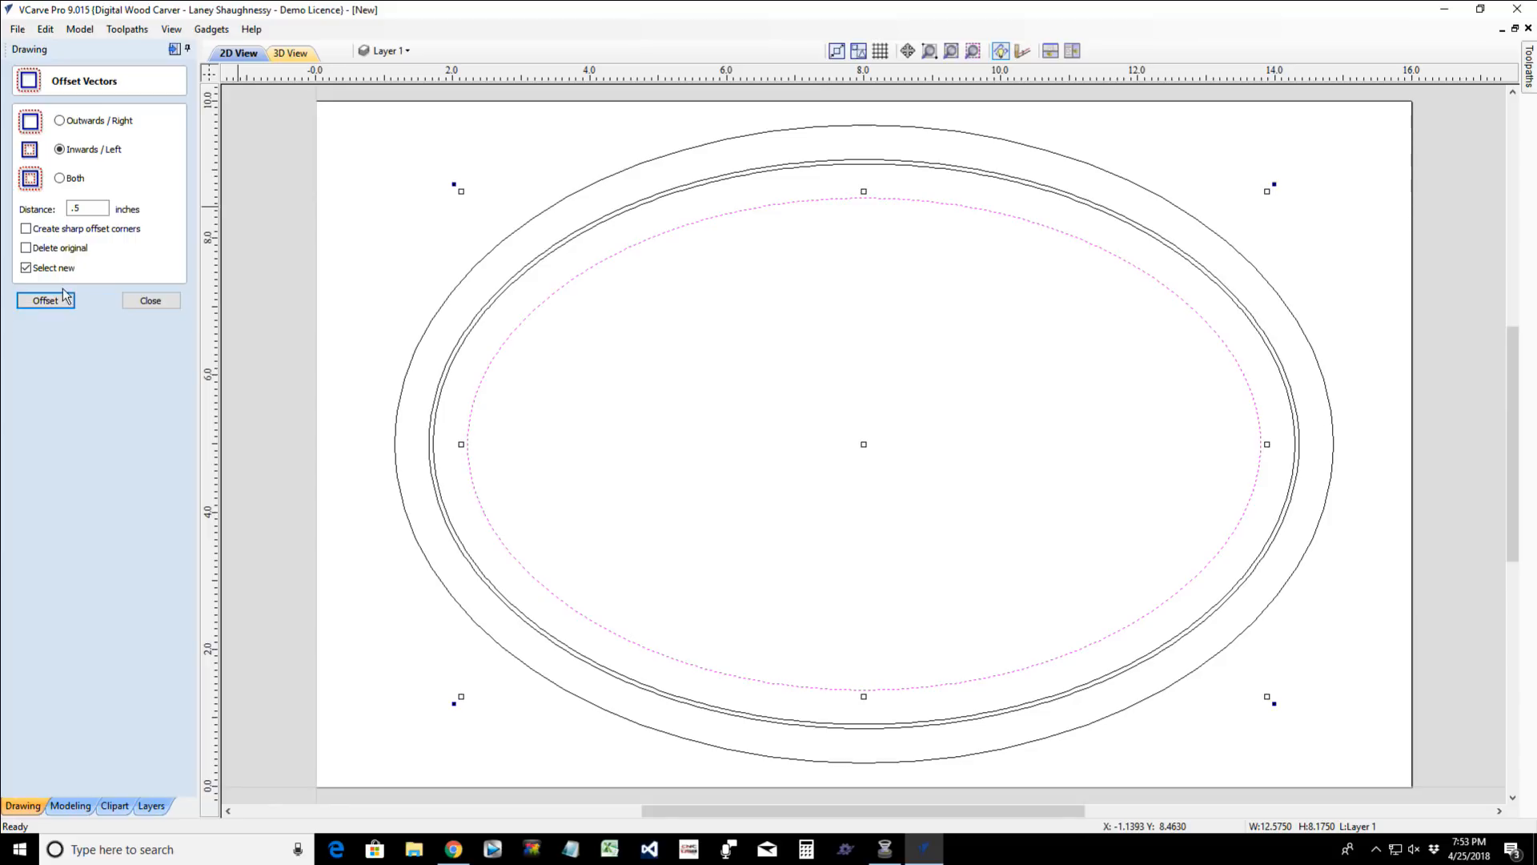
left_click(128, 301)
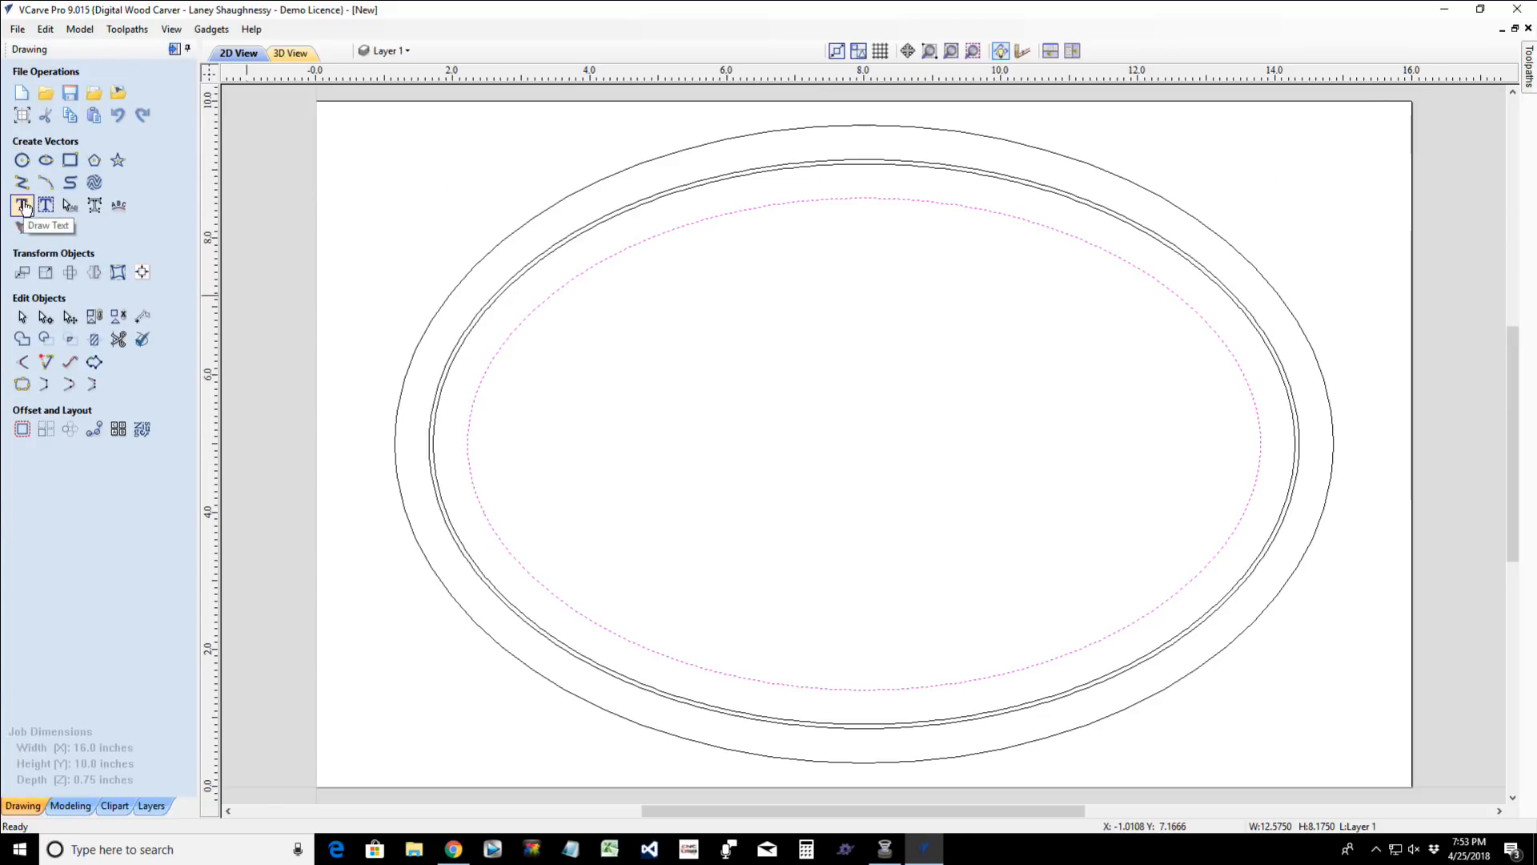
- Start a new text object with the Draw Text tool and enter MOM as its text
left_click(23, 205)
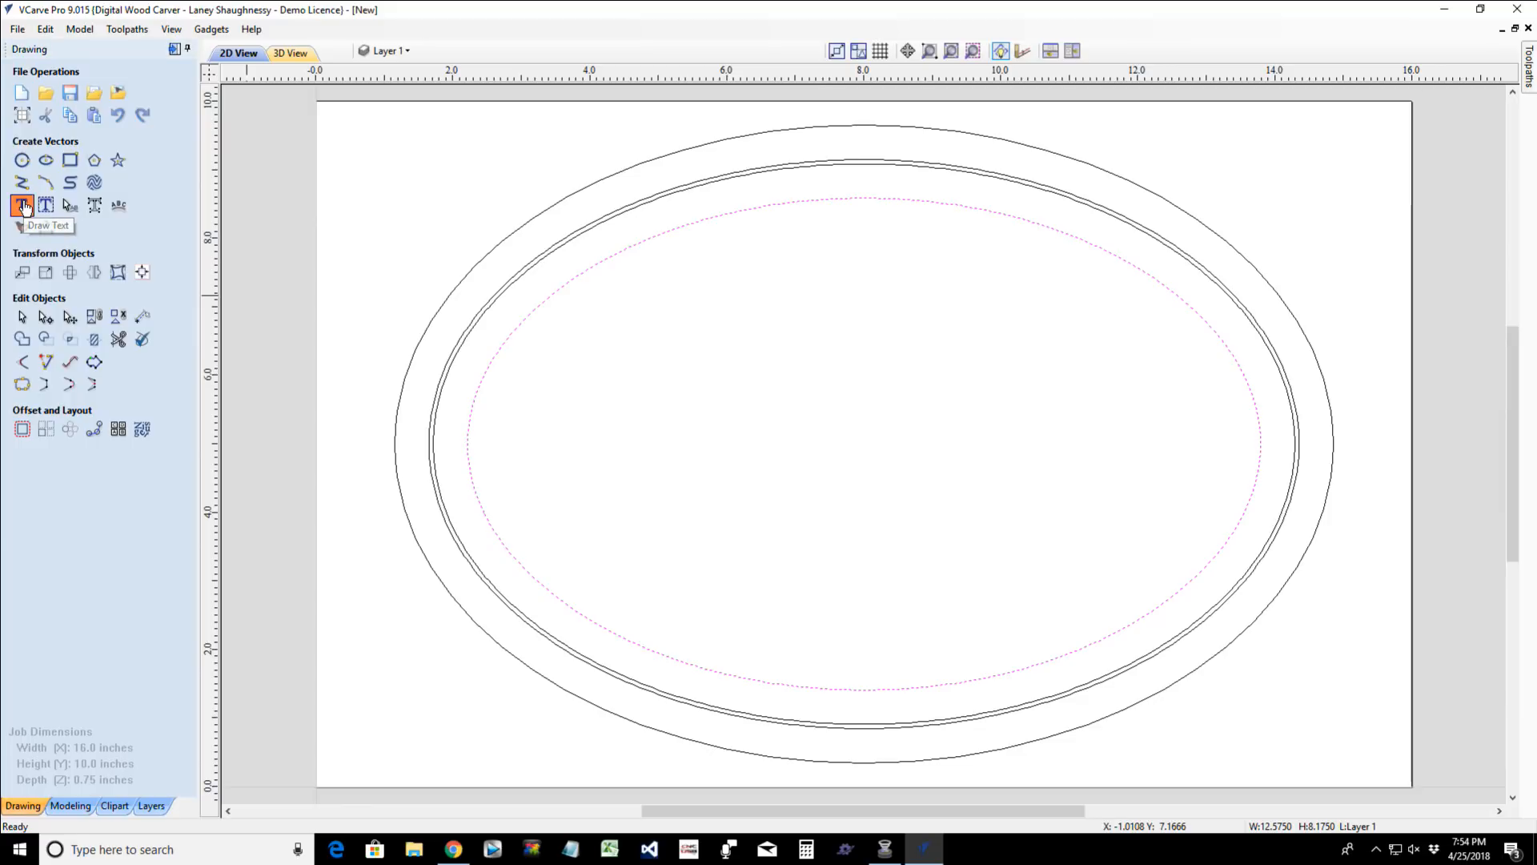
left_click(23, 206)
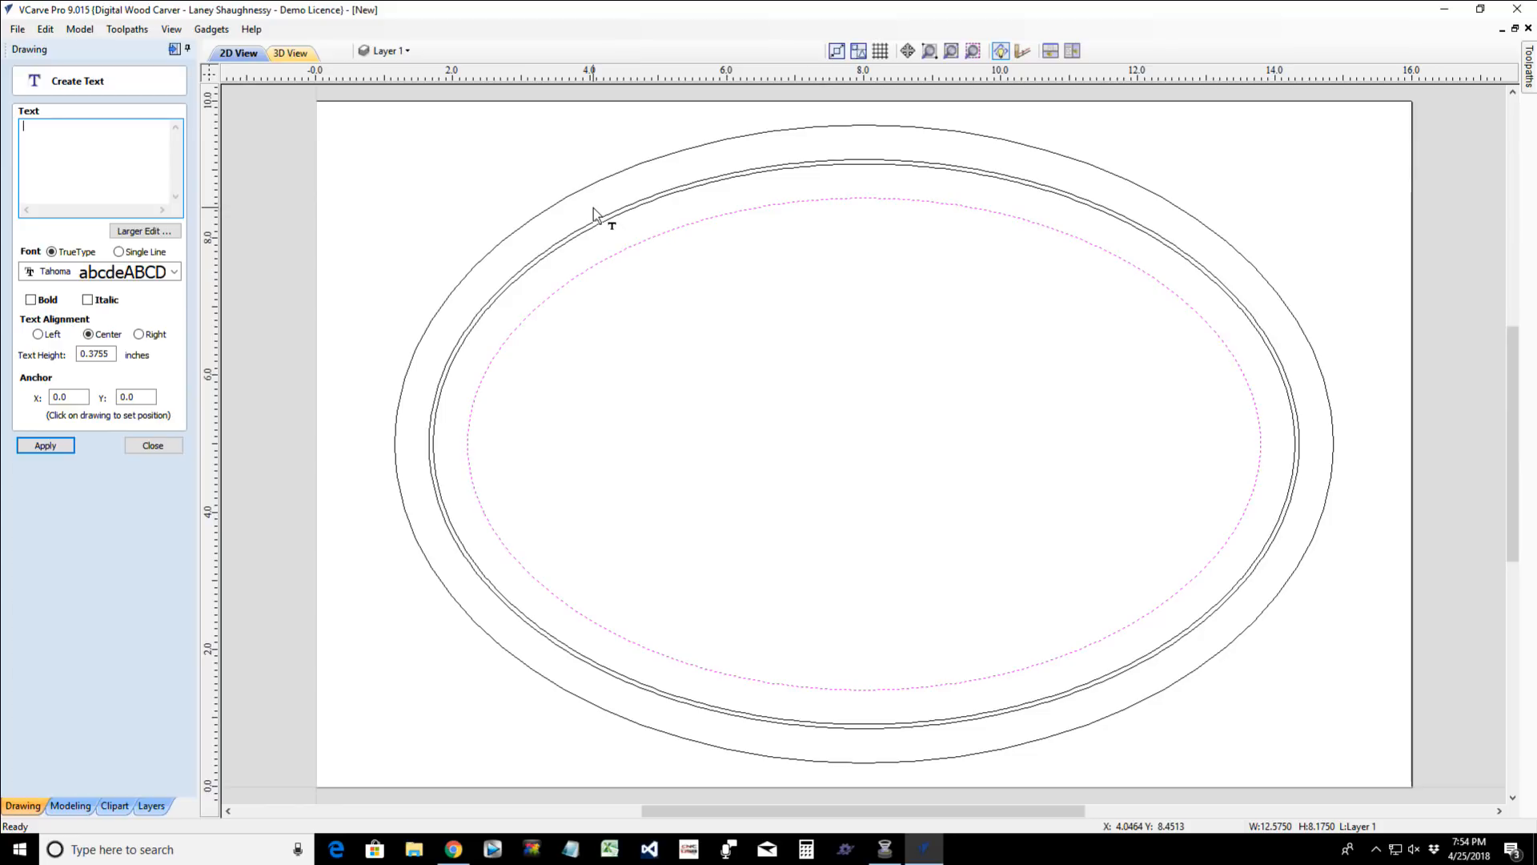
type("MOM")
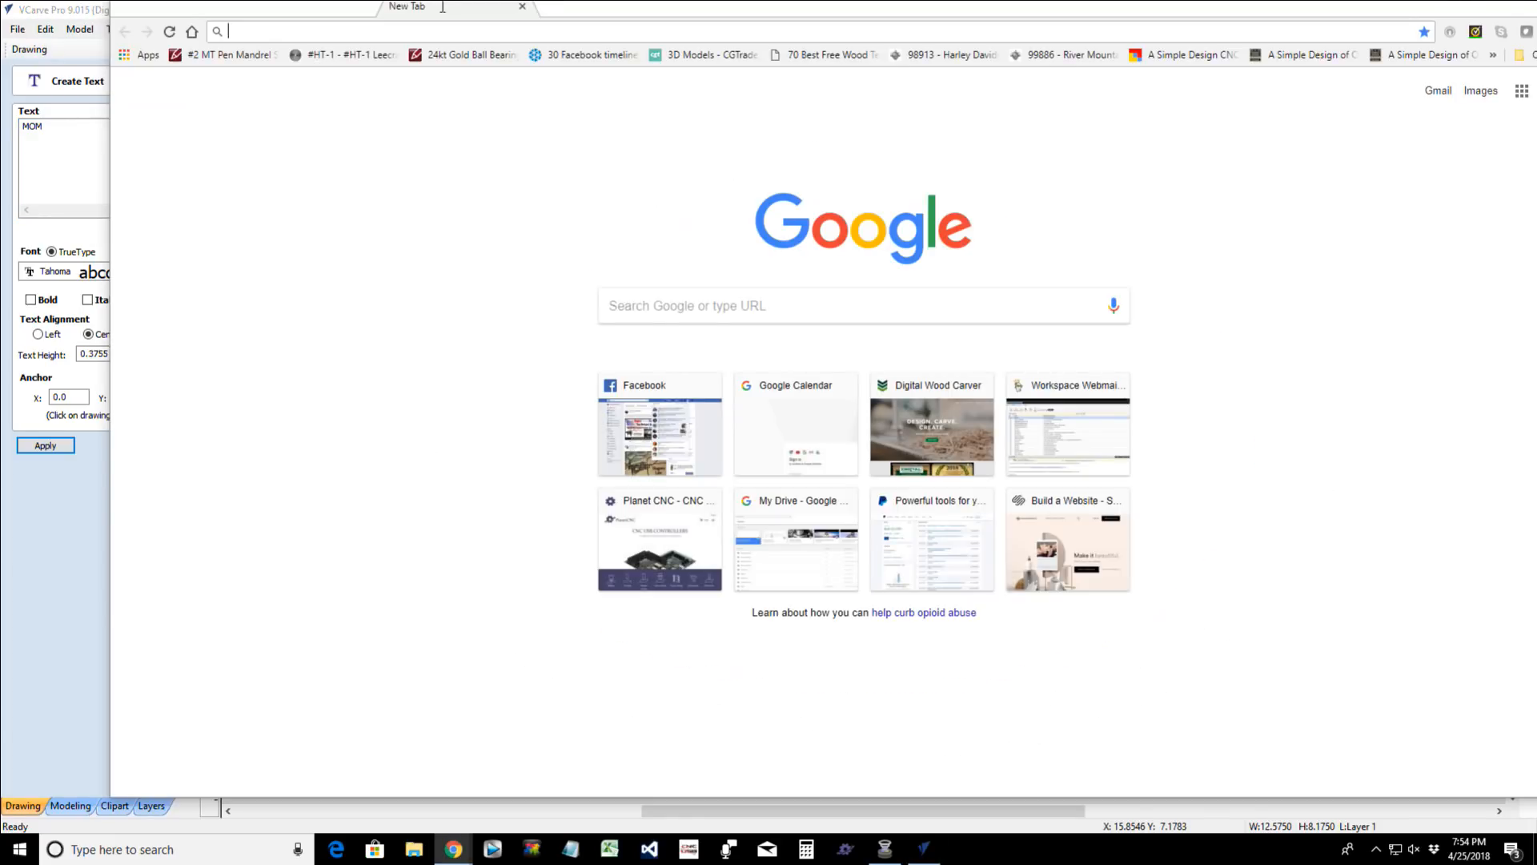
- Switch to the Chrome browser, open wordmark.it and preview the word MOM in the computer's installed fonts
left_click_drag(442, 6, 204, 40)
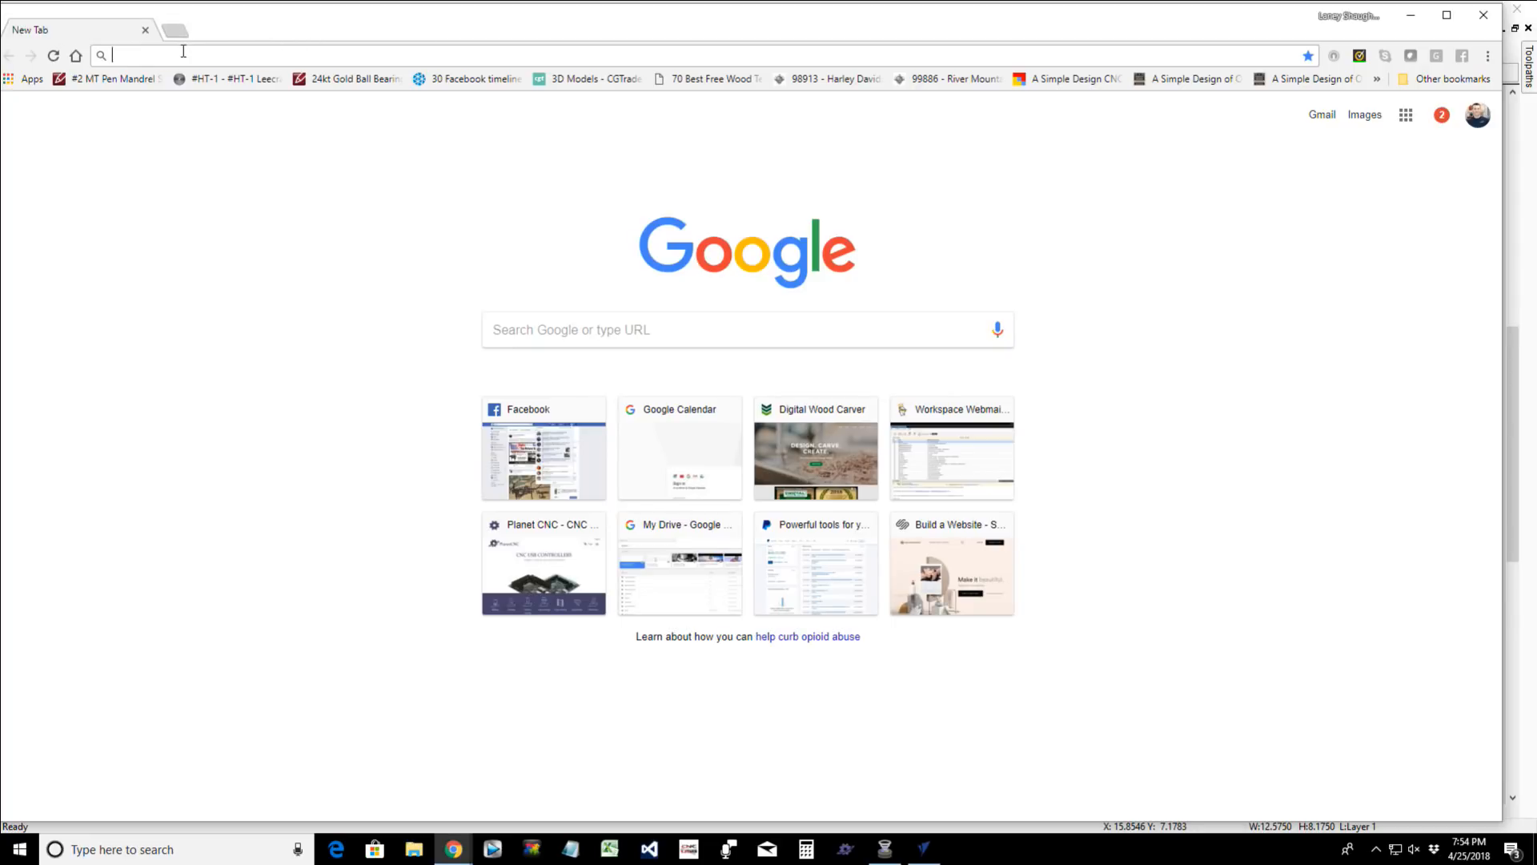
type("WordMark")
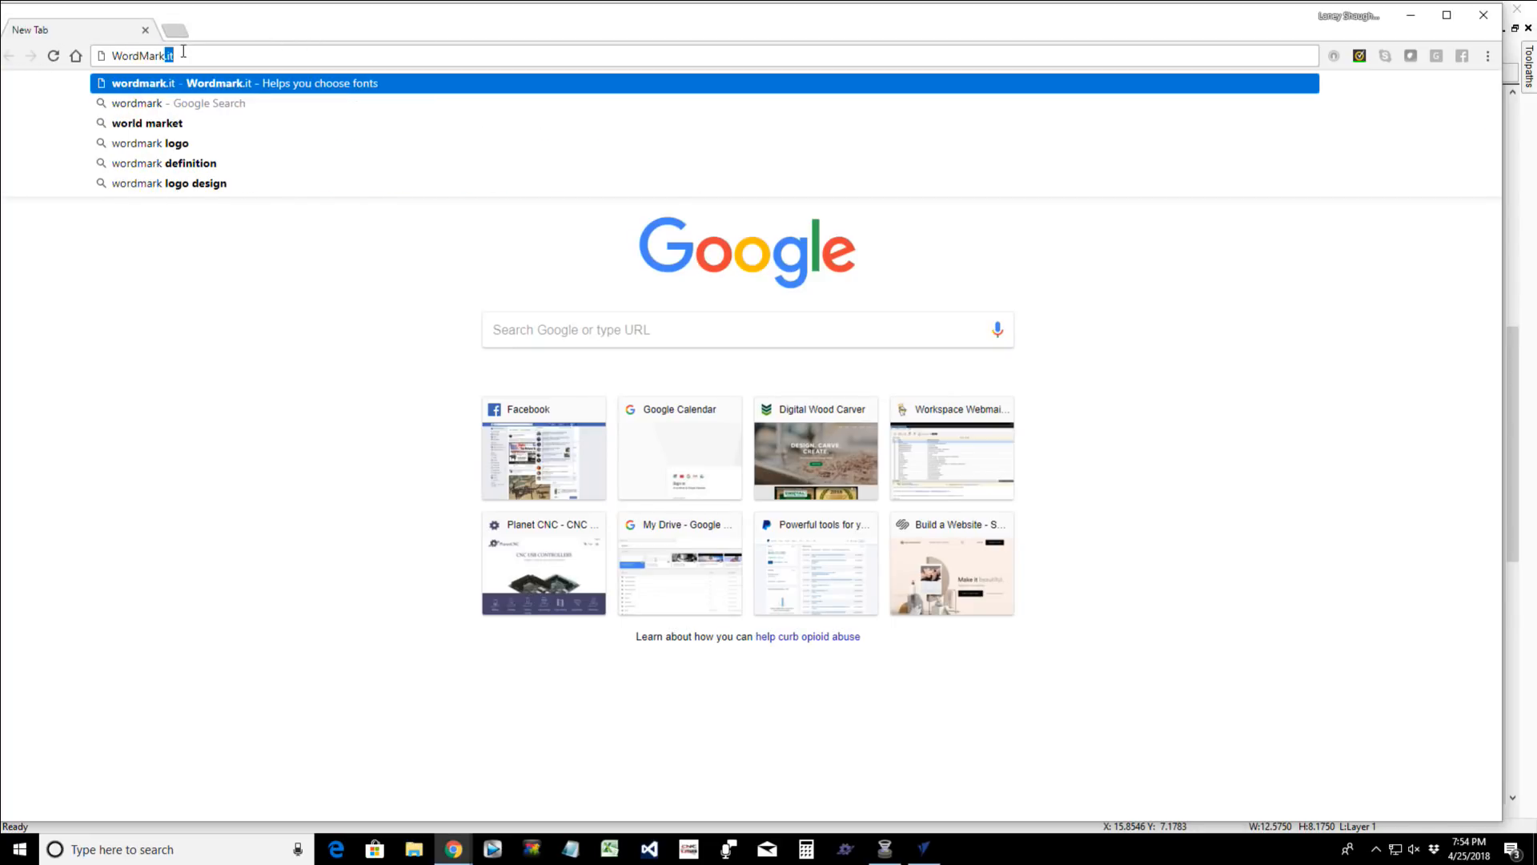
type(".it")
key("Return")
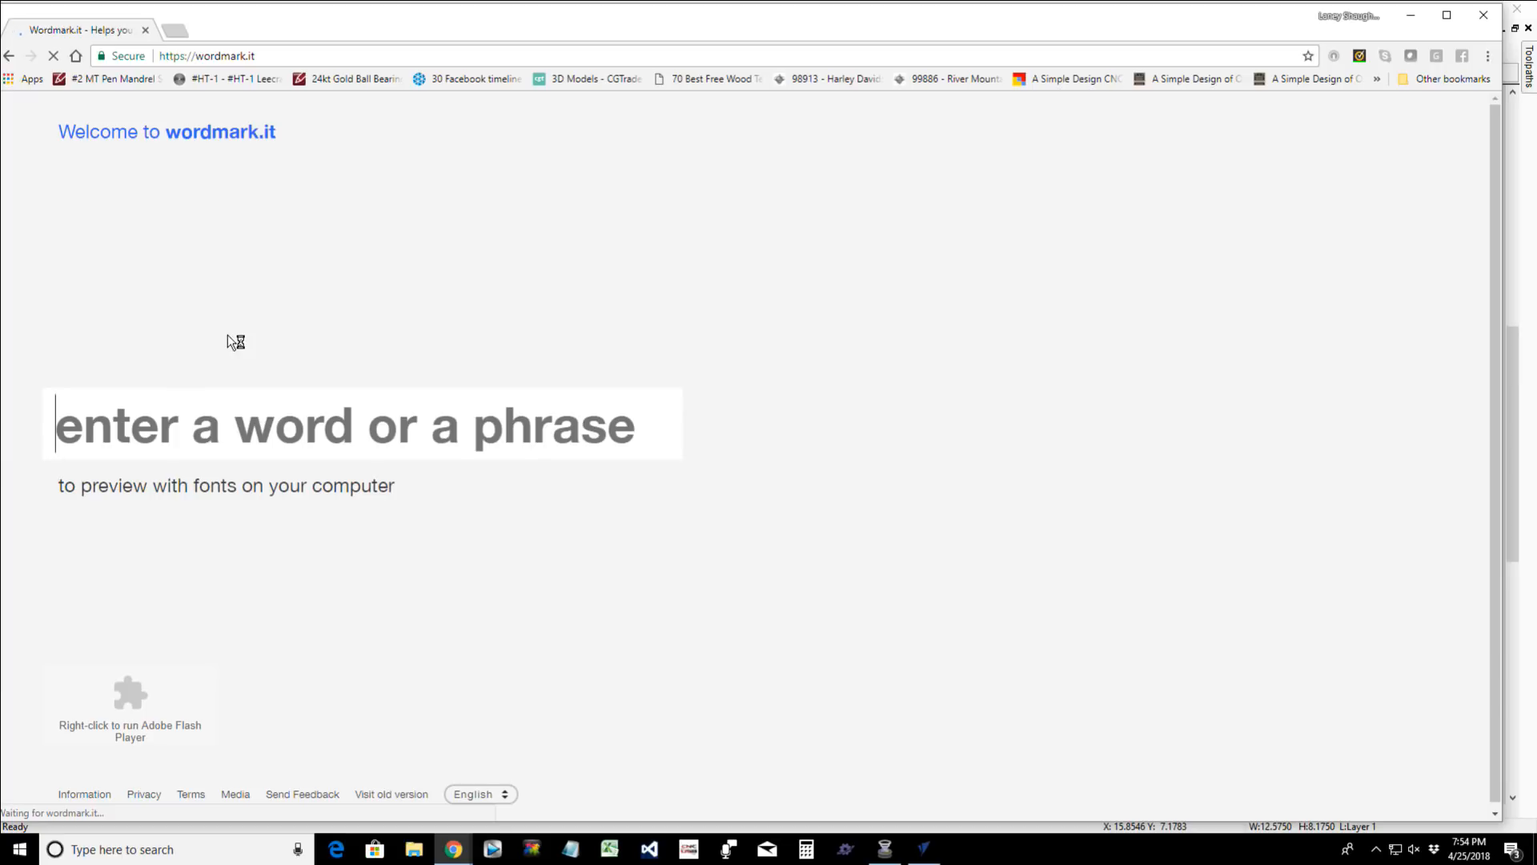
type("MOM")
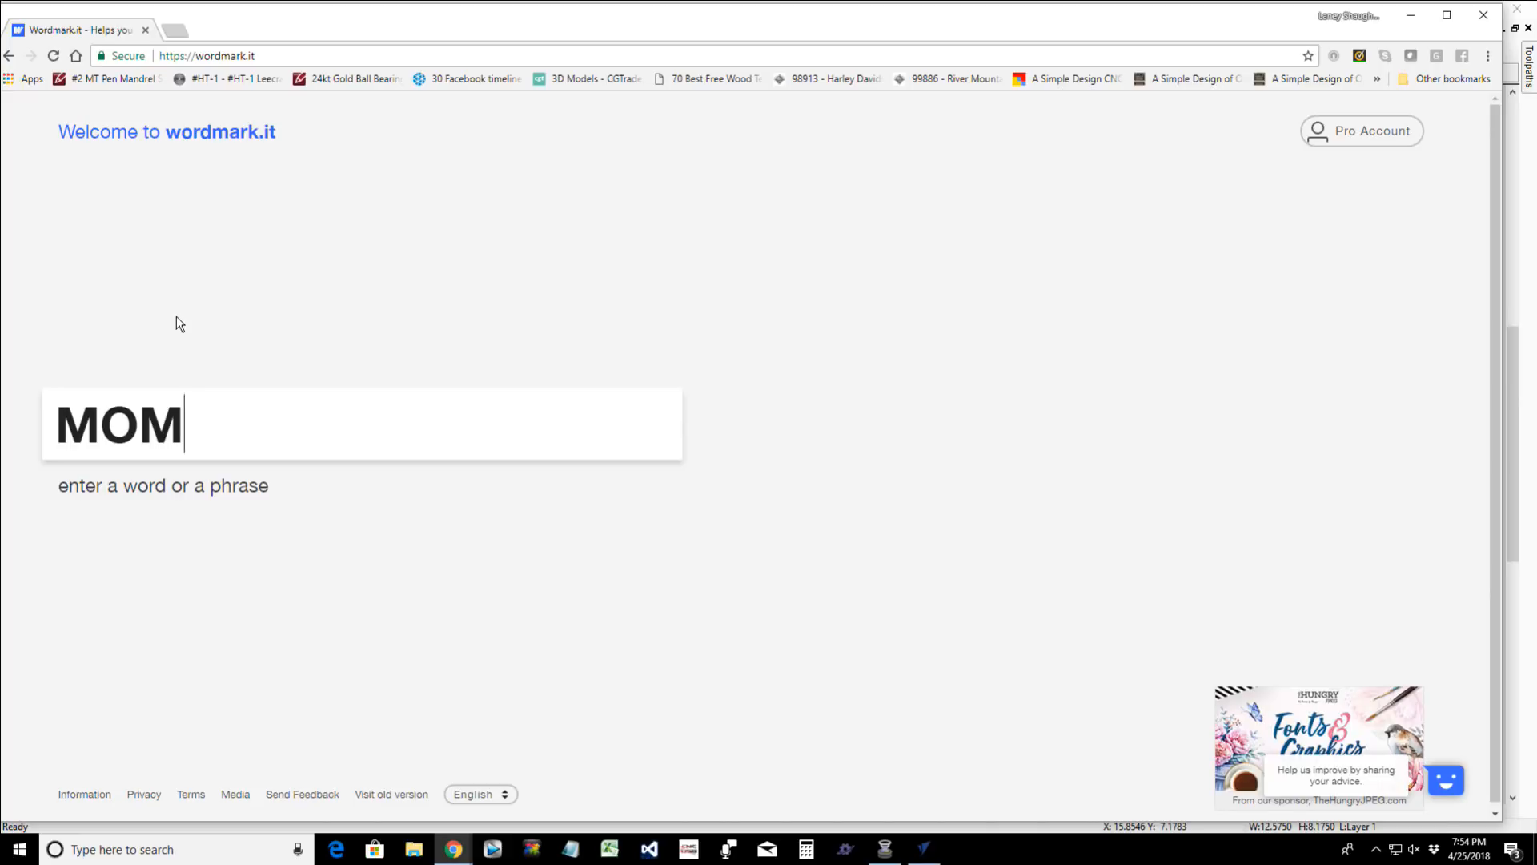
key("Return")
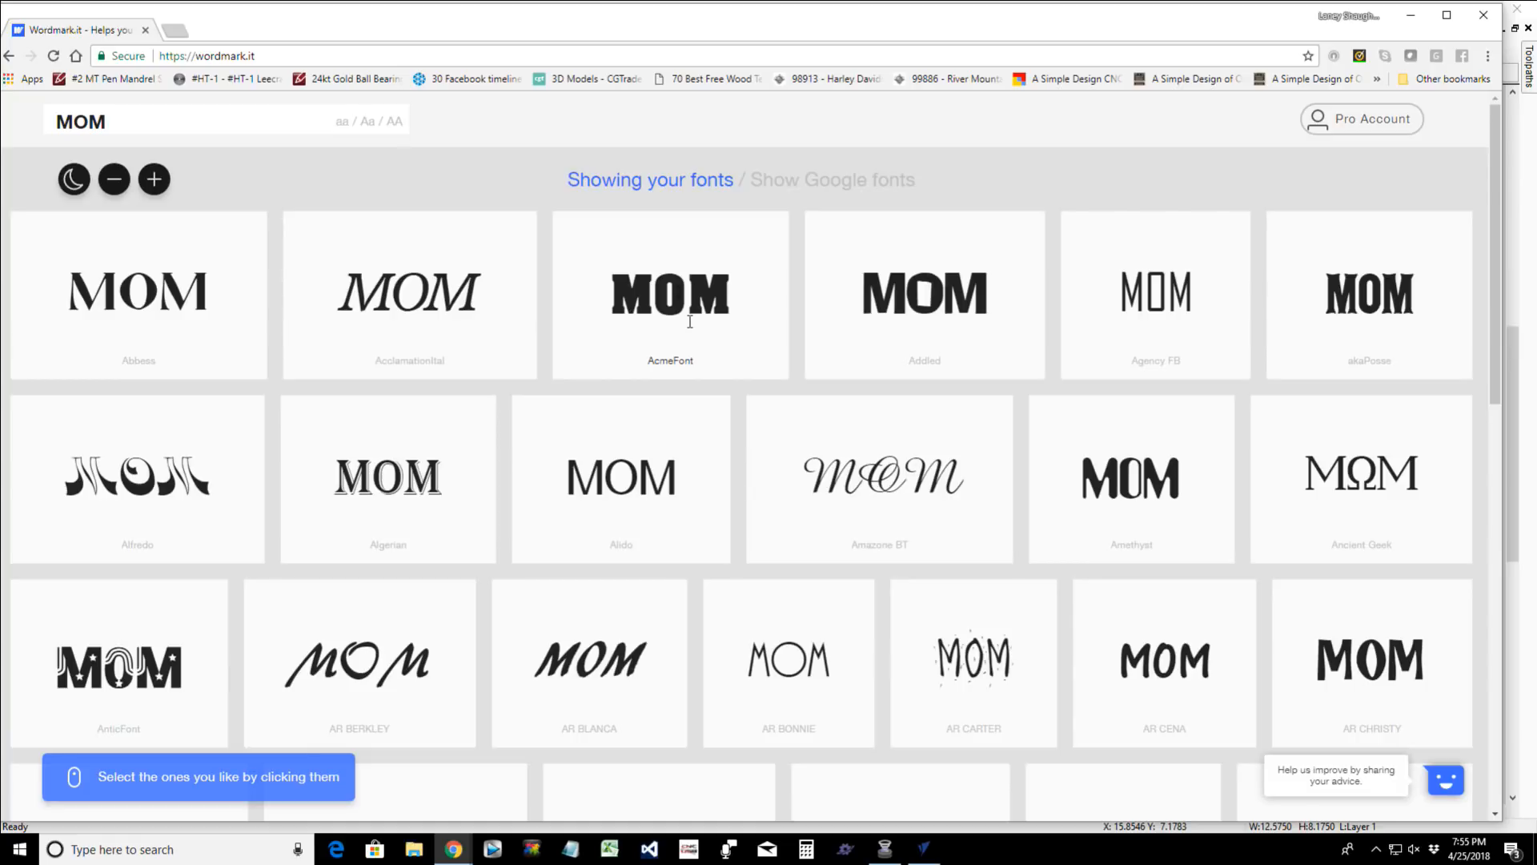
- Look through the MOM font previews for a suitable lettering style, then return to the start of the list
scroll(690, 322, "down", 3)
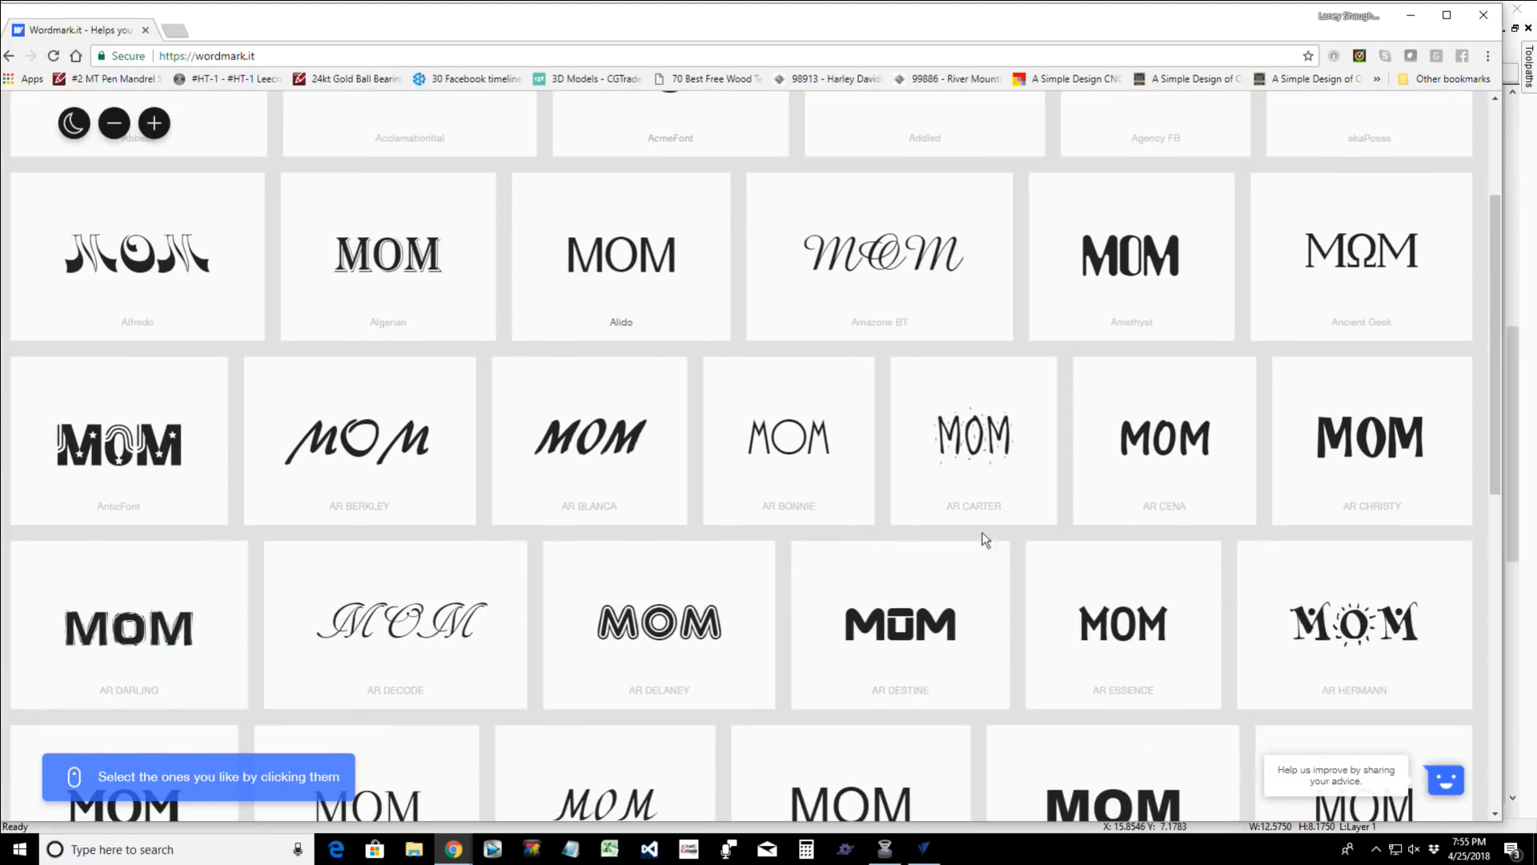
scroll(1065, 458, "down", 1)
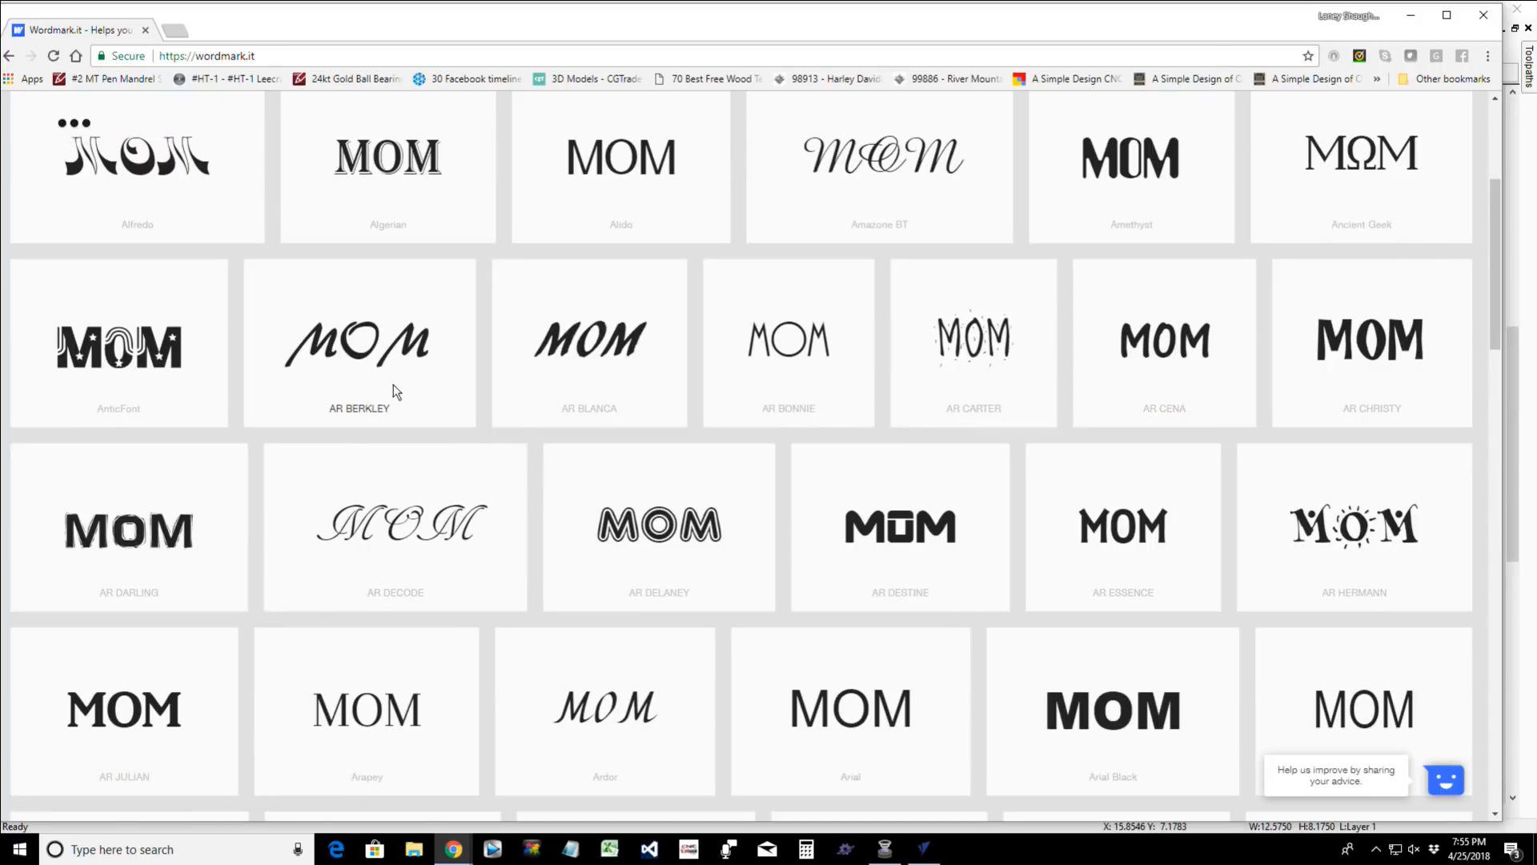
scroll(429, 391, "down", 2)
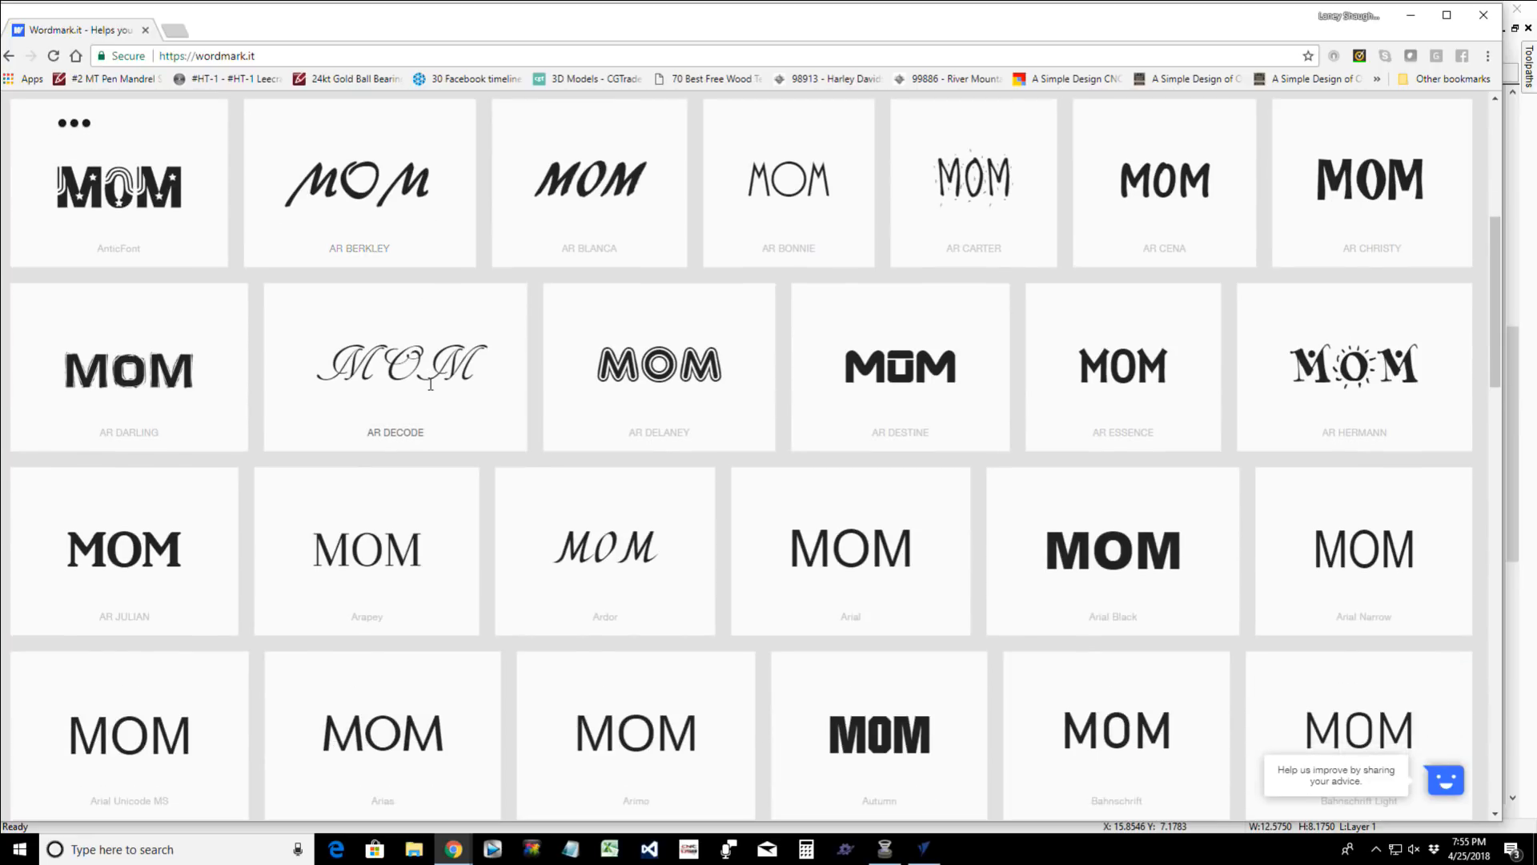
scroll(437, 388, "down", 7)
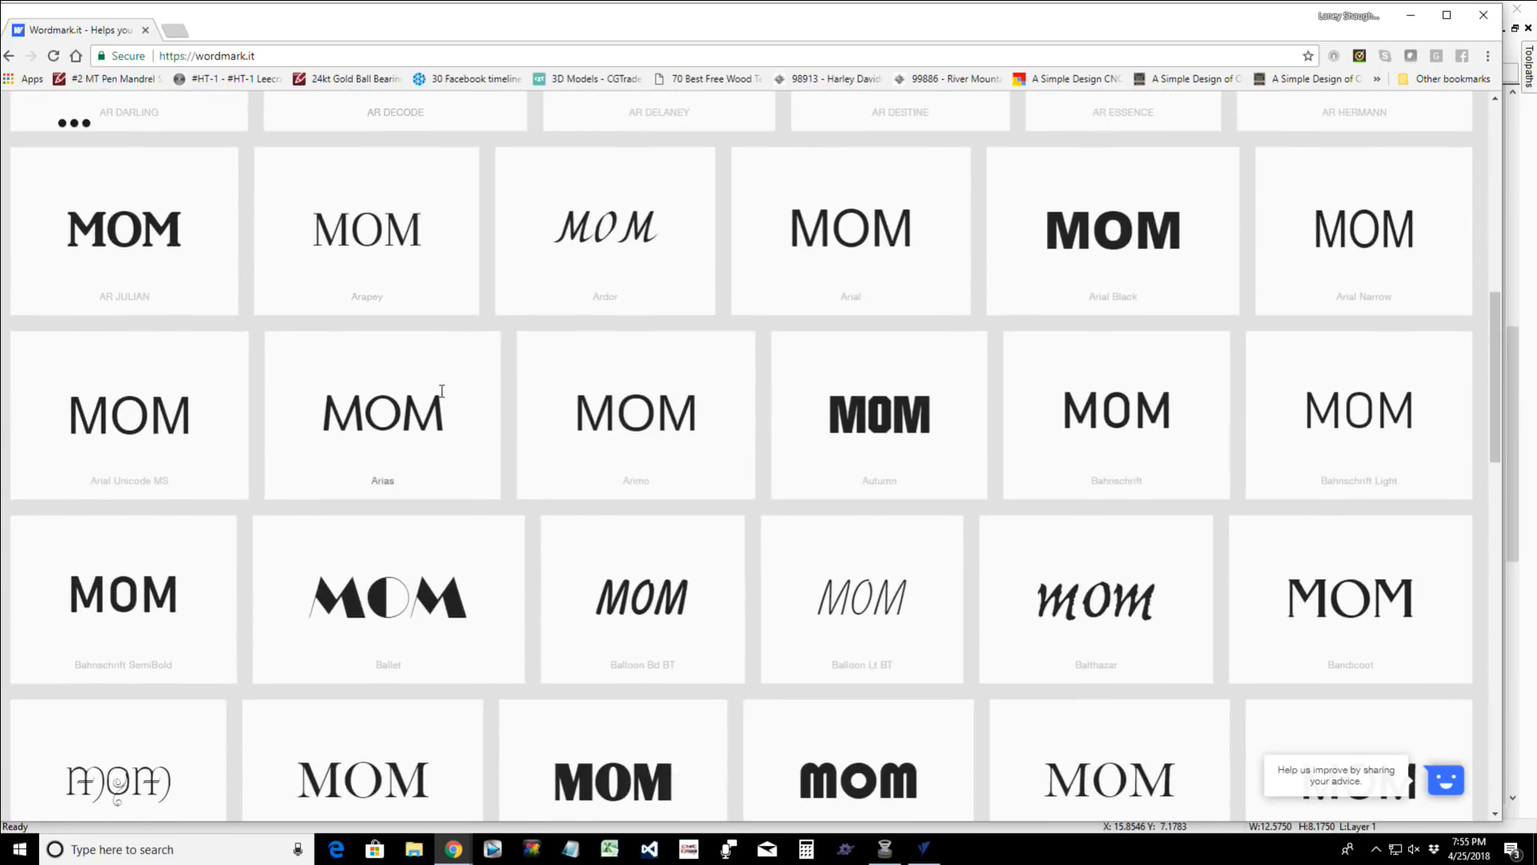
scroll(443, 392, "down", 7)
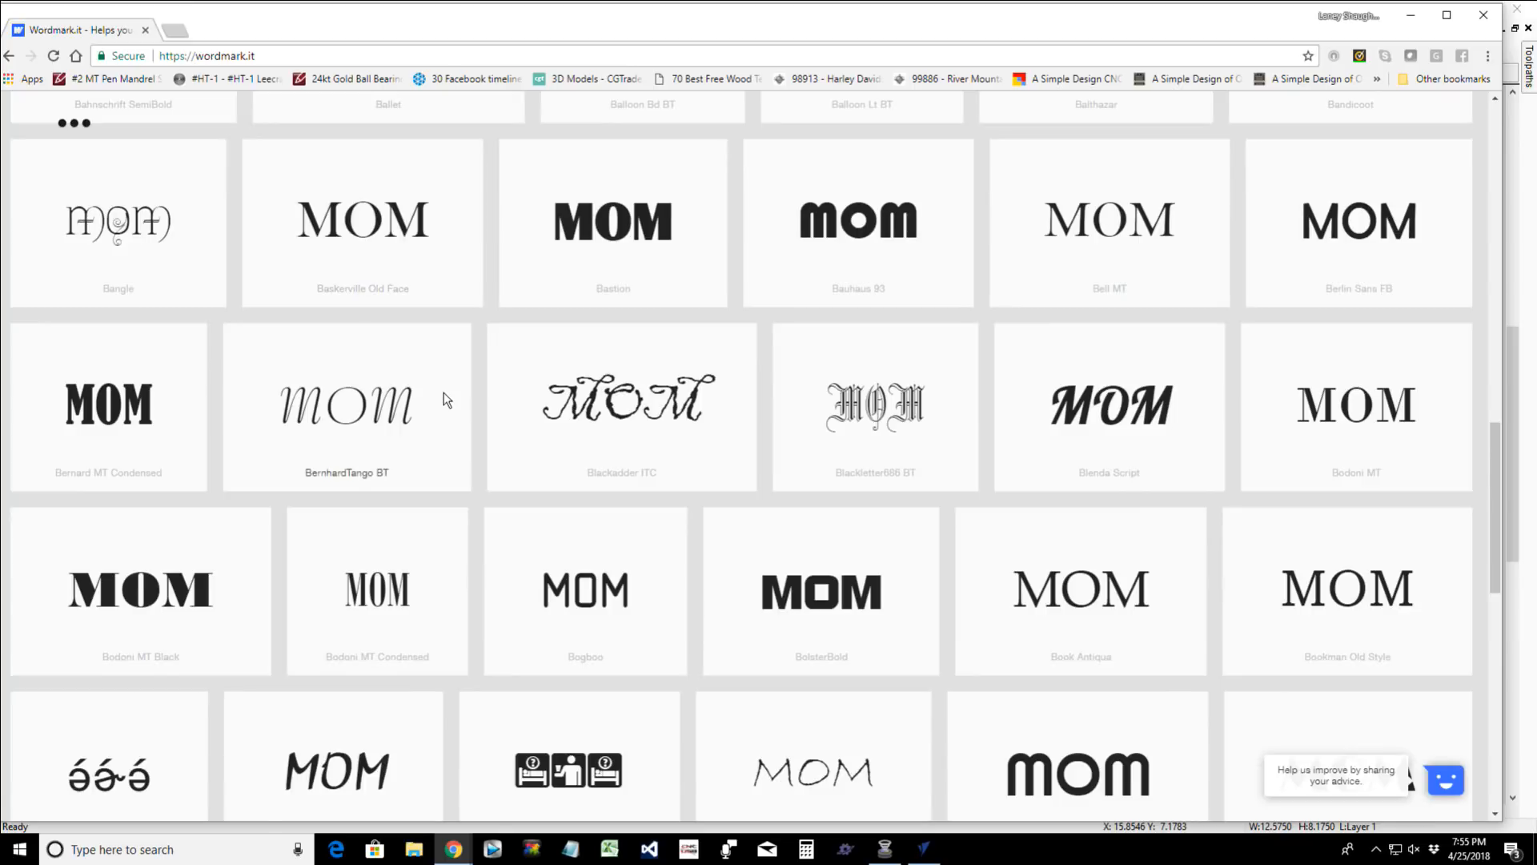
scroll(444, 394, "down", 4)
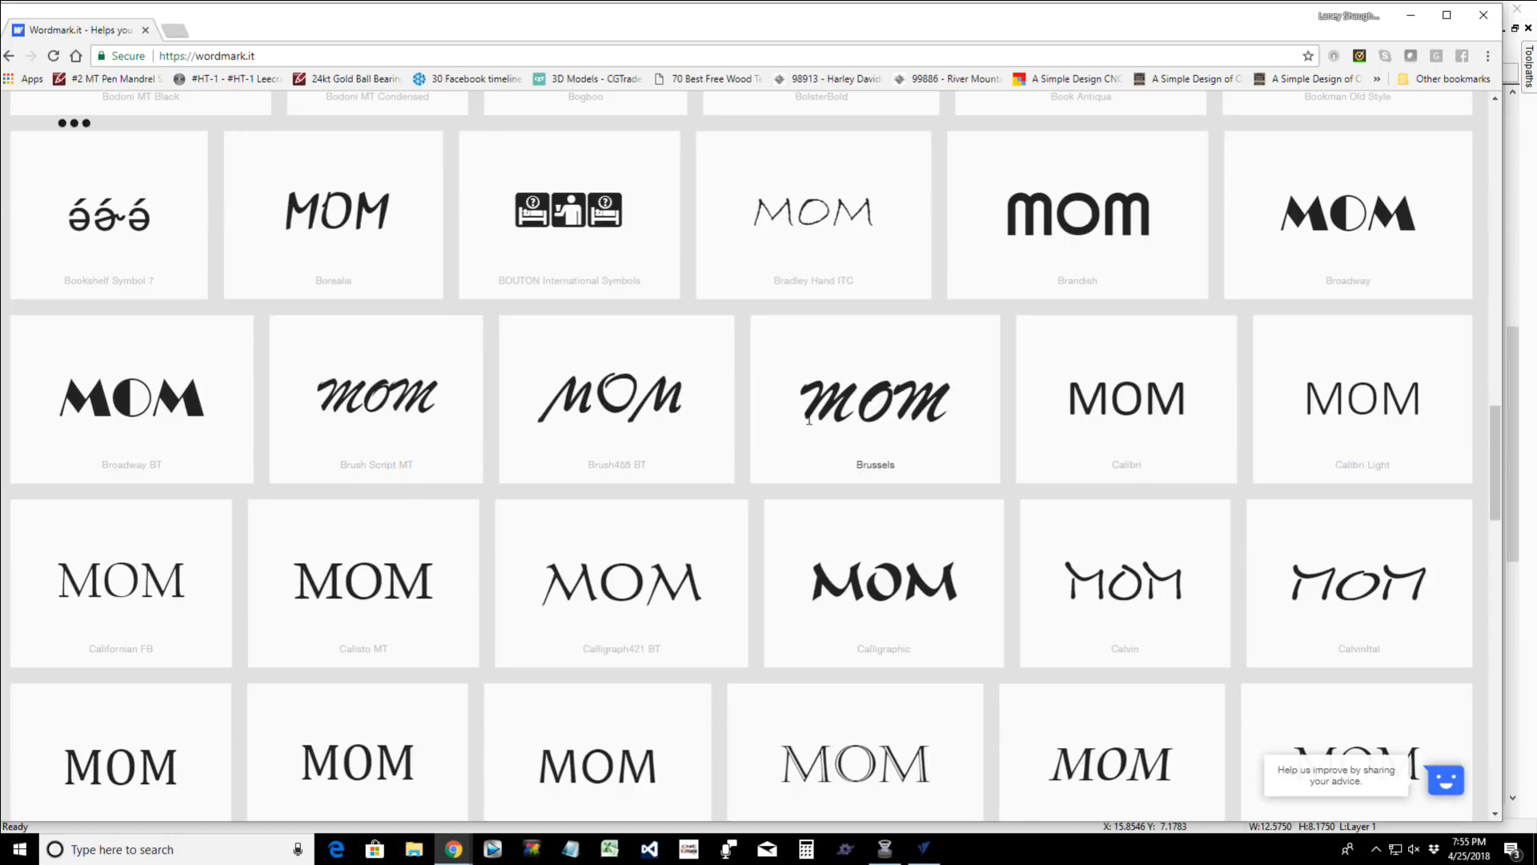
scroll(927, 407, "down", 3)
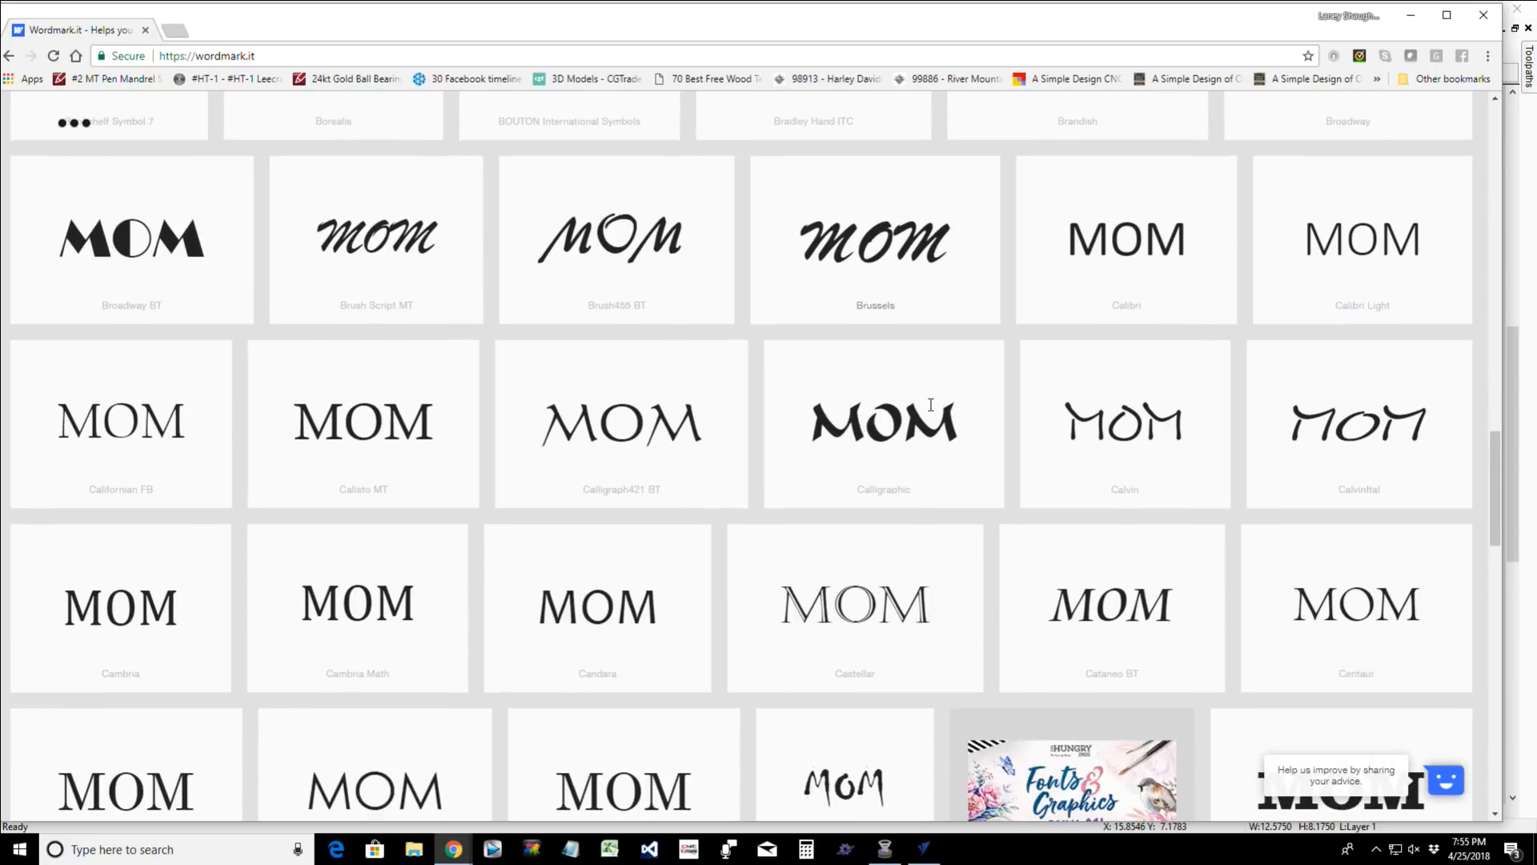
scroll(933, 411, "down", 8)
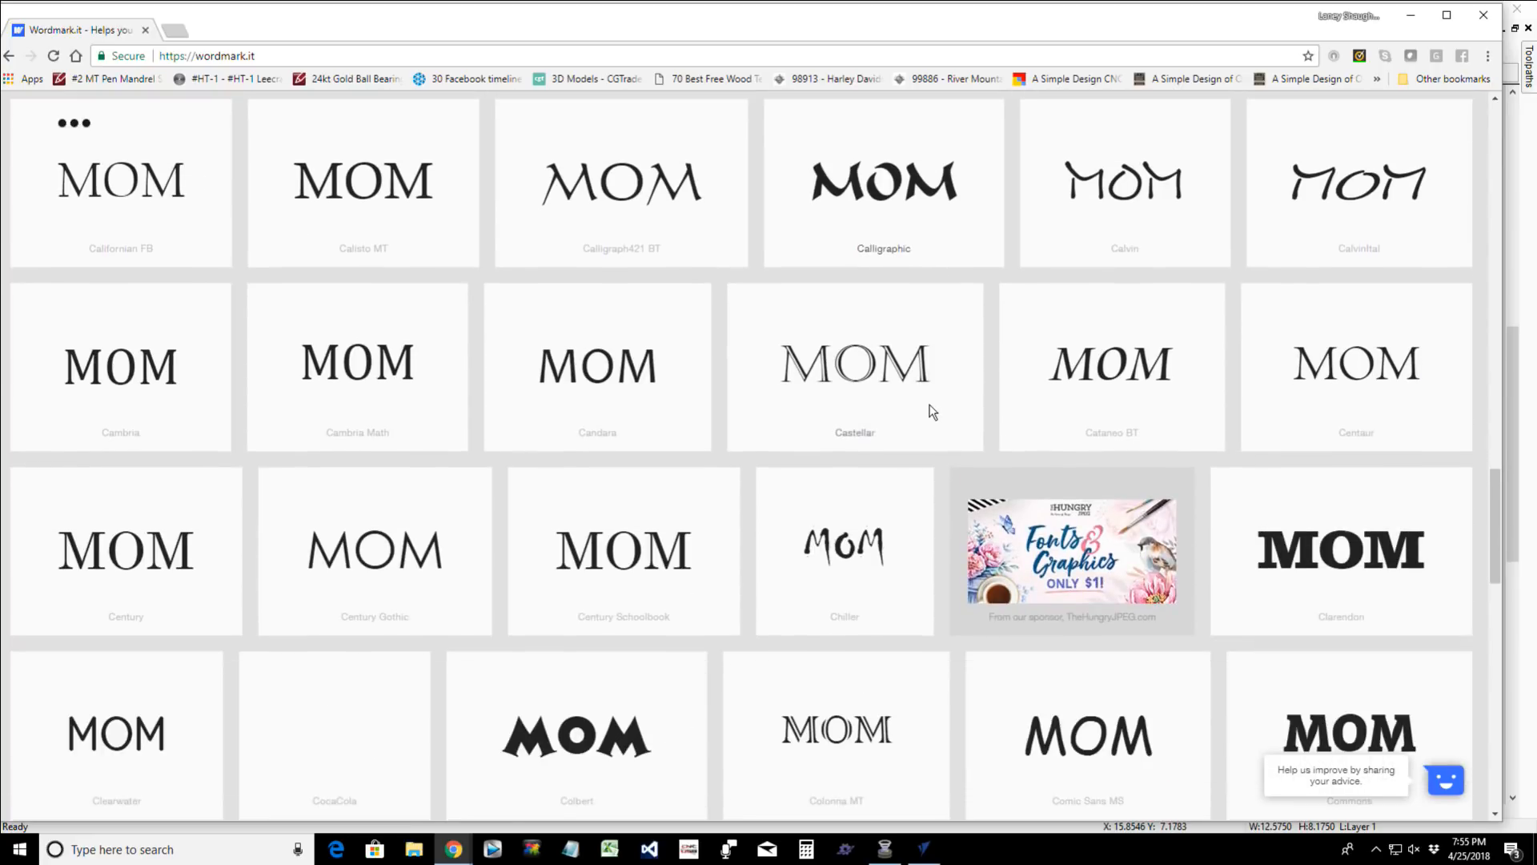
scroll(933, 411, "down", 8)
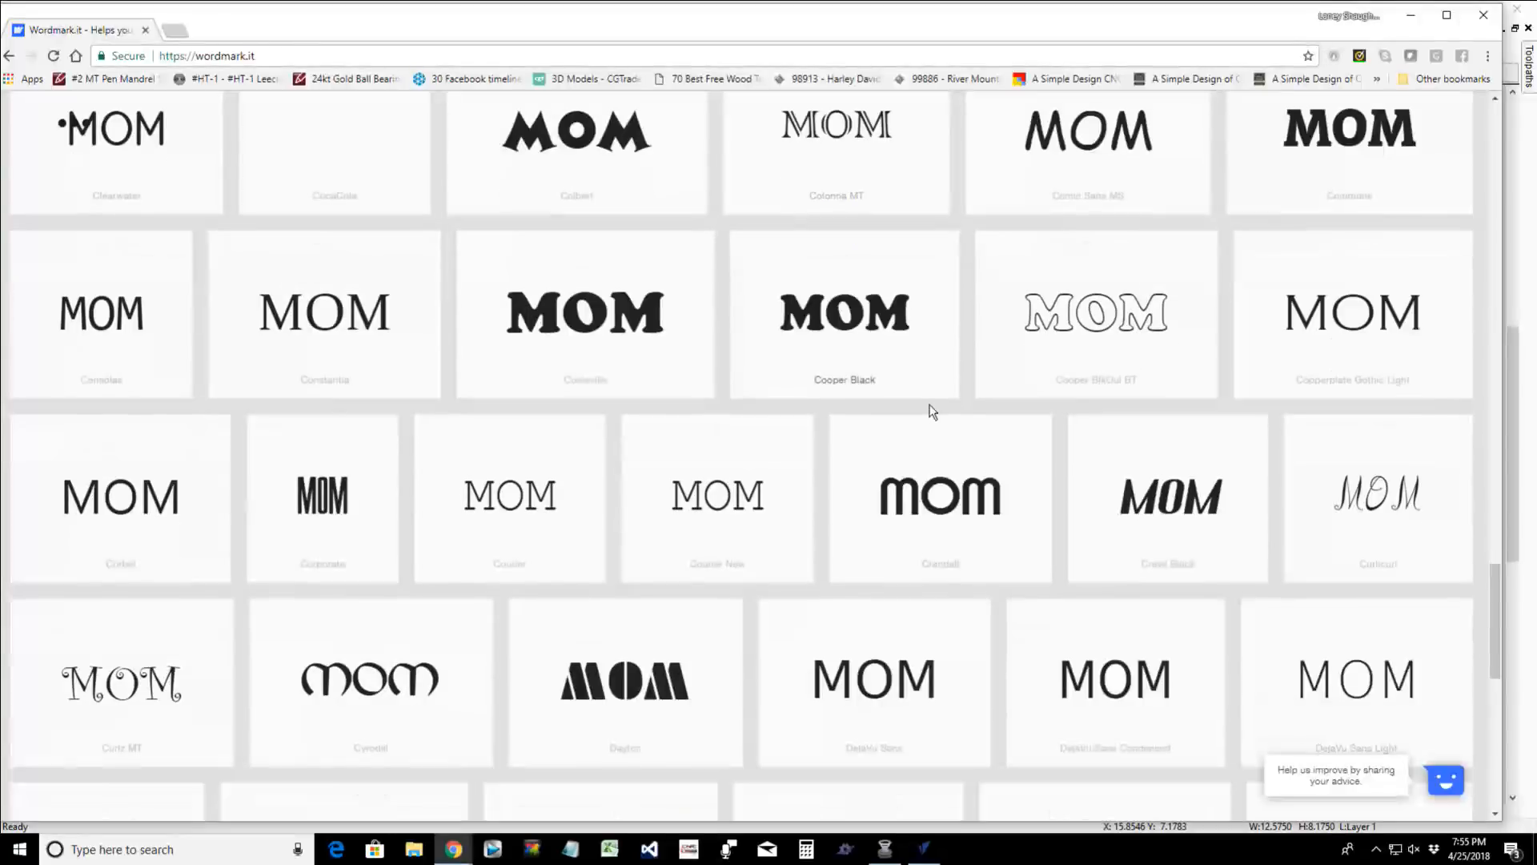
scroll(932, 412, "down", 2)
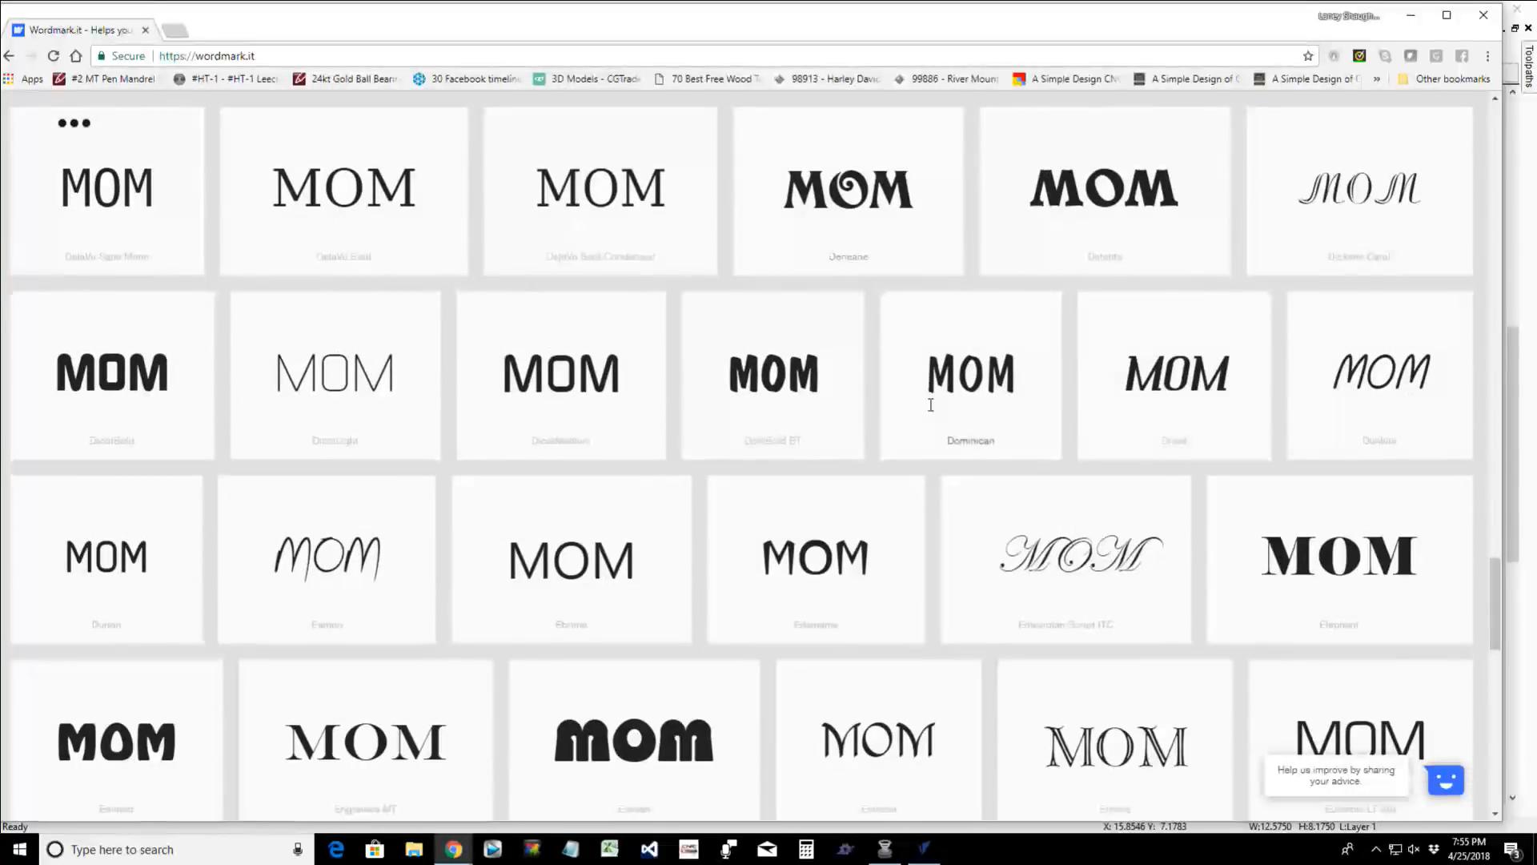
scroll(931, 404, "down", 8)
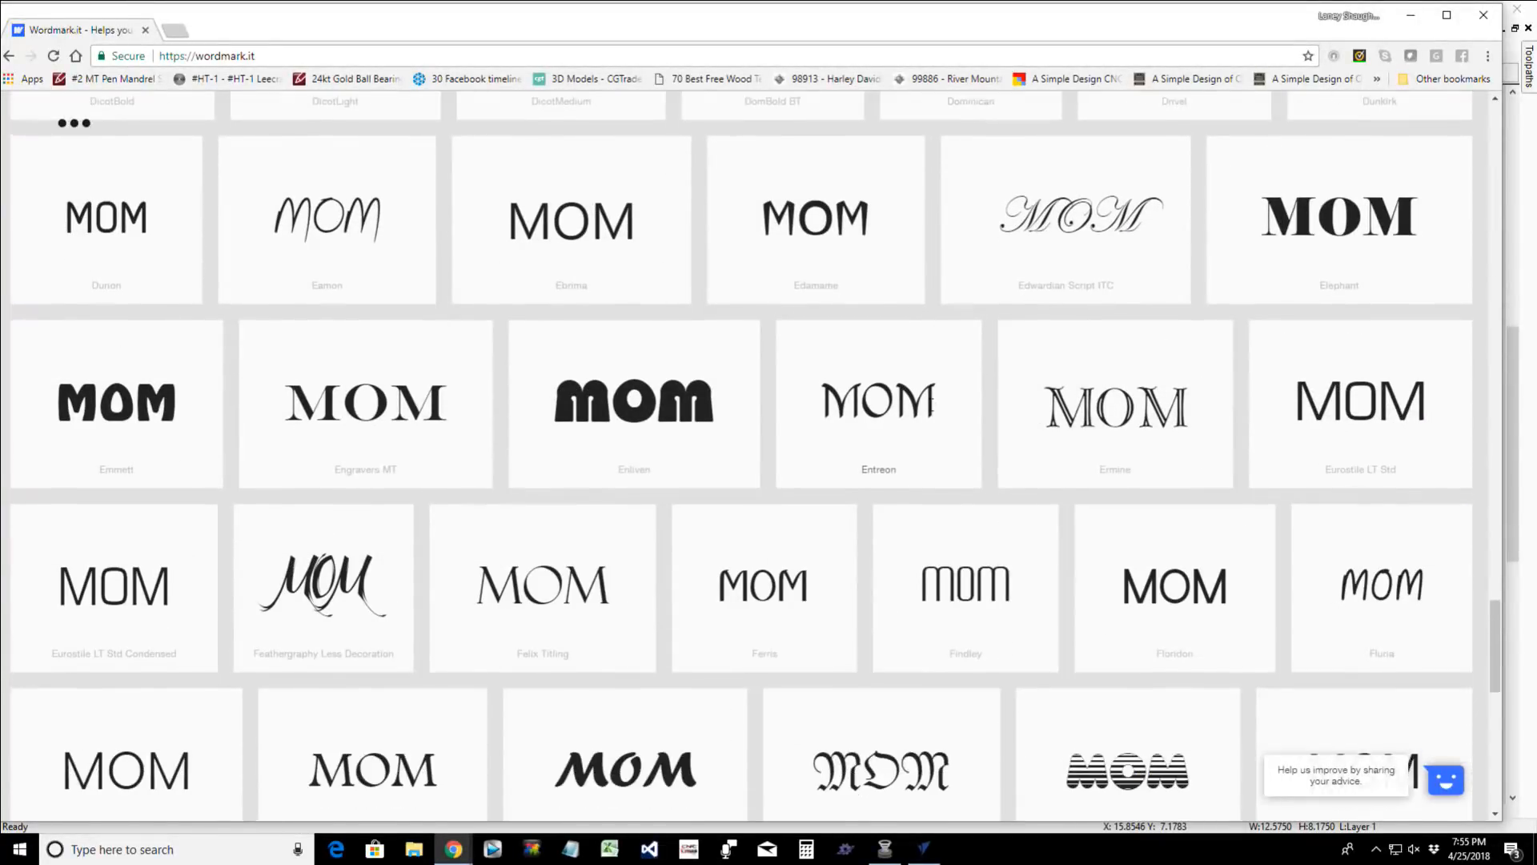
scroll(929, 411, "down", 1)
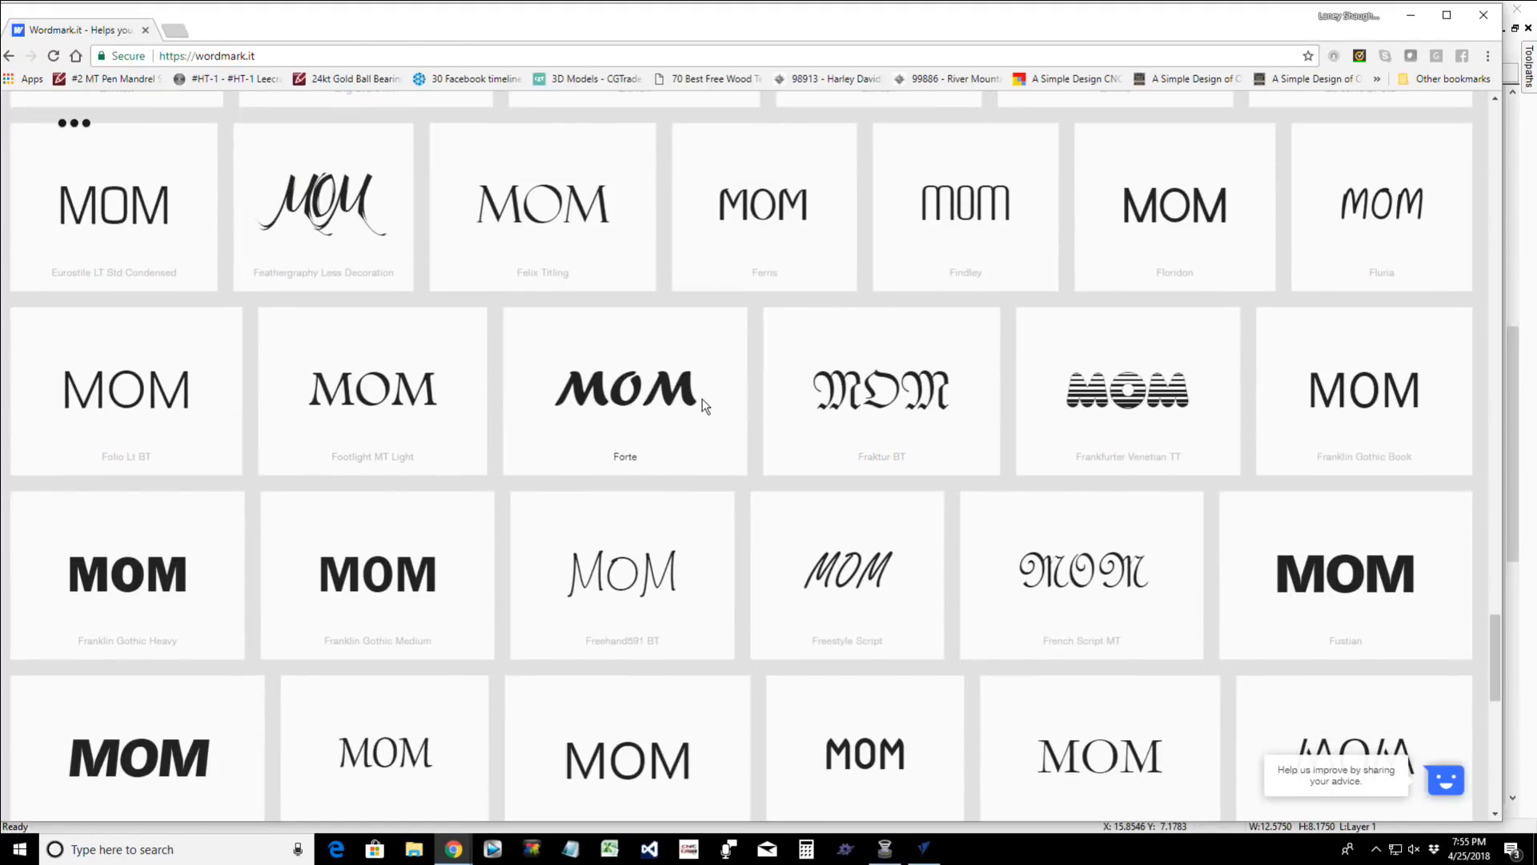
scroll(703, 400, "down", 5)
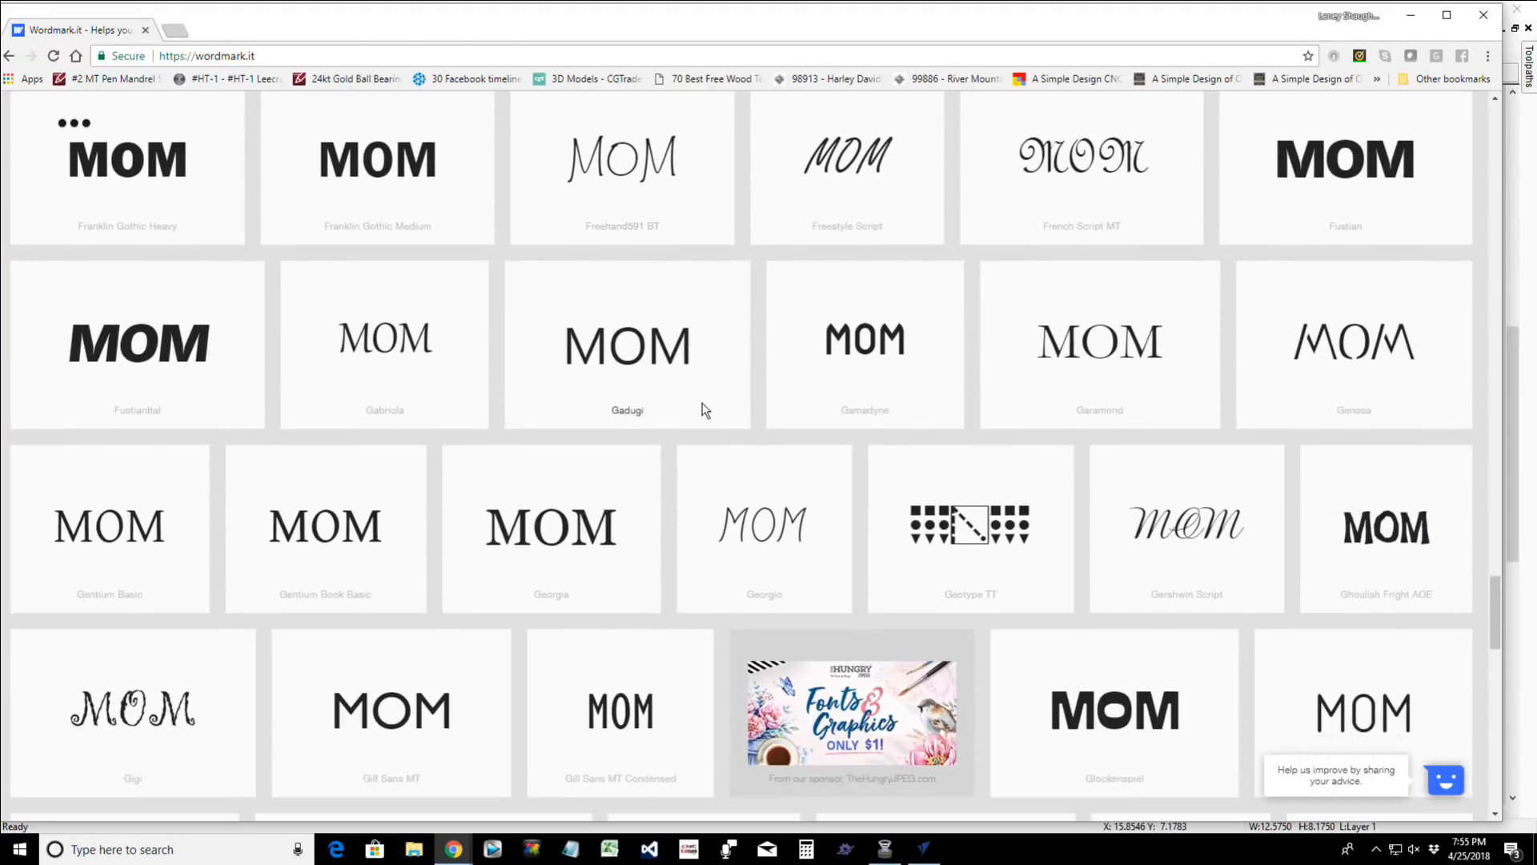
scroll(704, 410, "down", 9)
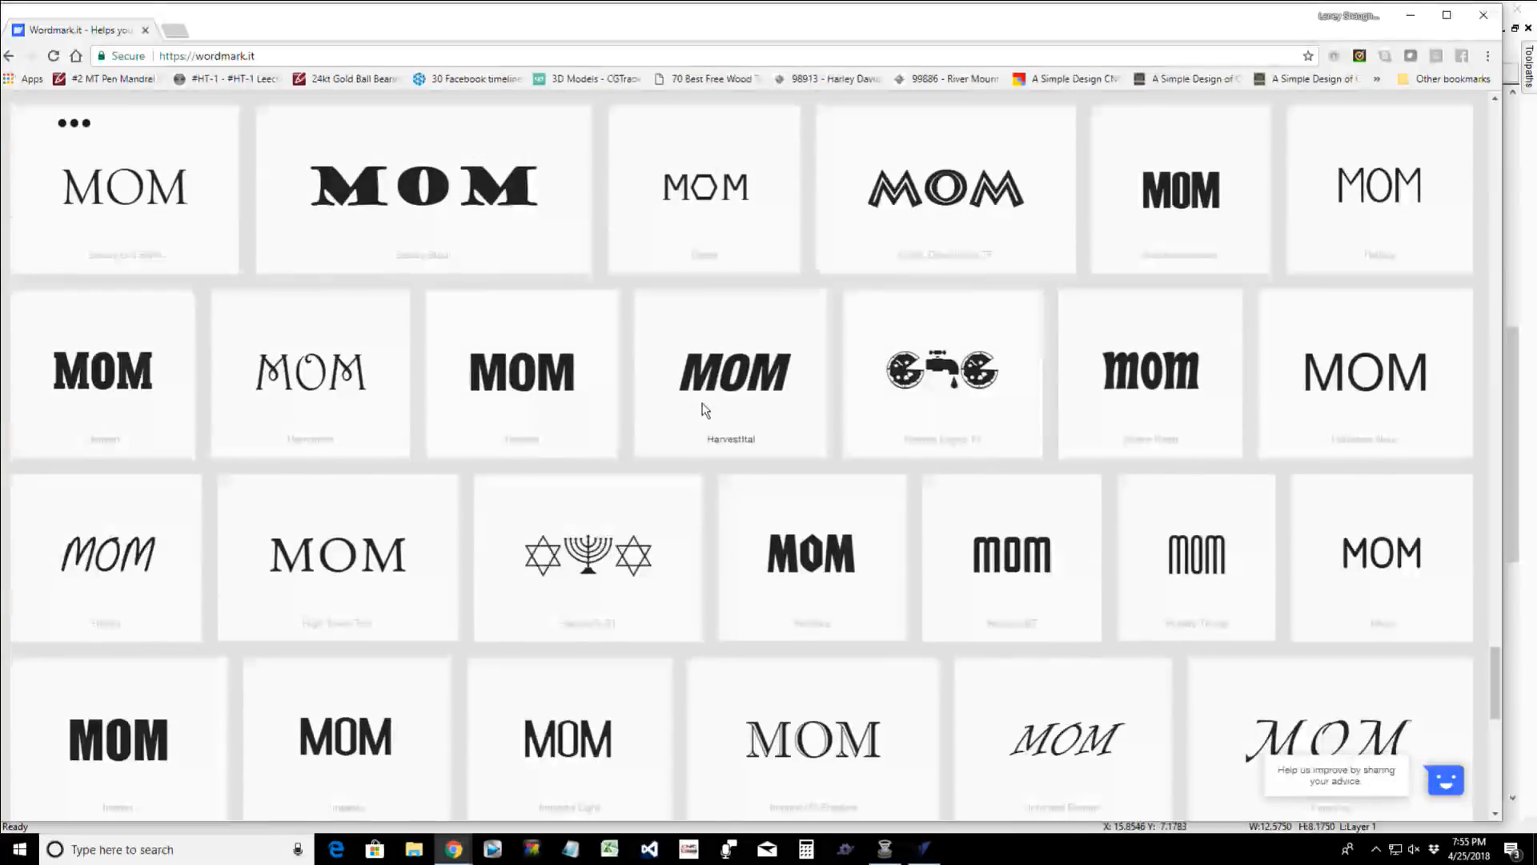
scroll(705, 410, "down", 6)
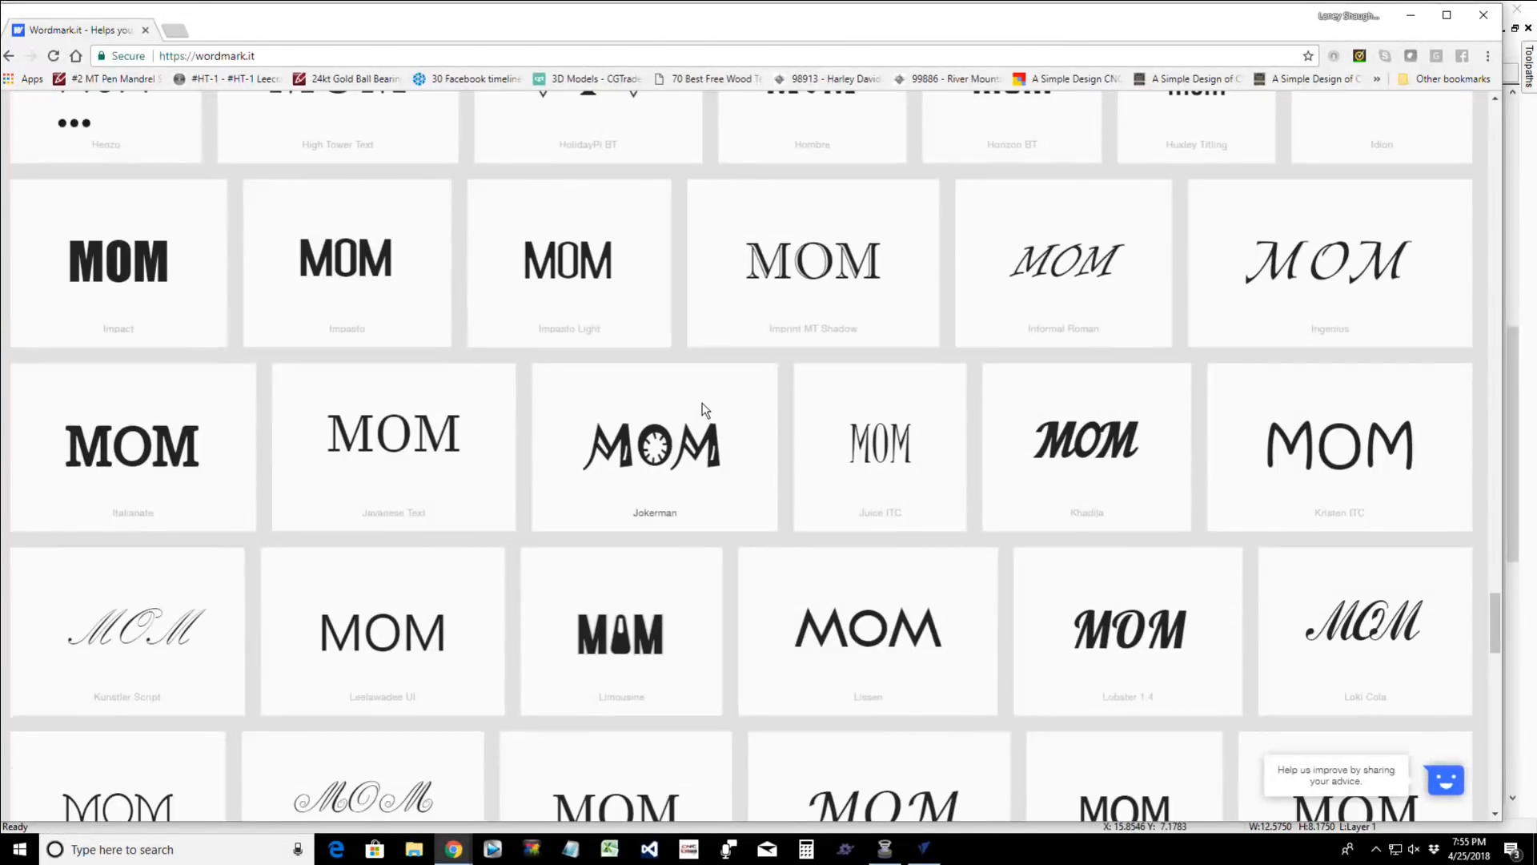
scroll(705, 410, "down", 7)
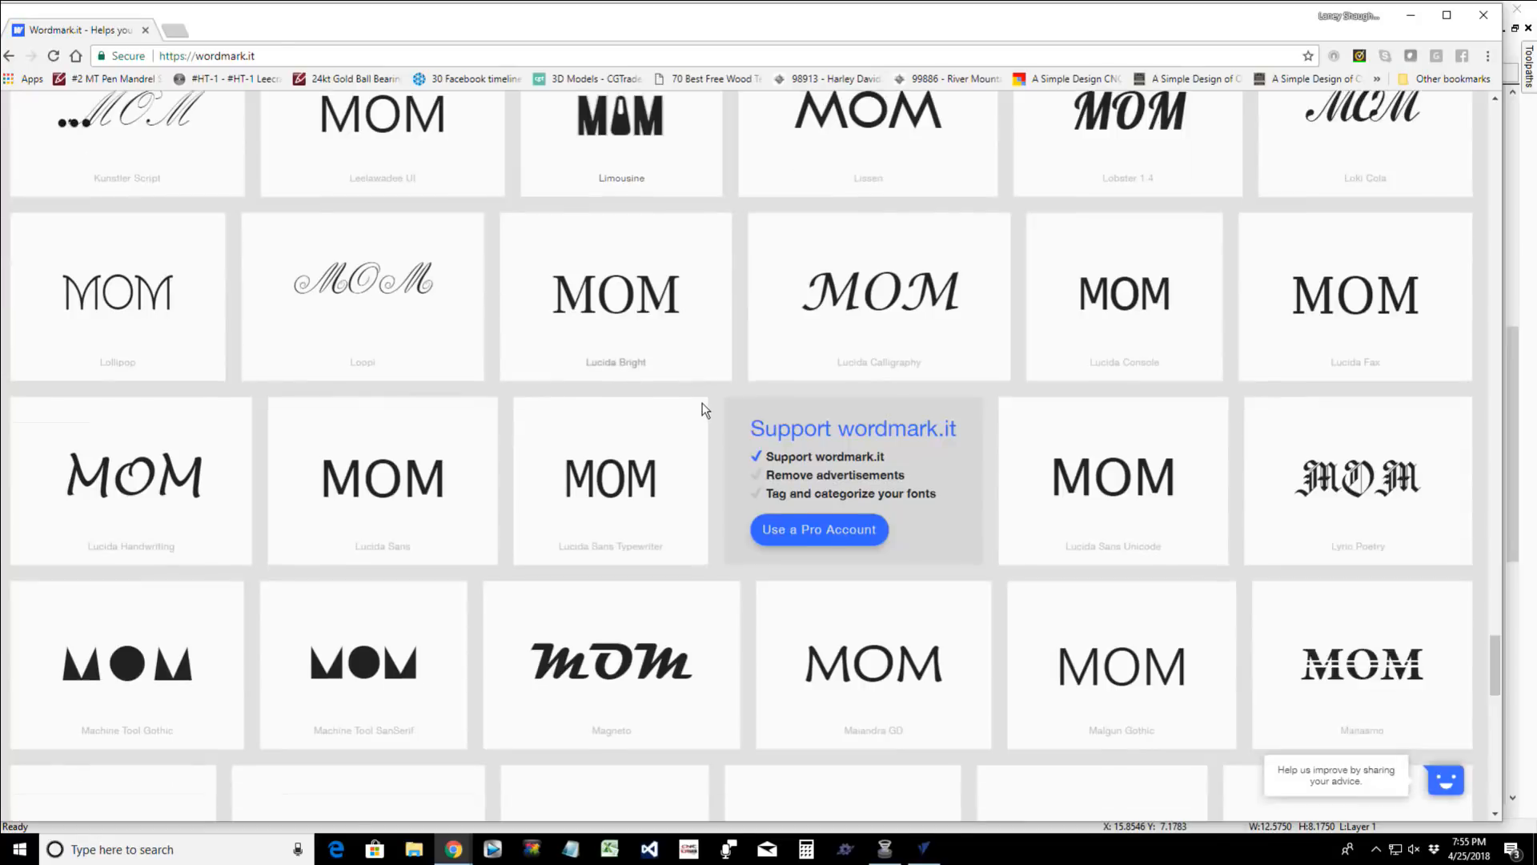
scroll(703, 409, "down", 5)
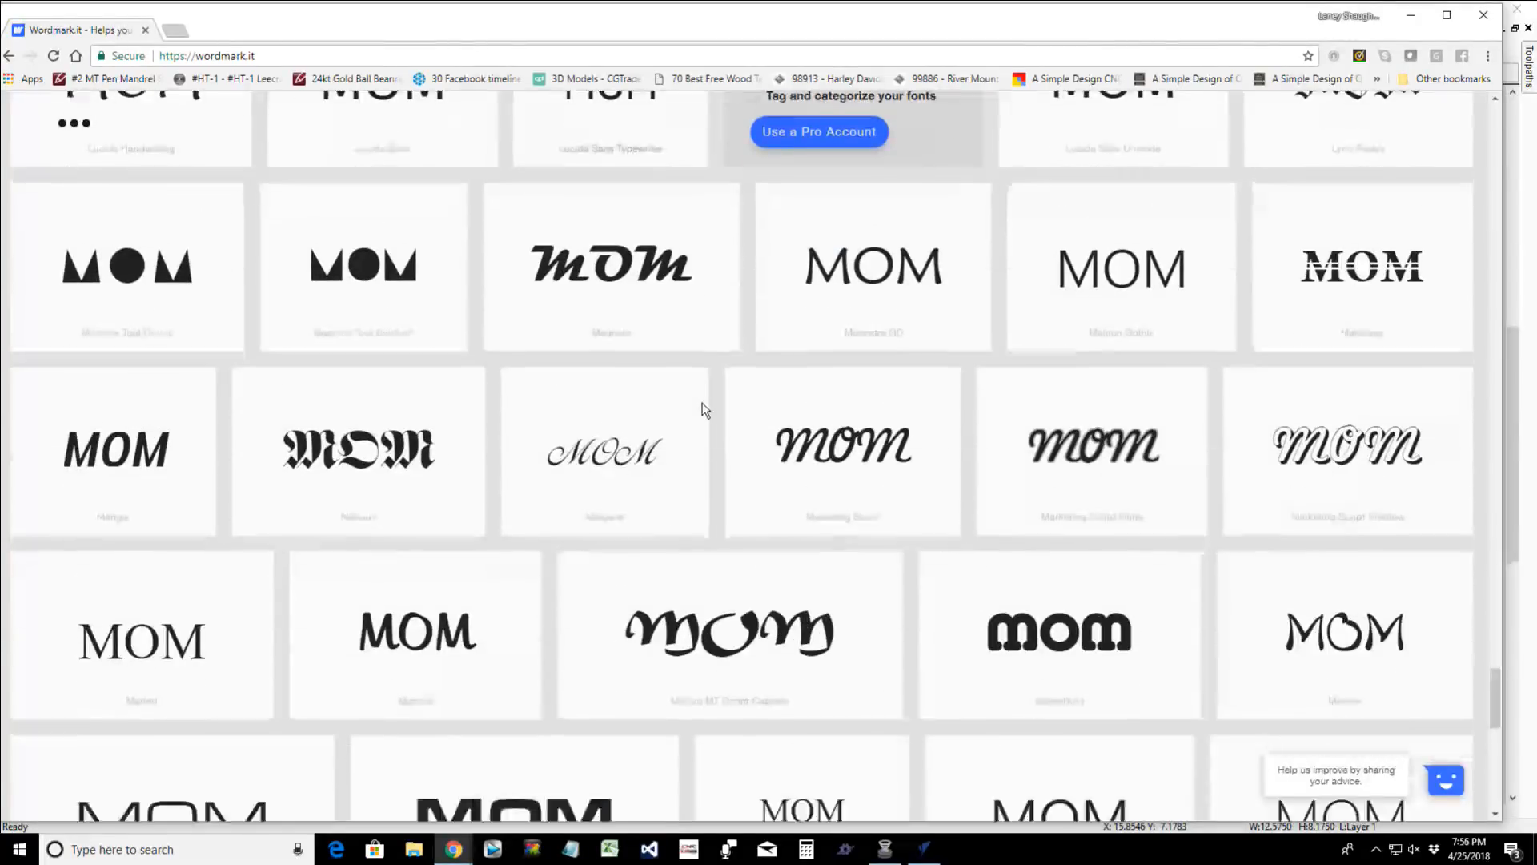
scroll(703, 405, "down", 4)
scroll(703, 405, "up", 3)
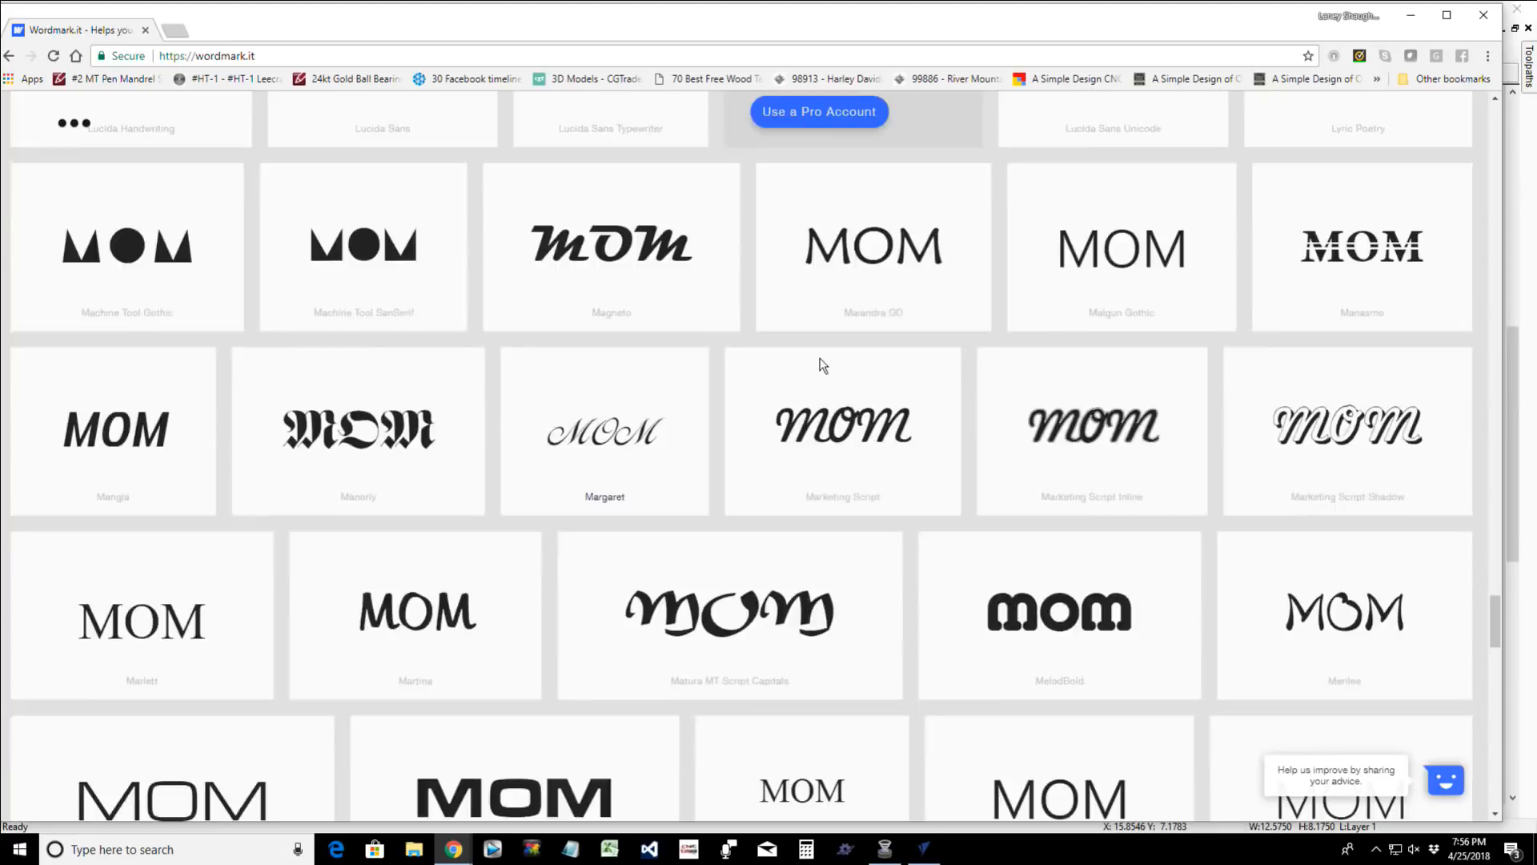
scroll(822, 364, "up", 1)
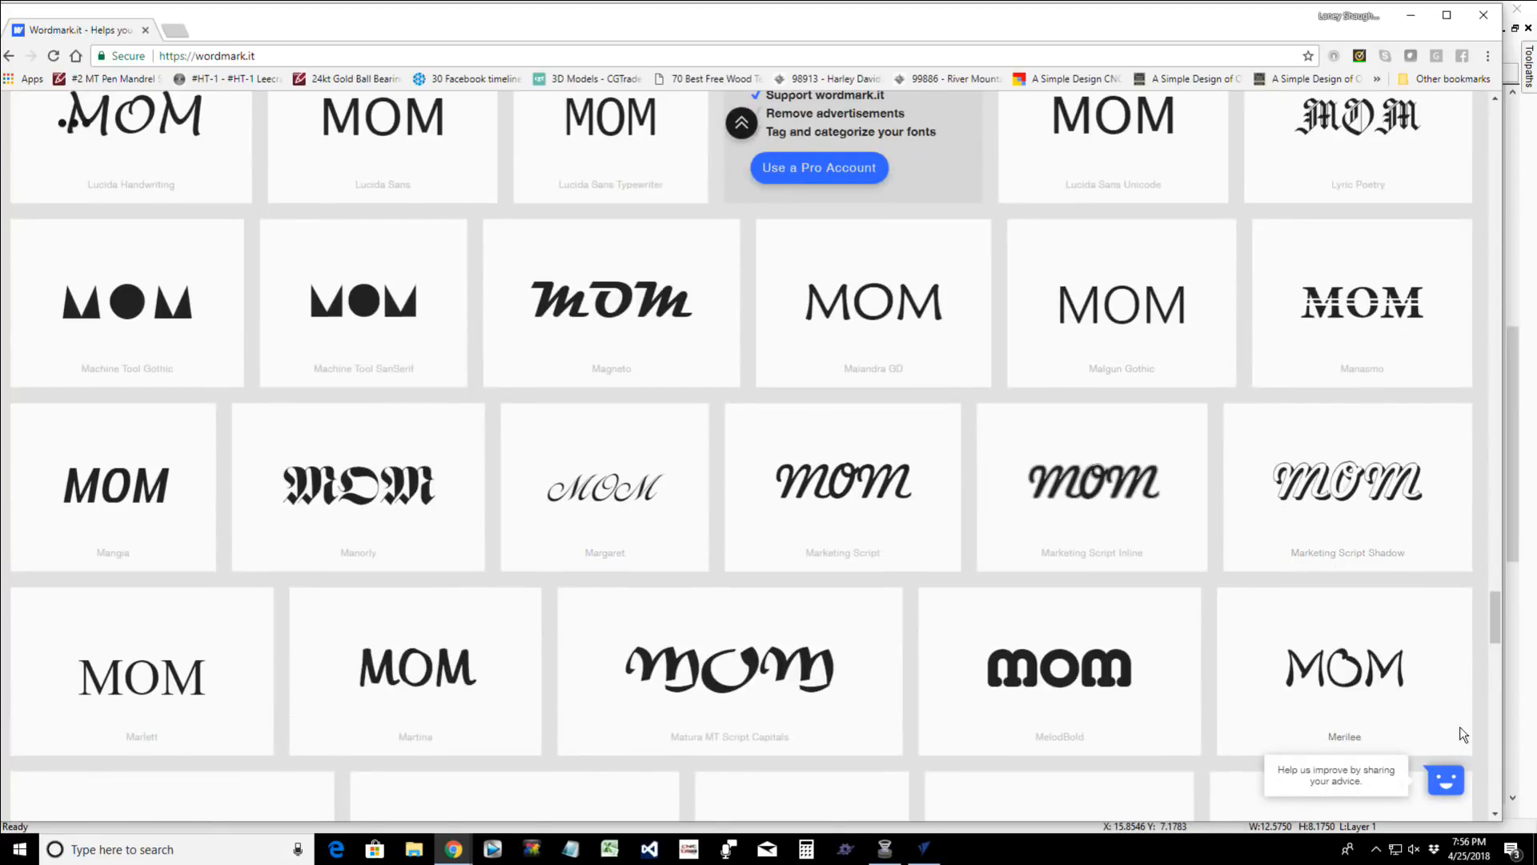
left_click_drag(1493, 625, 1488, 103)
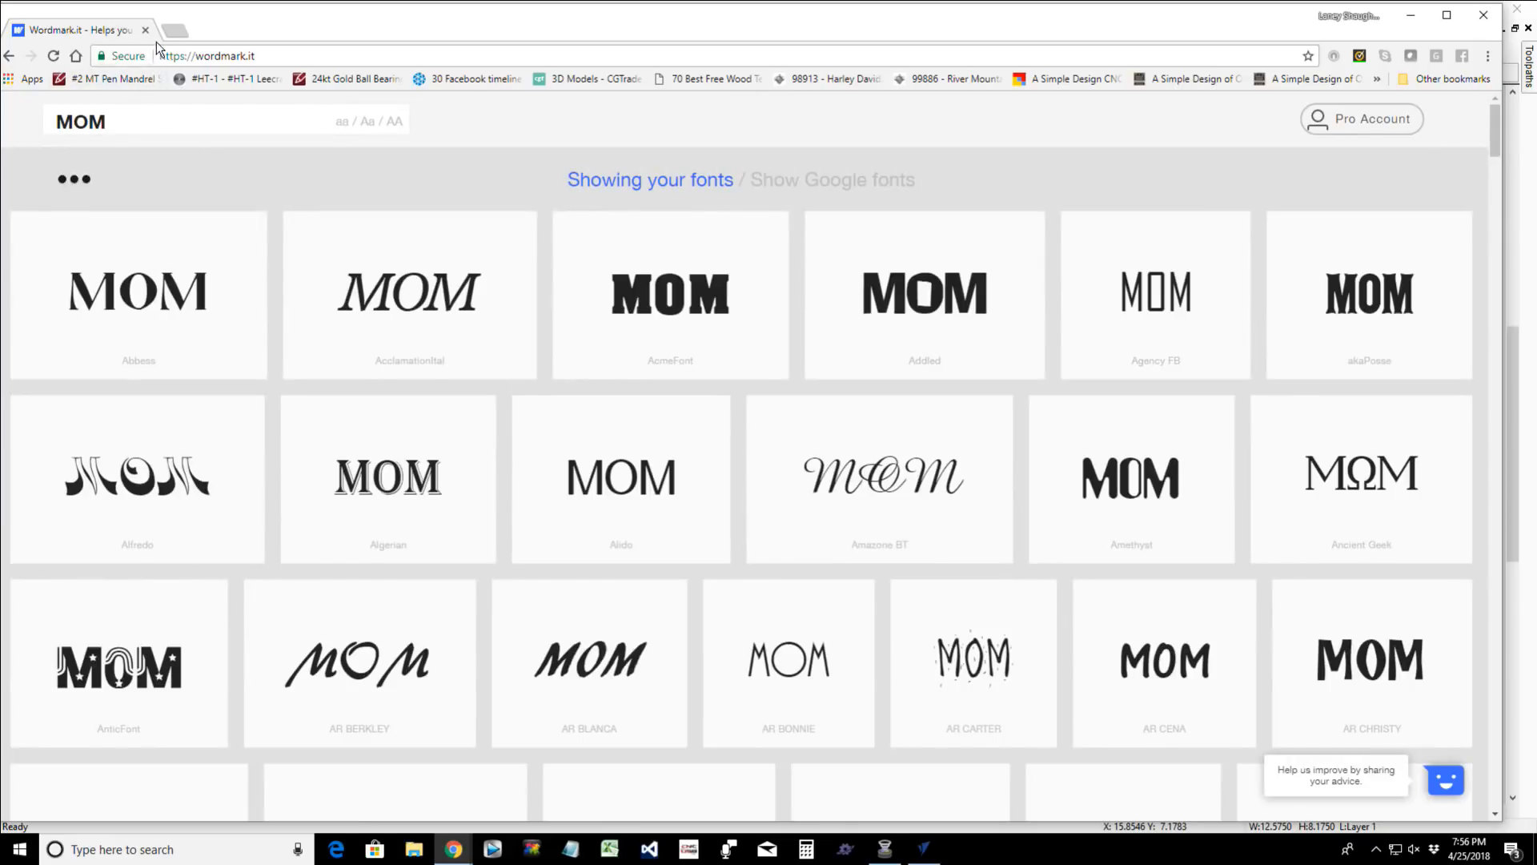
- Switch back to VCarve Pro and set the MOM text's font to Brussels in bold
left_click(1410, 18)
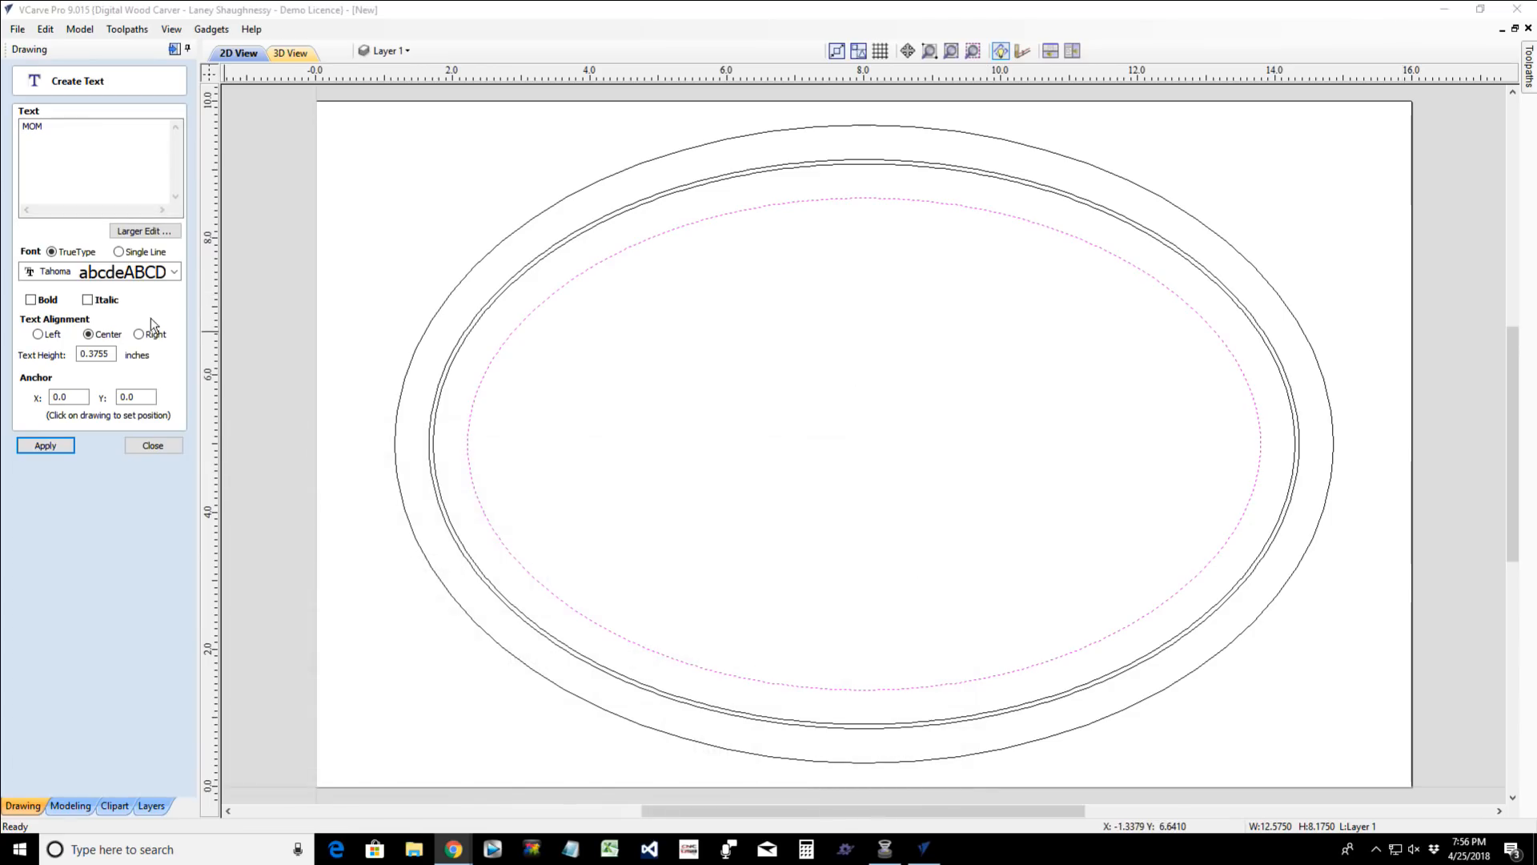
left_click(174, 271)
scroll(166, 365, "up", 1)
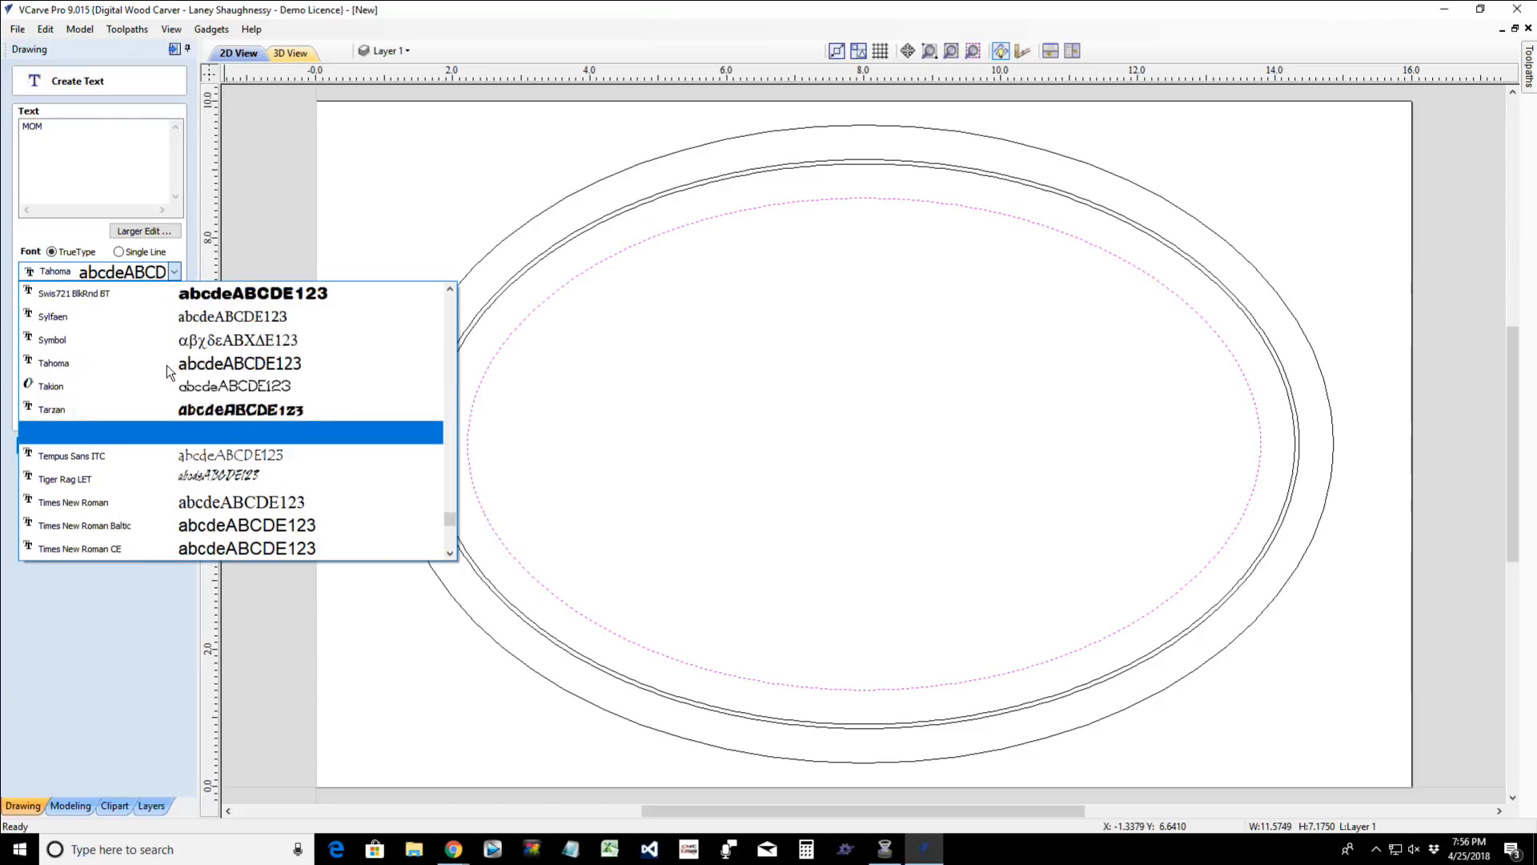
scroll(167, 365, "up", 20)
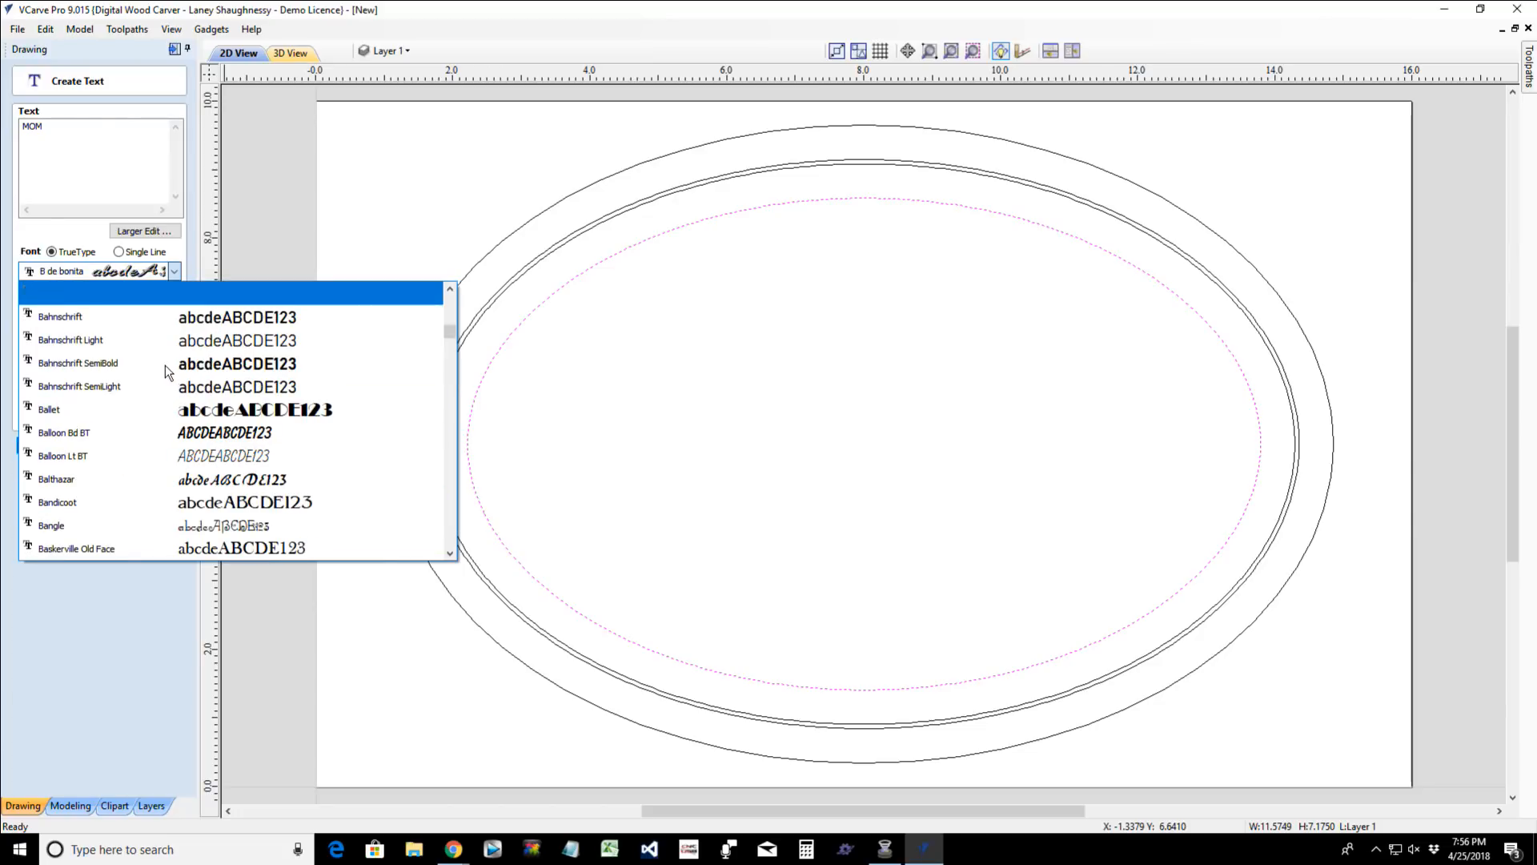
scroll(161, 512, "down", 5)
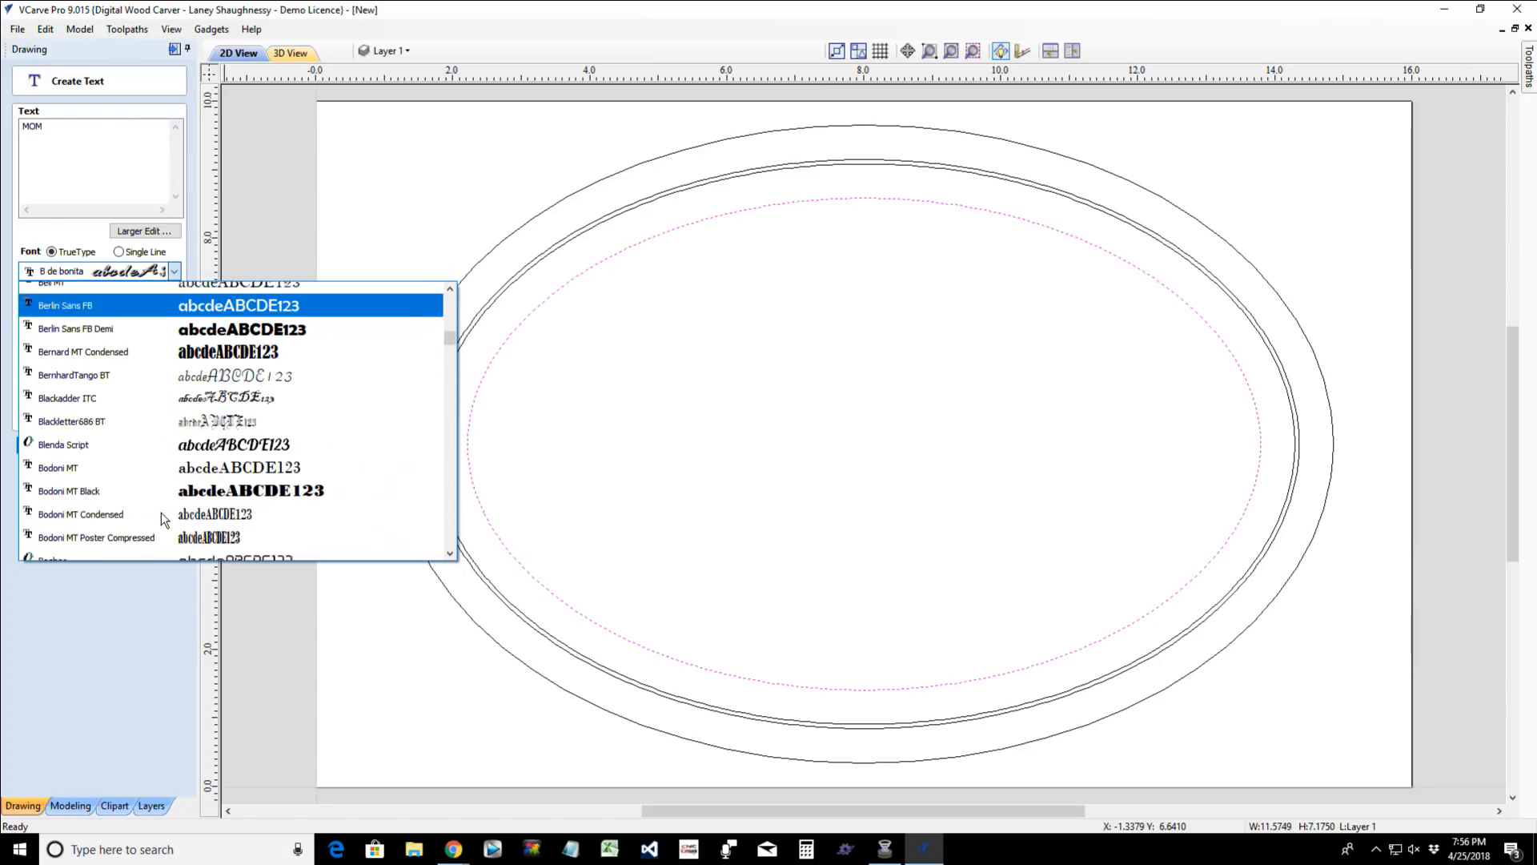
scroll(160, 512, "down", 5)
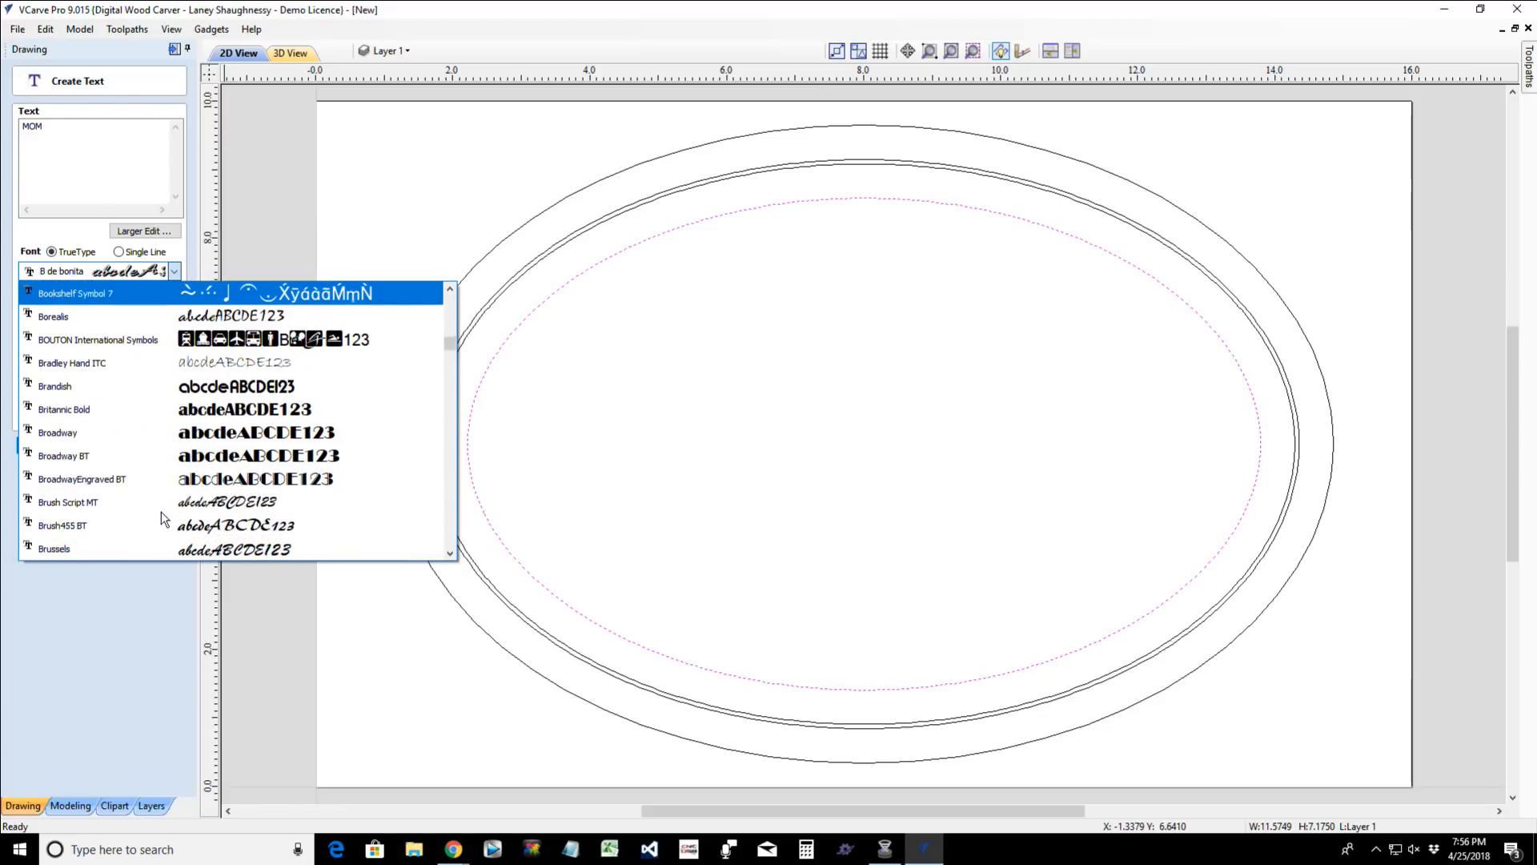
left_click(118, 539)
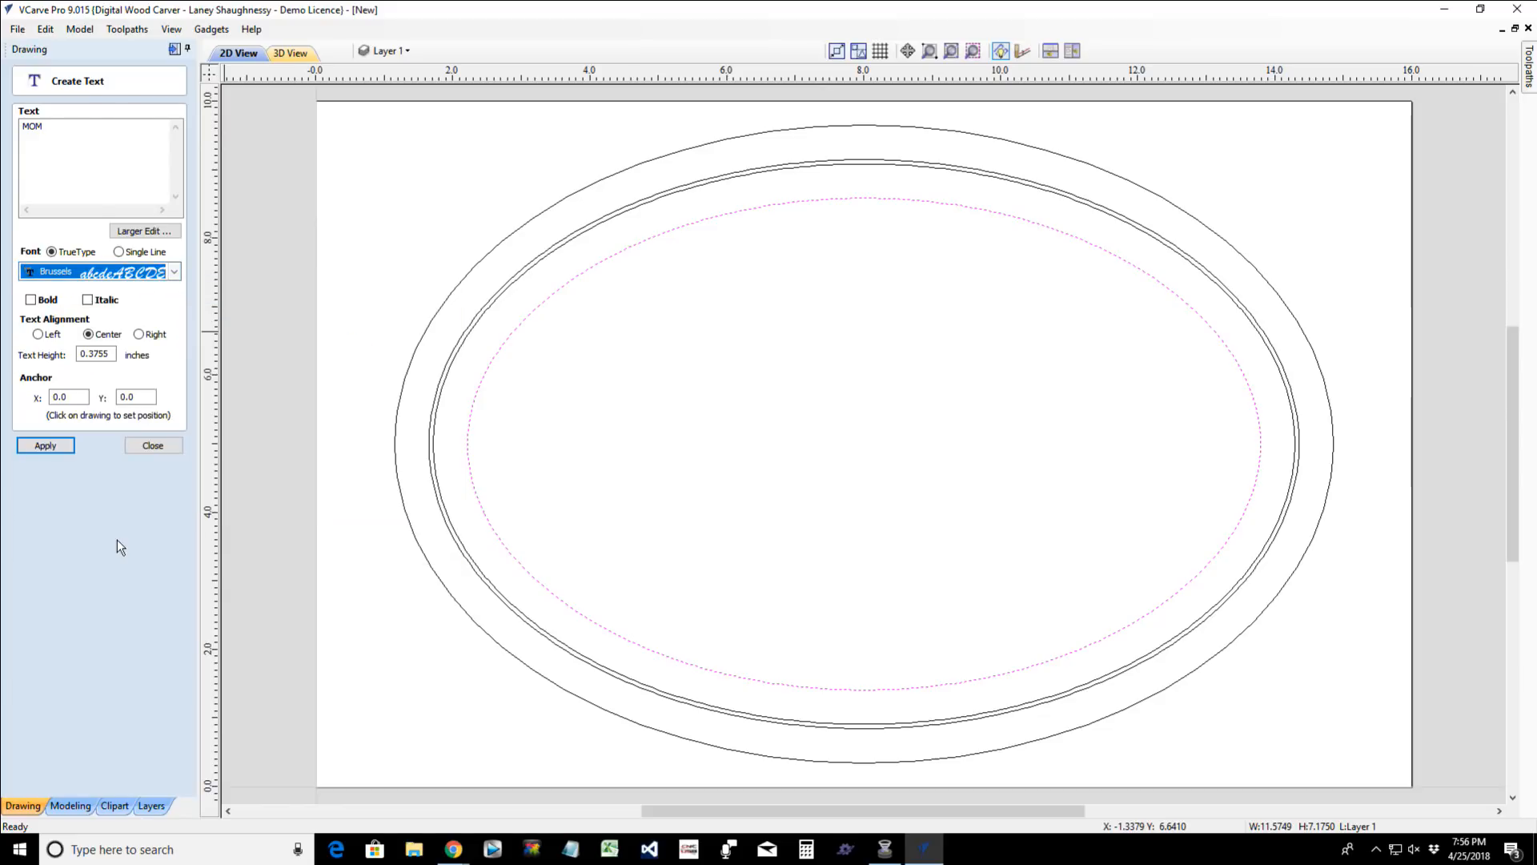
left_click(31, 301)
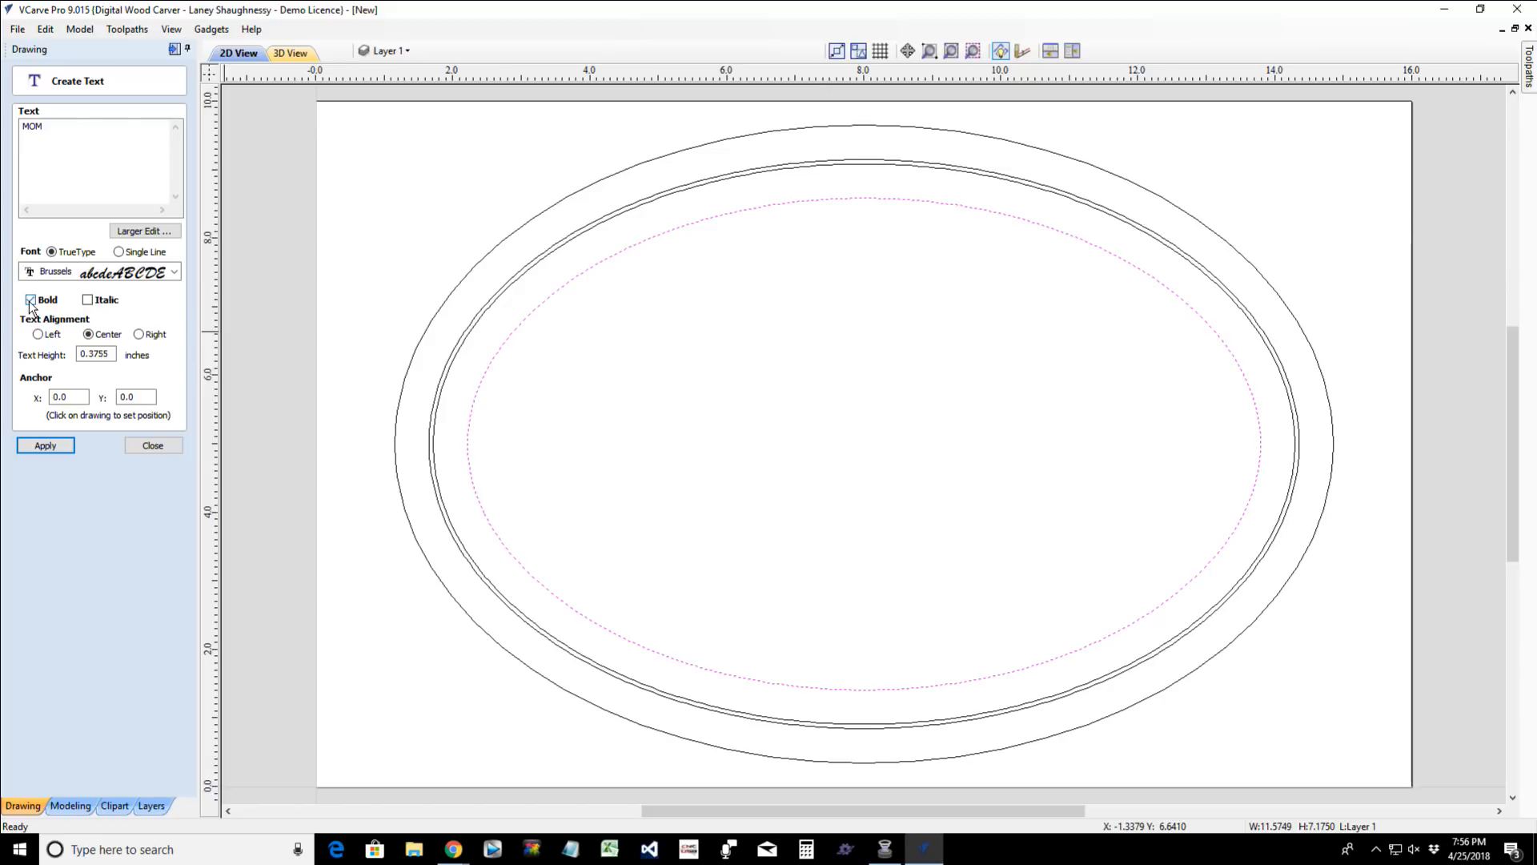
- Create the MOM text at a height of 4 inches and move it over the middle of the ellipses
double_click(110, 354)
type("4")
left_click(43, 447)
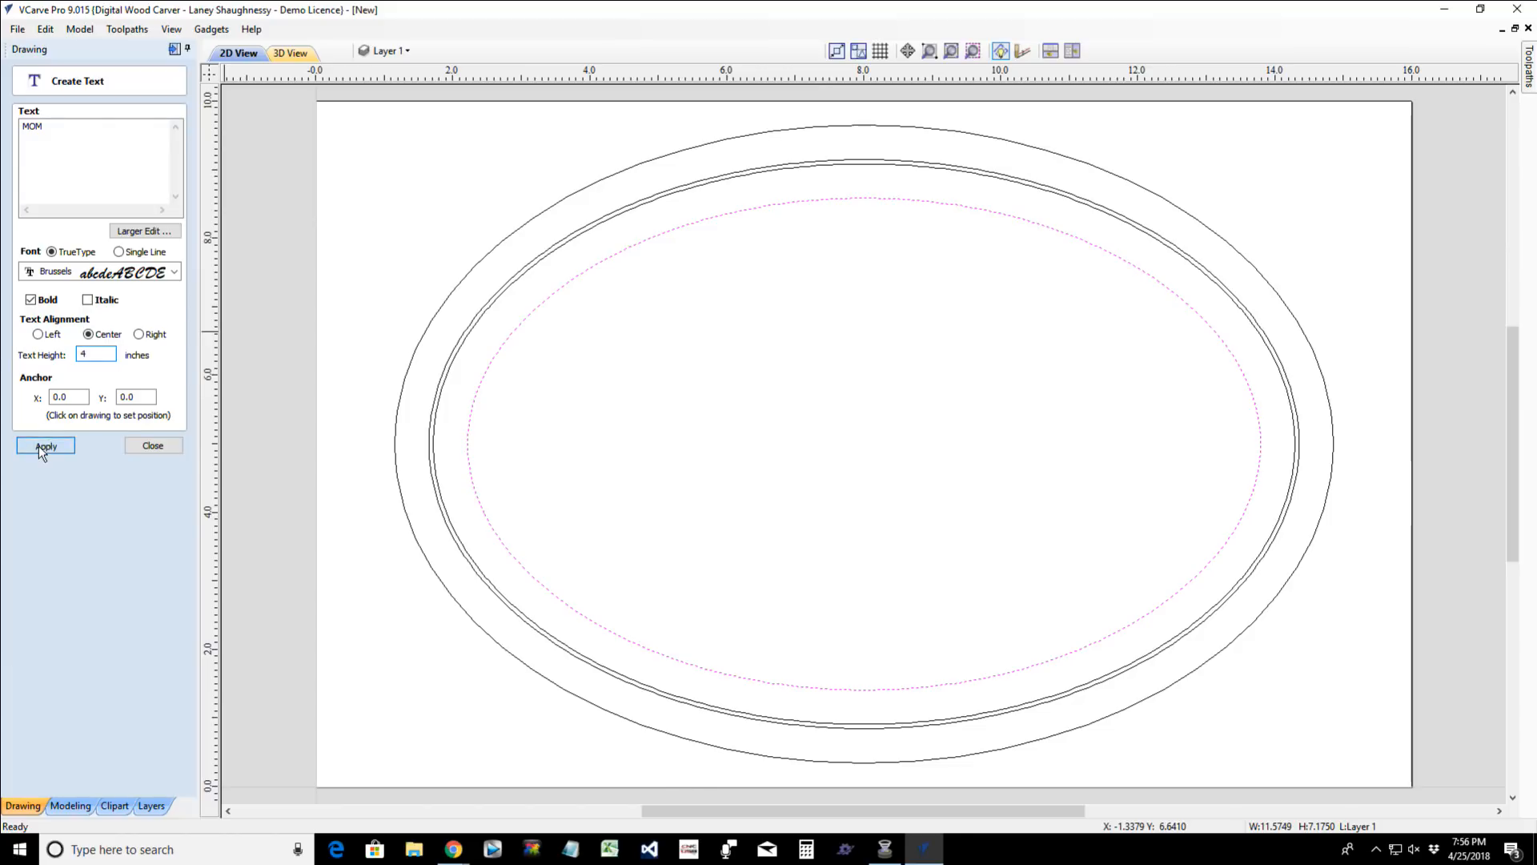
left_click(303, 554)
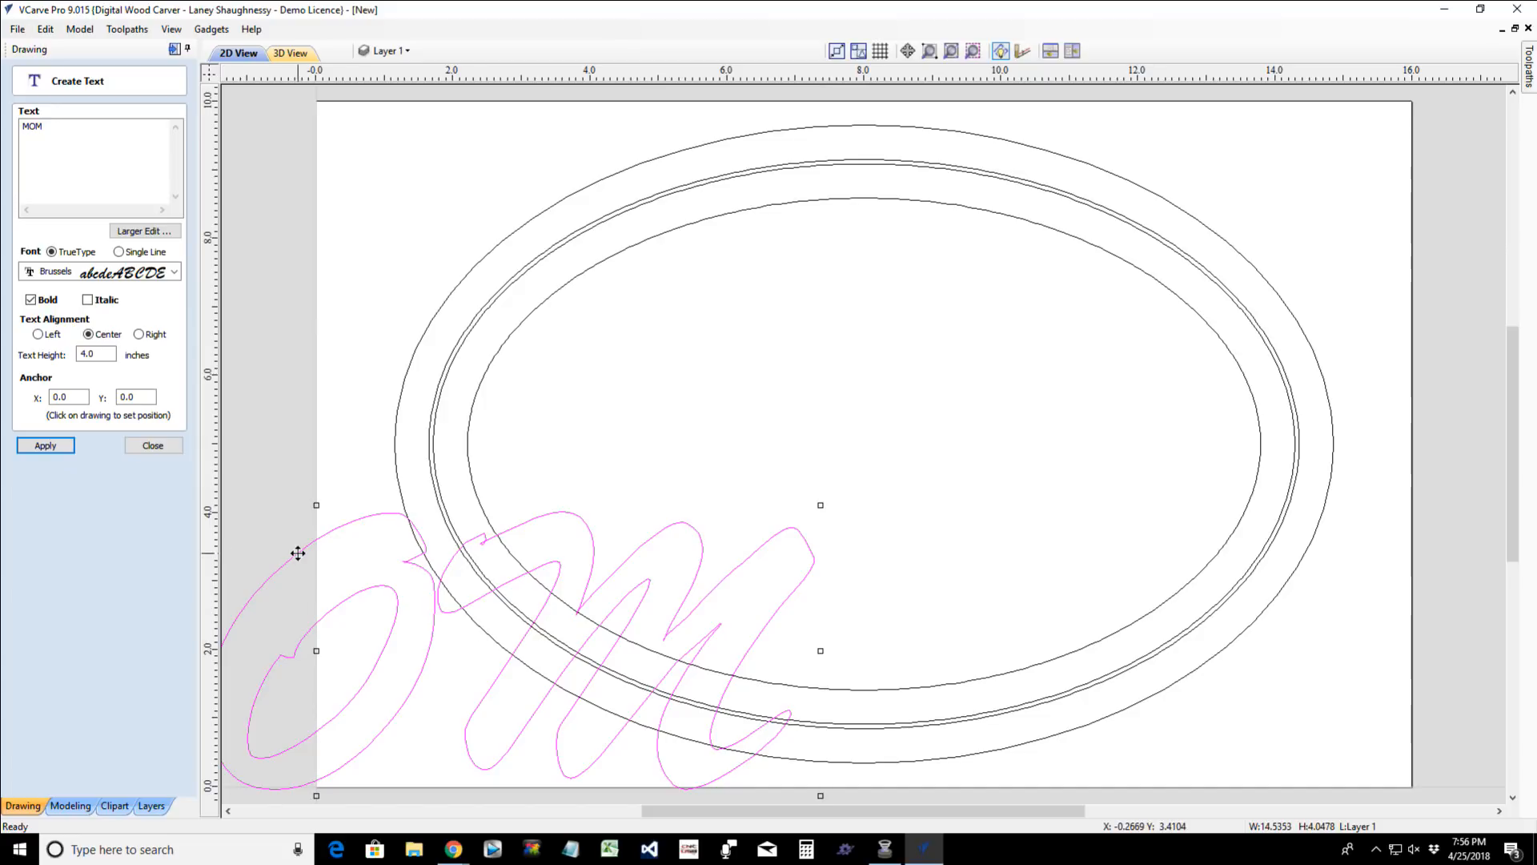
left_click_drag(318, 647, 824, 430)
- Set the MOM text height to 3.25 inches, move its anchor to about X 8.0, Y 3.67, and finish the text
double_click(92, 354)
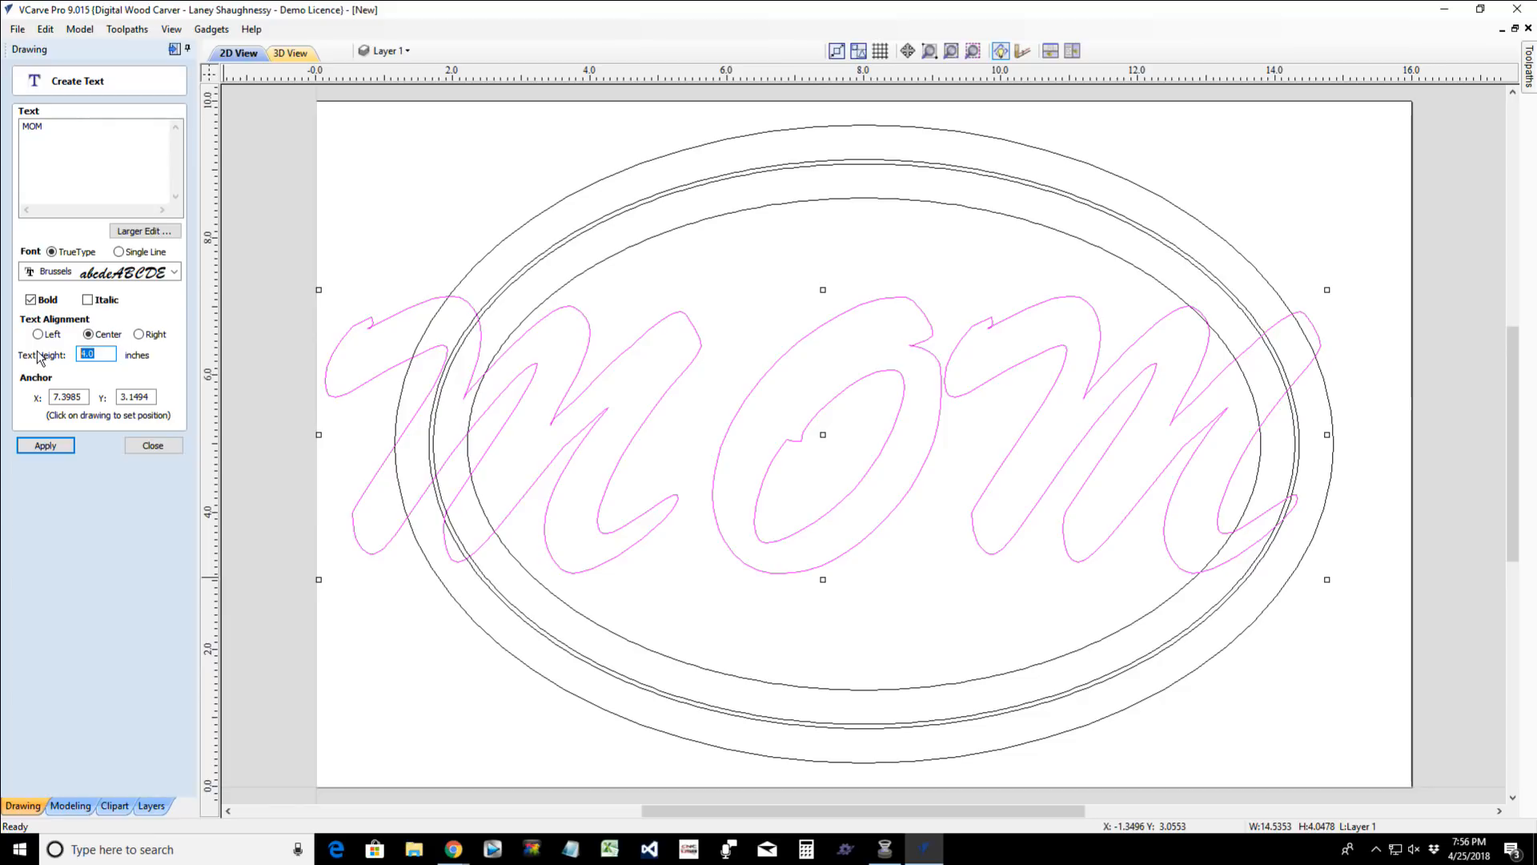
type("3.25")
left_click(55, 447)
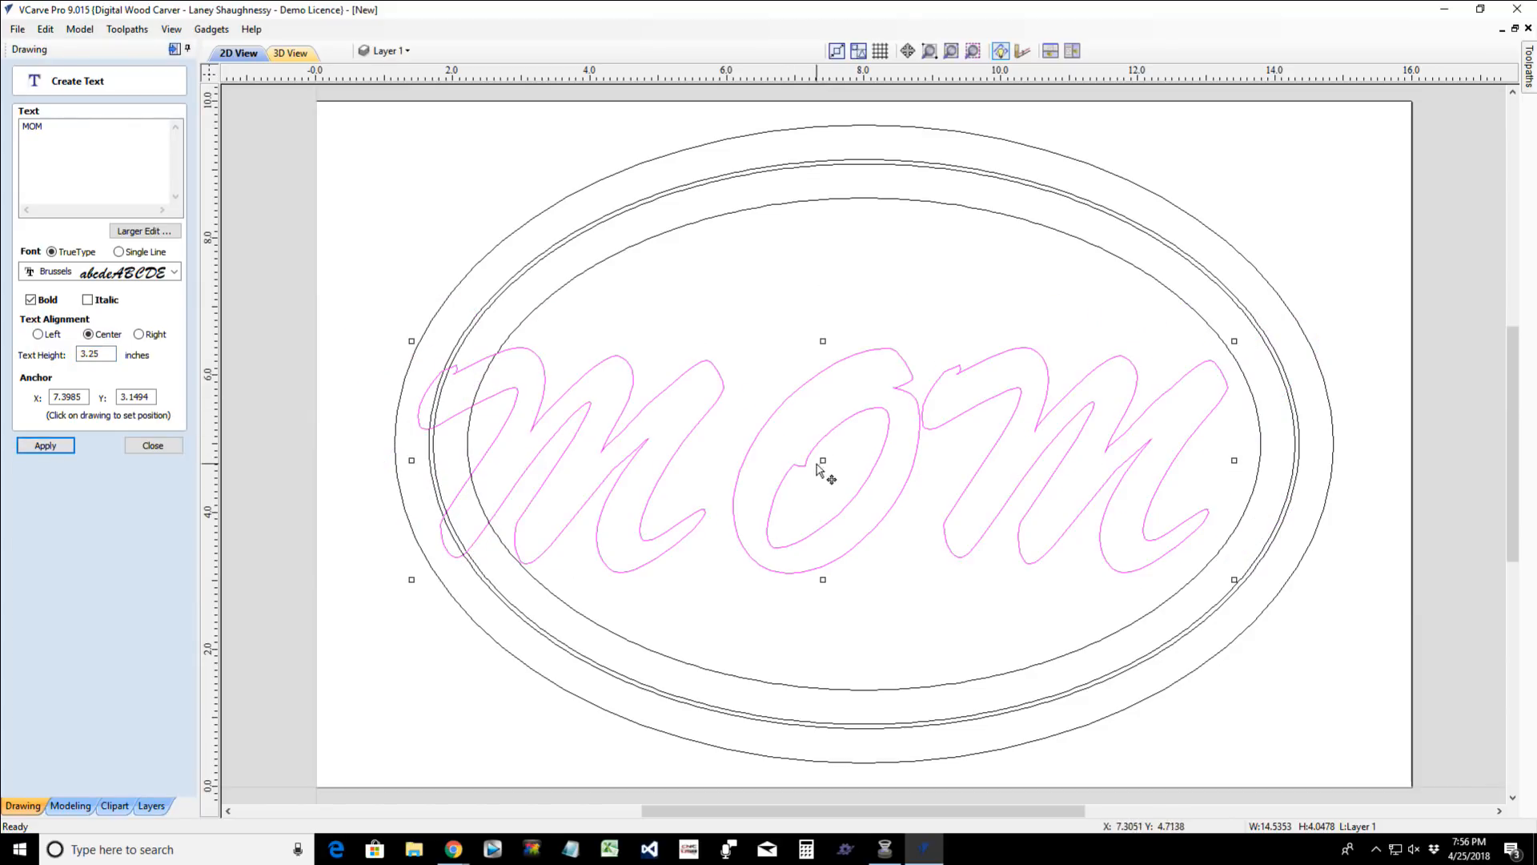
left_click_drag(817, 465, 864, 424)
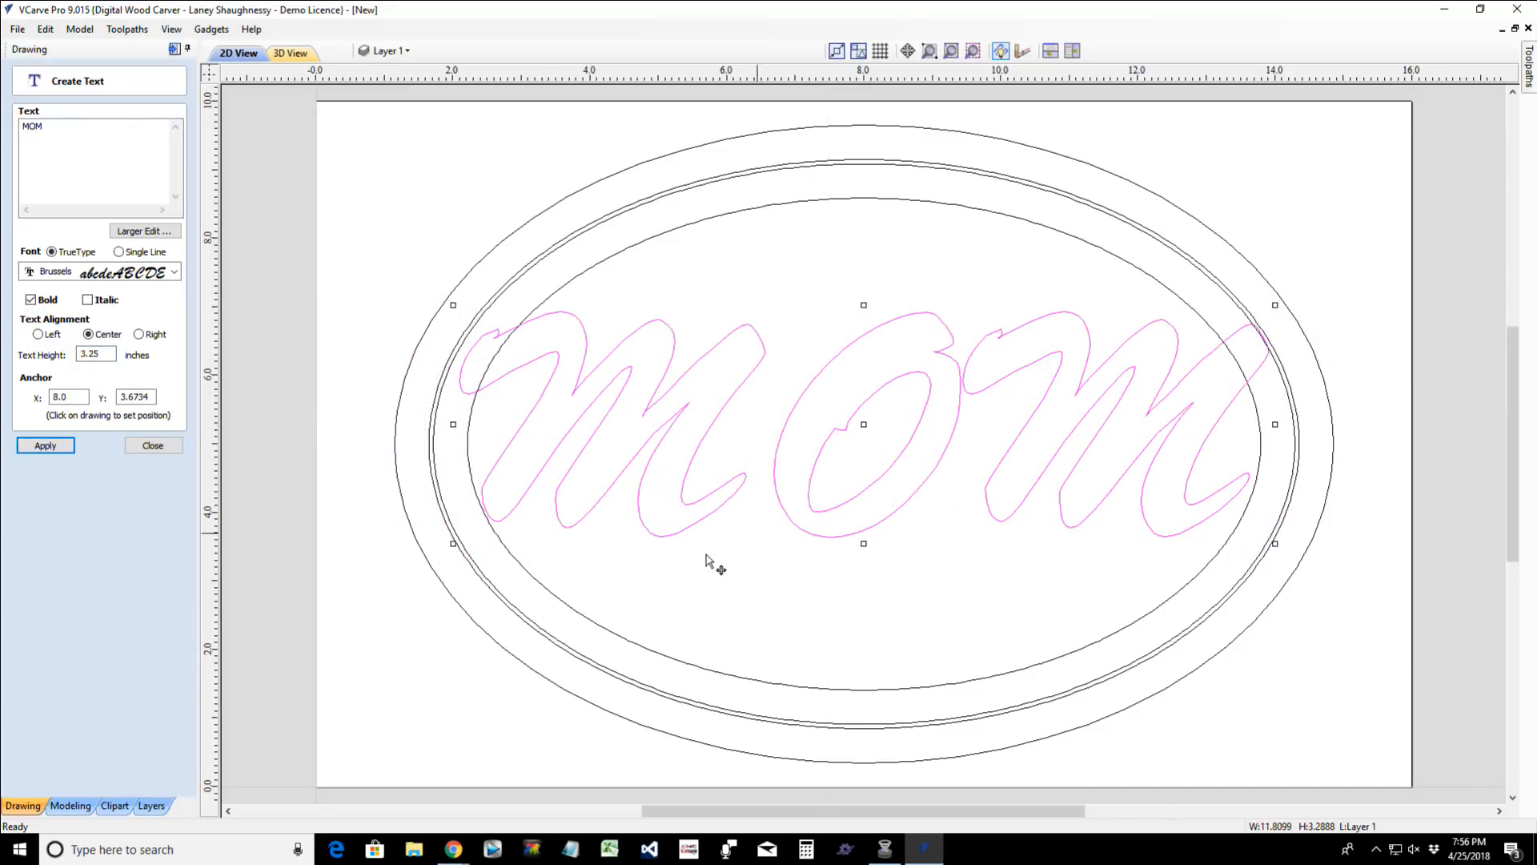
left_click(149, 449)
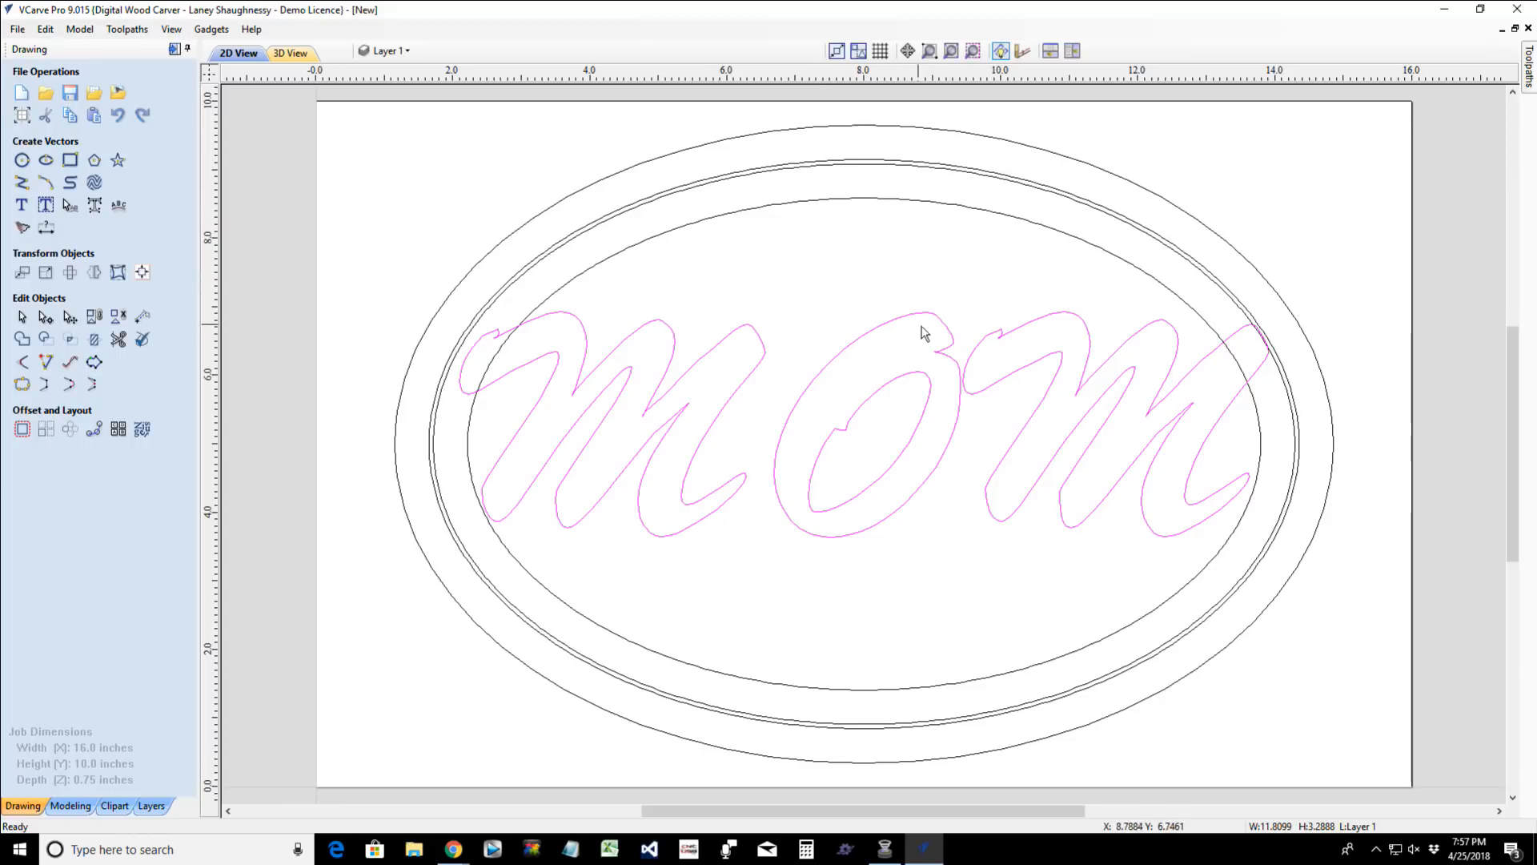
left_click(863, 199, "shift")
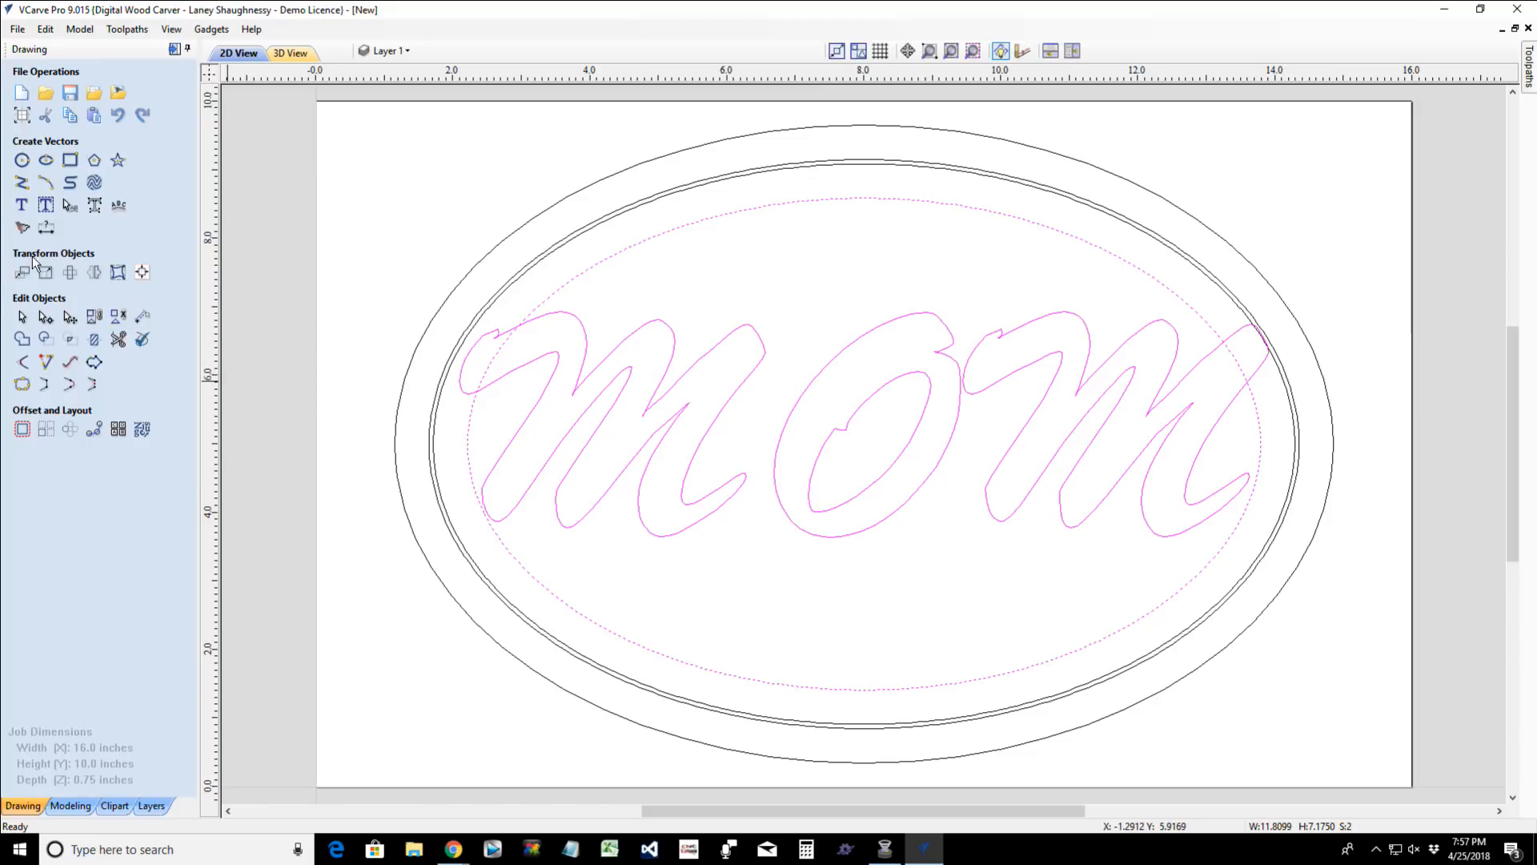
left_click(119, 272)
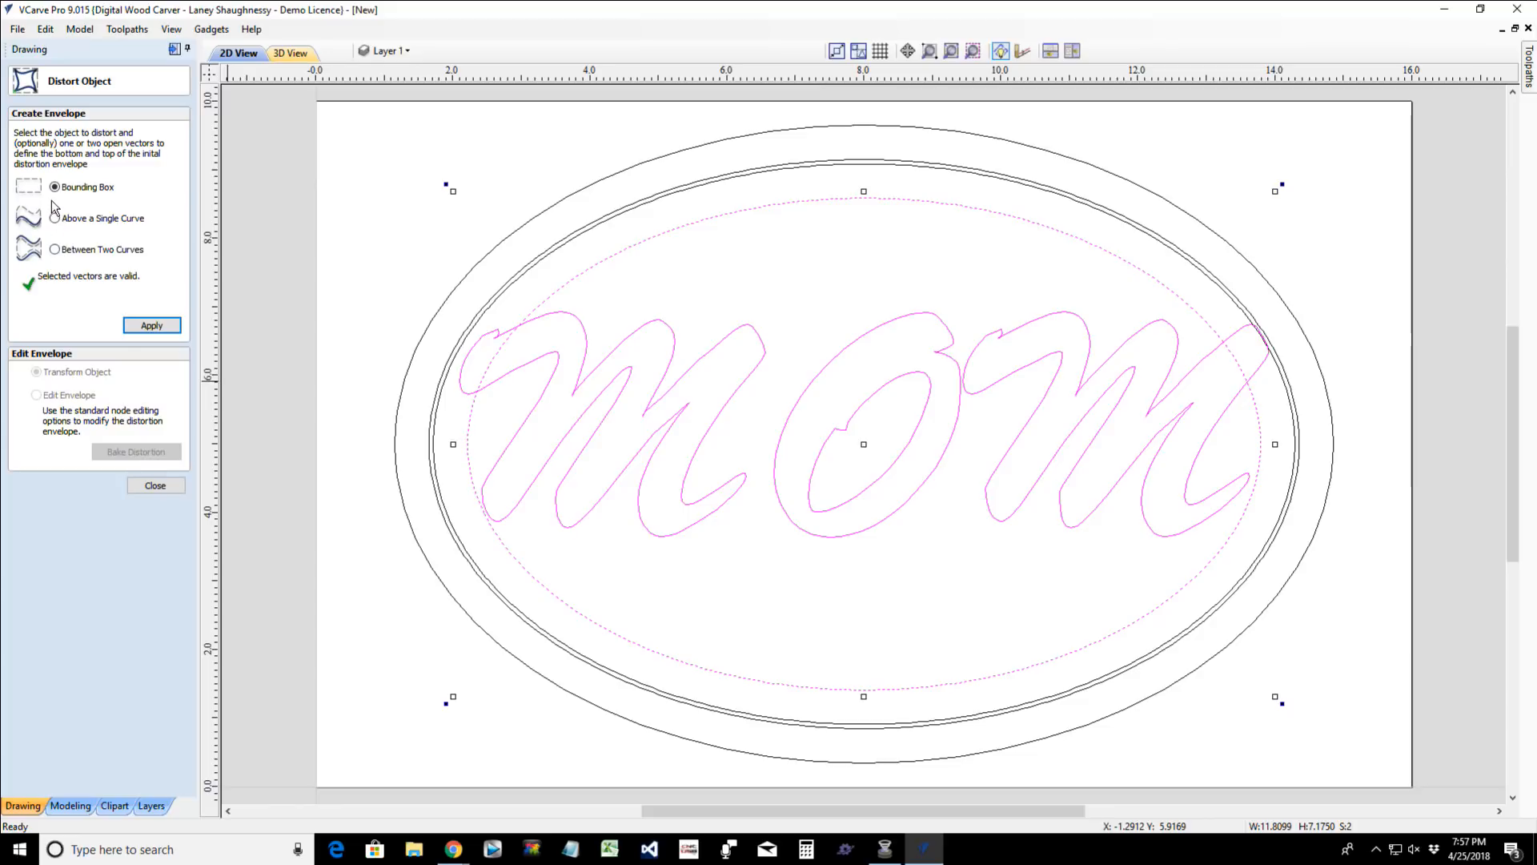
left_click(55, 251)
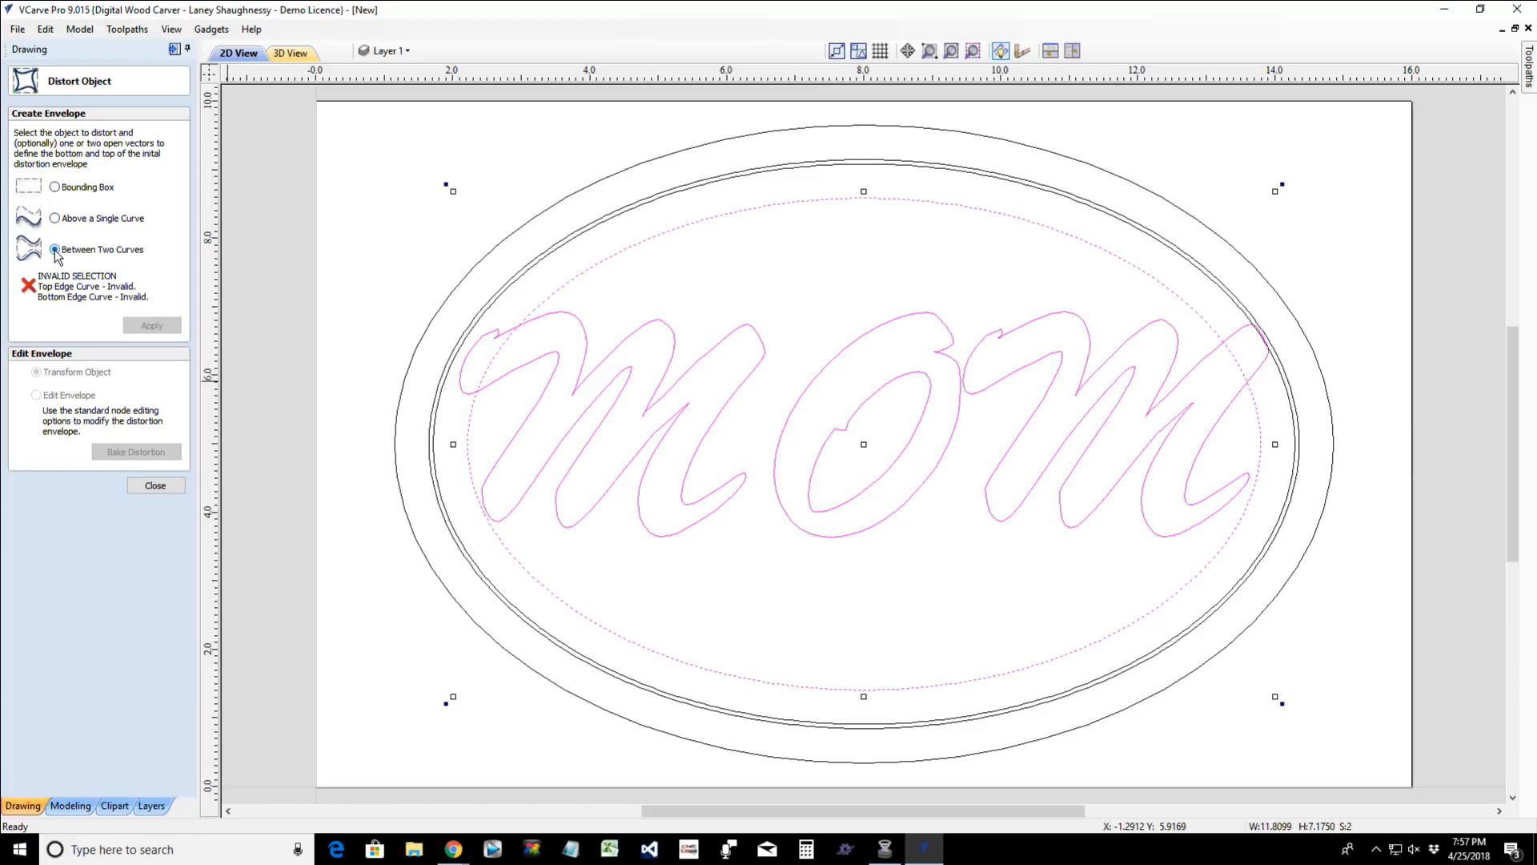
left_click(55, 220)
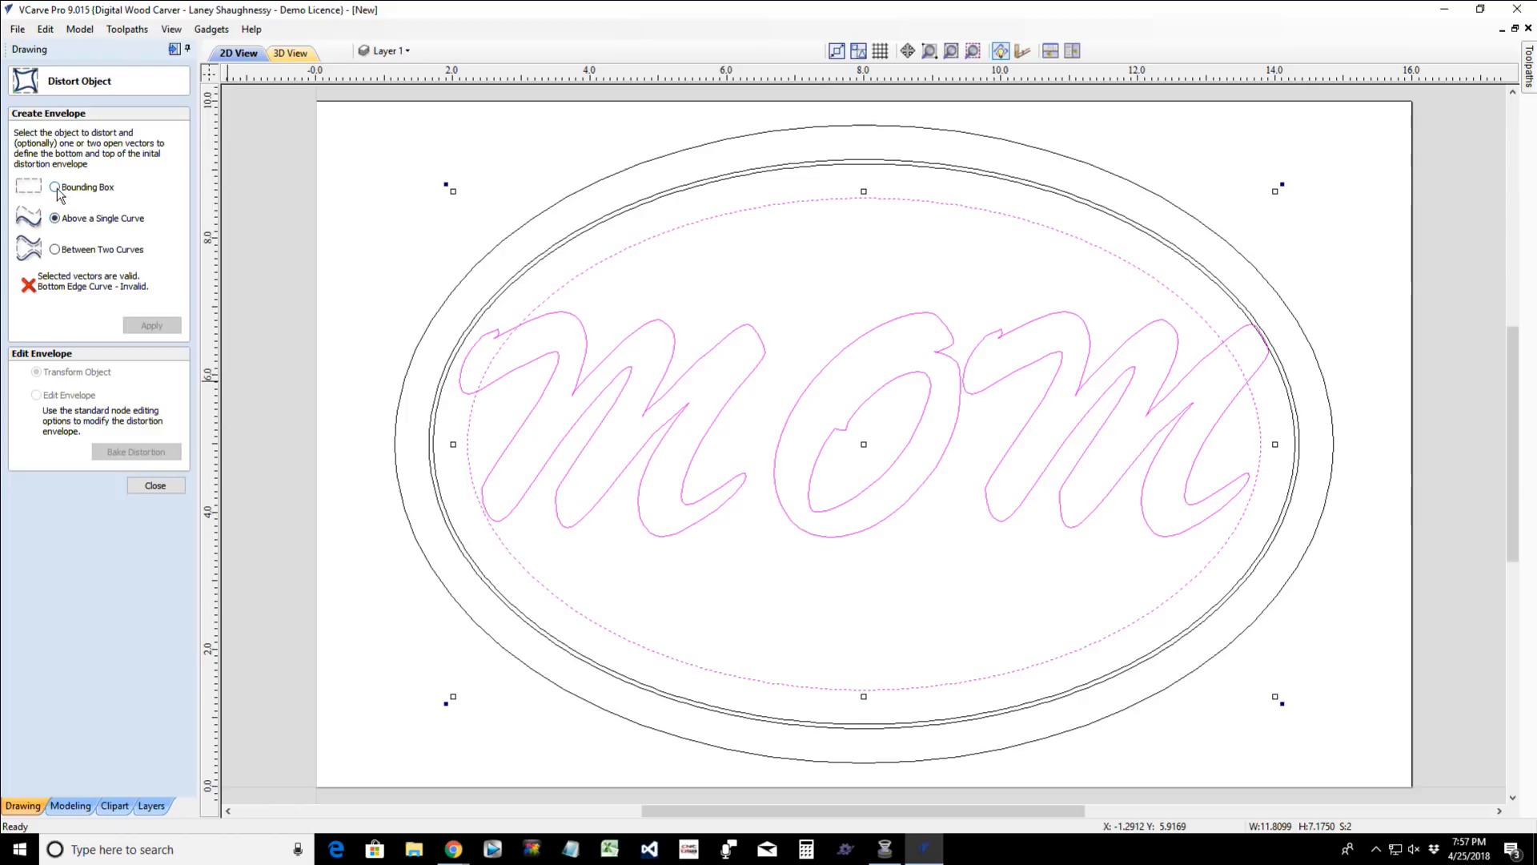
left_click(55, 188)
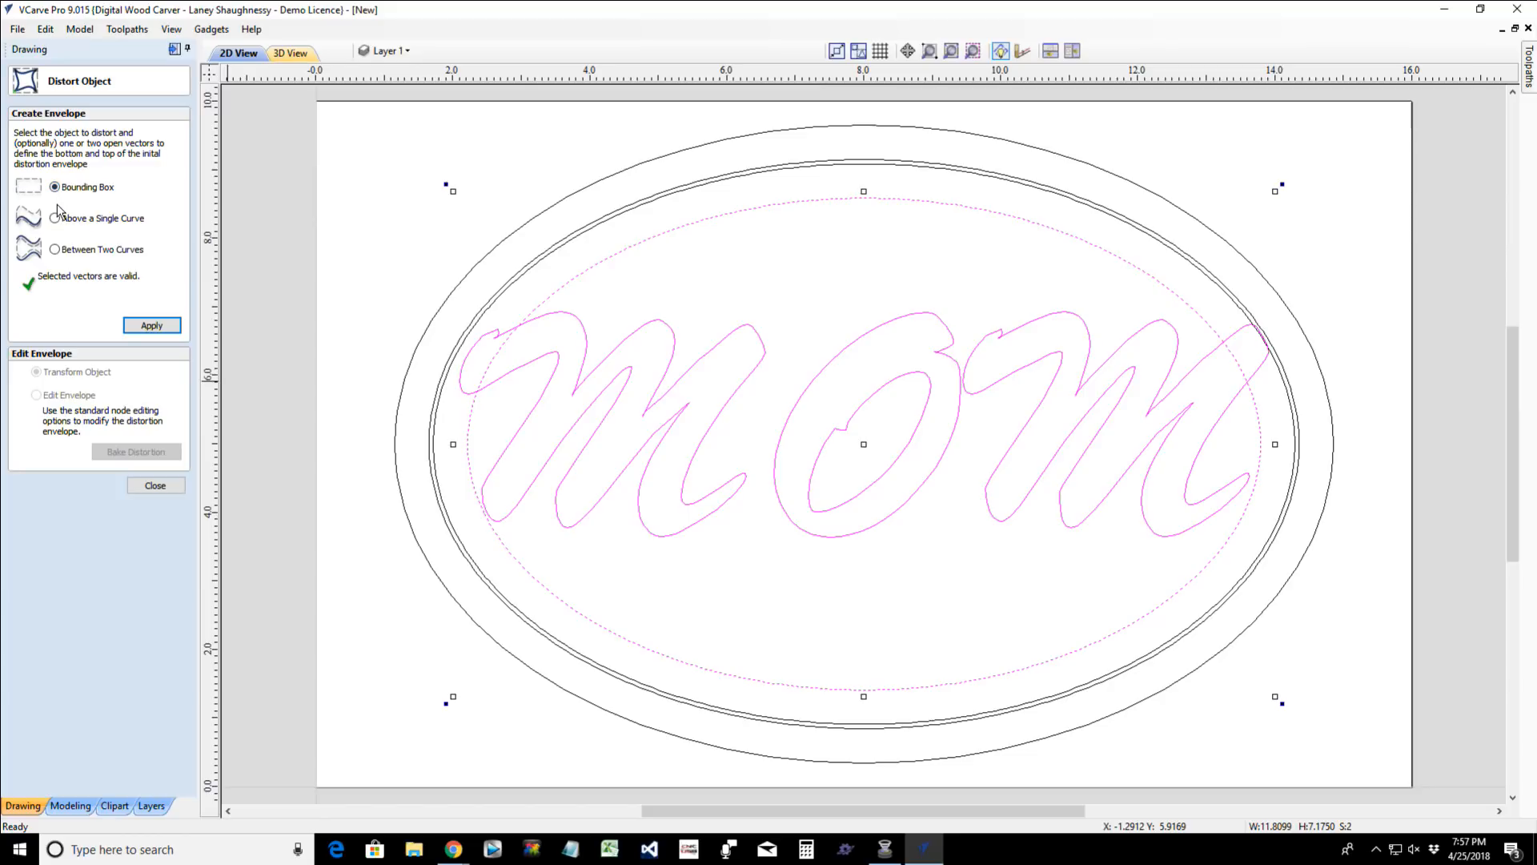
left_click(155, 487)
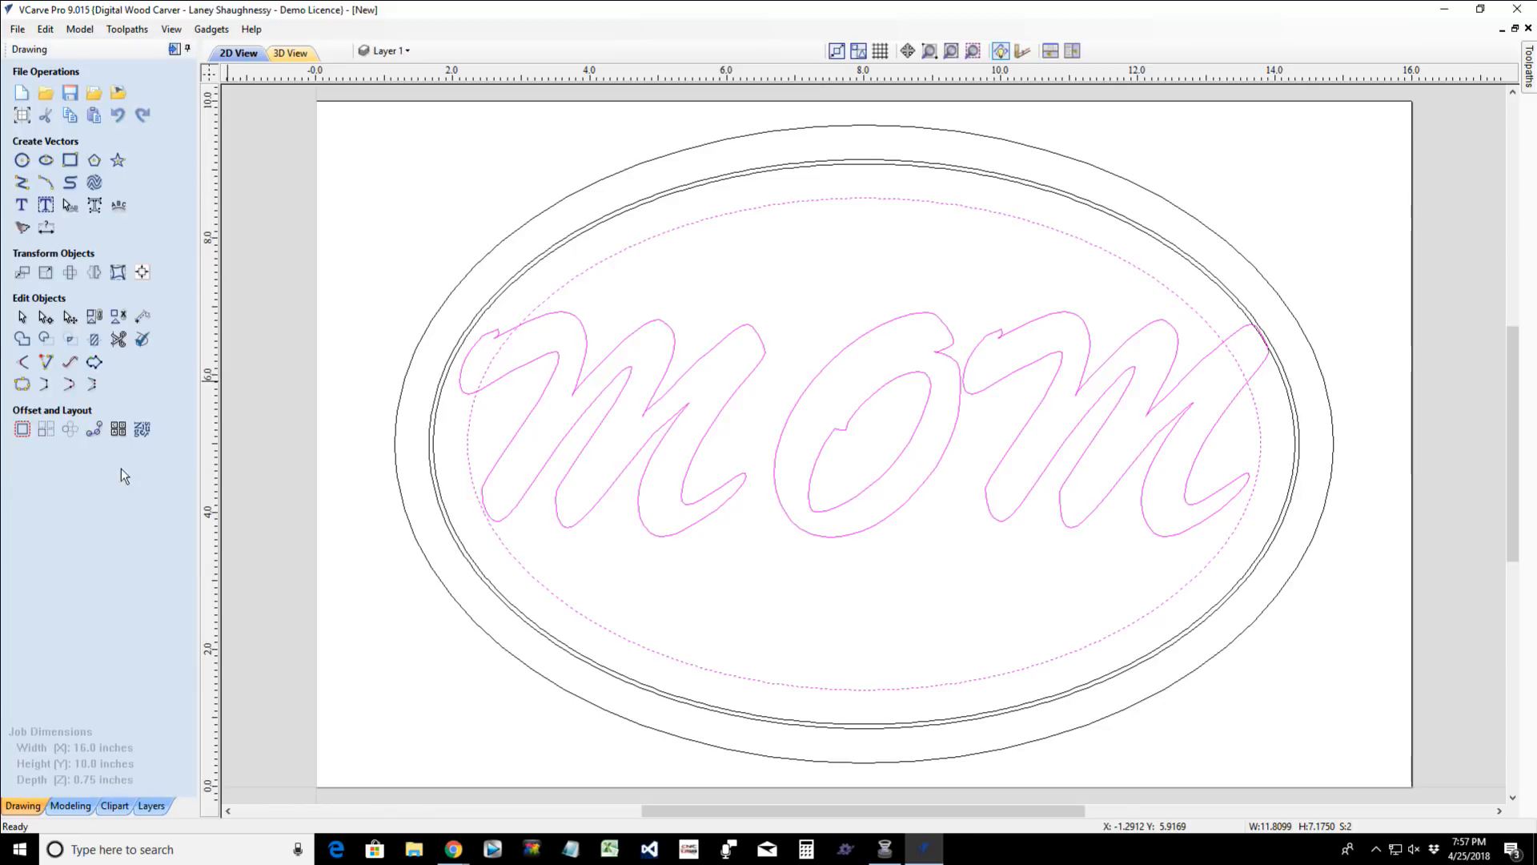
- Cut the innermost ellipse into upper and lower arcs at its left and right extremes, then leave node editing
left_click(45, 318)
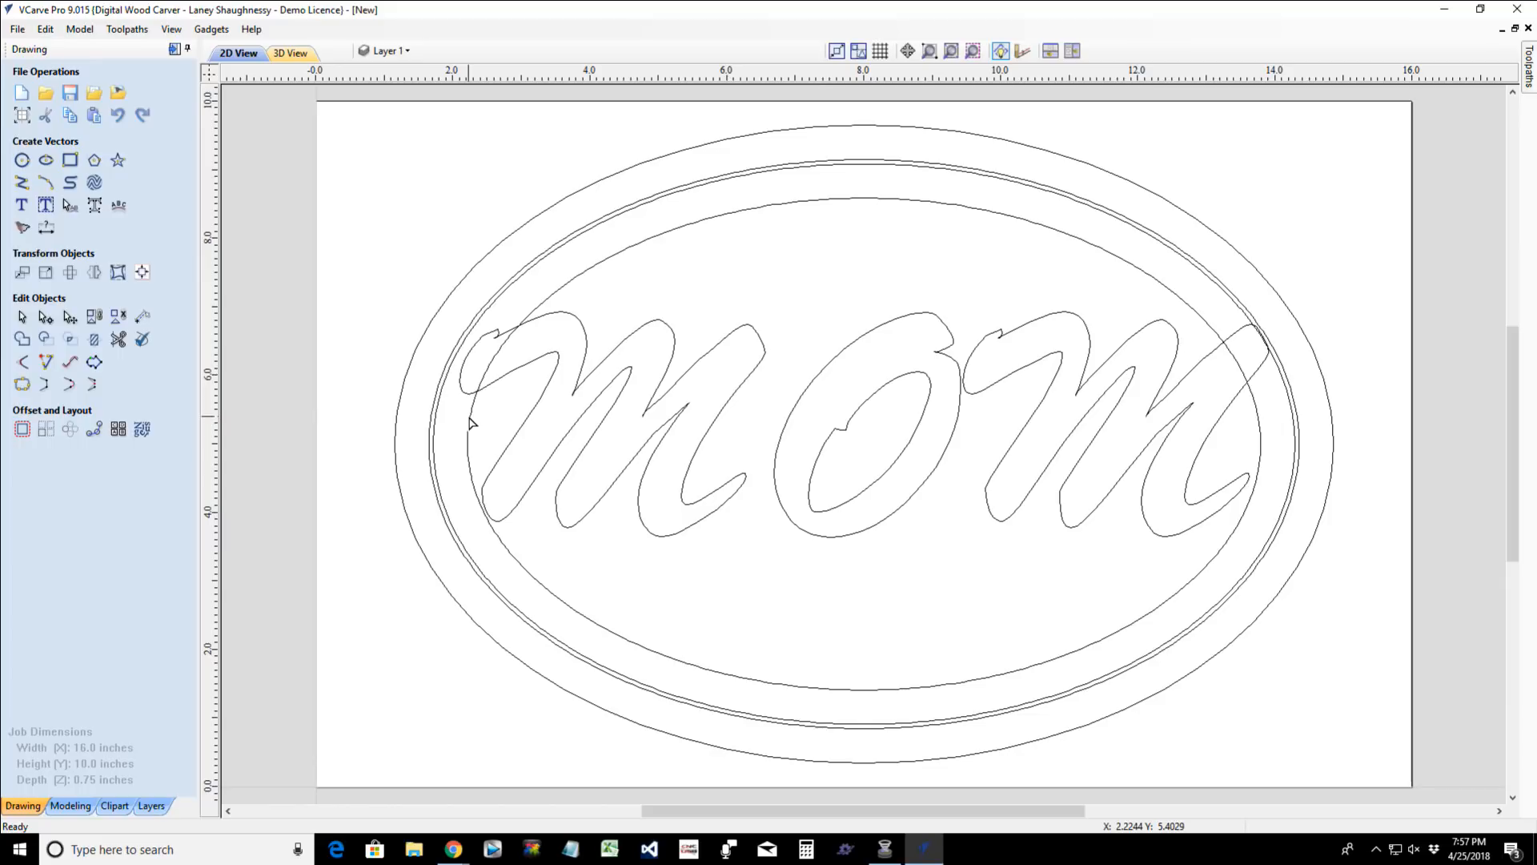
left_click(470, 423)
key("n")
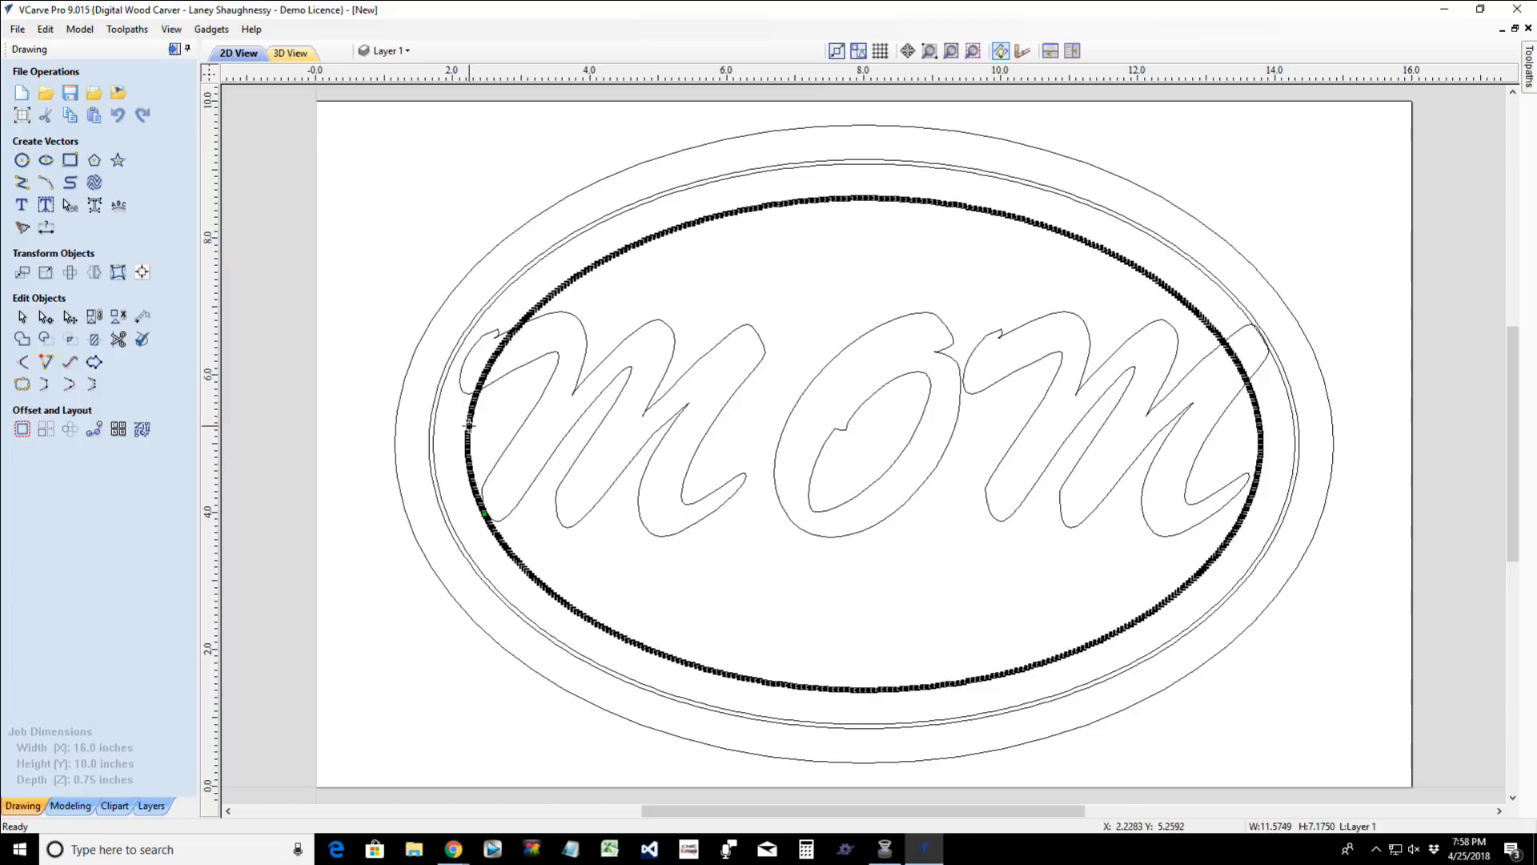
right_click(470, 422)
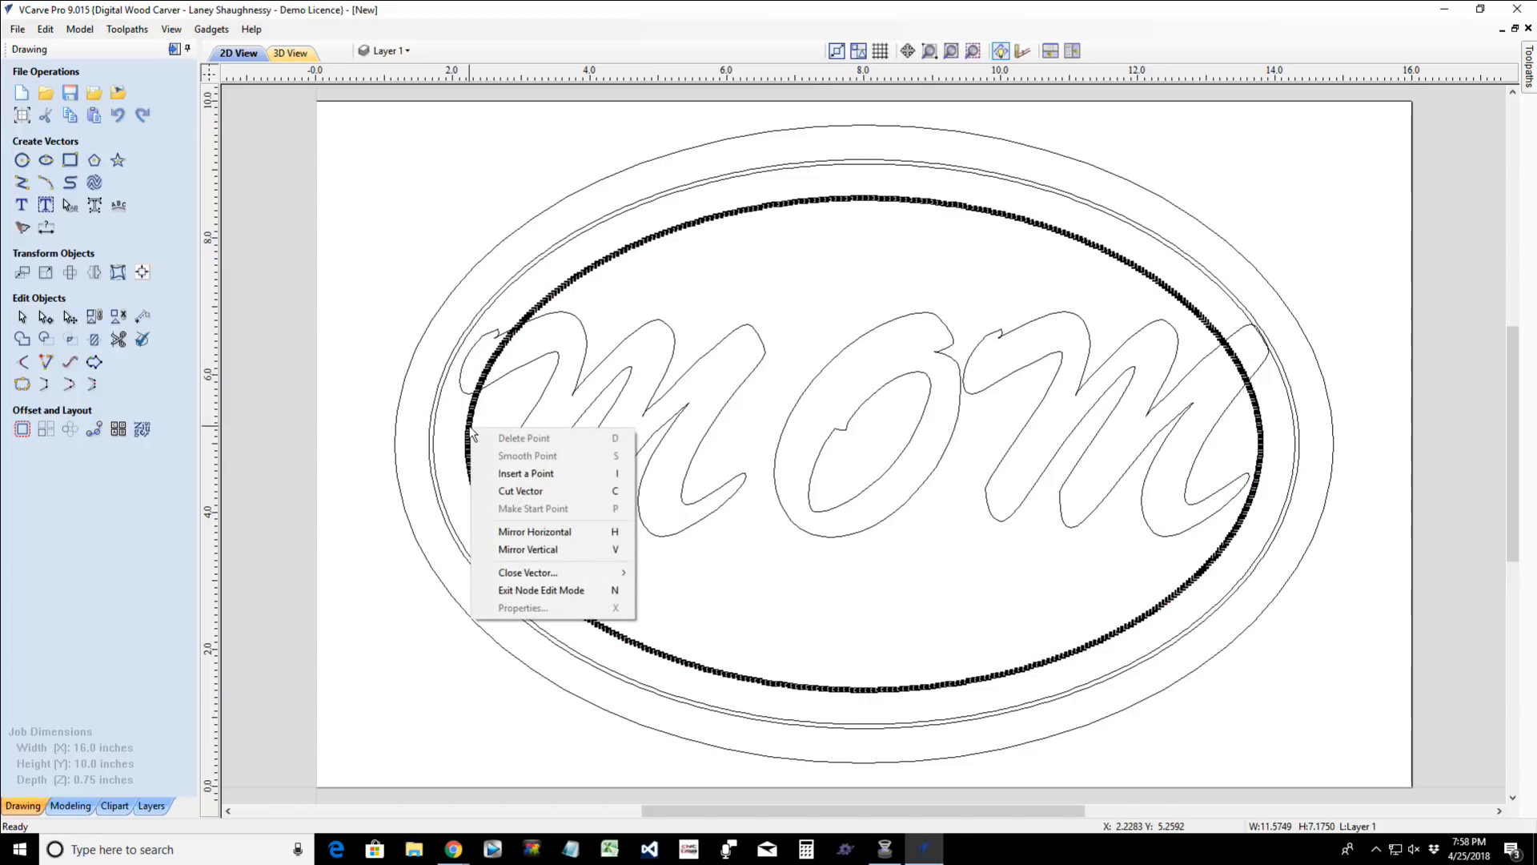
left_click(520, 494)
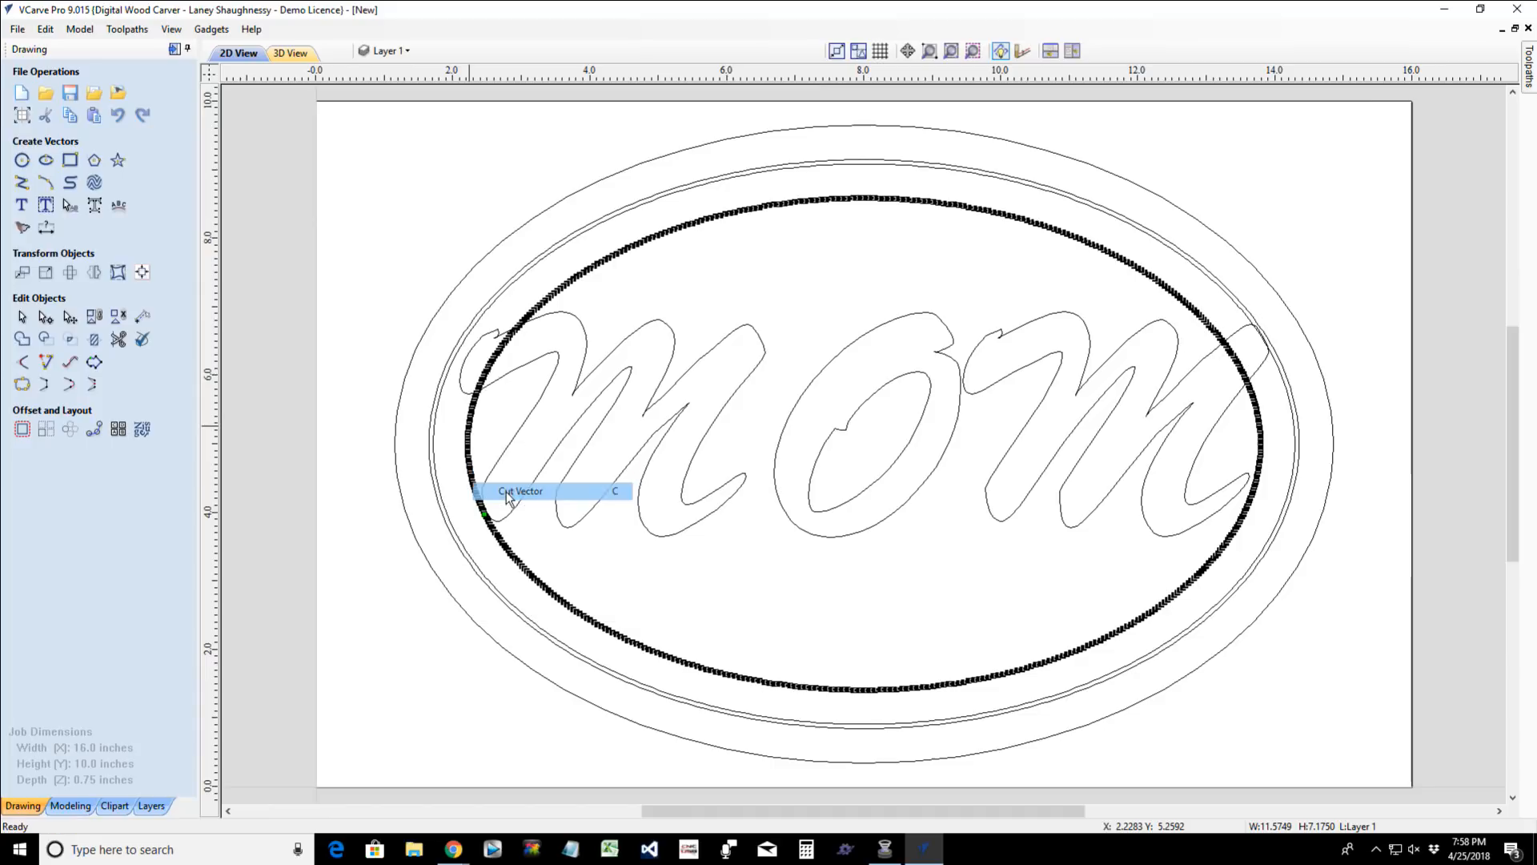
right_click(1262, 438)
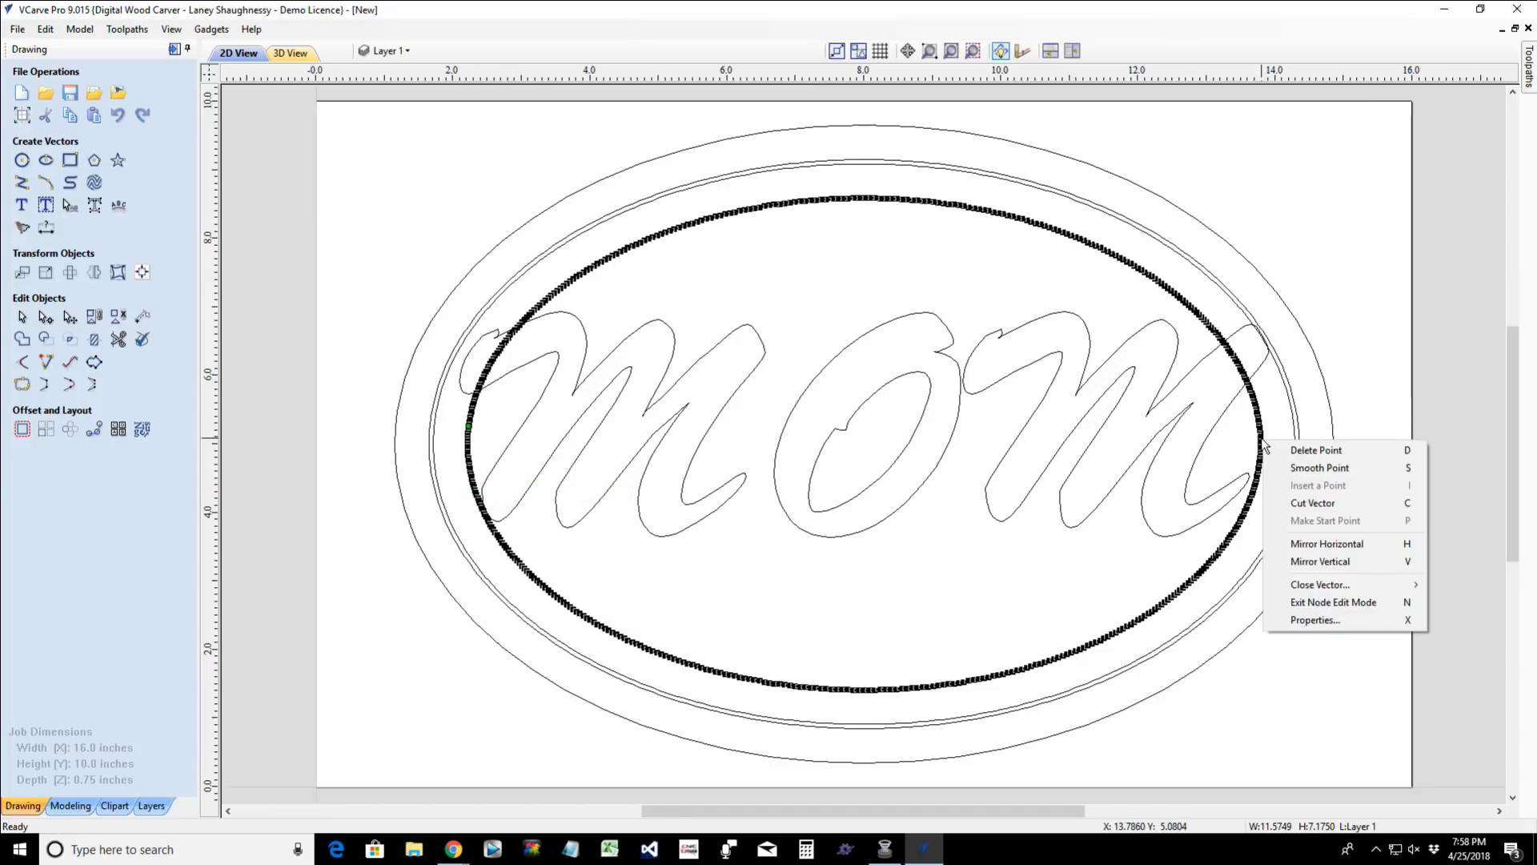
left_click(1297, 503)
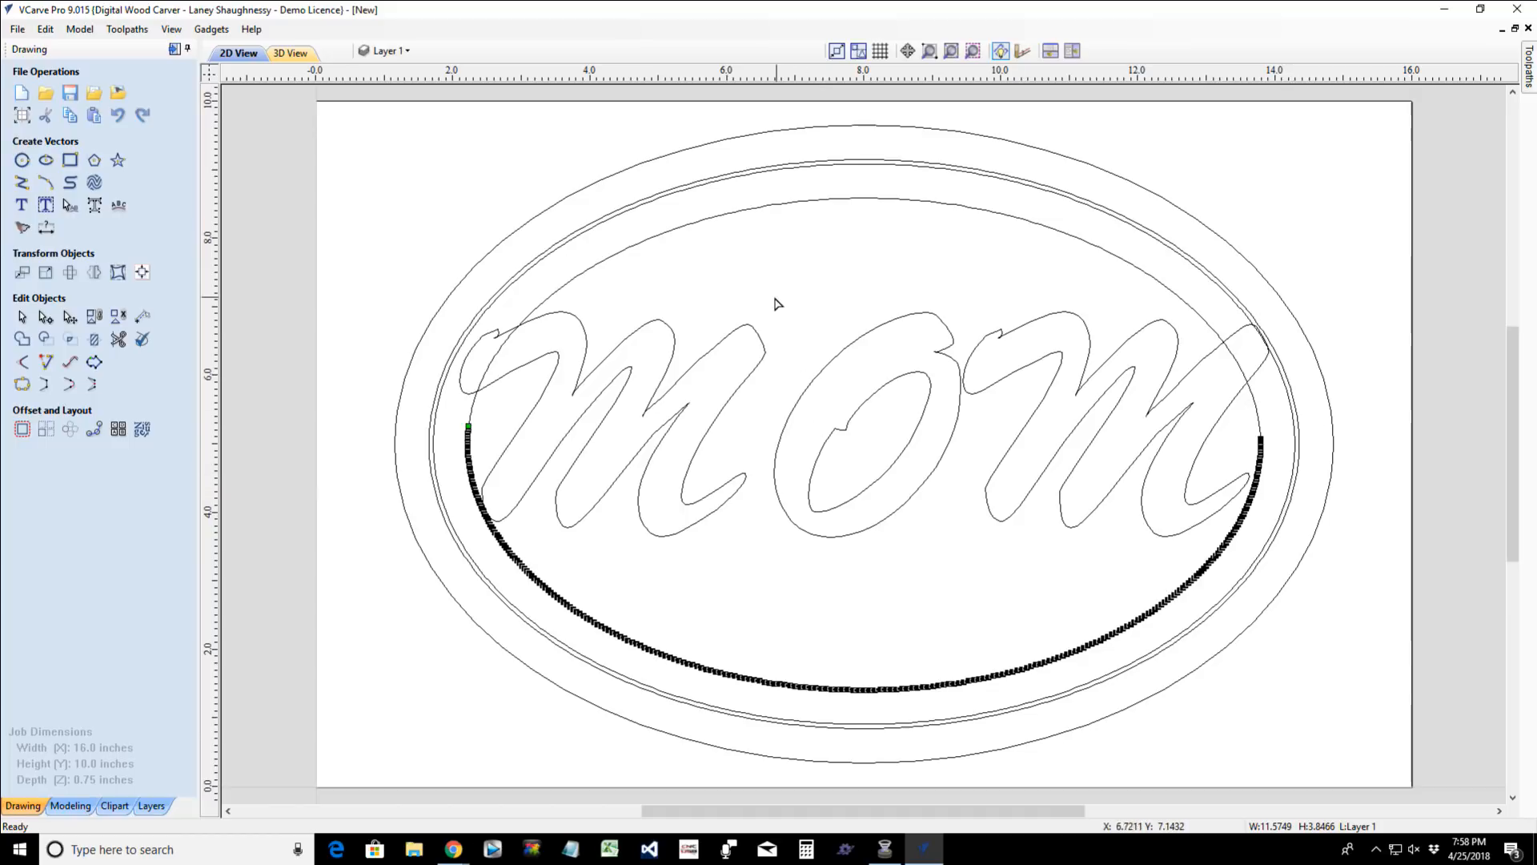
left_click(22, 317)
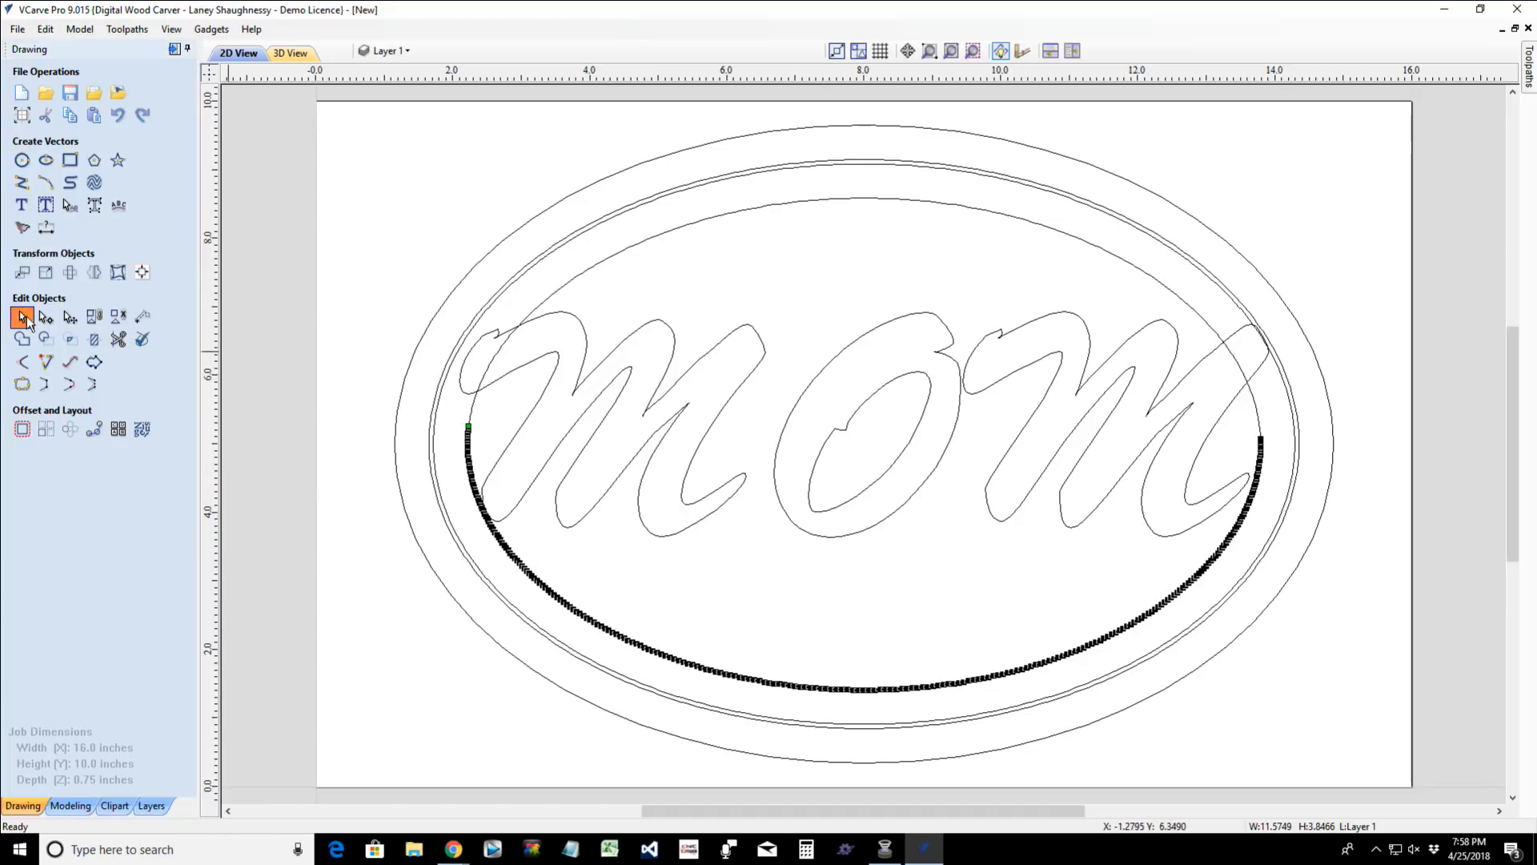
- Try to distort the MOM text between two curves, using the innermost ellipse's upper and lower arcs as the envelope
left_click(817, 202)
left_click(855, 690)
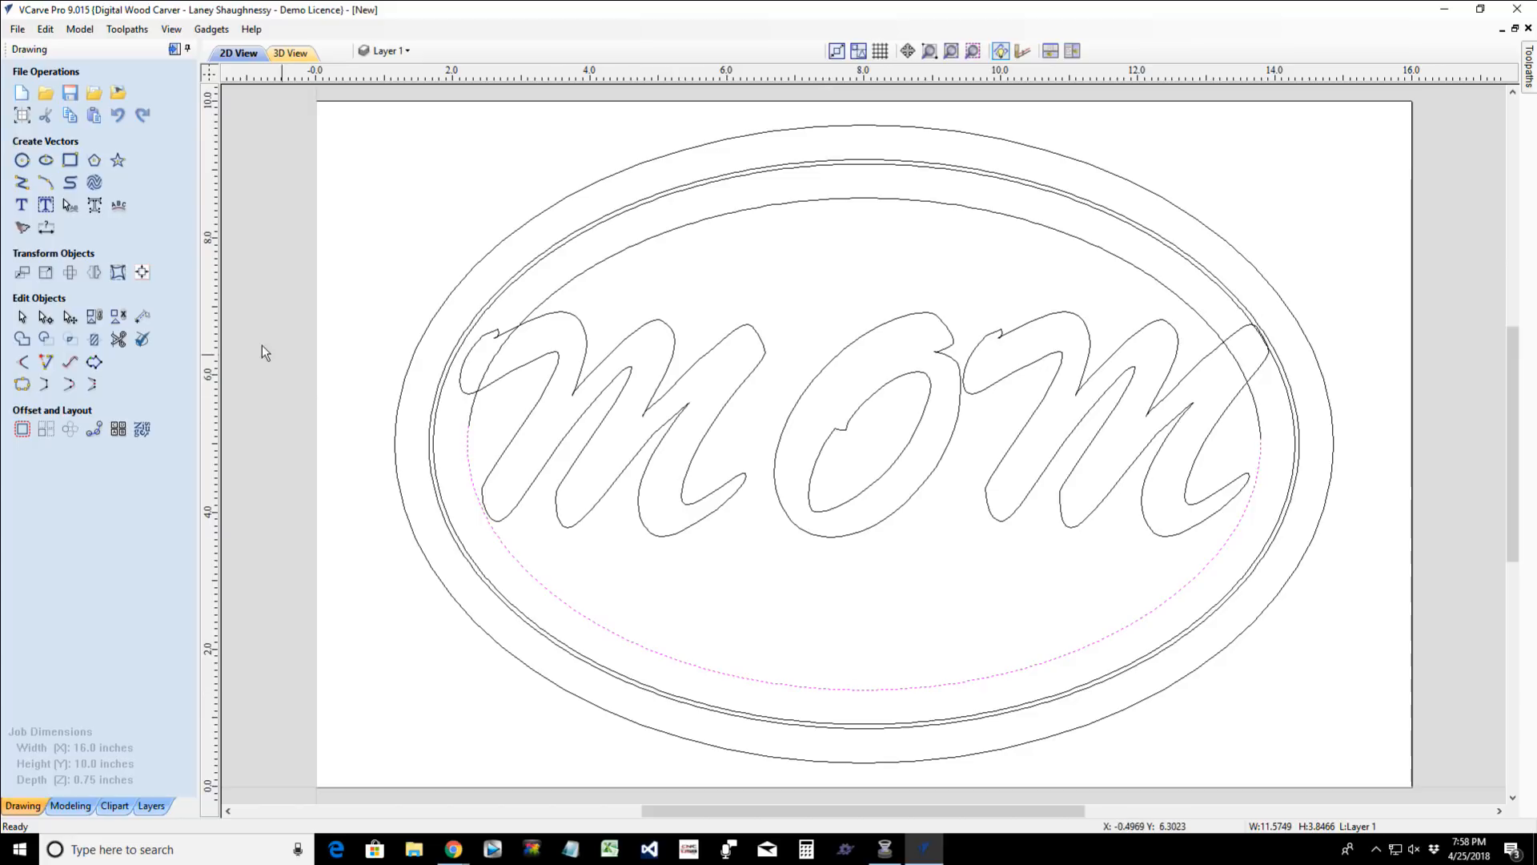
left_click(118, 272)
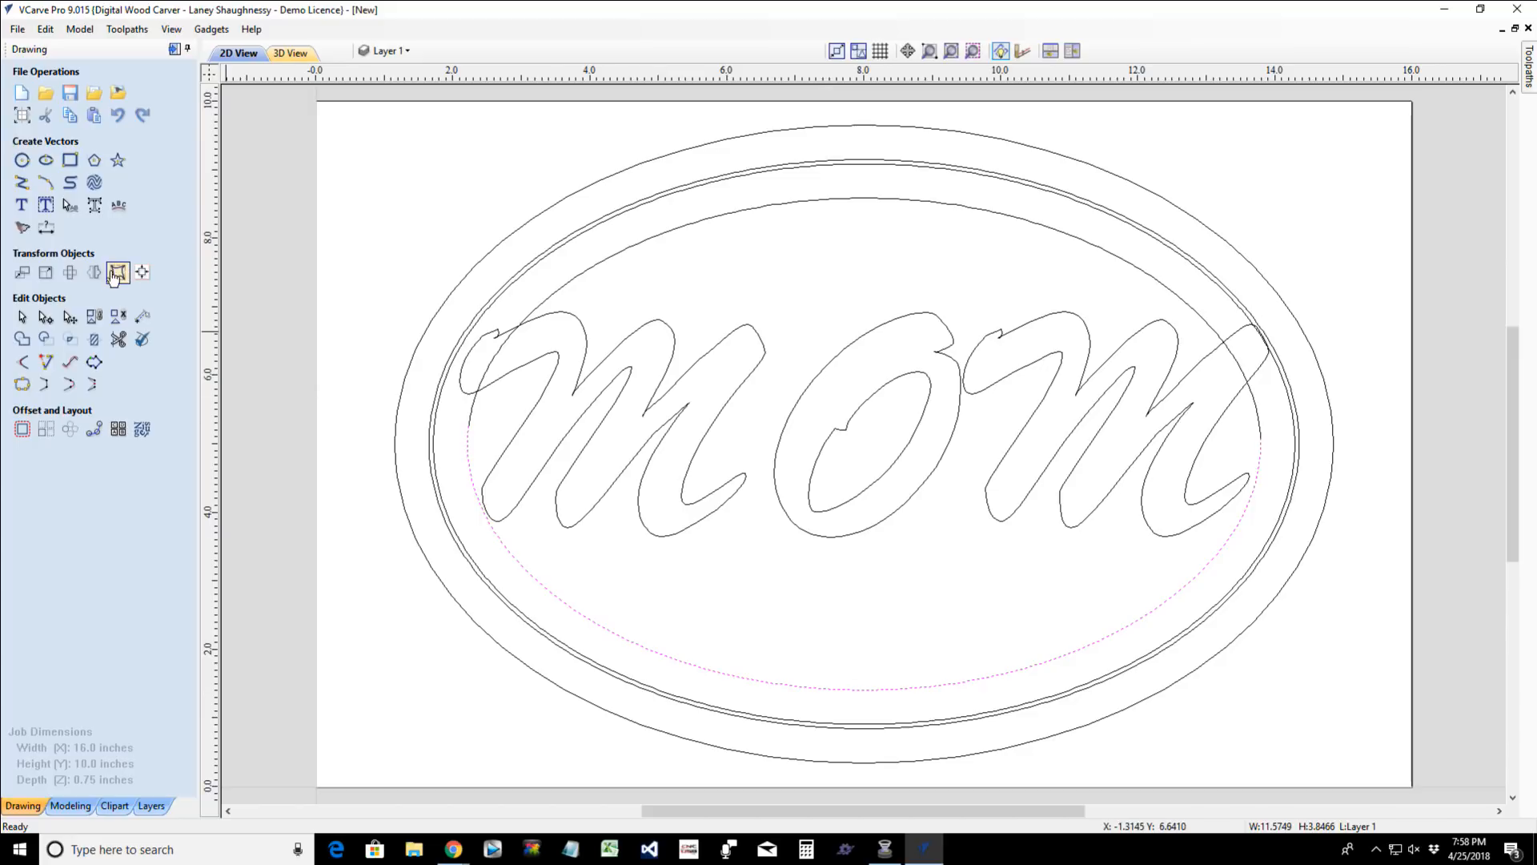
left_click(662, 384)
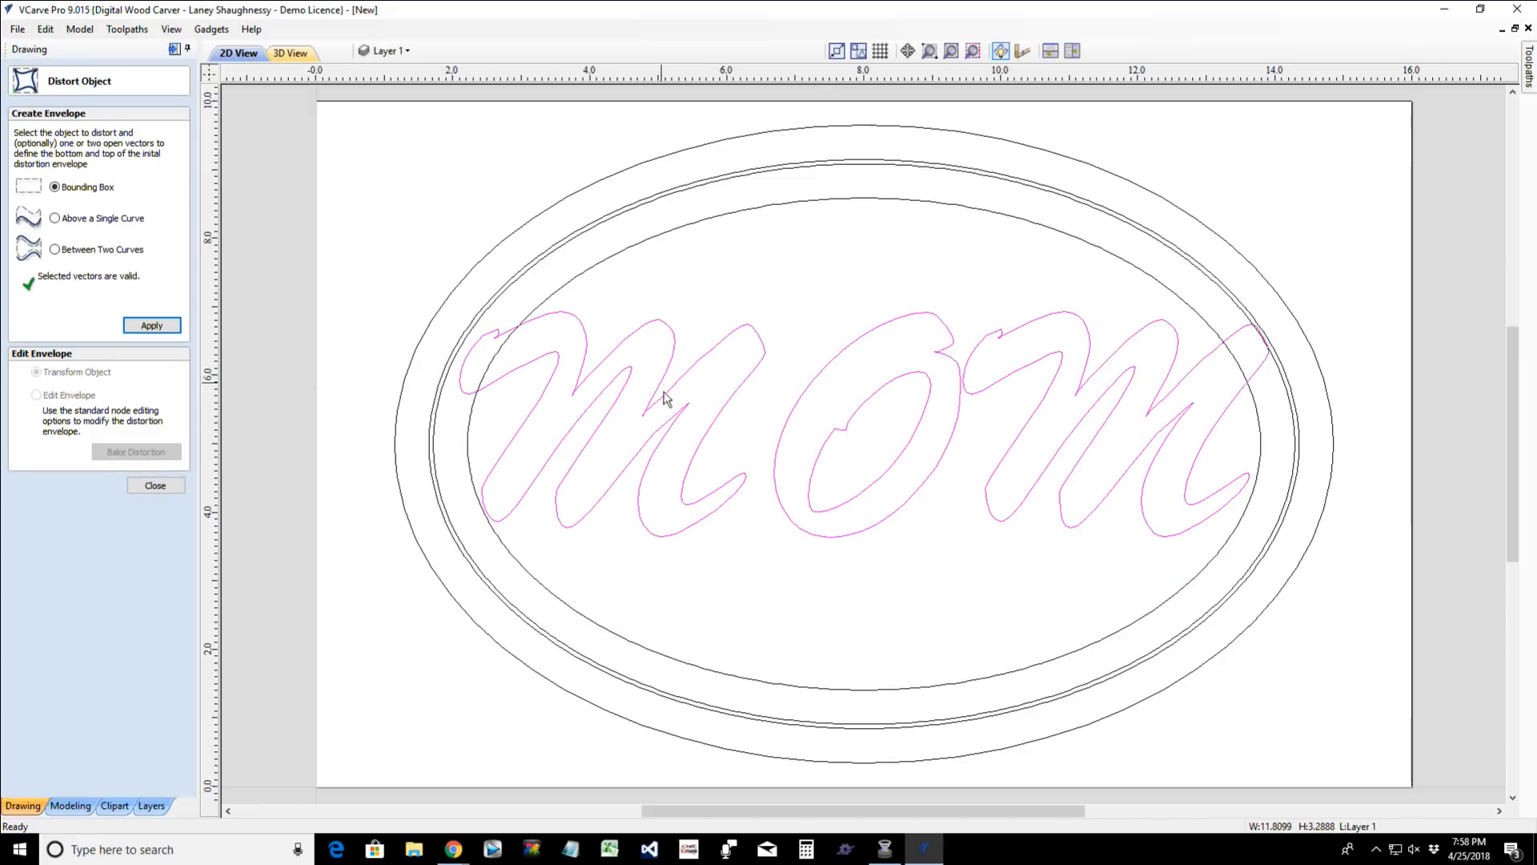
left_click(736, 681, "shift")
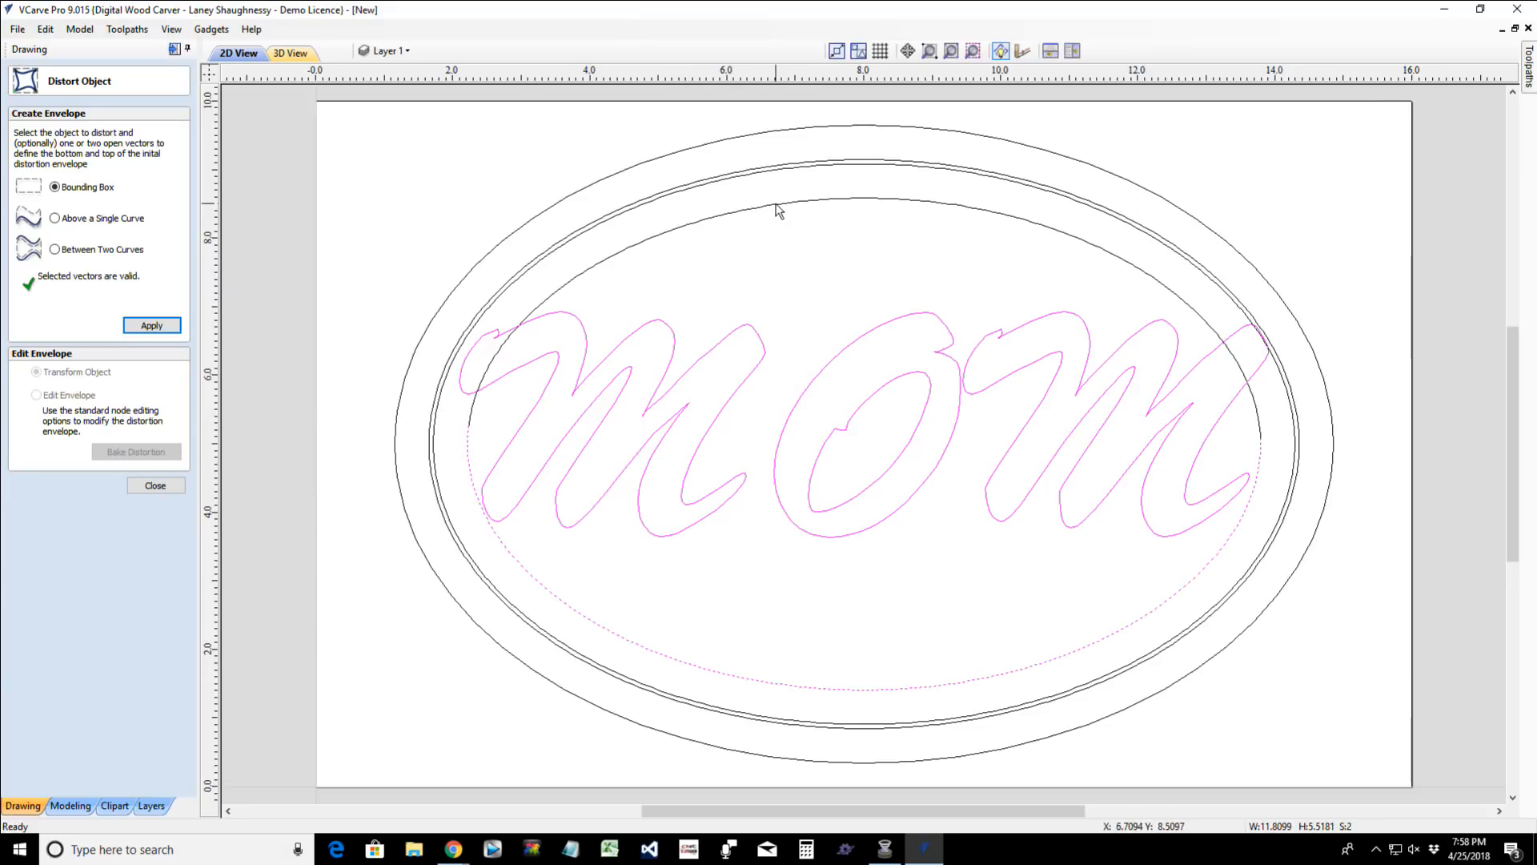
left_click(776, 203, "shift")
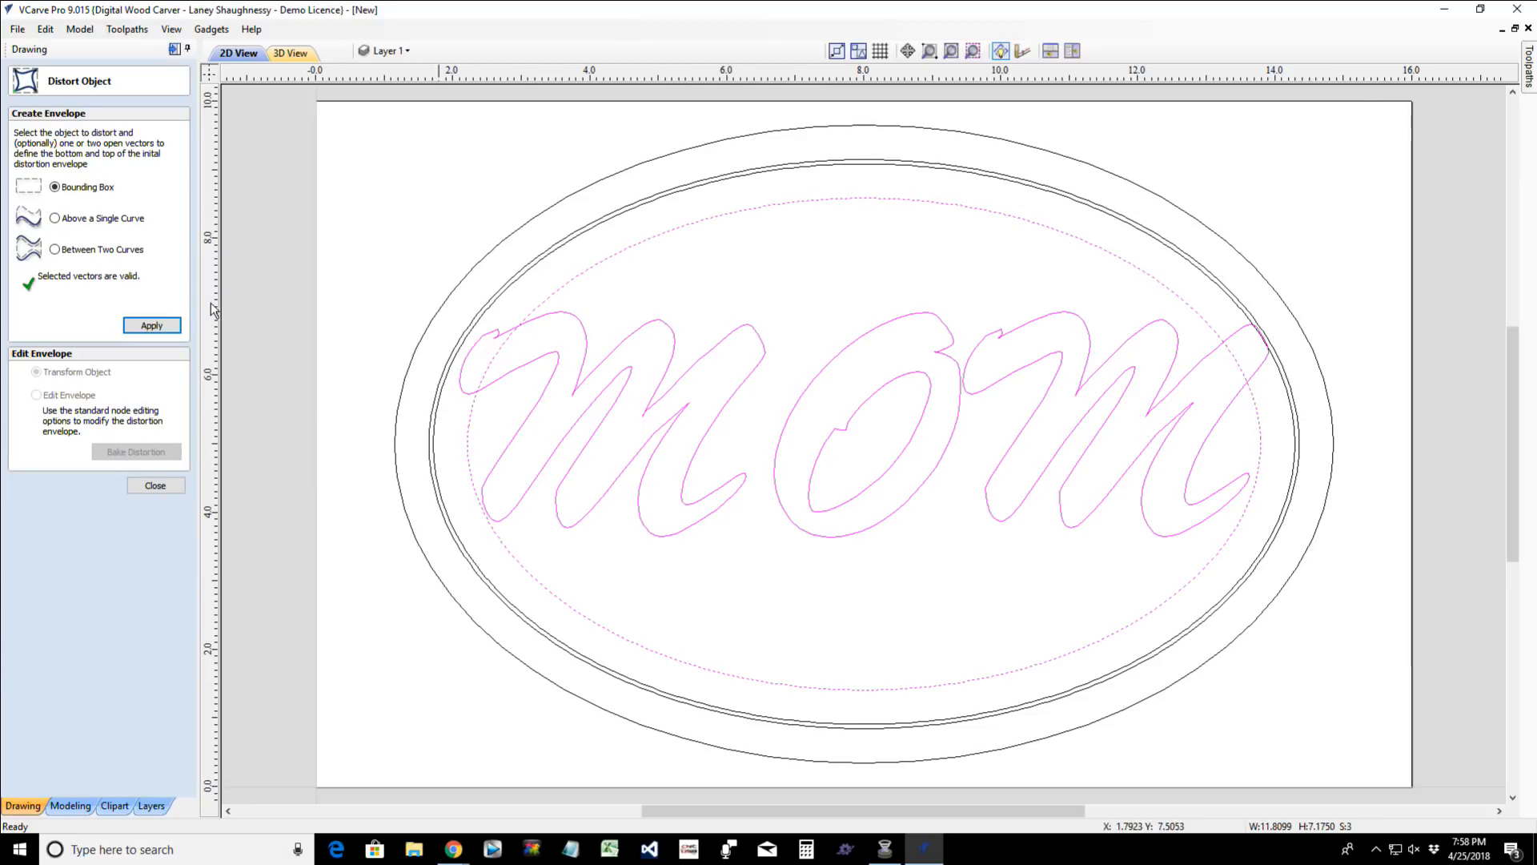
left_click(55, 249)
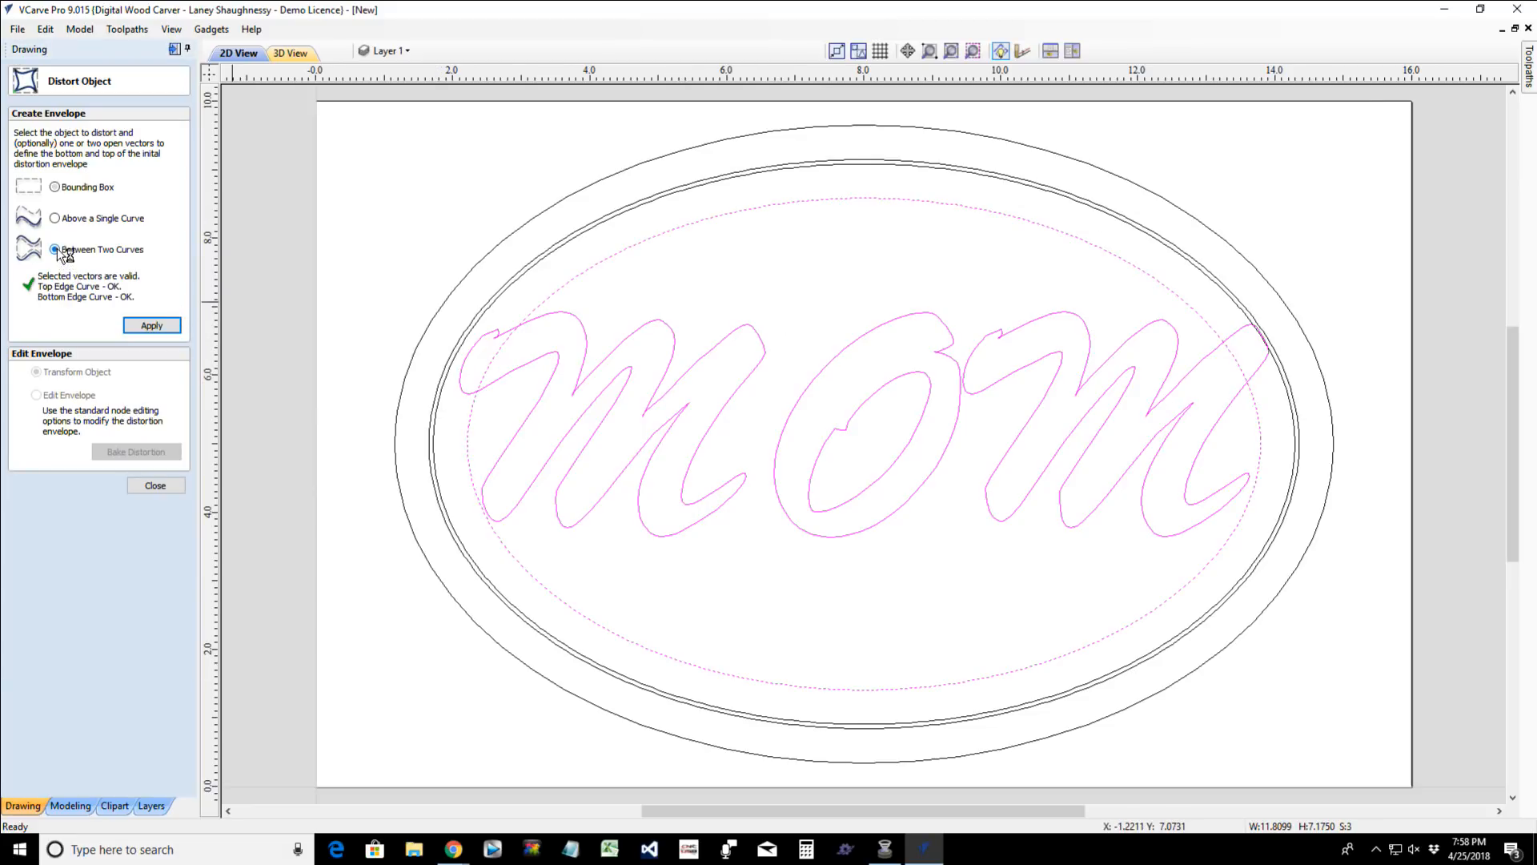
left_click(151, 325)
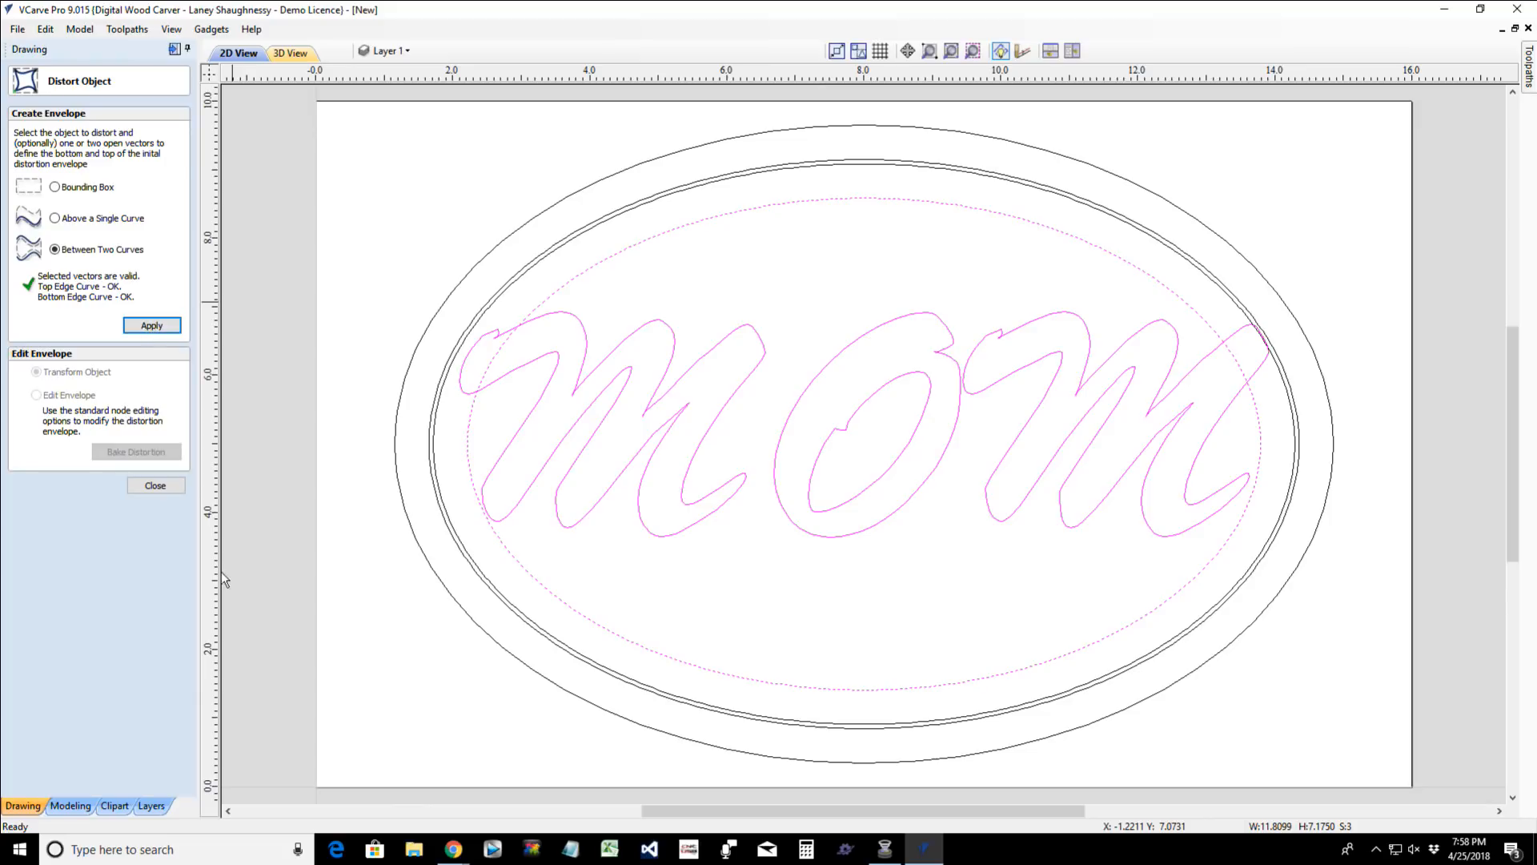
left_click(148, 488)
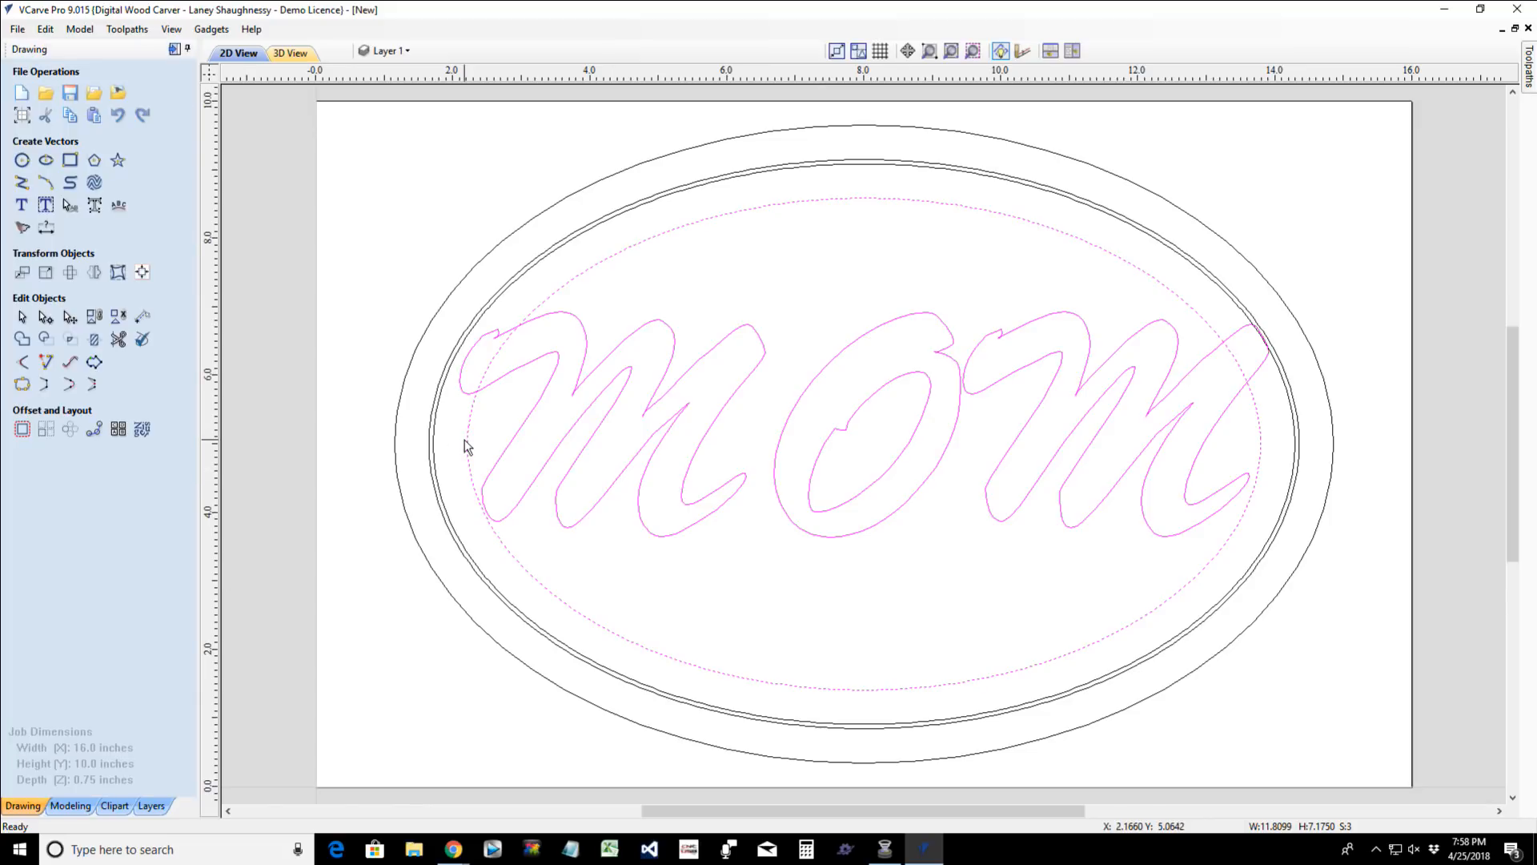
- Shrink the MOM text to about 9.93 by 2.77 inches and move it to the middle of the innermost ellipse
key("Escape")
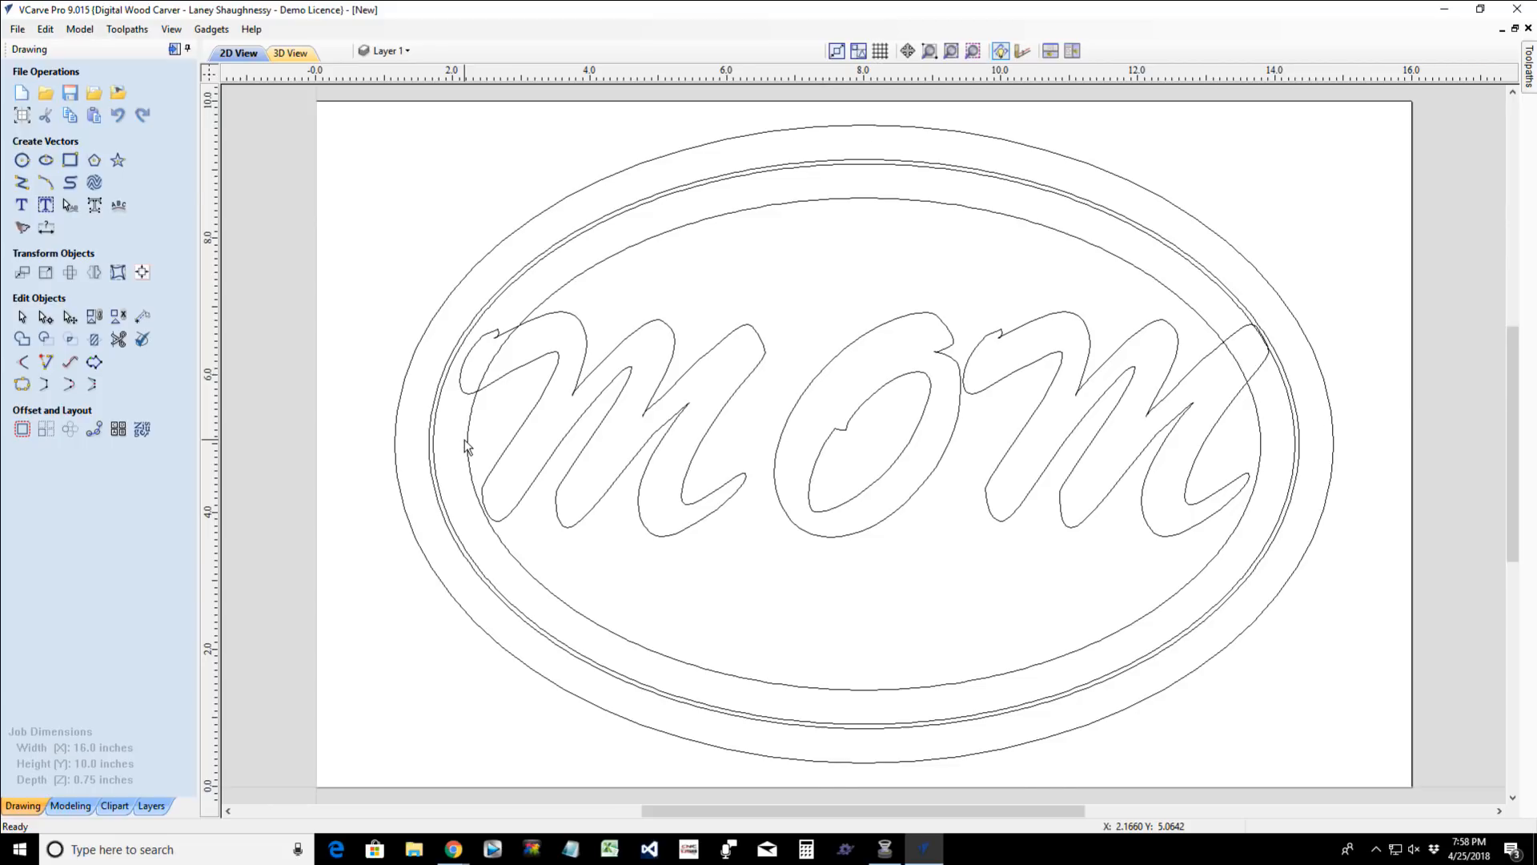
scroll(467, 446, "up", 1)
scroll(467, 446, "down", 2)
scroll(467, 446, "up", 1)
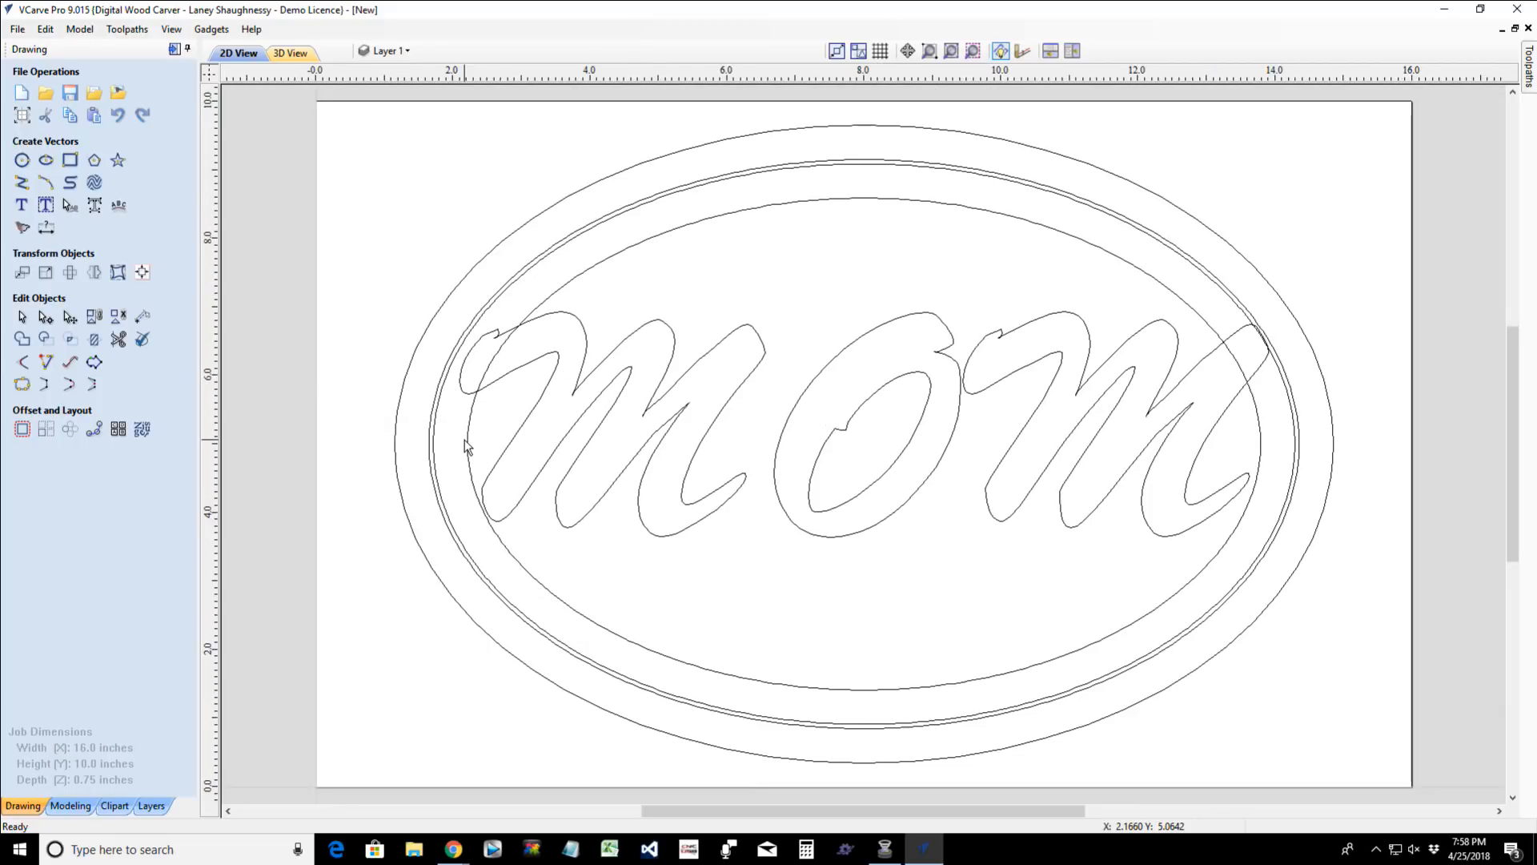
left_click(535, 367)
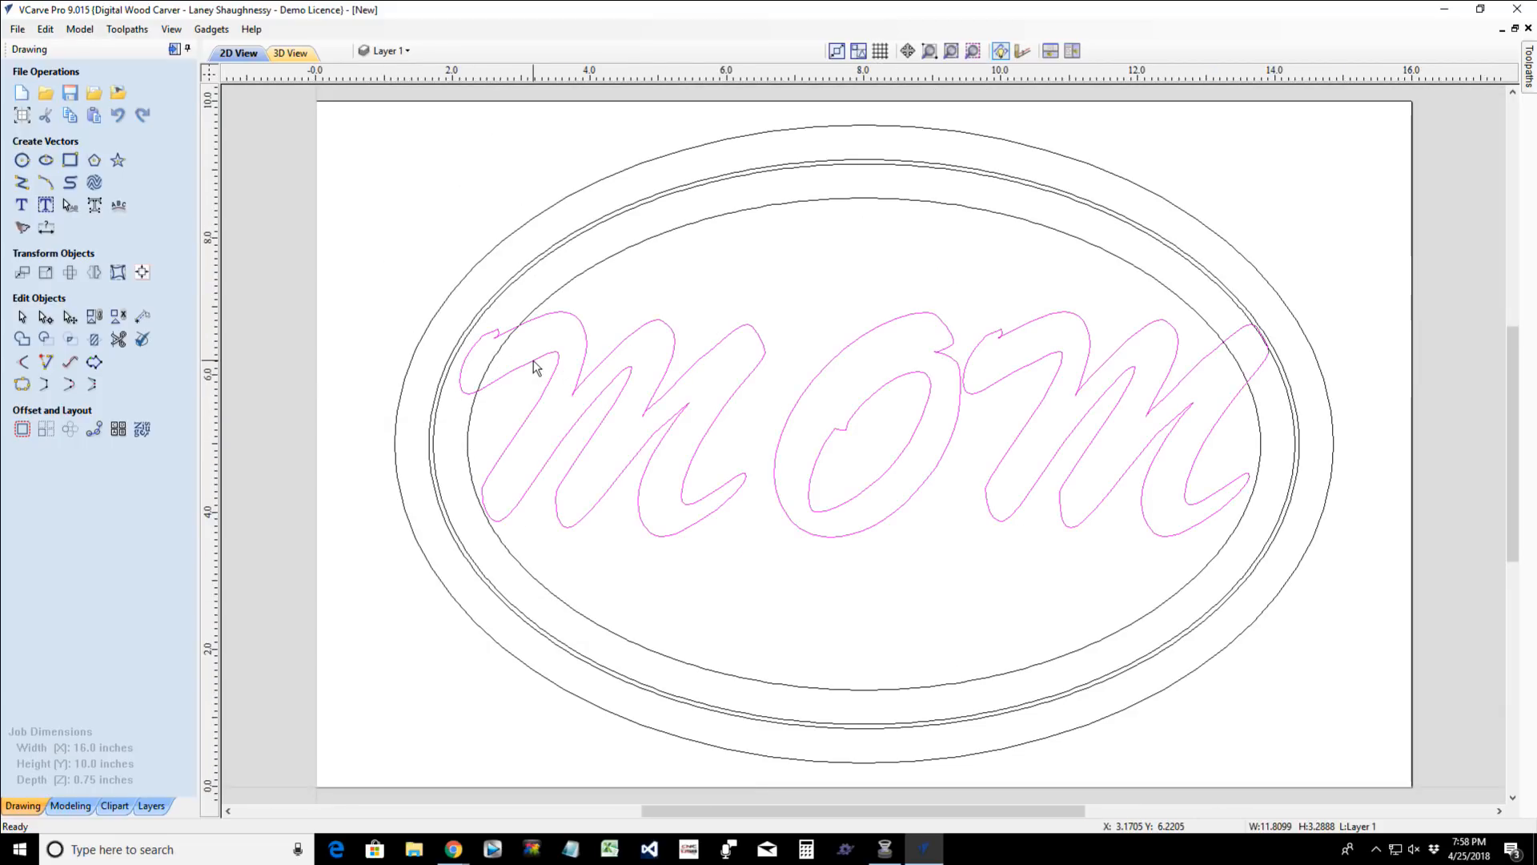
left_click(535, 367)
left_click_drag(450, 303, 528, 343)
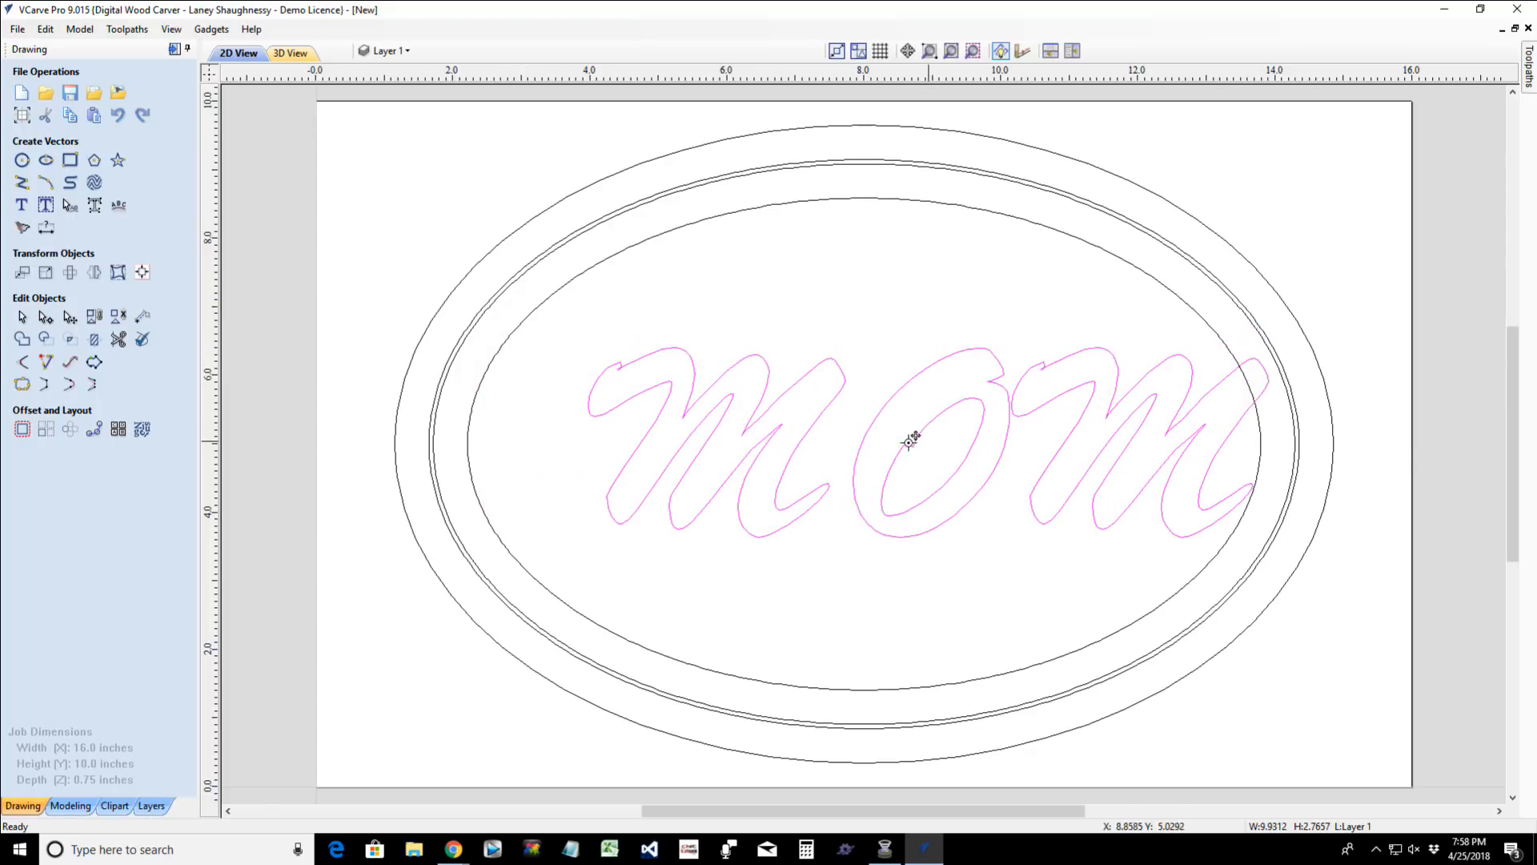
left_click_drag(913, 440, 882, 440)
- Try to distort the MOM text between two curves, selecting the innermost ellipse's upper arc before its lower arc
left_click(528, 323)
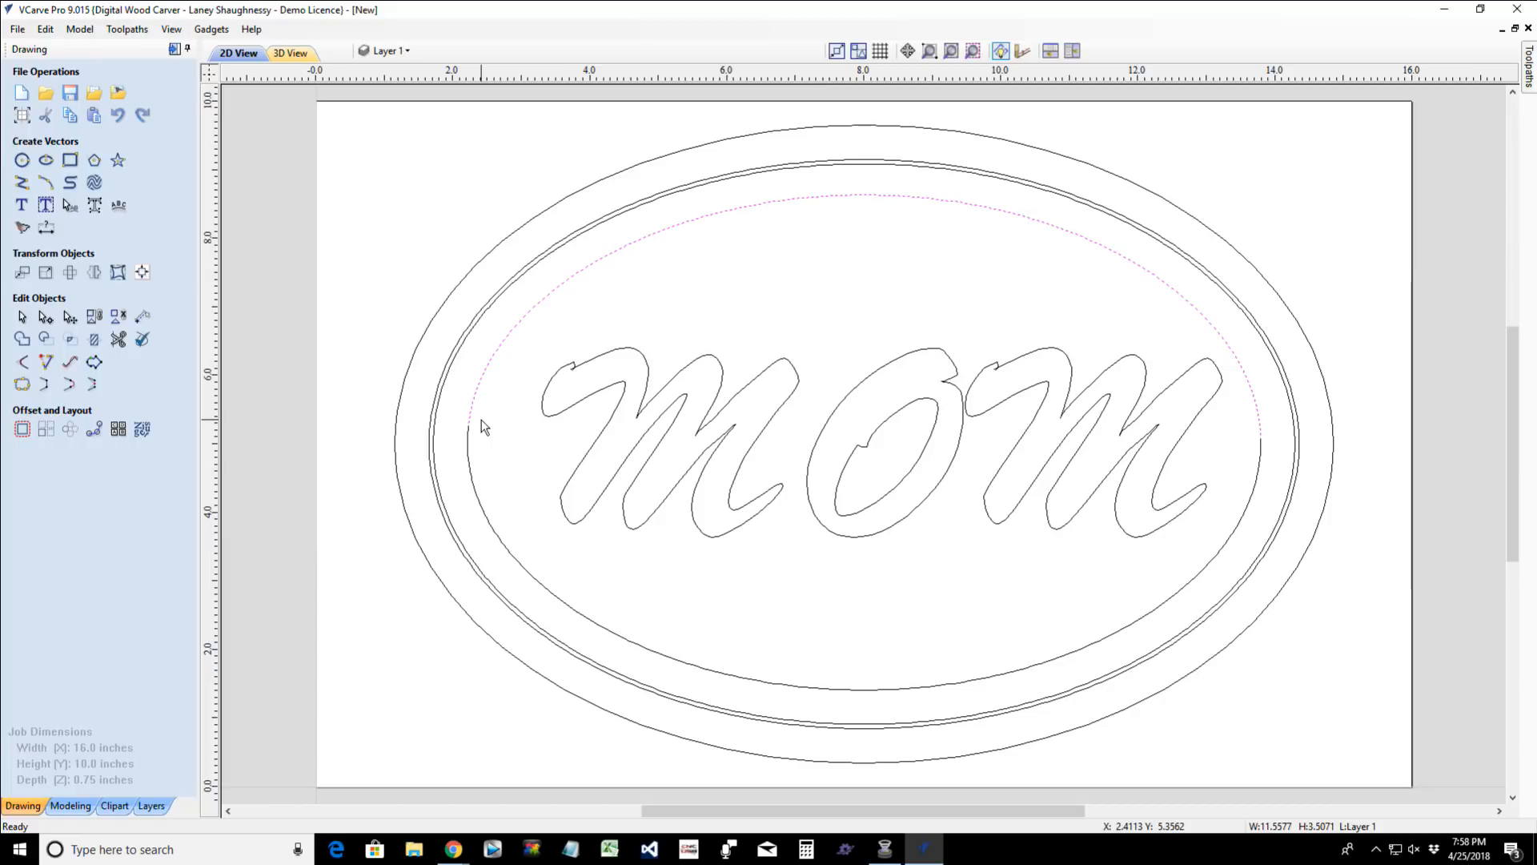
left_click(525, 573)
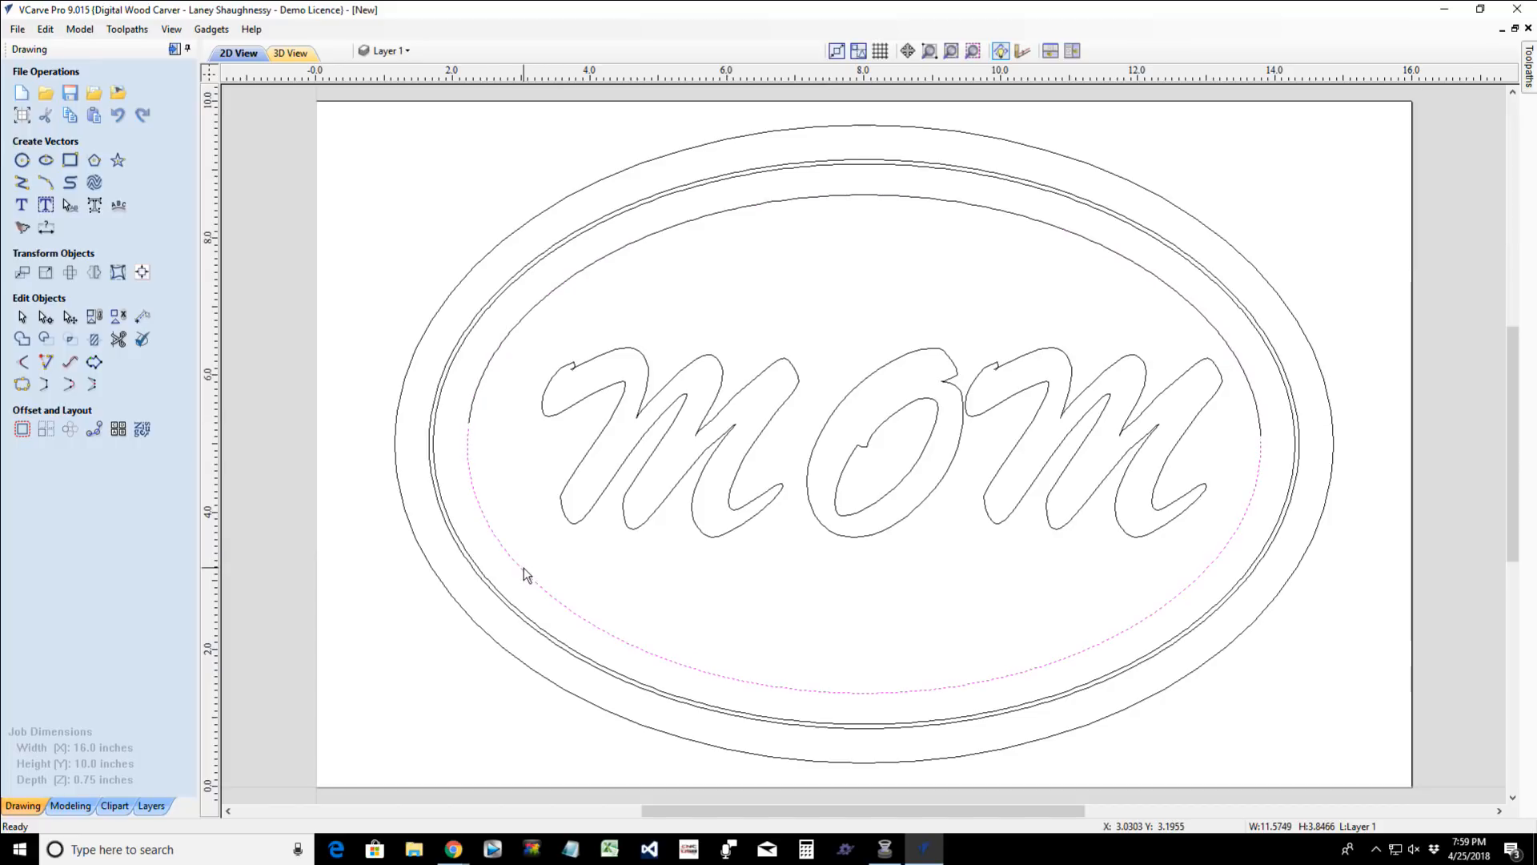
left_click(564, 287)
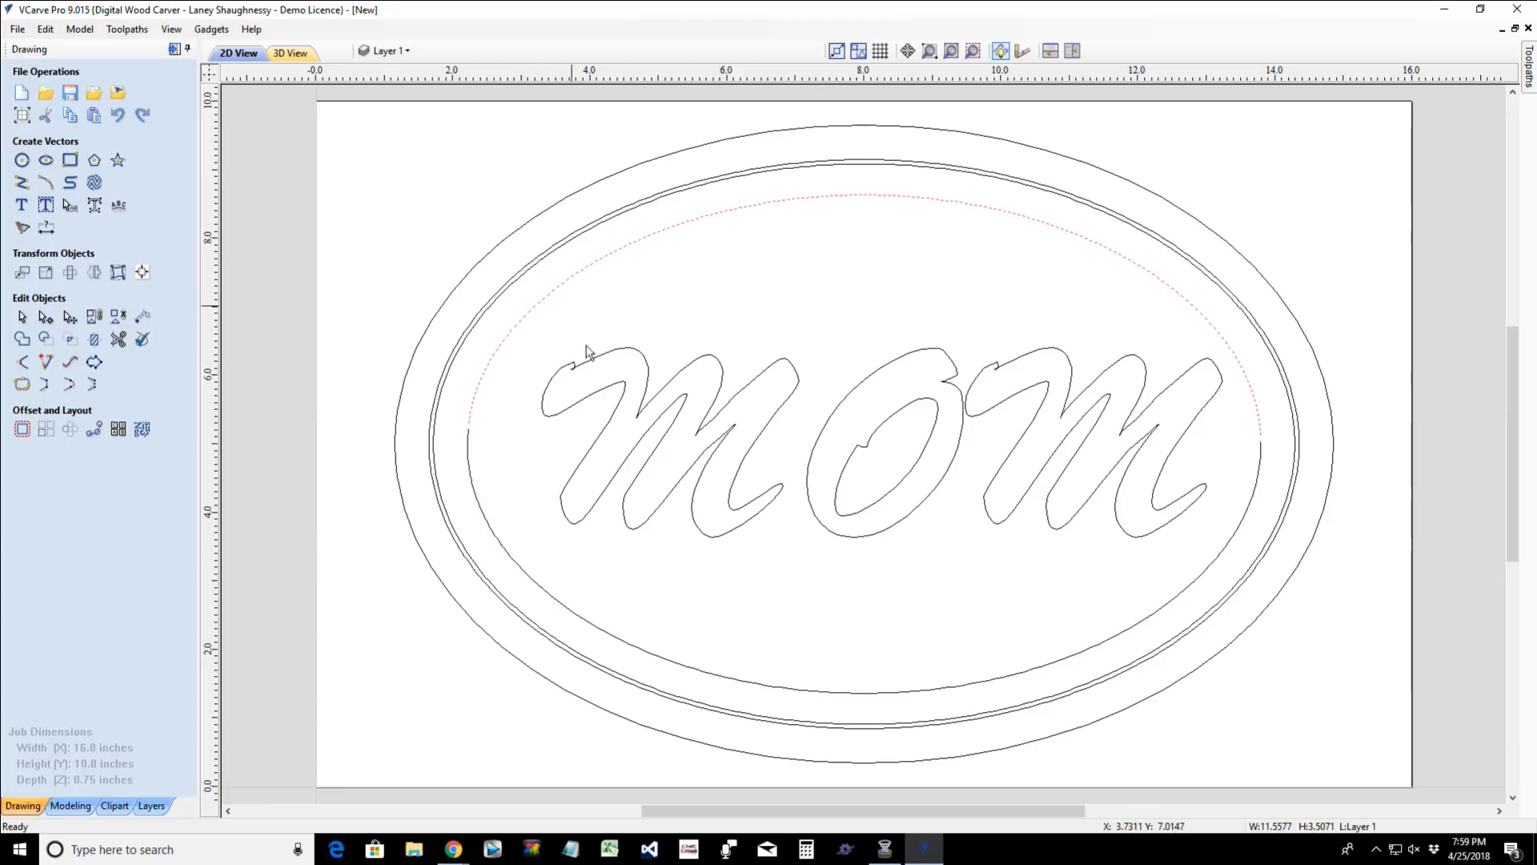
left_click(118, 272)
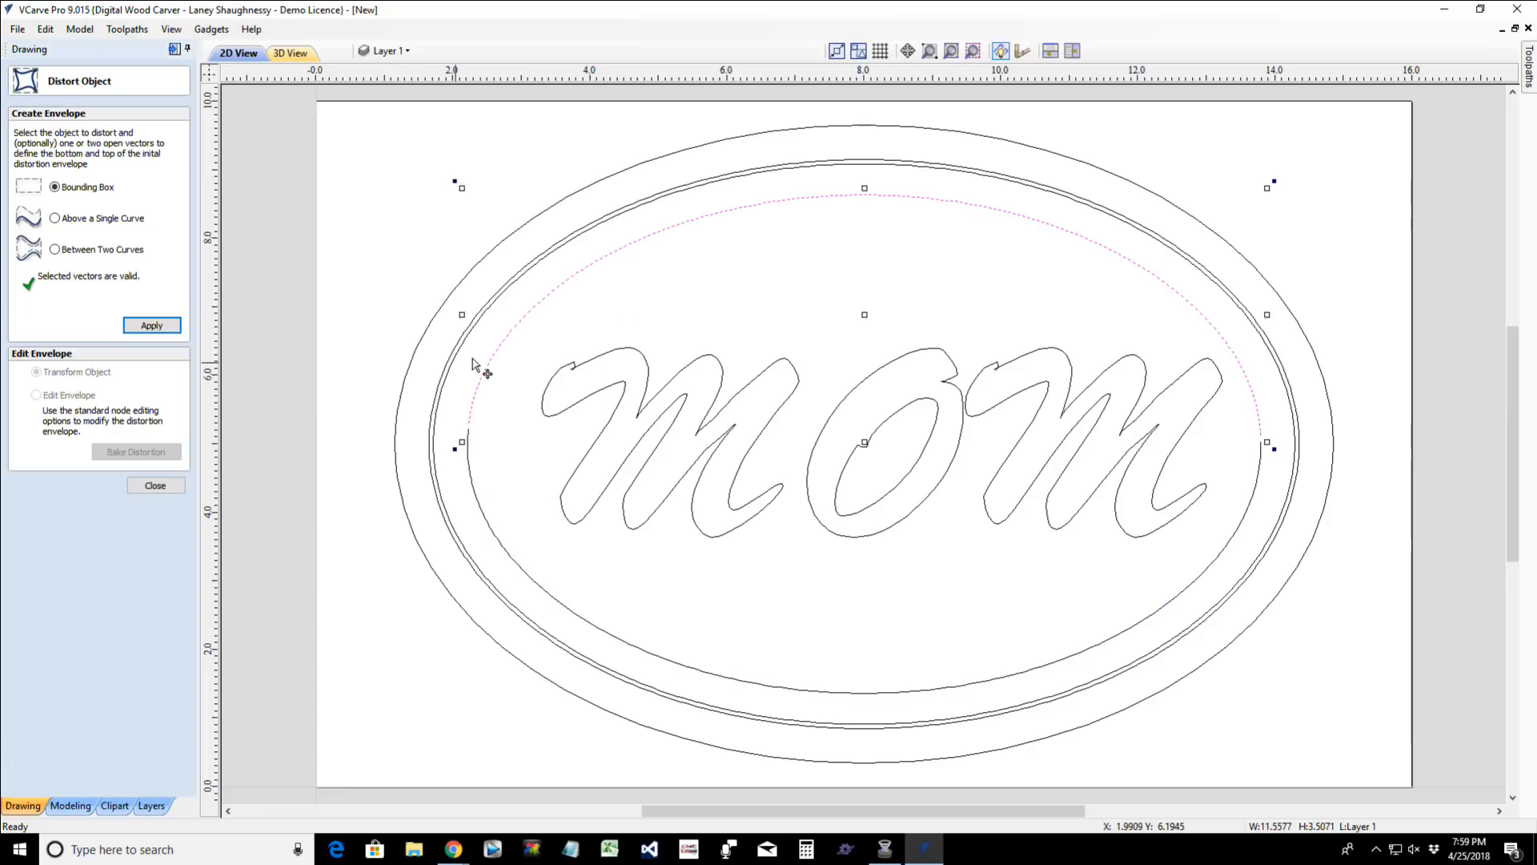
left_click(619, 354)
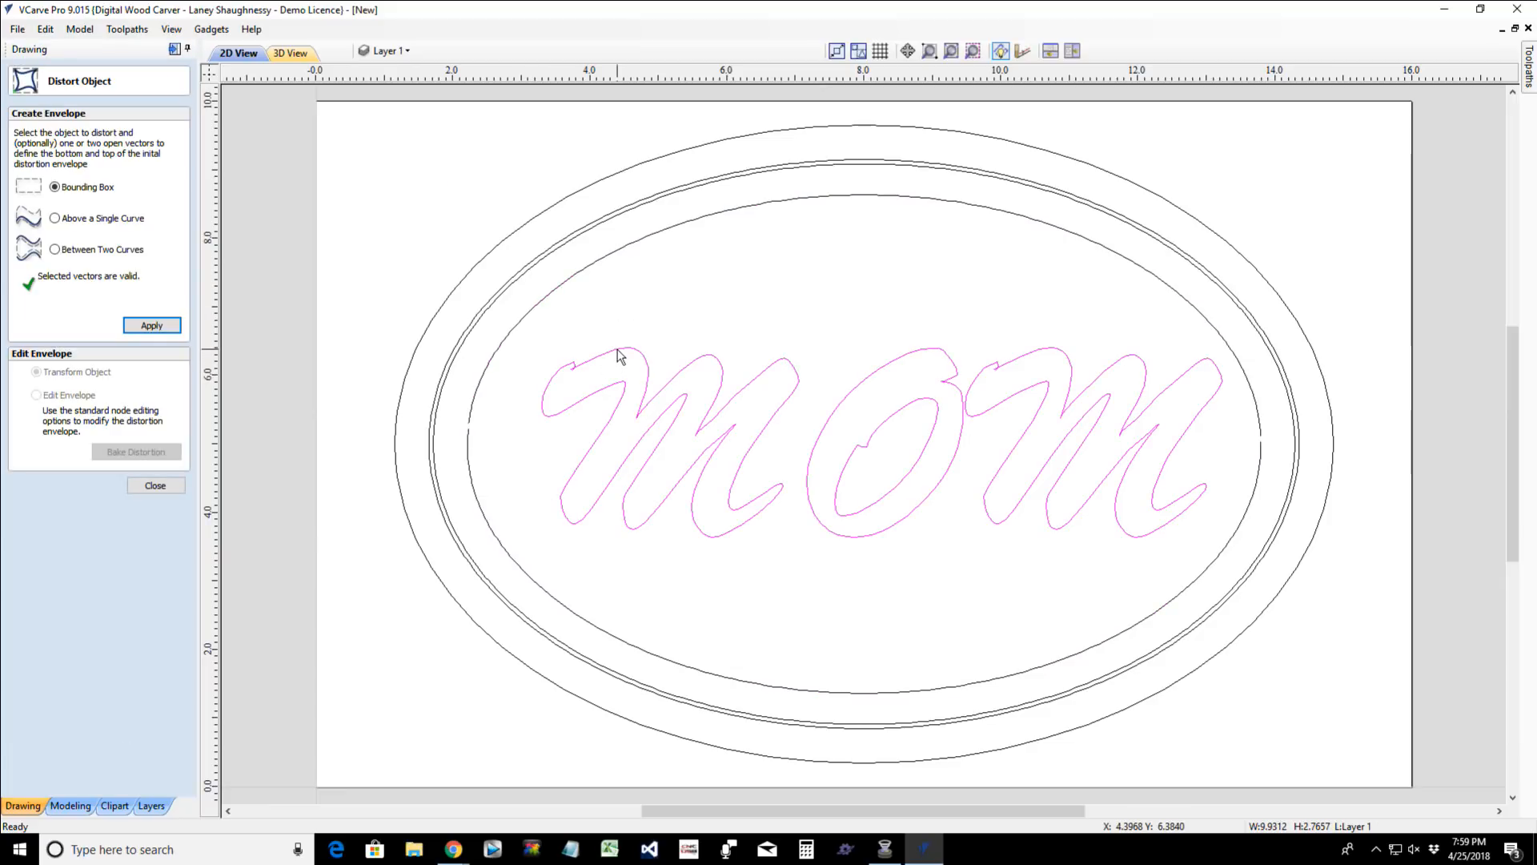
left_click(570, 281, "shift")
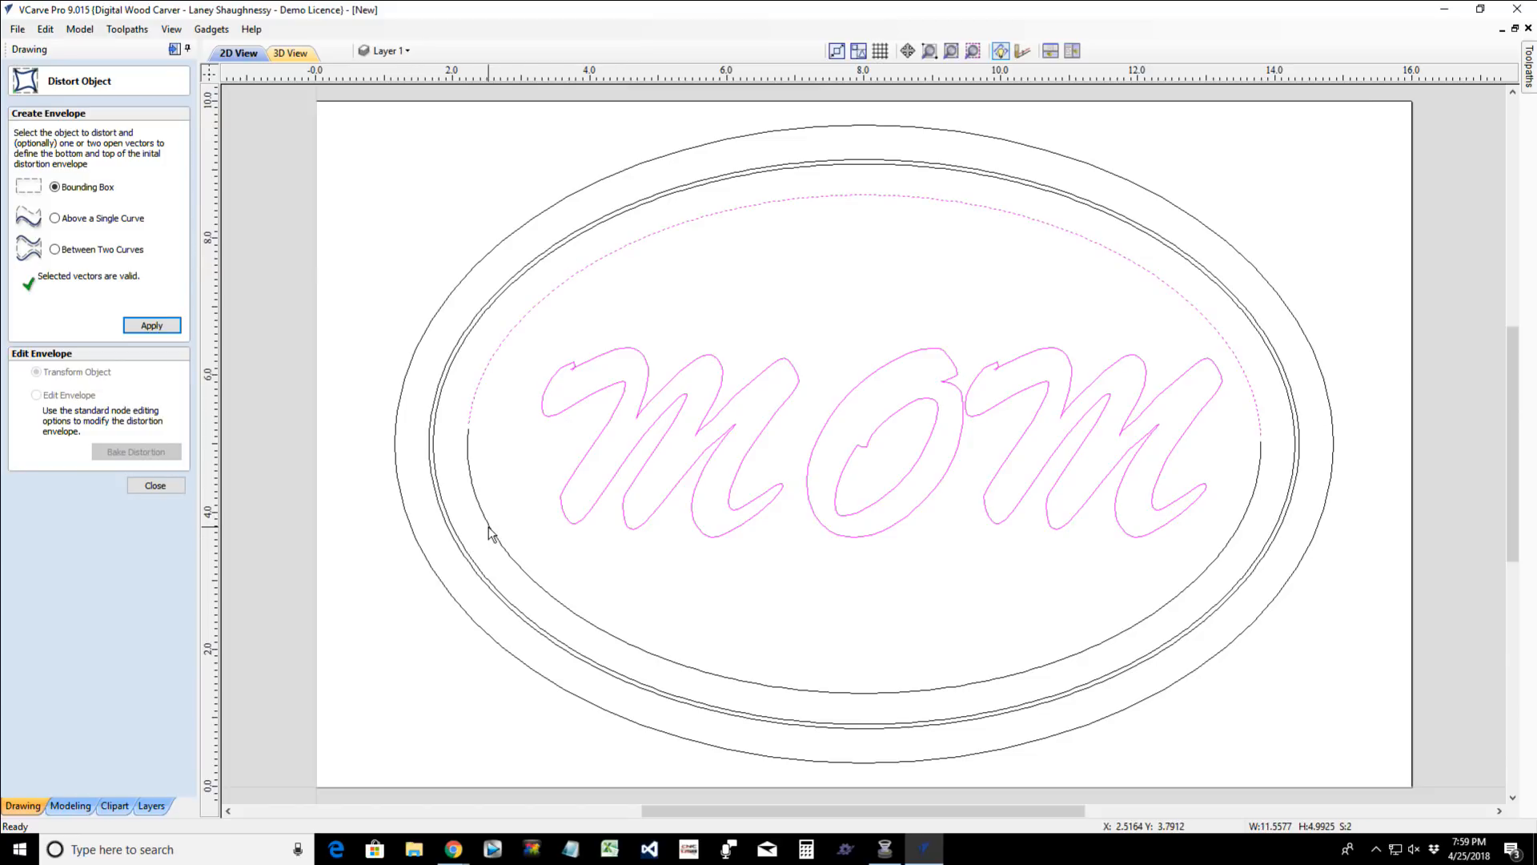
left_click(489, 526, "shift")
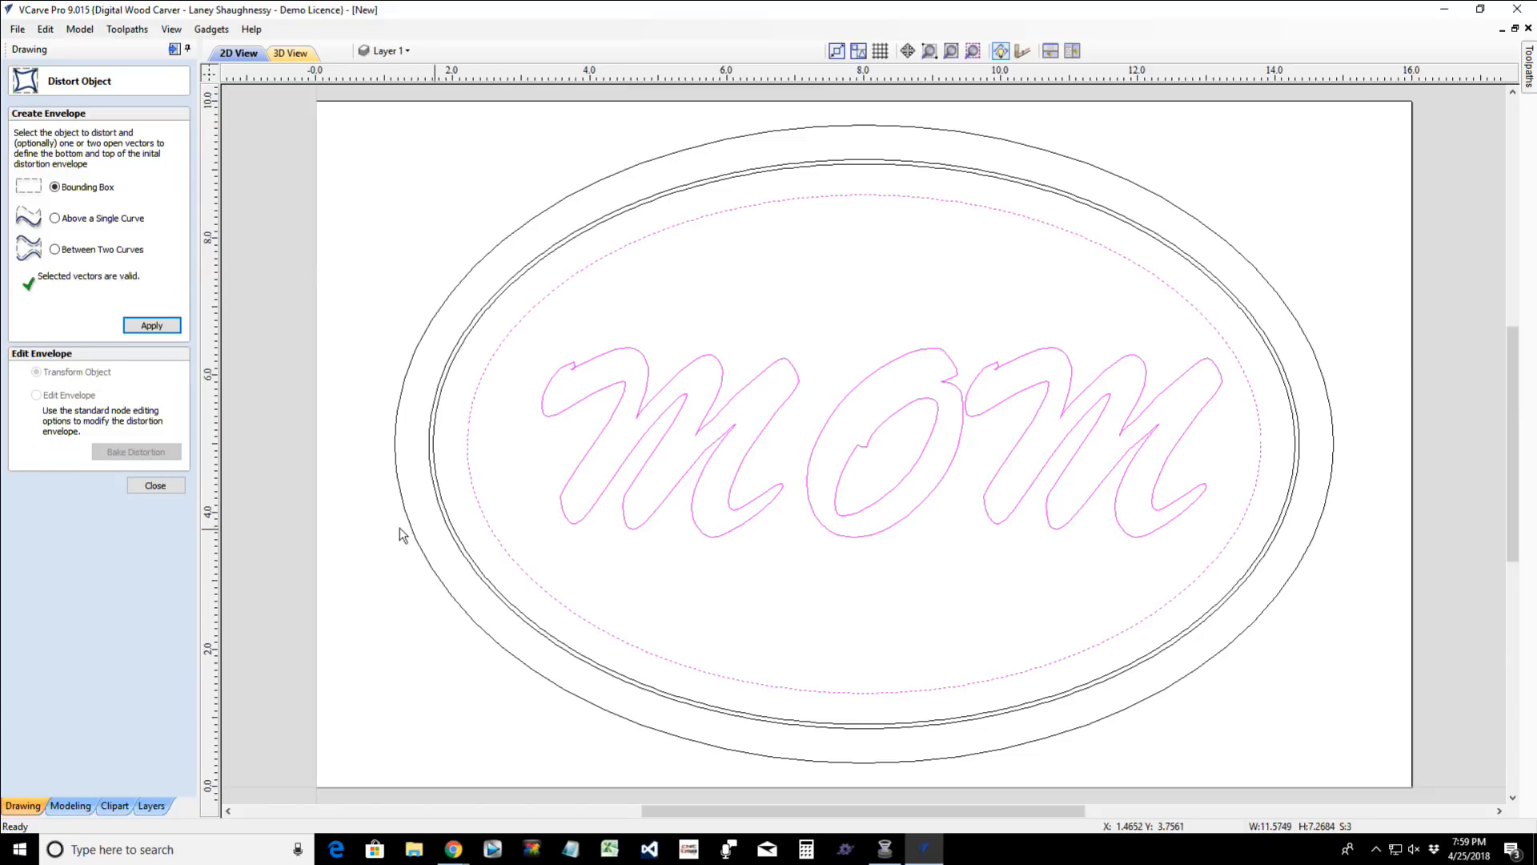
left_click(55, 249)
left_click(157, 330)
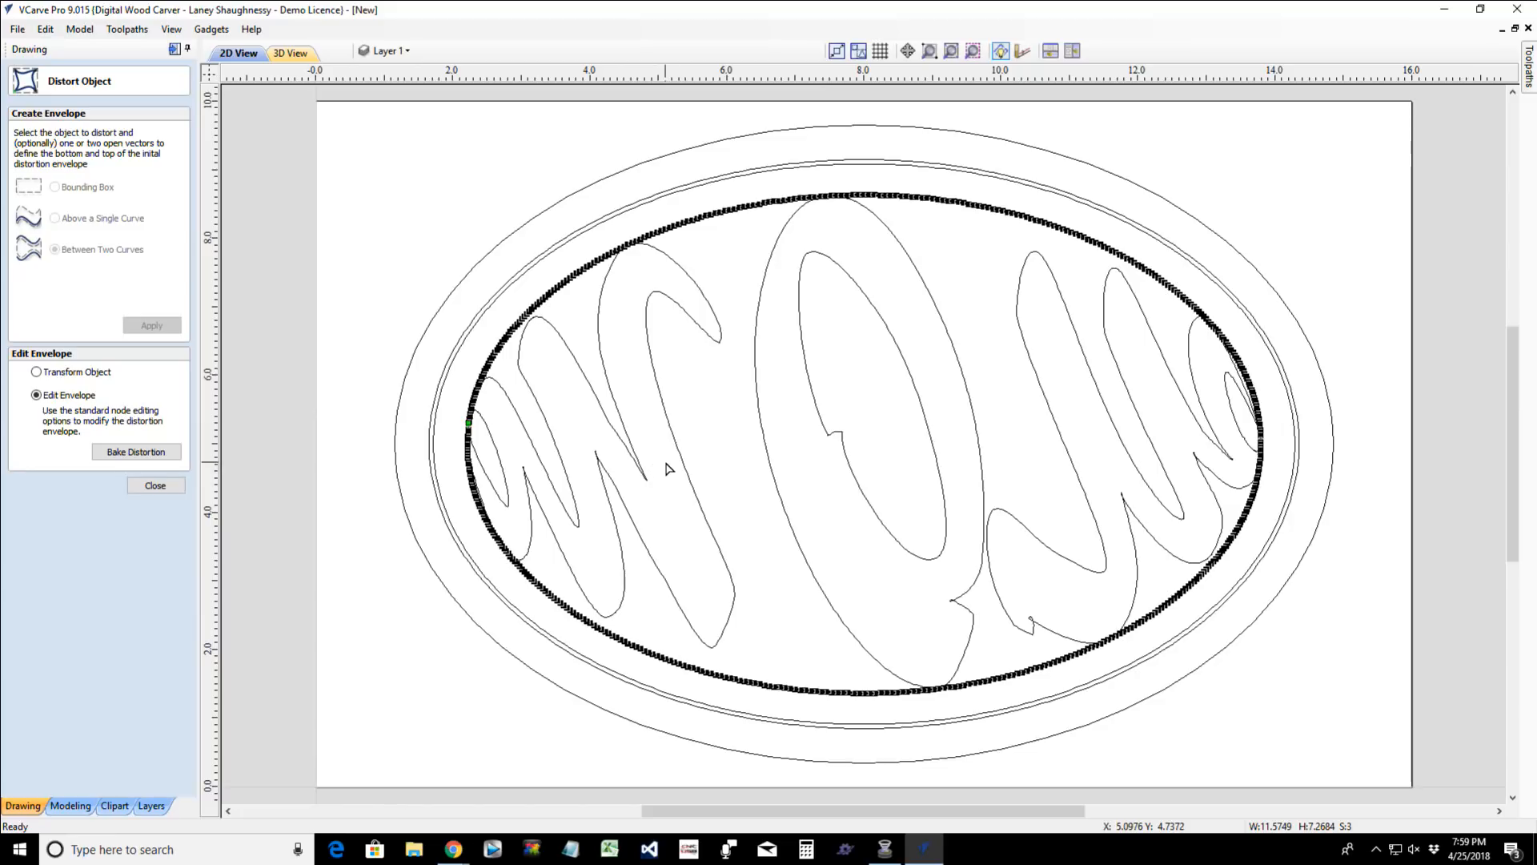
key("ctrl+z")
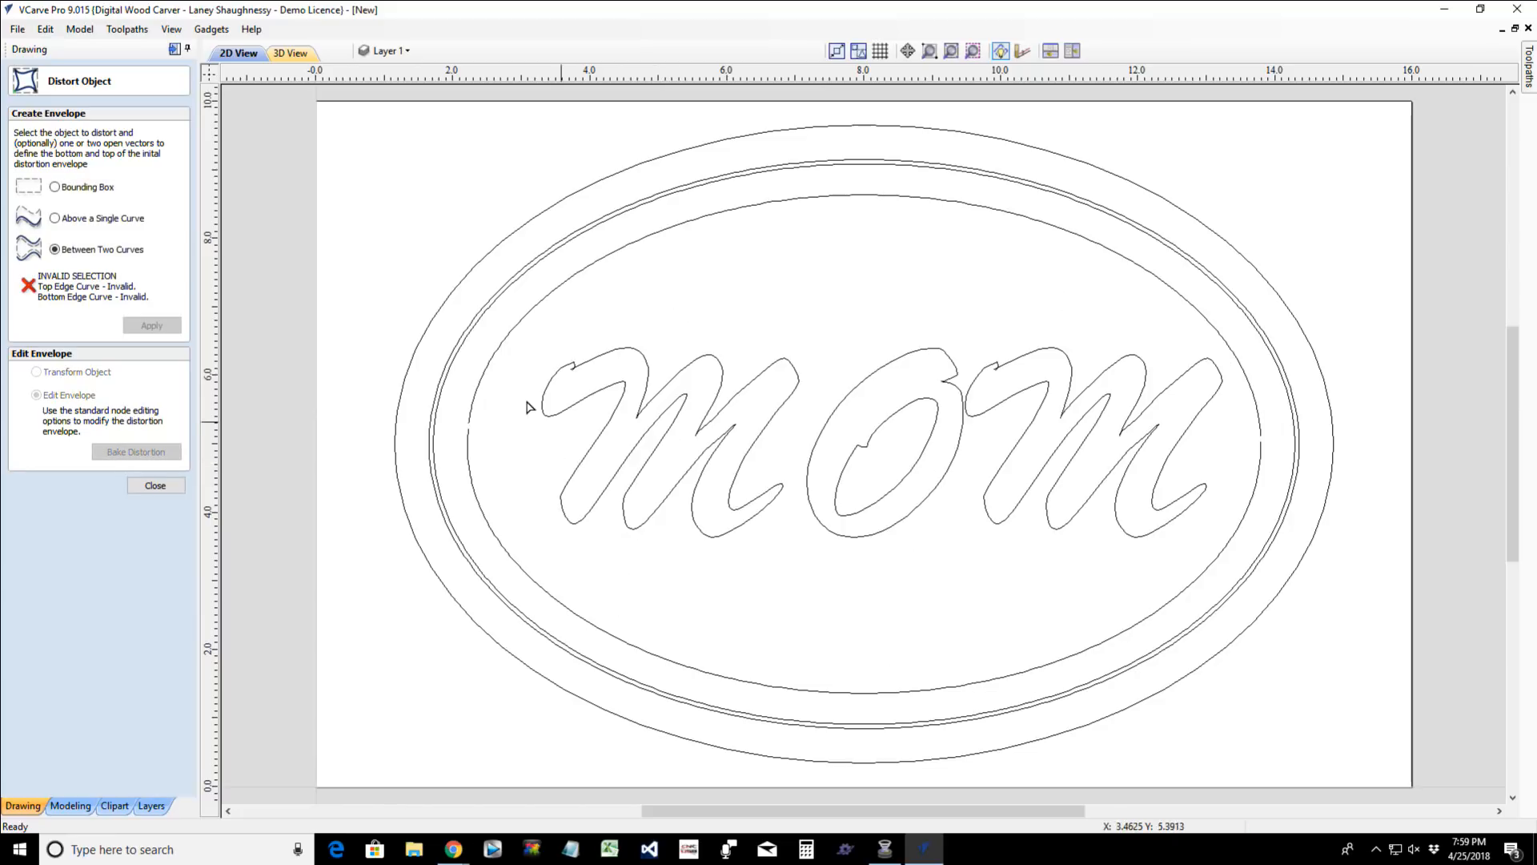
- Distort the MOM text between two curves, selecting the text, the lower arc and the upper arc in that order, and close the distortion tool
double_click(676, 426)
left_click(804, 475)
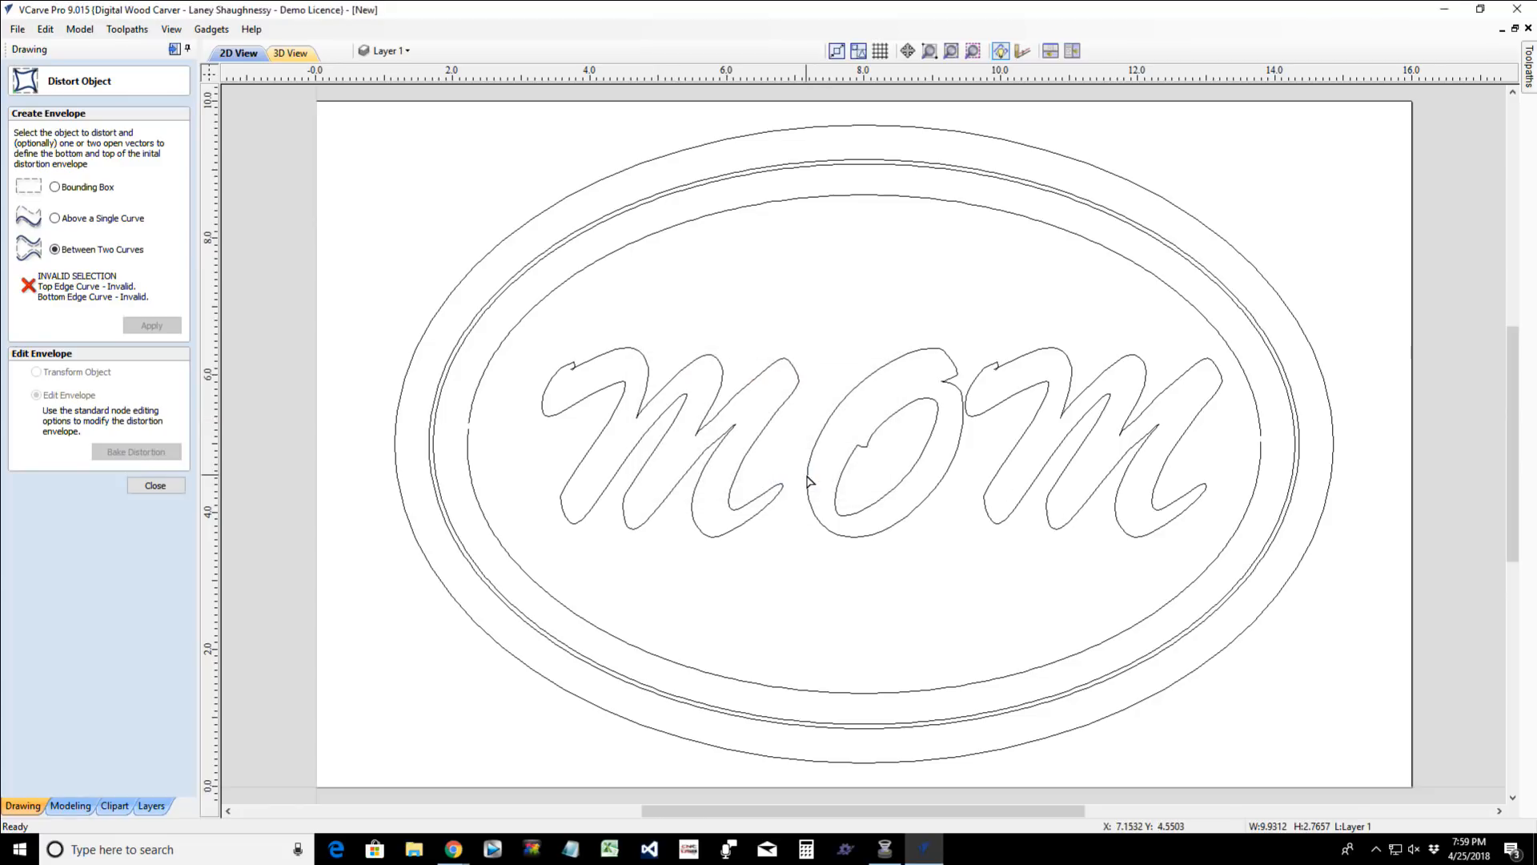
left_click(629, 496)
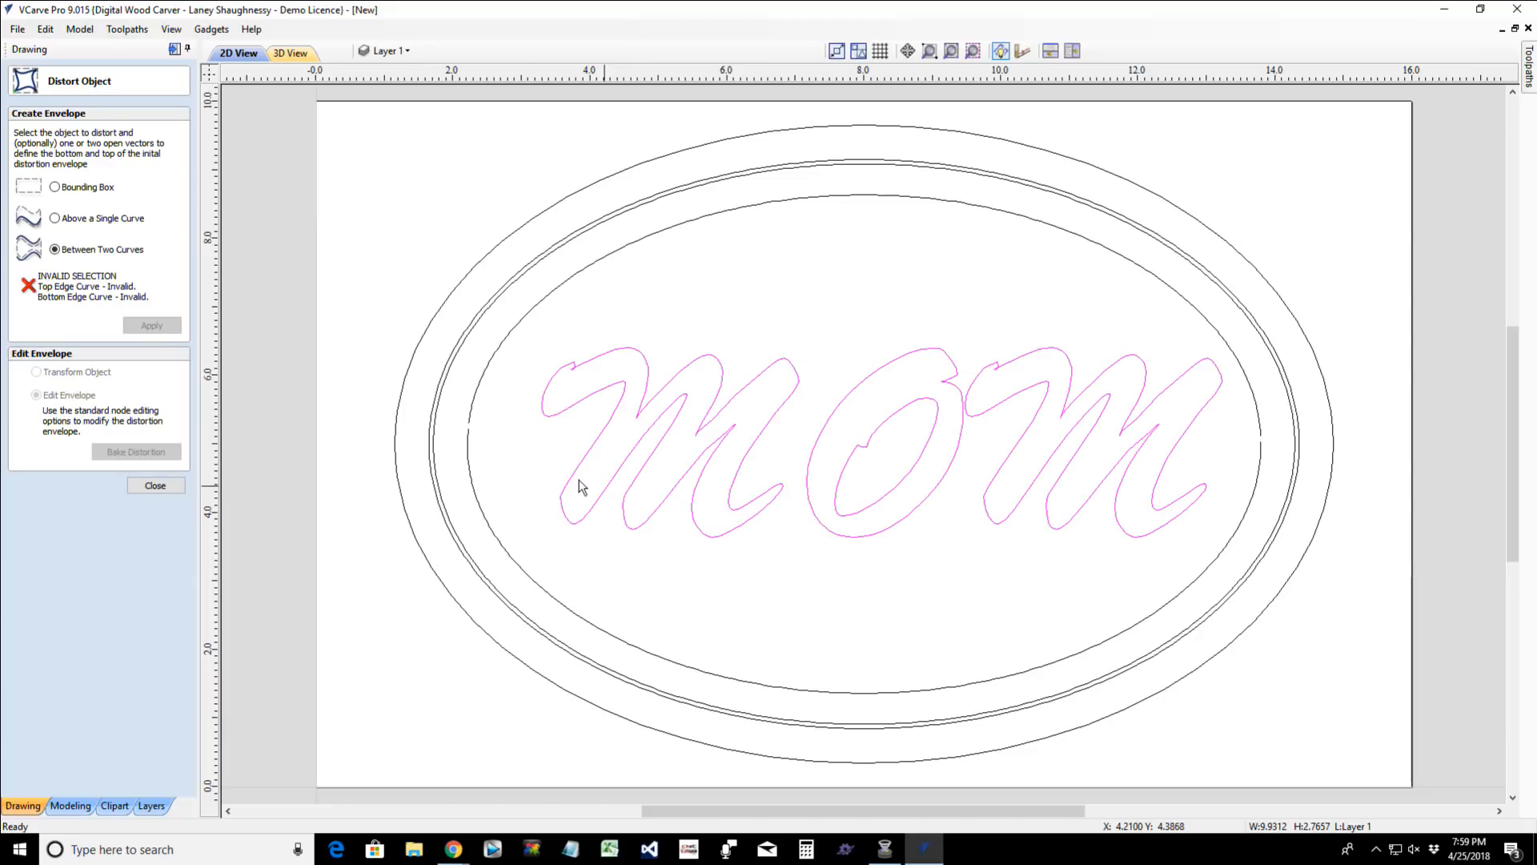
left_click(724, 680, "shift")
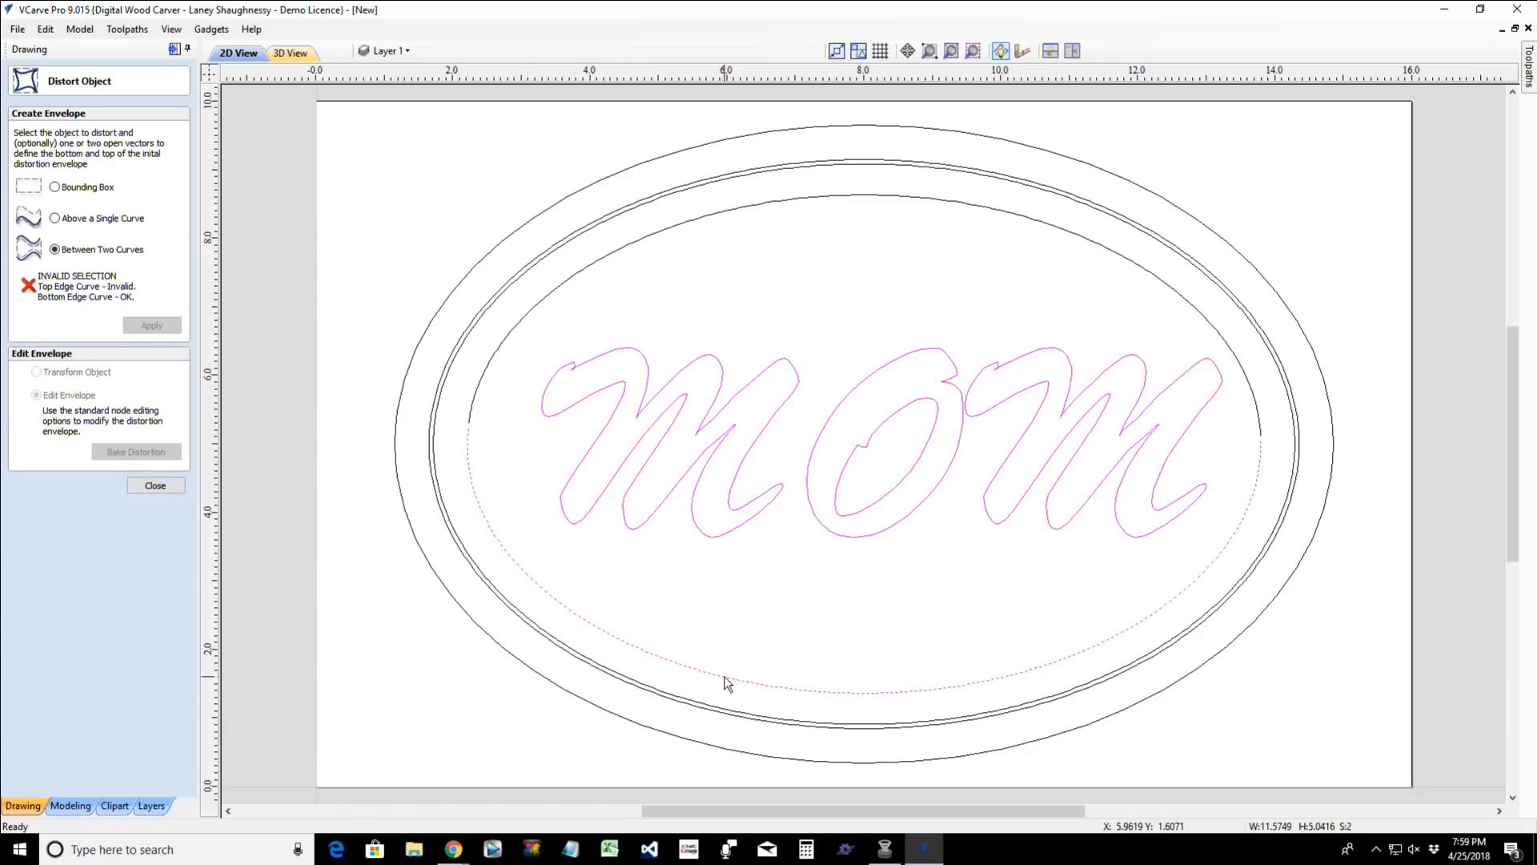
left_click(725, 211, "shift")
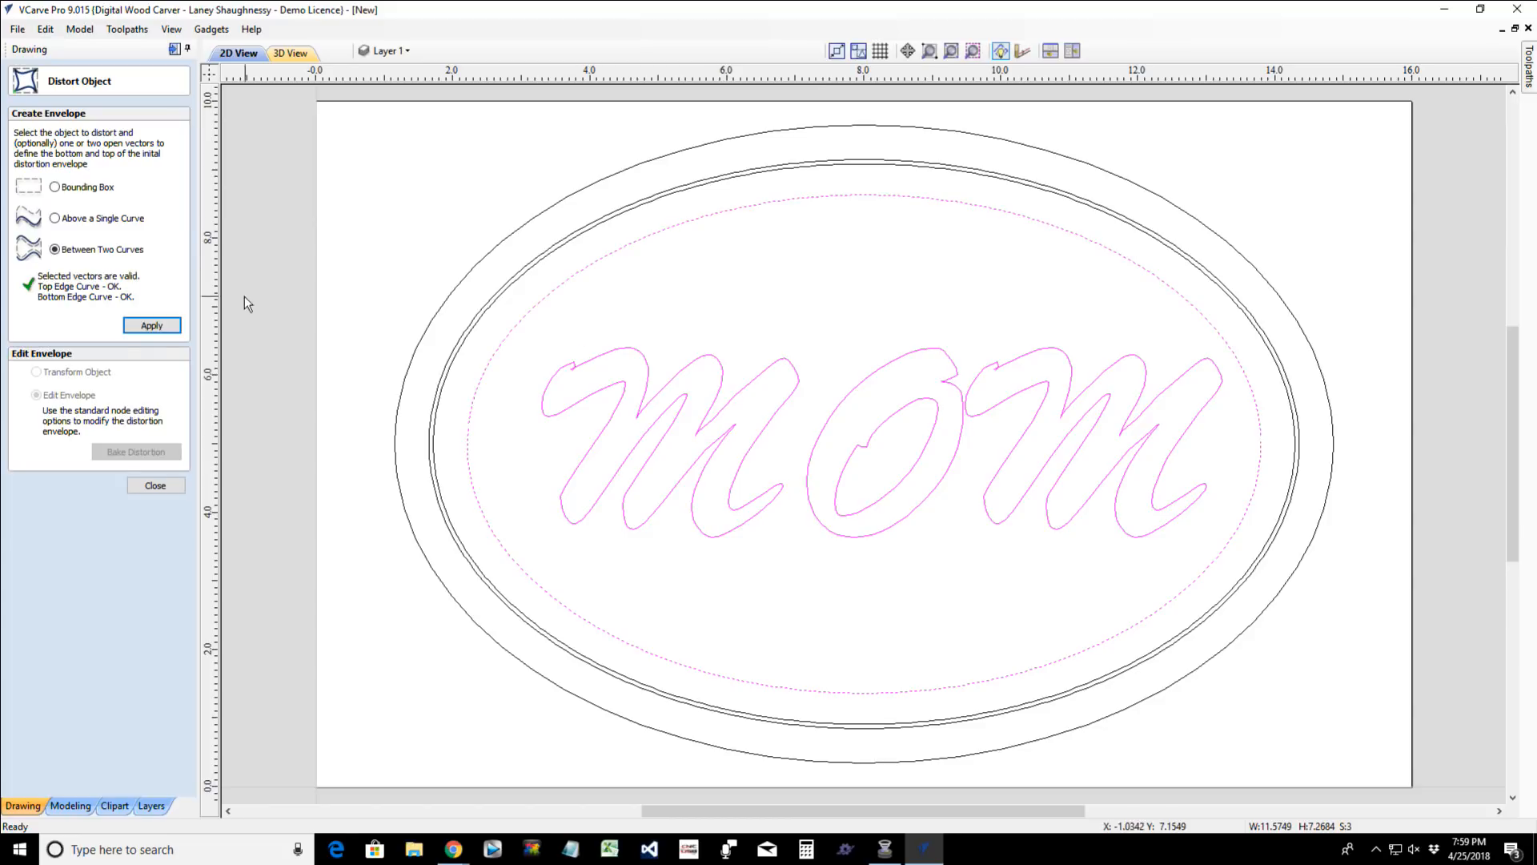
left_click(160, 325)
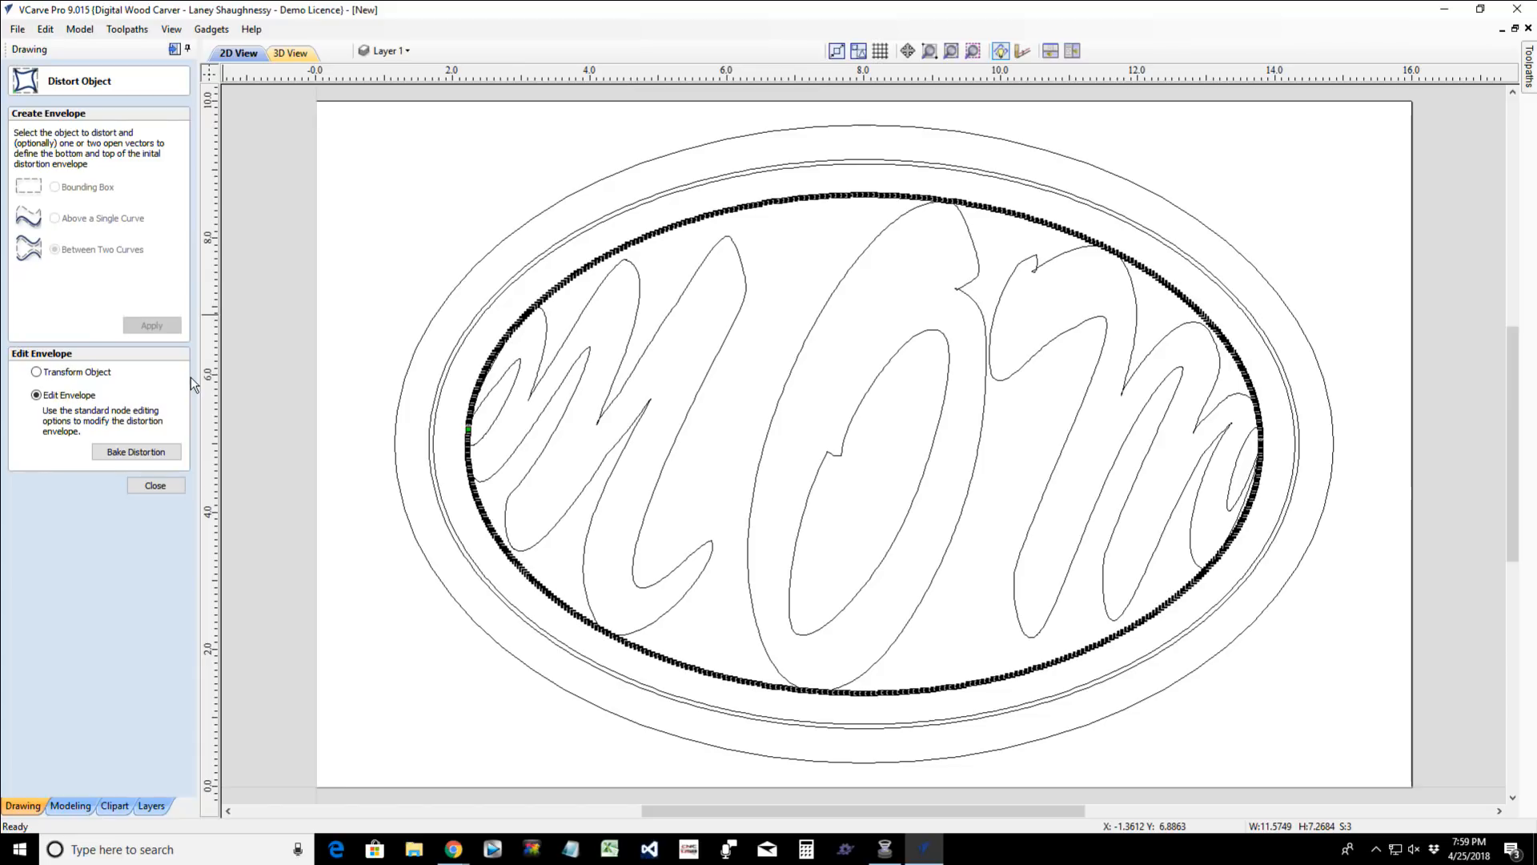
left_click(155, 485)
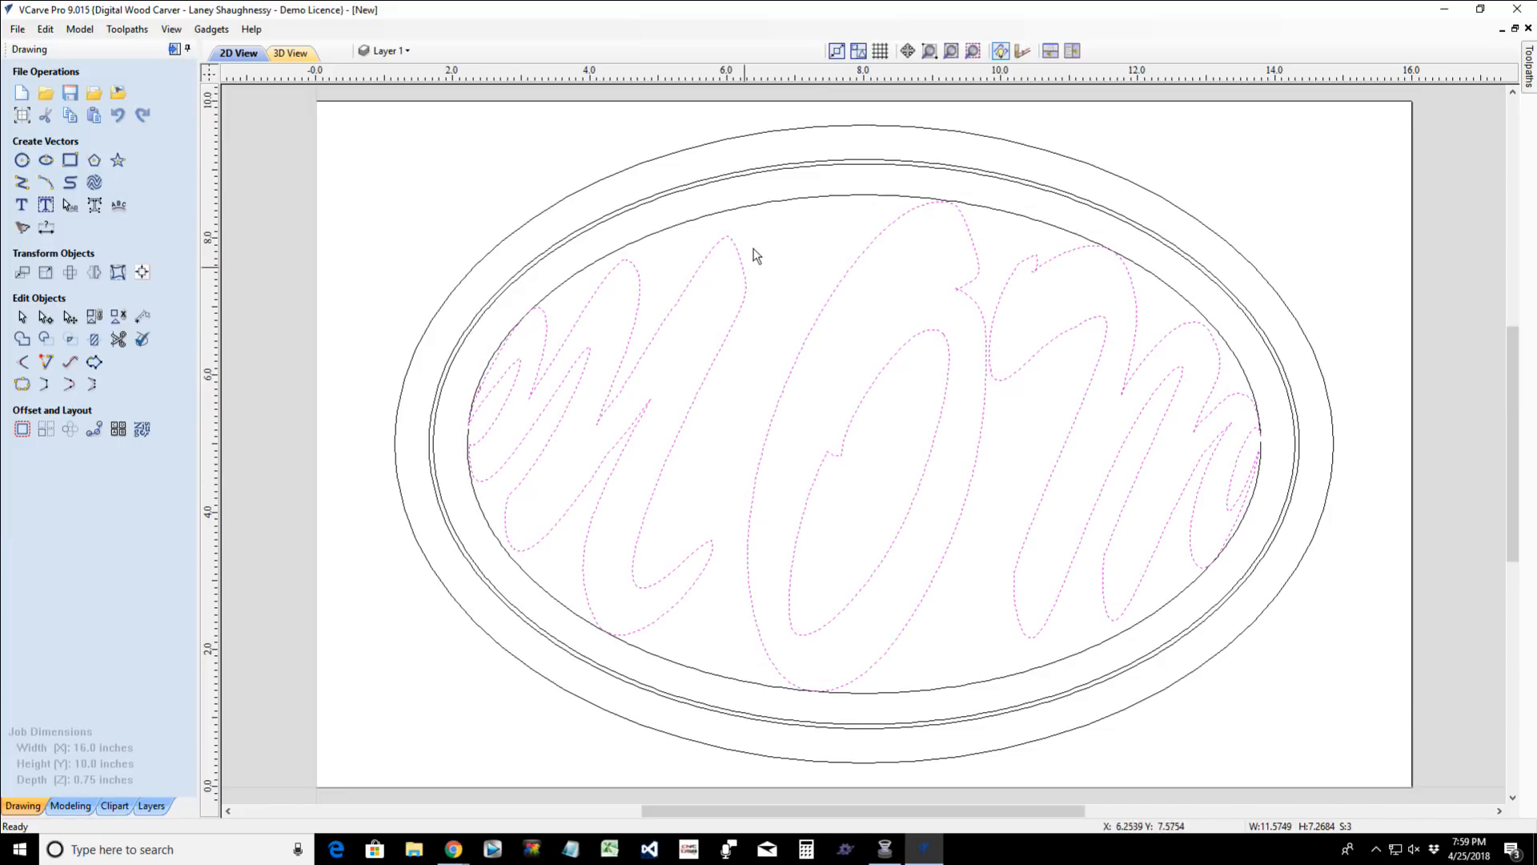
- Join the innermost ellipse's upper and lower arcs into one closed vector with a 0.25-inch tolerance
left_click(776, 201)
scroll(416, 443, "up", 4)
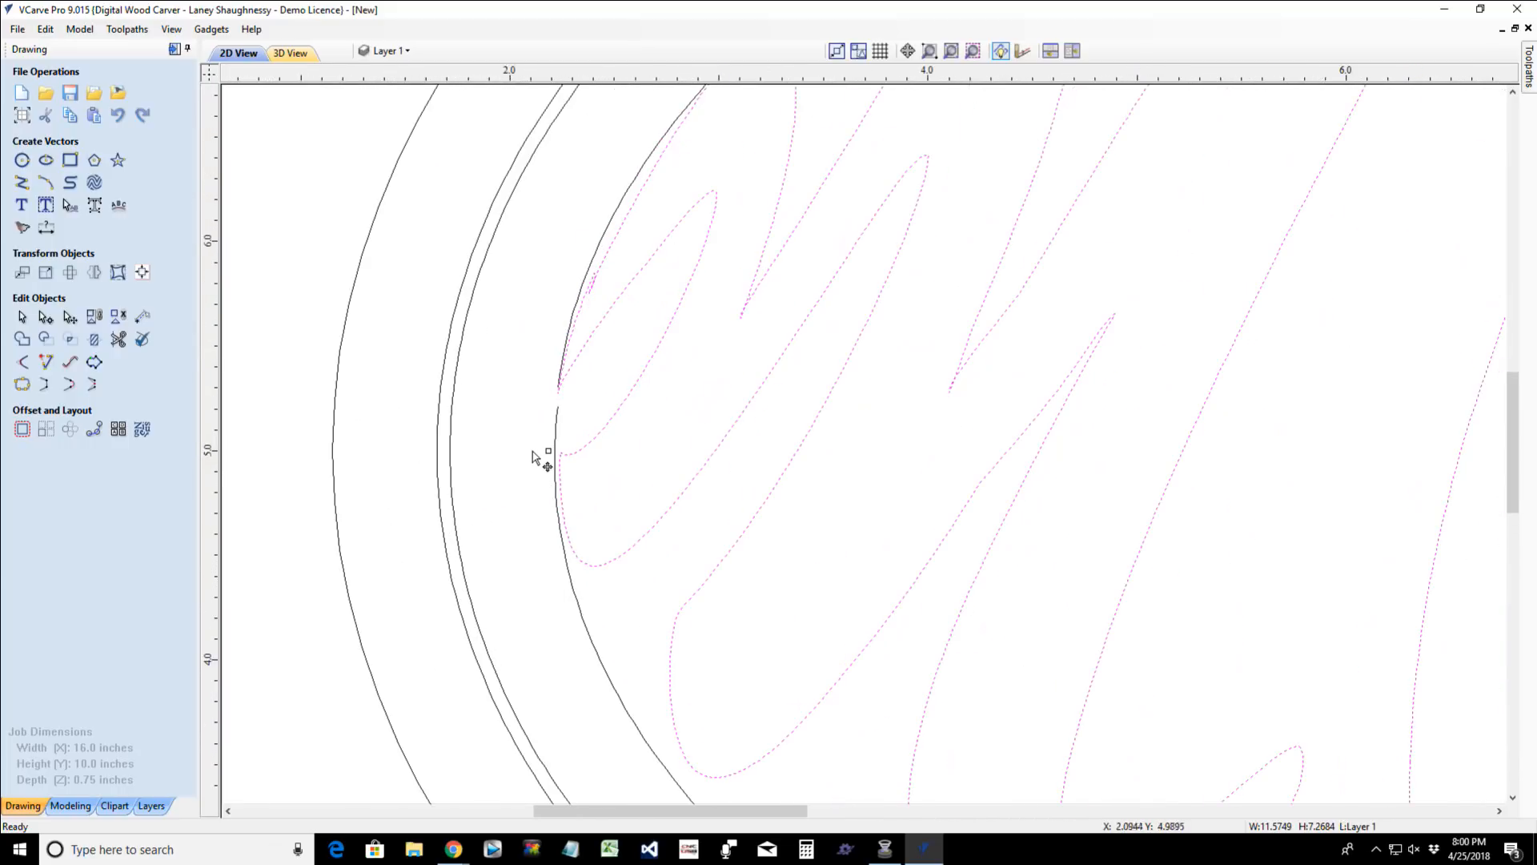
scroll(561, 444, "down", 5)
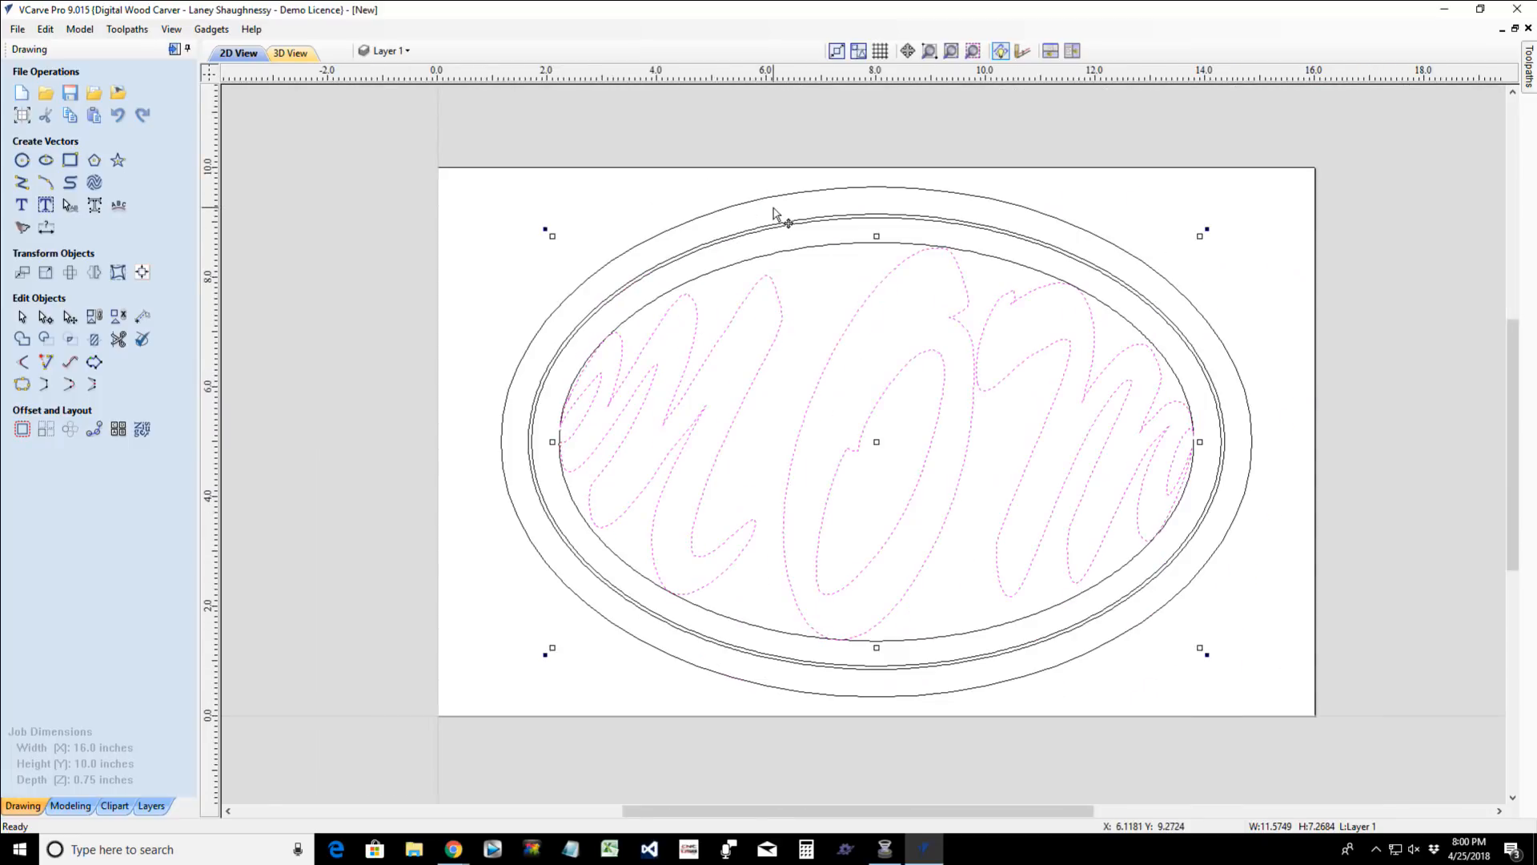
left_click(775, 213)
left_click(815, 247)
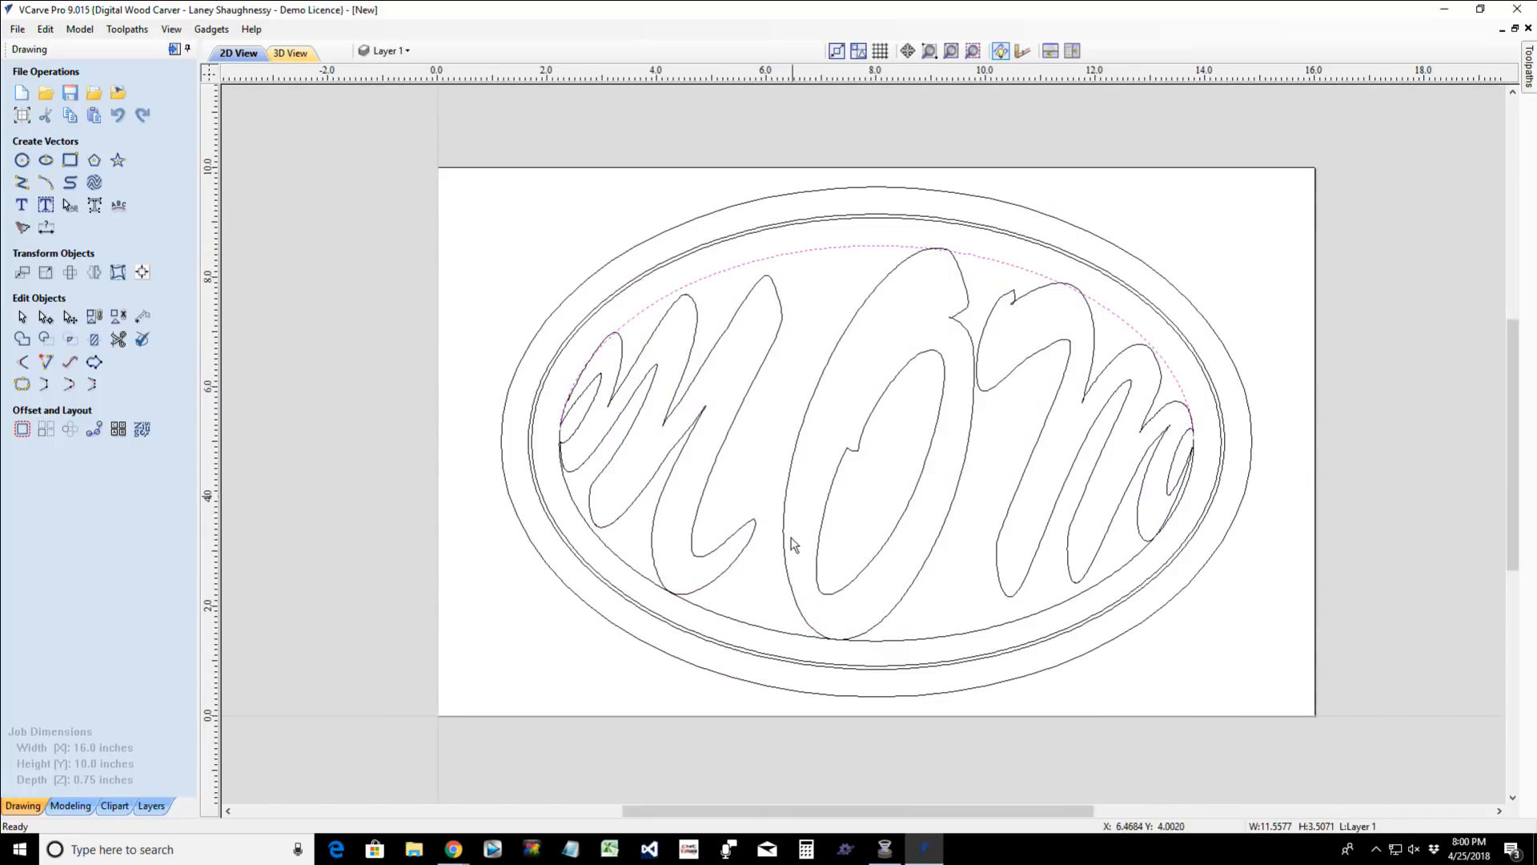
left_click(807, 637)
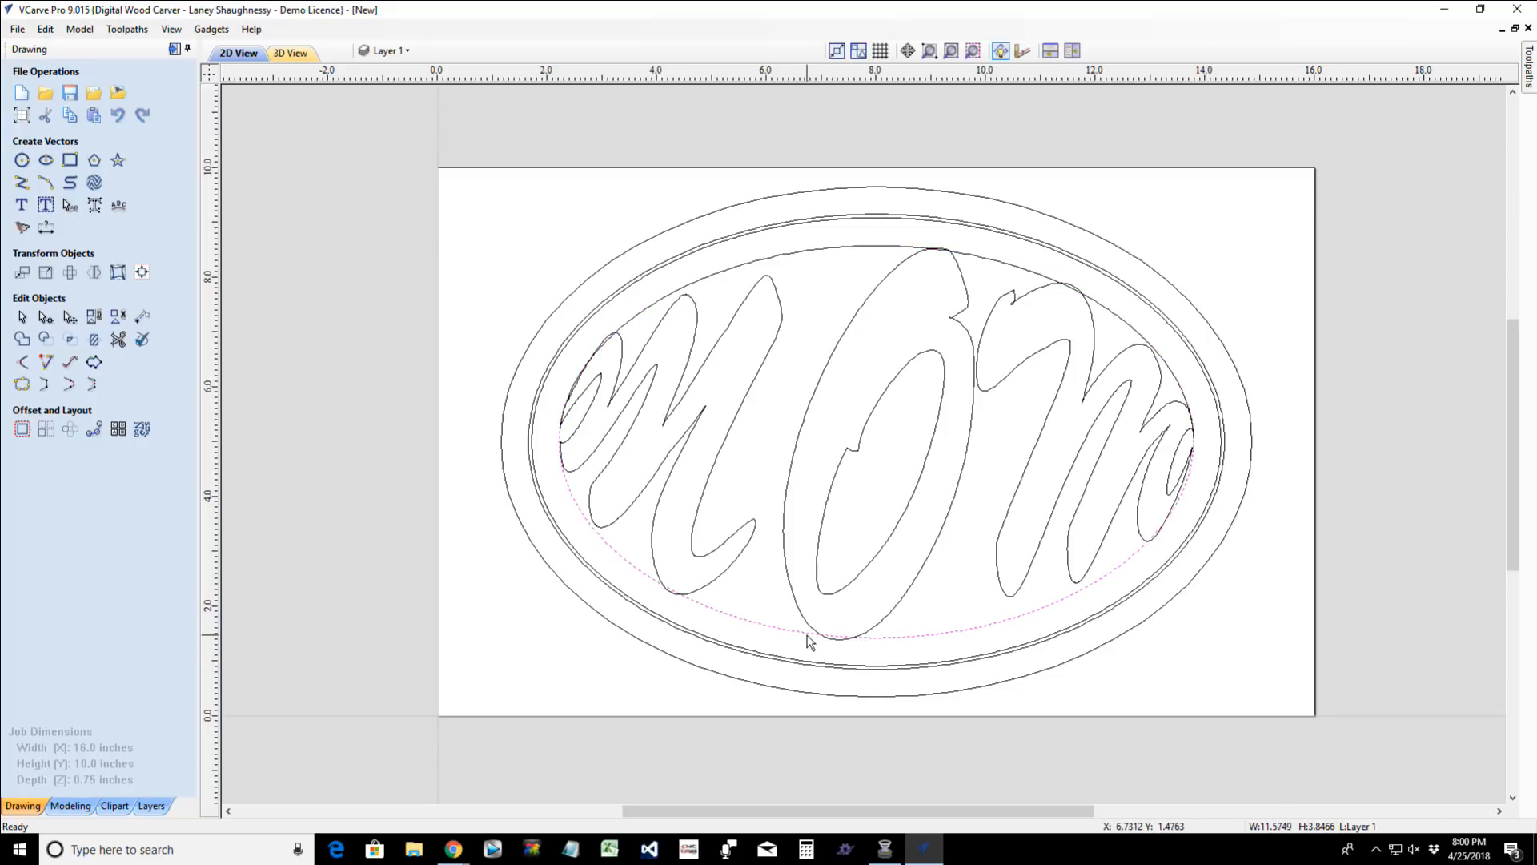
left_click(822, 254, "shift")
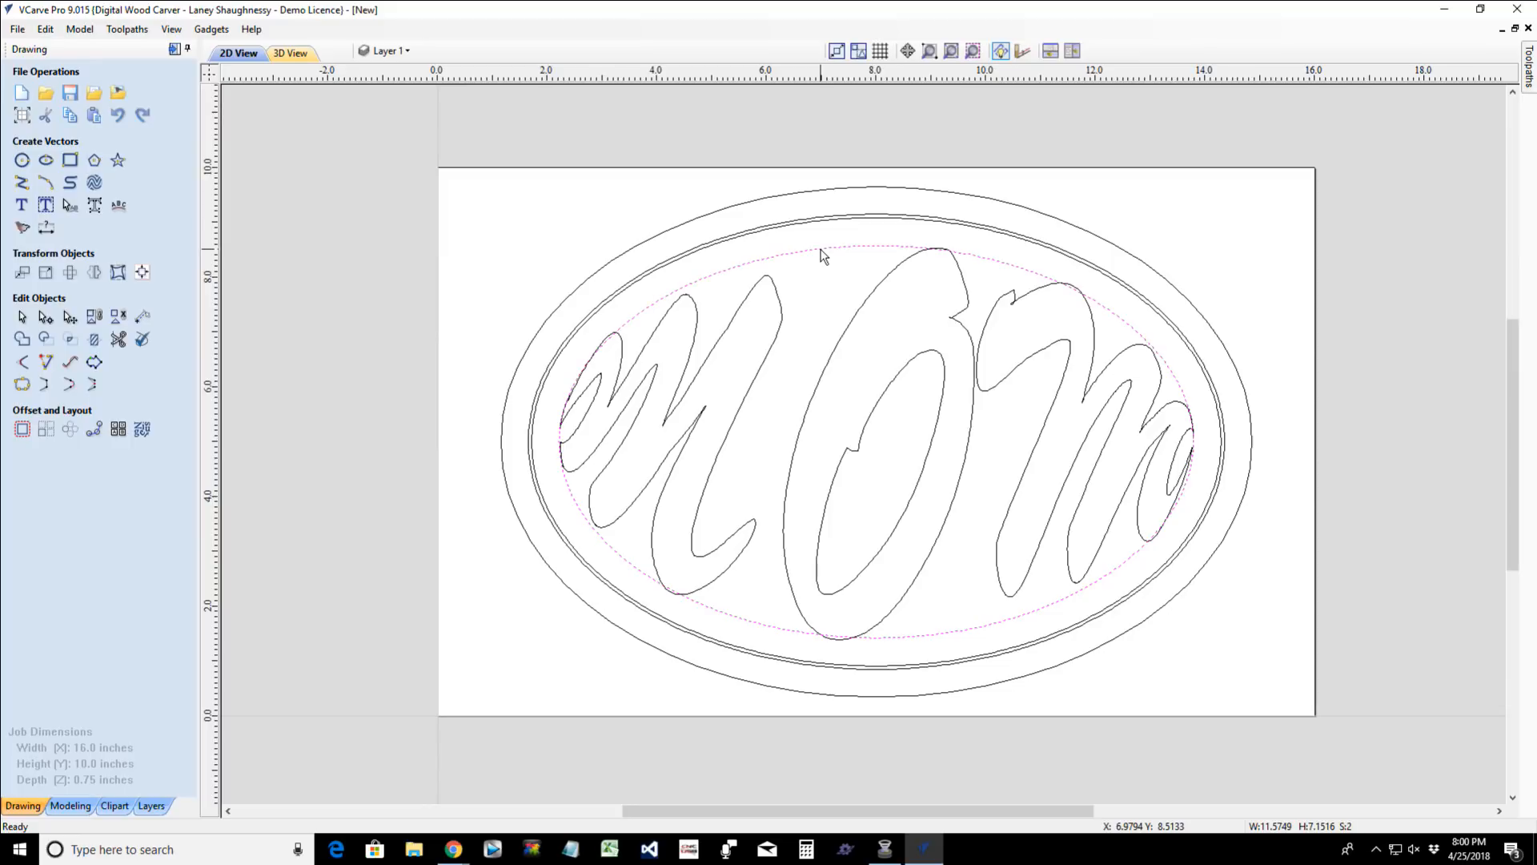
left_click(24, 385)
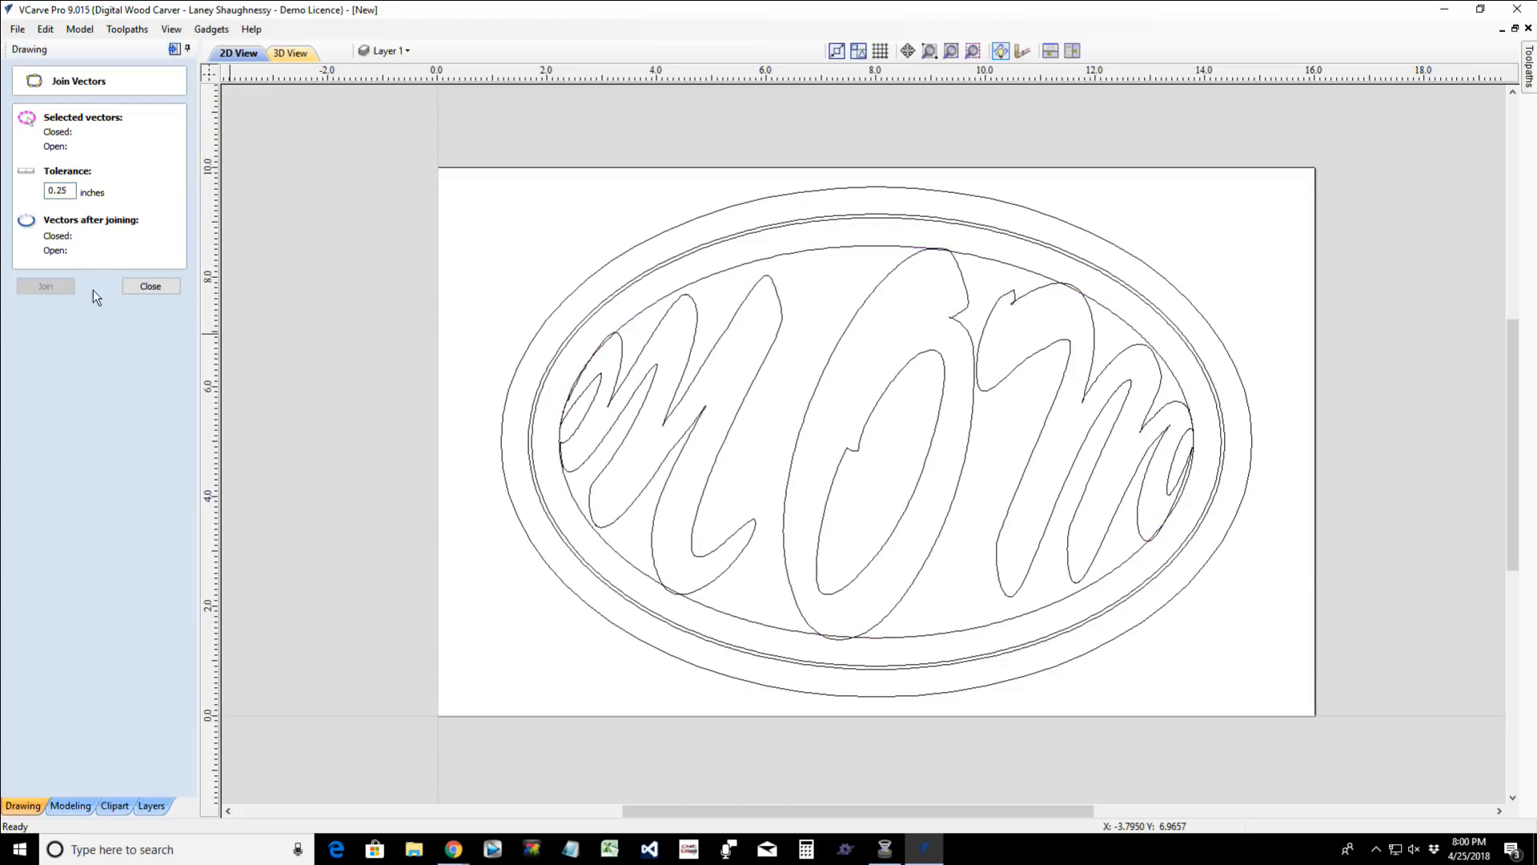
left_click(149, 287)
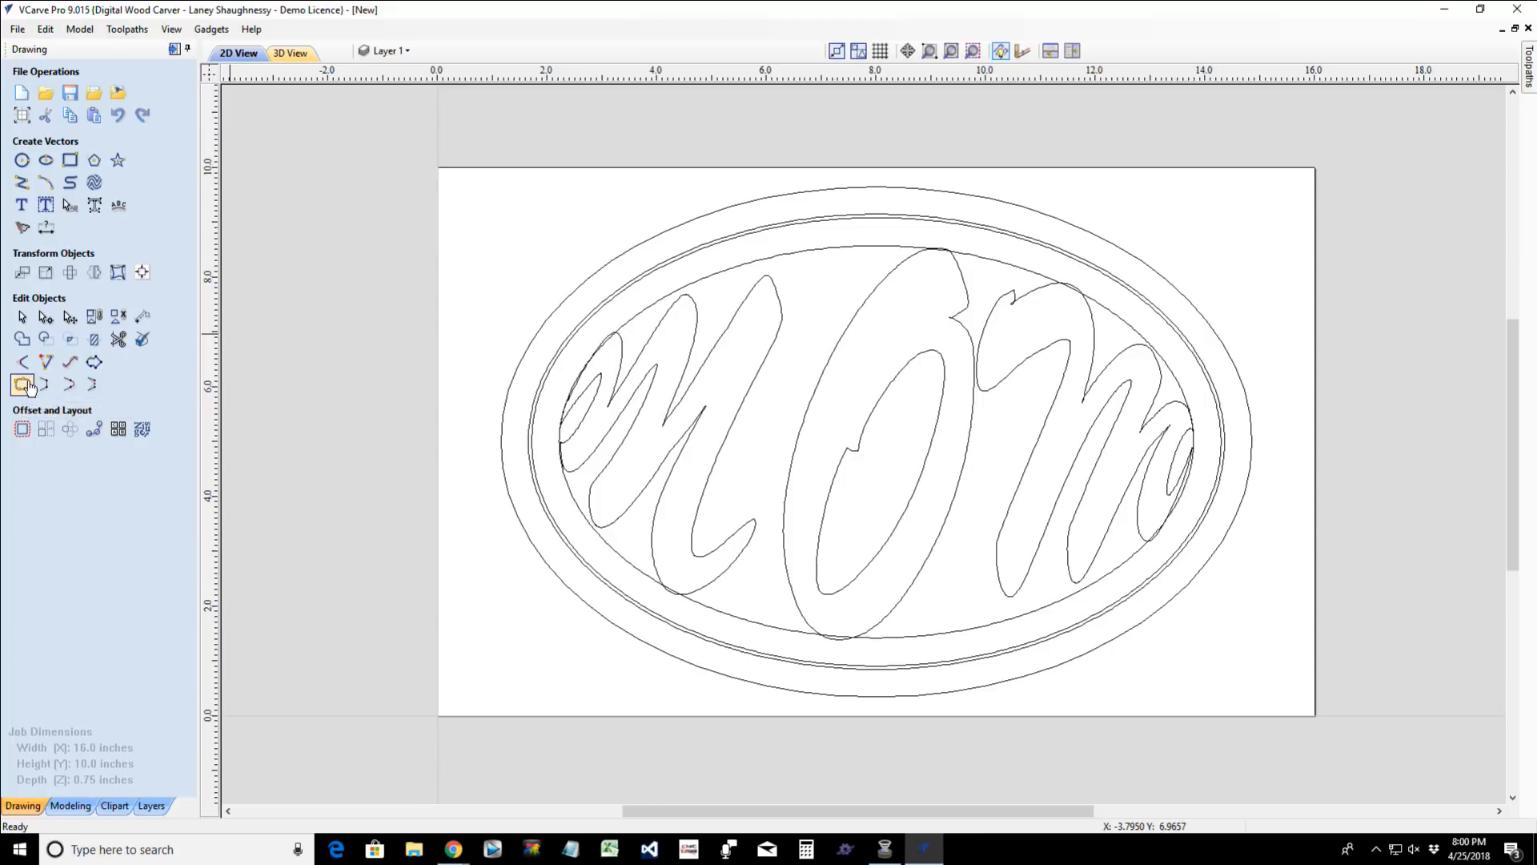
- Review the Join Vectors tolerance setting and select the innermost ellipse to check the join
left_click(22, 388)
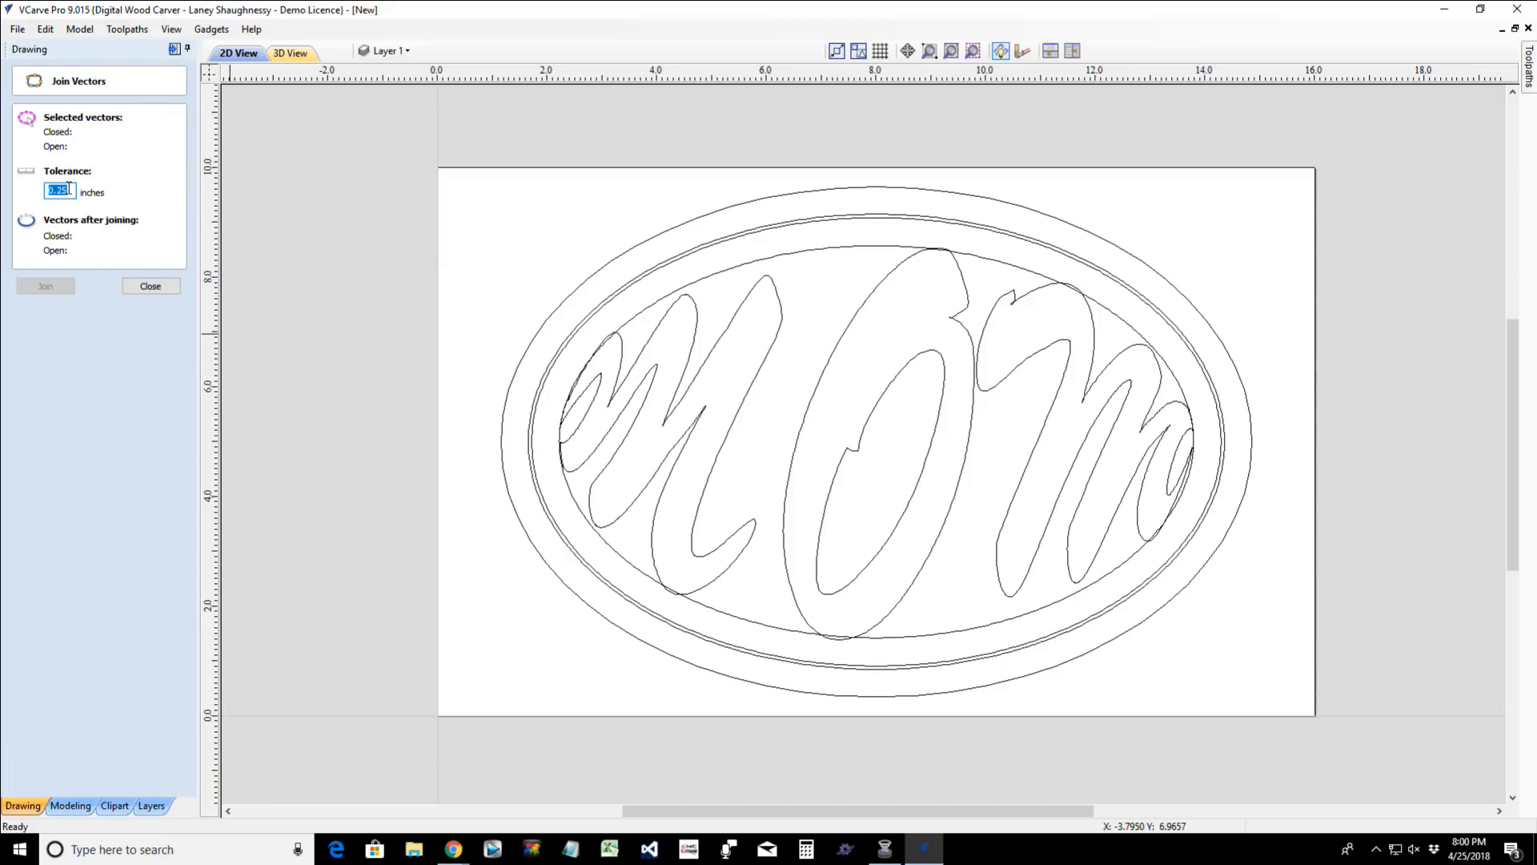
left_click(140, 287)
left_click(812, 256)
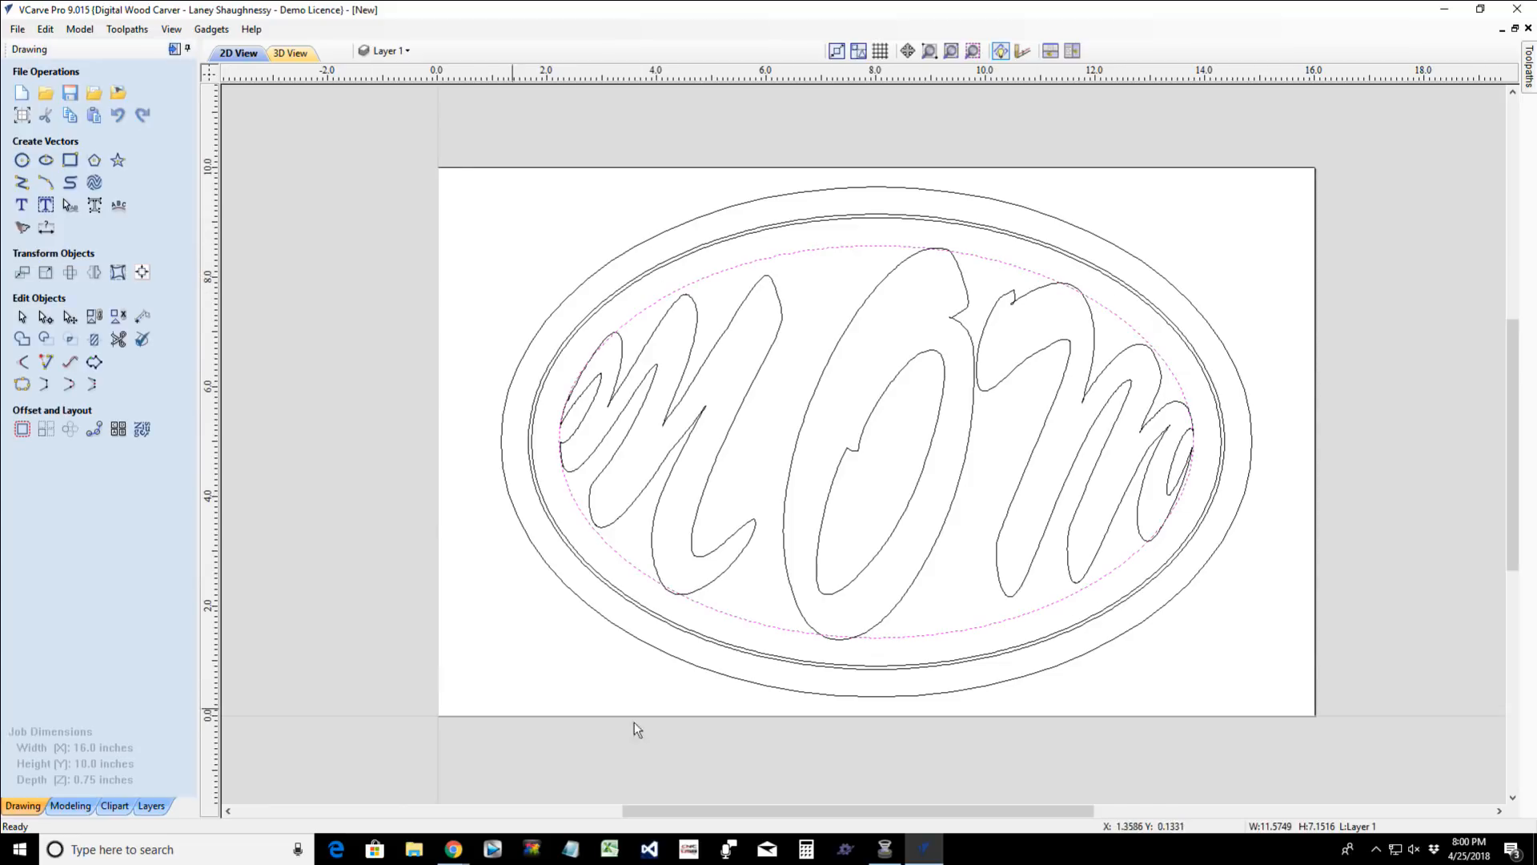
- Select the distorted MOM text and show its distortion envelope's nodes for editing
left_click(796, 438)
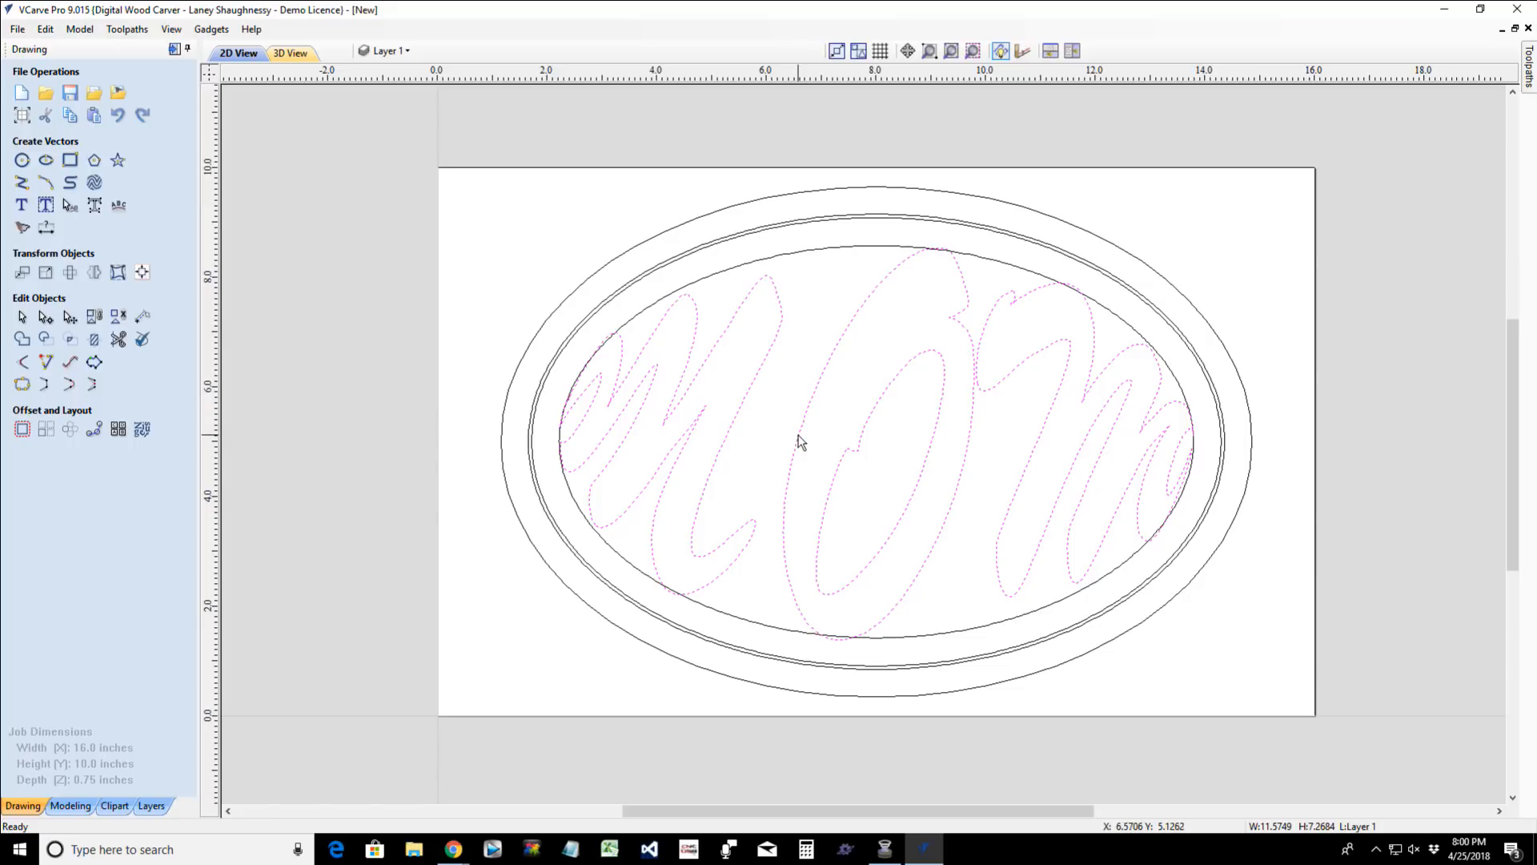
left_click(798, 435)
left_click(45, 318)
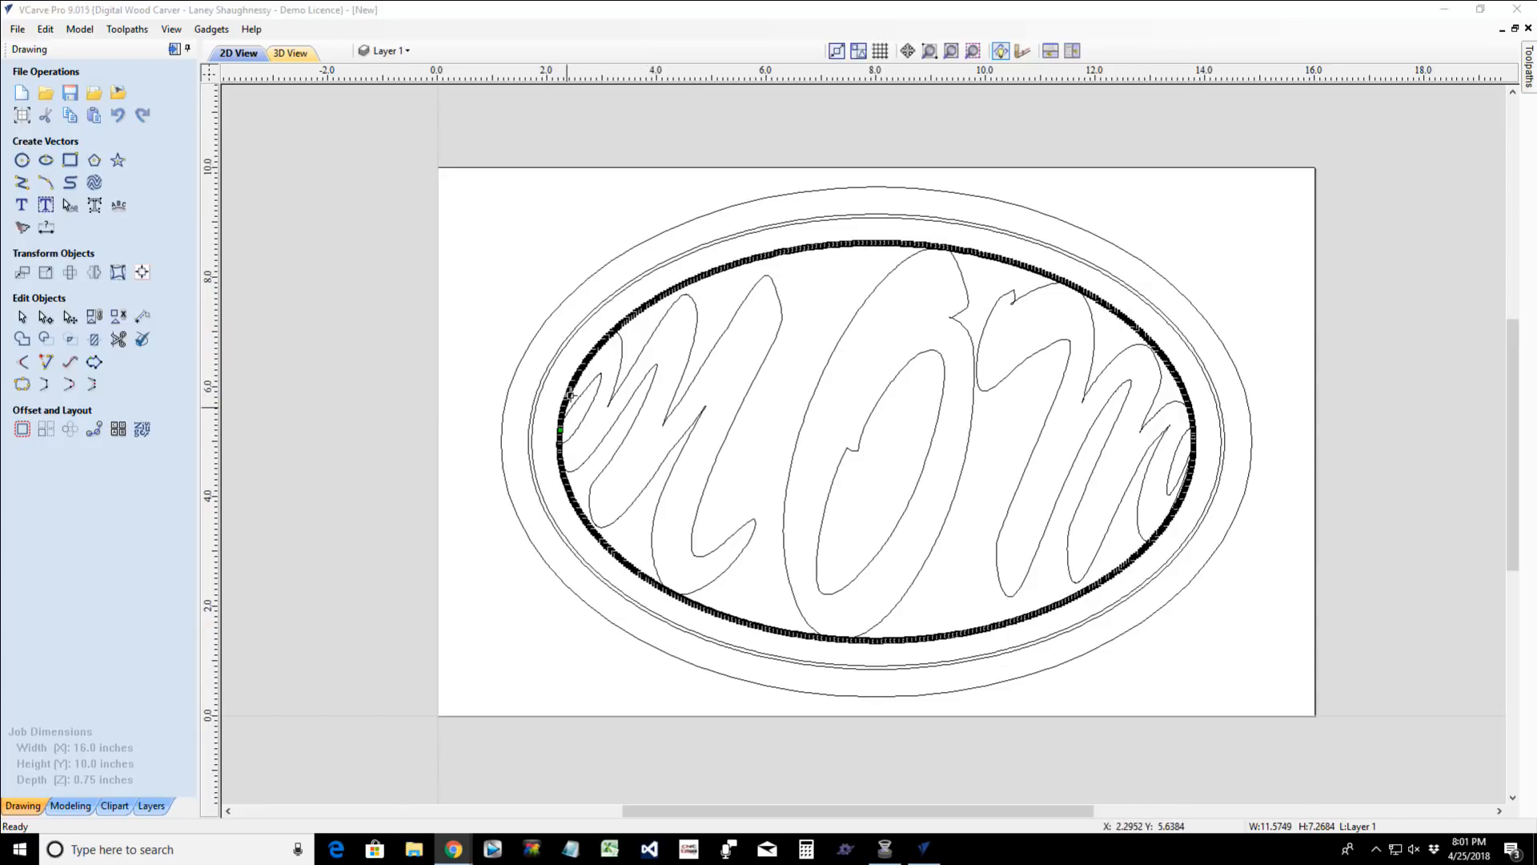
scroll(833, 240, "up", 2)
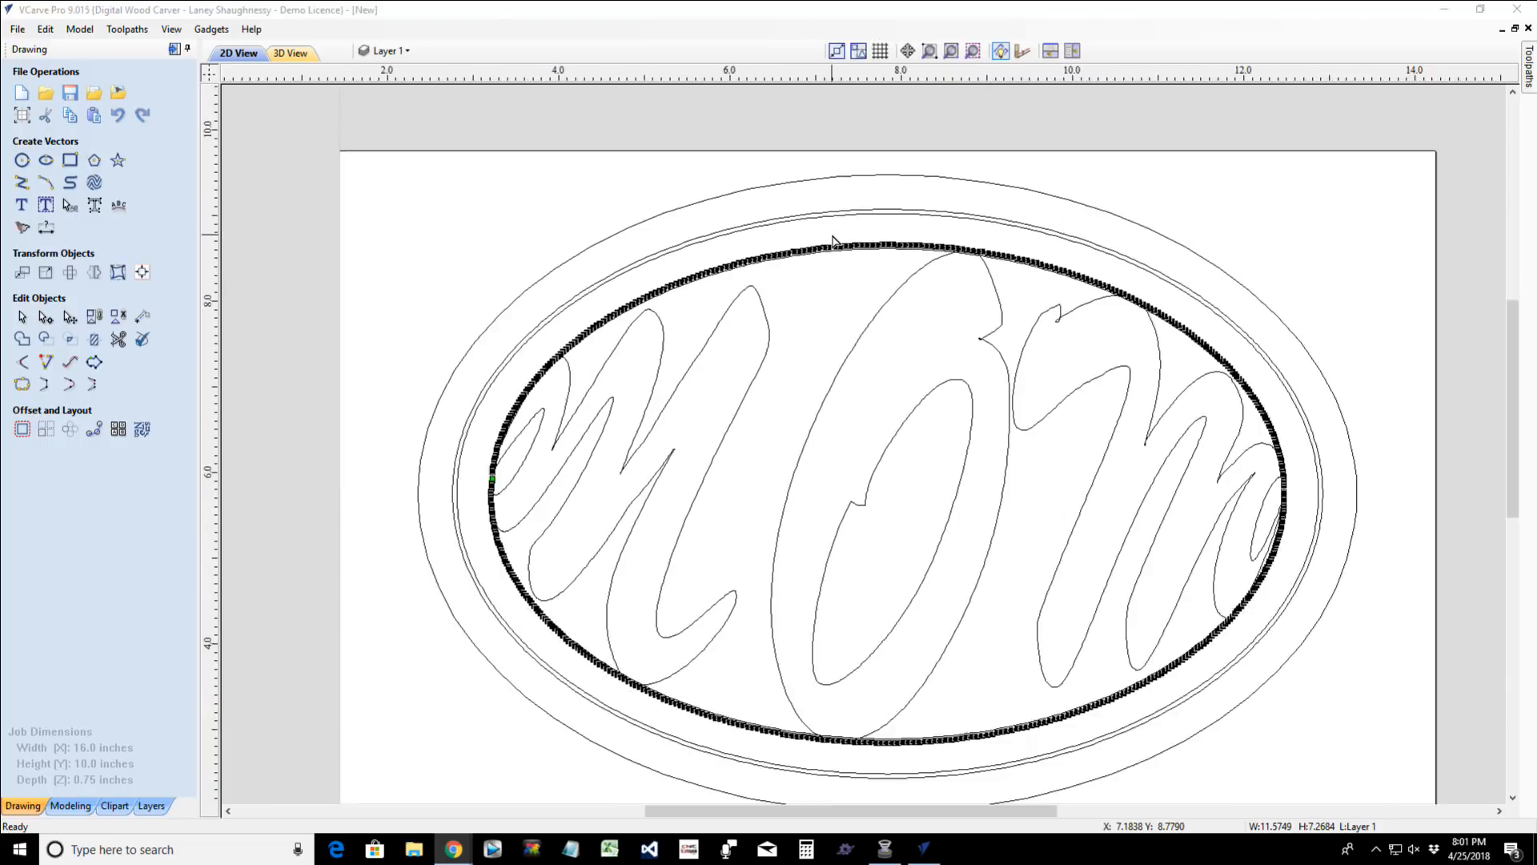
scroll(833, 240, "up", 1)
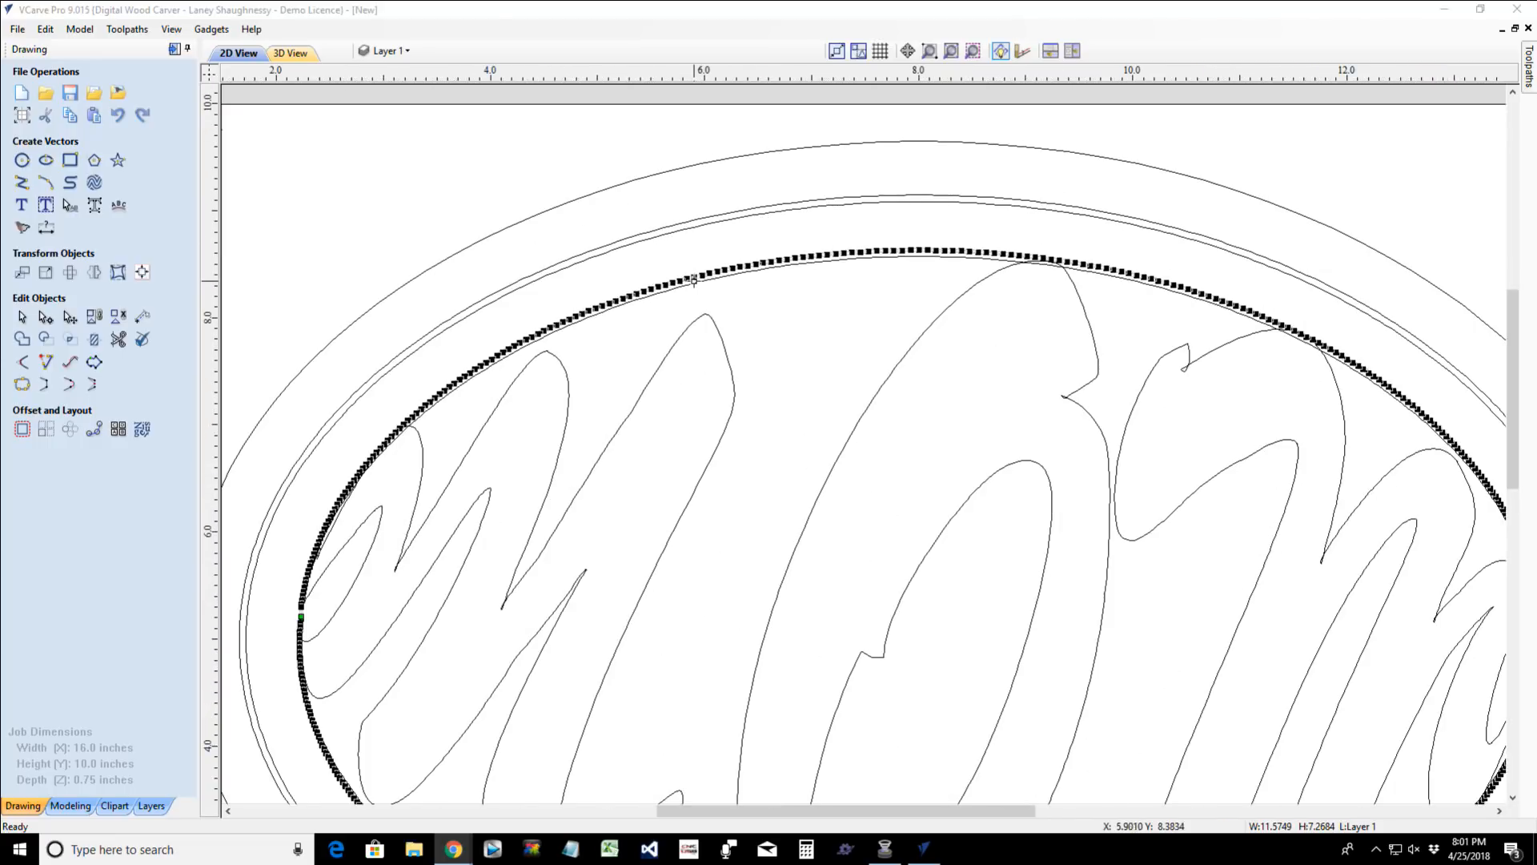
- Try pulling a single node on the envelope's upper arc downward, and undo the move
left_click(761, 266)
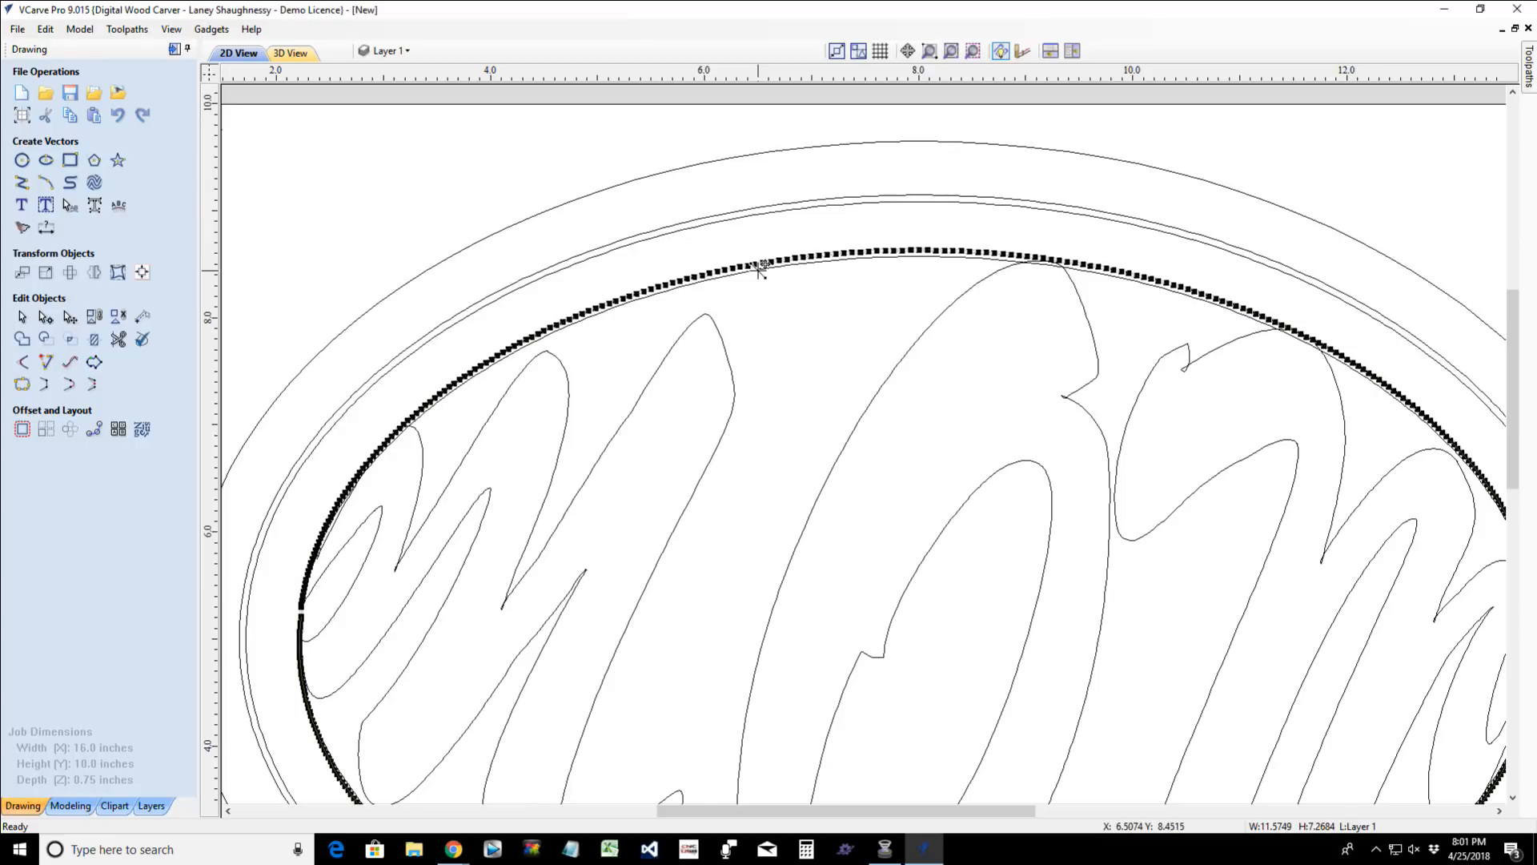
scroll(759, 269, "down", 3)
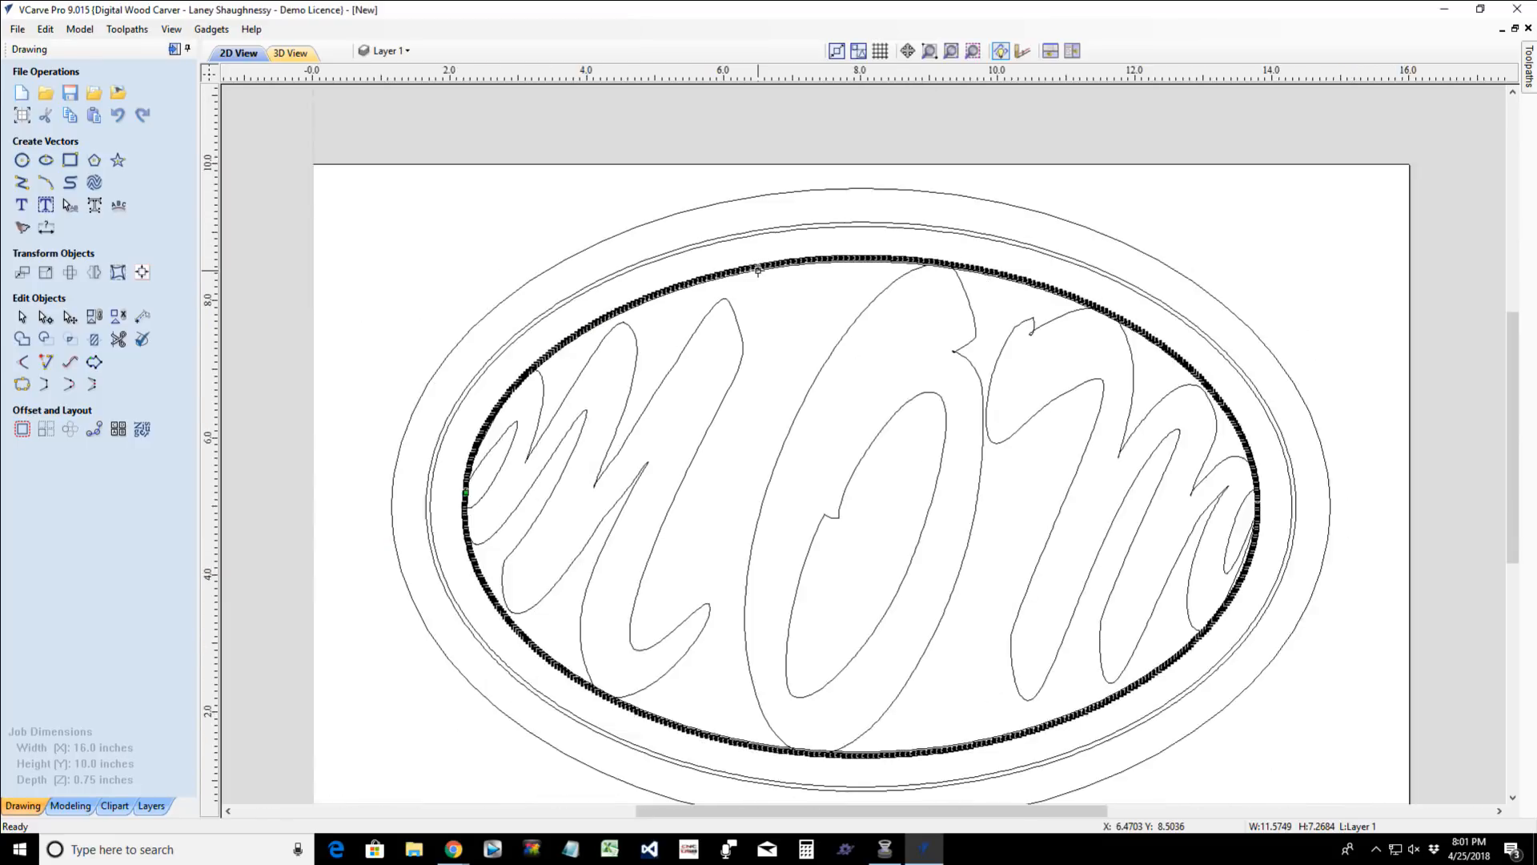
scroll(758, 270, "up", 2)
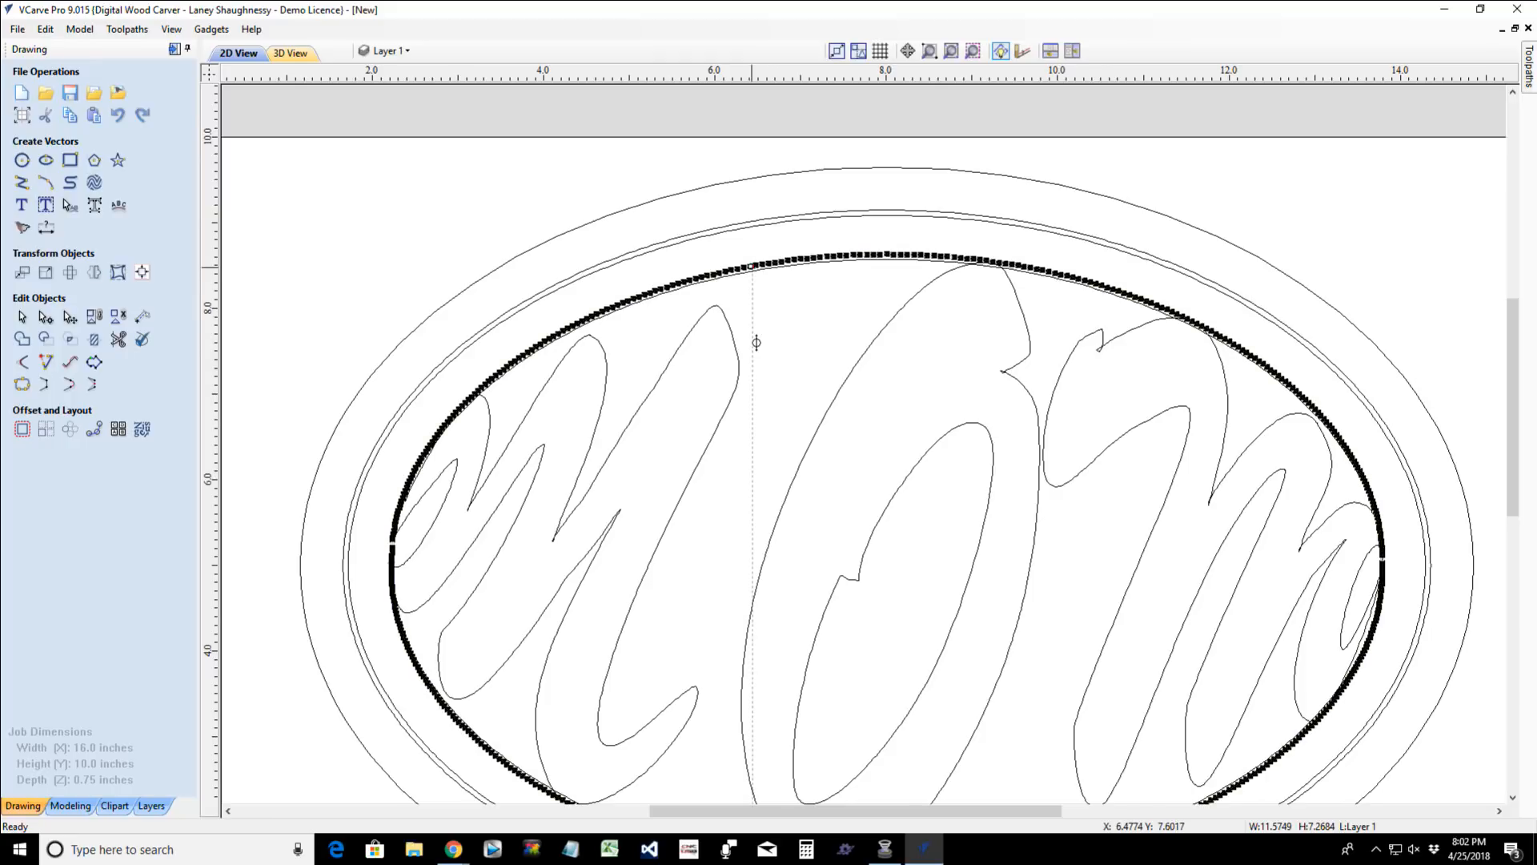
left_click_drag(756, 338, 756, 339)
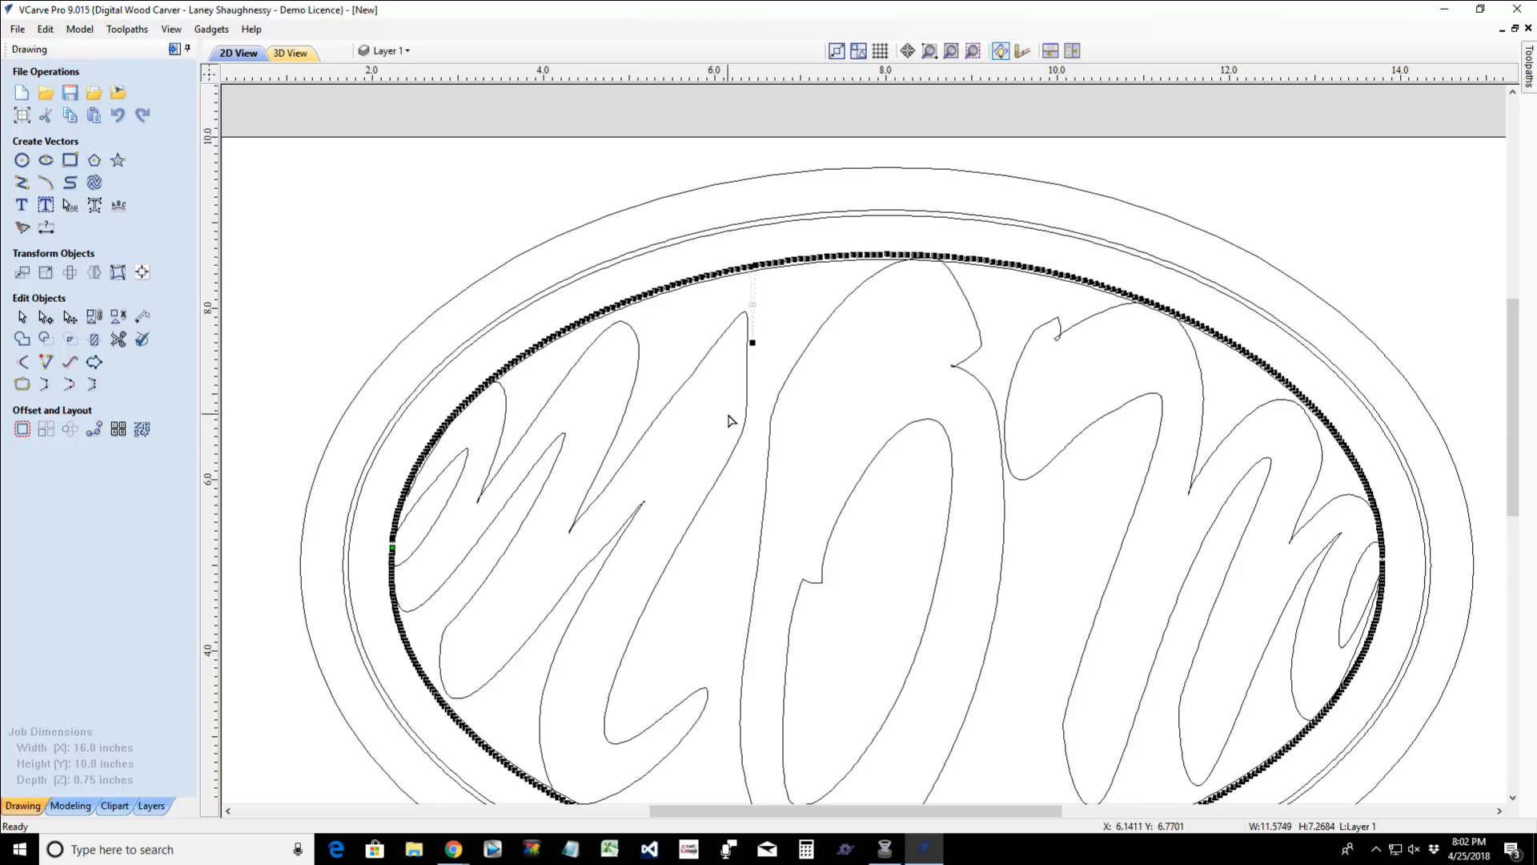
key("ctrl+z")
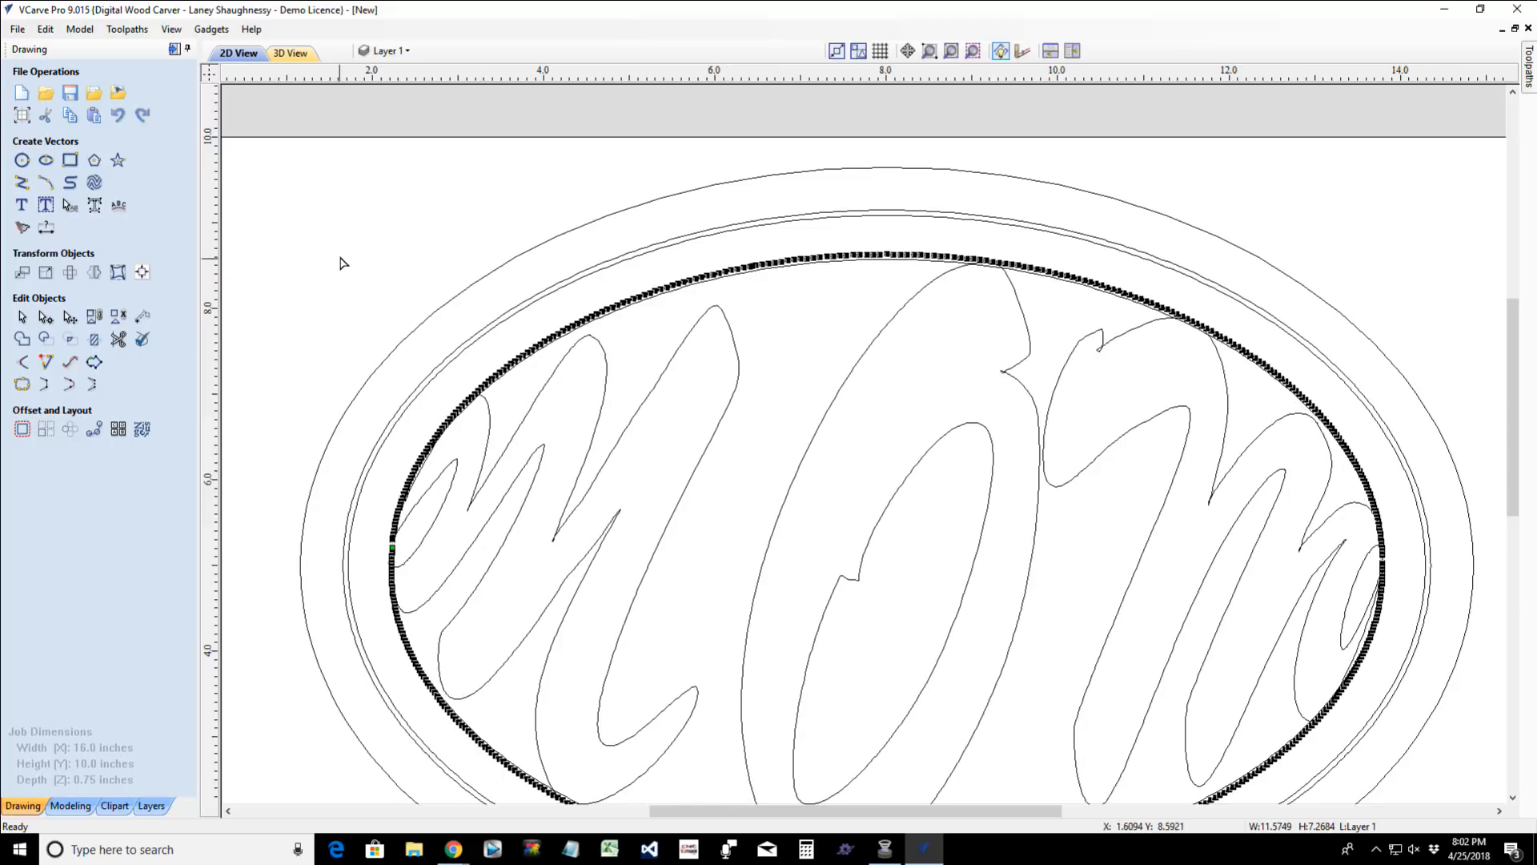
- Select the nodes along the envelope's upper arc and nudge them down, away from the innermost ellipse
left_click_drag(1301, 406, 1427, 479)
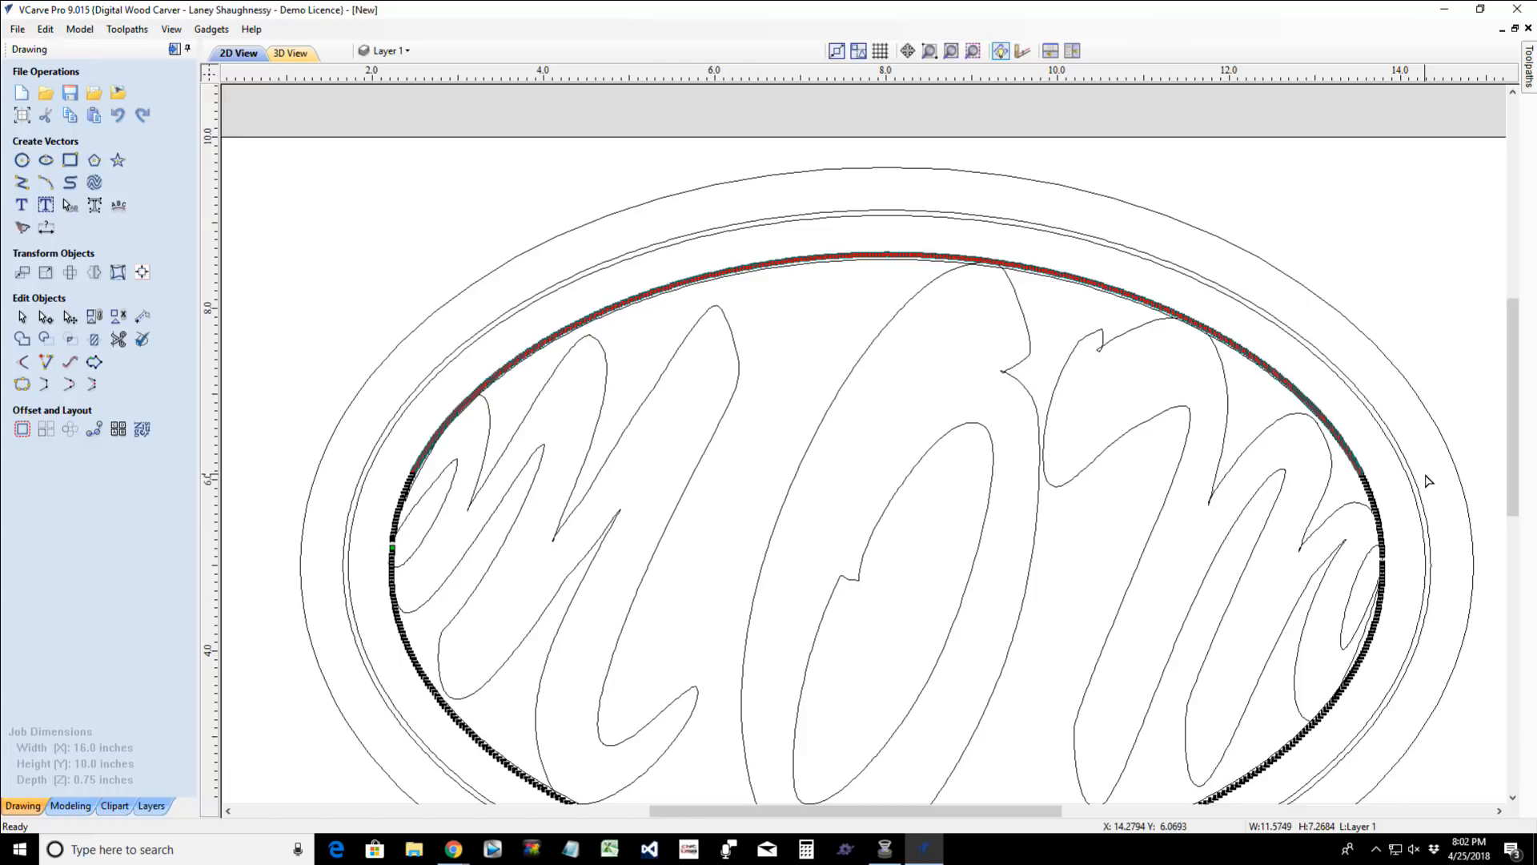
key("Down")
key("Down")
key("Down")
key("Down")
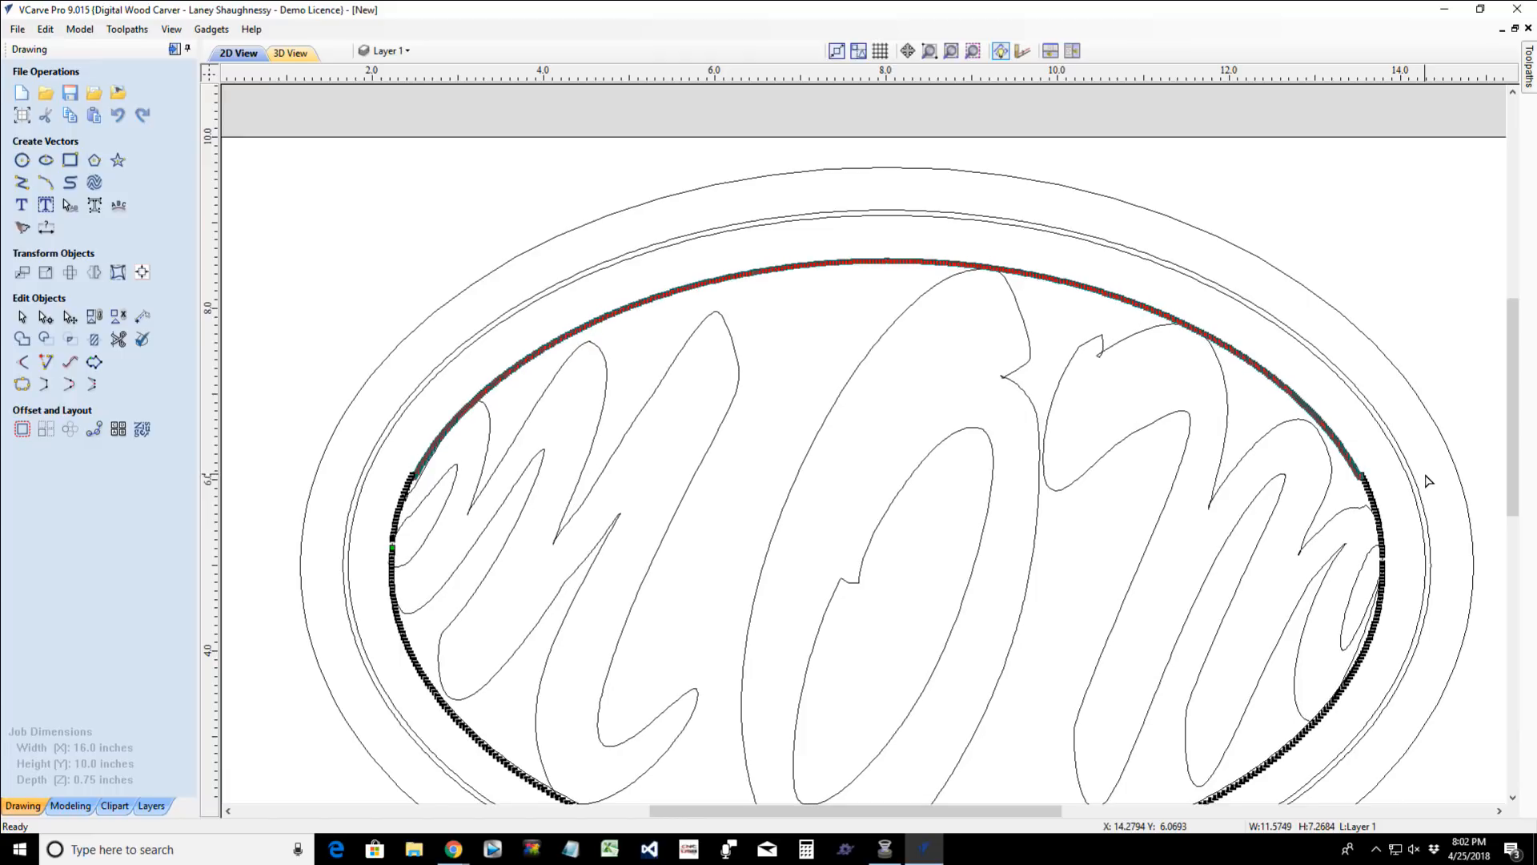
key("Down")
key("Down")
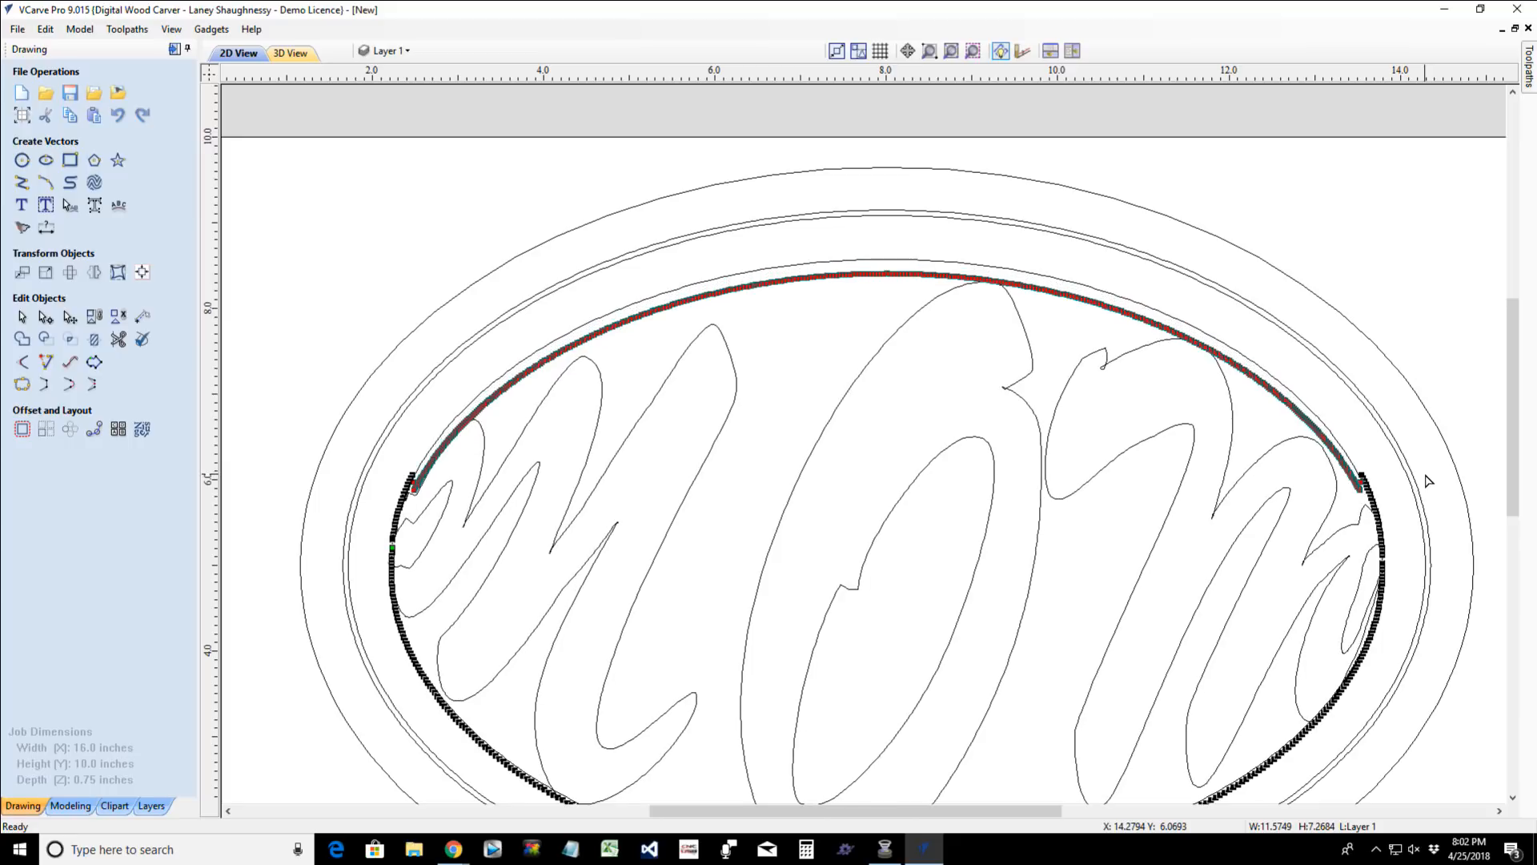
- Select the envelope nodes around its right end, leaving out those belonging to the lowered upper arc
scroll(1381, 500, "up", 8)
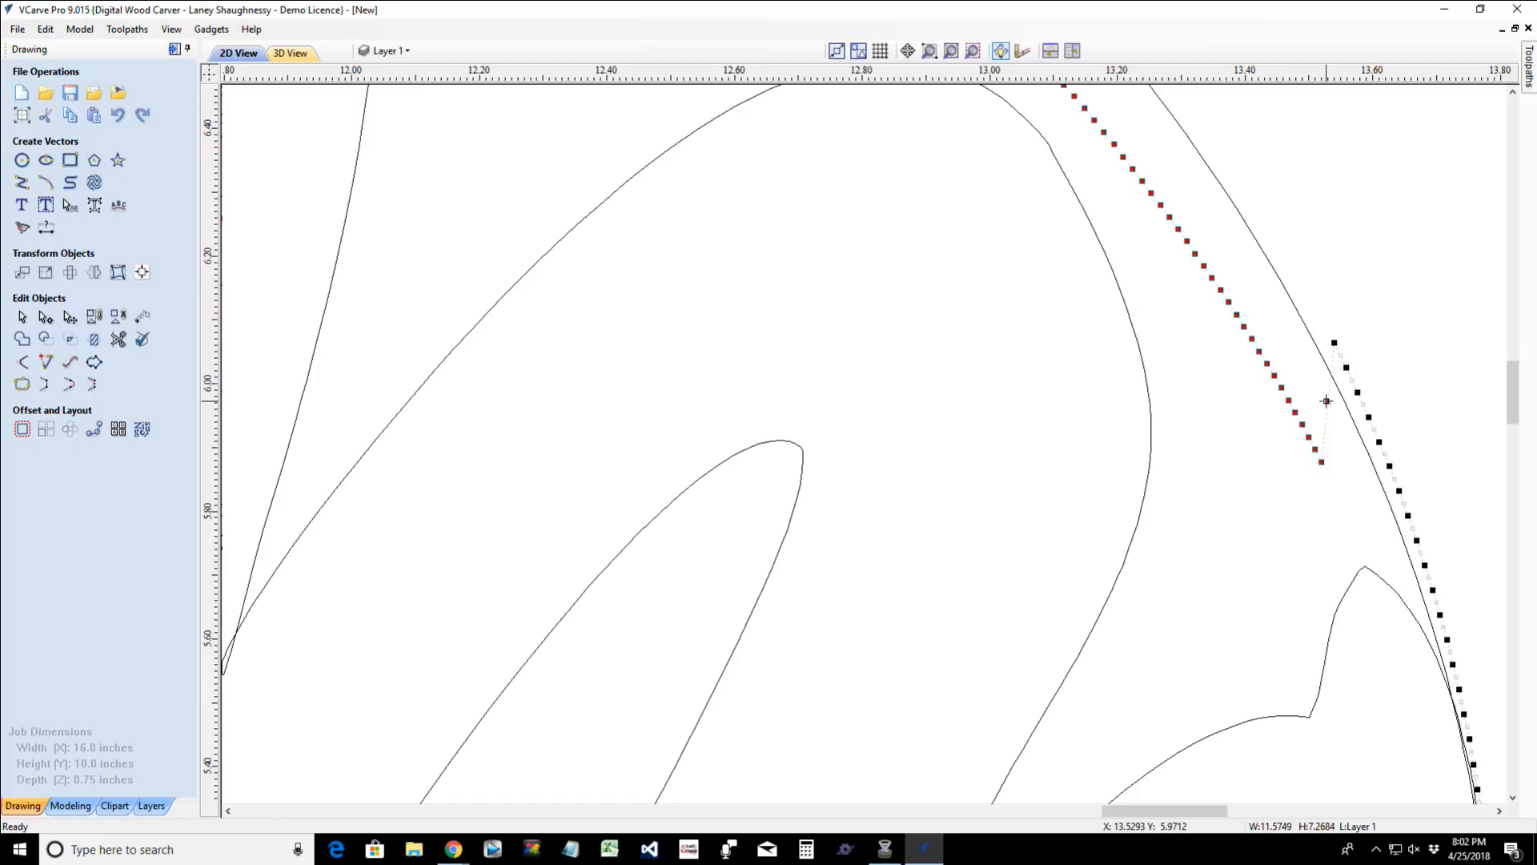
scroll(1332, 341, "down", 10)
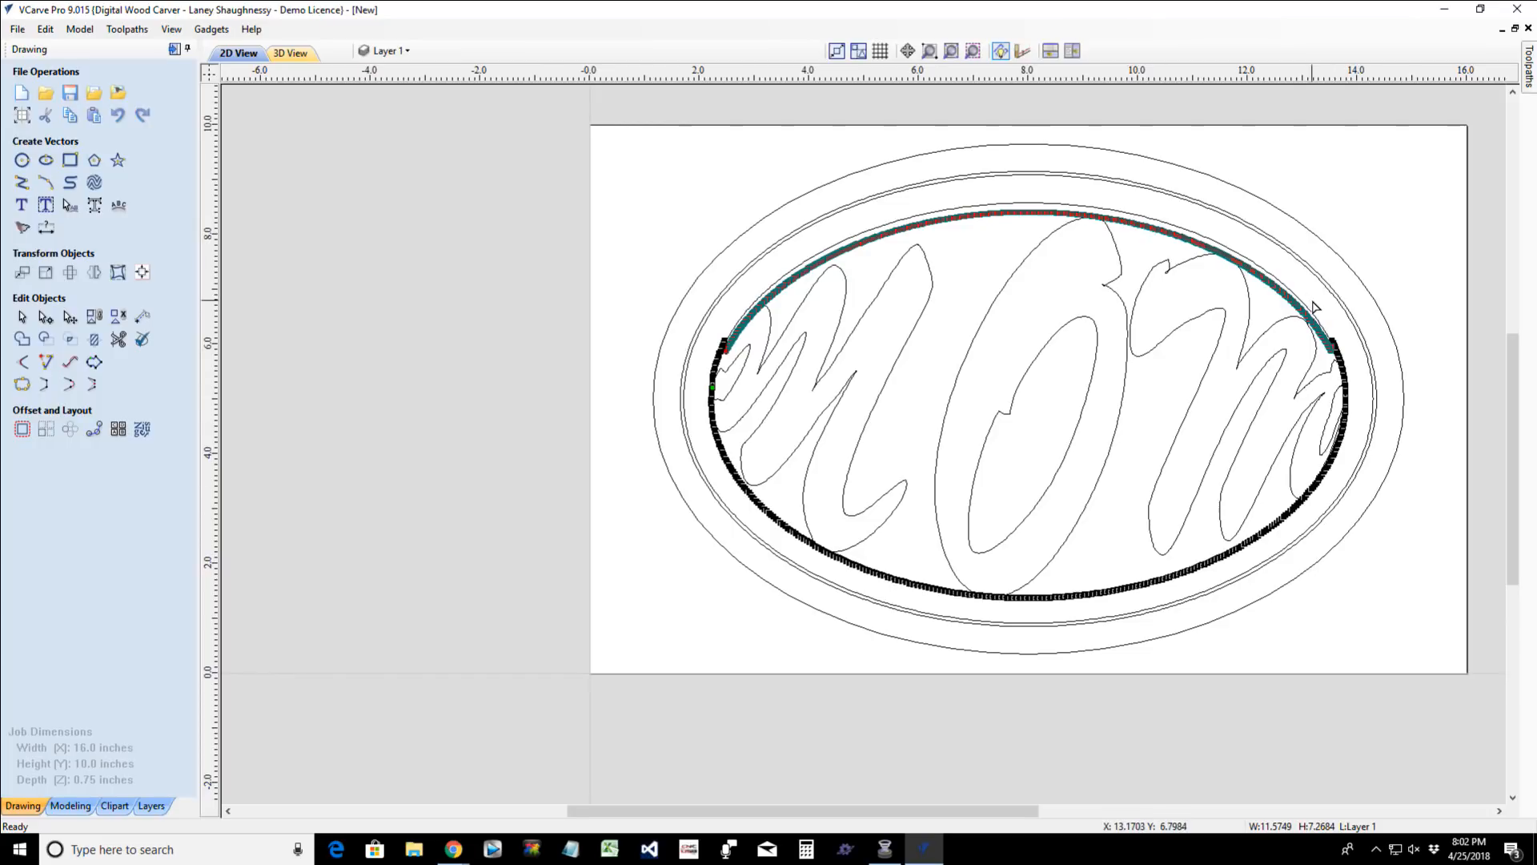
left_click_drag(1314, 297, 1407, 516)
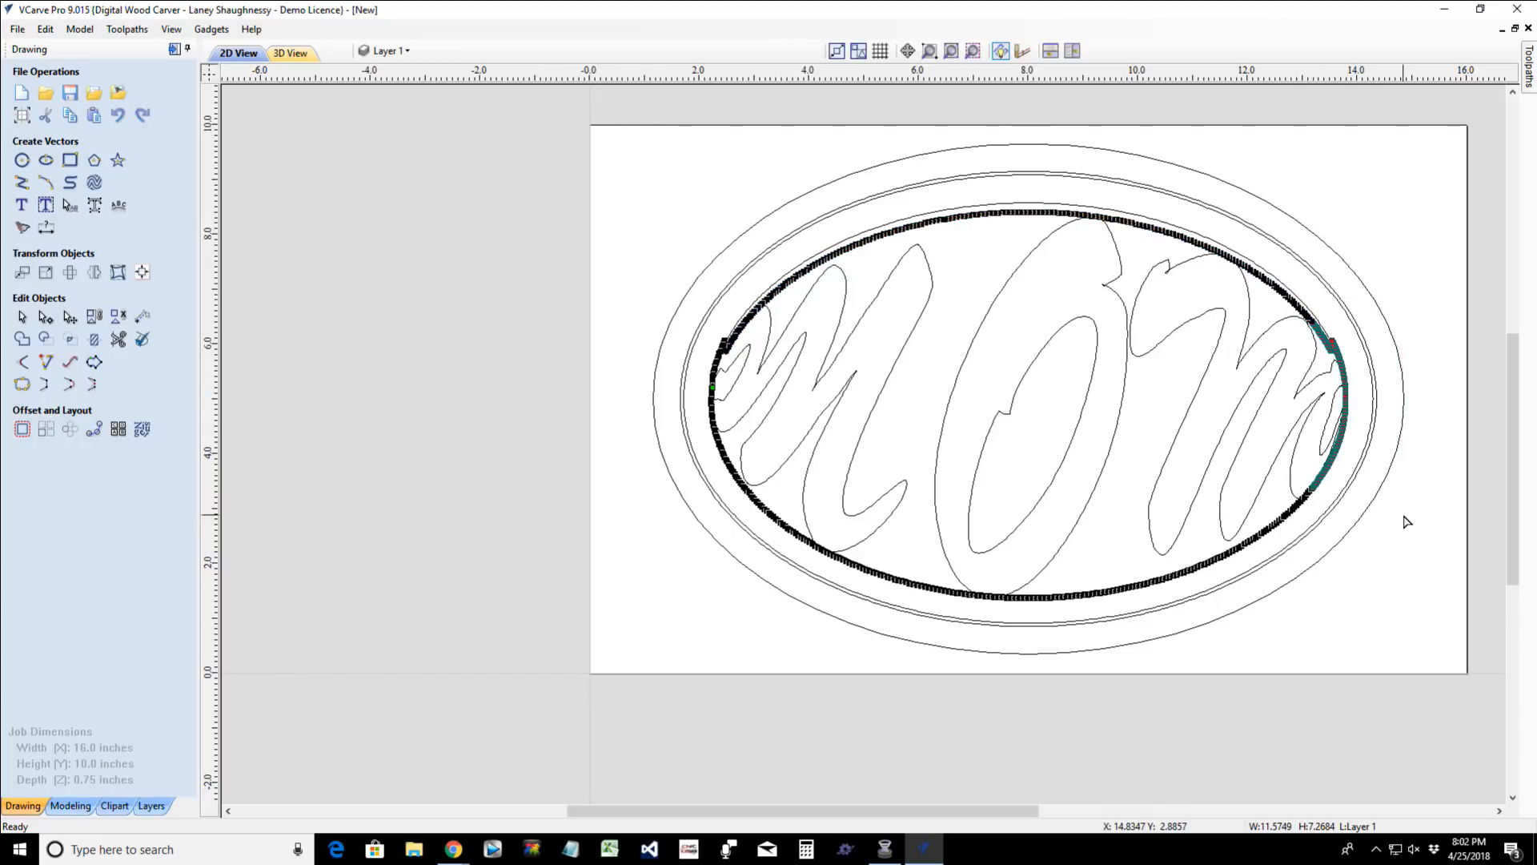
scroll(1325, 368, "up", 5)
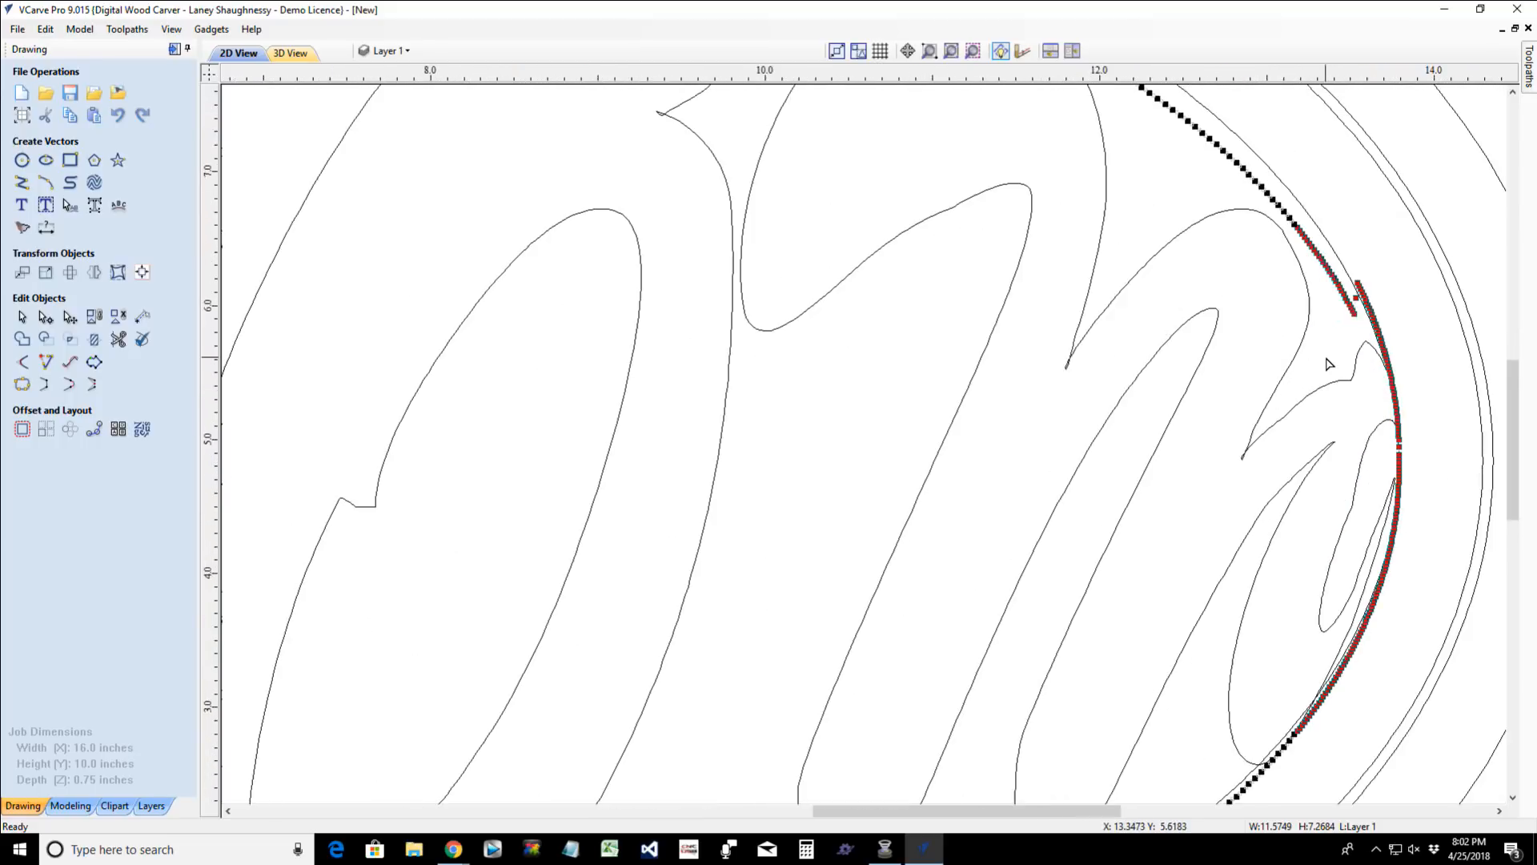
scroll(1264, 216, "up", 2)
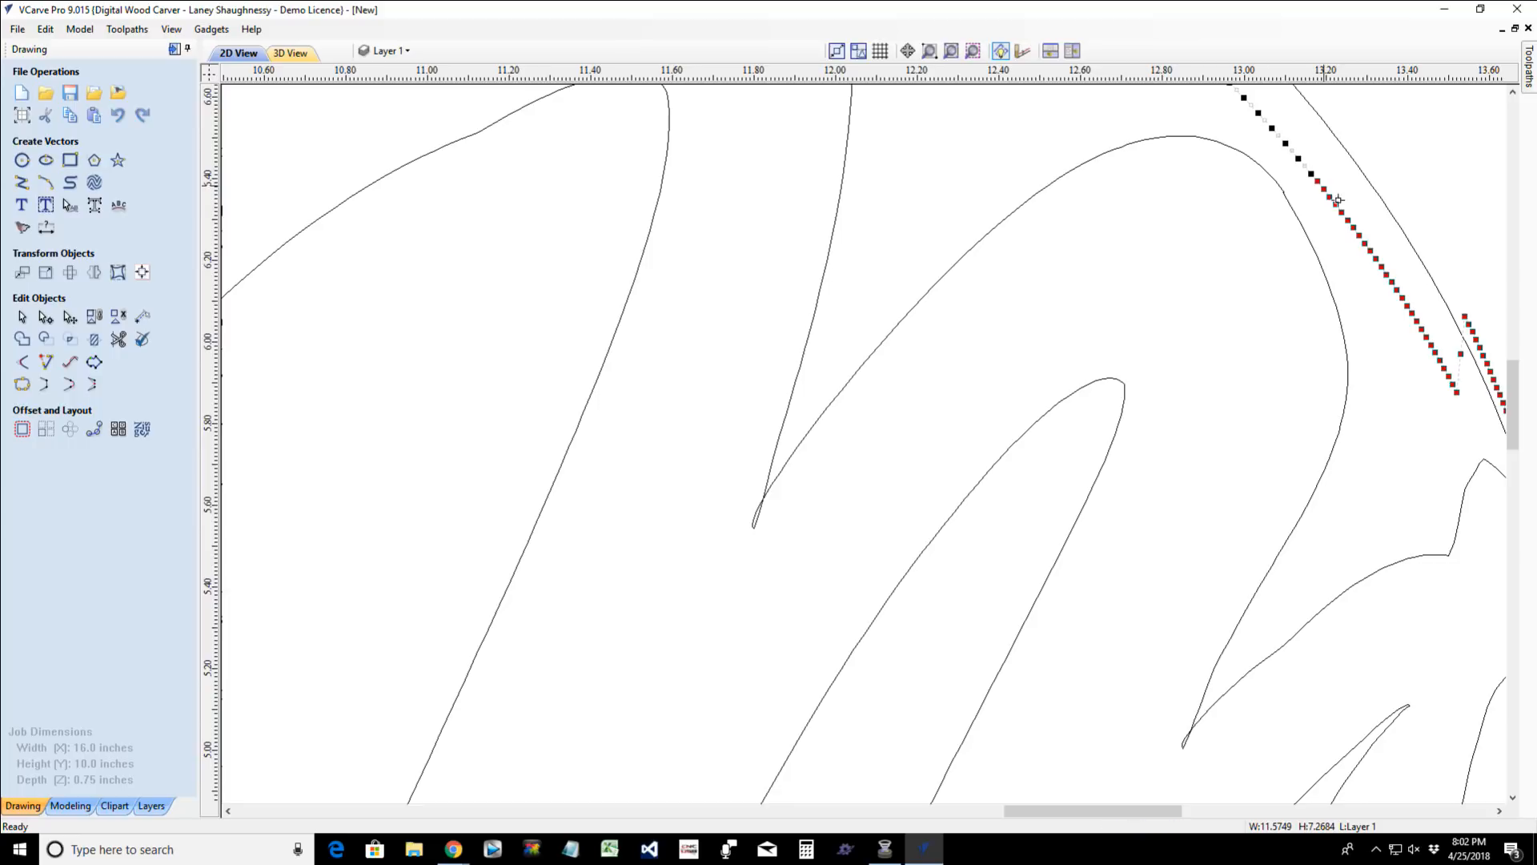
left_click_drag(1350, 186, 1458, 417)
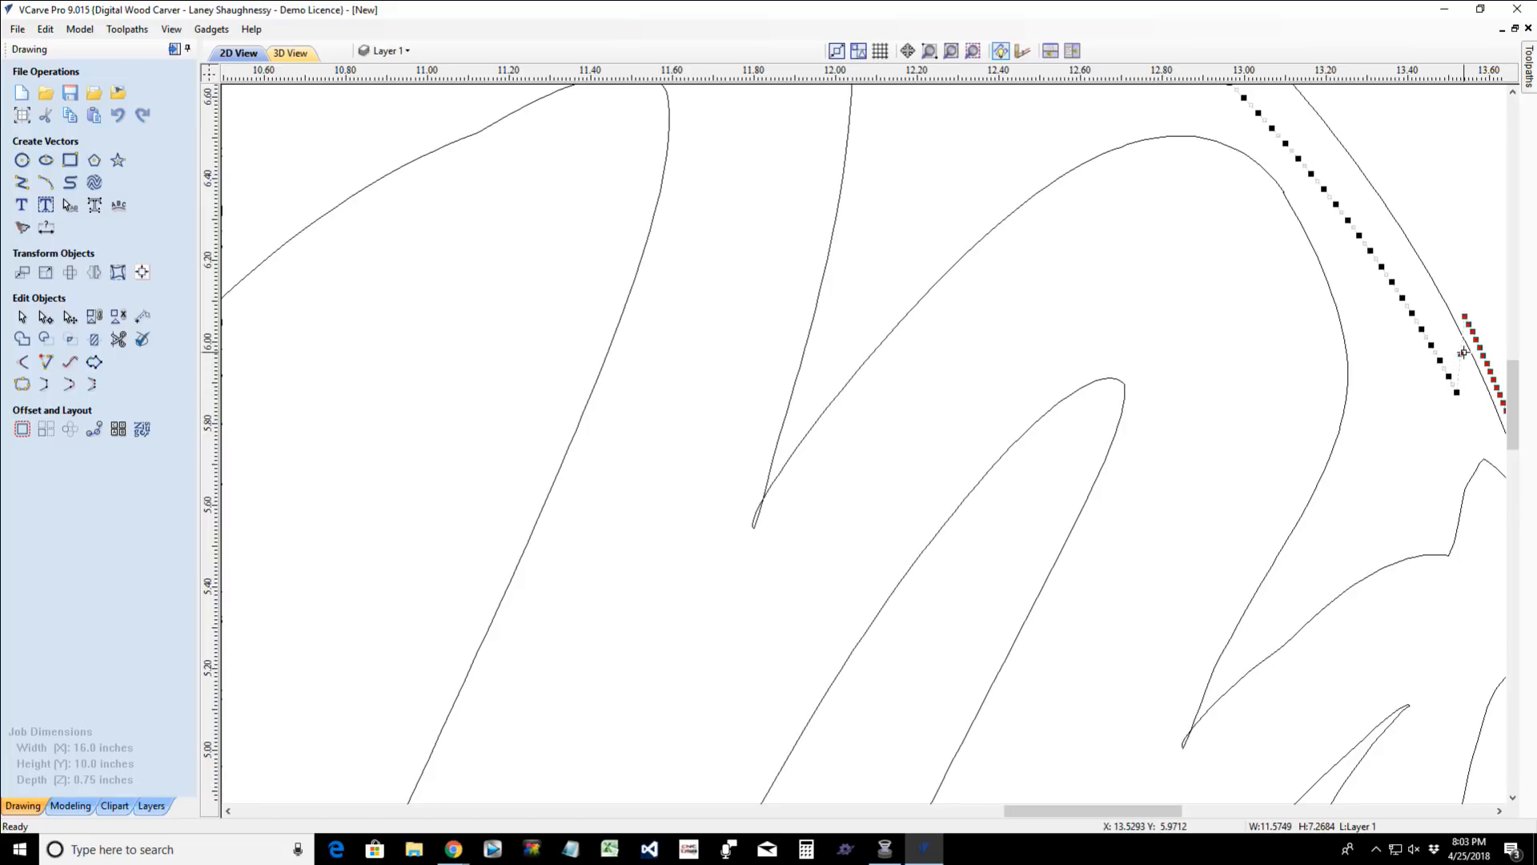
scroll(1457, 389, "down", 3)
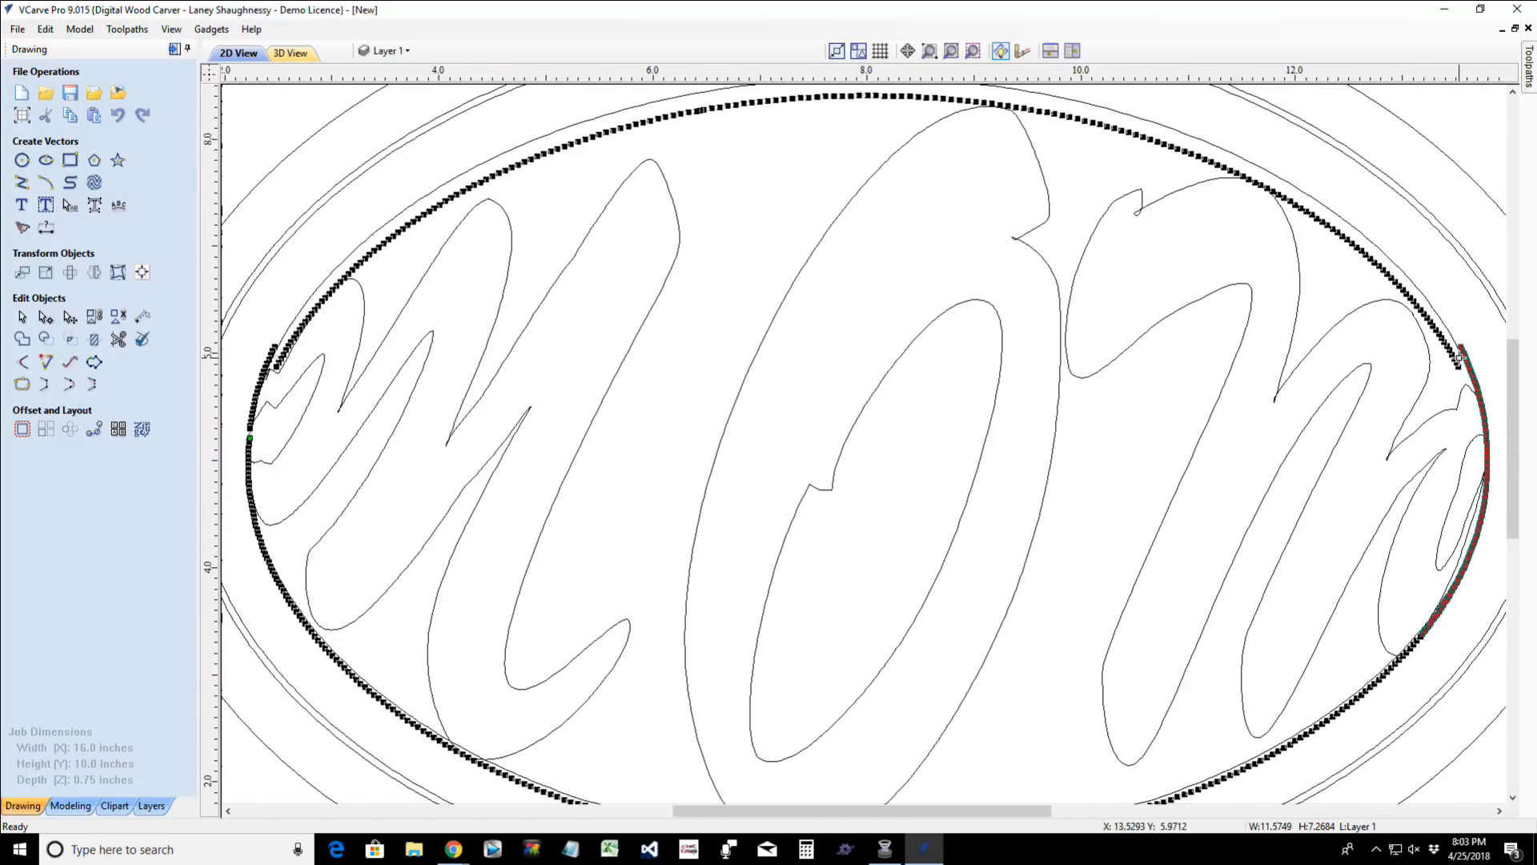
scroll(1458, 359, "down", 1)
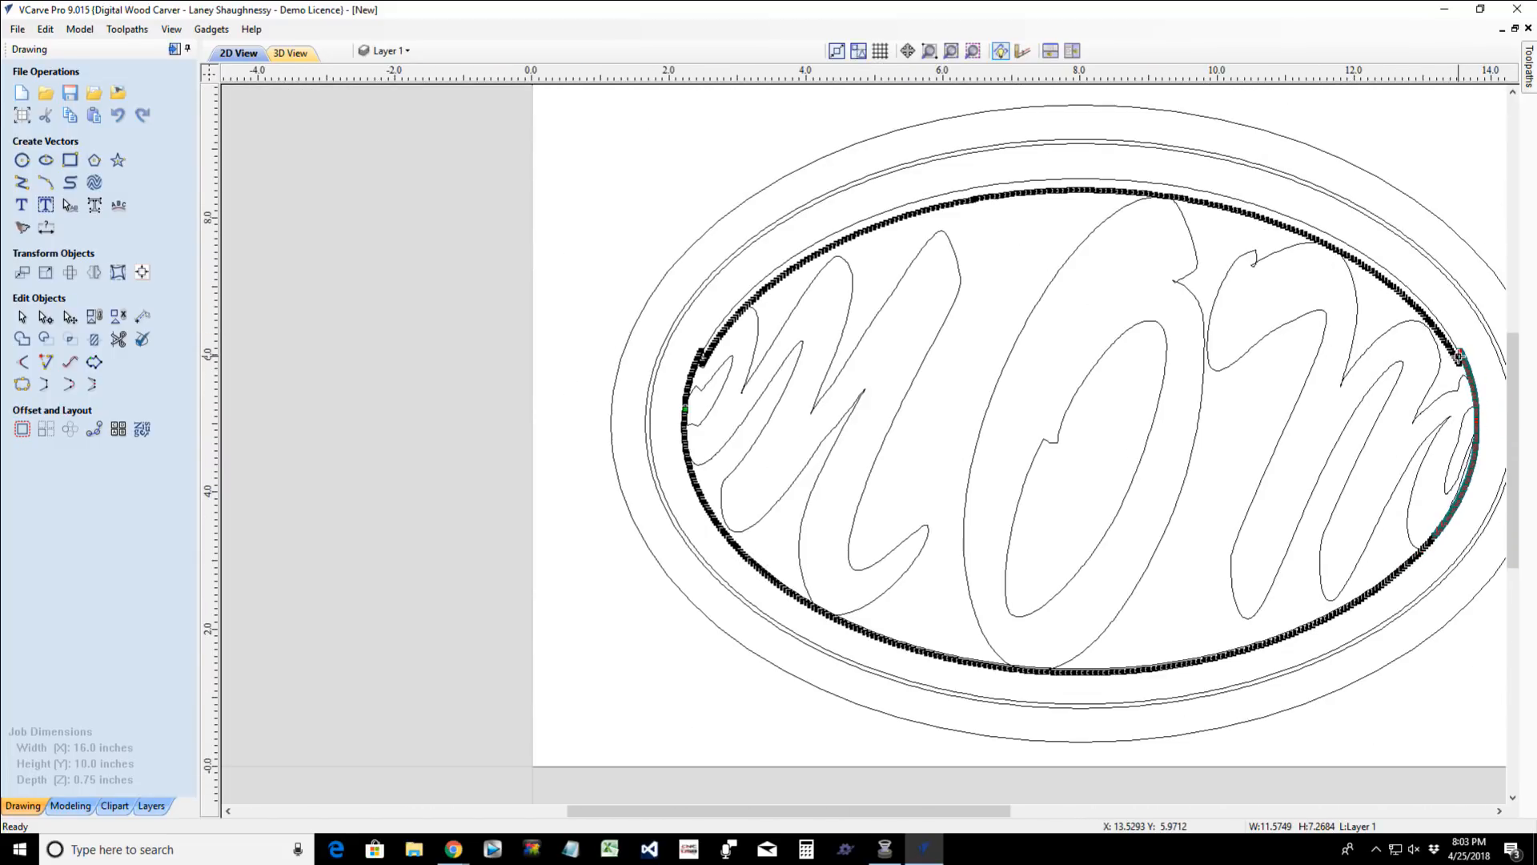
- Nudge the selected right-end nodes down to meet the lowered upper arc and adjust their horizontal position
key("Down")
key("Down")
key("Down")
key("Down")
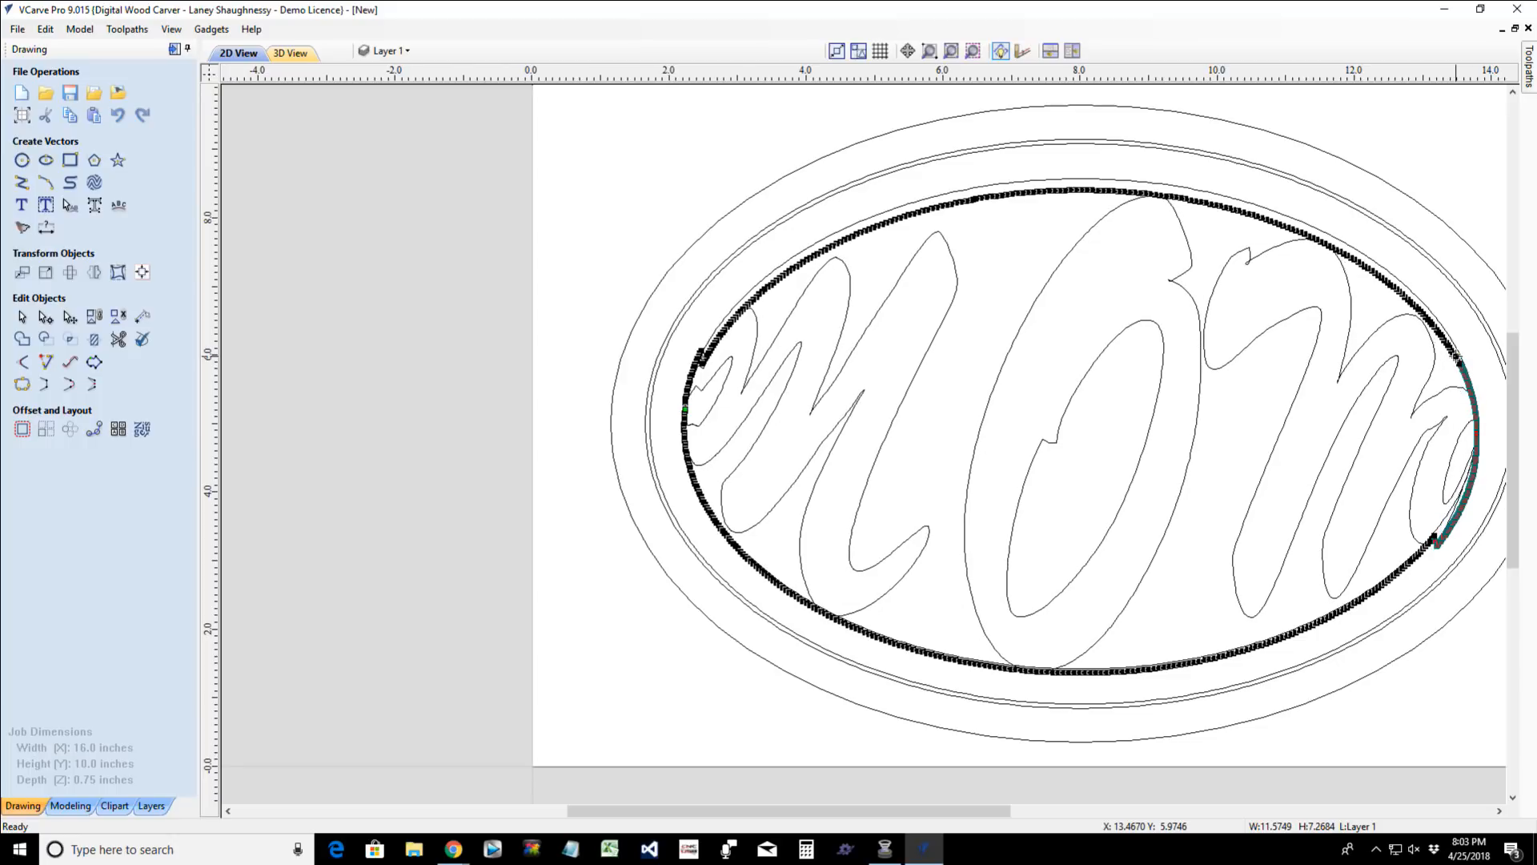
key("Left")
key("Left")
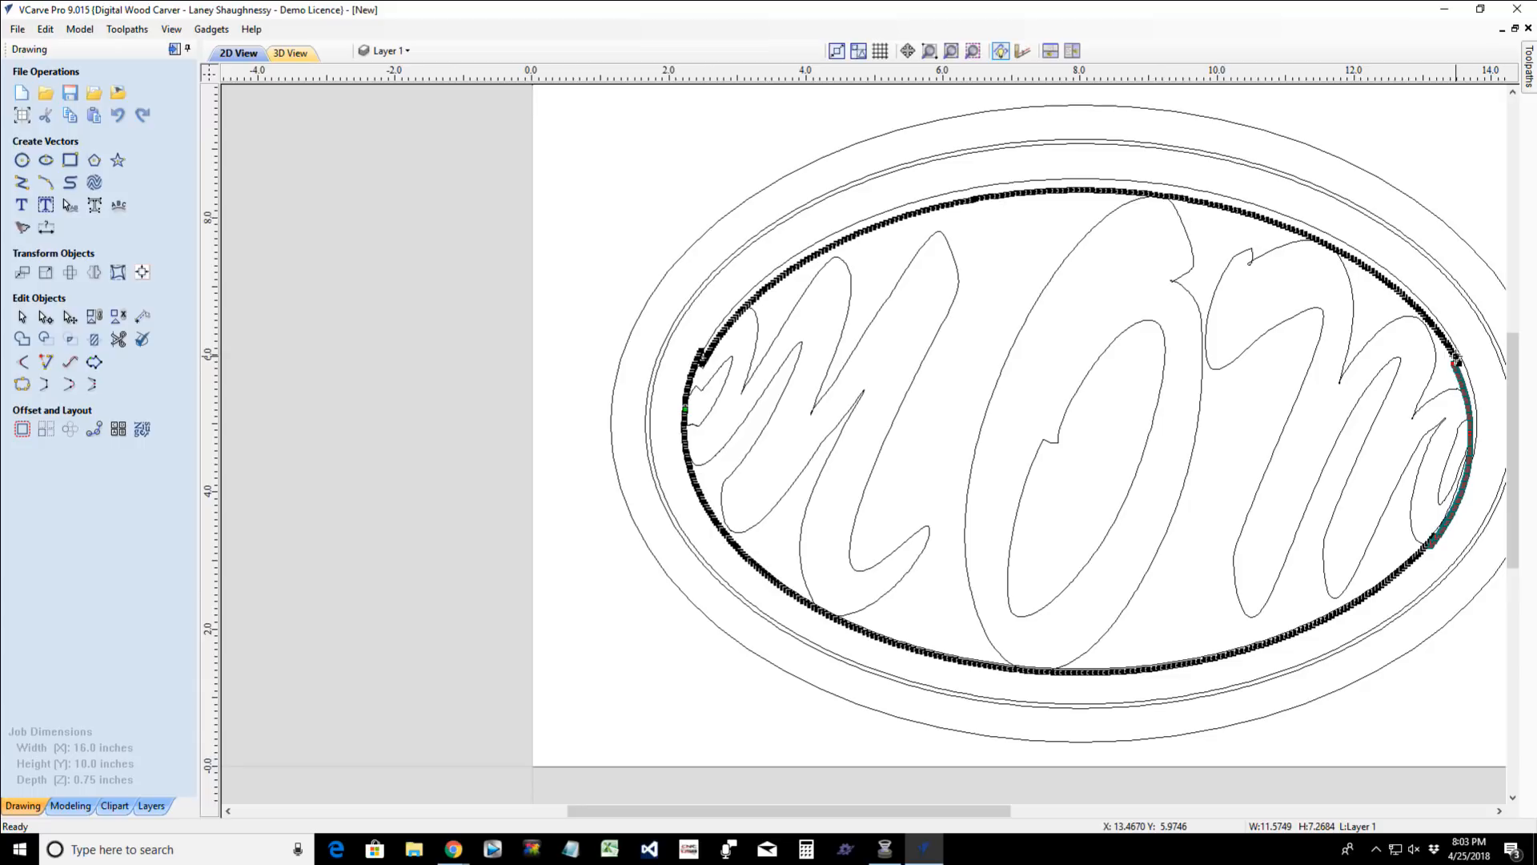
key("Right")
key("Right")
key("Right")
key("Right")
key("Right")
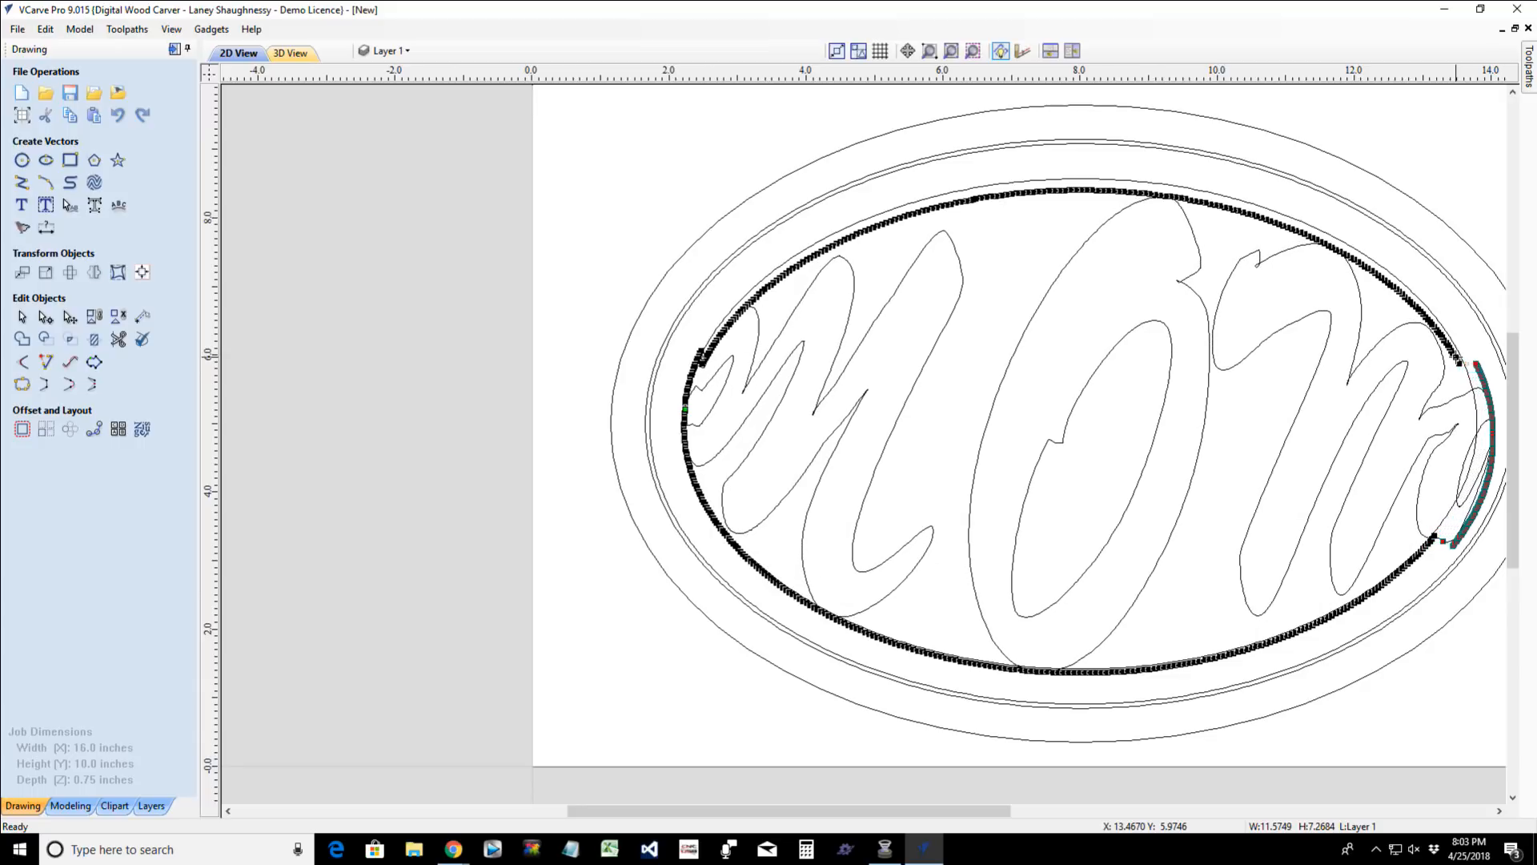
key("Left")
key("Left")
key("Left")
key("Left")
key("Left")
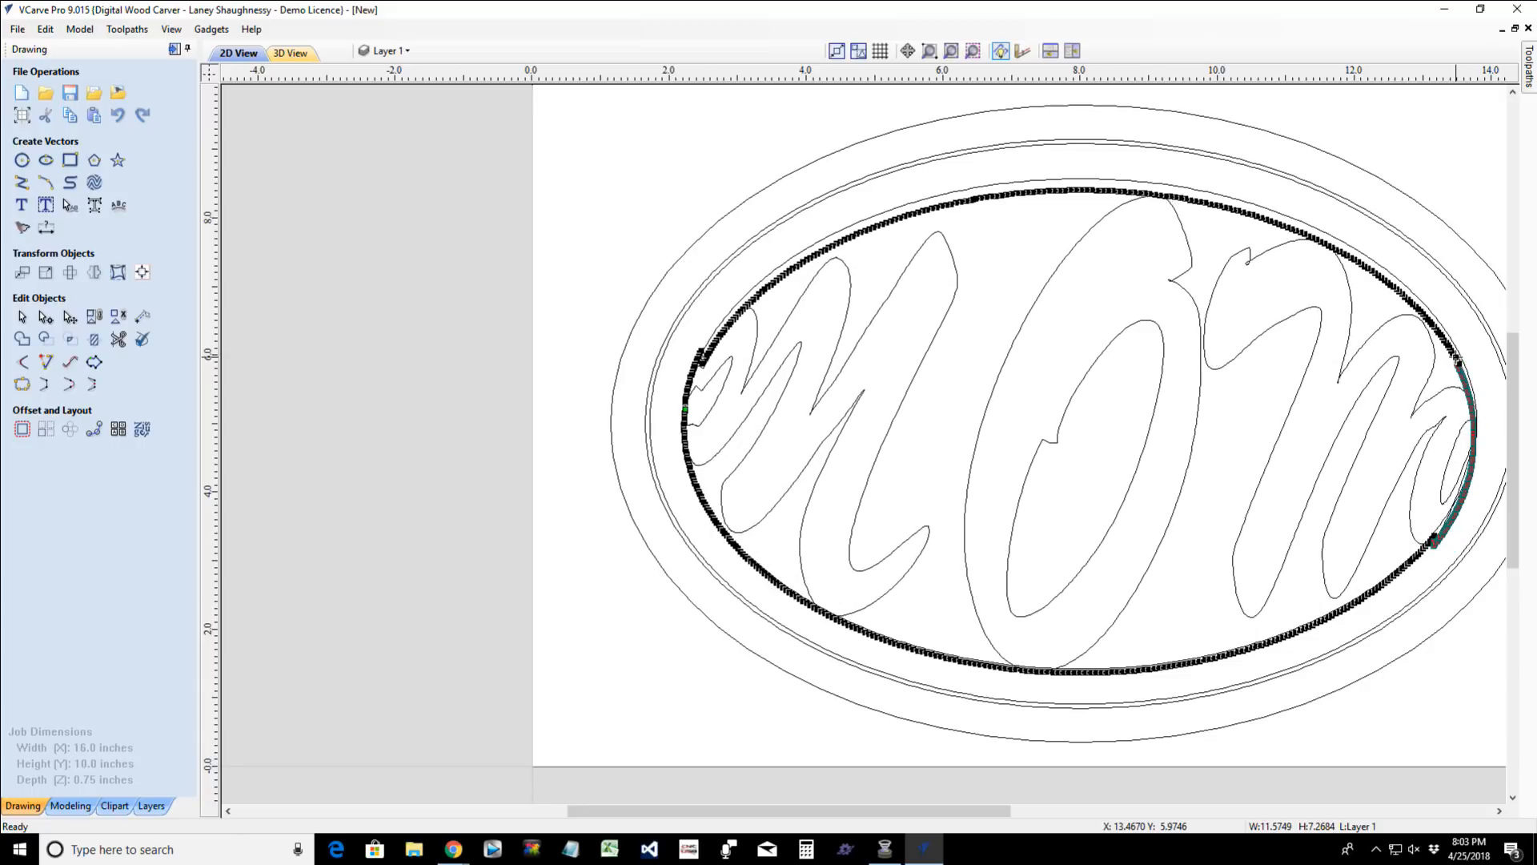
- Nudge the envelope's right-end nodes outward beyond the innermost ellipse and shift them vertically to adjust the final M
key("Right")
key("Right")
key("Right")
key("Right")
key("Right")
key("Right")
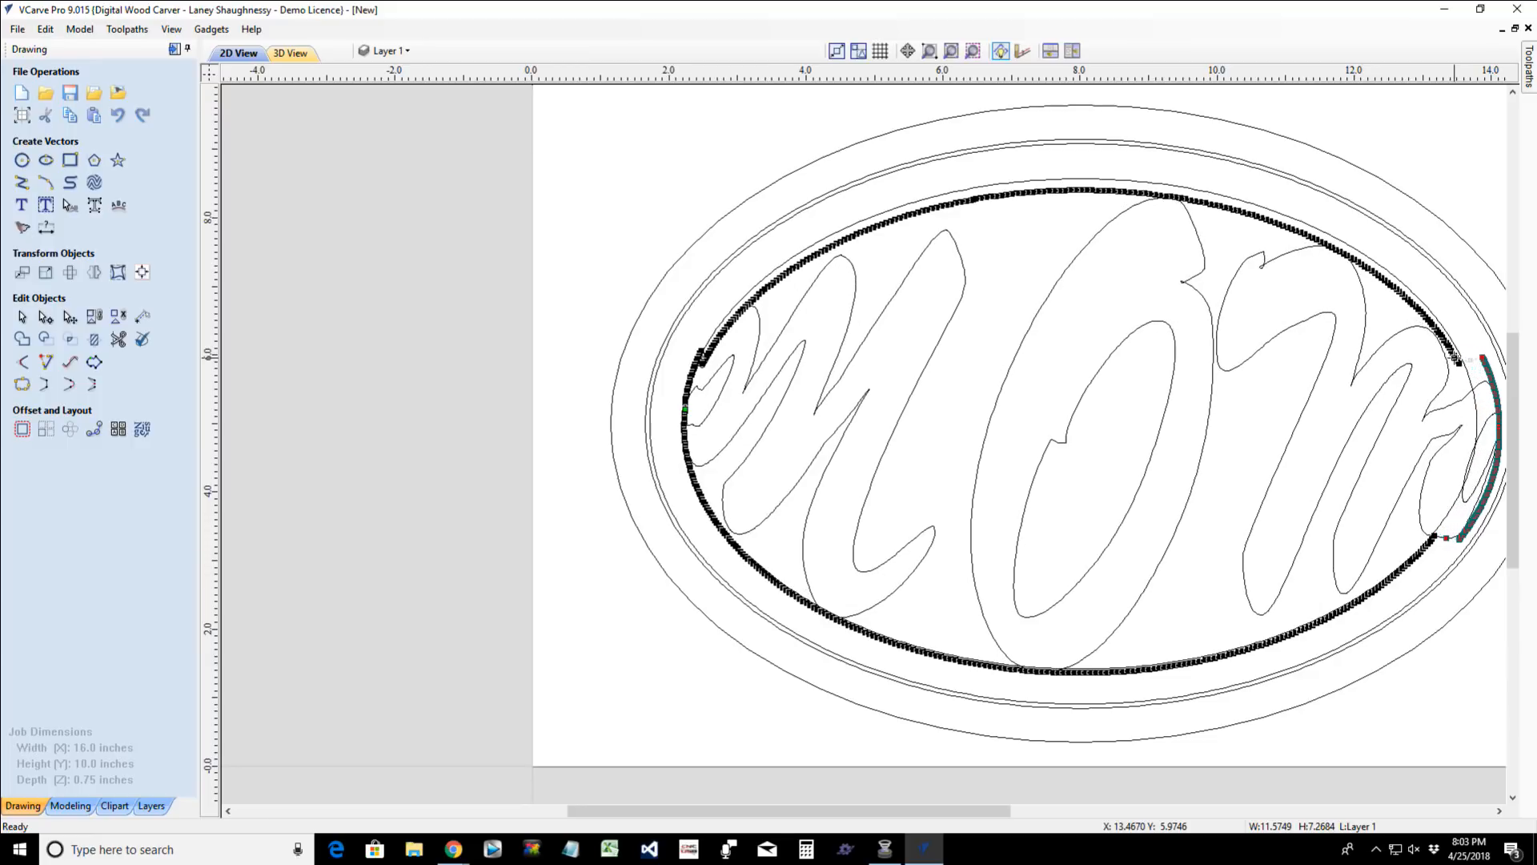
key("Down")
key("Down")
key("Down")
key("Down")
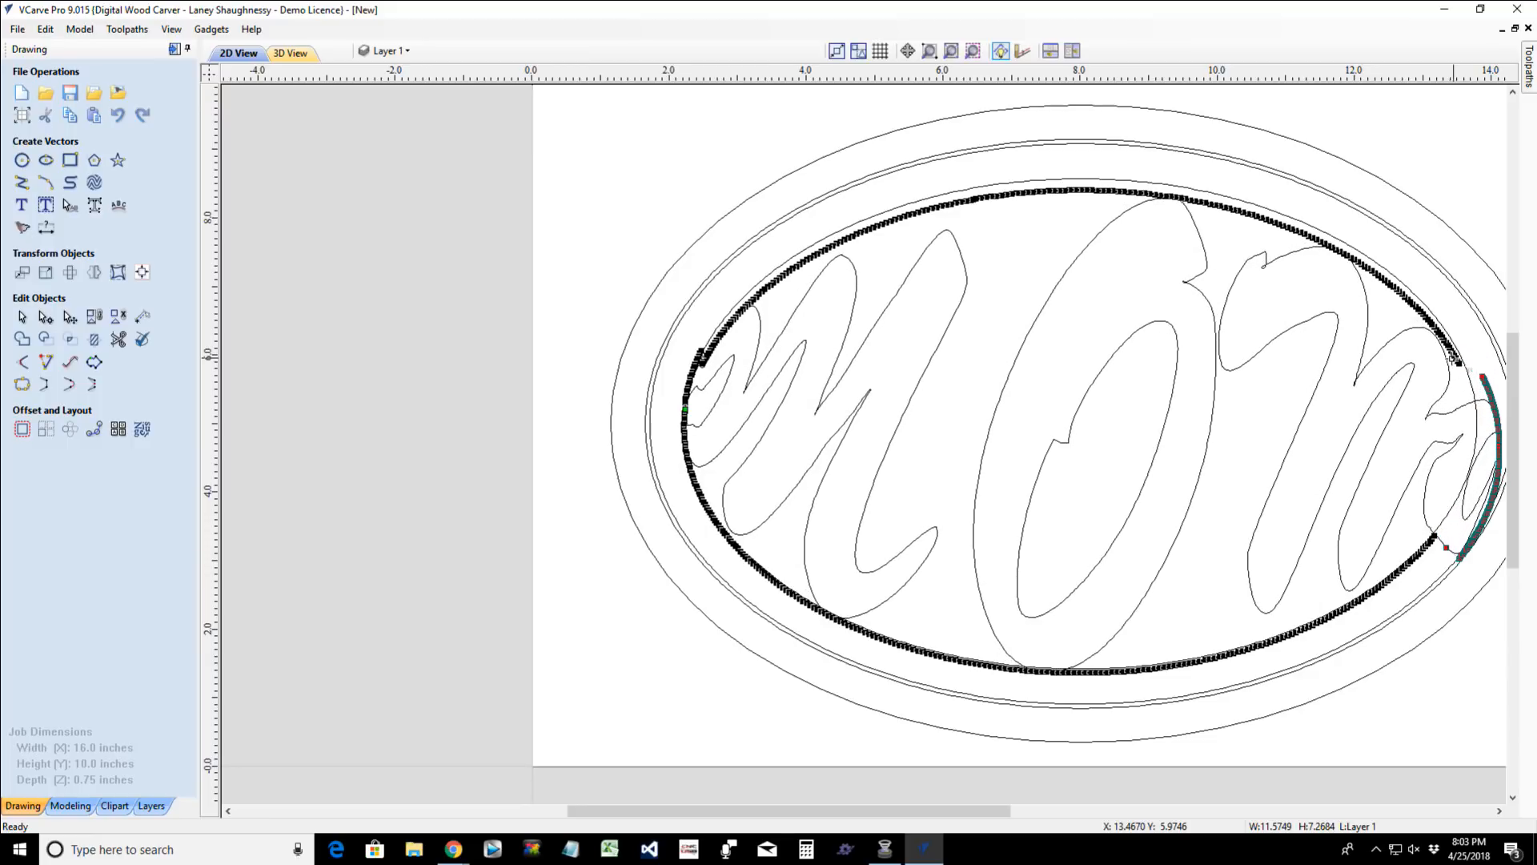
key("Up")
key("Up")
key("Up")
key("Up")
key("Up")
key("Up")
key("Up")
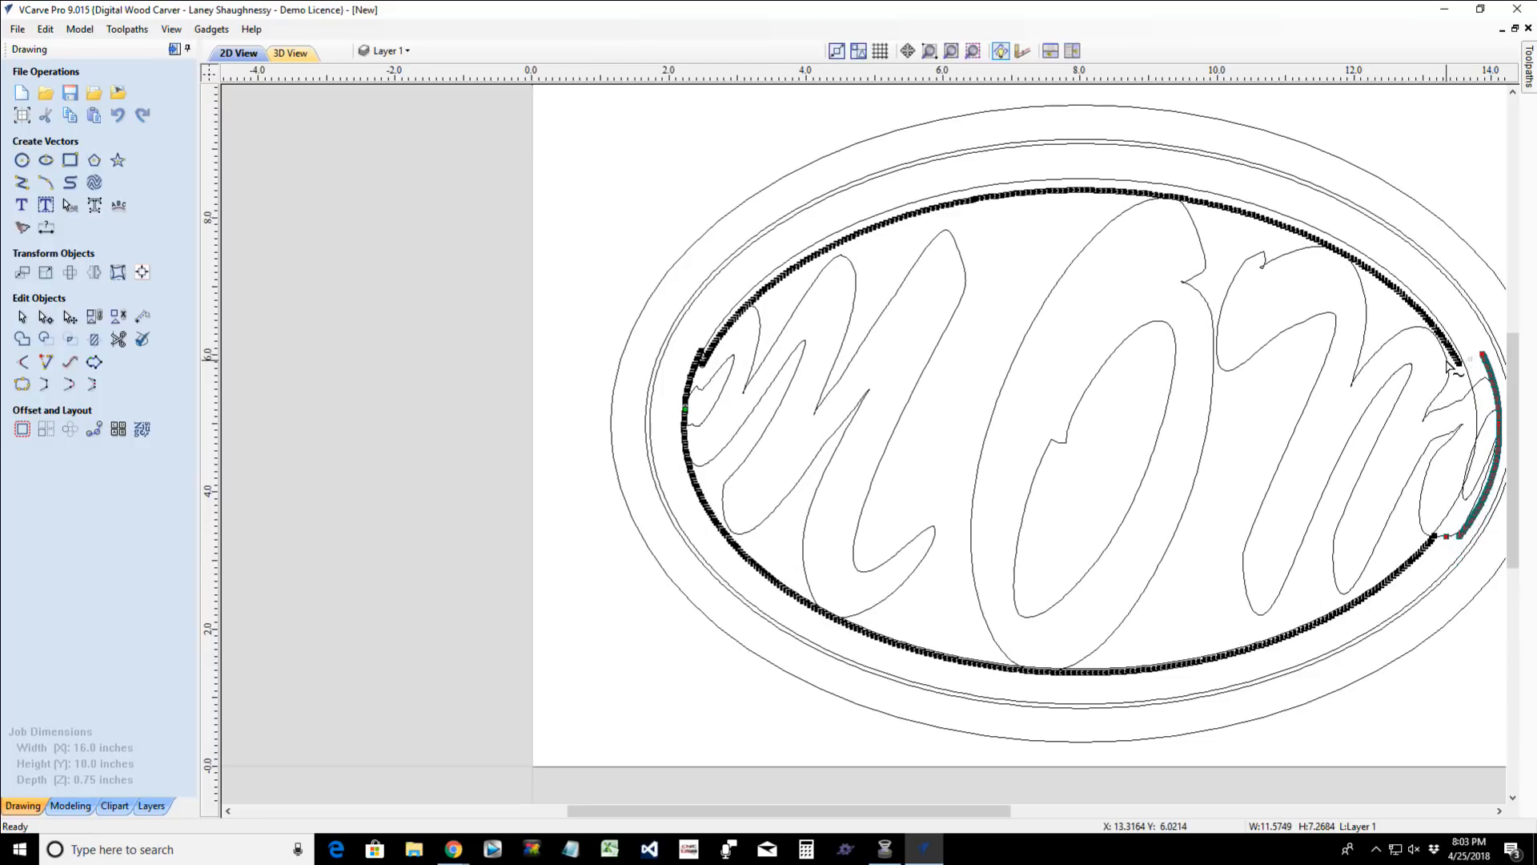
- Nudge the right-end nodes back inward and down until they line up with the end of the lowered upper arc
key("Left")
key("Left")
key("Left")
key("Left")
key("Left")
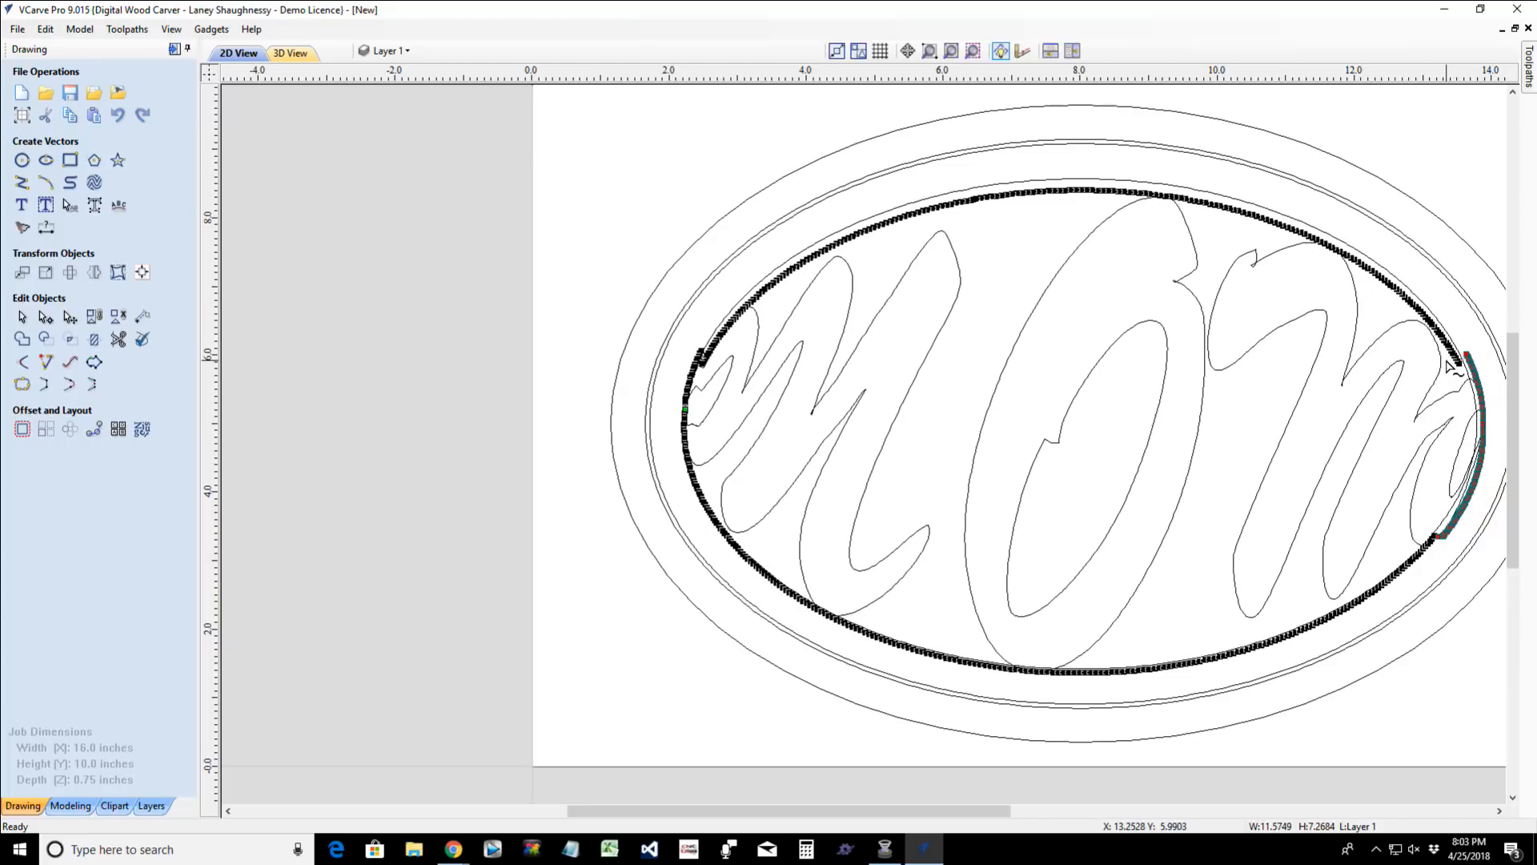
key("Left")
key("Left")
key("Left")
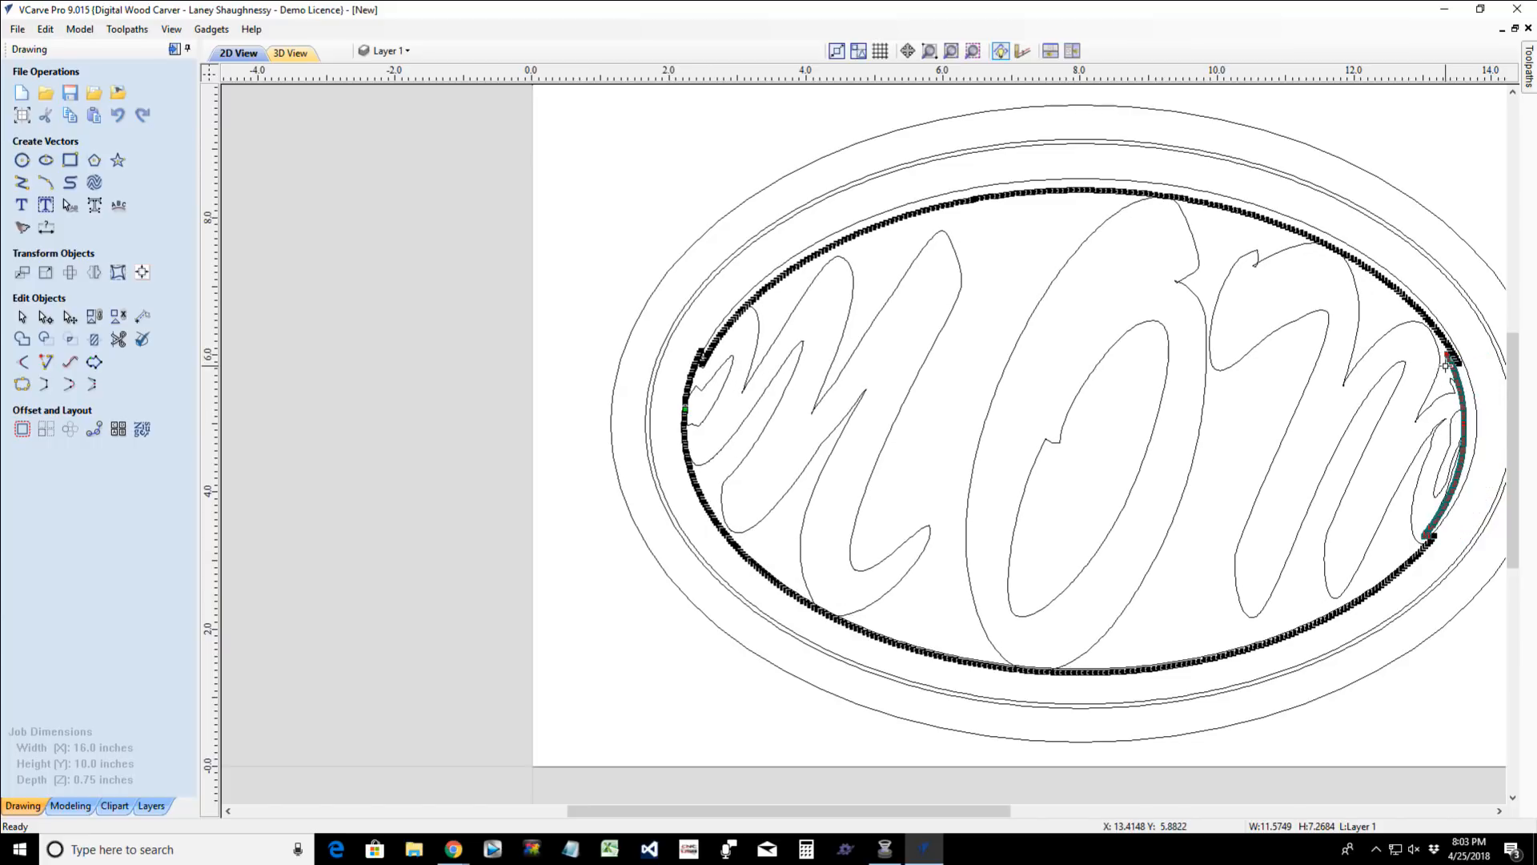
key("Right")
key("Right")
key("Right")
key("Right")
key("Right")
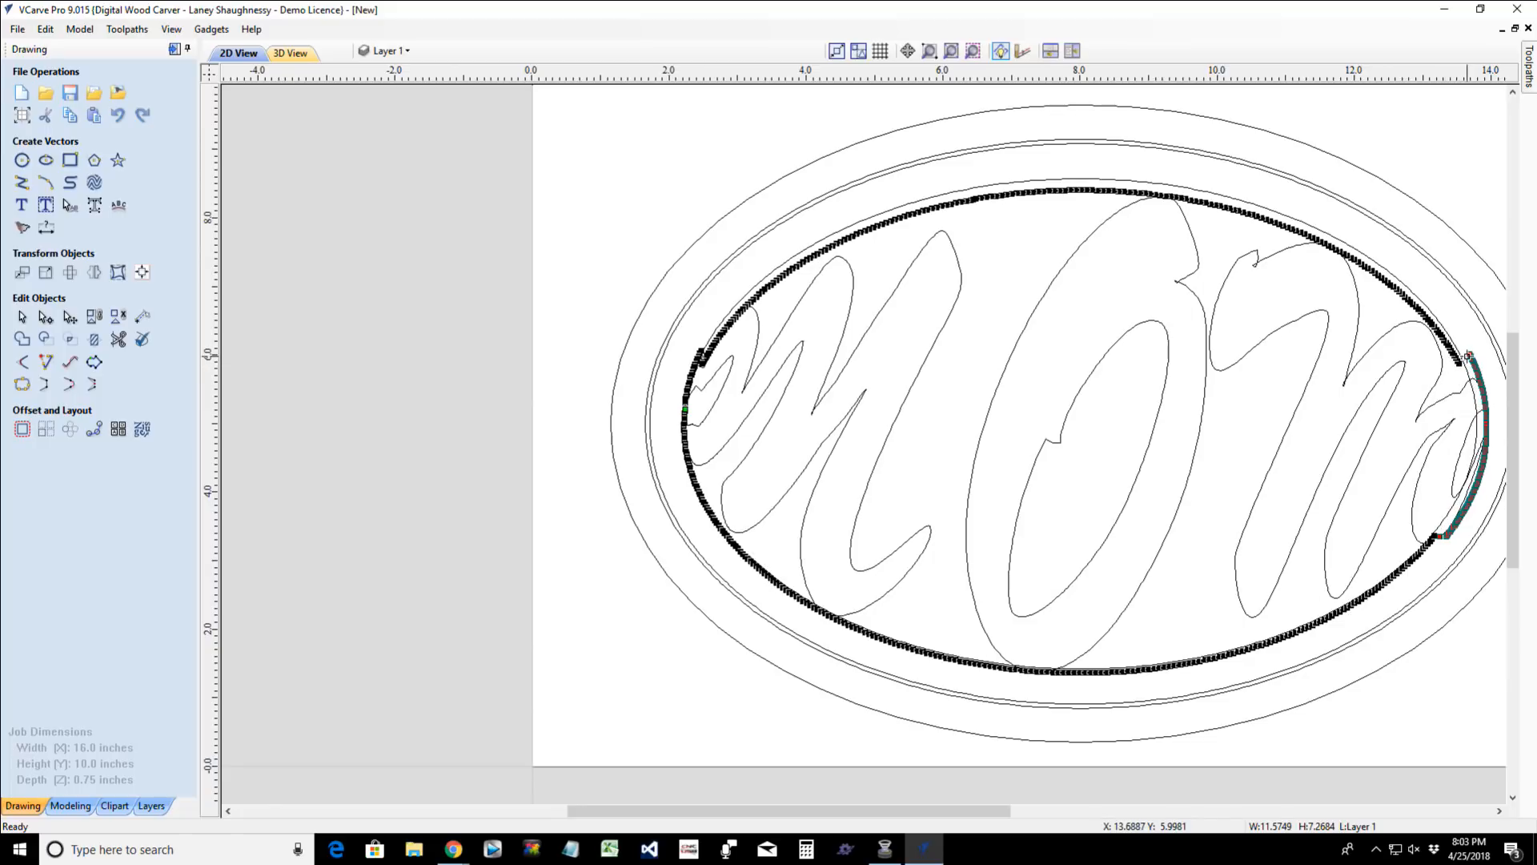
key("Down")
key("Down")
key("Down")
key("Down")
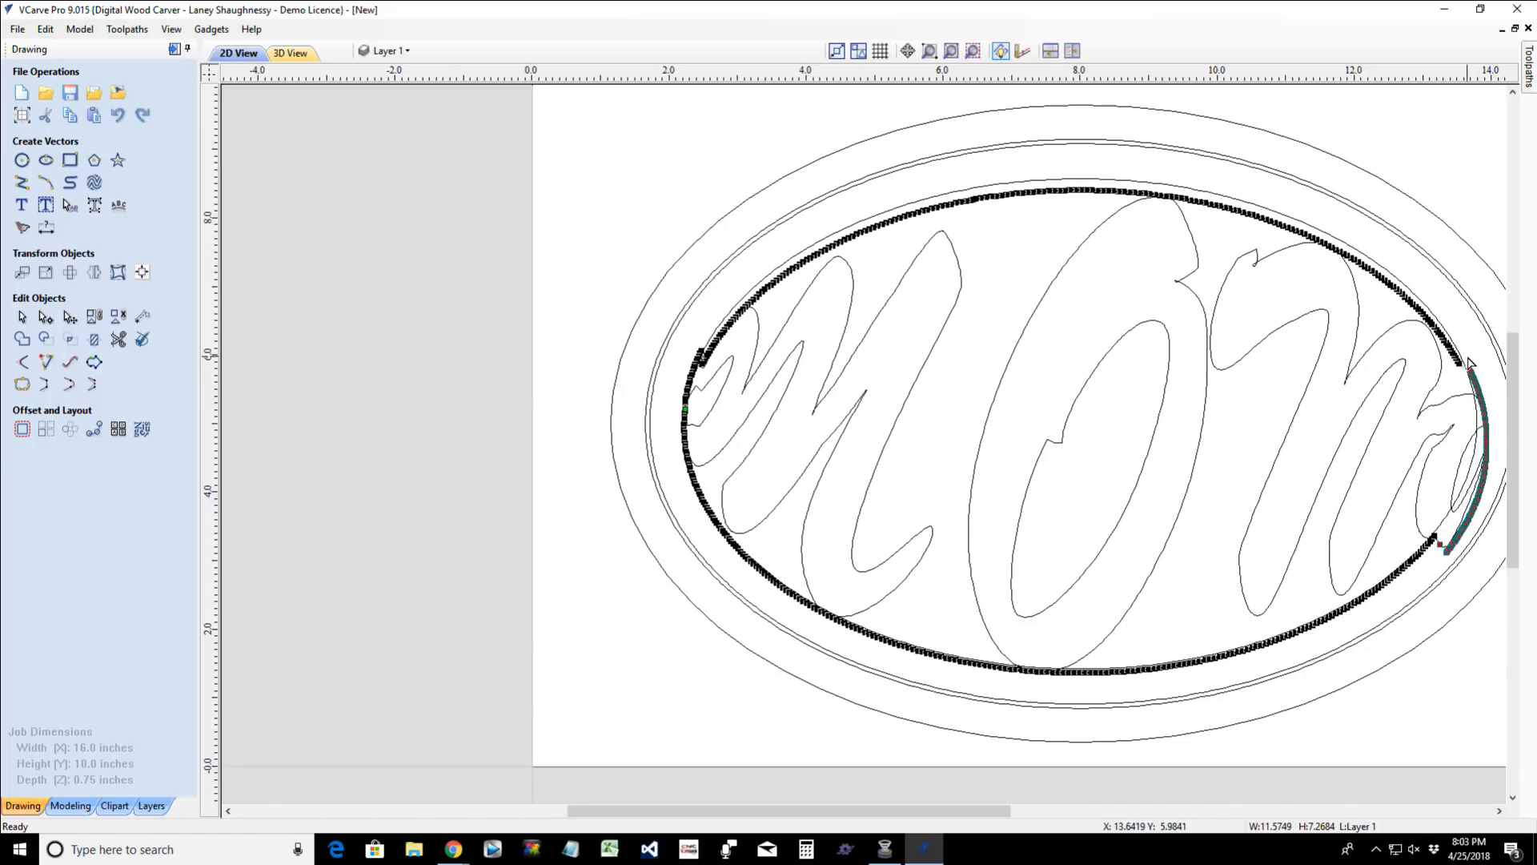
key("Left")
key("Left")
key("Left")
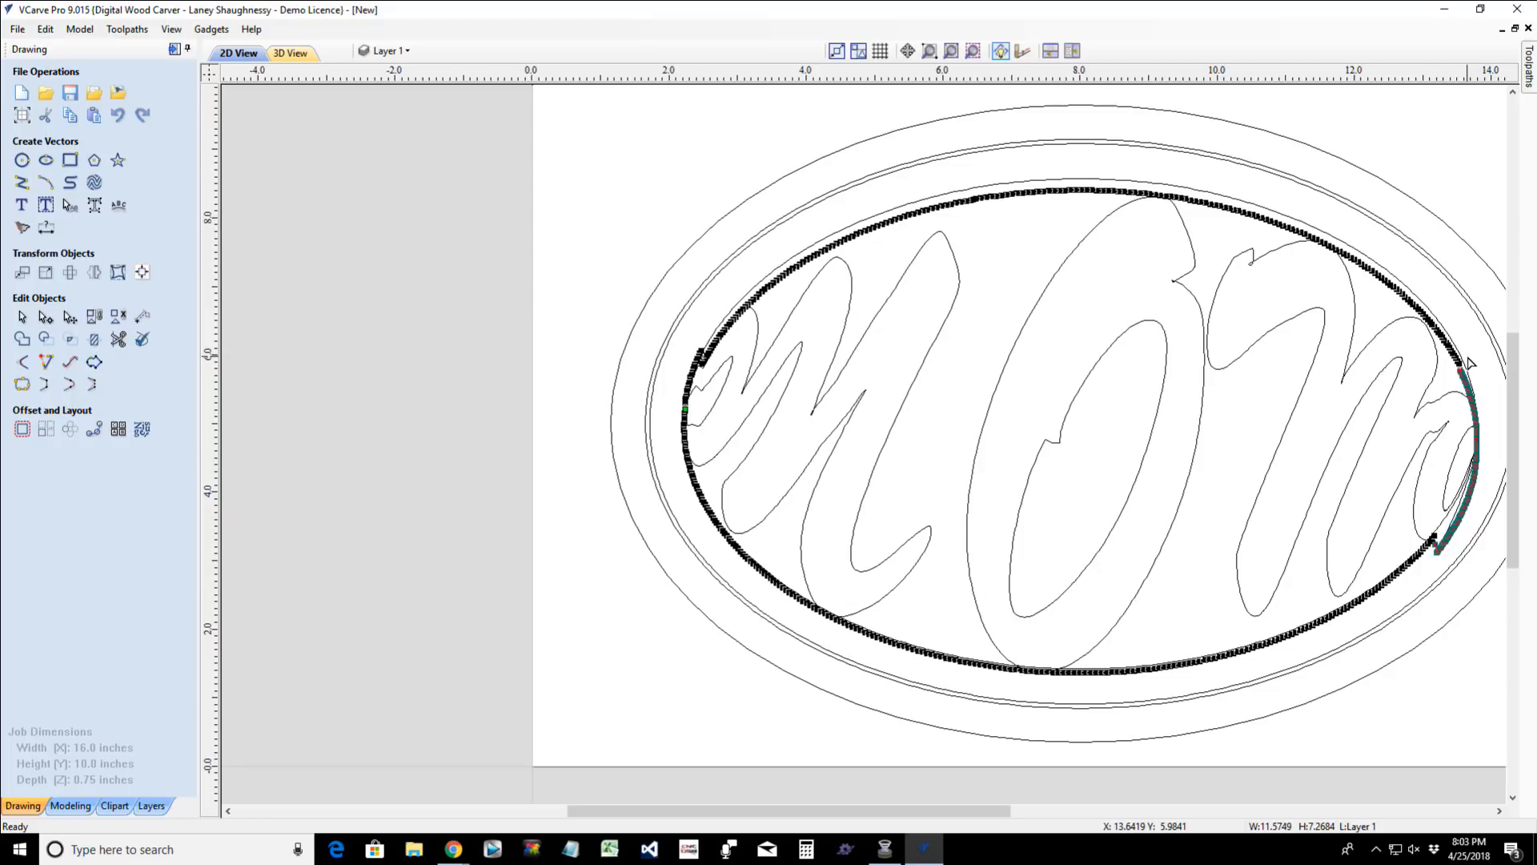
scroll(1403, 576, "down", 1)
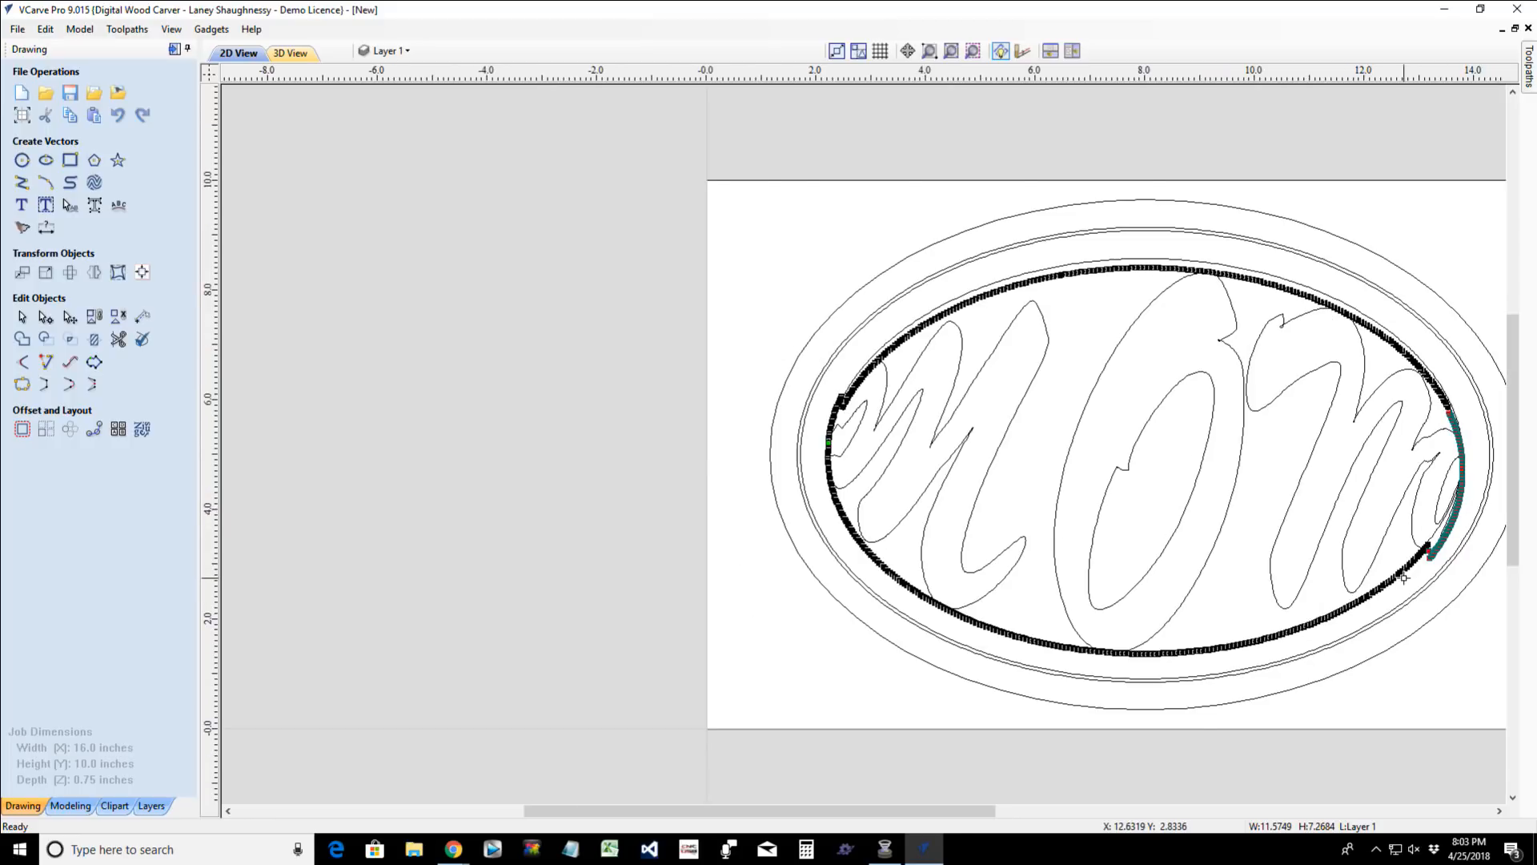
scroll(1403, 577, "up", 1)
scroll(1407, 584, "up", 2)
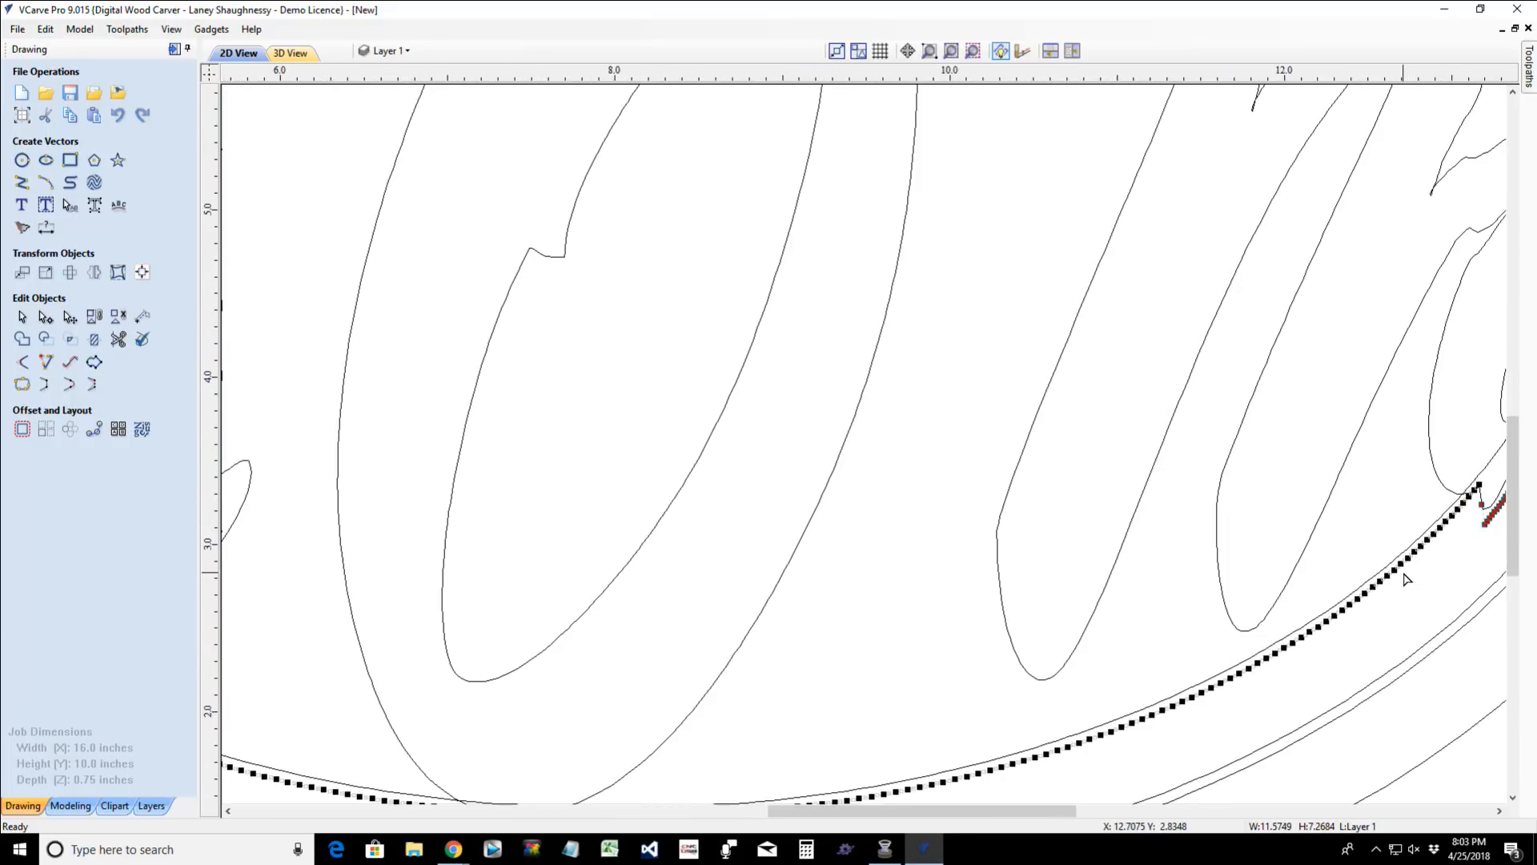
scroll(1453, 504, "down", 2)
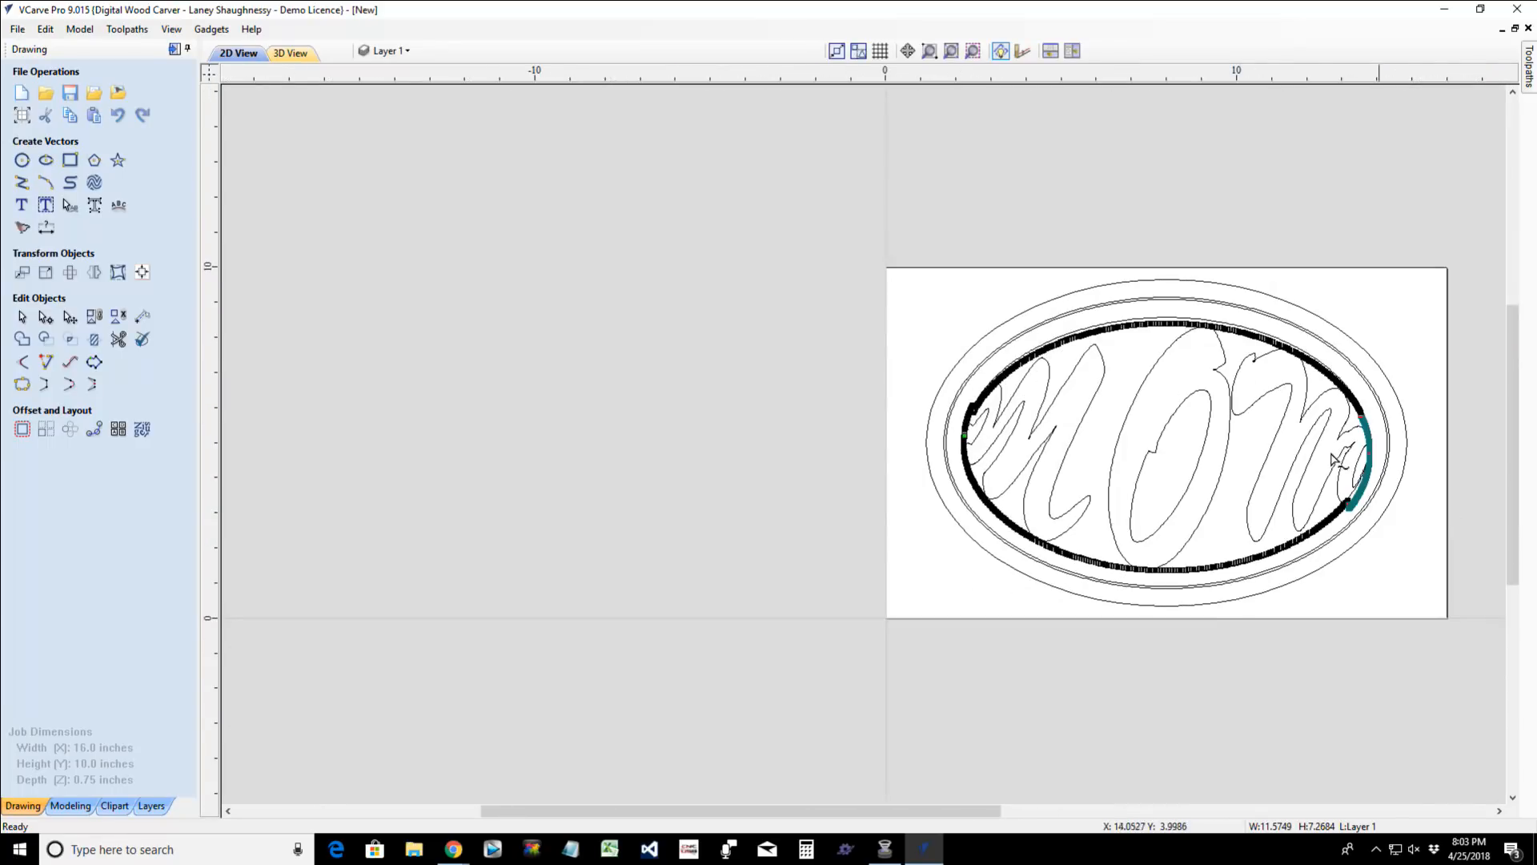
- Delete a point at the right end of the MOM text's distortion envelope
scroll(1143, 346, "up", 2)
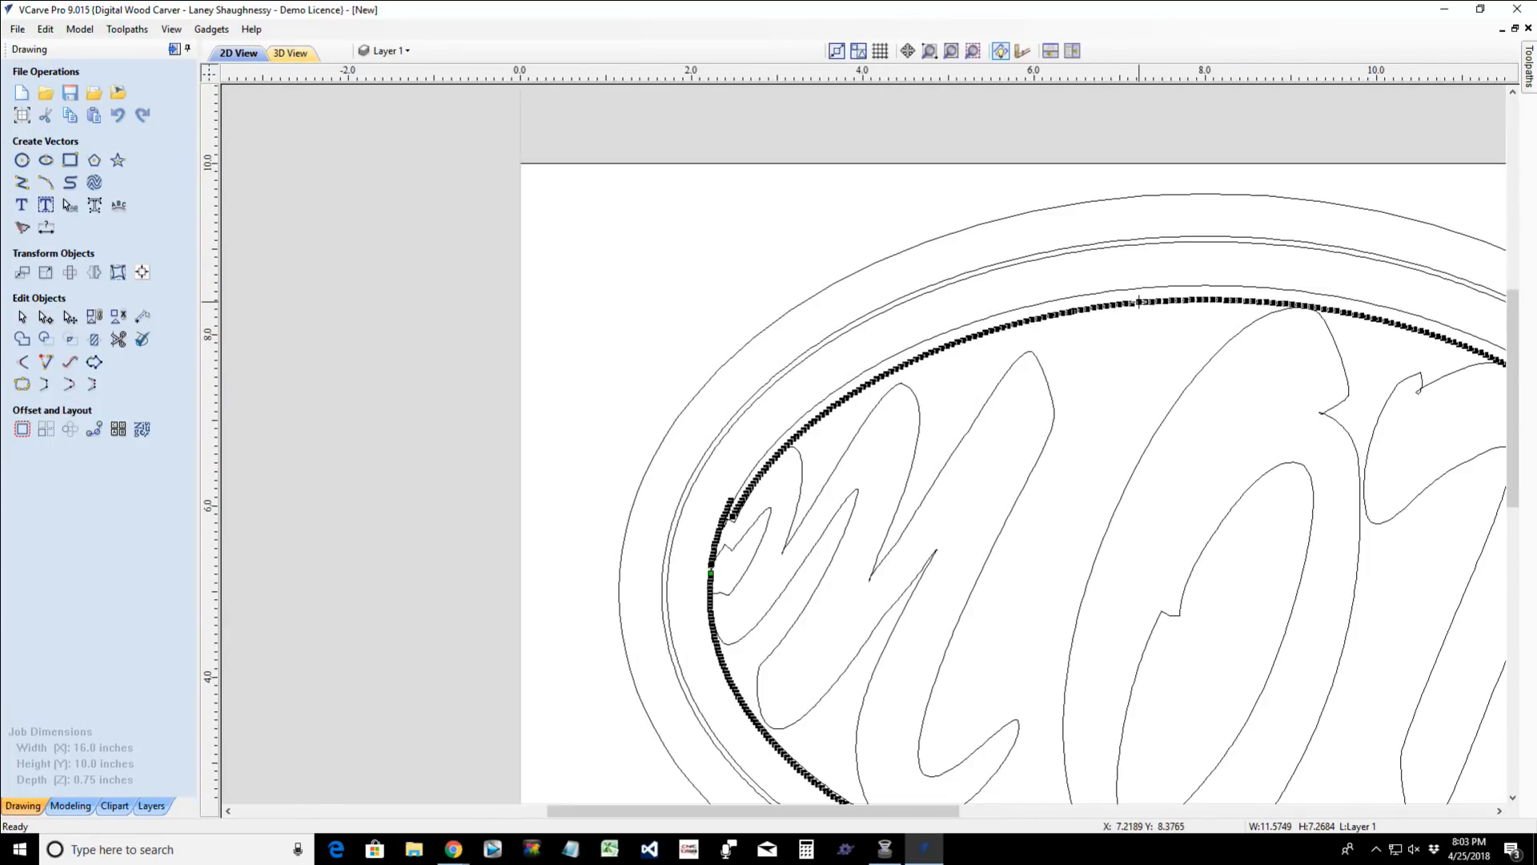
scroll(1065, 315, "down", 2)
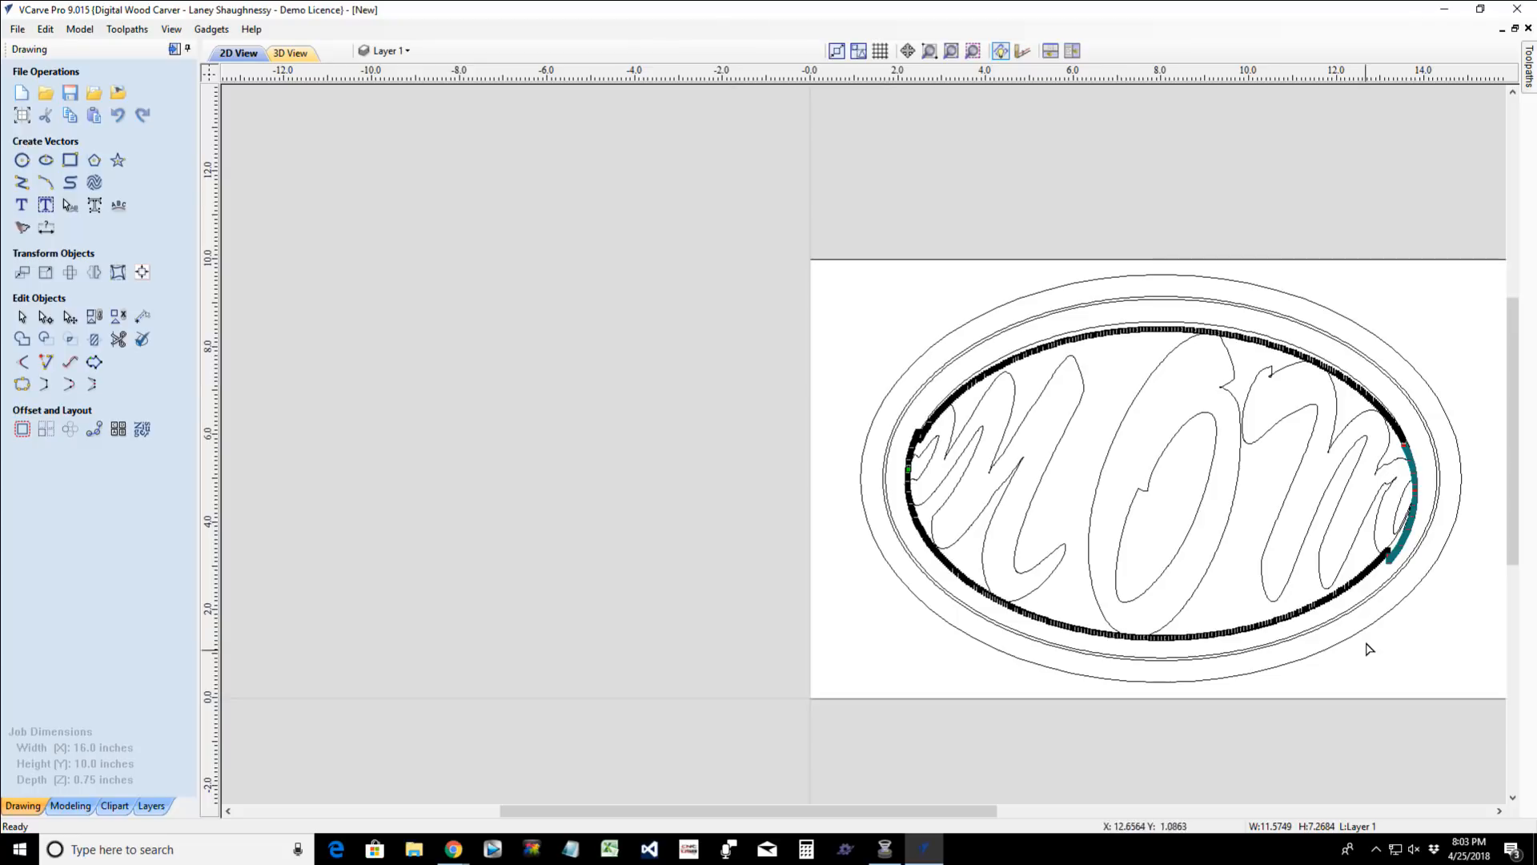
right_click(1414, 467)
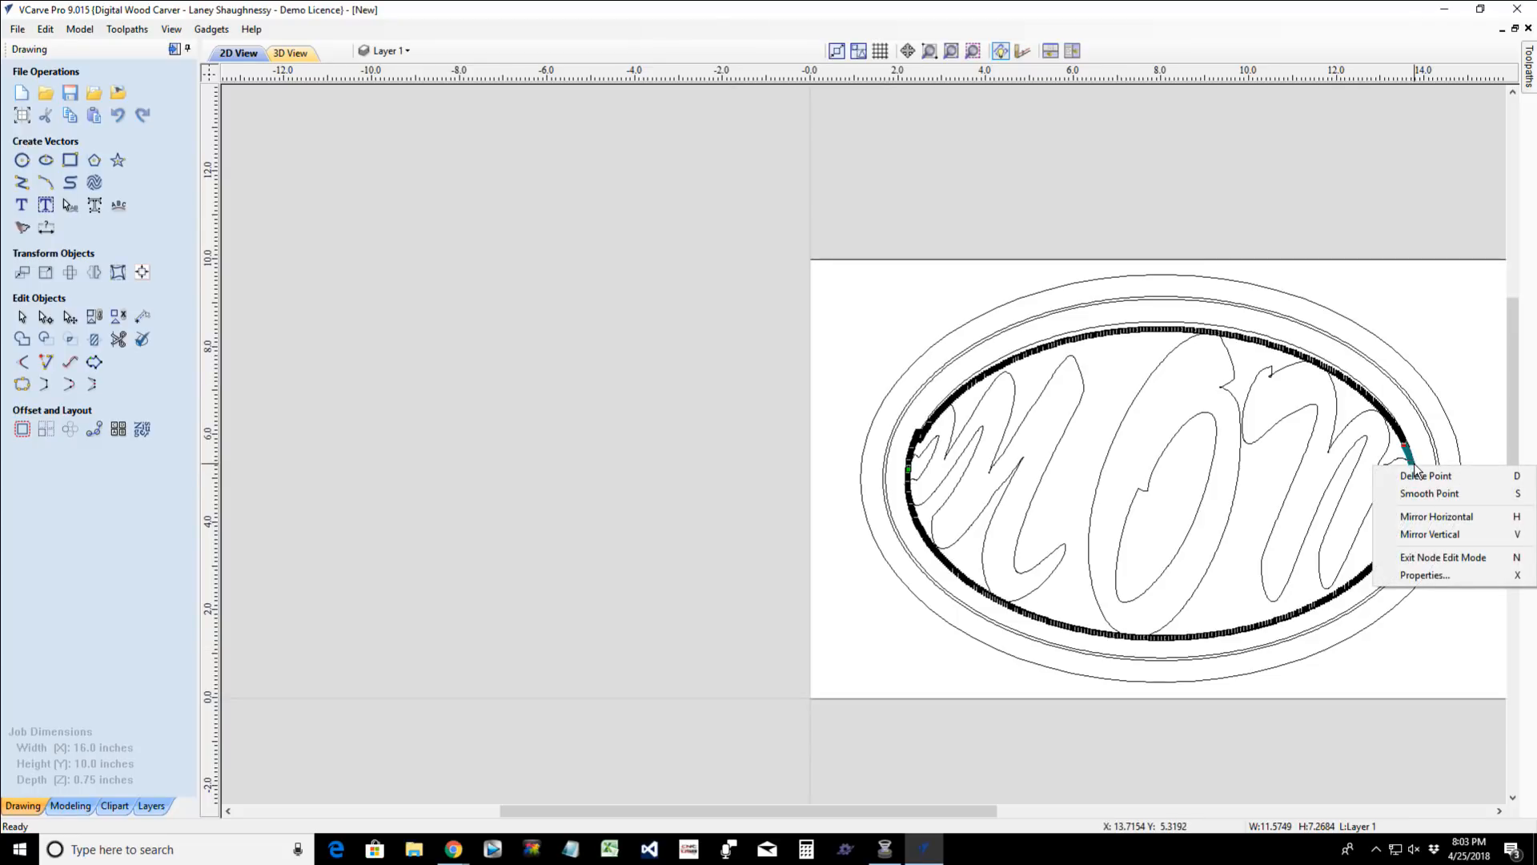
left_click(1424, 477)
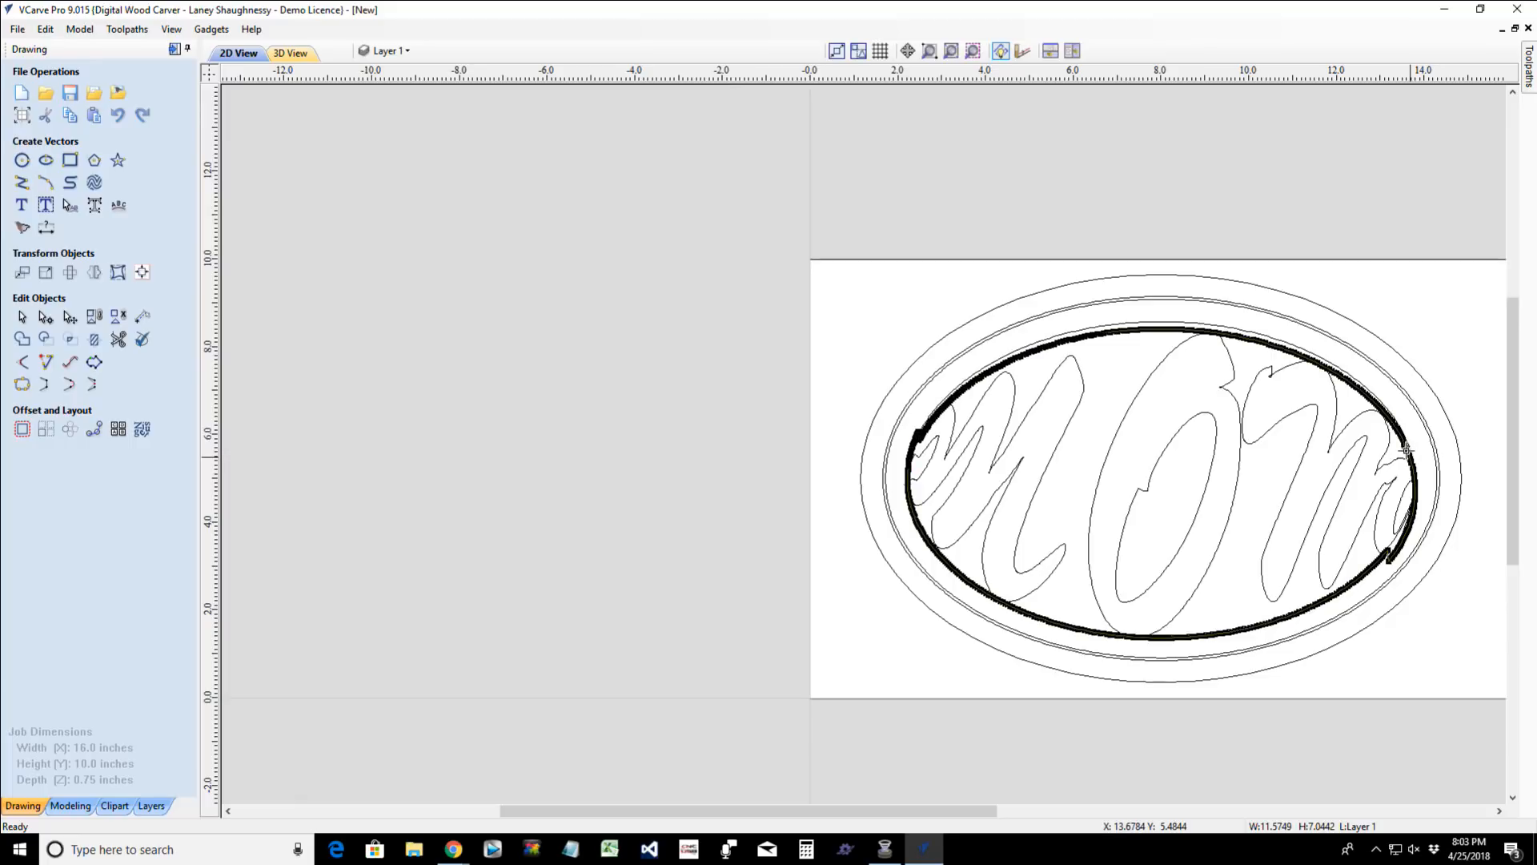
- Try to delete a run of nodes along the envelope's upper arc, between the first M and the O
scroll(985, 376, "up", 2)
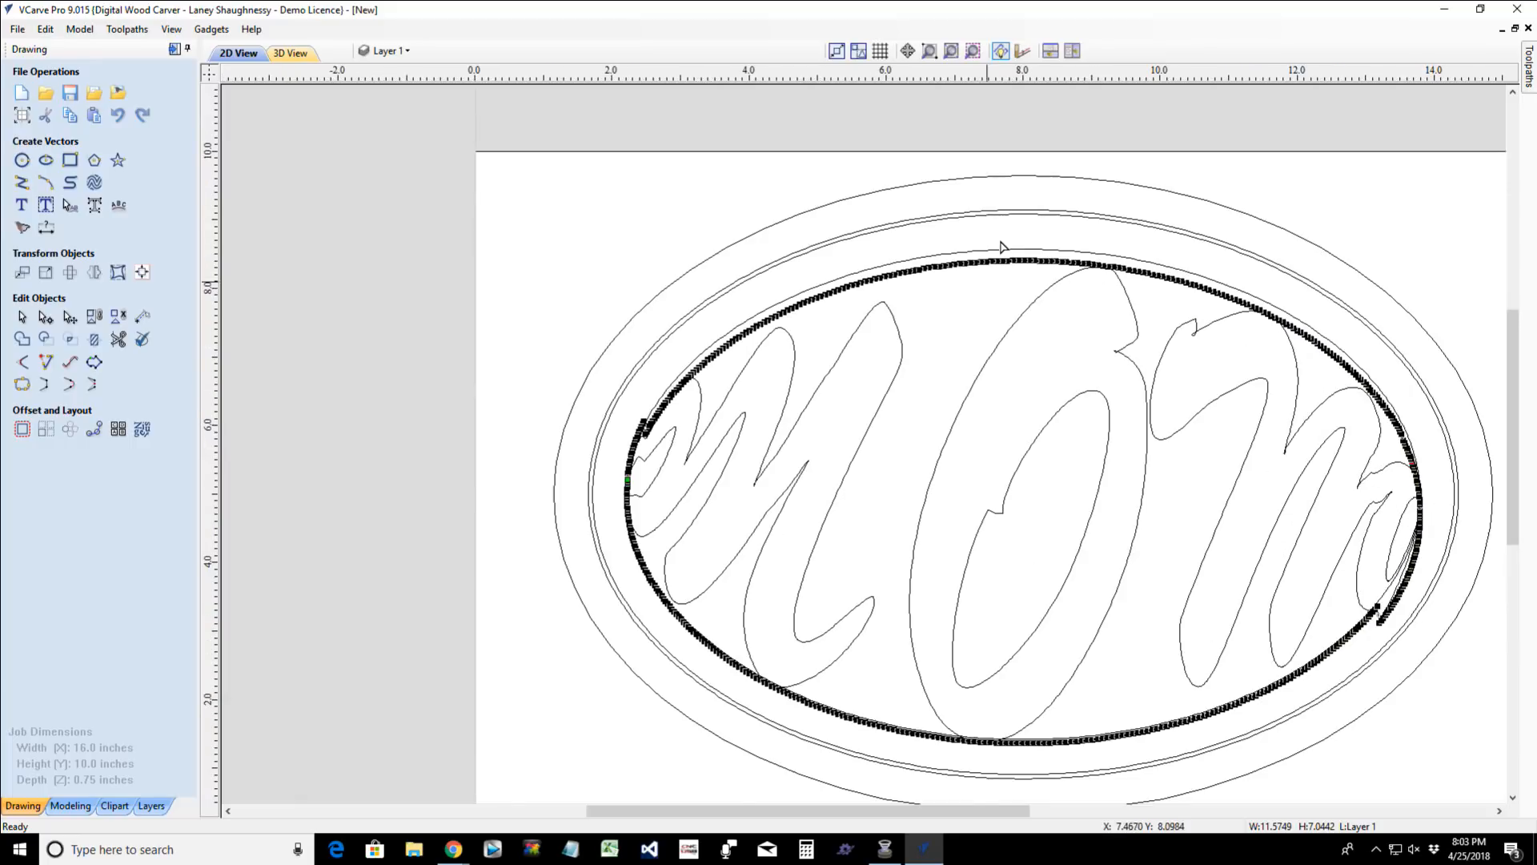
scroll(1005, 250, "up", 2)
left_click_drag(801, 309, 1073, 341)
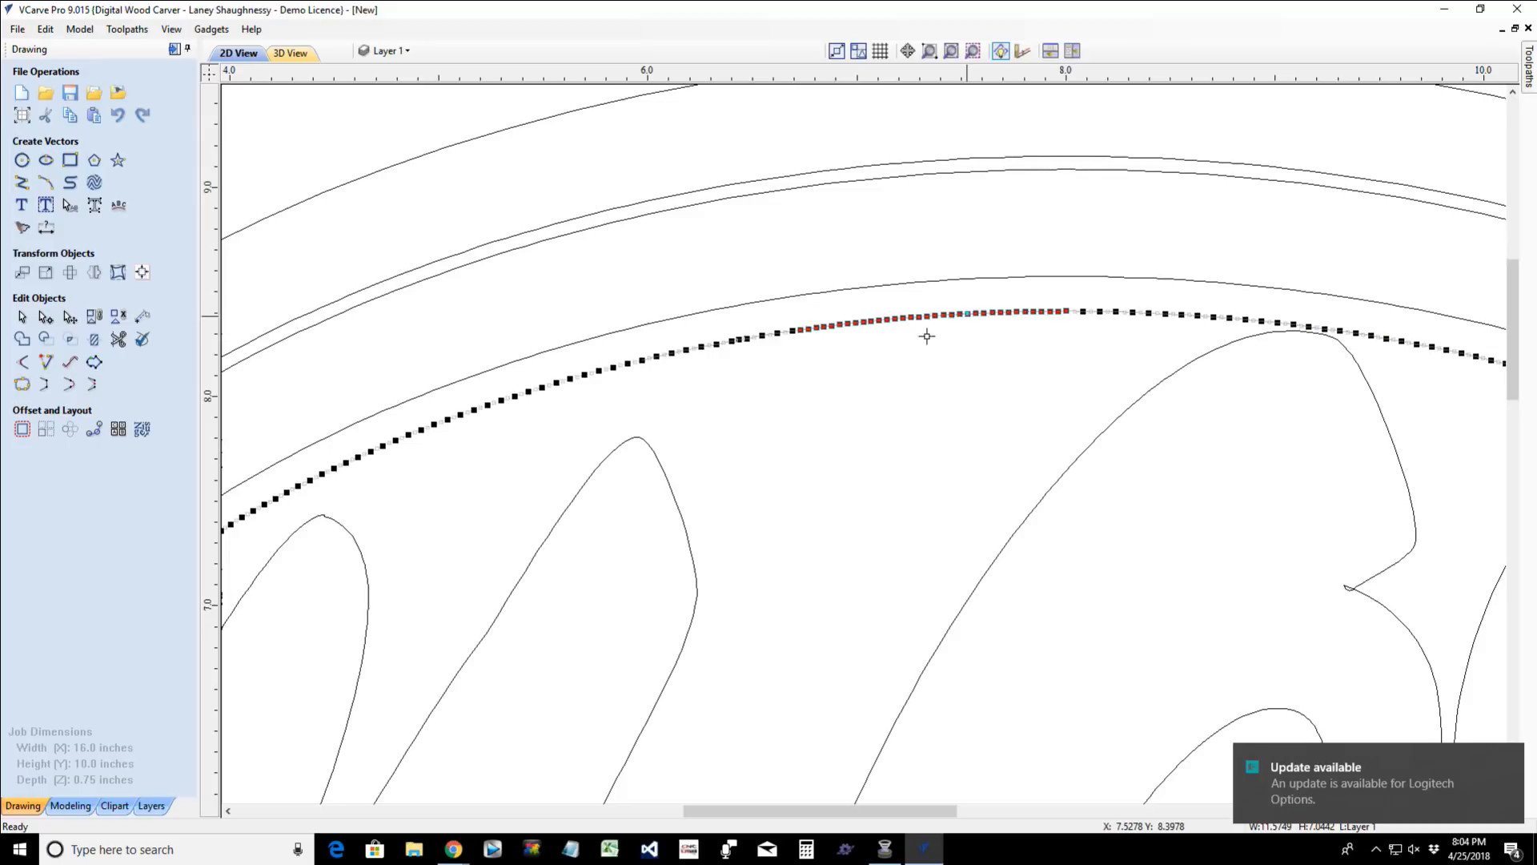
key("Delete")
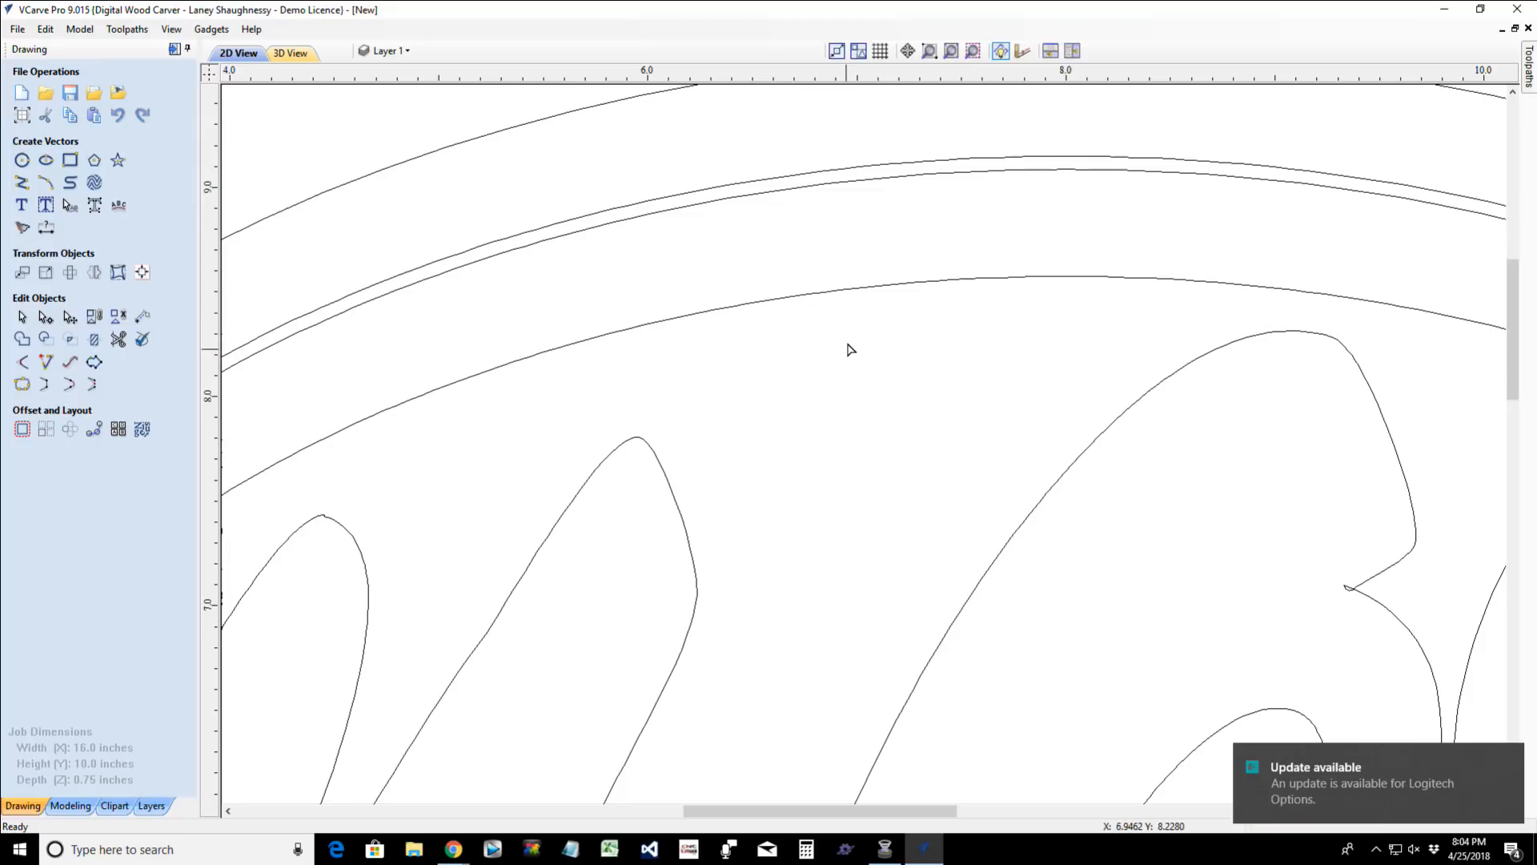
- Scale the distorted MOM text down inside the innermost ellipse, to about 11.02 inches wide and 6.46 inches tall
left_click(1129, 410)
scroll(1129, 414, "down", 6)
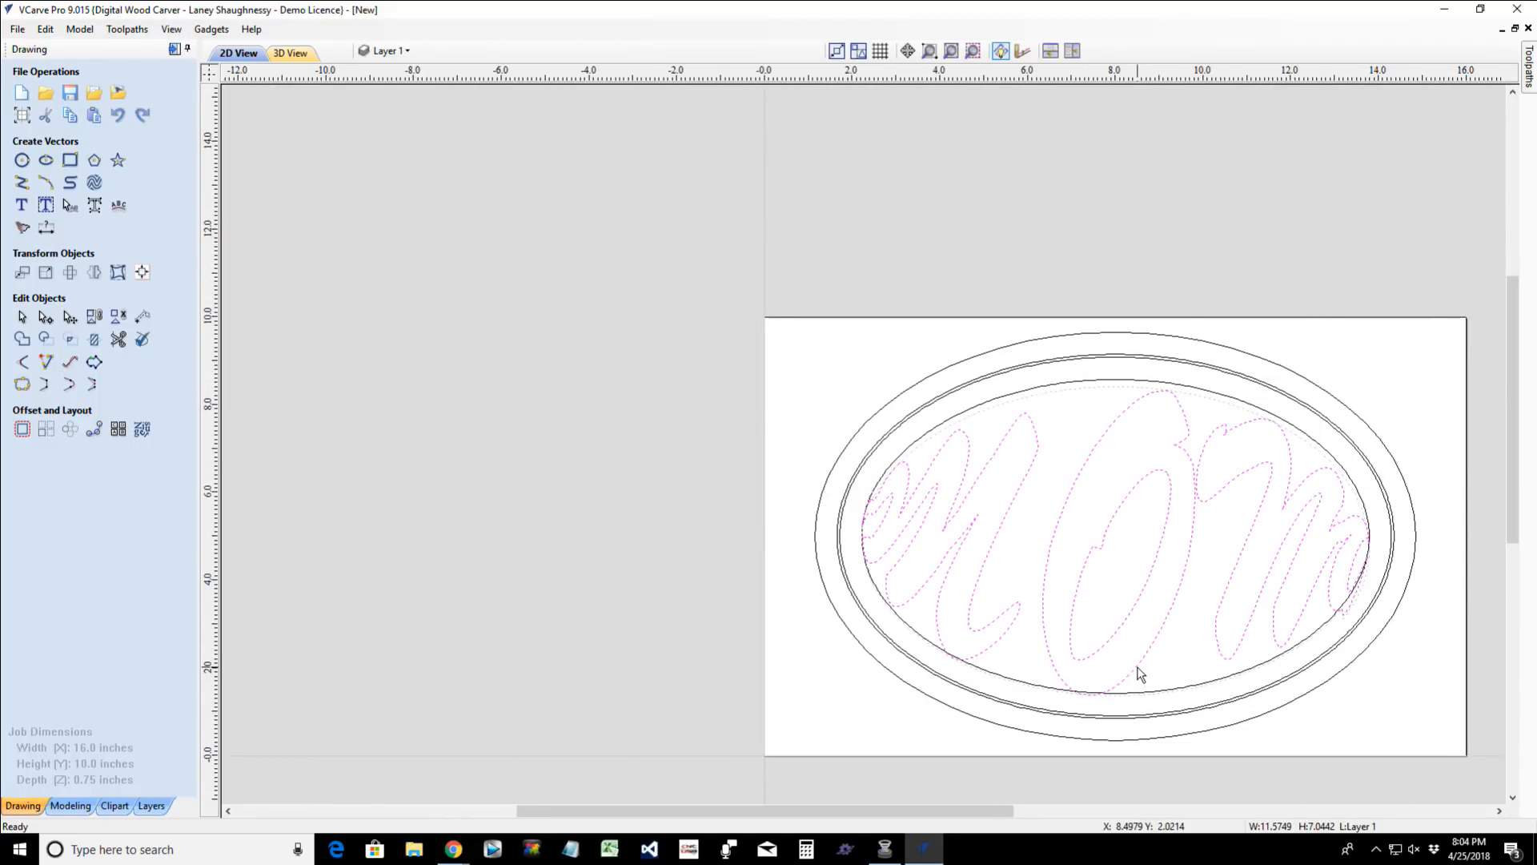
left_click(1136, 671)
left_click_drag(1115, 702, 1113, 661)
left_click_drag(856, 529, 875, 534)
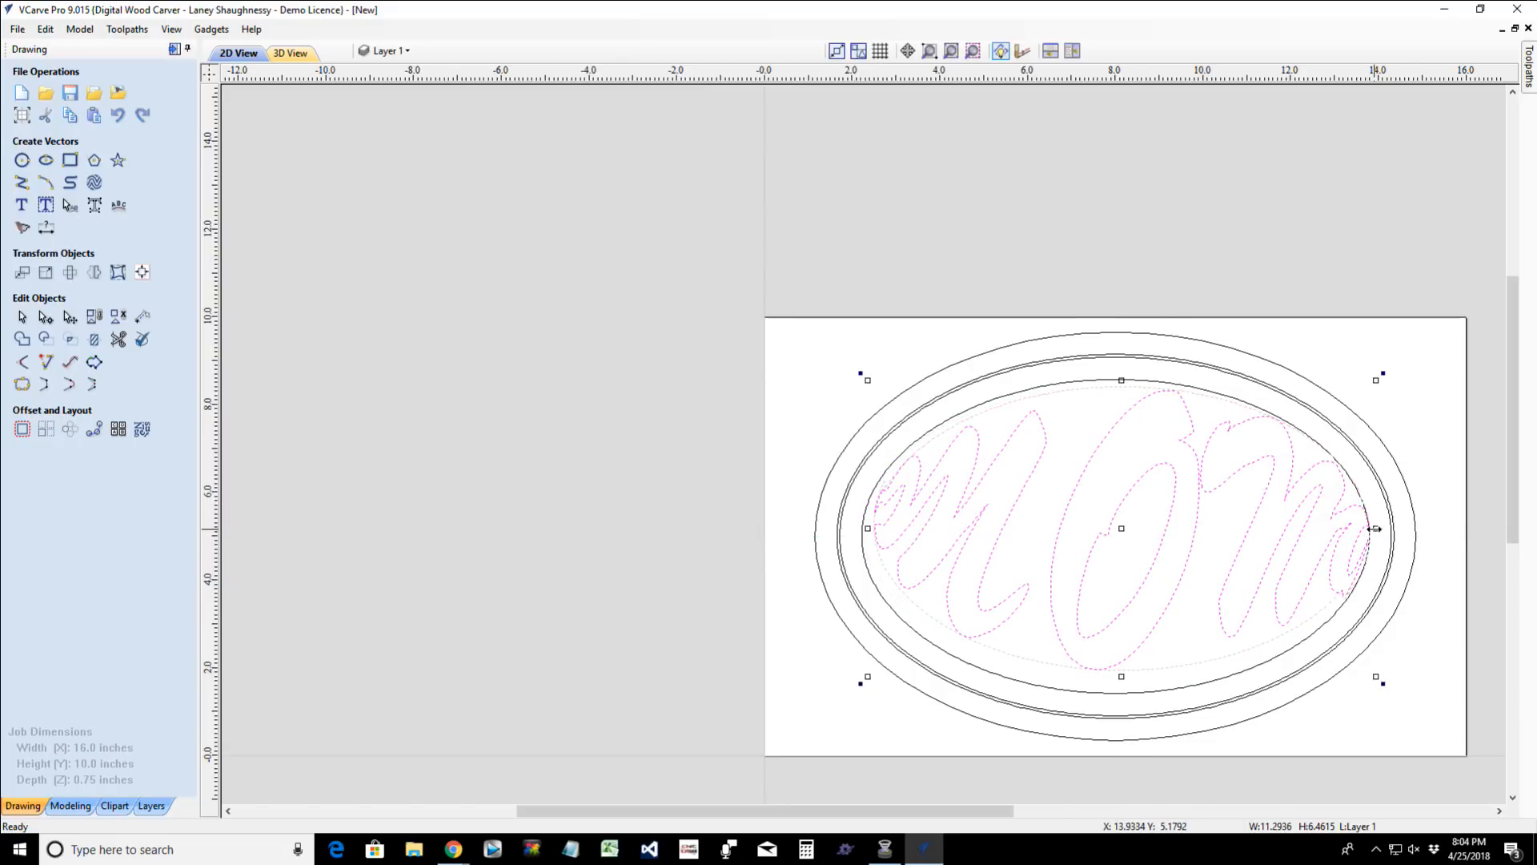
left_click_drag(1372, 528, 1359, 528)
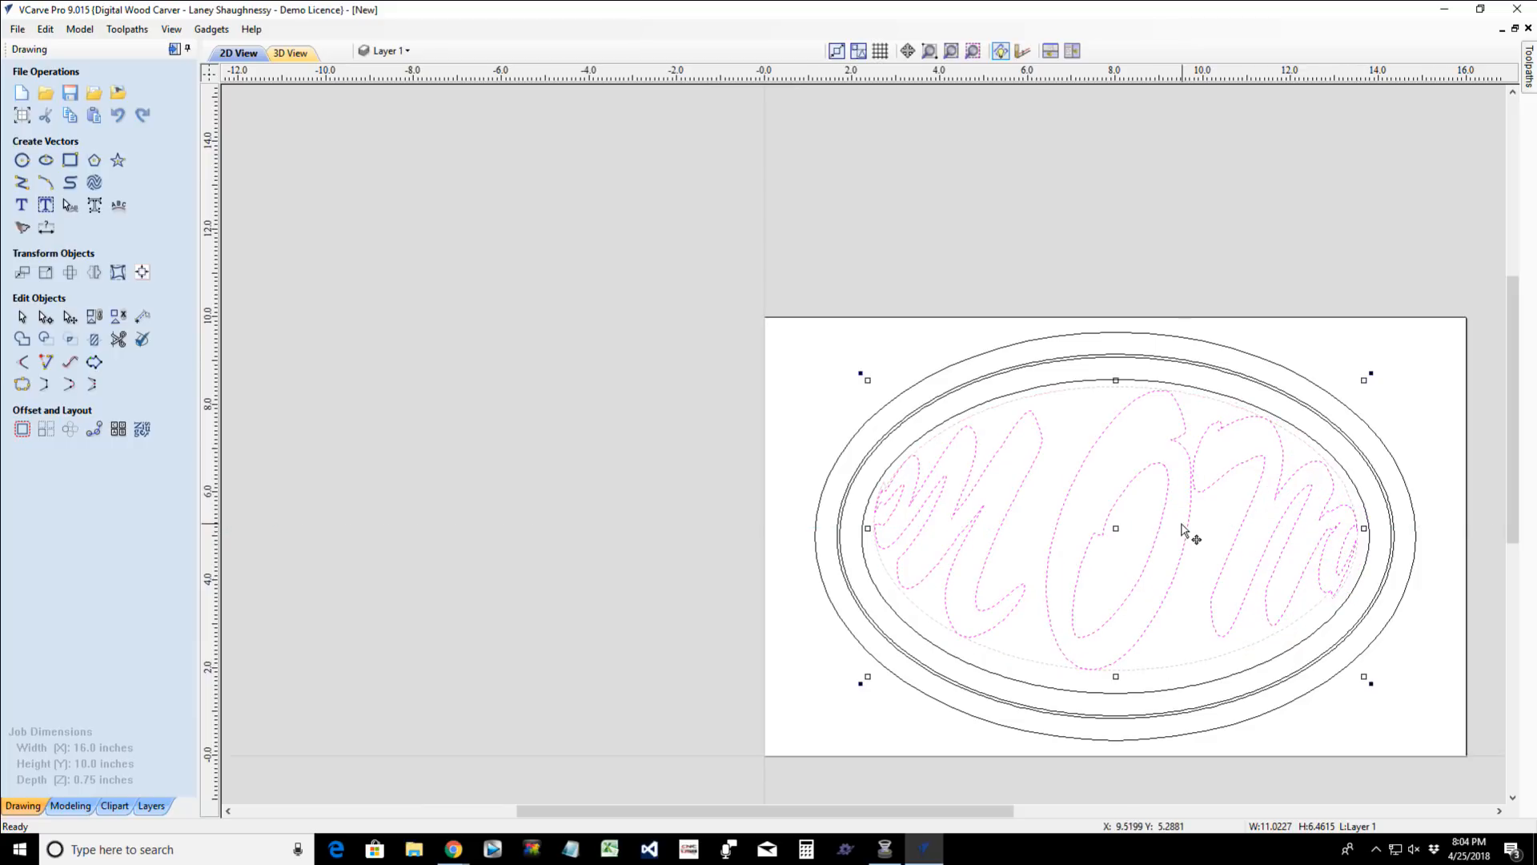
scroll(1184, 532, "up", 3)
scroll(1183, 530, "down", 1)
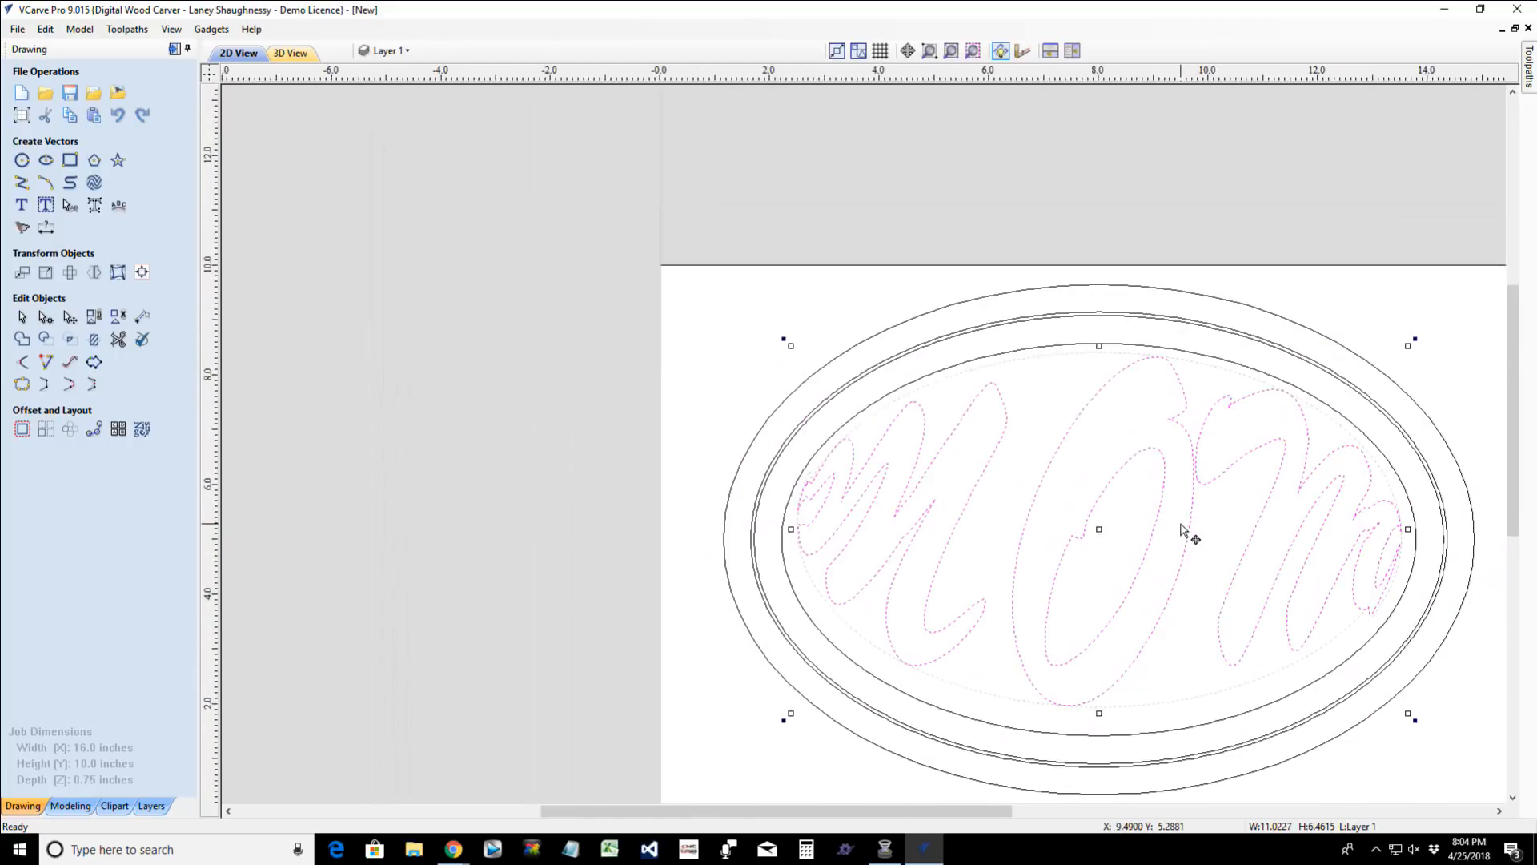
left_click(1236, 581)
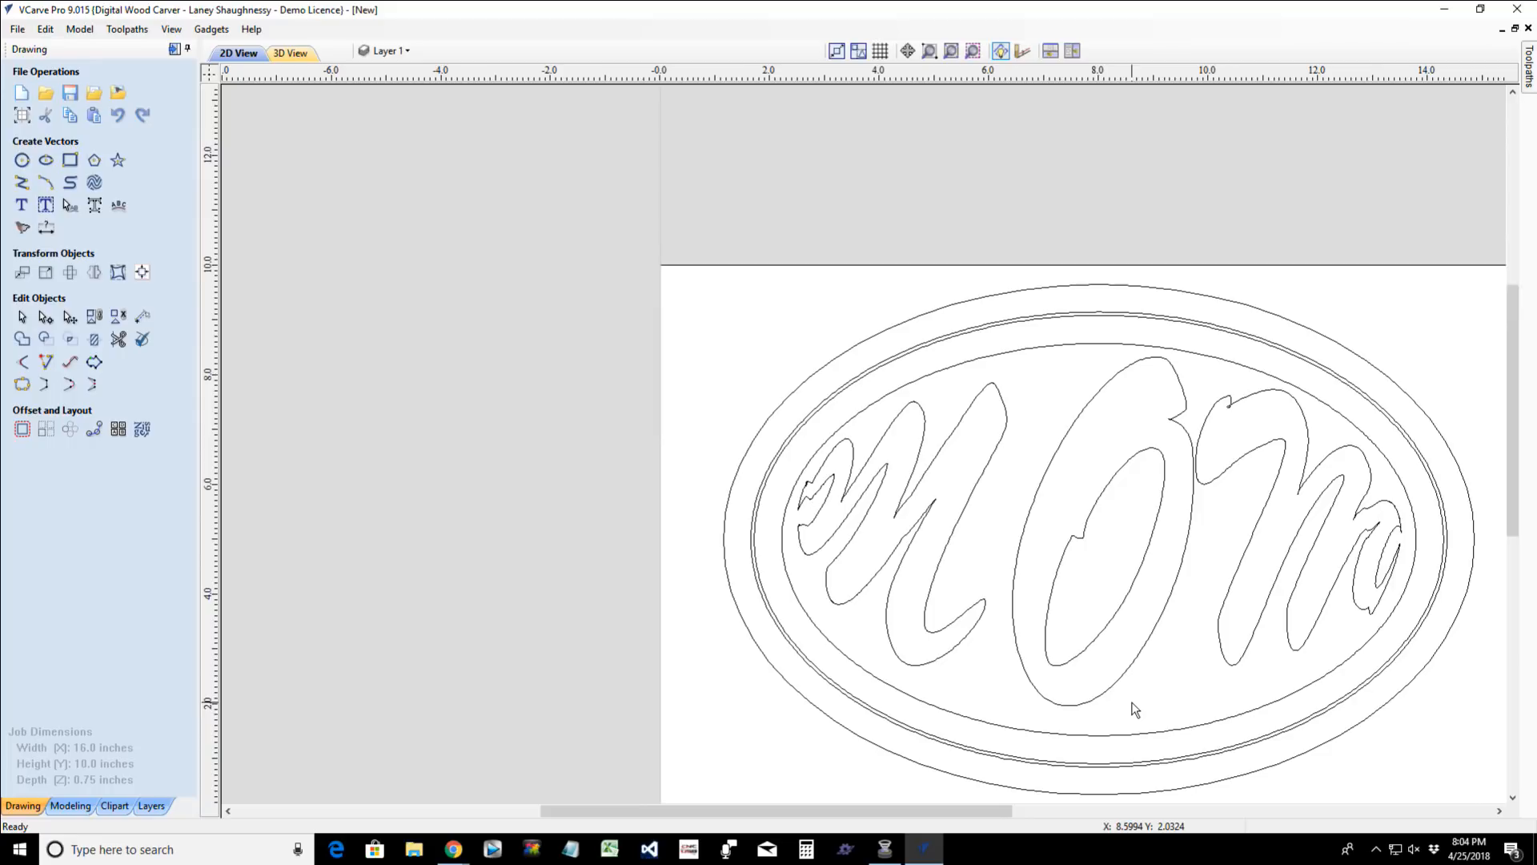
- Undo the resizing, the envelope node edits and the distortion, back to the plain undistorted MOM text
key("ctrl+z")
key("ctrl+z")
key("ctrl+z")
key("ctrl+z")
key("ctrl+z")
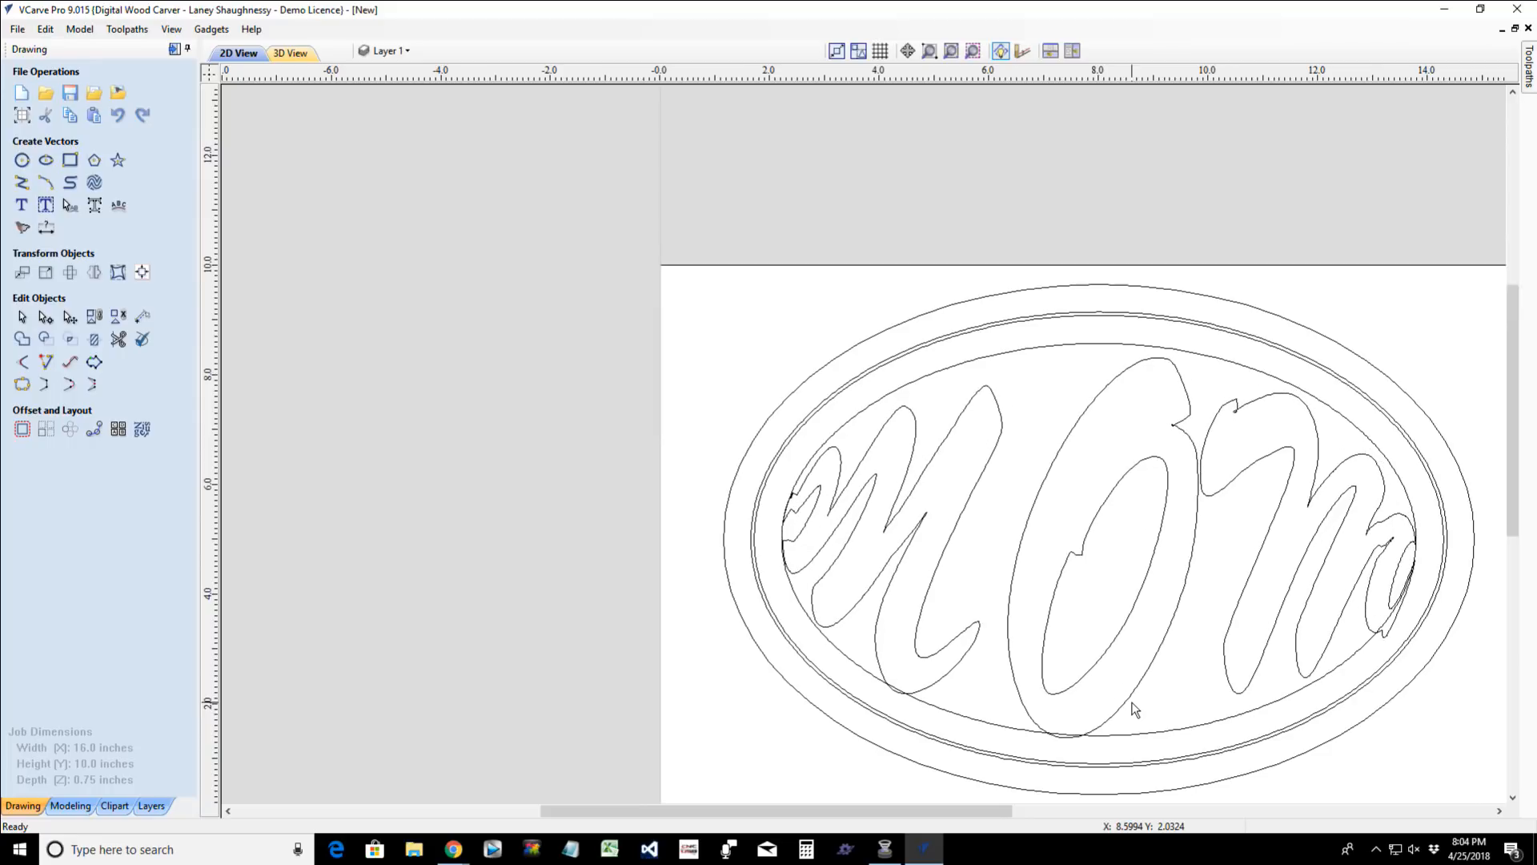
key("ctrl+z")
key("ctrl+z")
key("ctrl+z")
key("ctrl+z")
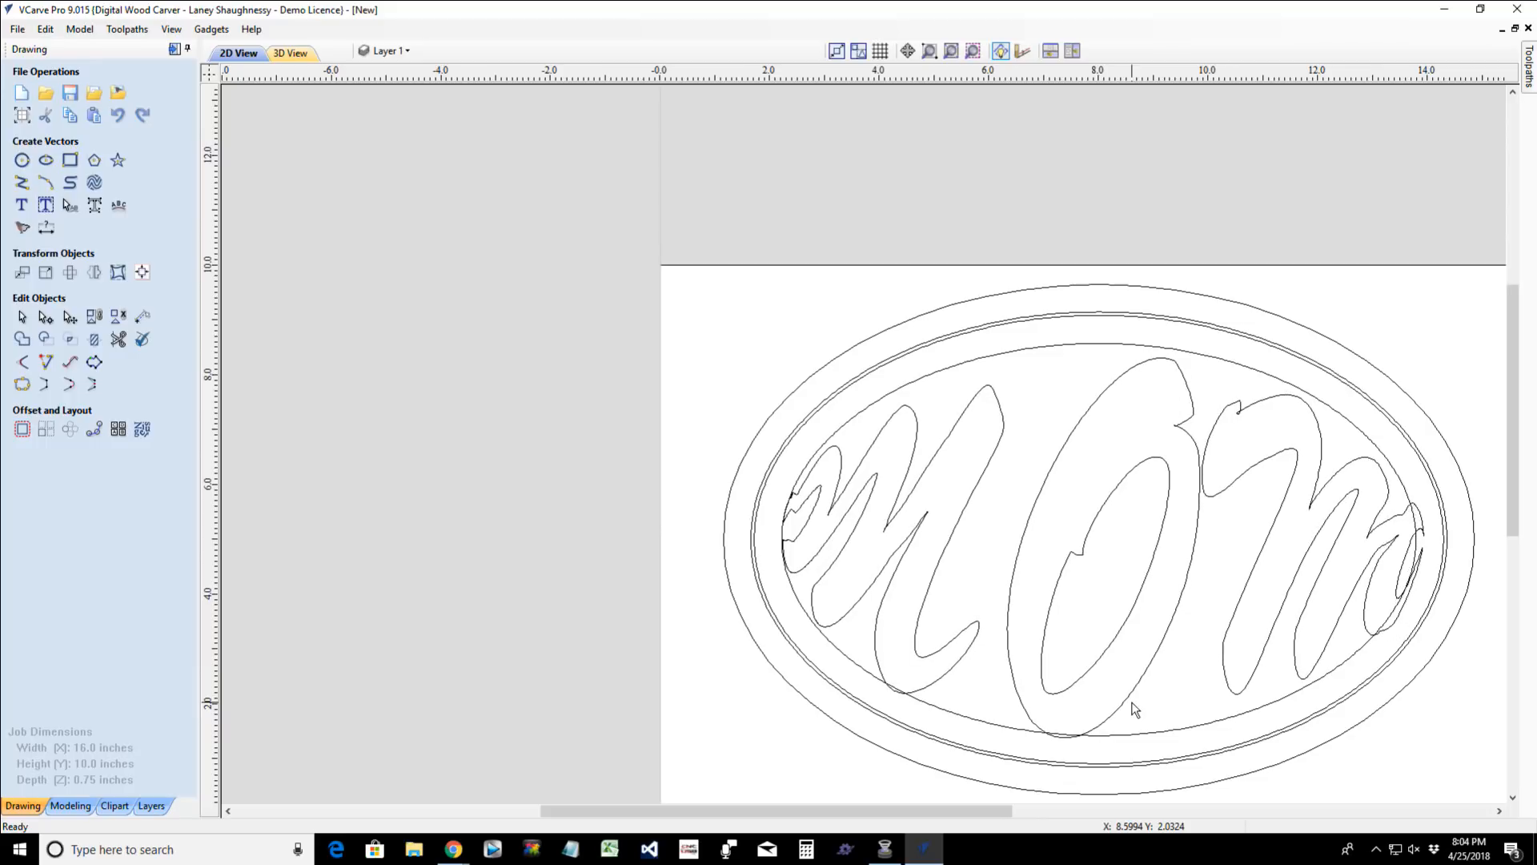
key("ctrl+z")
key("ctrl+z")
key("ctrl+z")
key("ctrl+z")
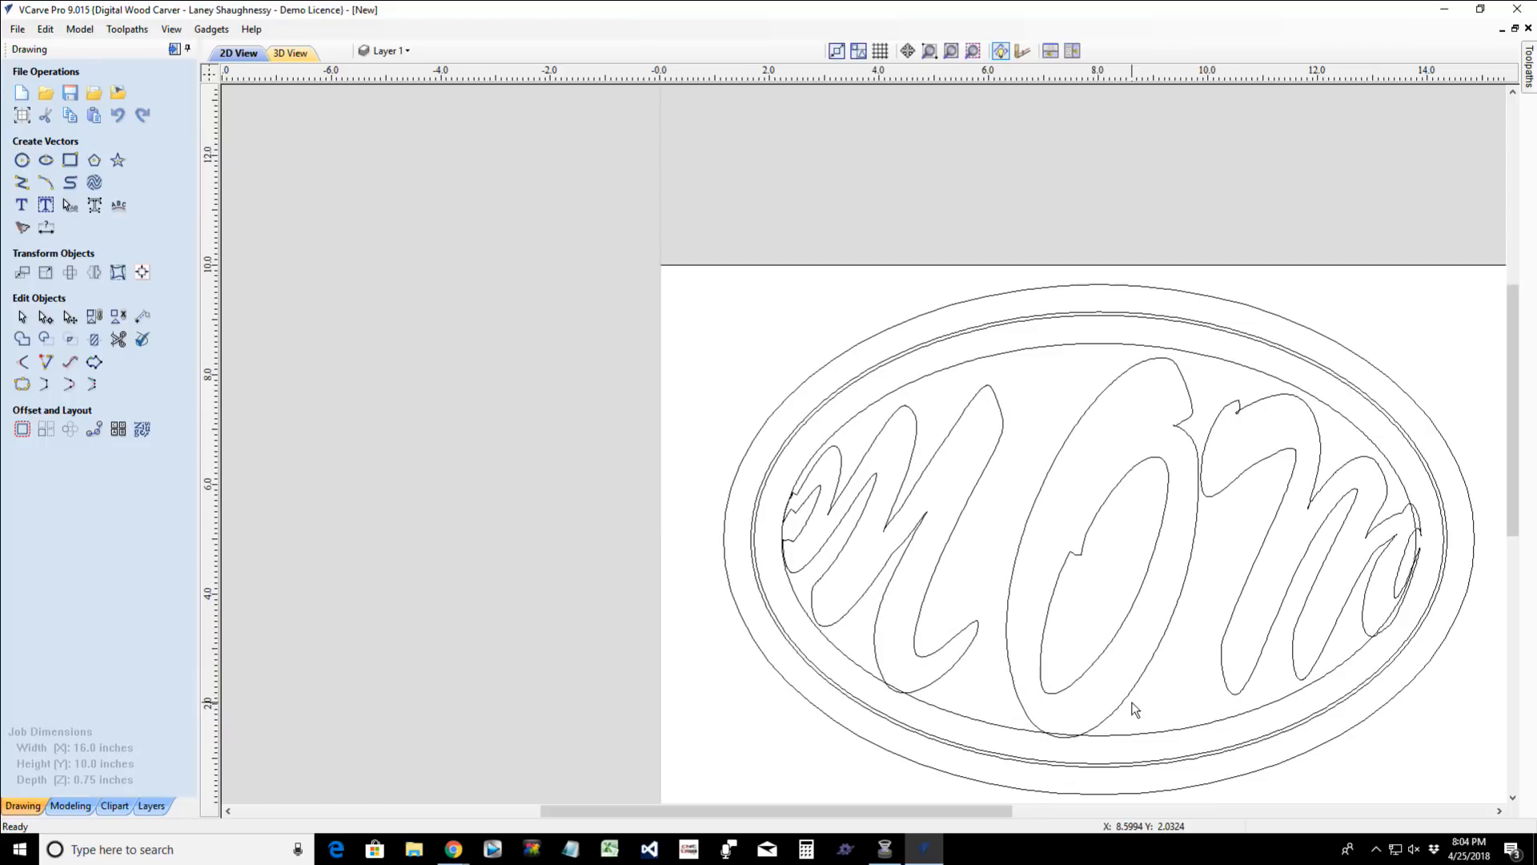
key("ctrl+z")
key("ctrl+z")
key("ctrl+z")
key("ctrl+z")
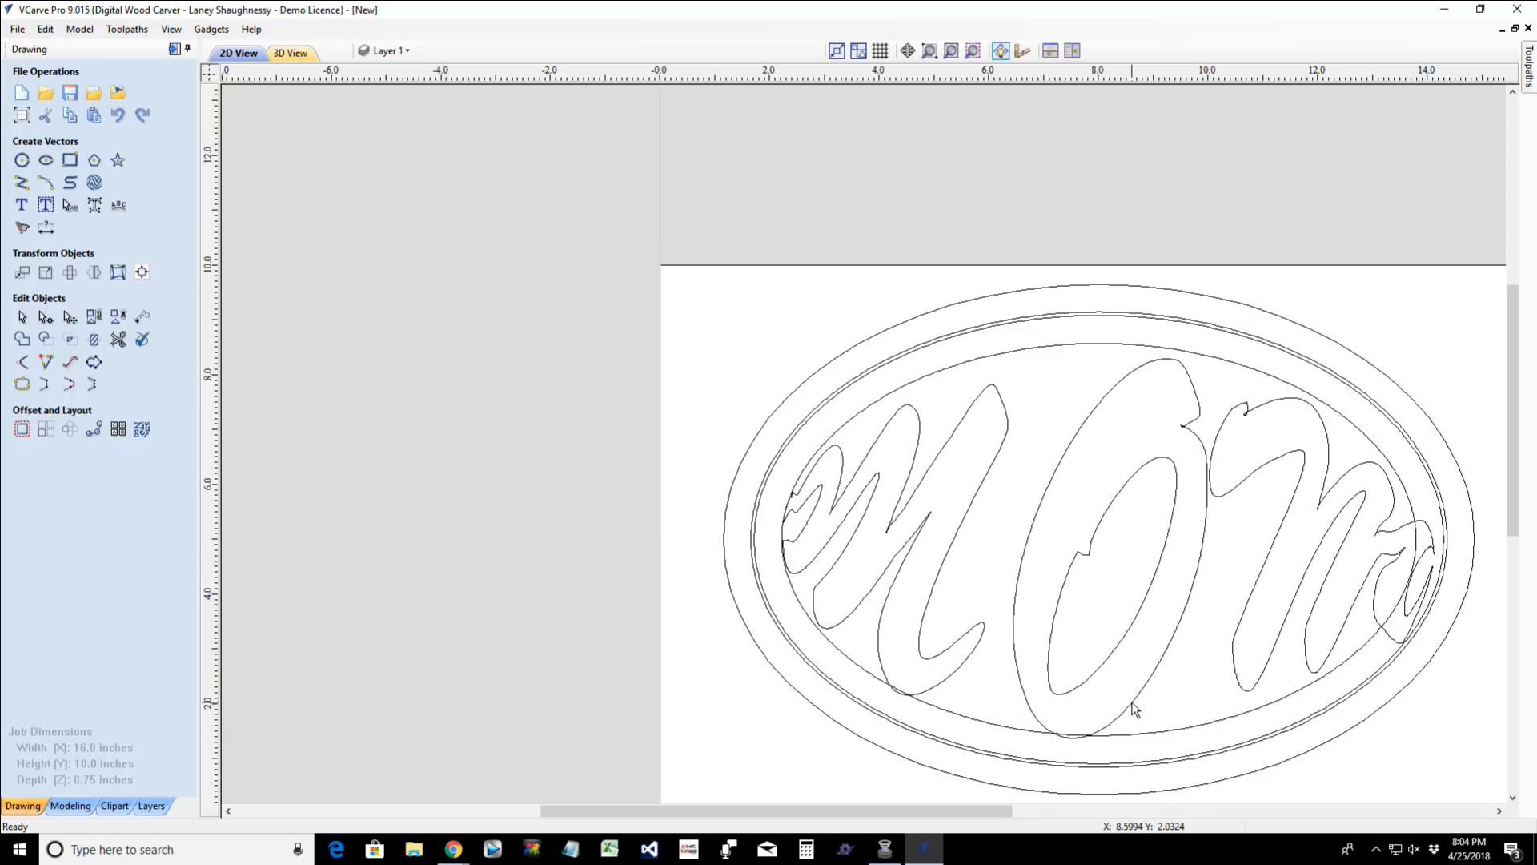
key("ctrl+z")
key("ctrl+z")
key("ctrl+z")
key("ctrl+z")
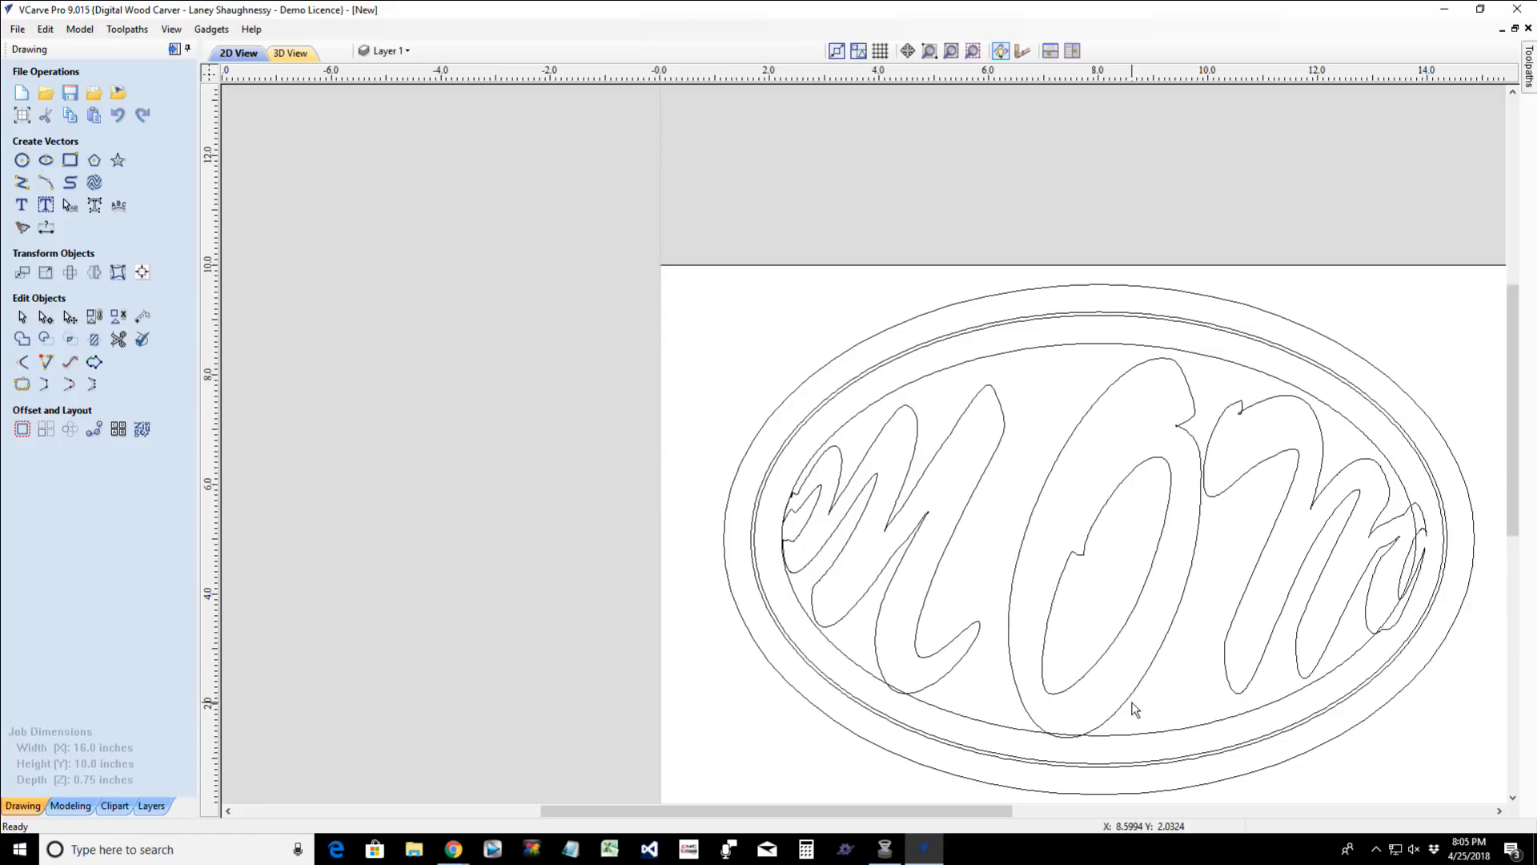
key("ctrl+z")
key("ctrl+z")
key("ctrl+z")
key("ctrl+z")
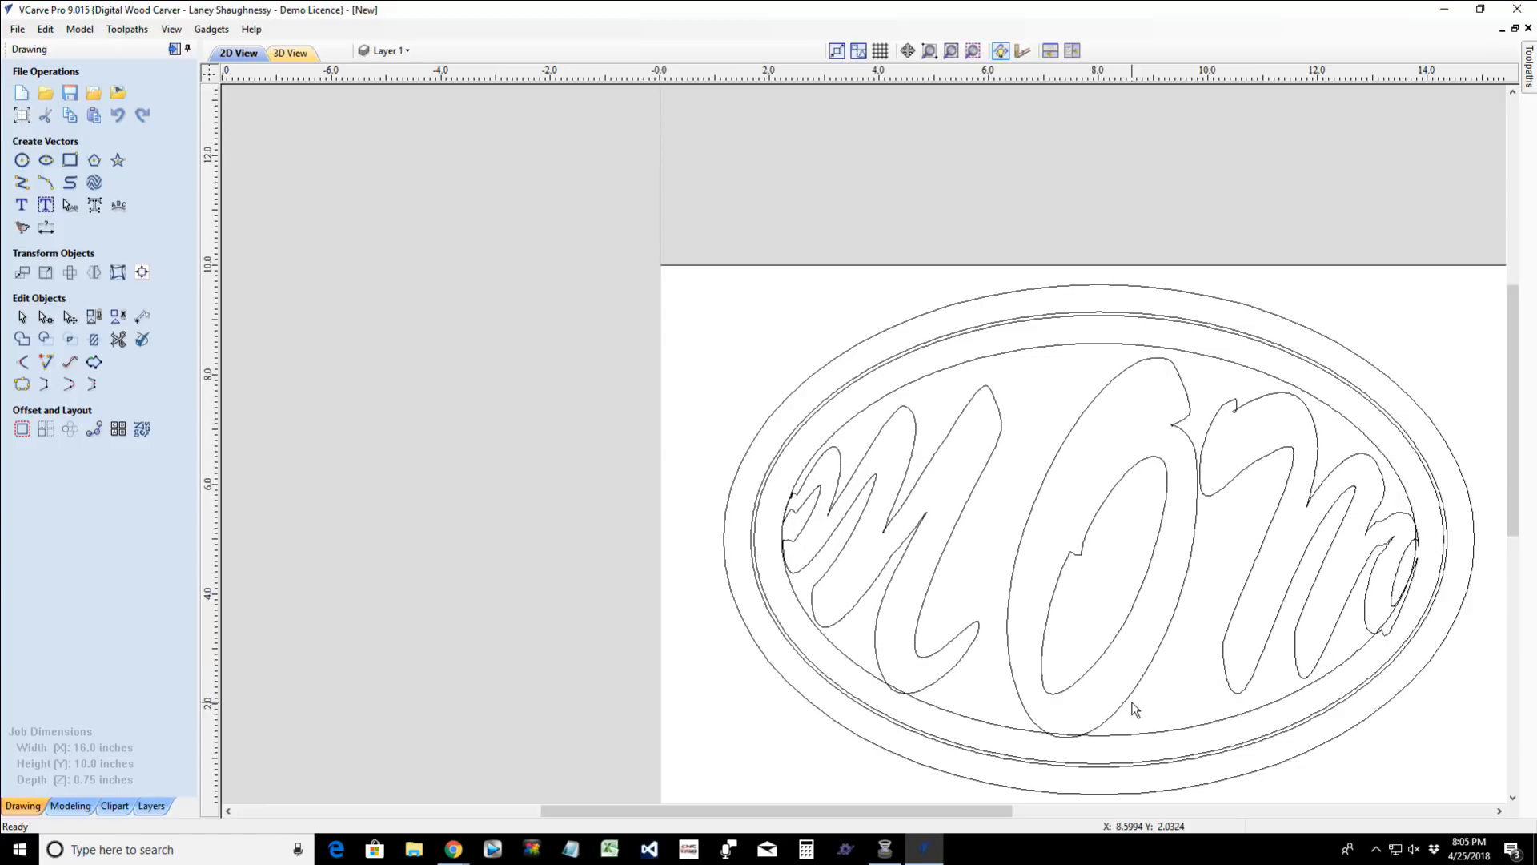
key("ctrl+z")
key("ctrl+z")
key("ctrl+z")
key("ctrl+z")
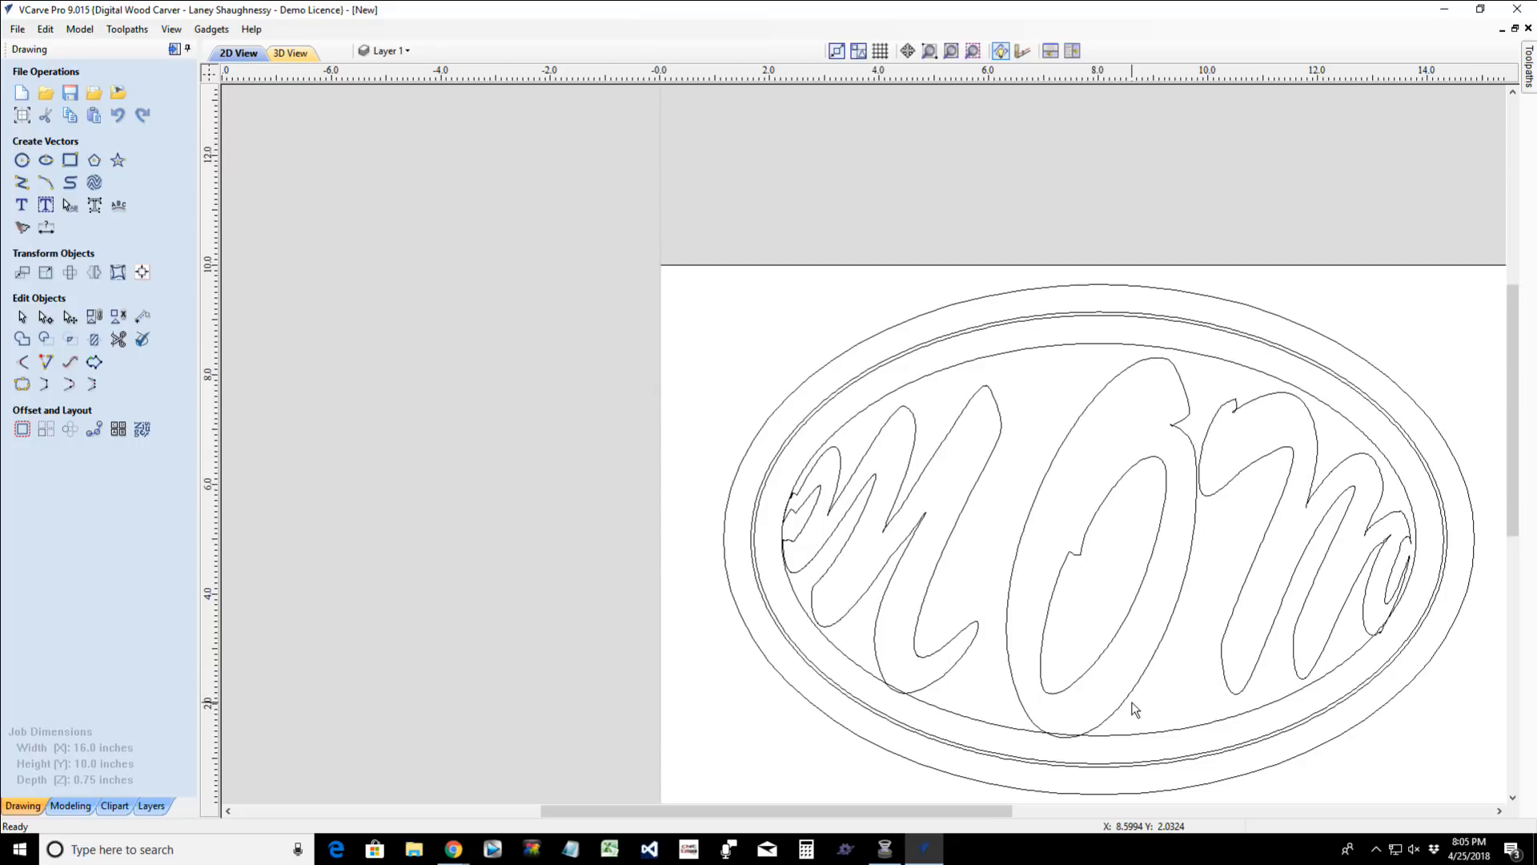
key("ctrl+z")
key("ctrl+z")
key("ctrl+z")
key("ctrl+z")
key("ctrl+z")
key("ctrl+z")
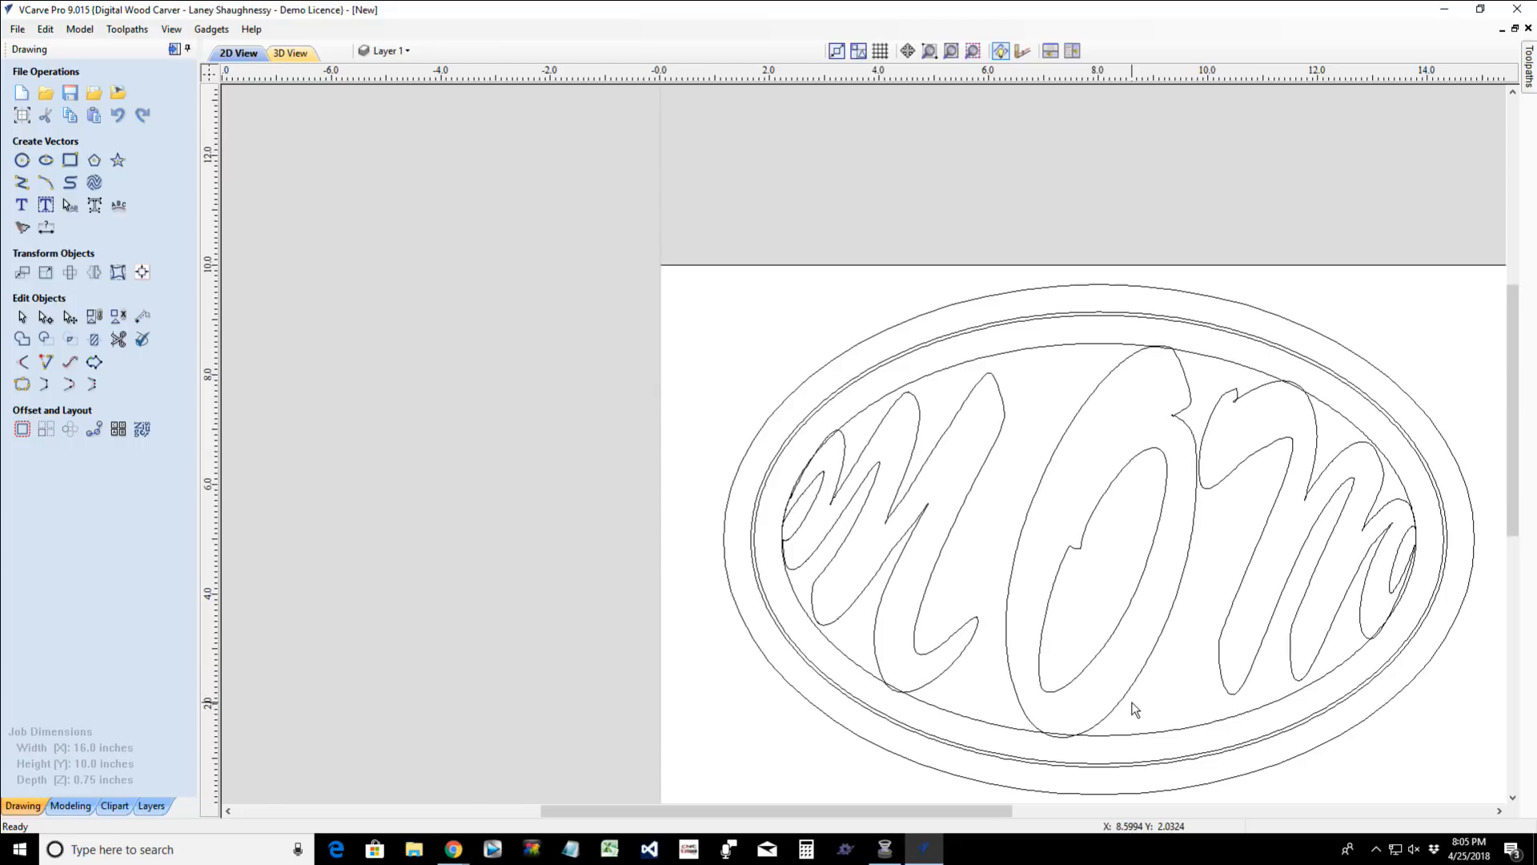
key("ctrl+z")
key("ctrl+z")
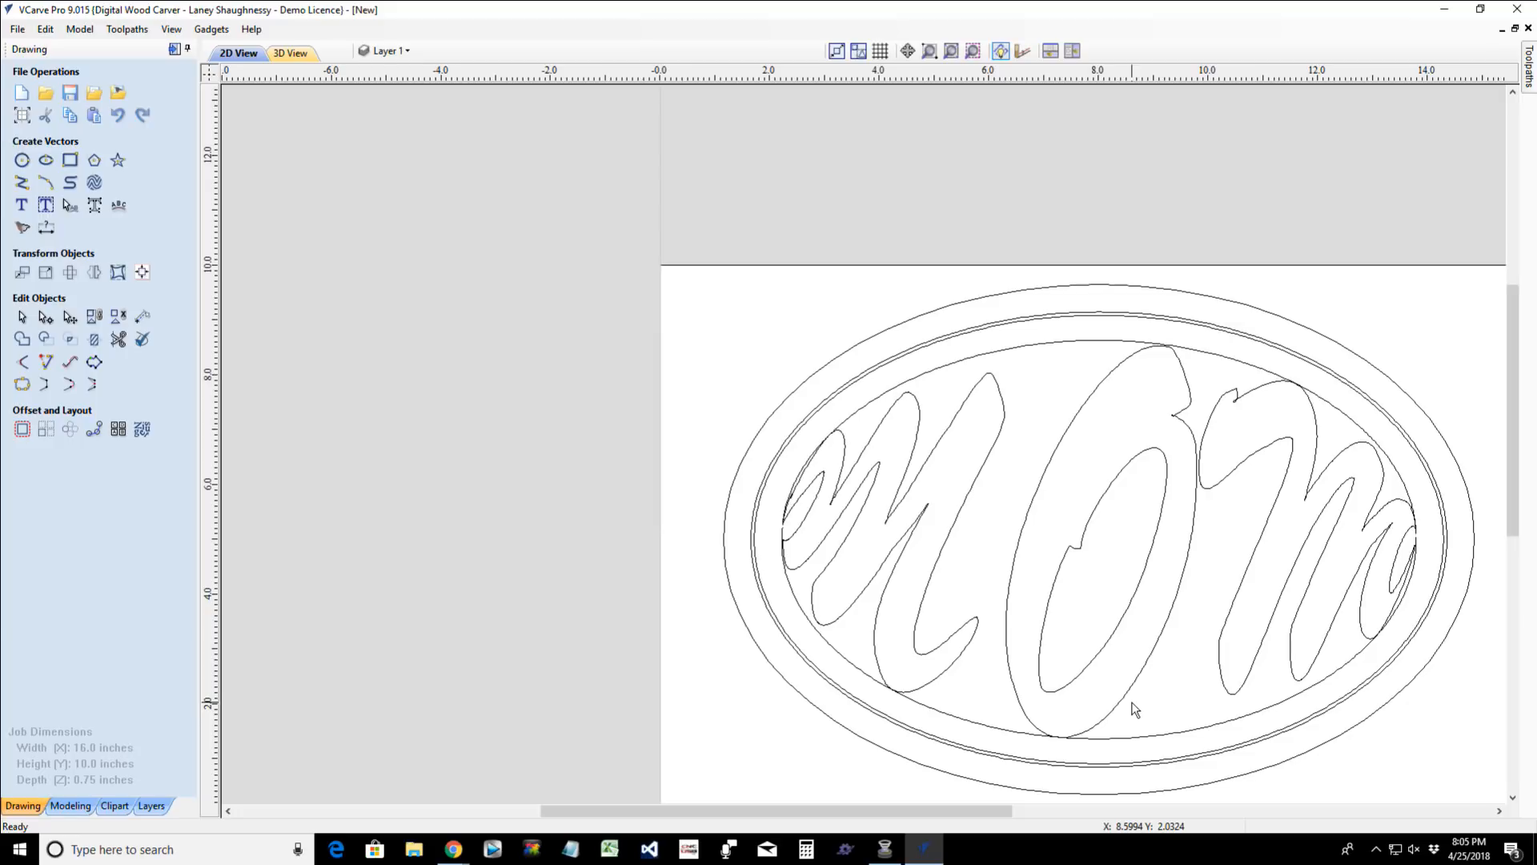
key("ctrl+z")
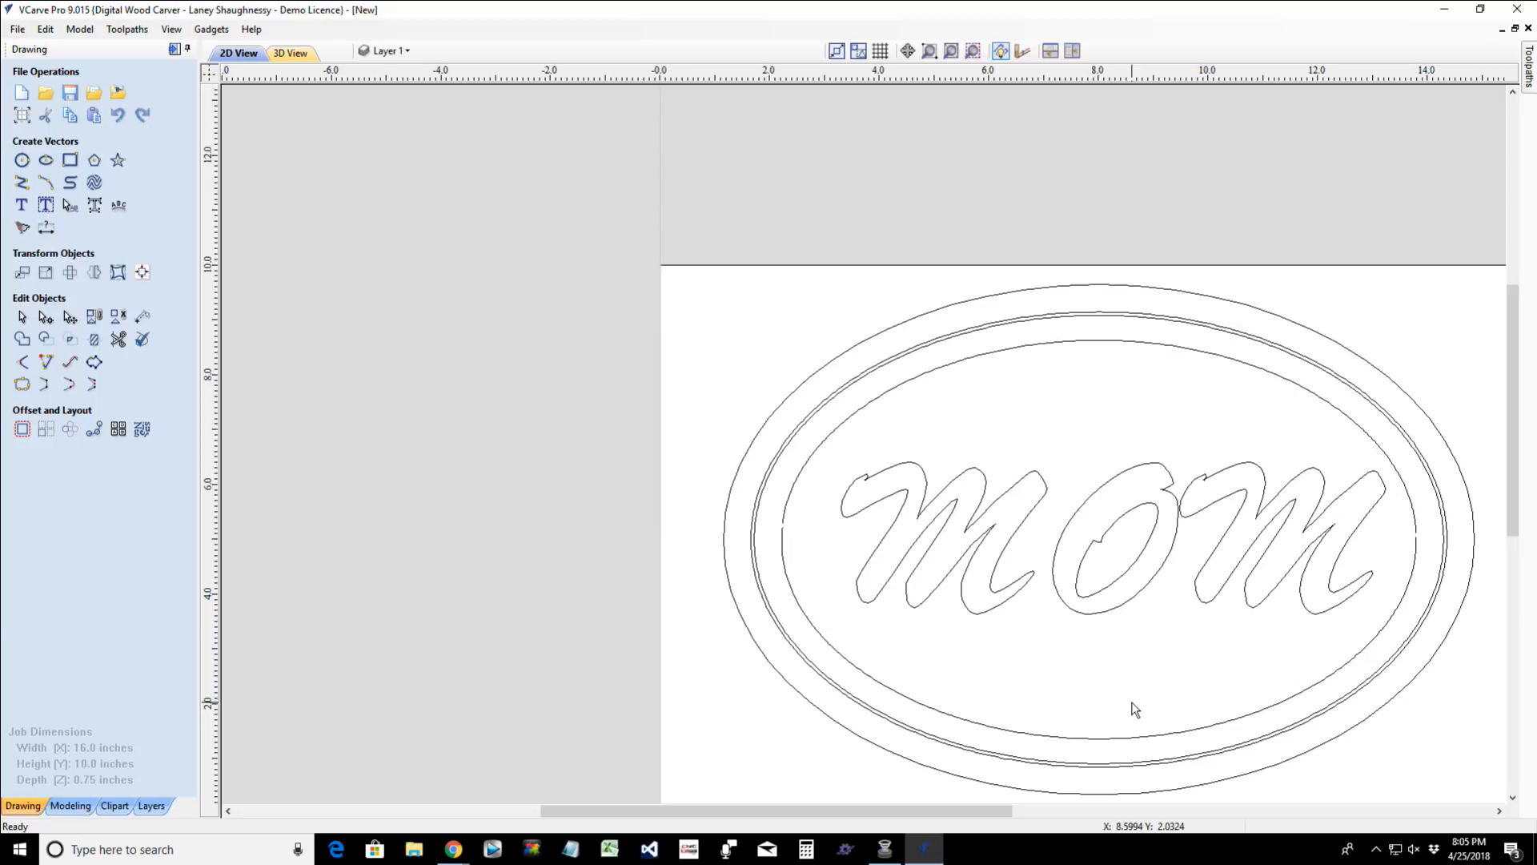
- Convert the undistorted MOM text to curves and clear the selection
left_click(957, 478)
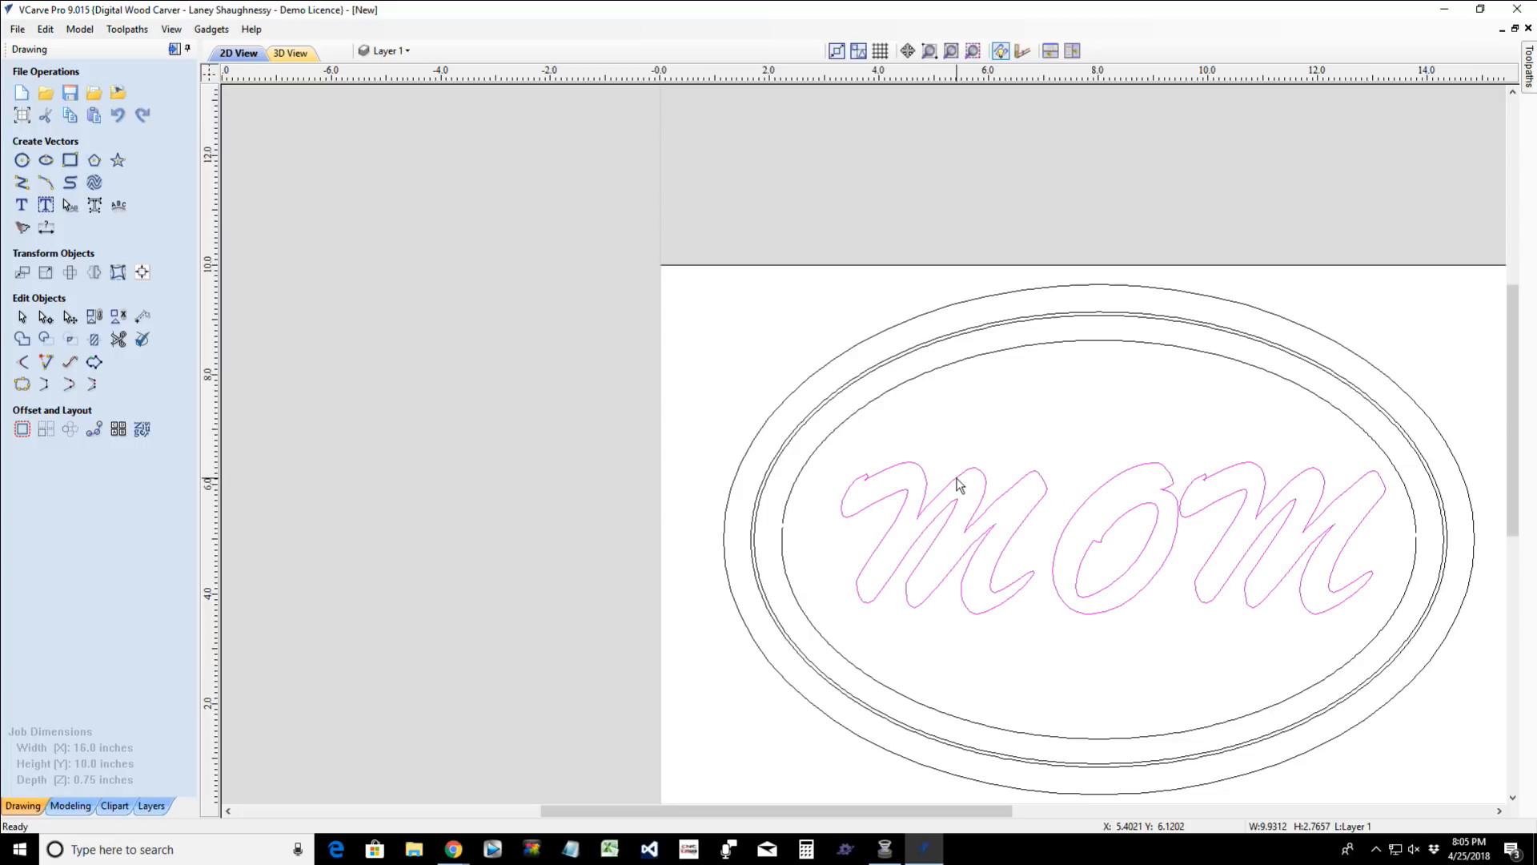
left_click(96, 207)
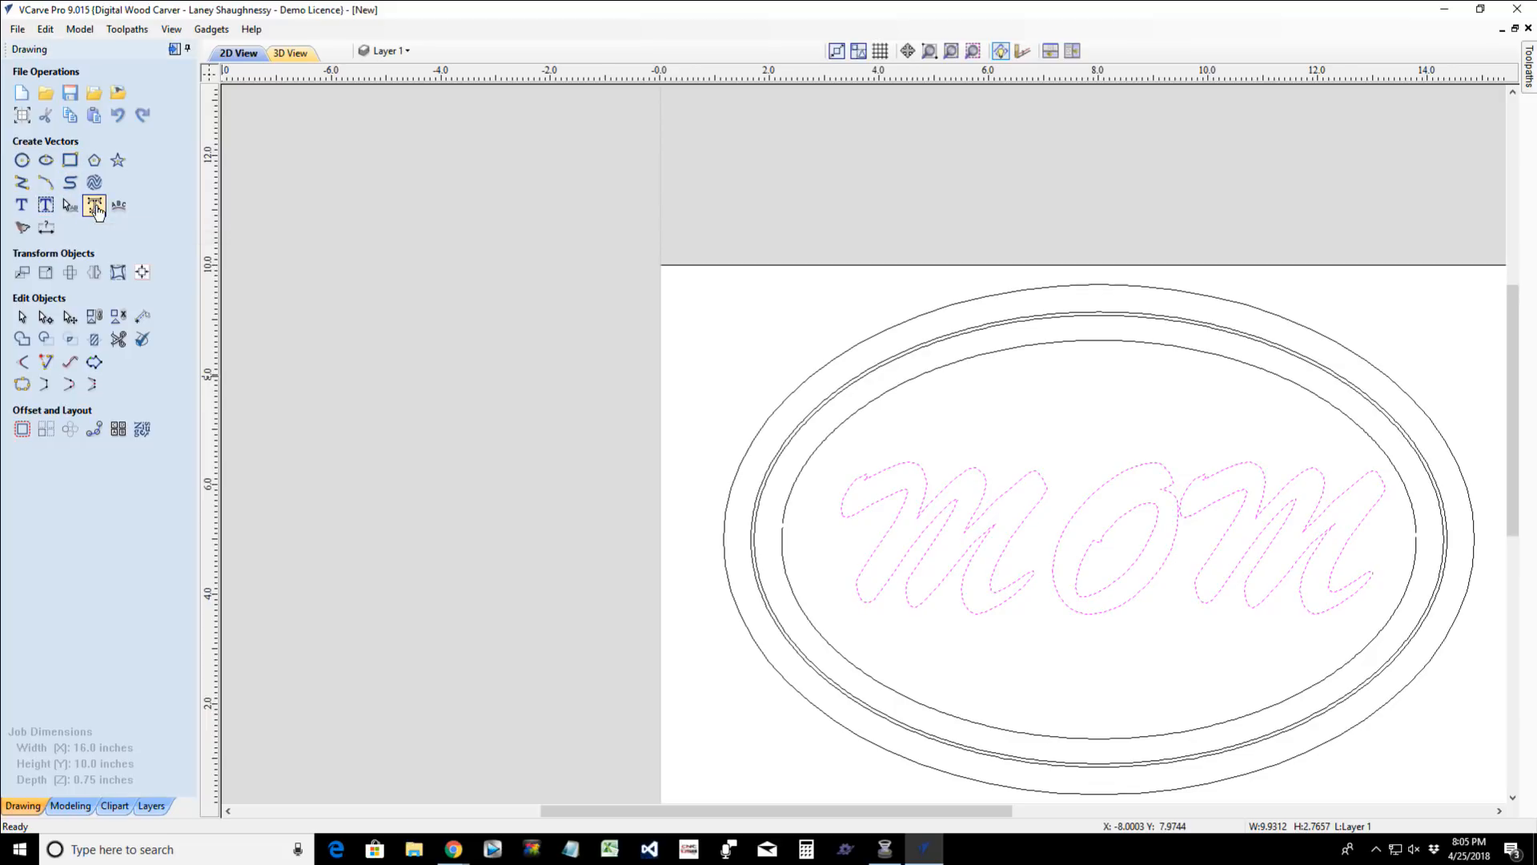
left_click(895, 517)
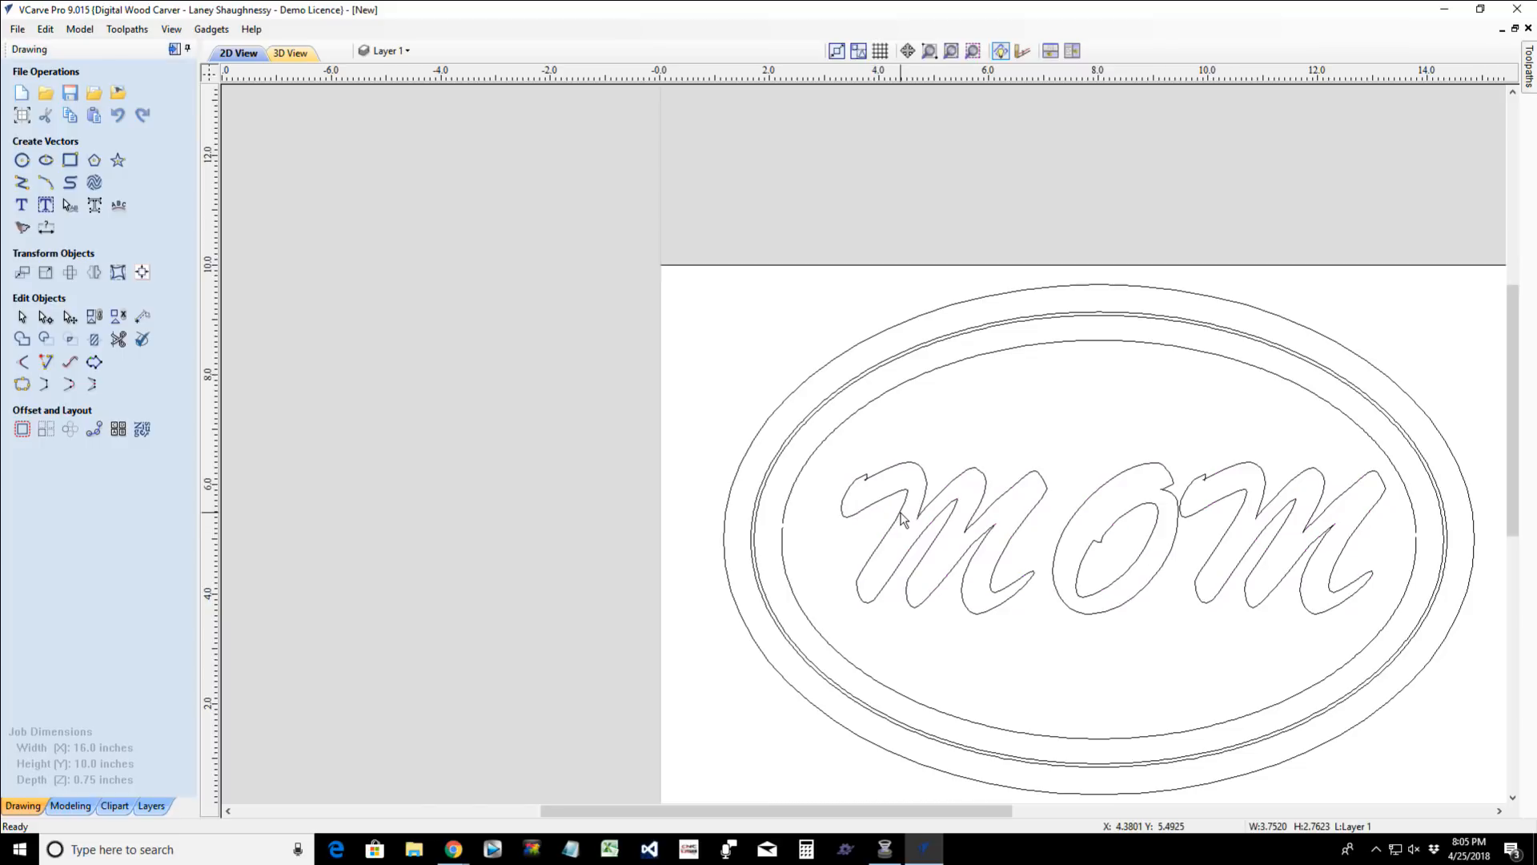
- Enlarge the first M to about 4.56 inches wide and 6.36 inches tall
left_click(897, 516)
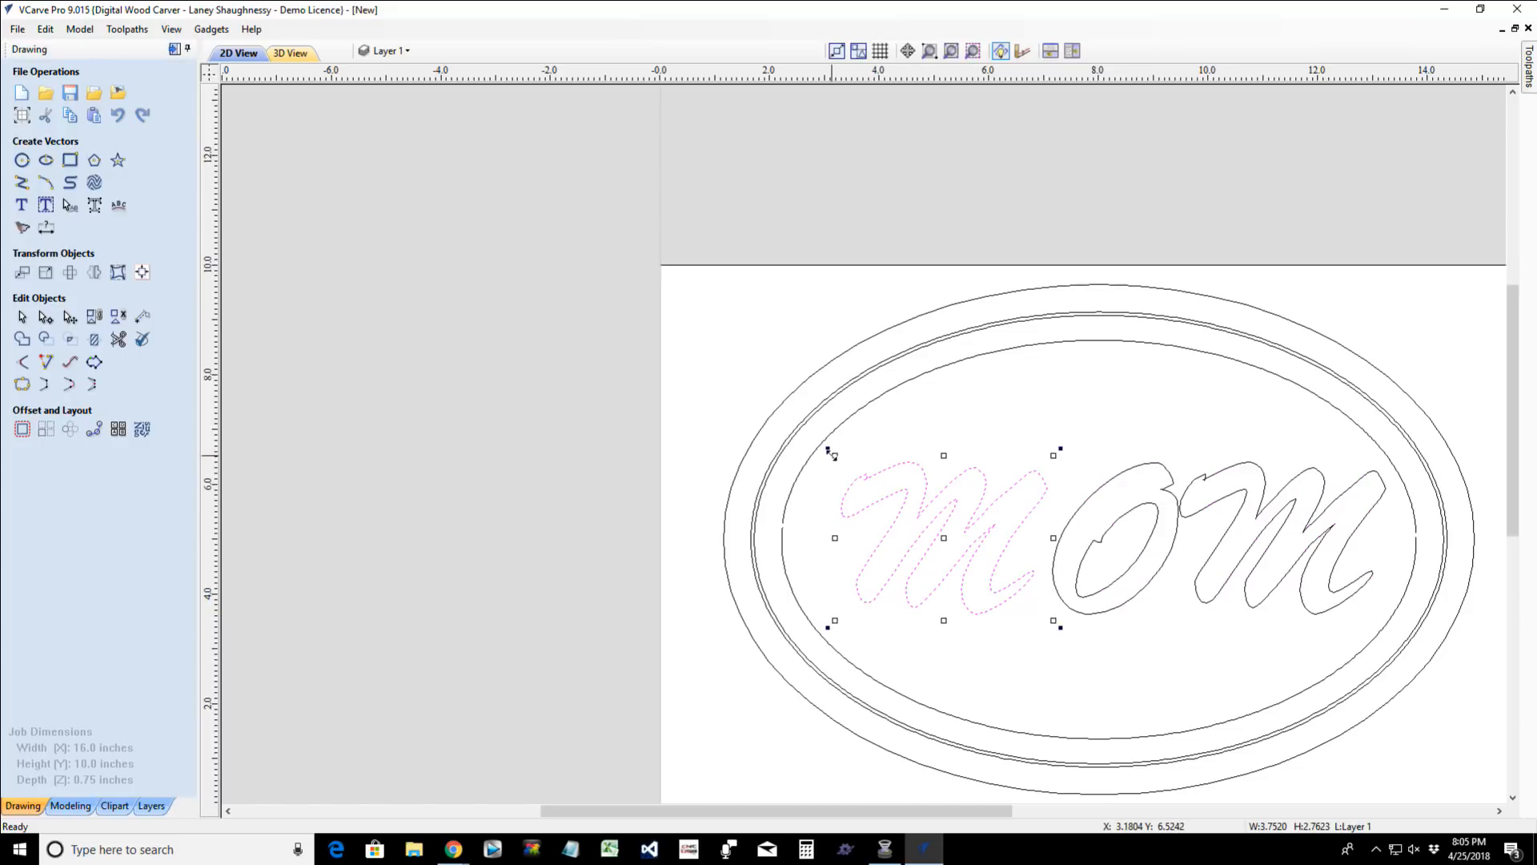
left_click_drag(833, 455, 807, 418)
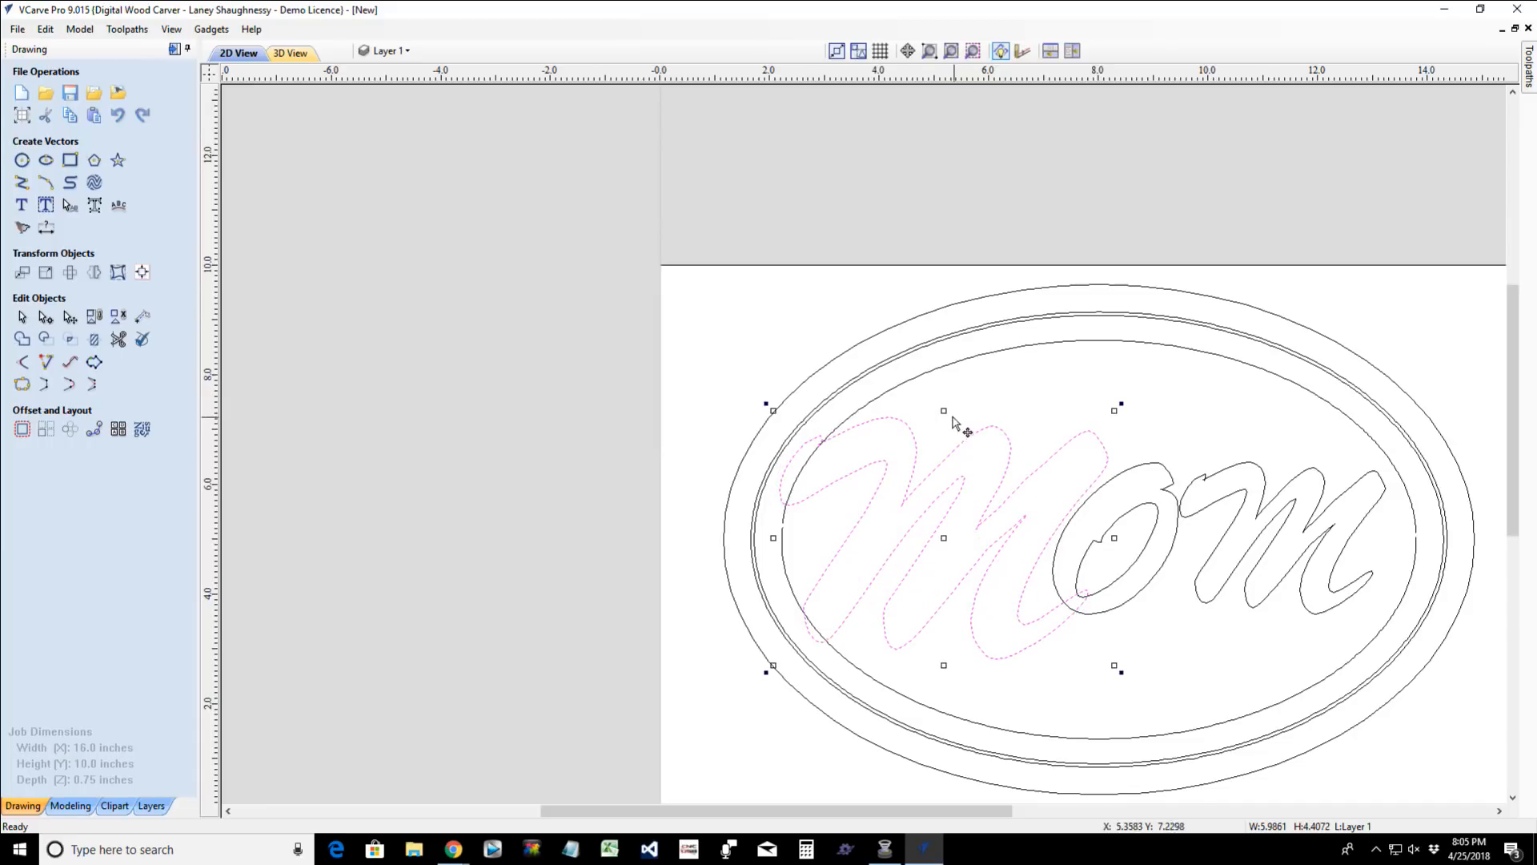
left_click_drag(947, 418, 948, 374)
left_click_drag(773, 538, 806, 527)
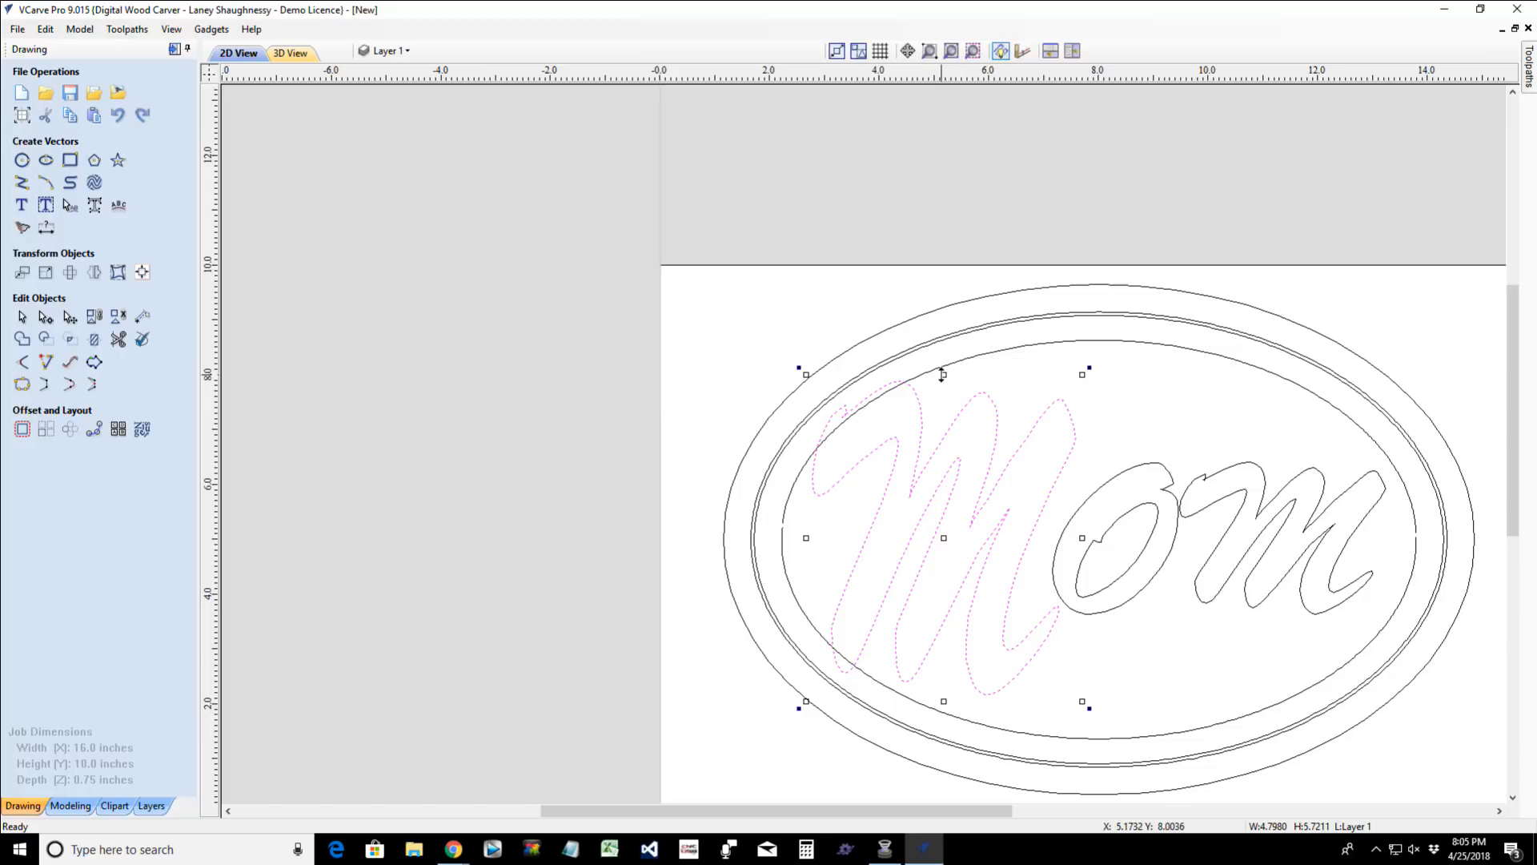
left_click_drag(942, 374, 946, 363)
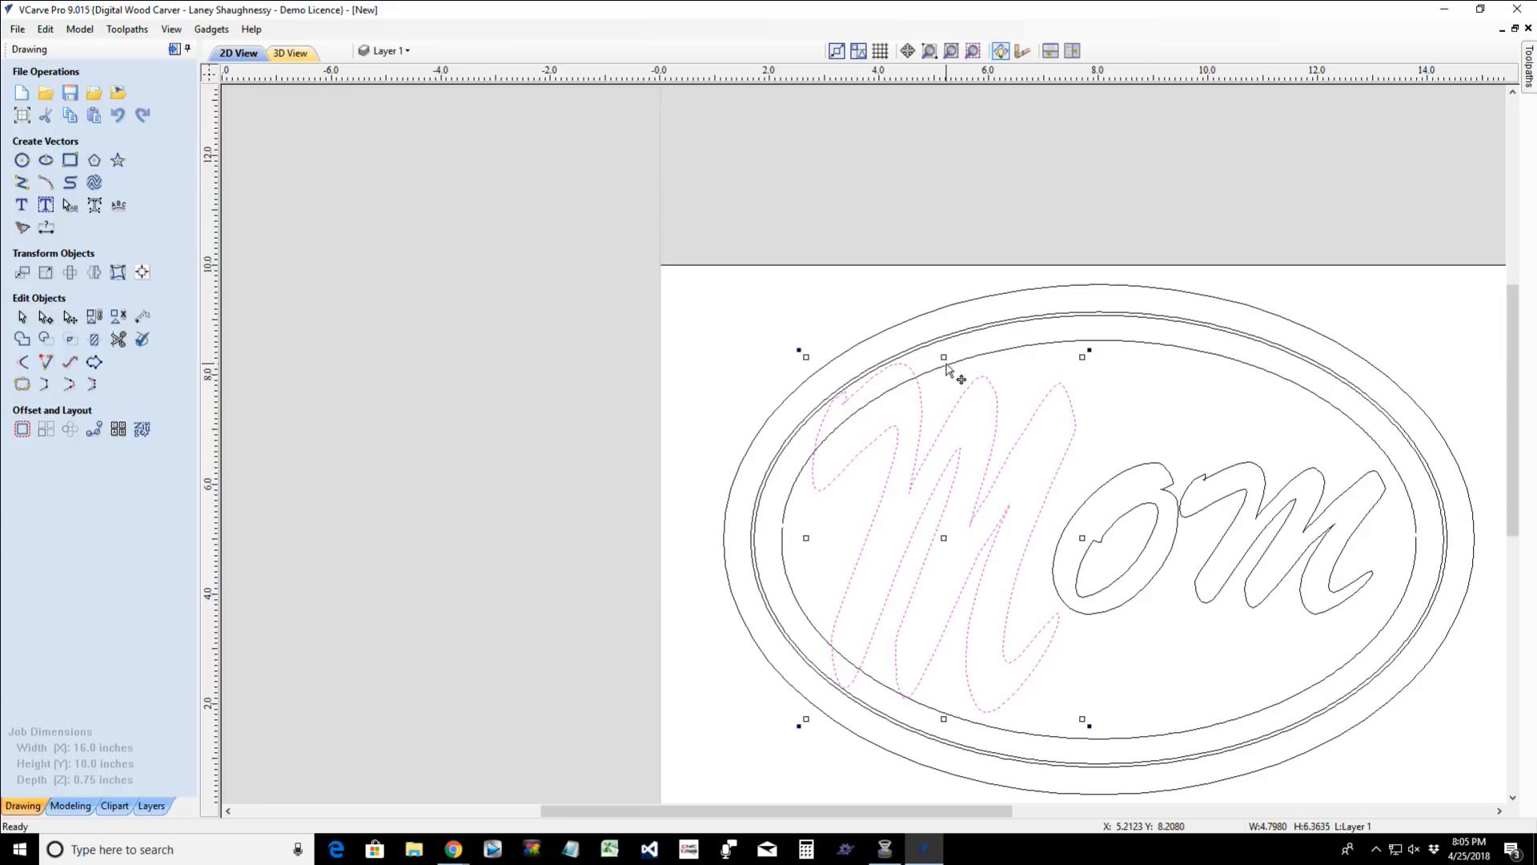
left_click_drag(806, 538, 813, 534)
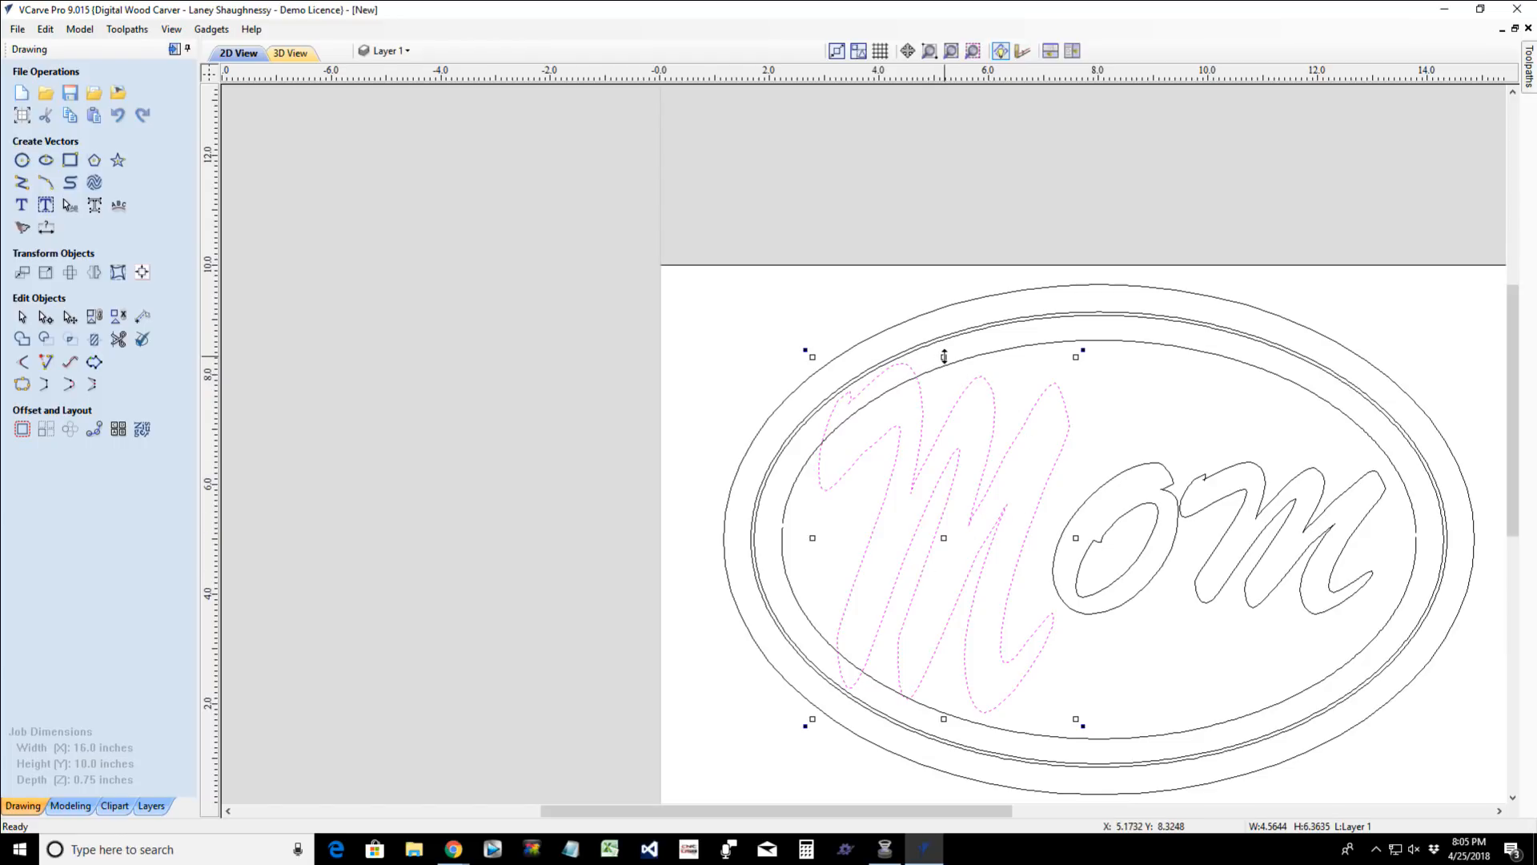
- Nudge the first M left and slightly down to the inner ellipse's left end, and resize its height to about 5.75 inches
left_click_drag(944, 357, 943, 432)
key("Left")
key("Left")
key("Left")
key("Left")
key("Left")
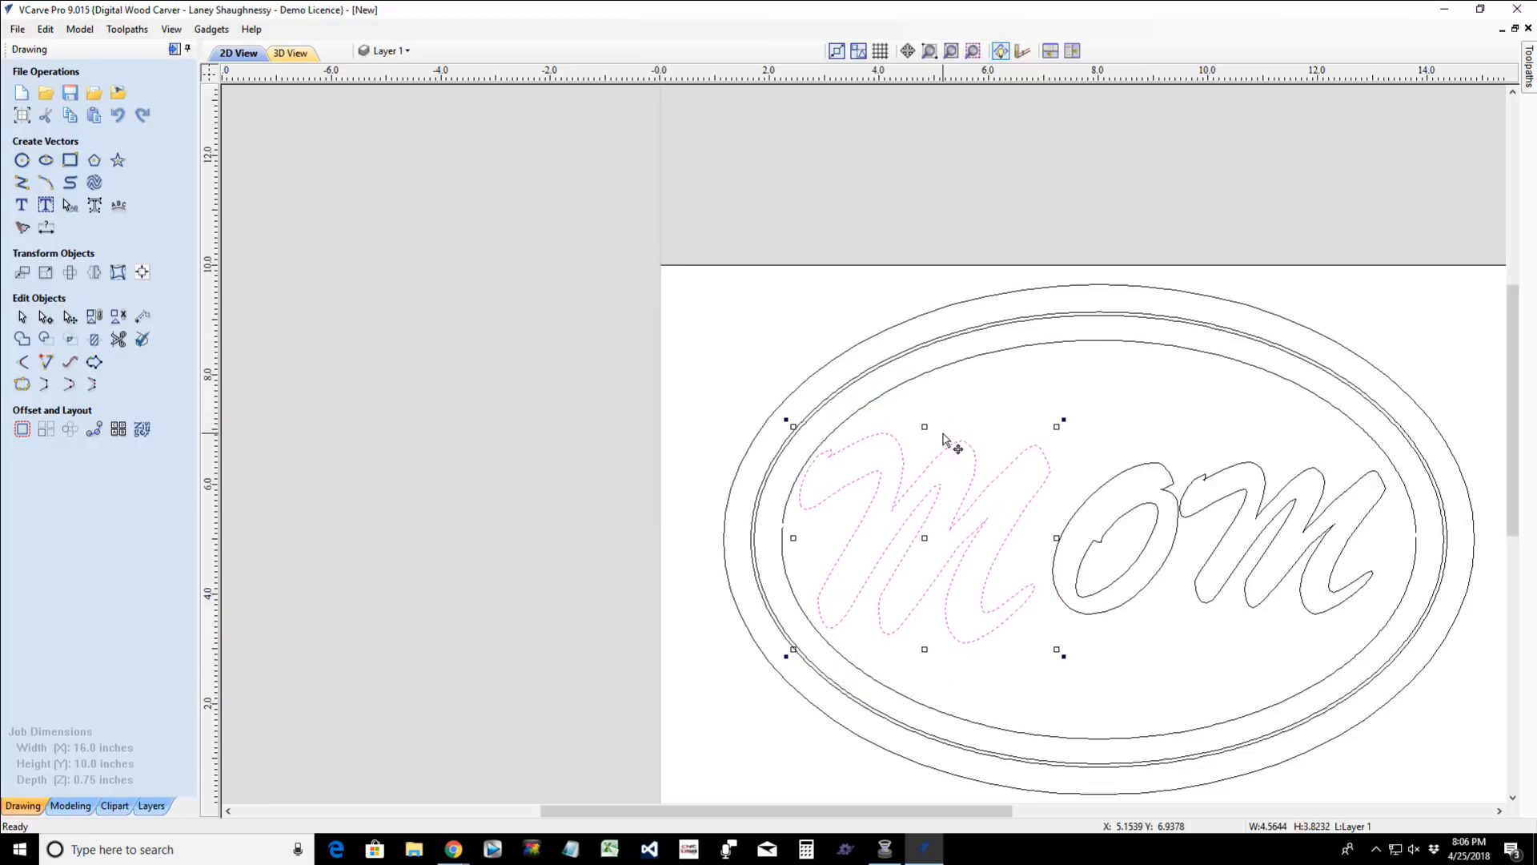
key("Left")
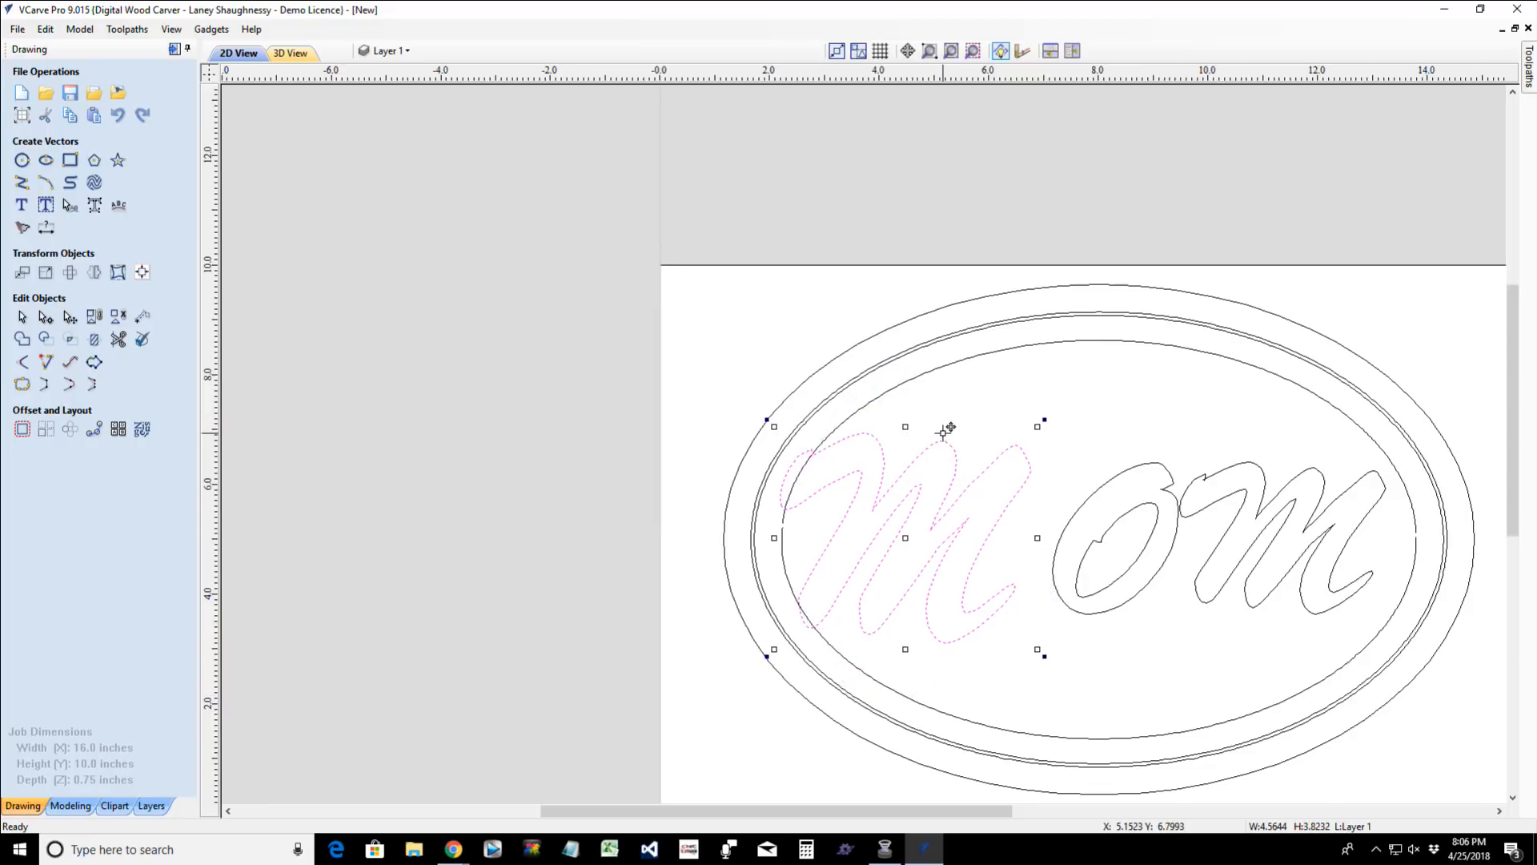
key("Down")
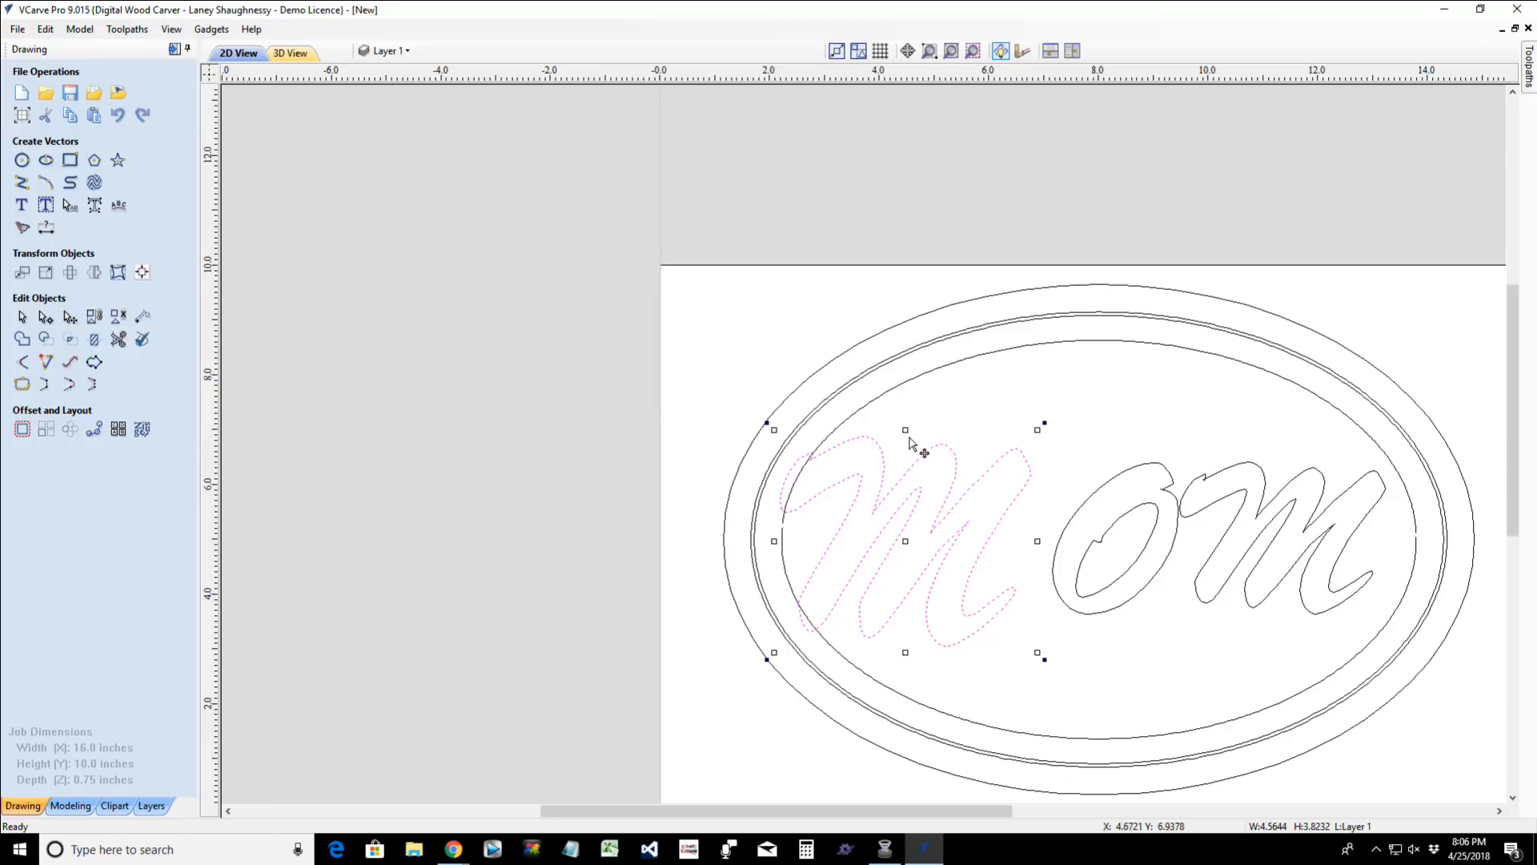
left_click_drag(905, 430, 919, 384)
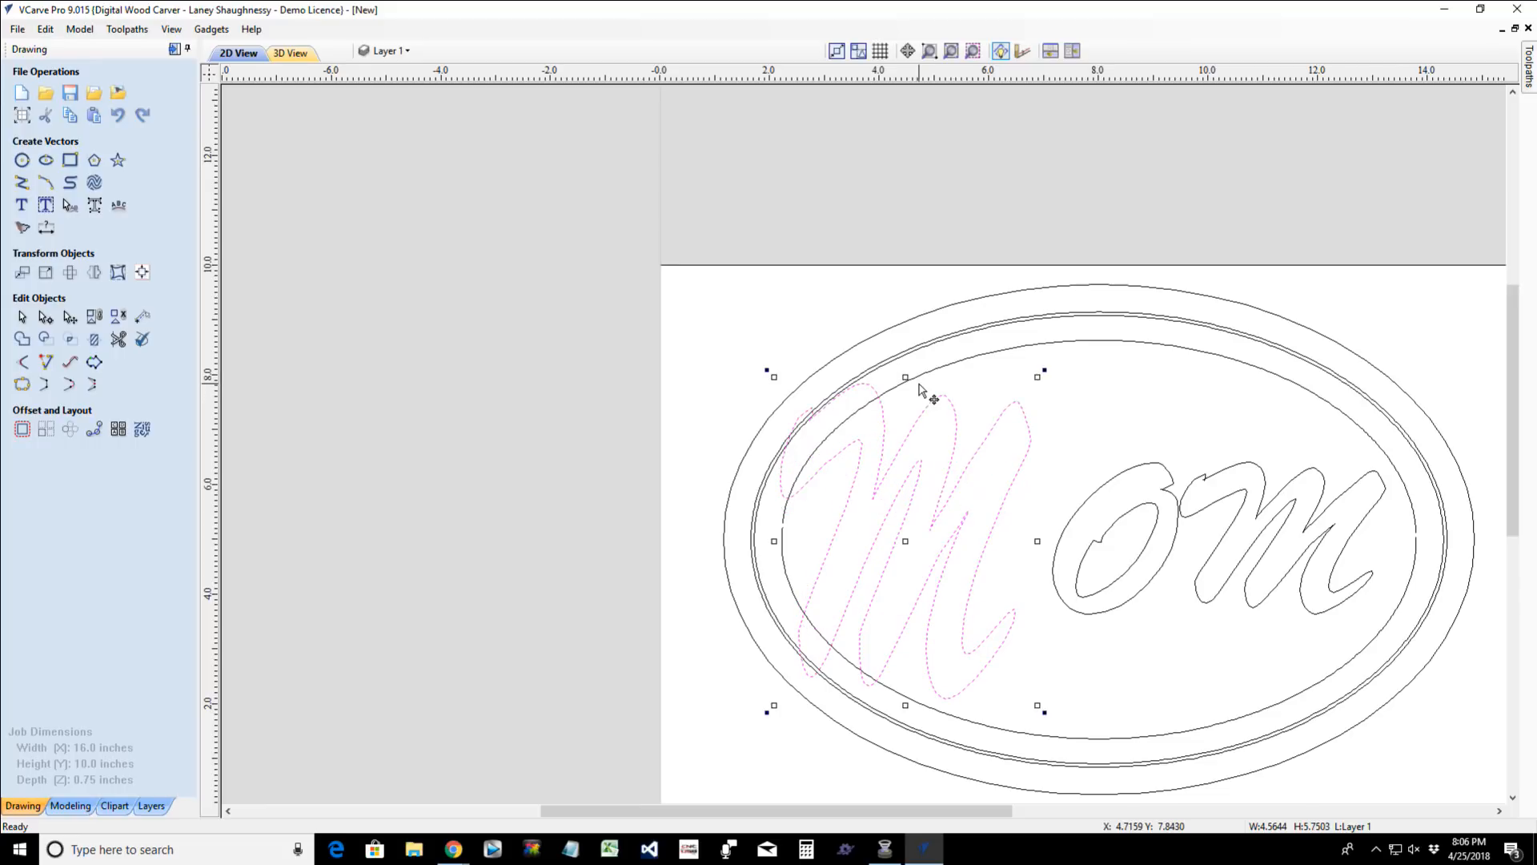
- Group the O's outer and inner outlines and enlarge the letter about its center to about 4.55 by 5.48 inches
left_click(1075, 543)
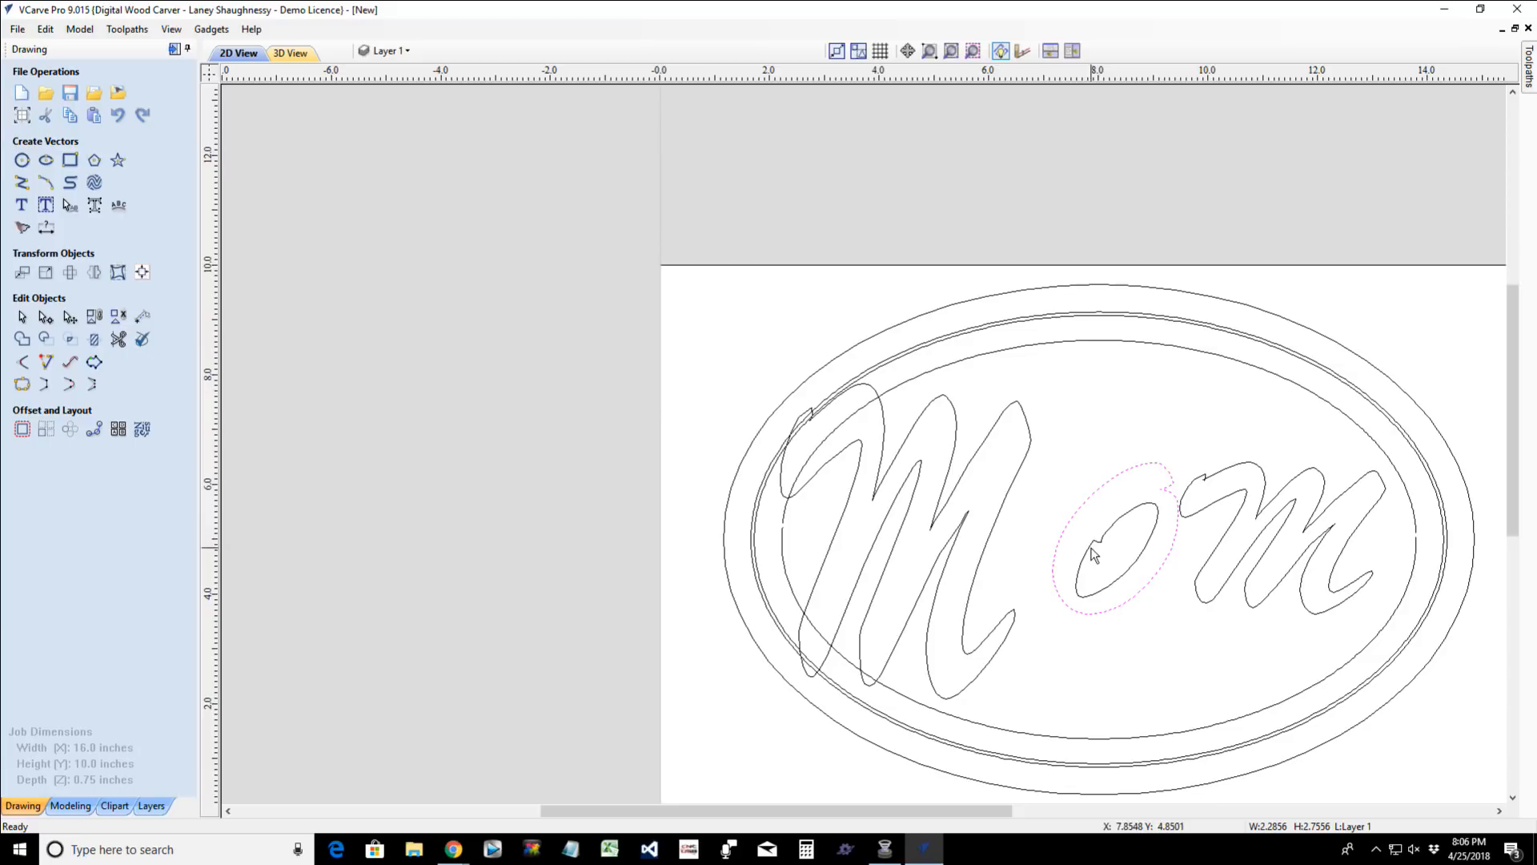
left_click(1089, 553, "shift")
left_click(104, 316)
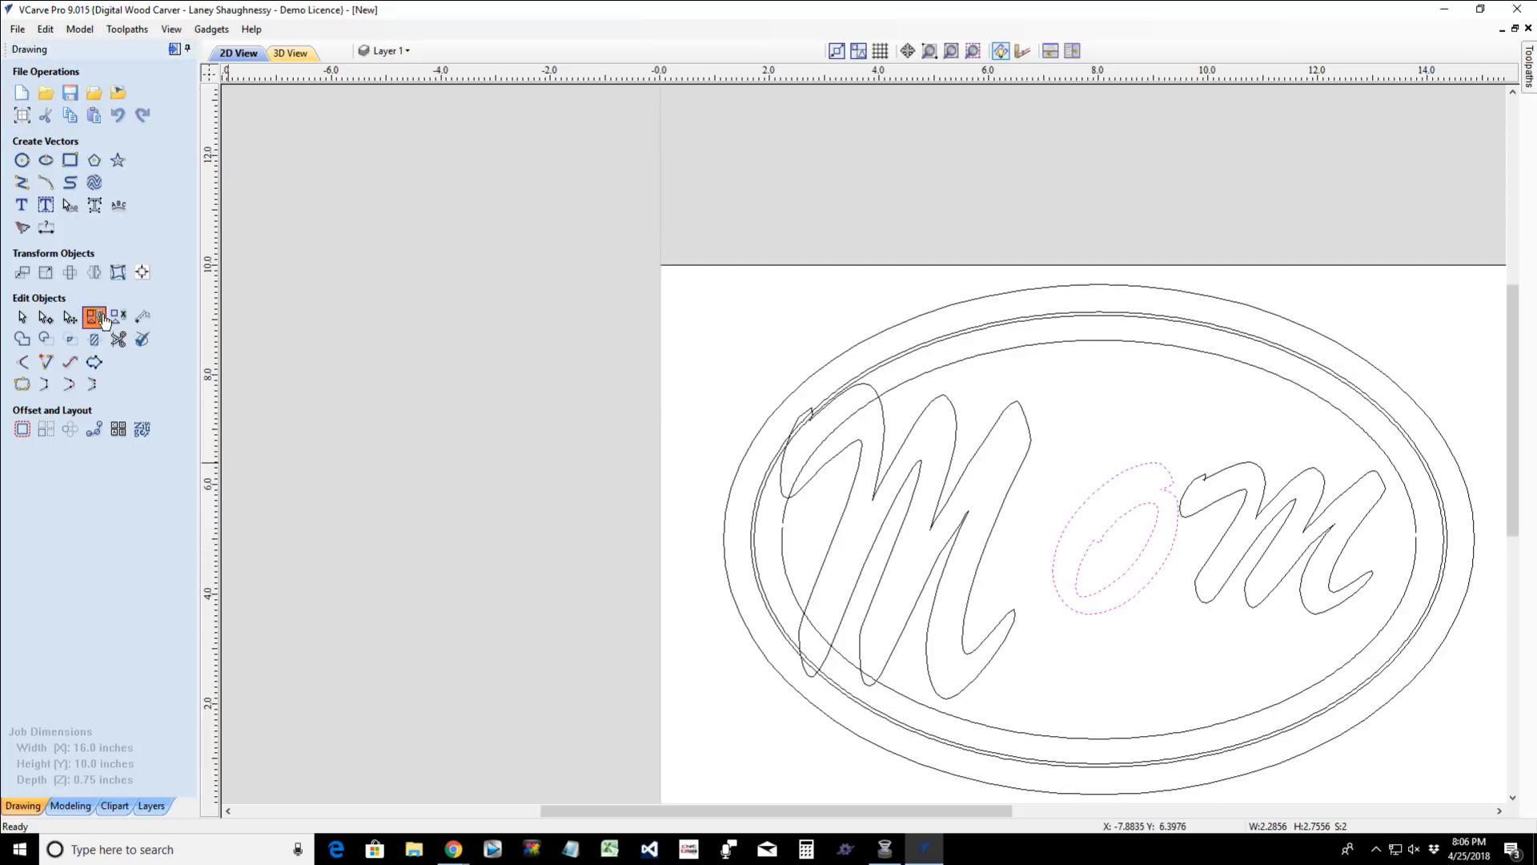
left_click(1090, 494)
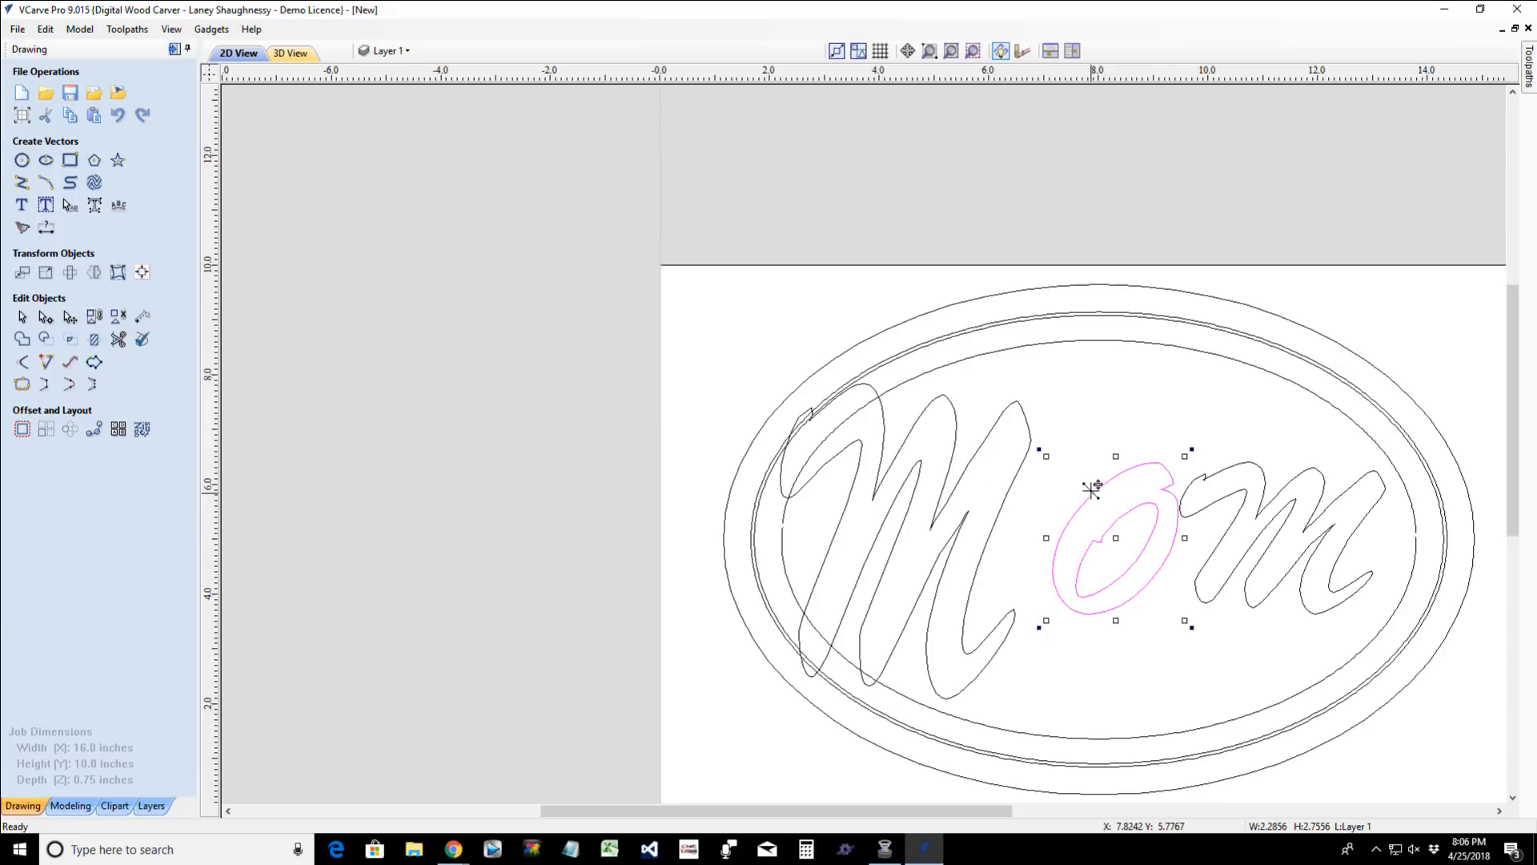
left_click_drag(1046, 456, 992, 358, "alt")
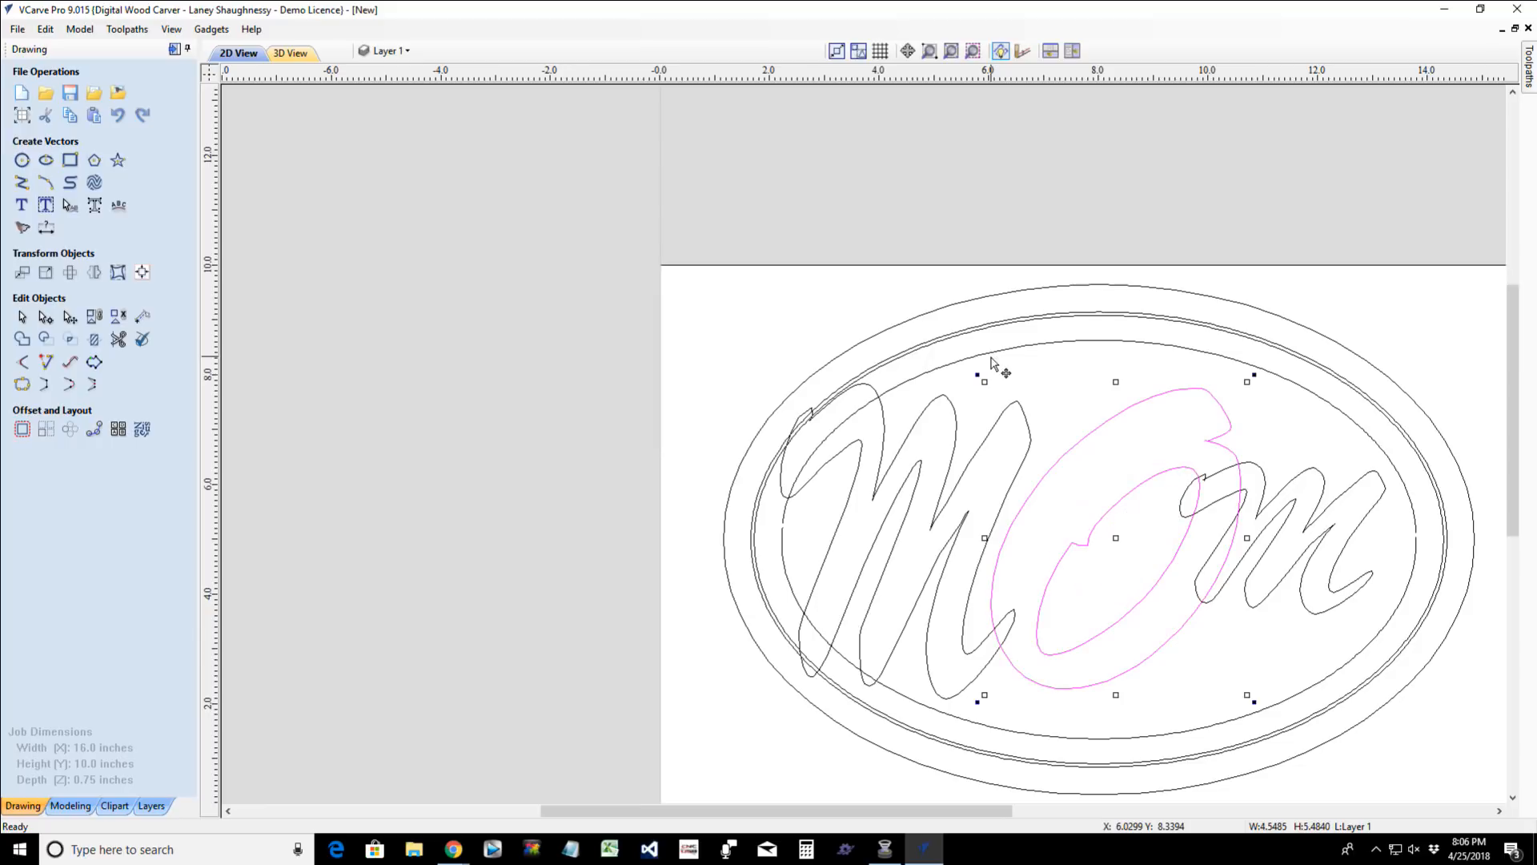
- Nudge the last M right by about 0.7 inch and stretch its height to about 4.41 inches
left_click(1268, 549)
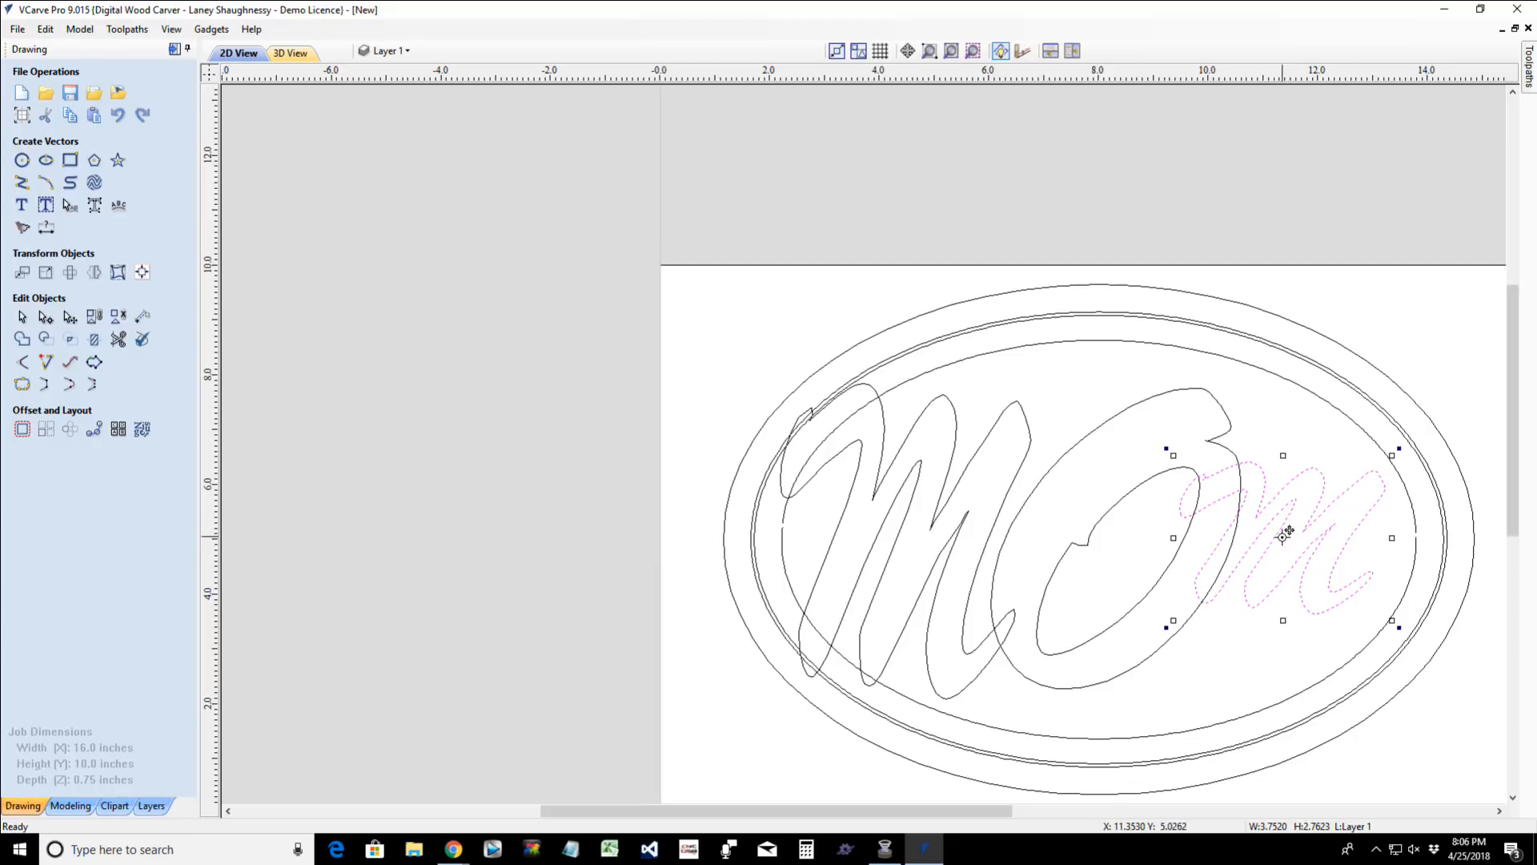
key("Right")
key("Right")
key("Right")
key("Right")
key("Right")
key("Right")
key("Right")
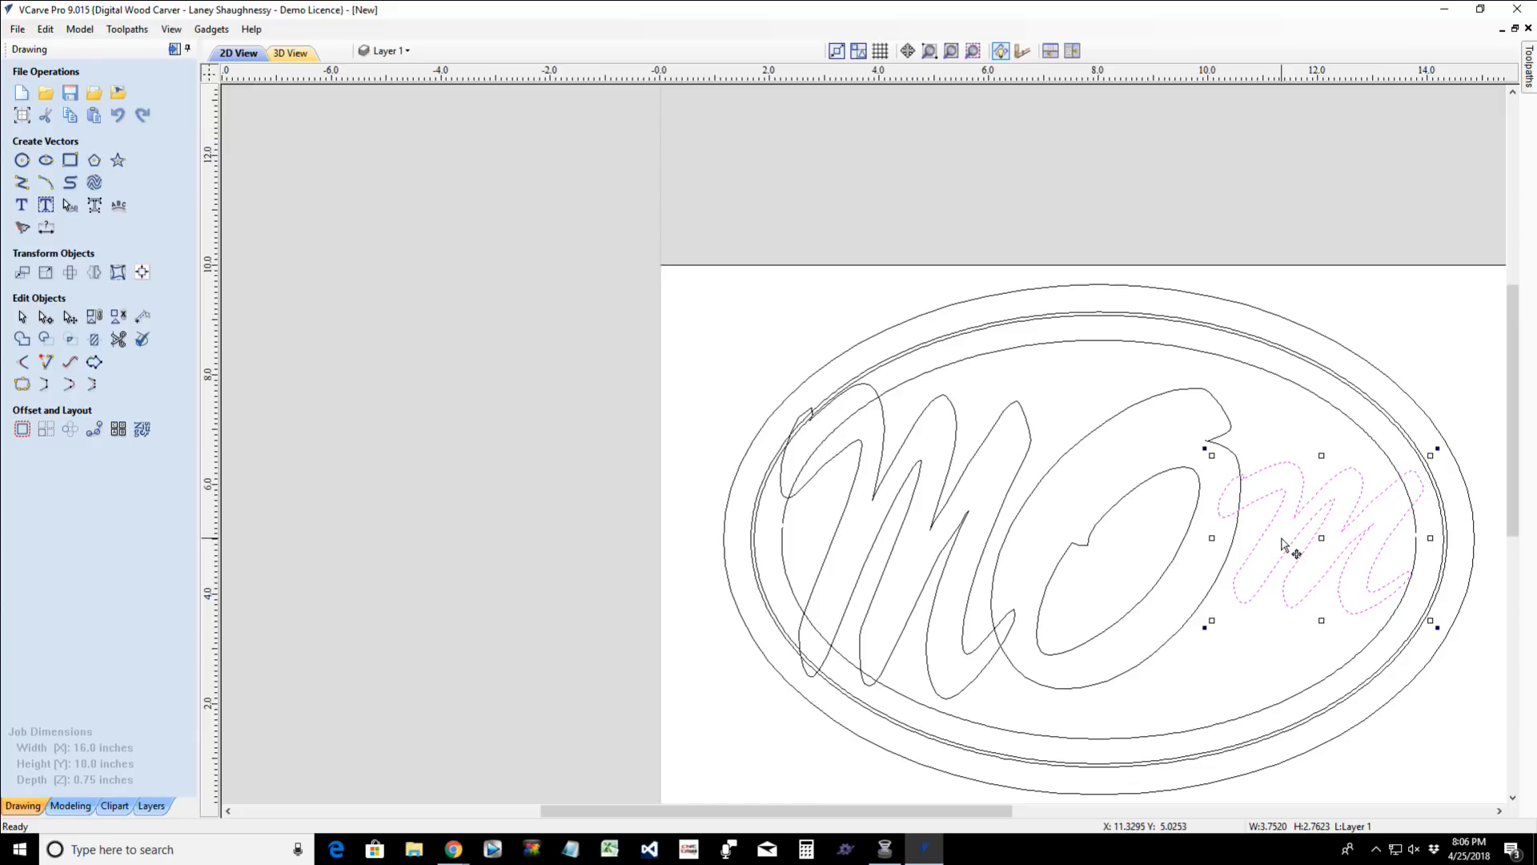
left_click_drag(1321, 621, 1328, 661)
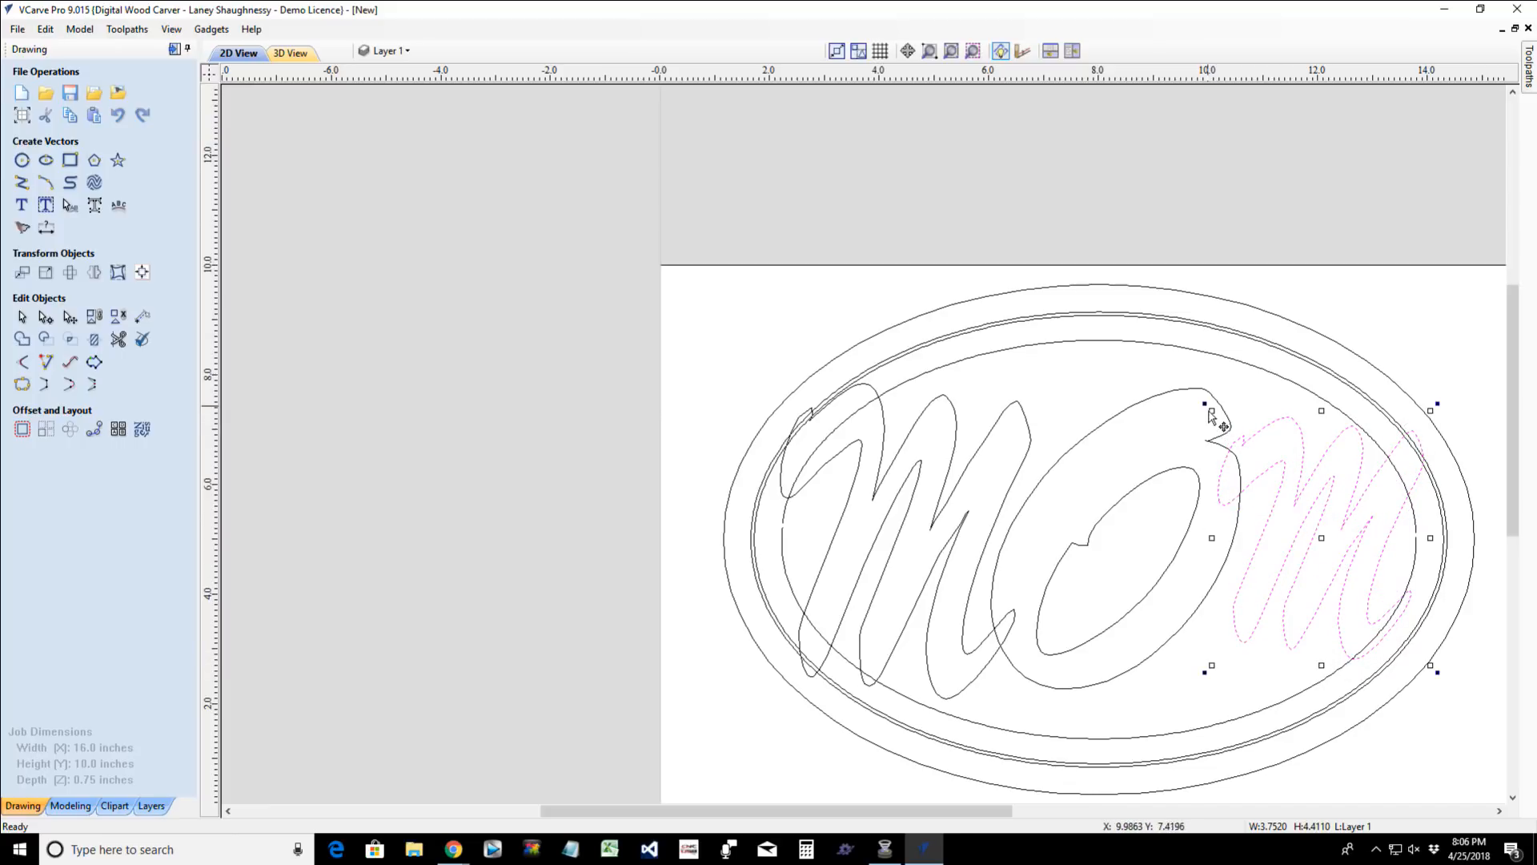
- Enlarge the last M to about 4.96 inches tall, nudge it left toward the O, and narrow it to about 3.84 inches
left_click_drag(1209, 417, 1205, 415)
key("Left")
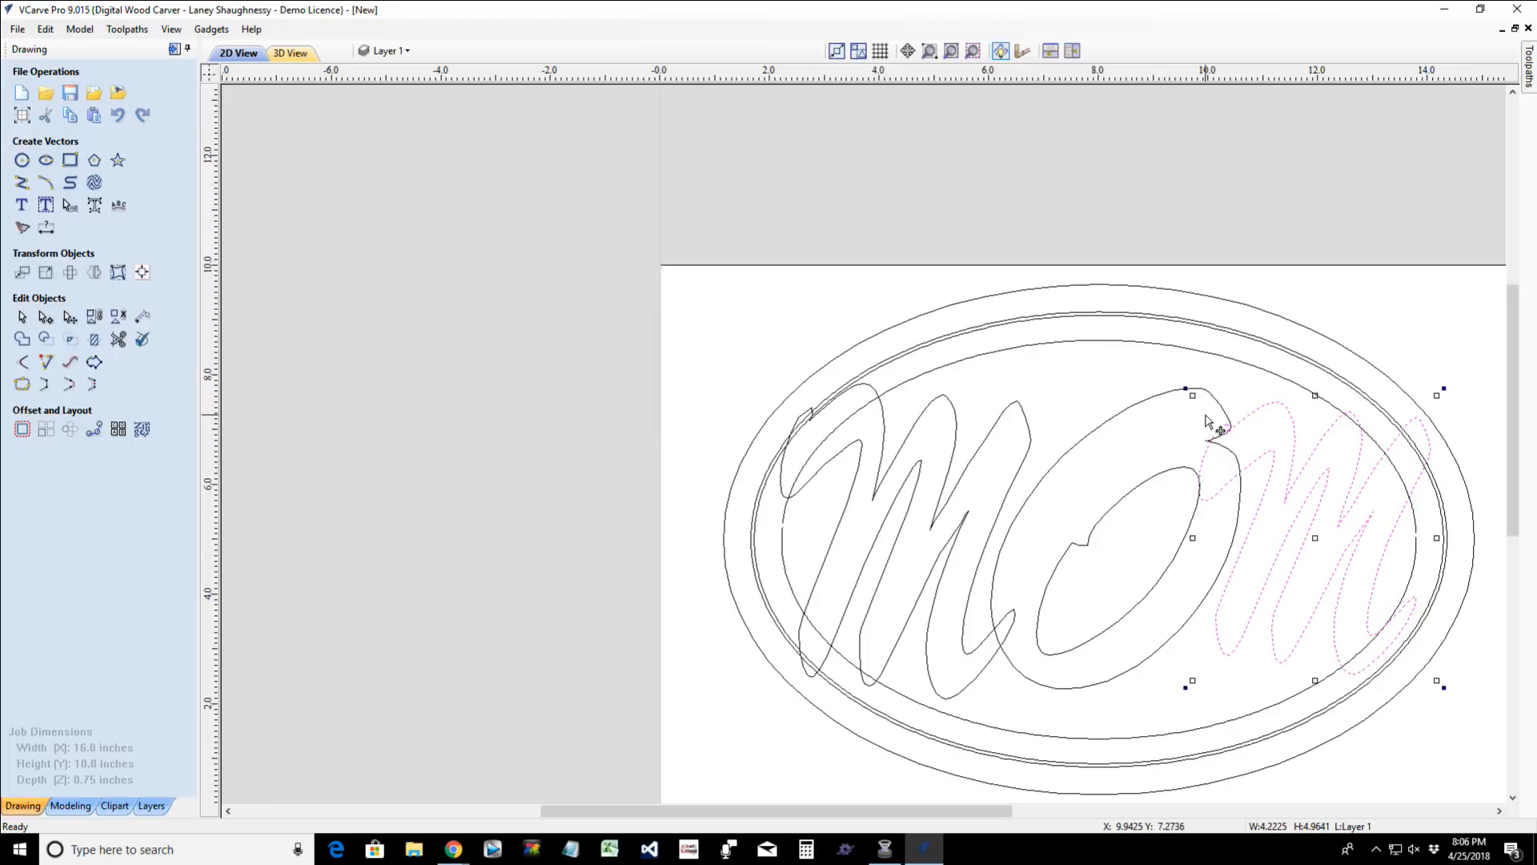
key("Left")
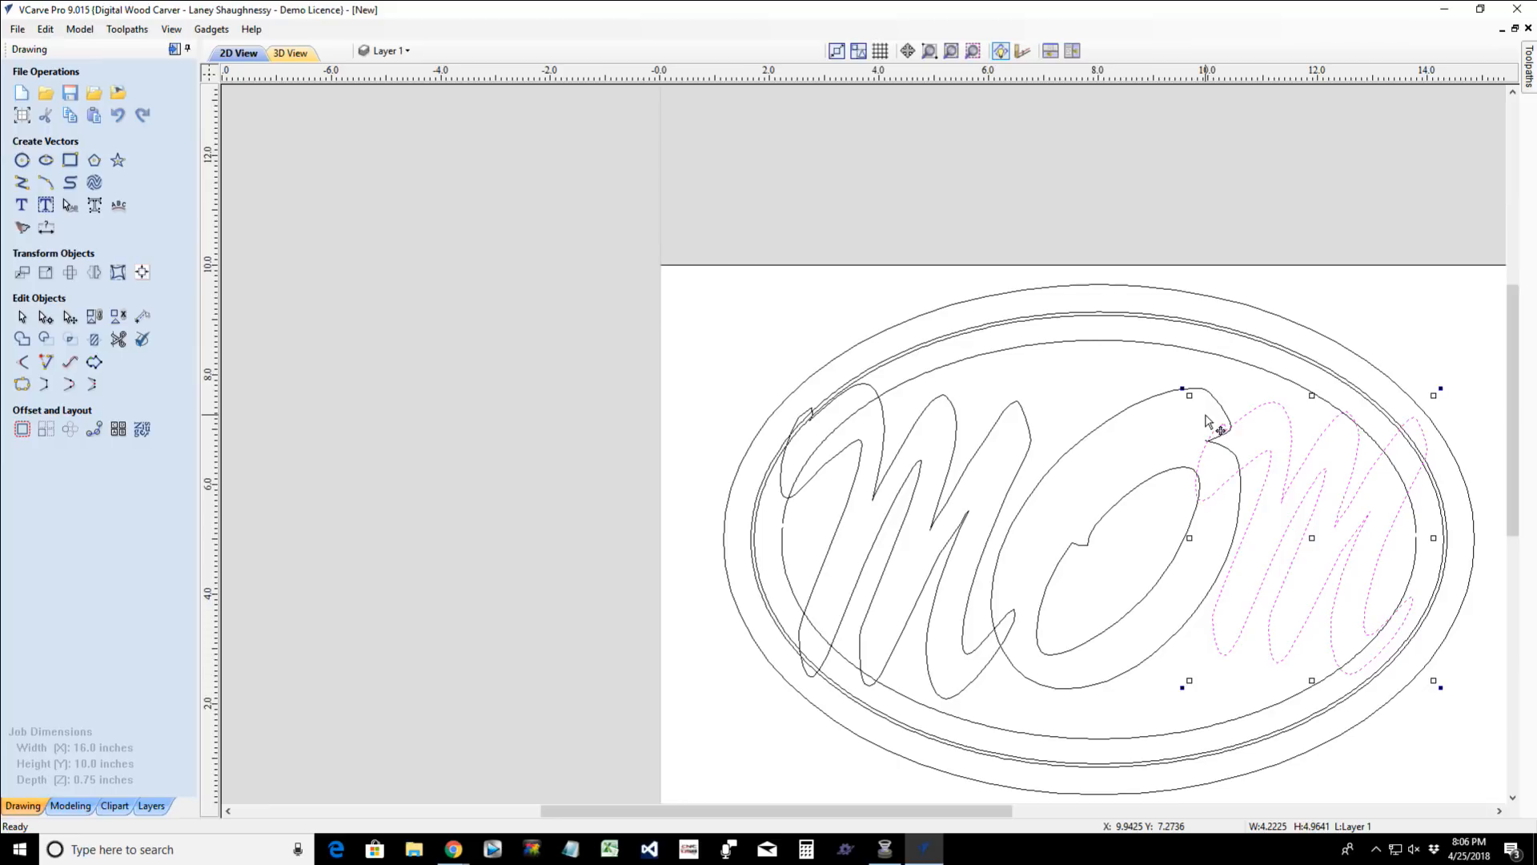
key("Left")
key("Left")
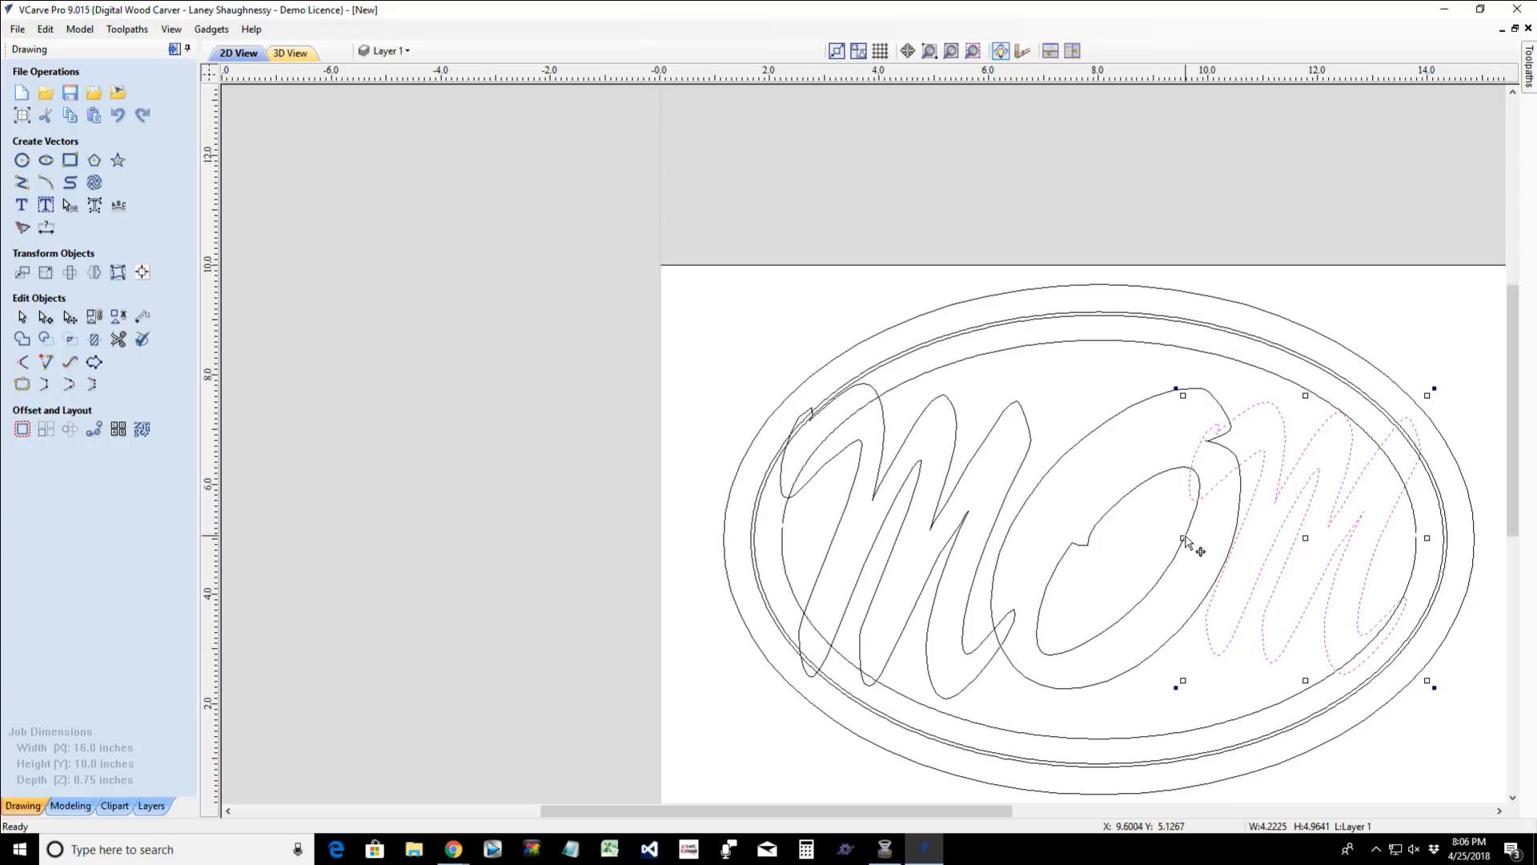
left_click_drag(1183, 538, 1193, 535)
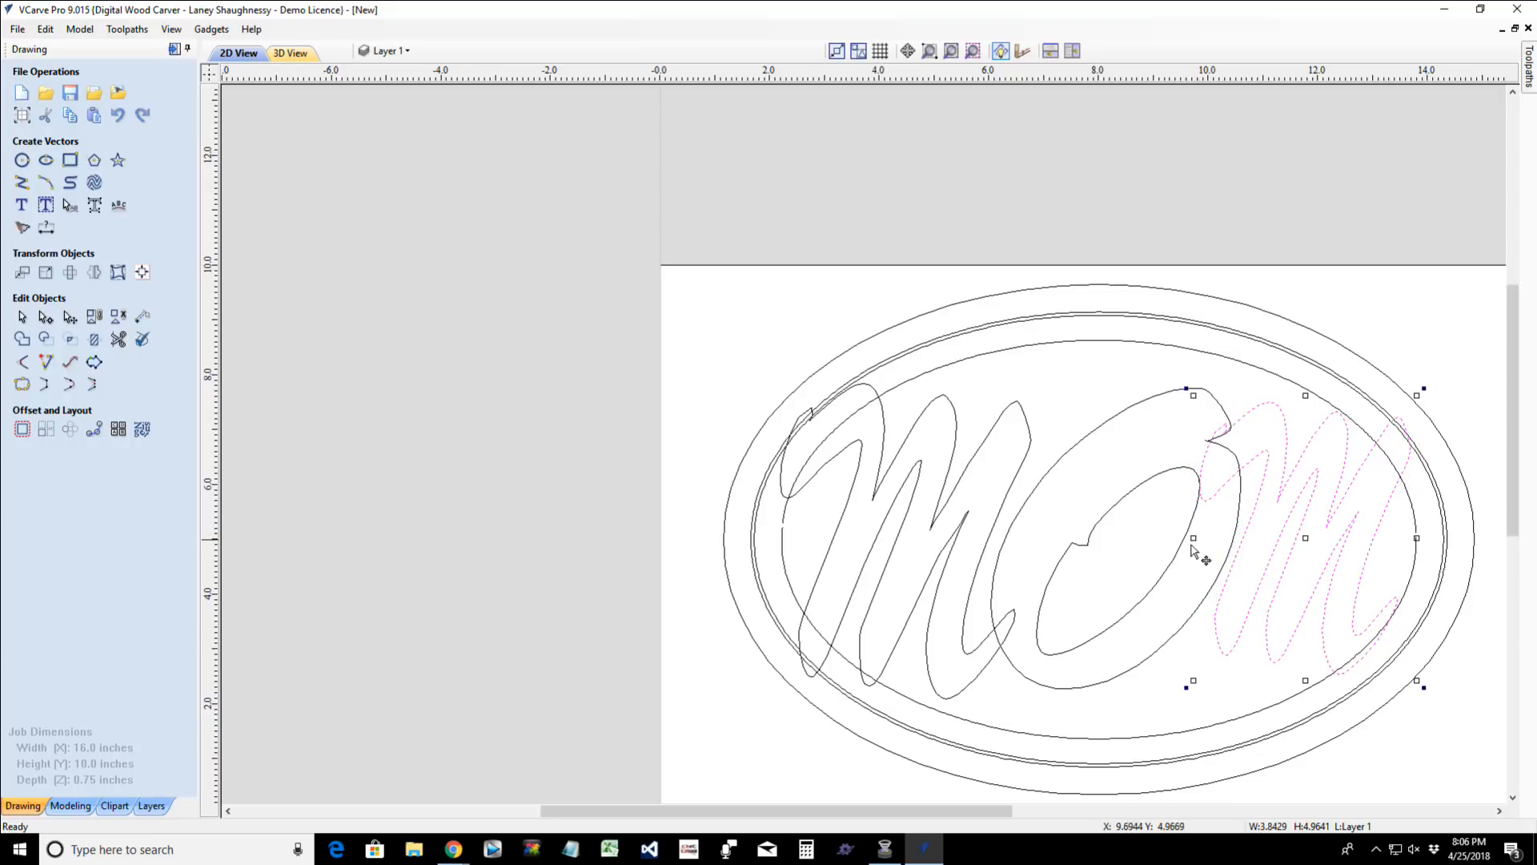
- Reduce the first M's height to about 5.36 inches by raising its lower edge
left_click(1124, 674)
left_click(828, 614)
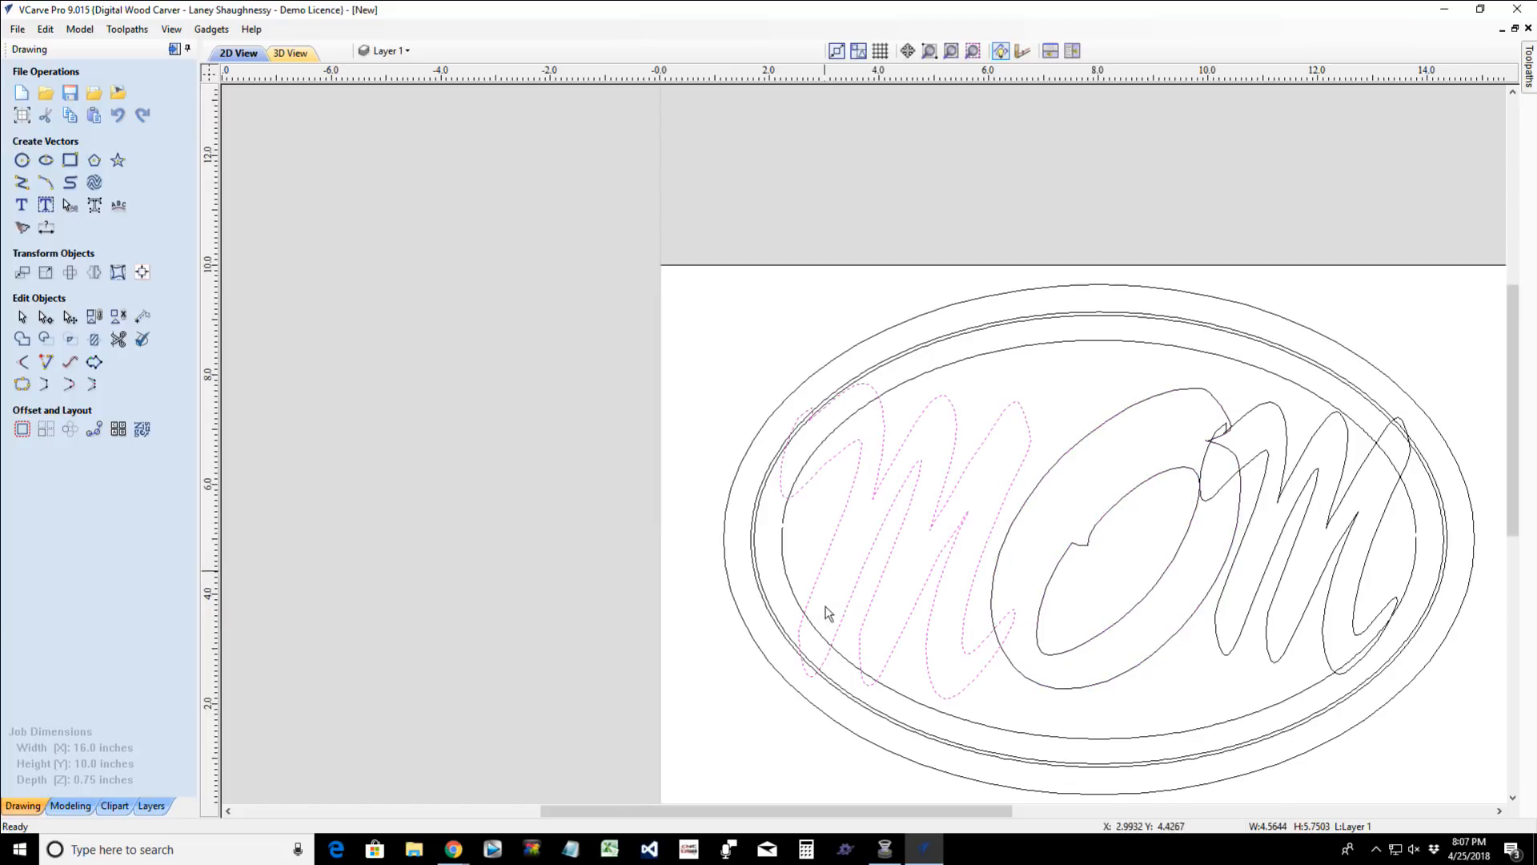
left_click(811, 588)
left_click_drag(907, 705, 907, 685)
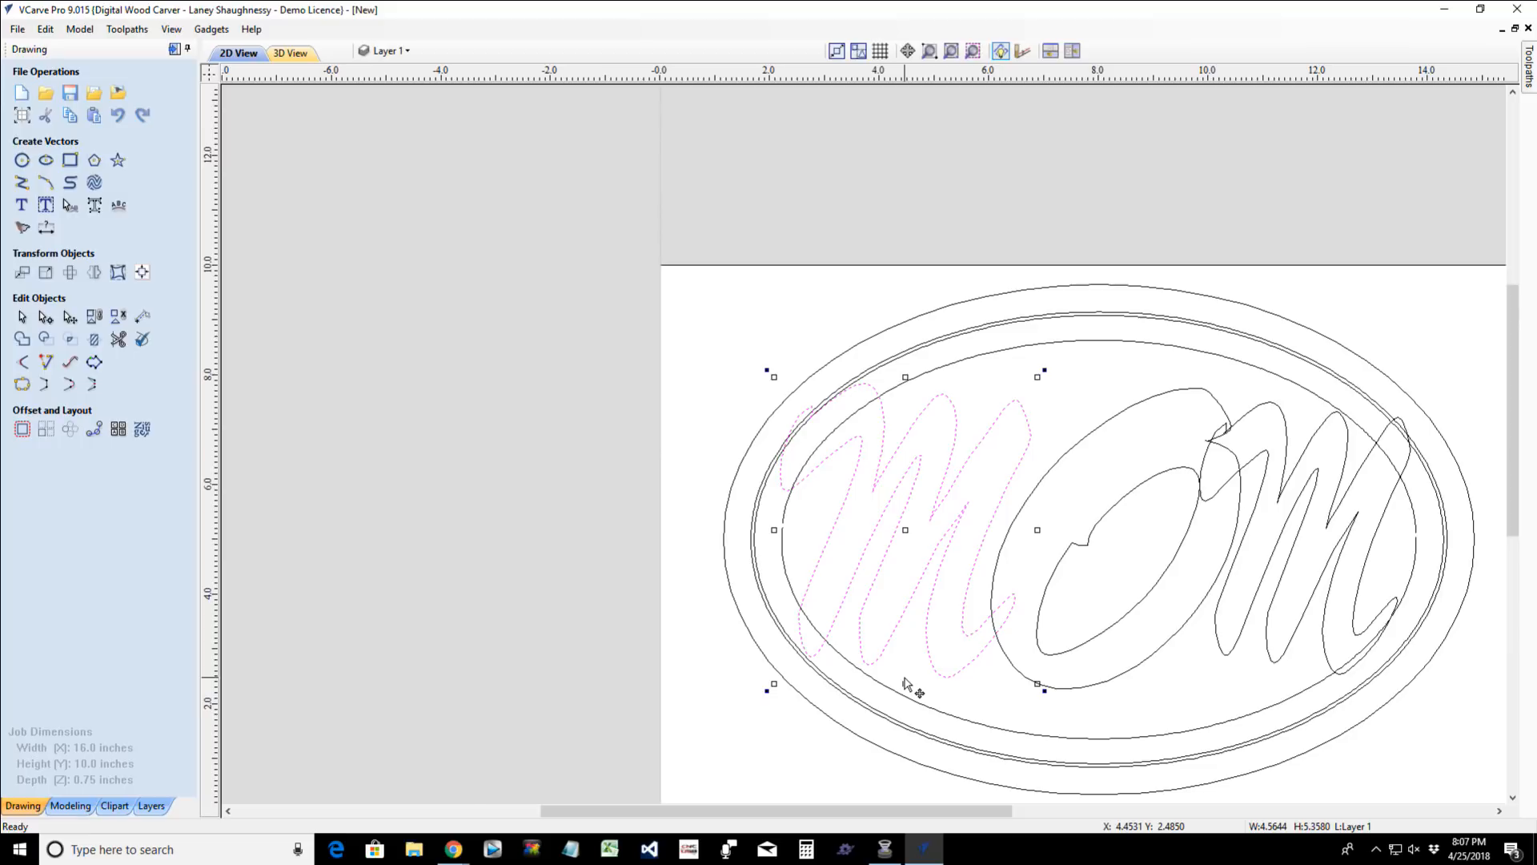
- Shrink the grouped O to about 4.07 by 4.90 inches and nudge it slightly left between the two M's
left_click(1238, 531)
left_click(1235, 540)
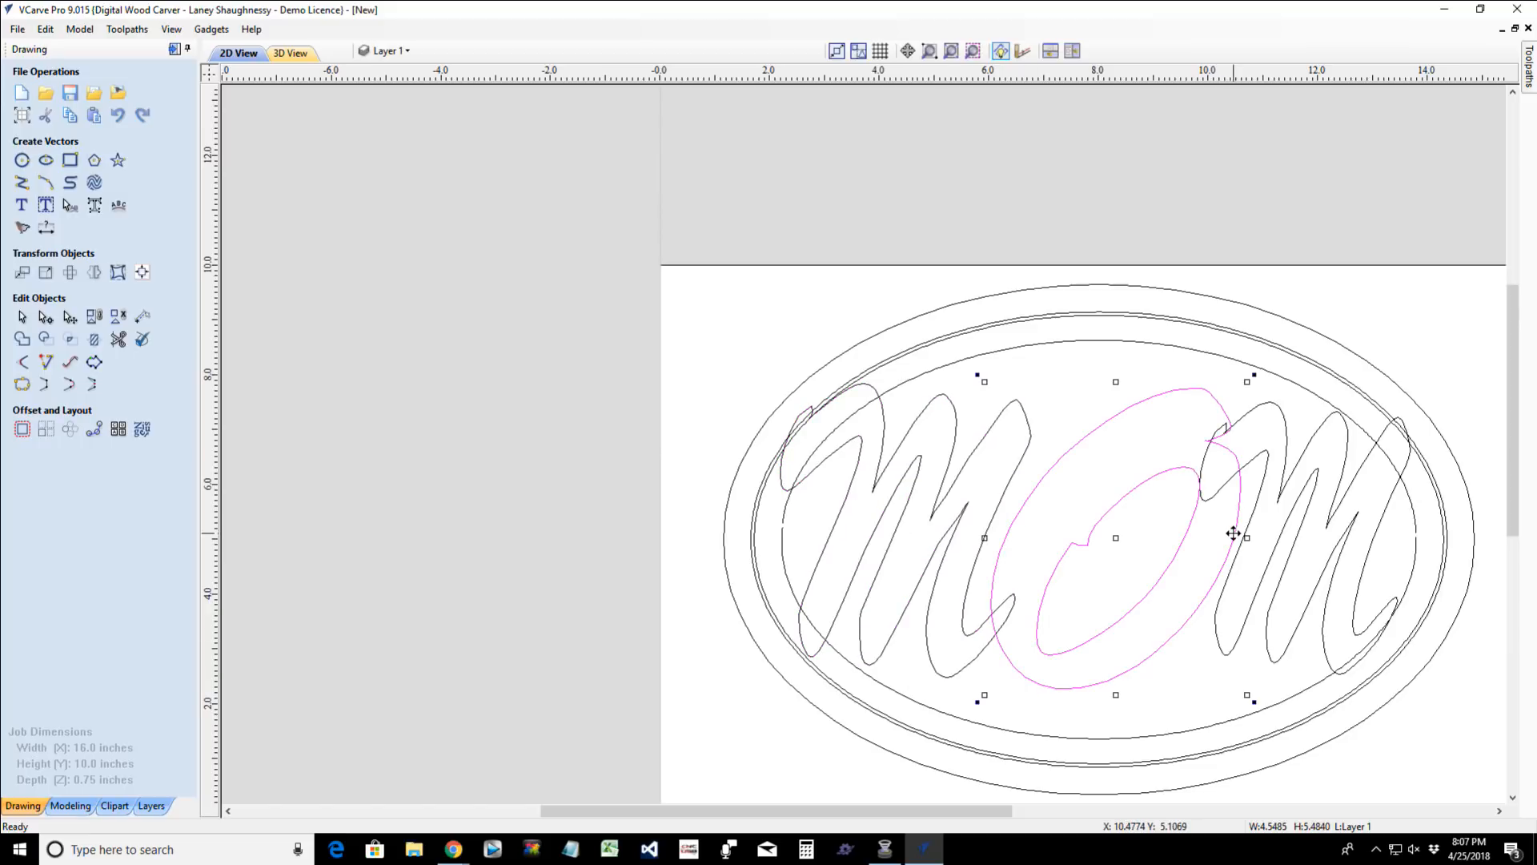
left_click_drag(1246, 694, 1227, 668)
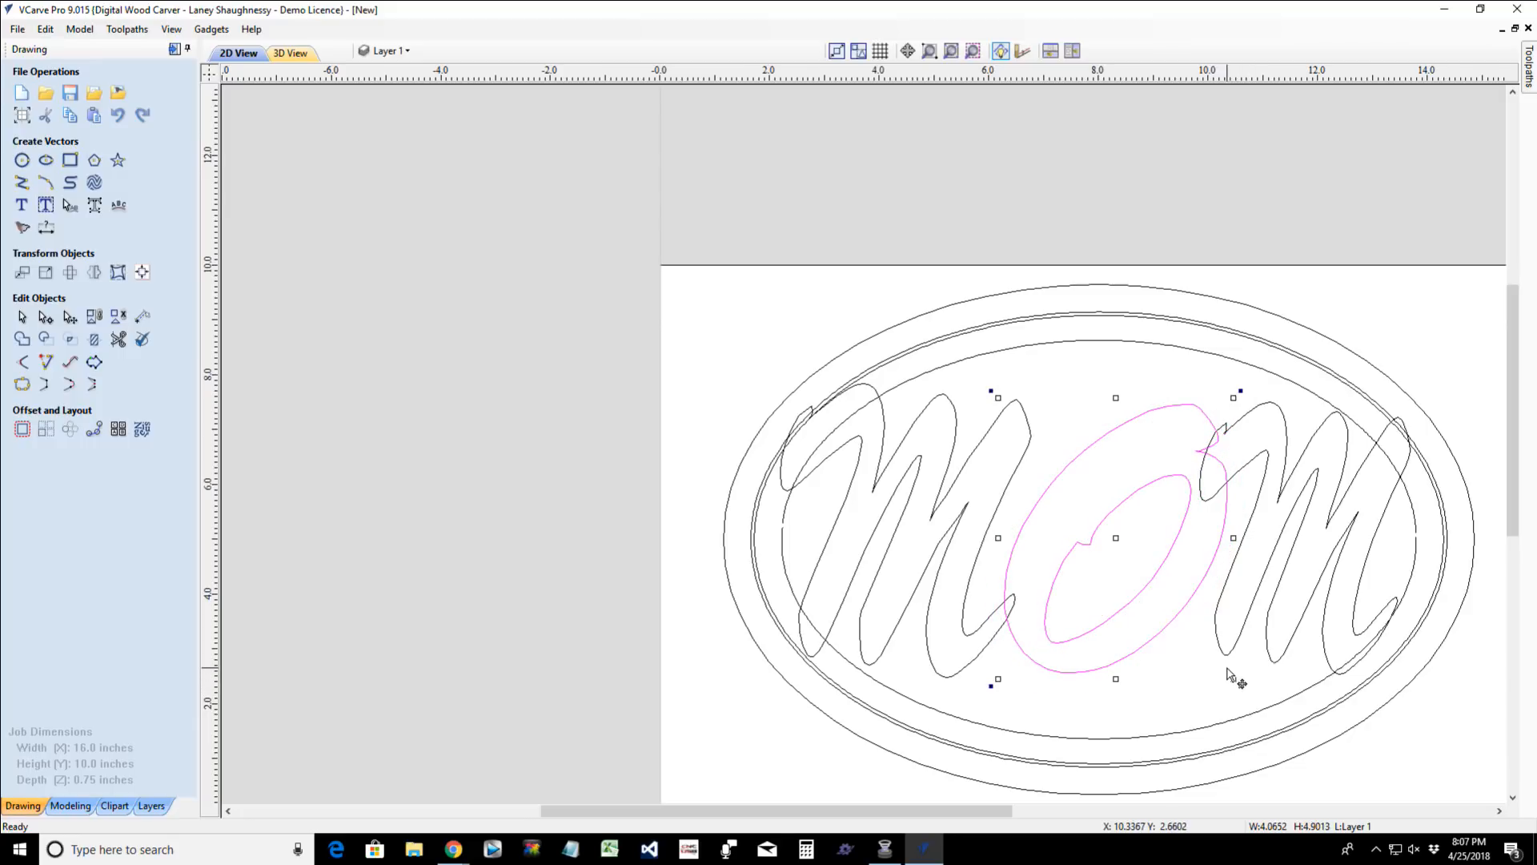
key("Left")
key("Left")
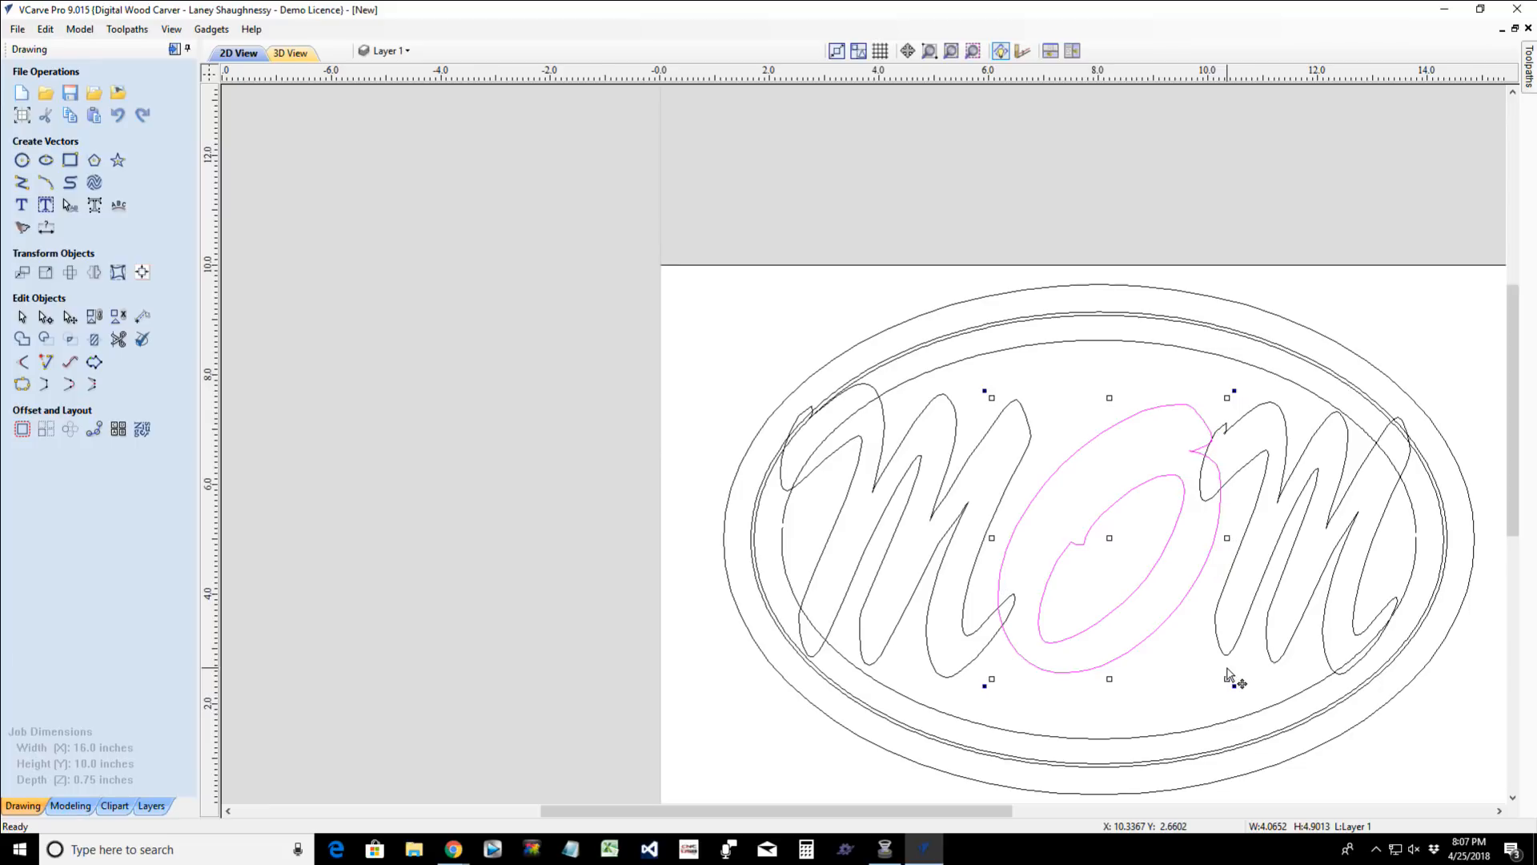
key("Right")
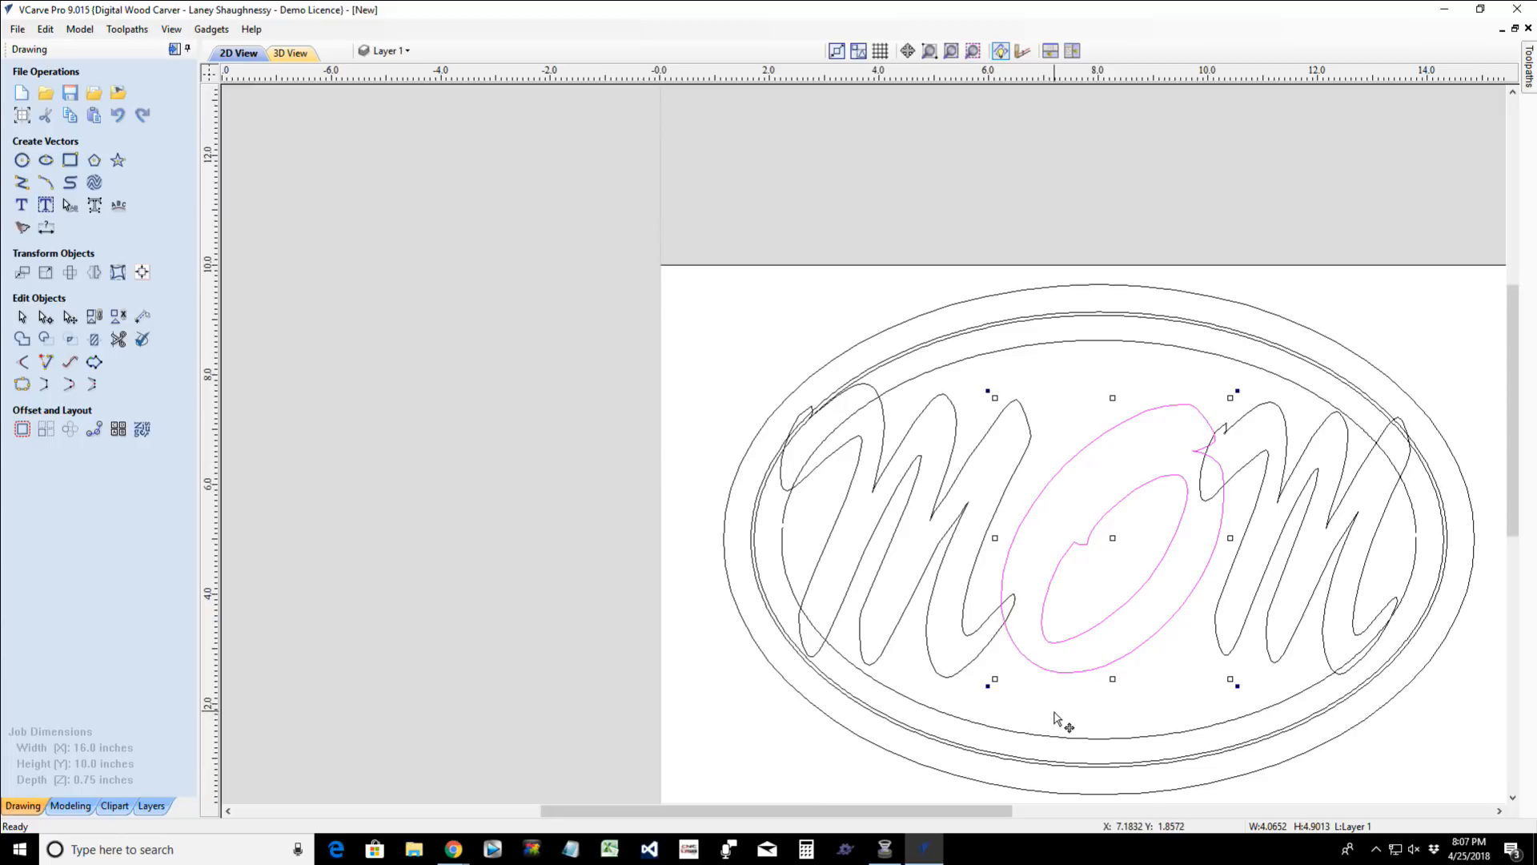
- Nudge the inner ellipse's upper arc slightly down and its lower arc slightly up to close the gaps
left_click(1055, 344)
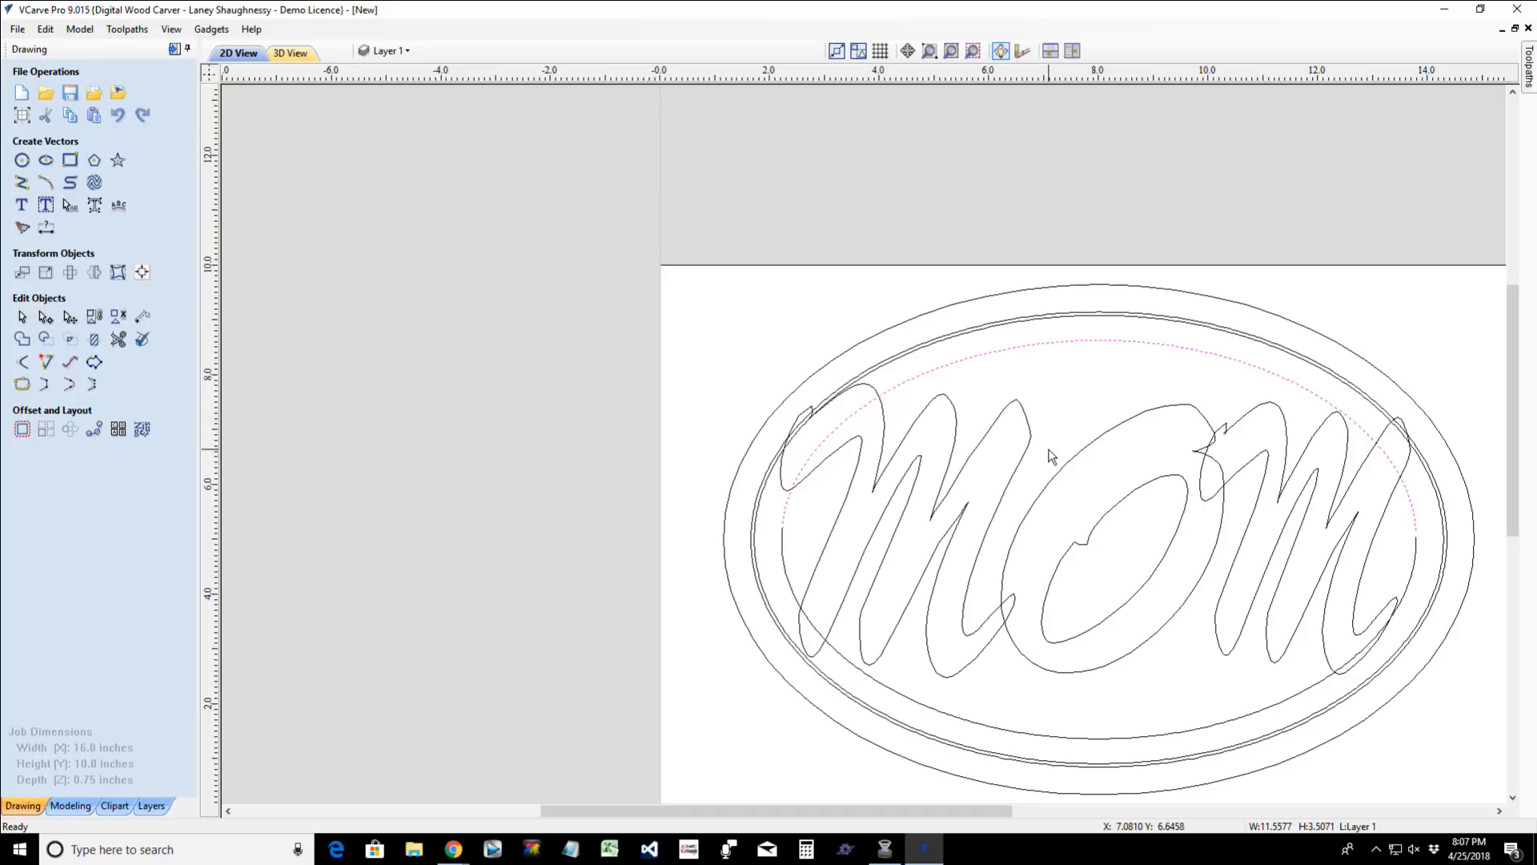
left_click(1070, 737)
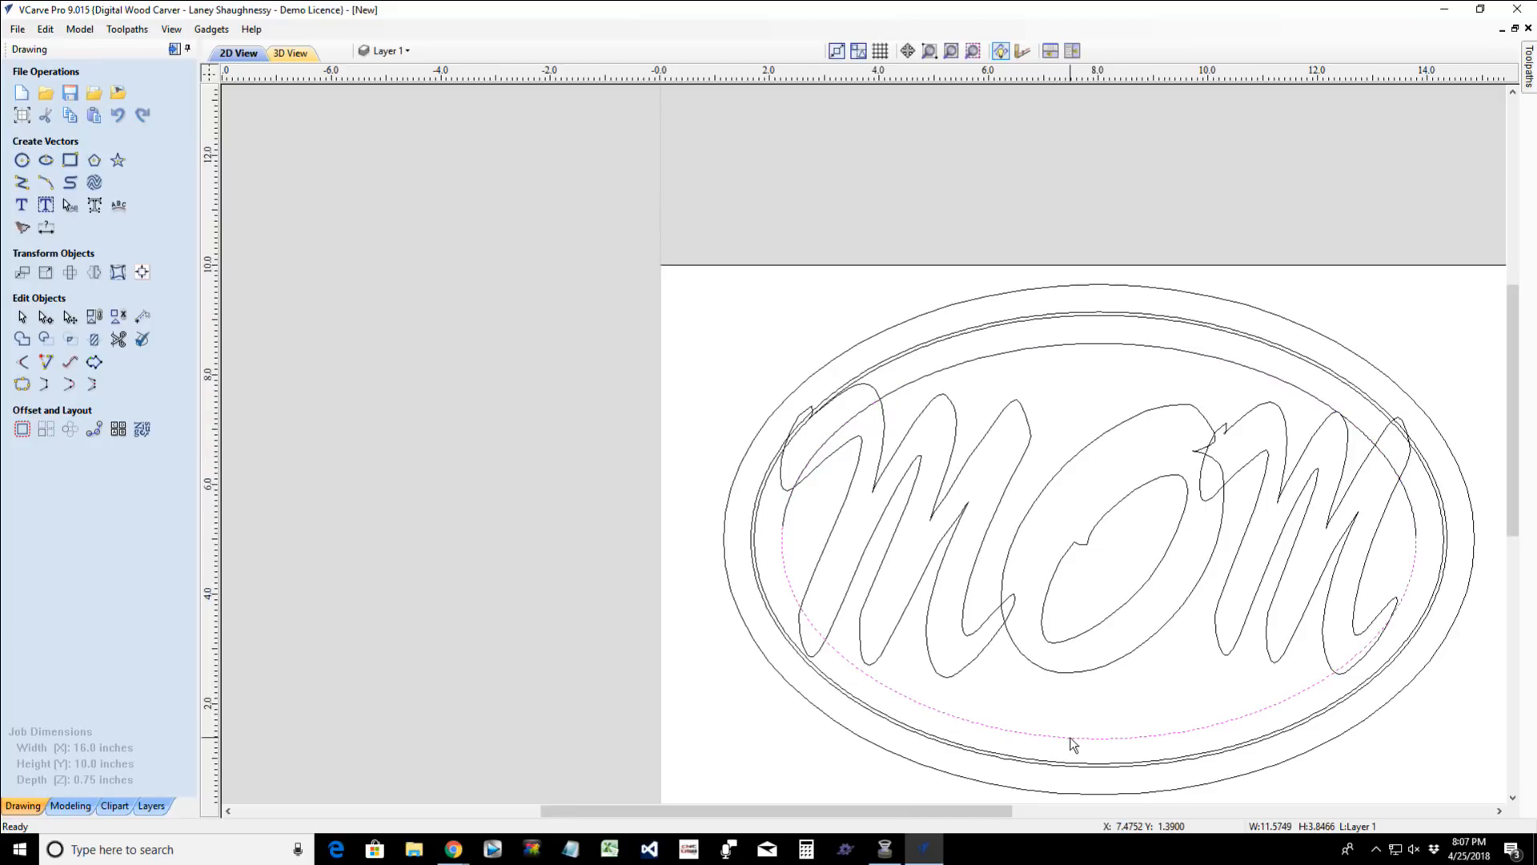
key("Up")
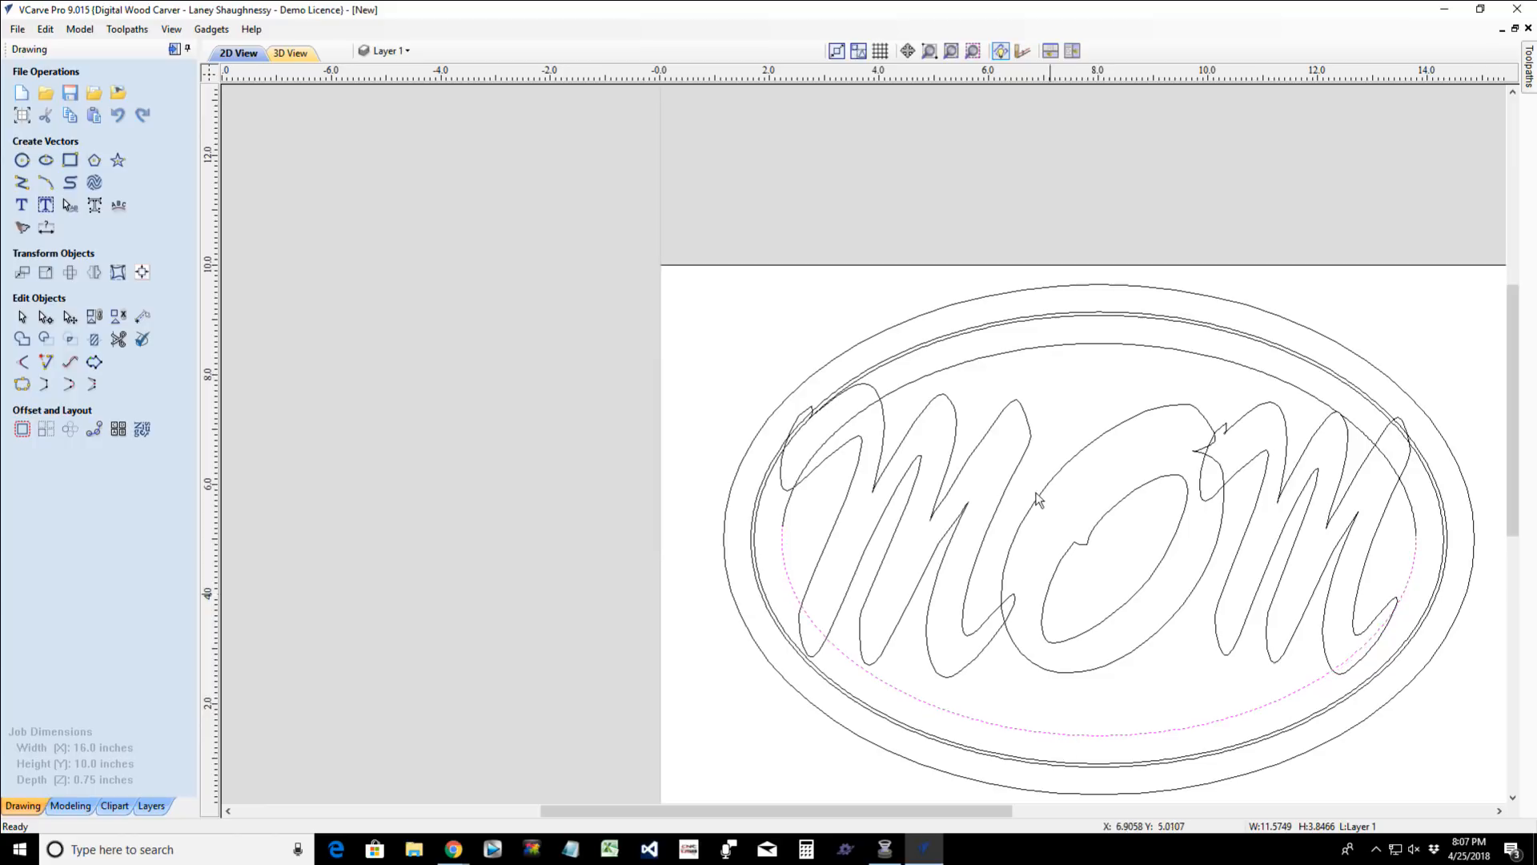
- Join the inner ellipse's upper and lower arcs into one closed vector with a 0.25-inch tolerance, and select the joined ellipse
left_click(1067, 346, "shift")
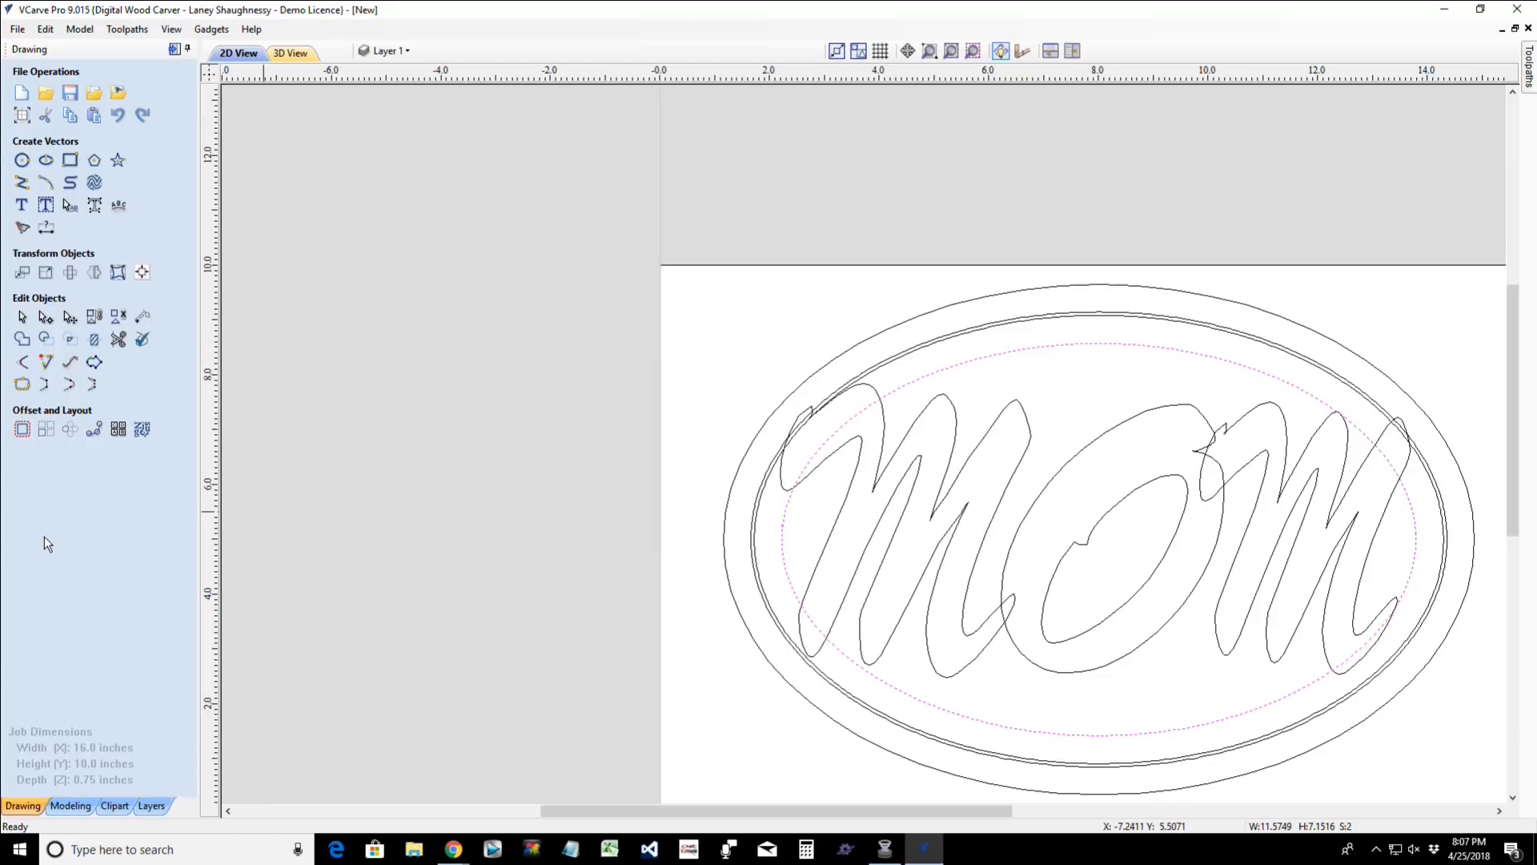
left_click(21, 385)
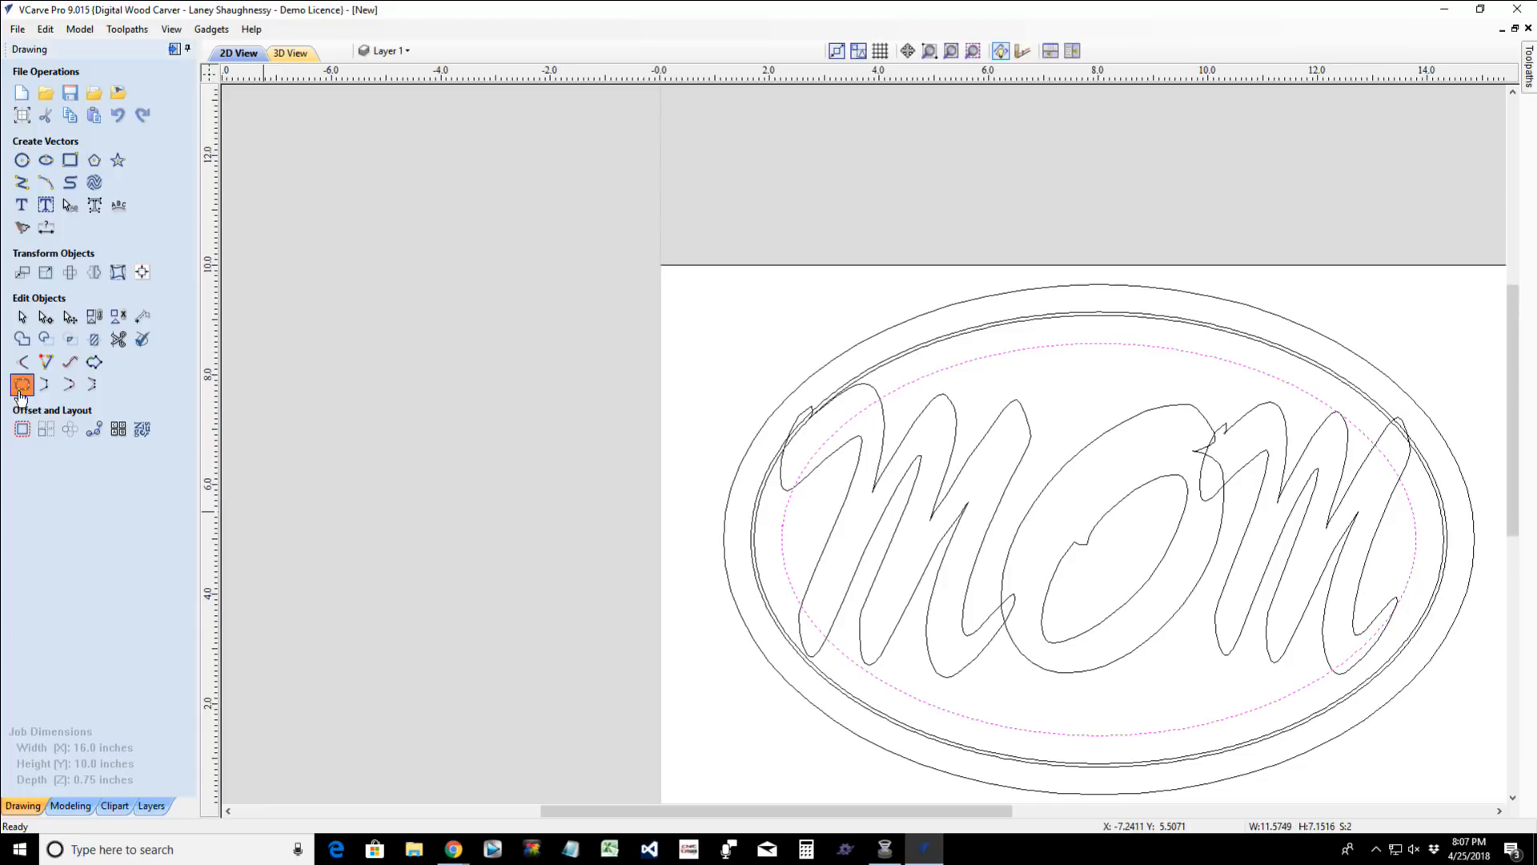
left_click(45, 286)
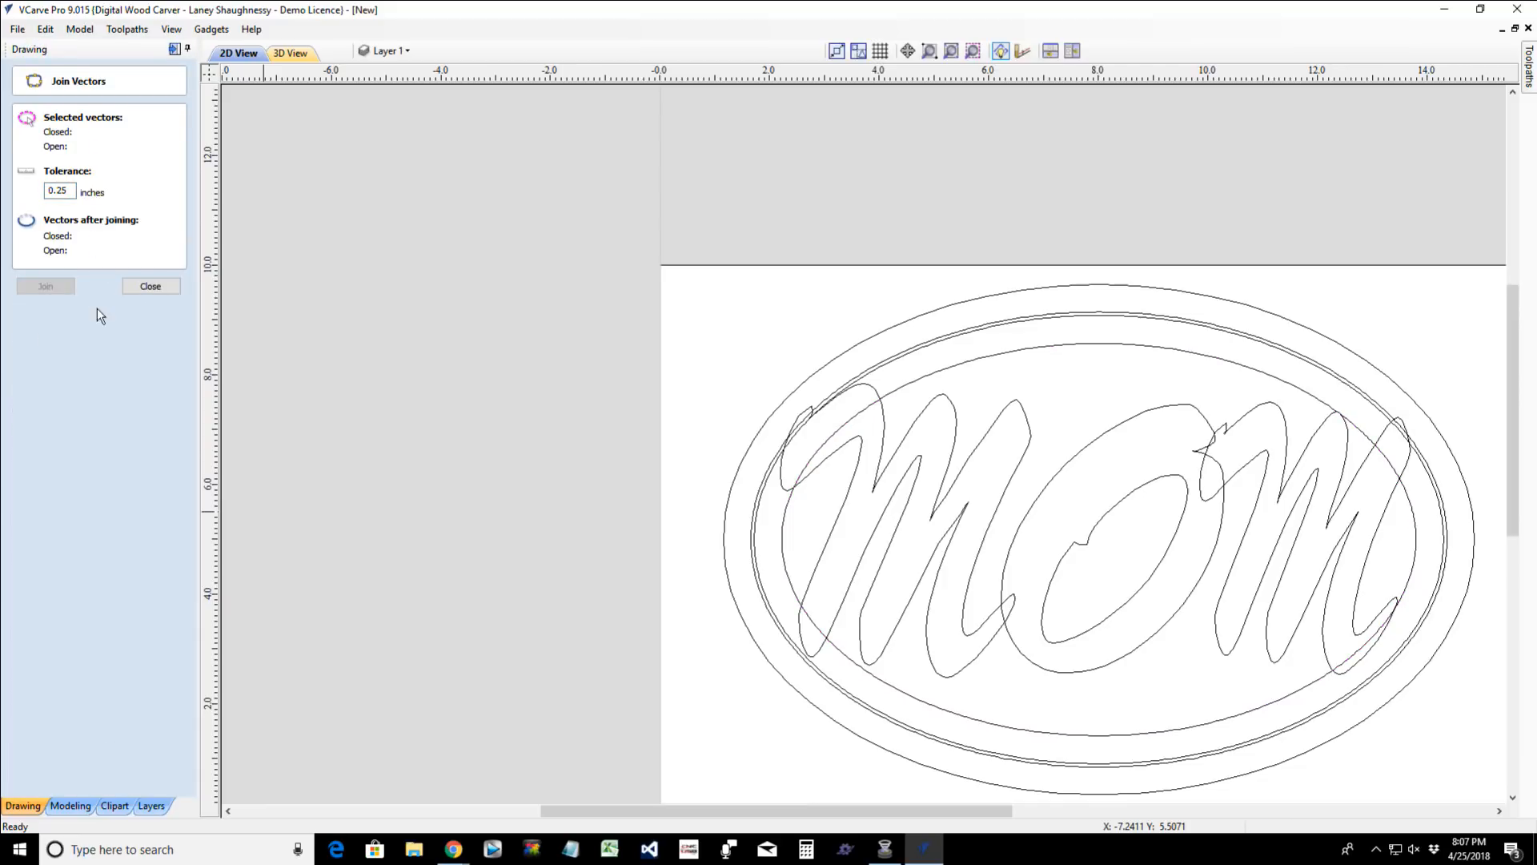
left_click(133, 290)
left_click(996, 358)
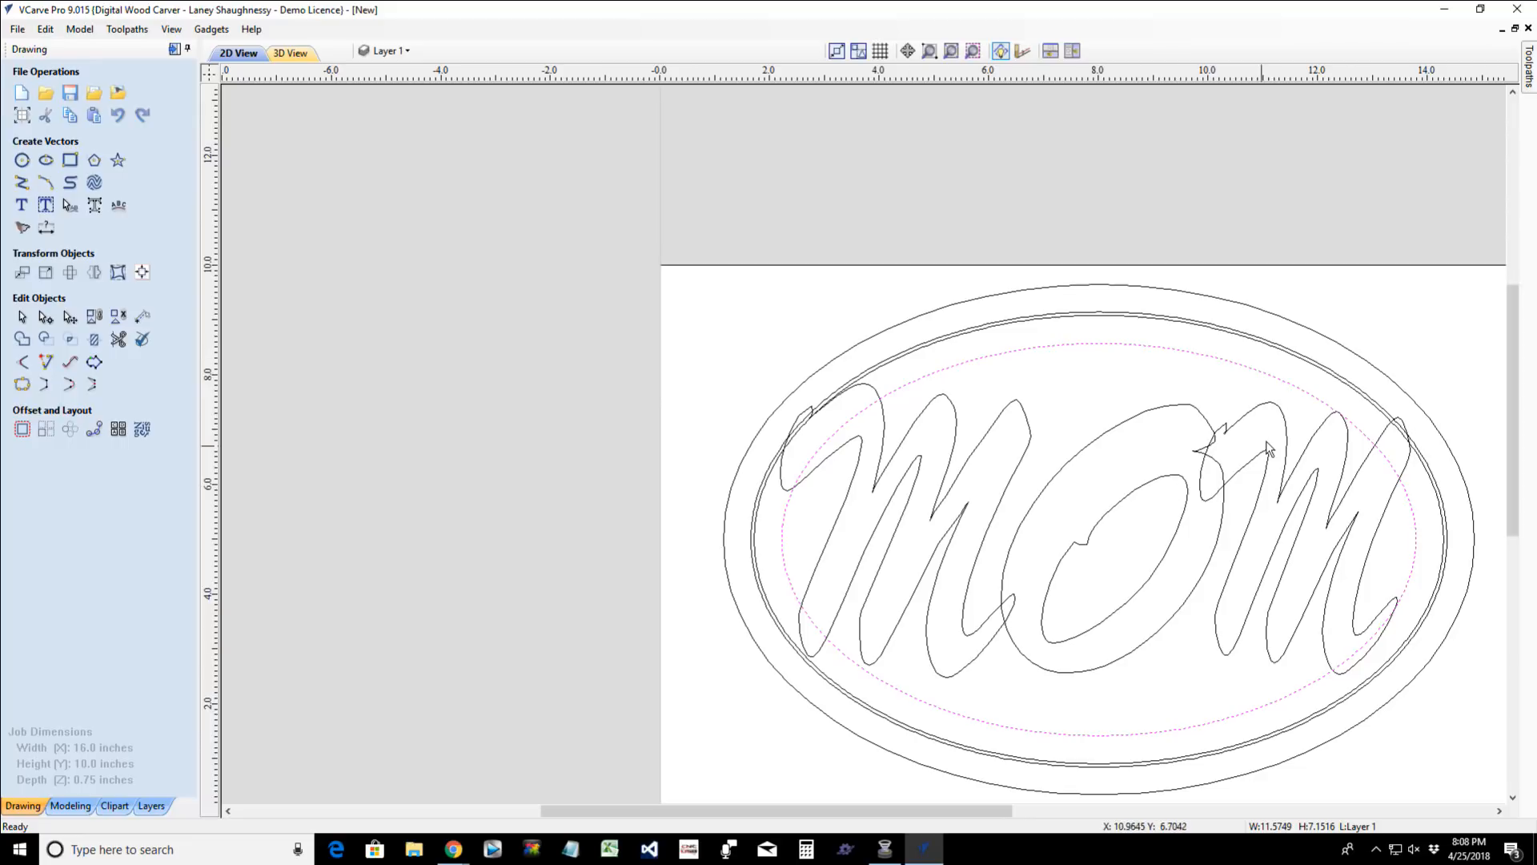
- Try to trim the second M's stroke where it overlaps the O, and undo that trim
scroll(718, 445, "up", 3)
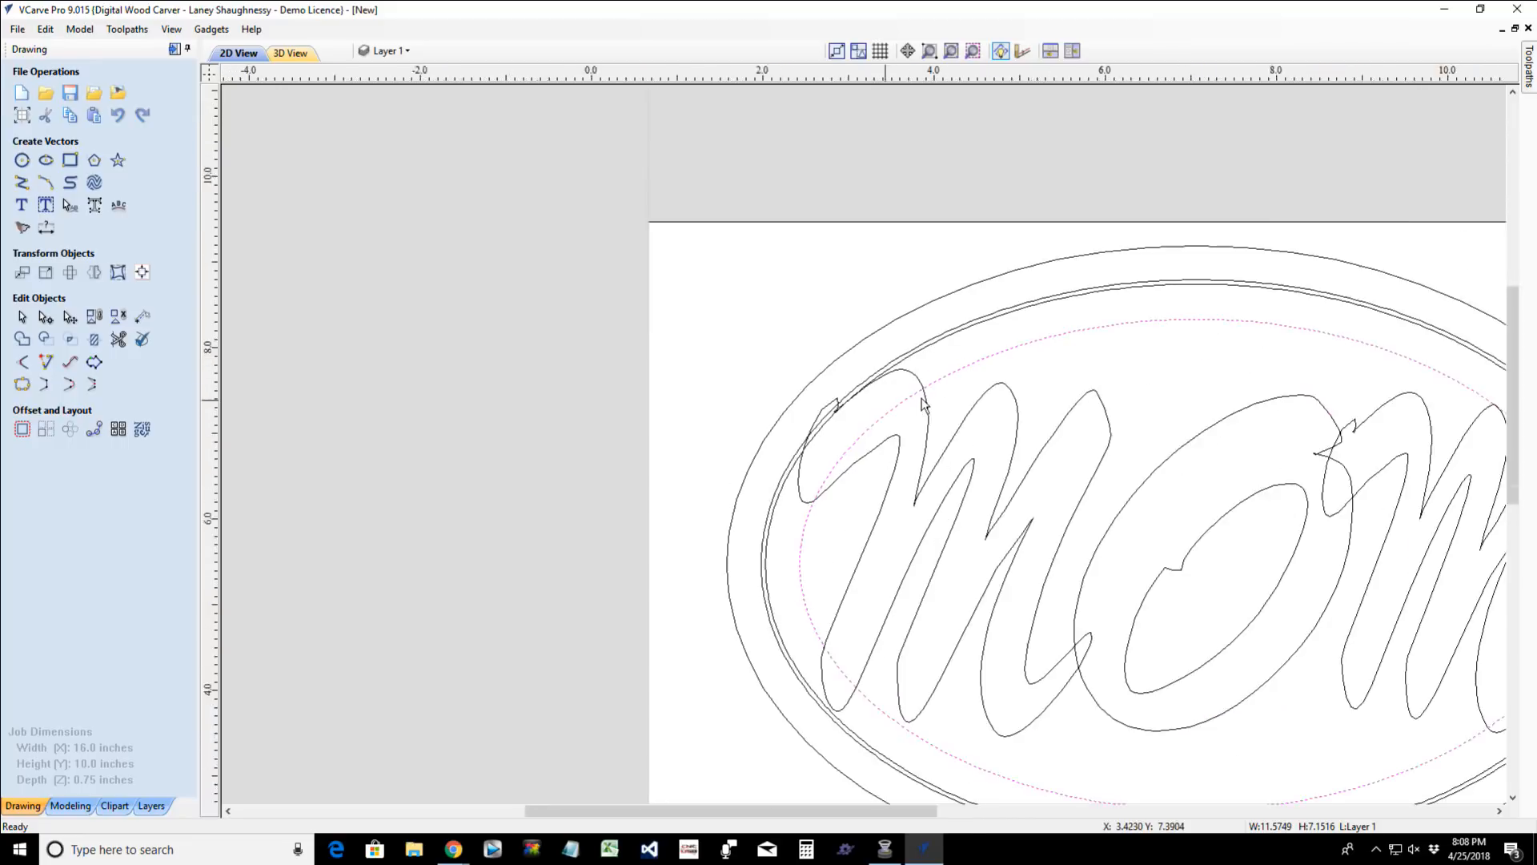
scroll(821, 434, "down", 3)
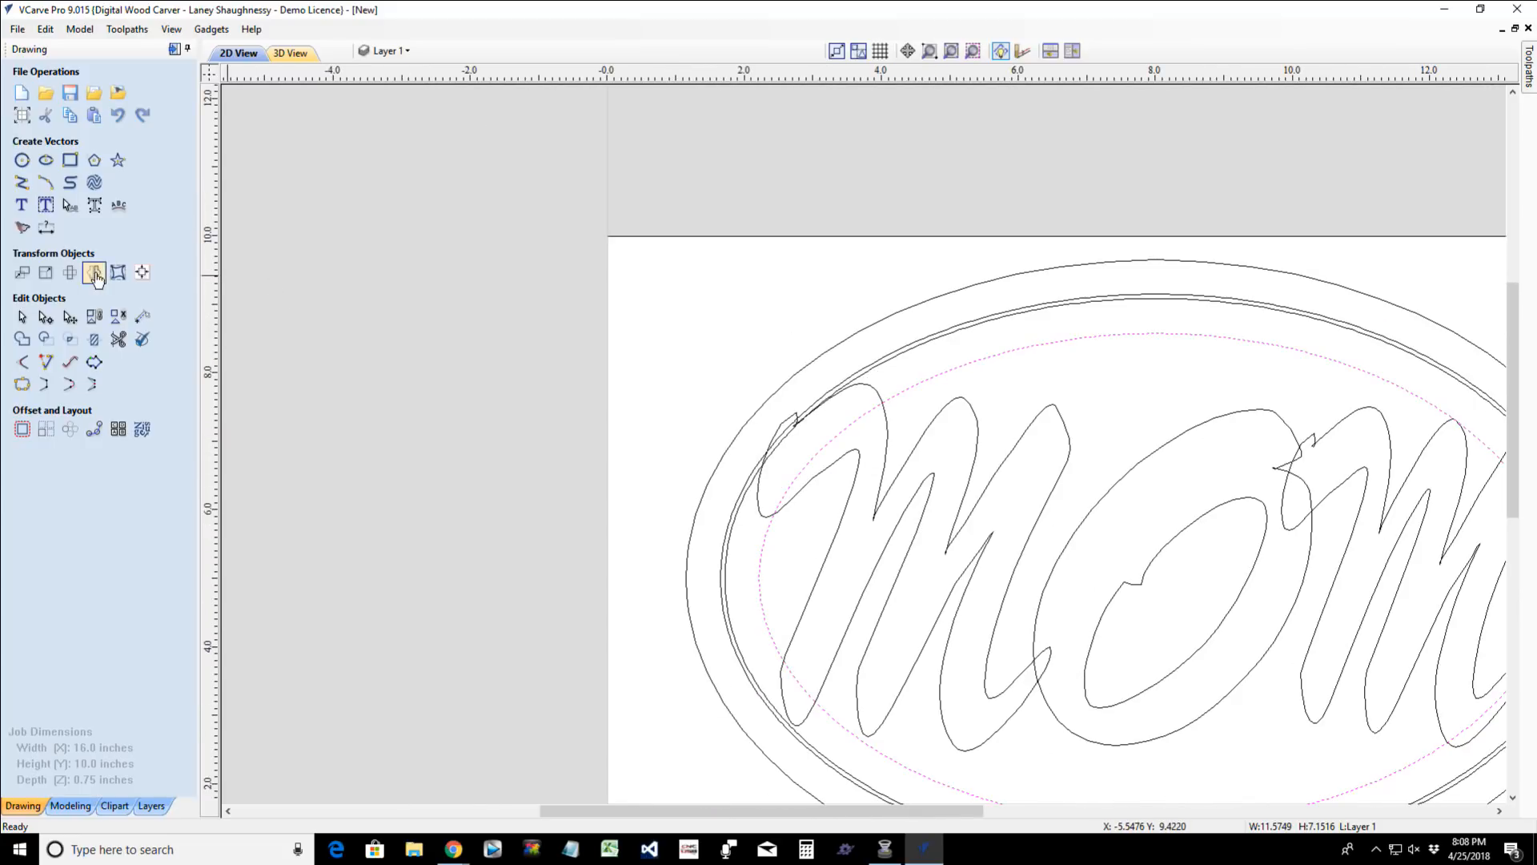
left_click(117, 338)
scroll(1279, 497, "up", 2)
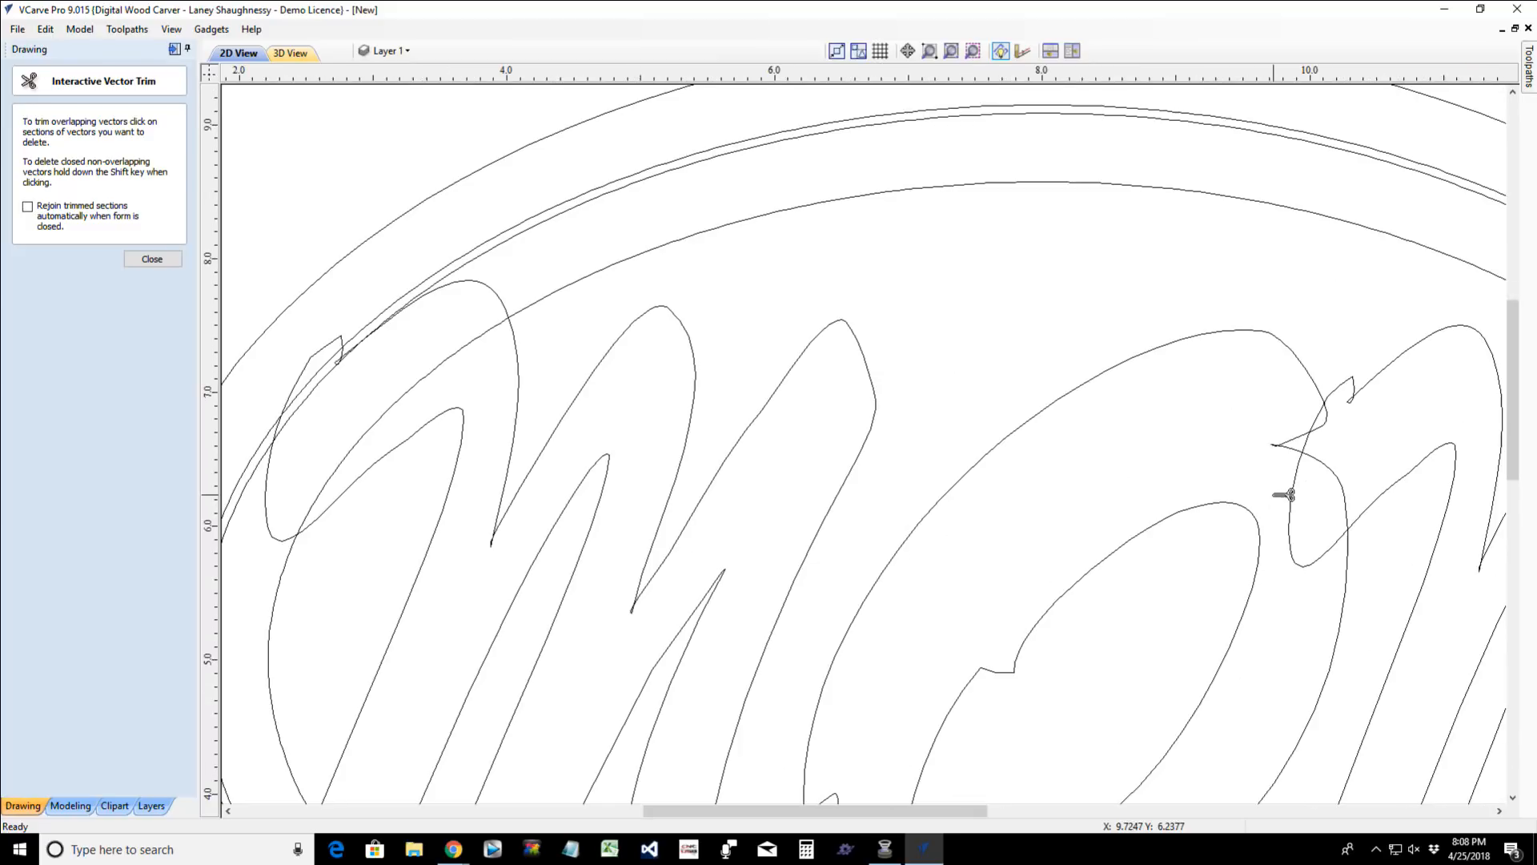
left_click(1301, 500)
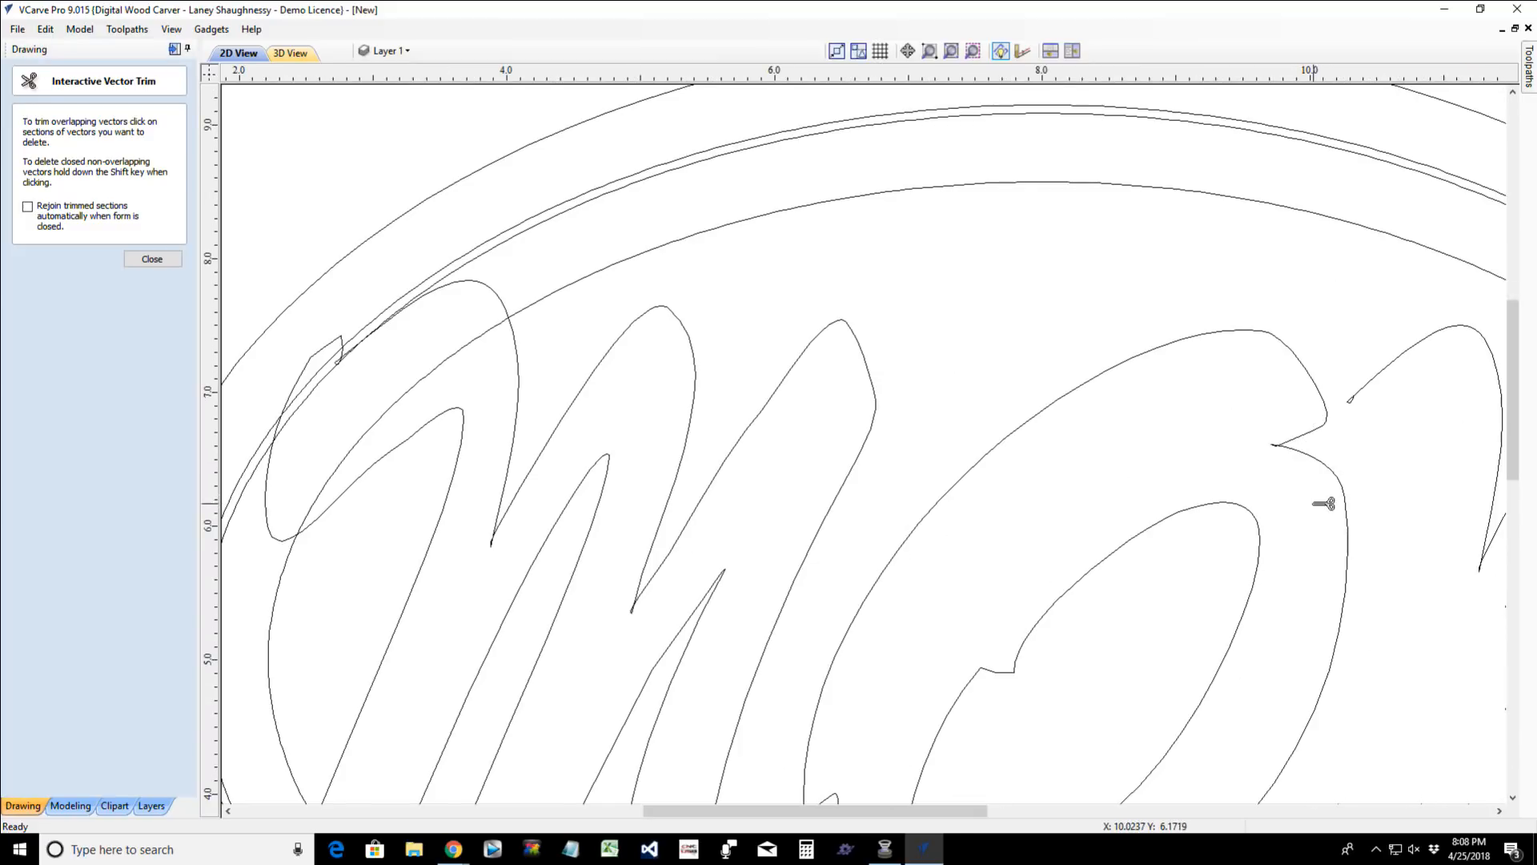
scroll(1322, 503, "down", 3)
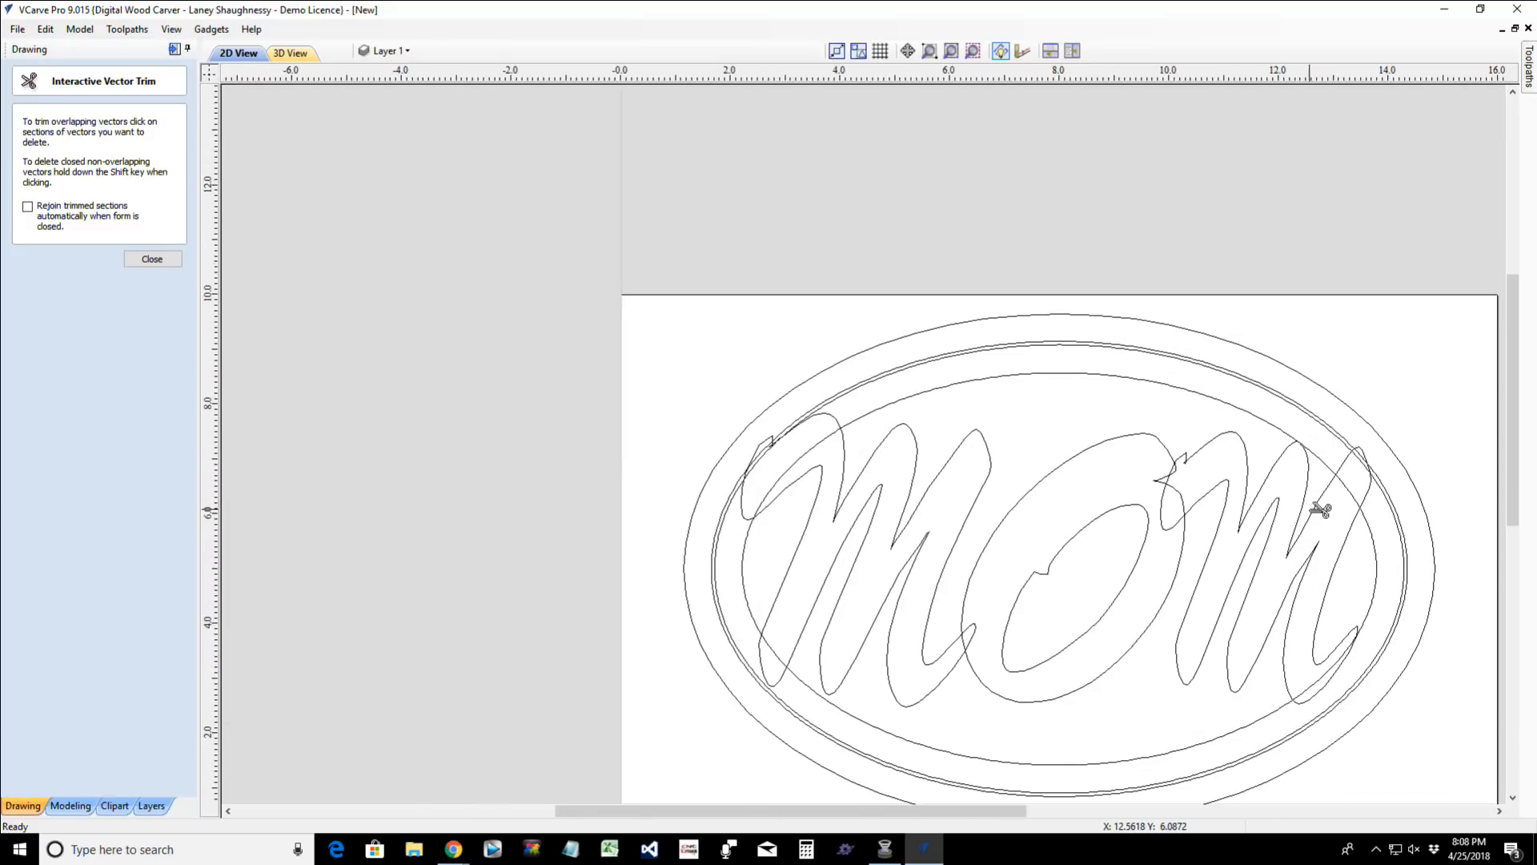
scroll(1183, 504, "up", 3)
scroll(1190, 464, "up", 2)
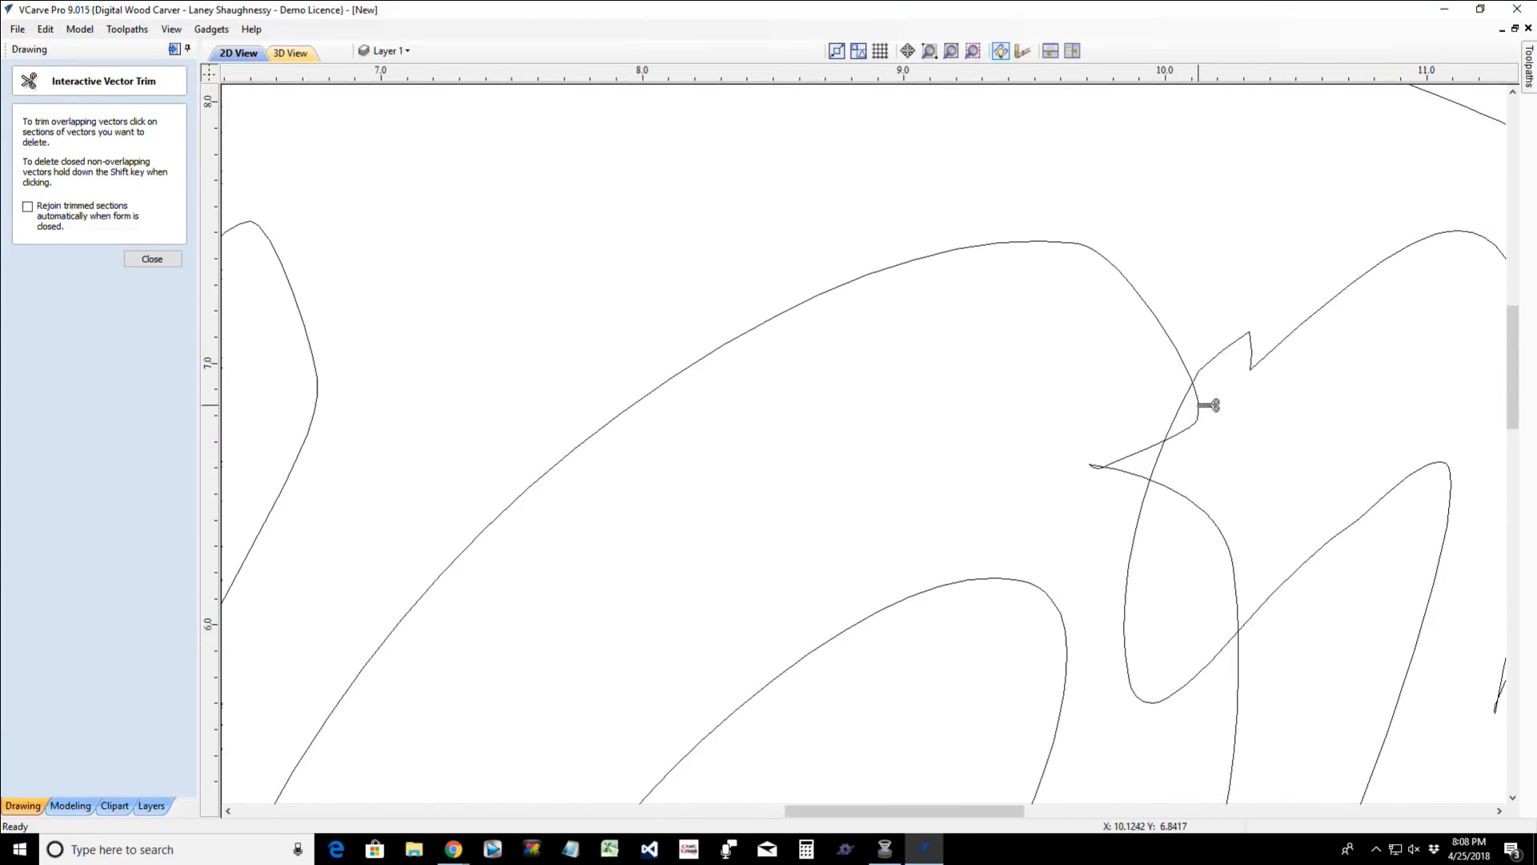
left_click(144, 261)
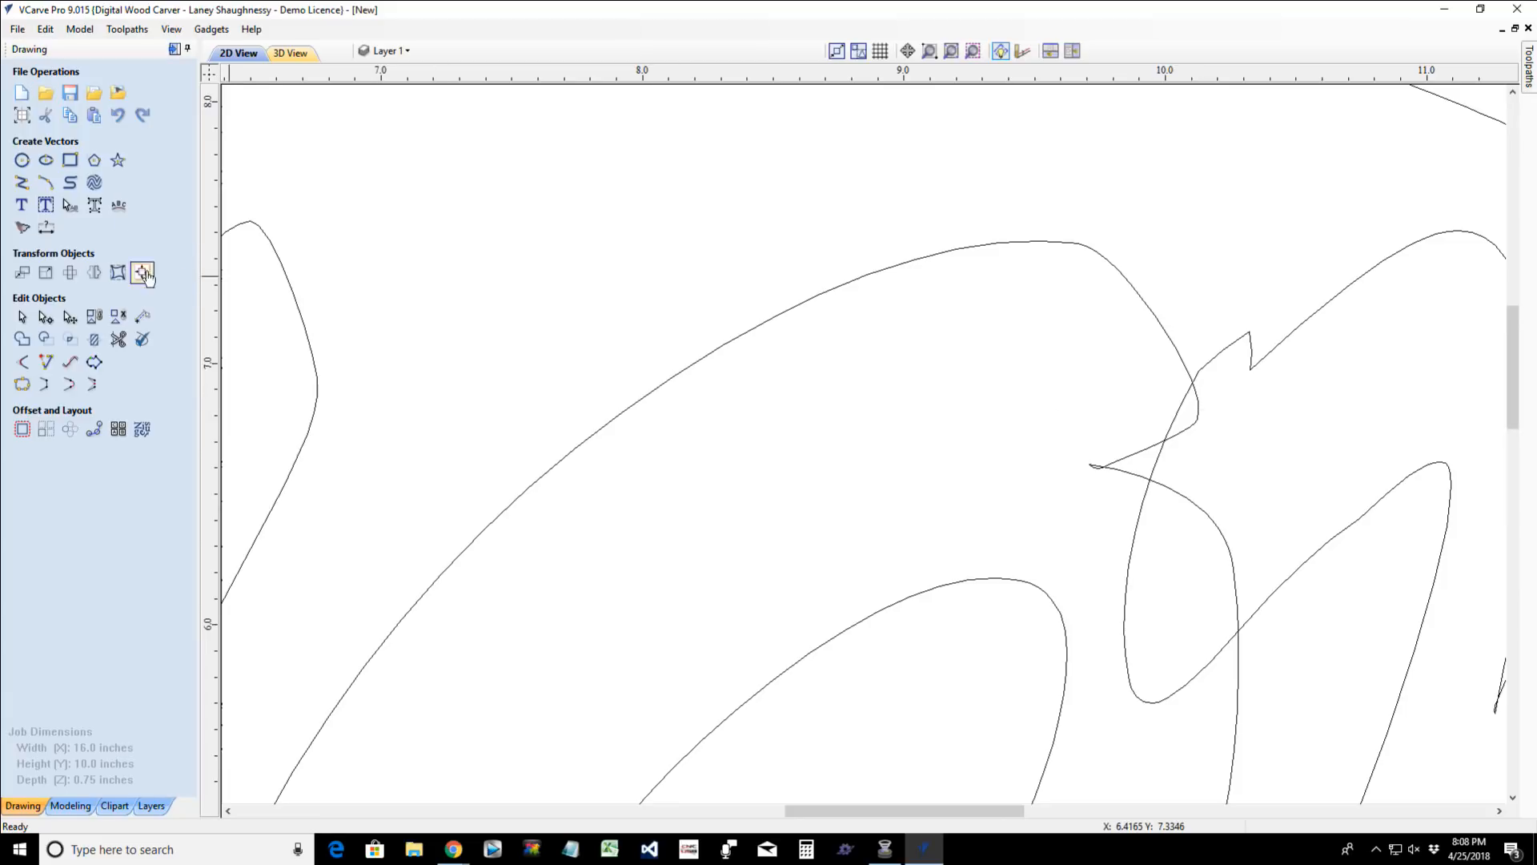
left_click(691, 370)
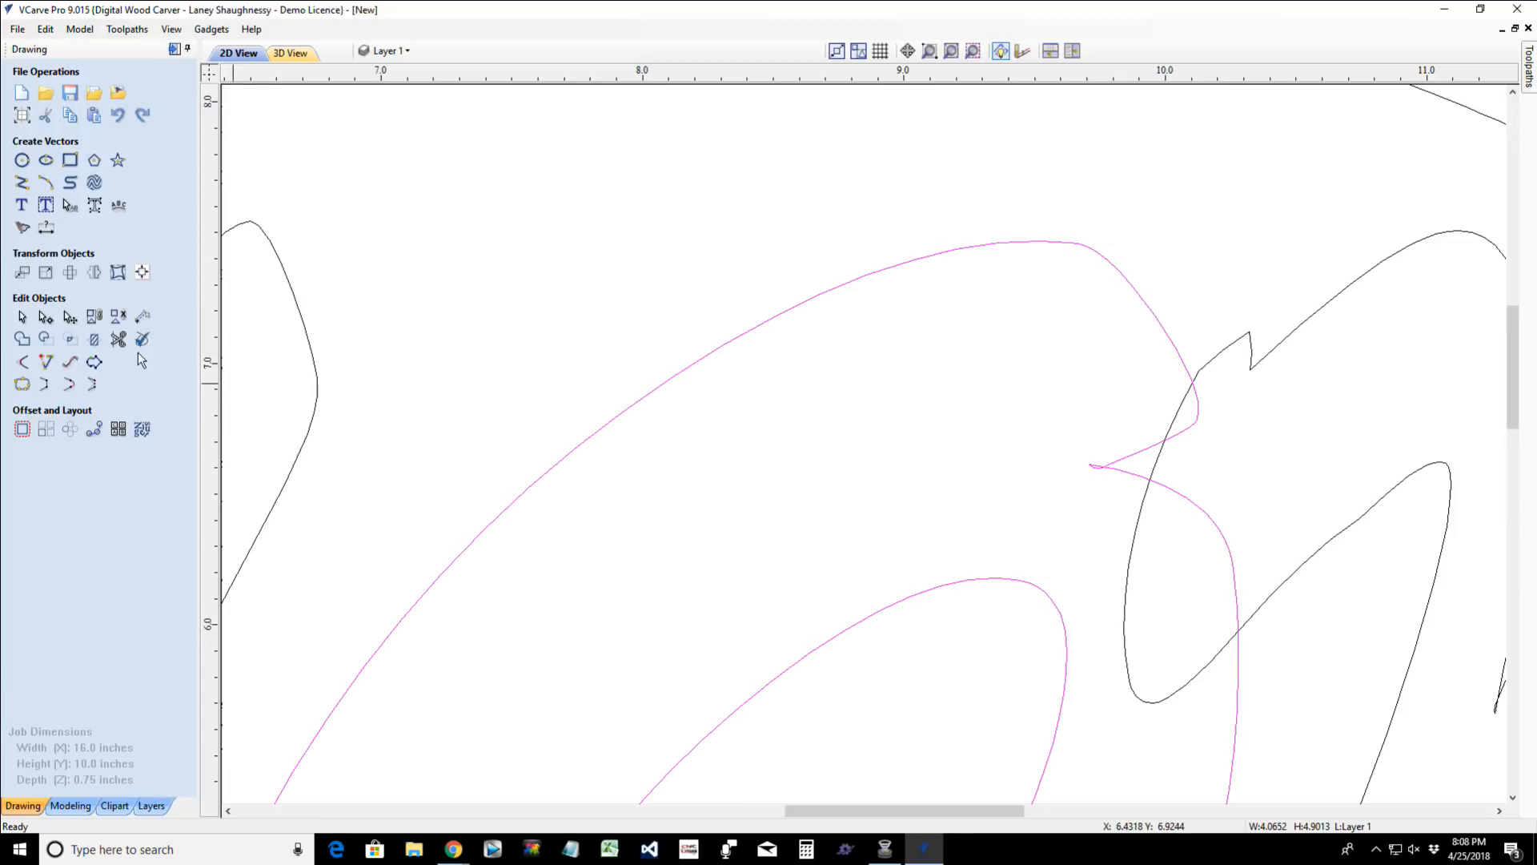
left_click(985, 368)
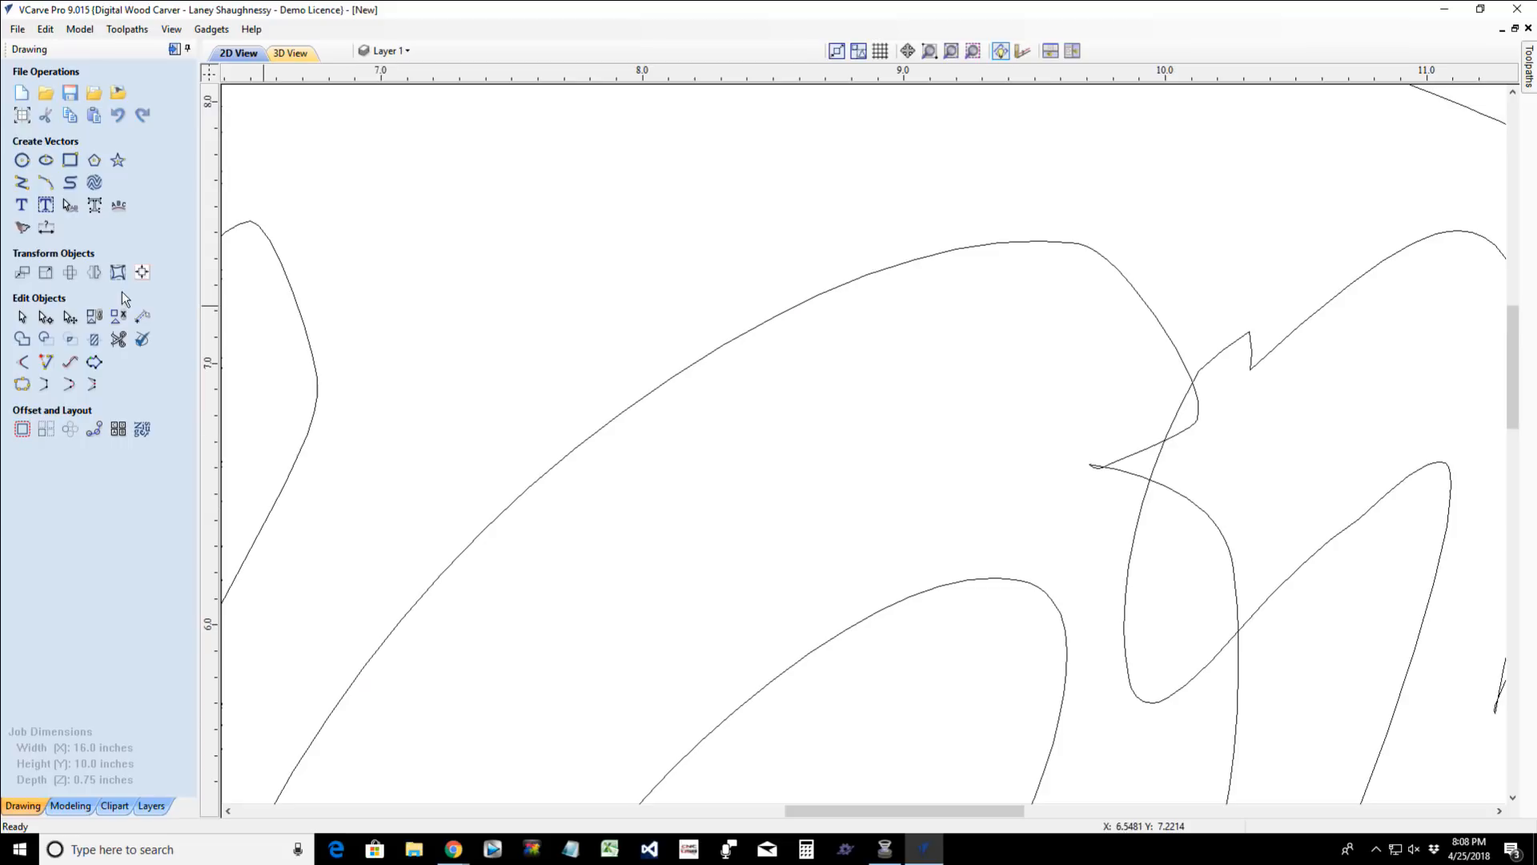
- Trim the small crossing at the O's notch and the overlapping segments between the O and the second M
left_click(118, 339)
left_click(1094, 465)
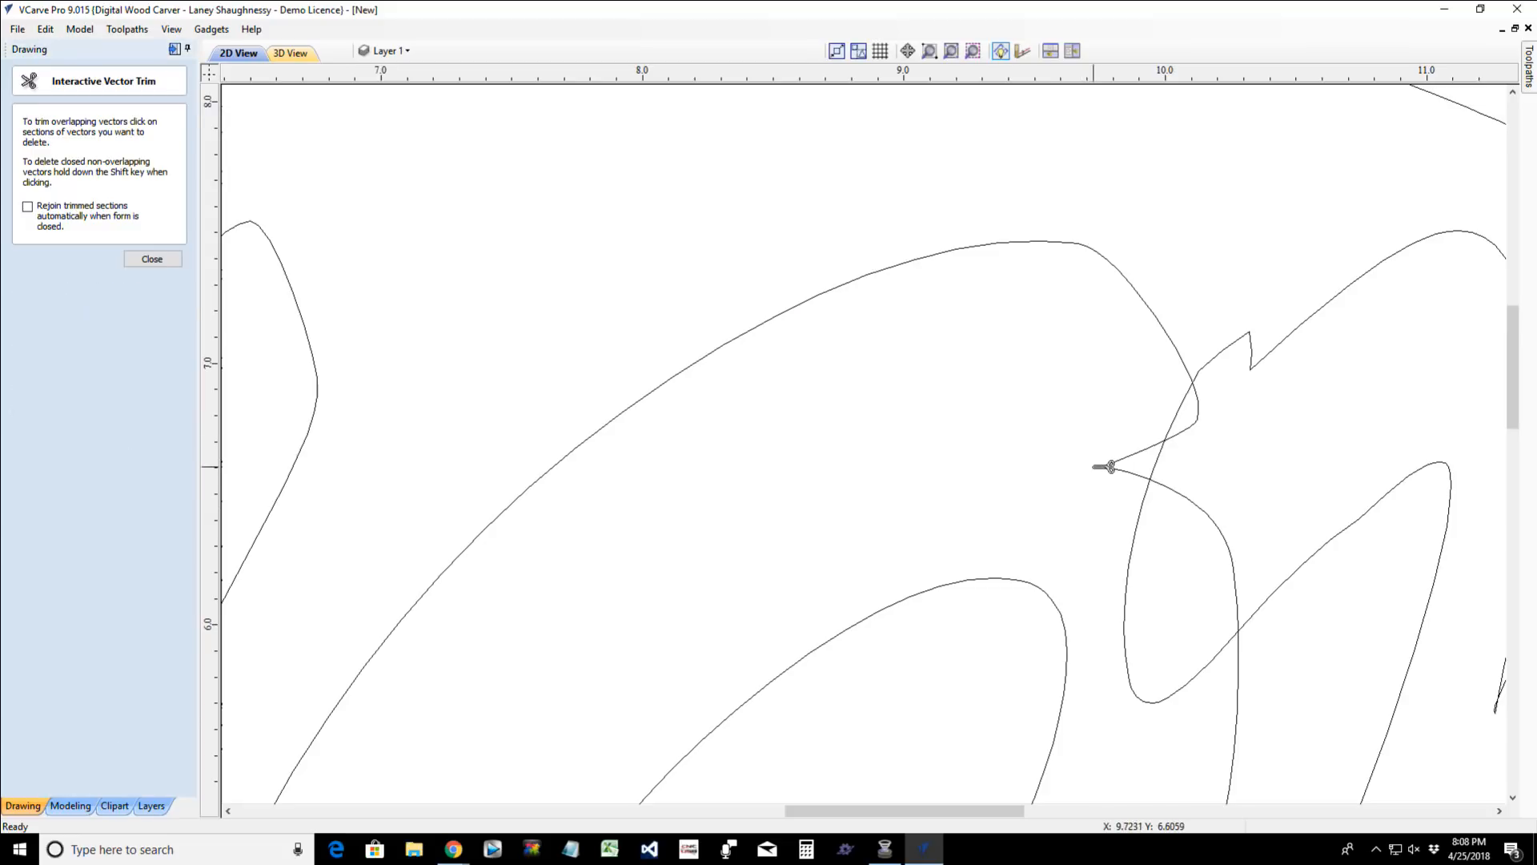
left_click(1198, 418)
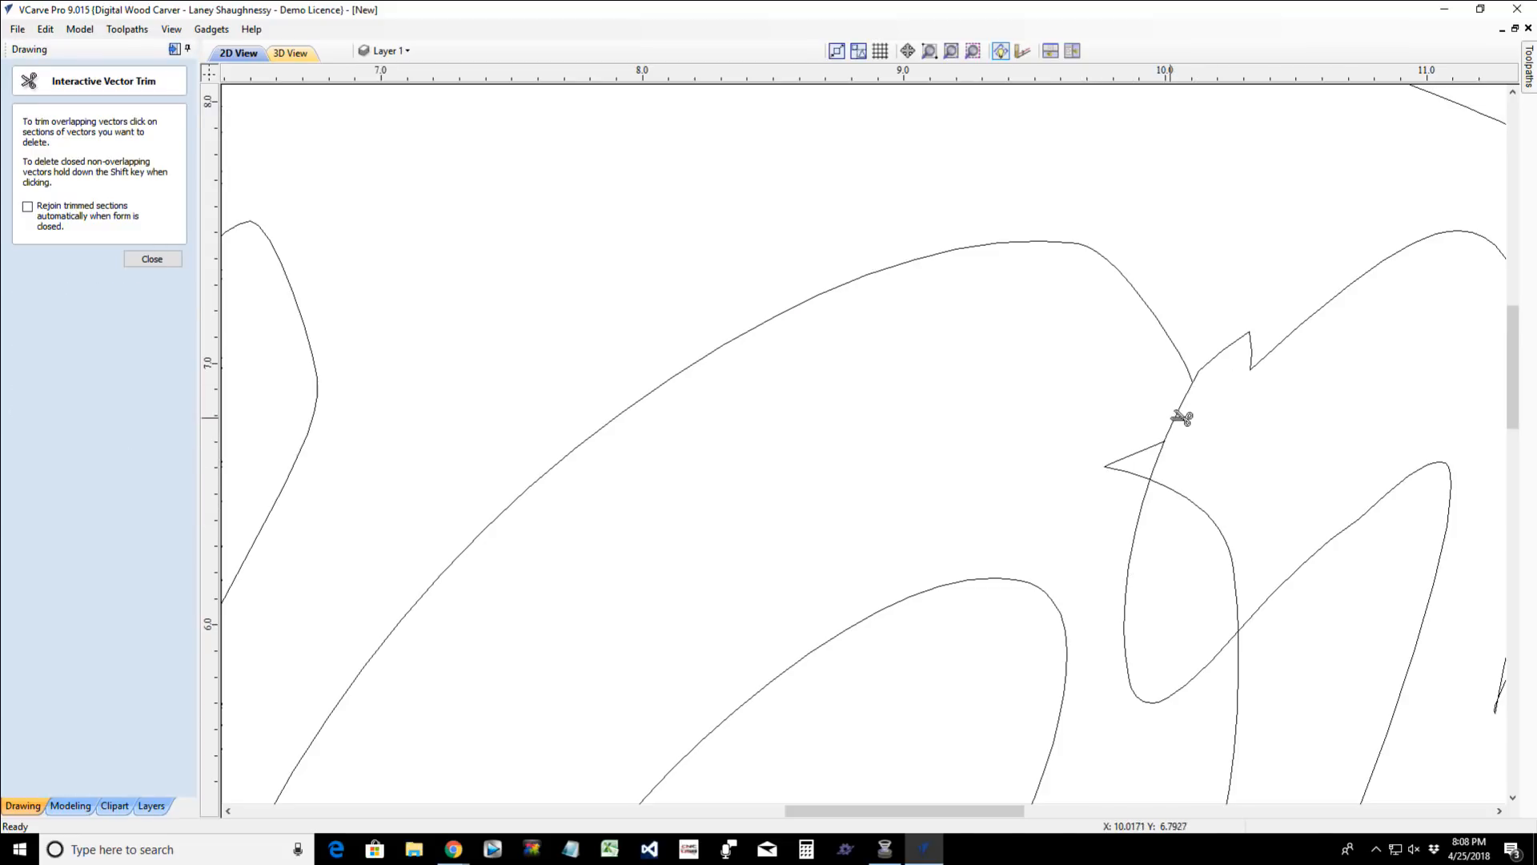
left_click(1182, 405)
scroll(1204, 610, "down", 6)
scroll(1207, 610, "up", 3)
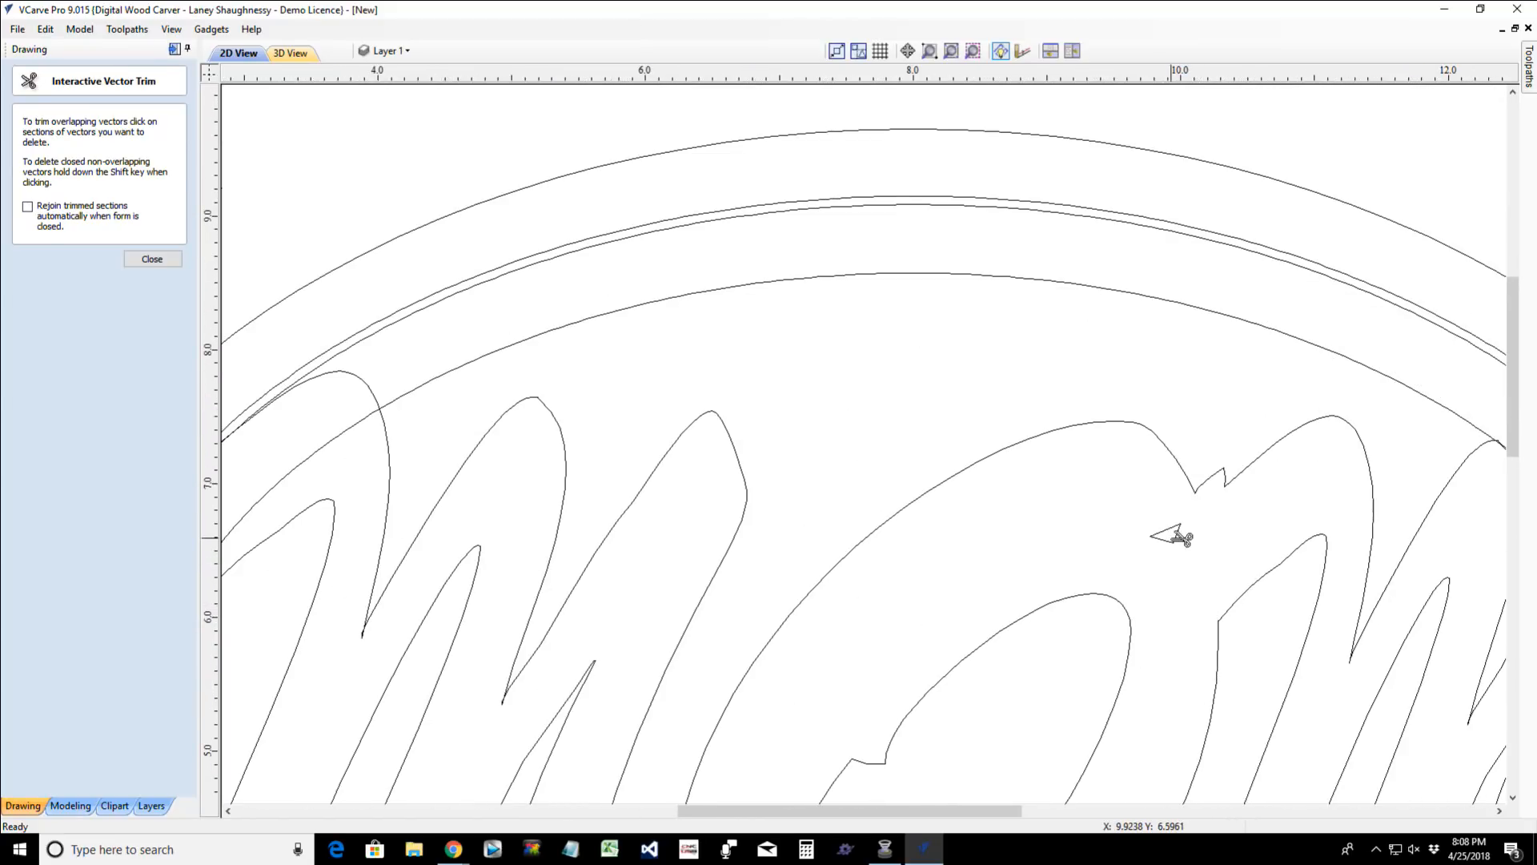
- Trim the overlapping segments where the first M's ending stroke crosses the lower side of the O
scroll(1179, 564, "down", 3)
scroll(1178, 605, "up", 3)
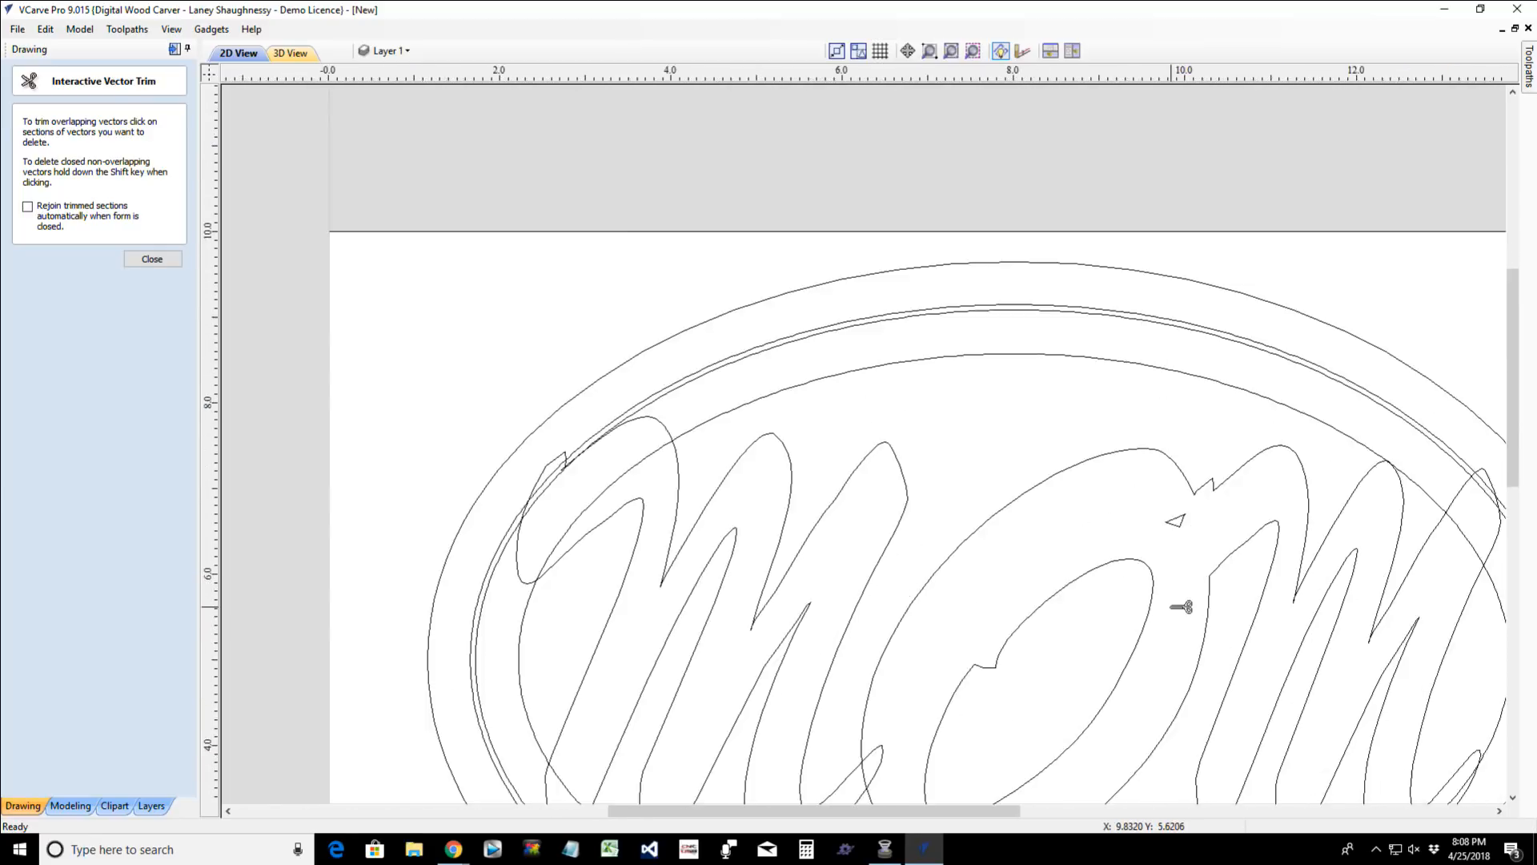
scroll(1178, 599, "down", 4)
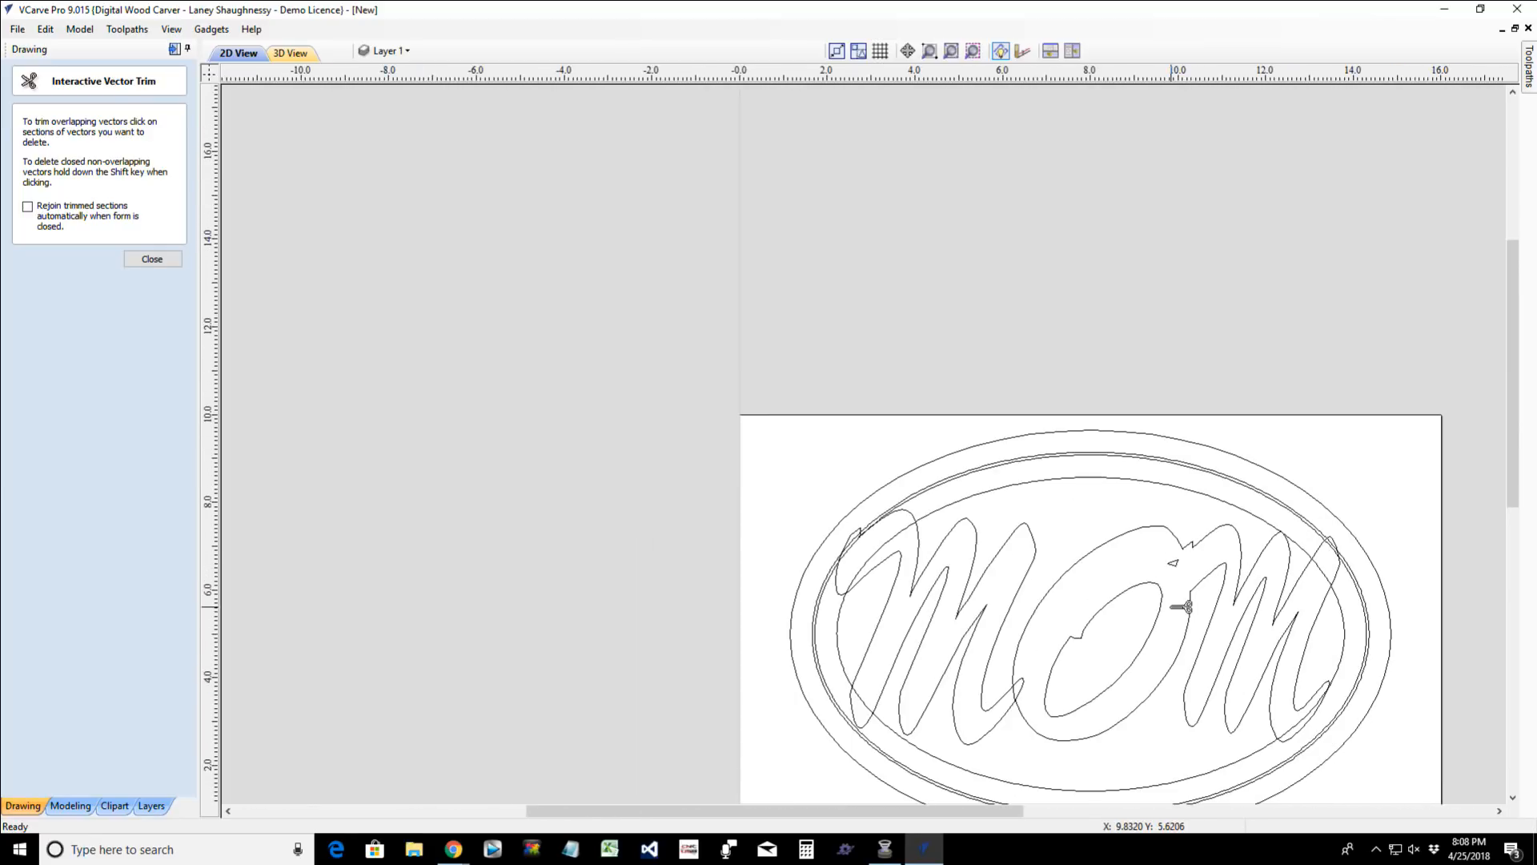
scroll(984, 699, "up", 2)
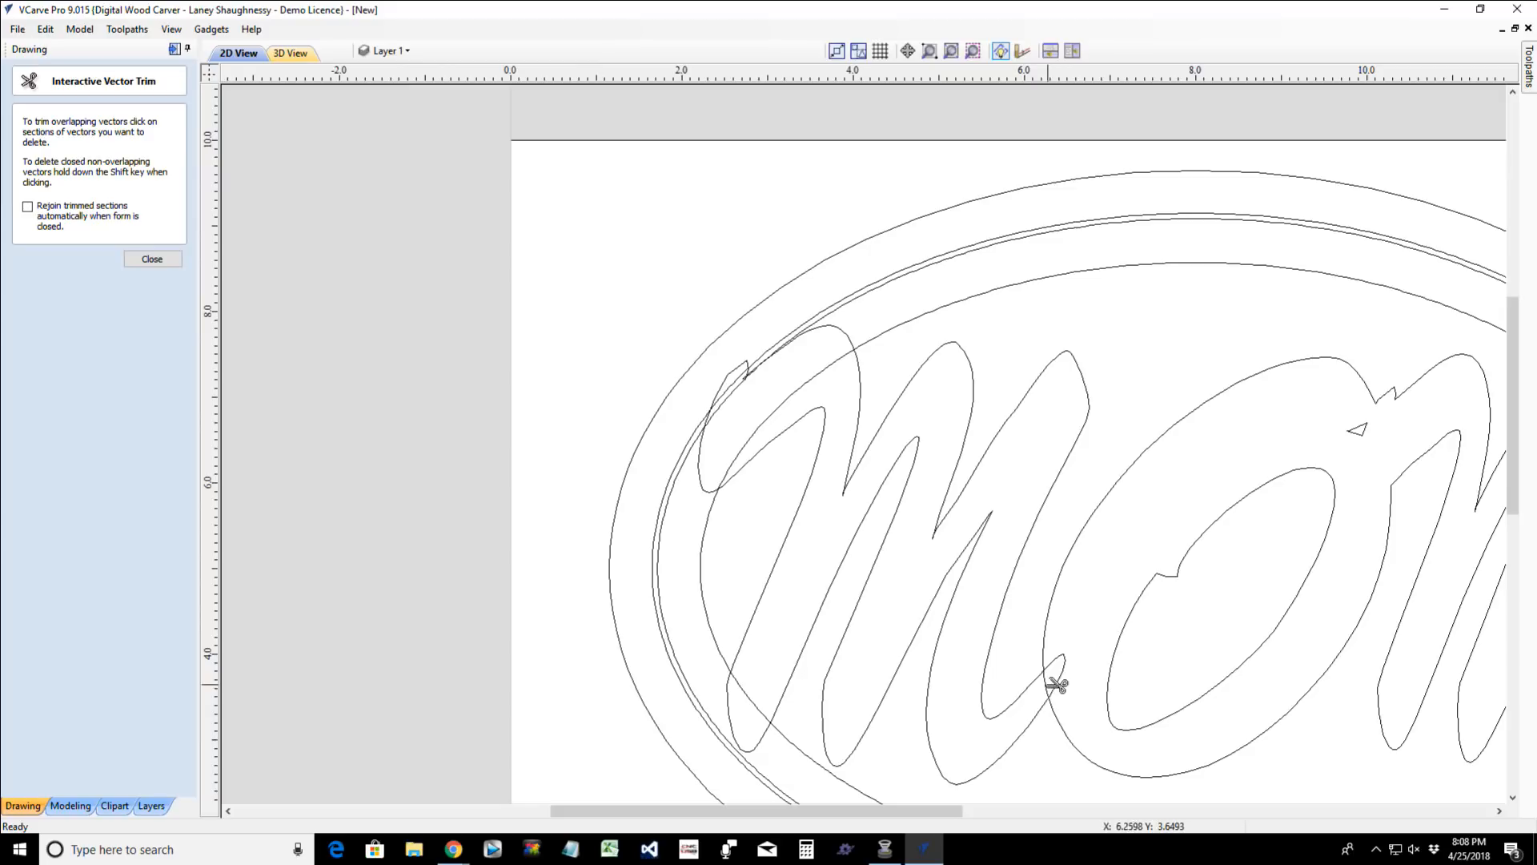
scroll(1071, 744, "down", 2)
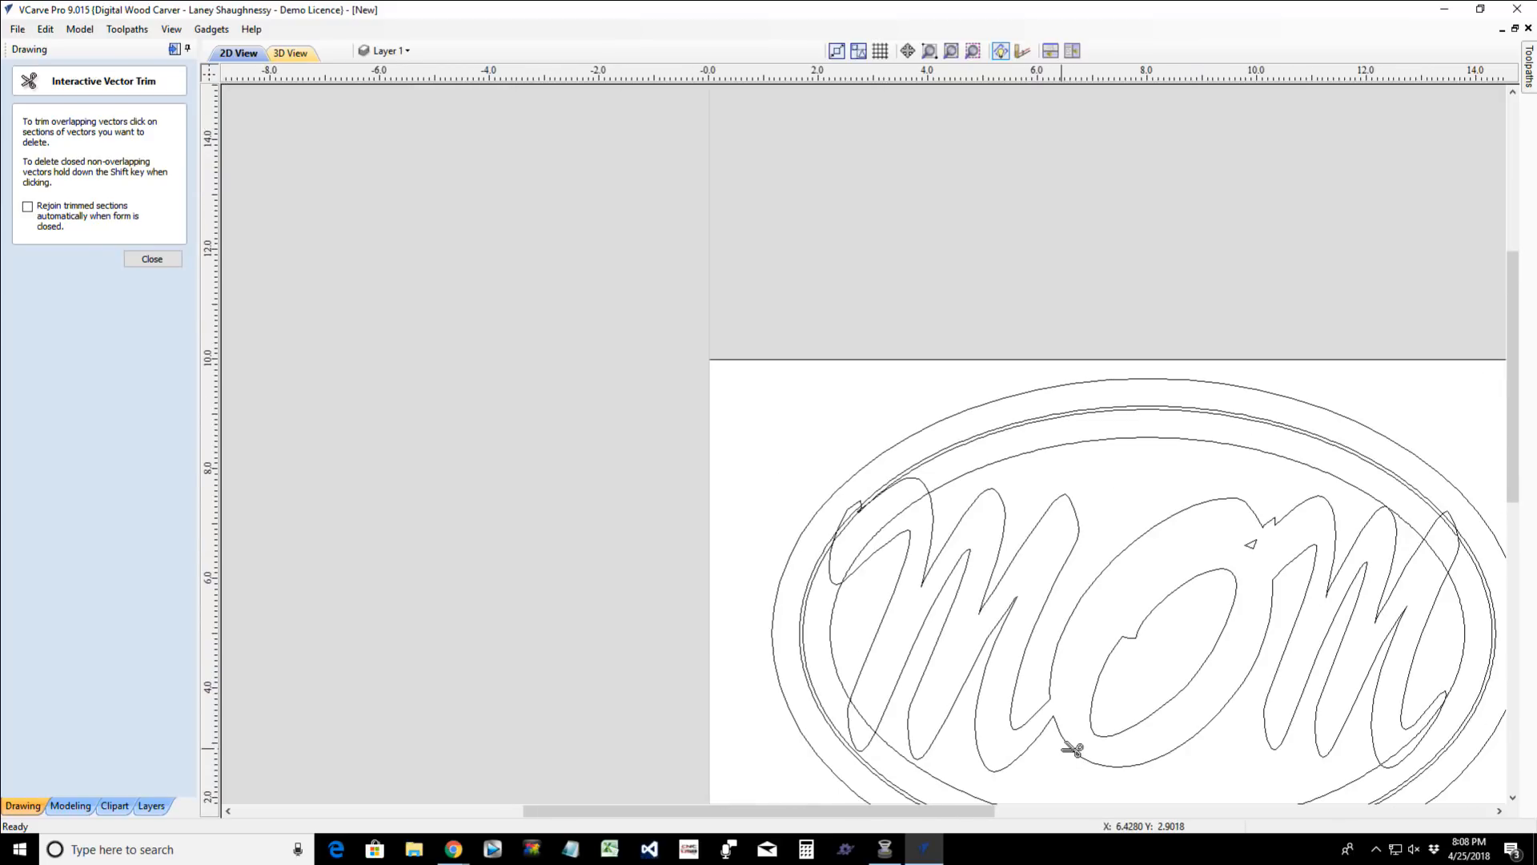
- Trim away the tiny crossing loop at the first M's upper starting tip, near the double border
scroll(869, 513, "up", 6)
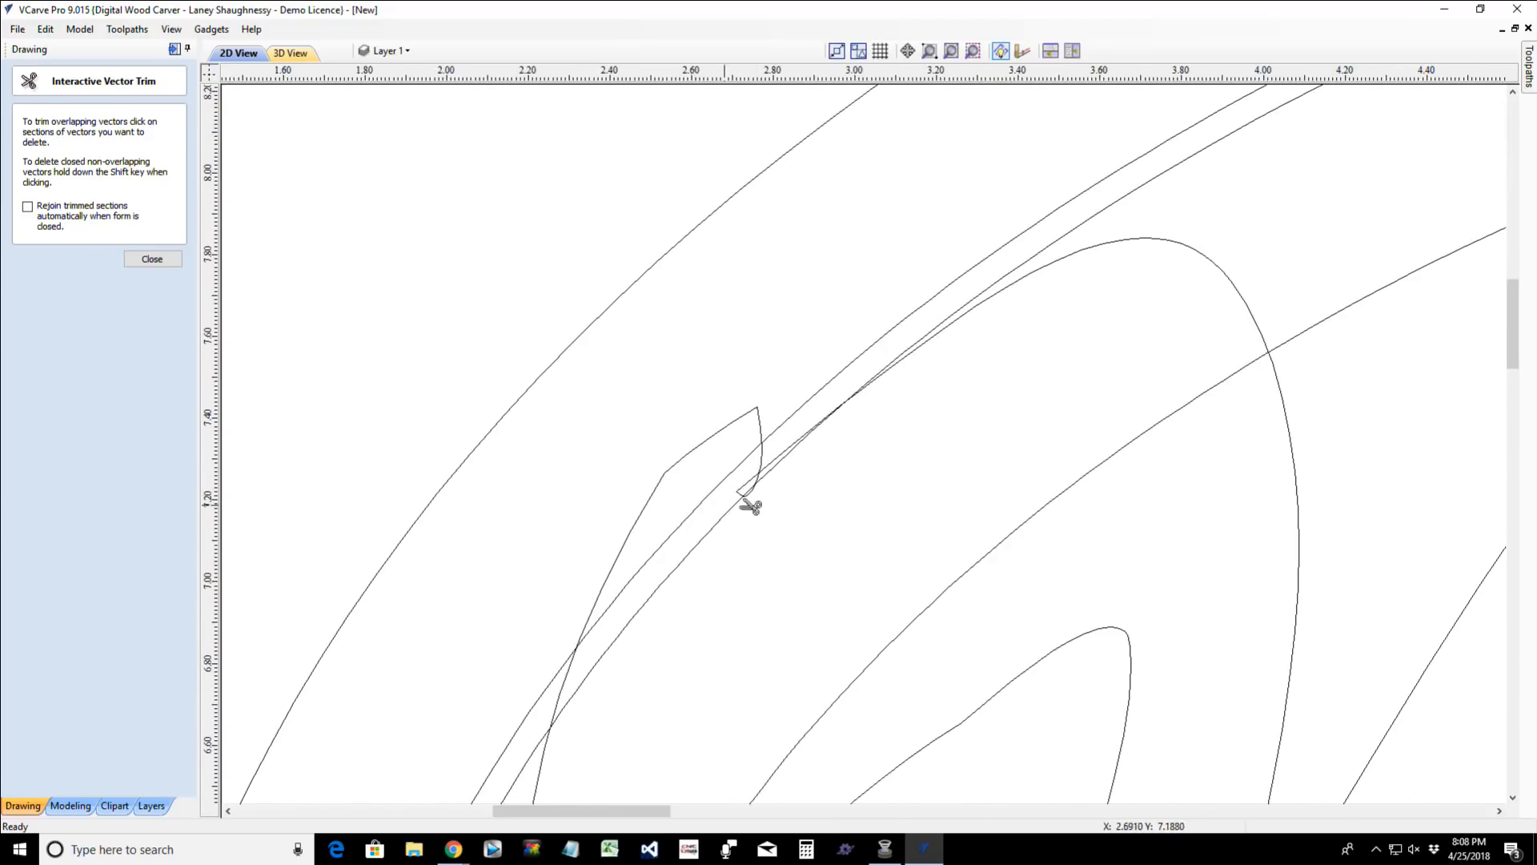
scroll(751, 484, "up", 1)
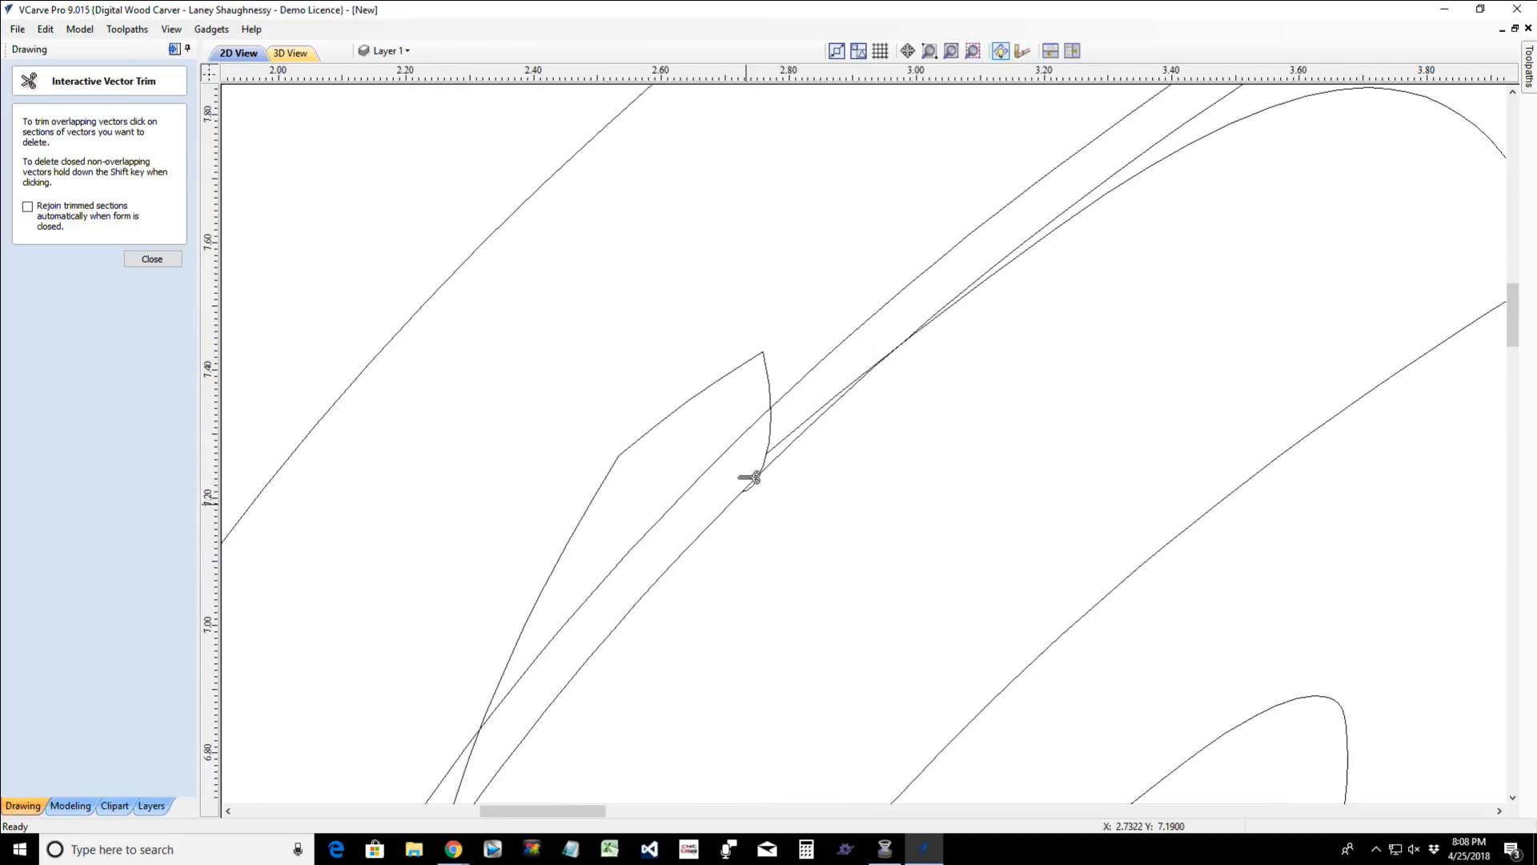
scroll(750, 478, "up", 2)
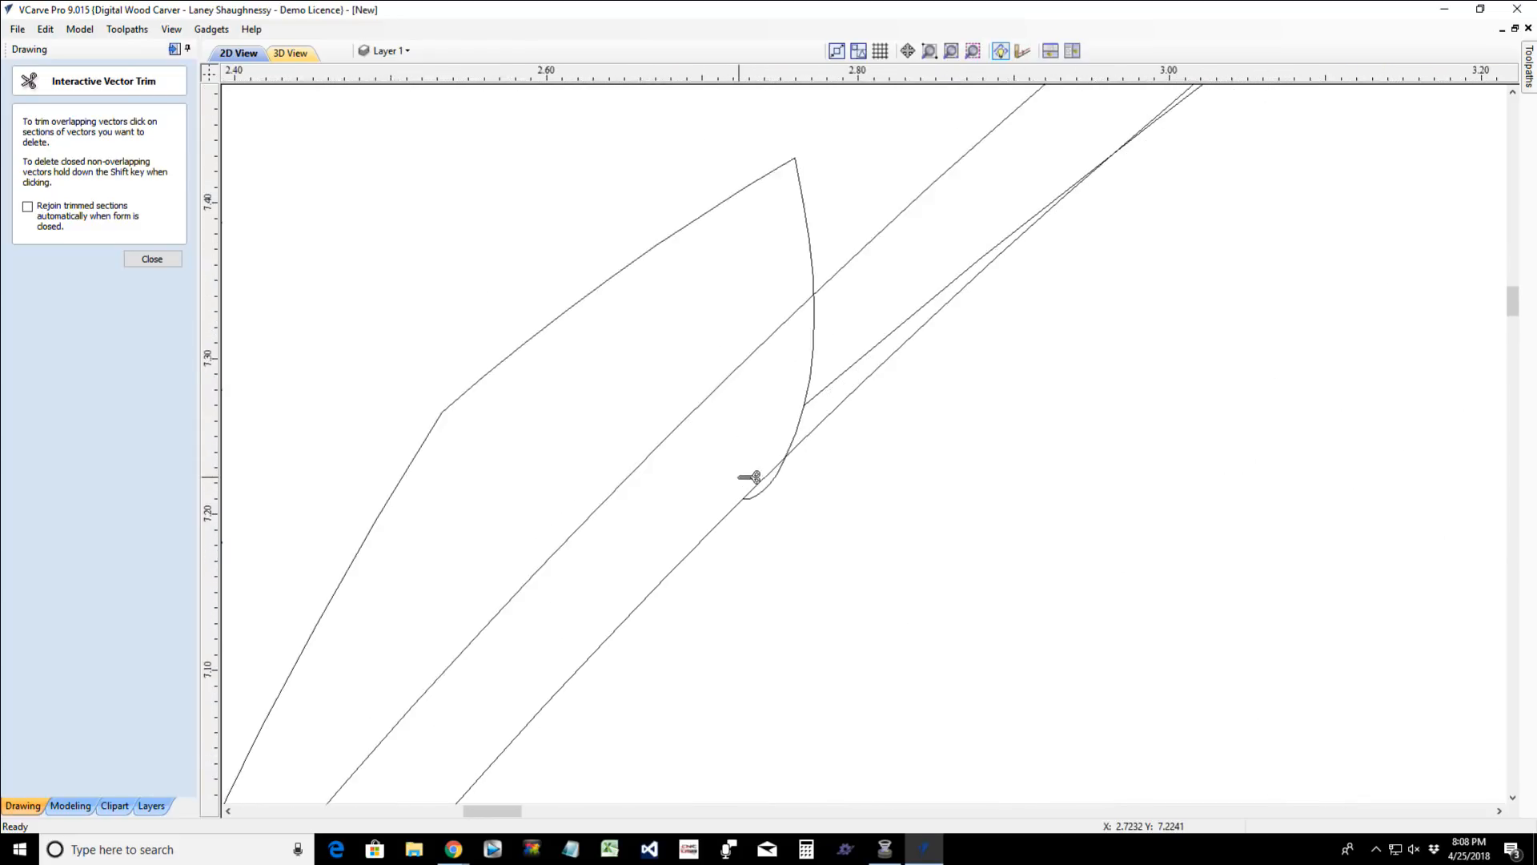
left_click(788, 479)
scroll(796, 483, "down", 6)
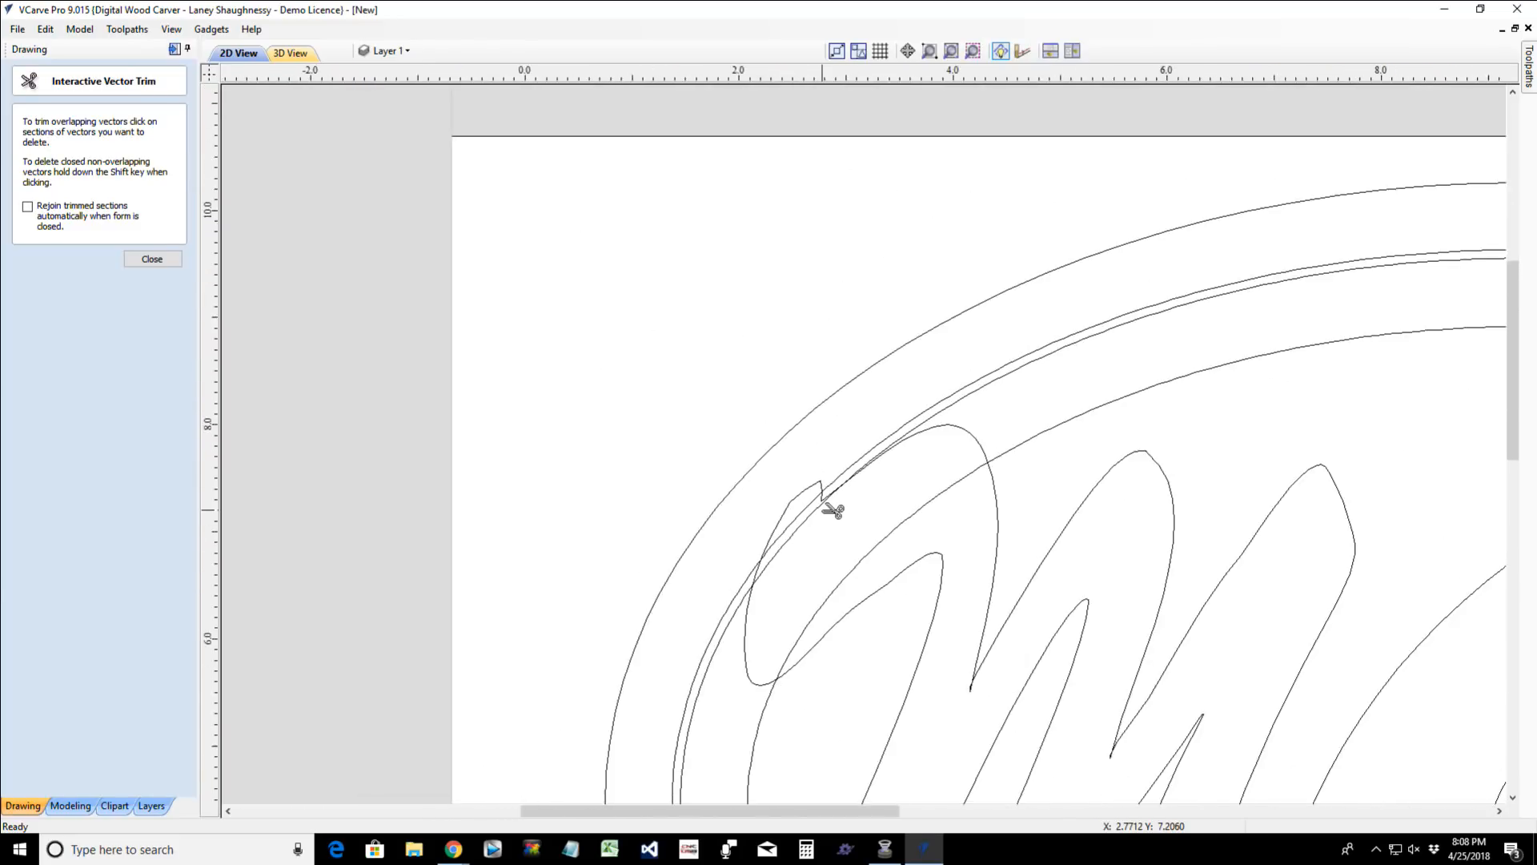
- Trim the tiny crossing loops at the first M's two inner valley tips
scroll(829, 509, "down", 3)
scroll(920, 686, "up", 6)
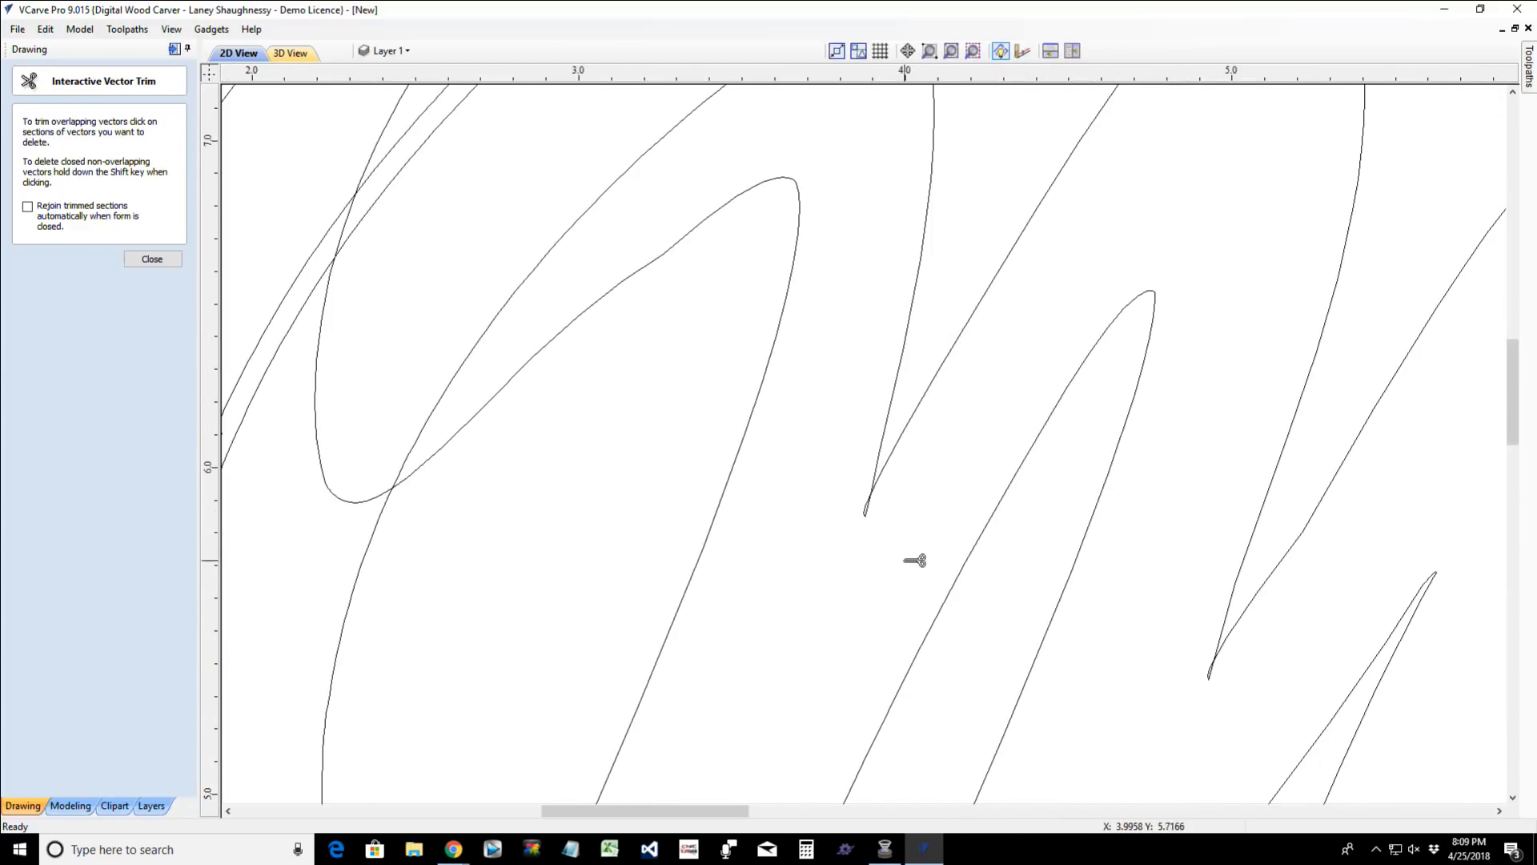
left_click(867, 510)
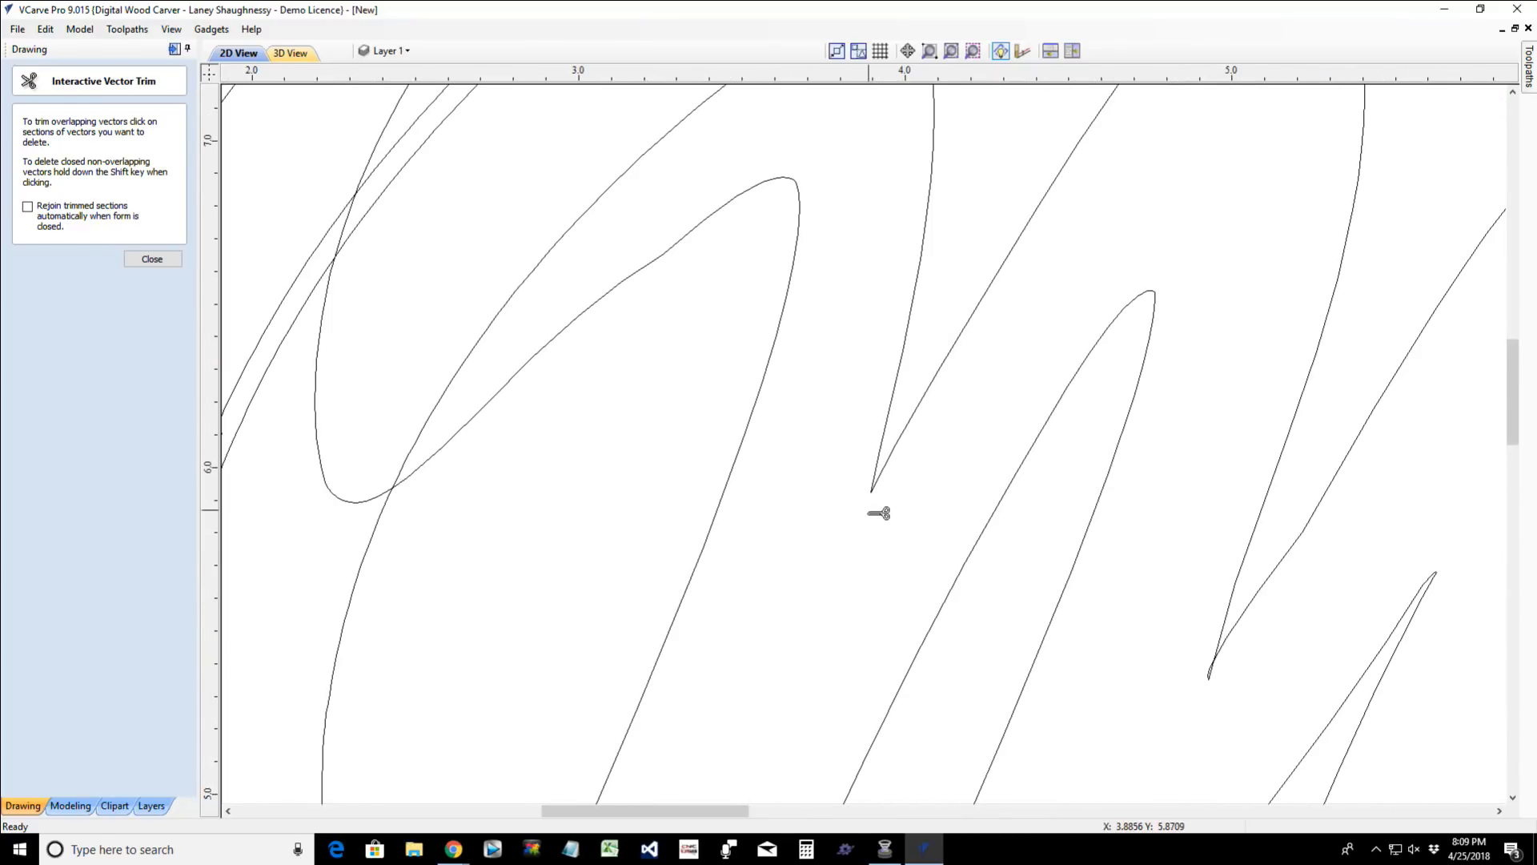
left_click(1213, 678)
scroll(1215, 679, "down", 5)
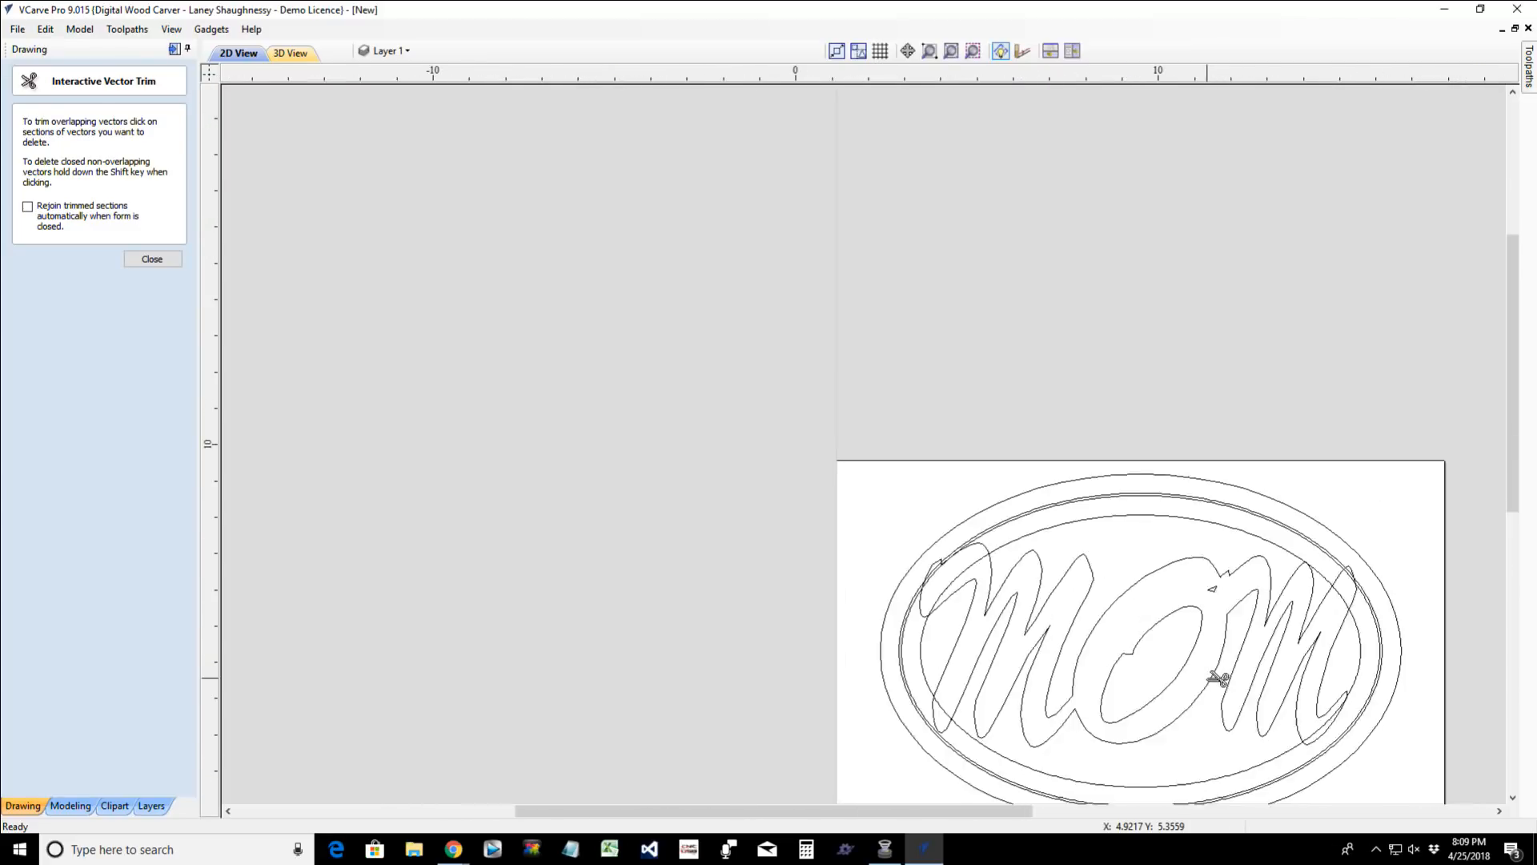
- Trim the tiny crossing loops at the second M's two inner valley tips and exit the trim tool
scroll(1217, 679, "up", 7)
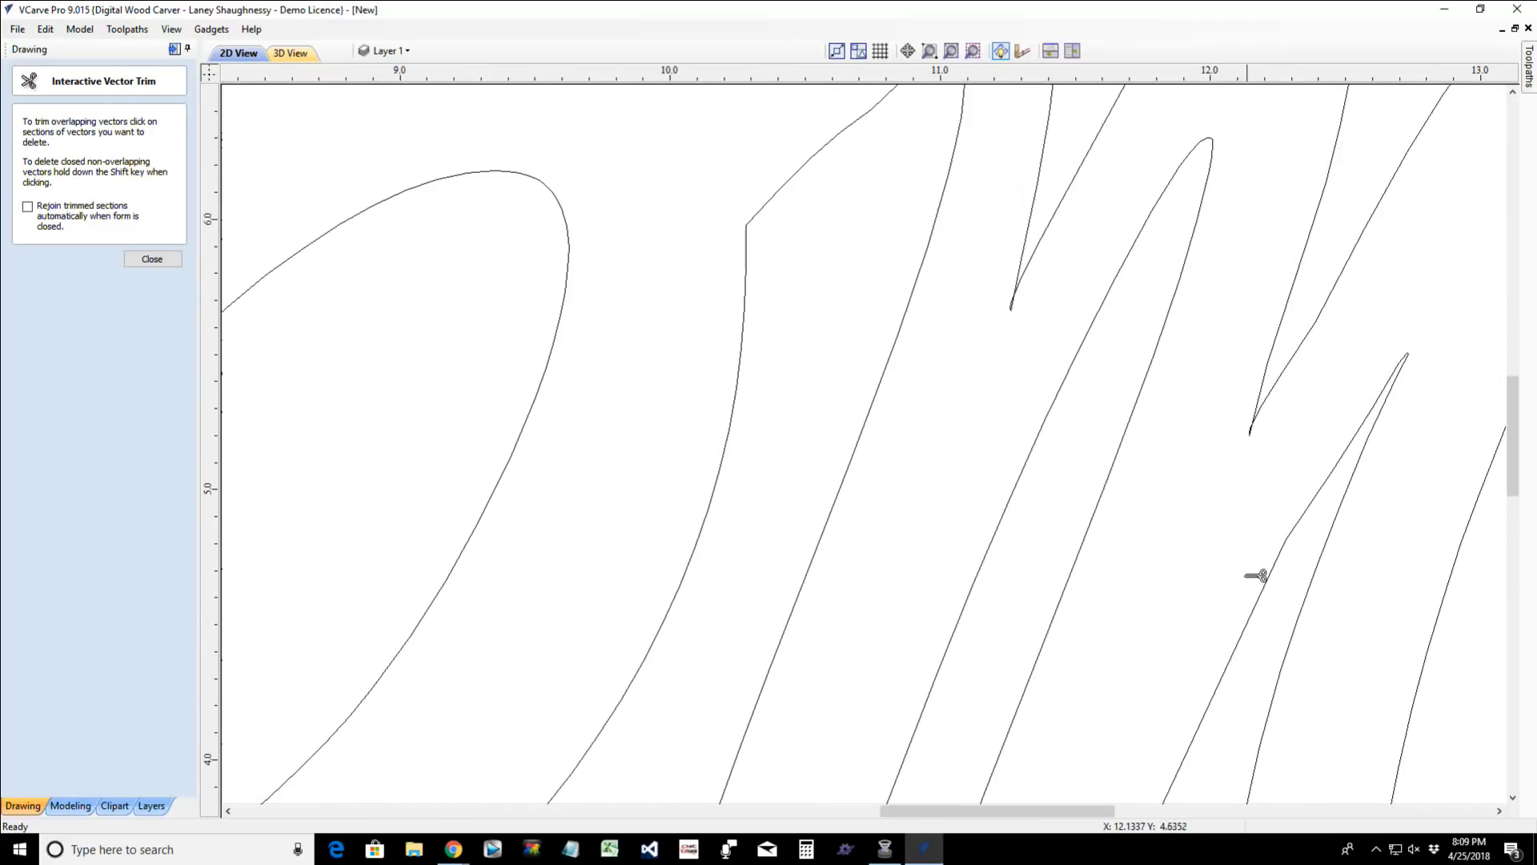
left_click(1250, 433)
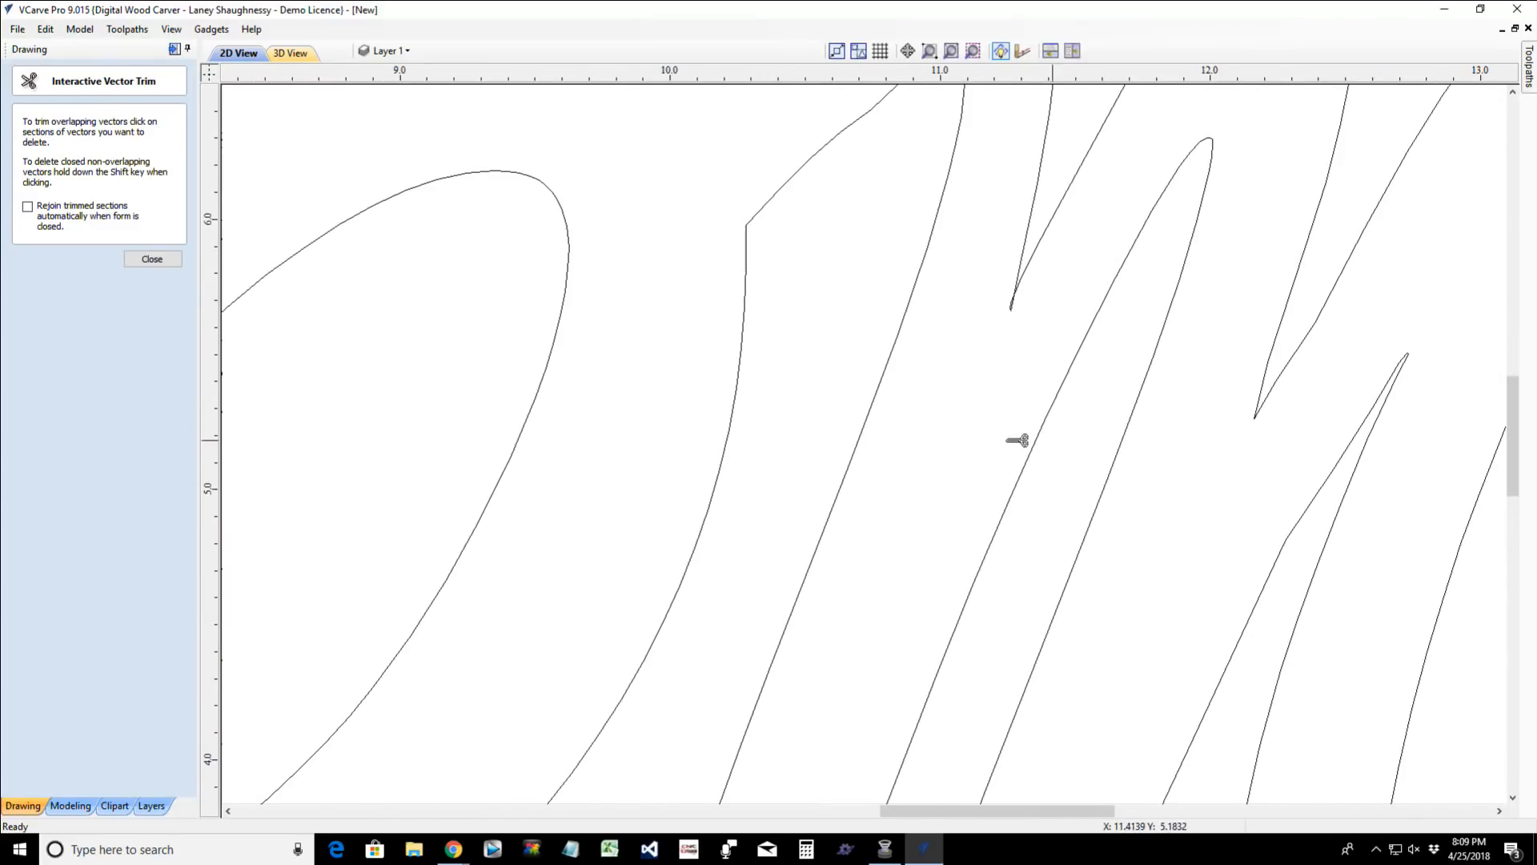
left_click(1012, 306)
scroll(1038, 415, "down", 2)
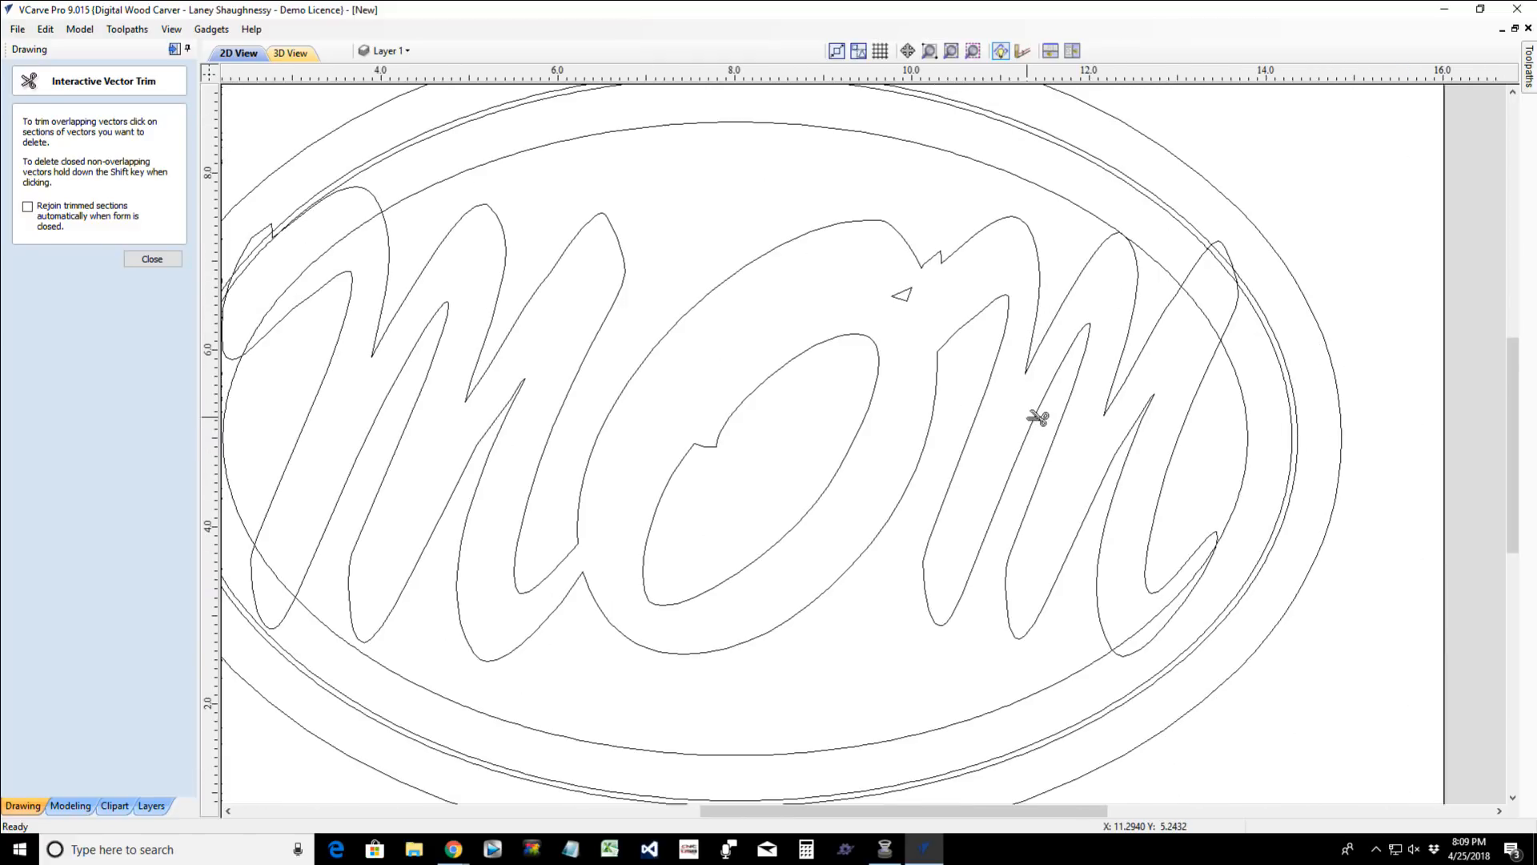
scroll(1038, 416, "down", 2)
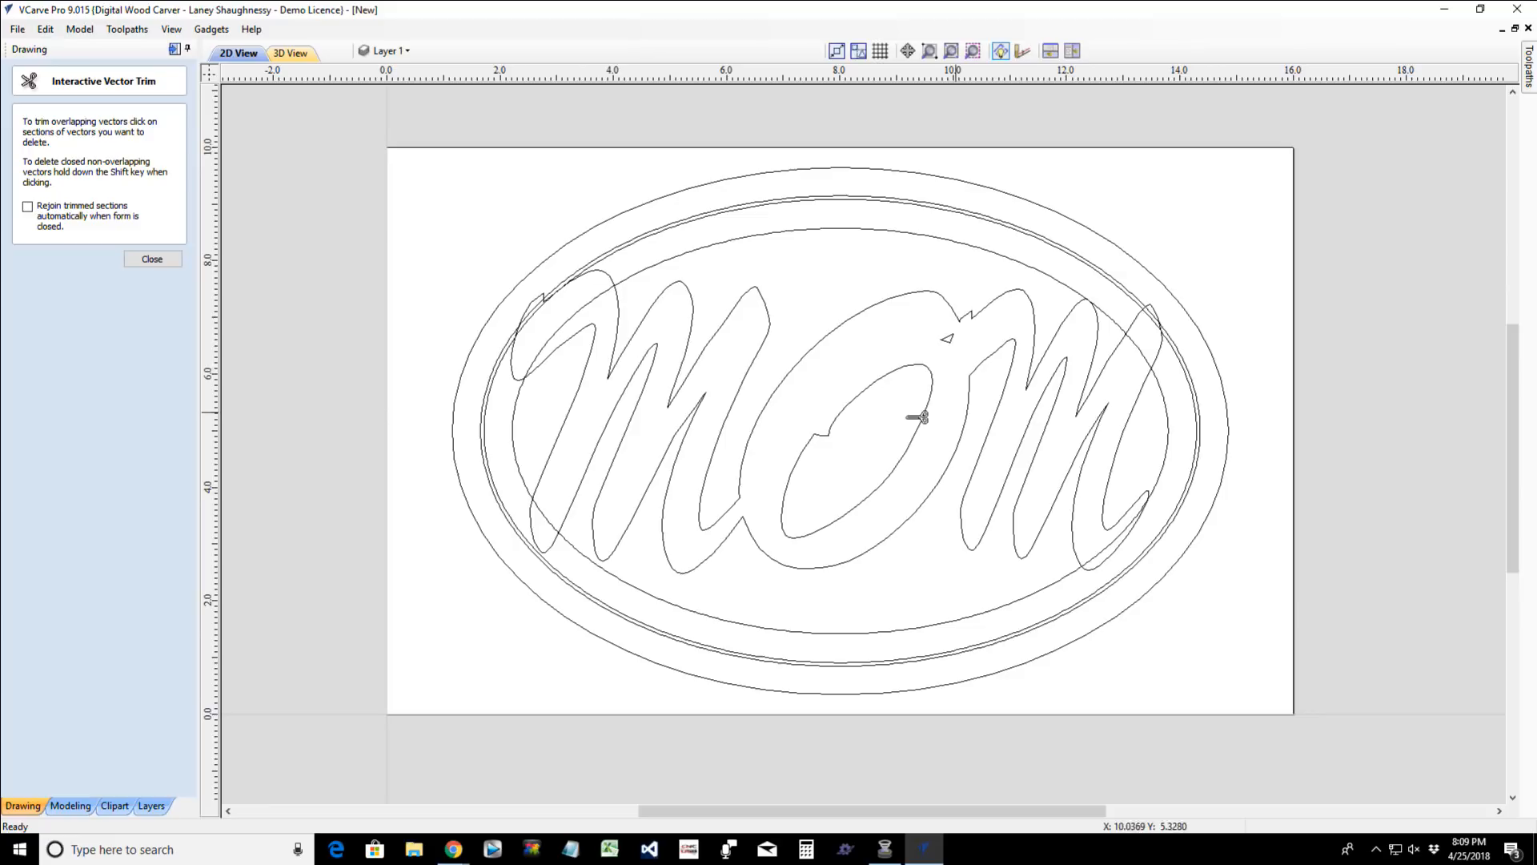
left_click(150, 259)
- Select the first M's trimmed outline sections and examine its valley tips to see whether they are still joined
left_click(740, 394)
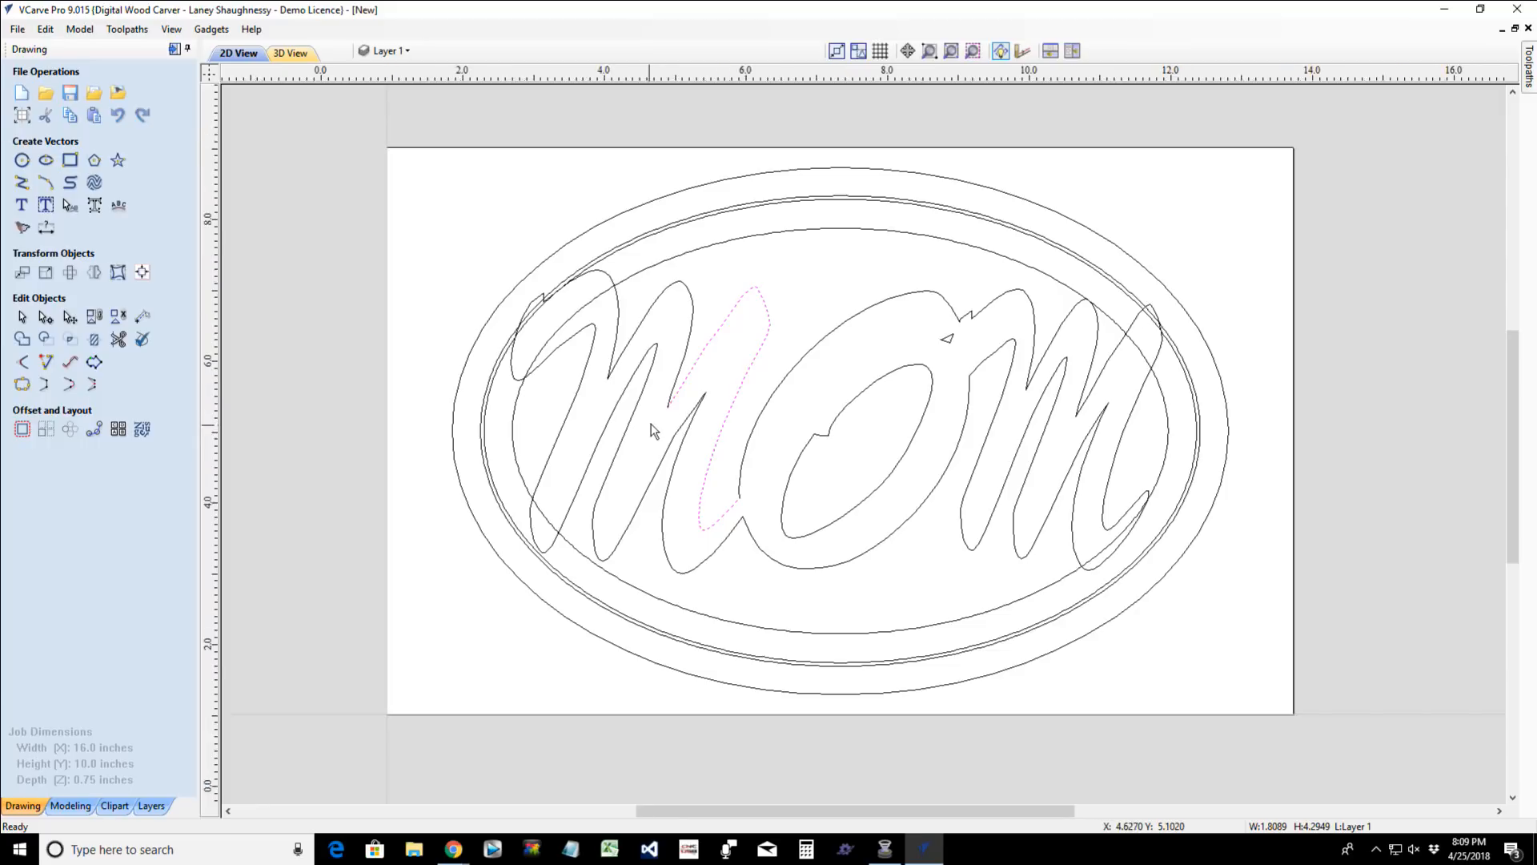
scroll(671, 405, "up", 5)
scroll(737, 347, "up", 4)
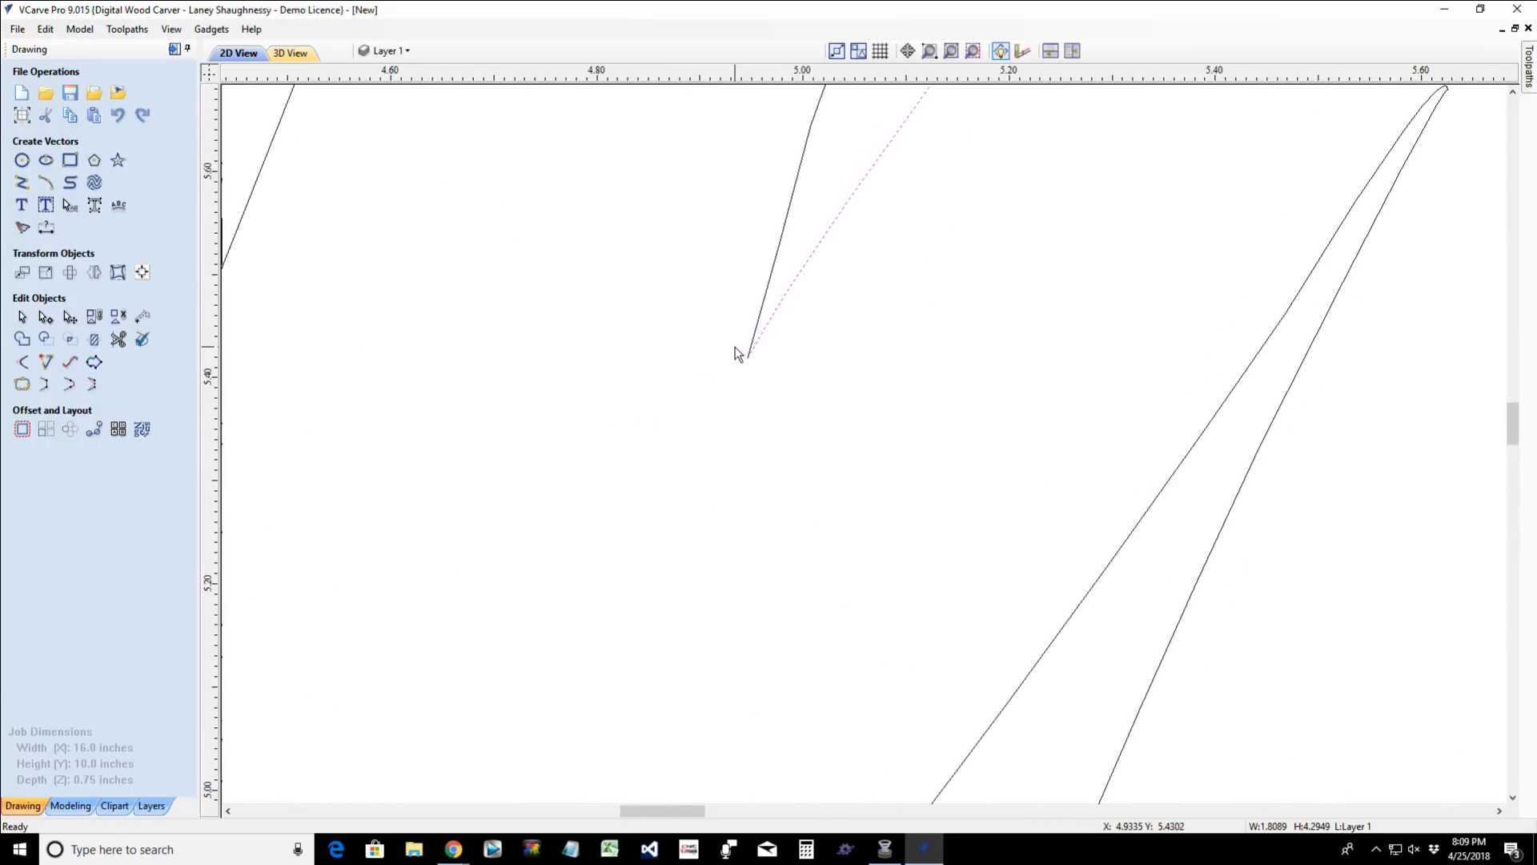
scroll(761, 342, "down", 4)
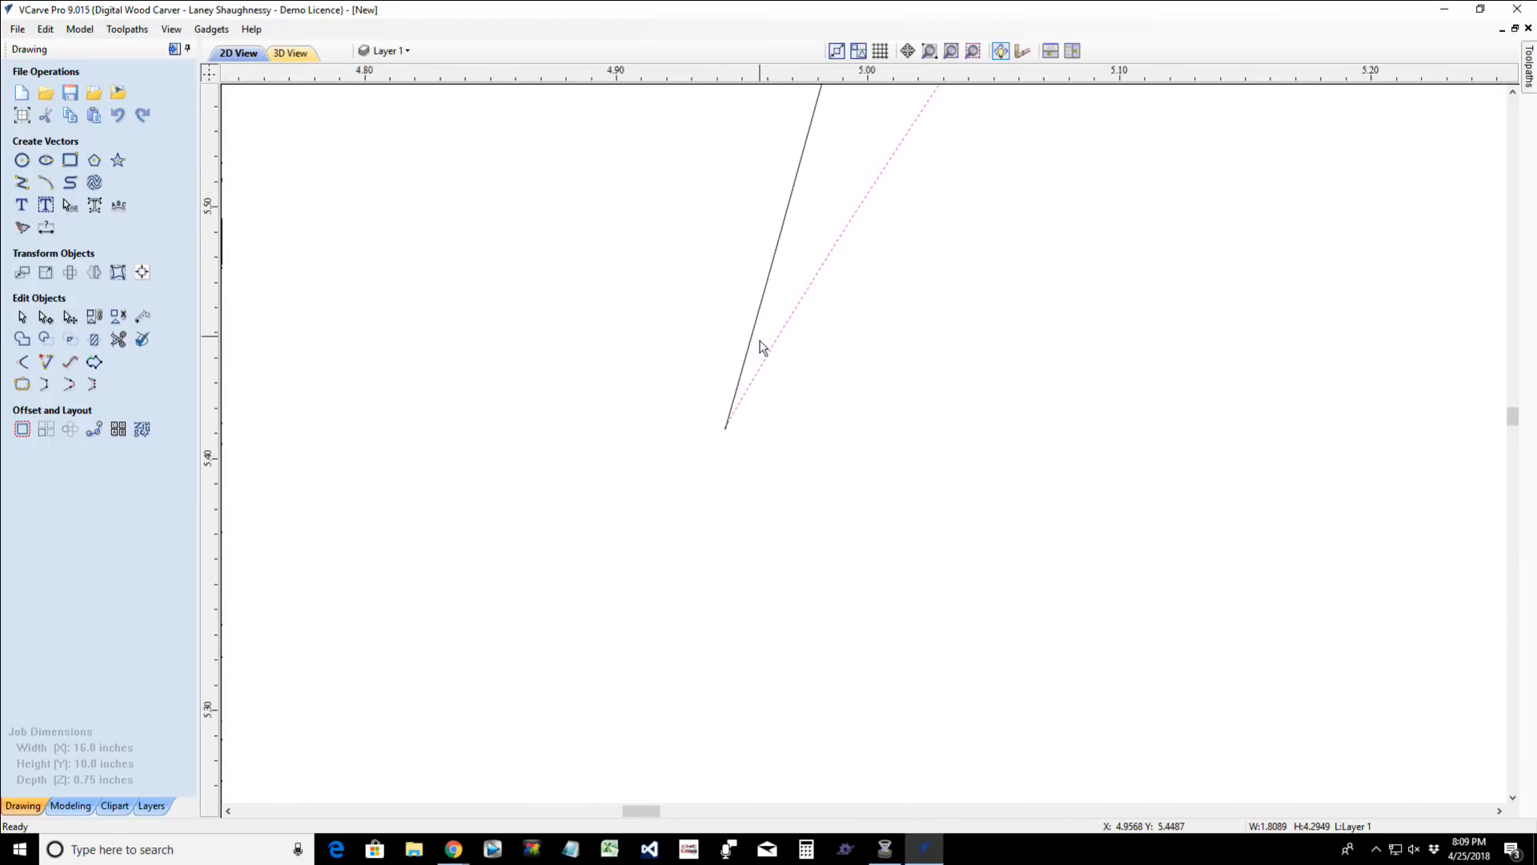
scroll(764, 363, "down", 4)
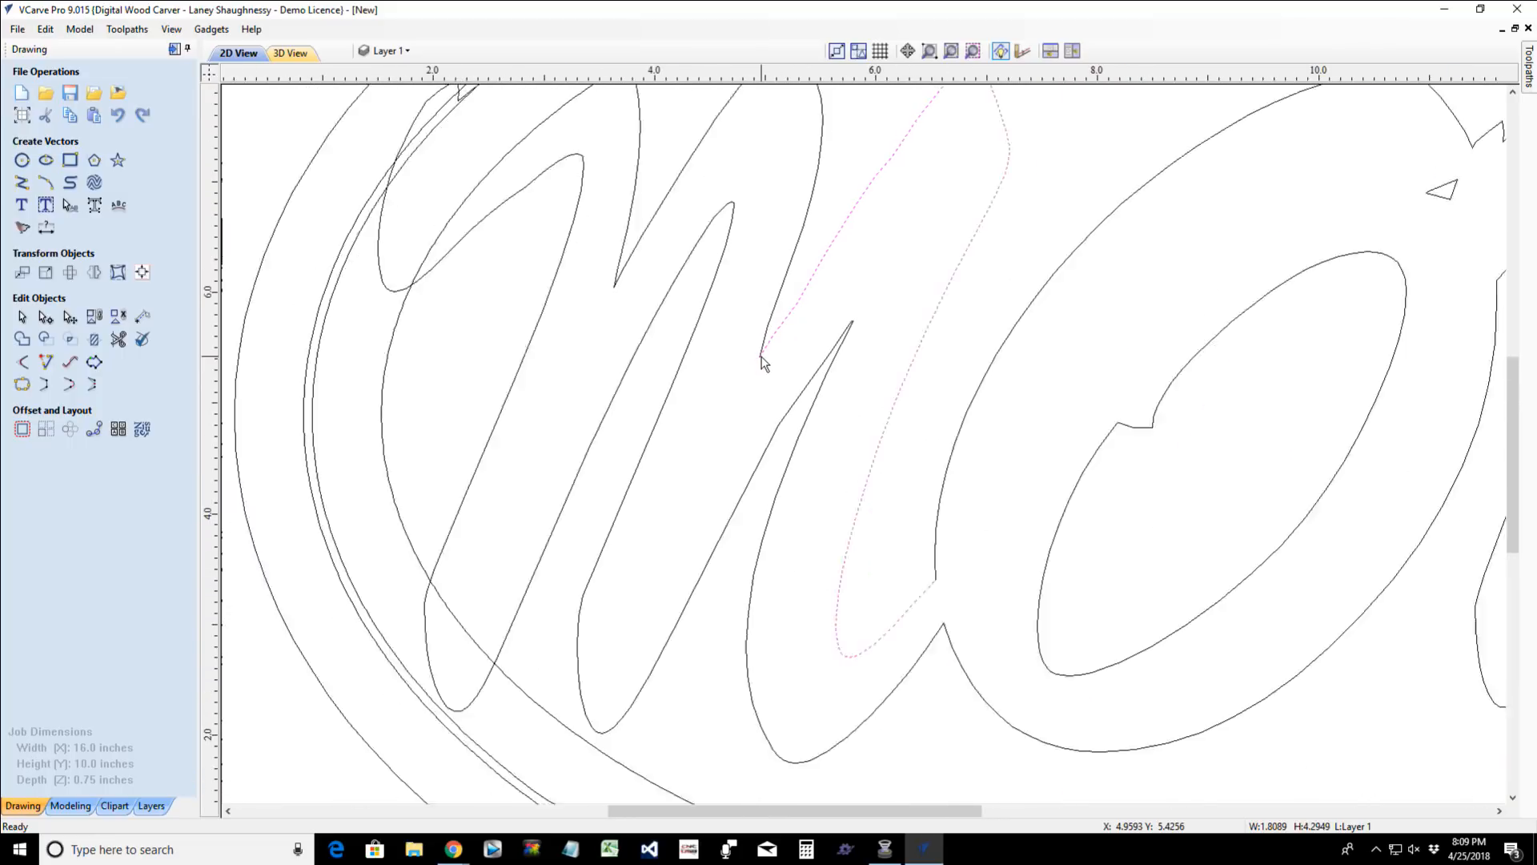
left_click(782, 305, "shift")
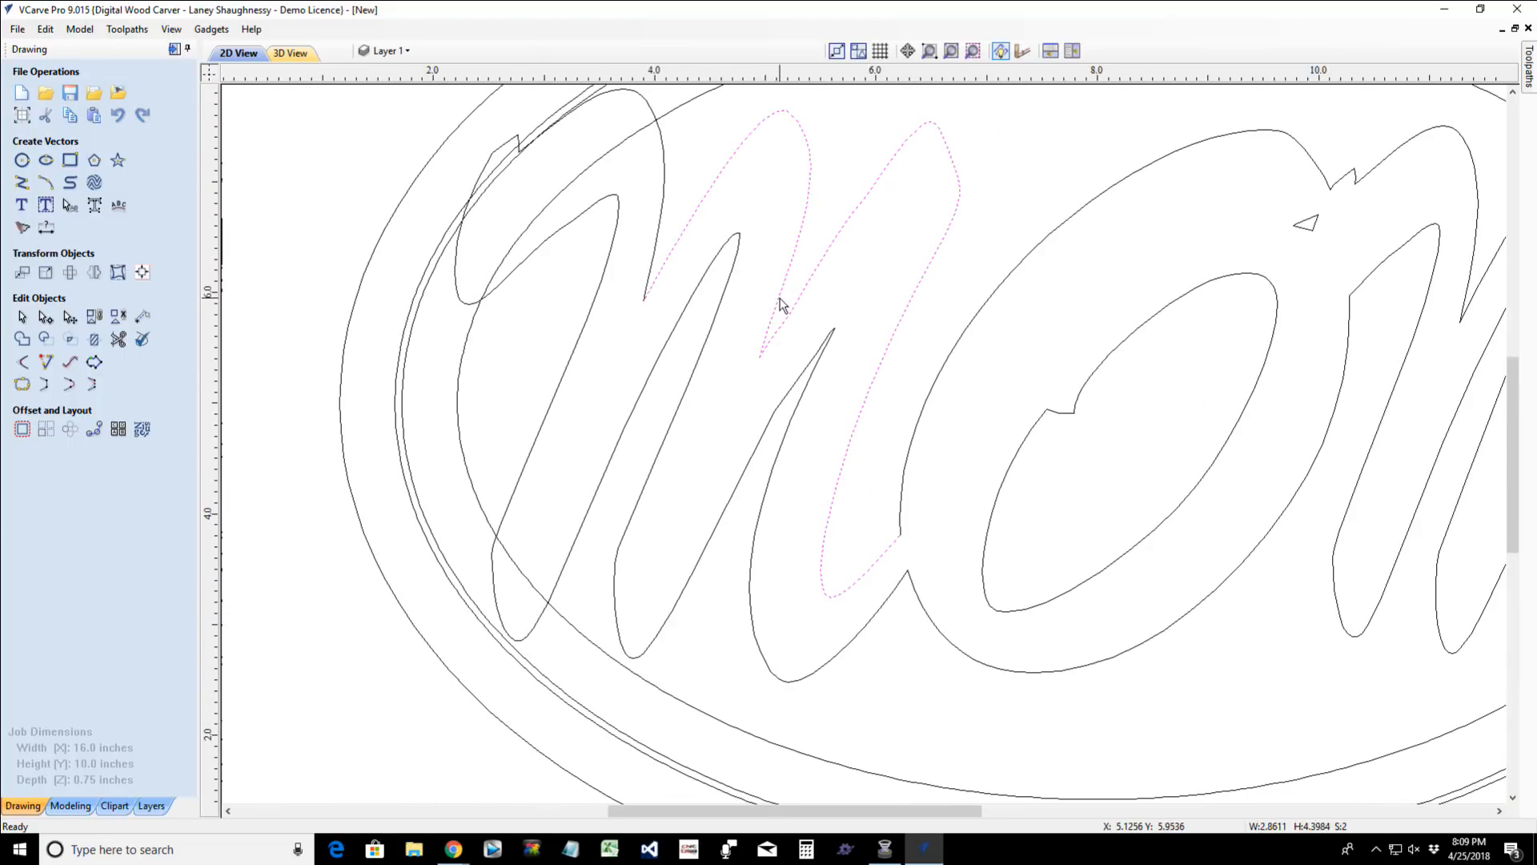
left_click(652, 267, "shift")
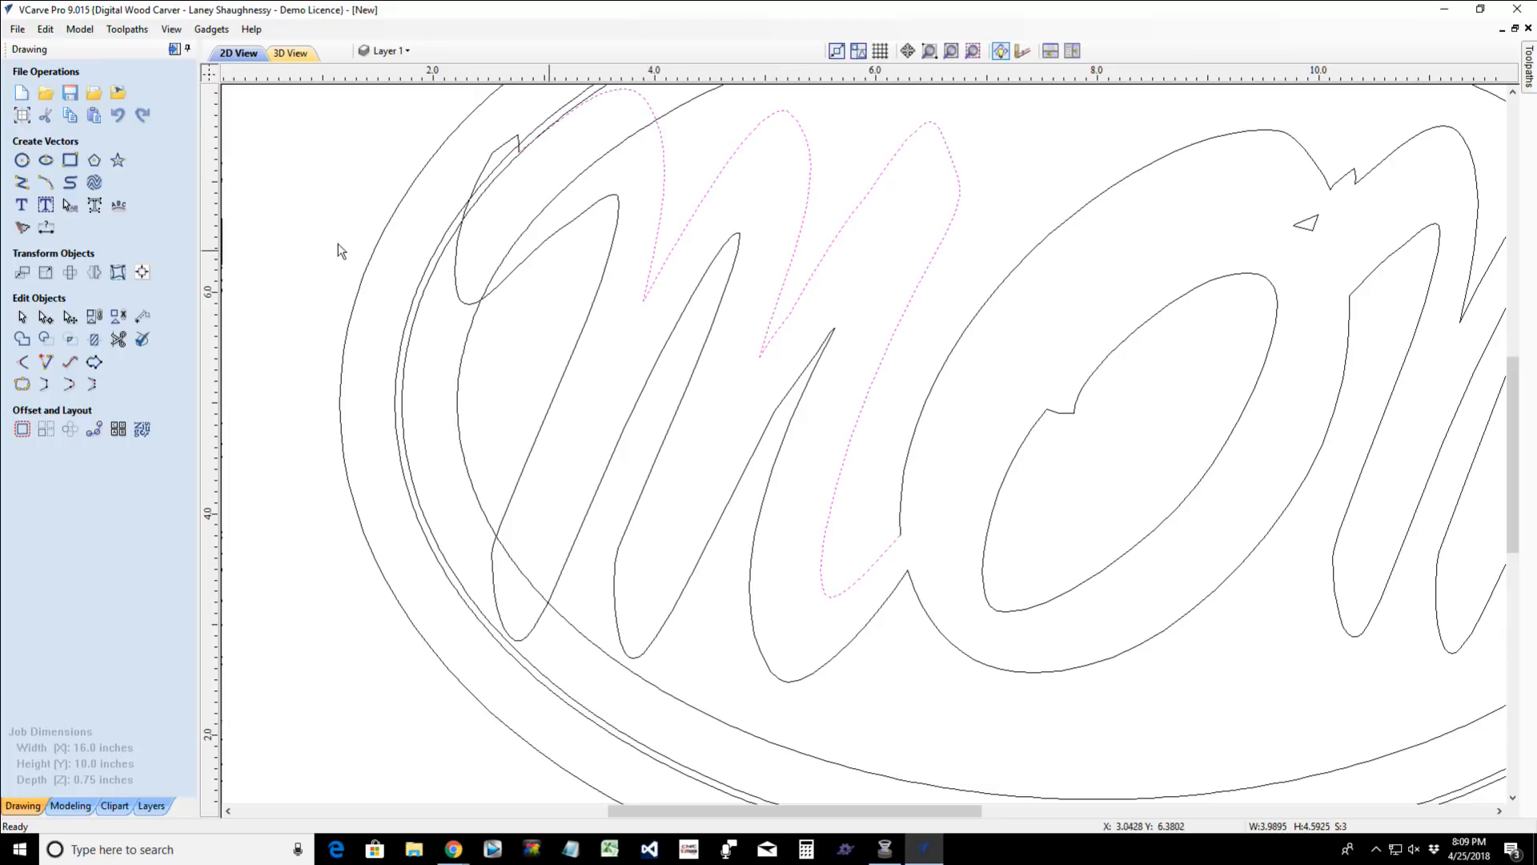
- Undo the valley-tip trims on both M's and redo them with automatic rejoining of trimmed sections enabled
left_click(119, 338)
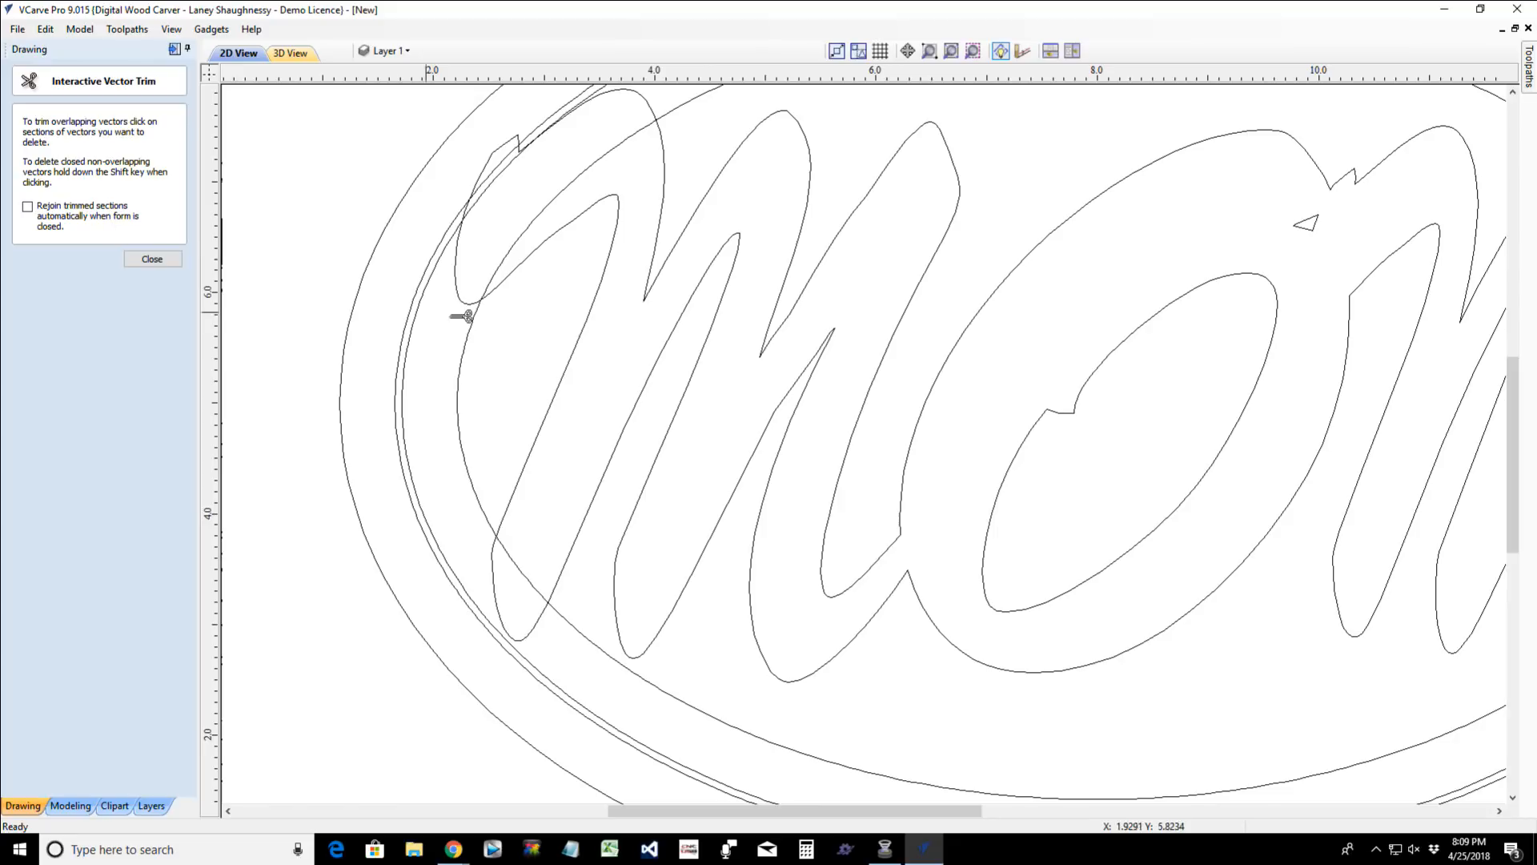
left_click(153, 259)
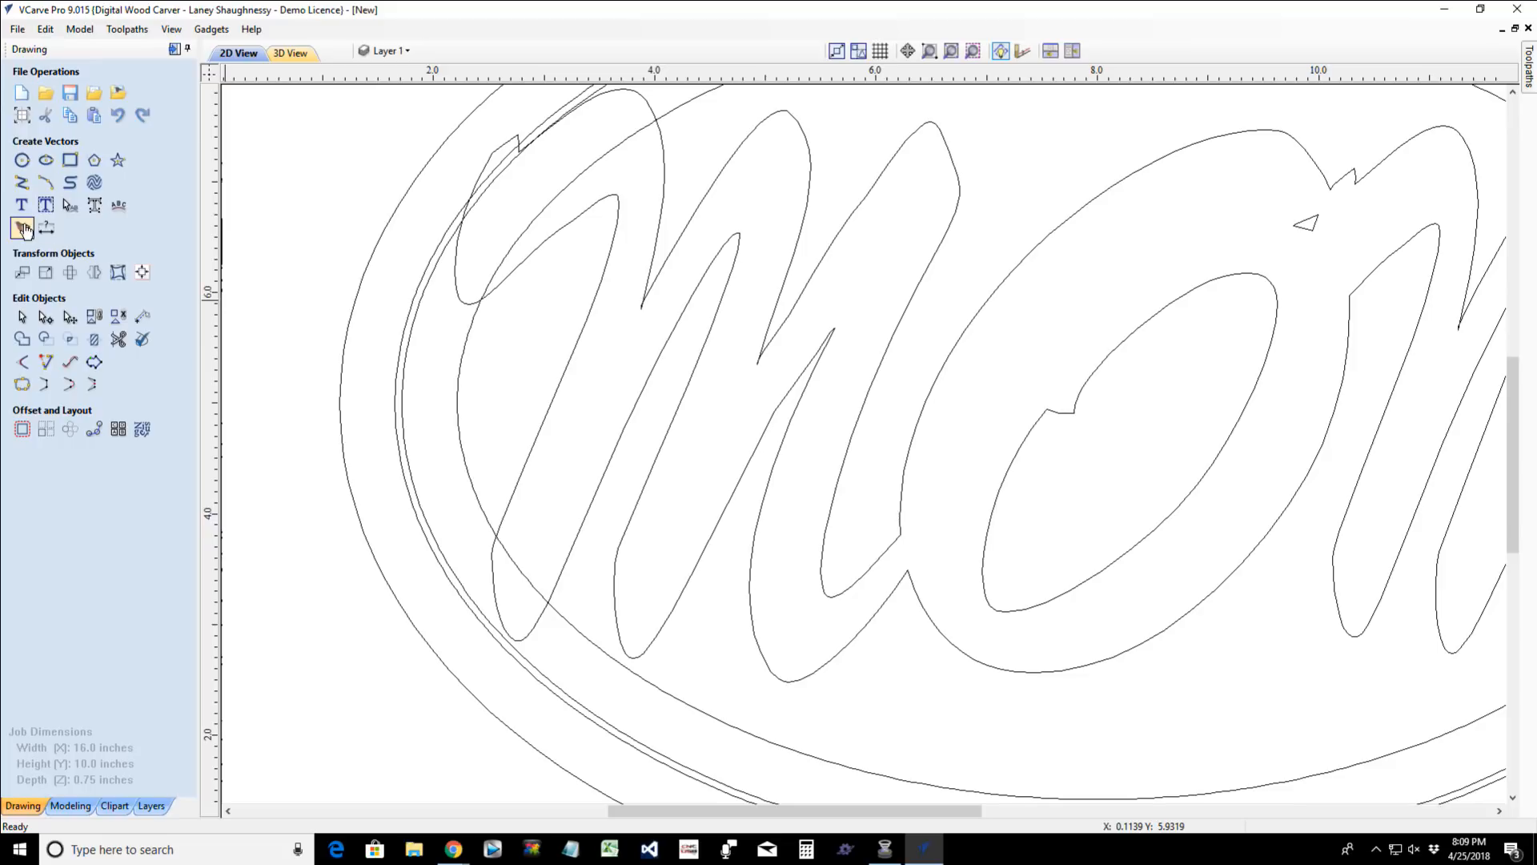
left_click(123, 340)
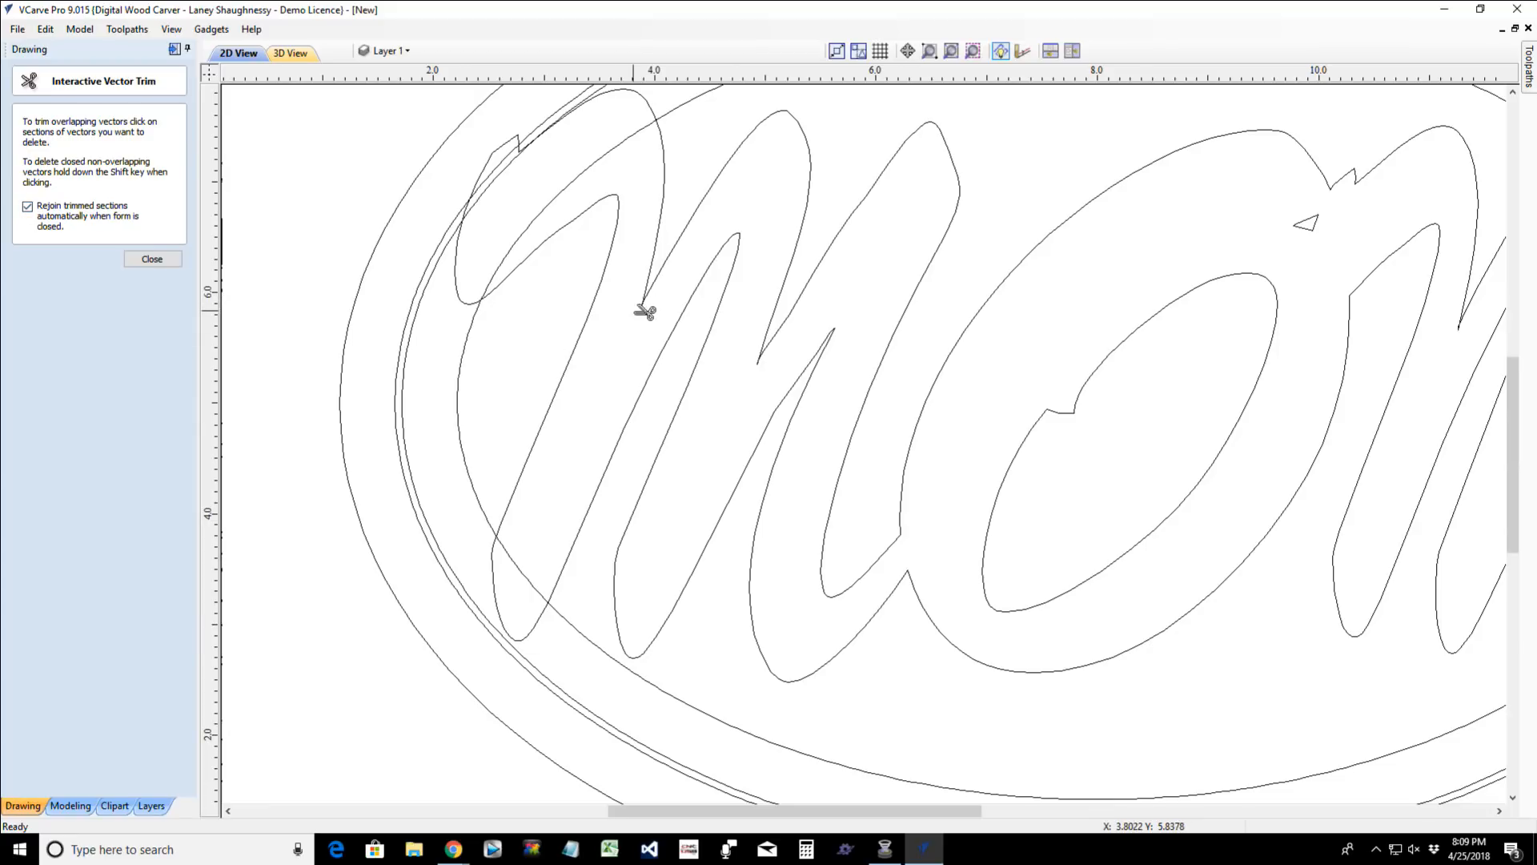
scroll(645, 309, "up", 1)
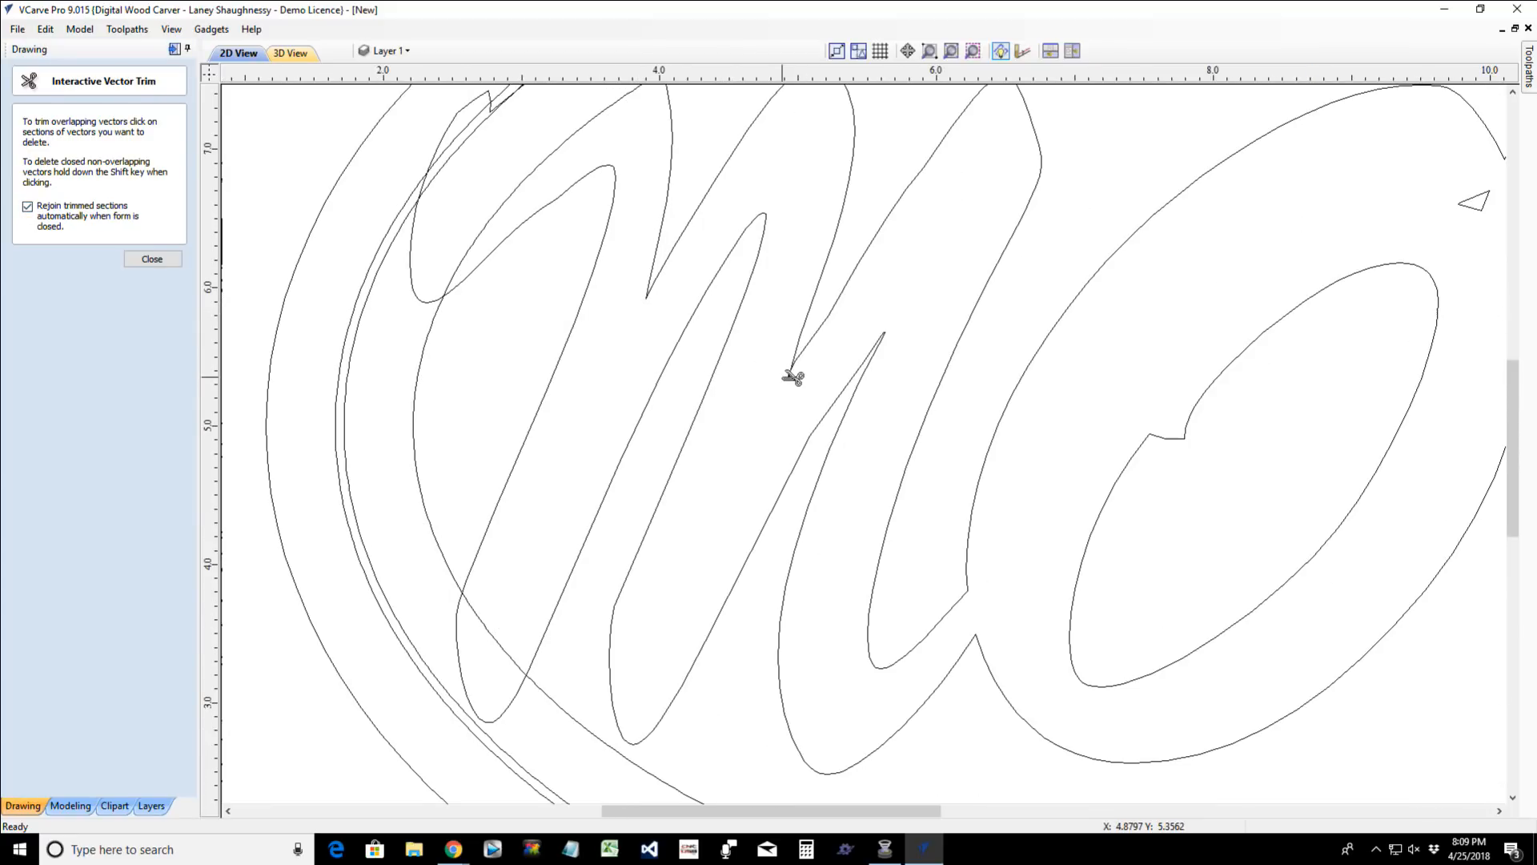
scroll(784, 376, "down", 2)
scroll(1205, 392, "up", 2)
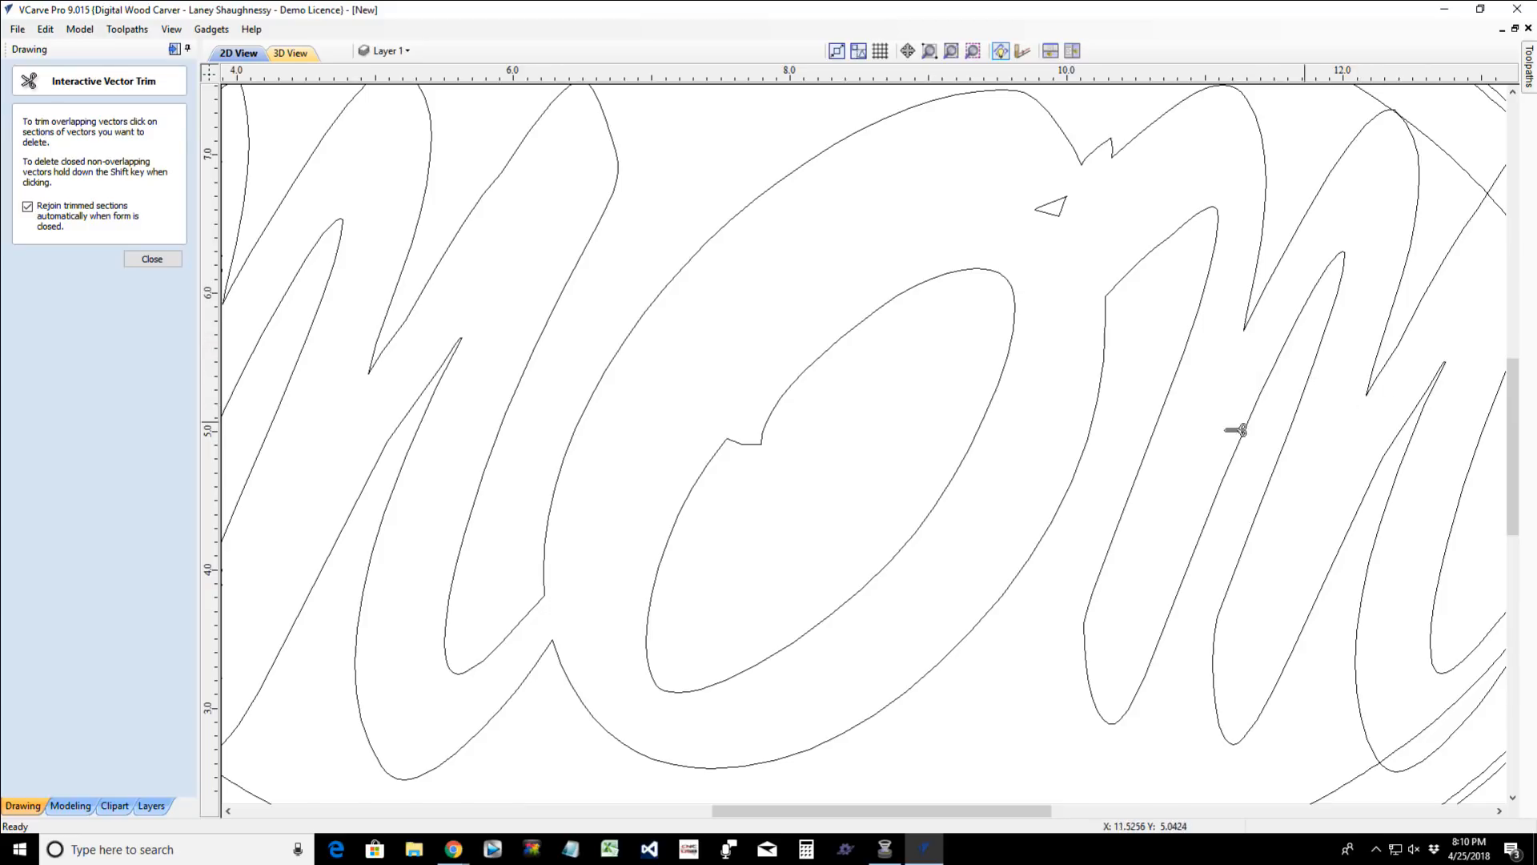
- Exit interactive trimming and join the first M's two open outline sections using a 0.25-inch tolerance
left_click(131, 260)
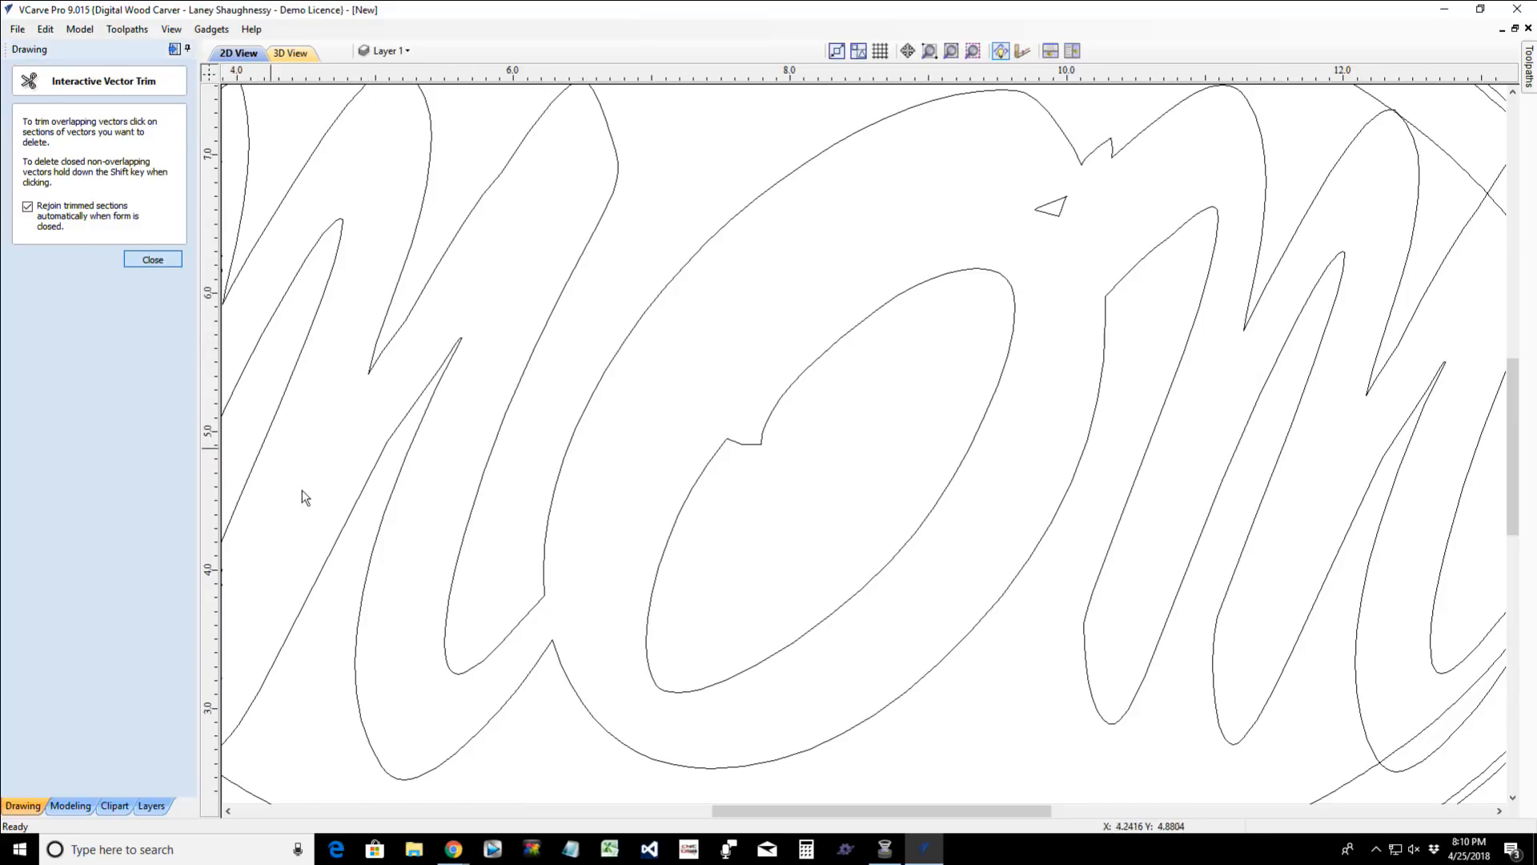
left_click(397, 429)
scroll(397, 429, "down", 5)
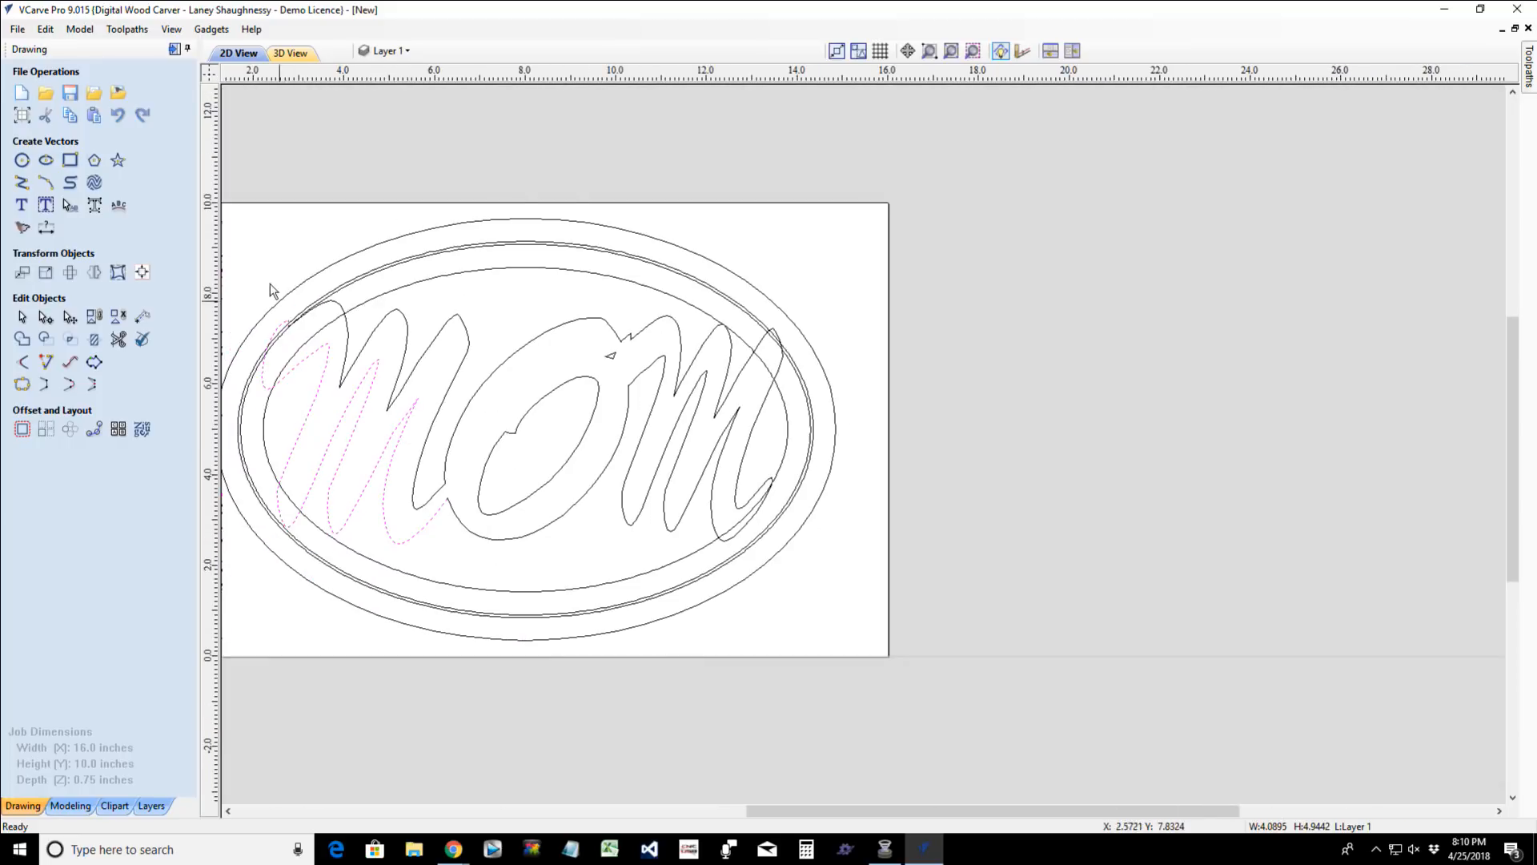
scroll(316, 377, "up", 8)
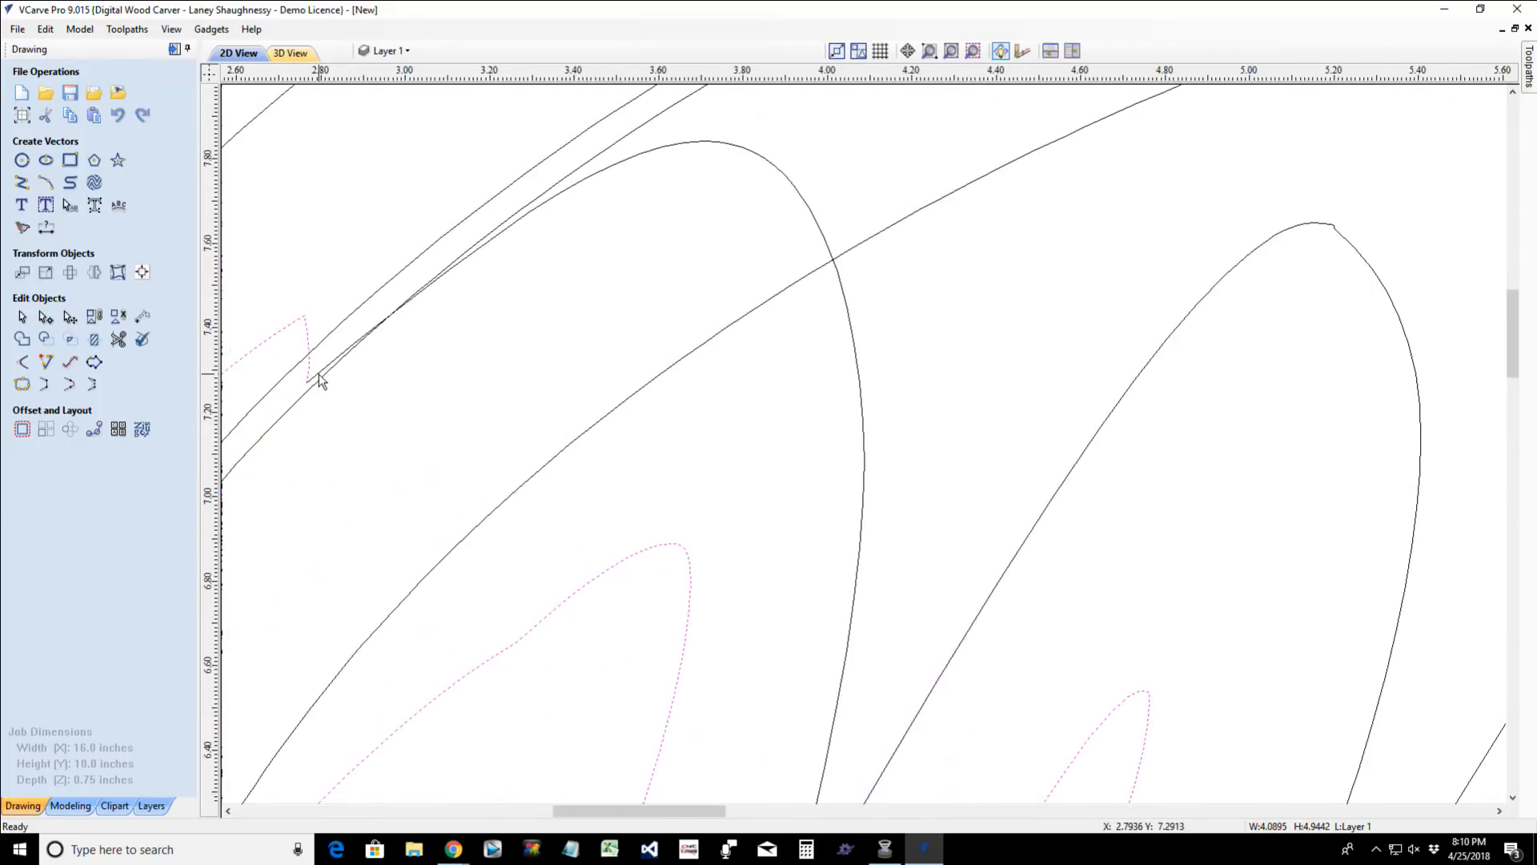
left_click(320, 378, "shift")
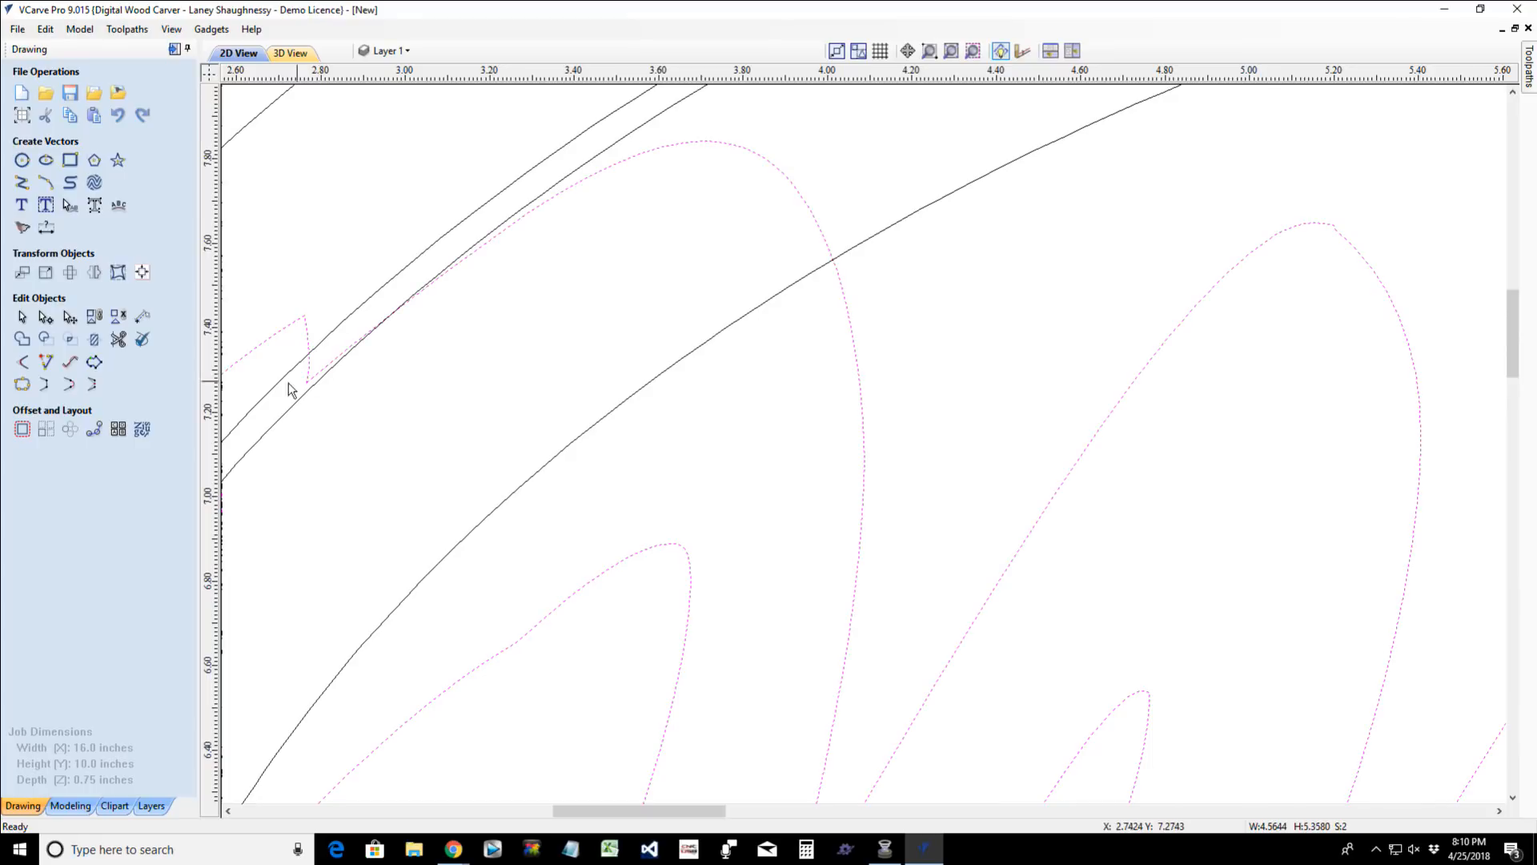
left_click(22, 386)
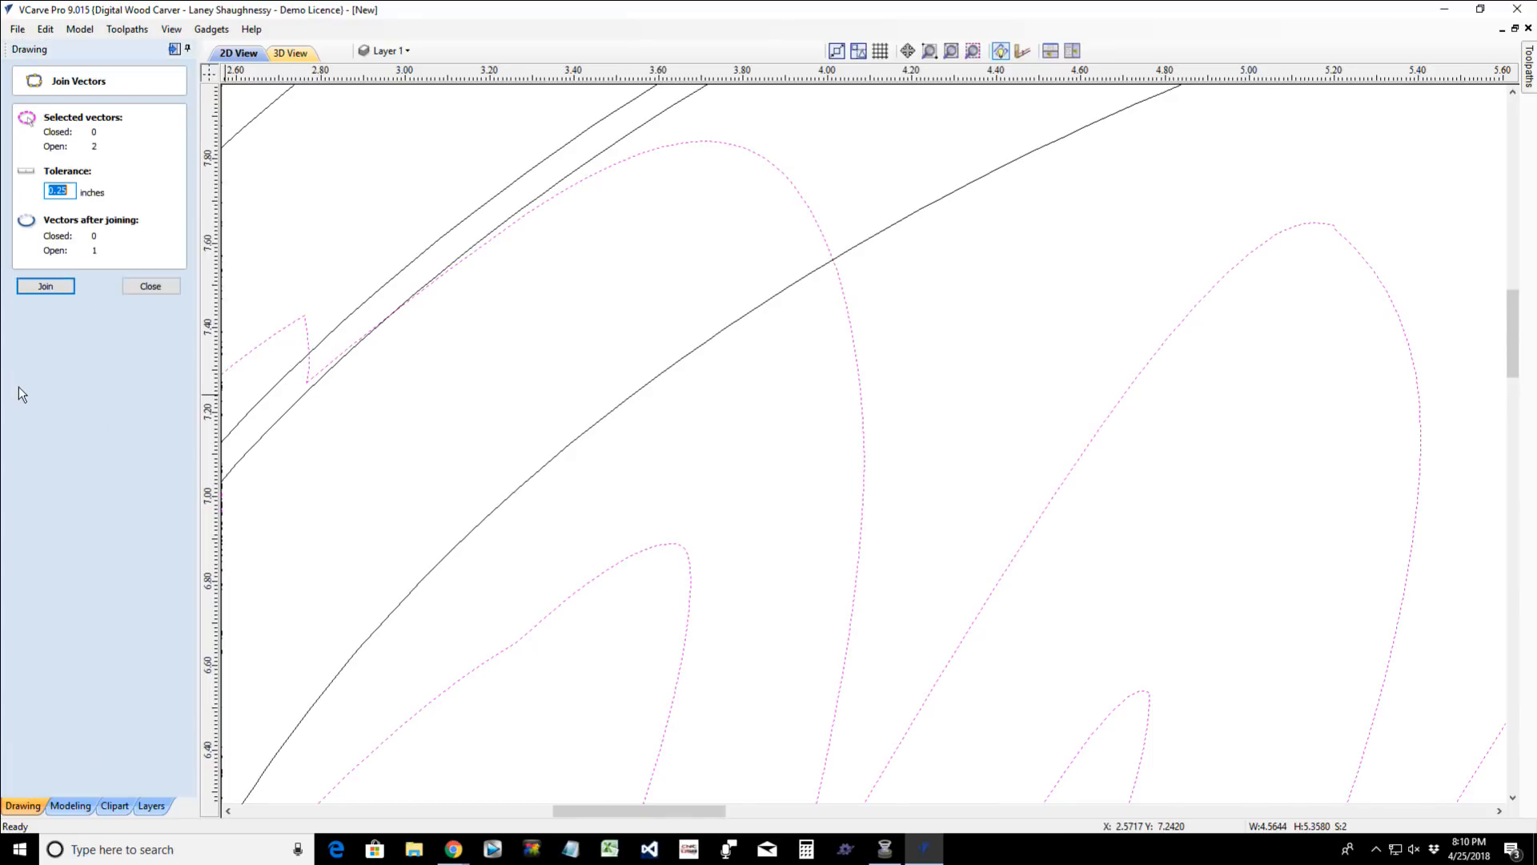
left_click(57, 288)
- Join the O's upper arc, the short notched section beside it and the second M's outline into one vector
scroll(474, 386, "down", 5)
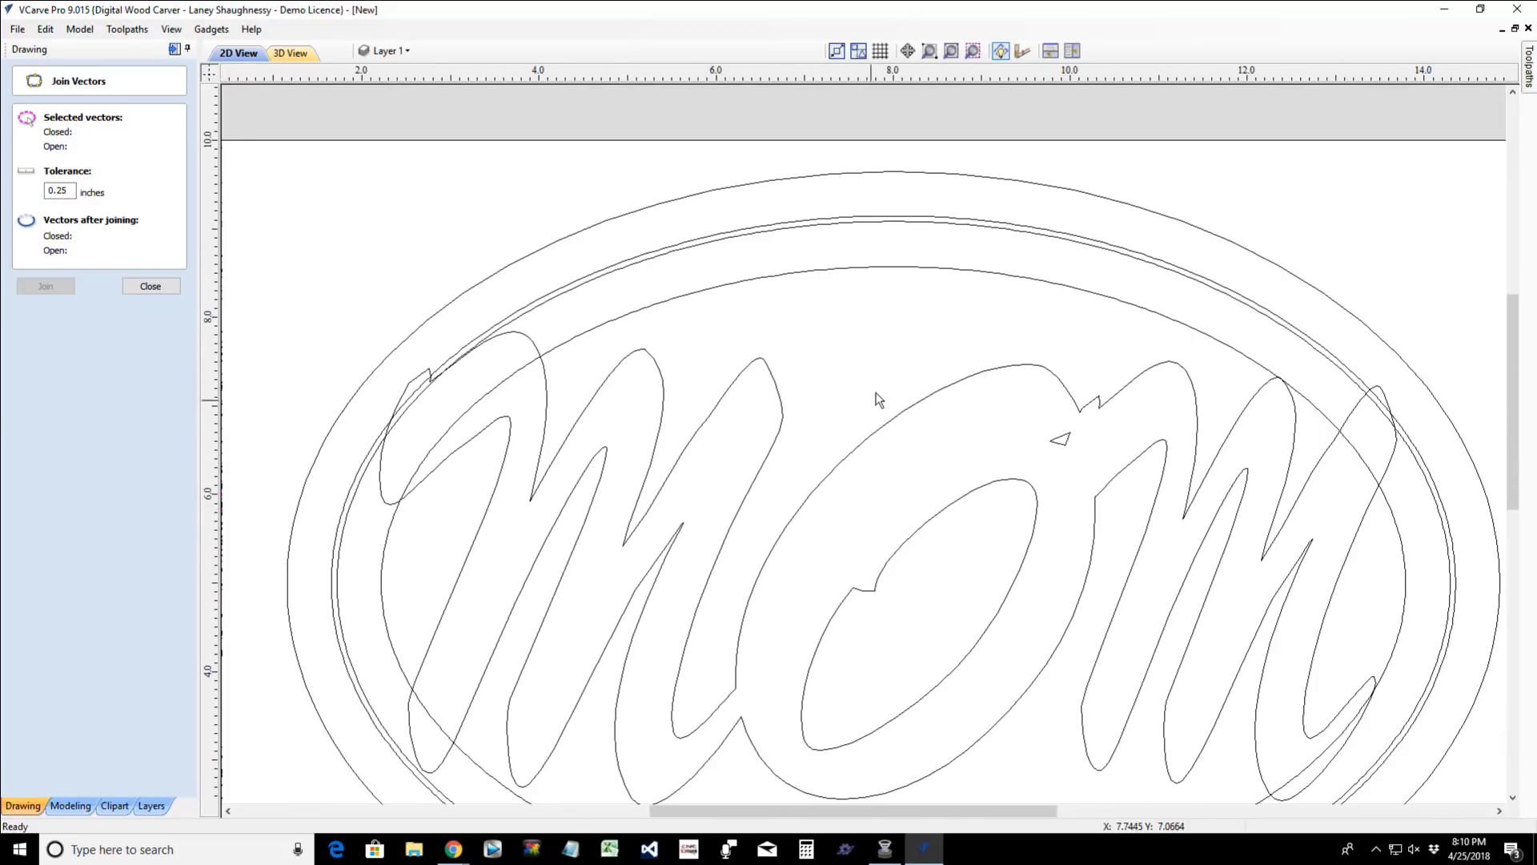
left_click(896, 426)
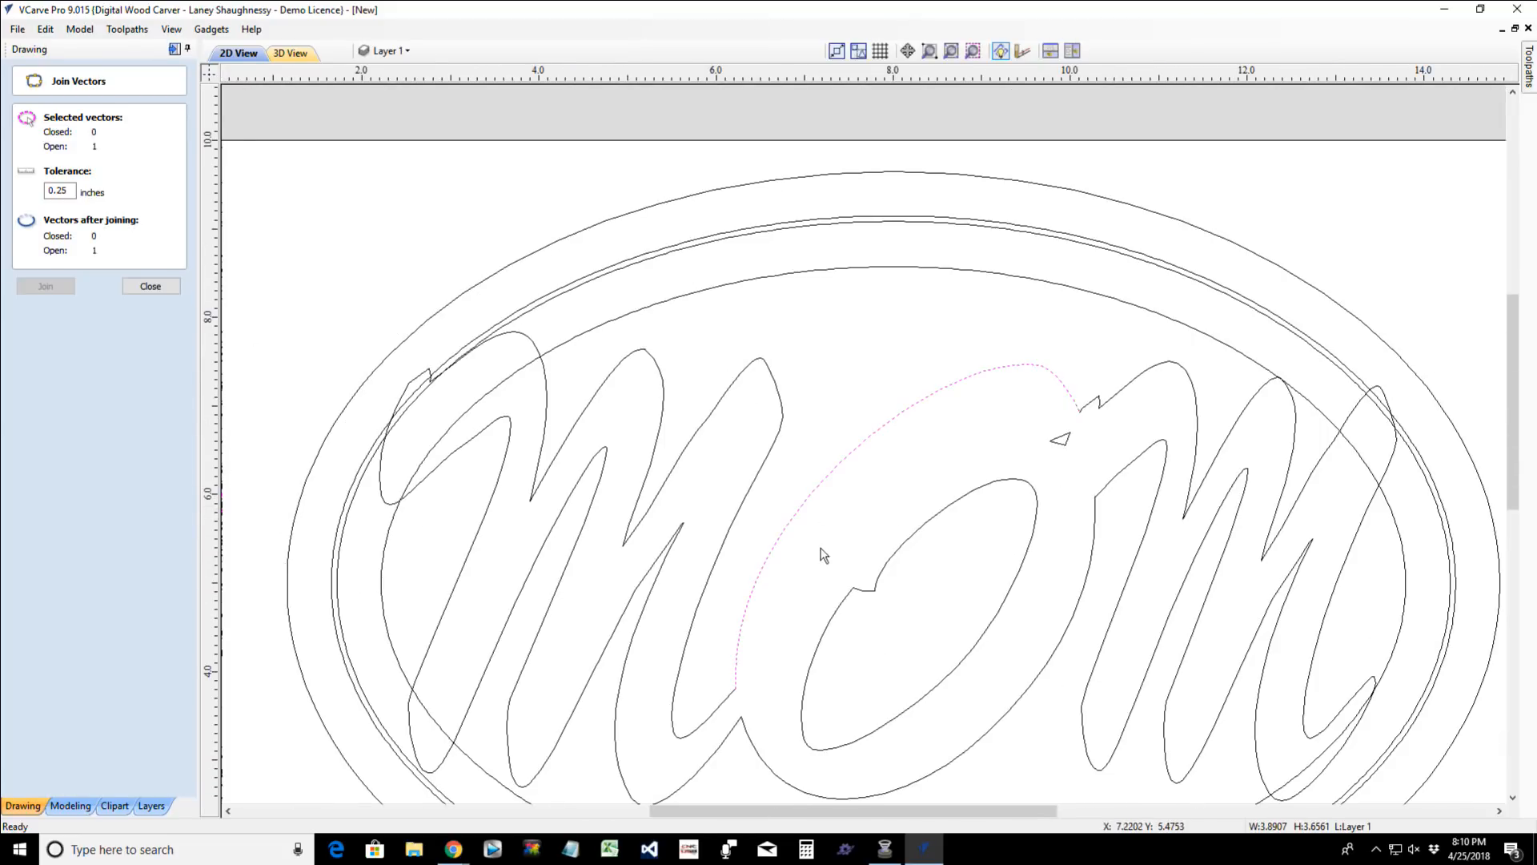
scroll(1090, 411, "up", 6)
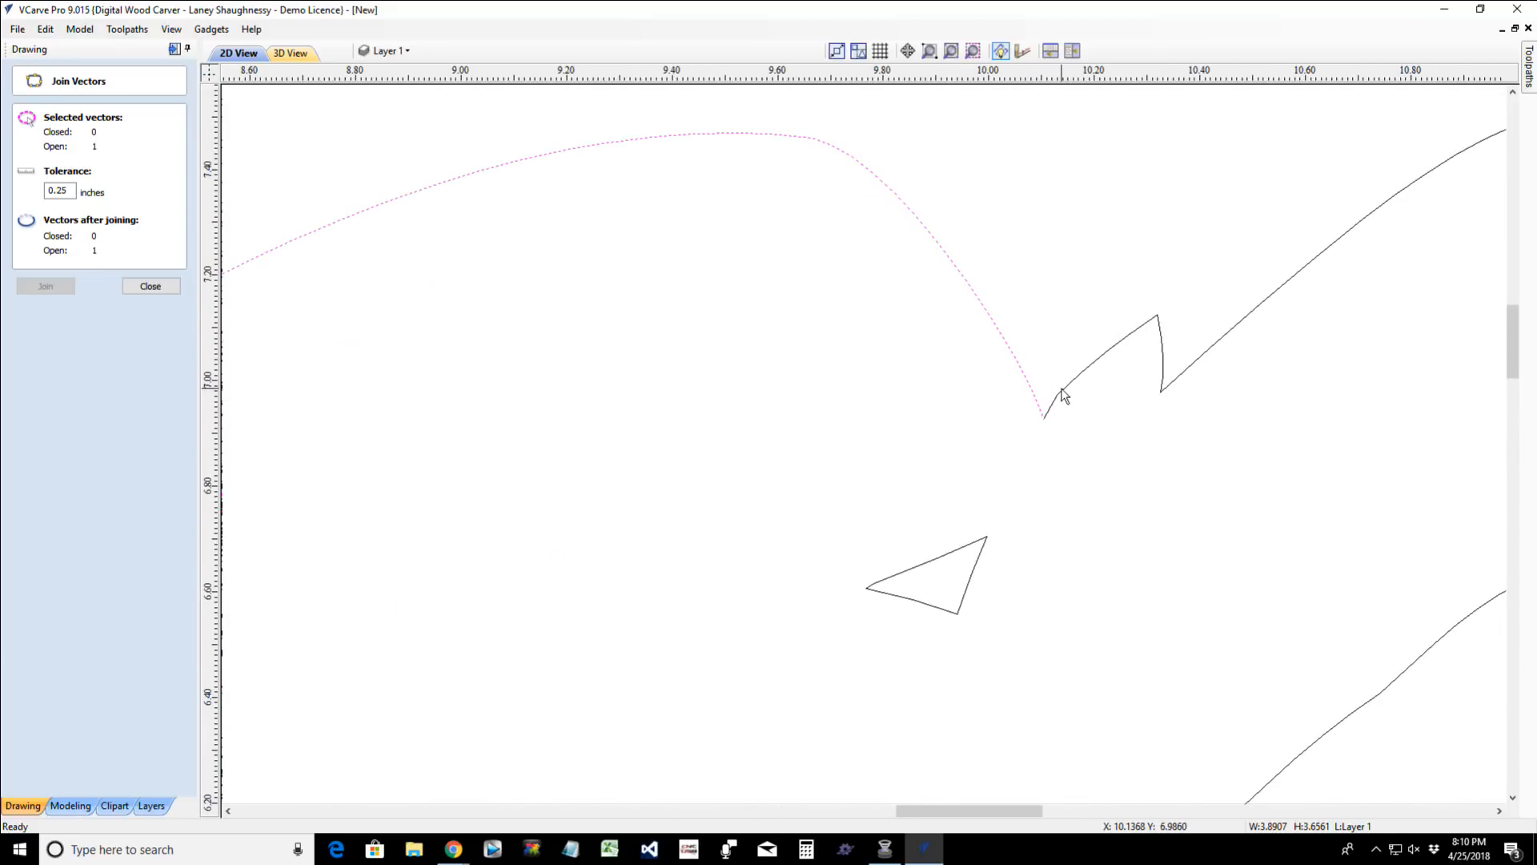
left_click(1064, 395, "shift")
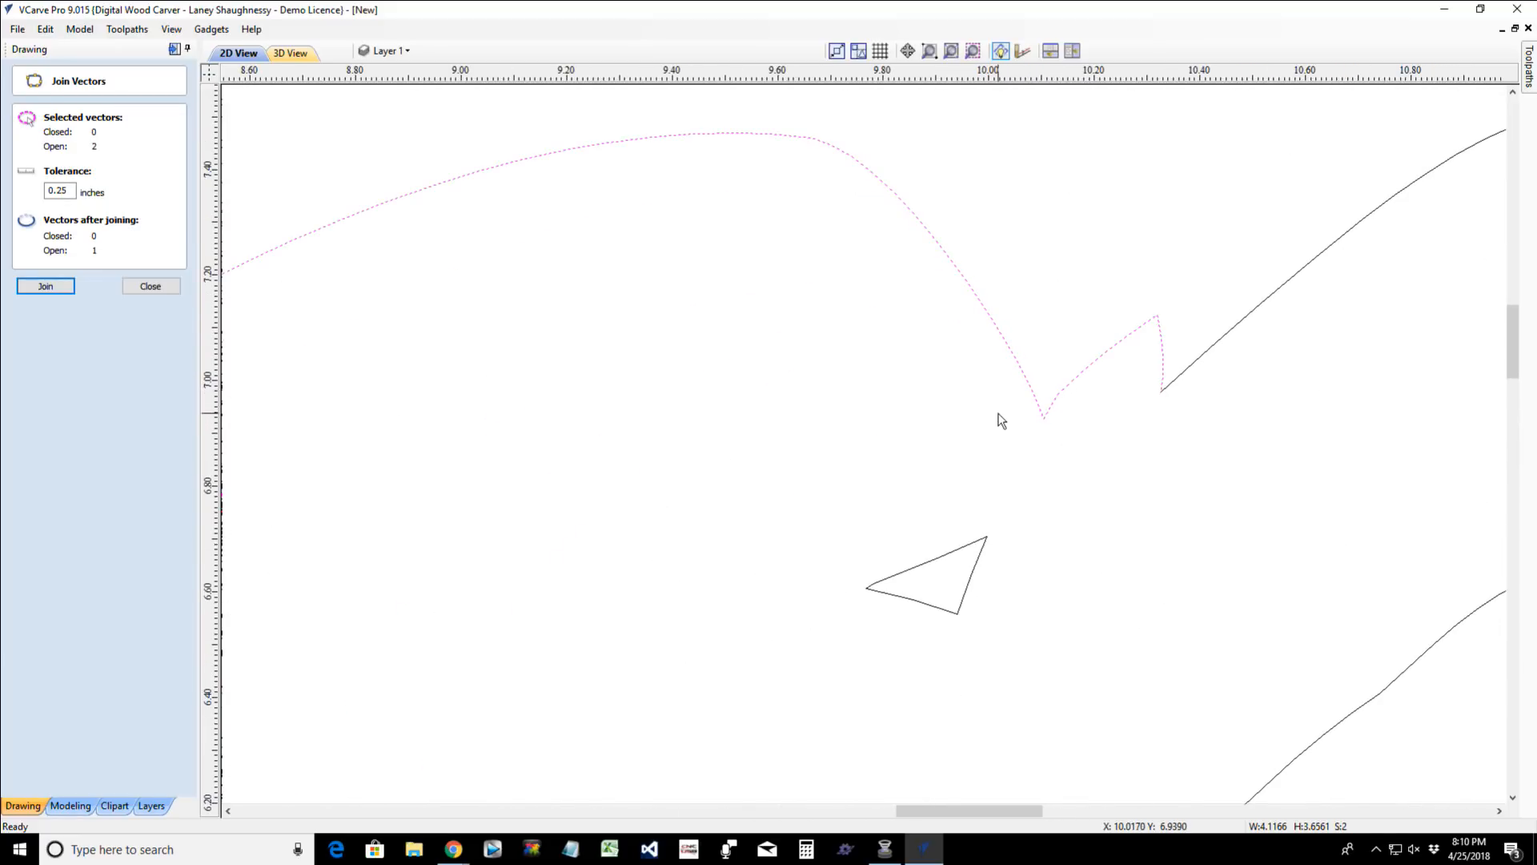
left_click(1187, 373, "shift")
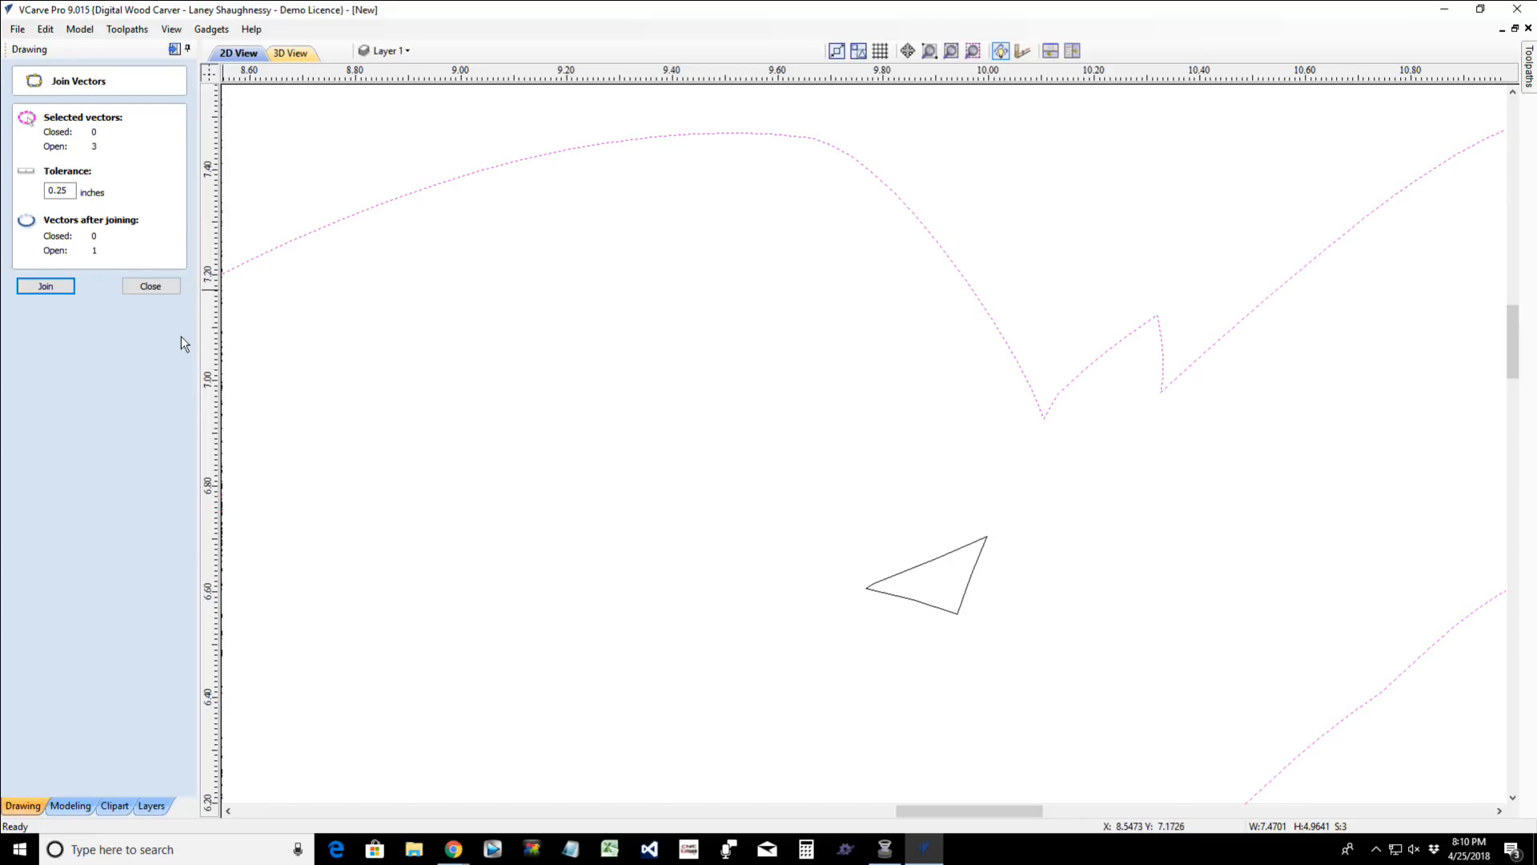
left_click(64, 288)
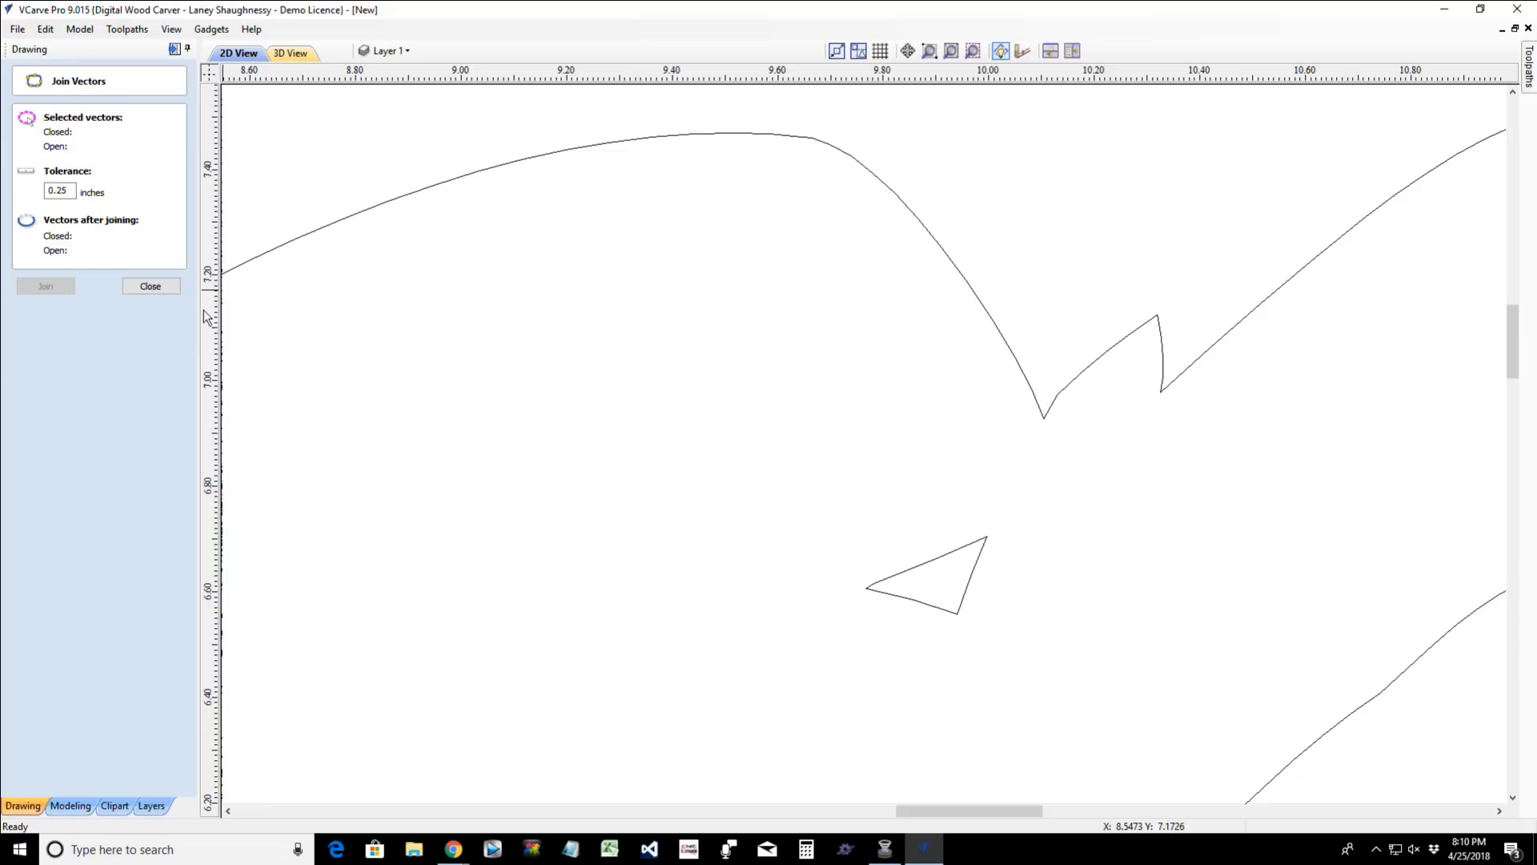
- Join the combined O and second M outline with the first M and the O's lower arc into one closed outline
scroll(1036, 353, "down", 8)
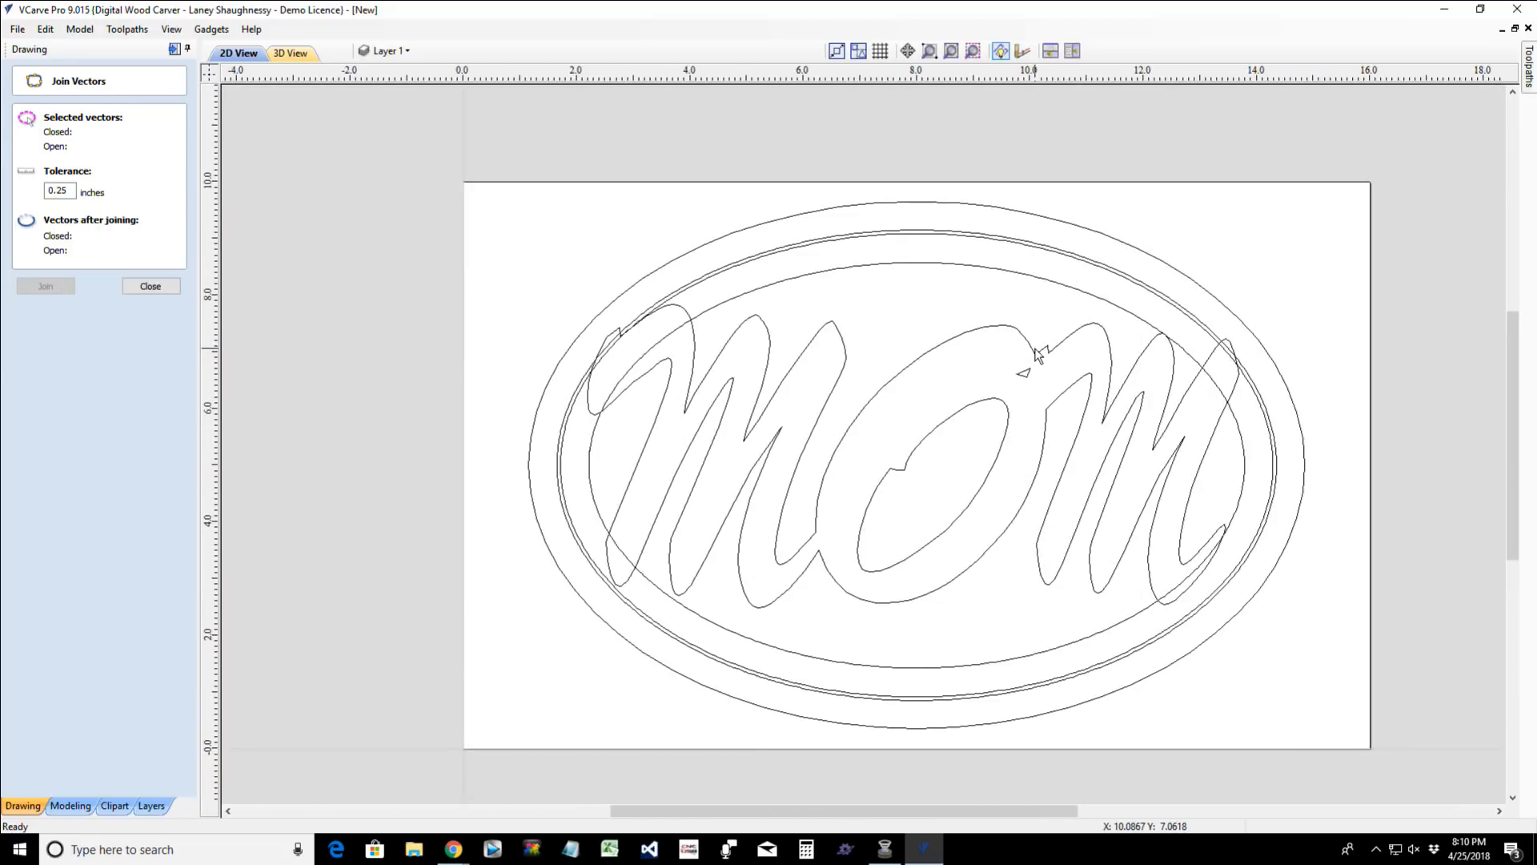
left_click(1034, 353)
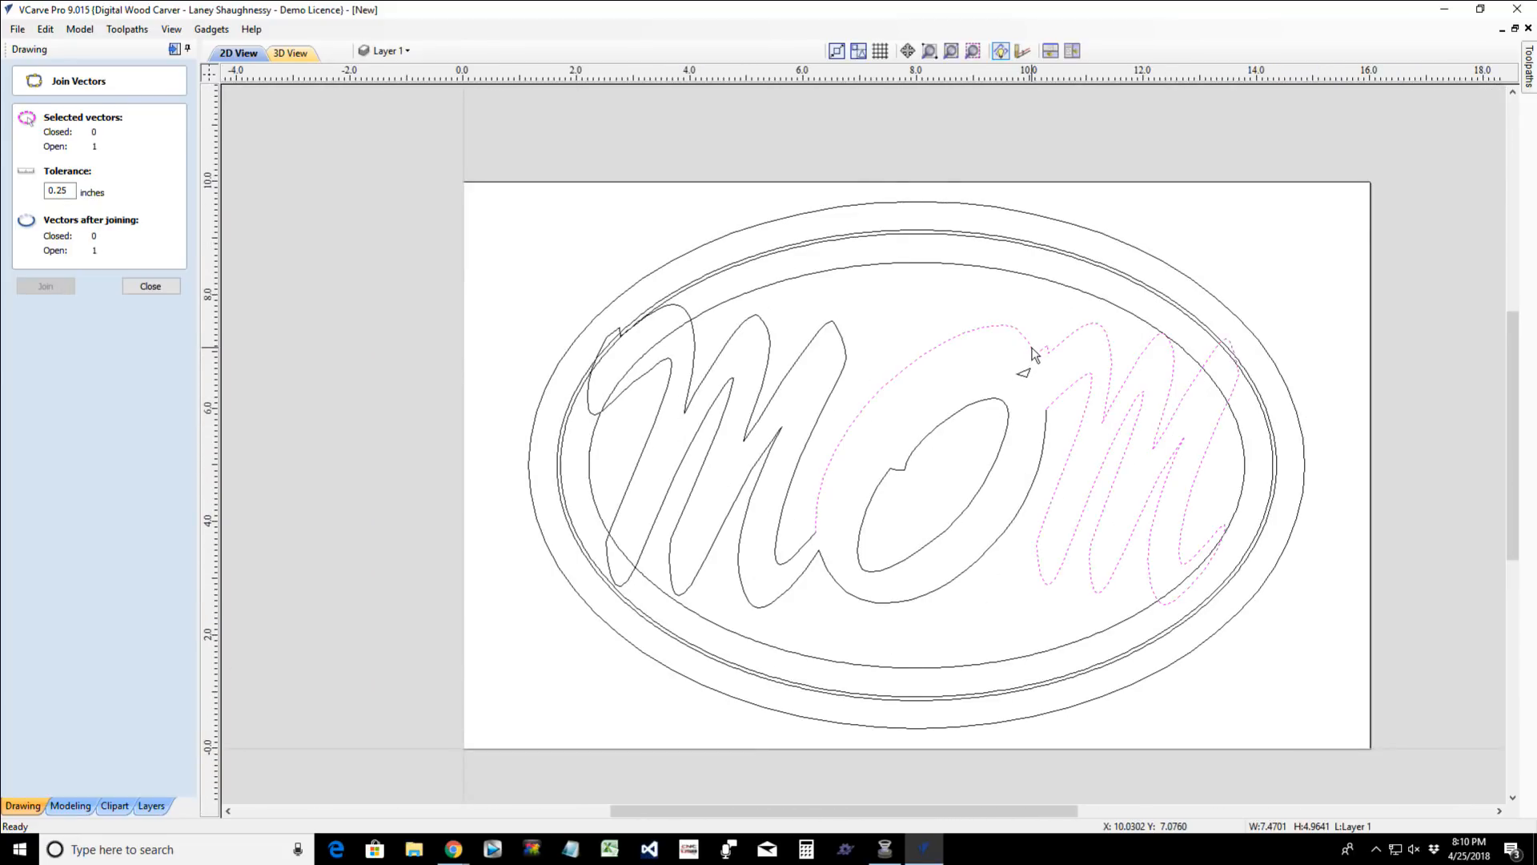
left_click(1037, 350, "shift")
left_click(799, 576, "shift")
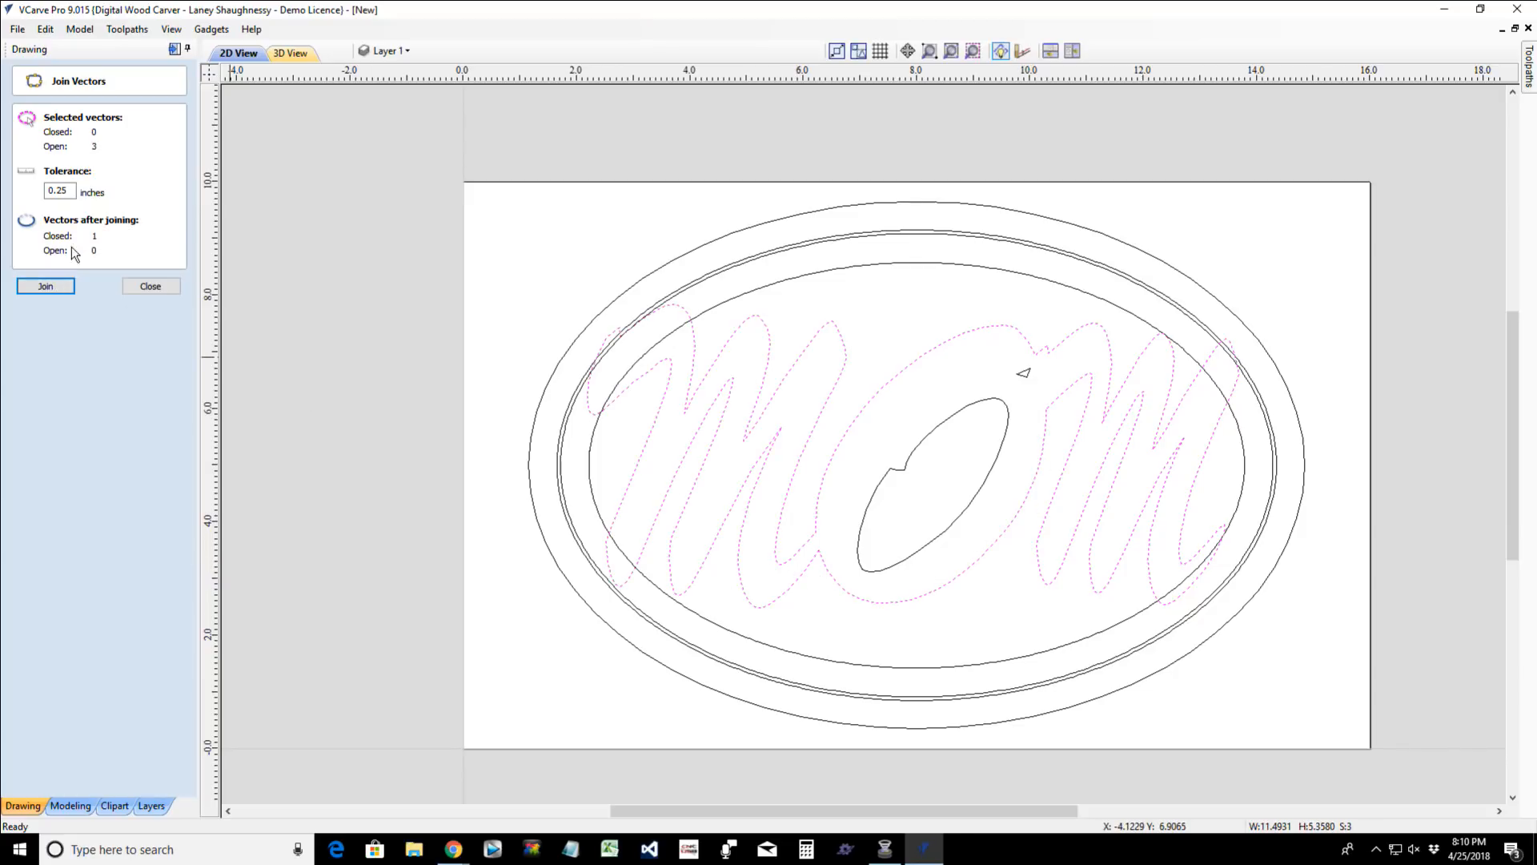
left_click(45, 288)
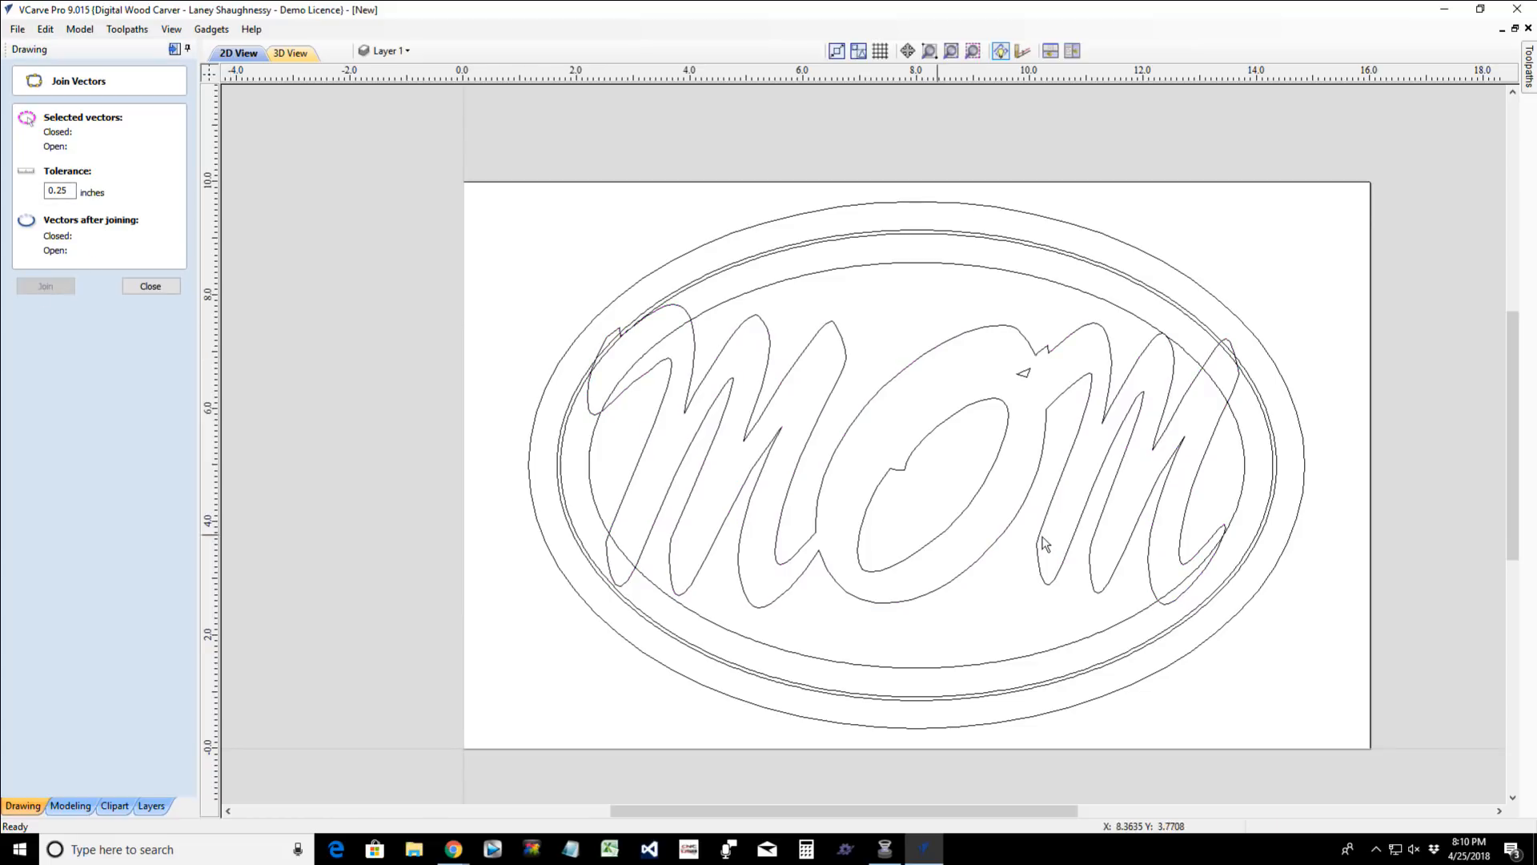
- Select the joined MOM outline and the O's inner contour to check whether both are closed
left_click(934, 347)
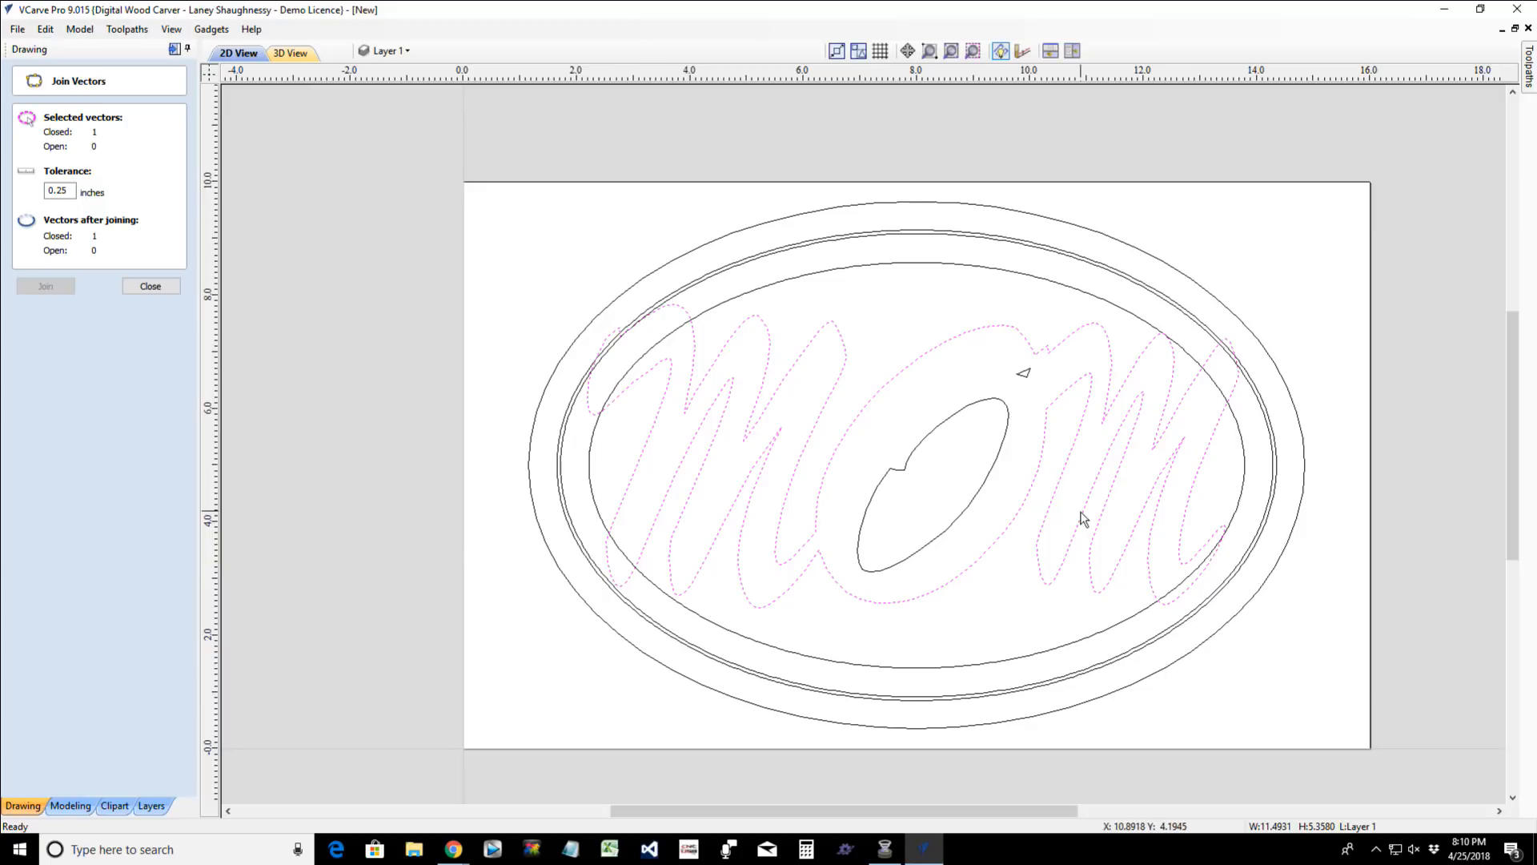
scroll(858, 514, "up", 2)
scroll(857, 515, "down", 2)
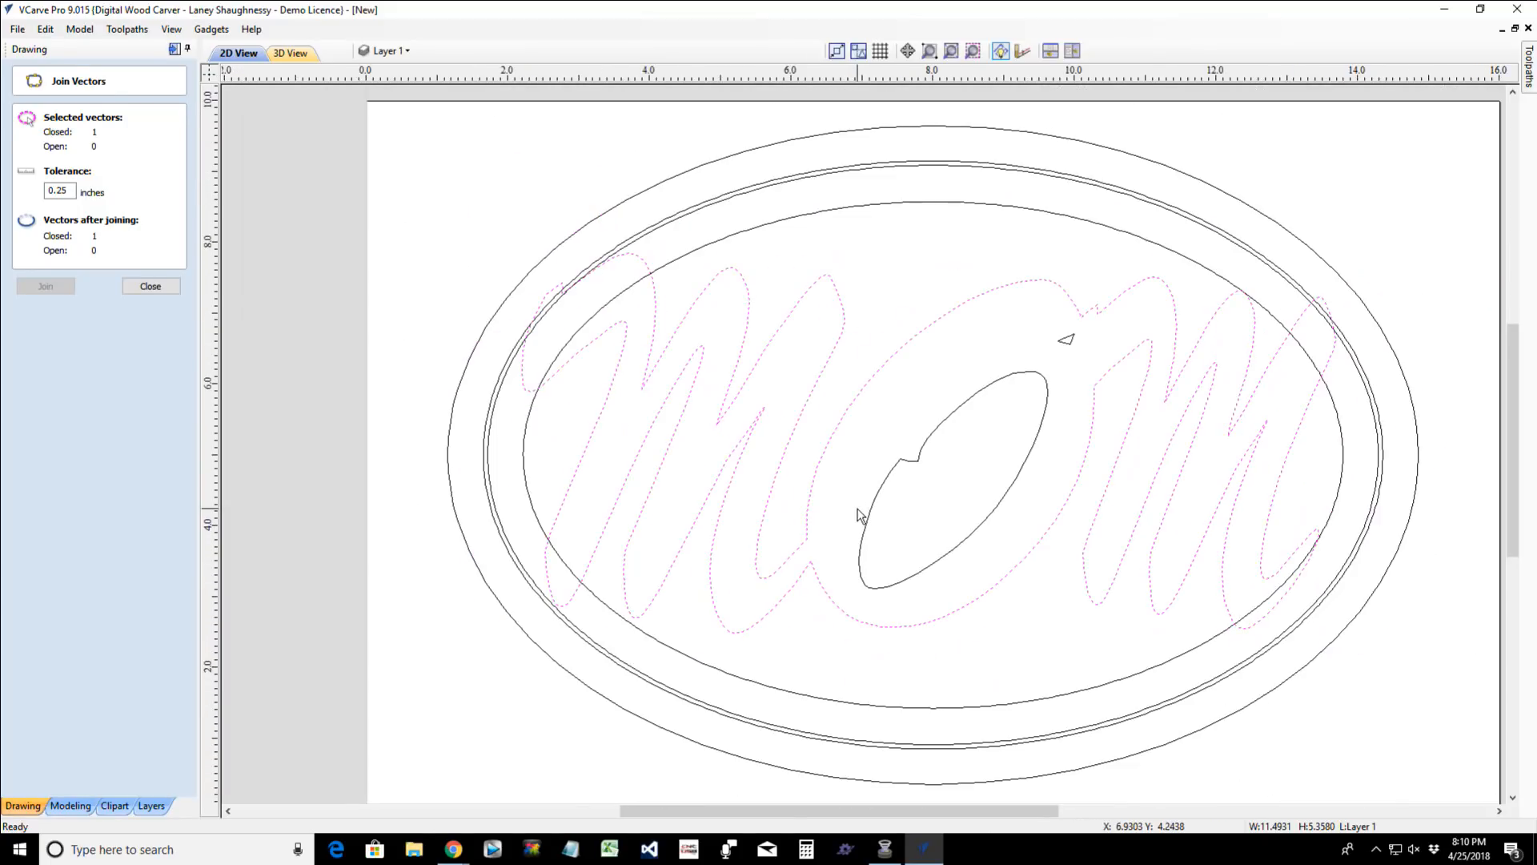
left_click(975, 399, "shift")
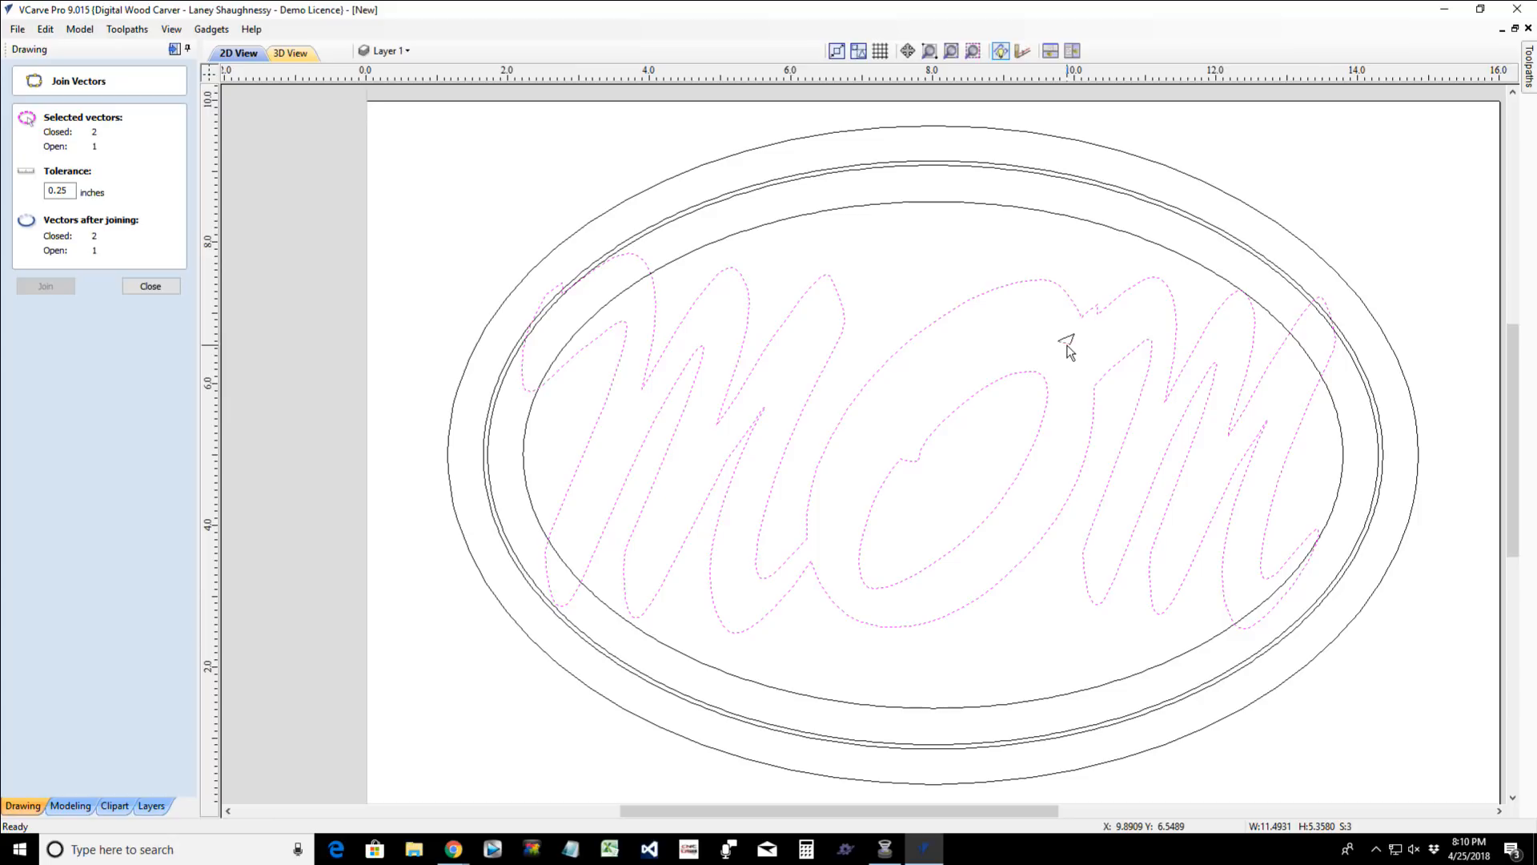
- Join the open sides of the small triangle above the O's inner contour and exit the join tool
scroll(1068, 349, "up", 4)
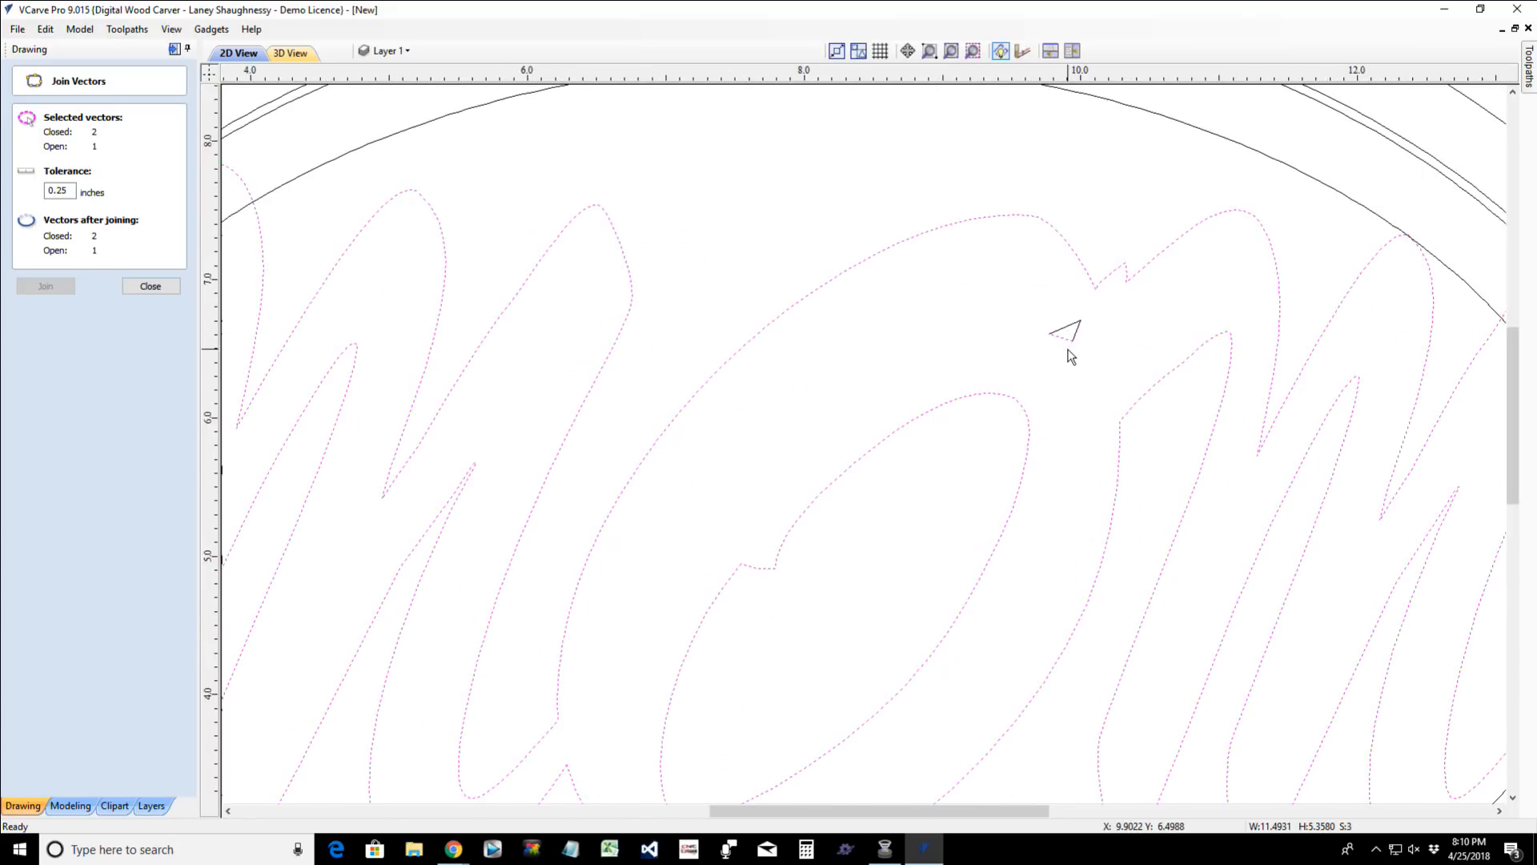
left_click(148, 287)
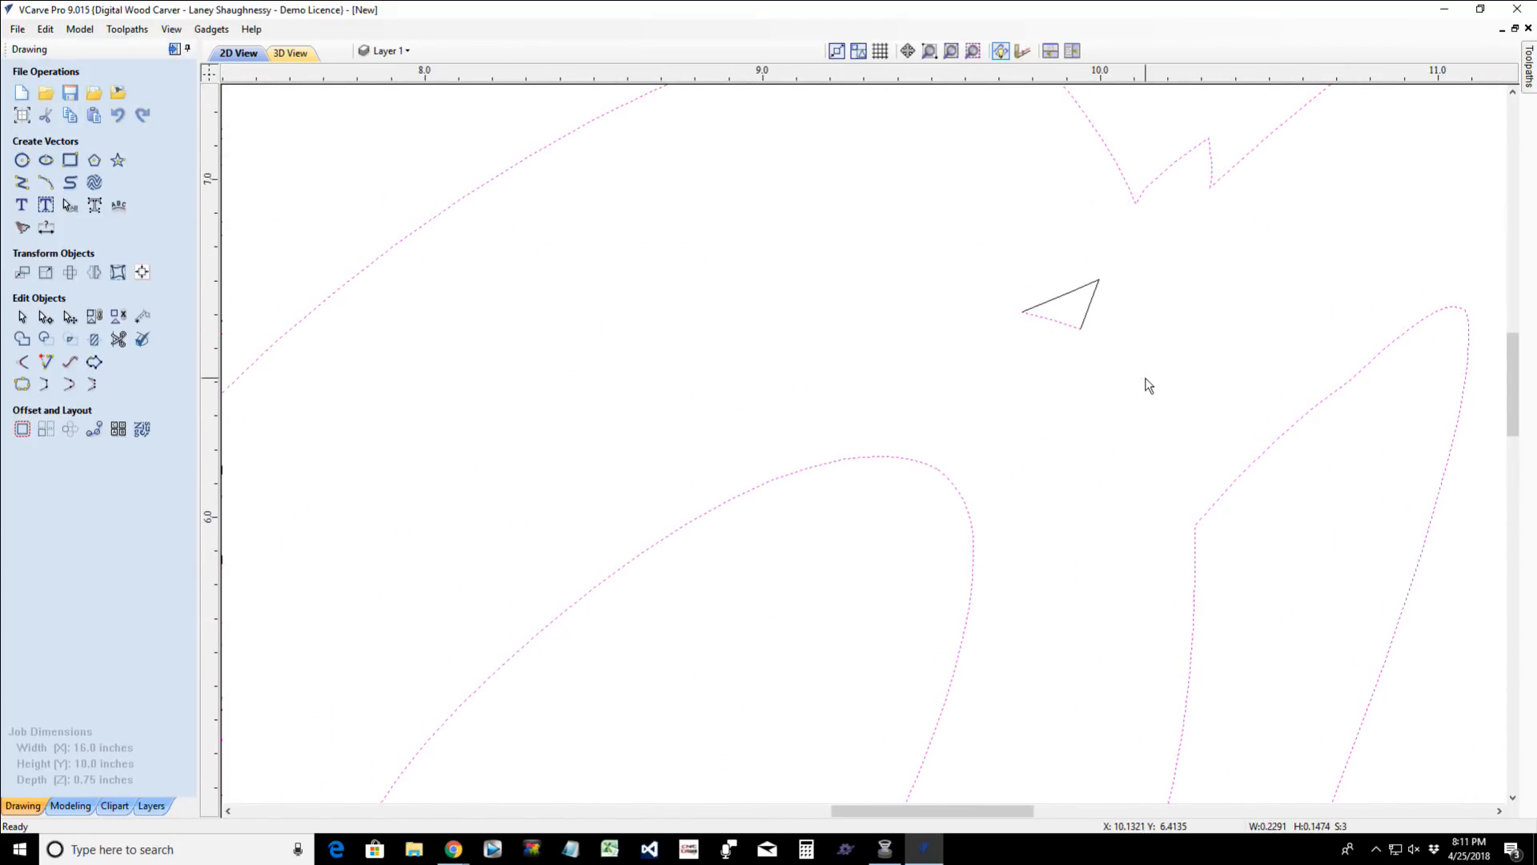
left_click(22, 386)
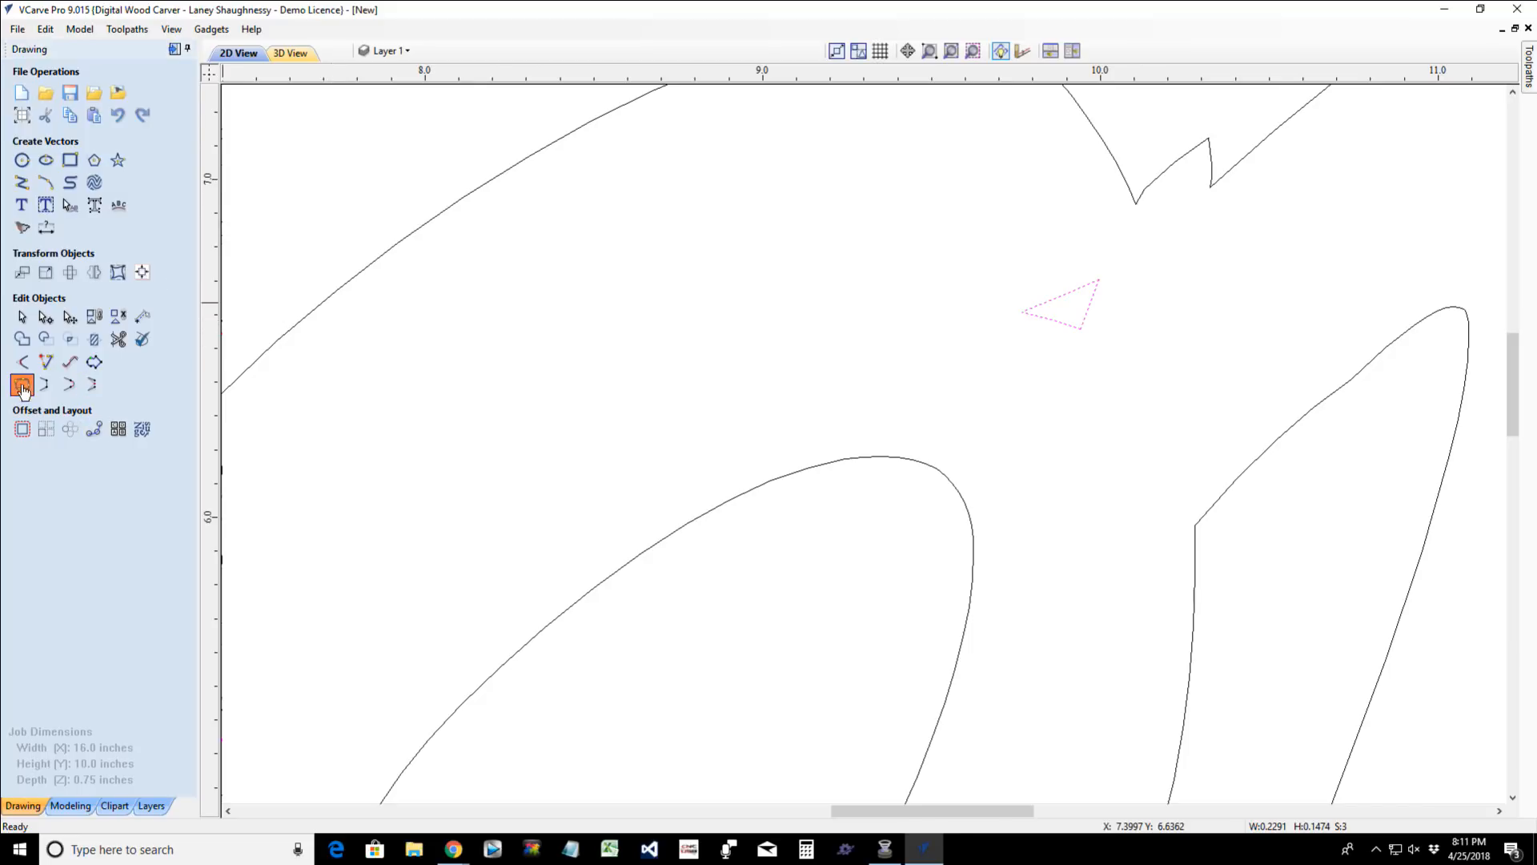
left_click(45, 287)
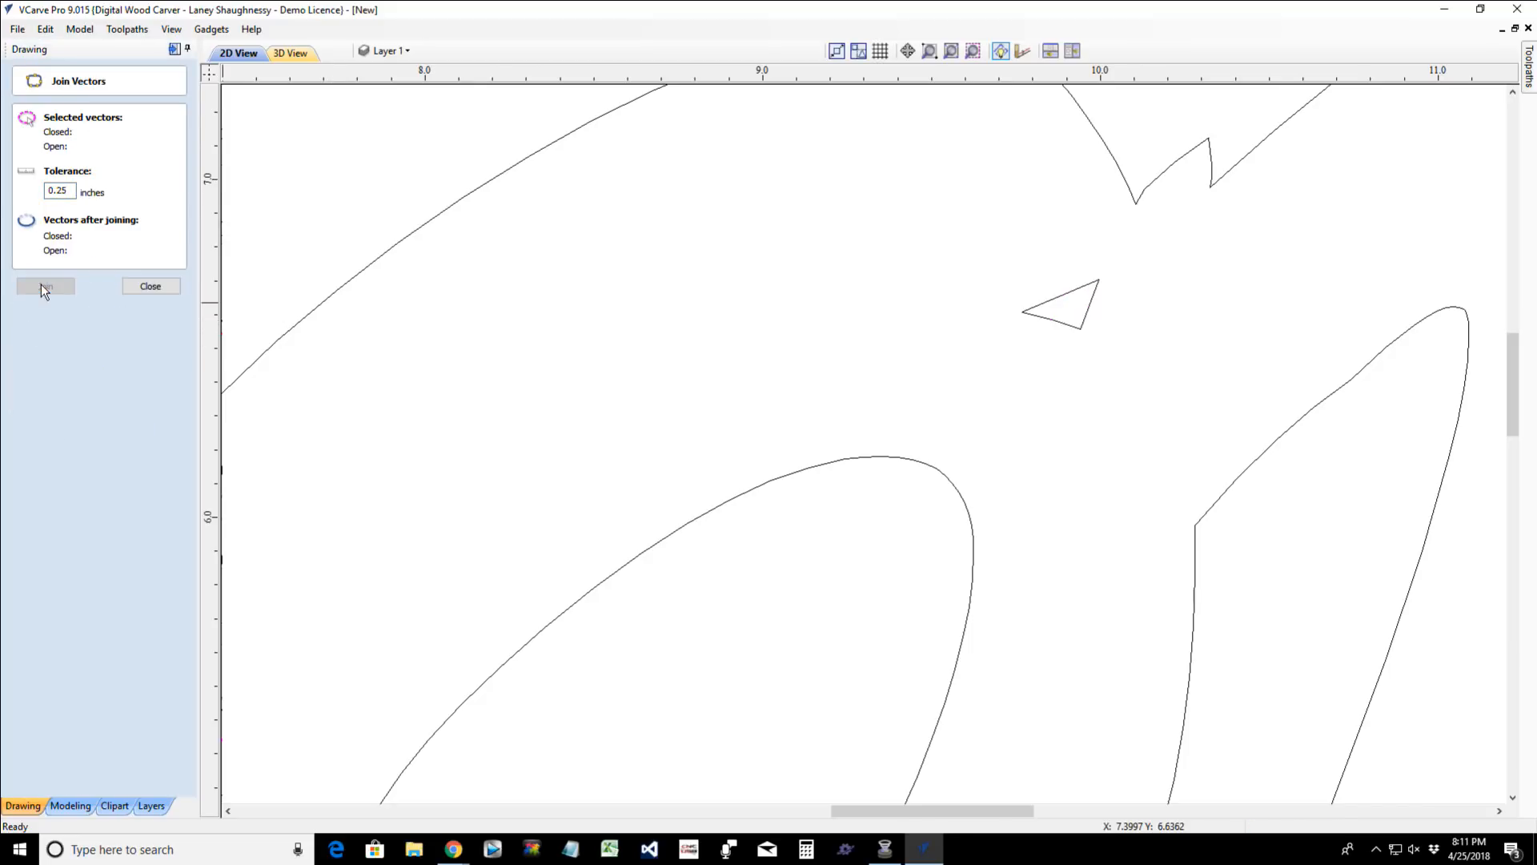
left_click(153, 288)
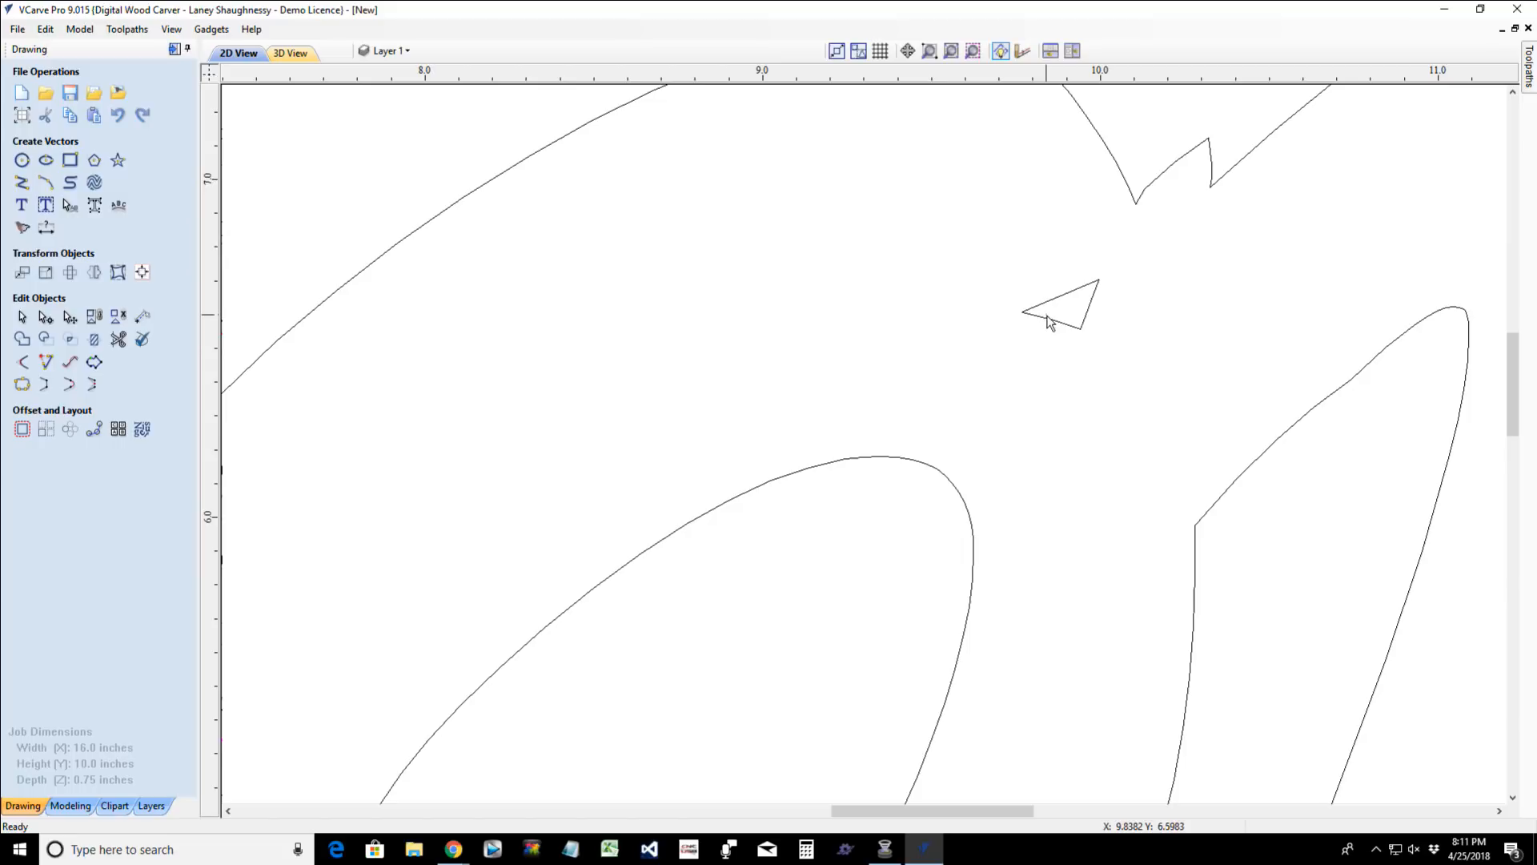
- Check the design for remaining open vectors by selecting all open vectors
left_click(1046, 321)
right_click(868, 290)
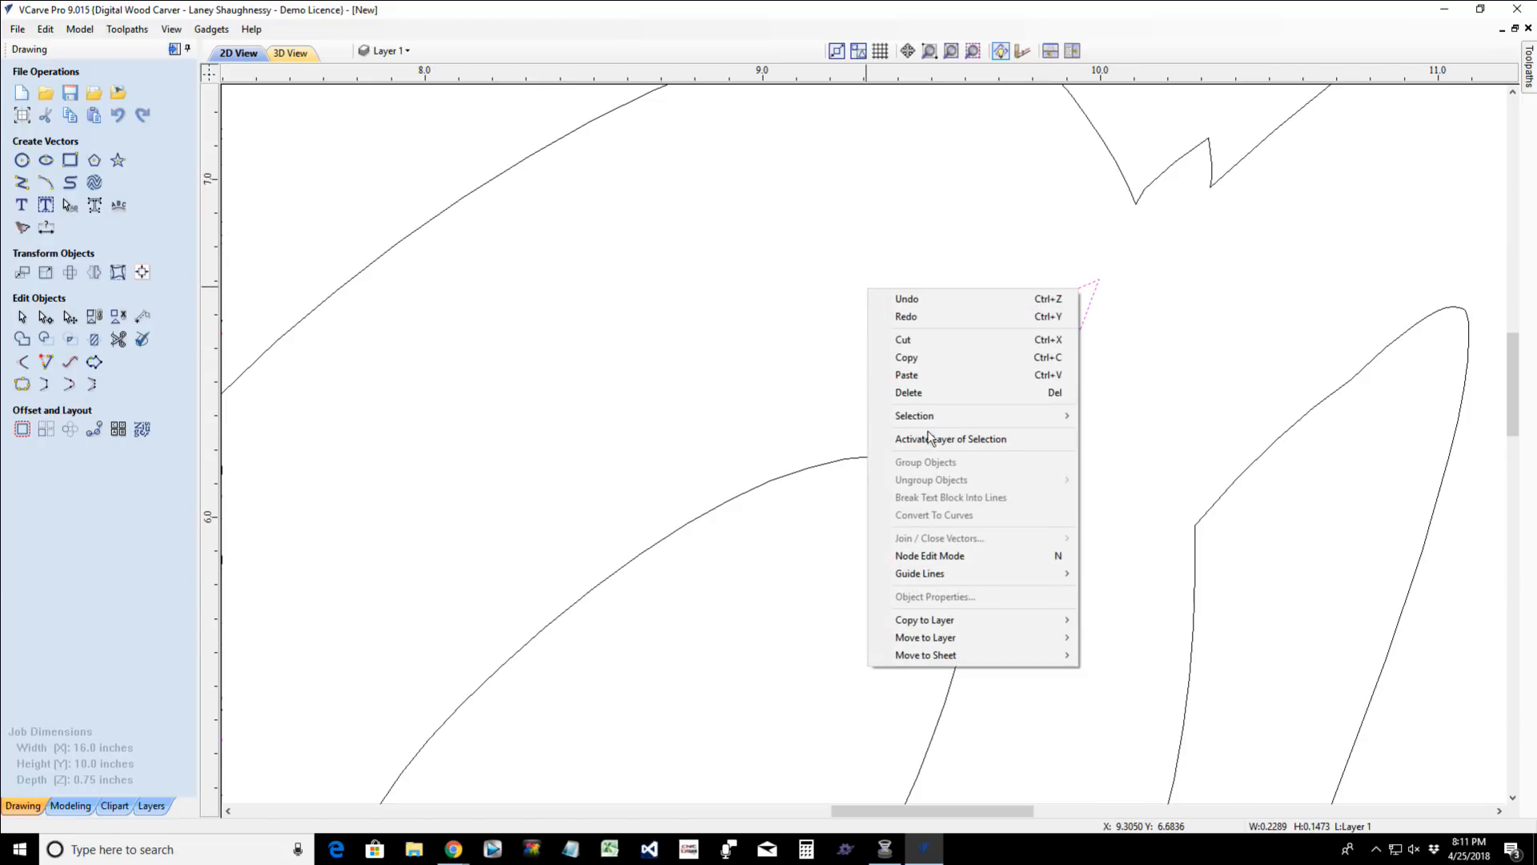
mouse_move(928, 424)
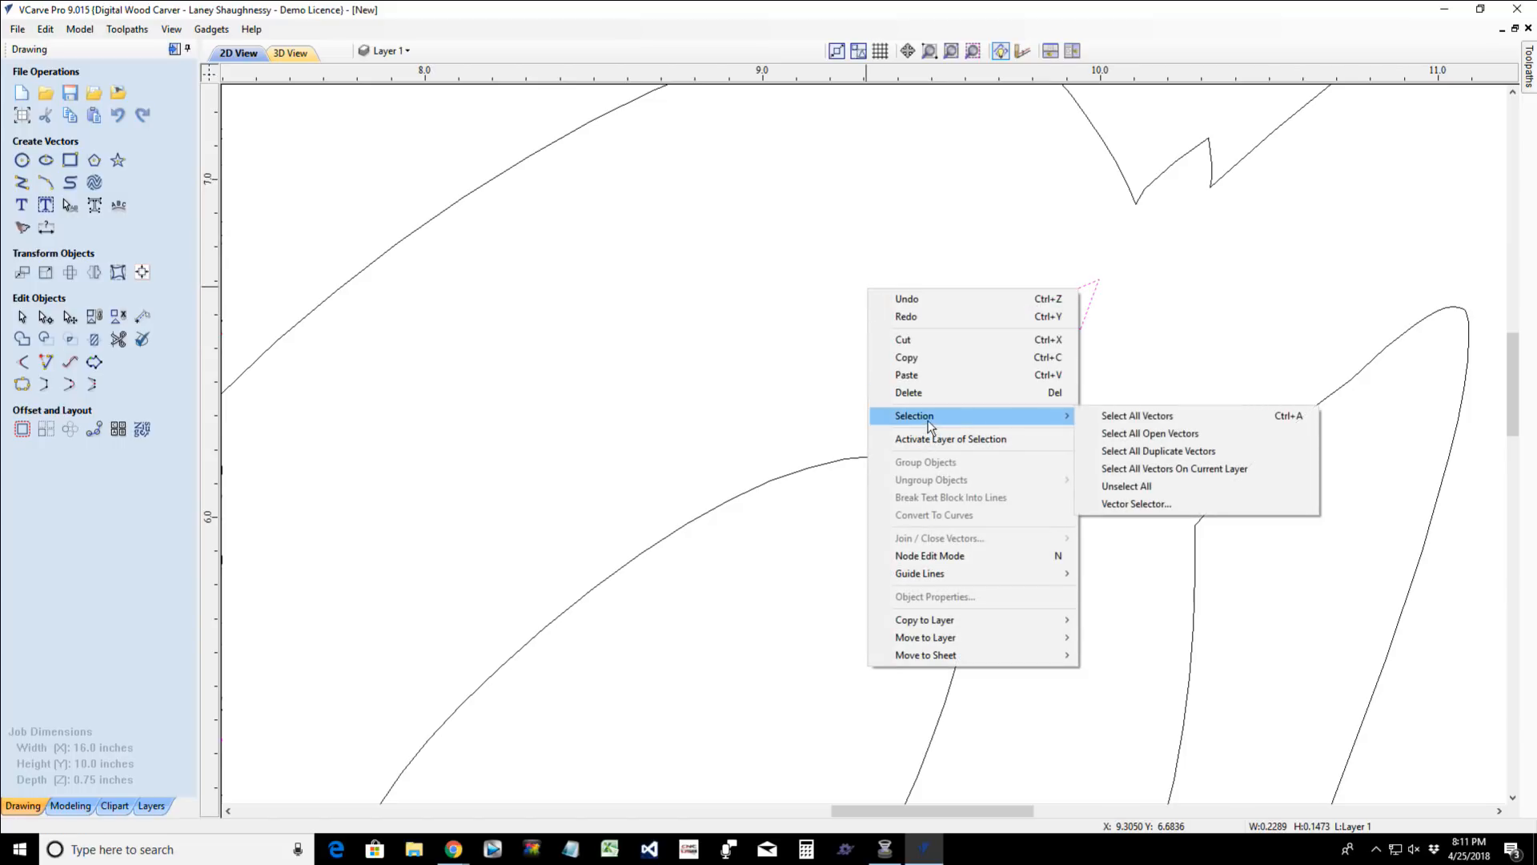
left_click(1153, 434)
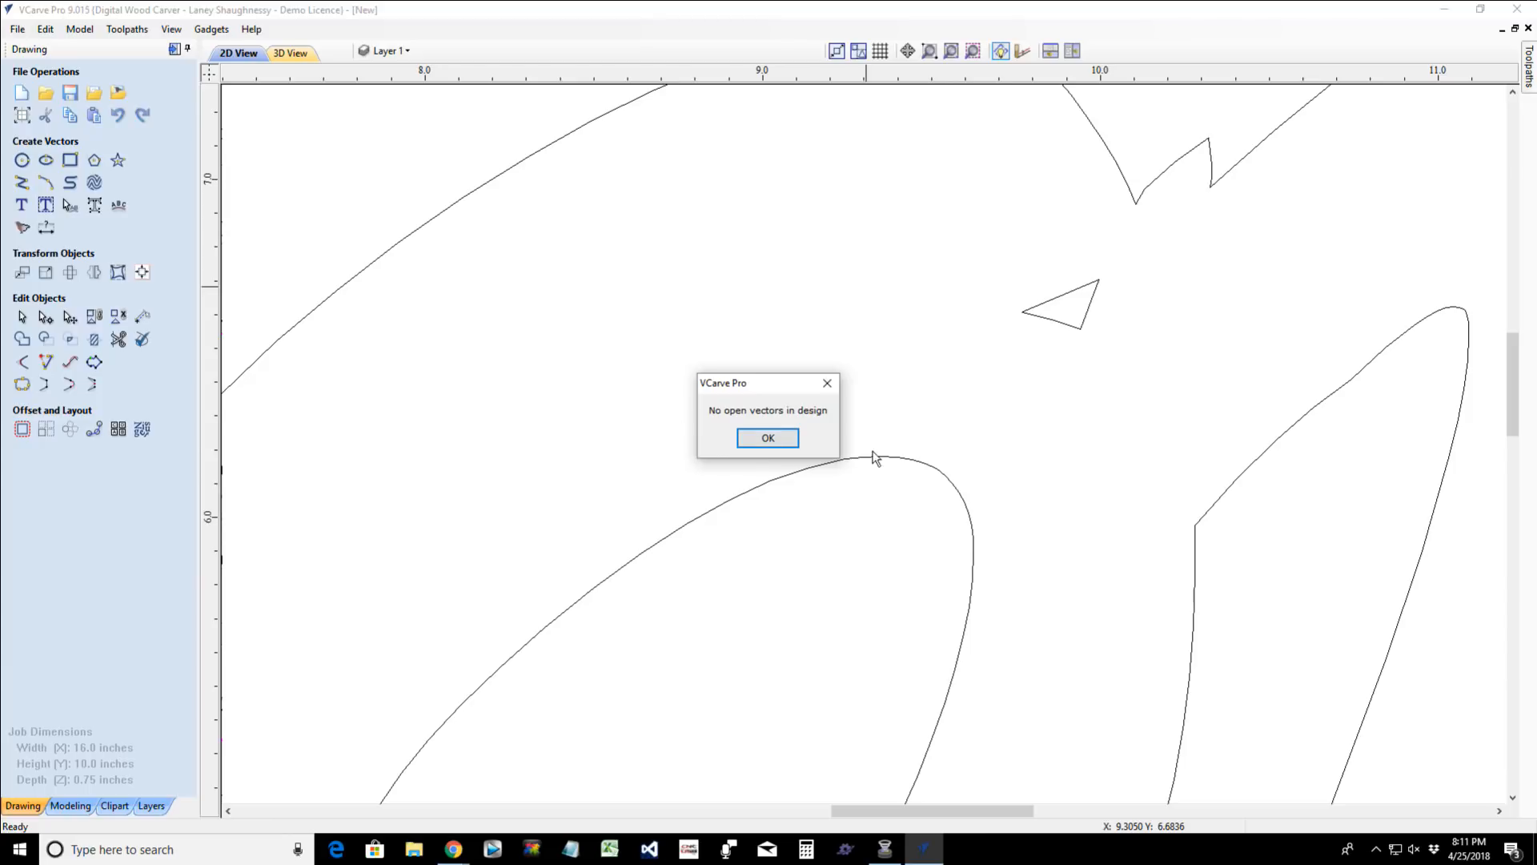
left_click(768, 438)
- Group the small triangle, the O's inner contour and the merged MOM outline
scroll(780, 443, "down", 6)
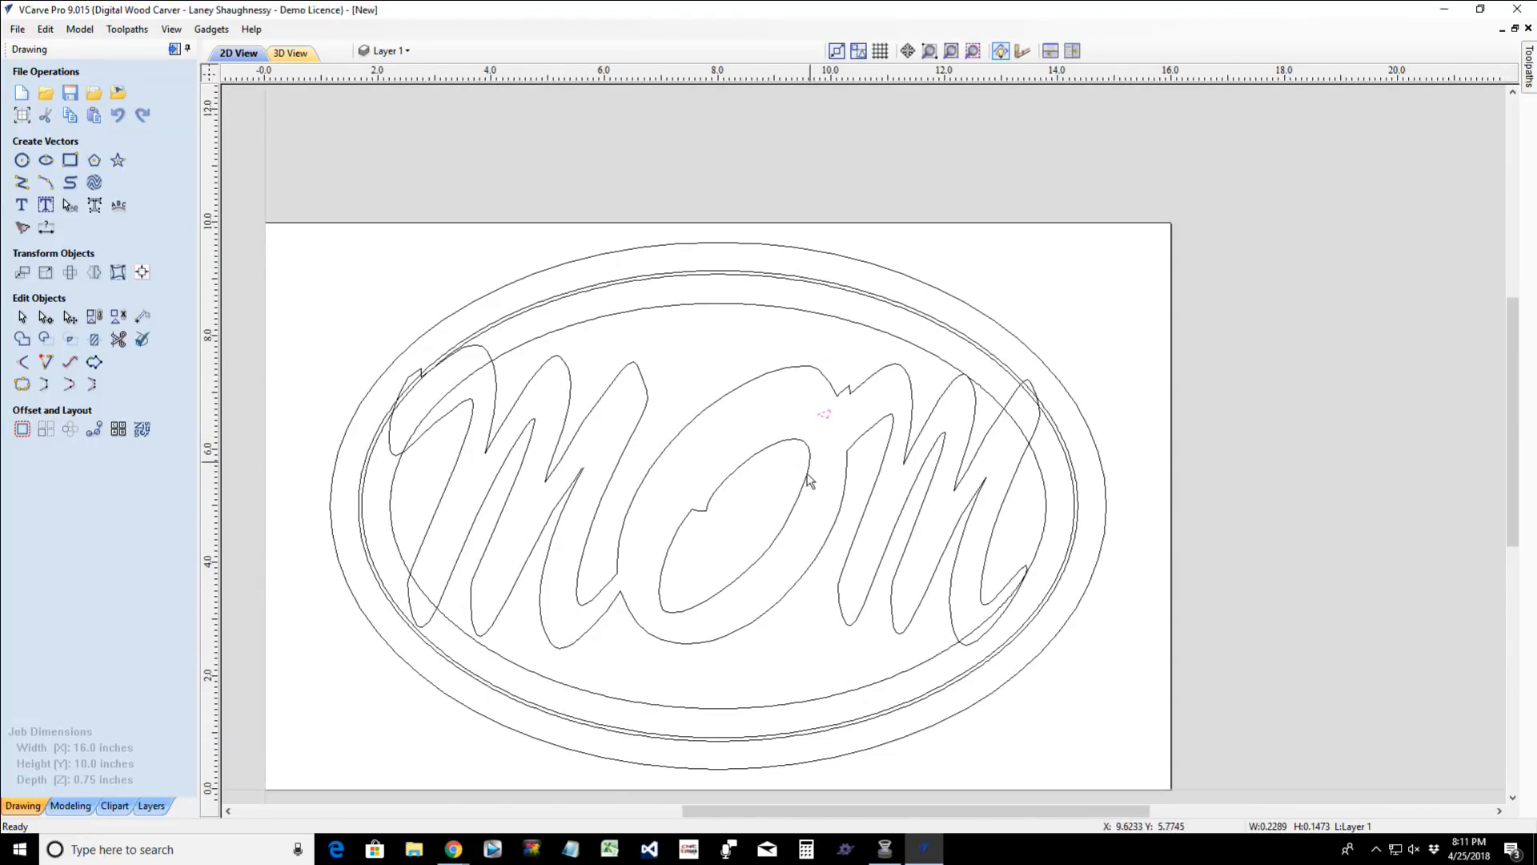
left_click(808, 472)
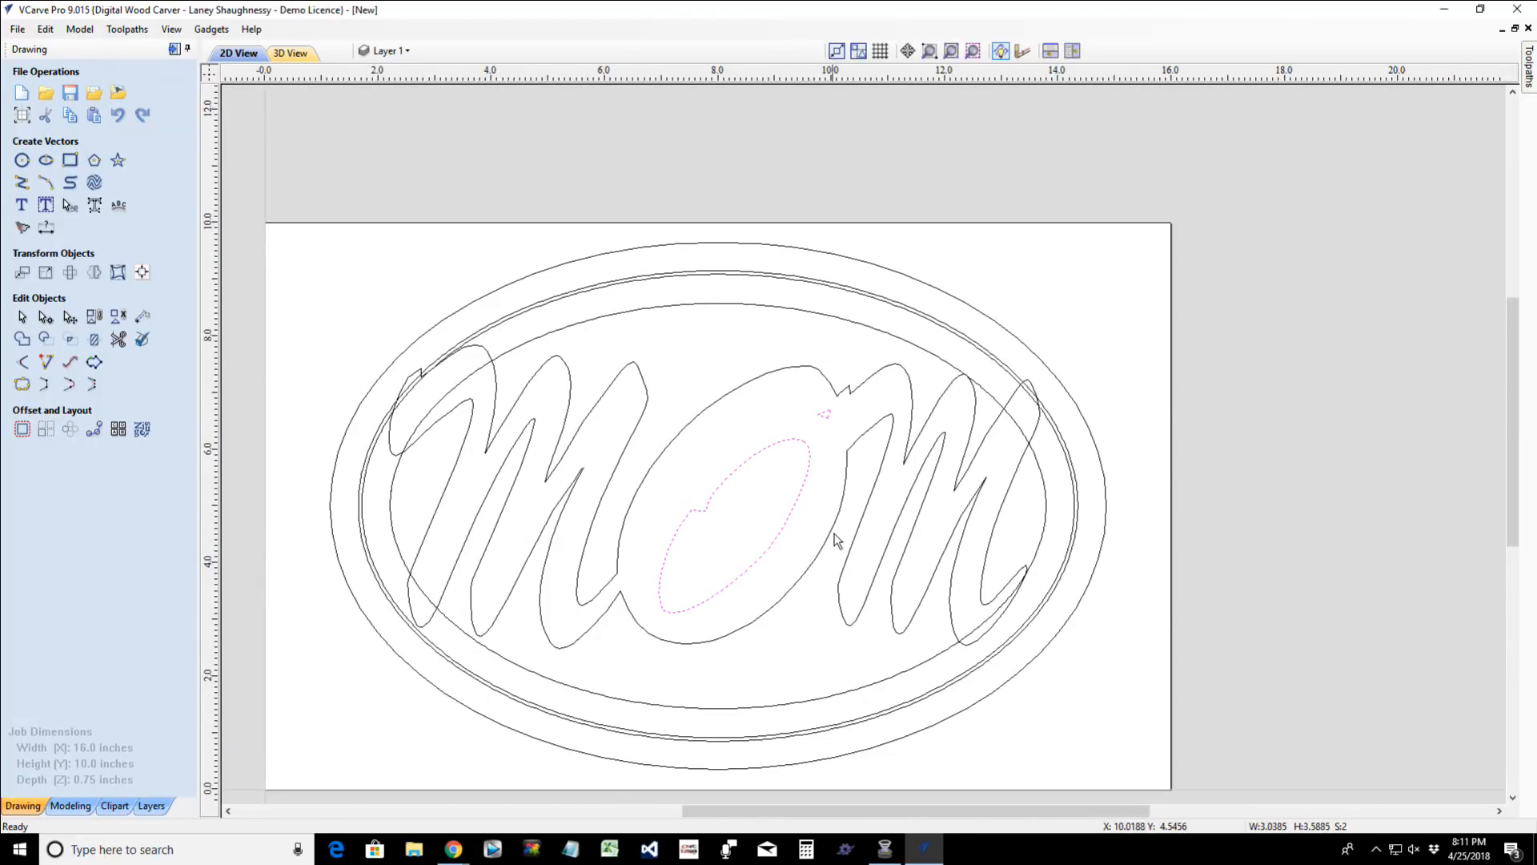
left_click(877, 510, "shift")
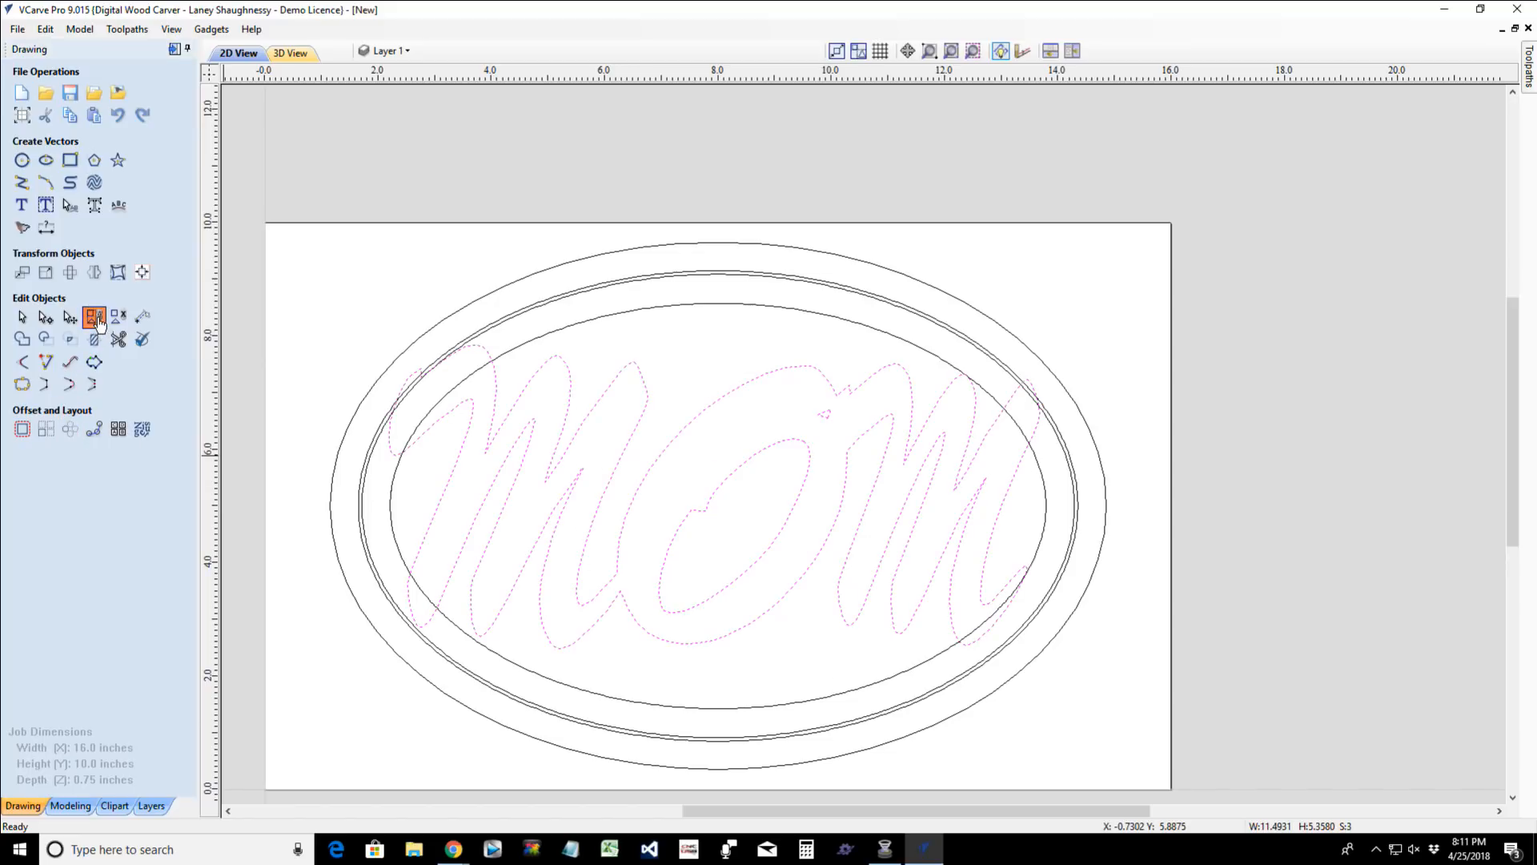
left_click(95, 318)
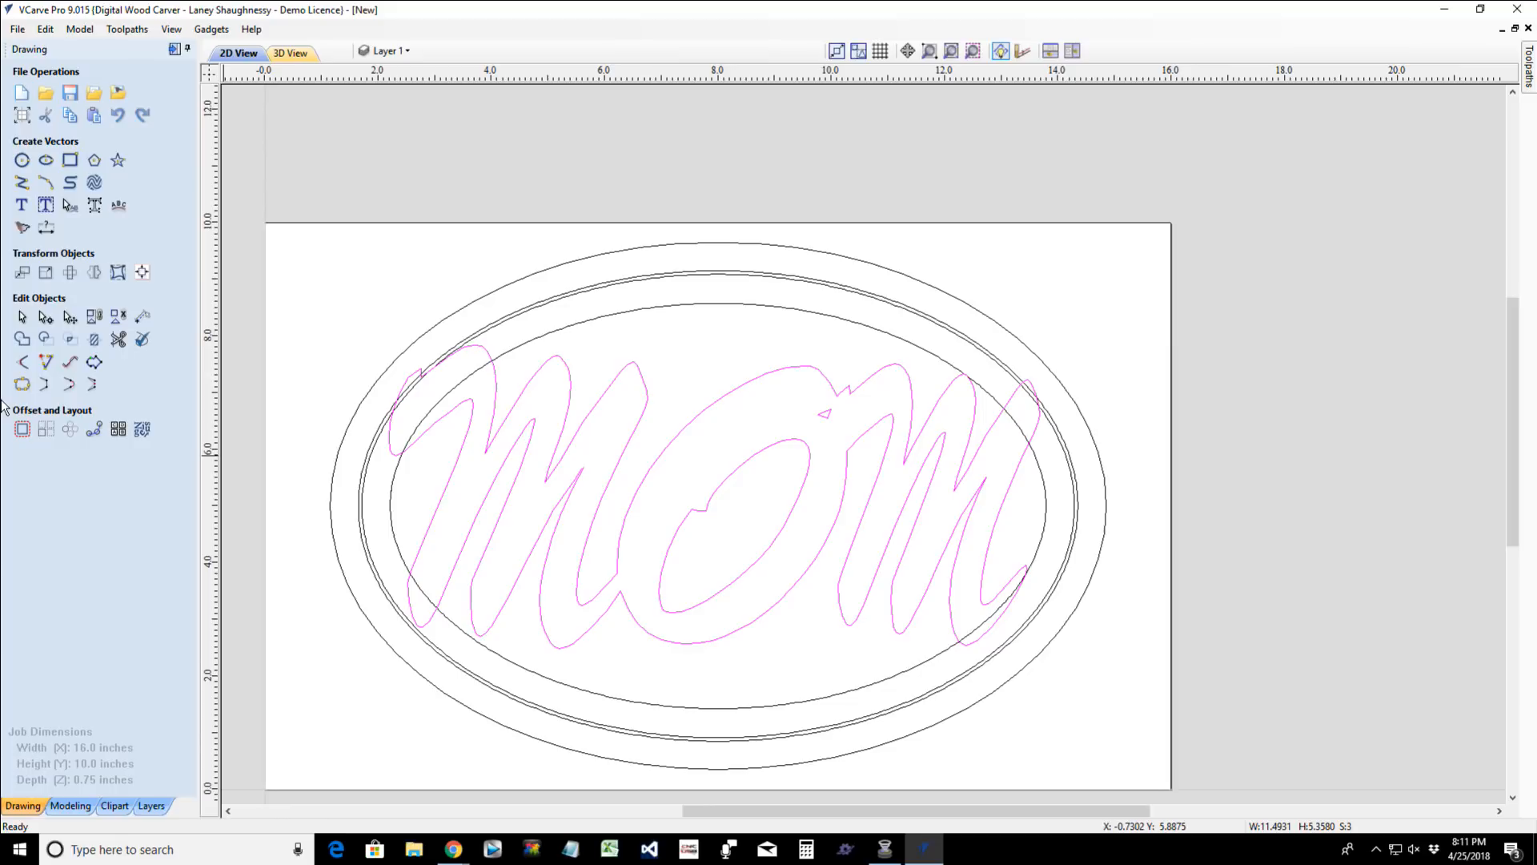
- Trim the grouped MOM lettering against the innermost oval, clearing everything inside that boundary
left_click(564, 330)
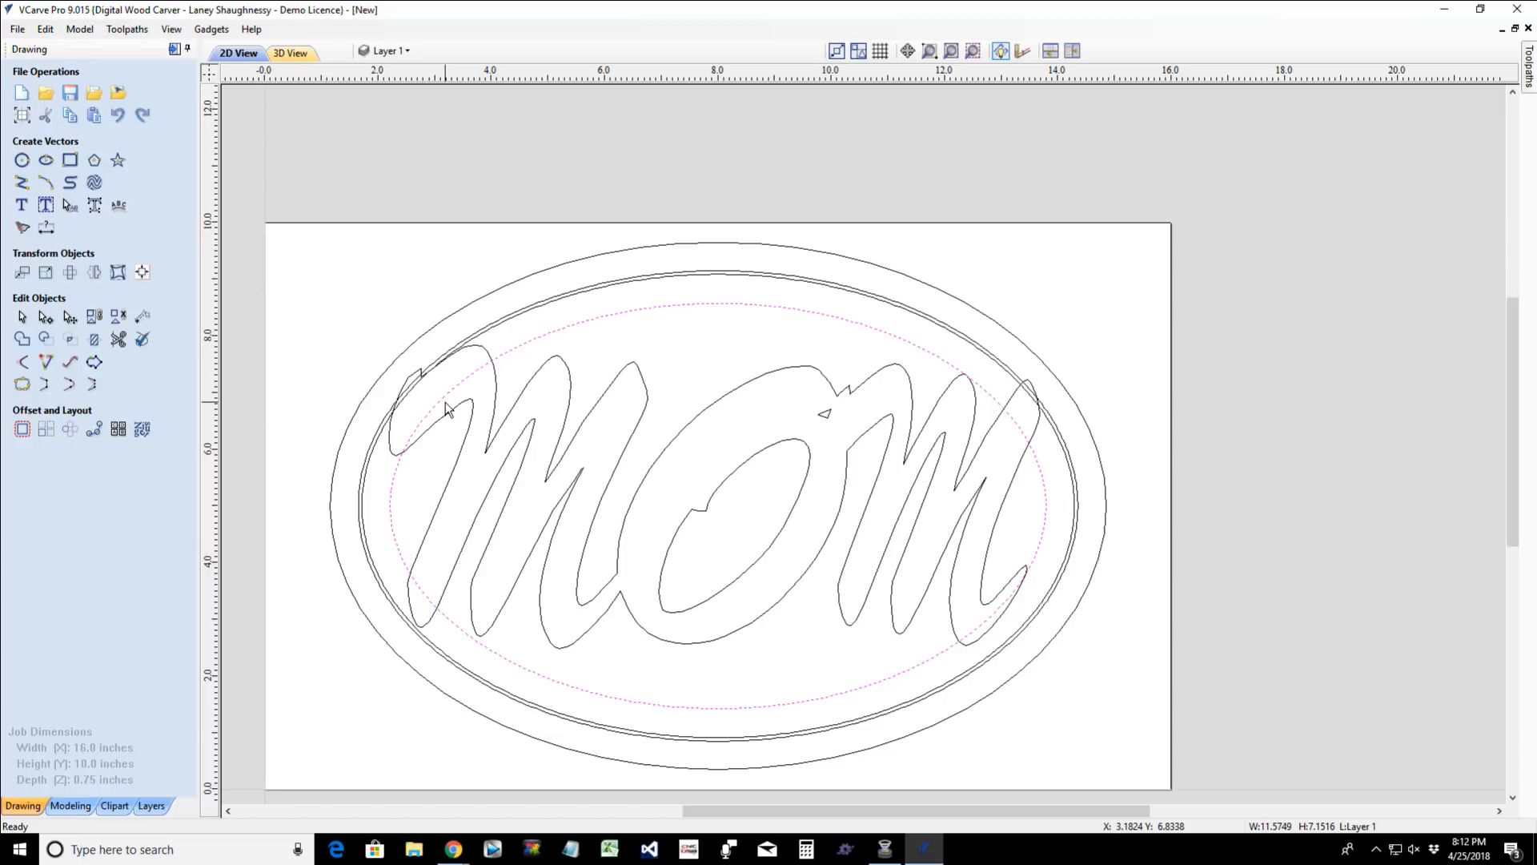
left_click(571, 410)
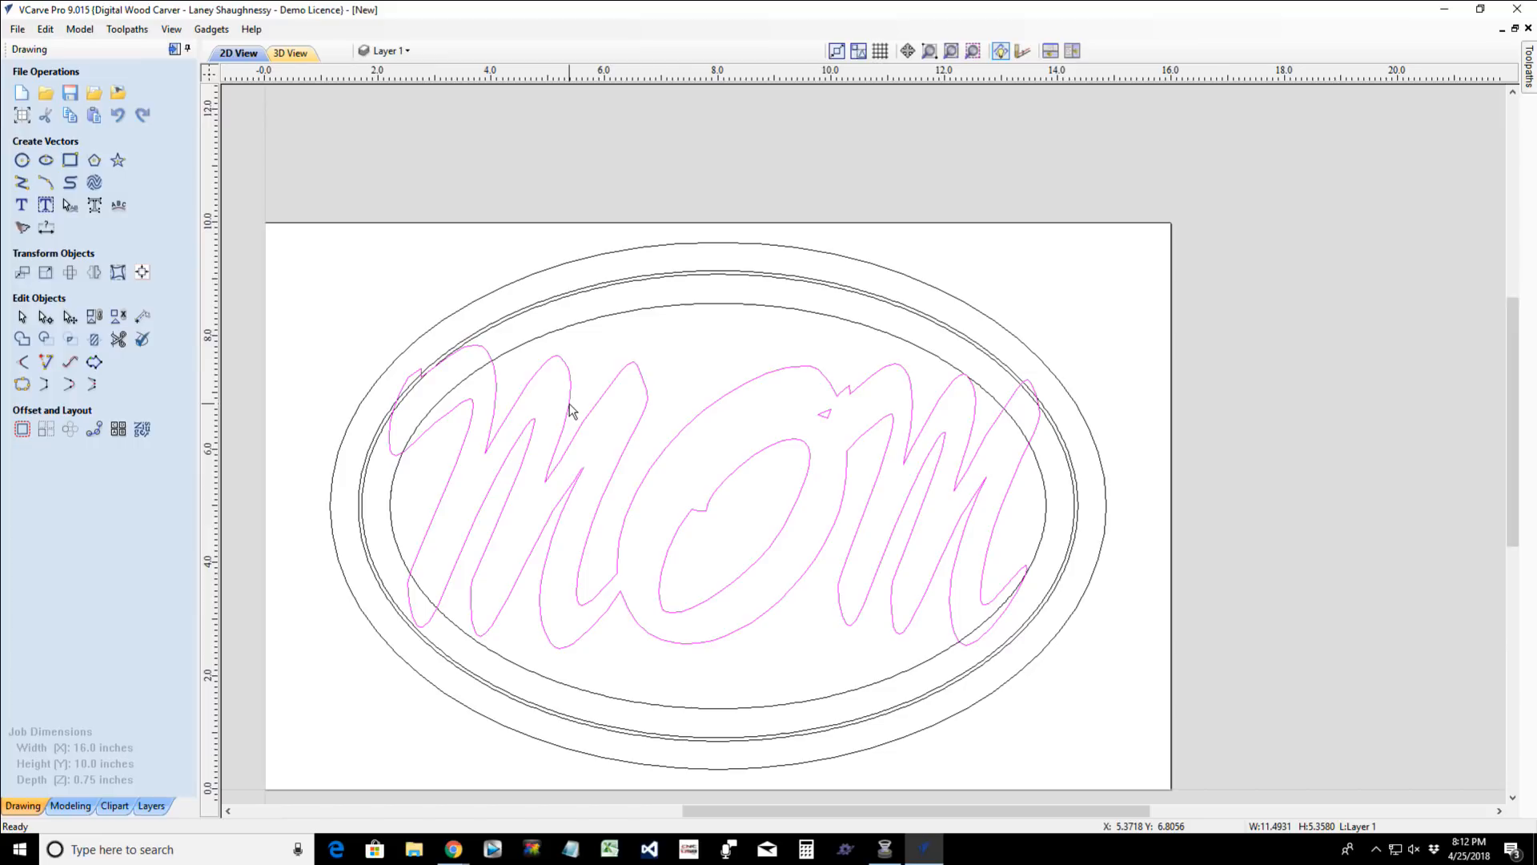
left_click(610, 314, "shift")
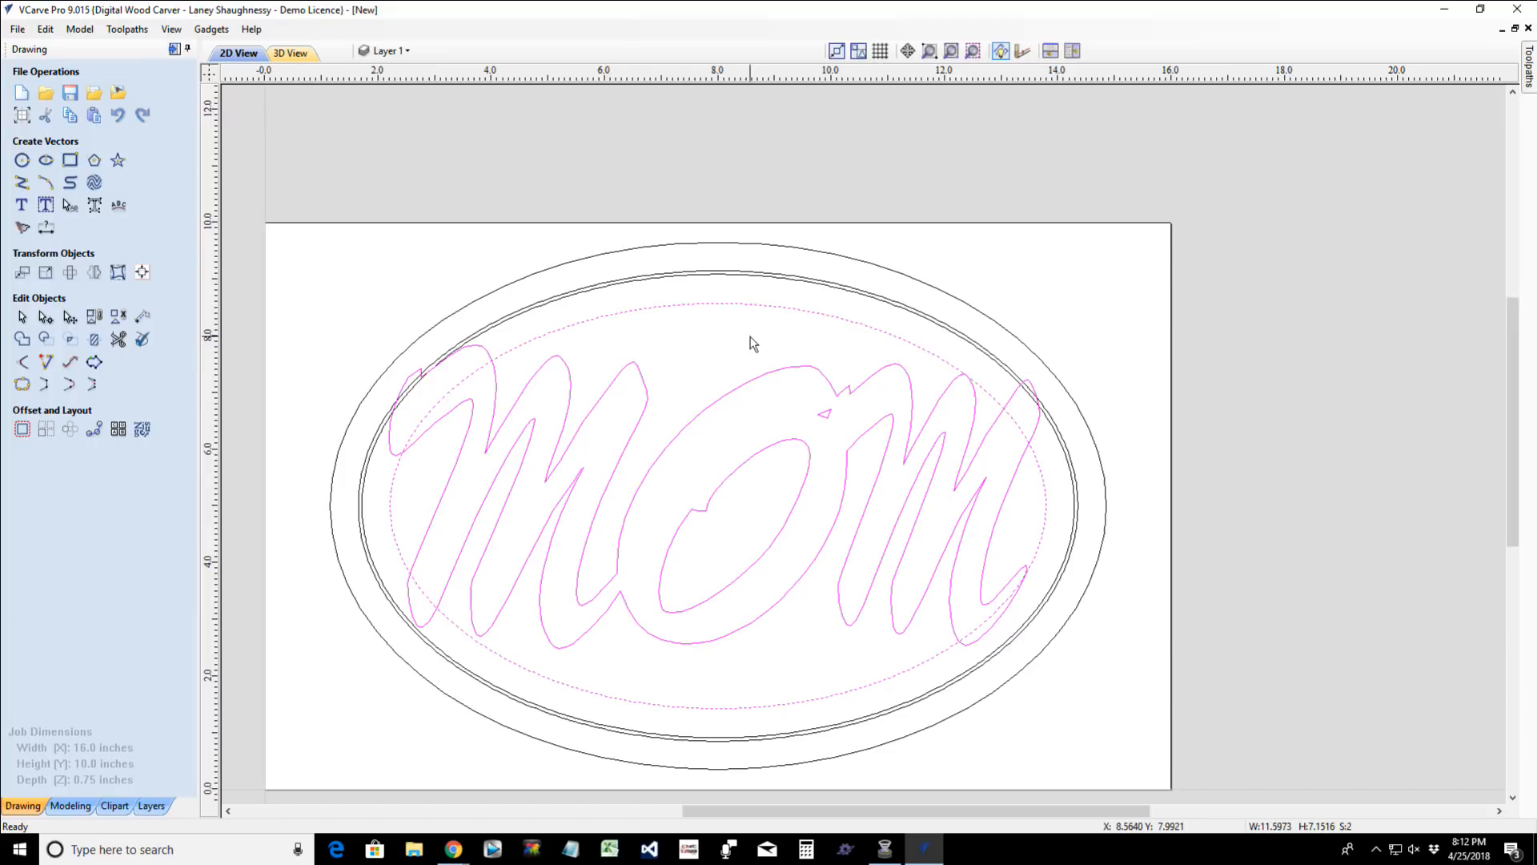
left_click(94, 341)
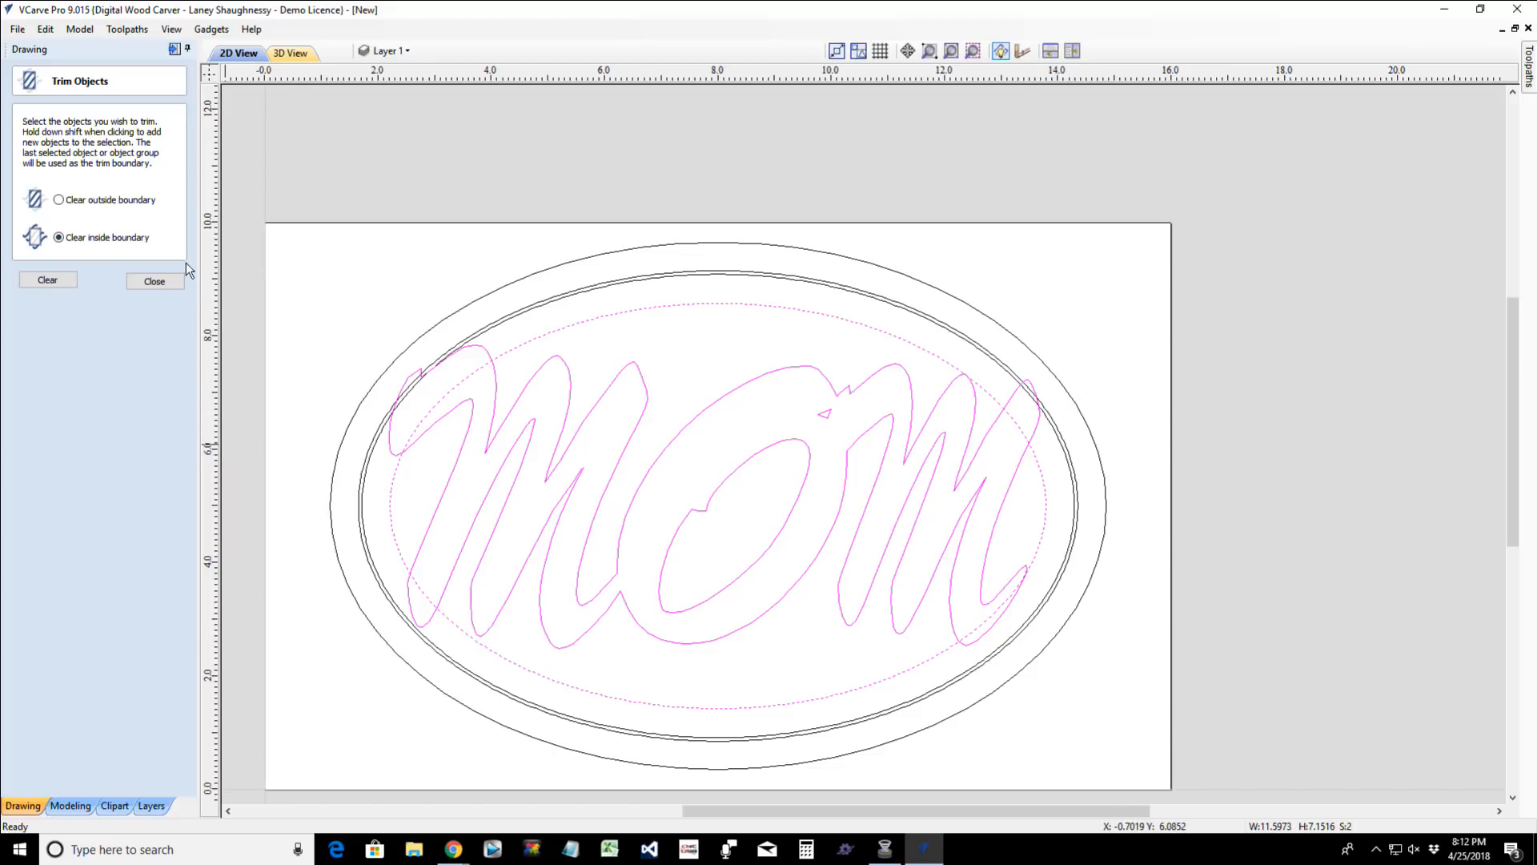
left_click(49, 282)
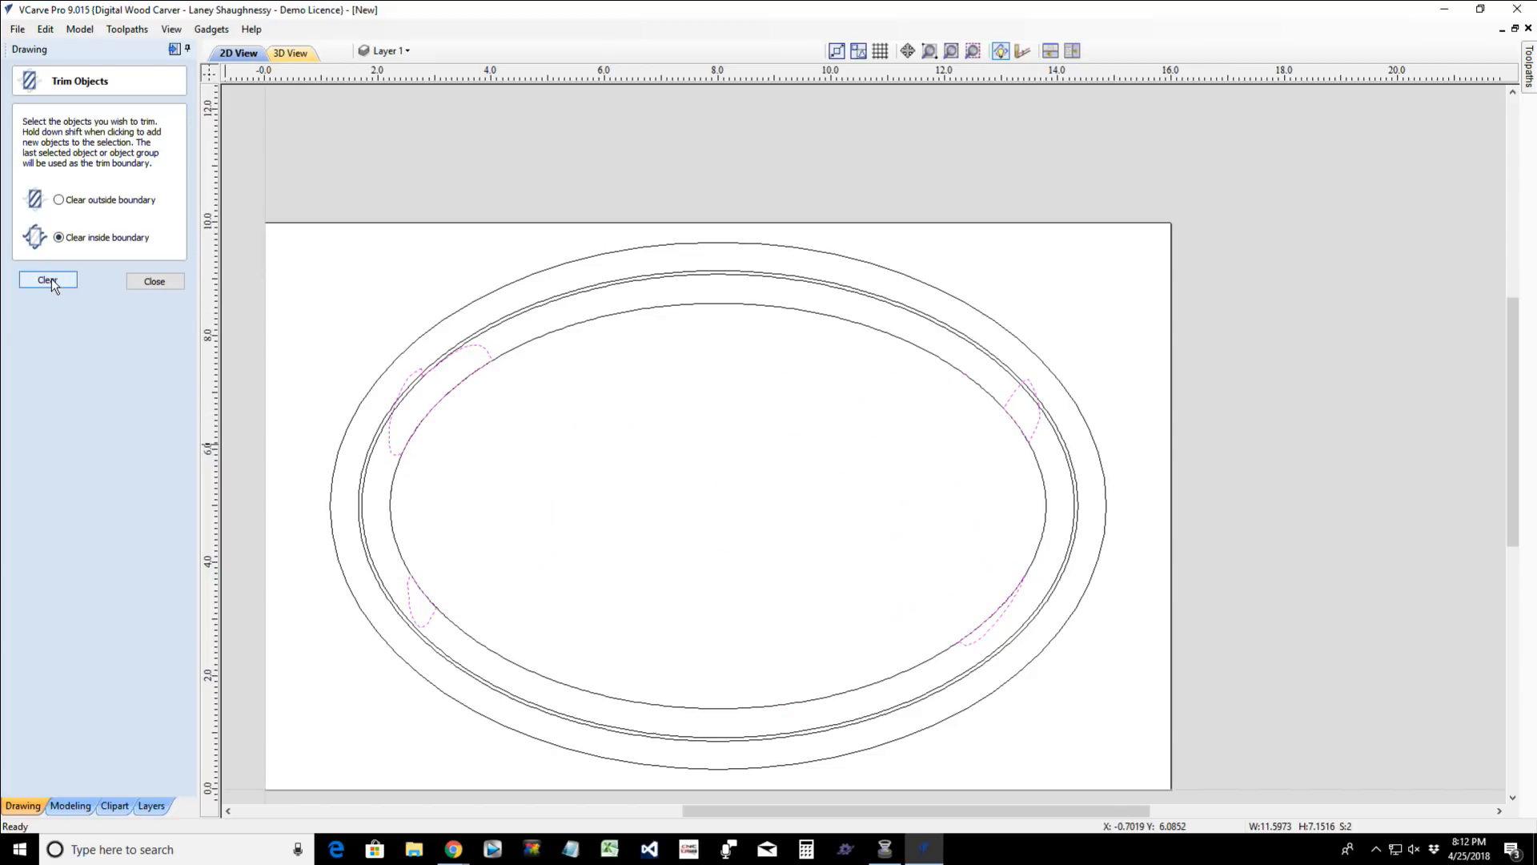
- Undo the last trim of the grouped MOM lettering
key("ctrl+z")
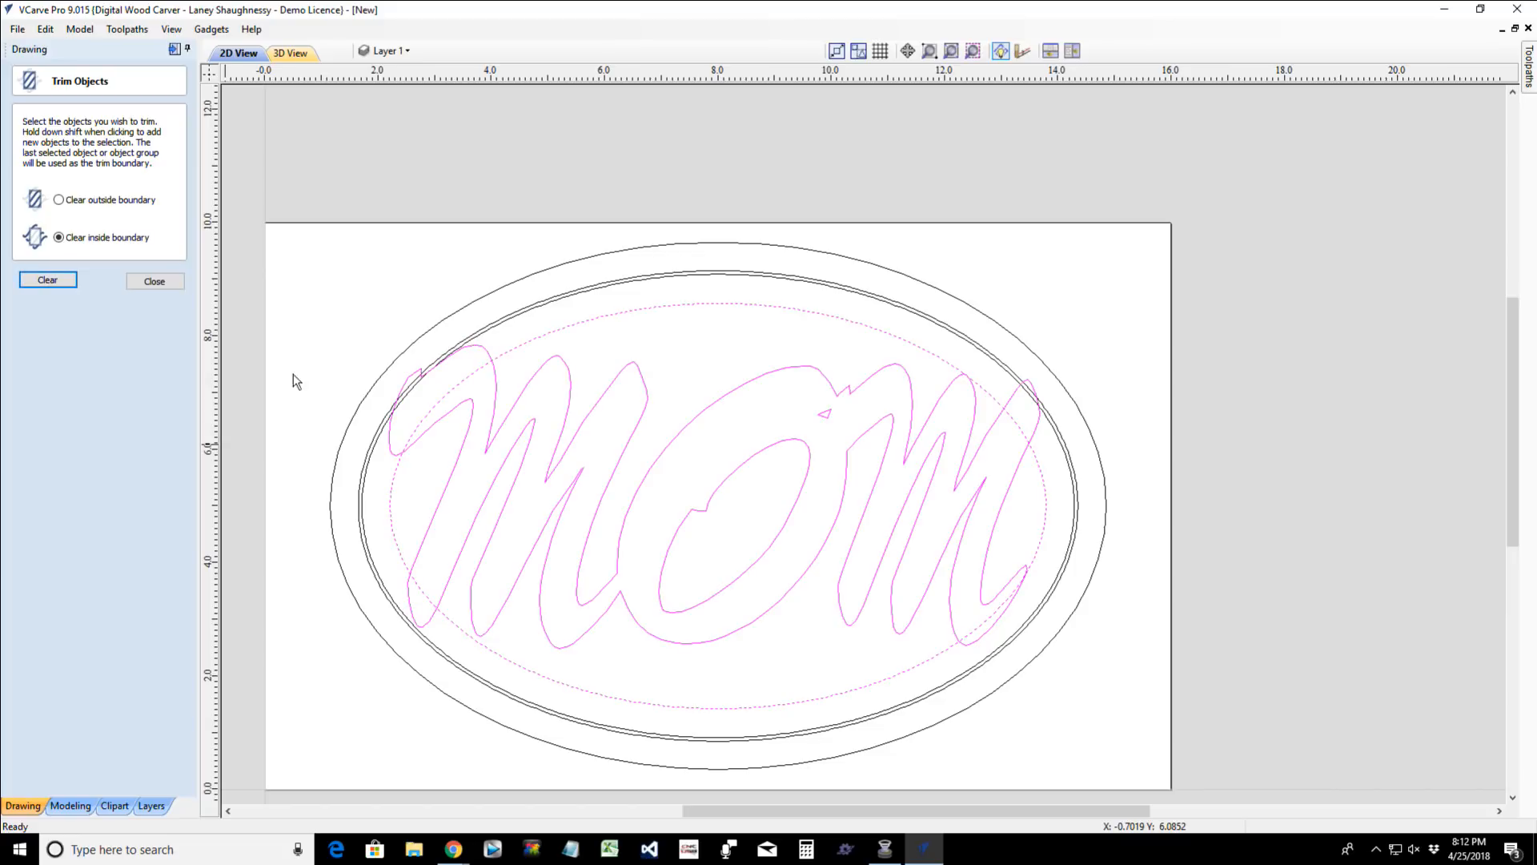
- Trim the innermost oval using the grouped MOM lettering as the boundary, clearing everything inside it
left_click(680, 364)
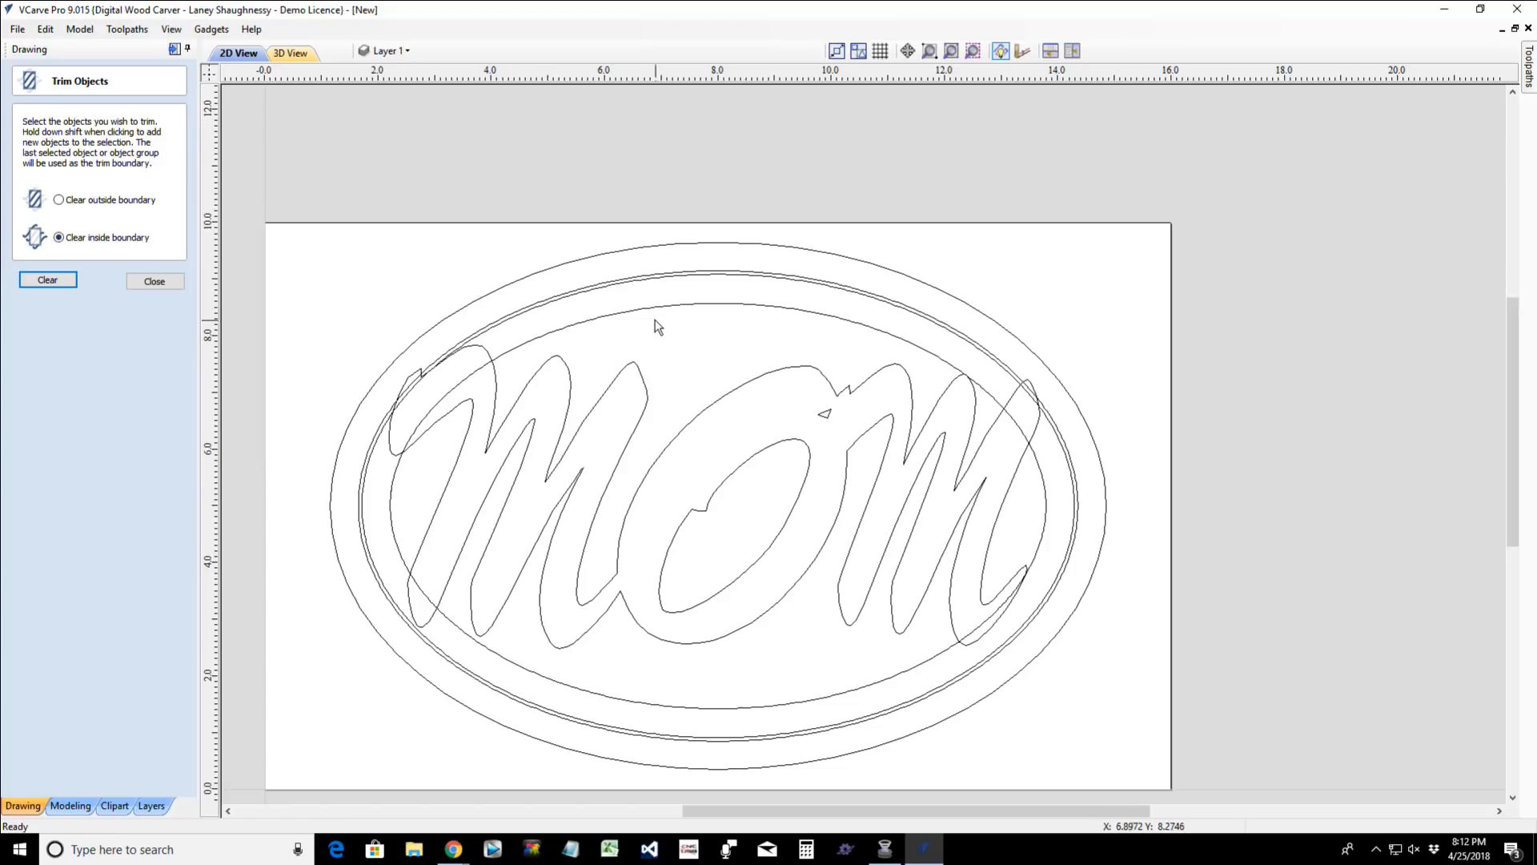
left_click(600, 317)
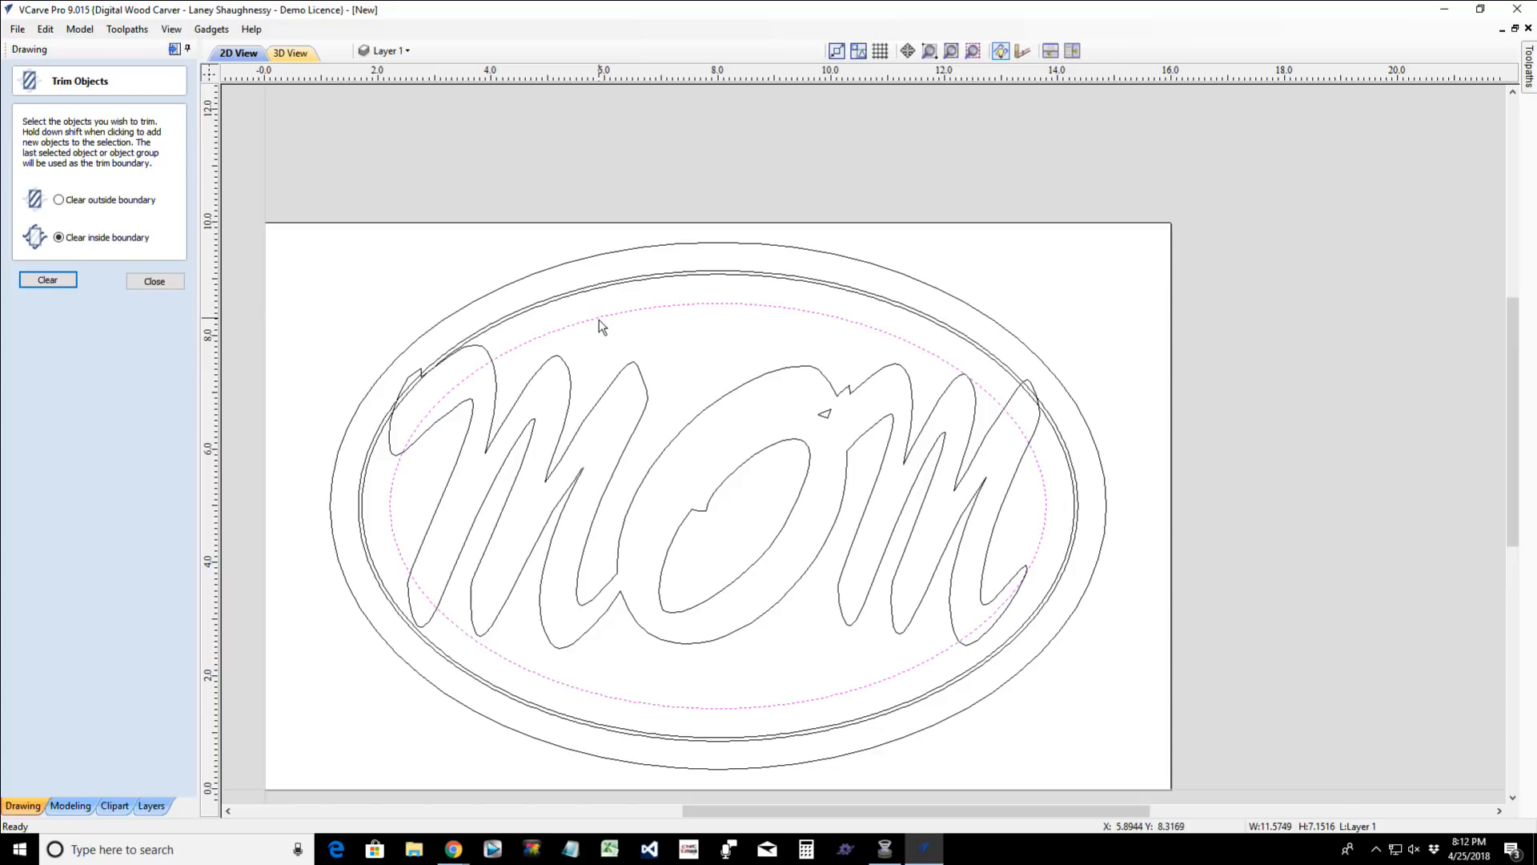
left_click(624, 371, "shift")
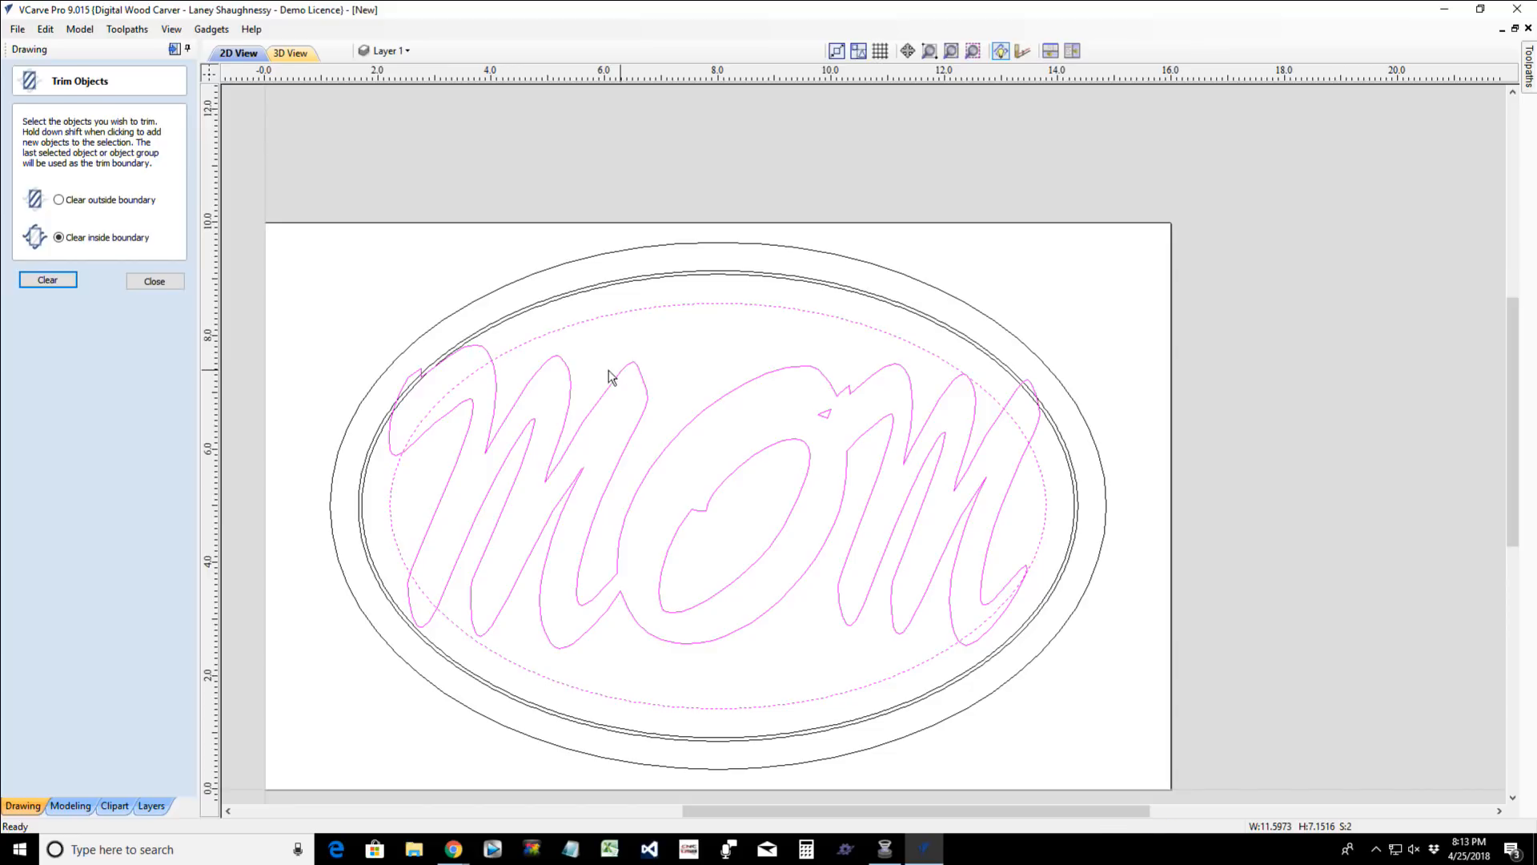
left_click(42, 284)
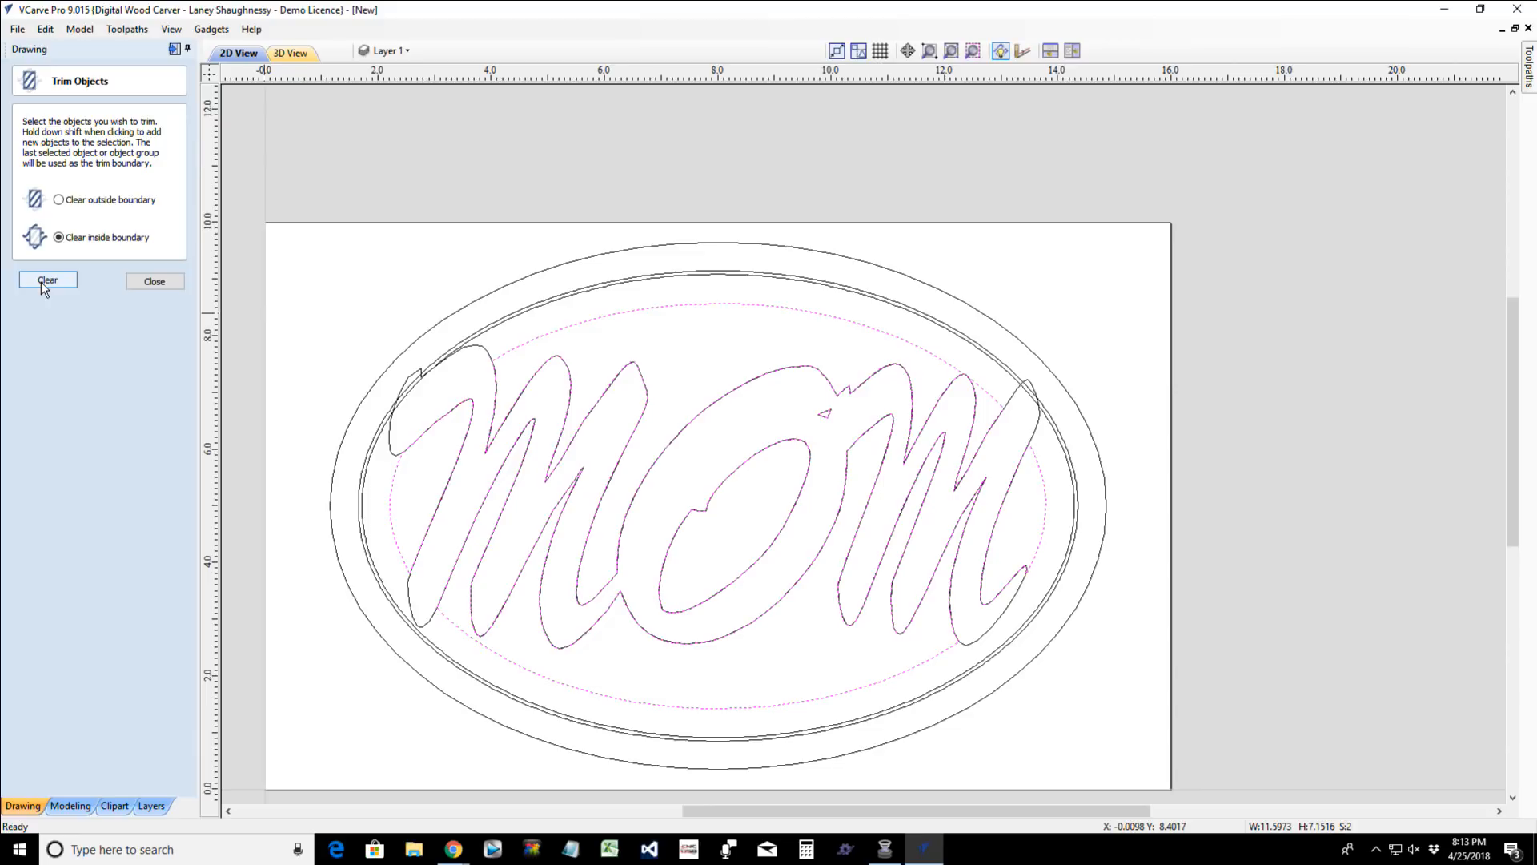
- Delete the grouped MOM lettering, keeping only the pieces cut from the innermost oval
scroll(815, 481, "up", 5)
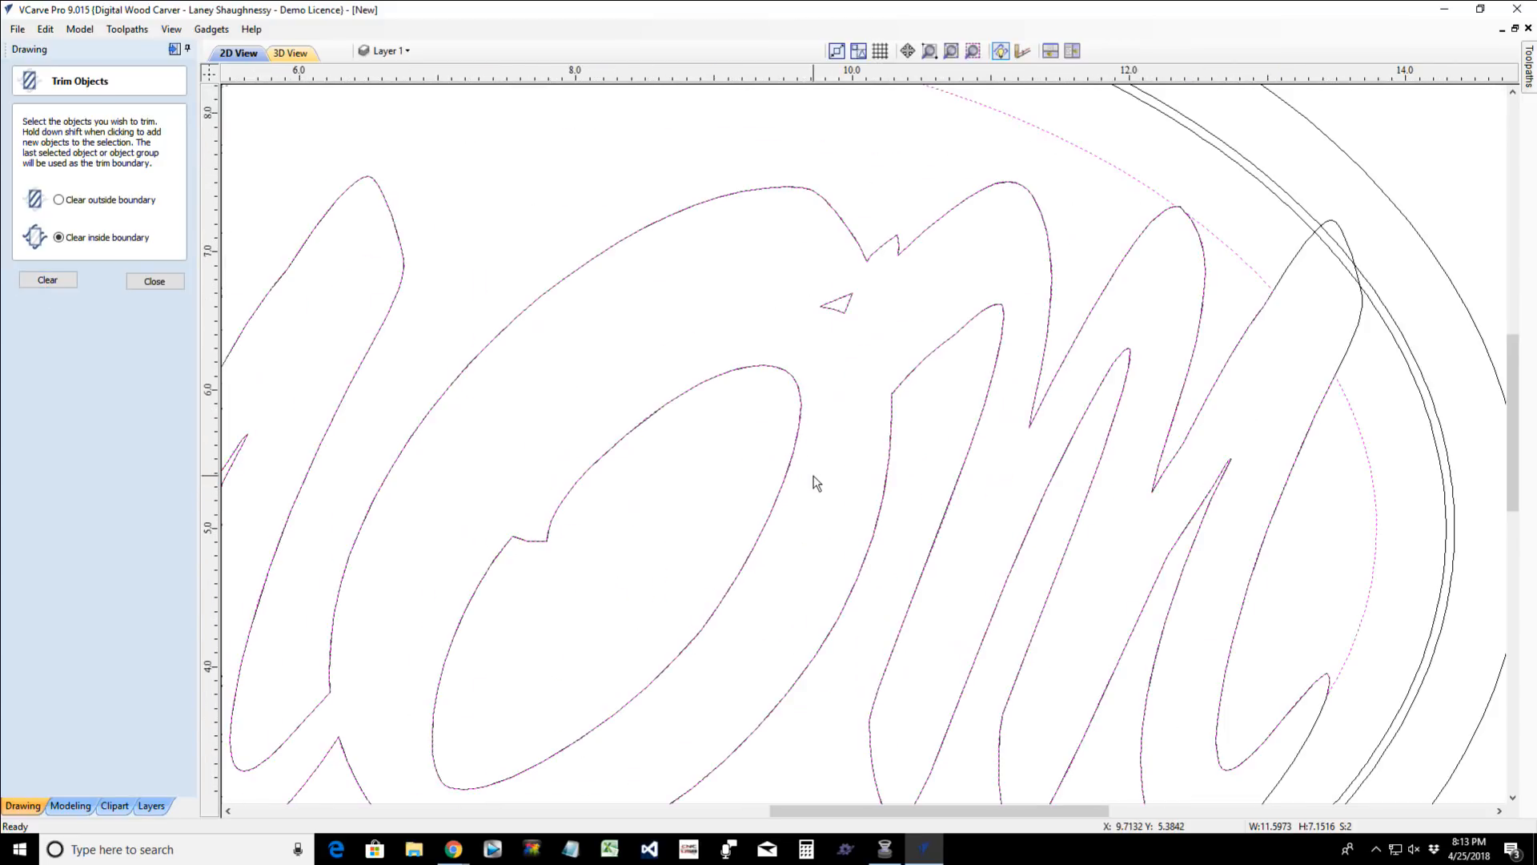
scroll(815, 482, "down", 3)
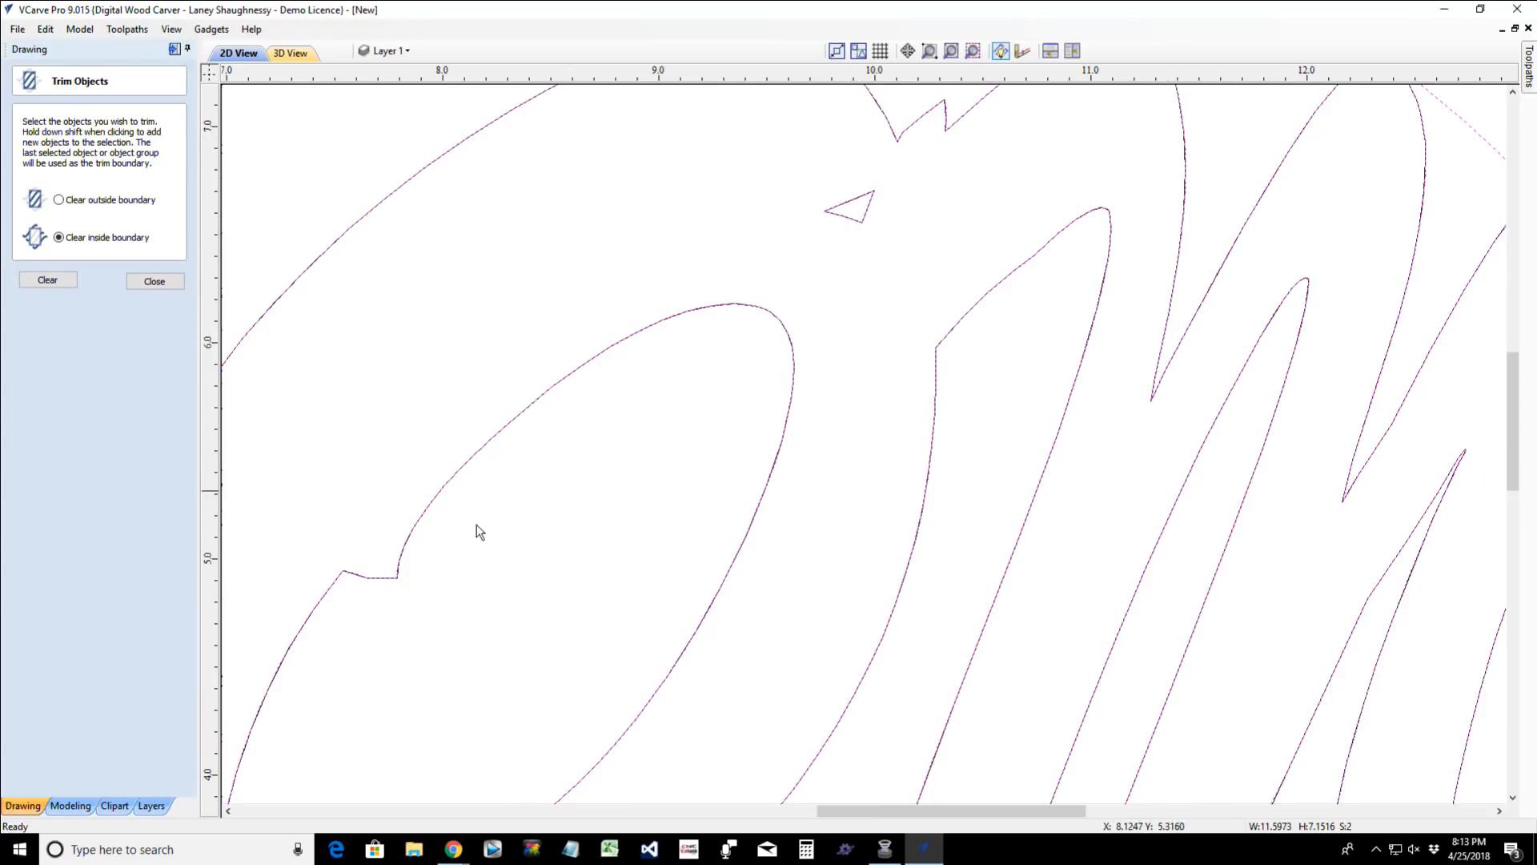
scroll(551, 559, "down", 2)
scroll(554, 561, "down", 3)
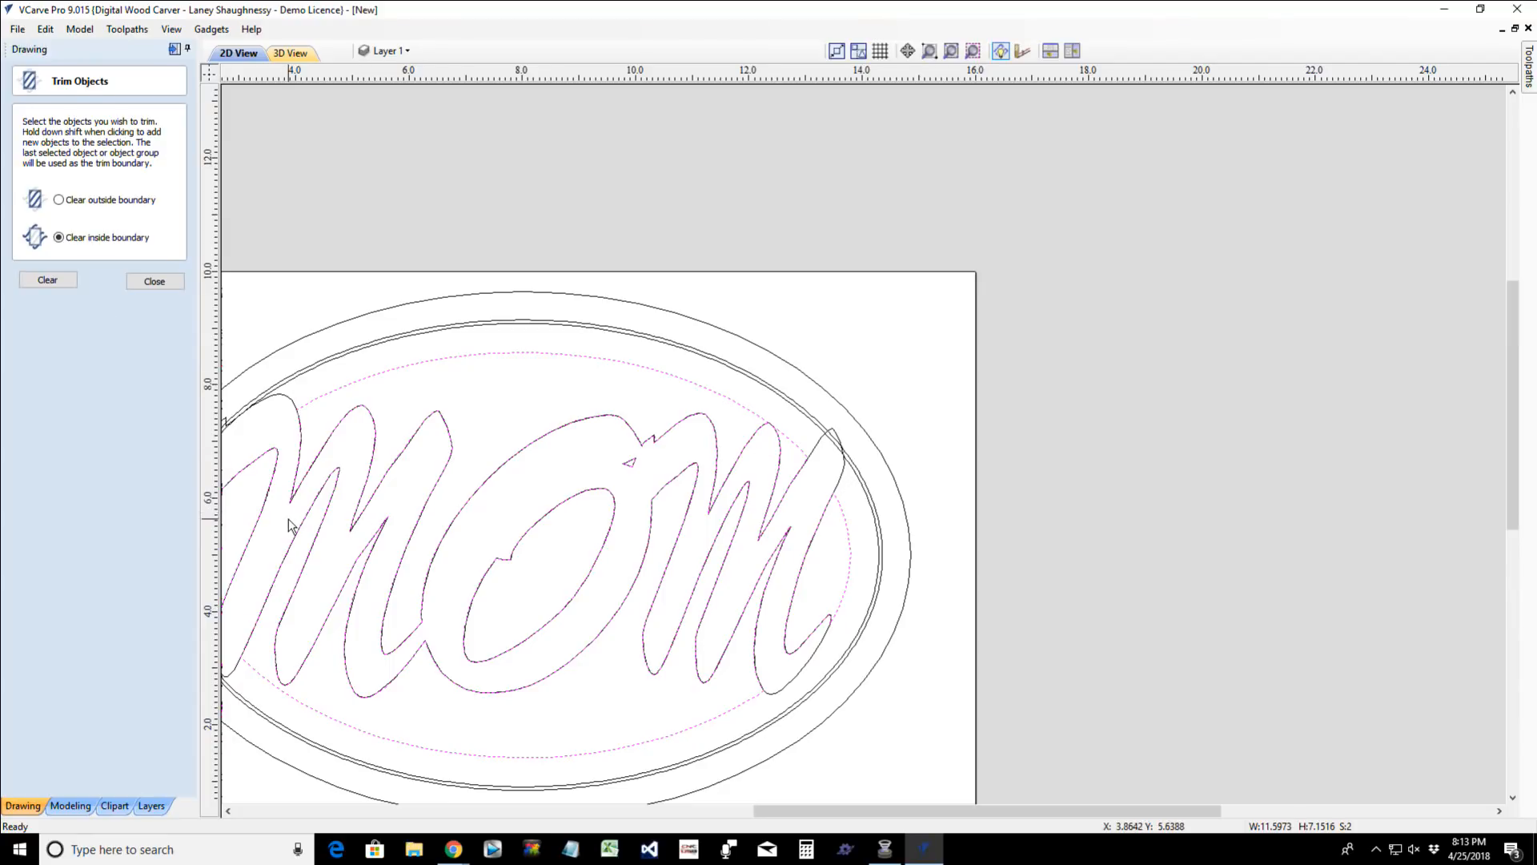
left_click_drag(914, 806, 764, 805)
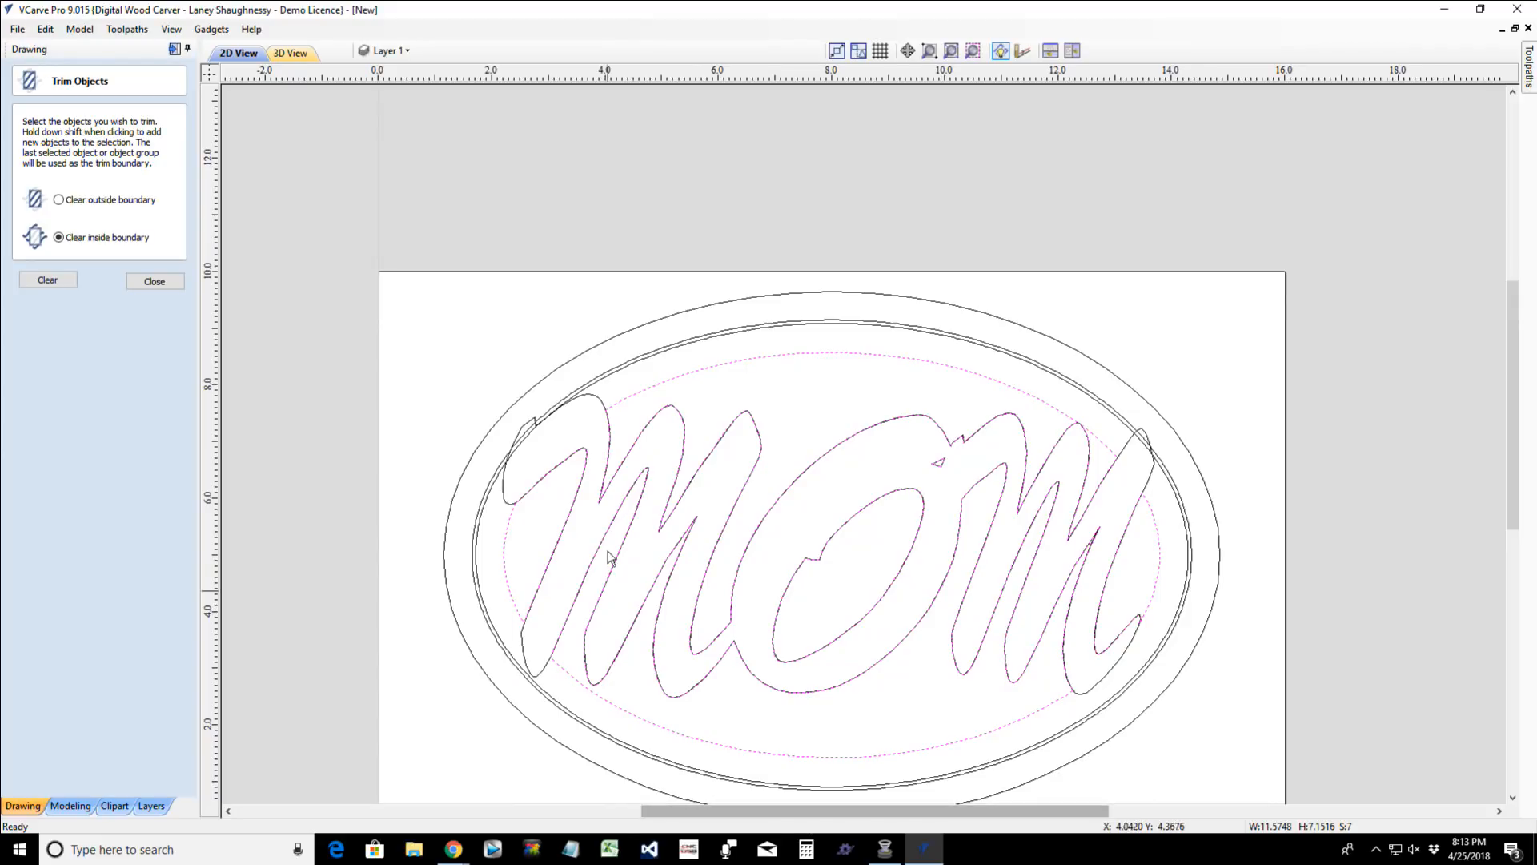
left_click(723, 398)
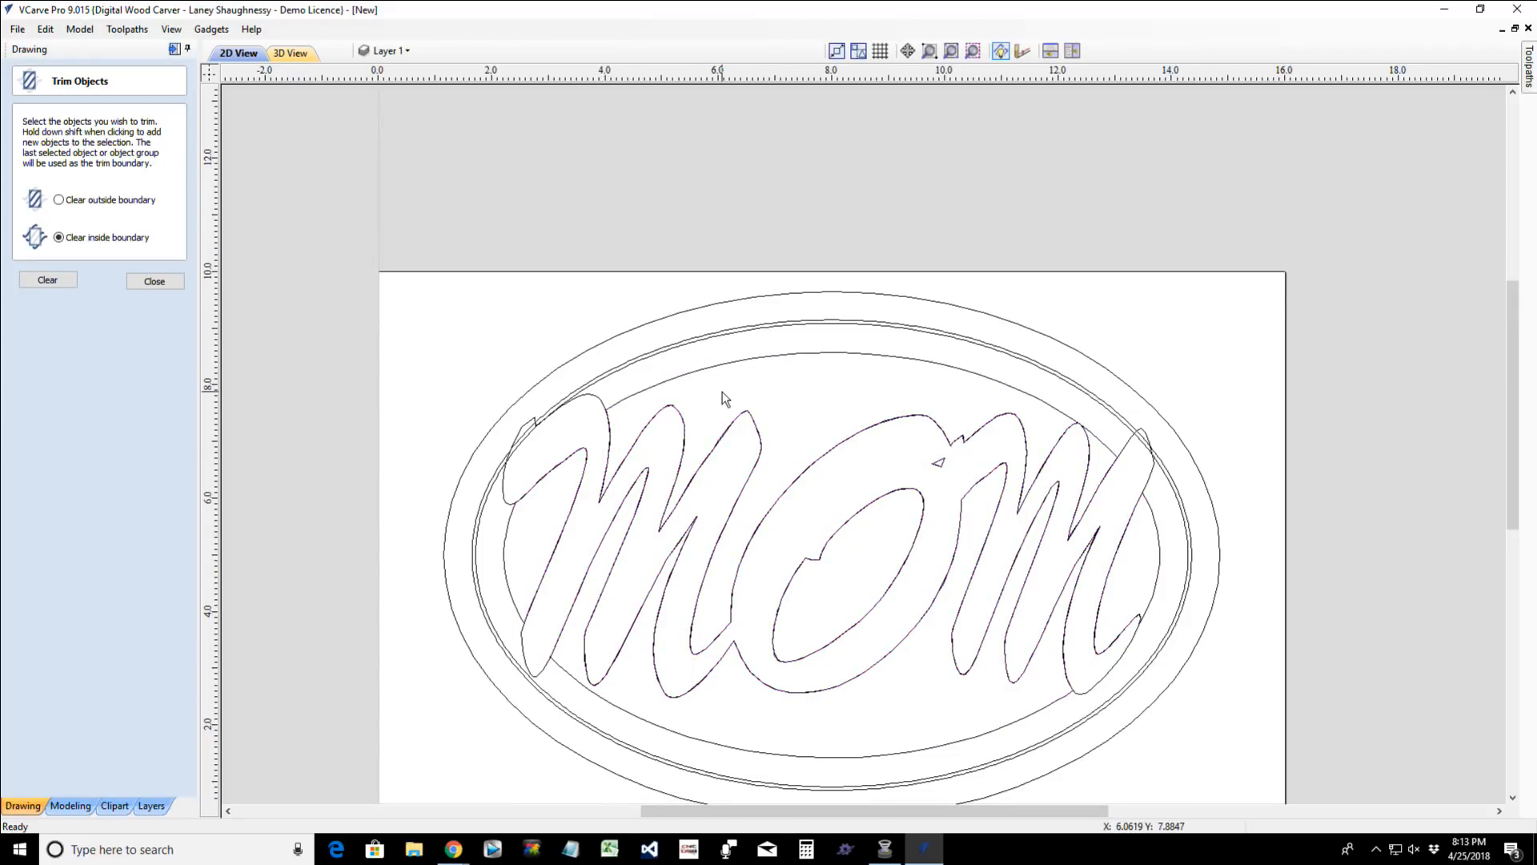
left_click(594, 395)
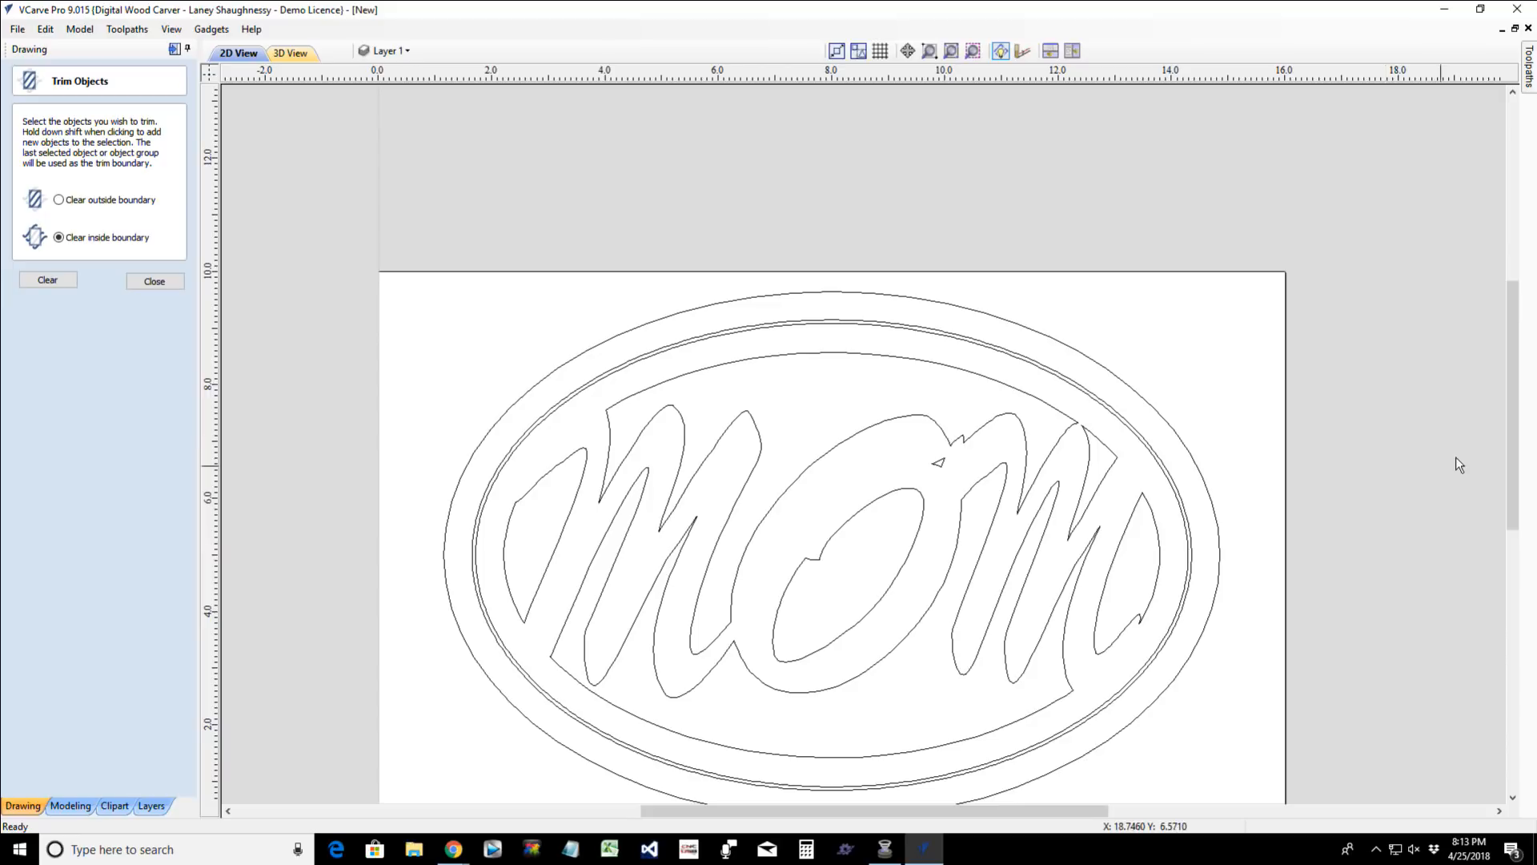
- Select the inner line of the double oval border together with all the trimmed pieces inside it, and clear the selection
left_click_drag(1514, 456, 1514, 506)
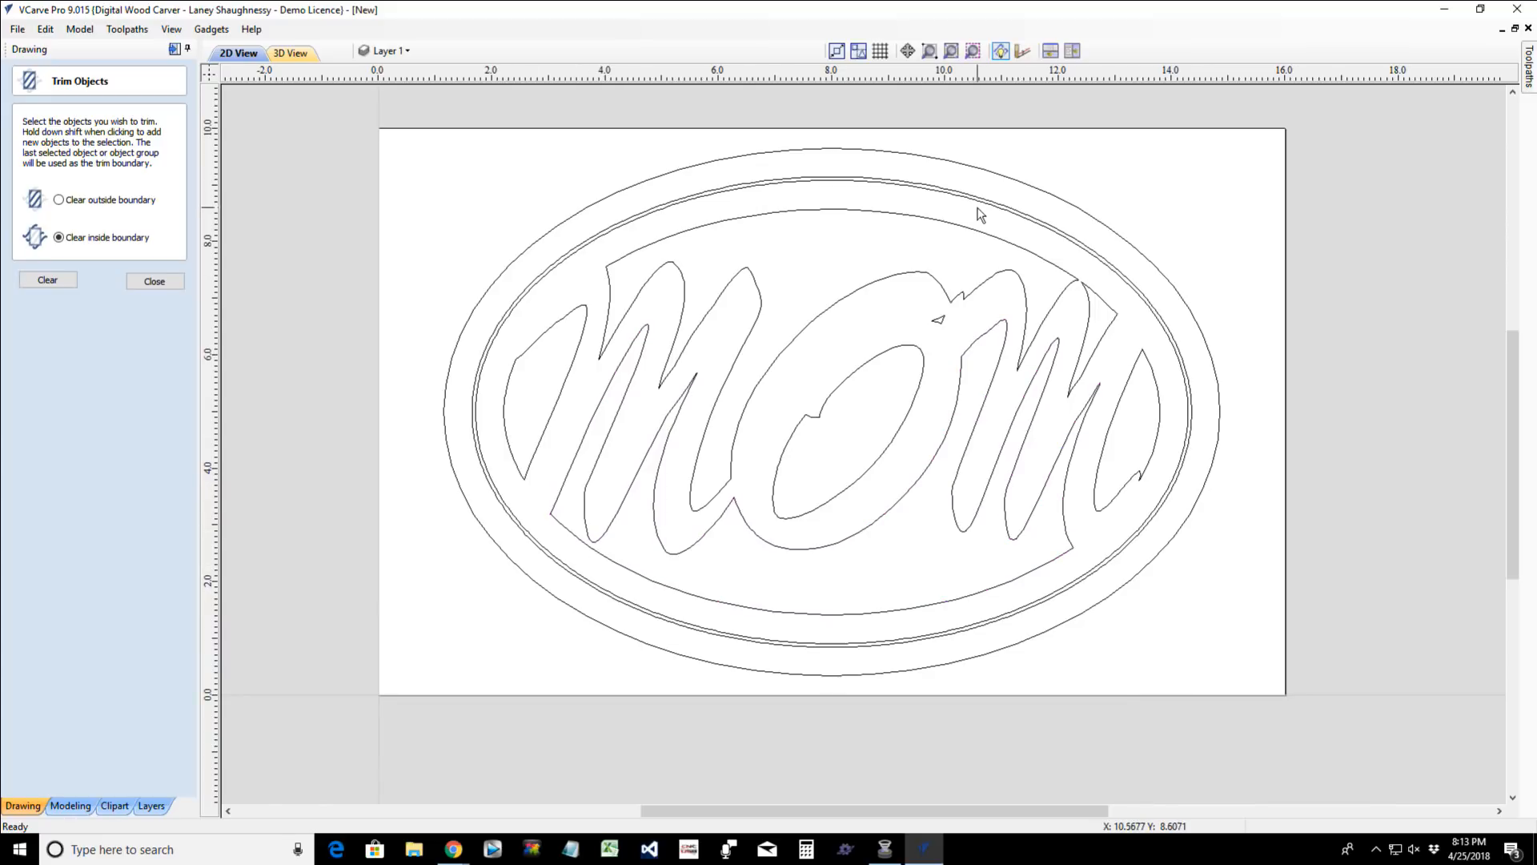
left_click(618, 233)
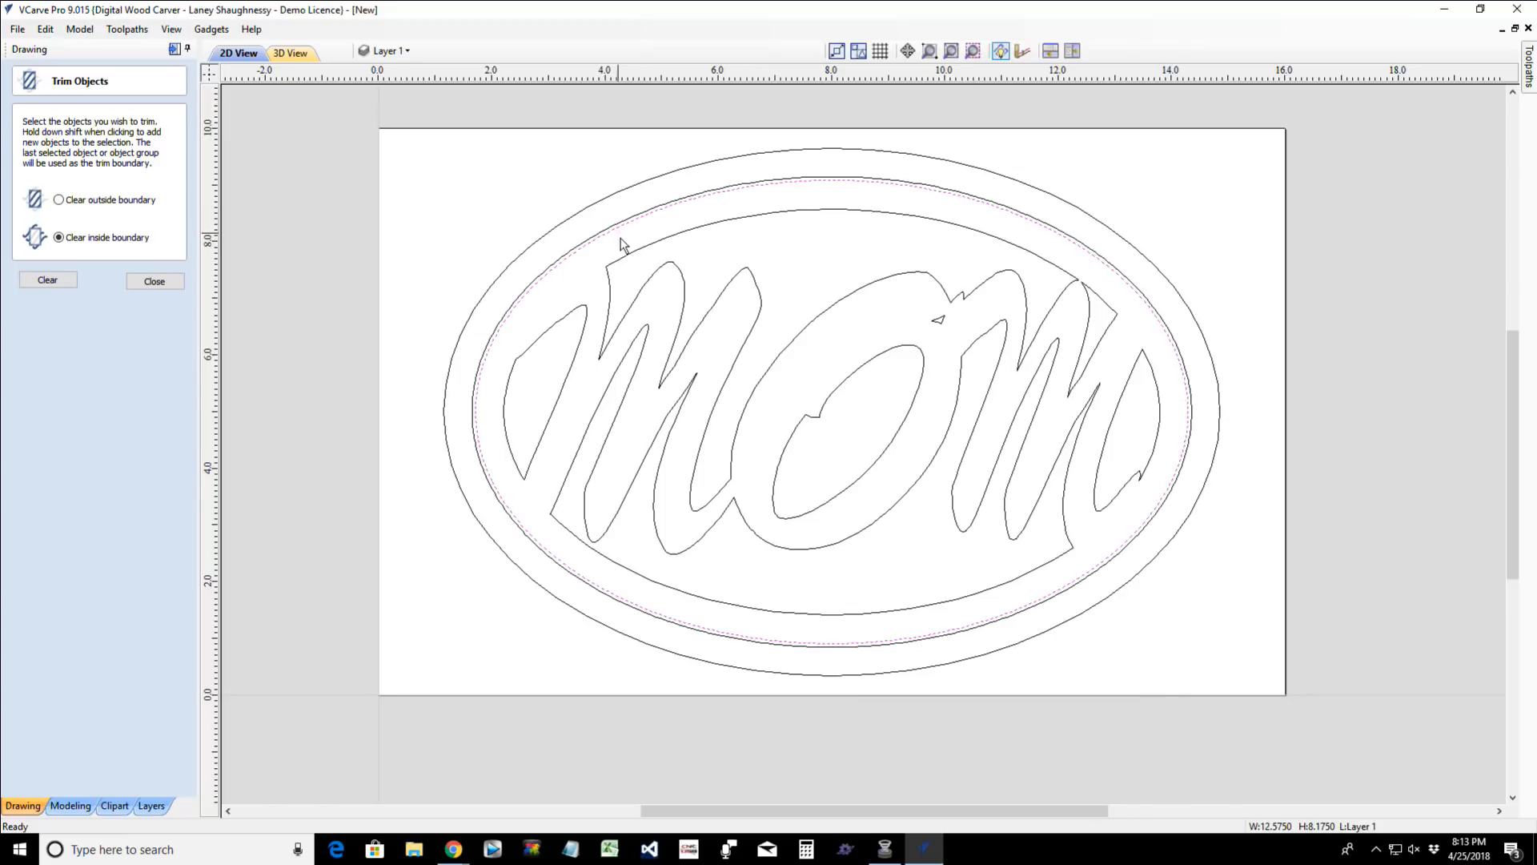
left_click(632, 255, "shift")
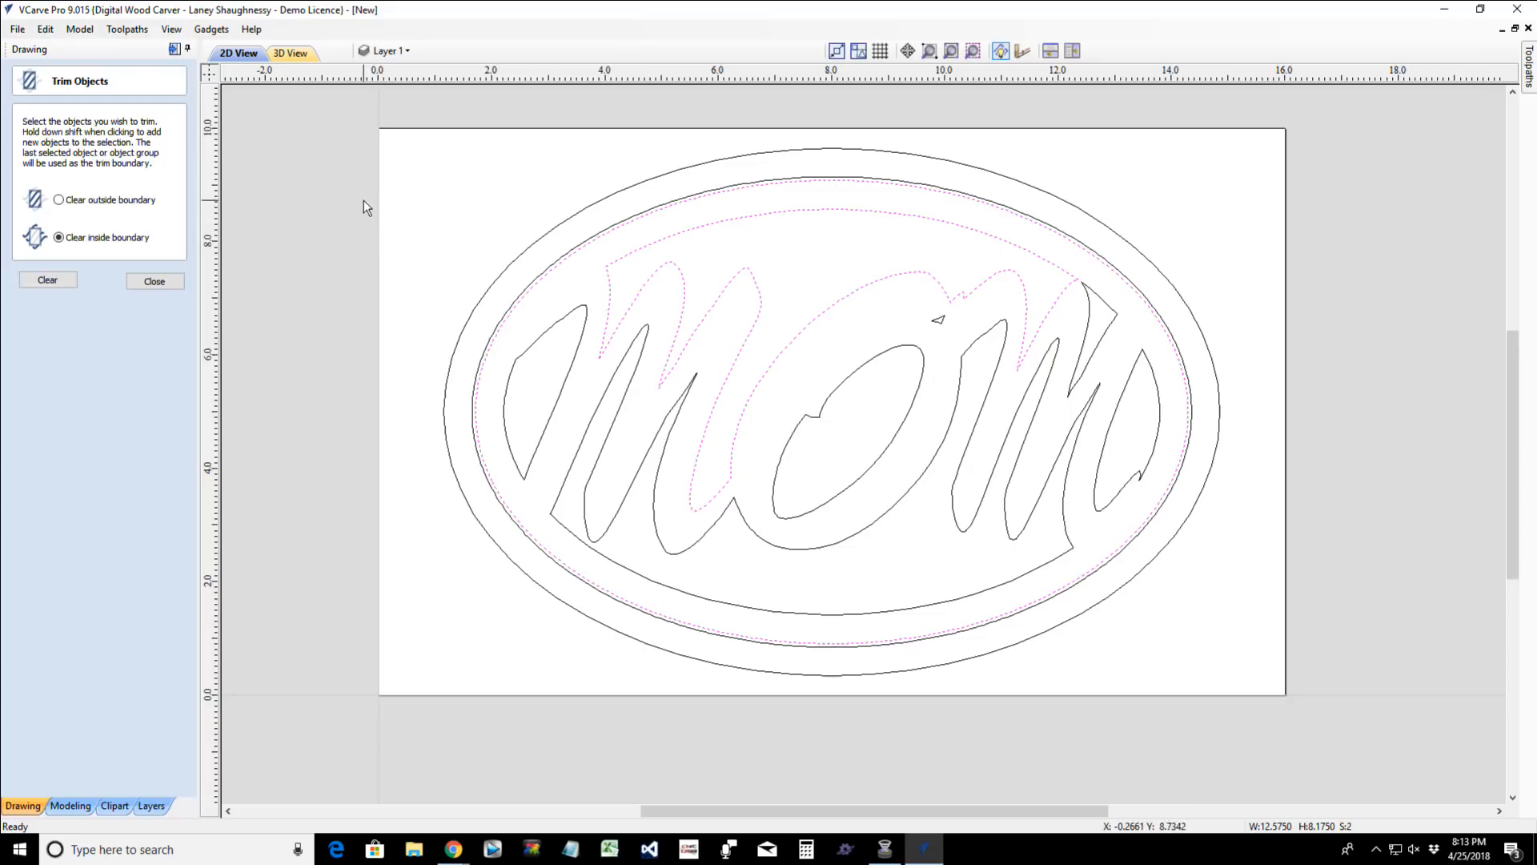
mouse_move(365, 200)
left_mouse_down()
mouse_move(1323, 555)
mouse_move(1291, 655)
left_mouse_up()
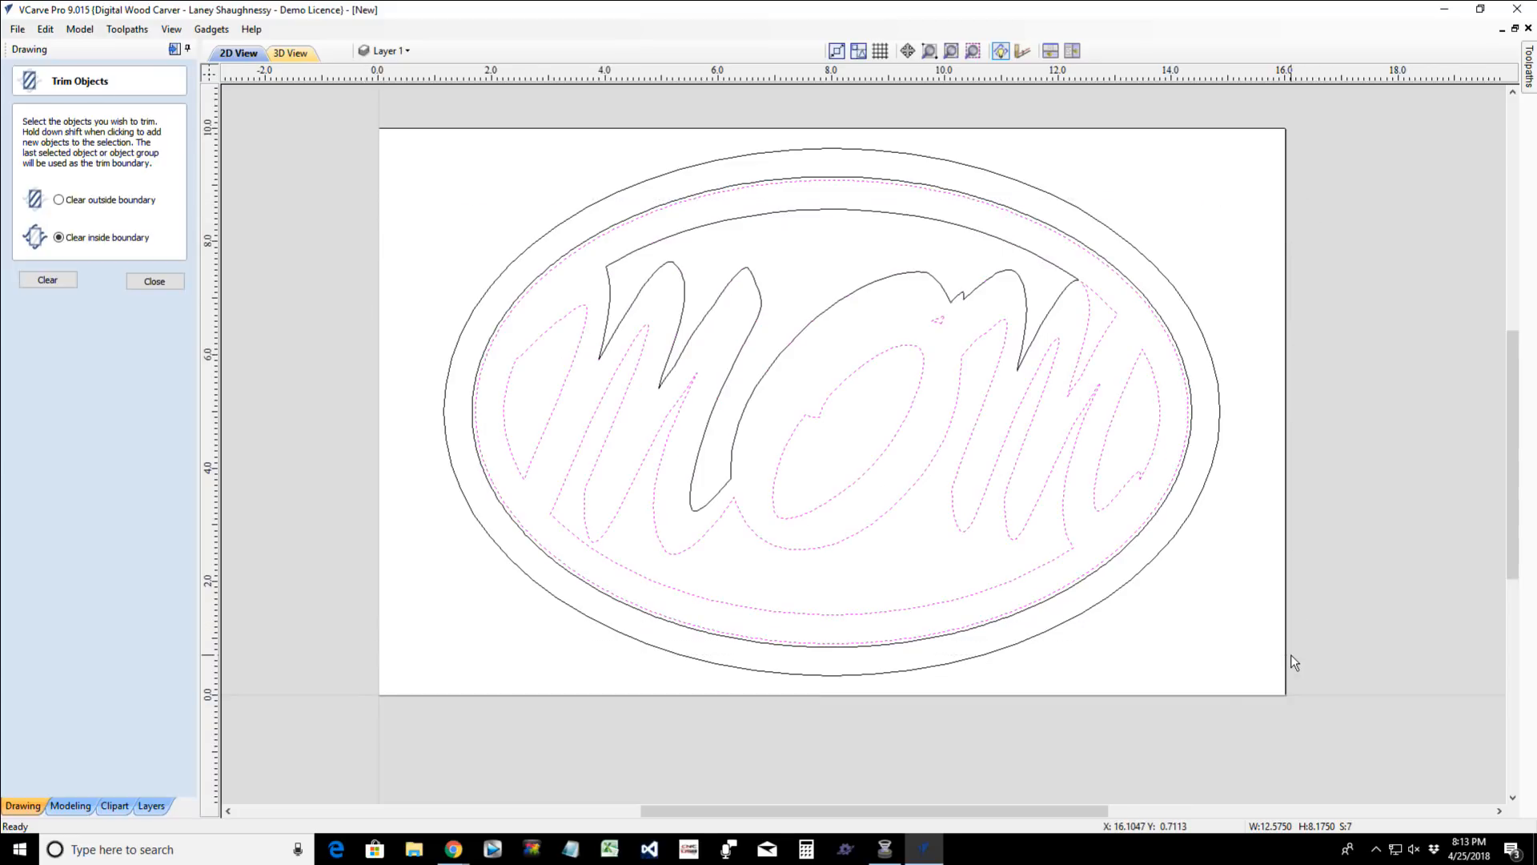
left_click(740, 216, "shift")
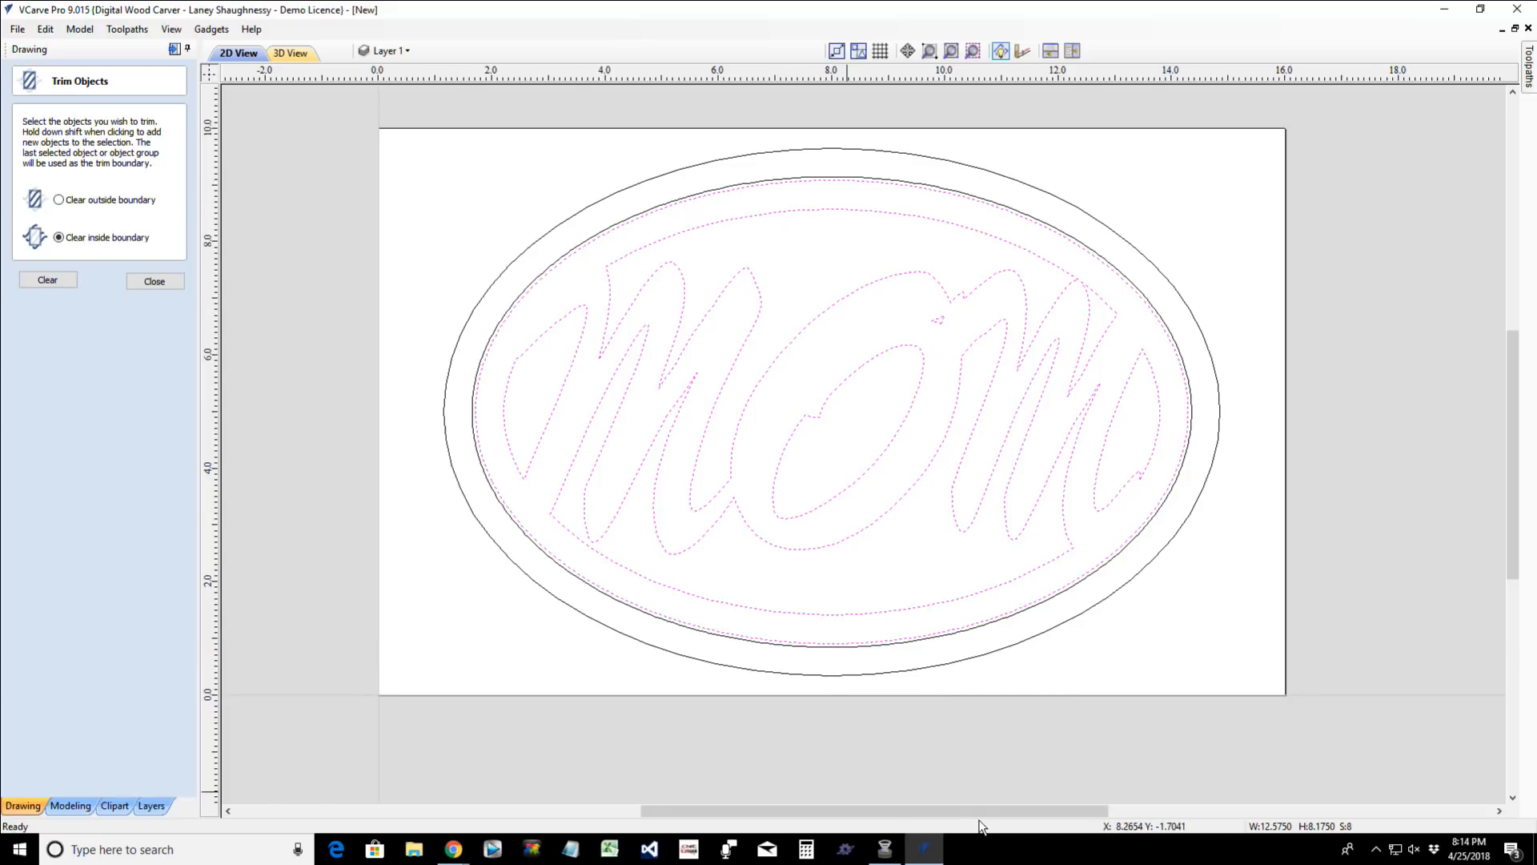
left_click(917, 578)
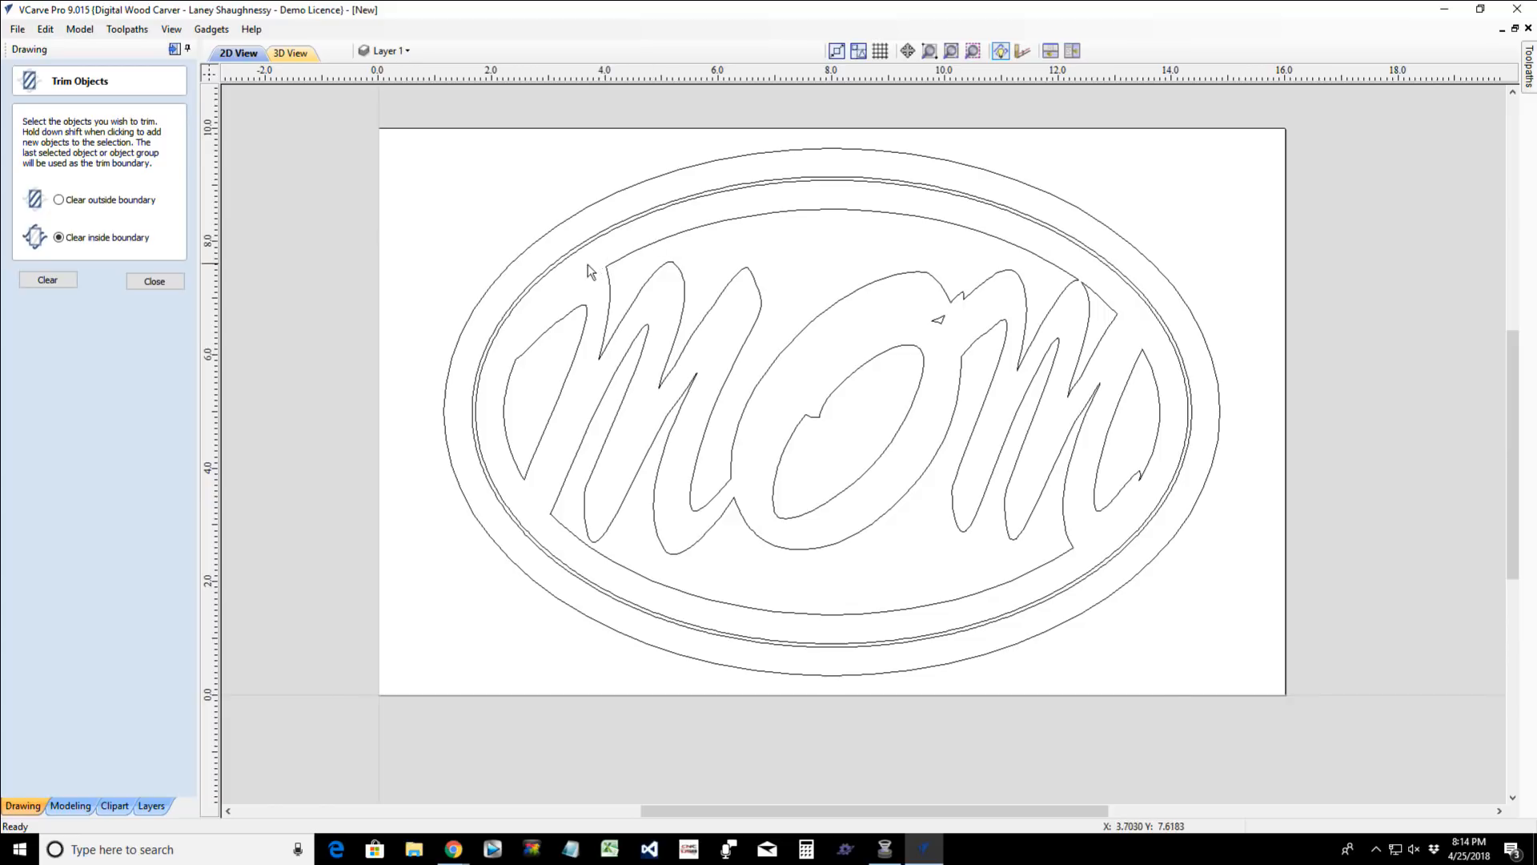
- Undo the deletion of the MOM lettering and the trim of the innermost oval
left_click(519, 343)
key("ctrl+z")
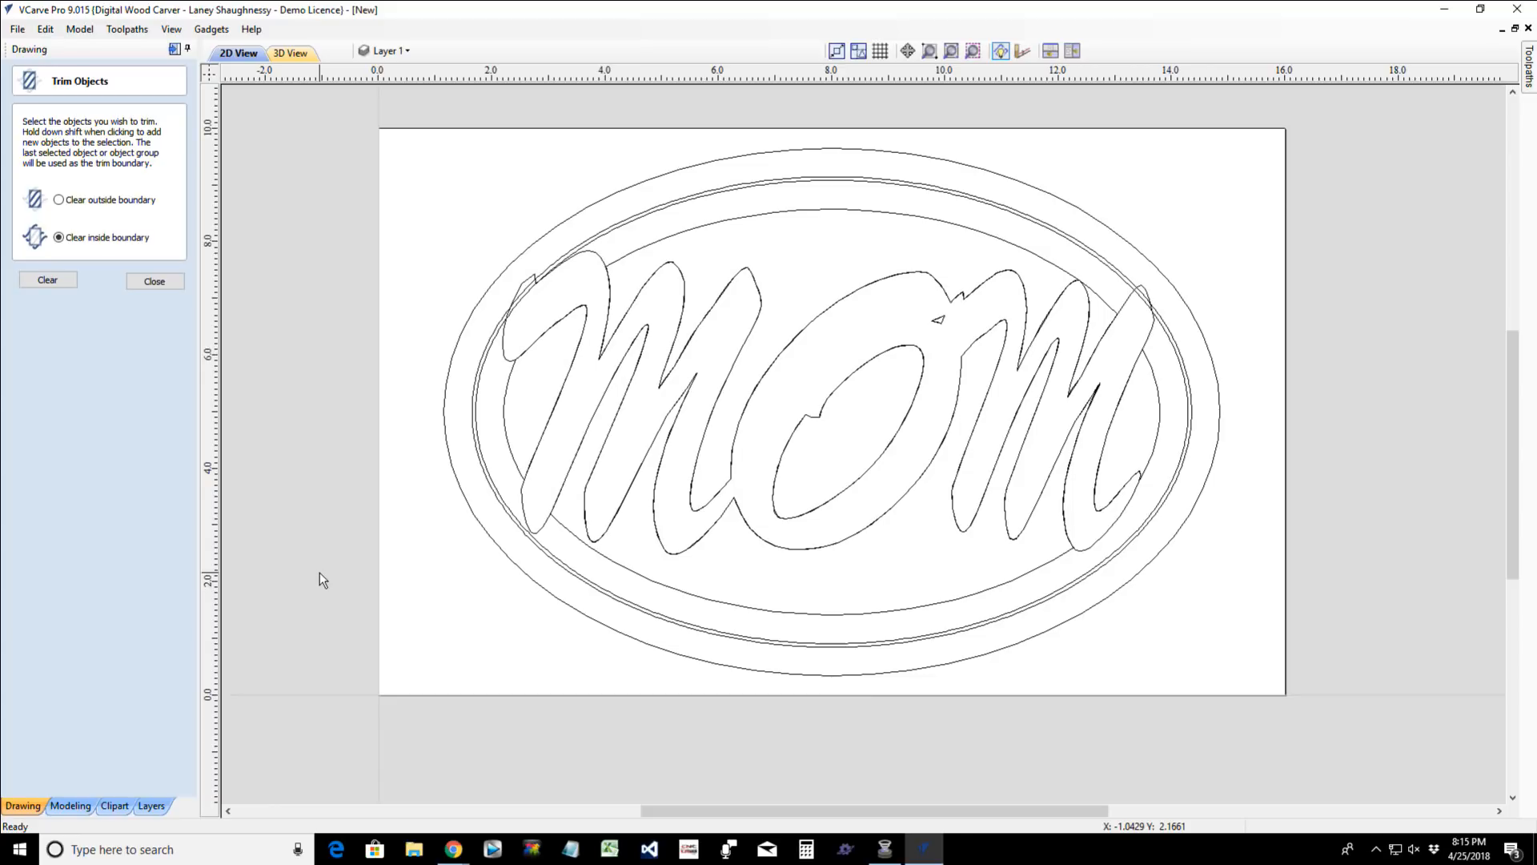
key("ctrl+z")
left_click(786, 294)
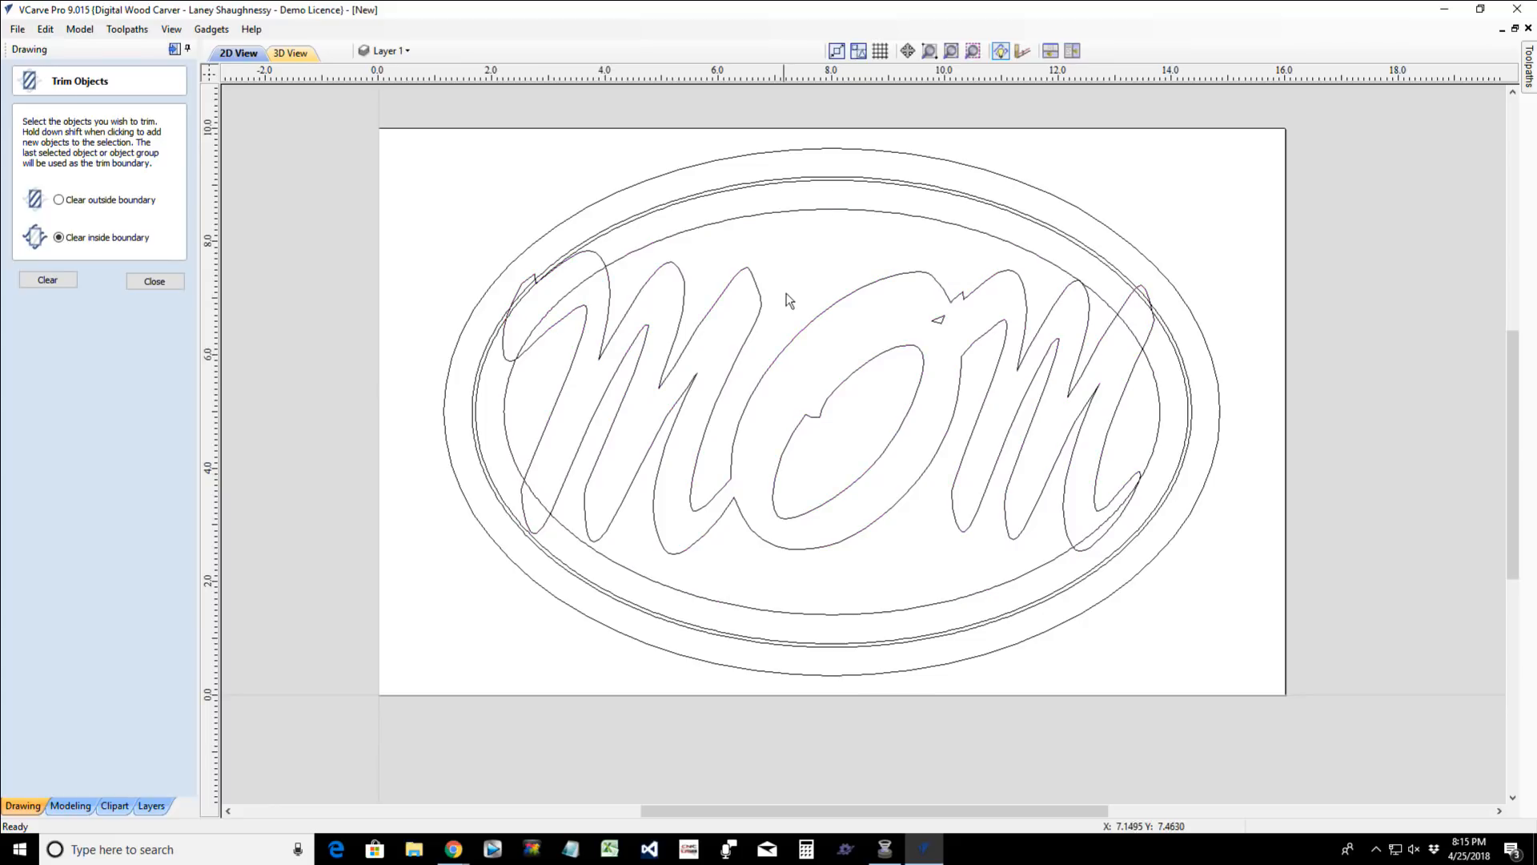
left_click(741, 220)
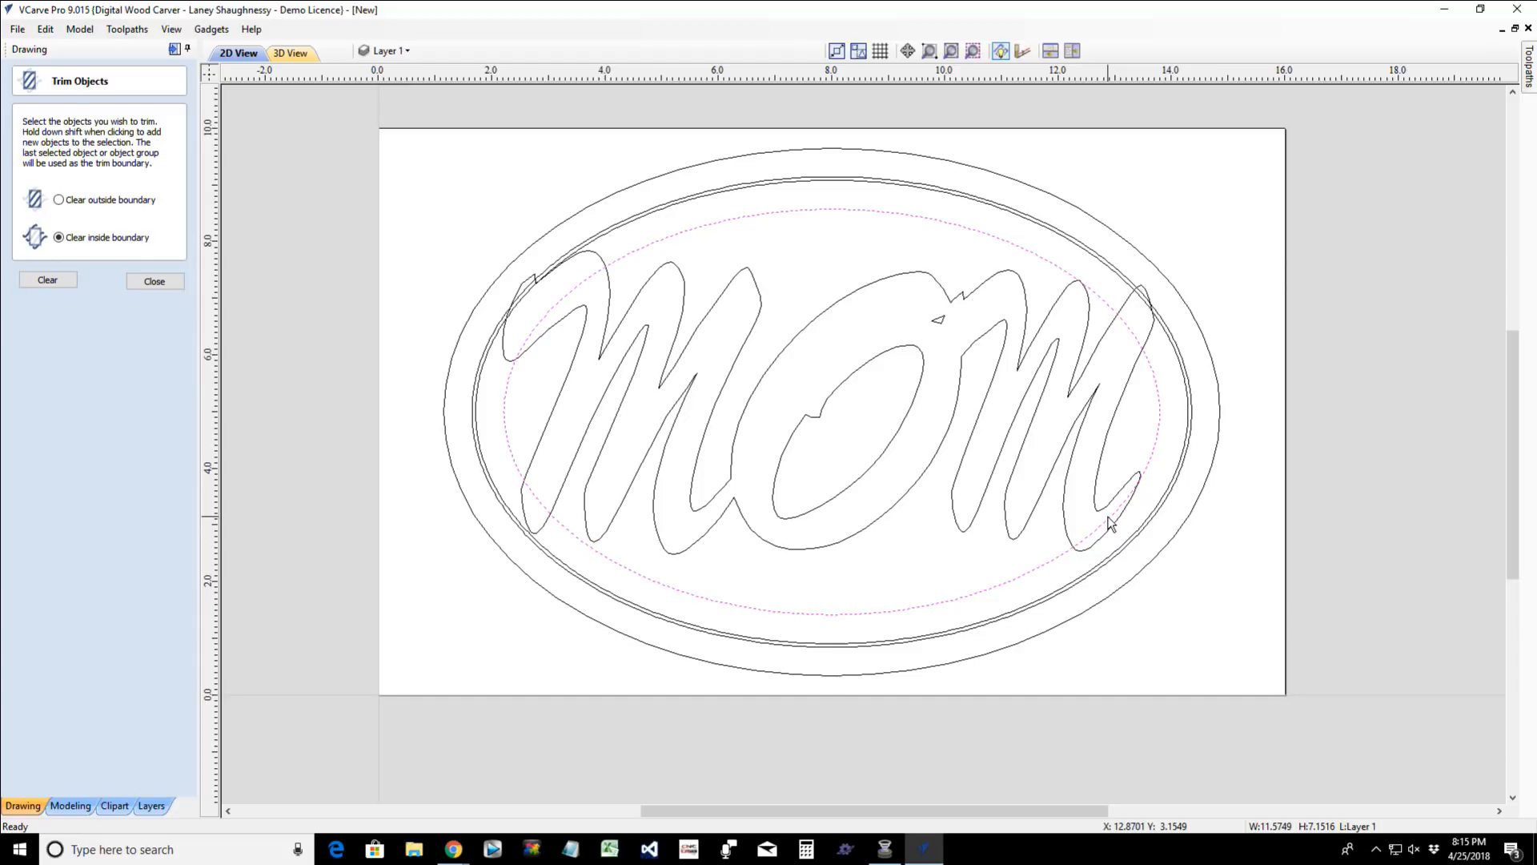
left_click(912, 280)
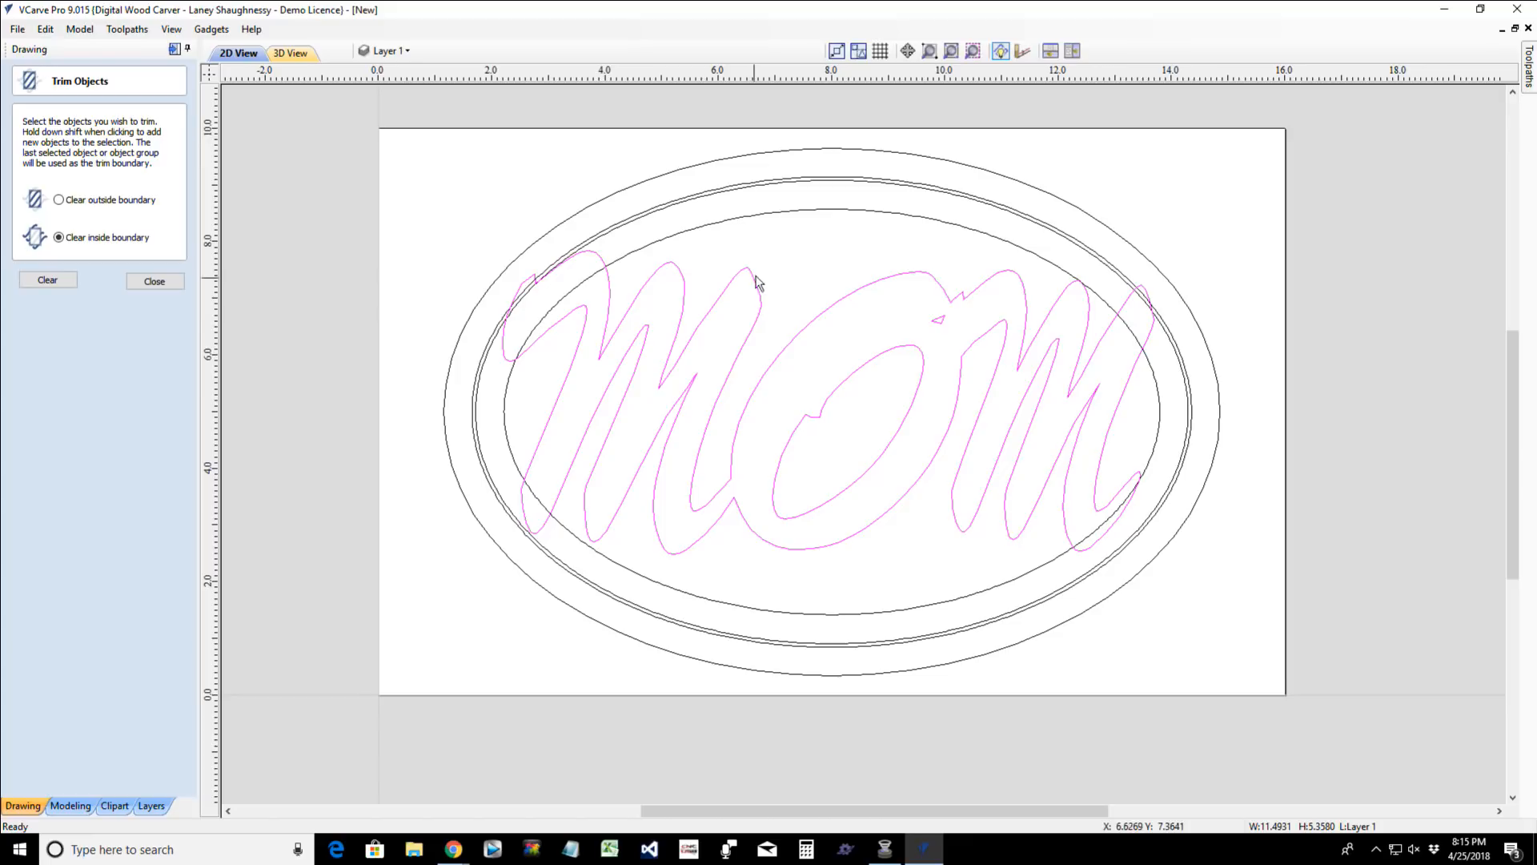
left_click(774, 241)
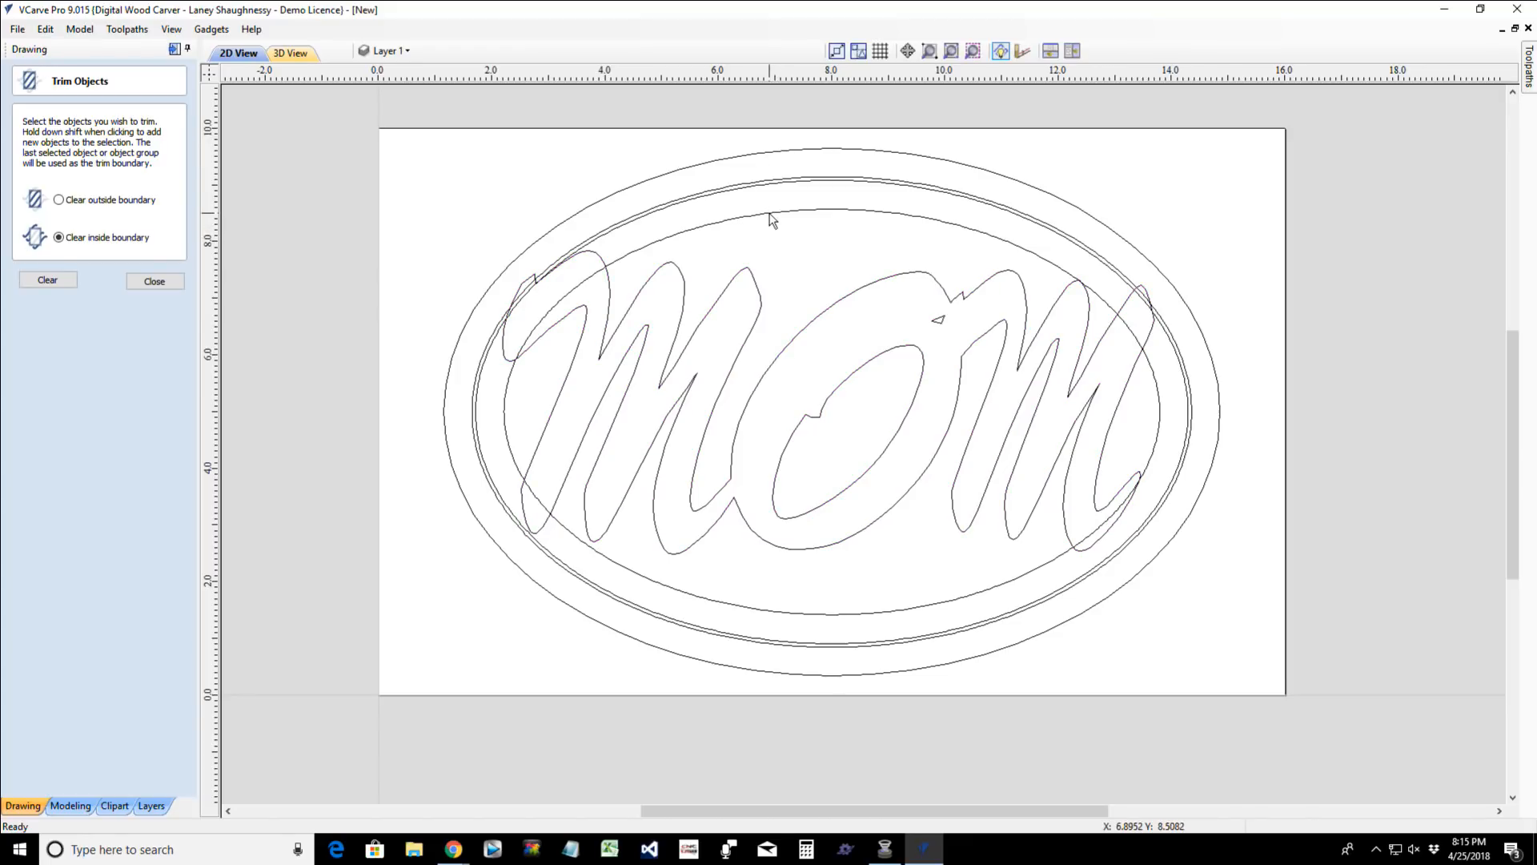
left_click(771, 219)
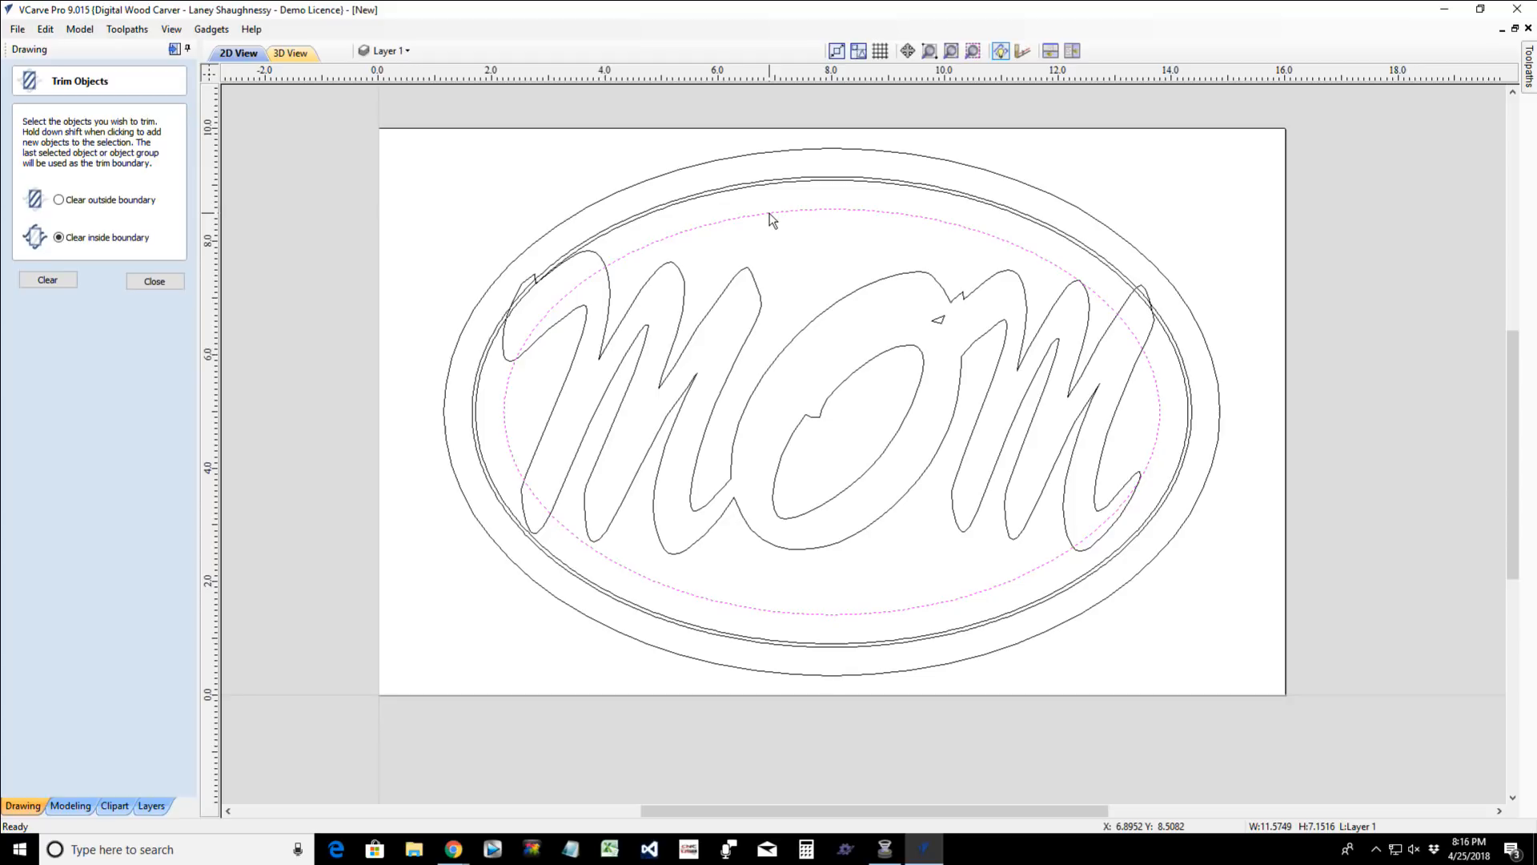
left_click(745, 271, "shift")
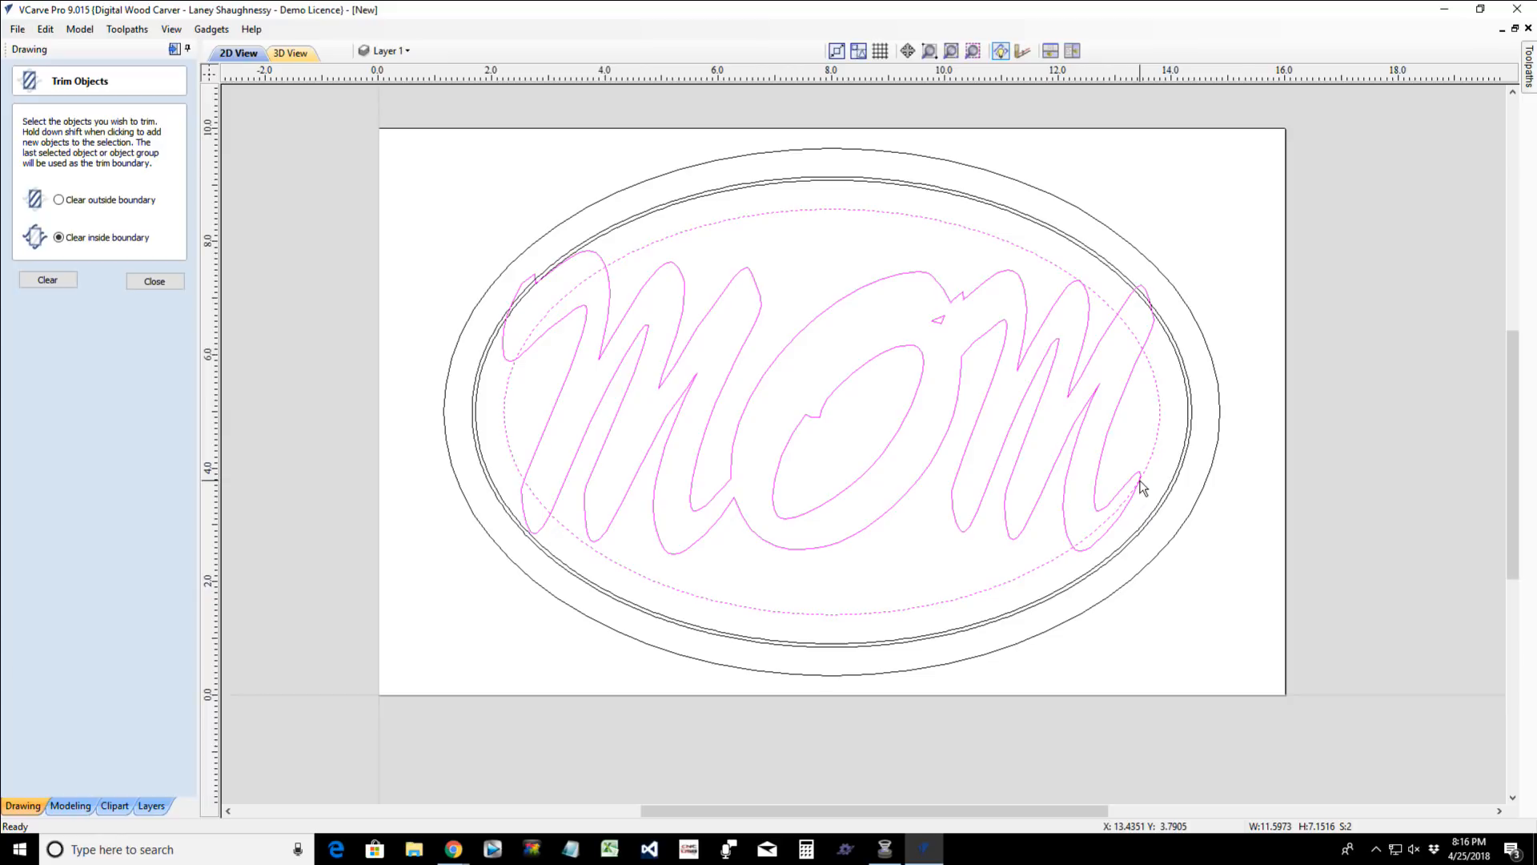
- Trim the innermost oval with the grouped MOM lettering as the last-selected boundary, using the clear-inside option
left_click(837, 244)
left_click(817, 211)
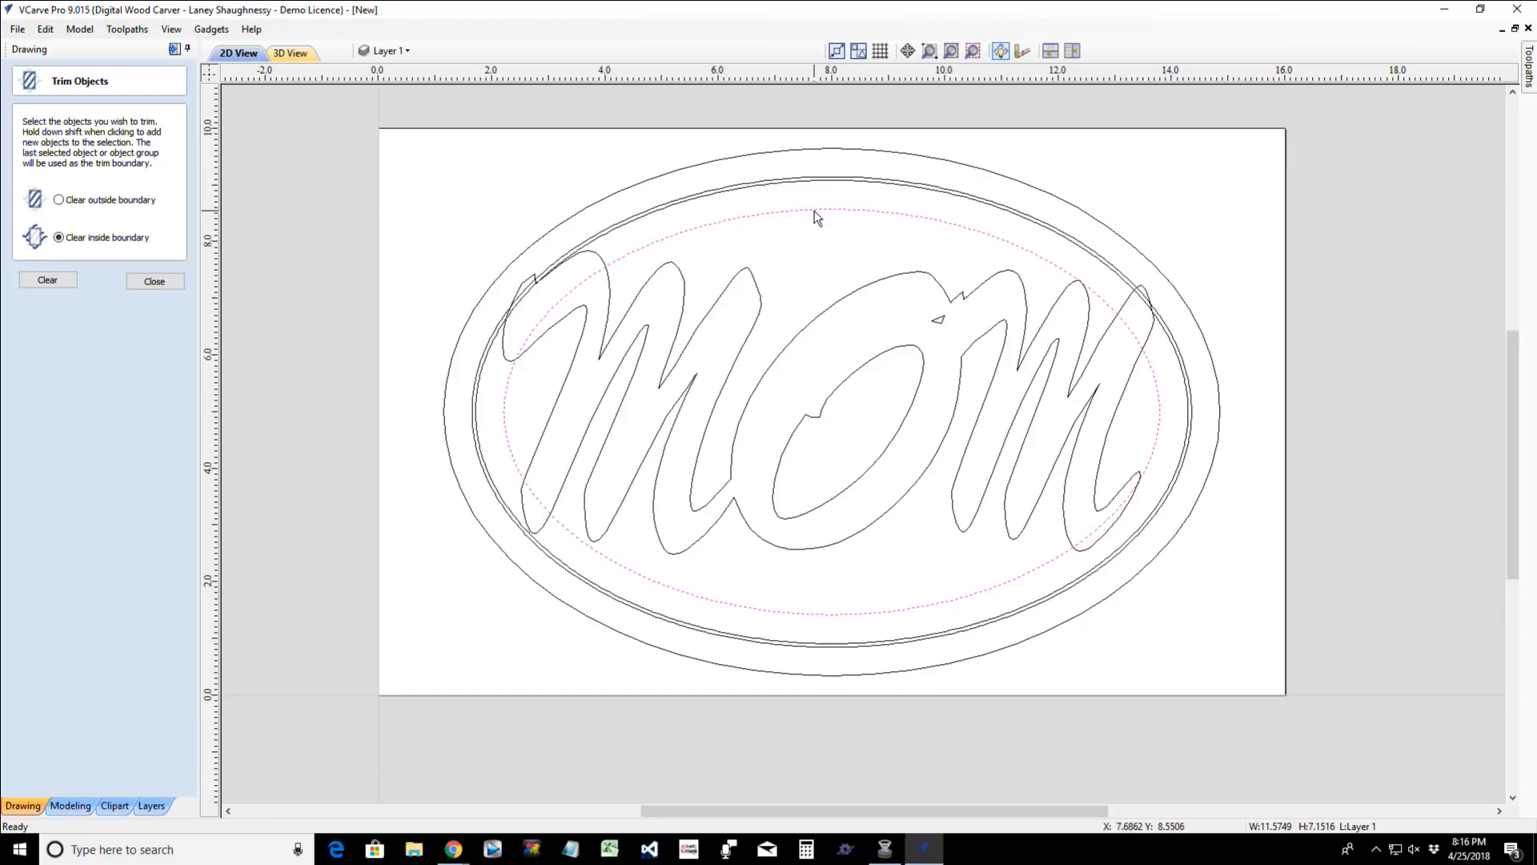
left_click(753, 289, "shift")
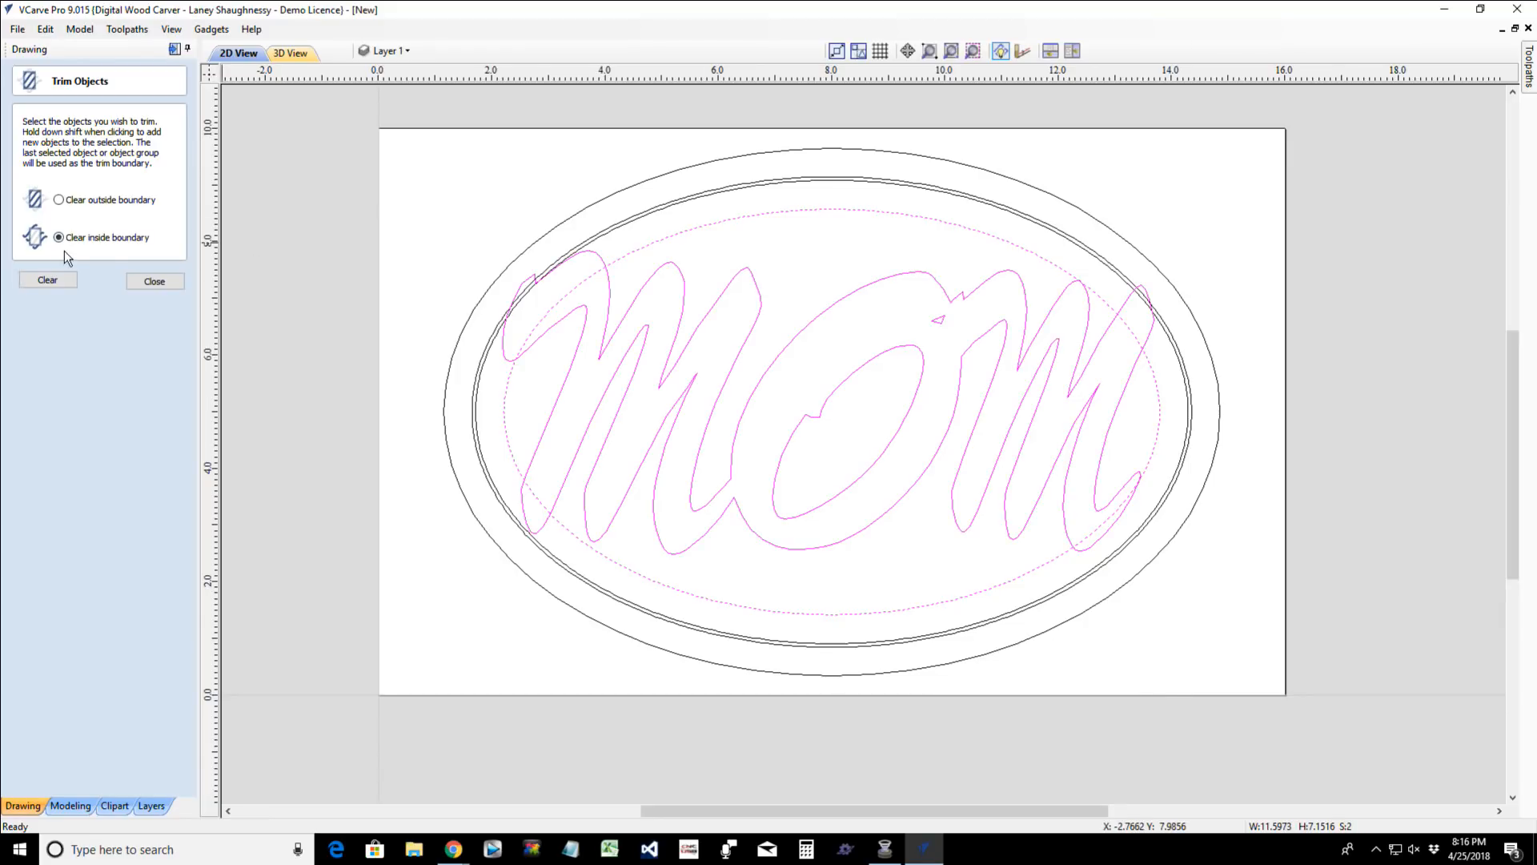
left_click(58, 279)
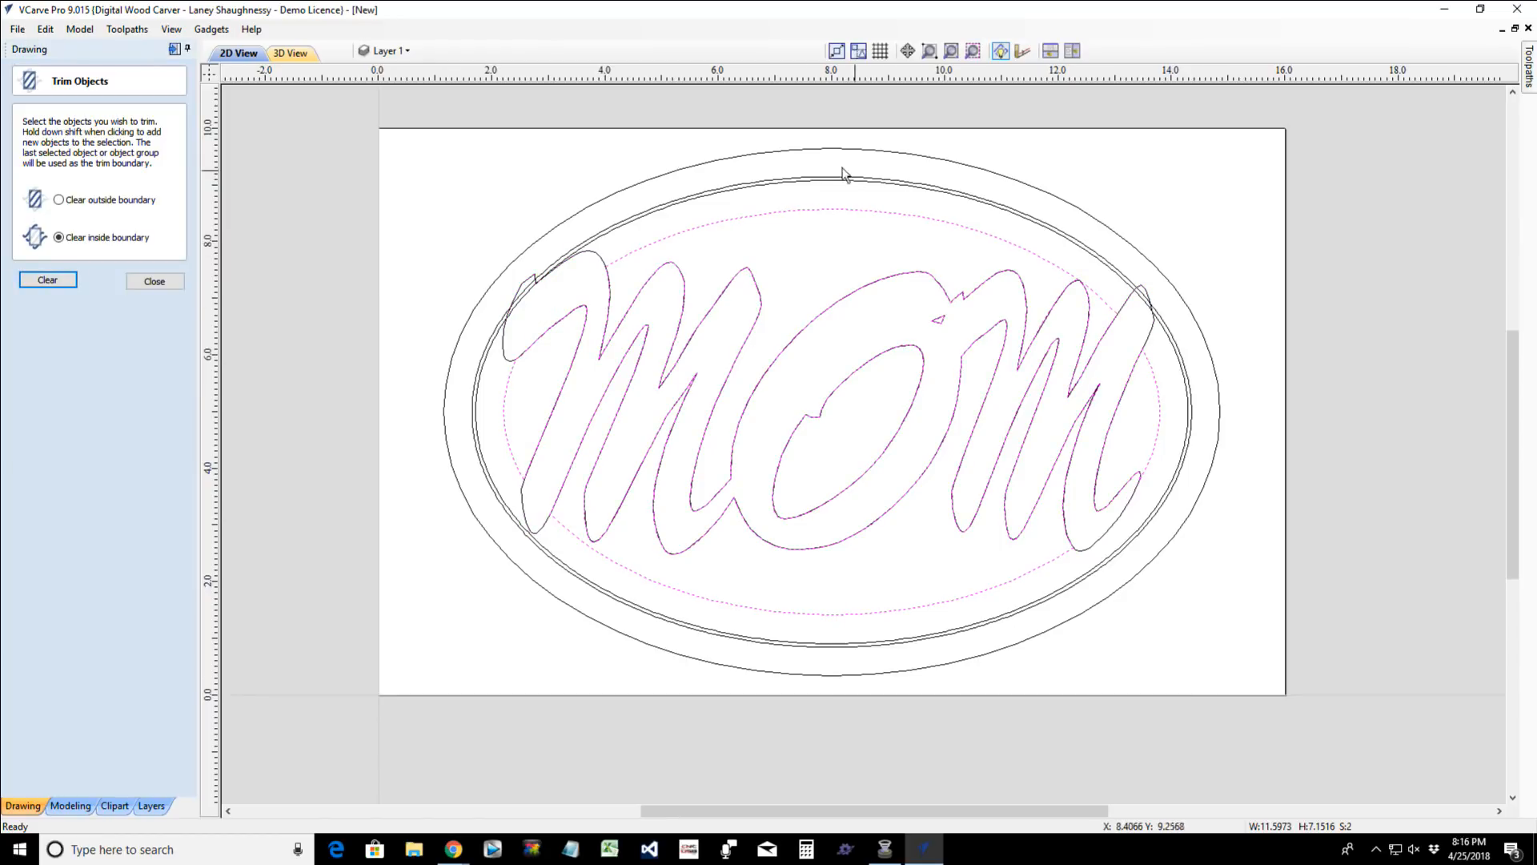
- Delete the original grouped MOM lettering so only the trimmed pieces and oval borders remain
scroll(742, 334, "up", 3)
scroll(498, 512, "up", 5)
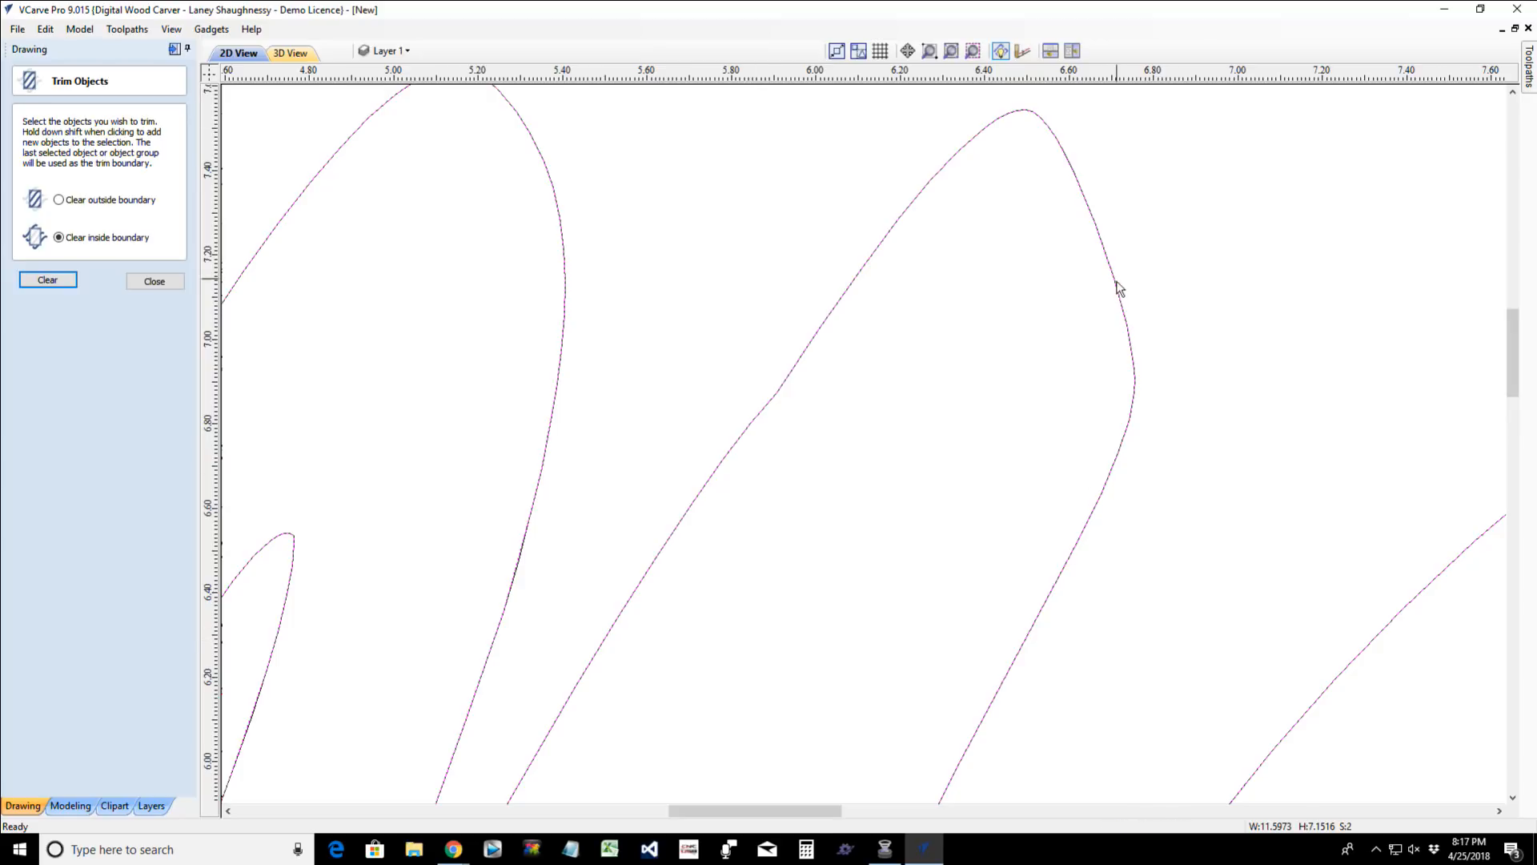
scroll(1017, 732, "down", 4)
scroll(1139, 789, "up", 3)
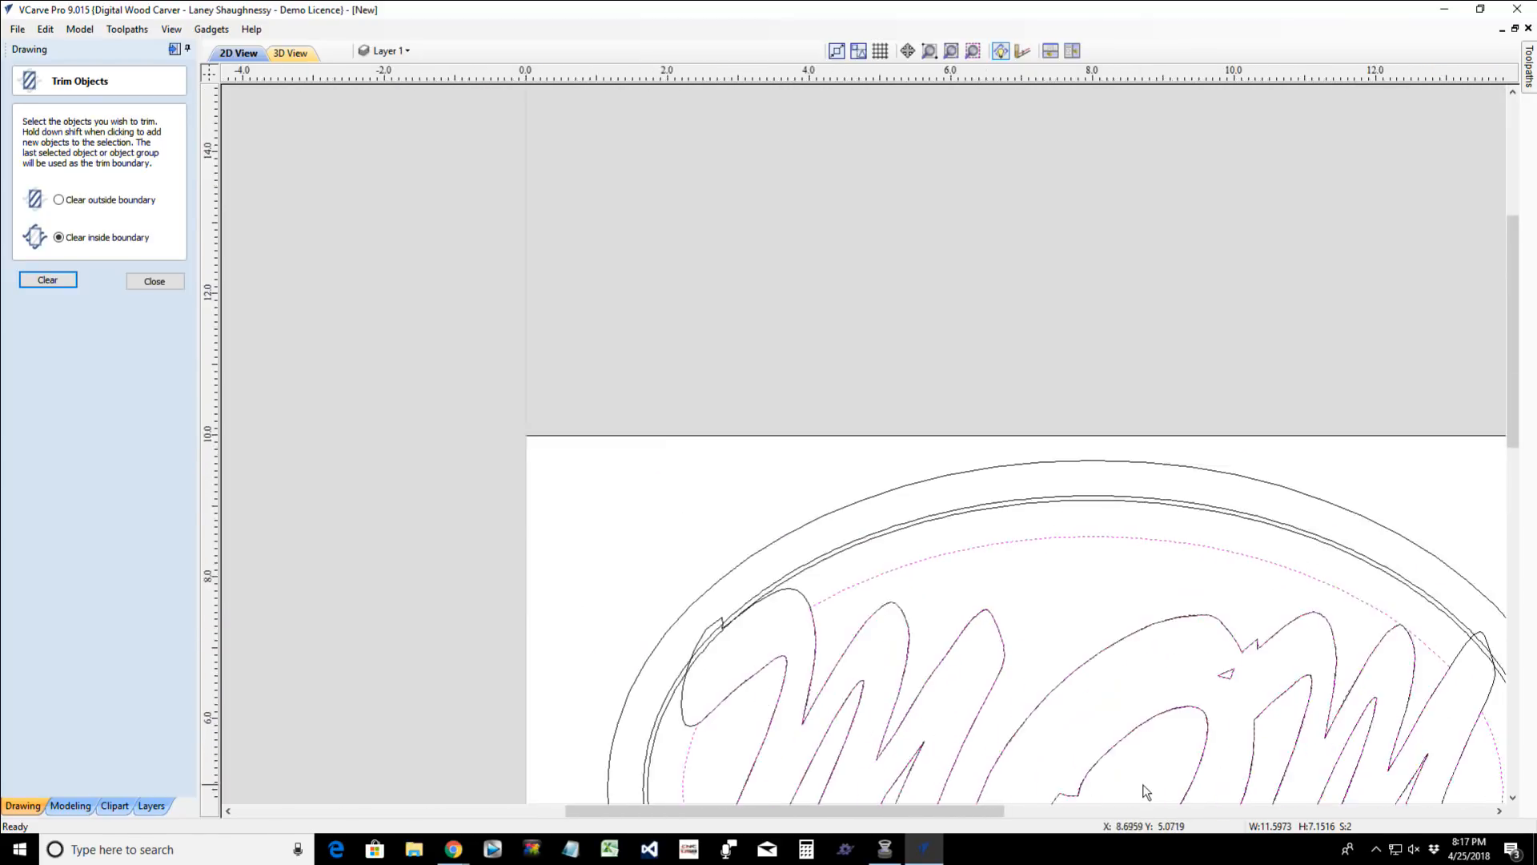
scroll(1499, 472, "down", 3)
scroll(1498, 472, "down", 1)
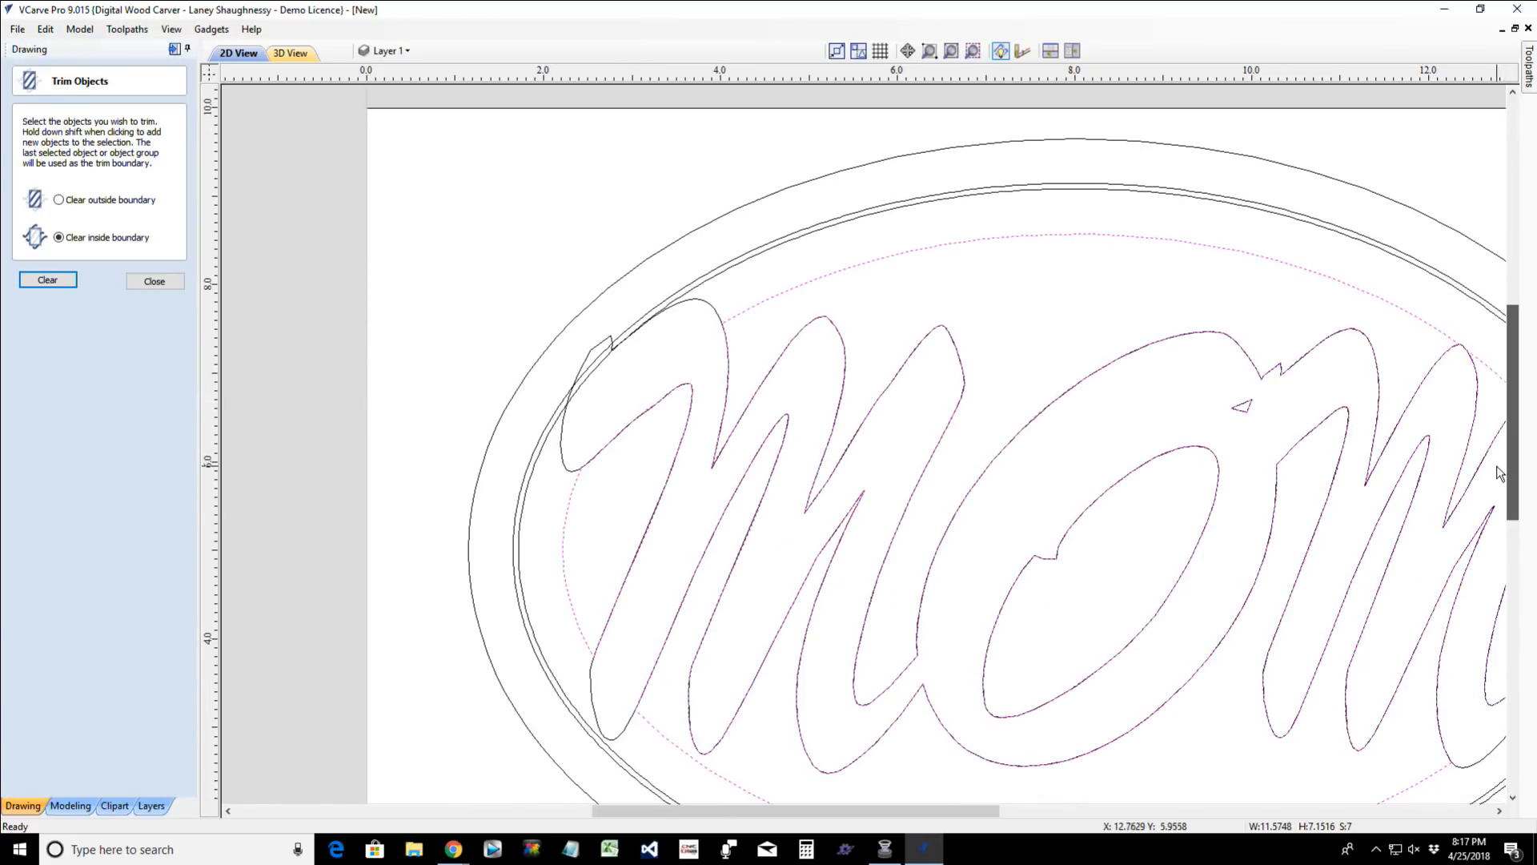
left_click(563, 442)
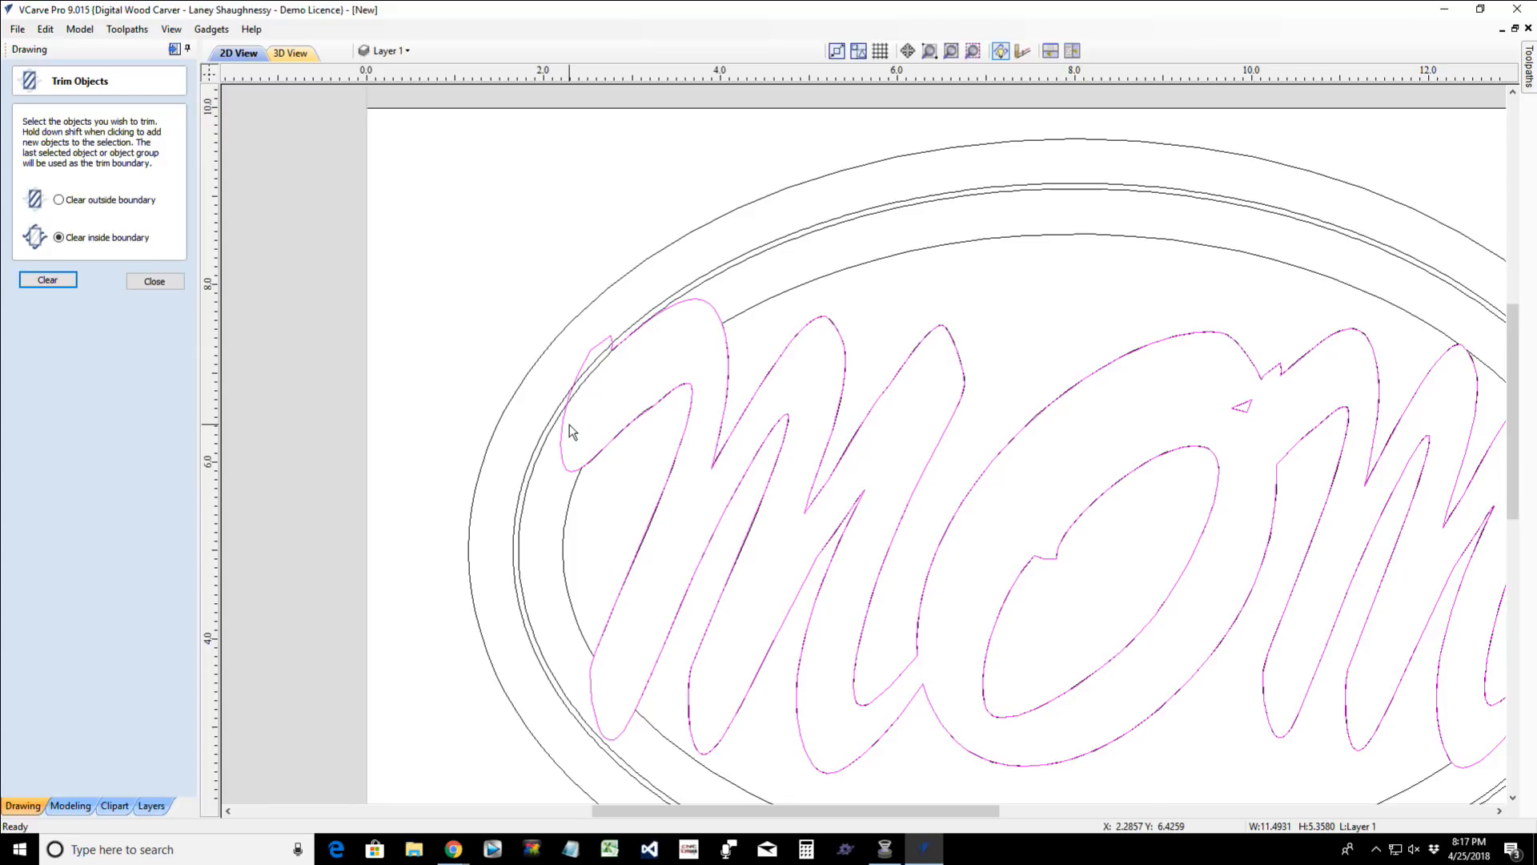
left_click(570, 424)
key("F3")
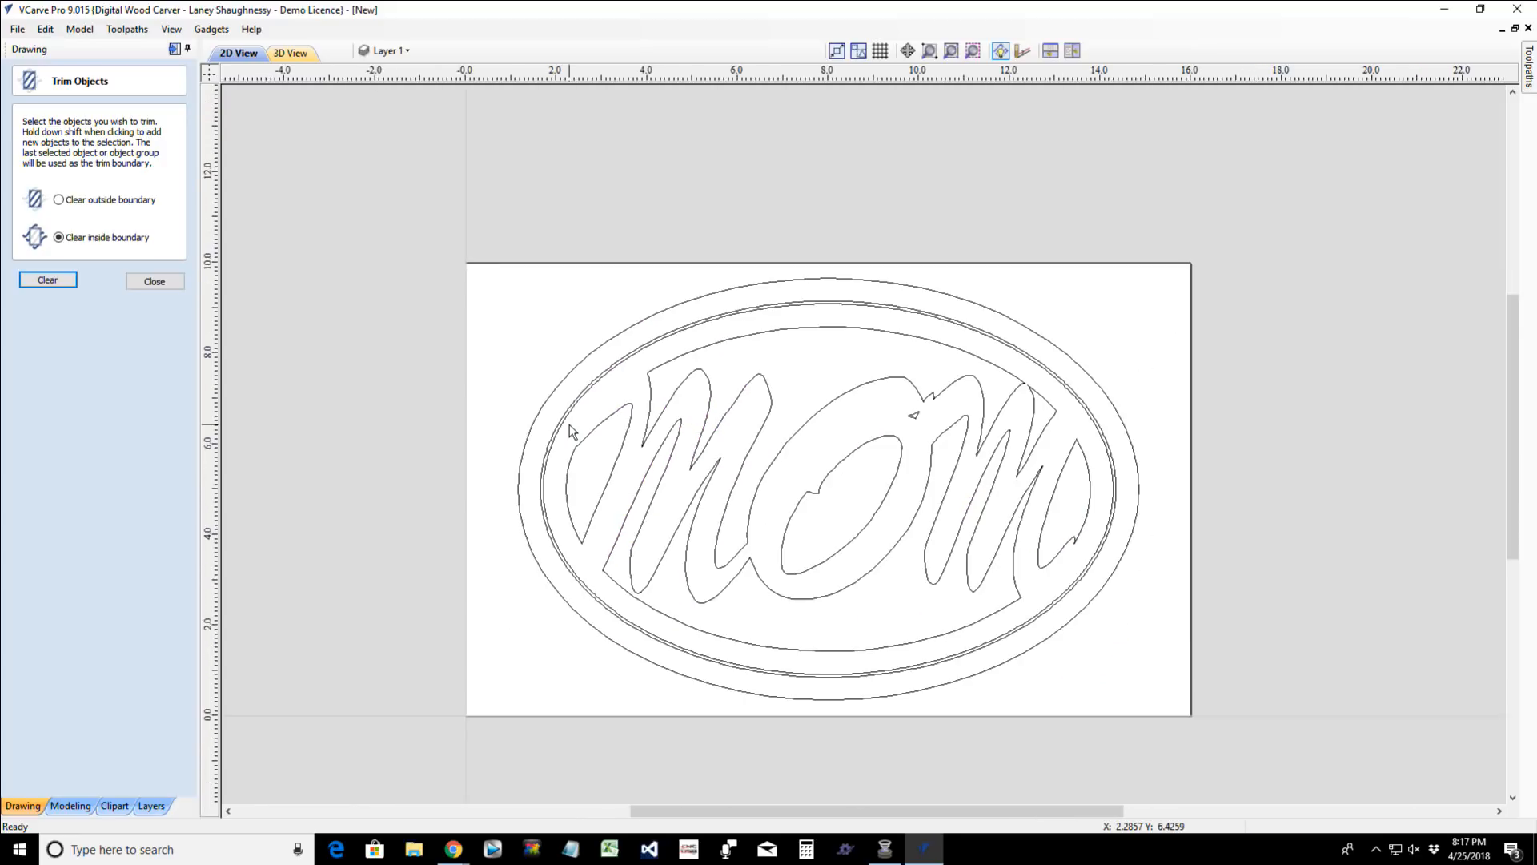
scroll(753, 588, "up", 1)
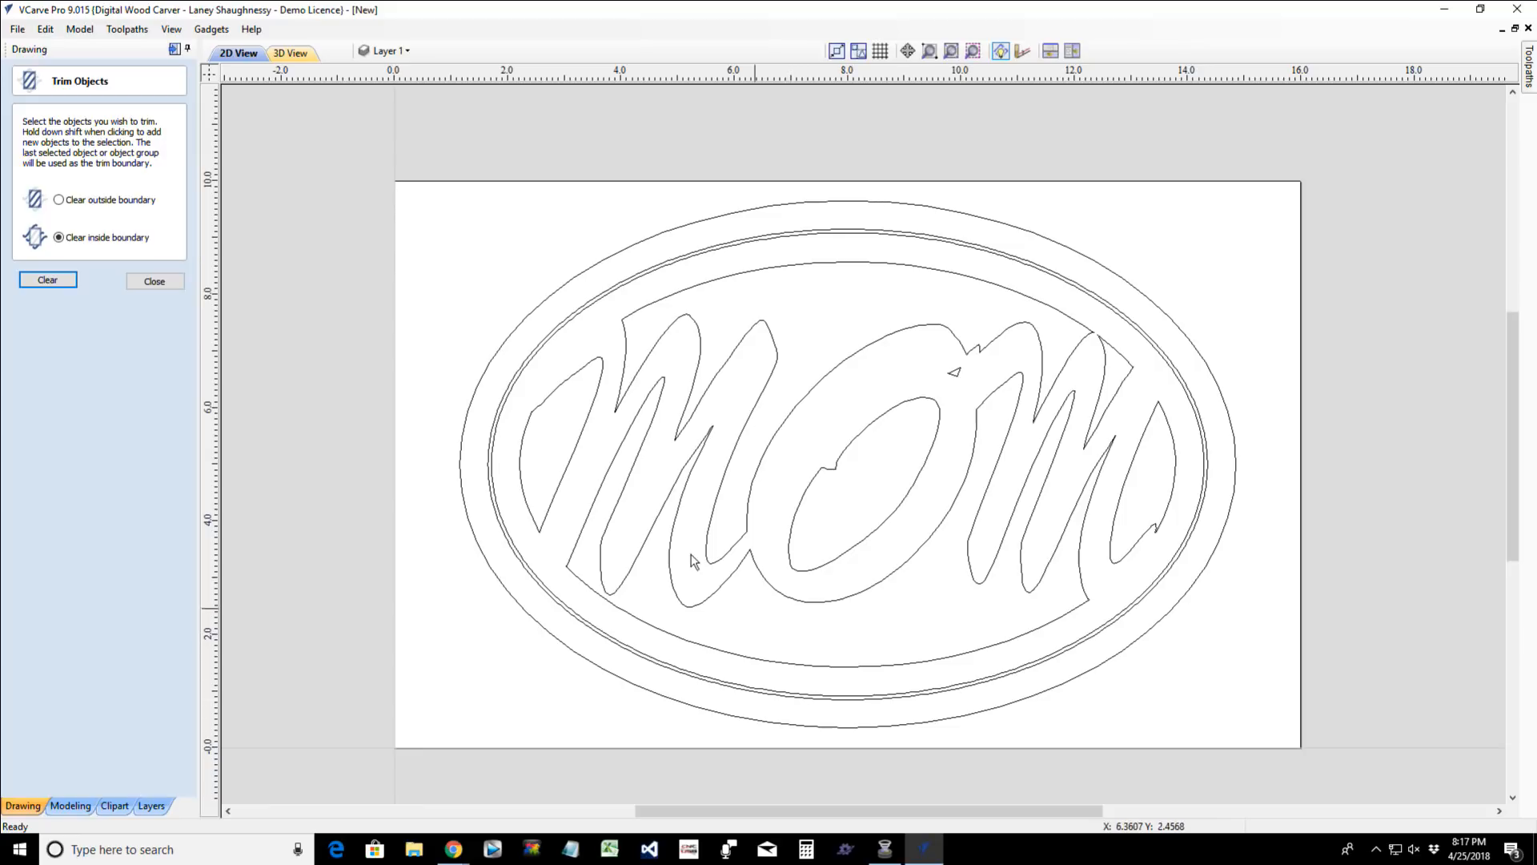
scroll(1171, 546, "up", 3)
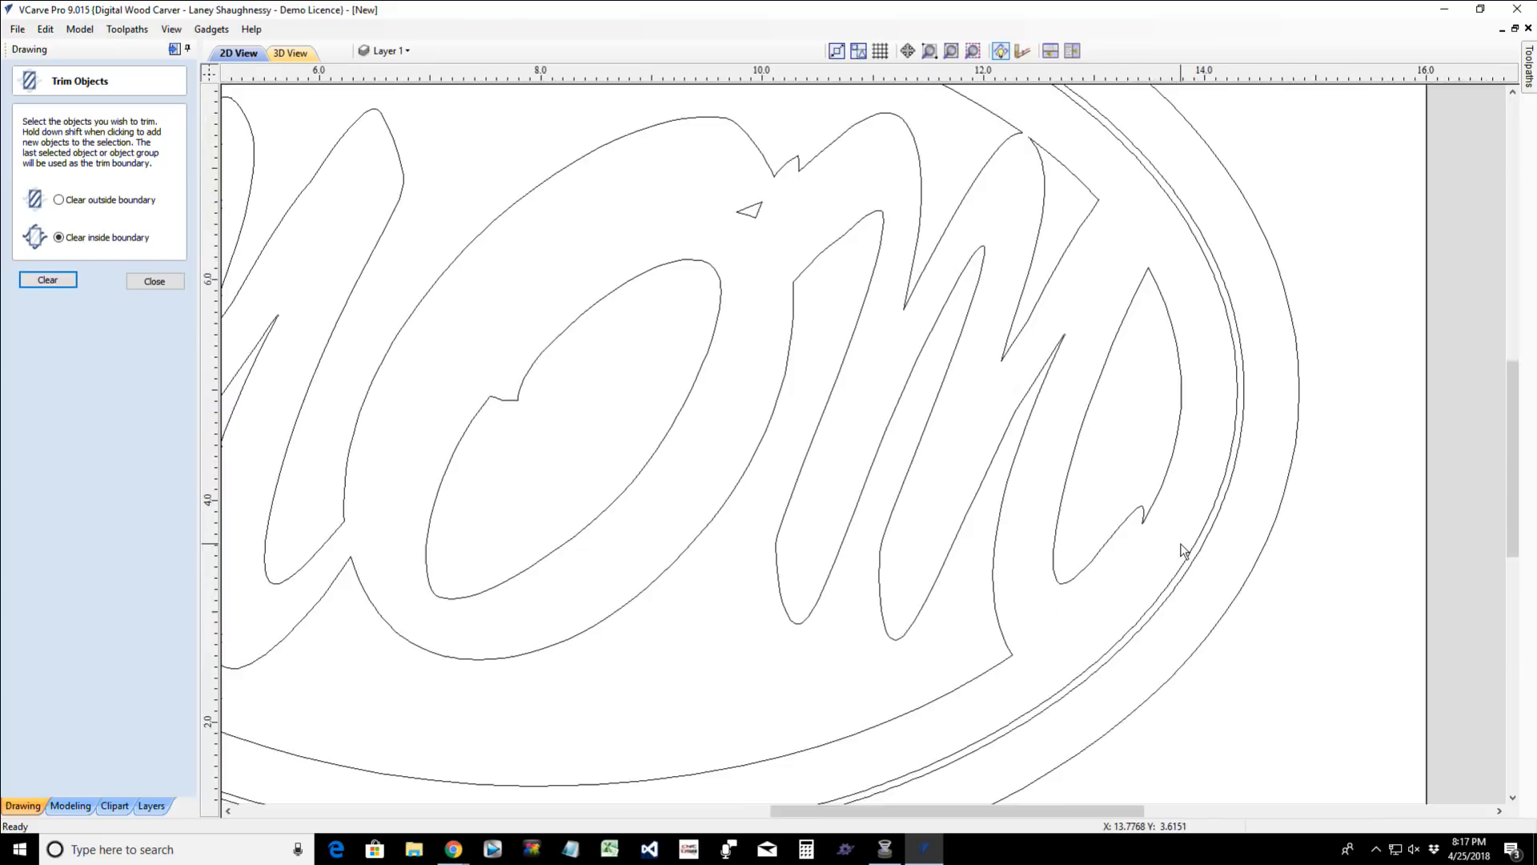
scroll(1170, 548, "up", 2)
scroll(1157, 545, "down", 4)
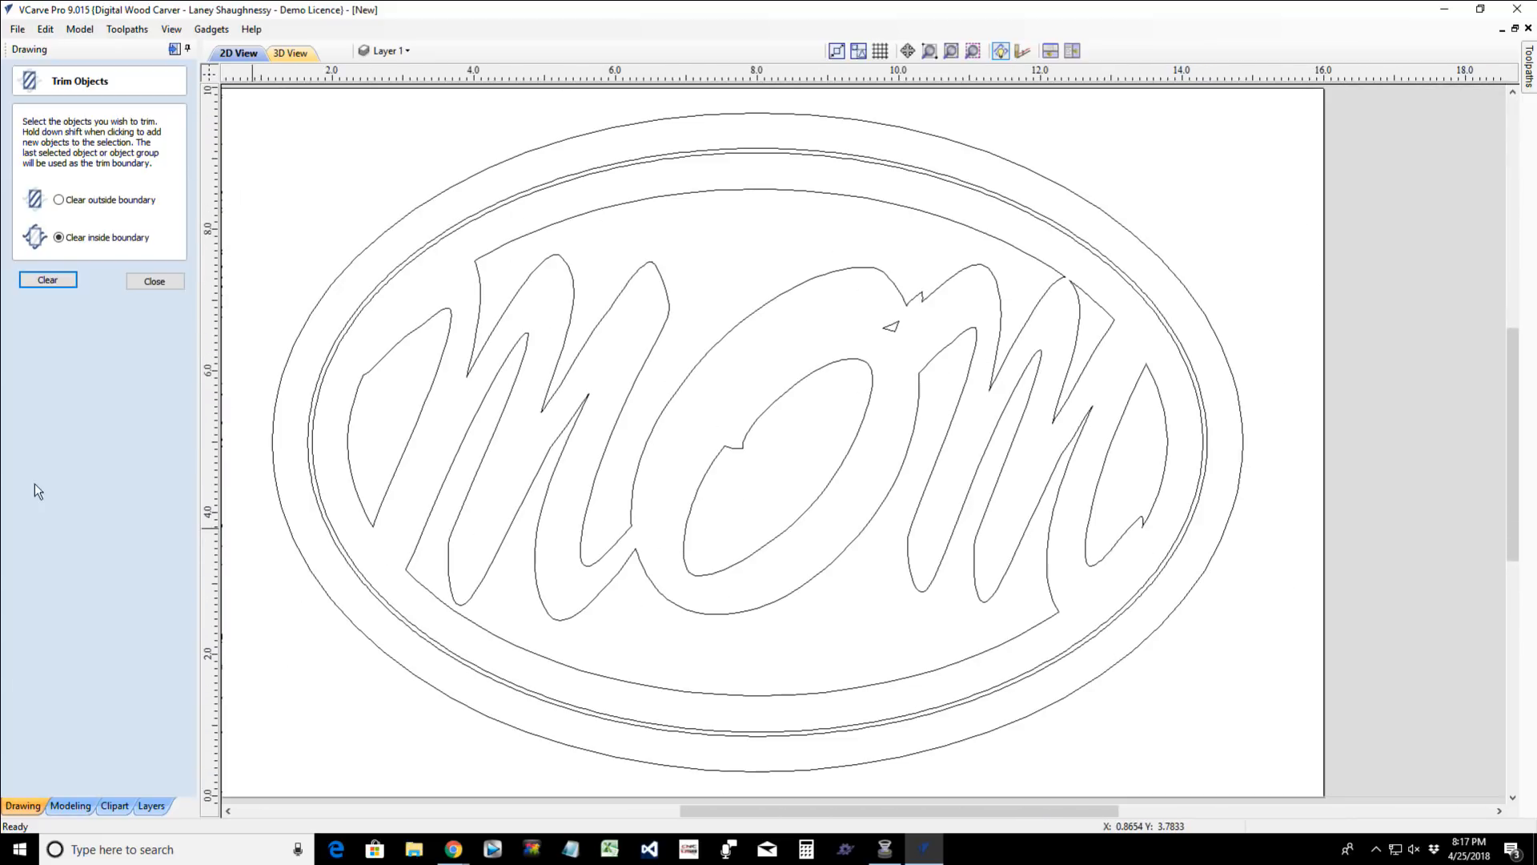
- Examine the trimmed letter outlines, especially the pointed junctions between the strokes of the last M
scroll(362, 397, "up", 1)
scroll(362, 396, "up", 1)
scroll(362, 397, "down", 2)
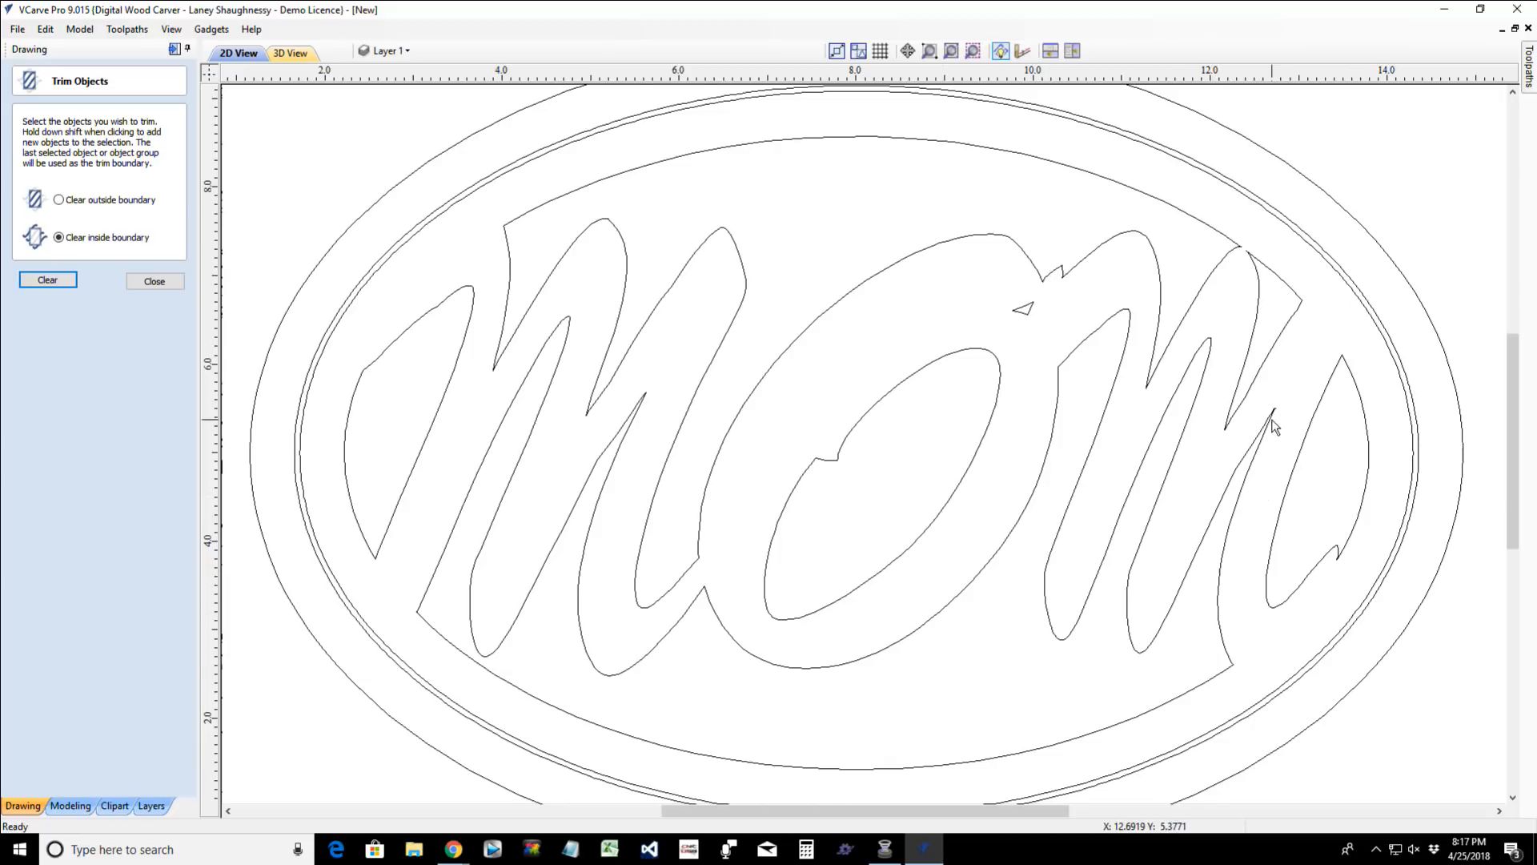
scroll(1274, 427, "up", 4)
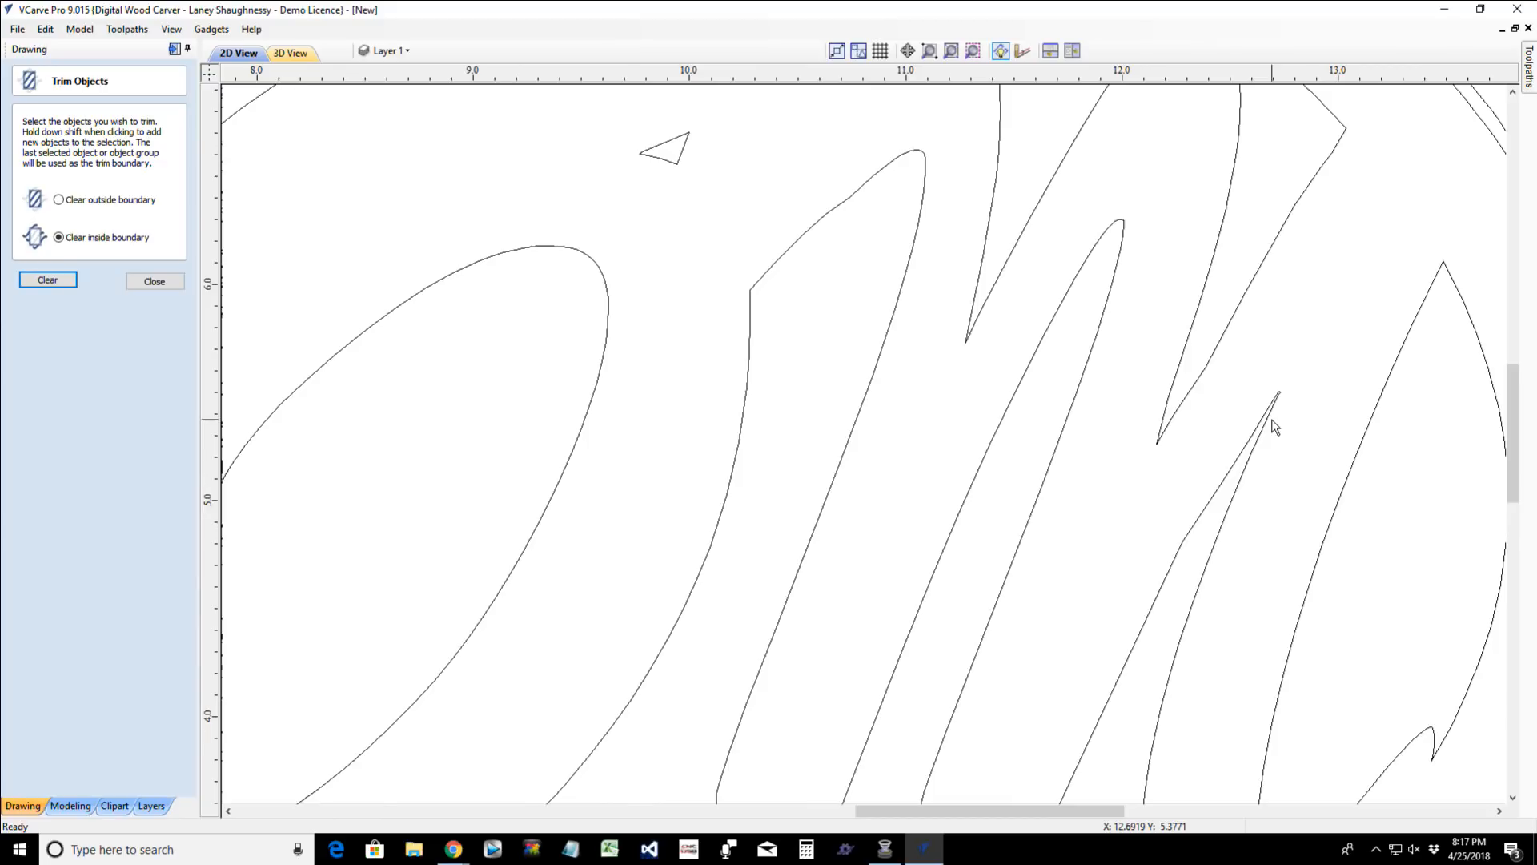
scroll(1274, 427, "down", 3)
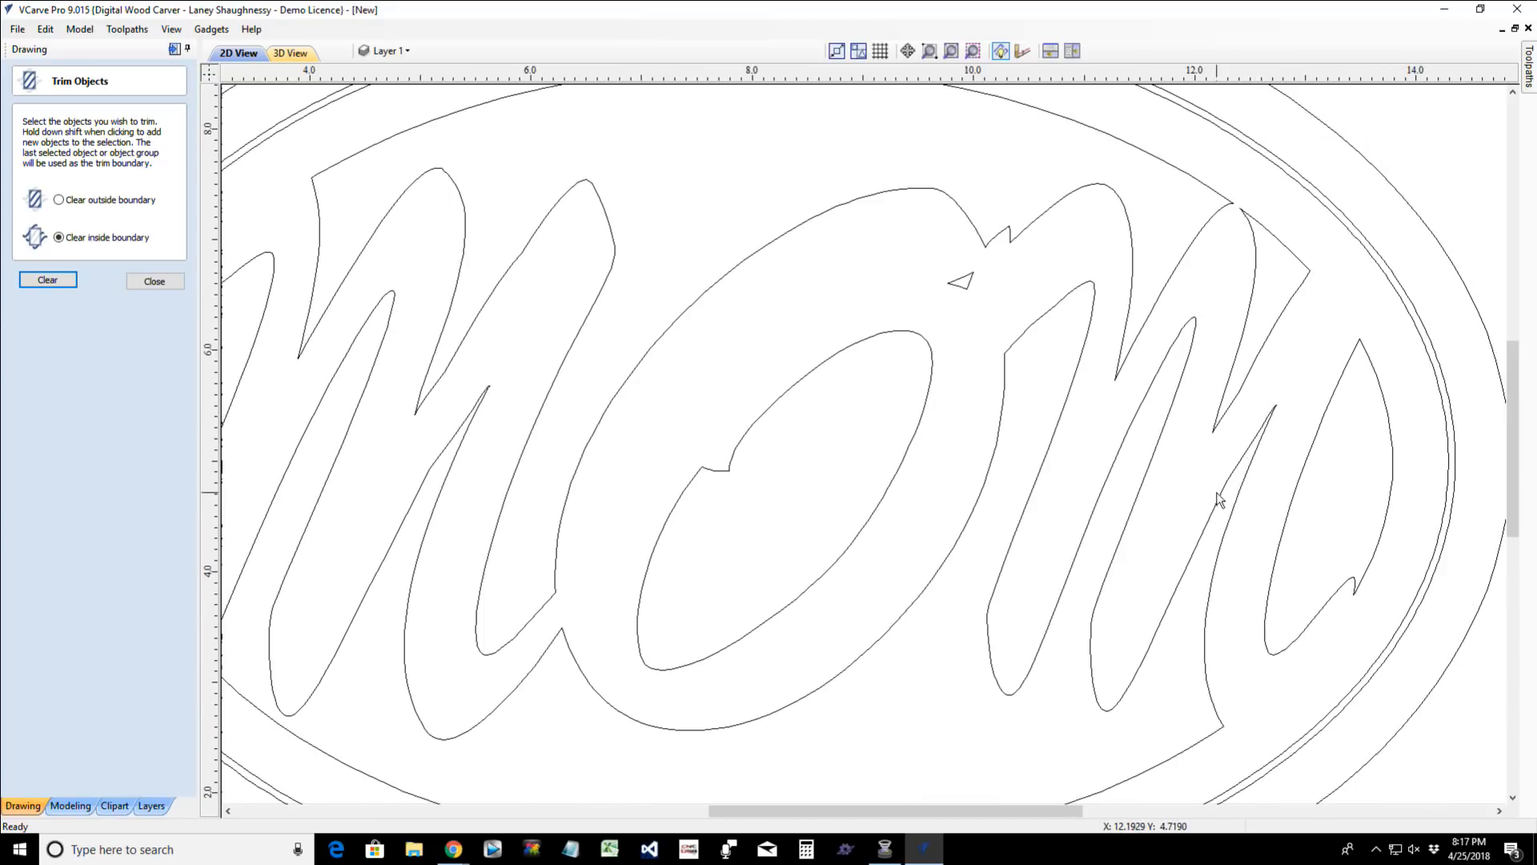
scroll(1269, 433, "down", 4)
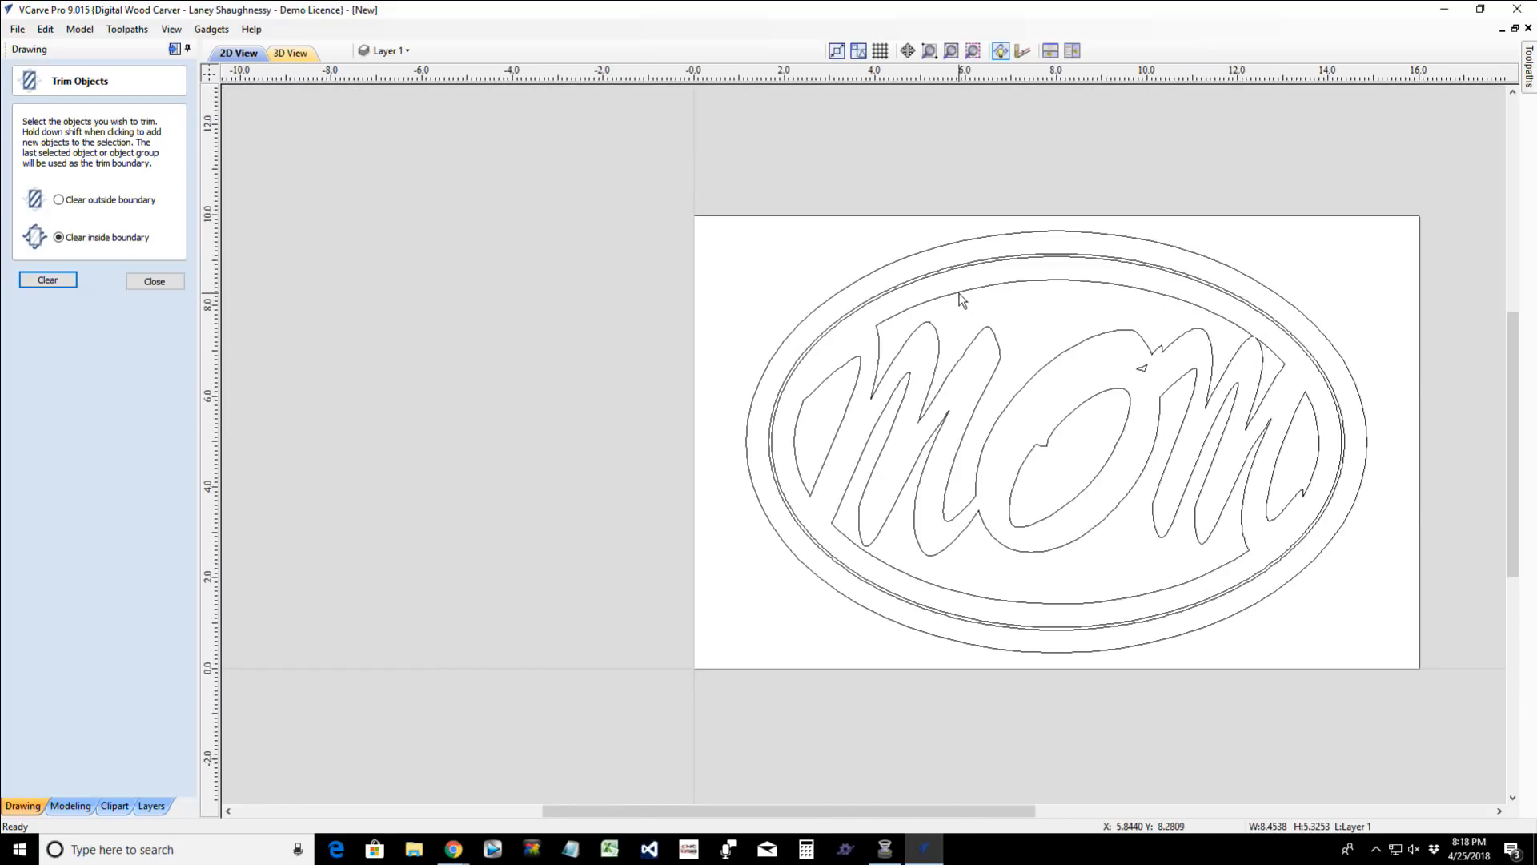
left_click(960, 293)
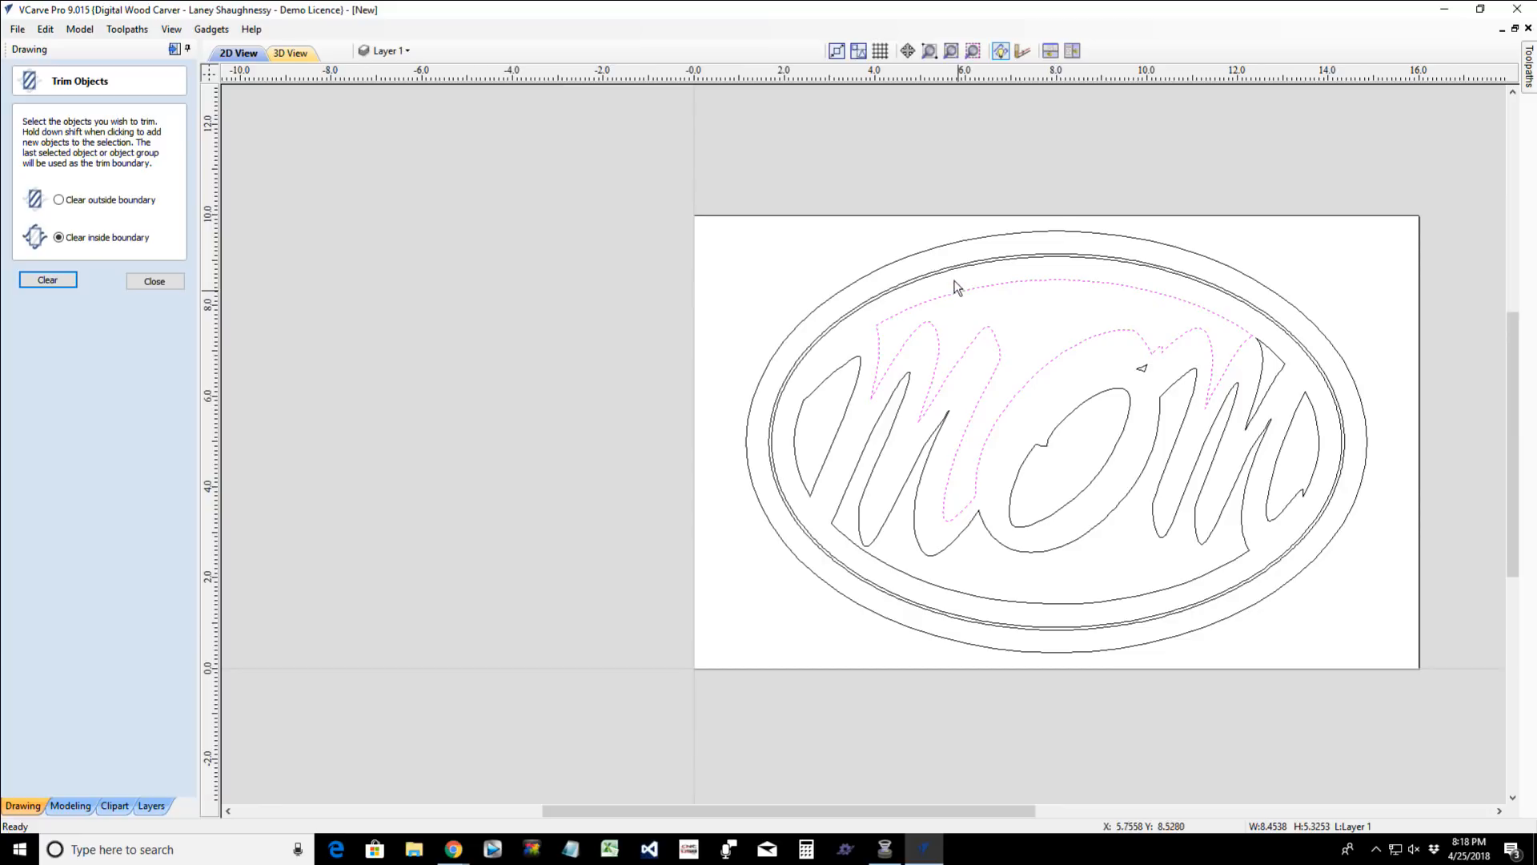
left_click(951, 277, "shift")
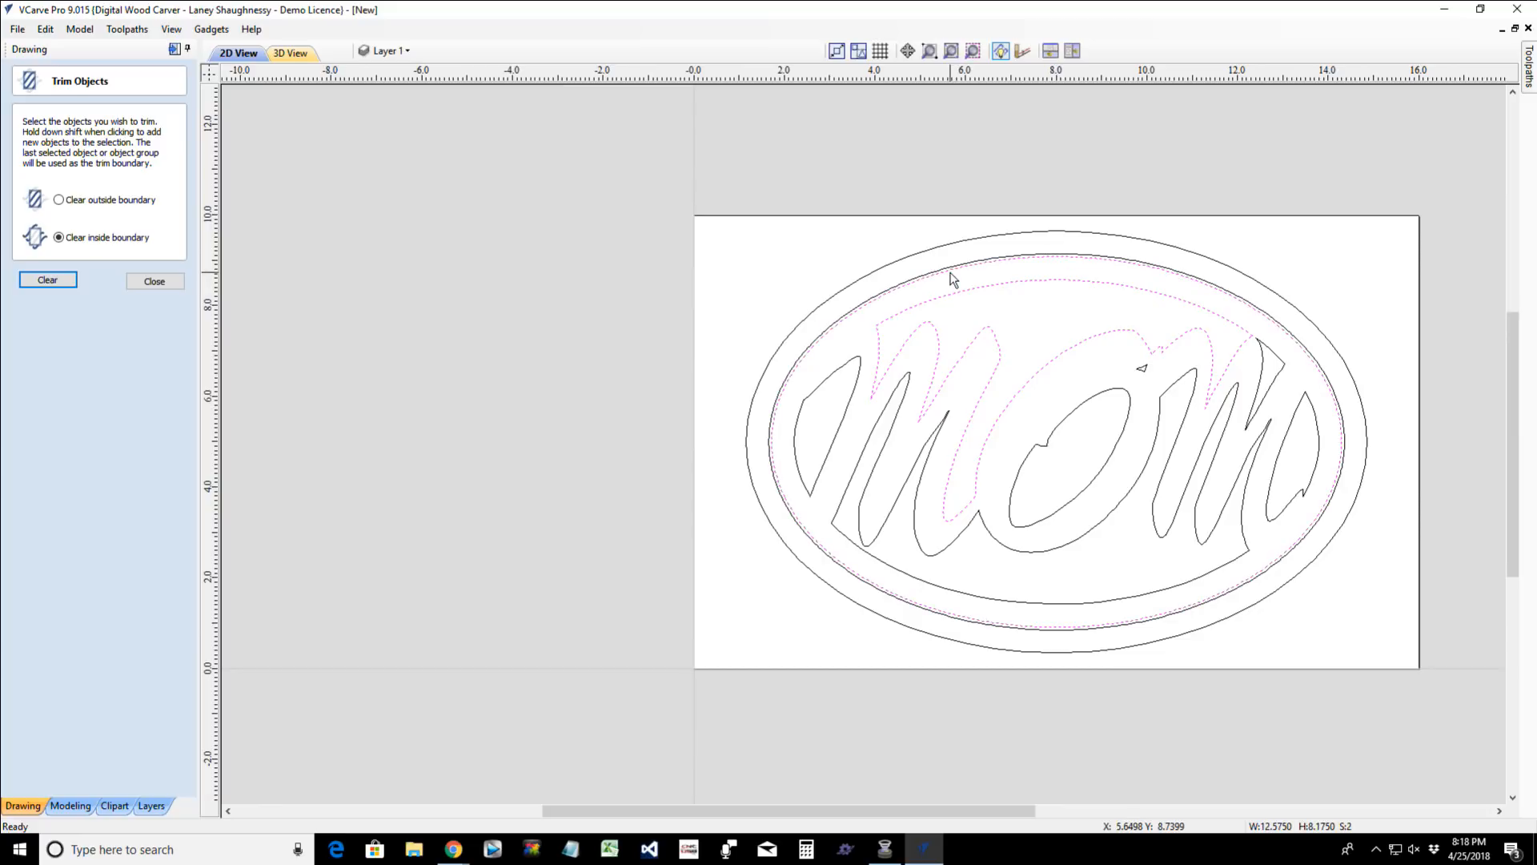
left_click(918, 301)
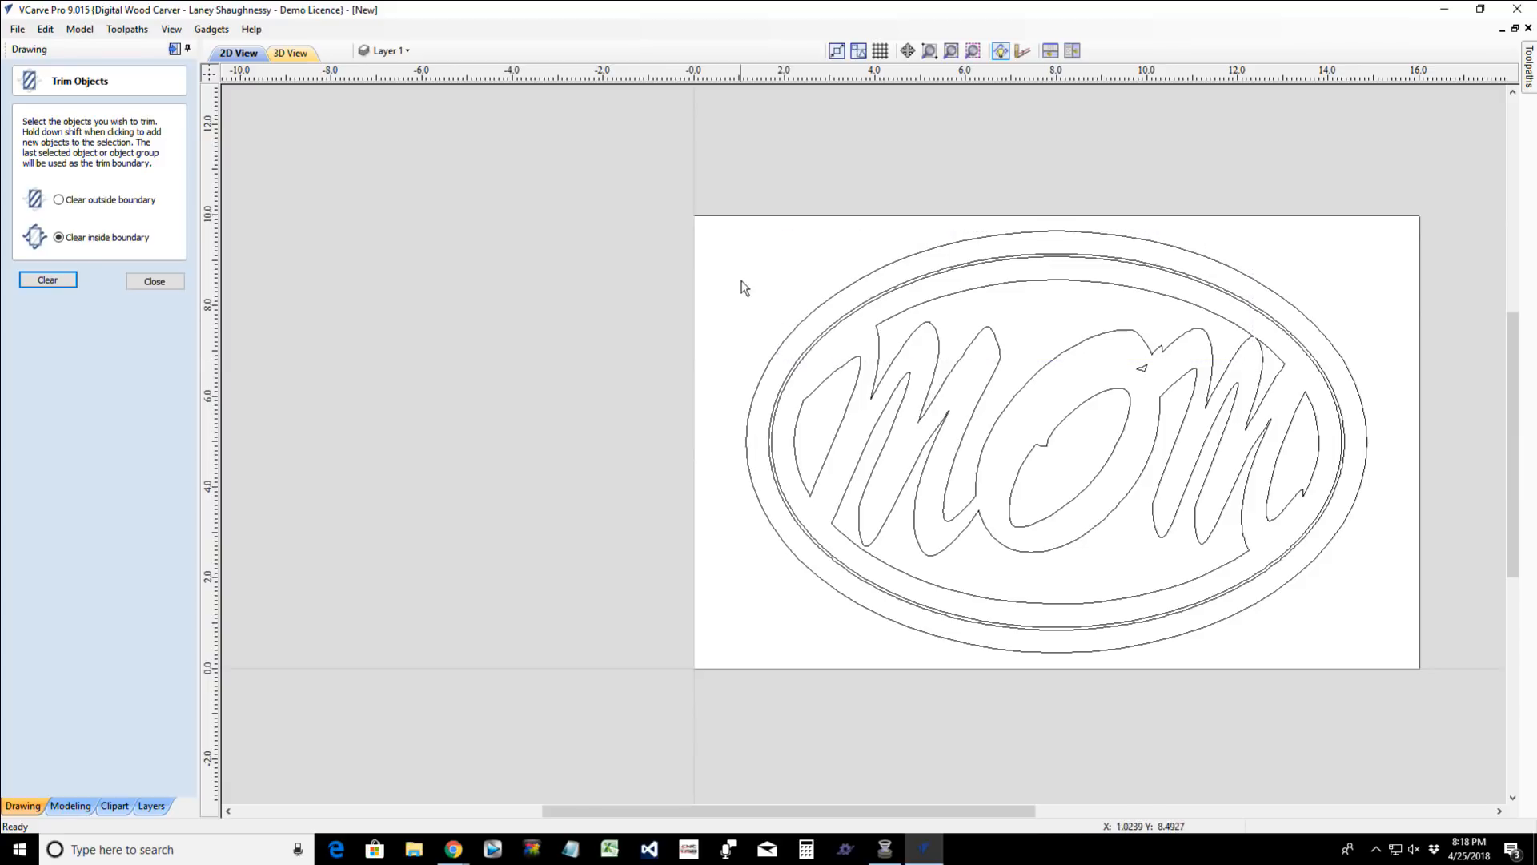
- Select all the trimmed letter regions together with the inner line of the double oval border, excluding its outer line
mouse_move(741, 280)
left_mouse_down()
mouse_move(1240, 287)
mouse_move(1278, 325)
left_mouse_up()
mouse_move(741, 265)
left_mouse_down()
mouse_move(1326, 291)
mouse_move(1350, 306)
left_mouse_up()
mouse_move(756, 236)
left_mouse_down()
mouse_move(1133, 259)
mouse_move(1353, 519)
mouse_move(1371, 641)
left_mouse_up()
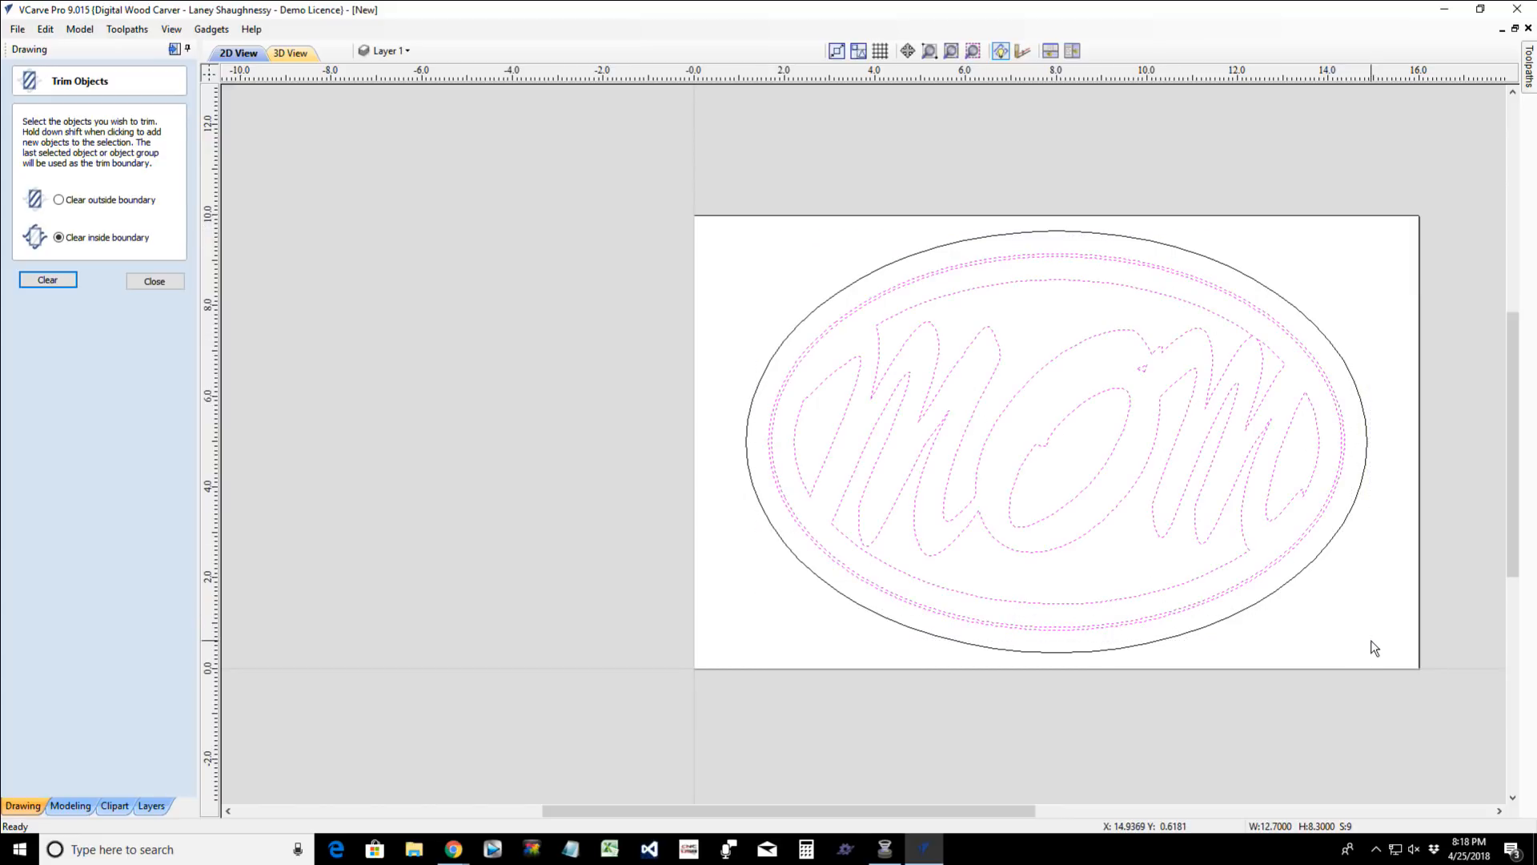
left_click(884, 293, "shift")
scroll(1096, 334, "up", 1)
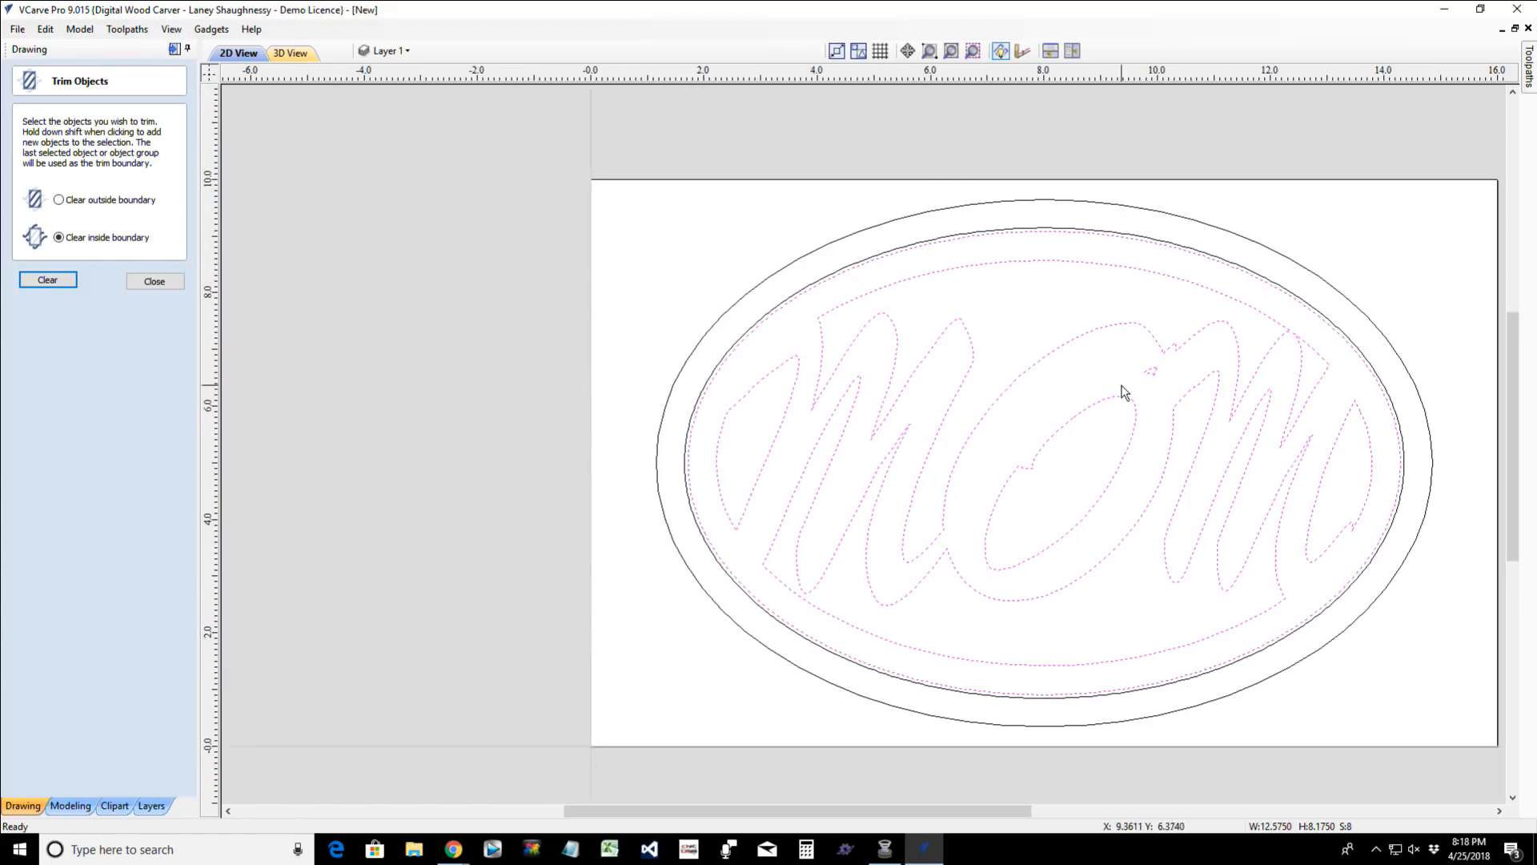
- Close the Trim tool and group the selected letter regions with the inner oval line
left_click(144, 281)
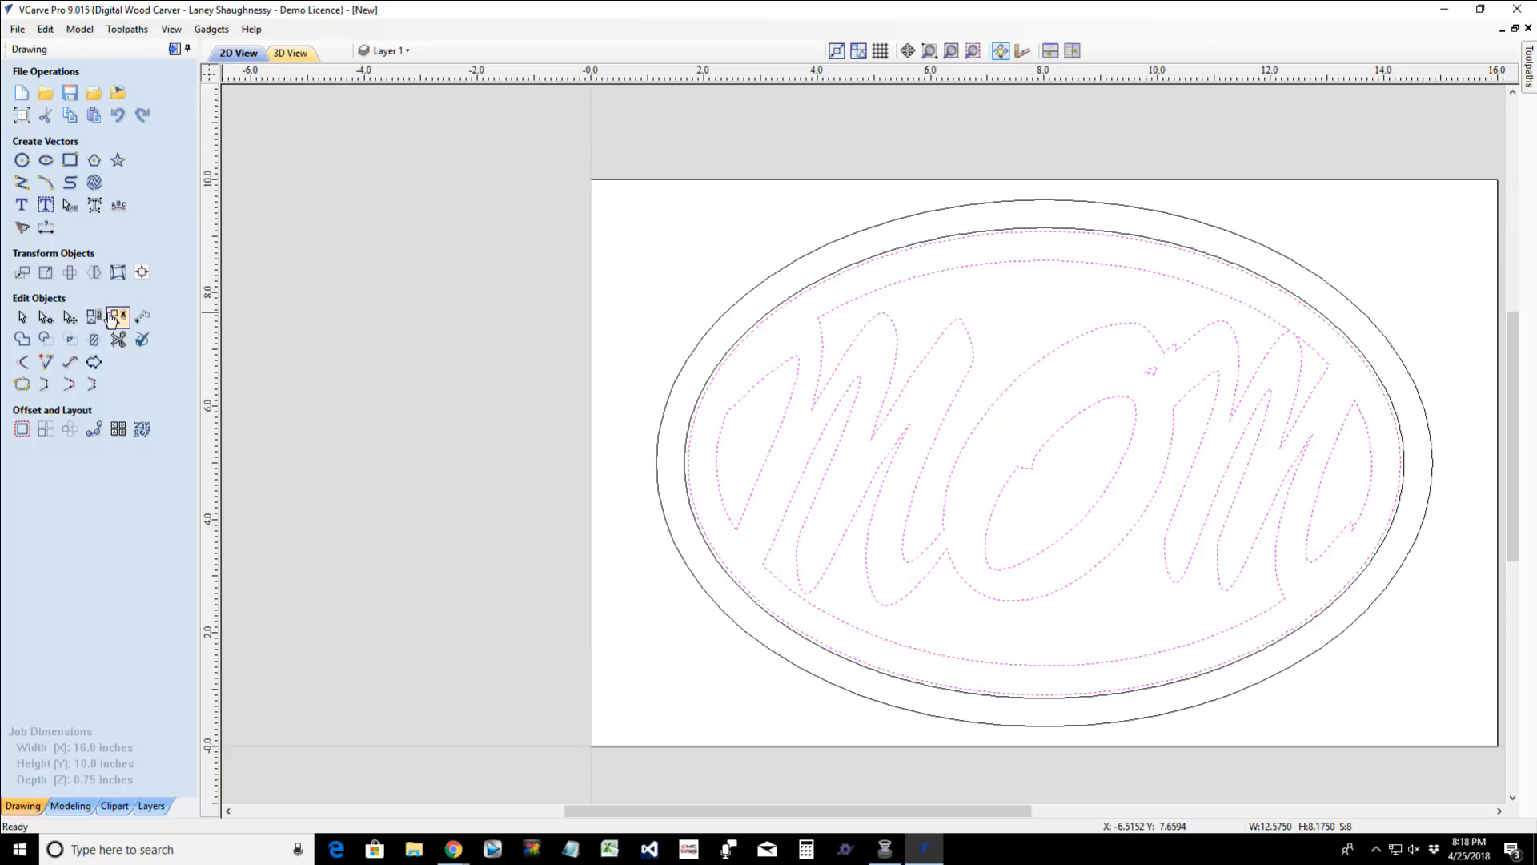
left_click(112, 318)
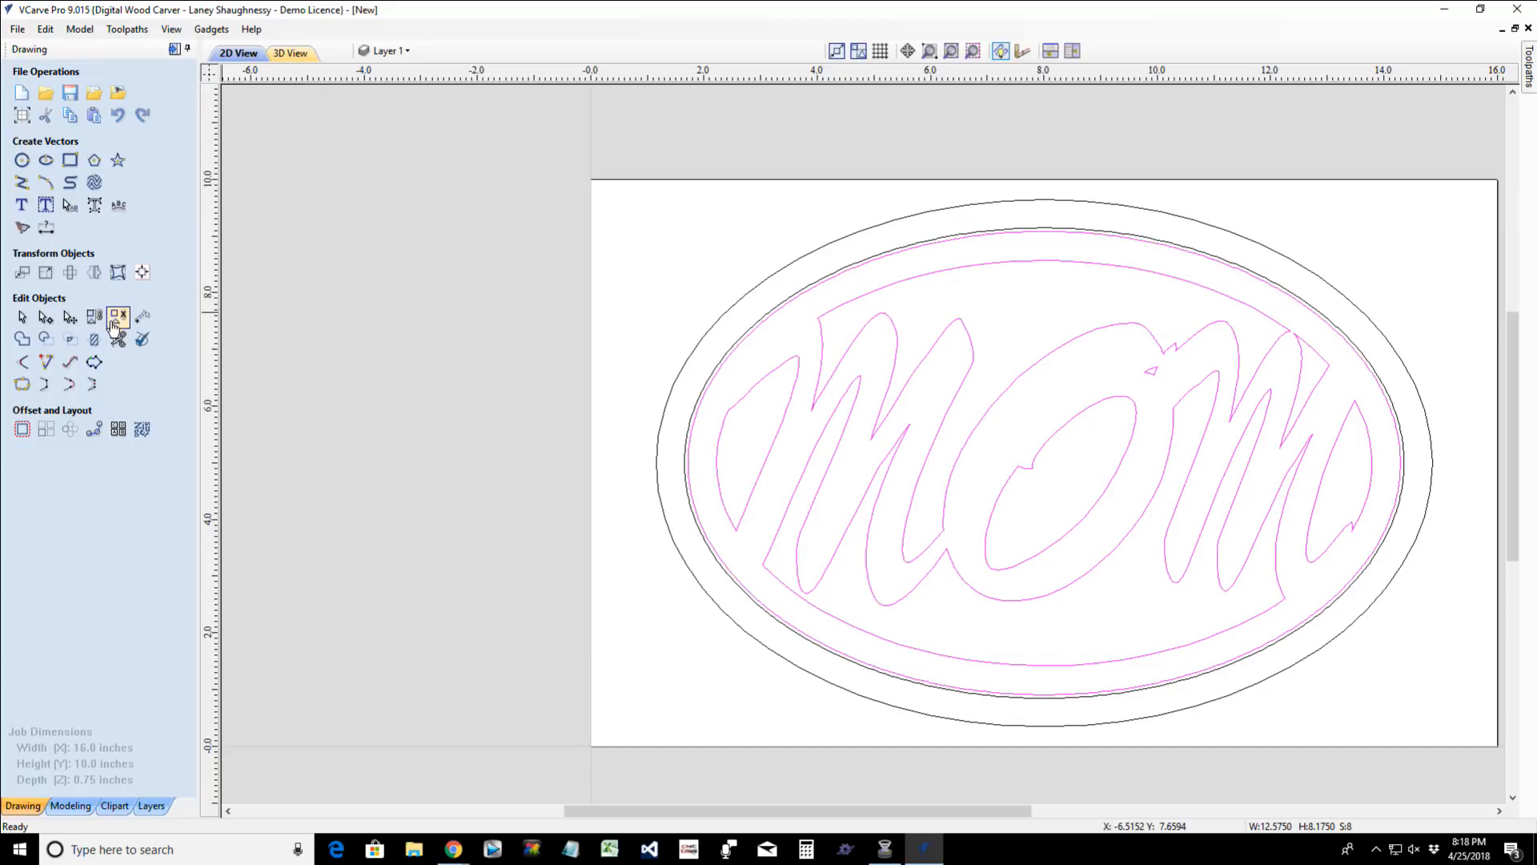
key("u")
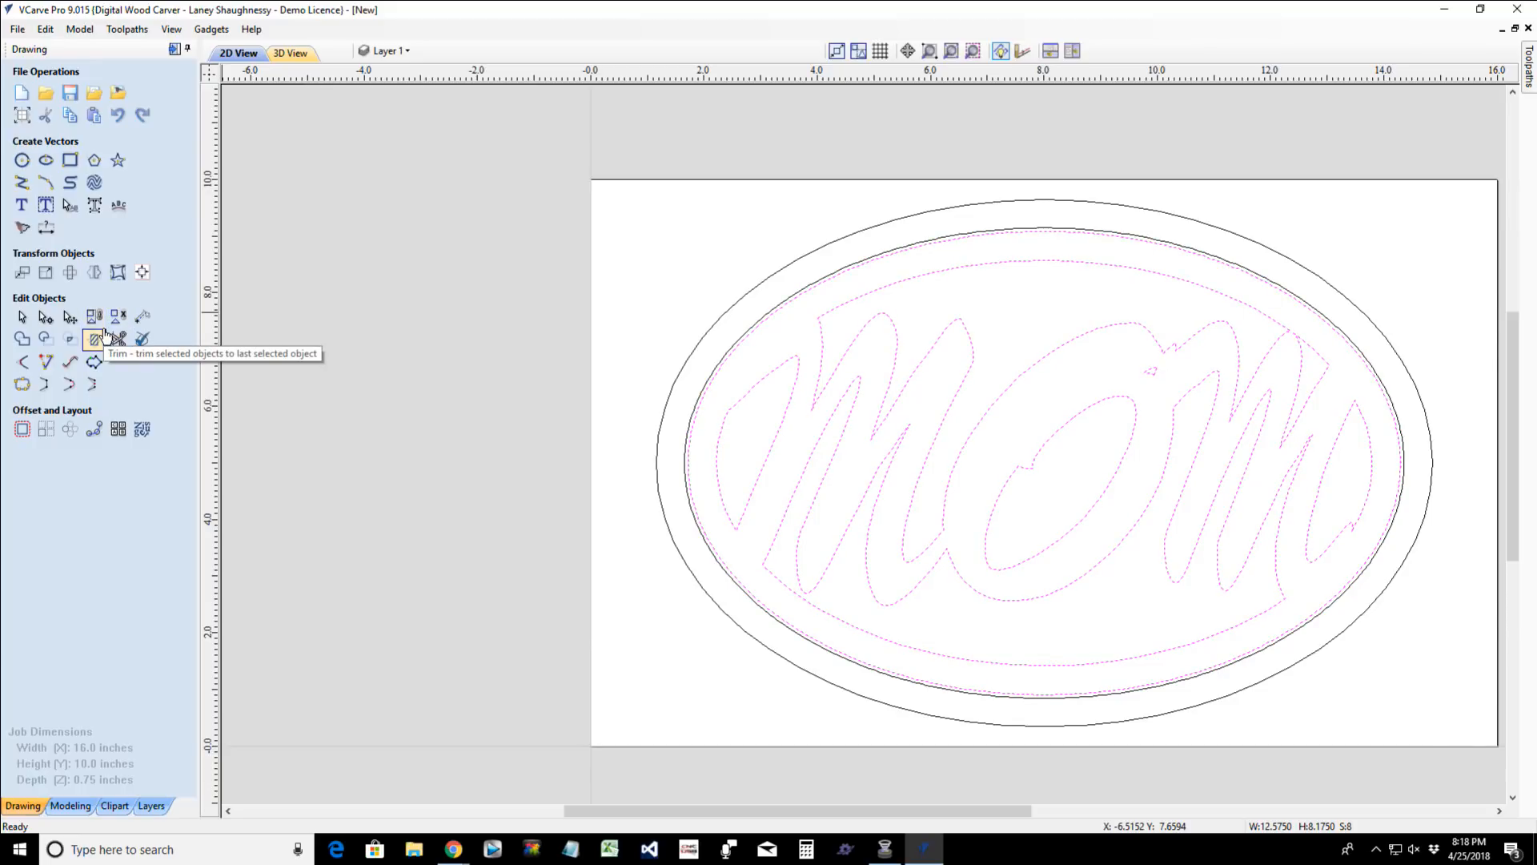
left_click(105, 335)
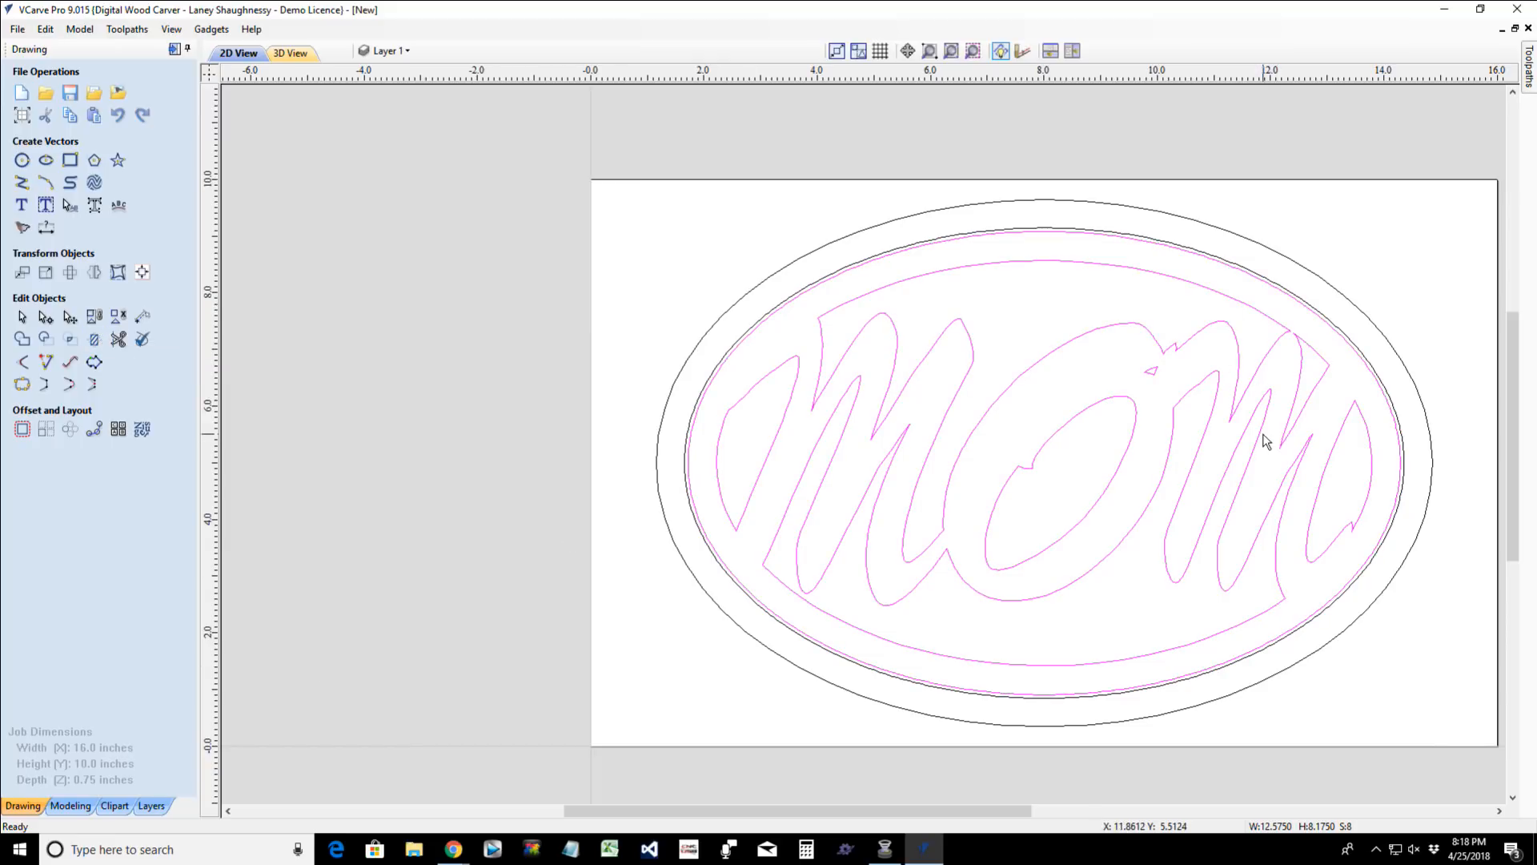
- Set up a 2D profile toolpath for the grouped vectors with a 0.25-inch cut depth, machining on the outside
scroll(1263, 437, "up", 2)
scroll(1265, 440, "down", 1)
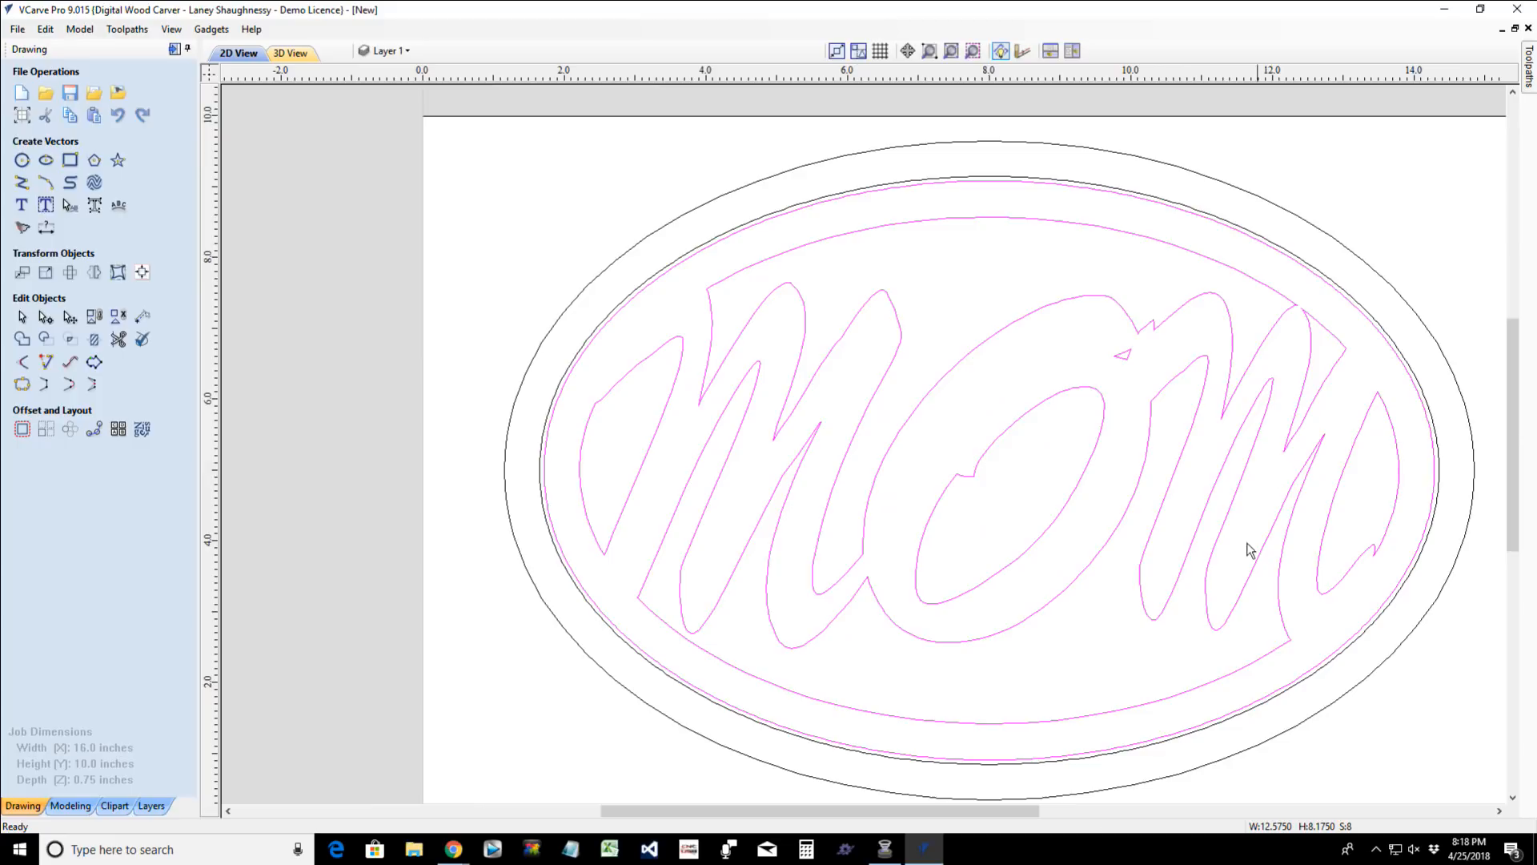
left_click_drag(967, 817, 1008, 815)
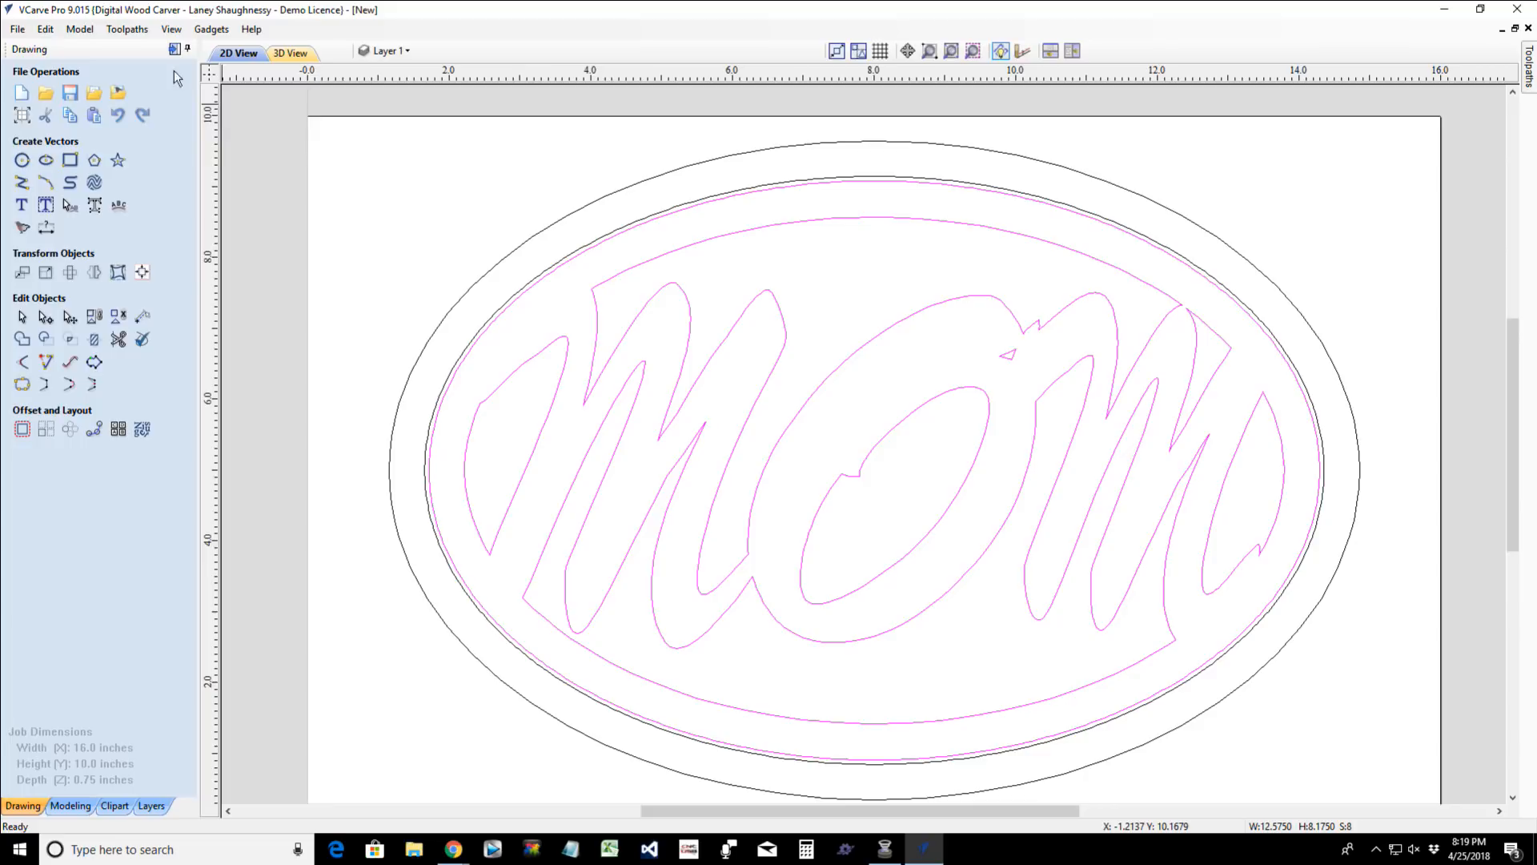
left_click(174, 51)
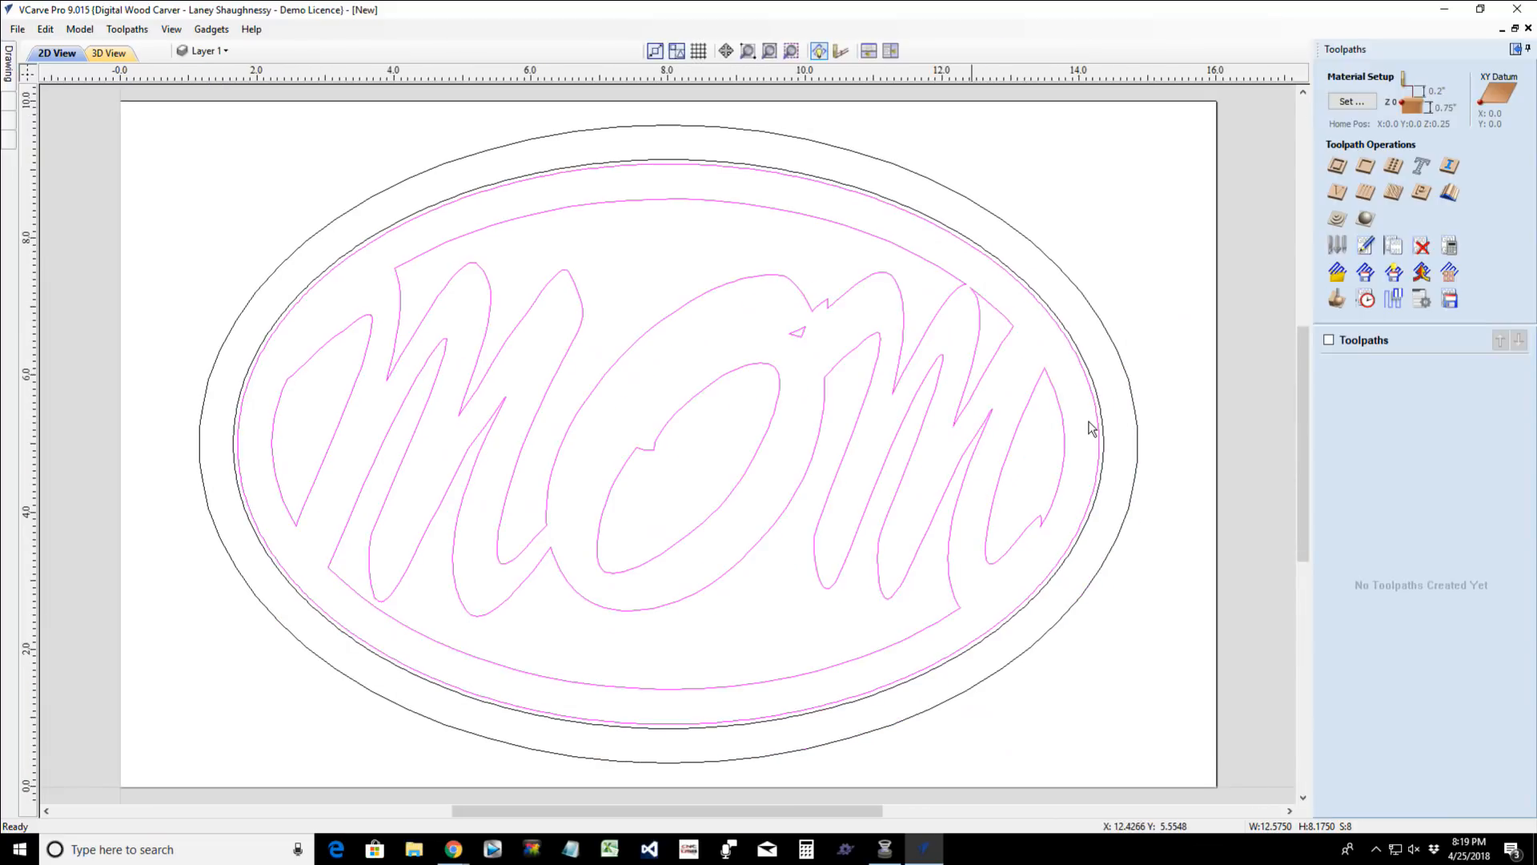
left_click(1338, 188)
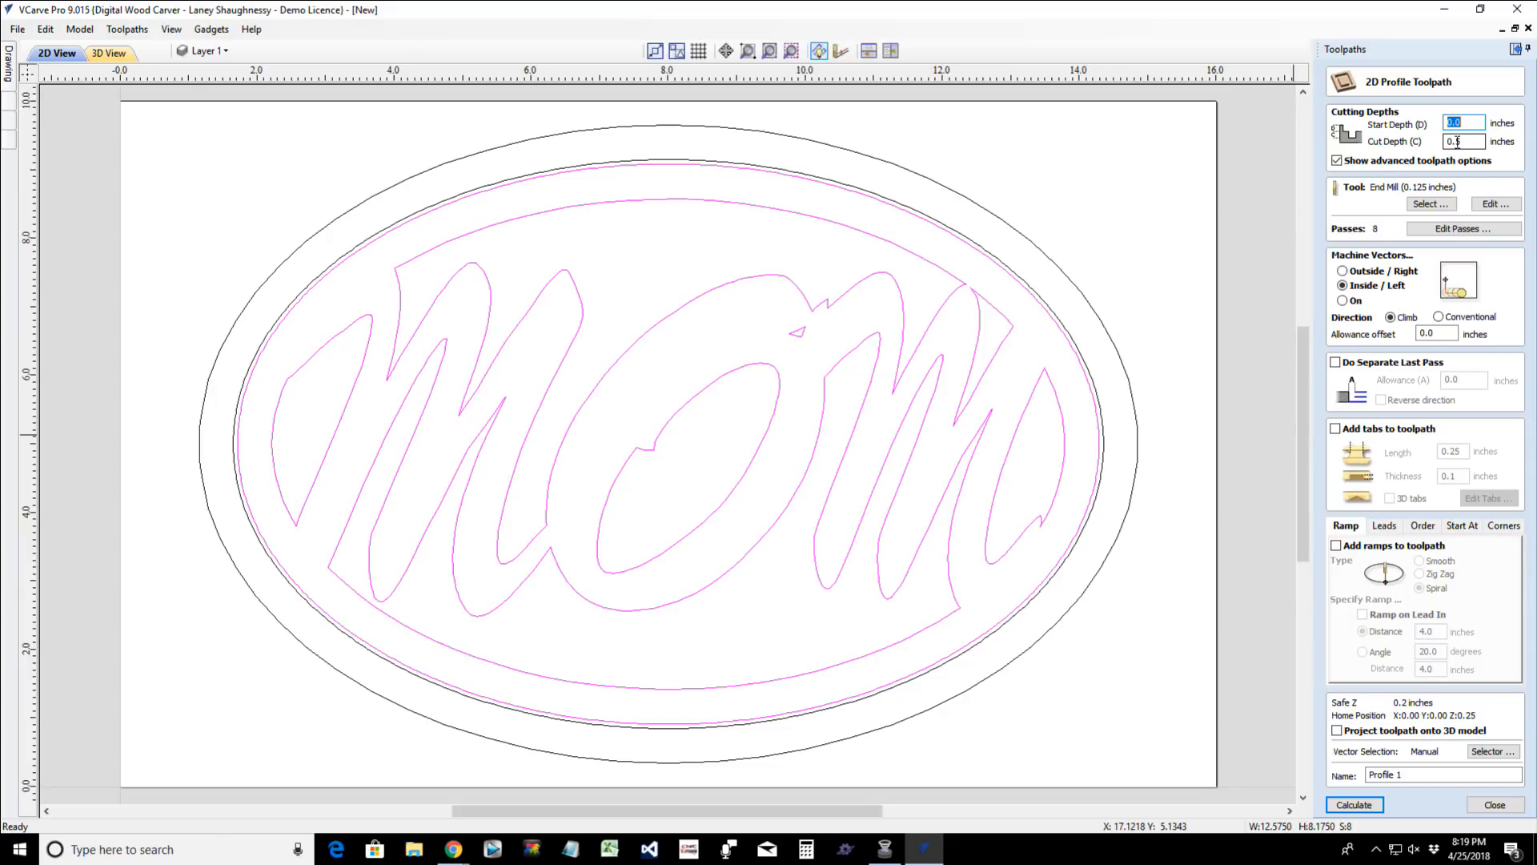
left_click(1458, 143)
left_click(1343, 272)
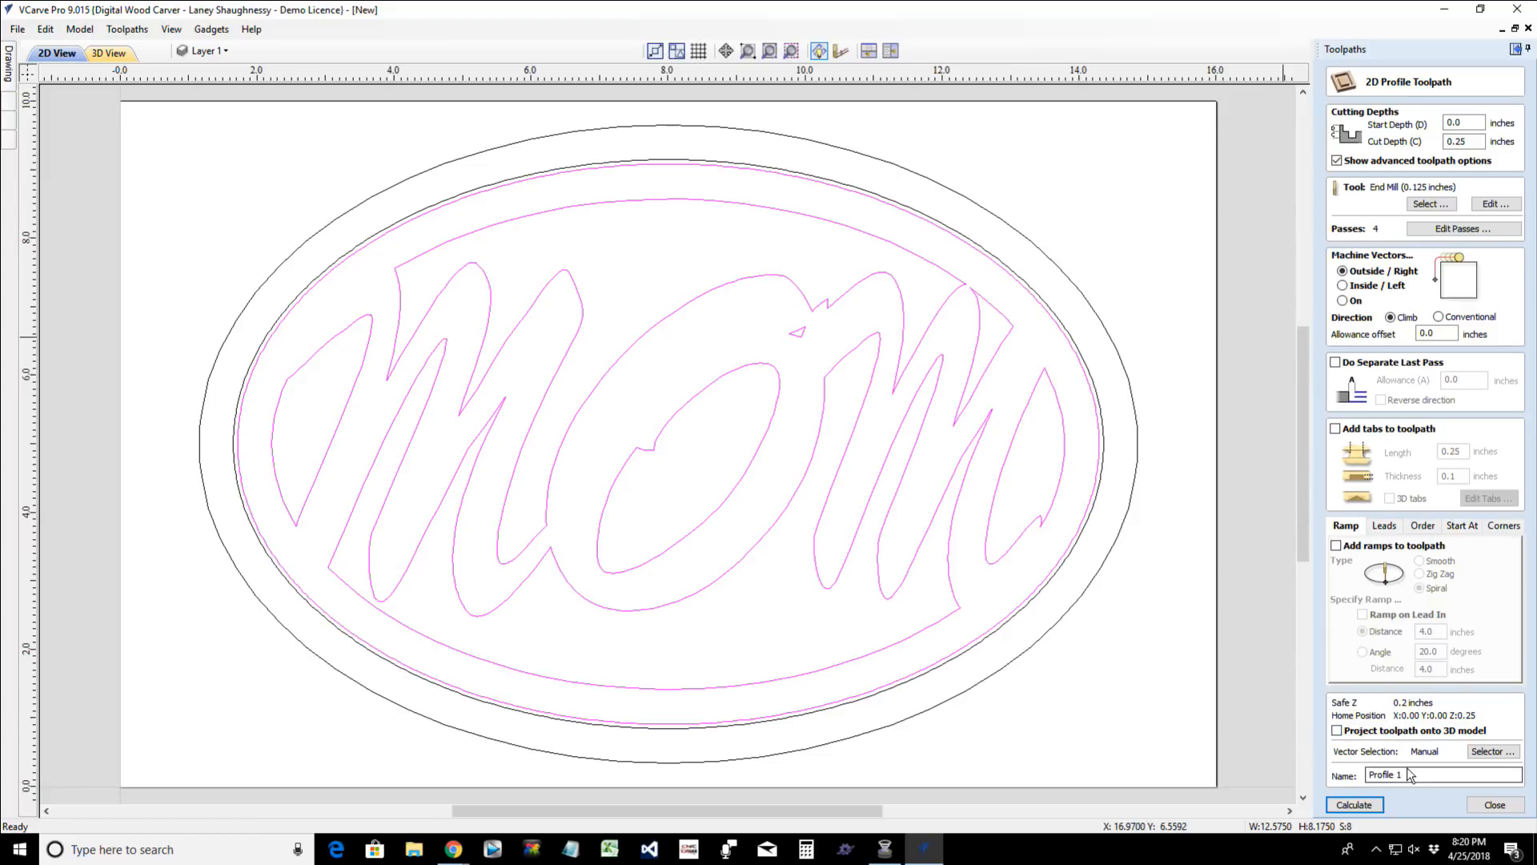
- Name the profile toolpath MomCenterPiece_.125EM and calculate it
left_click_drag(1410, 775, 1348, 776)
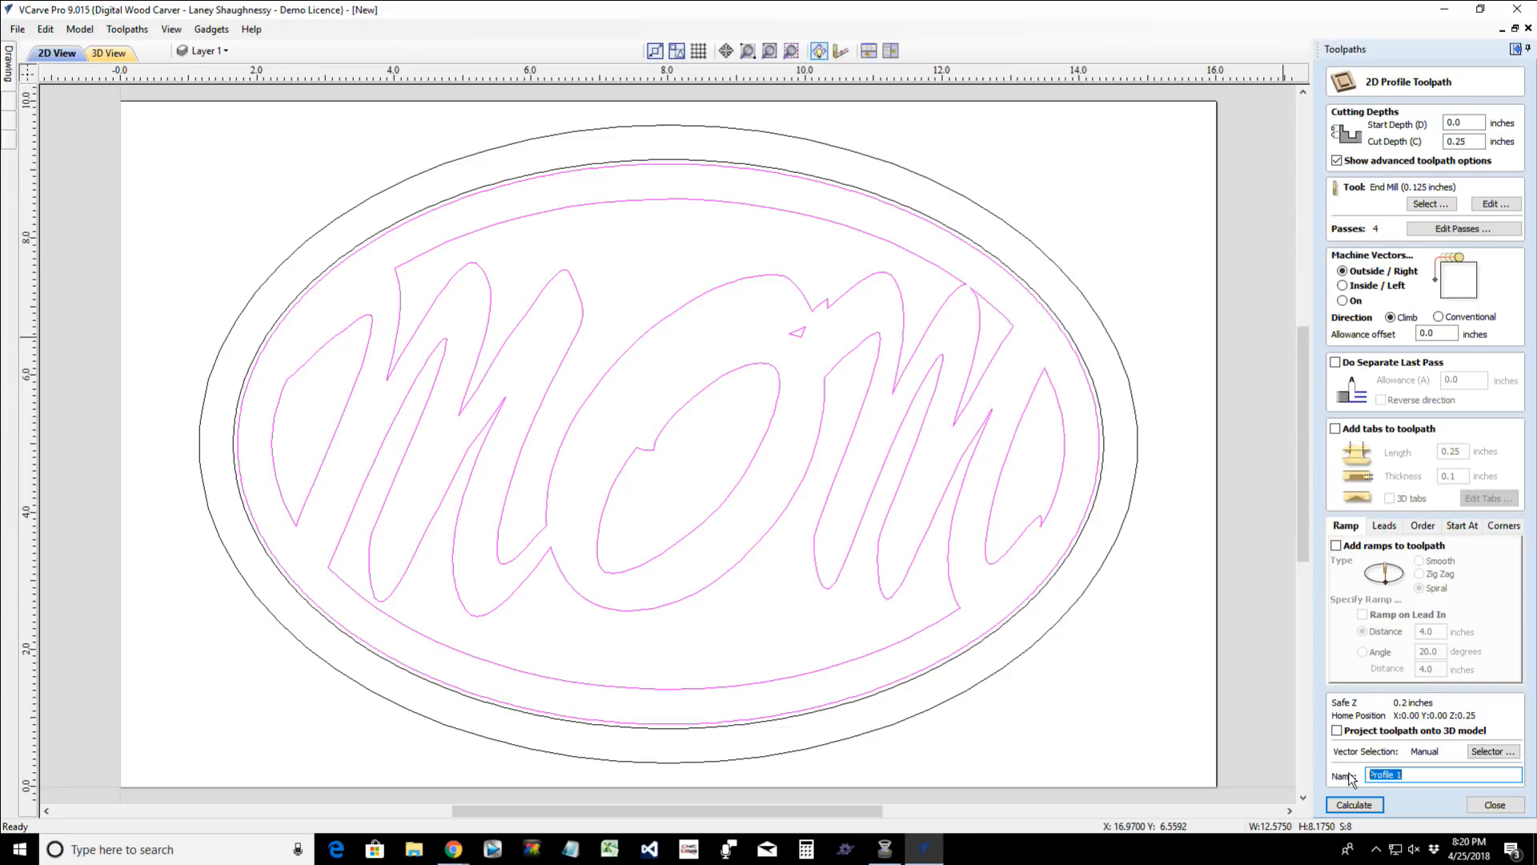
type("Mom Center")
key("BackSpace")
key("BackSpace")
key("BackSpace")
key("BackSpace")
type("nter")
left_click(1352, 803)
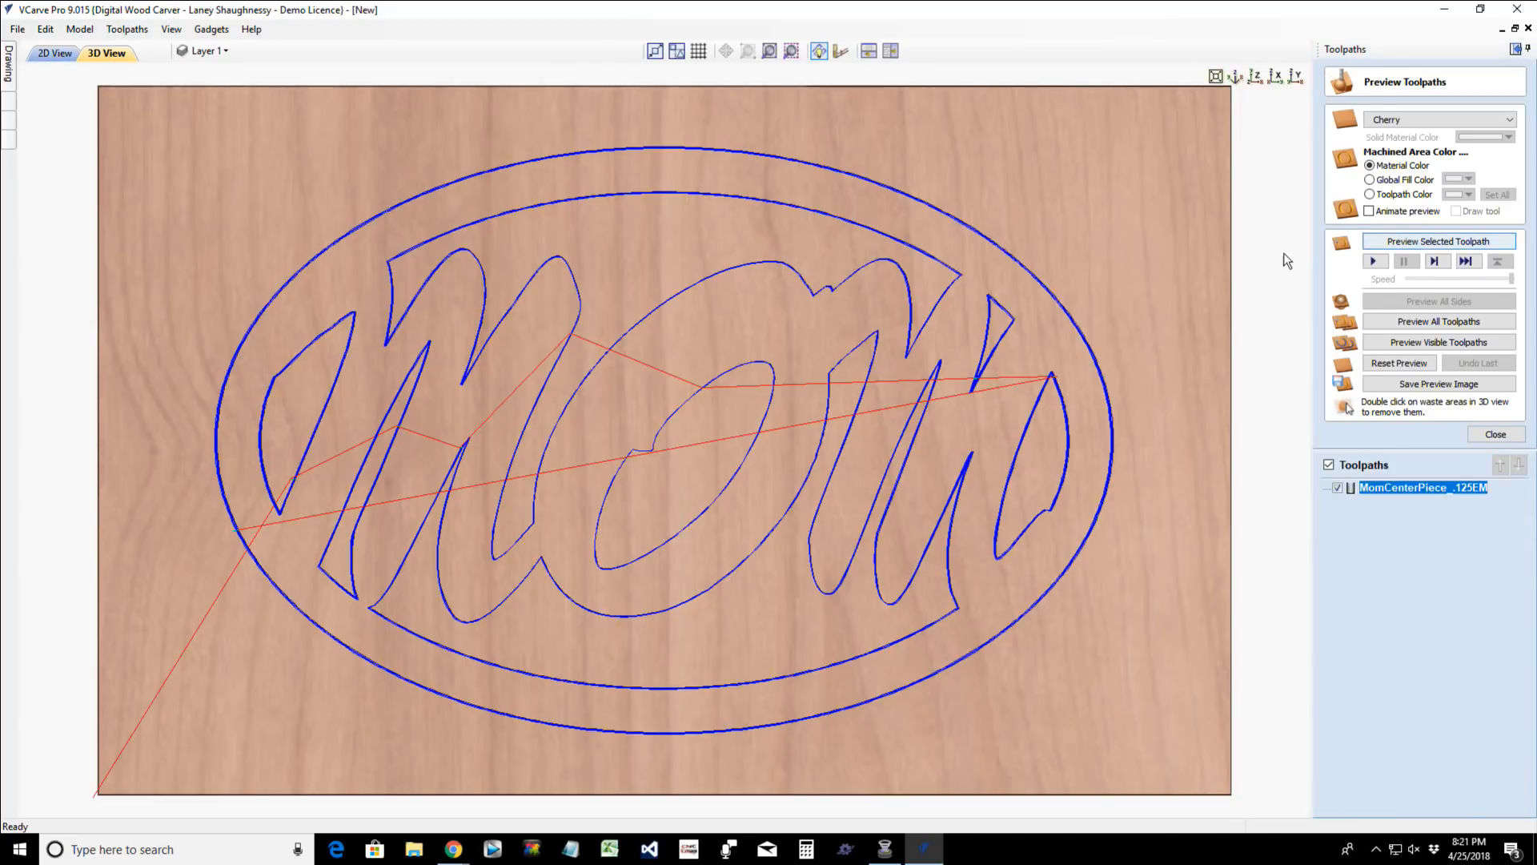
- Show the calculated toolpath in the 2D view as a solid preview at the cutter's width
left_click(55, 53)
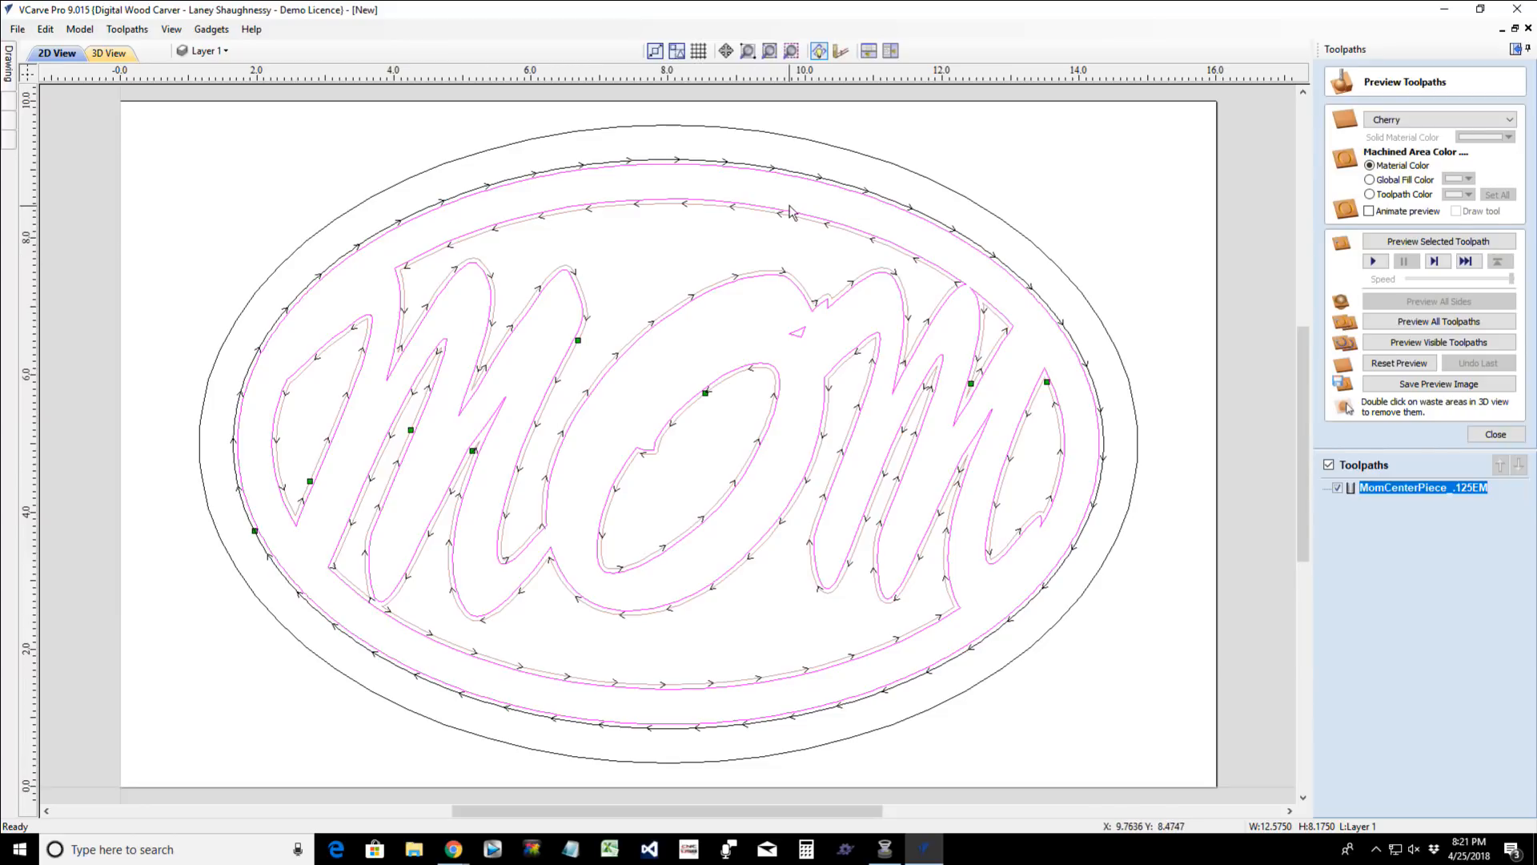
left_click(839, 52)
scroll(762, 332, "up", 1)
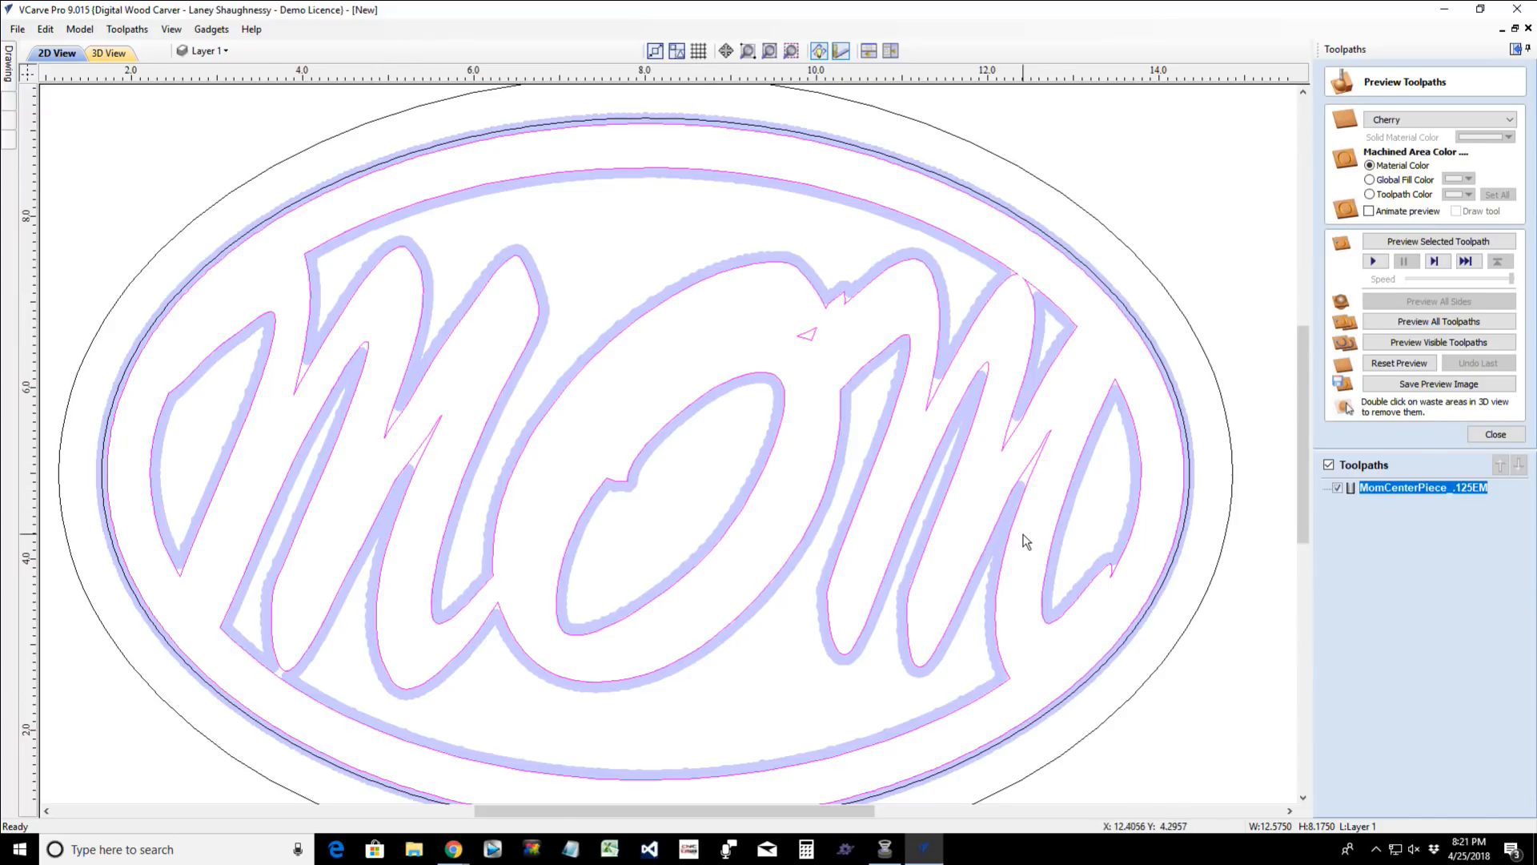
- Examine how far the 0.125-inch cutter reaches into the narrow, pointed areas of both M letters
scroll(1024, 520, "up", 3)
scroll(1022, 502, "down", 1)
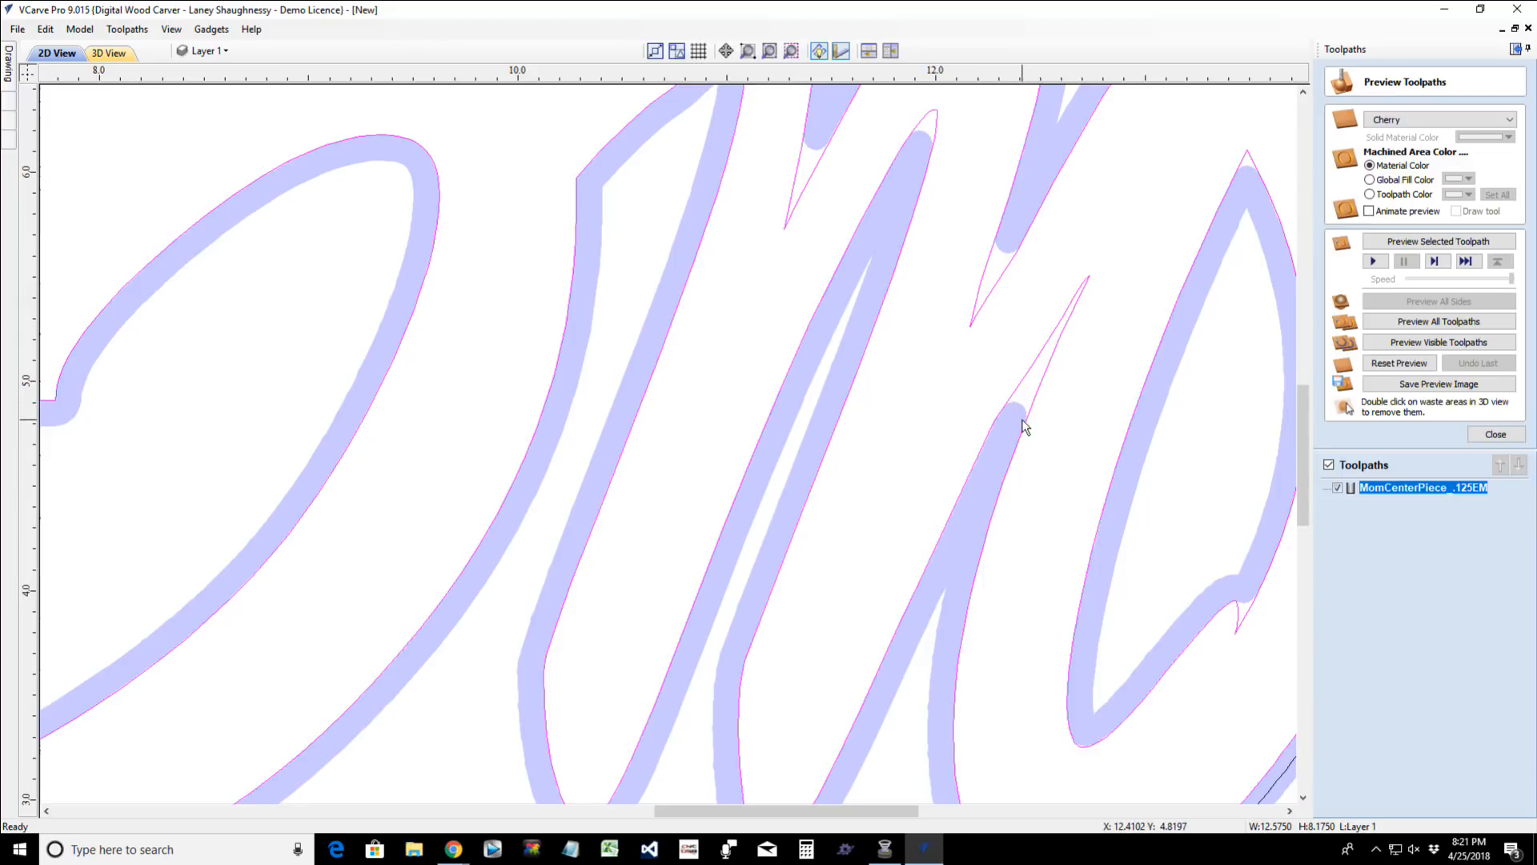
scroll(996, 376, "down", 3)
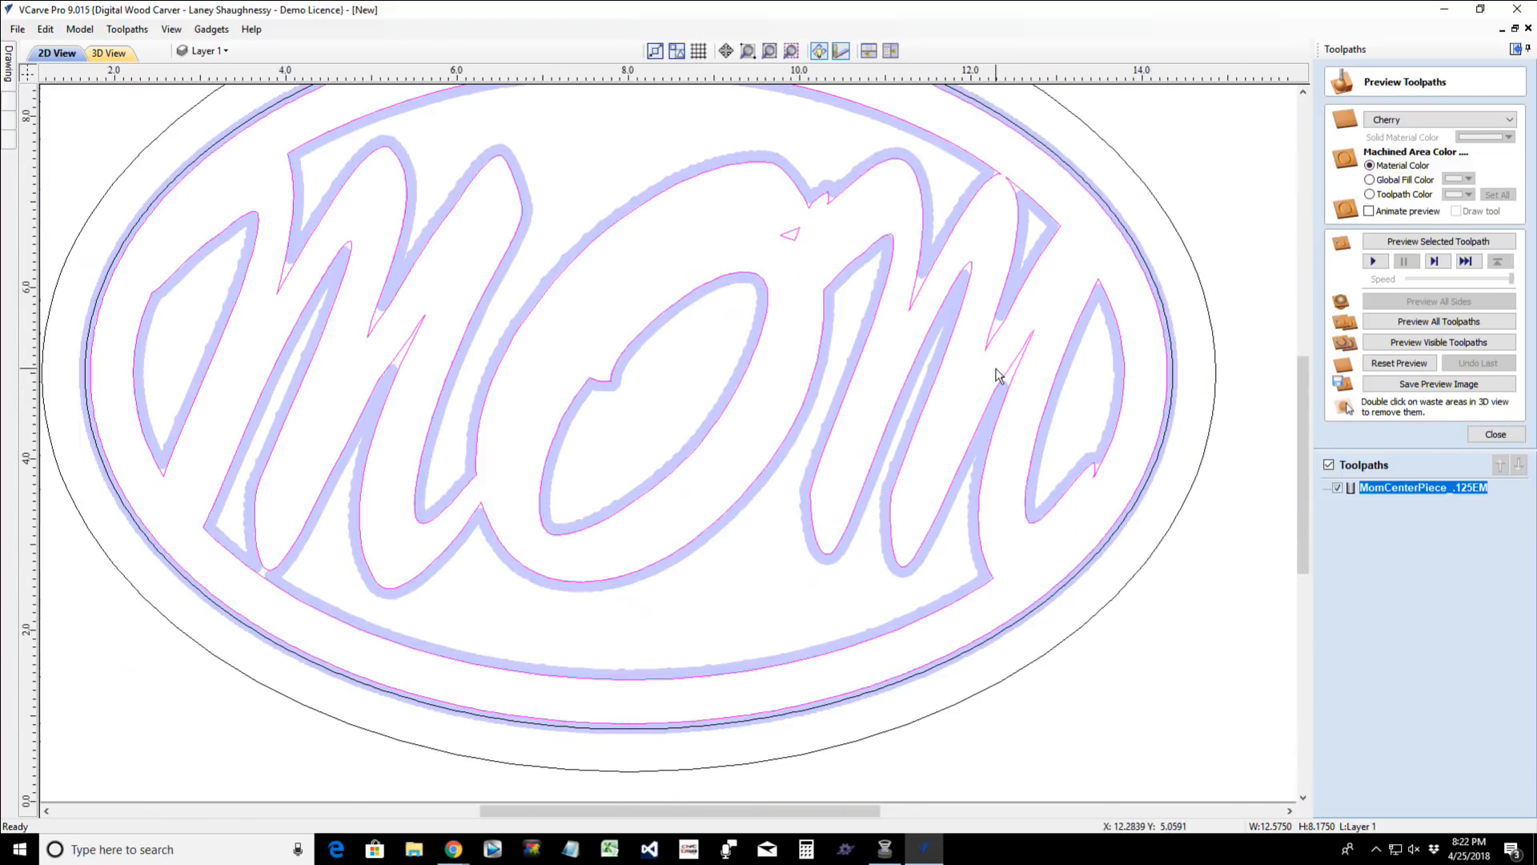
scroll(997, 376, "down", 2)
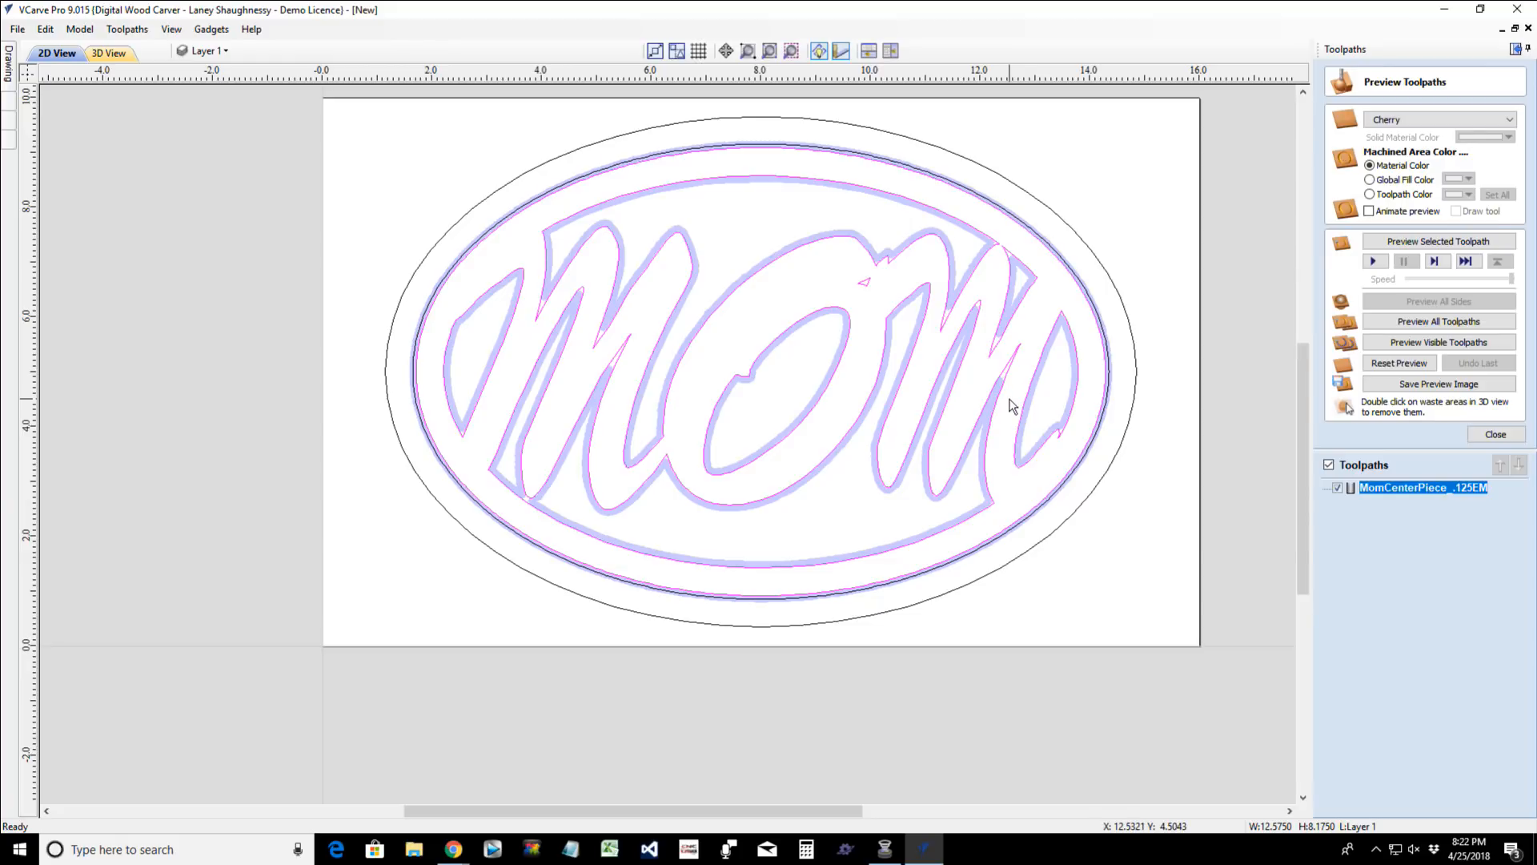
scroll(1011, 406, "up", 5)
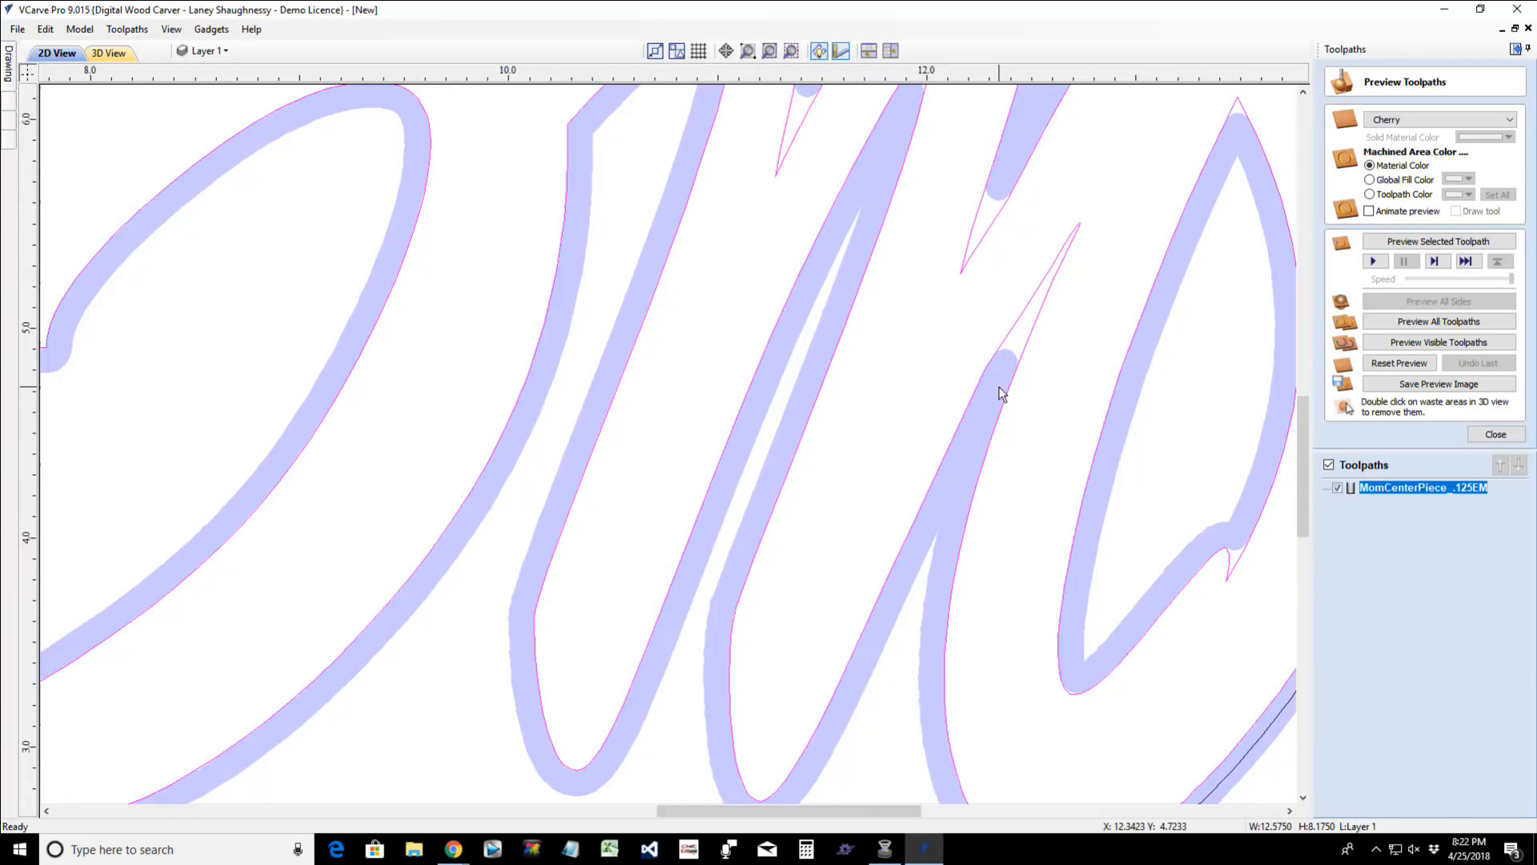
scroll(1000, 393, "down", 5)
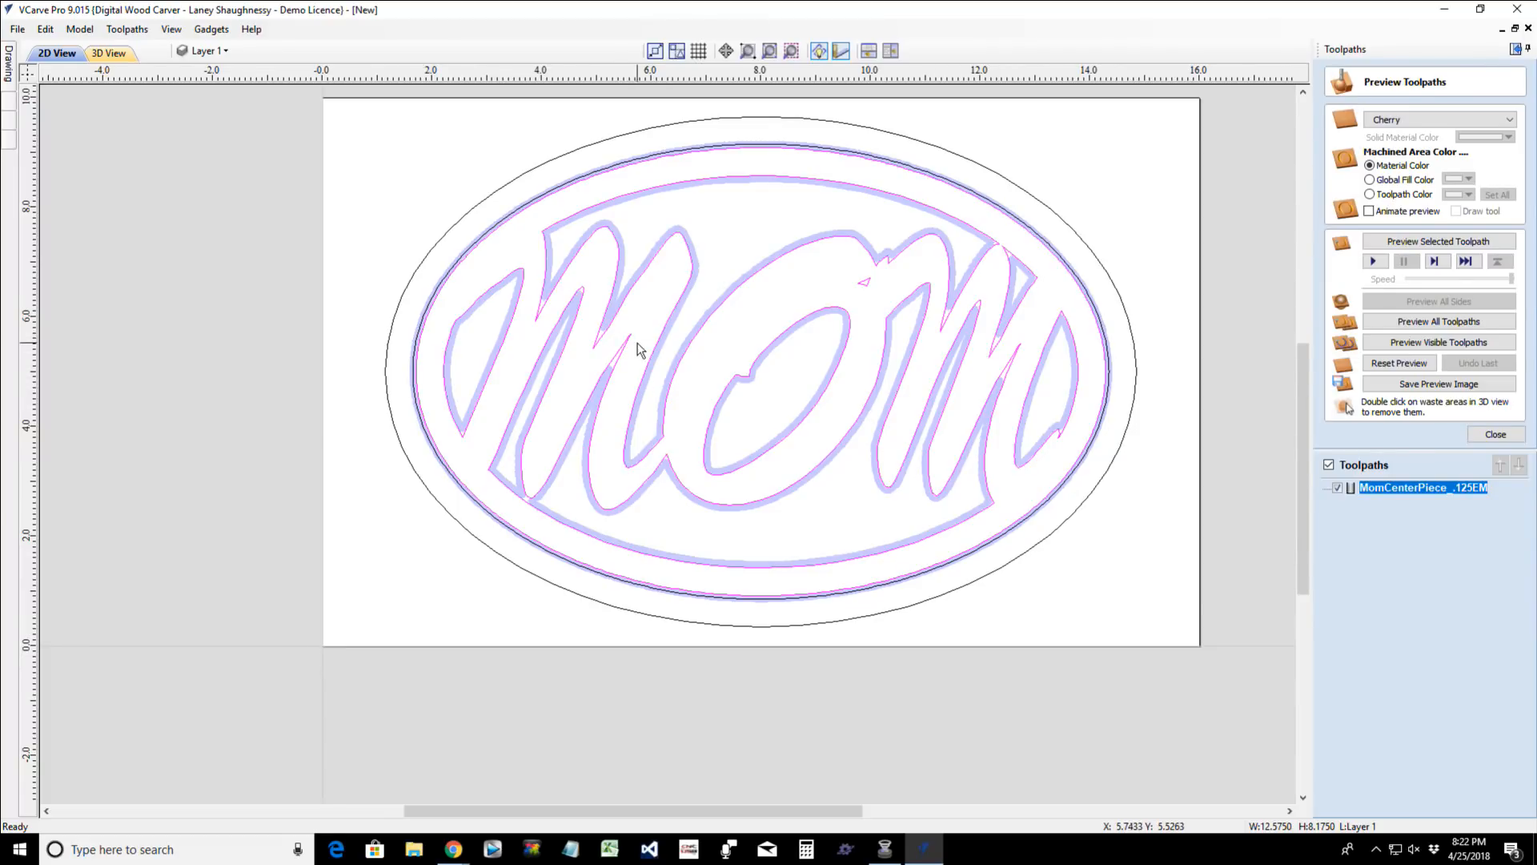
scroll(582, 300, "up", 1)
scroll(582, 300, "up", 4)
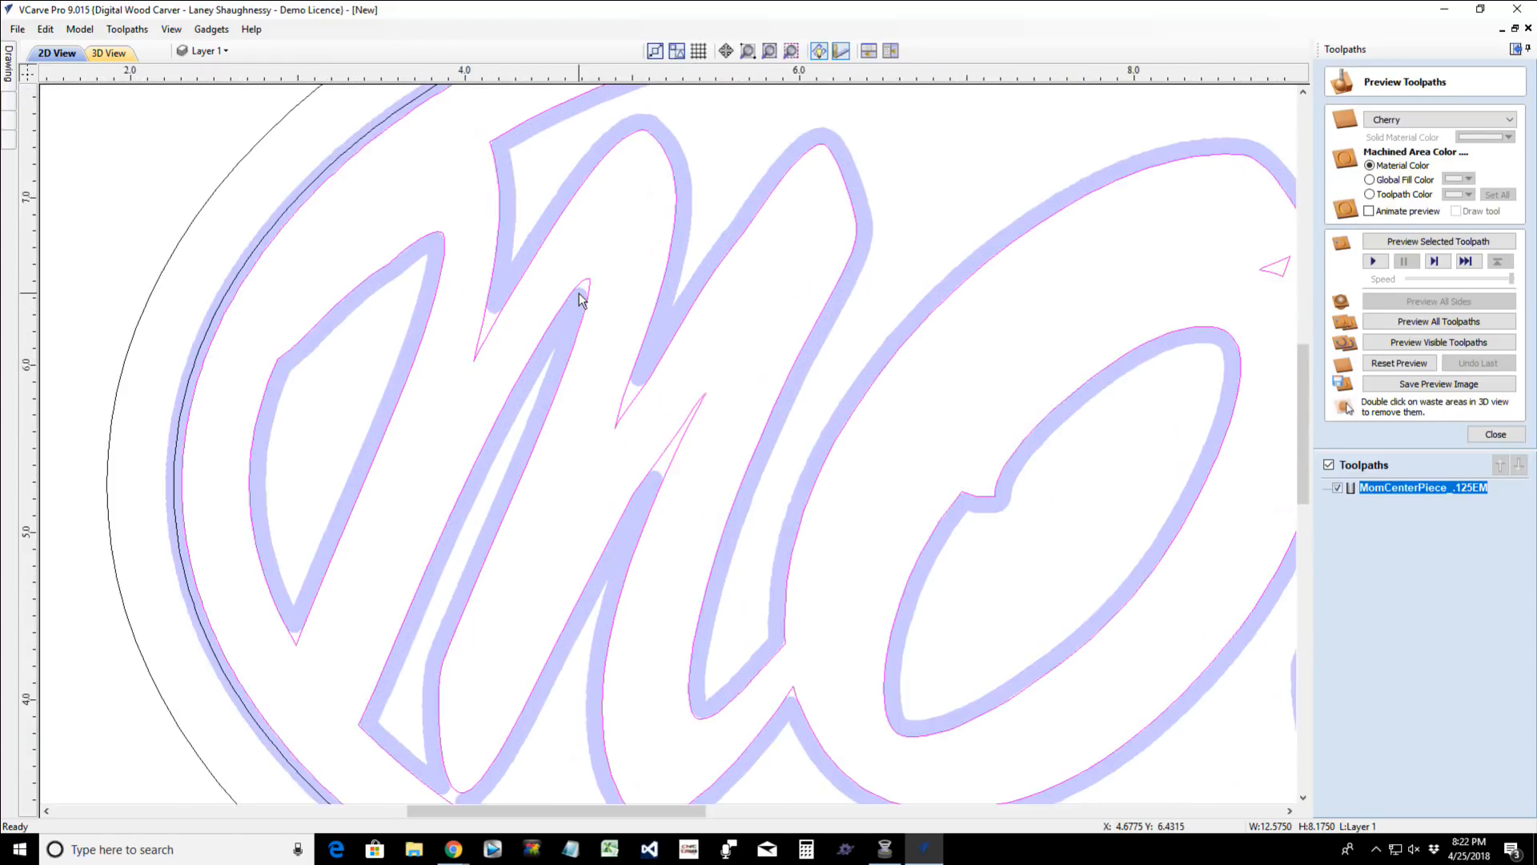
scroll(582, 300, "down", 3)
scroll(582, 300, "down", 1)
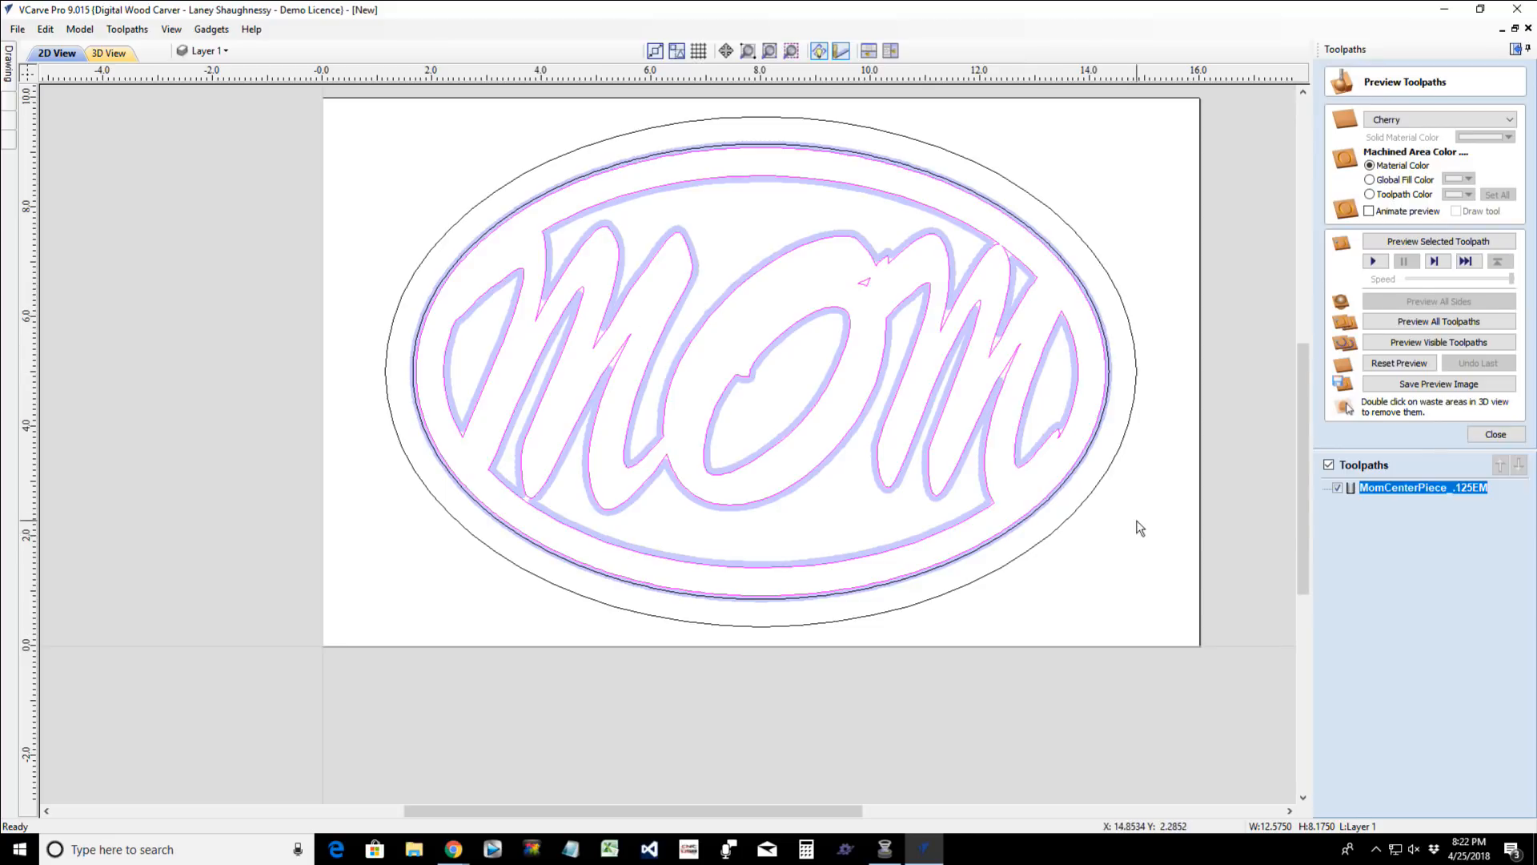
- Hide the MomCenterPiece toolpath in the 2D view and inspect the bare outlines of the first M
left_click(1337, 487)
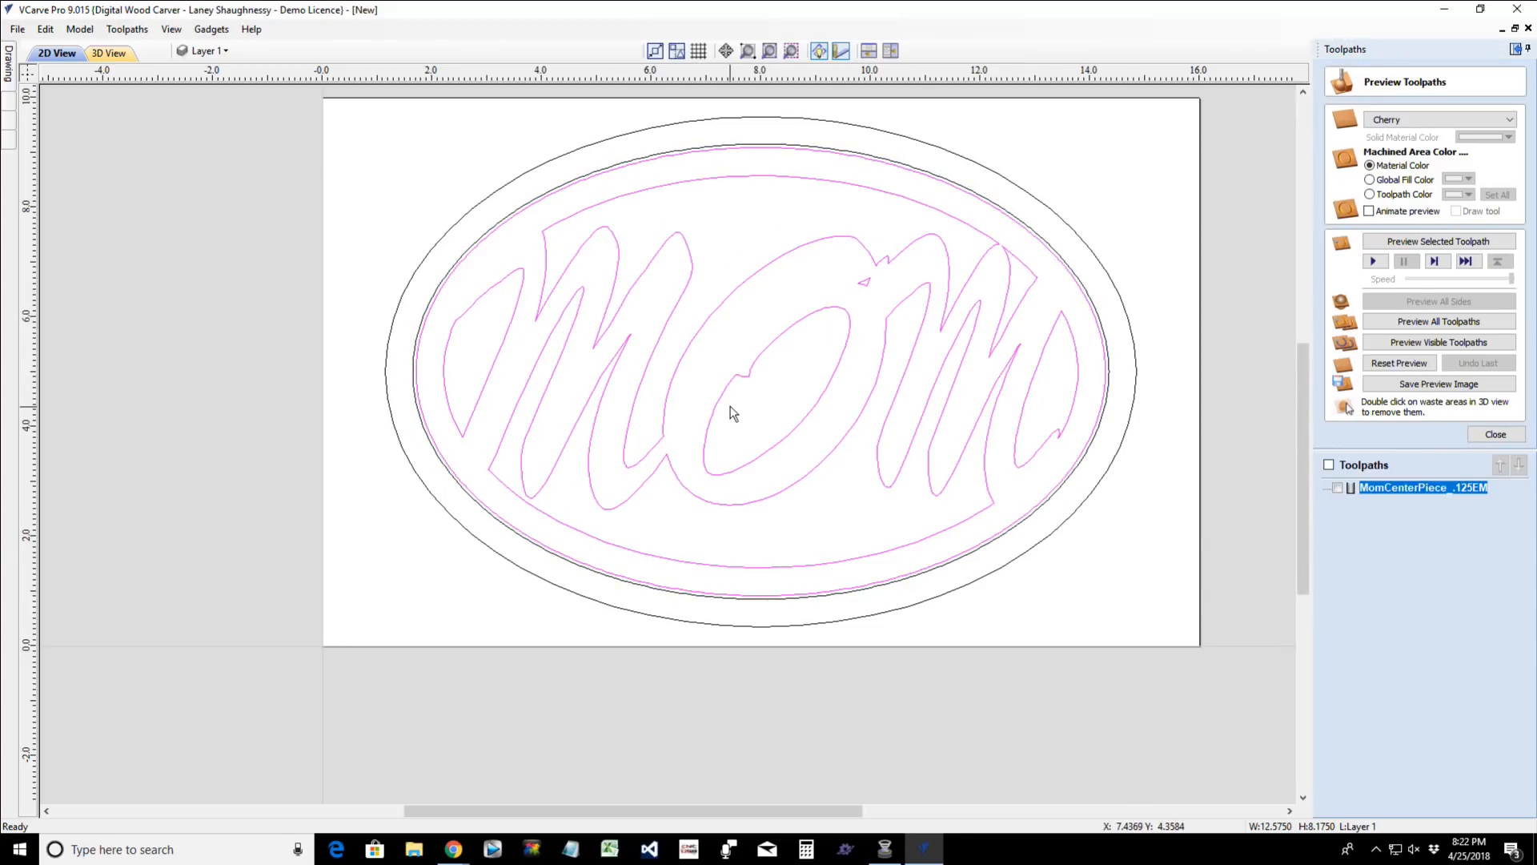
scroll(731, 410, "up", 2)
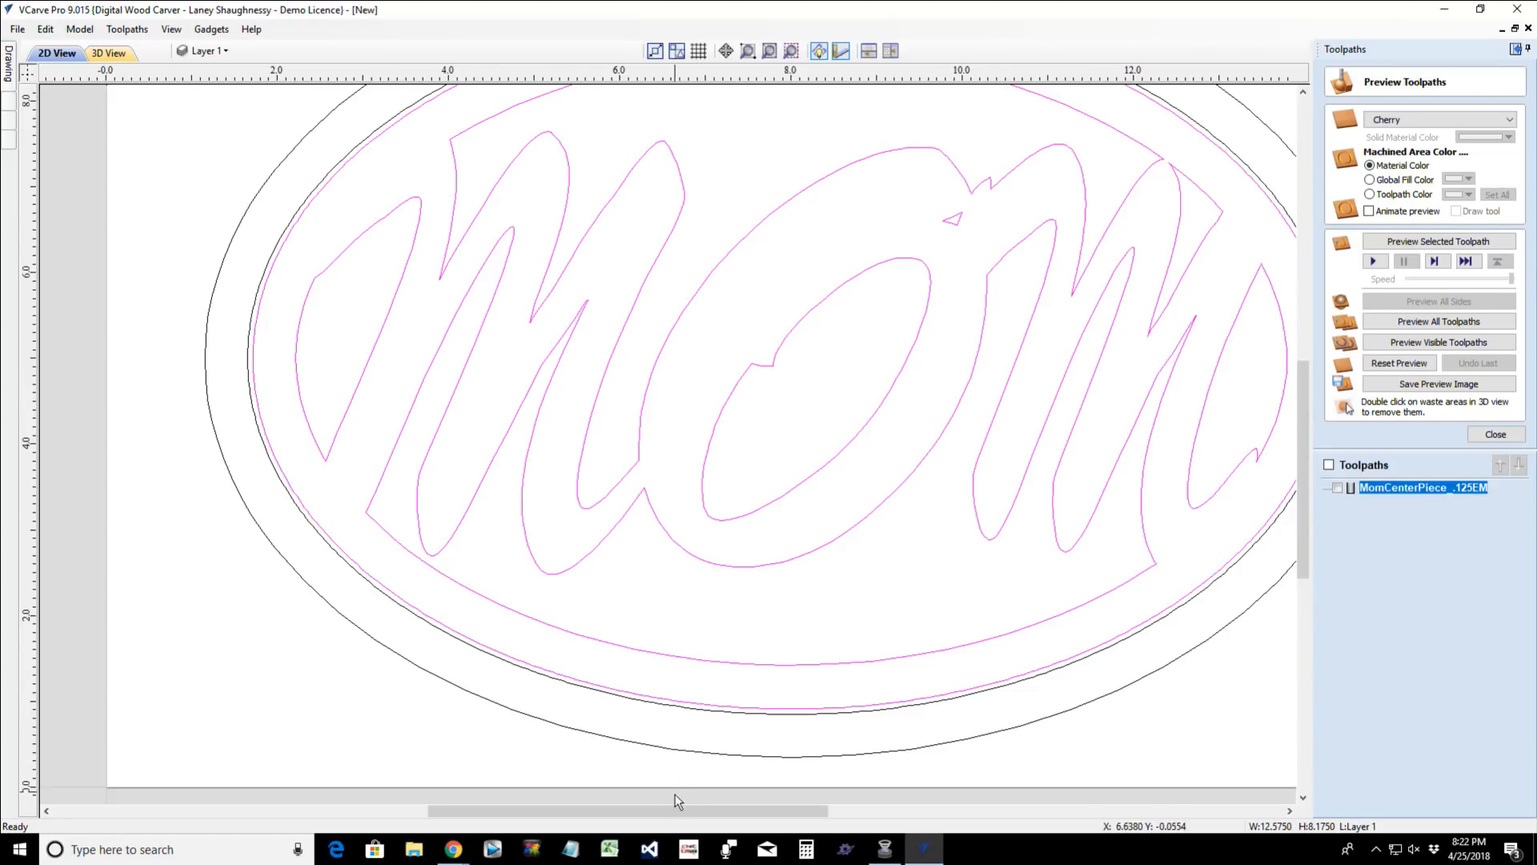
left_click_drag(673, 811, 609, 810)
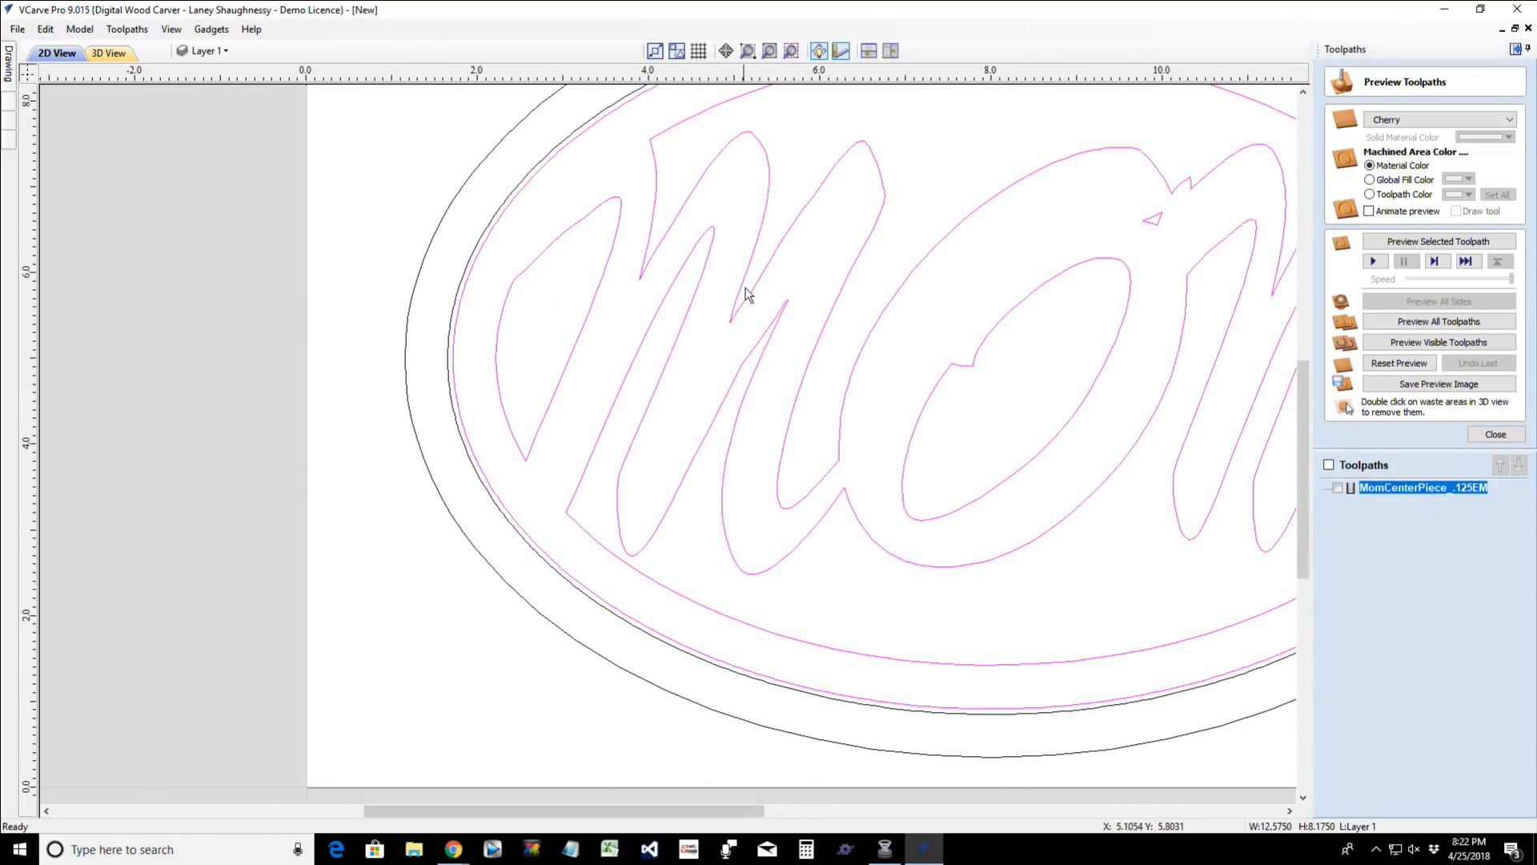
scroll(750, 286, "up", 2)
scroll(751, 285, "up", 1)
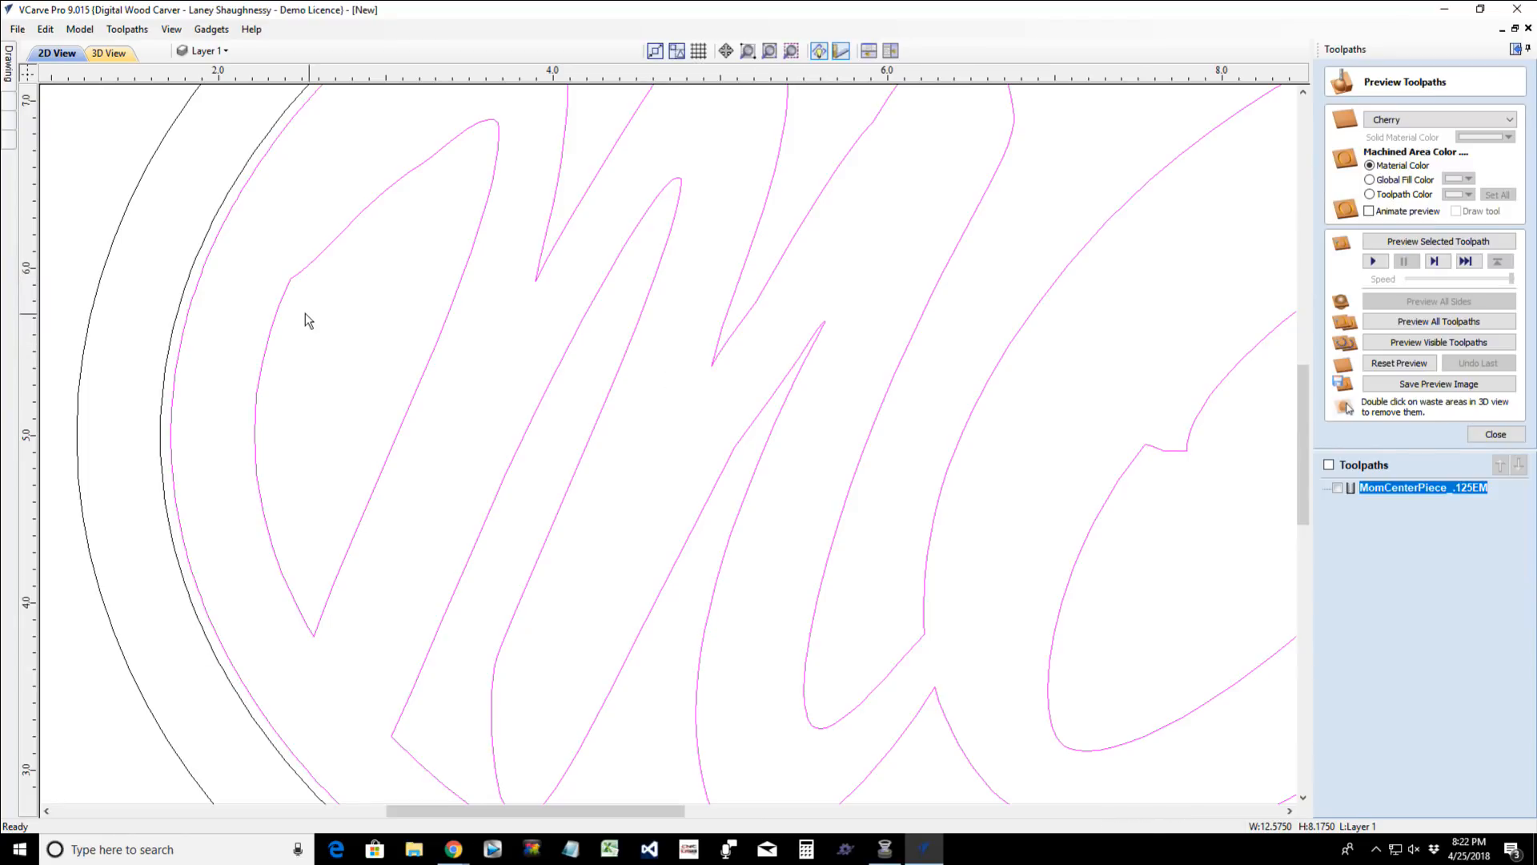
scroll(738, 428, "down", 2)
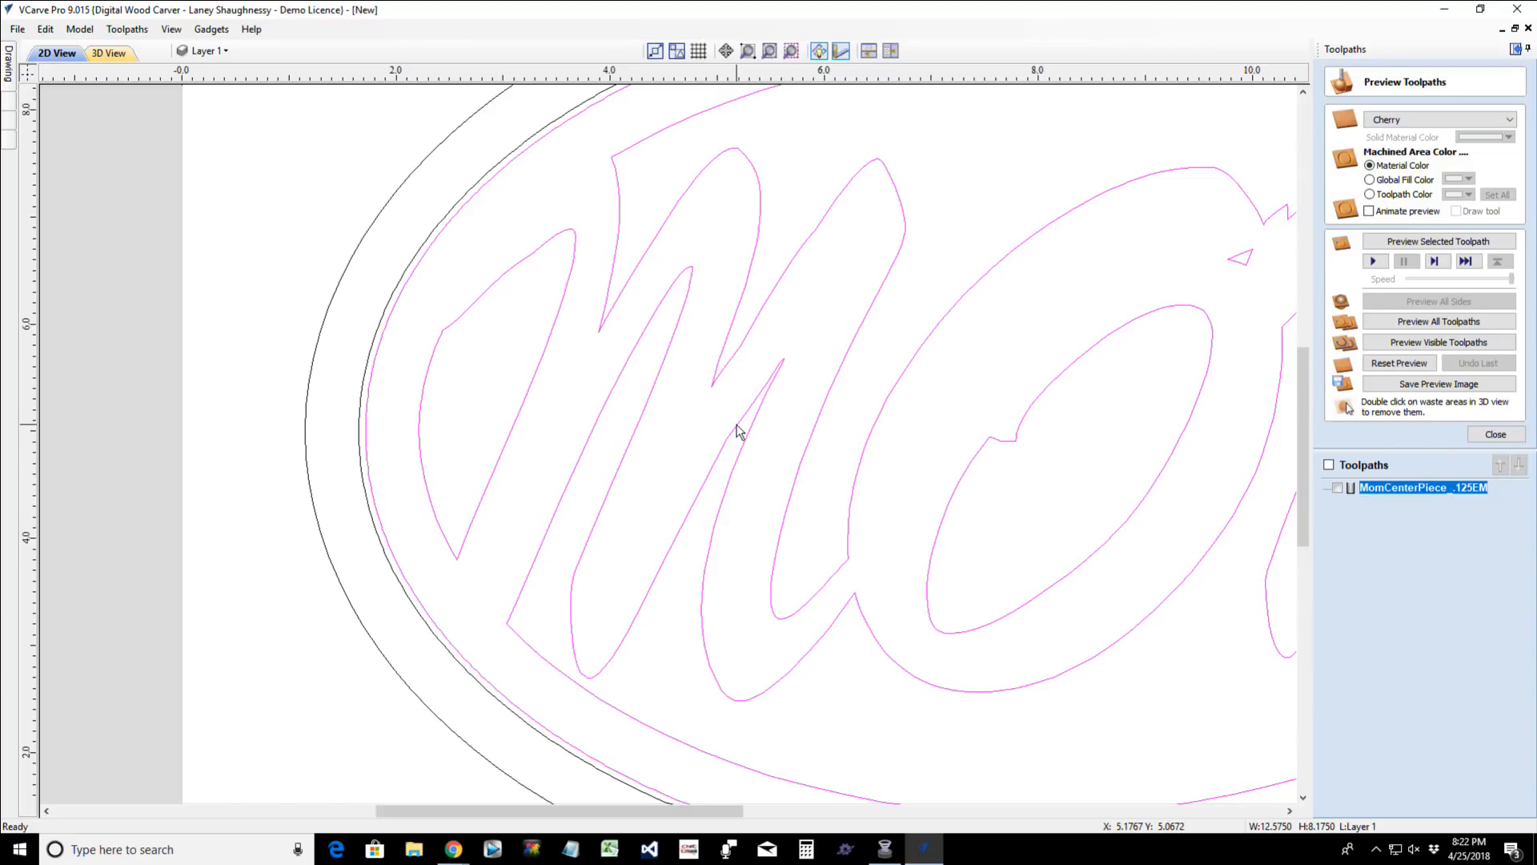
- Show the edit nodes of the letter outlines that form the first M
left_click(737, 428)
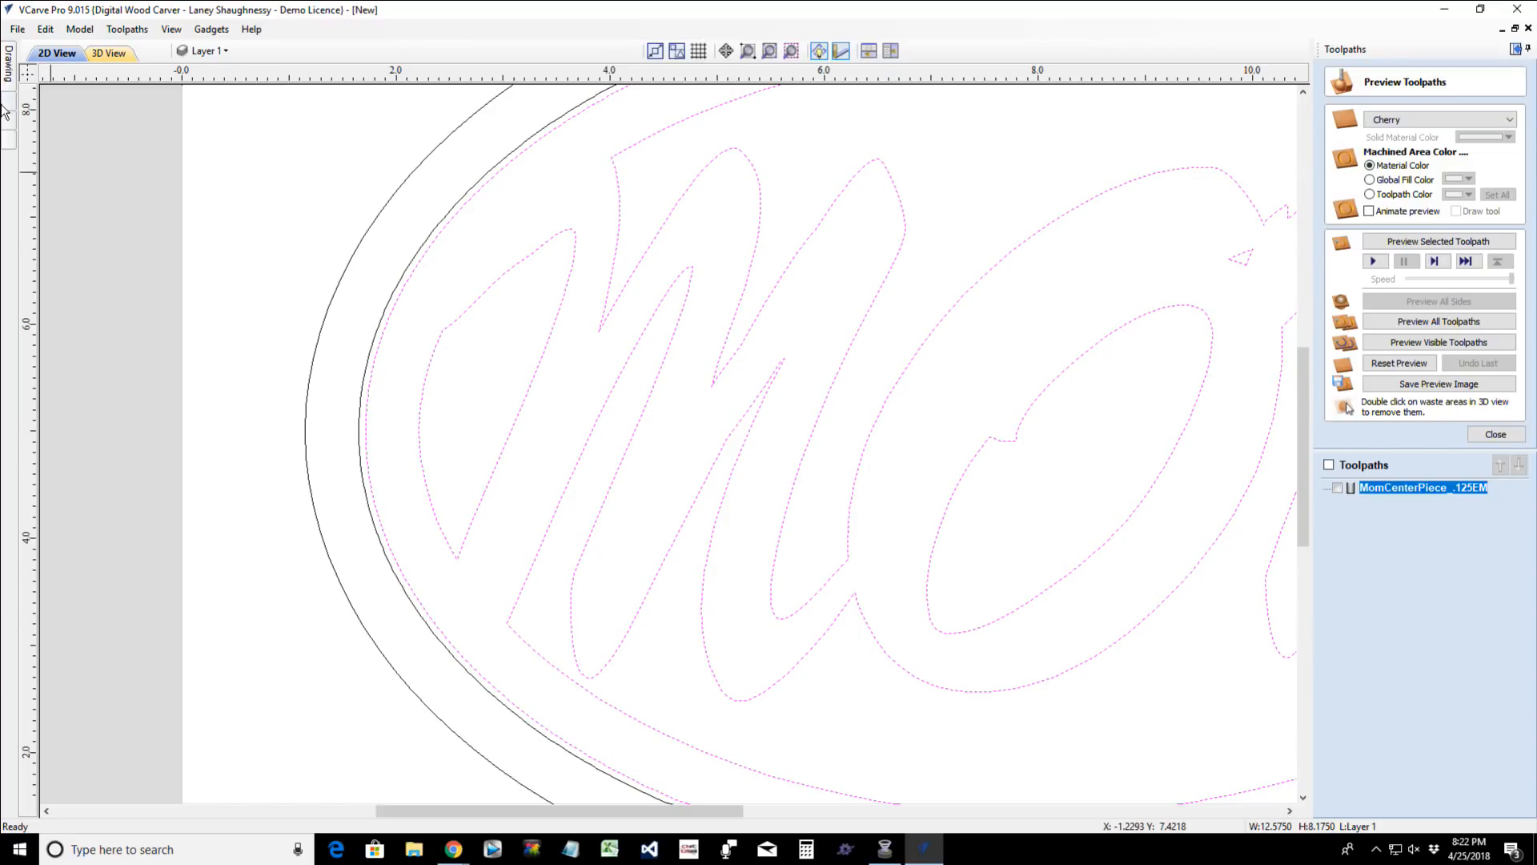
left_click(9, 63)
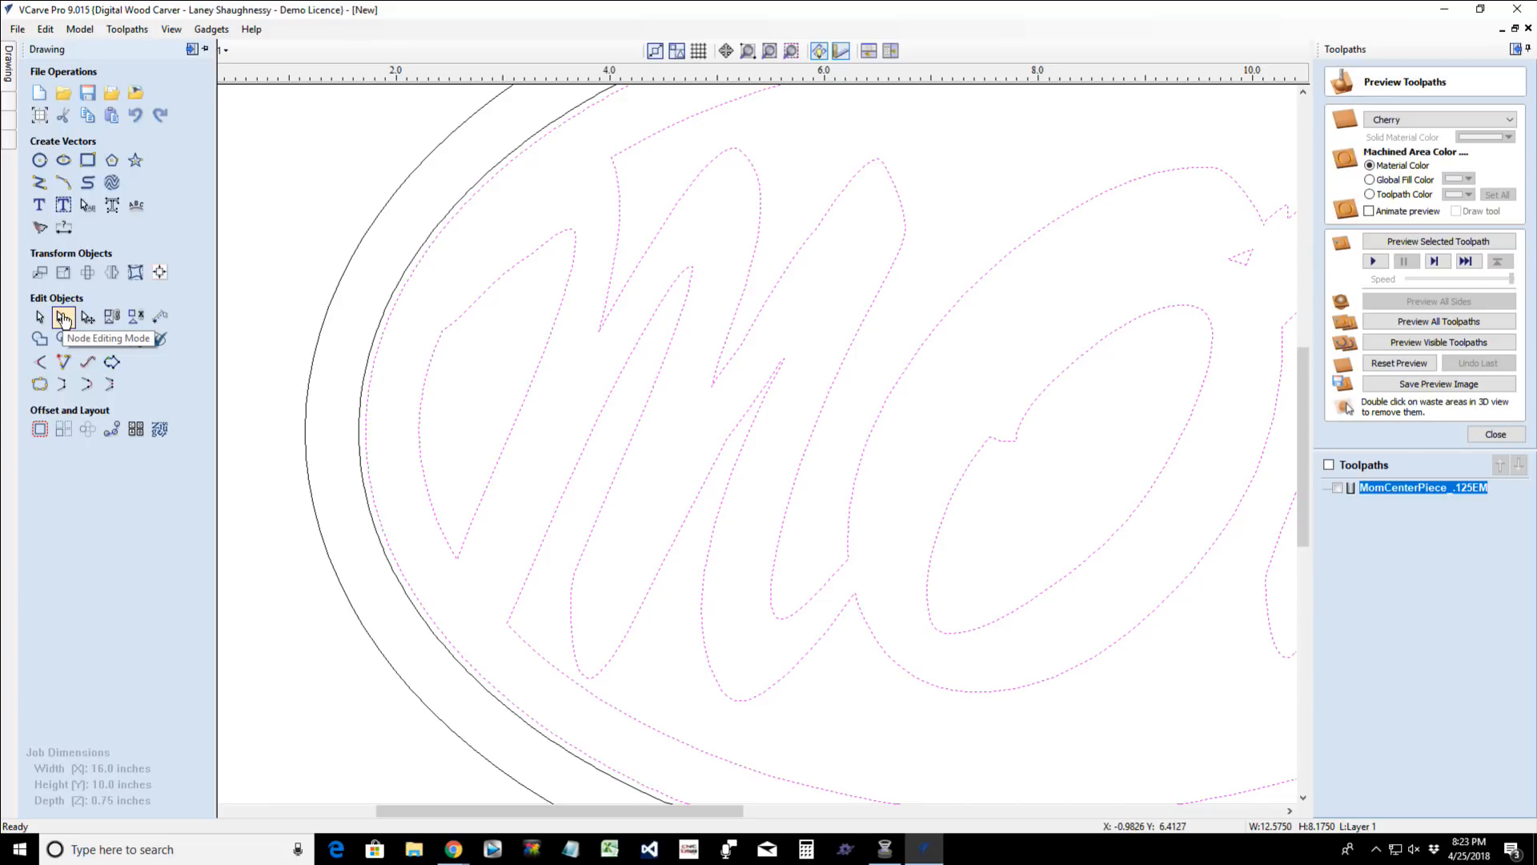
left_click(870, 505)
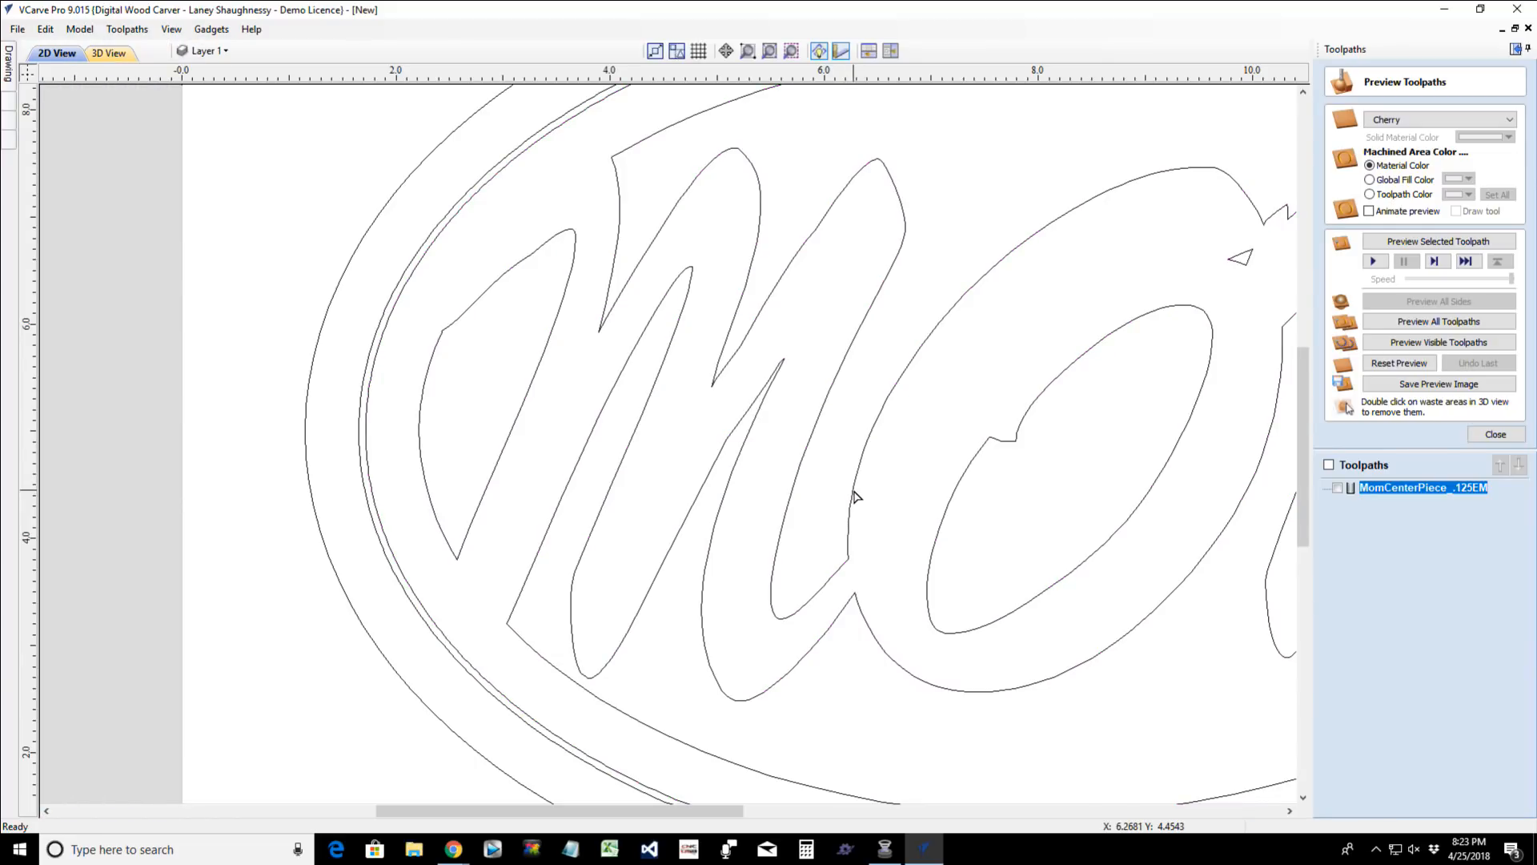
left_click(853, 491)
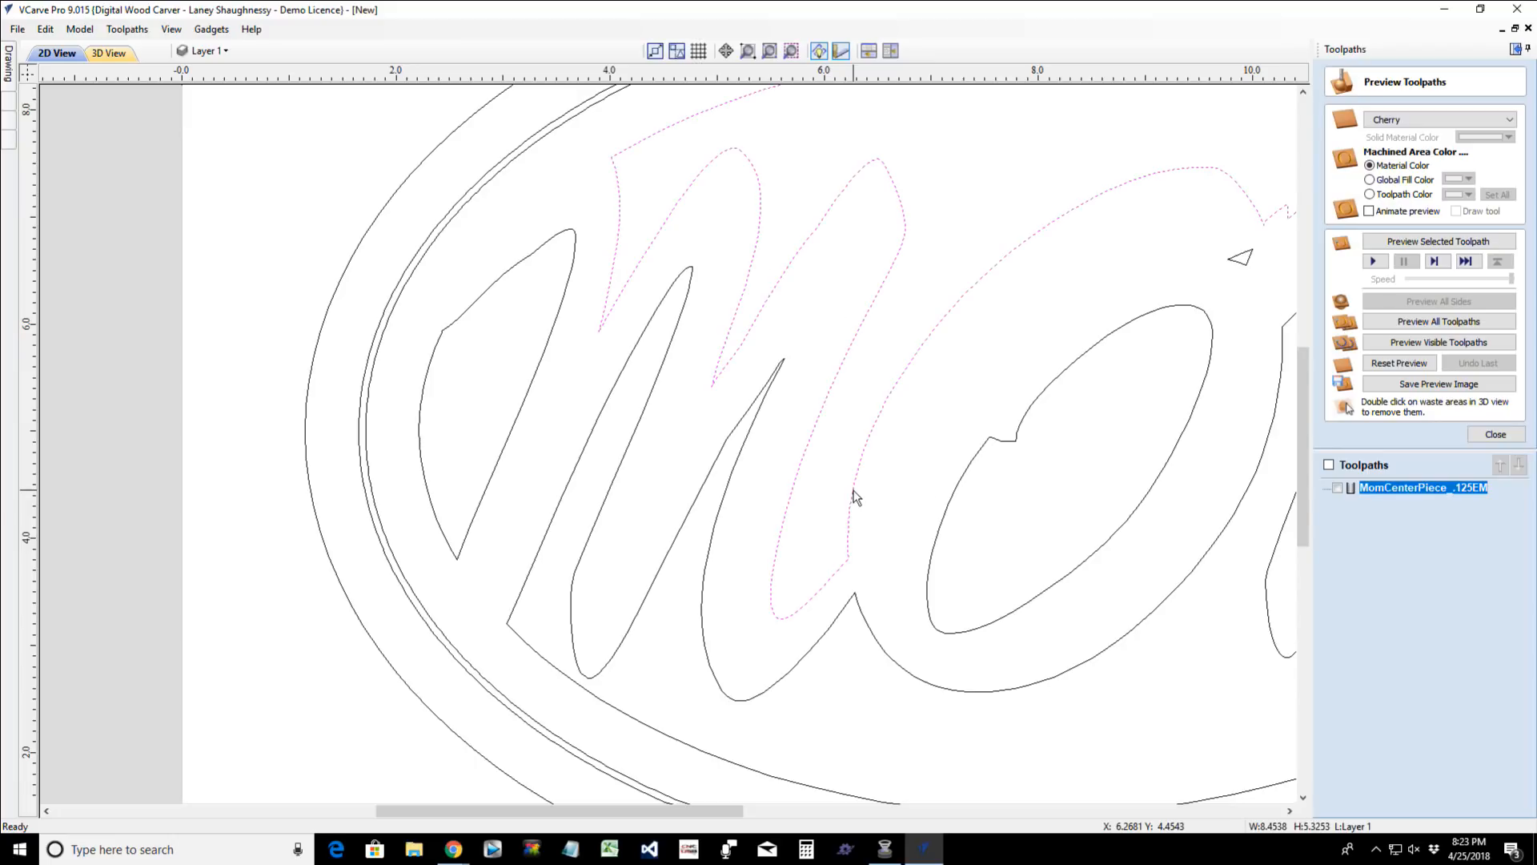
key("n")
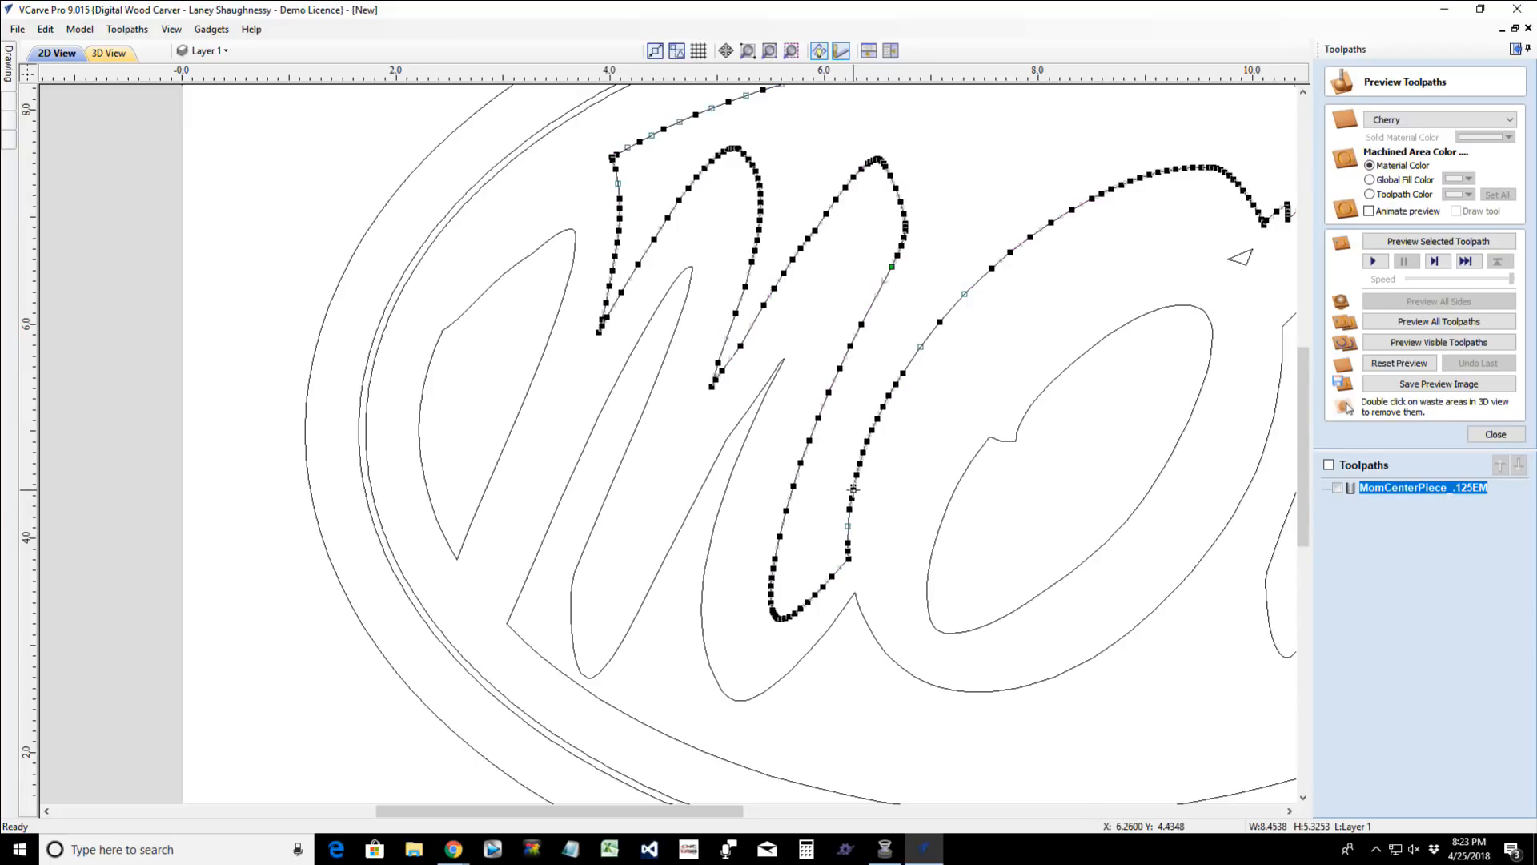
left_click(735, 457)
scroll(735, 456, "up", 3)
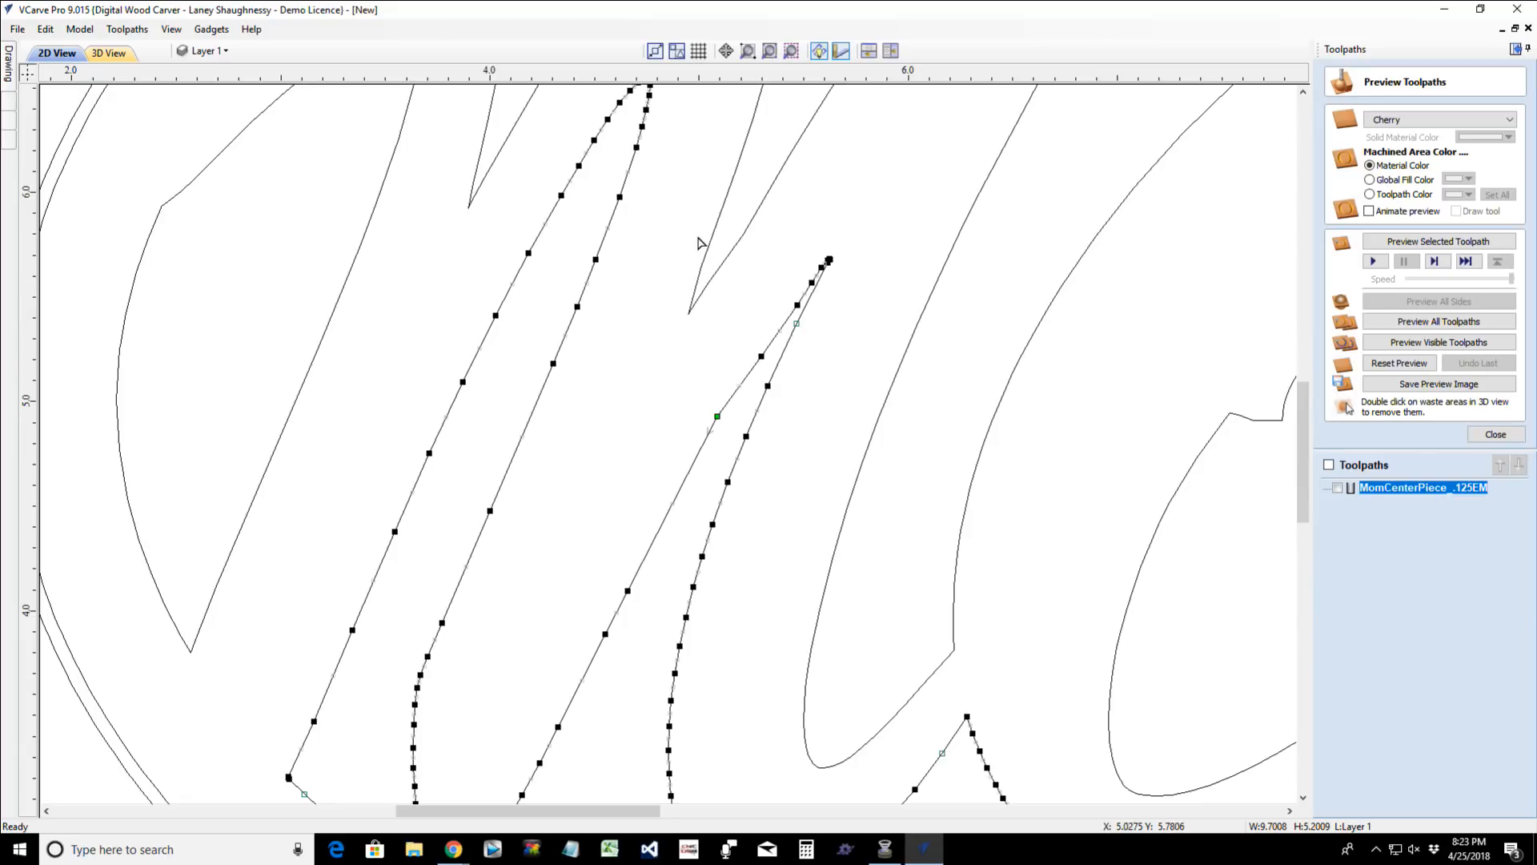
- Examine the shape and width of the narrow pointed sliver between the last two strokes of the first M
left_click(759, 302)
scroll(835, 275, "up", 3)
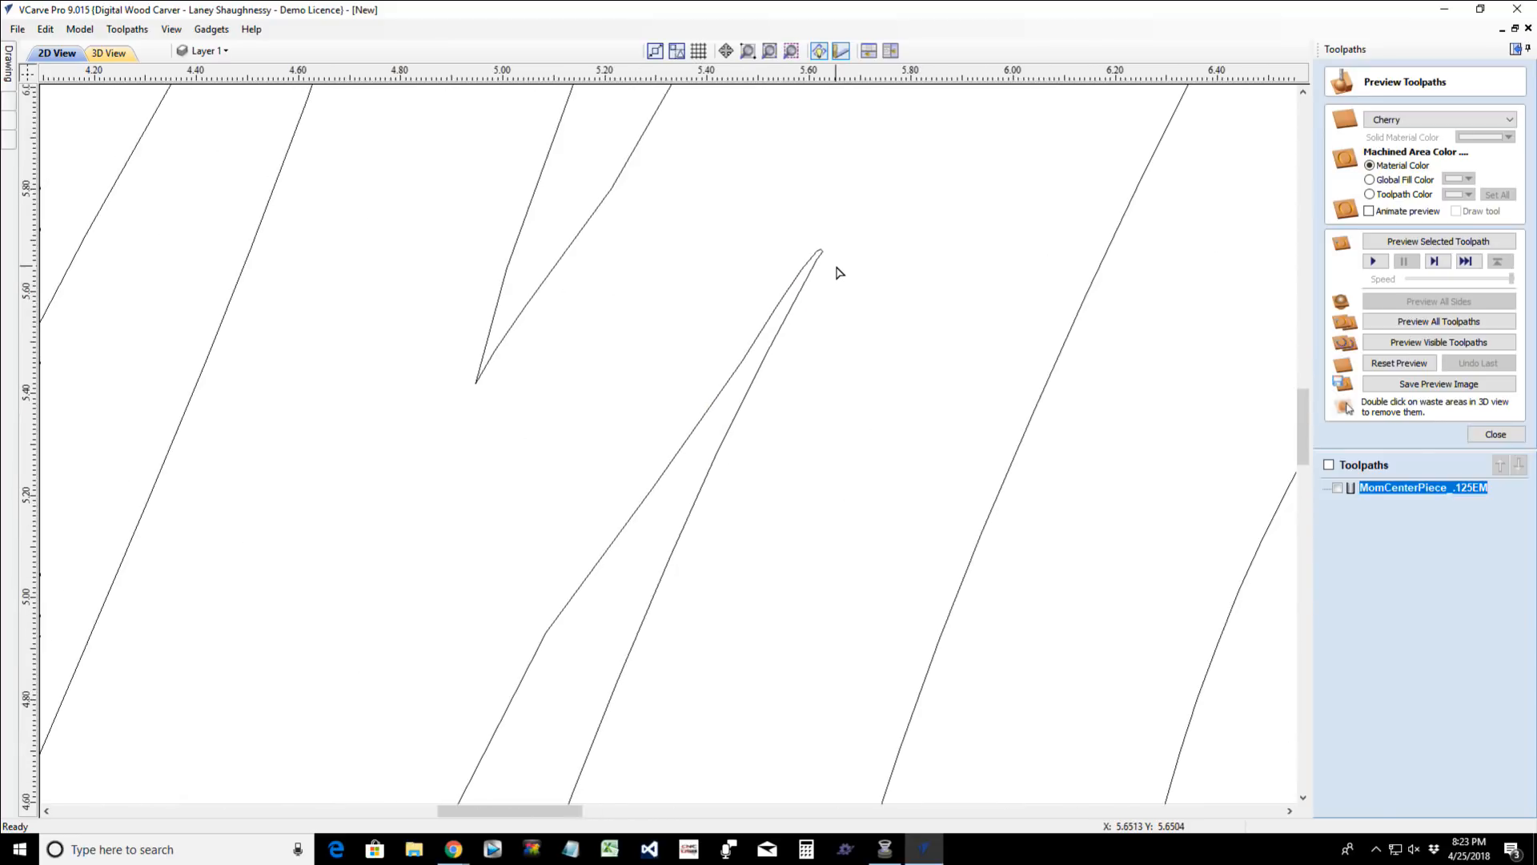
scroll(837, 274, "up", 3)
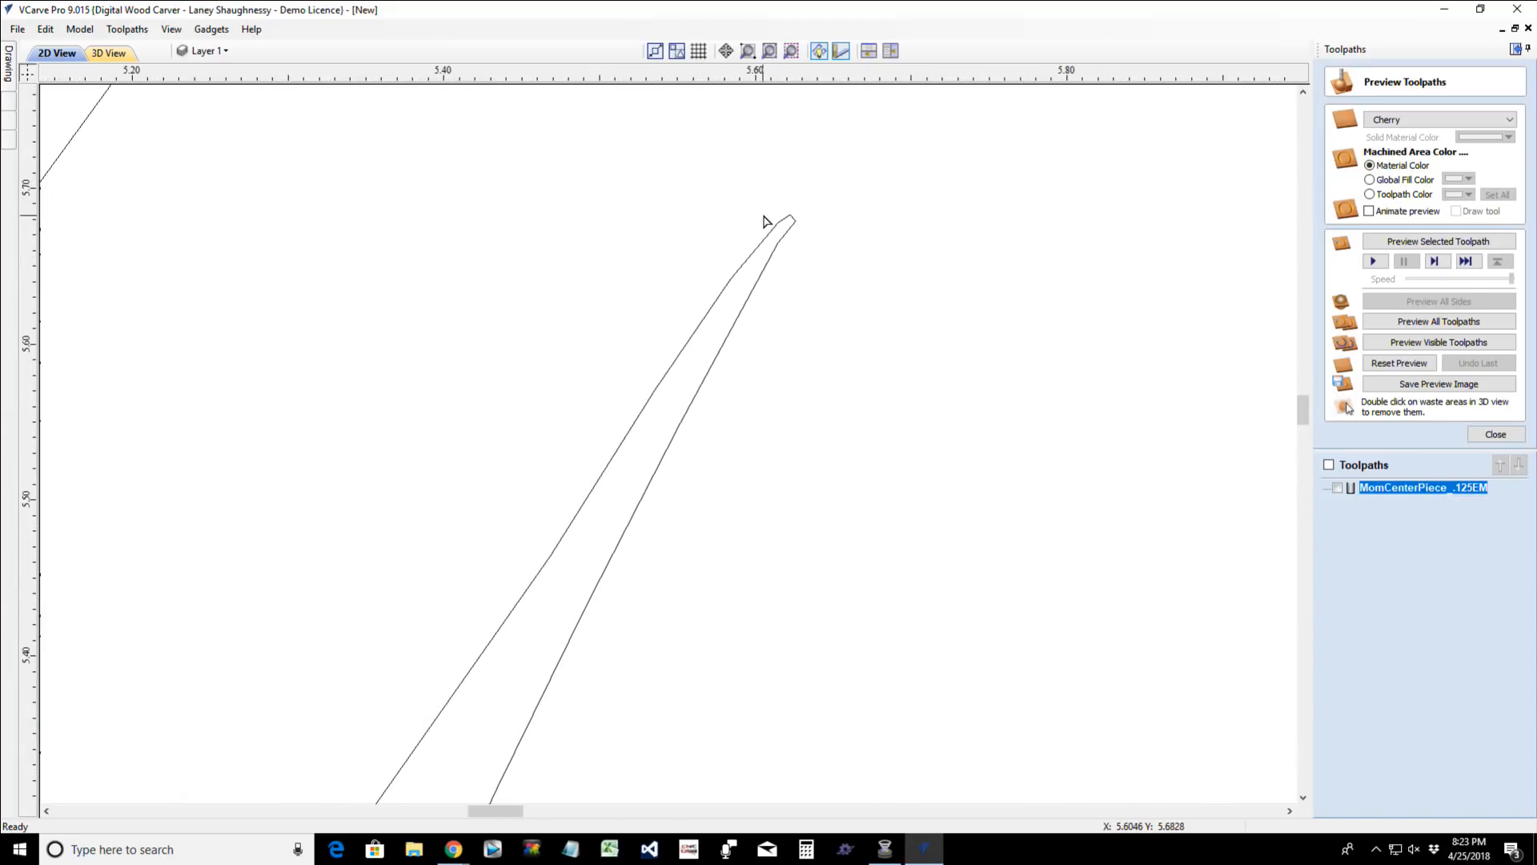
scroll(765, 216, "up", 3)
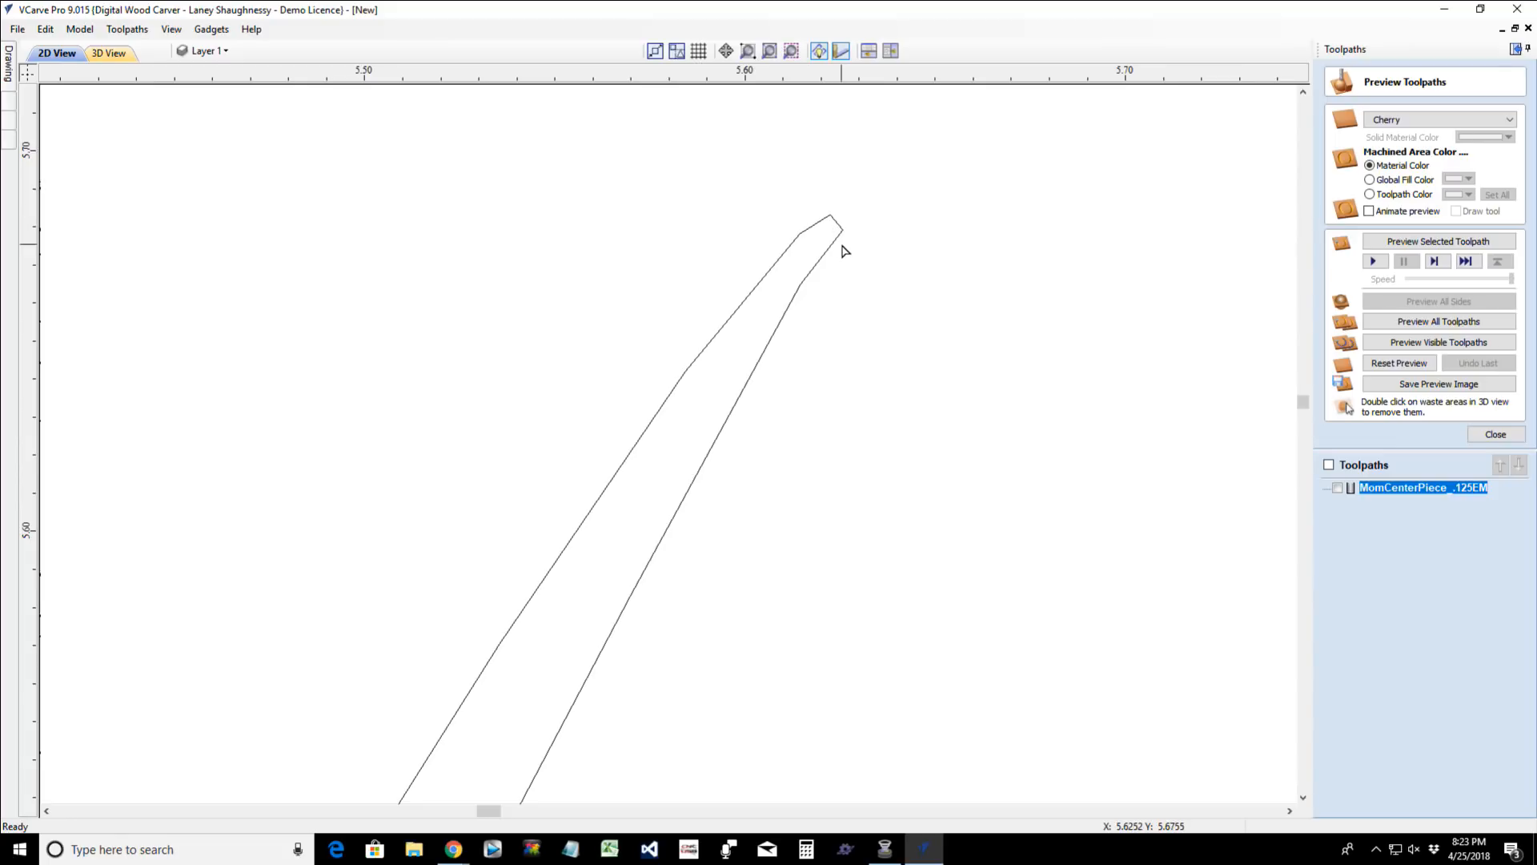
scroll(842, 250, "down", 2)
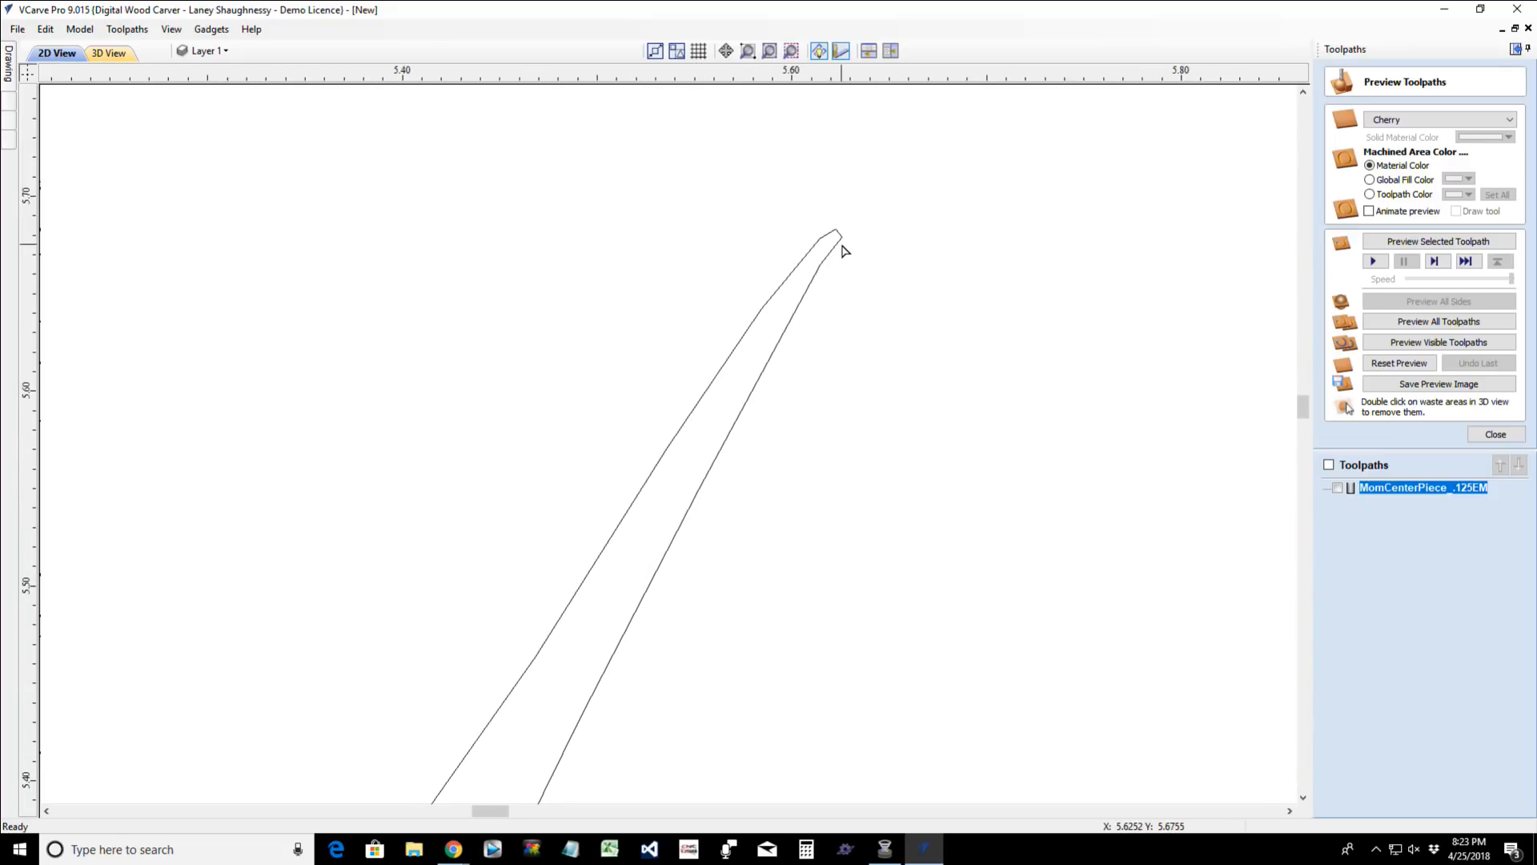
scroll(842, 251, "up", 3)
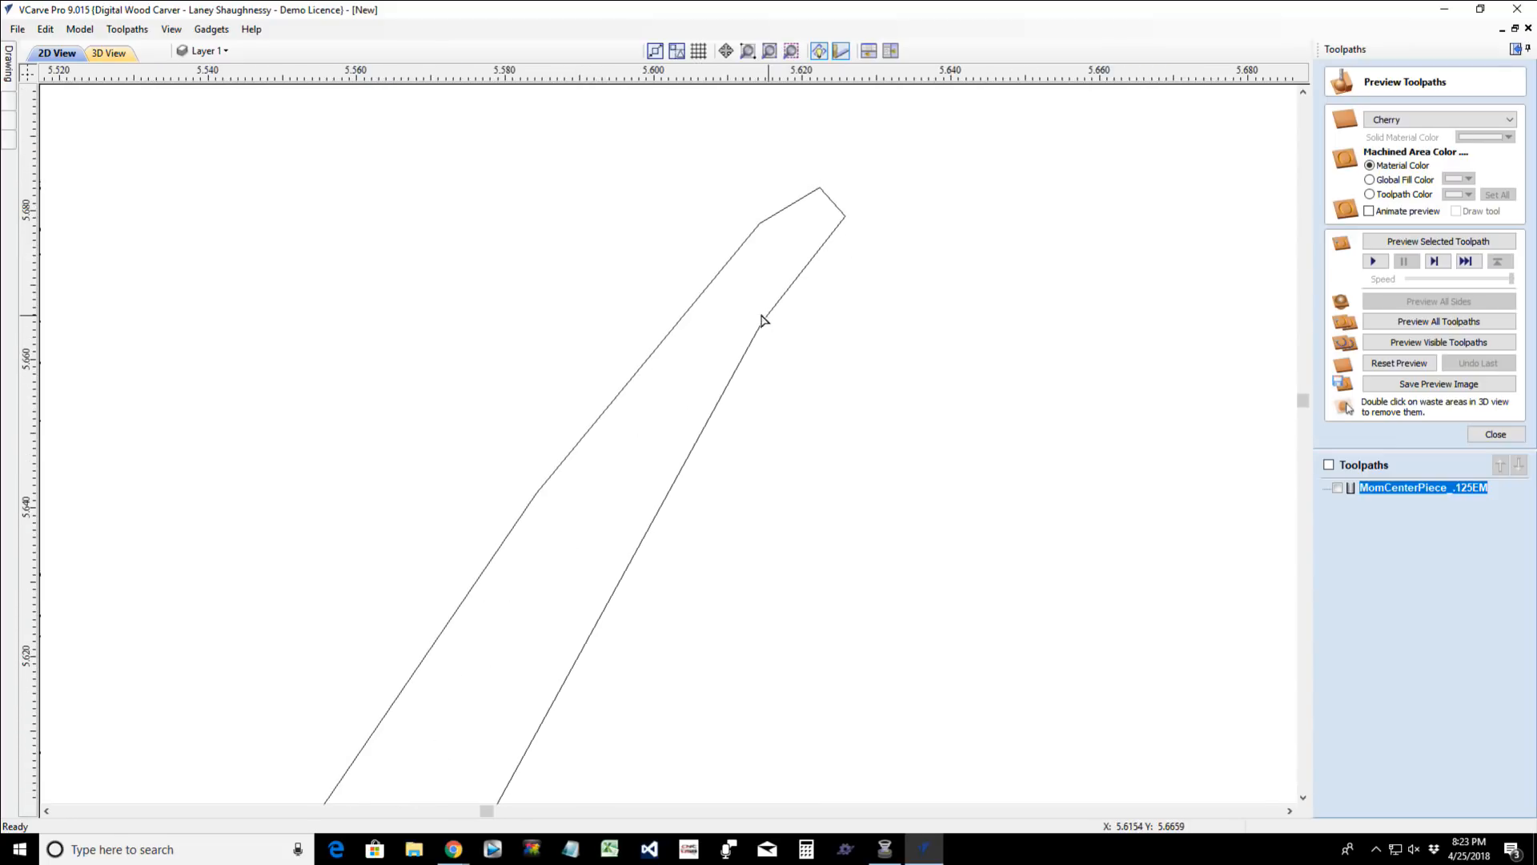
scroll(841, 268, "down", 9)
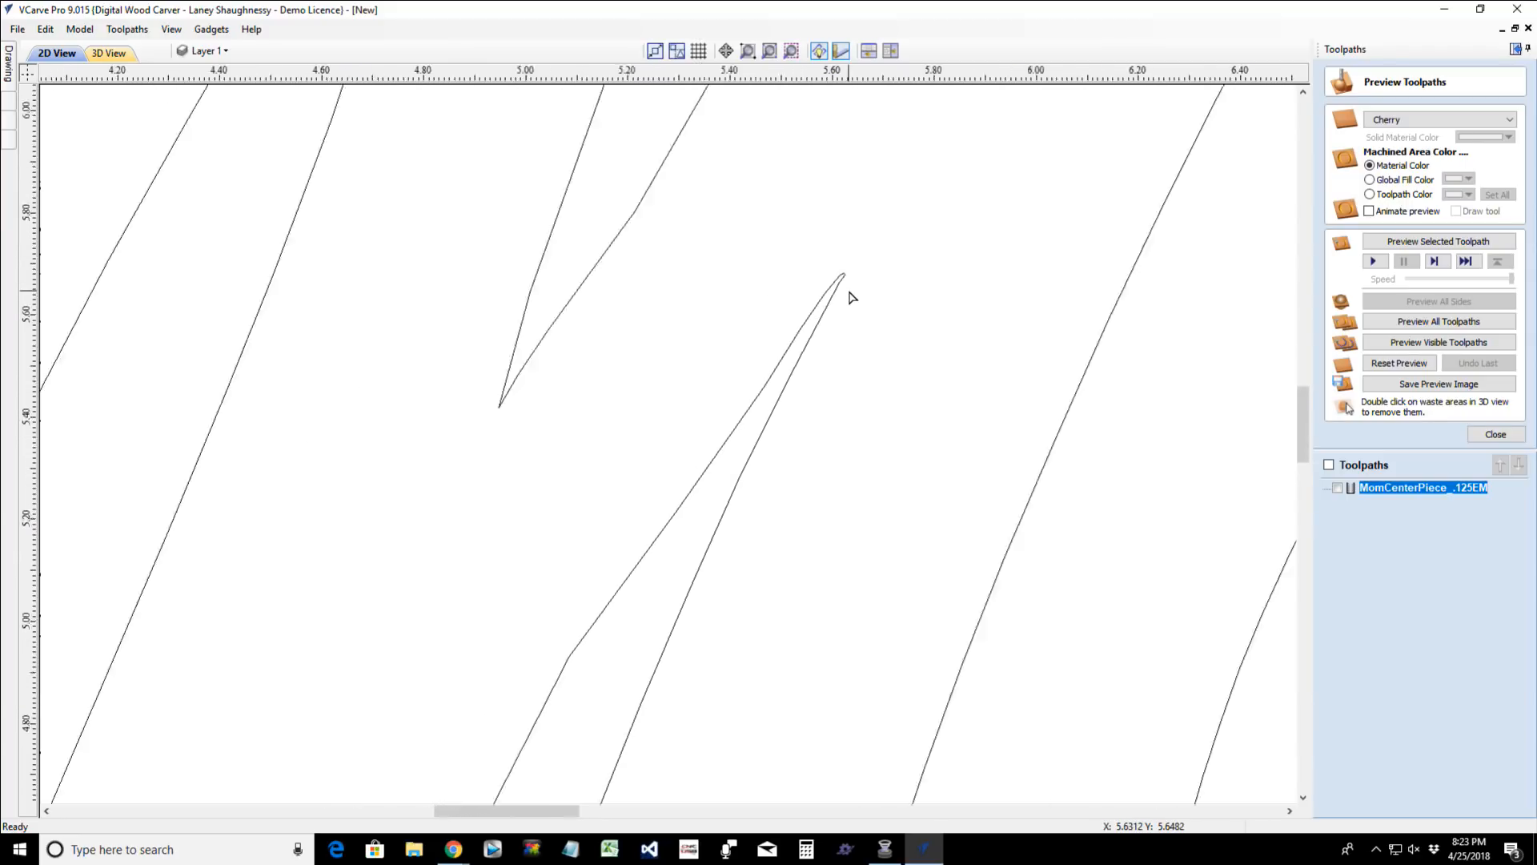
scroll(851, 298, "down", 3)
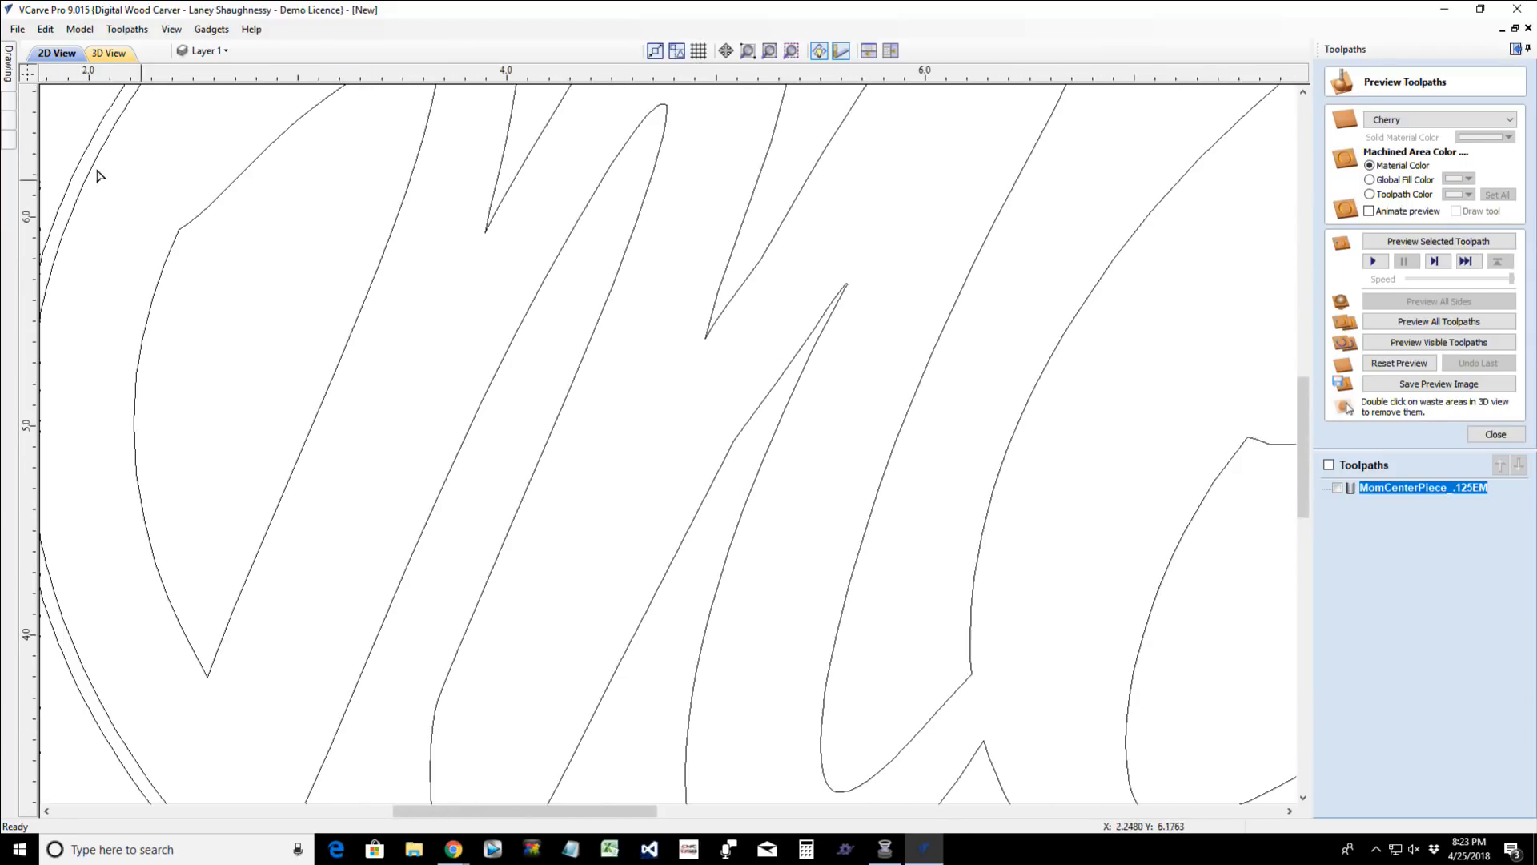
- Draw a circle about 0.055 inches in diameter near the narrow tip in the first M, centred at X 5.5355, Y 5.5706
mouse_move(10, 78)
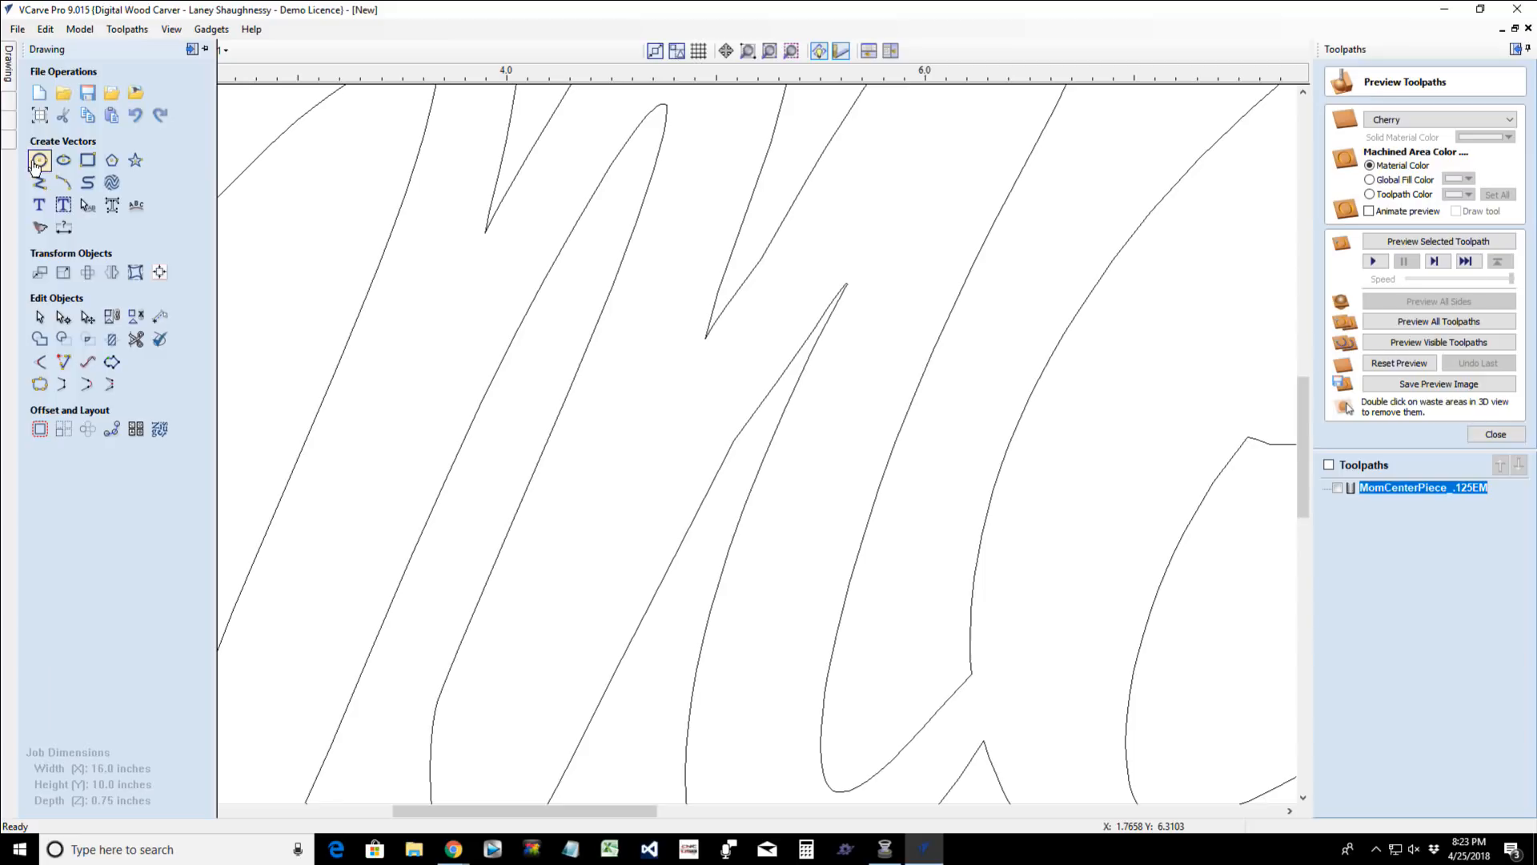
left_click(39, 161)
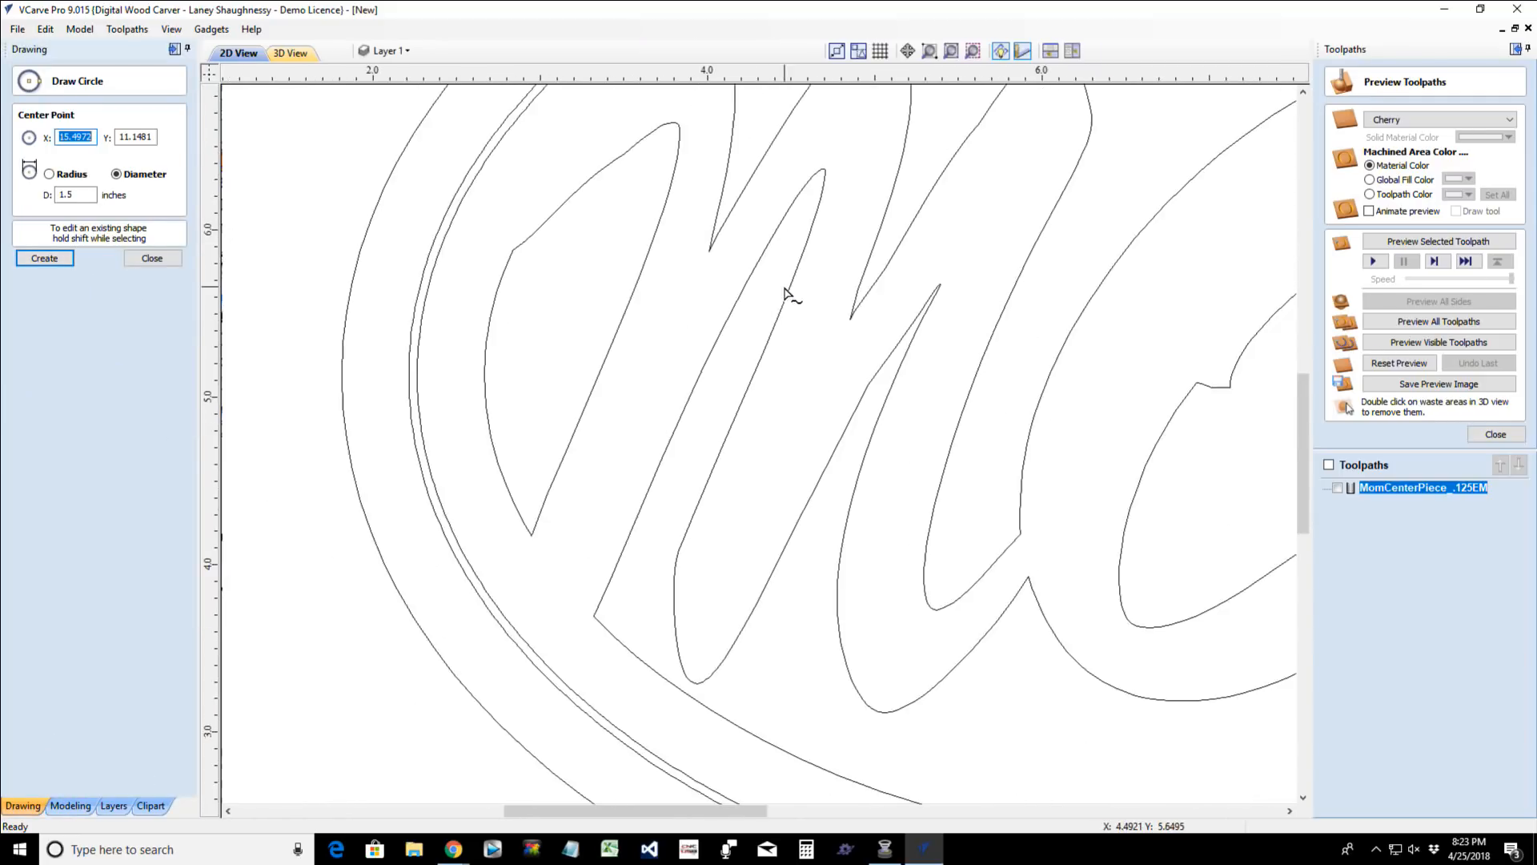
scroll(784, 293, "down", 1)
scroll(900, 294, "up", 4)
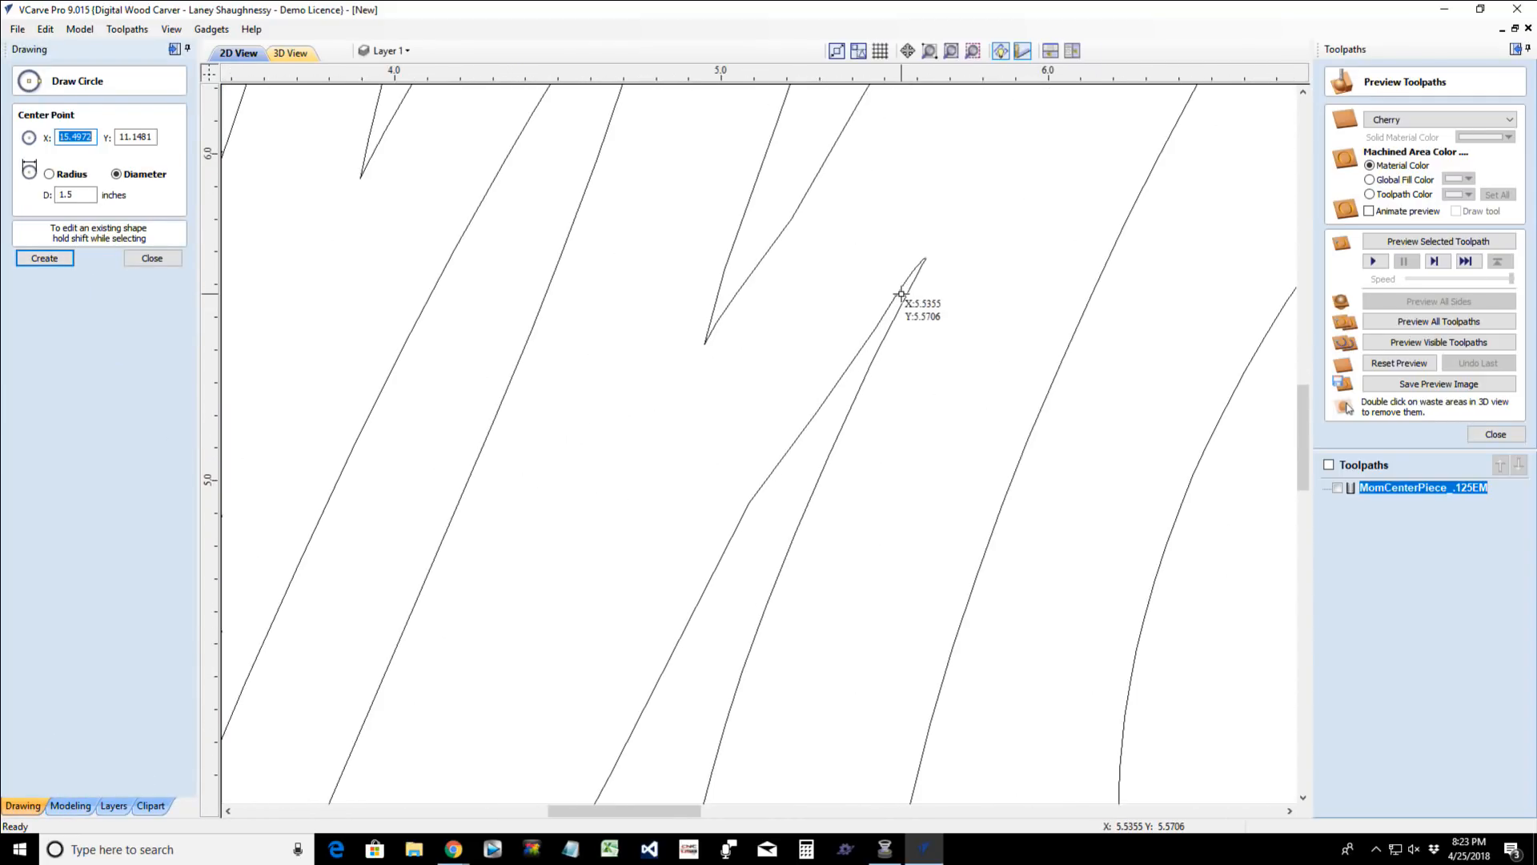
left_click(901, 293)
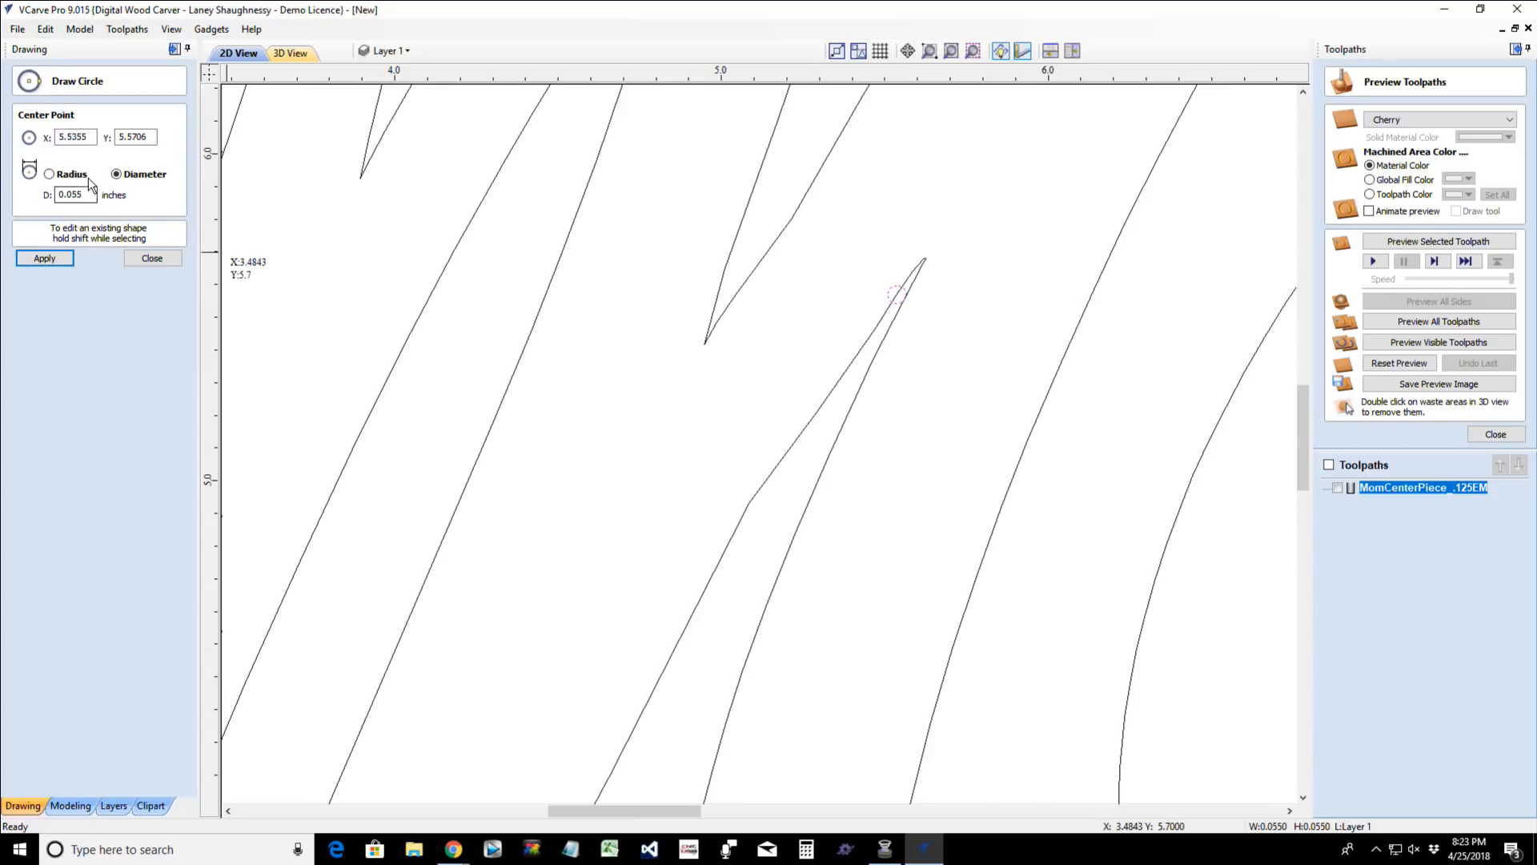
- Set the new circle's radius to 0.0625 inches to match the 0.125-inch cutter
left_click(50, 174)
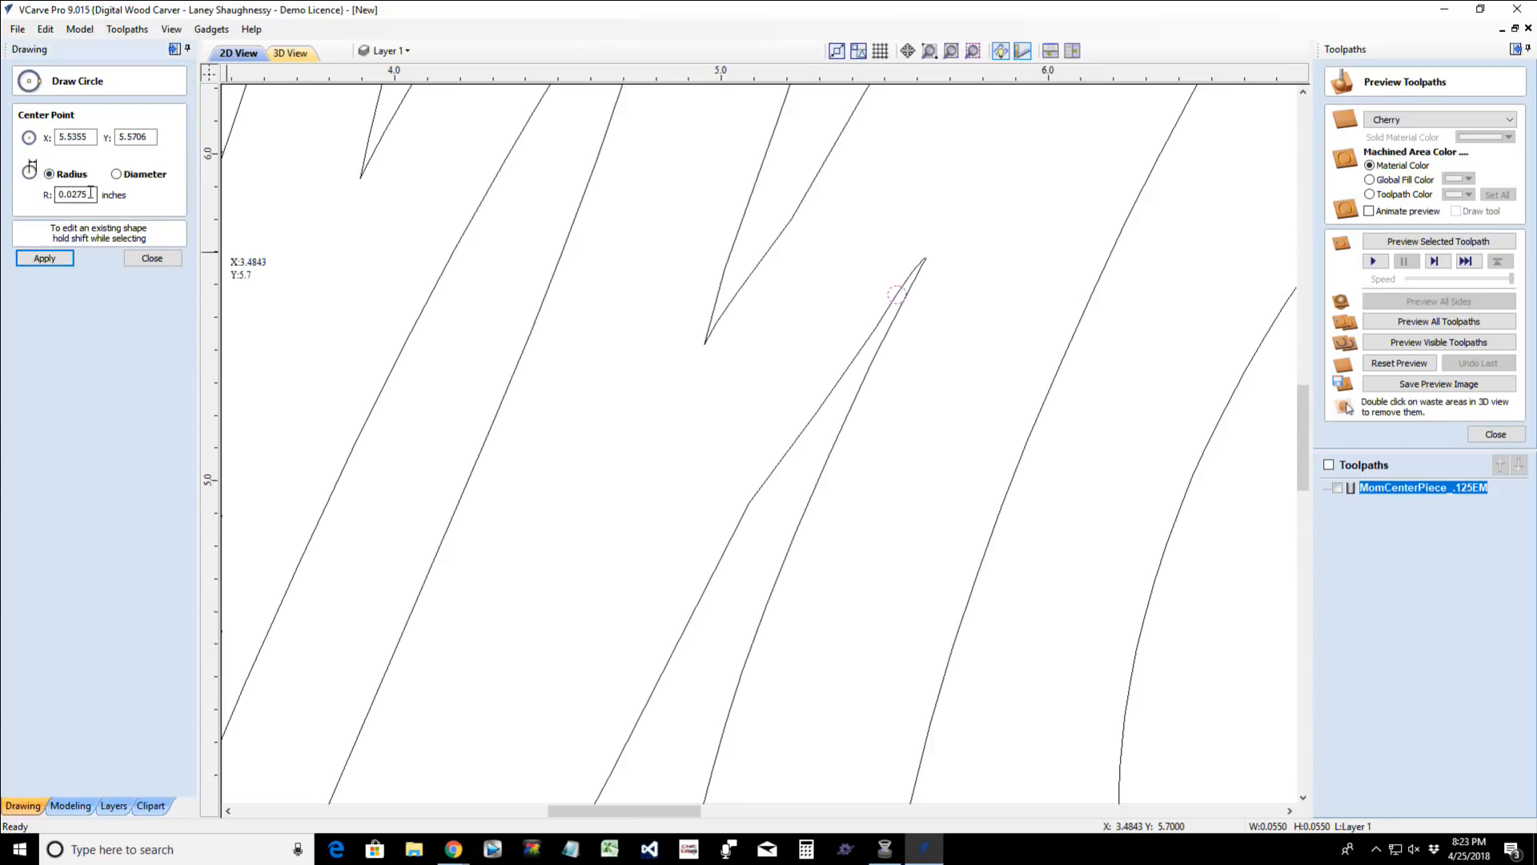
left_click_drag(91, 193, 4, 198)
type(".062")
left_click(56, 260)
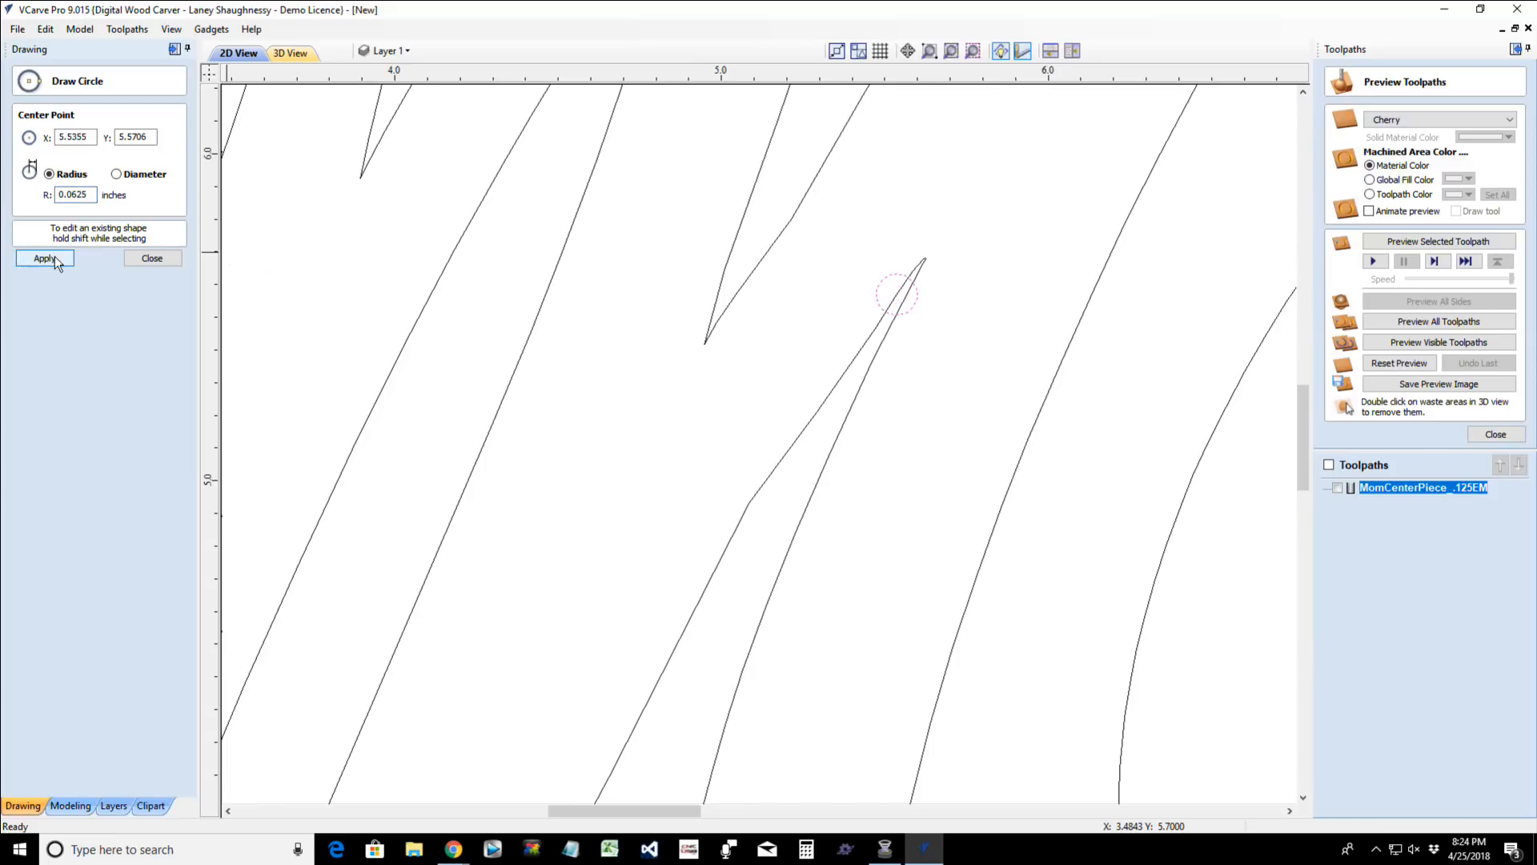
left_click(154, 258)
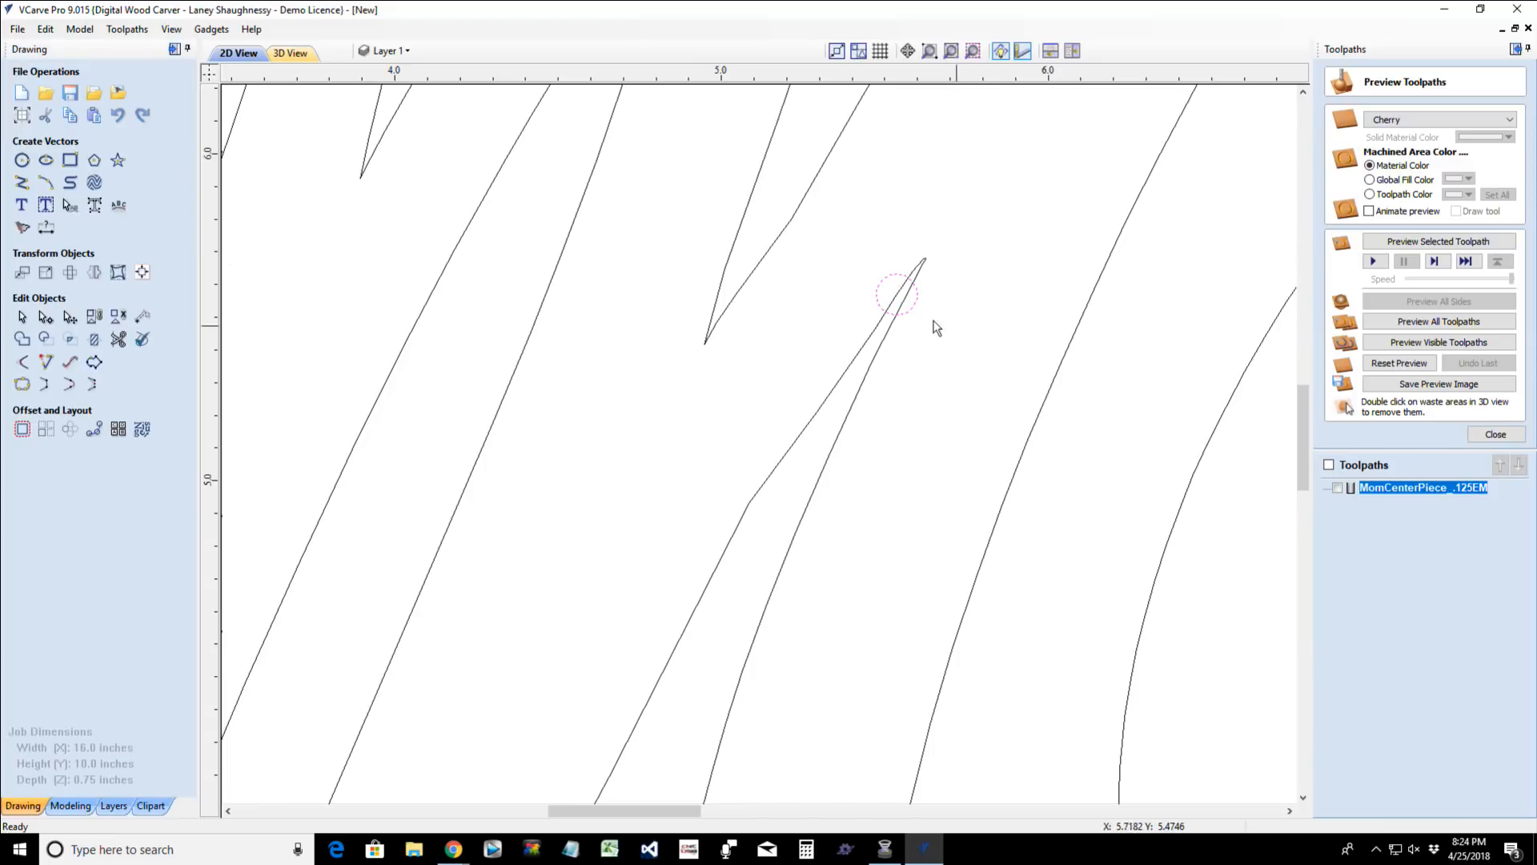
- Nudge the 0.125-inch circle so it sits centred over the narrow tip, crossing both of its edges
left_click(889, 313)
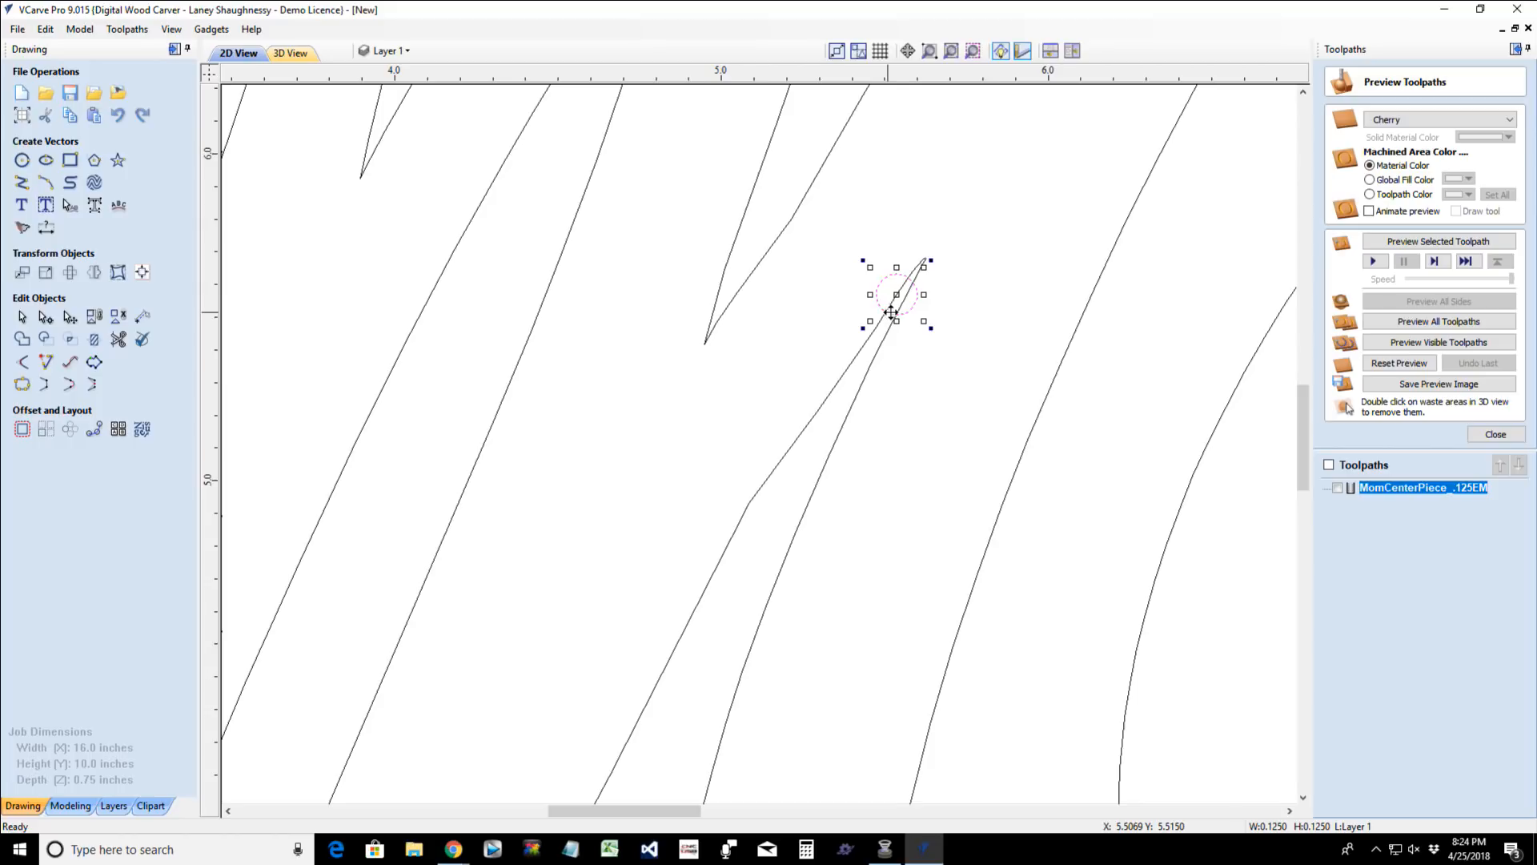
scroll(891, 313, "up", 2)
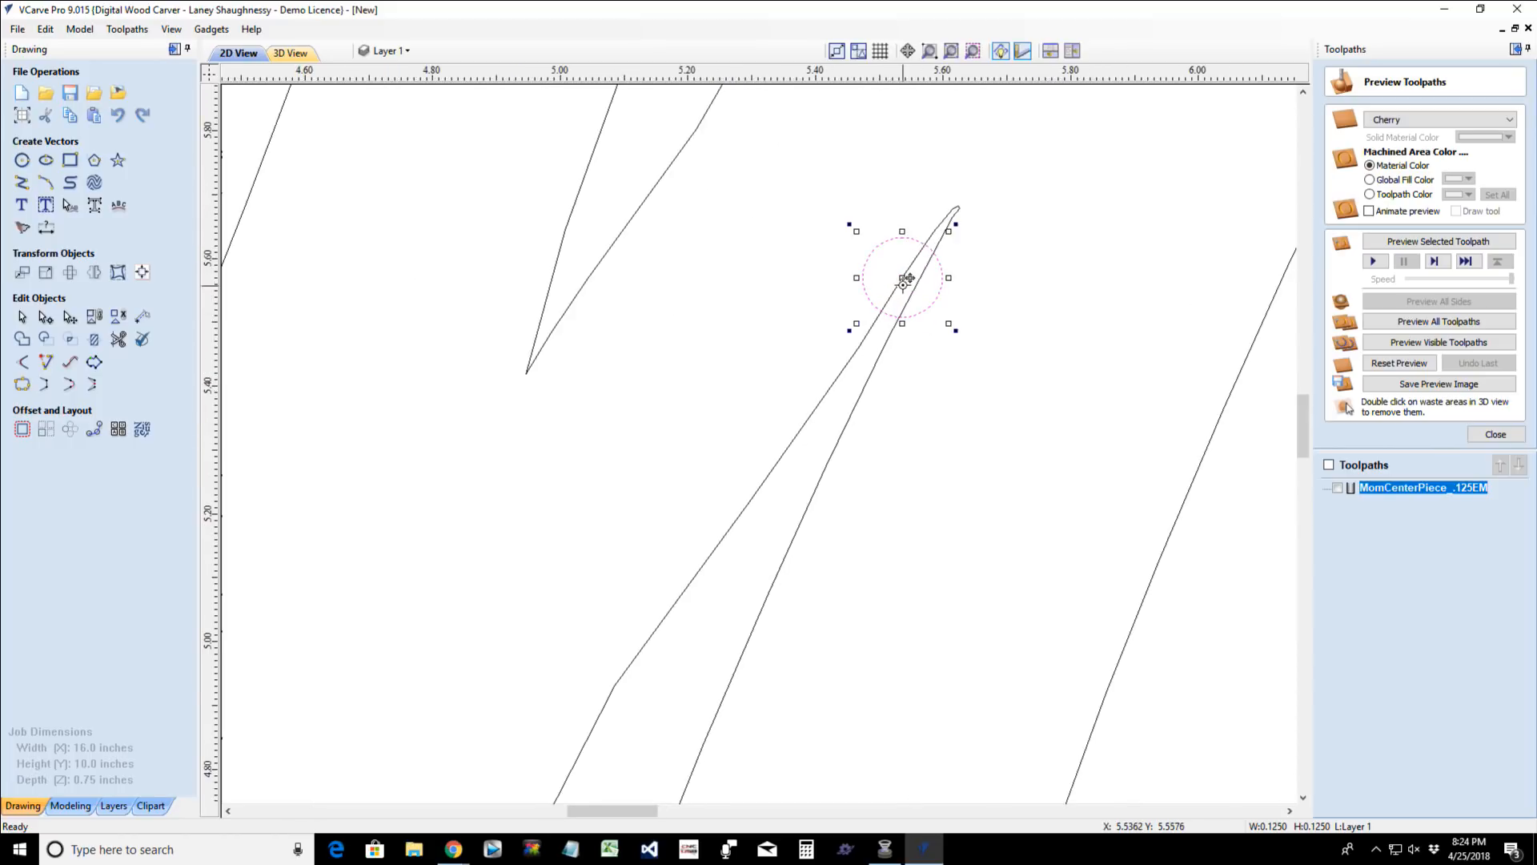
mouse_move(907, 279)
left_mouse_down()
mouse_move(889, 329)
mouse_move(934, 235)
mouse_move(895, 317)
mouse_move(913, 277)
left_mouse_up()
scroll(909, 293, "up", 8)
scroll(913, 277, "down", 6)
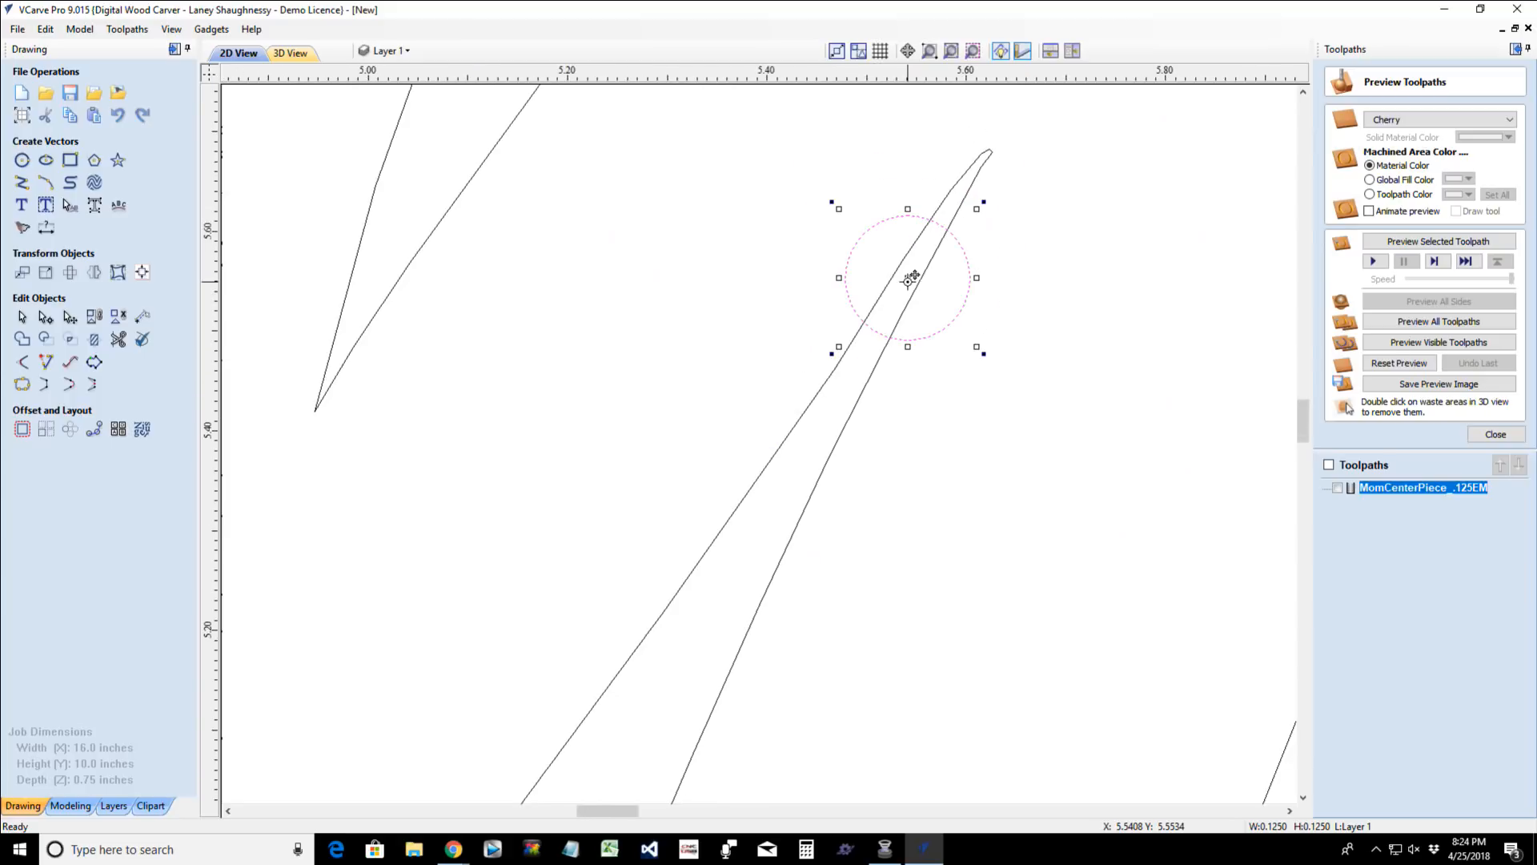
scroll(912, 276, "down", 3)
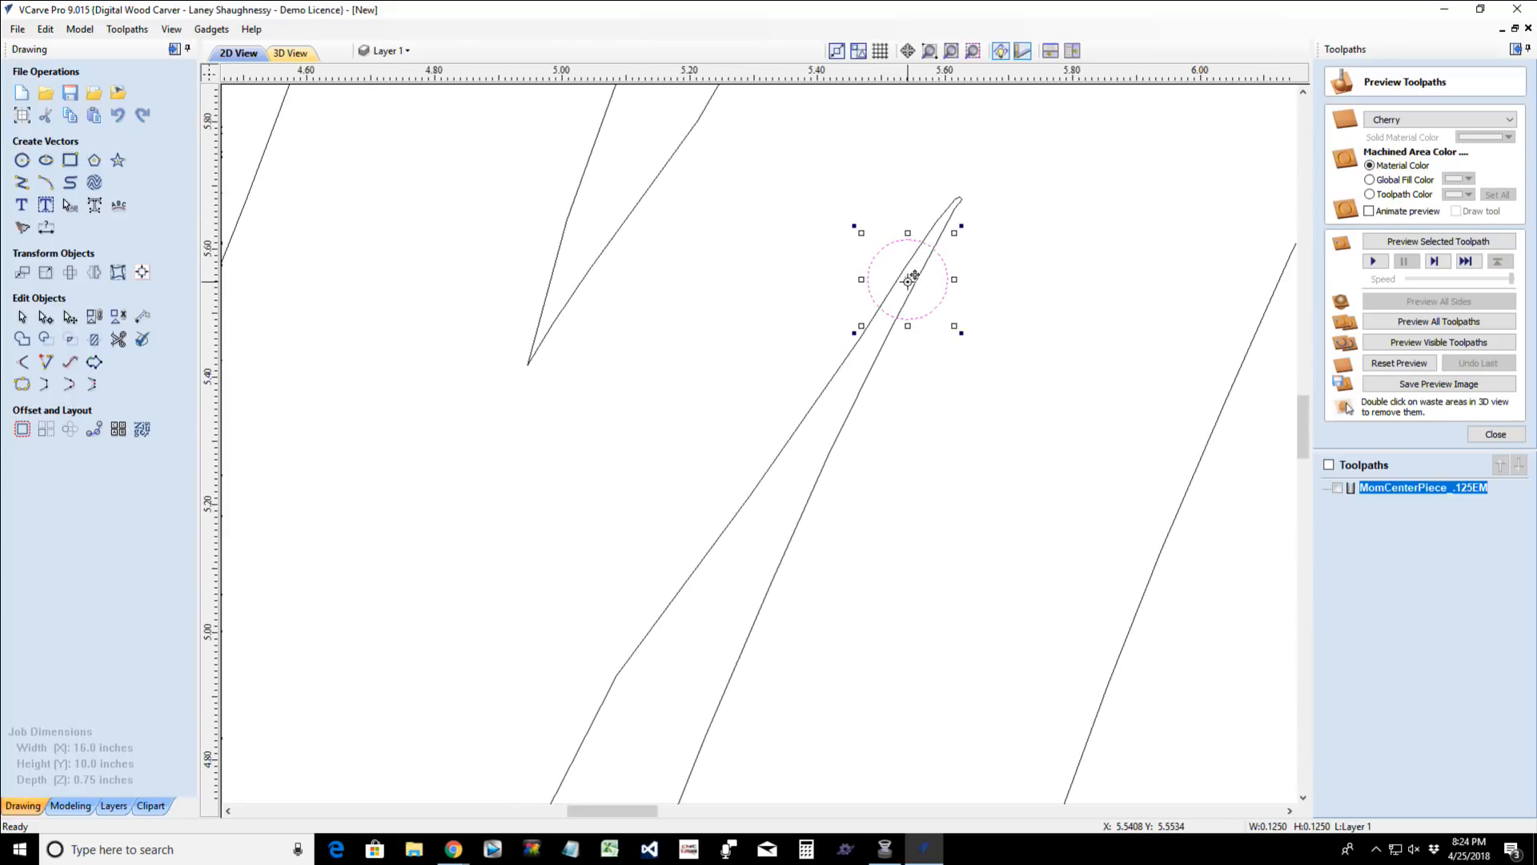
- Trim away the M outline's pointed tip beyond the circle and the outline segments inside the circle
left_click(118, 338)
left_click(939, 245)
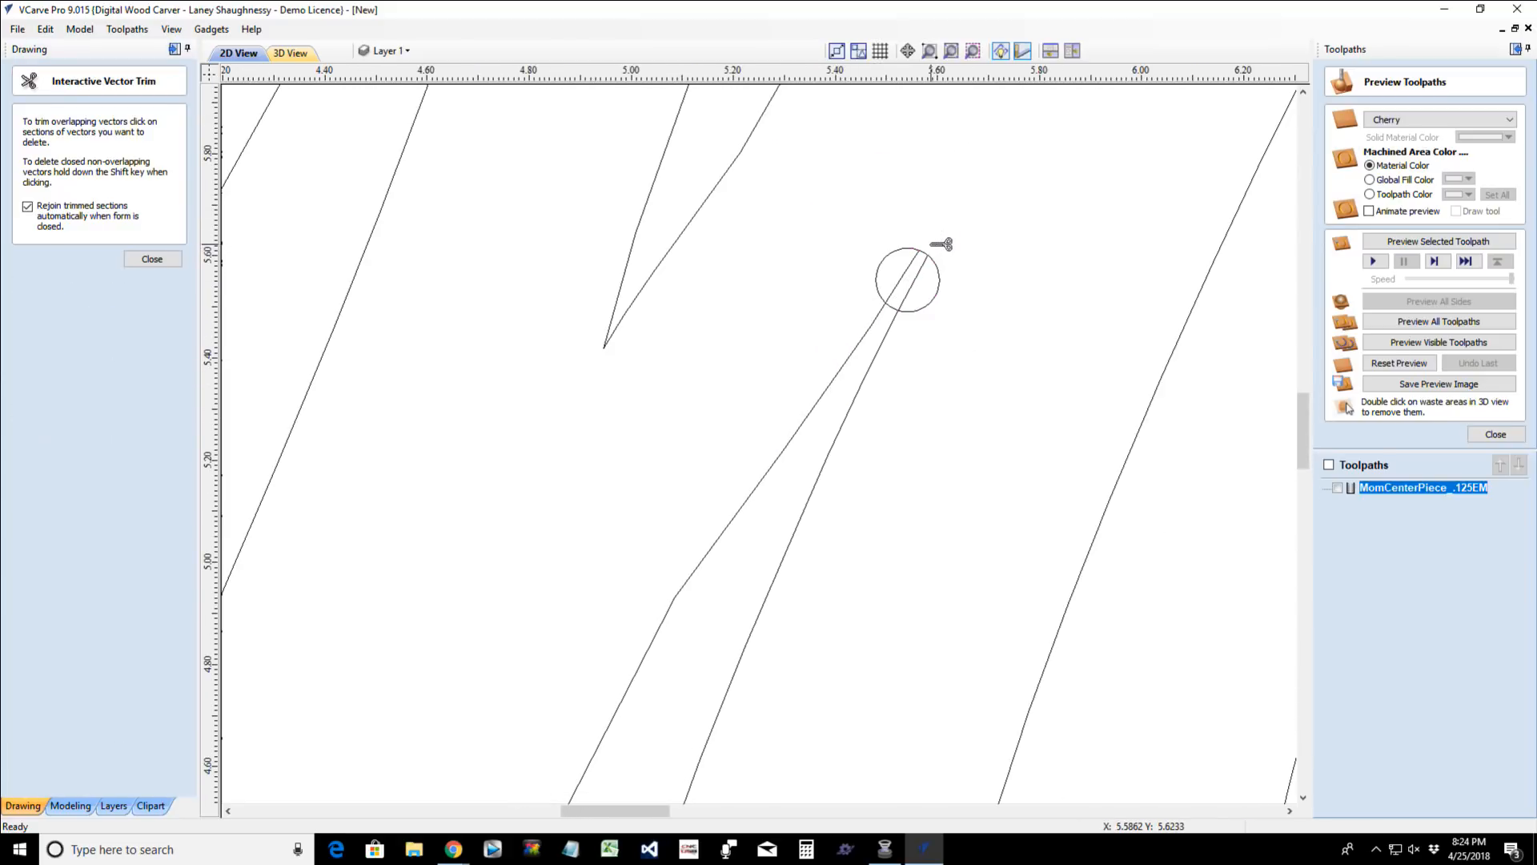
left_click(916, 292)
left_click(151, 261)
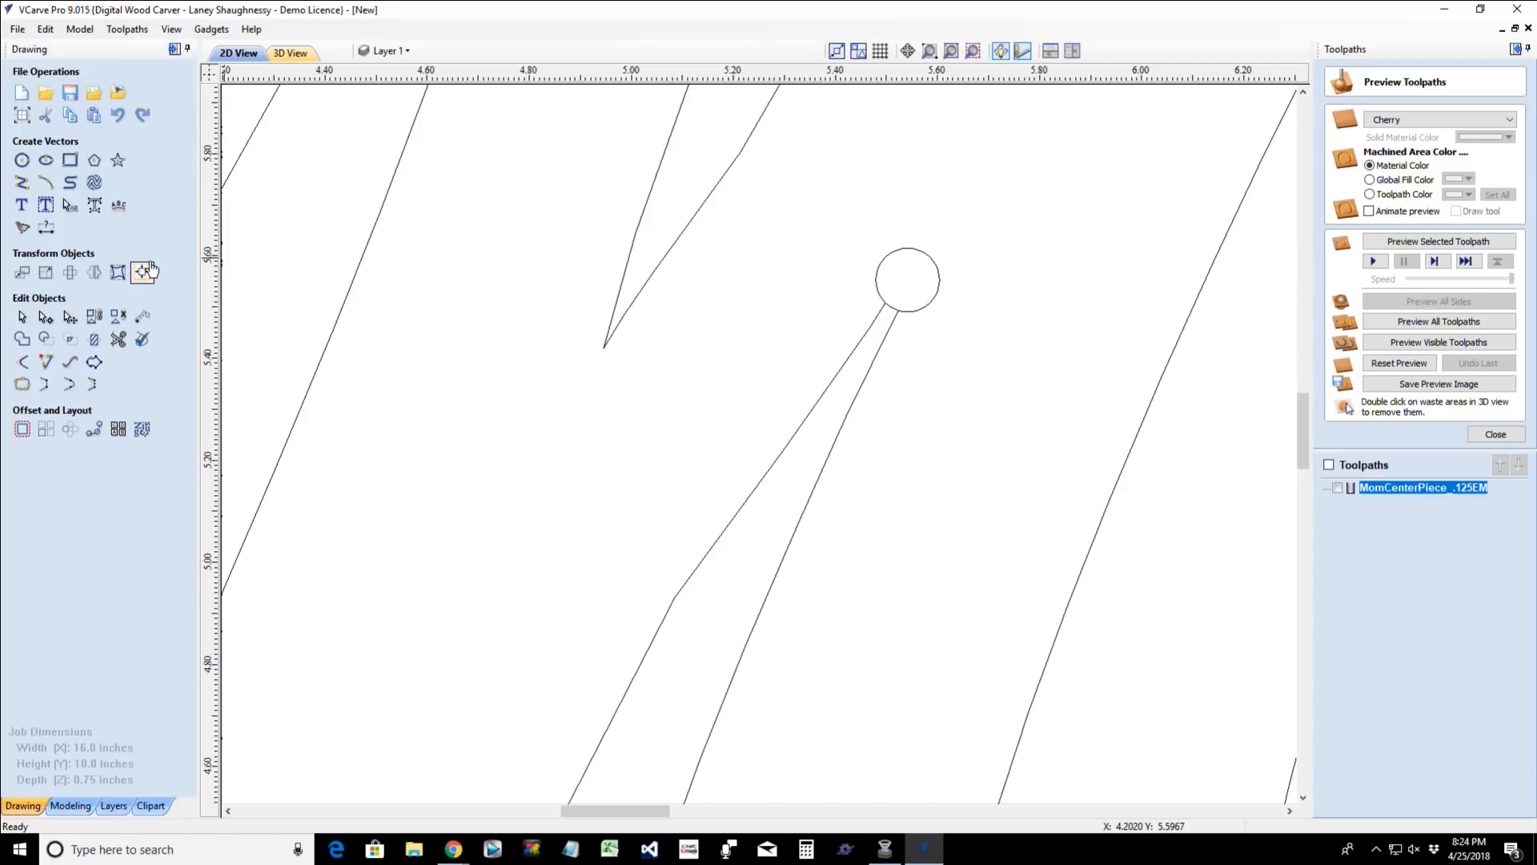
- Draw a two-segment polyline from the circle's left edge through about X 5.36, Y 5.46 down to the M outline's corner
left_click(22, 185)
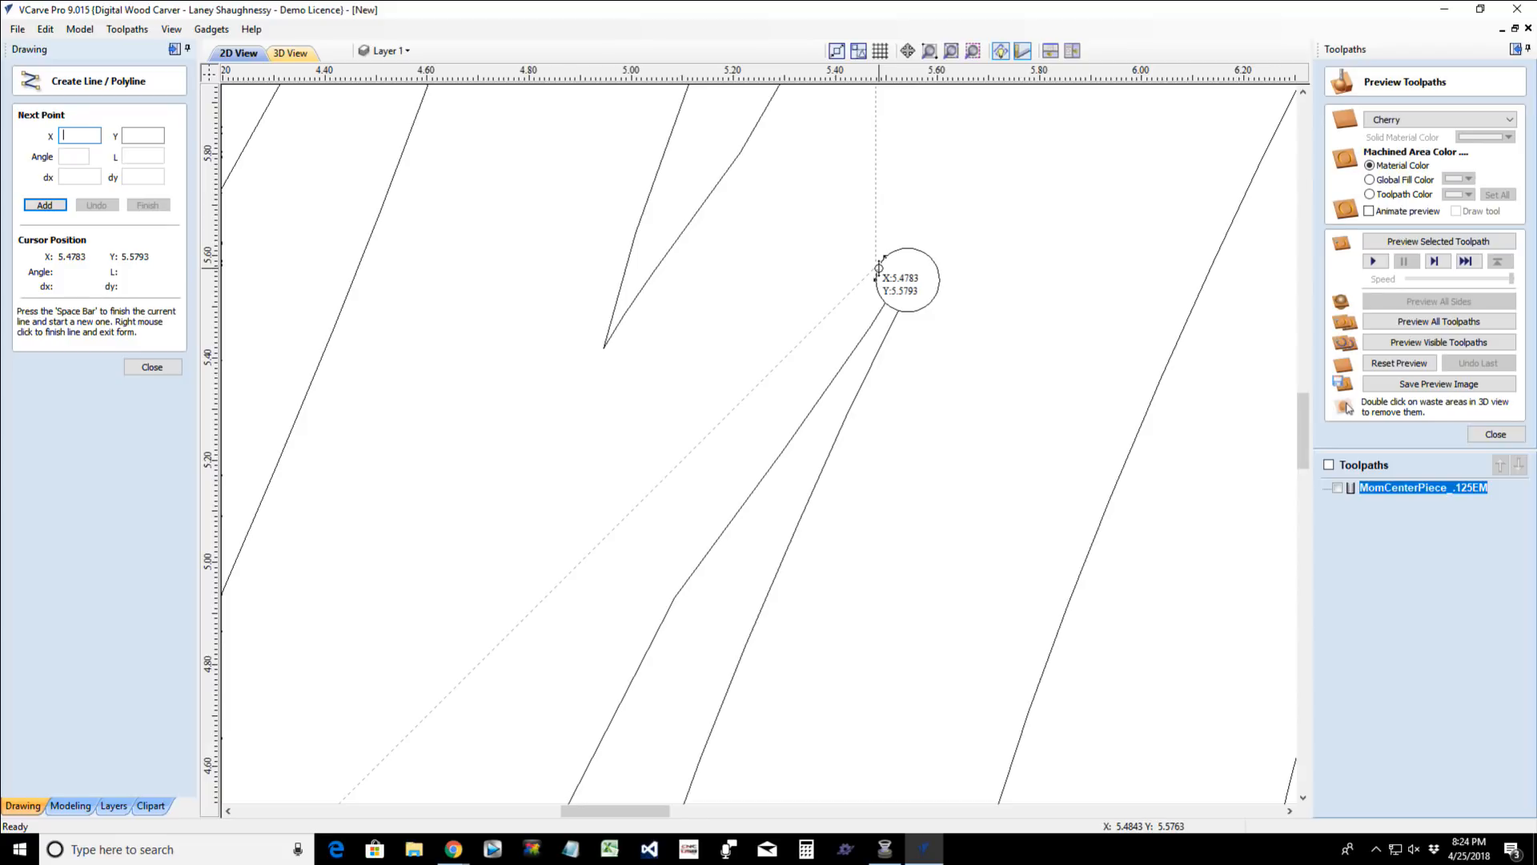
left_click(876, 266)
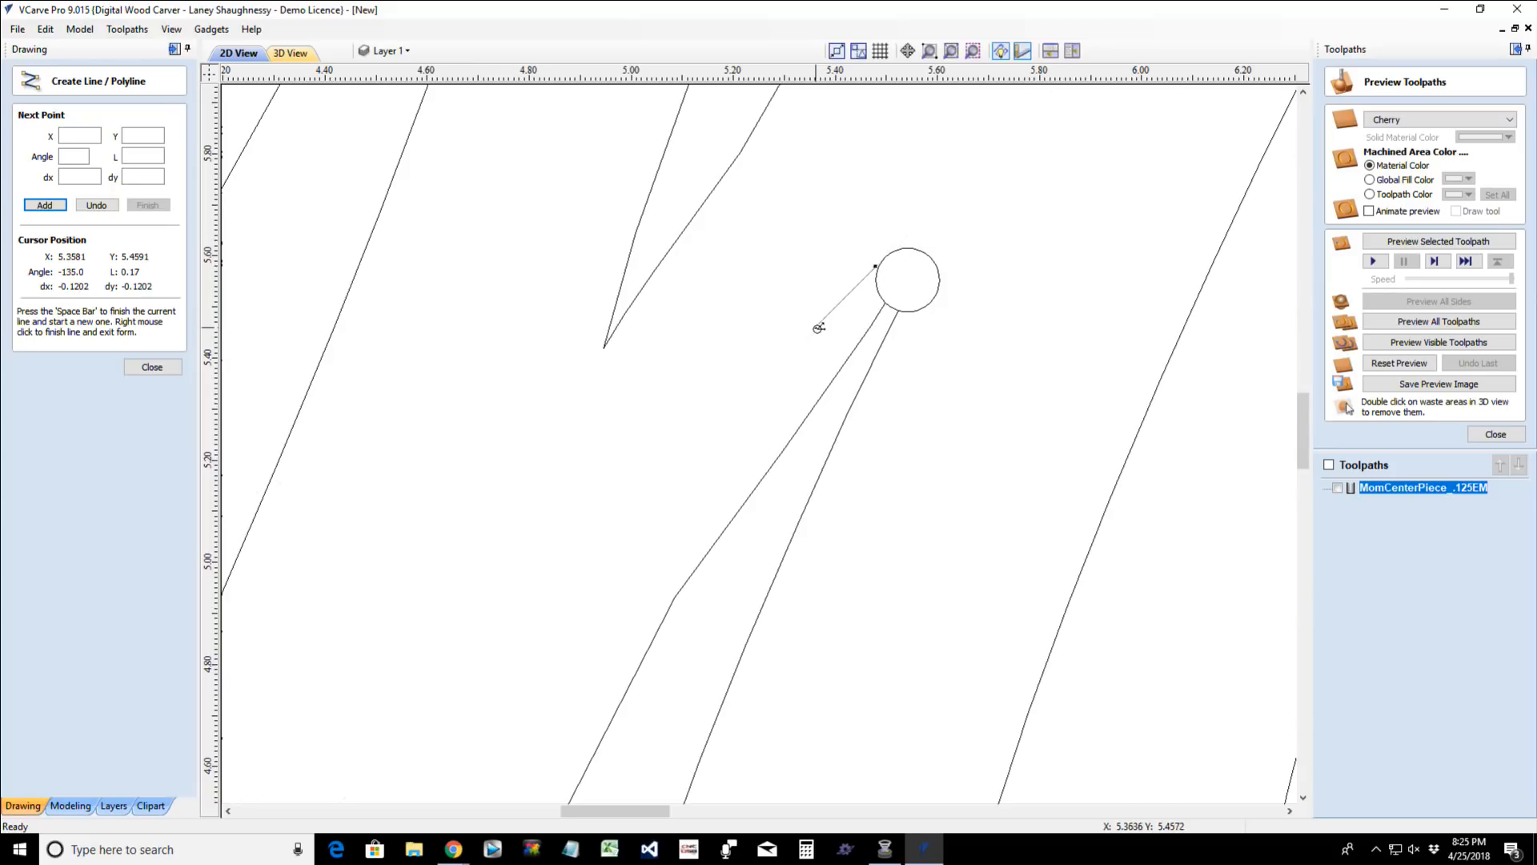
left_click(814, 328)
left_click(673, 598)
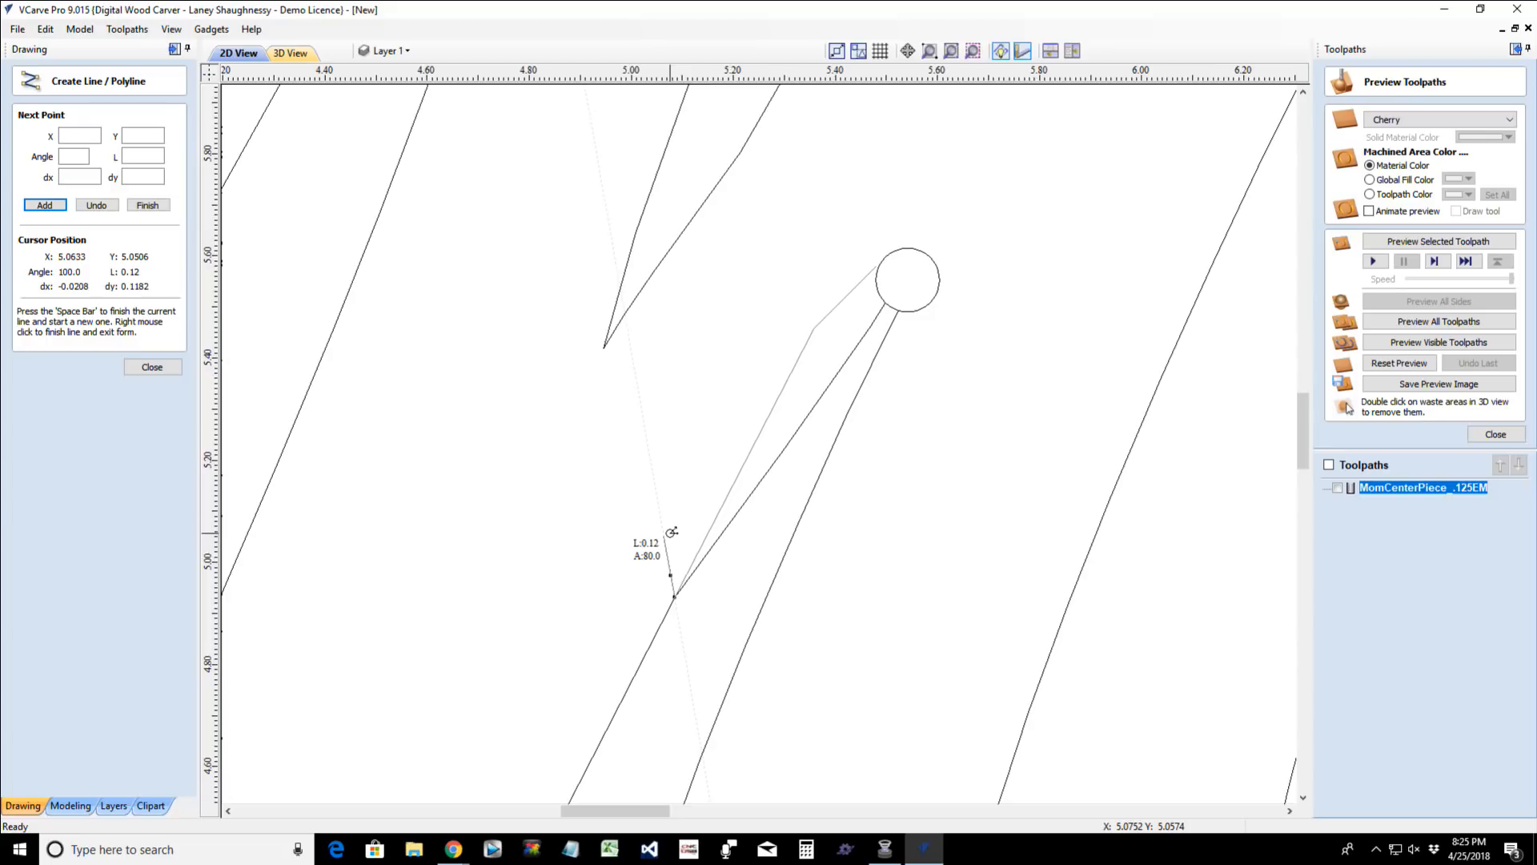
key("space")
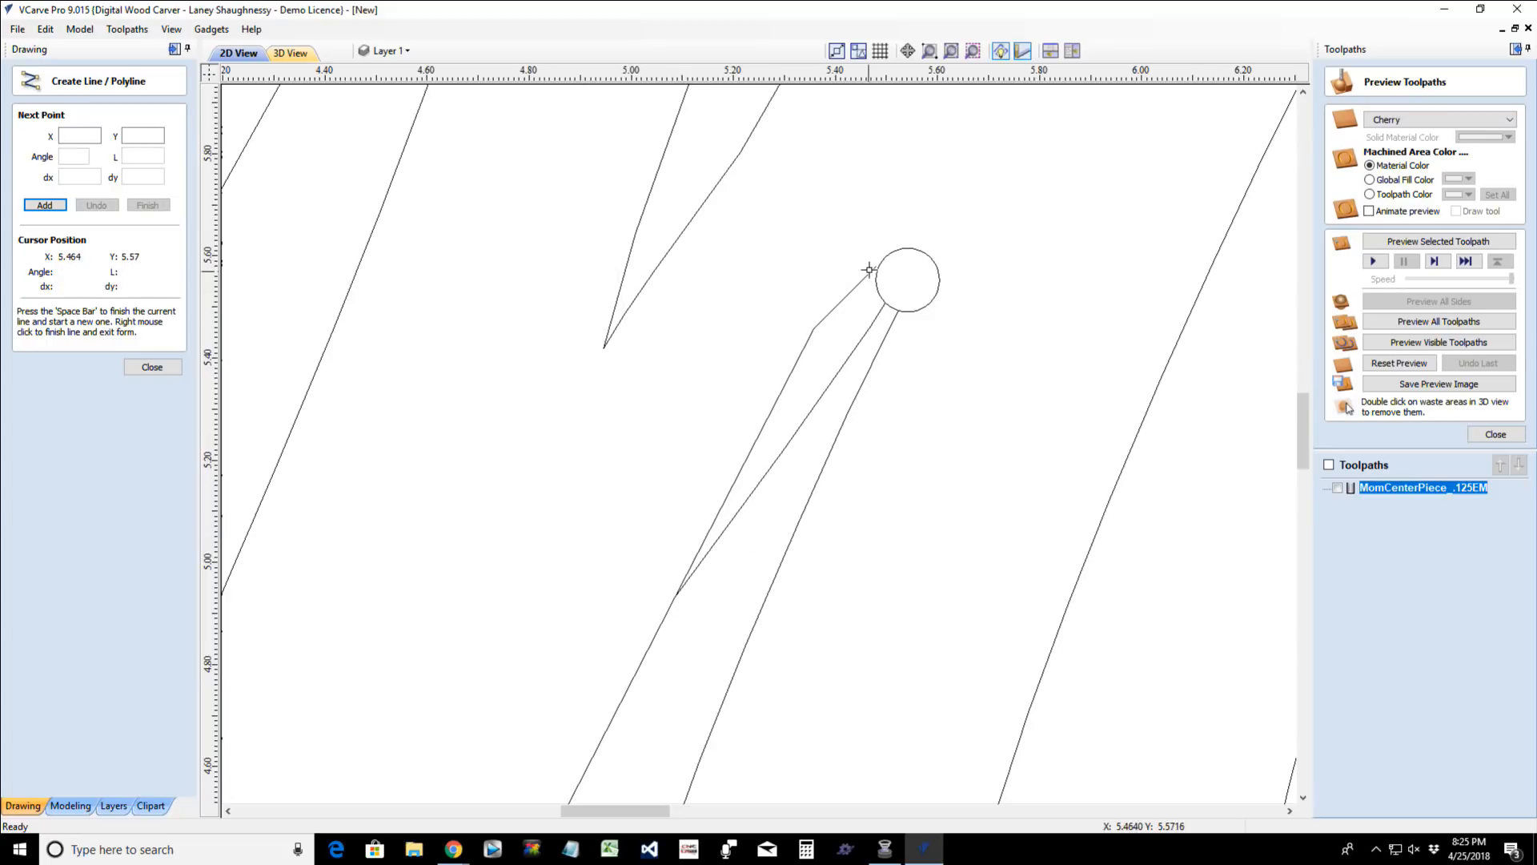
- Draw a line from the sliver's right edge at X 5.4723, Y 5.3965 to the circle's lower right at X 5.585, Y 5.5092
scroll(886, 274, "up", 3)
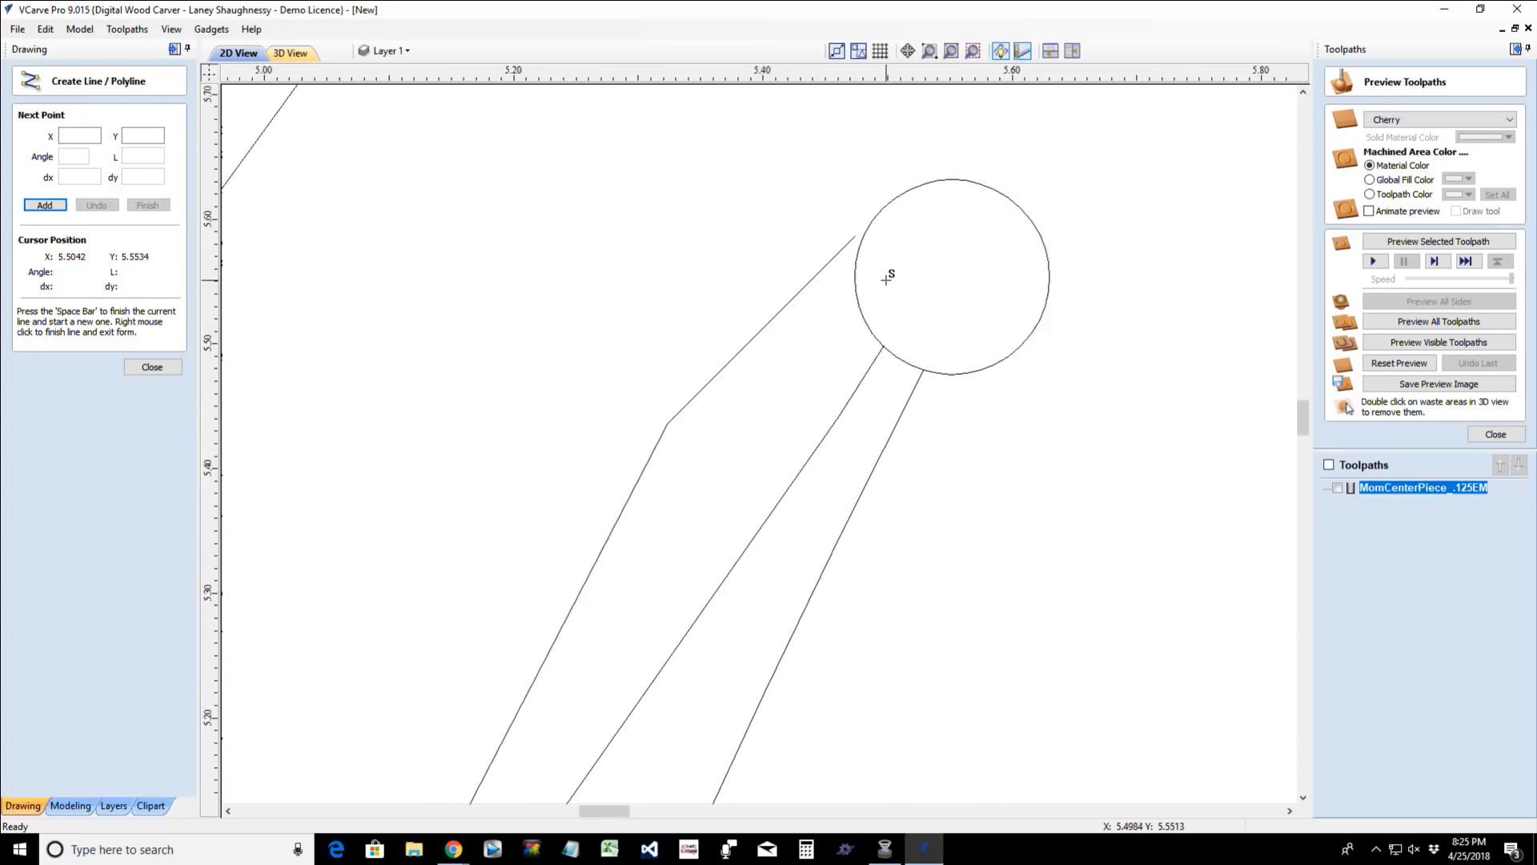
scroll(901, 338, "down", 2)
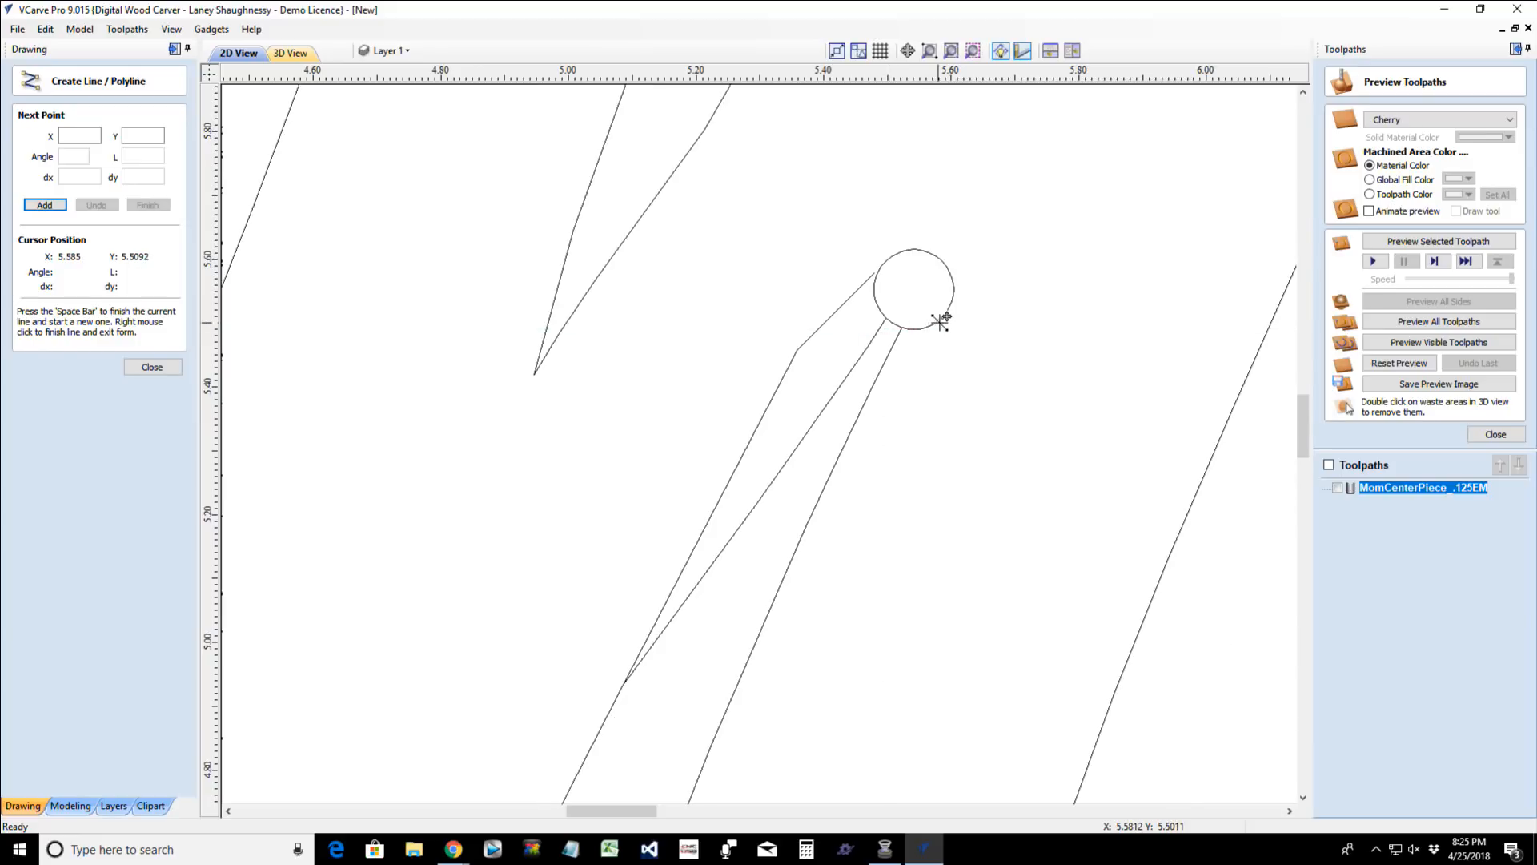
left_click(871, 390)
left_click(943, 317)
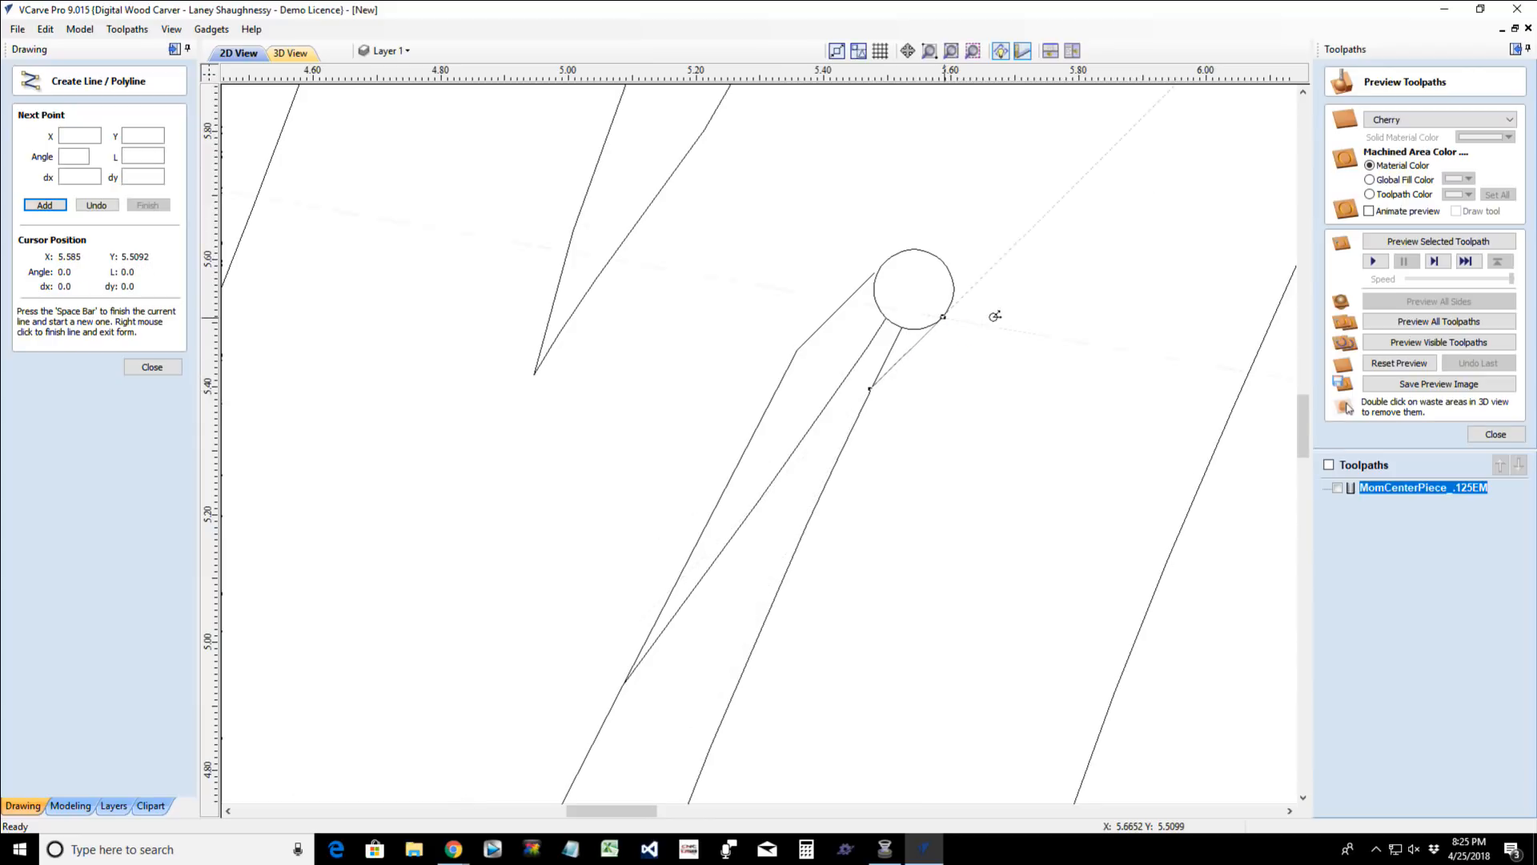
key("space")
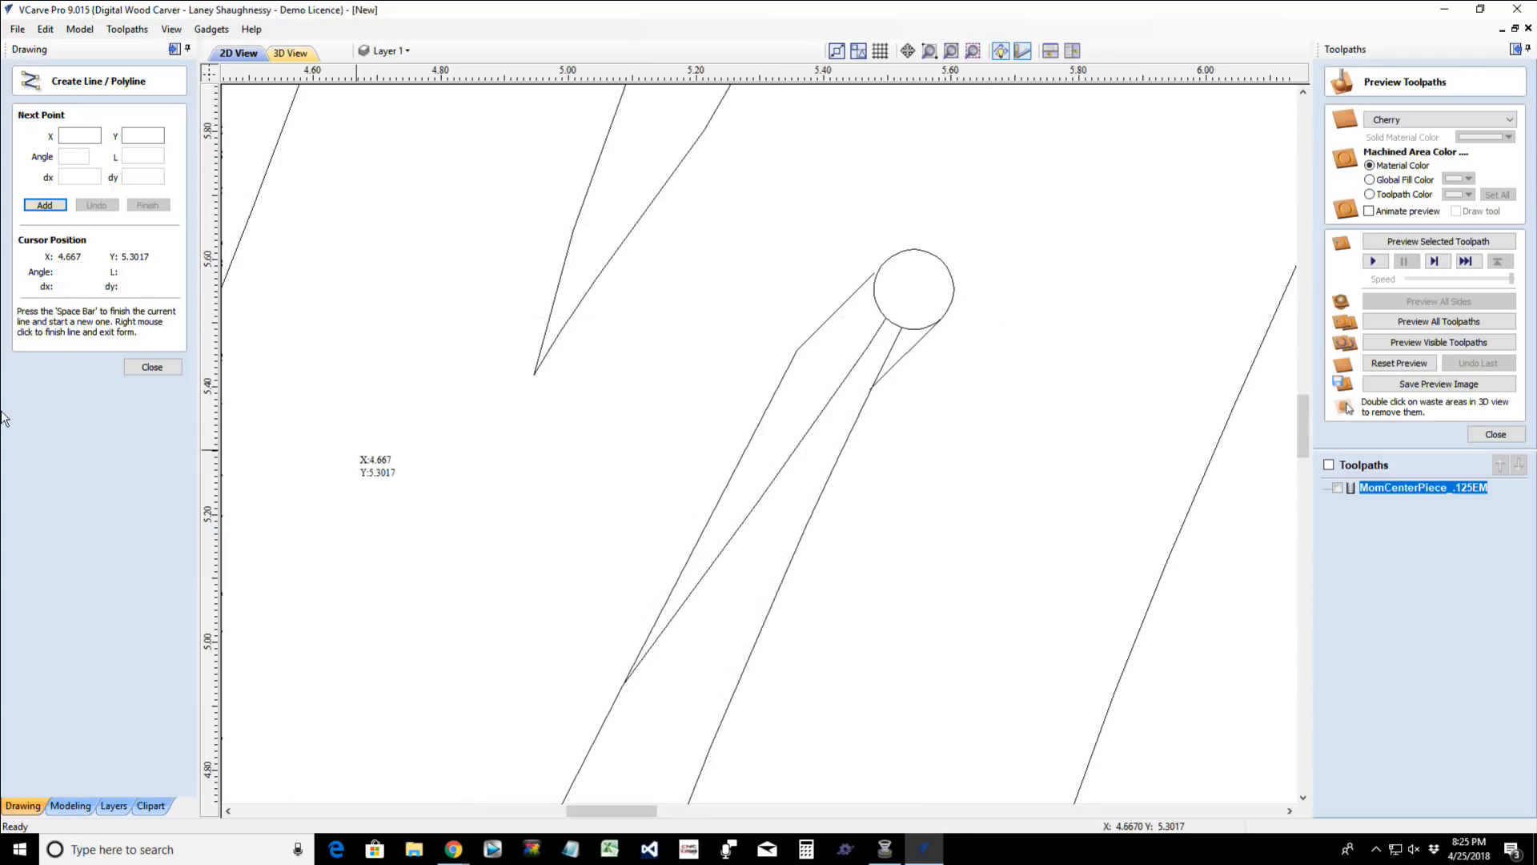
- Try to trim the circle's left arc between the new polyline and the sliver's left edge, and undo the trim
left_click(153, 367)
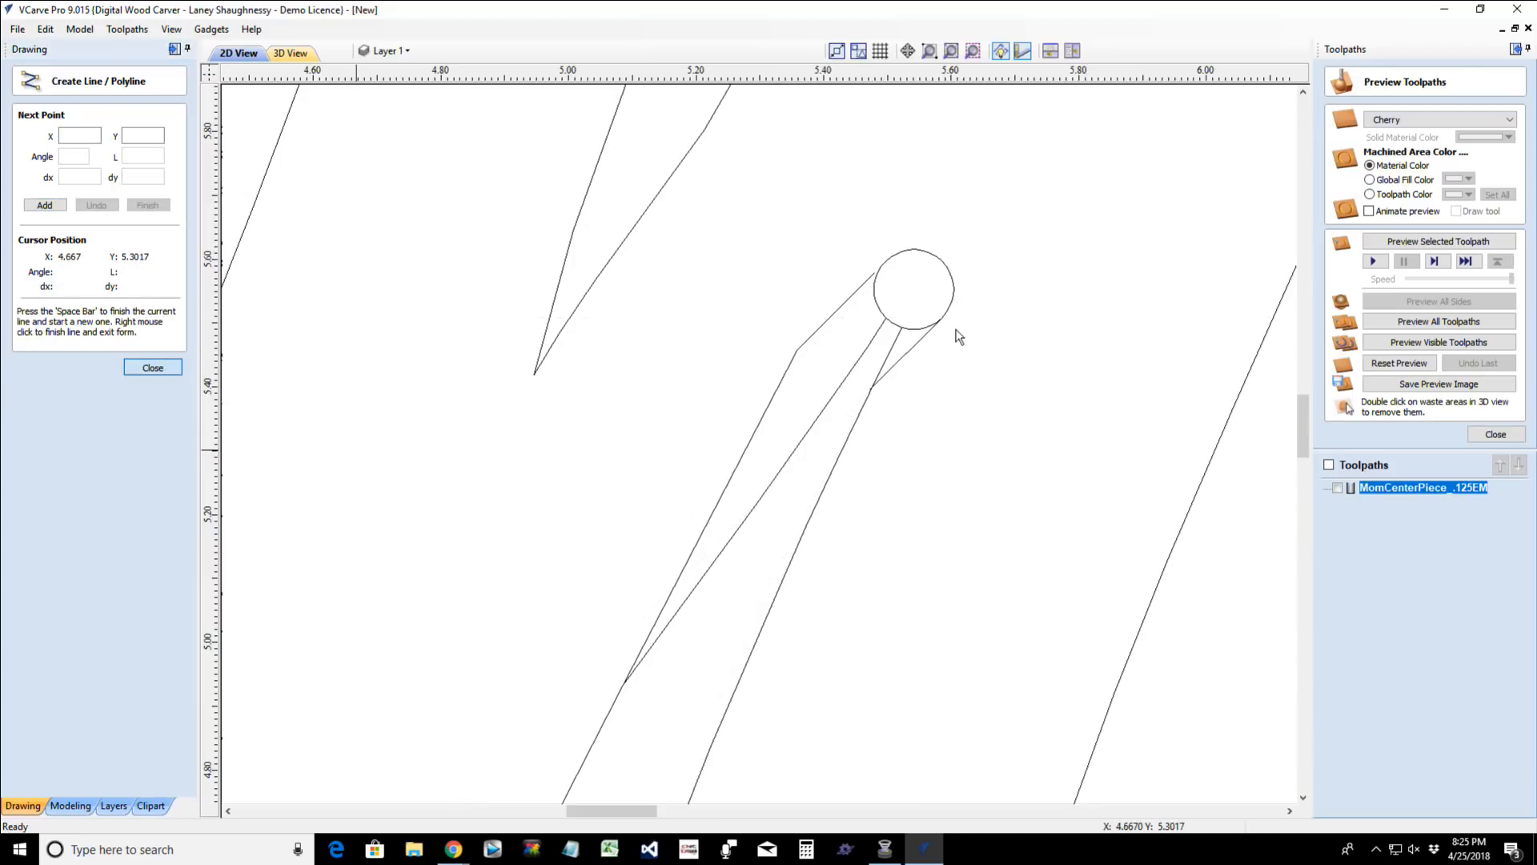
left_click(854, 296)
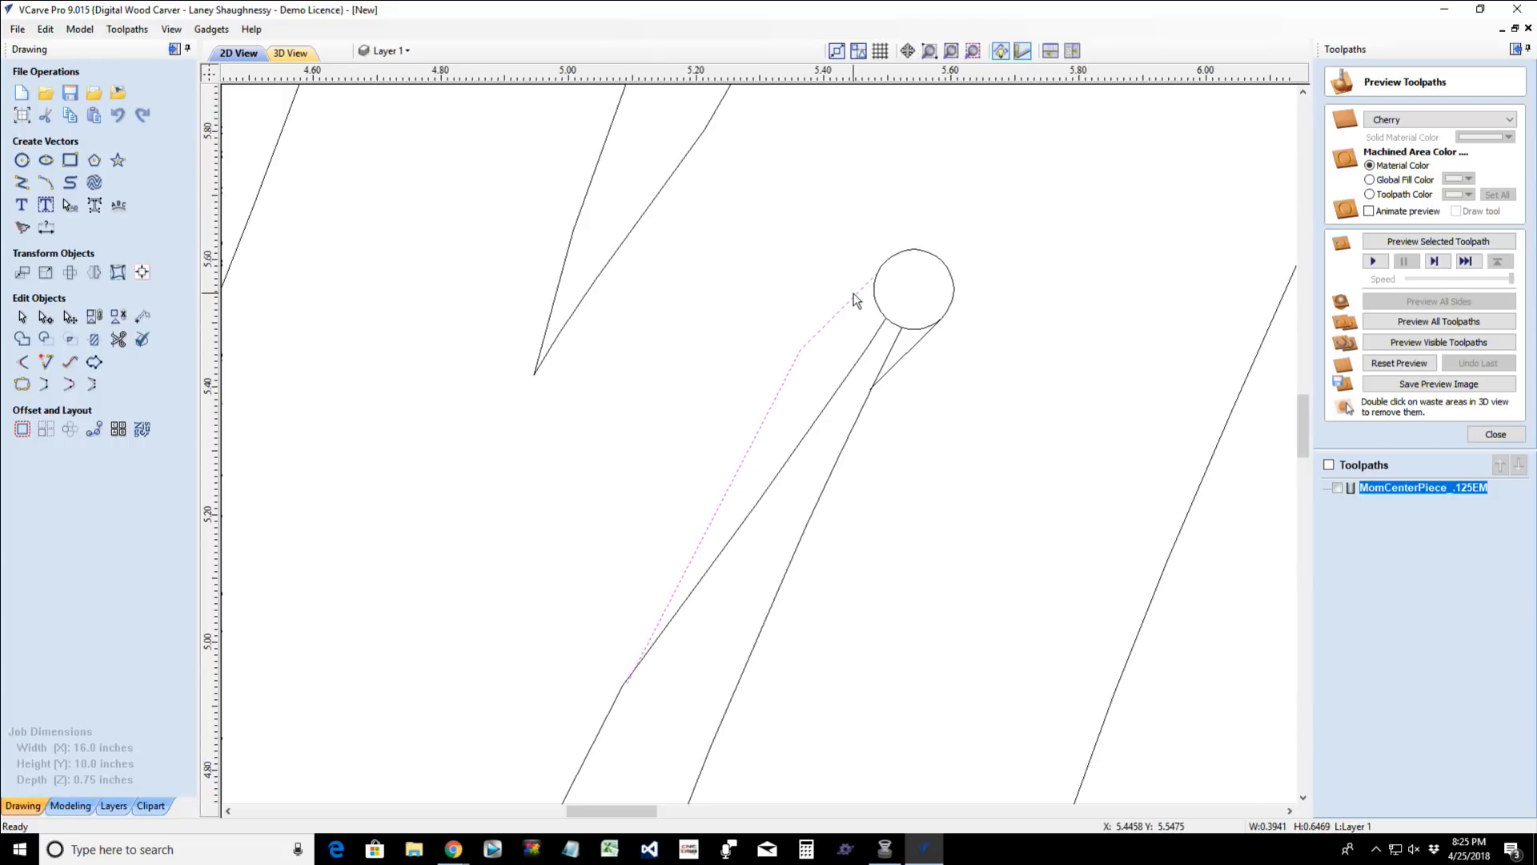
left_click(116, 355)
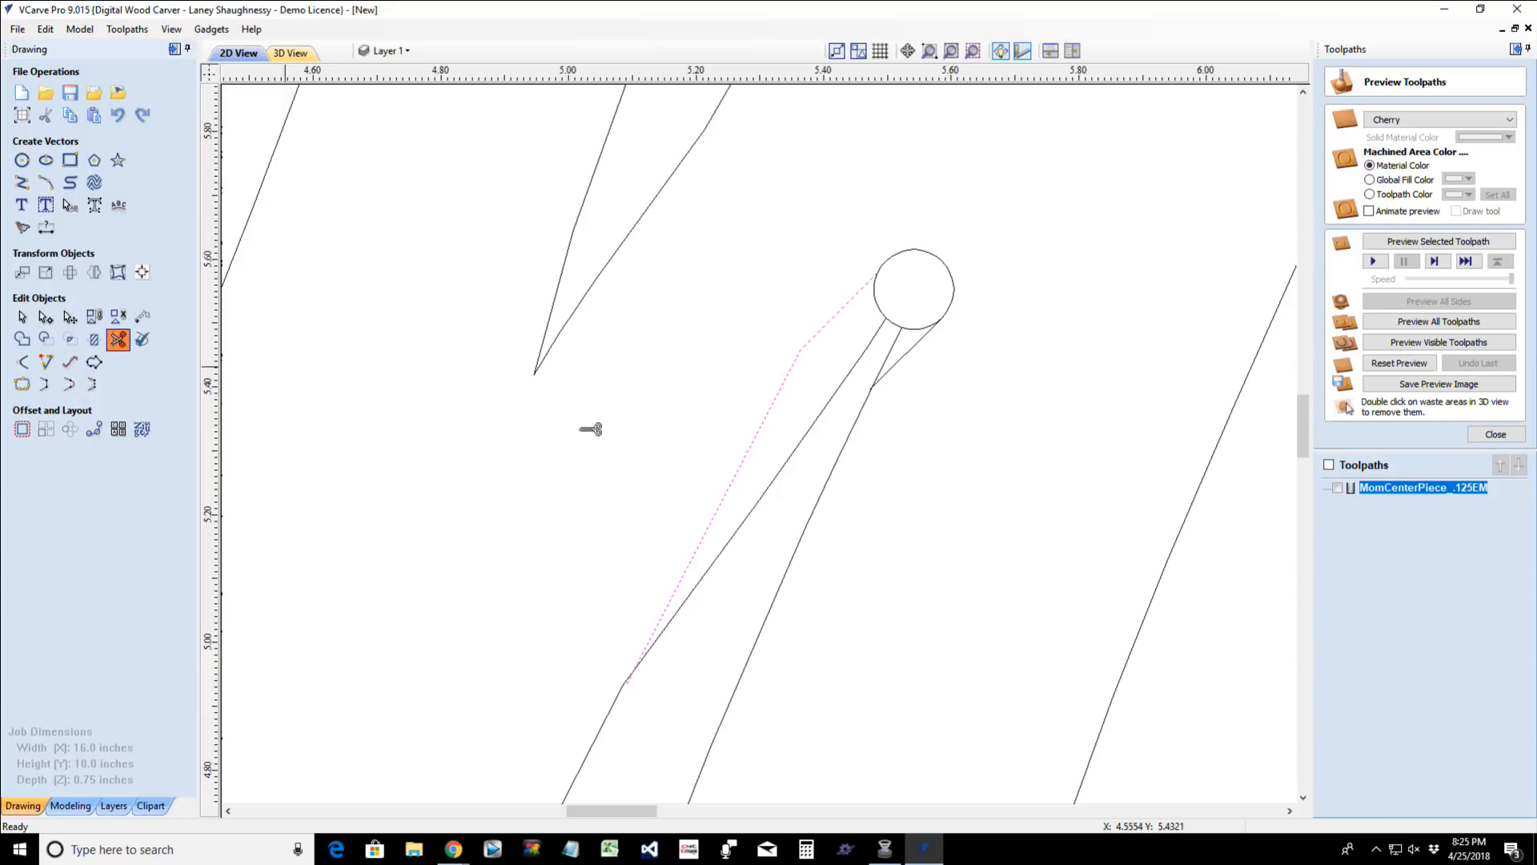
left_click(881, 306)
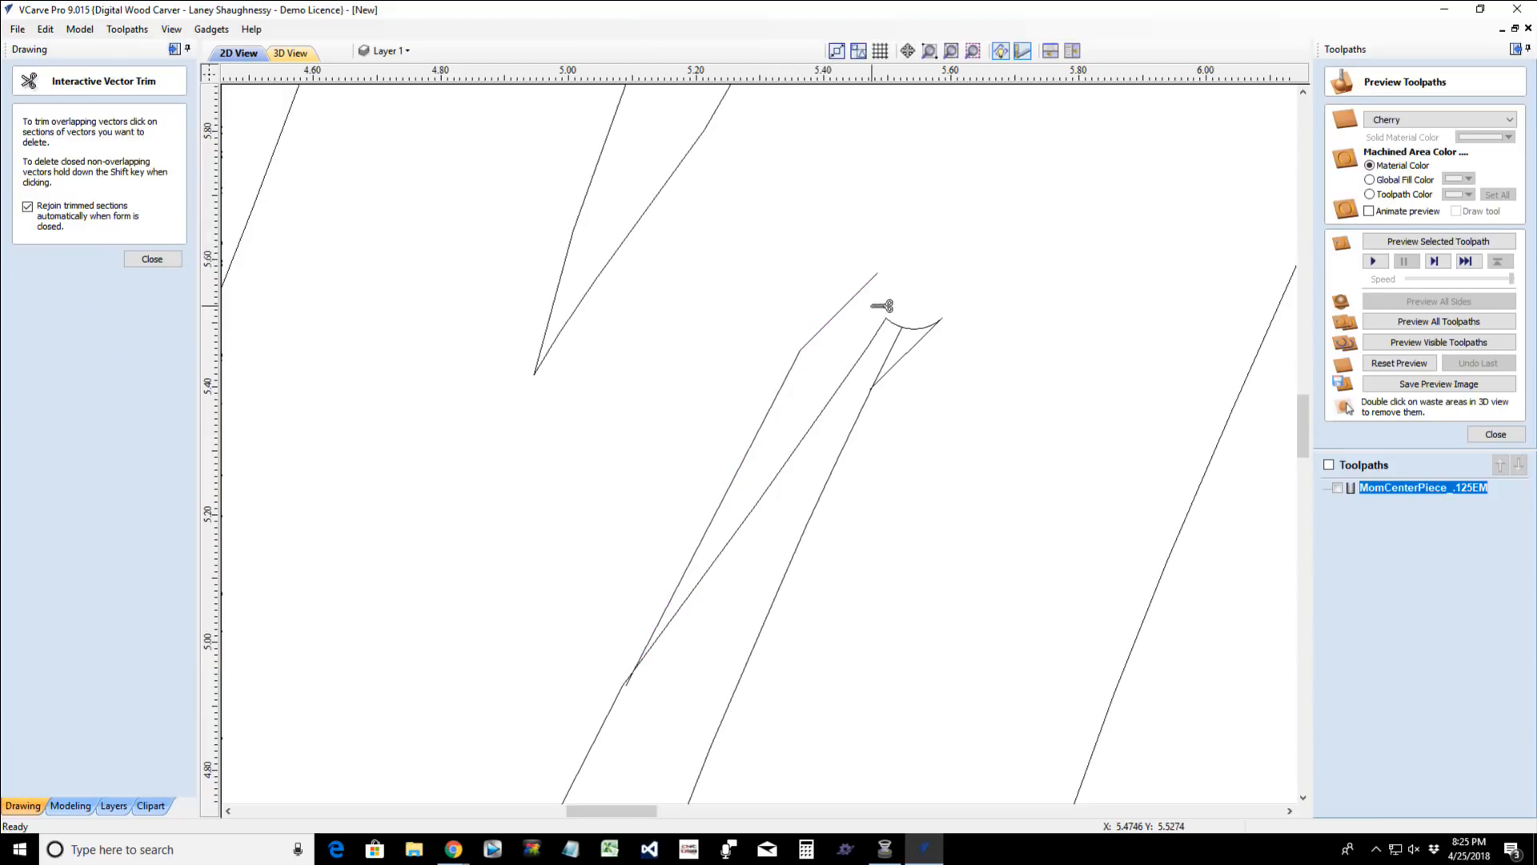
key("ctrl+z")
scroll(881, 304, "up", 8)
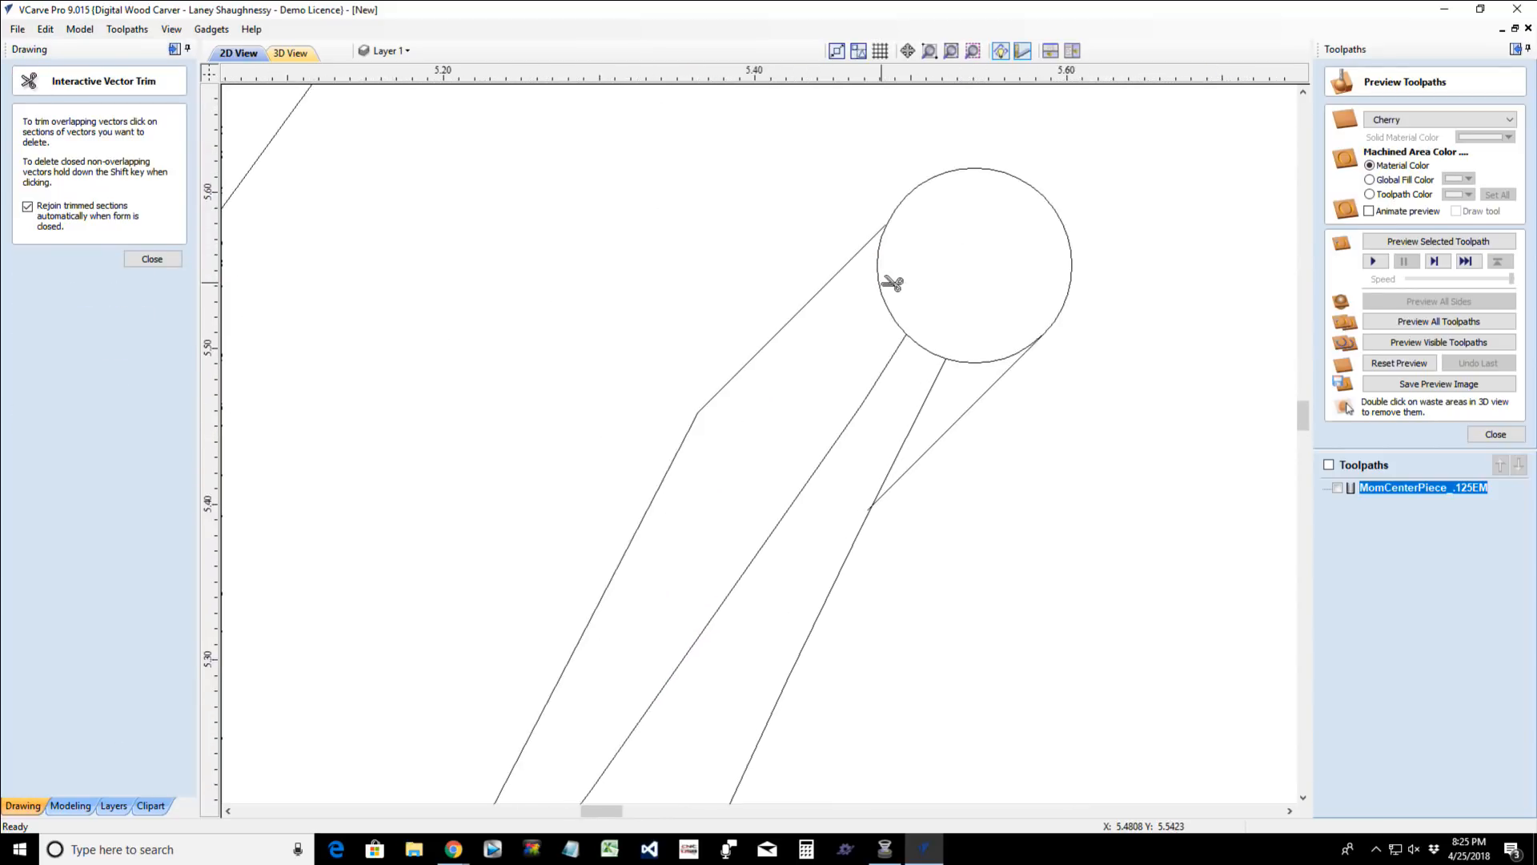
left_click(173, 260)
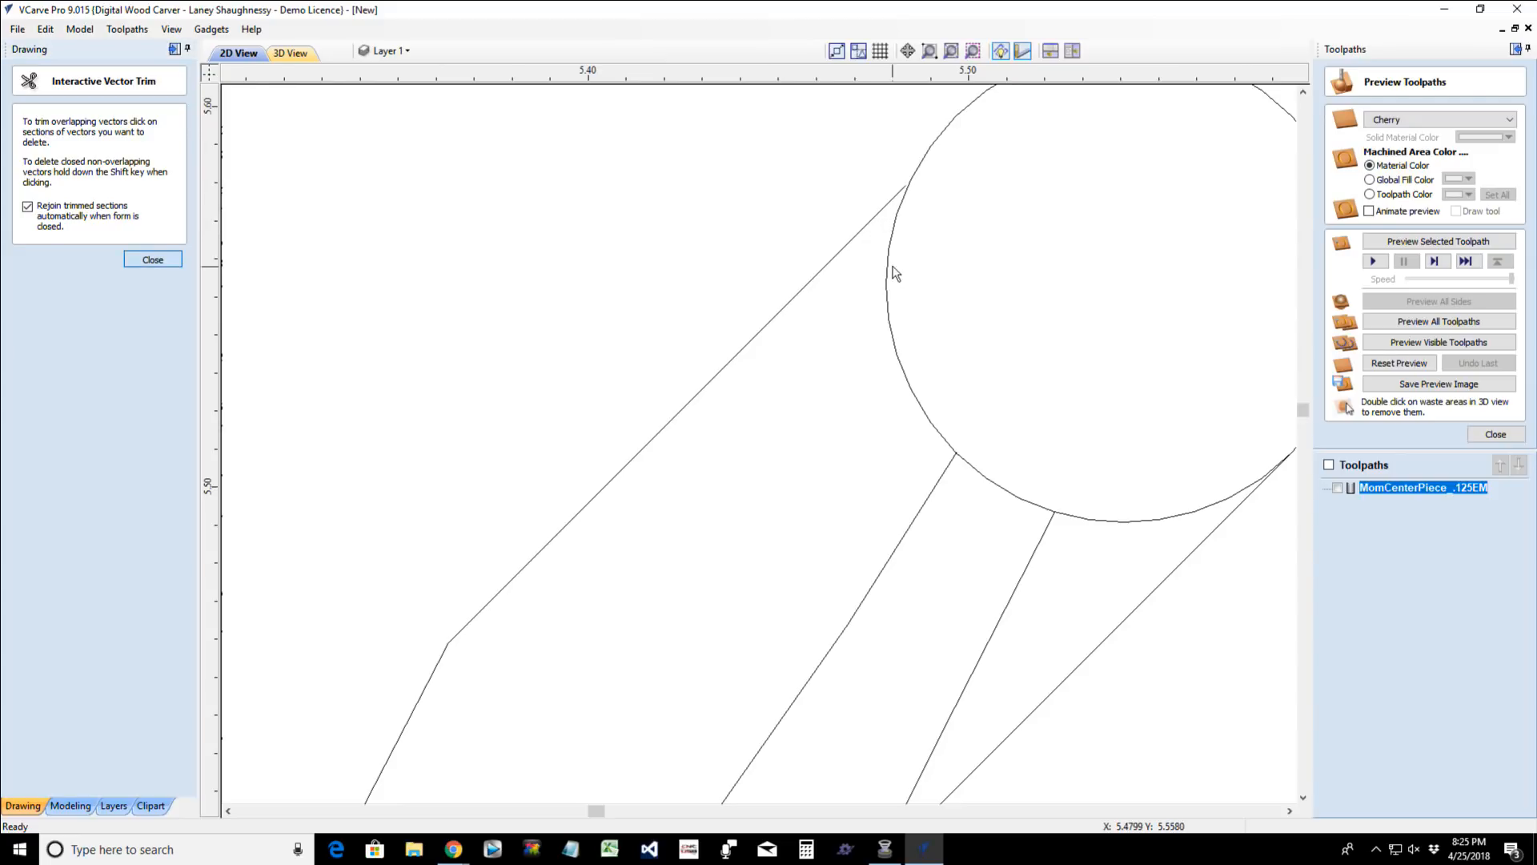
- Trim away the circle's left arc between the two-segment polyline and the sliver's left edge, and rejoin the trimmed vectors
left_click(830, 265)
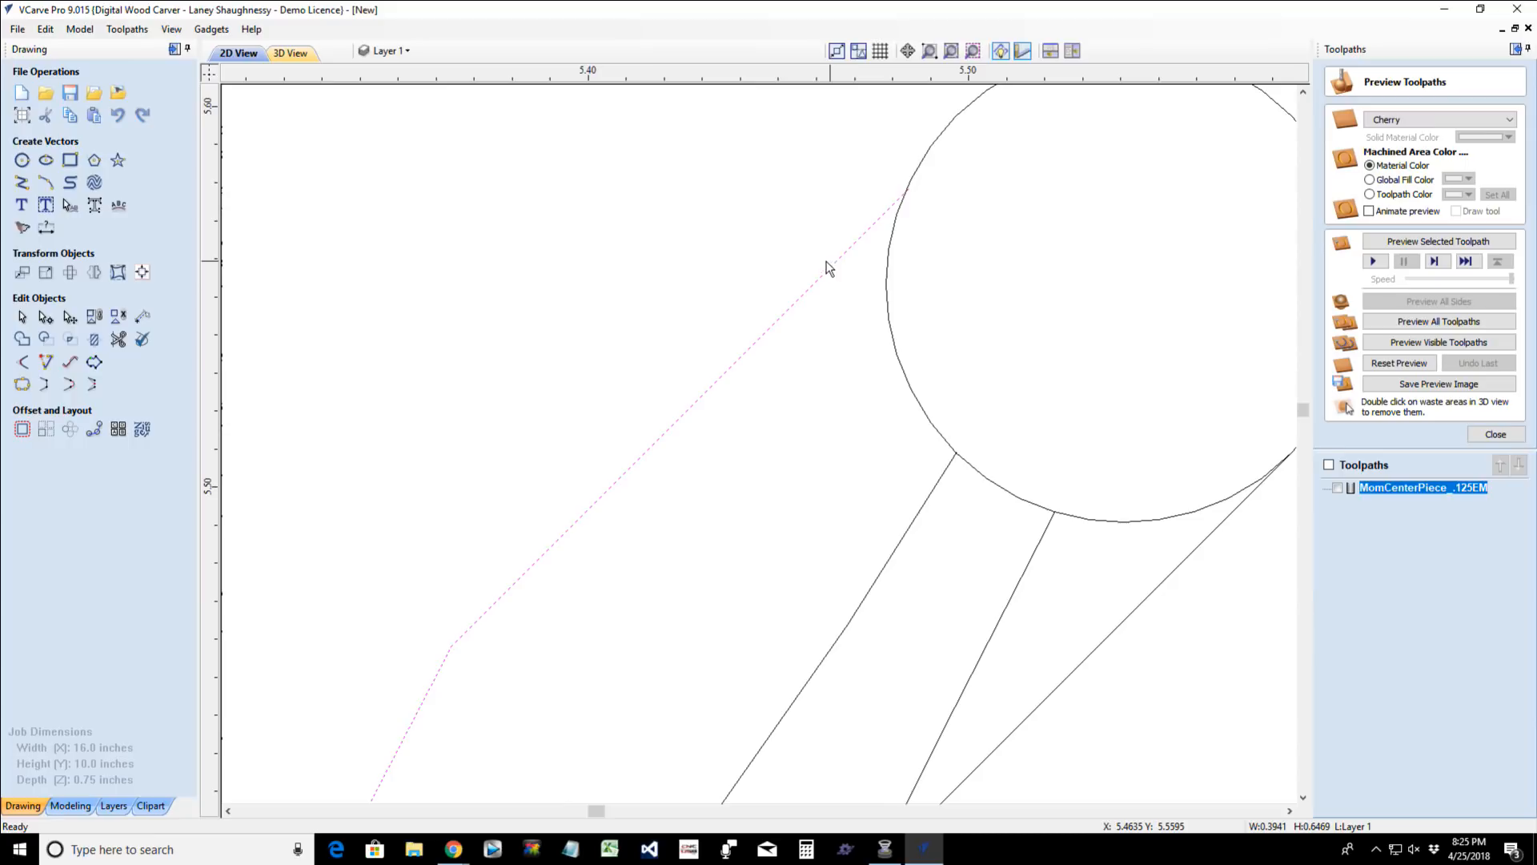
left_click(118, 339)
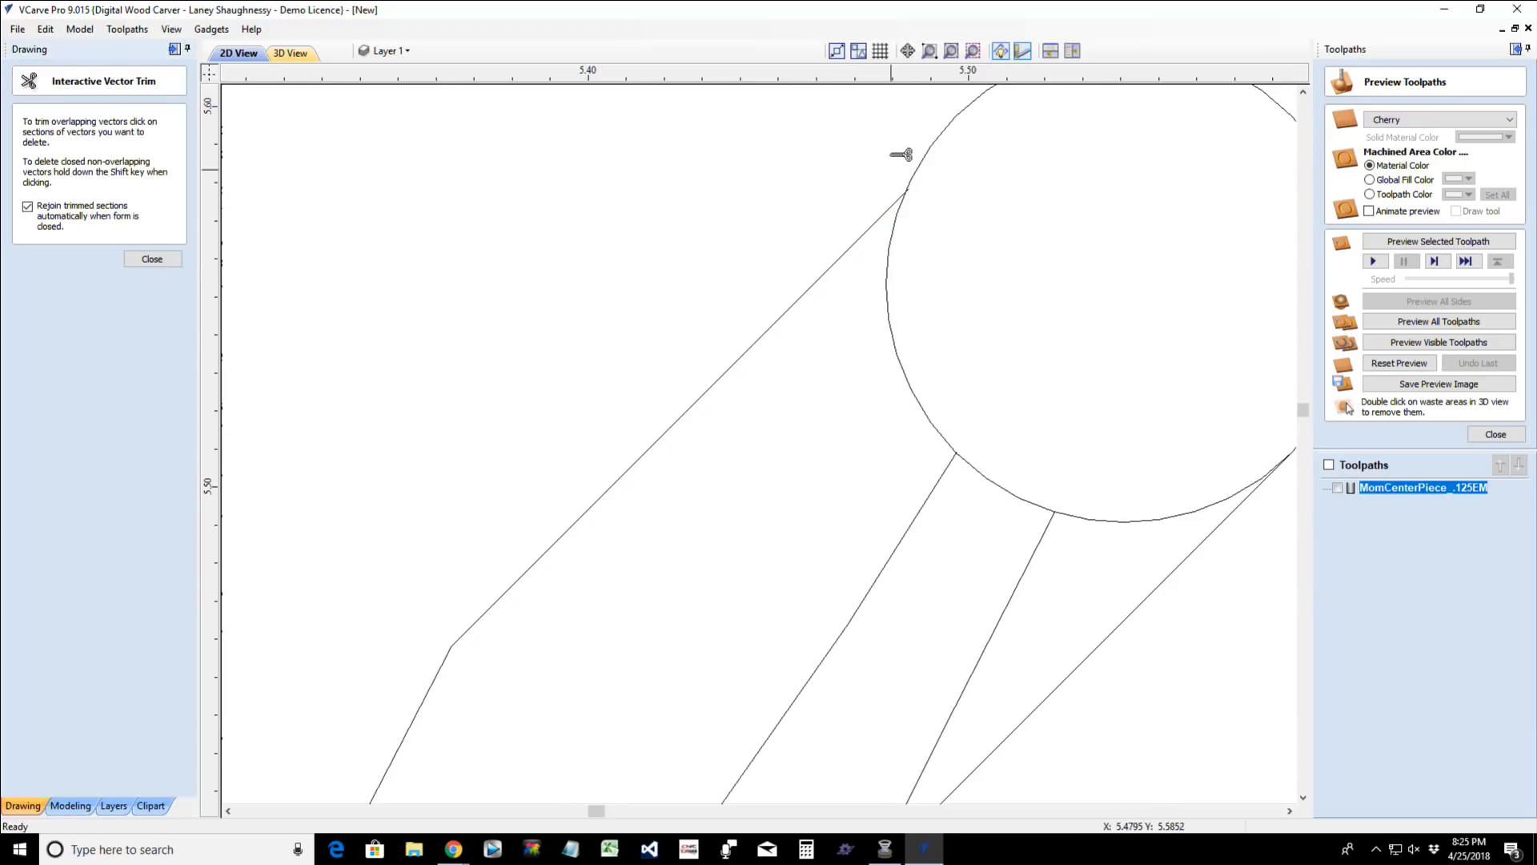
scroll(900, 154, "up", 5)
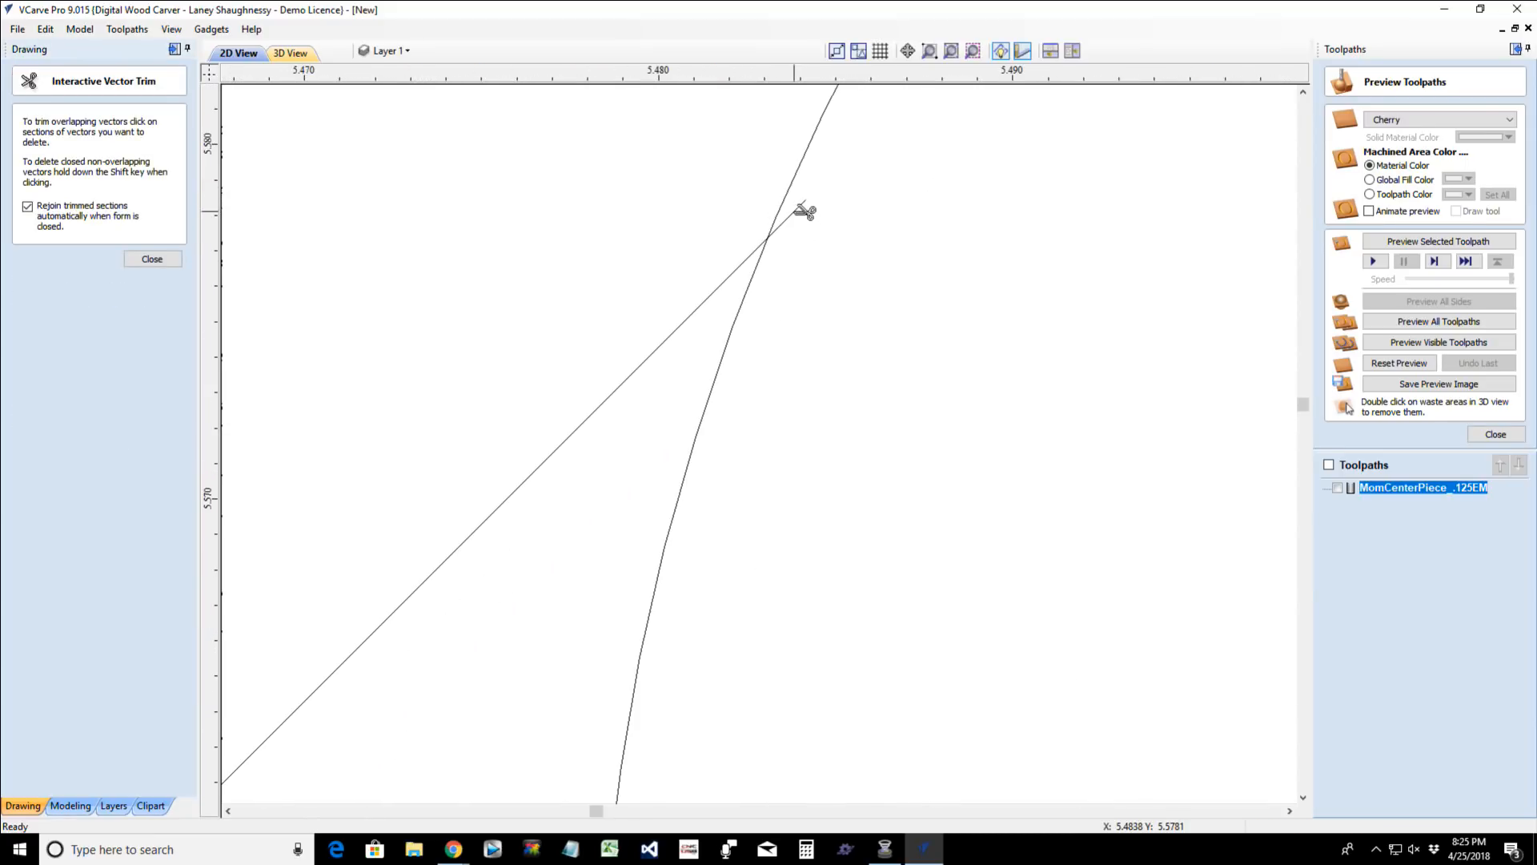
scroll(821, 376, "down", 3)
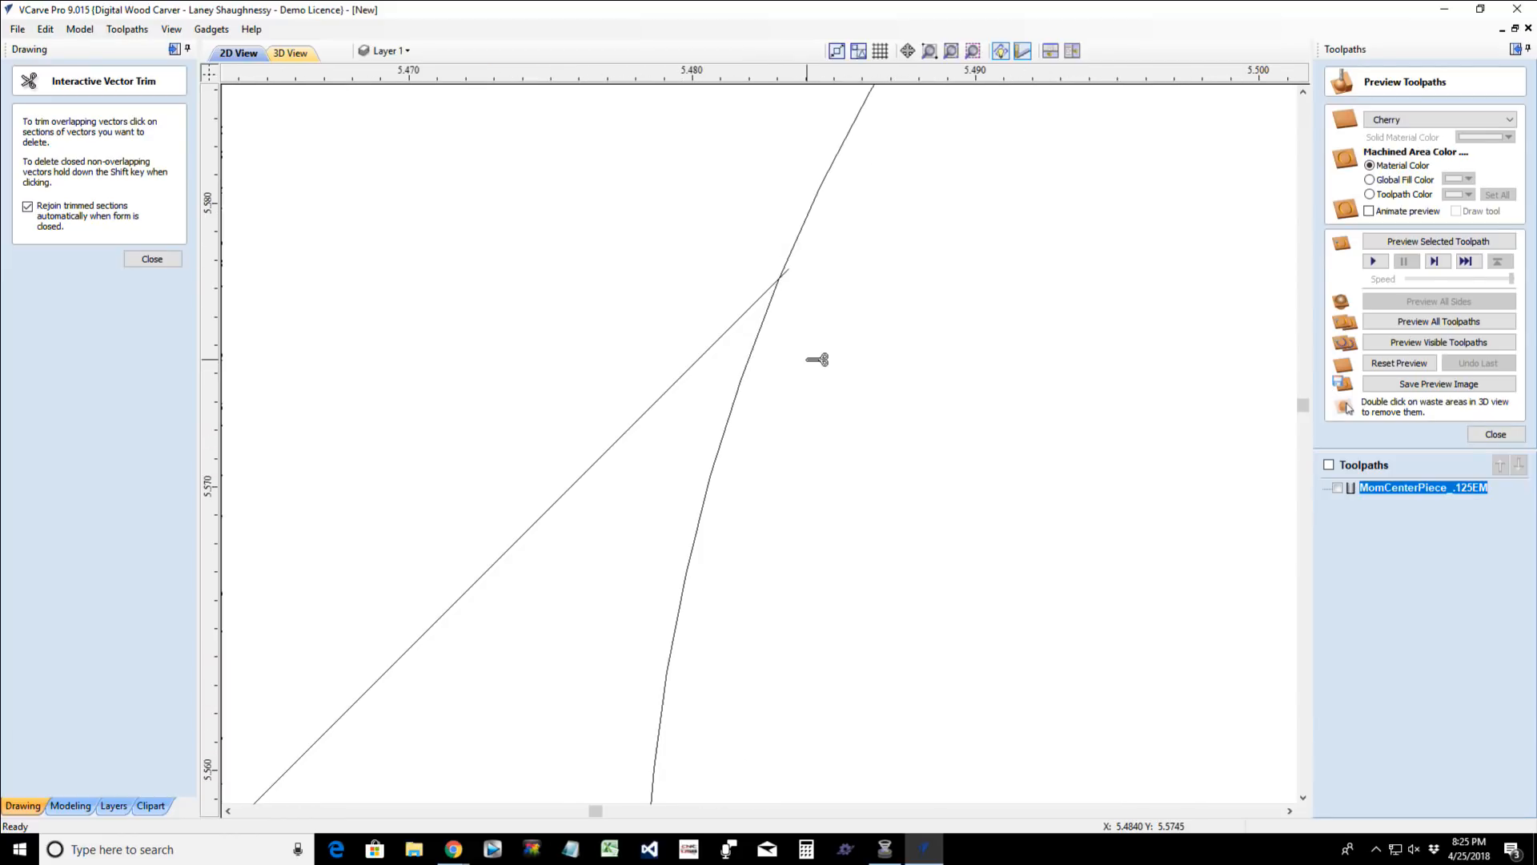
left_click(765, 320)
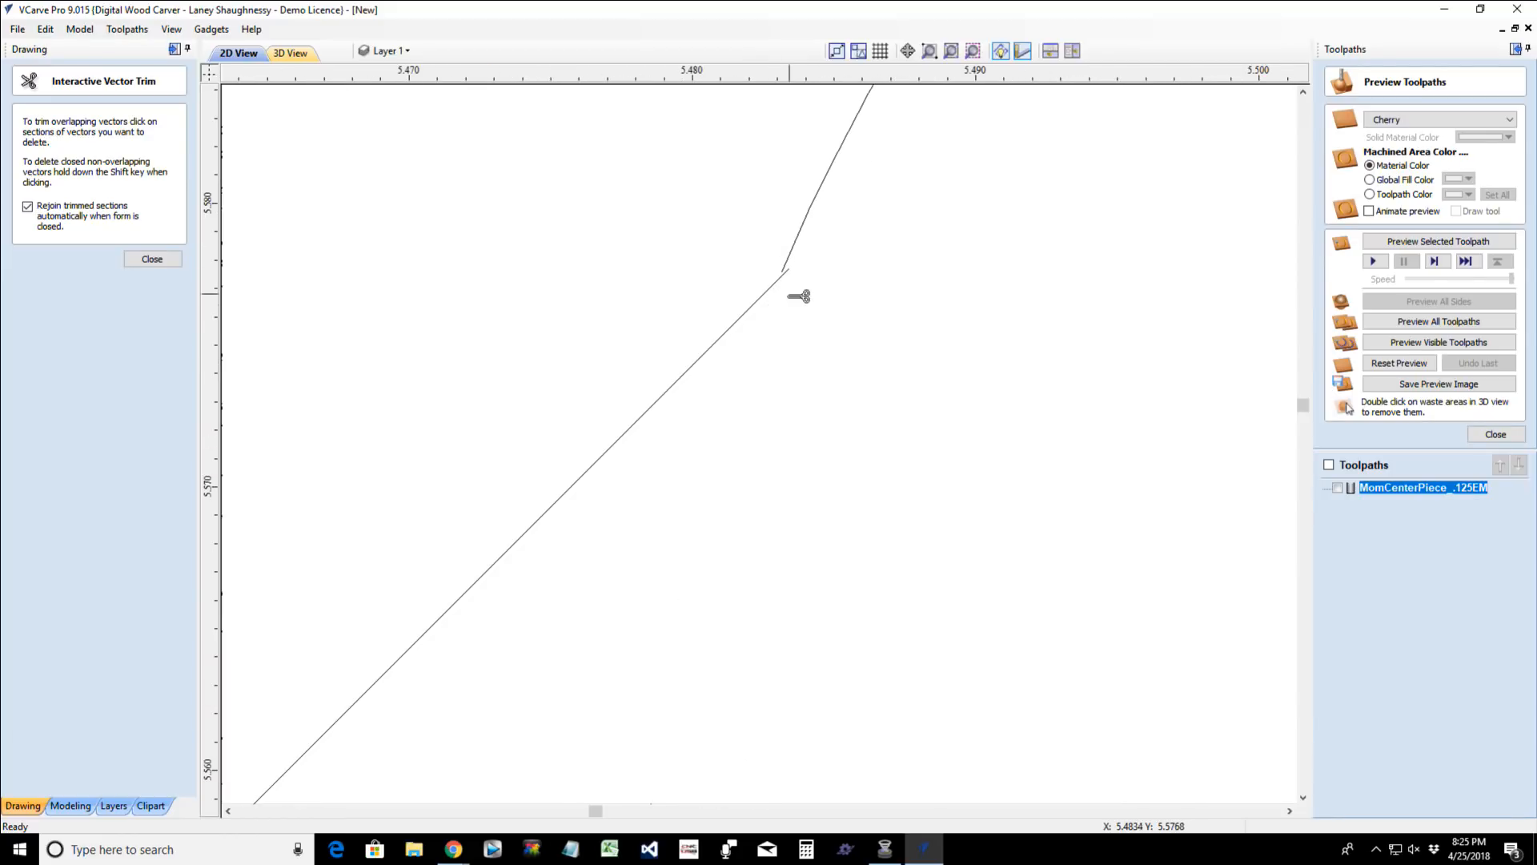
left_click(156, 262)
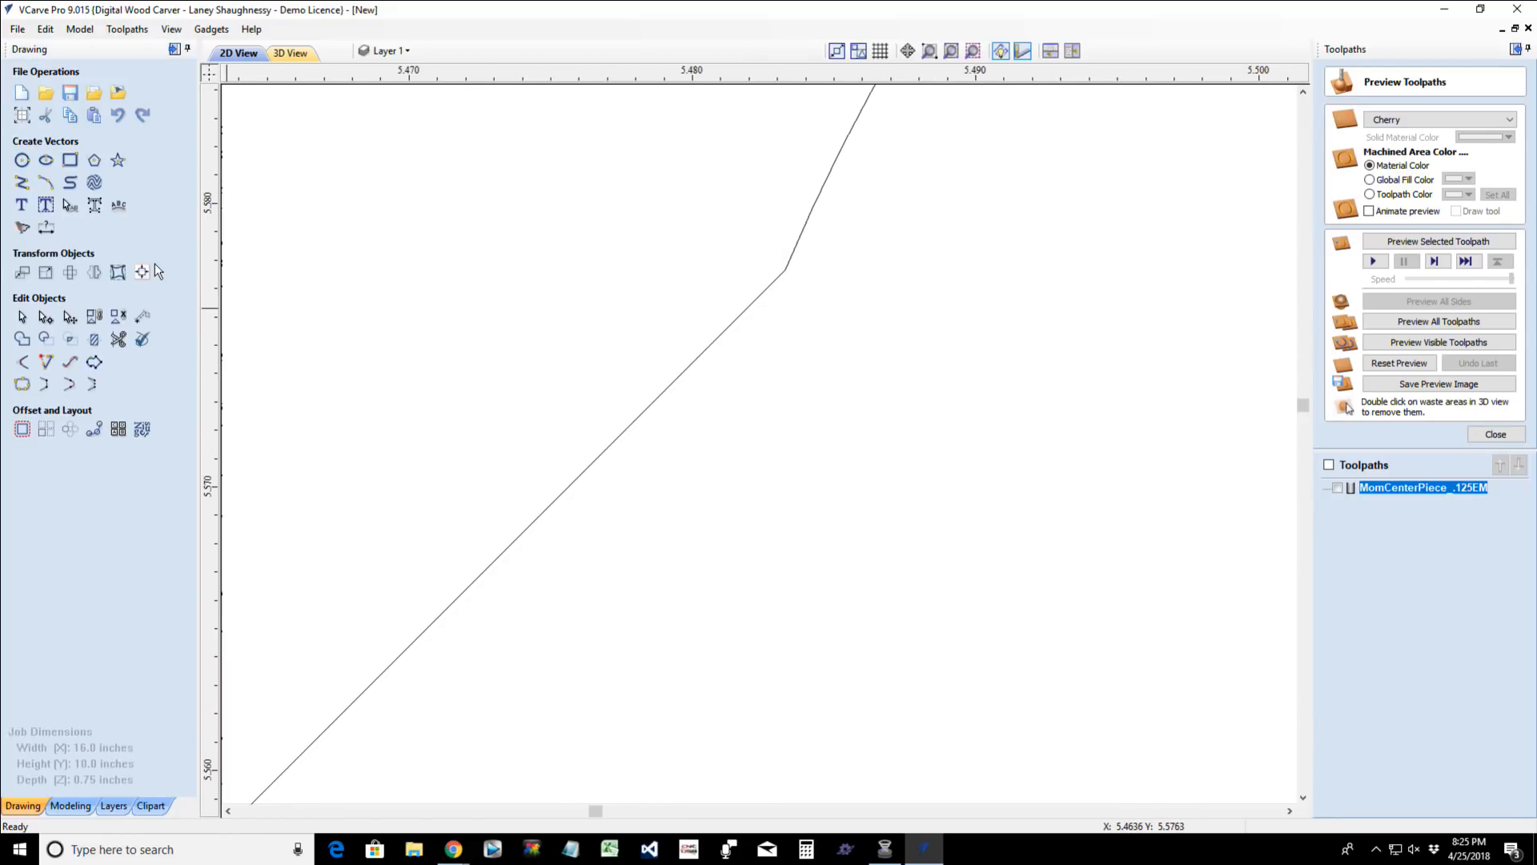
- Trim away the old sliver edges between the two new lines and the circle's remaining lower arc, leaving an open rounded tip
left_click(118, 341)
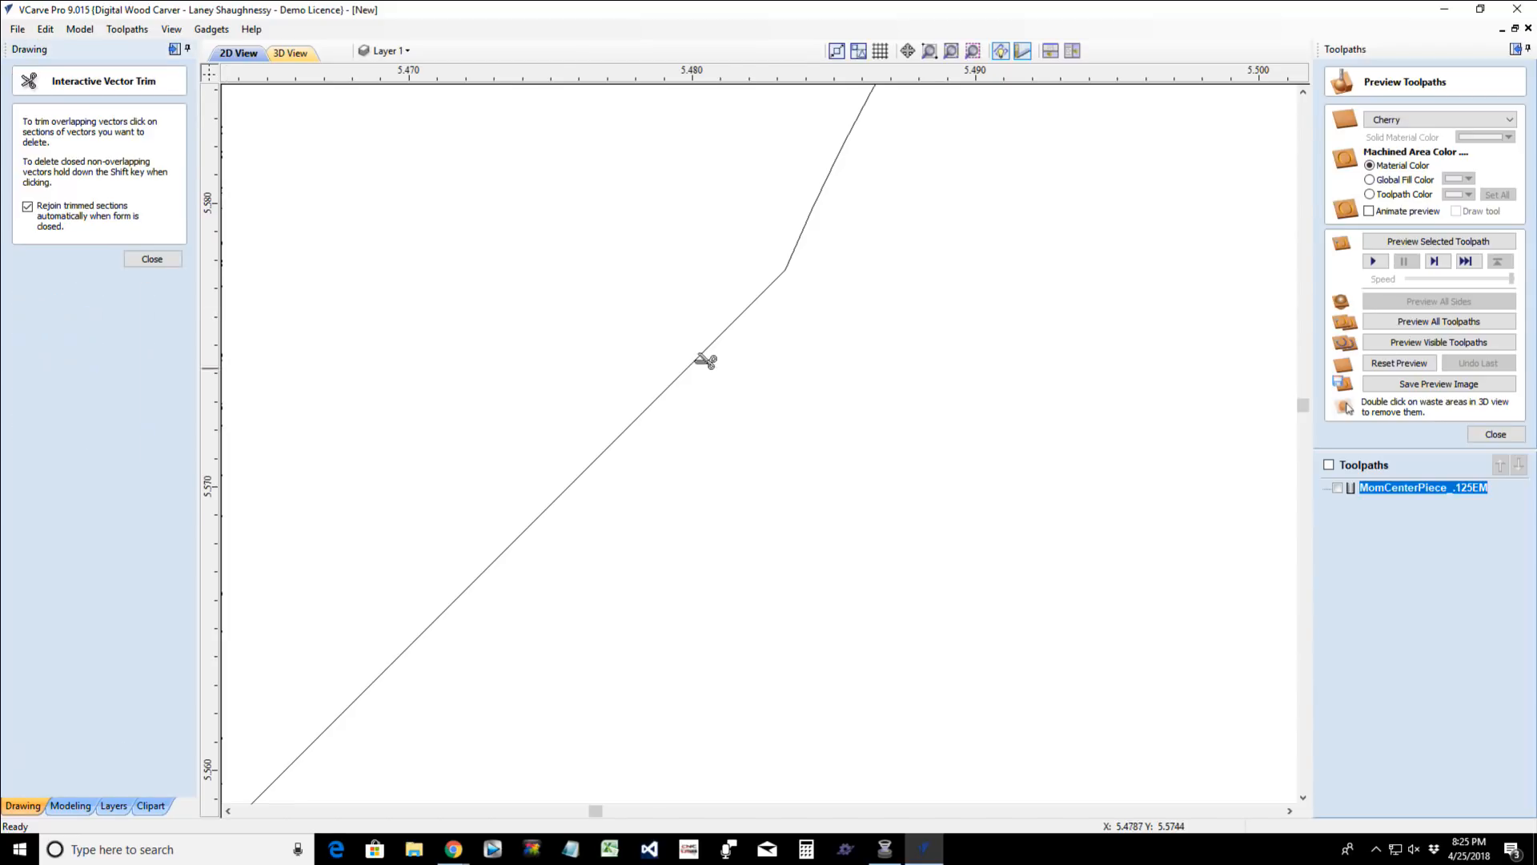
scroll(814, 365, "down", 6)
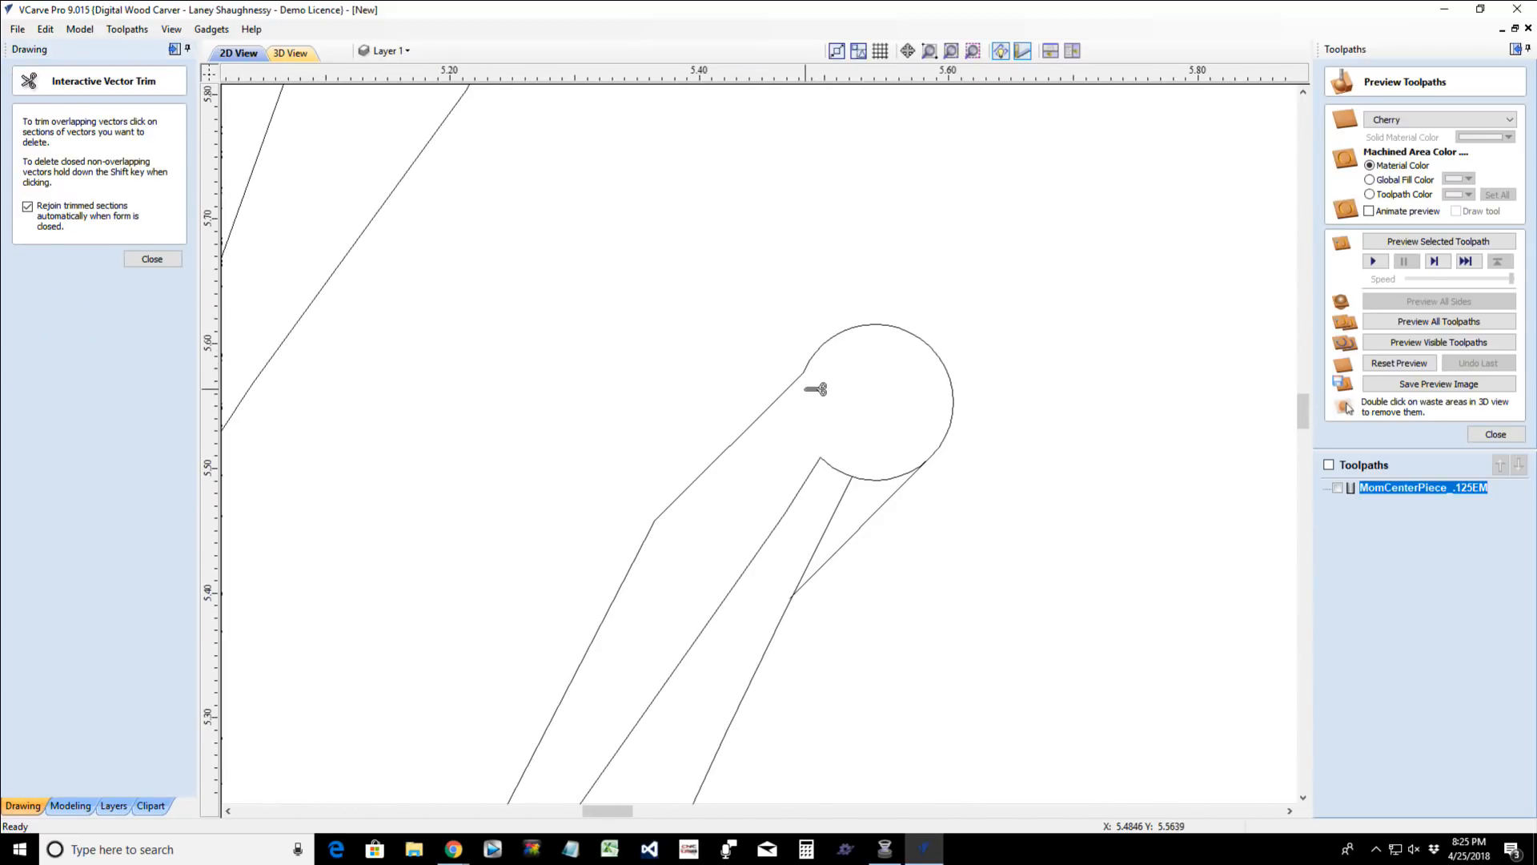
scroll(815, 378, "down", 1)
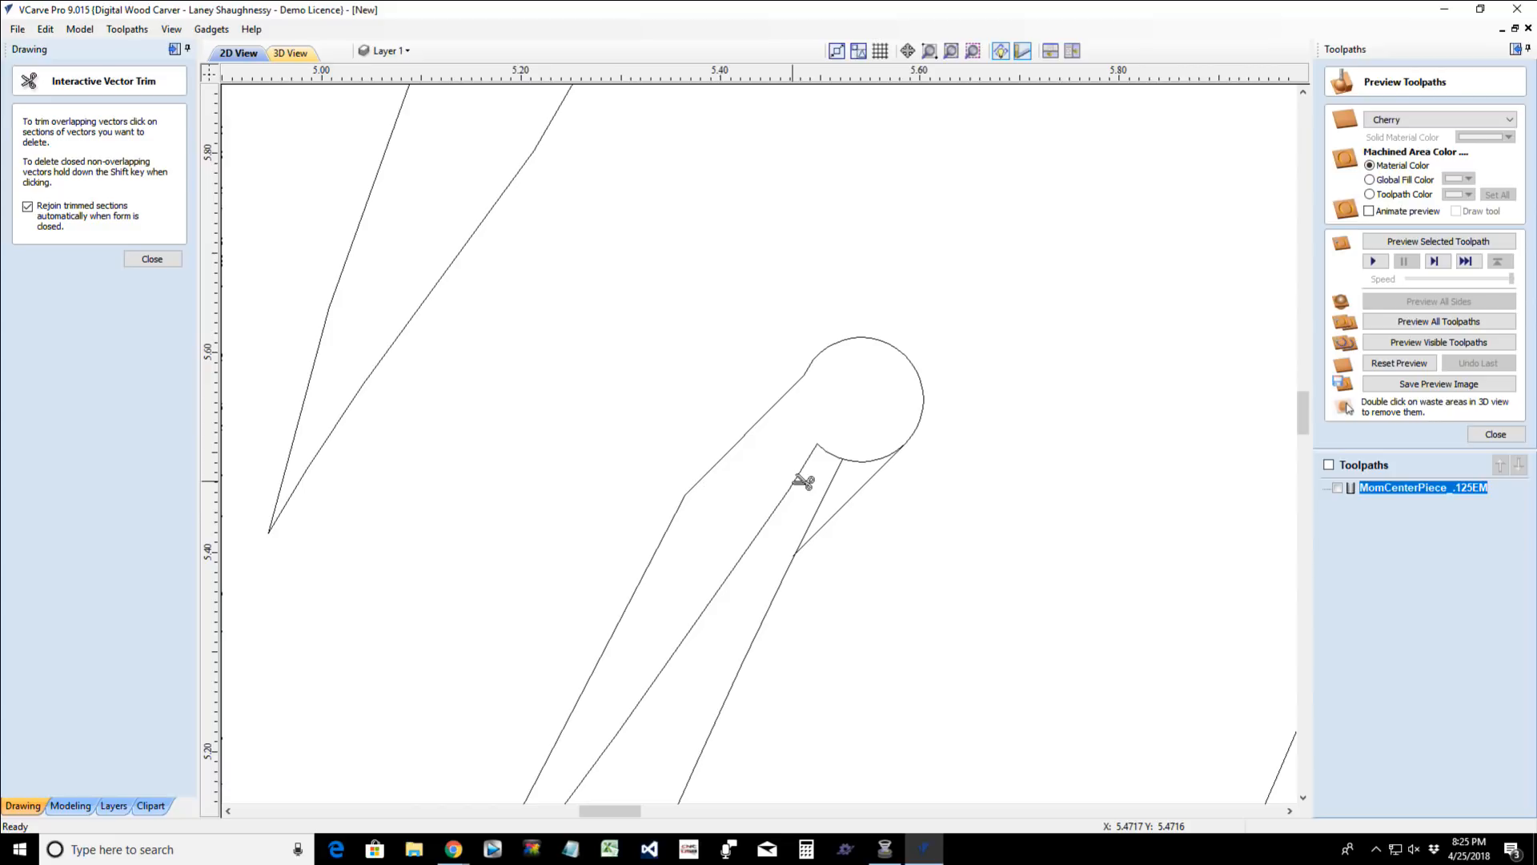
scroll(803, 483, "down", 5)
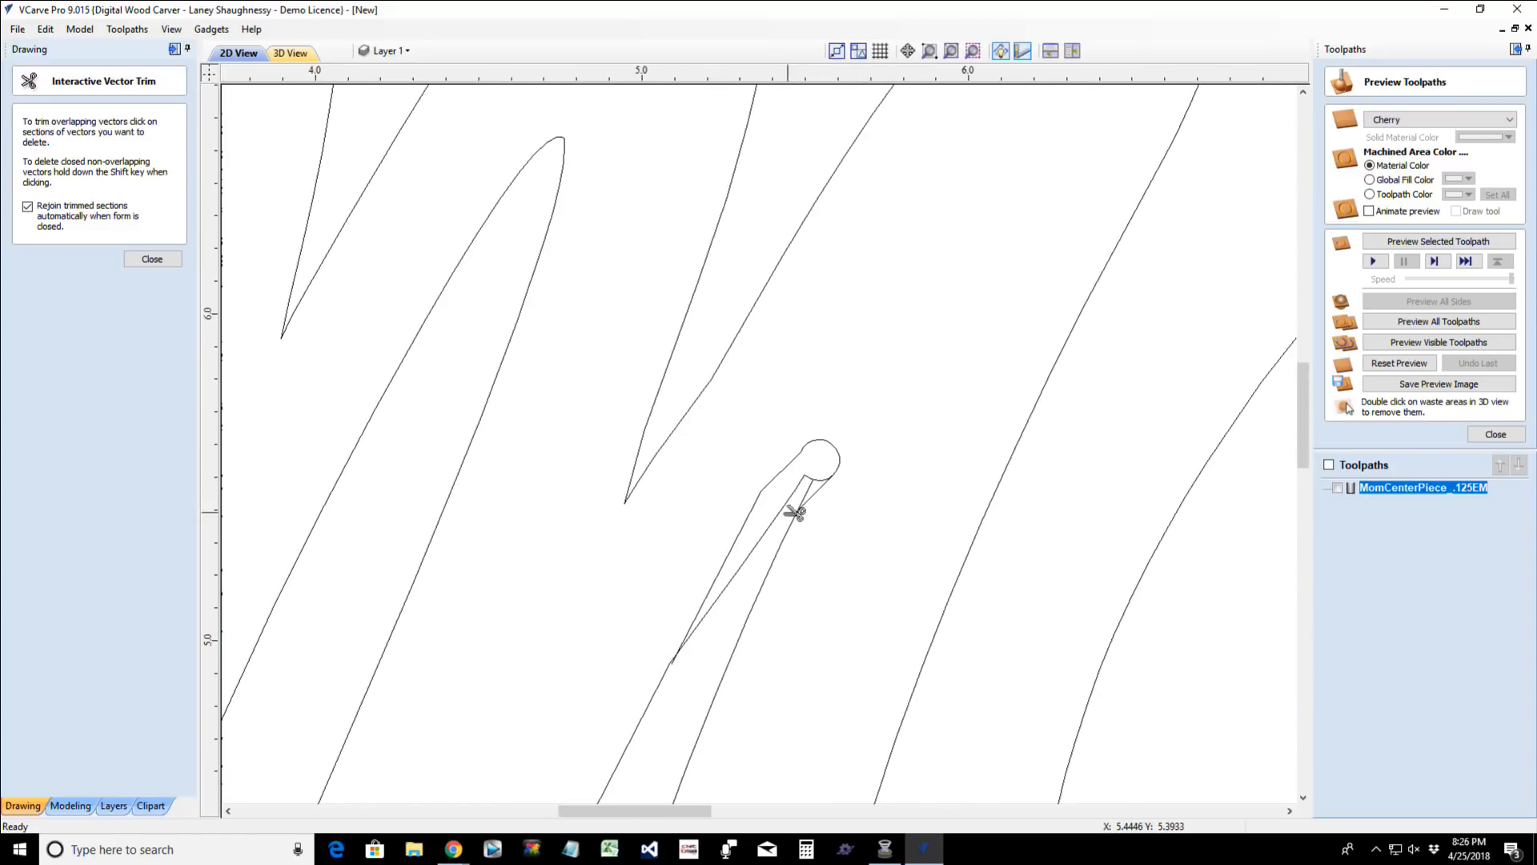
left_click(789, 513)
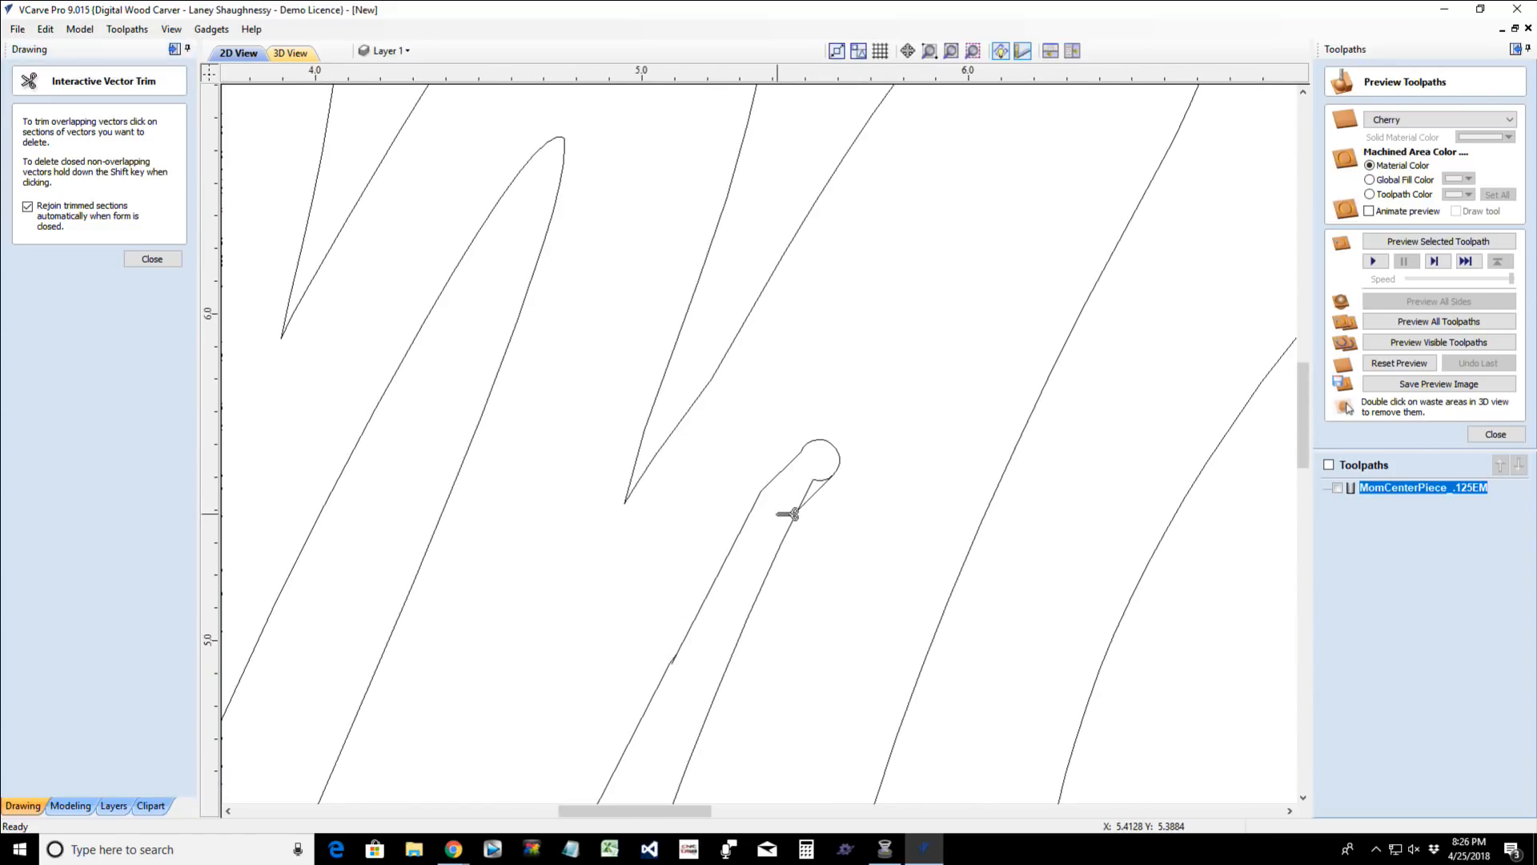
left_click(827, 481)
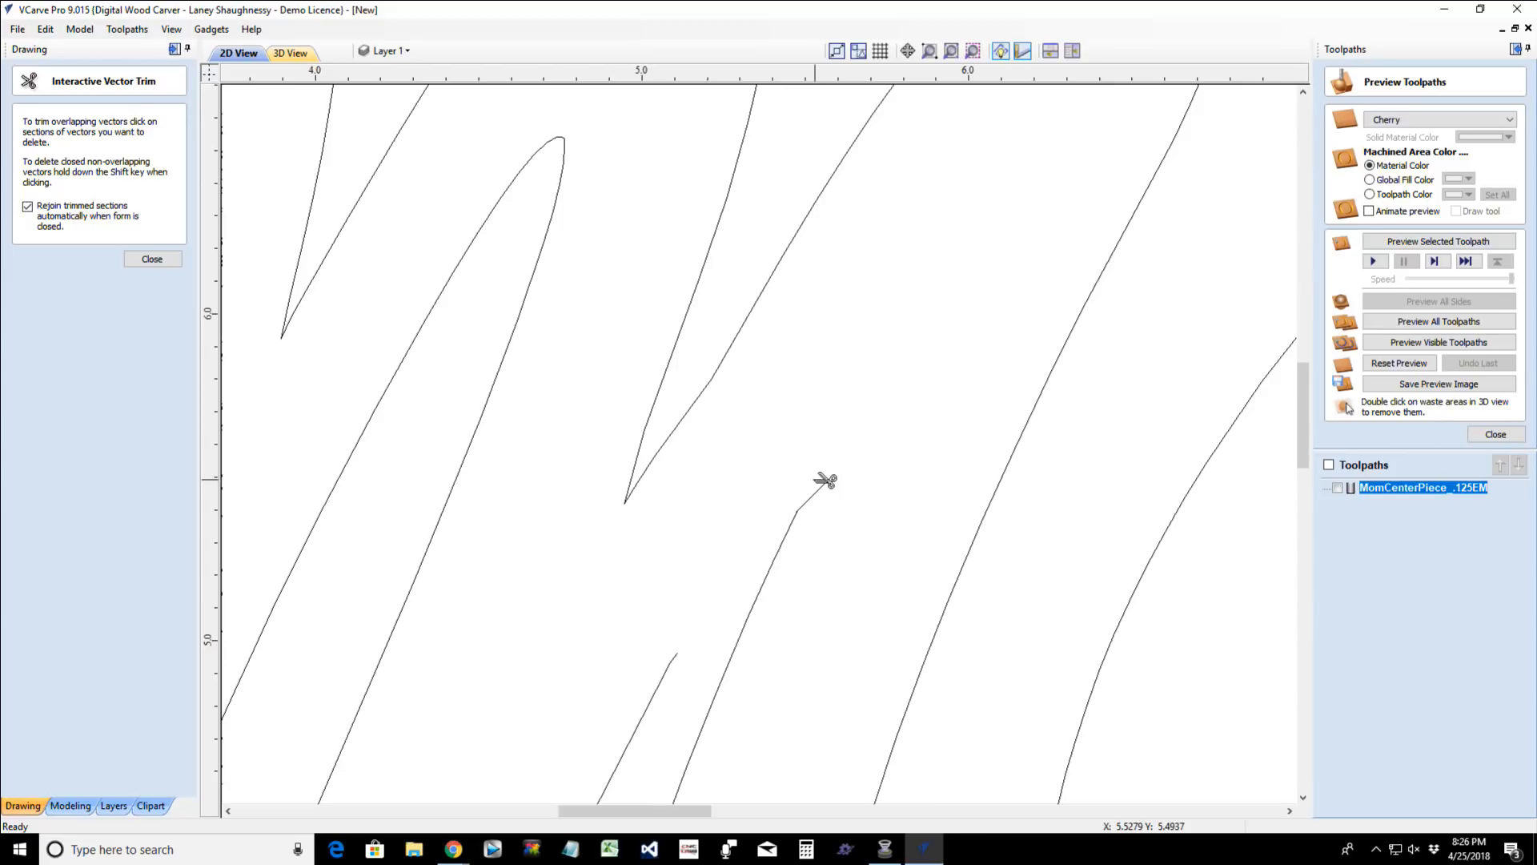
key("ctrl+z")
scroll(833, 488, "up", 8)
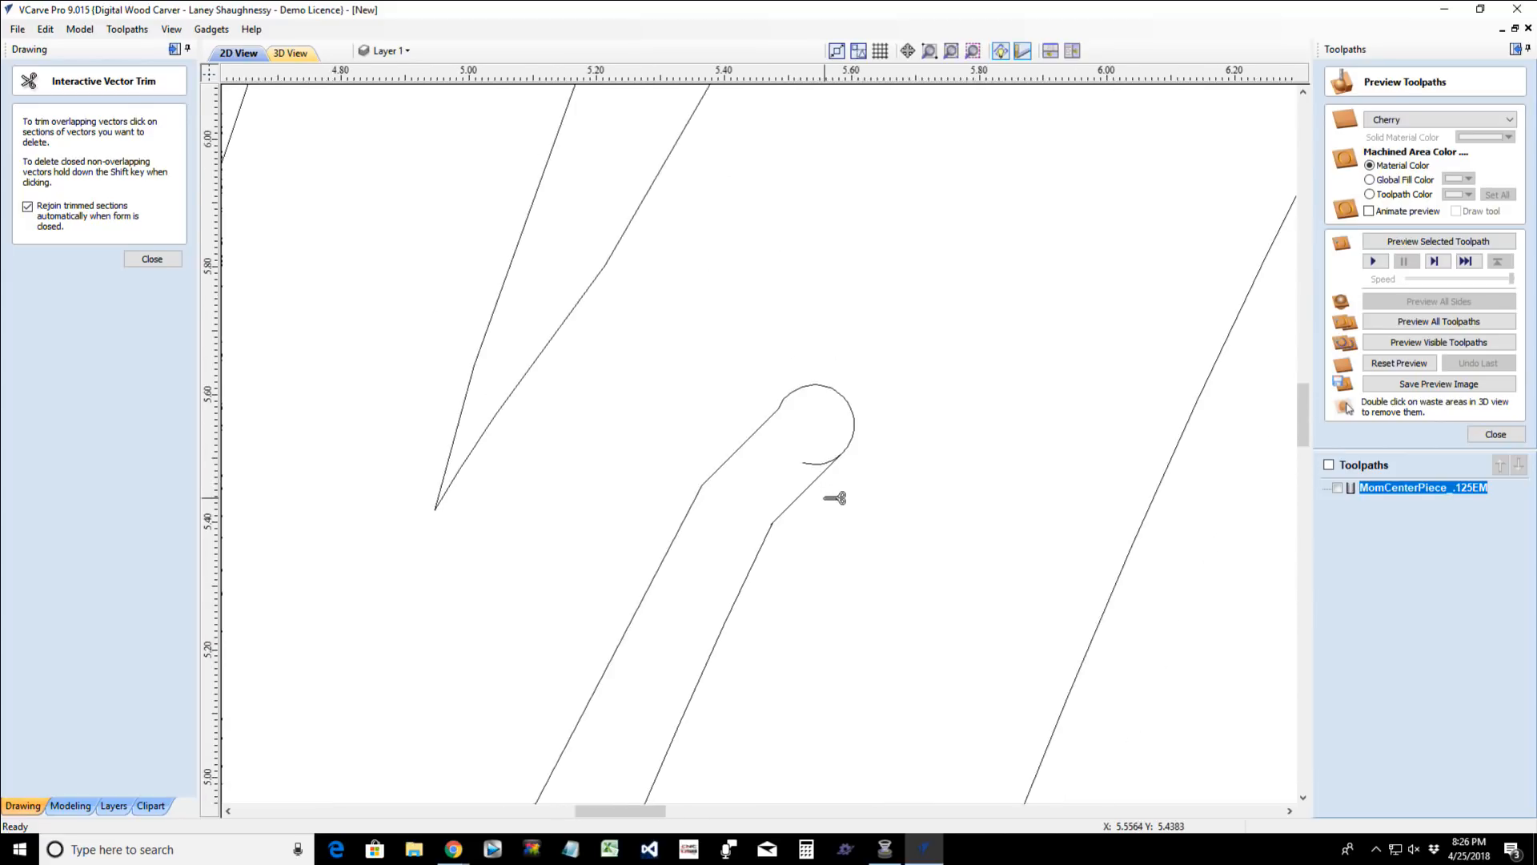
left_click(920, 508)
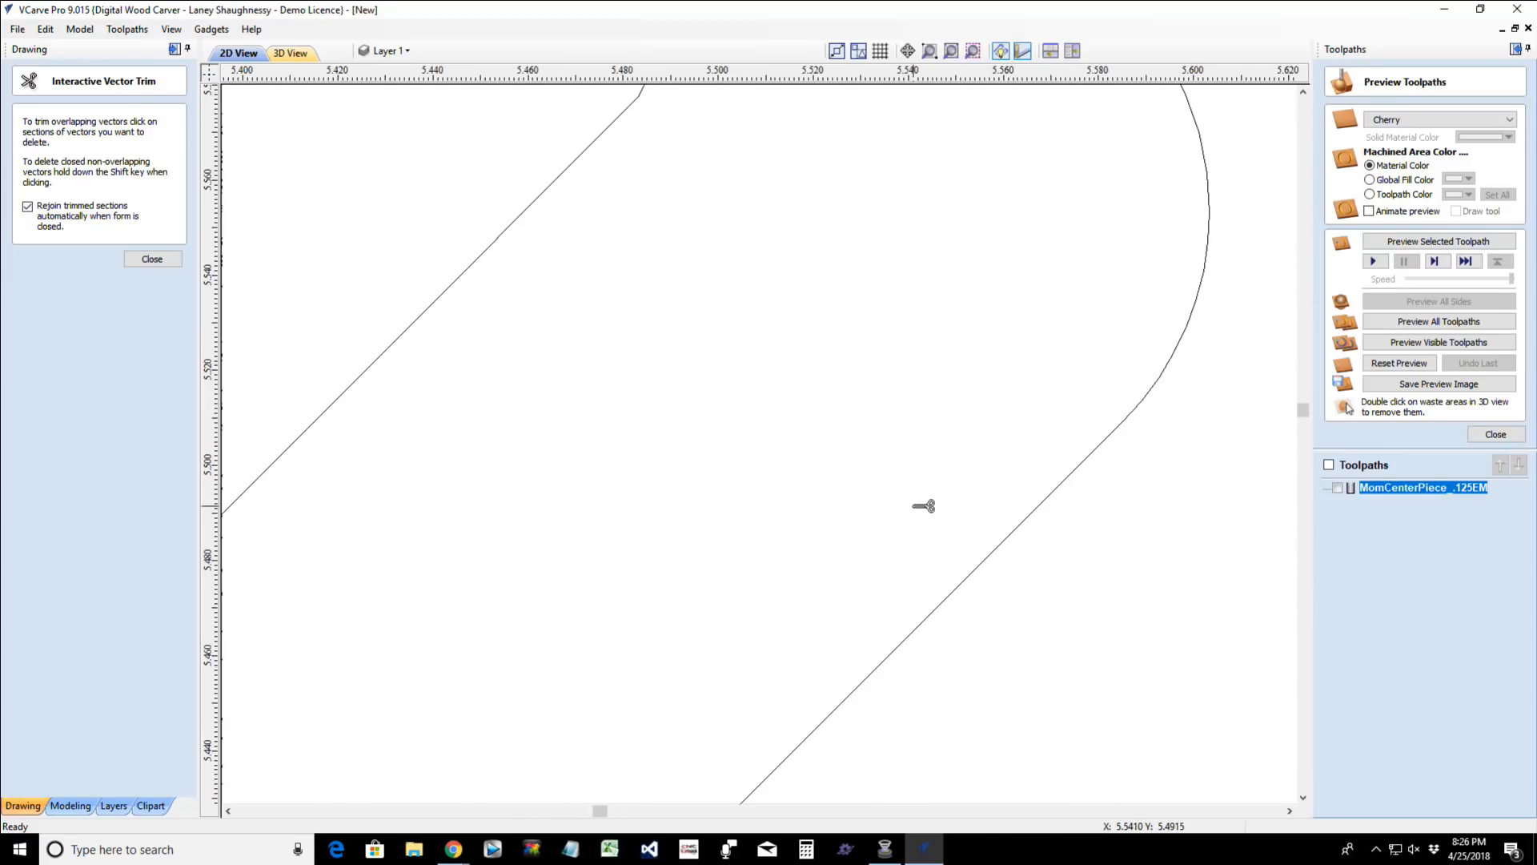
- Trim the overlapping line ends at the tip's lower right corner near X 5.474, Y 5.399, and rejoin the outline
scroll(924, 507, "down", 3)
scroll(924, 507, "down", 6)
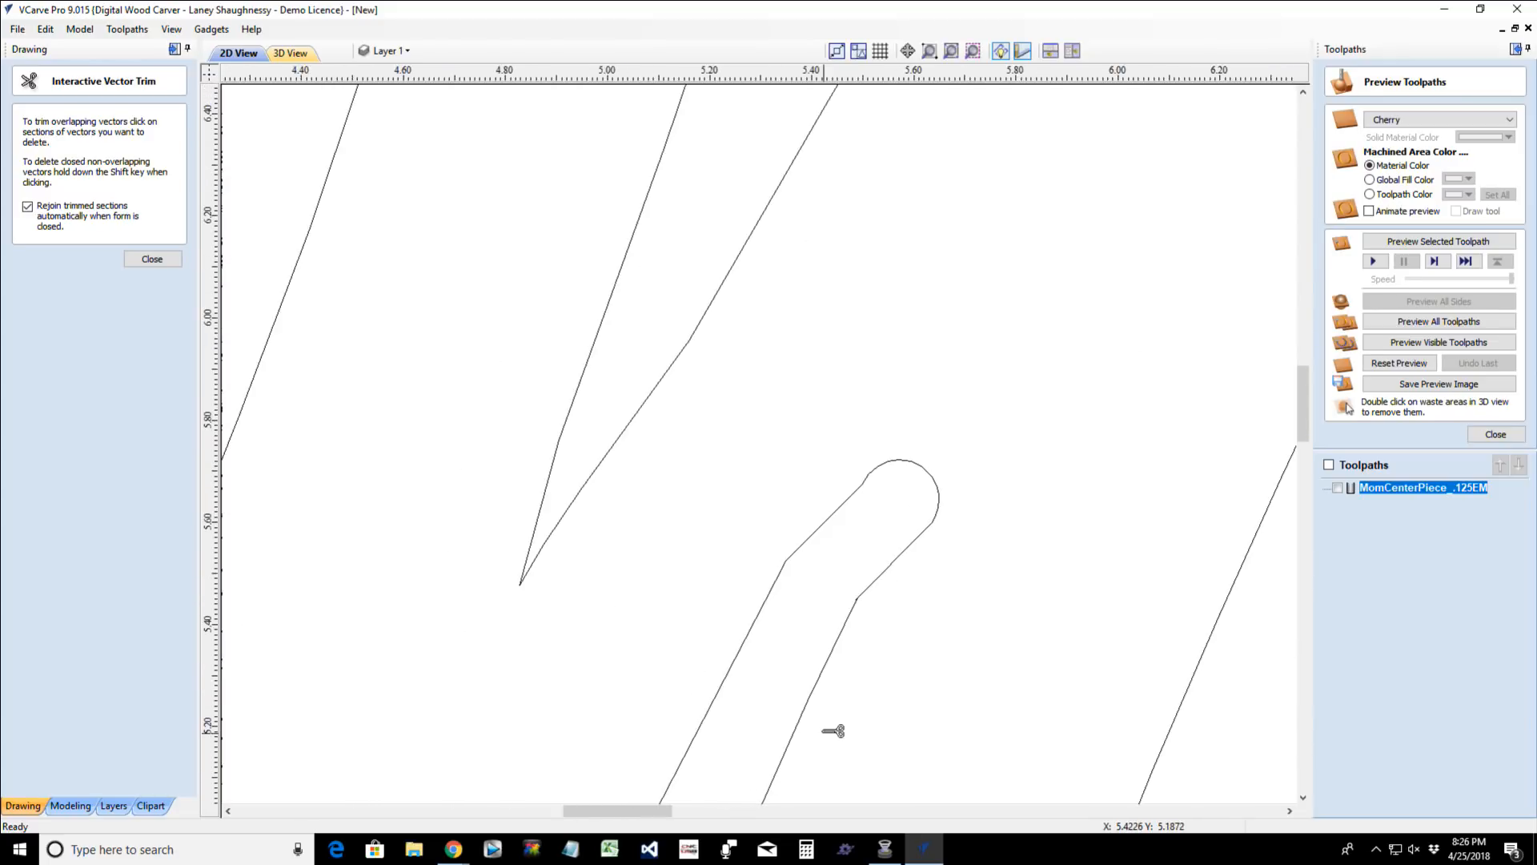
scroll(846, 685, "up", 10)
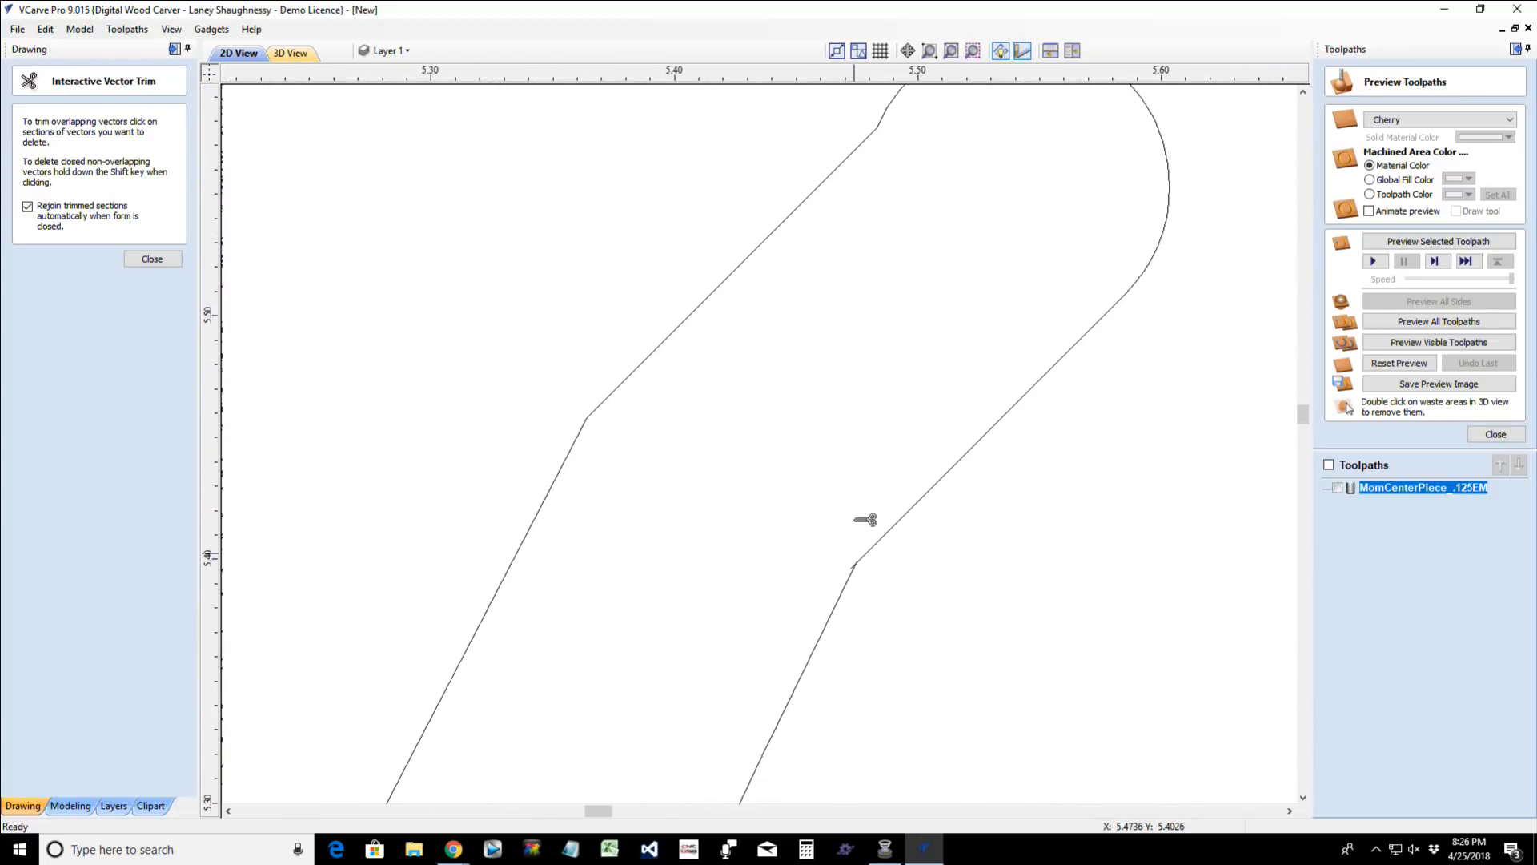
scroll(847, 564, "up", 3)
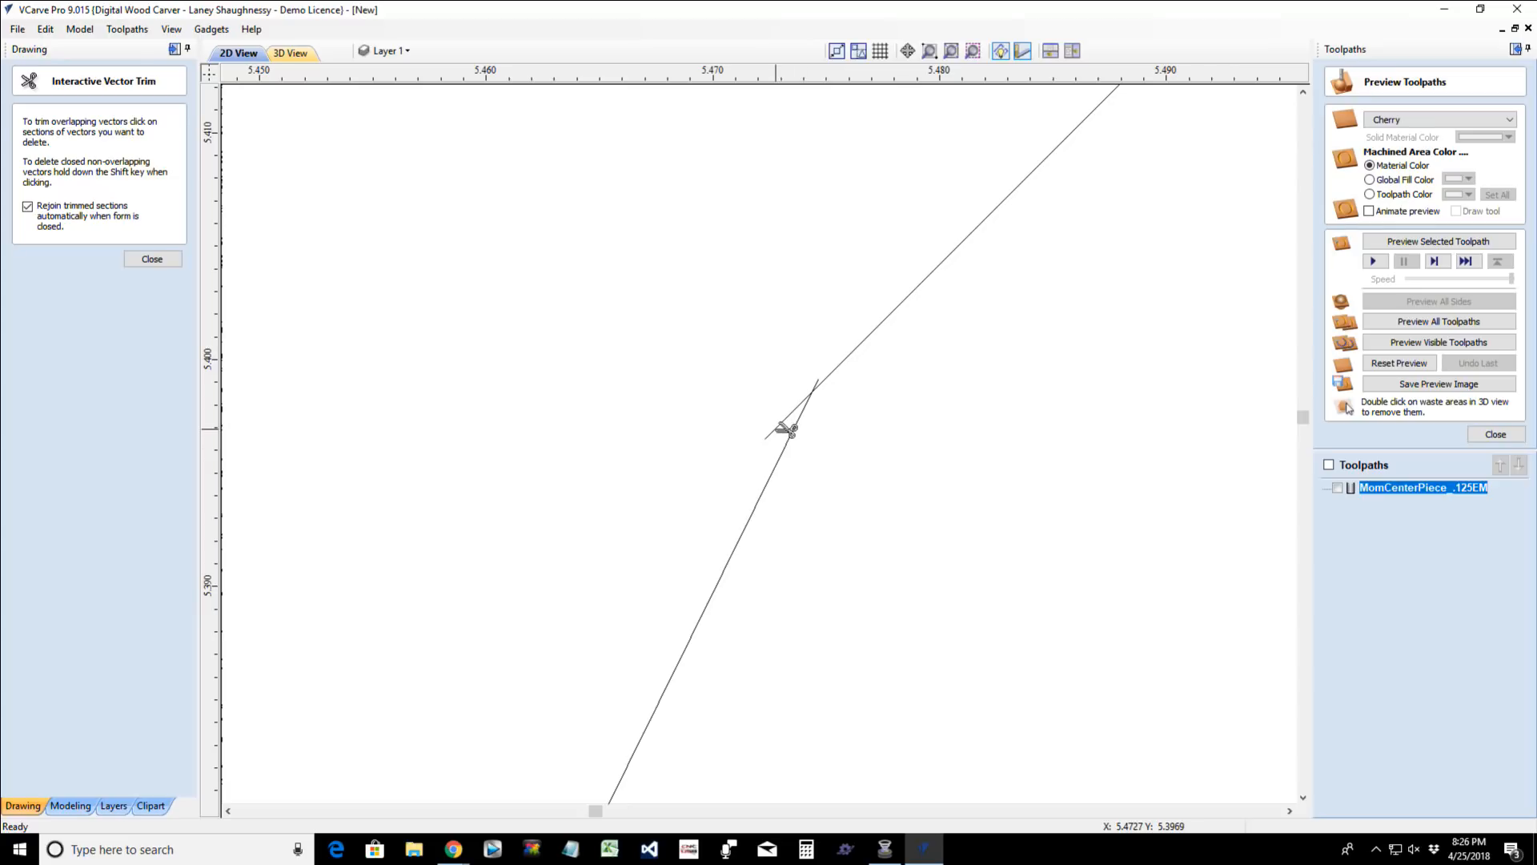
left_click(137, 261)
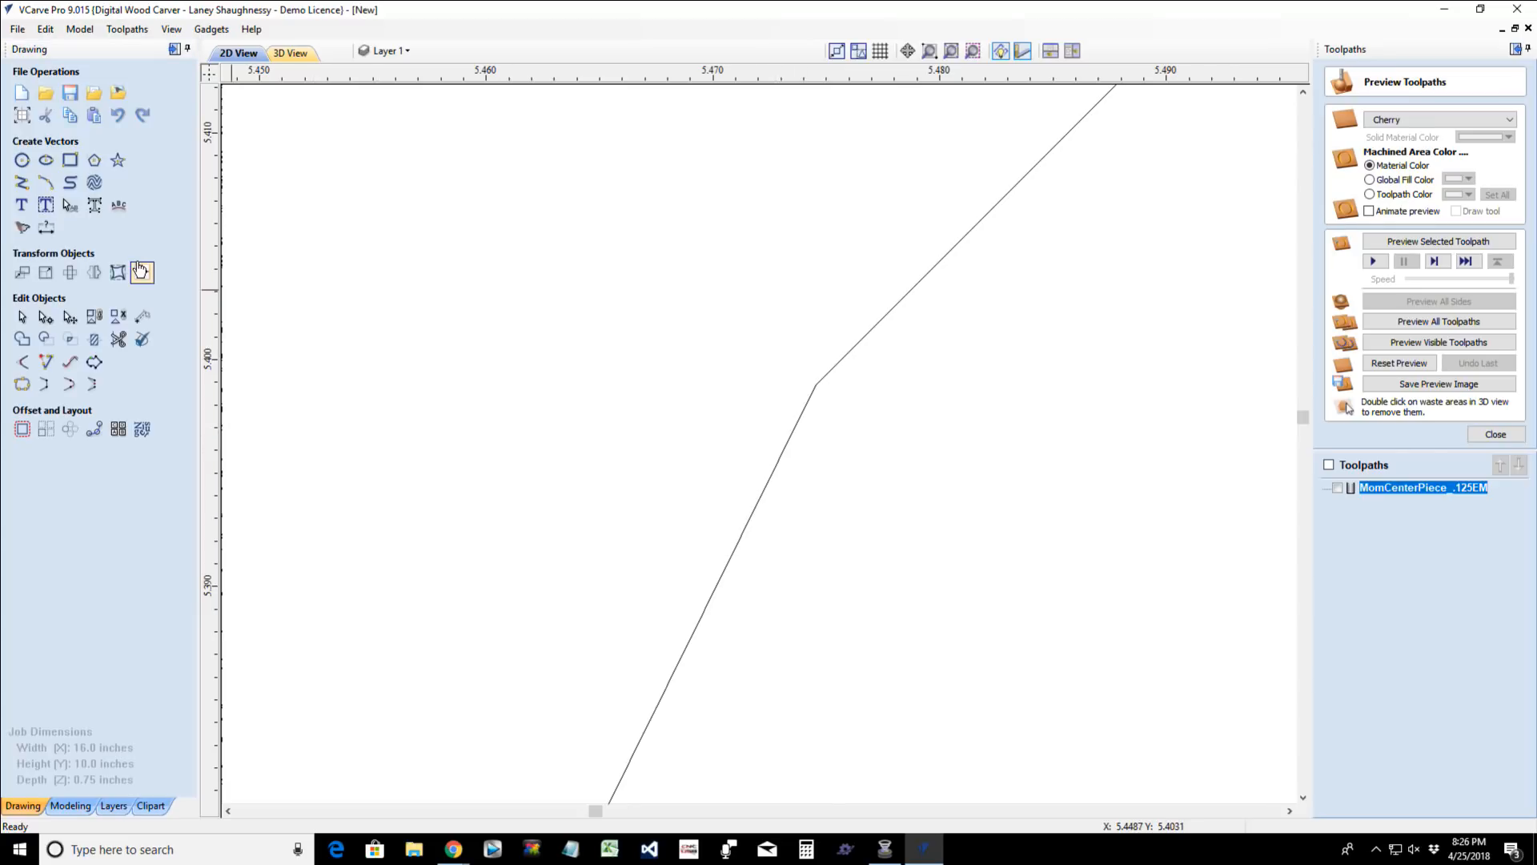
- Trim the polyline's loose tail beside the M outline near X 5.09, Y 4.93, and rejoin the outline
left_click(117, 342)
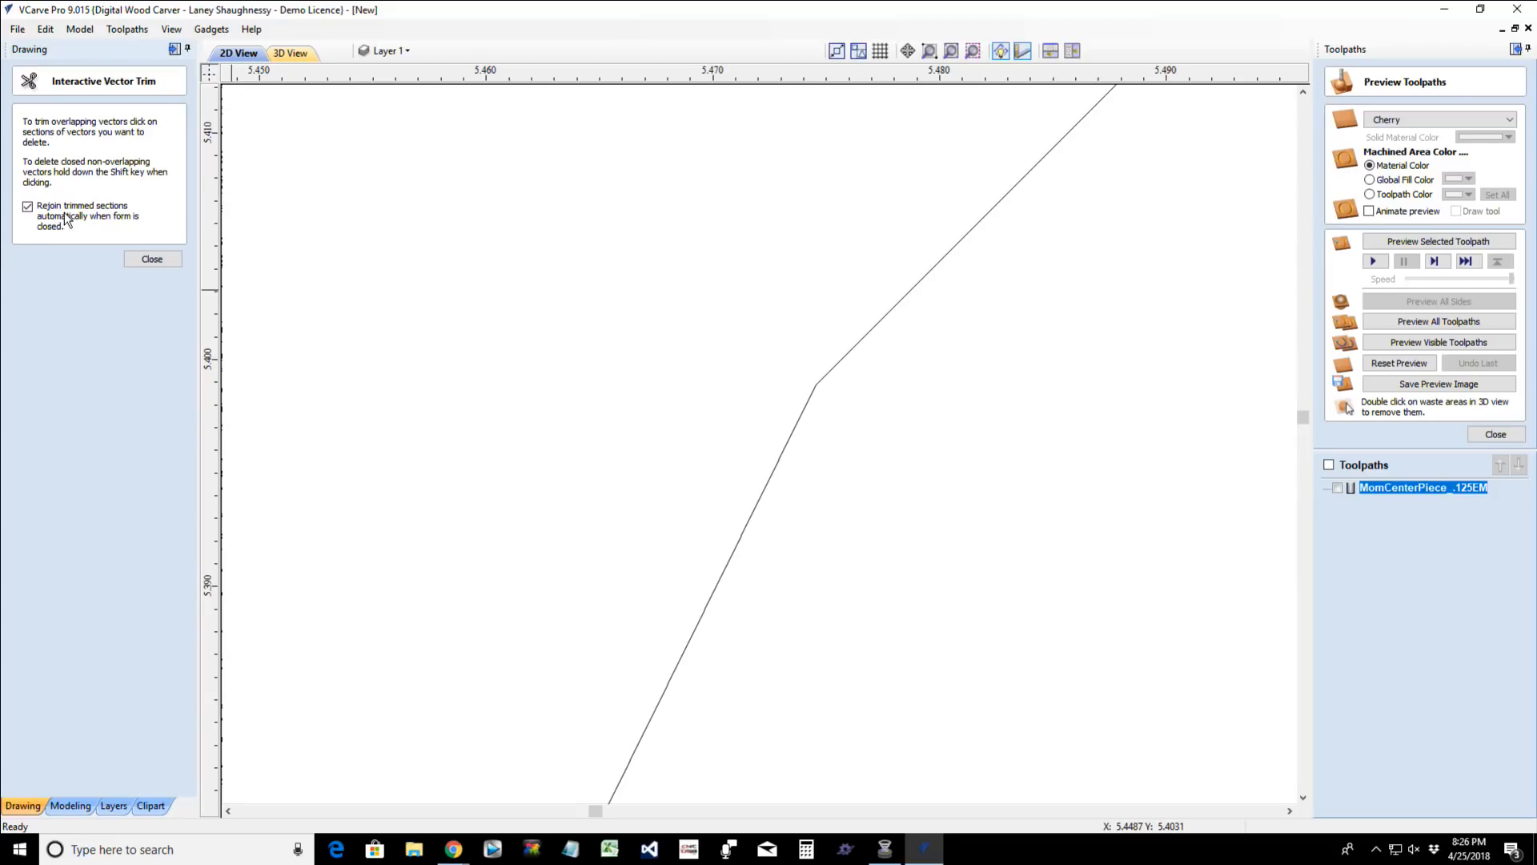
scroll(848, 417, "down", 8)
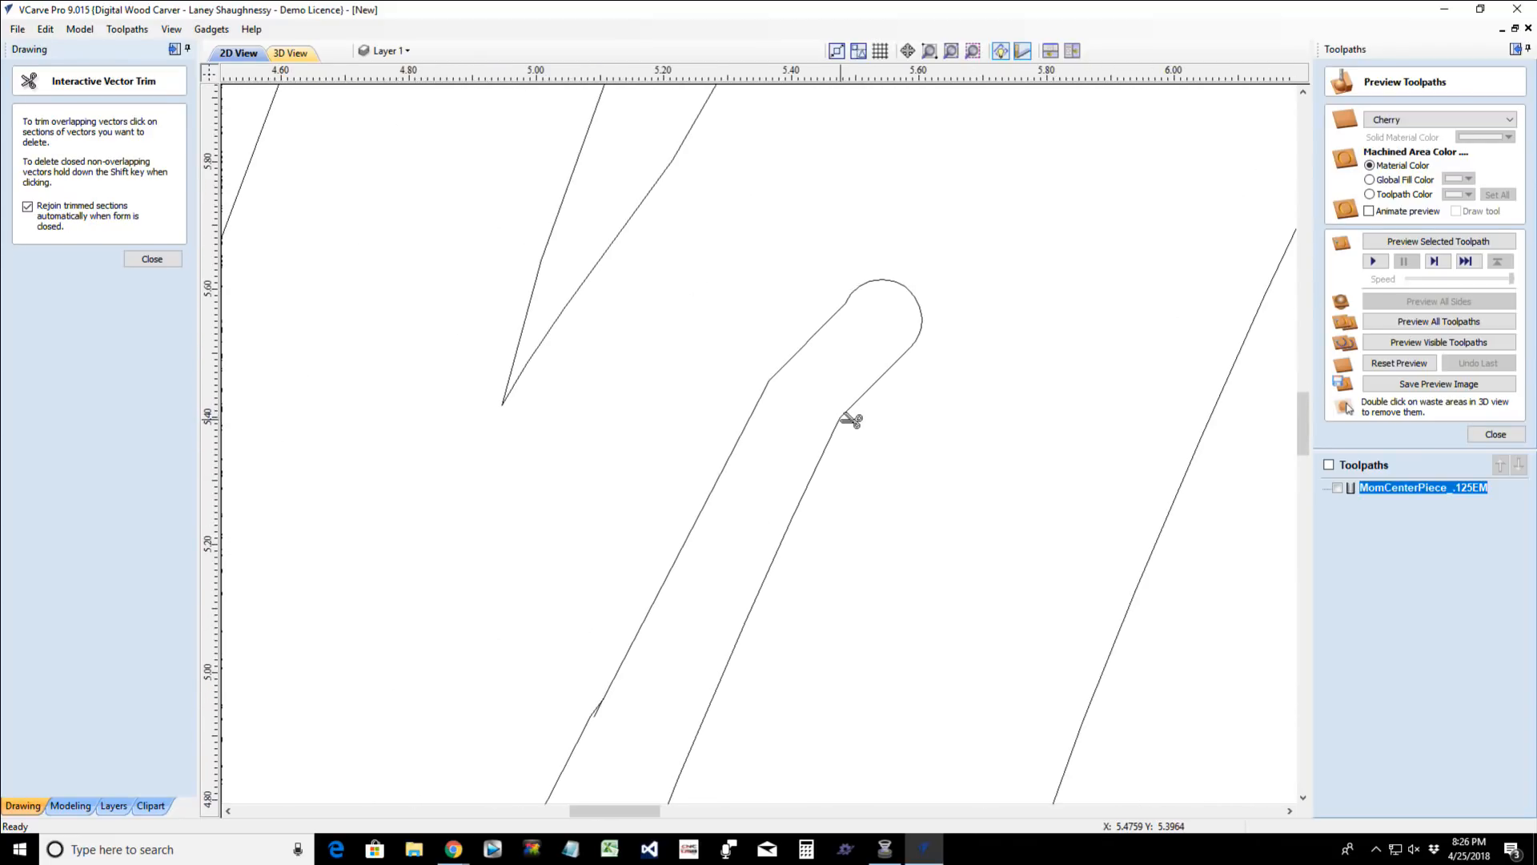
scroll(567, 762, "up", 3)
scroll(567, 763, "up", 2)
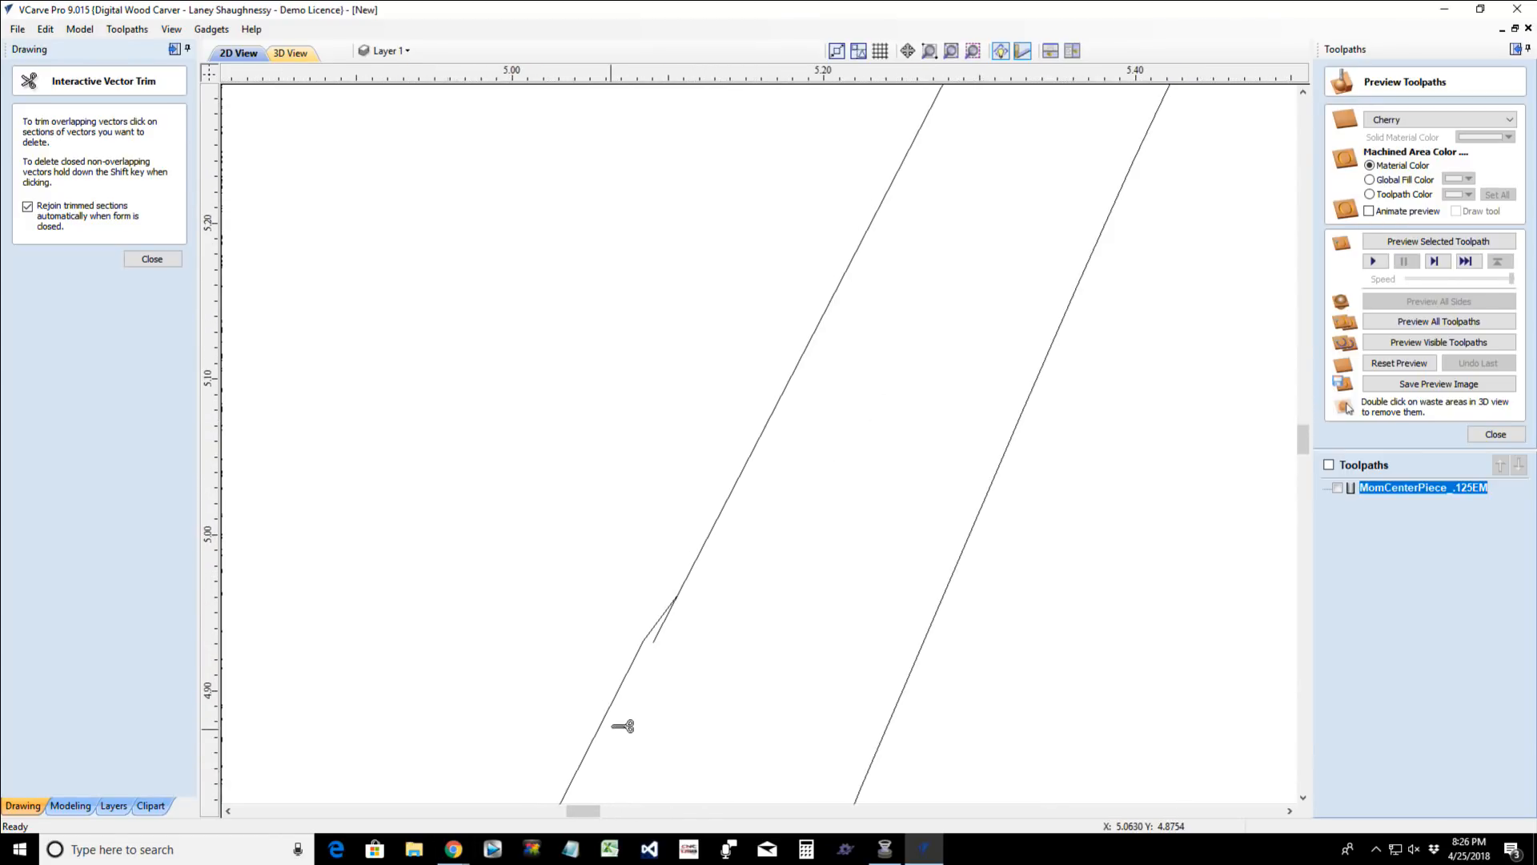
scroll(731, 518, "up", 2)
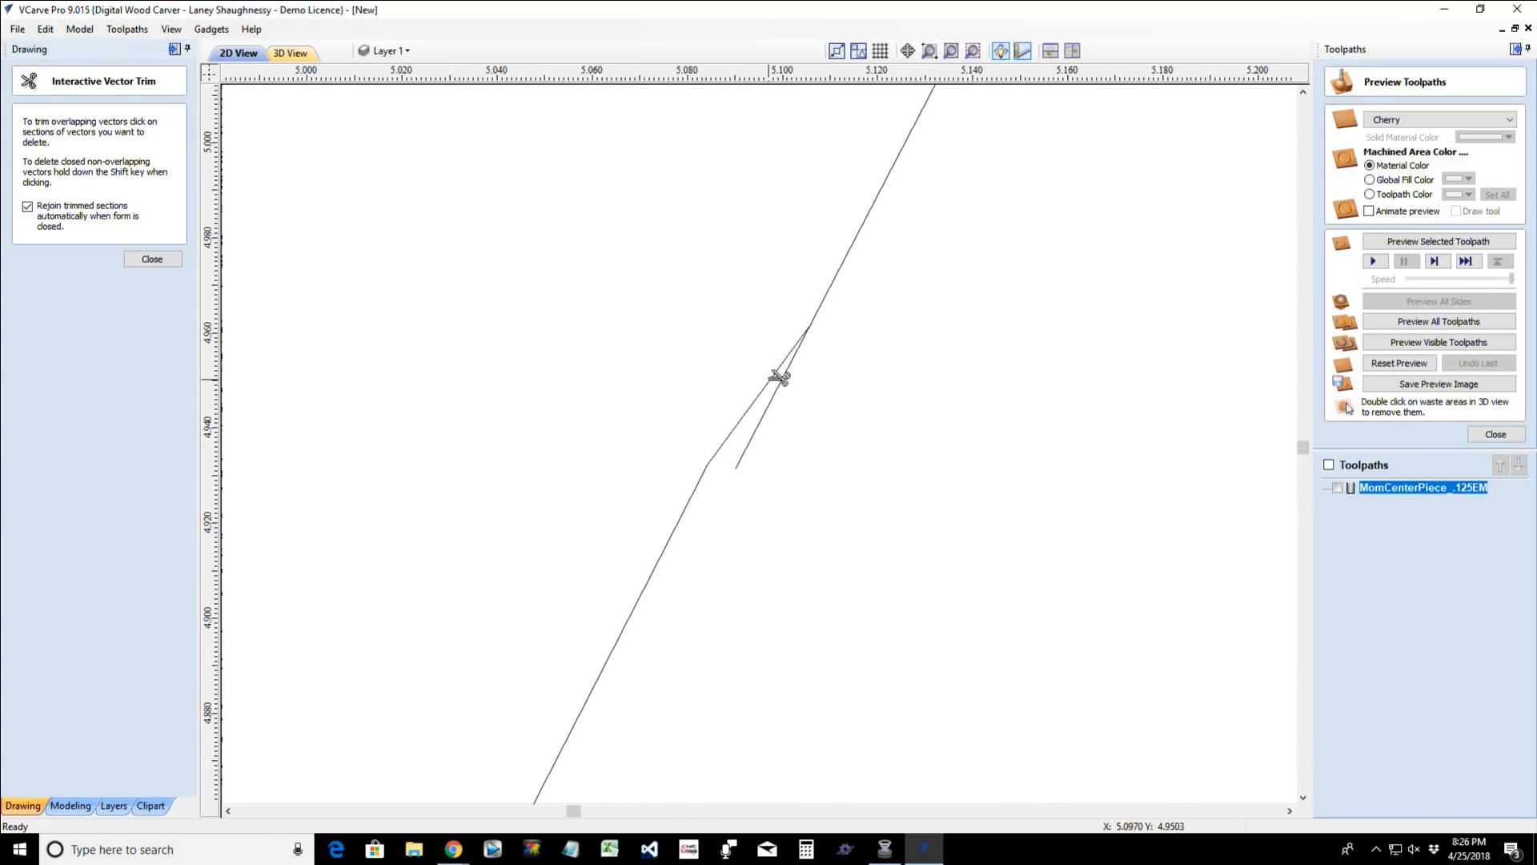
left_click(755, 437)
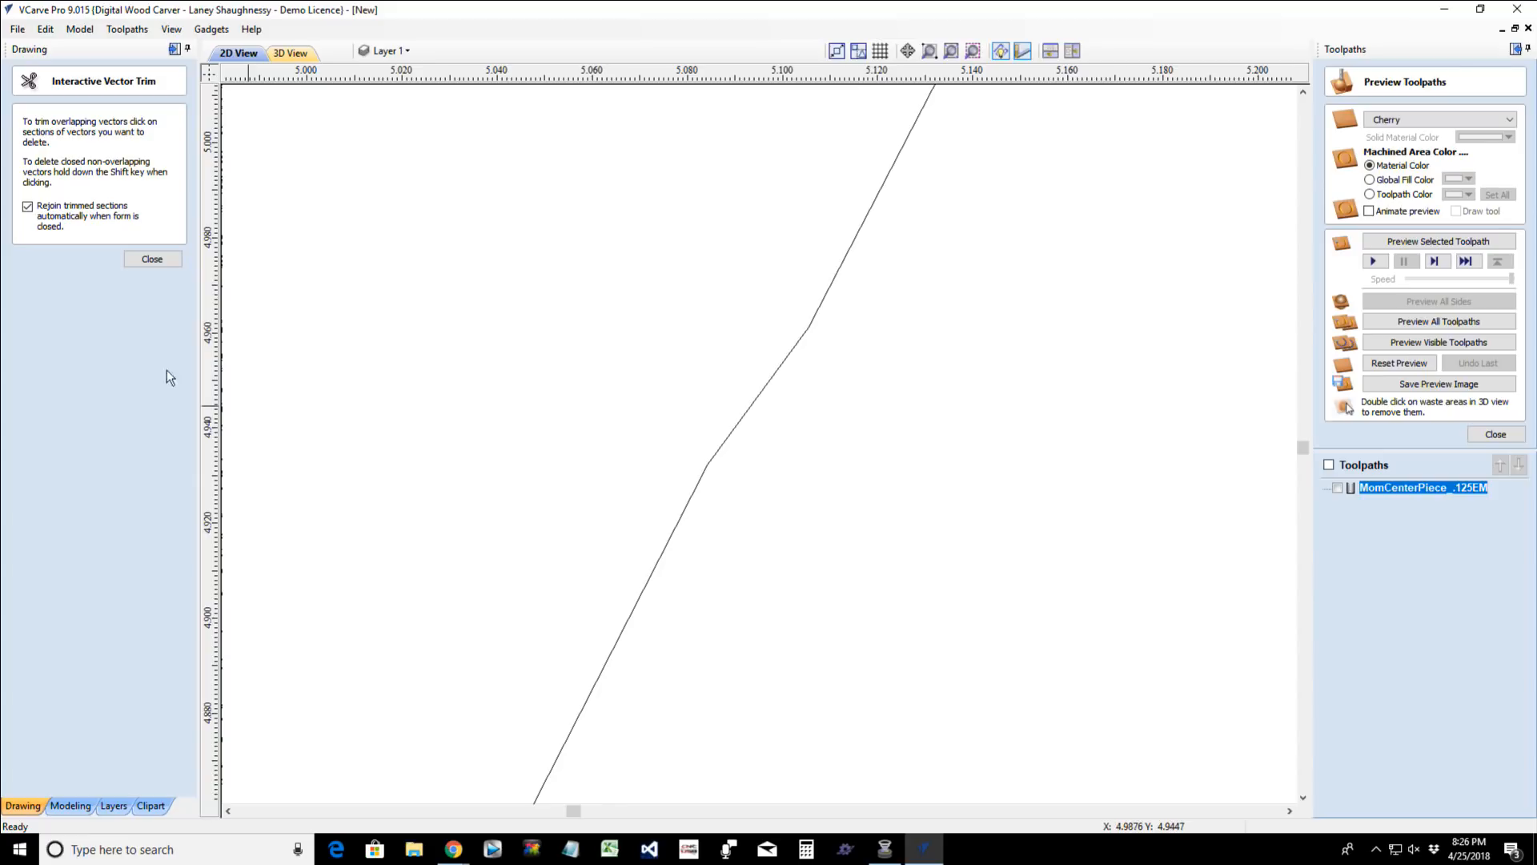
left_click(153, 259)
- Select the rebuilt M outline and examine its rounded tip and junctions for continuity
scroll(426, 454, "down", 2)
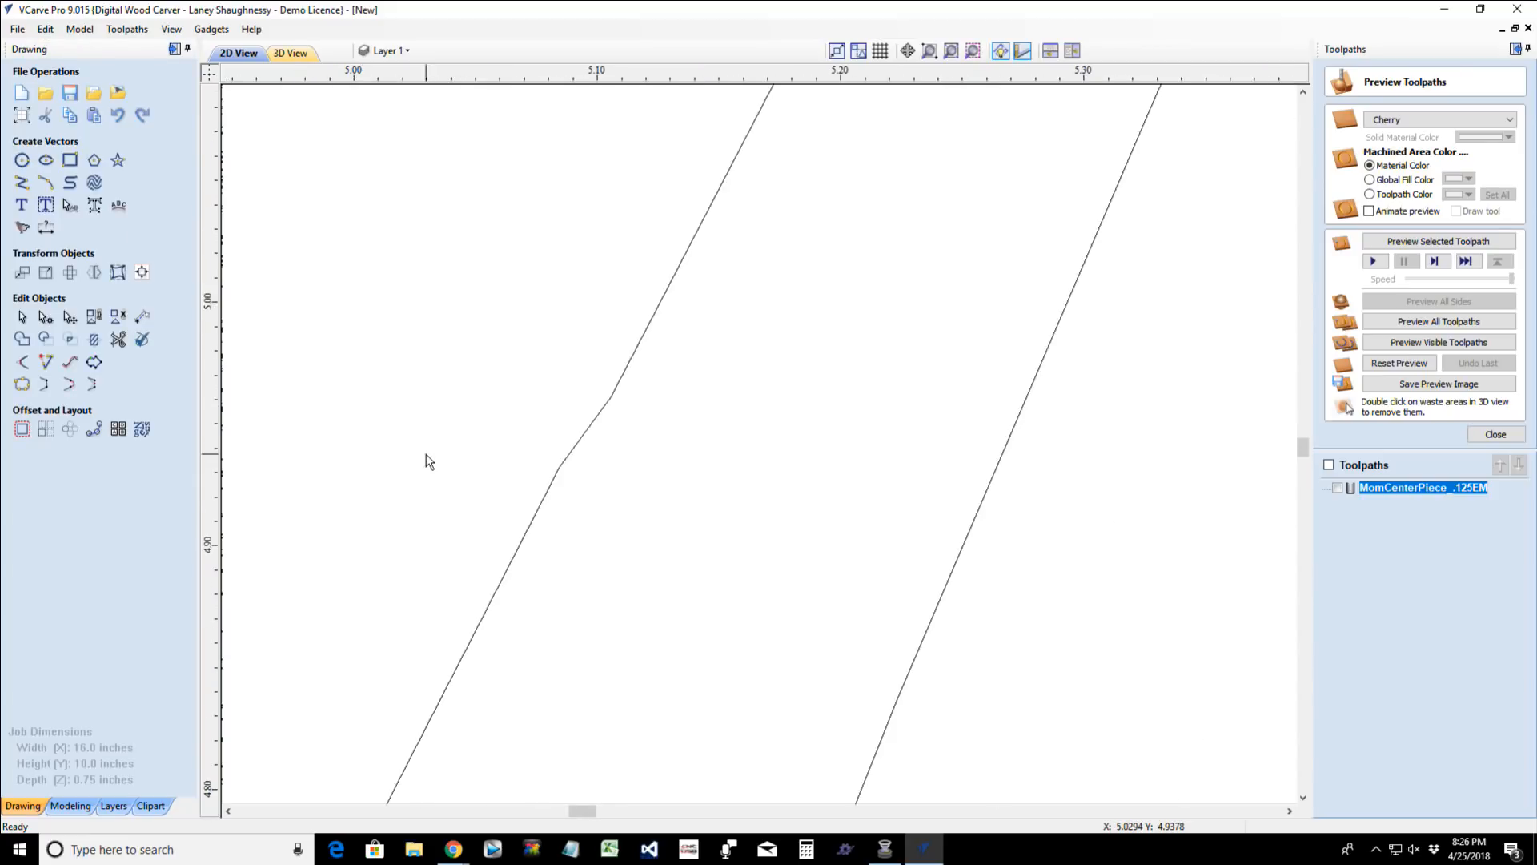
left_click(547, 497)
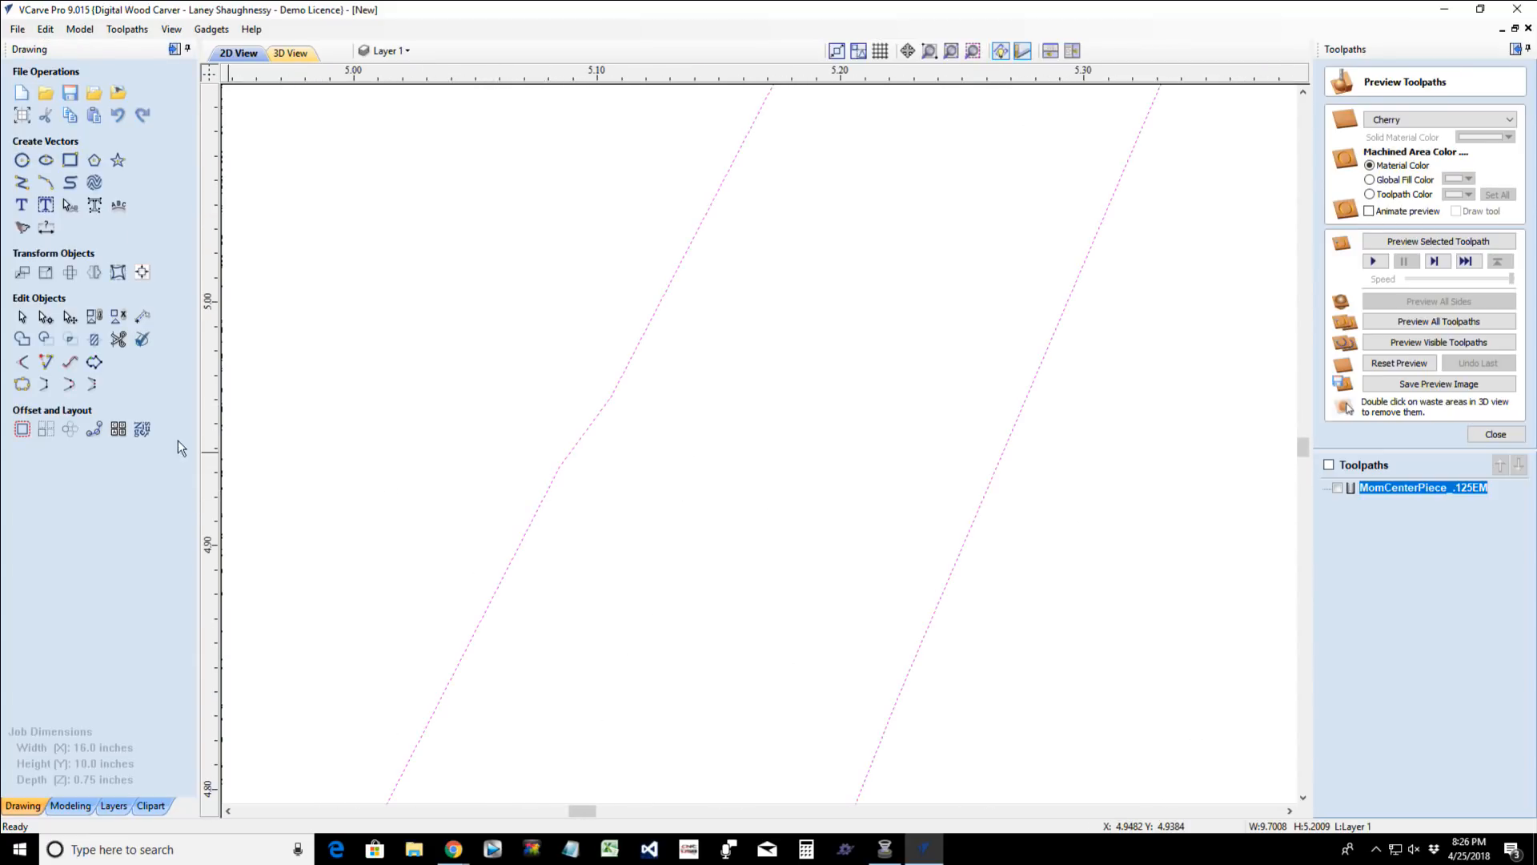
scroll(504, 474, "down", 8)
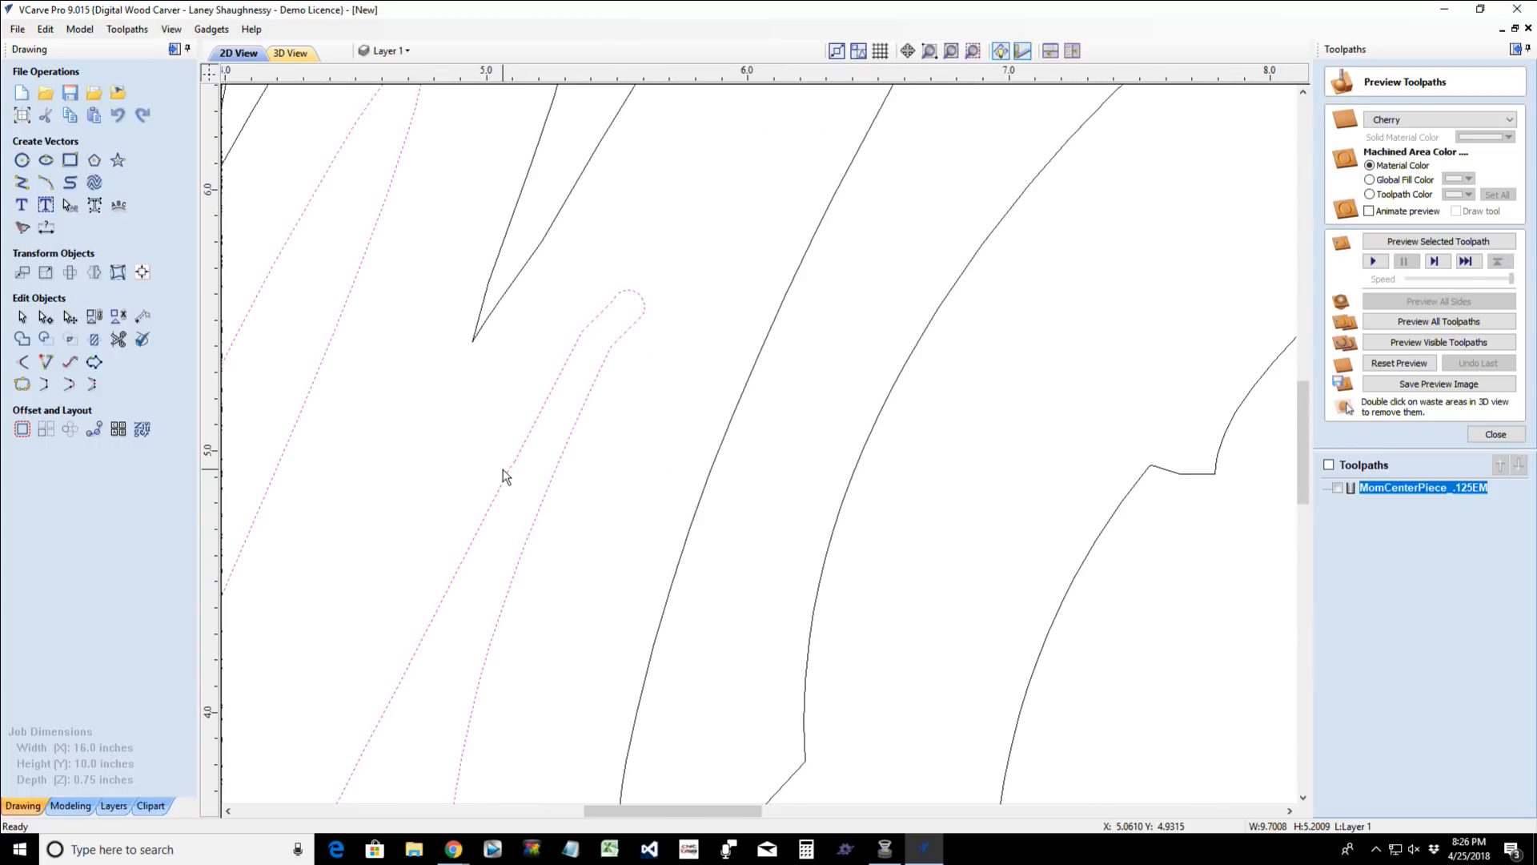
scroll(589, 328, "up", 1)
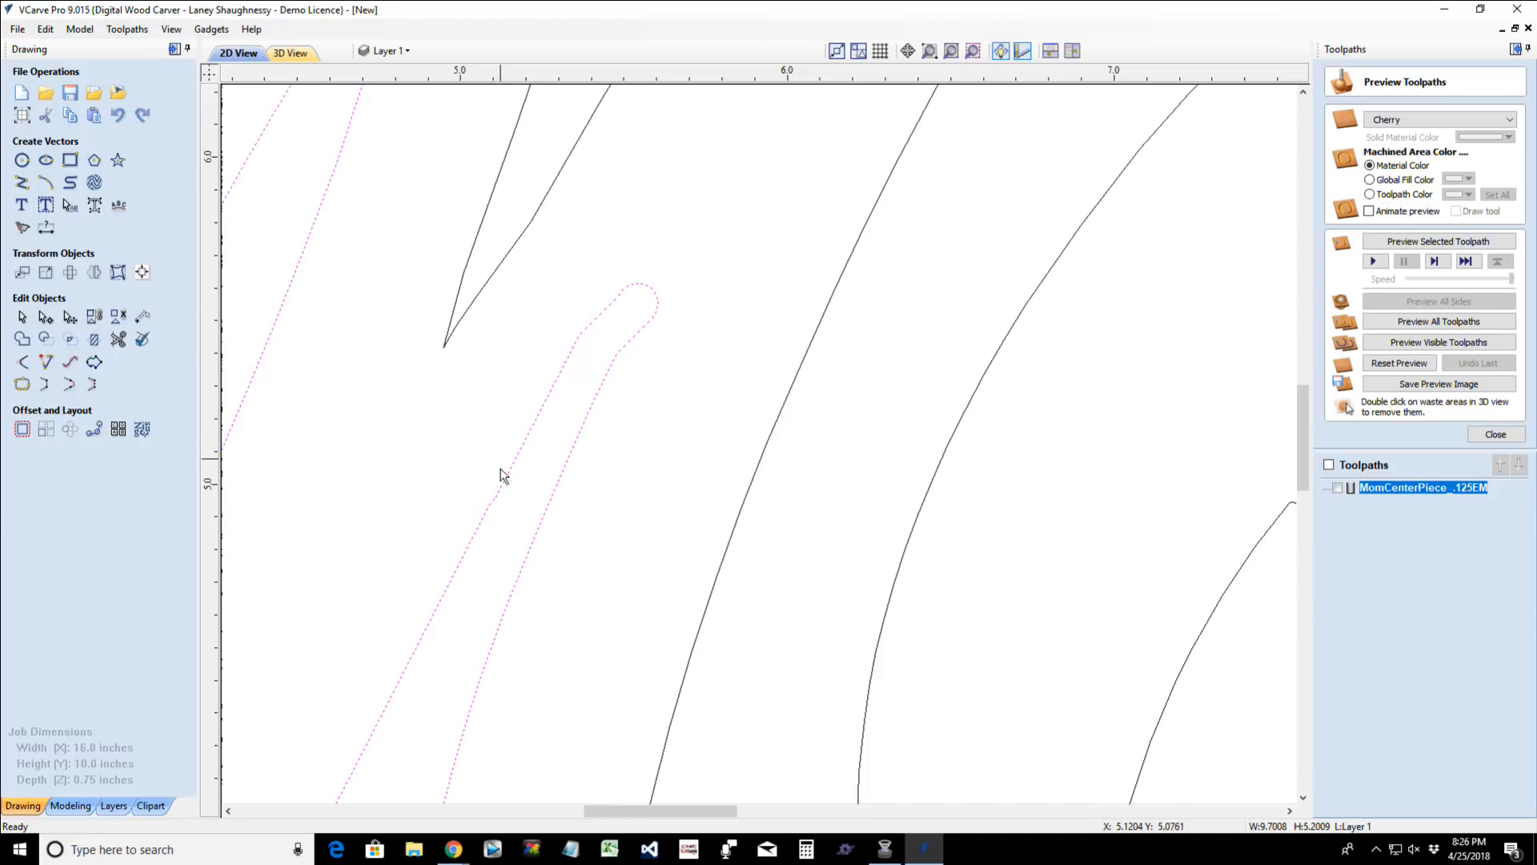
scroll(491, 509, "down", 1)
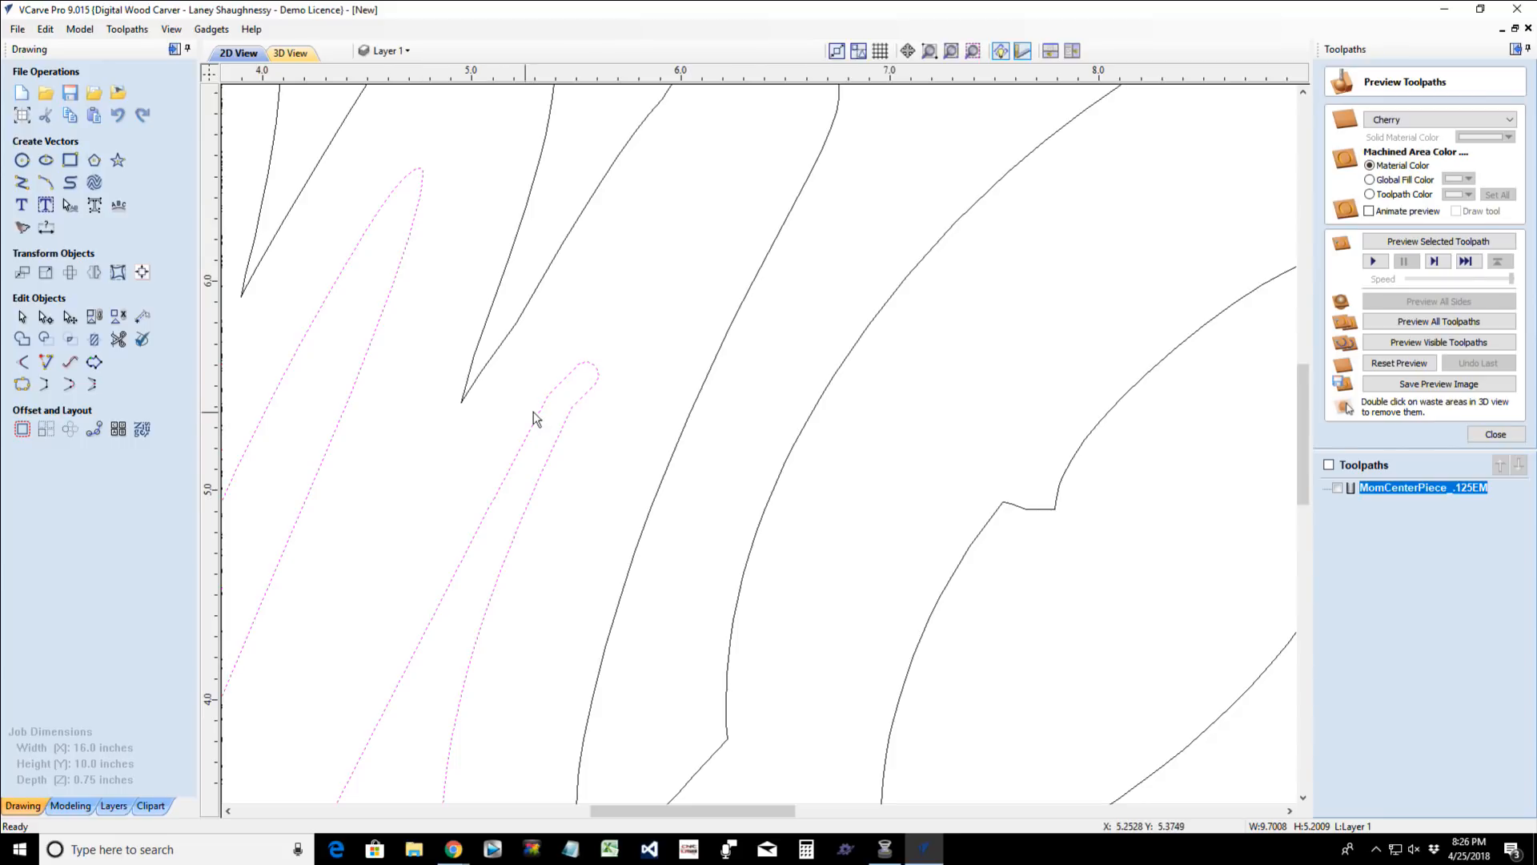
scroll(535, 417, "up", 2)
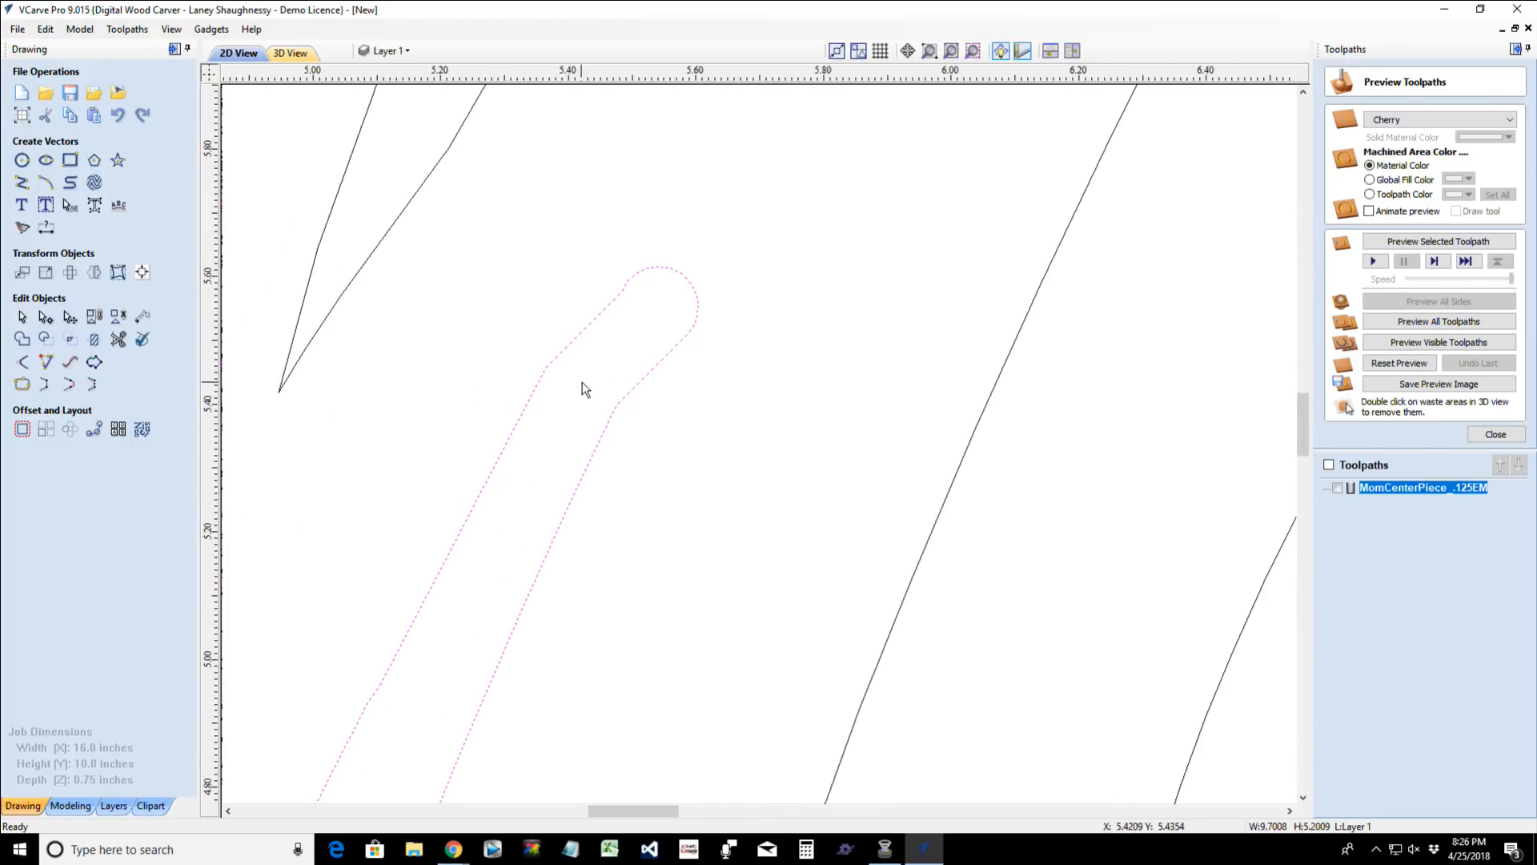
- Delete the M outline's node where the upper-left straight edge meets the rounded tip, near X 5.48, Y 5.58
left_click(46, 317)
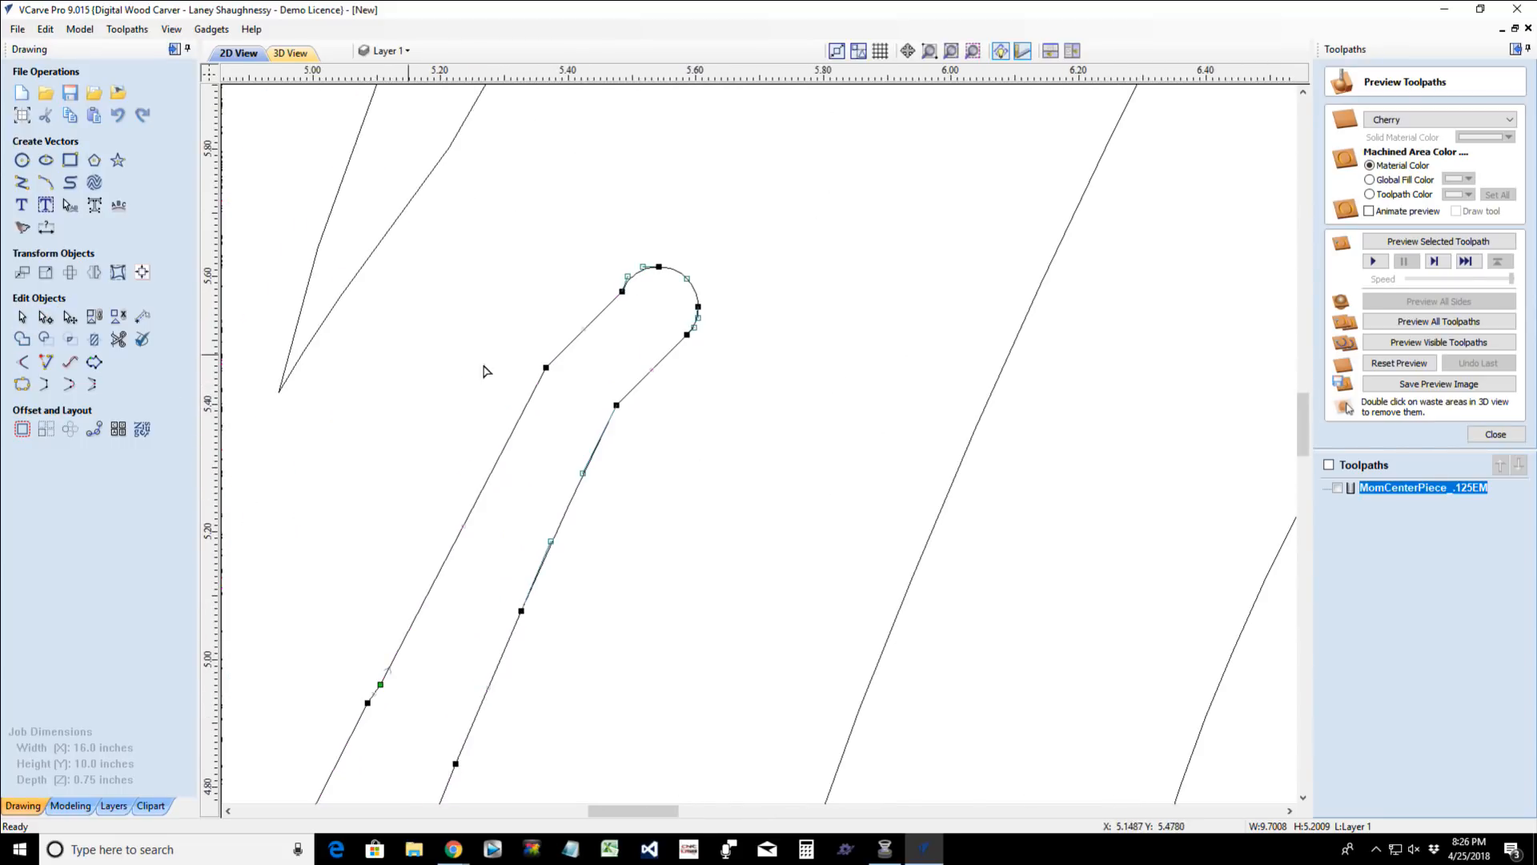
right_click(619, 297)
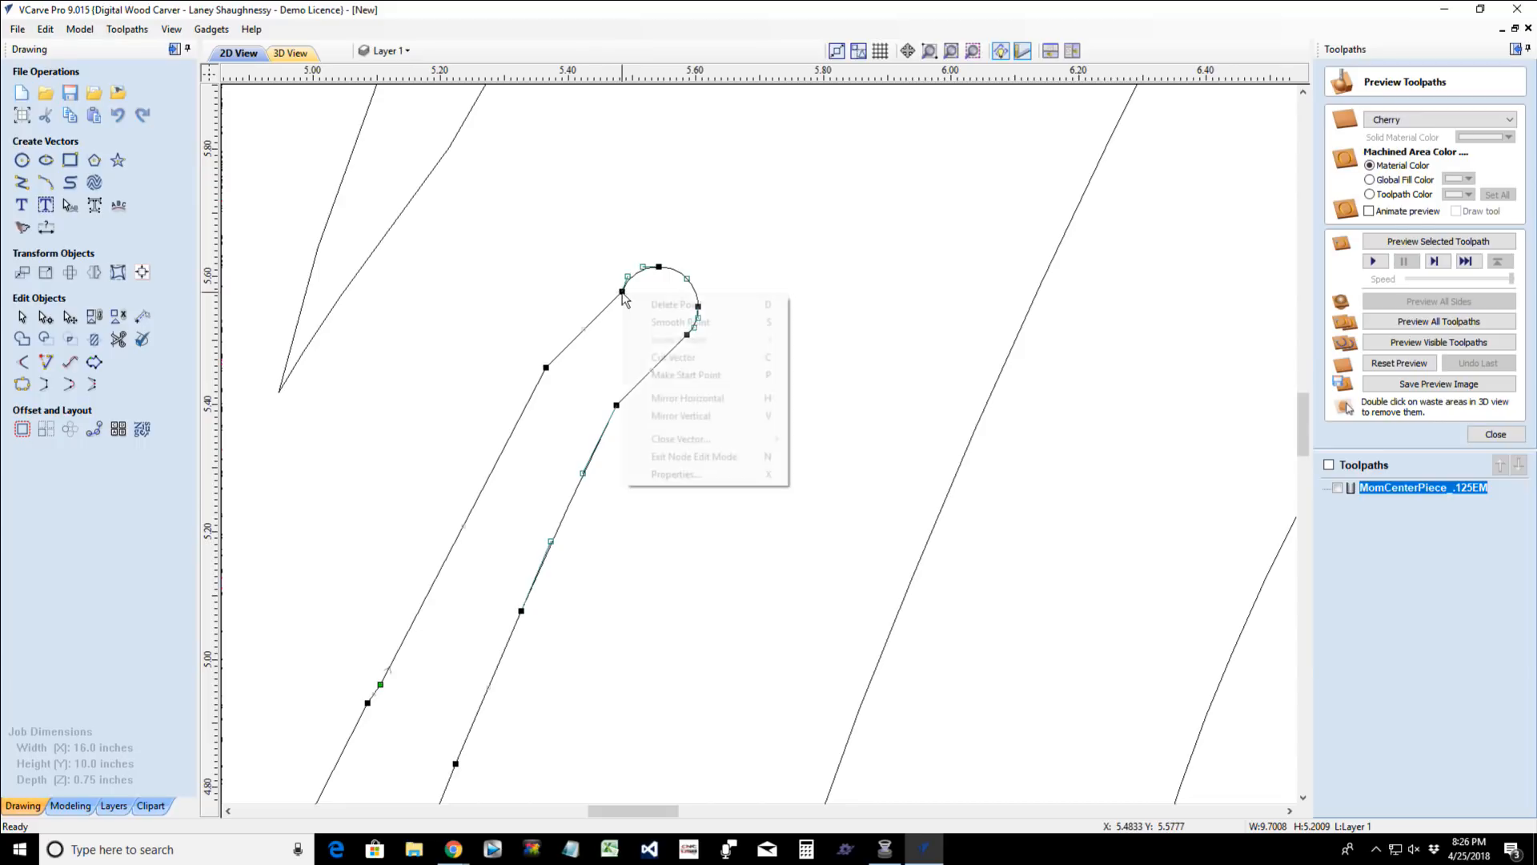
left_click(660, 305)
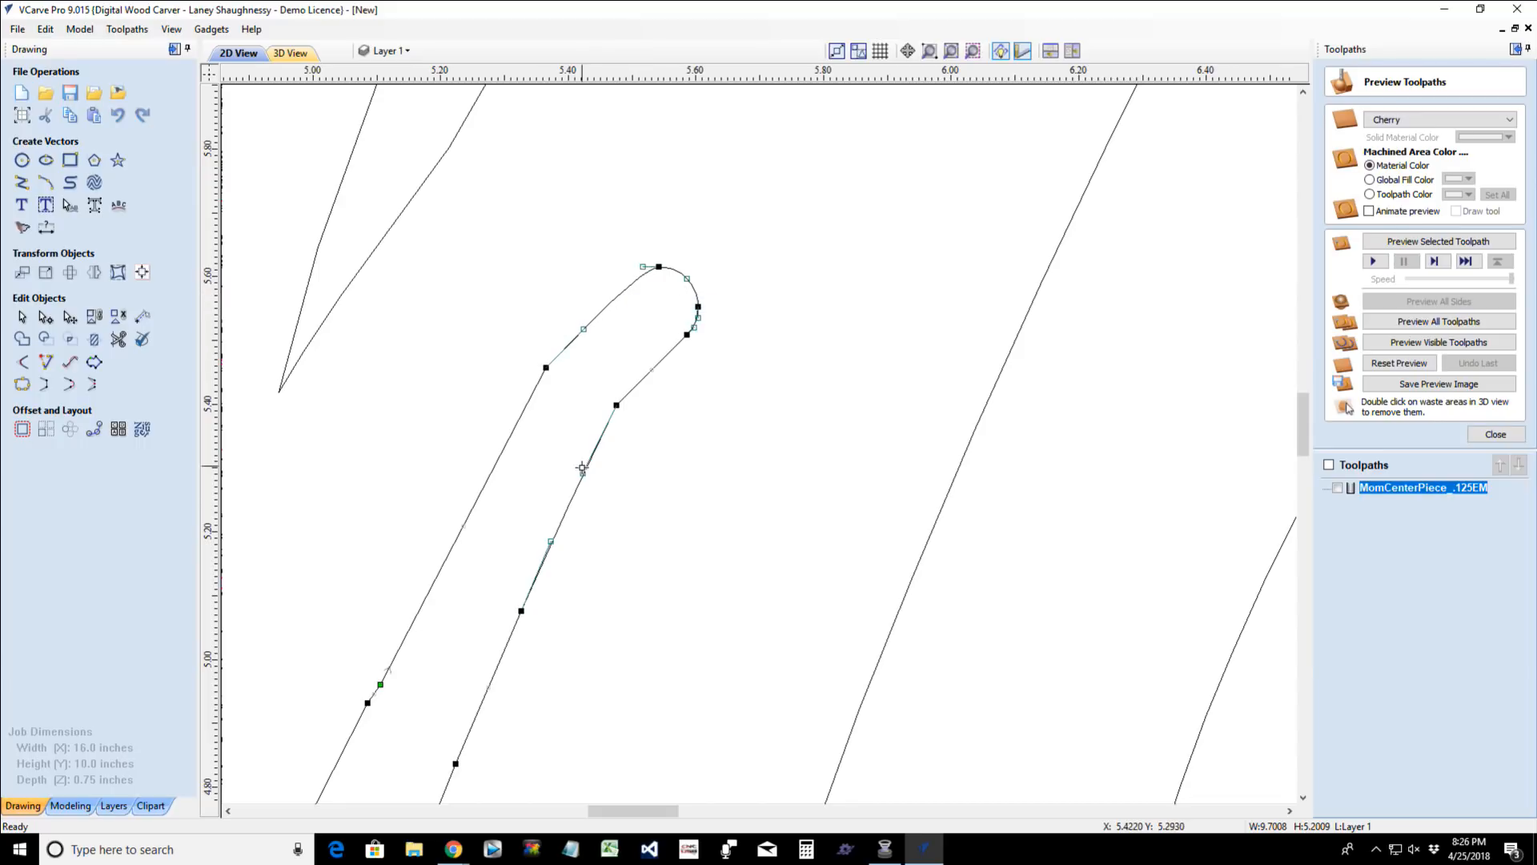
- Smooth the corner nodes on both edges below the M's rounded tip, near X 5.36, Y 5.46 and X 5.47, Y 5.40, and the right-hand tip junction
scroll(582, 468, "down", 3)
scroll(553, 456, "up", 2)
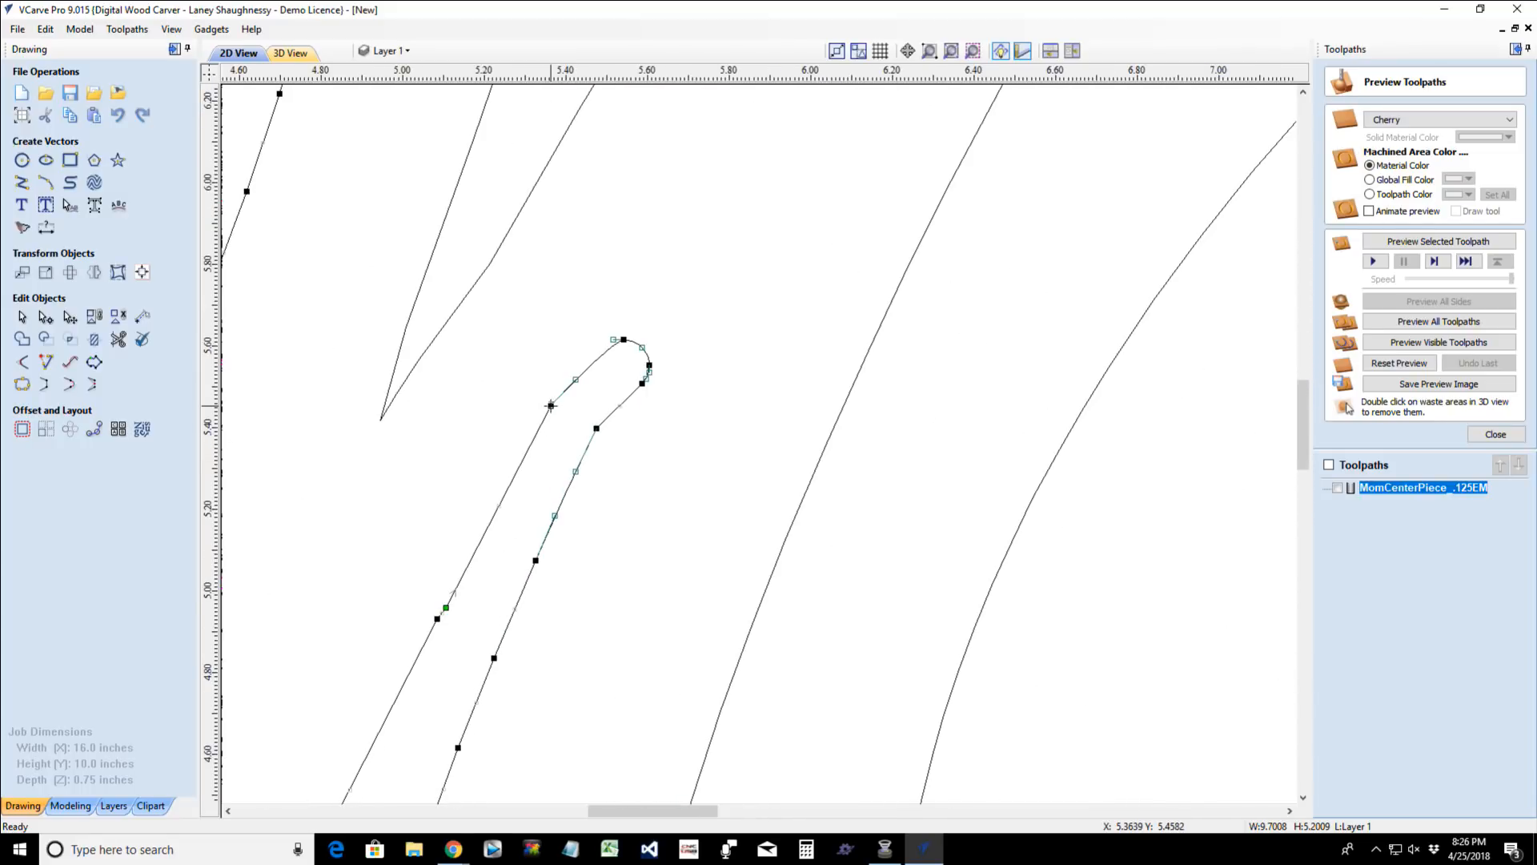
right_click(551, 406)
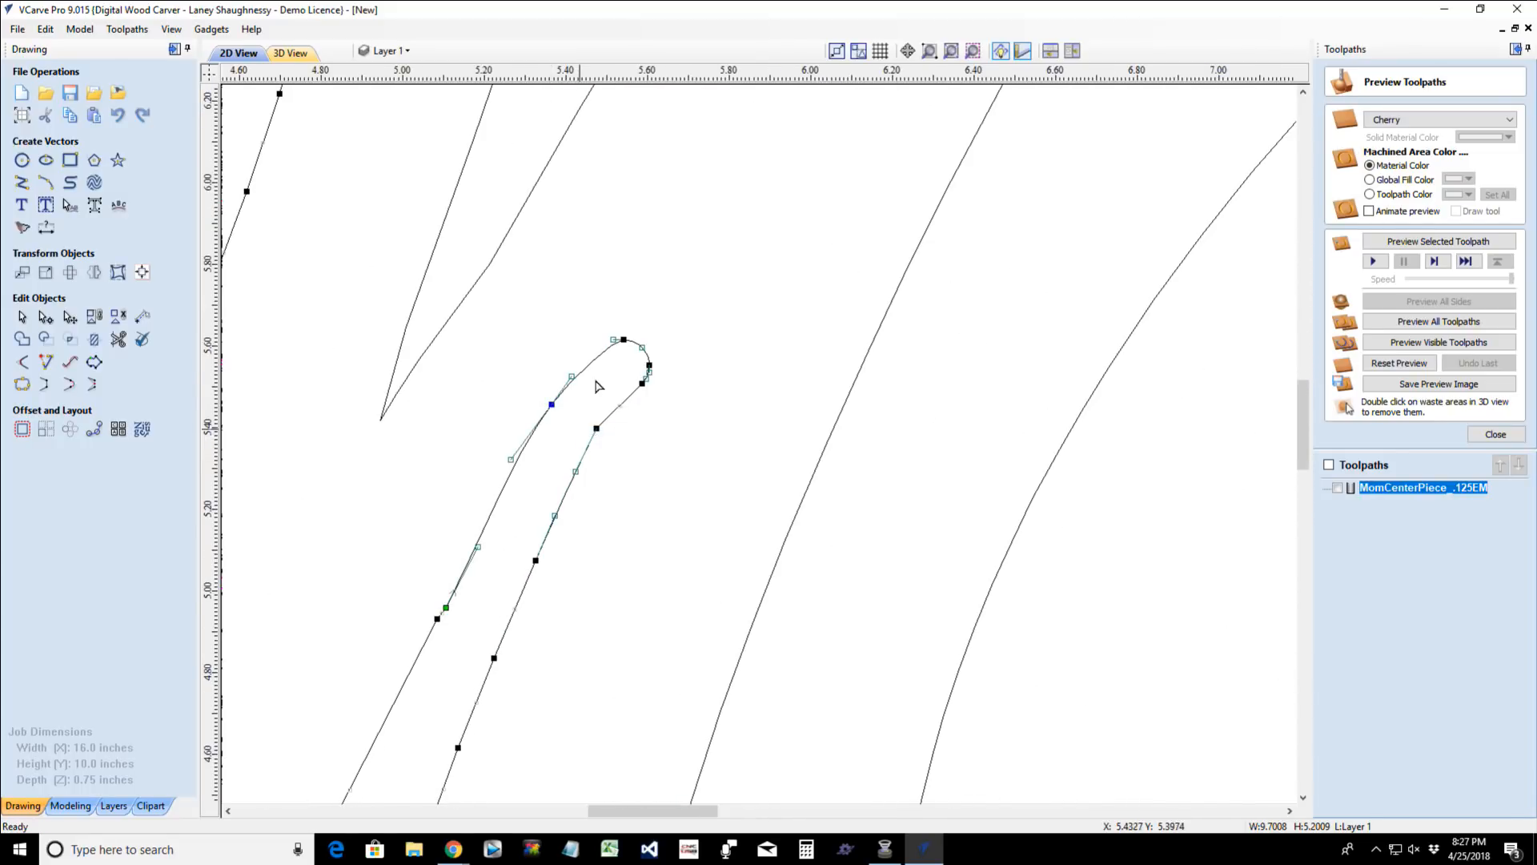
right_click(597, 429)
left_click(622, 457)
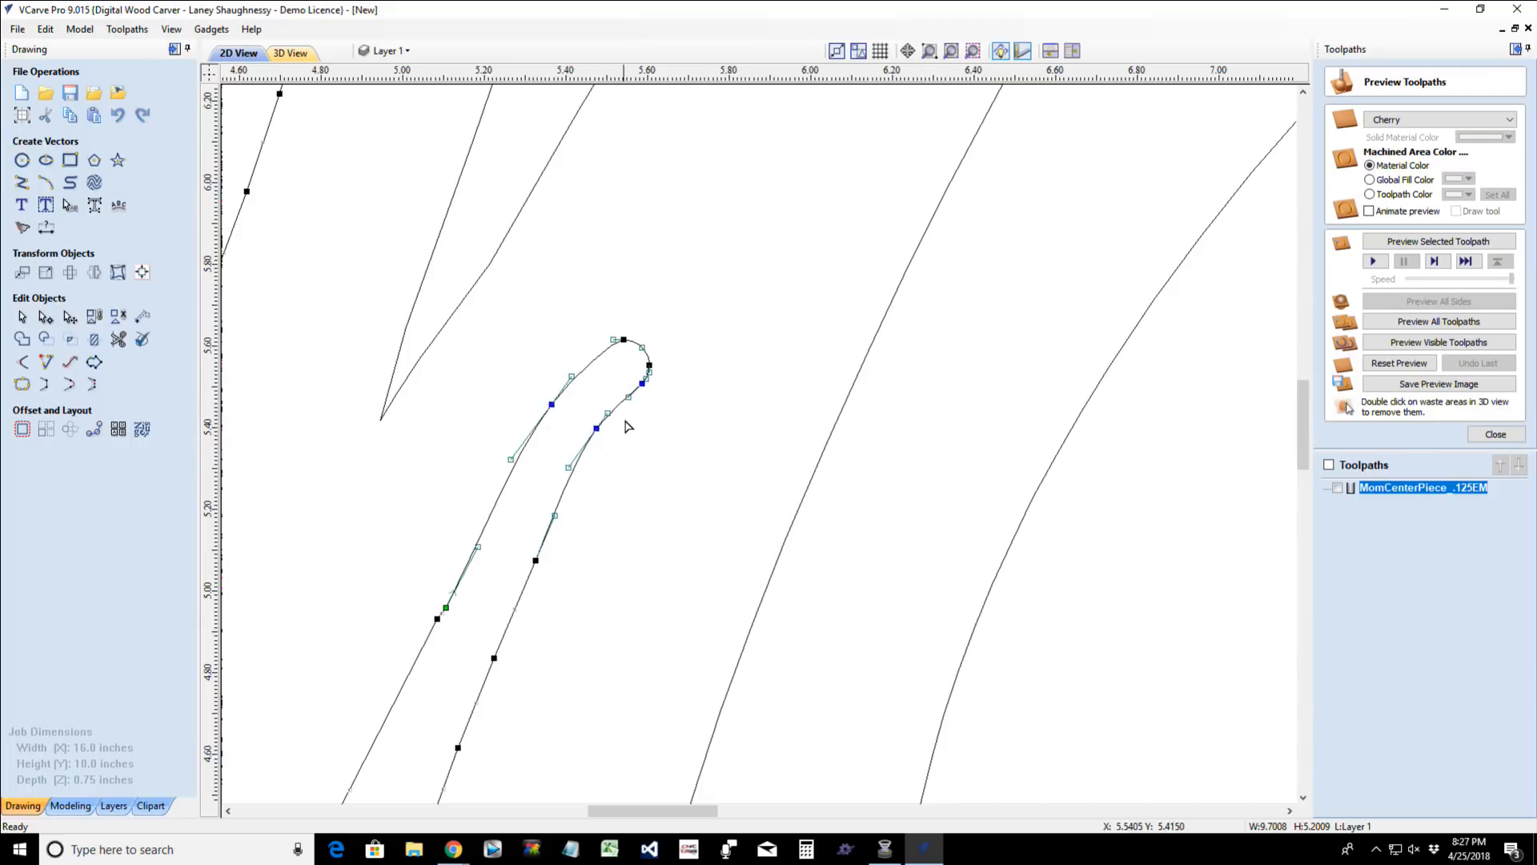
left_click(626, 489)
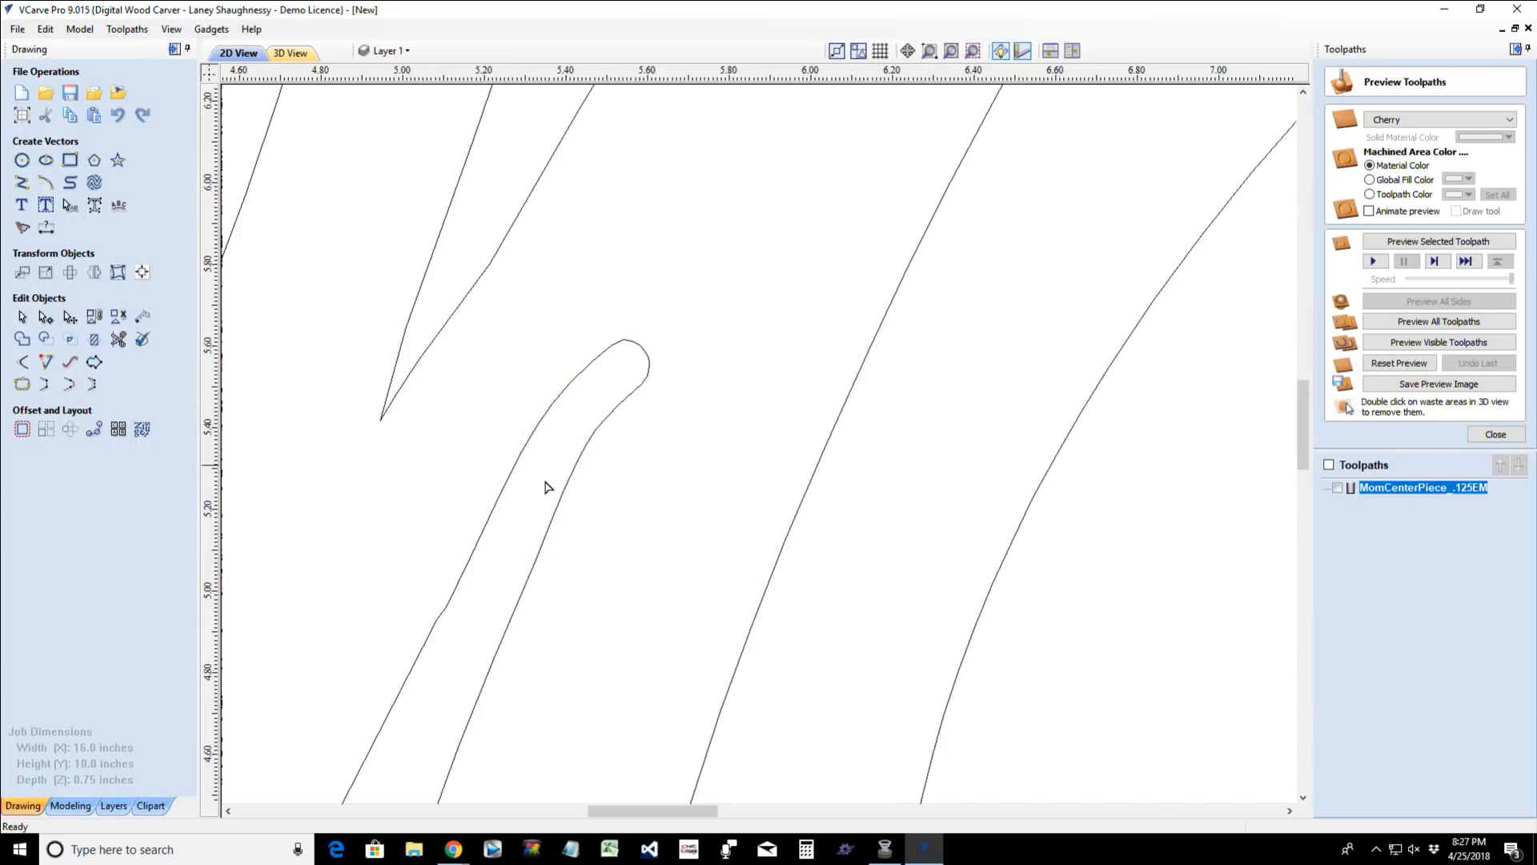
- Delete the node forming the small kink on the M stroke's left edge, near X 5.105, Y 4.961, and check the whole lettering
scroll(502, 526, "down", 3)
scroll(489, 561, "down", 2)
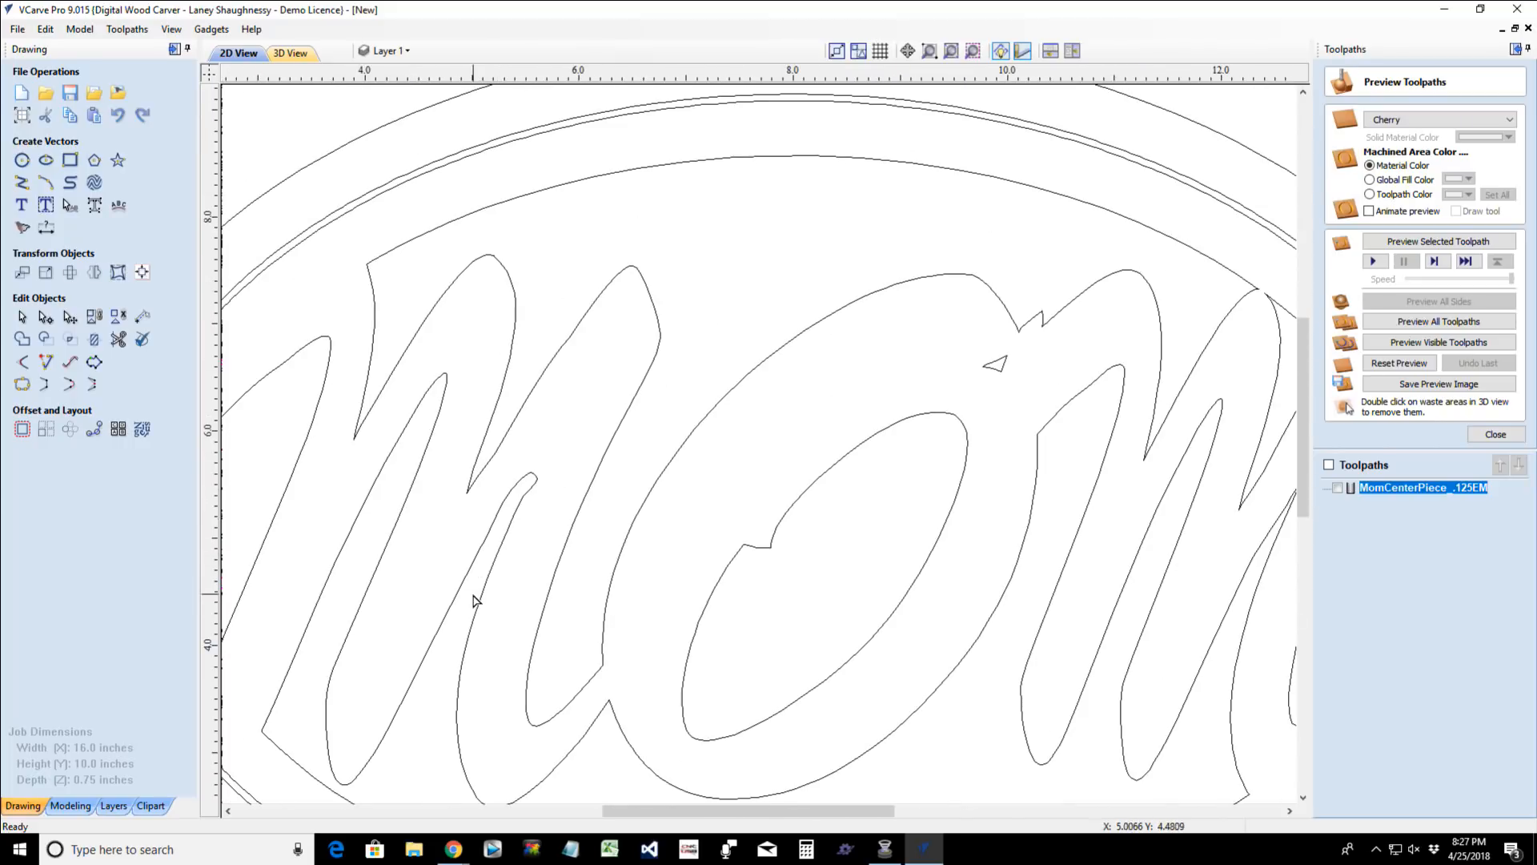
scroll(473, 603, "up", 4)
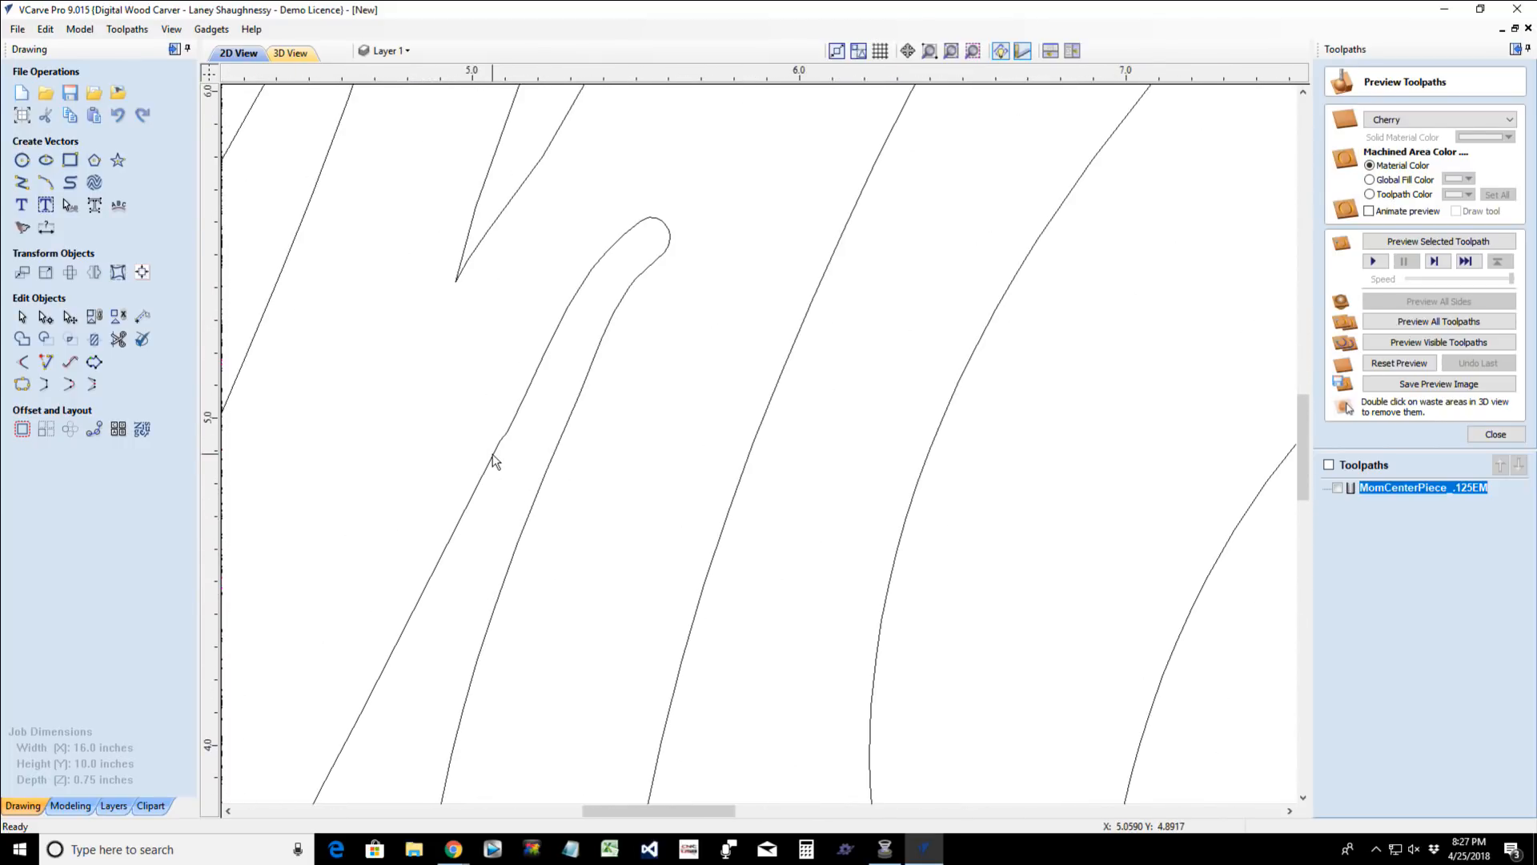
left_click(492, 458)
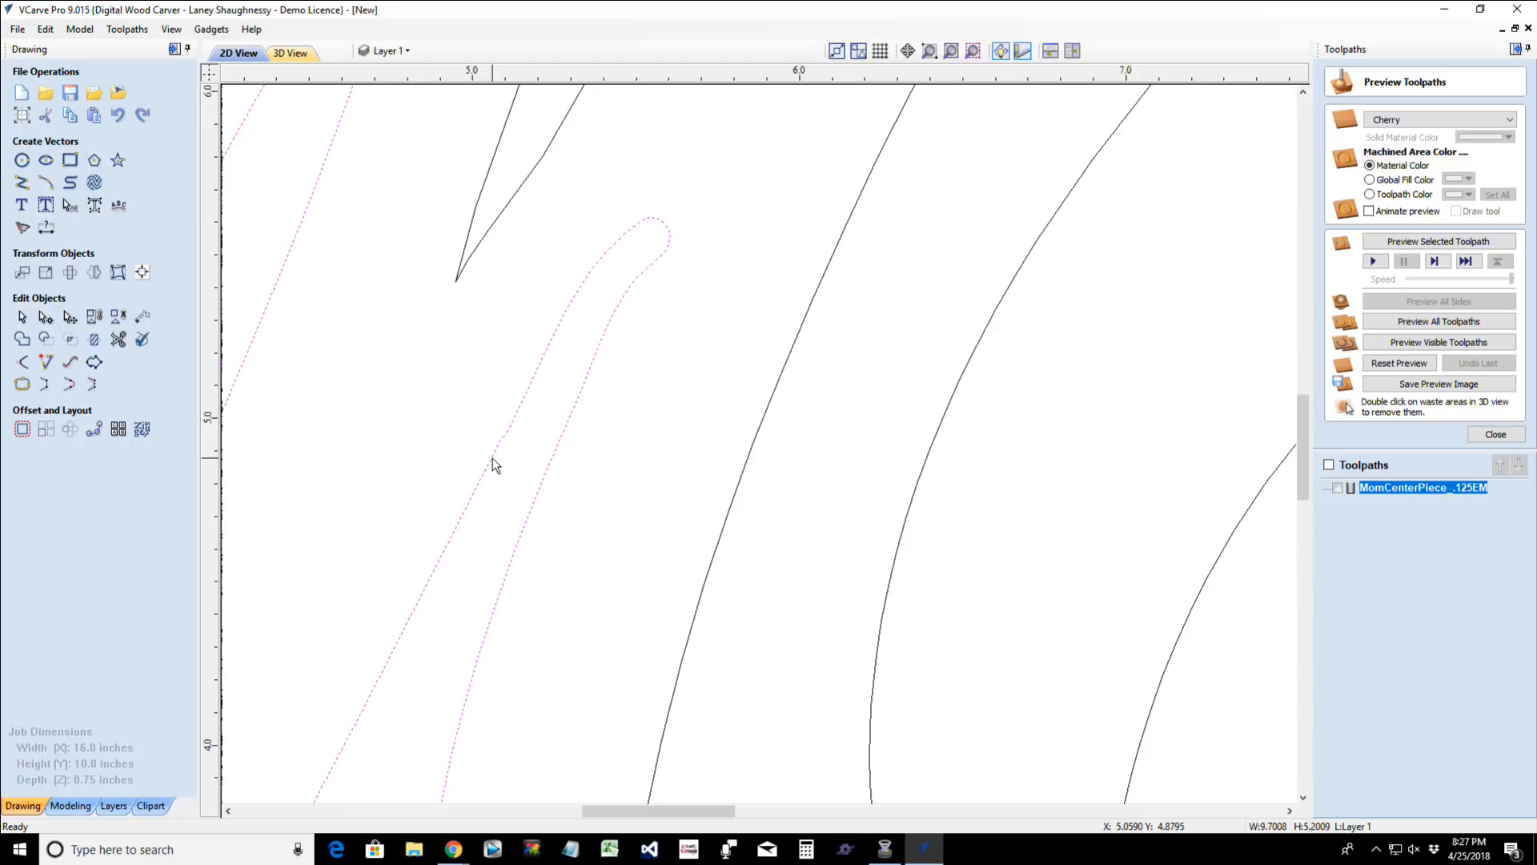
double_click(492, 458)
scroll(513, 448, "up", 4)
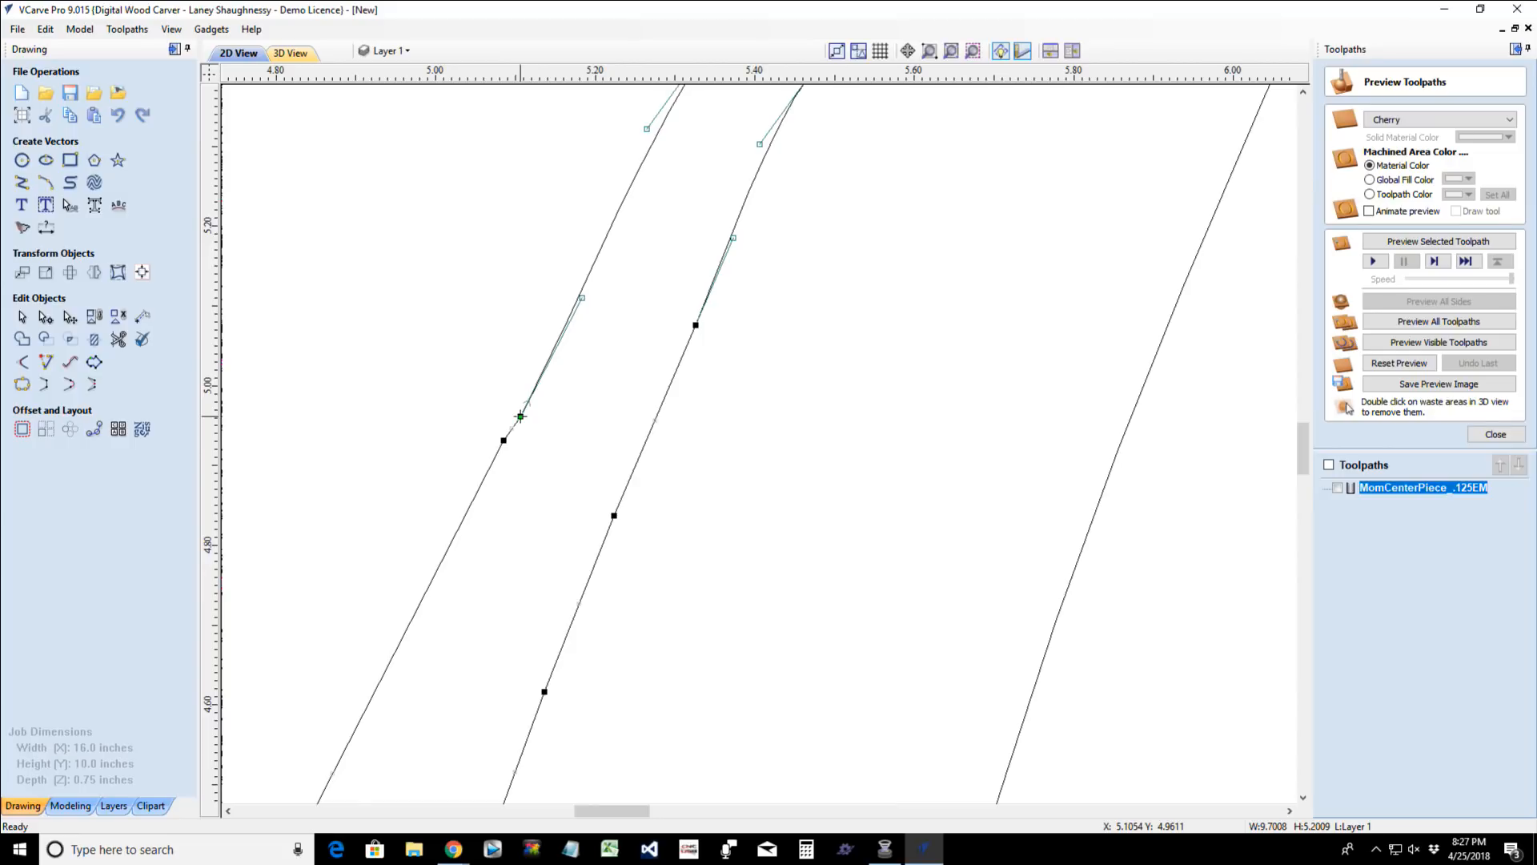
right_click(521, 416)
left_click(546, 424)
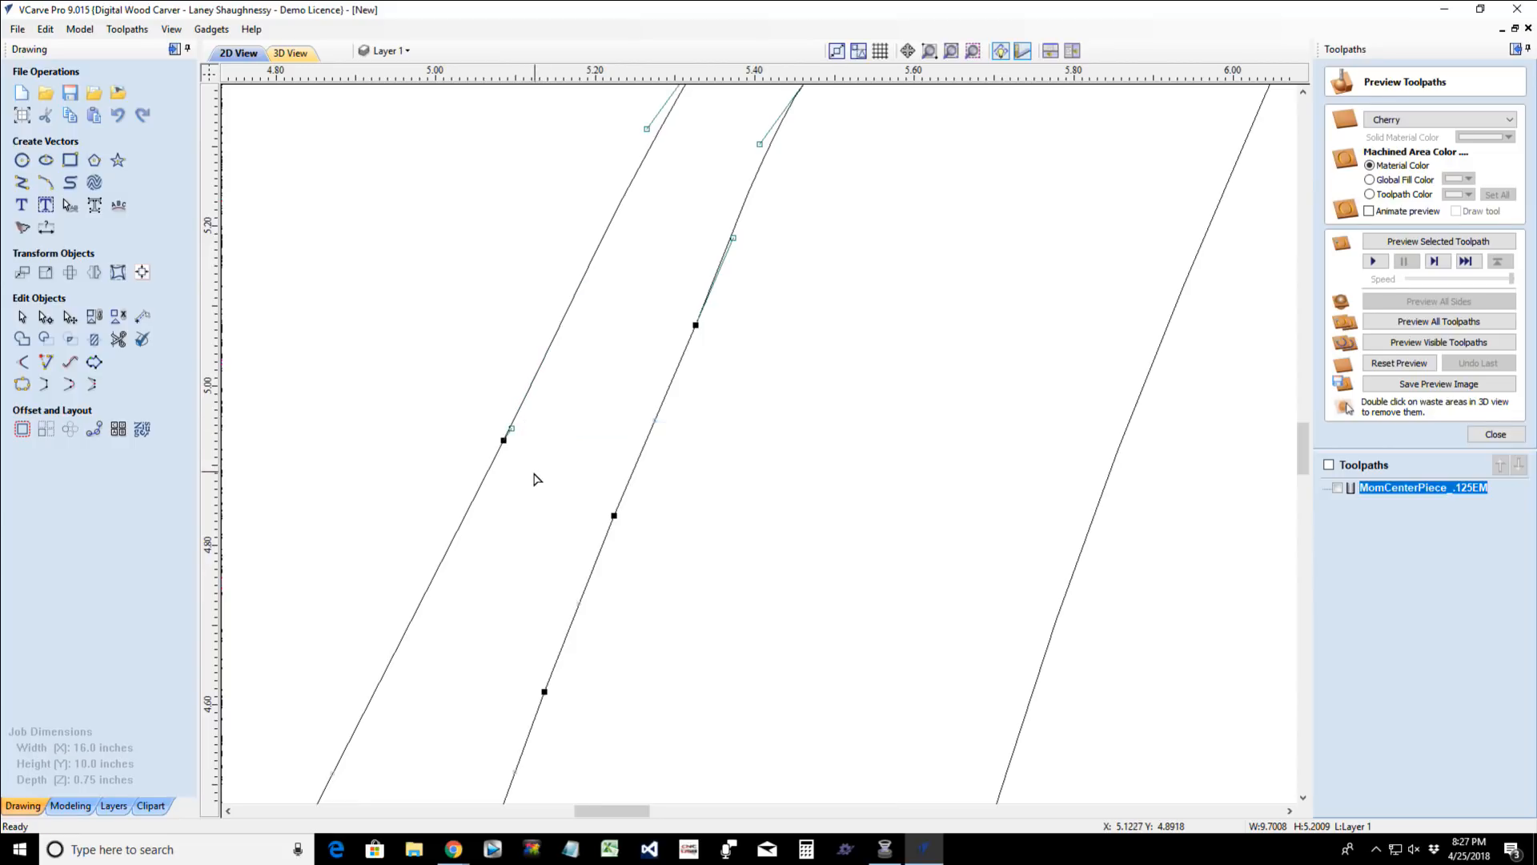
scroll(535, 479, "down", 6)
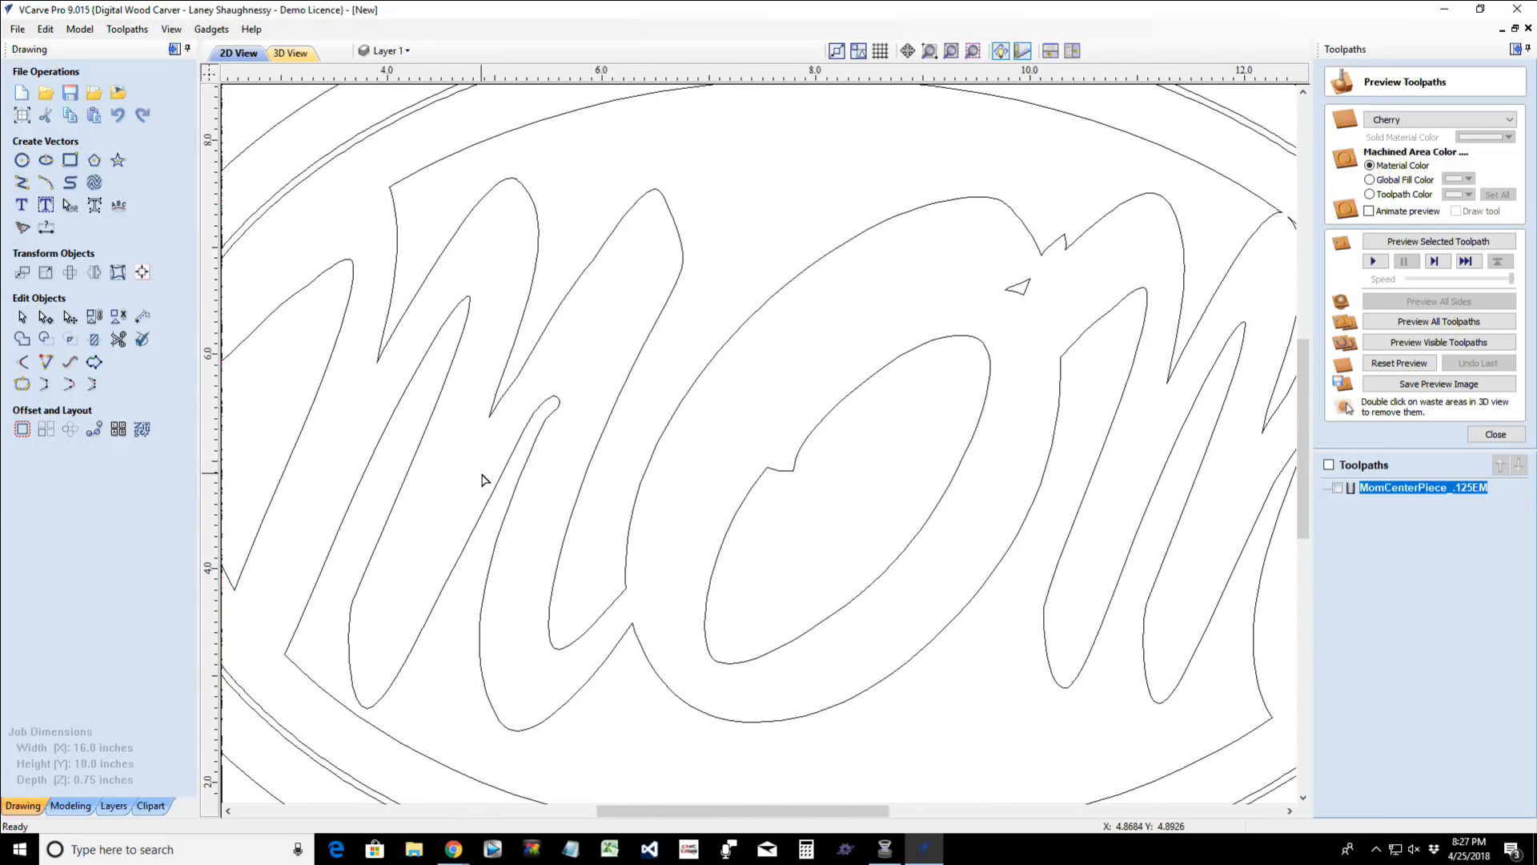
scroll(482, 478, "down", 3)
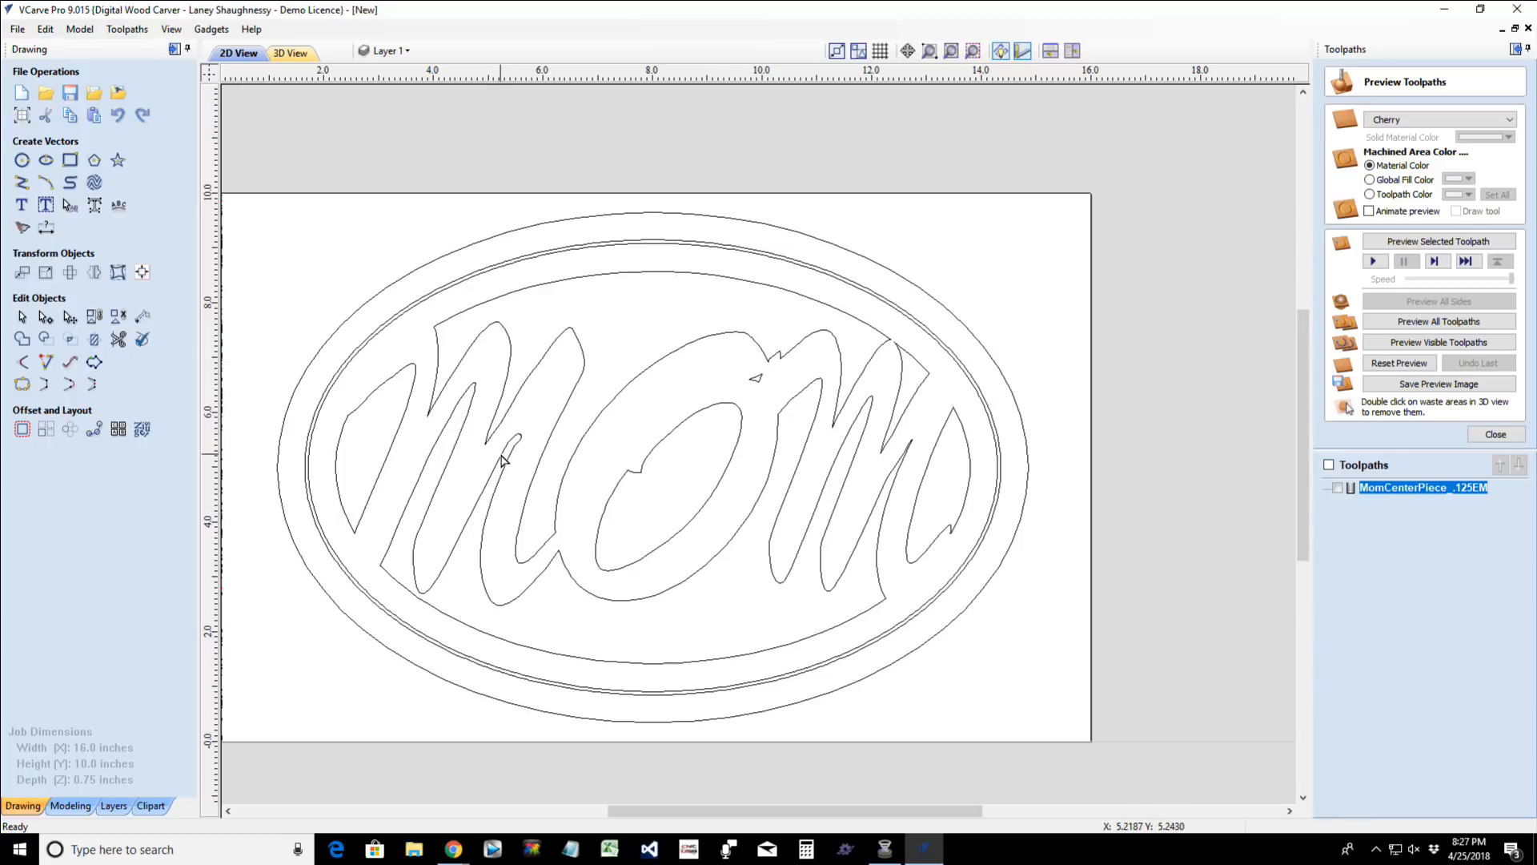
- Select all nodes of the first M's rounded inner tip and nudge them about 0.03 inch left and 0.04 inch up
scroll(502, 458, "up", 8)
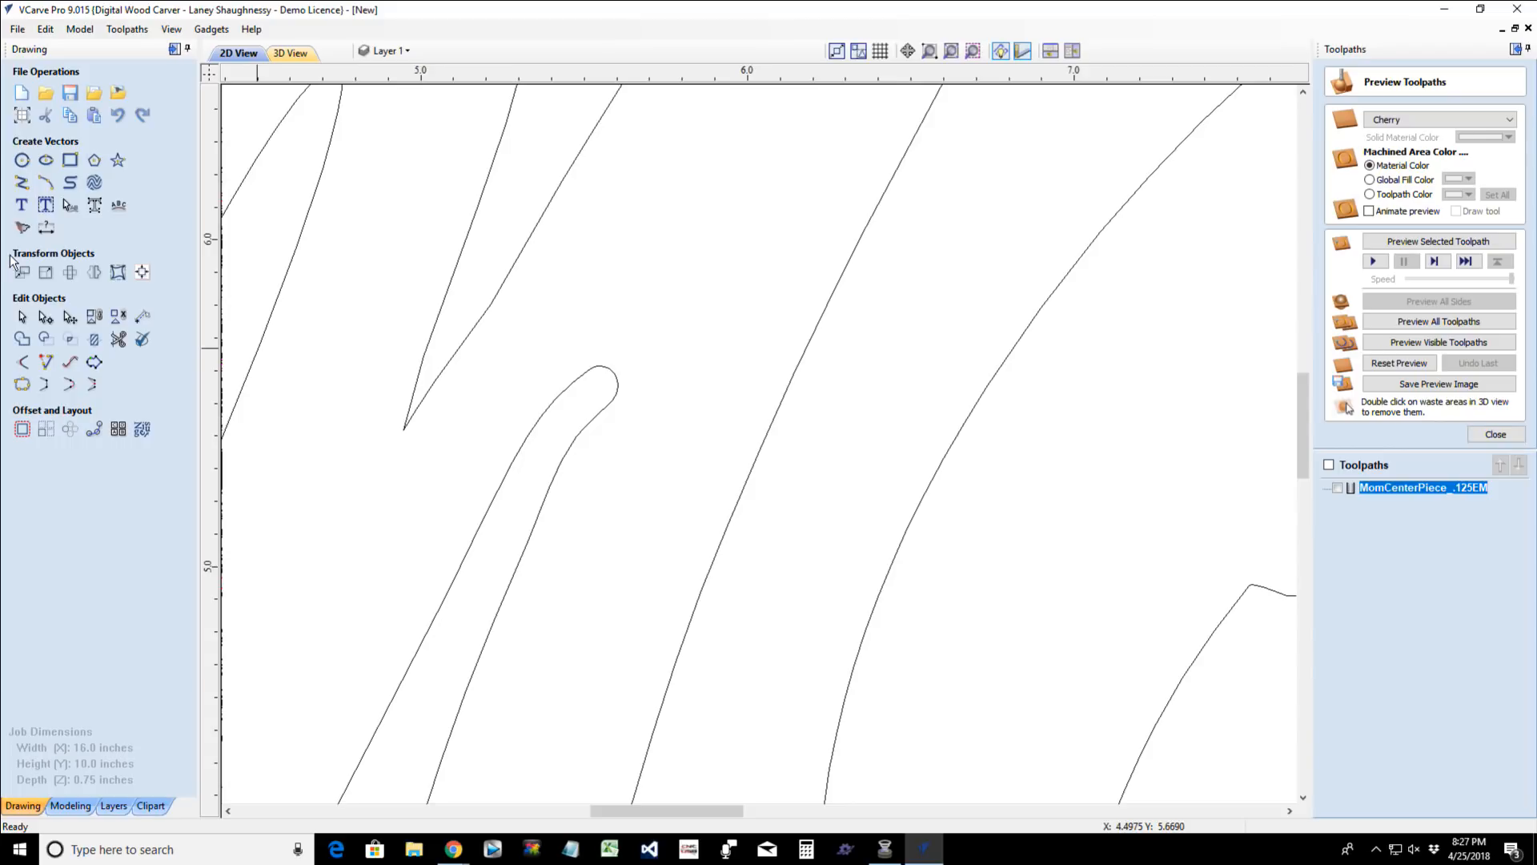
left_click(551, 406)
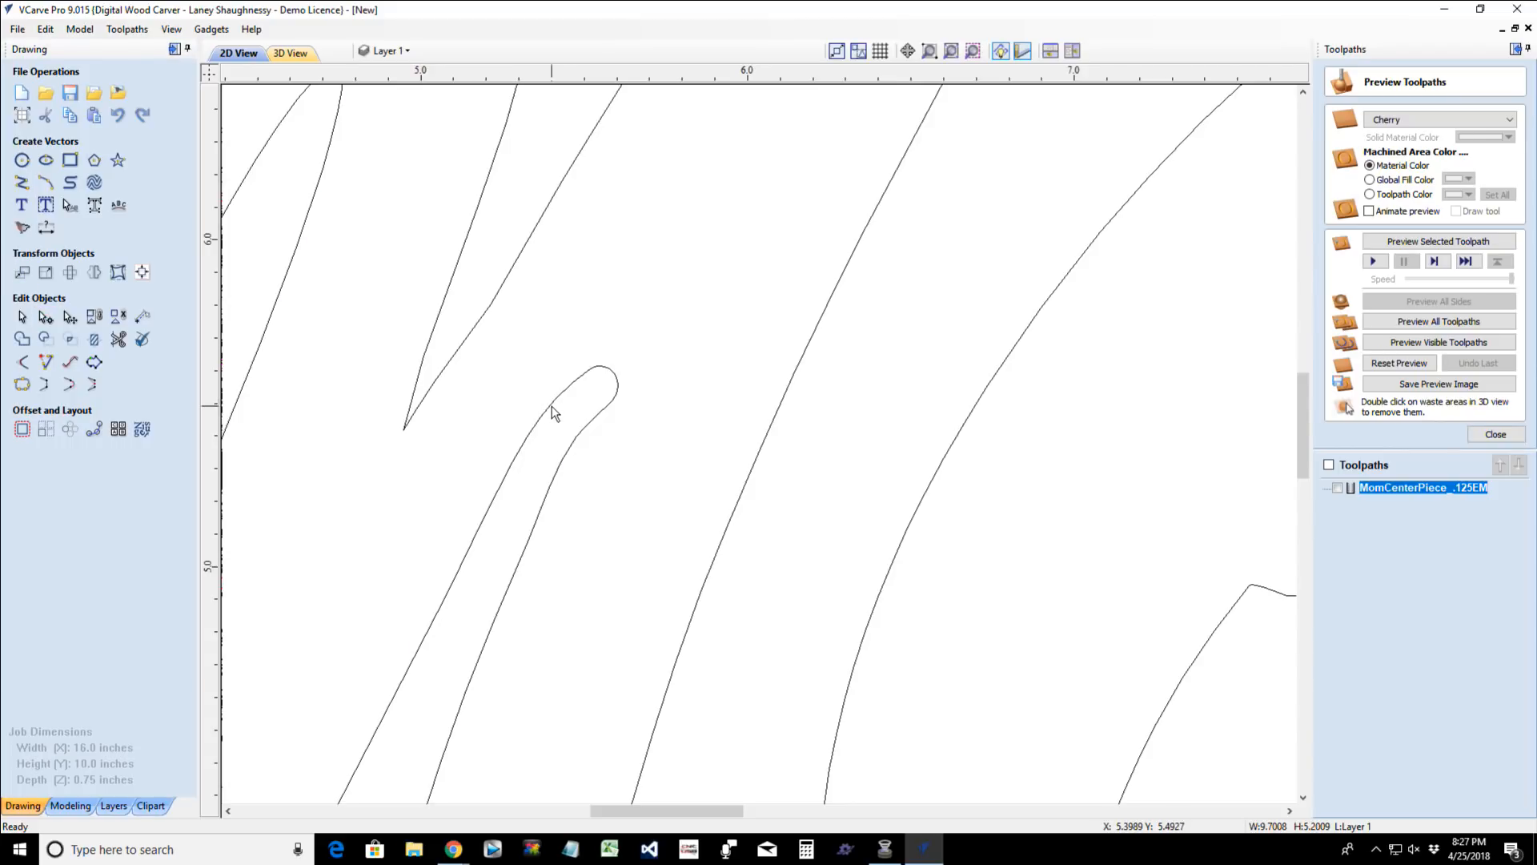
left_click(46, 317)
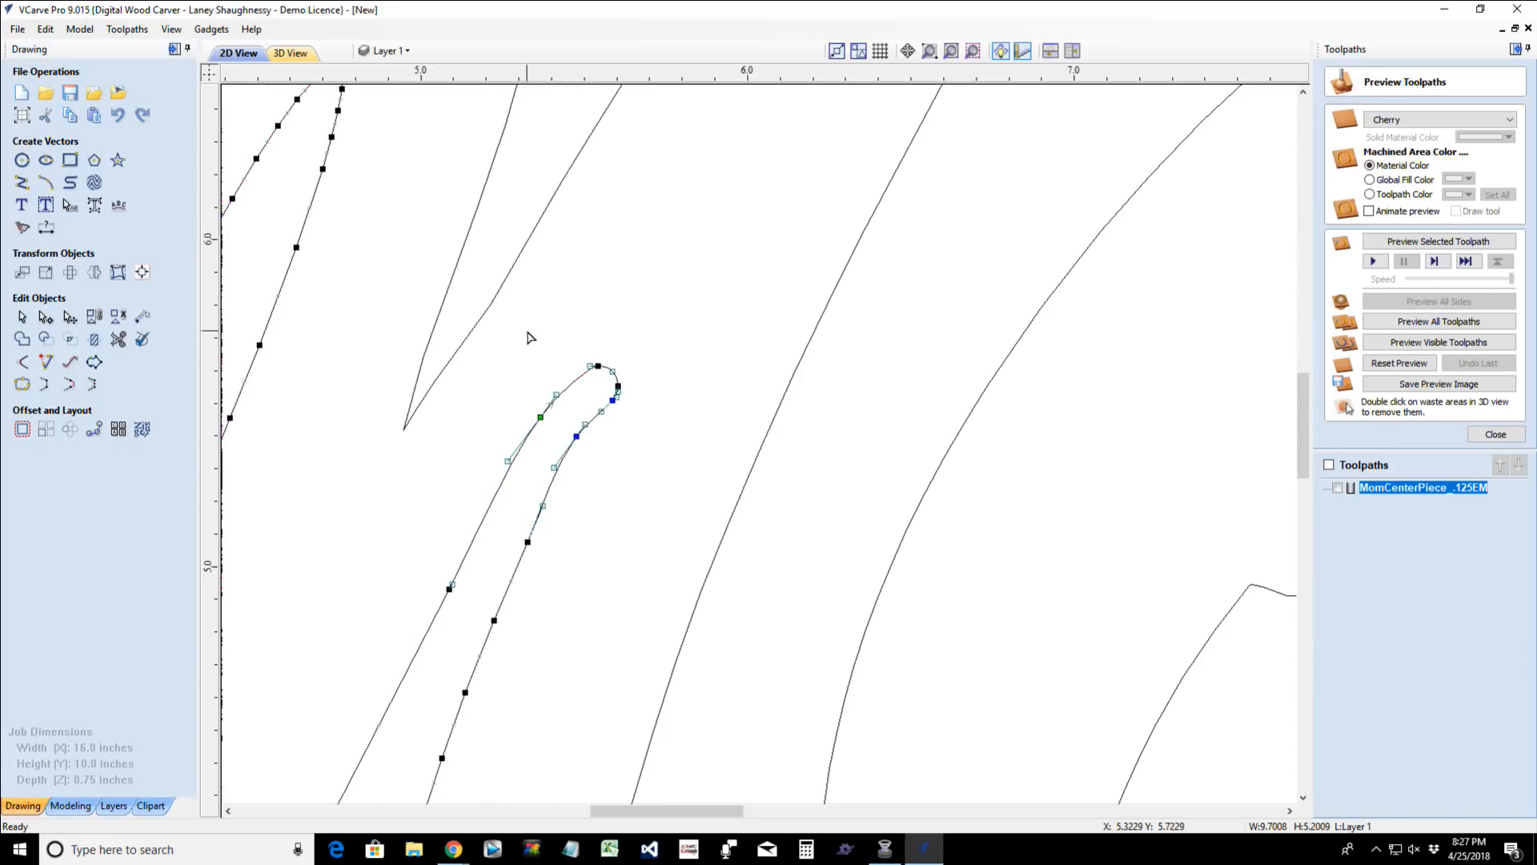
left_click_drag(527, 332, 676, 417)
key("Left")
key("Left")
key("Left")
key("Left")
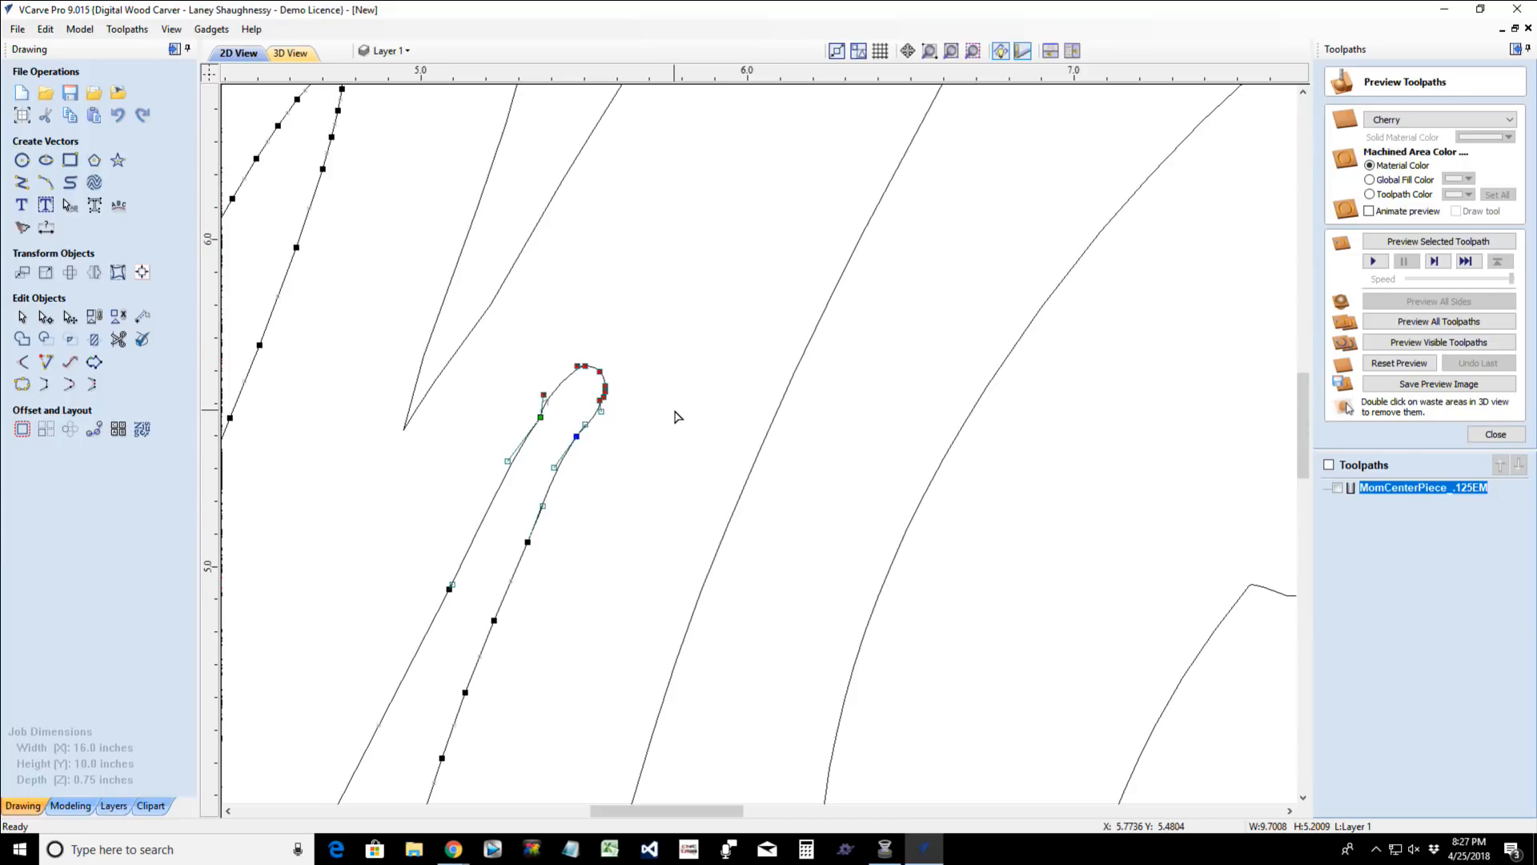
key("Left")
key("Up")
key("Up")
key("Up")
key("Up")
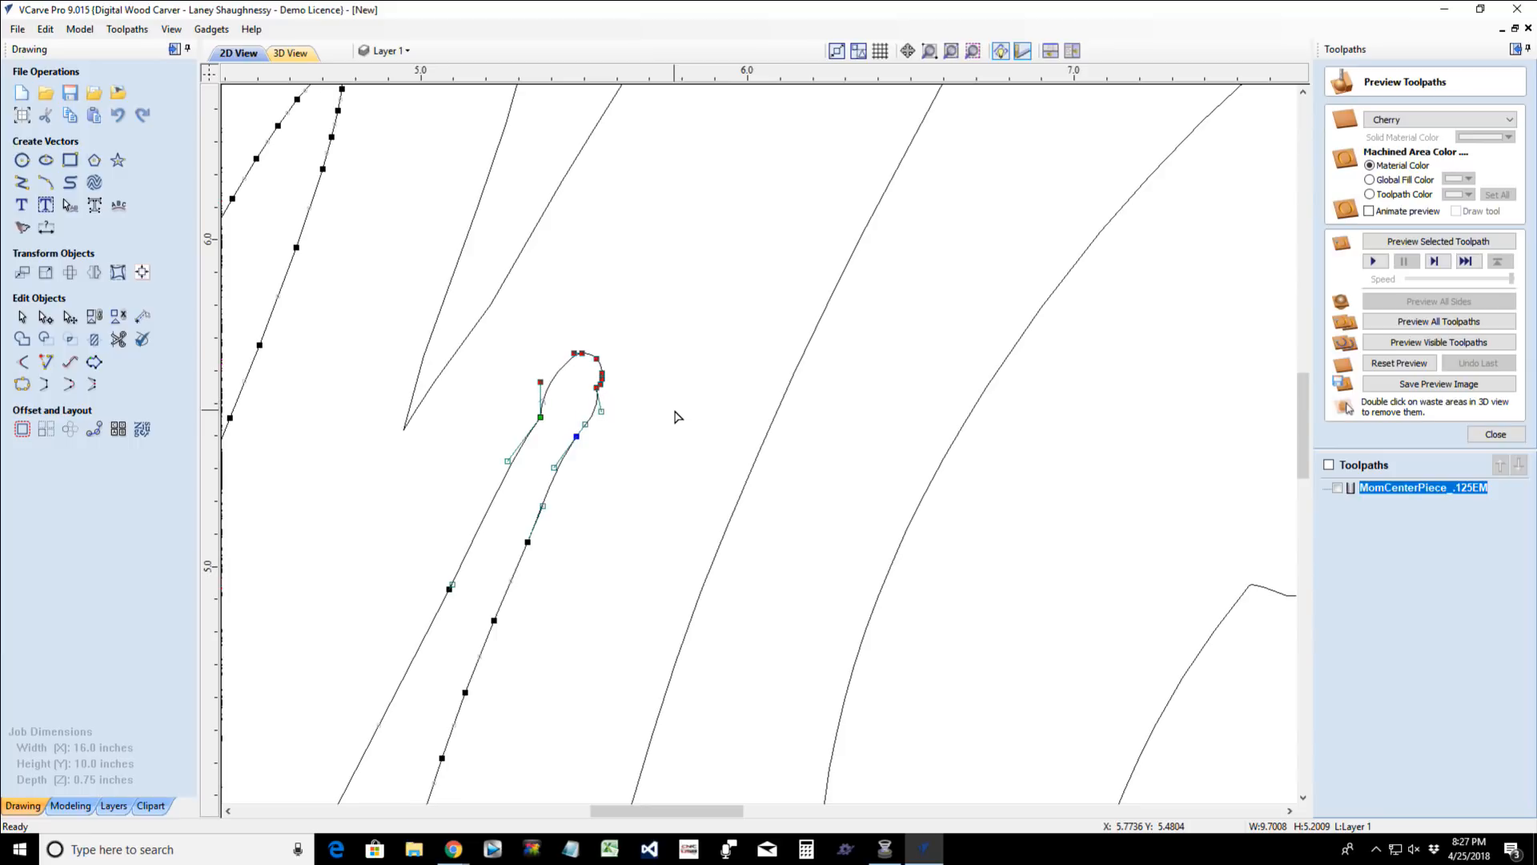
key("Right")
key("Right")
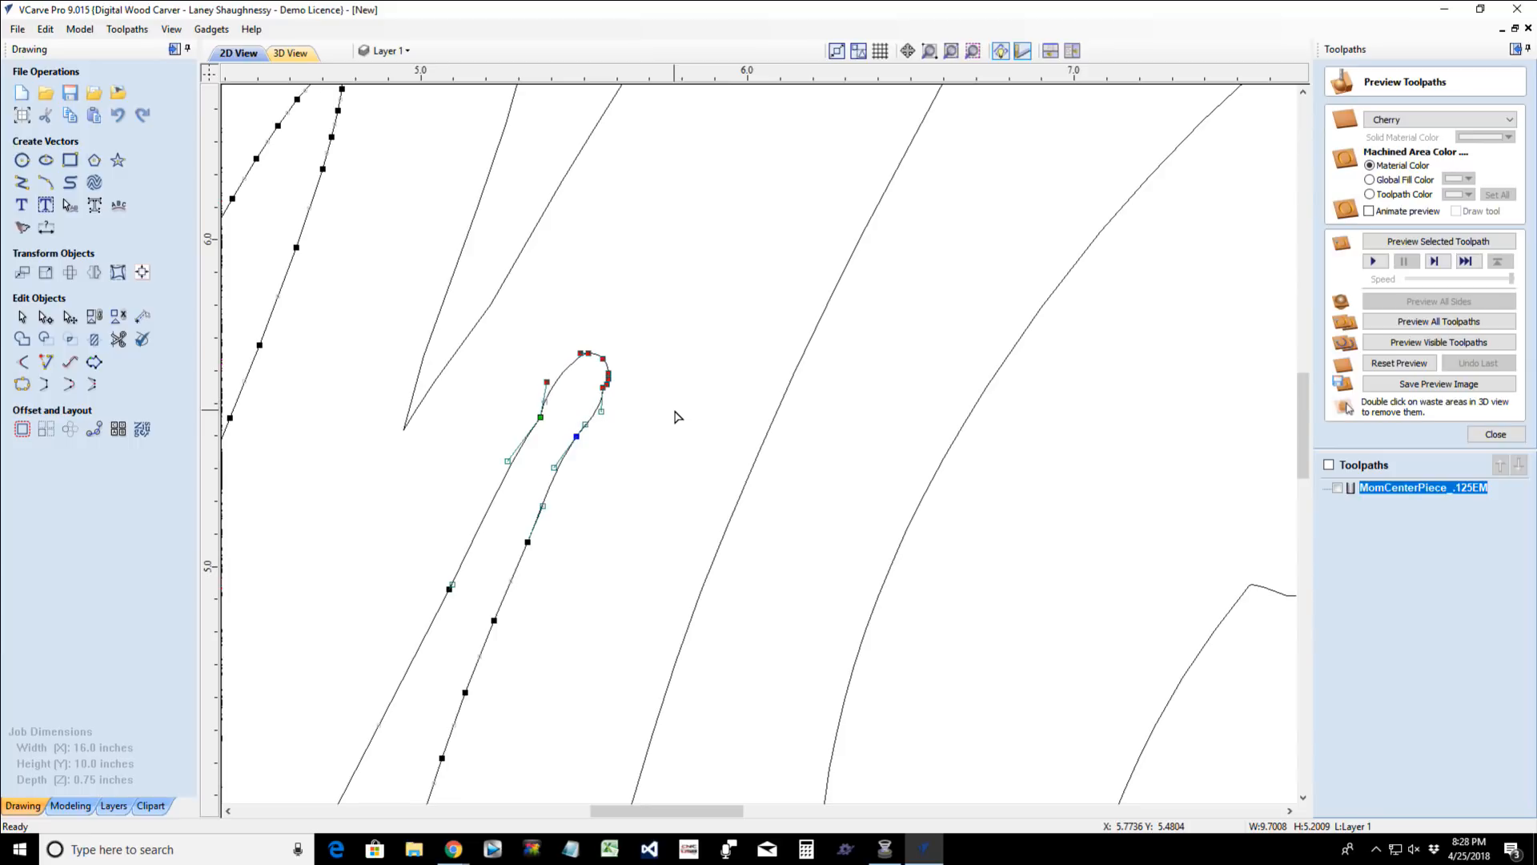
left_click(606, 478)
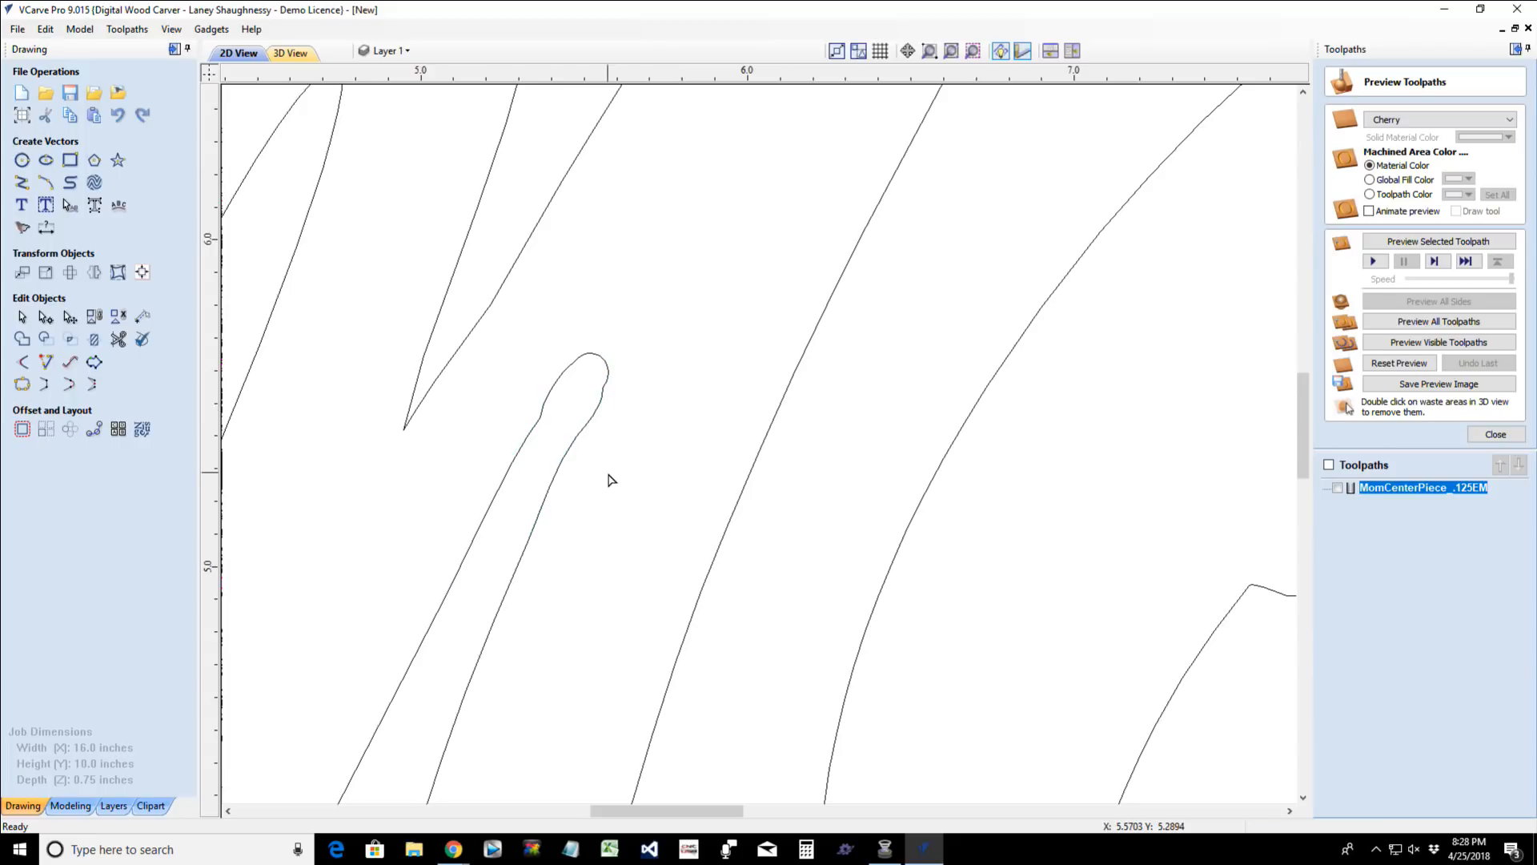
- Delete the nodes on both sides of the M's rounded tip, near X 5.56, Y 5.55 and X 5.37, Y 5.46
left_click(590, 420)
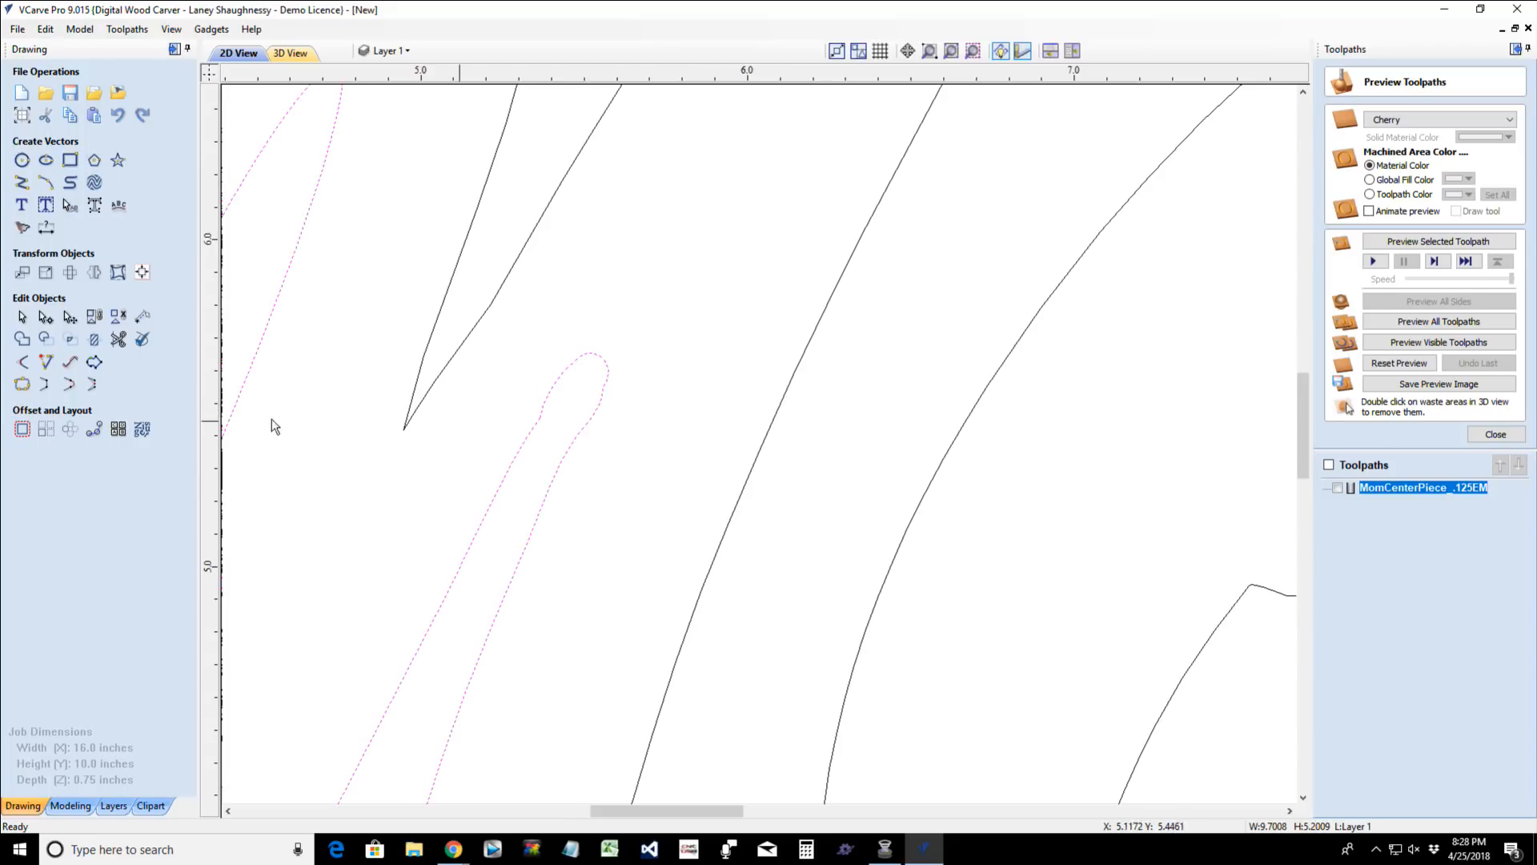
left_click(46, 316)
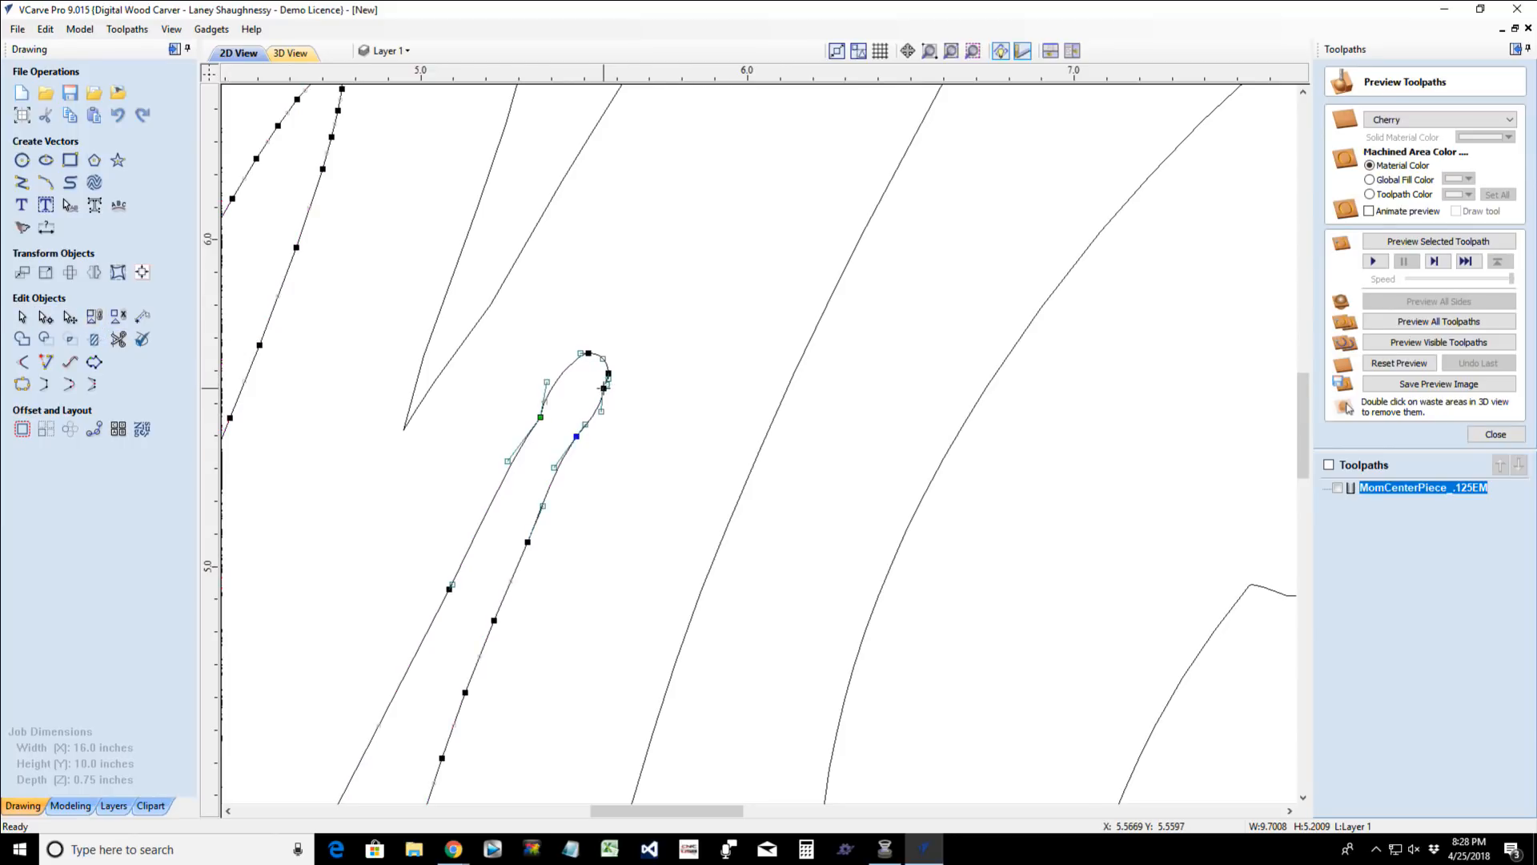
scroll(604, 388, "up", 2)
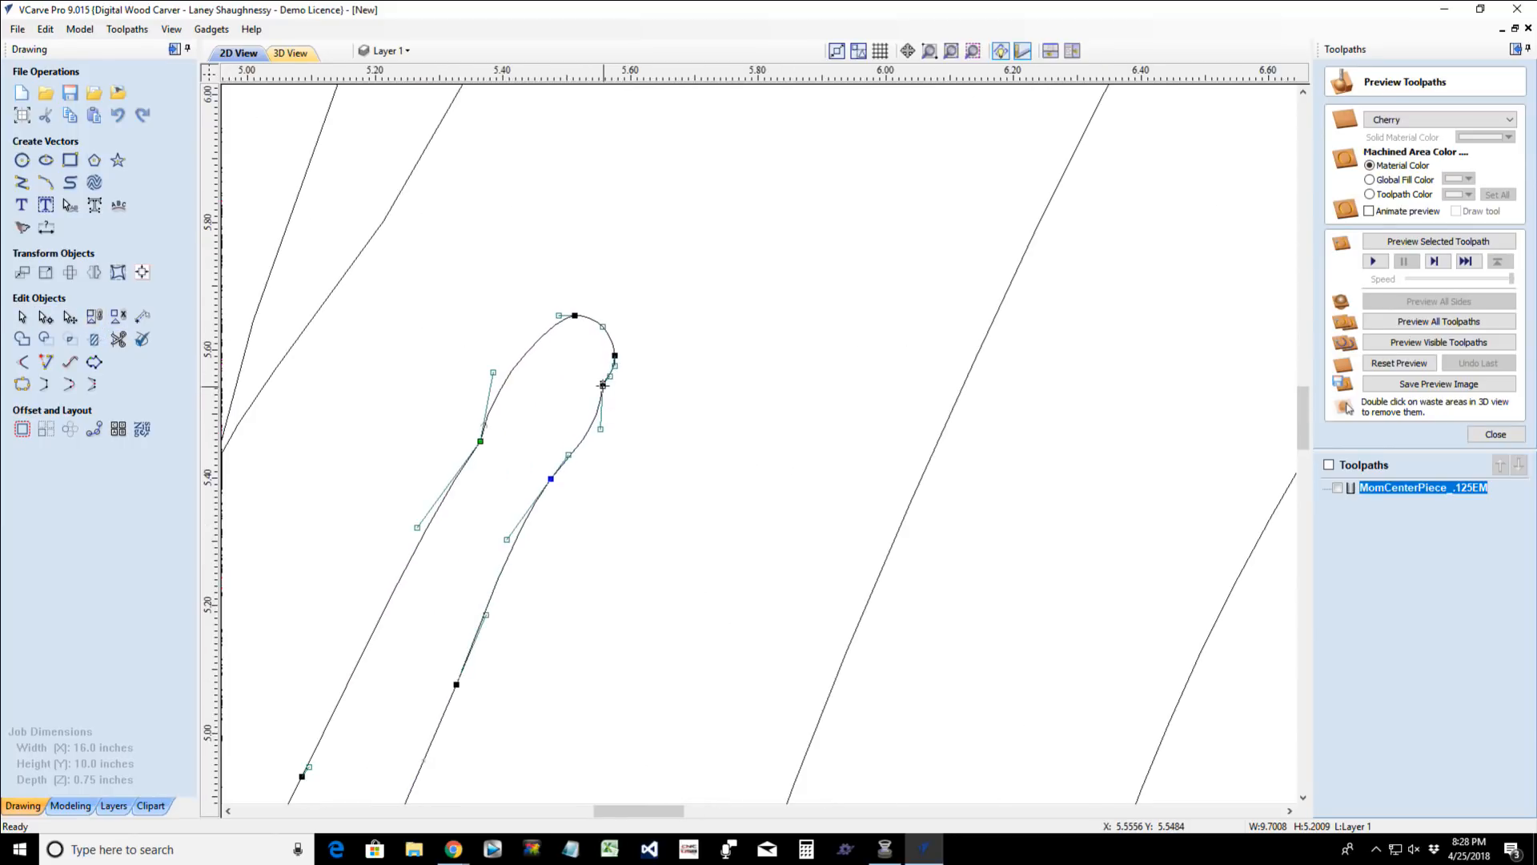
right_click(603, 388)
left_click(631, 398)
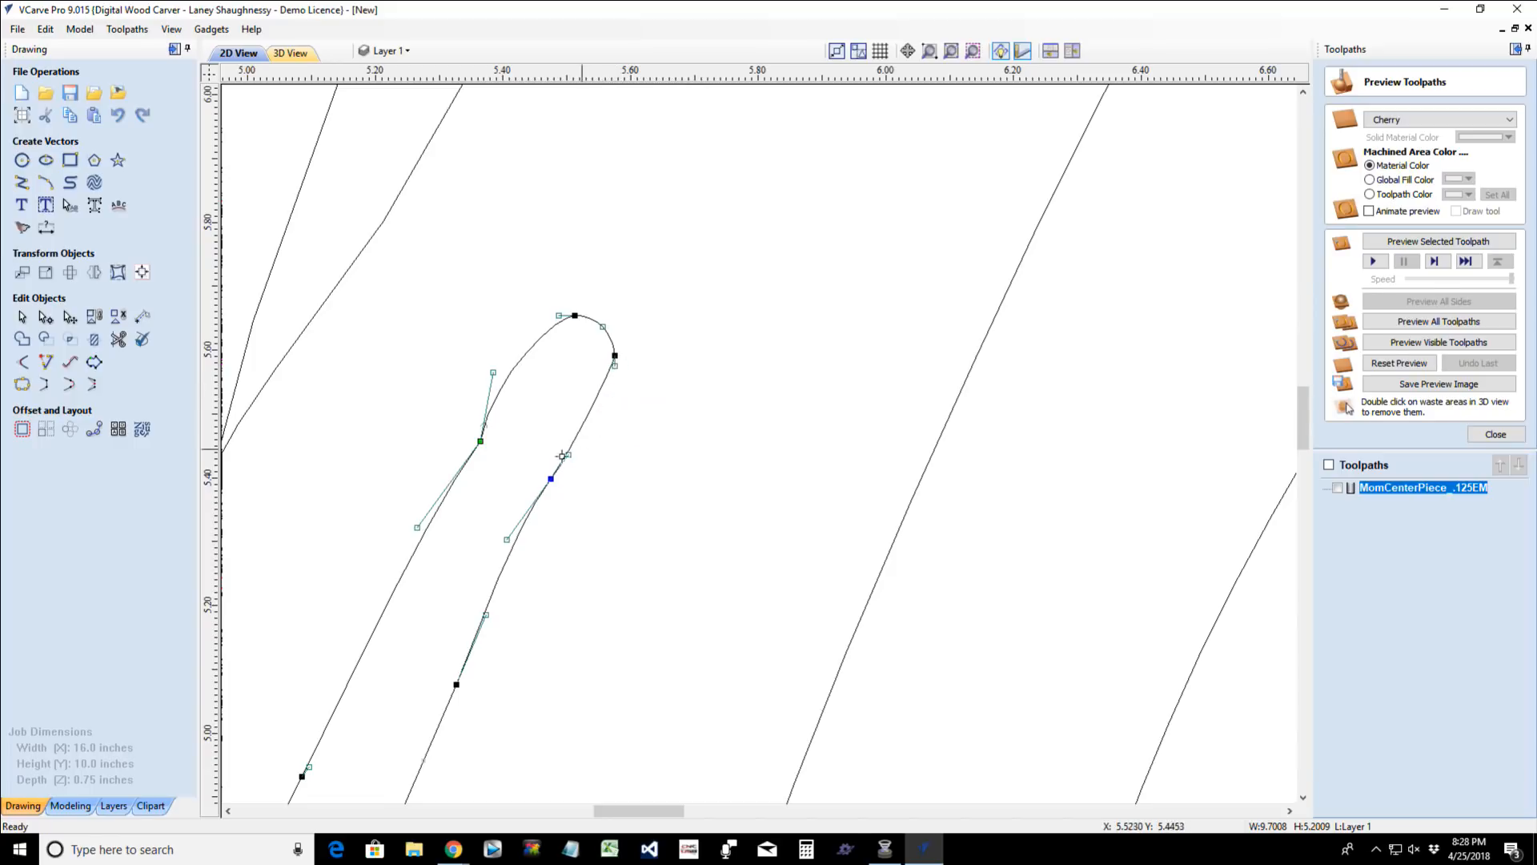
right_click(486, 450)
left_click(512, 456)
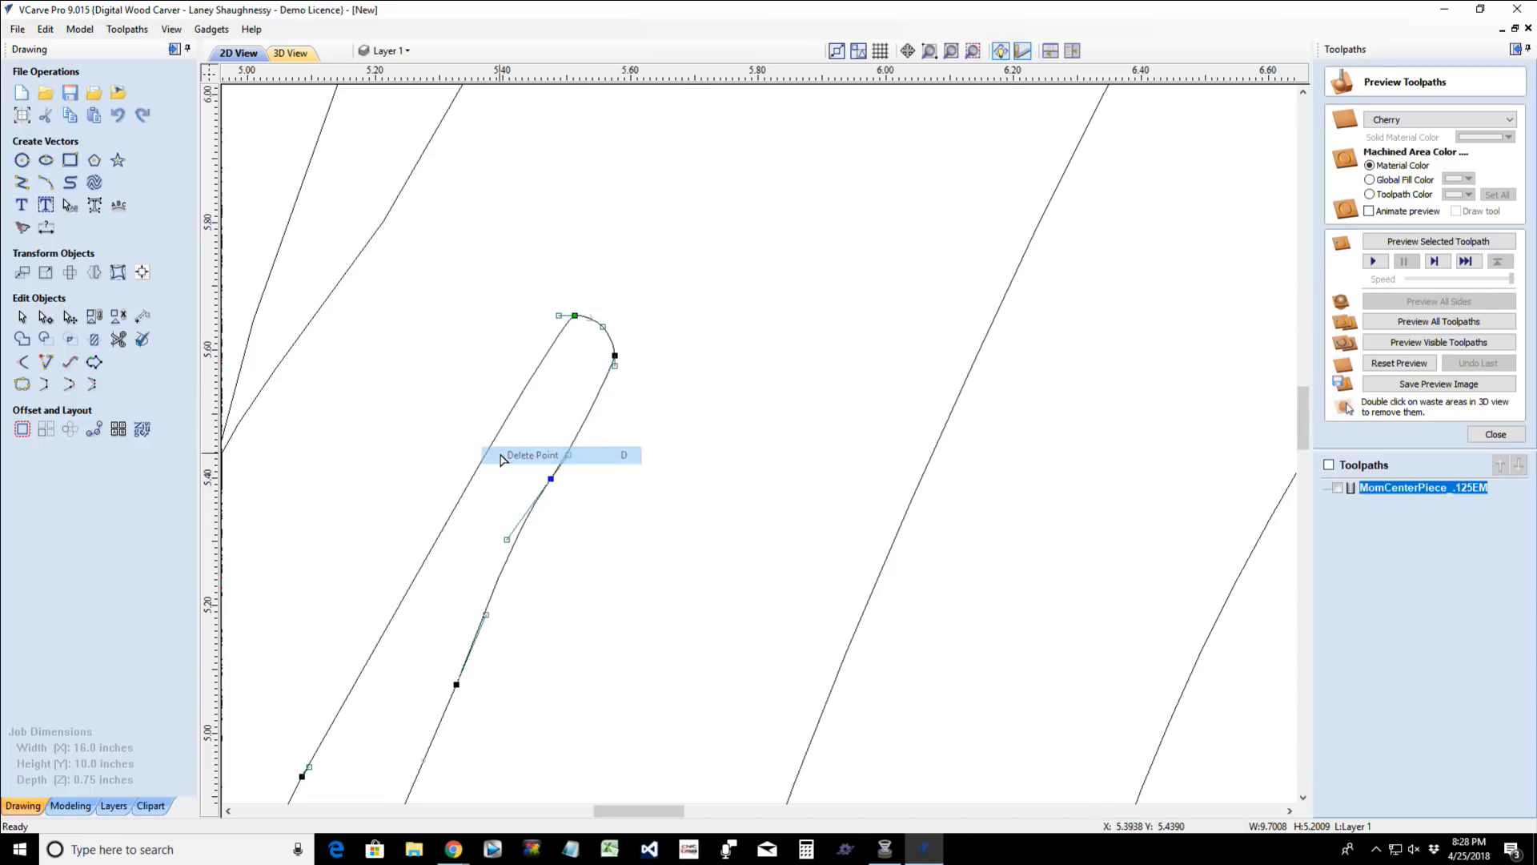
- Extend the top tip node's control handle to about X 5.40, Y 5.62 to curve the M stroke's left edge, and check the lettering
left_click_drag(559, 316, 503, 338)
left_click(559, 479)
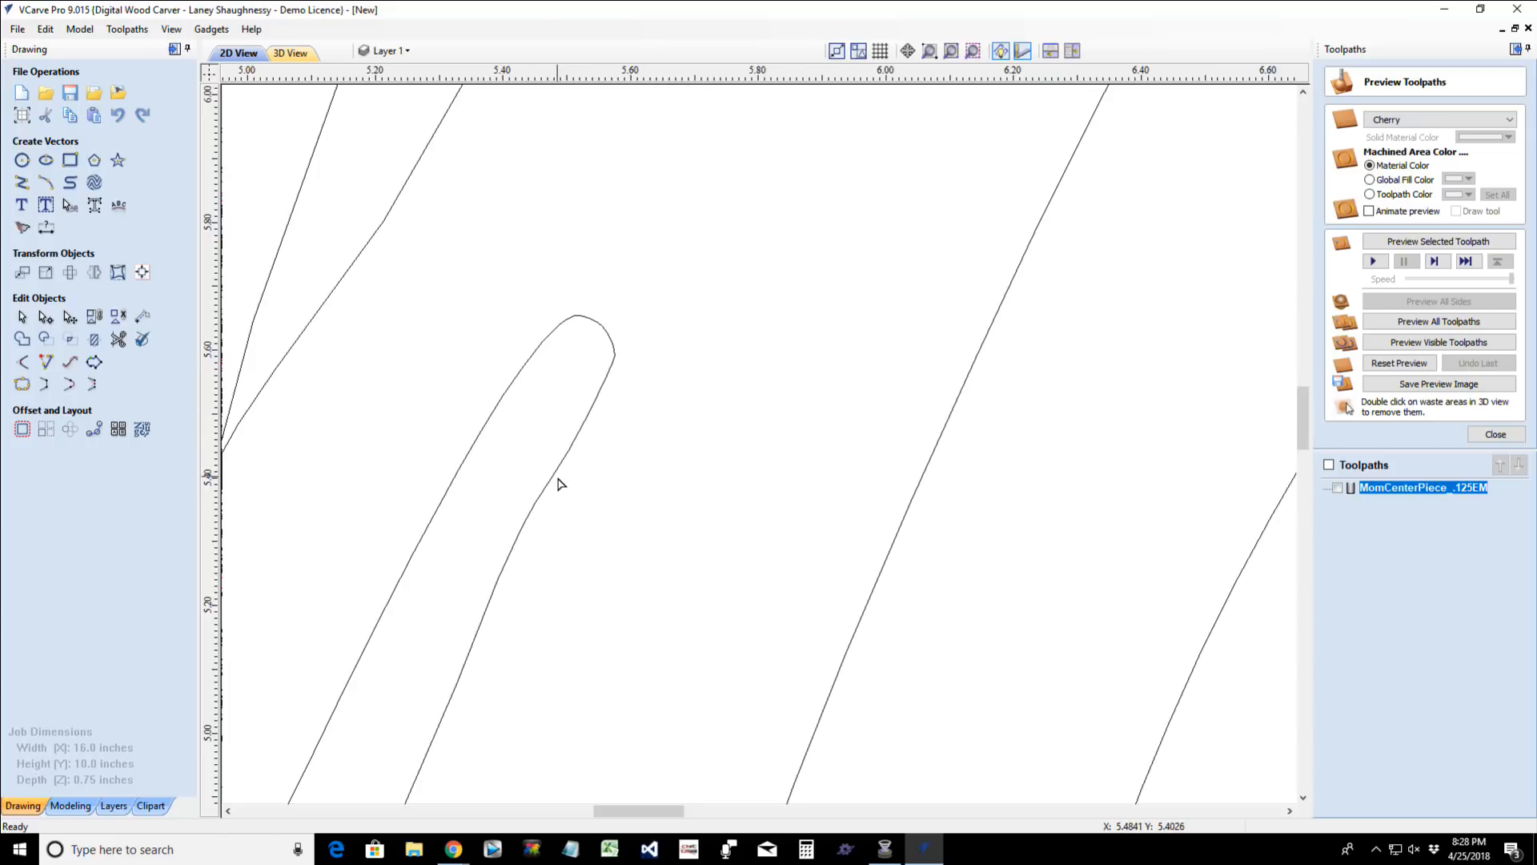
scroll(573, 490, "down", 6)
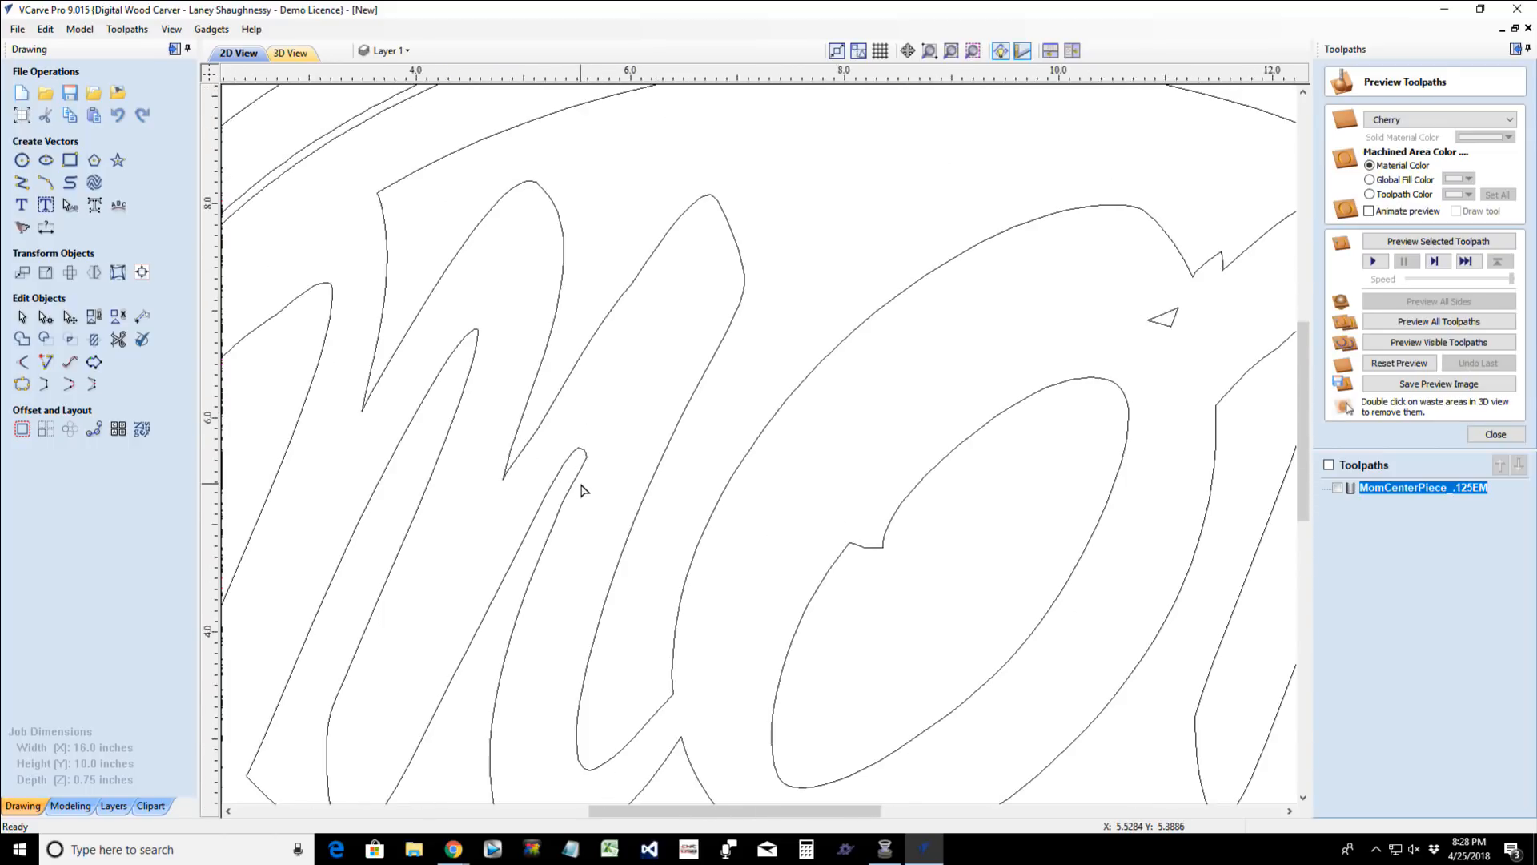
scroll(589, 508, "down", 4)
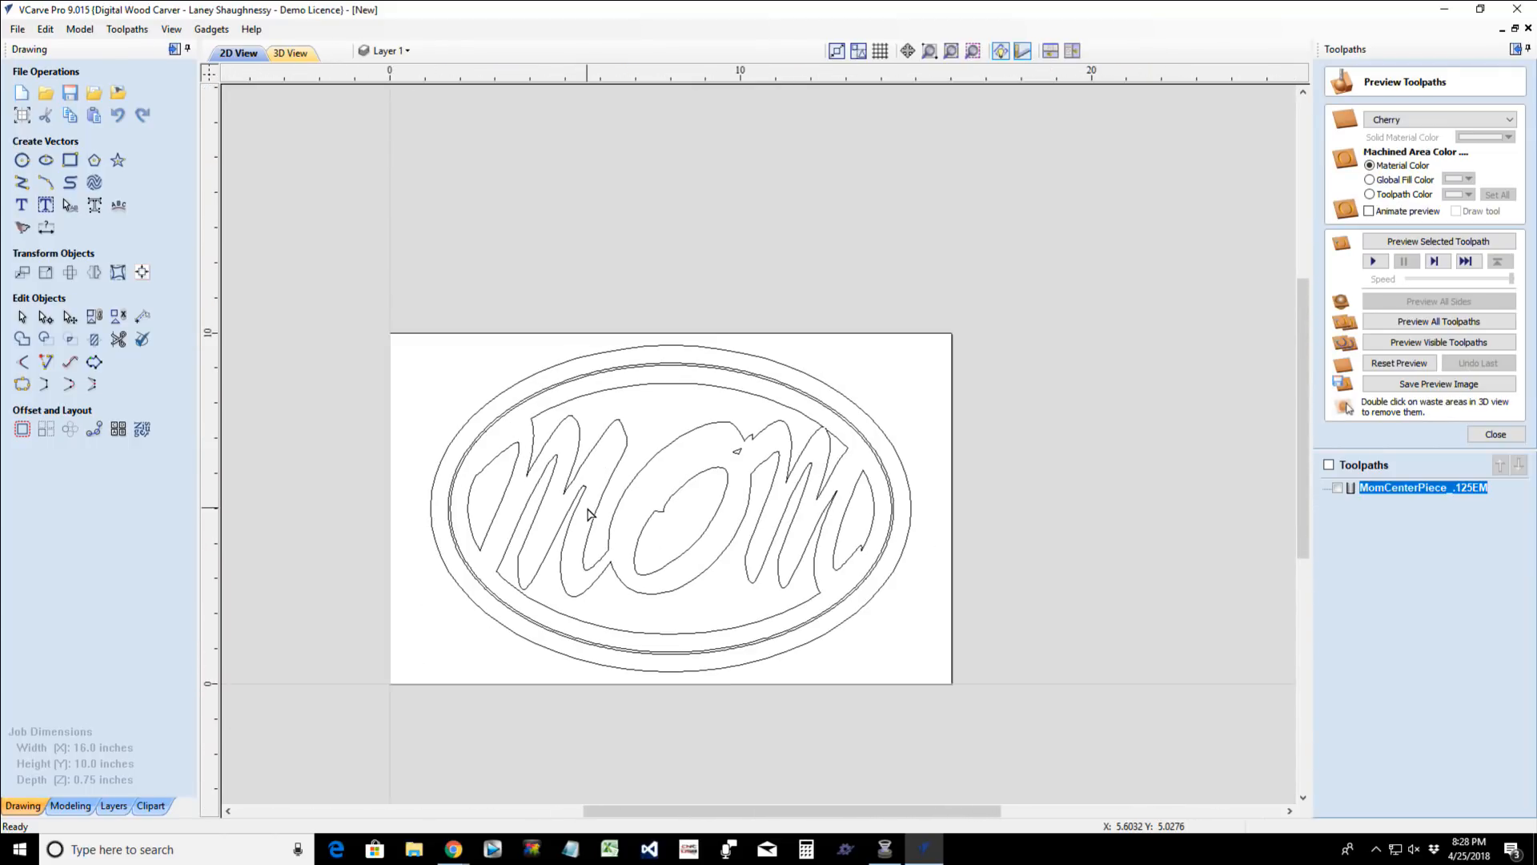
scroll(589, 512, "up", 5)
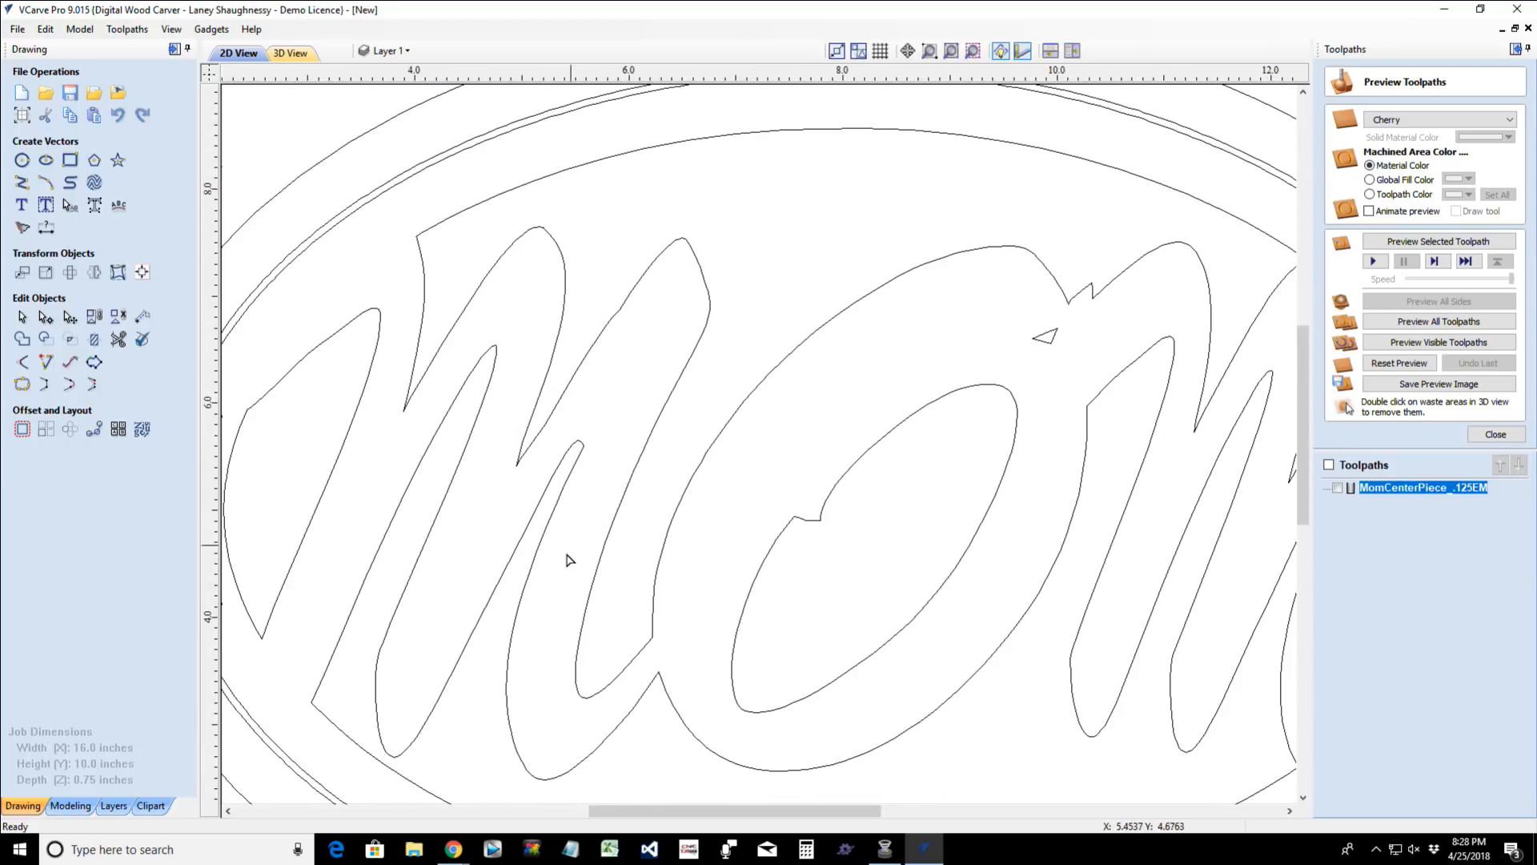
scroll(578, 445, "up", 5)
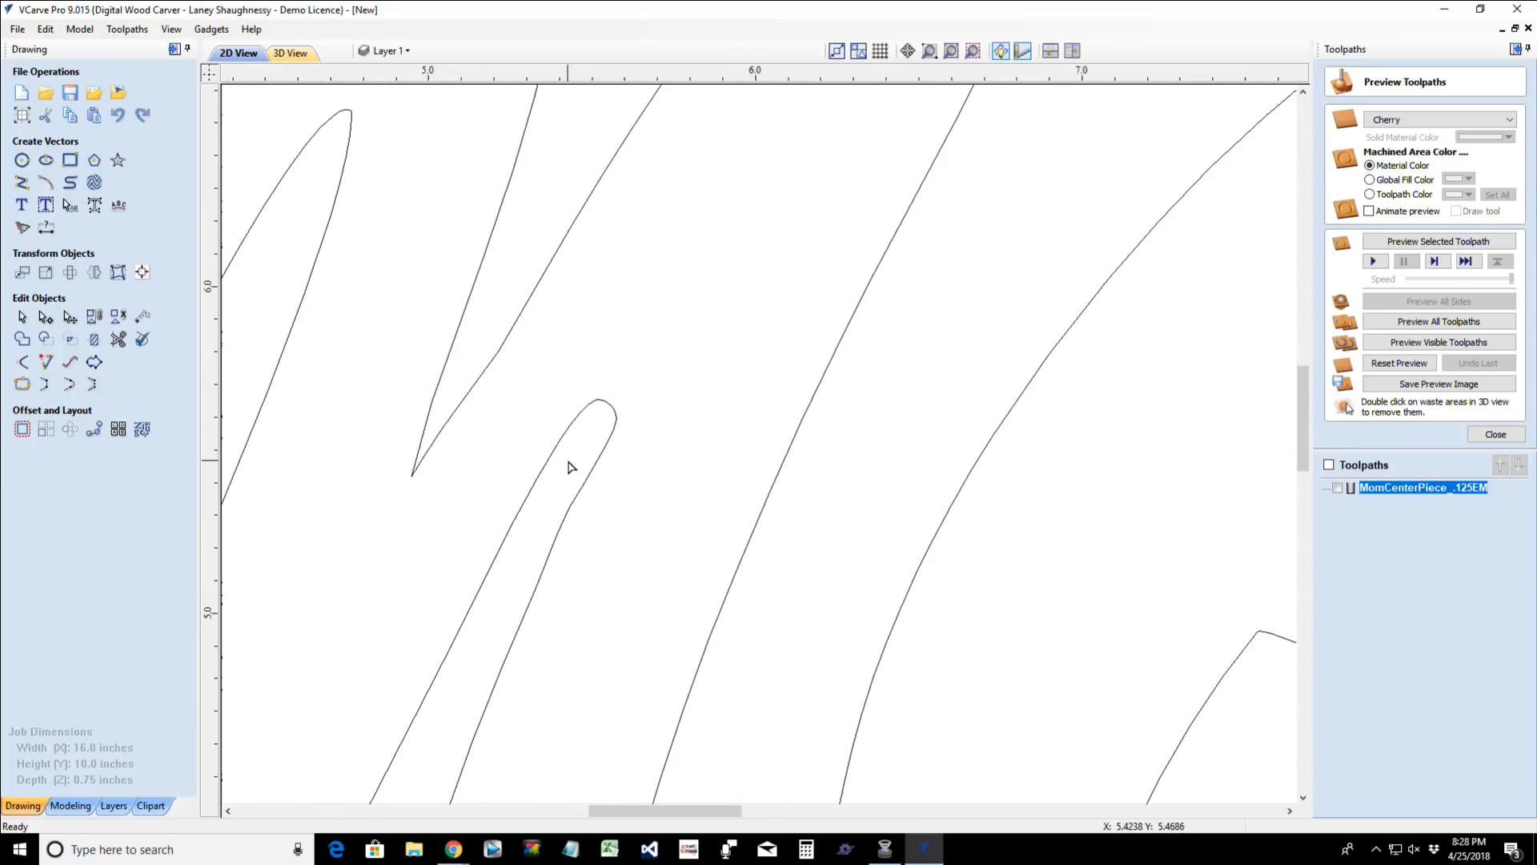
scroll(578, 444, "down", 7)
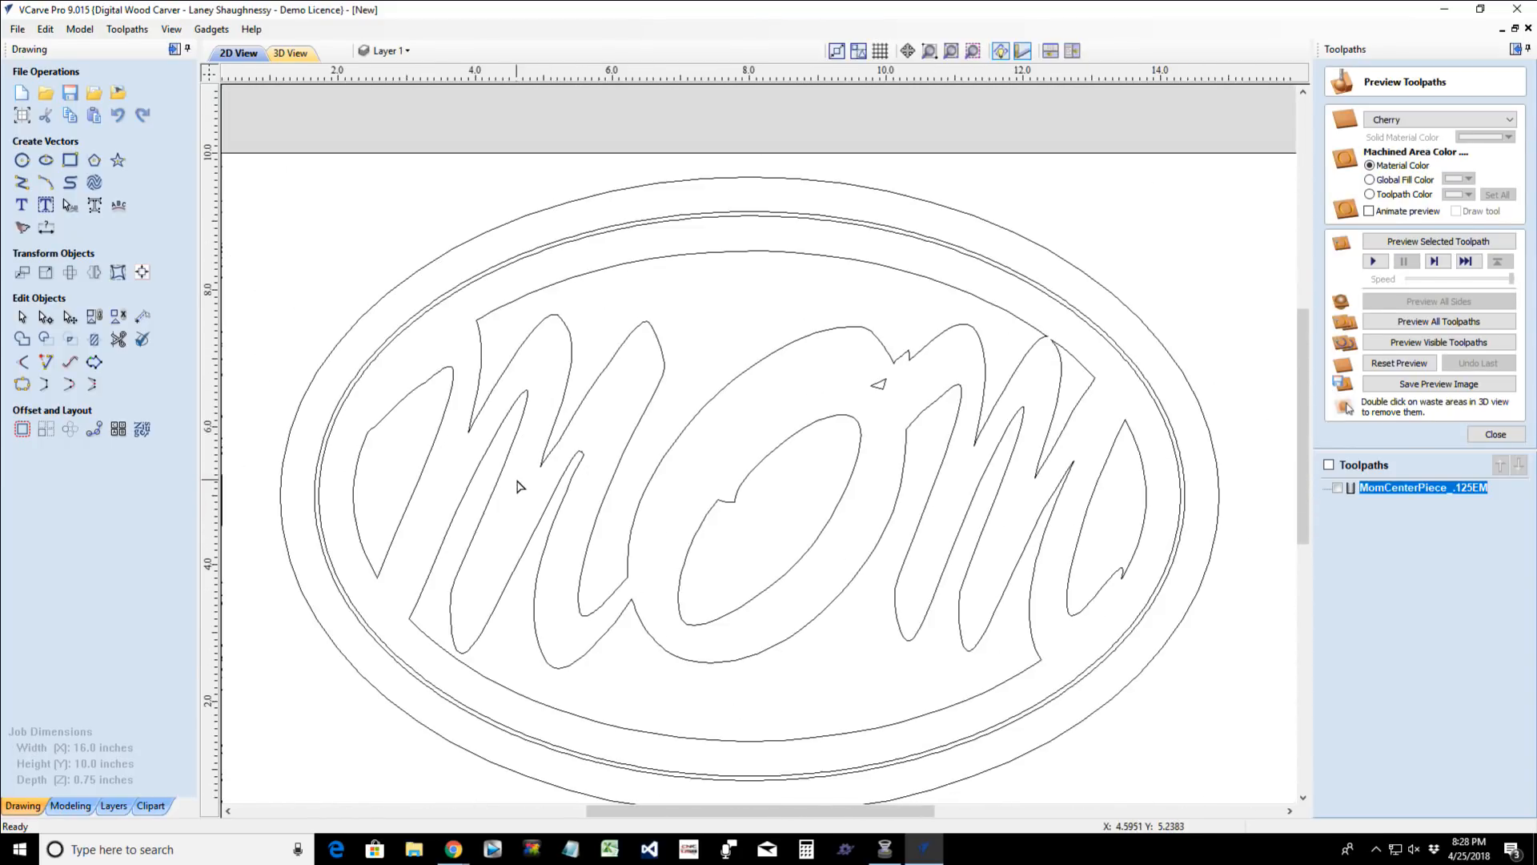
scroll(507, 415, "up", 5)
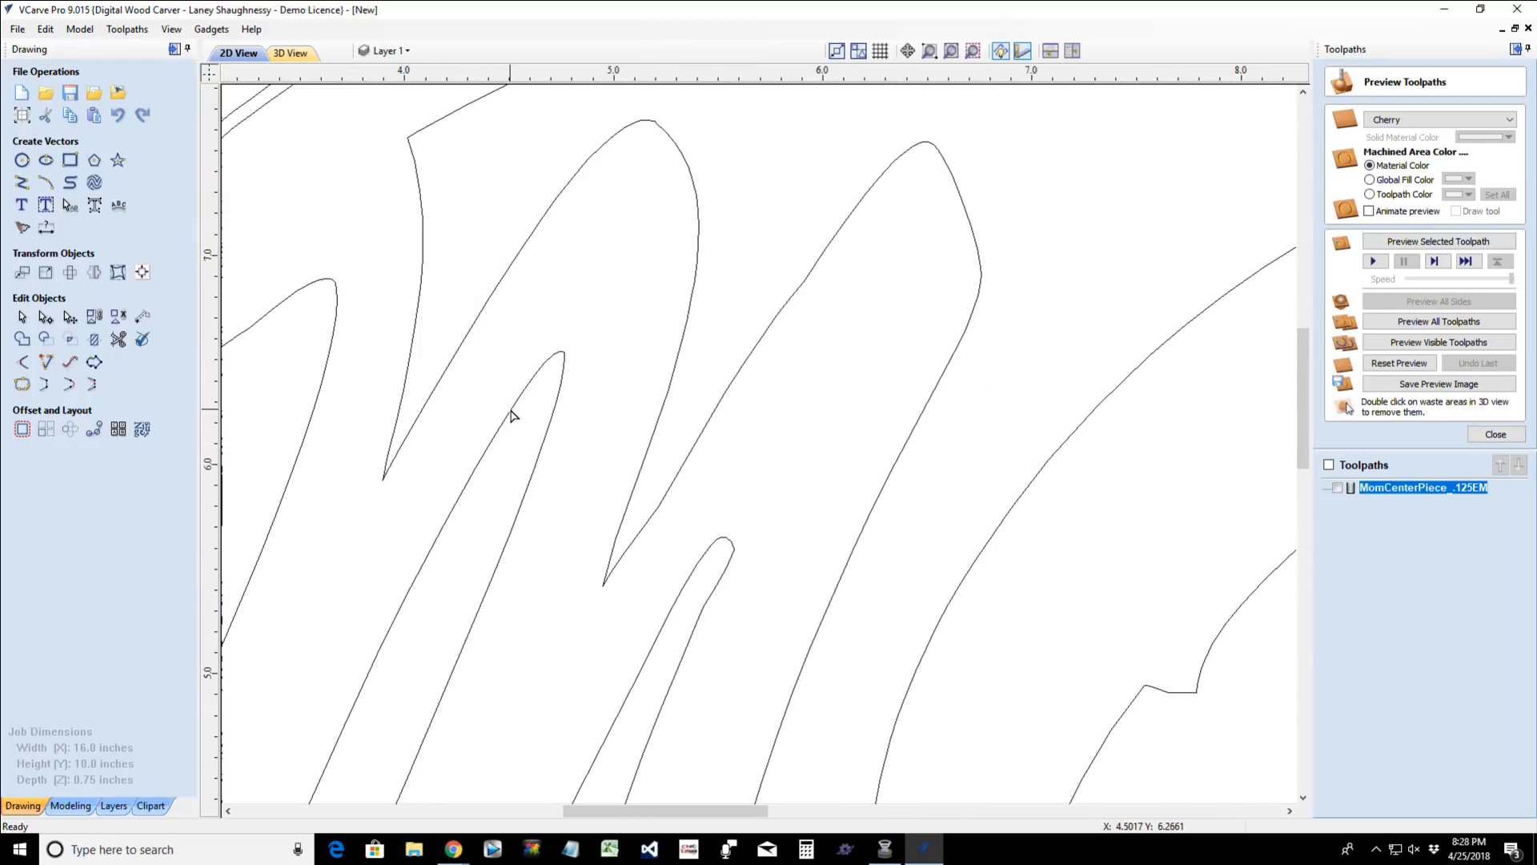
scroll(563, 372, "down", 6)
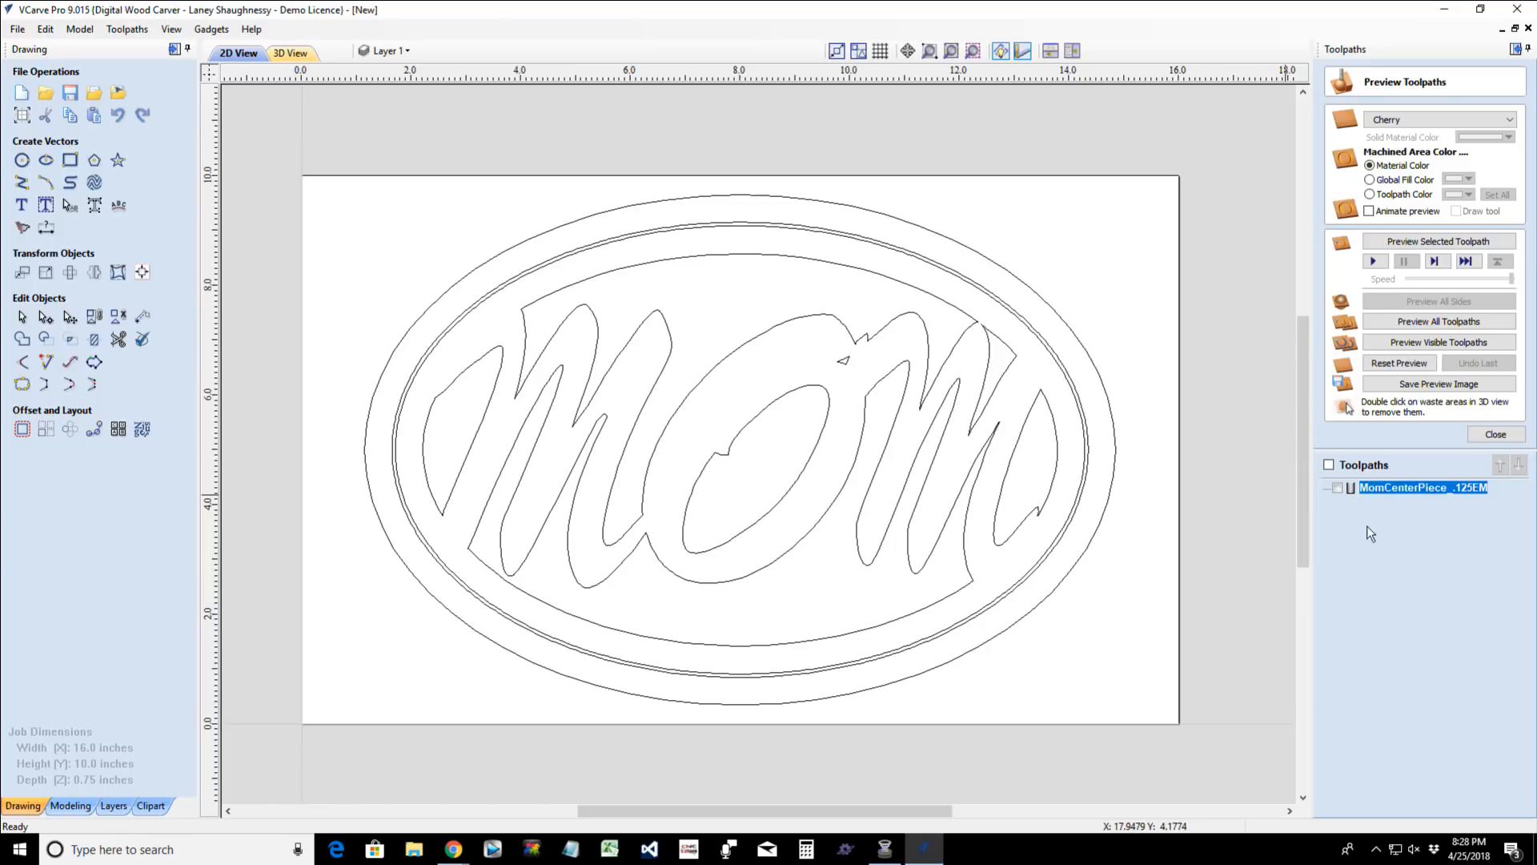
- Show the MomCenterPiece_.125EM toolpath and examine how far the cutter reaches into both Ms' narrow points
left_click(1336, 487)
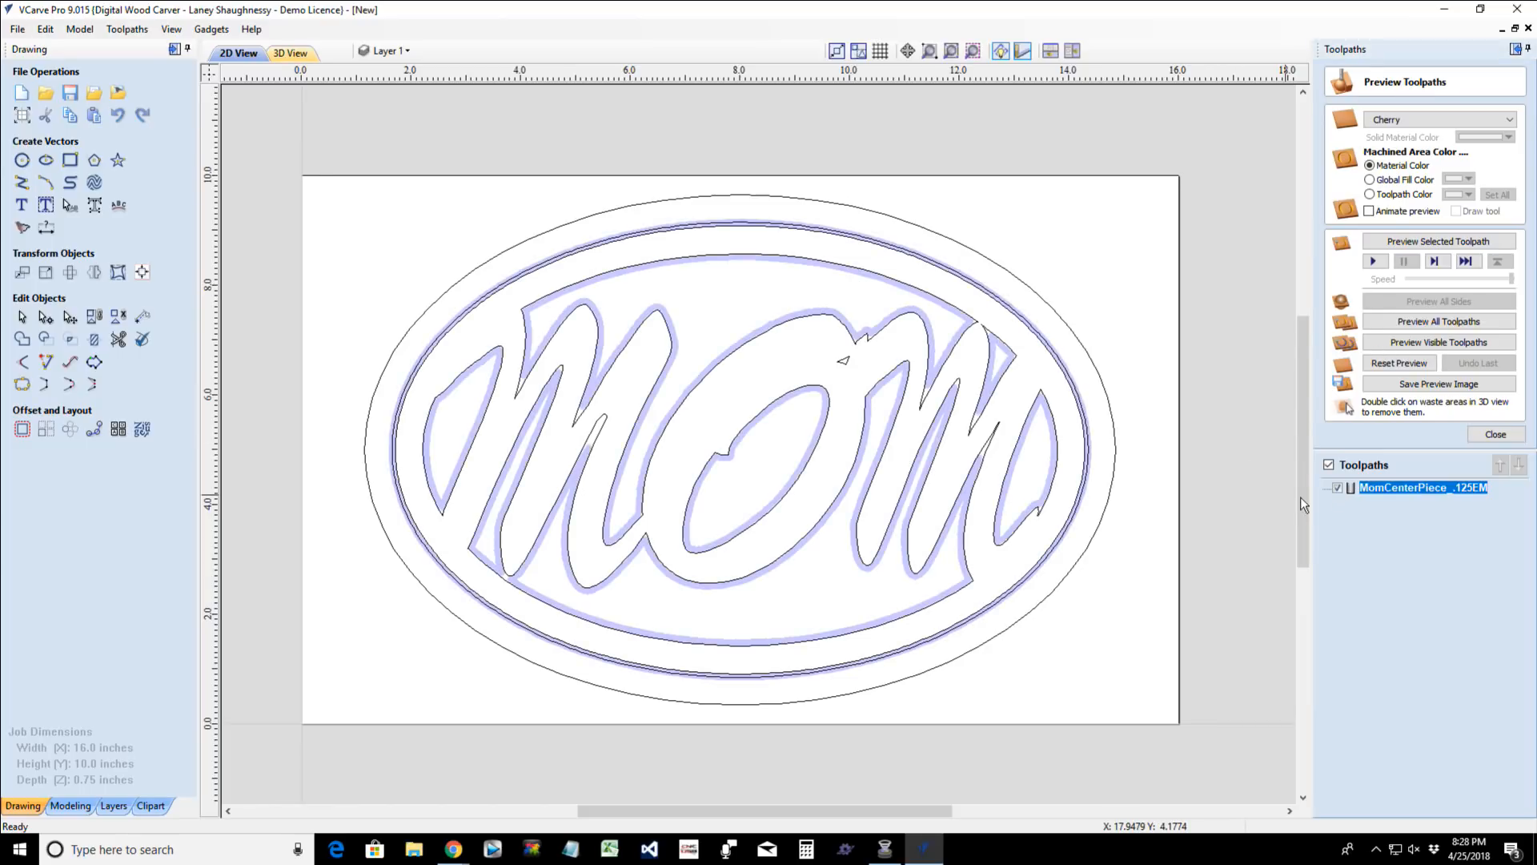
scroll(893, 473, "up", 2)
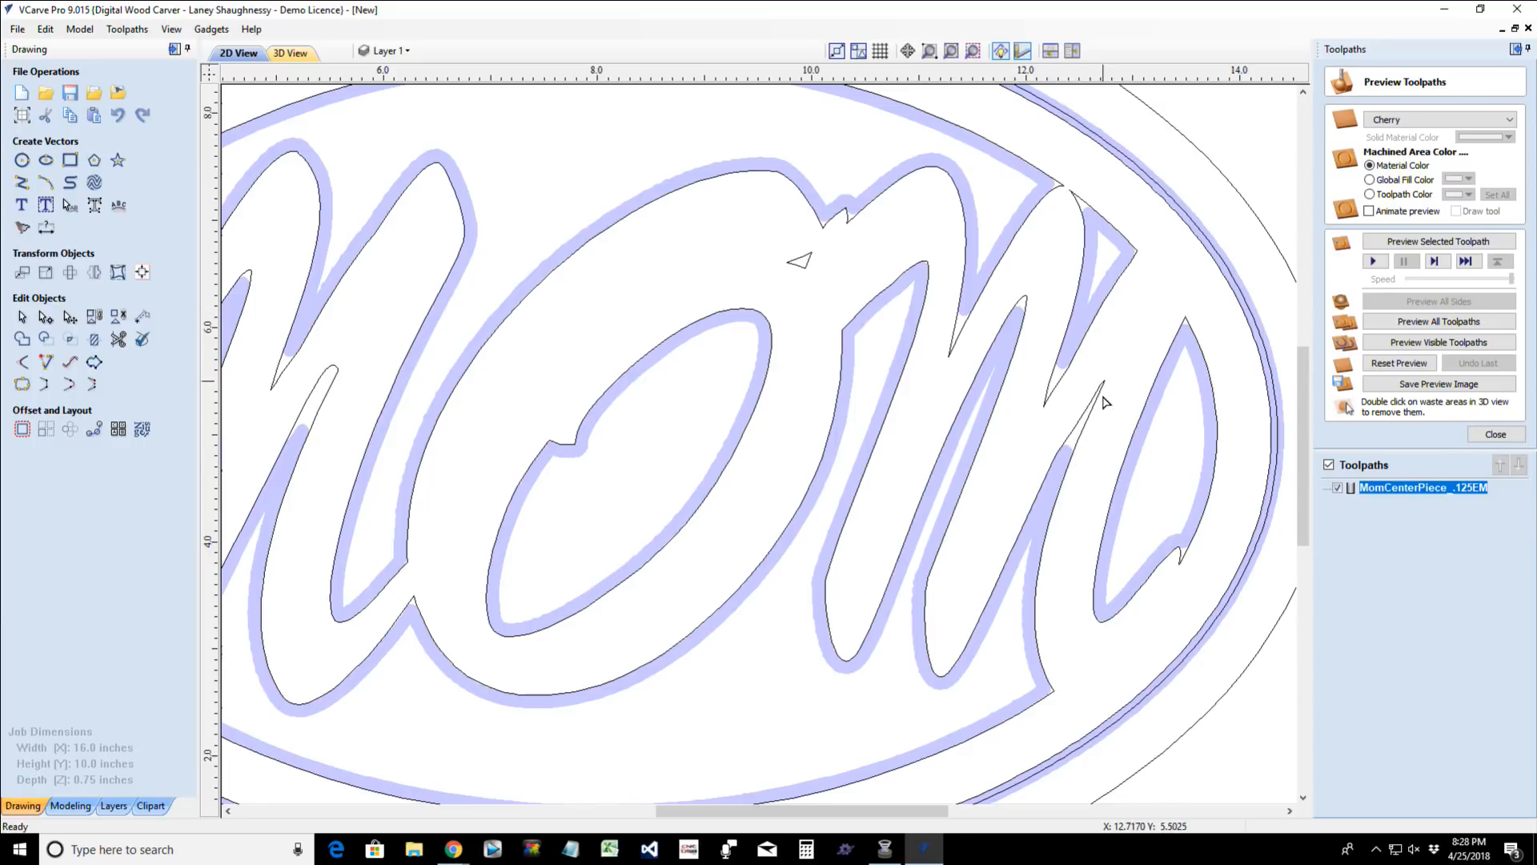
scroll(394, 552, "down", 3)
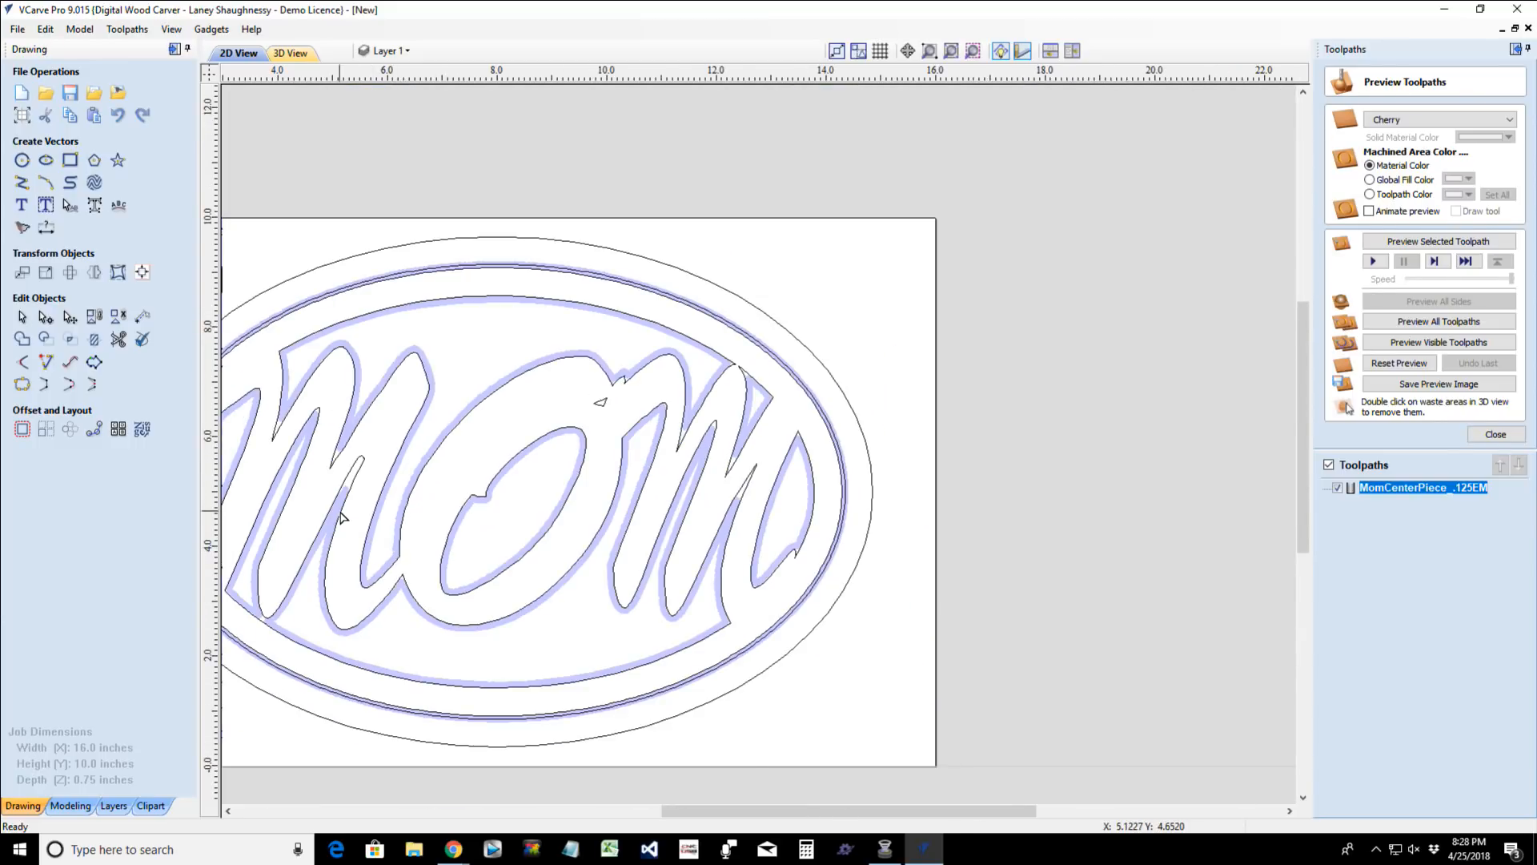
scroll(345, 512, "up", 4)
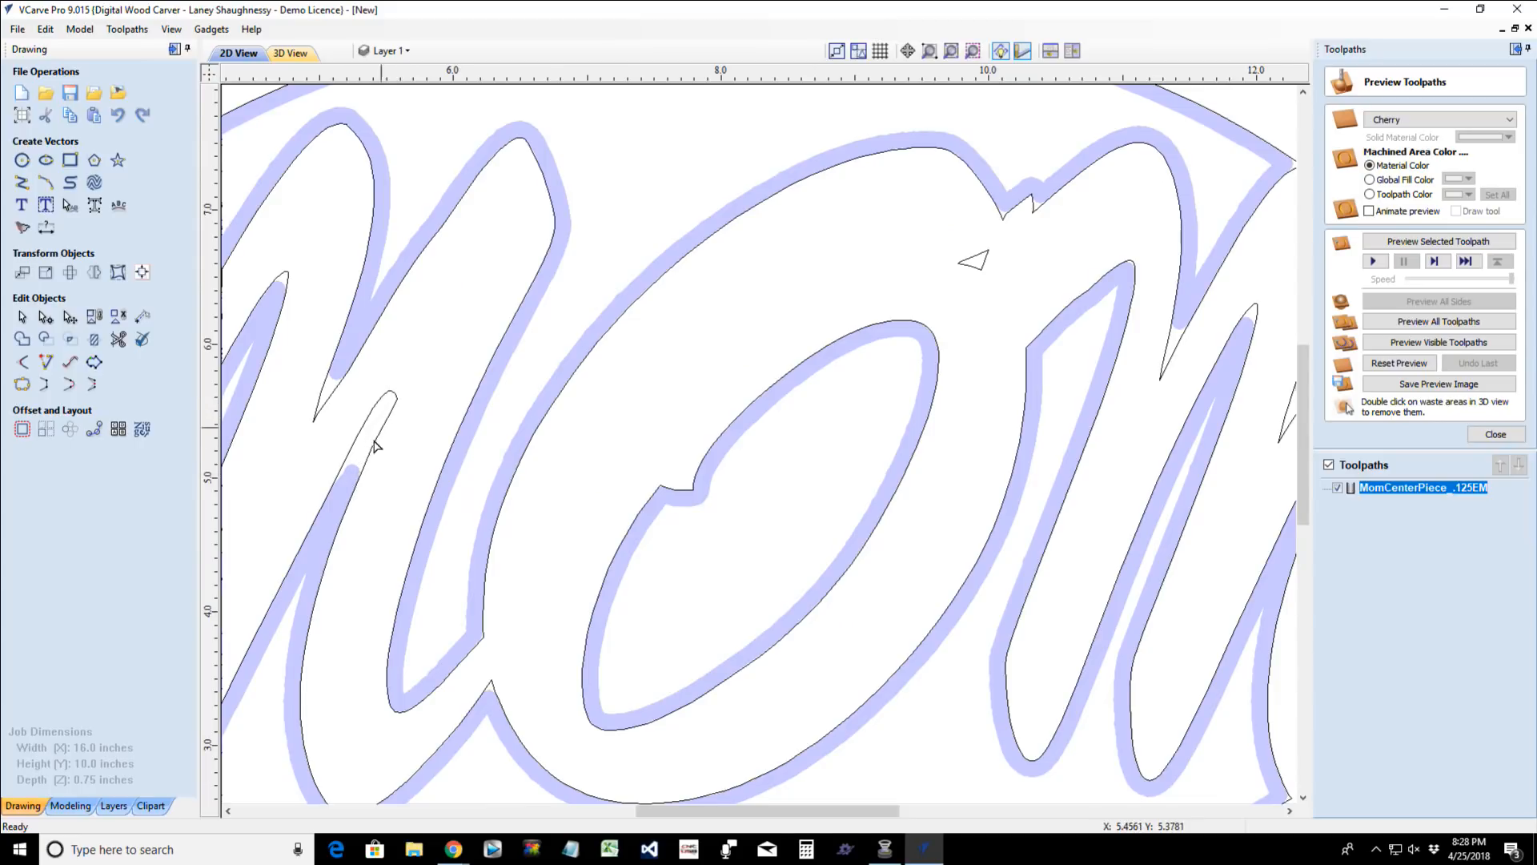
scroll(343, 512, "down", 3)
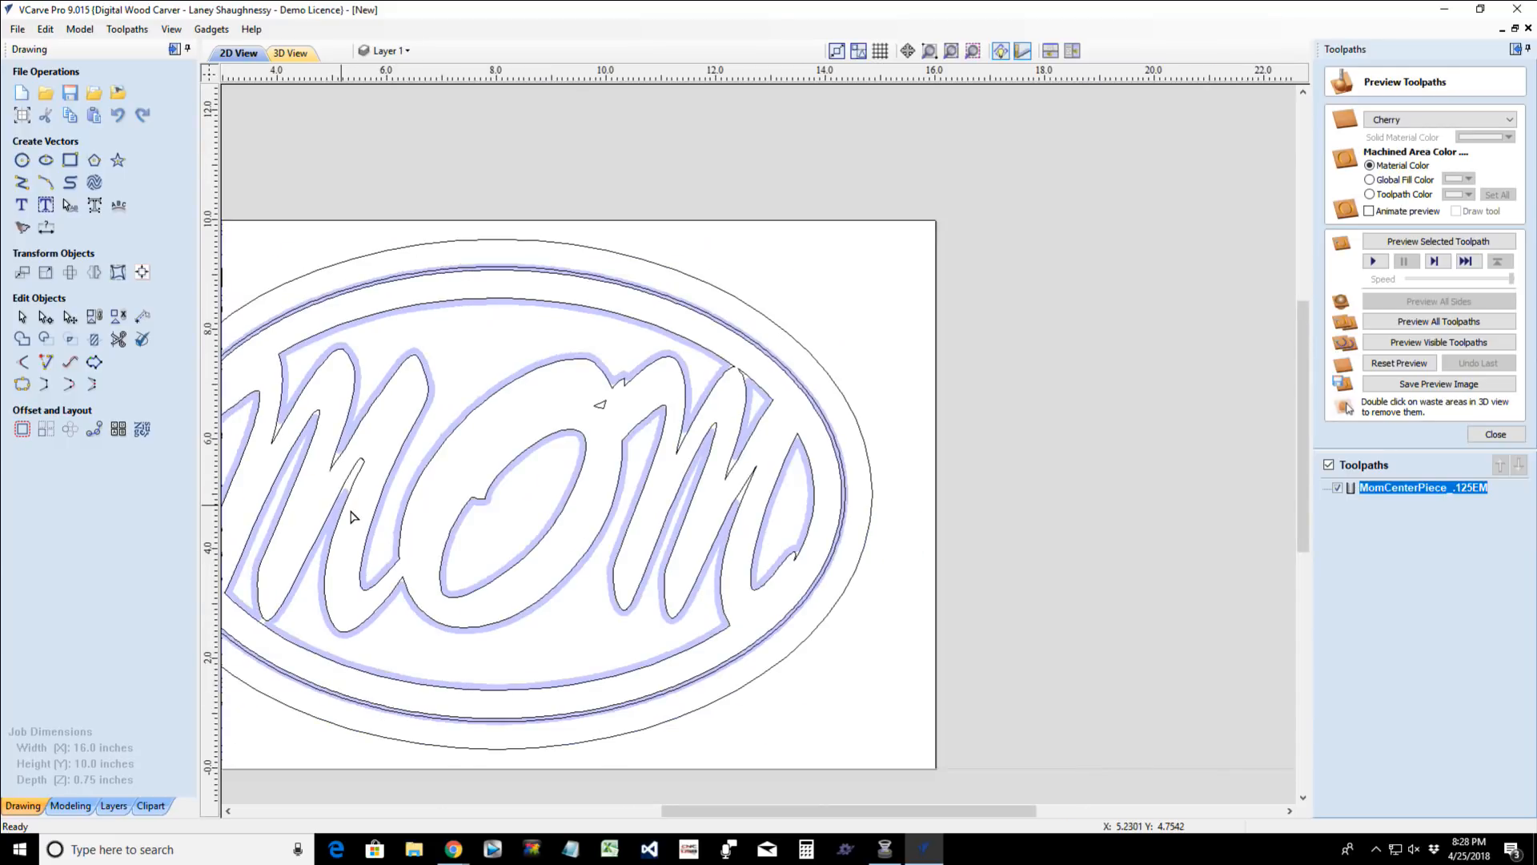
- Try to add 0.0625-inch dog-bone fillets to the sharp notch corners between the O and second M, with the toolpath hidden
scroll(353, 517, "up", 1)
scroll(734, 344, "up", 5)
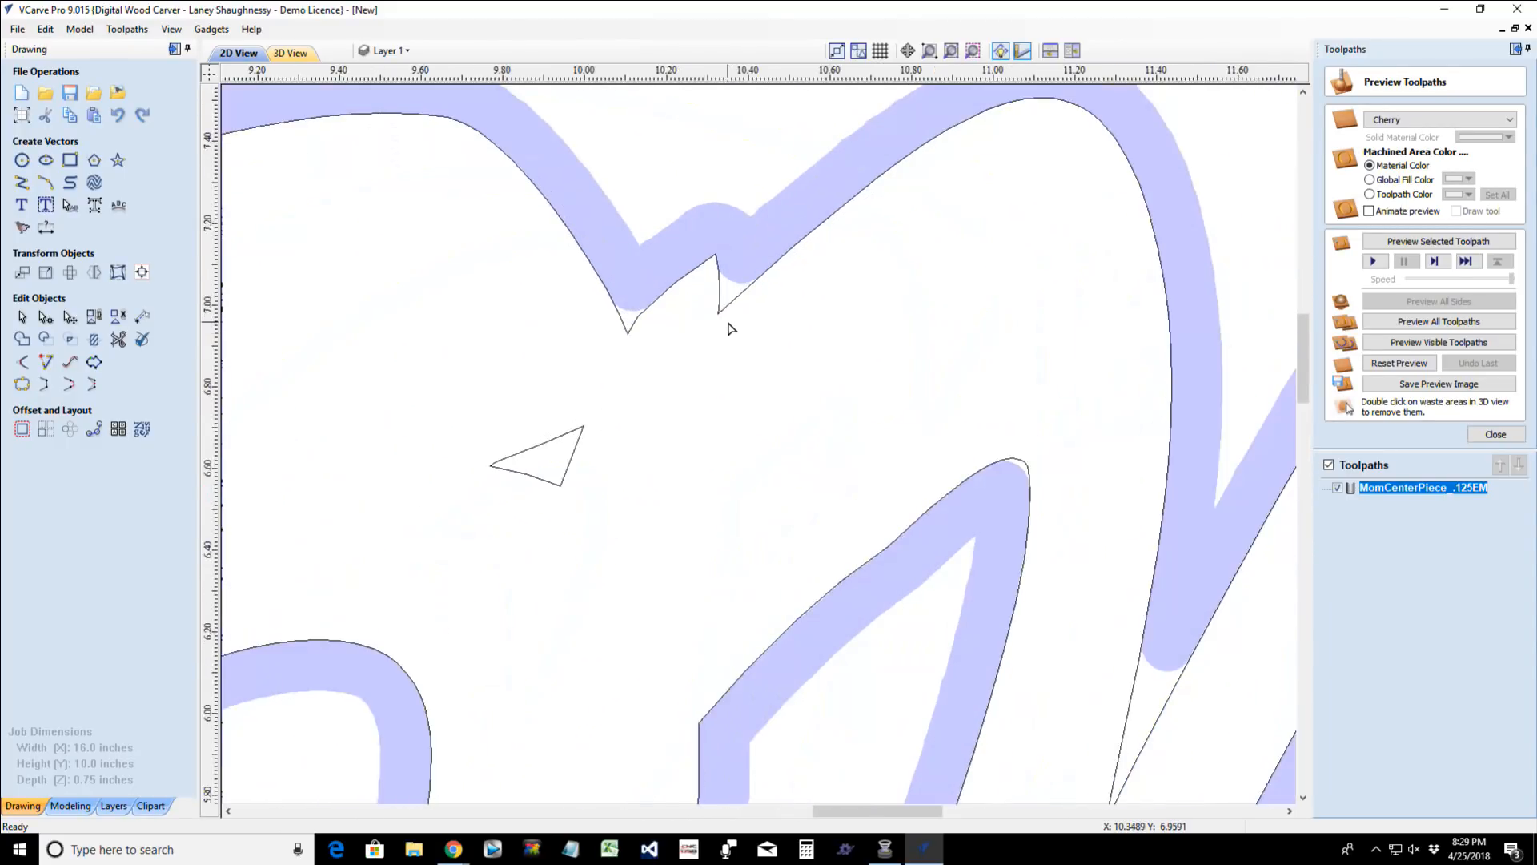
scroll(729, 332, "up", 2)
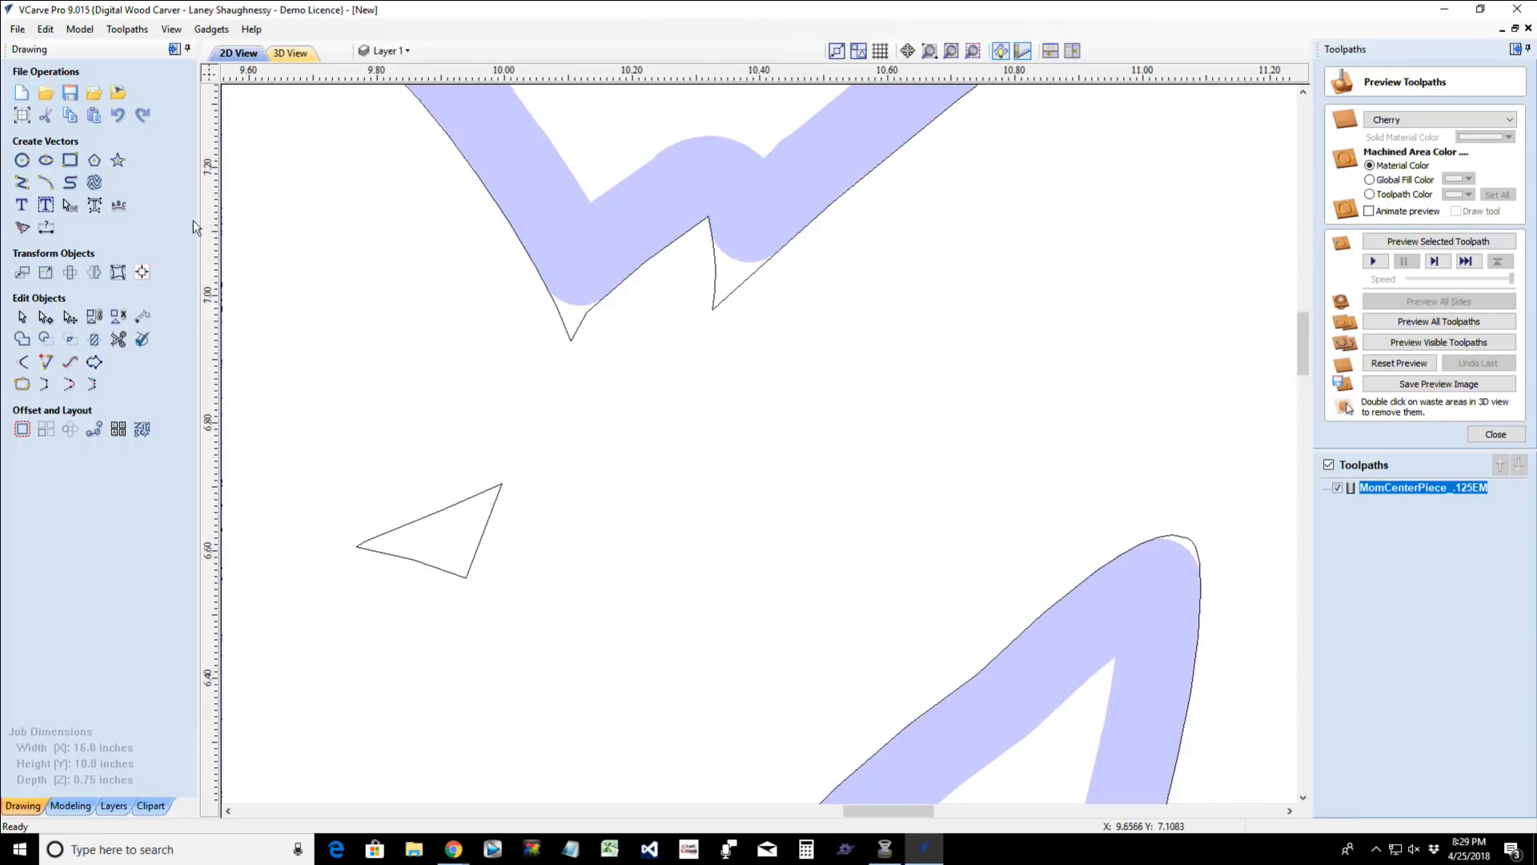
left_click(25, 367)
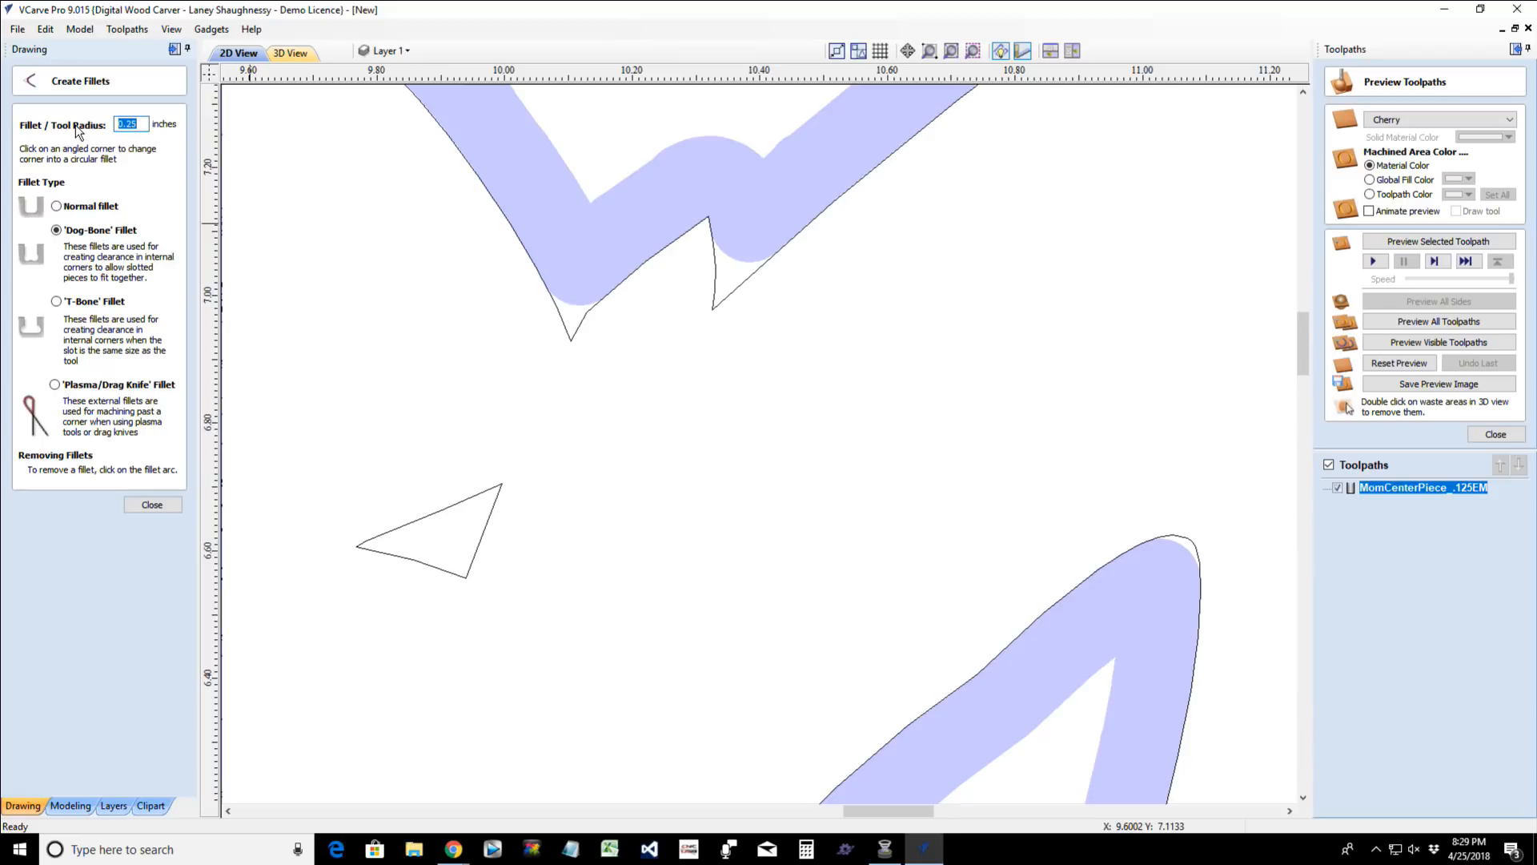
type(".0625")
left_click(713, 305)
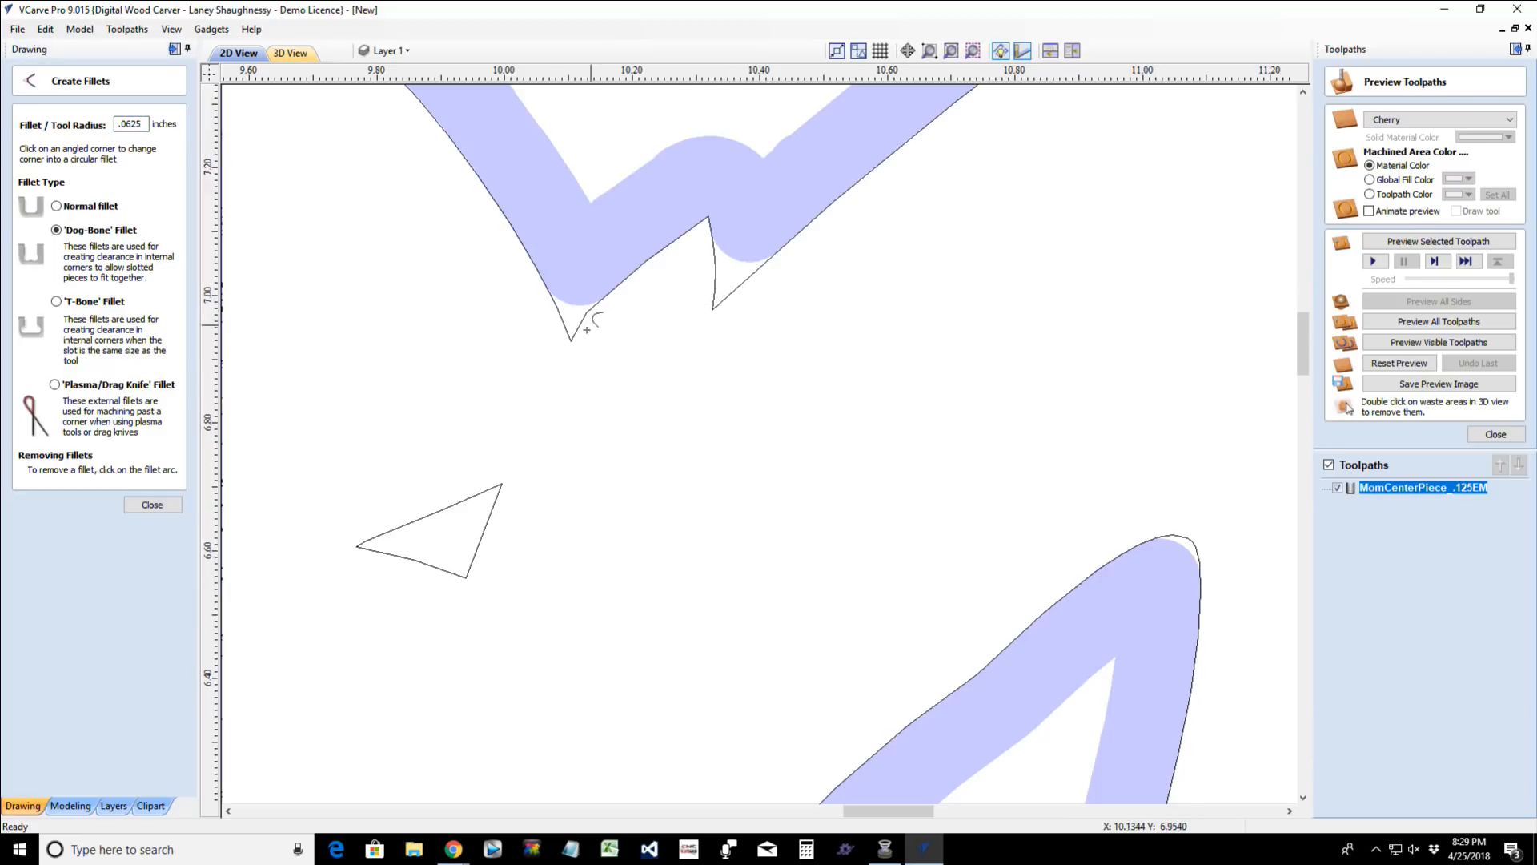
scroll(569, 362, "up", 2)
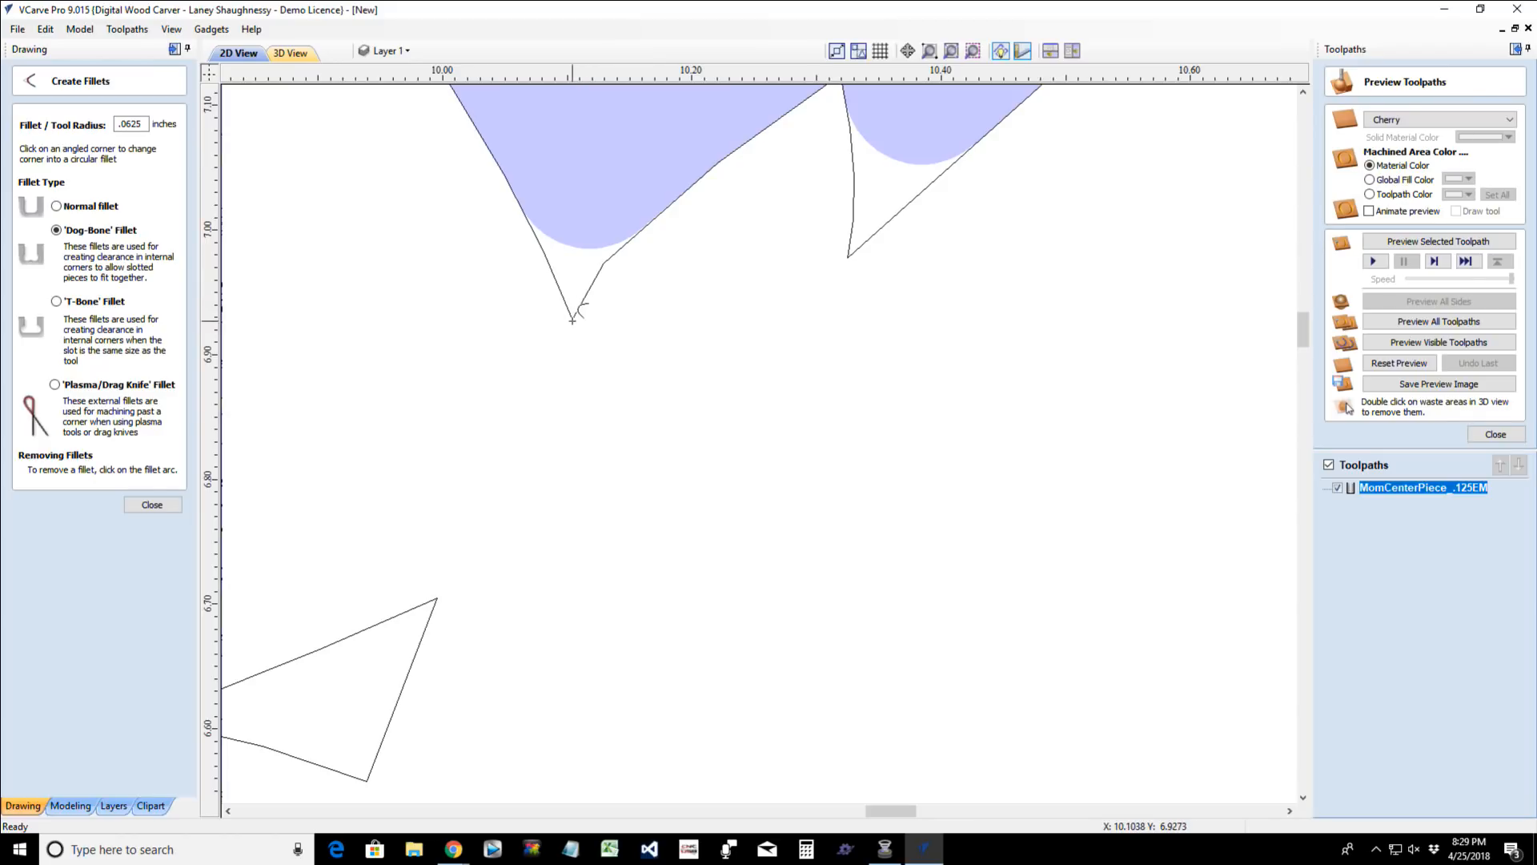
scroll(813, 453, "down", 2)
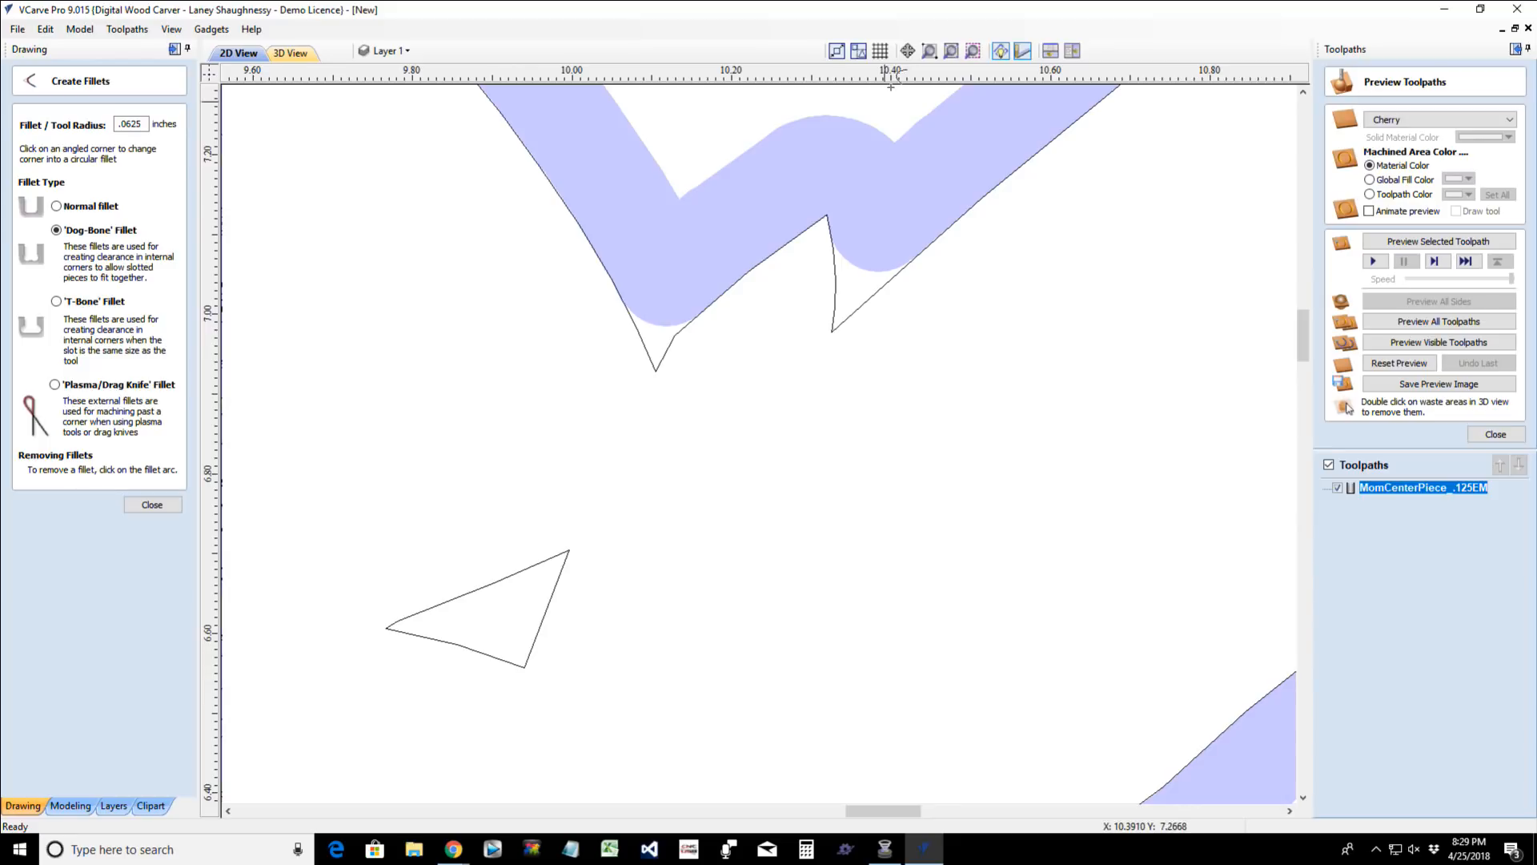
left_click(1338, 486)
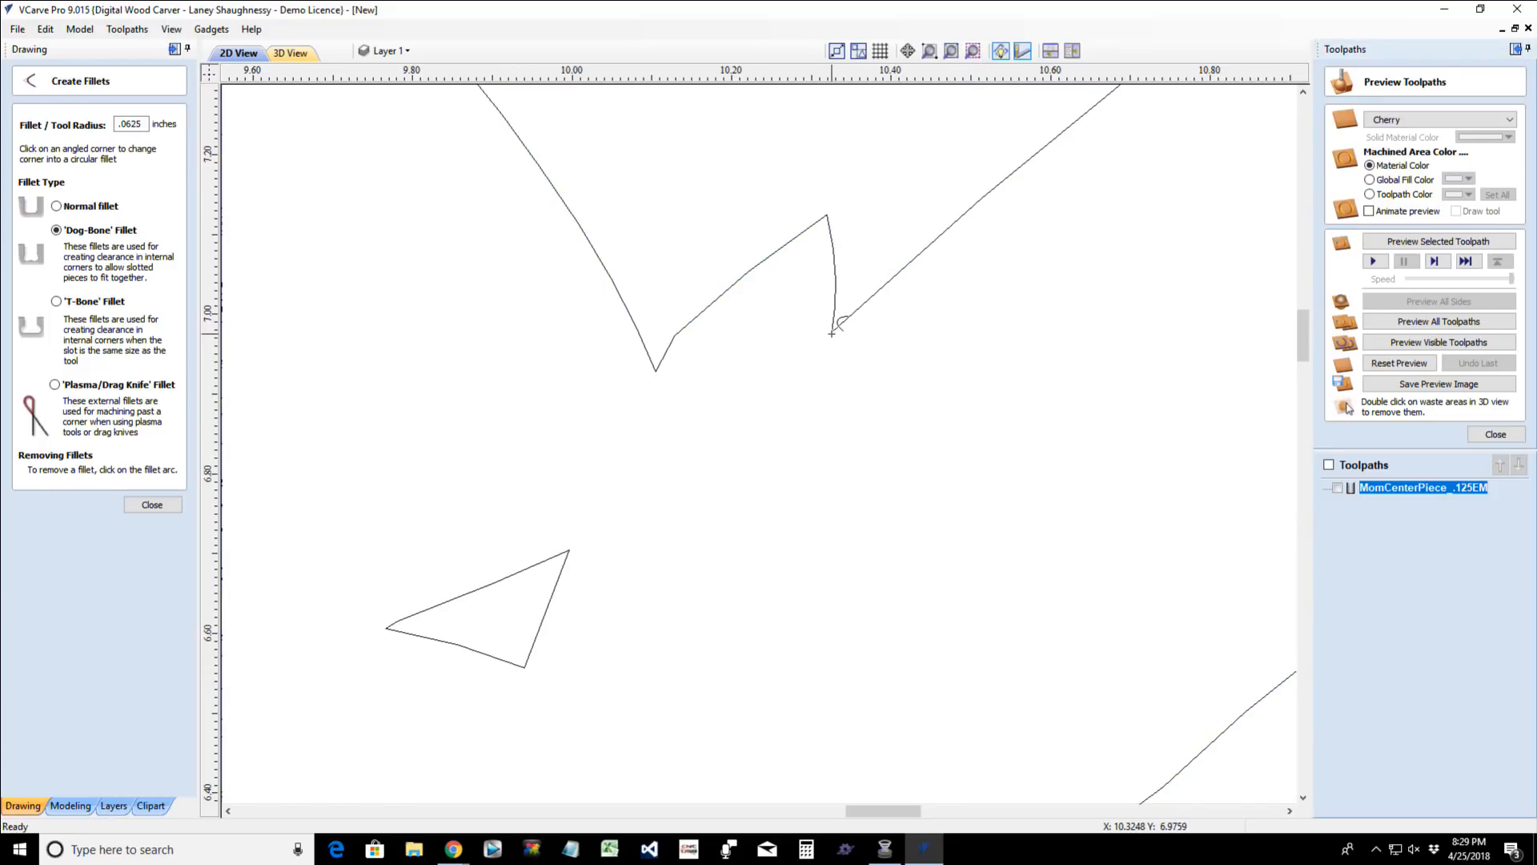
scroll(824, 437, "down", 2)
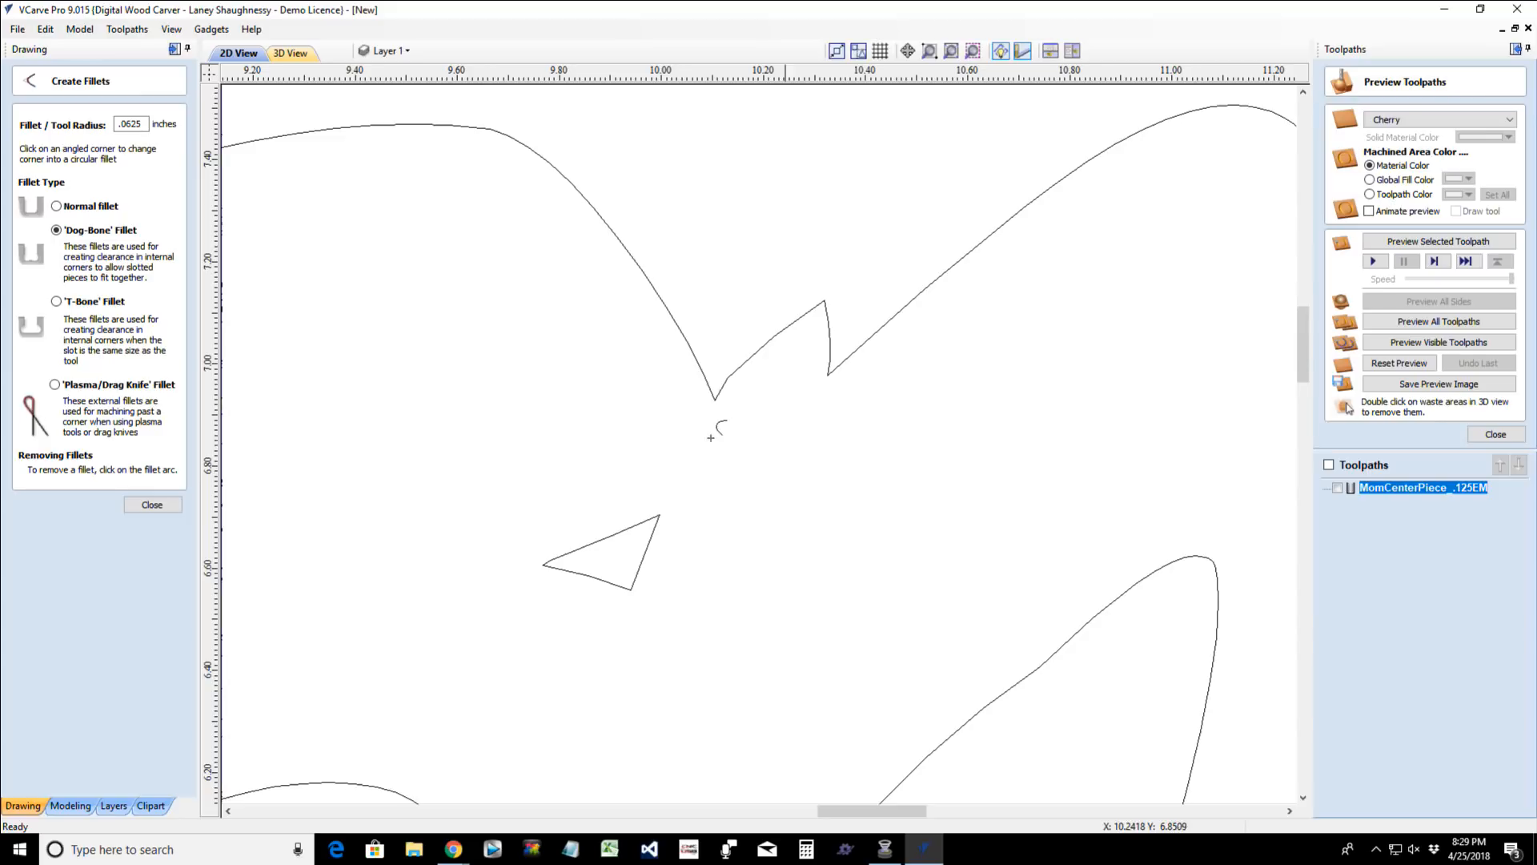
left_click(154, 502)
- Draw a 0.0625-inch radius circle over the sharp notch tip between the O and second M, centred near X 10.10, Y 6.94
scroll(793, 394, "up", 2)
left_click(865, 369)
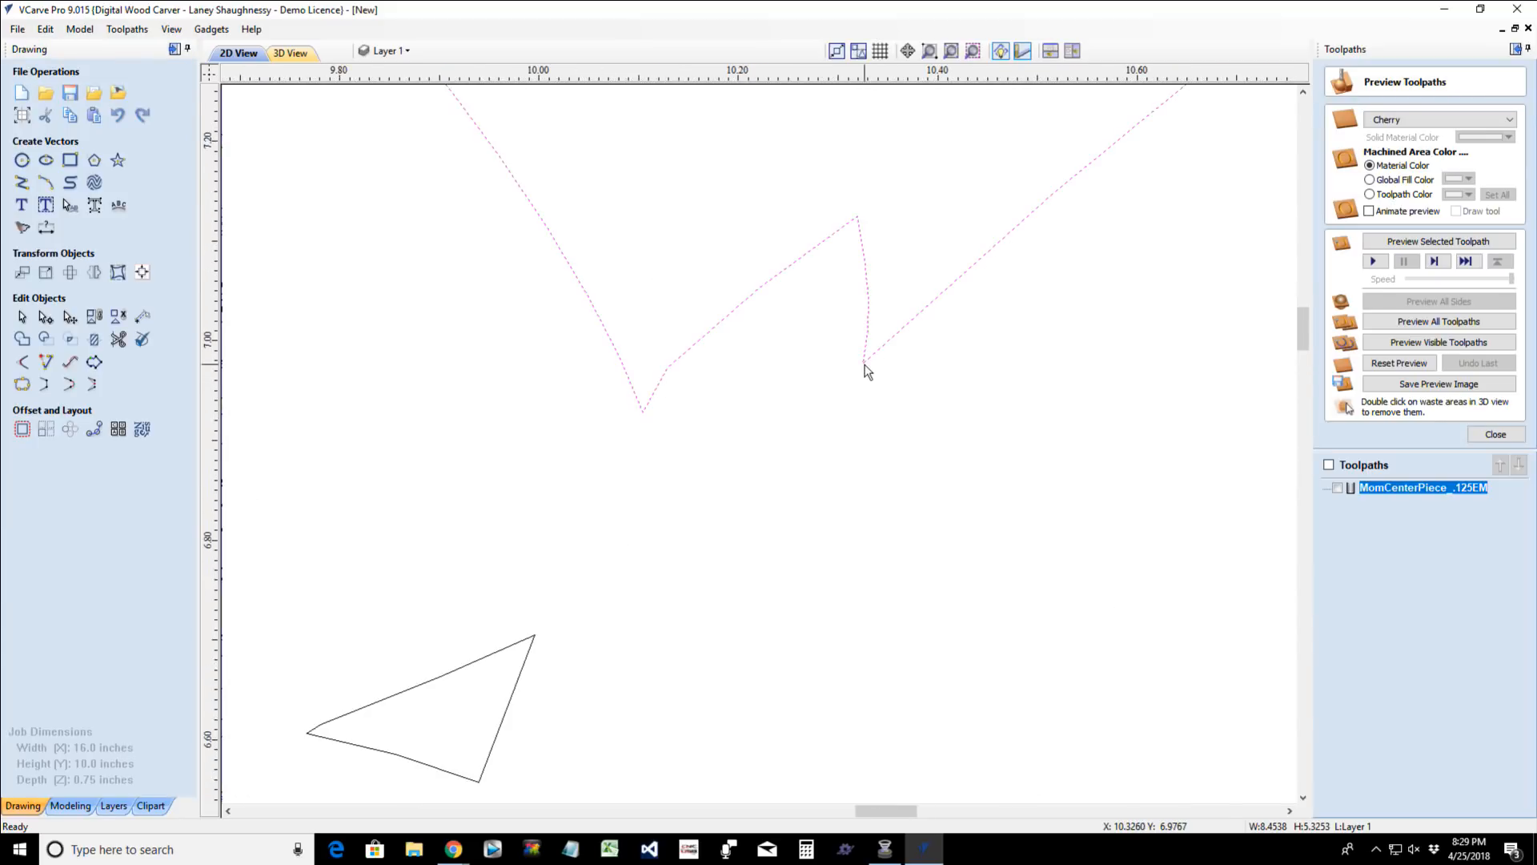
scroll(575, 423, "up", 2)
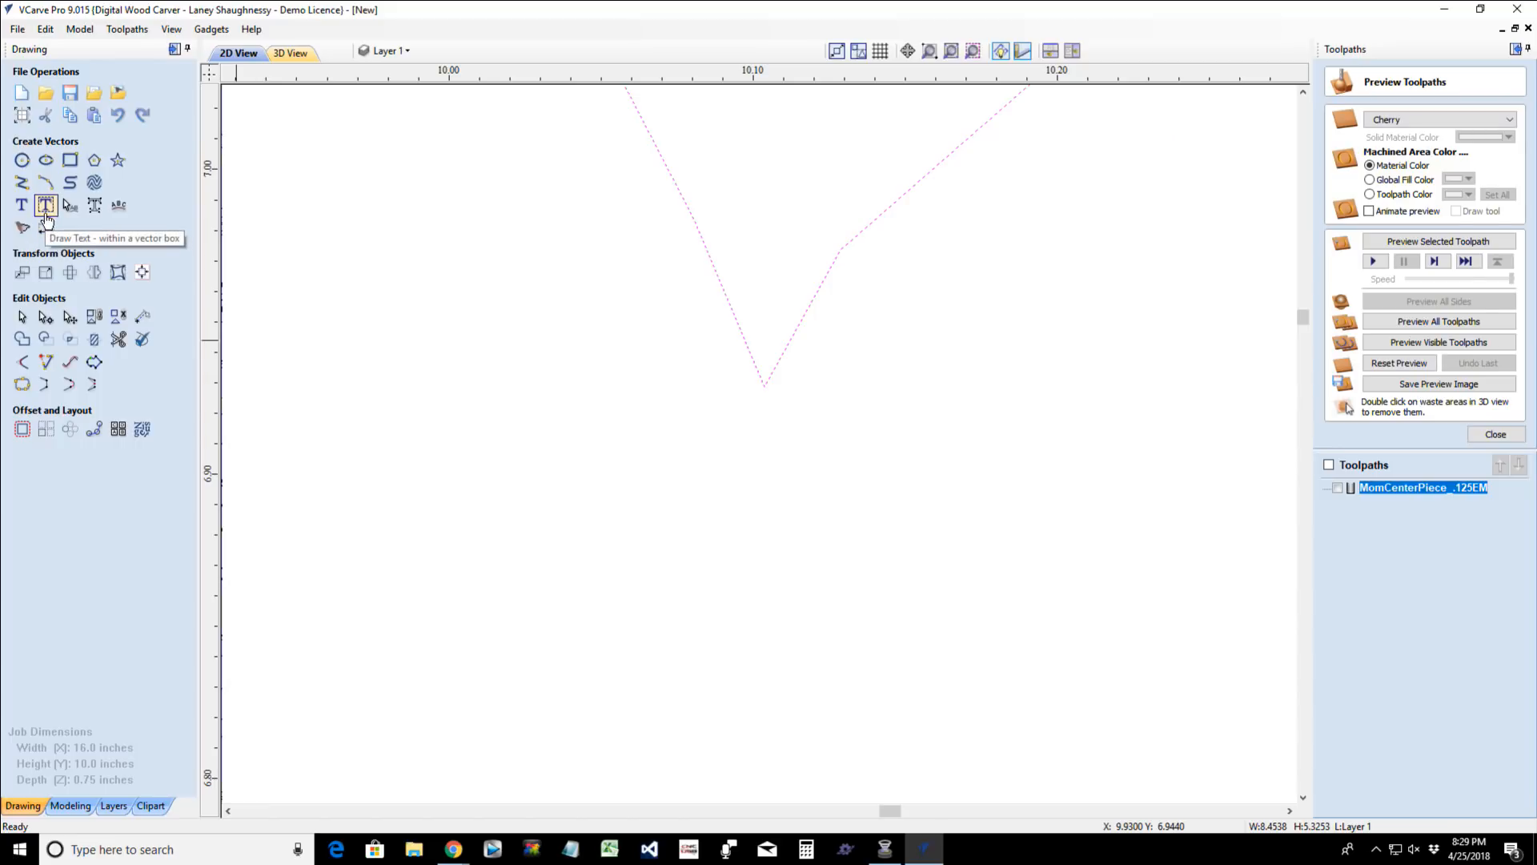
left_click(24, 160)
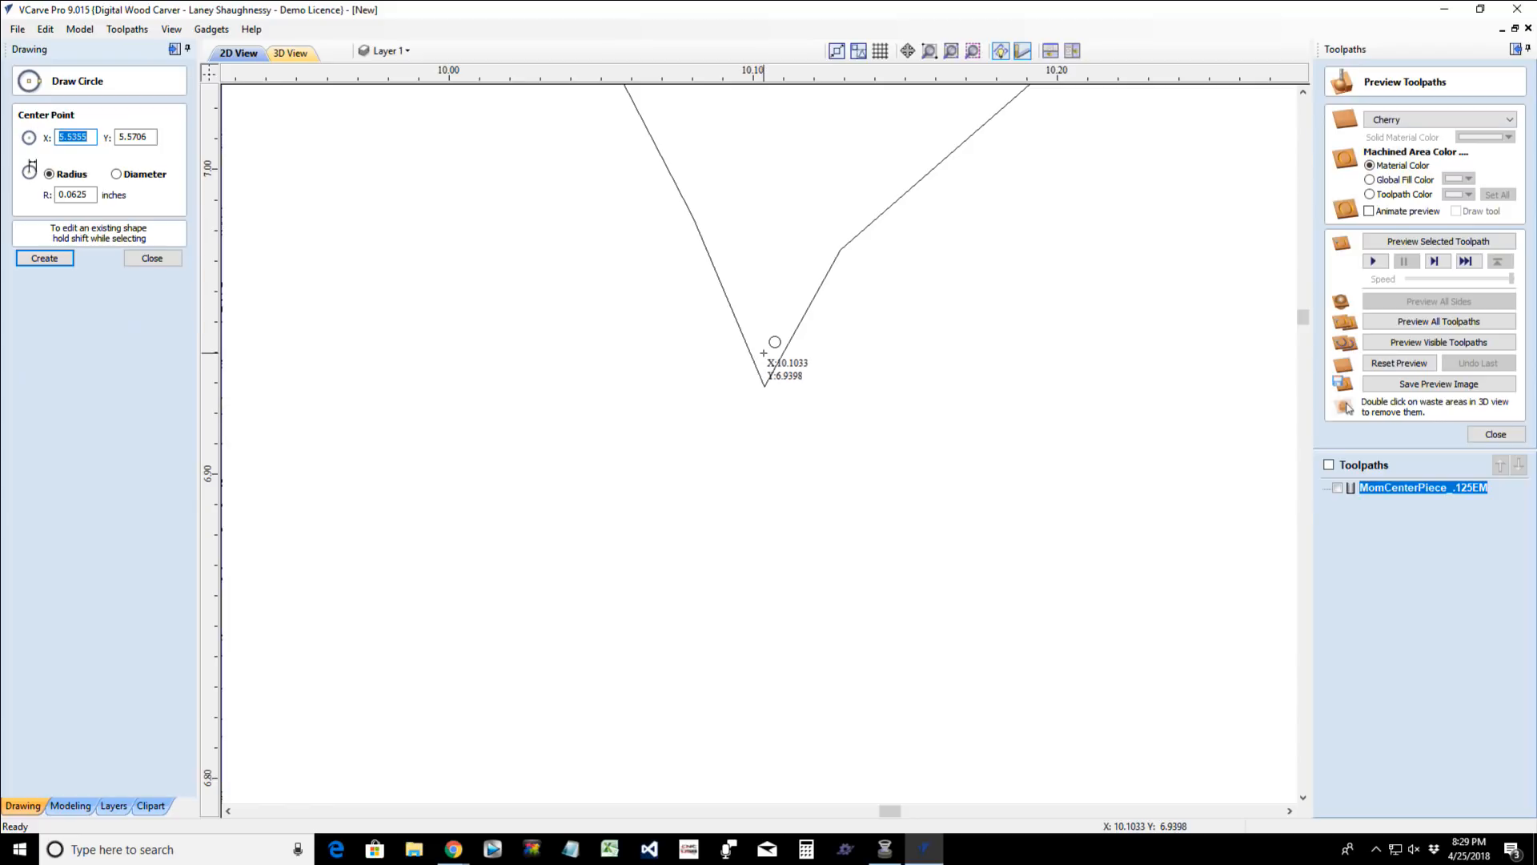
left_click_drag(763, 353, 774, 365)
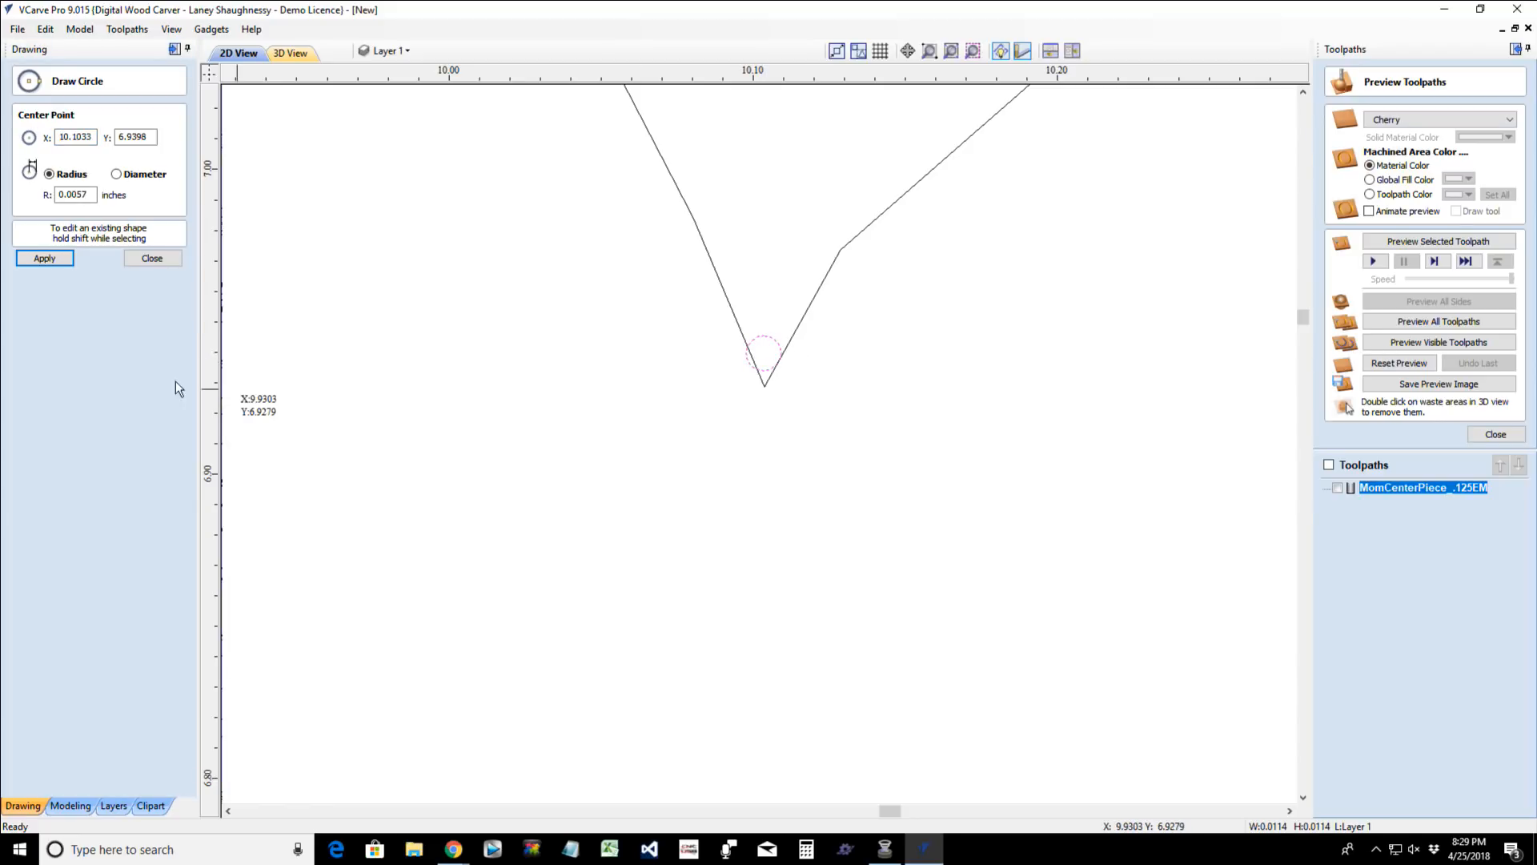
left_click_drag(92, 195, 1, 221)
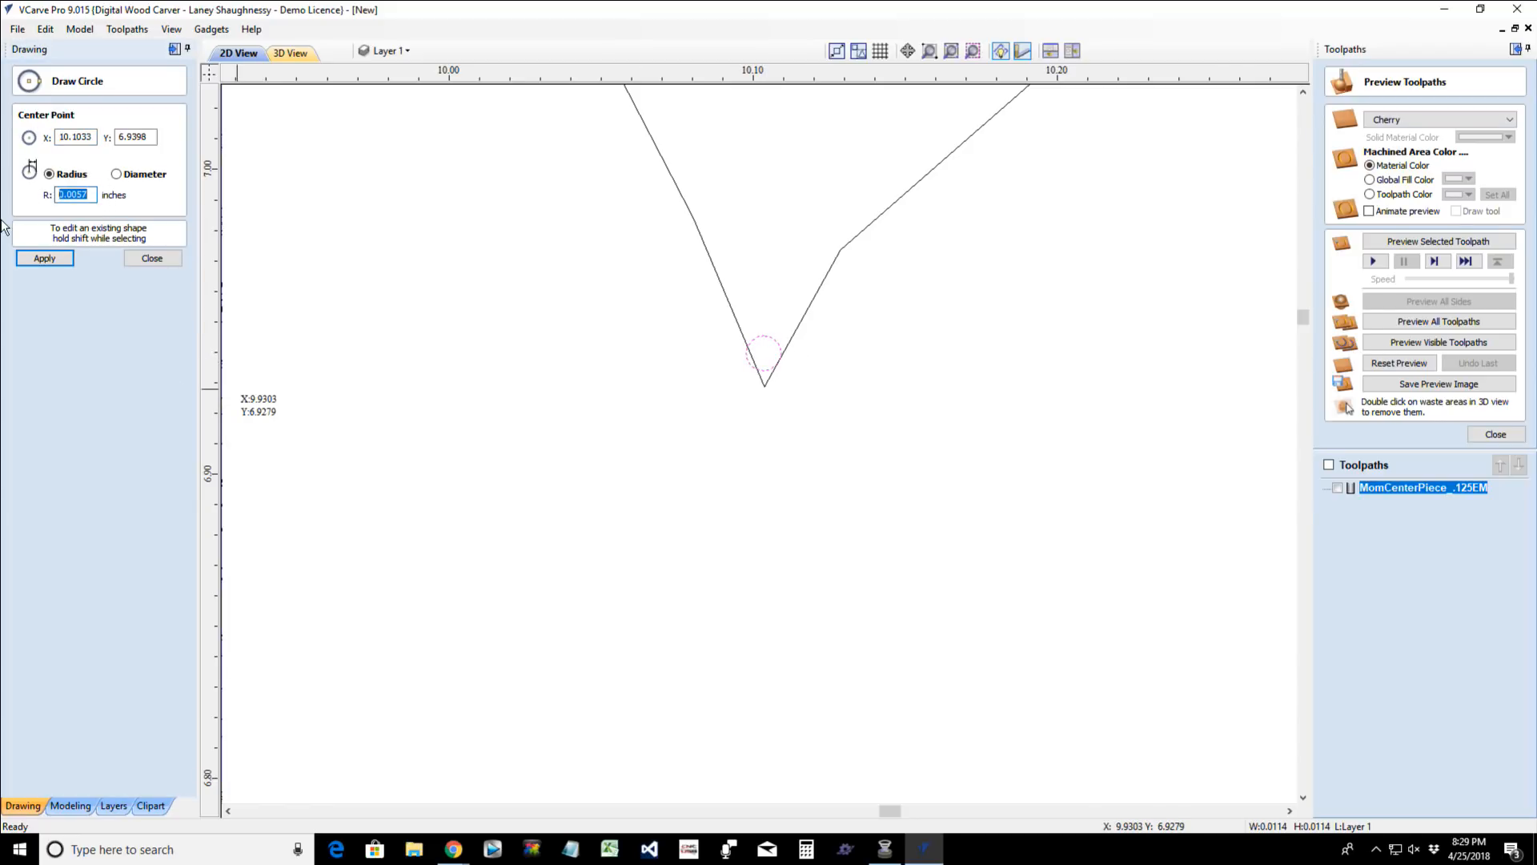
type(".062")
left_click(32, 257)
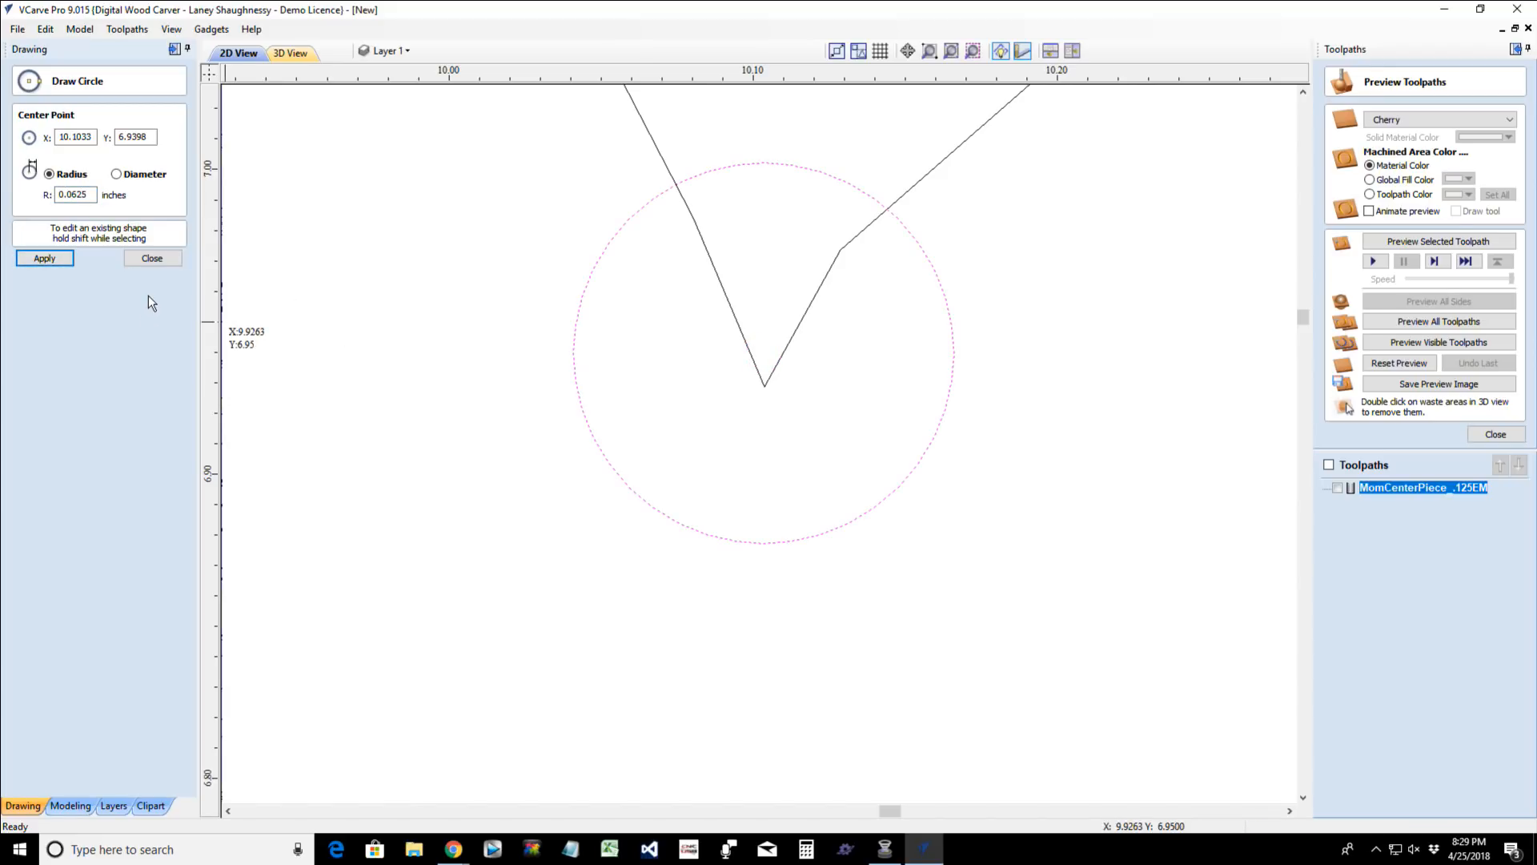
scroll(437, 306, "down", 6)
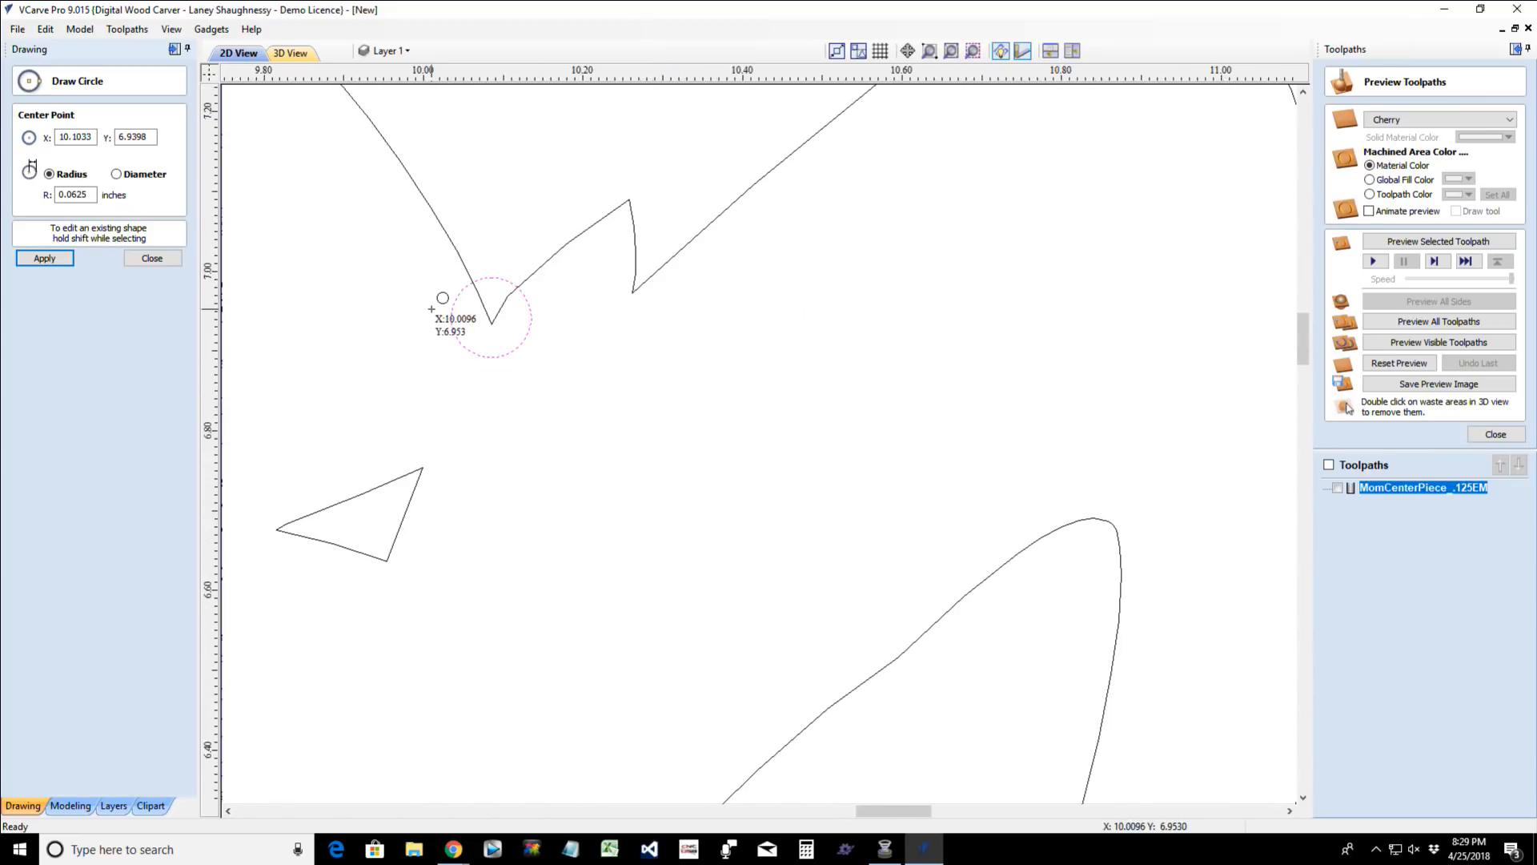
scroll(433, 308, "up", 3)
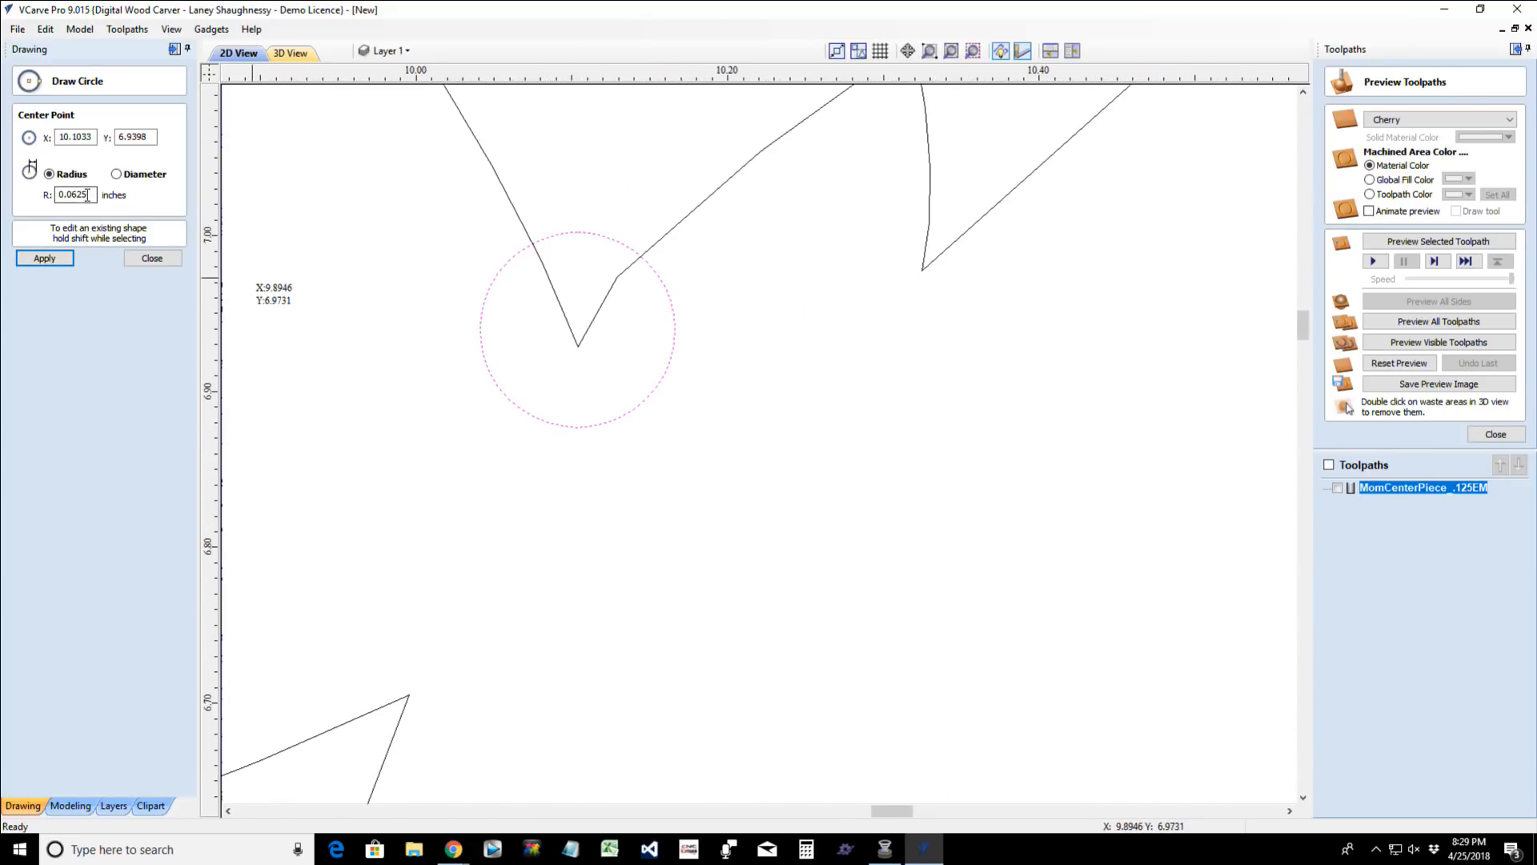
scroll(508, 314, "down", 5)
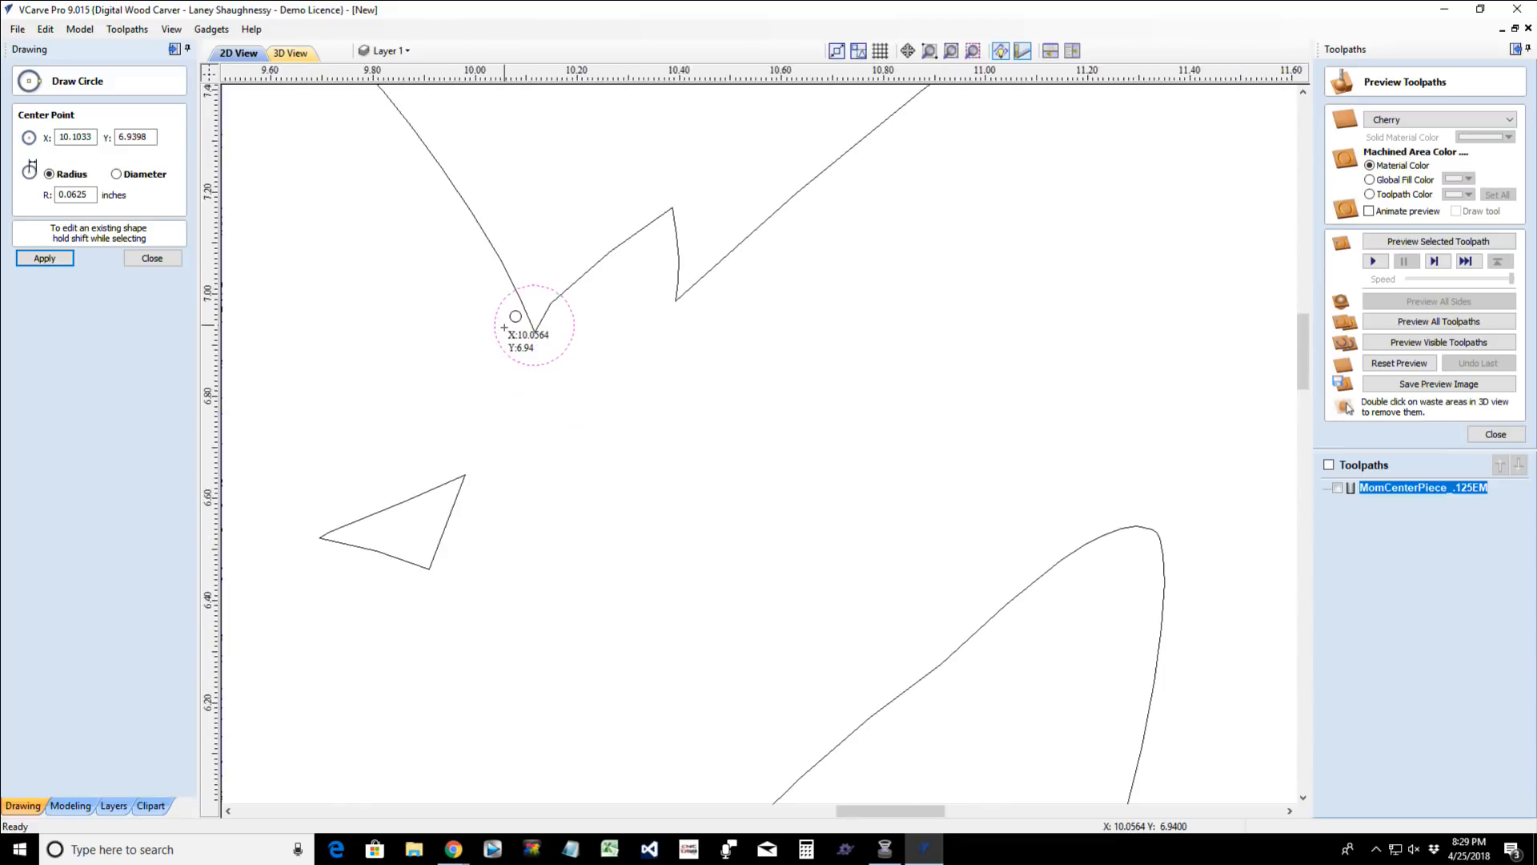
scroll(504, 326, "down", 1)
scroll(504, 326, "up", 2)
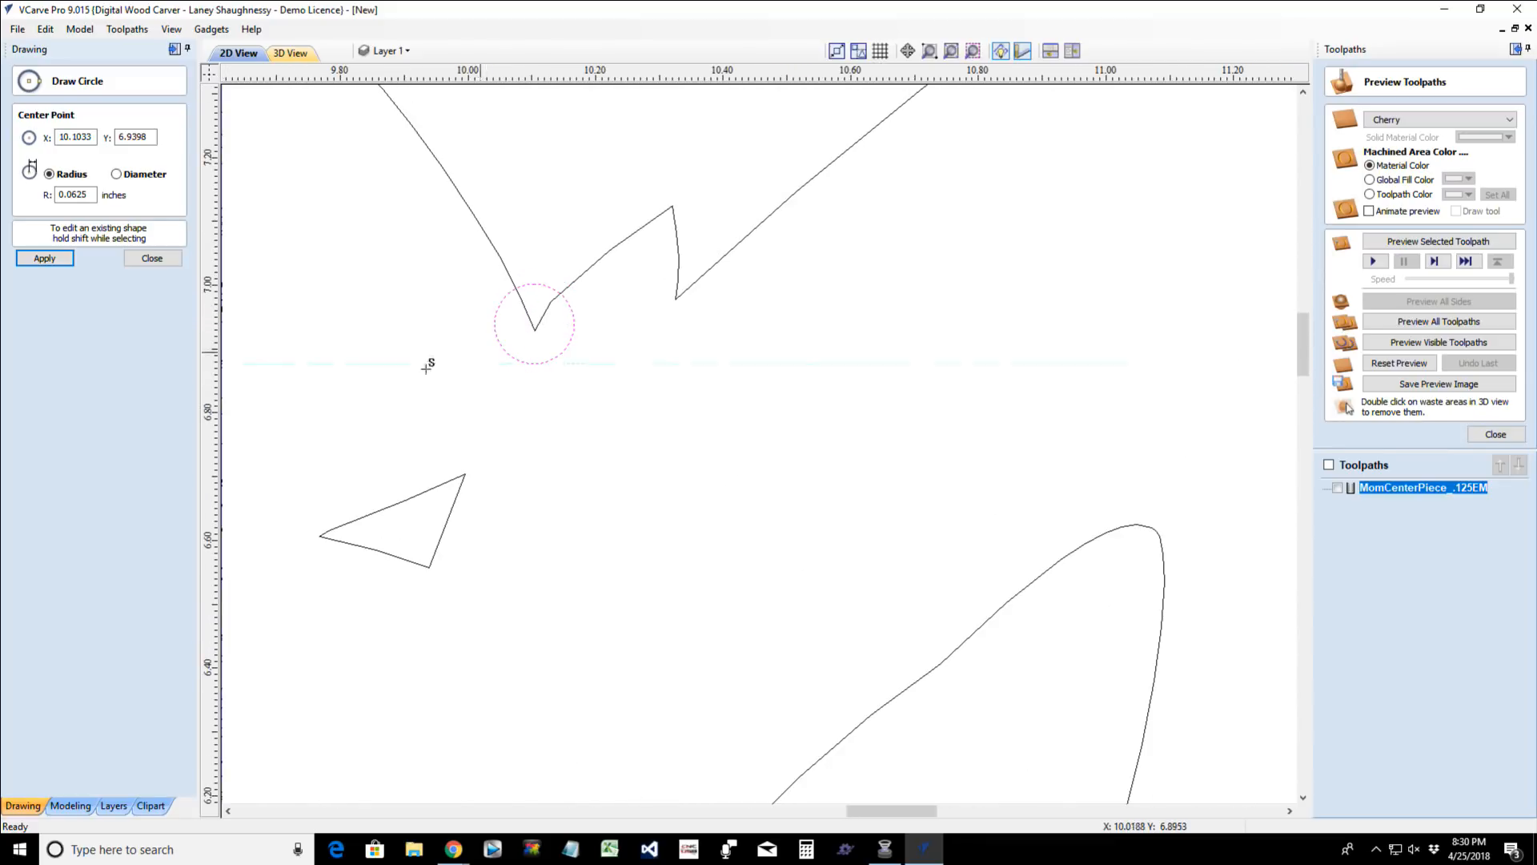
left_click(138, 262)
- Nudge the circle up and slightly right to about X 10.12, Y 7.04, so it fits against both sides of the notch
left_click(521, 364)
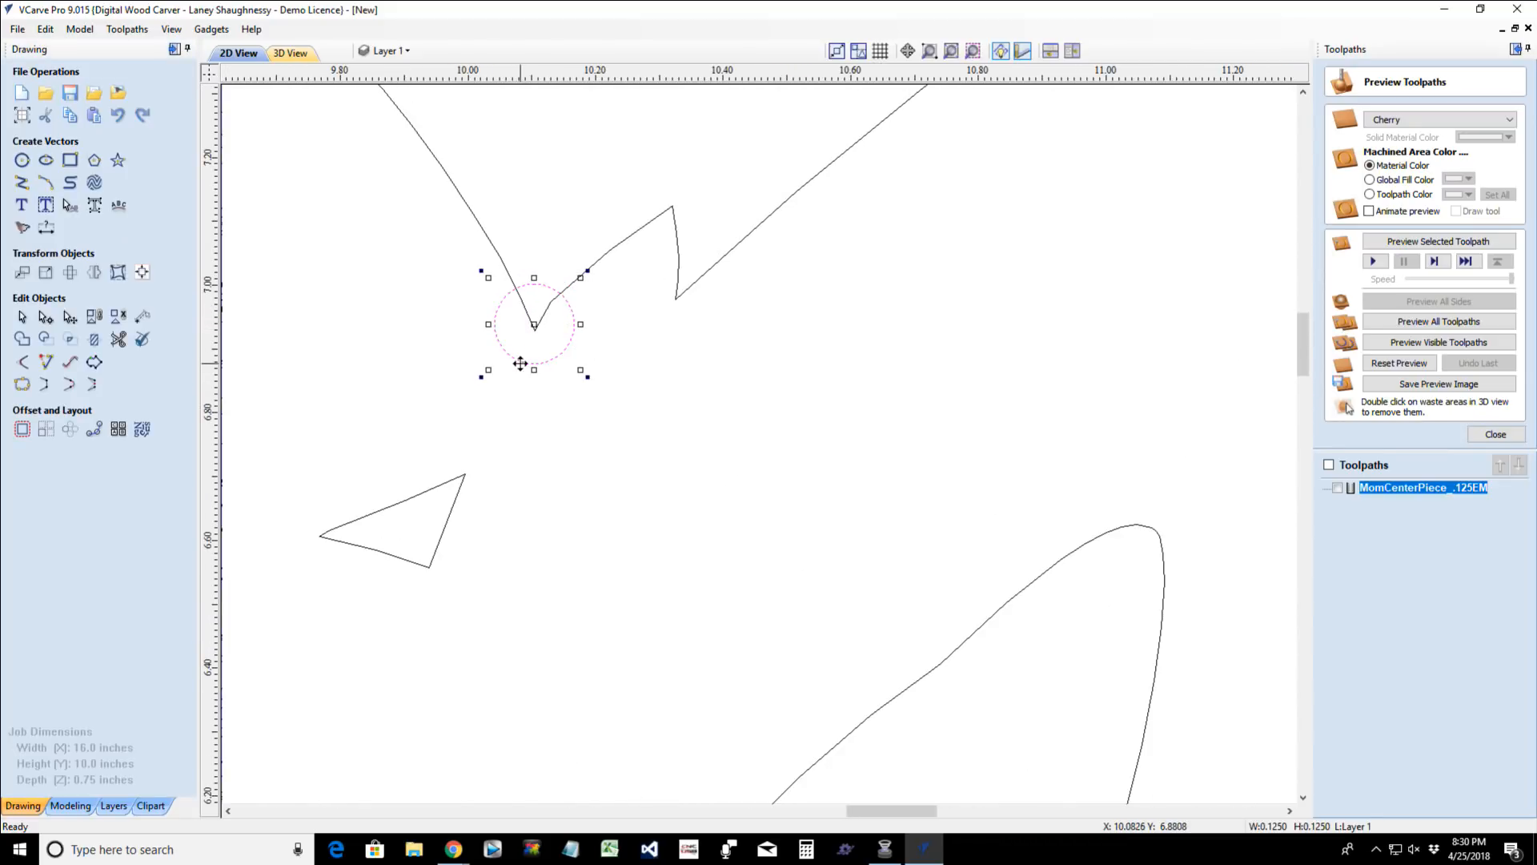
key("Up")
key("Up")
key("Up")
key("Up")
key("Up")
key("Up")
key("Up")
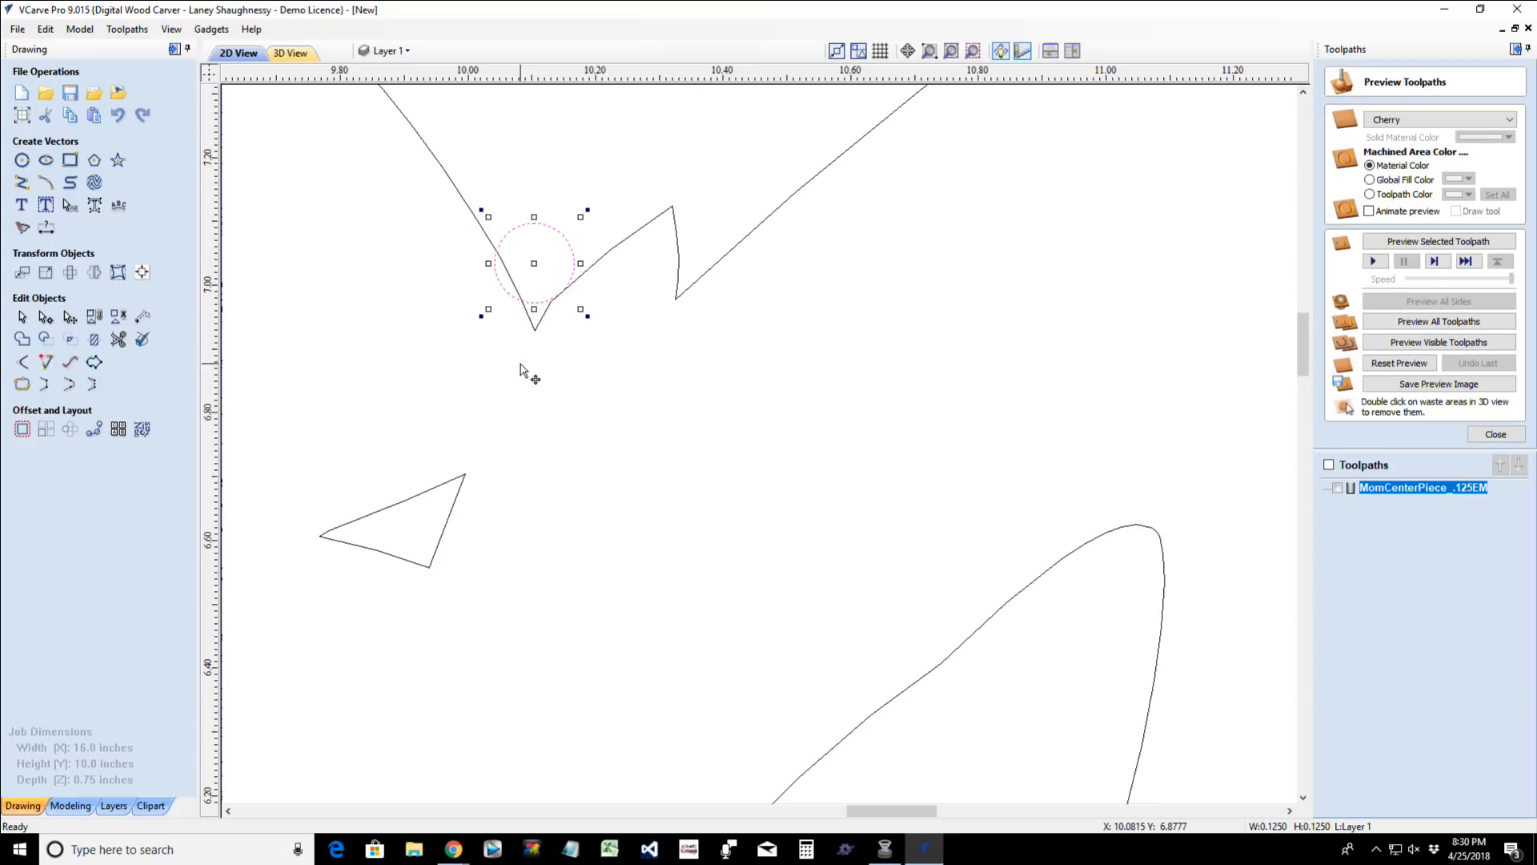
key("Right")
key("Right")
key("Up")
key("Up")
key("Up")
key("Right")
key("Down")
key("Left")
key("Right")
key("Left")
scroll(551, 280, "up", 3)
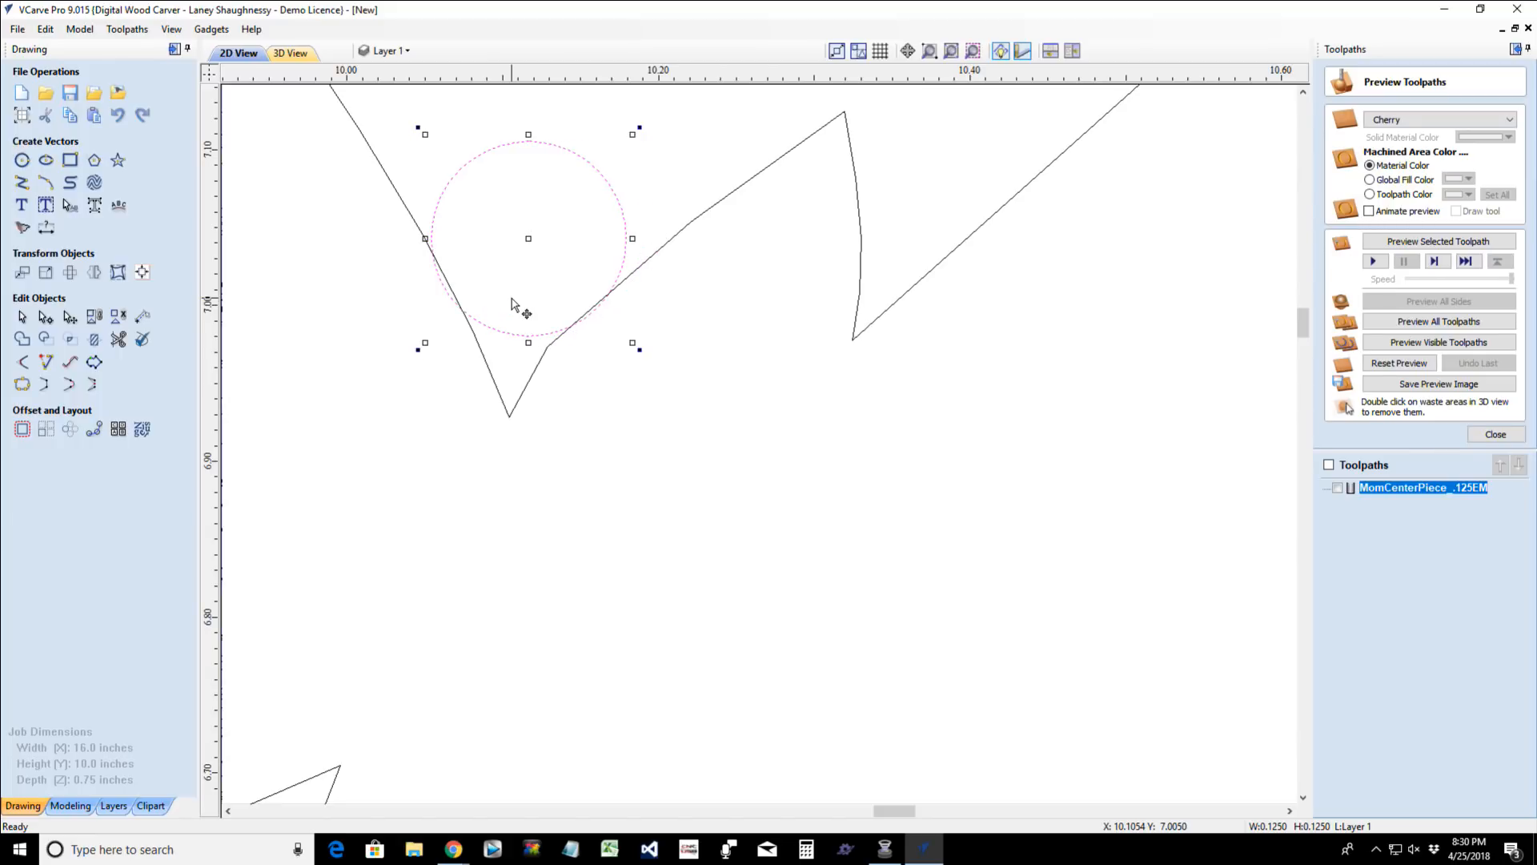
key("Right")
key("Right")
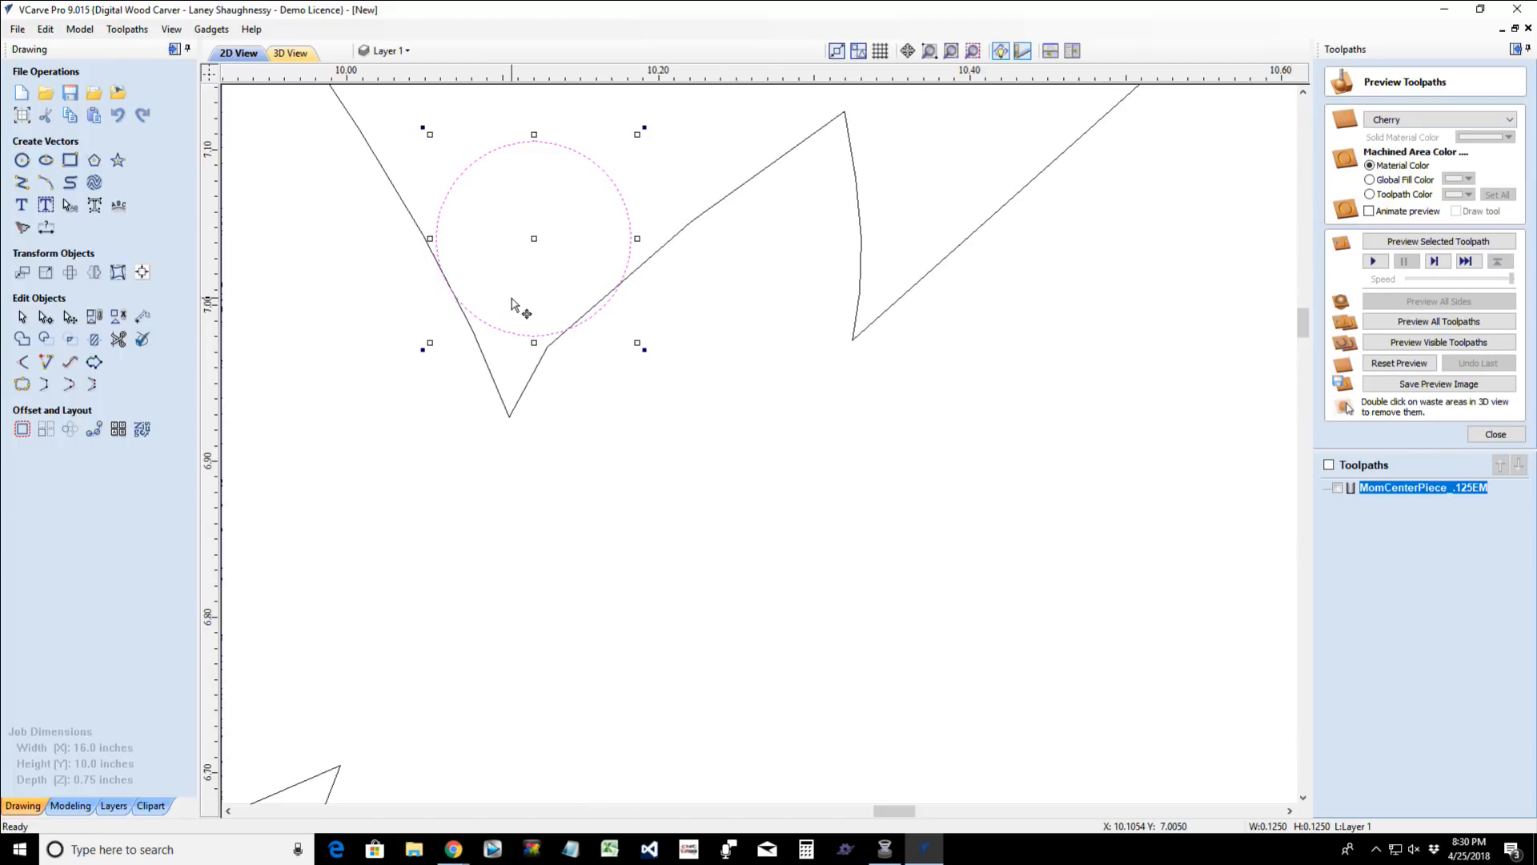
key("Right")
- Trim away the circle's upper part and the pointed notch tip, leaving a rounded arc that joins both sides
left_click(118, 338)
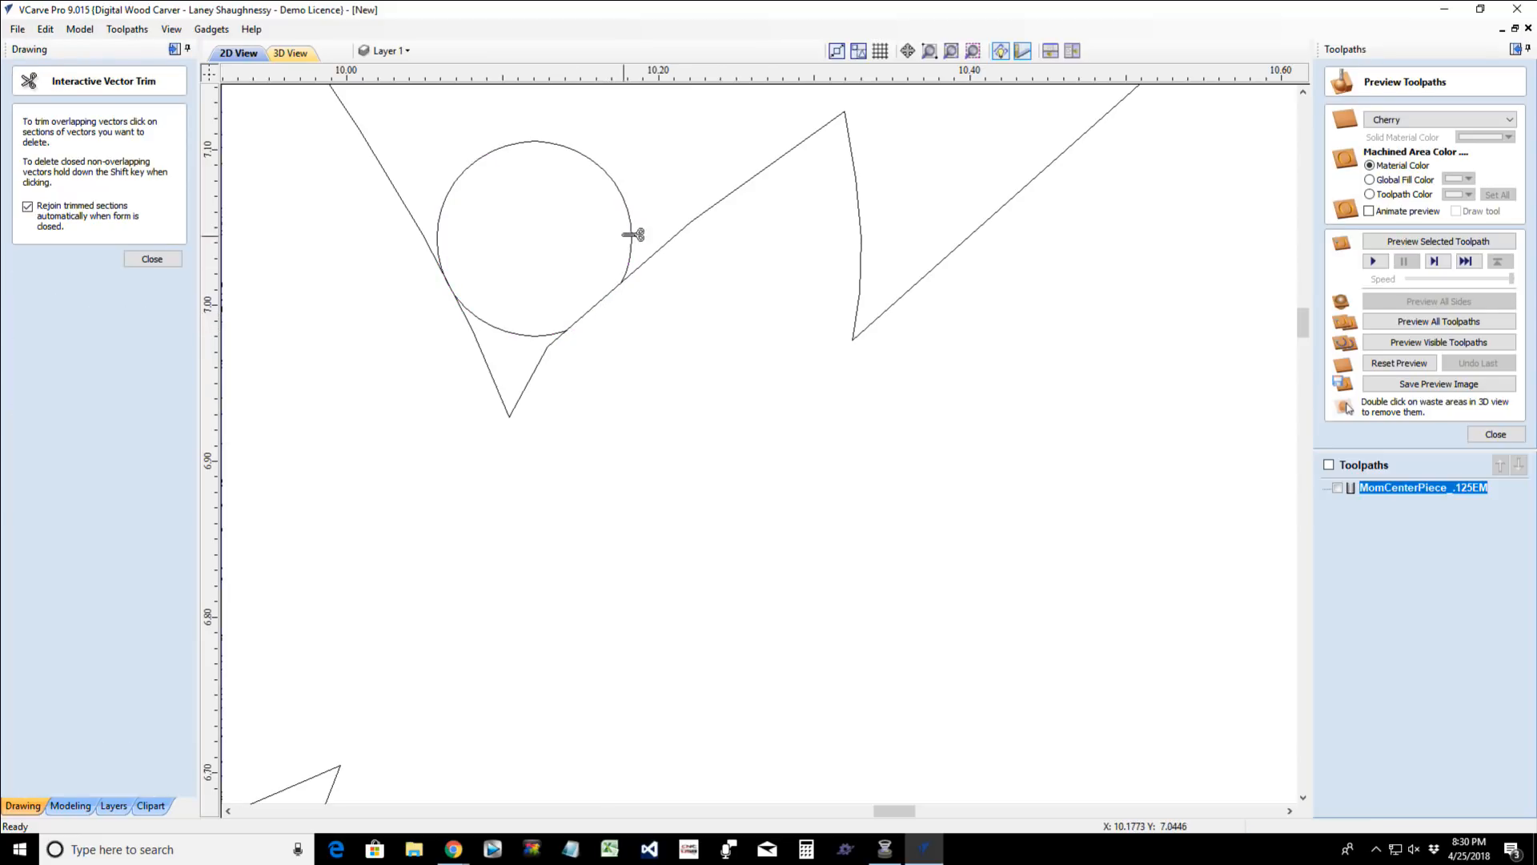
left_click(626, 201)
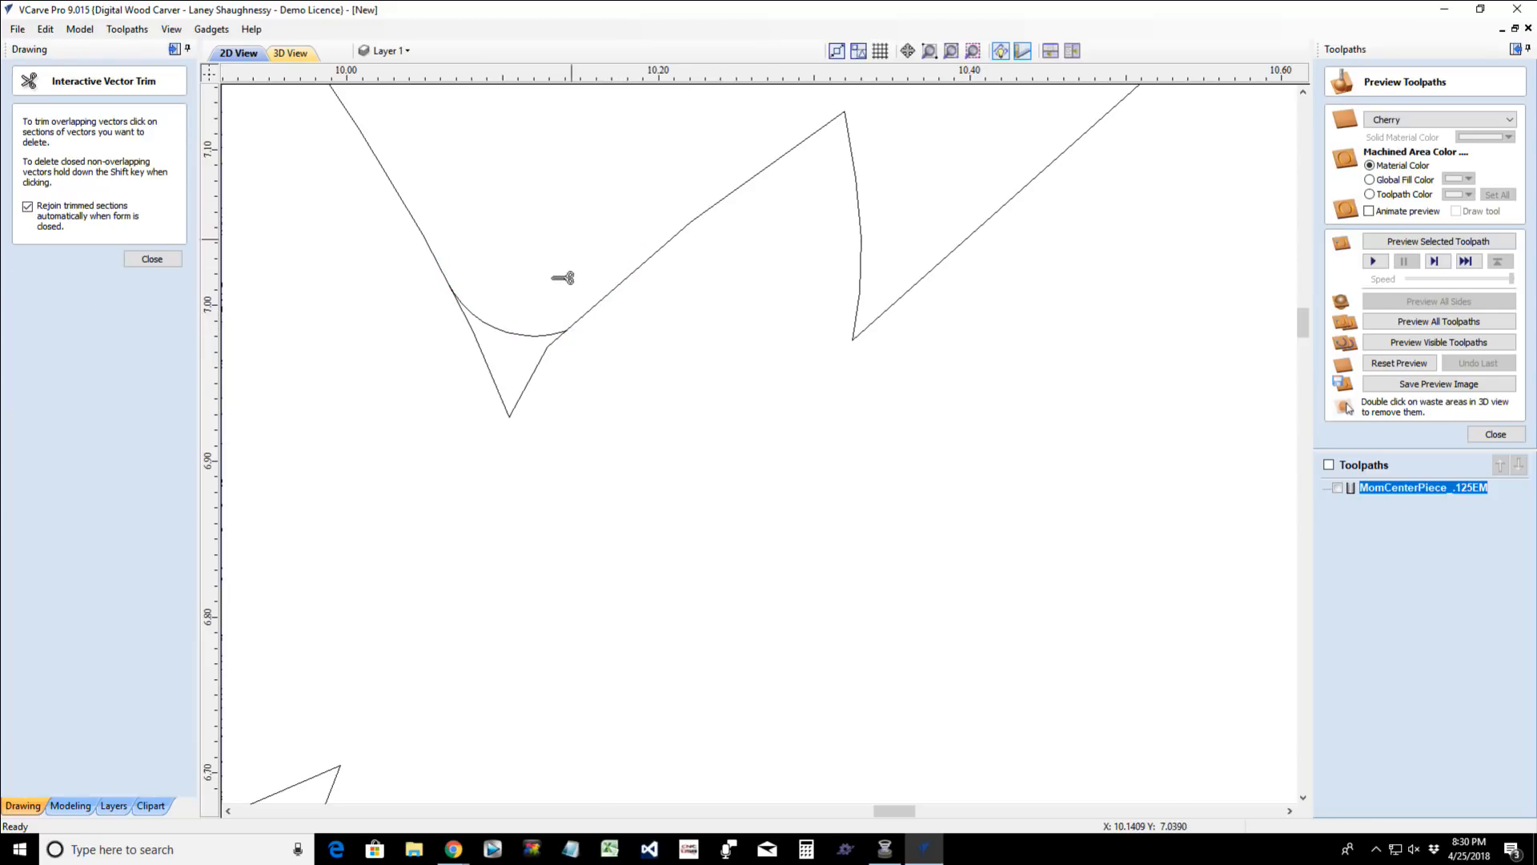
left_click(550, 350)
scroll(561, 344, "up", 5)
scroll(593, 311, "up", 2)
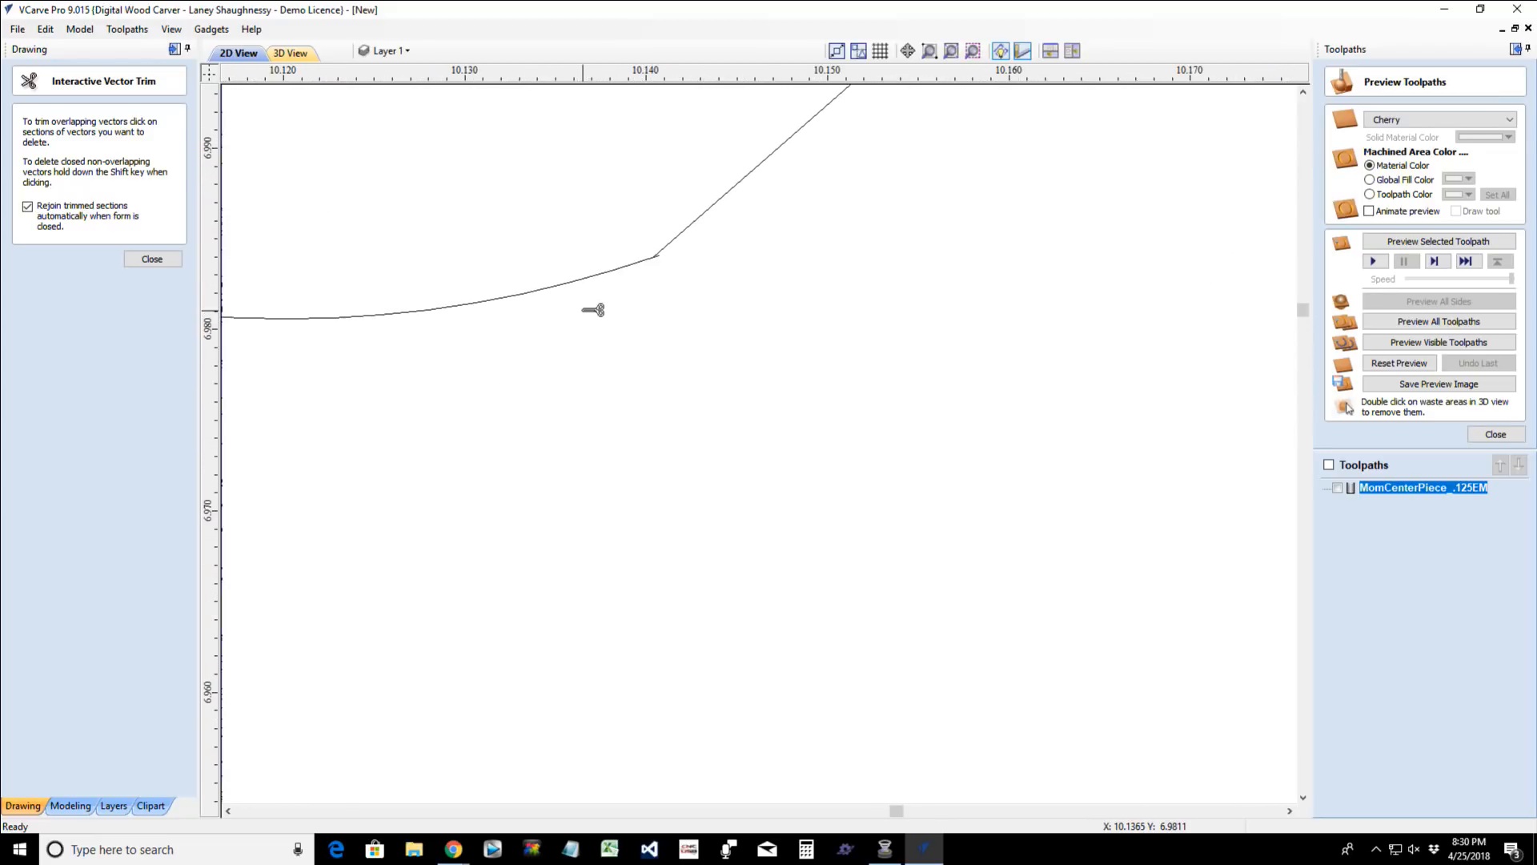
left_click(160, 258)
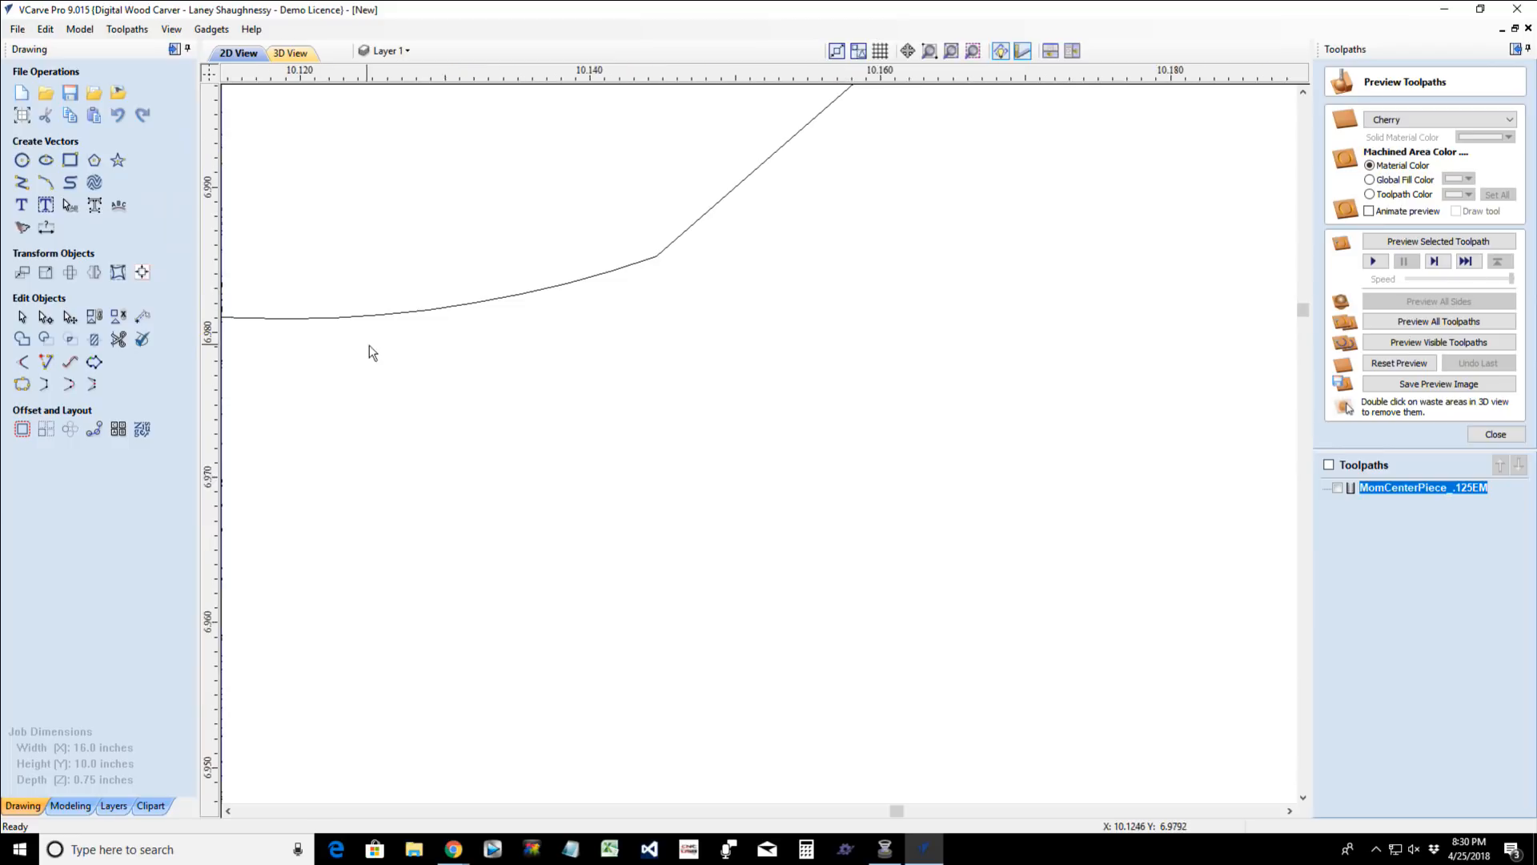
scroll(501, 359, "down", 10)
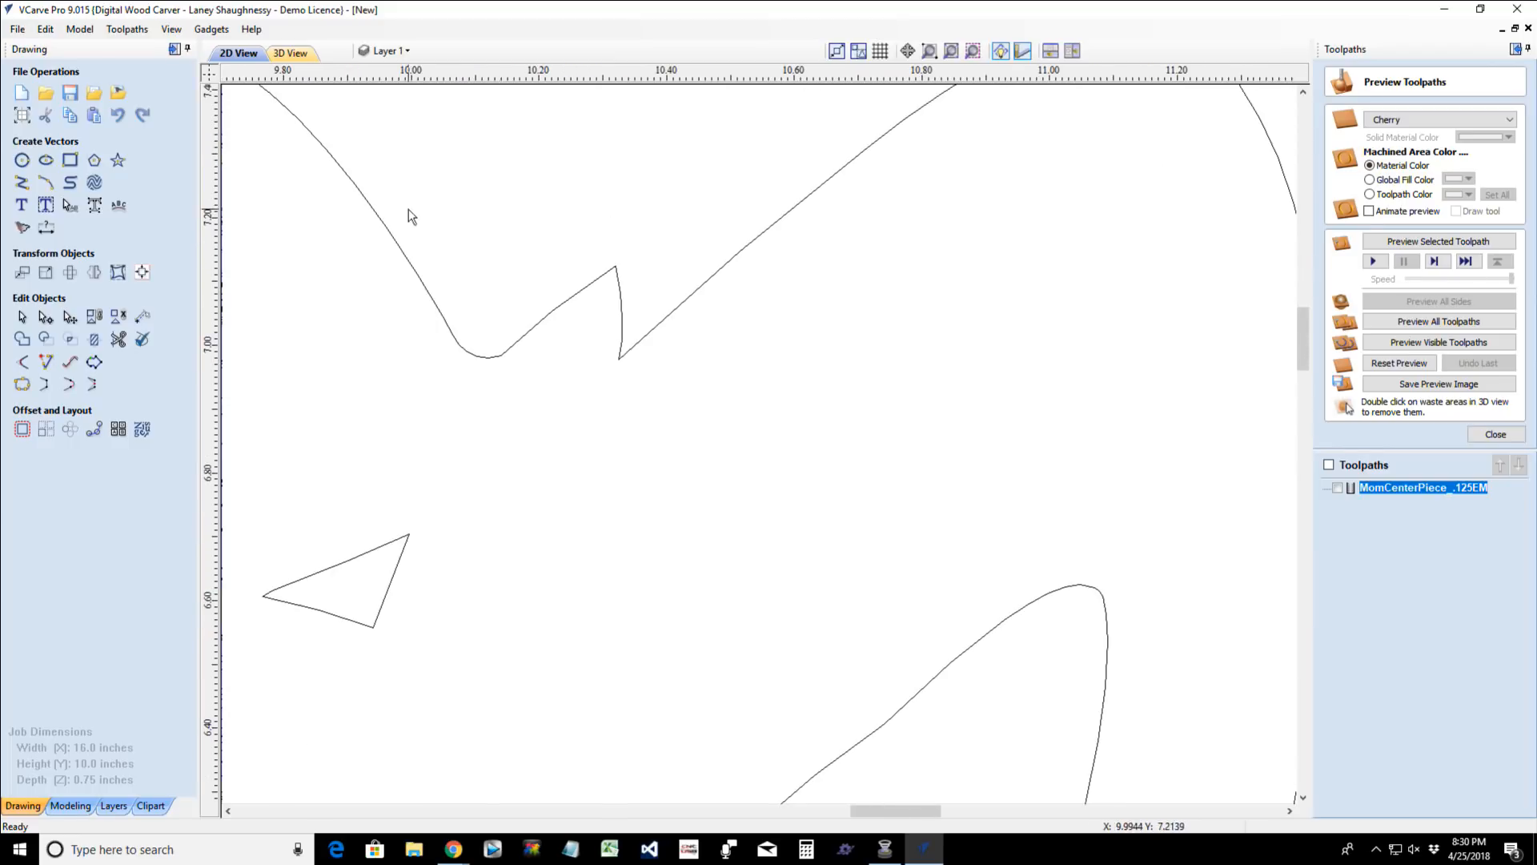
- Draw a 0.0625-inch radius circle over the neighbouring sharp notch, centred near X 10.35, Y 7.03
scroll(627, 362, "down", 5)
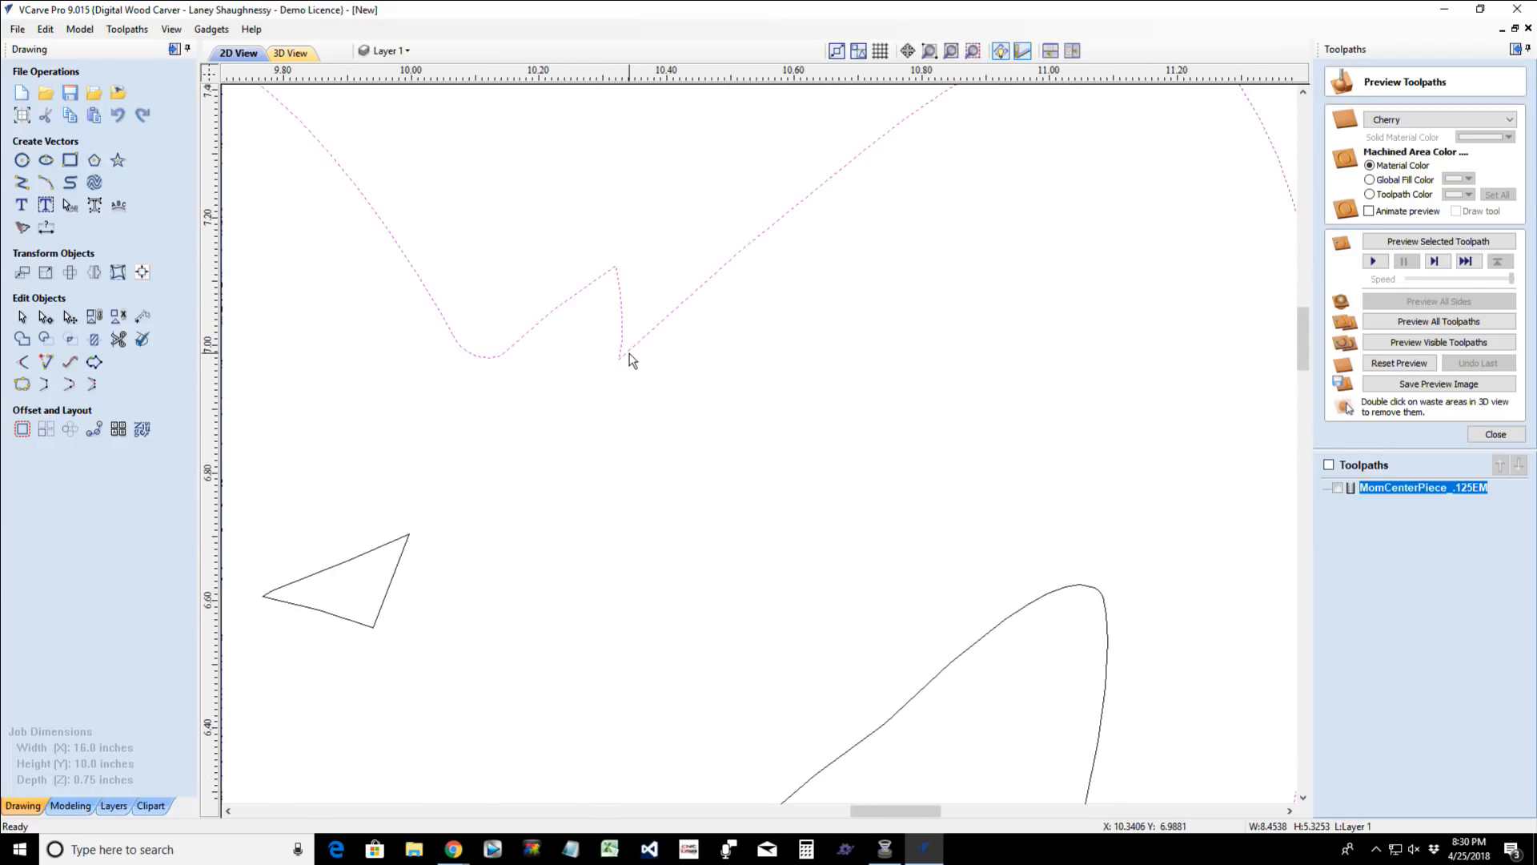
scroll(623, 374, "up", 5)
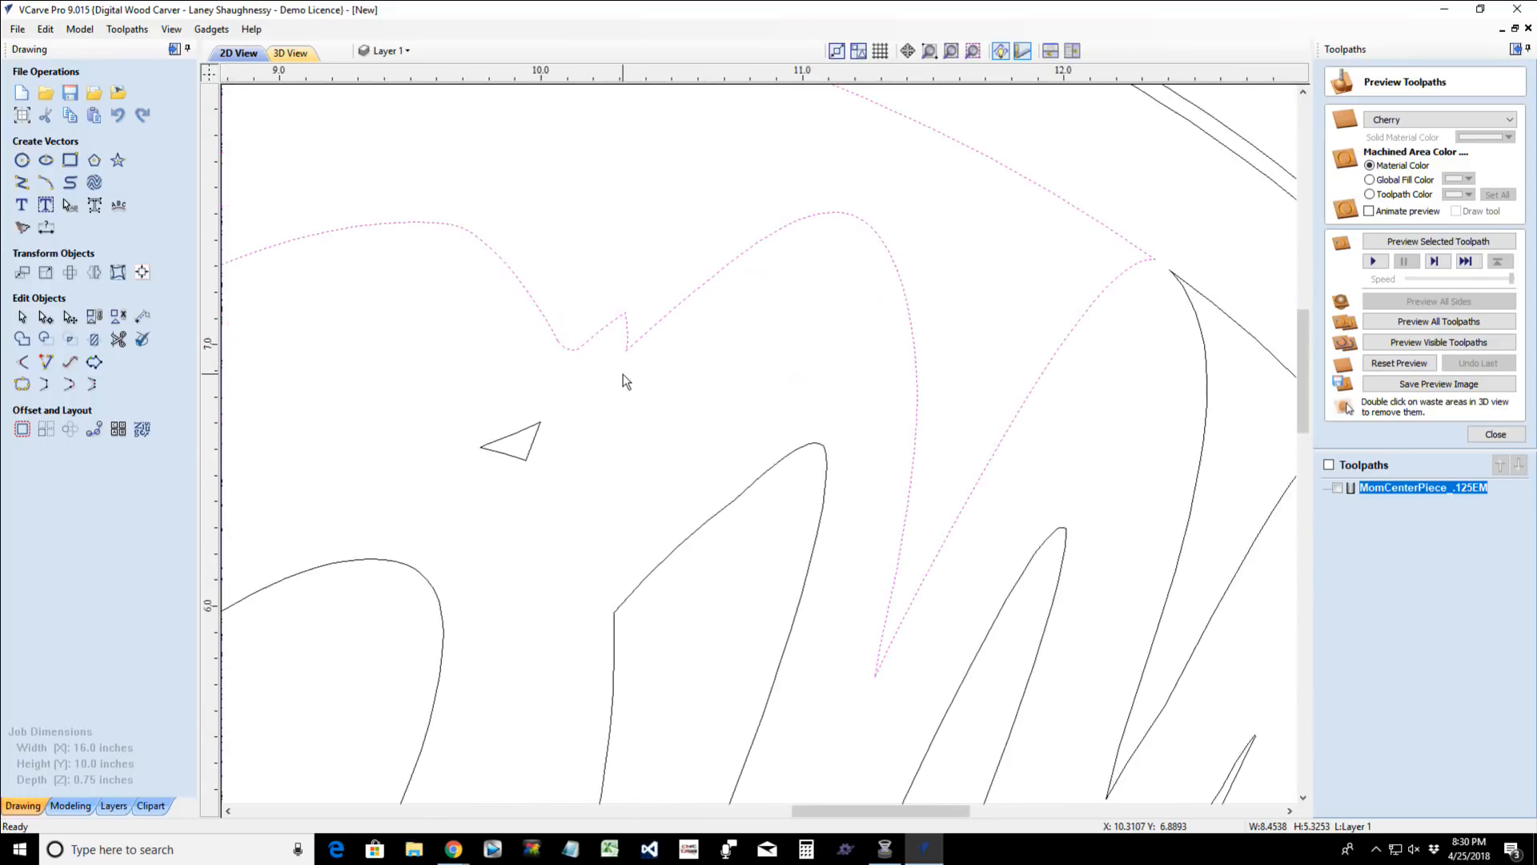
left_click(23, 159)
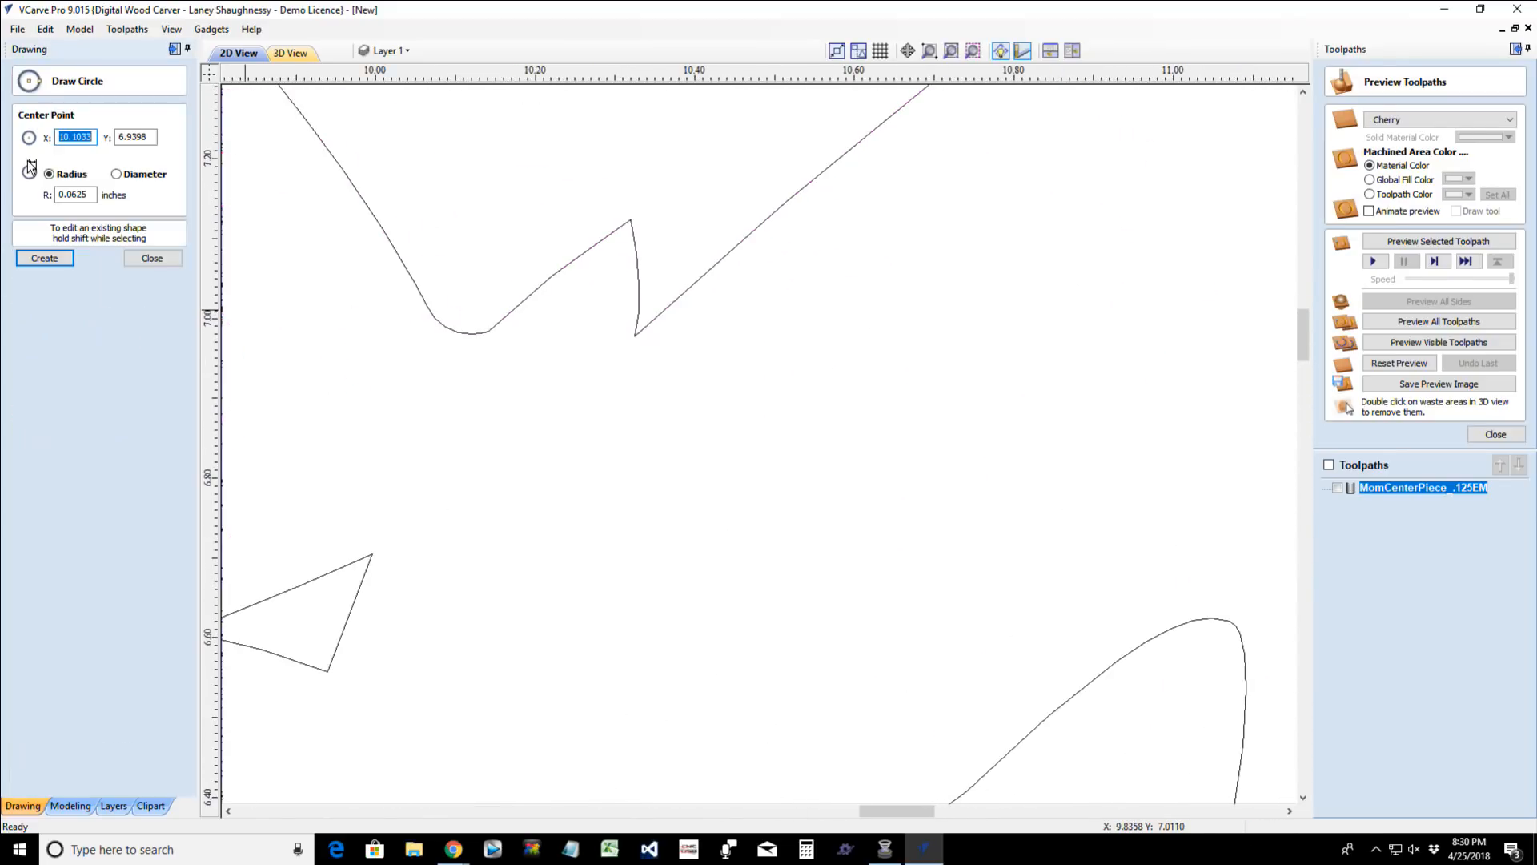
left_click(652, 295)
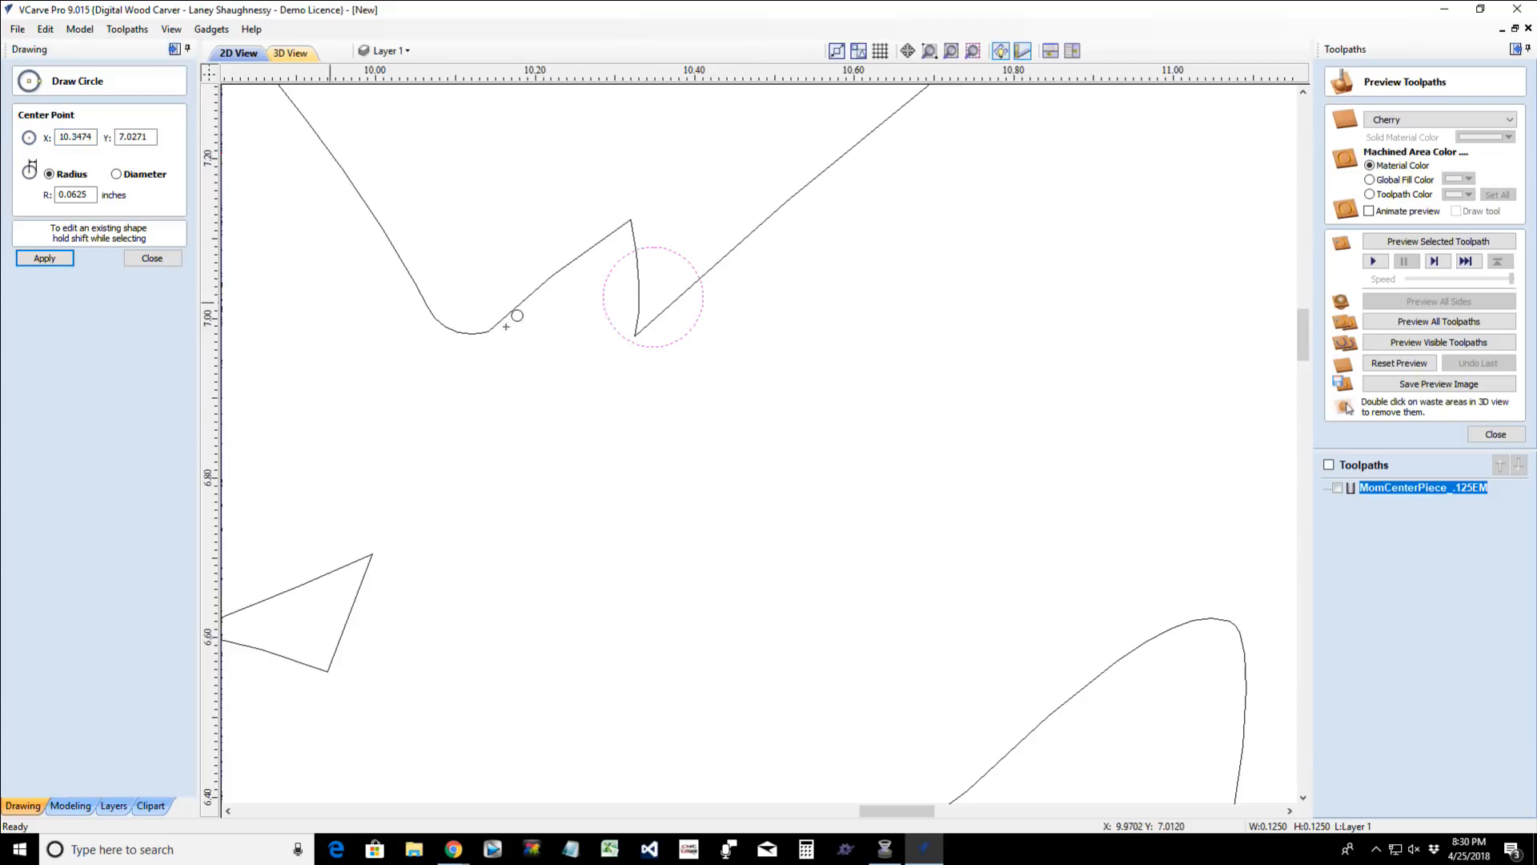
left_click(152, 258)
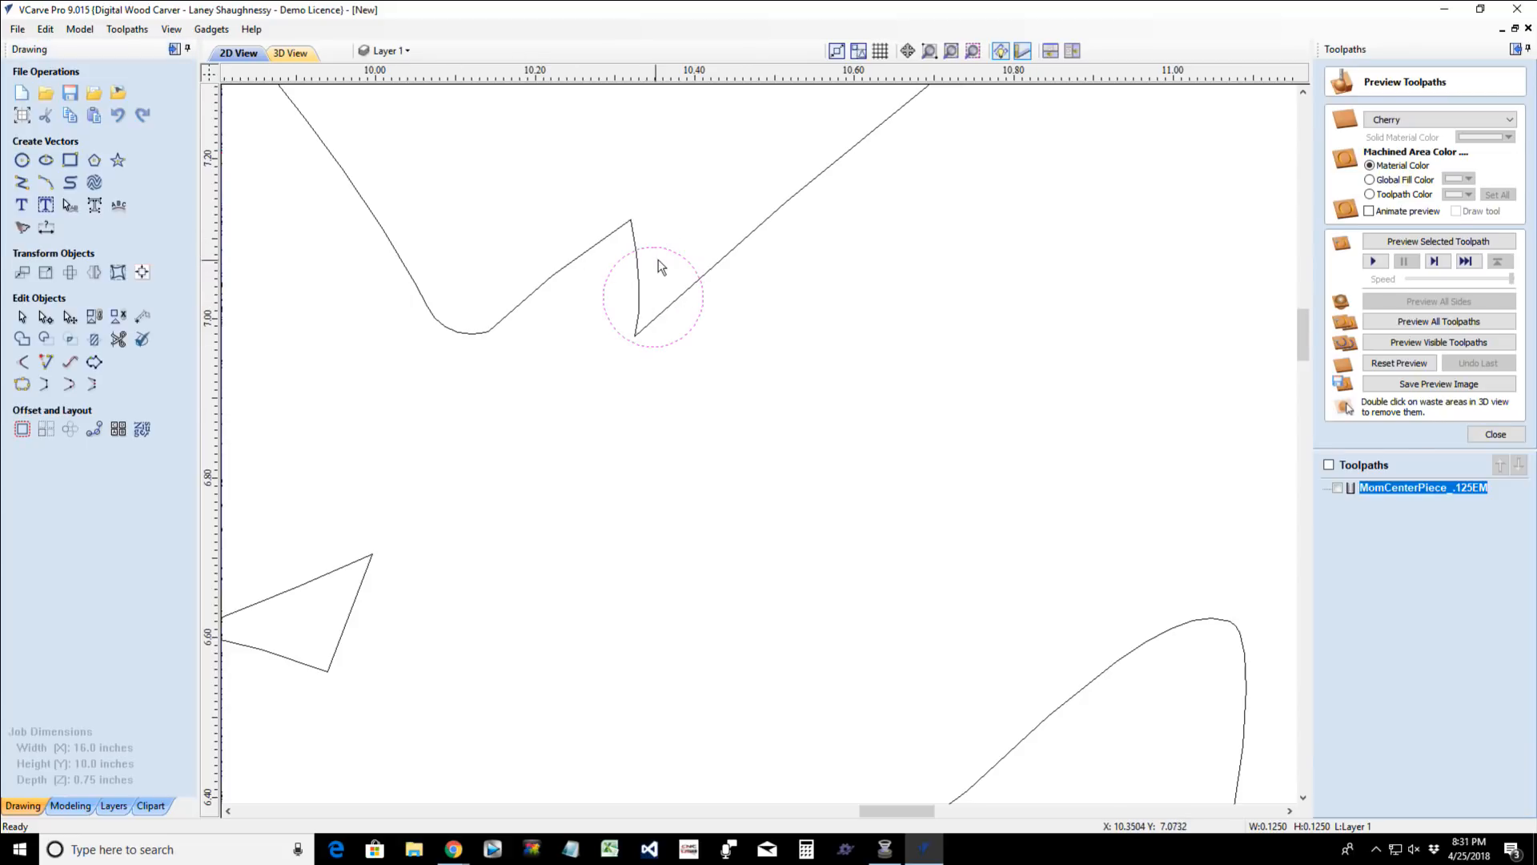
- Move the new circle up and right to about X 10.39, Y 7.10, against the notch's two sides
left_click(662, 249)
left_click_drag(653, 297, 684, 236)
left_click_drag(685, 238, 684, 235)
- Trim the second notch's tip, the circle's upper part and the leftover straight segment, leaving a rounded pocket
left_click(120, 342)
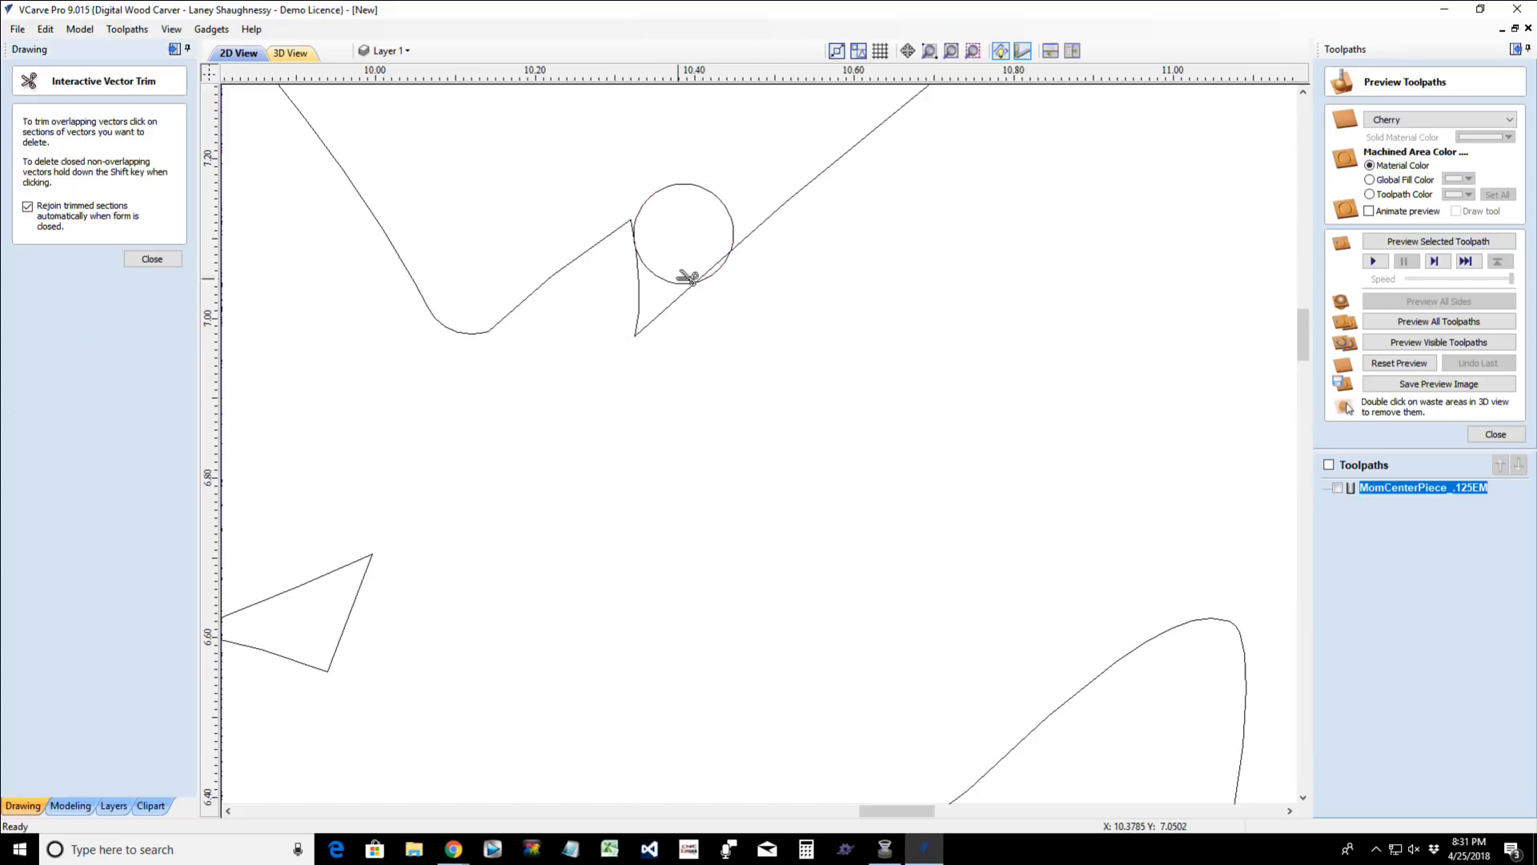
left_click(658, 322)
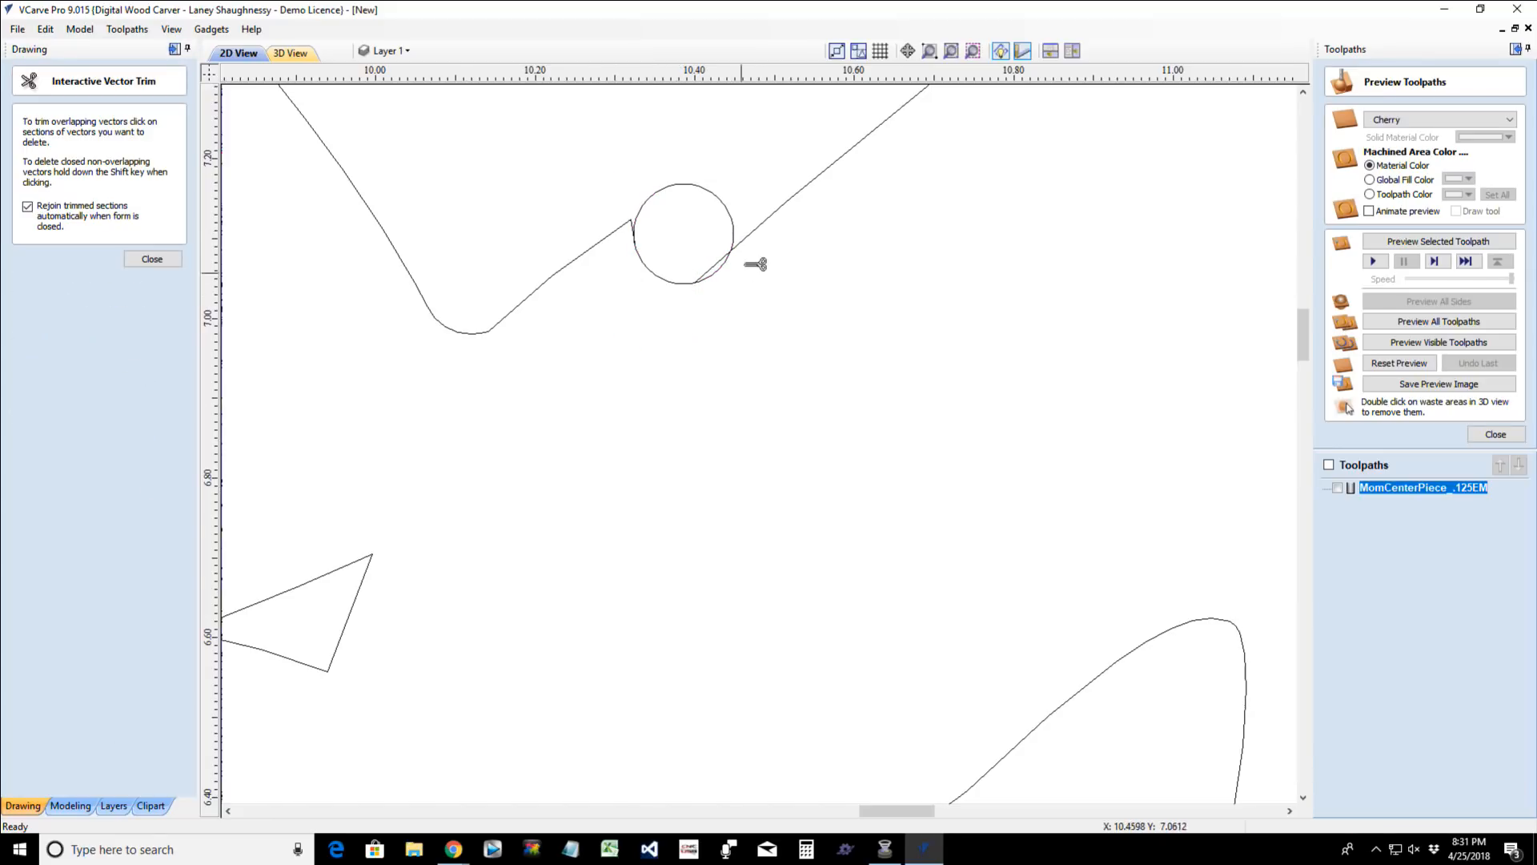
left_click(730, 219)
scroll(714, 271, "up", 5)
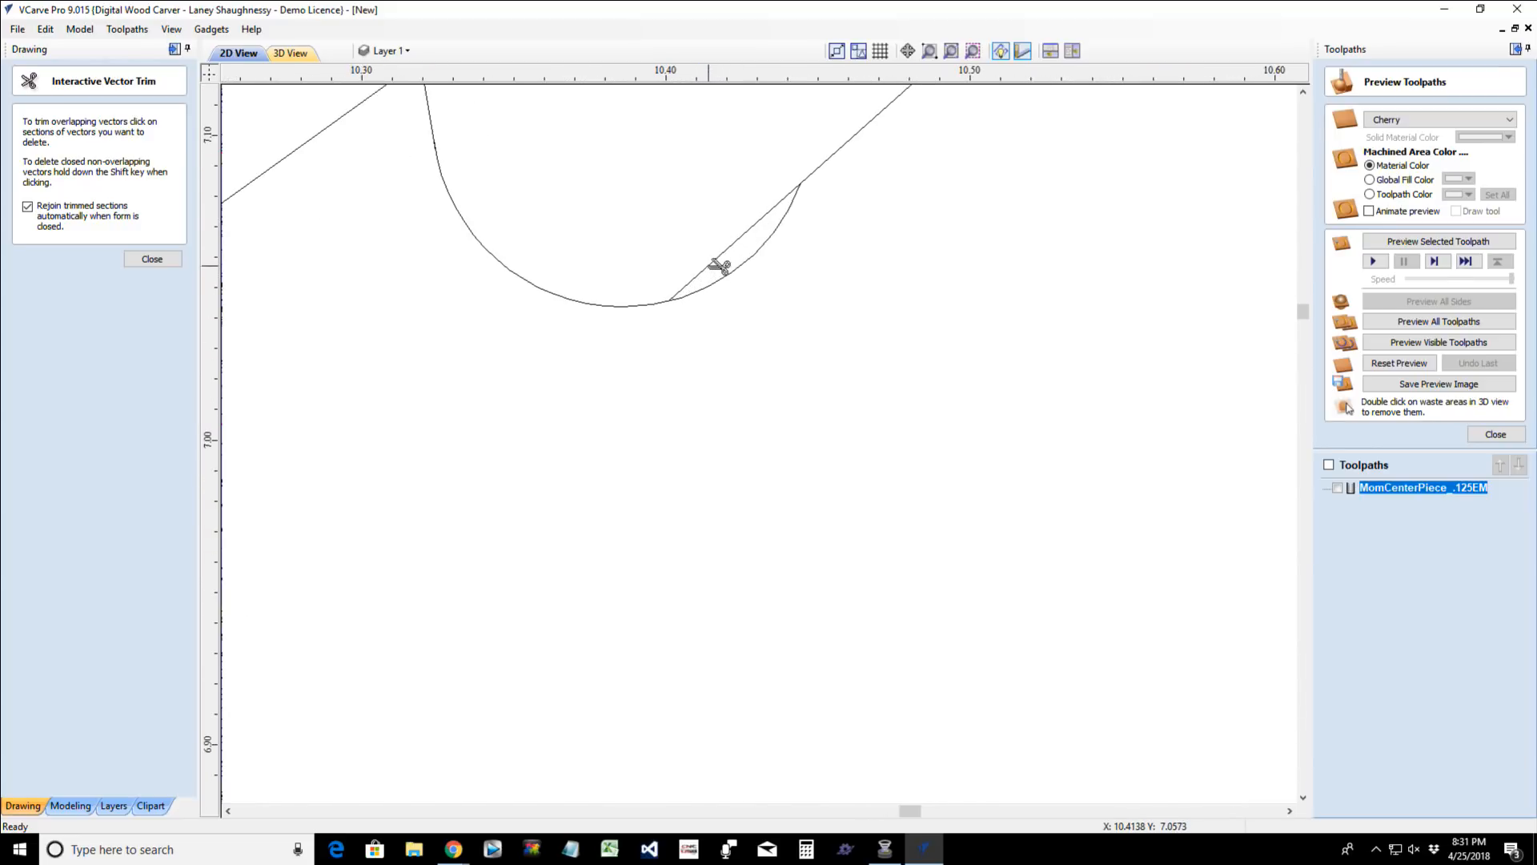
left_click(720, 267)
scroll(720, 272, "down", 6)
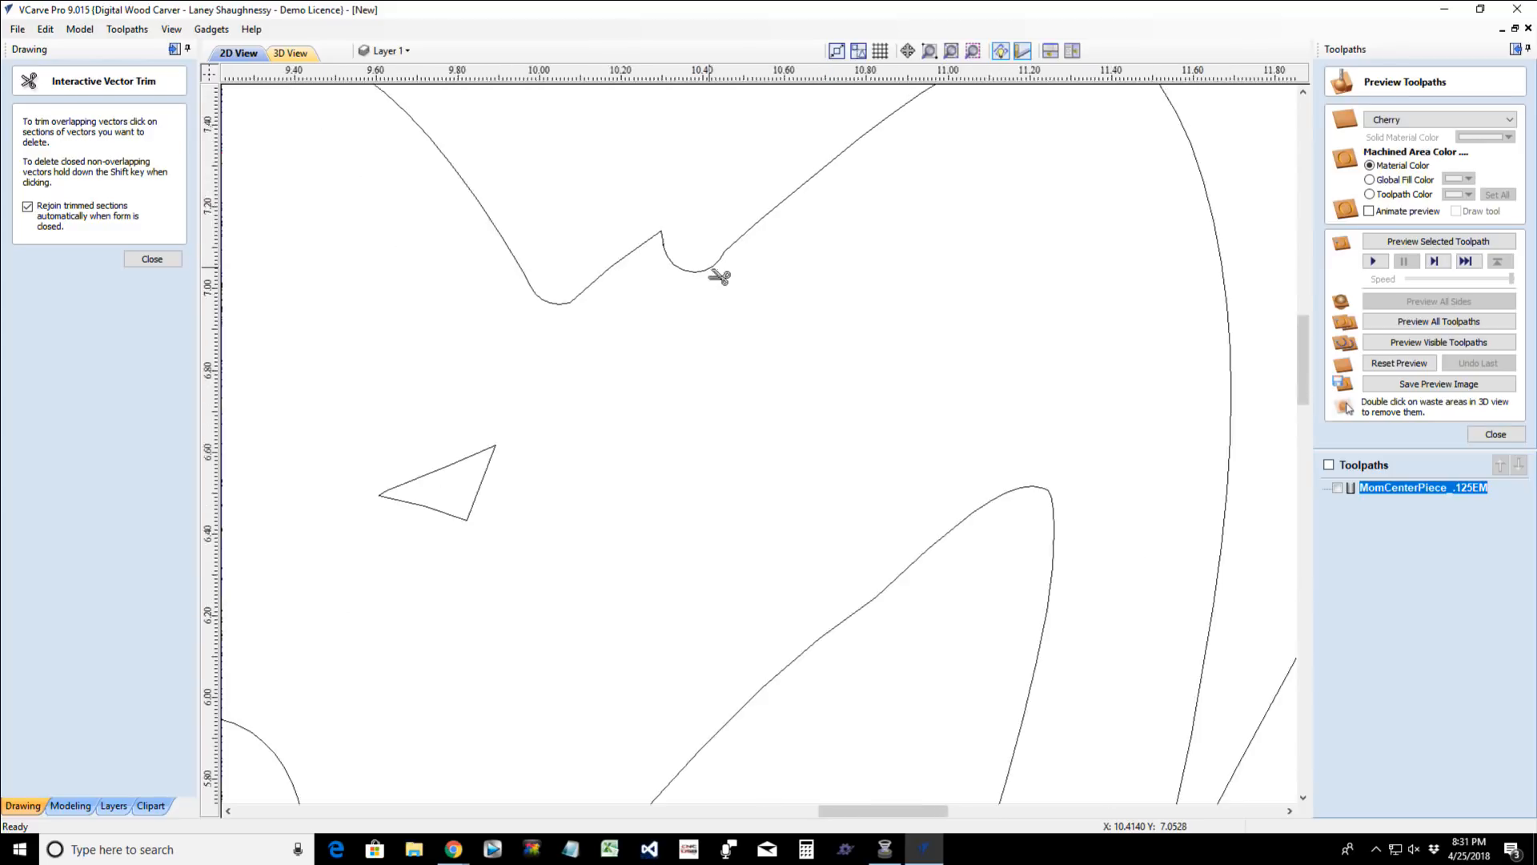
scroll(712, 312, "down", 2)
scroll(718, 254, "up", 6)
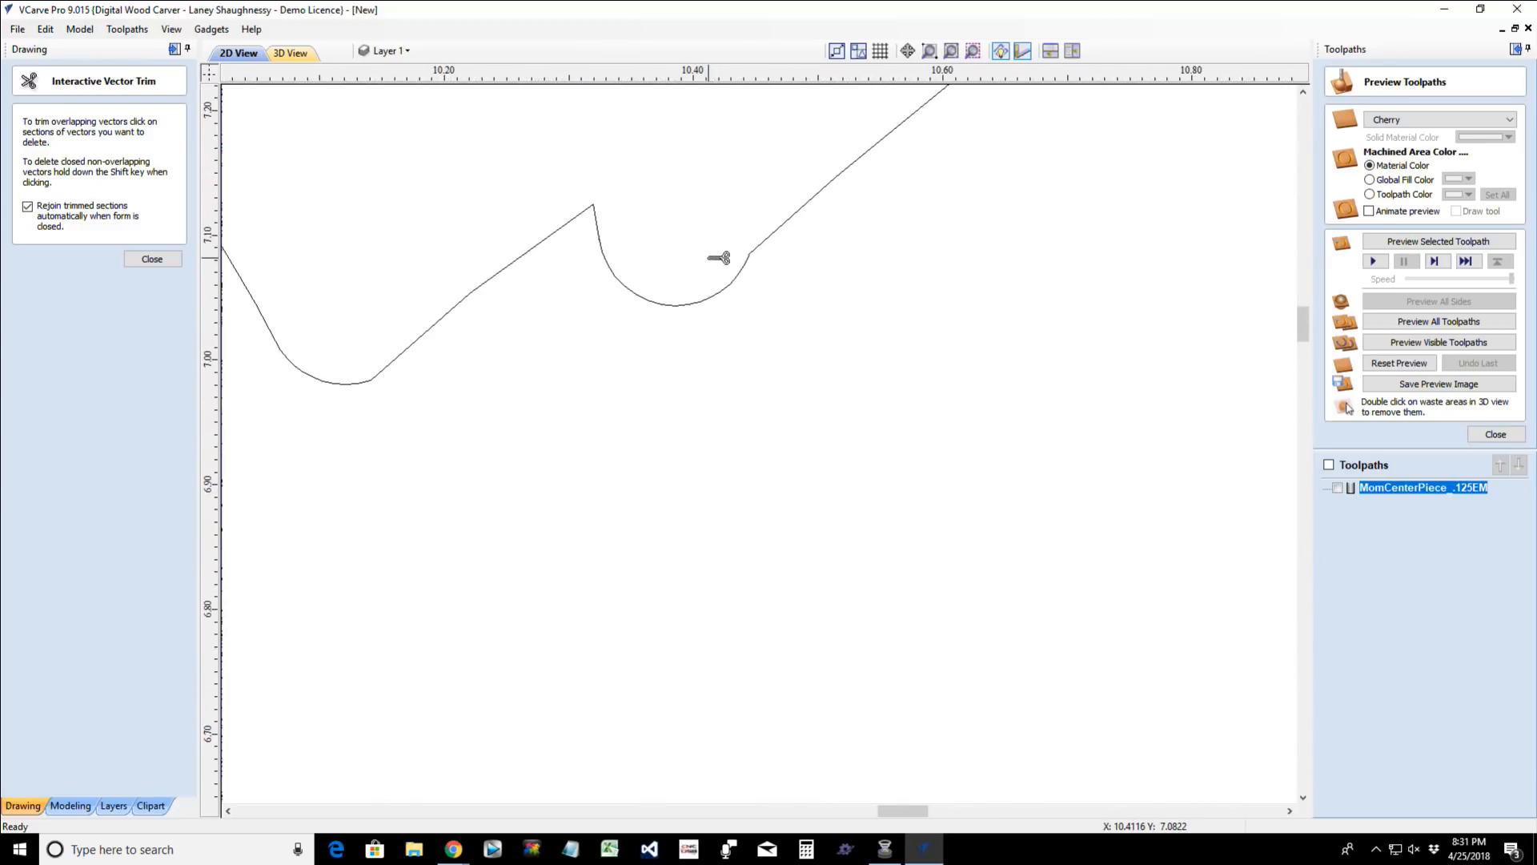
left_click(142, 262)
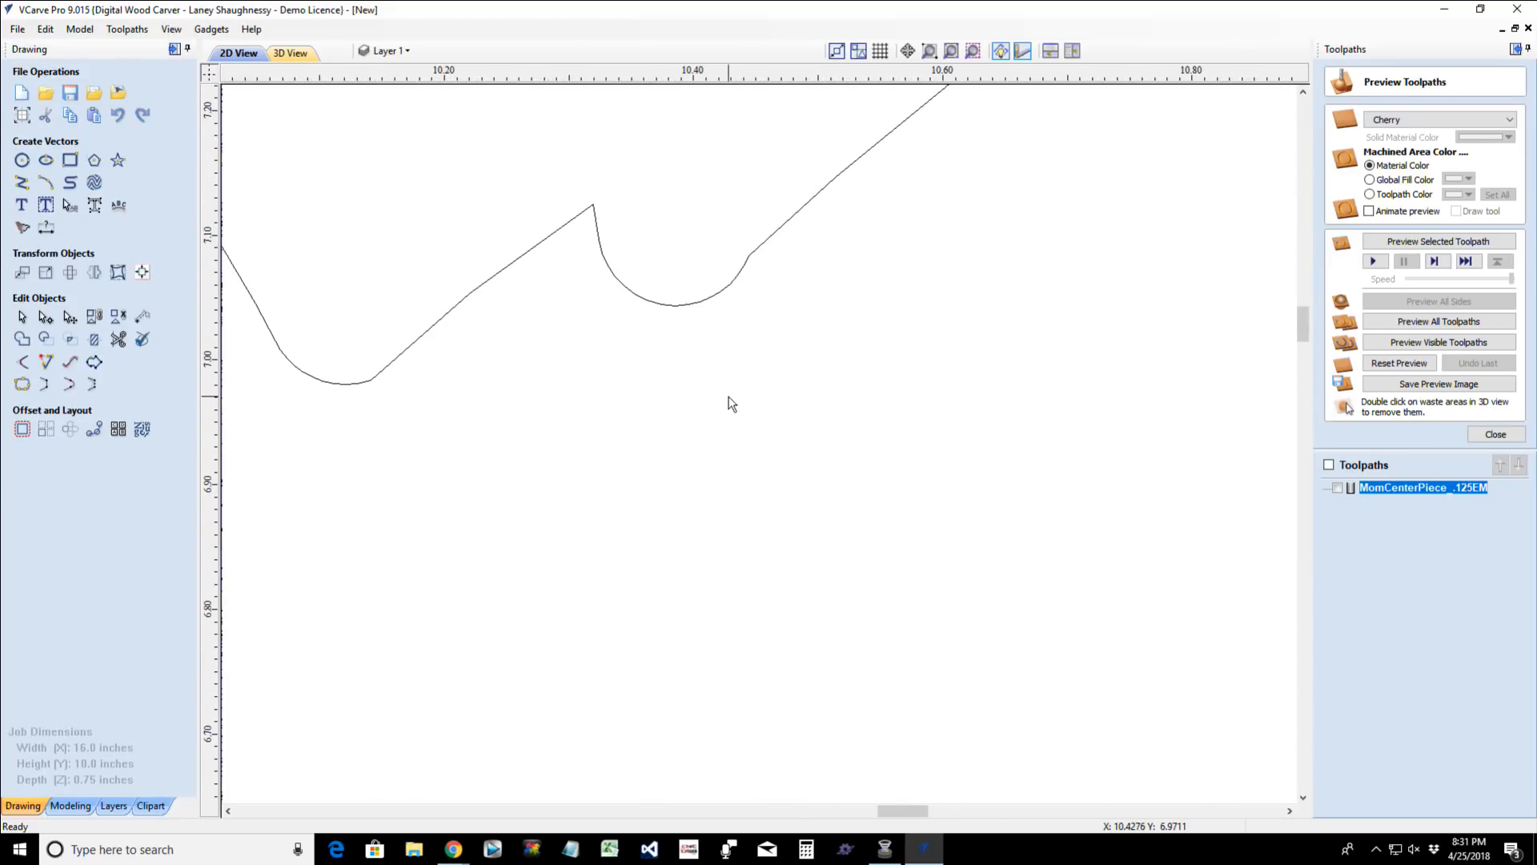
scroll(731, 403, "down", 10)
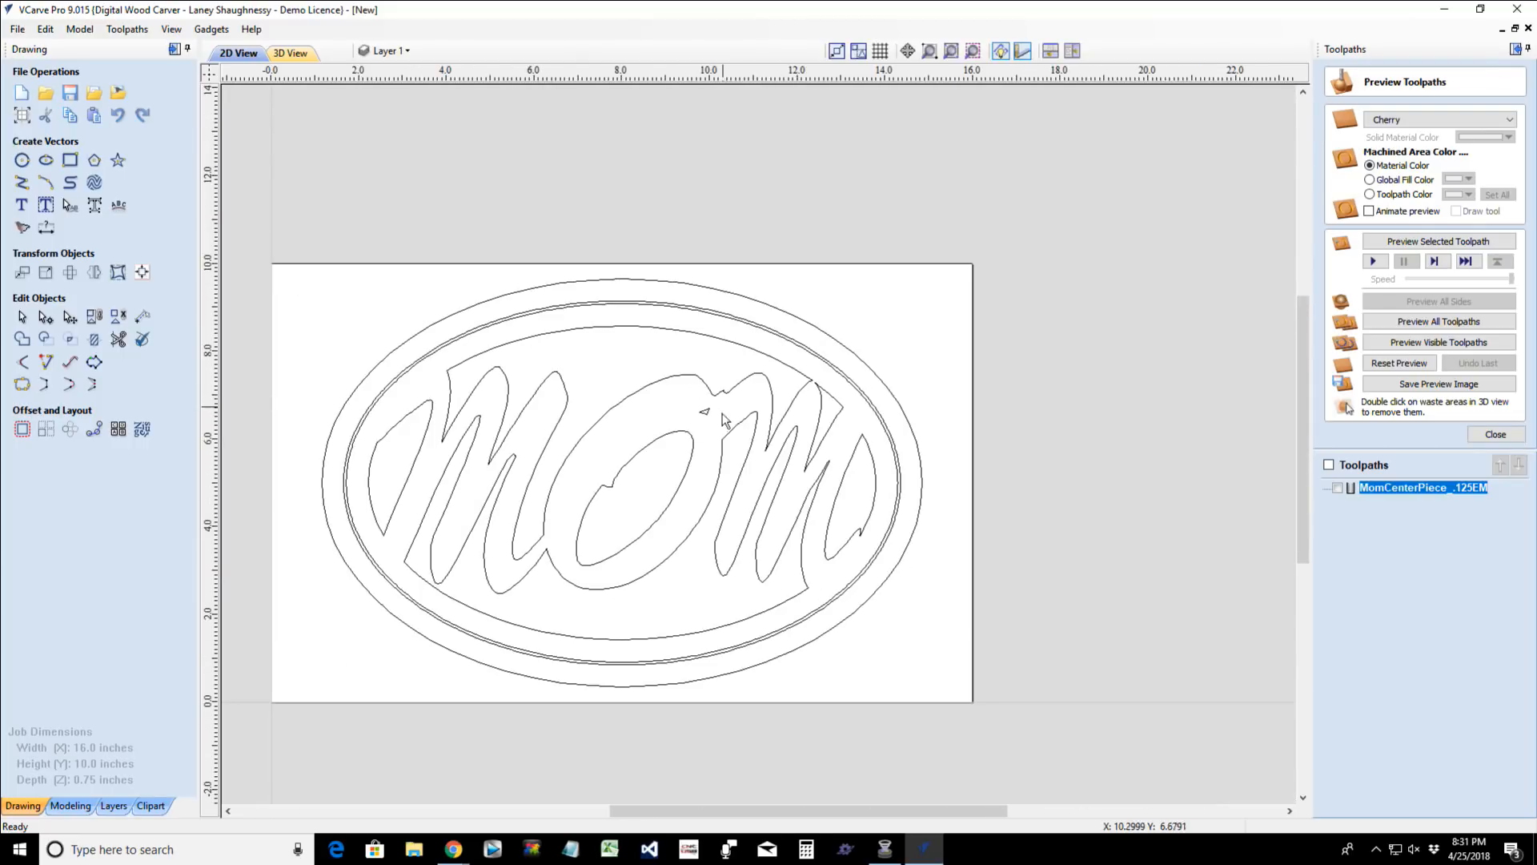
- Draw a 0.0625-inch radius circle over the last M's narrow pointed tip, centred near X 12.63, Y 5.31
left_click(814, 480)
scroll(816, 485, "up", 3)
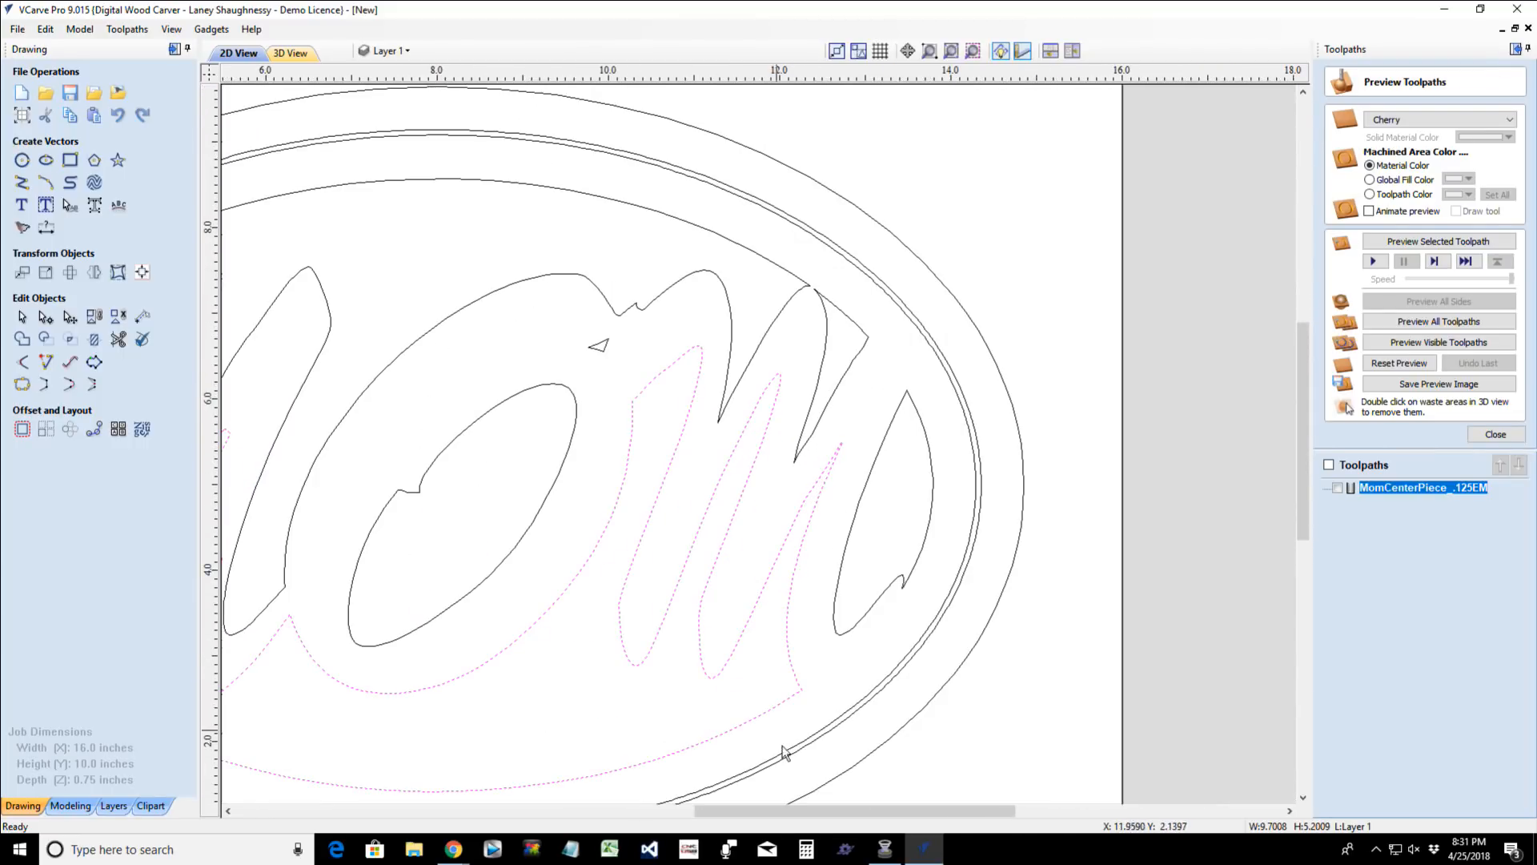
left_click_drag(797, 811, 830, 811)
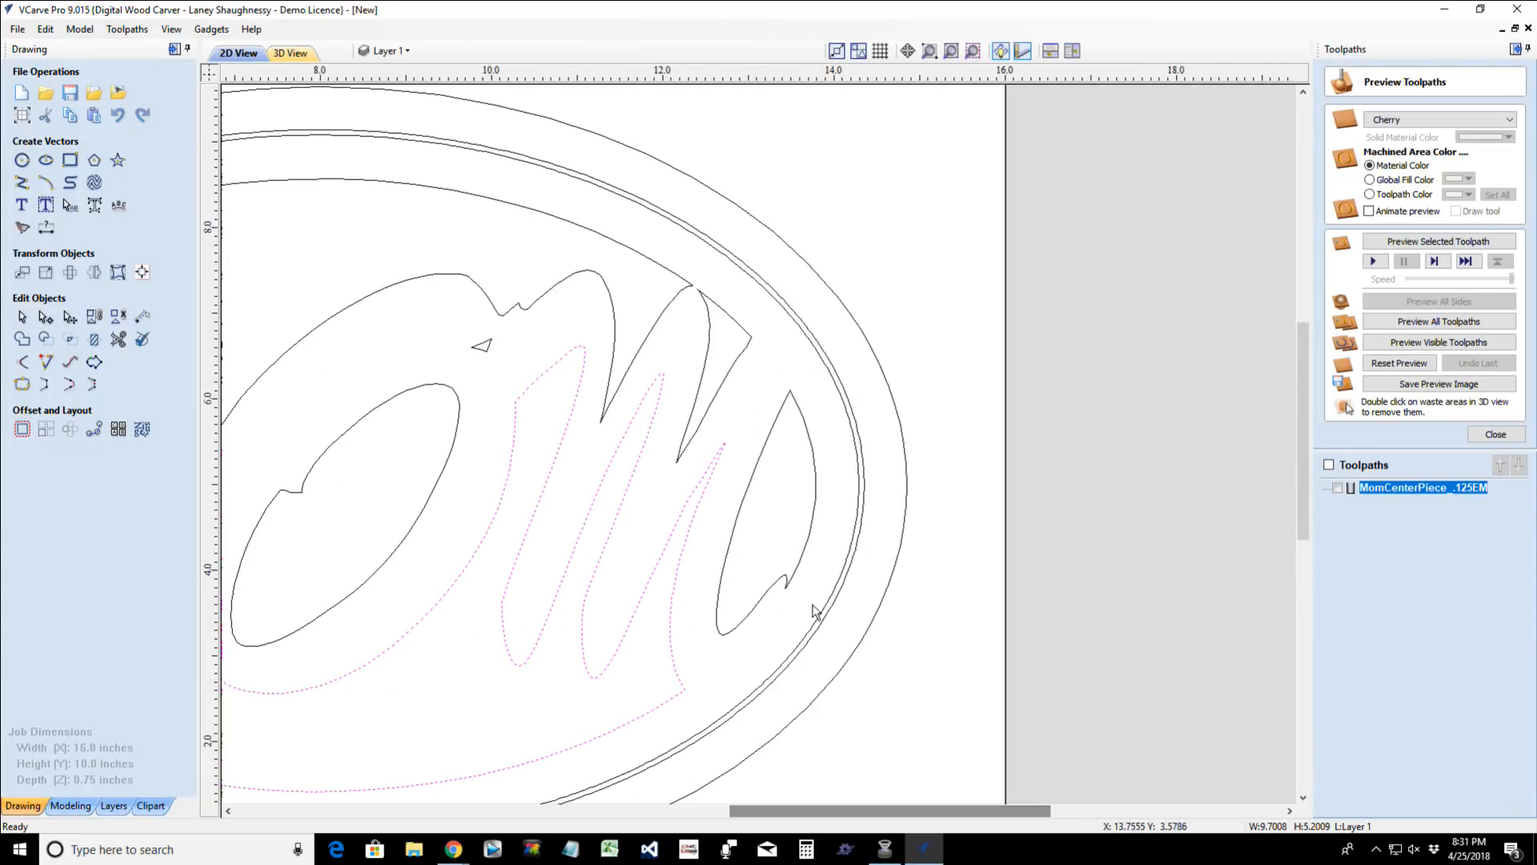
scroll(814, 612, "down", 3)
scroll(590, 549, "up", 8)
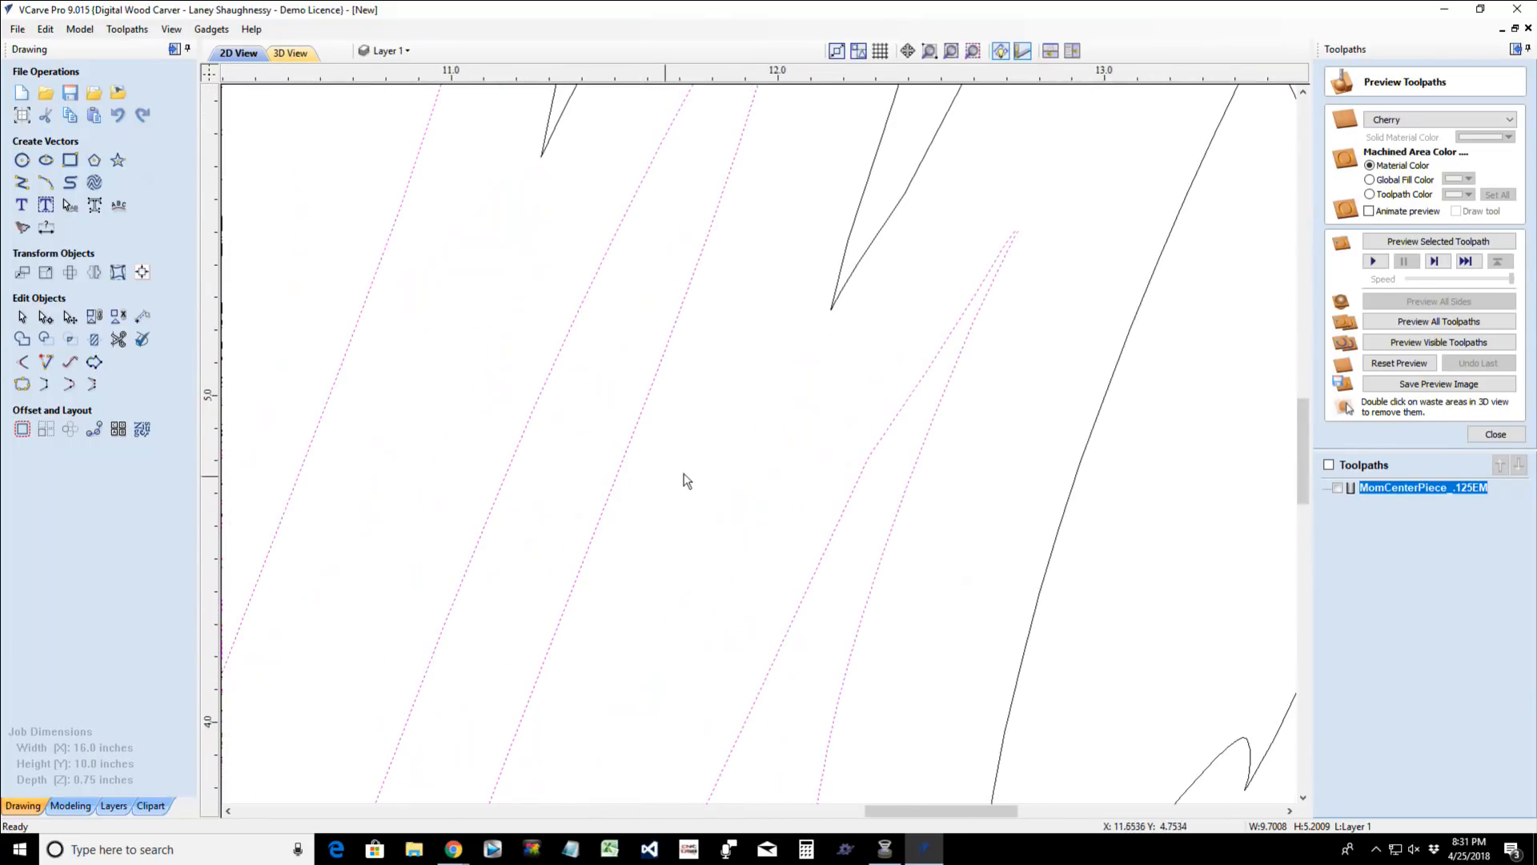
left_click(22, 159)
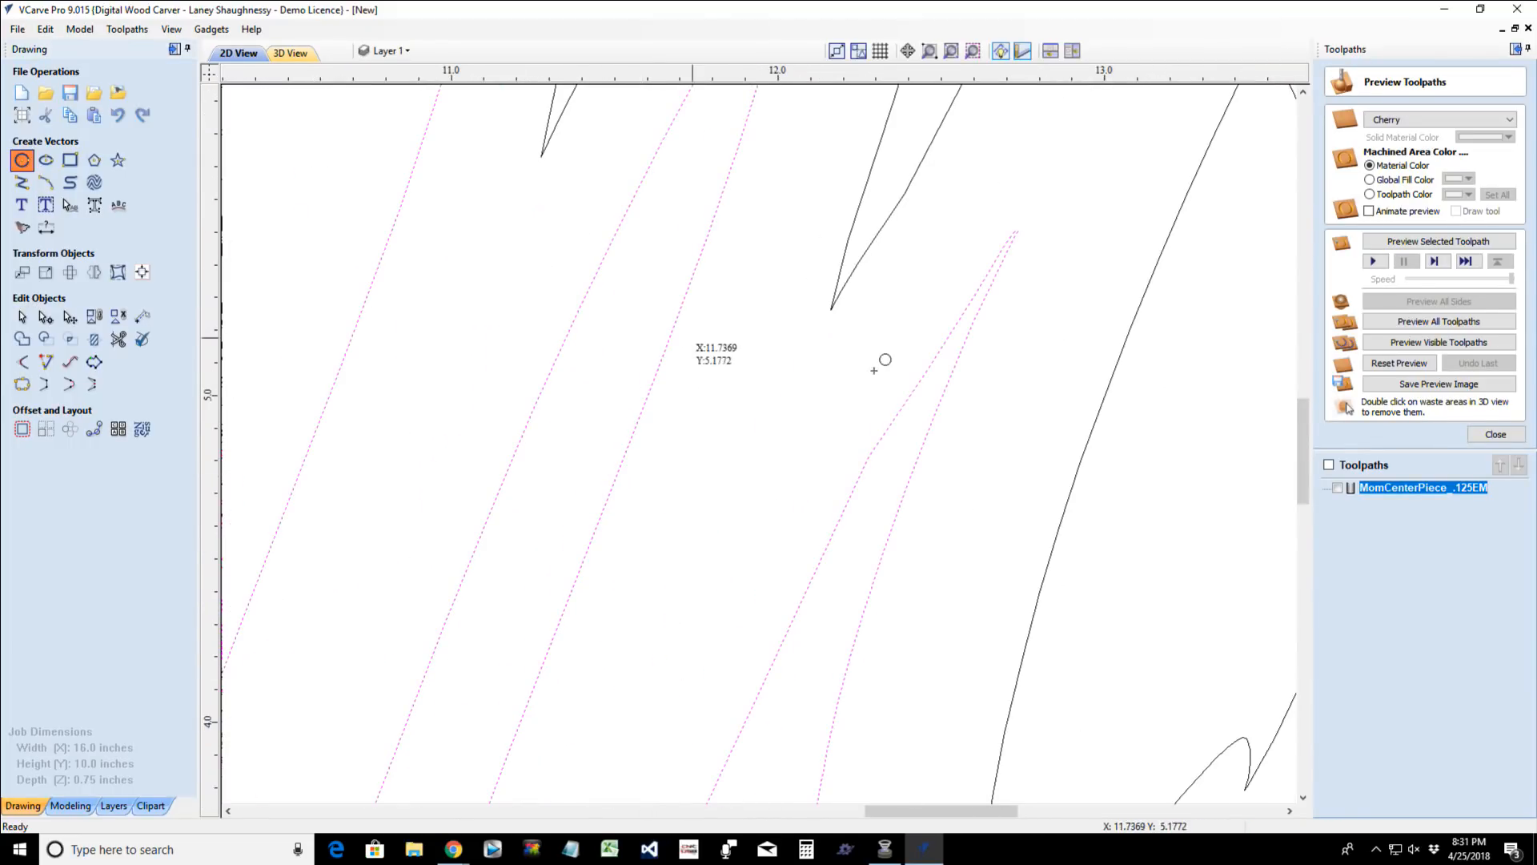
left_click(985, 296)
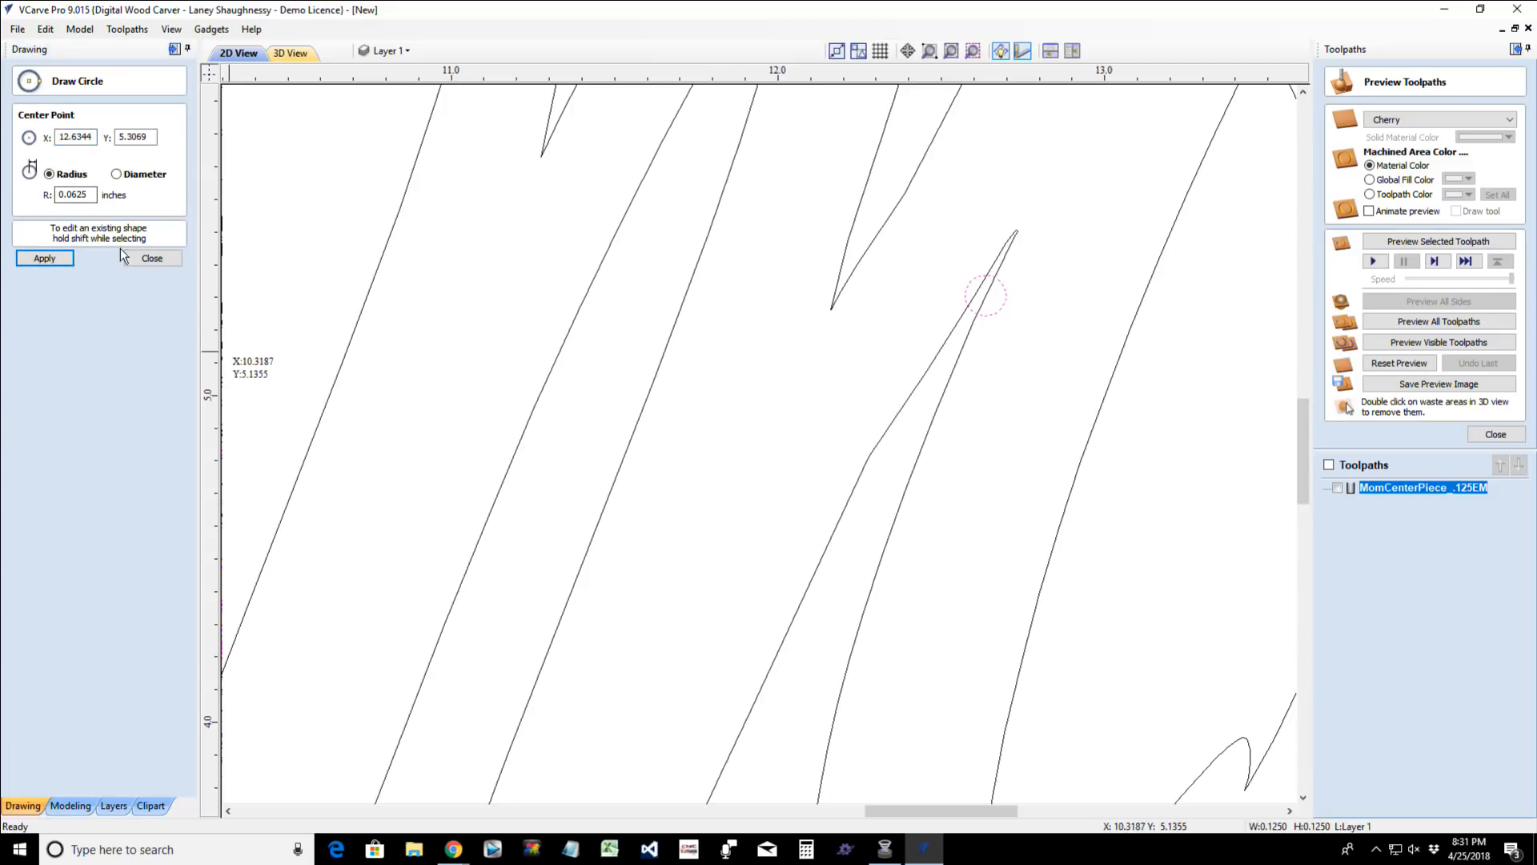
left_click(152, 258)
- Move the circle down and left along the narrow point to about X 12.60, Y 5.26, centred between its two sides
left_click(993, 274)
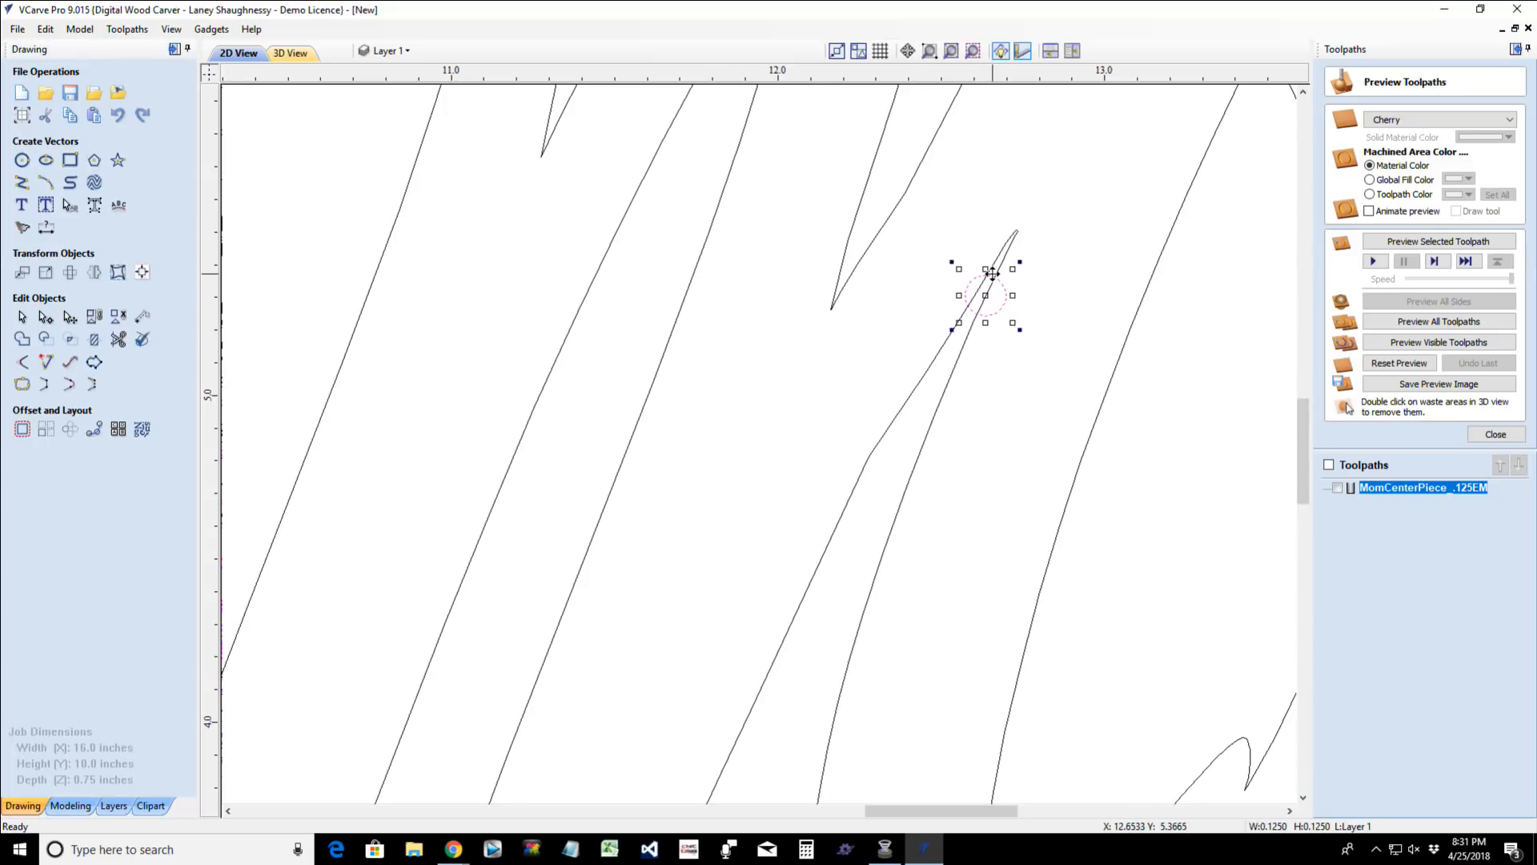
left_click_drag(991, 291, 967, 320)
scroll(968, 324, "up", 2)
scroll(969, 331, "up", 2)
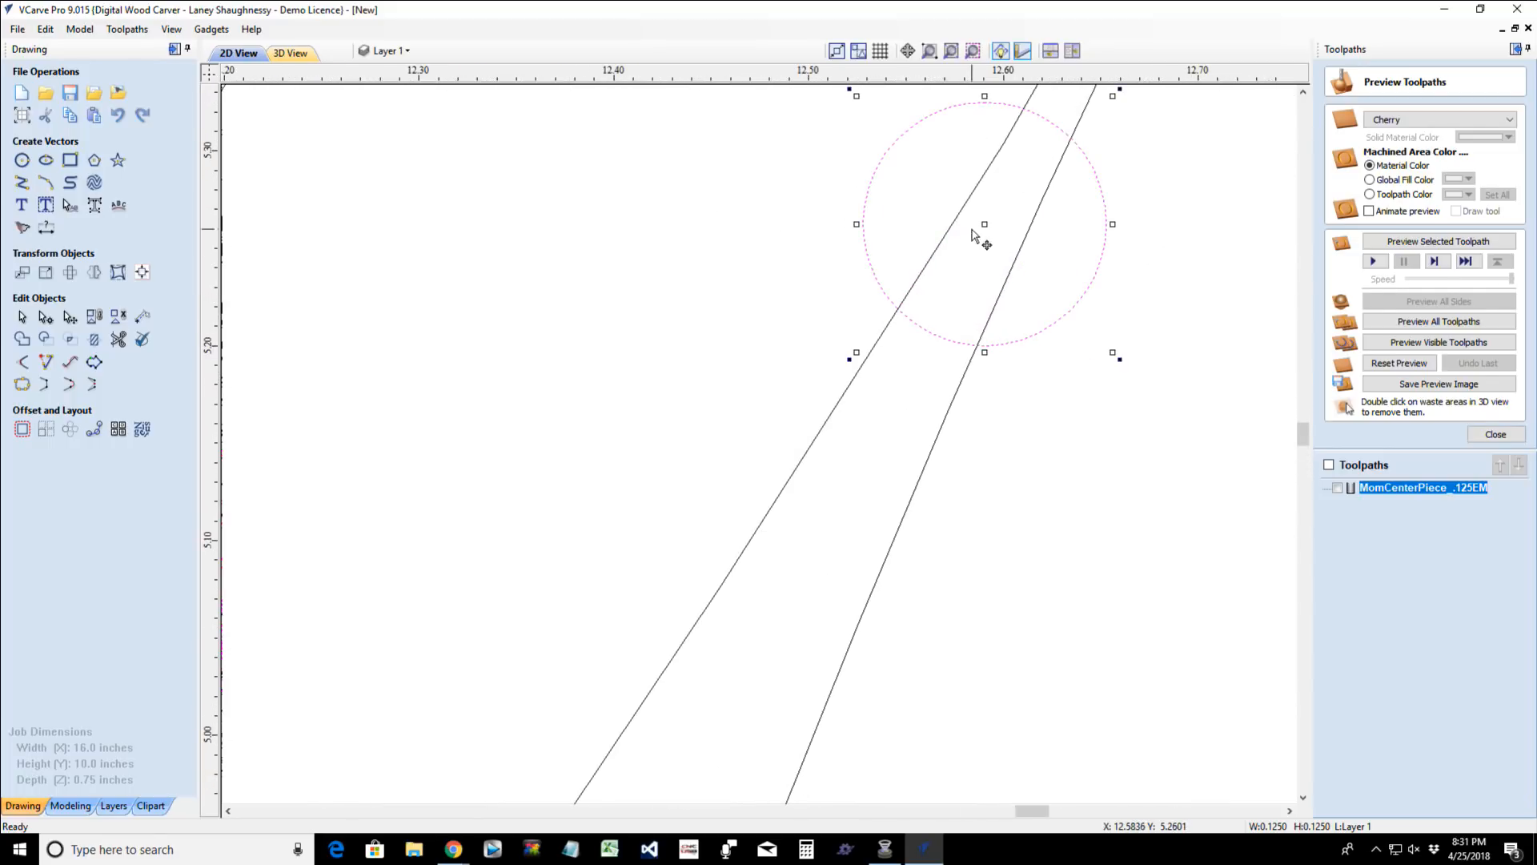
left_click_drag(991, 226, 998, 224)
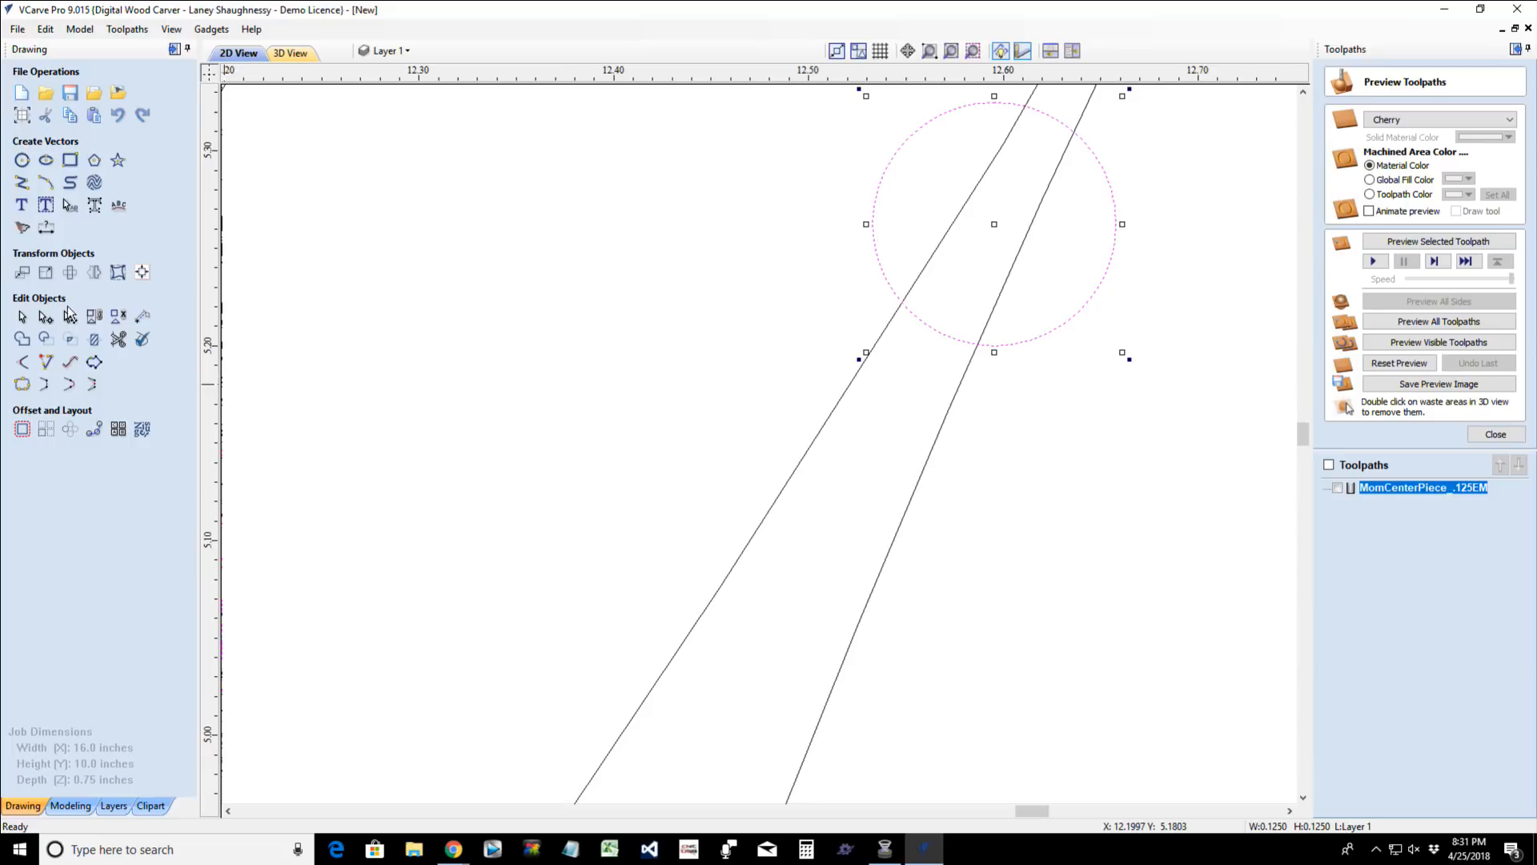
- Trim away the pointed tip above the circle and the outline segments running through it, keeping the circle whole
left_click(117, 339)
scroll(302, 374, "down", 2)
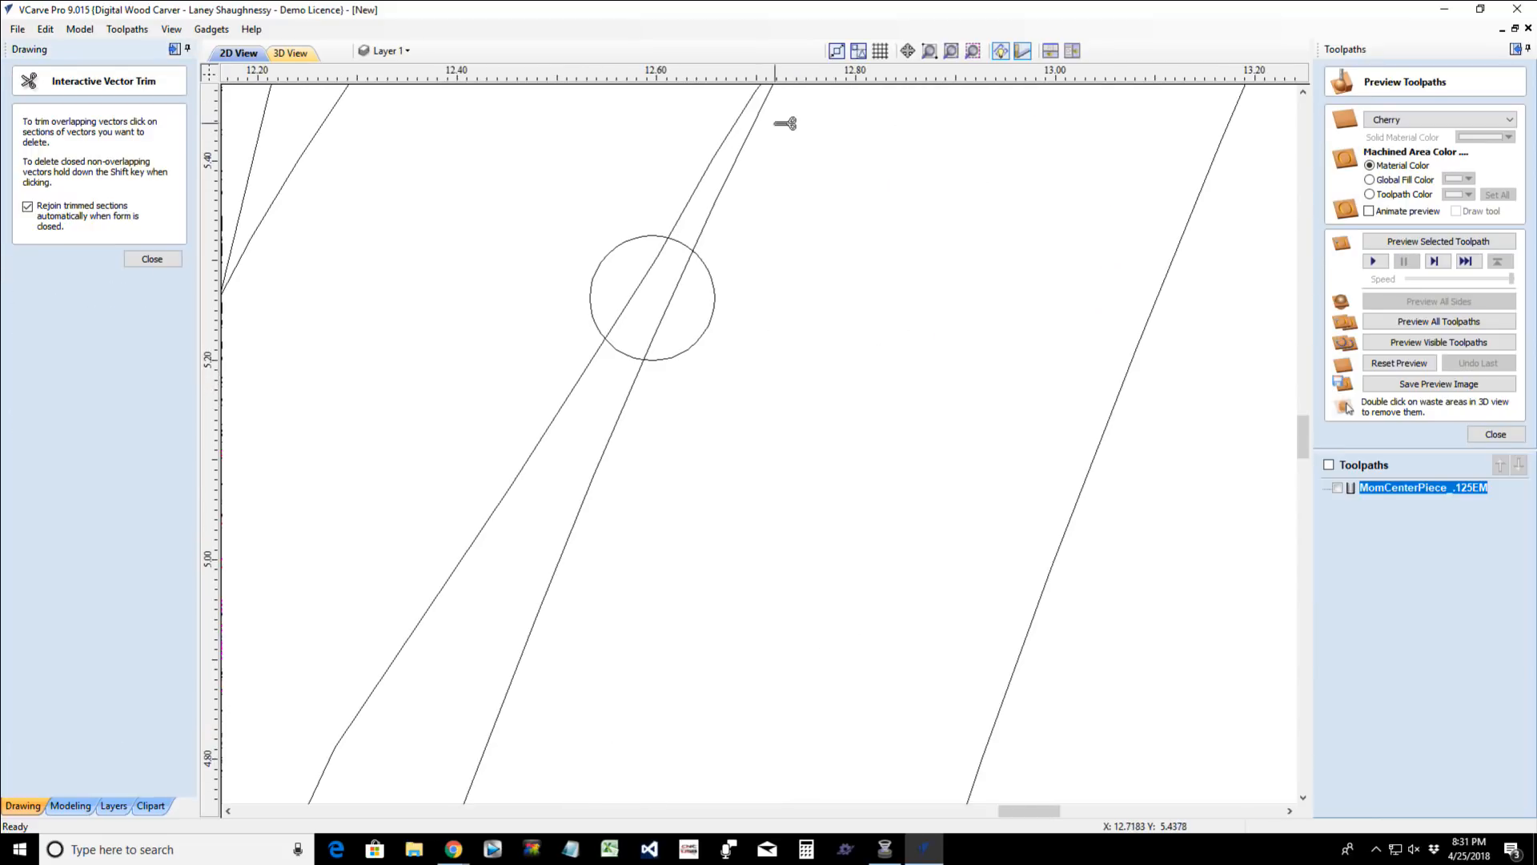
left_click(712, 165)
left_click(632, 303)
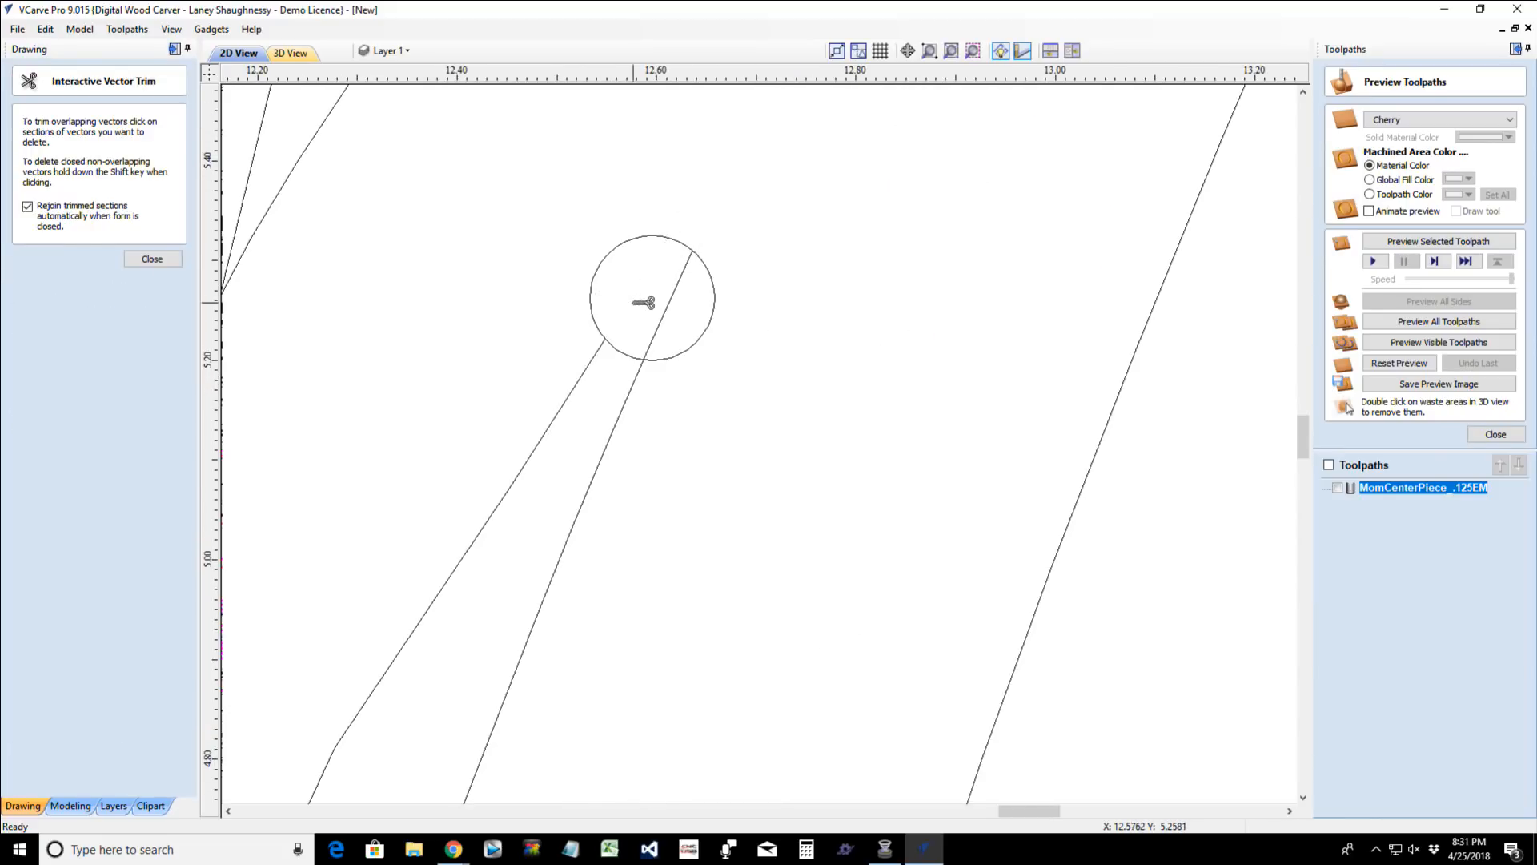
left_click(668, 312)
left_click(152, 259)
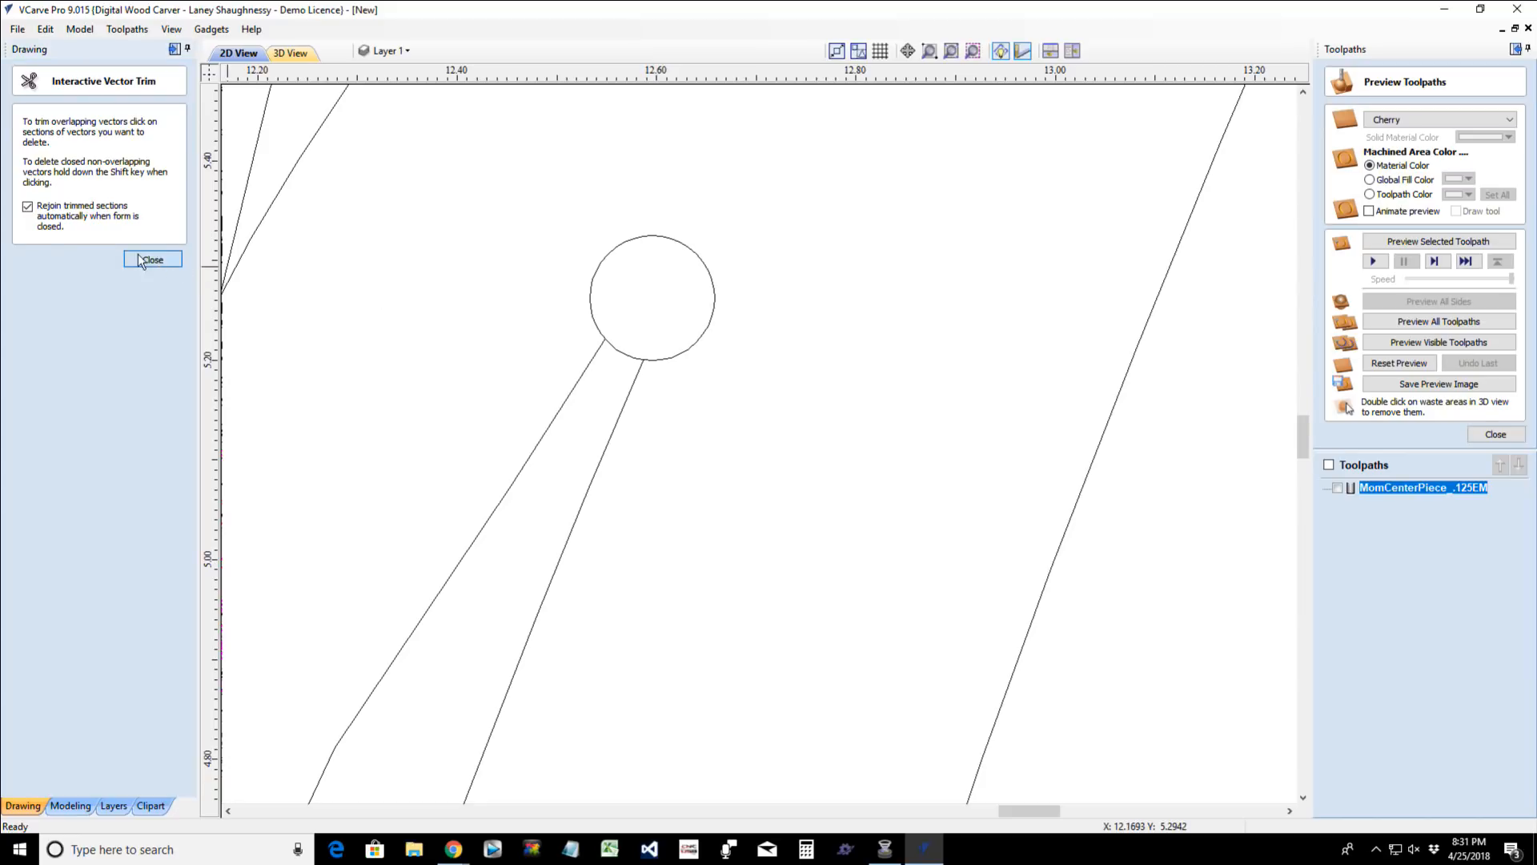
- Move the open outline's two end nodes onto the circle's left and right sides to widen the narrow point
left_click(587, 370)
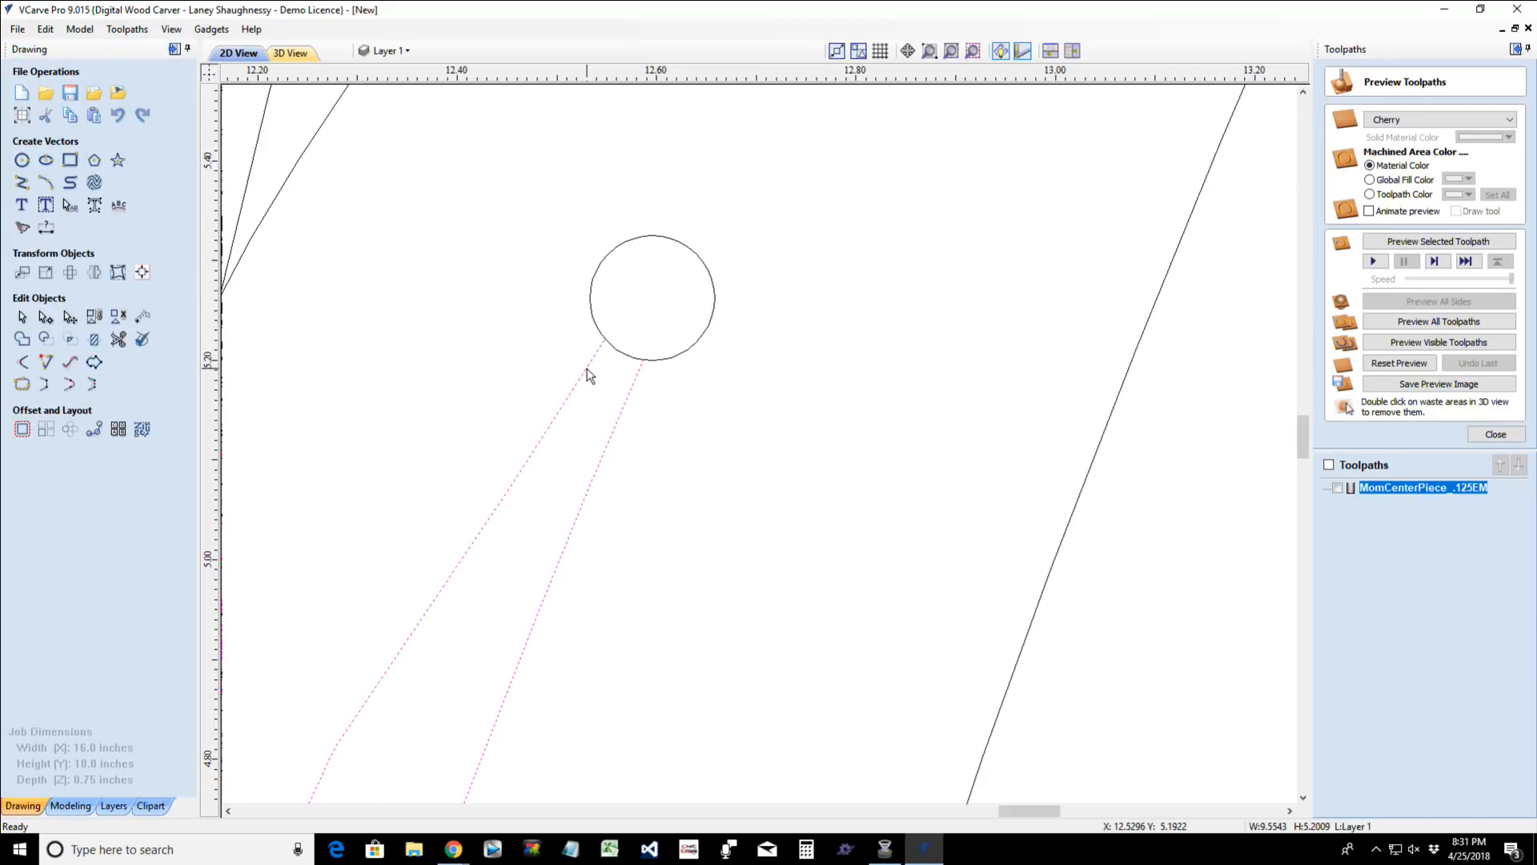
left_click(45, 316)
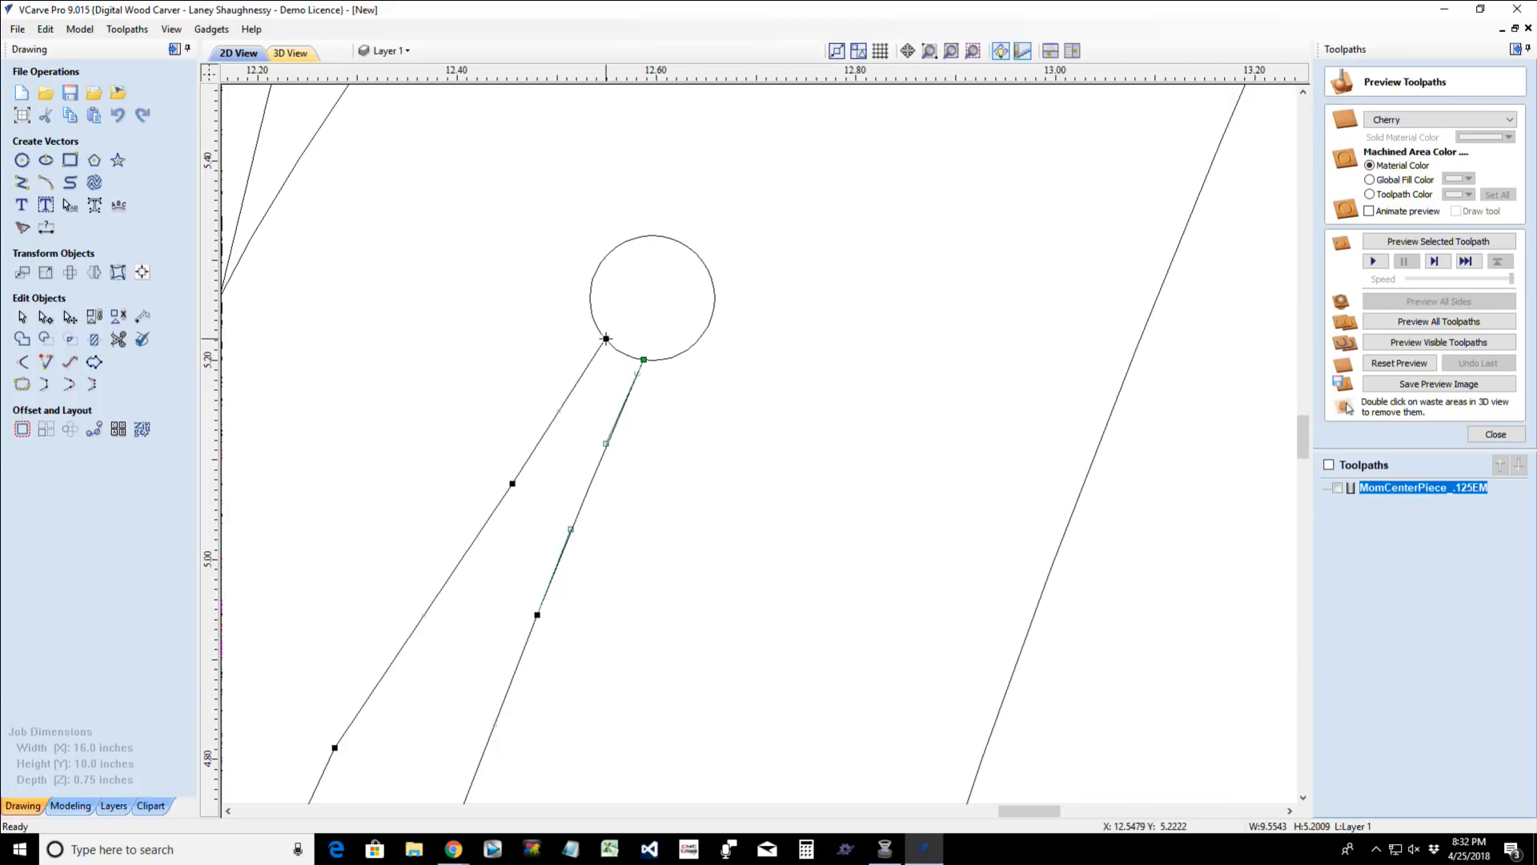
left_click_drag(593, 307, 599, 266)
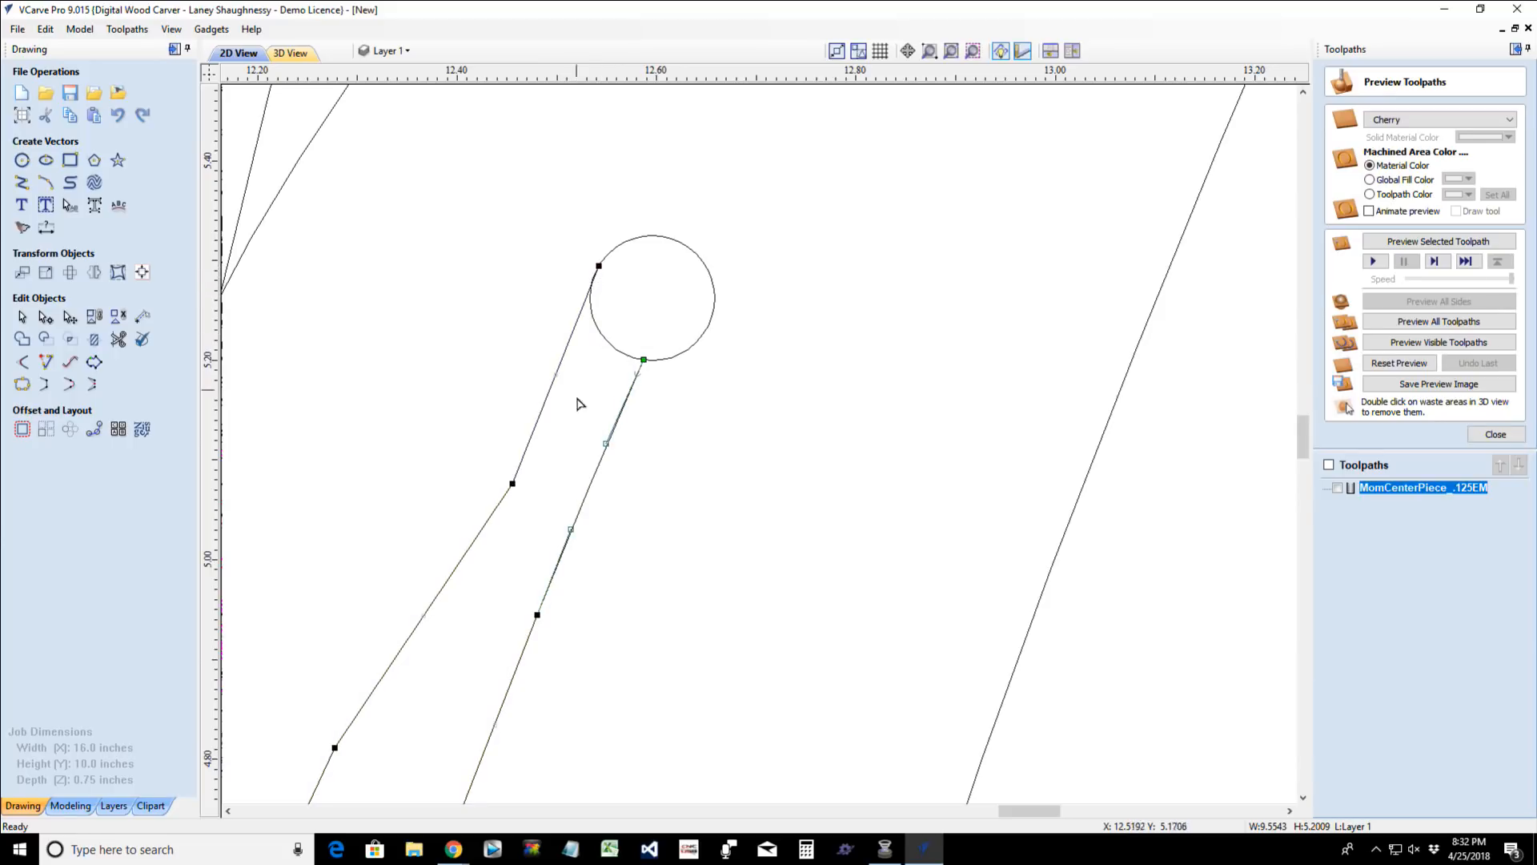
left_click_drag(643, 360, 714, 307)
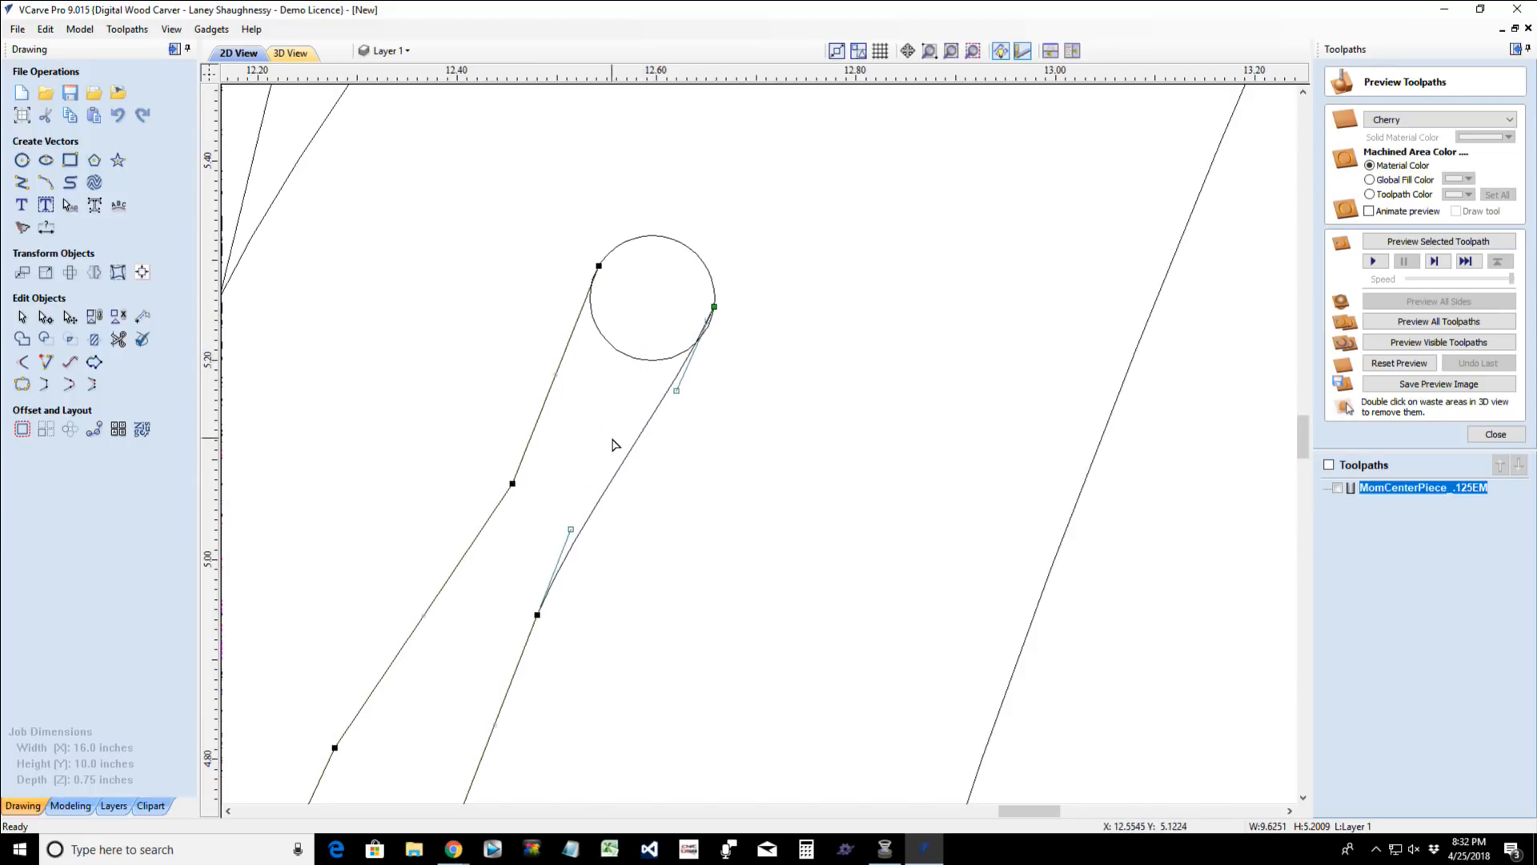
- Adjust the right side's lower curve handle to straighten it and delete the left side's intermediate node
left_click(571, 528)
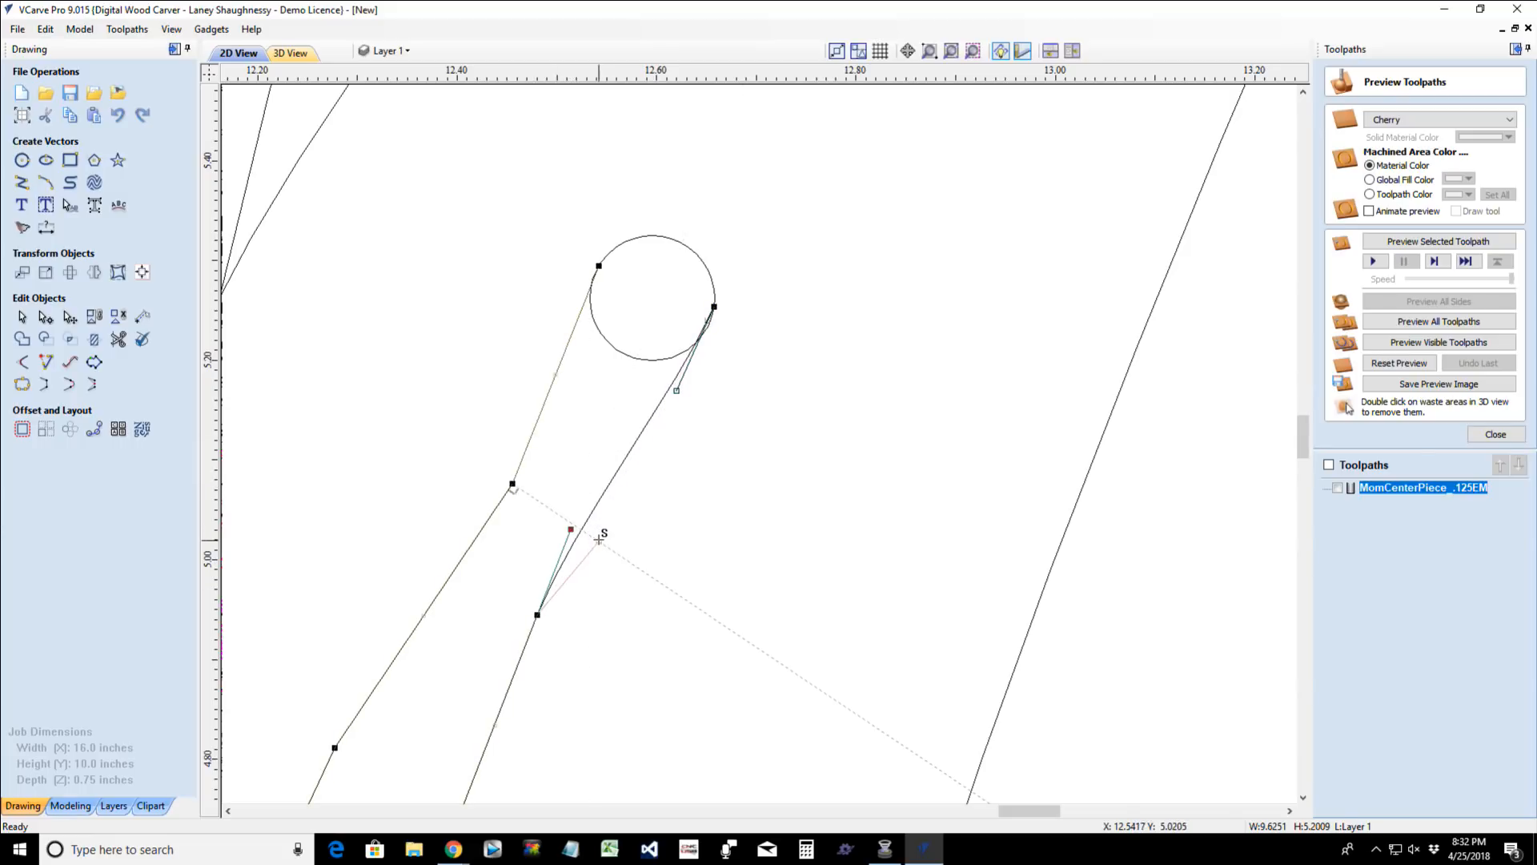
left_click_drag(599, 539, 594, 529)
right_click(513, 487)
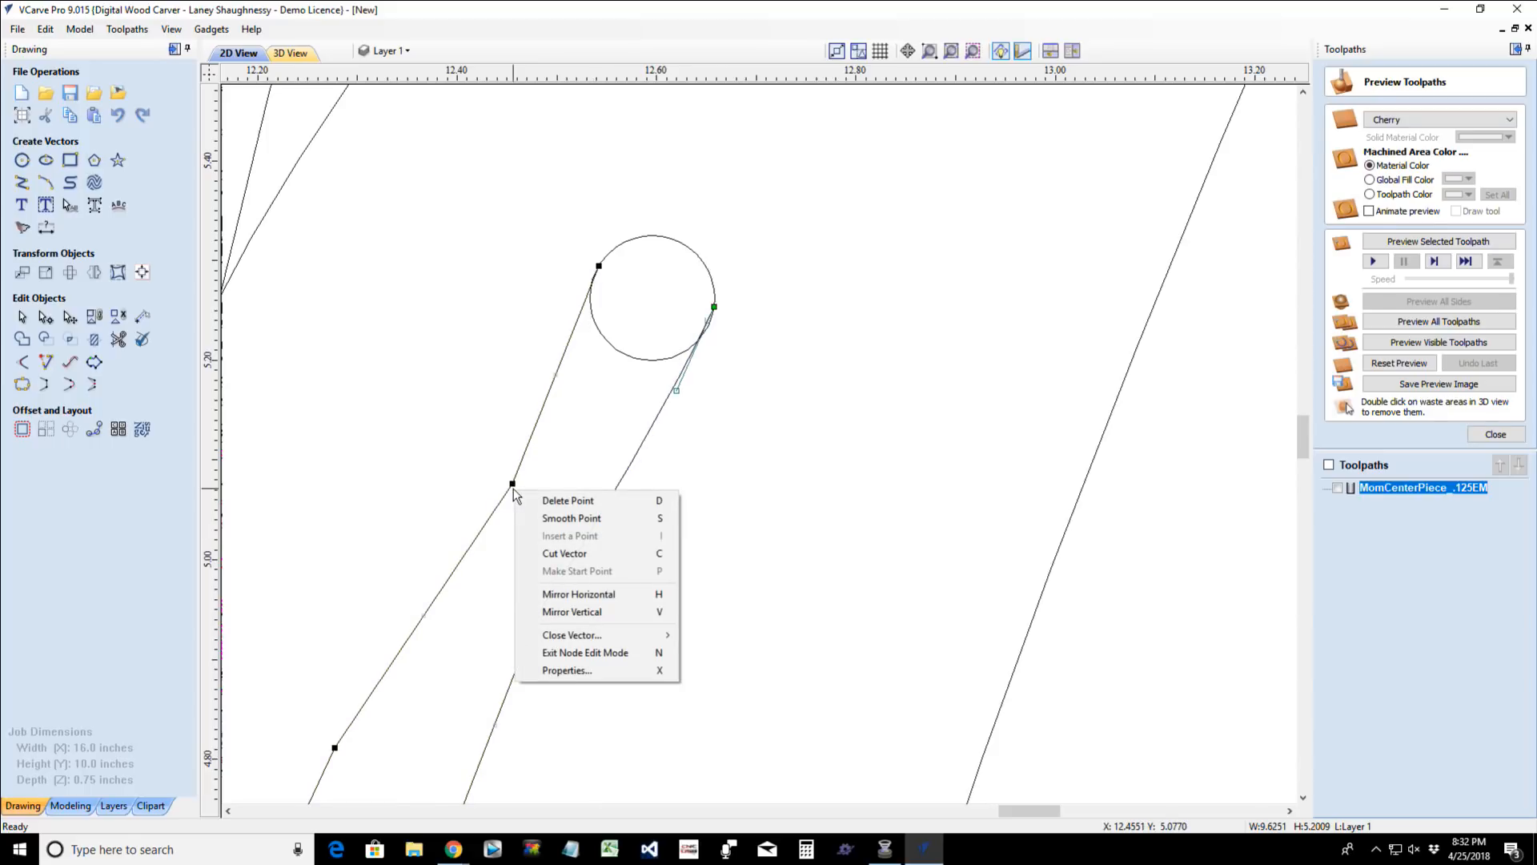
key("d")
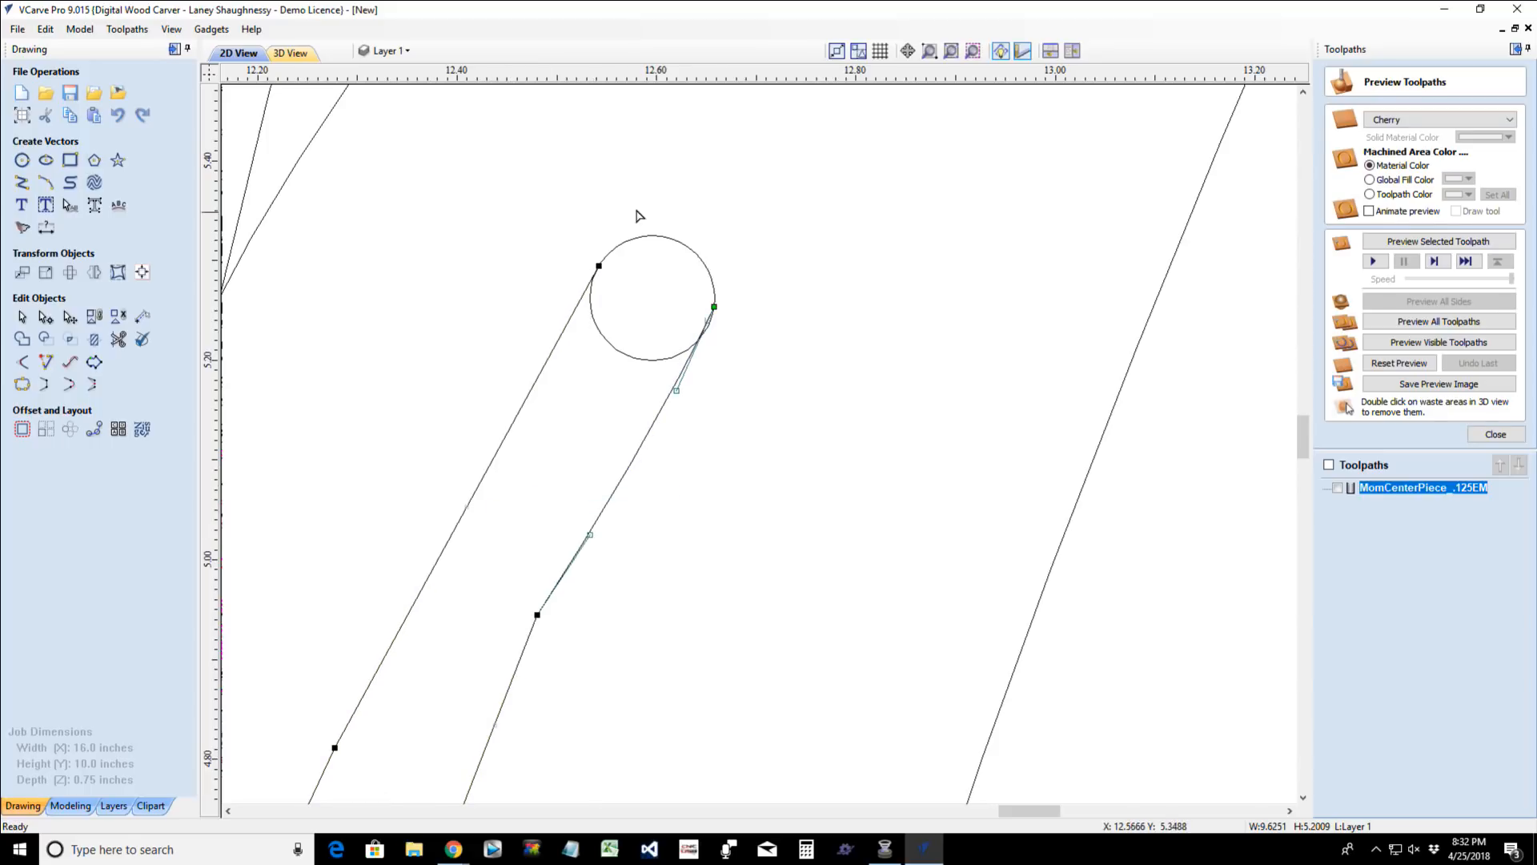
- Trim the circle's lower part and the leftover arc at its right side, leaving a rounded end on the point
left_click(117, 339)
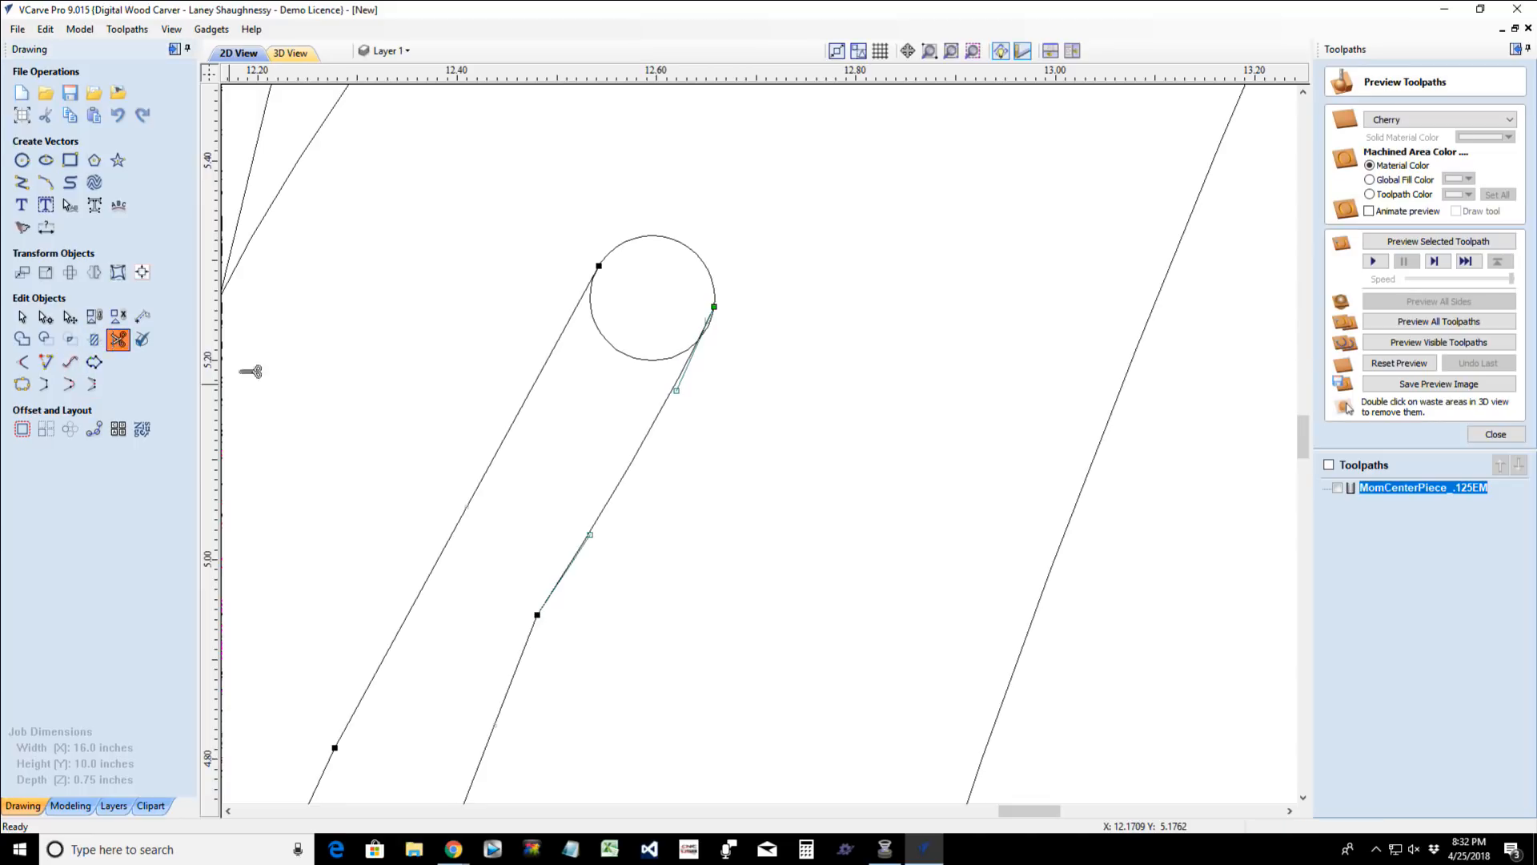
left_click(626, 357)
scroll(679, 363, "up", 3)
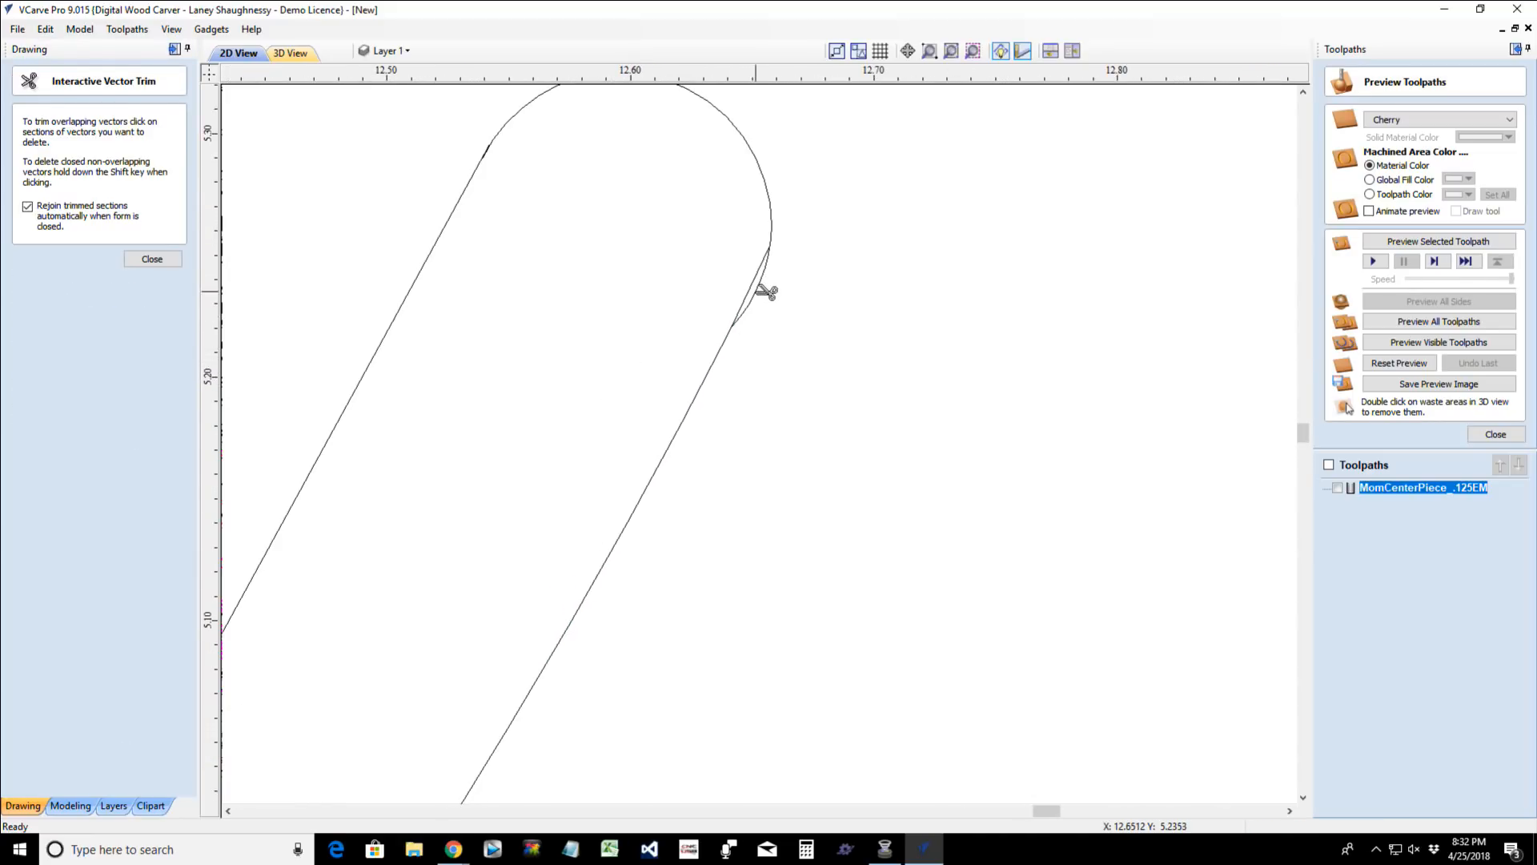
scroll(764, 301, "down", 1)
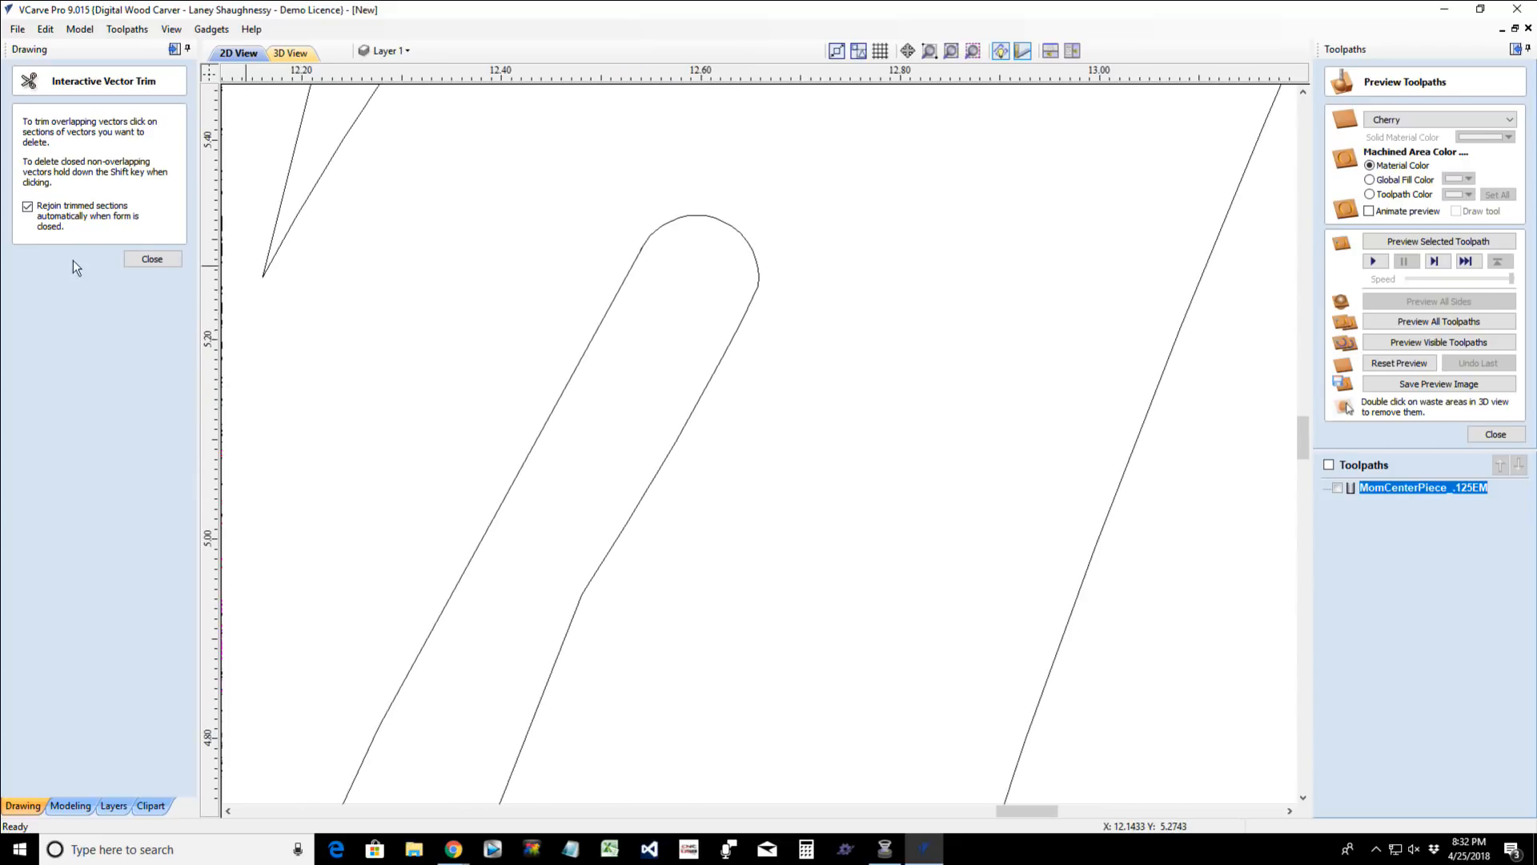
left_click(151, 261)
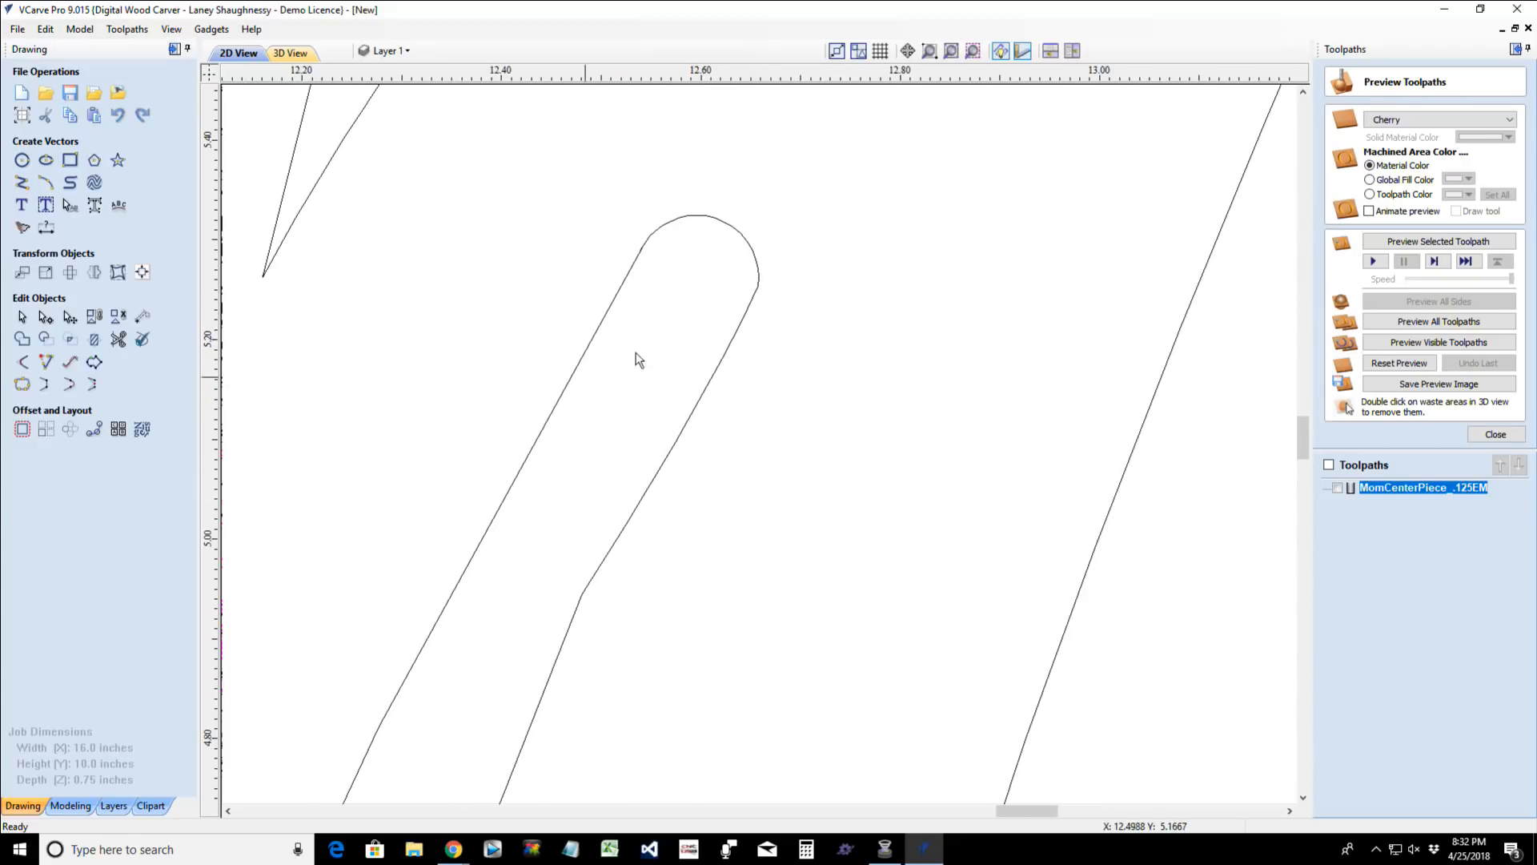
- Delete the extra node where the rounded end meets the outline's right side
left_click(627, 281)
key("n")
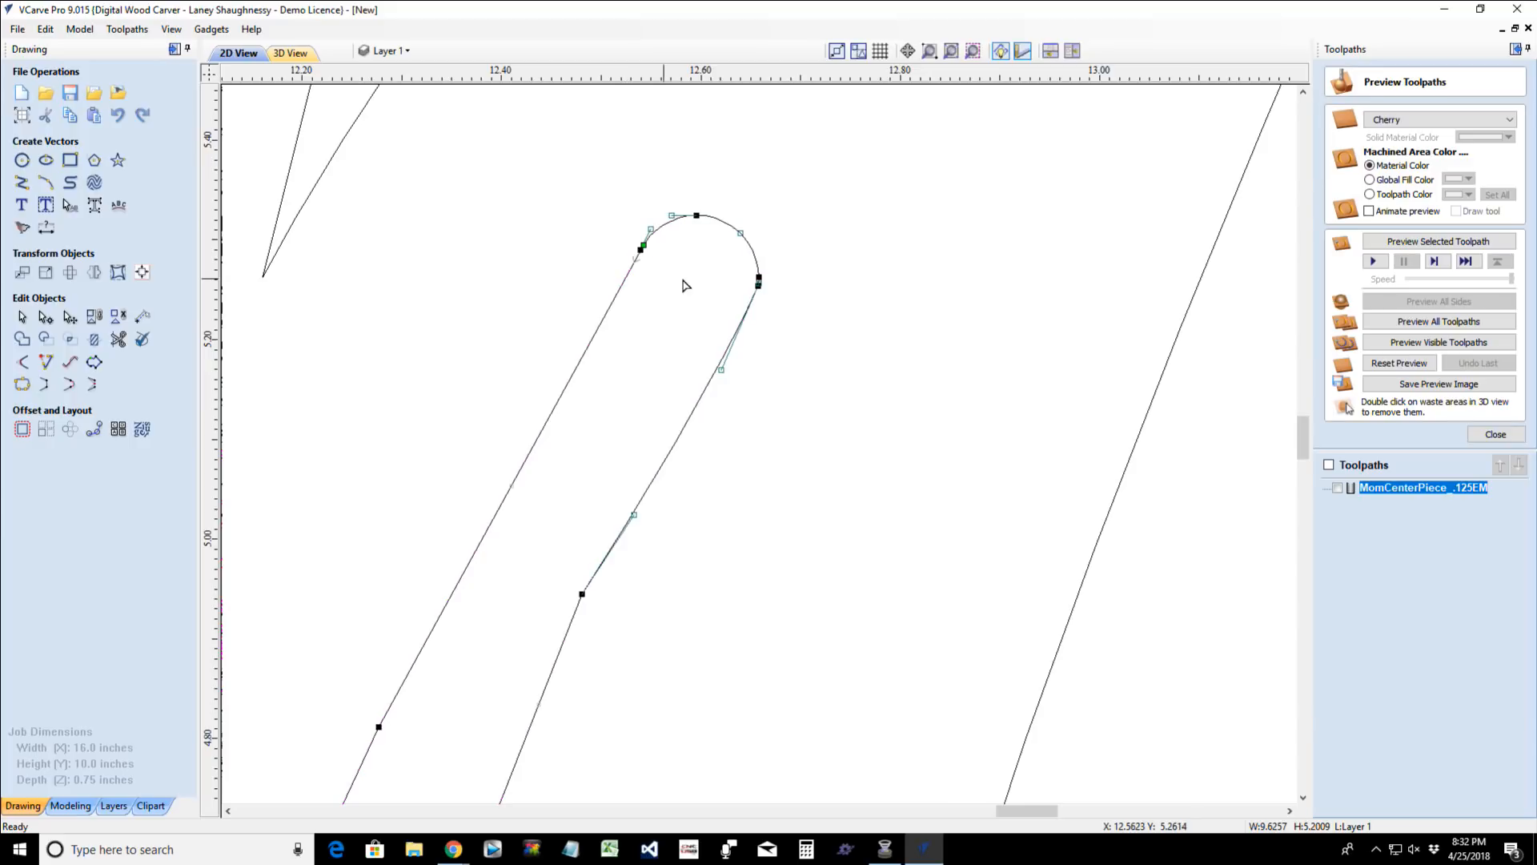
scroll(731, 296, "up", 4)
scroll(851, 260, "up", 3)
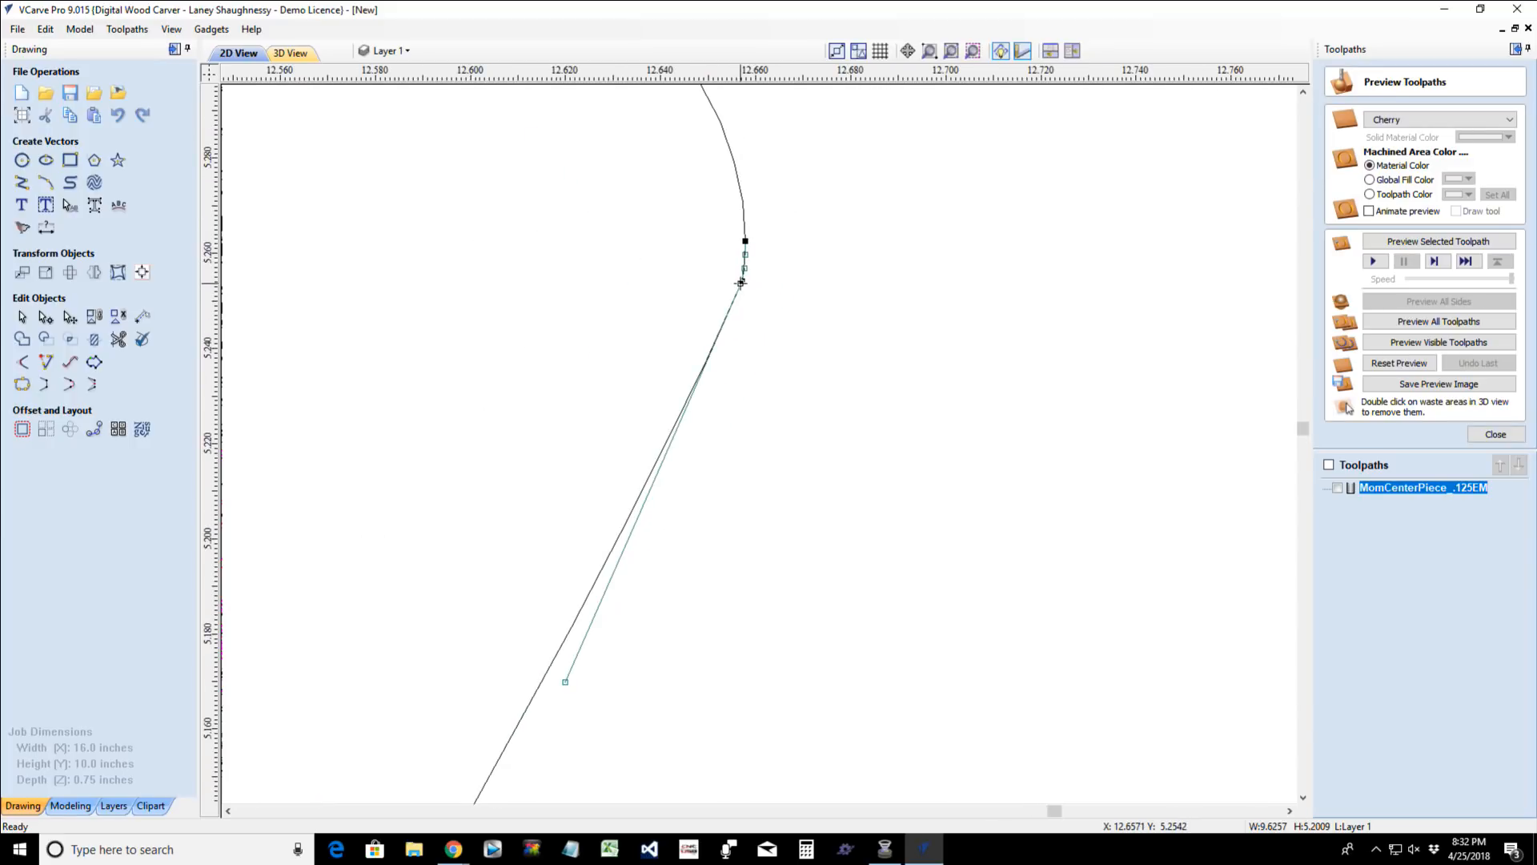
right_click(741, 281)
left_click(773, 294)
- Pull the curve handle at the right junction downwards to blend the arc smoothly into the side
scroll(771, 309, "down", 3)
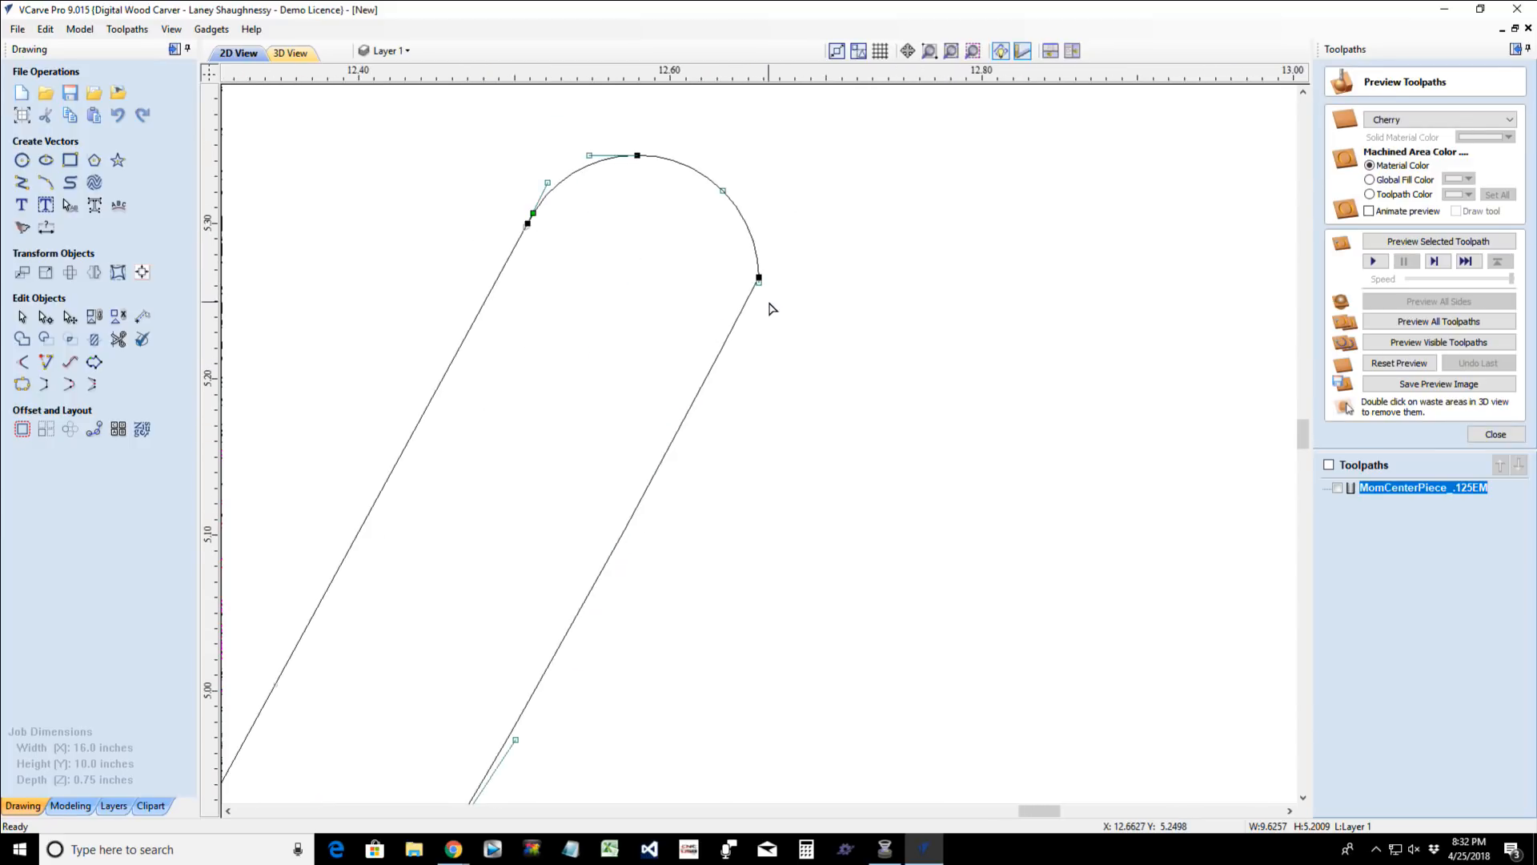
scroll(768, 302, "down", 1)
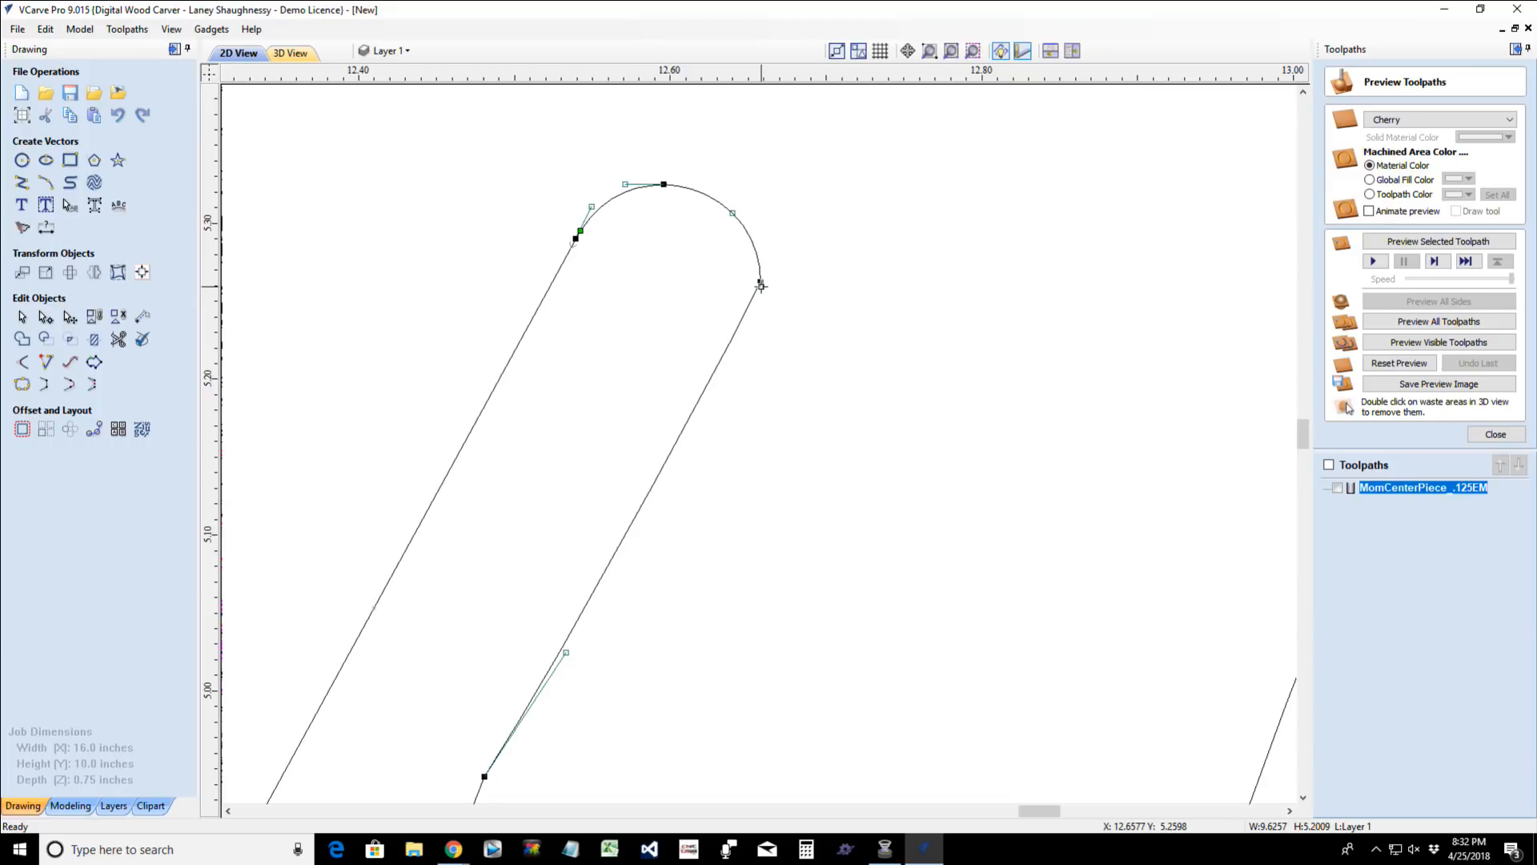
left_click_drag(761, 286, 767, 313)
left_click(784, 349)
scroll(814, 407, "down", 1)
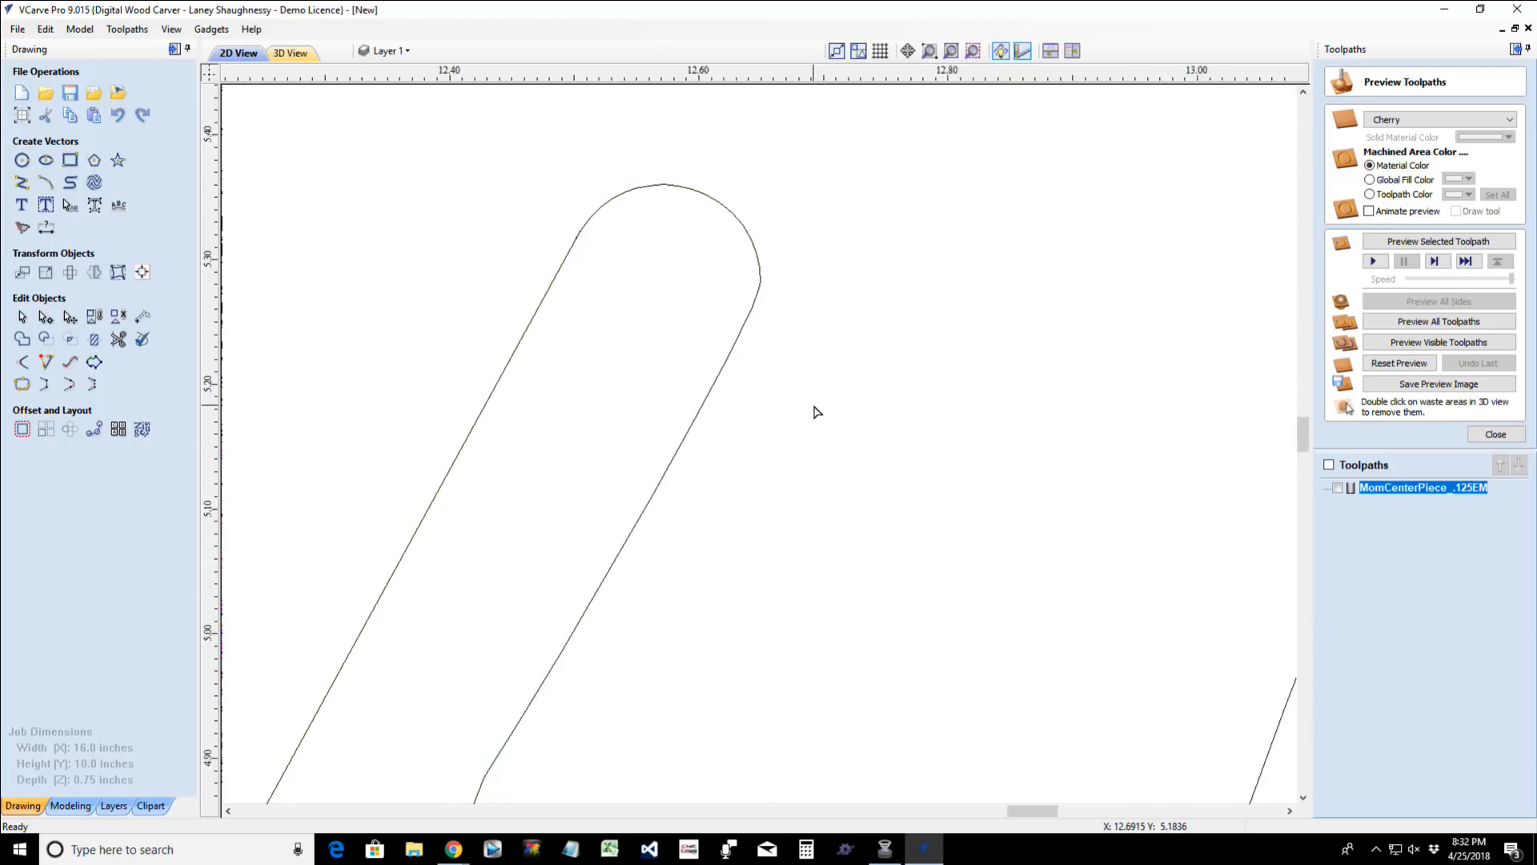
- Trim the overlapping line where the rounded end meets the point's left side, undoing the extra trim that removes the side itself
scroll(815, 412, "down", 15)
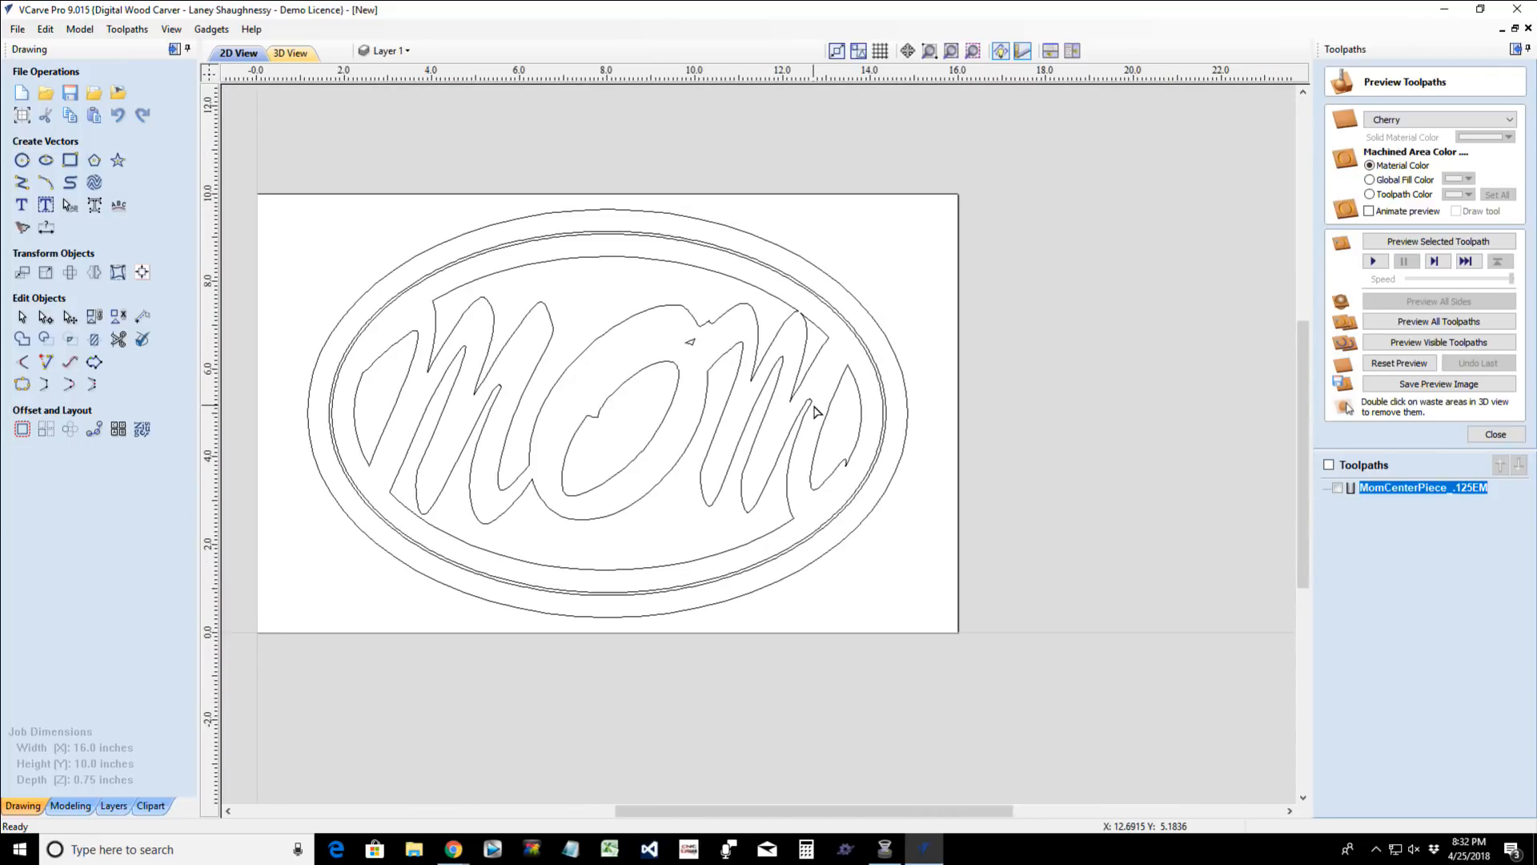
scroll(815, 407, "up", 20)
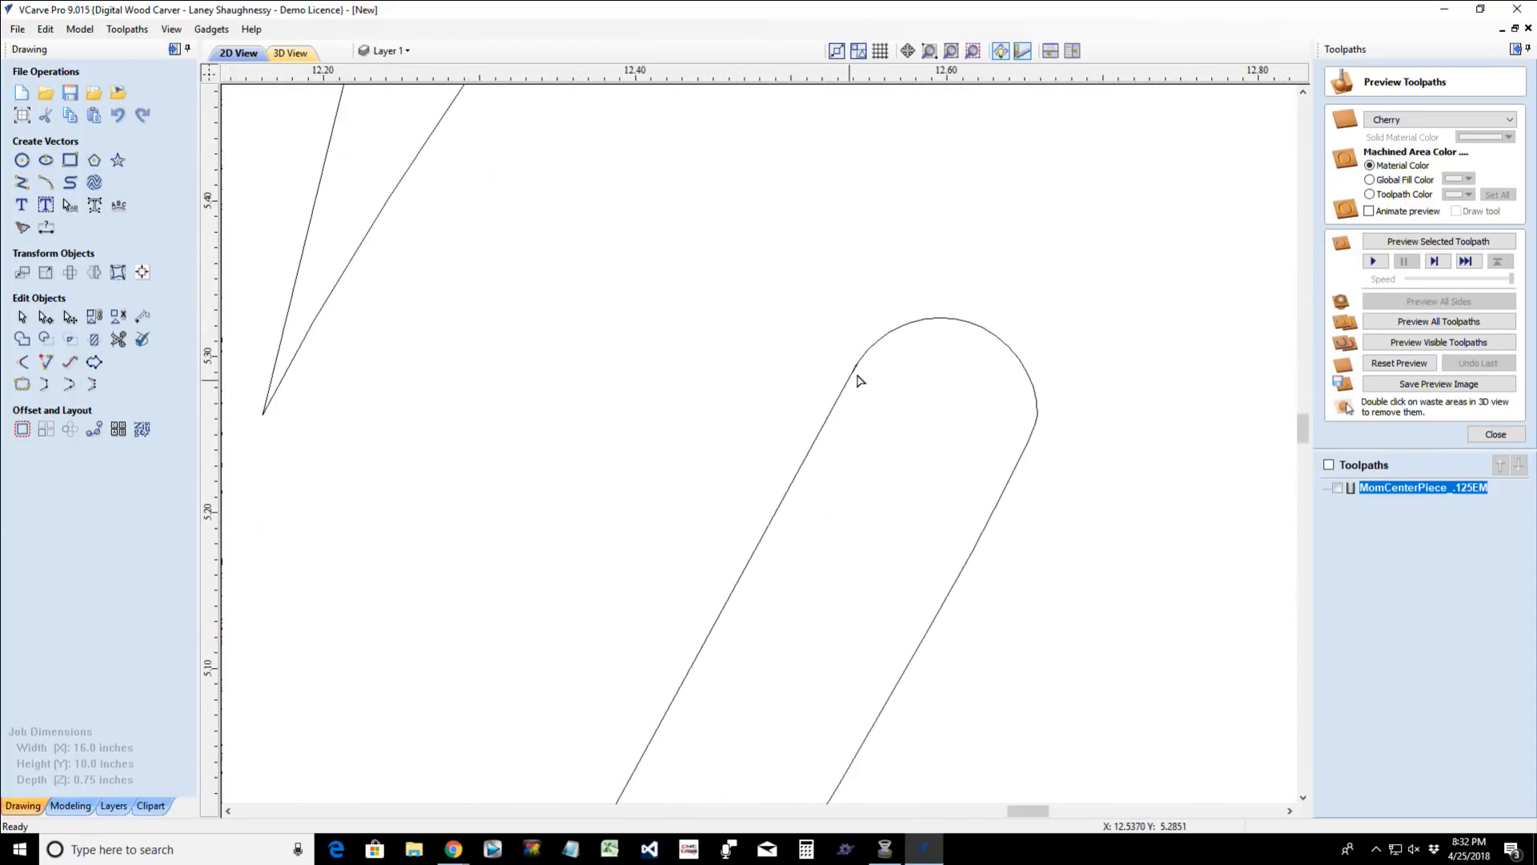
scroll(860, 381, "up", 15)
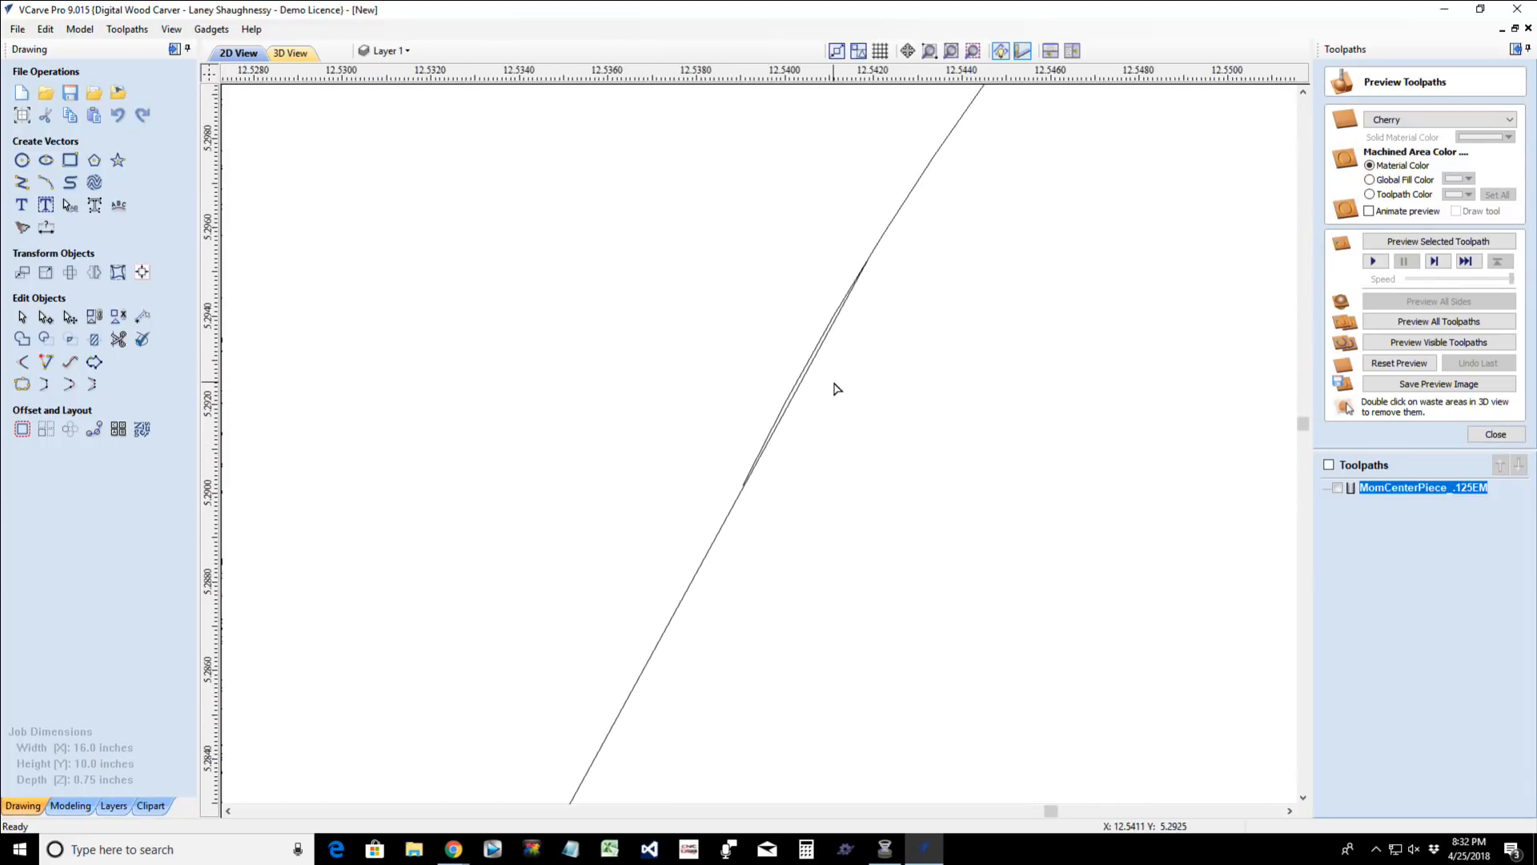
scroll(836, 388, "up", 5)
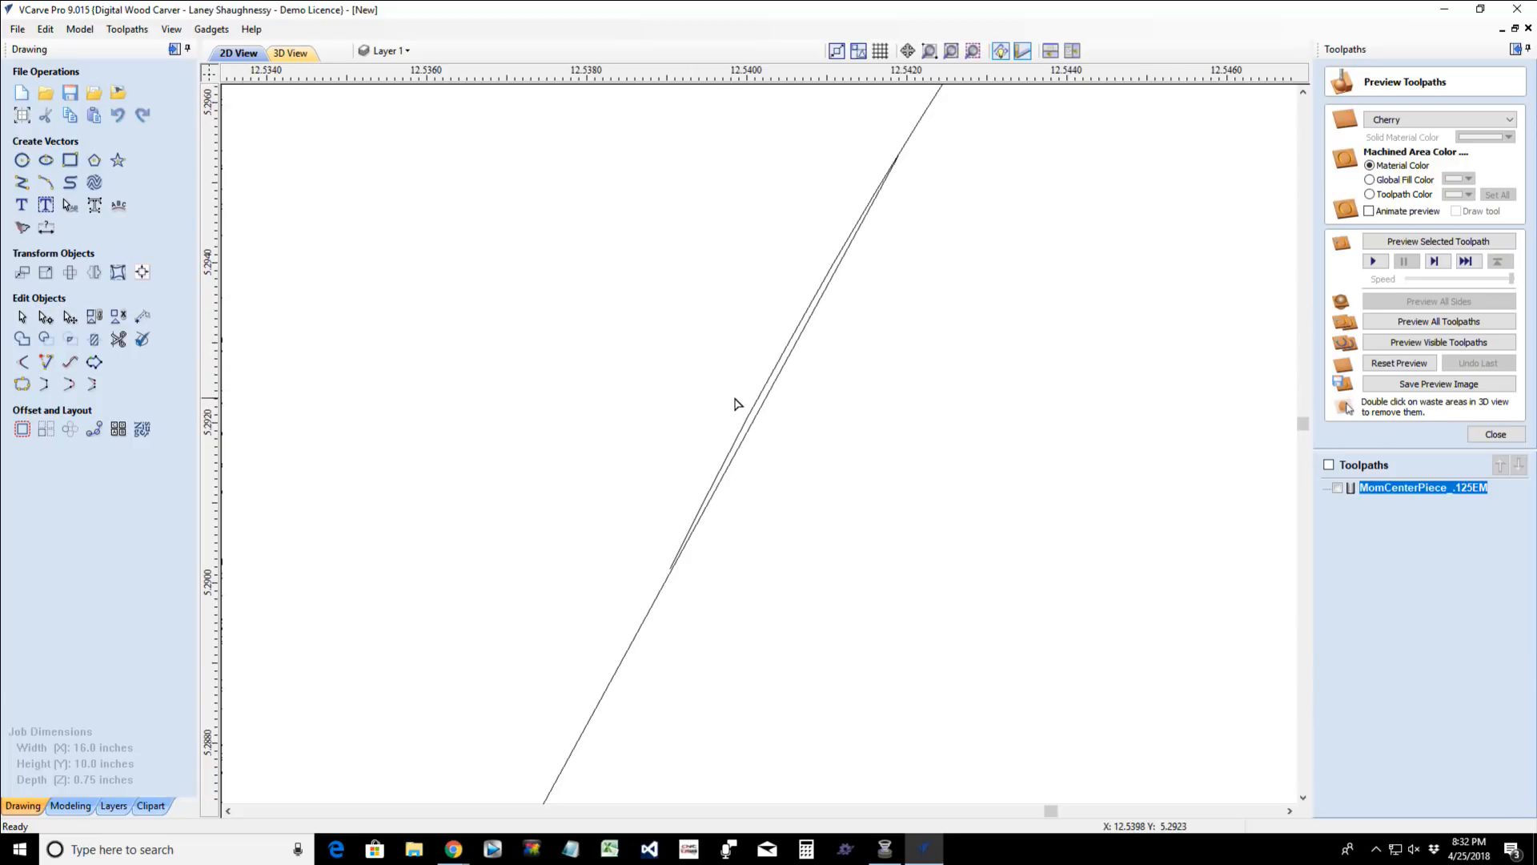
left_click(118, 339)
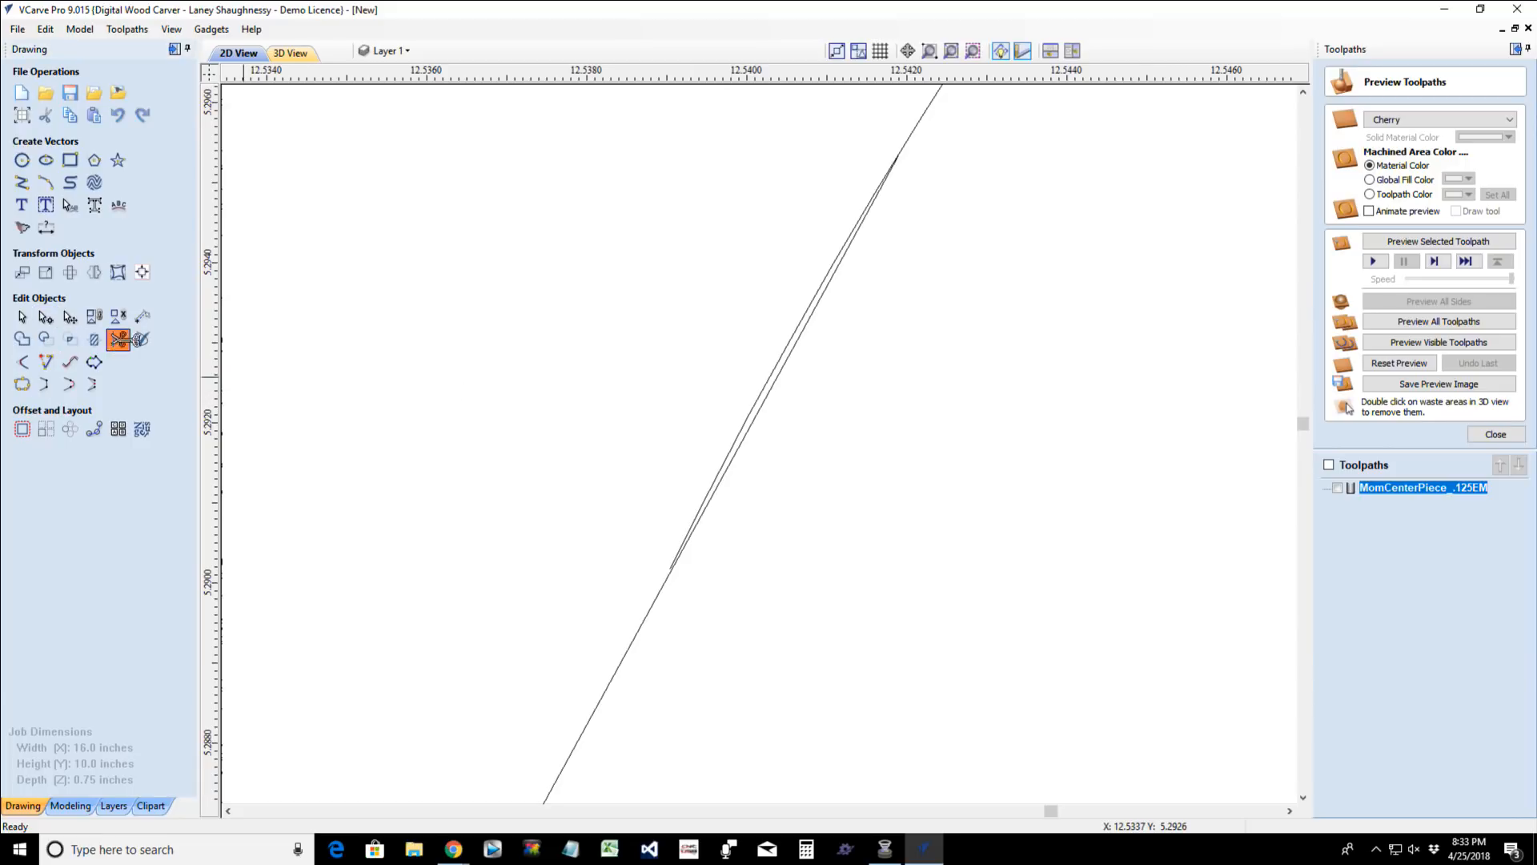
left_click(798, 336)
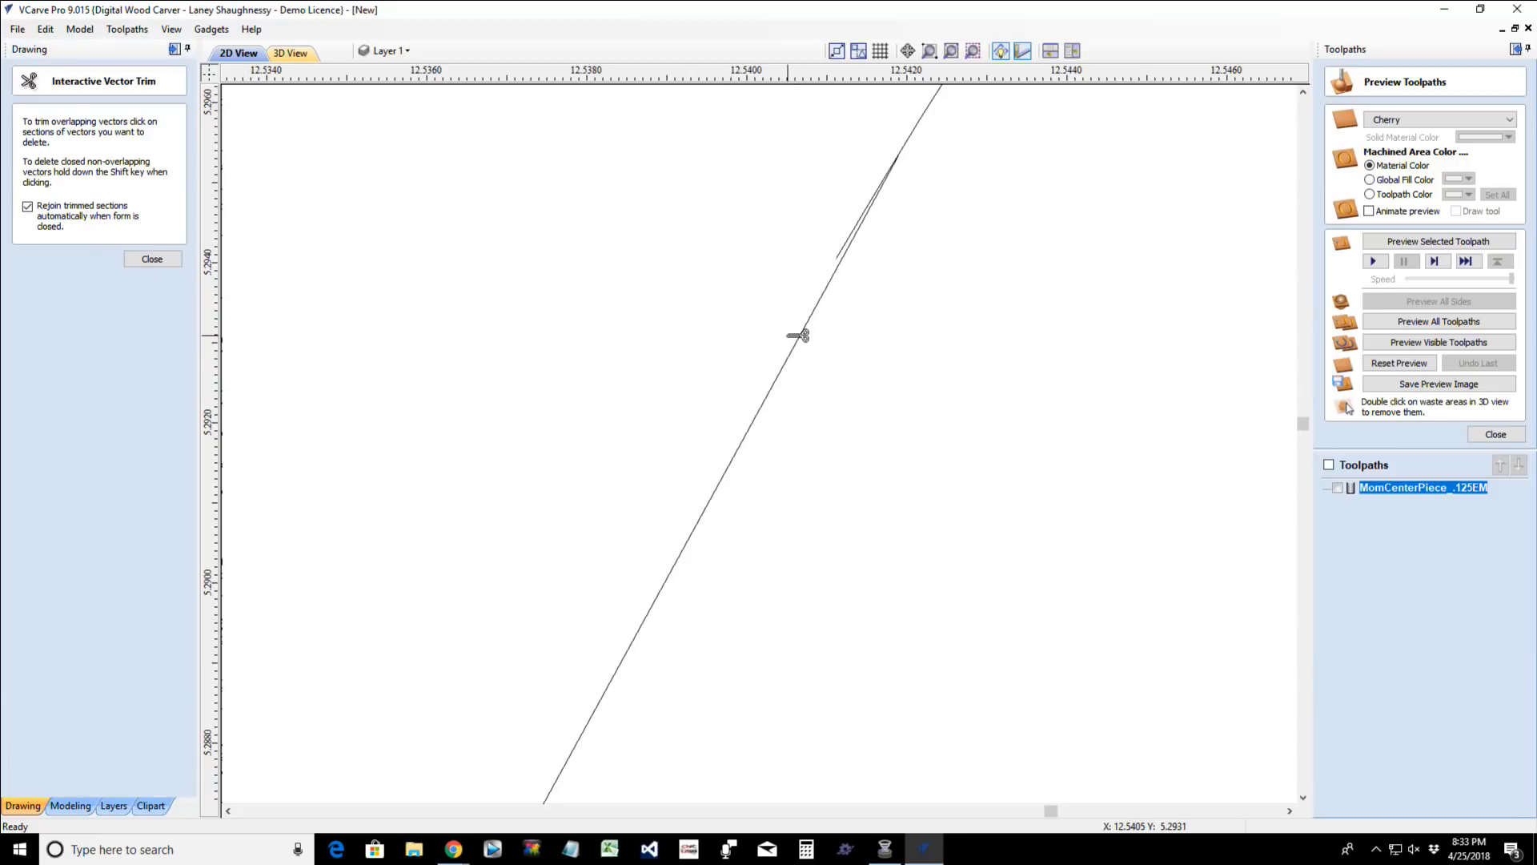
left_click(851, 244)
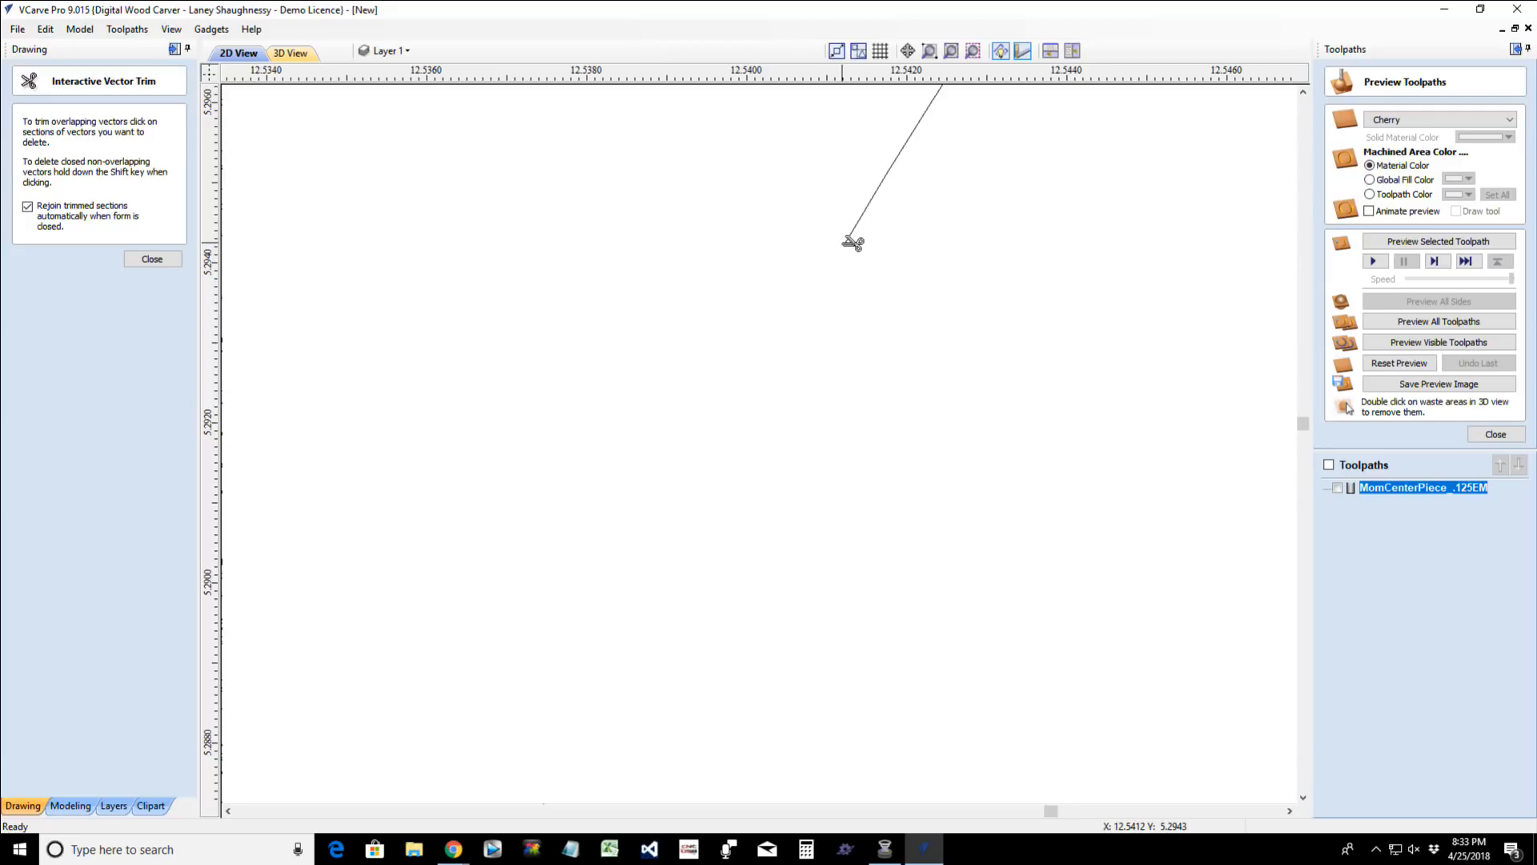
key("ctrl+z")
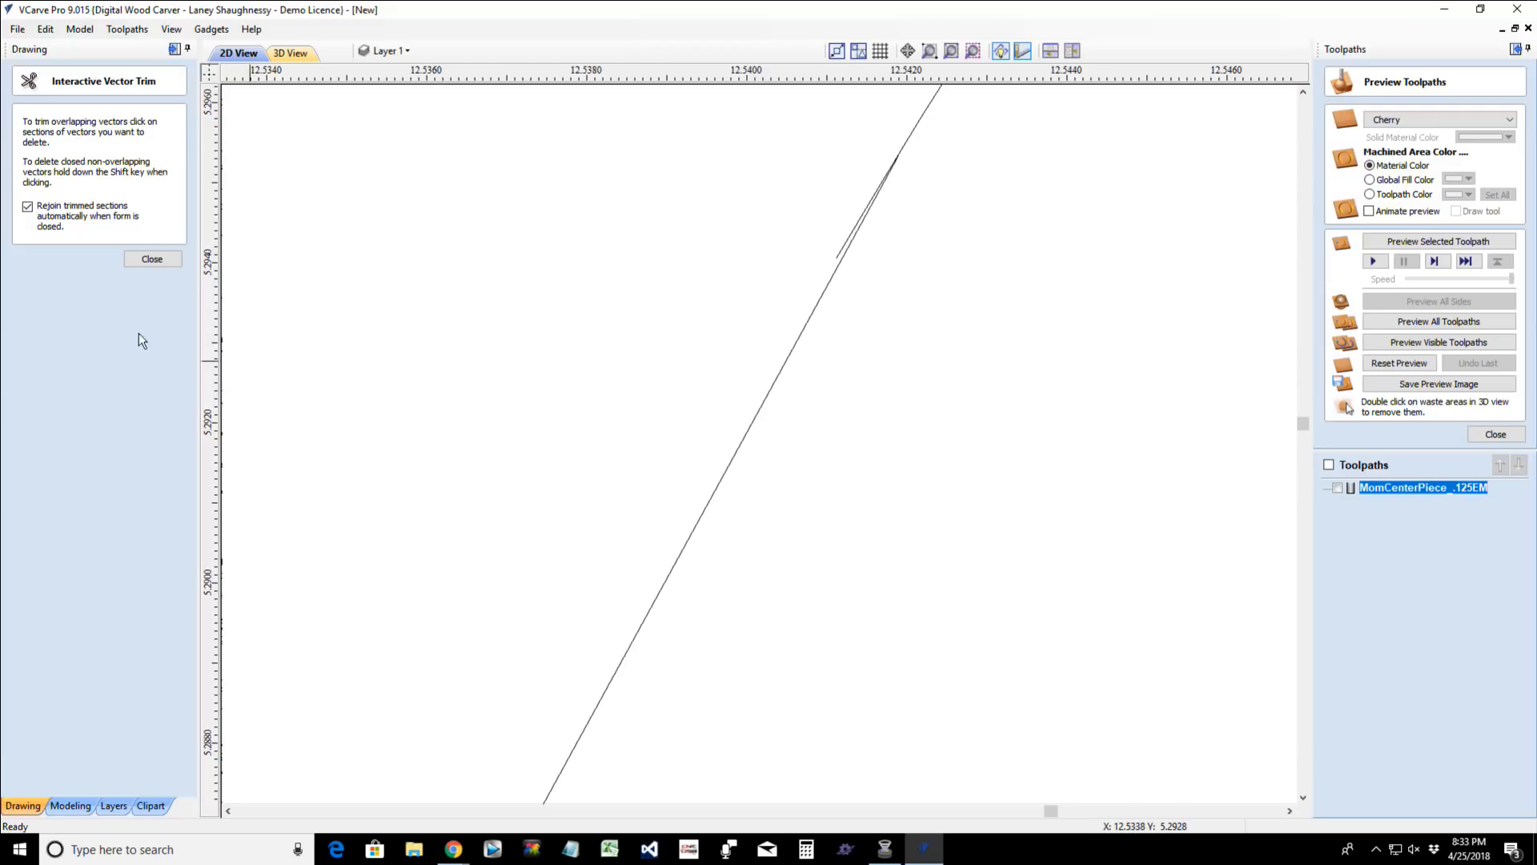
left_click(138, 260)
- Examine the rounded point, the neighbouring sharp notches of the last M and the overall oval design
scroll(680, 575, "down", 10)
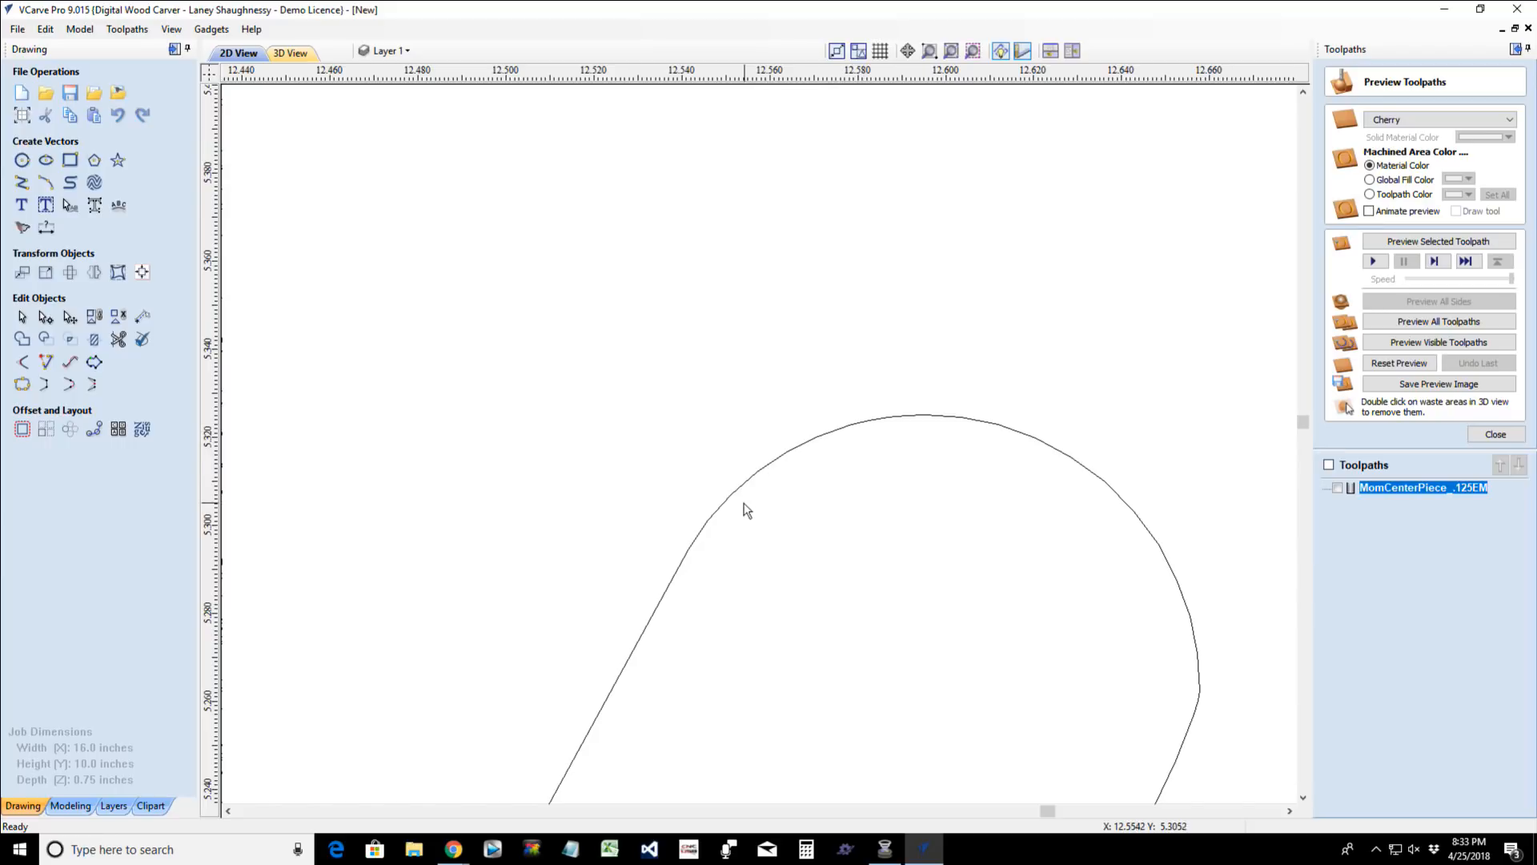
scroll(724, 513, "down", 10)
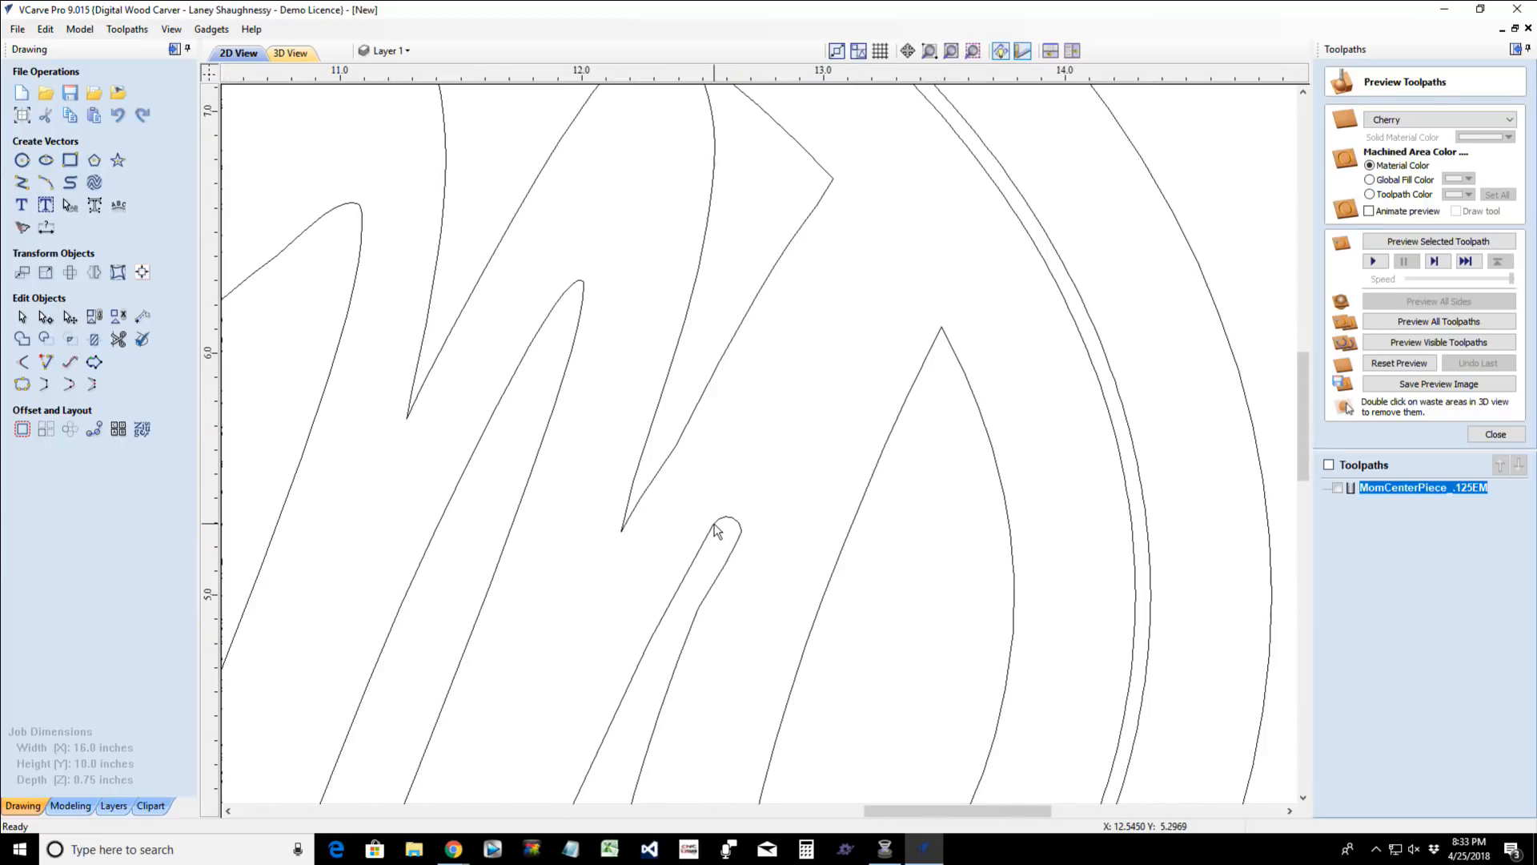
scroll(624, 534, "up", 7)
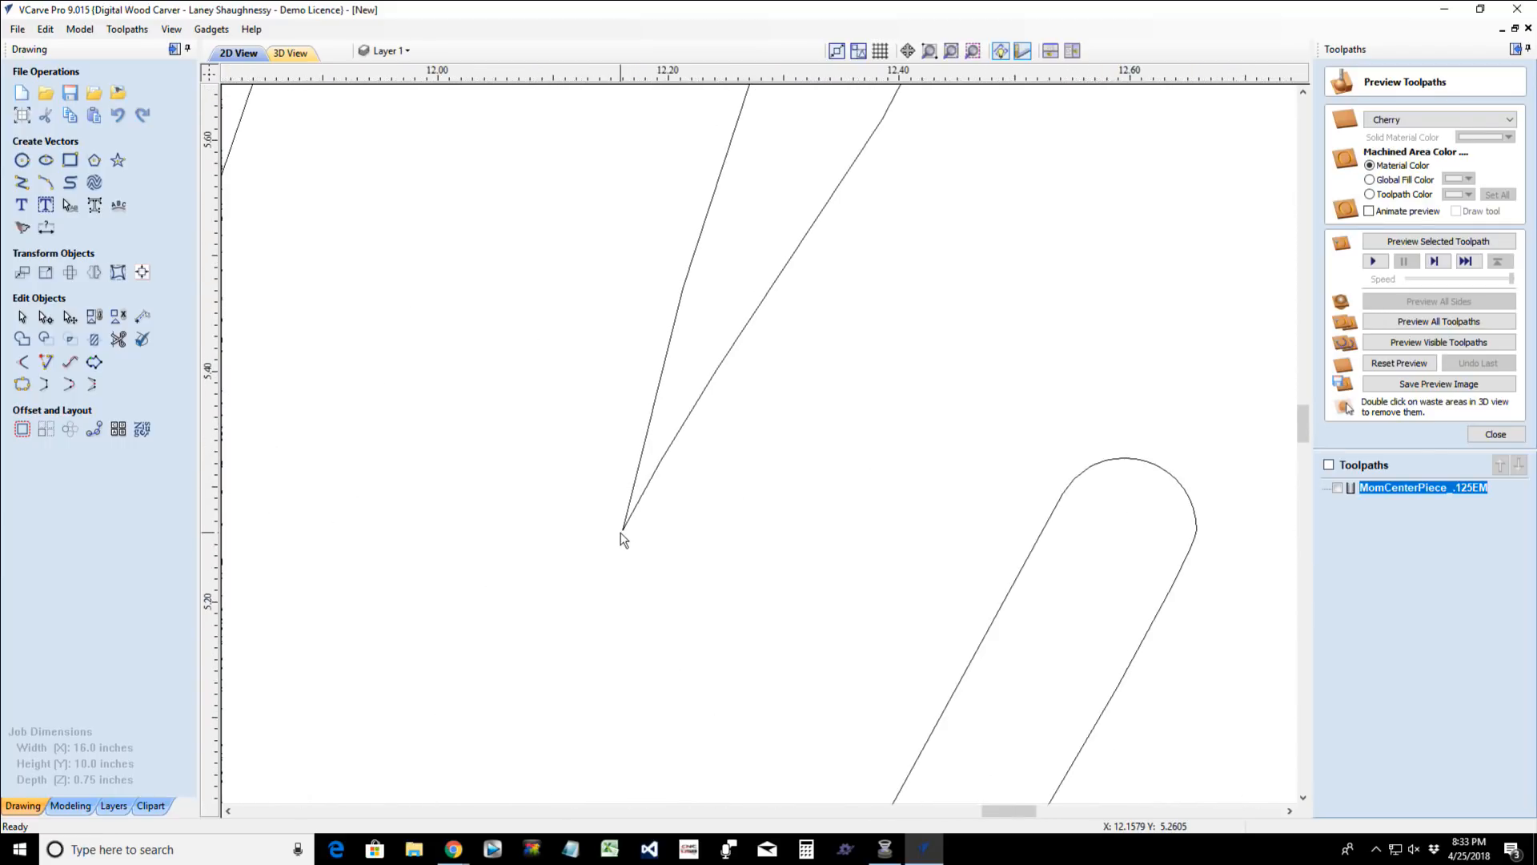
scroll(628, 537, "down", 3)
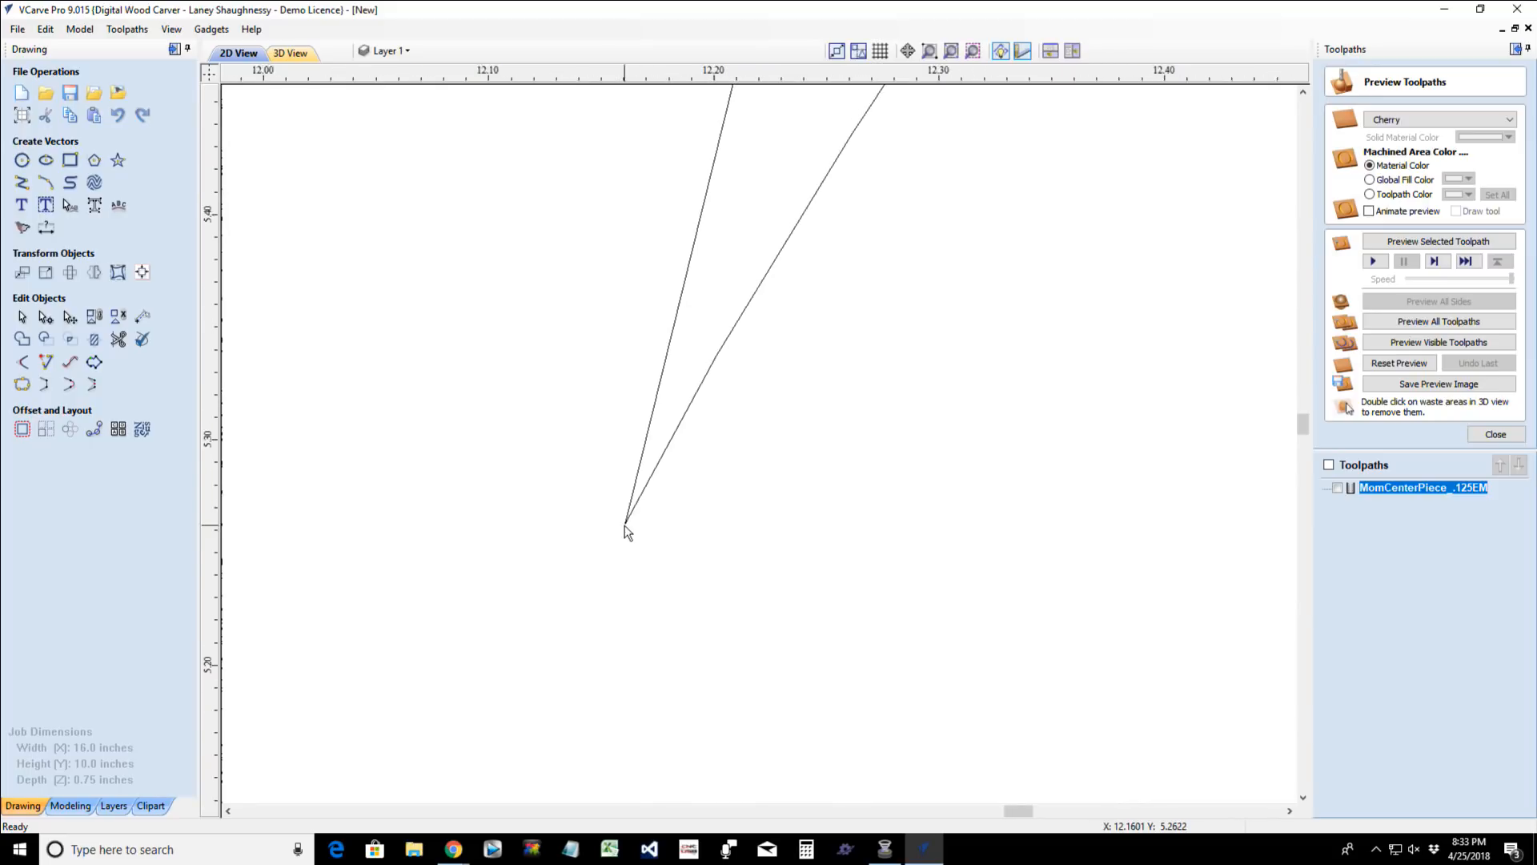
scroll(625, 529, "down", 7)
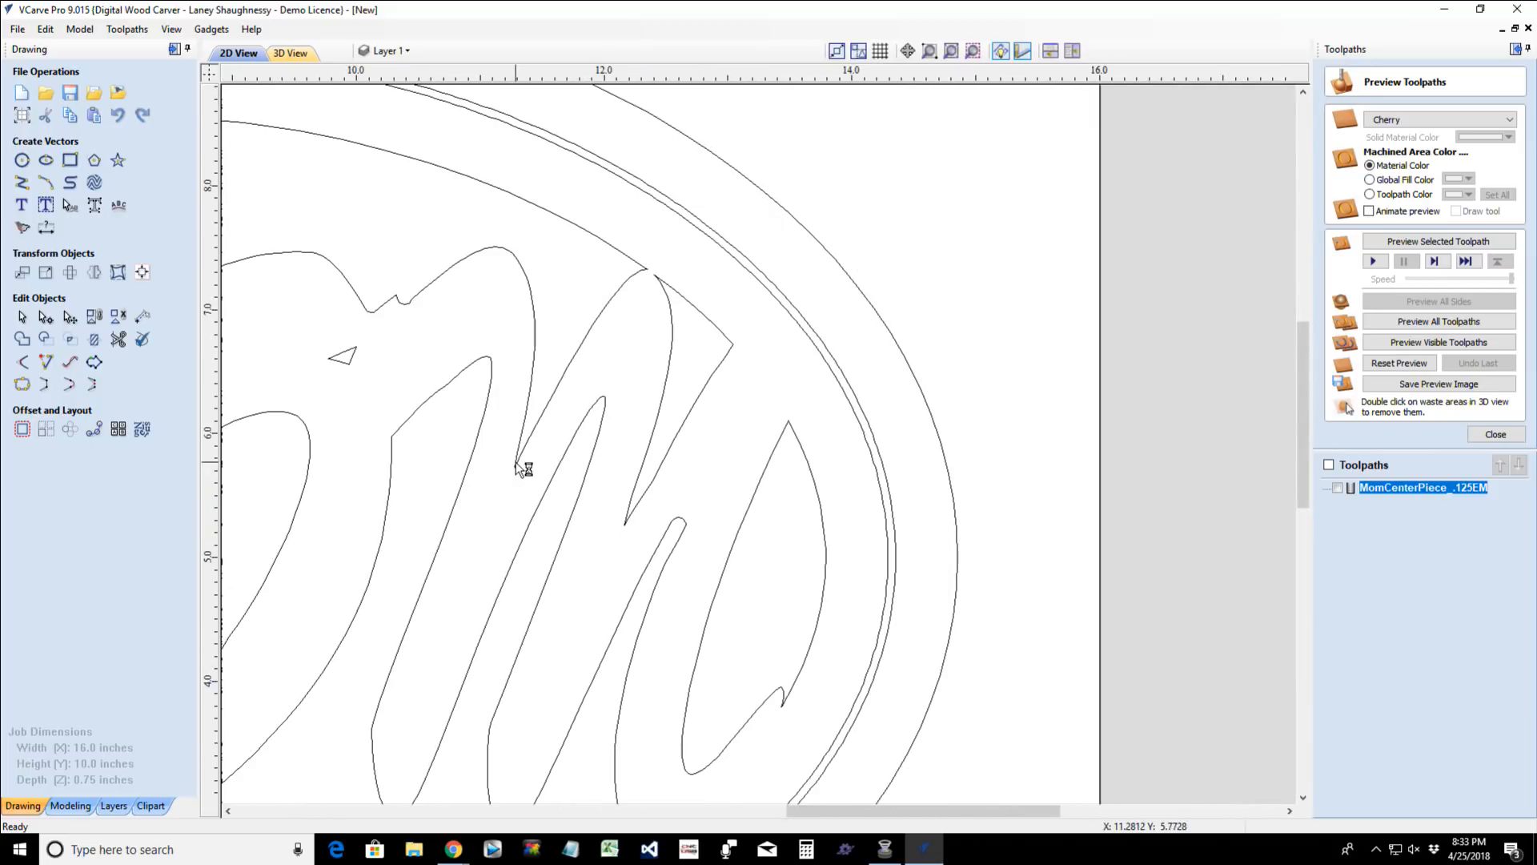
scroll(590, 576, "down", 4)
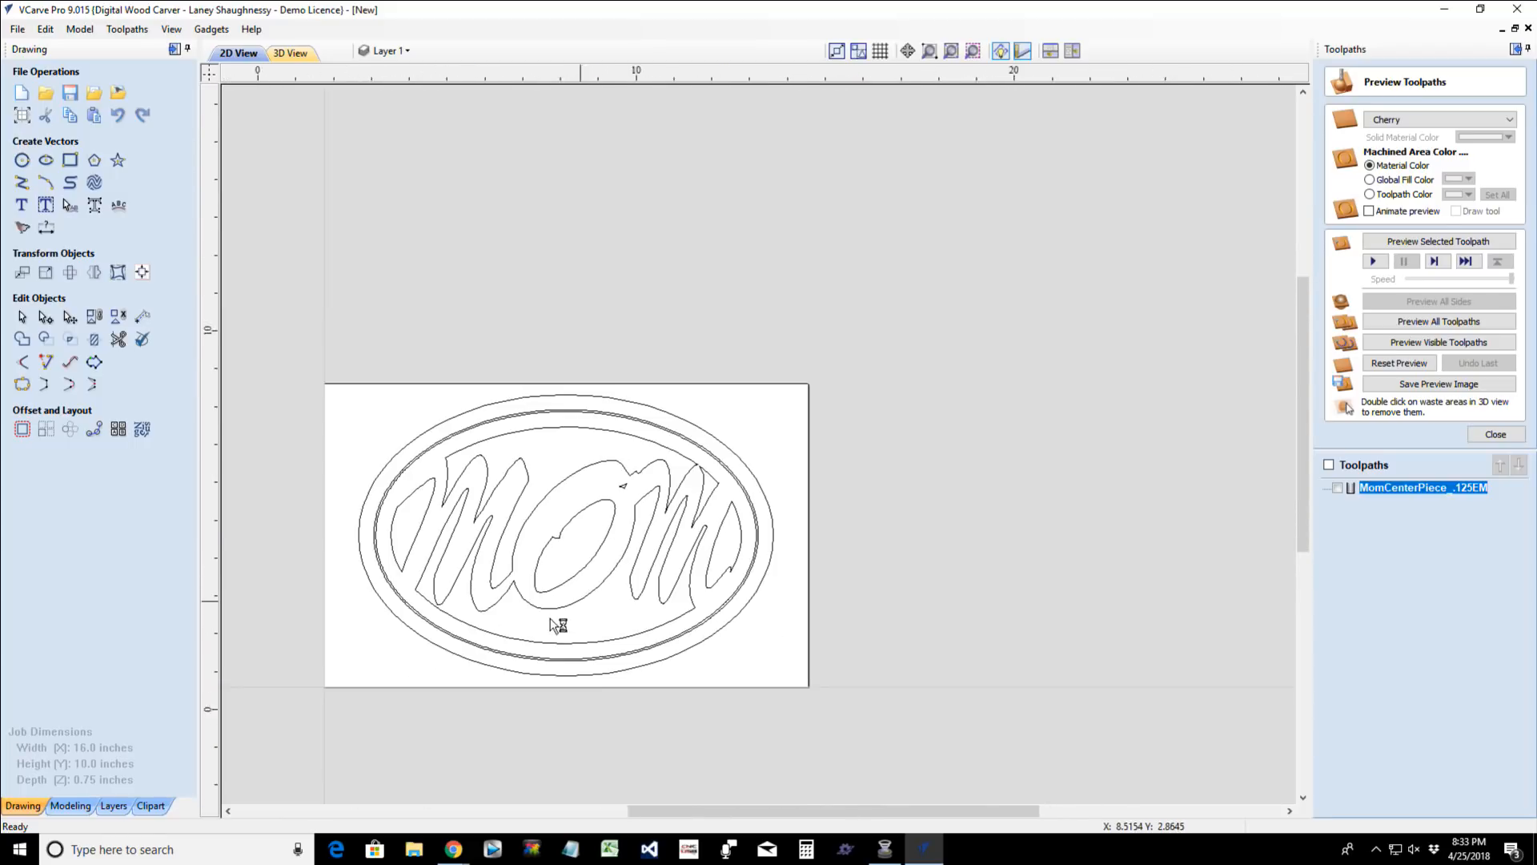
scroll(528, 625, "up", 1)
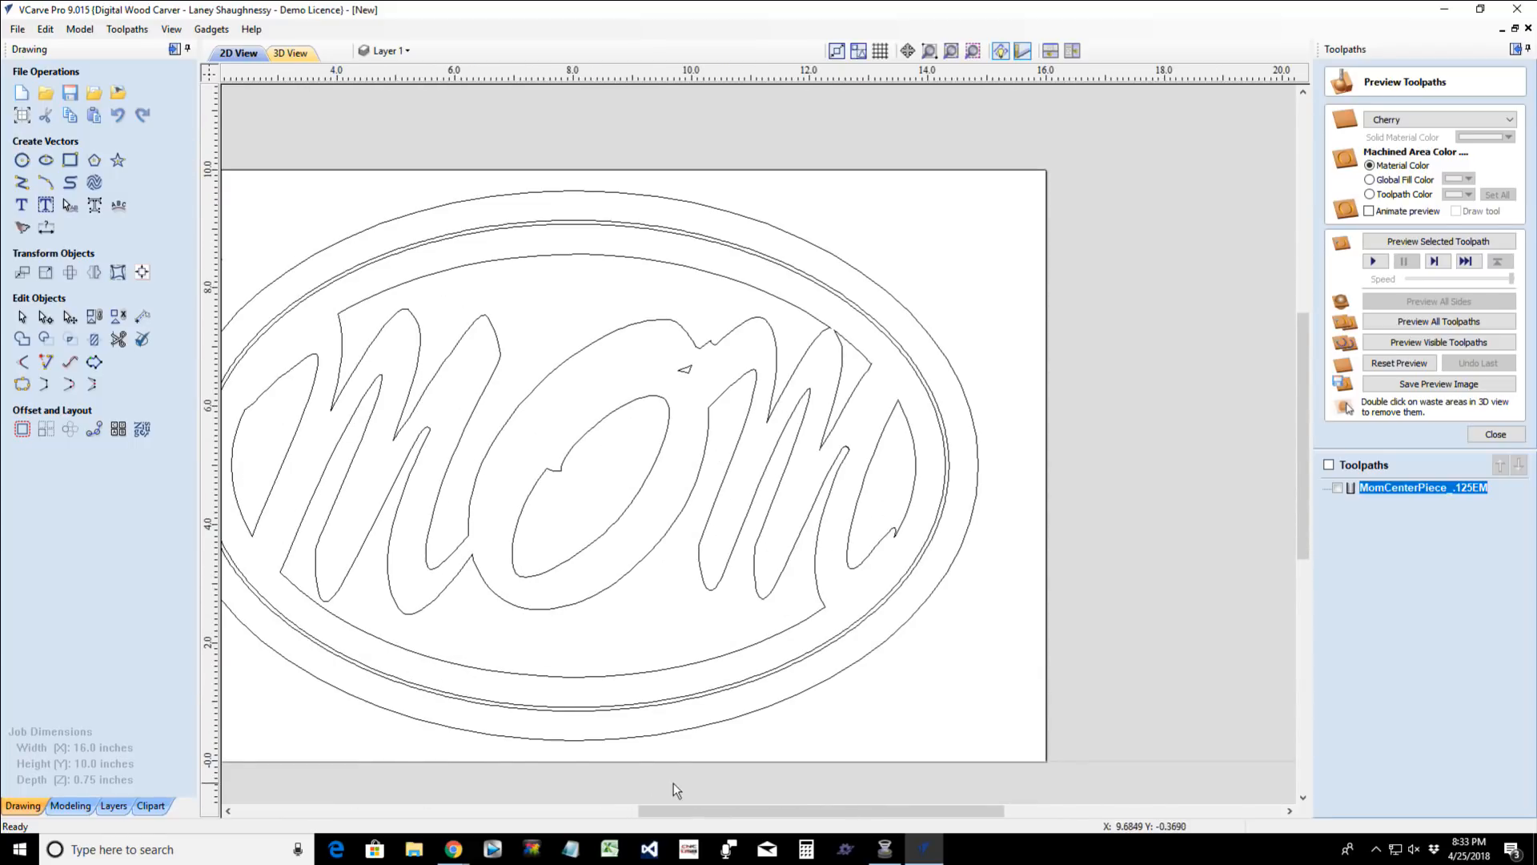
left_click_drag(662, 820, 609, 820)
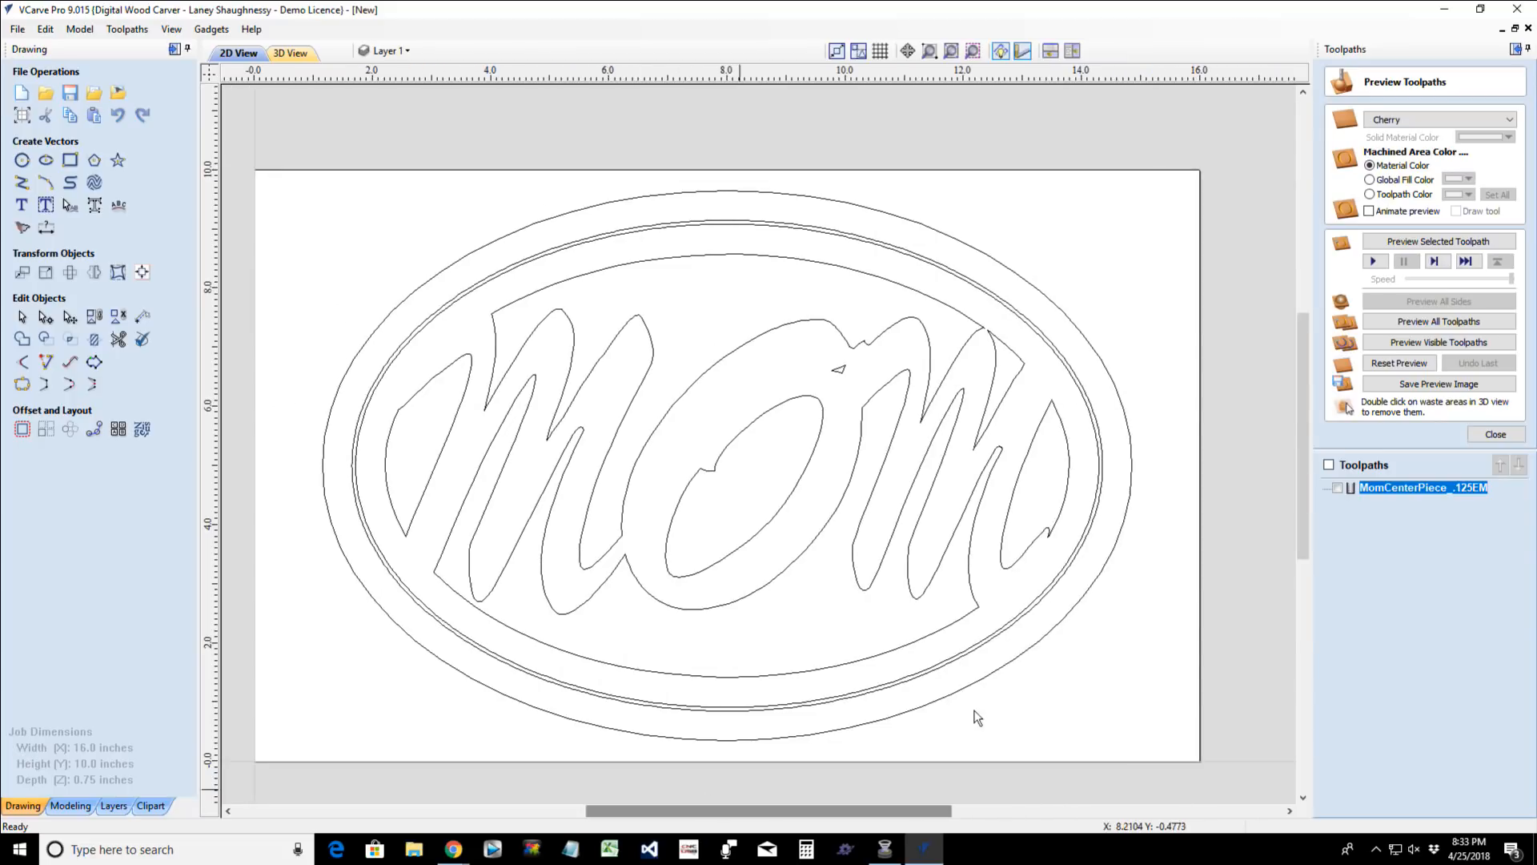
- Recalculate the MomCenterPiece_.125EM profile toolpath with all lettering vectors and the innermost full oval selected, and preview the cut
double_click(1420, 490)
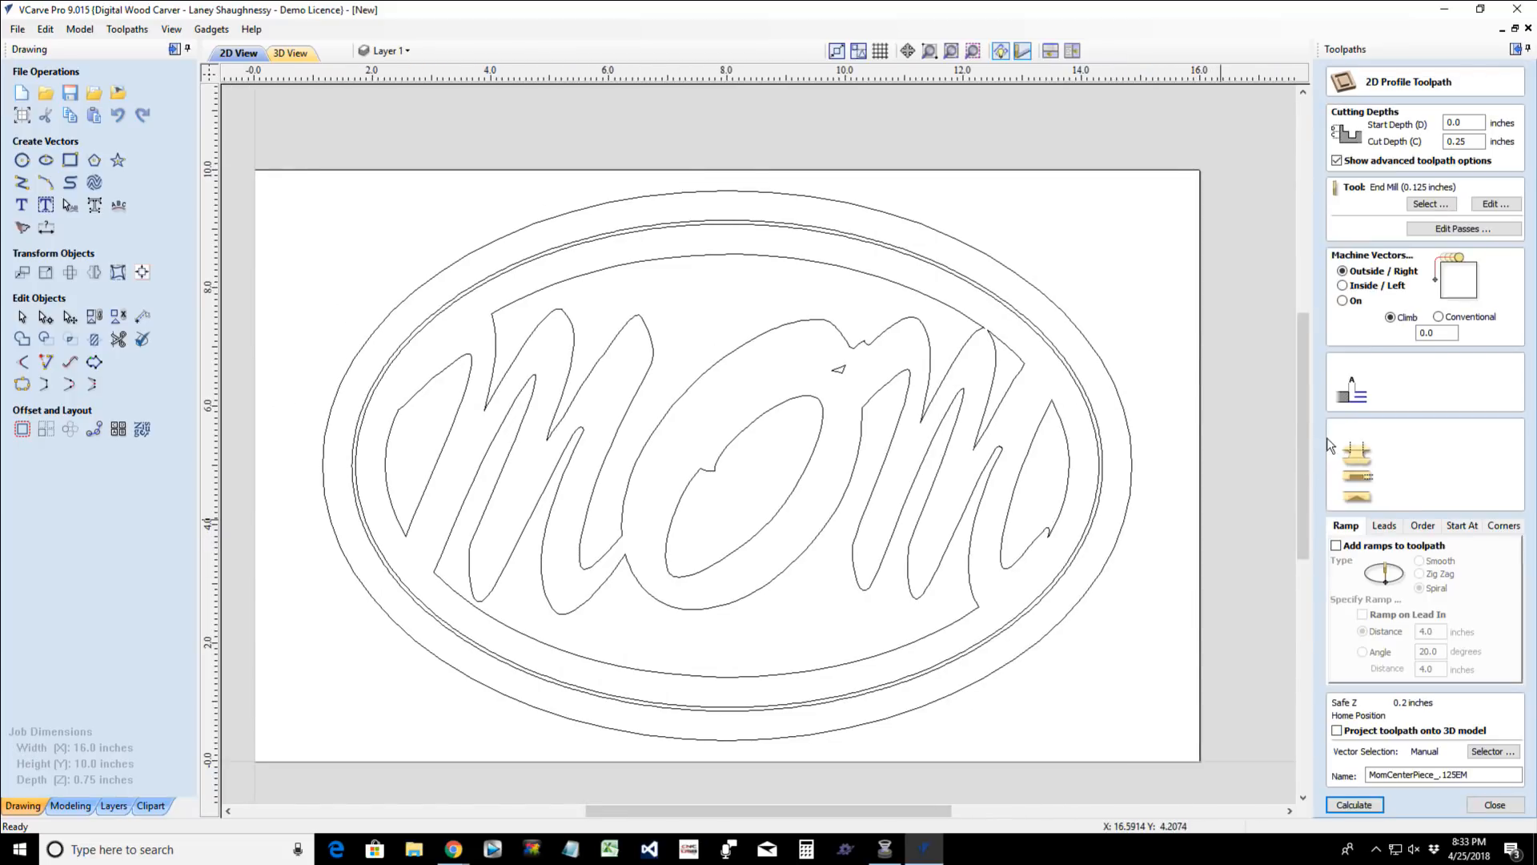
left_click_drag(286, 228, 1124, 723)
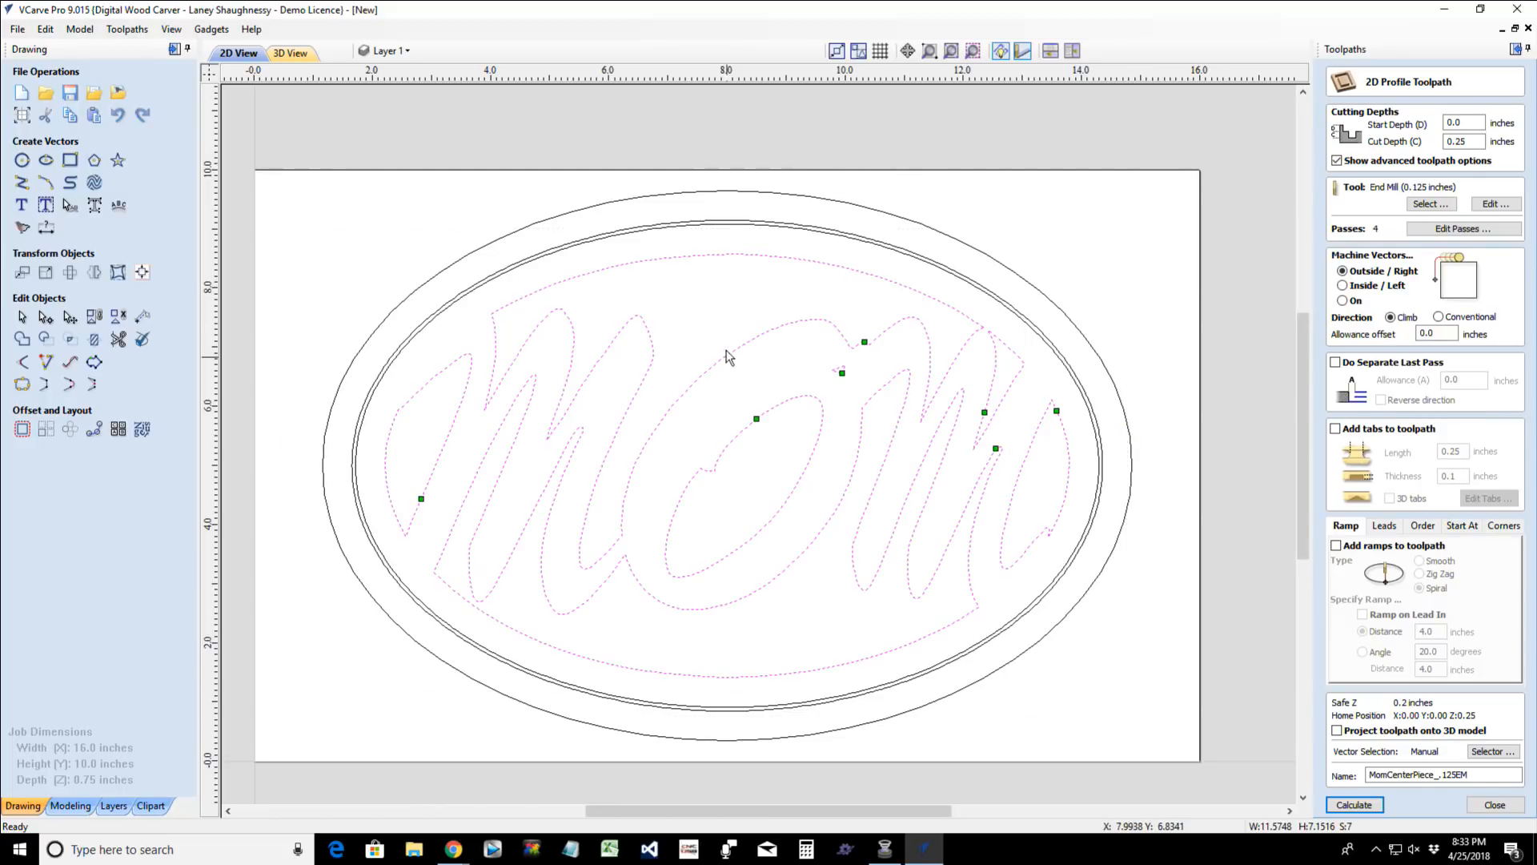
left_click(731, 224, "shift")
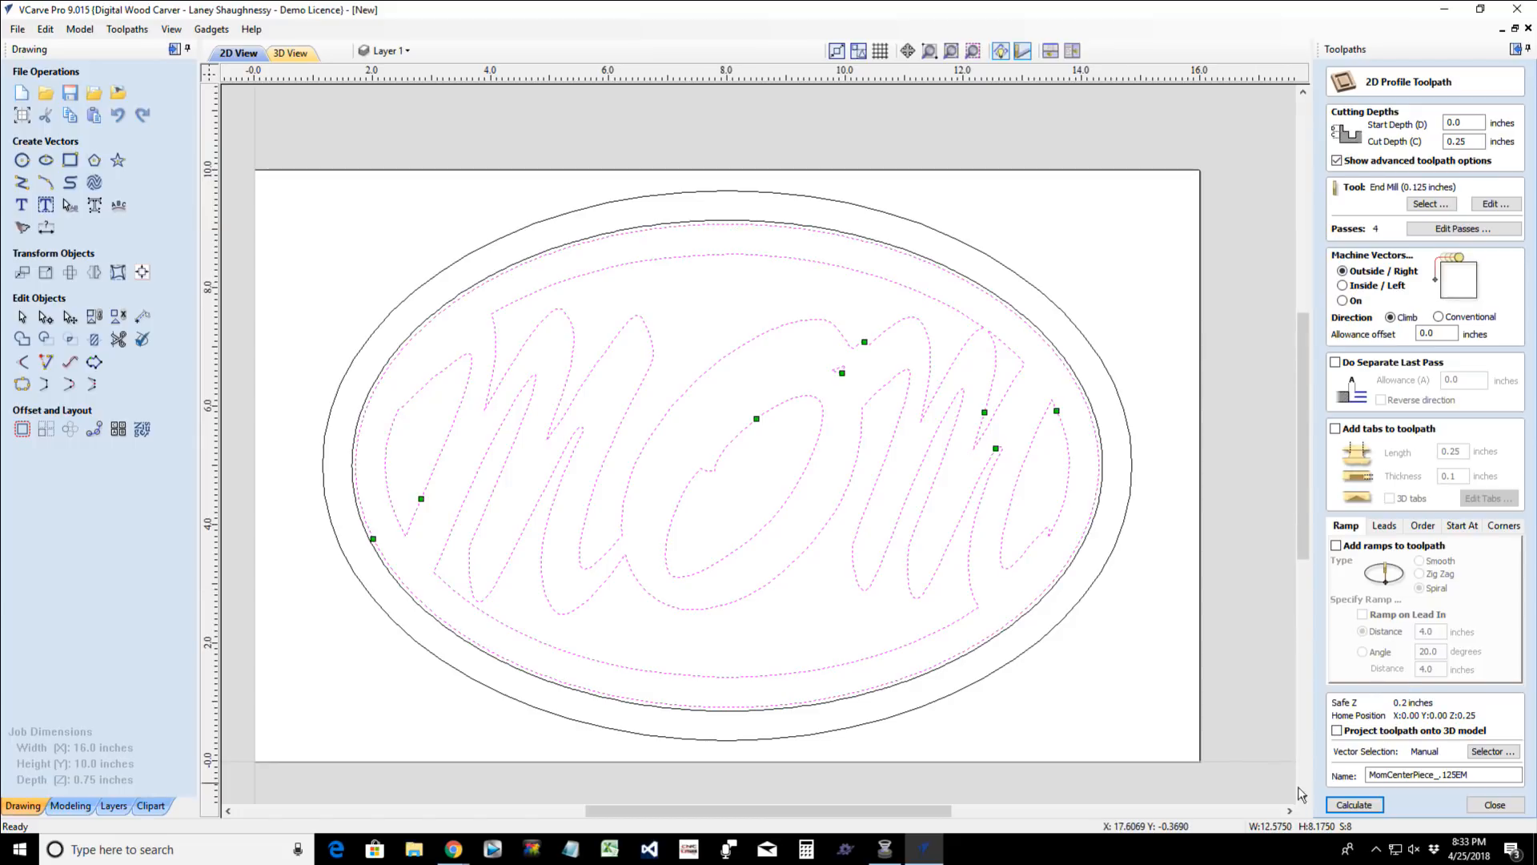
left_click(1334, 805)
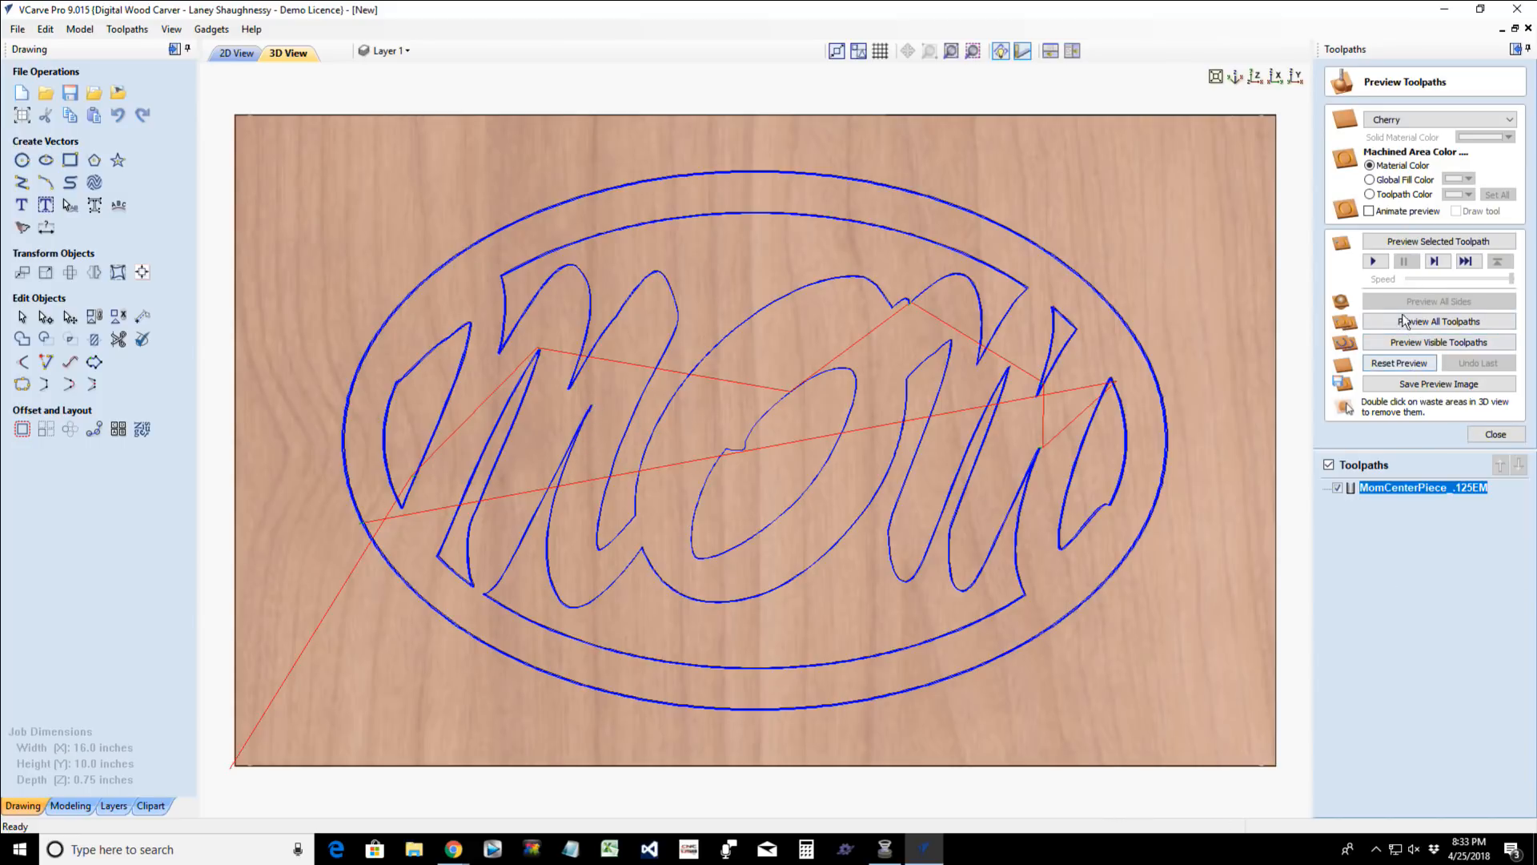
left_click(1417, 242)
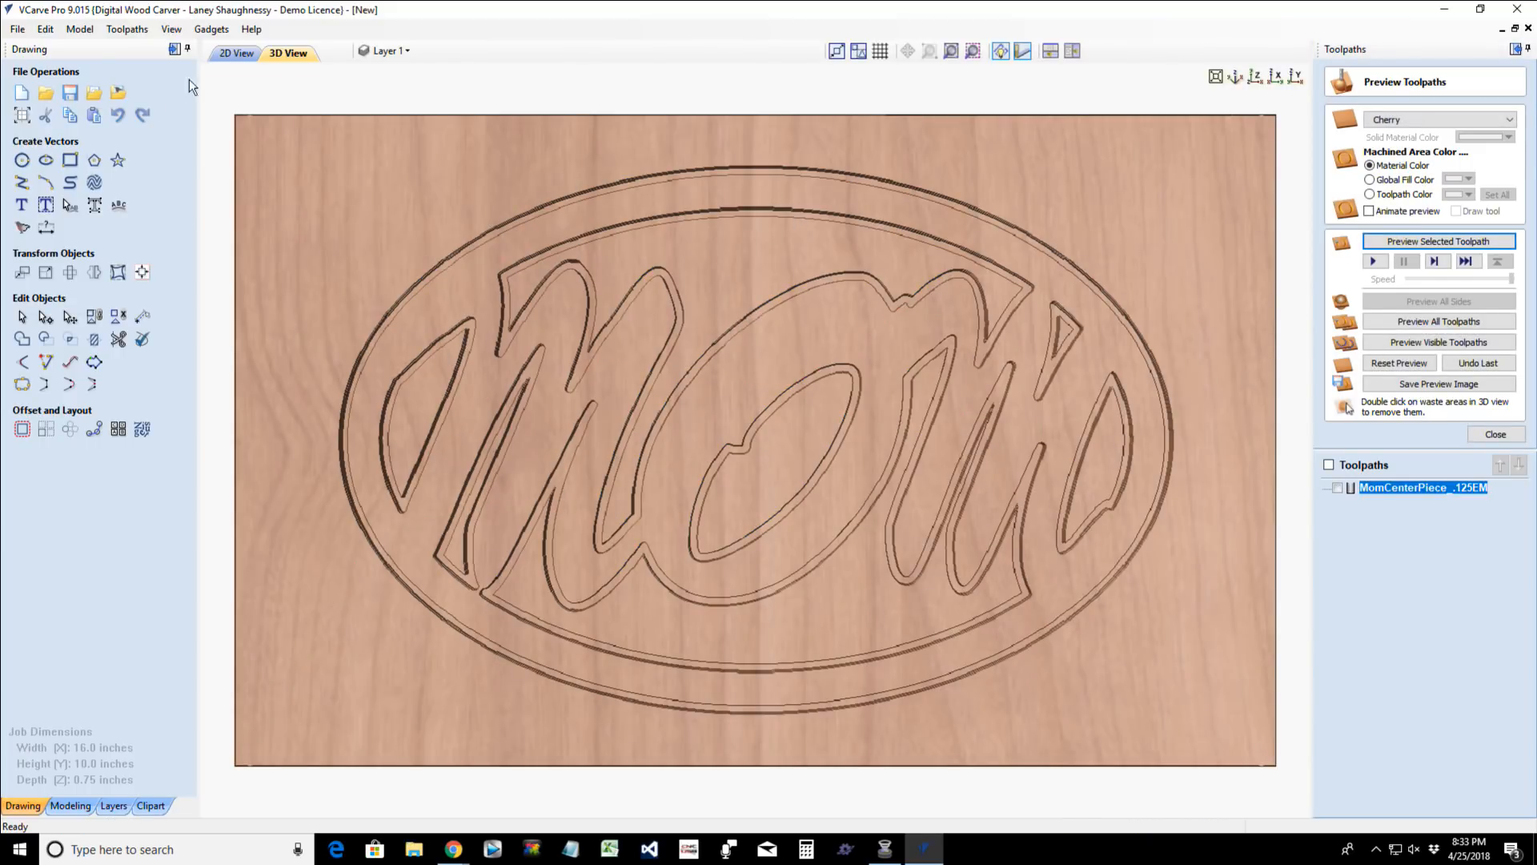
- Set the MomCenterPiece_.125EM profile toolpath's cut depth to 0.75 inches, recalculate it and preview the cut
left_click(237, 53)
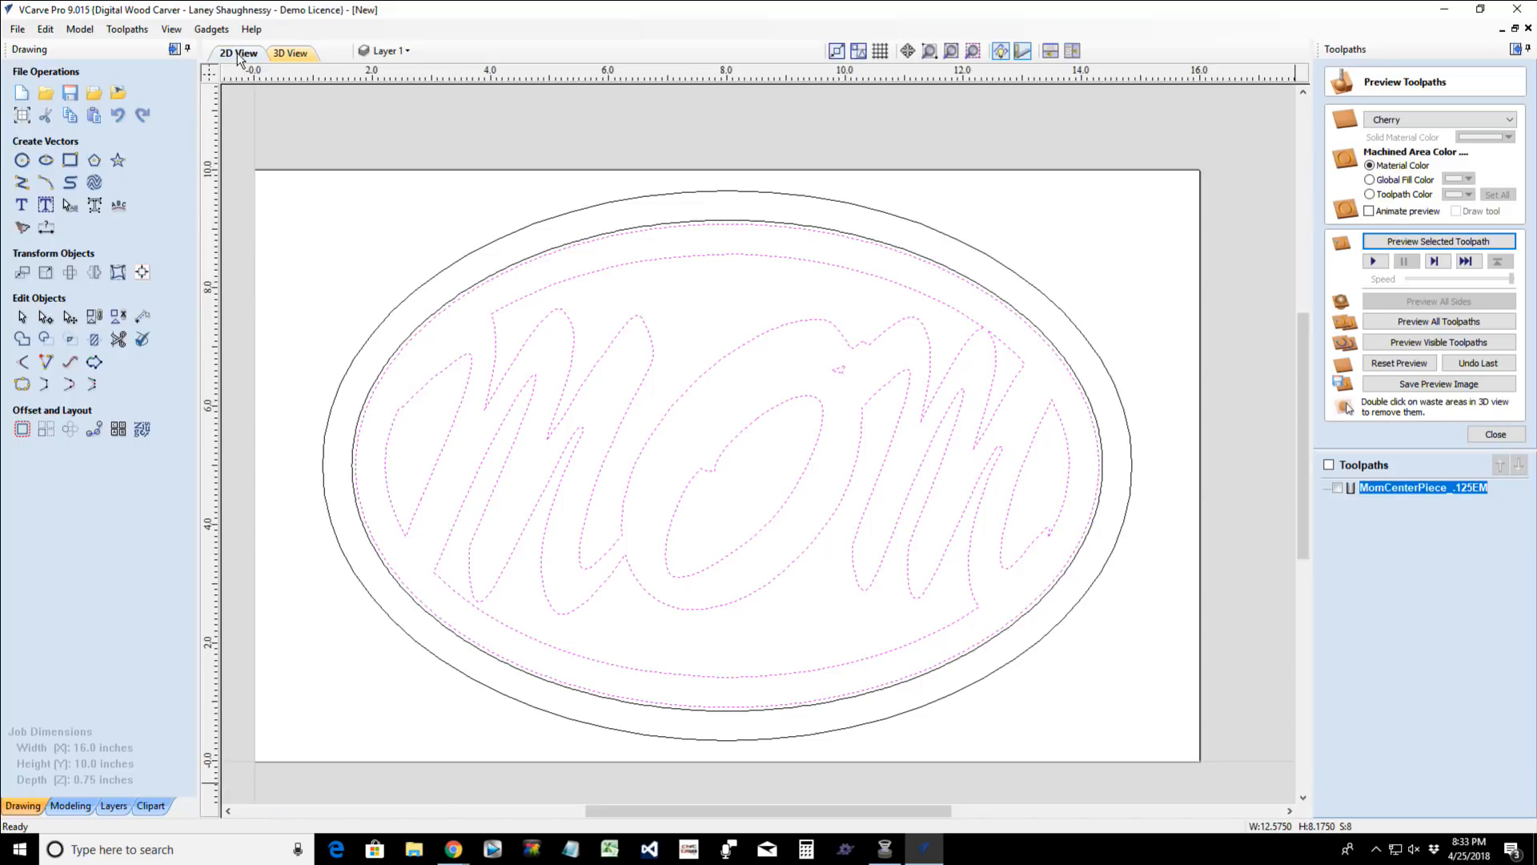
double_click(1441, 488)
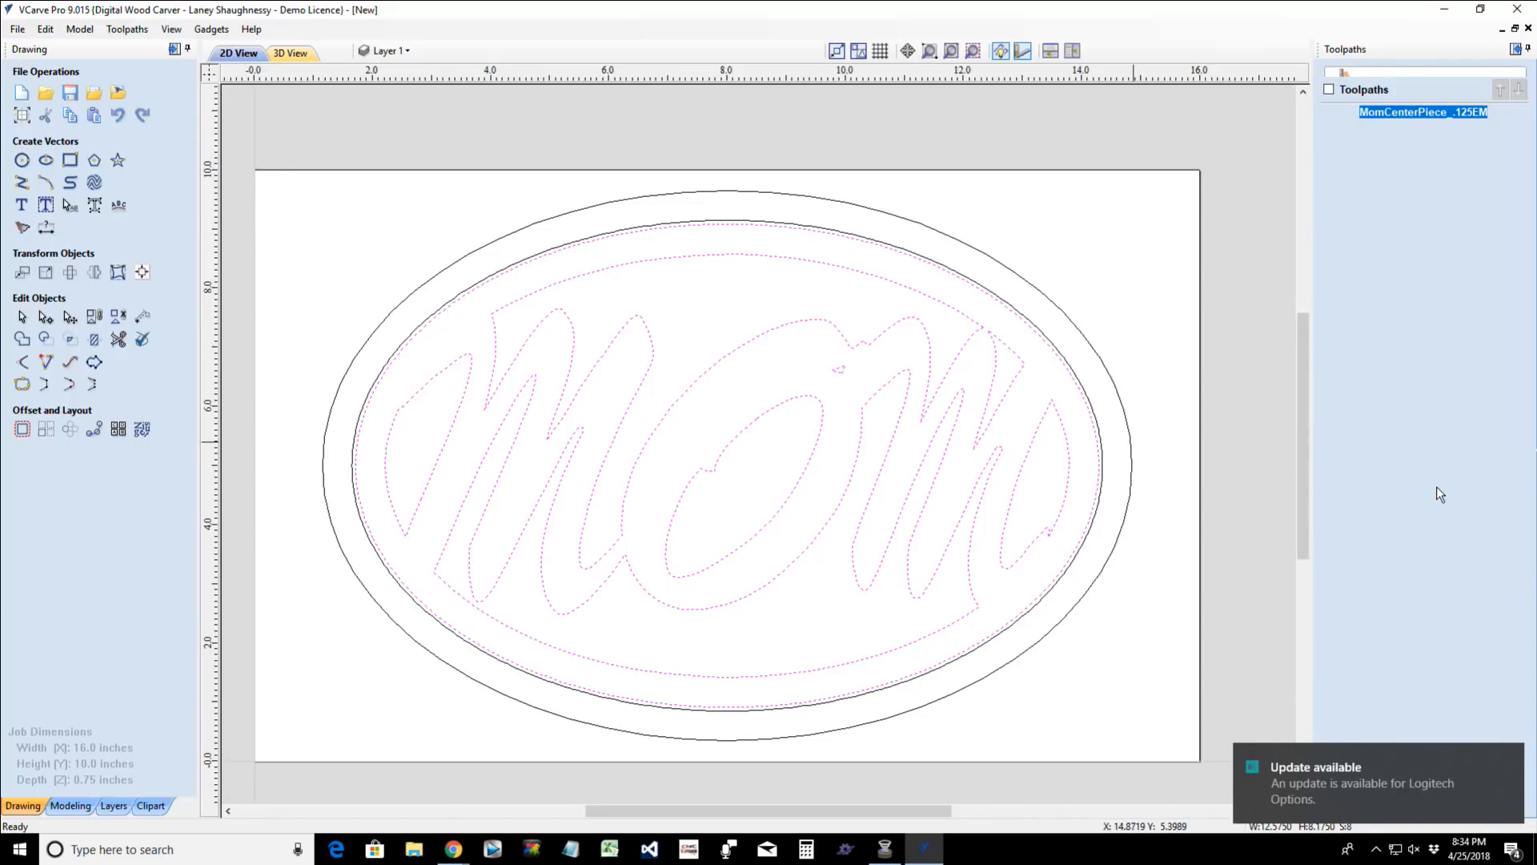
double_click(1464, 141)
key("BackSpace")
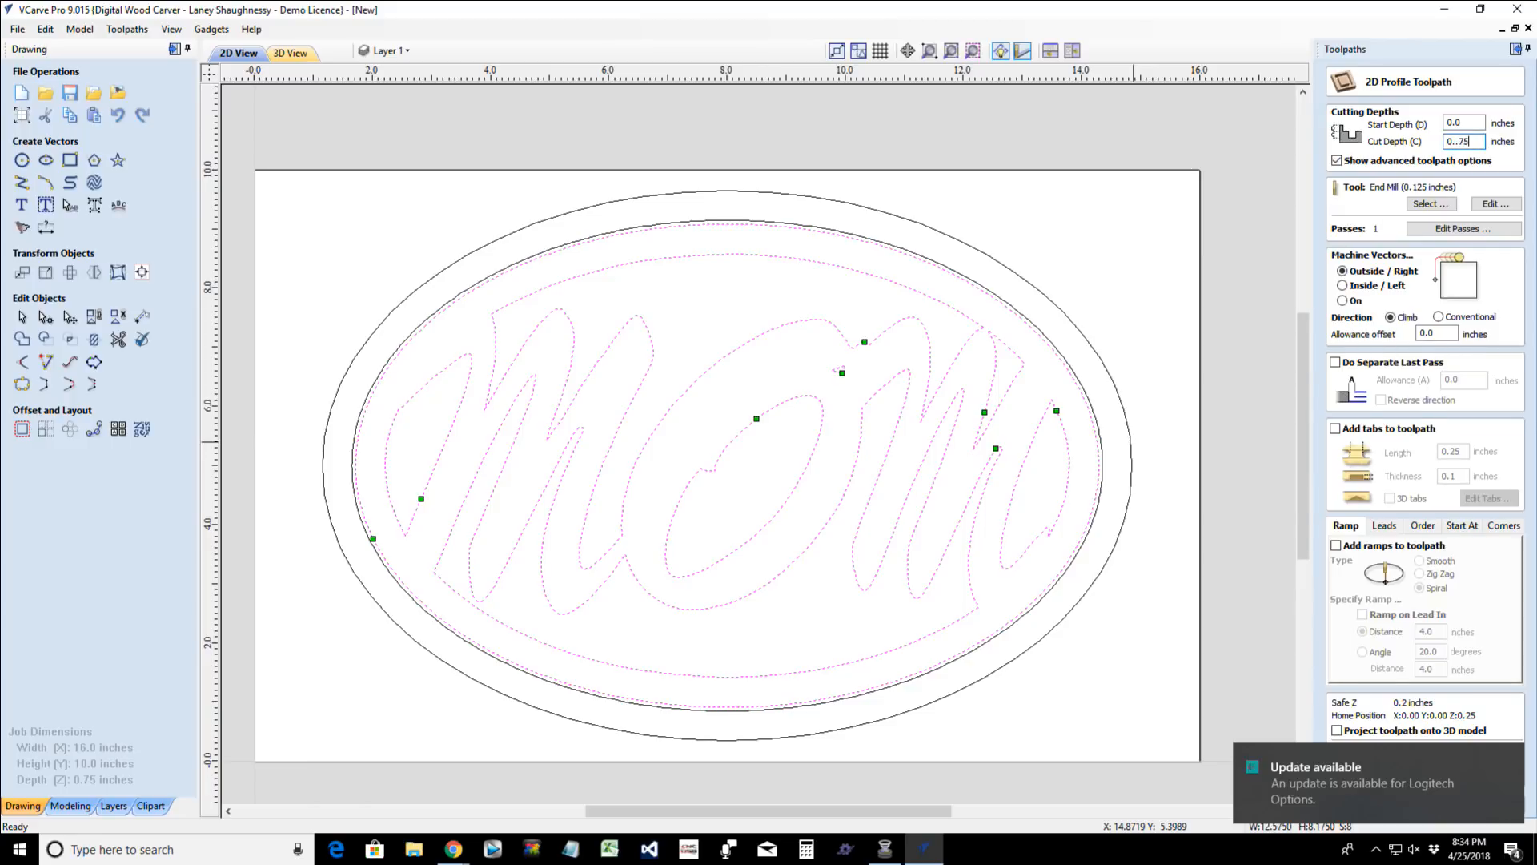
type("0..75")
key("BackSpace")
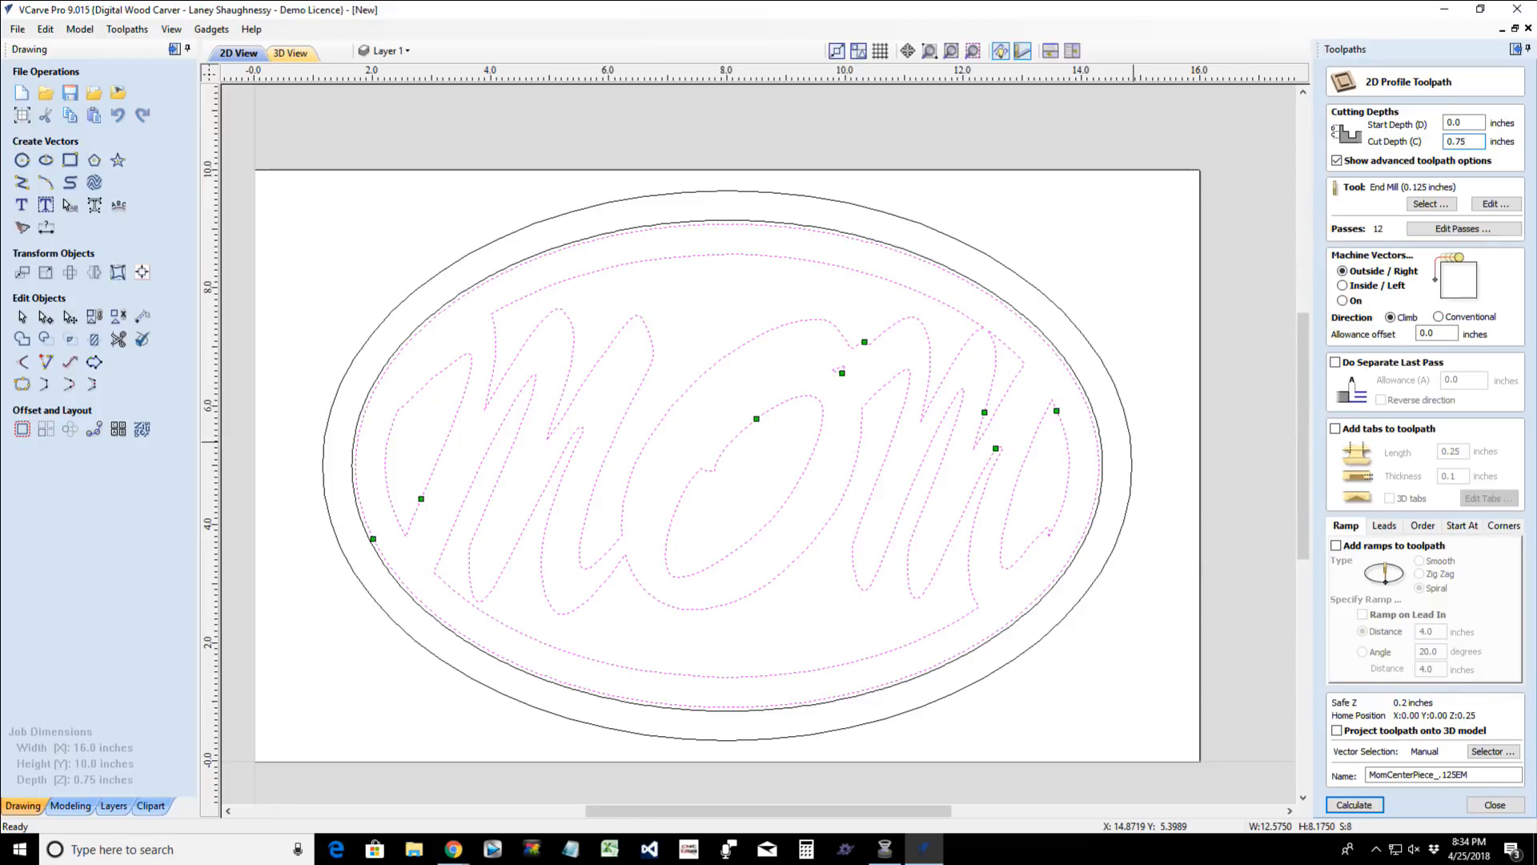
left_click(1354, 805)
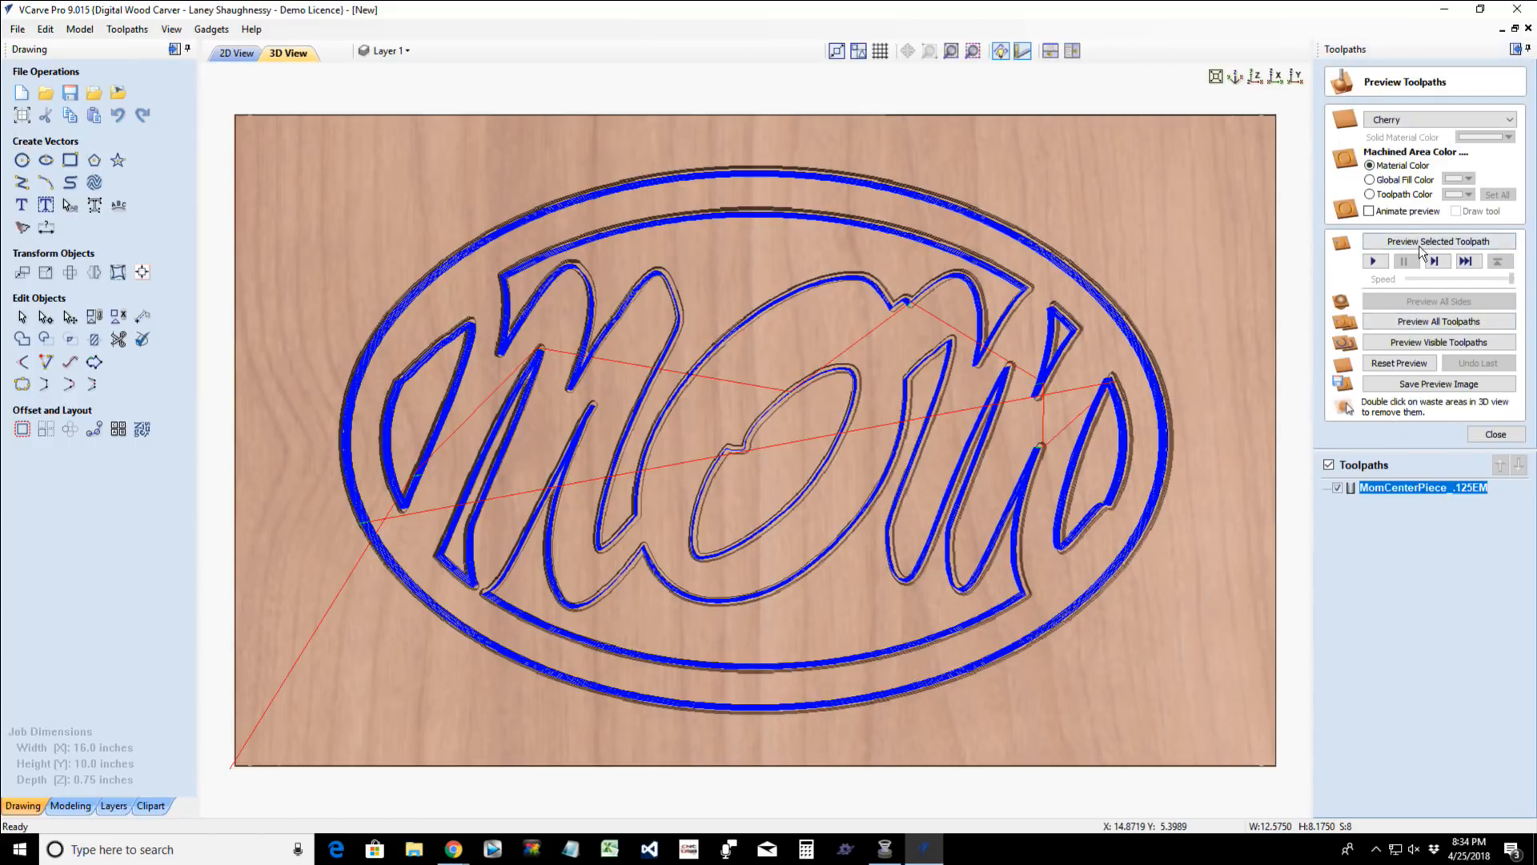
left_click(1420, 244)
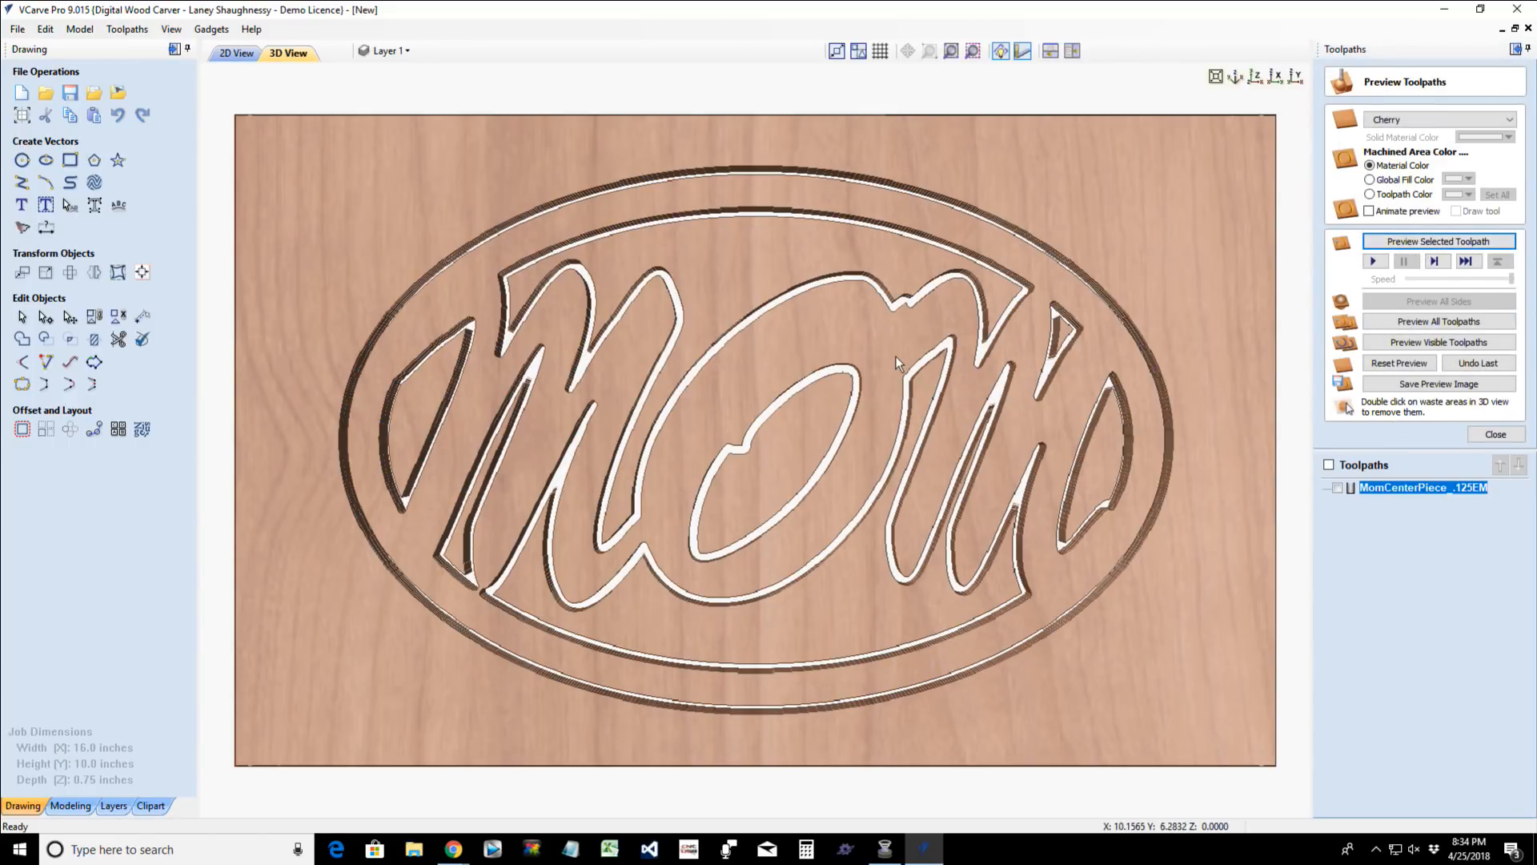
- Remove the simulated waste outside the oval, inside the O, and in the left and lower openings around the lettering
double_click(948, 130)
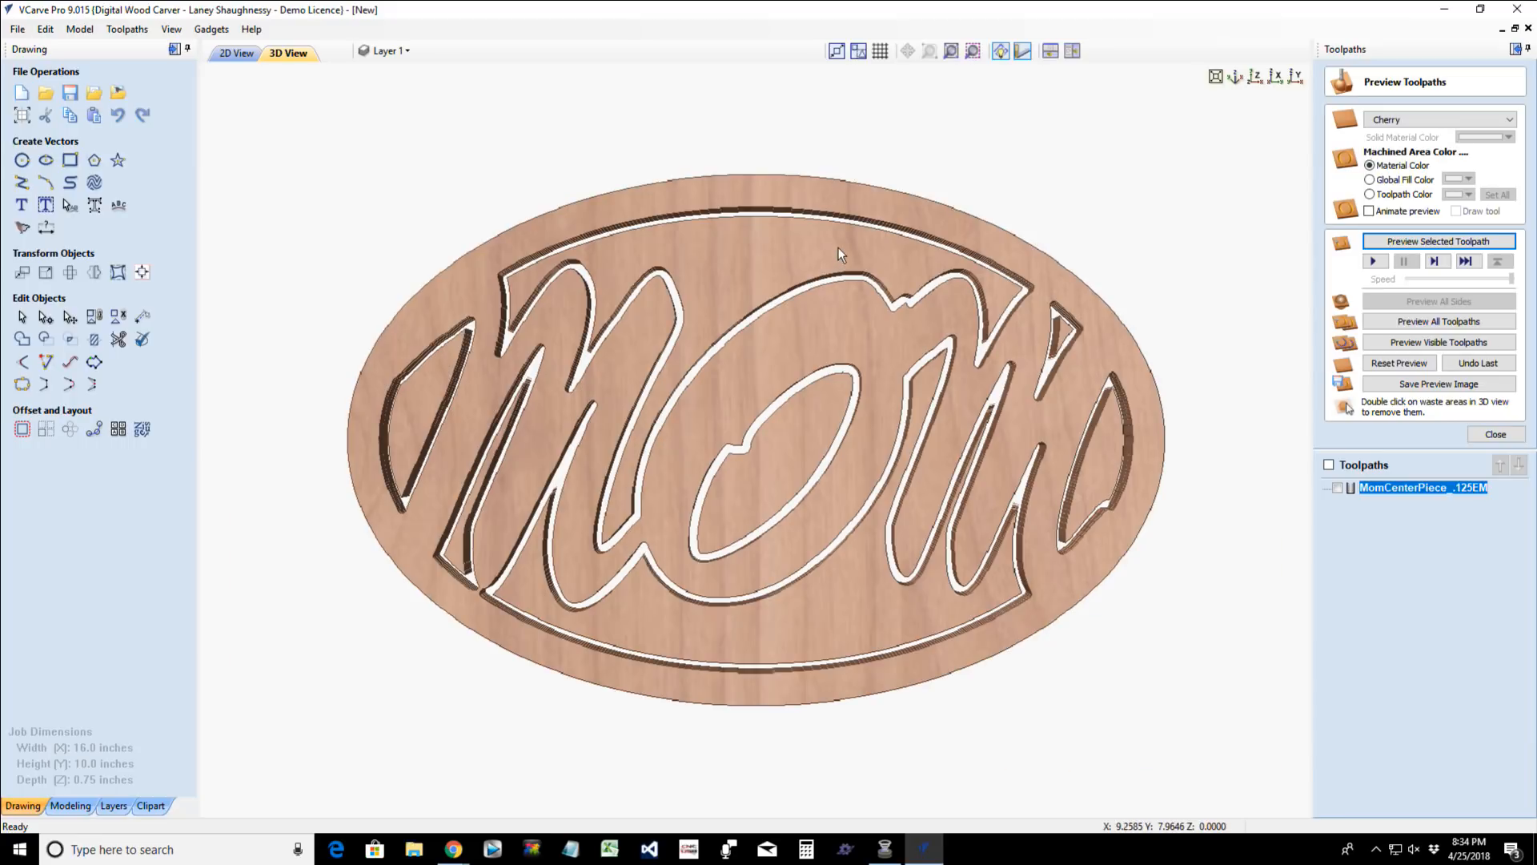
double_click(791, 437)
left_click_drag(444, 458, 405, 425)
double_click(405, 425)
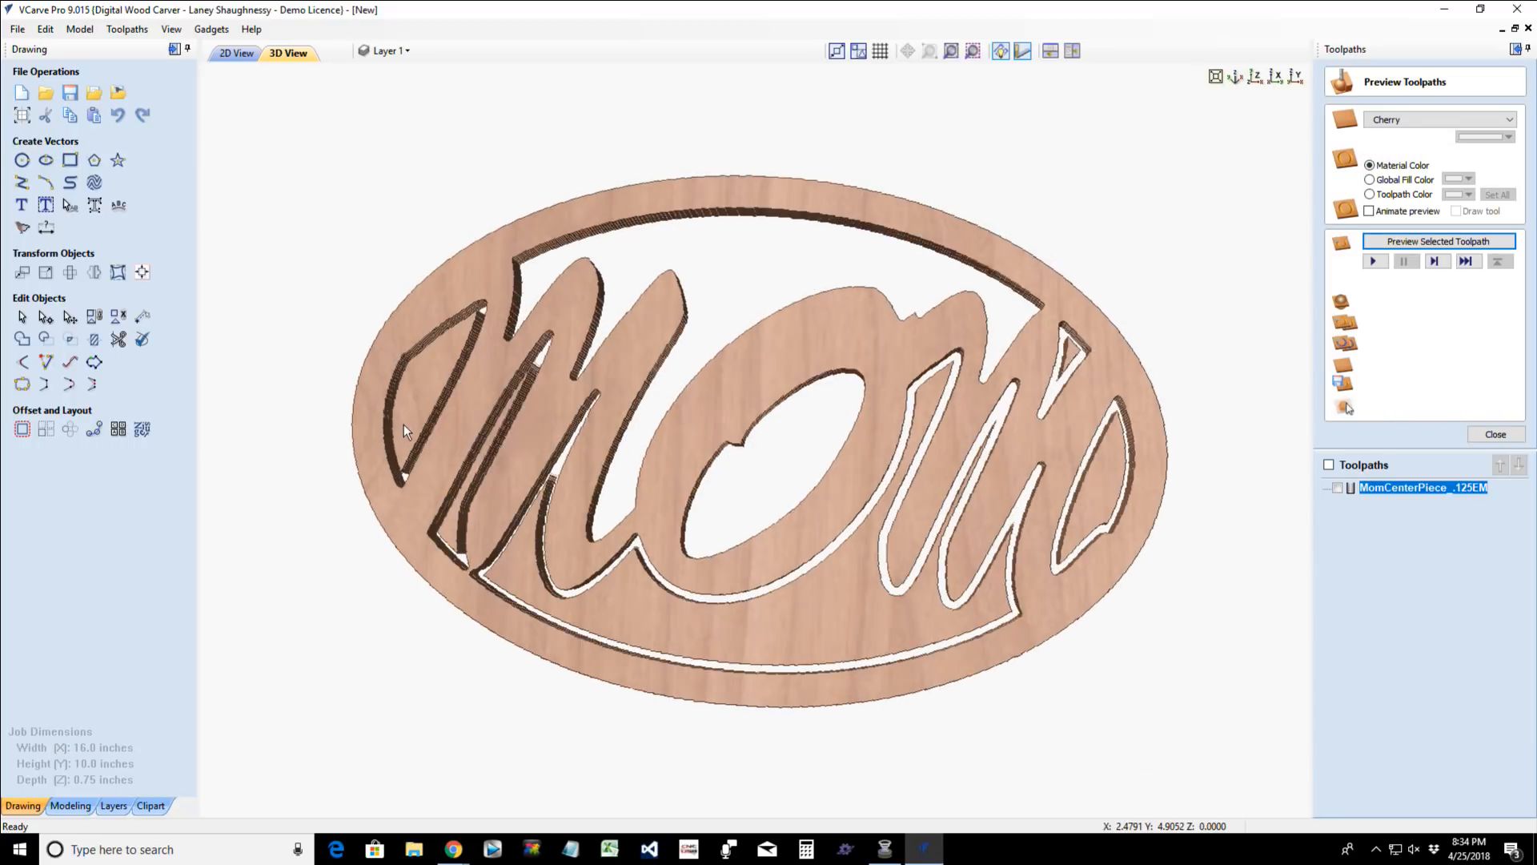
double_click(446, 526)
double_click(1022, 558)
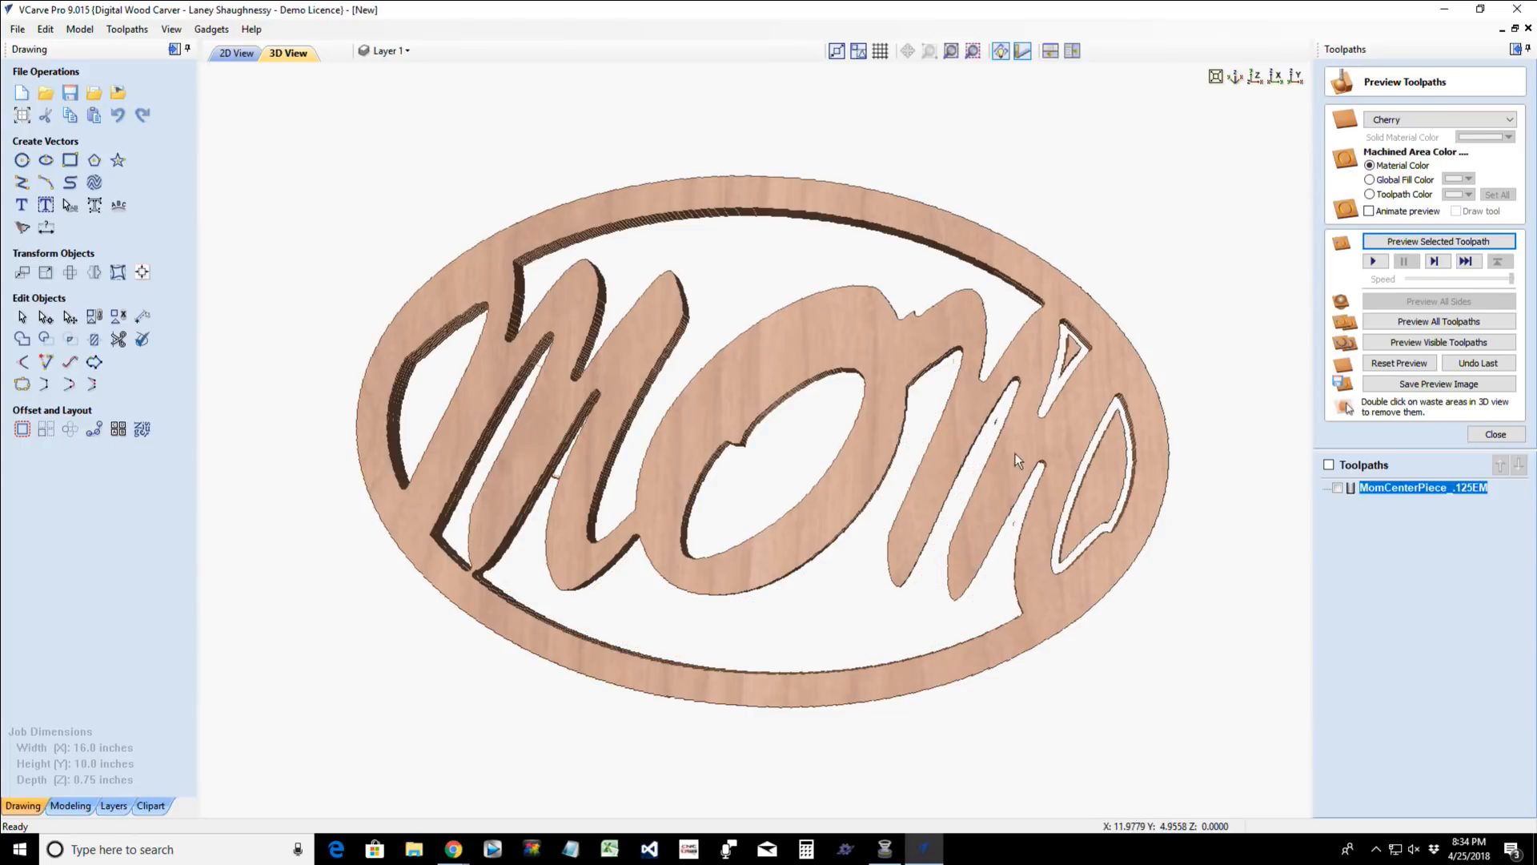
- Remove the waste pieces from the last M's right-hand openings and try to delete the tiny leftover sliver between its strokes
double_click(1068, 357)
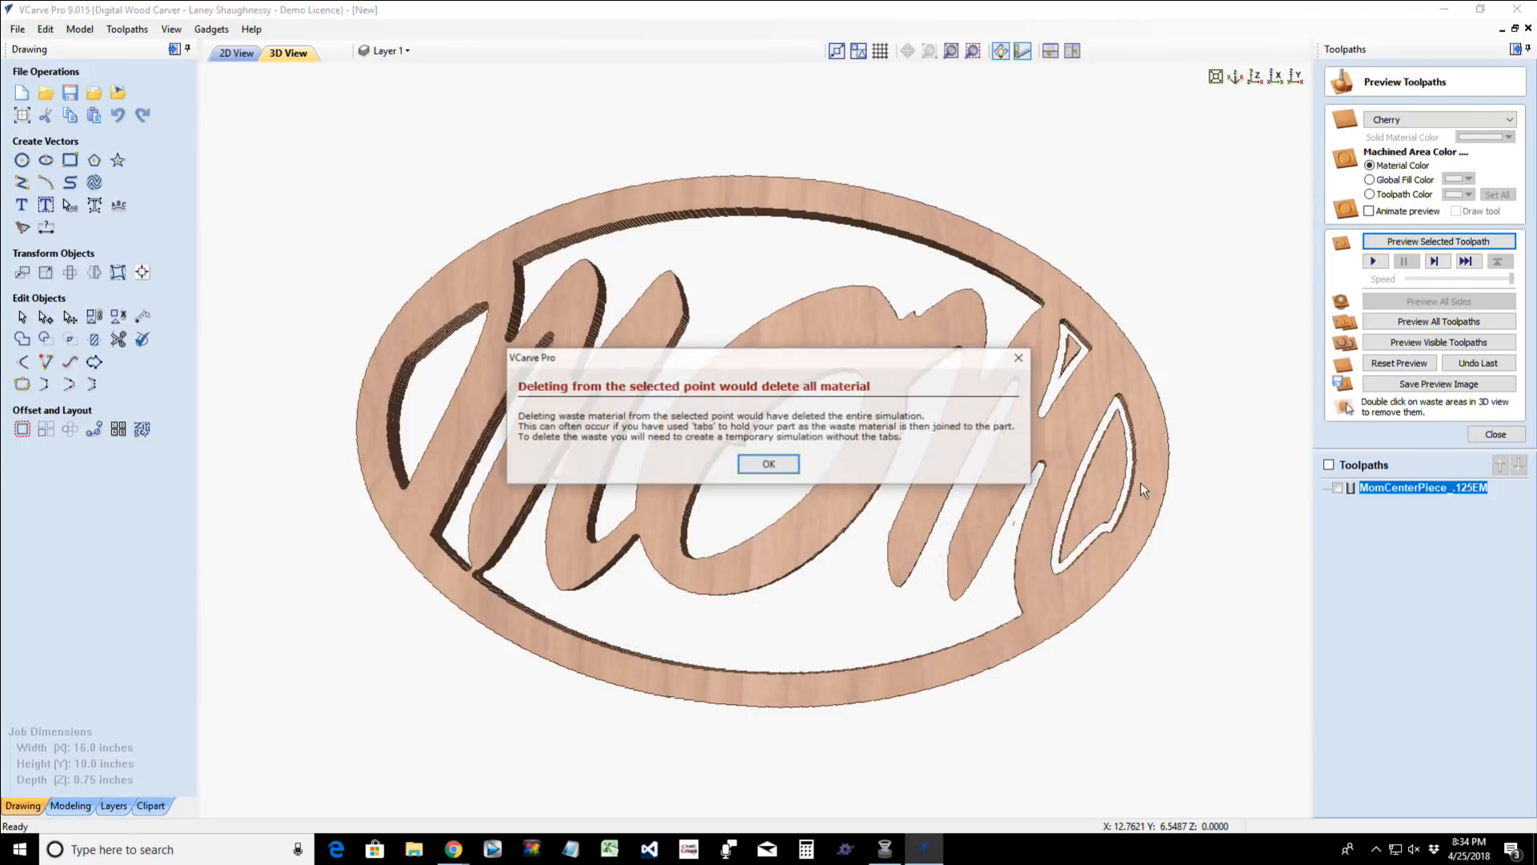
left_click(746, 468)
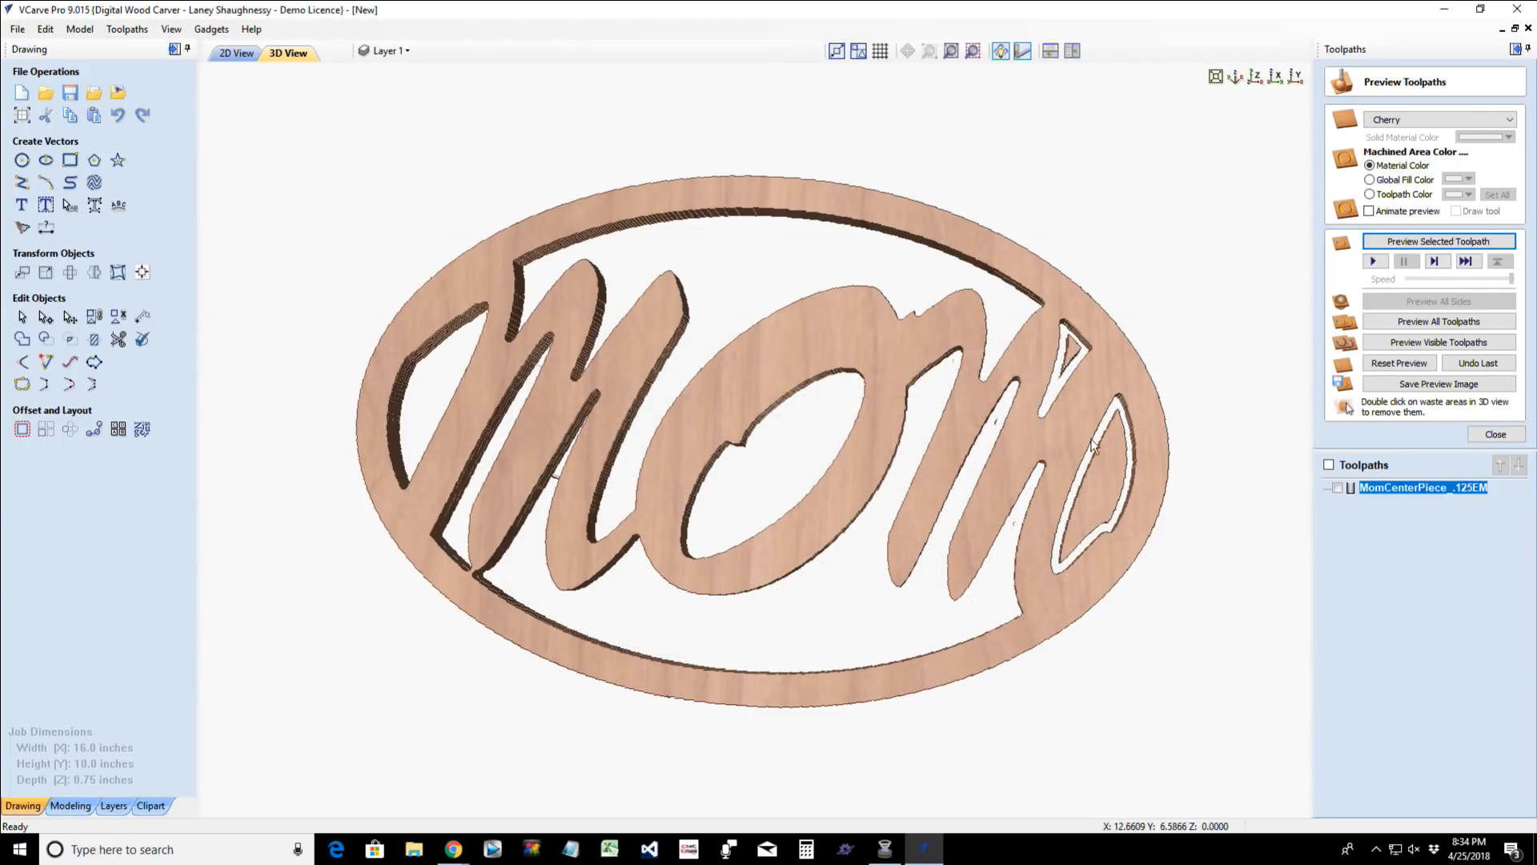
double_click(1106, 476)
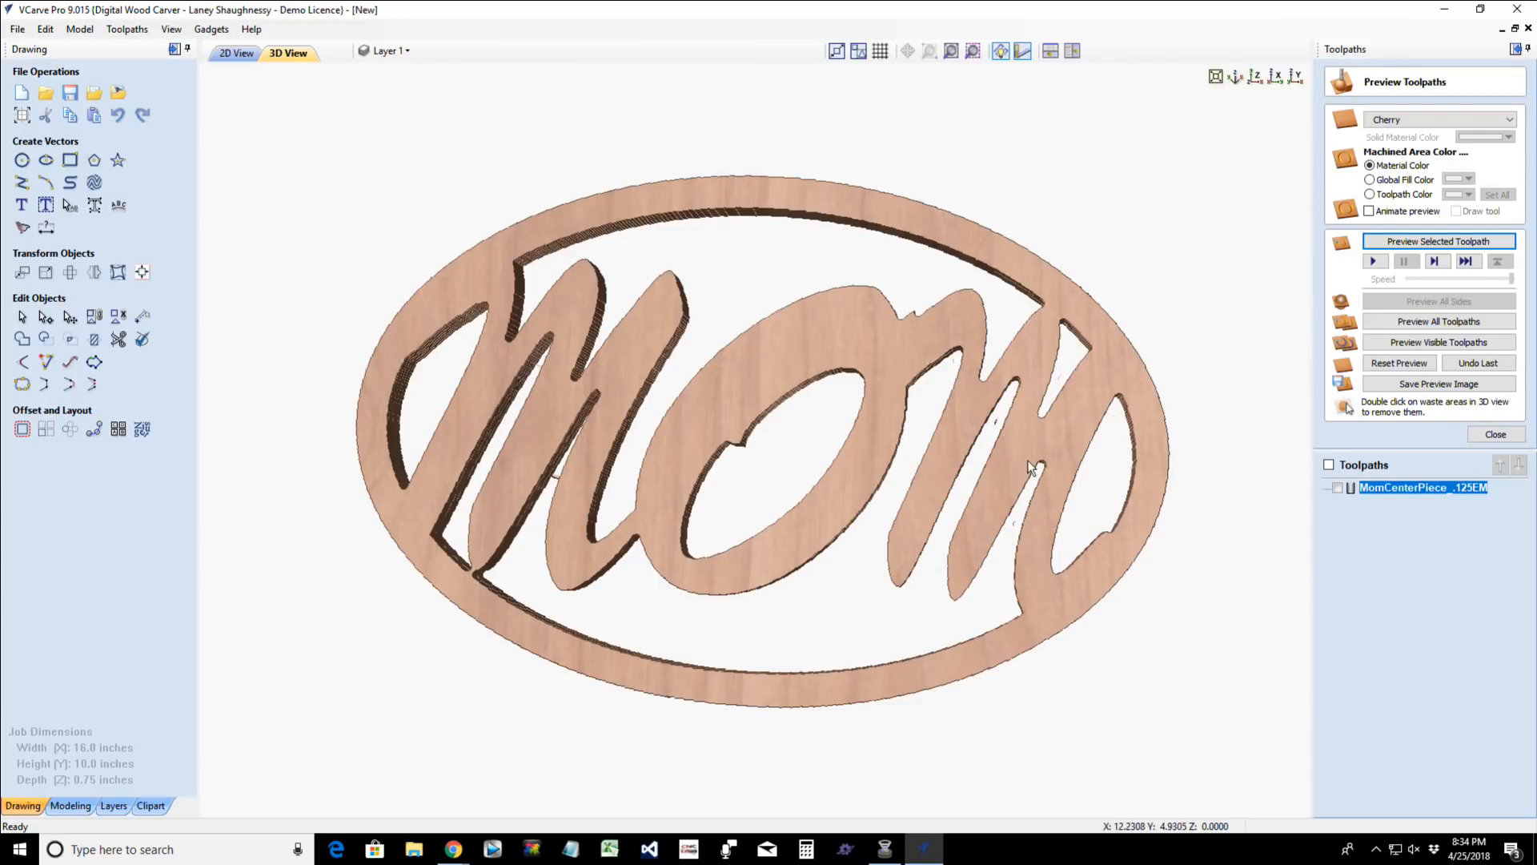
double_click(997, 428)
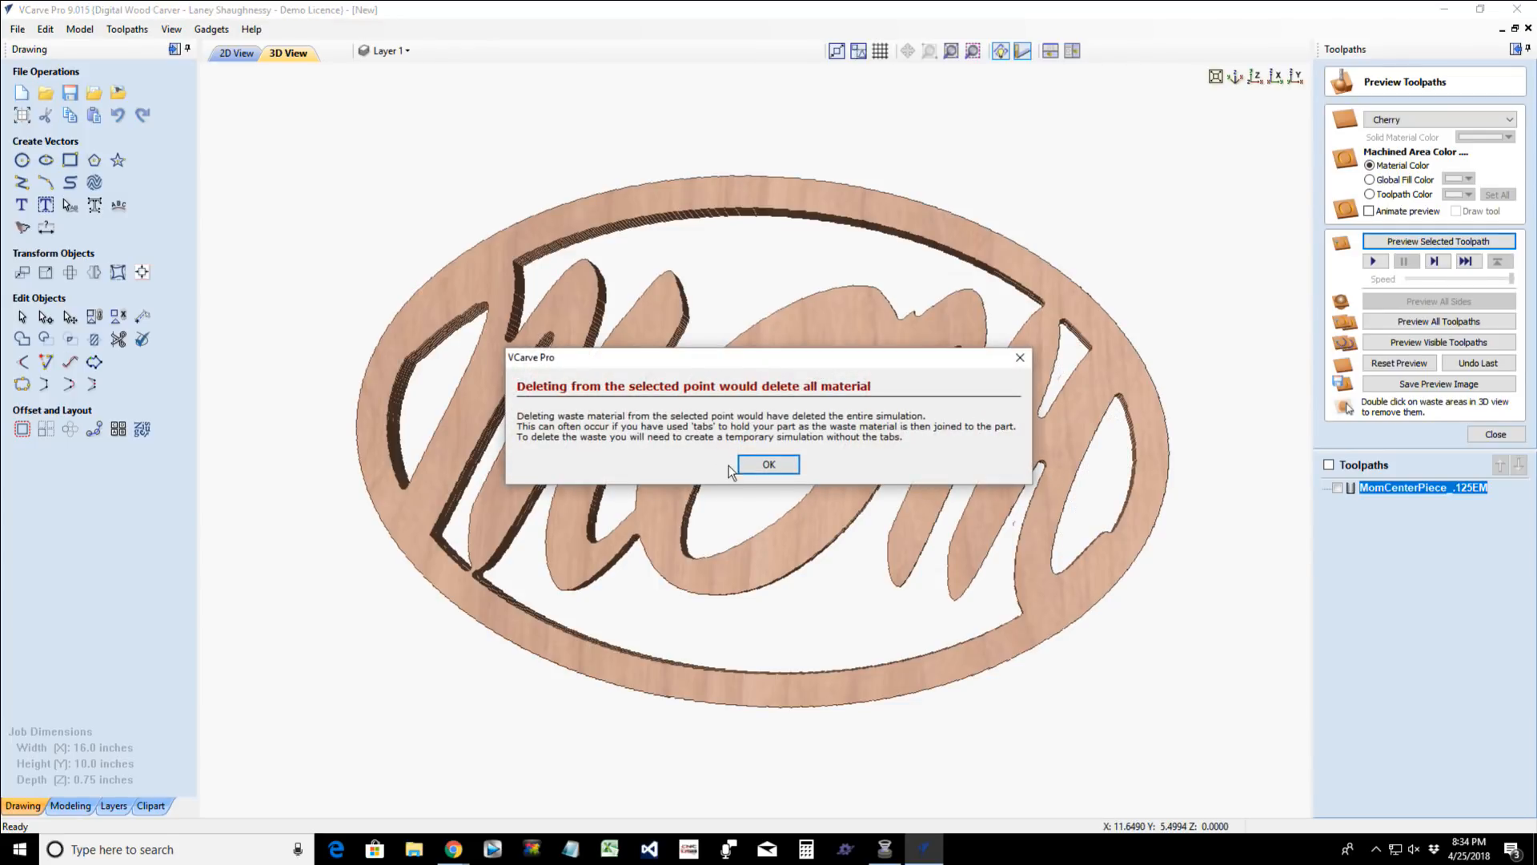
left_click(765, 466)
scroll(789, 496, "down", 3)
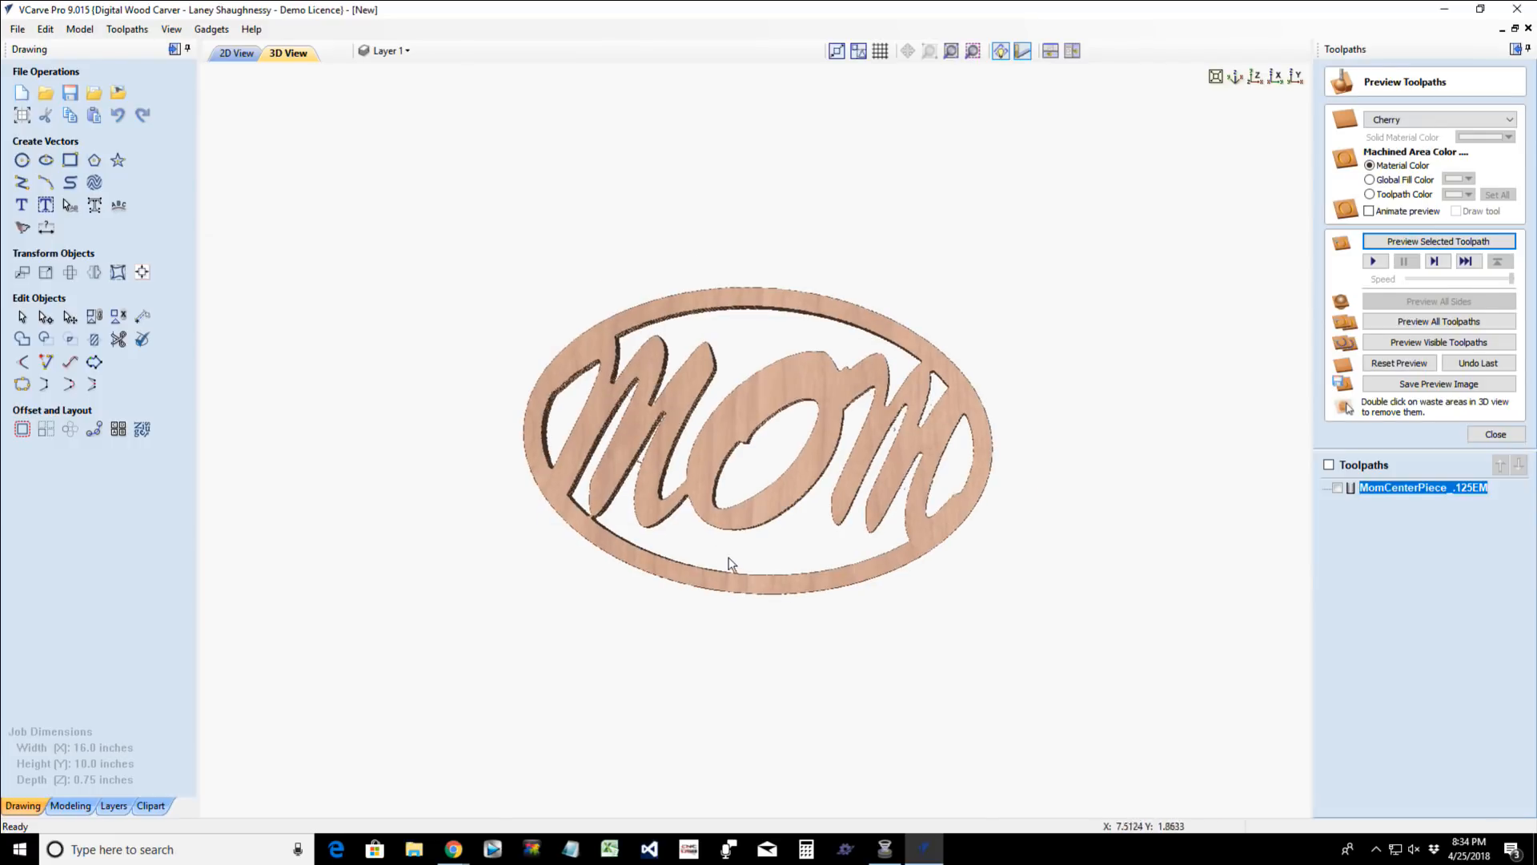
left_click_drag(748, 584, 881, 580)
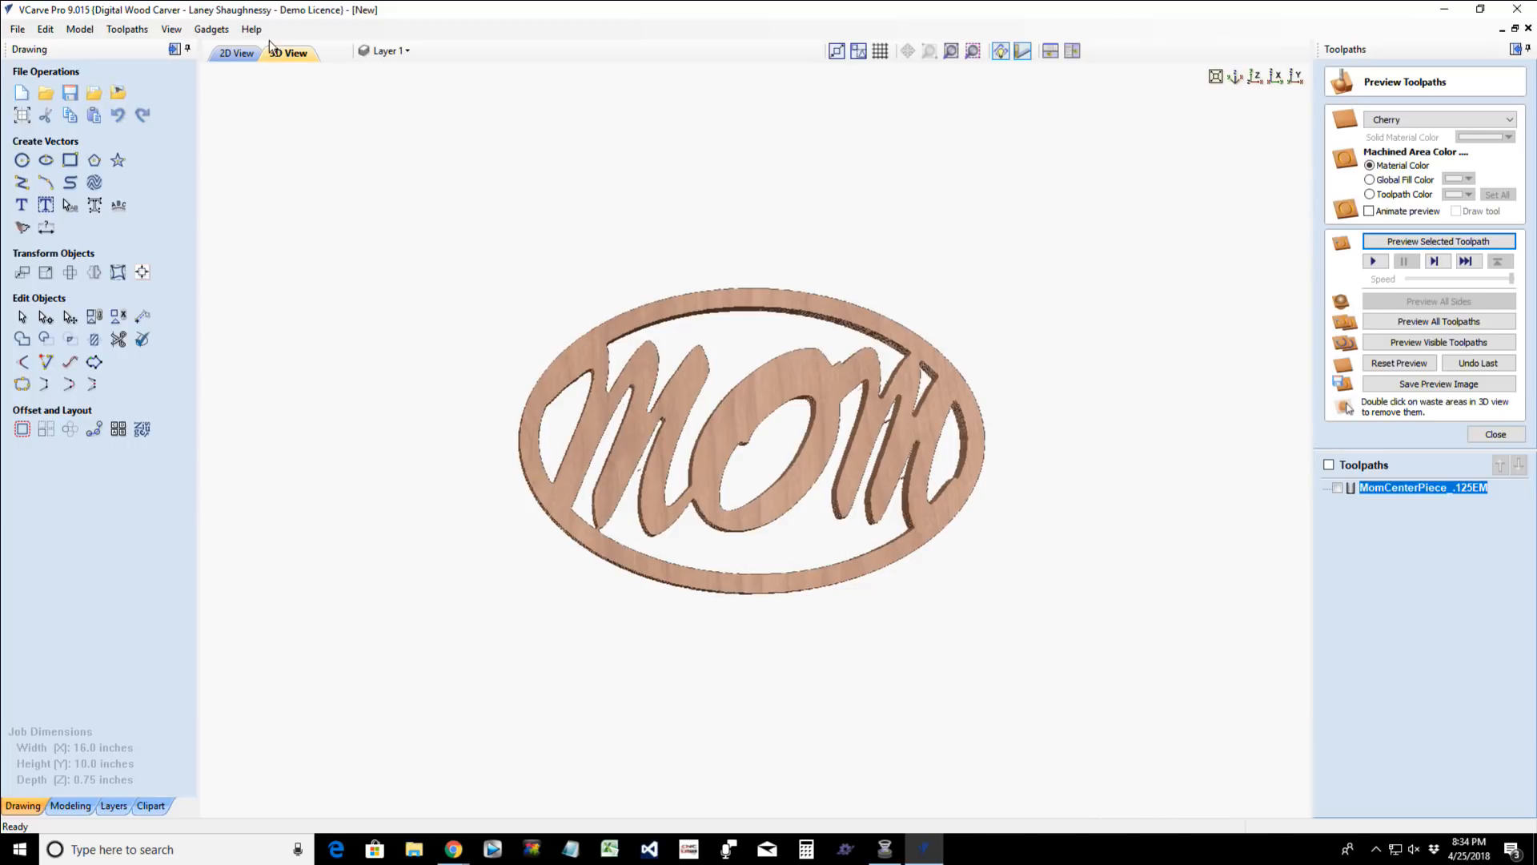
key("F2")
left_click(91, 90)
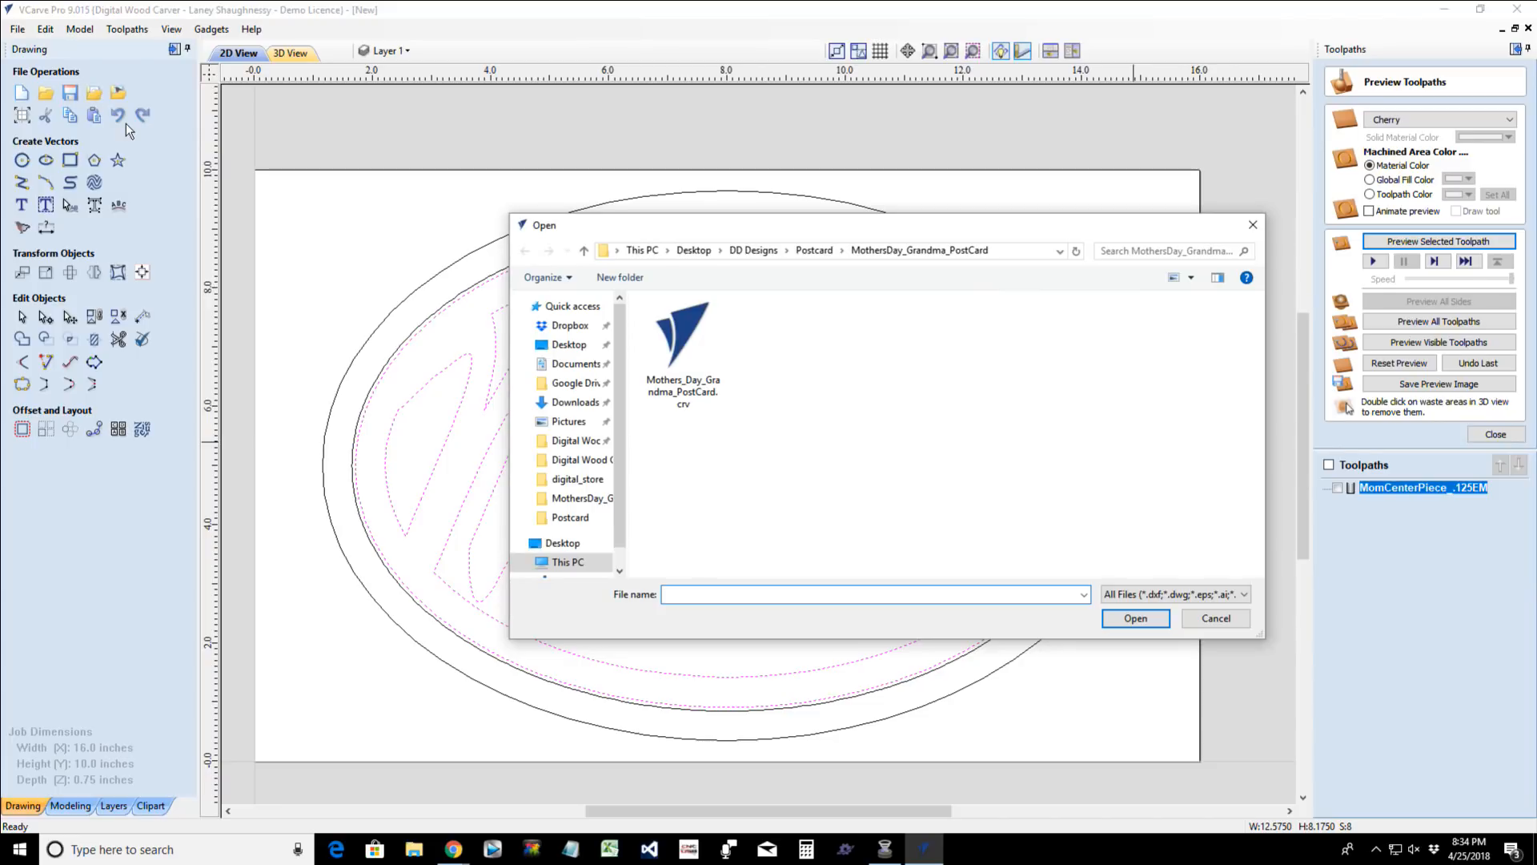
scroll(568, 448, "down", 10)
left_click(578, 453)
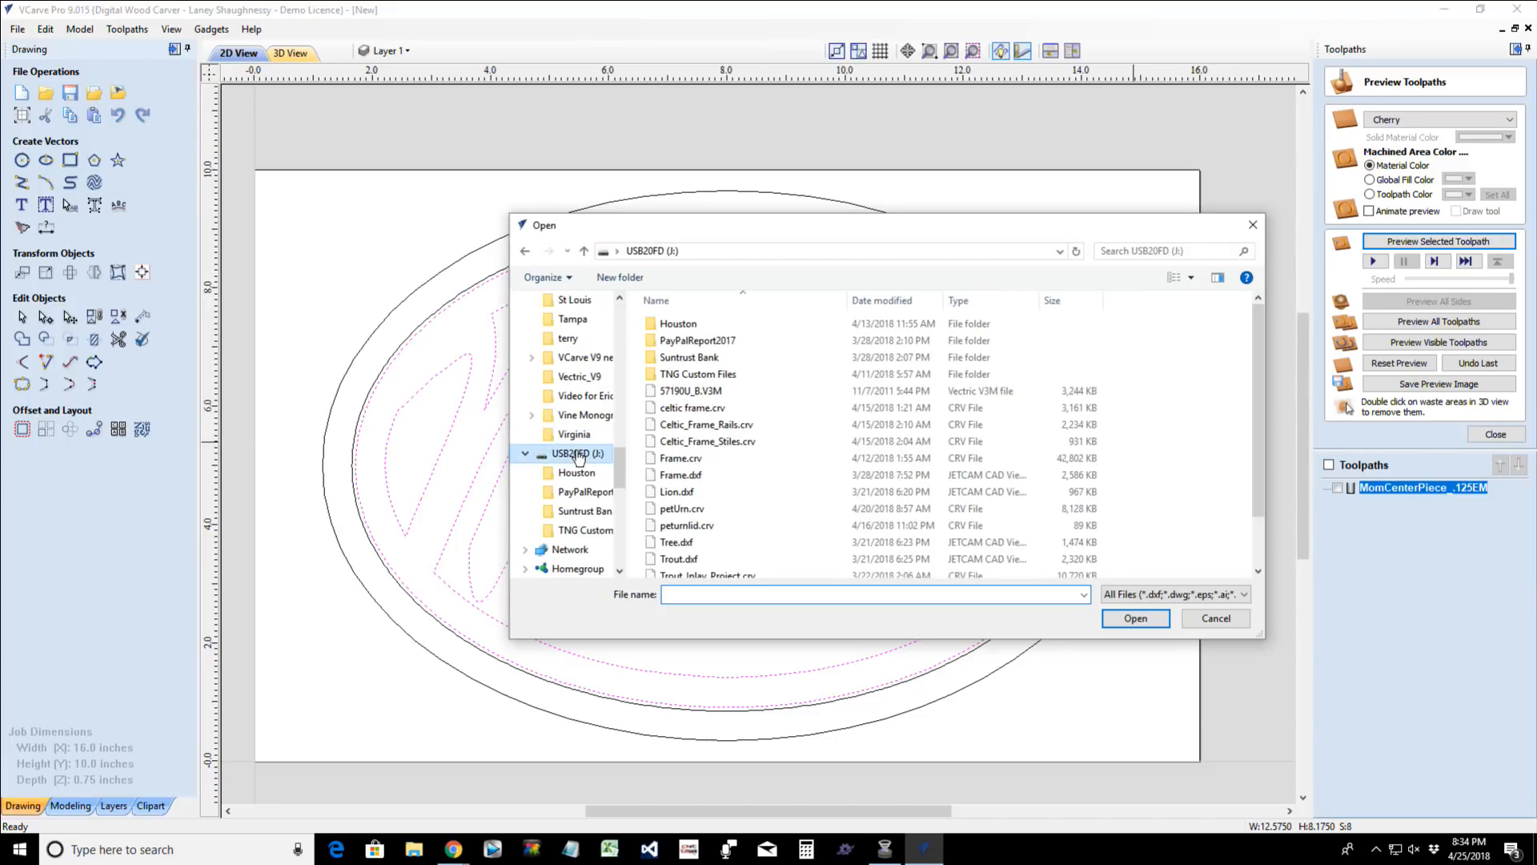
right_click(833, 370)
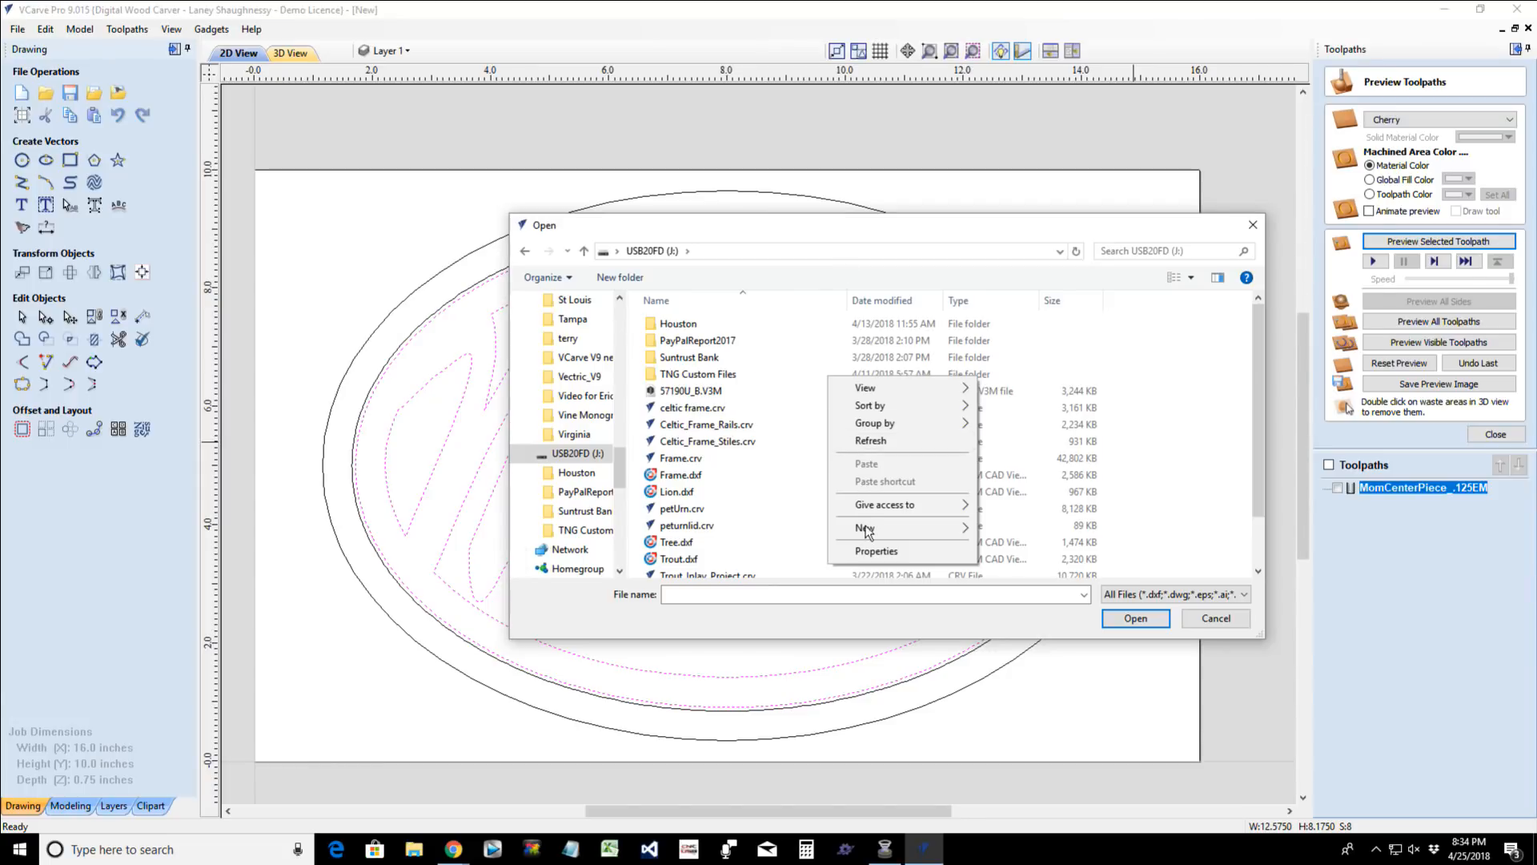
mouse_move(895, 387)
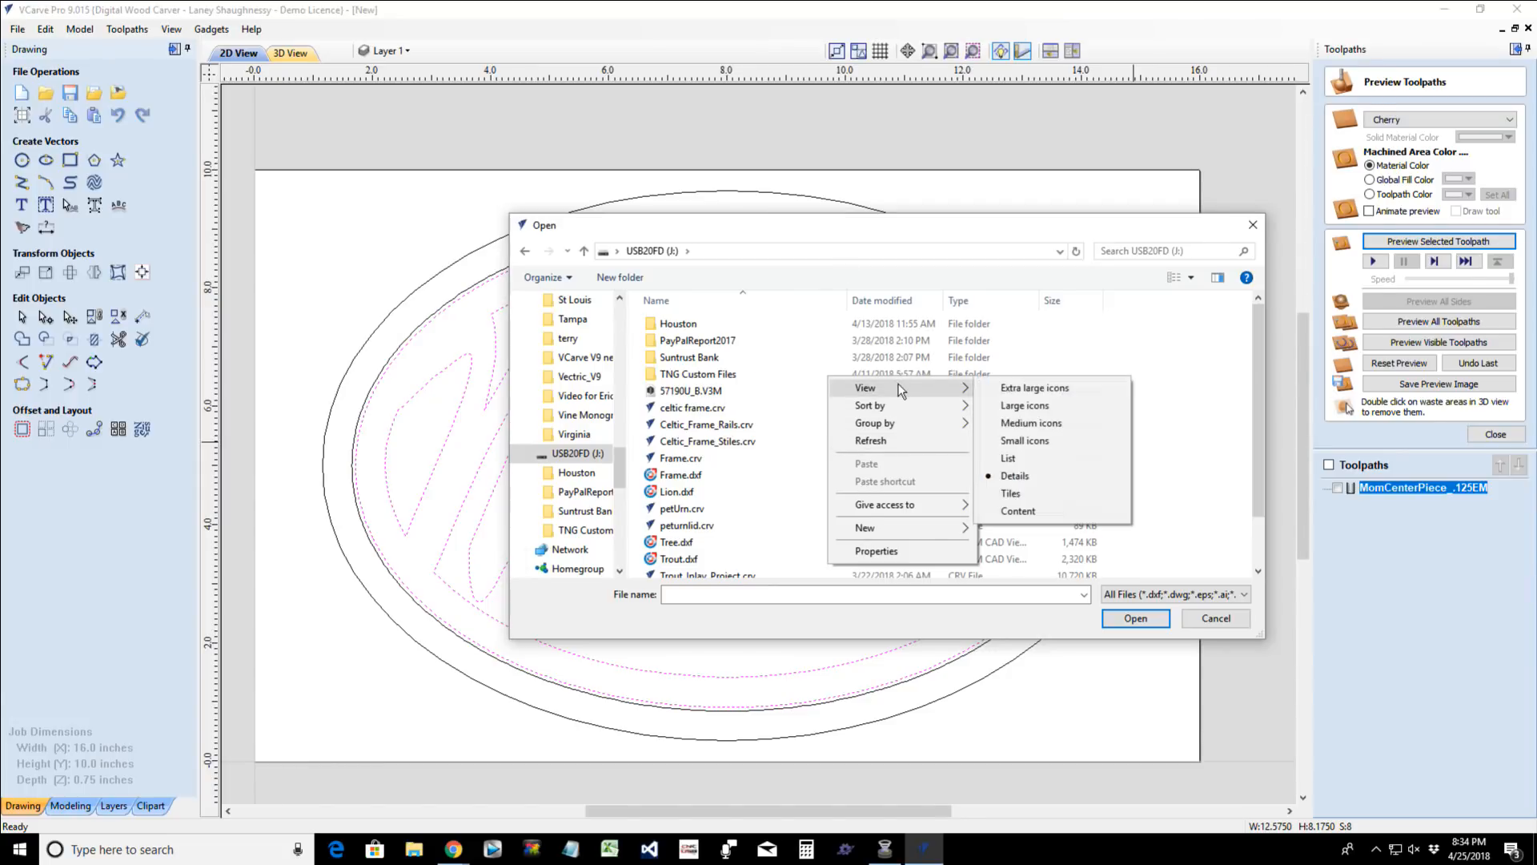
left_click(1012, 426)
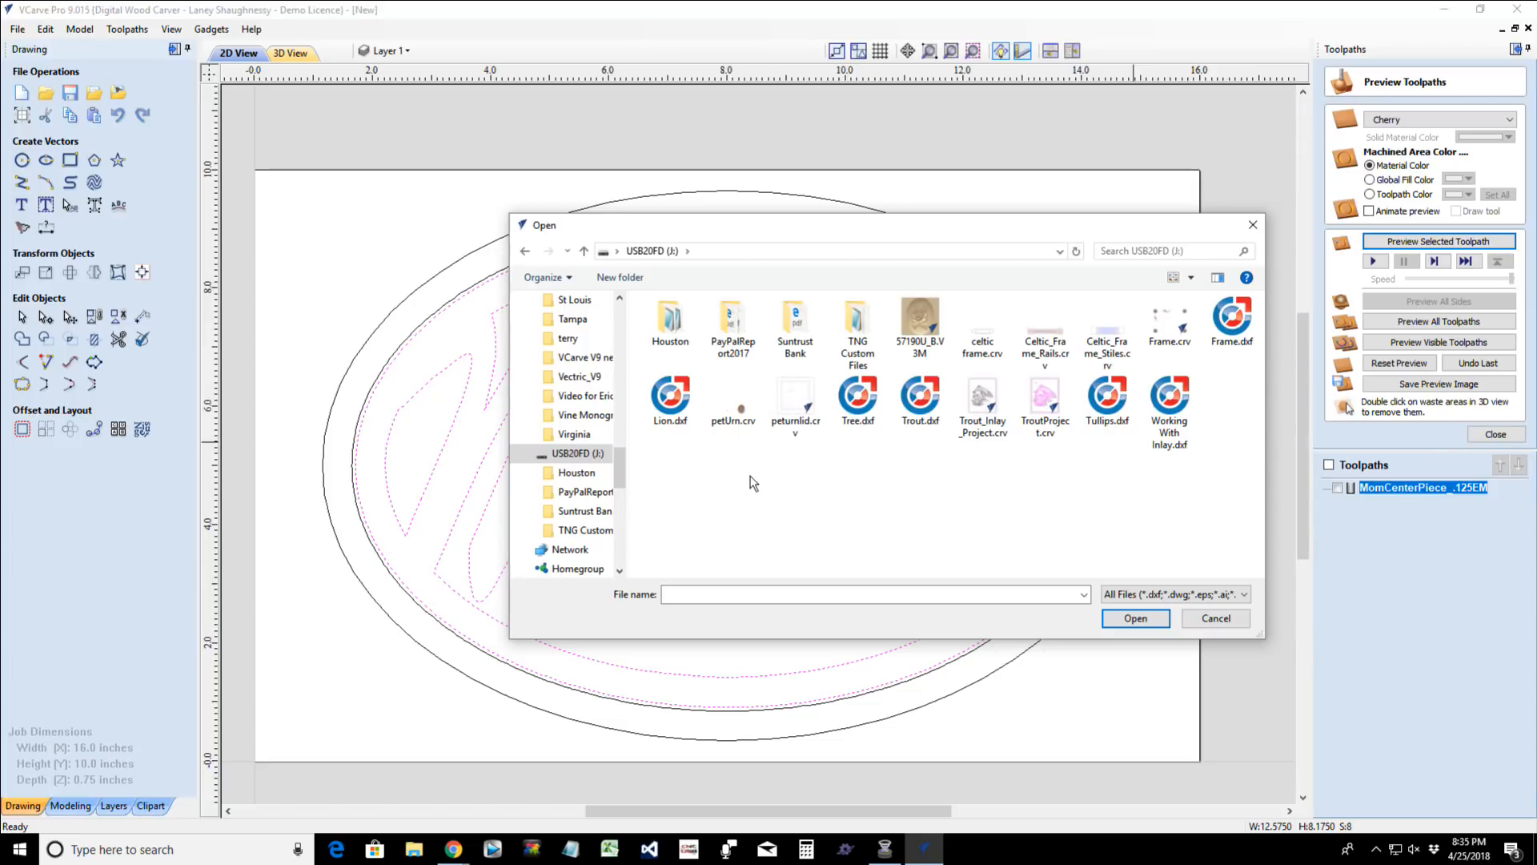
double_click(671, 329)
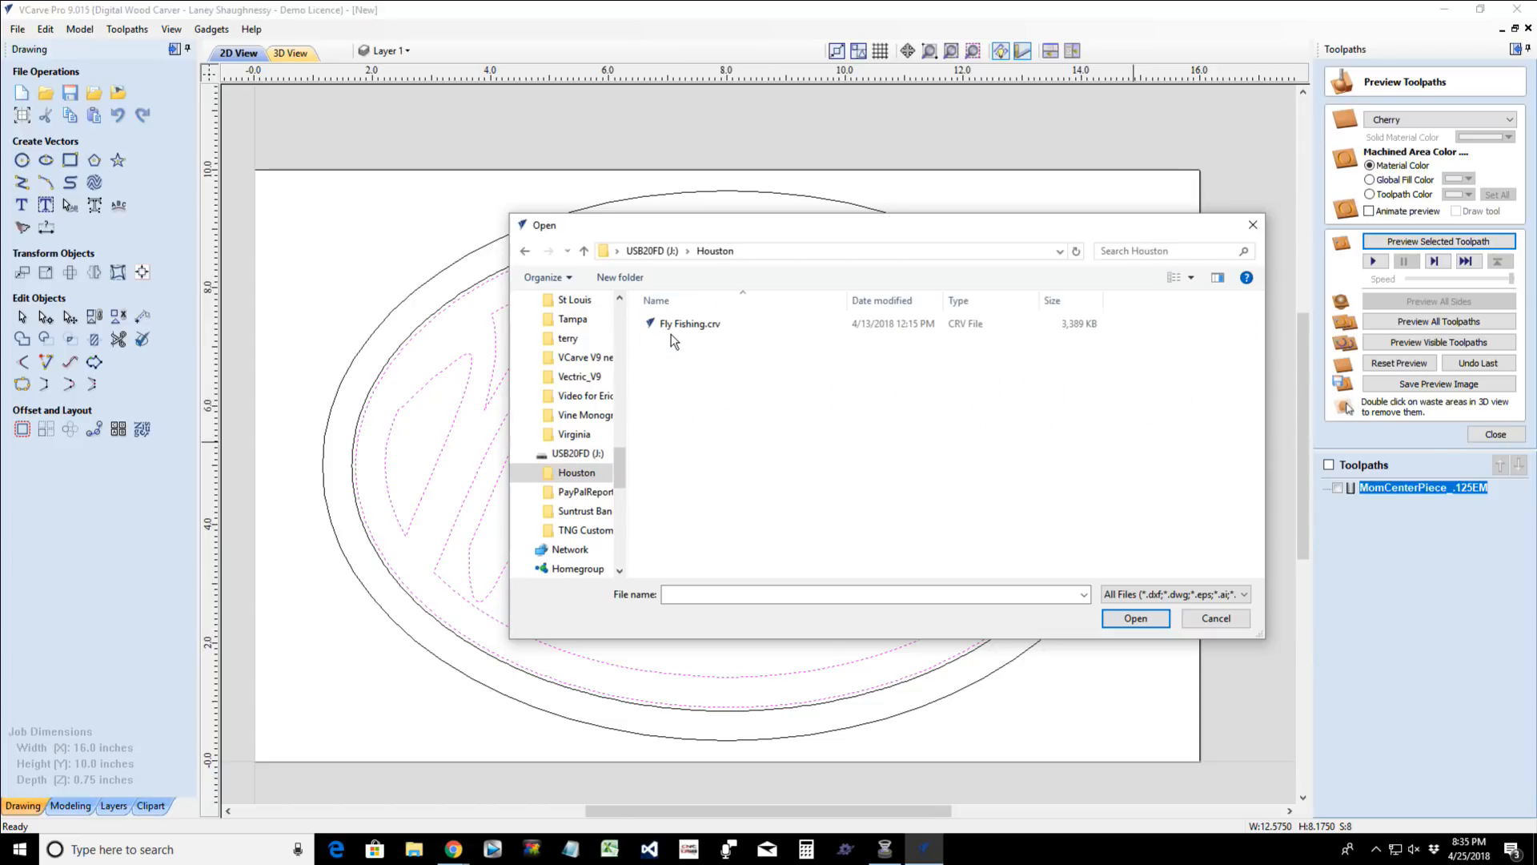
left_click(584, 251)
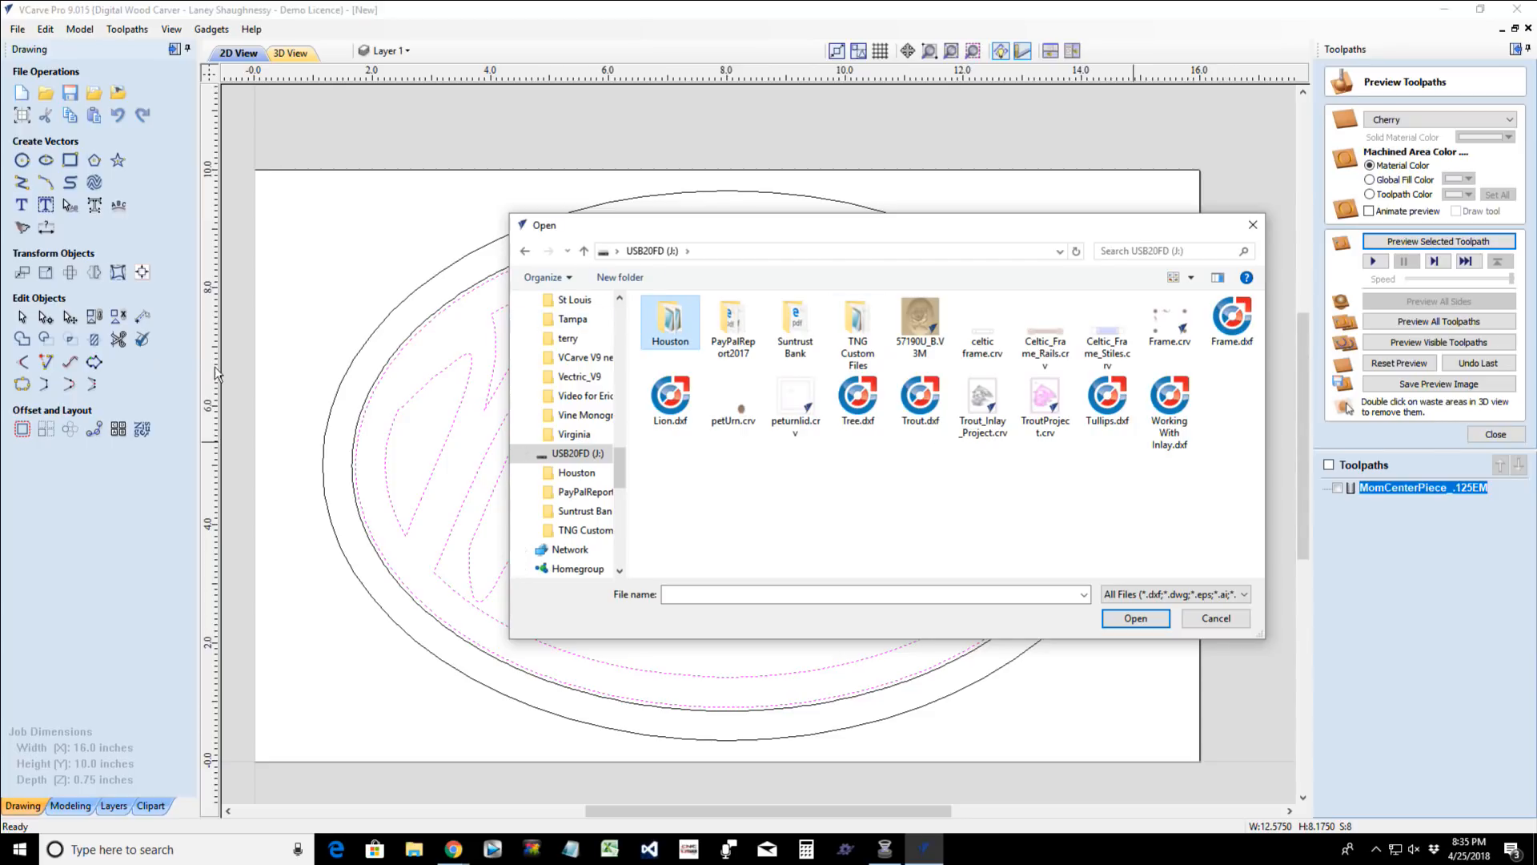
left_click(1210, 622)
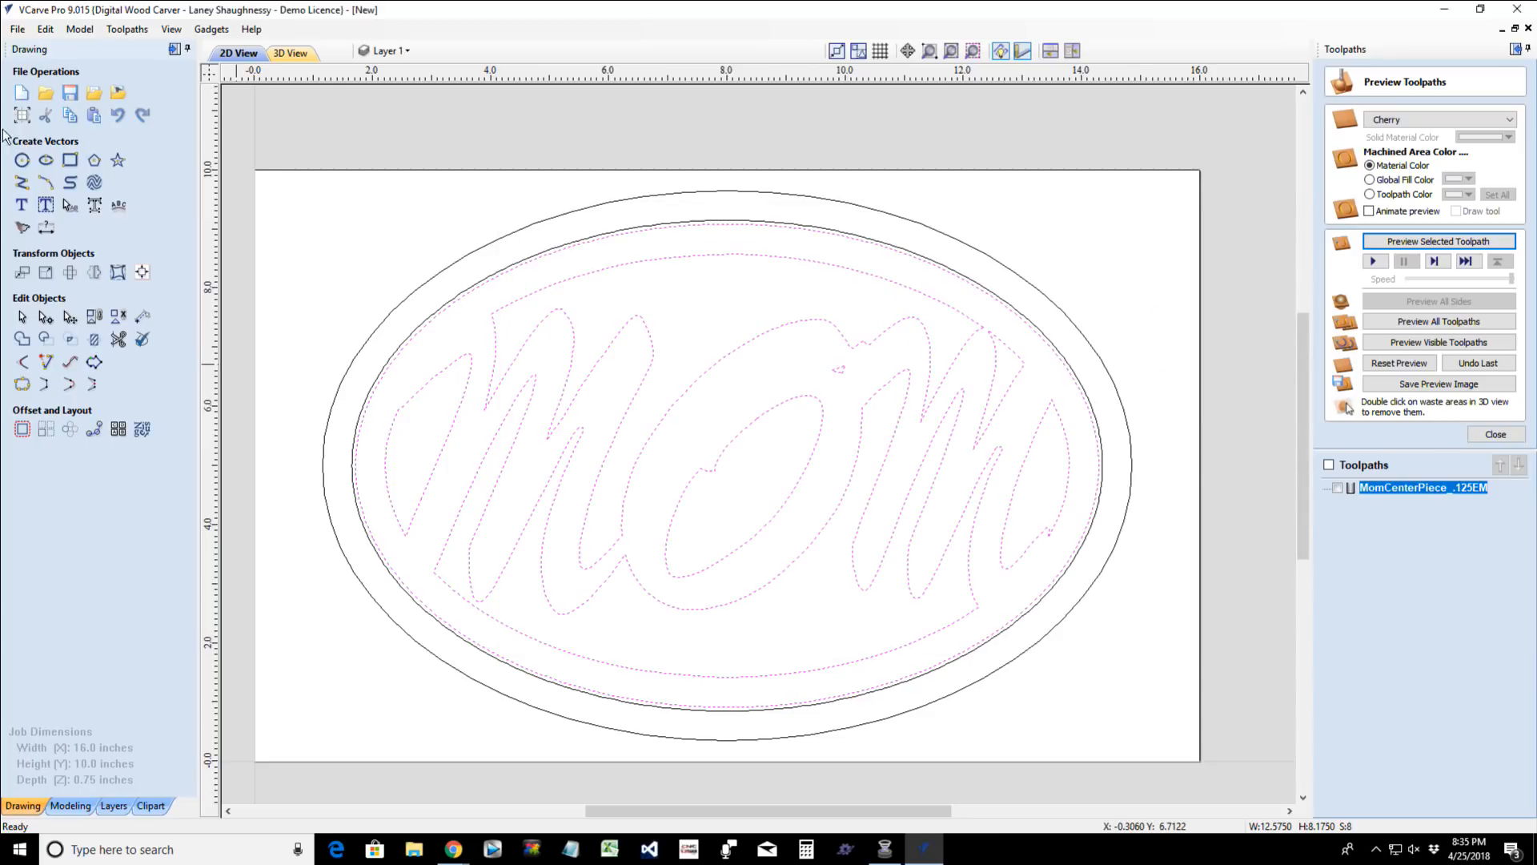
- Import the Tullips.jpg image from the root of the USB20FD (J:) drive into the 2D drawing
left_click(118, 92)
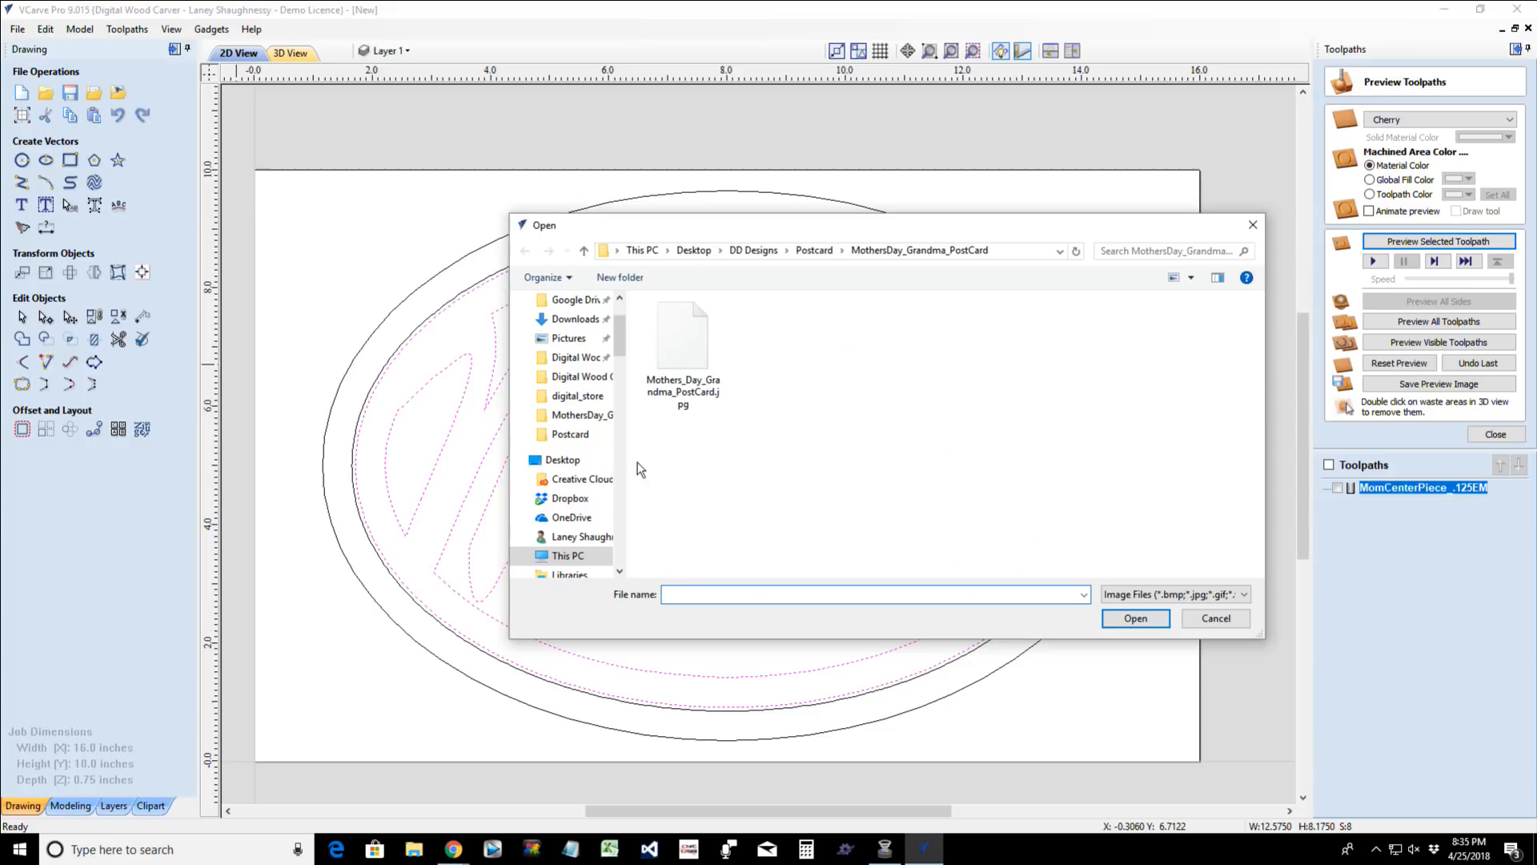
left_click_drag(619, 358, 610, 481)
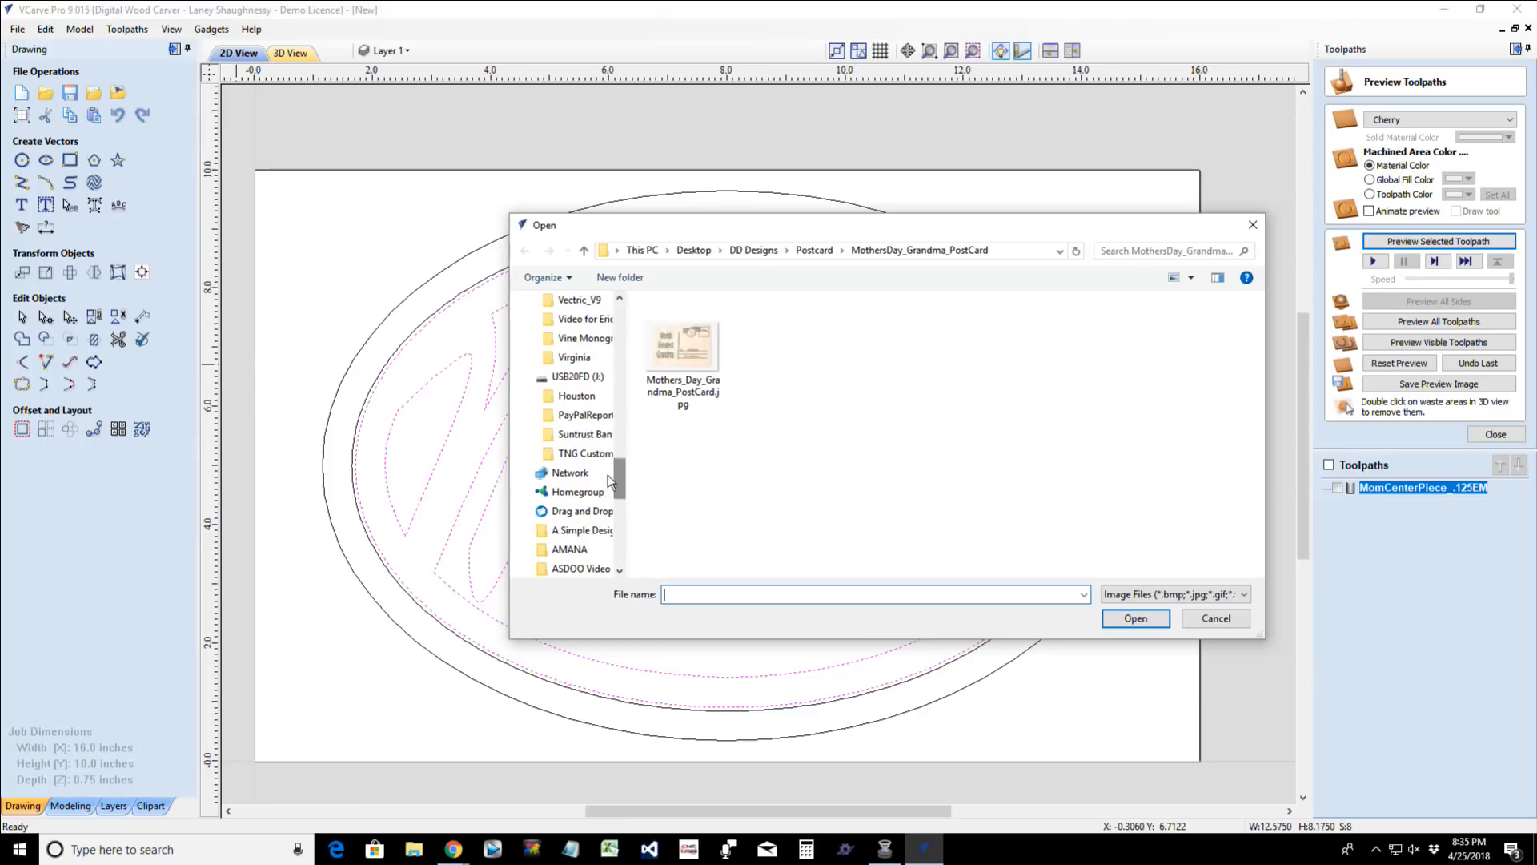
left_click(573, 378)
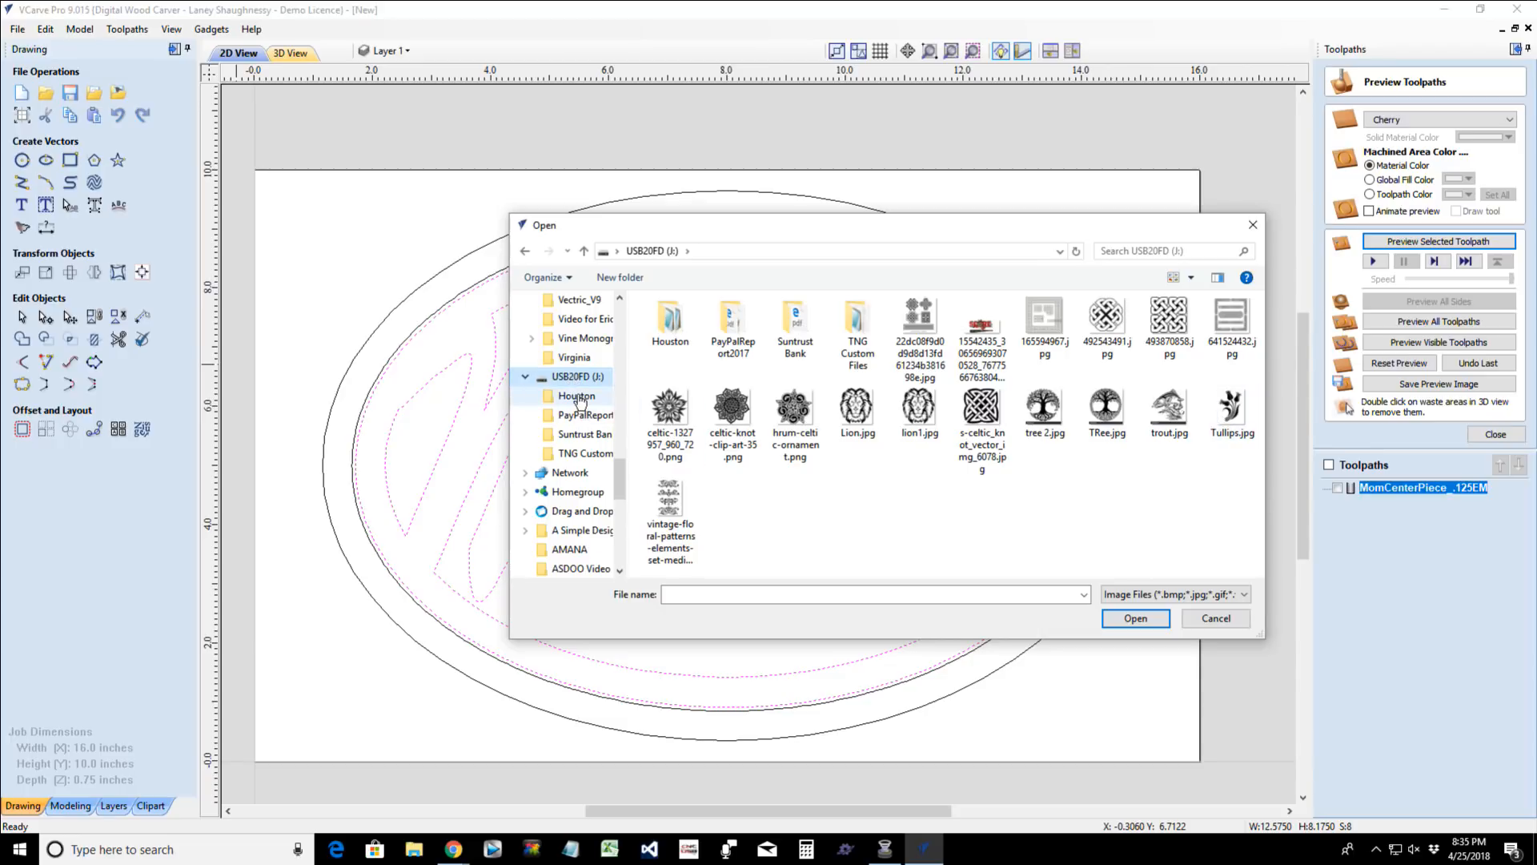
left_click(578, 398)
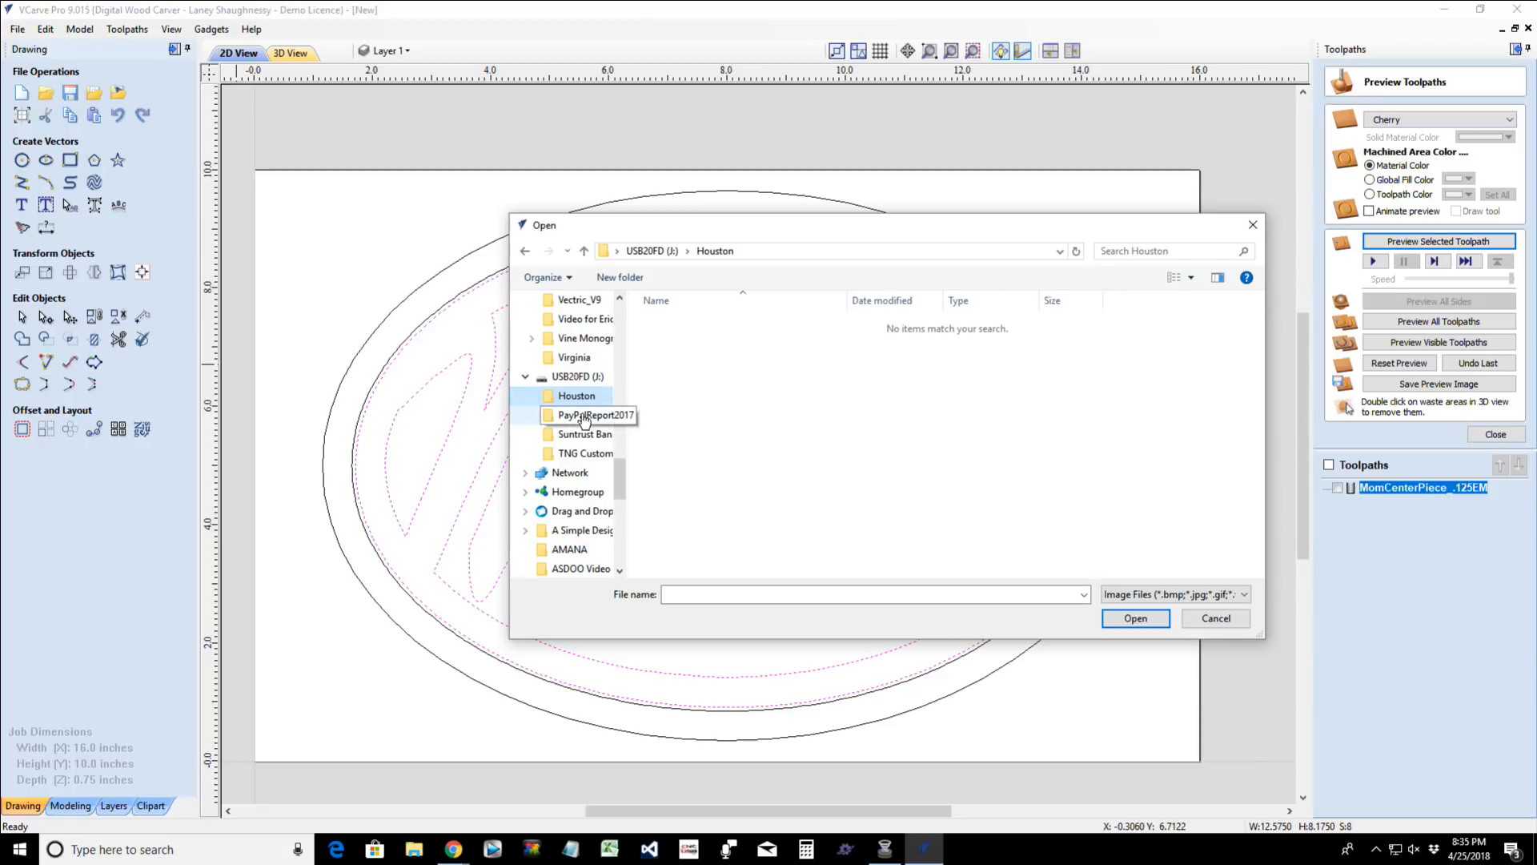
left_click(583, 415)
left_click(581, 434)
left_click(574, 460)
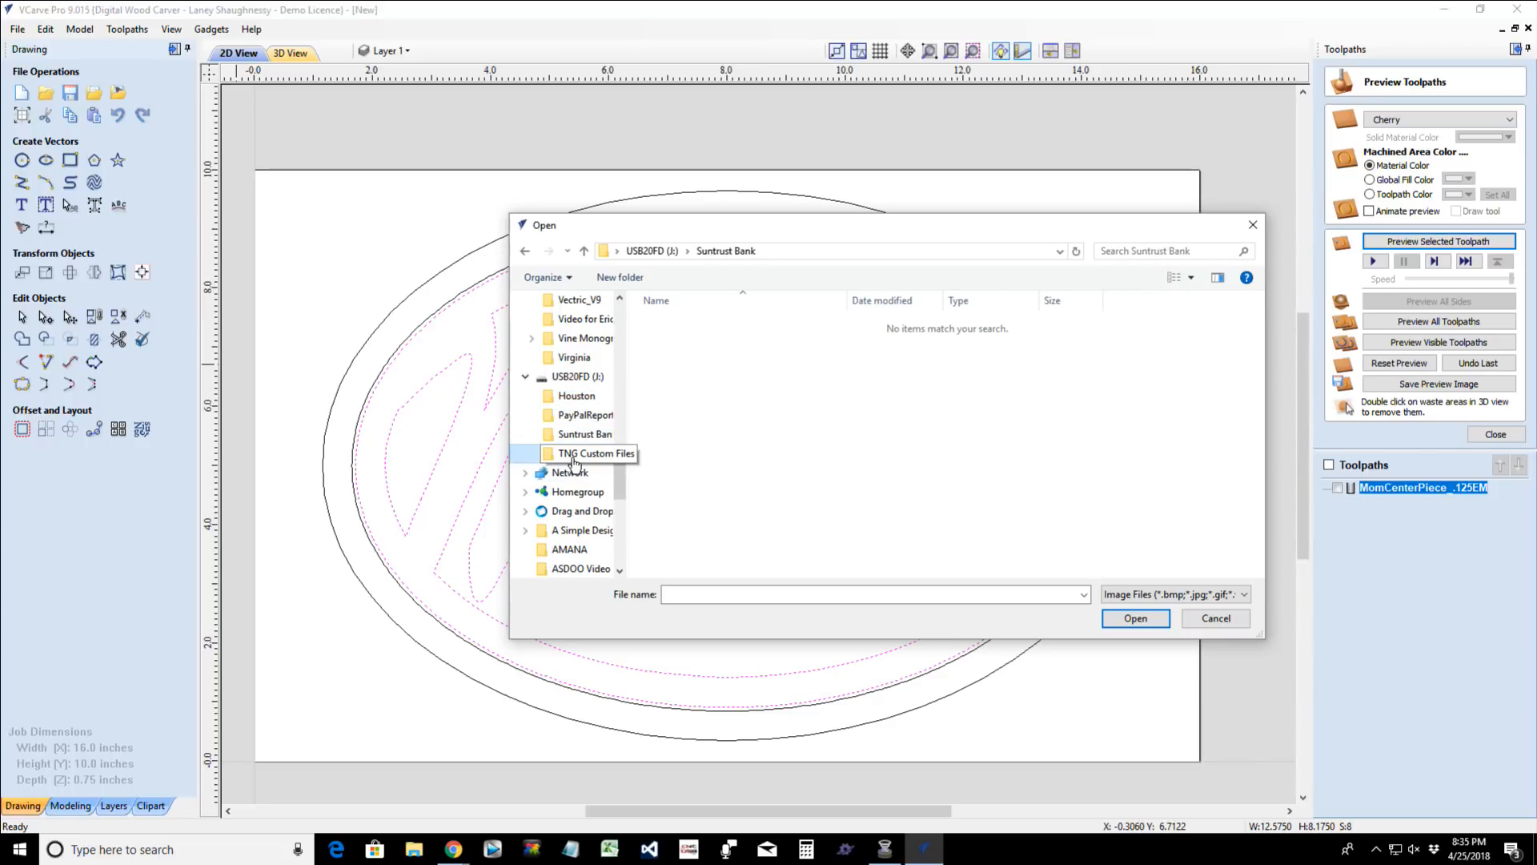
left_click(578, 395)
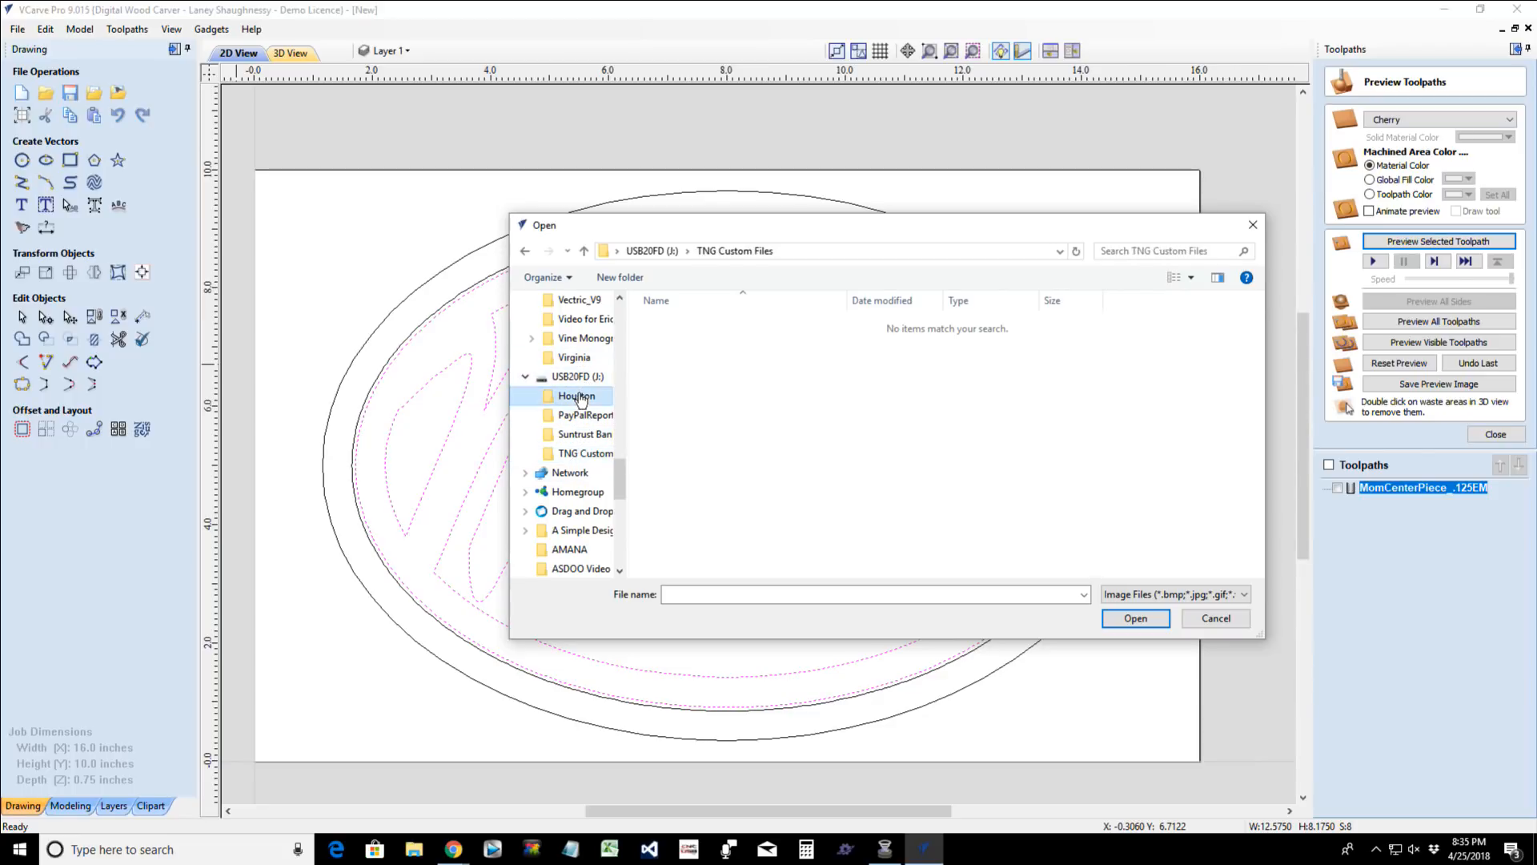
left_click(577, 376)
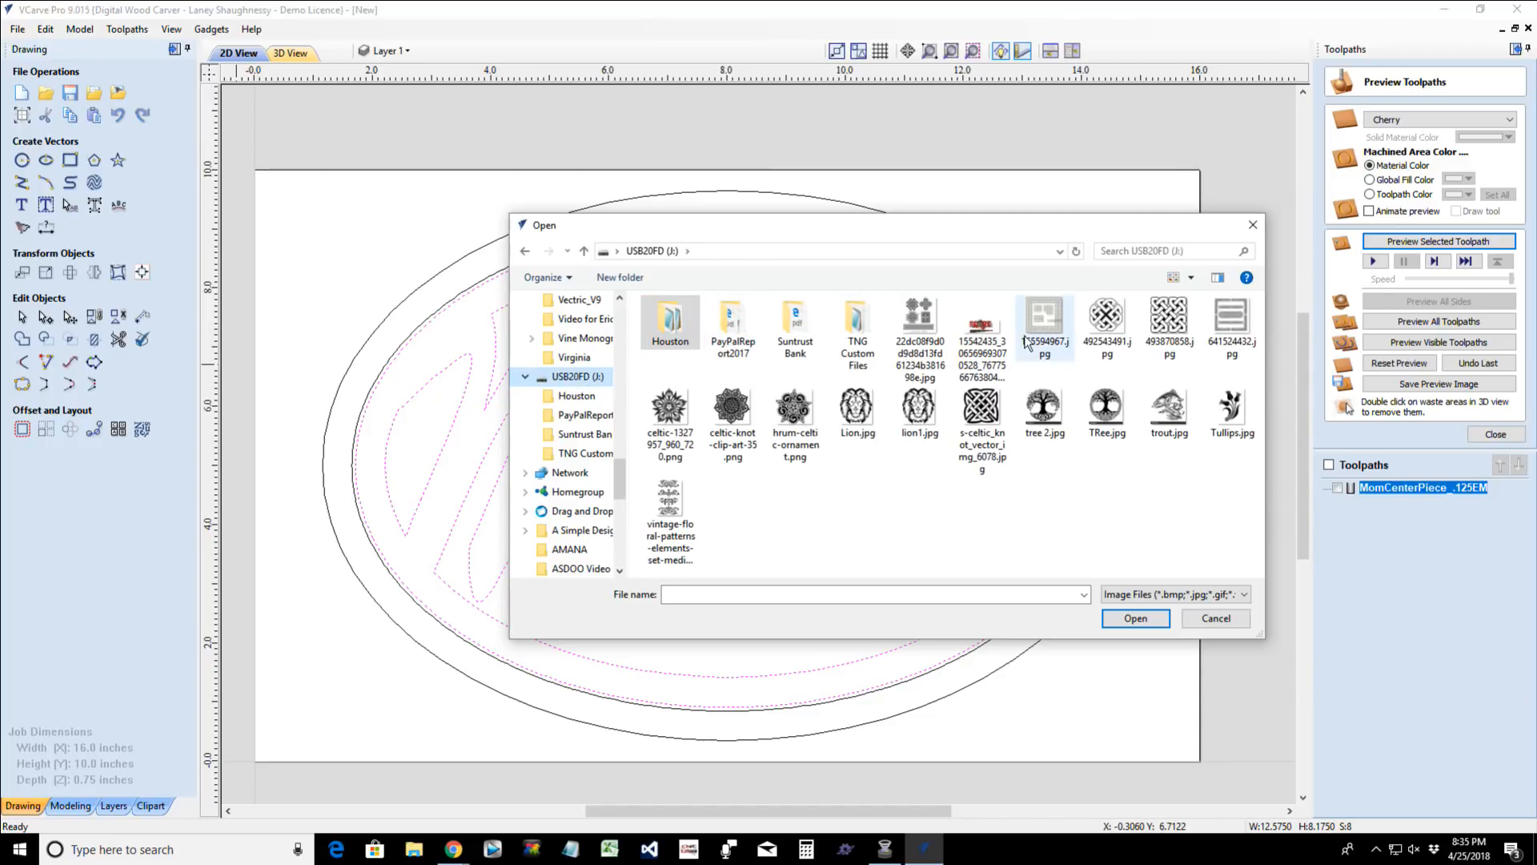
left_click(1231, 412)
double_click(1231, 413)
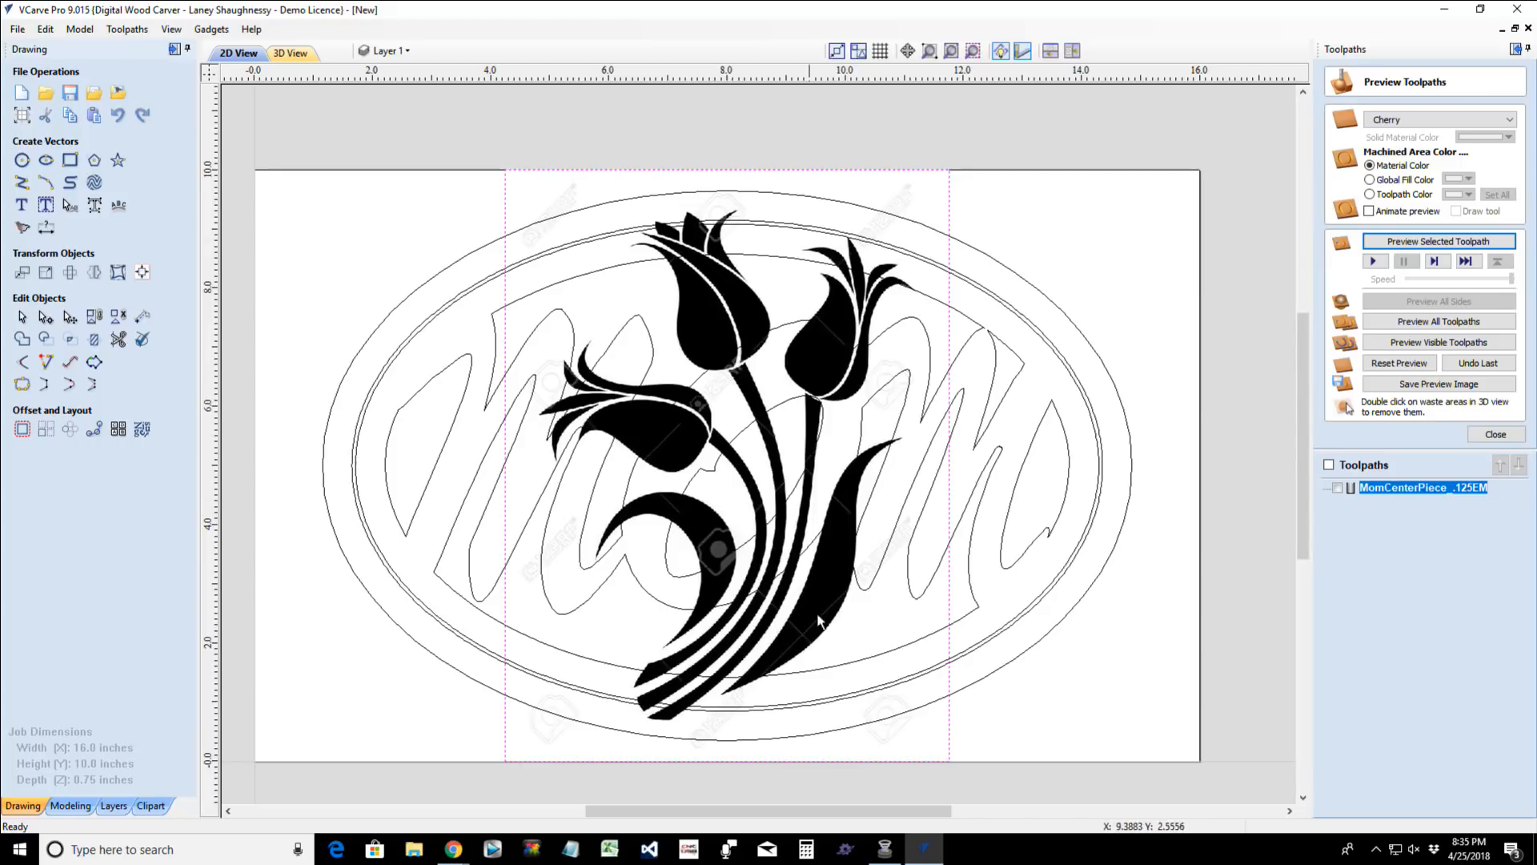
- Delete the imported tulip image from the drawing
left_click(718, 623)
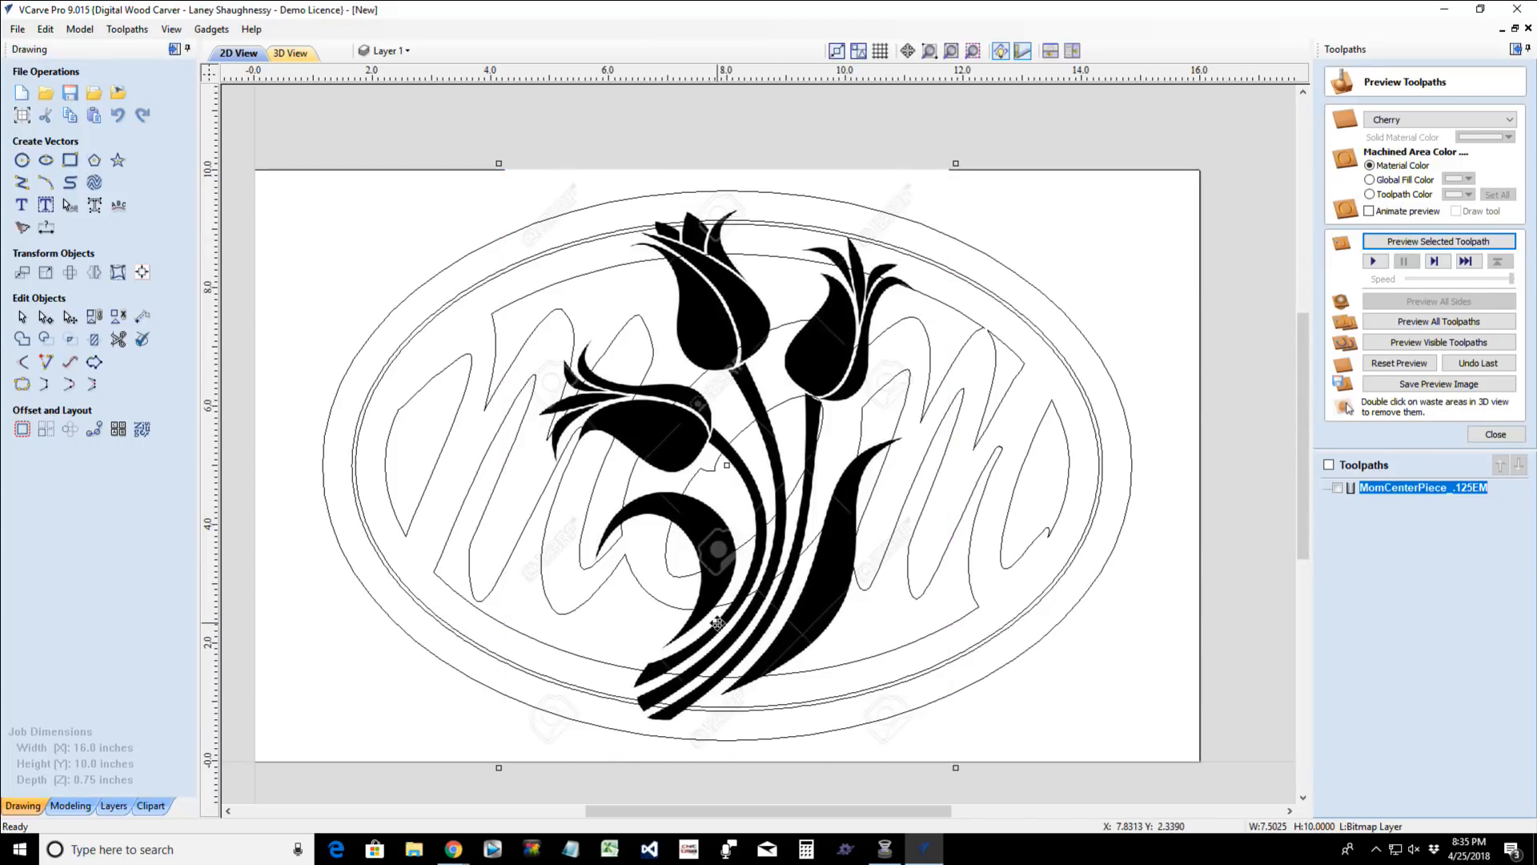
key("Delete")
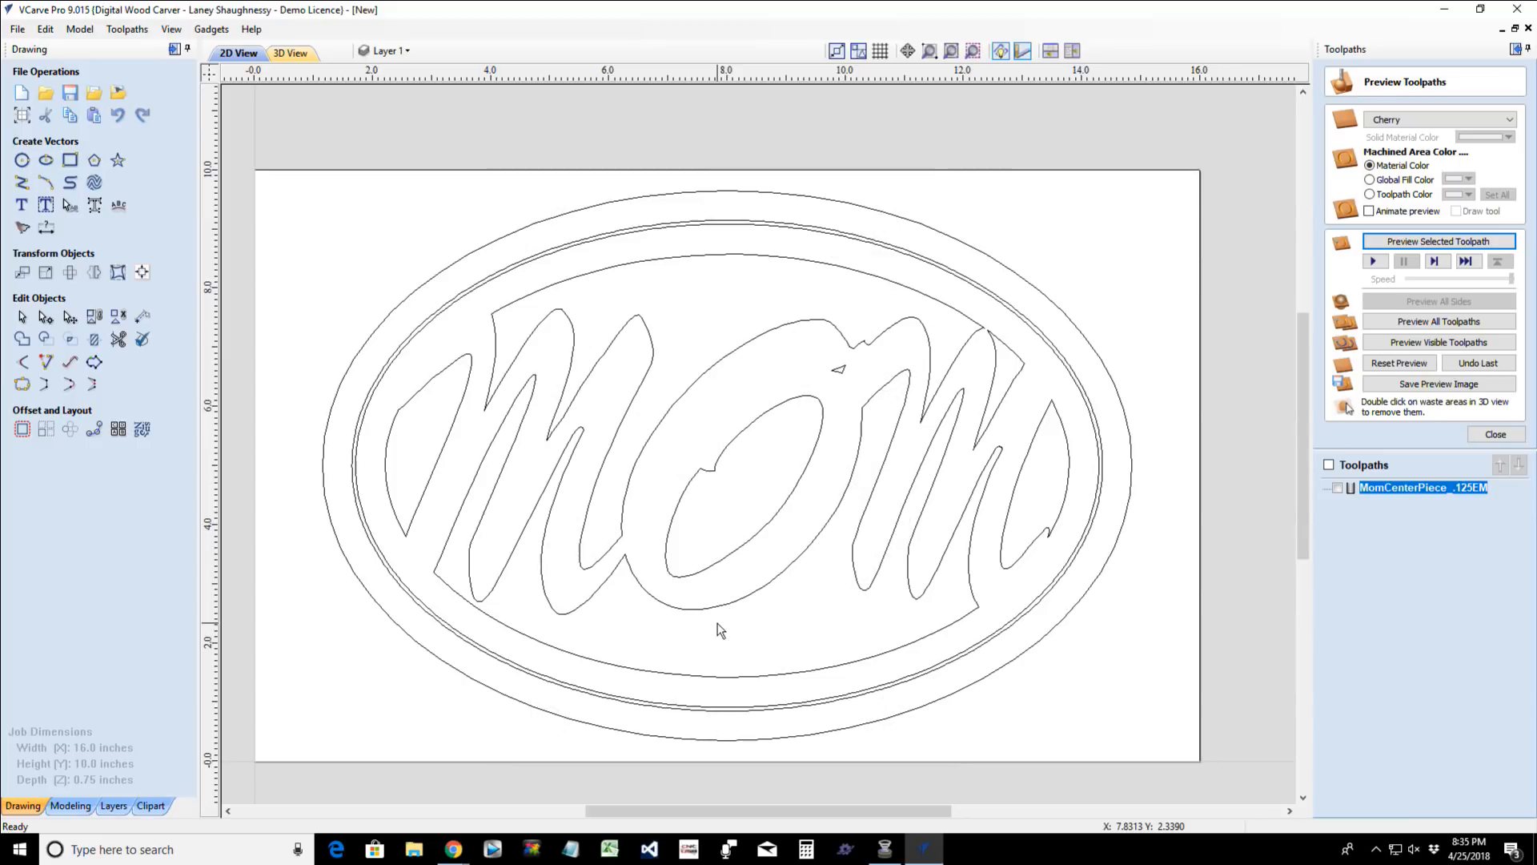
- Examine the spacing of the oval outlines around the lettering by selecting the upper lettering vector, the second oval and the outermost oval
left_click(764, 257)
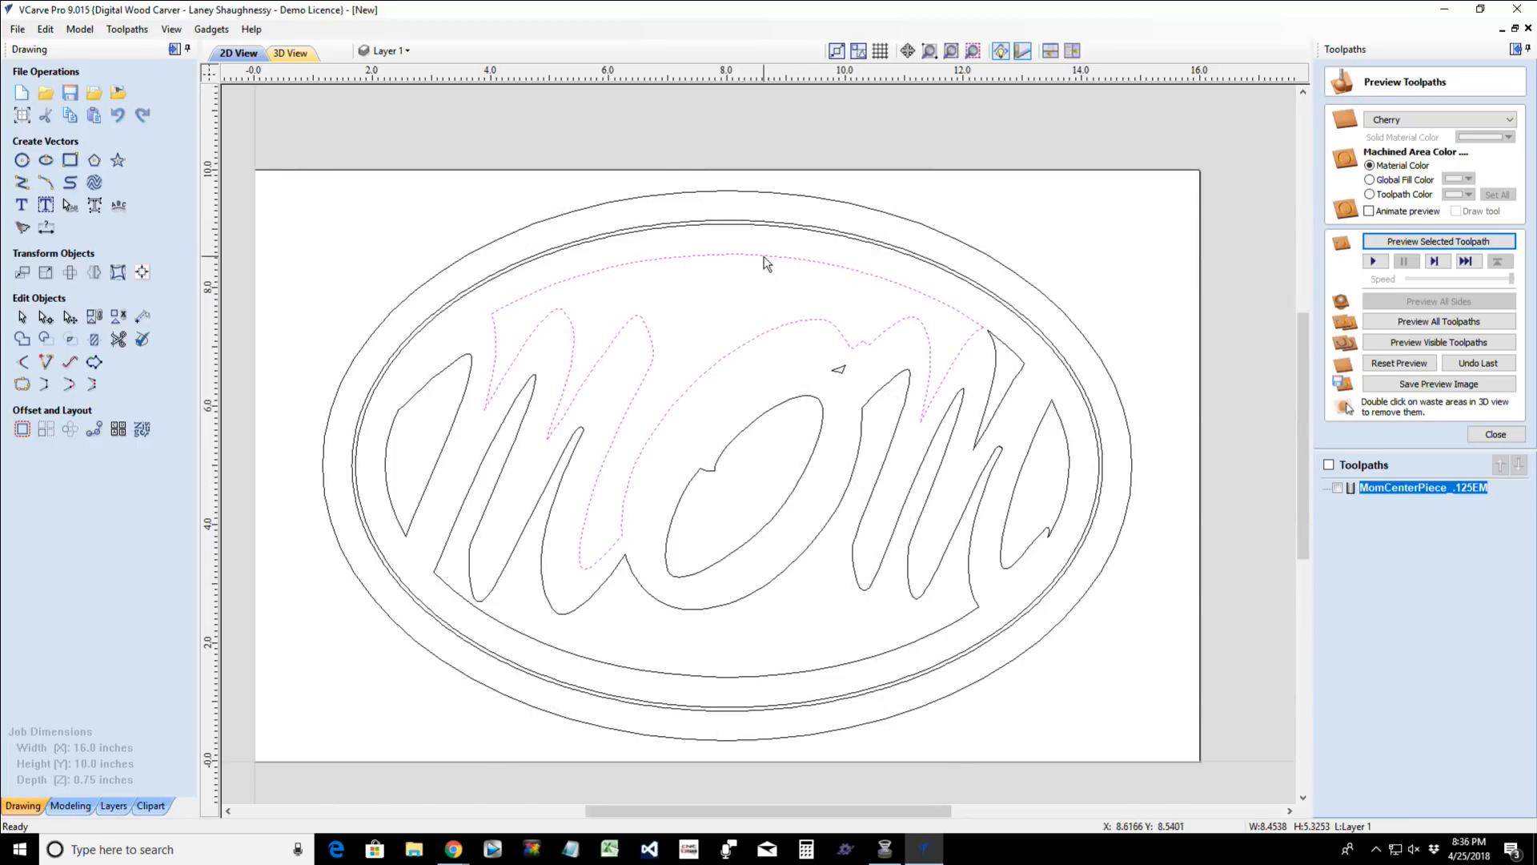
left_click(706, 227)
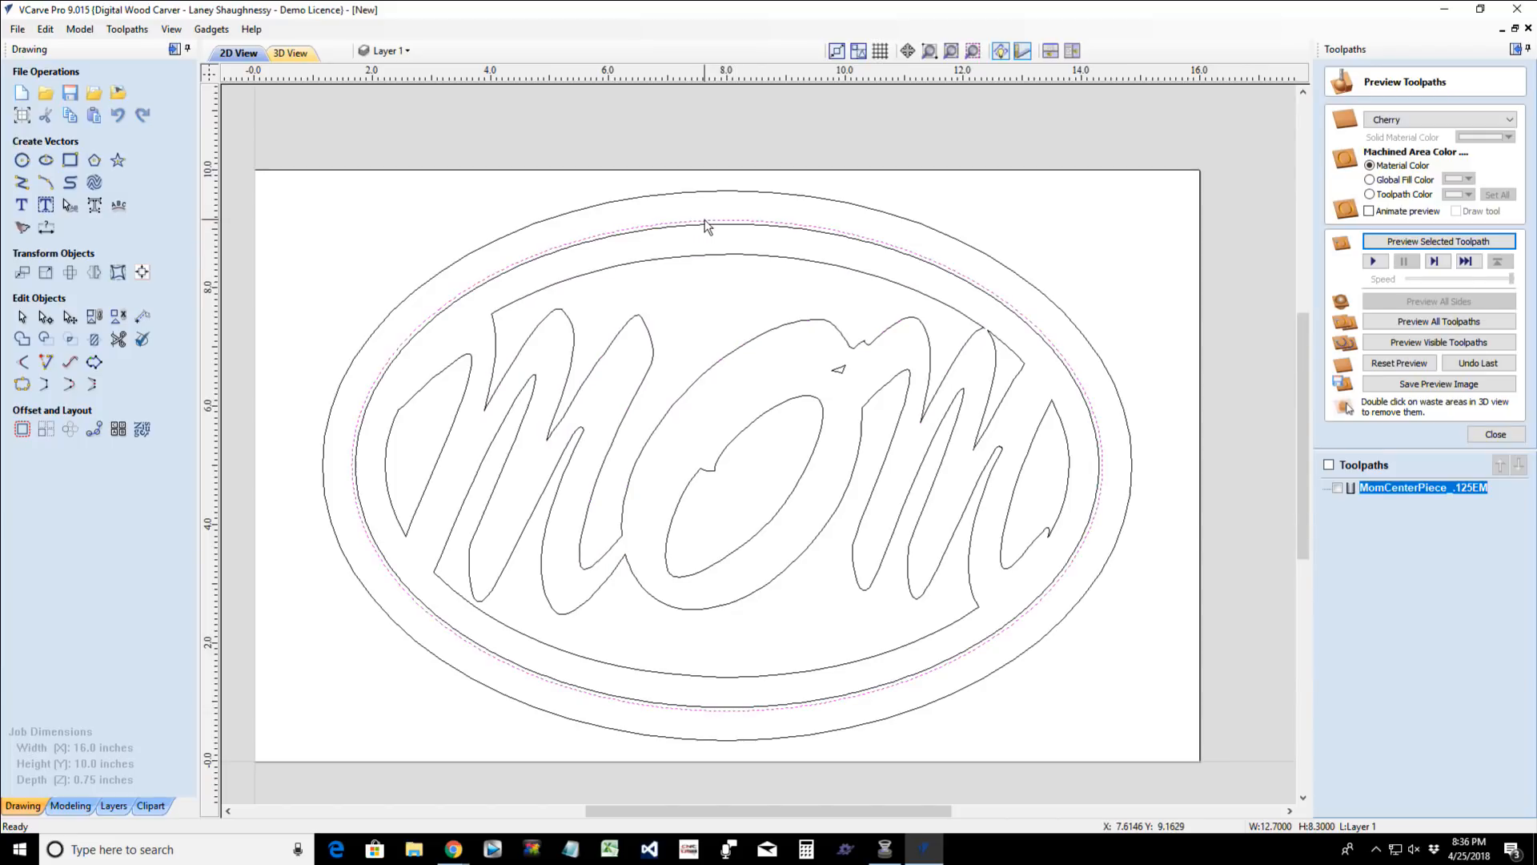
scroll(663, 260, "up", 2)
scroll(663, 261, "down", 3)
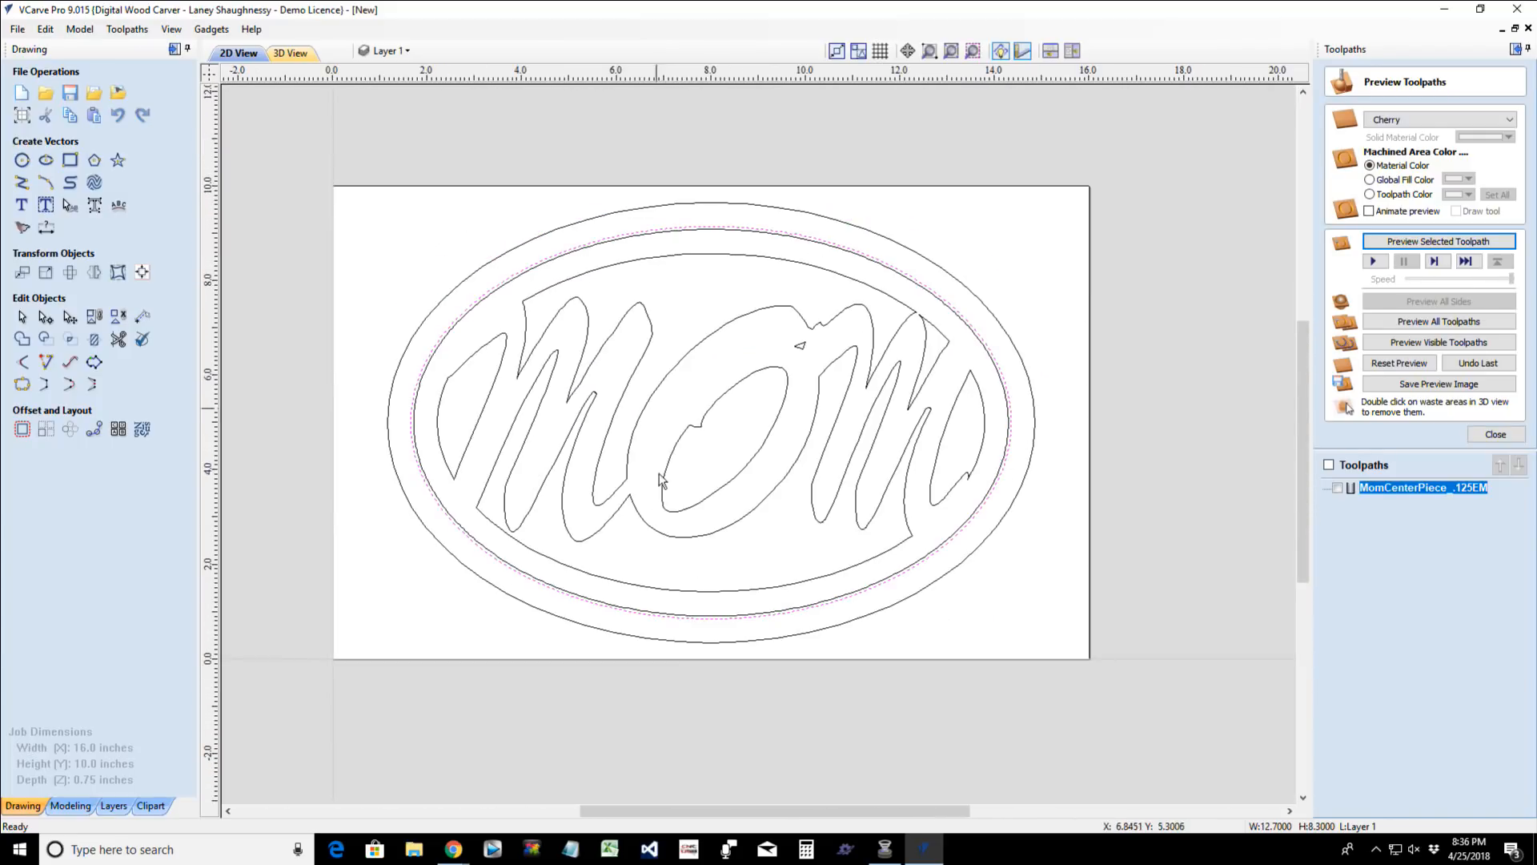
scroll(717, 662, "up", 2)
scroll(717, 661, "down", 1)
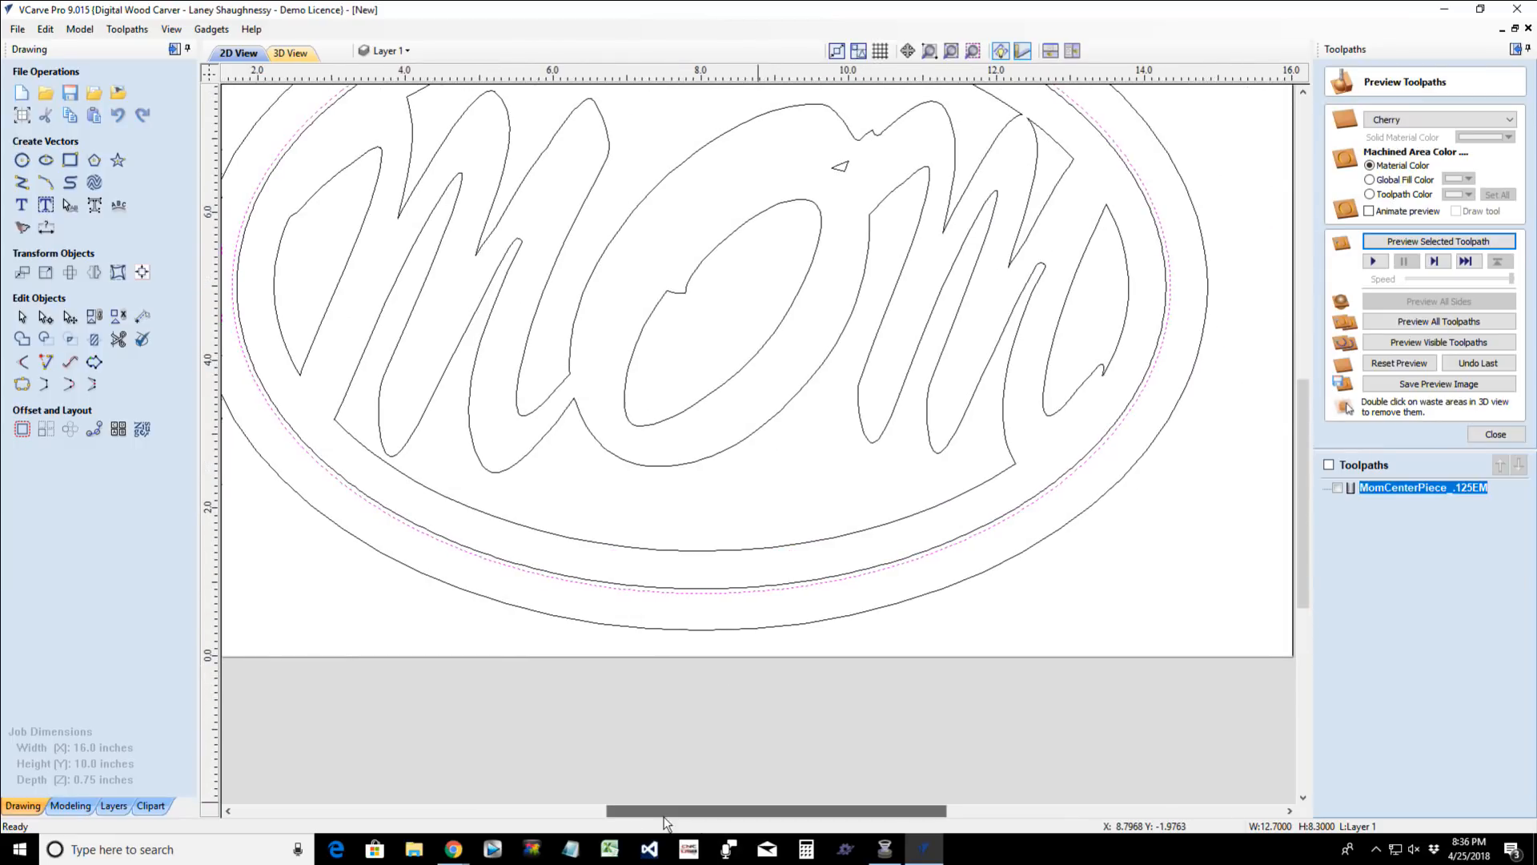
left_click_drag(695, 811, 592, 812)
left_click(686, 546)
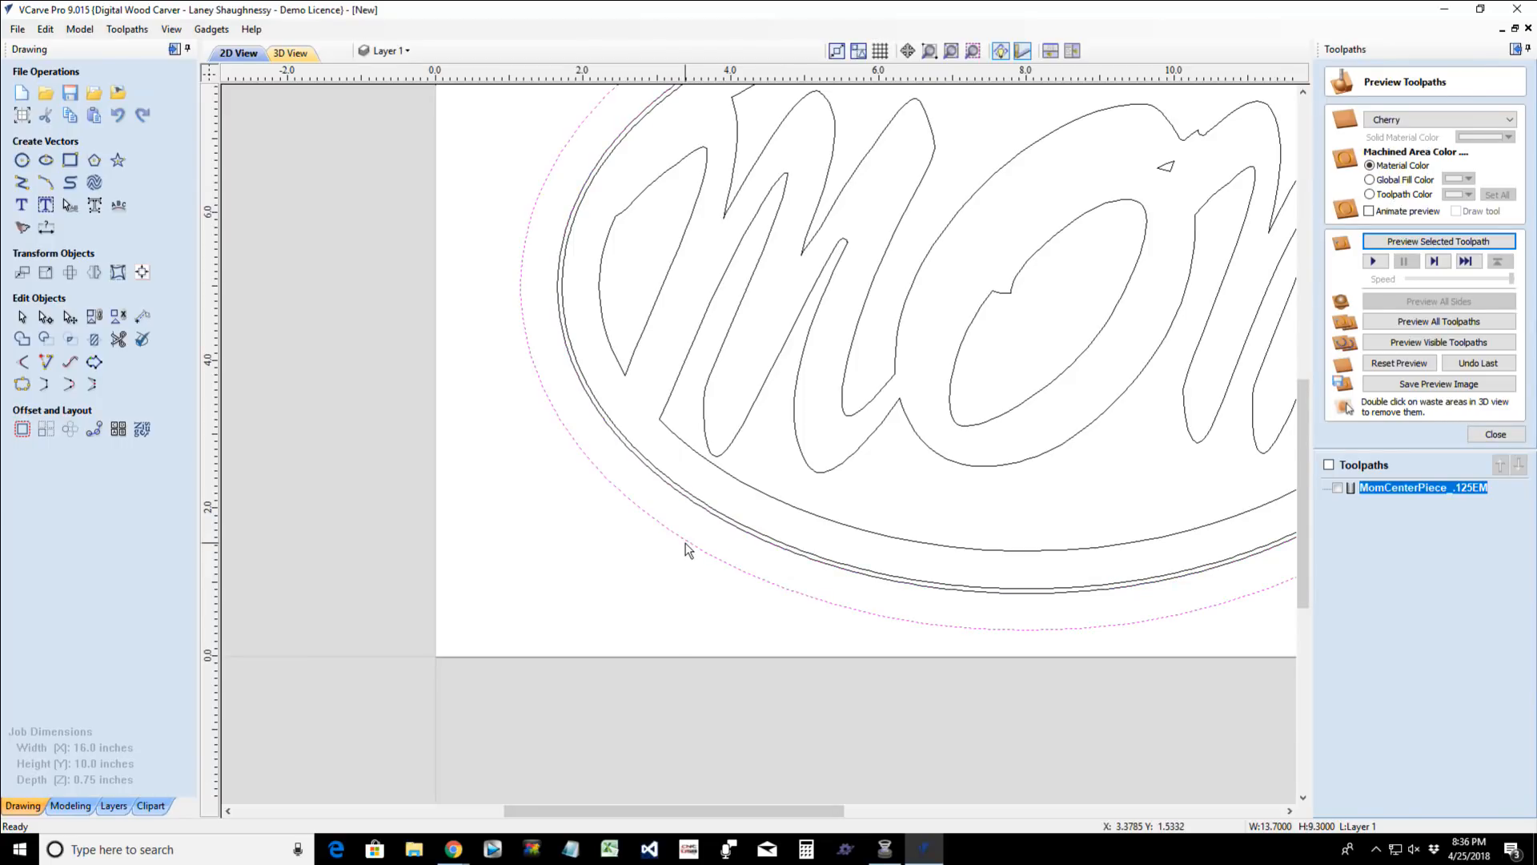
left_click(712, 519)
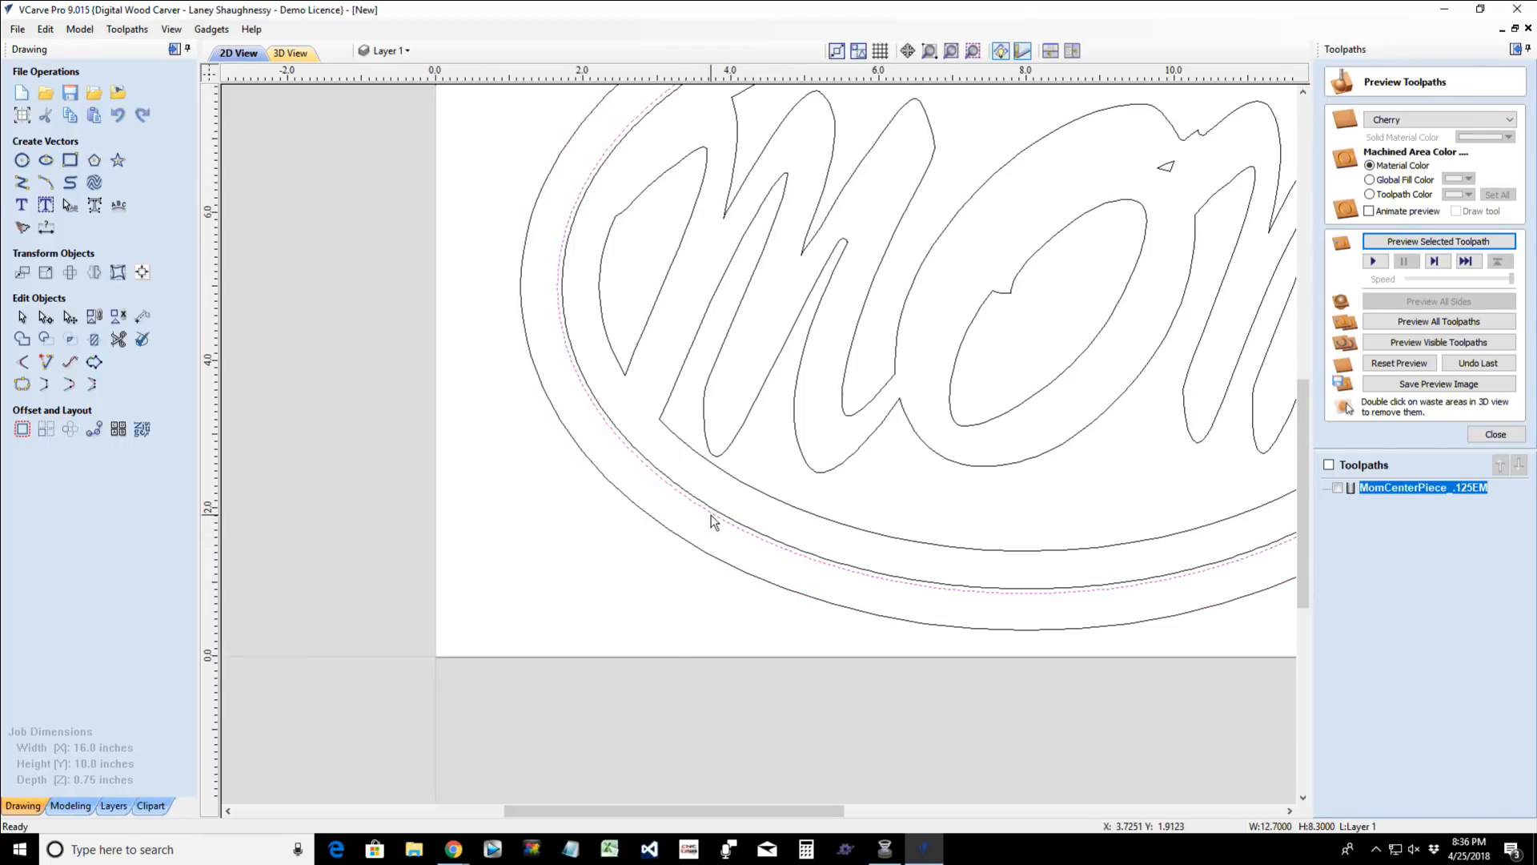
- Draw a rectangle about 0.65 by 0.55 inches outside the oval's lower-left edge and resize it to 0.05 by 0.5 inches
left_click(70, 159)
mouse_move(491, 505)
left_mouse_down()
mouse_move(532, 510)
mouse_move(540, 545)
left_mouse_up()
left_click_drag(132, 327, 98, 336)
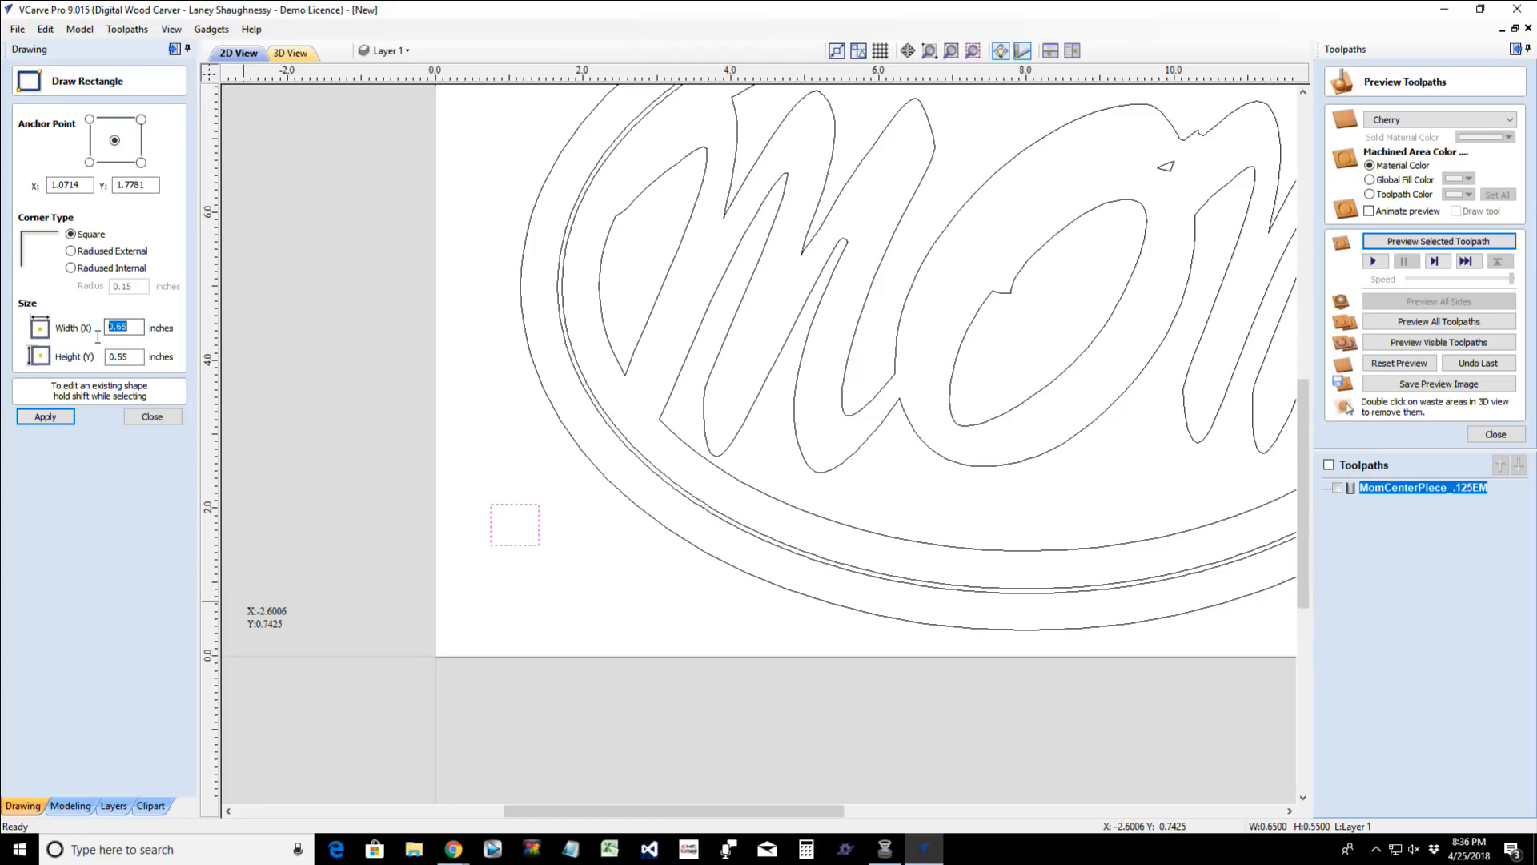
type(".05")
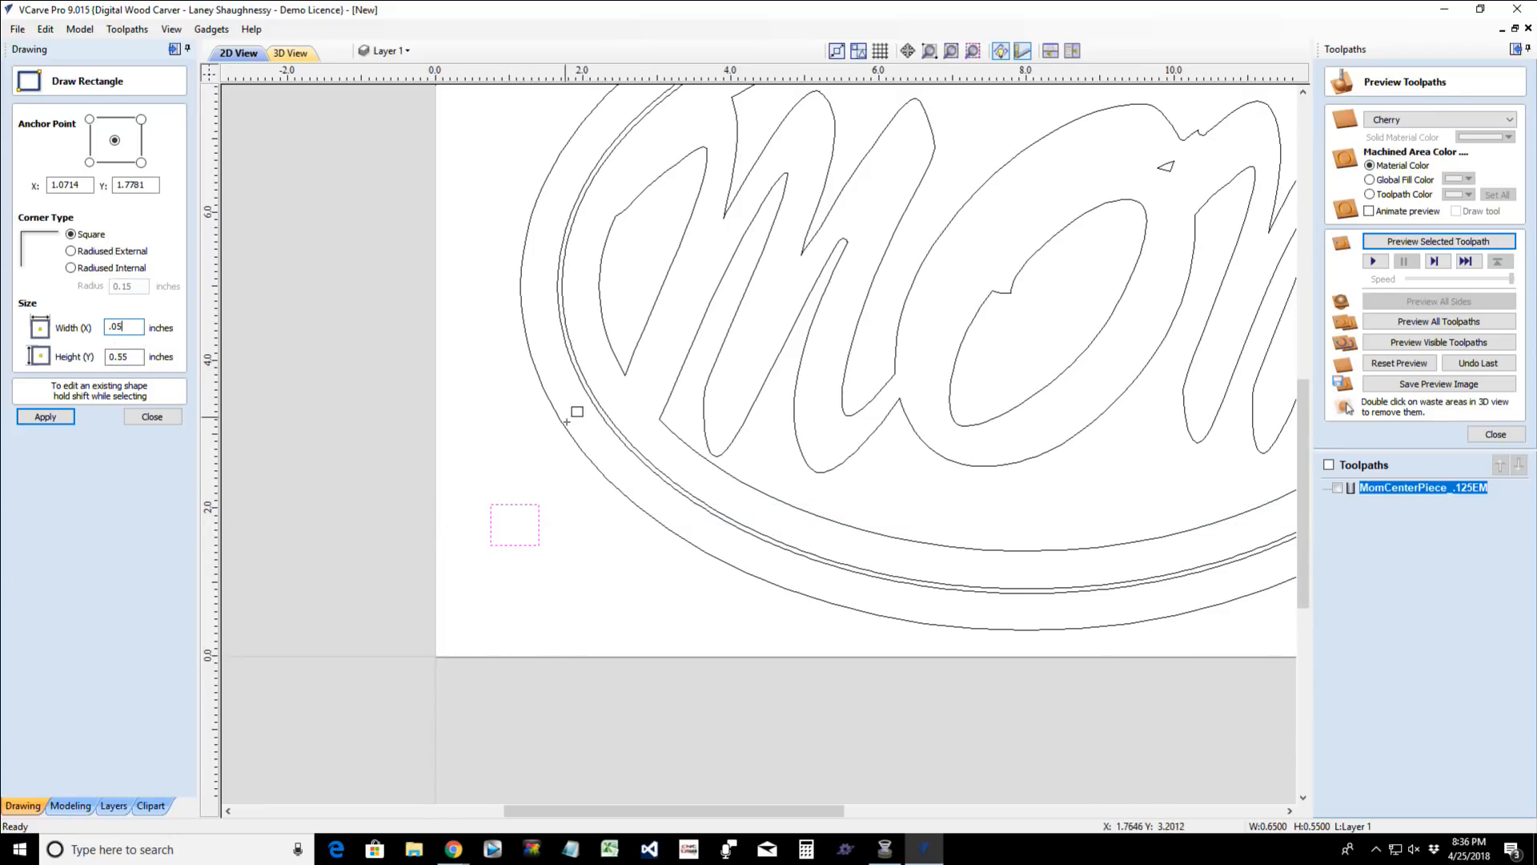
left_click(124, 357)
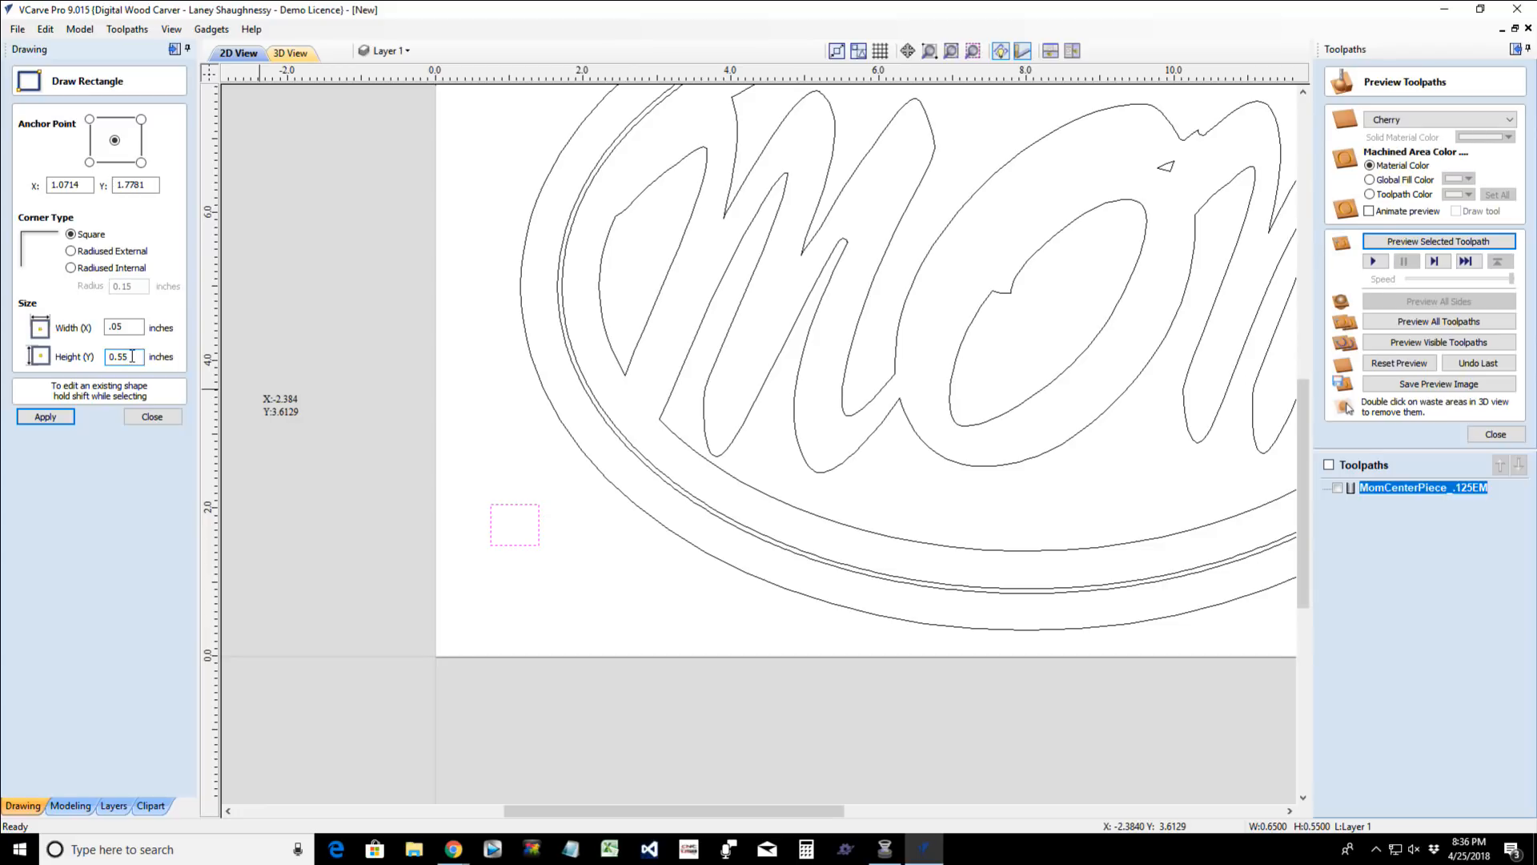
left_click(64, 421)
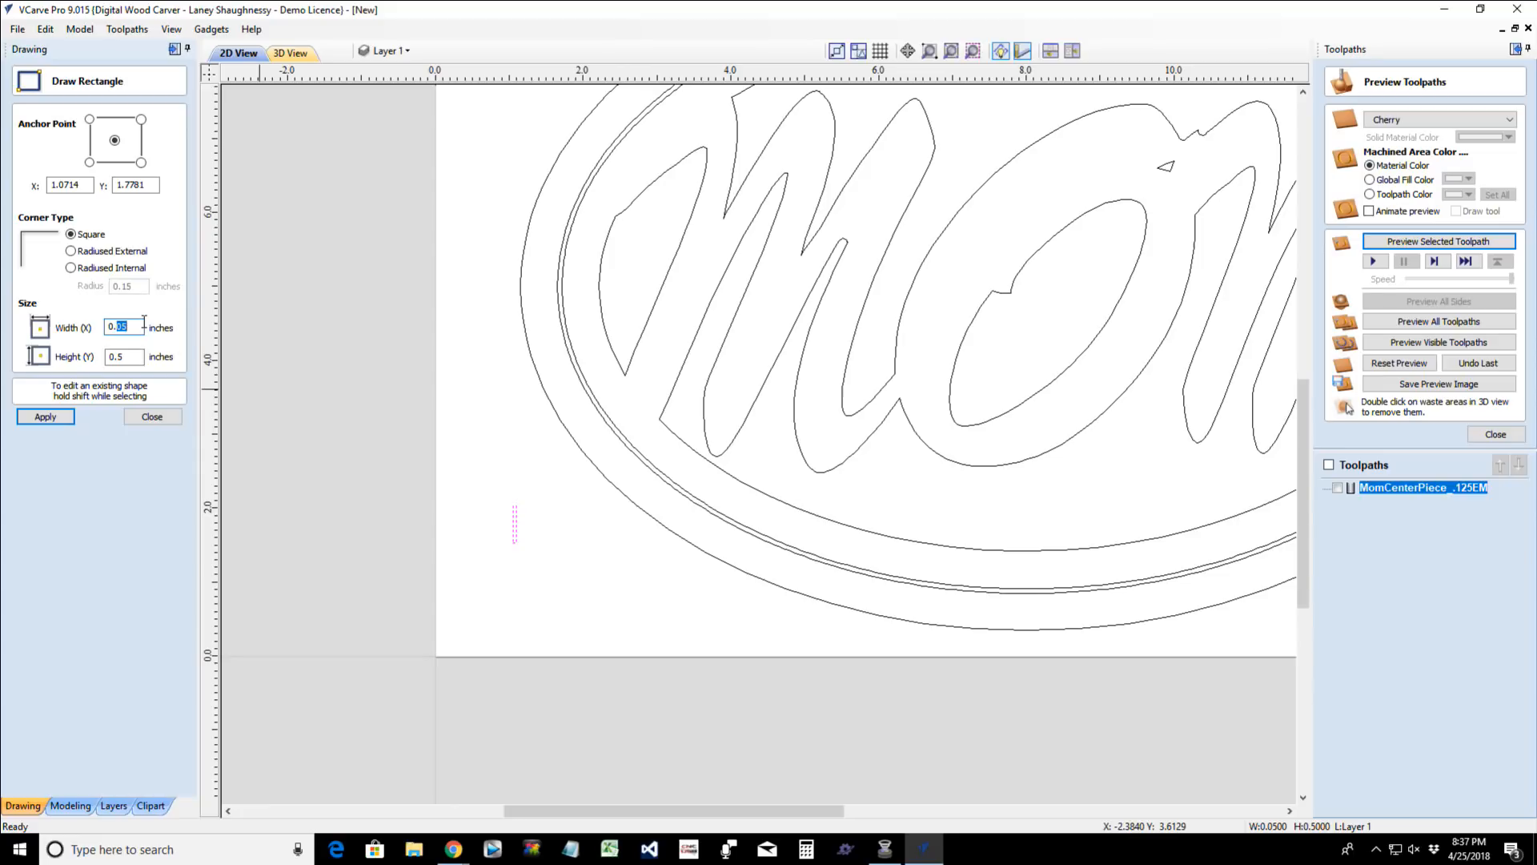
- Set the small rectangle's width to 0.5 inches and finish the rectangle
left_click(46, 418)
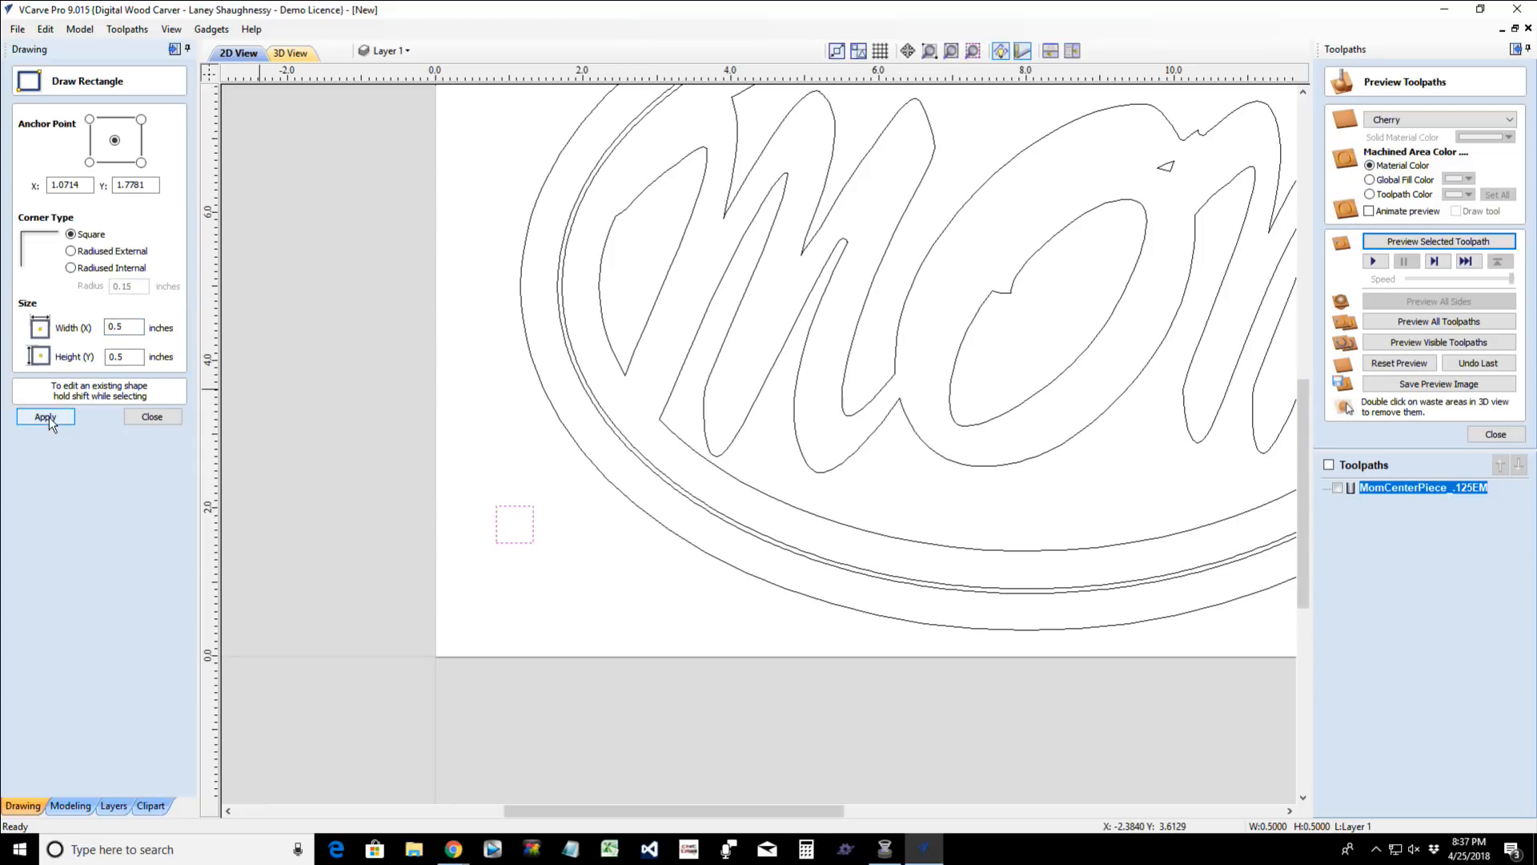
left_click(152, 417)
scroll(528, 537, "up", 5)
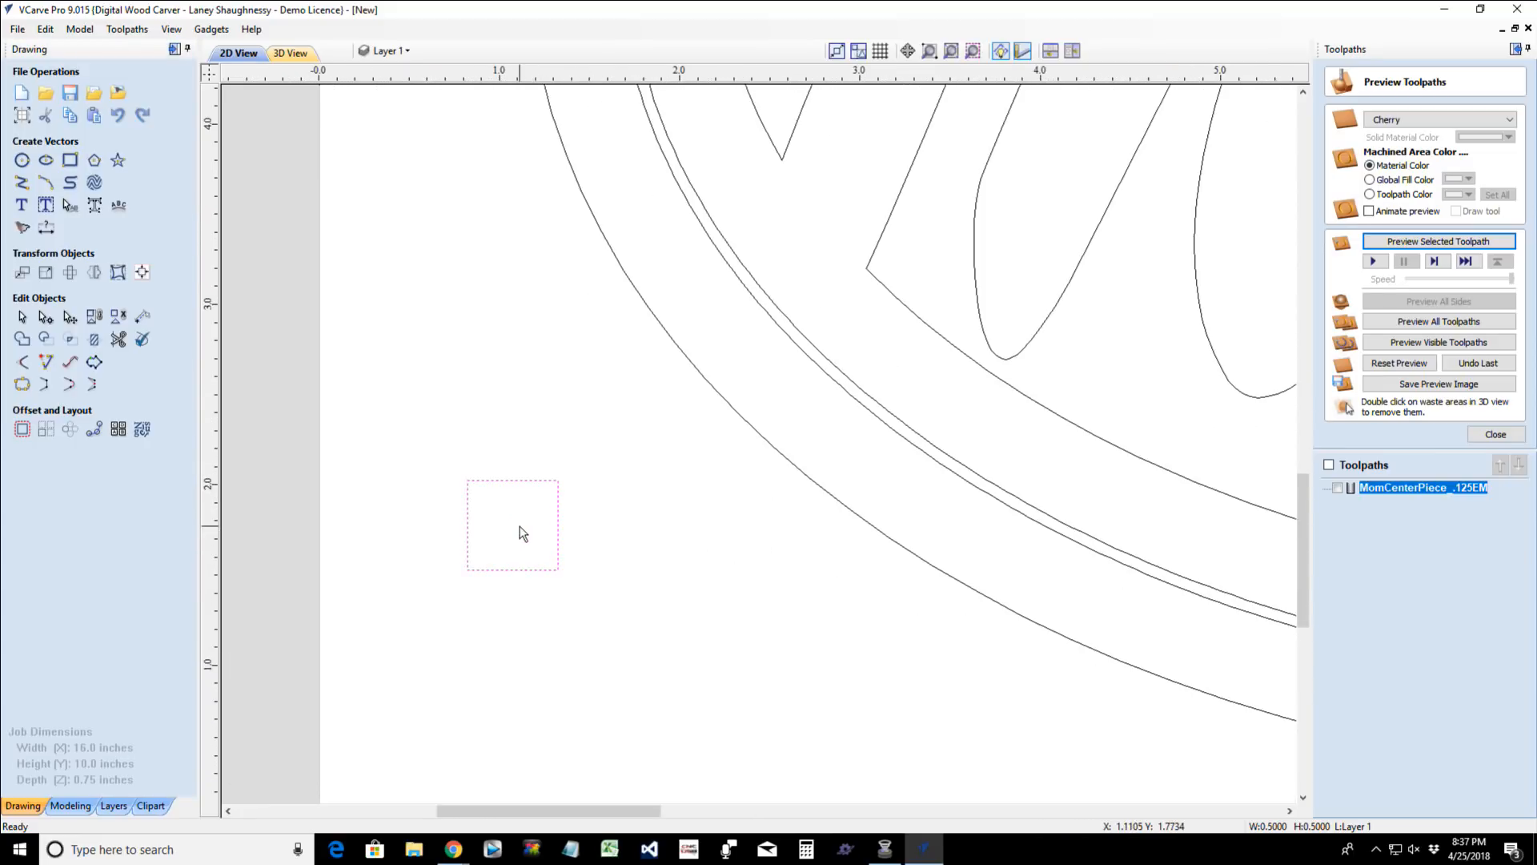
- Change the 3D preview material of the MOM piece to Maple
left_click(302, 52)
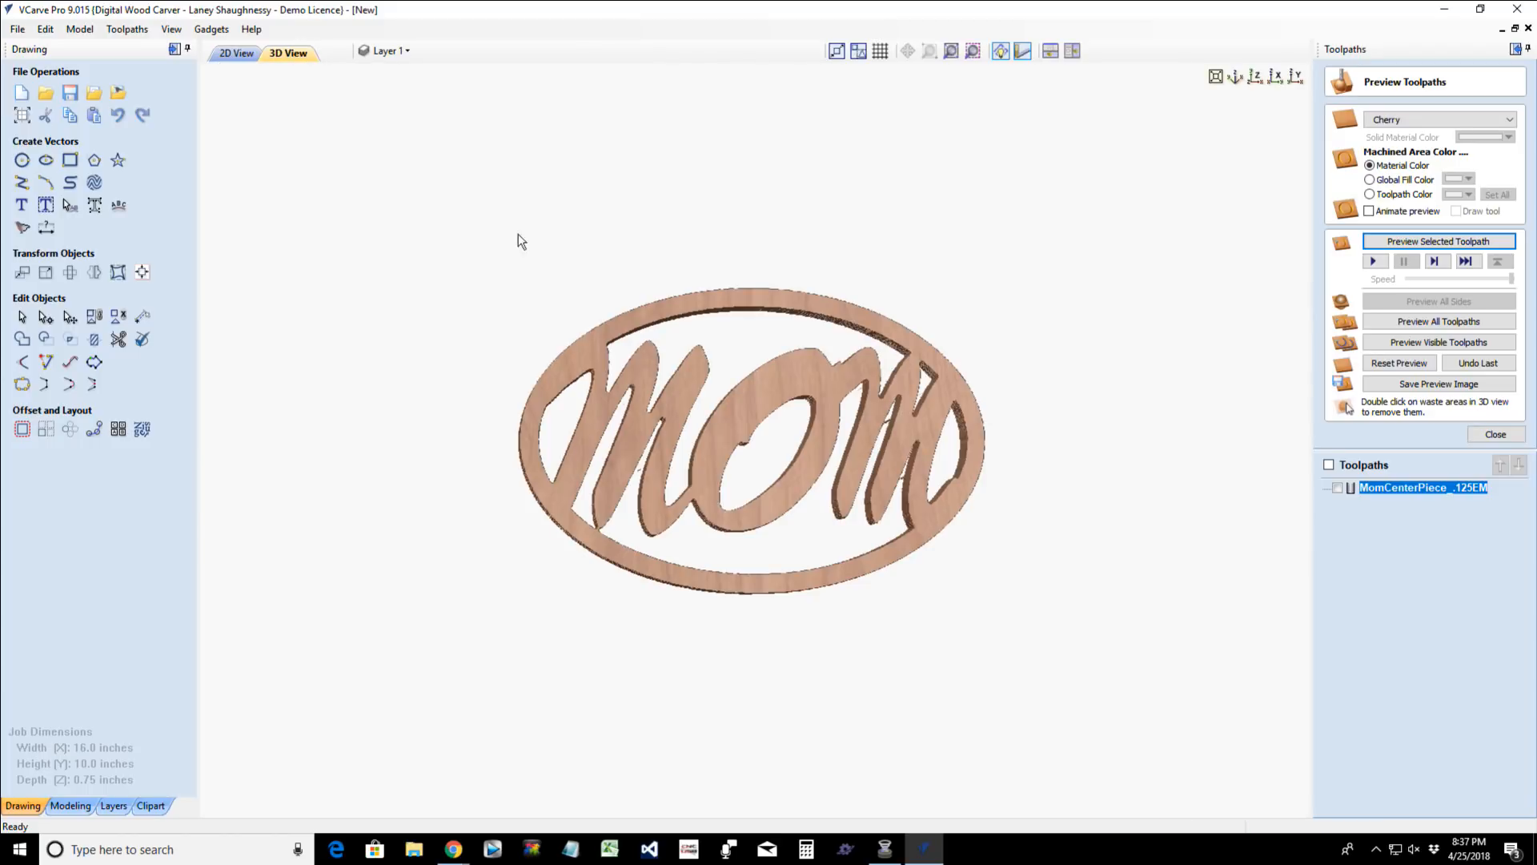
left_click_drag(814, 588, 814, 448)
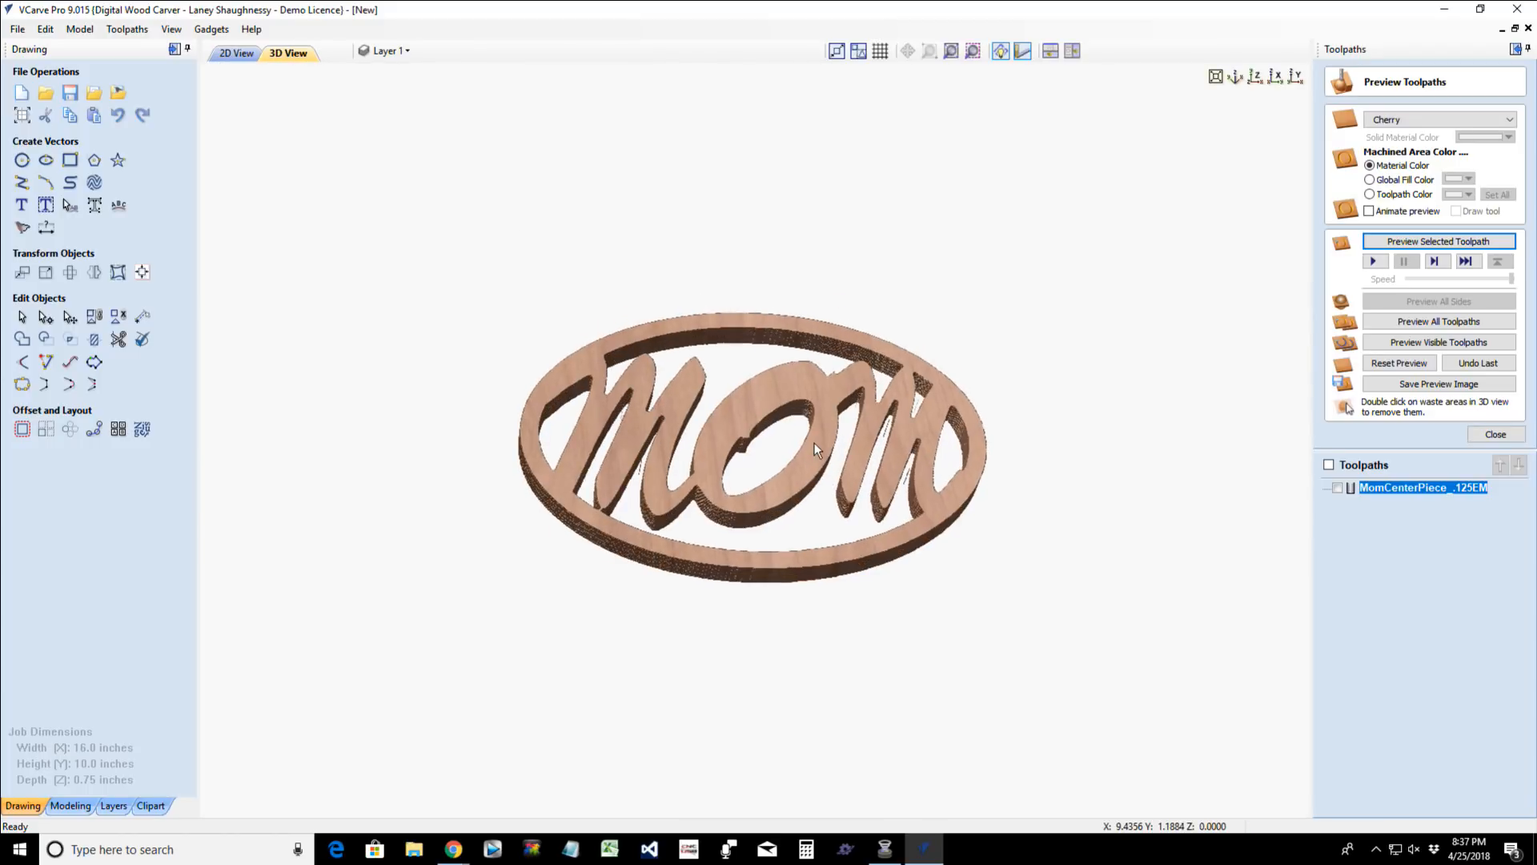
scroll(839, 509, "up", 3)
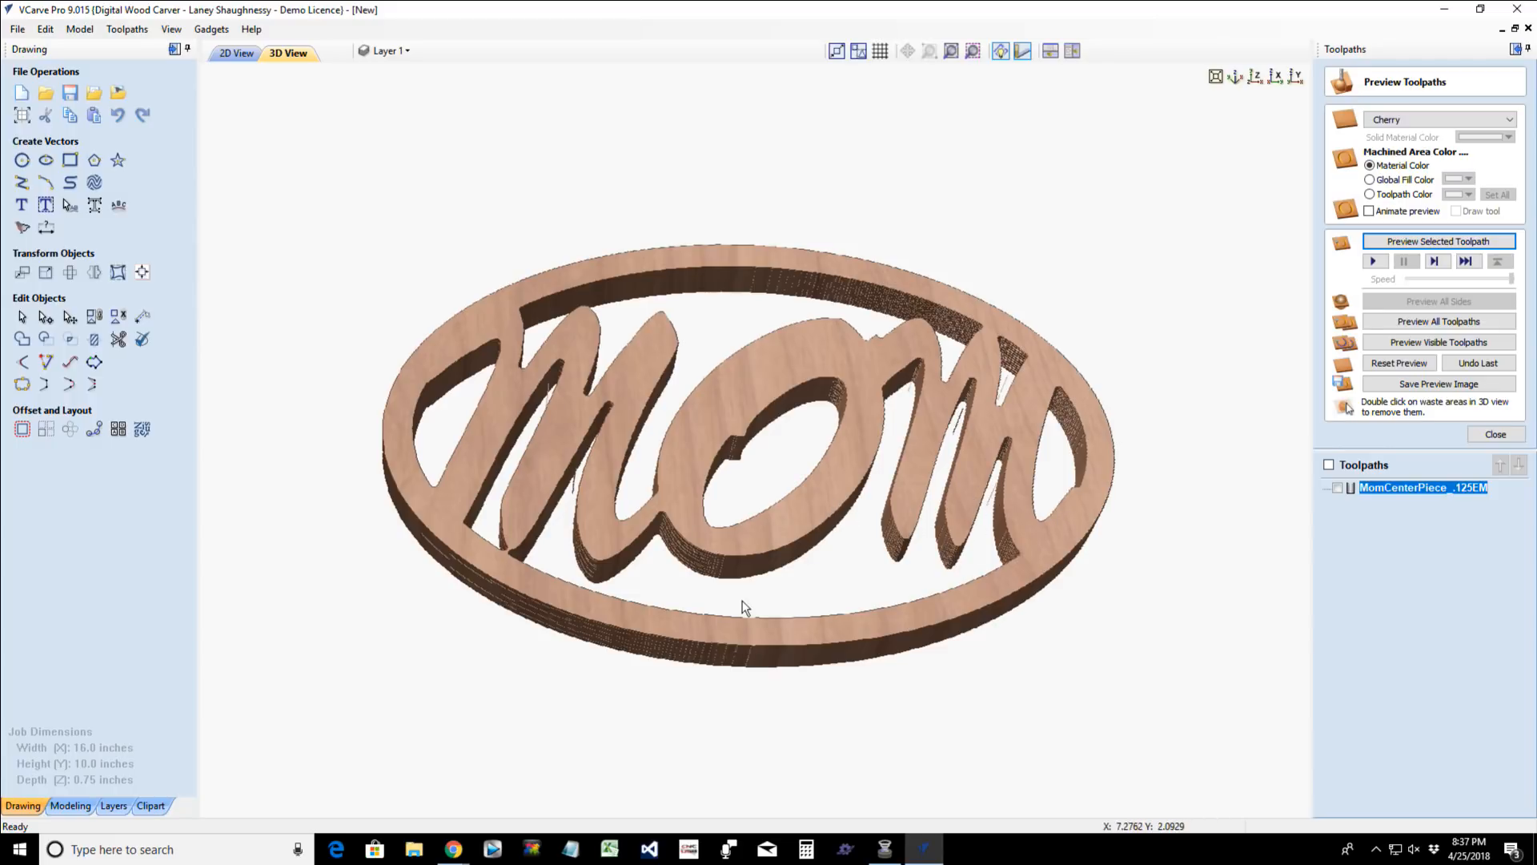
left_click_drag(727, 676, 1002, 301)
left_click(1414, 123)
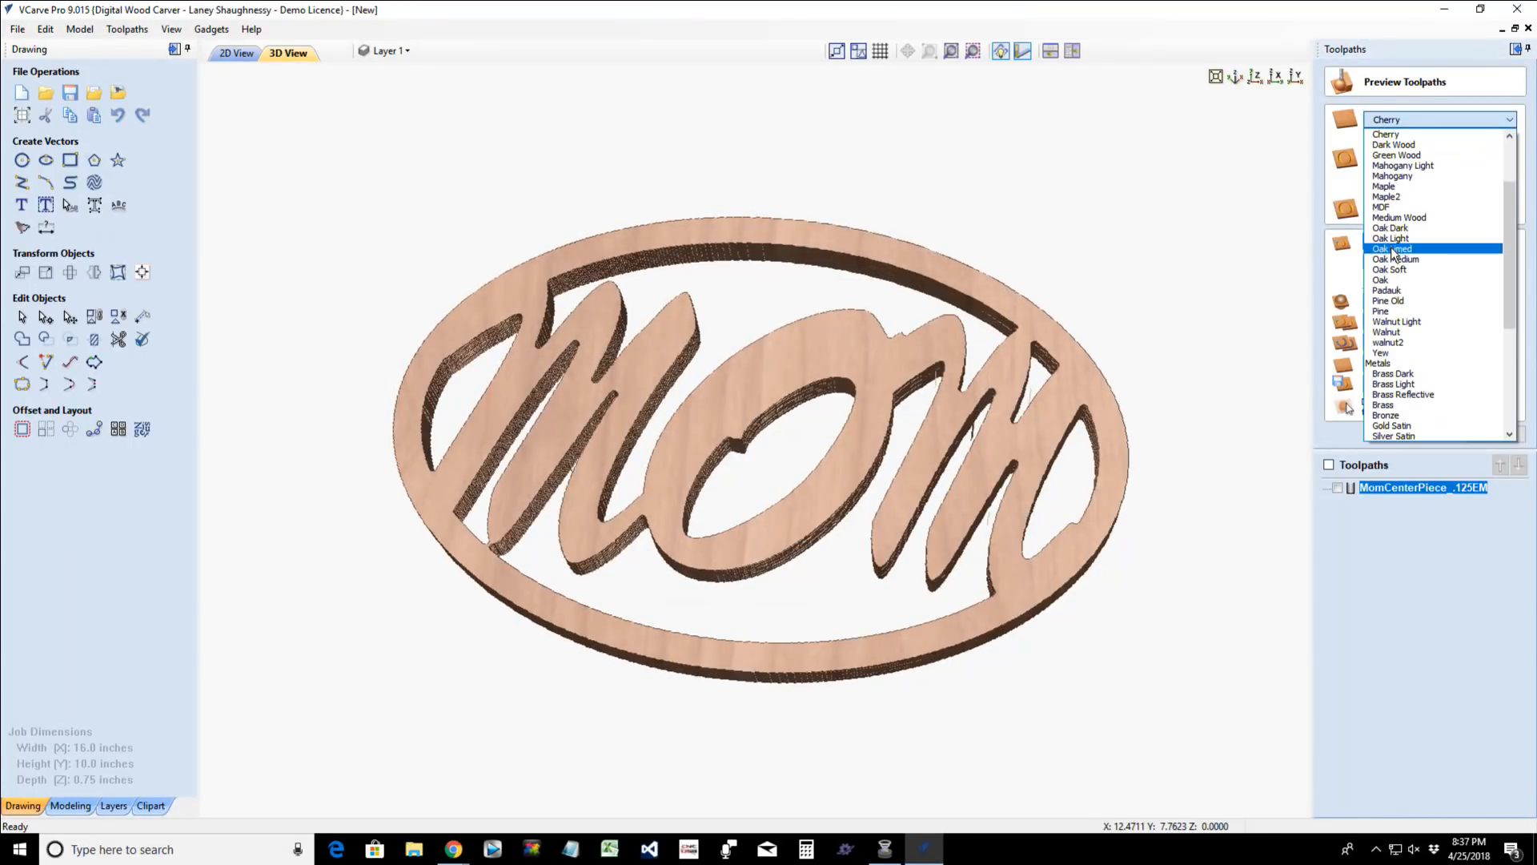
left_click(1395, 188)
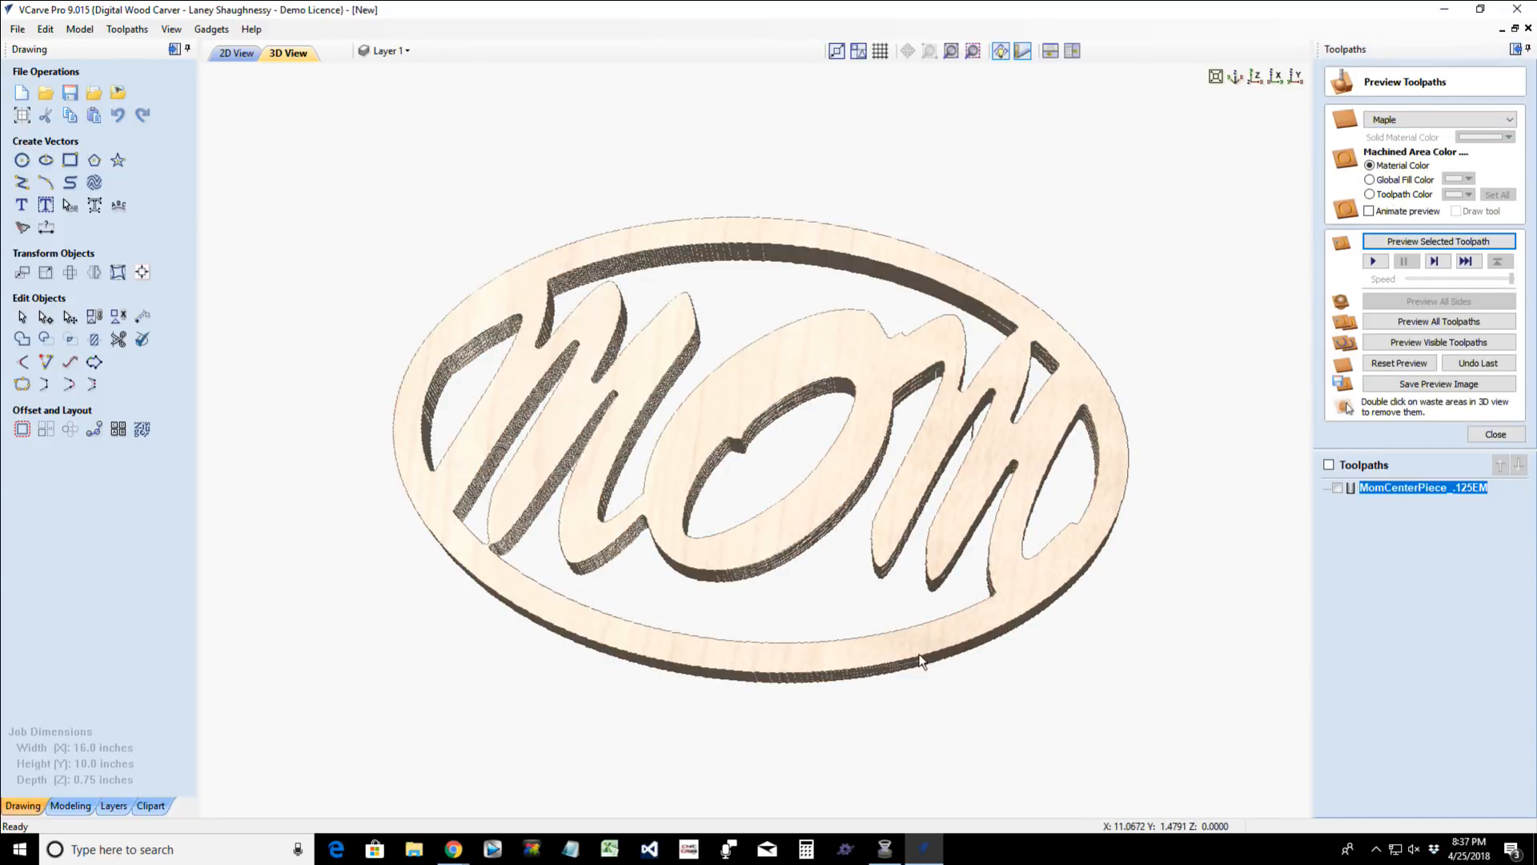
- Inspect the face and cut walls of the Maple MOM piece from steep and shallow angles in the 3D preview
left_click_drag(919, 652, 1011, 625)
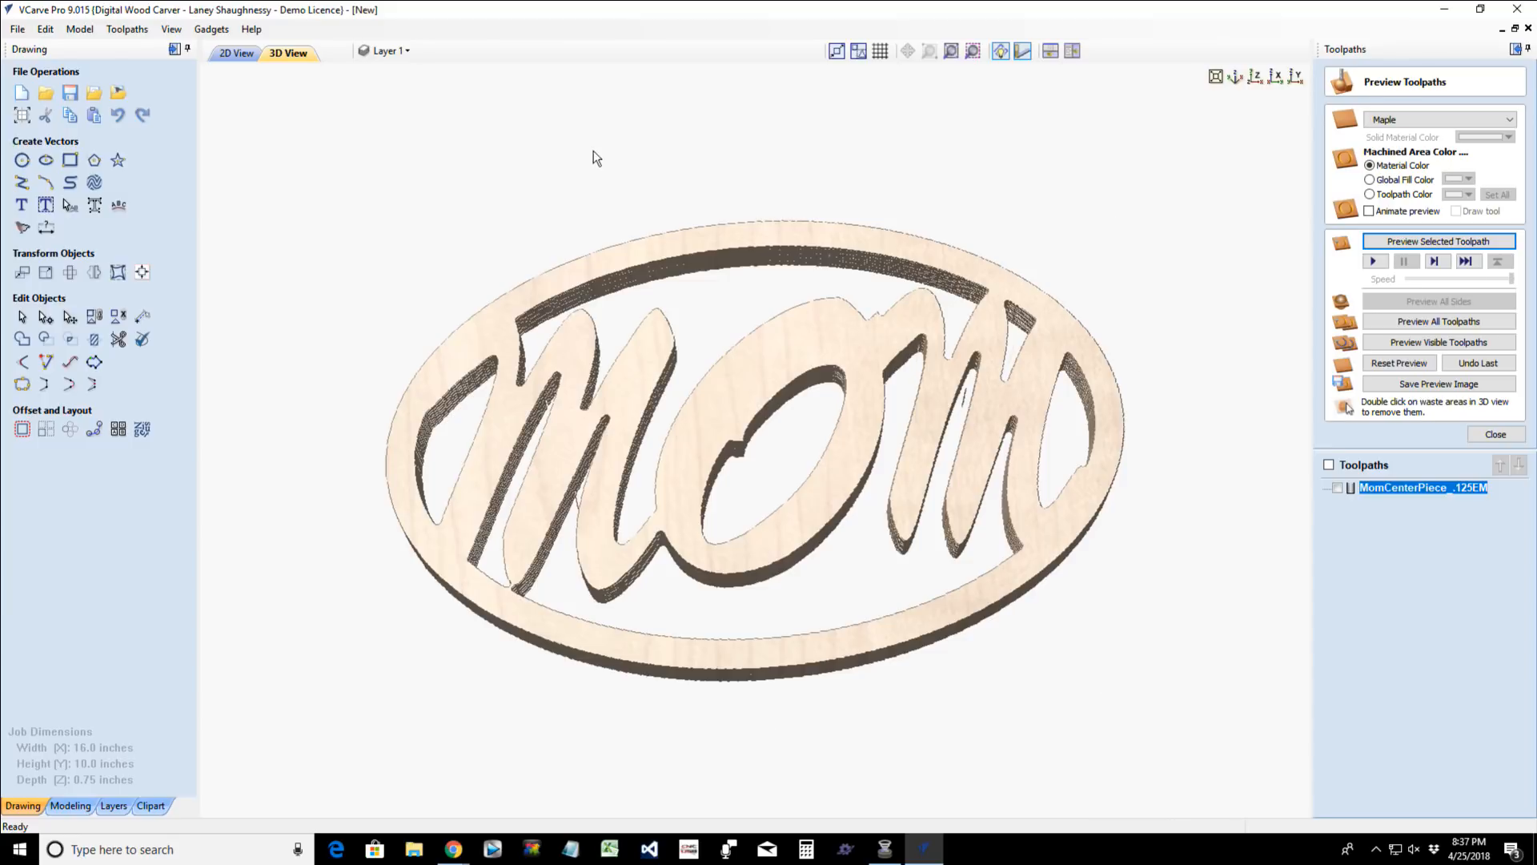
left_click_drag(813, 618, 776, 564)
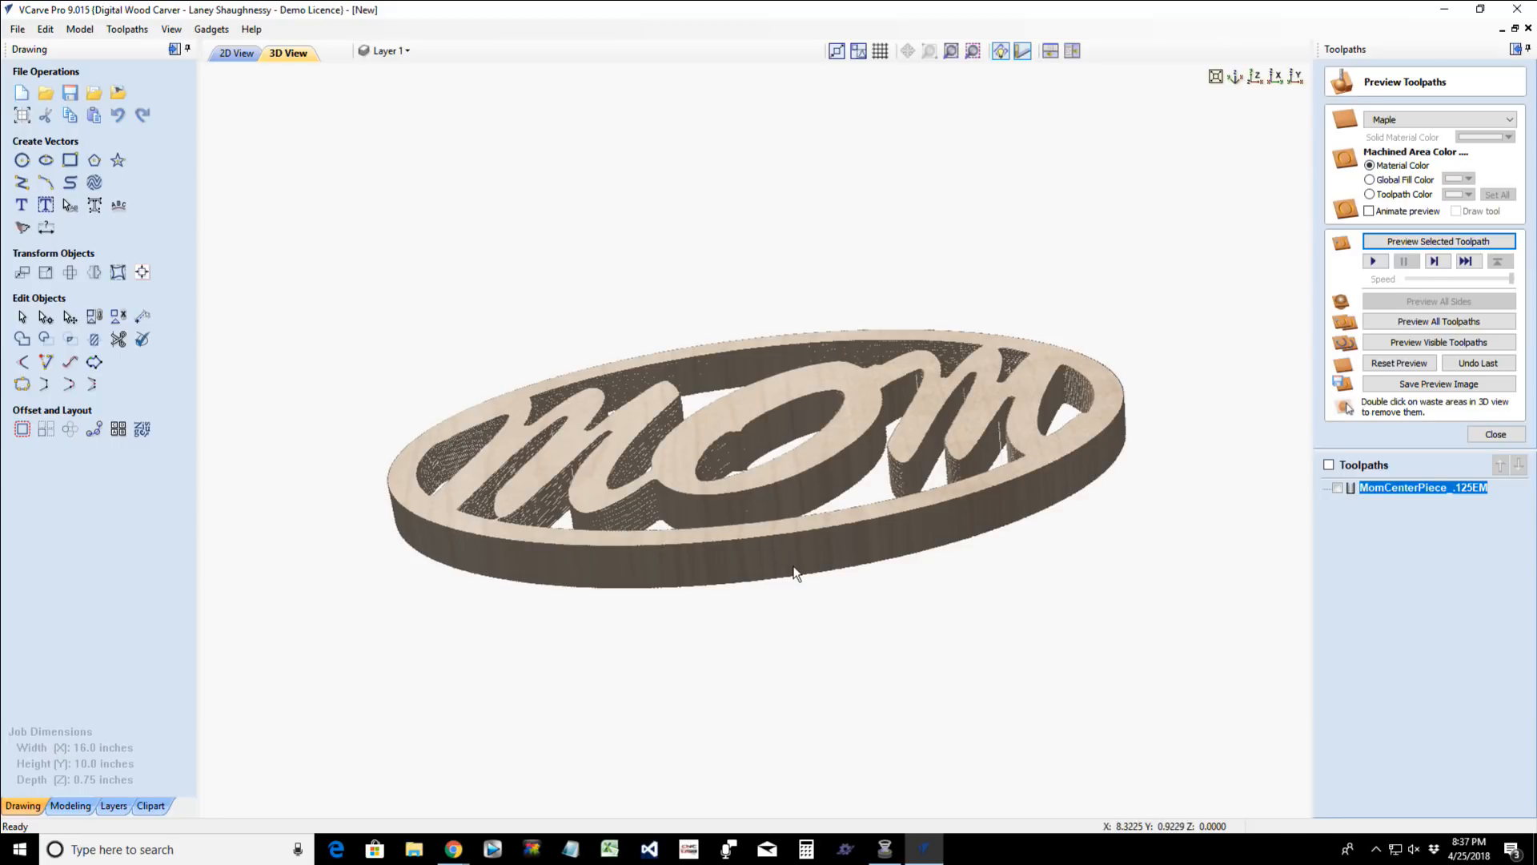
left_click_drag(798, 542, 766, 615)
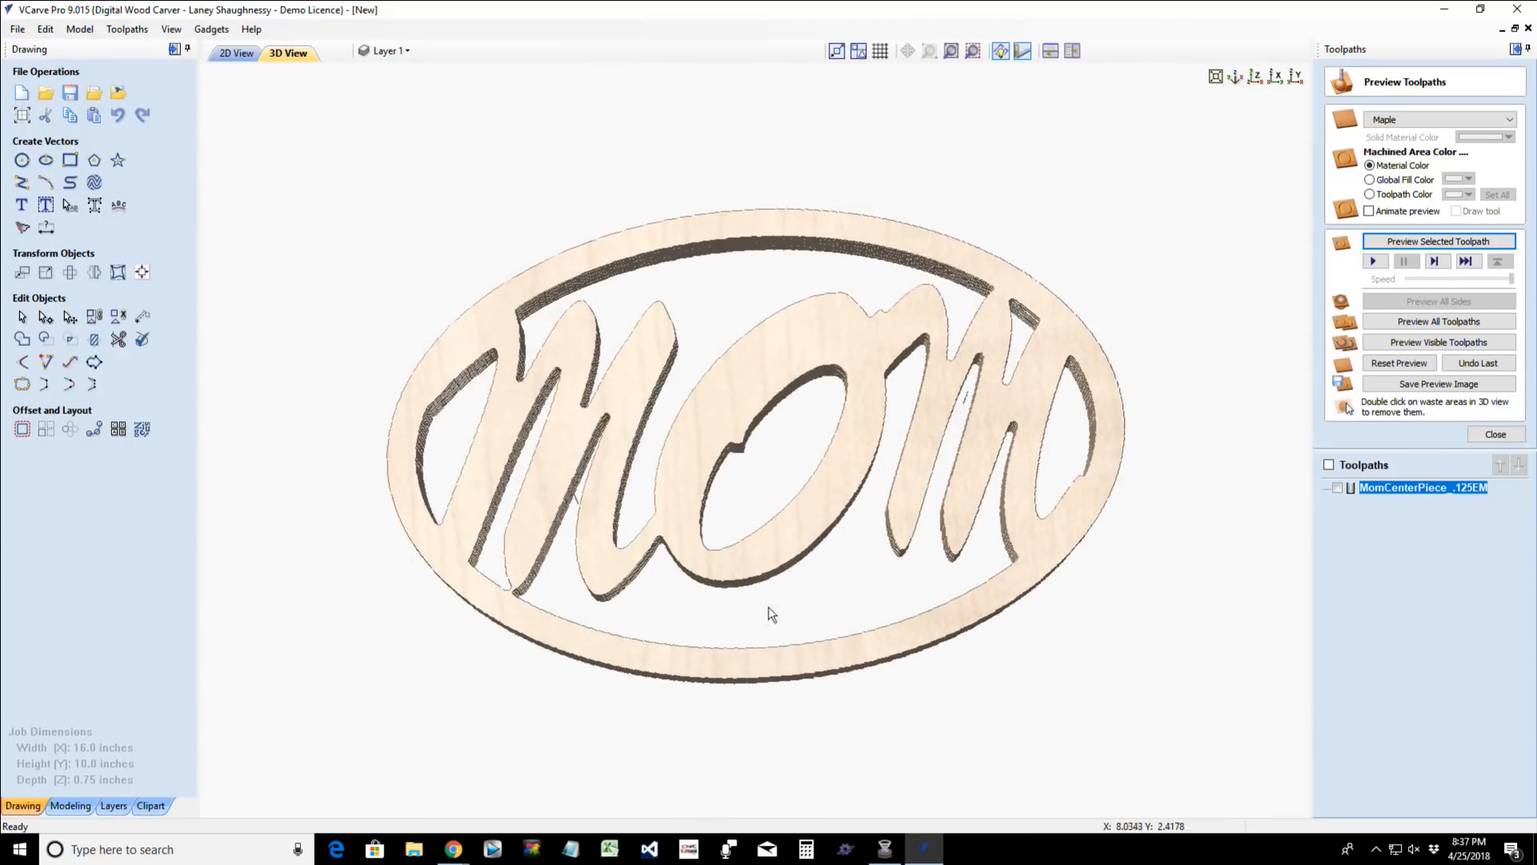
left_click_drag(782, 675, 847, 646)
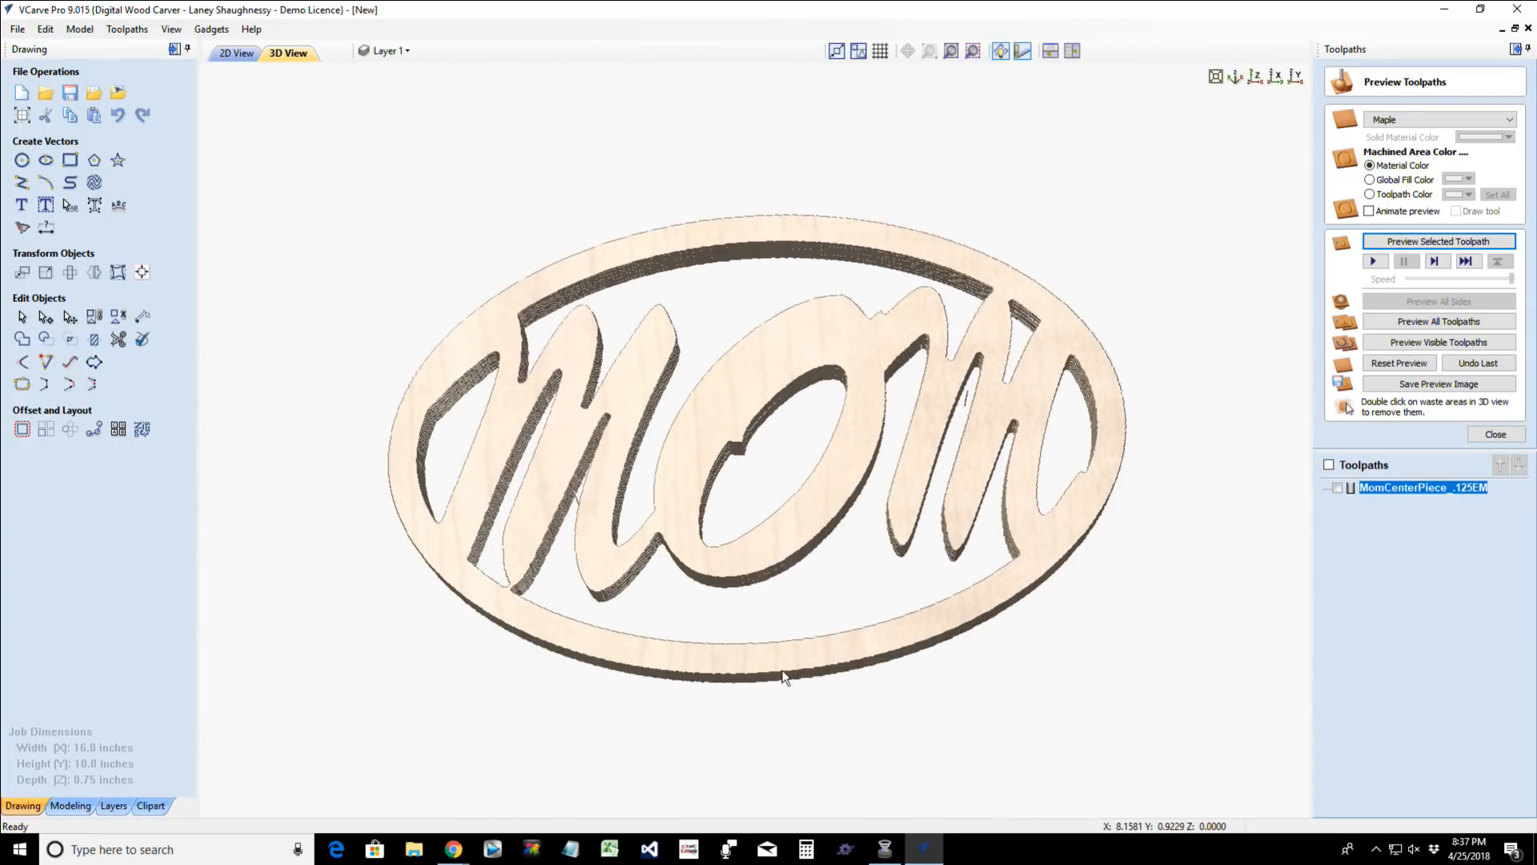
left_click_drag(763, 551, 762, 542)
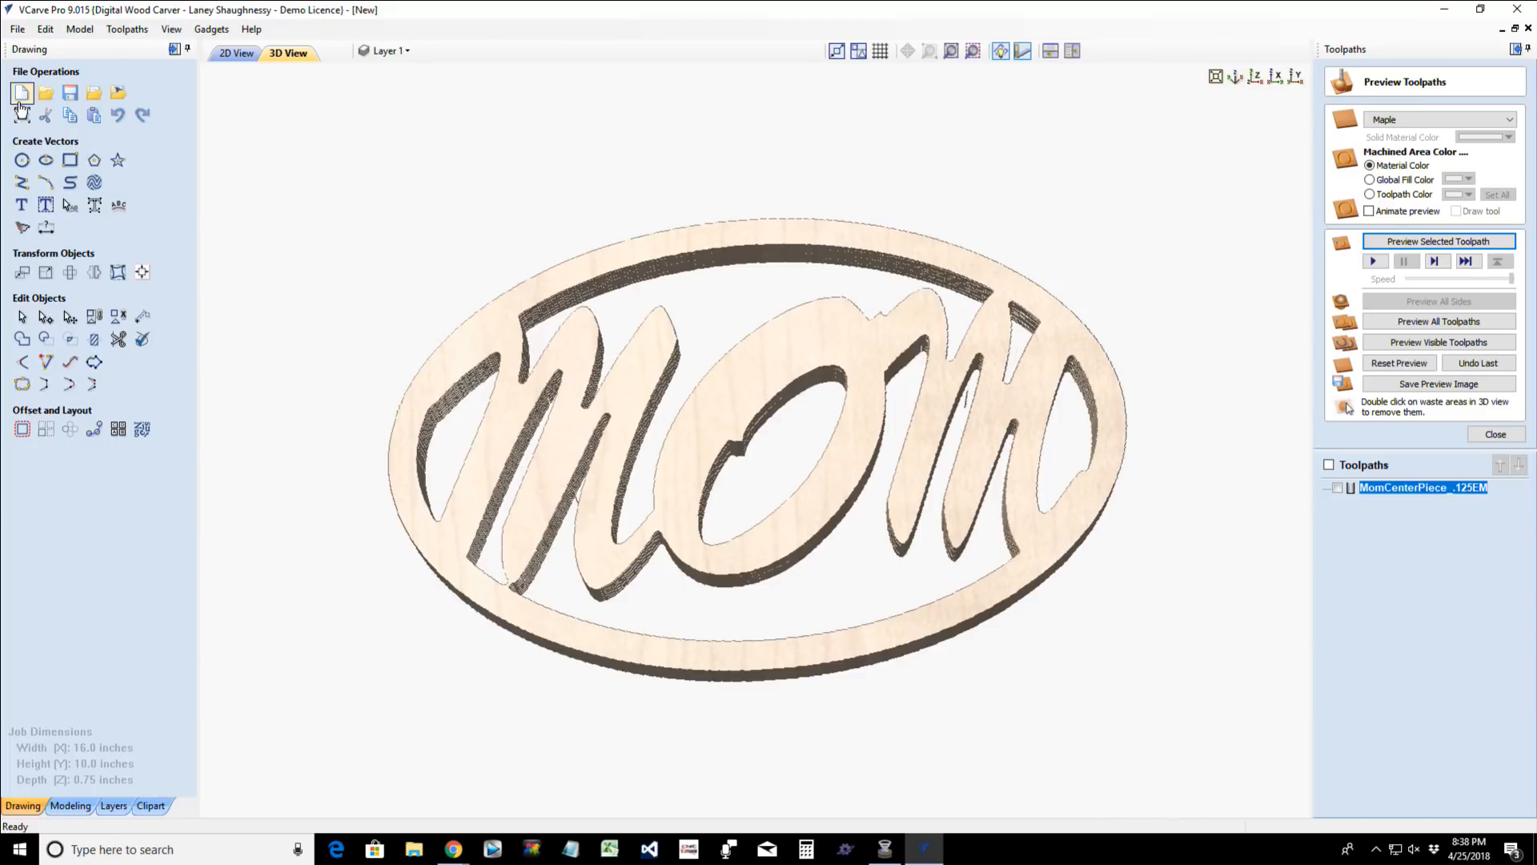
- Delete the bottom span of the 0.5-inch square in the 2D drawing by editing its nodes
left_click(221, 56)
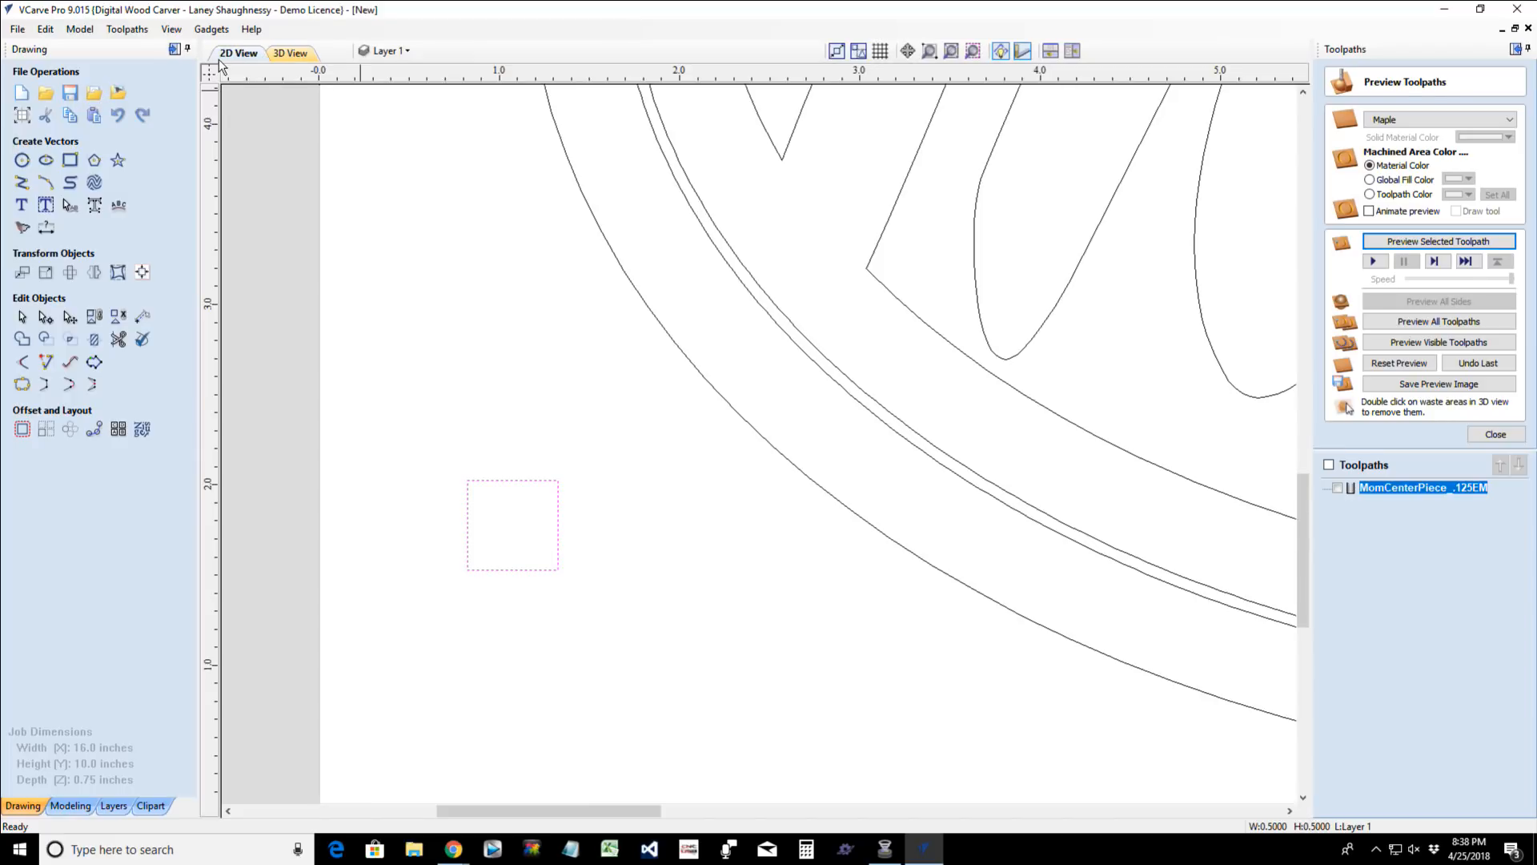
scroll(478, 559, "up", 4)
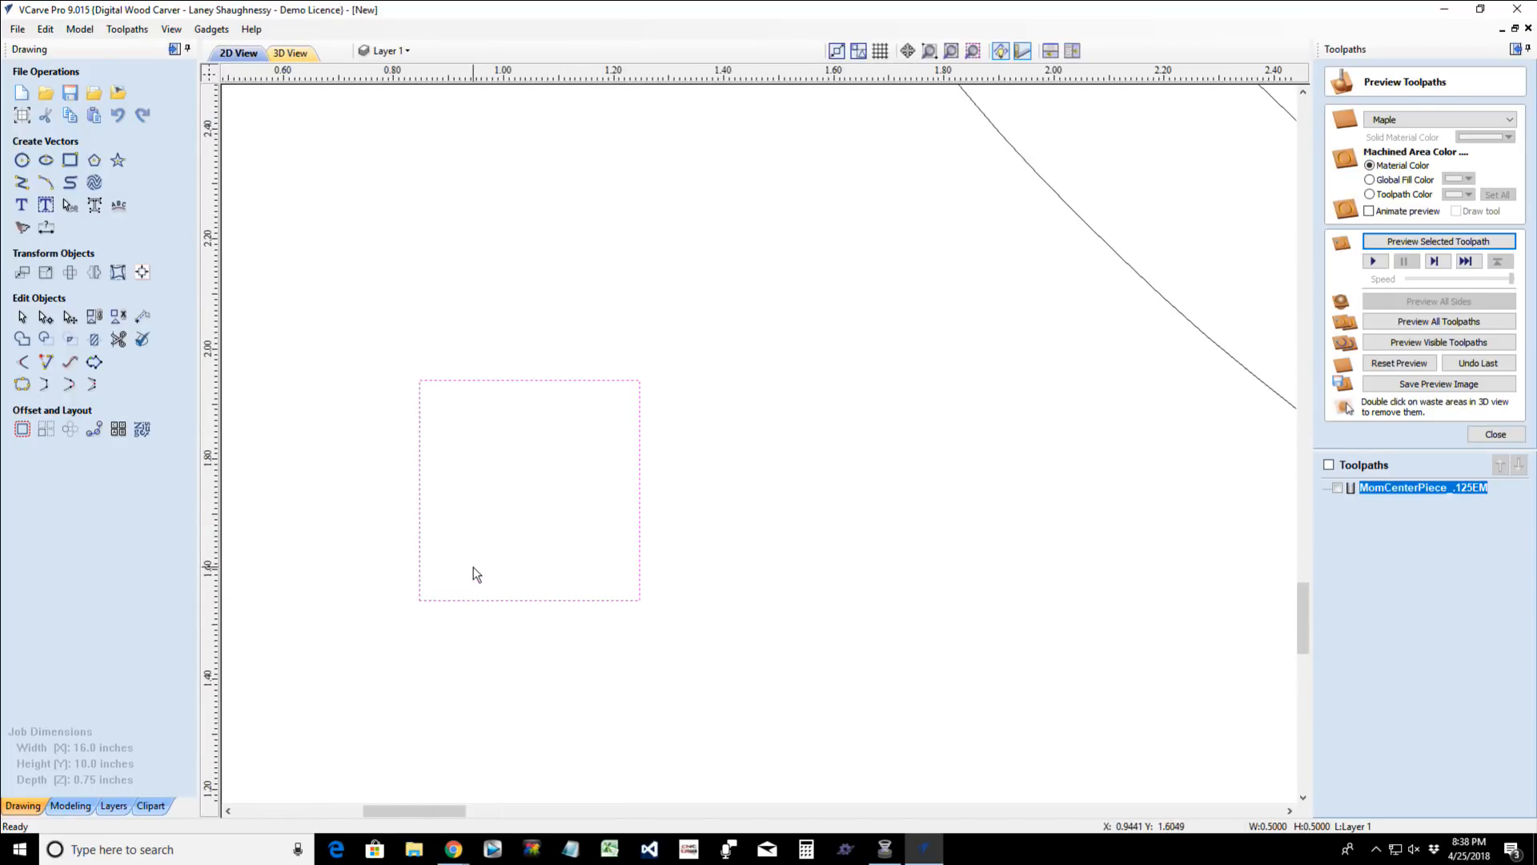
left_click(46, 318)
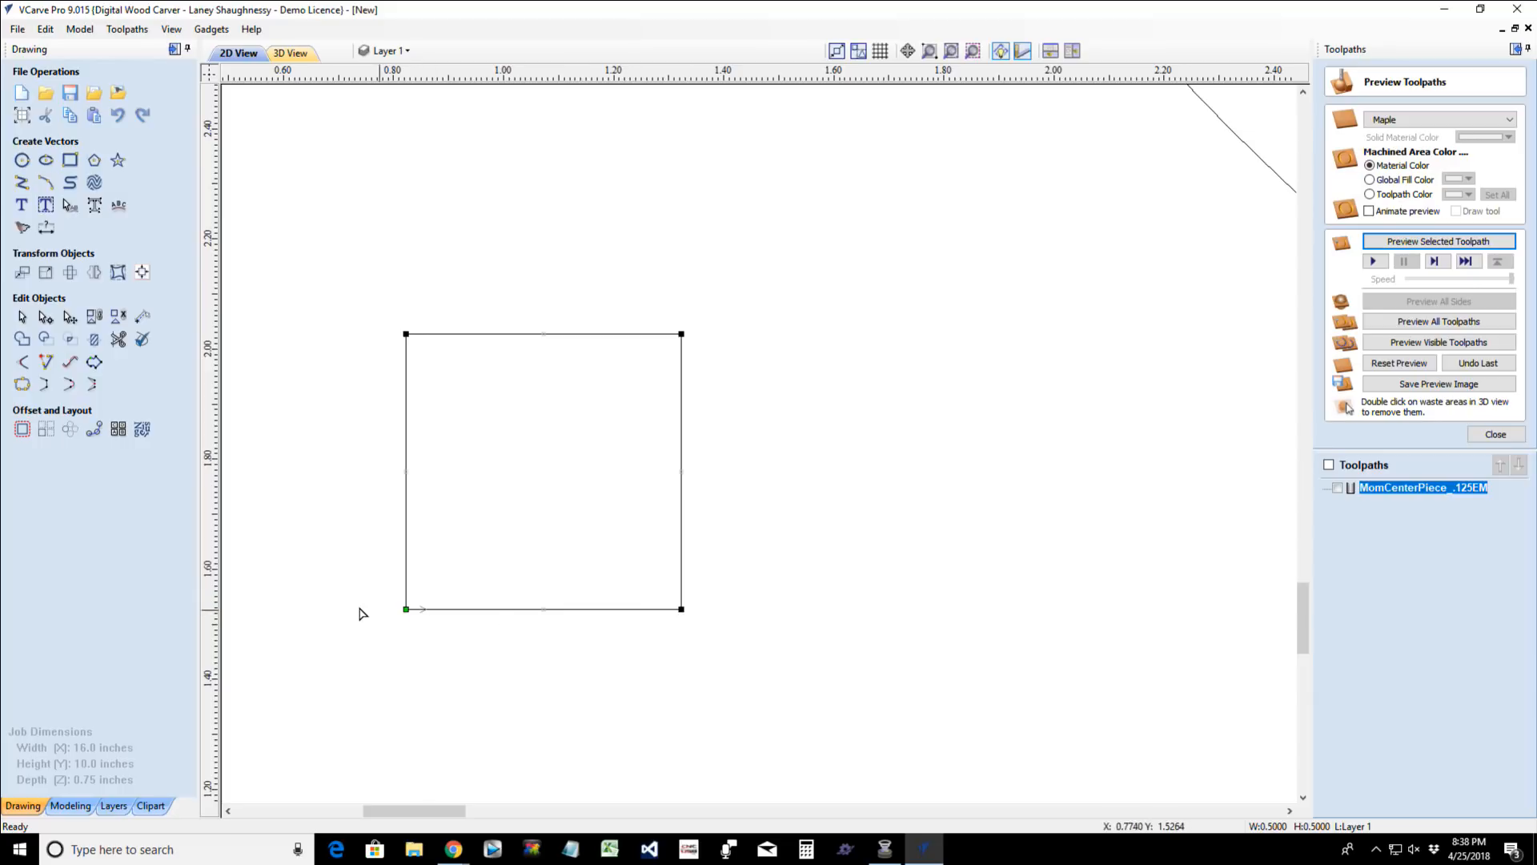
scroll(476, 632, "up", 2)
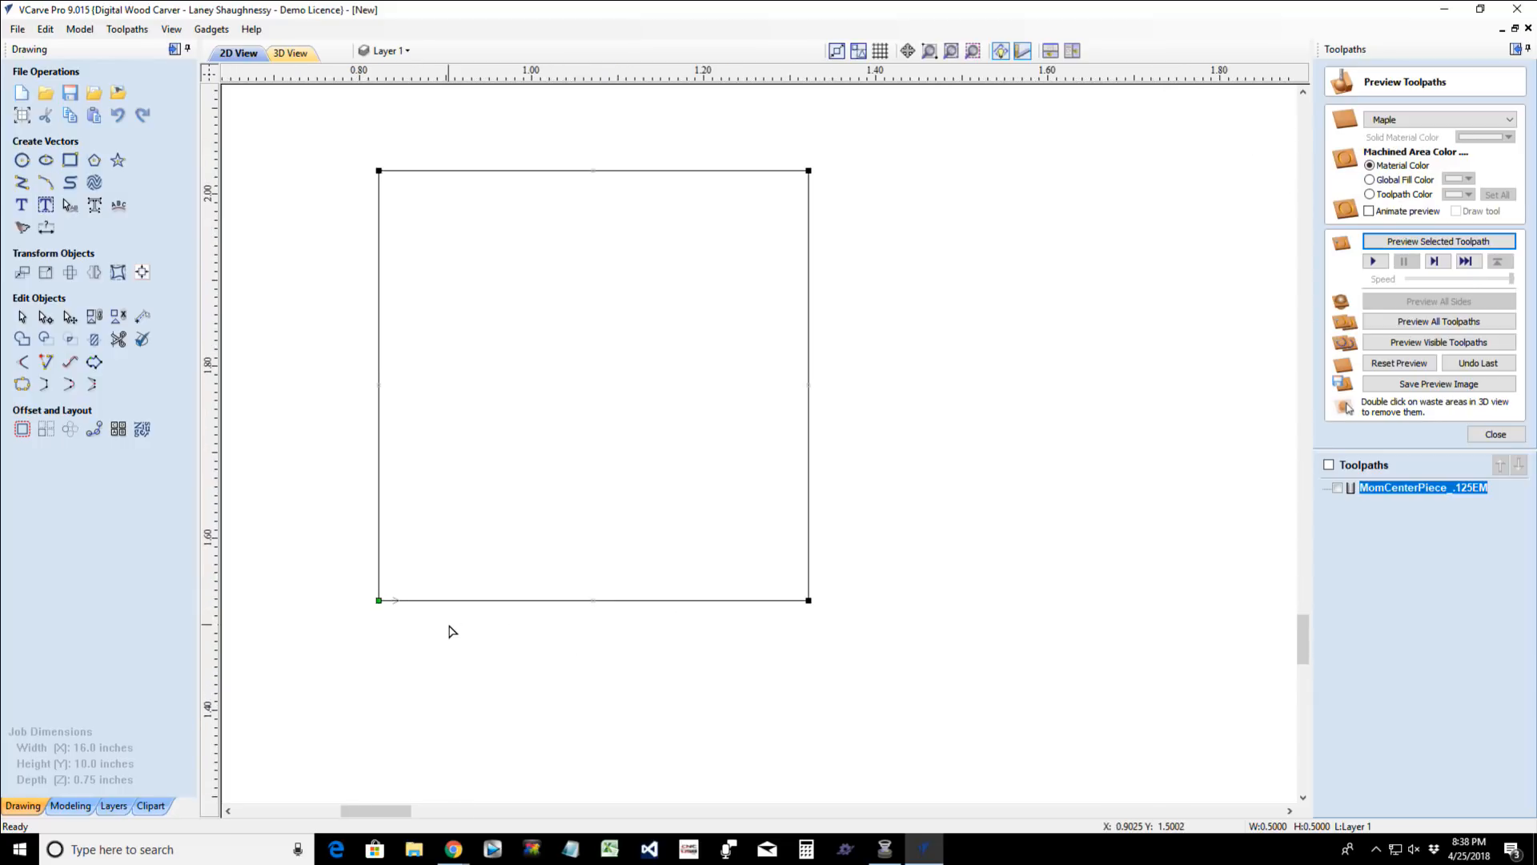
right_click(500, 602)
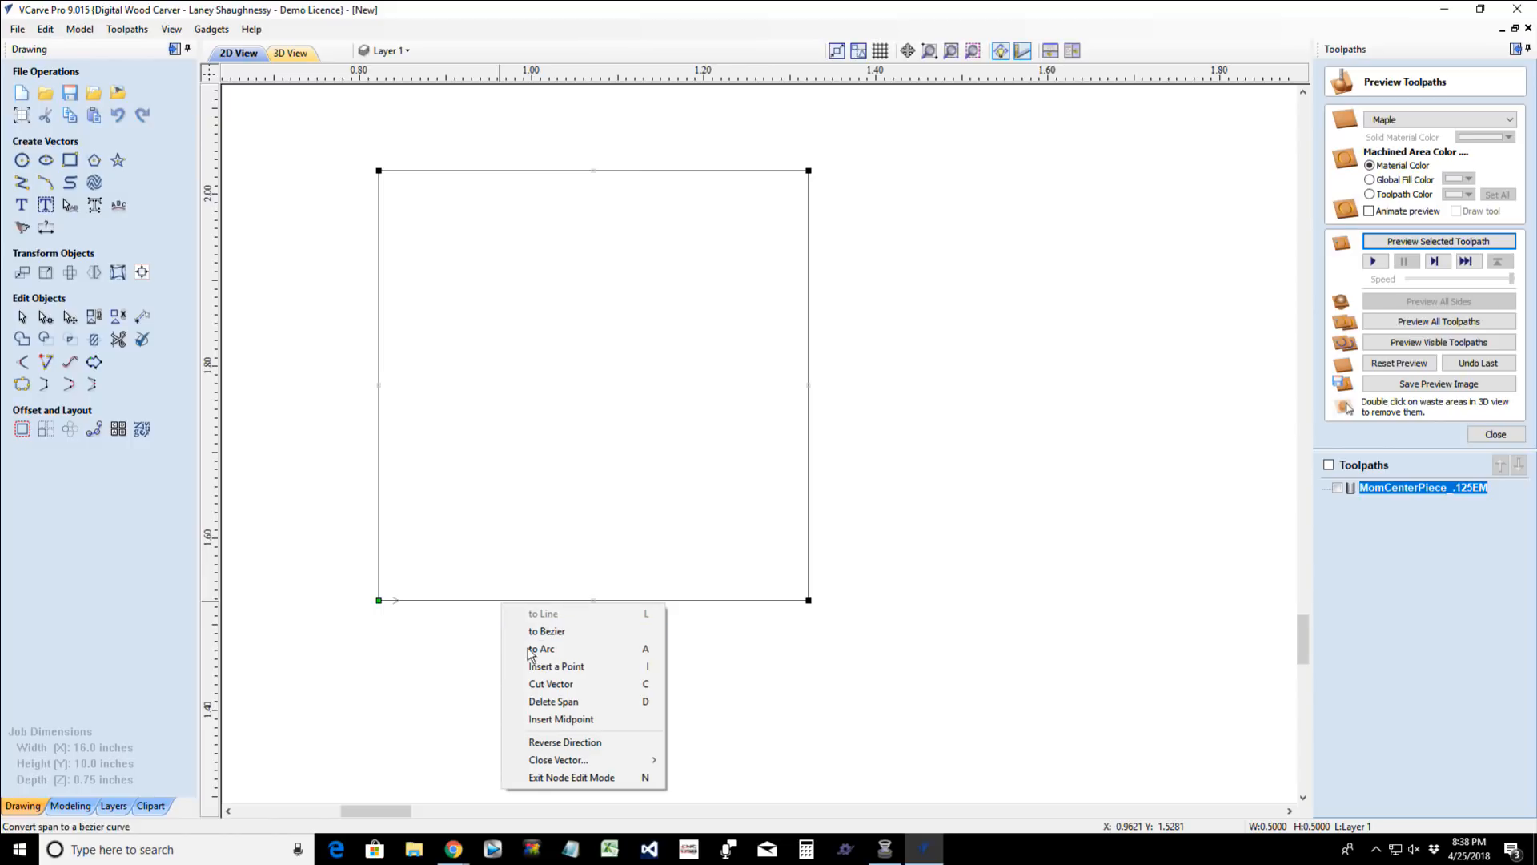
left_click(547, 702)
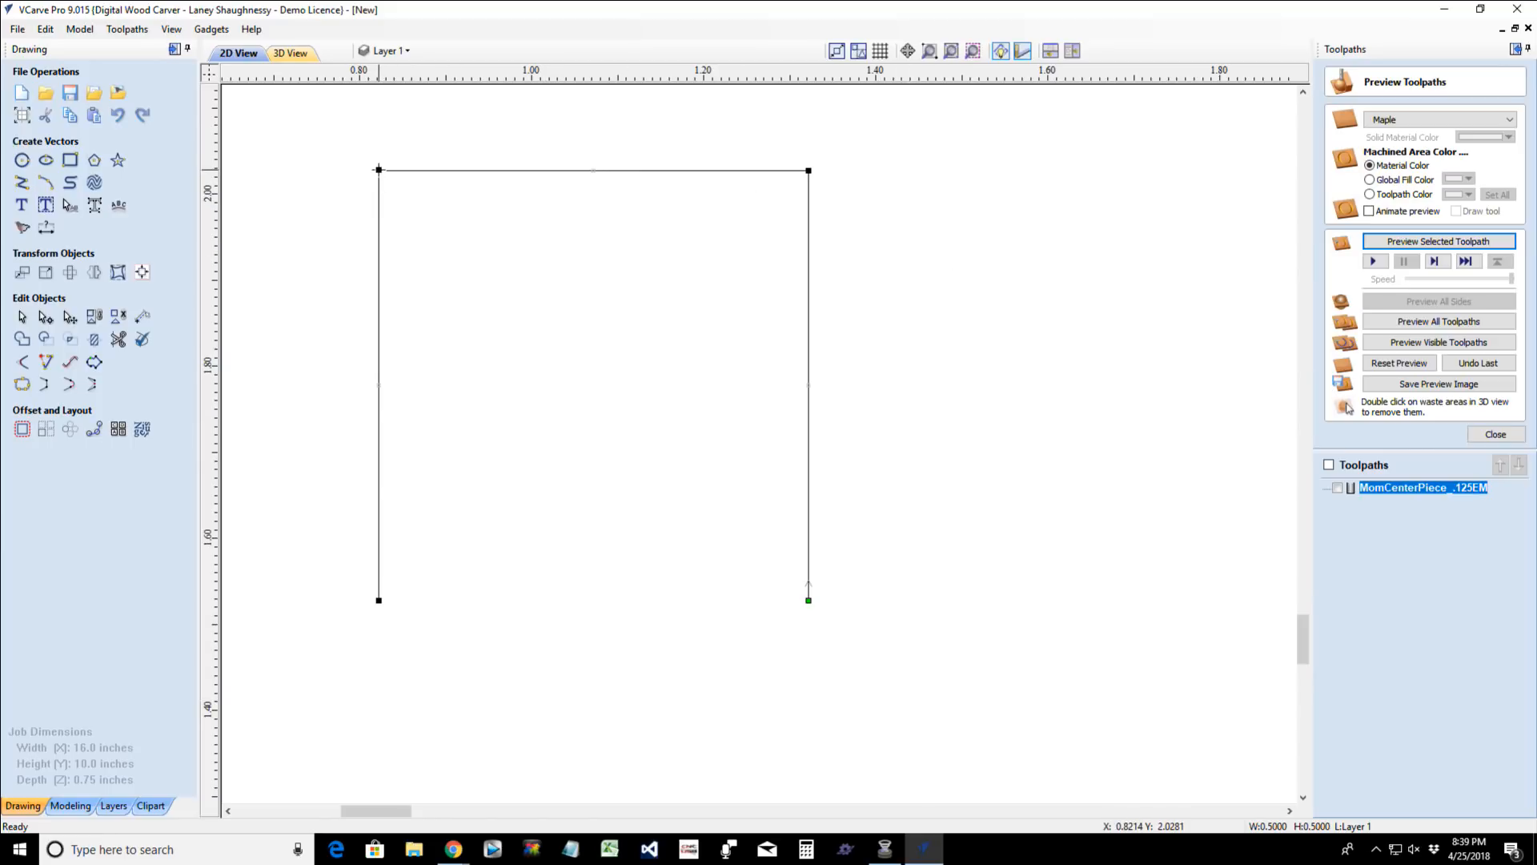
- Move the open square's upper-left node straight down to the midpoint of its left side to slope the top edge
left_click_drag(378, 169, 367, 217)
left_click(376, 172)
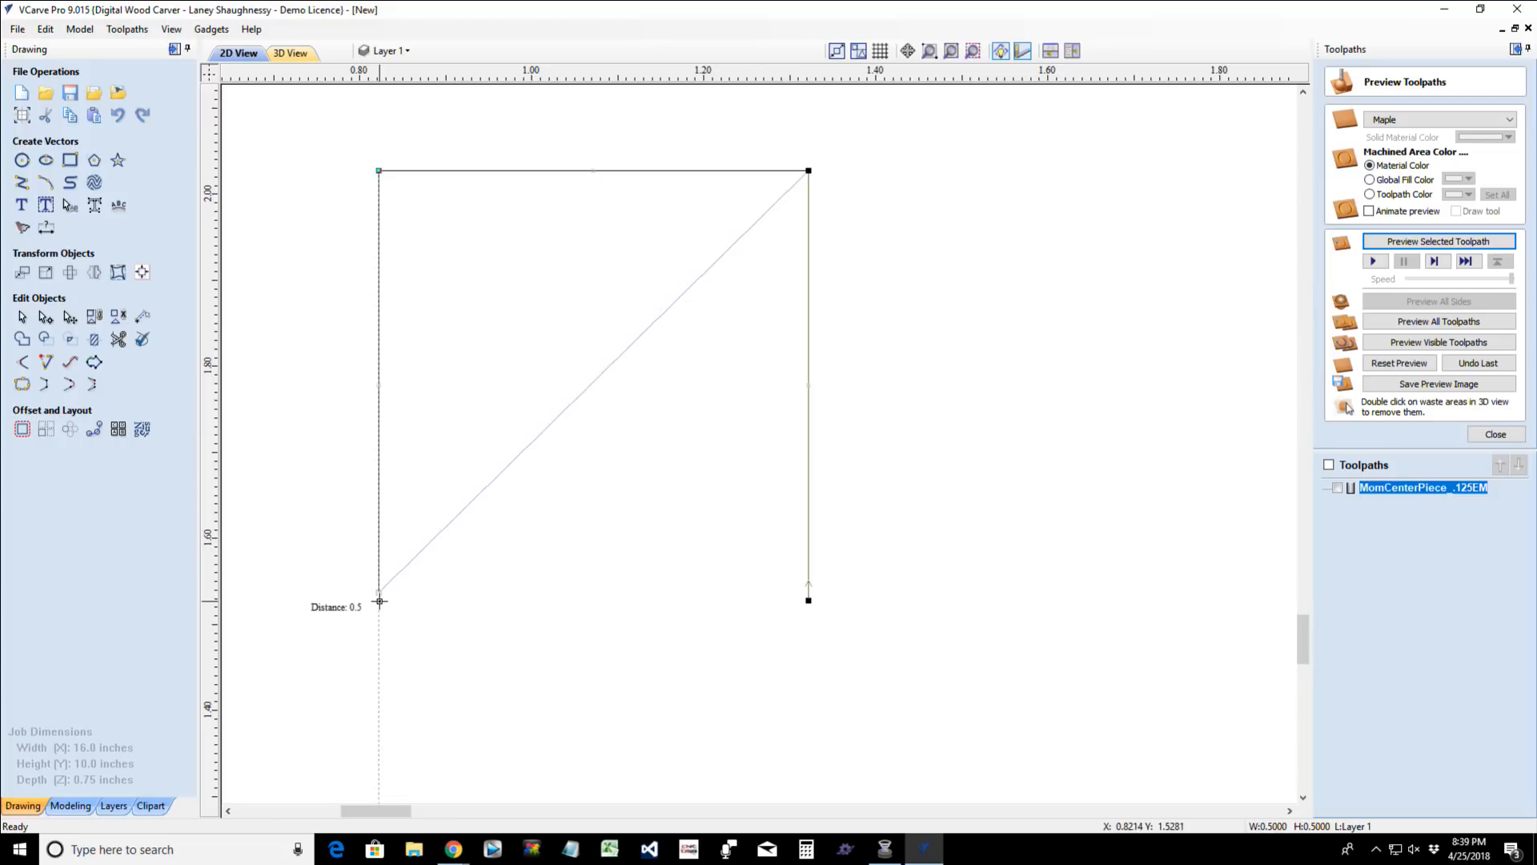
left_click(379, 597)
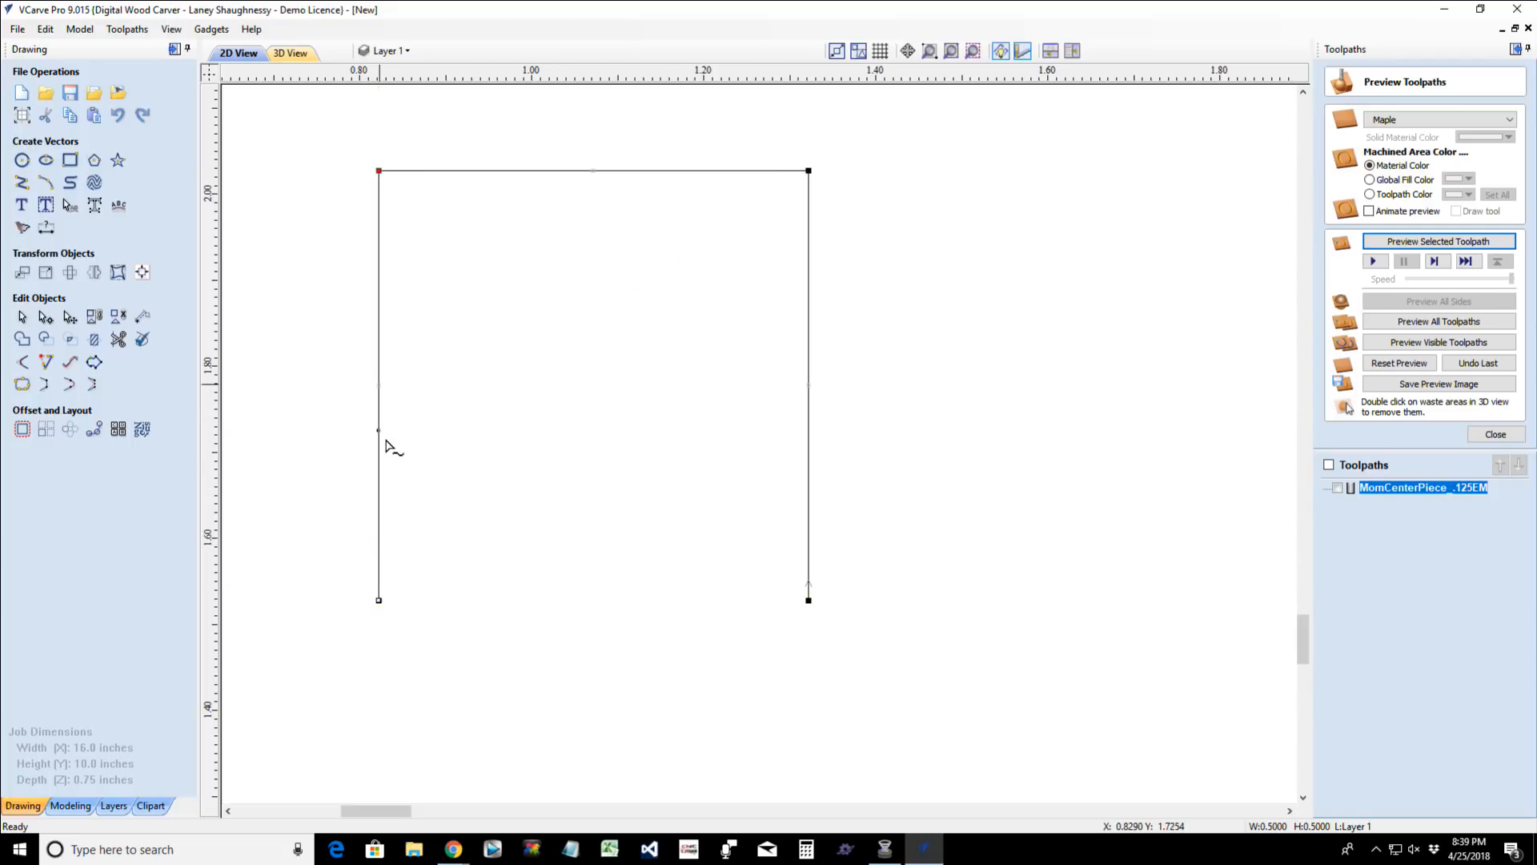
left_click(378, 382)
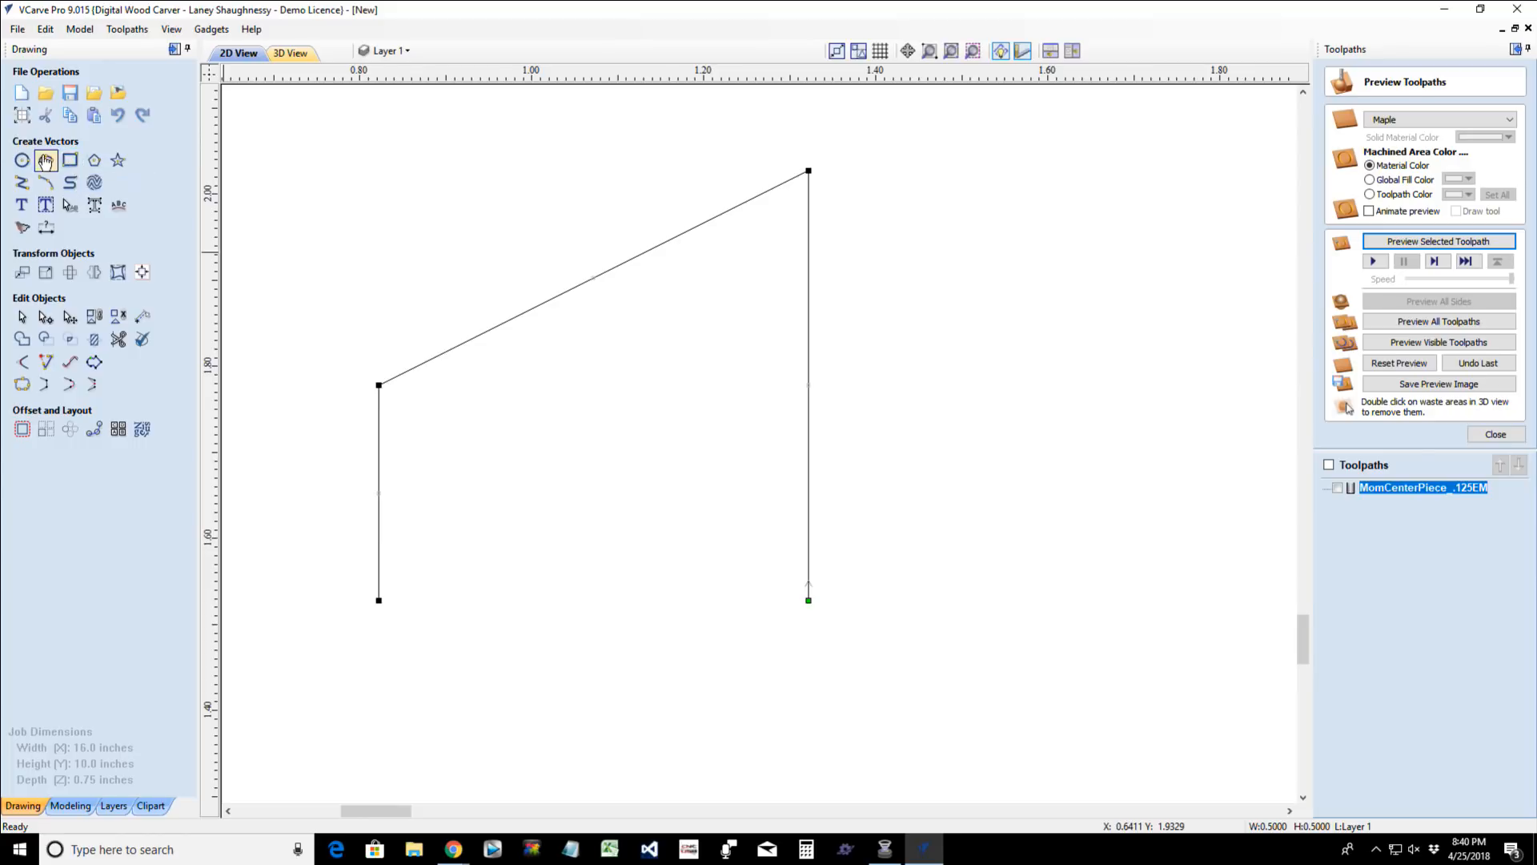
- Start a polyline at the slope's lower end with a 0.0625-inch horizontal segment running inward
left_click(22, 182)
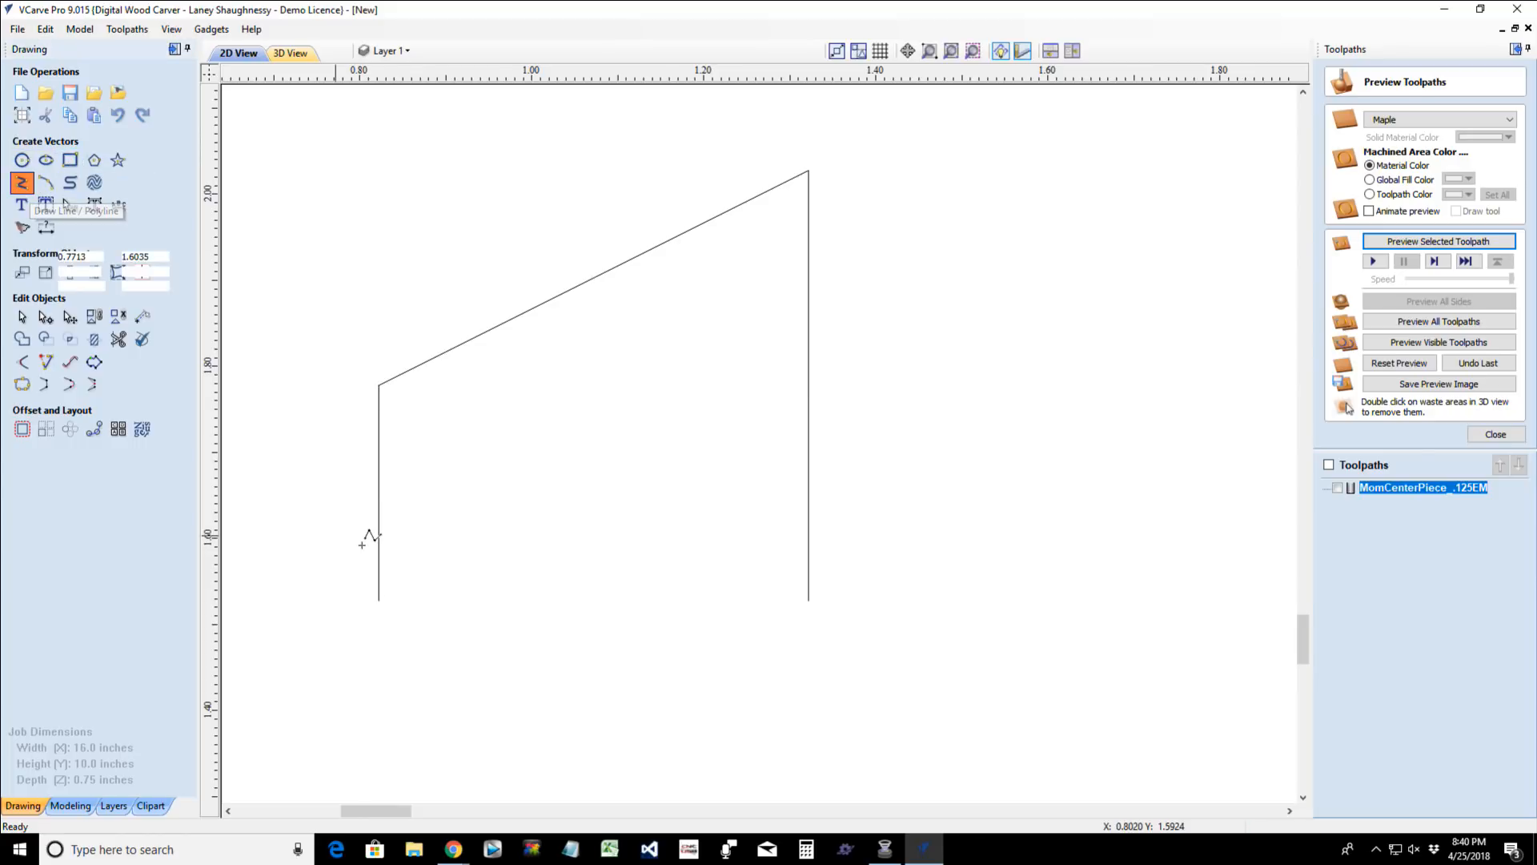
left_click(379, 386)
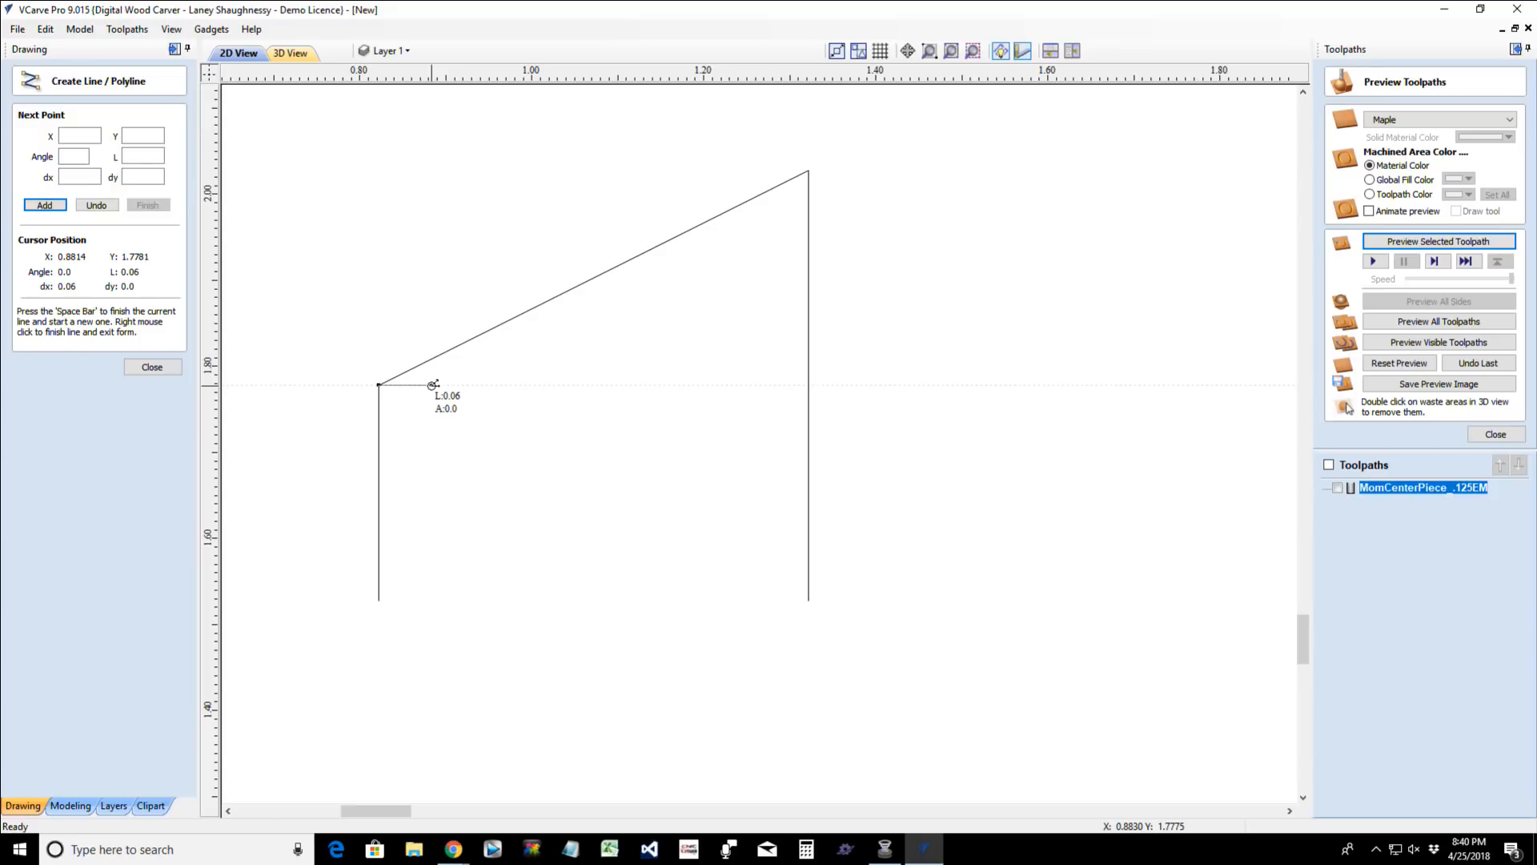
scroll(434, 385, "up", 6)
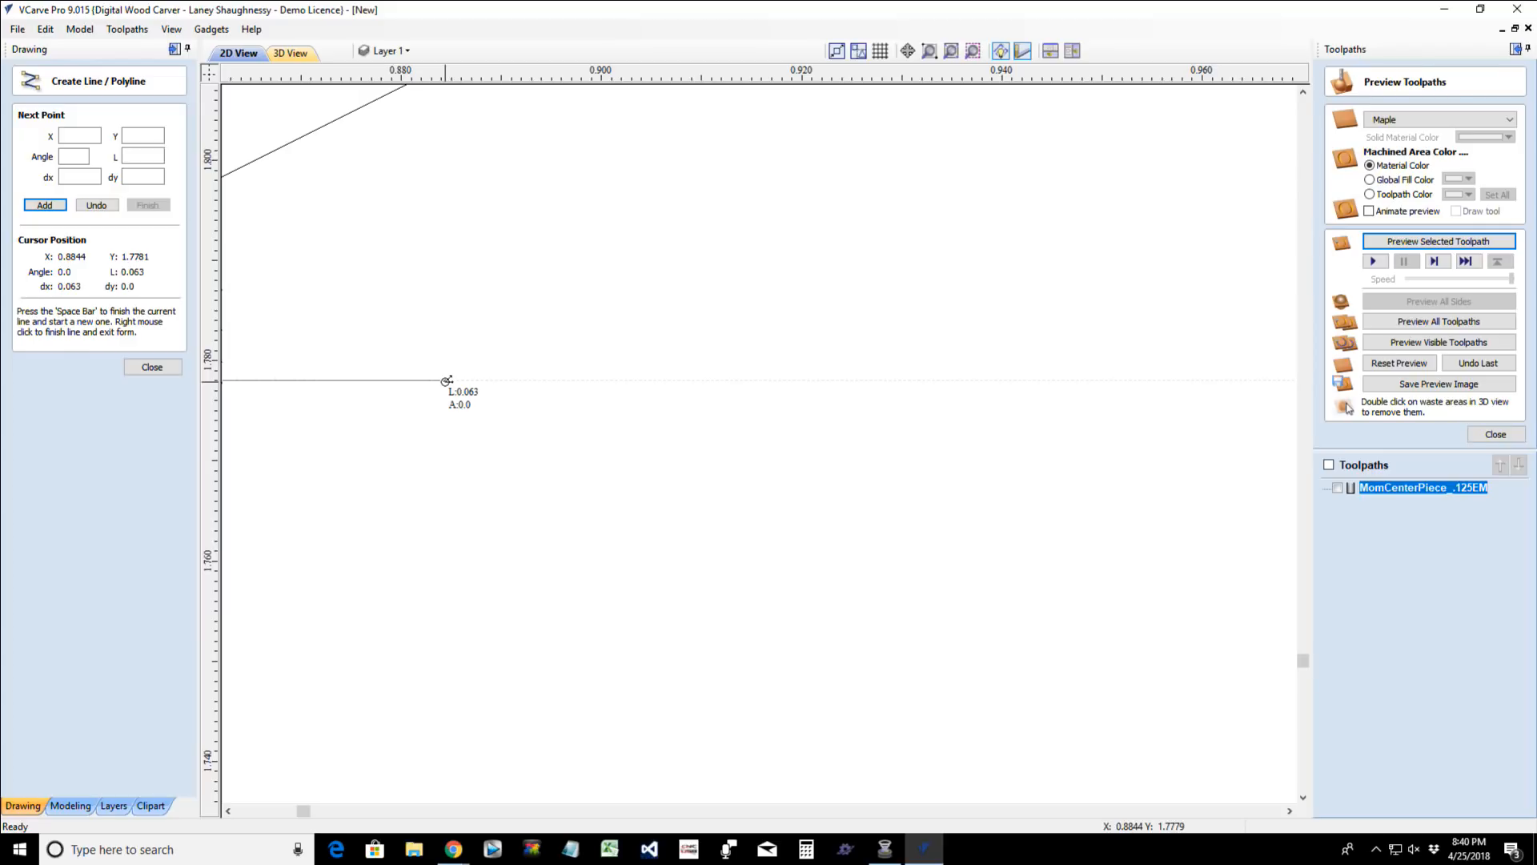
scroll(446, 381, "up", 3)
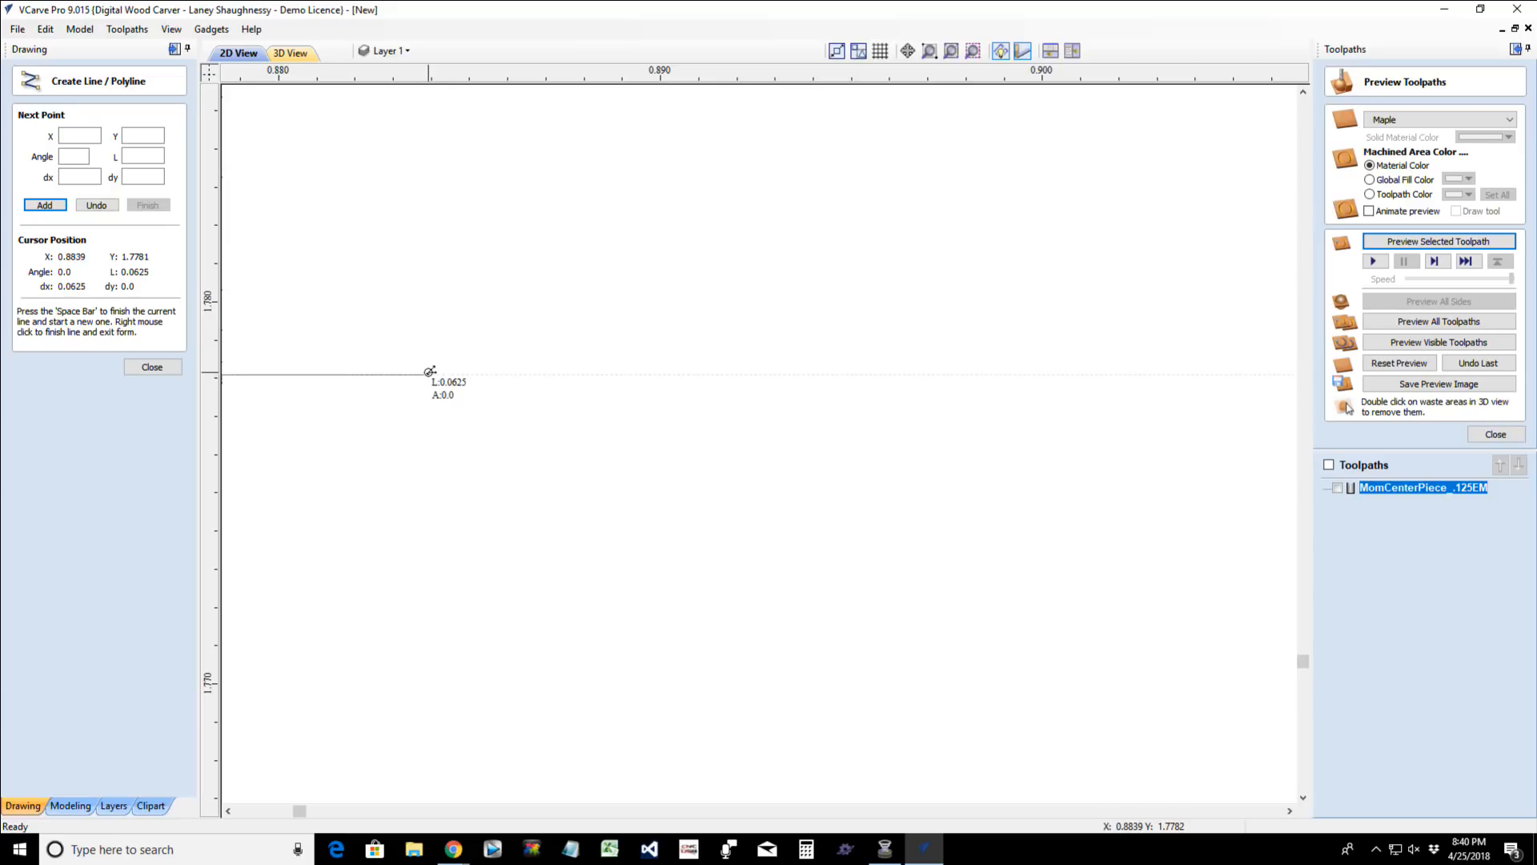
left_click(430, 373)
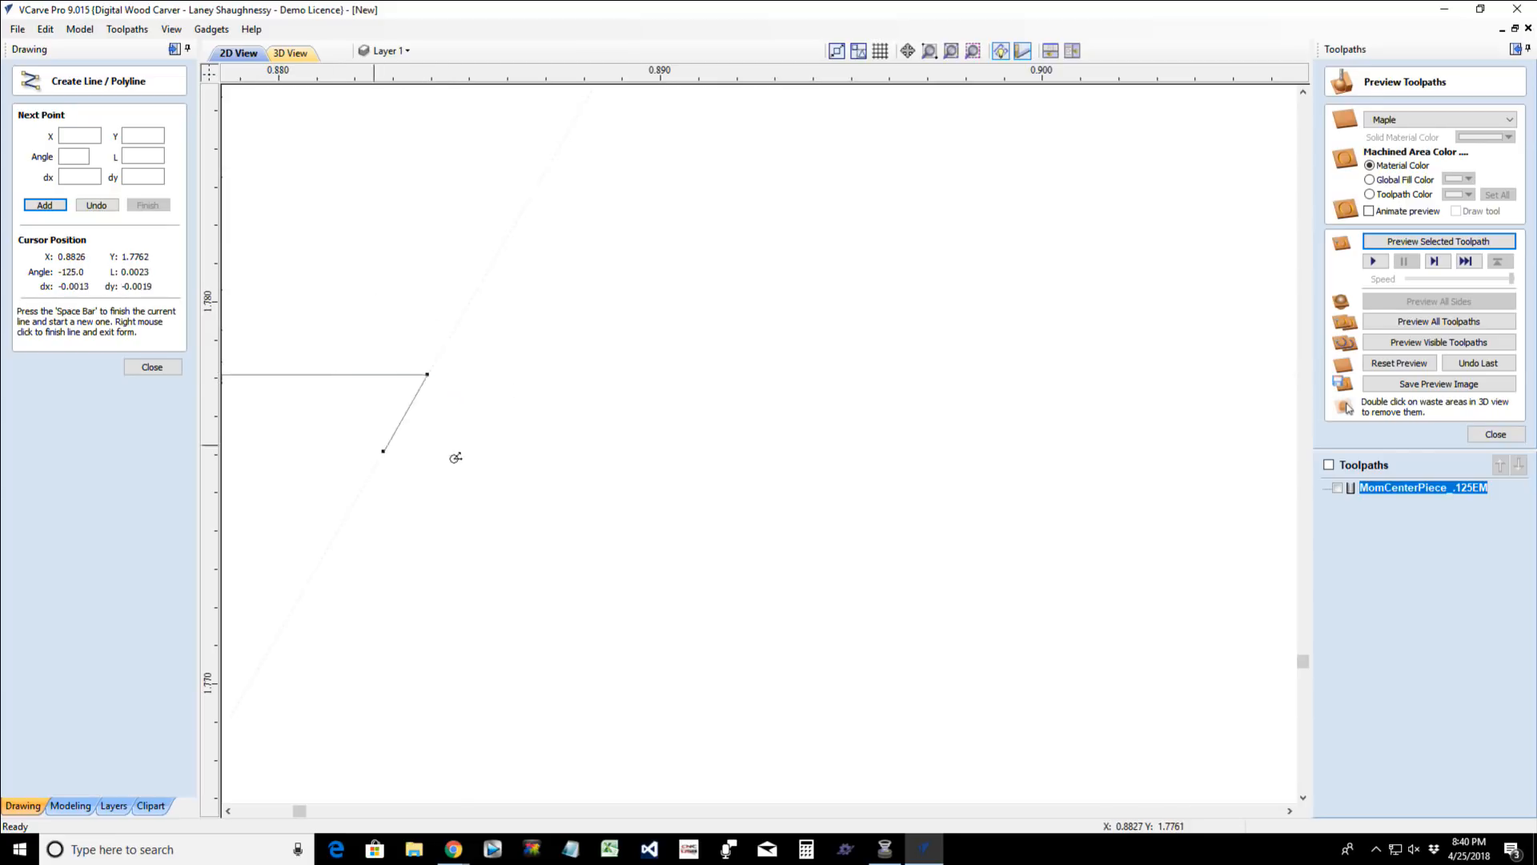
- Add a vertical segment about 0.05 inches long upward across the slope and finish the polyline
scroll(464, 440, "down", 2)
scroll(465, 438, "down", 10)
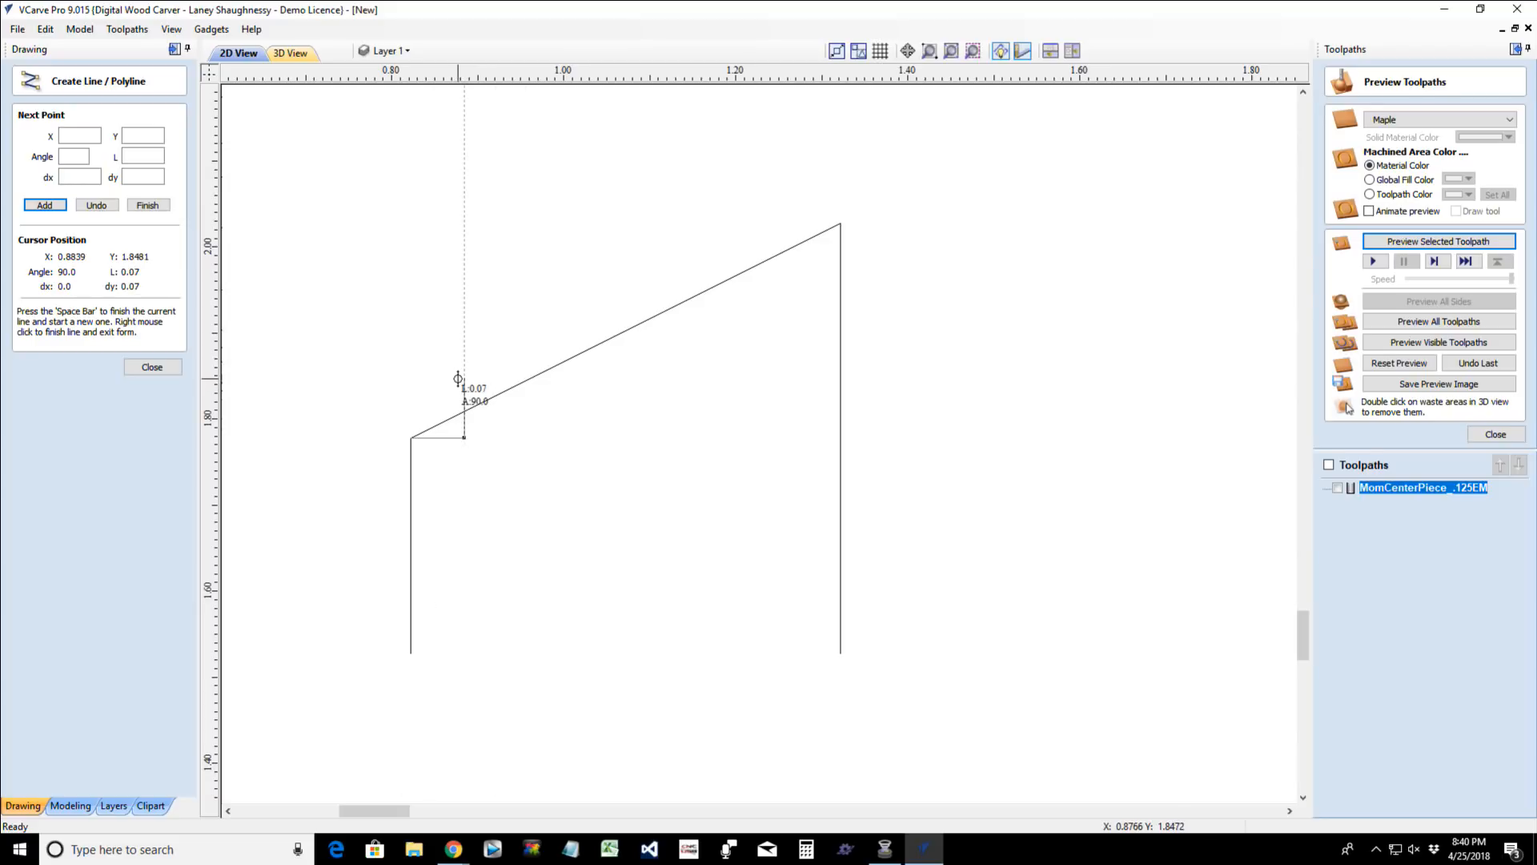
left_click(458, 378)
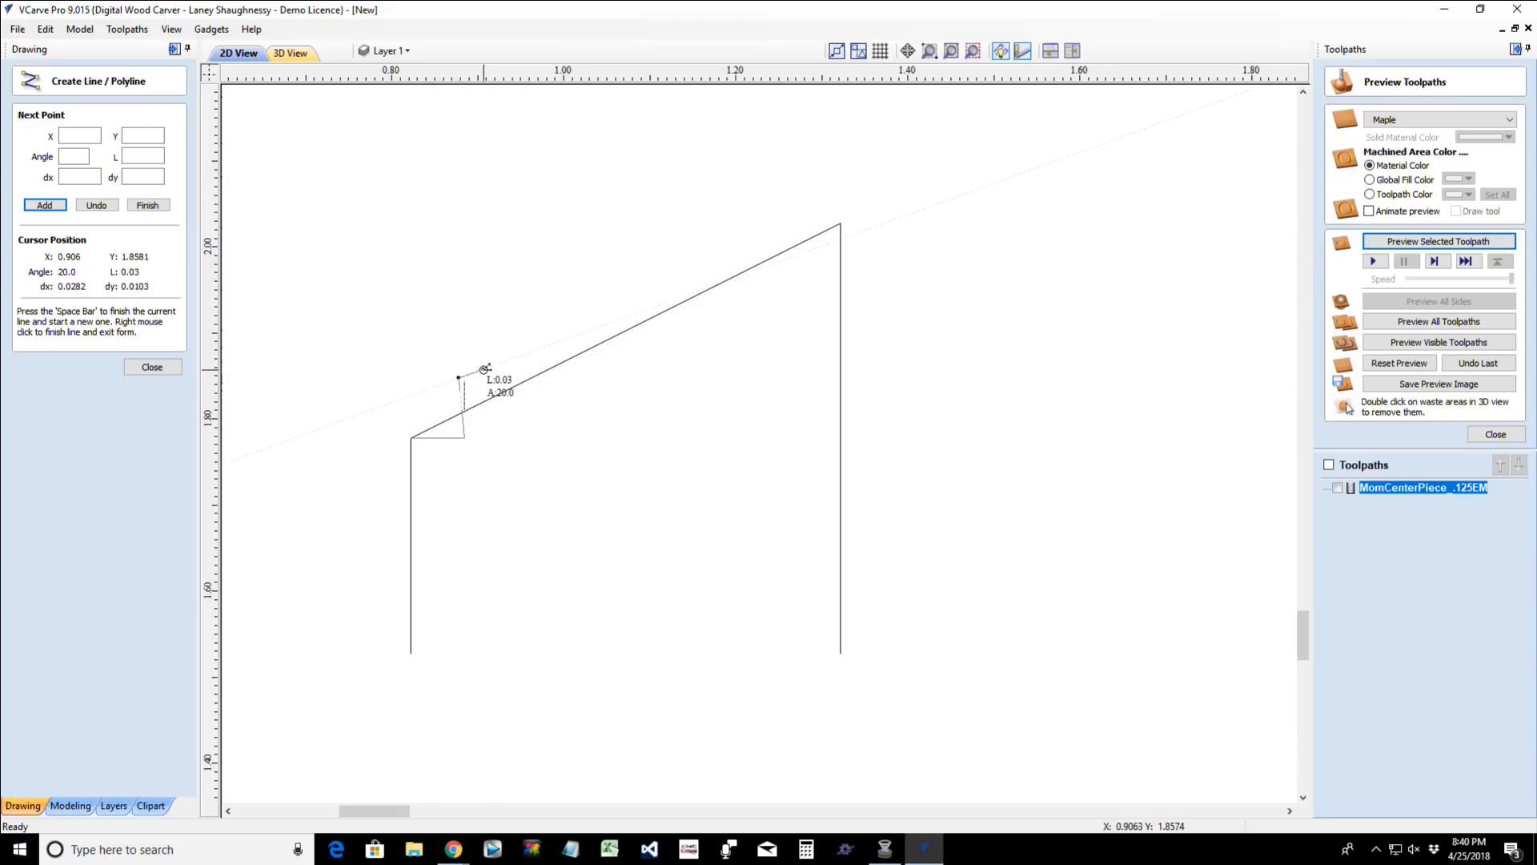
left_click(97, 206)
scroll(468, 386, "up", 2)
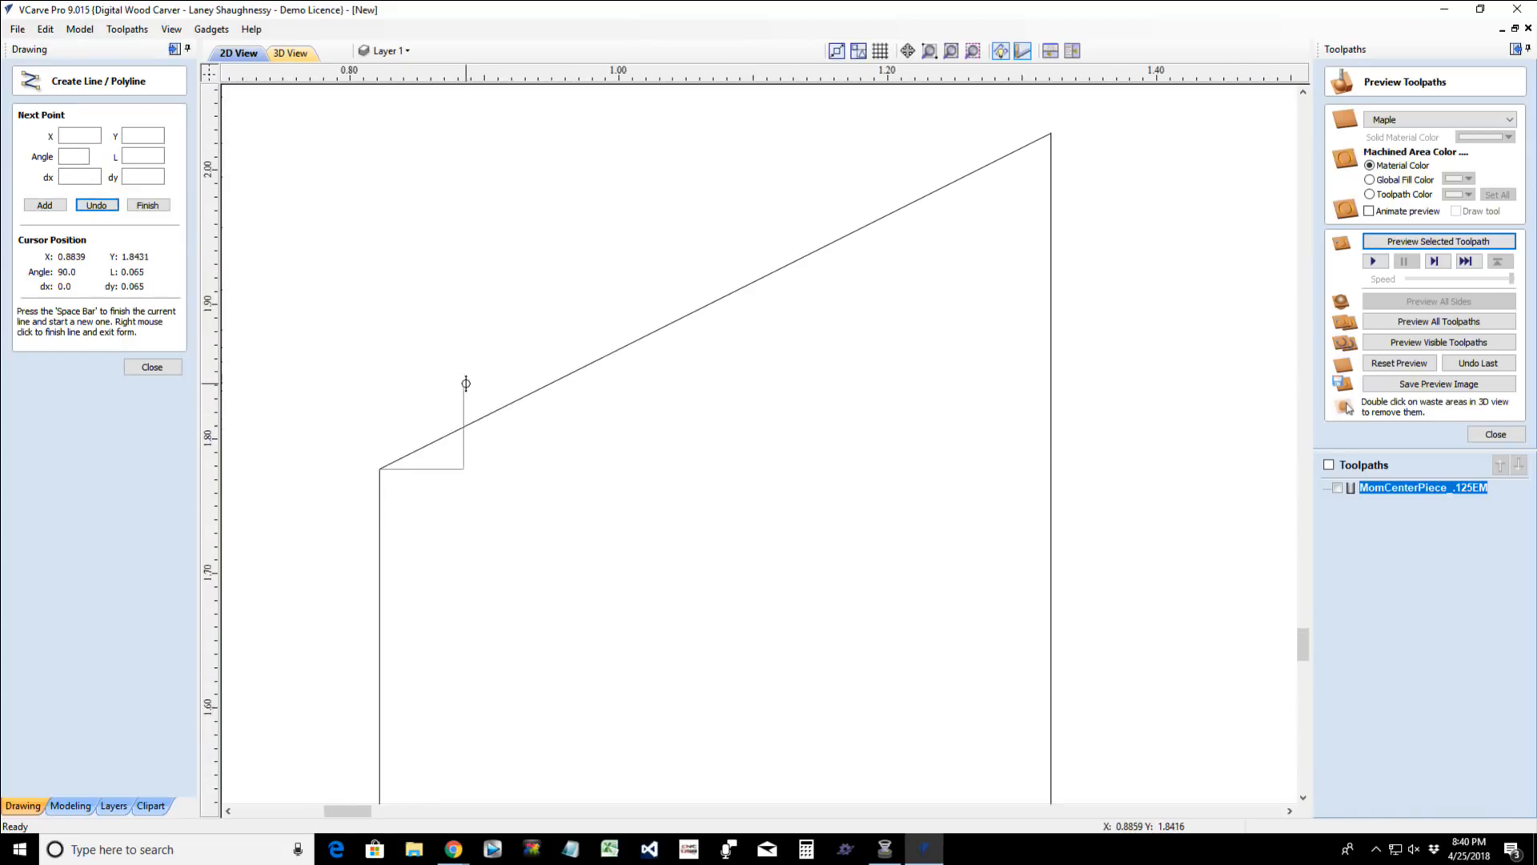
scroll(466, 384, "up", 2)
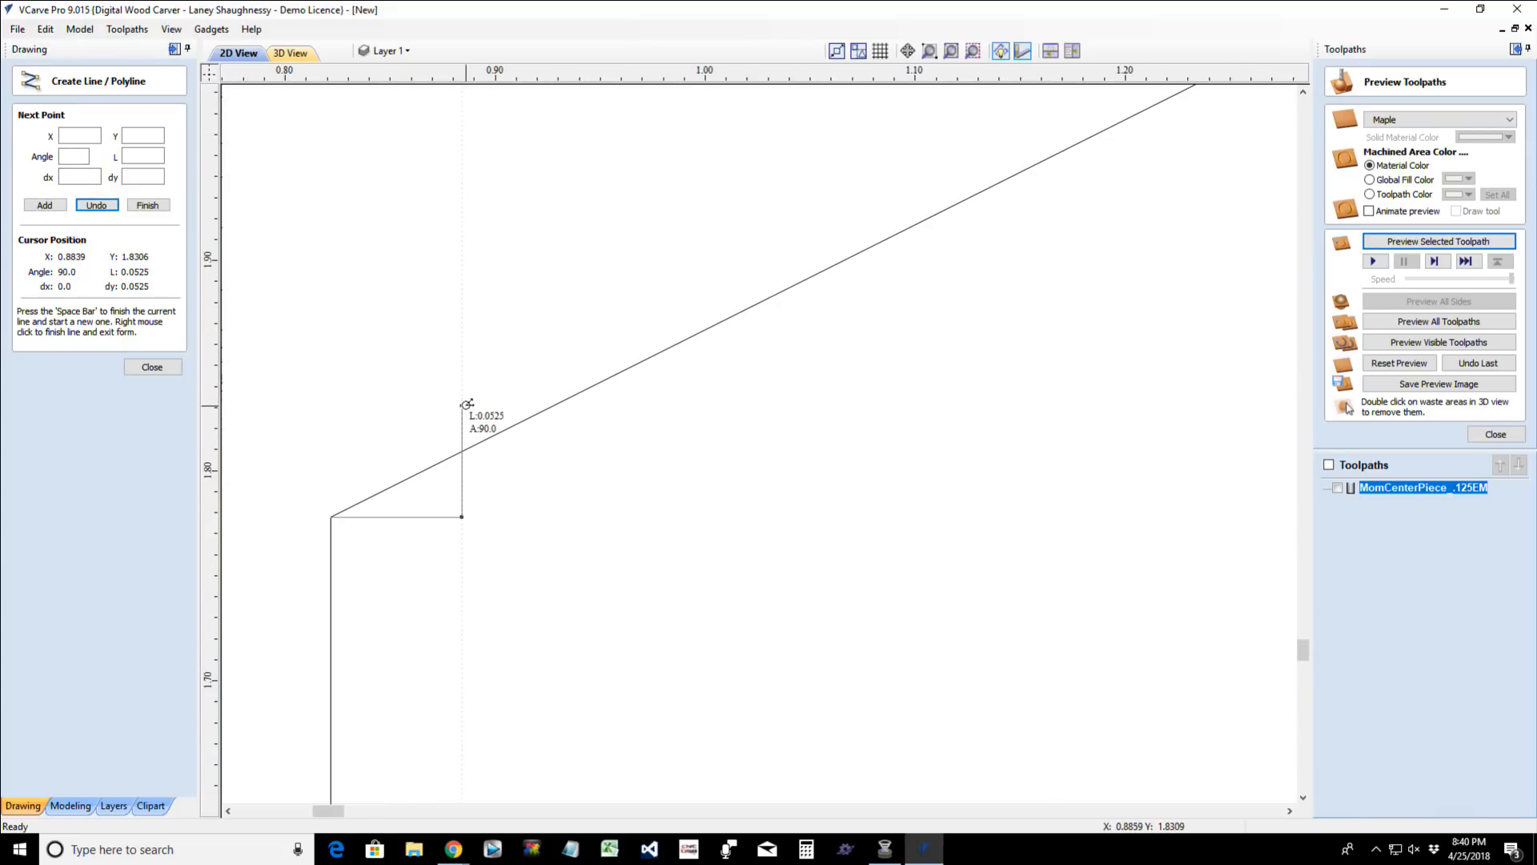
left_click(464, 406)
key("space")
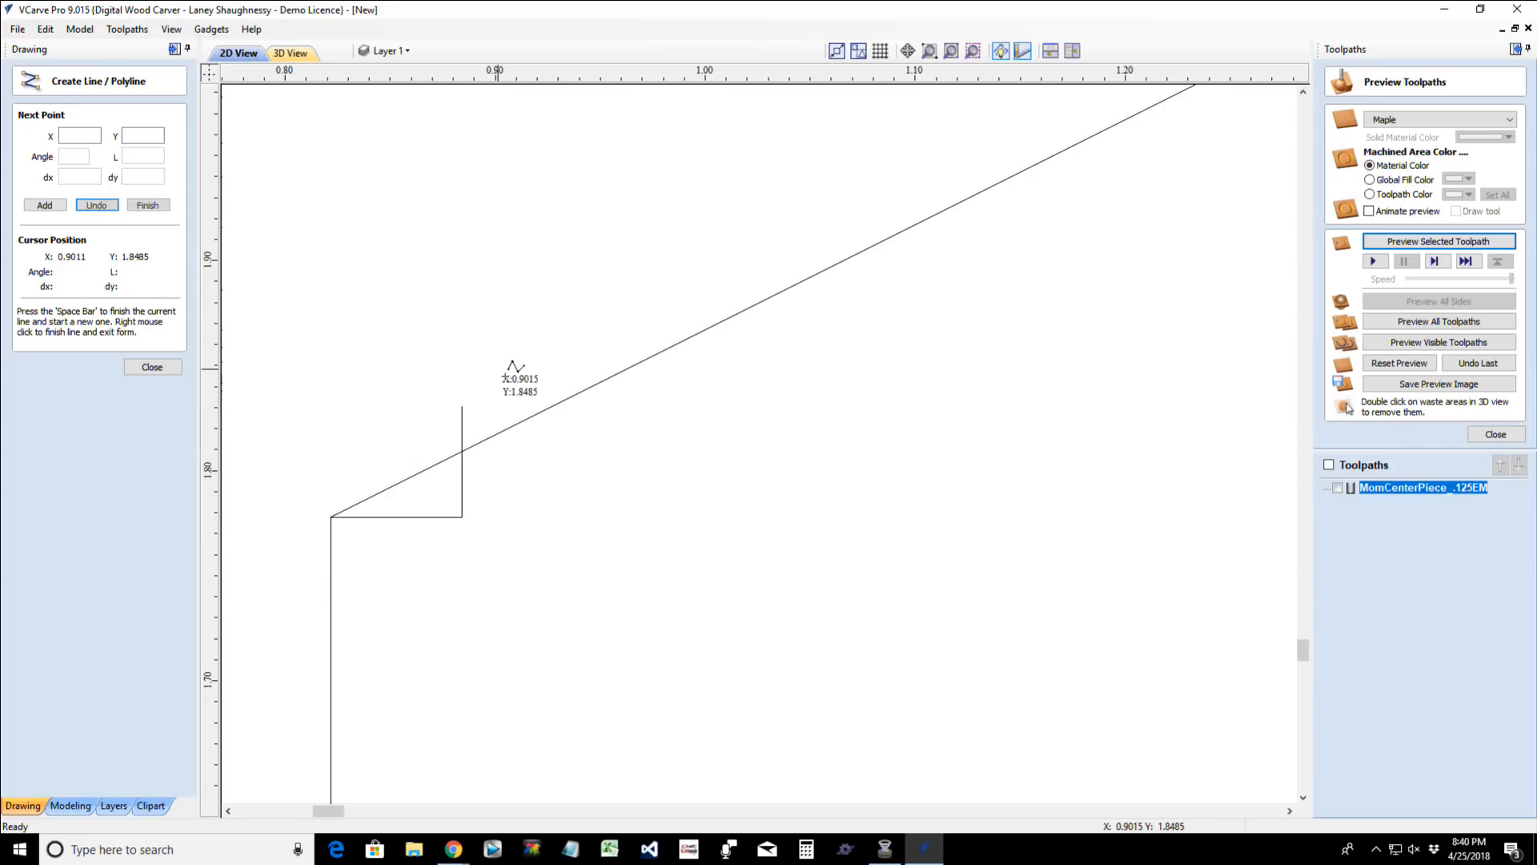
scroll(505, 424, "down", 7)
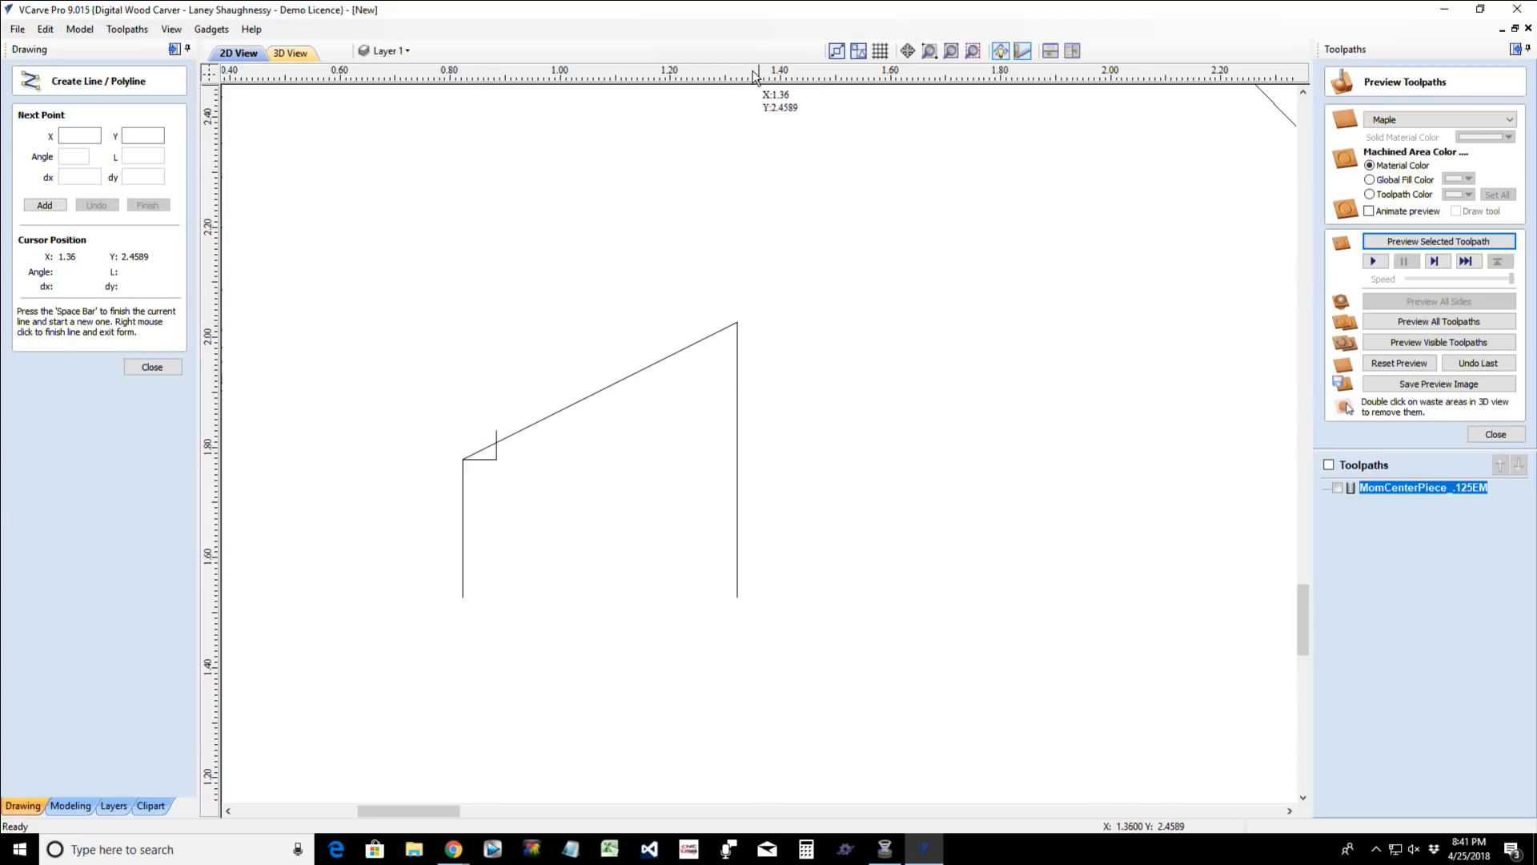
left_click(161, 372)
- Draw a vertical line about 0.115 inches long down across the slope, starting about 0.07 inches left of its upper corner
left_click(22, 184)
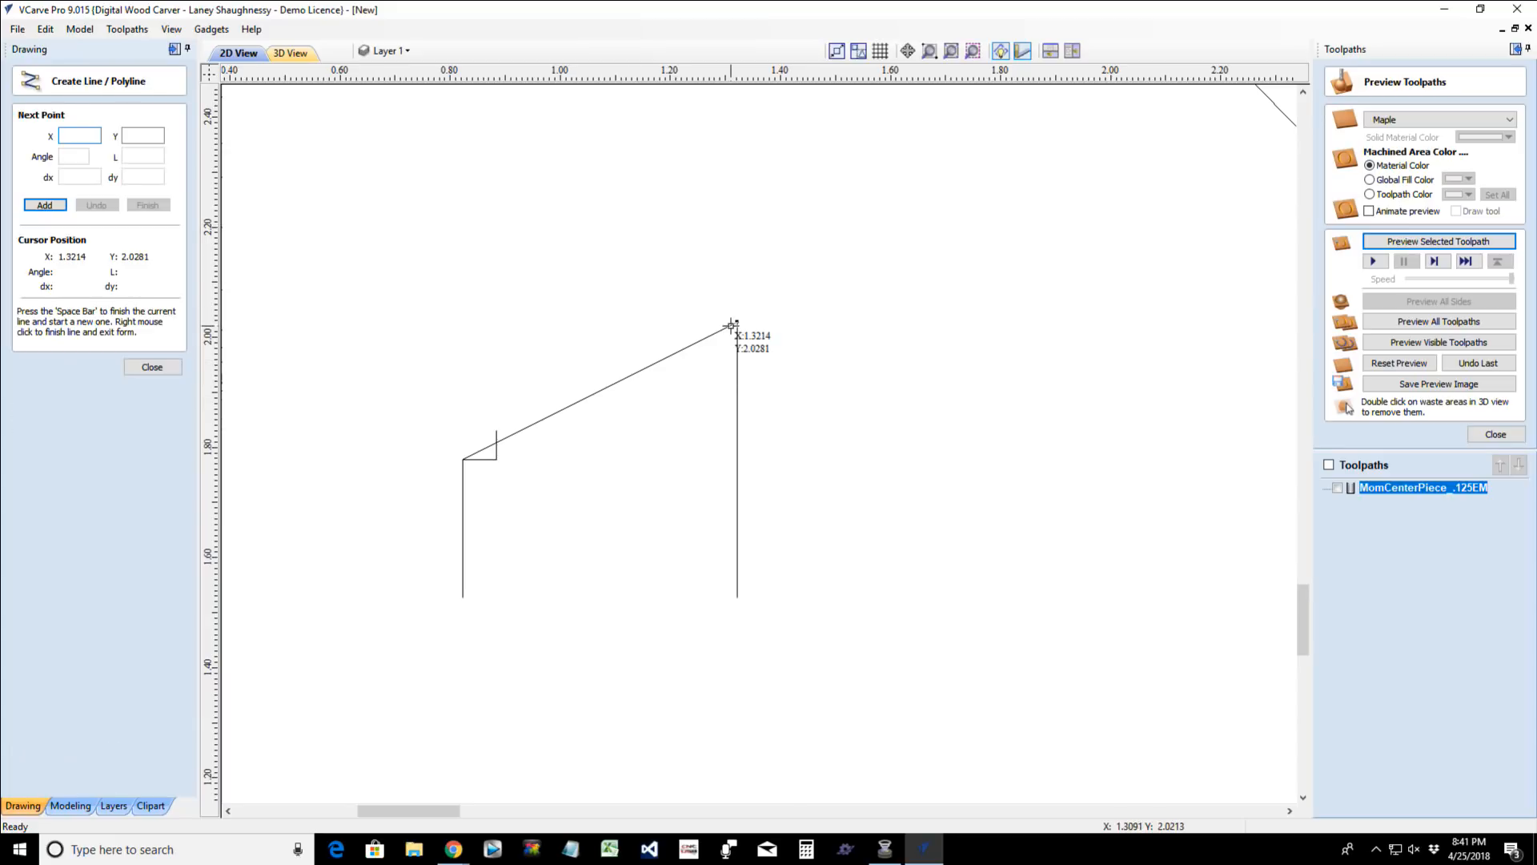
scroll(741, 318, "up", 2)
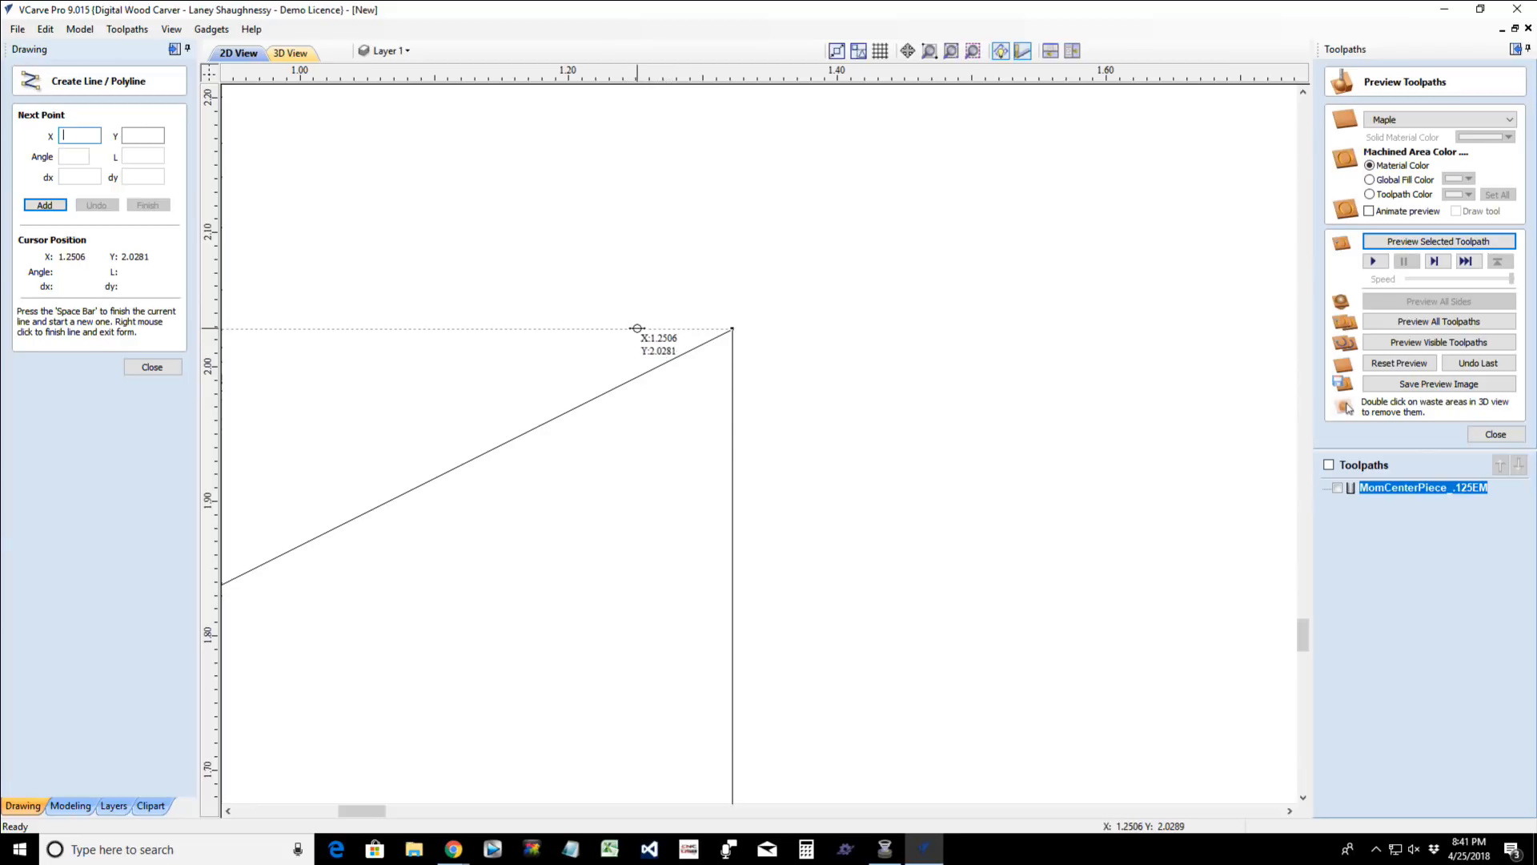
left_click(638, 328)
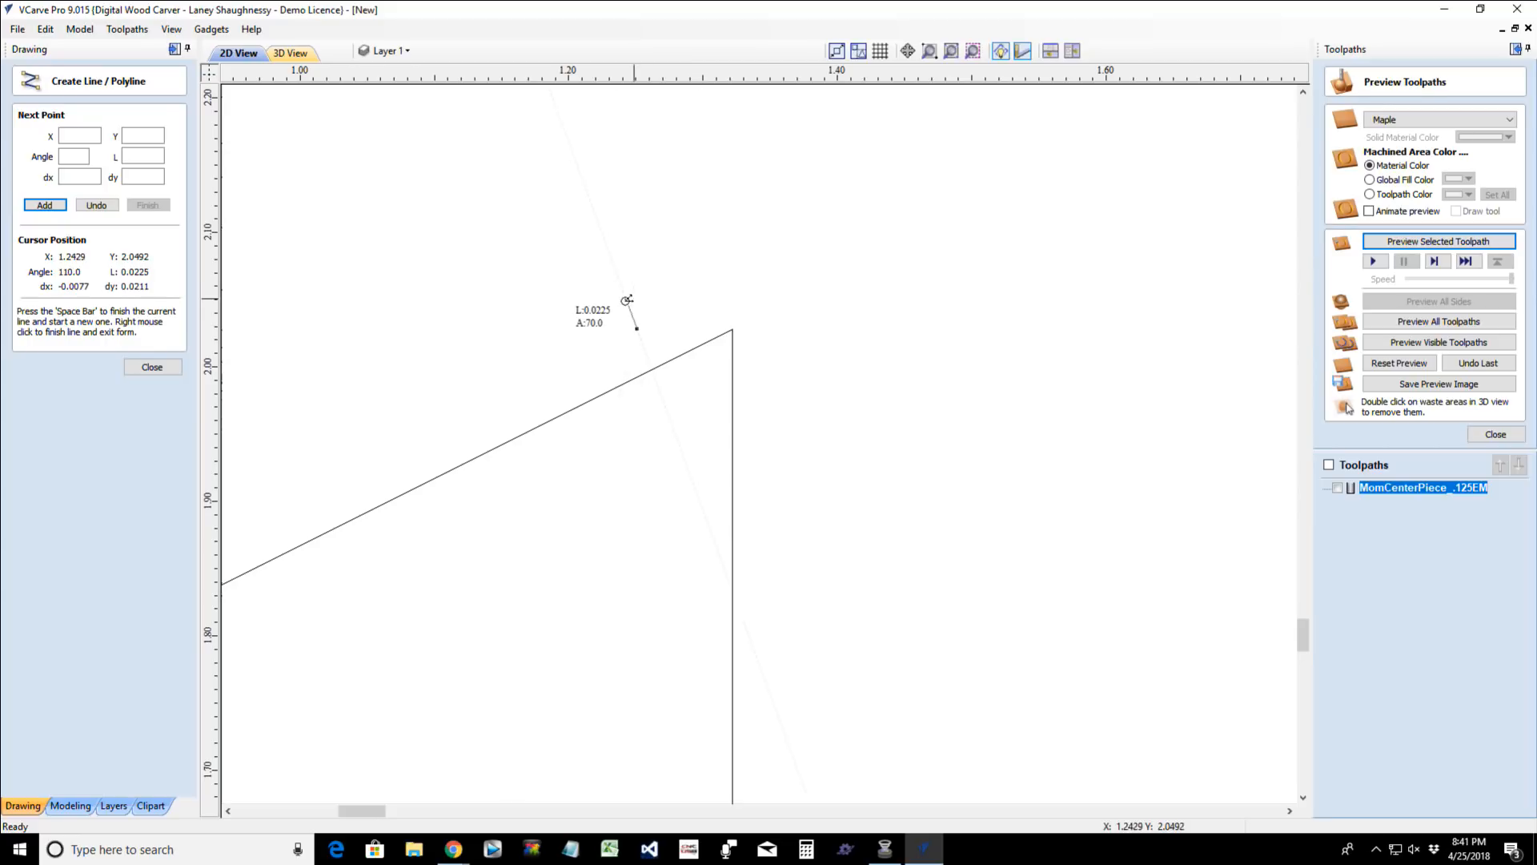
left_click(732, 328)
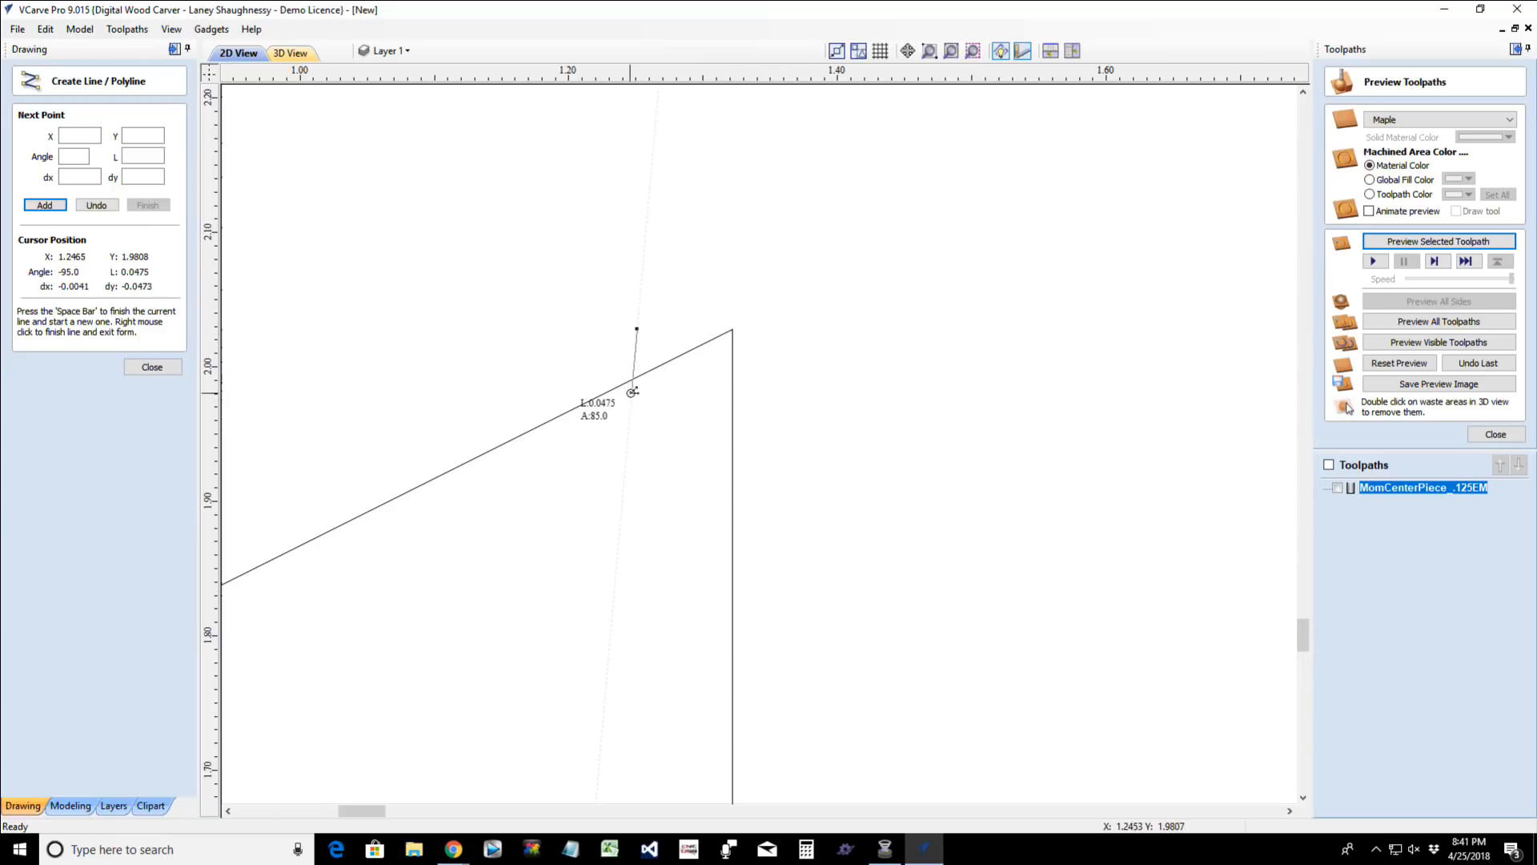
left_click(638, 483)
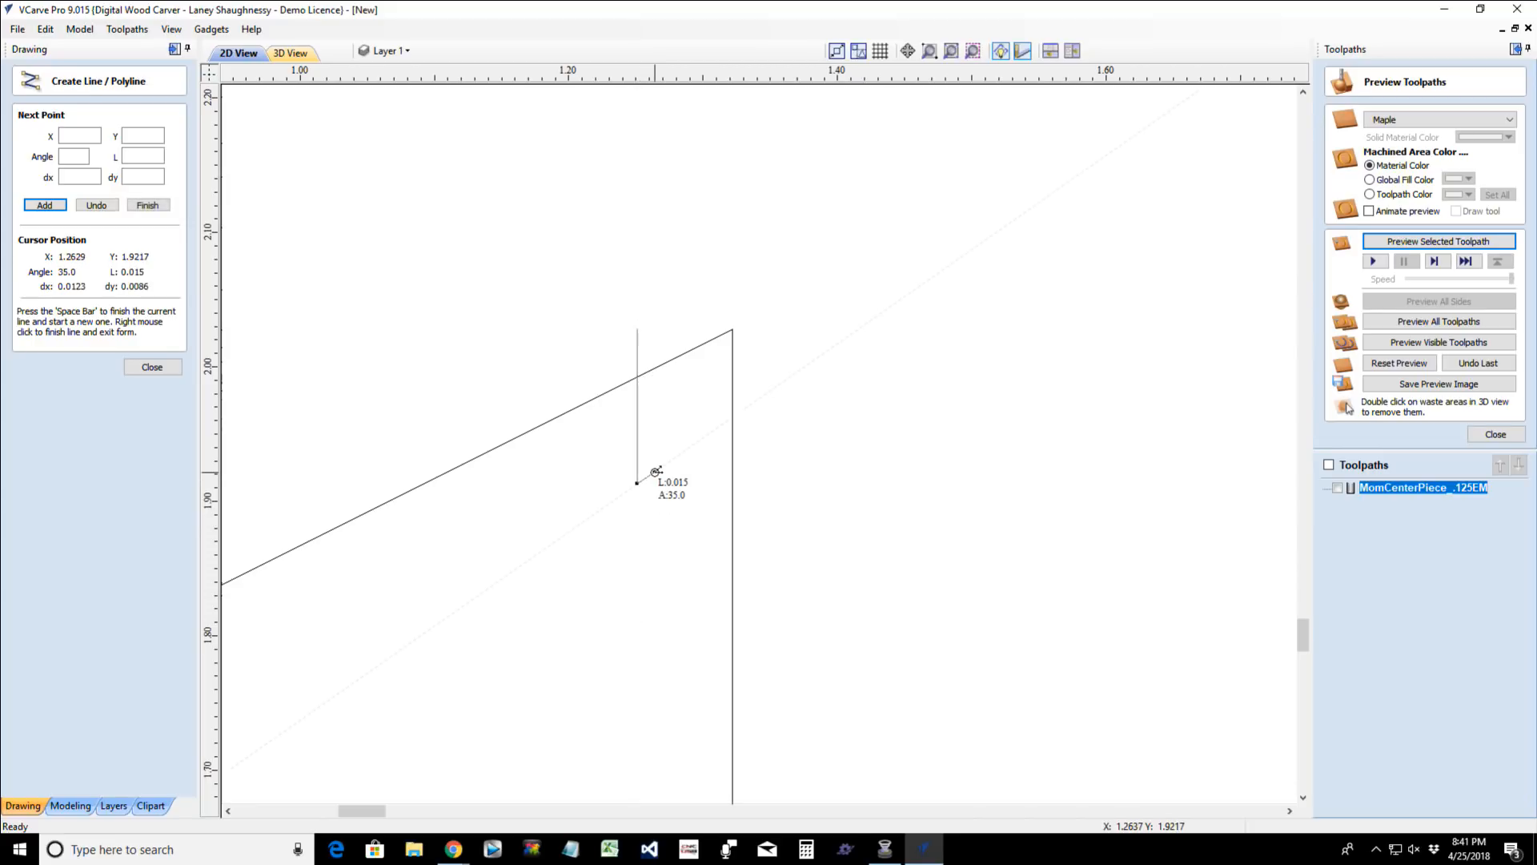
key("space")
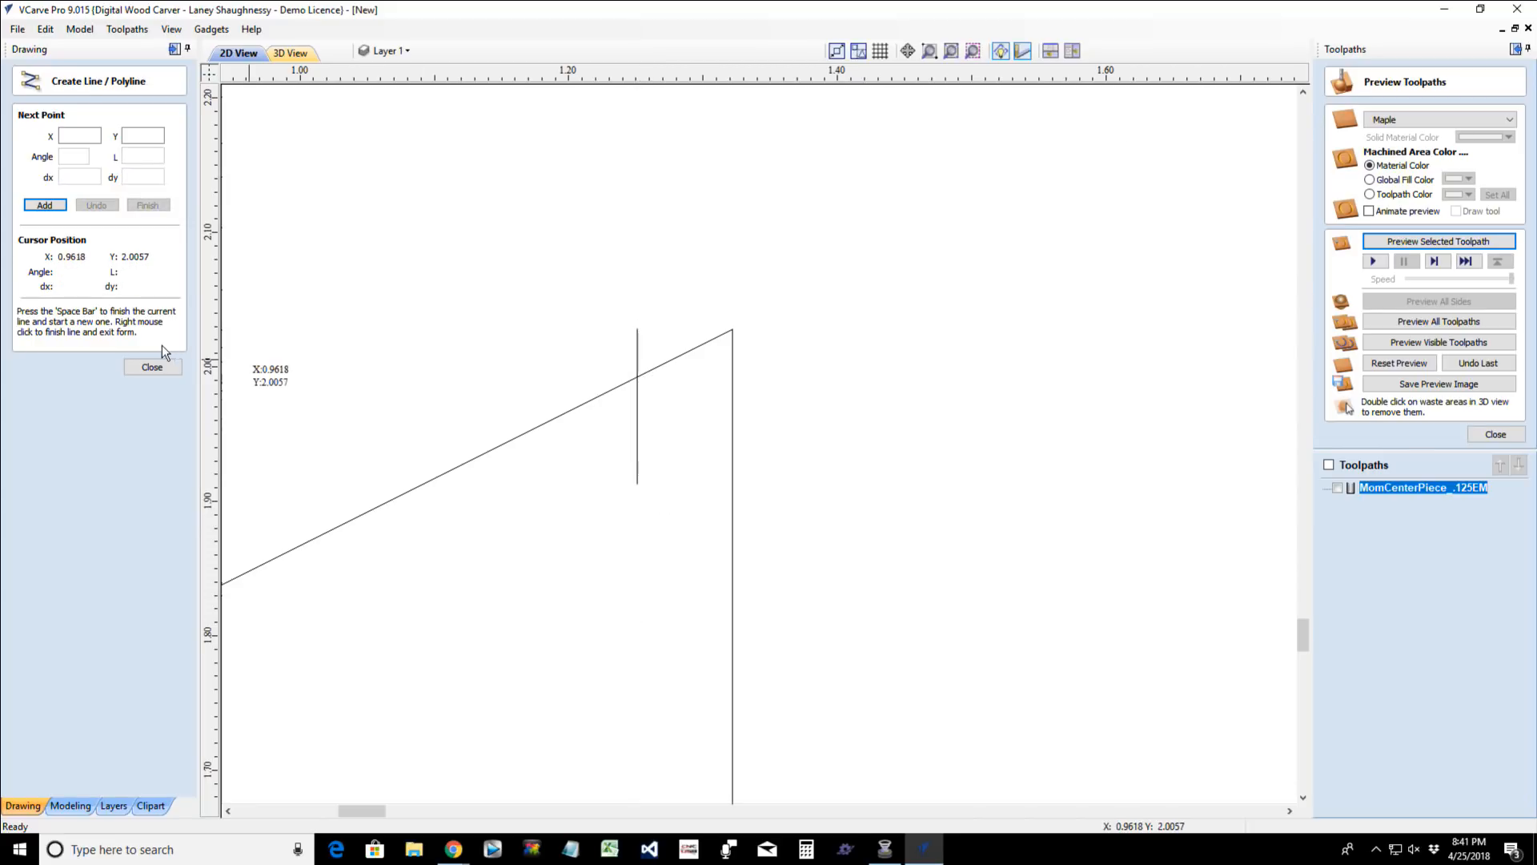
left_click(153, 366)
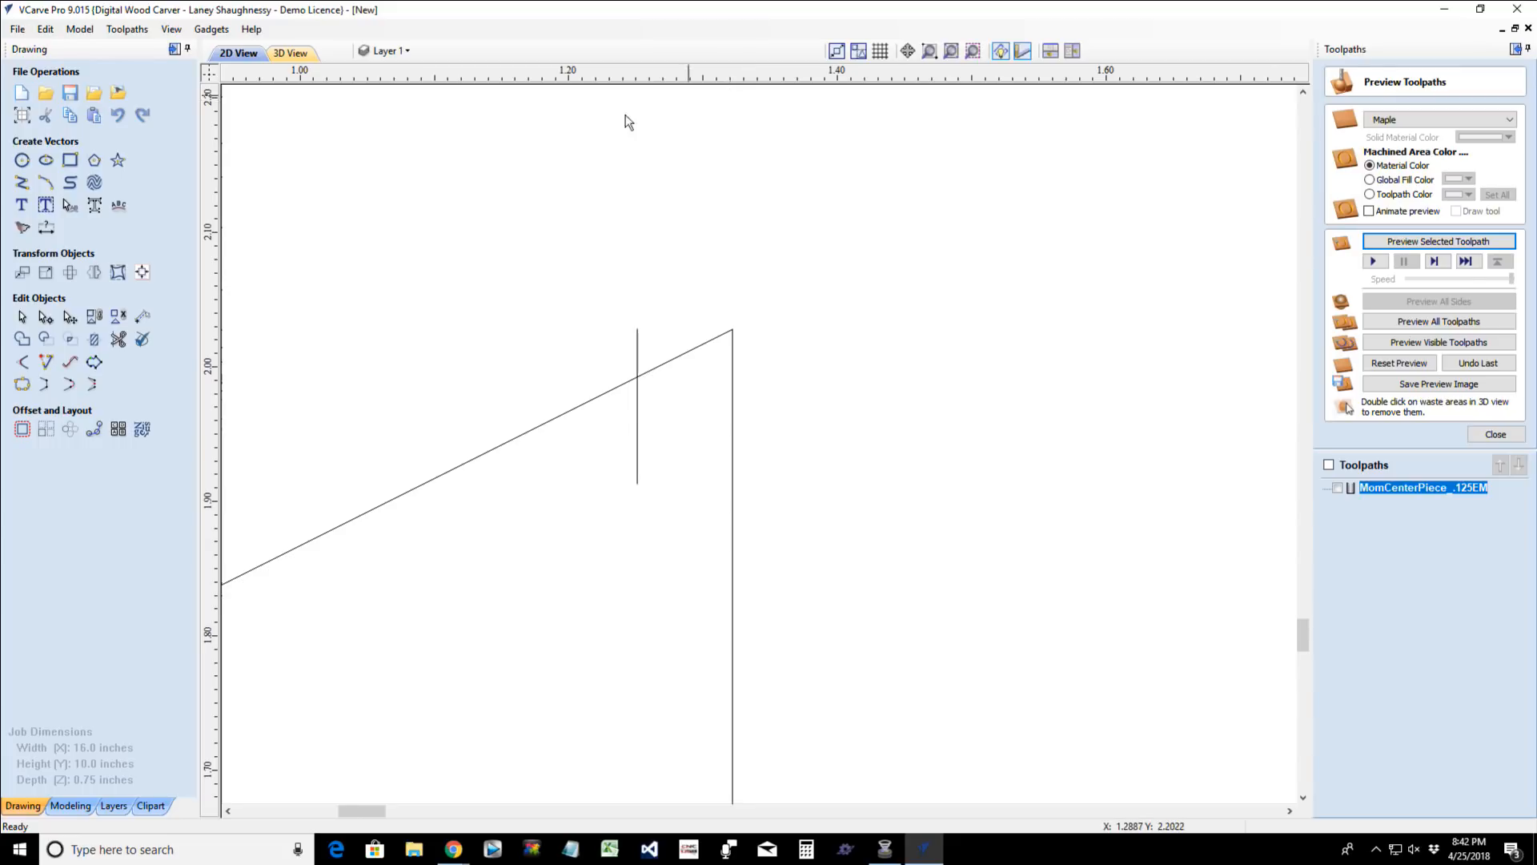
- Place a vertical guide on the shape's right side and create one parallel guide at a relative offset of -0.0625 inches
left_click_drag(208, 418, 731, 315)
double_click(730, 305)
left_click(674, 476)
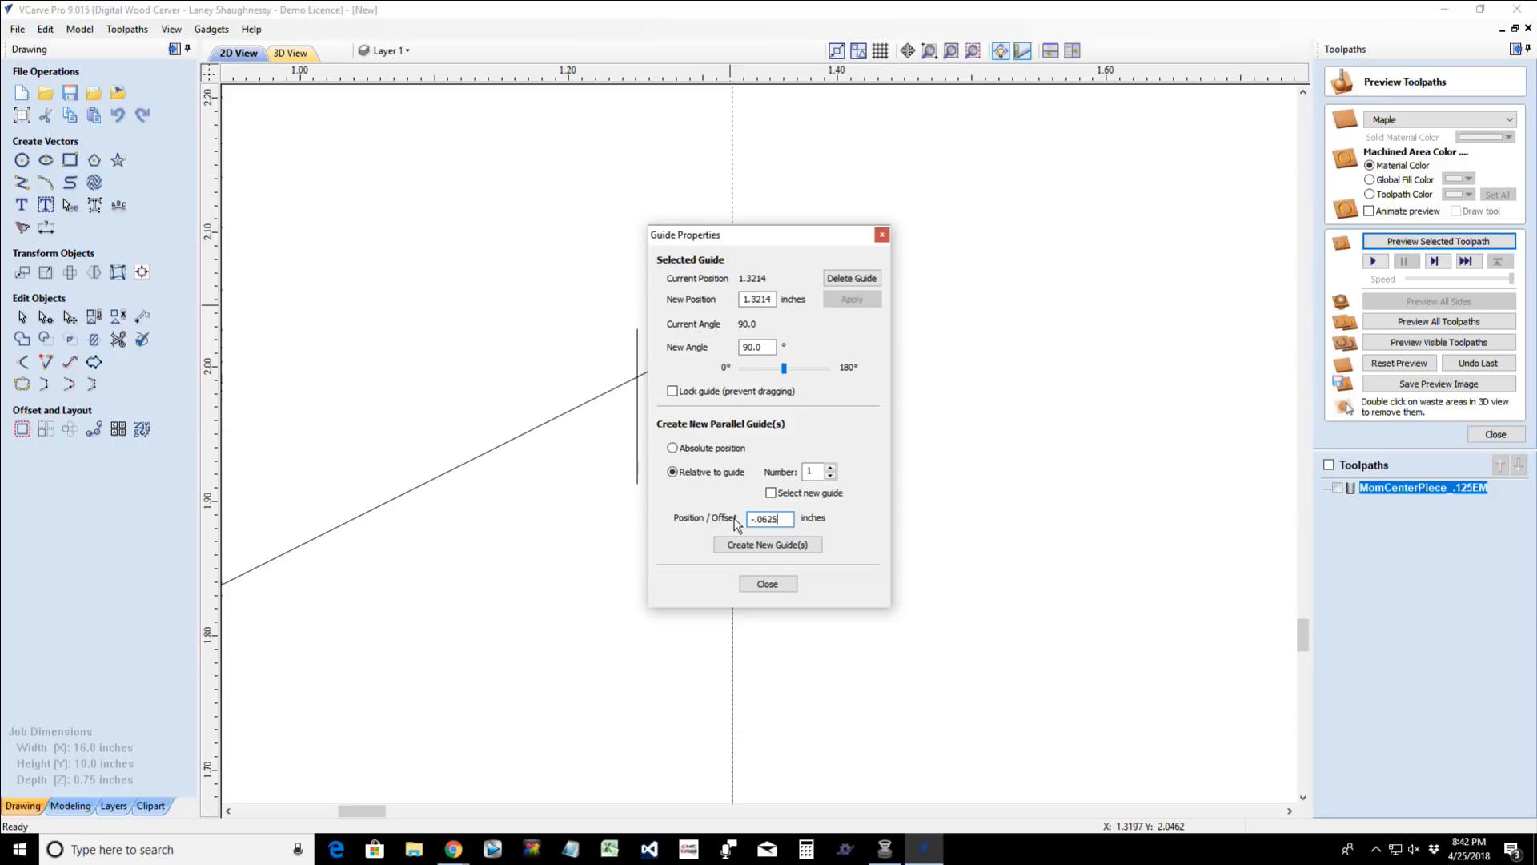
left_click(757, 547)
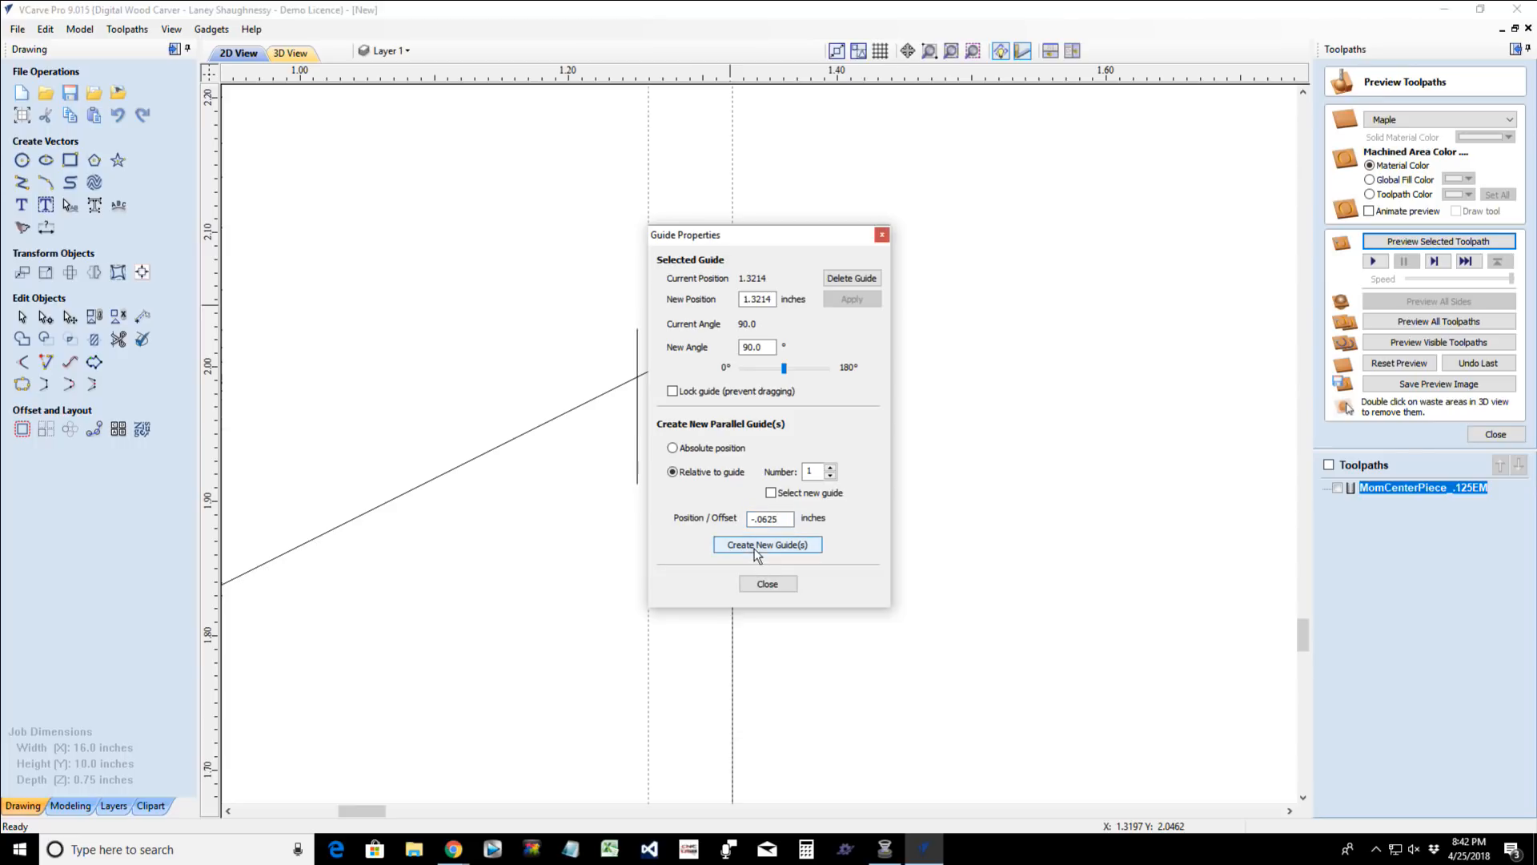
- Move the short vertical line crossing the slope onto the new guide offset from the shape's right edge
left_click(767, 583)
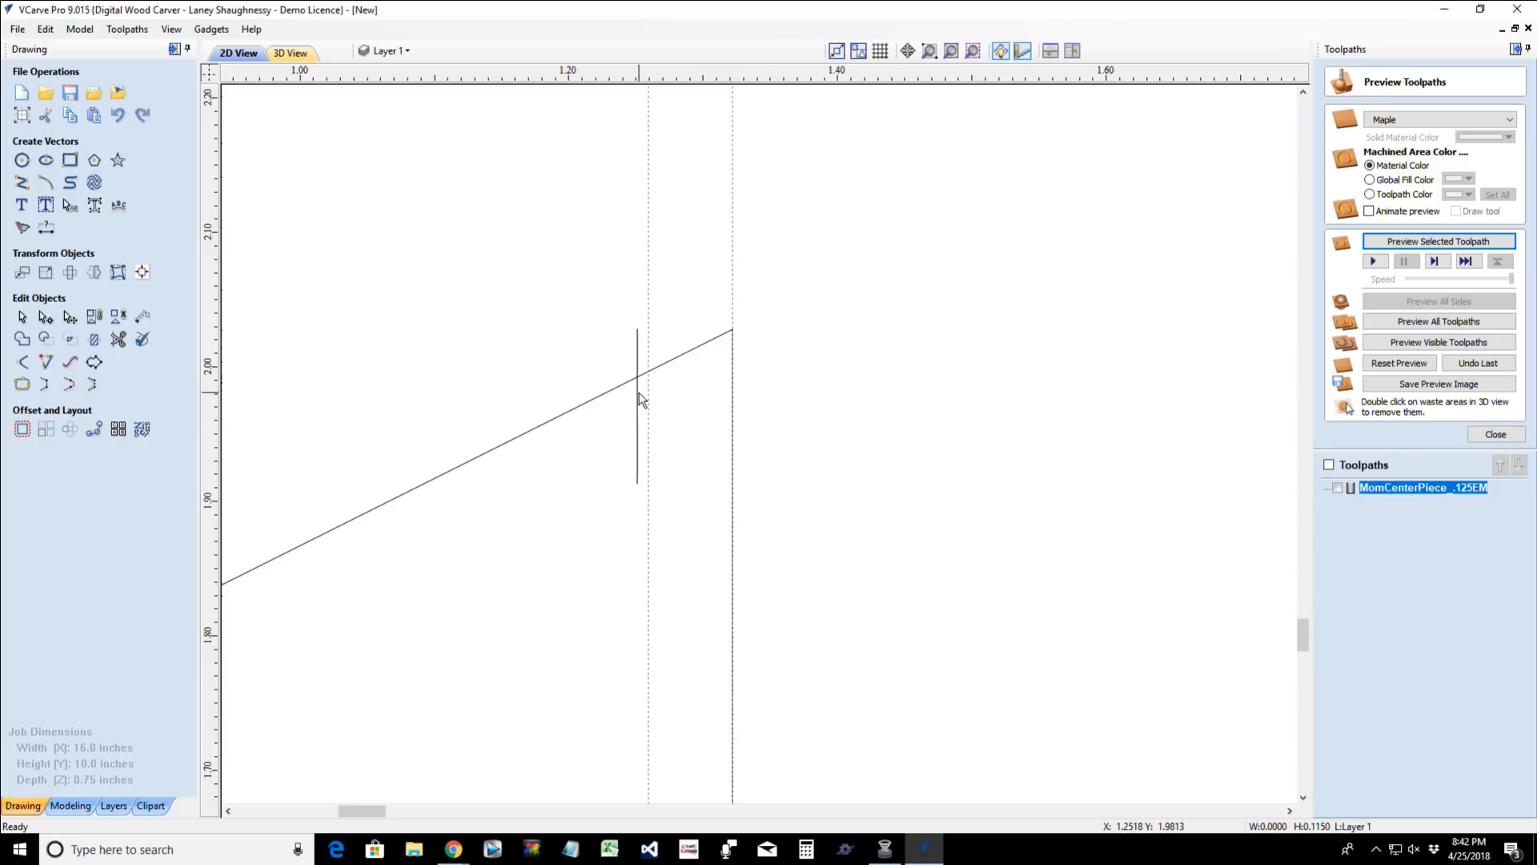
scroll(638, 393, "up", 2)
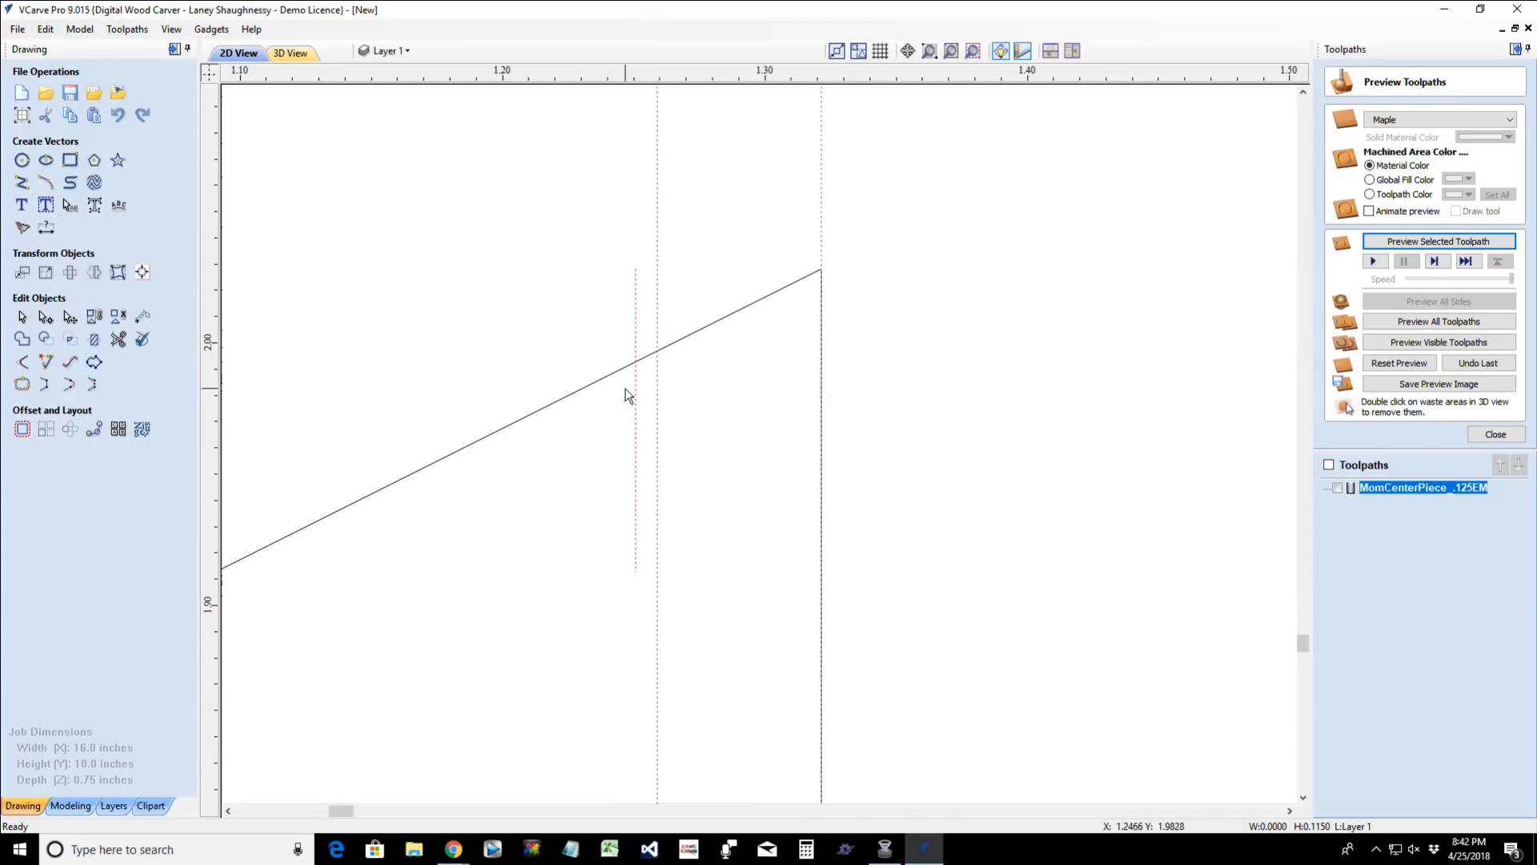
left_click(638, 392)
left_click_drag(635, 420, 657, 420)
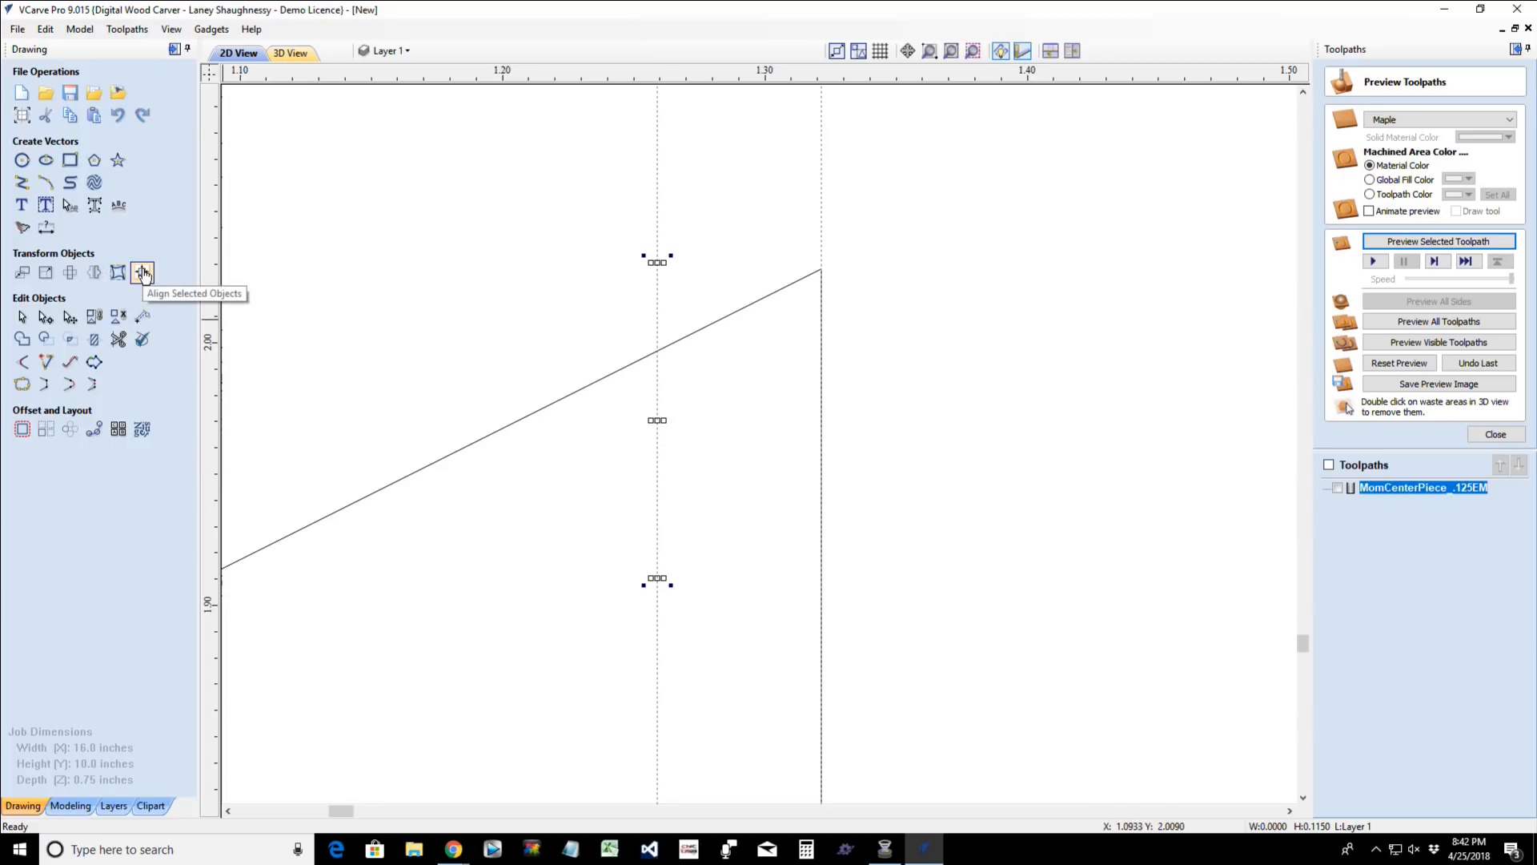
- Draw a 0.0625-inch horizontal line from where the slope meets the short vertical line to the shape's right edge
left_click(21, 182)
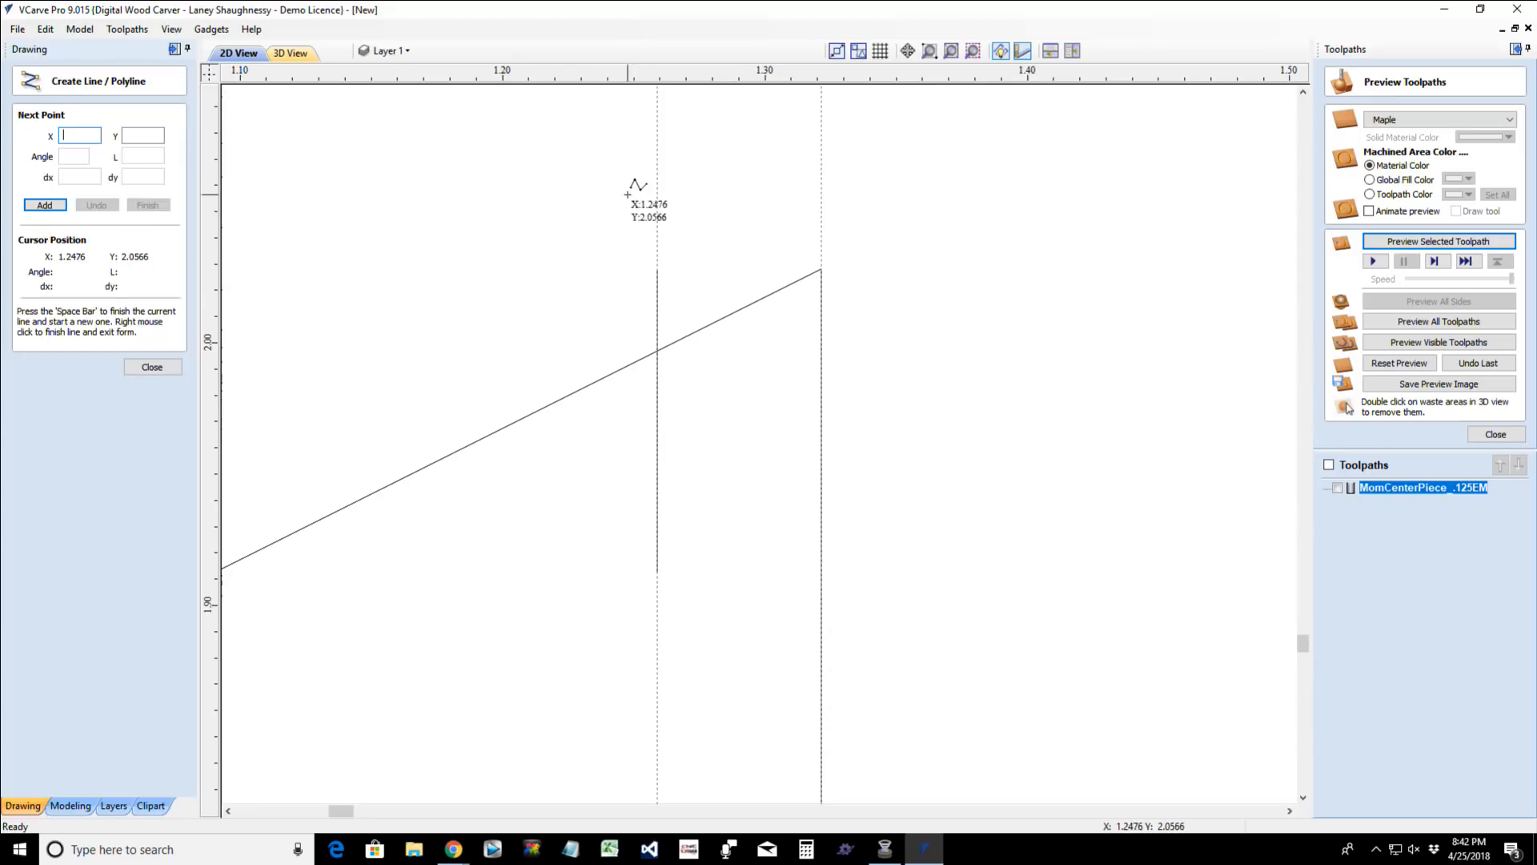
left_click(656, 571)
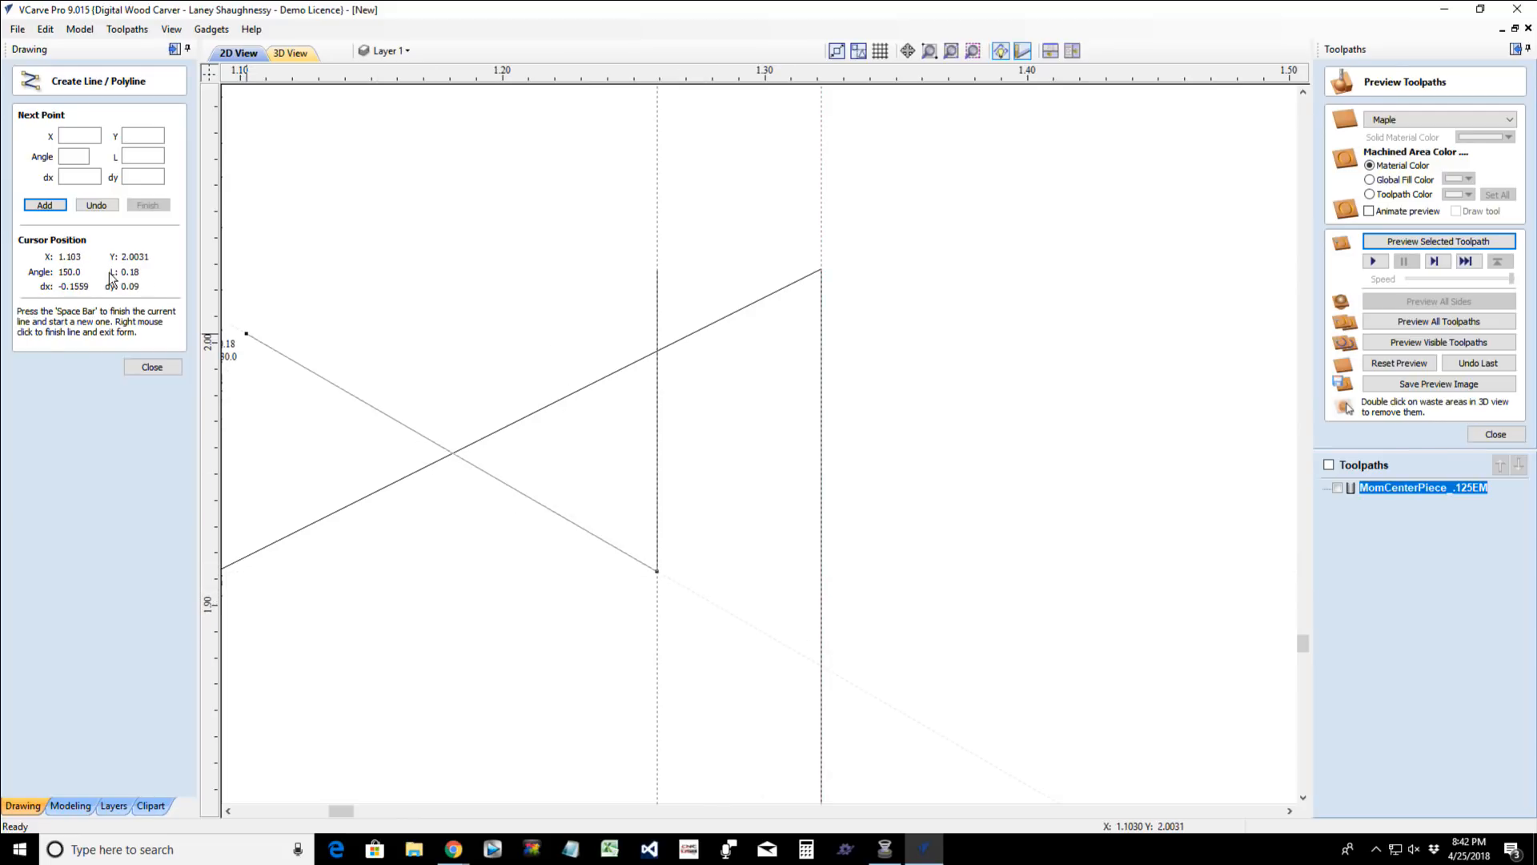
left_click(97, 205)
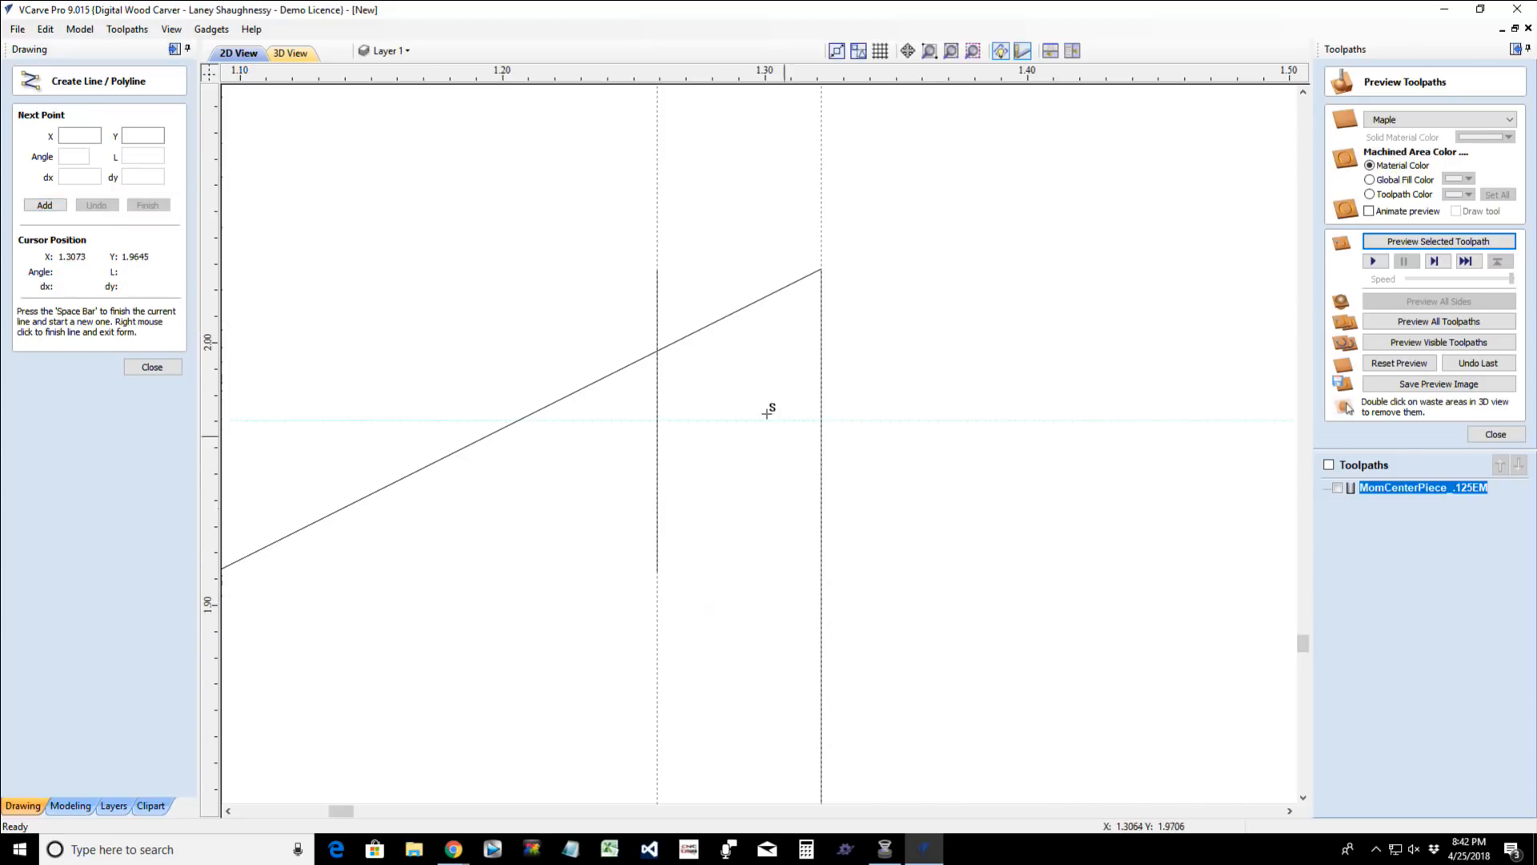
left_click(656, 350)
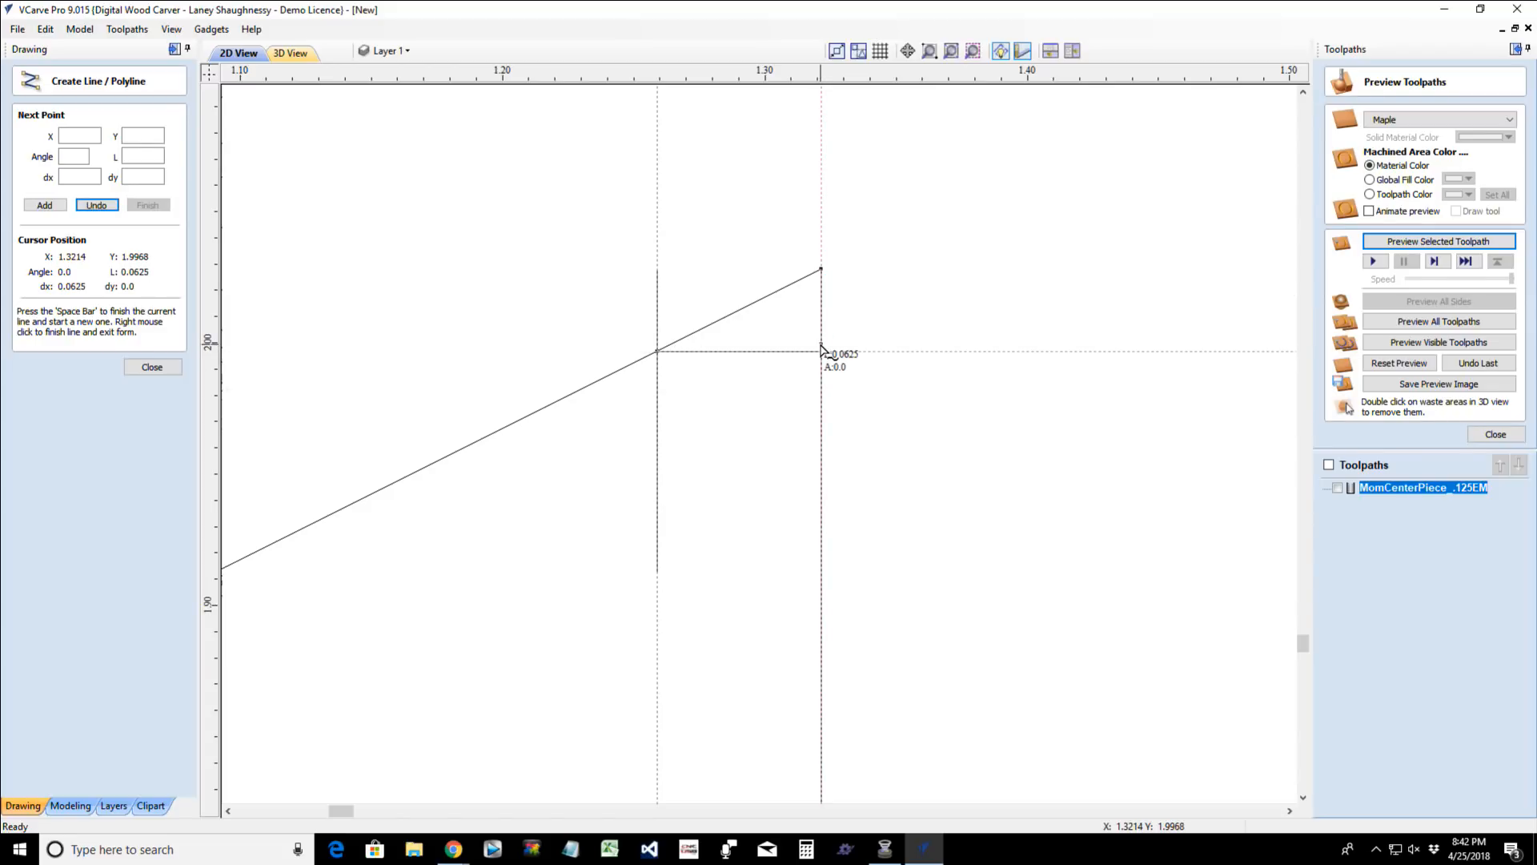
left_click(821, 350)
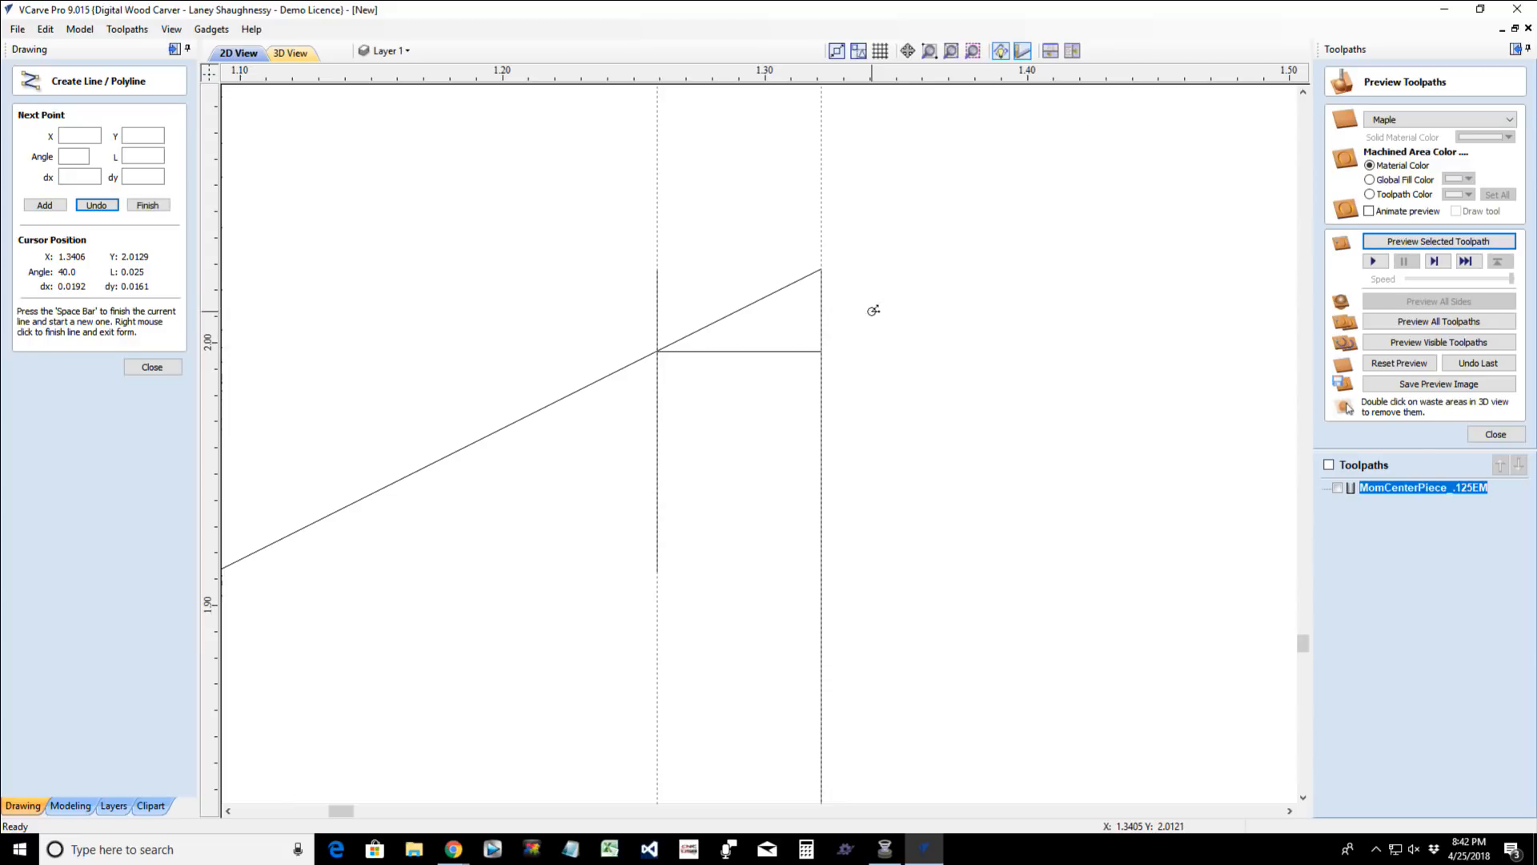
key("space")
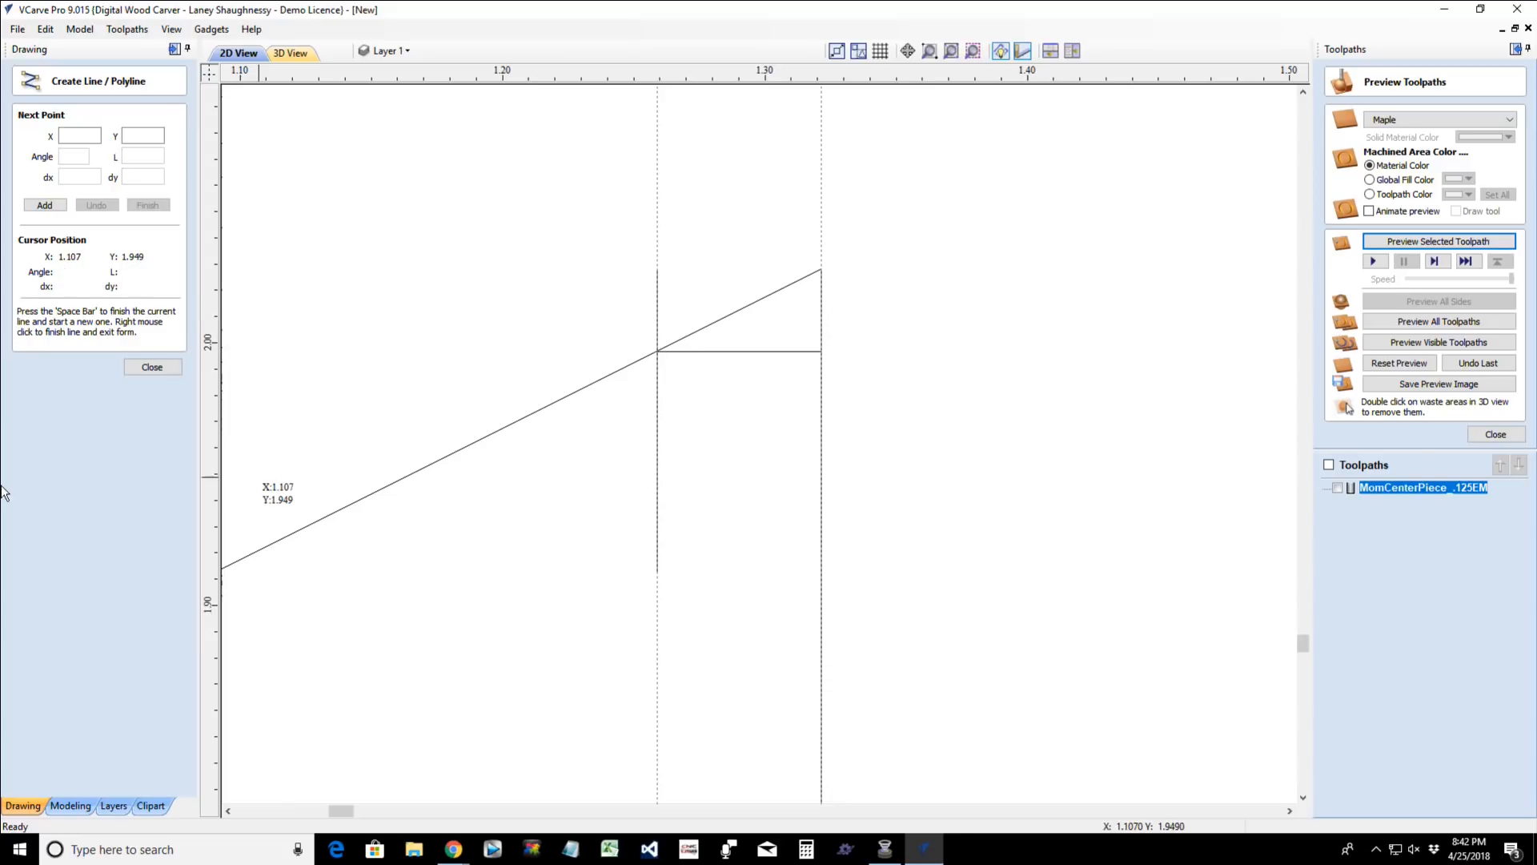
left_click(164, 365)
- Trim away the corner above the horizontal segment and the short vertical line at the slope's upper end
left_click(117, 337)
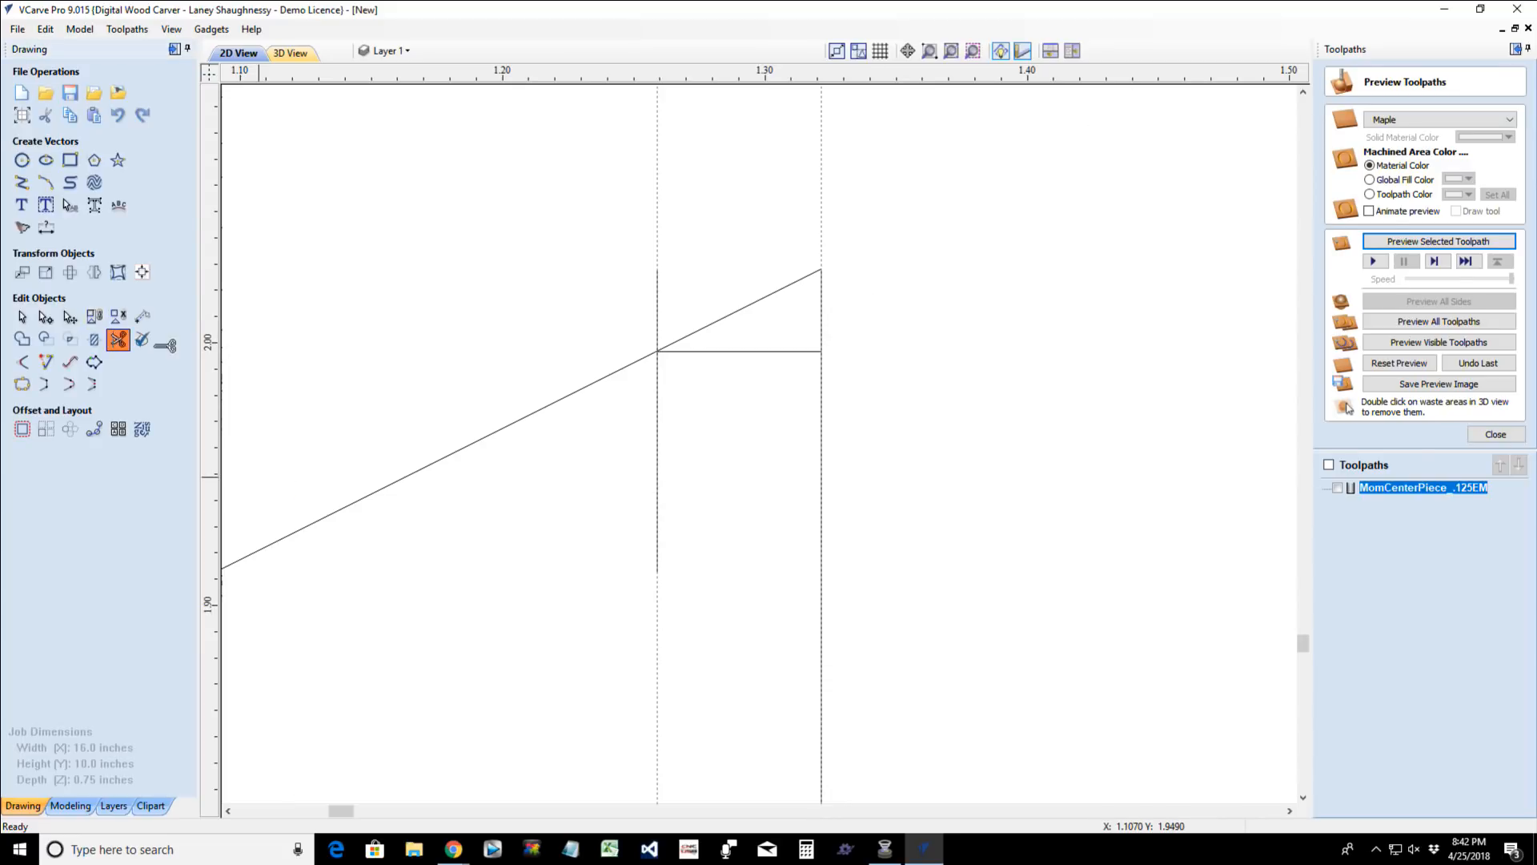
left_click(820, 302)
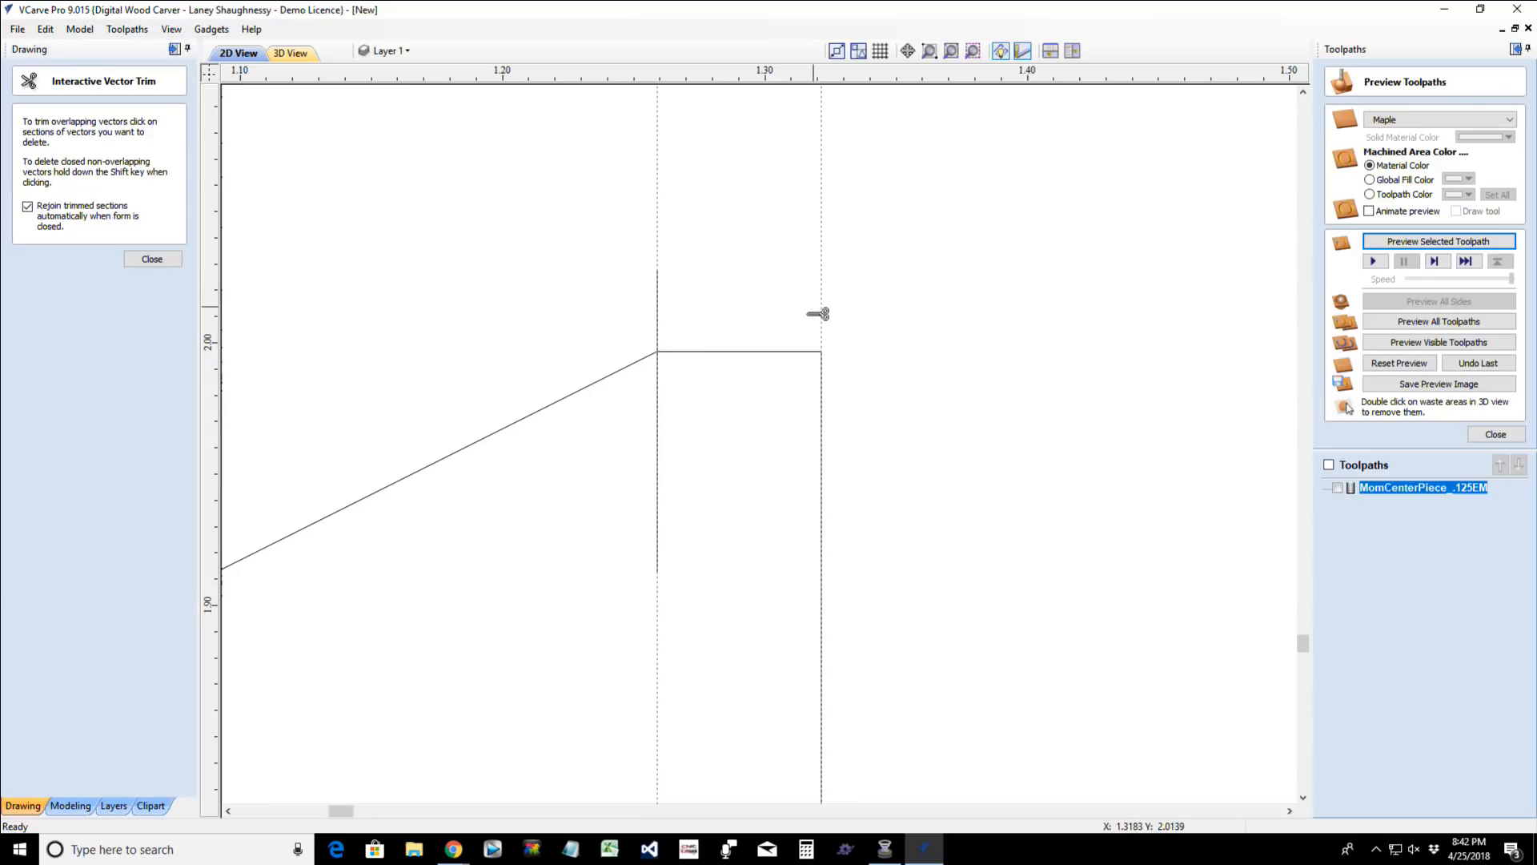
left_click(660, 494)
left_click(129, 261)
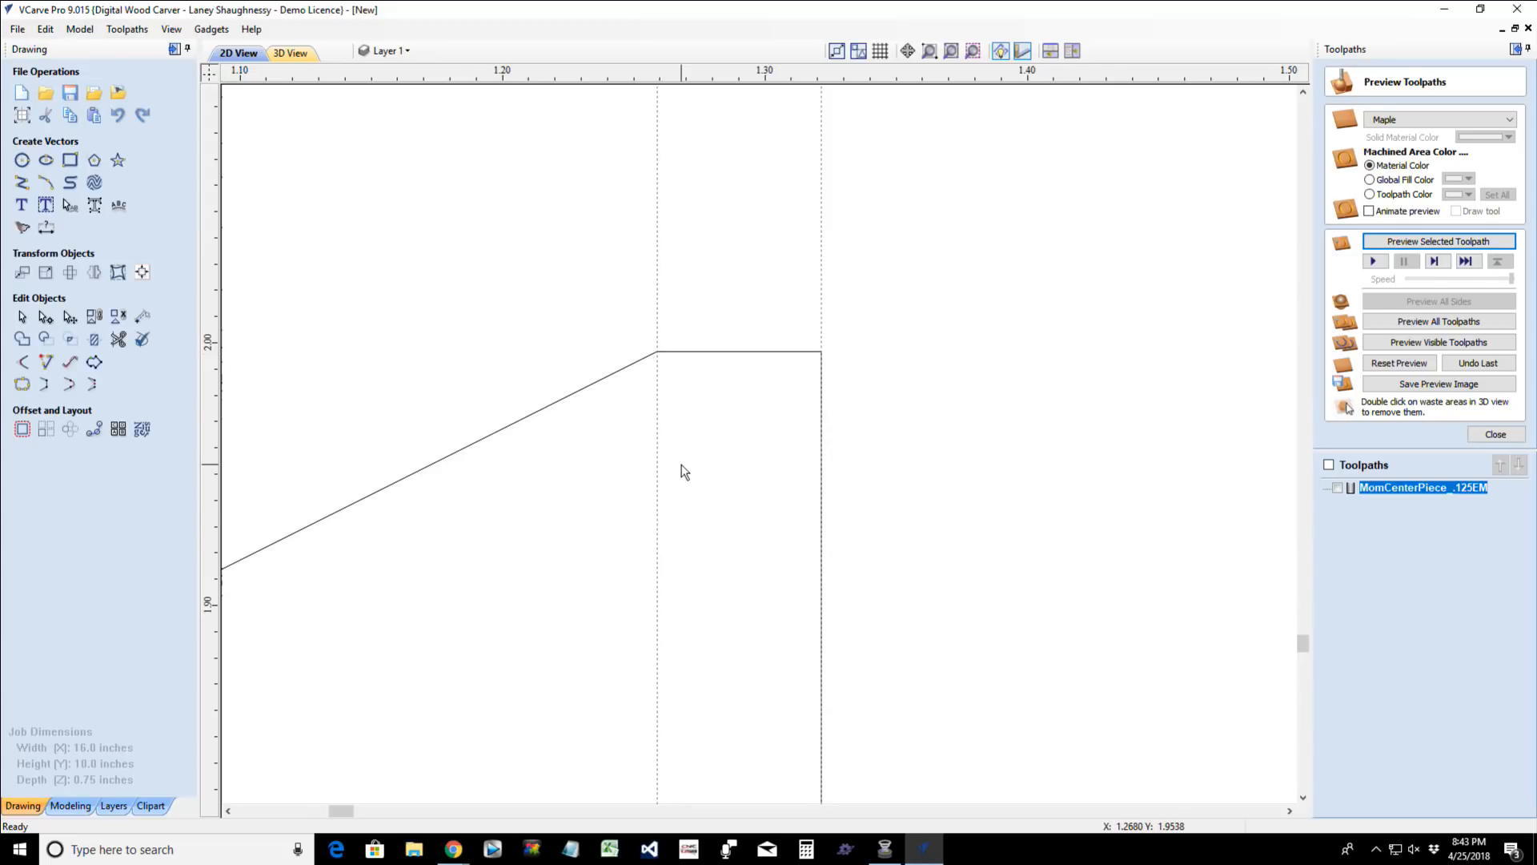
- Trim the vertical stub above the slope's lower end and the bit of slope over the notch, keeping the square step
scroll(685, 471, "down", 5)
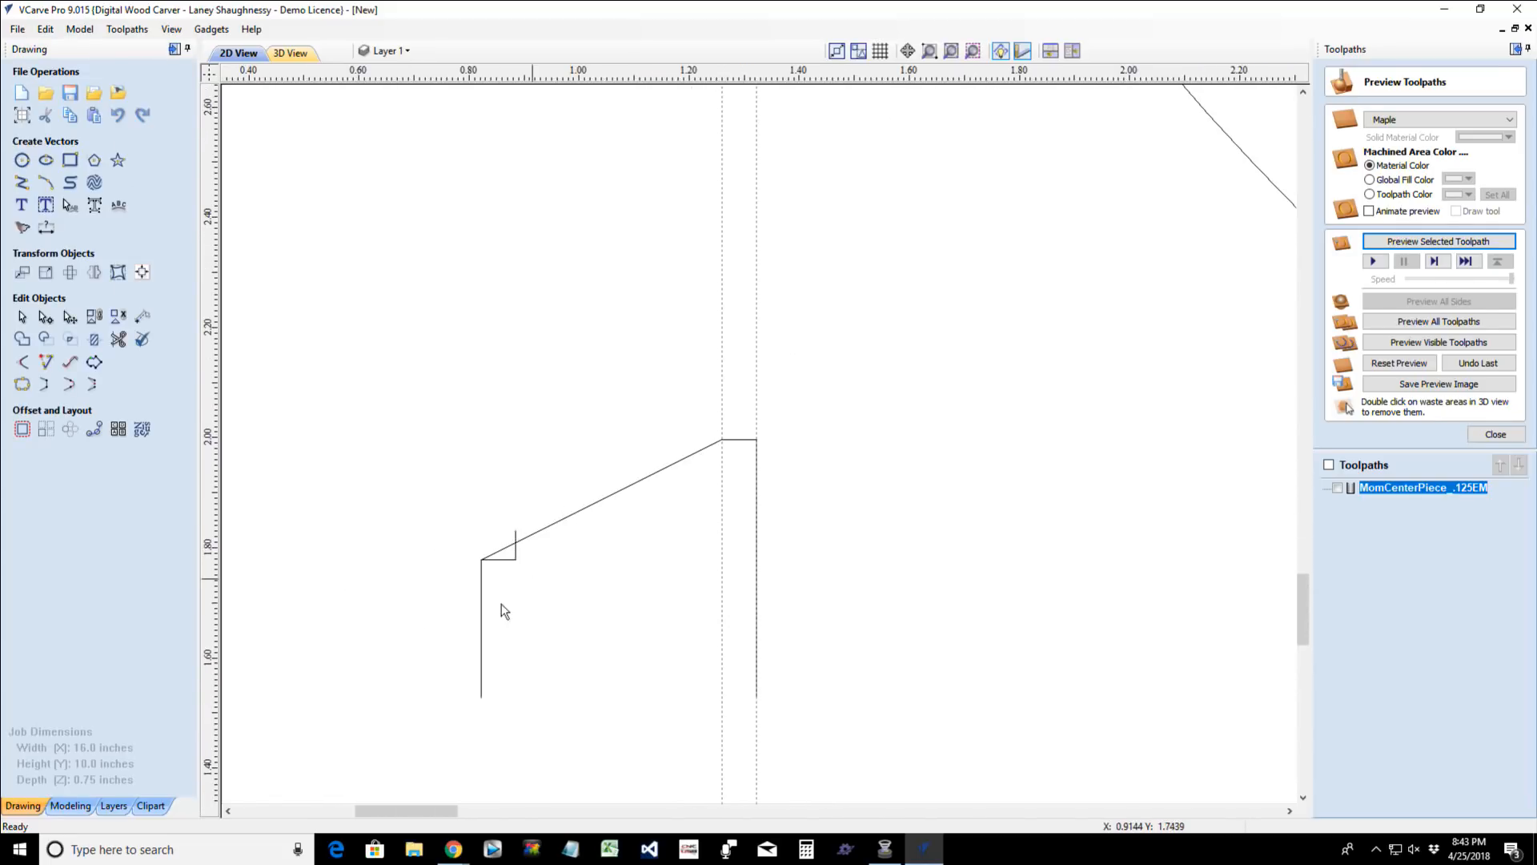
scroll(424, 609, "up", 3)
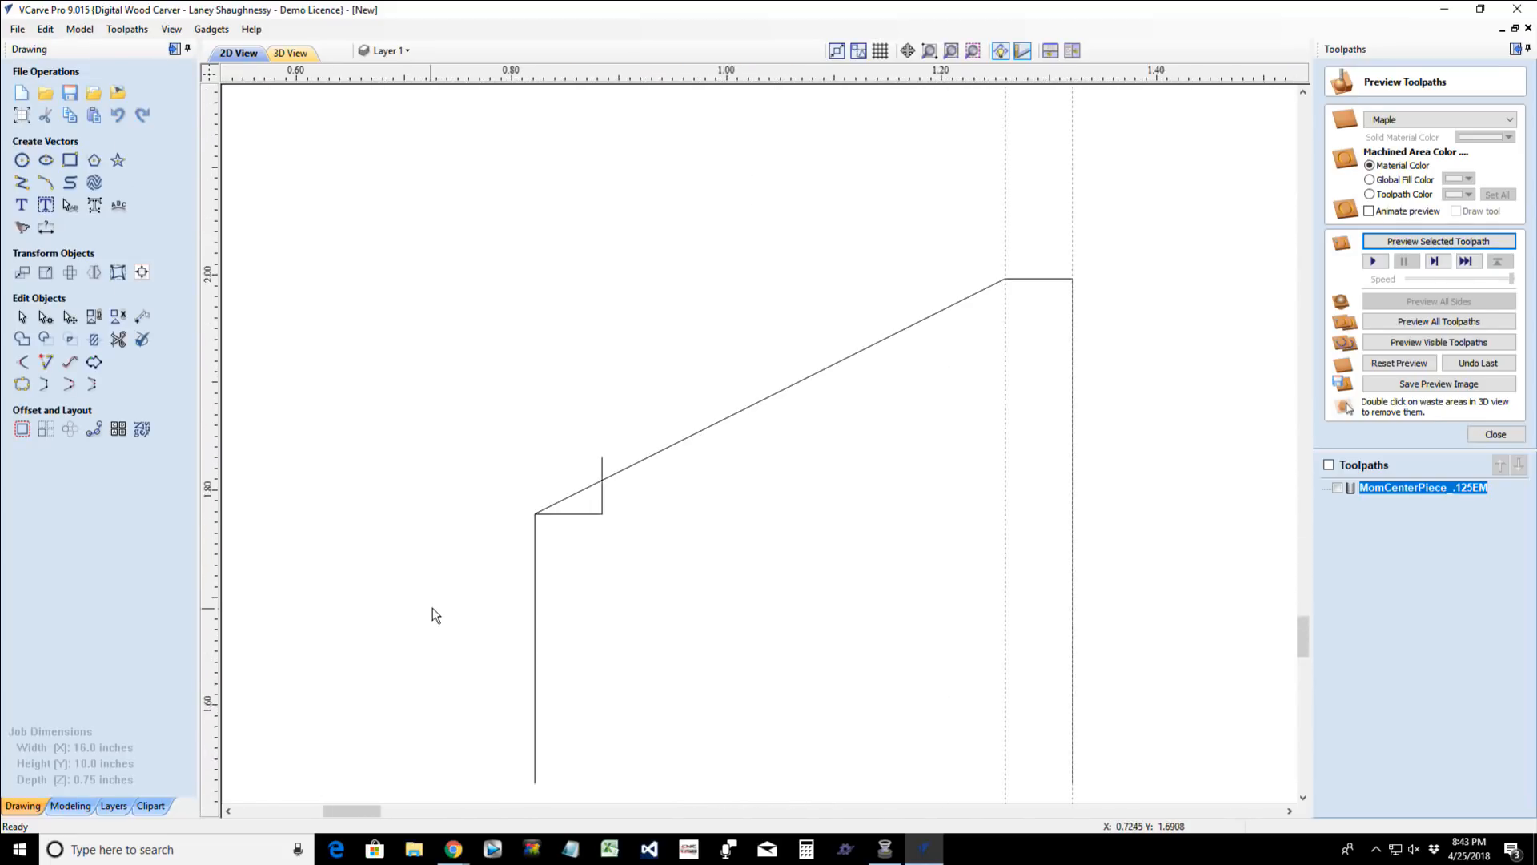
left_click(119, 339)
left_click(609, 492)
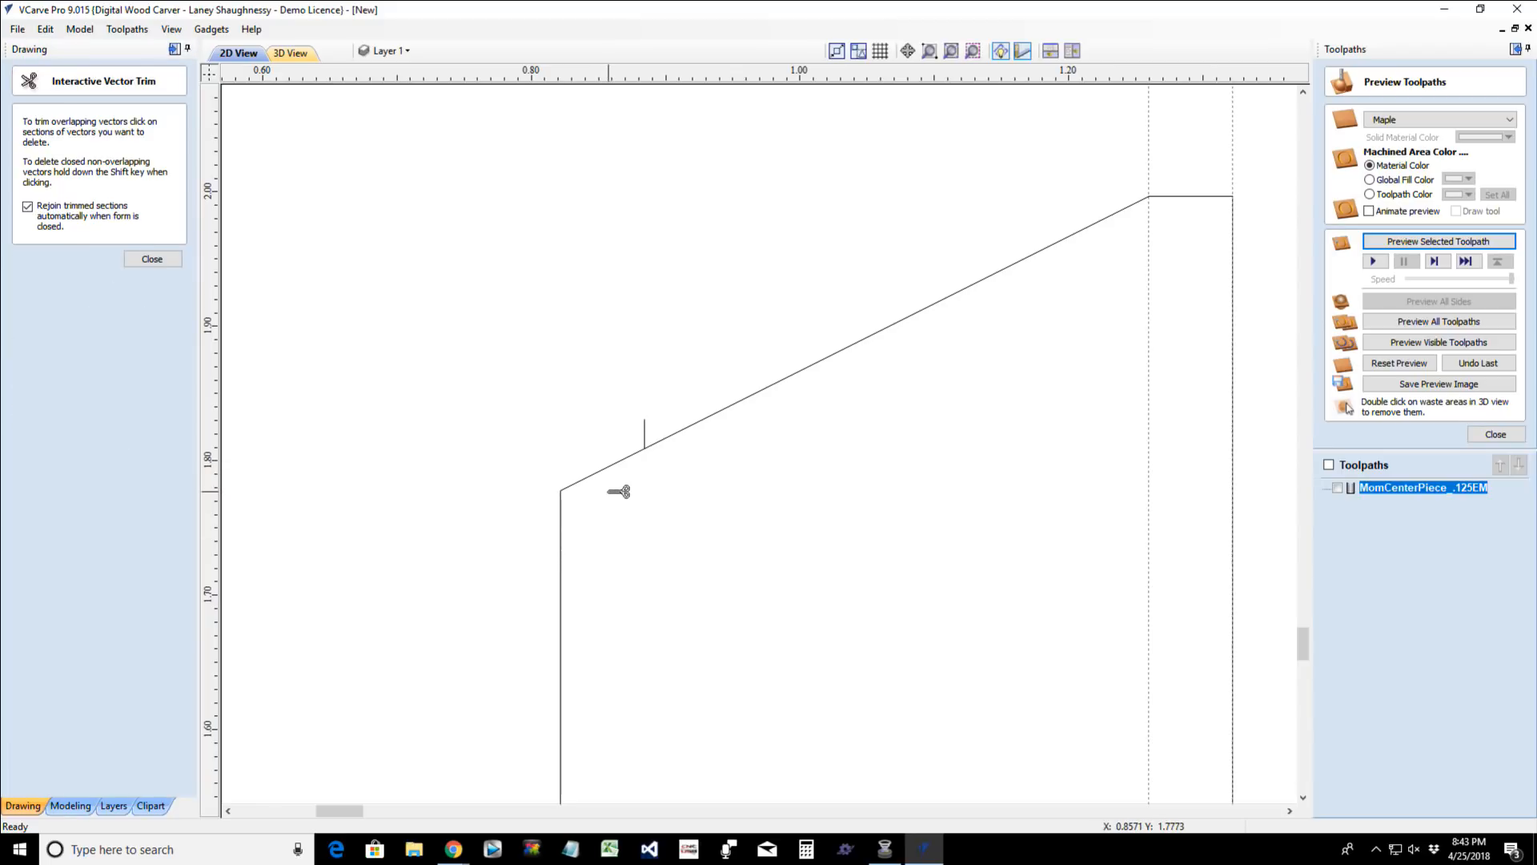
key("ctrl+z")
left_click(642, 434)
left_click(606, 469)
left_click(152, 260)
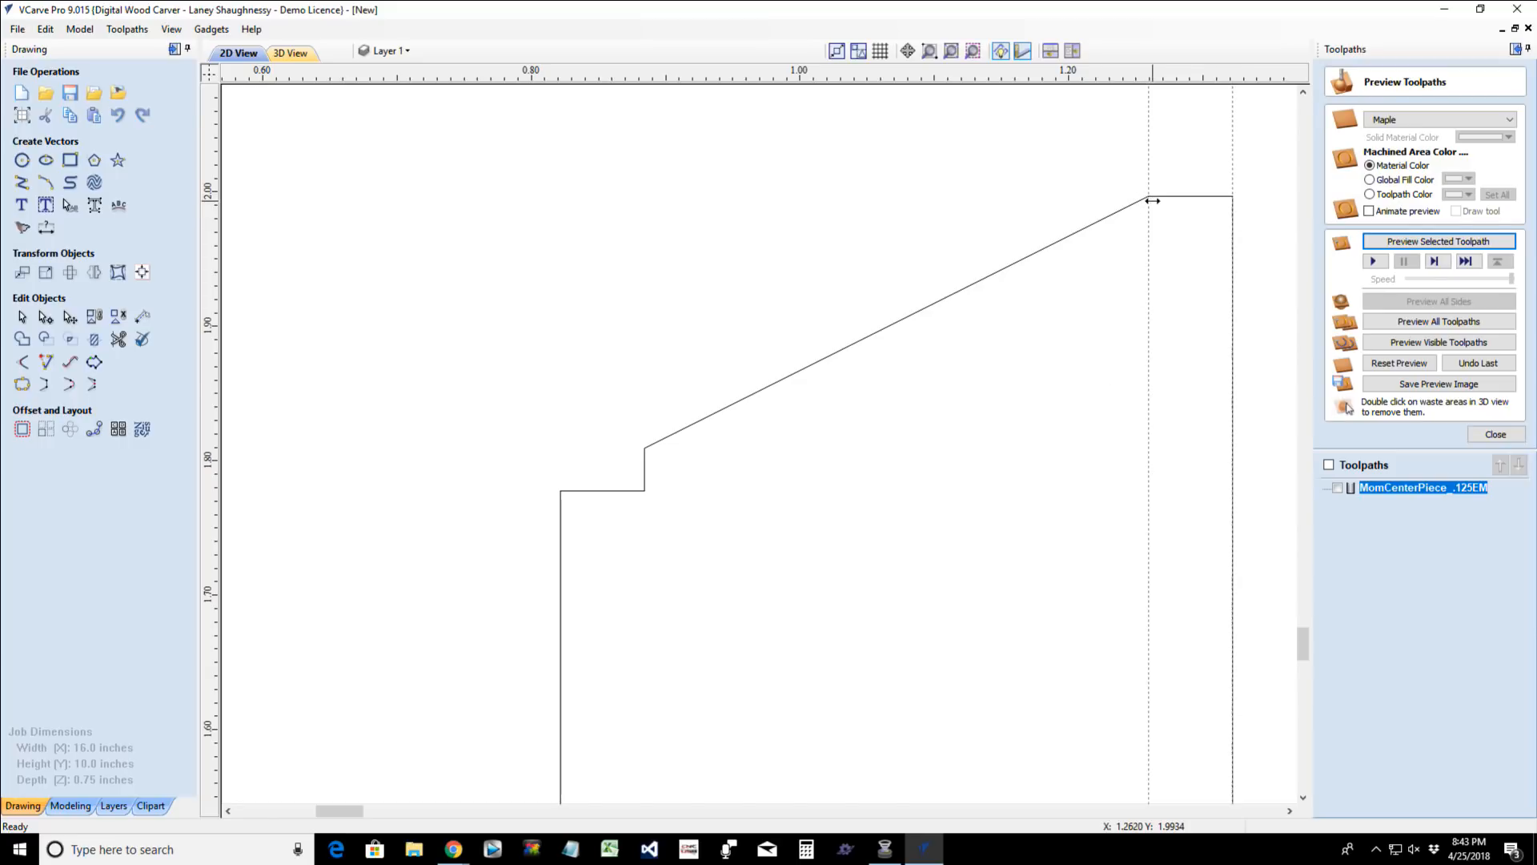
- Draw a vertical line 0.0625 inches long straight down from the slope's upper end
left_click(22, 182)
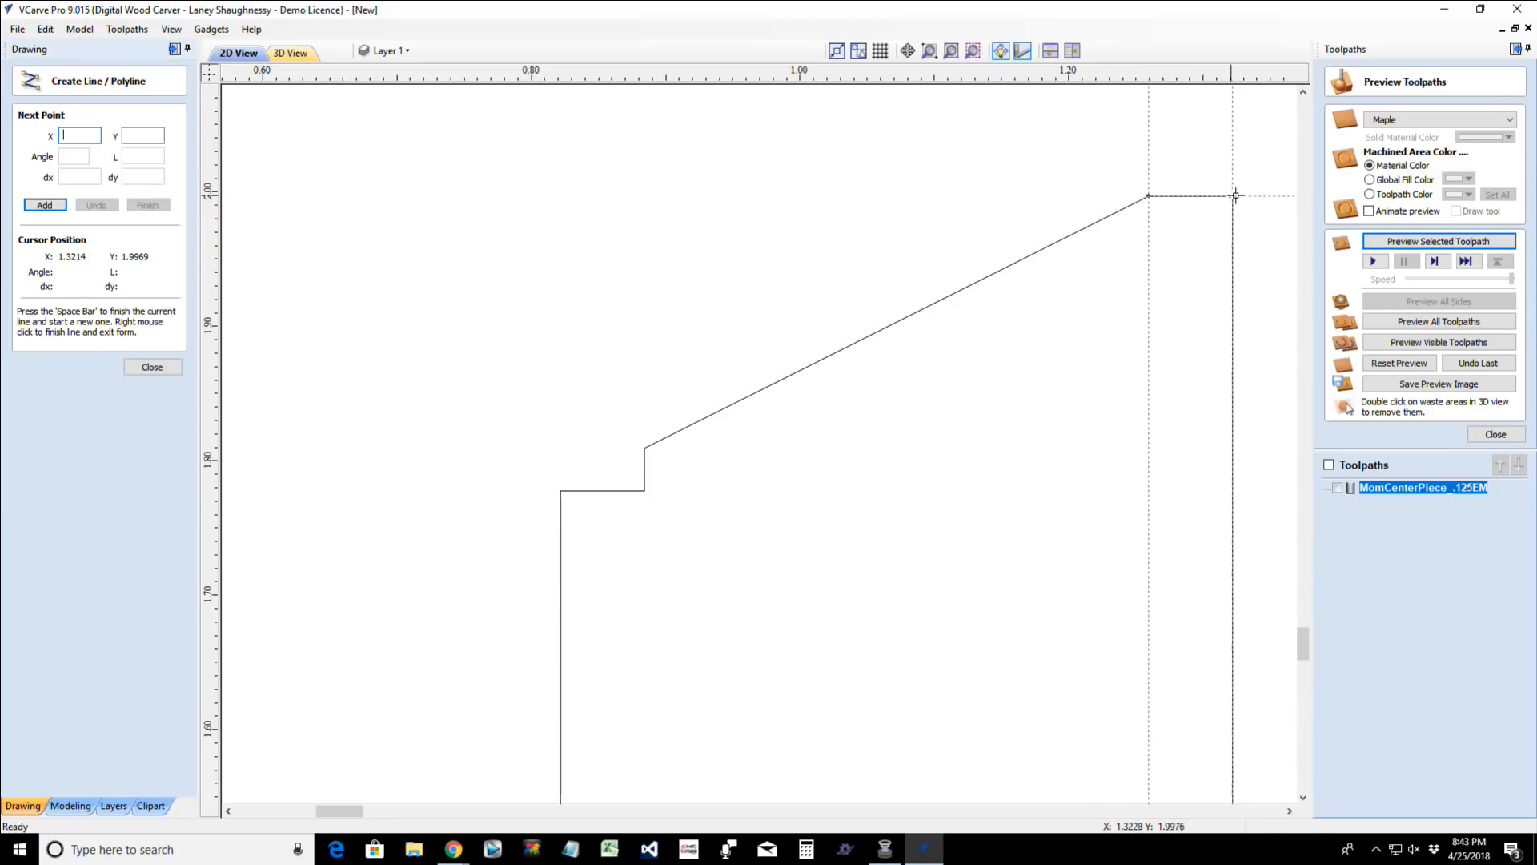
left_click(1148, 196)
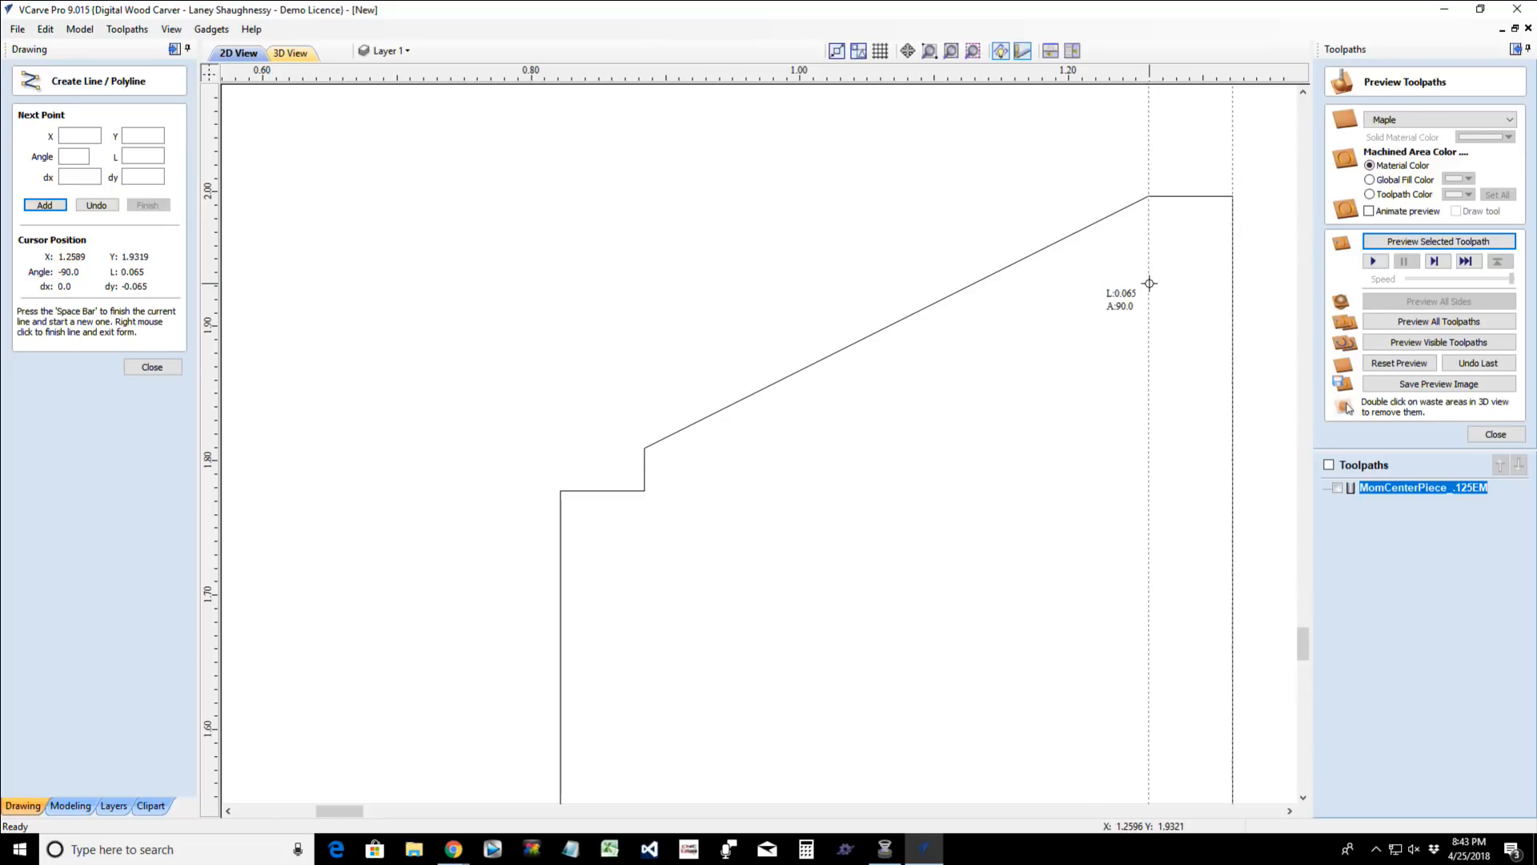
scroll(1149, 286, "up", 5)
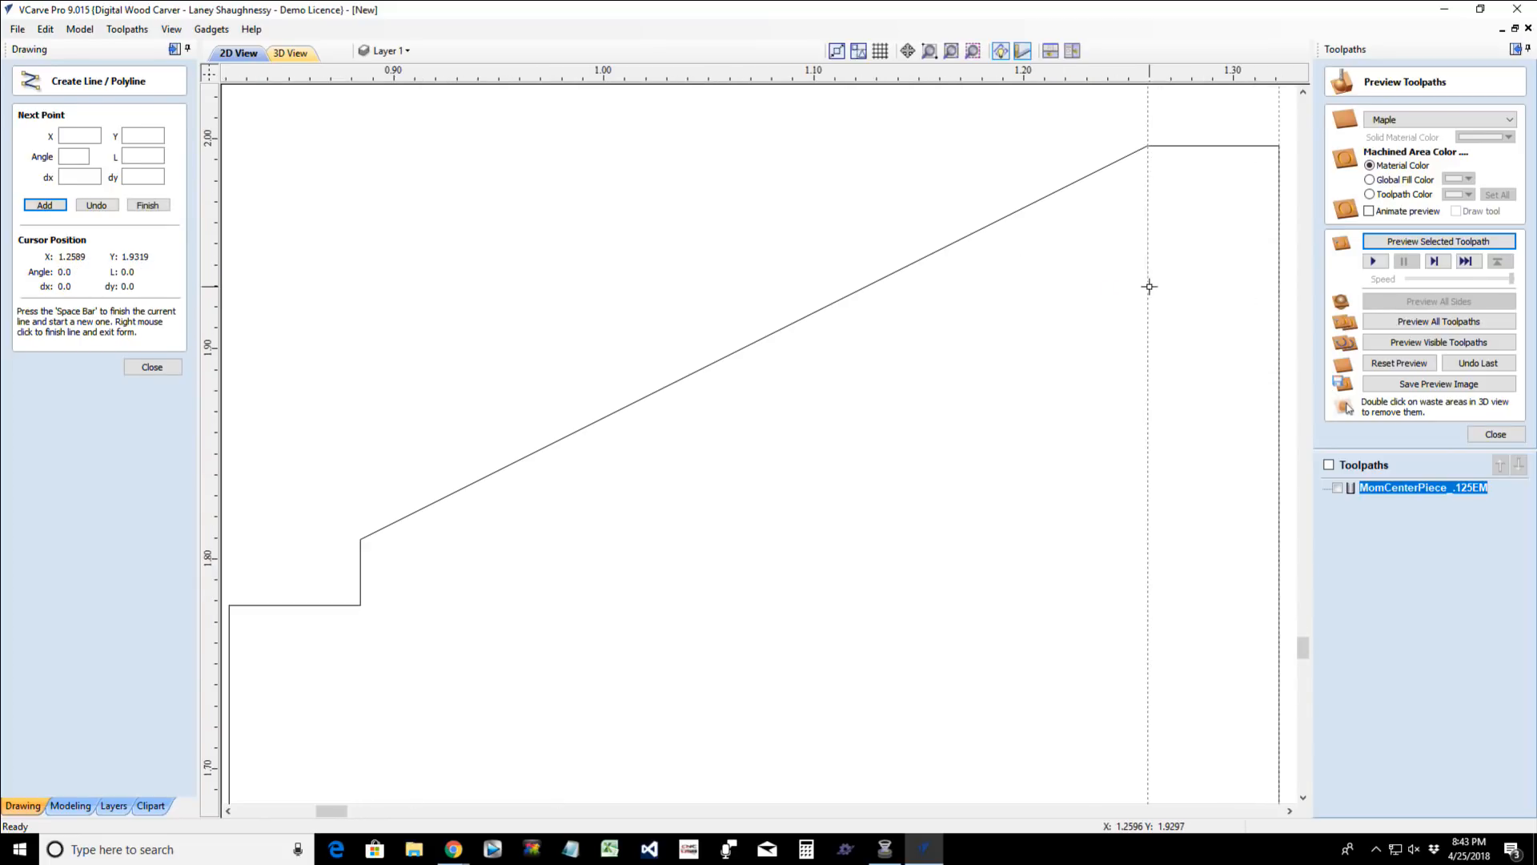
left_click(1149, 285)
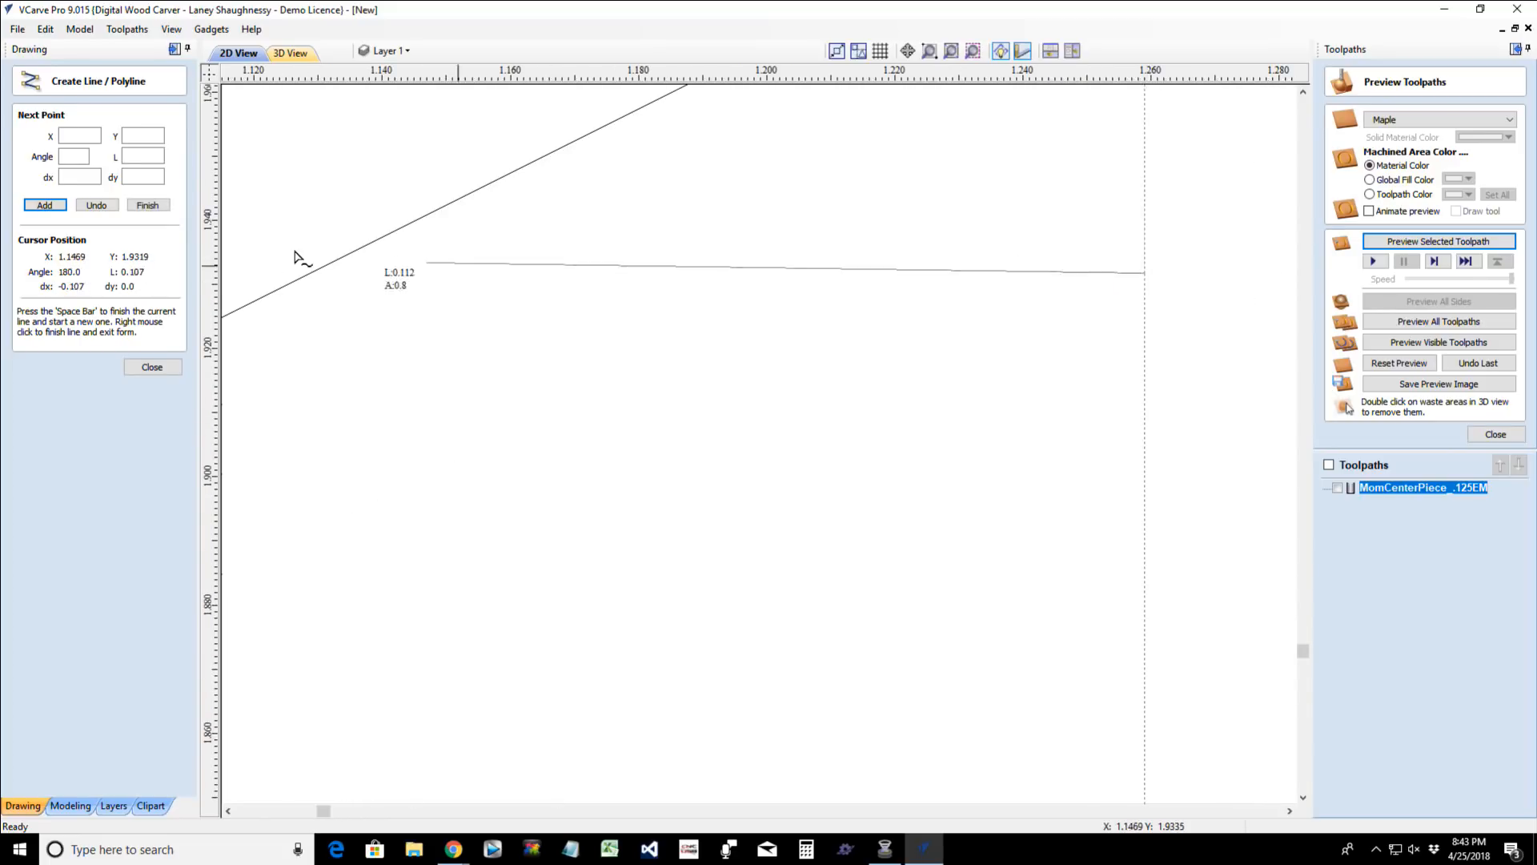
left_click(96, 206)
scroll(1218, 429, "down", 3)
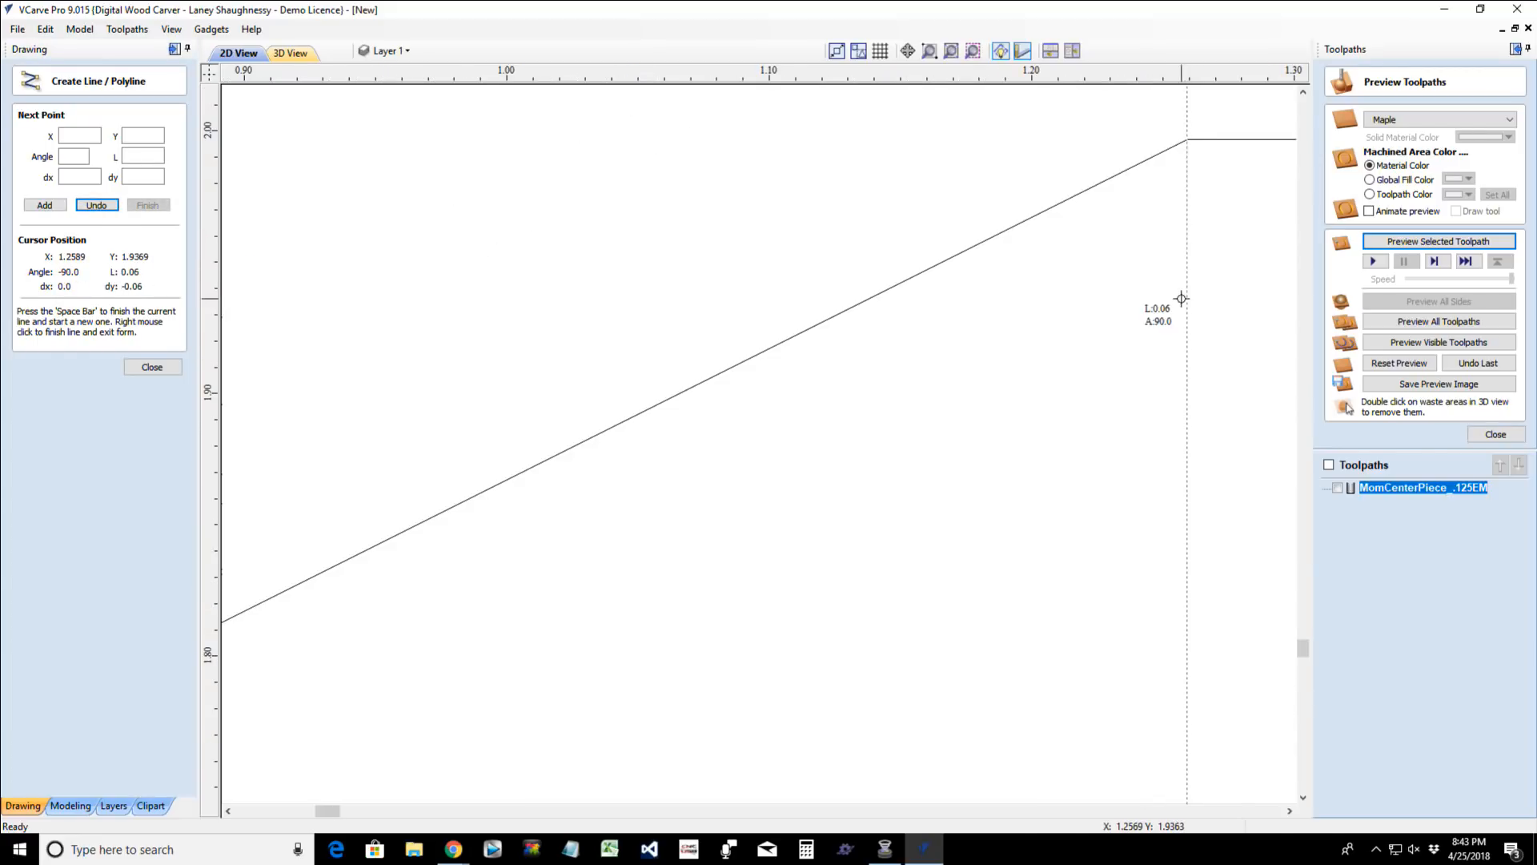
scroll(1186, 303, "up", 5)
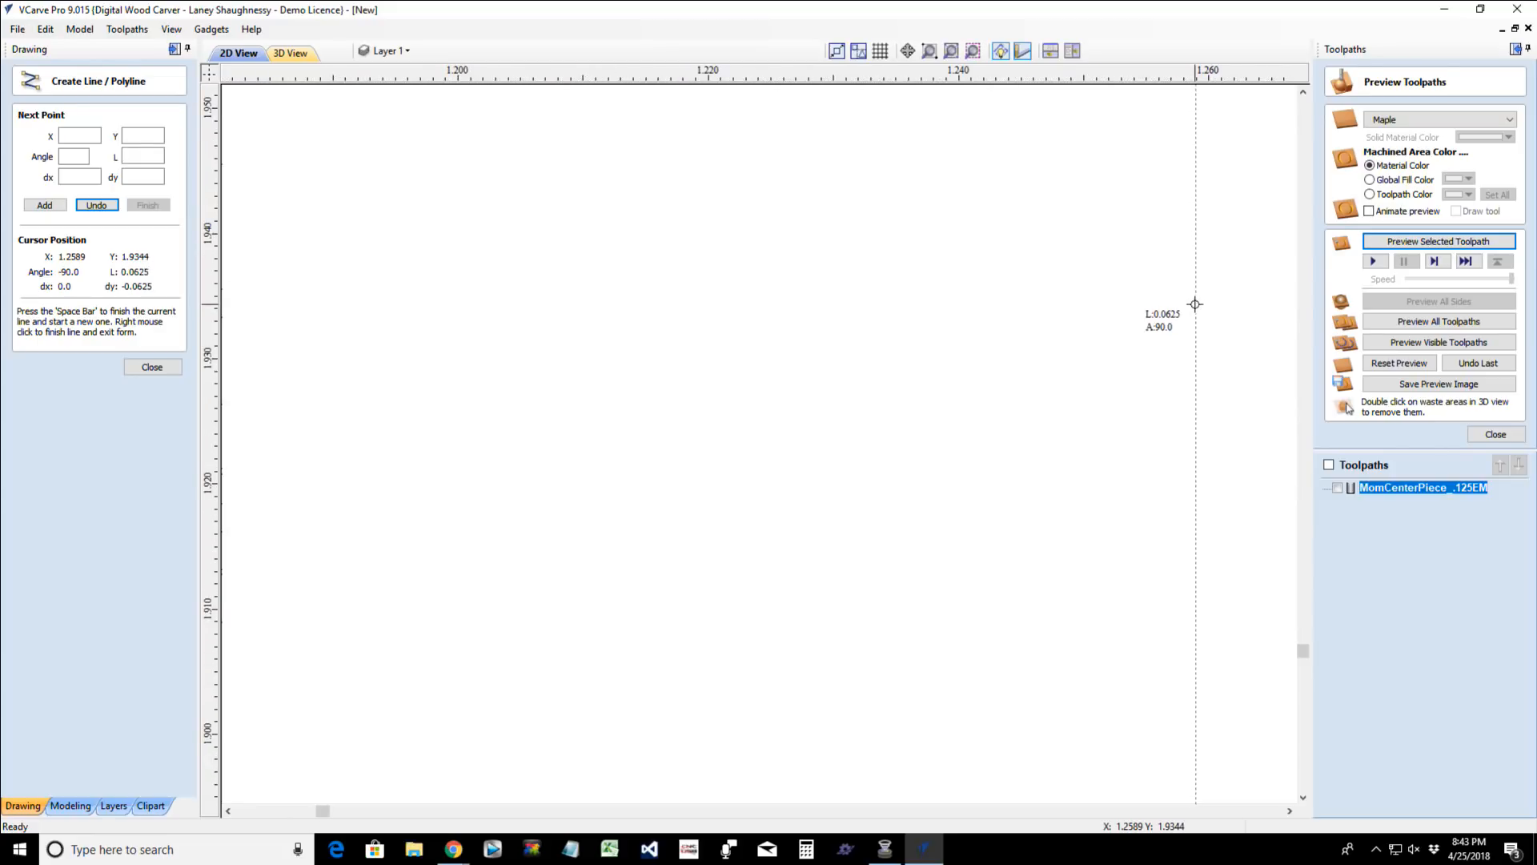
left_click(1196, 304)
scroll(1195, 305, "down", 6)
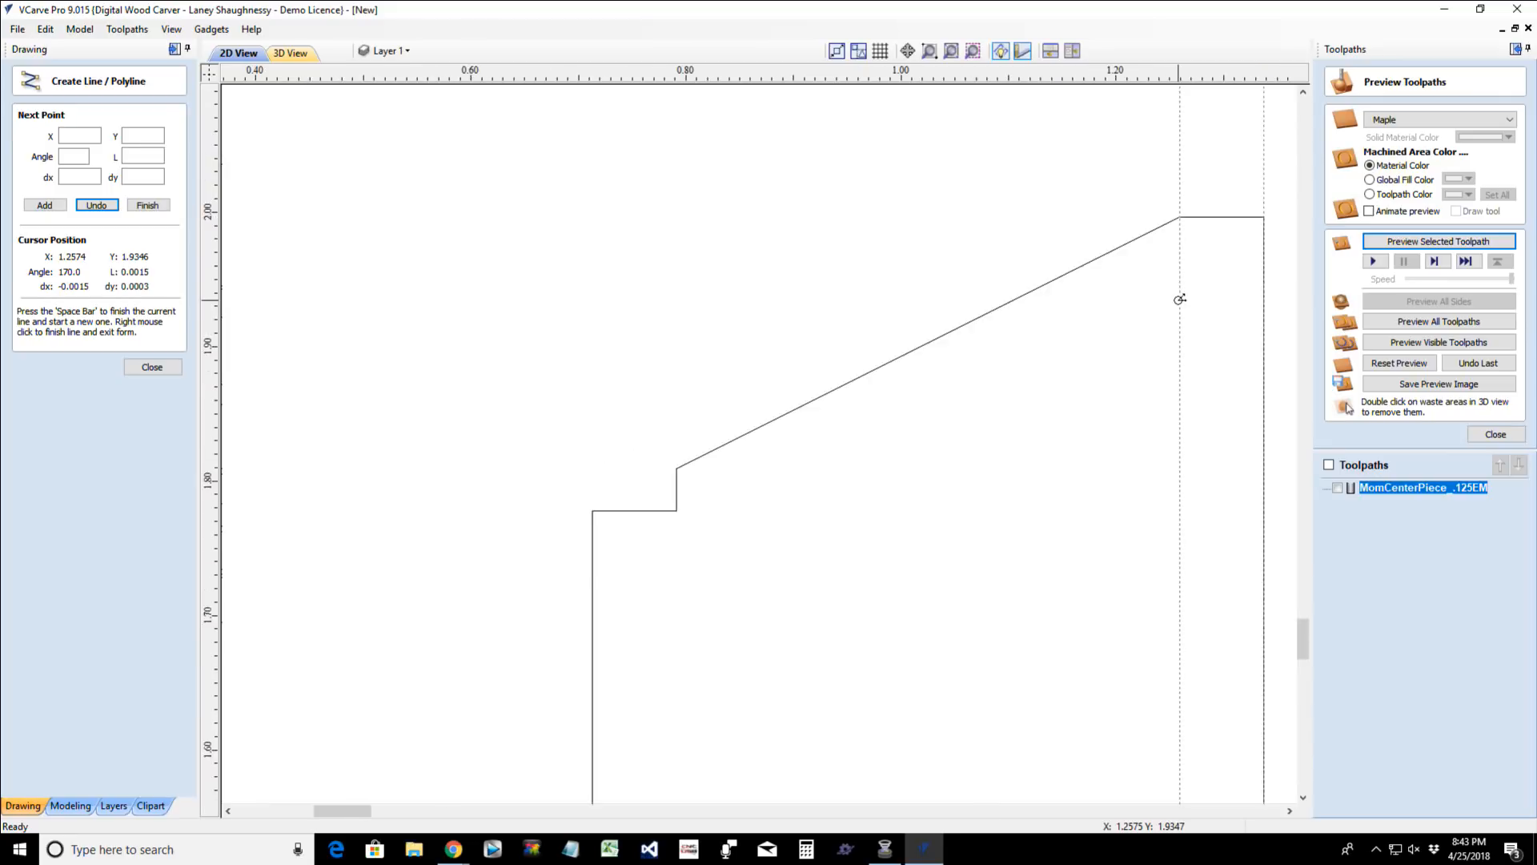
scroll(1180, 299, "down", 1)
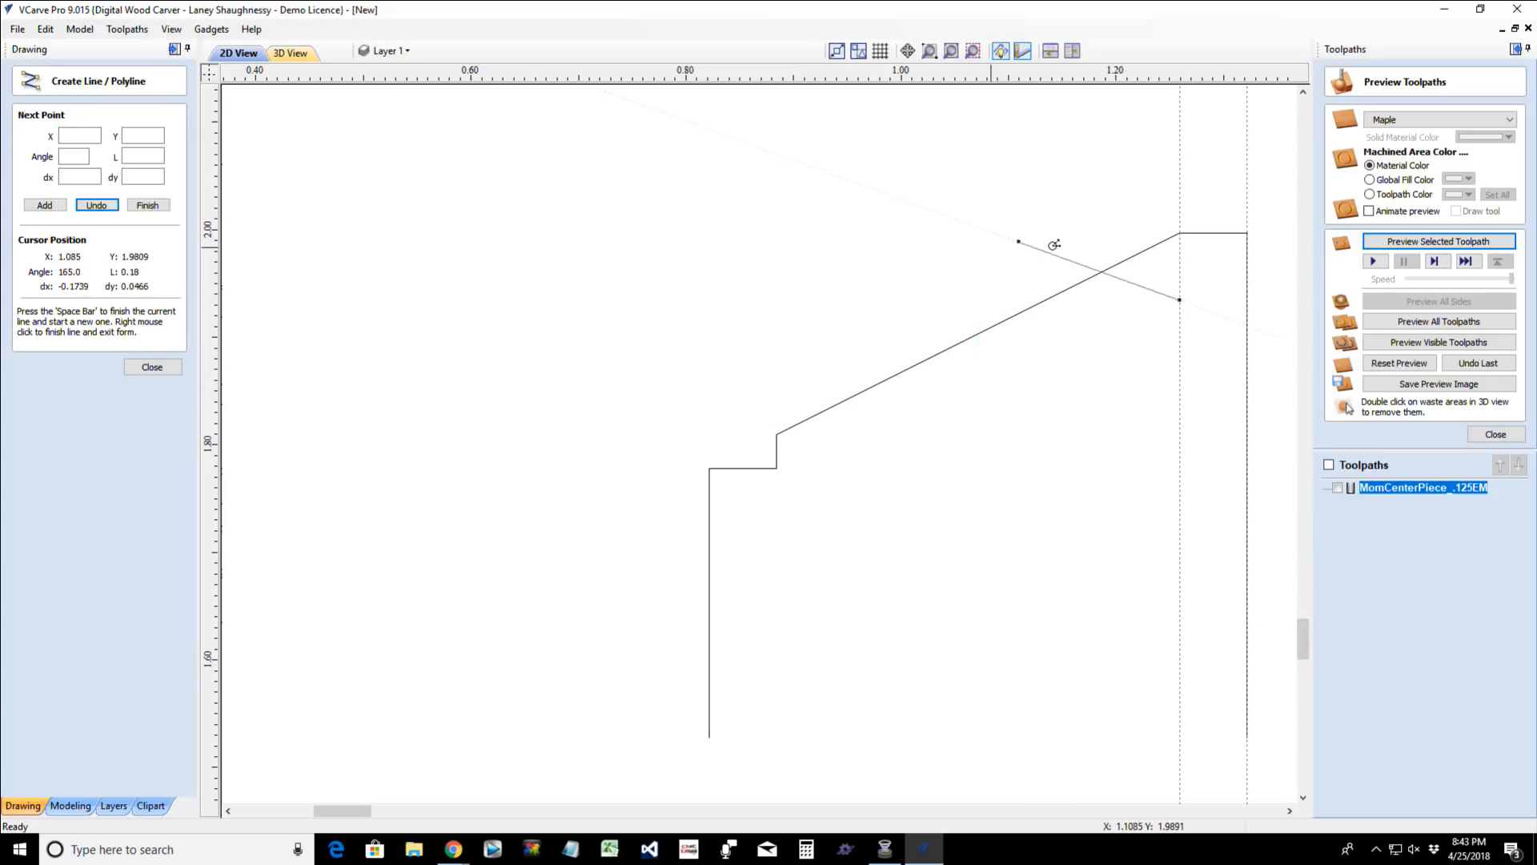
left_click(1179, 302)
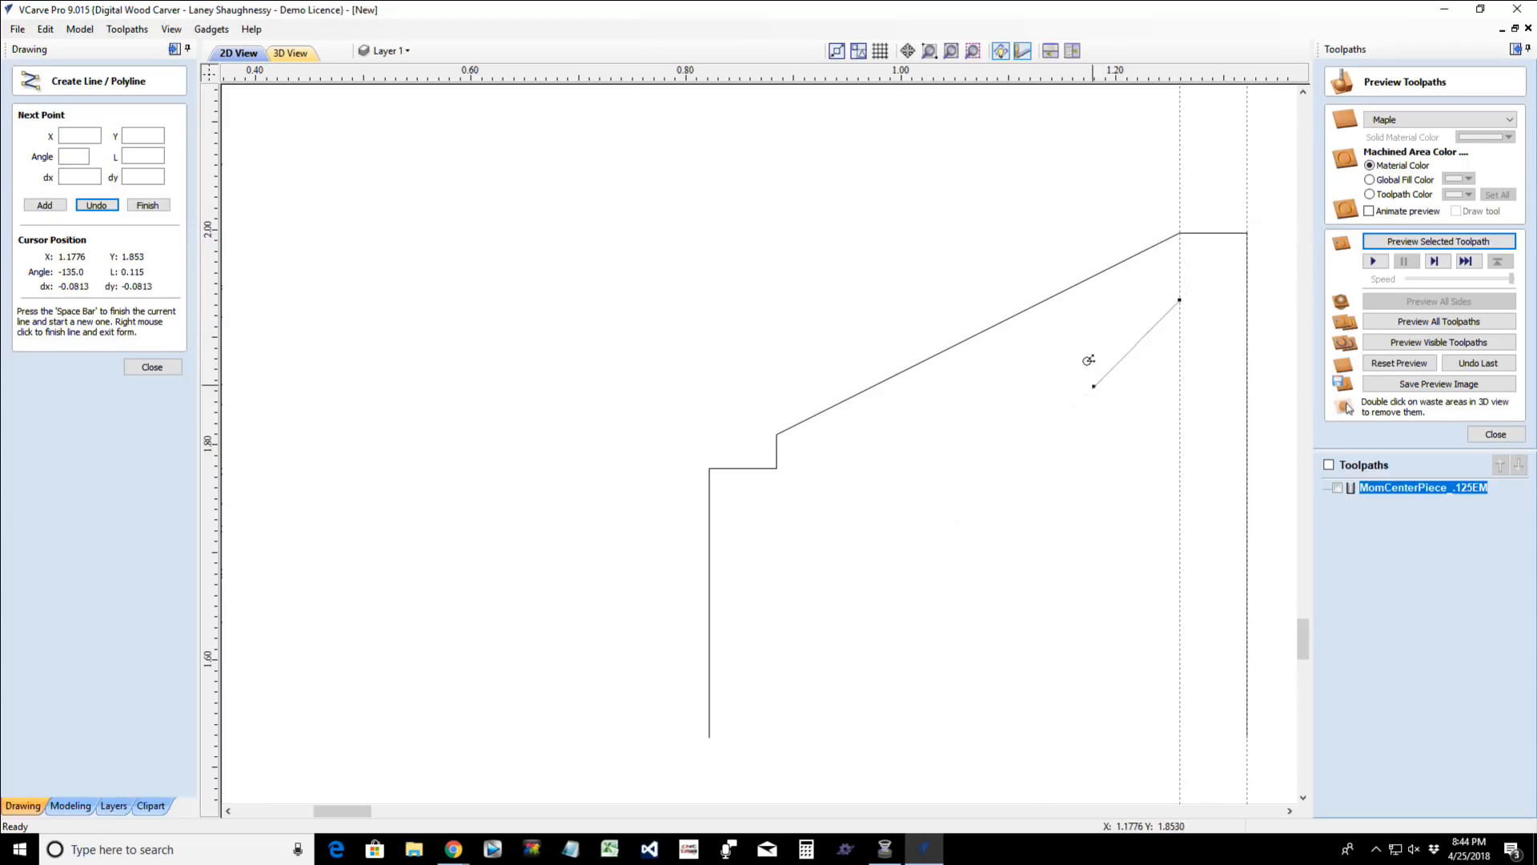
key("space")
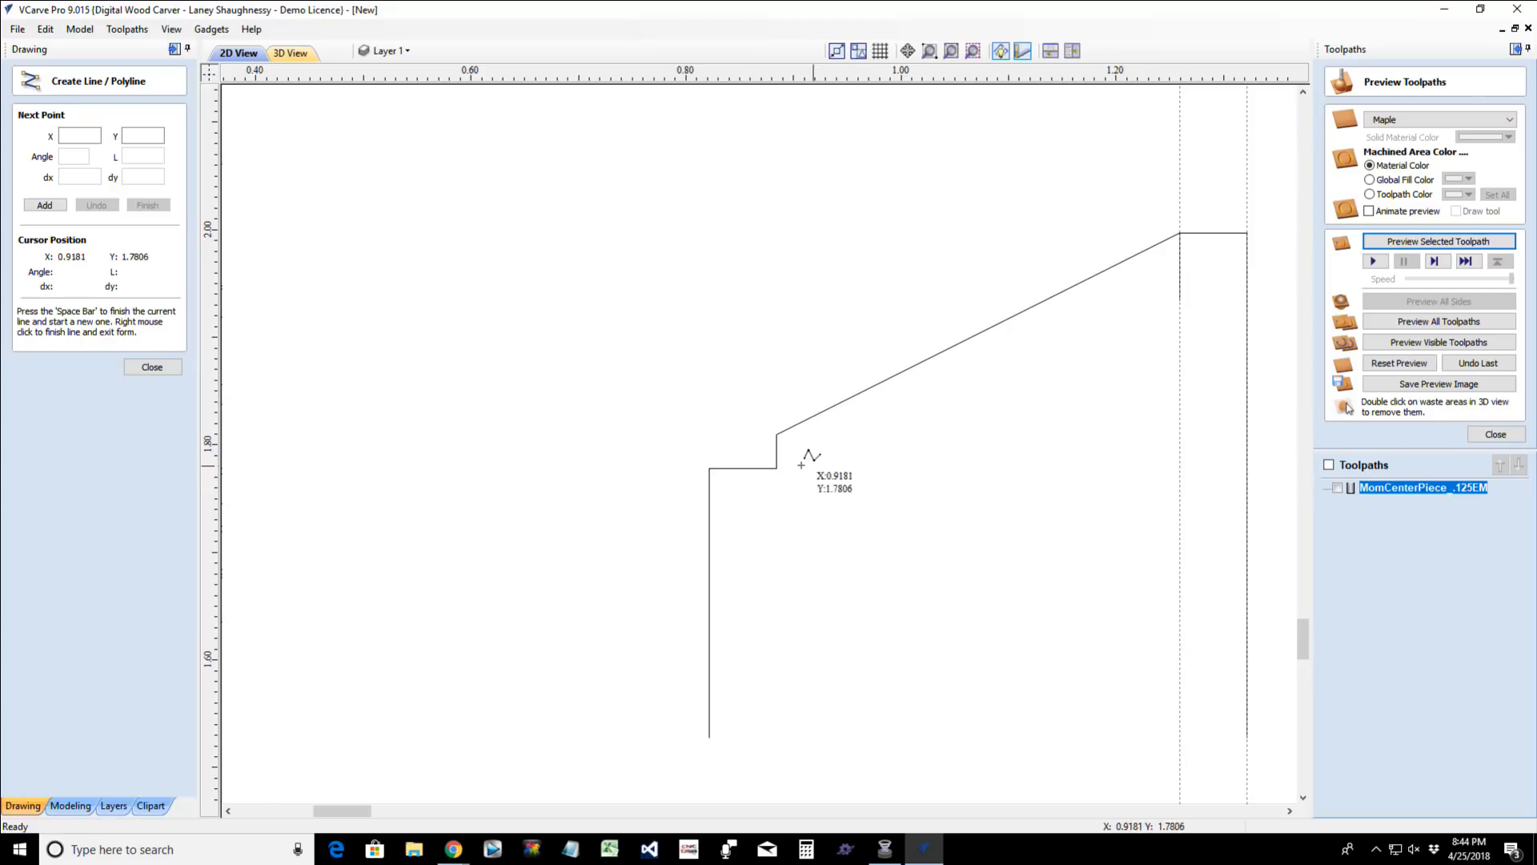
left_click(175, 368)
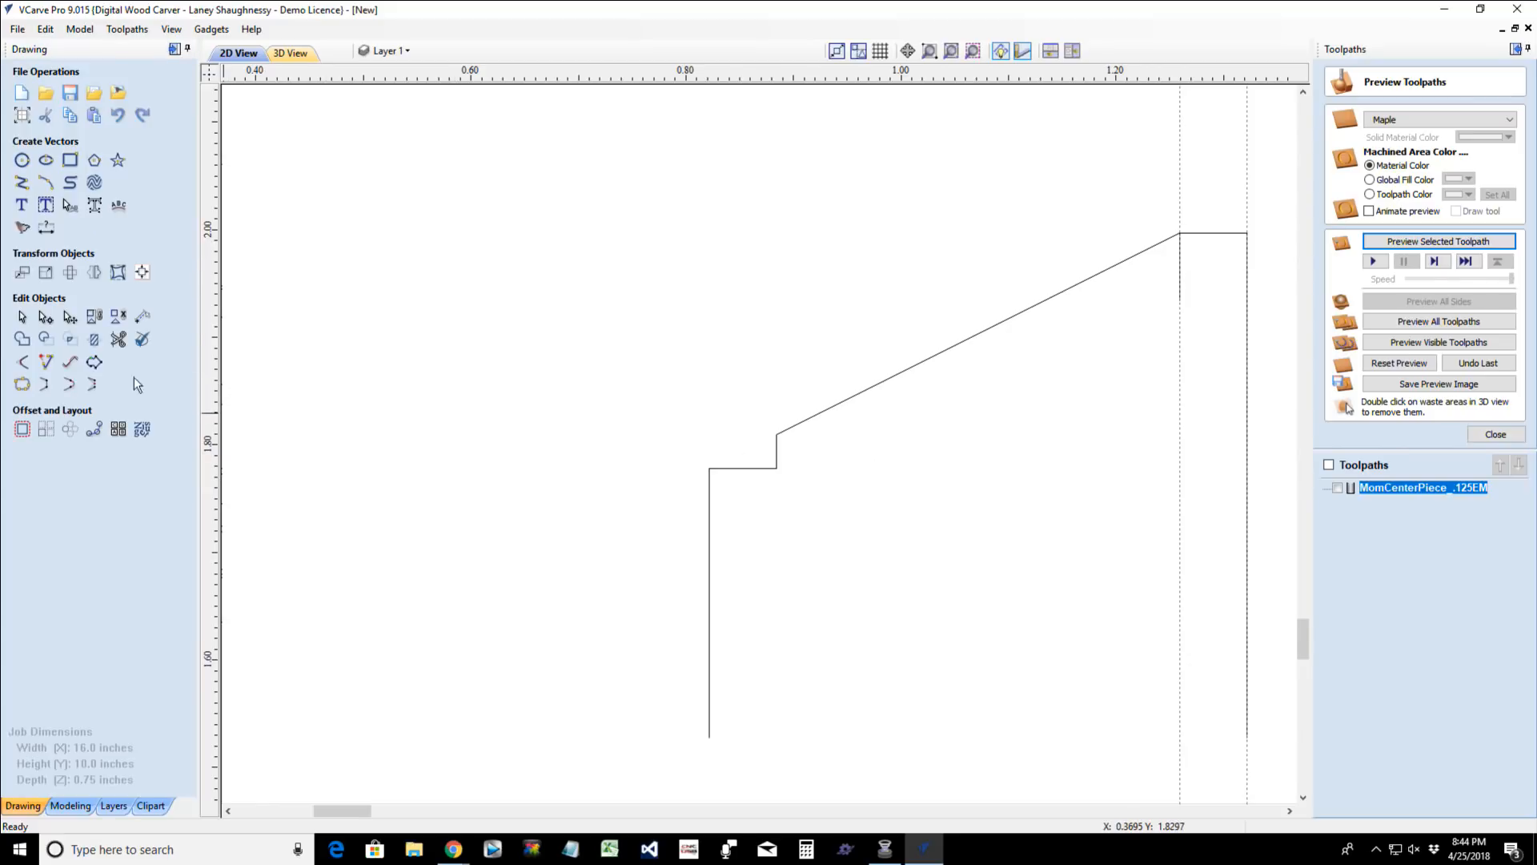
- Start a three-point arc from the lower step's inner corner to the bottom of the short vertical line under the slope's upper end
left_click(48, 185)
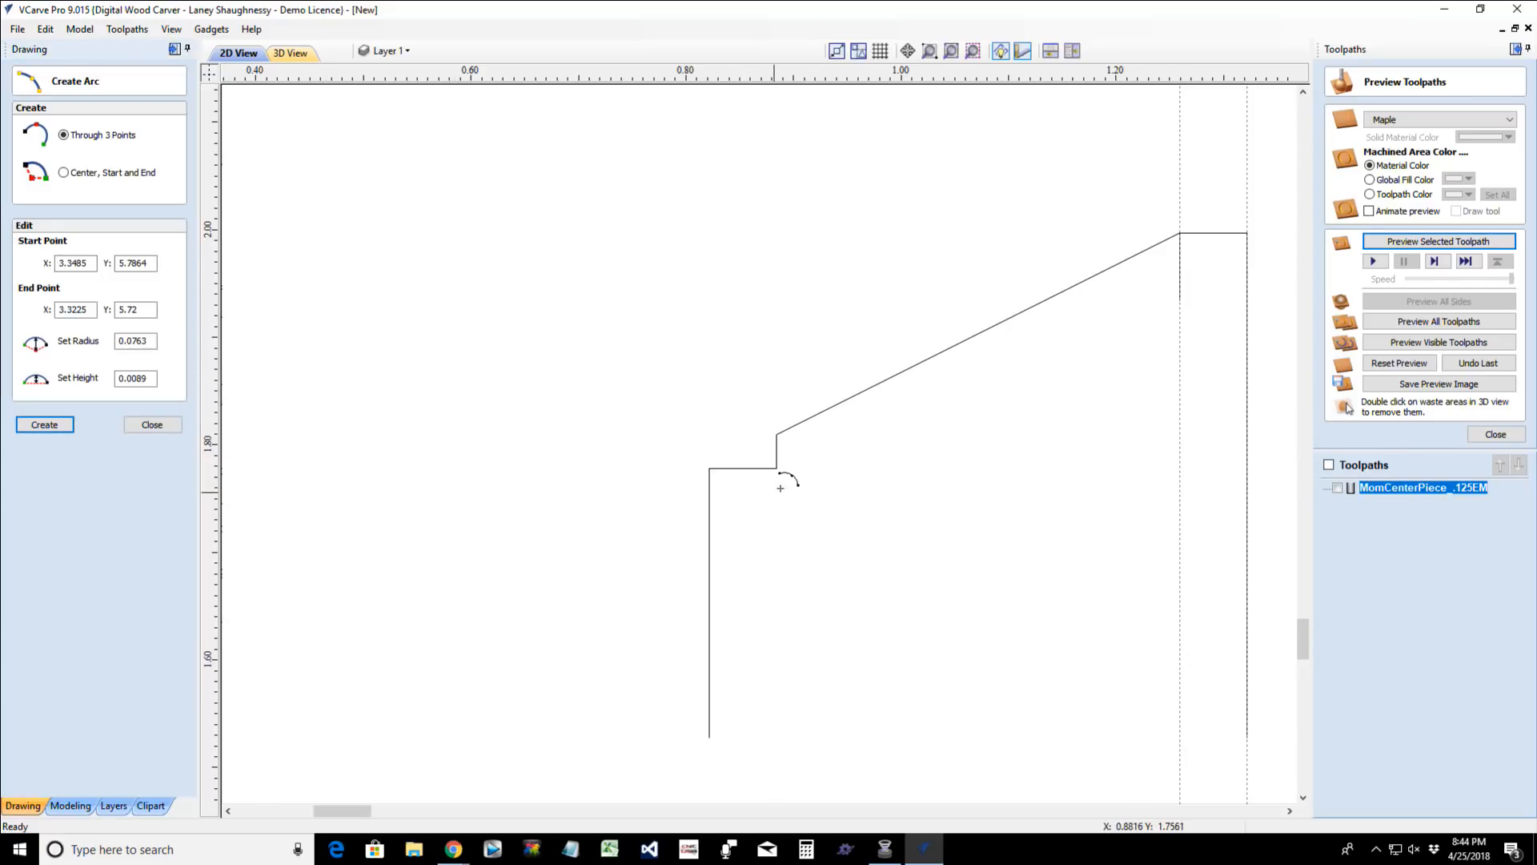
left_click(788, 463)
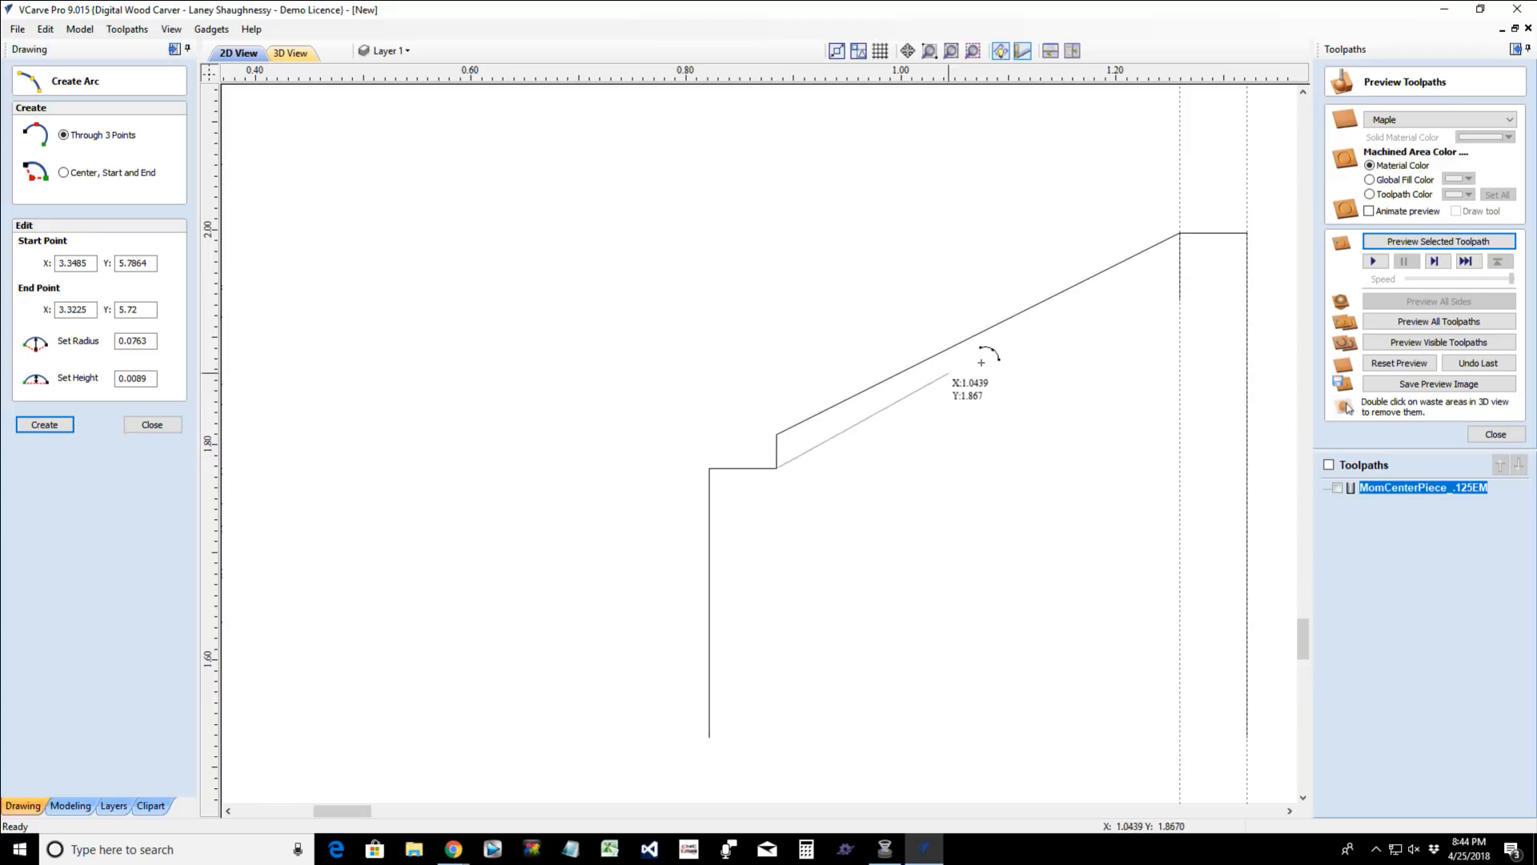
left_click(1179, 306)
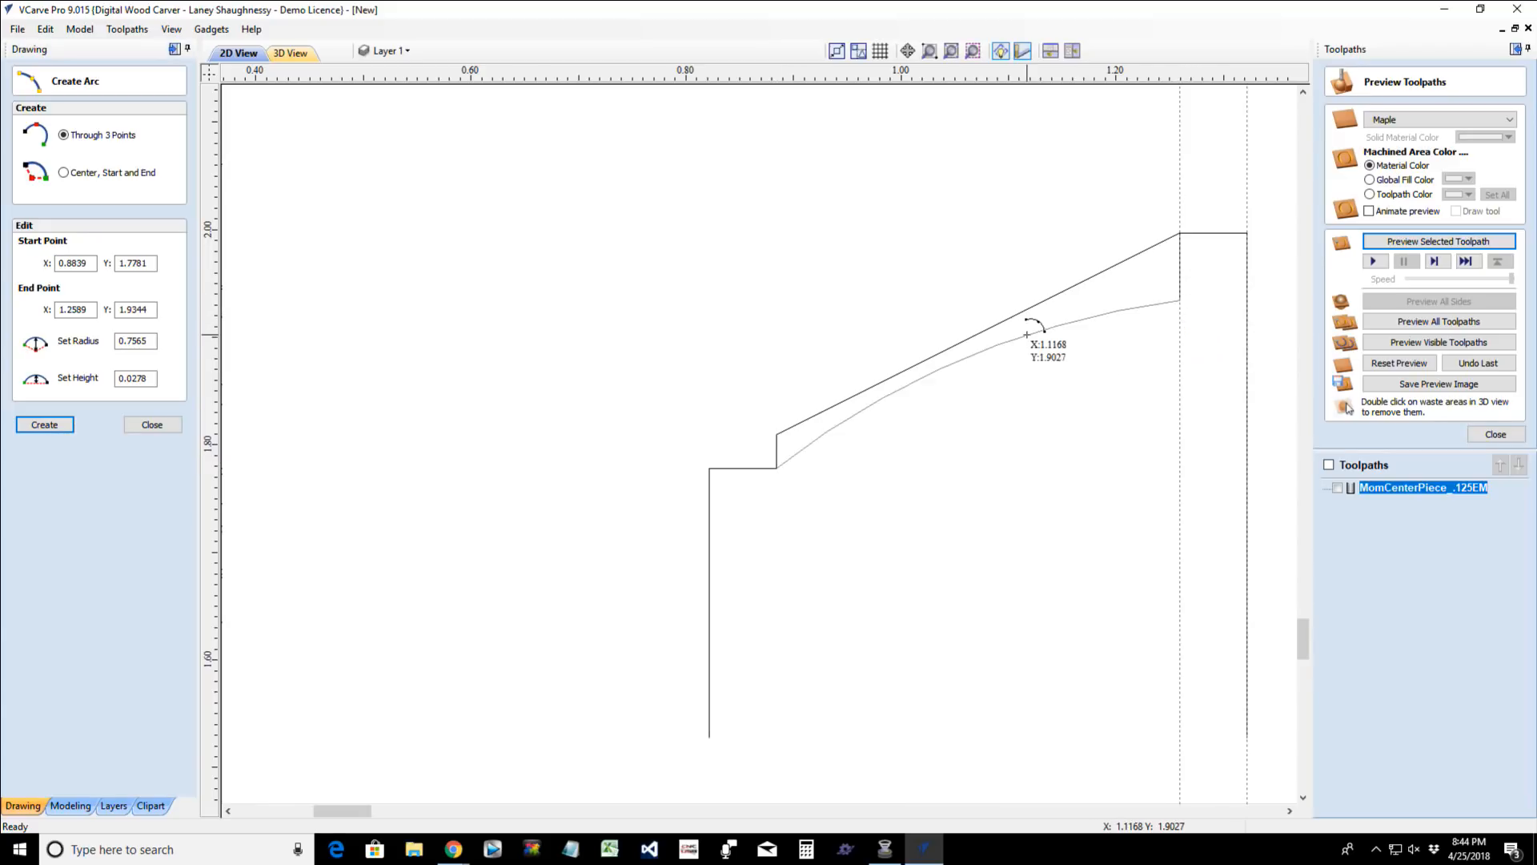
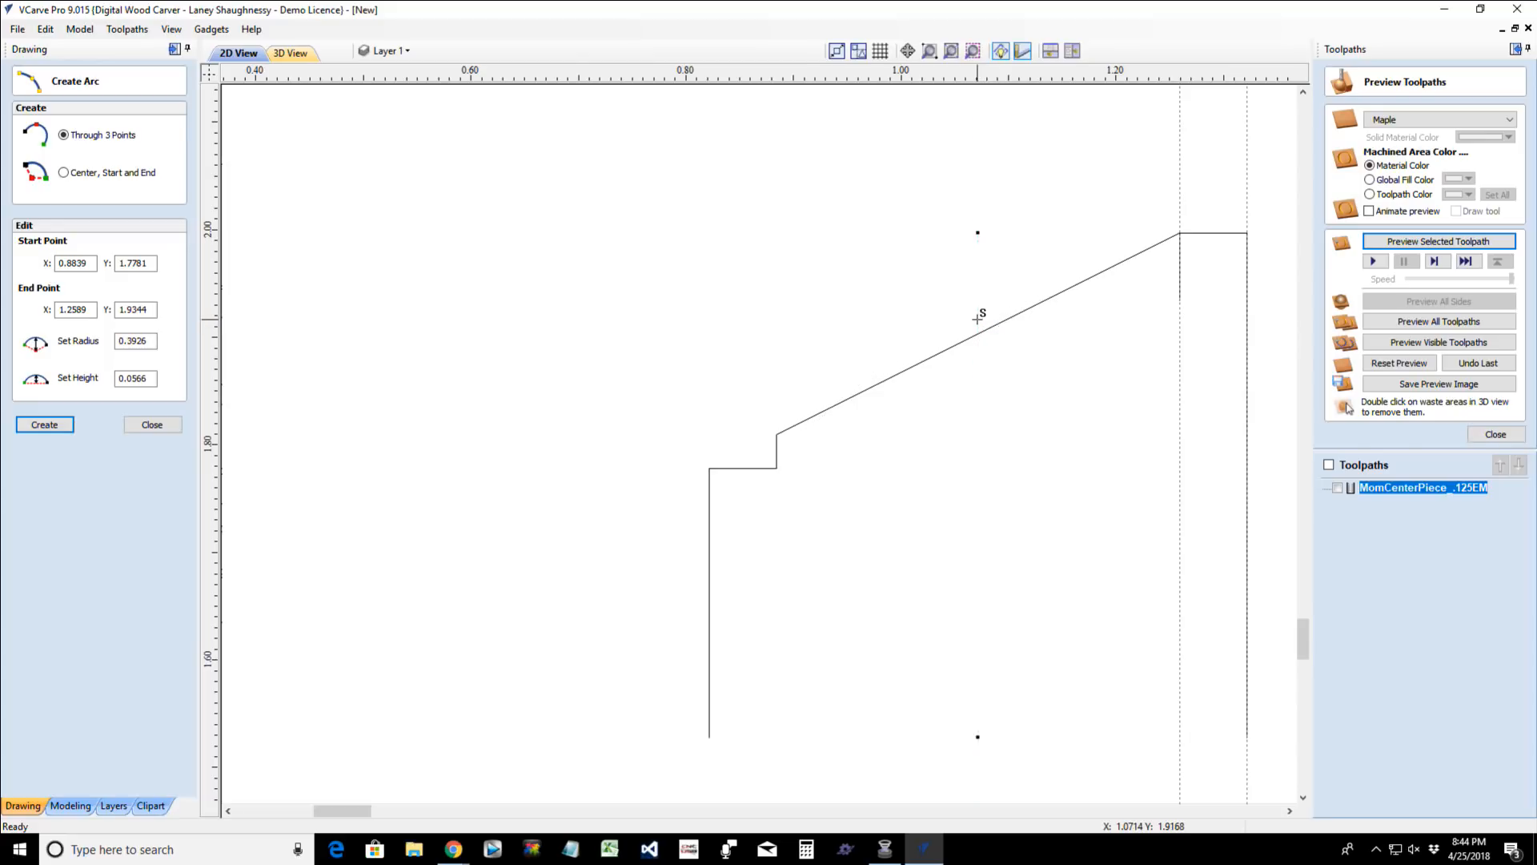
- Complete the three-point arc bulging above the slope, and trim away both straight slope segments it replaces
left_click(978, 318)
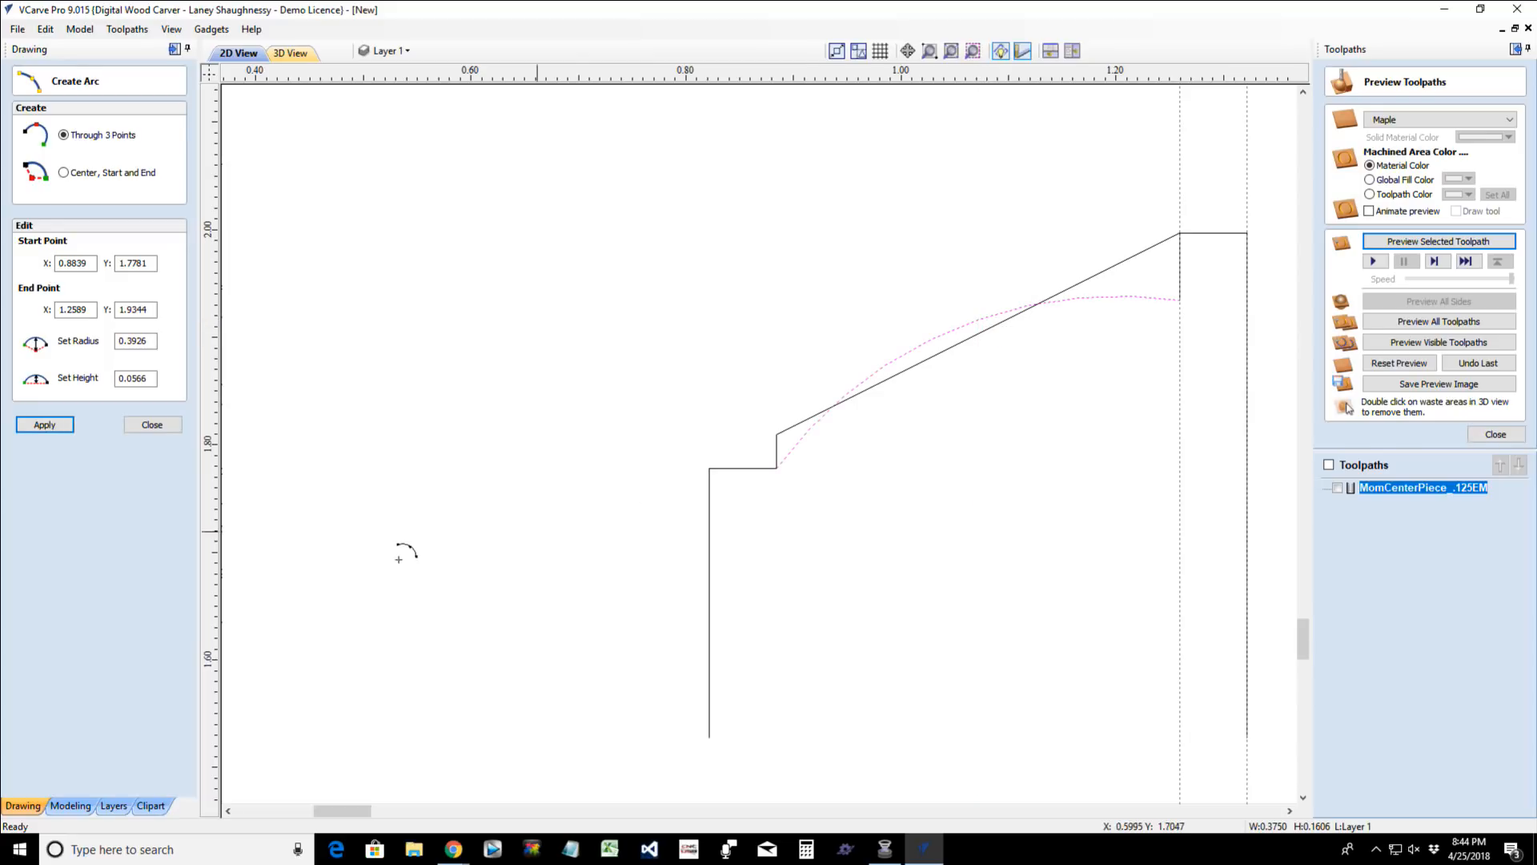
left_click(146, 432)
left_click(117, 338)
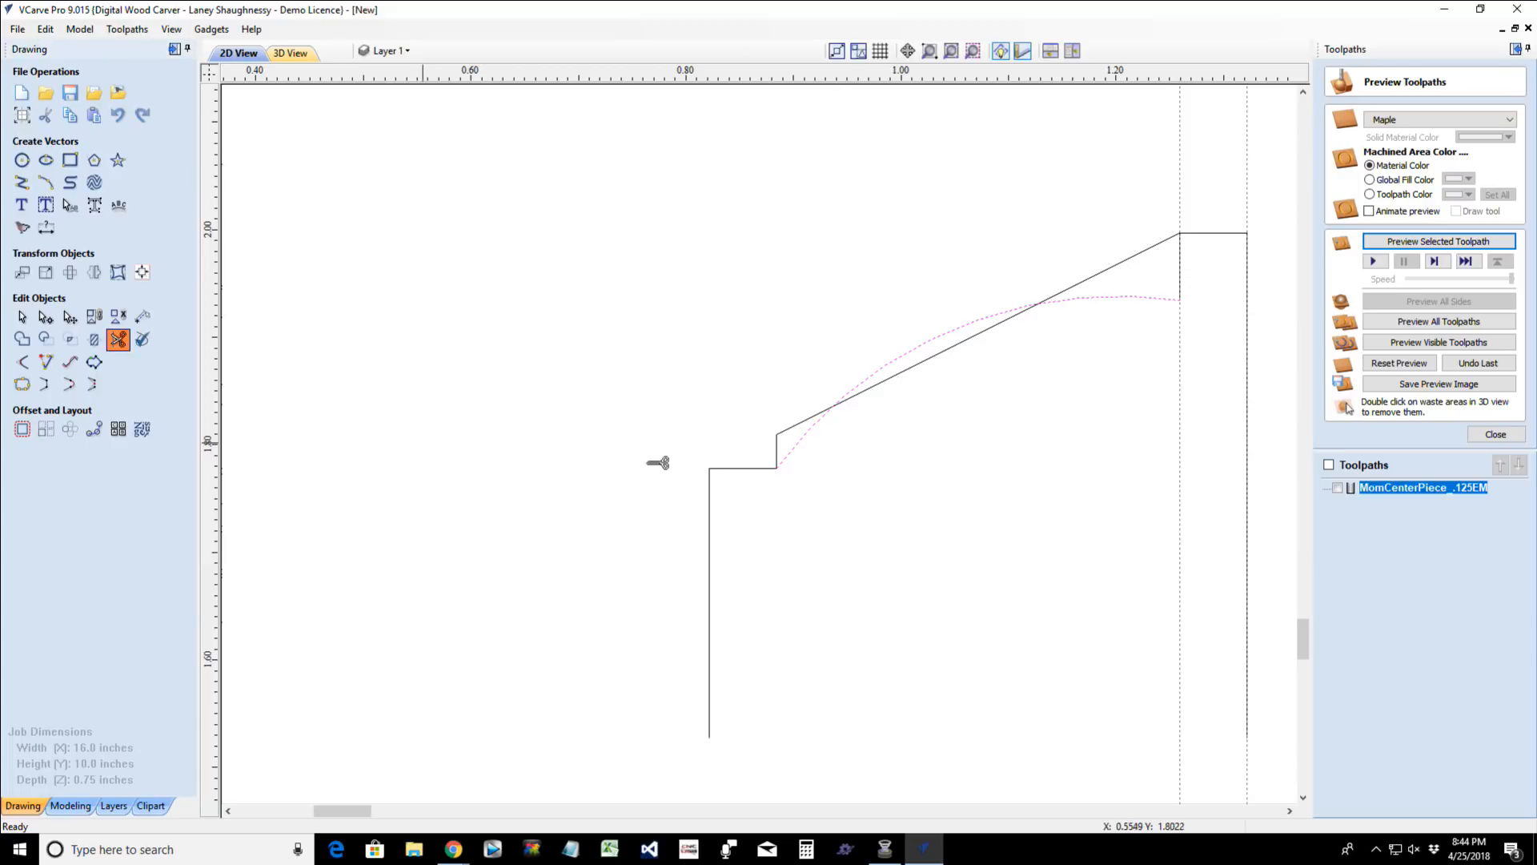
left_click(903, 373)
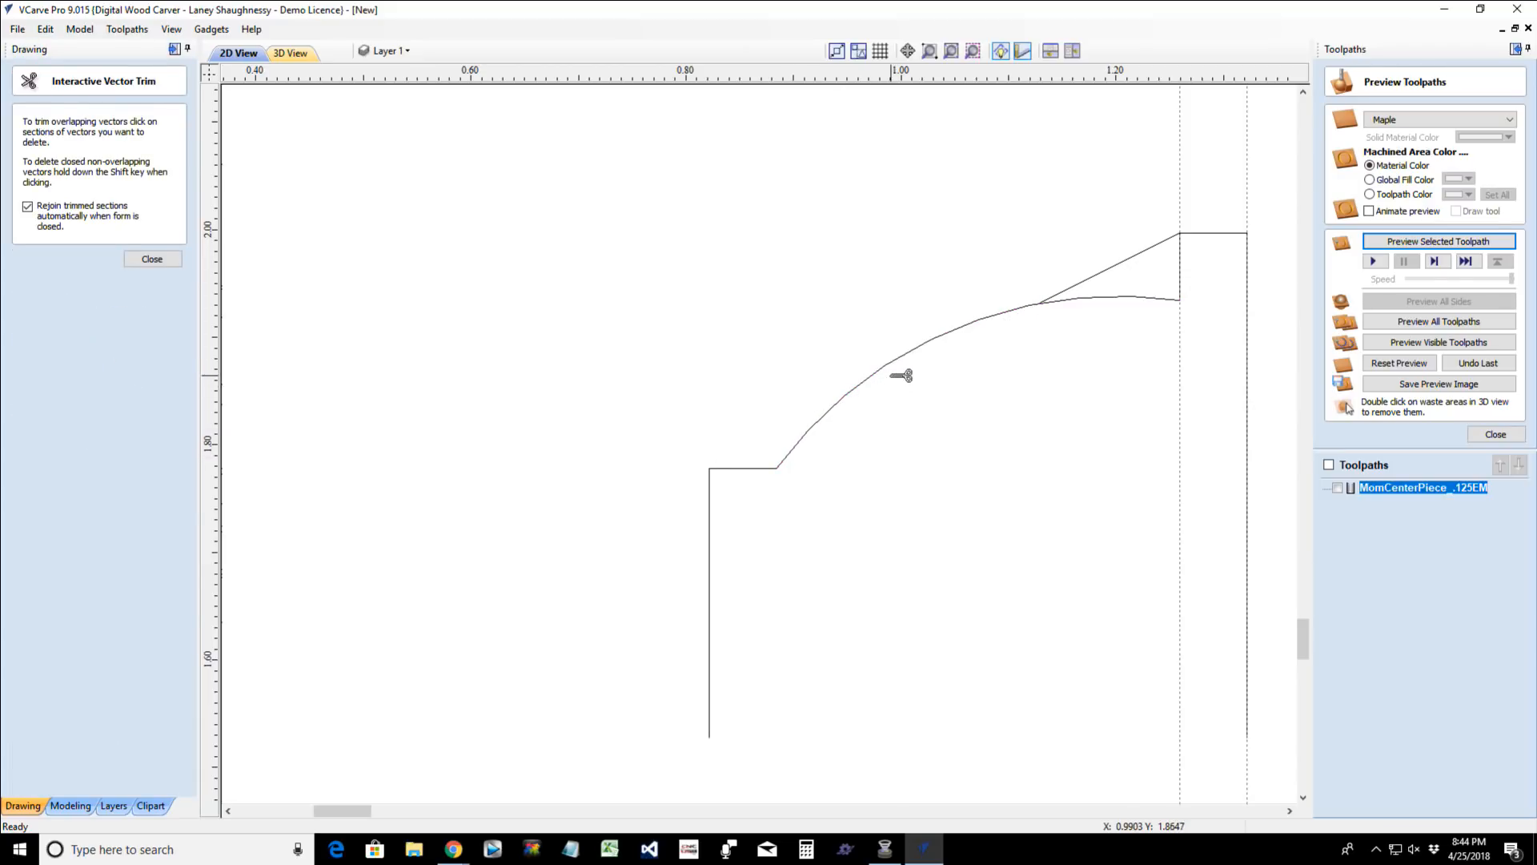
left_click(1112, 266)
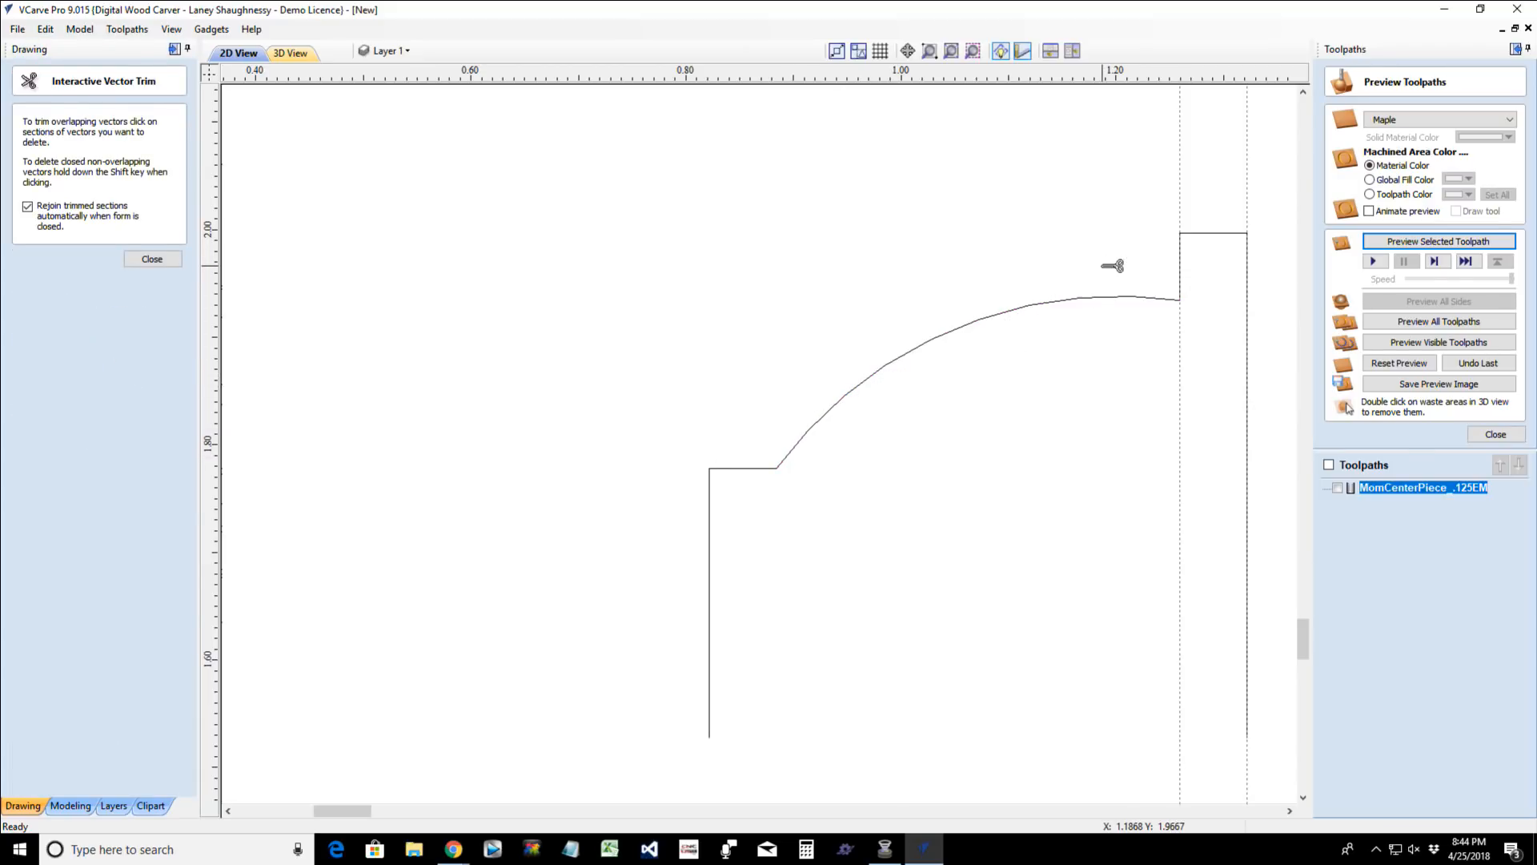
left_click(149, 259)
- Node-edit the profile's arc, pulling its midpoint slightly up and outward to give the curve a fuller bulge
scroll(960, 520, "down", 3)
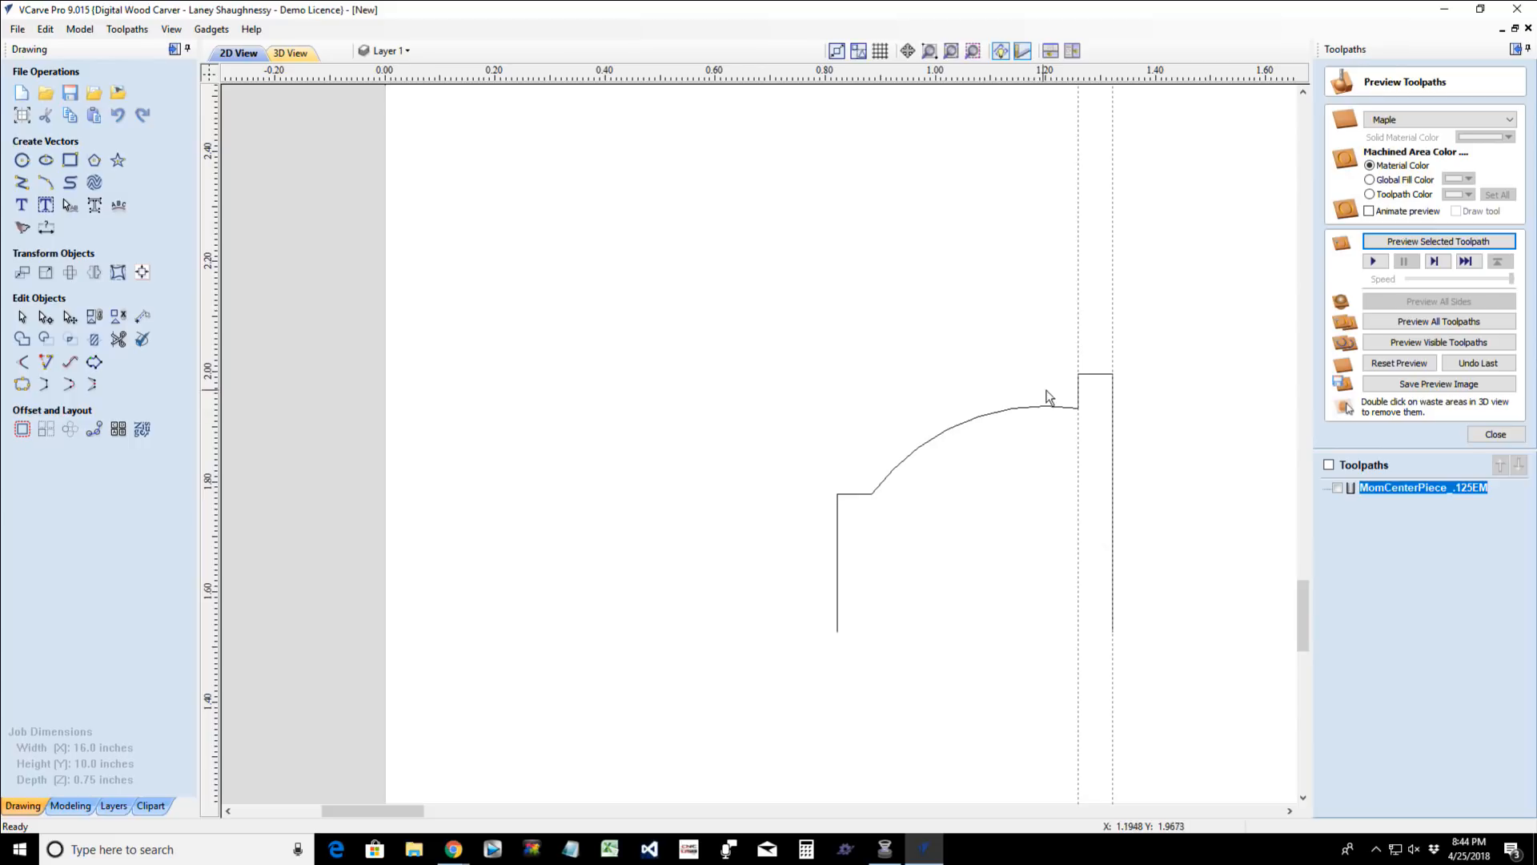
left_click(955, 432)
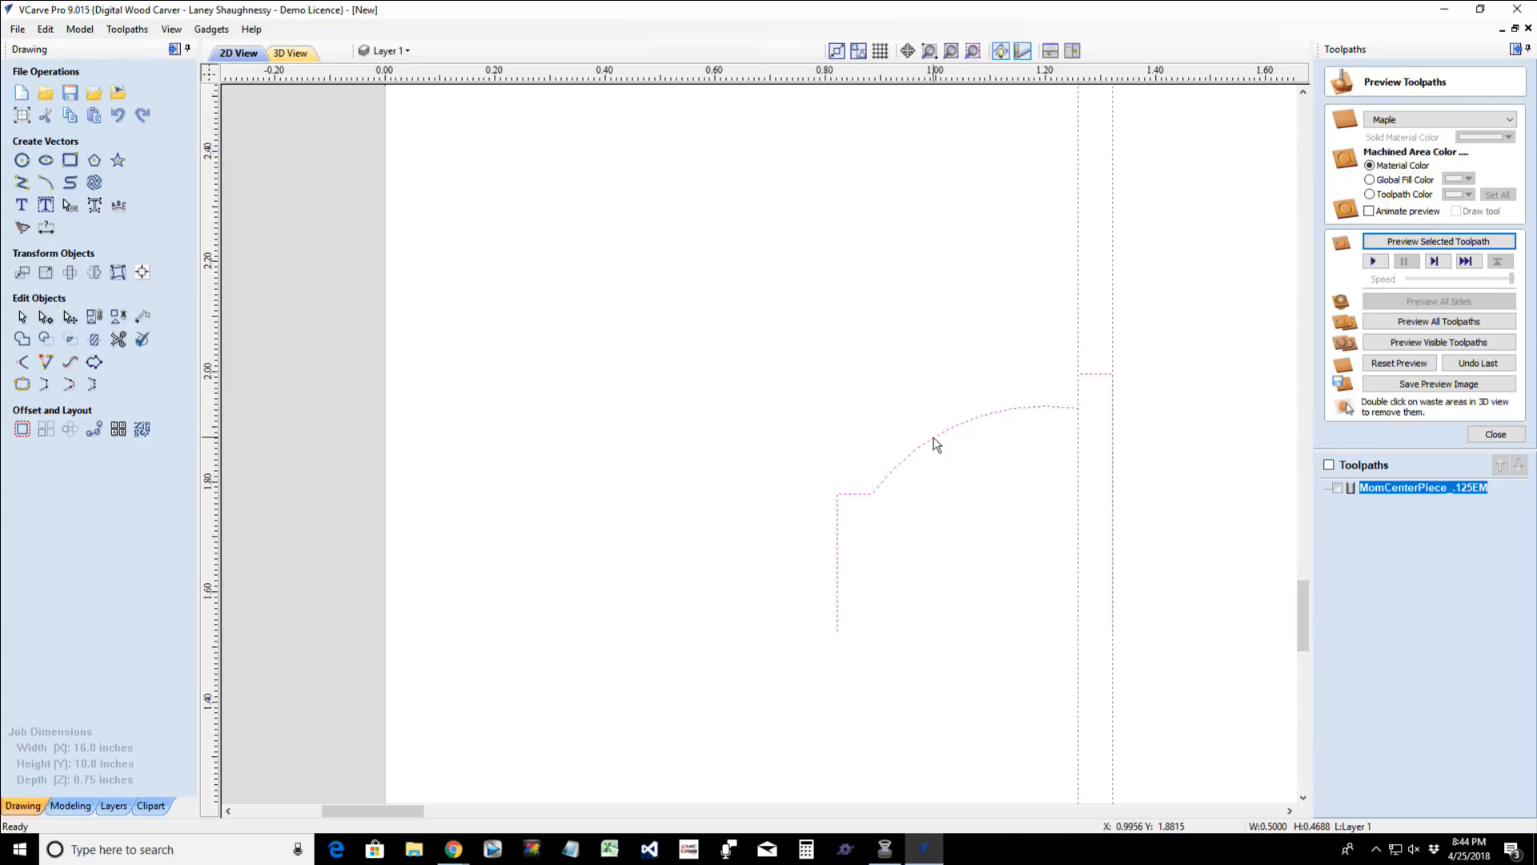
key("n")
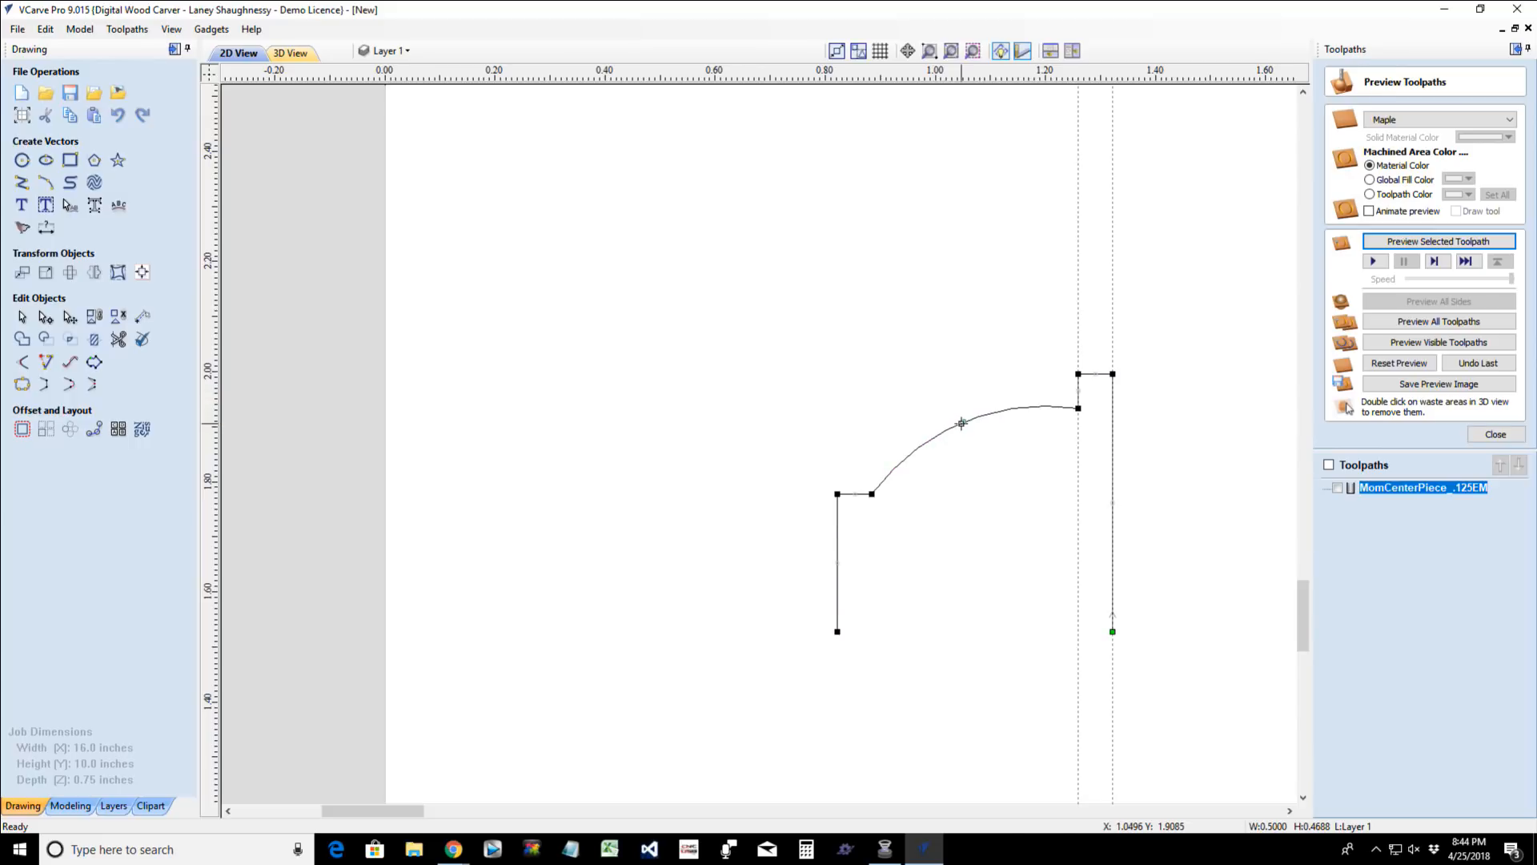
key("s")
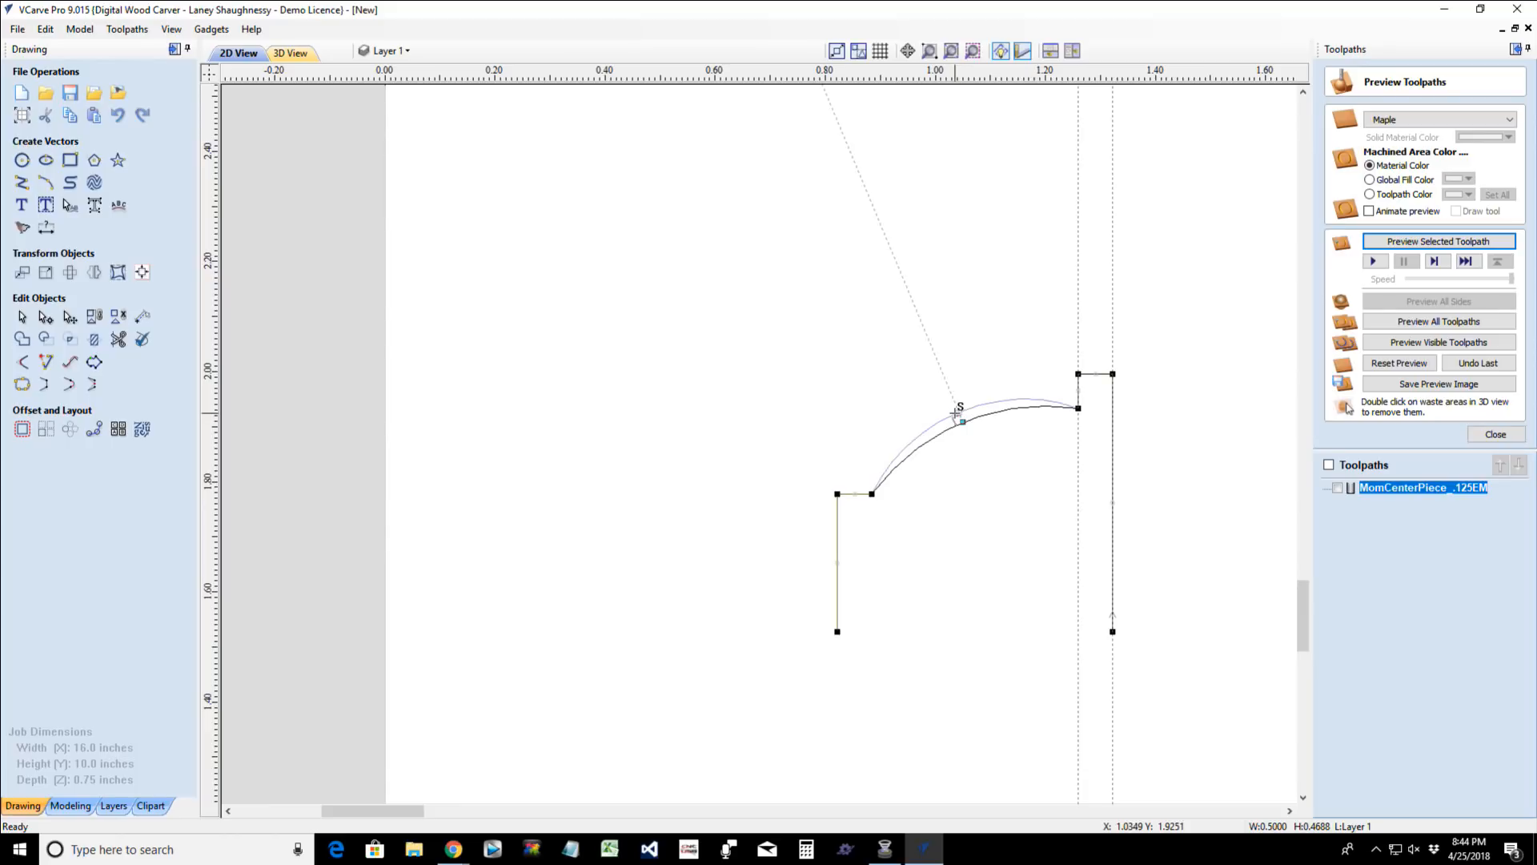
left_click_drag(955, 416, 945, 421)
left_click(974, 520)
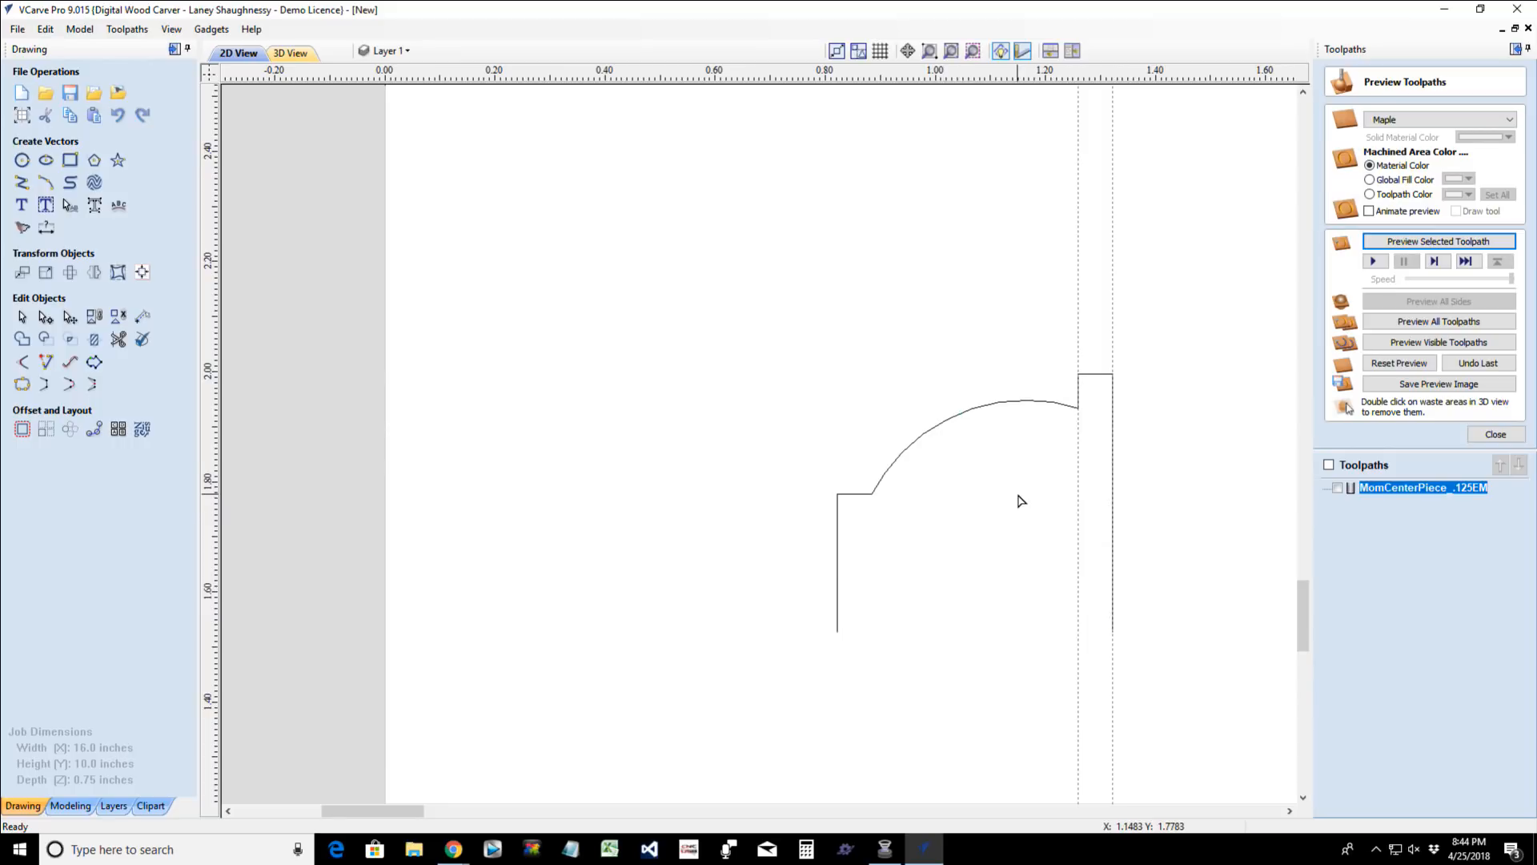
scroll(1021, 500, "up", 3)
scroll(1022, 500, "down", 3)
scroll(1077, 419, "up", 10)
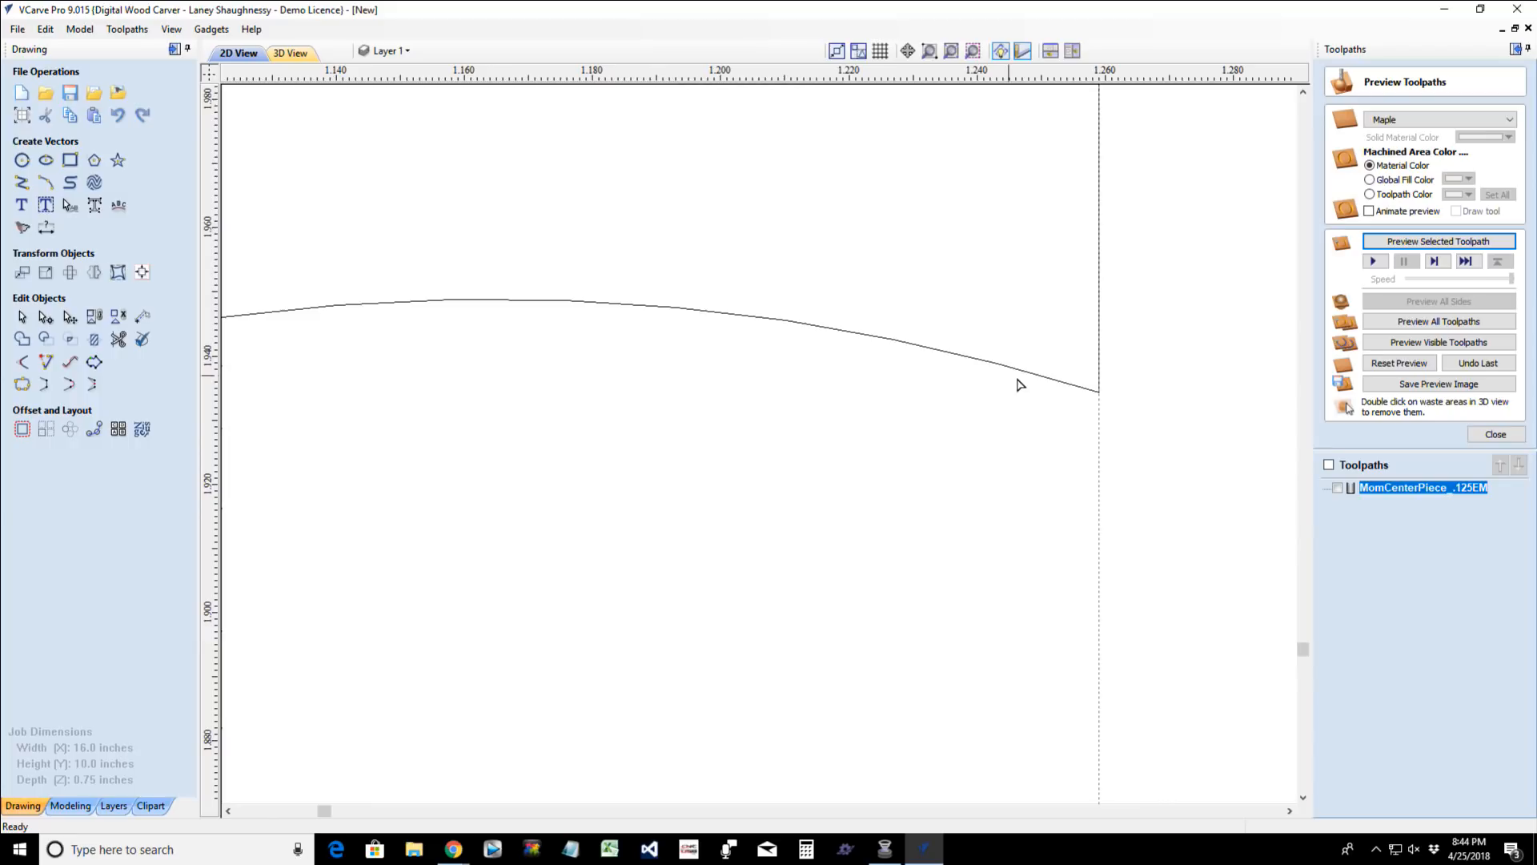
scroll(1085, 392, "down", 10)
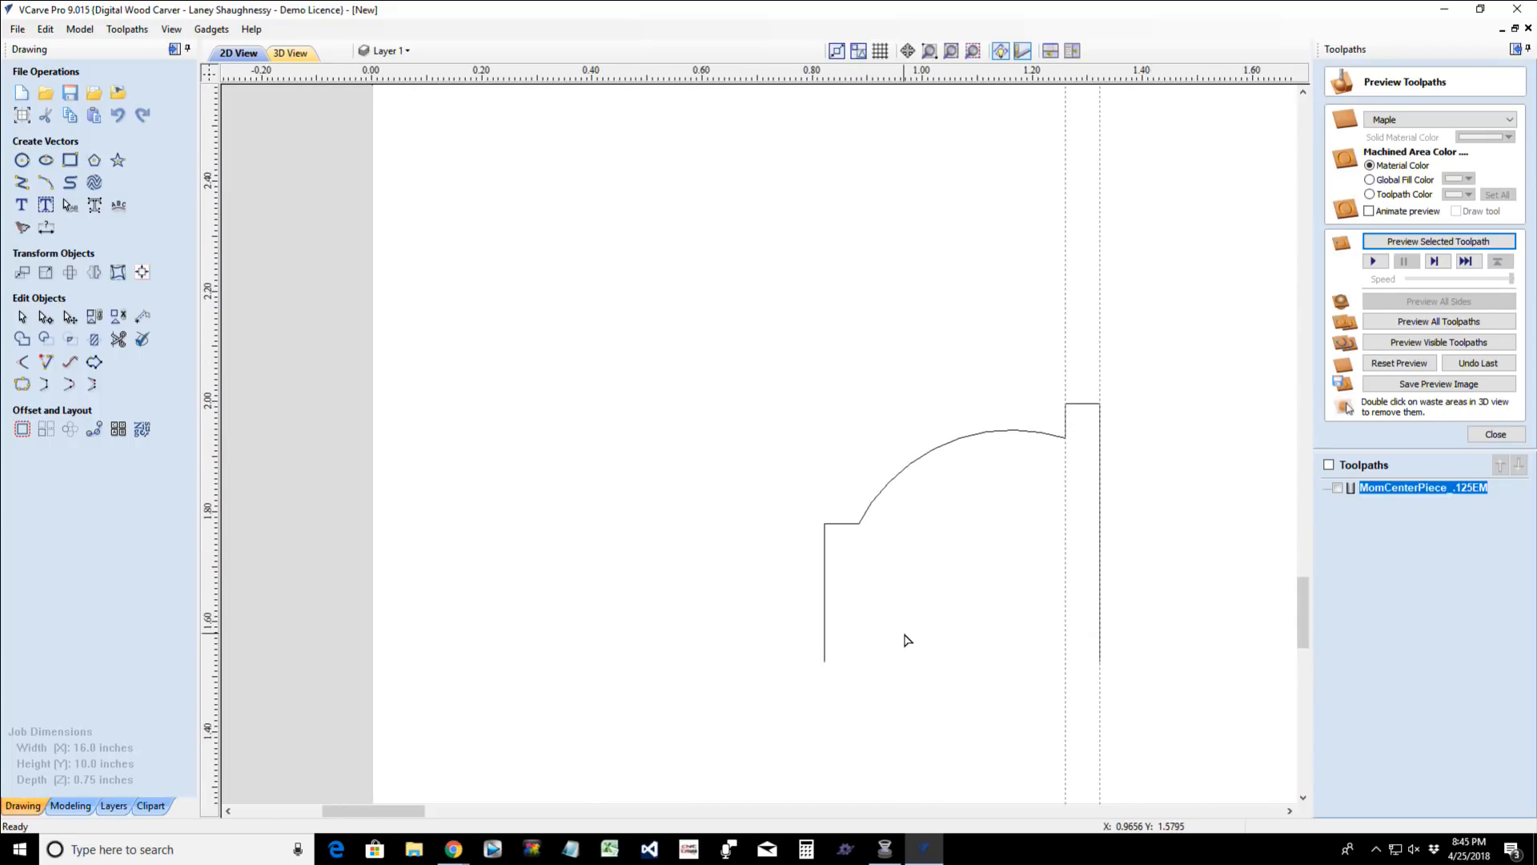
- Add a horizontal guide and align it with the flat top edge of the profile's lower step
scroll(907, 641, "down", 6)
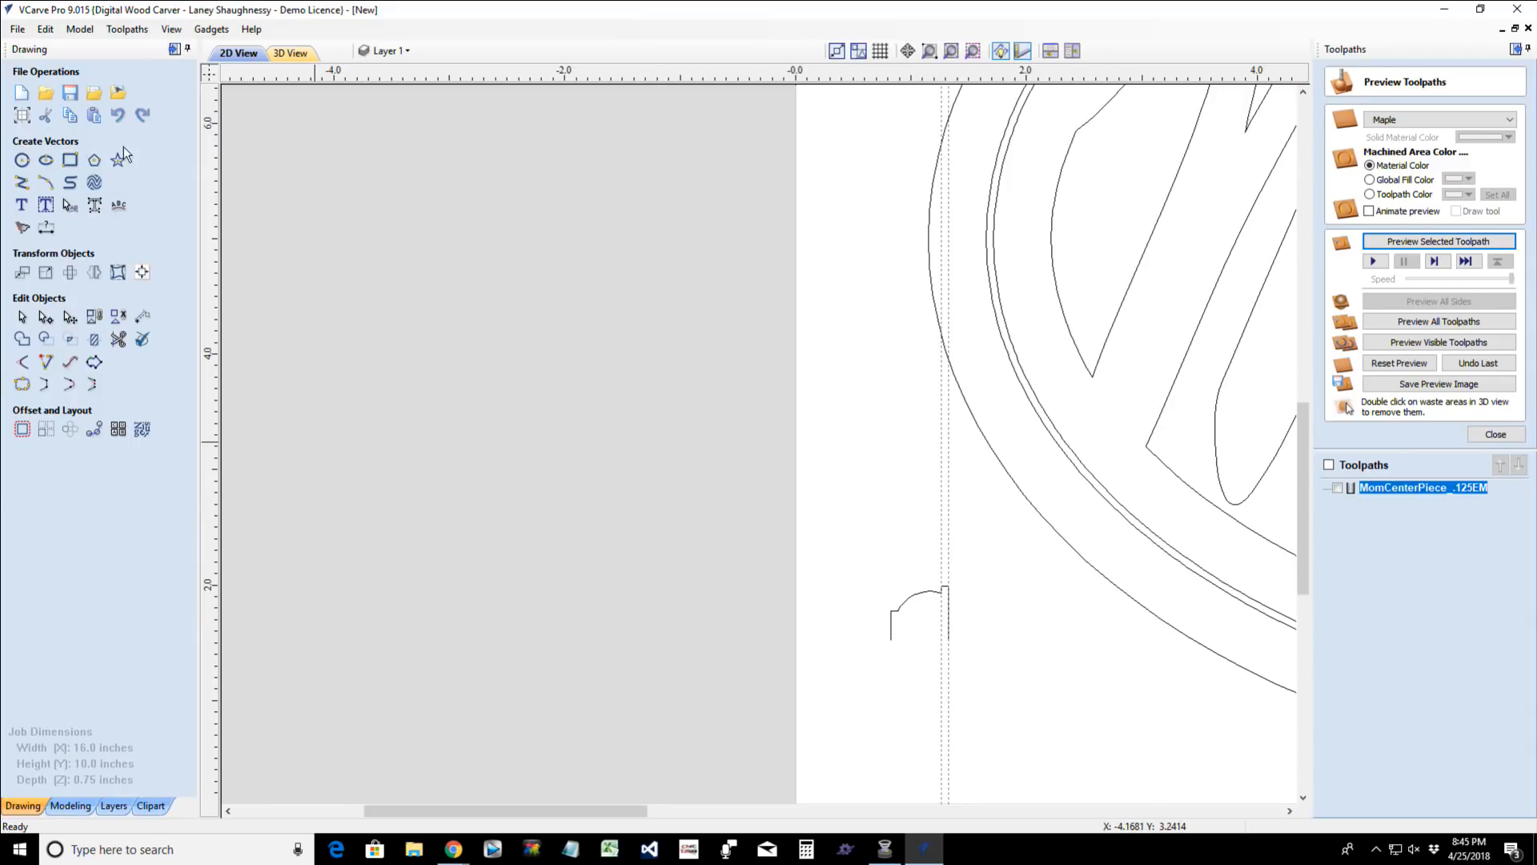
scroll(916, 645, "up", 3)
scroll(916, 645, "up", 2)
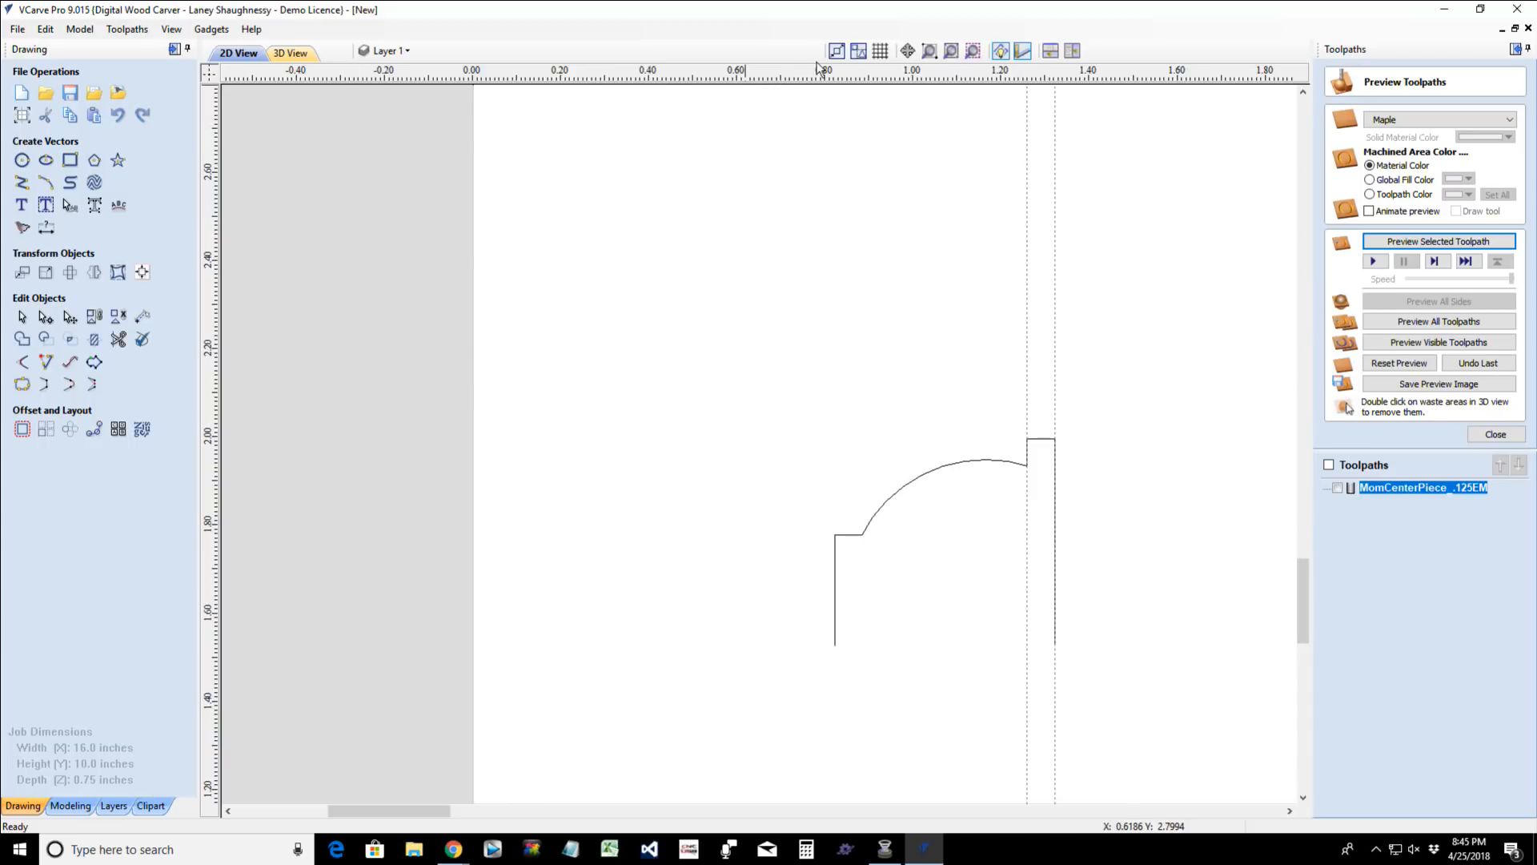
left_click_drag(883, 78, 842, 645)
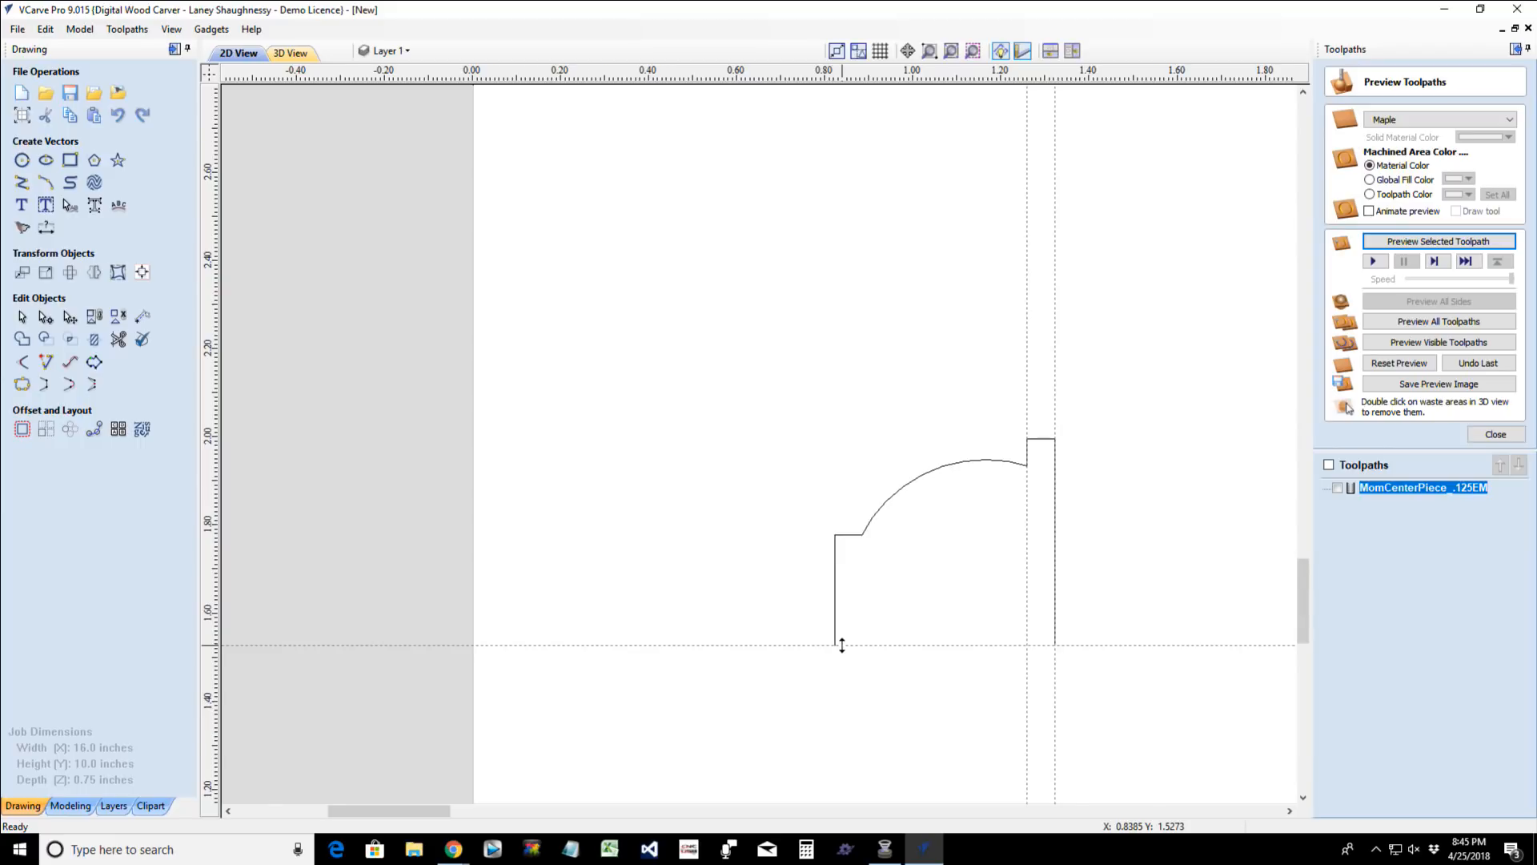
scroll(841, 645, "up", 2)
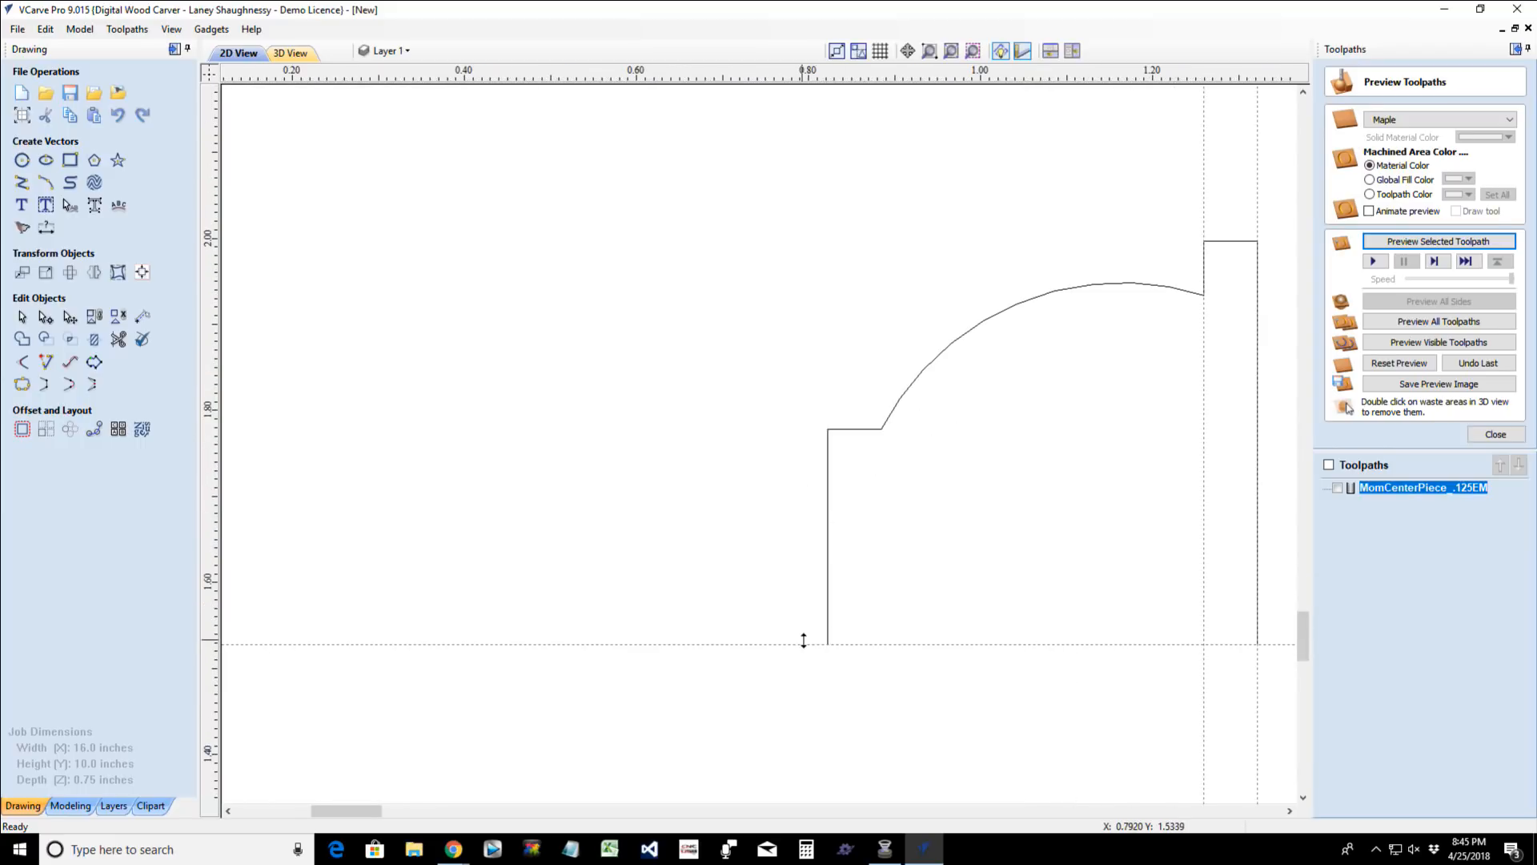
left_click_drag(811, 645, 826, 536)
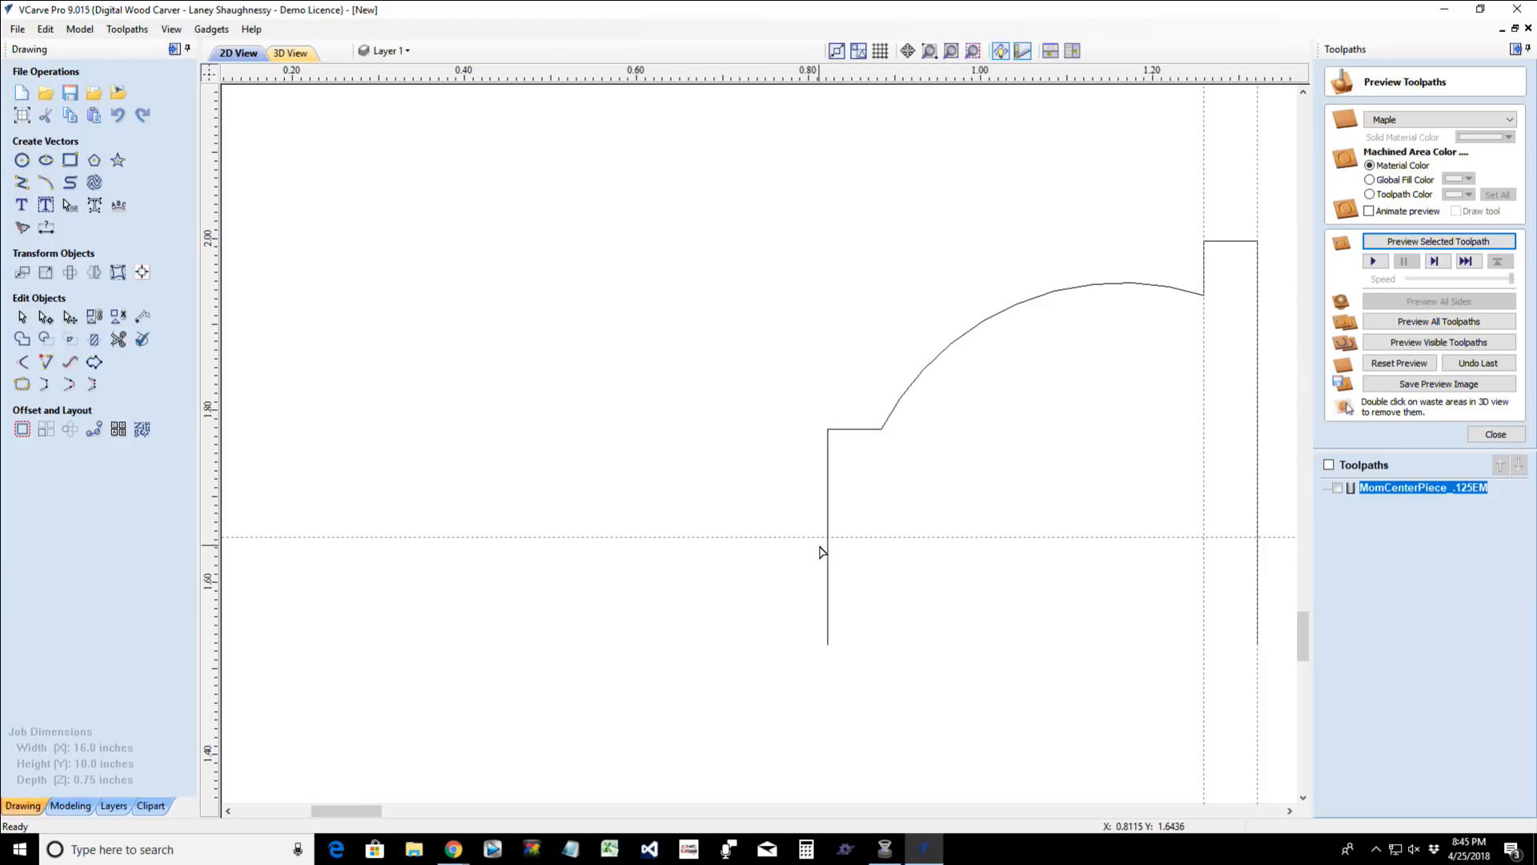
scroll(821, 550, "down", 2)
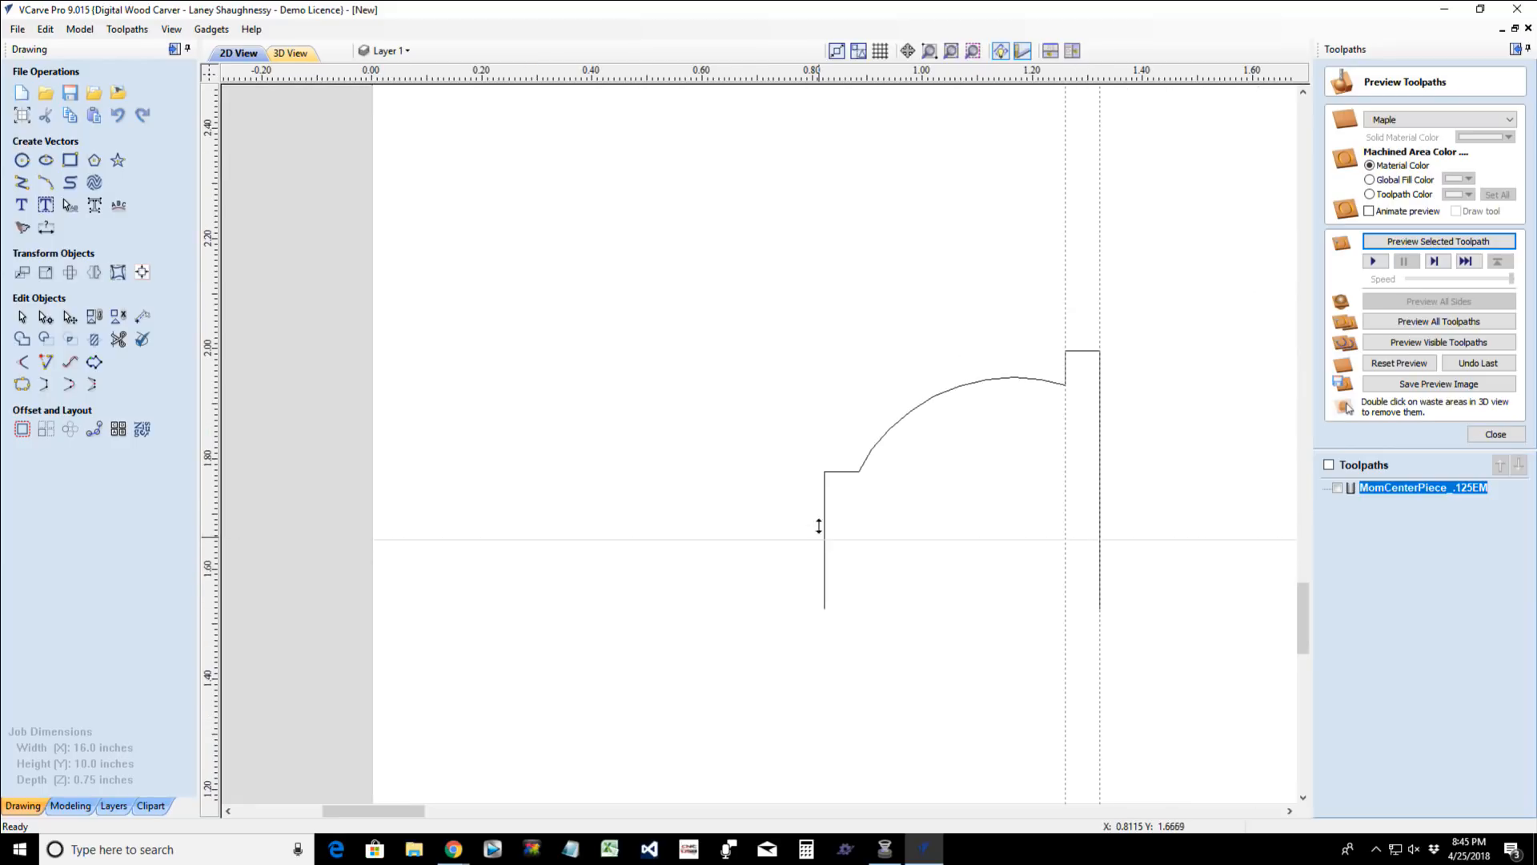
left_click_drag(819, 526, 825, 471)
- Create a parallel guide relative to the lower step's horizontal guide, with an offset of -0.125 inches
scroll(816, 470, "up", 2)
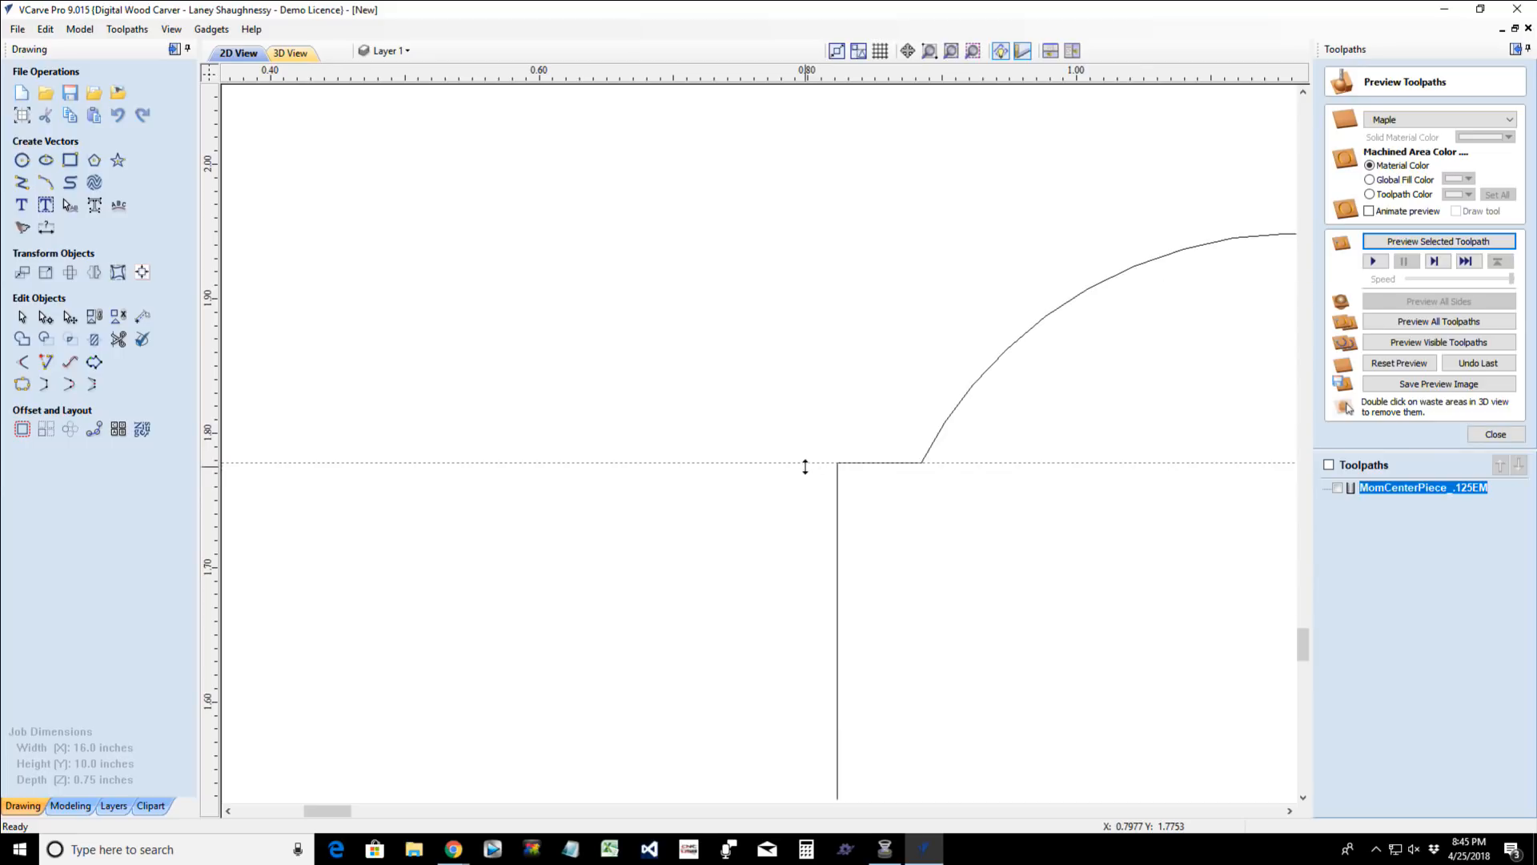
double_click(806, 462)
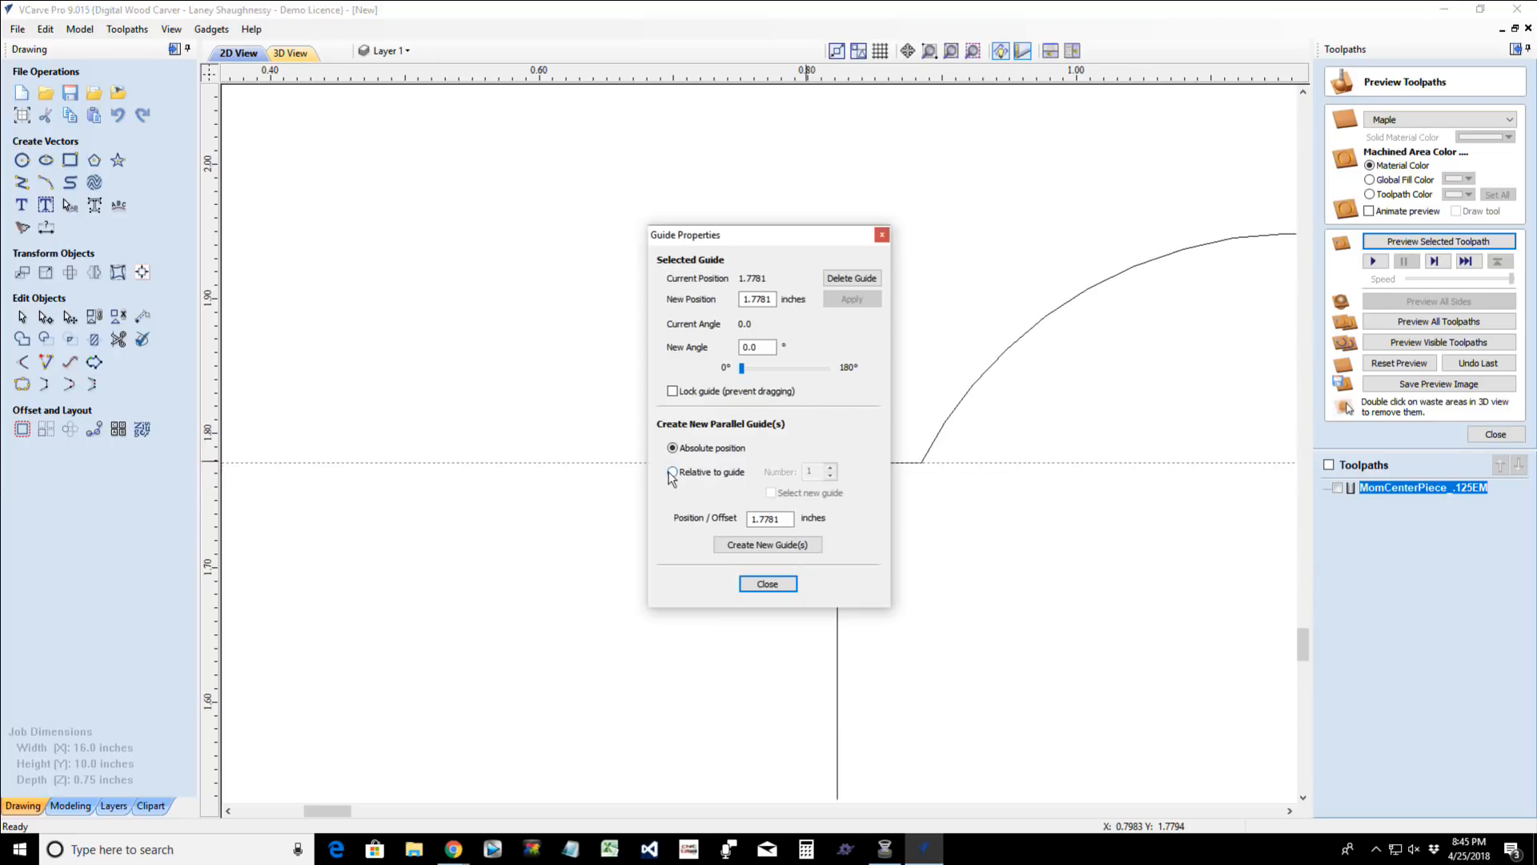
left_click(672, 472)
left_click_drag(789, 518, 719, 538)
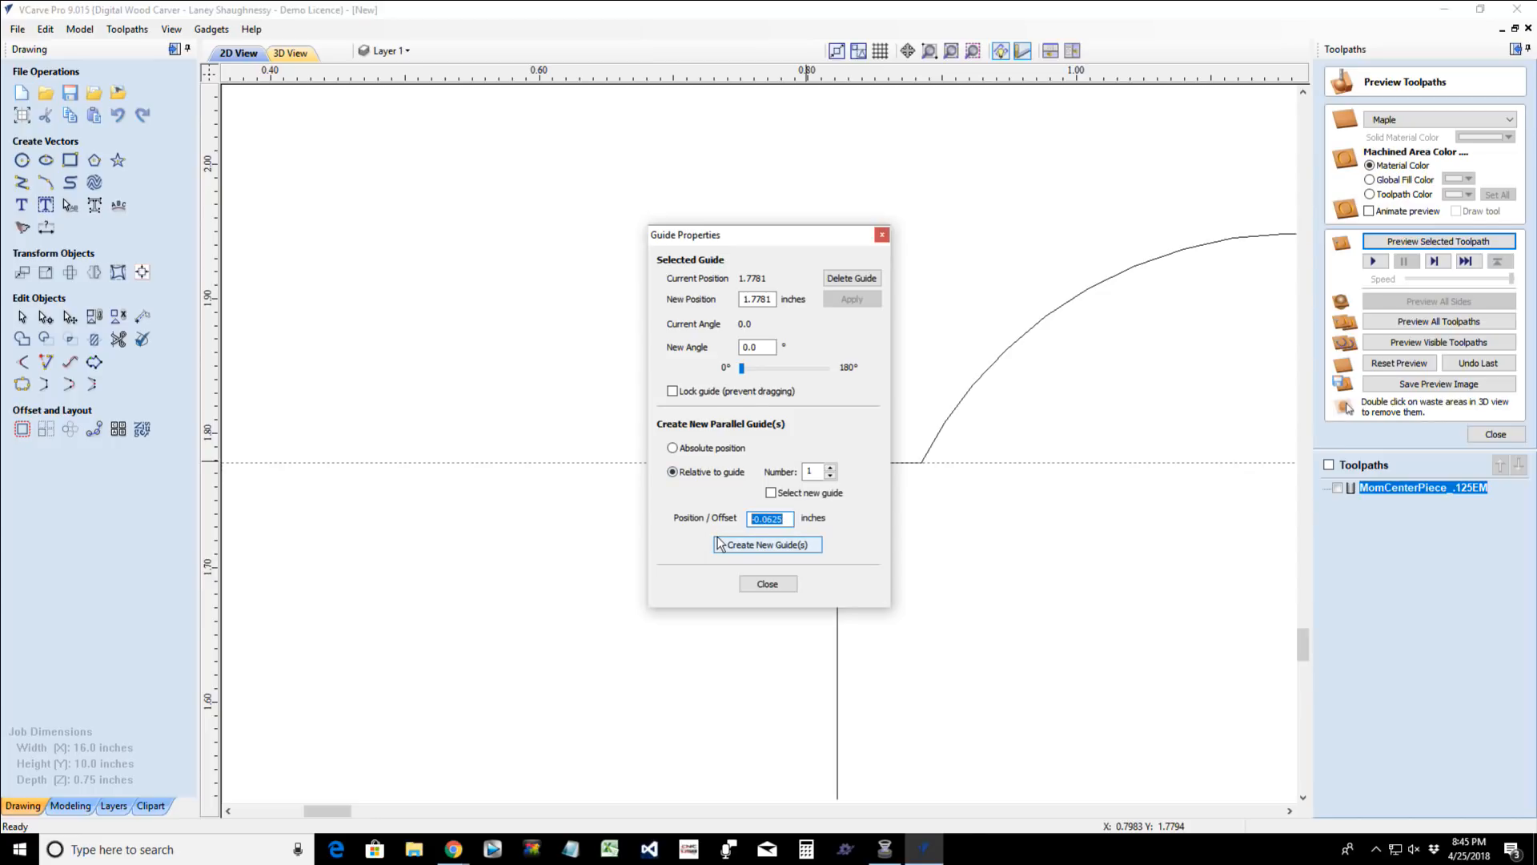
type("-")
left_click(757, 546)
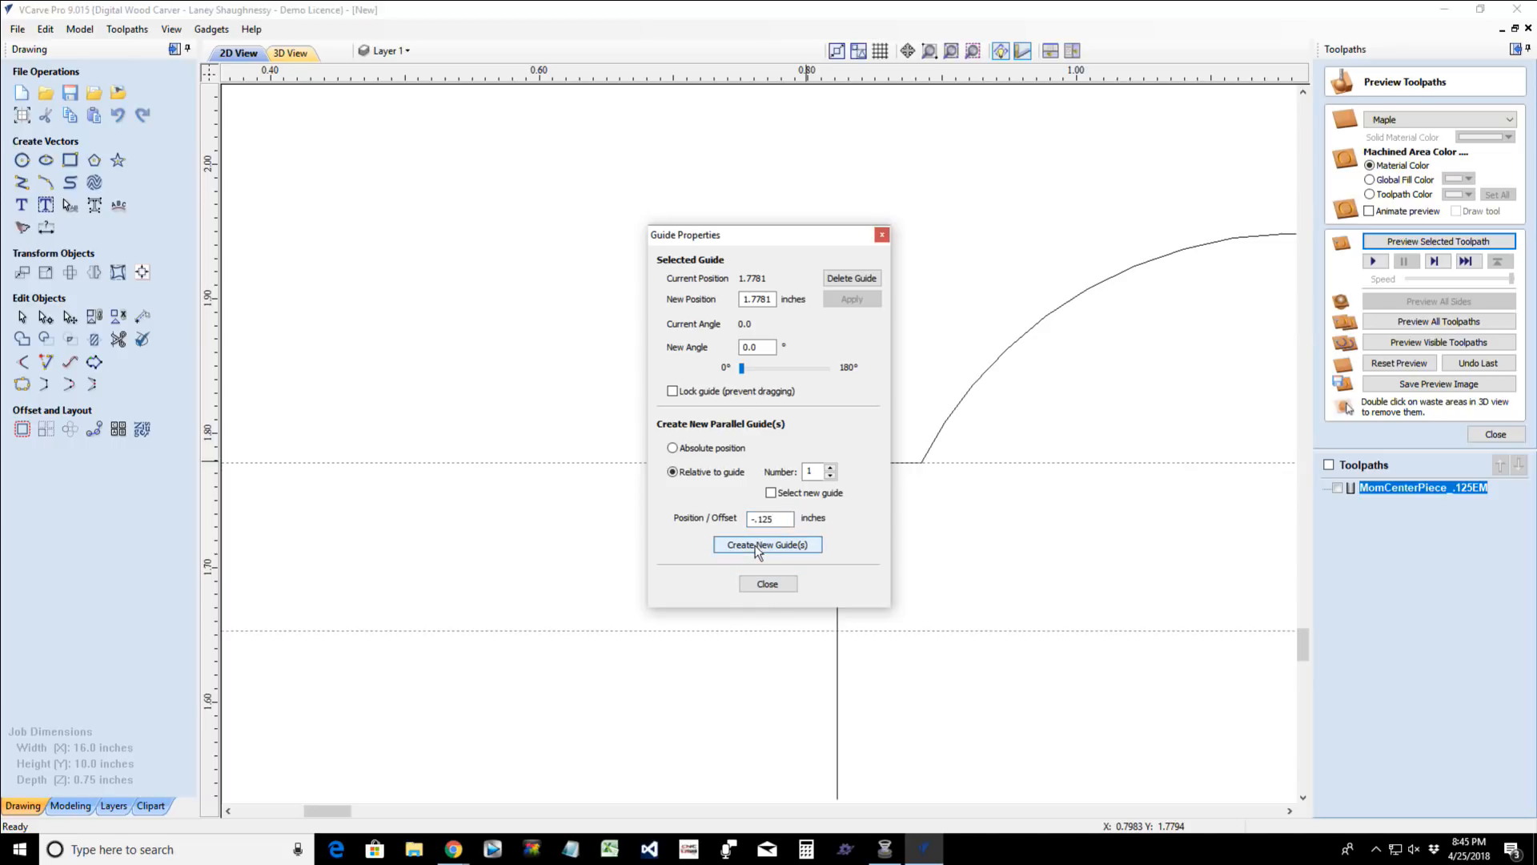
left_click(766, 585)
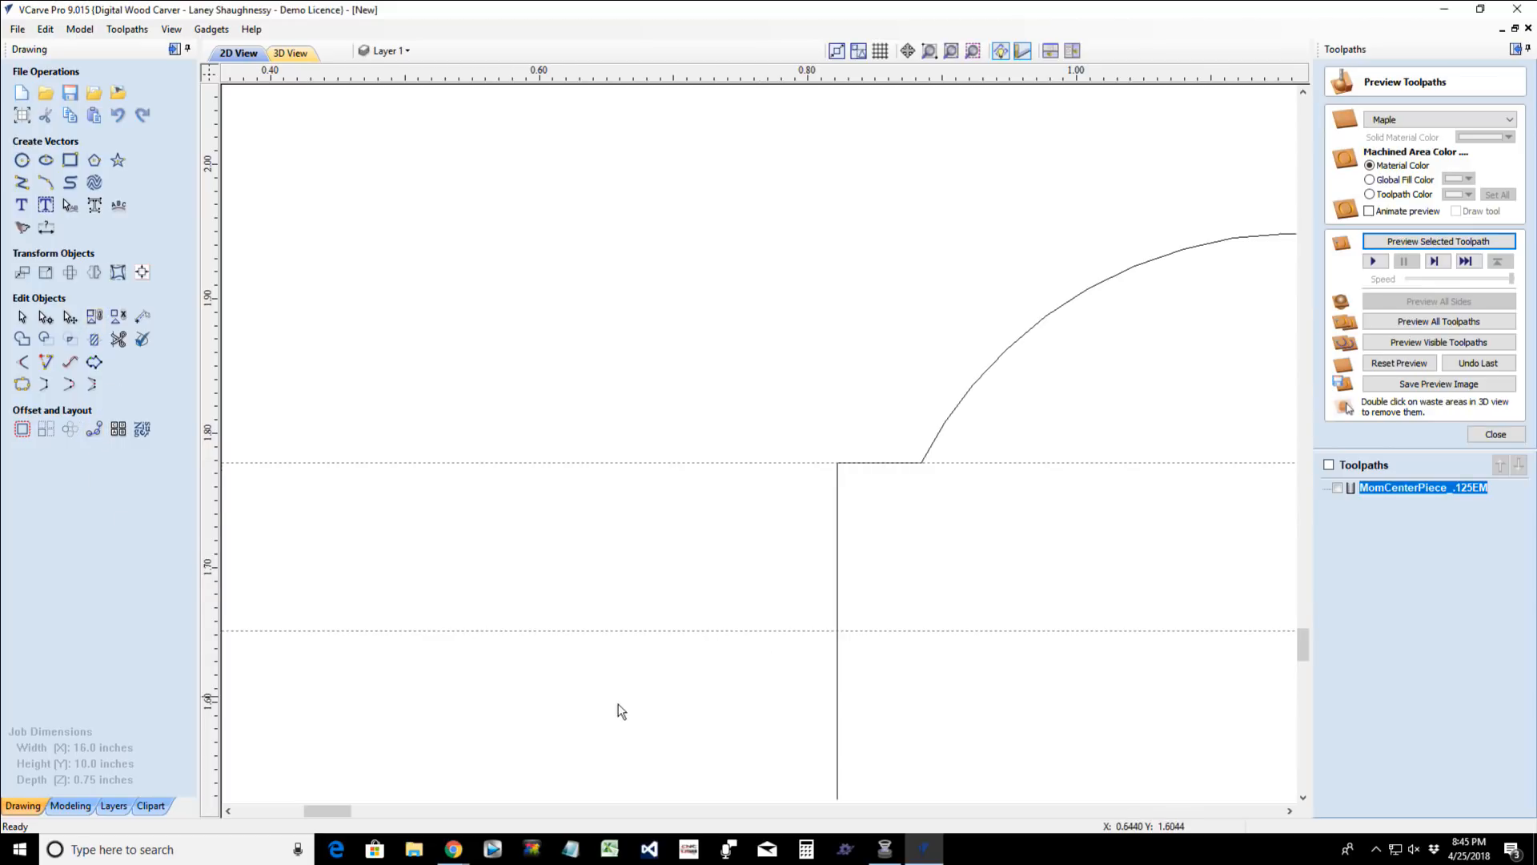
- Cut the profile vector where the lower guide crosses the vertical line beneath the lower step
scroll(623, 709, "down", 3)
scroll(652, 711, "up", 1)
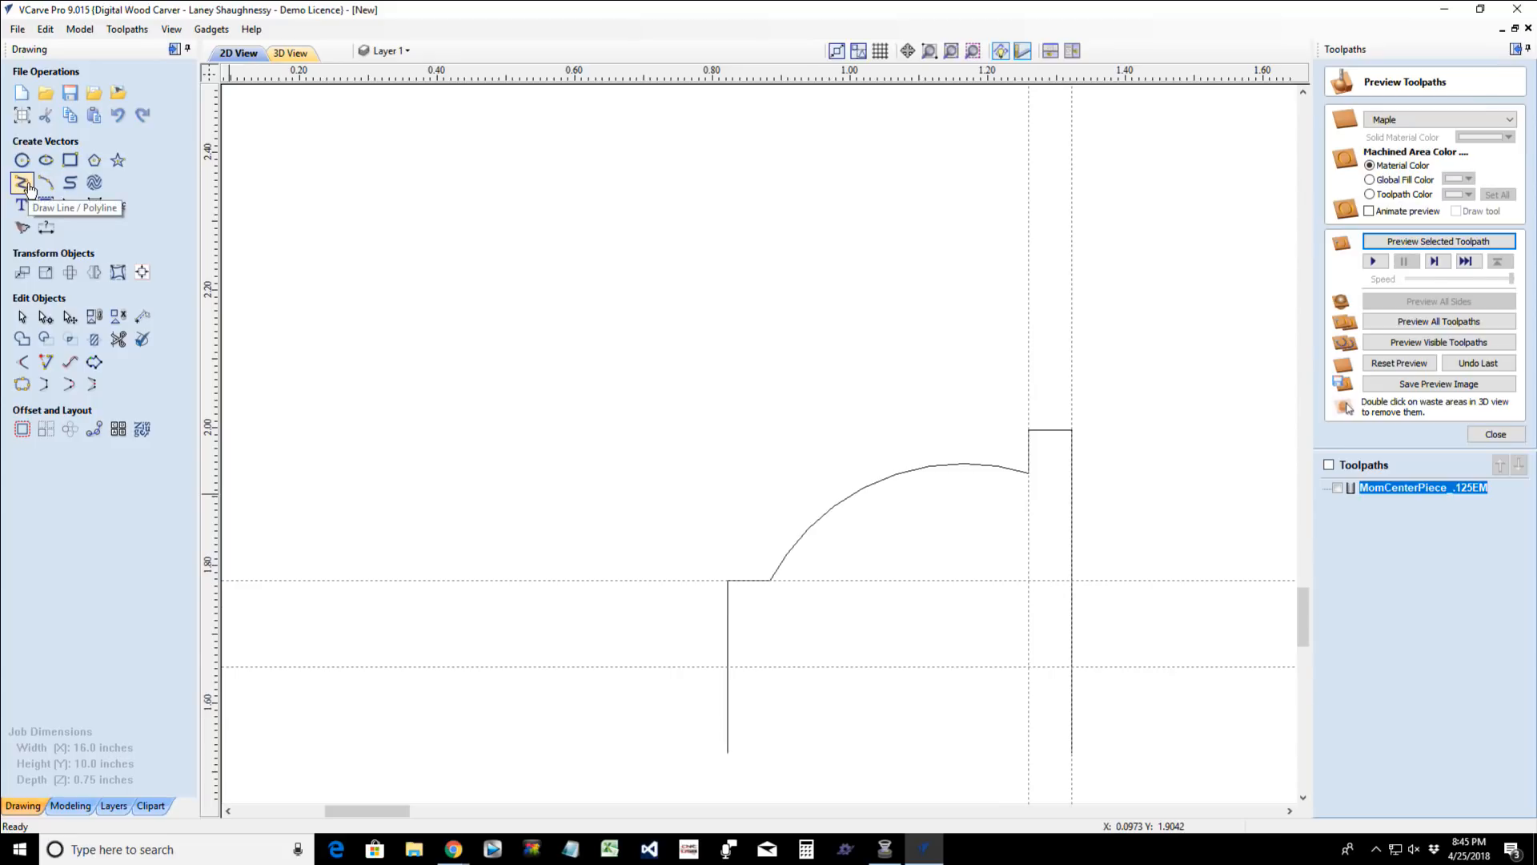
left_click(728, 656)
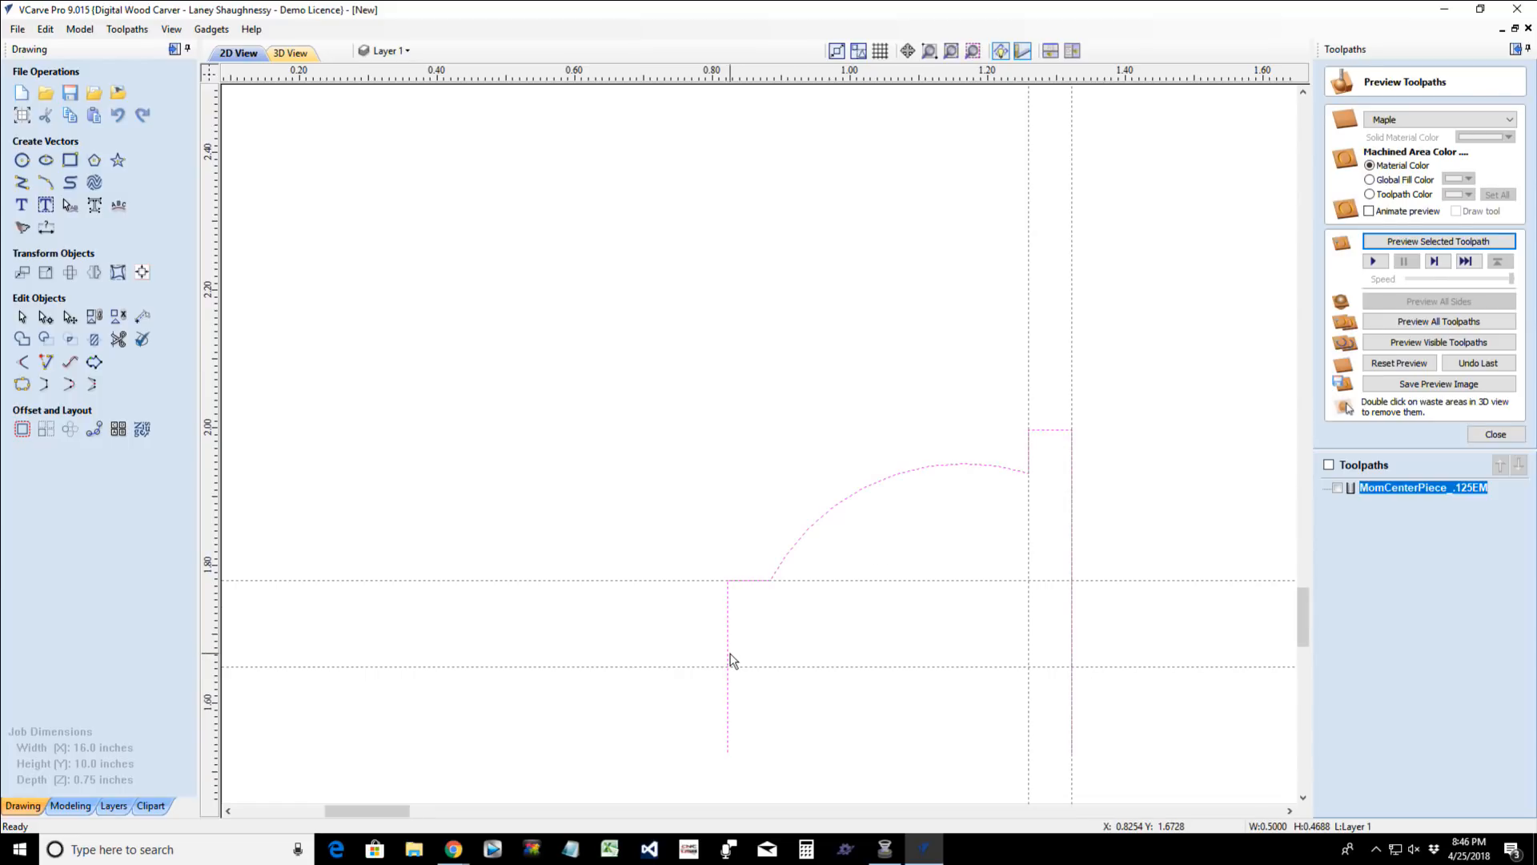
double_click(731, 661)
scroll(731, 681, "up", 5)
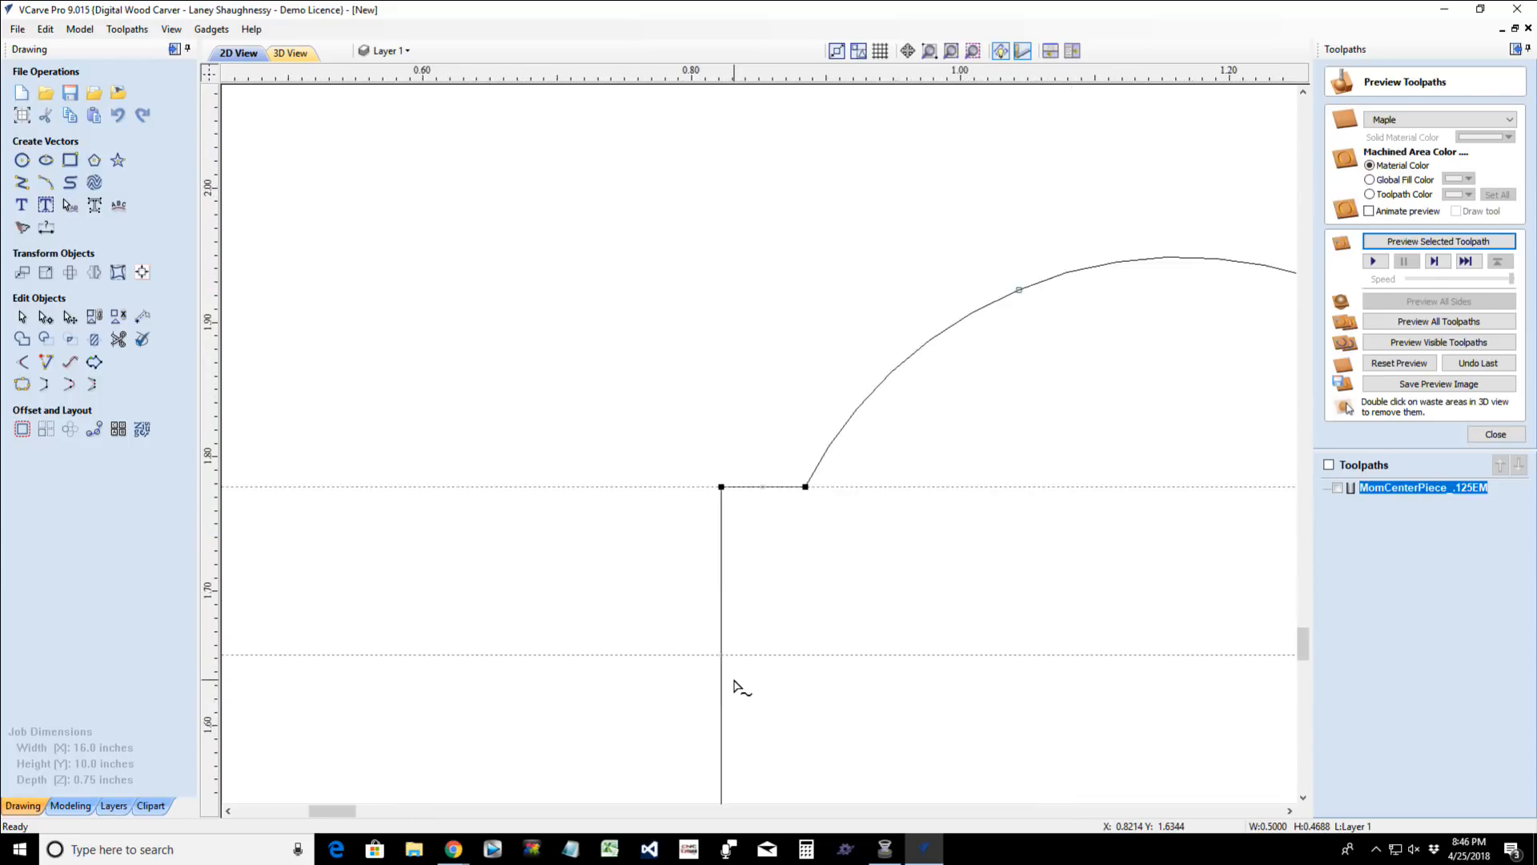
right_click(713, 639)
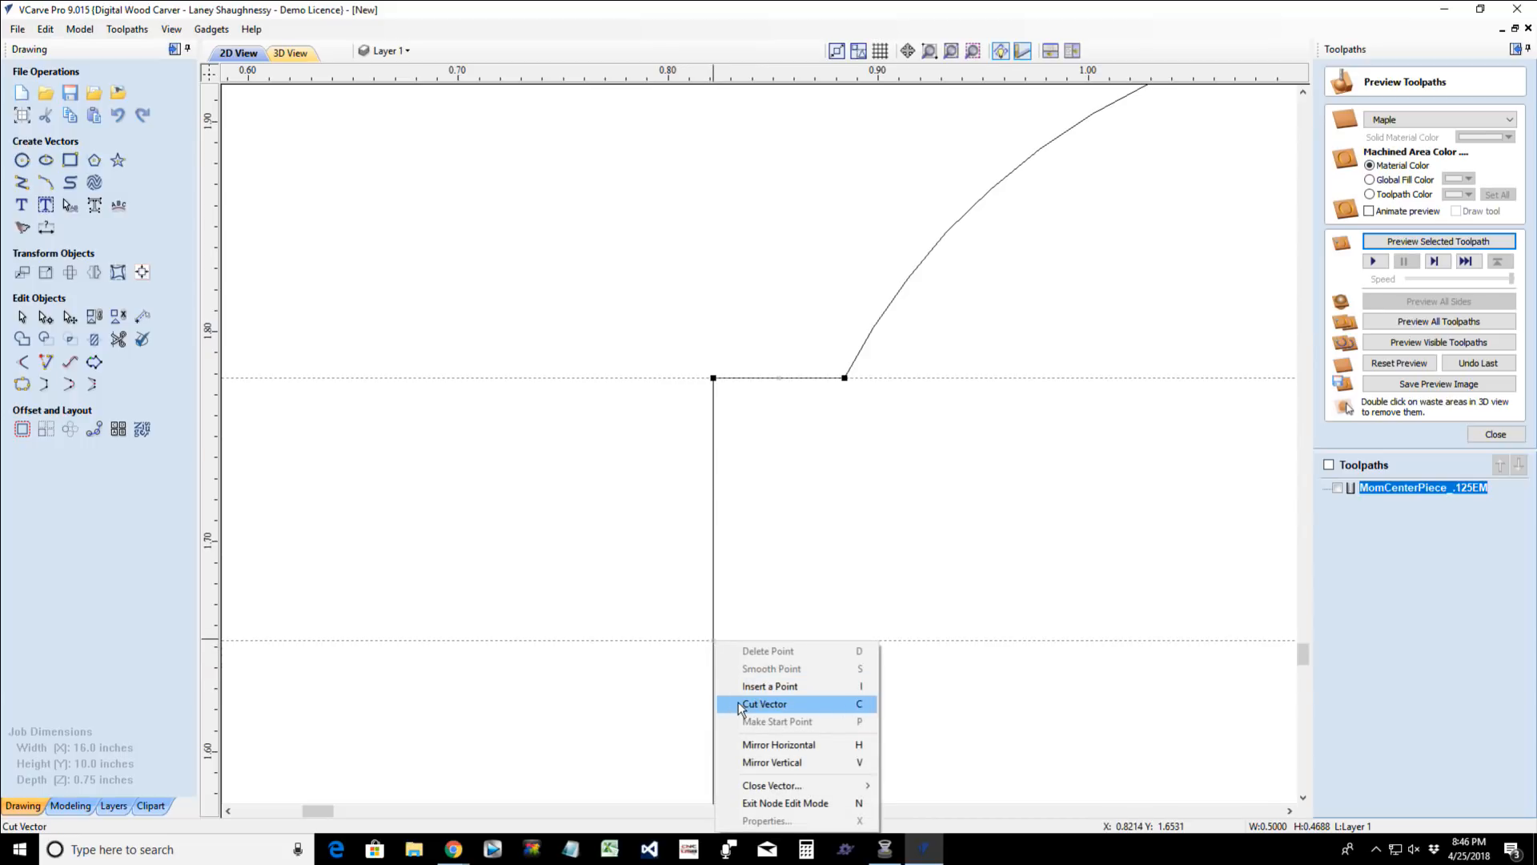
left_click(765, 704)
- Cut the profile's taller vertical side where it crosses the lower horizontal guide
scroll(738, 708, "down", 5)
scroll(1061, 691, "up", 5)
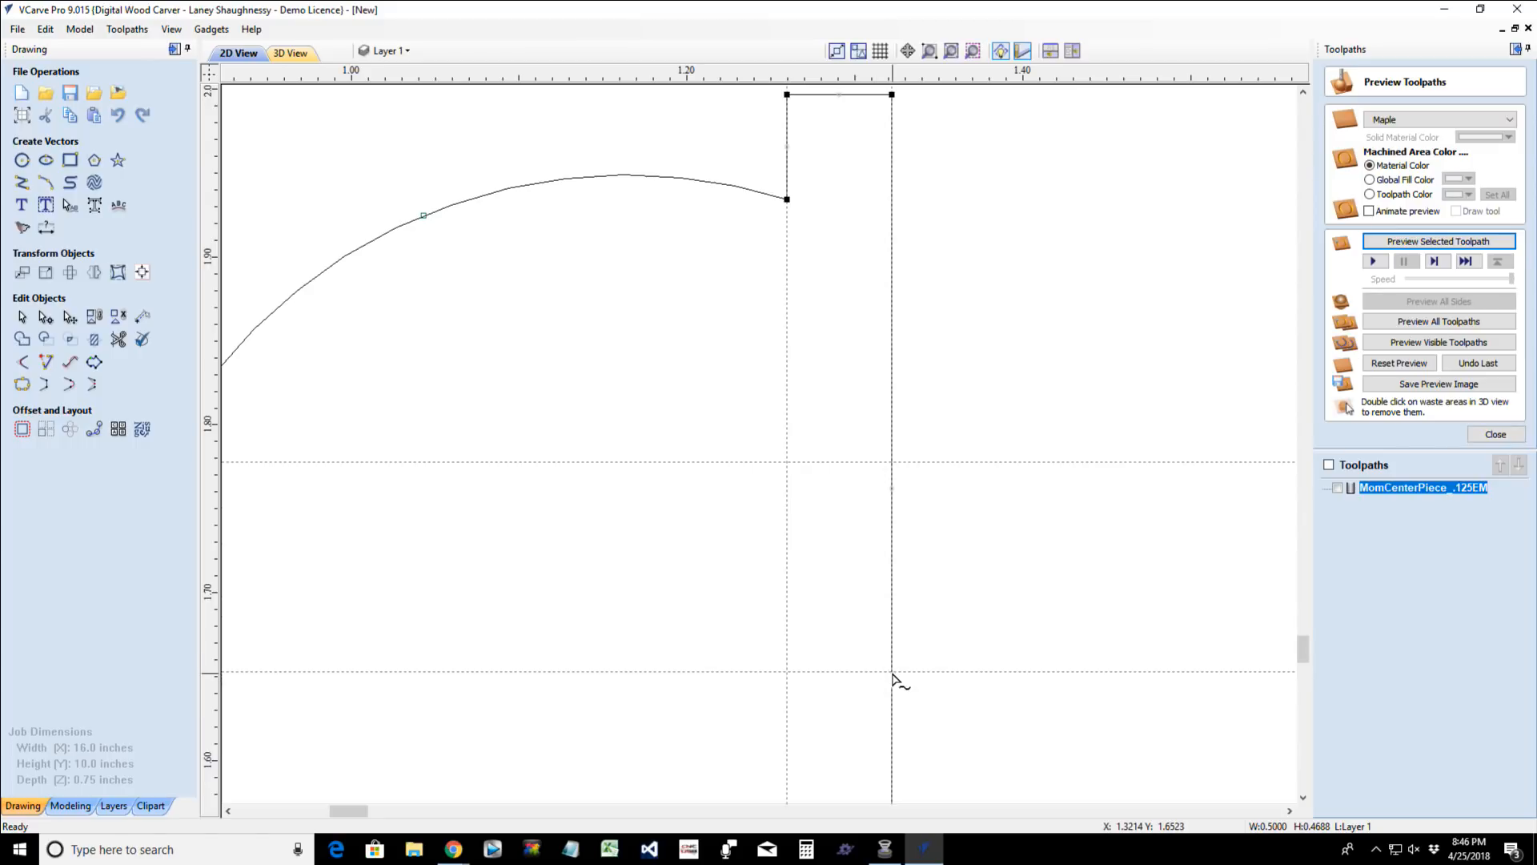
right_click(892, 678)
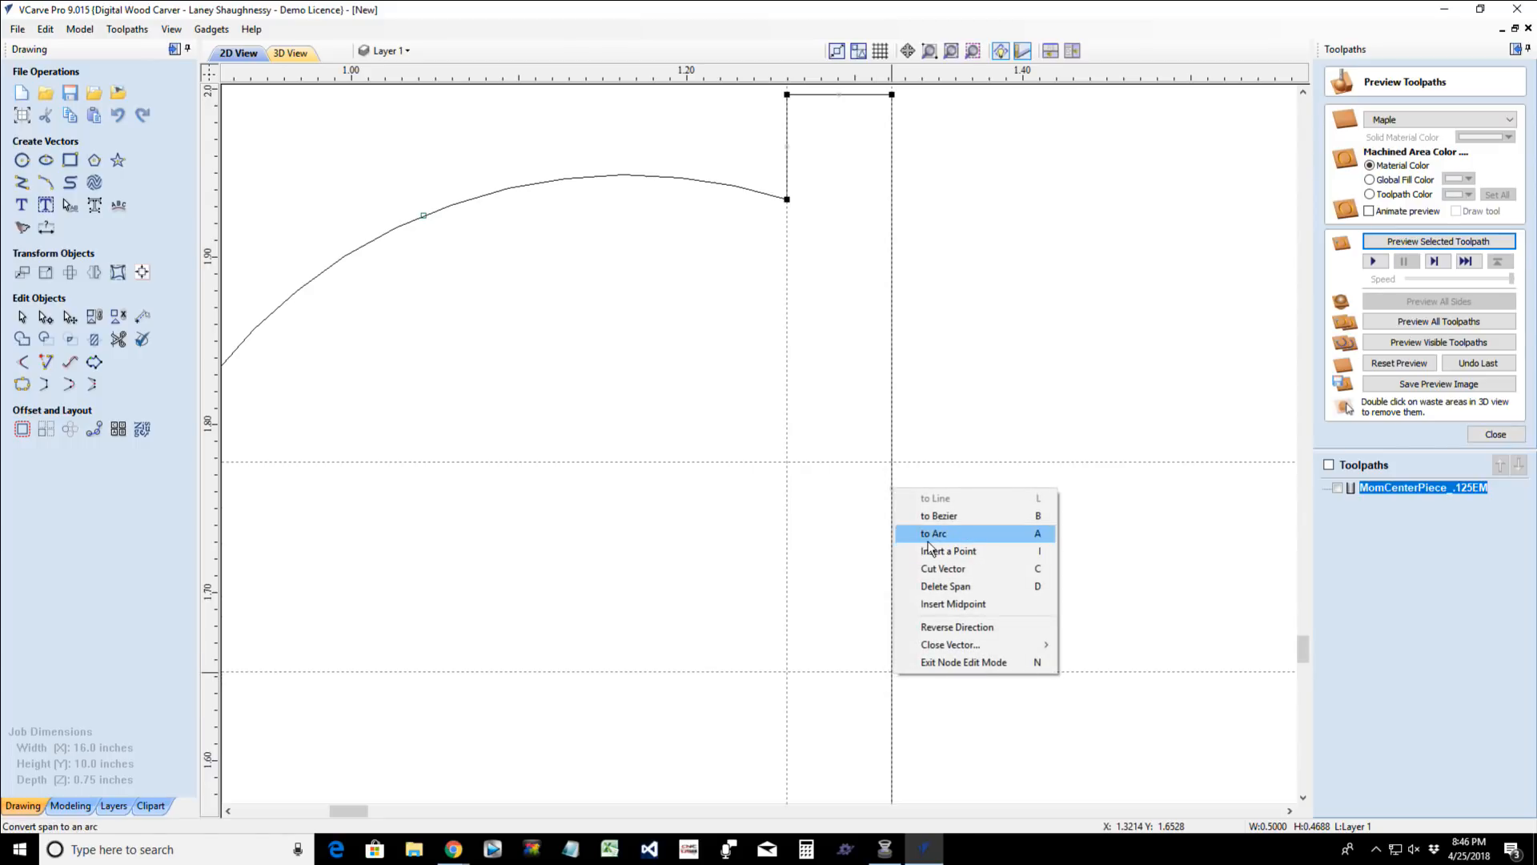
left_click(927, 570)
scroll(930, 607, "down", 4)
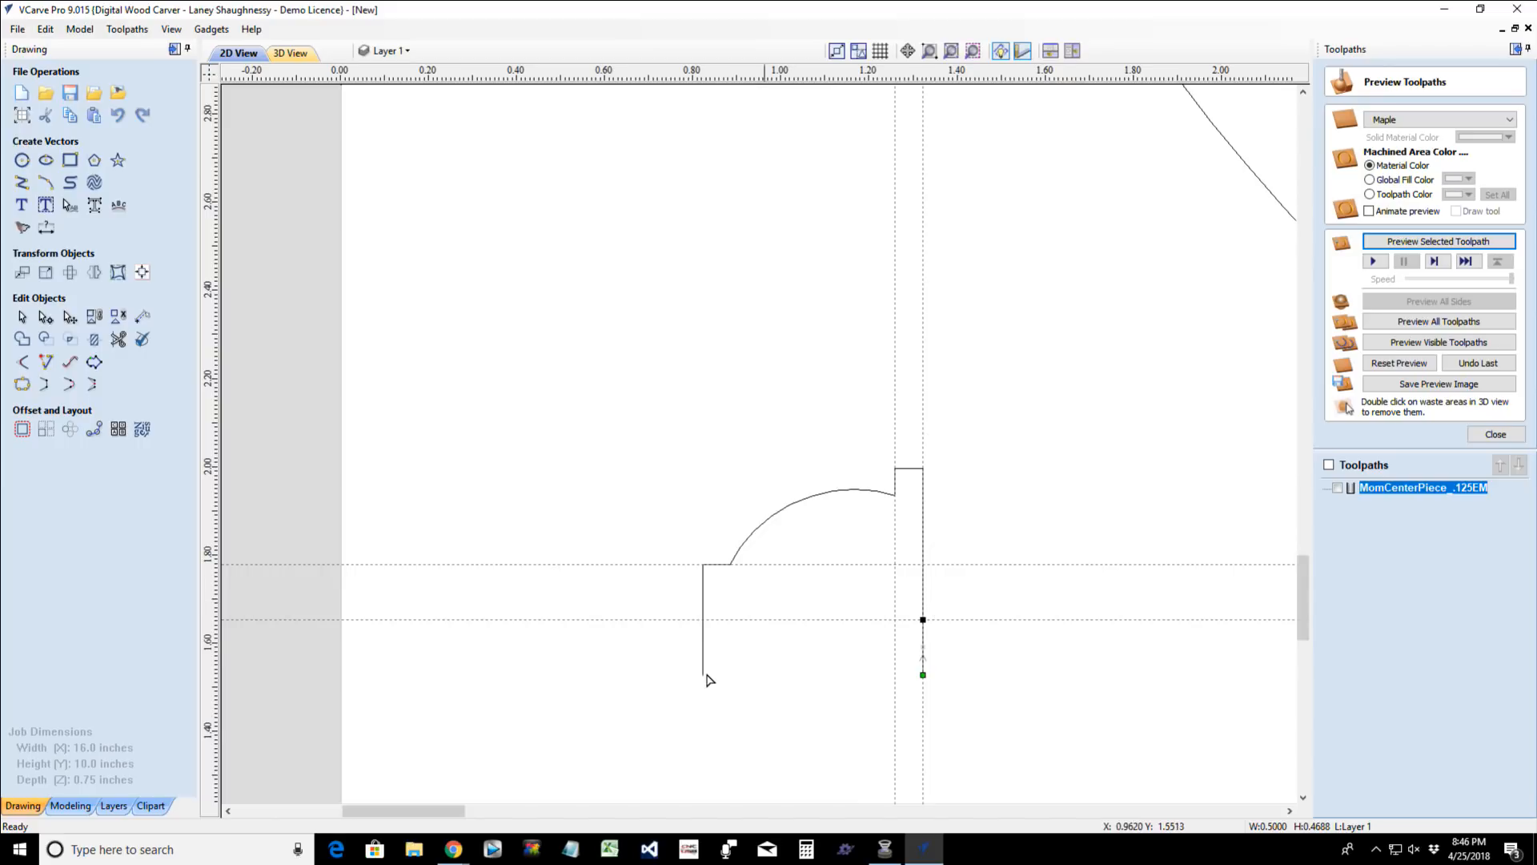
- Delete the two cut-off vertical segments hanging below the lower guide
left_click(22, 317)
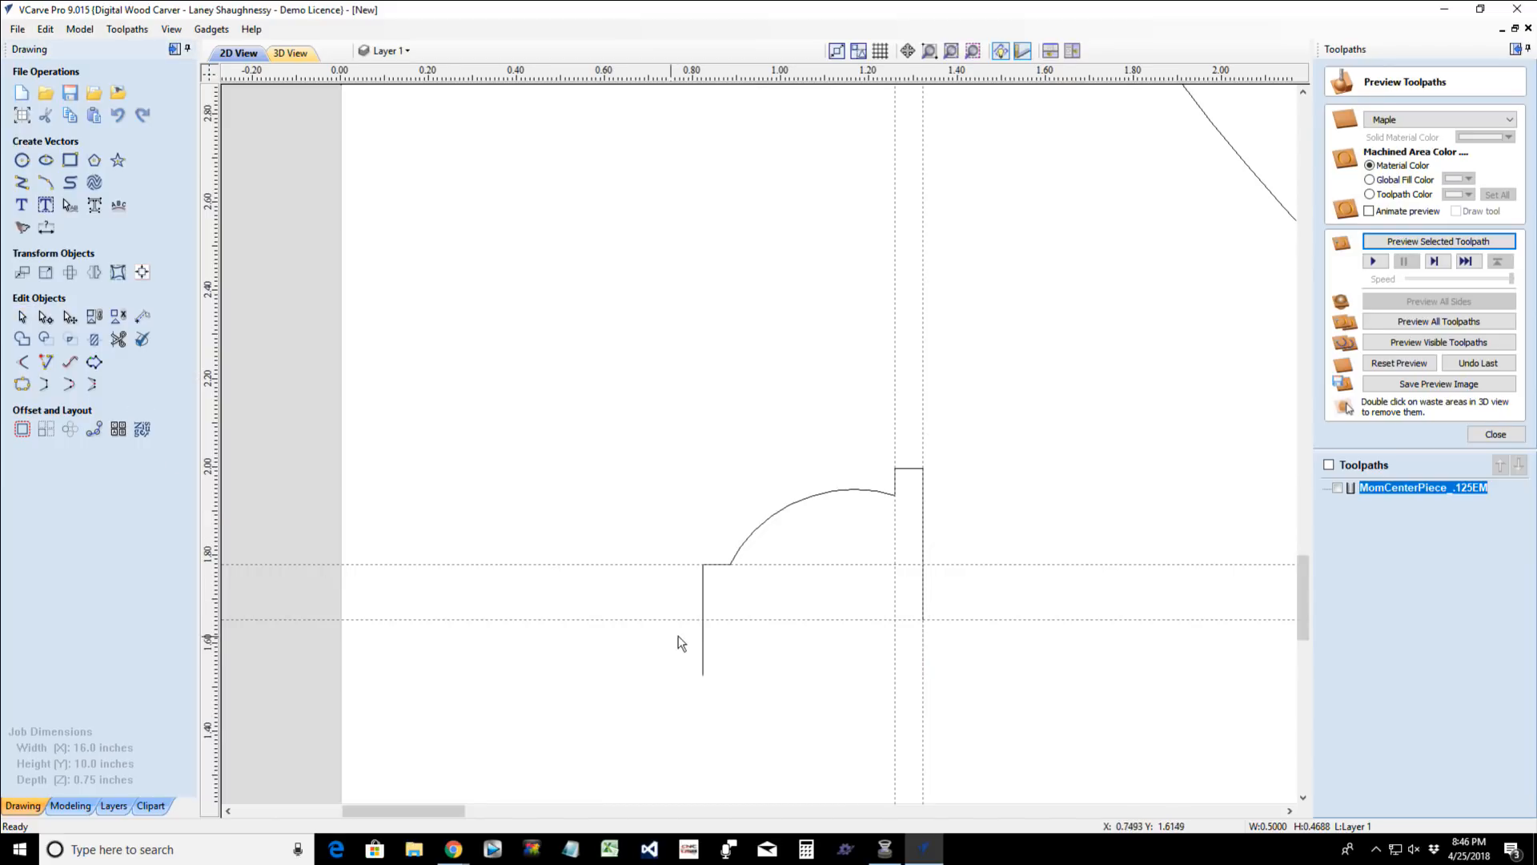
left_click(705, 660)
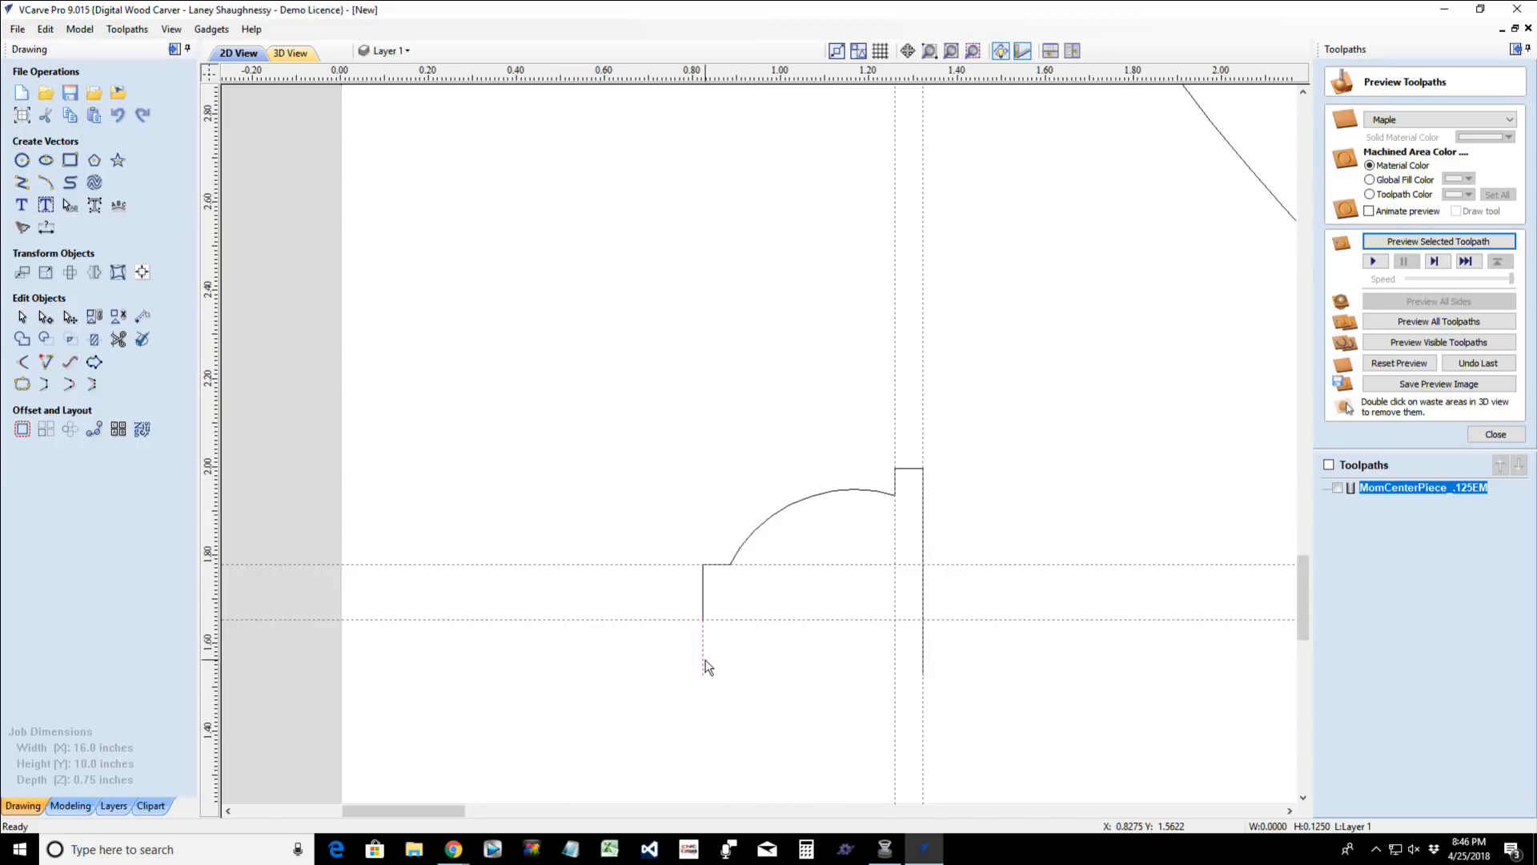
key("Delete")
- Remove all the guides around the molding profile and select the whole profile
left_click_drag(7, 578, 6, 578)
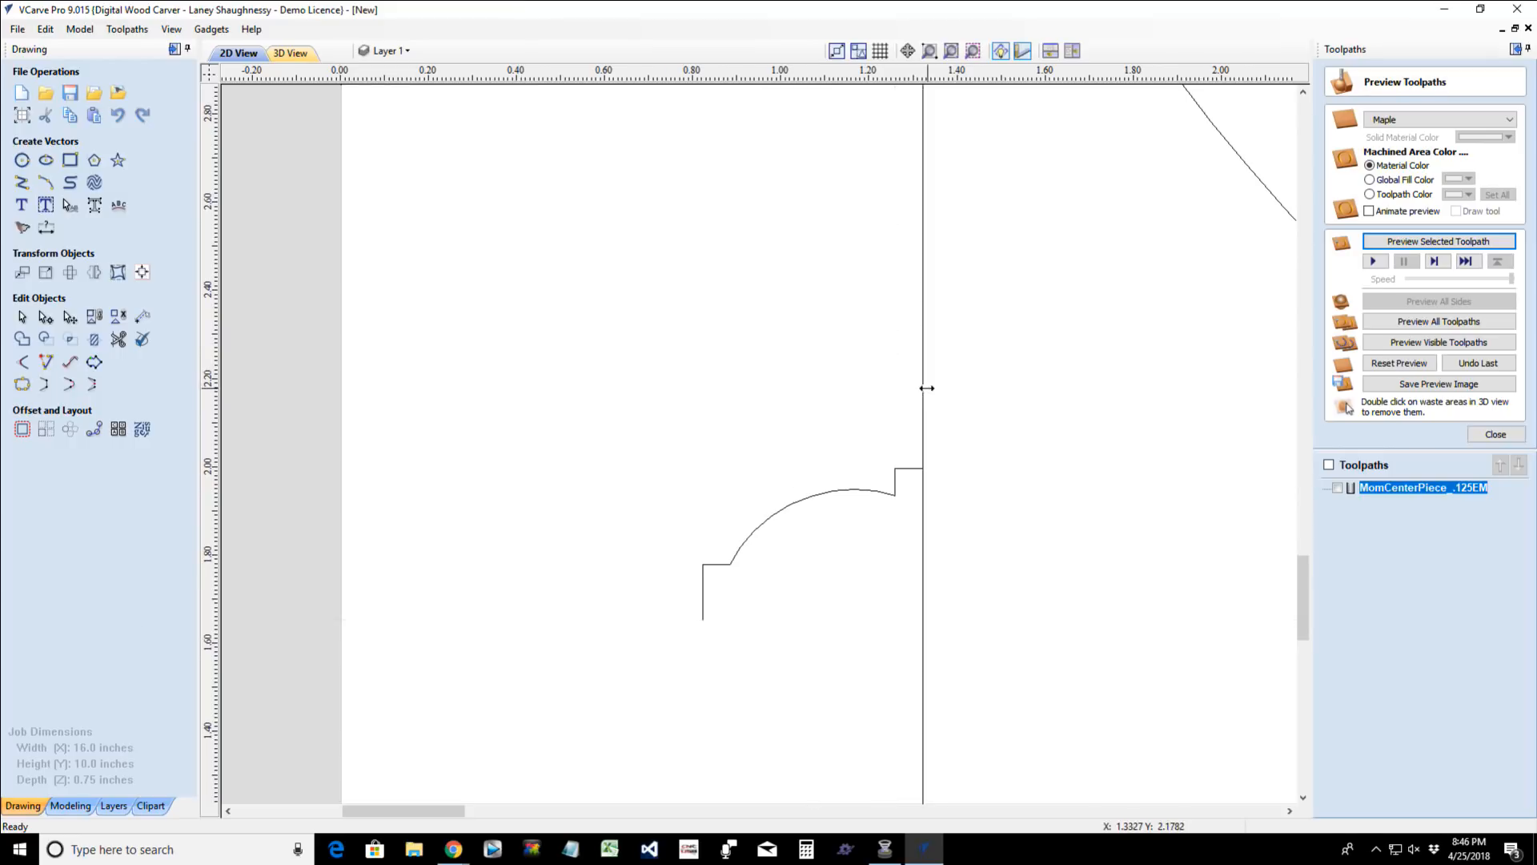
left_click_drag(924, 390, 6, 517)
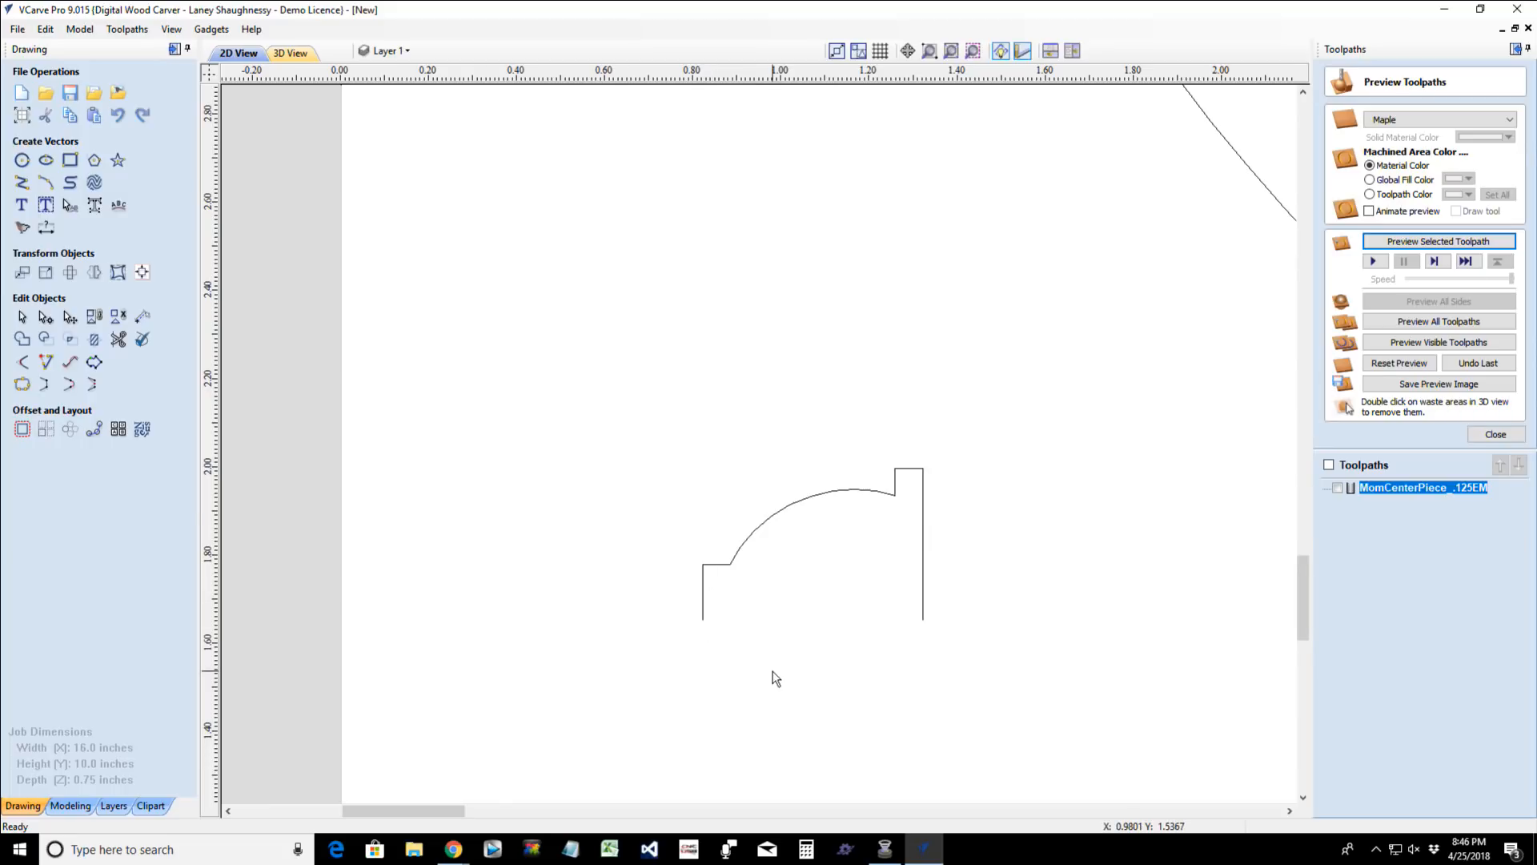
scroll(776, 679, "down", 1)
scroll(776, 678, "up", 1)
scroll(776, 678, "up", 2)
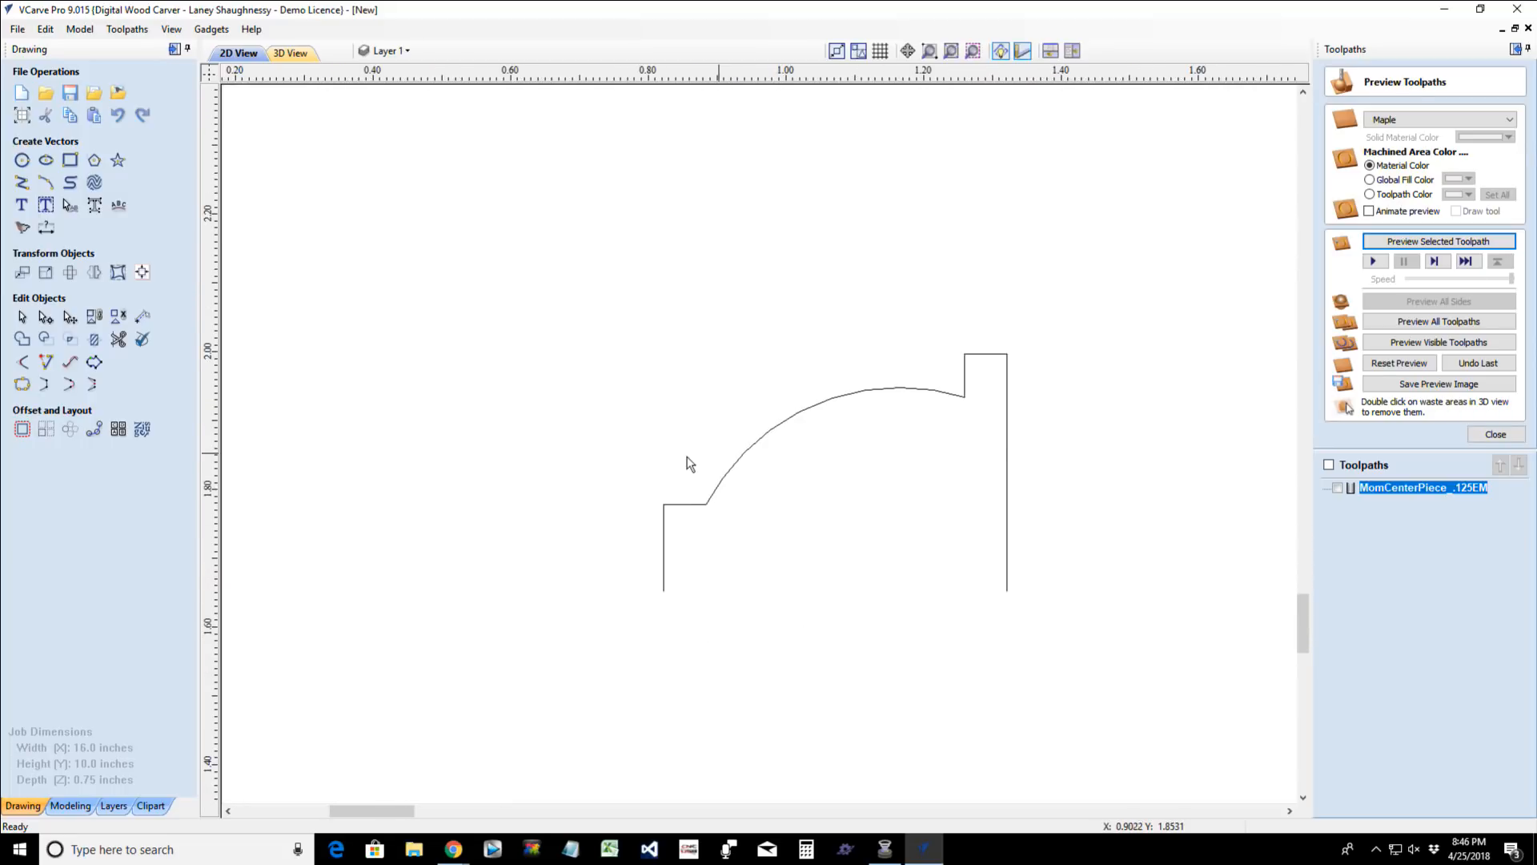
left_click_drag(488, 305, 1168, 724)
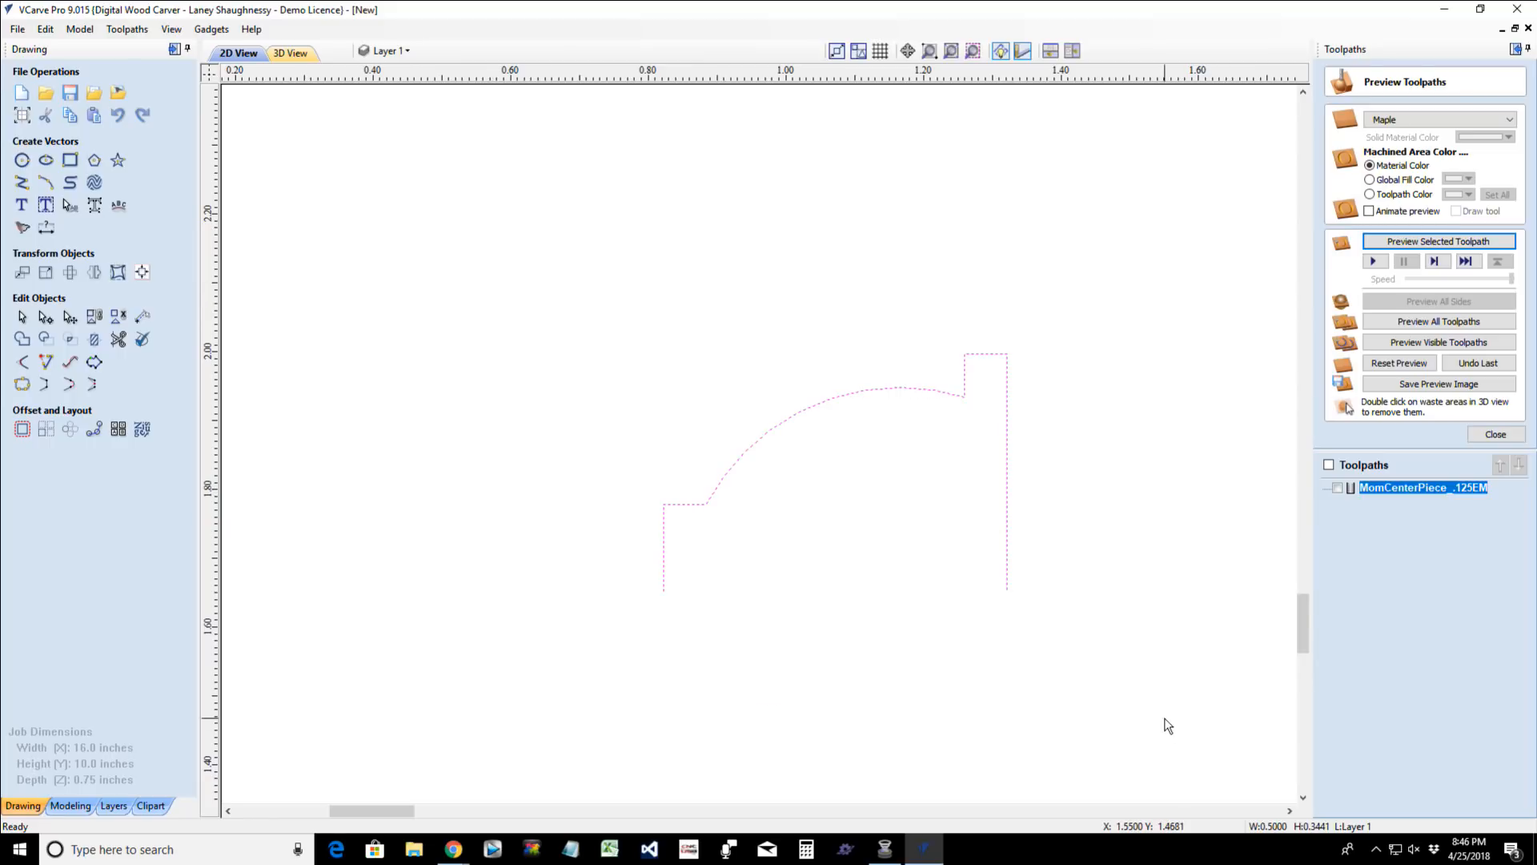
- Close the toolpath preview and start a Moulding toolpath with the whole oval MOM design in view
scroll(1167, 726, "down", 4)
left_click(1495, 435)
scroll(1169, 566, "down", 6)
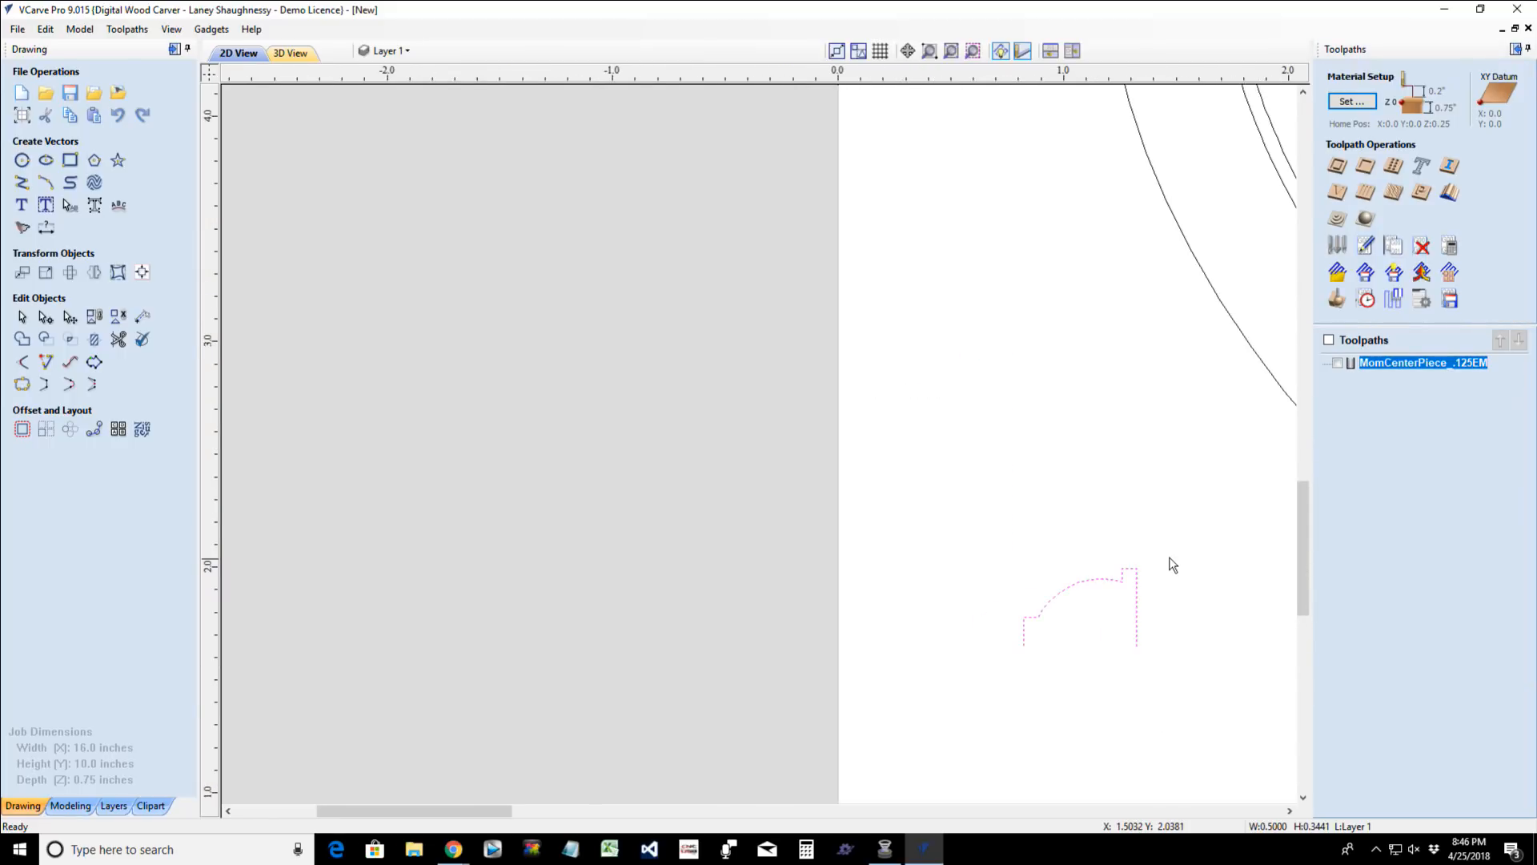
scroll(1169, 566, "down", 3)
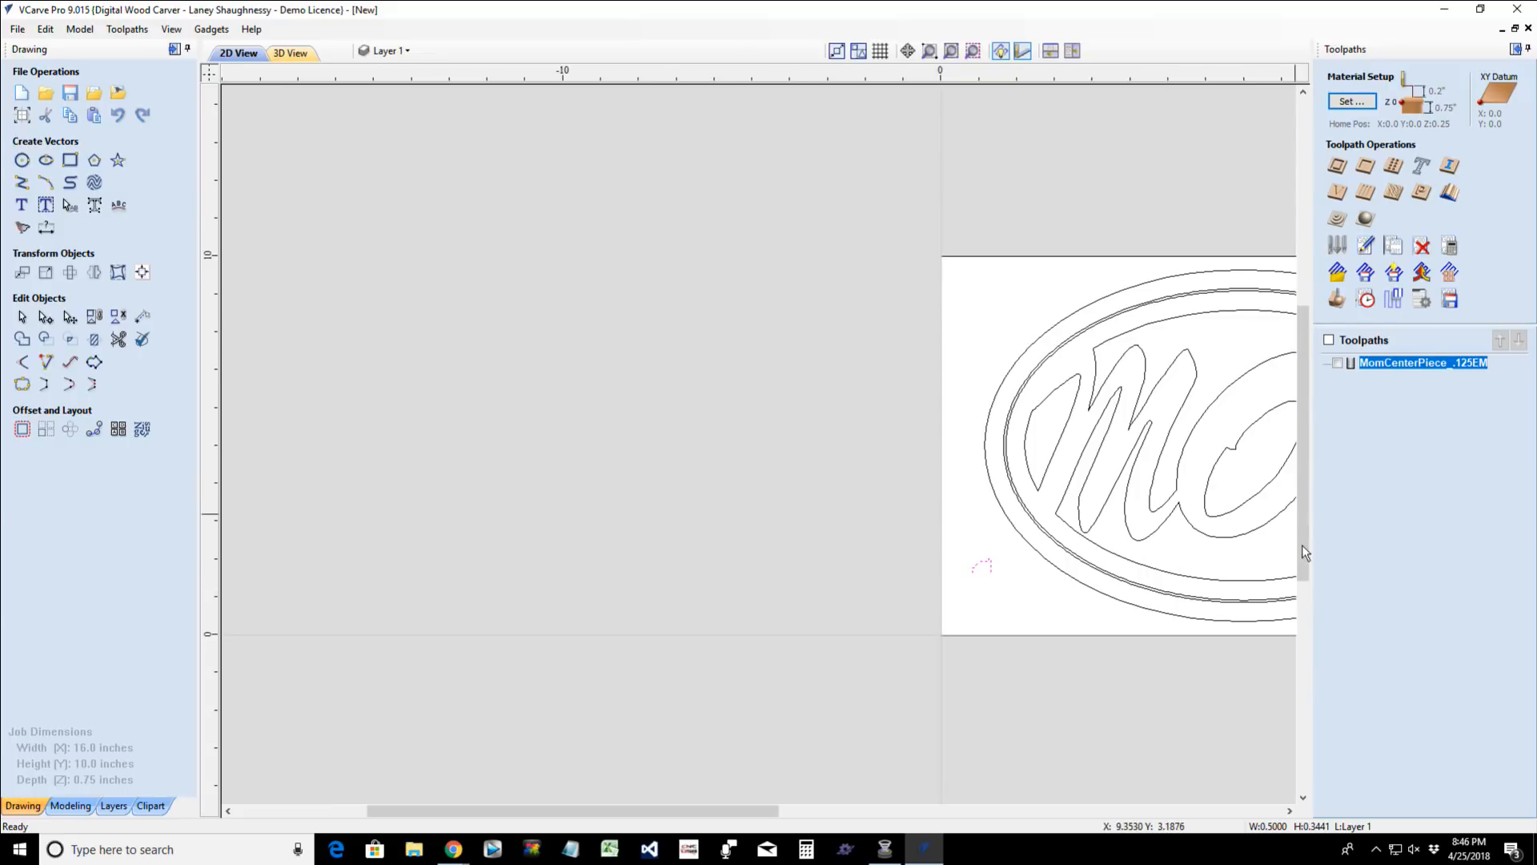
mouse_move(1305, 457)
left_mouse_down()
mouse_move(1305, 442)
mouse_move(1307, 483)
left_mouse_up()
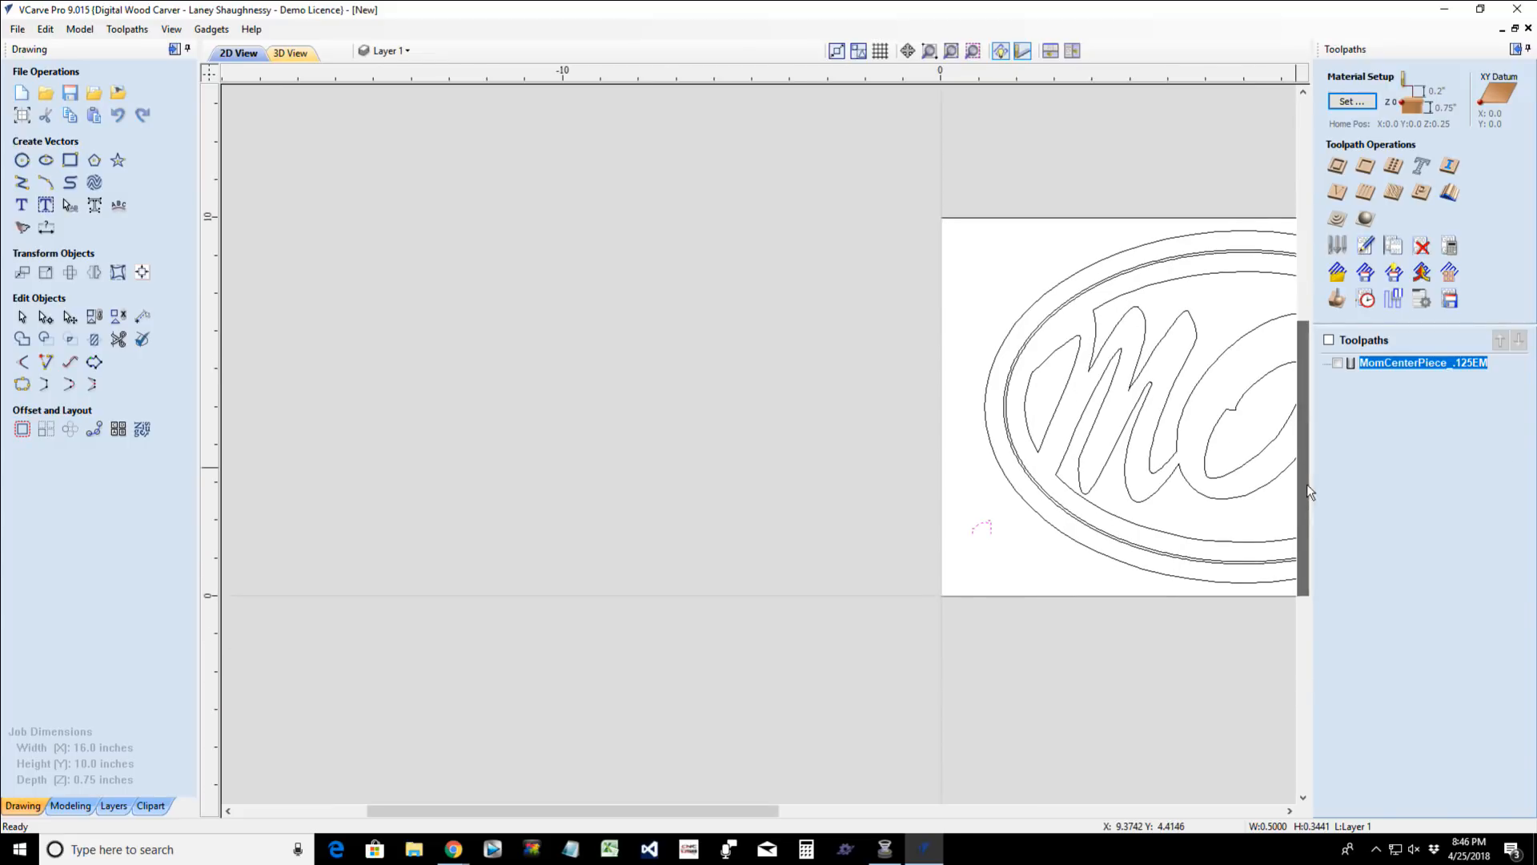
left_click(1450, 193)
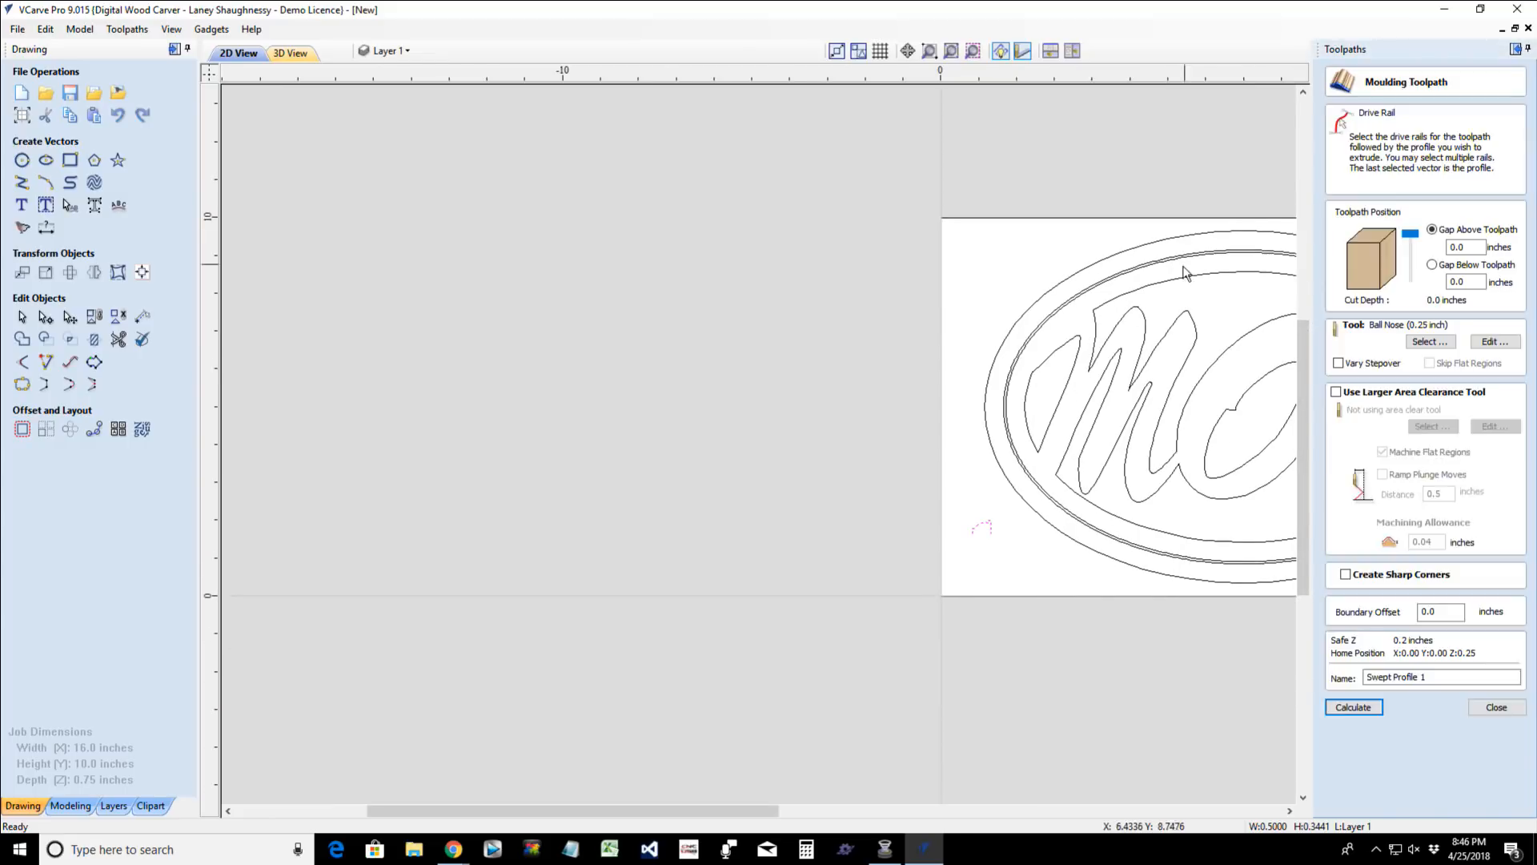
left_click_drag(743, 810, 952, 821)
scroll(884, 590, "up", 3)
scroll(884, 590, "down", 3)
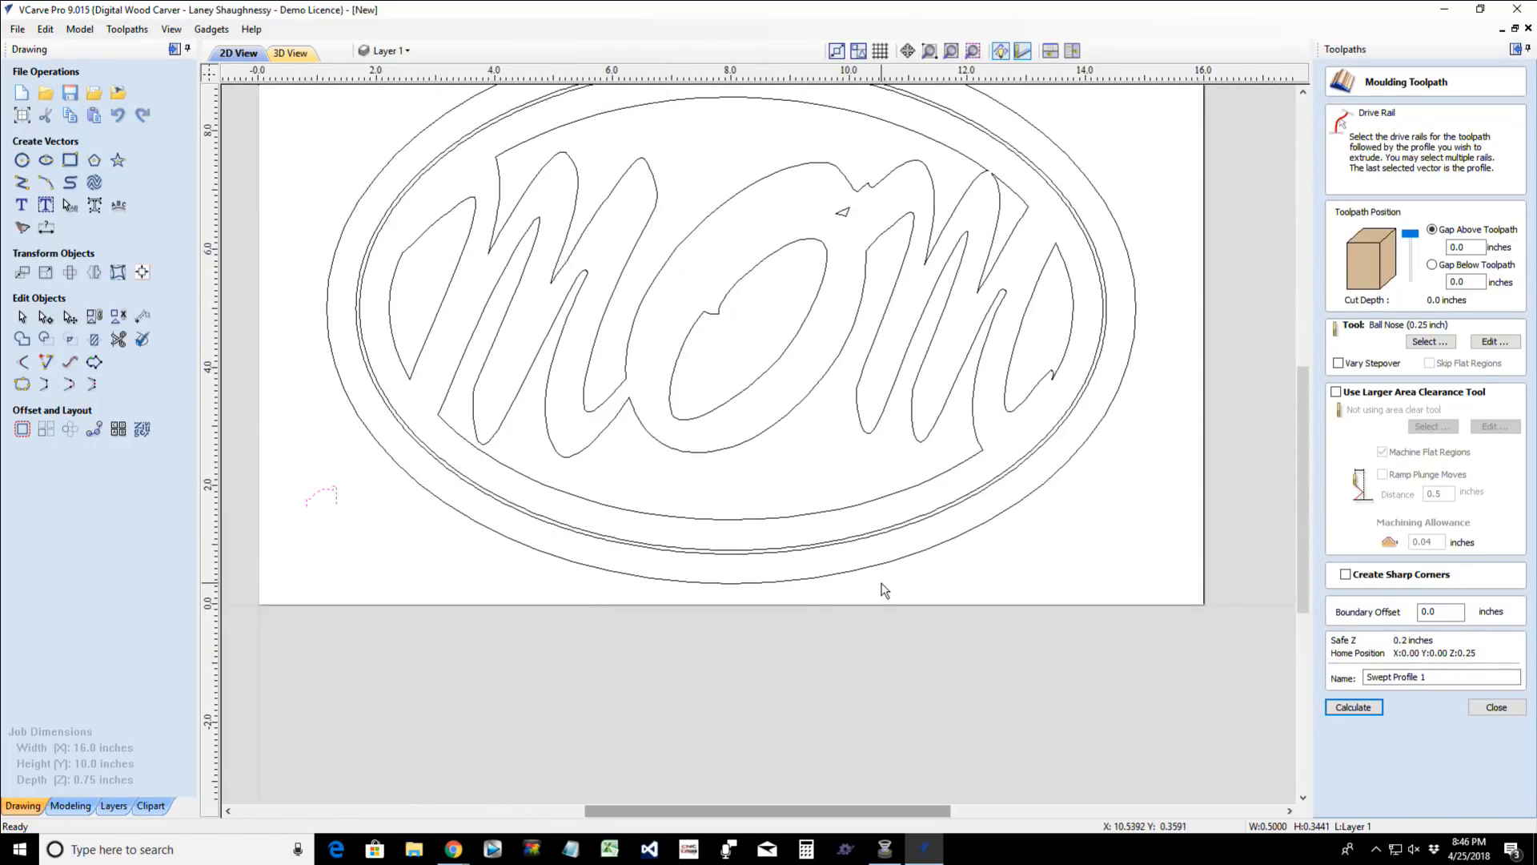
left_click_drag(1309, 424, 1300, 396)
scroll(833, 511, "up", 1)
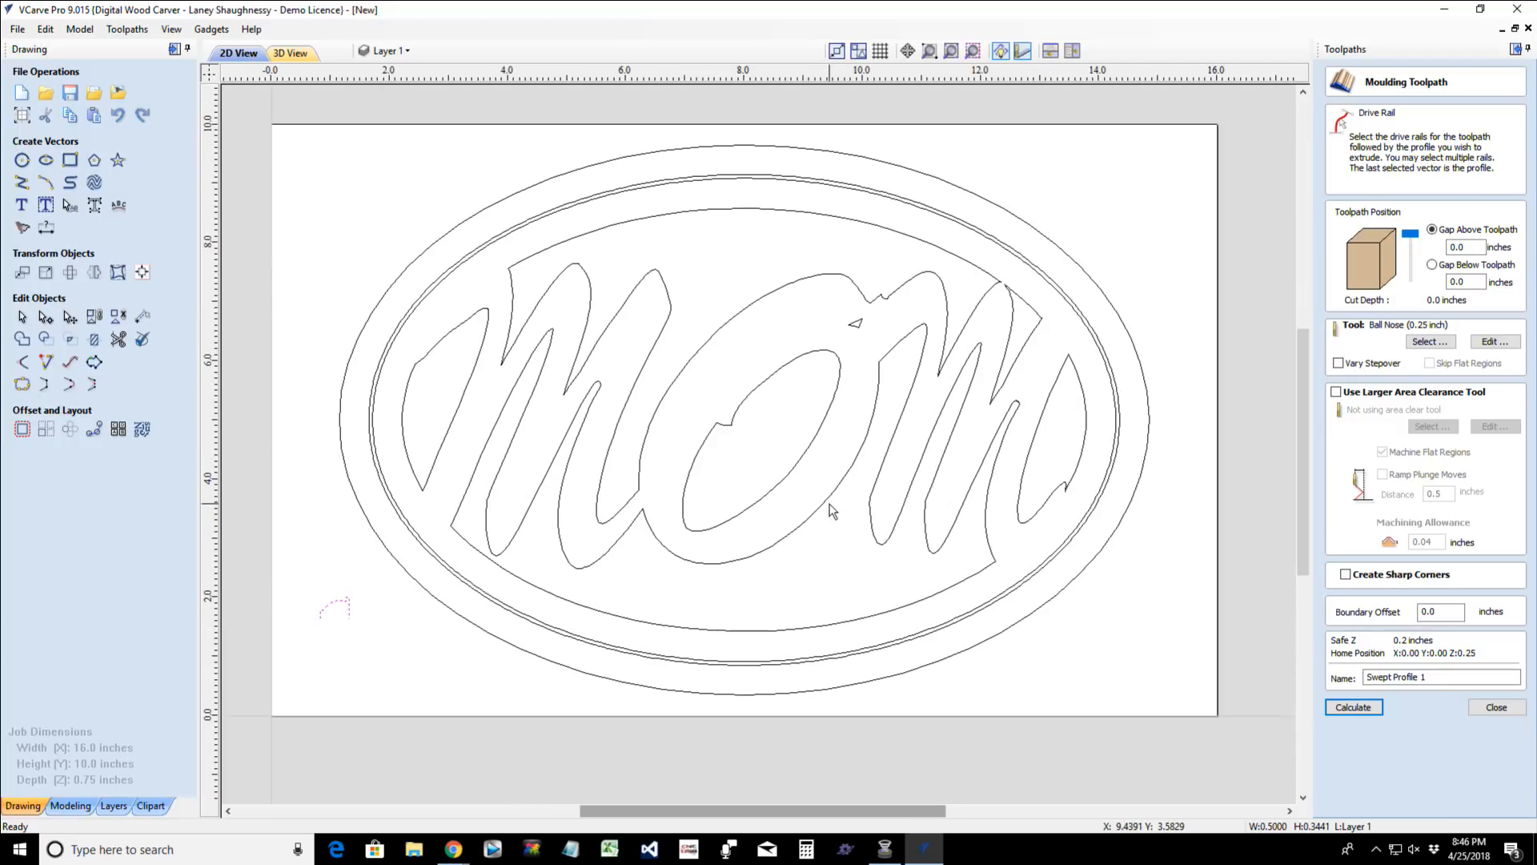
left_click(503, 198)
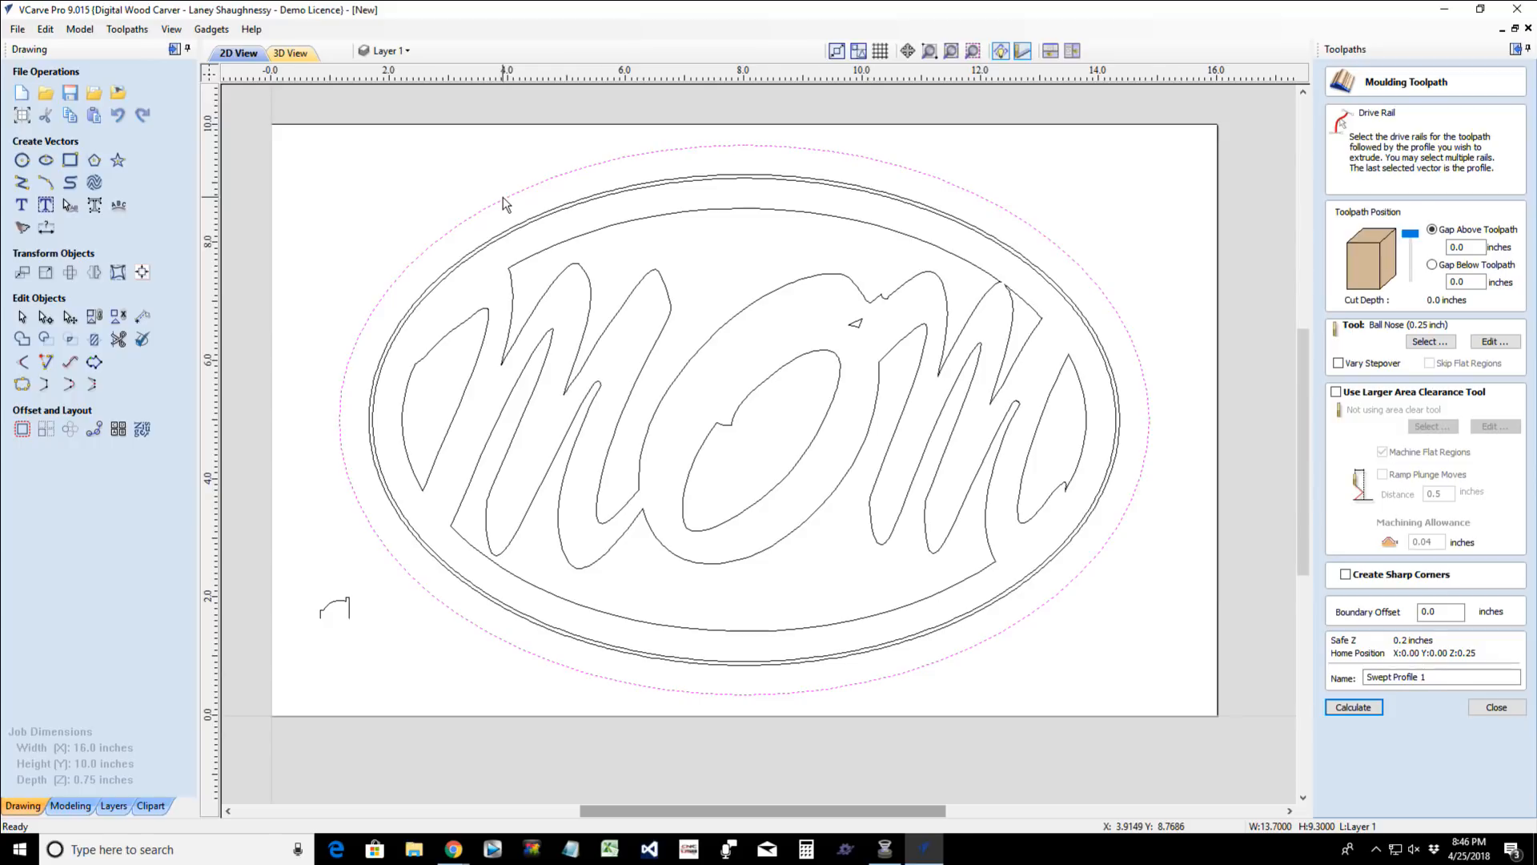
left_click(336, 605, "shift")
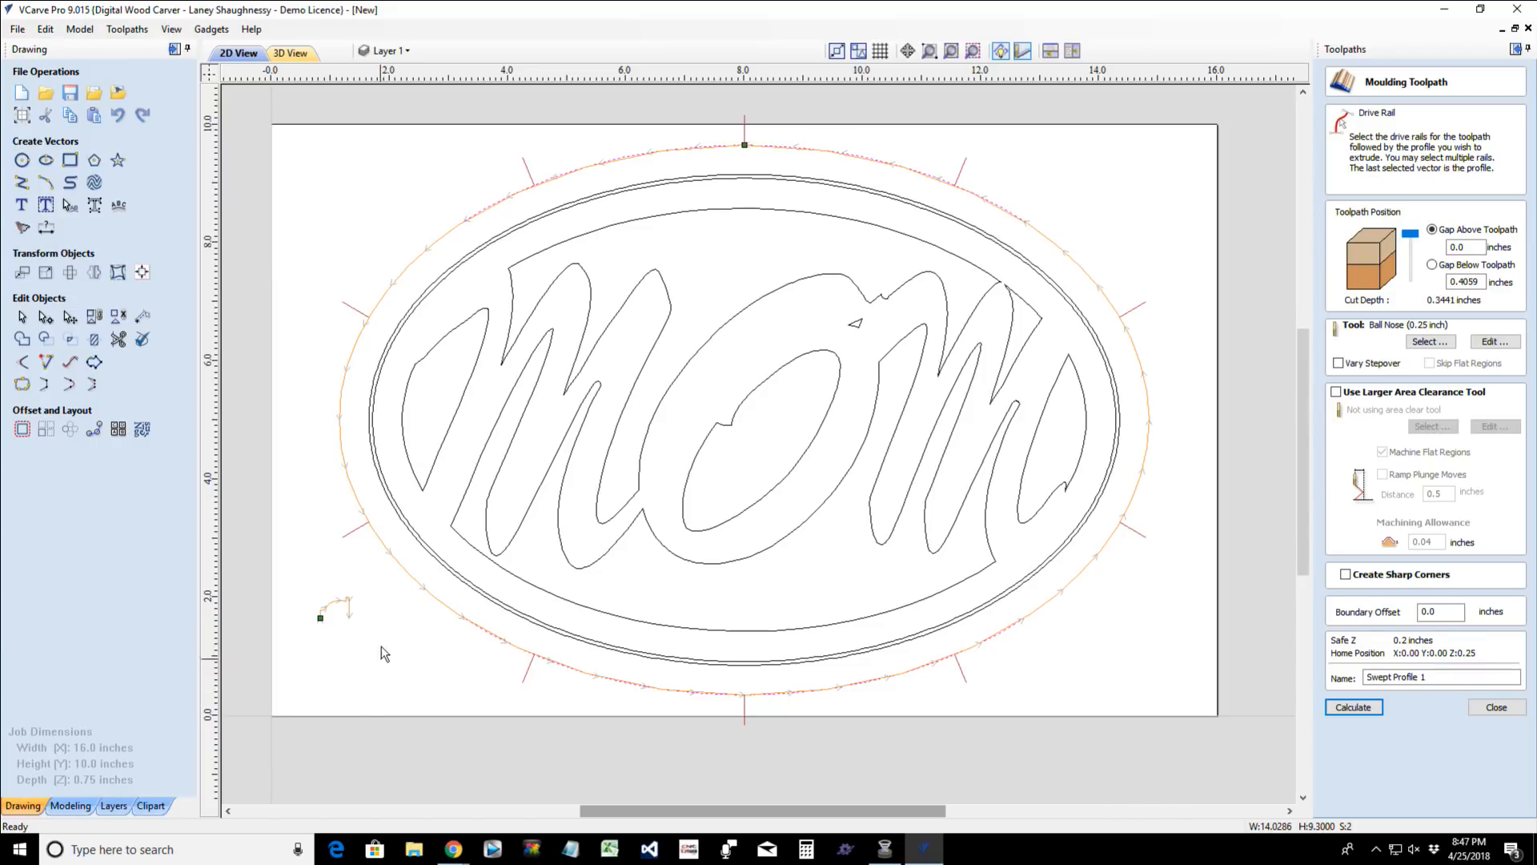
left_click(809, 269)
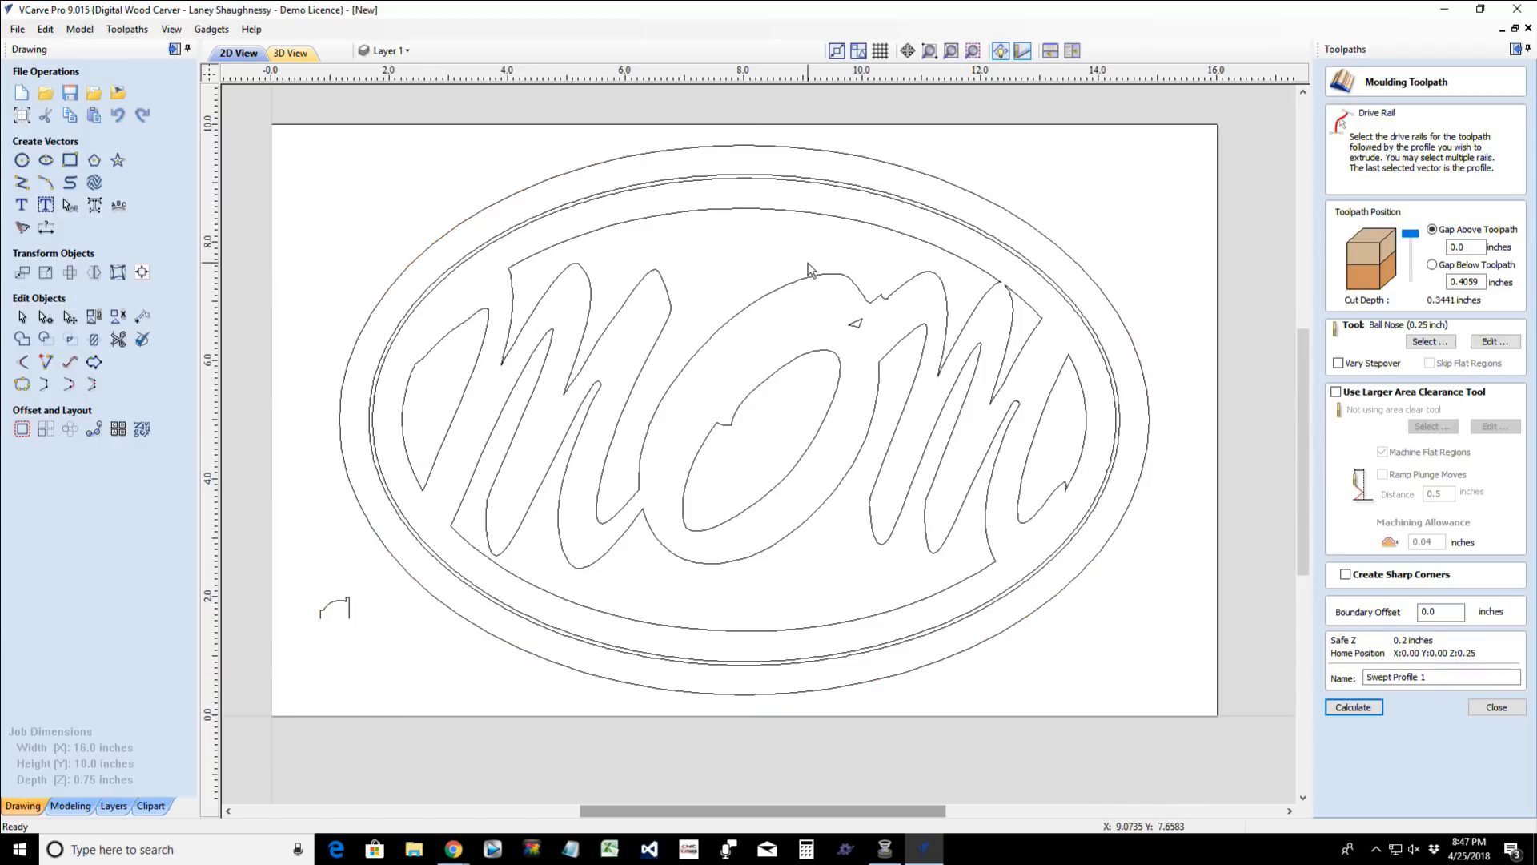
- Select the outer of the two closely spaced ovals as the drive rail, followed by the molding profile
left_click(596, 200)
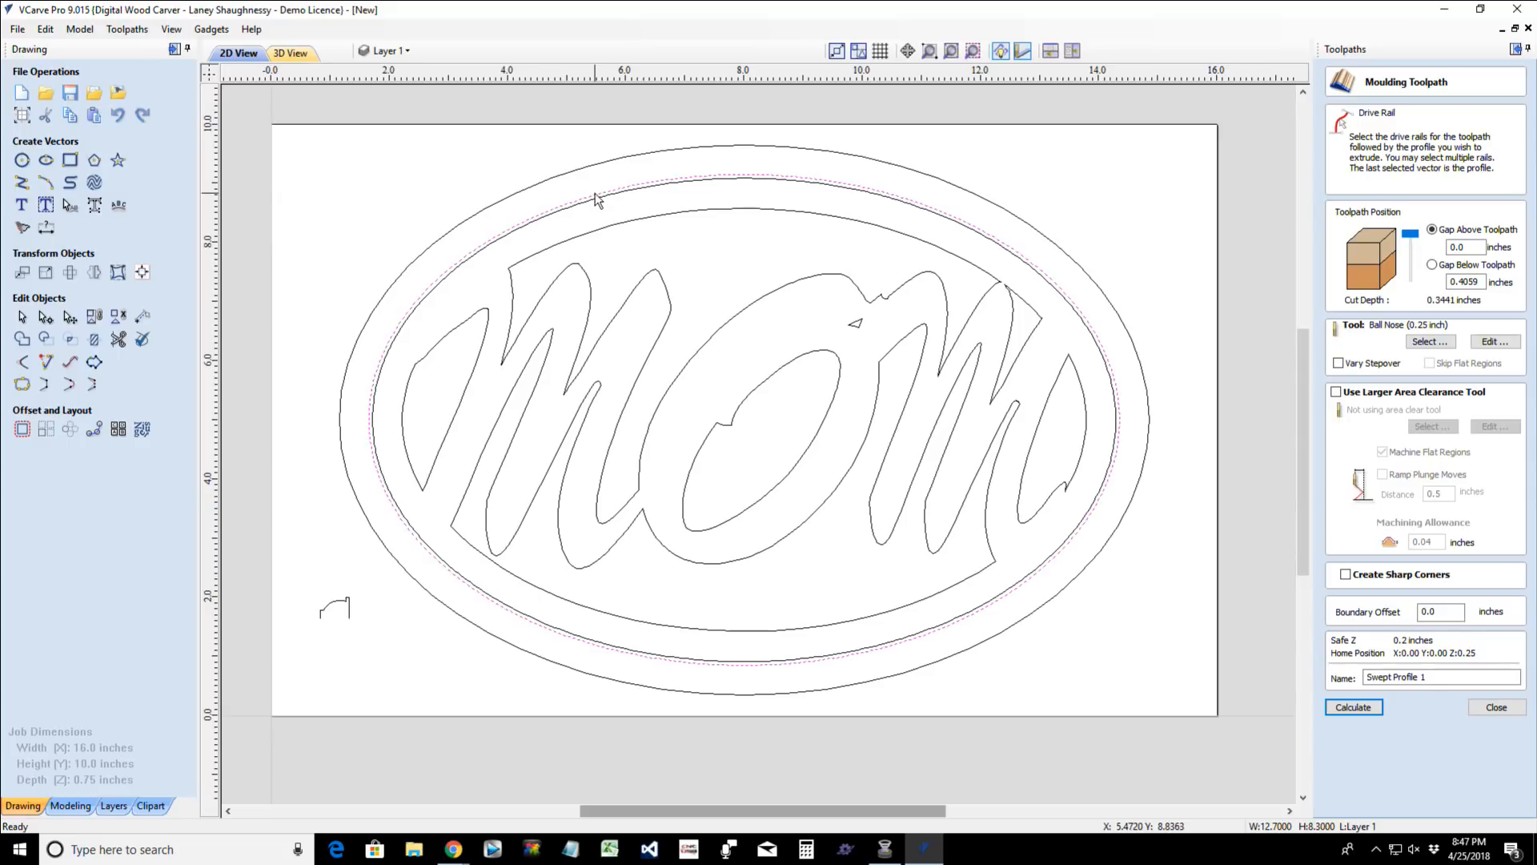
left_click(340, 607, "shift")
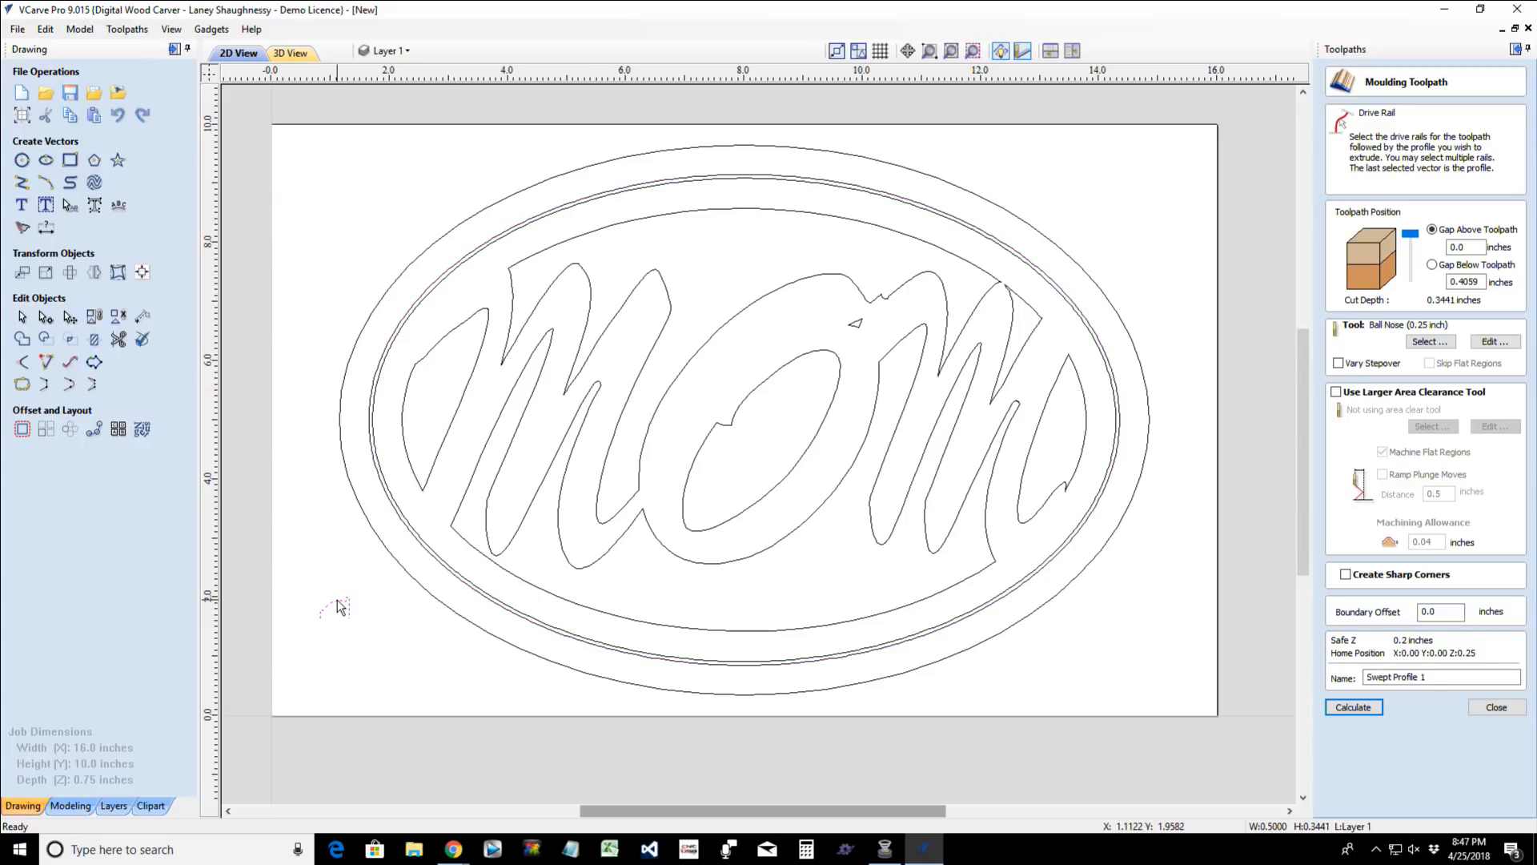
left_click(561, 209)
scroll(562, 210, "up", 3)
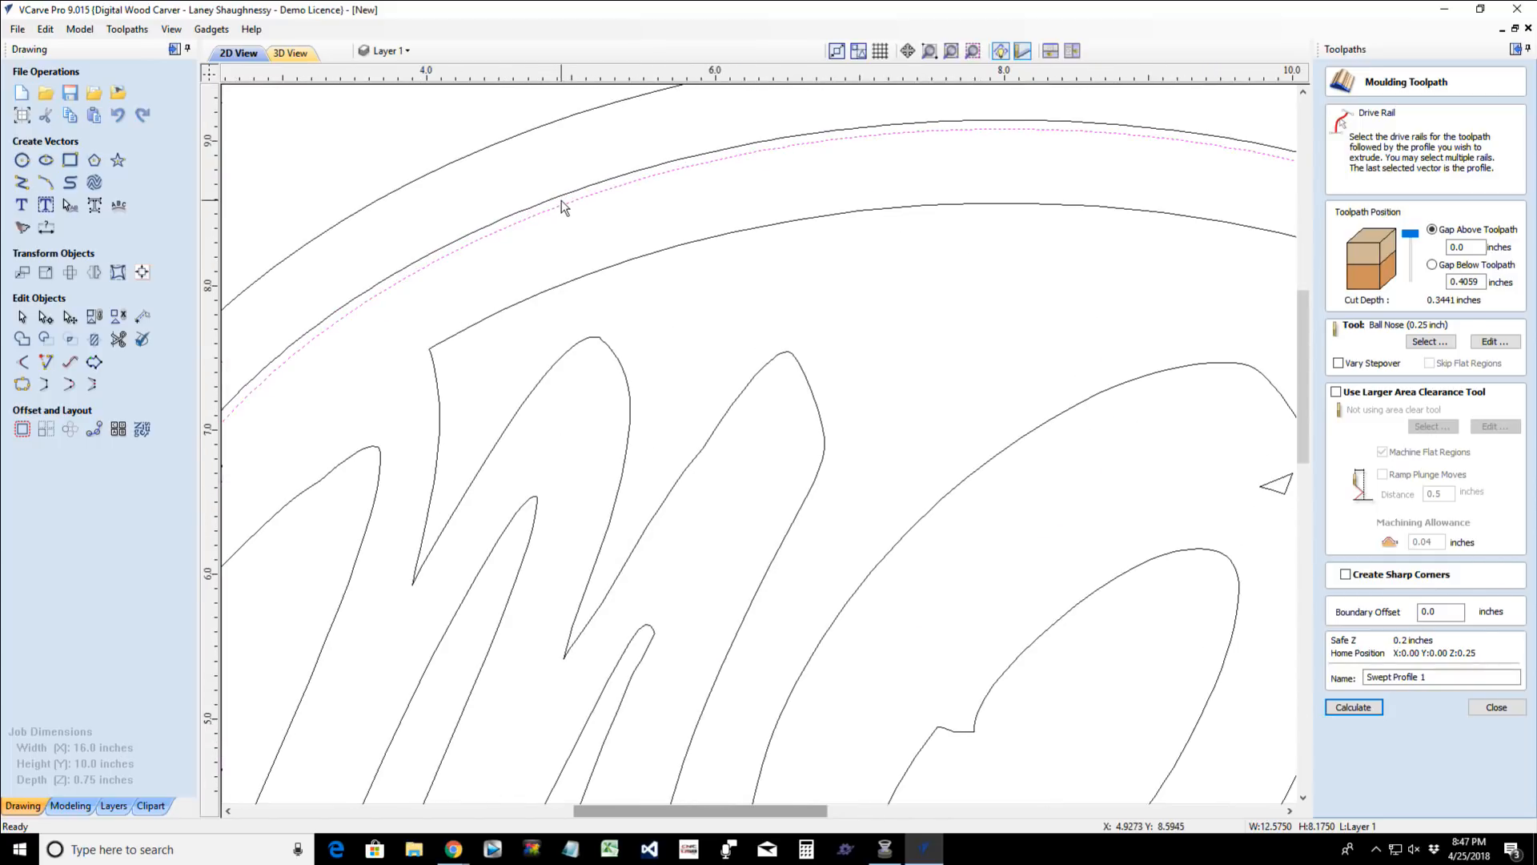
left_click(563, 205)
scroll(563, 207, "down", 3)
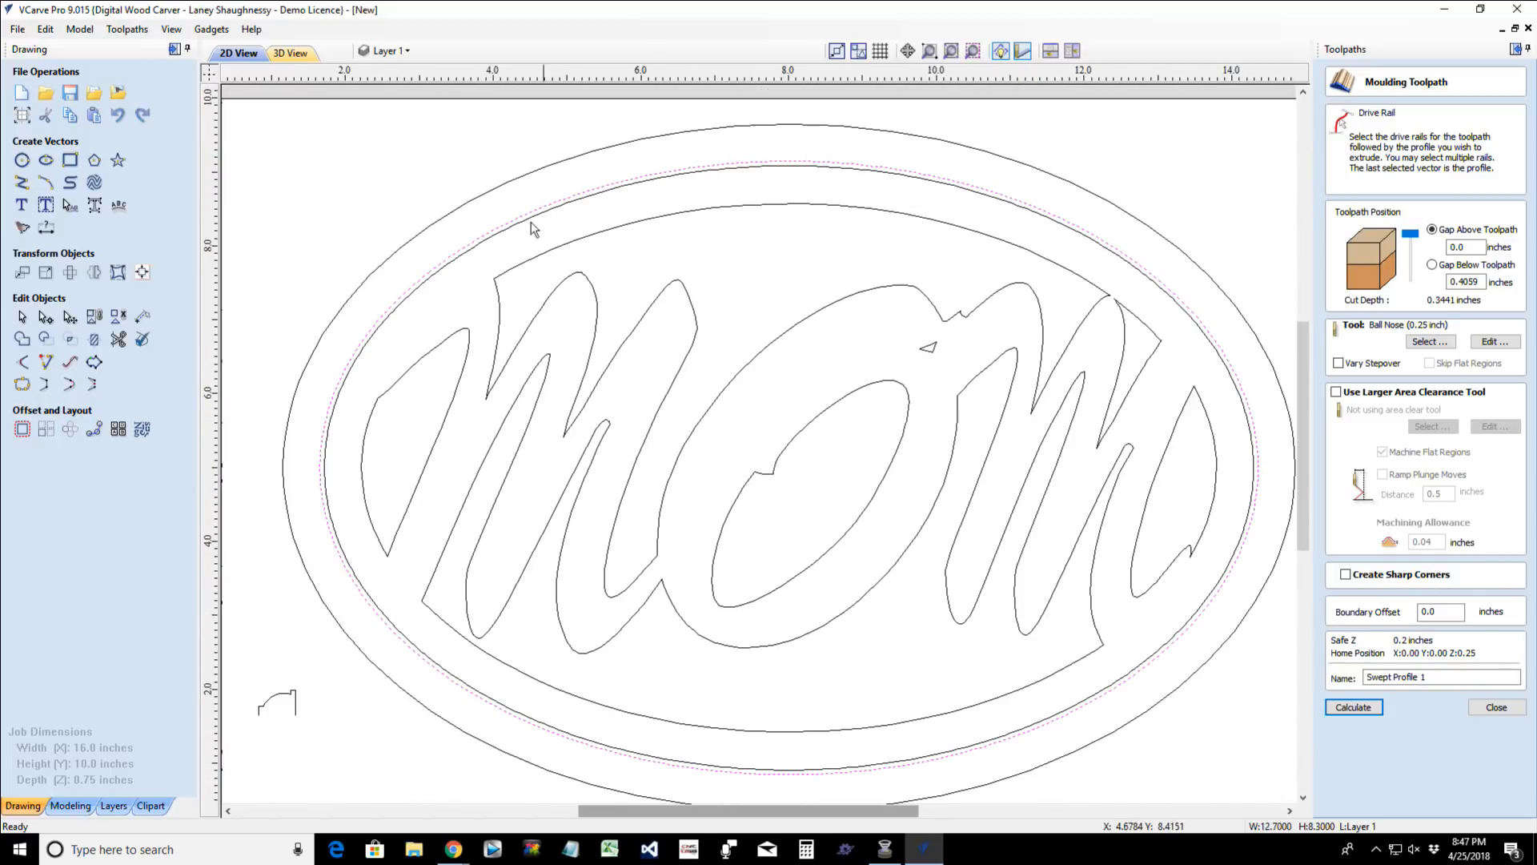
left_click(293, 698, "shift")
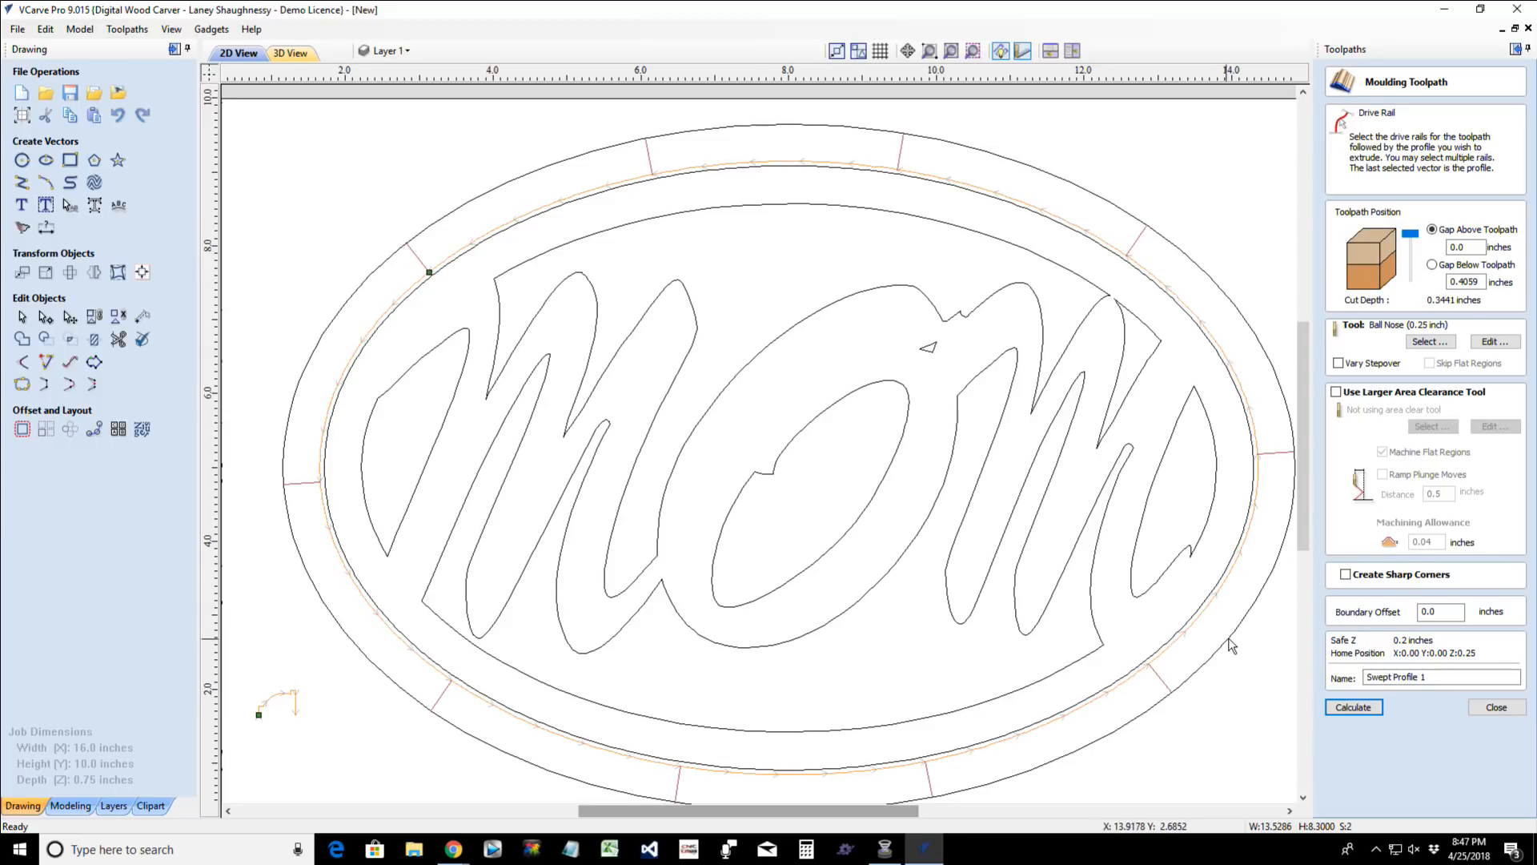
scroll(1231, 646, "down", 2)
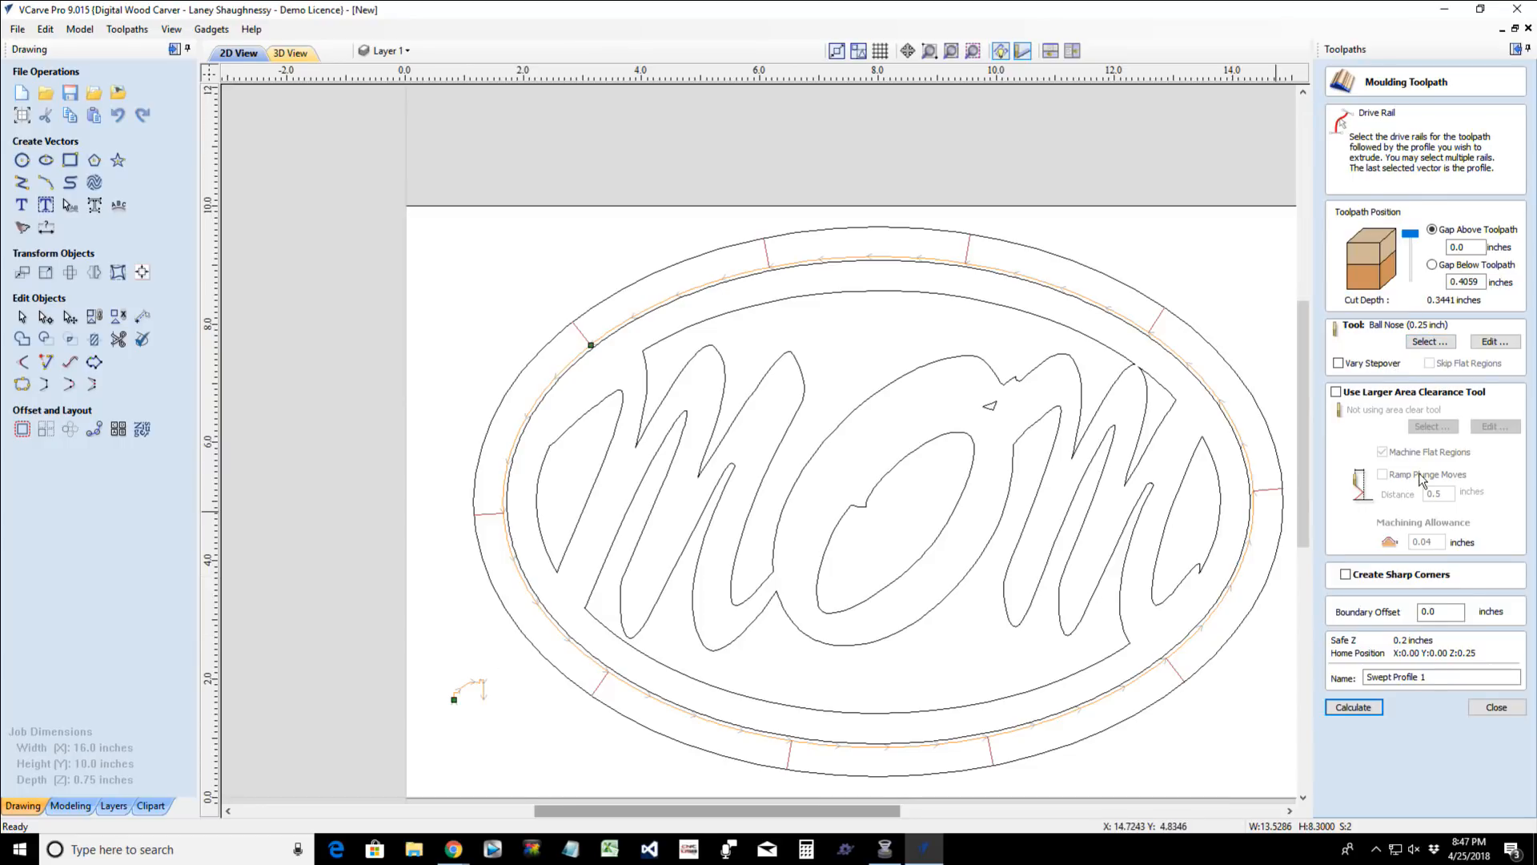
- Set the moulding tool to the Tapered Ball Nose - 7.2 Deg Tip 0.0625, 0.125 inches
left_click(1433, 342)
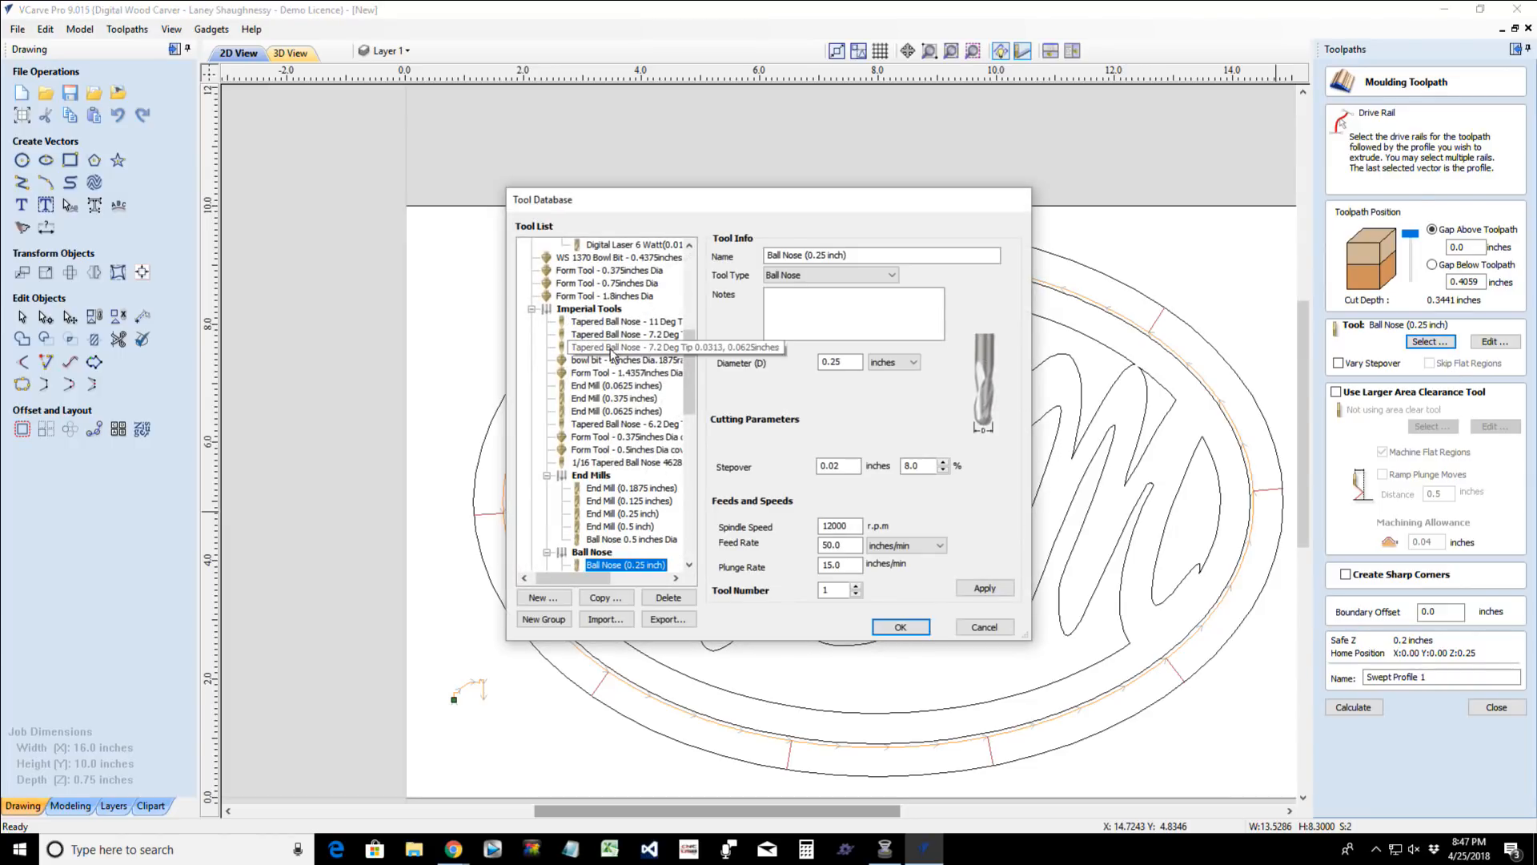
left_click(624, 334)
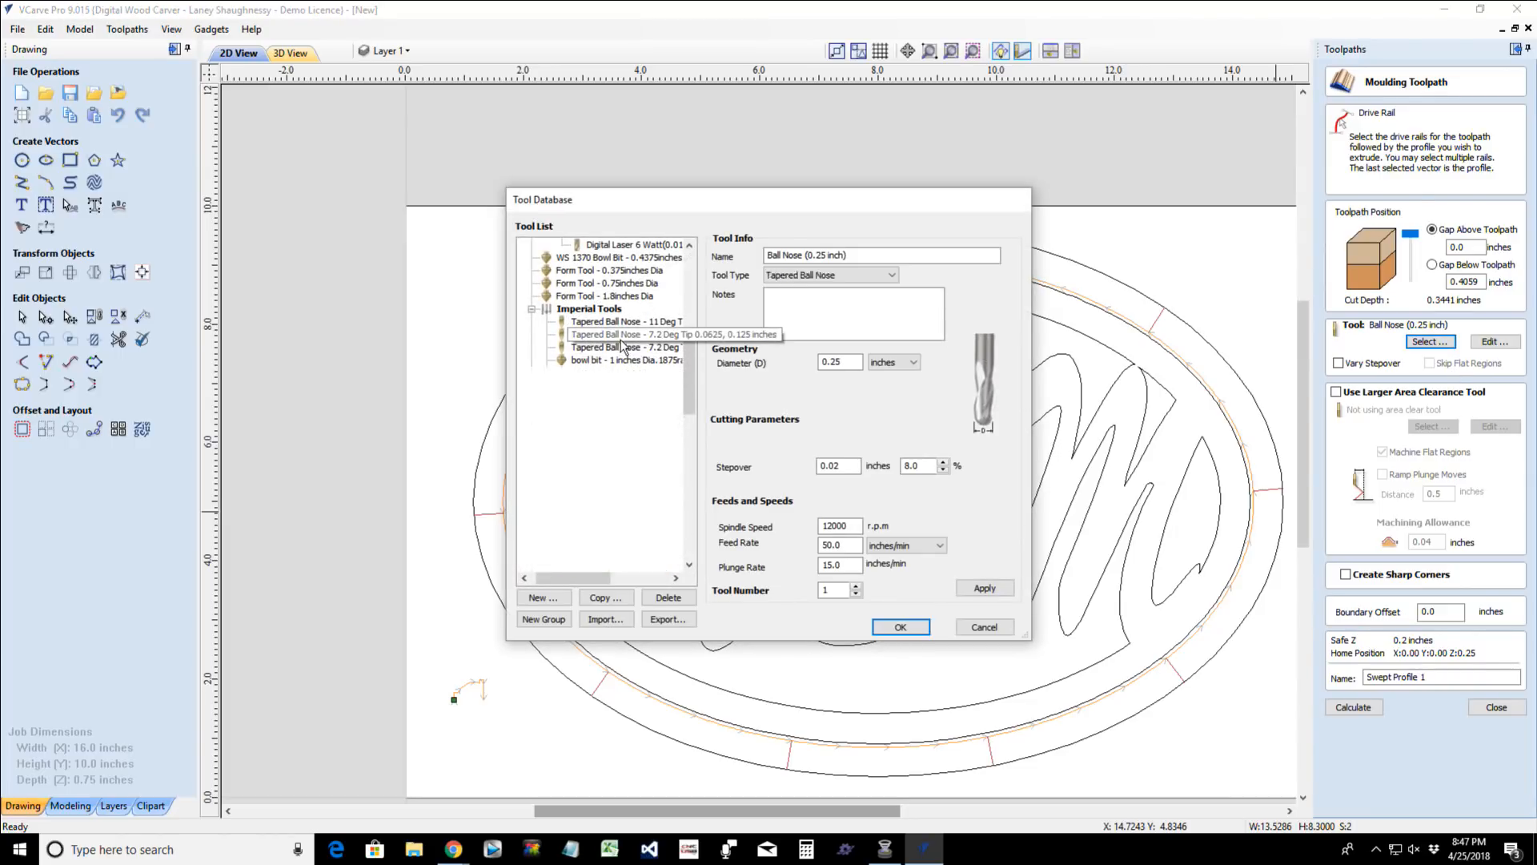
left_click(919, 628)
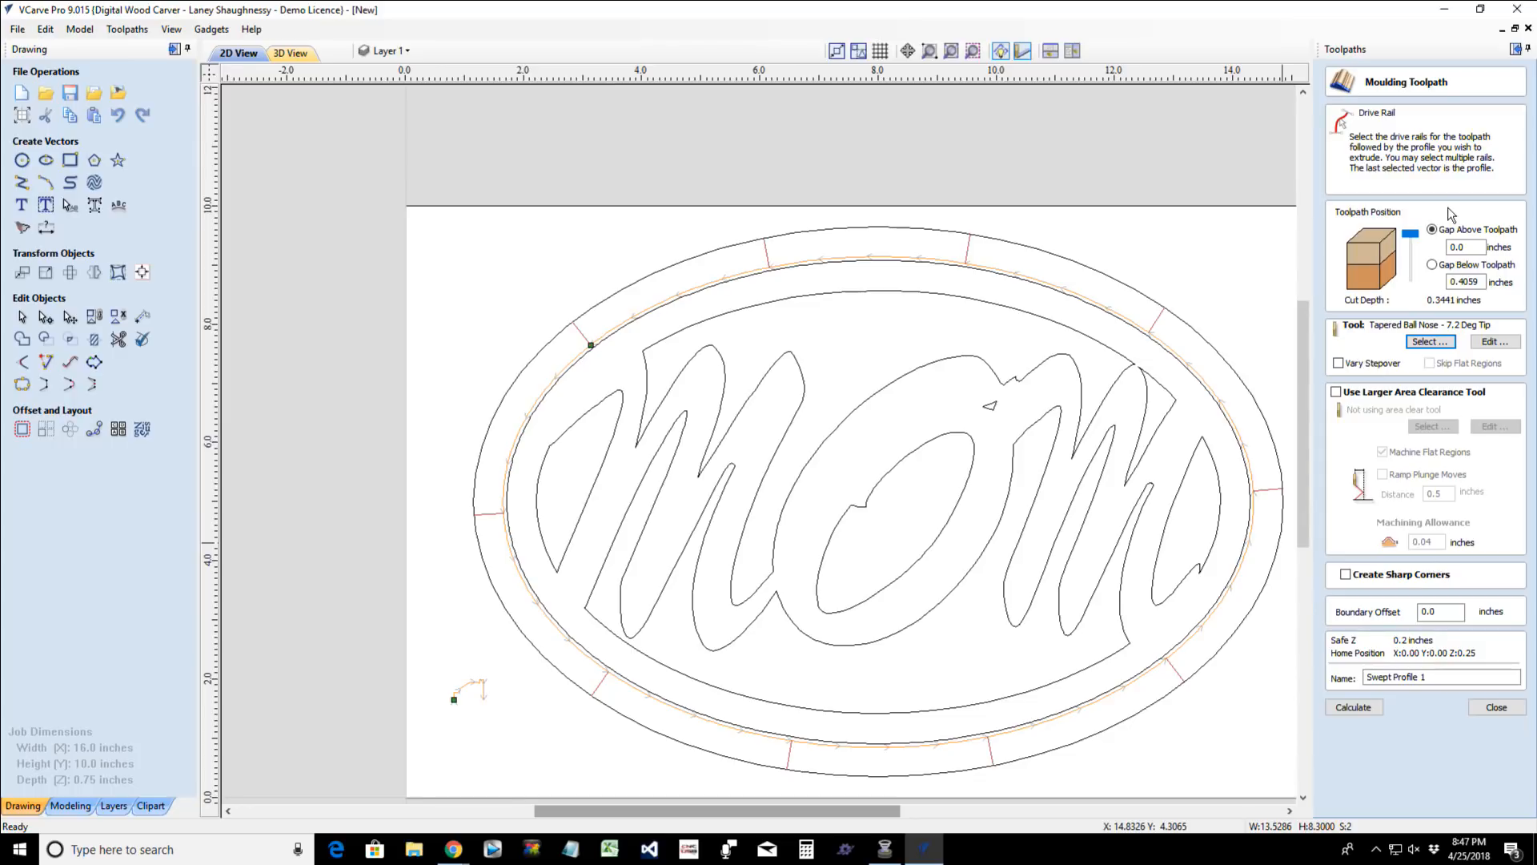
- Calculate the Swept Profile 1 moulding toolpath and preview it on a reset block of material
left_click(1364, 708)
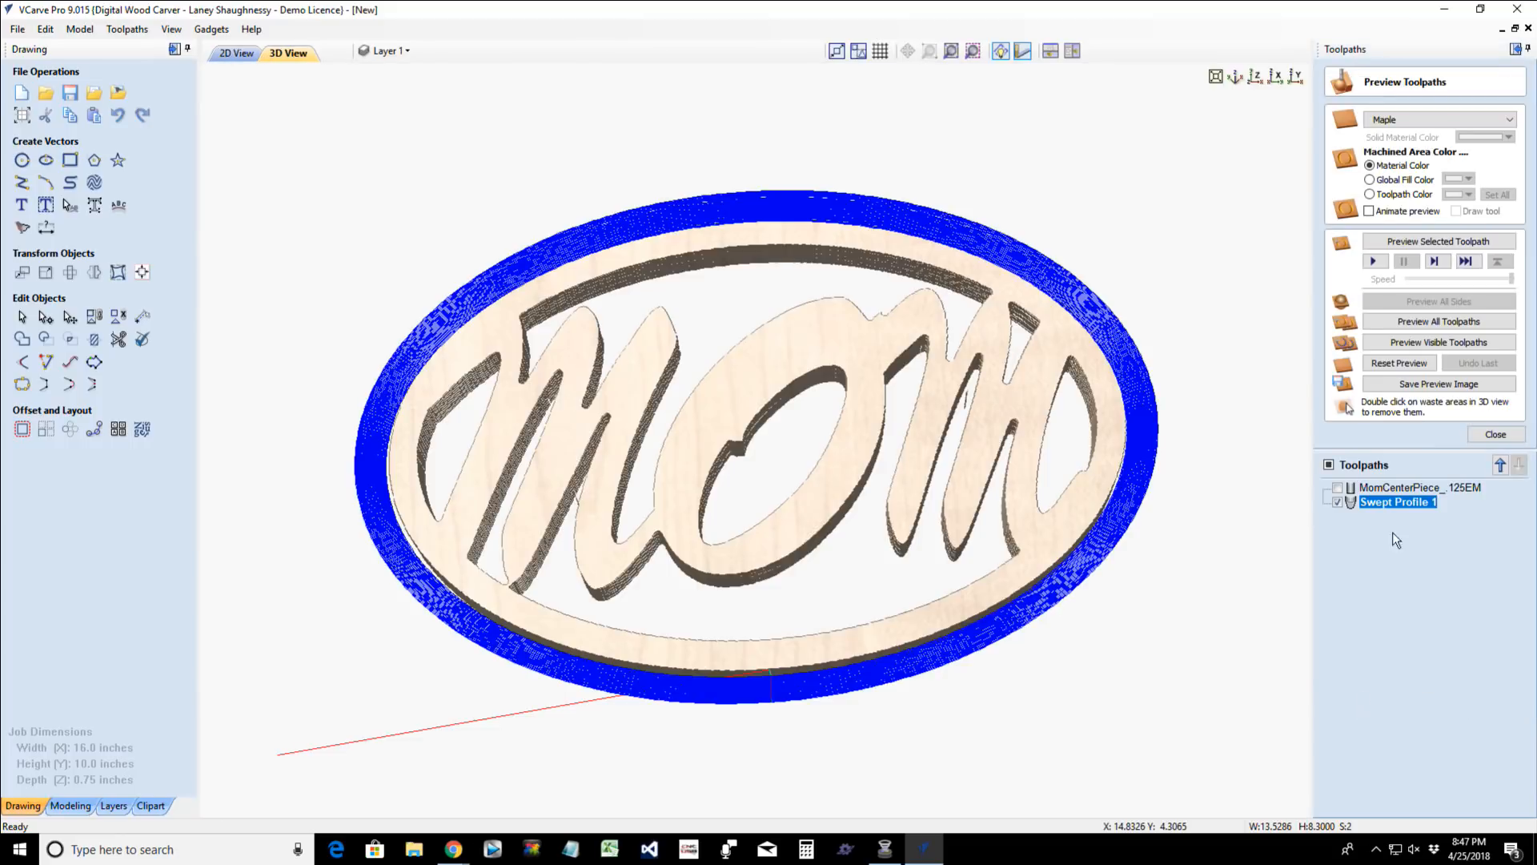
left_click(1400, 364)
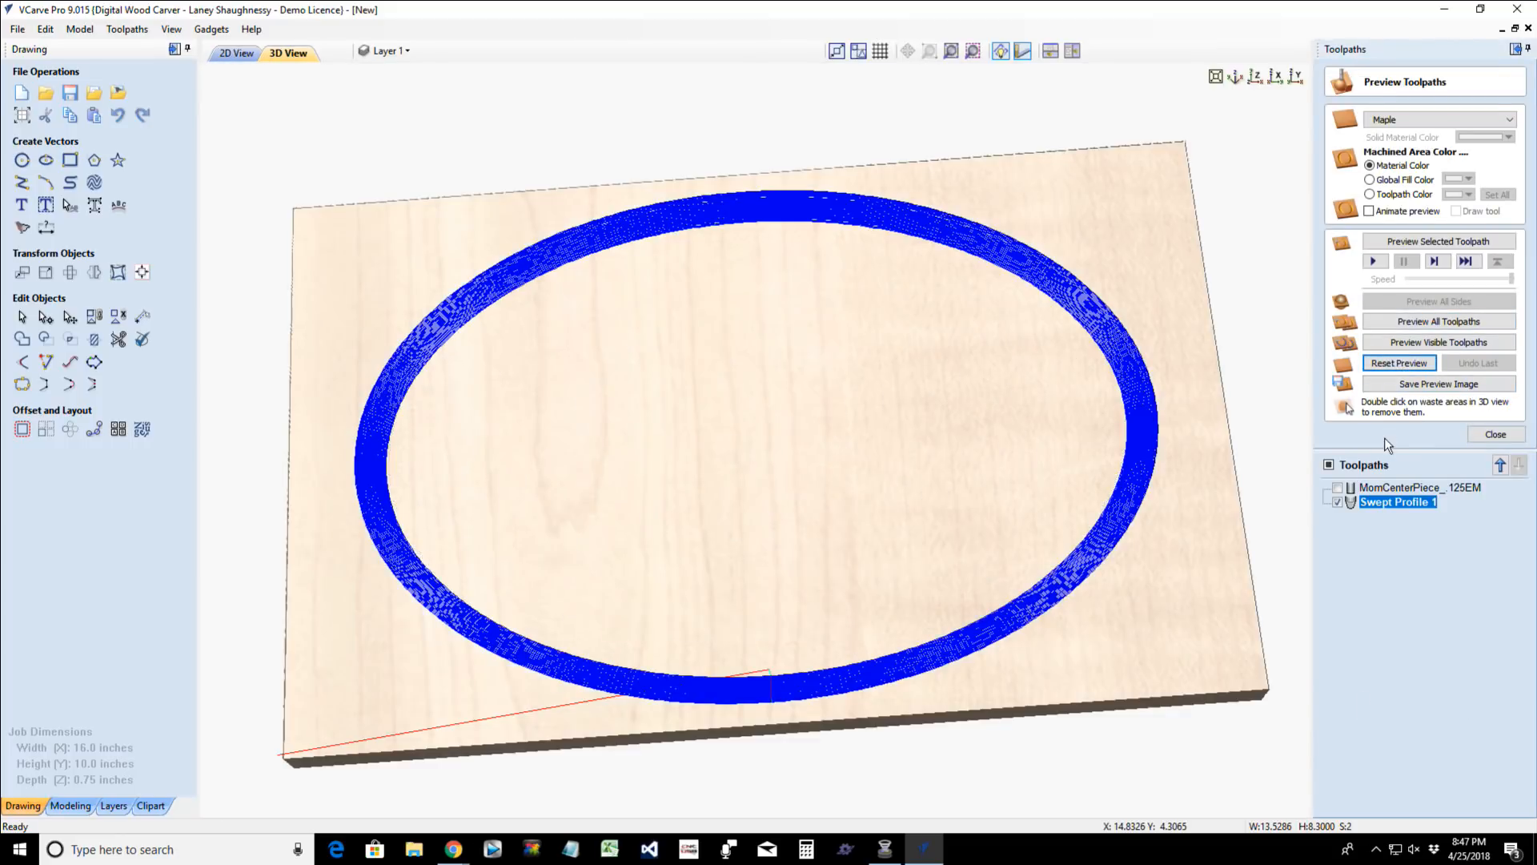
left_click(1406, 243)
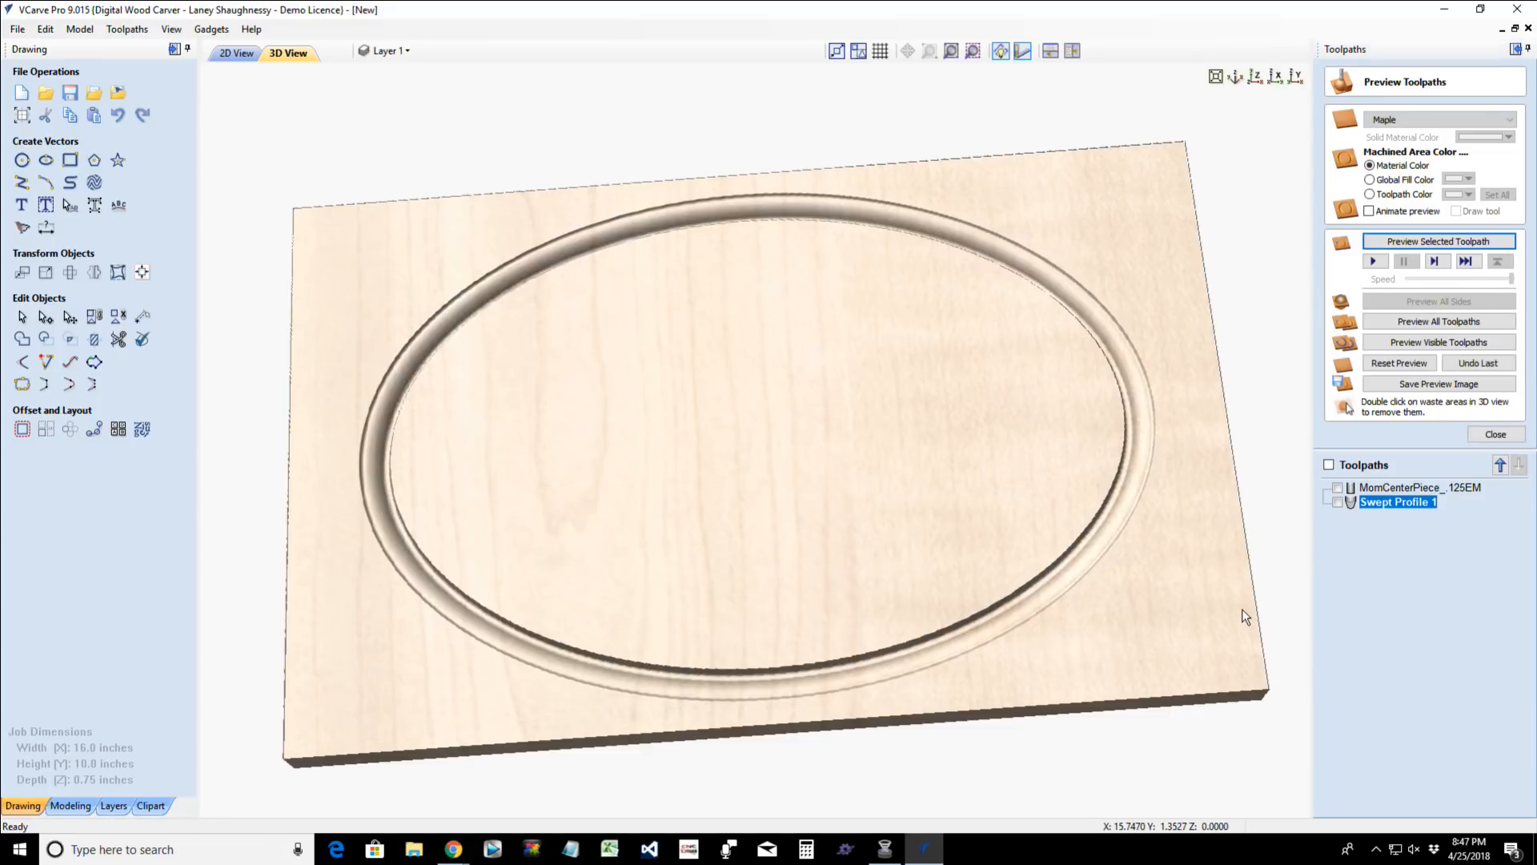
- Examine the previewed molding around the oval from several angles, checking which side the profile's tall edge faces
scroll(999, 608, "up", 5)
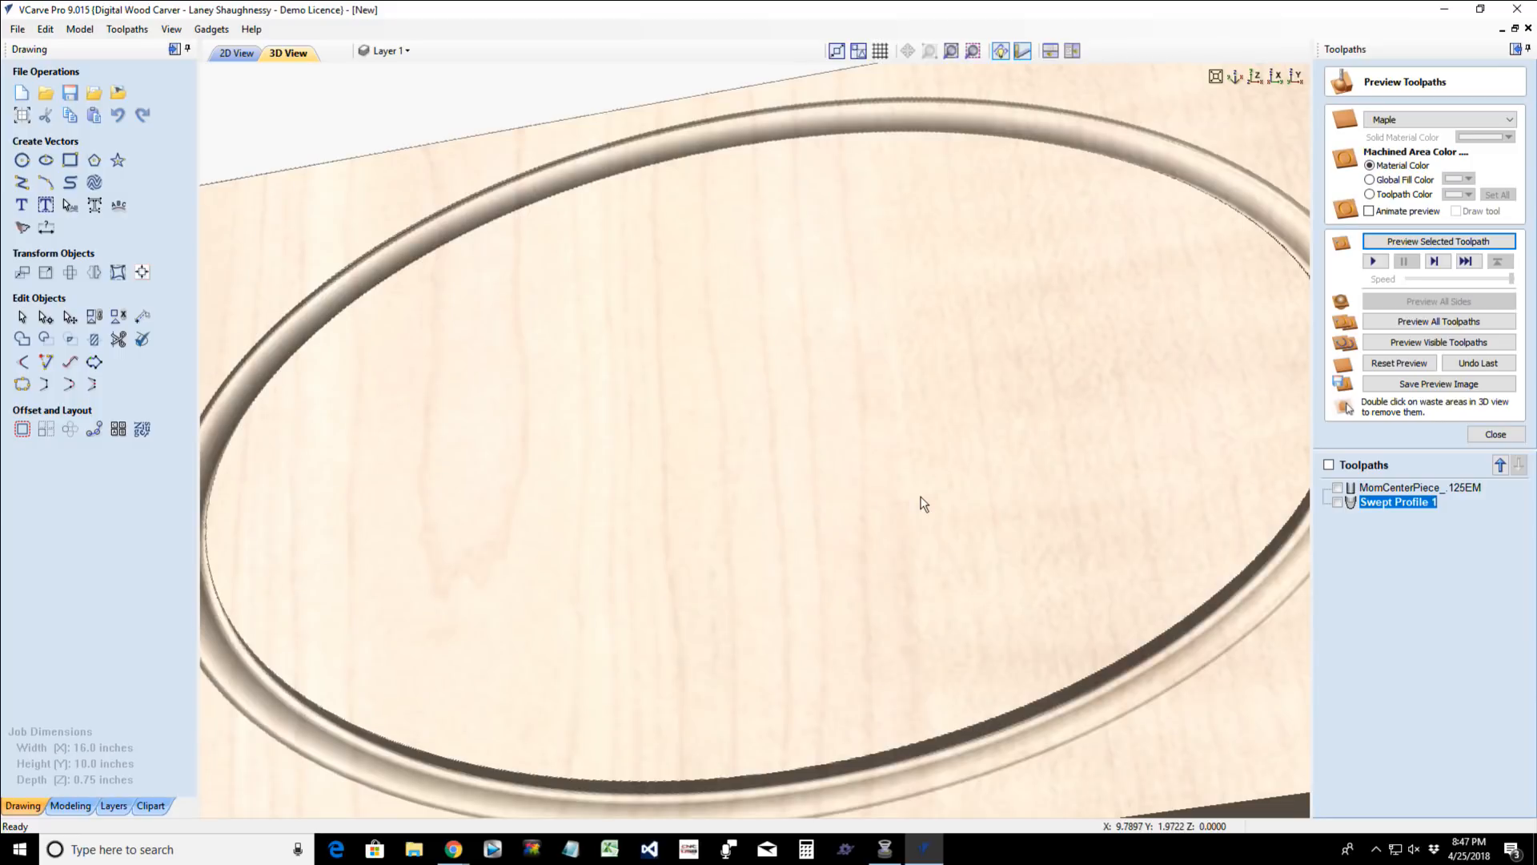
middle_click_drag(920, 497, 911, 437)
scroll(912, 438, "down", 1)
left_click_drag(724, 611, 453, 611)
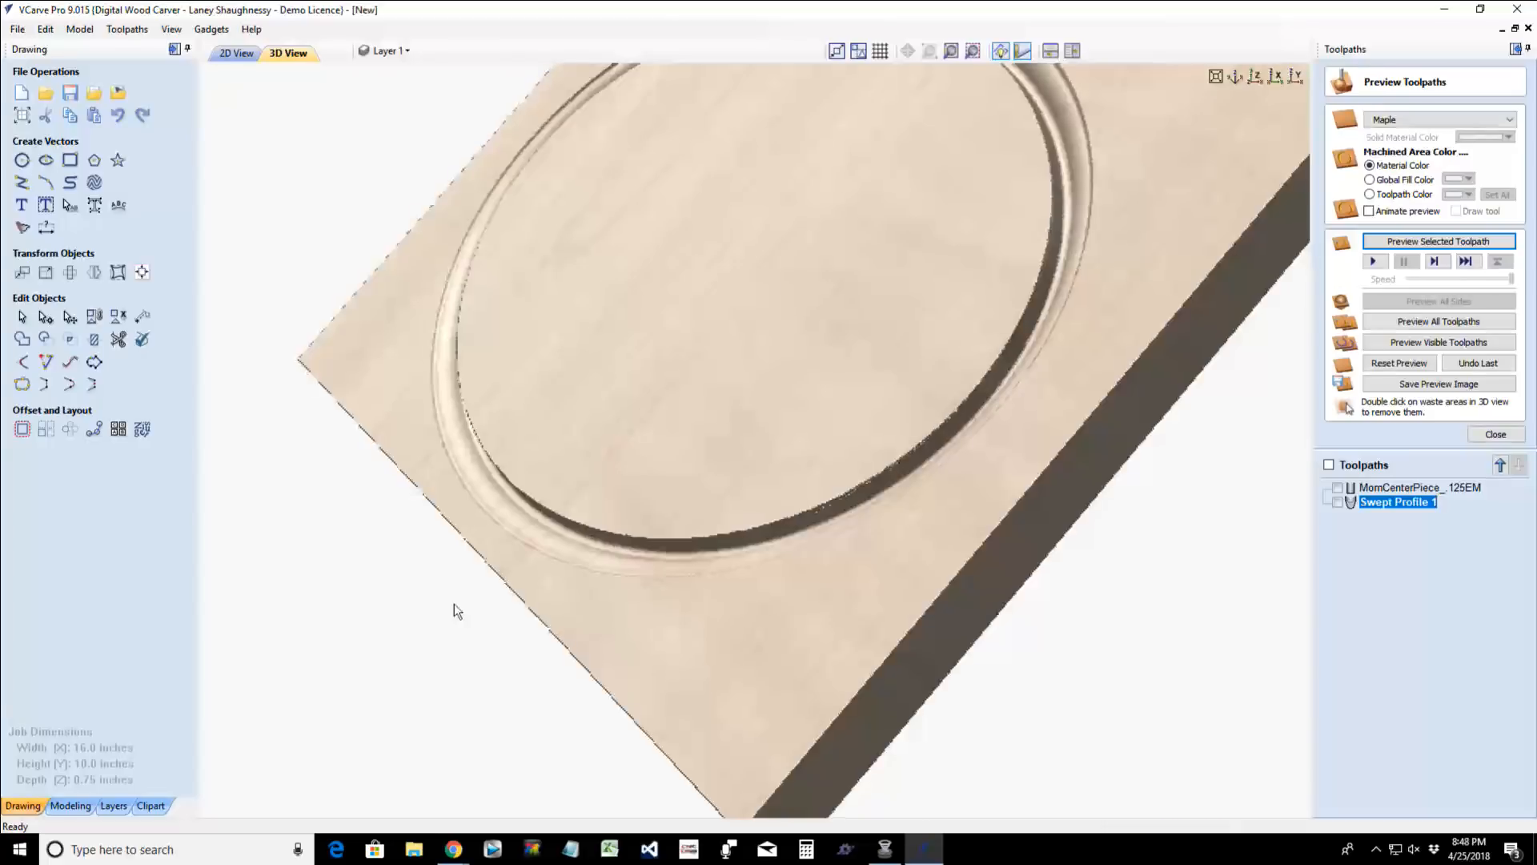
left_click_drag(672, 626, 958, 584)
scroll(1002, 576, "up", 5)
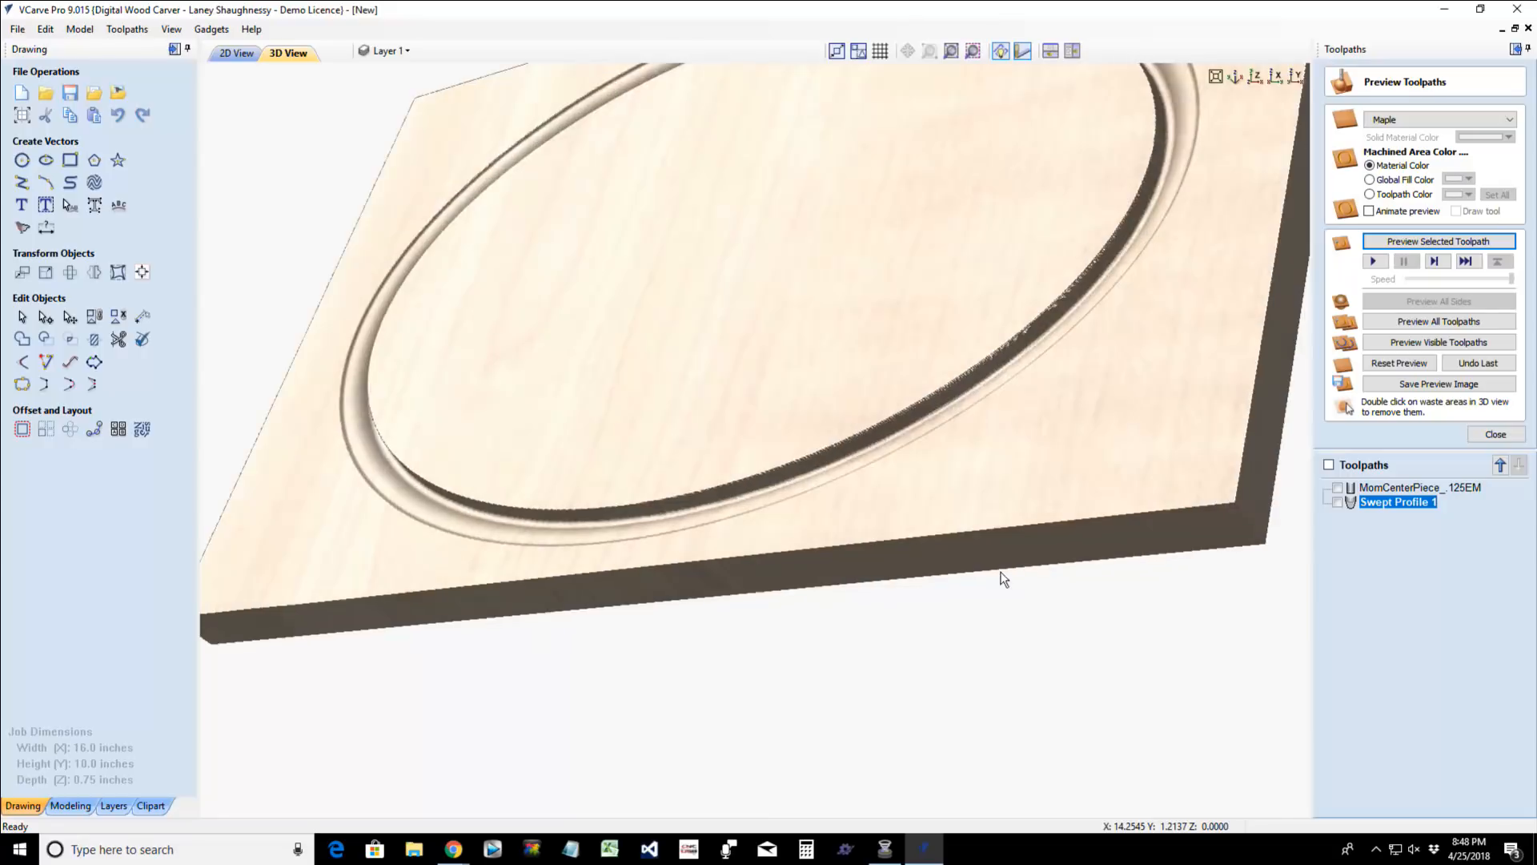
left_click_drag(1076, 606, 1102, 624)
scroll(1102, 628, "up", 3)
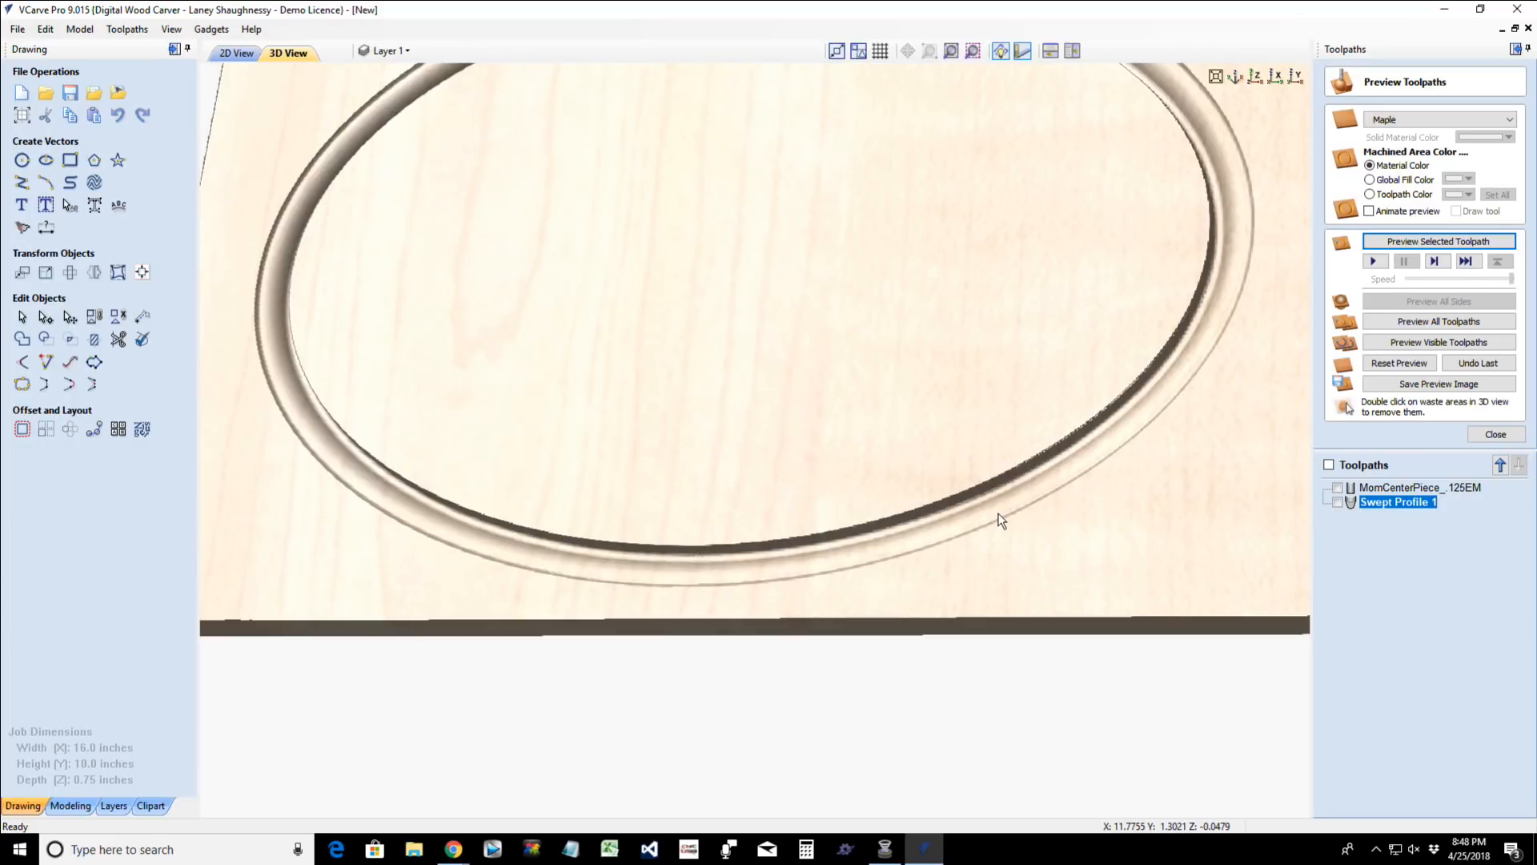
left_click_drag(666, 616, 948, 611)
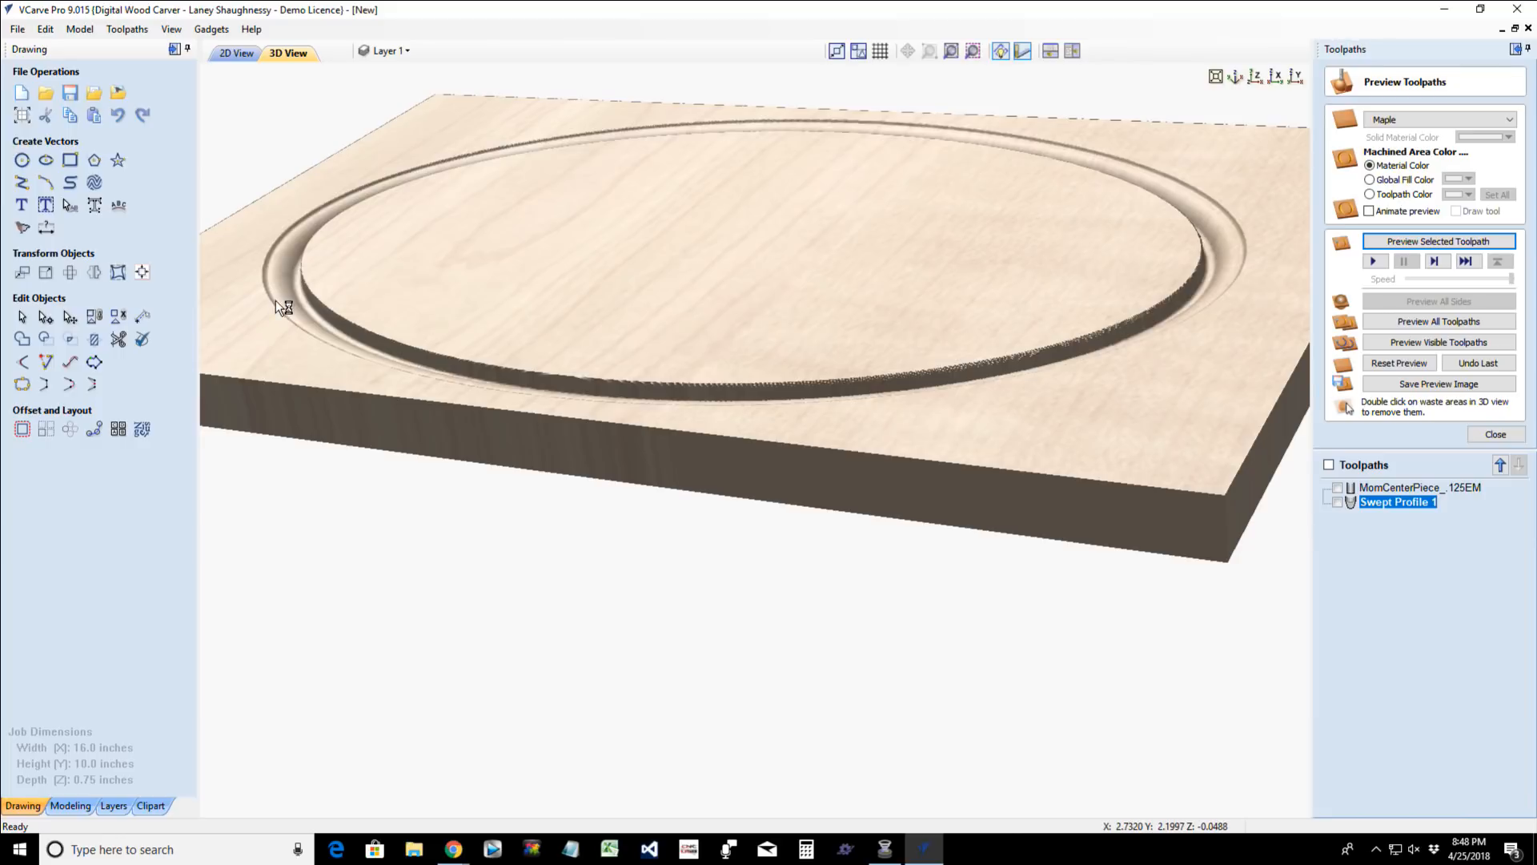
- Reverse the direction of the molding profile in the Swept Profile 1 toolpath and recalculate it
left_click(235, 54)
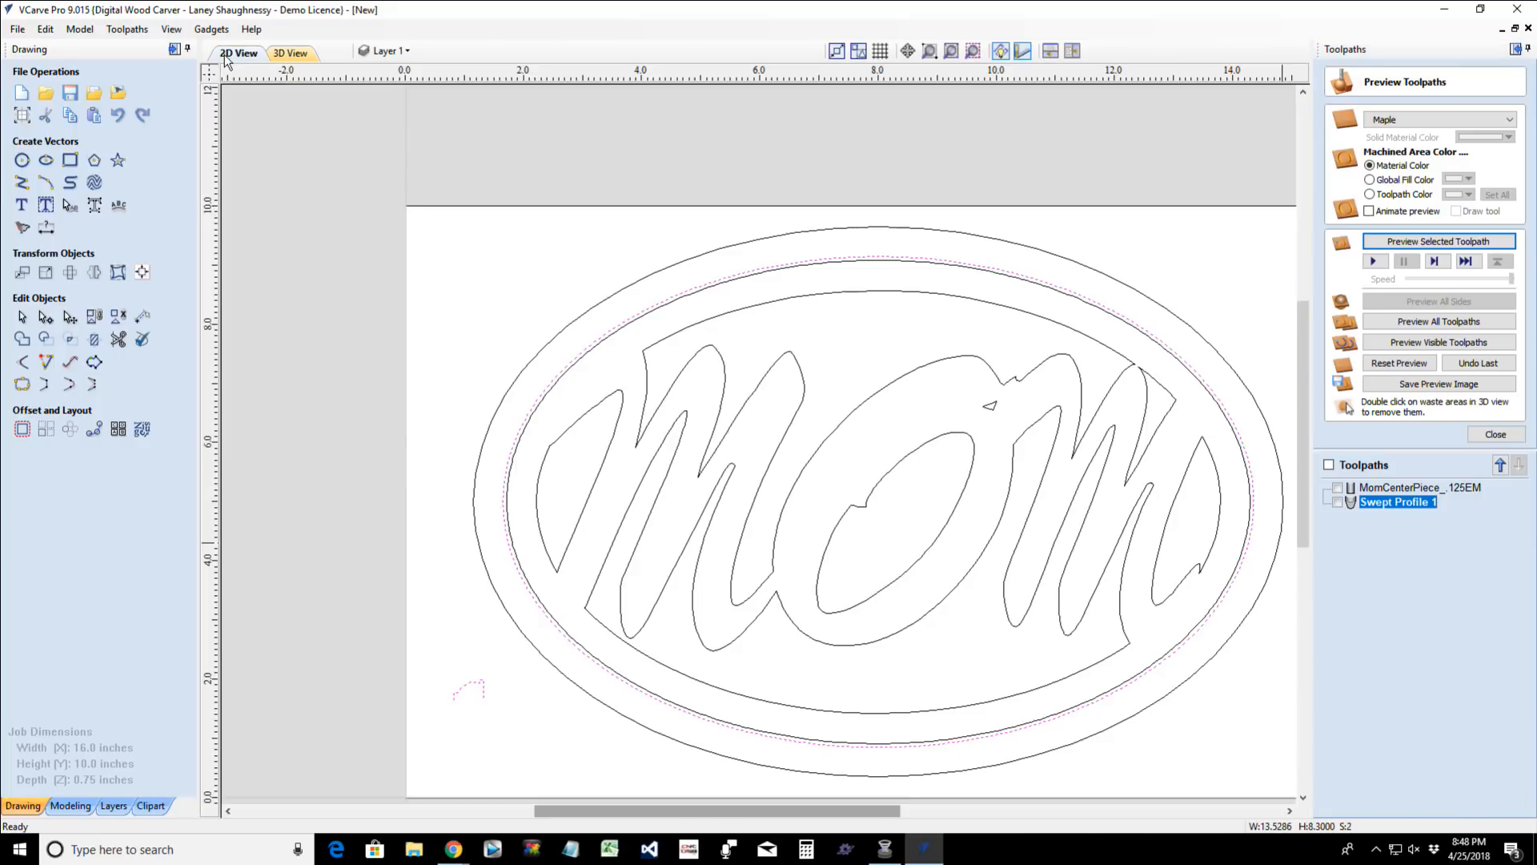
double_click(1375, 505)
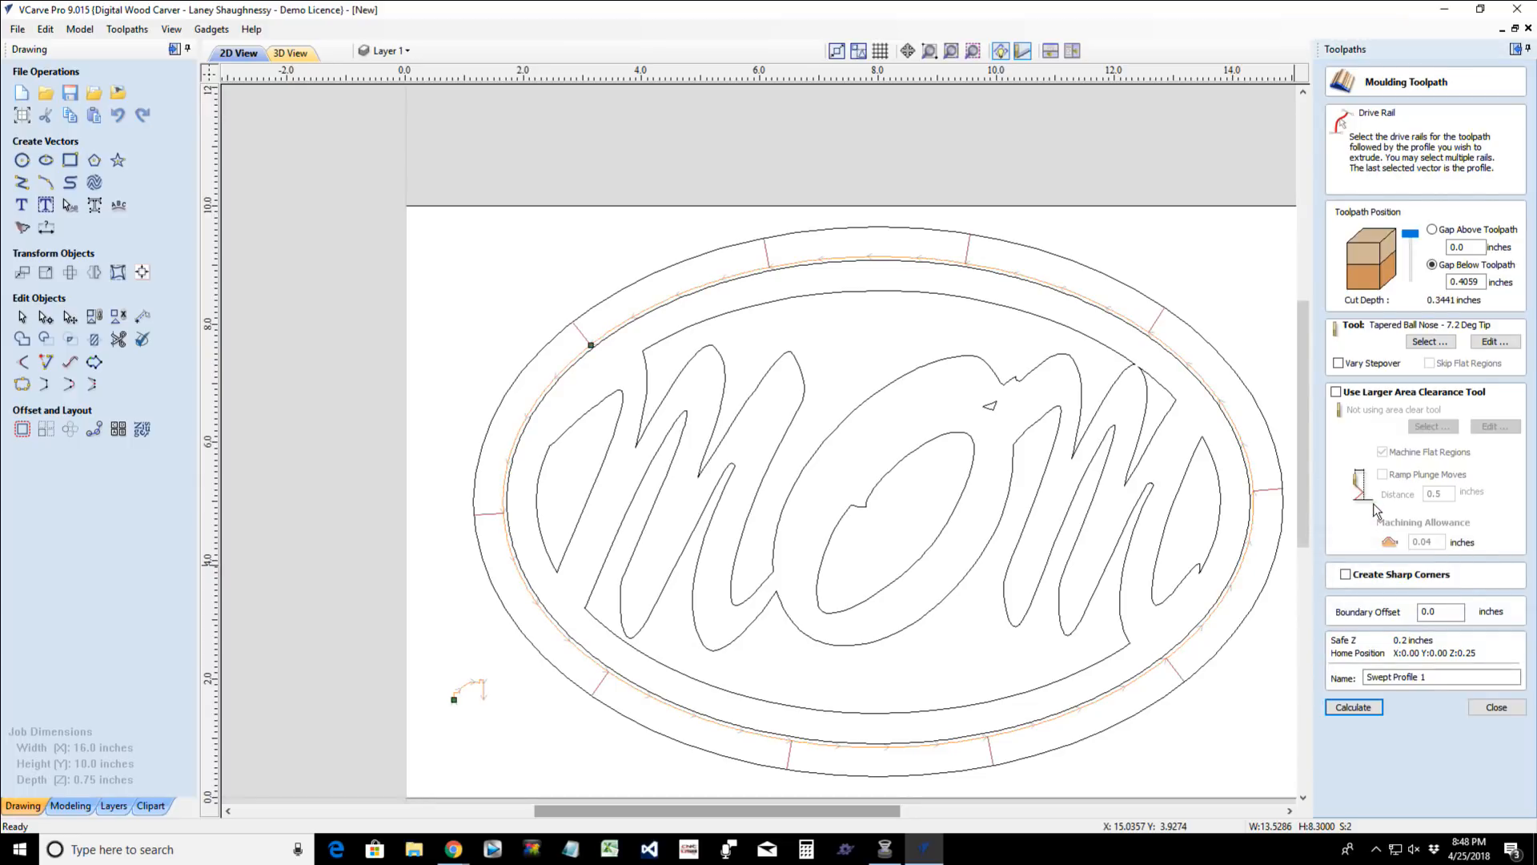
right_click(454, 703)
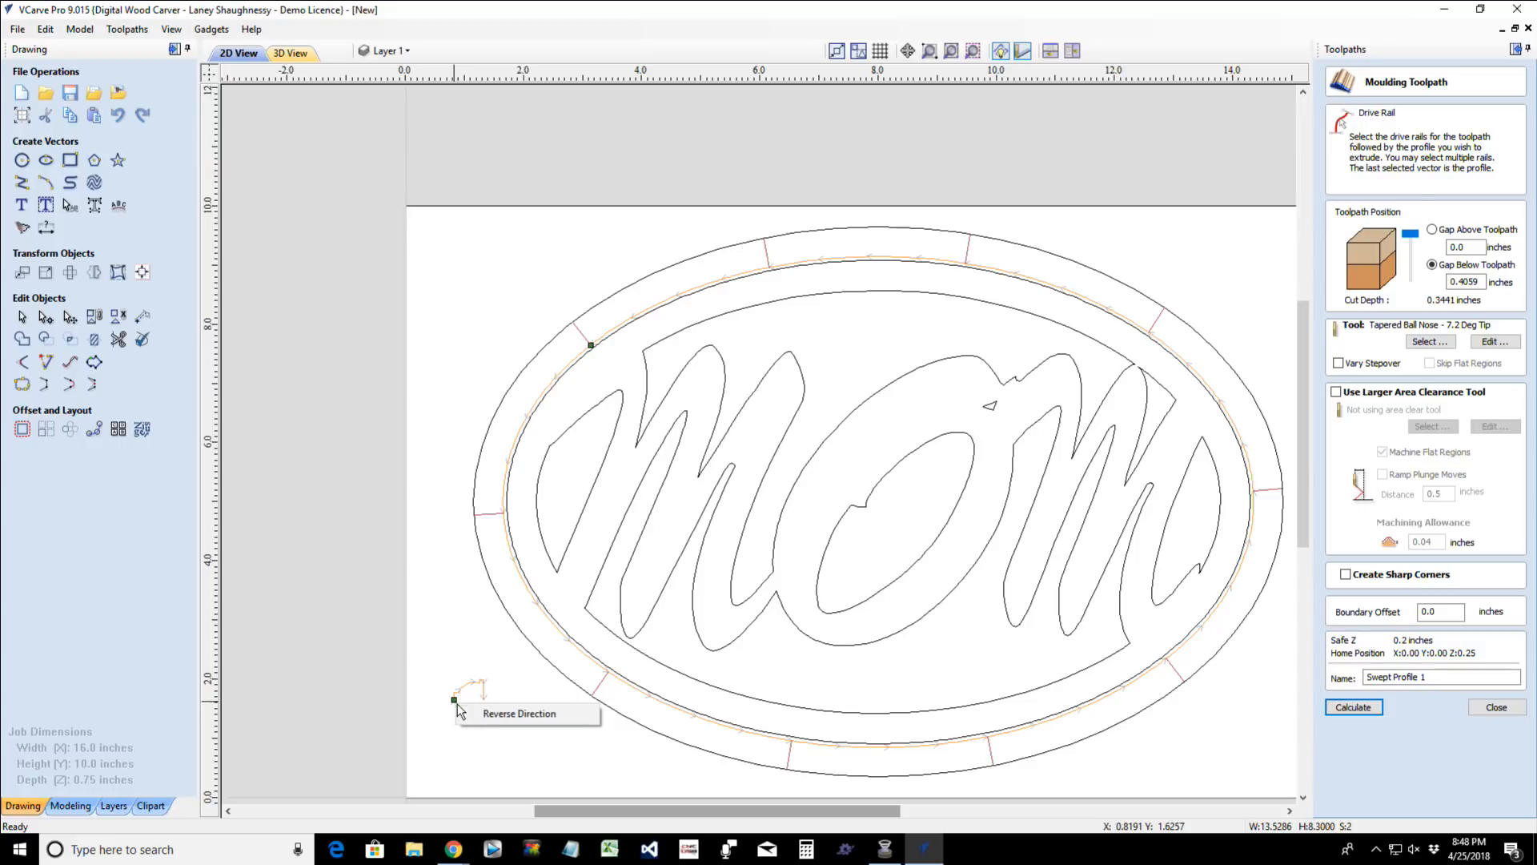
left_click(501, 713)
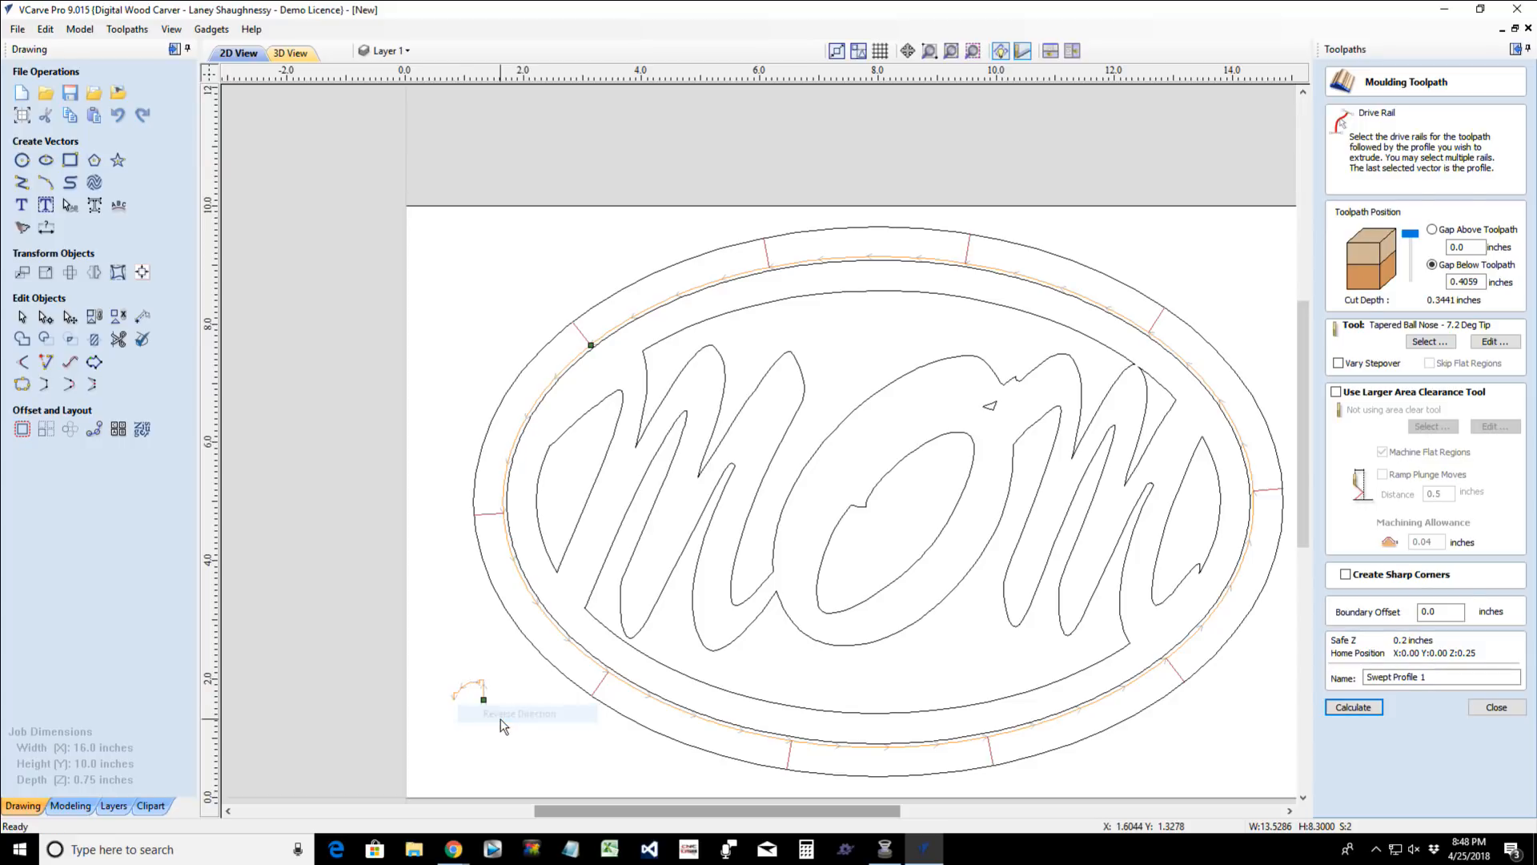
left_click(1351, 711)
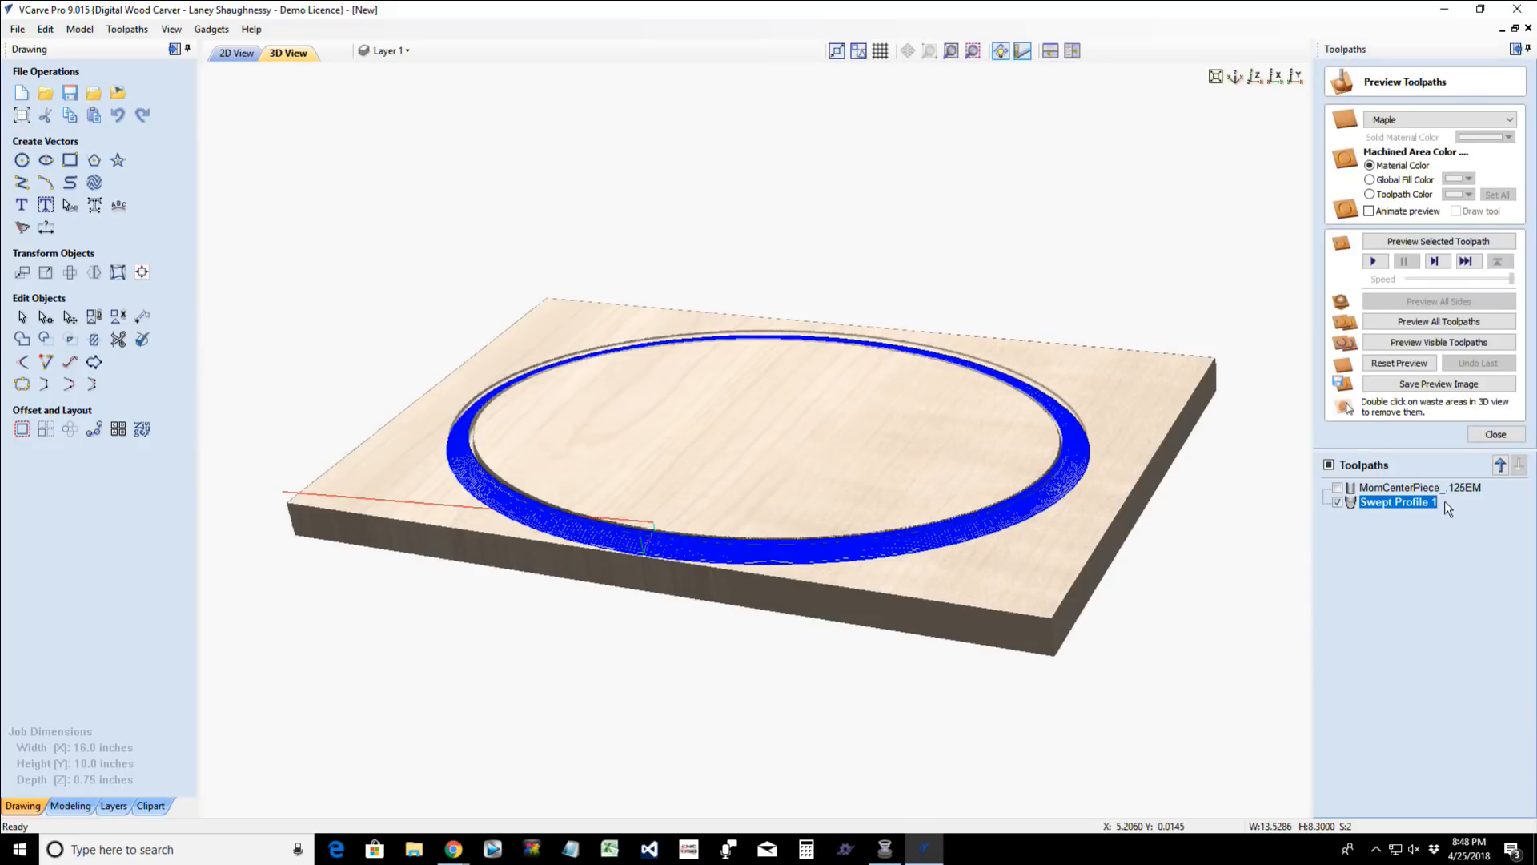
- Reset the preview, simulate the recalculated Swept Profile 1, inspect its molding, and return to the 2D drawing
left_click(1411, 365)
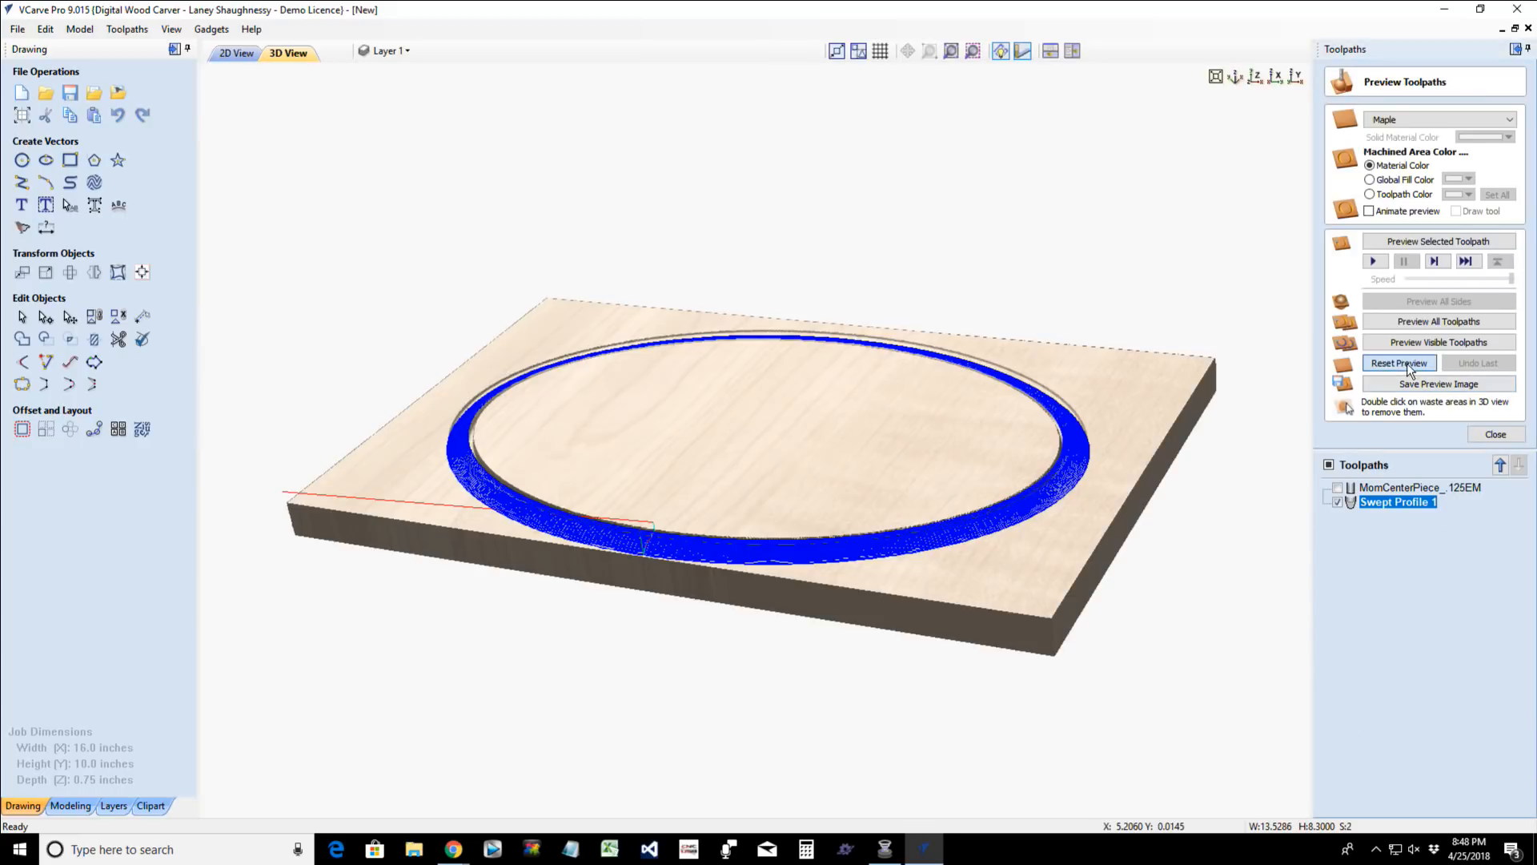
left_click(1425, 240)
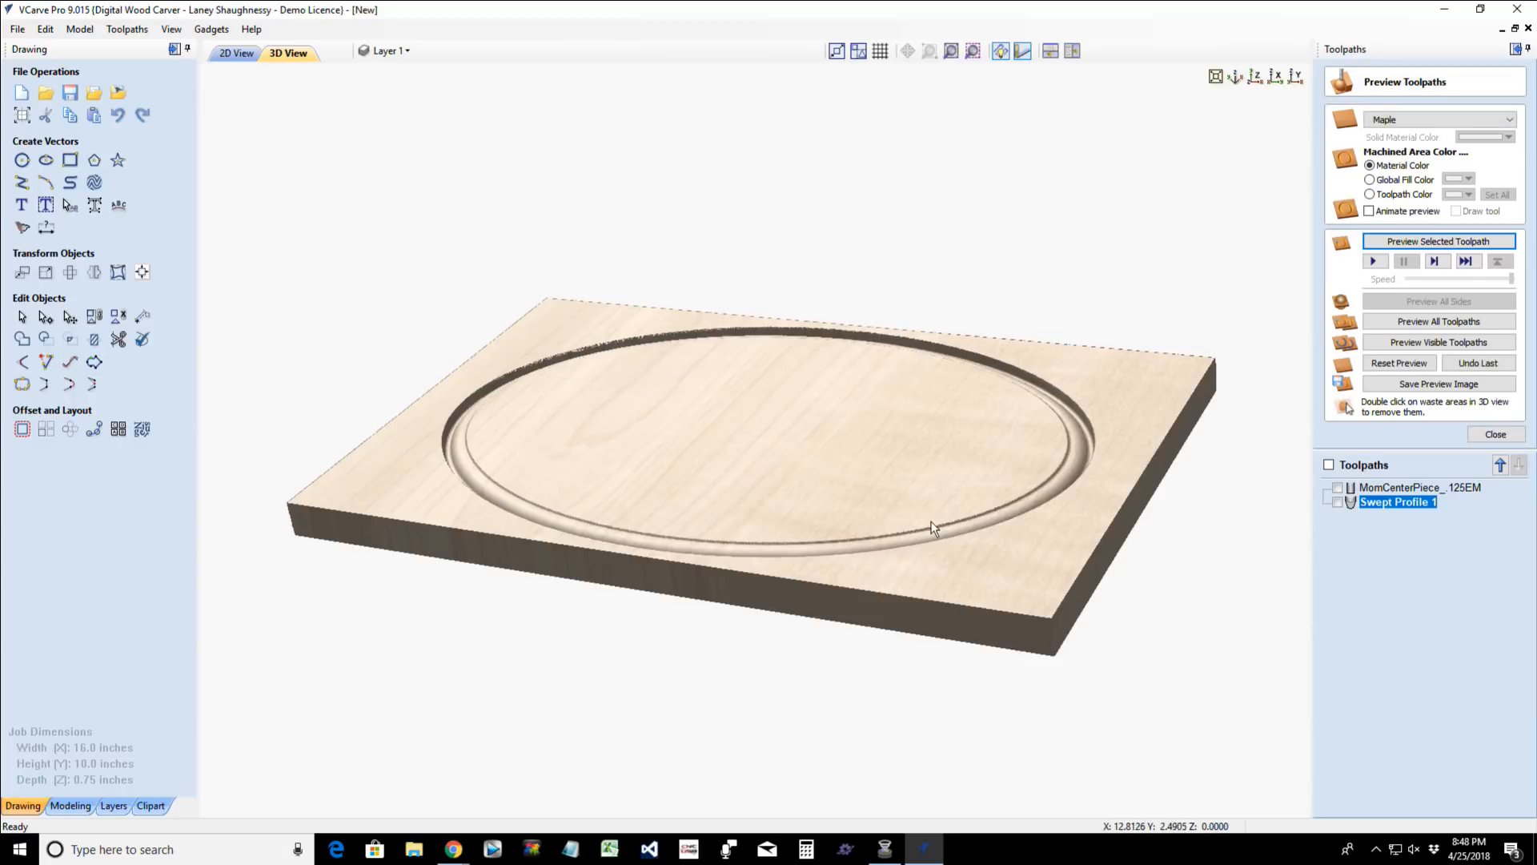
left_click_drag(961, 572, 1046, 666)
scroll(1070, 489, "up", 5)
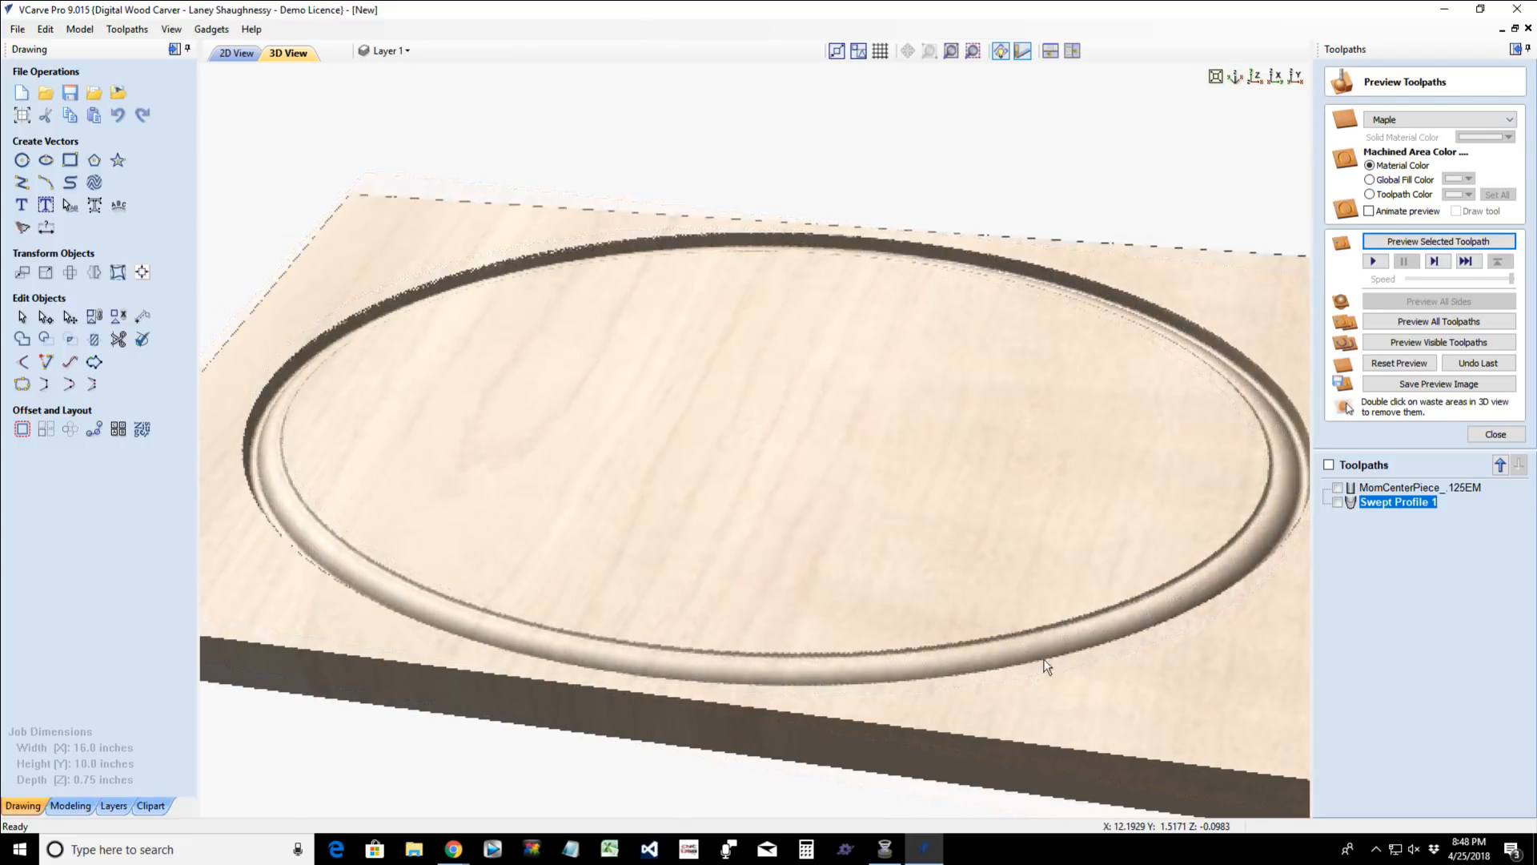
scroll(944, 622, "down", 3)
left_click(237, 54)
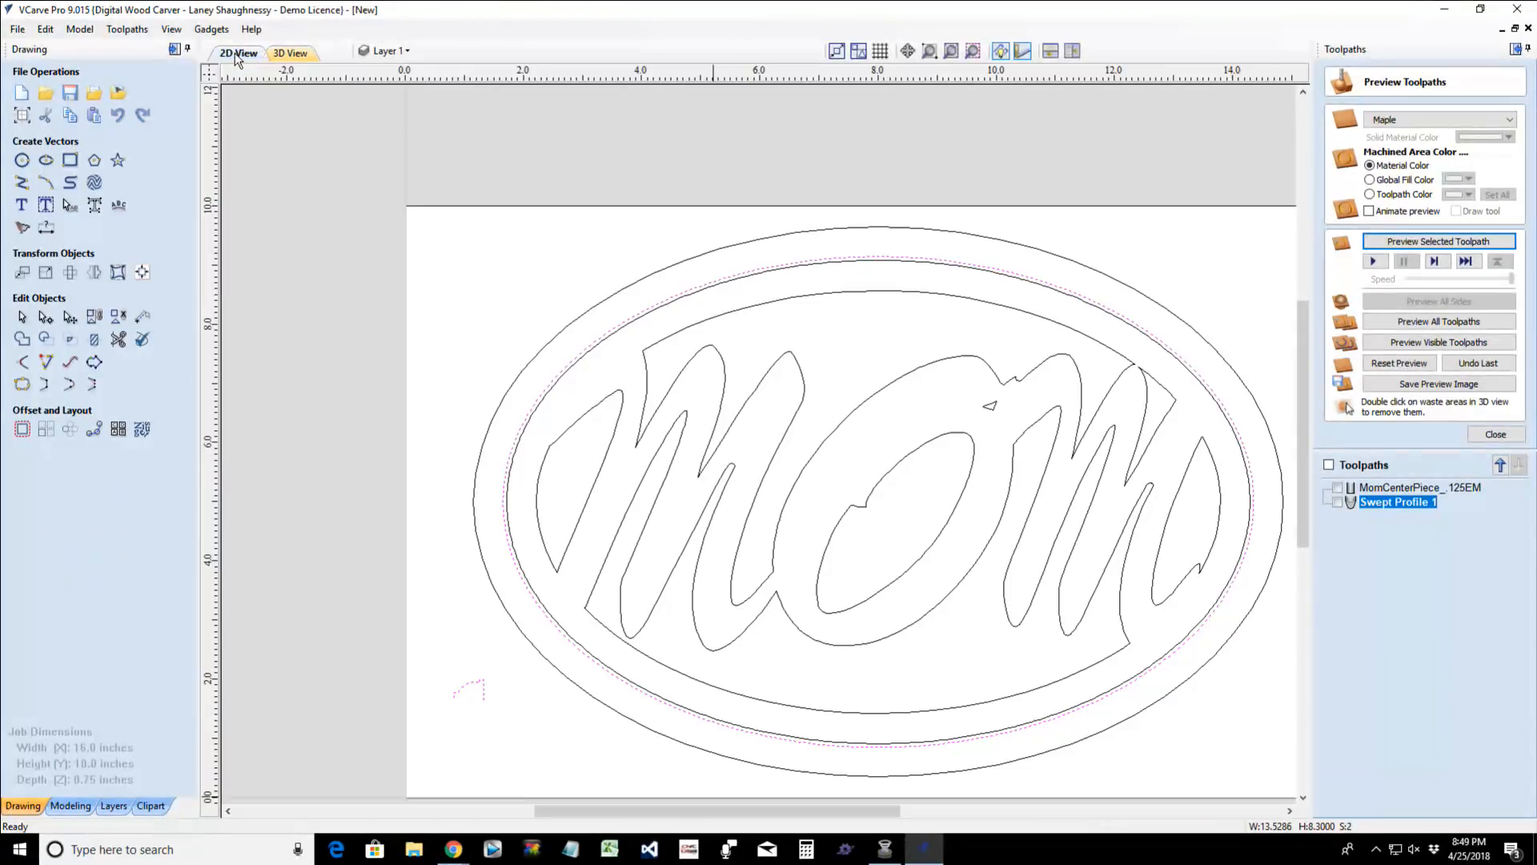
- Calculate an outside 2D profile toolpath around the outermost oval with a 0.75-inch cut depth and the 0.25 inch End Mill
left_click(525, 369)
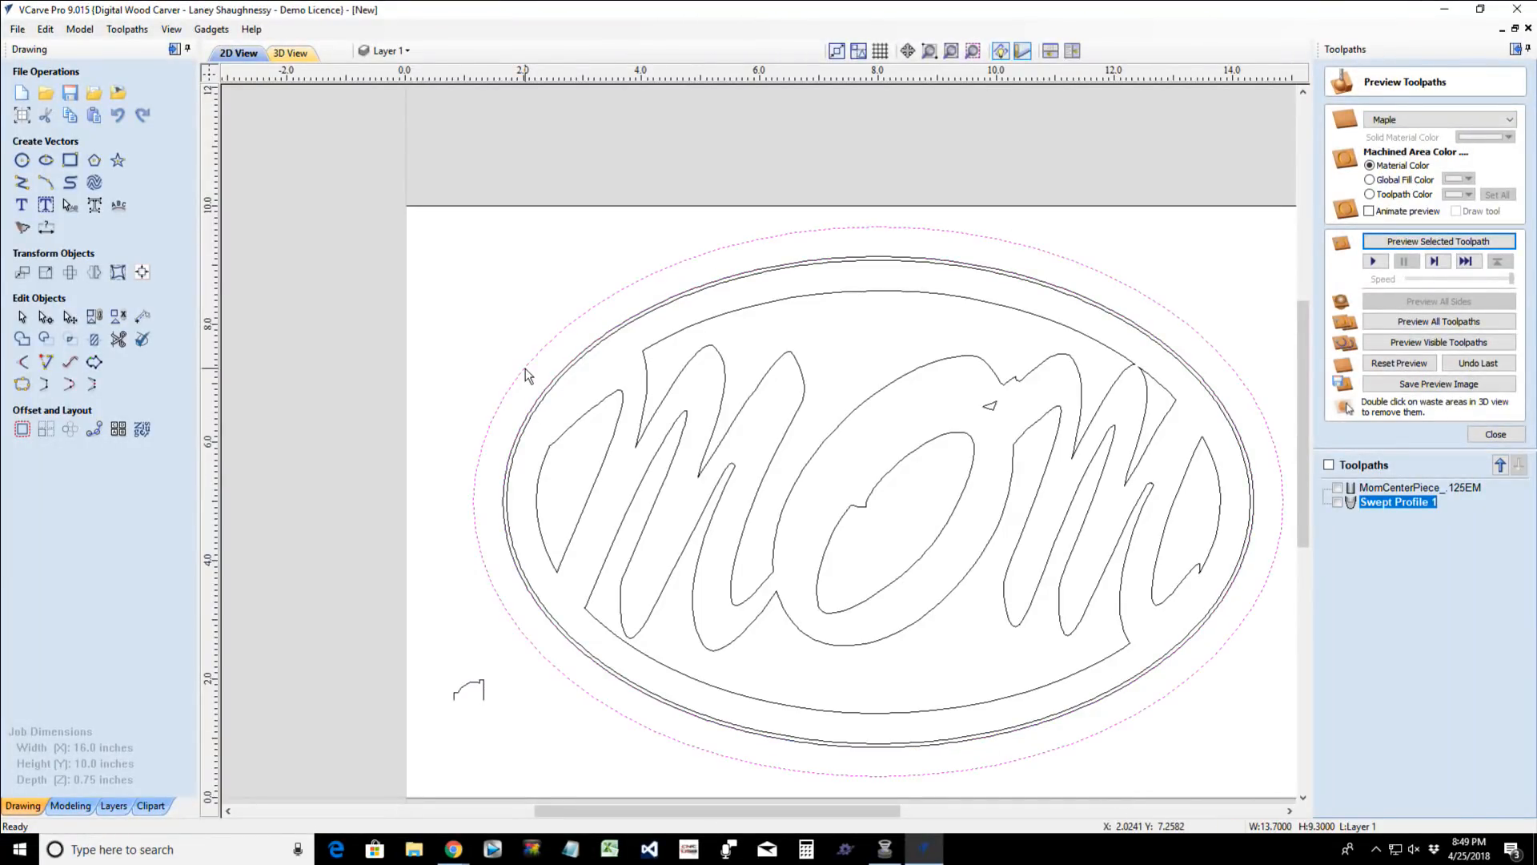
left_click(1496, 434)
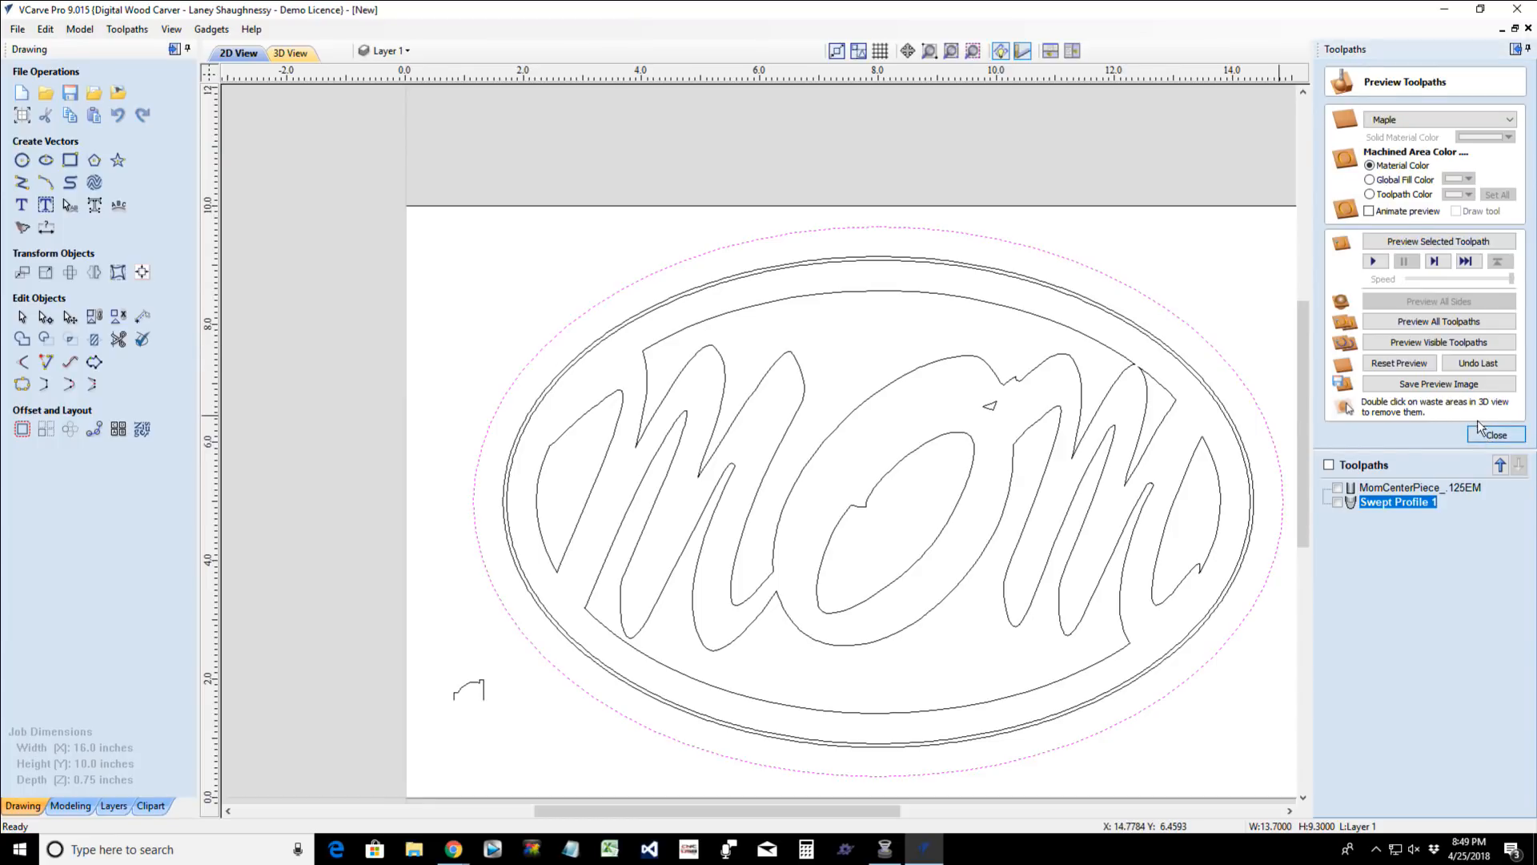
left_click(1361, 196)
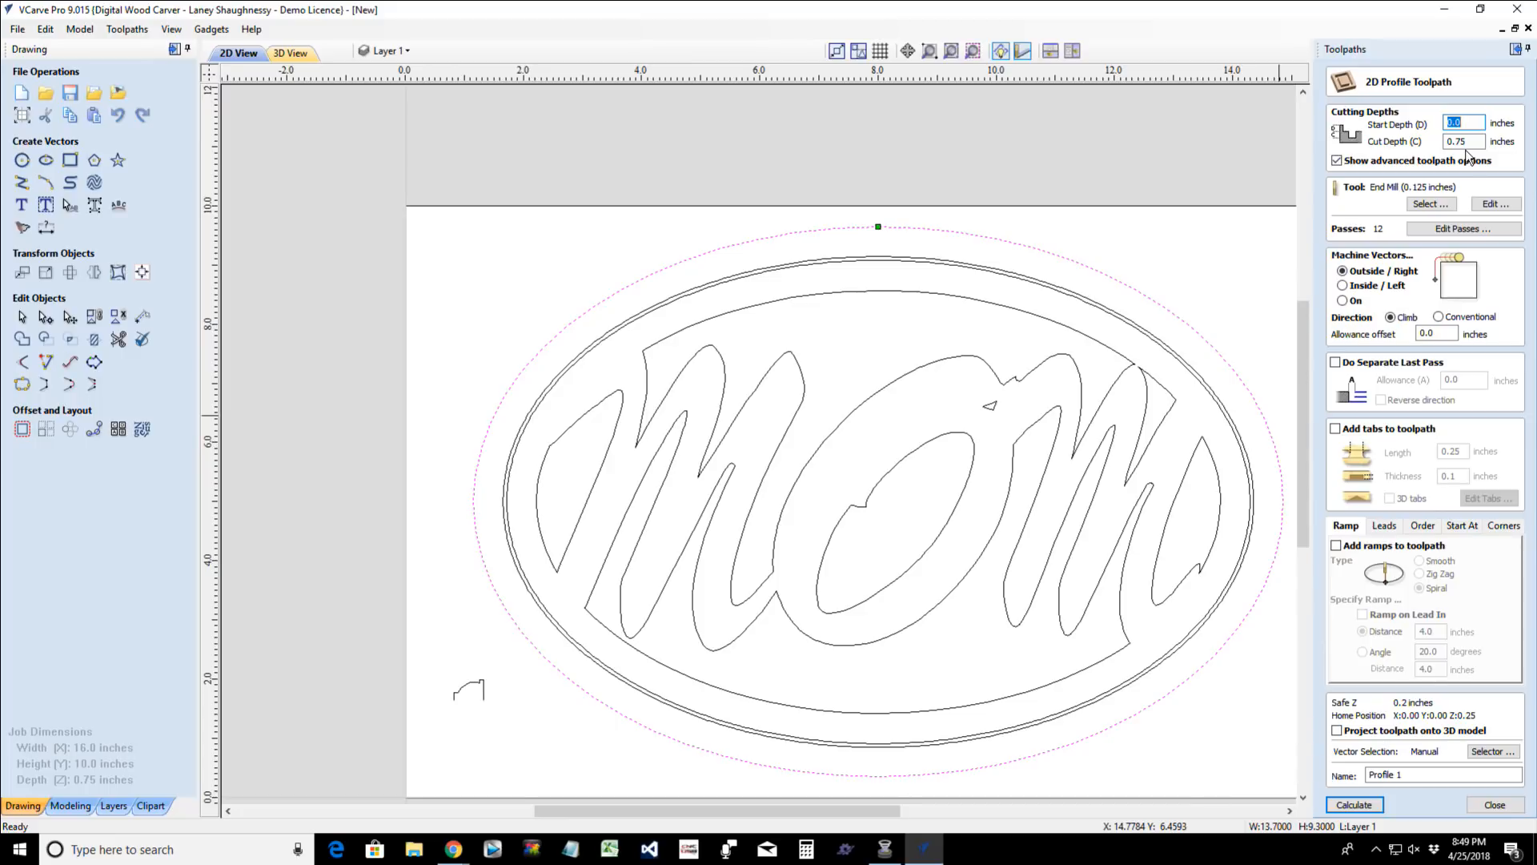
left_click(1430, 204)
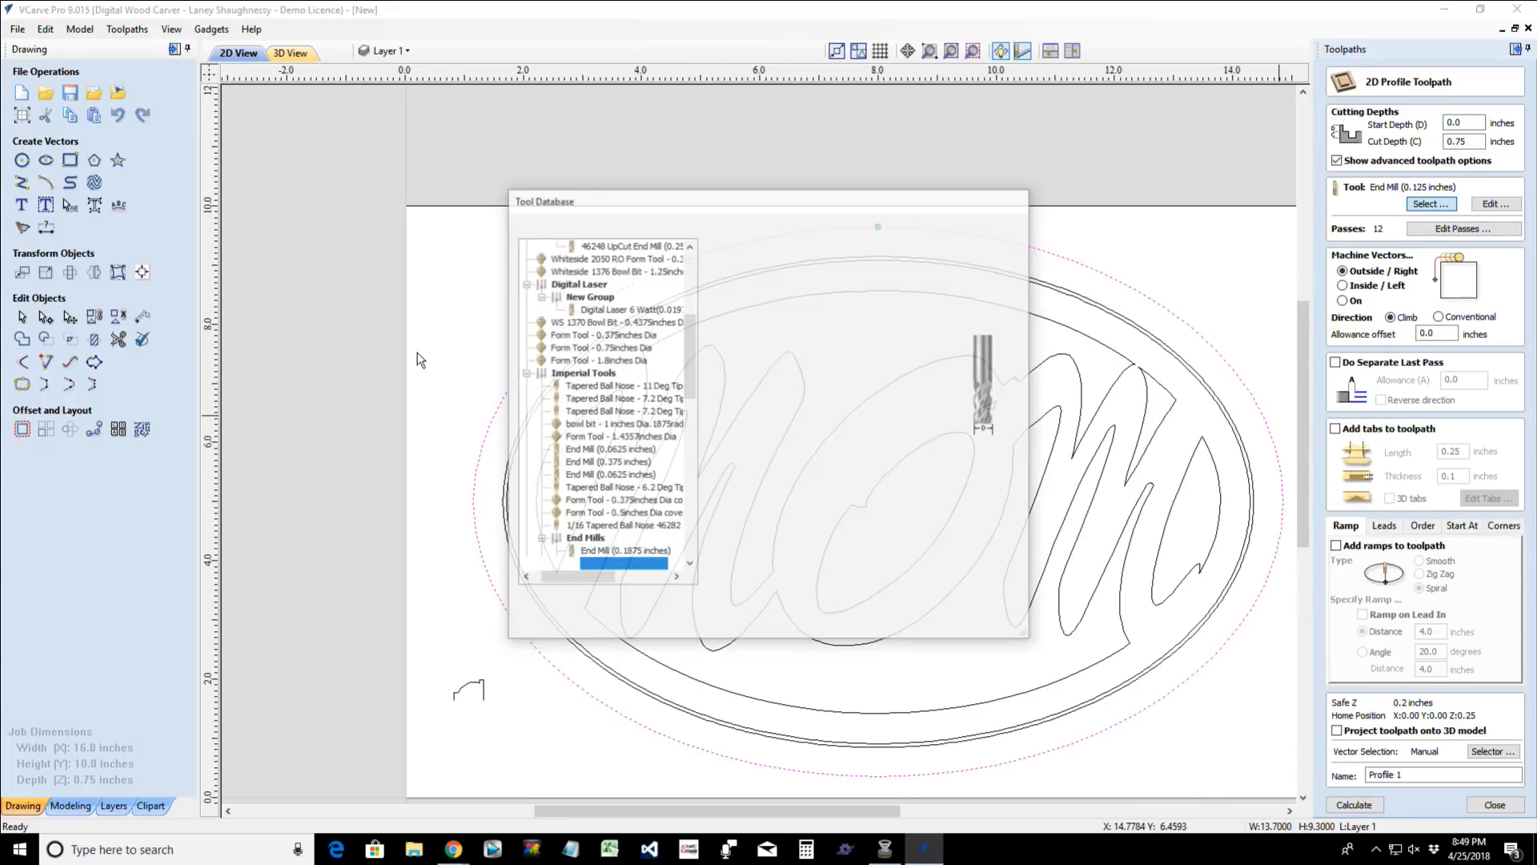
scroll(630, 559, "down", 1)
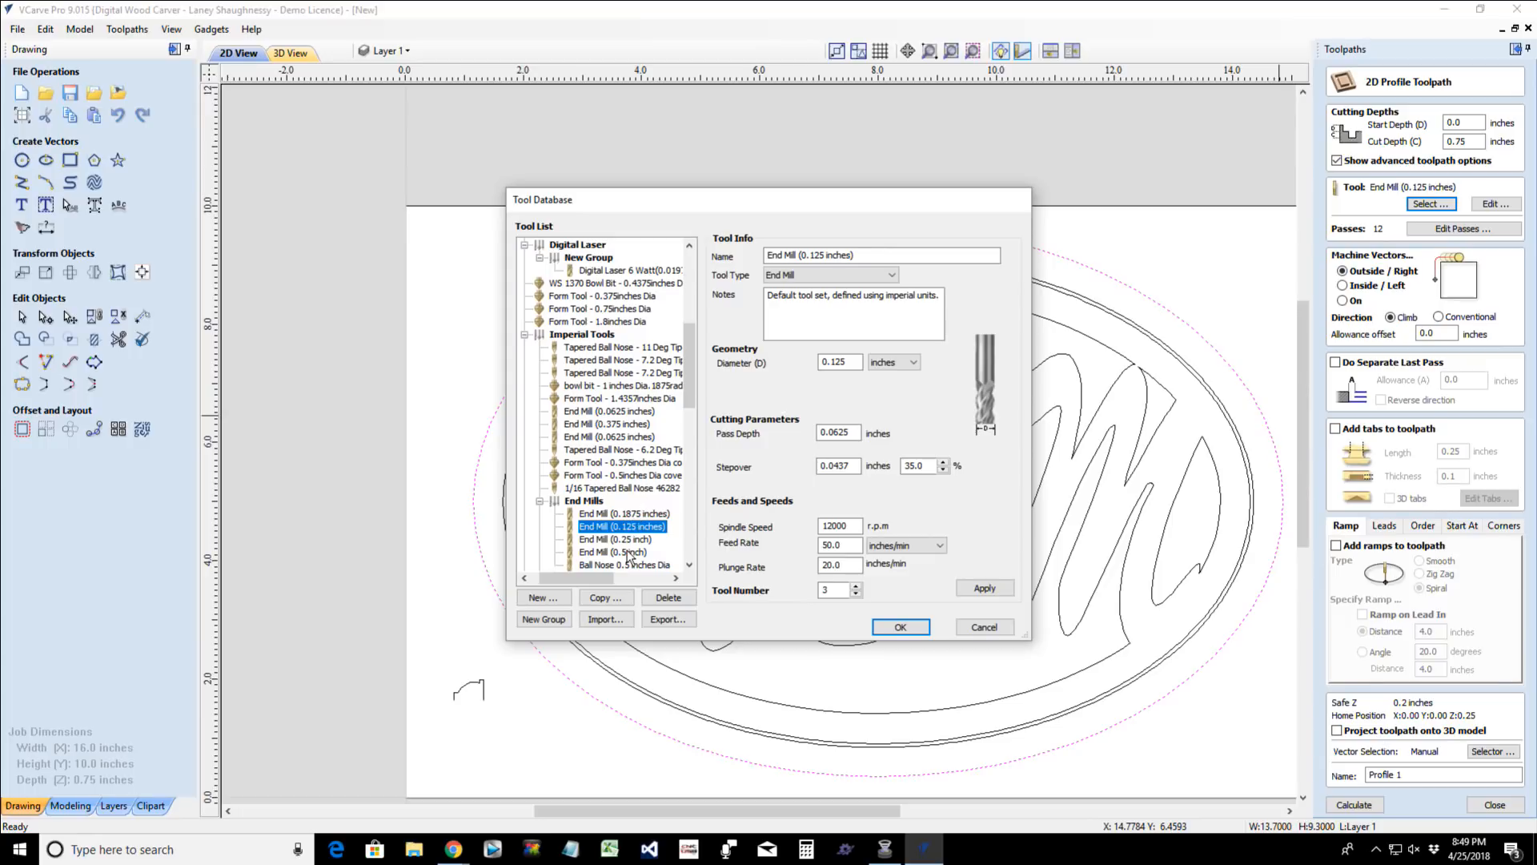
left_click(622, 539)
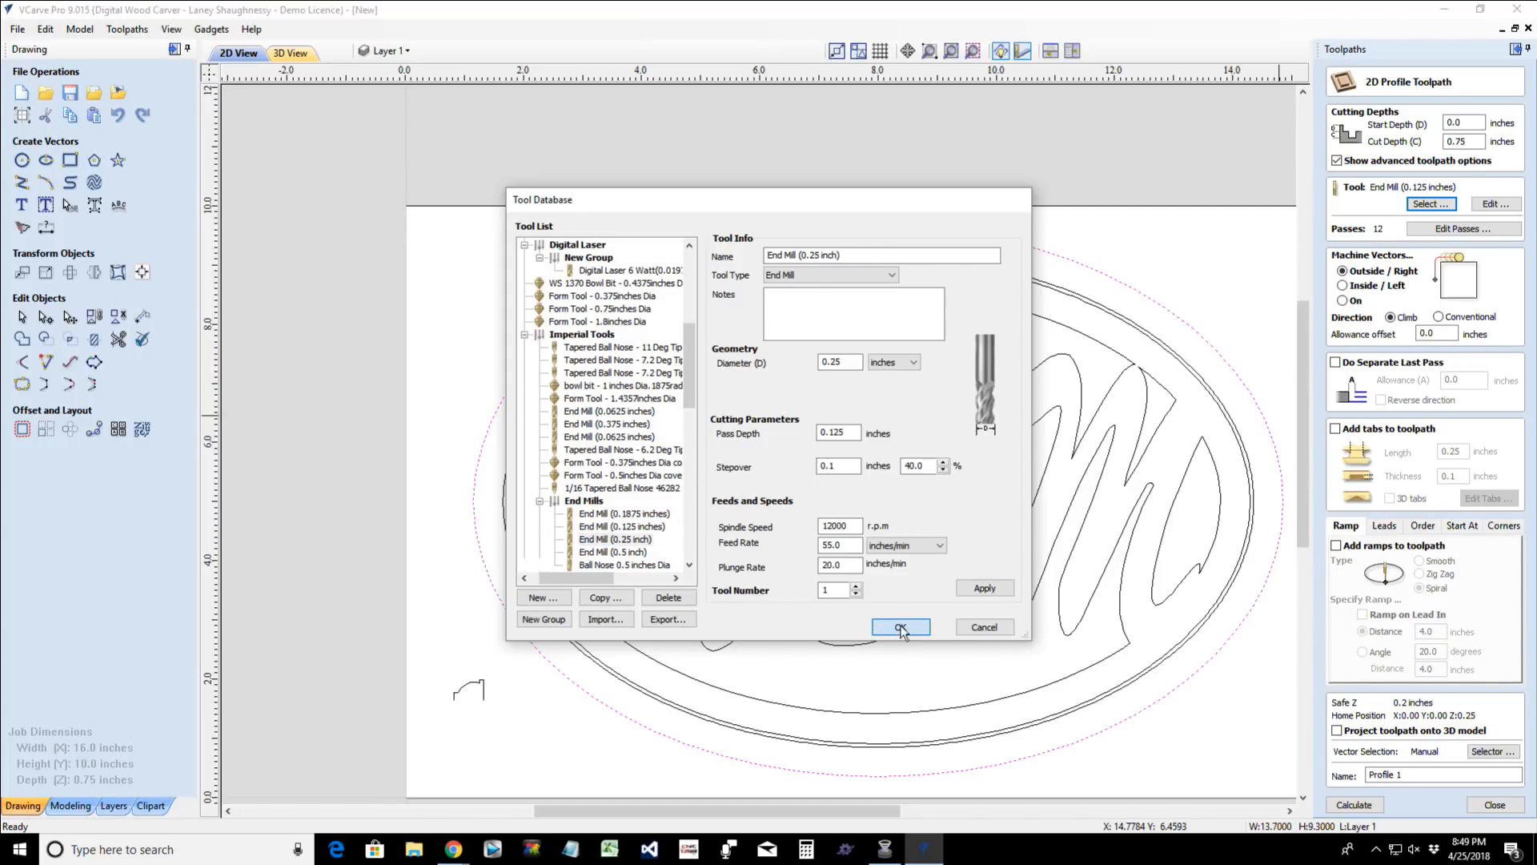
left_click(900, 629)
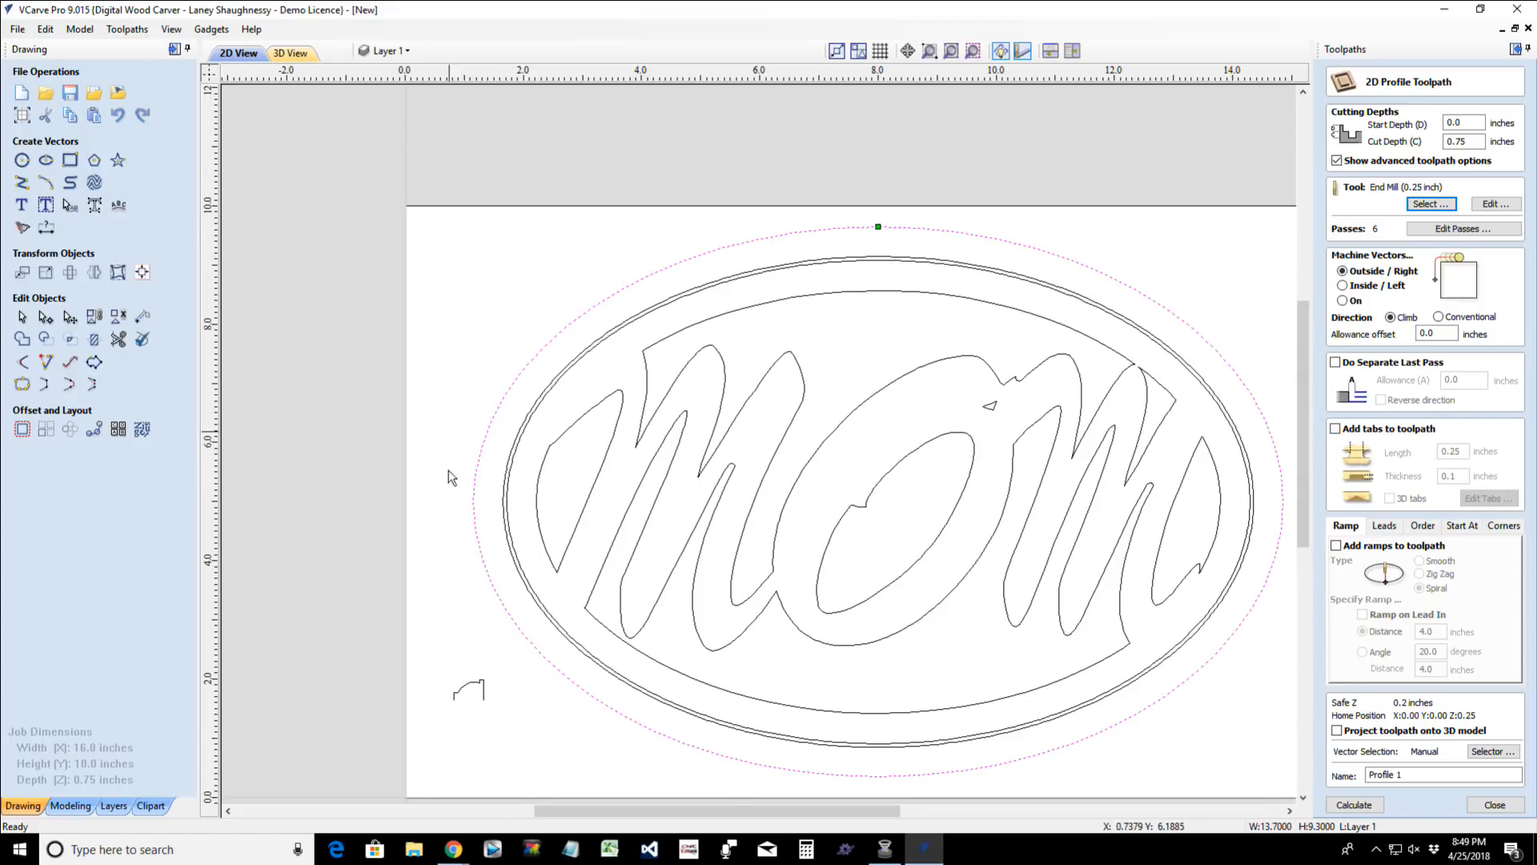
left_click(1353, 805)
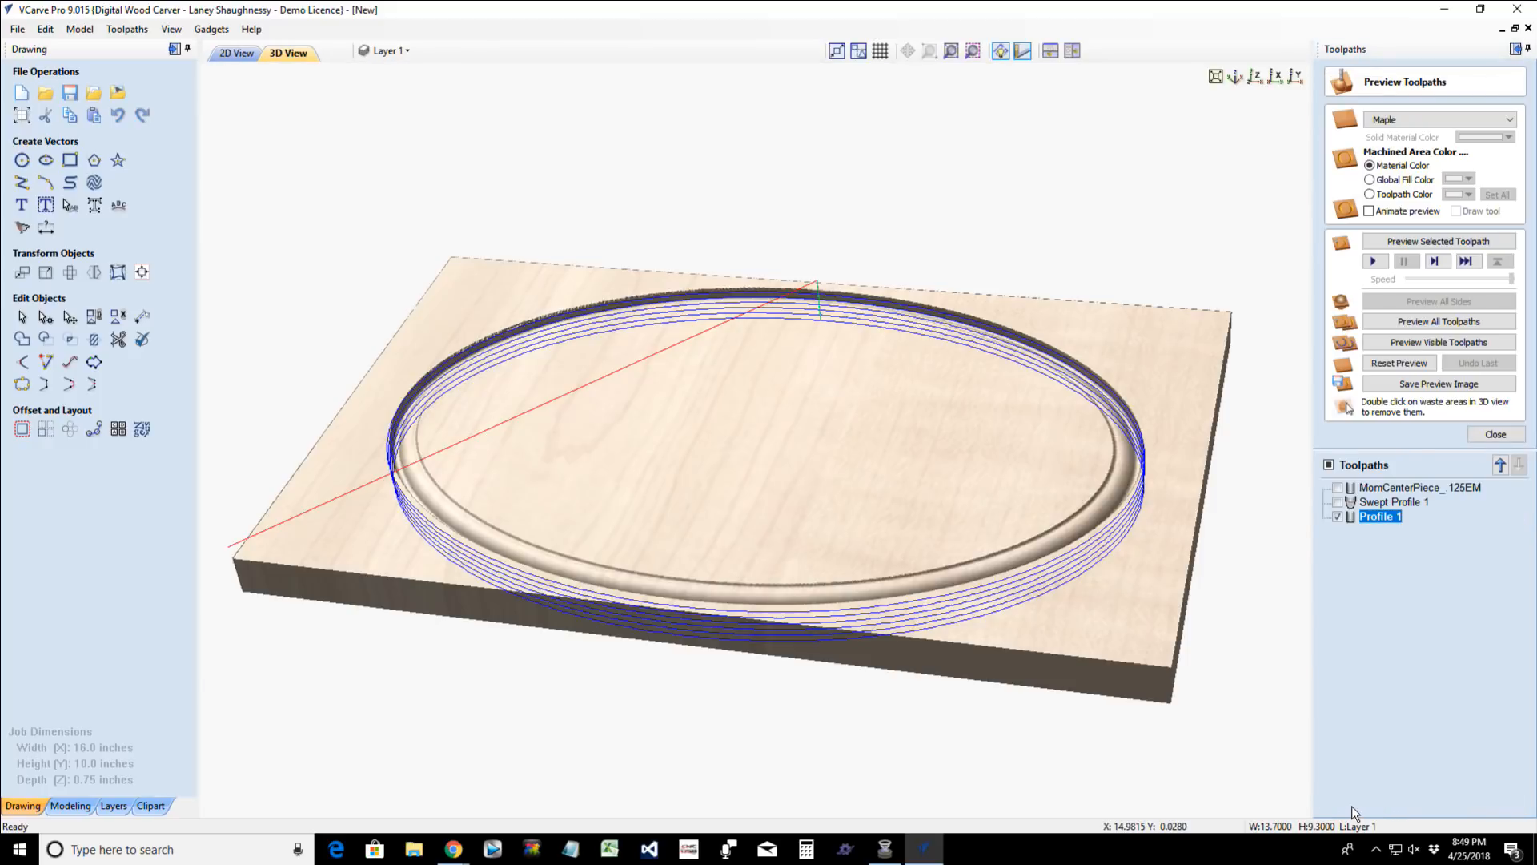
- Simulate the Profile 1 cutout and remove the waste material surrounding the oval
left_click(1421, 241)
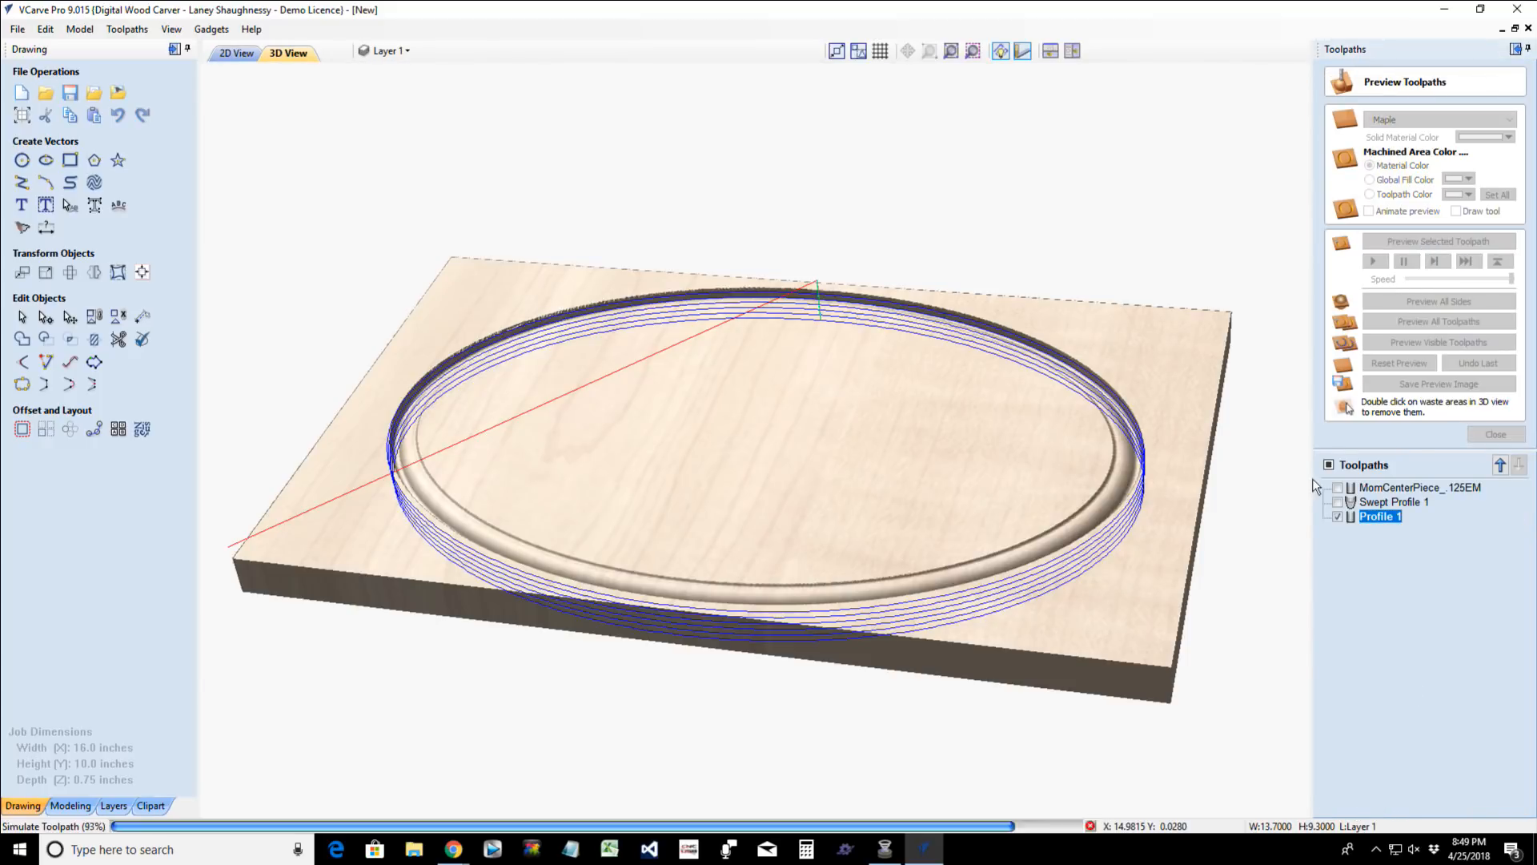
double_click(1057, 611)
left_click_drag(783, 570, 980, 627)
scroll(684, 657, "up", 4)
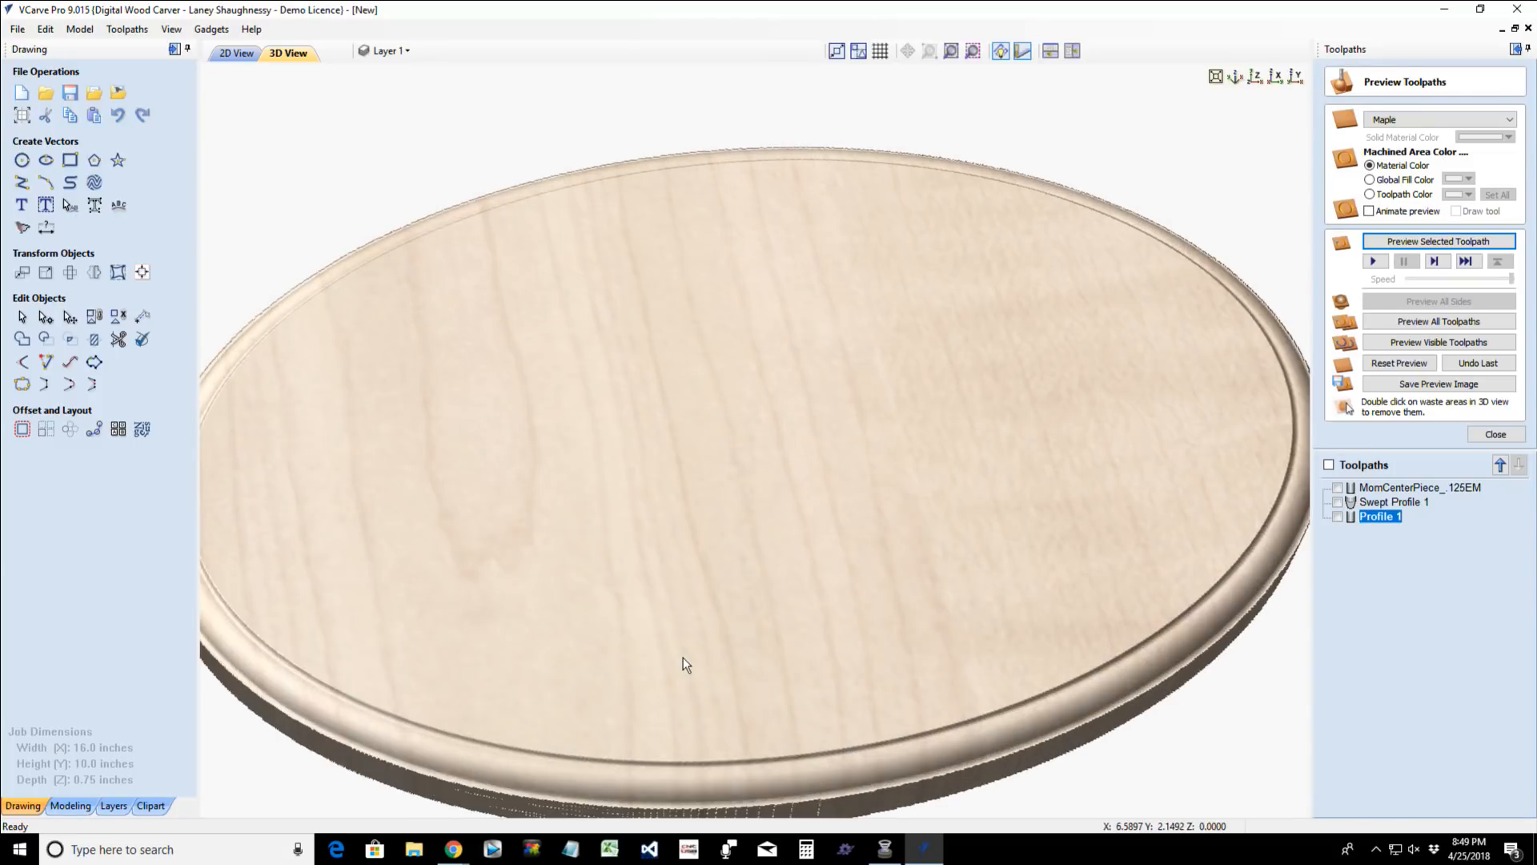
scroll(684, 664, "down", 2)
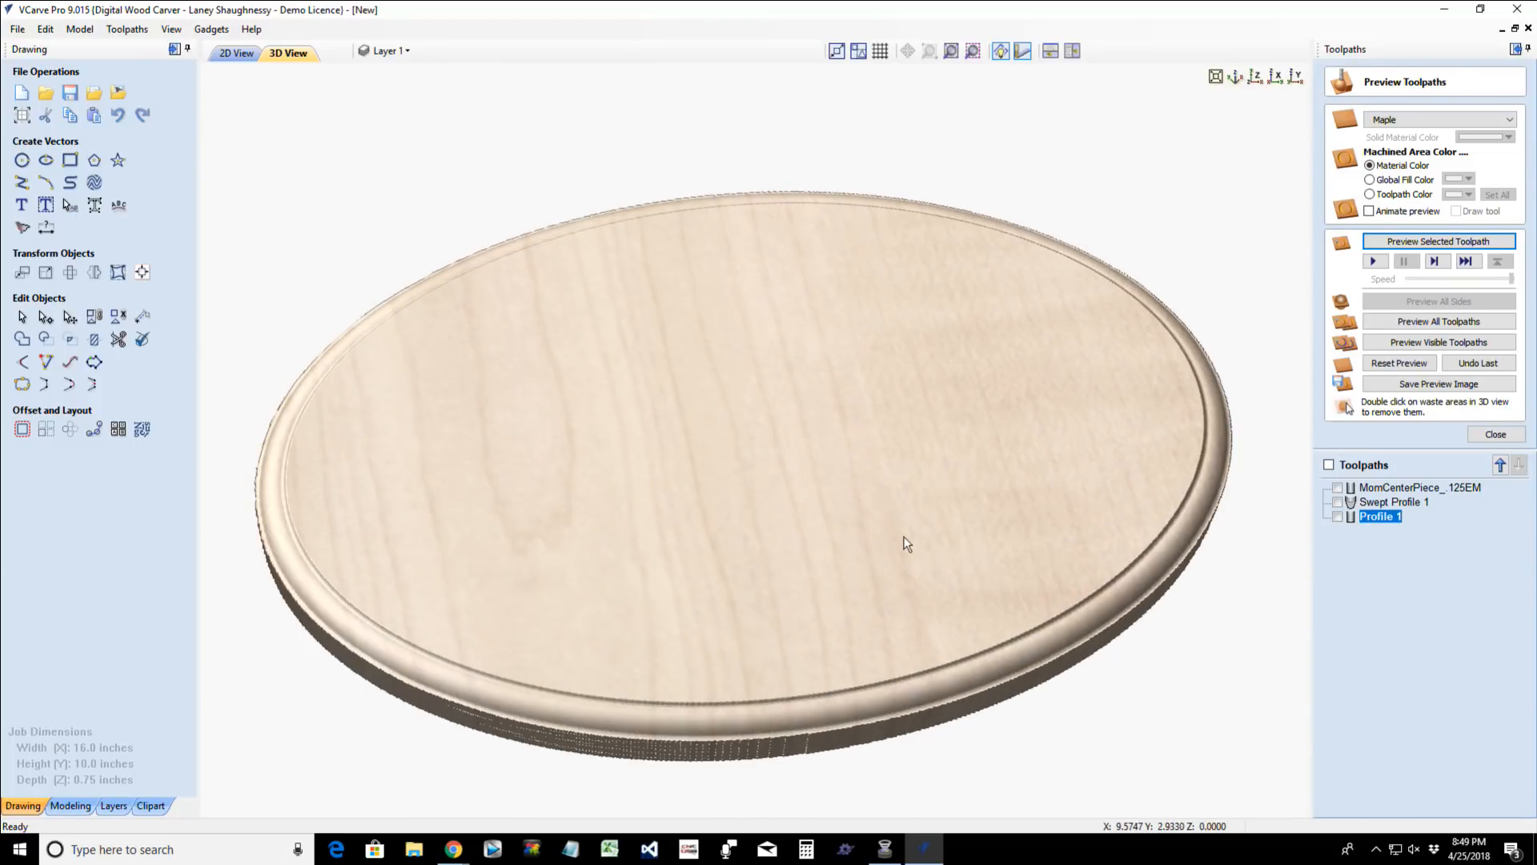
- Examine the cut-out oval plaque from several angles, checking the molded border and the outer cut edge
left_click_drag(903, 542, 747, 602)
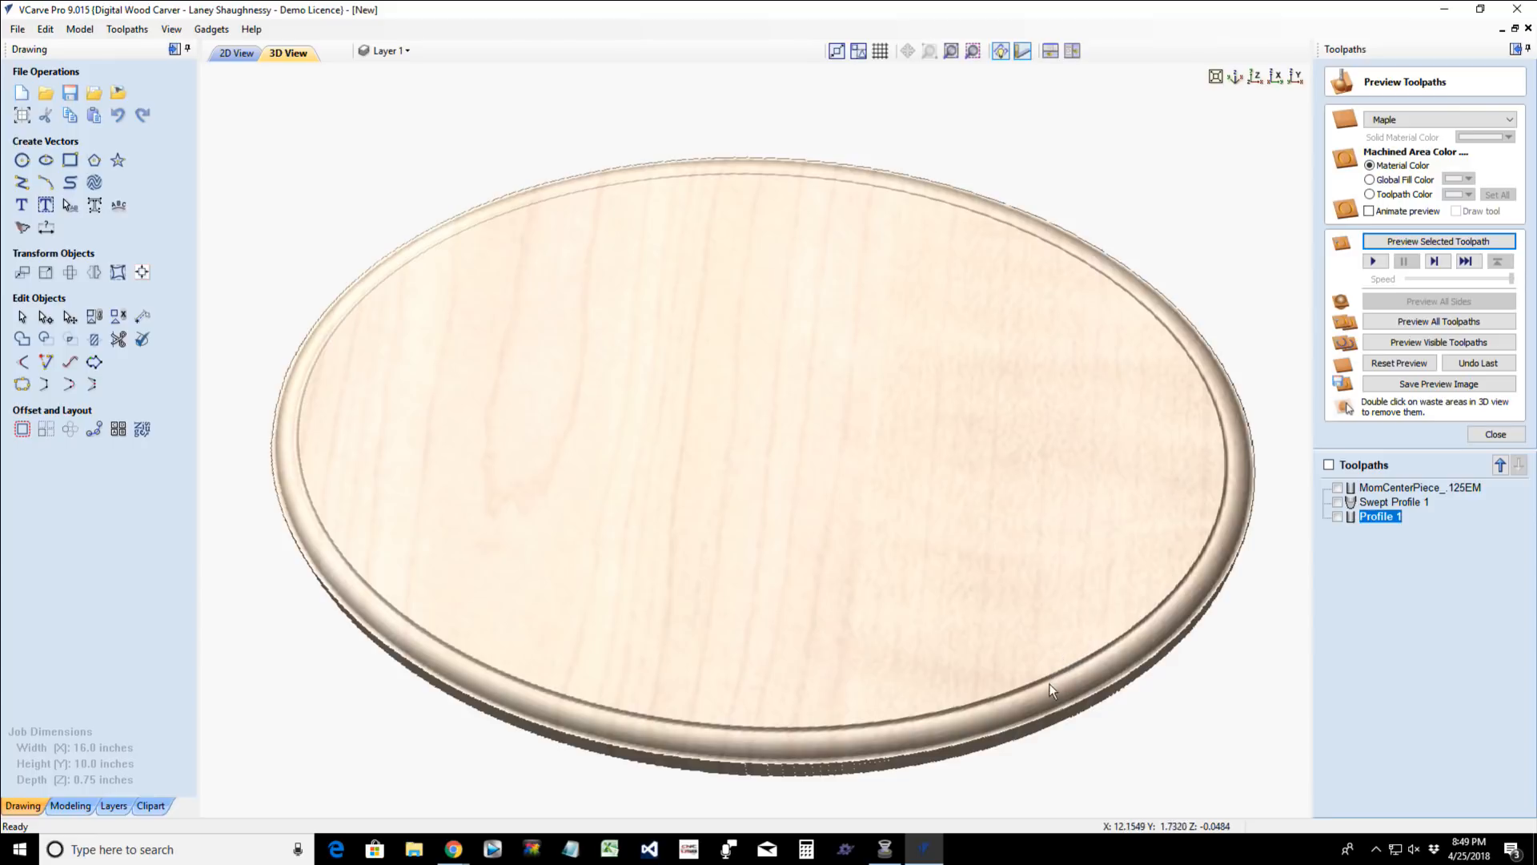
left_click_drag(1050, 686, 1149, 721)
left_click_drag(632, 659, 473, 579)
scroll(344, 581, "up", 2)
scroll(337, 581, "down", 5)
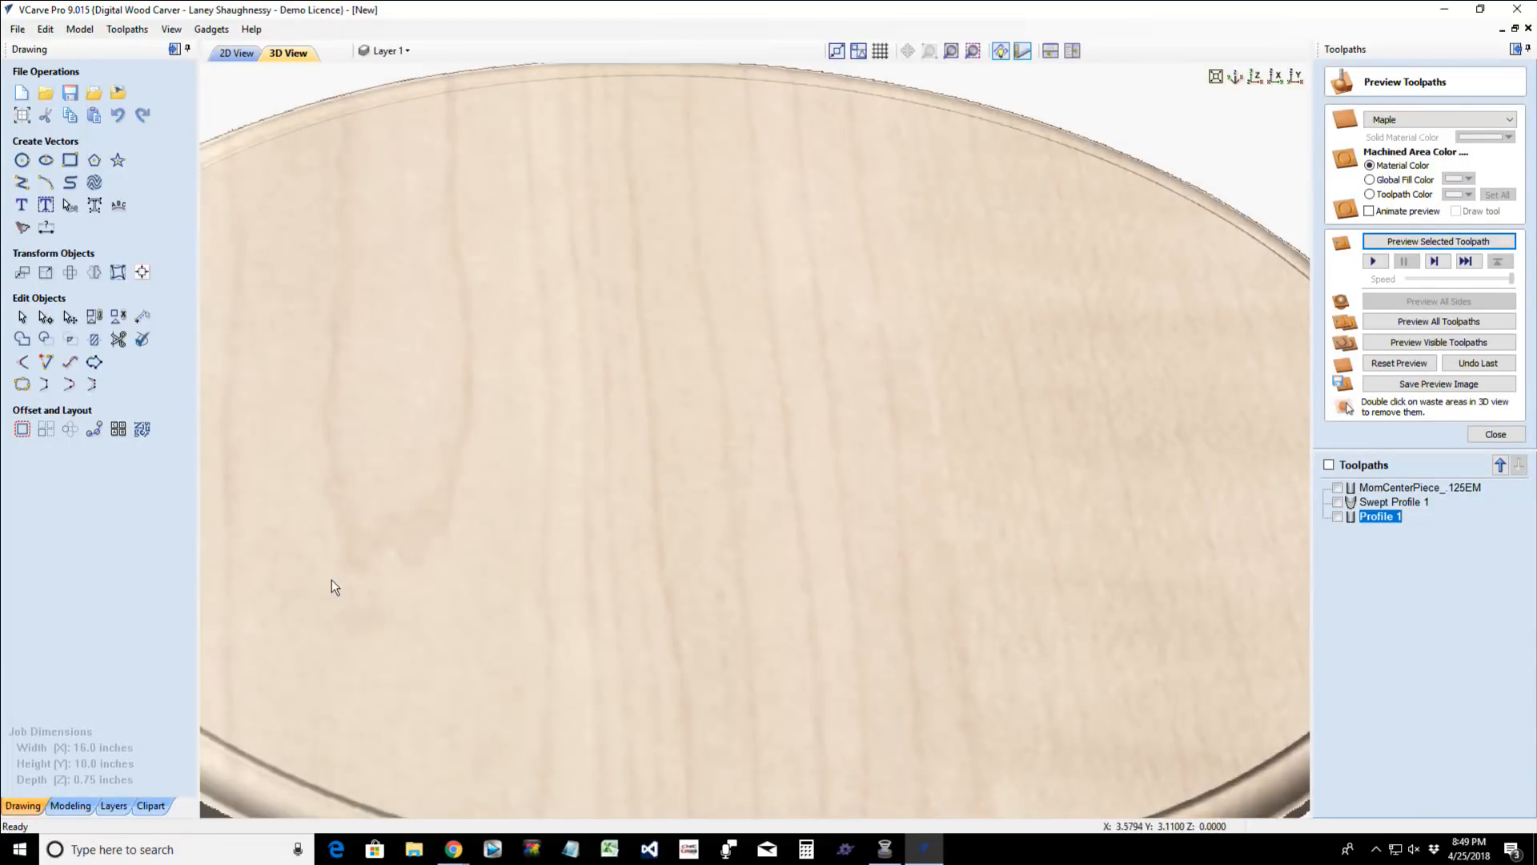
left_click_drag(375, 506, 344, 546)
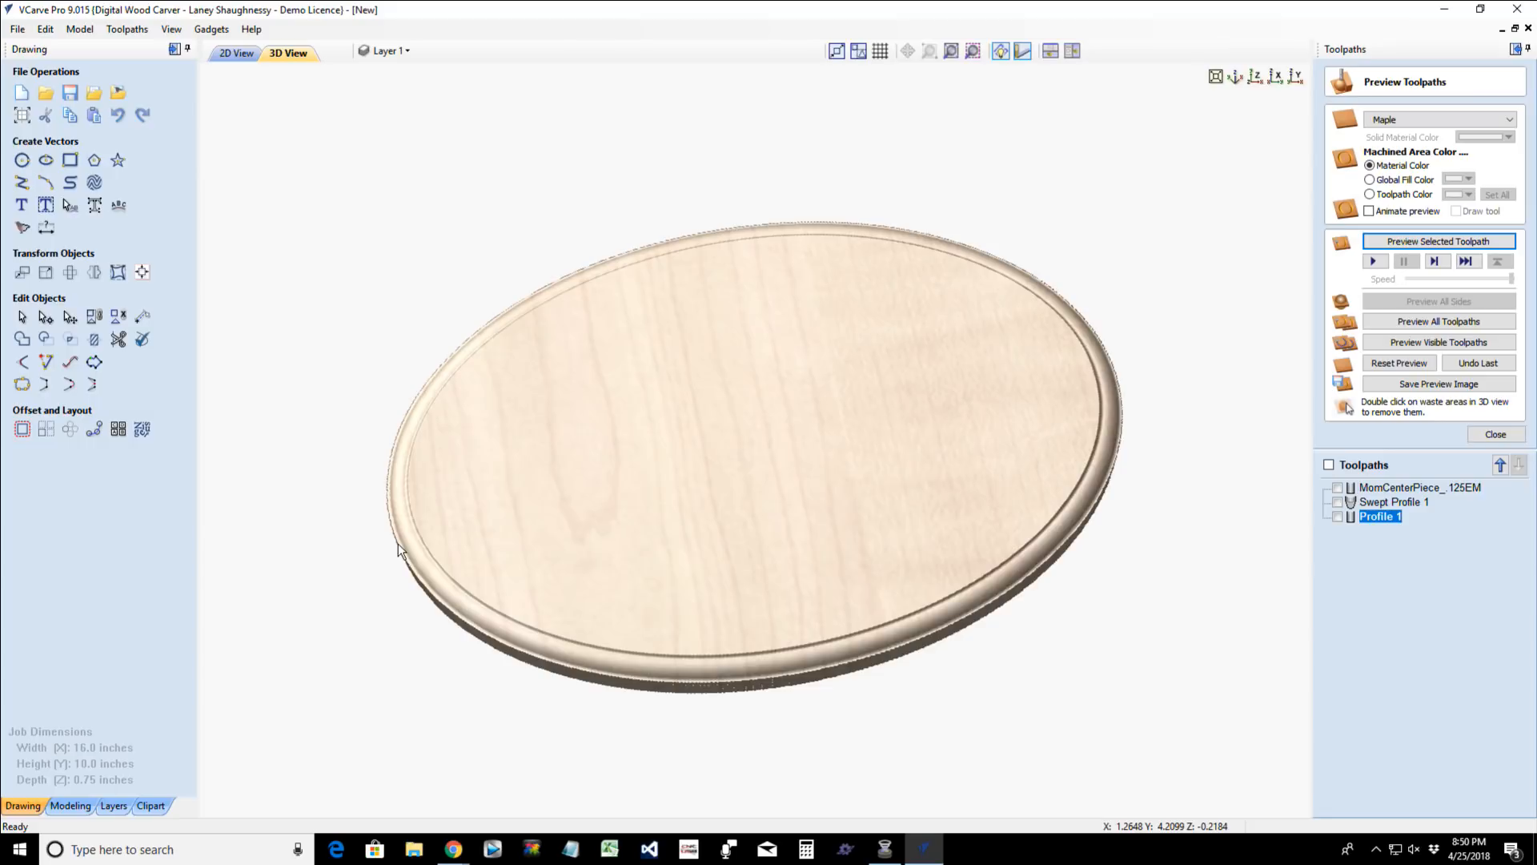
left_click_drag(432, 631, 459, 607)
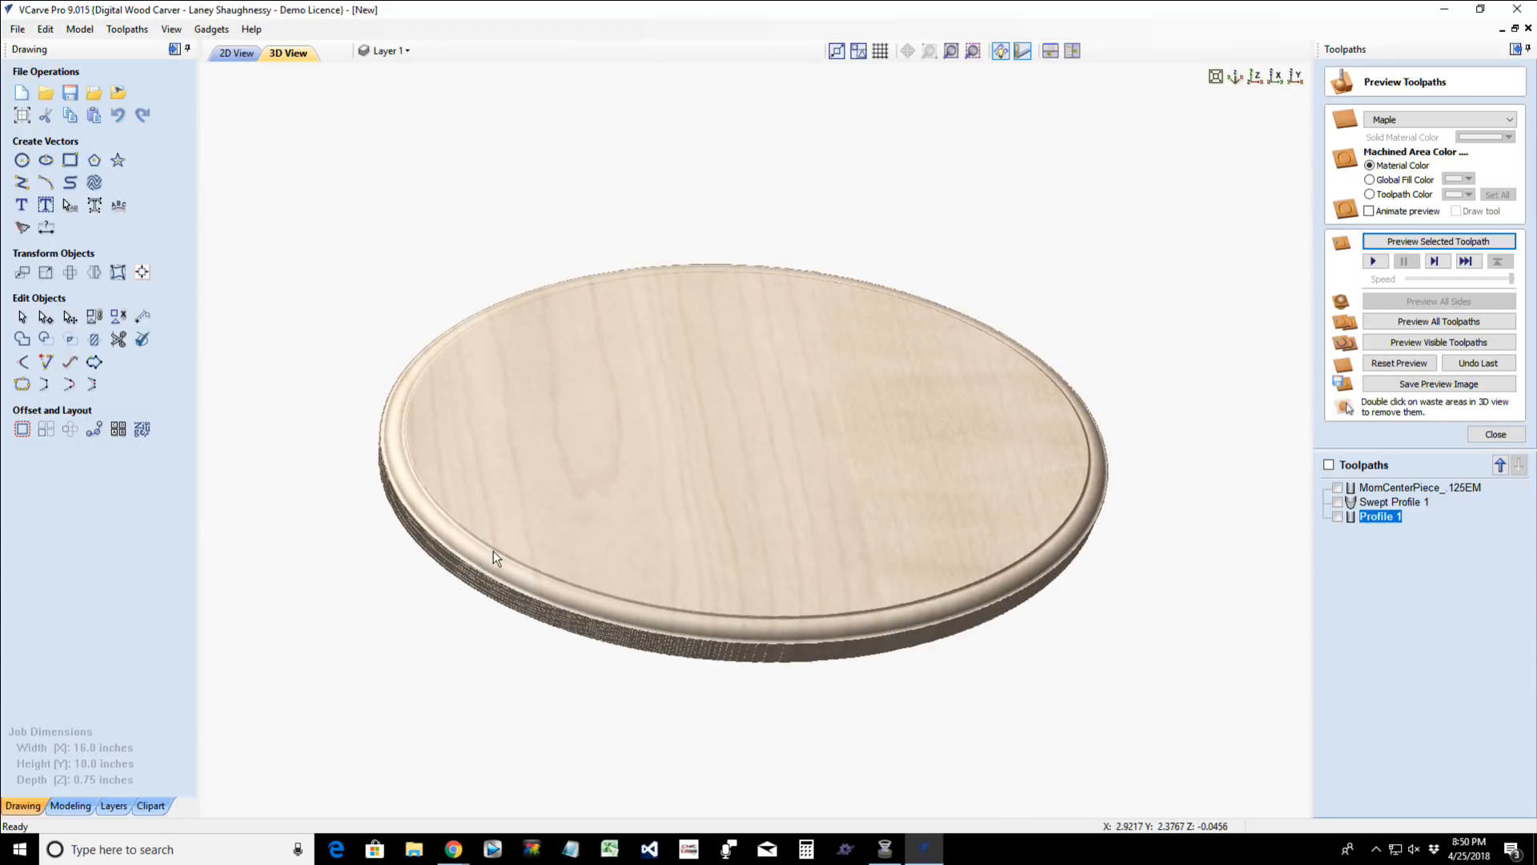
scroll(528, 530, "down", 3)
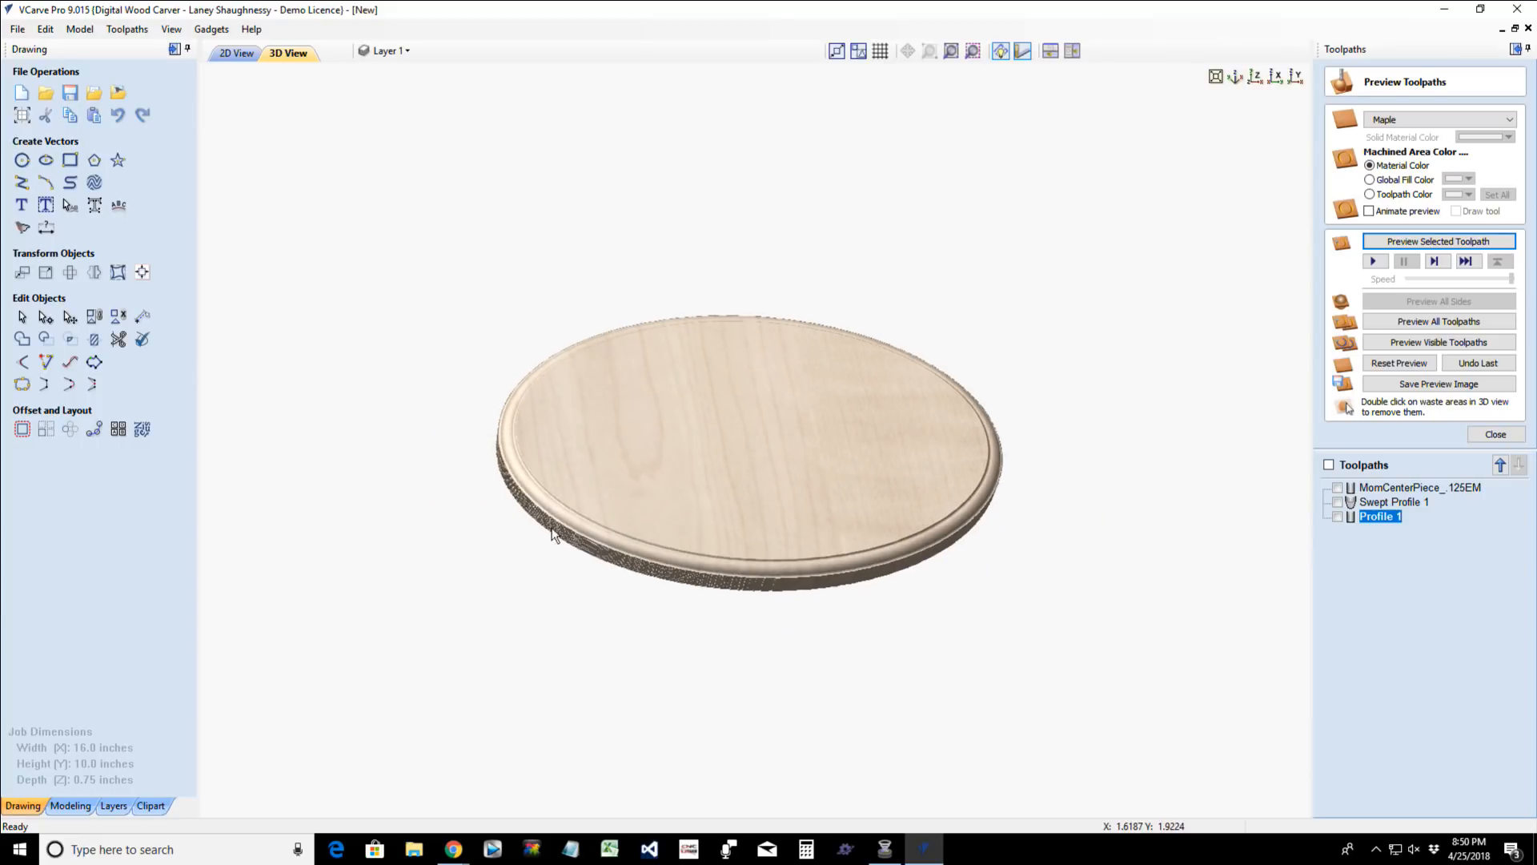
left_click_drag(674, 526, 653, 559)
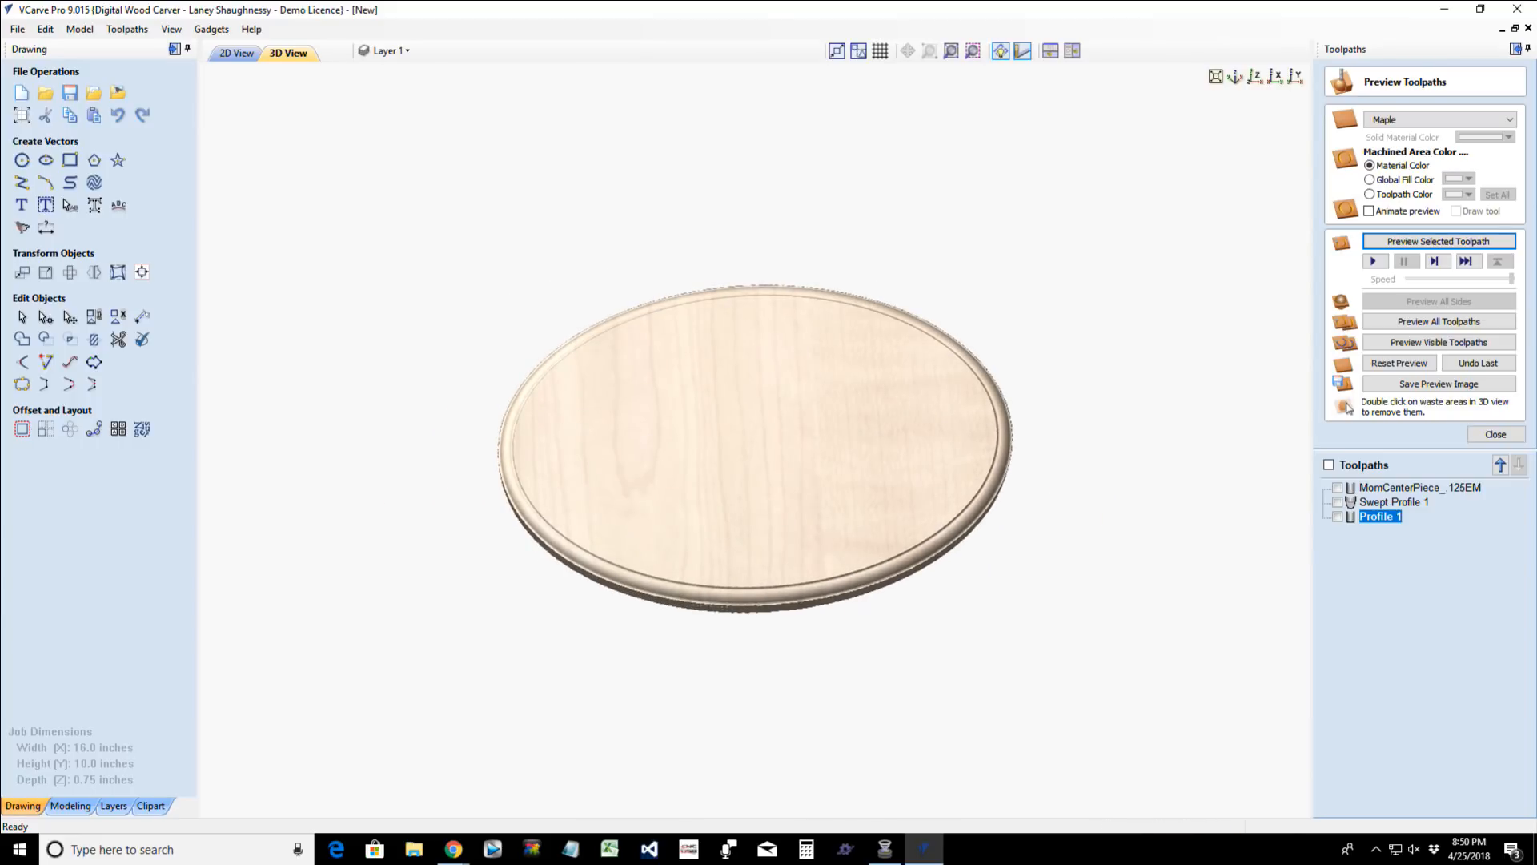
- Change the preview material to walnut2 and inspect the oval plaque
left_click(1438, 119)
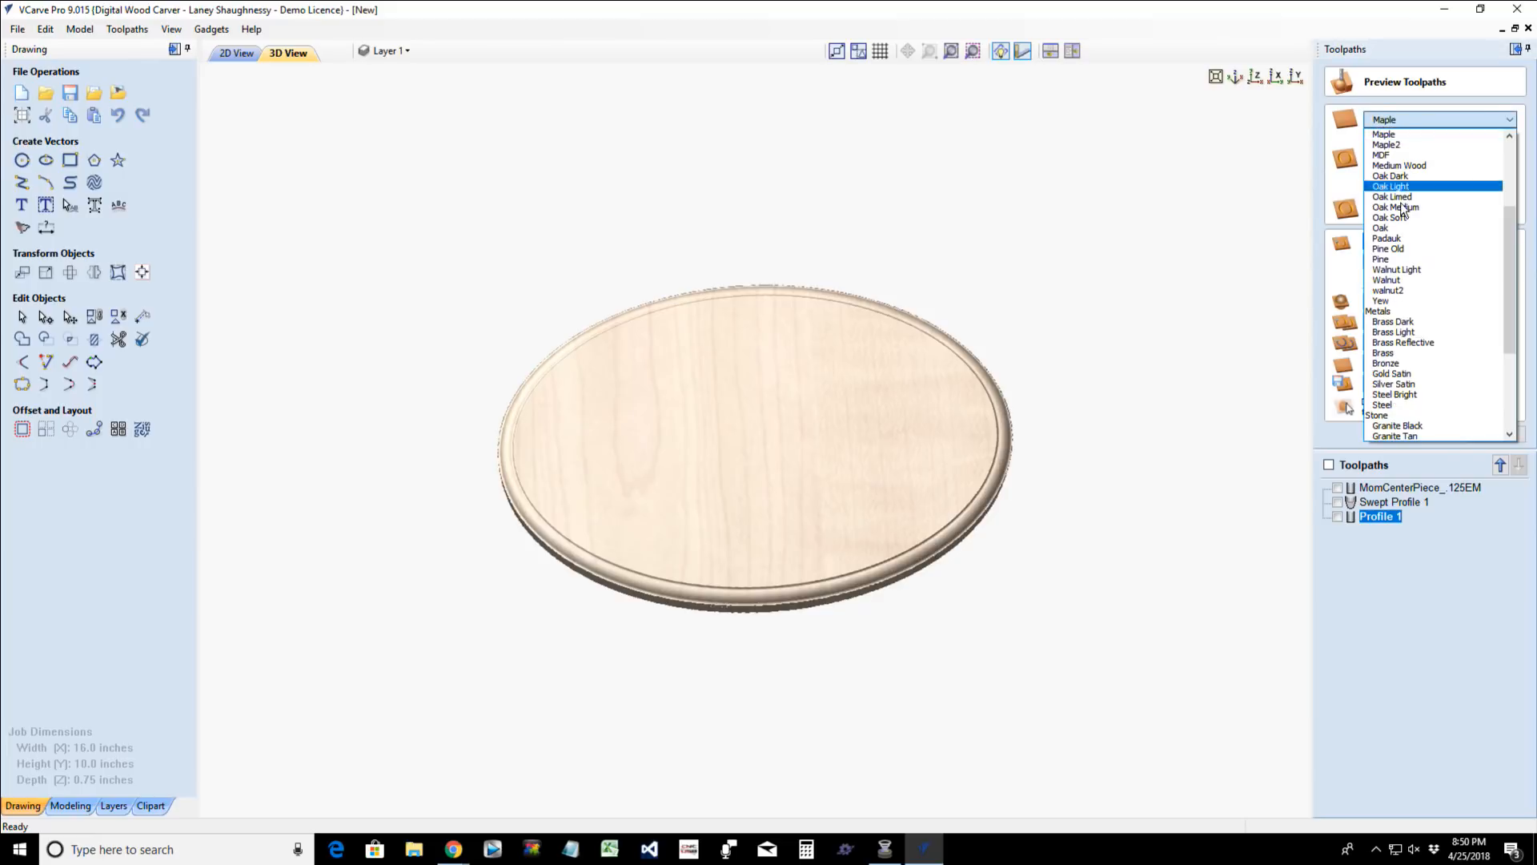
left_click(1406, 290)
scroll(810, 497, "up", 4)
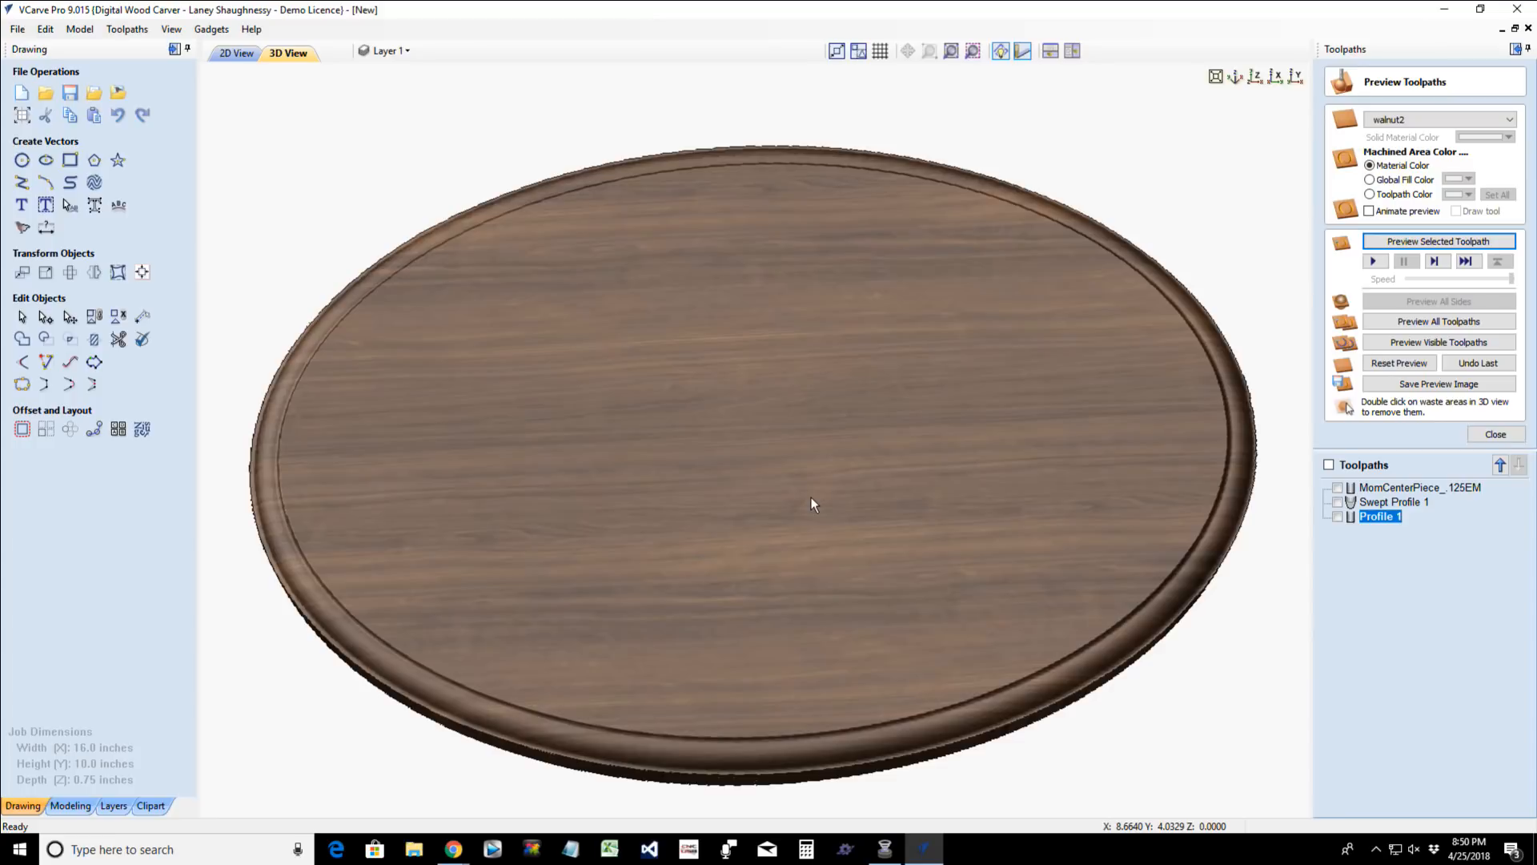
scroll(929, 594, "down", 1)
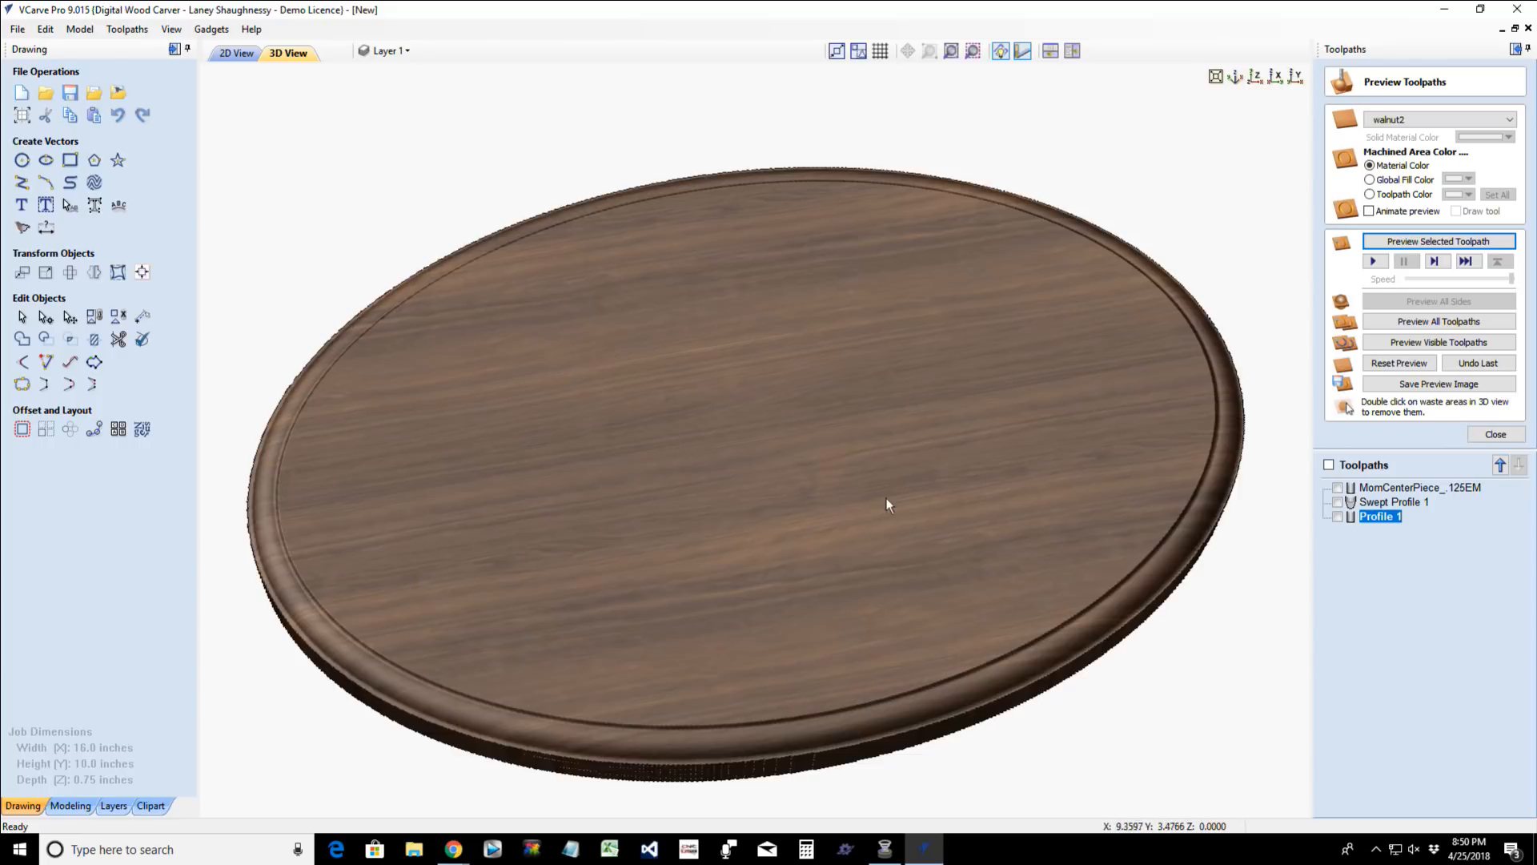
left_click_drag(886, 497, 907, 584)
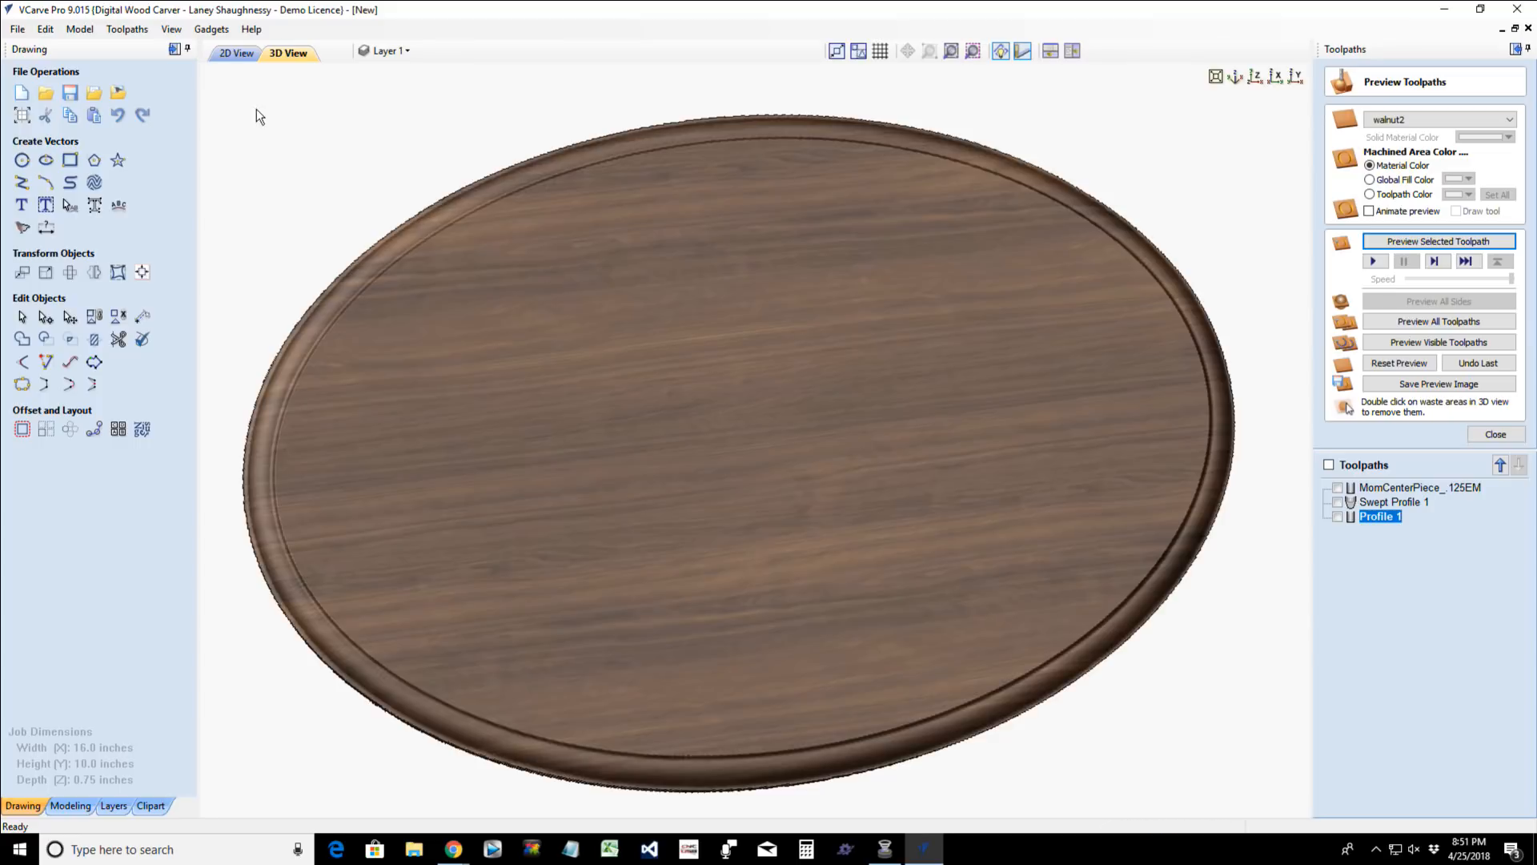
- In the 2D drawing, select the five background shapes around the MOM letters, leaving out the O's center and the tiny triangle
left_click(236, 54)
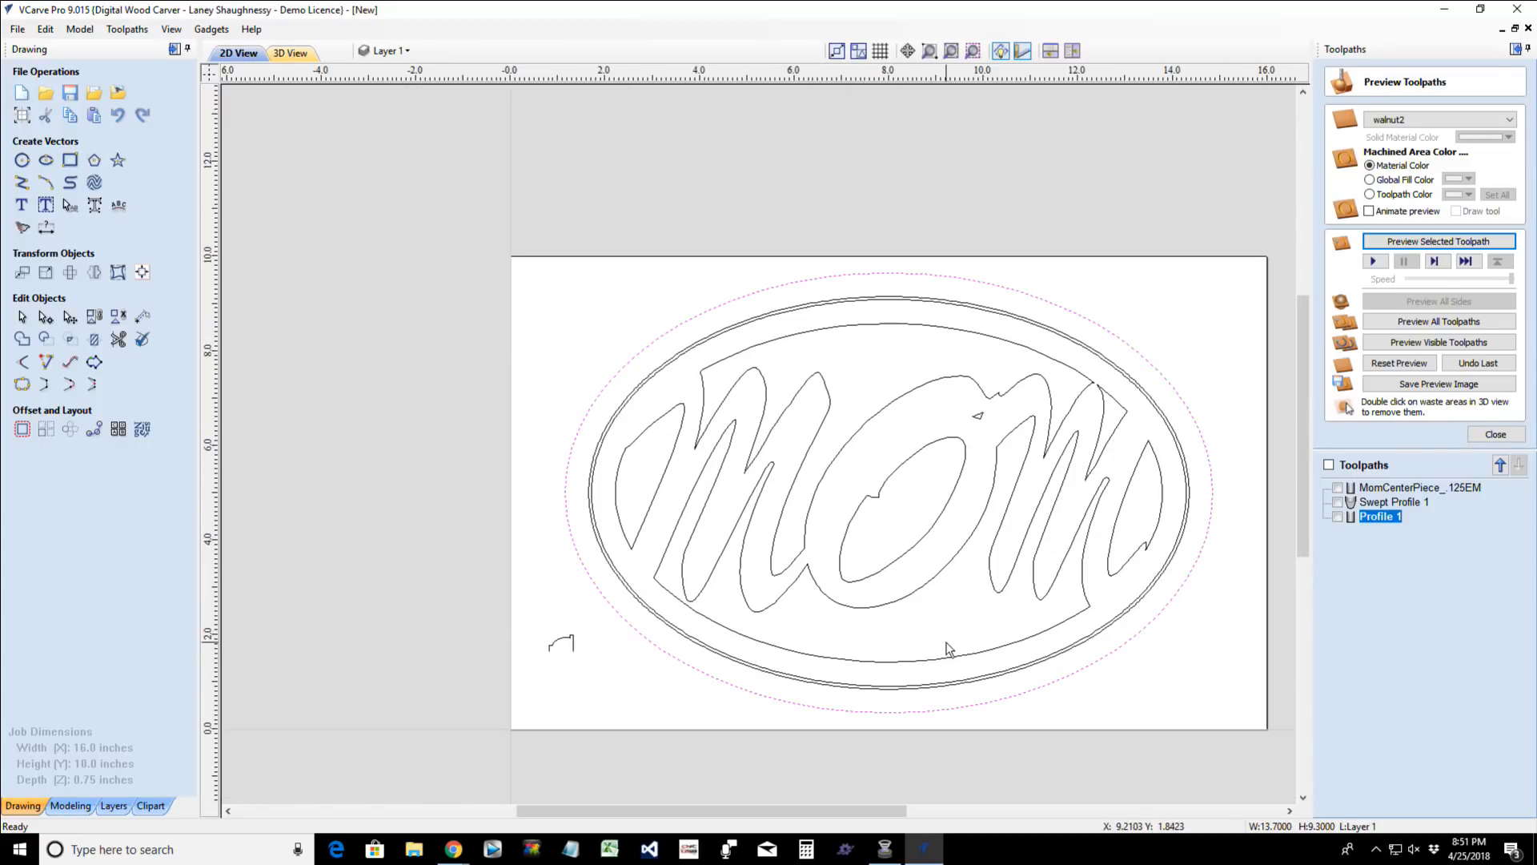
scroll(948, 649, "up", 2)
scroll(949, 649, "down", 2)
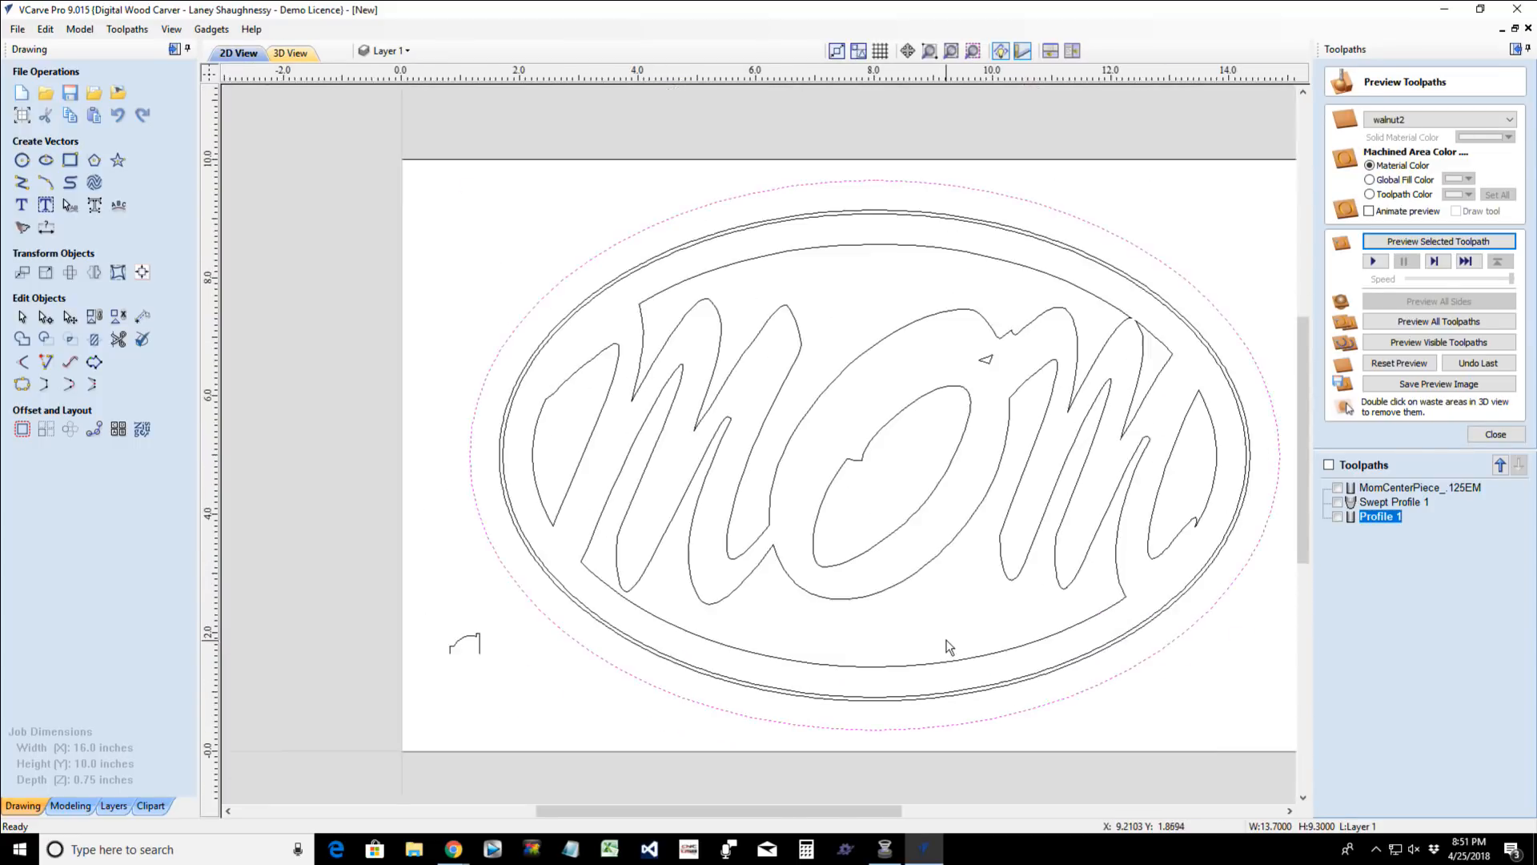
left_click(863, 244)
left_click(866, 248)
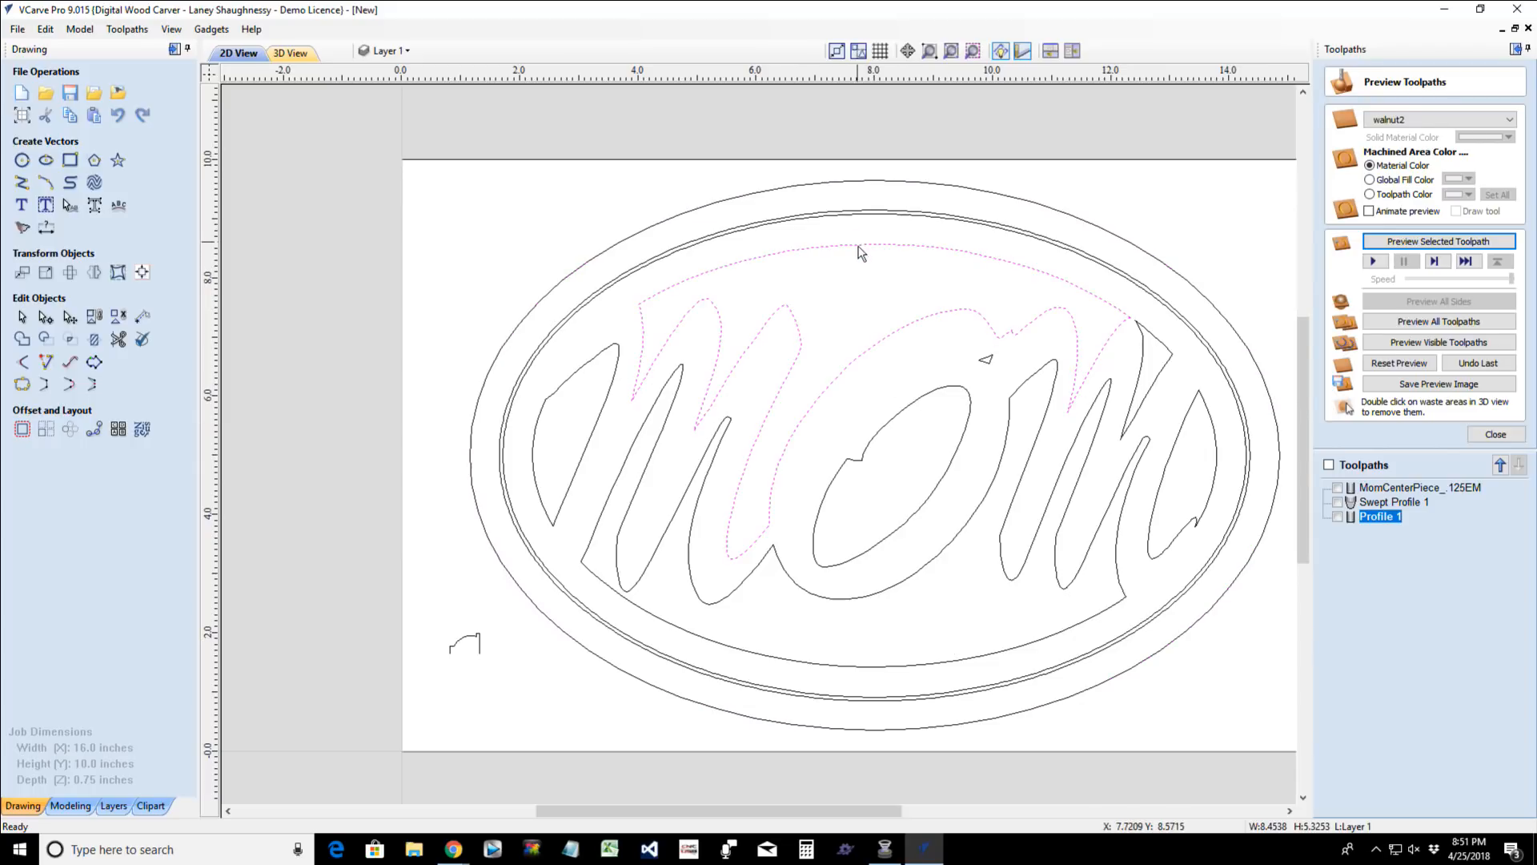
left_click(599, 417, "shift")
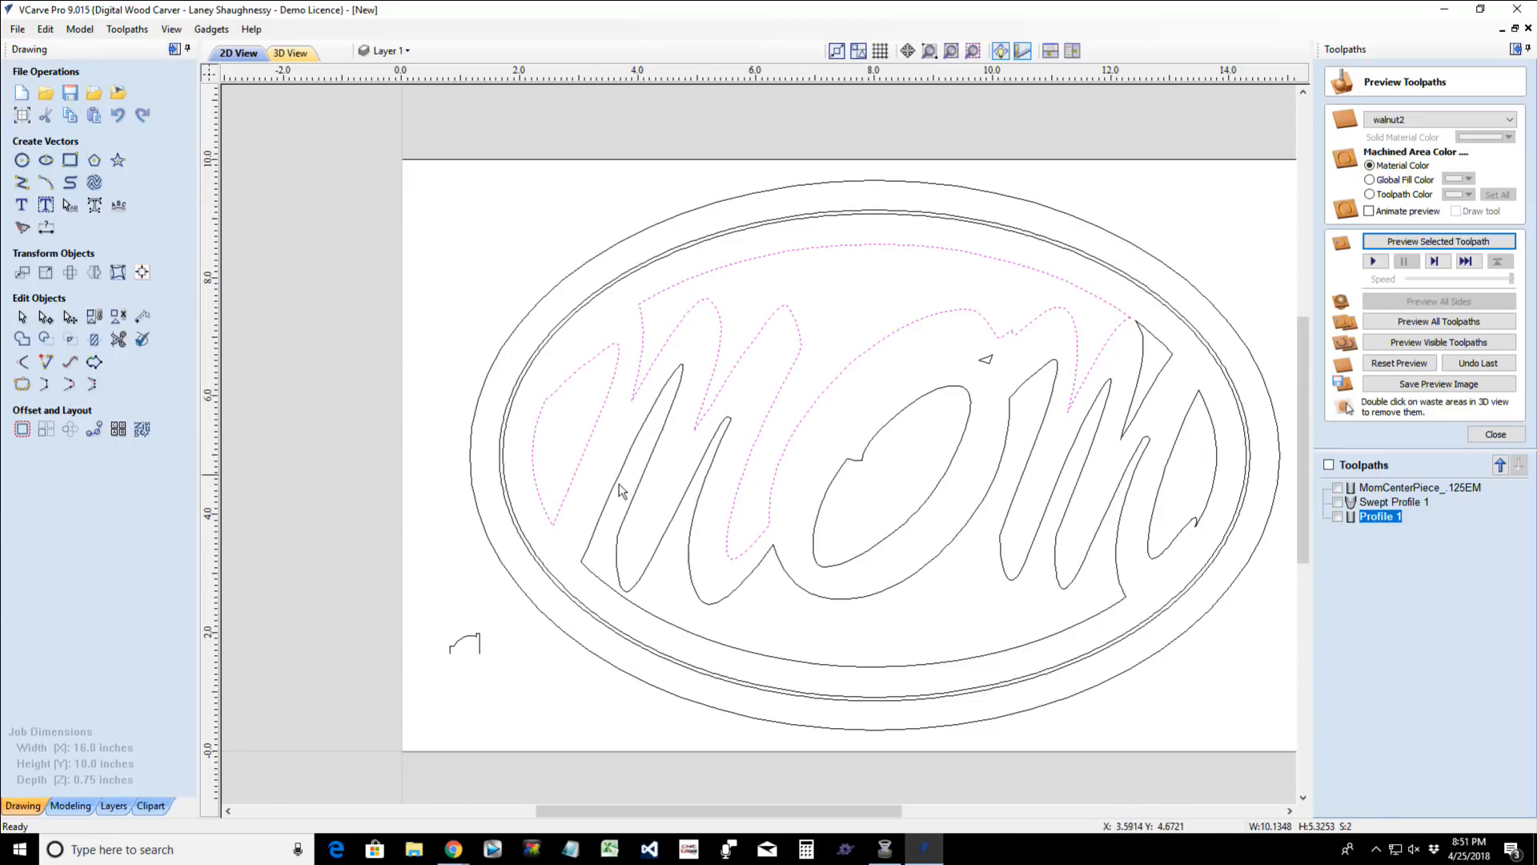
left_click(625, 489, "shift")
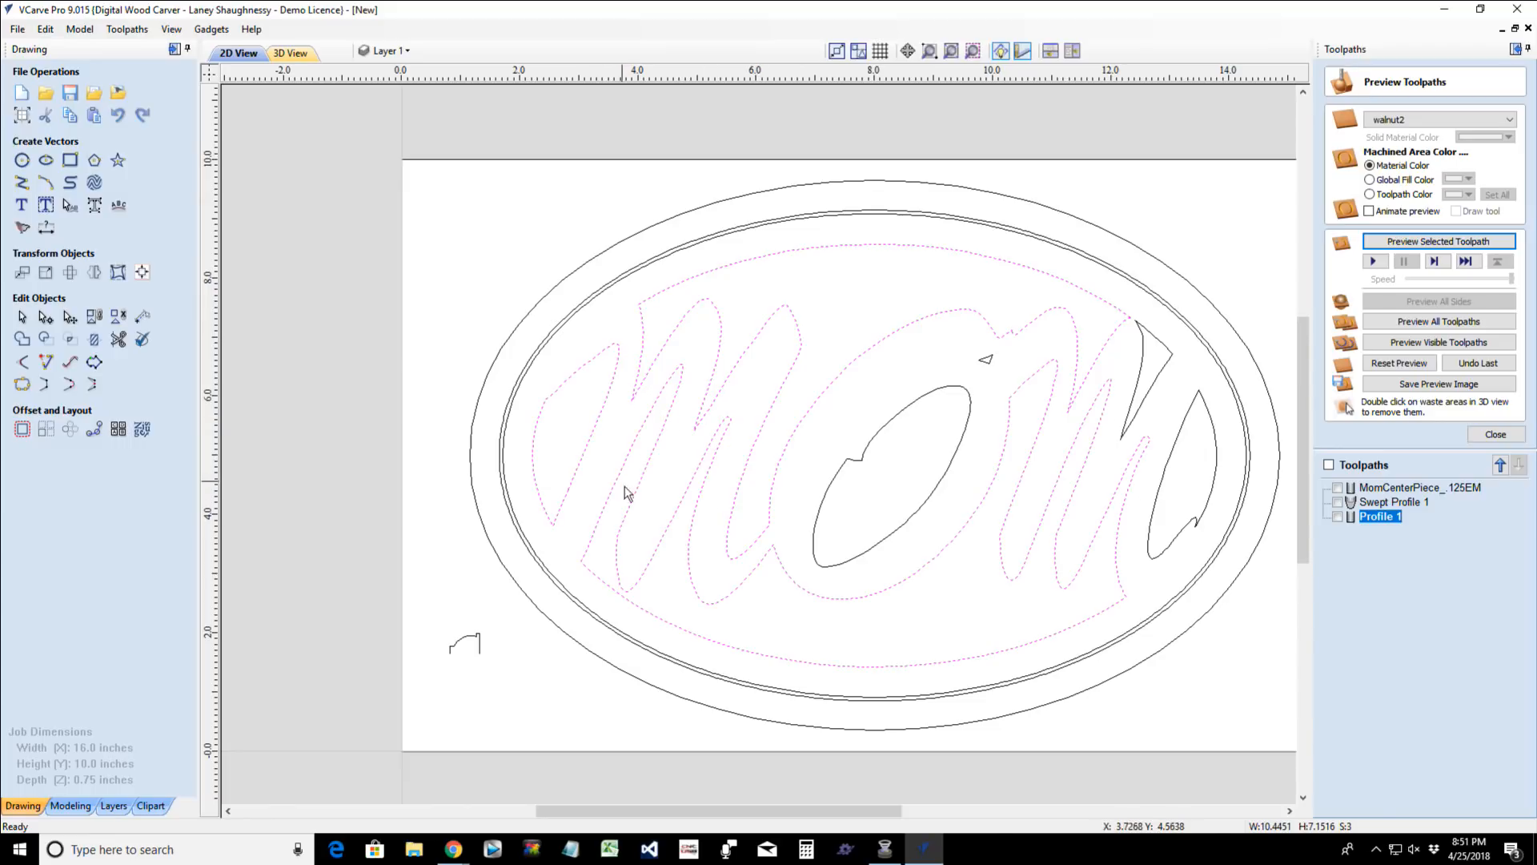
left_click(1168, 552, "shift")
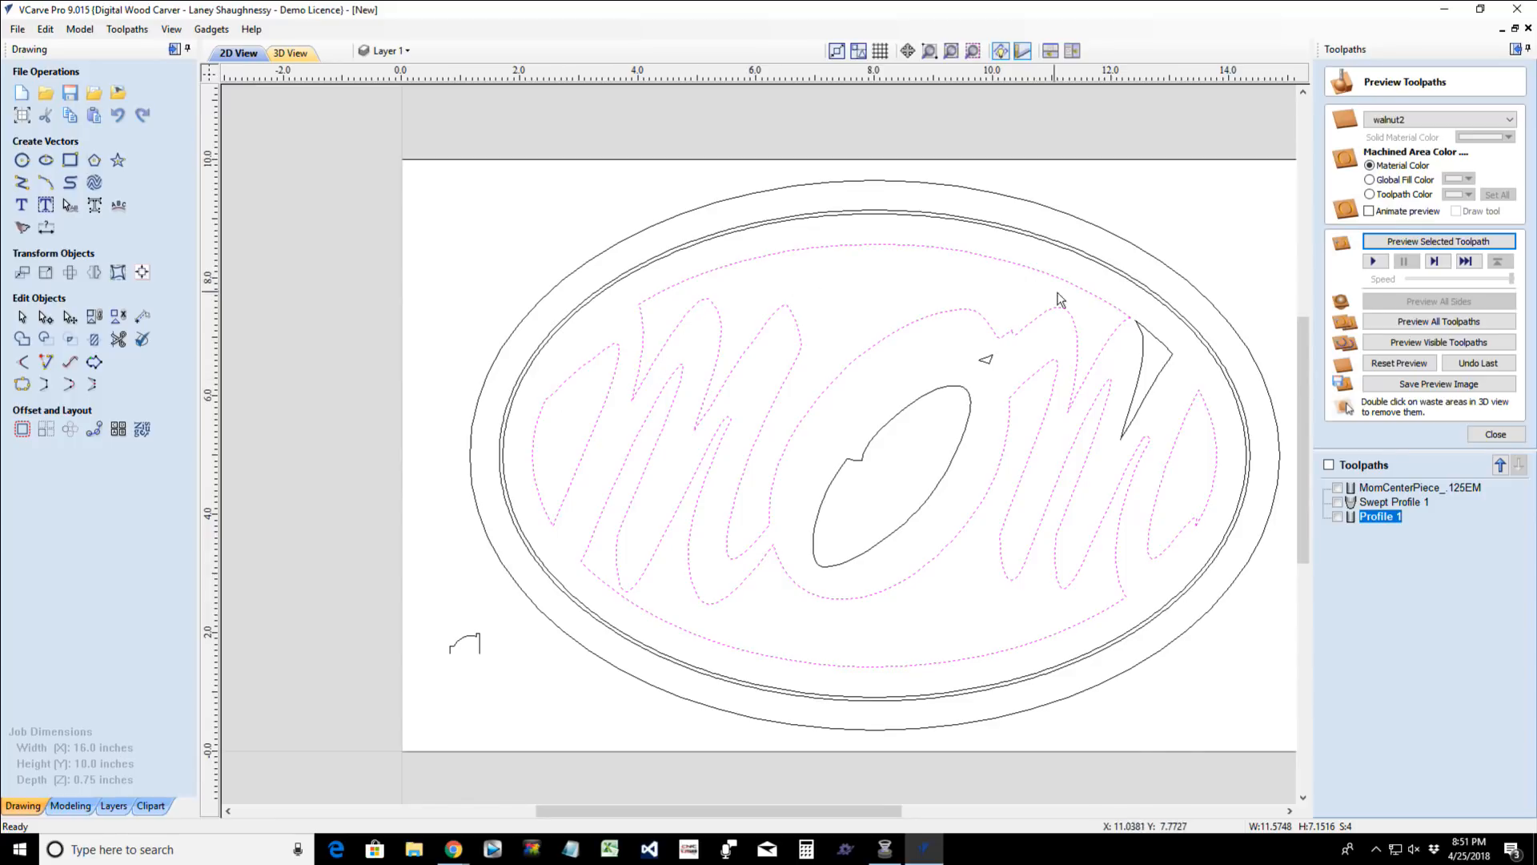
left_click(1144, 365, "shift")
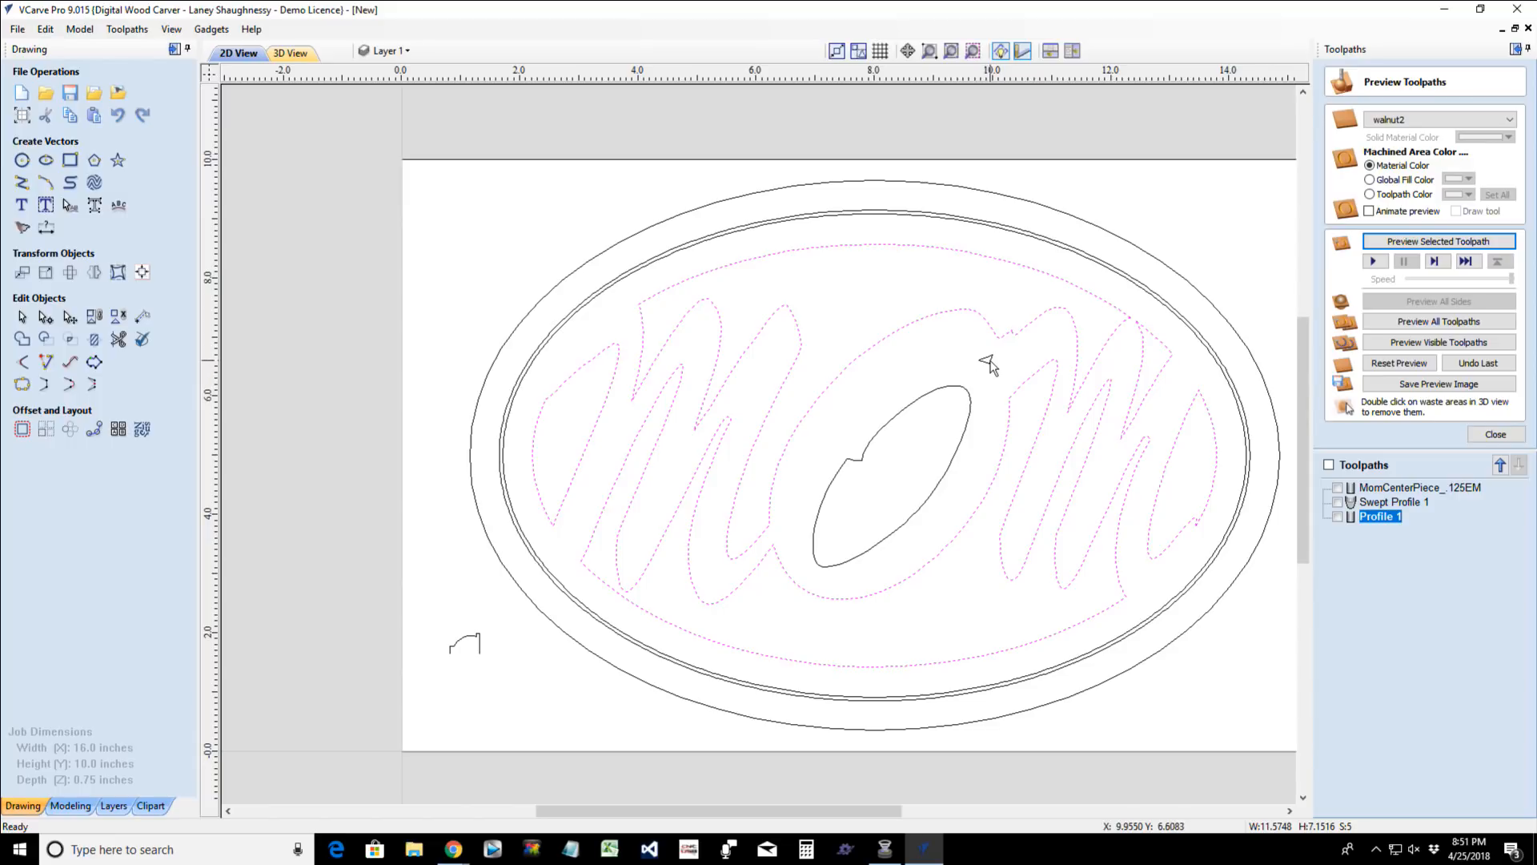
- Add the inner of the two closely spaced ovals around the lettering to the selection
scroll(987, 365, "up", 5)
scroll(990, 367, "down", 4)
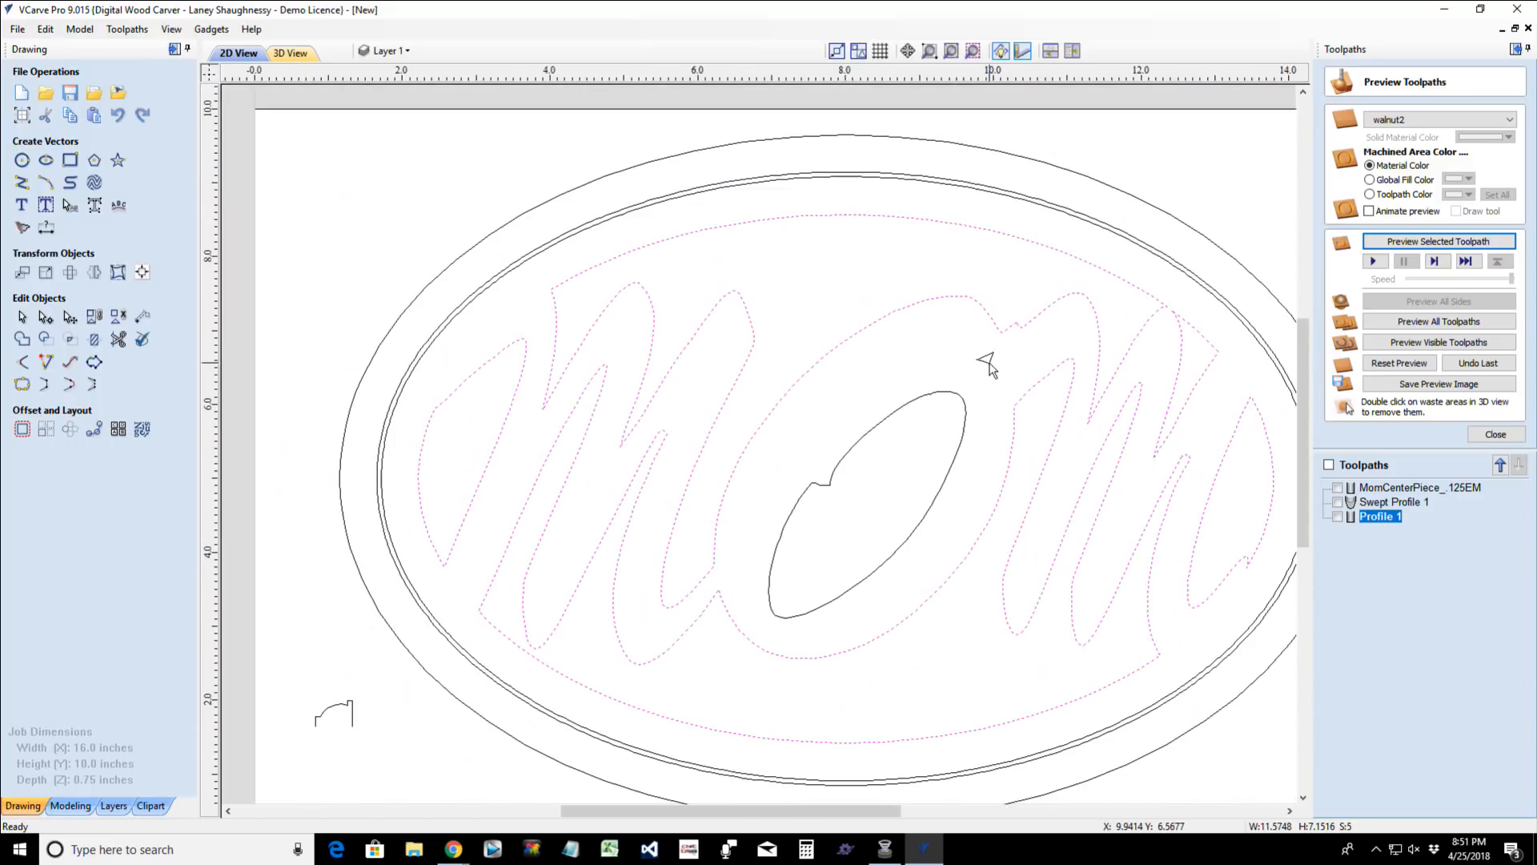
scroll(988, 365, "down", 1)
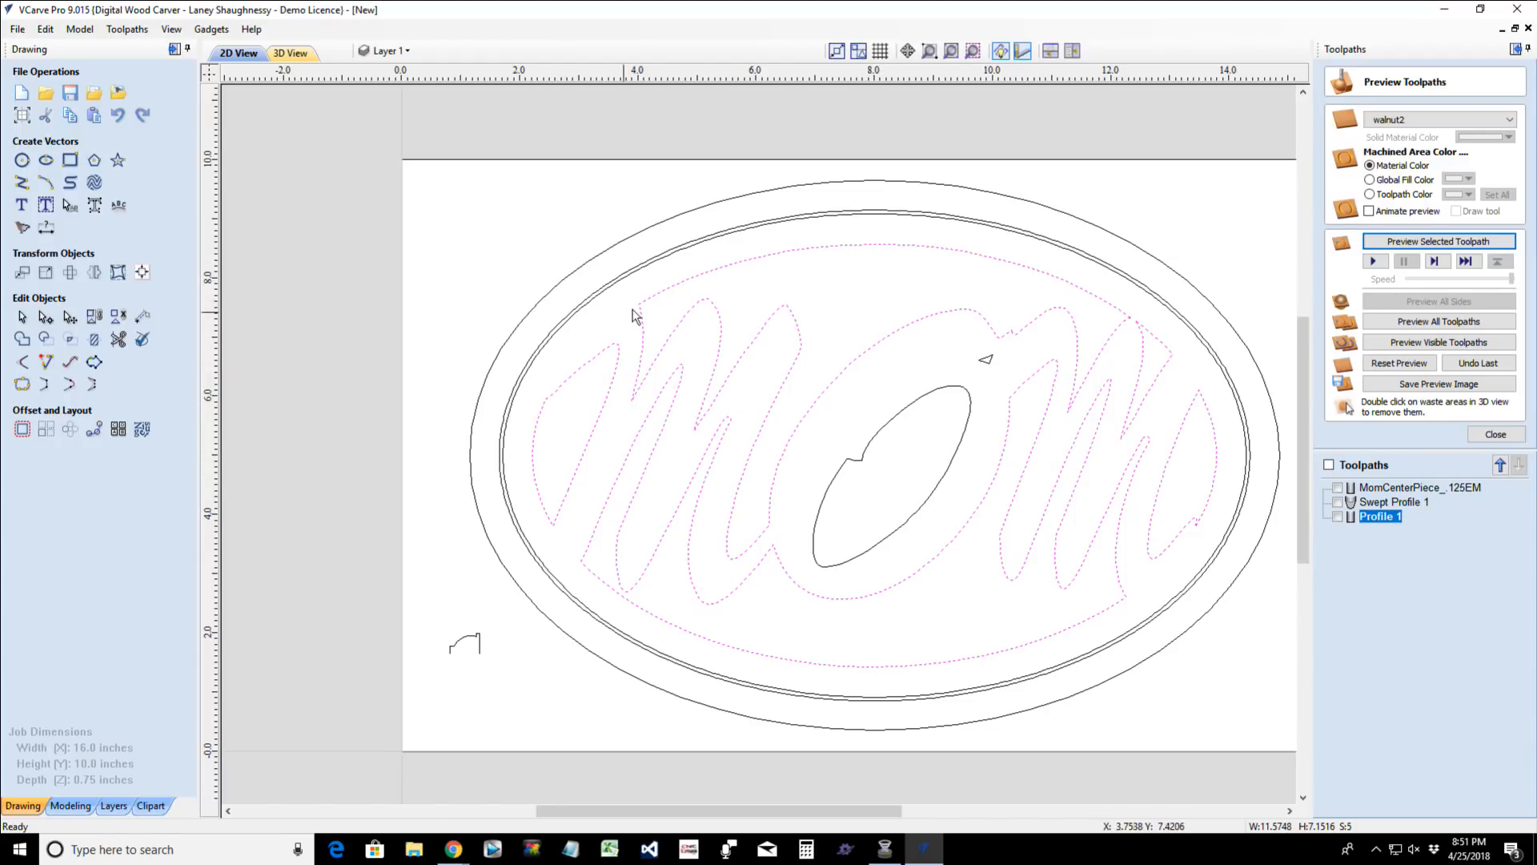
left_click(608, 289, "shift")
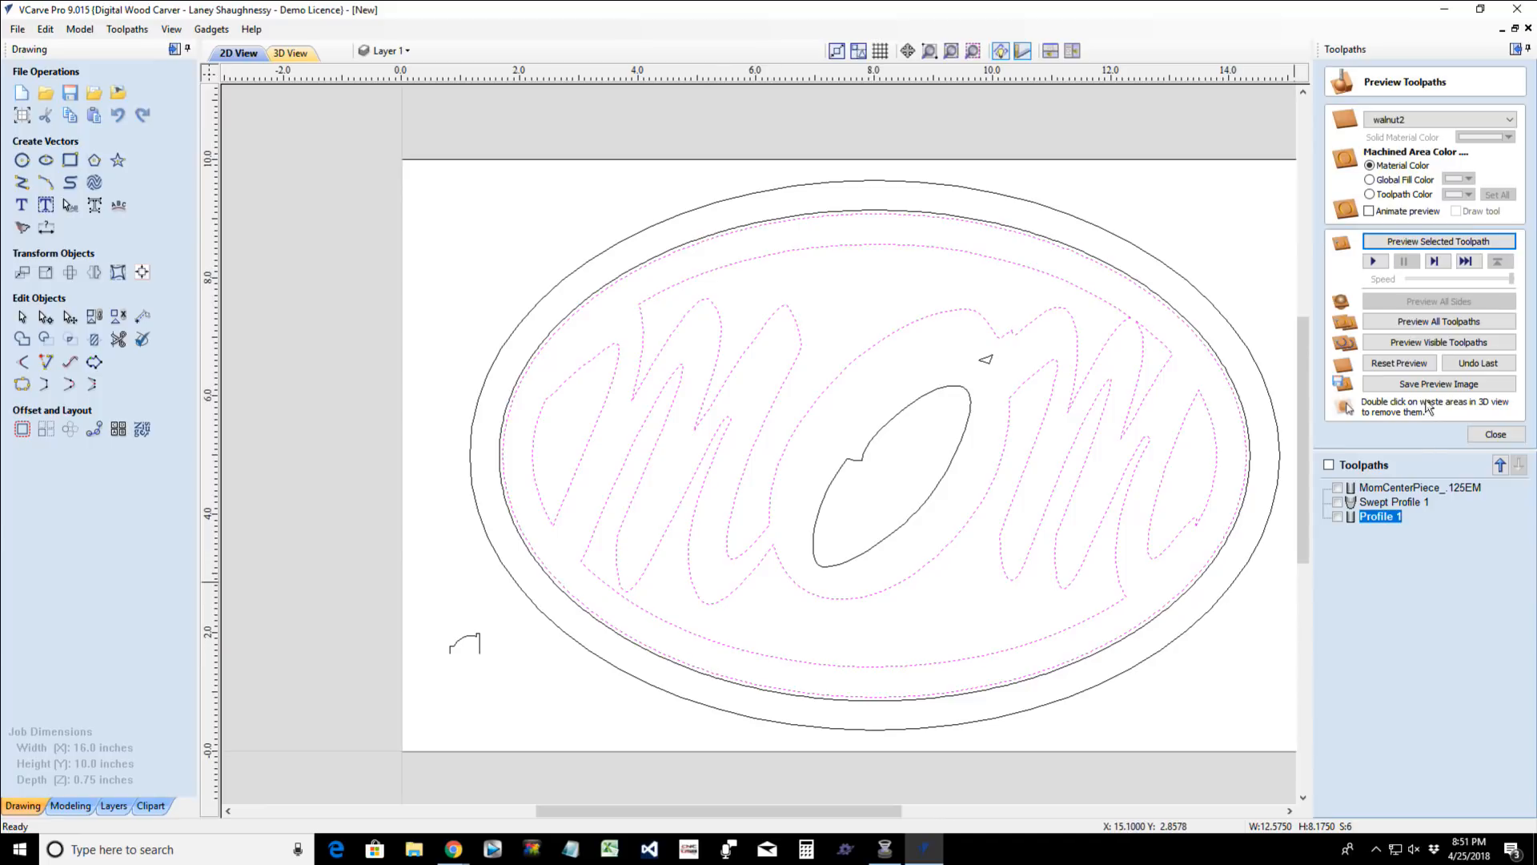
- Start a straight male inlay toolpath for the selected vectors and set its cut depth to 0.125 inches
left_click(1484, 434)
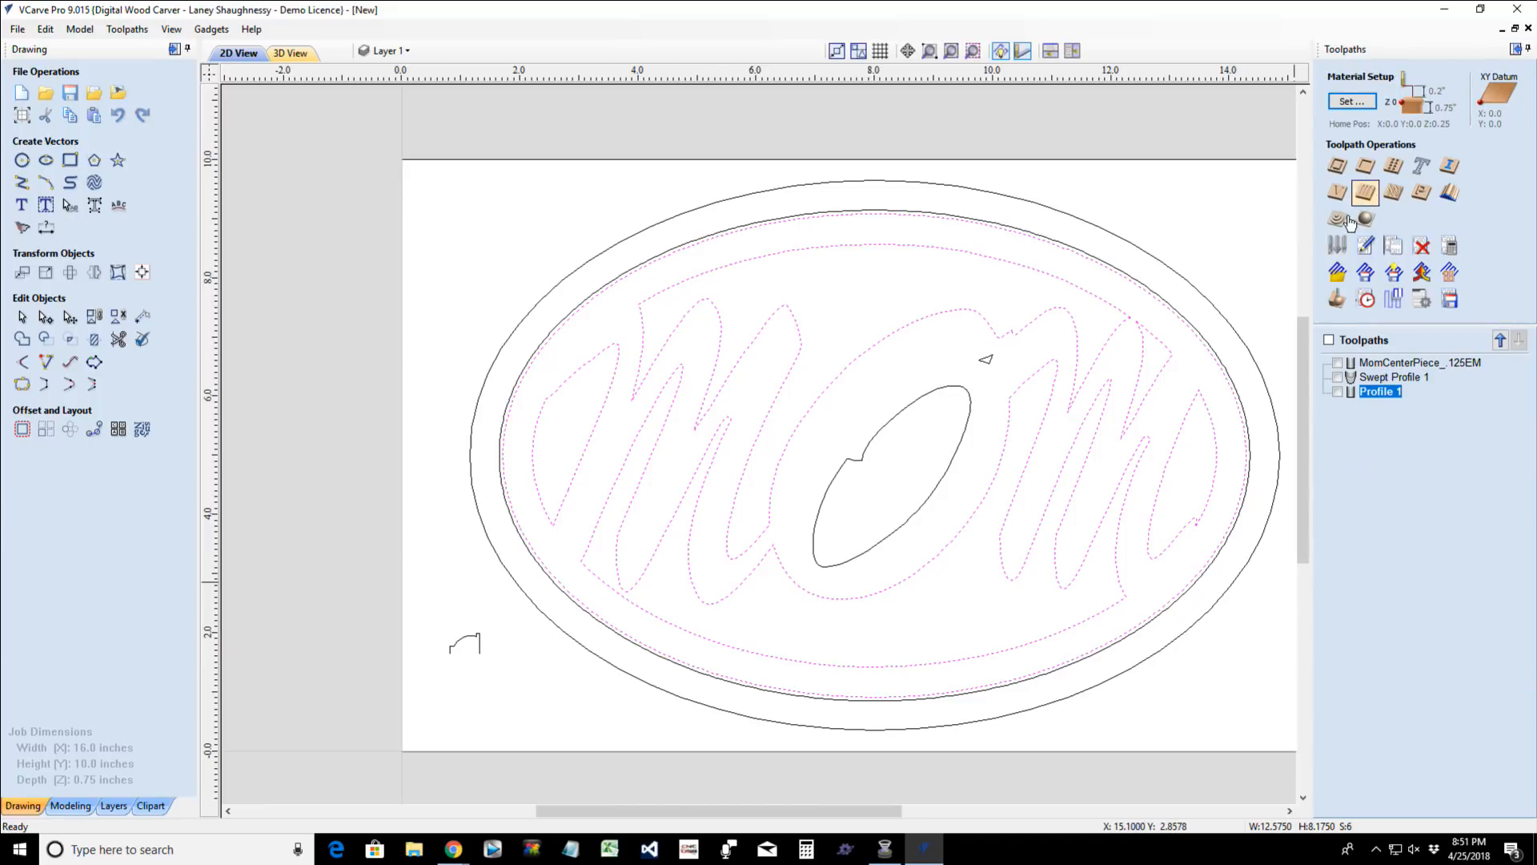
left_click(1451, 171)
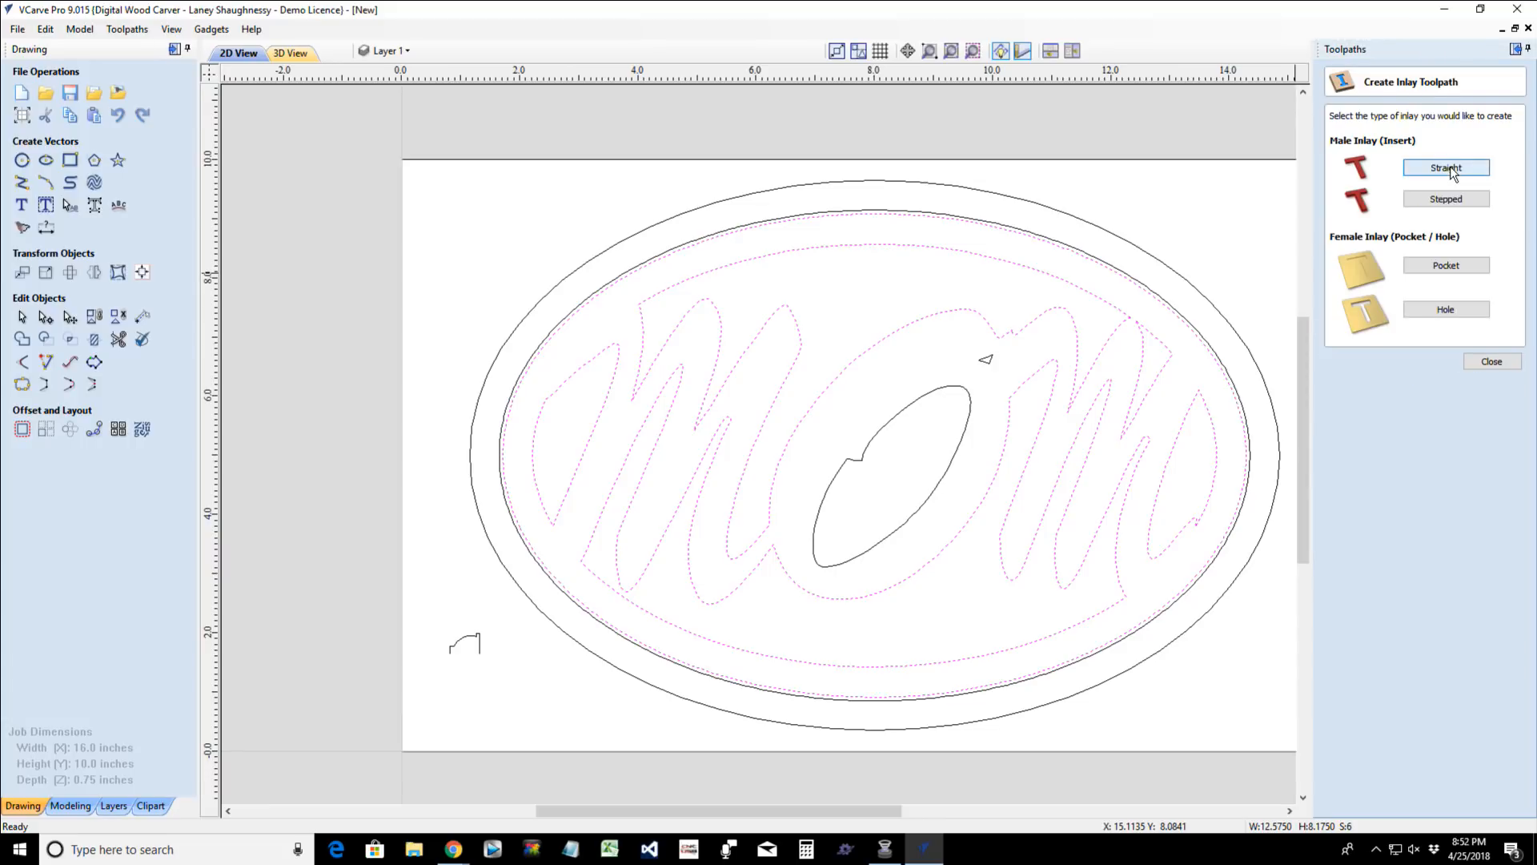
left_click(1450, 169)
left_click_drag(1456, 141, 1483, 142)
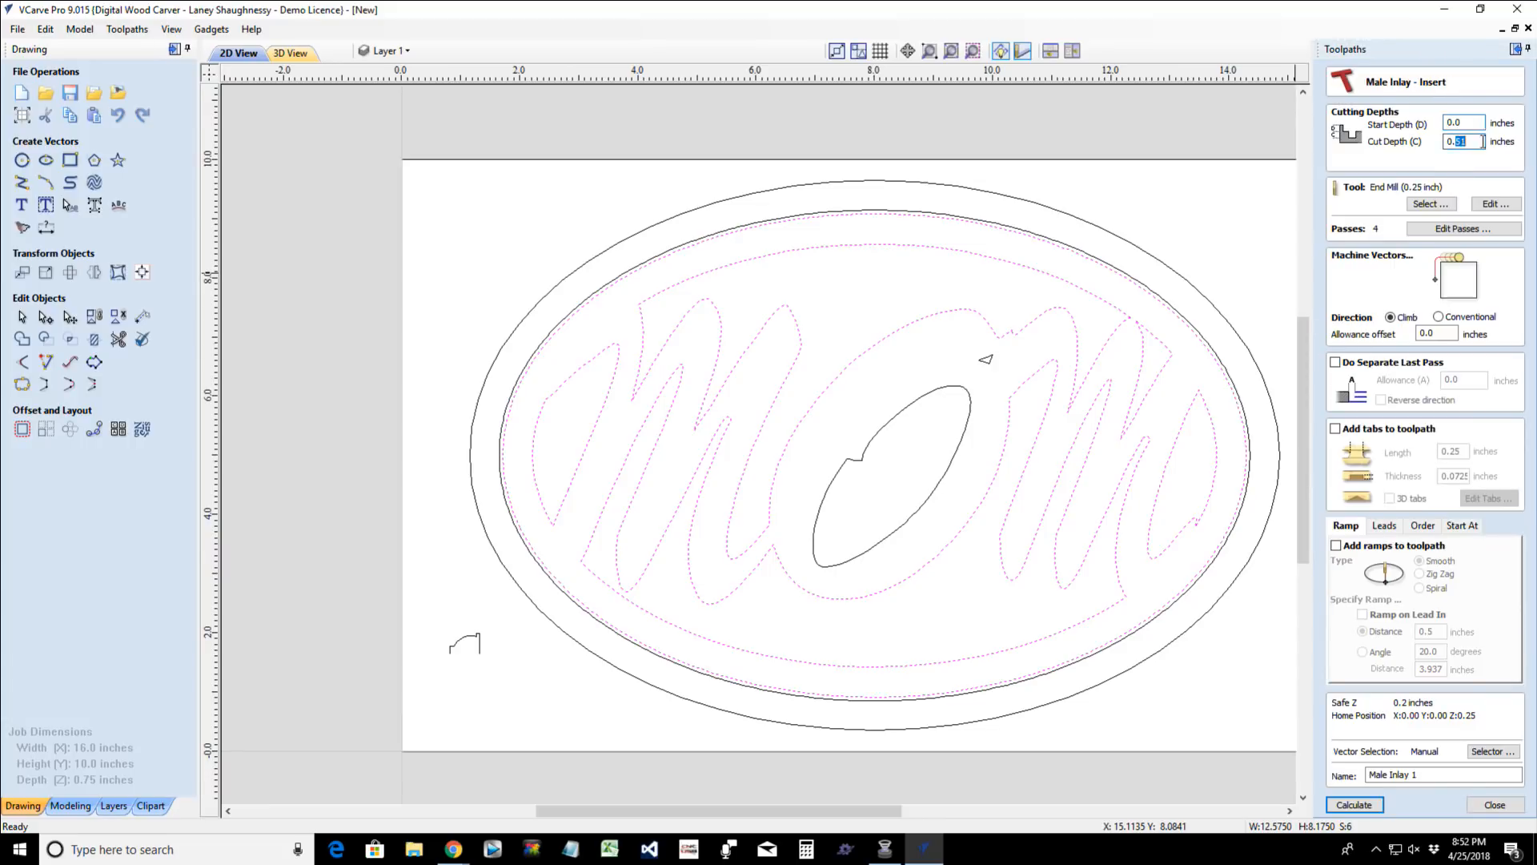
type(".")
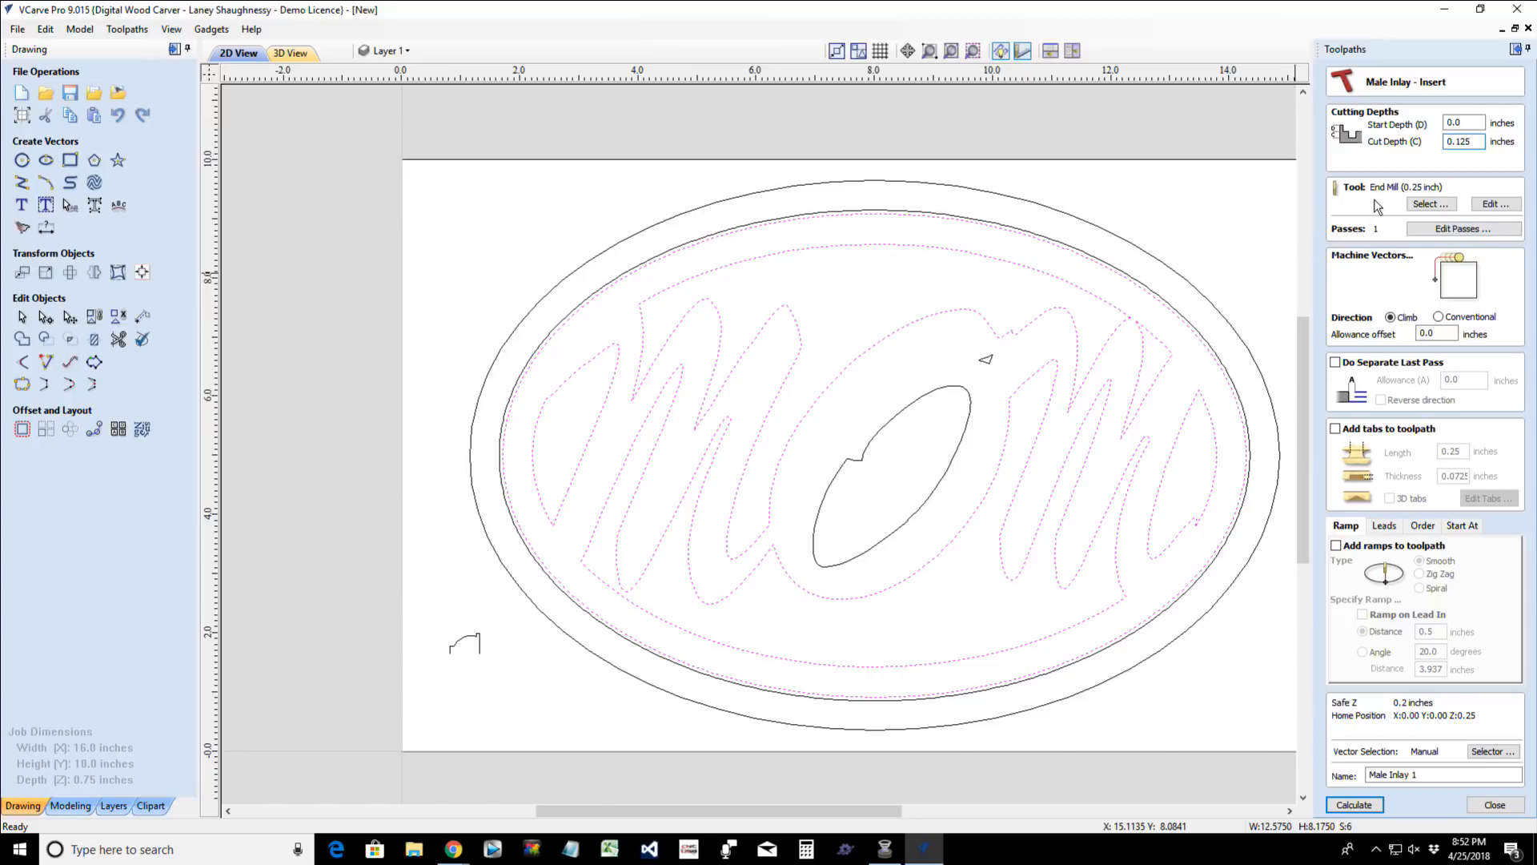
- Assign the 0.125-inch end mill from the End Mills group to the male inlay toolpath
left_click(1431, 205)
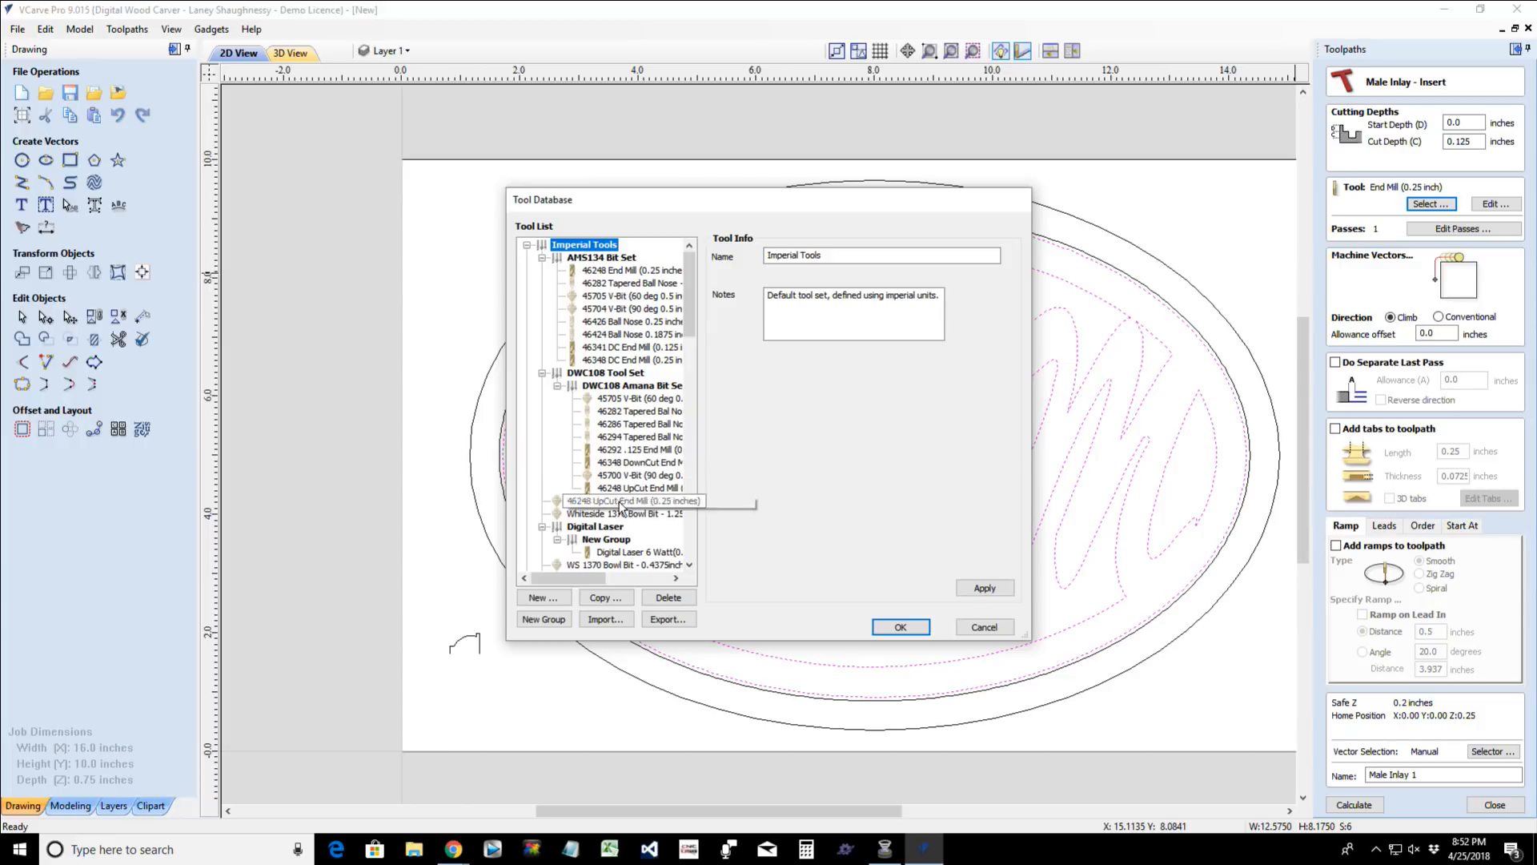
scroll(620, 506, "down", 2)
scroll(620, 506, "down", 2)
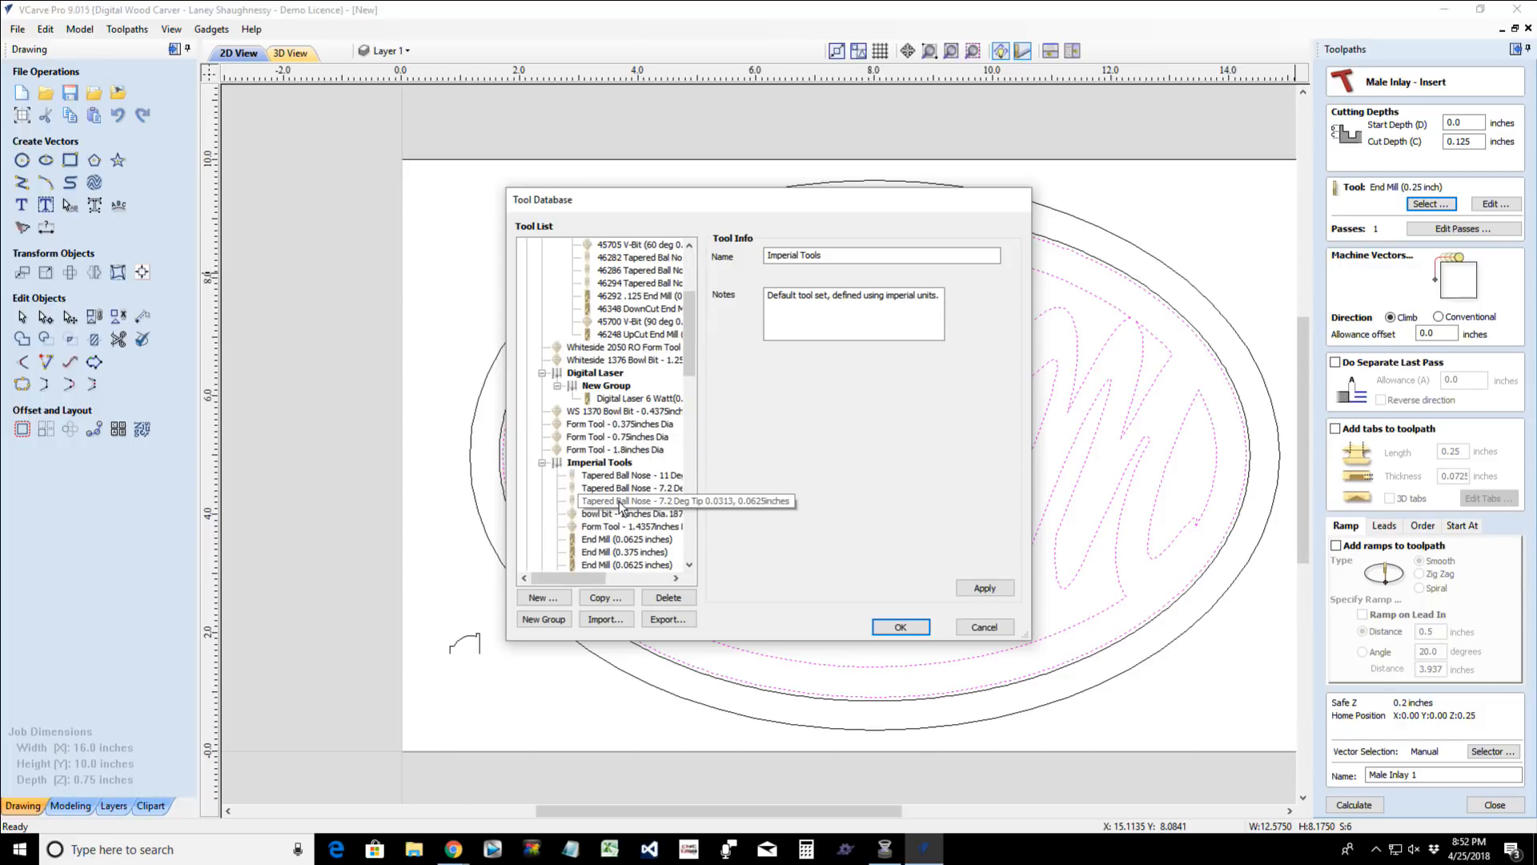
scroll(621, 506, "down", 1)
scroll(620, 506, "up", 5)
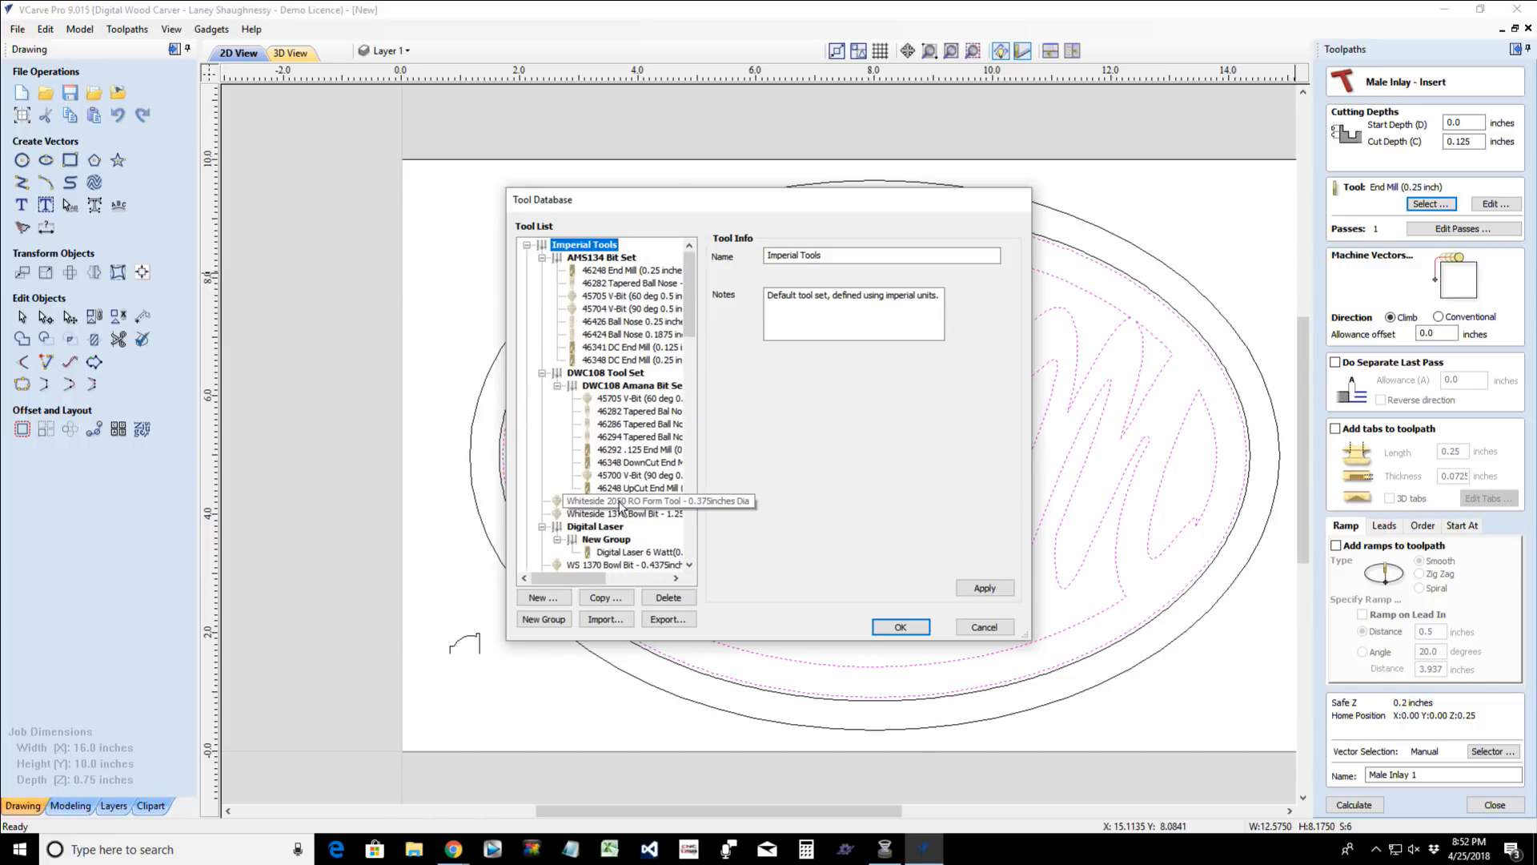
scroll(620, 506, "down", 8)
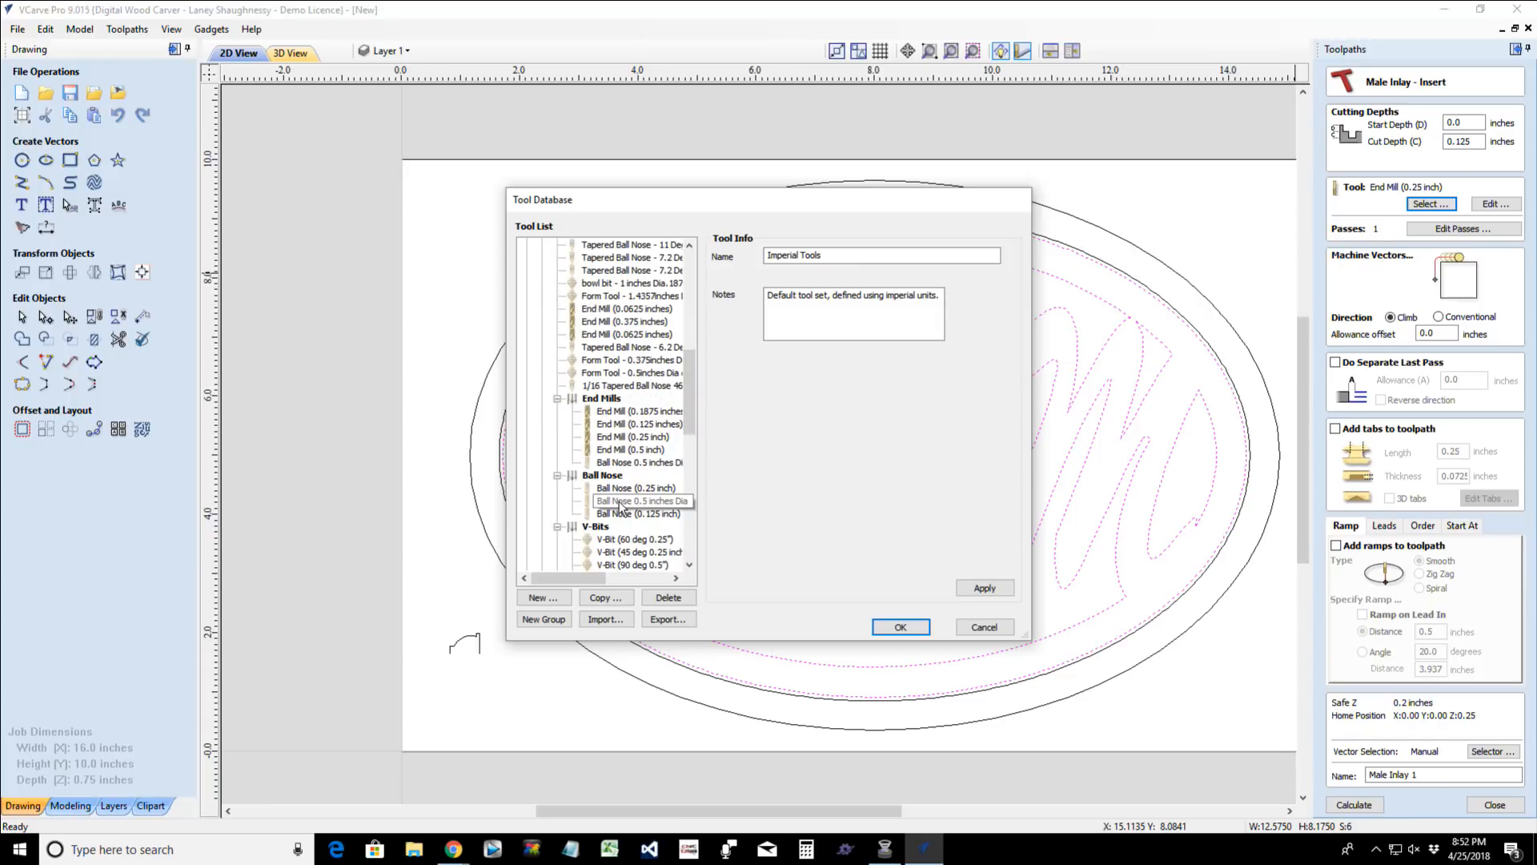
left_click(638, 424)
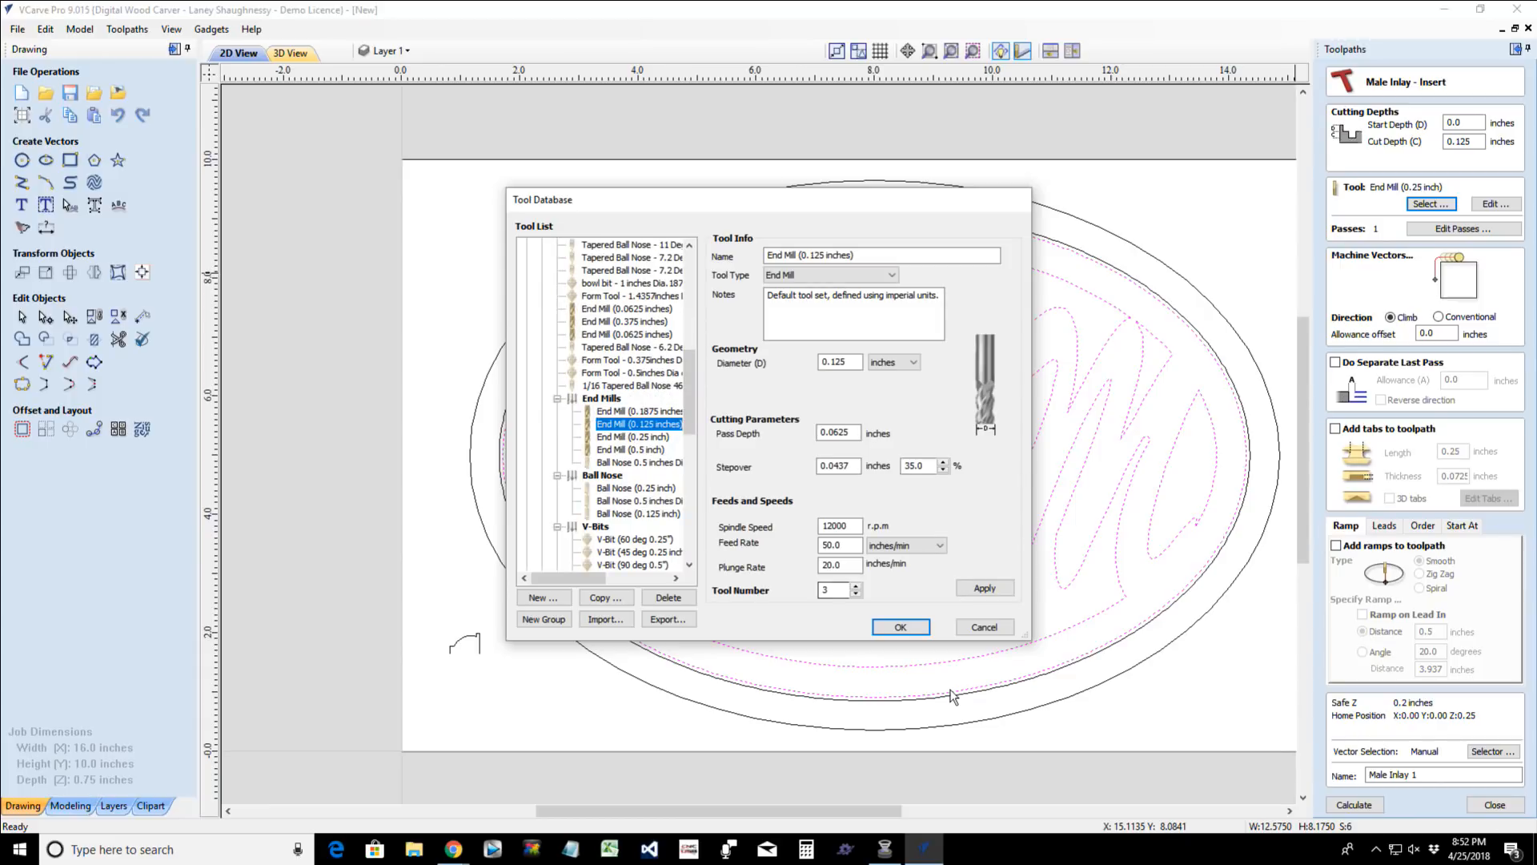
left_click(901, 627)
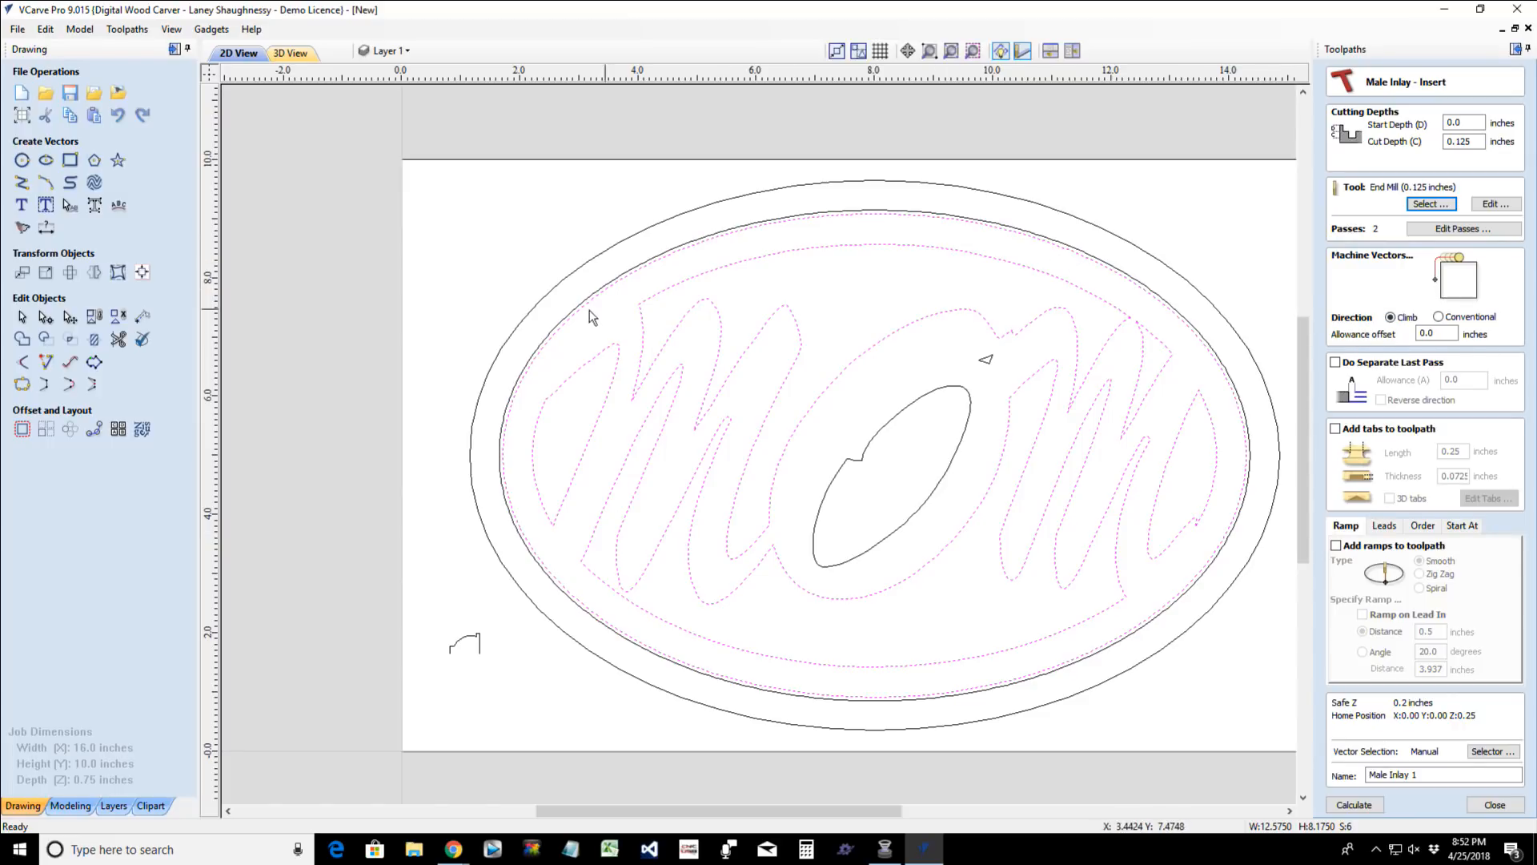
- Add the O's center and the tiny triangle to the selection and calculate the male inlay toolpath with climb cutting
left_click(1439, 317)
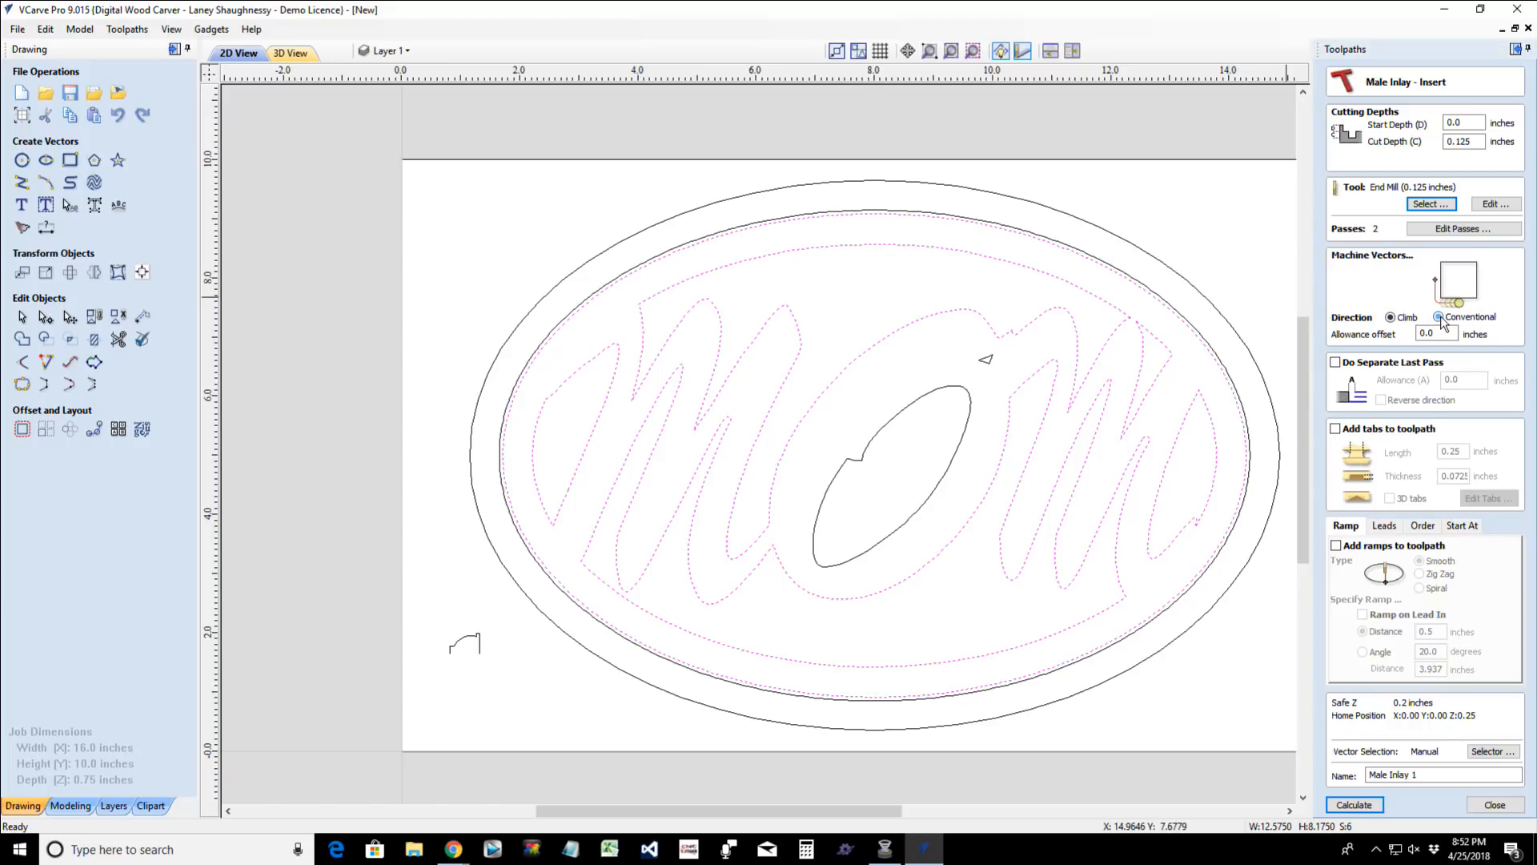
left_click(1393, 319)
left_click(938, 394, "shift")
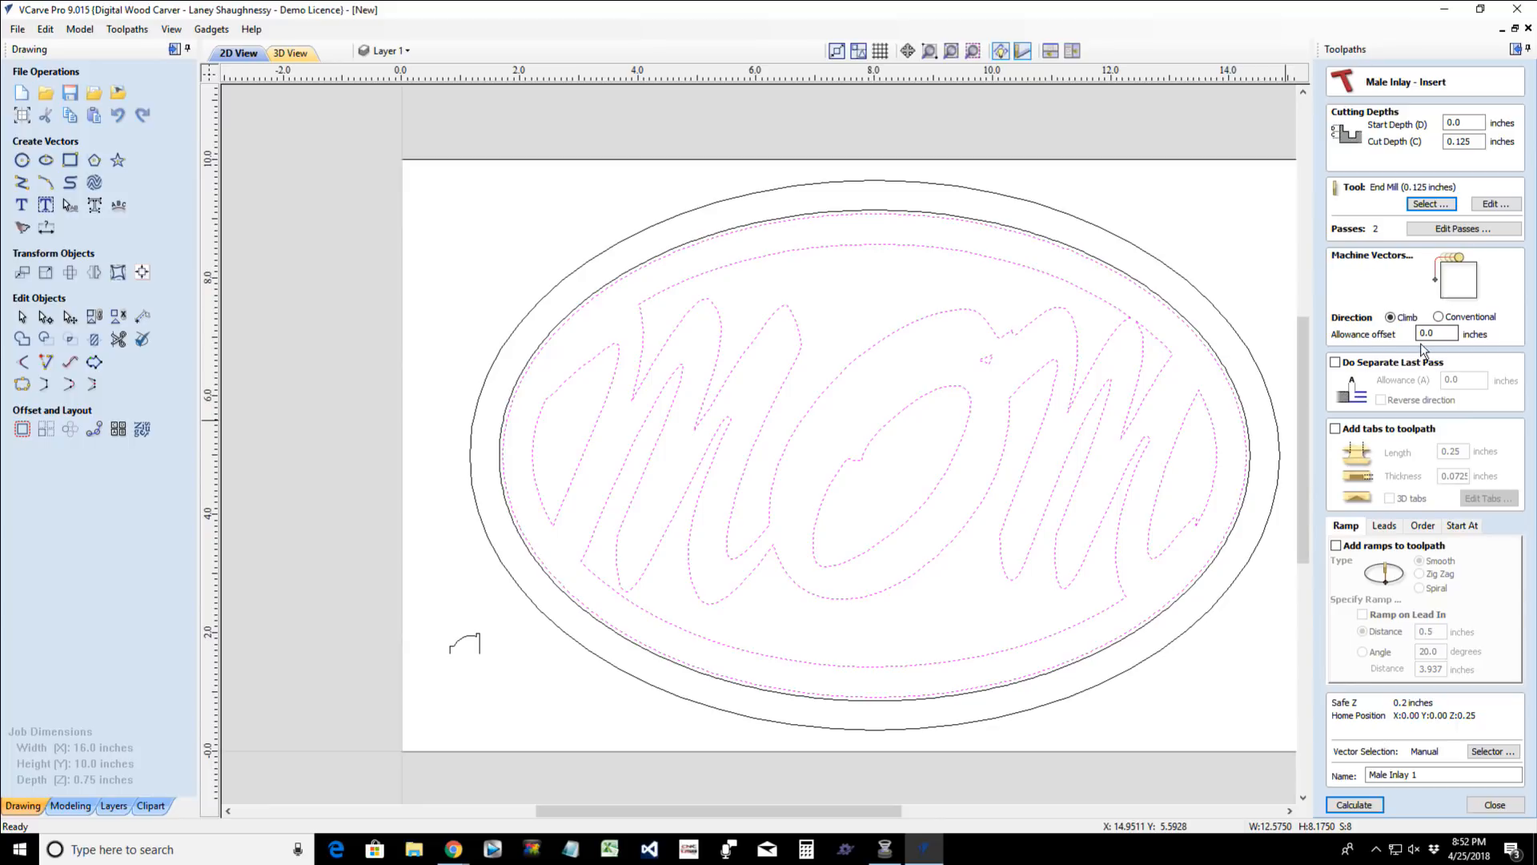
left_click(1352, 804)
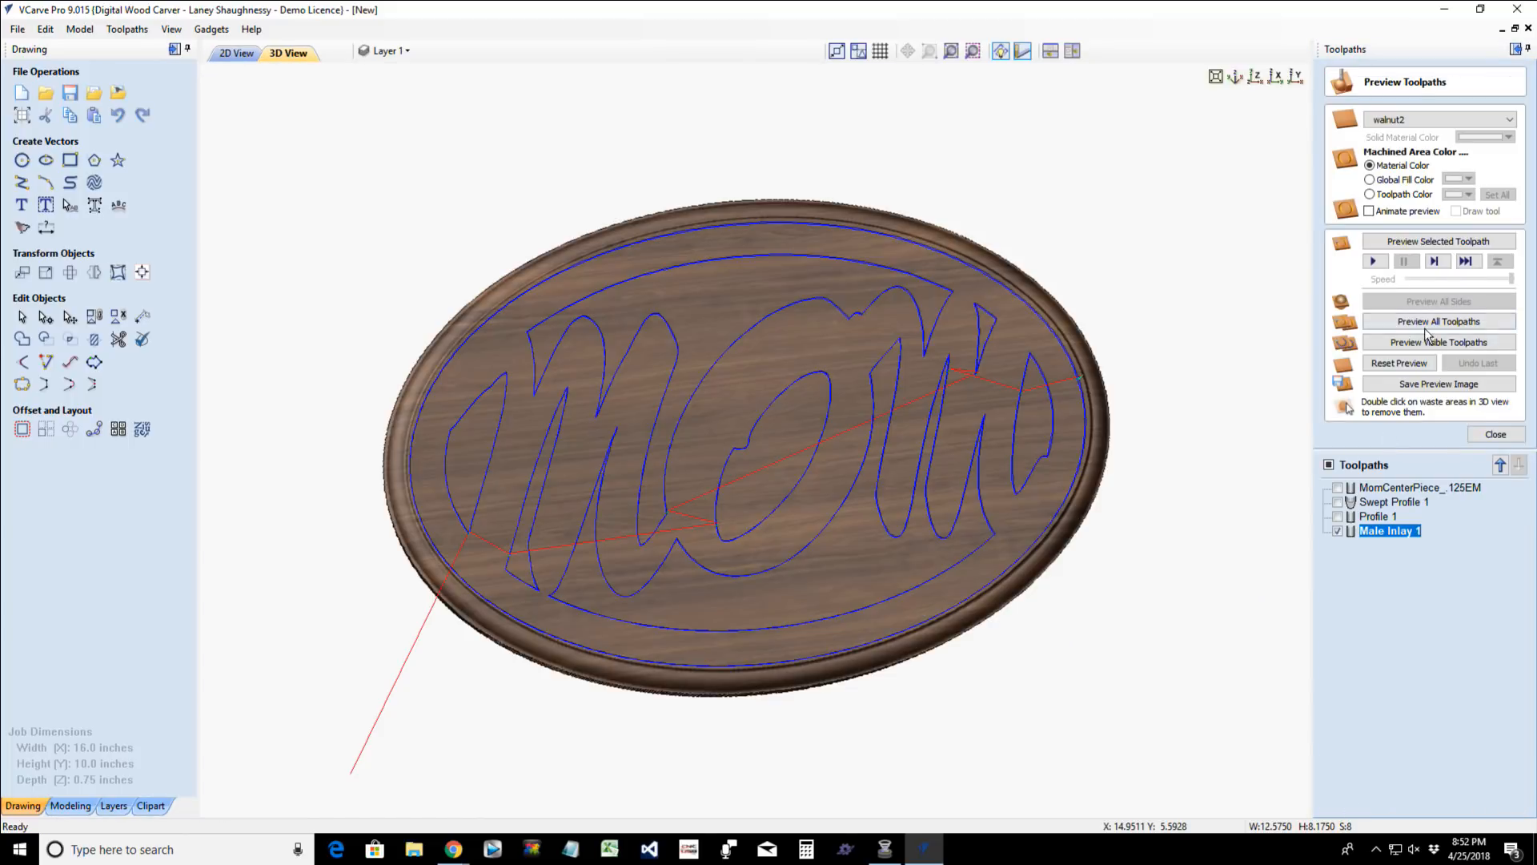
- Examine in the 2D drawing where the male inlay cut runs relative to the two closely spaced ovals
left_click(237, 53)
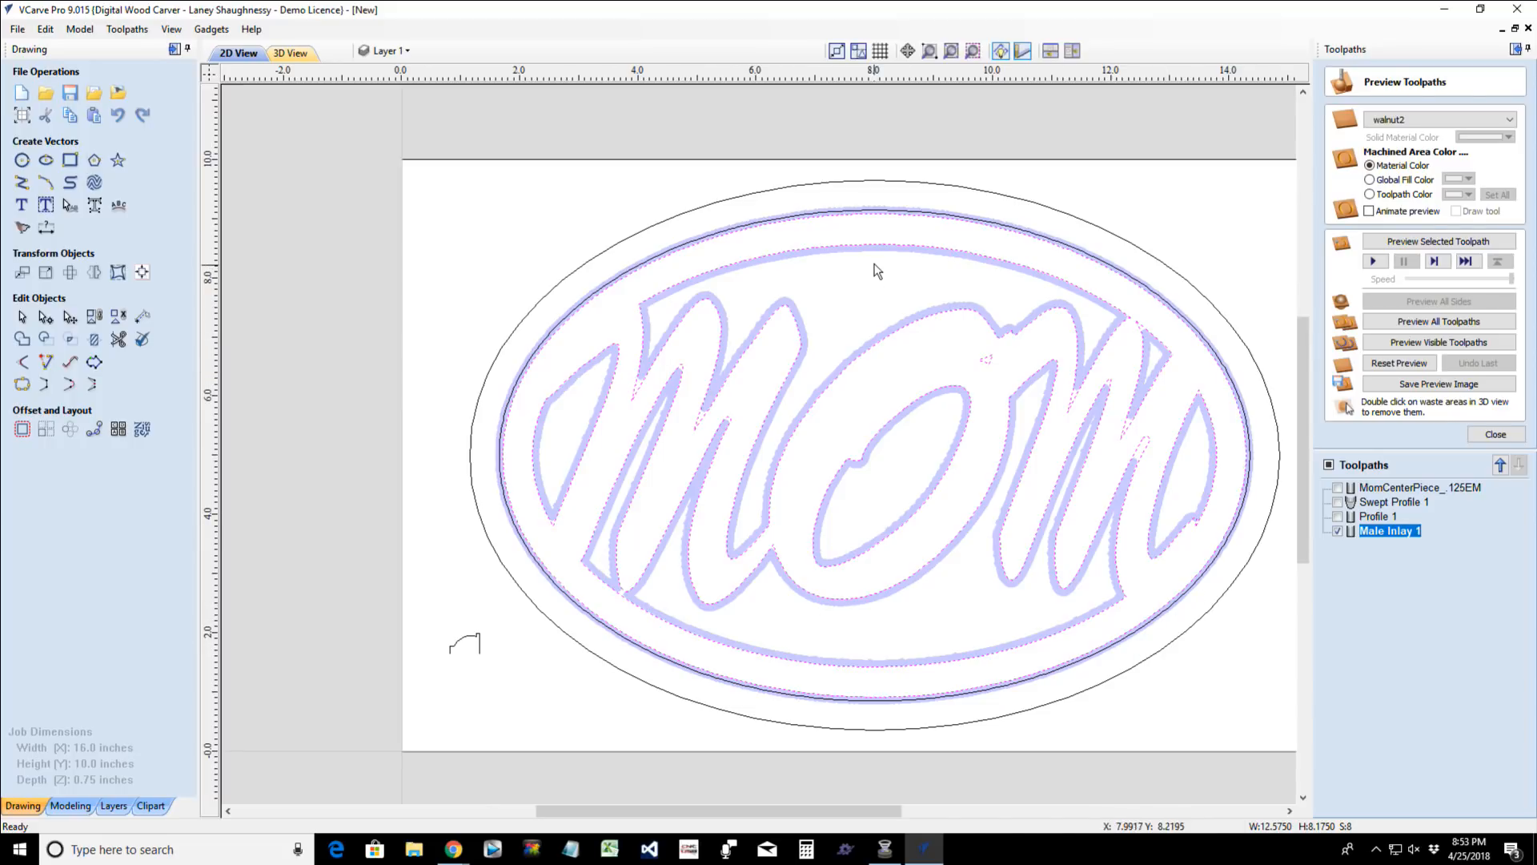
scroll(833, 241, "up", 2)
scroll(833, 240, "down", 2)
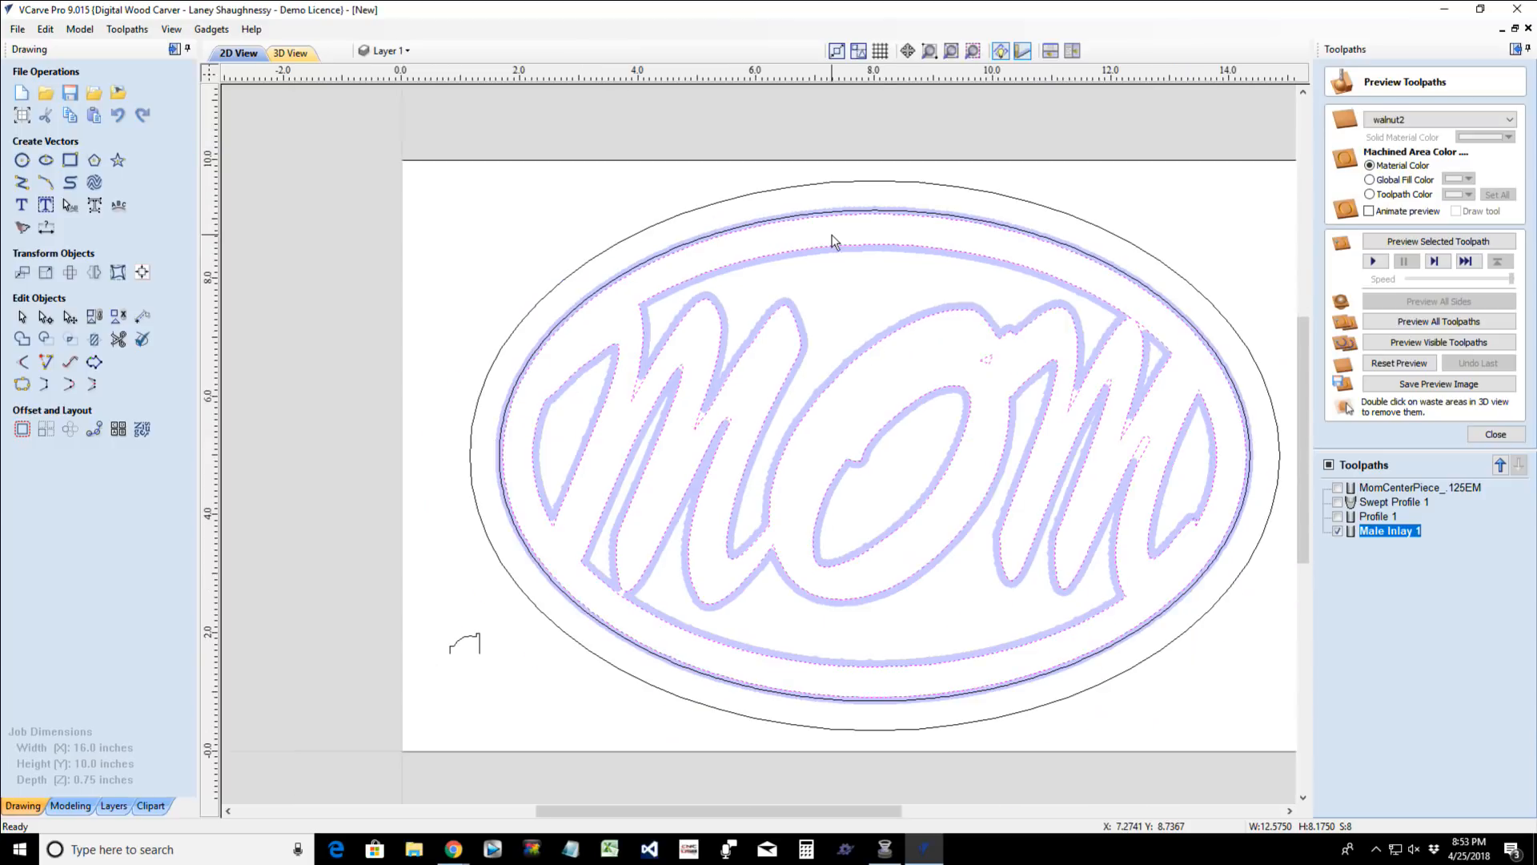
scroll(859, 230, "up", 3)
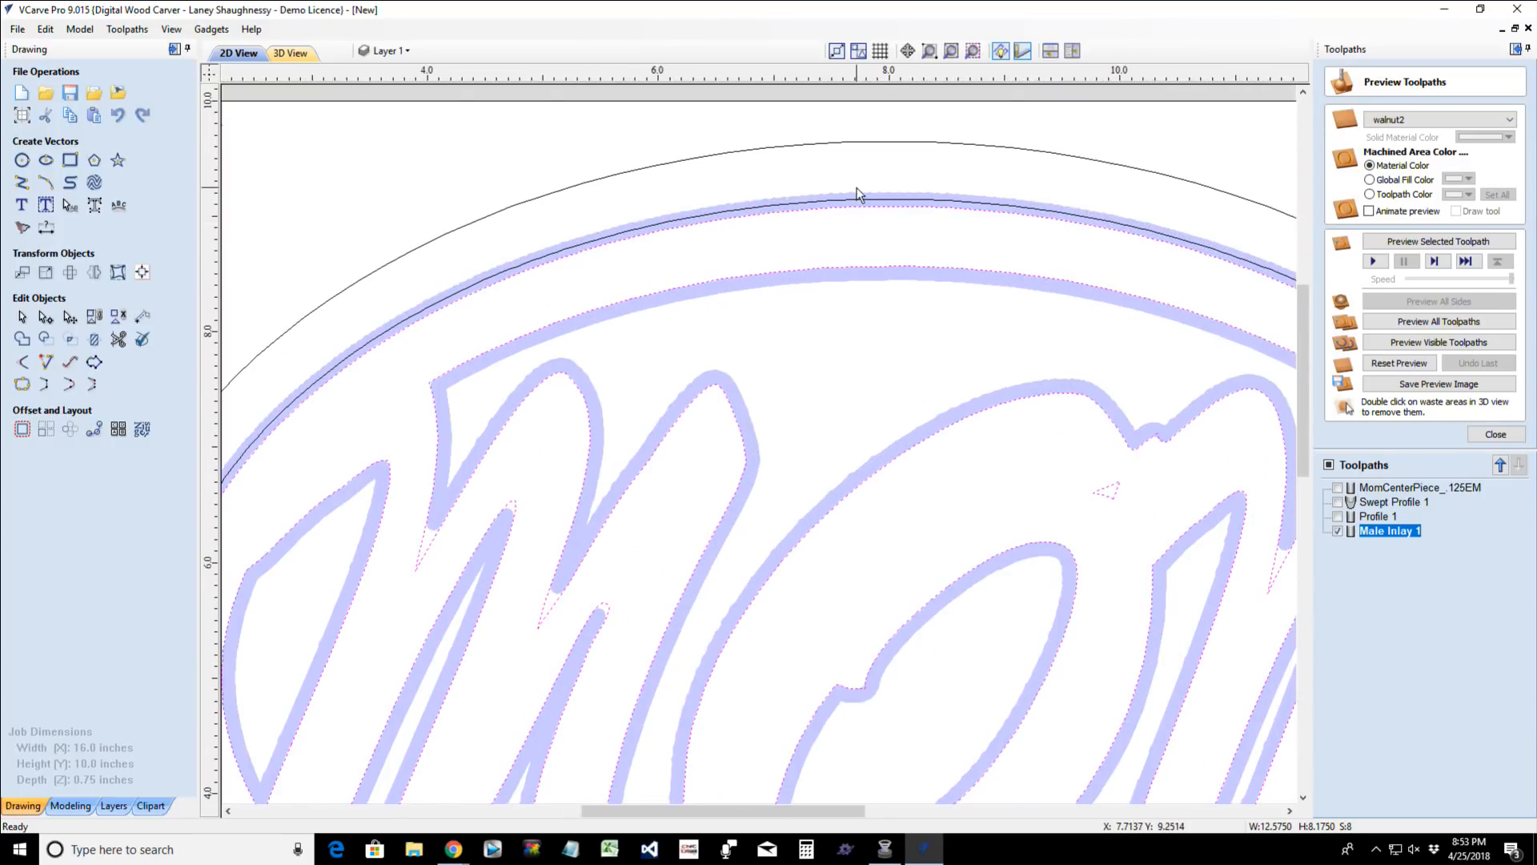
scroll(858, 201, "up", 3)
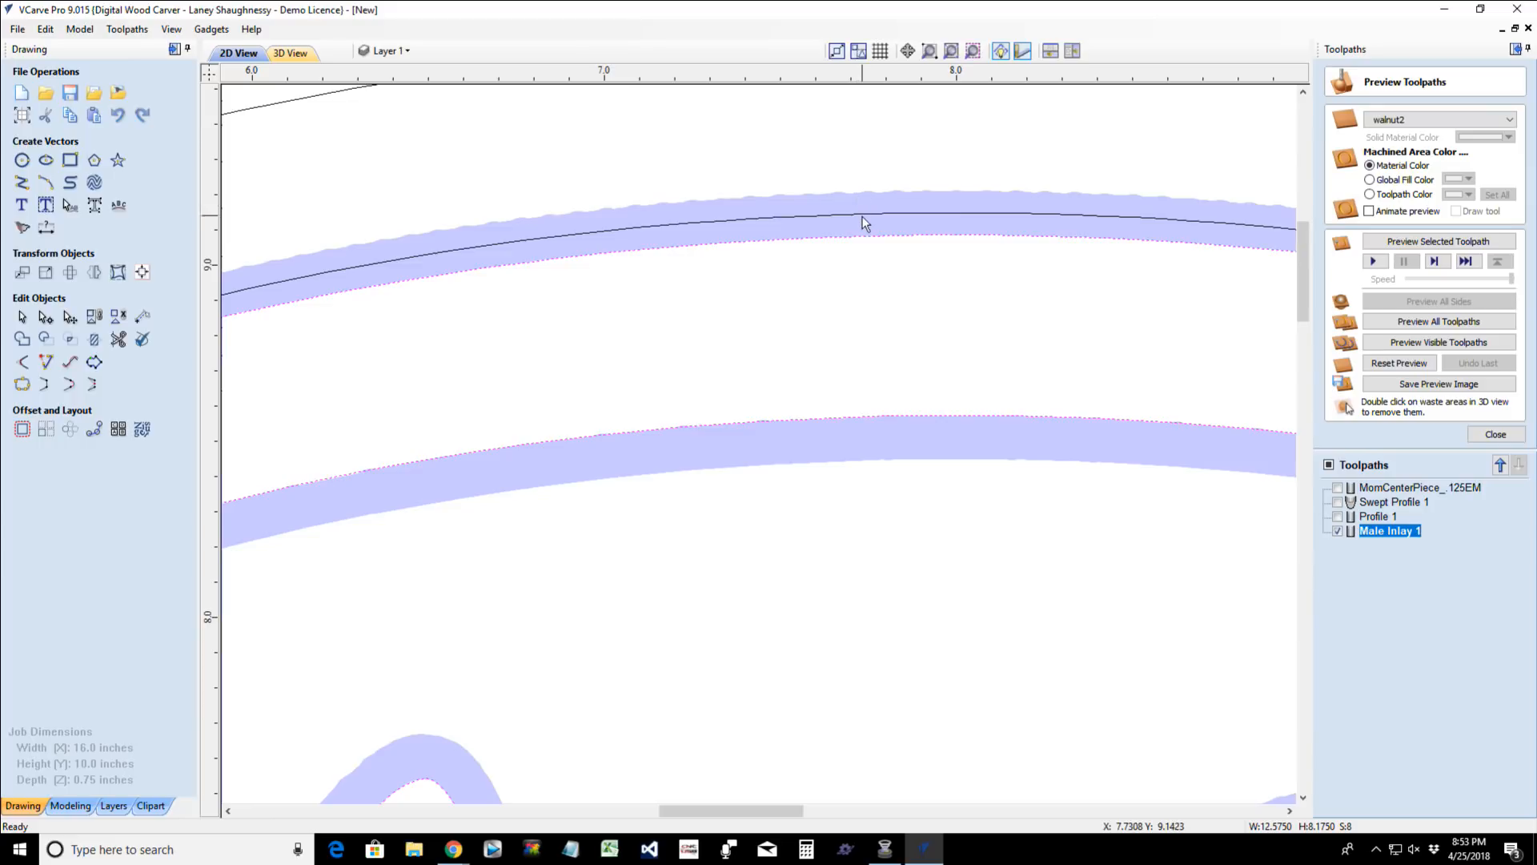
scroll(869, 237, "down", 5)
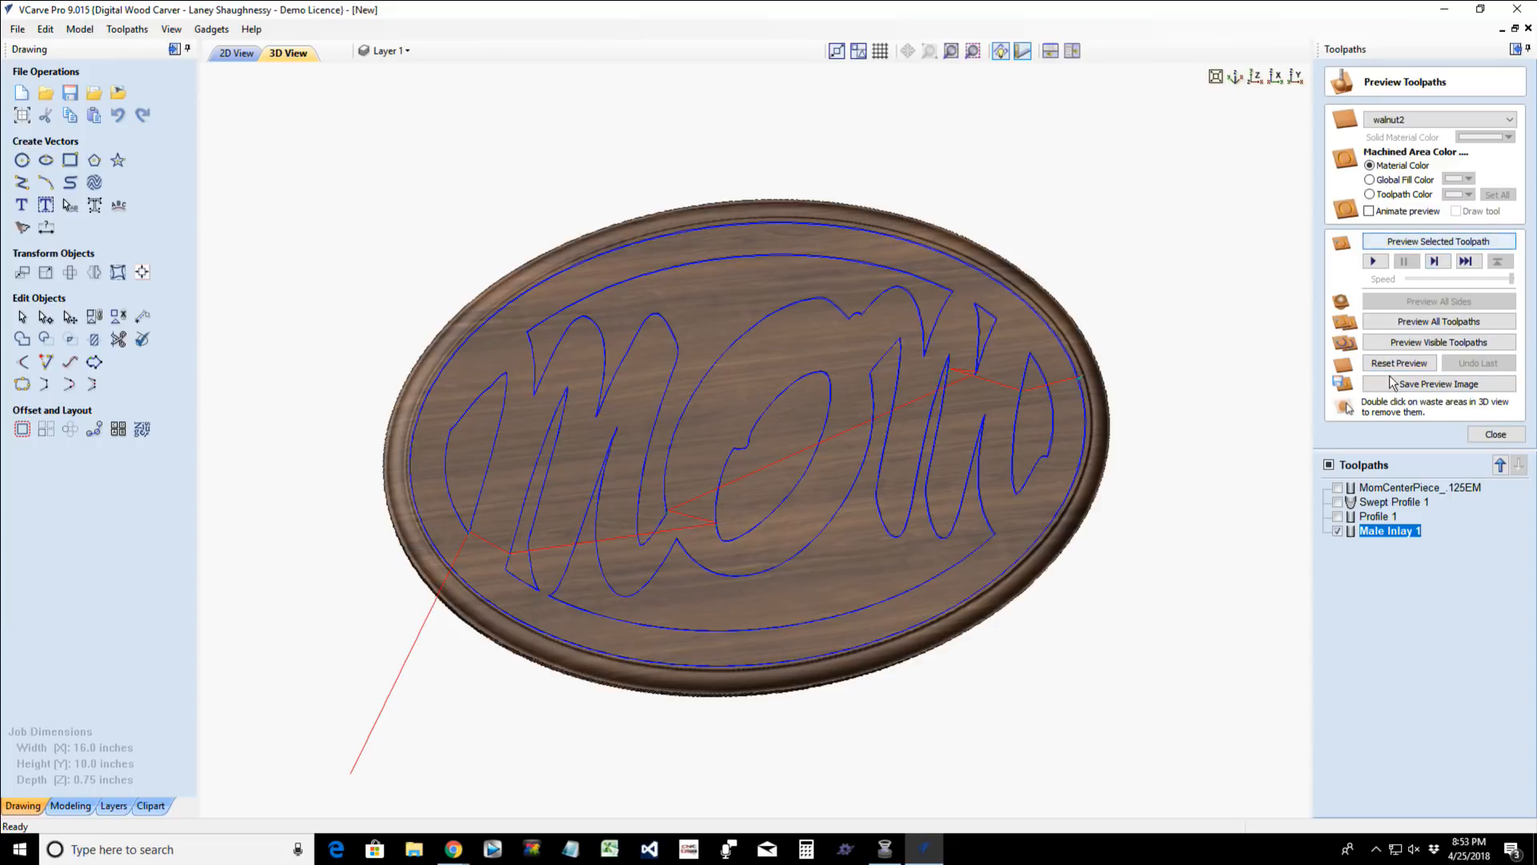
- Simulate the male inlay toolpath on the 3D plaque and inspect the cut outlines
left_click(1431, 242)
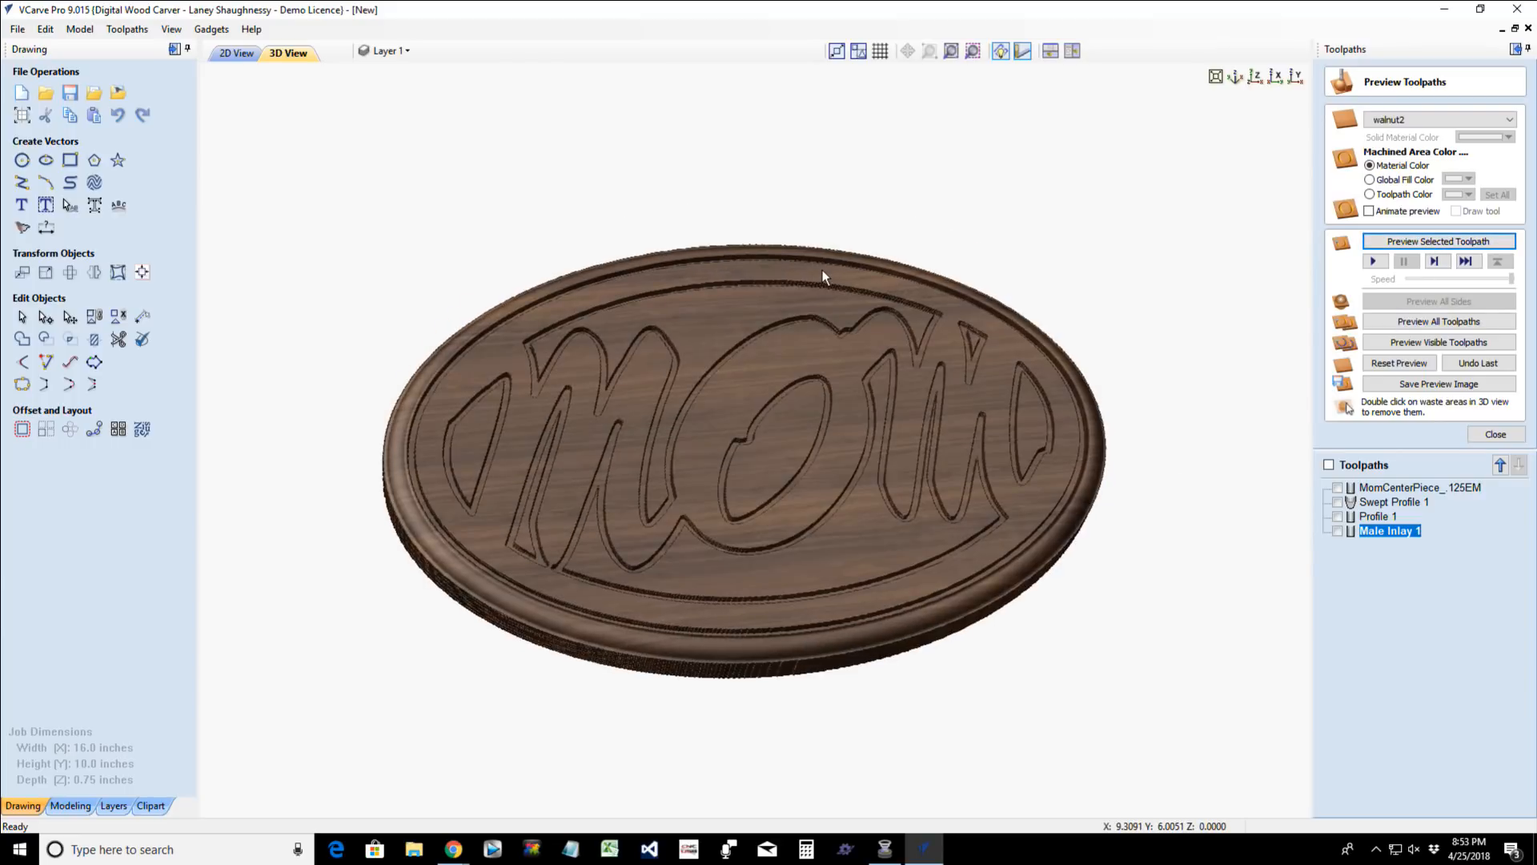
left_click_drag(823, 270, 823, 407)
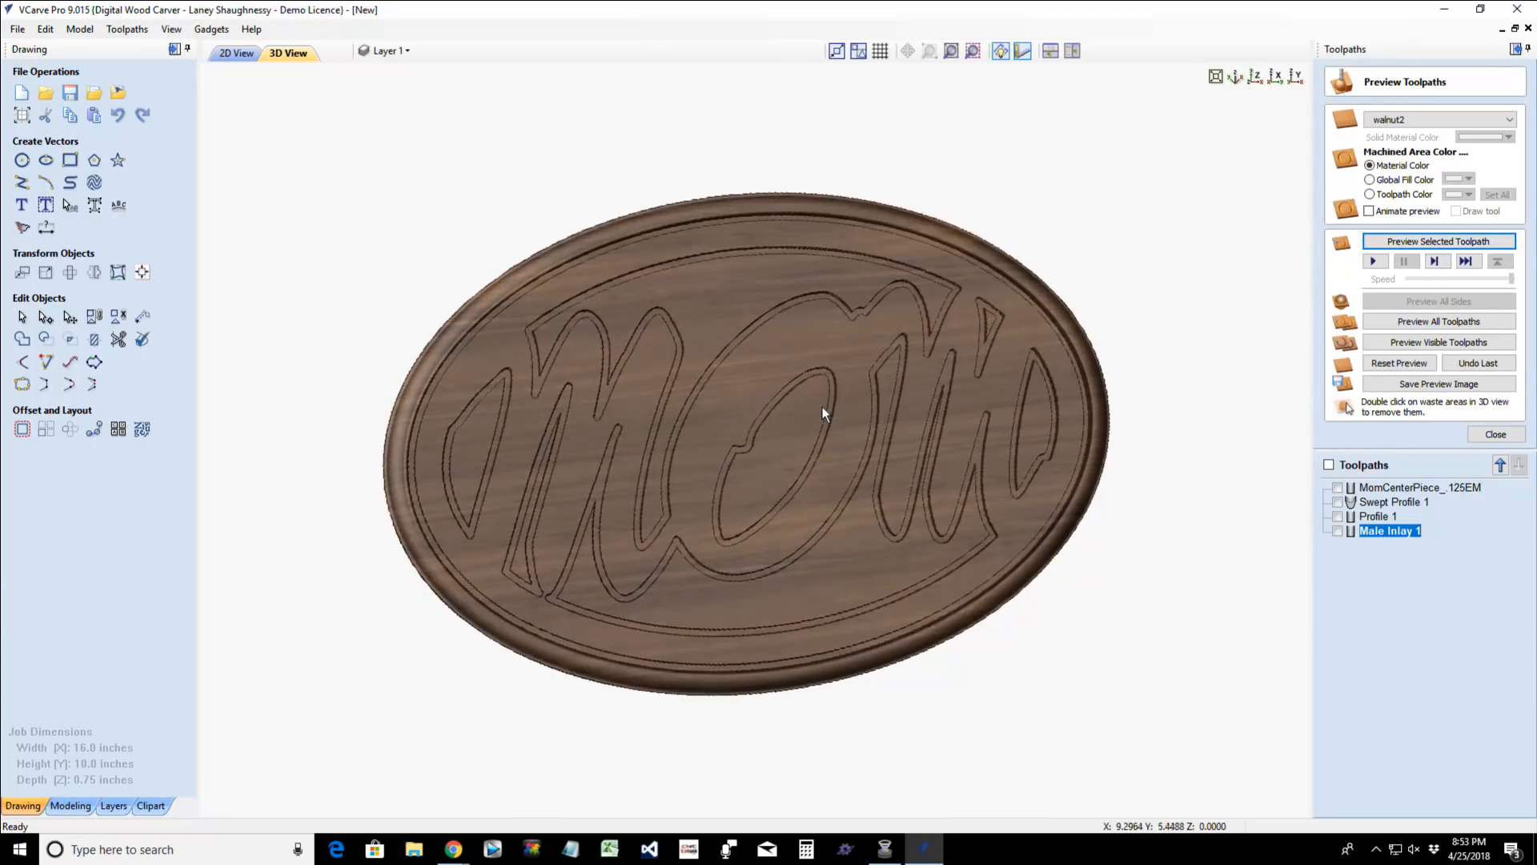
- Change the preview material to Pine
left_click(1416, 122)
scroll(1405, 275, "up", 1)
scroll(1404, 274, "up", 3)
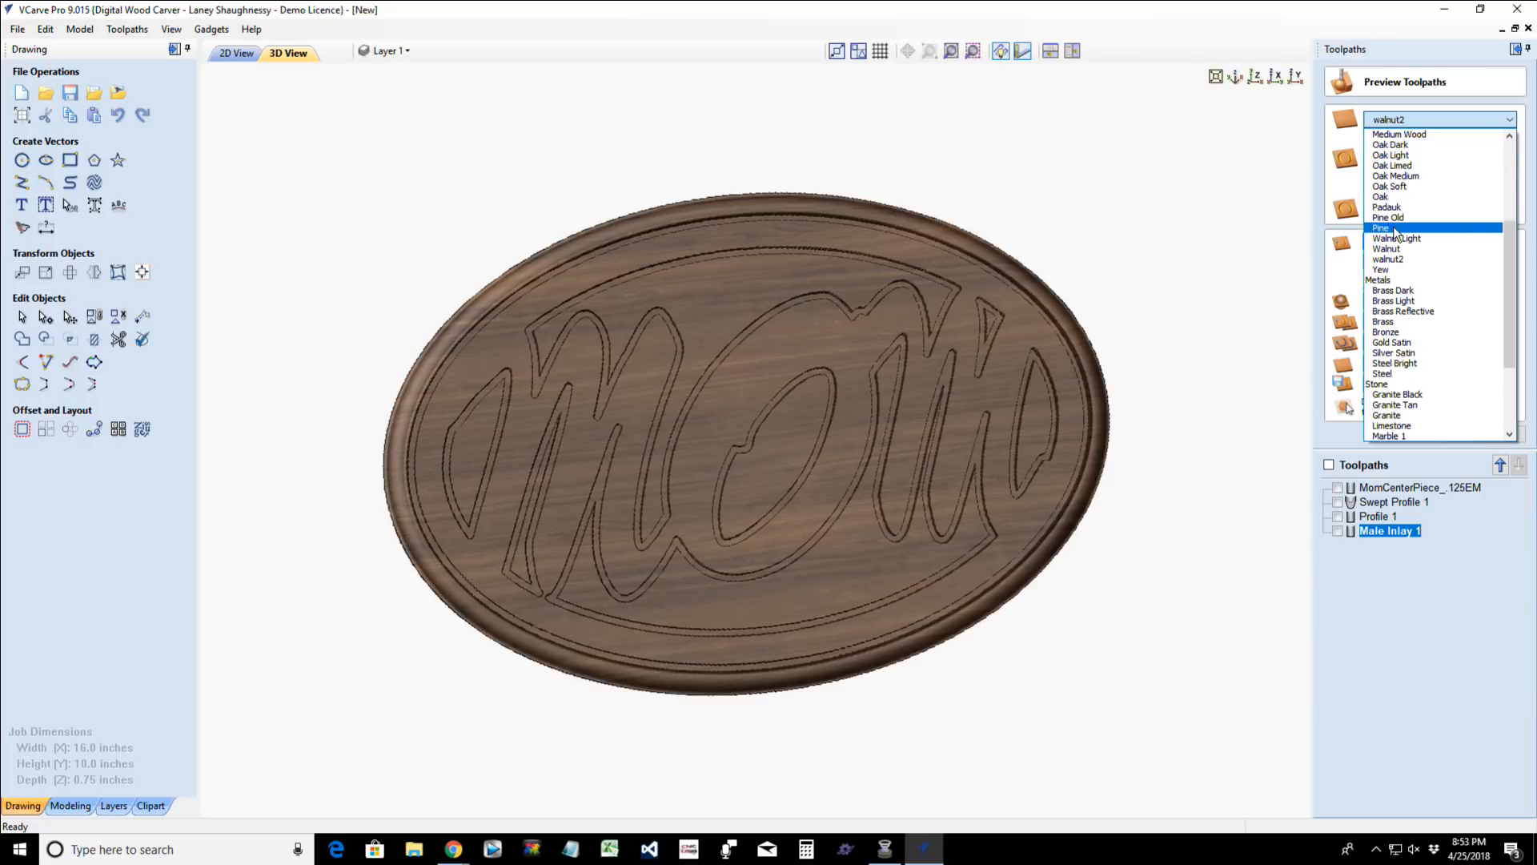
left_click(1393, 229)
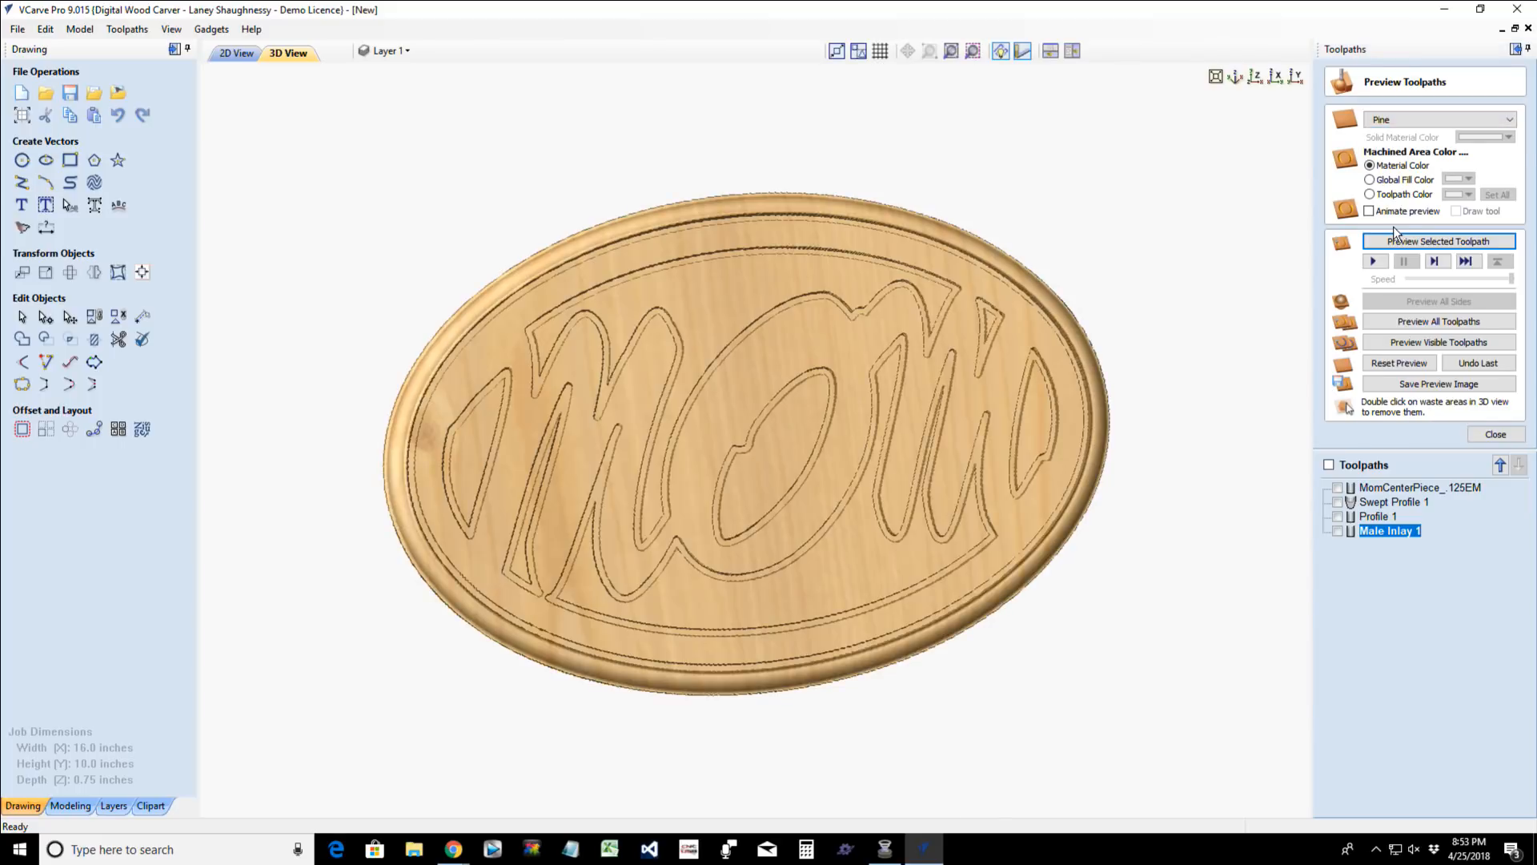
- Set the preview material to Maple and inspect the plaque at an angle
left_click(1425, 122)
scroll(1400, 175, "up", 5)
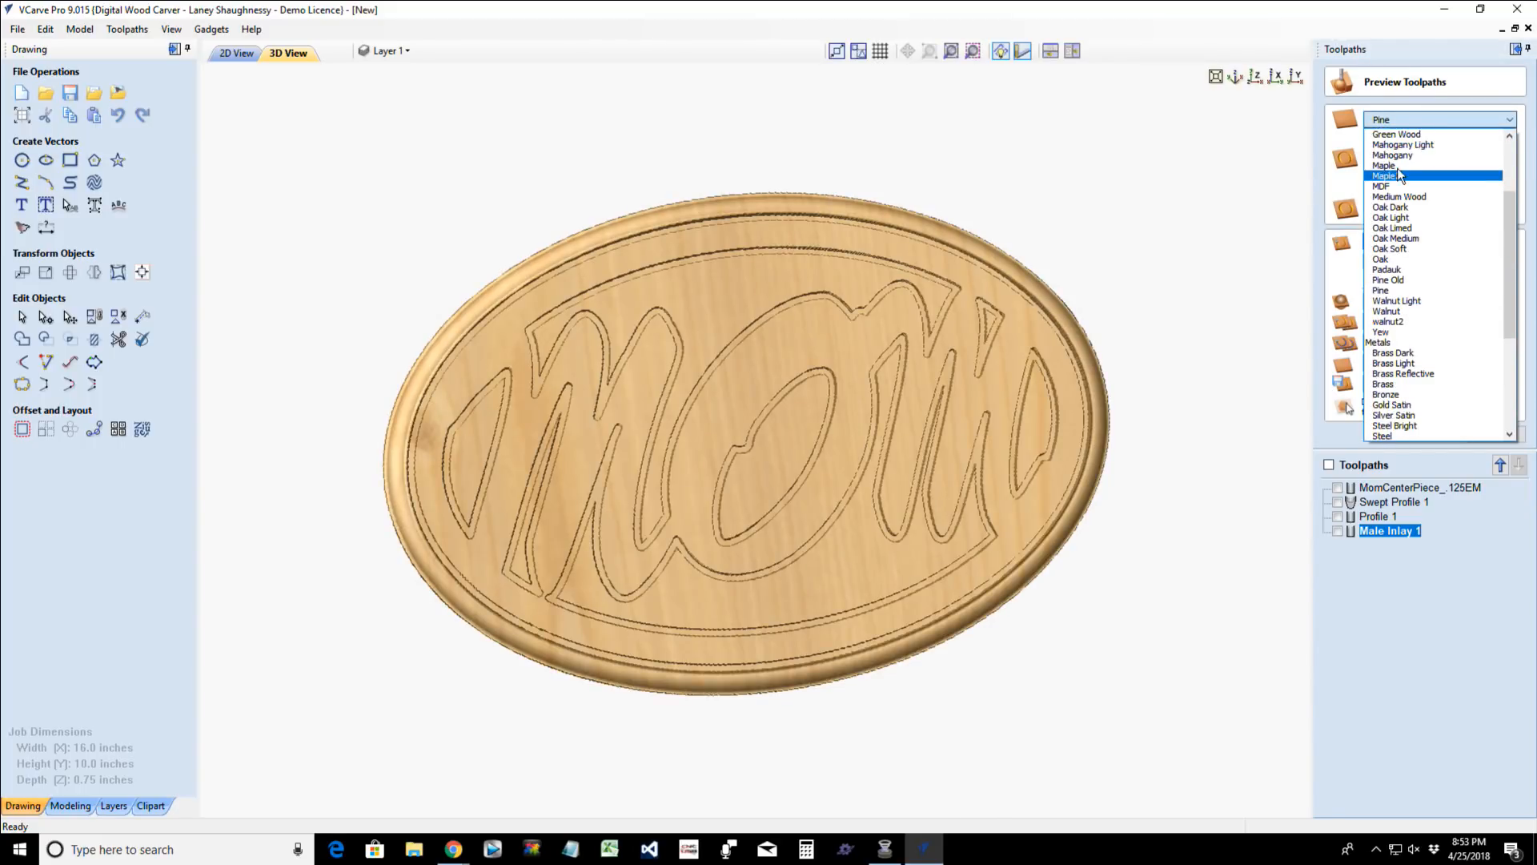
left_click(1398, 166)
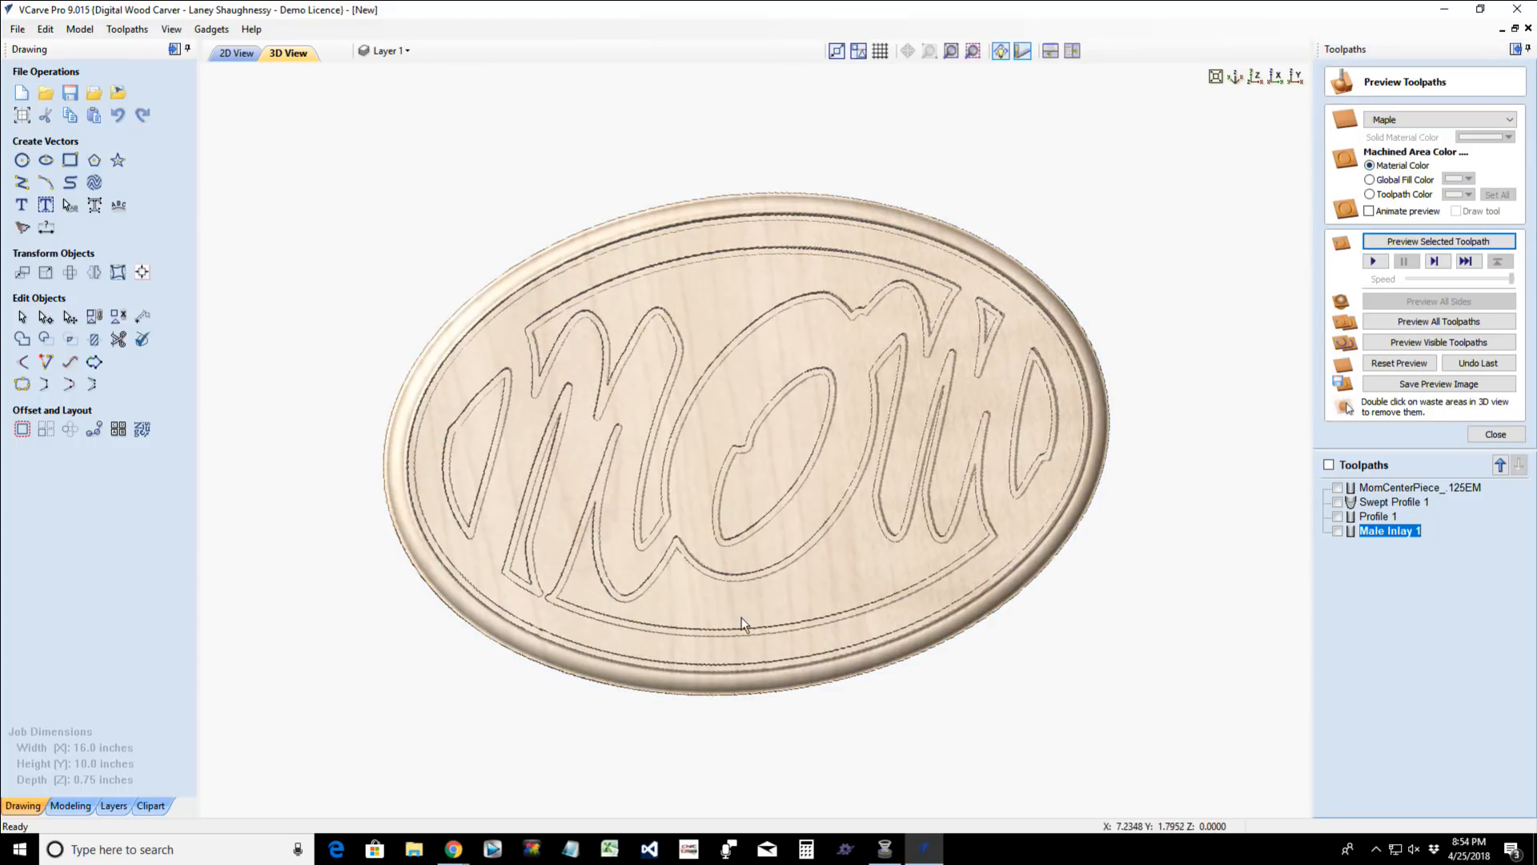
left_click_drag(740, 596, 820, 547)
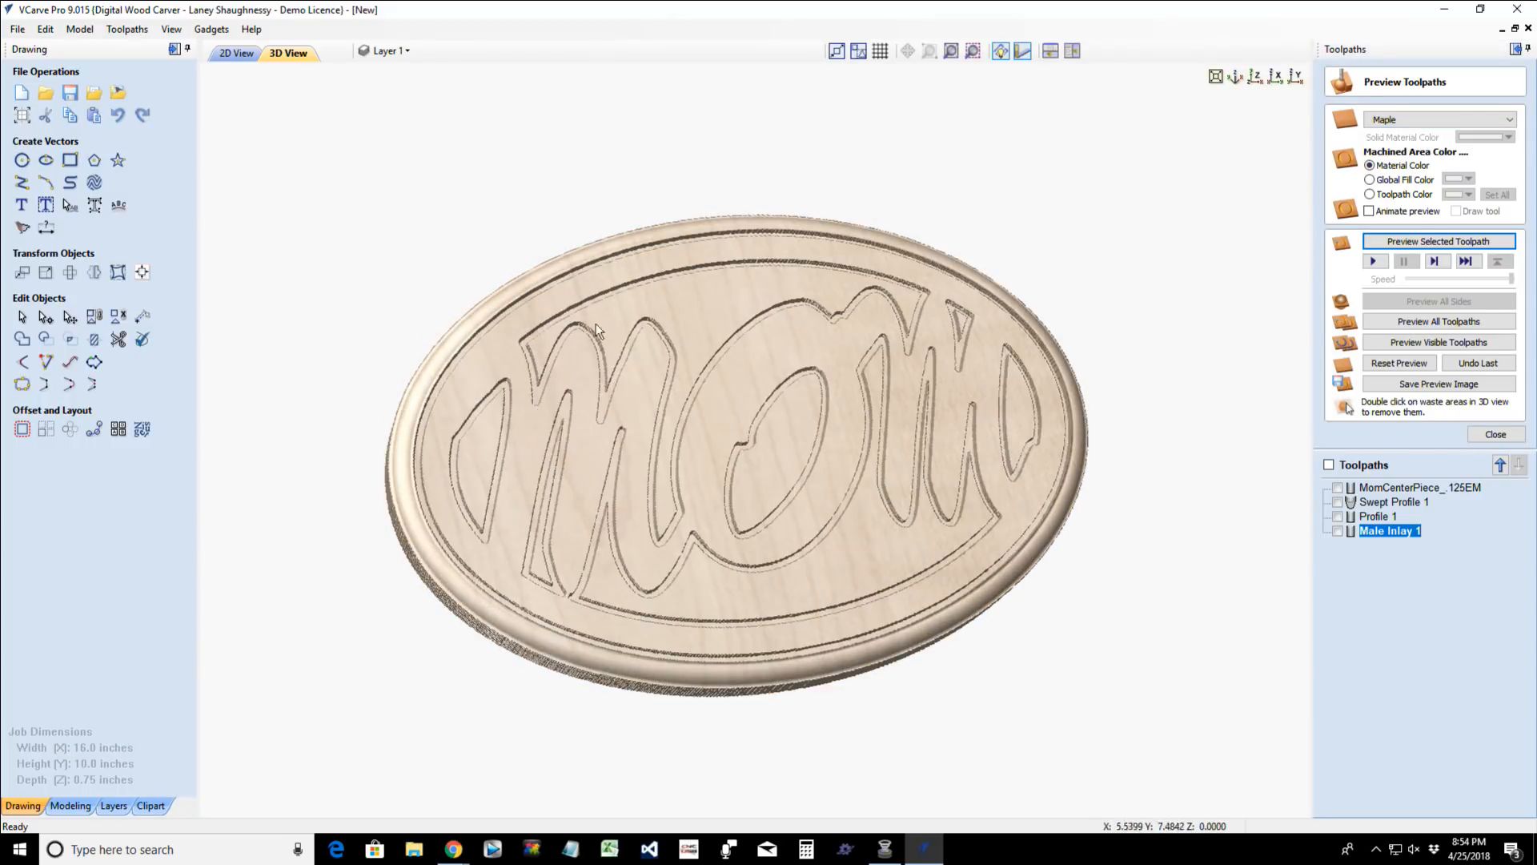
- Calculate a female inlay pocket toolpath for the selected vectors using the 0.125-inch end mill
left_click(237, 53)
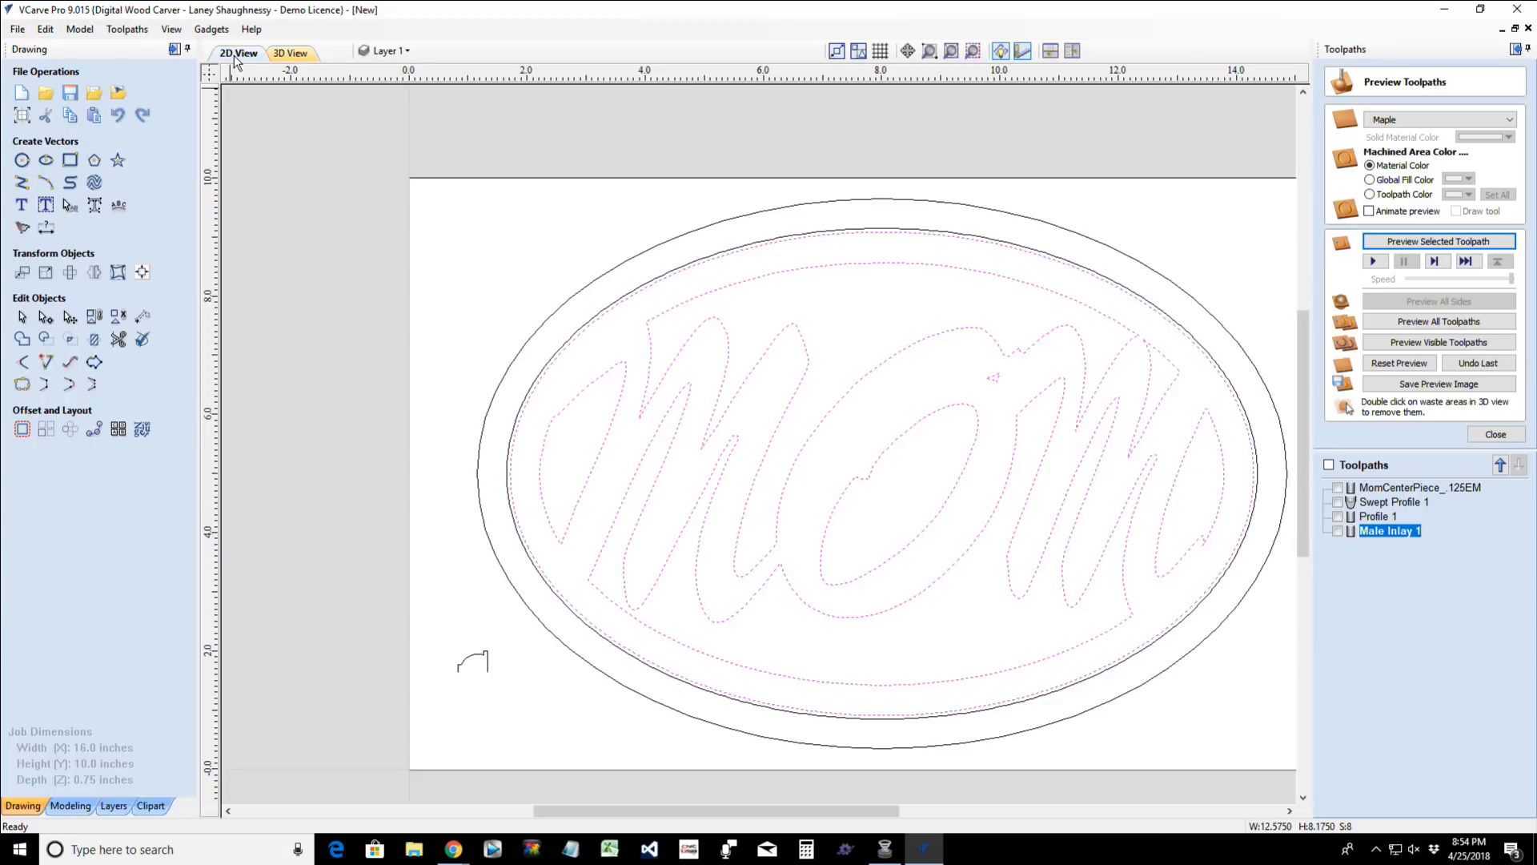
left_click(1496, 434)
left_click(1449, 166)
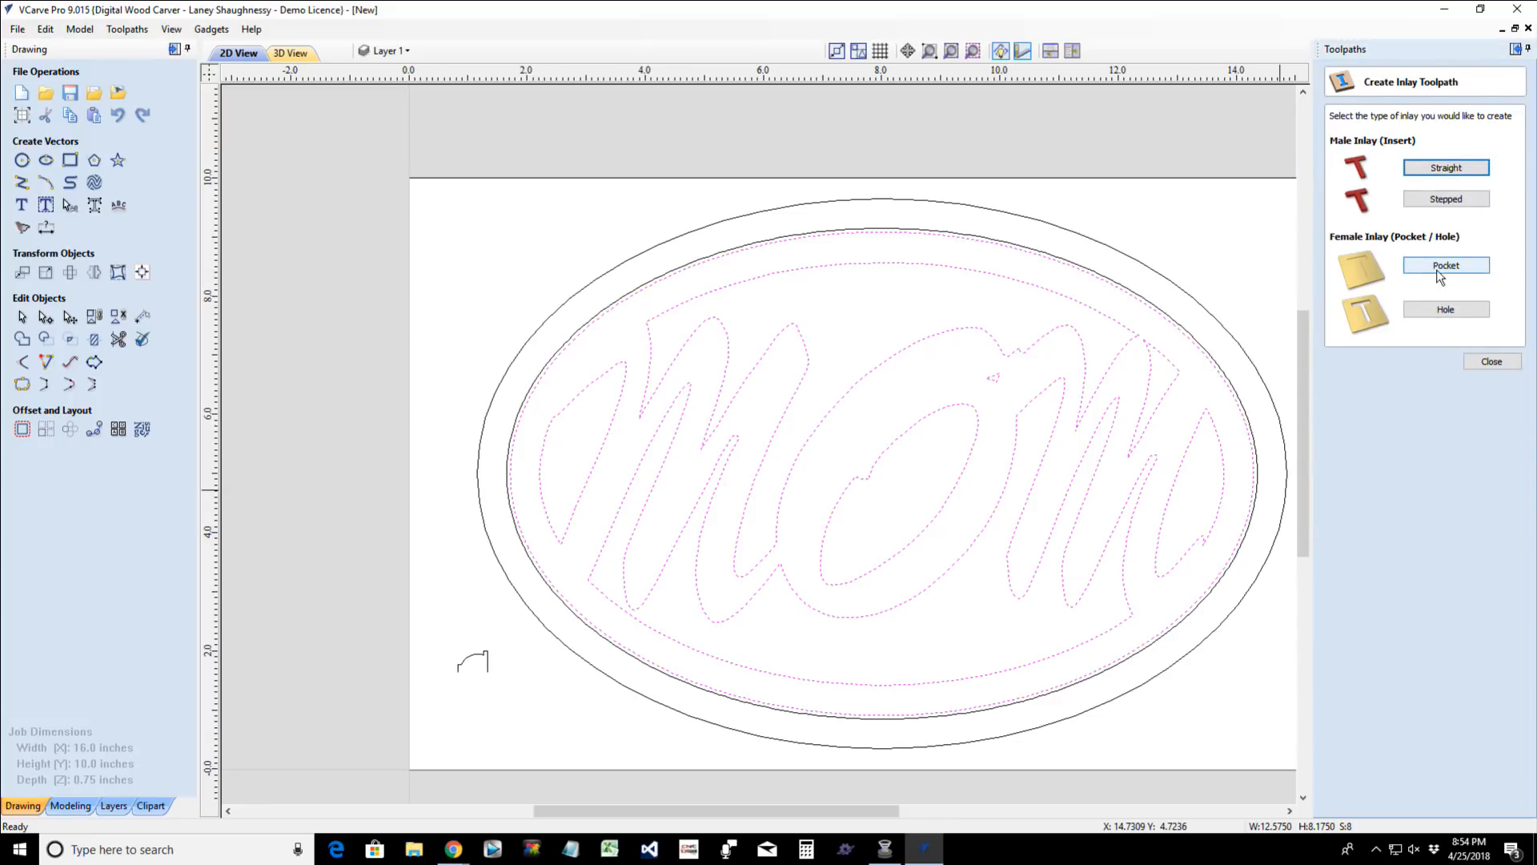
left_click(1441, 269)
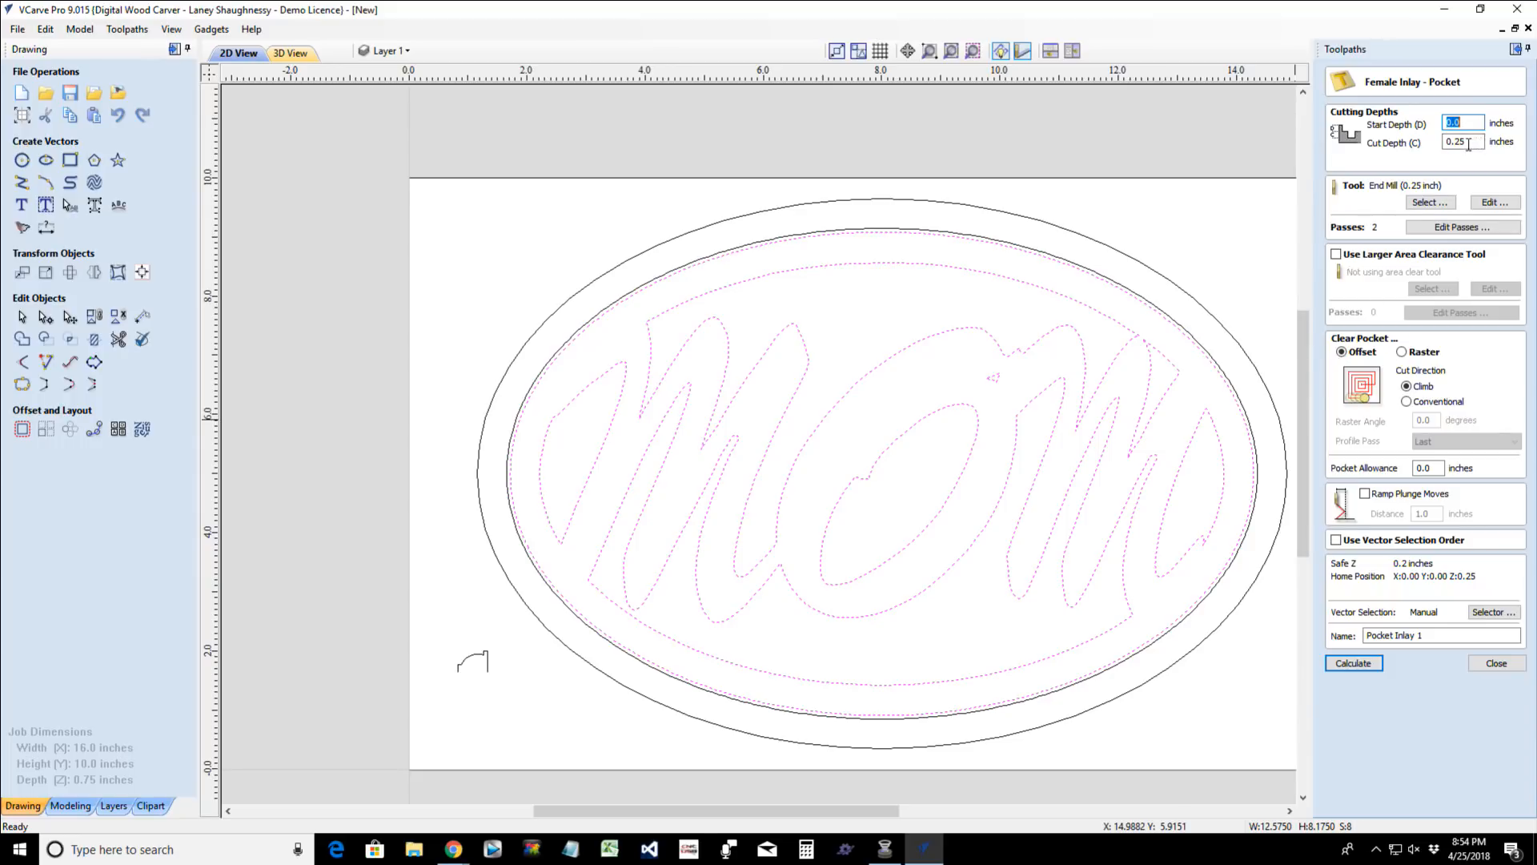
left_click(1421, 203)
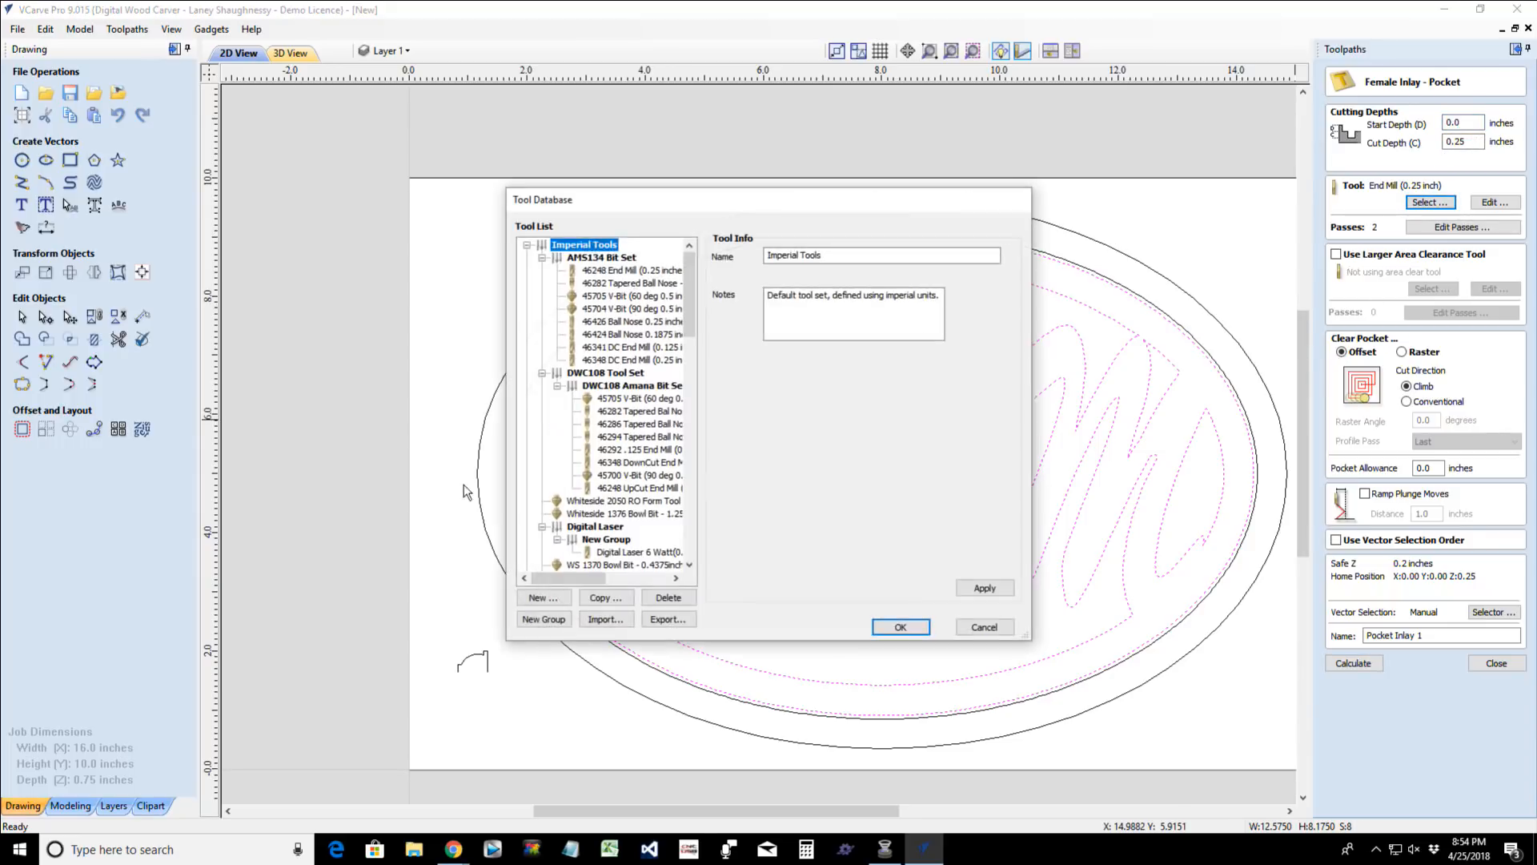
scroll(617, 544, "down", 3)
scroll(617, 544, "down", 2)
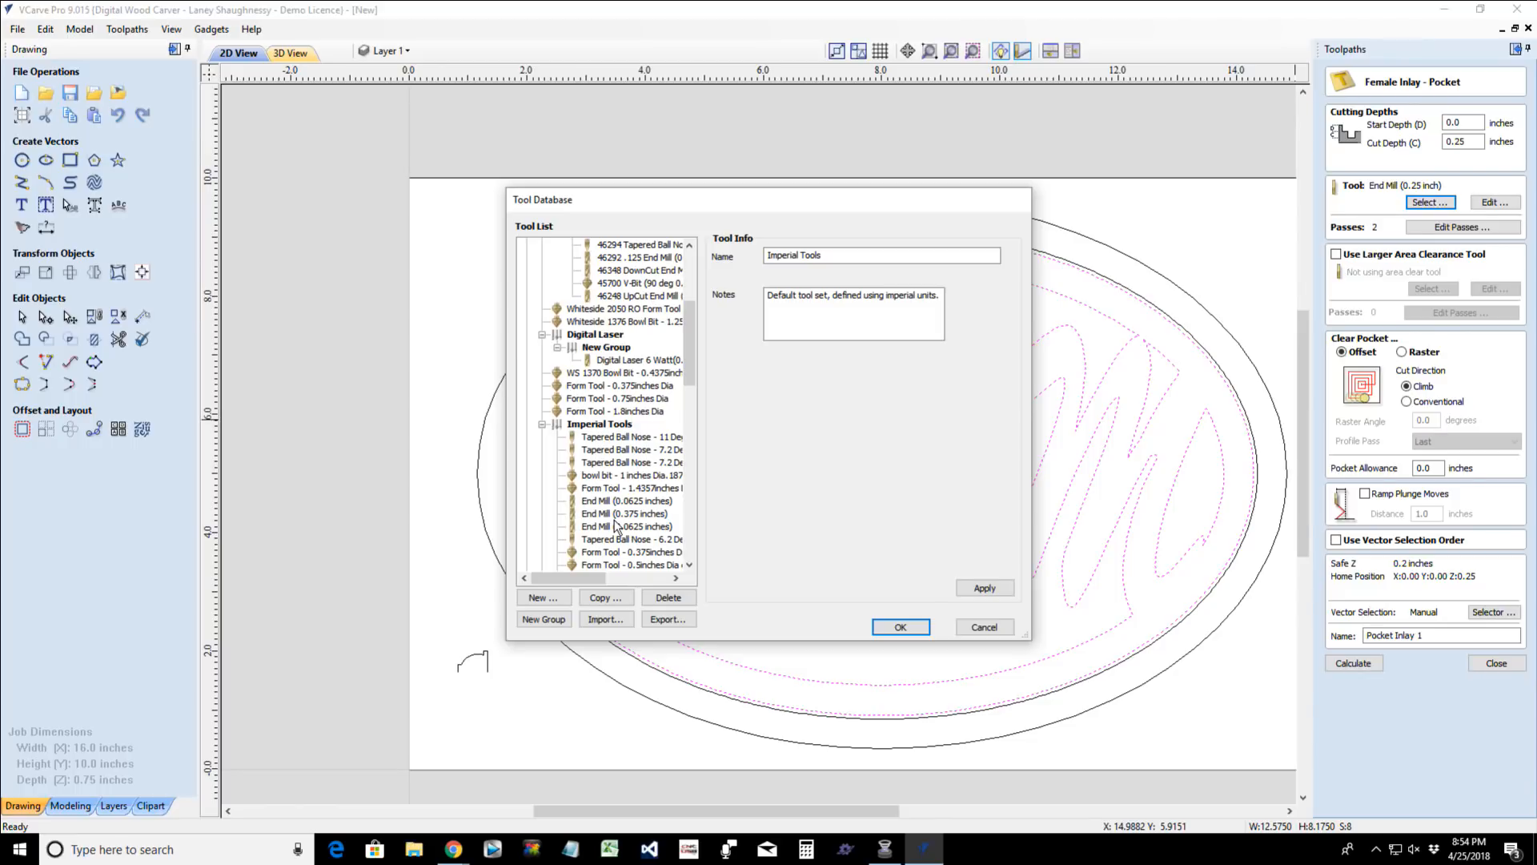
scroll(616, 520, "down", 2)
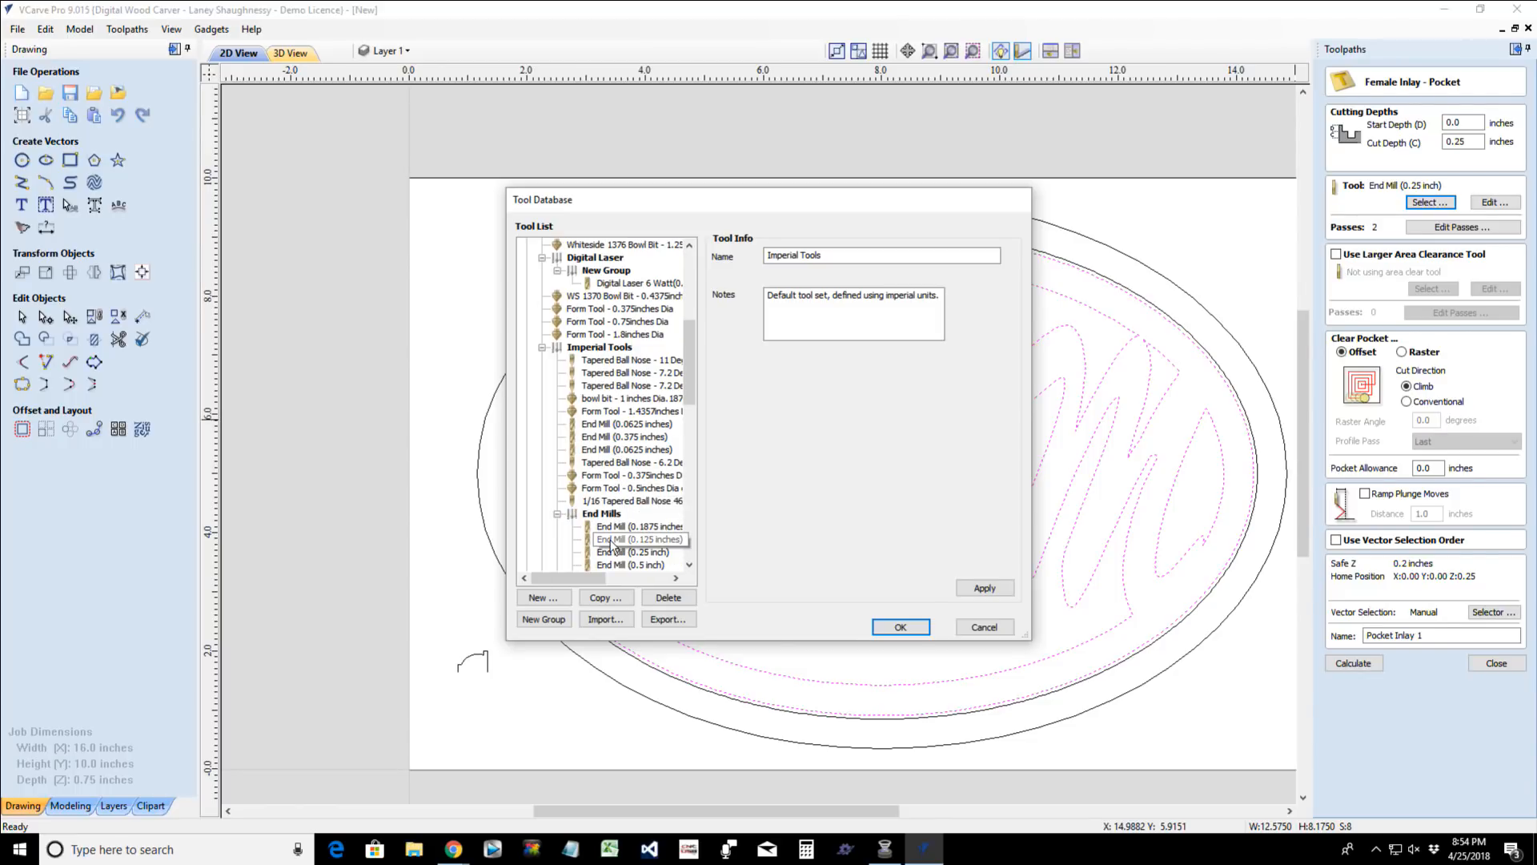
left_click(638, 539)
left_click(888, 627)
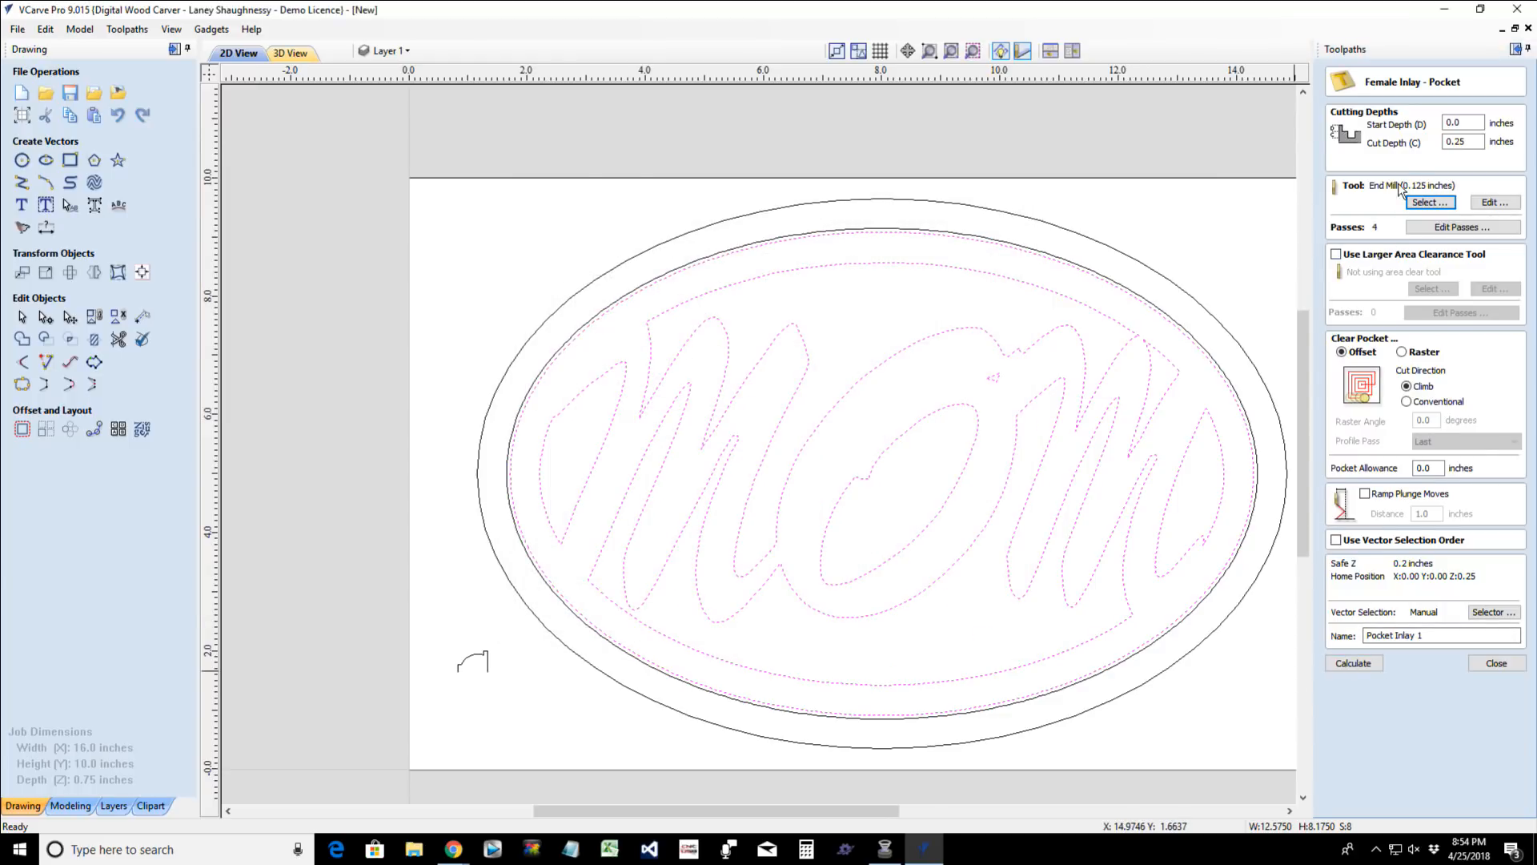
left_click(1346, 663)
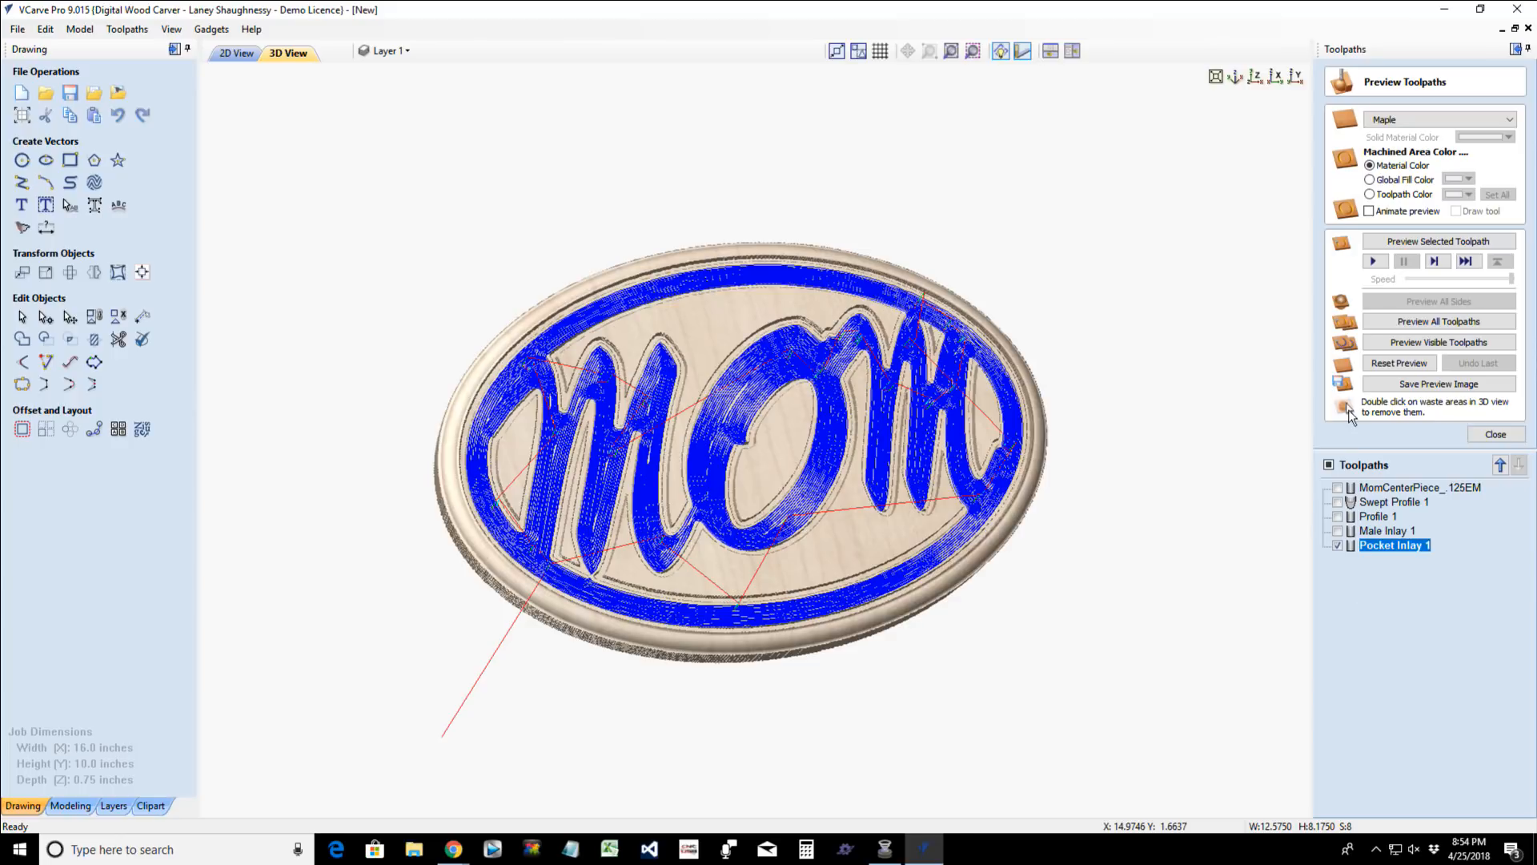
- Reset the preview to the blank board and simulate the Pocket Inlay 1 and Swept Profile 1 toolpaths on it
left_click(1397, 362)
left_click(1414, 244)
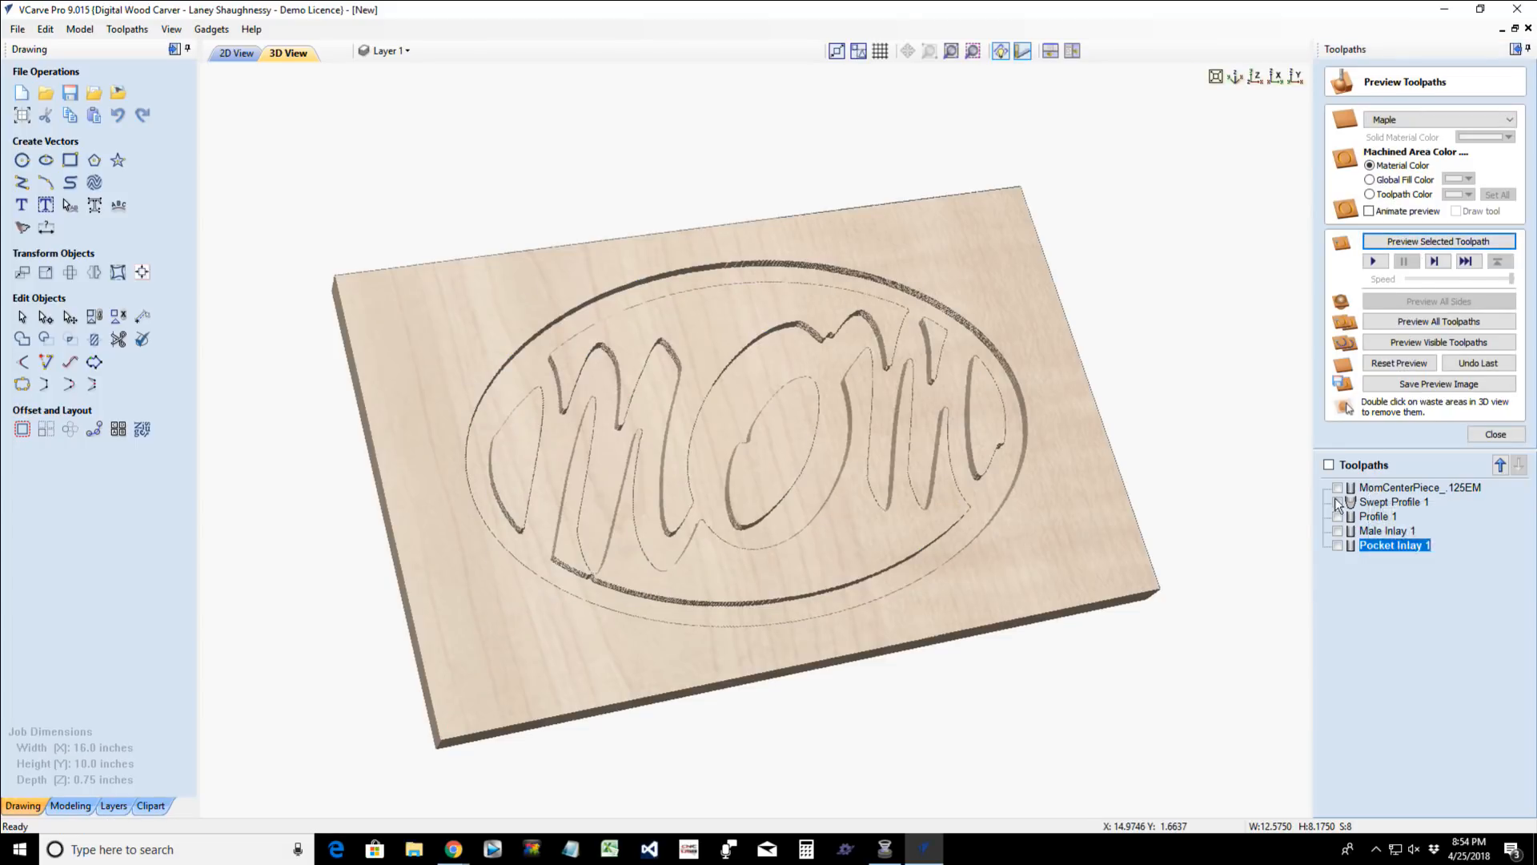
left_click(1366, 502)
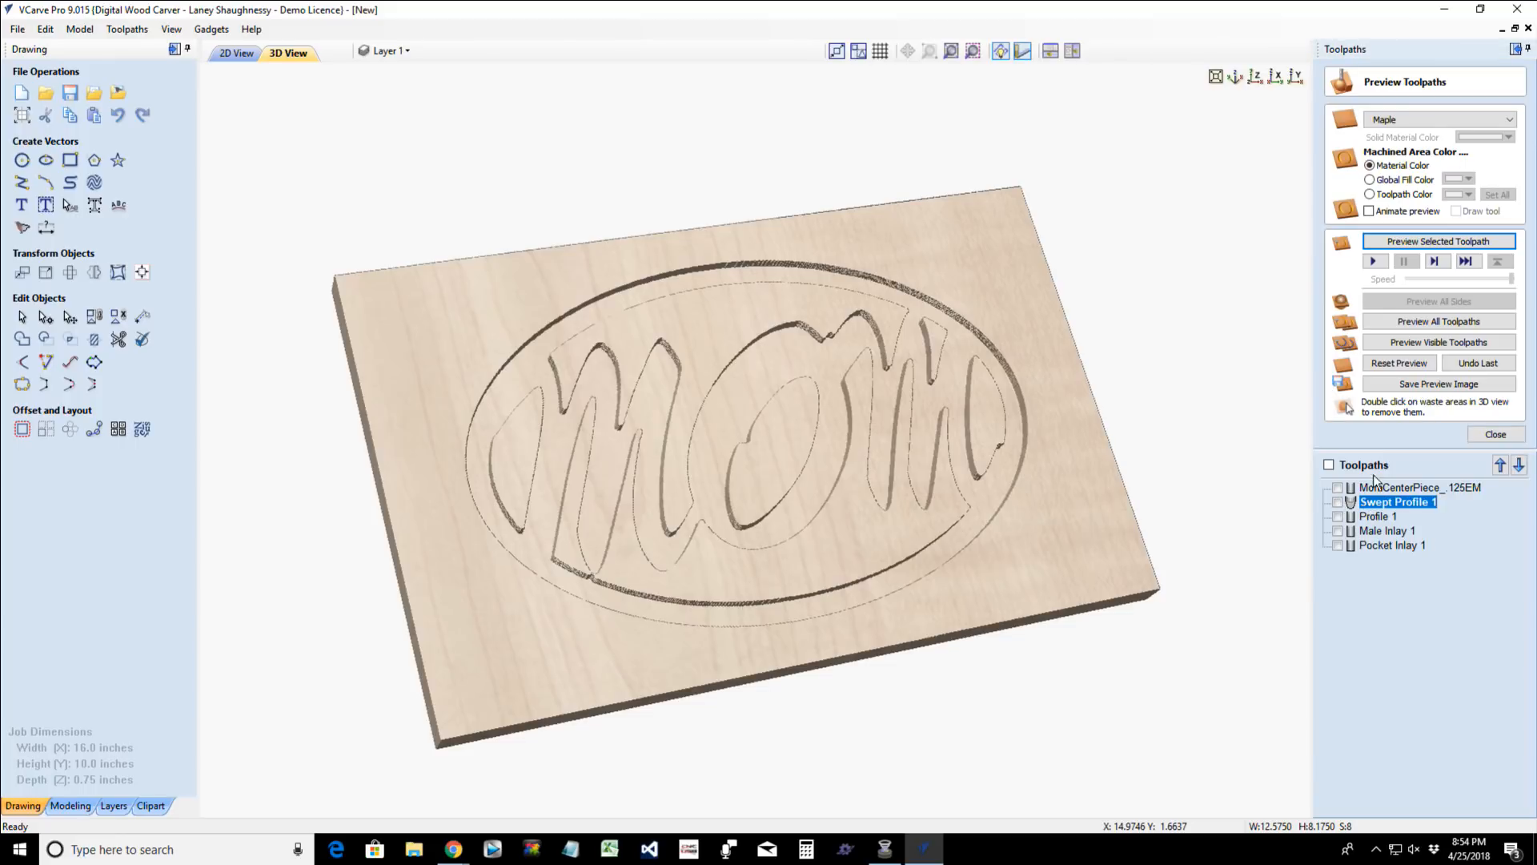
left_click(1431, 242)
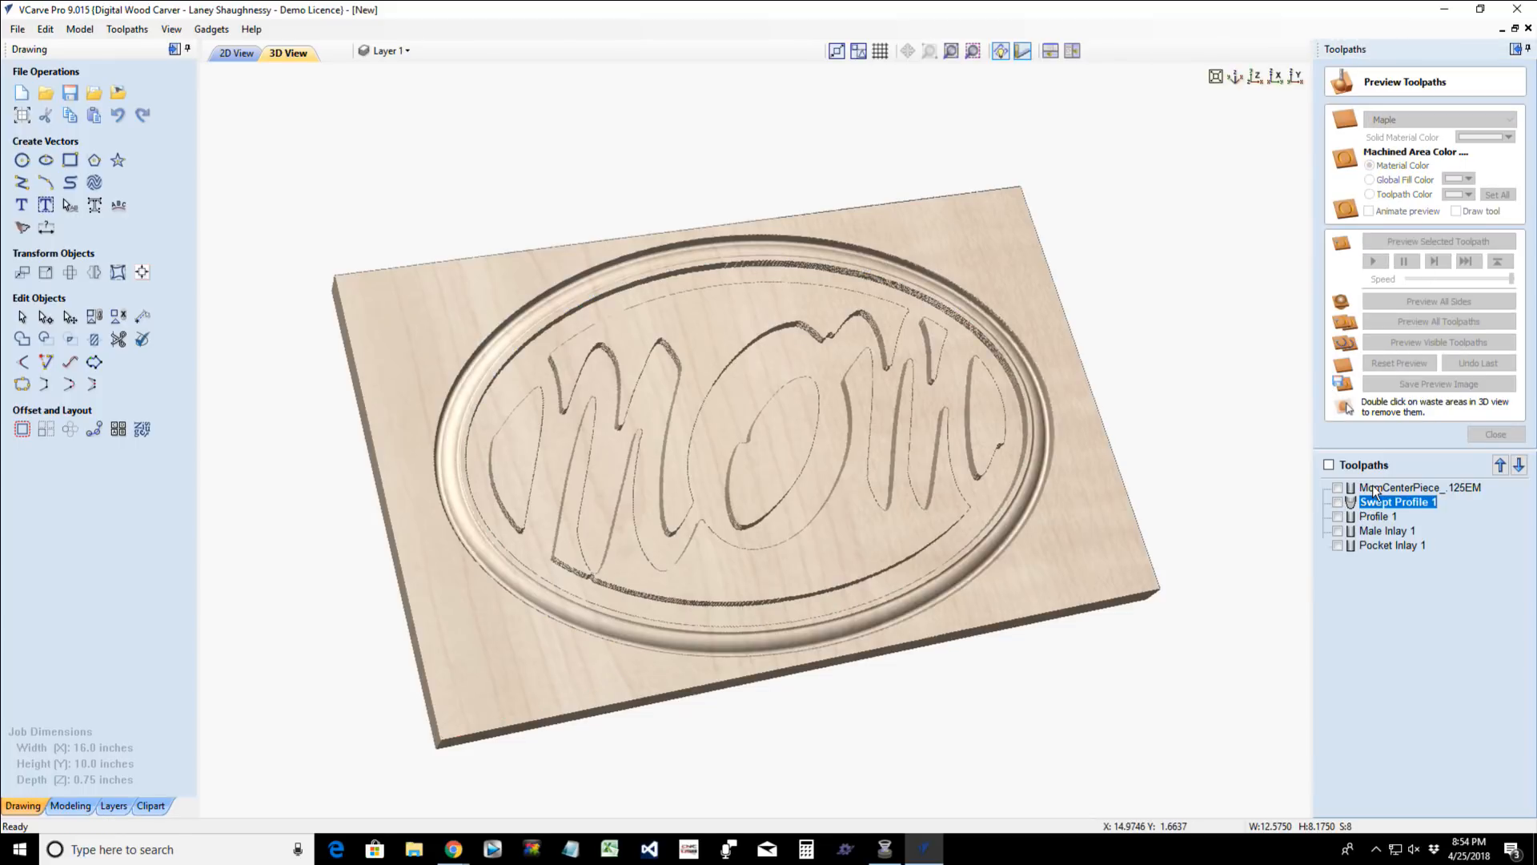
mouse_move(1376, 491)
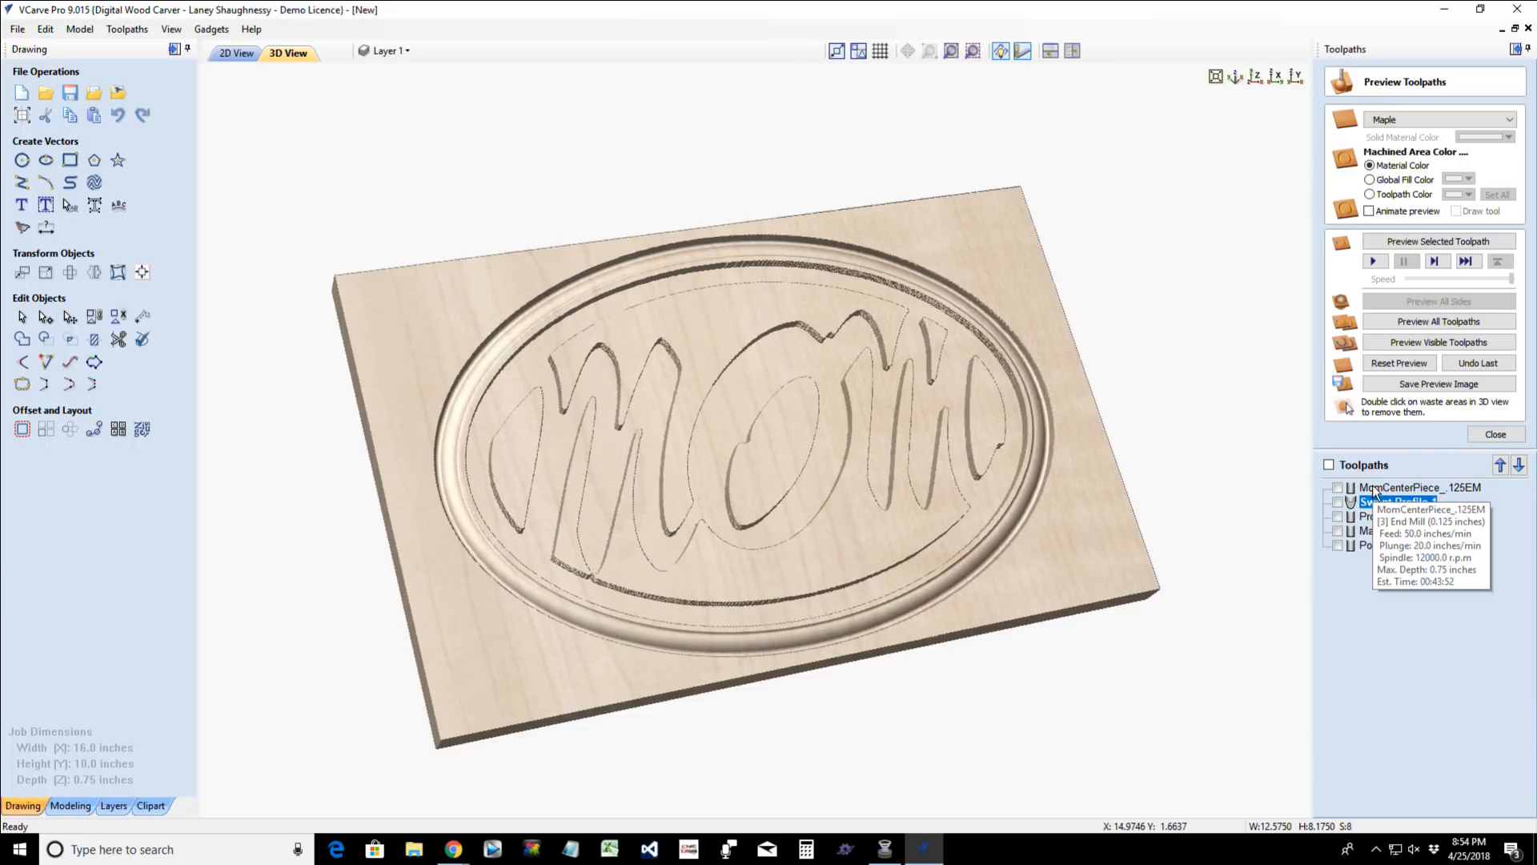
- Set the preview material to walnut2 and give the Pocket Inlay 1 toolpath a light tan machined-area color
left_click(1417, 120)
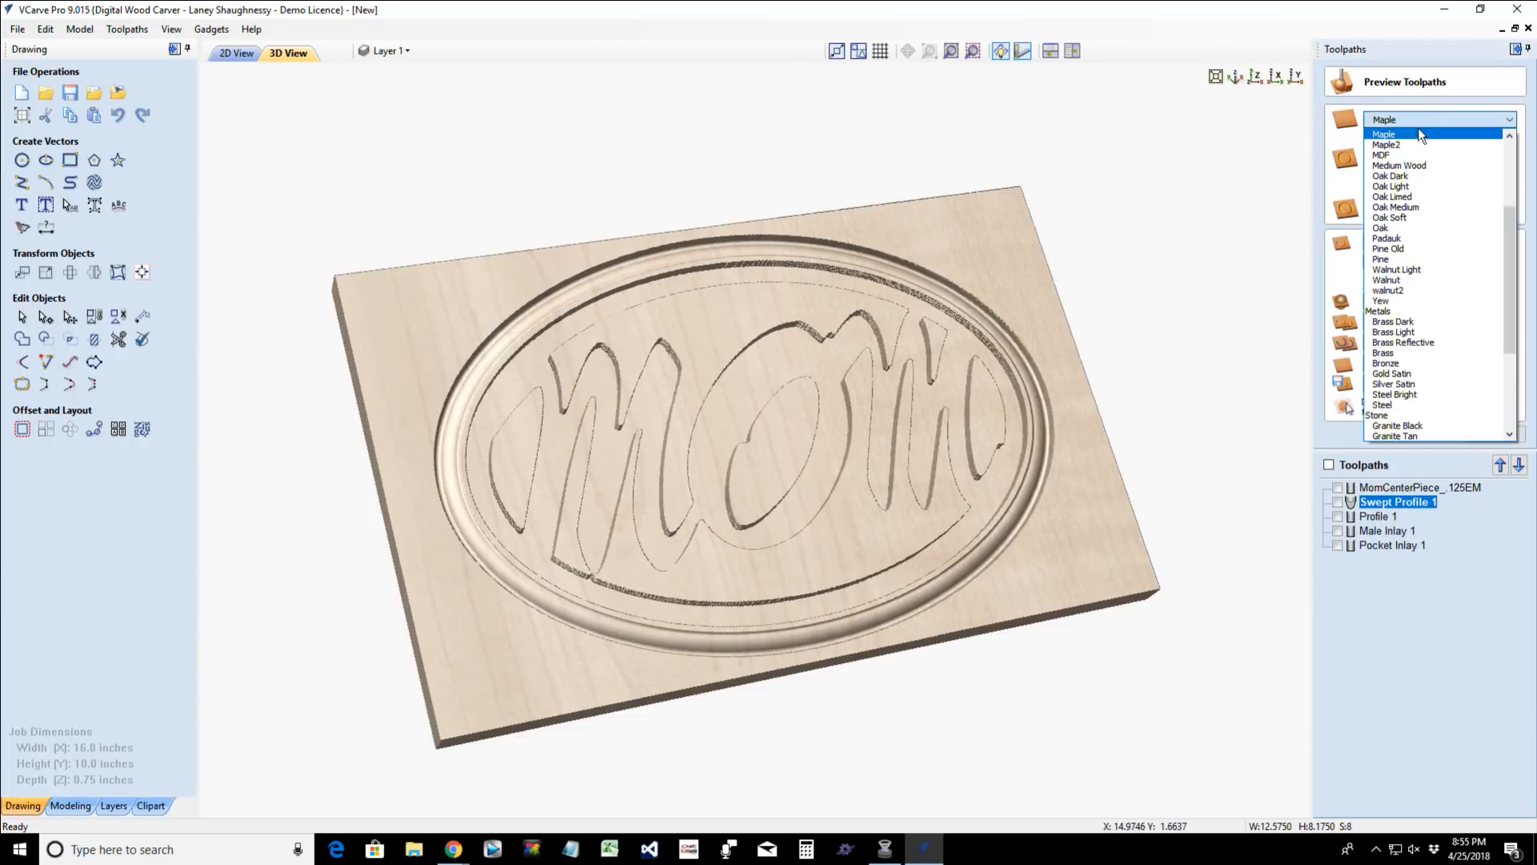
left_click(1390, 291)
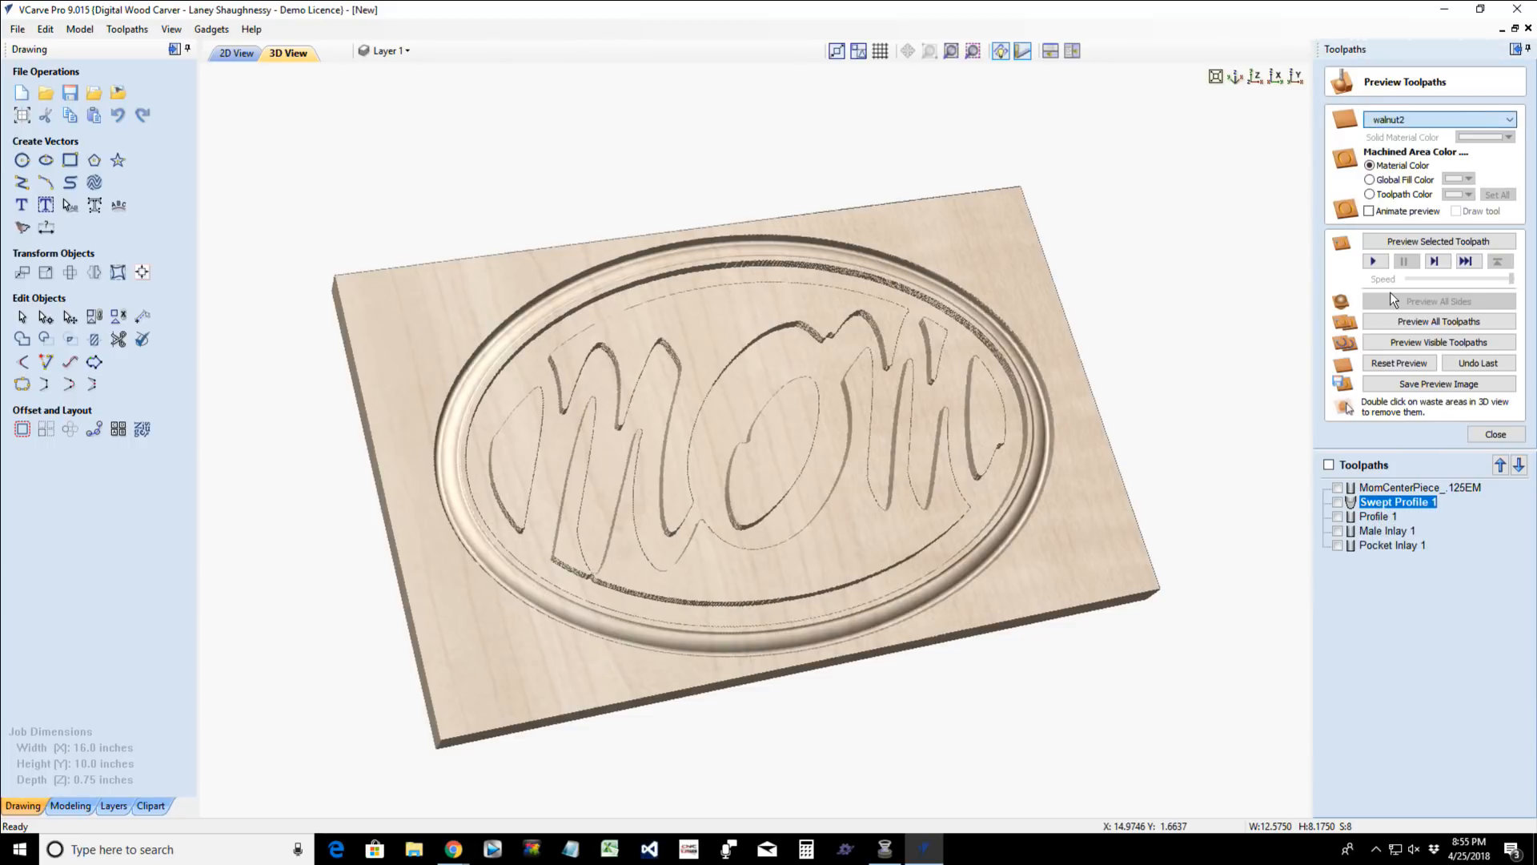
left_click(1386, 548)
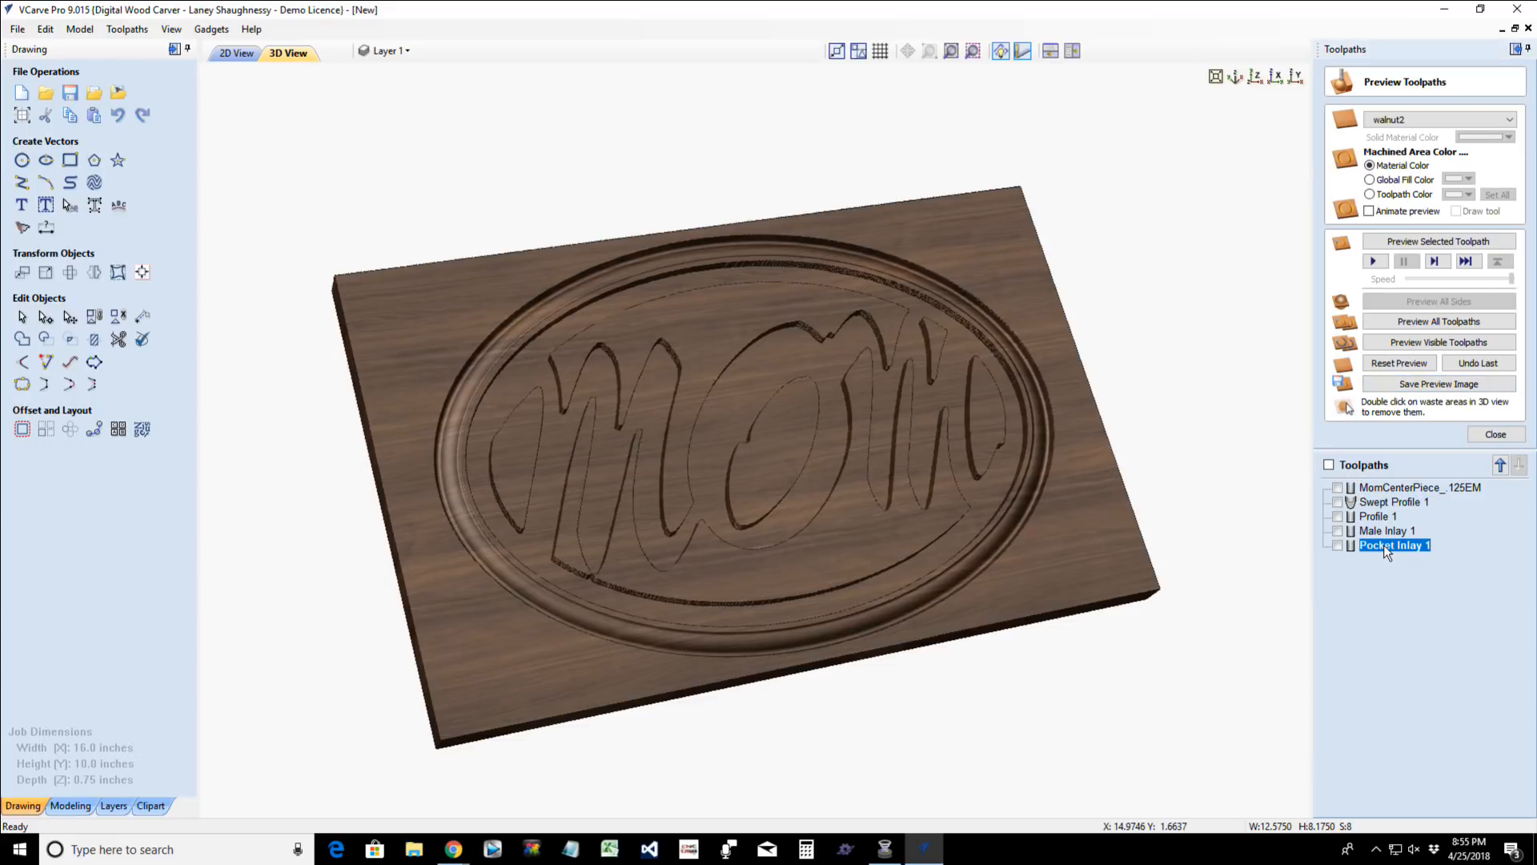
left_click(1371, 195)
left_click(1464, 195)
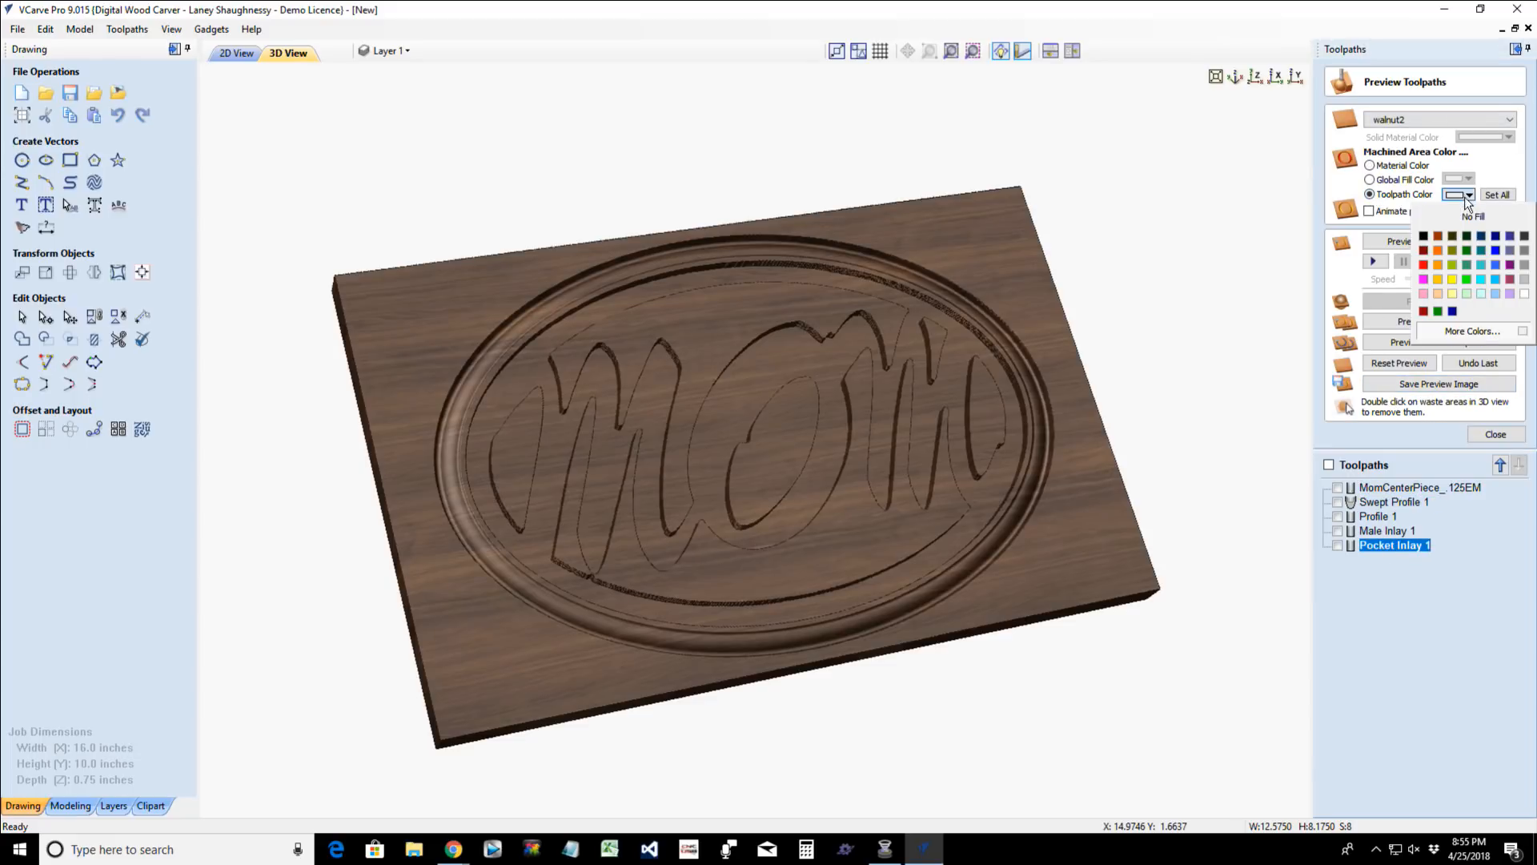
left_click(1437, 294)
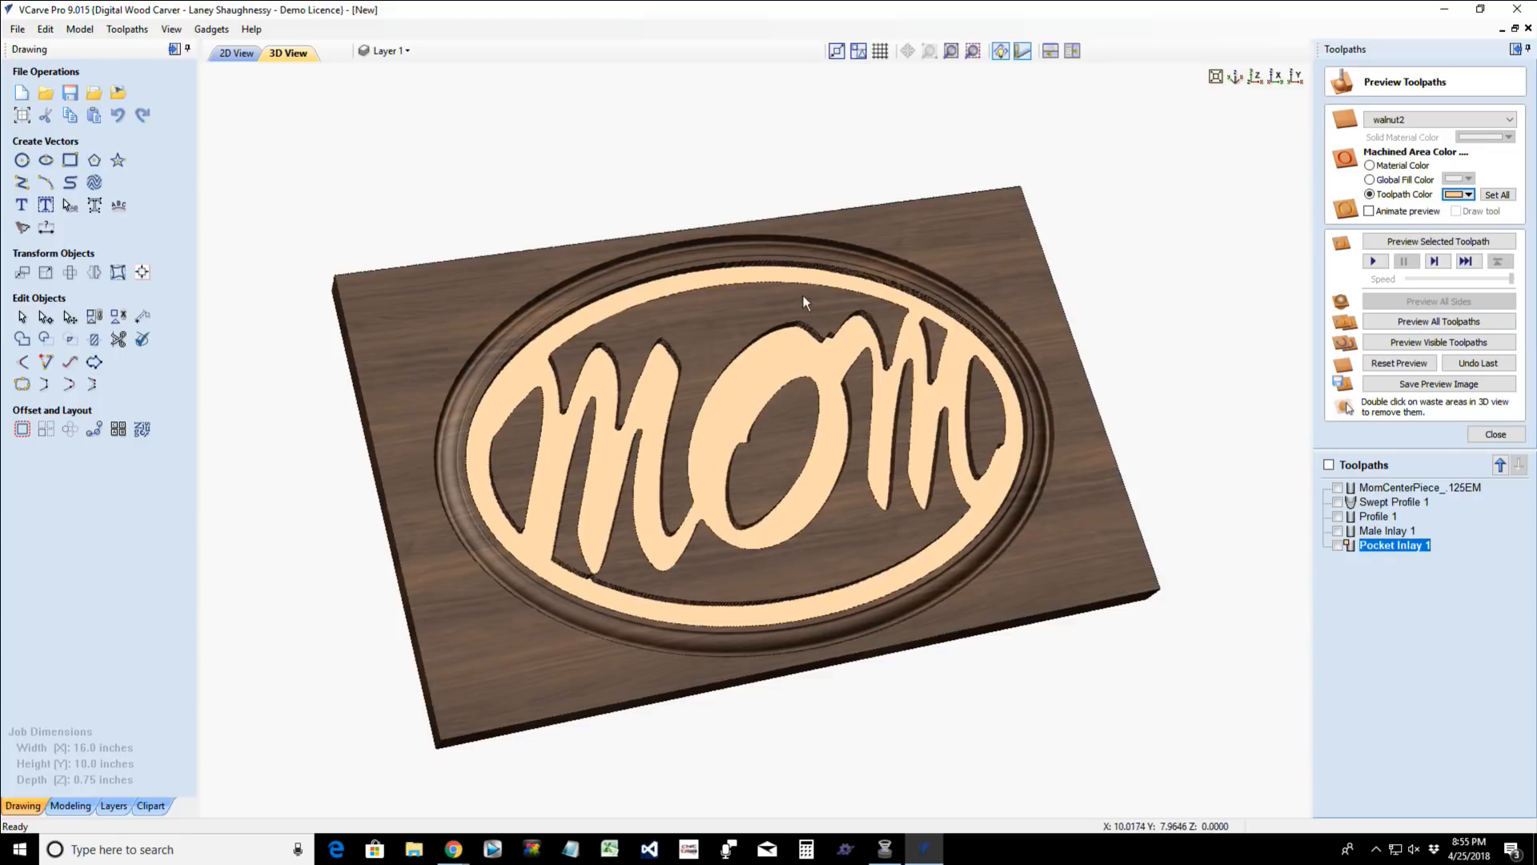
- Simulate the Profile 1 cutout on the walnut board and inspect the finished oval plaque from above and at an angle
left_click_drag(1040, 378, 942, 348)
left_click_drag(776, 537, 793, 617)
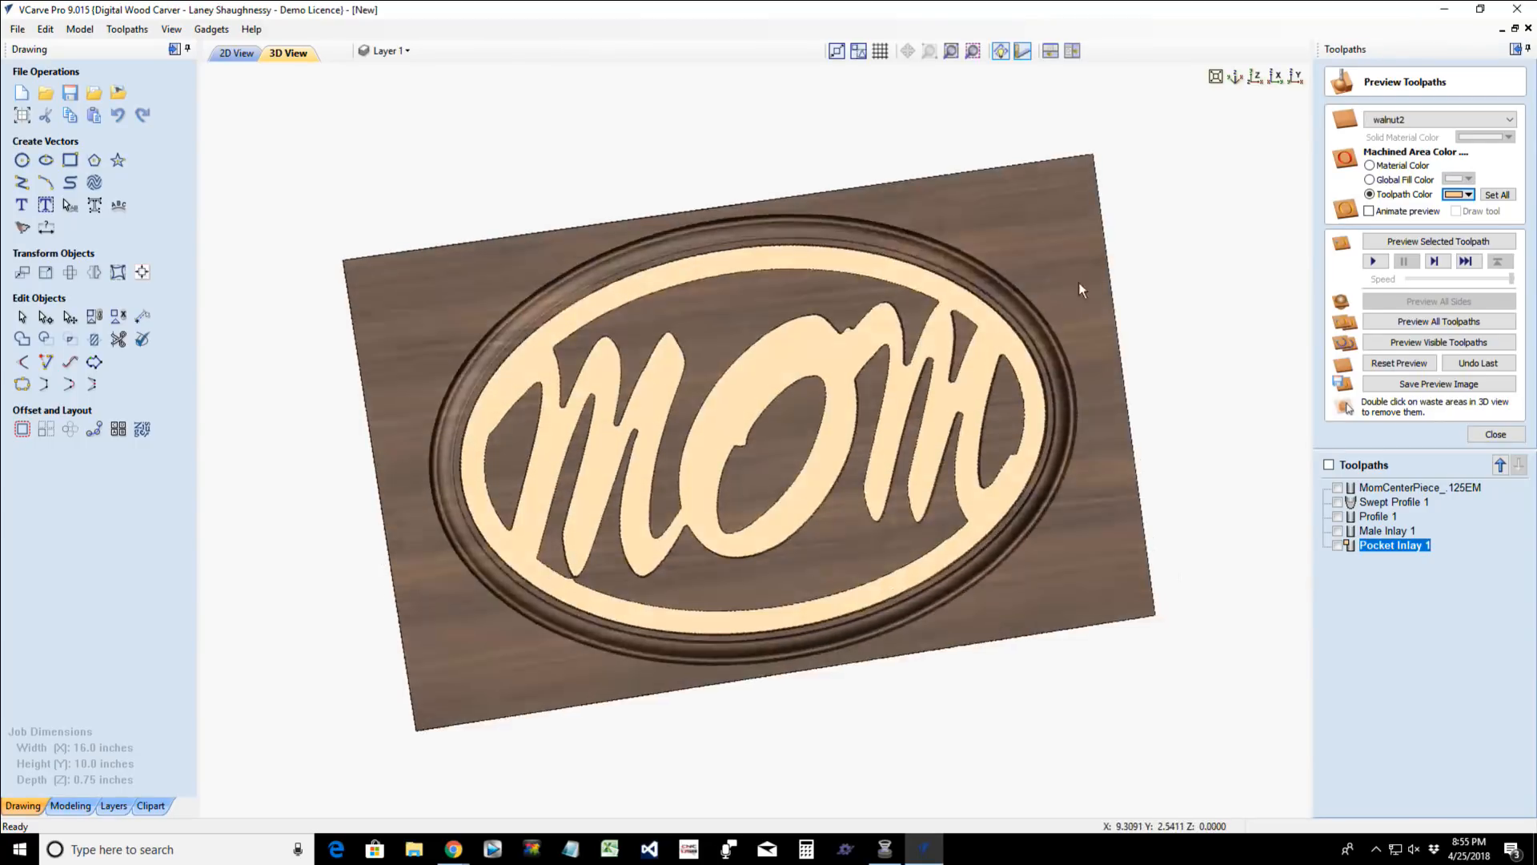
left_click(1256, 77)
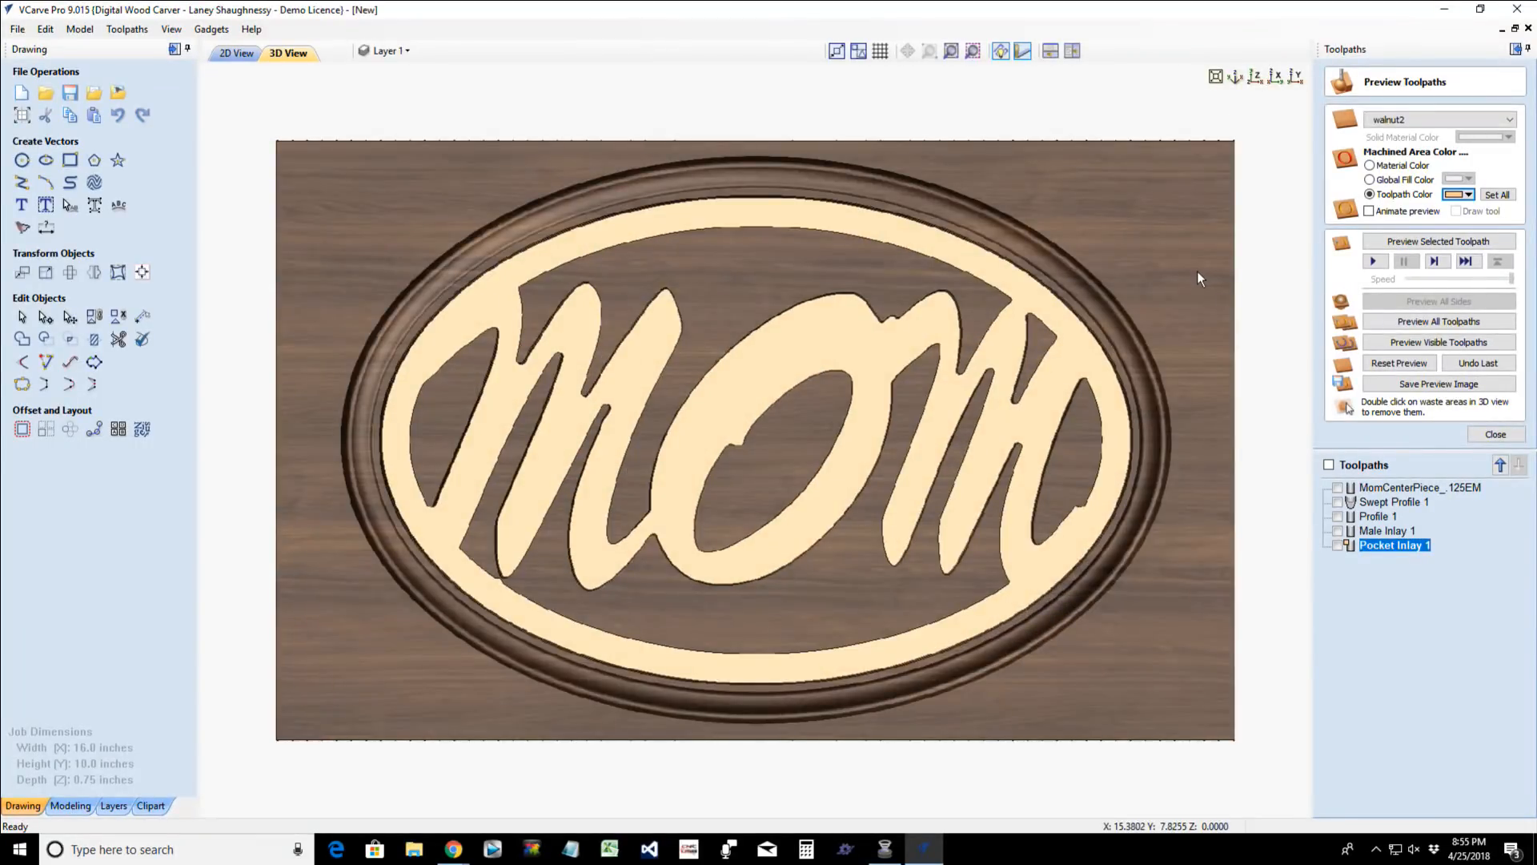
scroll(1194, 274, "down", 1)
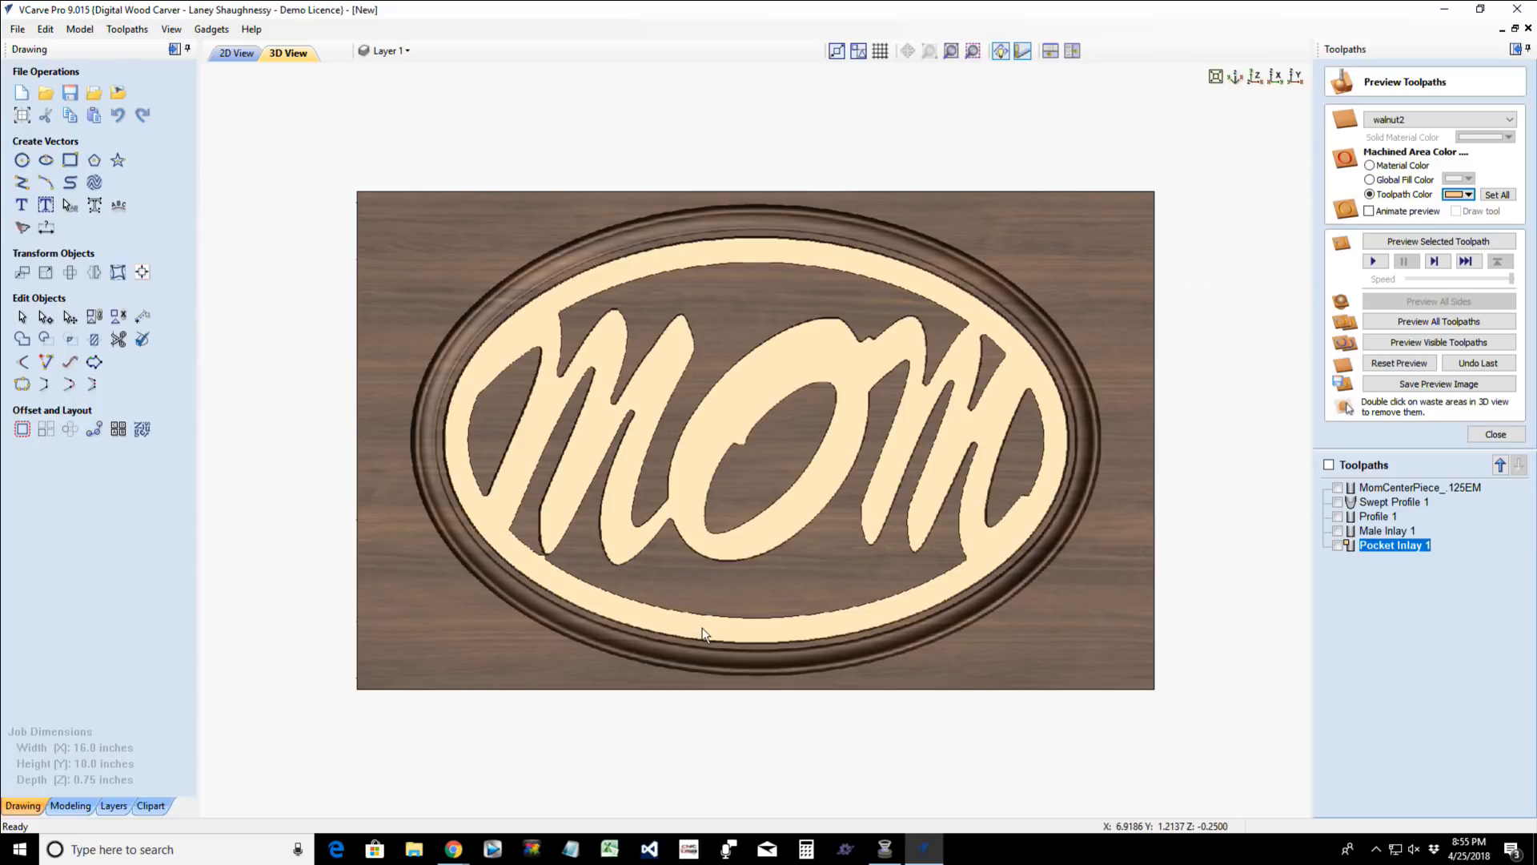
left_click(1380, 516)
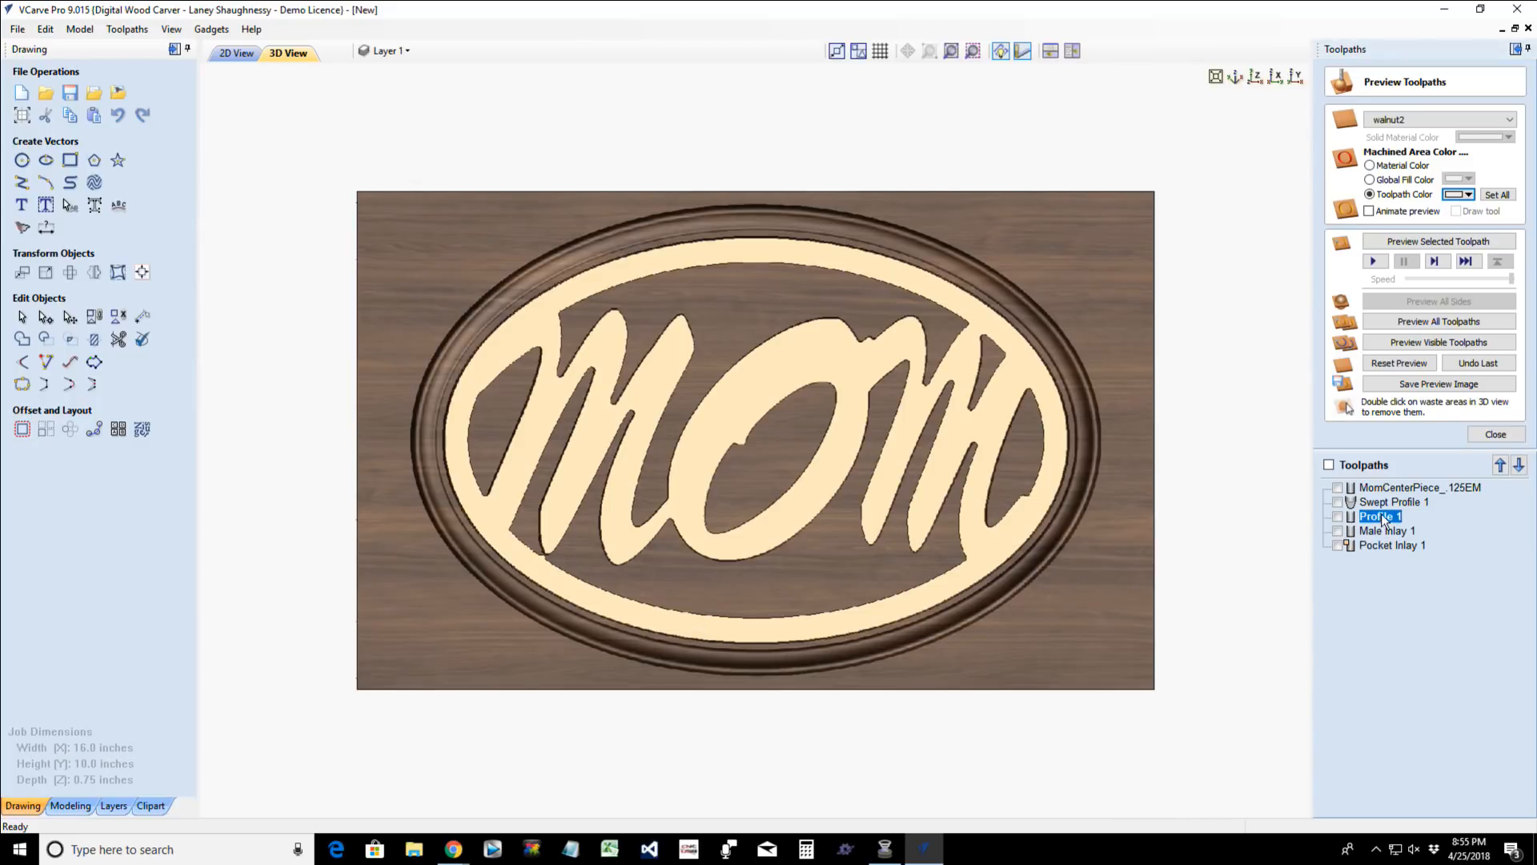
left_click(1449, 242)
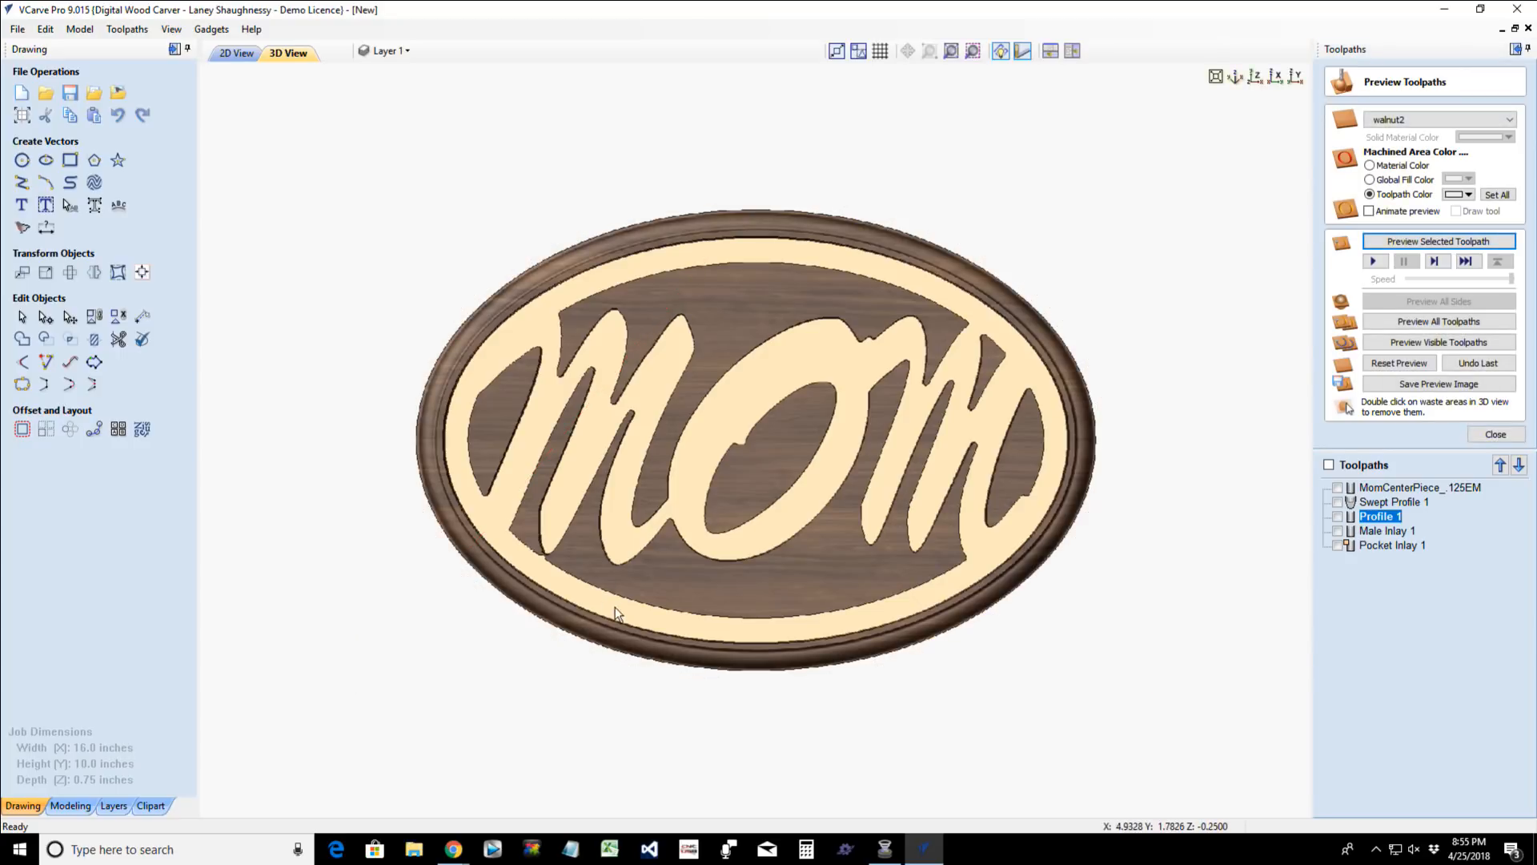
left_click_drag(615, 616, 1004, 577)
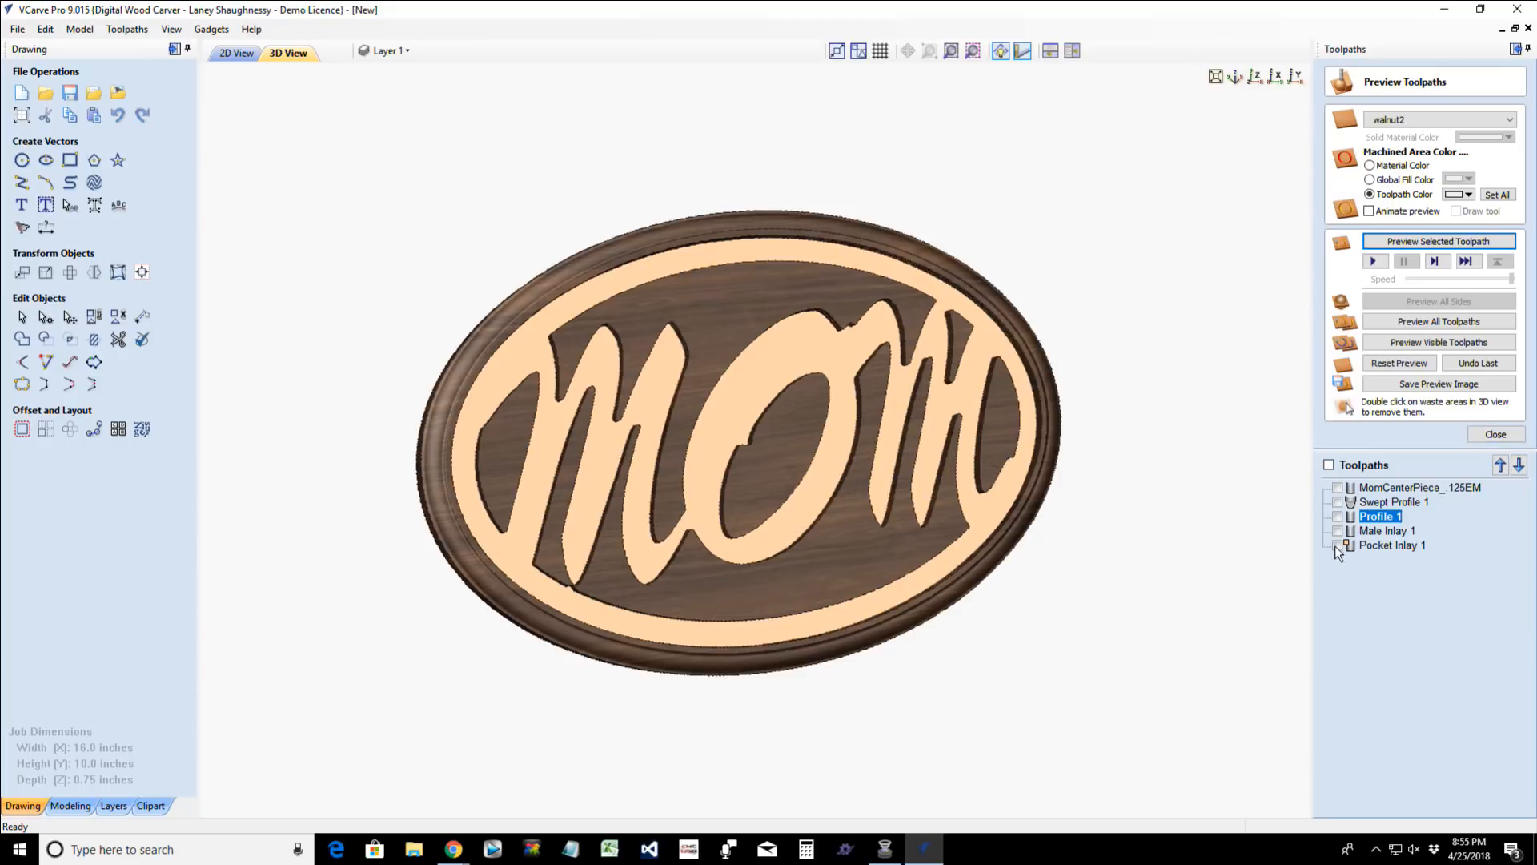
left_click_drag(754, 614, 1239, 548)
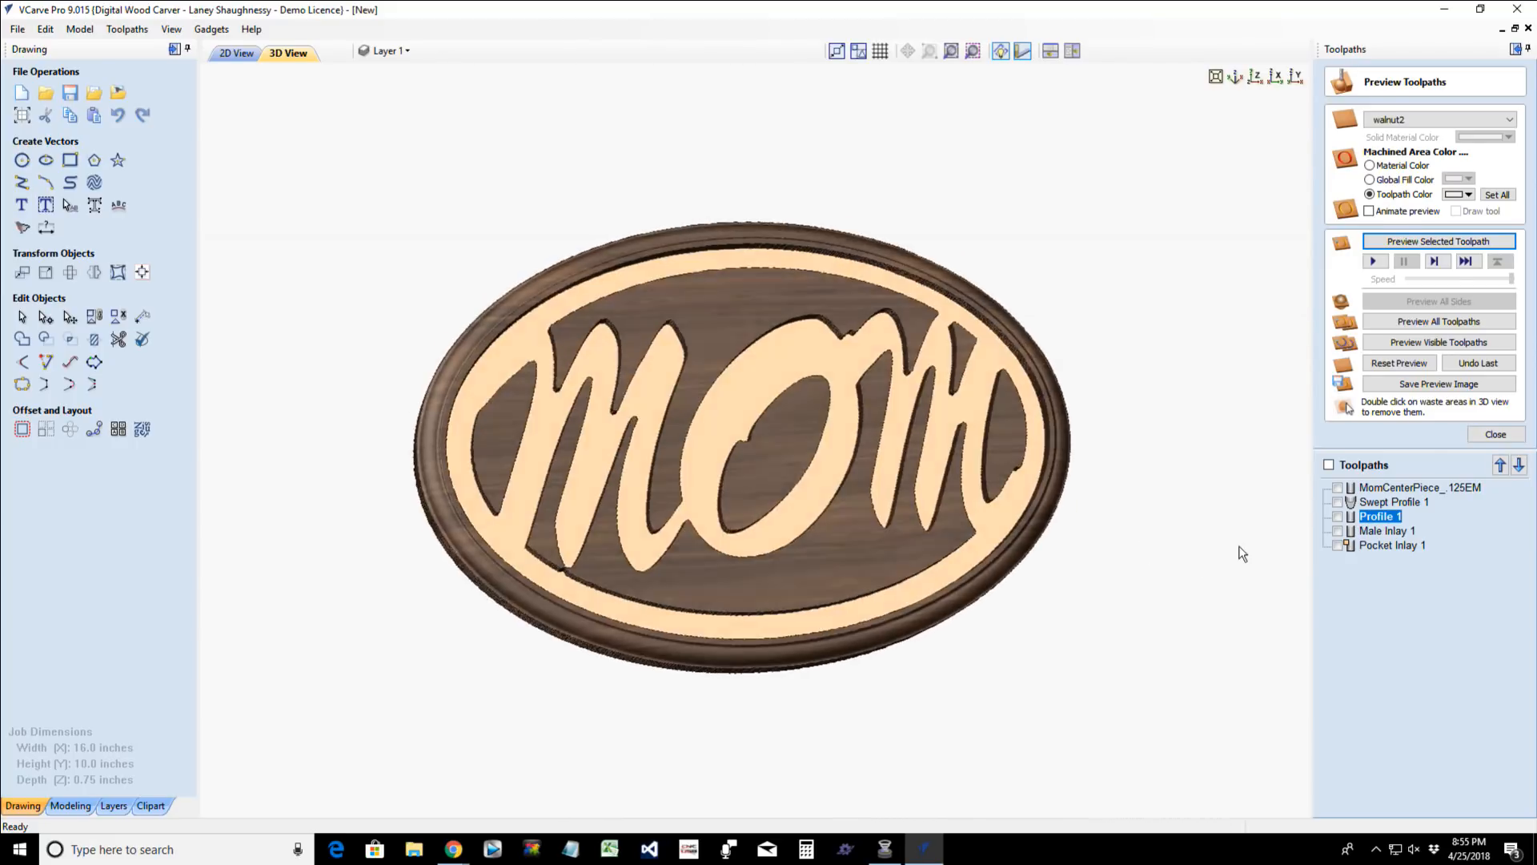
- Reopen the toolpath preview, inspect the plaque's edge at an angle, and reset the preview to the blank board
left_click(1495, 434)
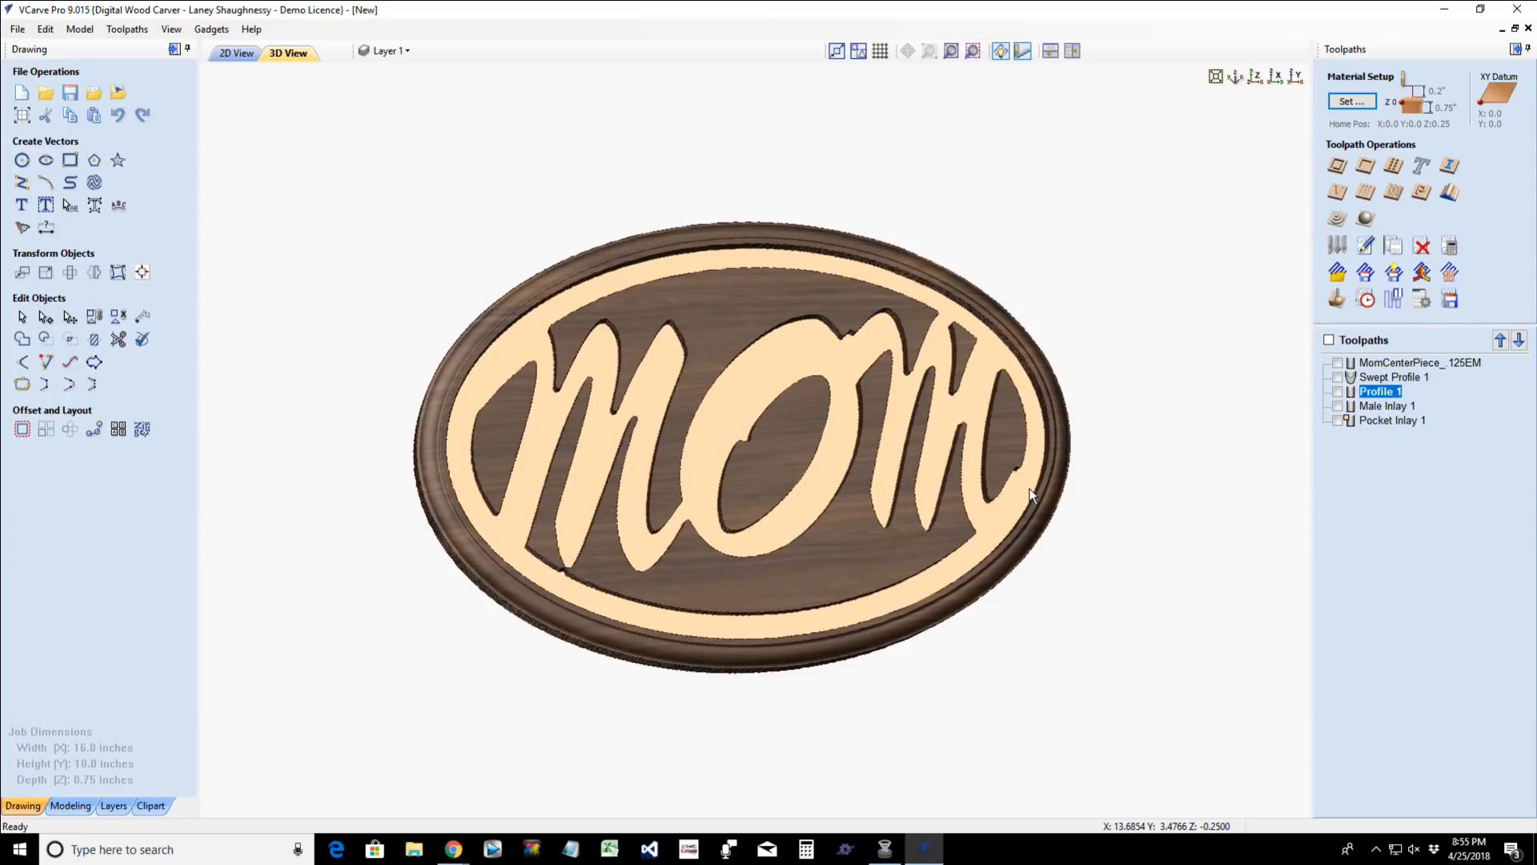
left_click(1341, 304)
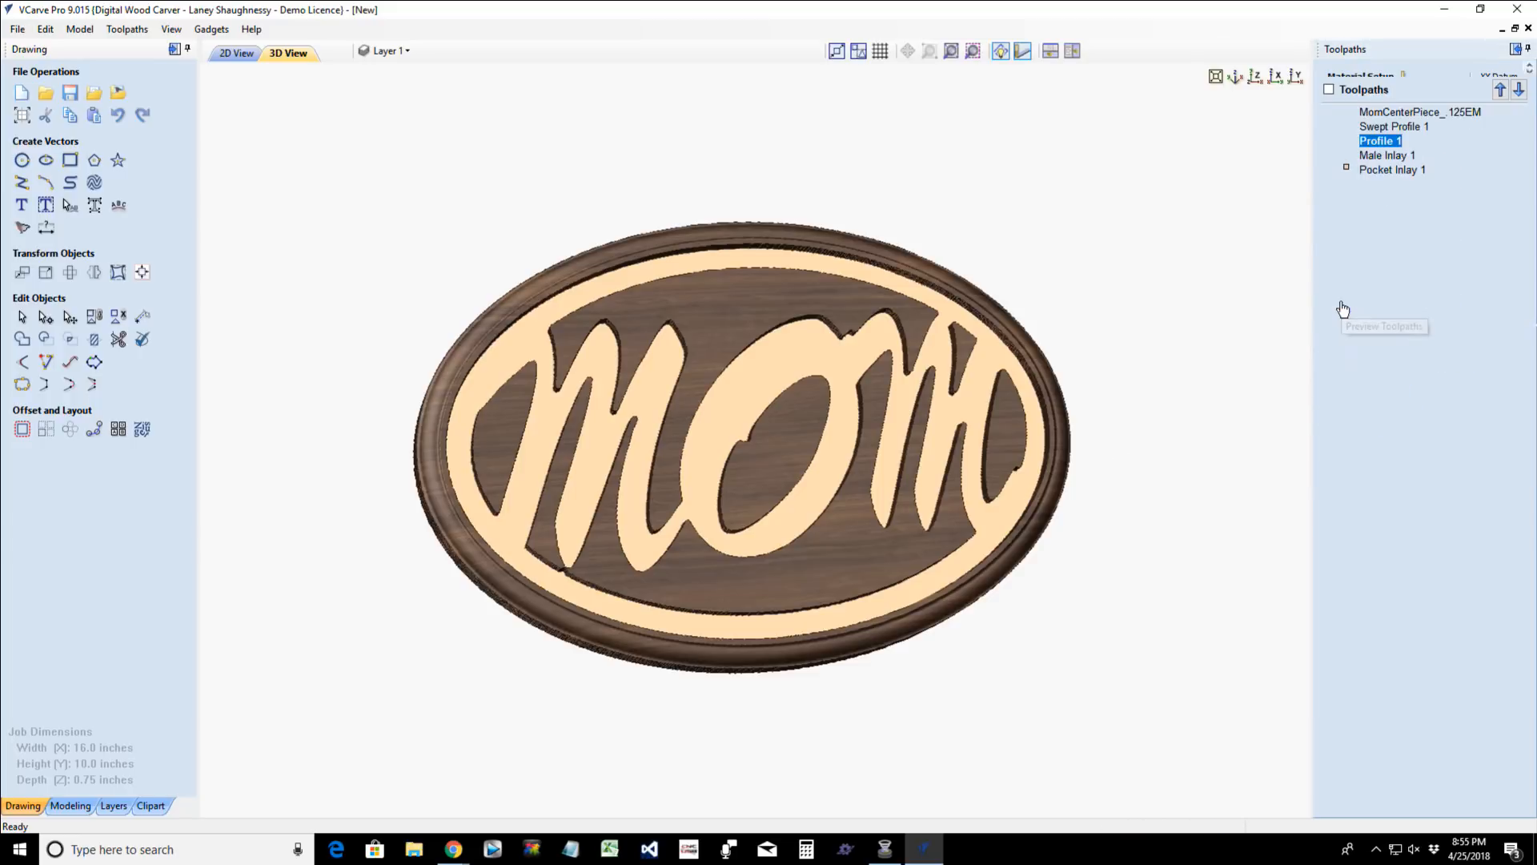
left_click_drag(712, 298, 308, 454)
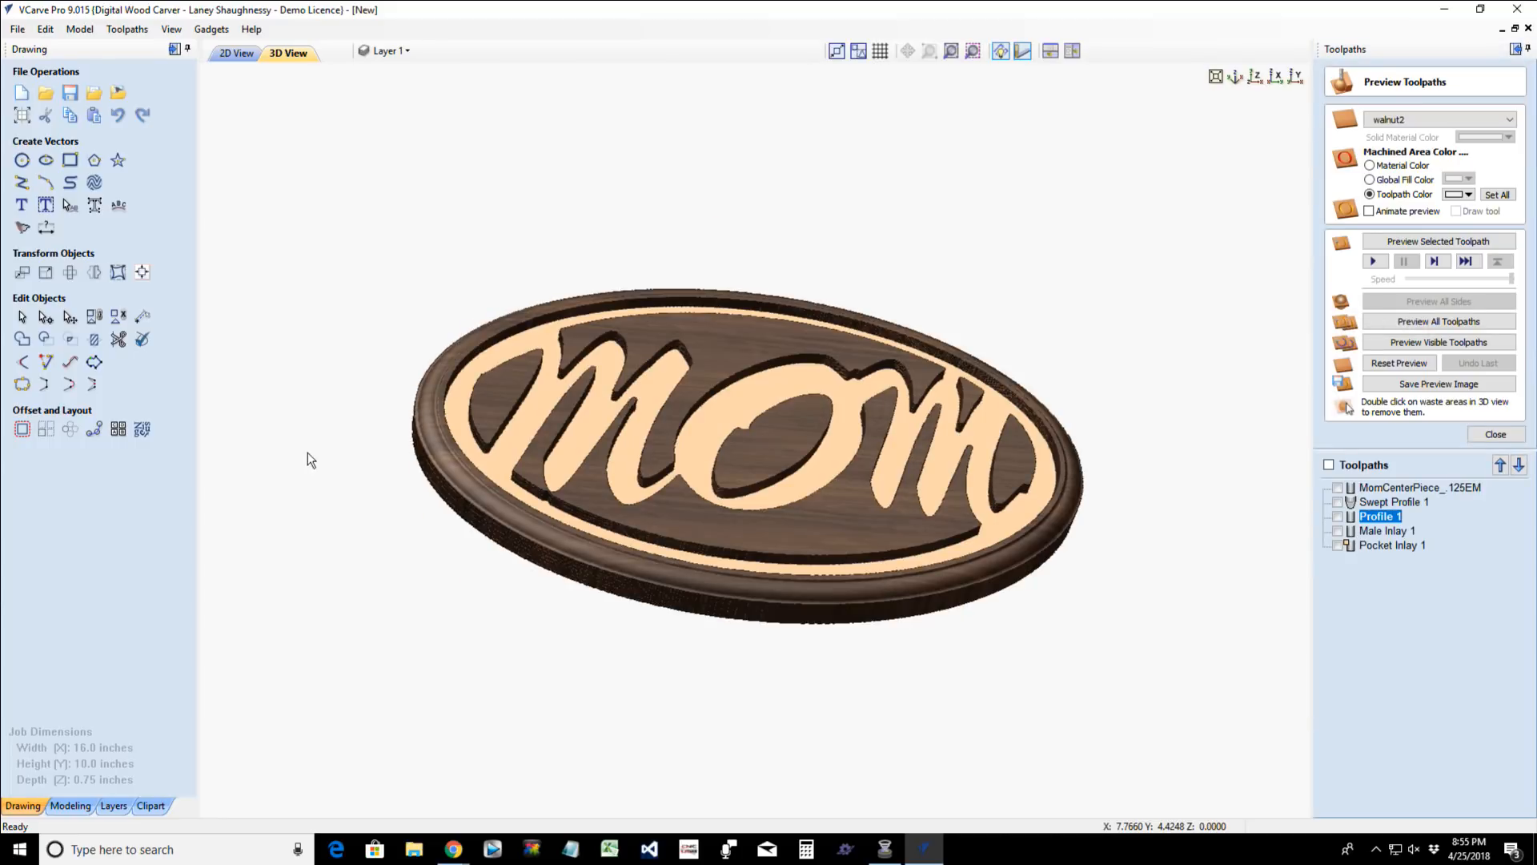
left_click_drag(921, 352, 825, 699)
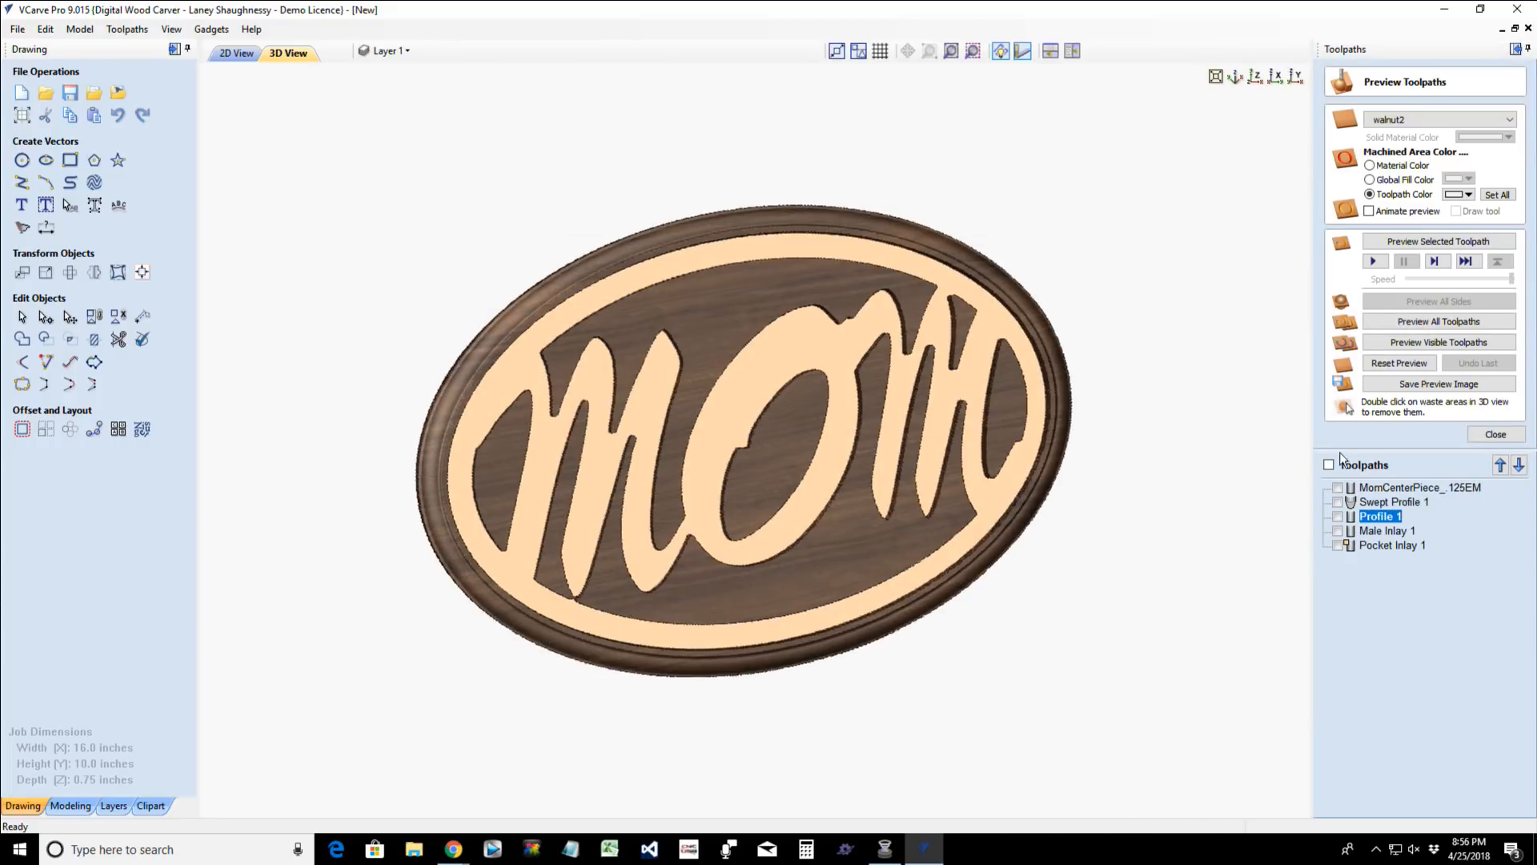
left_click(1406, 371)
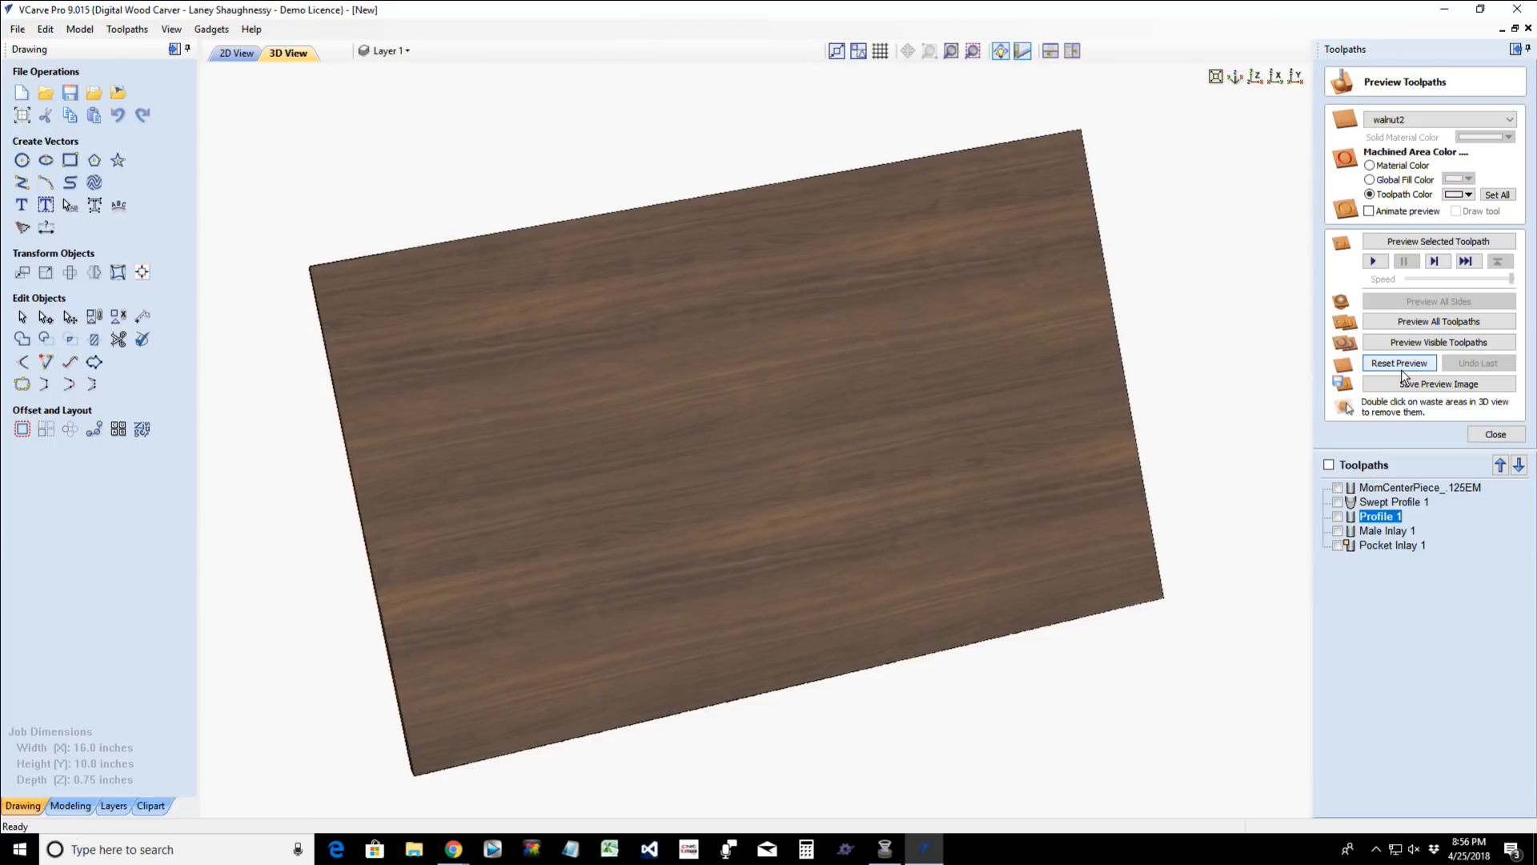
left_click_drag(640, 495, 393, 136)
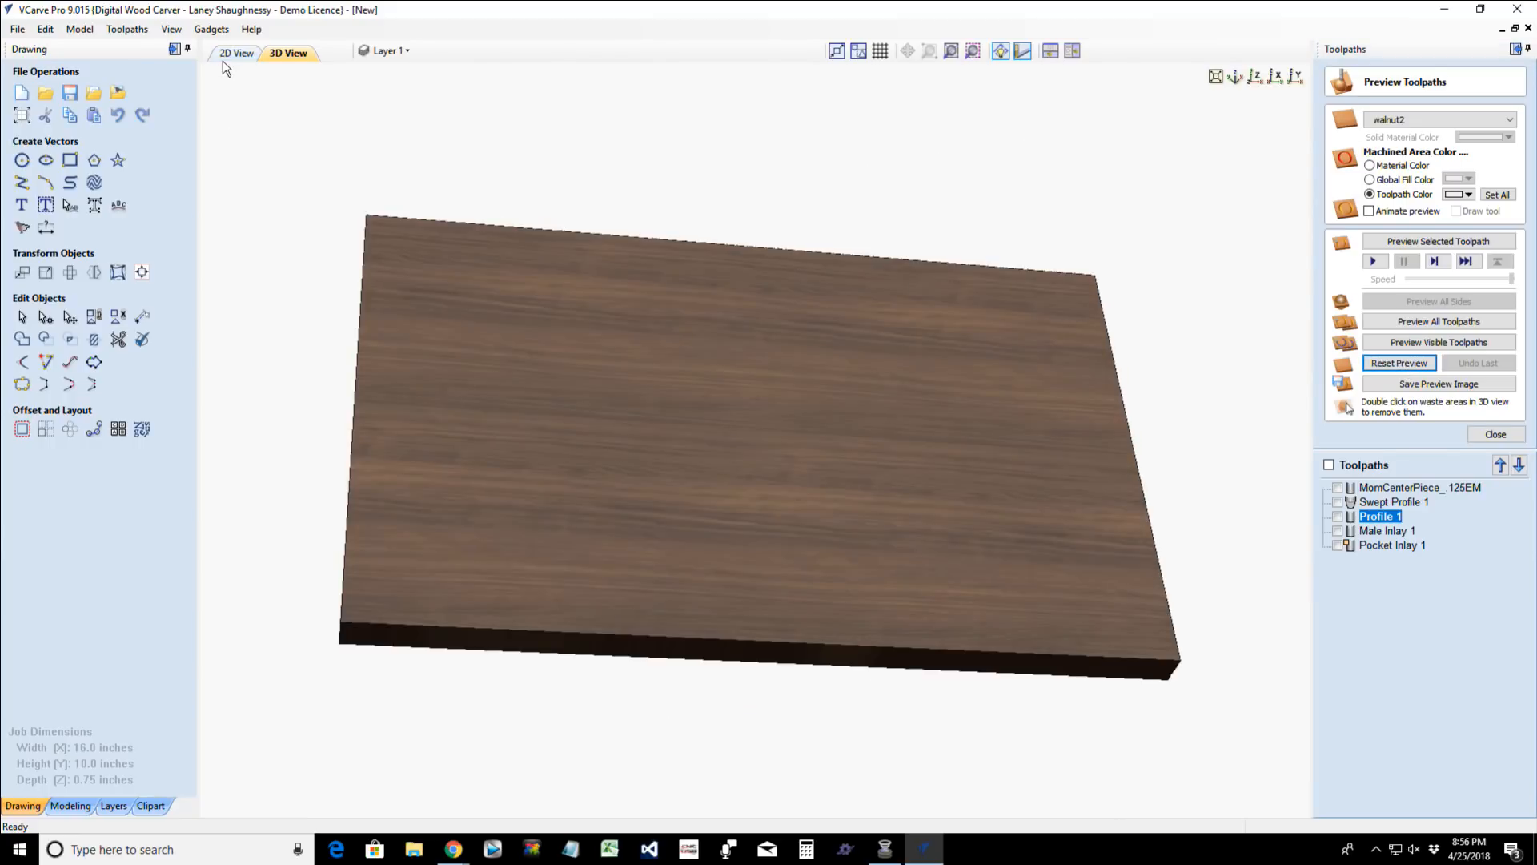
- Return to the 2D drawing and import the bitmap Tullips.jpg from the USB drive
left_click(224, 59)
scroll(522, 445, "down", 3)
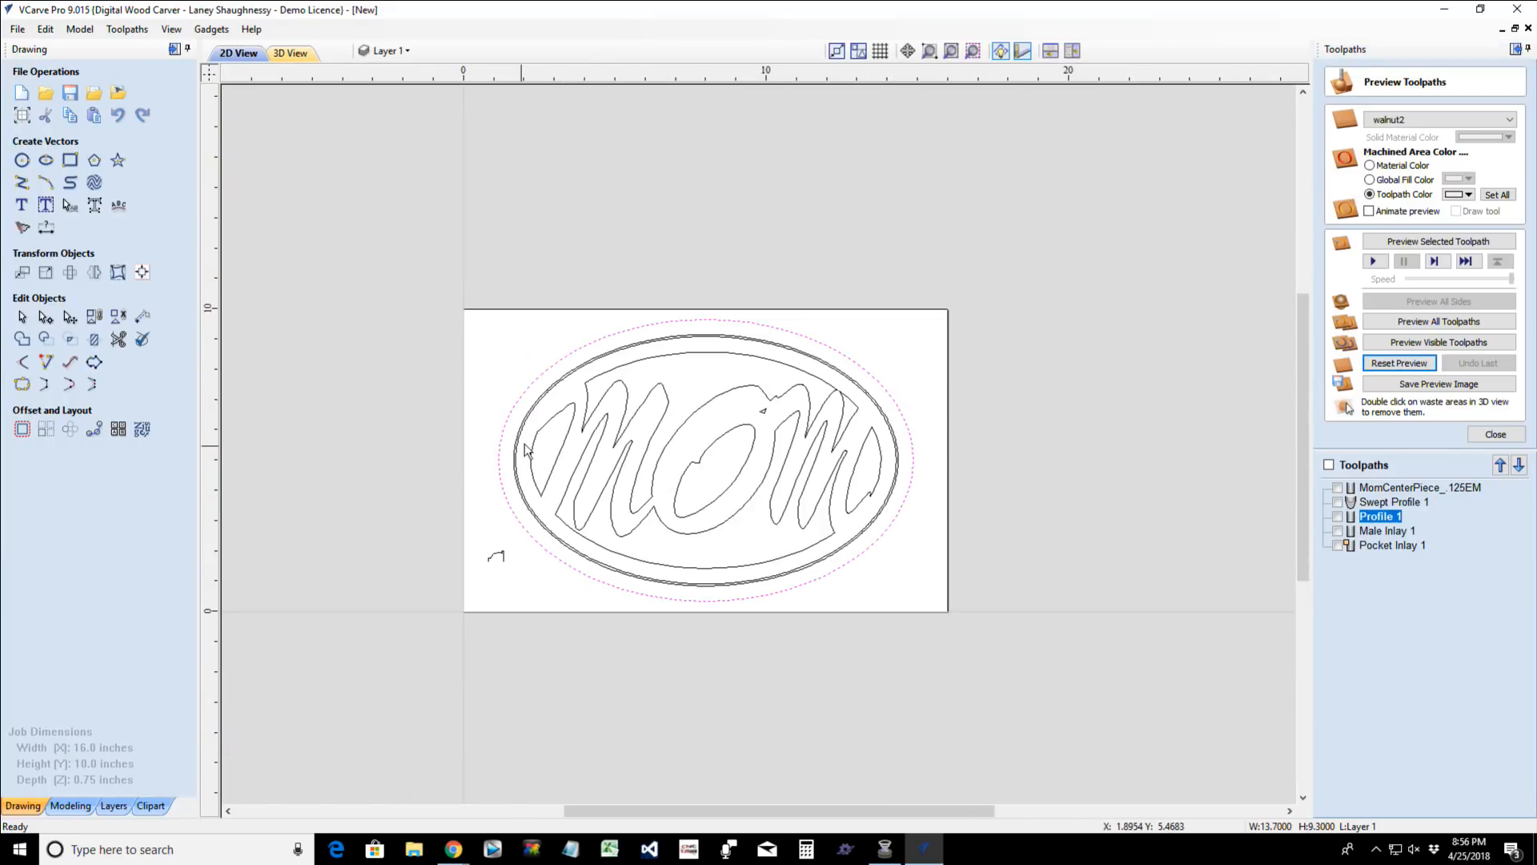
scroll(616, 356, "up", 2)
left_click(642, 372)
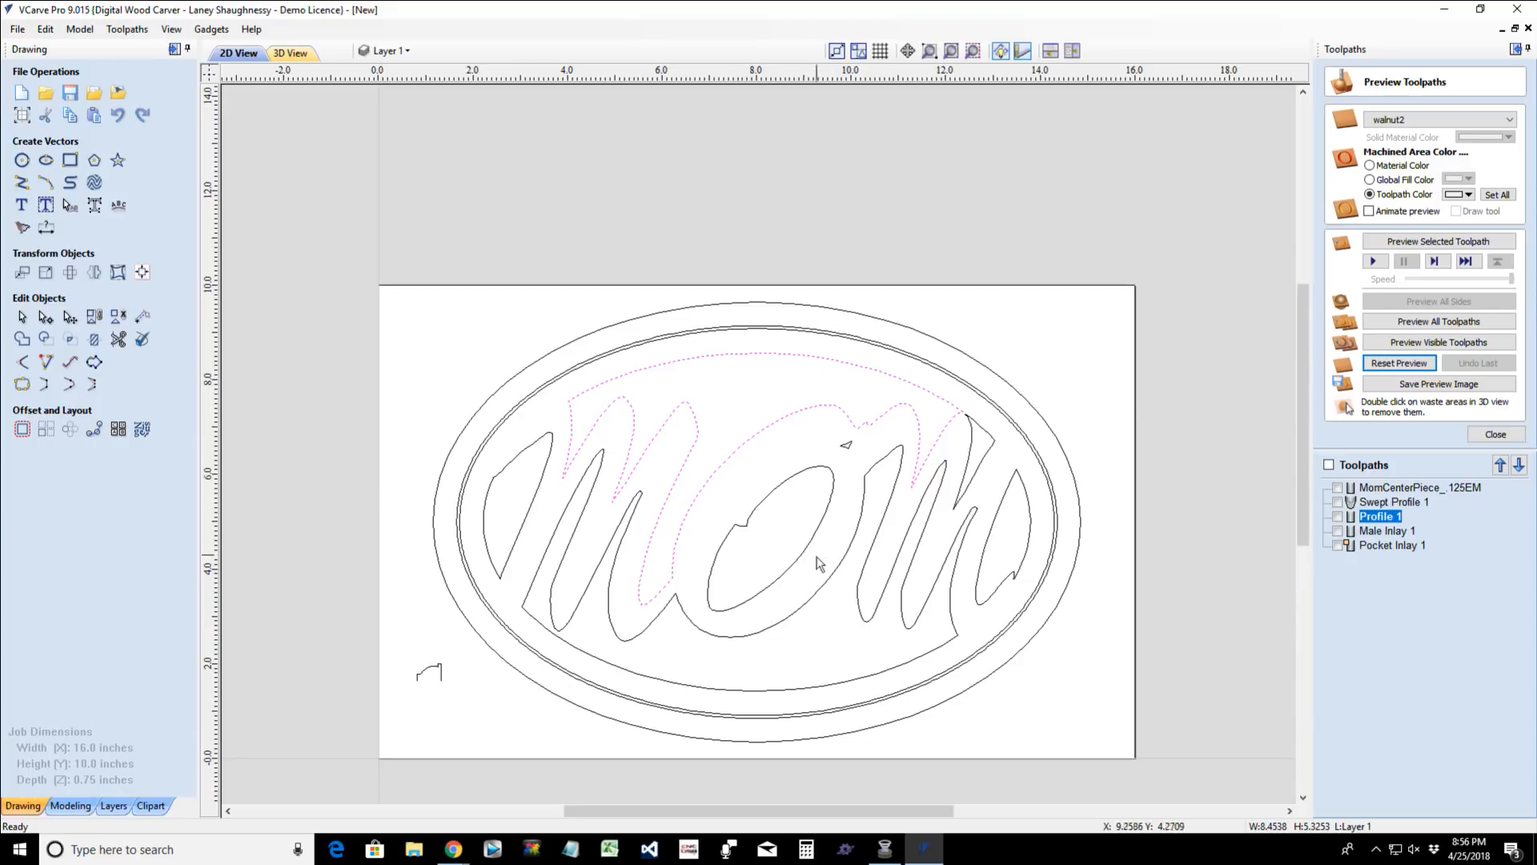
left_click(398, 51)
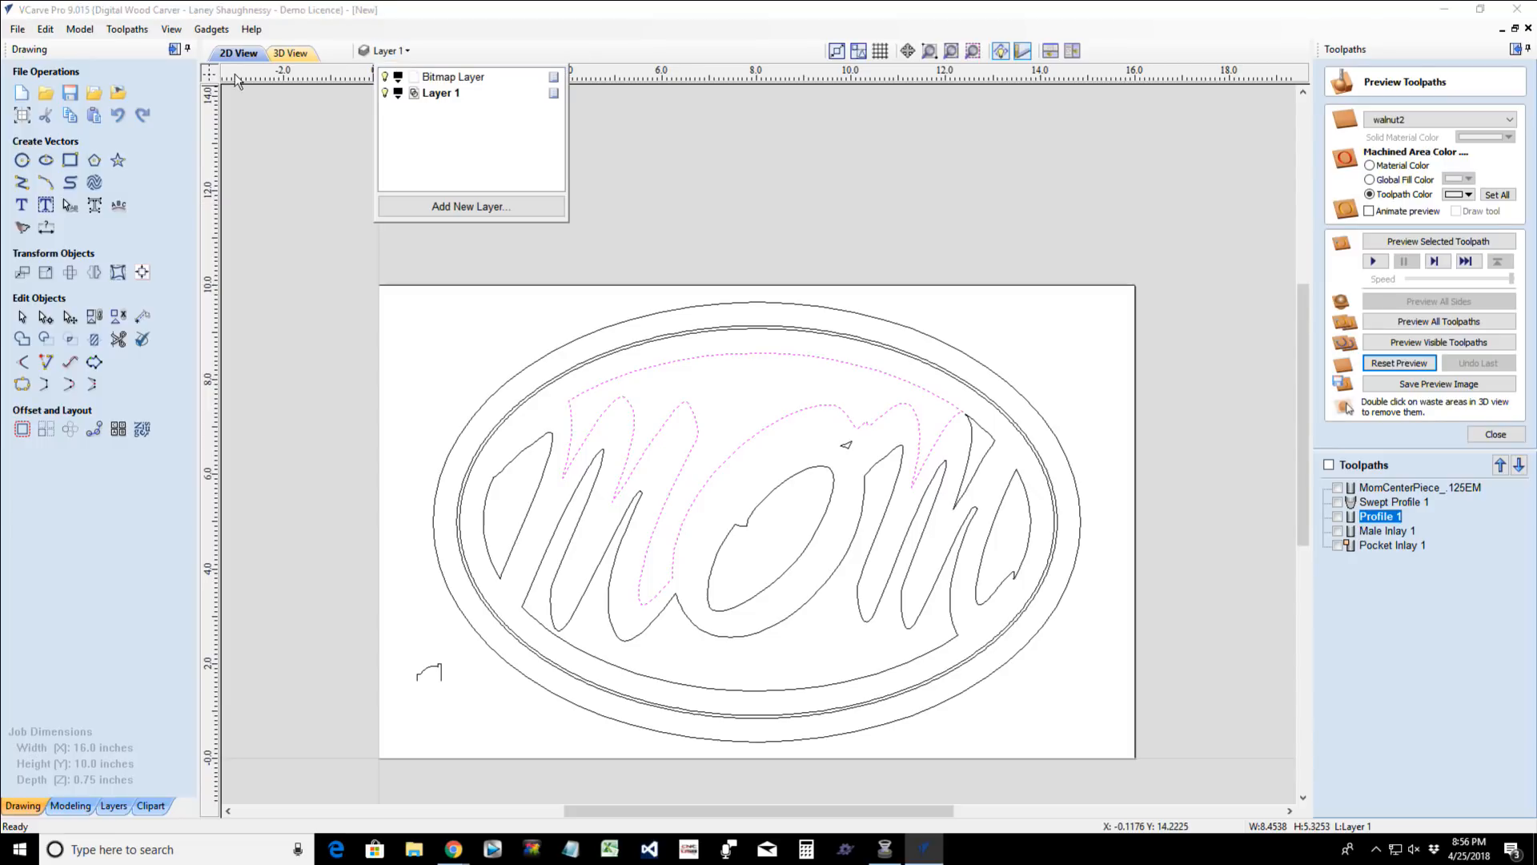
left_click(118, 92)
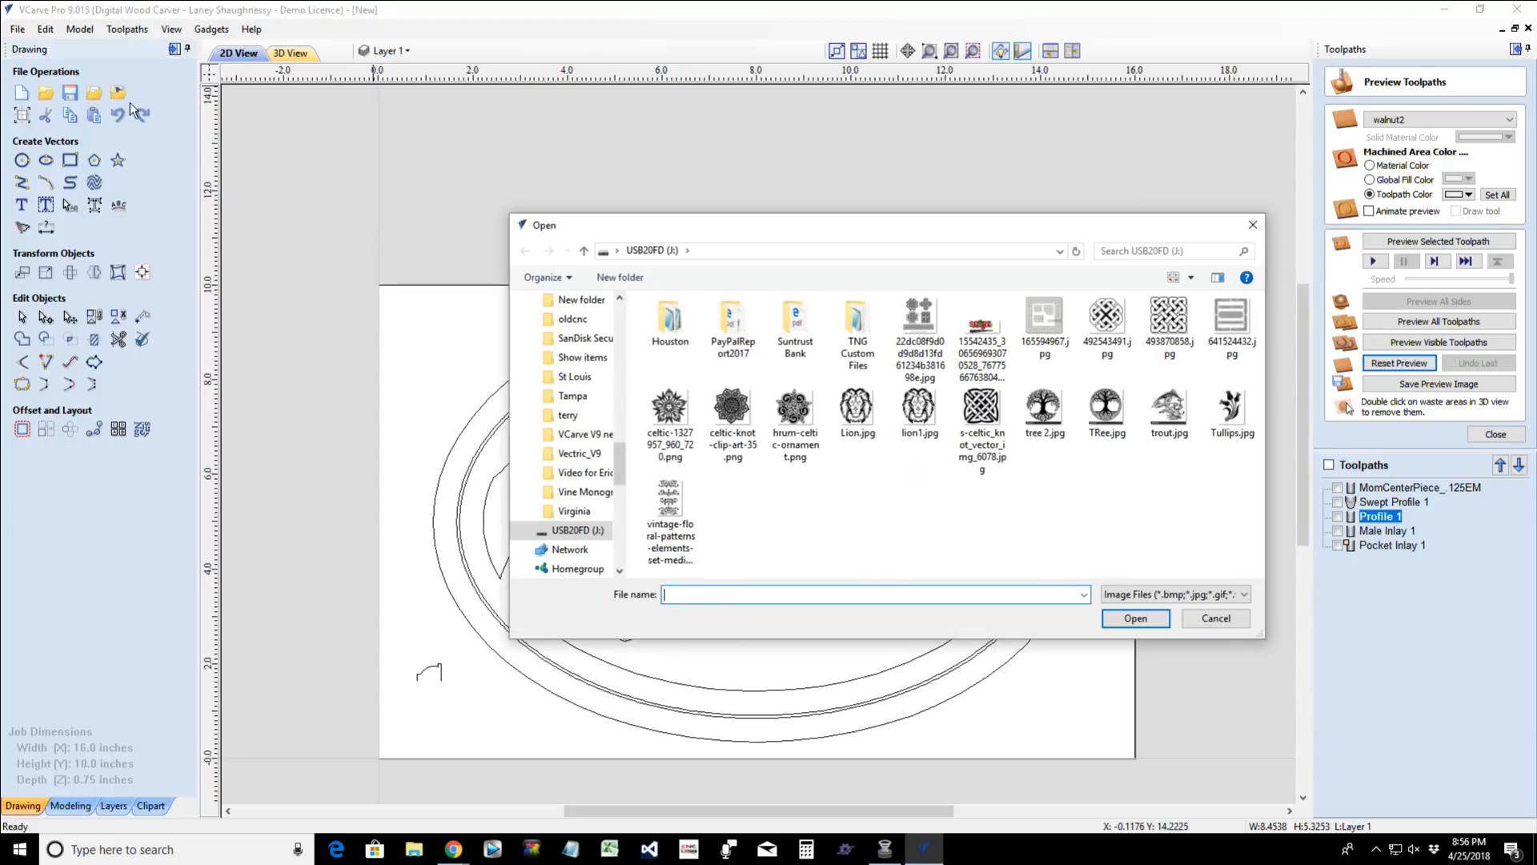
double_click(1231, 409)
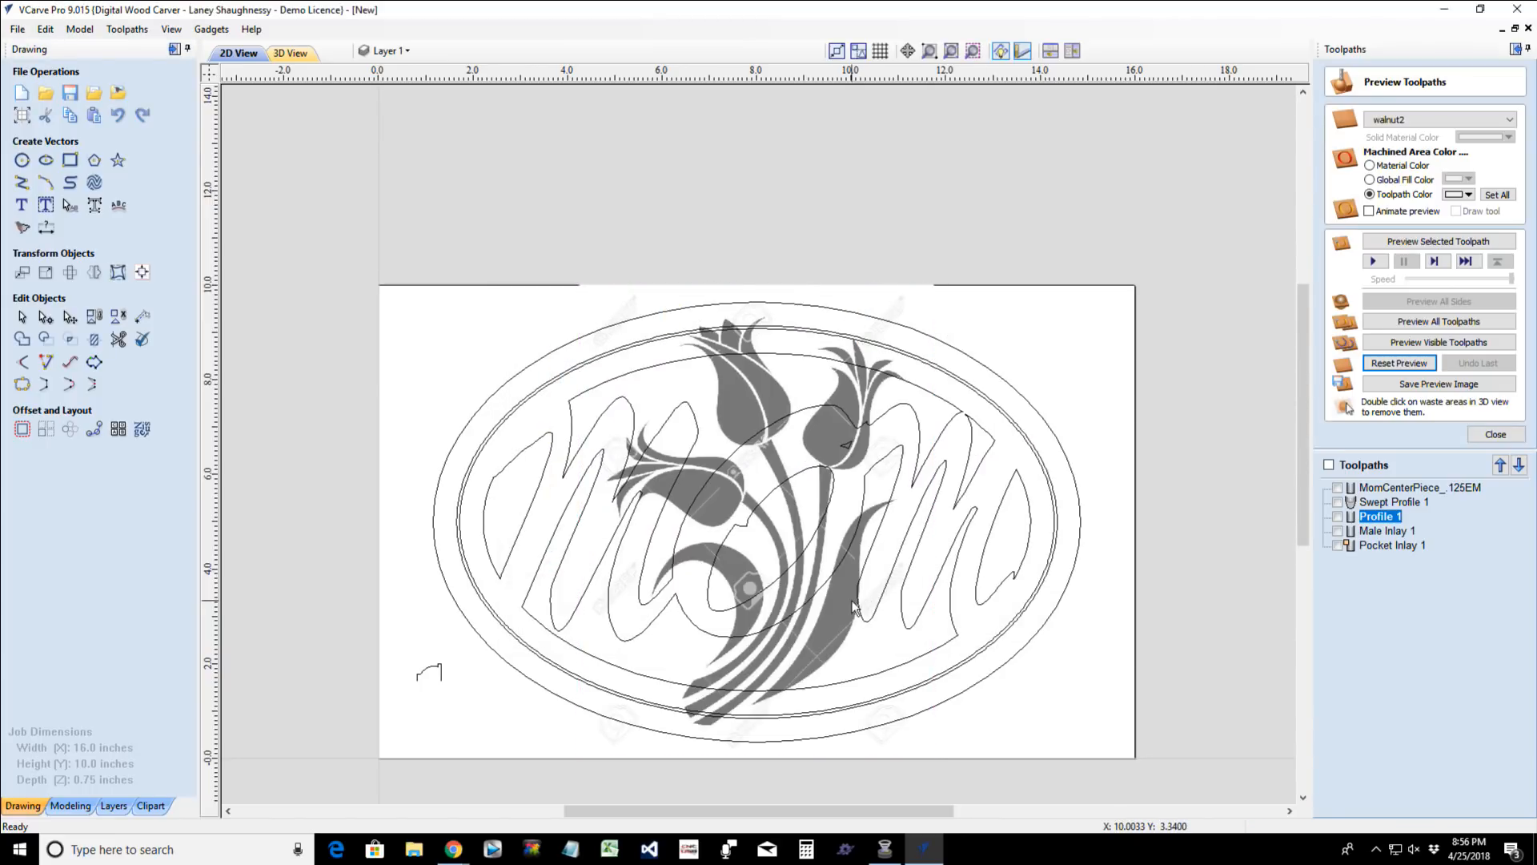
- Move the tulip bitmap off the board into the empty space to its left
scroll(813, 597, "up", 3)
scroll(817, 606, "down", 5)
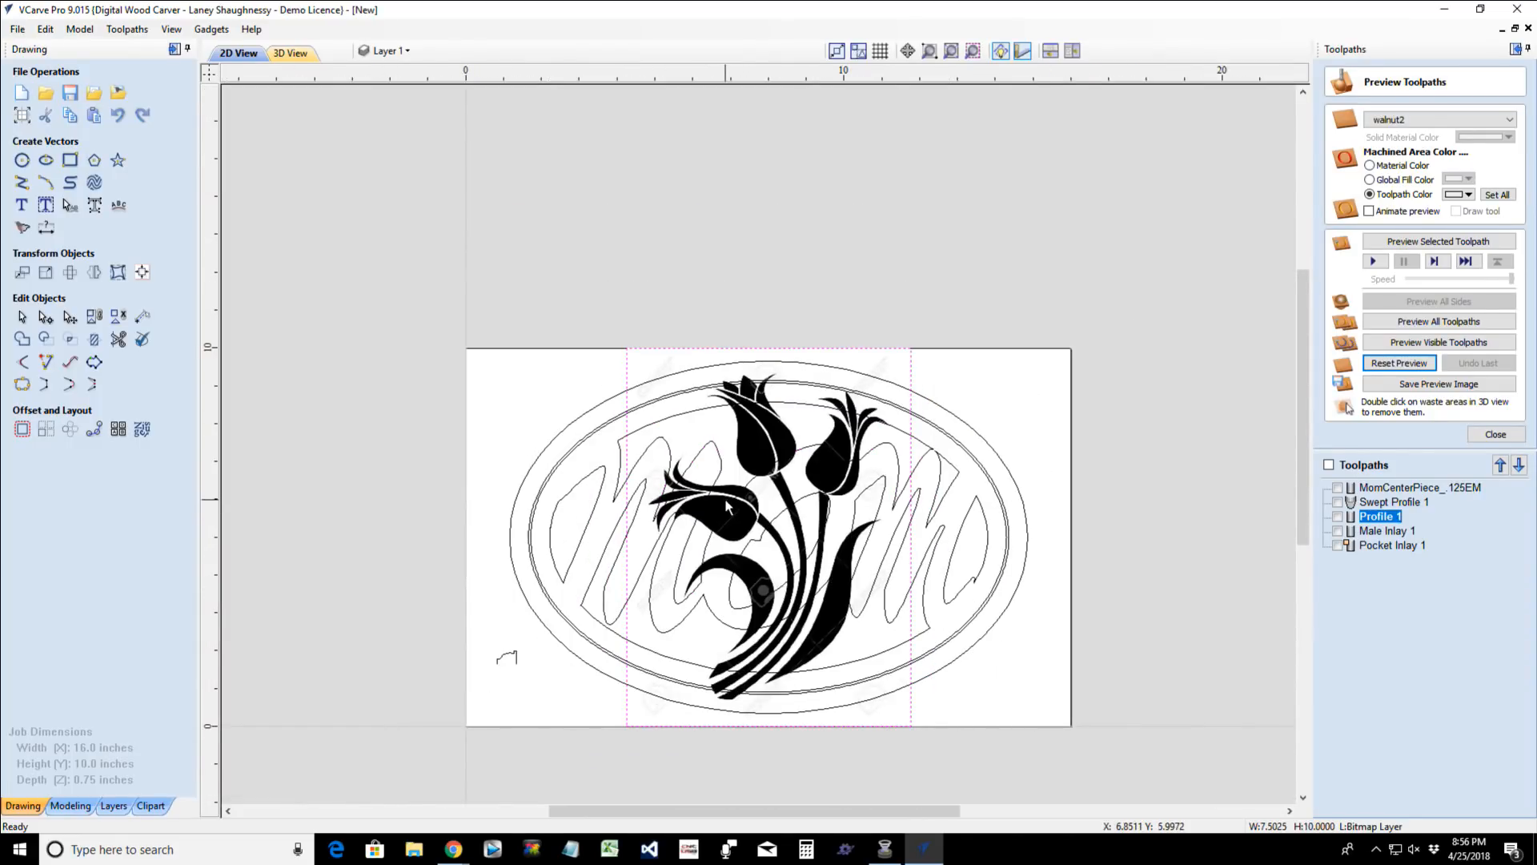
left_click_drag(723, 498, 290, 516)
left_click_drag(756, 809, 651, 805)
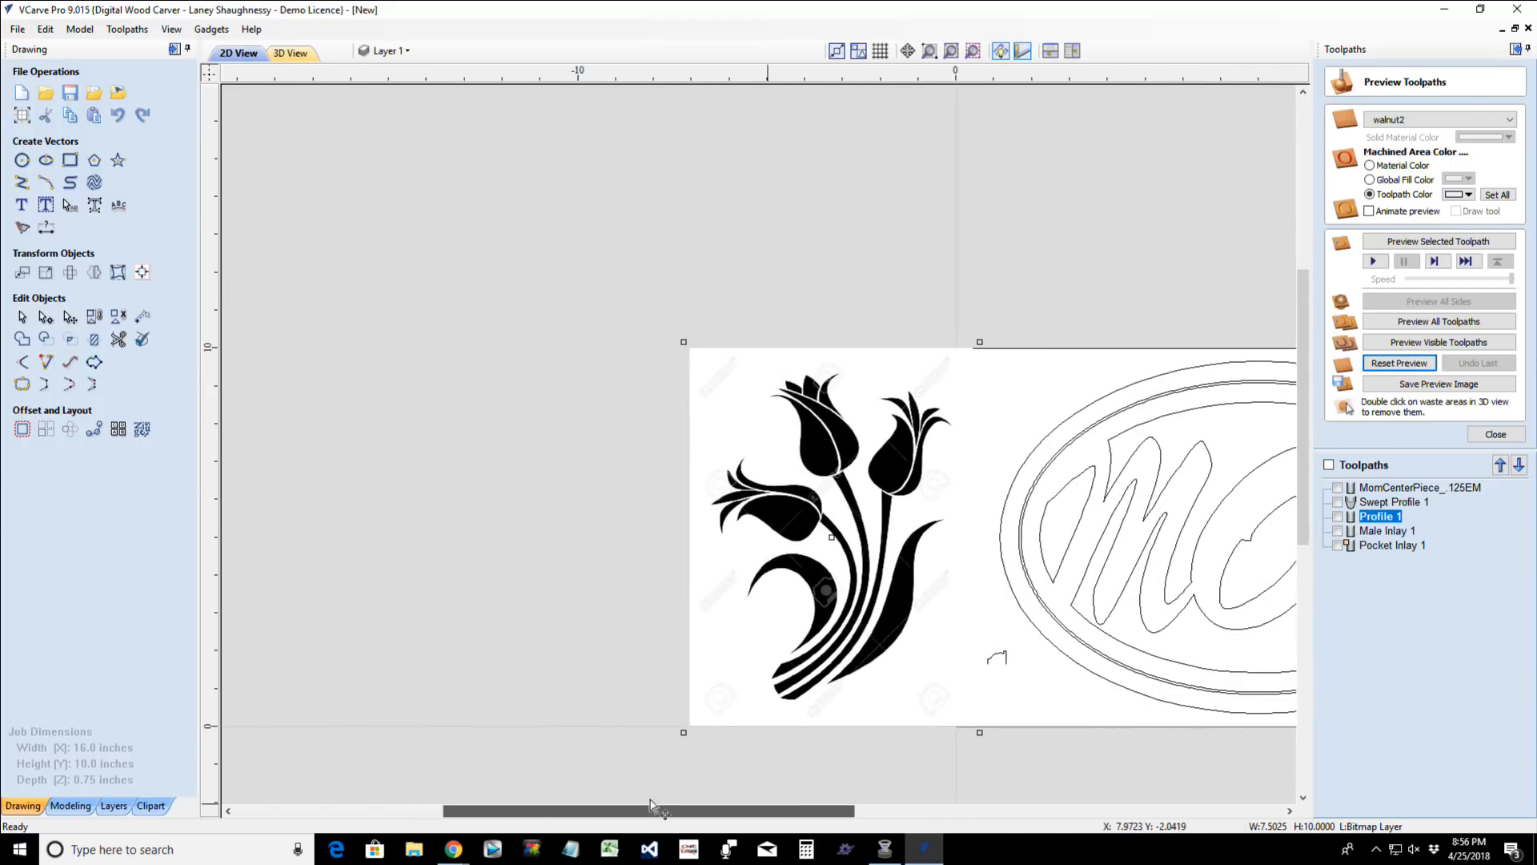
left_click_drag(918, 525, 848, 516)
scroll(763, 537, "up", 3)
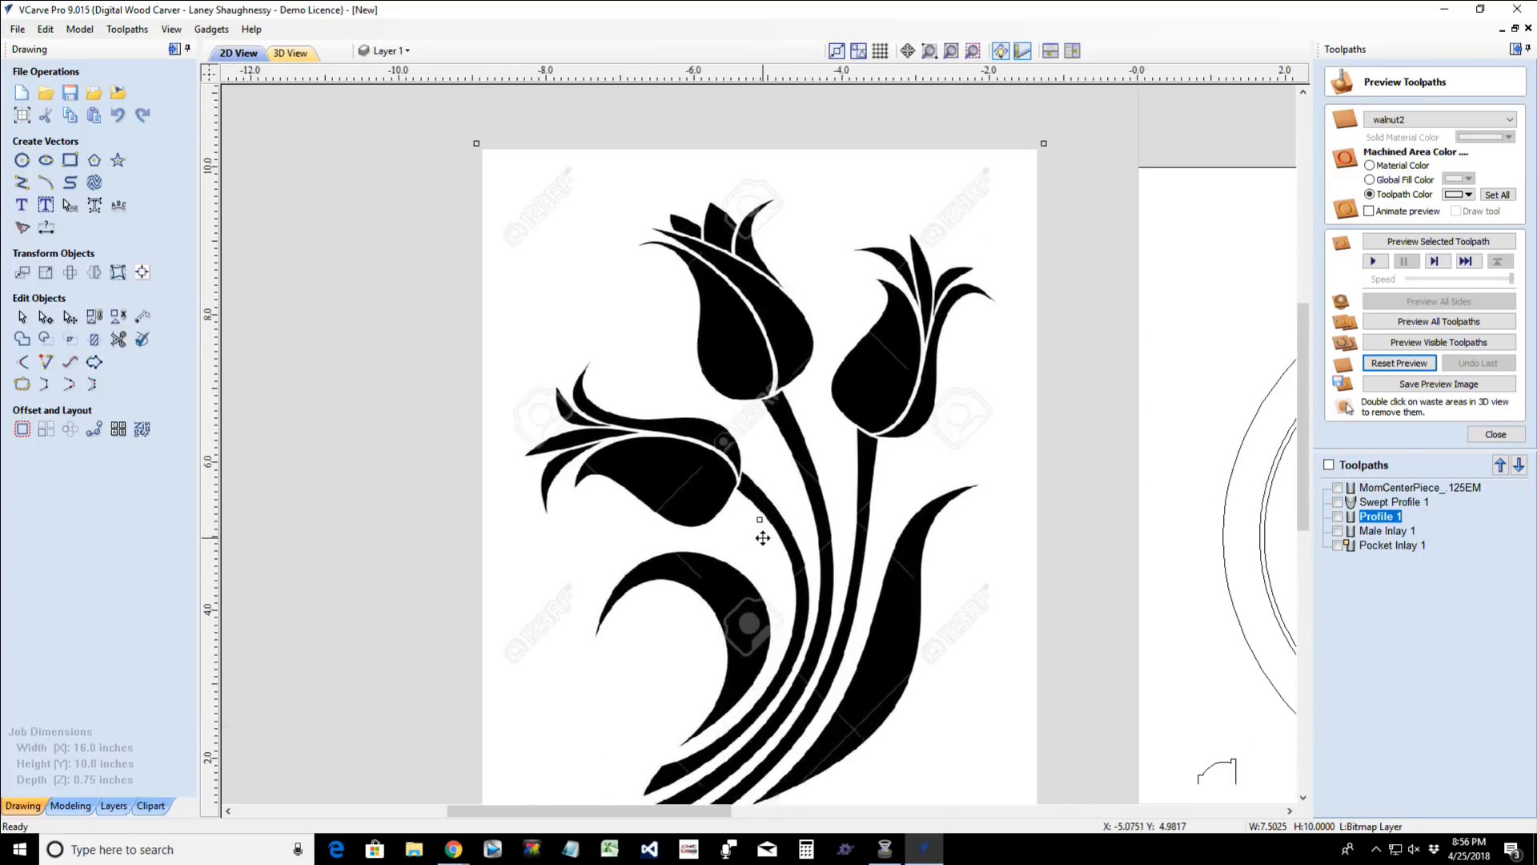
mouse_move(1300, 461)
left_mouse_down()
mouse_move(1295, 501)
mouse_move(1294, 479)
left_mouse_up()
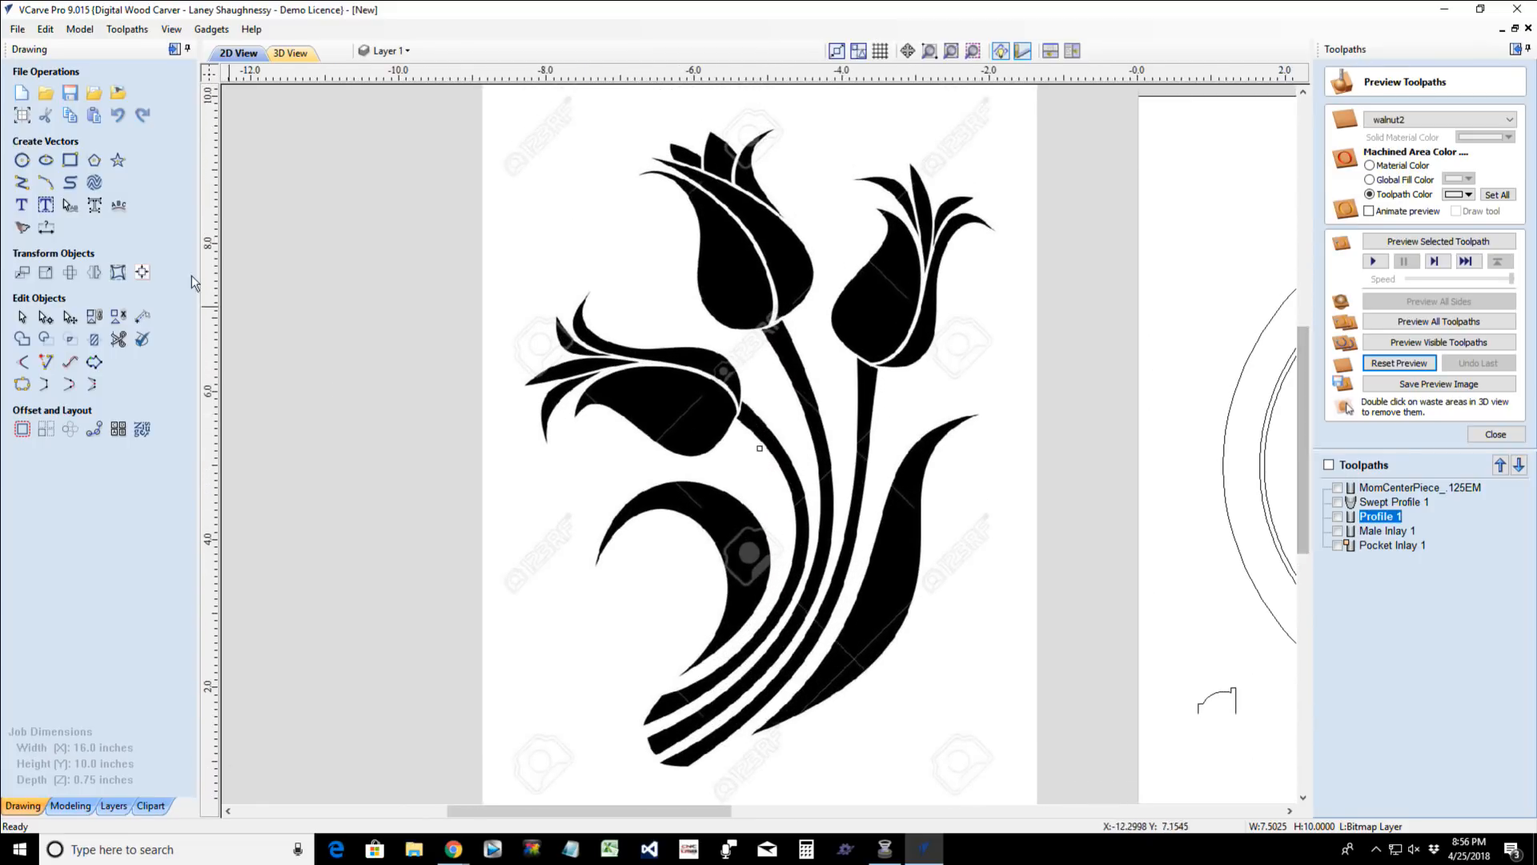
- Preview a Black / White bitmap trace of the tulips with the threshold at 0.85 and bitmap fading at 0%
left_click(21, 229)
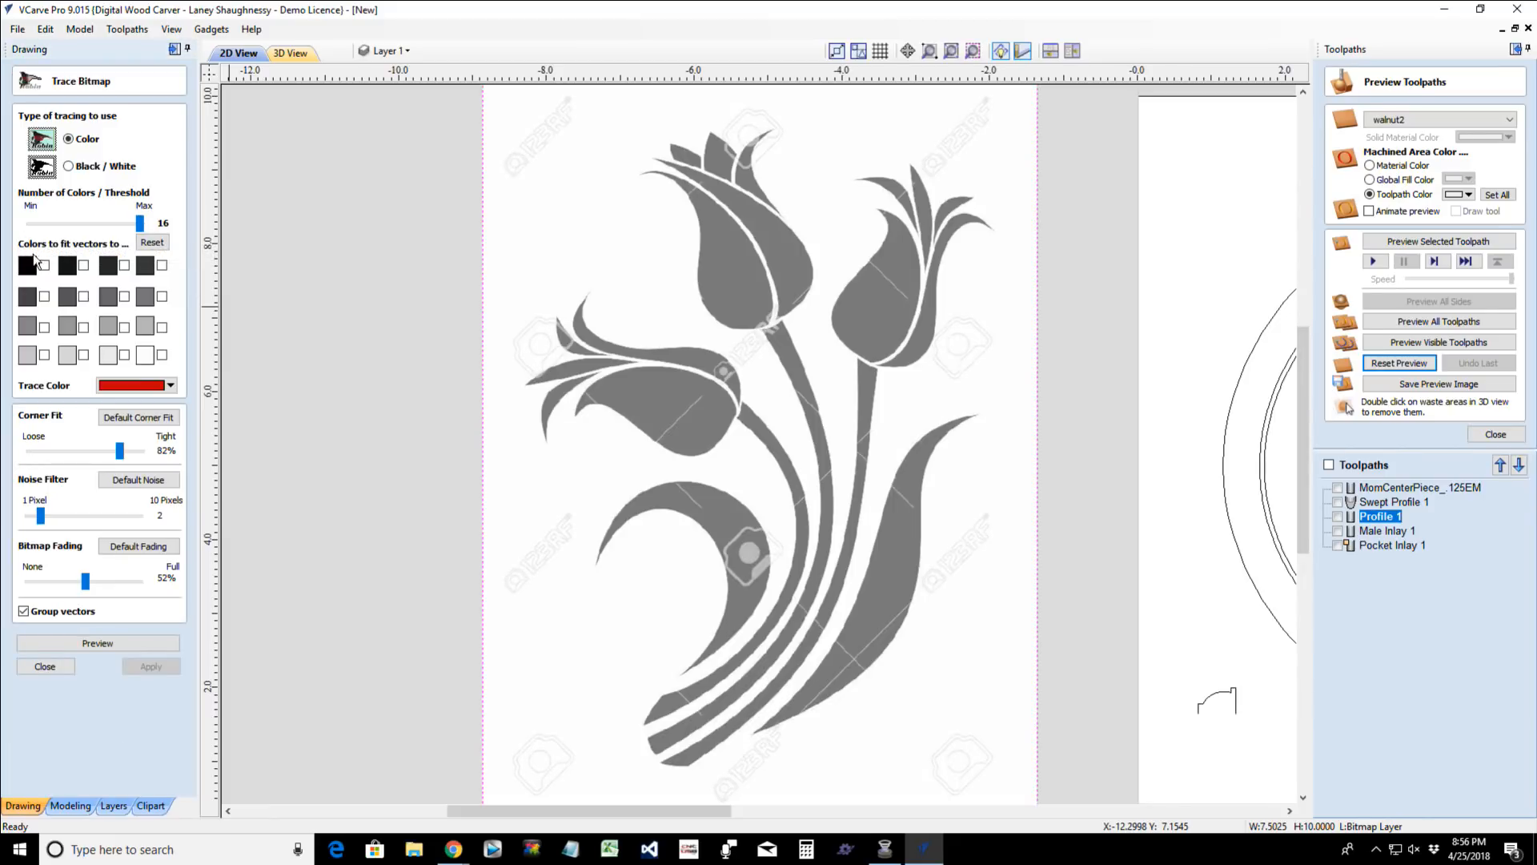
left_click(69, 167)
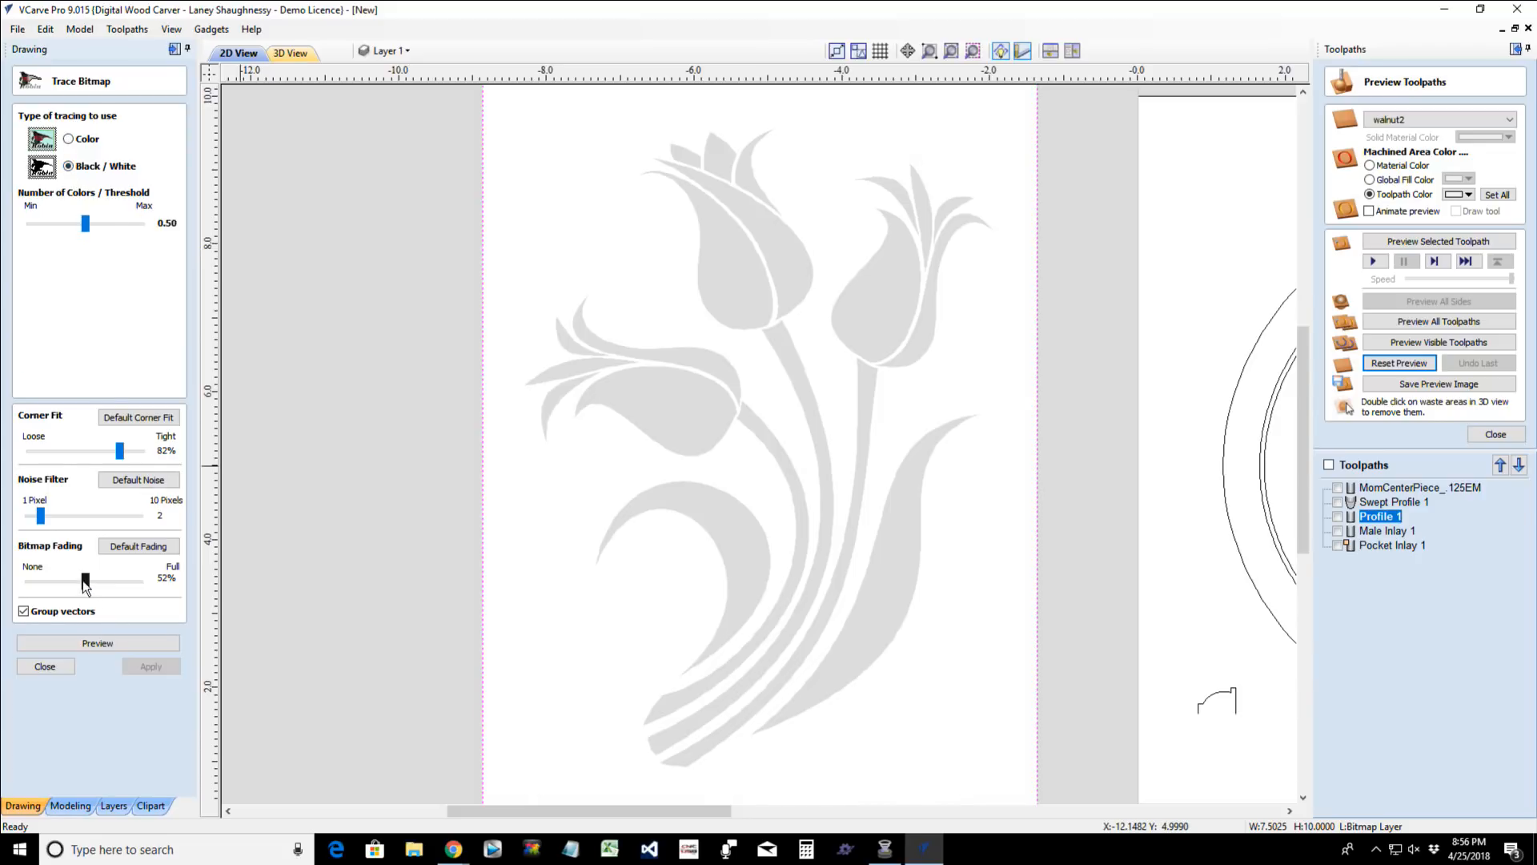
left_click_drag(84, 580, 4, 584)
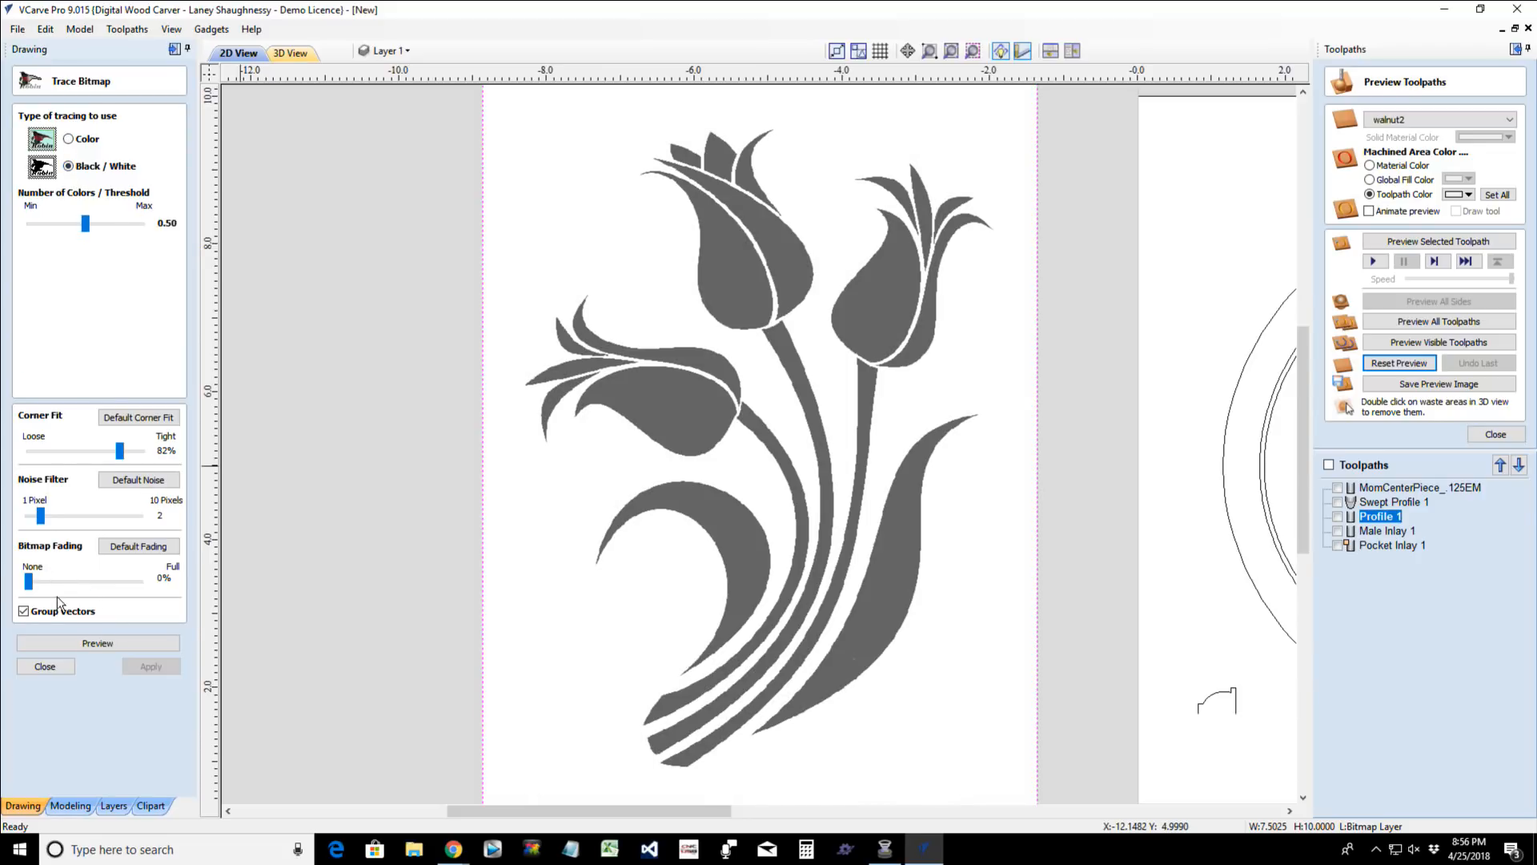
left_click_drag(92, 226, 116, 231)
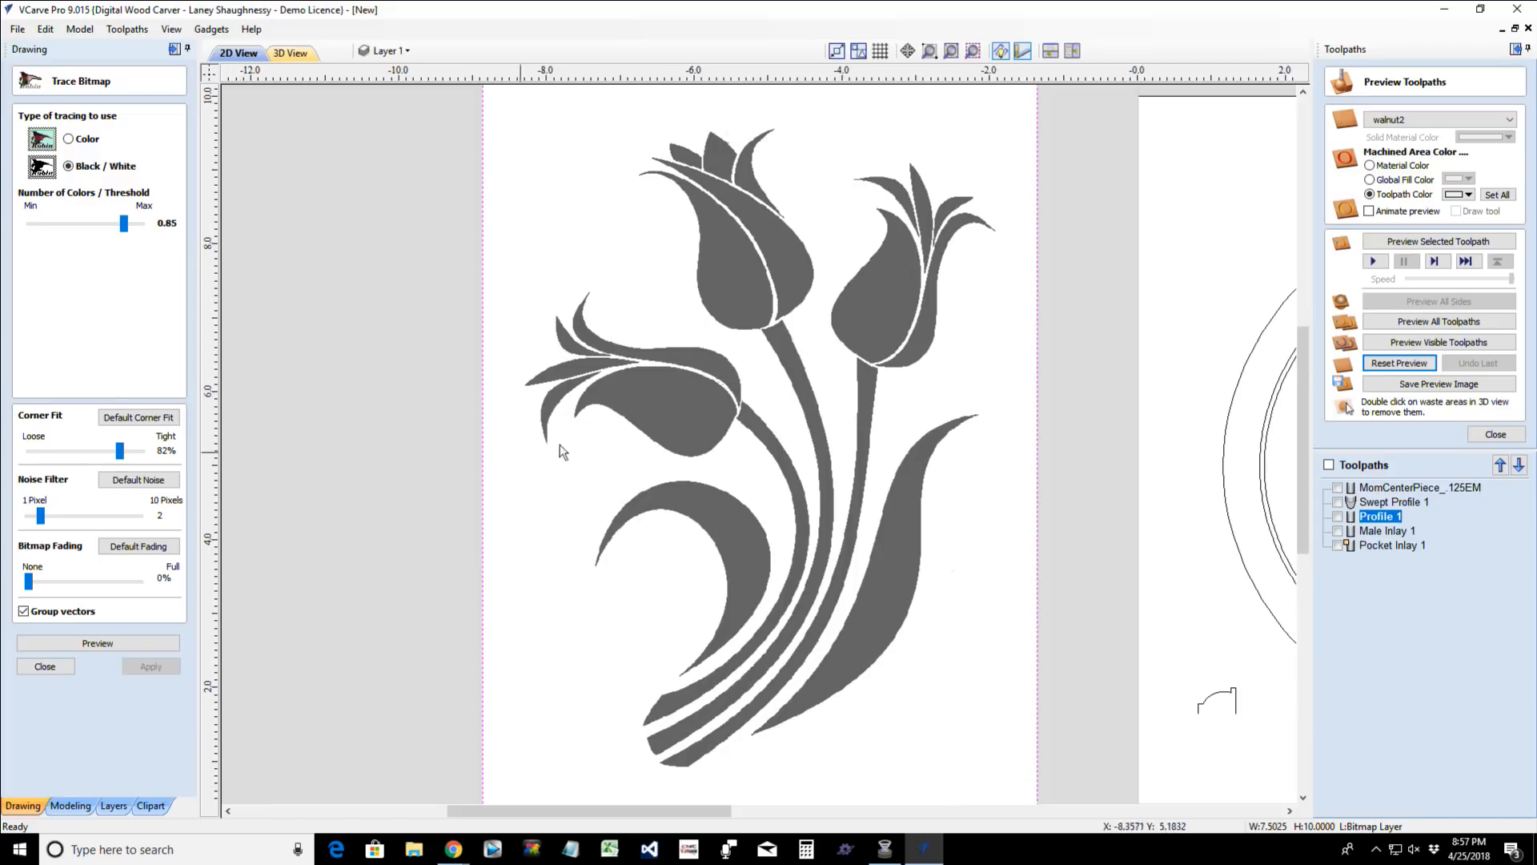
left_click(83, 644)
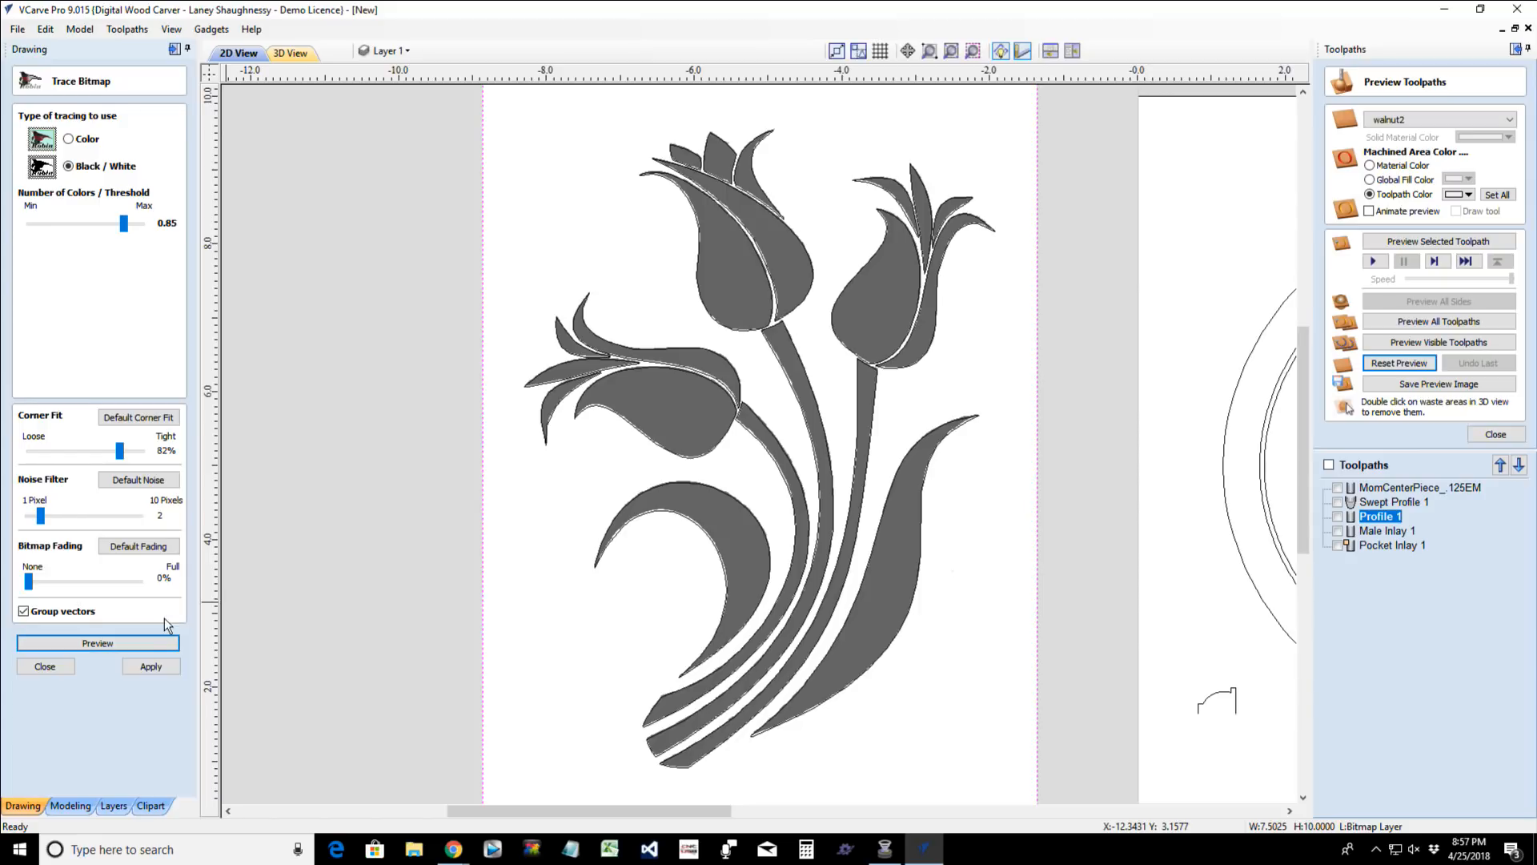
- Check the traced outlines at 100% bitmap fading, set fading back to 0%, and apply the trace
left_click_drag(30, 583, 180, 589)
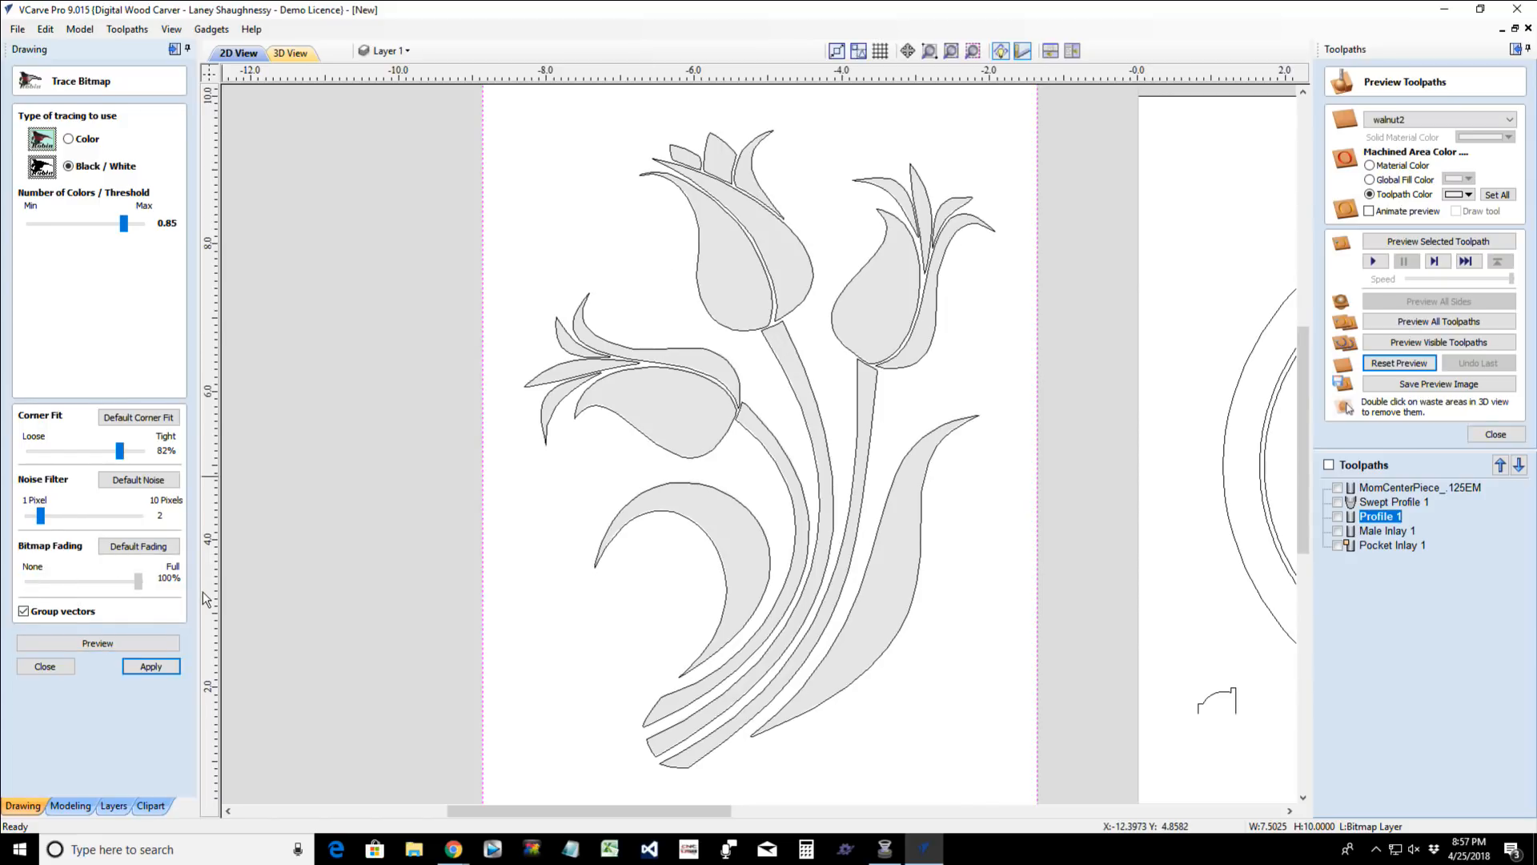
left_click_drag(37, 585, 28, 586)
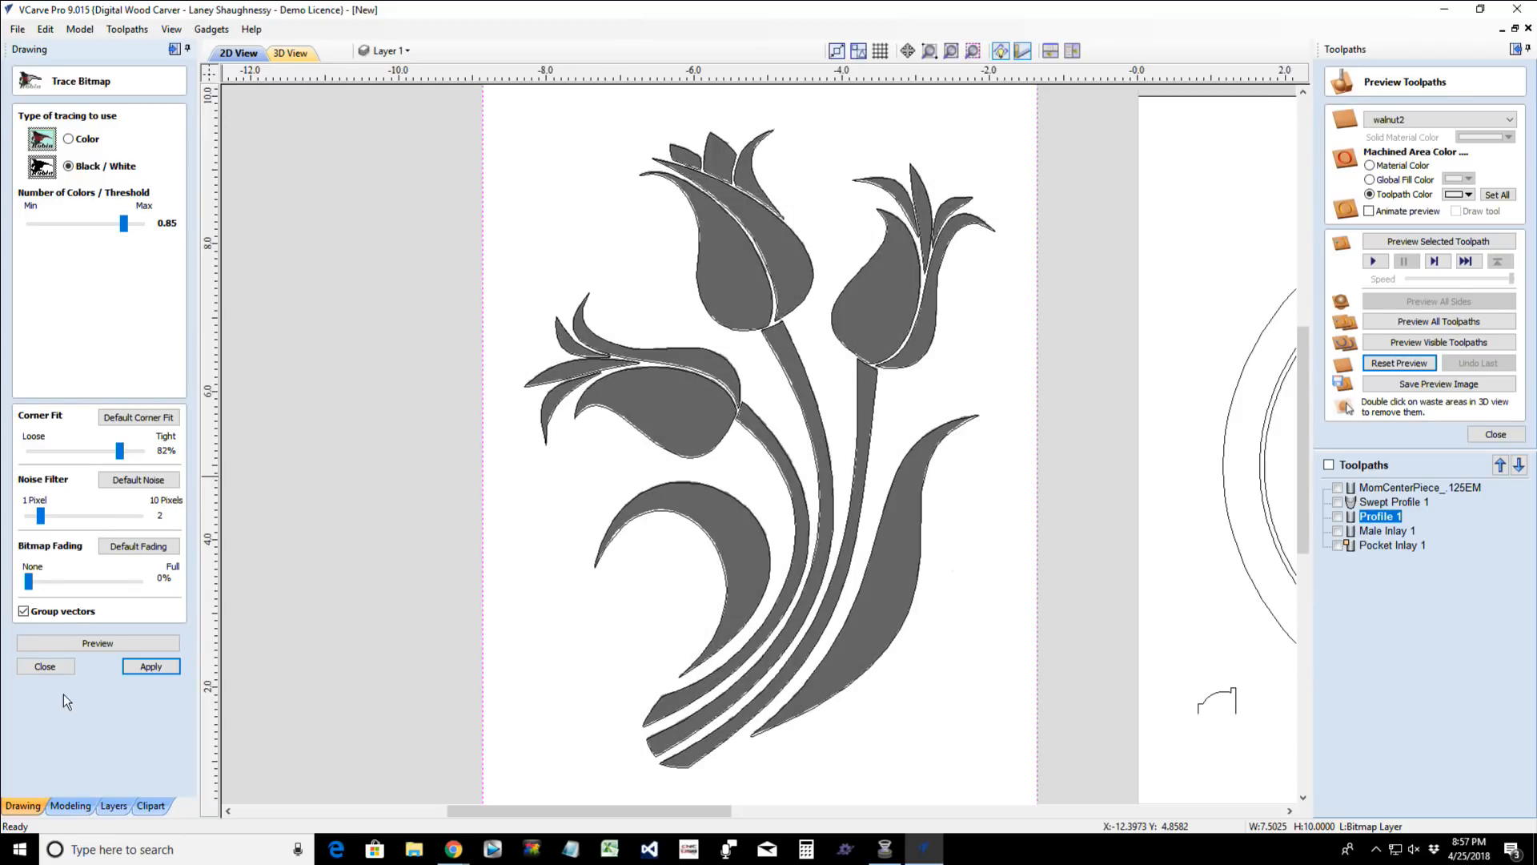
left_click(152, 666)
- Finish the bitmap trace and hide the Bitmap Layer so only the traced tulip outlines show
left_click(32, 667)
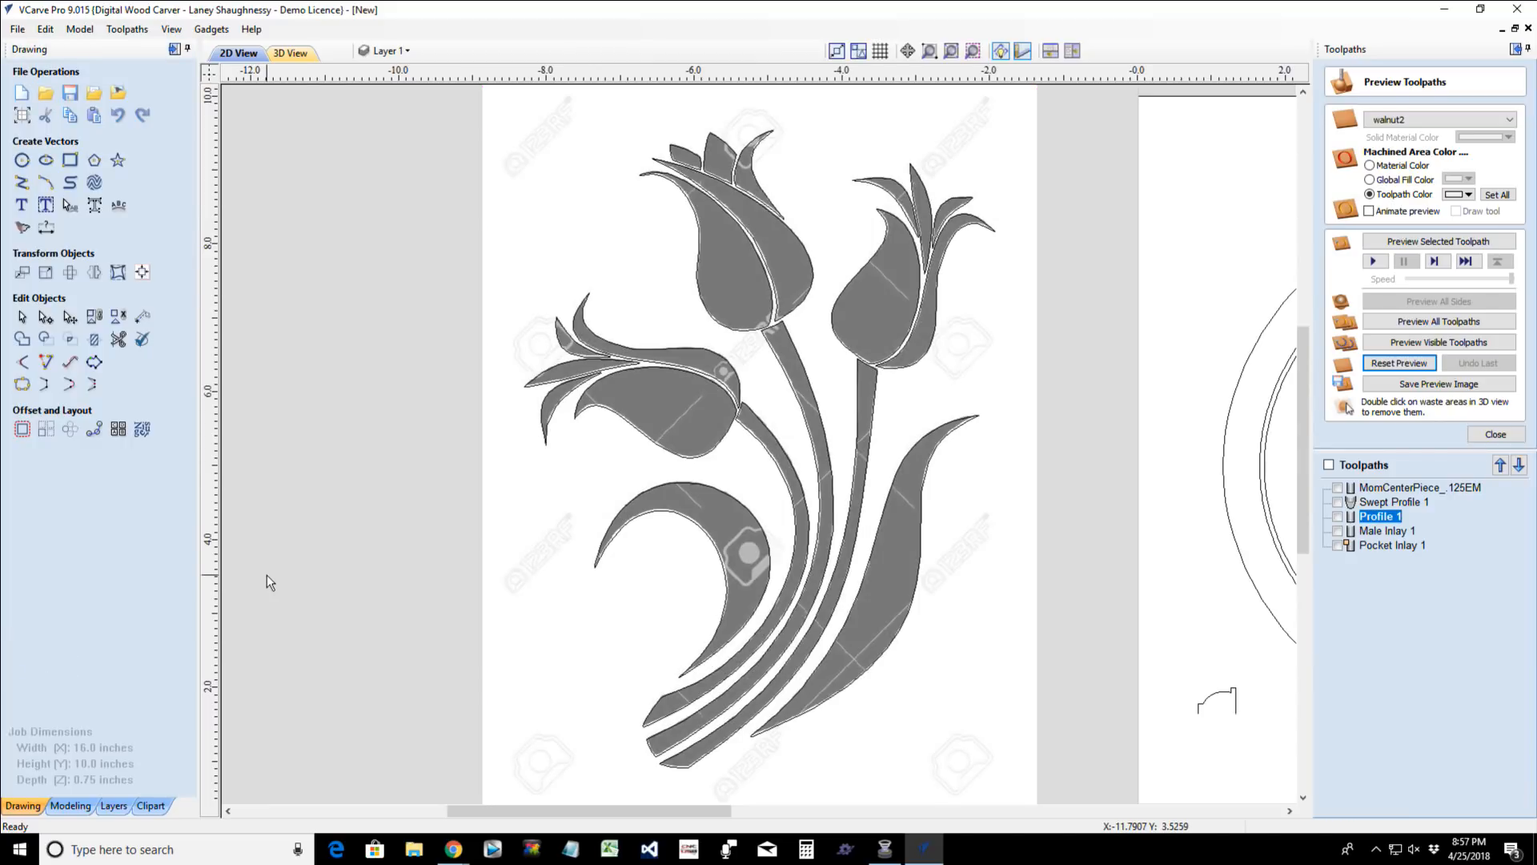
left_click(395, 56)
left_click(387, 77)
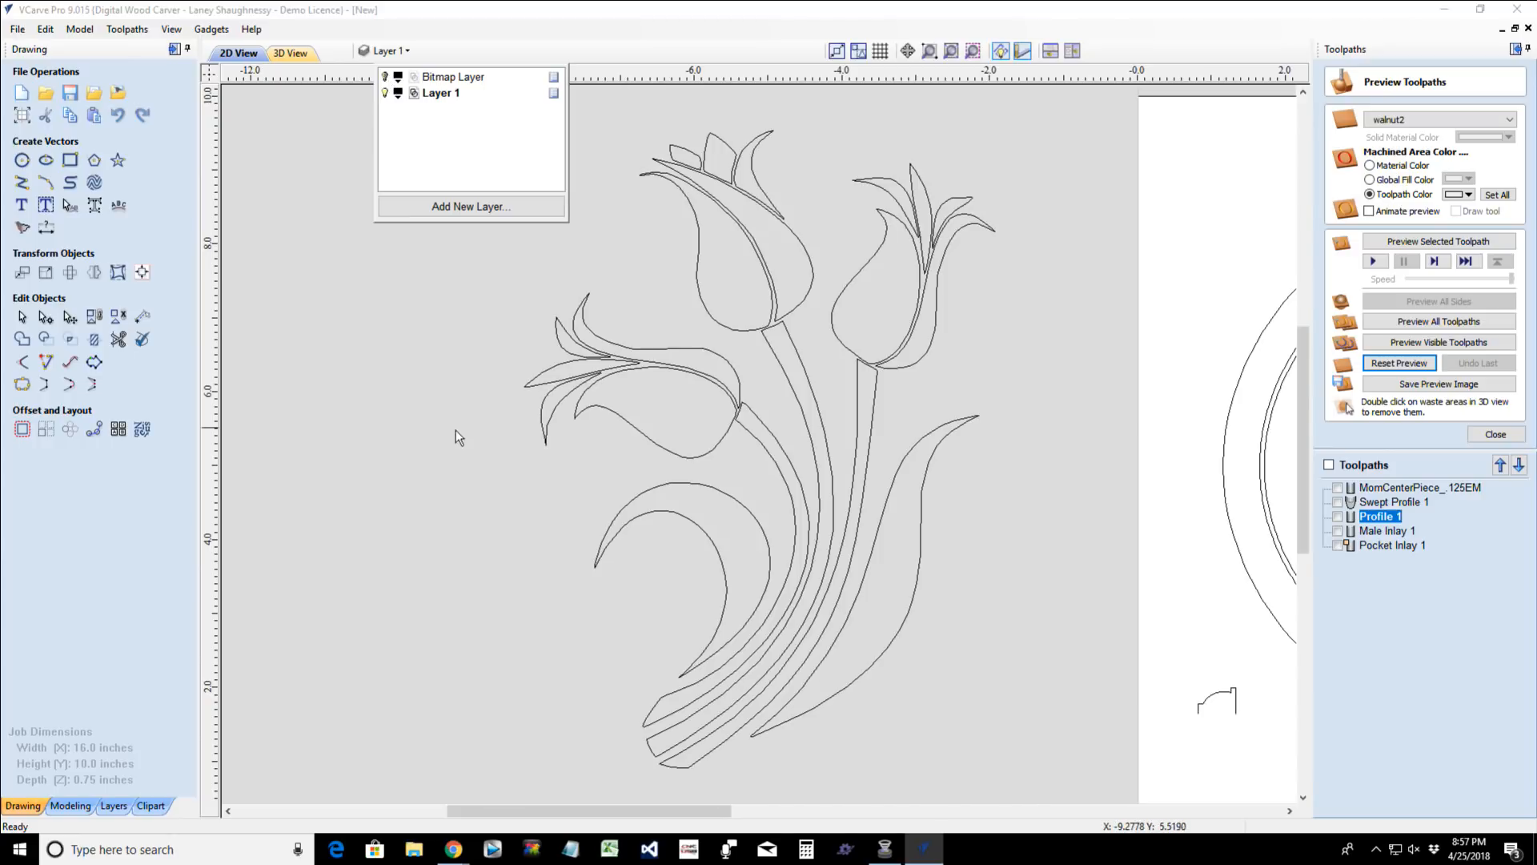
left_click(454, 373)
- Scale the traced tulip vectors down to about 3.03 by 4.11 inches
left_click(554, 408)
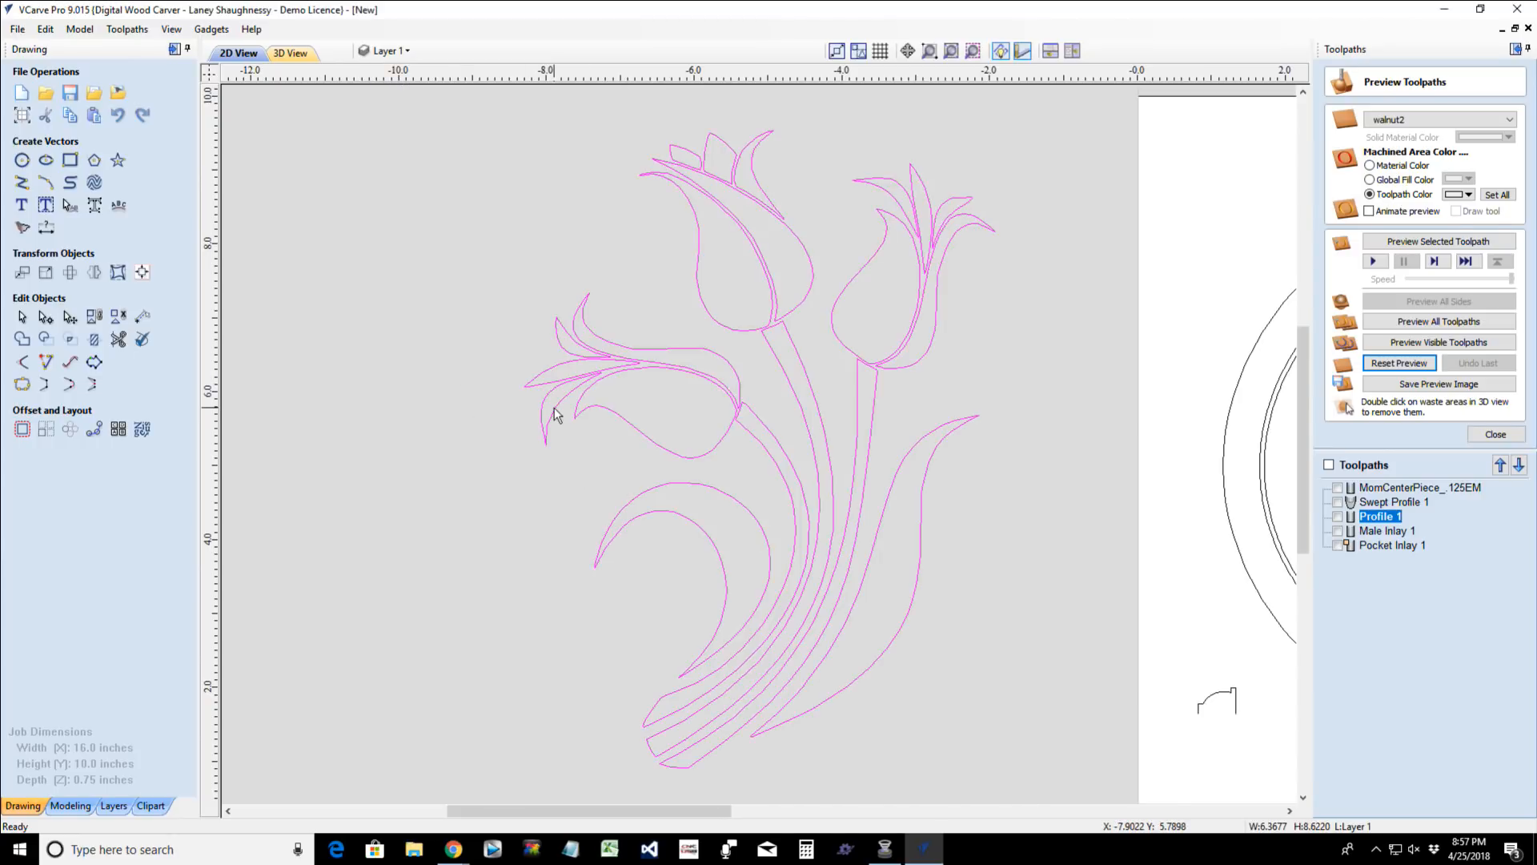
scroll(554, 414, "down", 2)
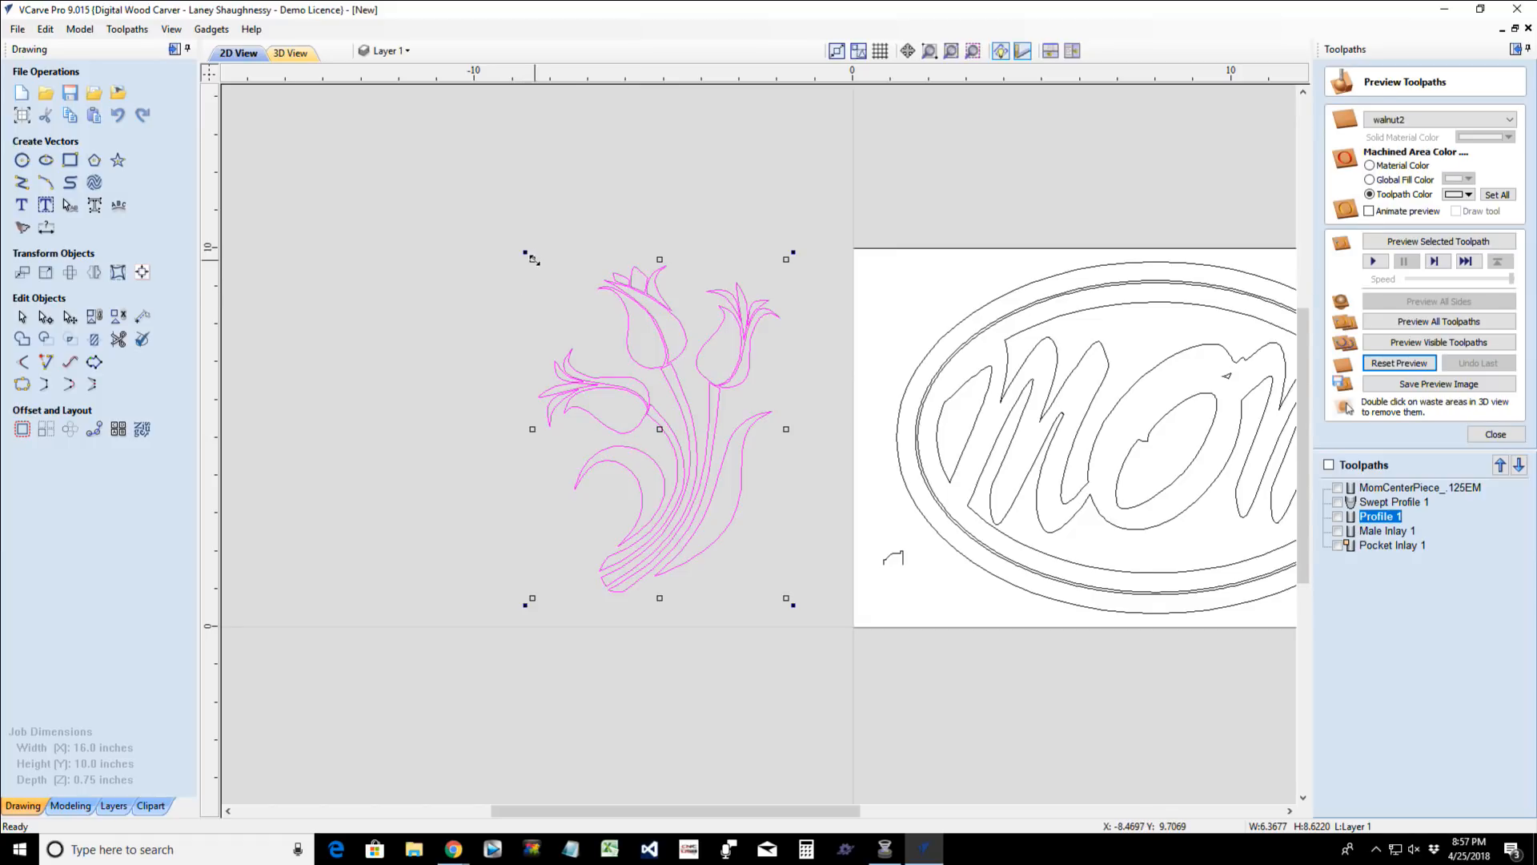
left_click_drag(532, 258, 666, 454)
scroll(838, 573, "up", 2)
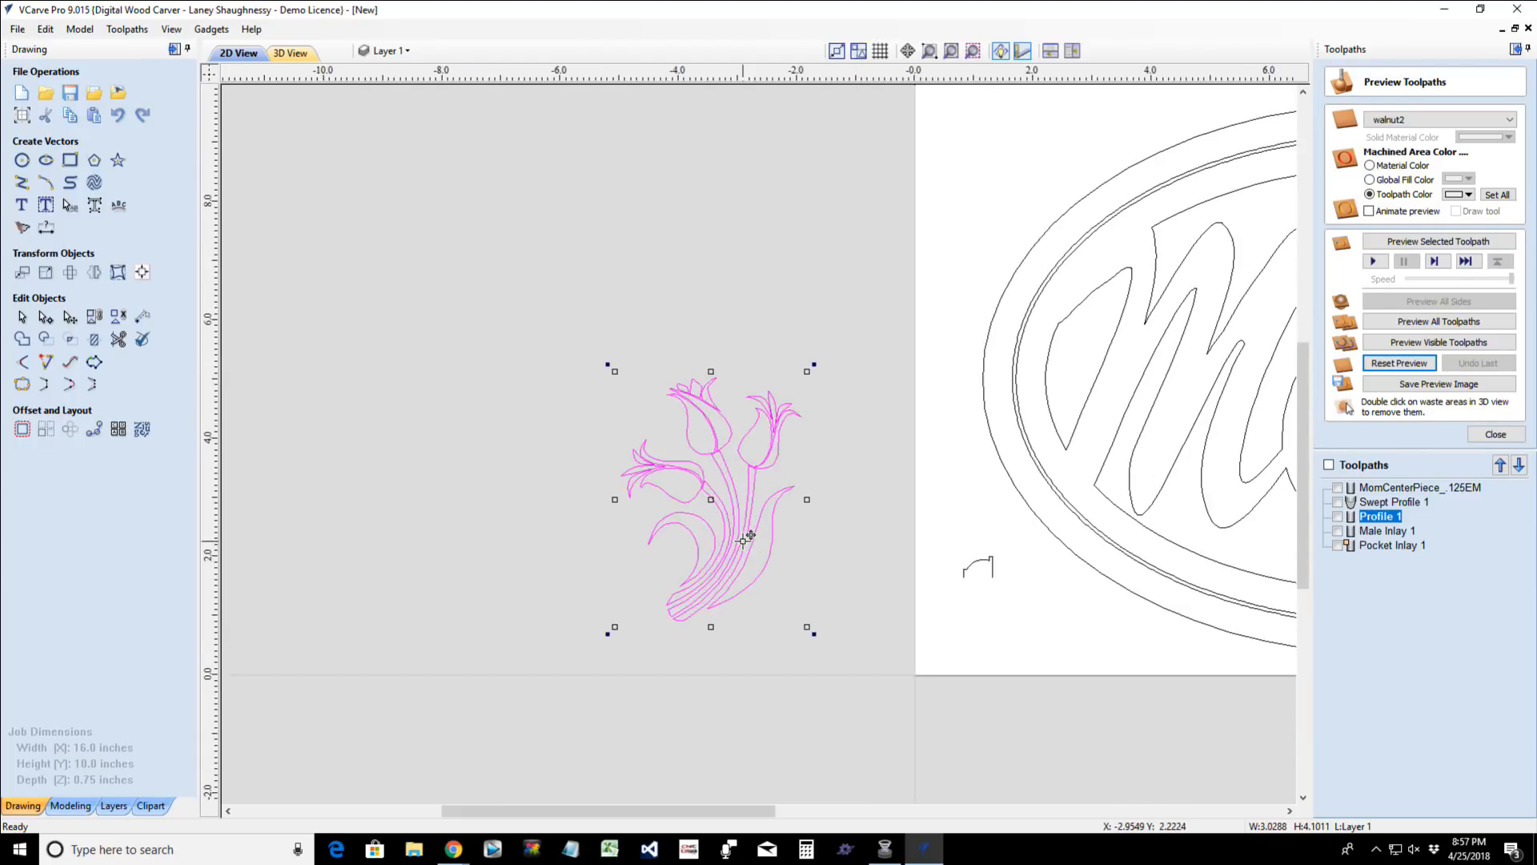
- Move the tulips onto the plaque, rotate them clockwise, and place them over the lower part of the last M
scroll(745, 544, "down", 4)
scroll(888, 594, "up", 2)
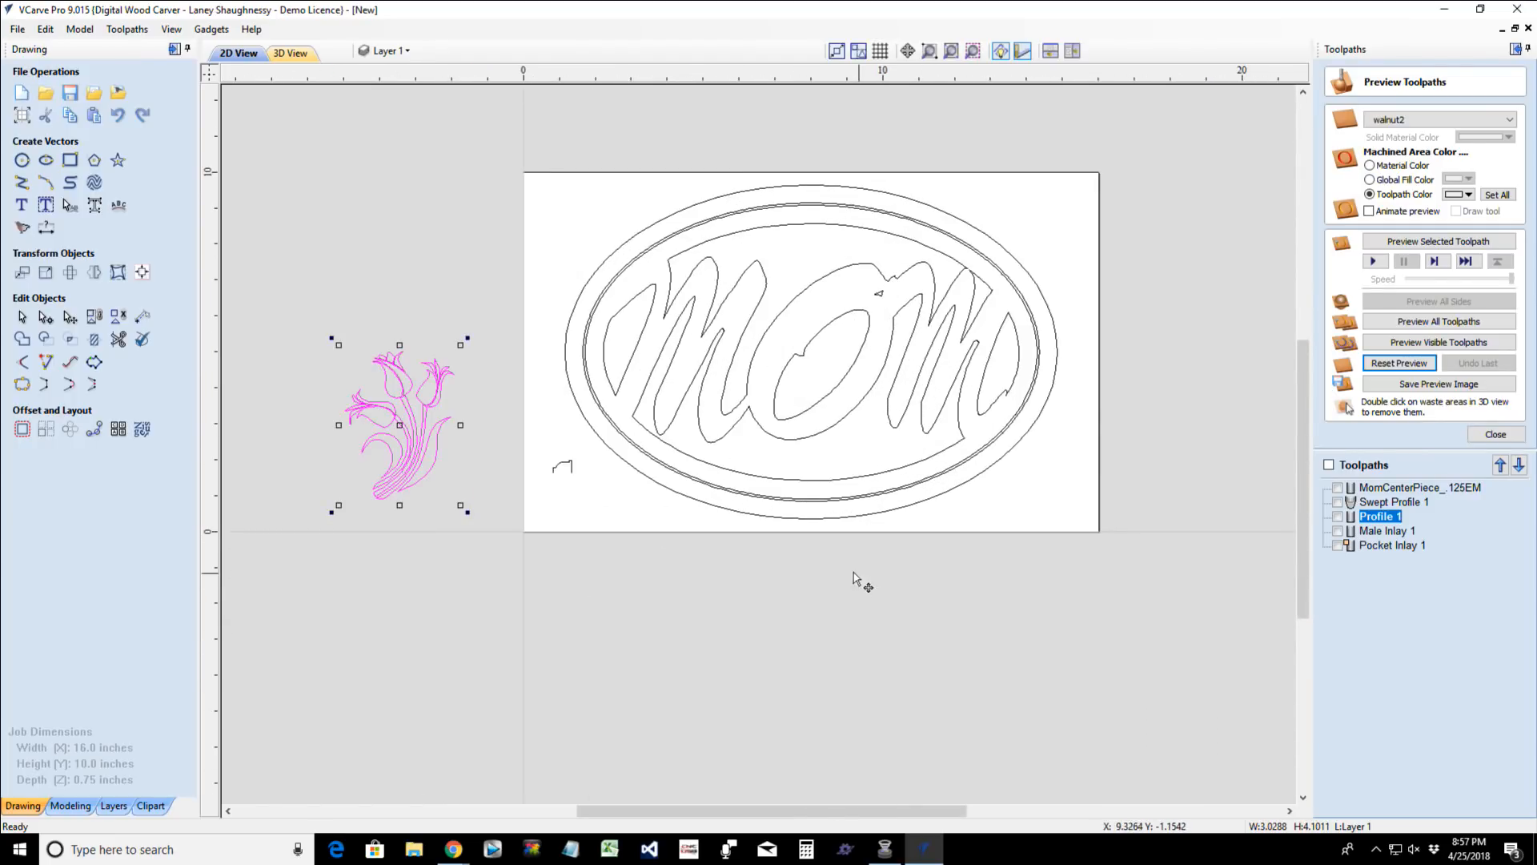
left_click_drag(399, 421, 810, 397)
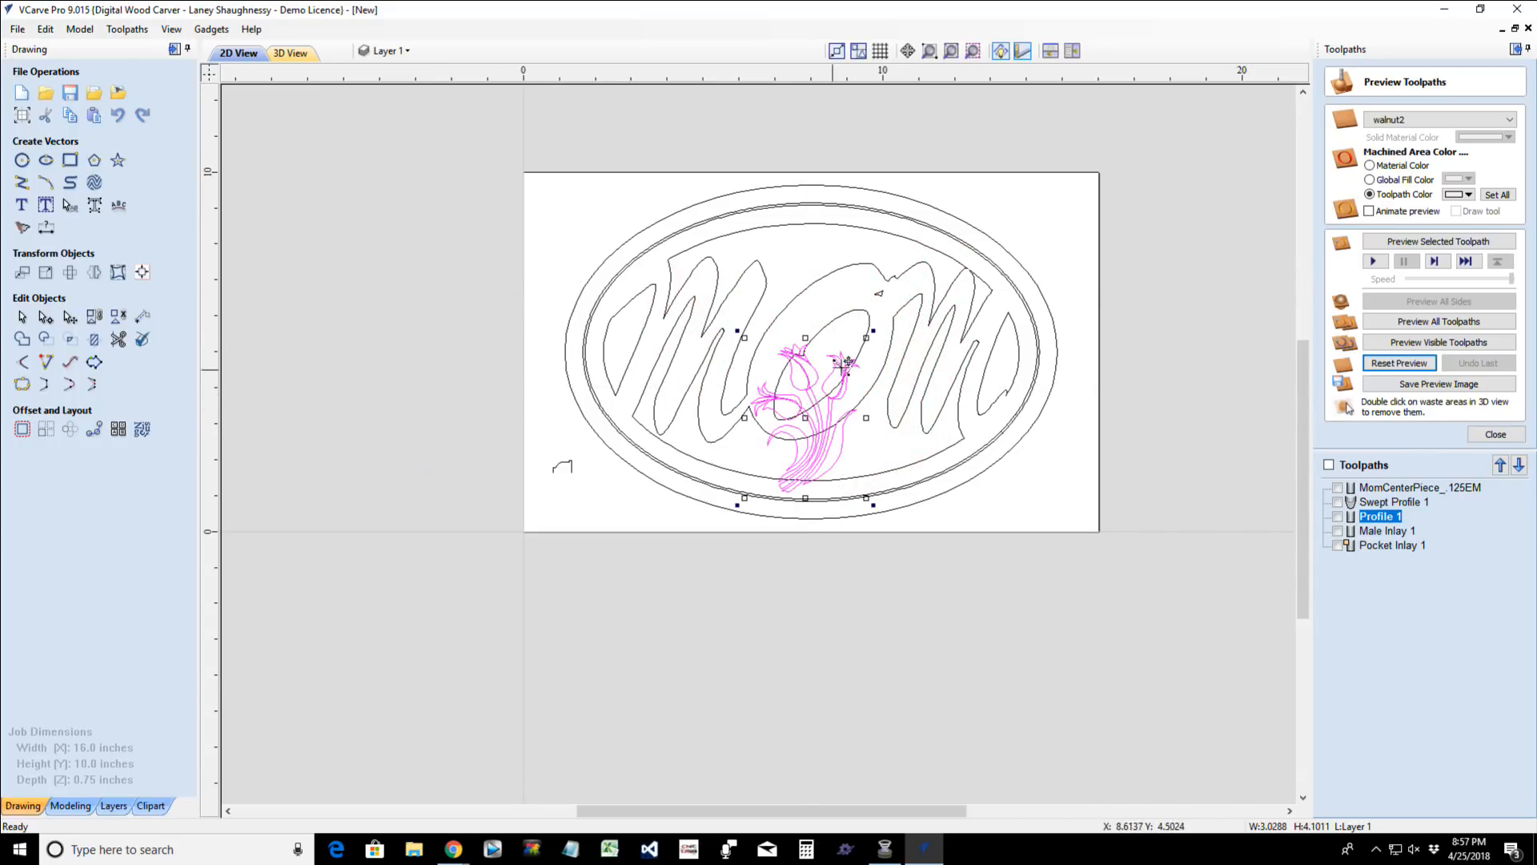
left_click_drag(873, 329, 915, 410)
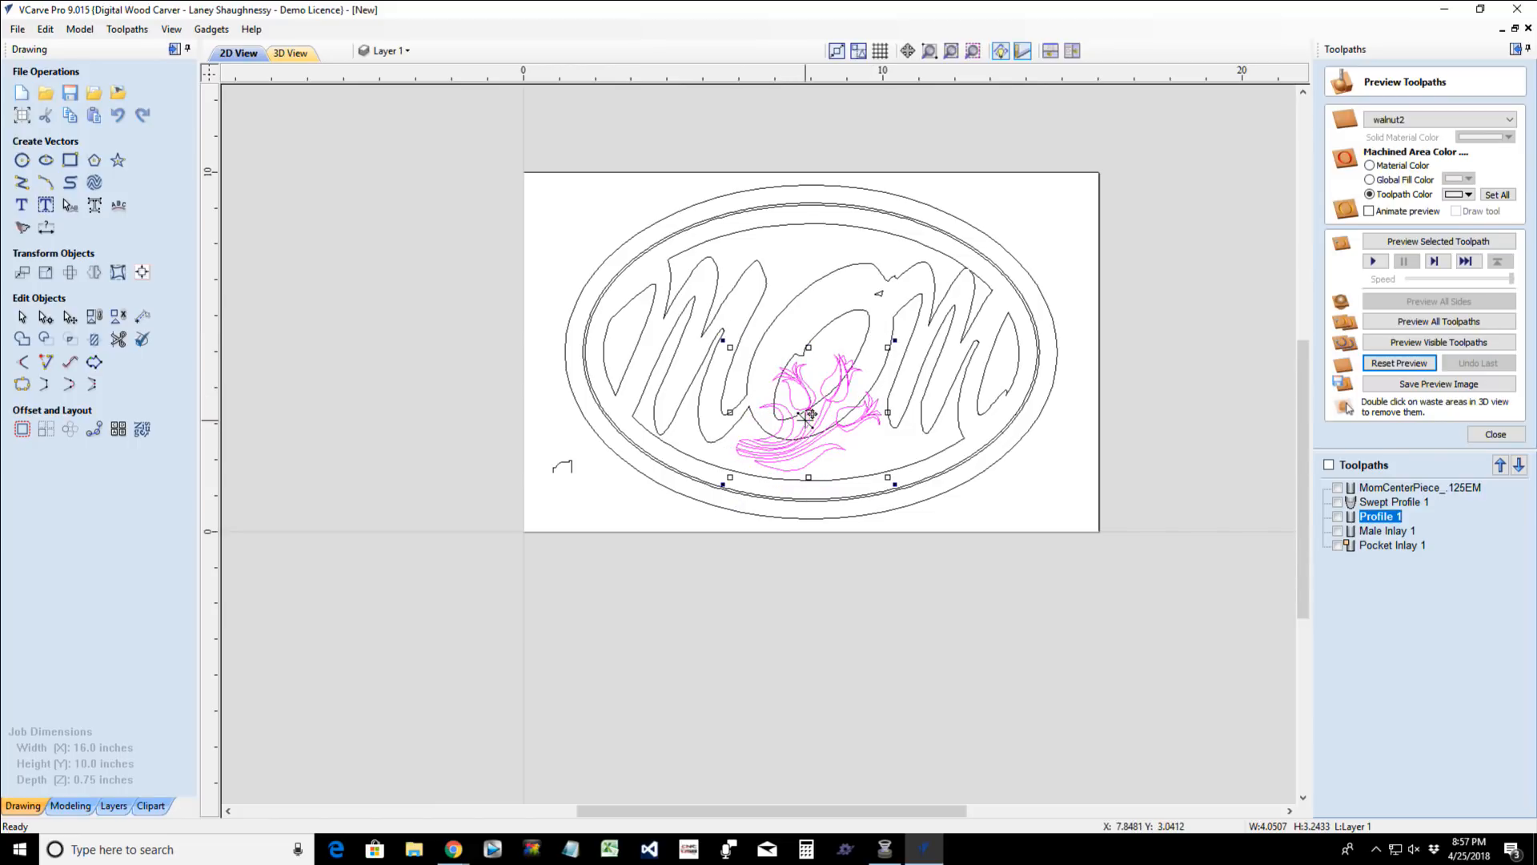
left_click_drag(805, 421, 889, 437)
scroll(888, 437, "up", 2)
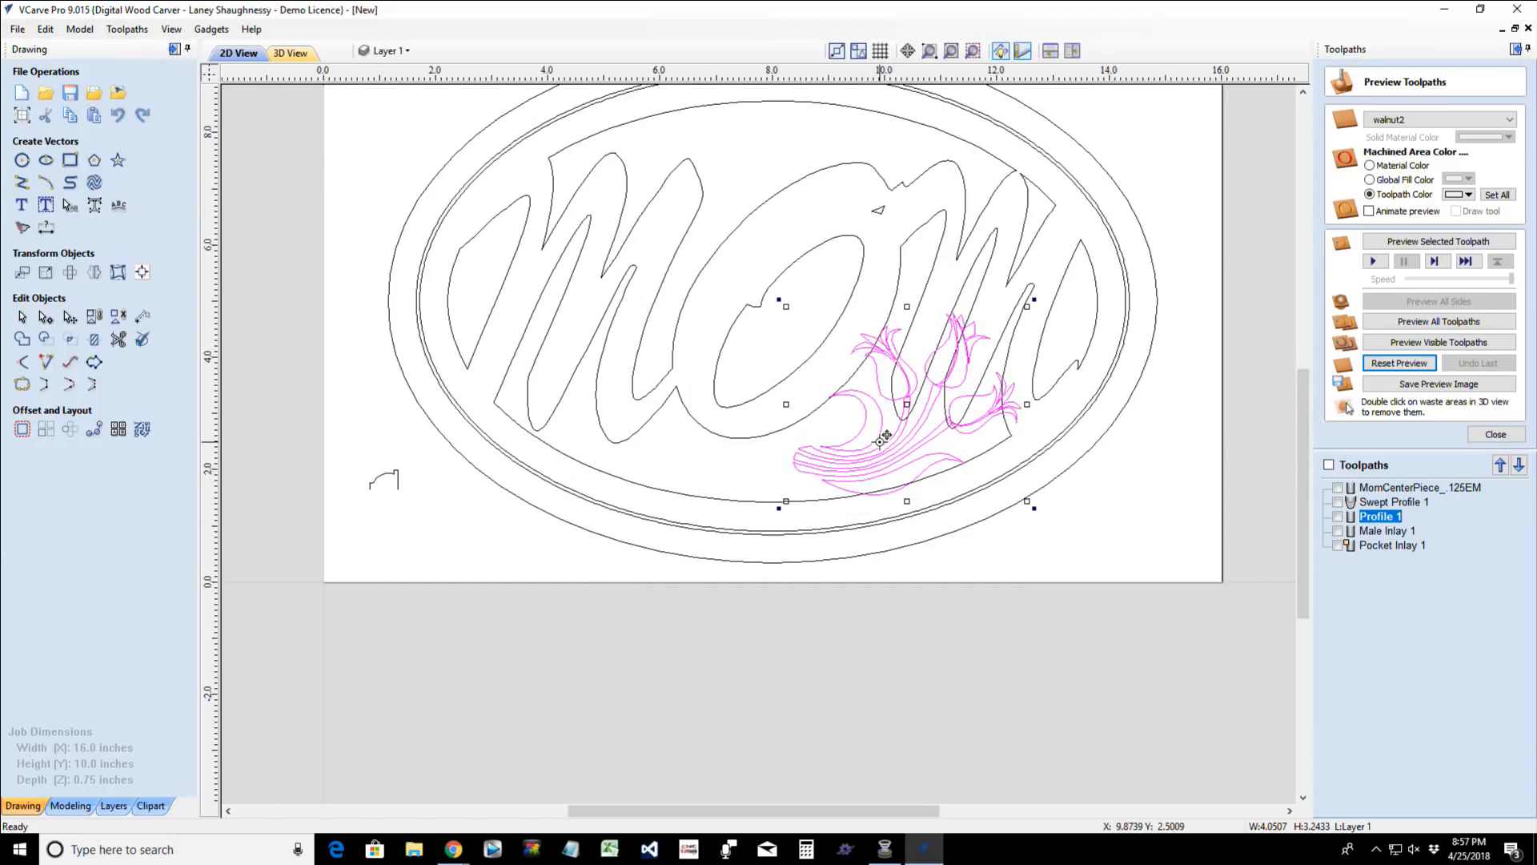
scroll(888, 437, "down", 1)
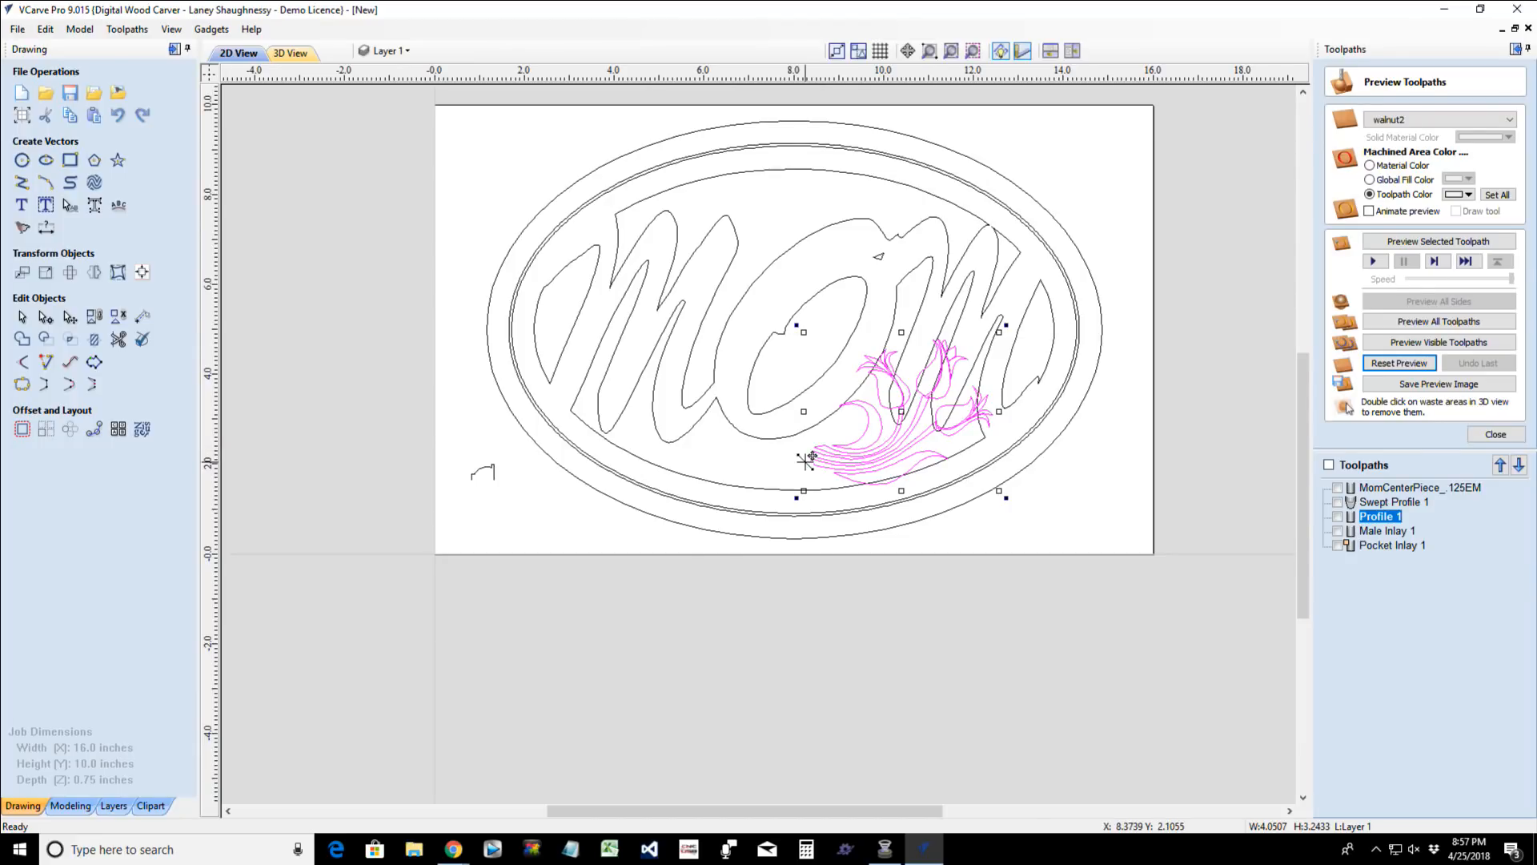
- Ungroup the tulip vectors and delete the crescent leaf and the long lower leaf
left_click(118, 318)
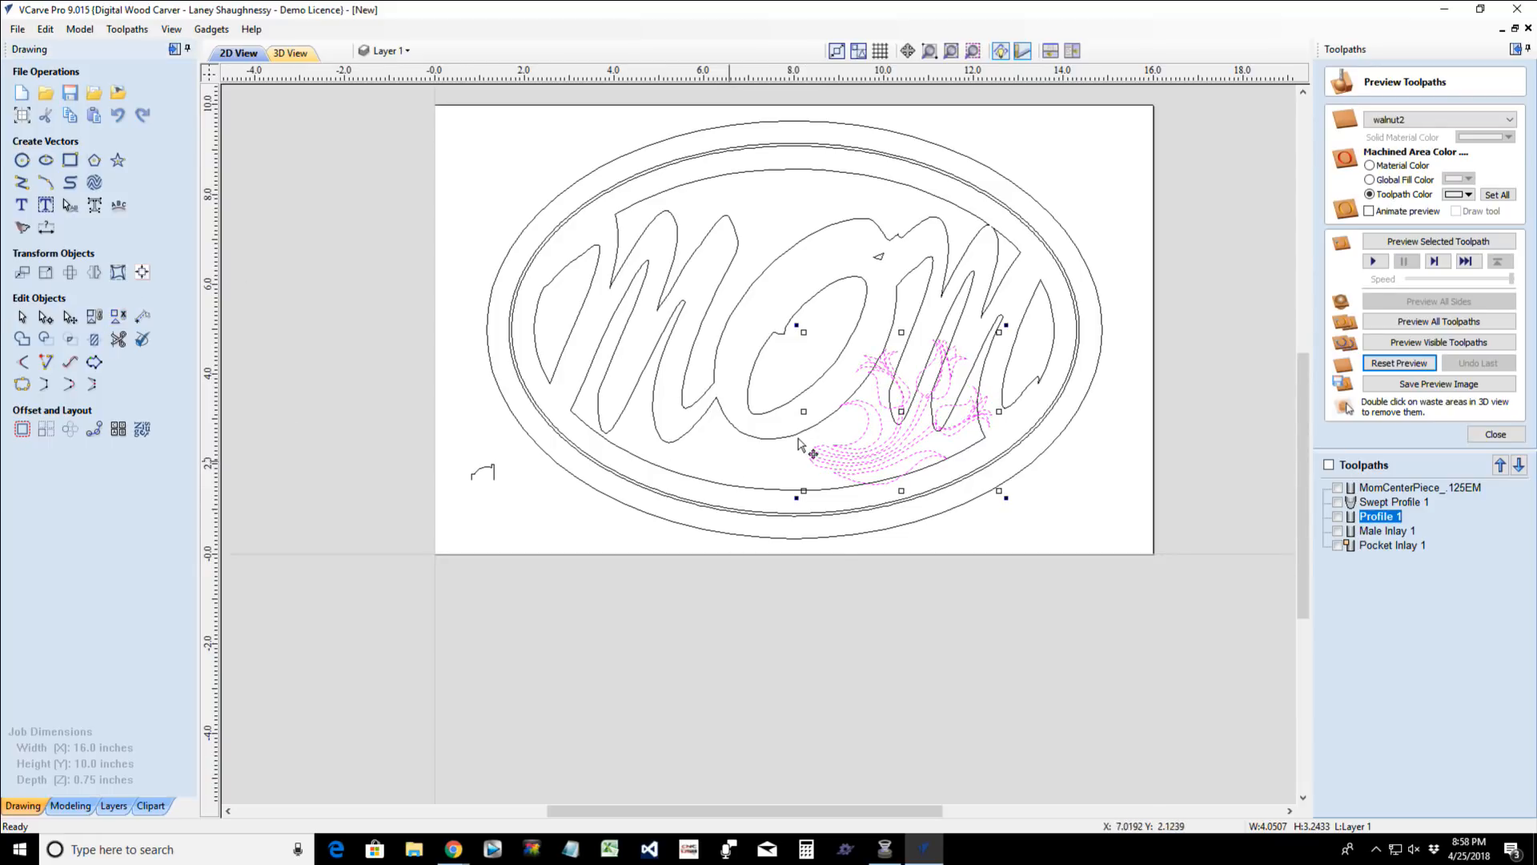
left_click(634, 541)
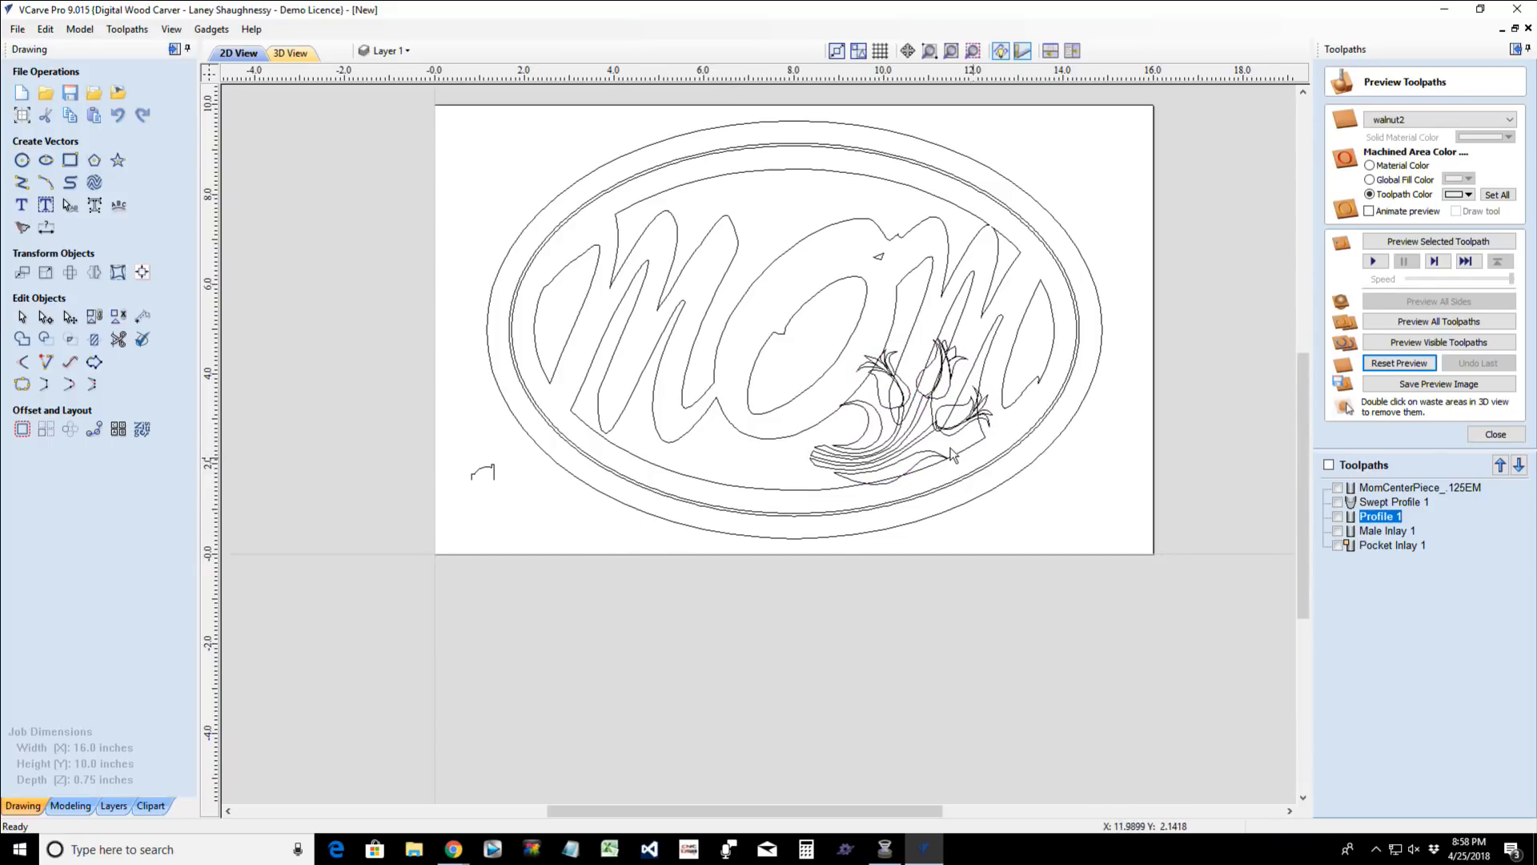
left_click(861, 441)
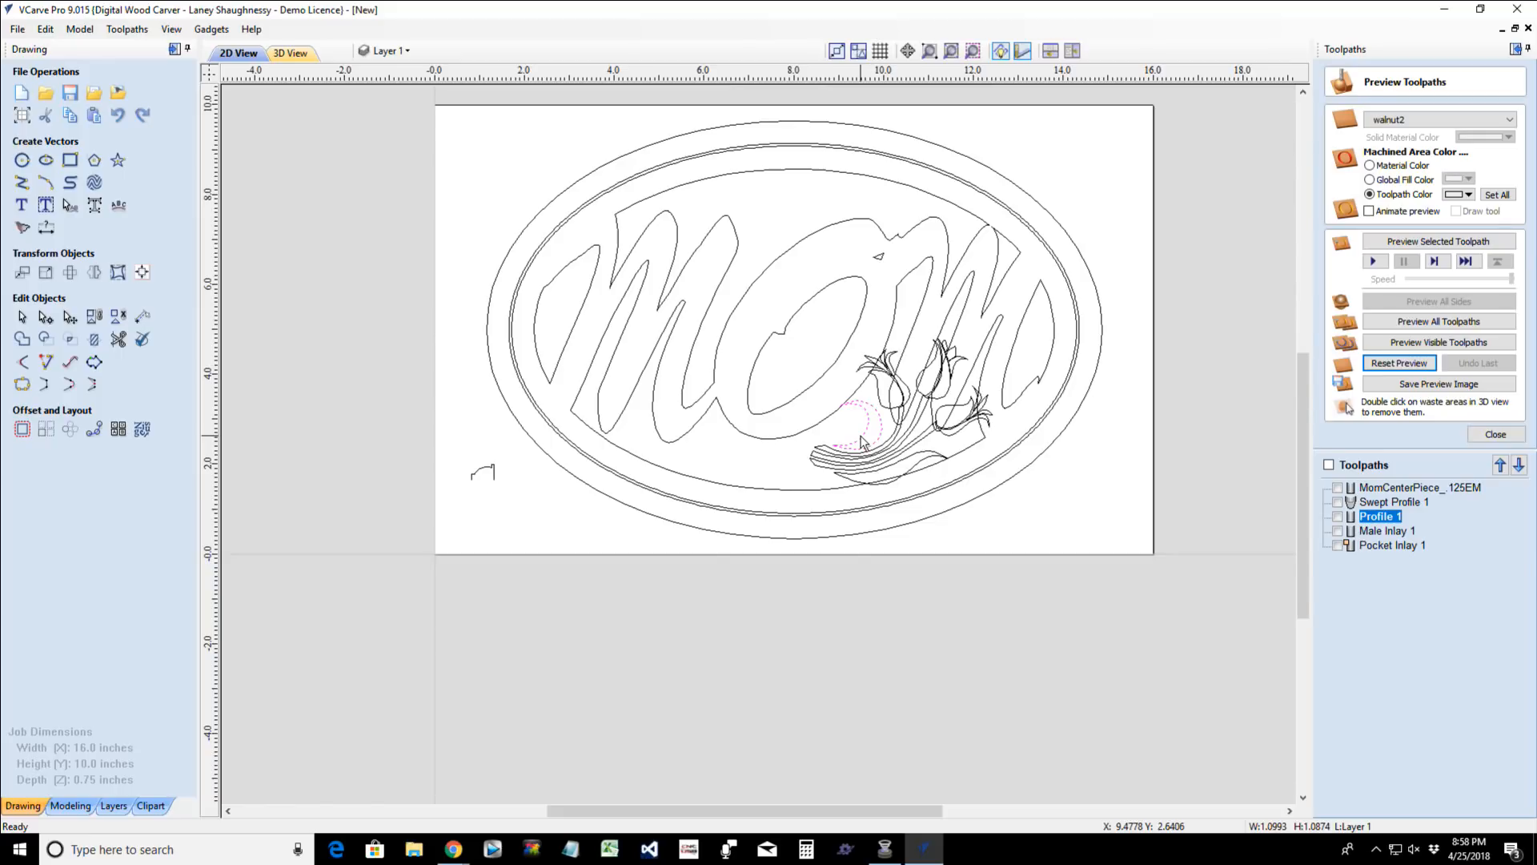
key("Delete")
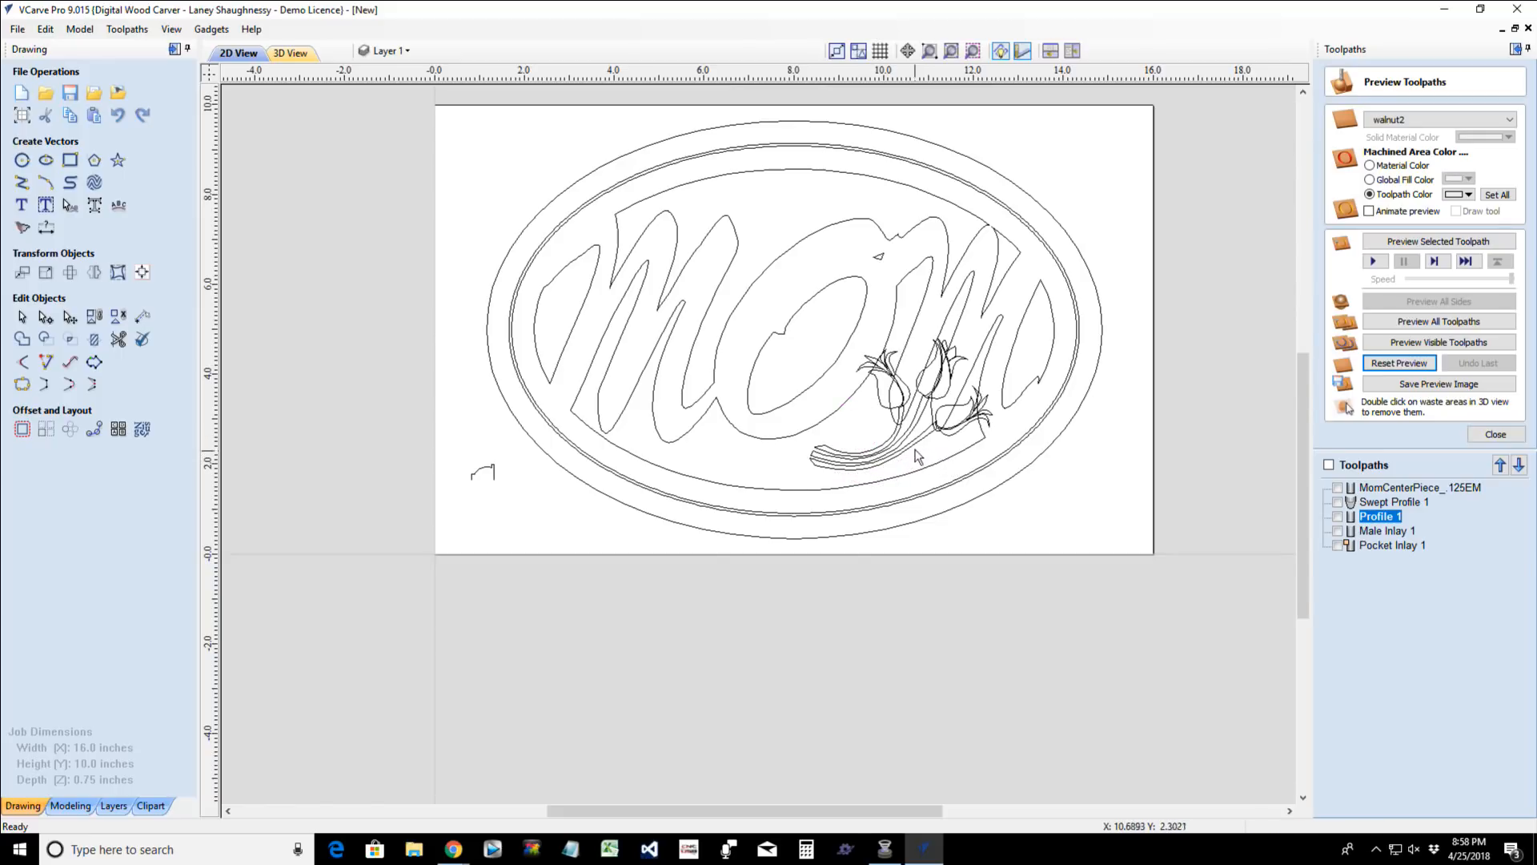
left_click(917, 454)
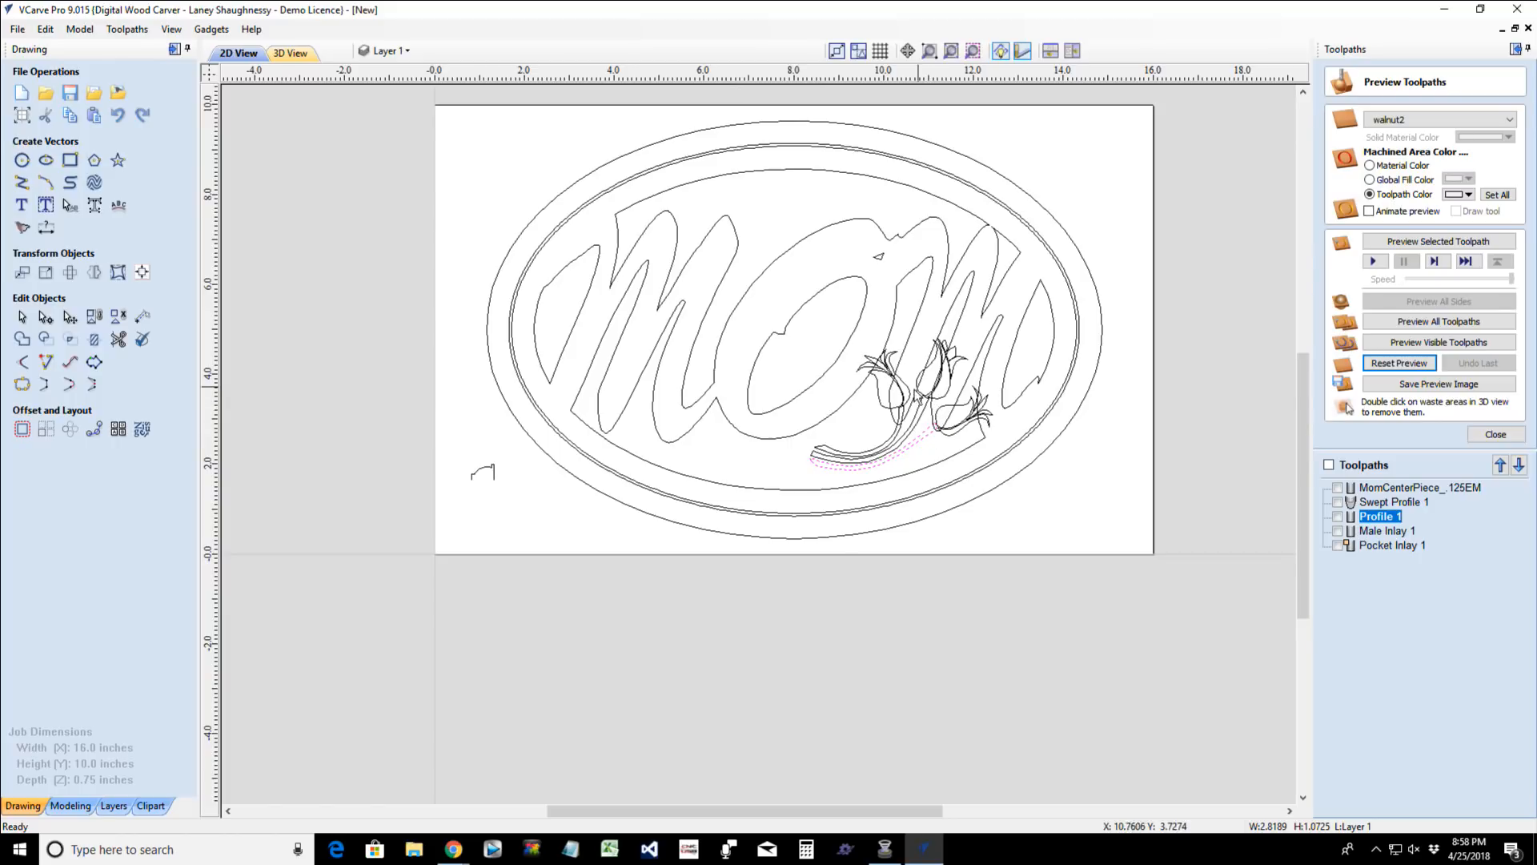
left_click(966, 360)
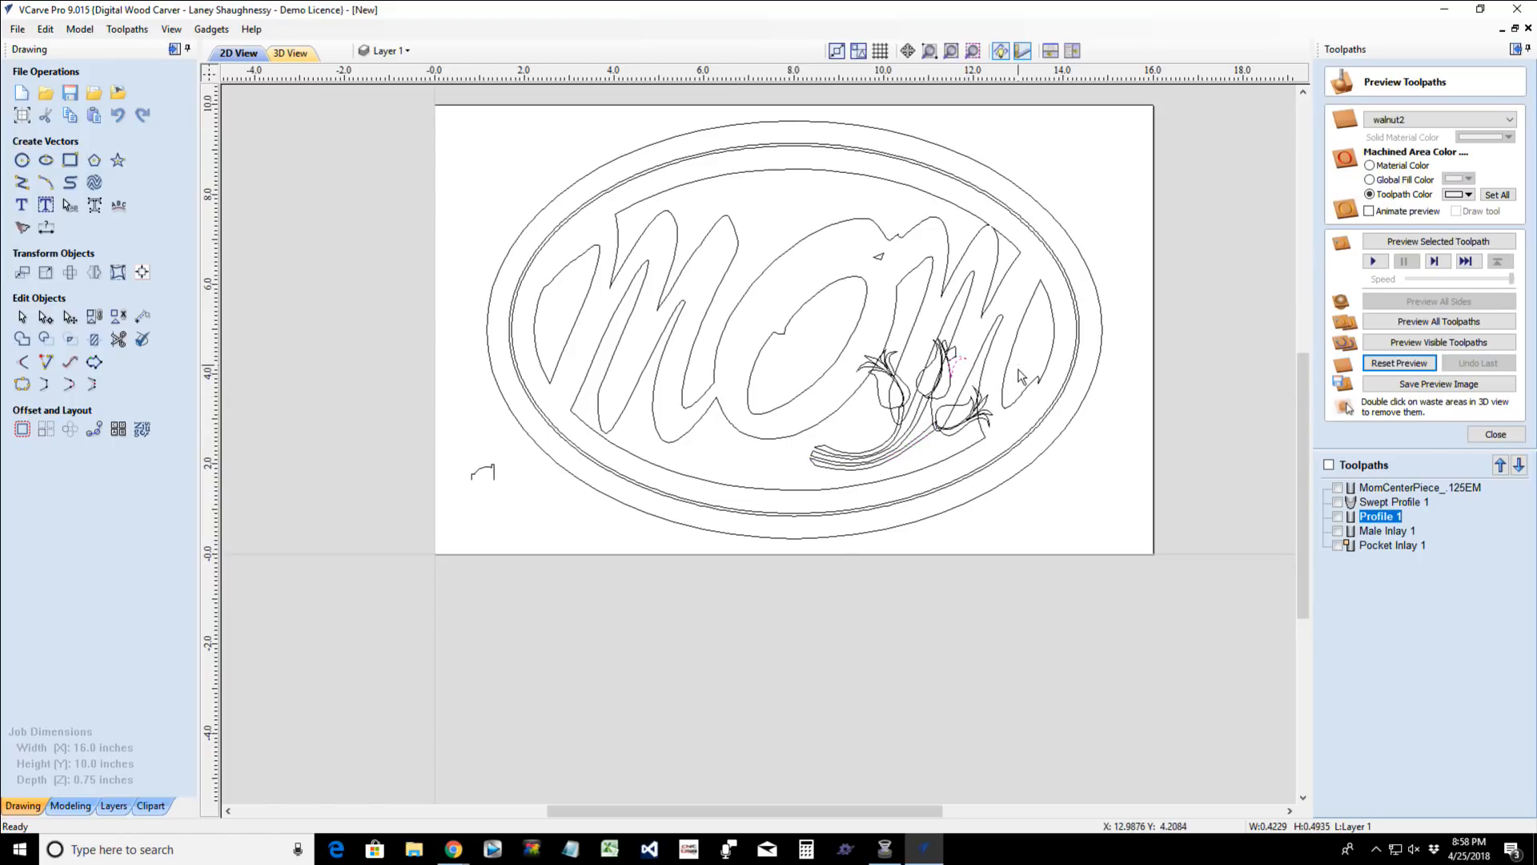
left_click(771, 513)
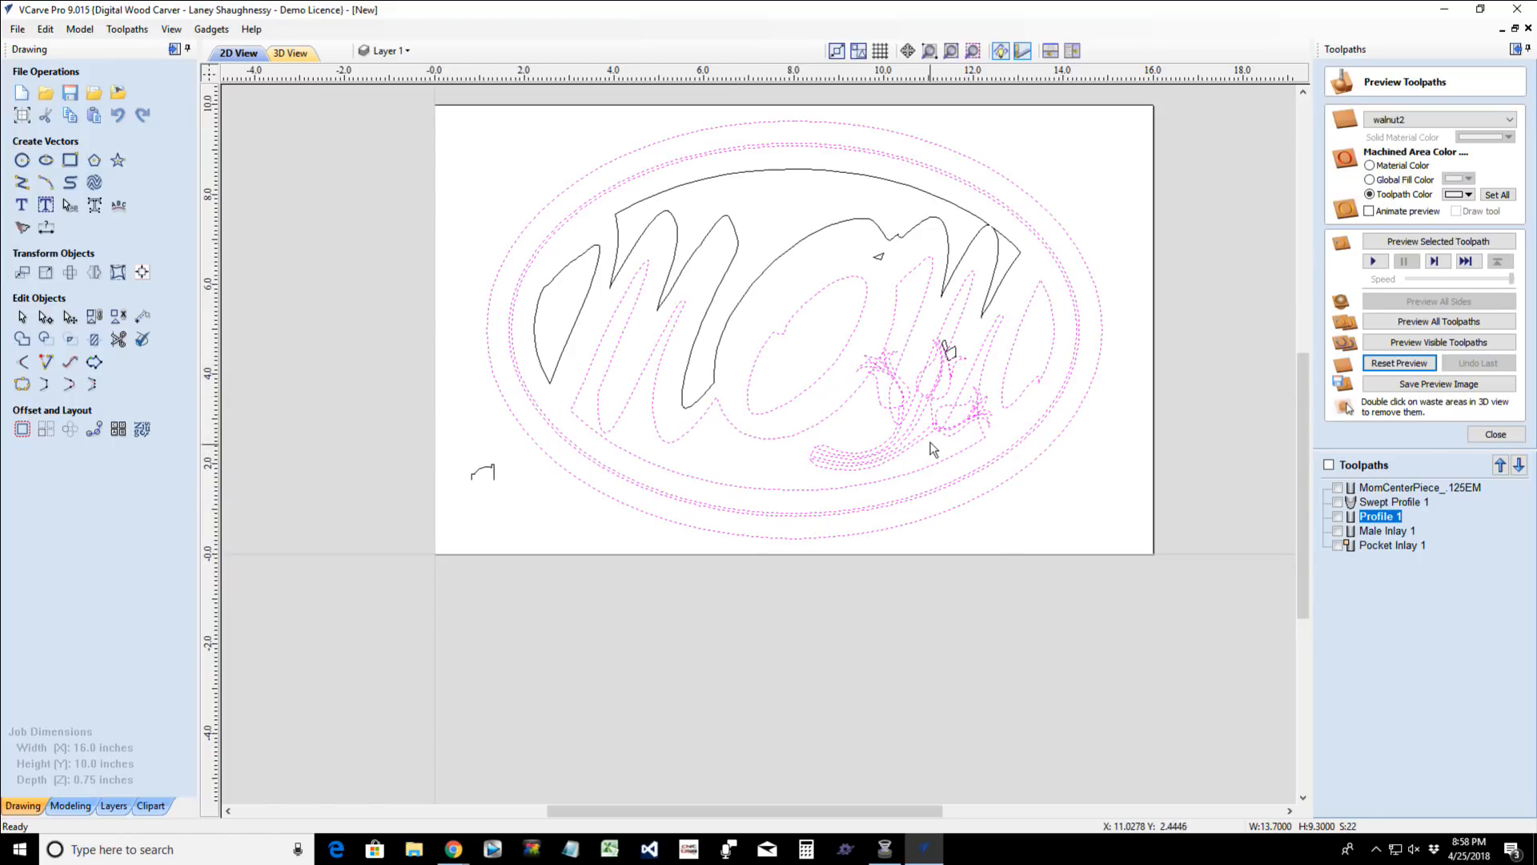
left_click(941, 439)
- Group the lowest tulip's bloom, petals and stem into one object
scroll(940, 438, "up", 5)
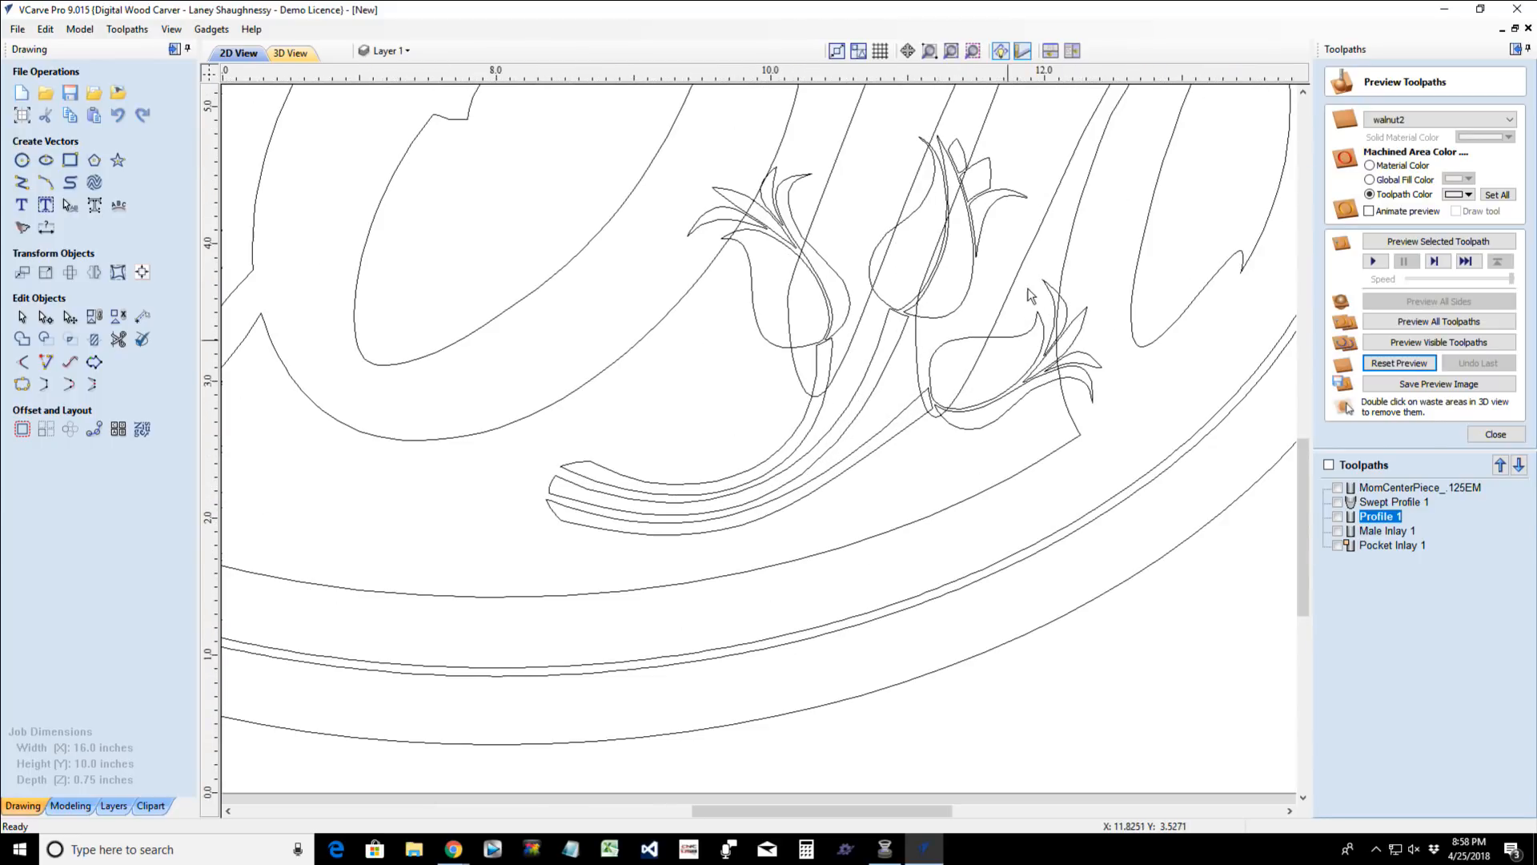
left_click_drag(888, 310, 1172, 446)
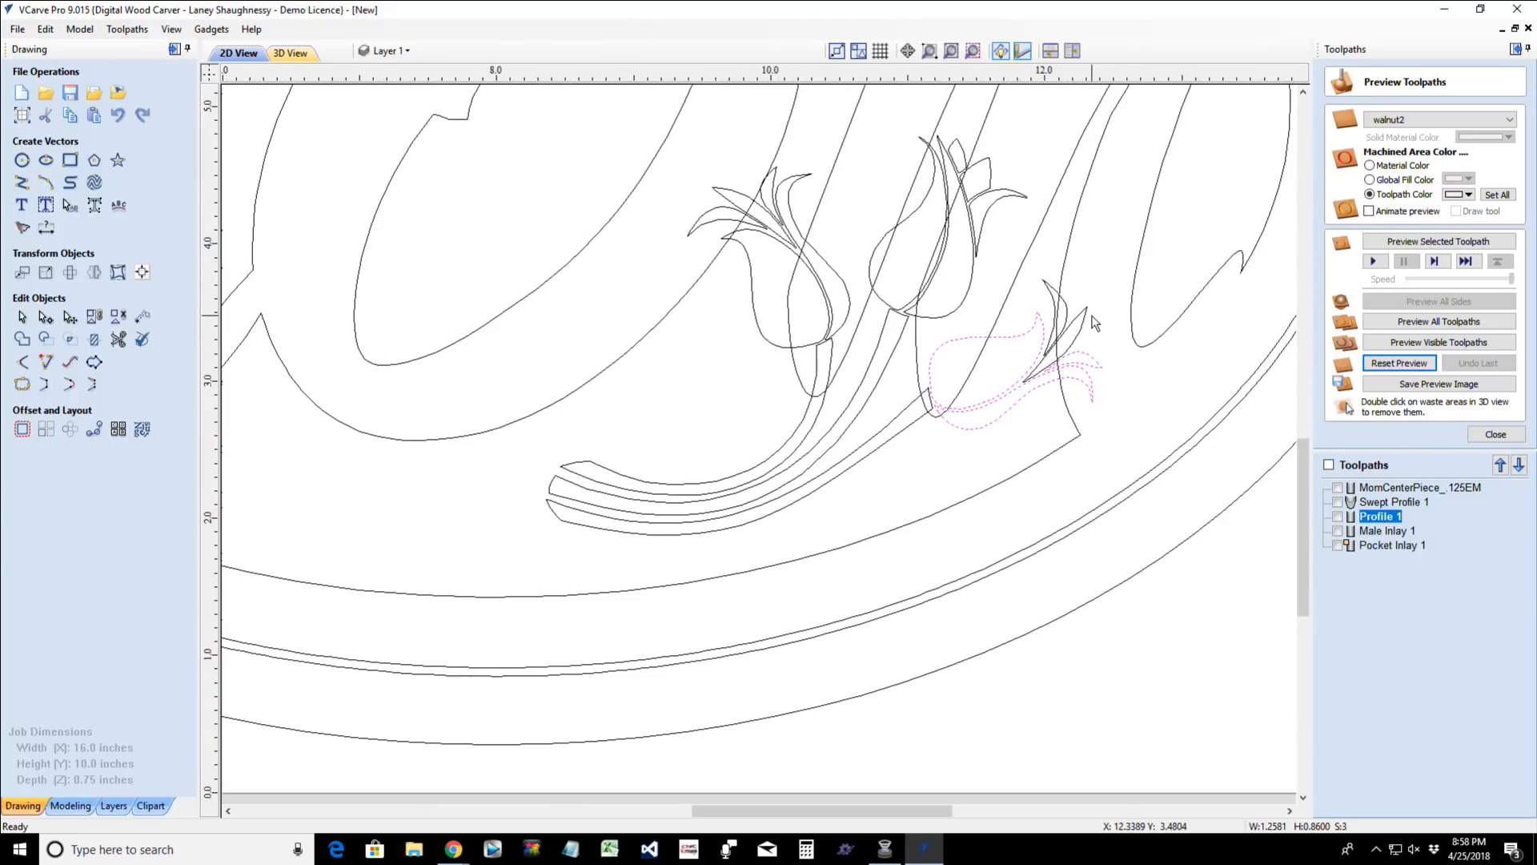
left_click(1067, 329, "shift")
left_click(898, 422, "shift")
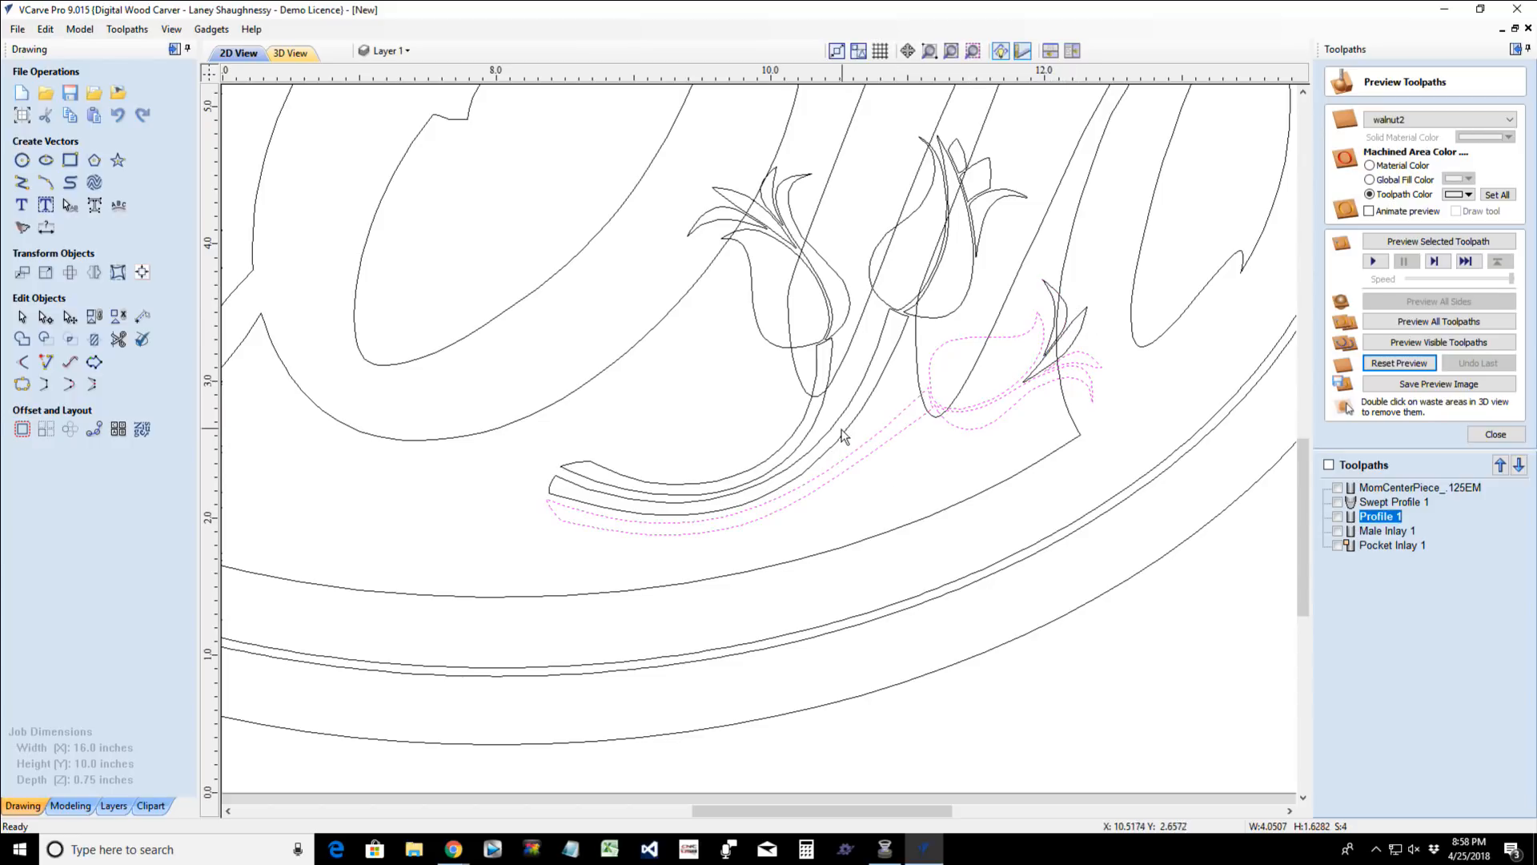
left_click(1071, 316, "shift")
left_click(1069, 318, "shift")
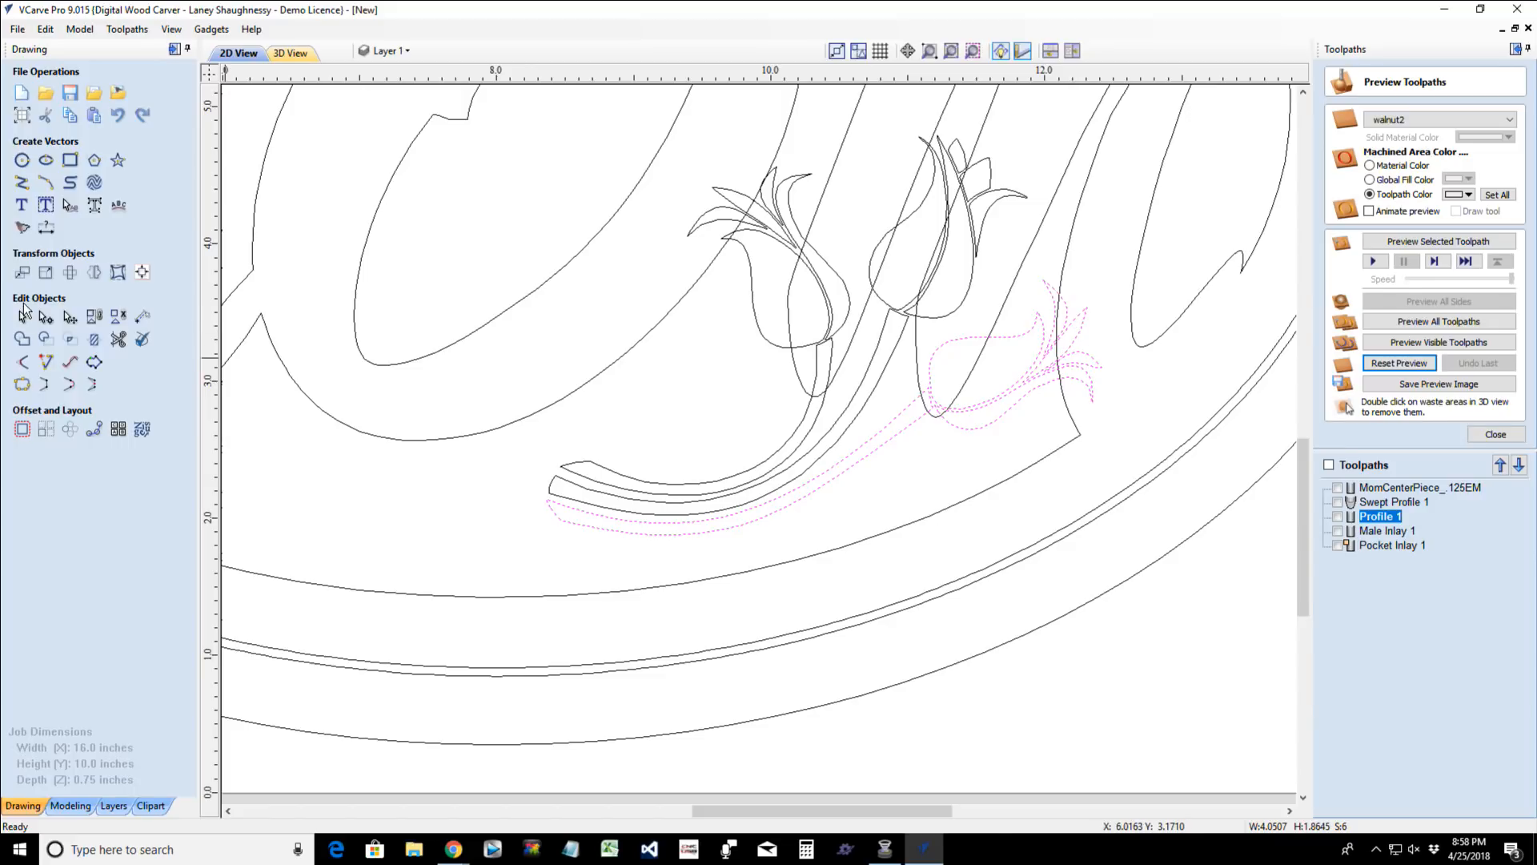
left_click(94, 317)
- Move the grouped lowest tulip down and to the left, near the oval's lower inner edge
left_click(835, 478)
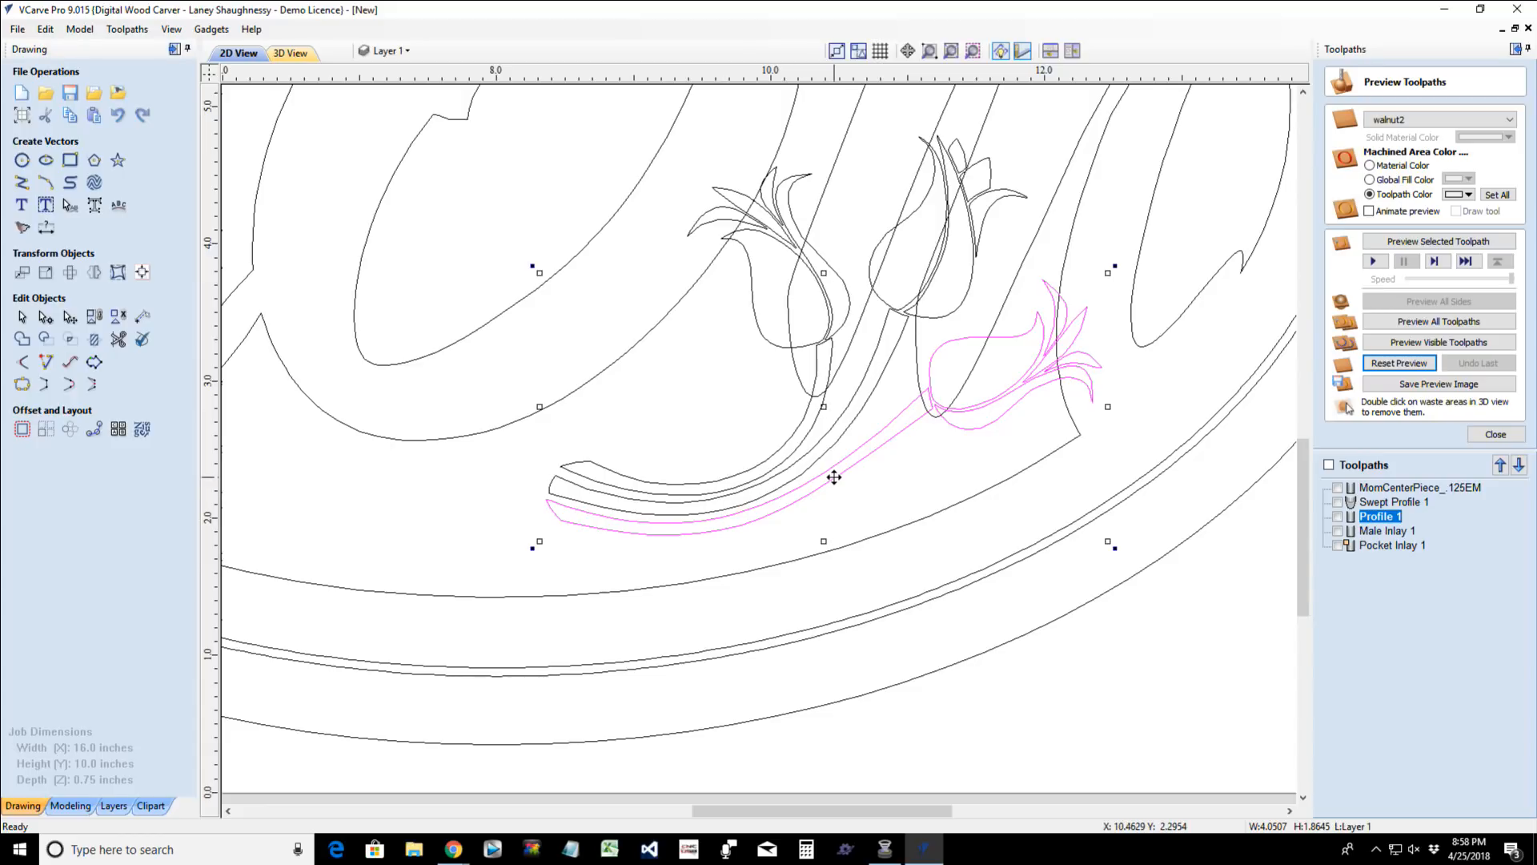
key("Down")
key("Down")
key("Down")
key("Down")
key("Down")
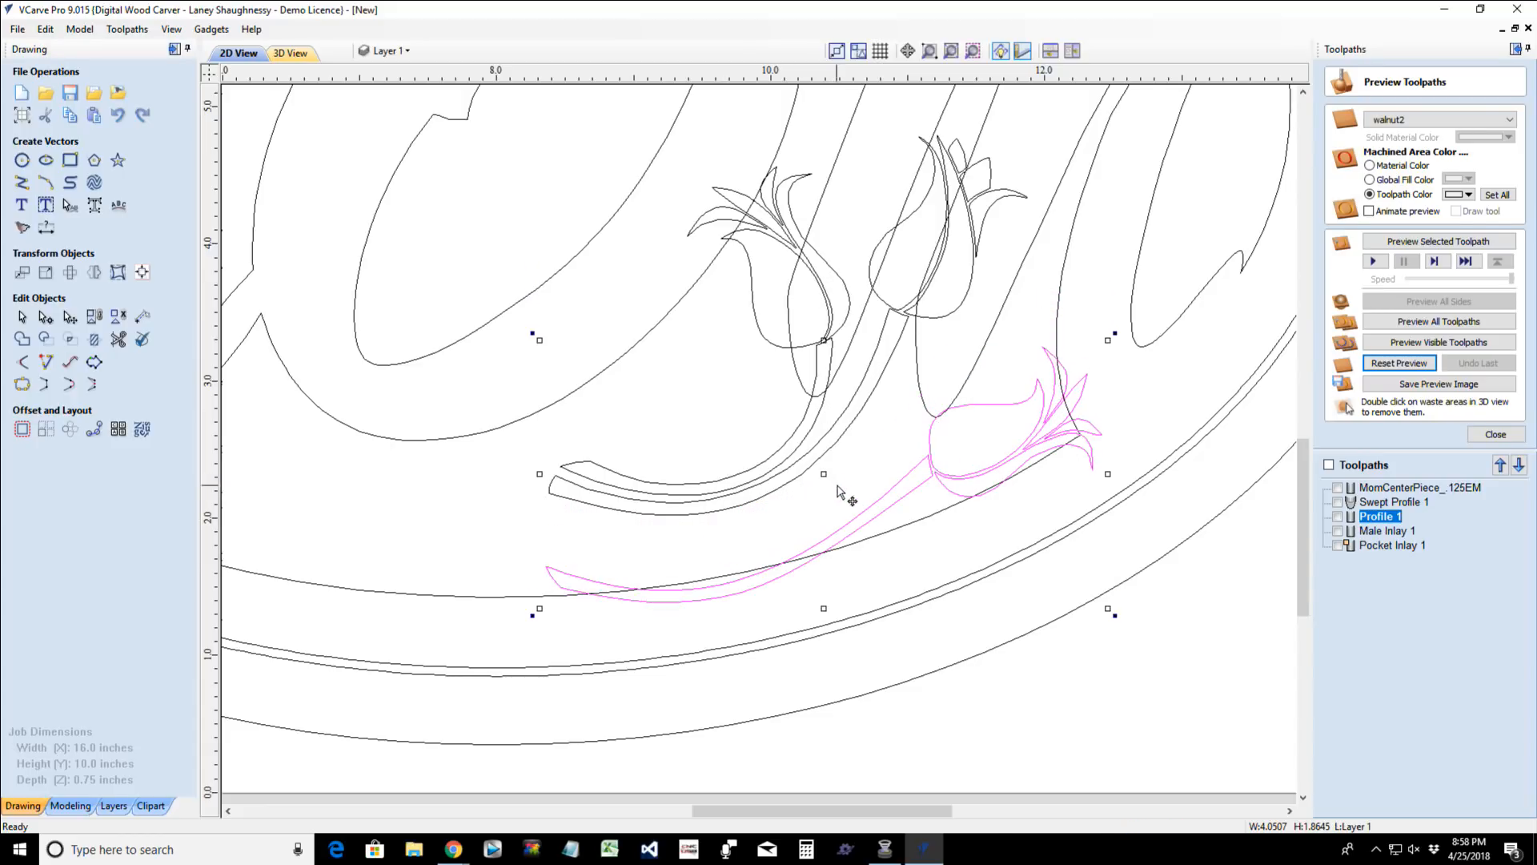
scroll(849, 492, "up", 1)
scroll(850, 496, "down", 2)
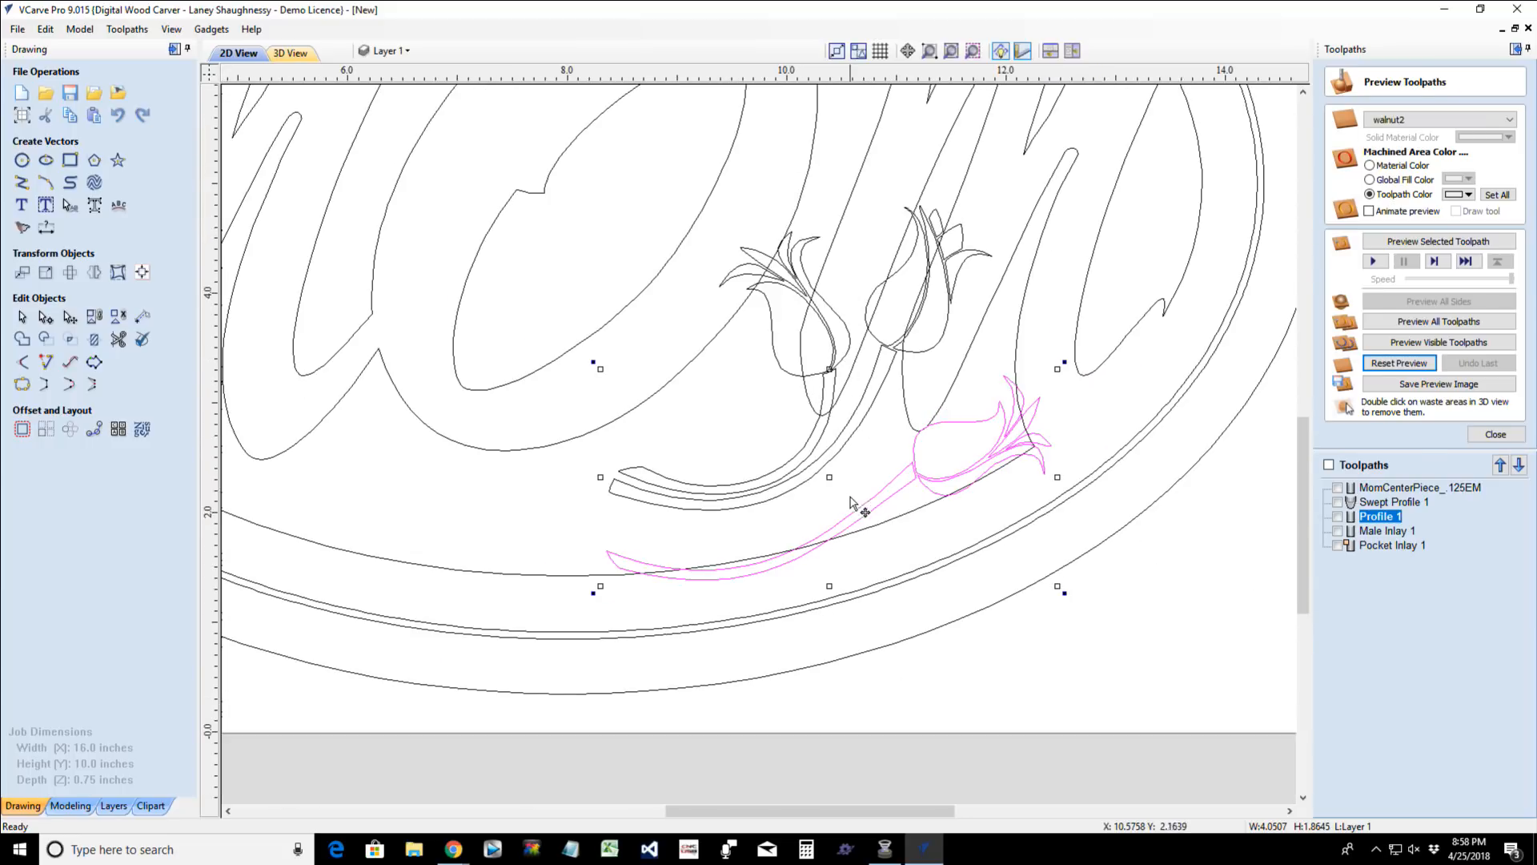
left_click_drag(860, 510, 783, 513)
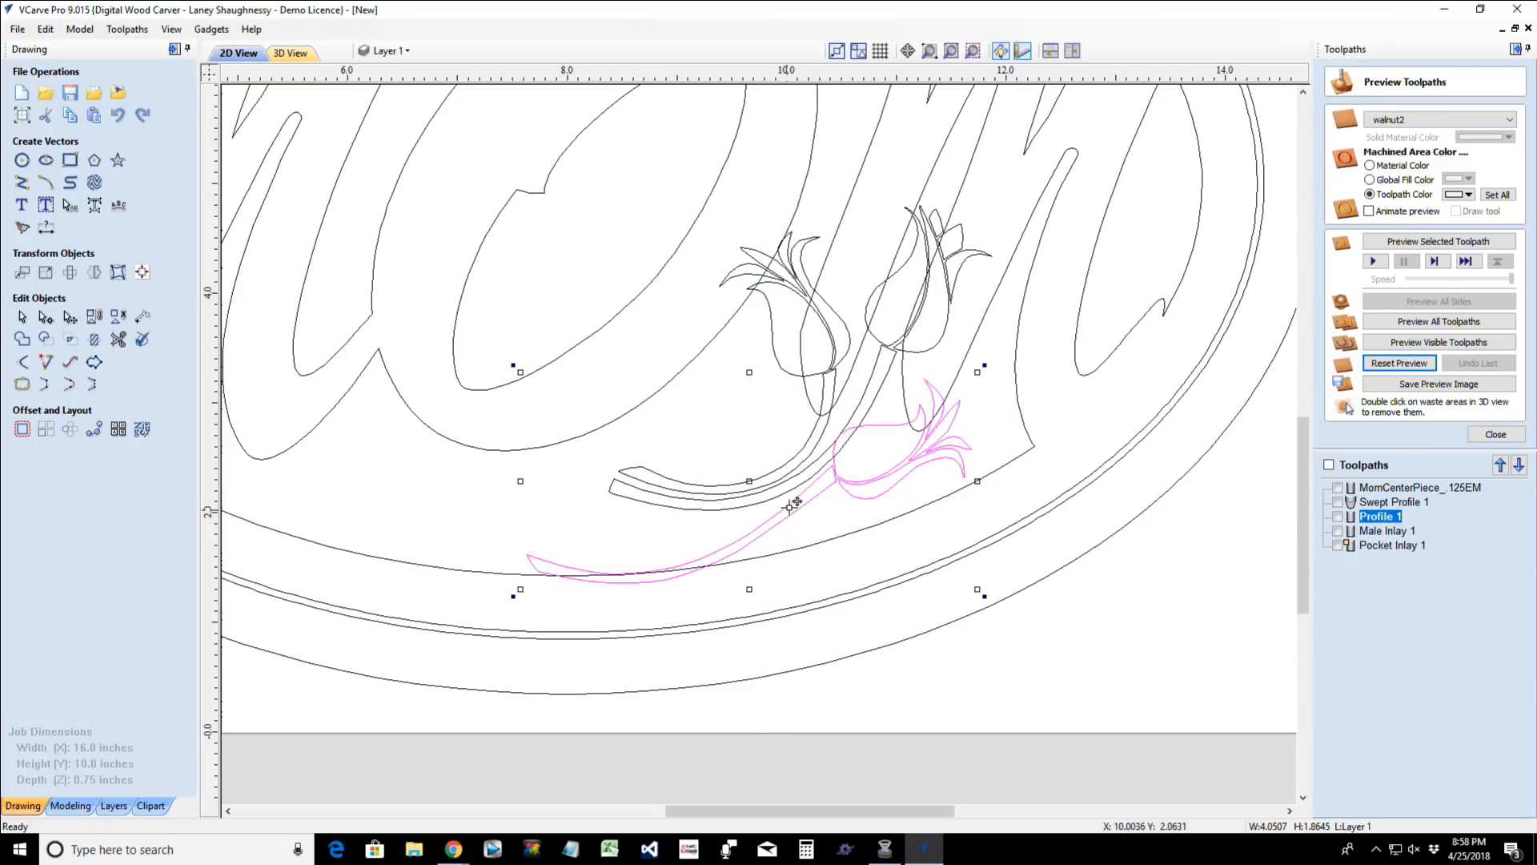
- Move the other two tulips left to overlap the lower parts of the first M and the O, and group them
left_click_drag(616, 162, 1044, 520)
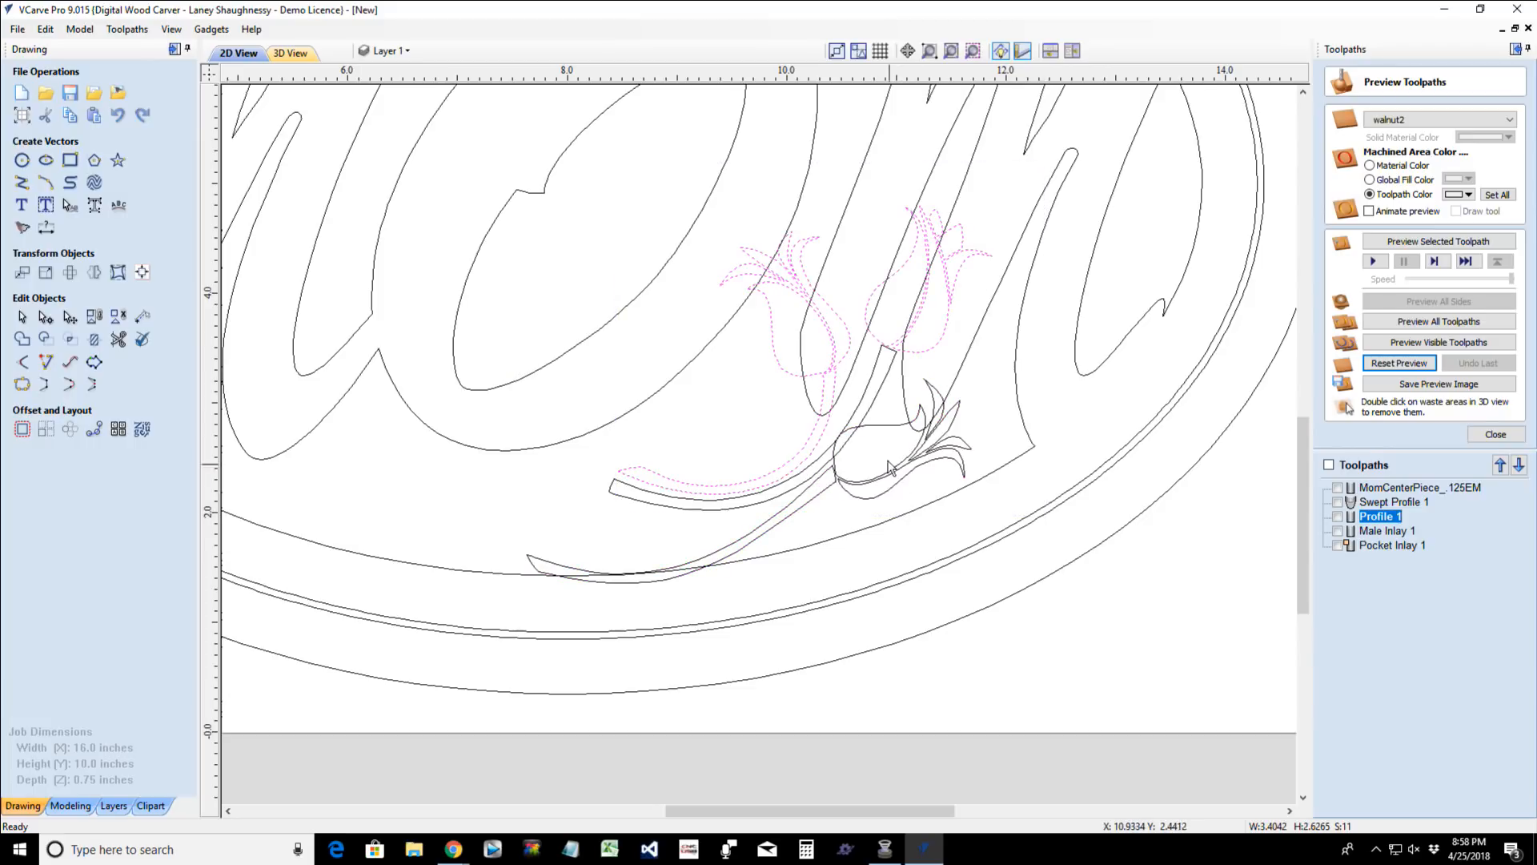
left_click(865, 404, "shift")
key("Left")
key("Left")
key("Left")
key("Left")
key("Left")
key("Left")
key("Left")
key("Left")
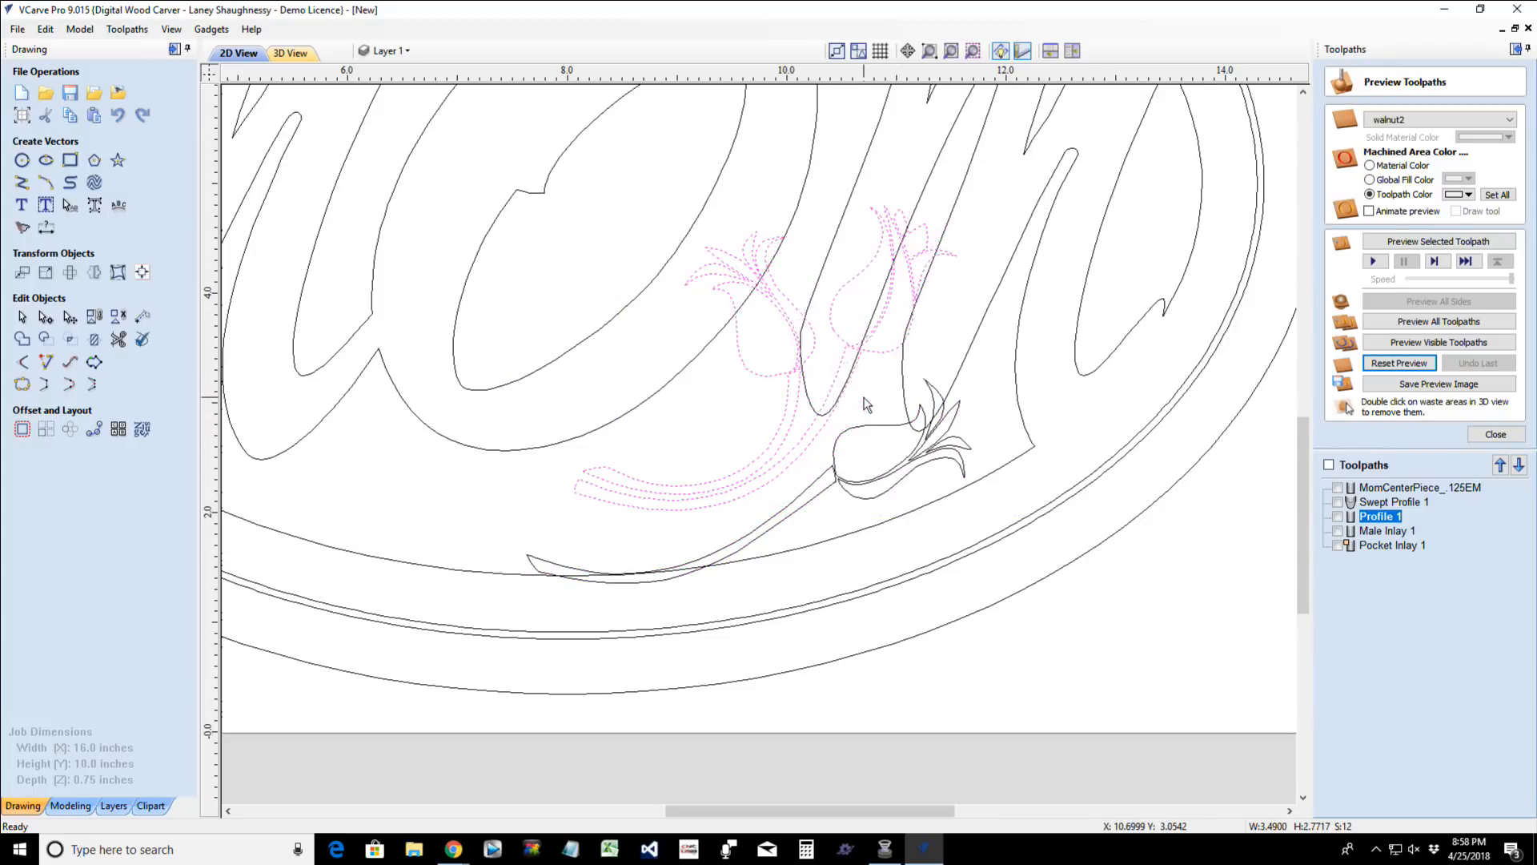
key("Left")
key("Left")
scroll(865, 404, "down", 3)
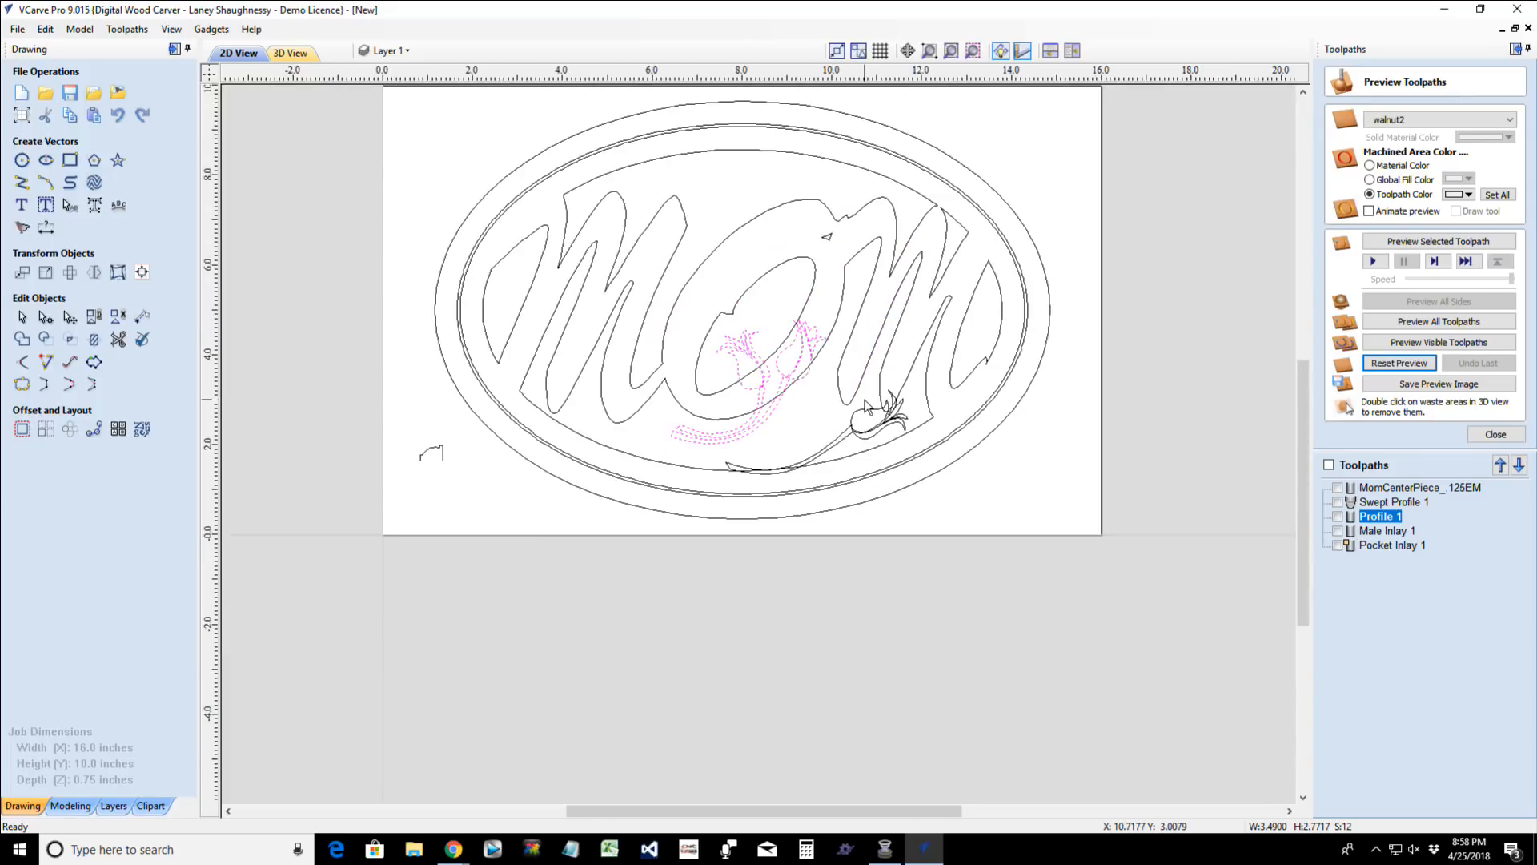
key("Left")
key("Left")
key("Left")
key("Left")
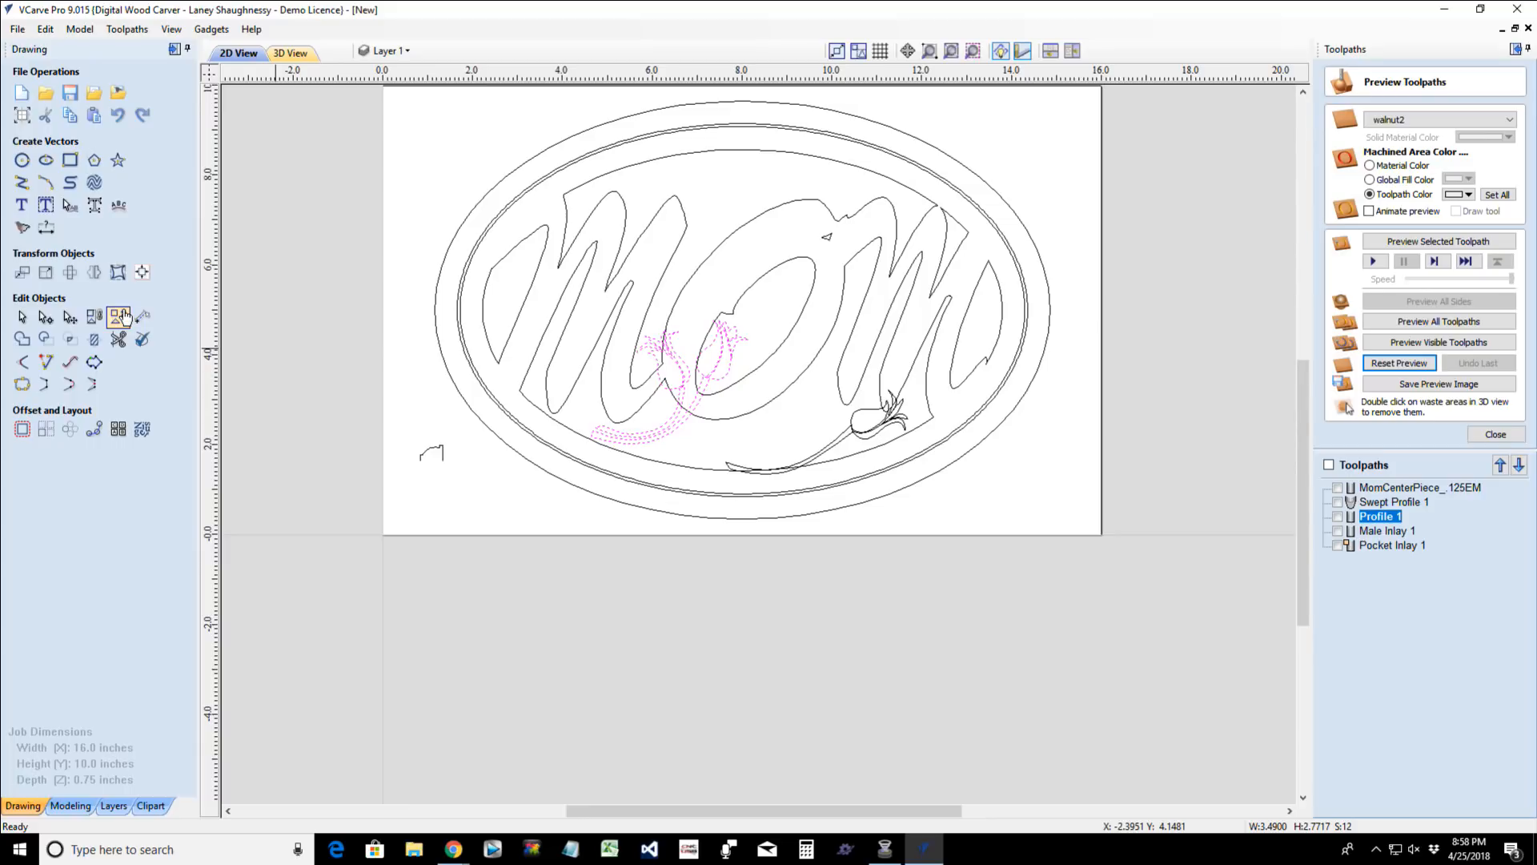
left_click(93, 317)
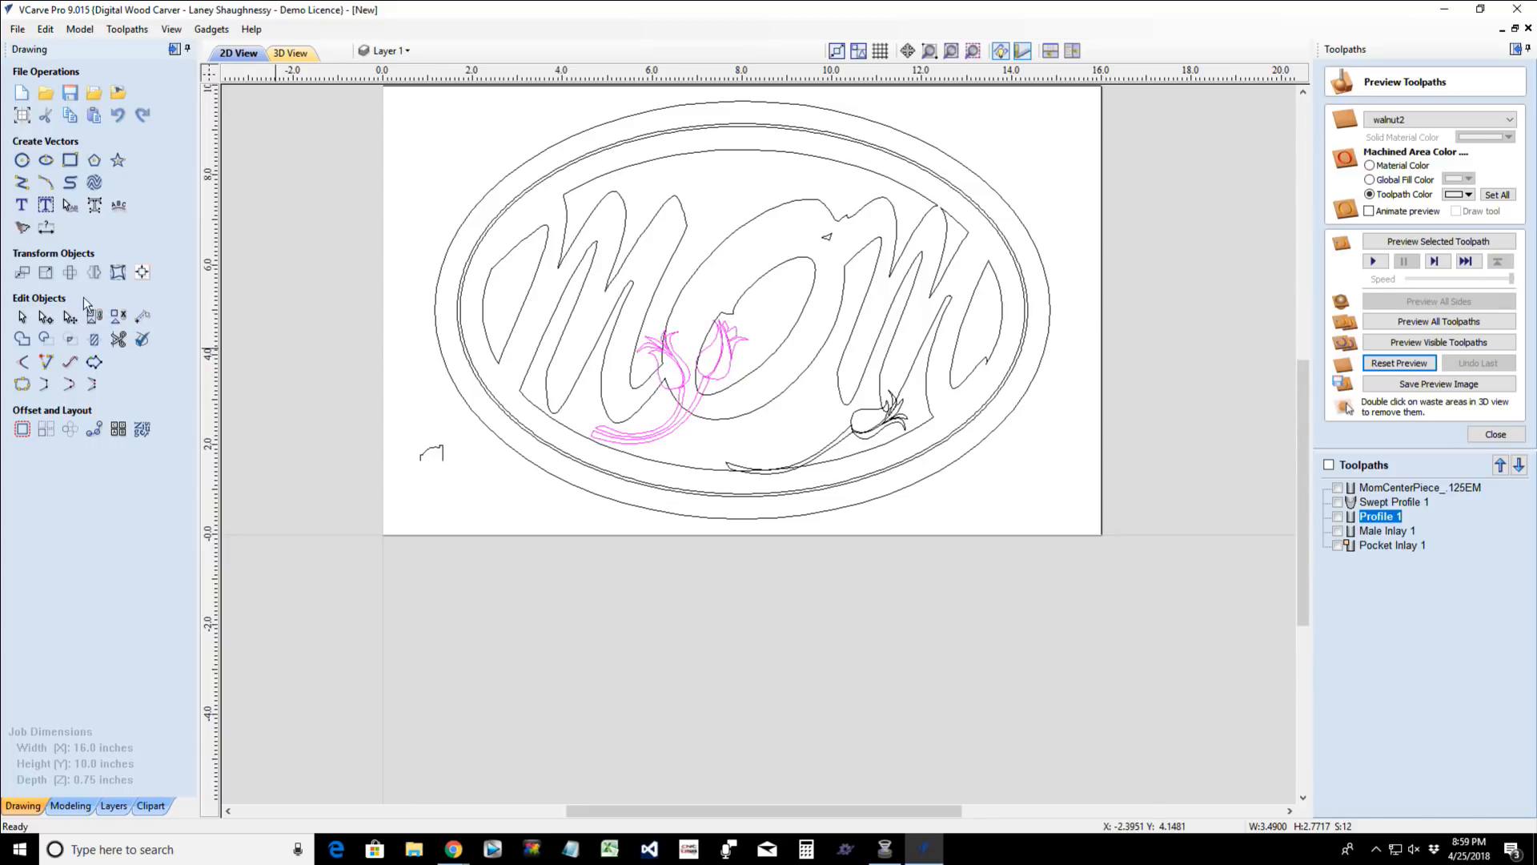
- Try mirroring a copy of the two grouped tulips above the original, and undo it
left_click(71, 273)
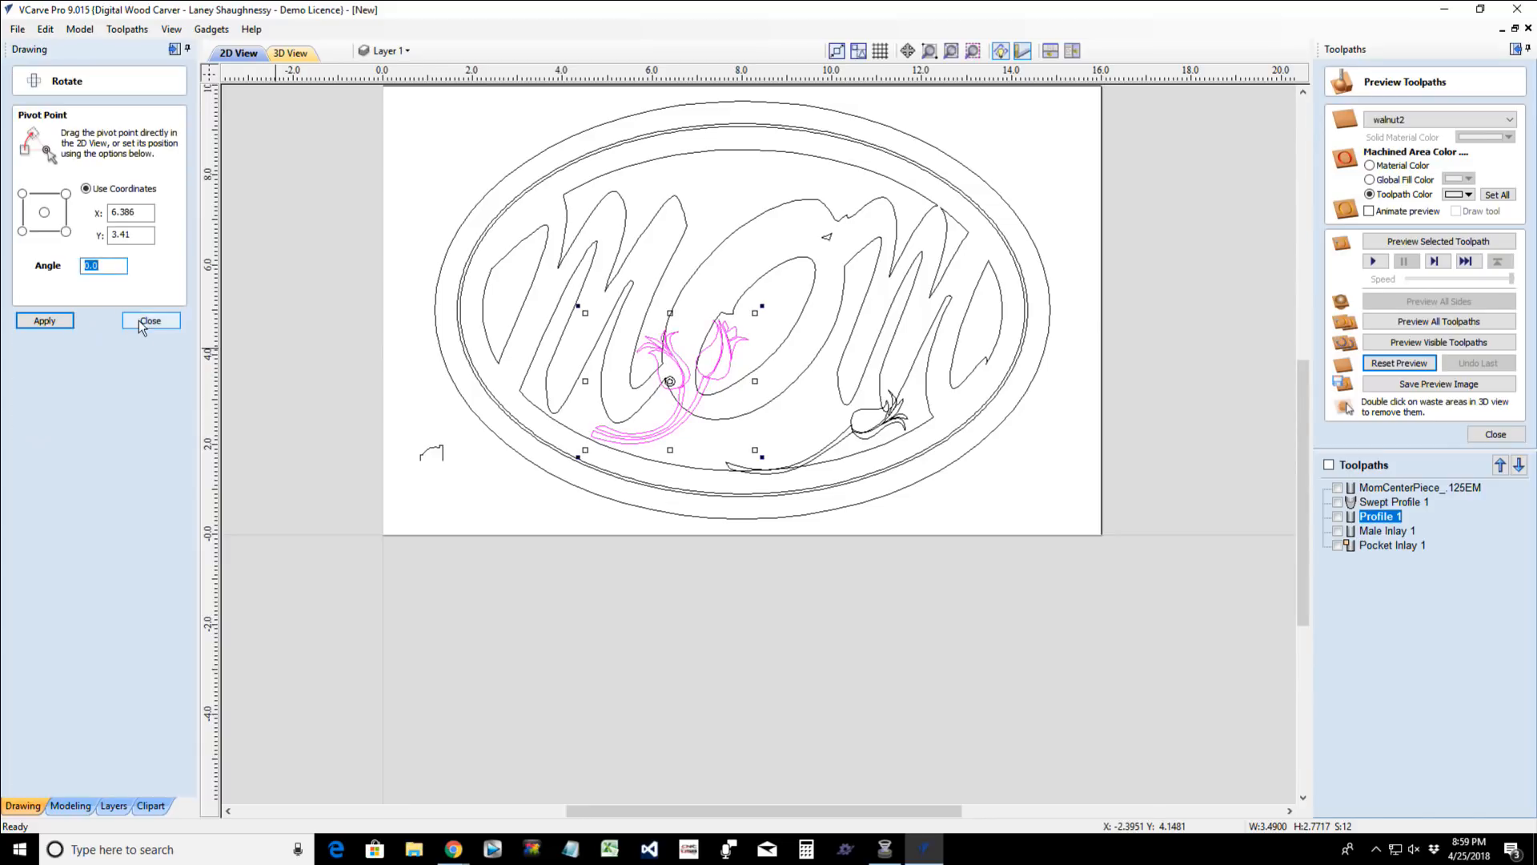
left_click(151, 321)
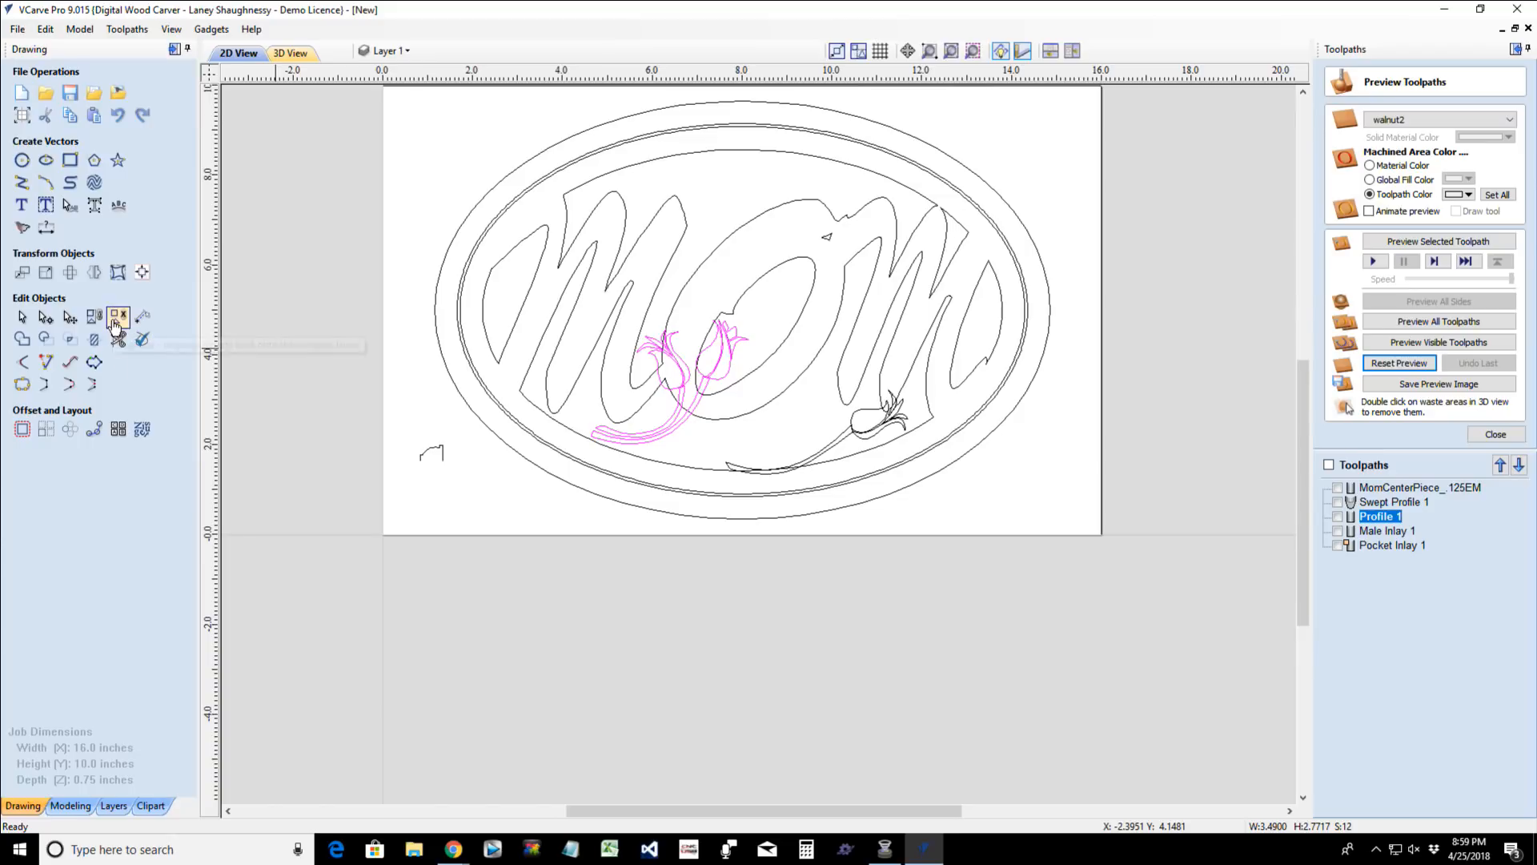
left_click(95, 272)
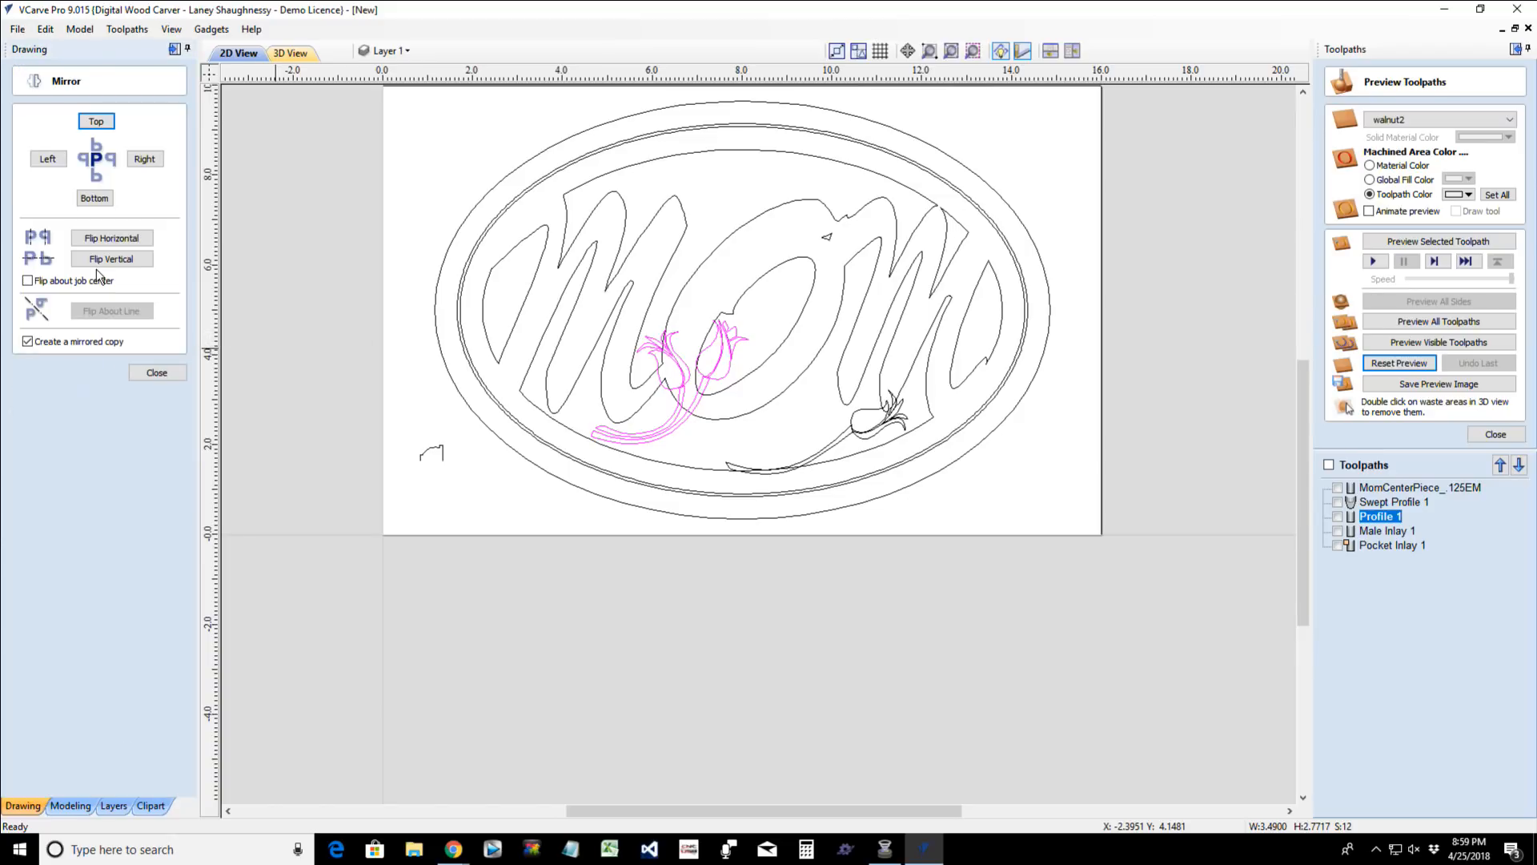
left_click(96, 122)
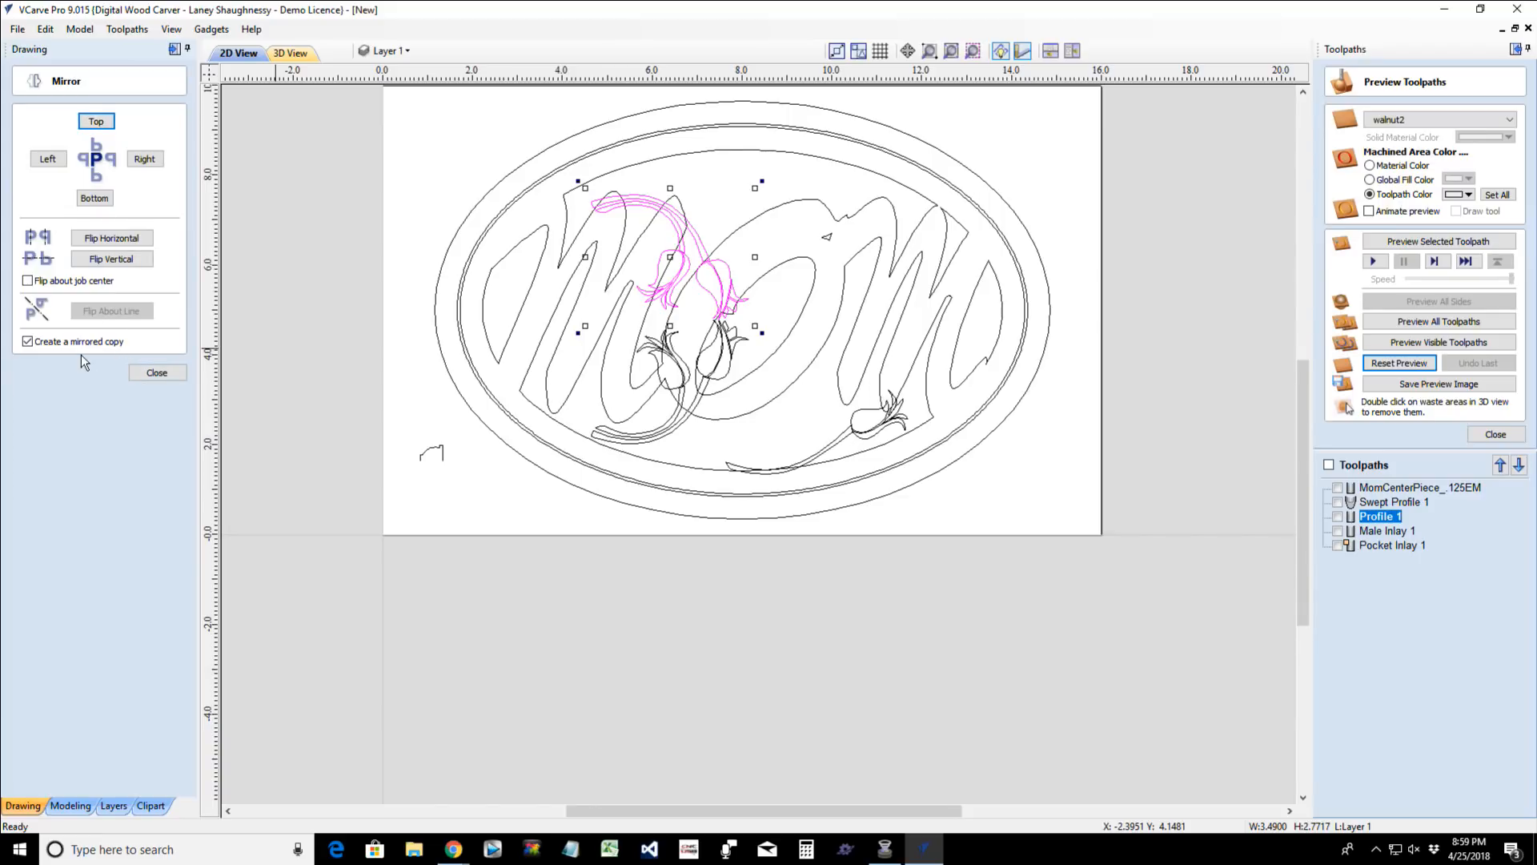
key("ctrl+z")
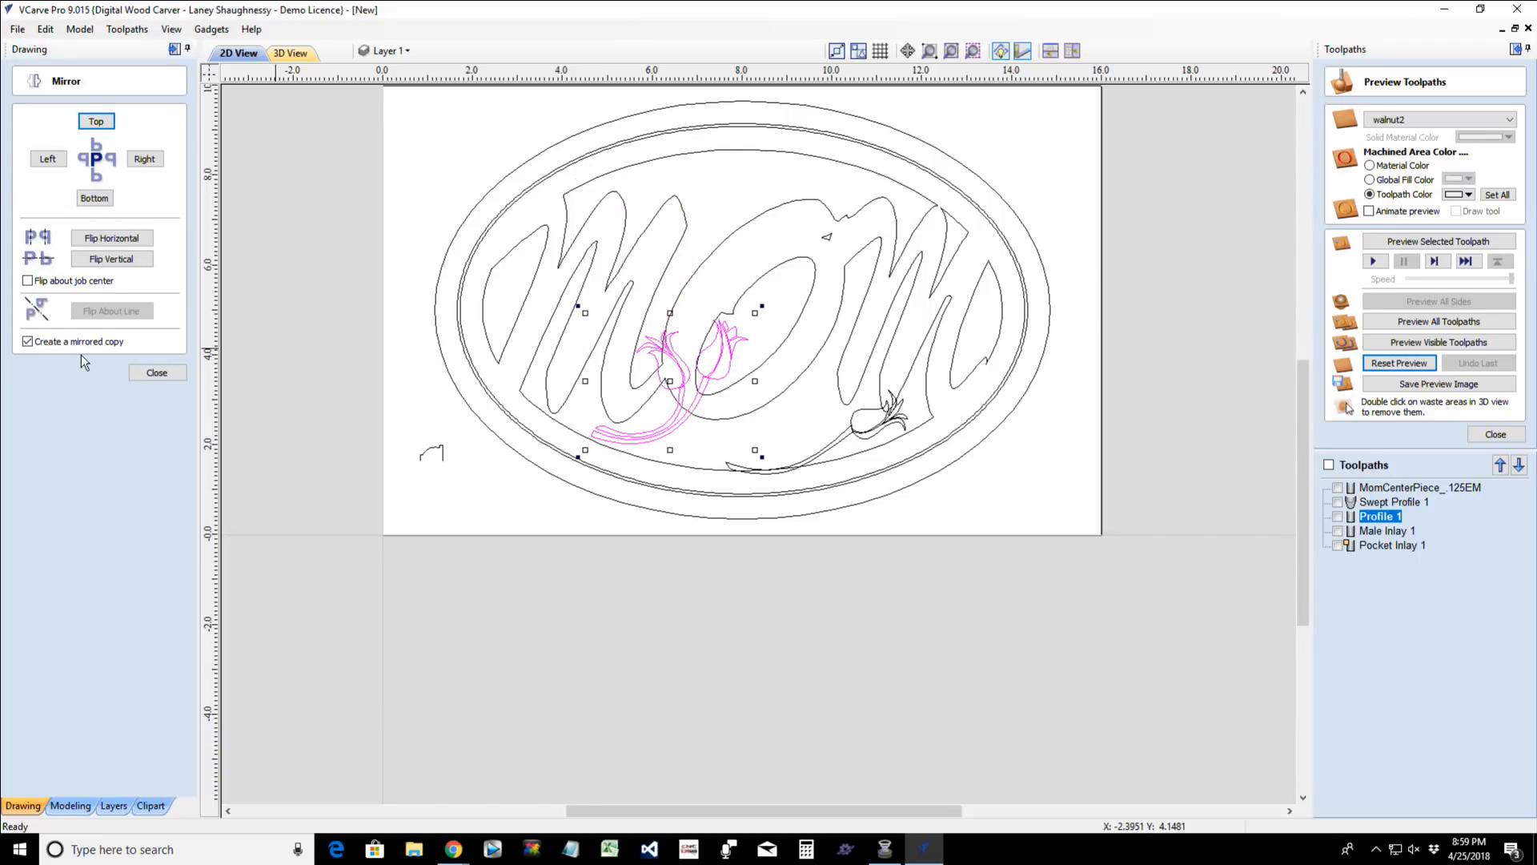
- Mirror the grouped tulip pair upward without creating a mirrored copy
left_click(28, 342)
left_click(95, 122)
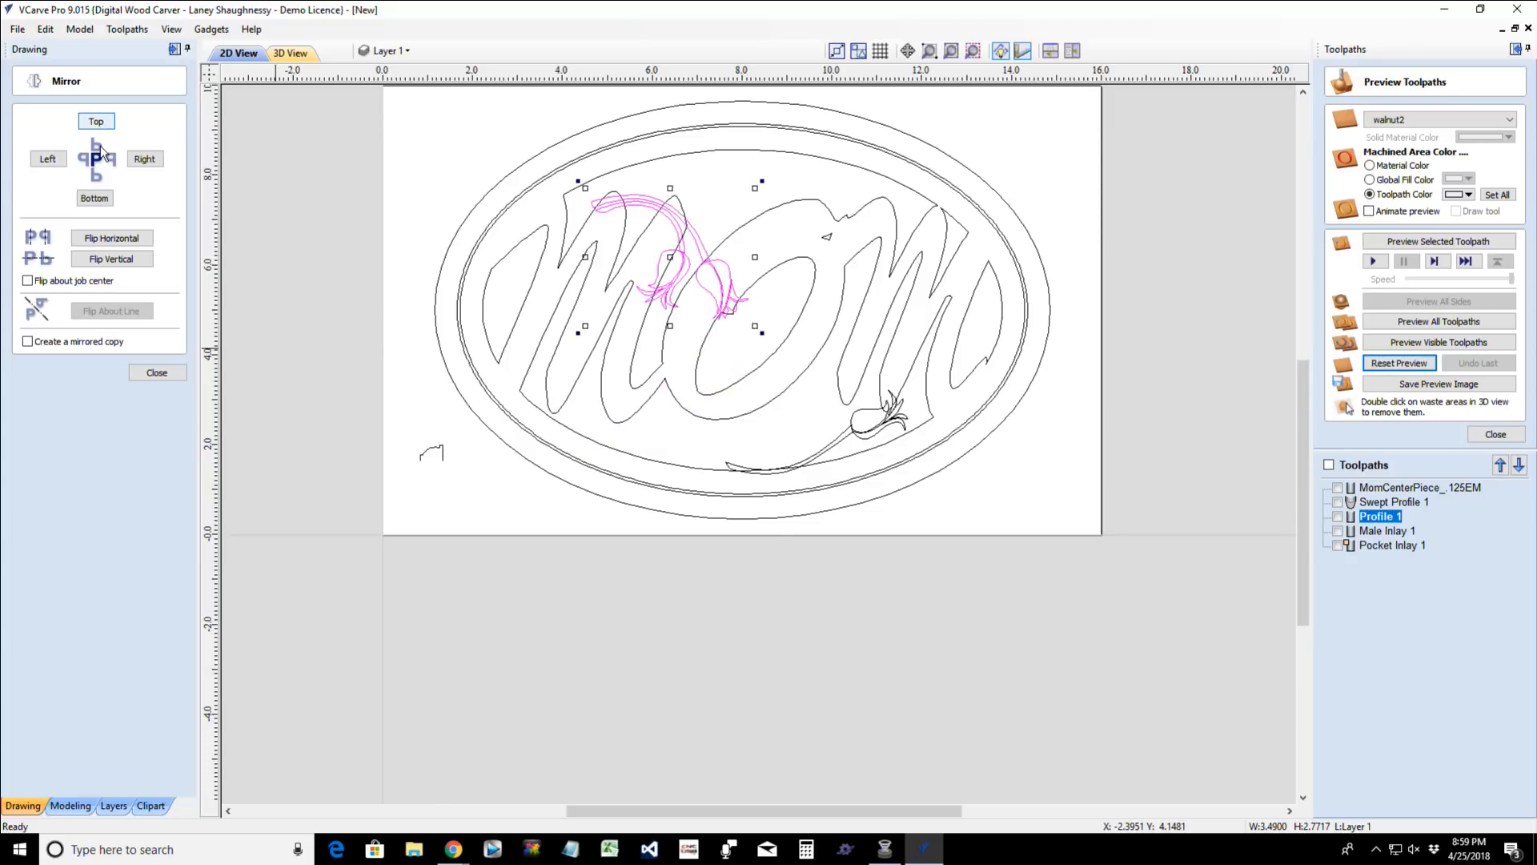
left_click(157, 373)
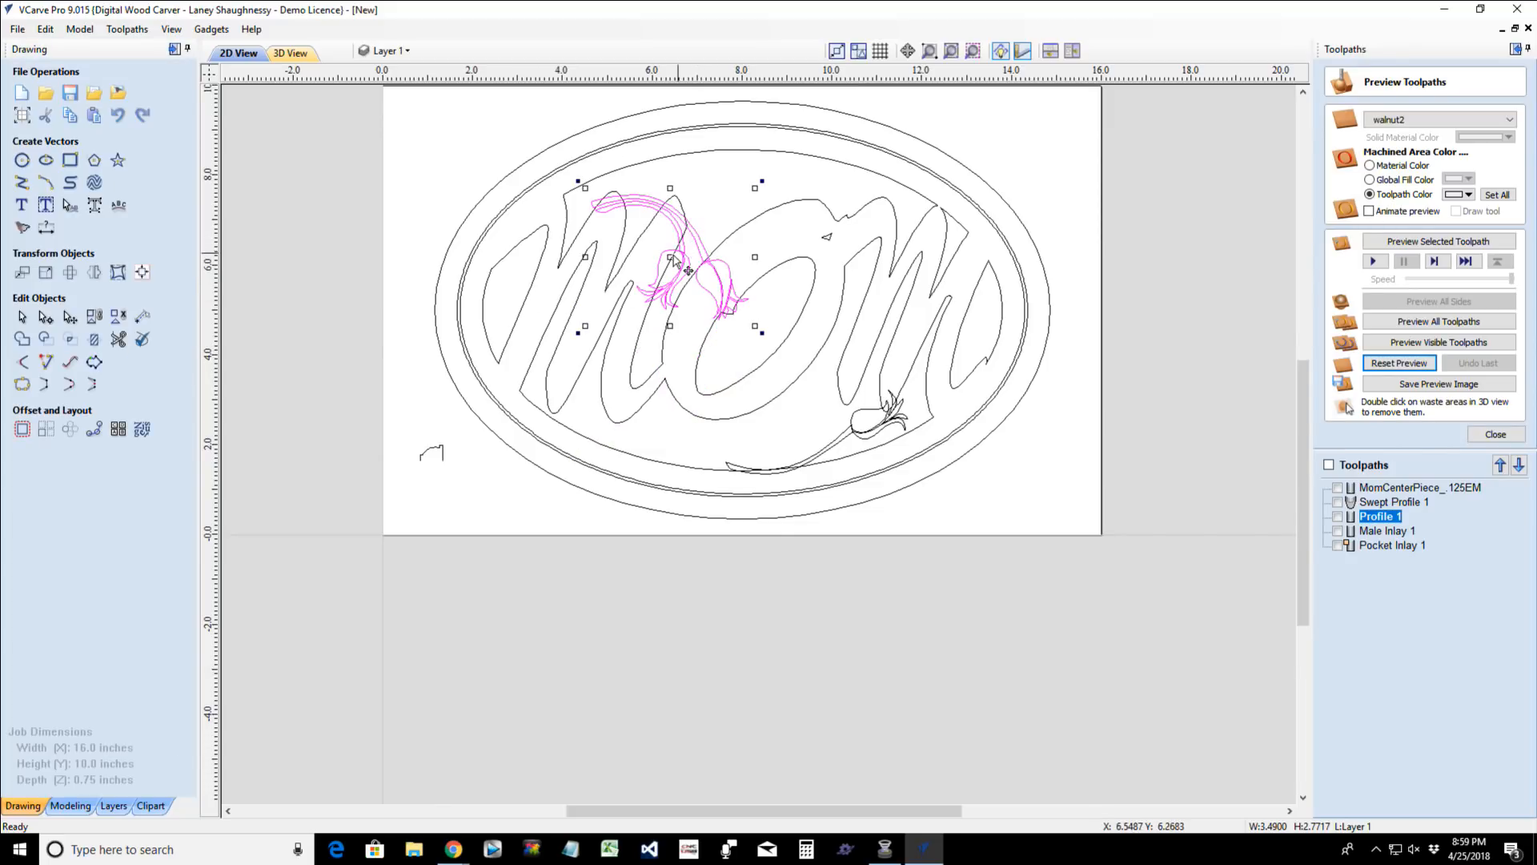
- Move the mirrored tulip pair up to the oval's upper inner edge and resize it to about 4.03 by 2.24 inches
left_click_drag(681, 260, 721, 218)
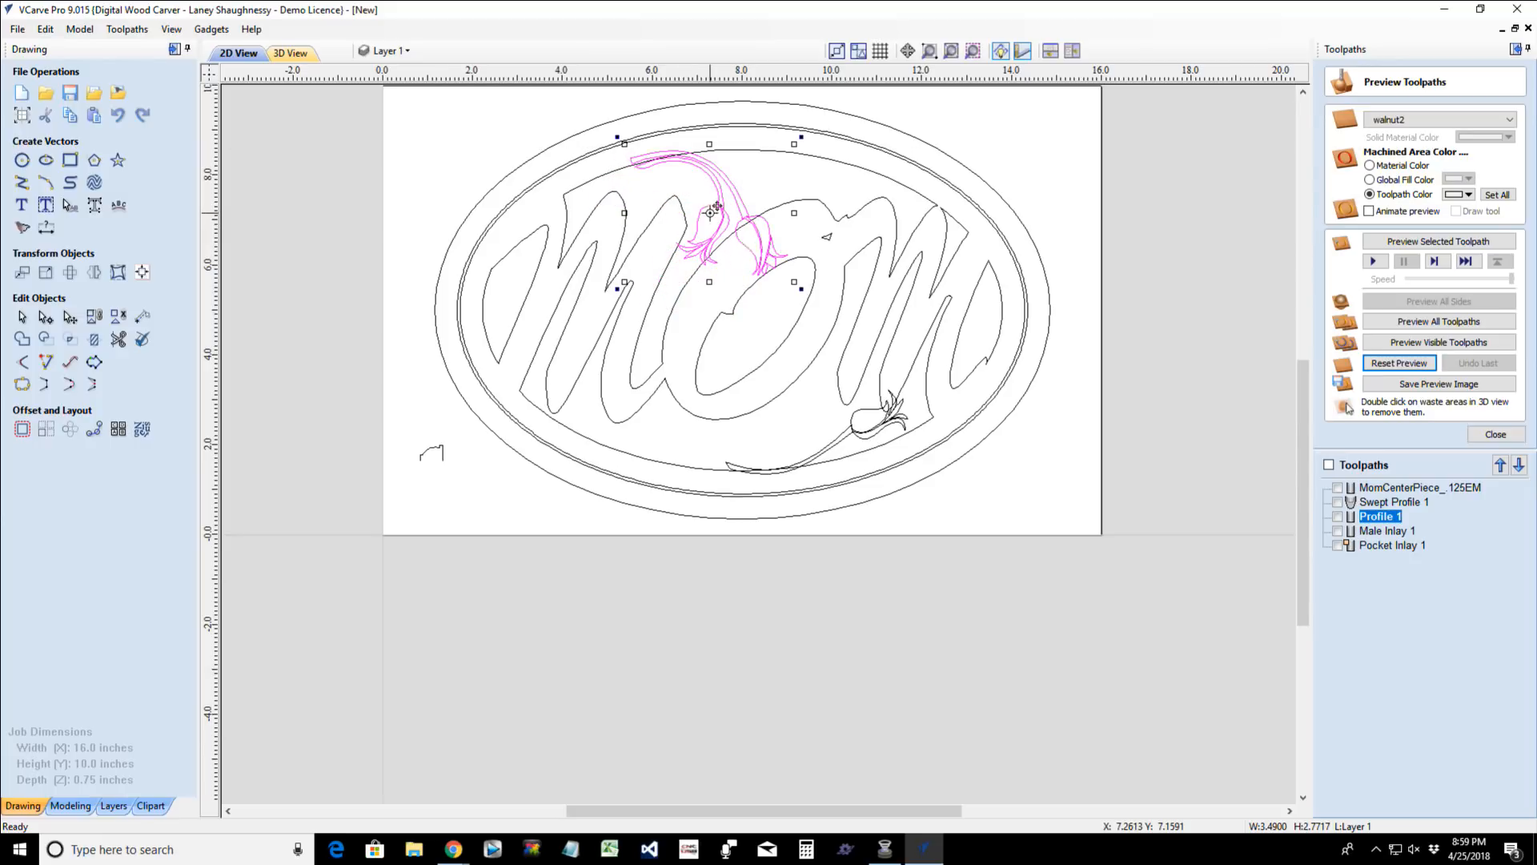
left_click_drag(801, 291, 828, 258)
left_click_drag(685, 168, 702, 144)
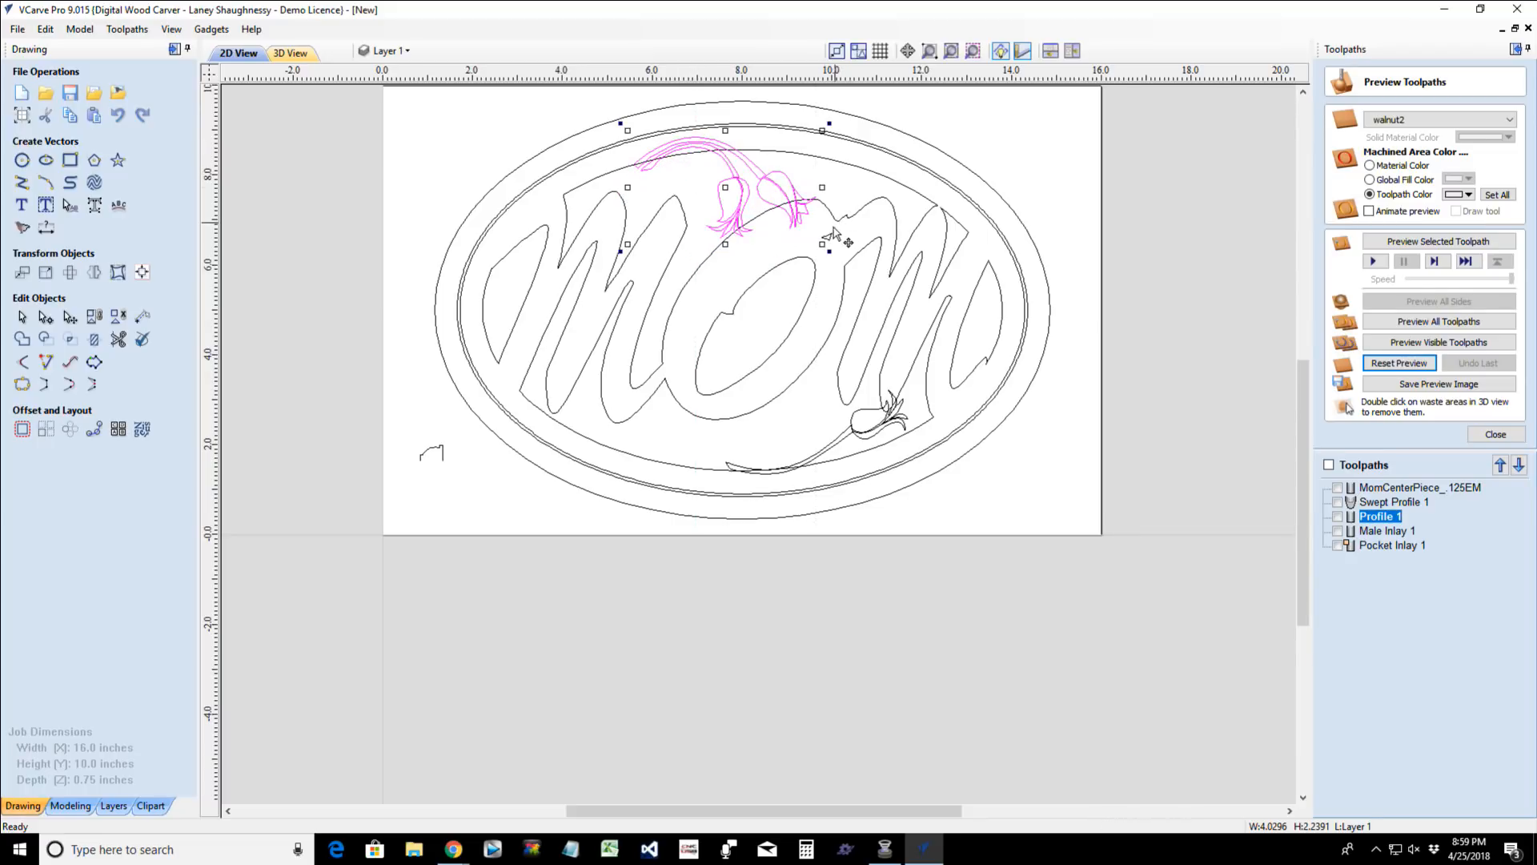
- Rotate the tulip pair slightly counterclockwise and move it left along the oval's upper inner edge
left_click(820, 105)
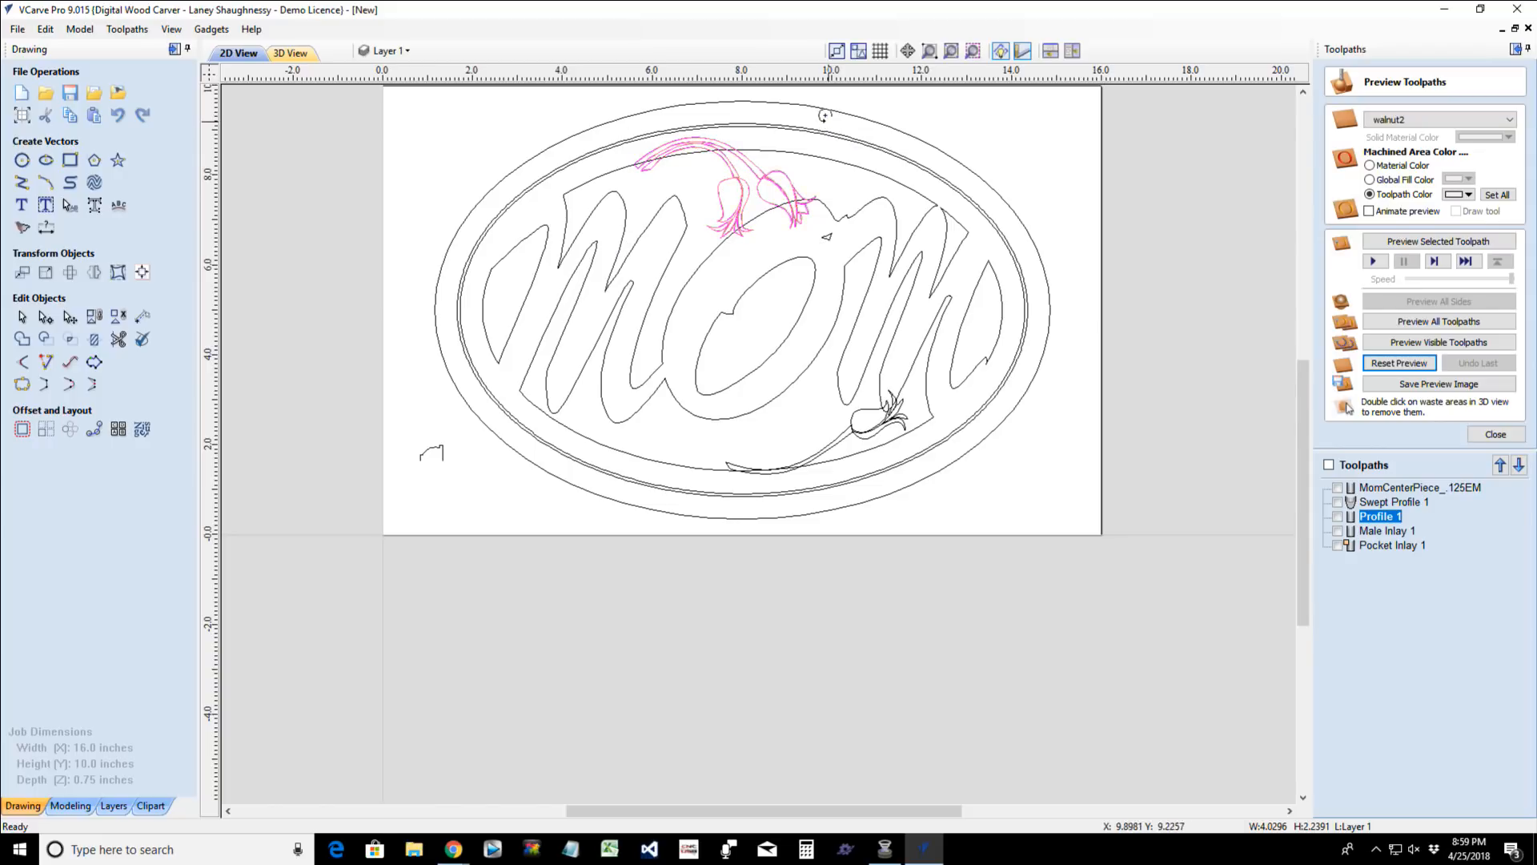
left_click(721, 165)
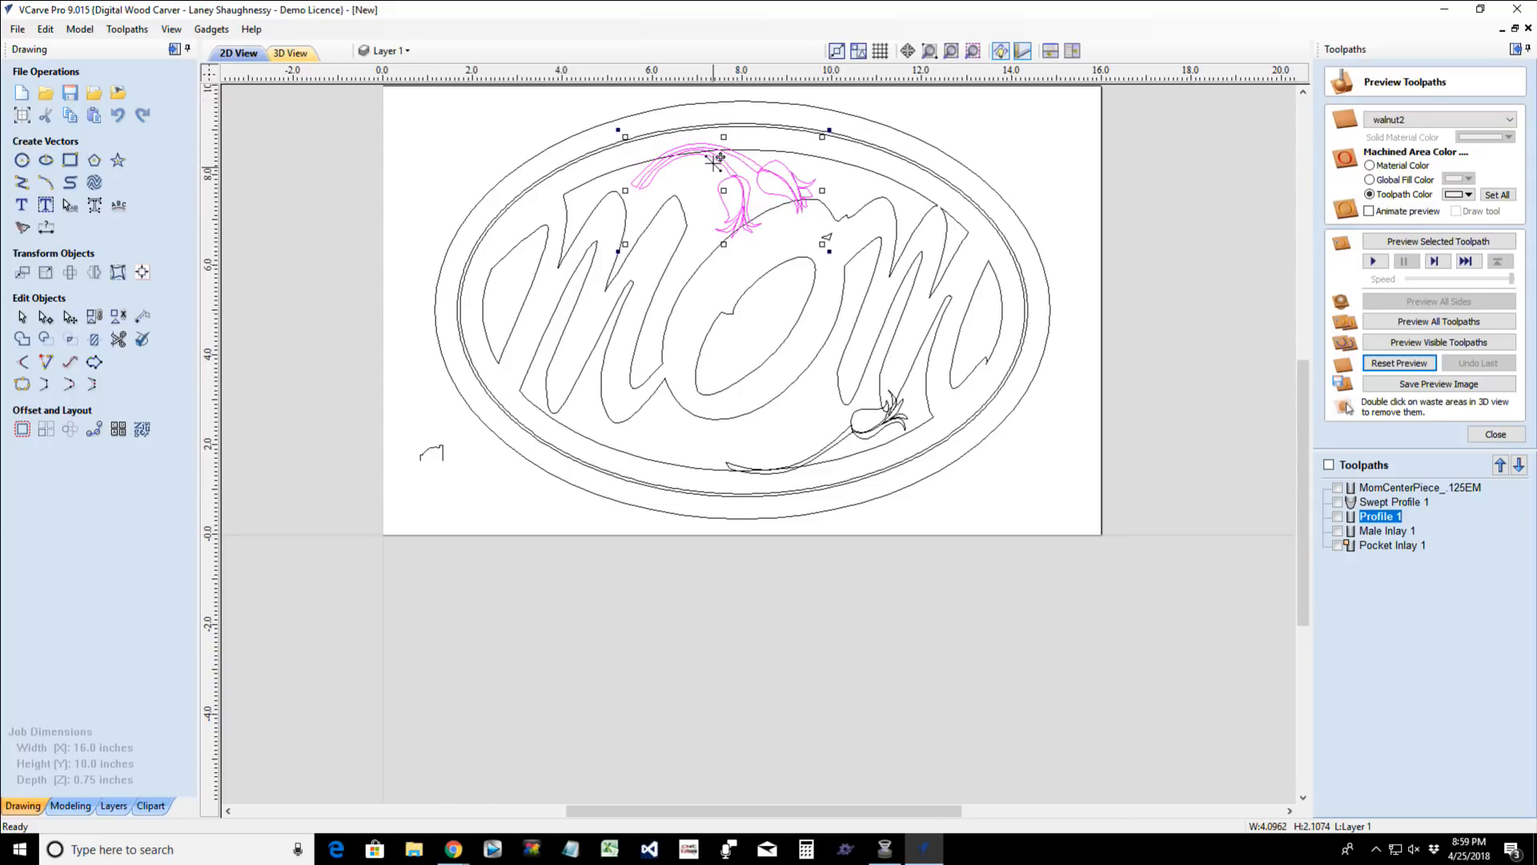
mouse_move(726, 169)
left_mouse_down()
mouse_move(701, 175)
mouse_move(703, 194)
mouse_move(699, 171)
left_mouse_up()
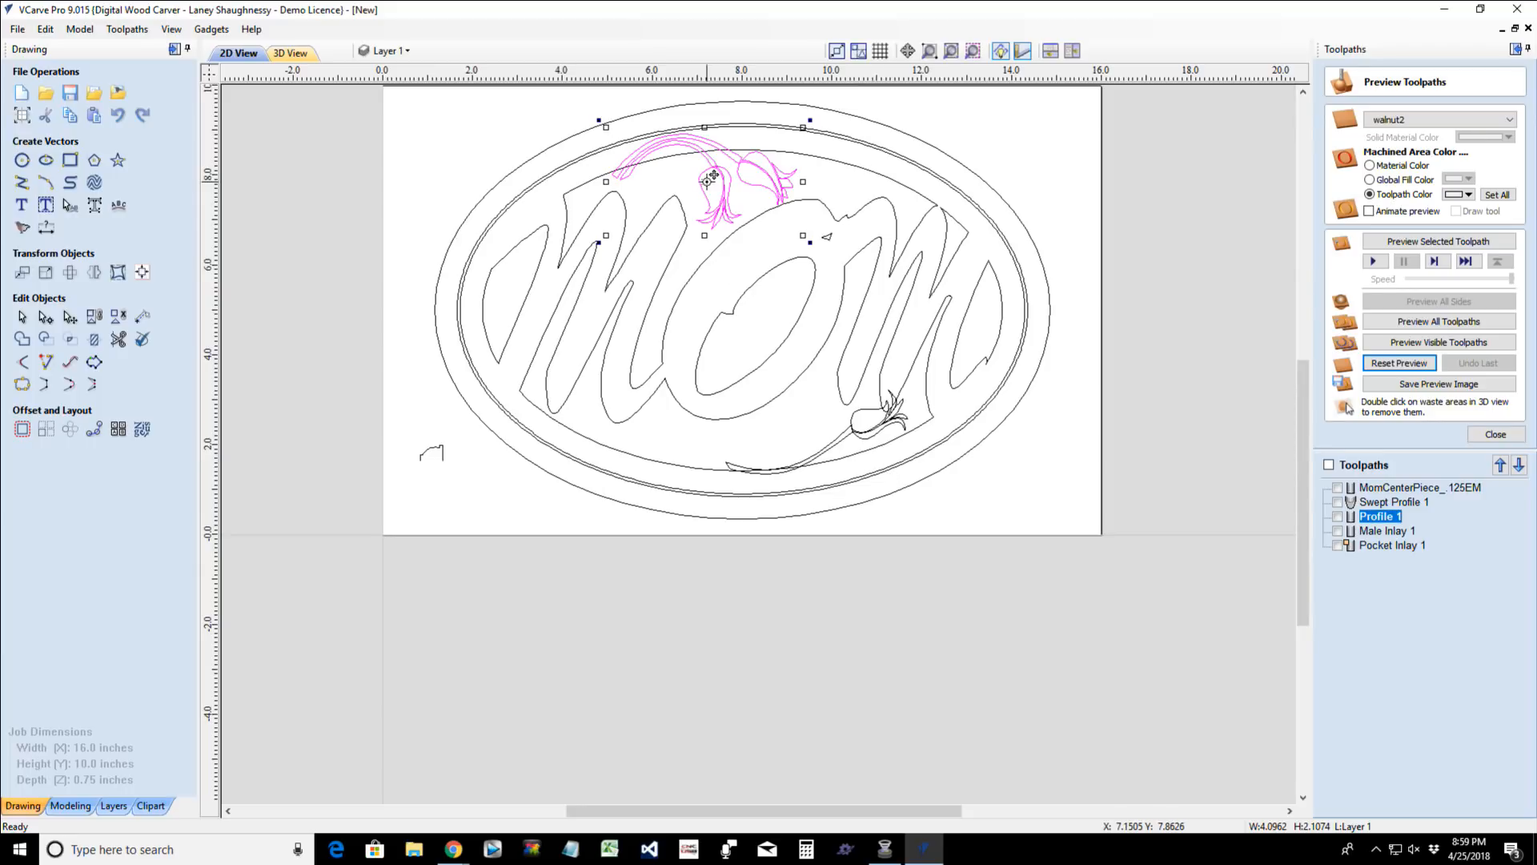
- Delete the grouped tulip pair and the remaining single tulip below the lettering
key("Delete")
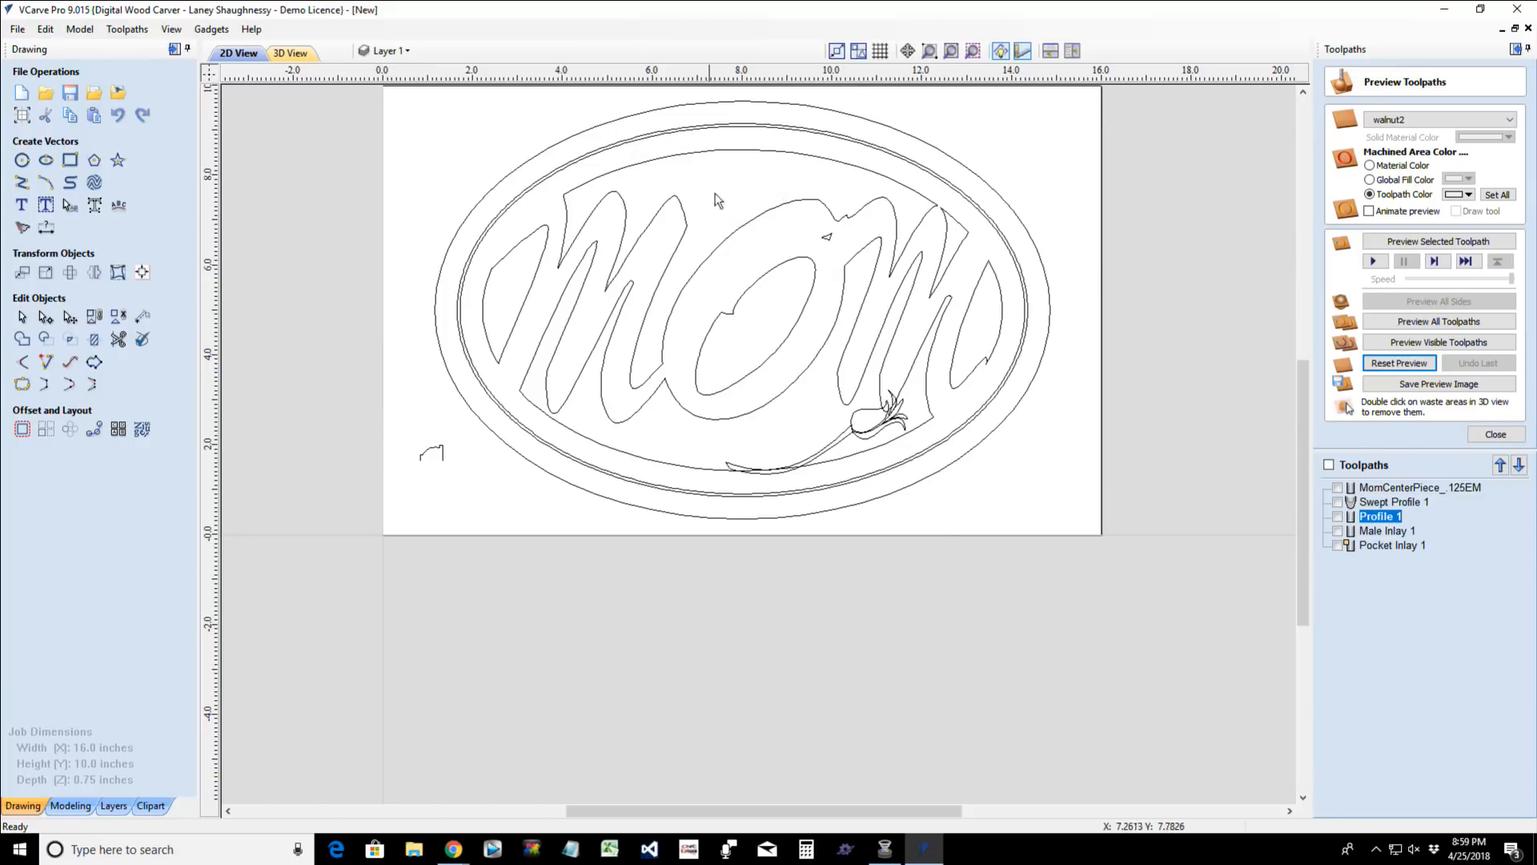
left_click(868, 442)
key("Delete")
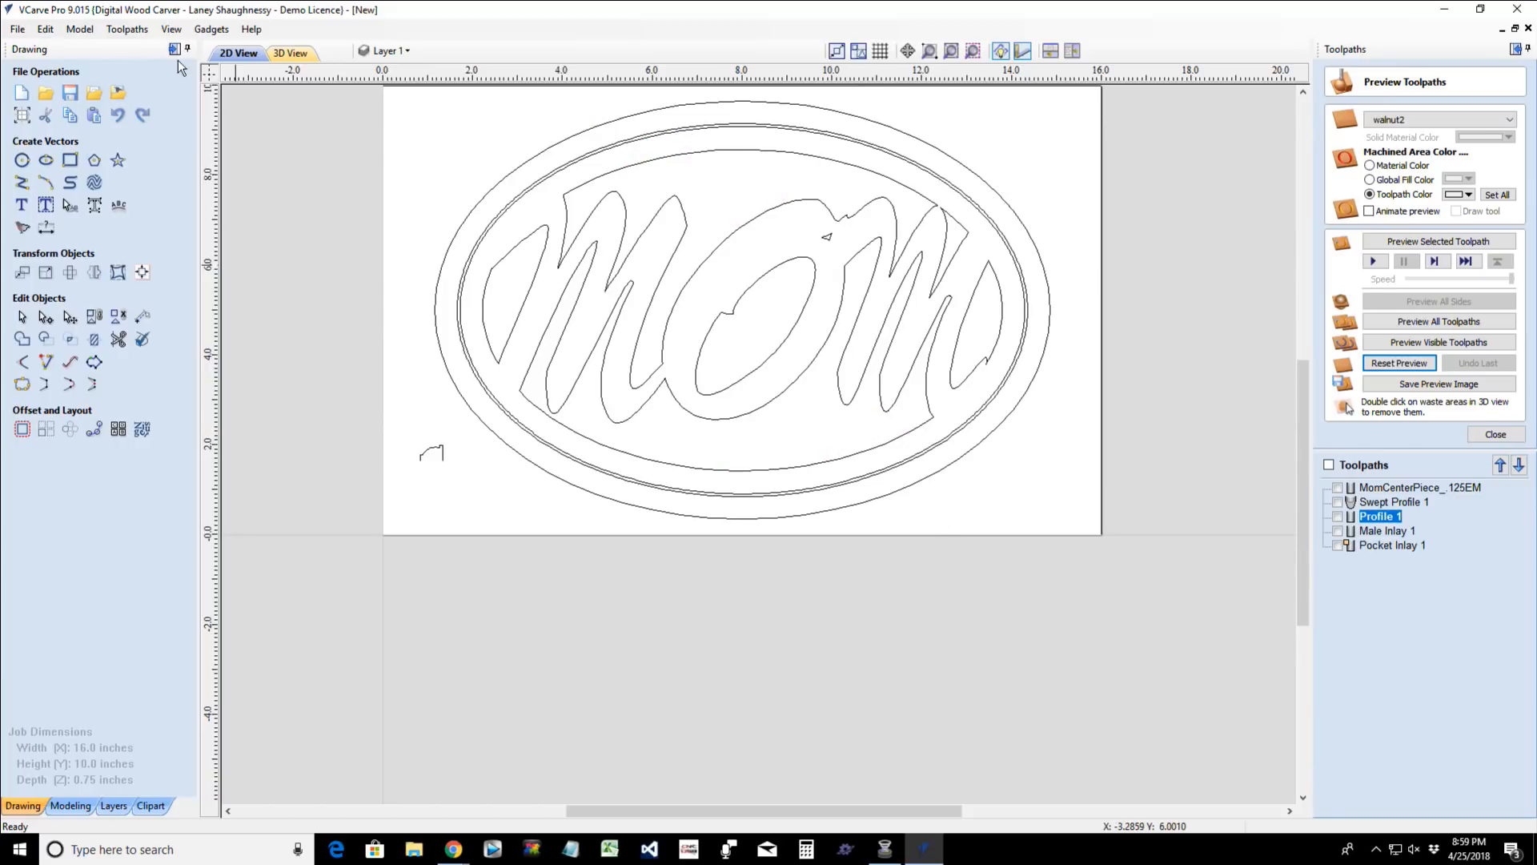
- Switch to the Chrome window showing Wordmark.it and open a new tab
mouse_move(453, 849)
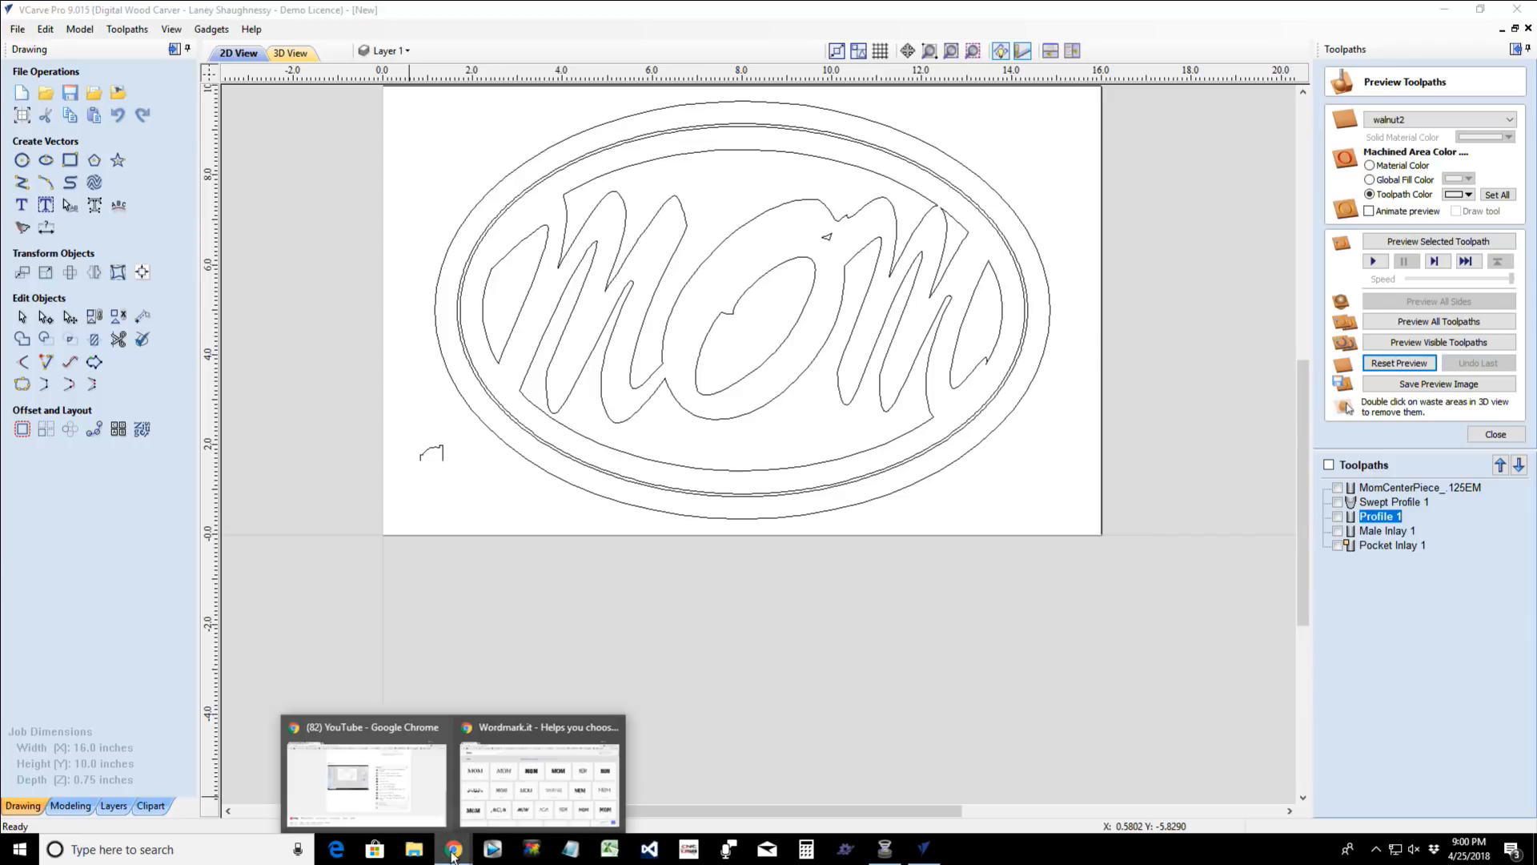
left_click(529, 773)
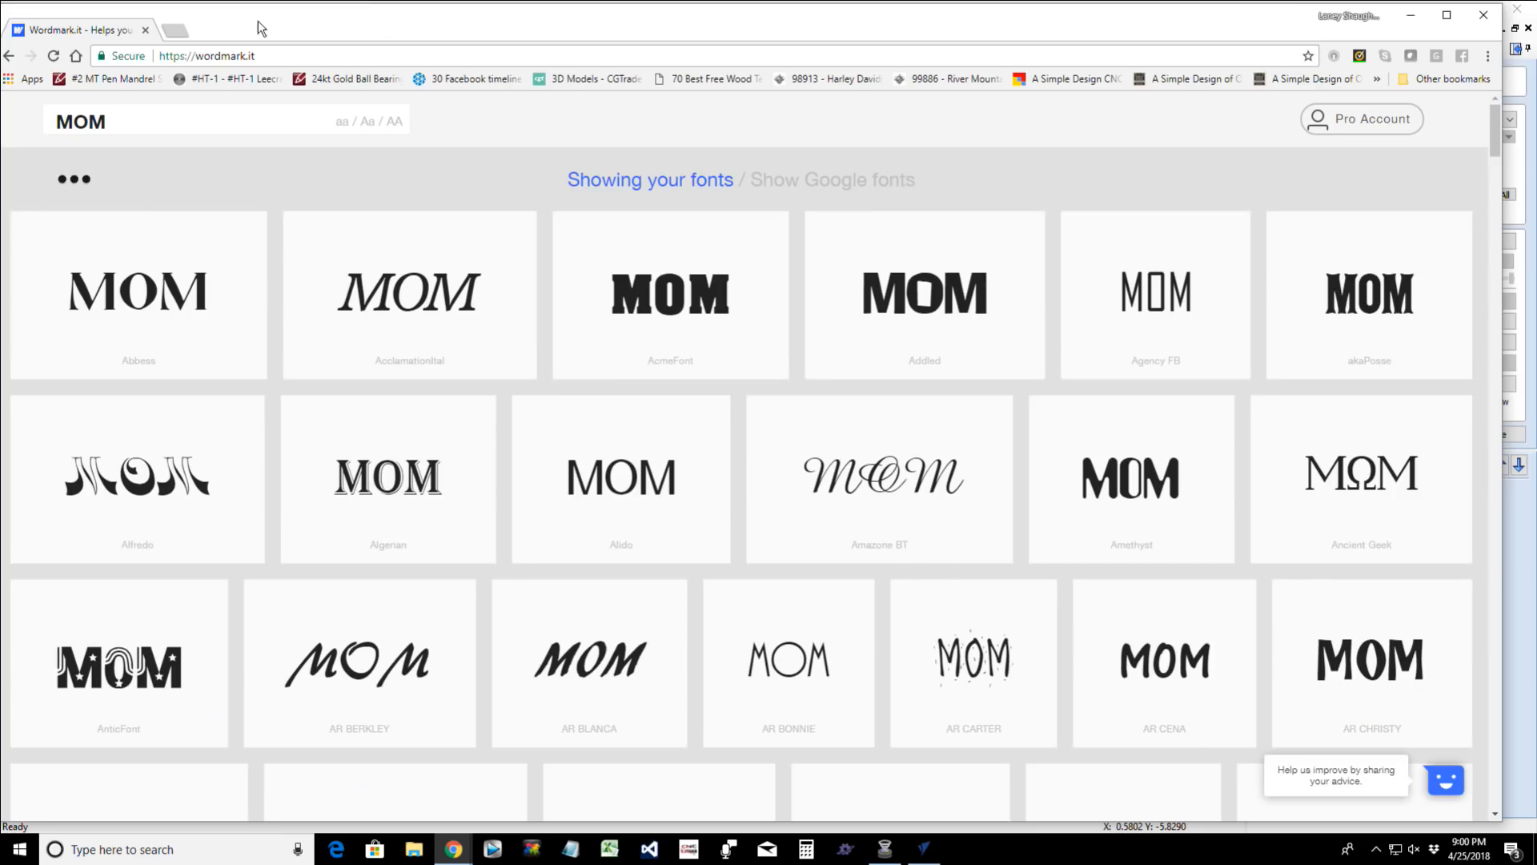
left_click(175, 30)
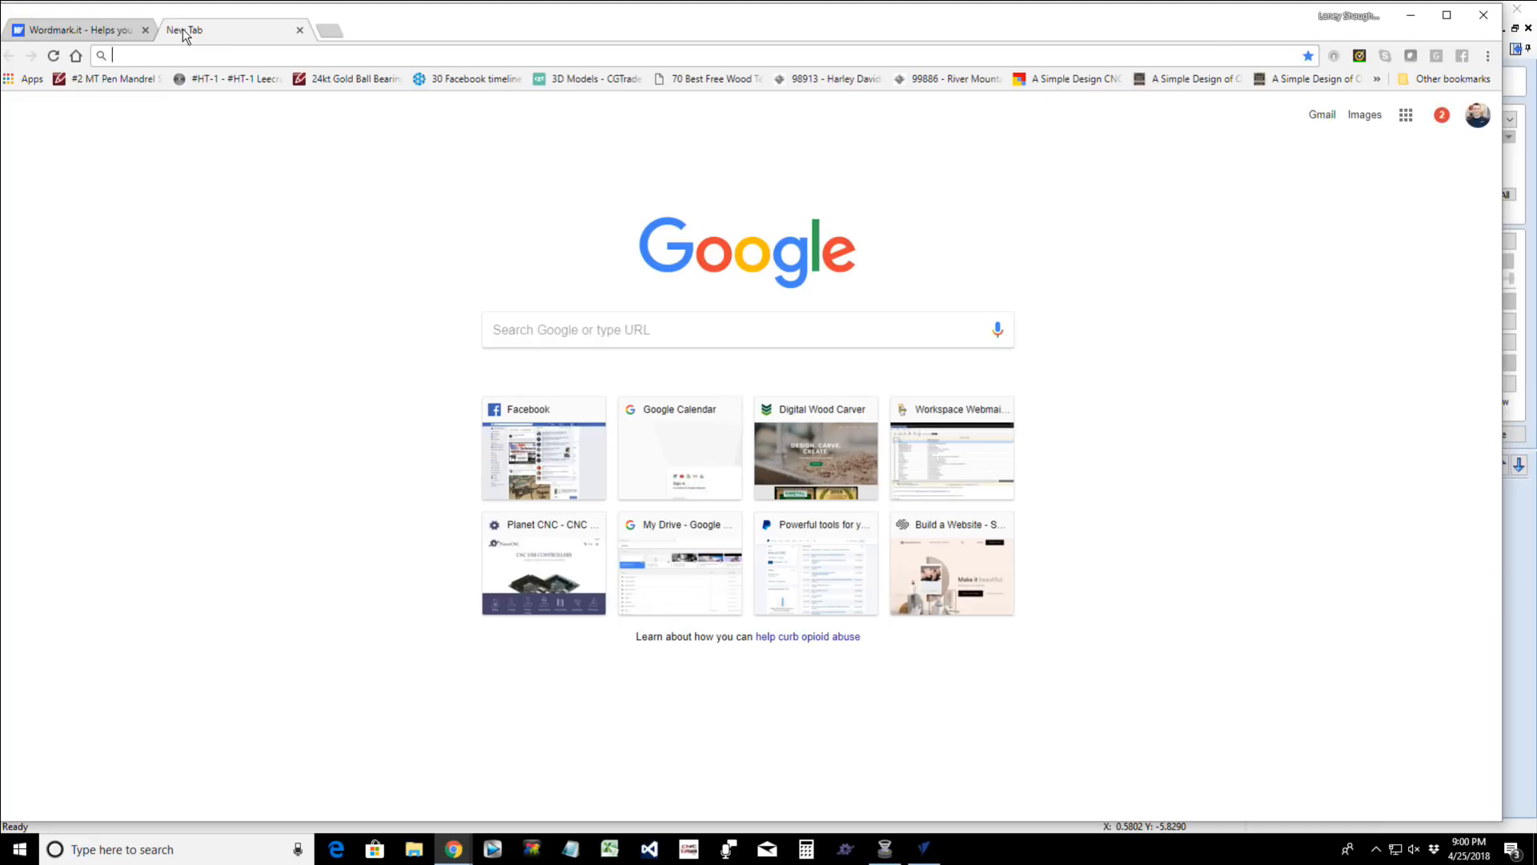
type("fLO")
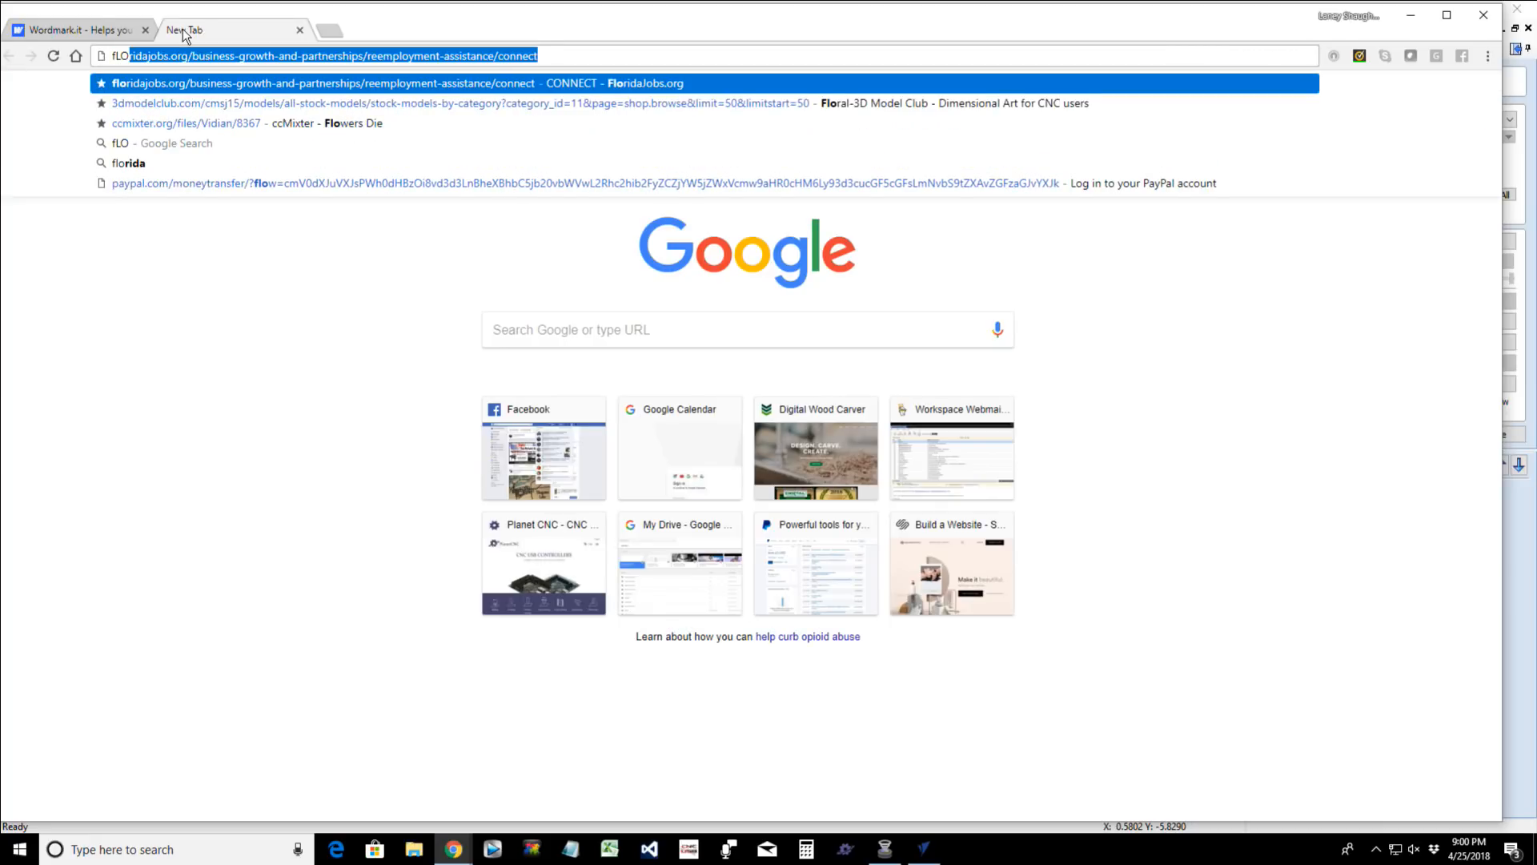
key("BackSpace")
key("BackSpace")
key("BackSpace")
key("BackSpace")
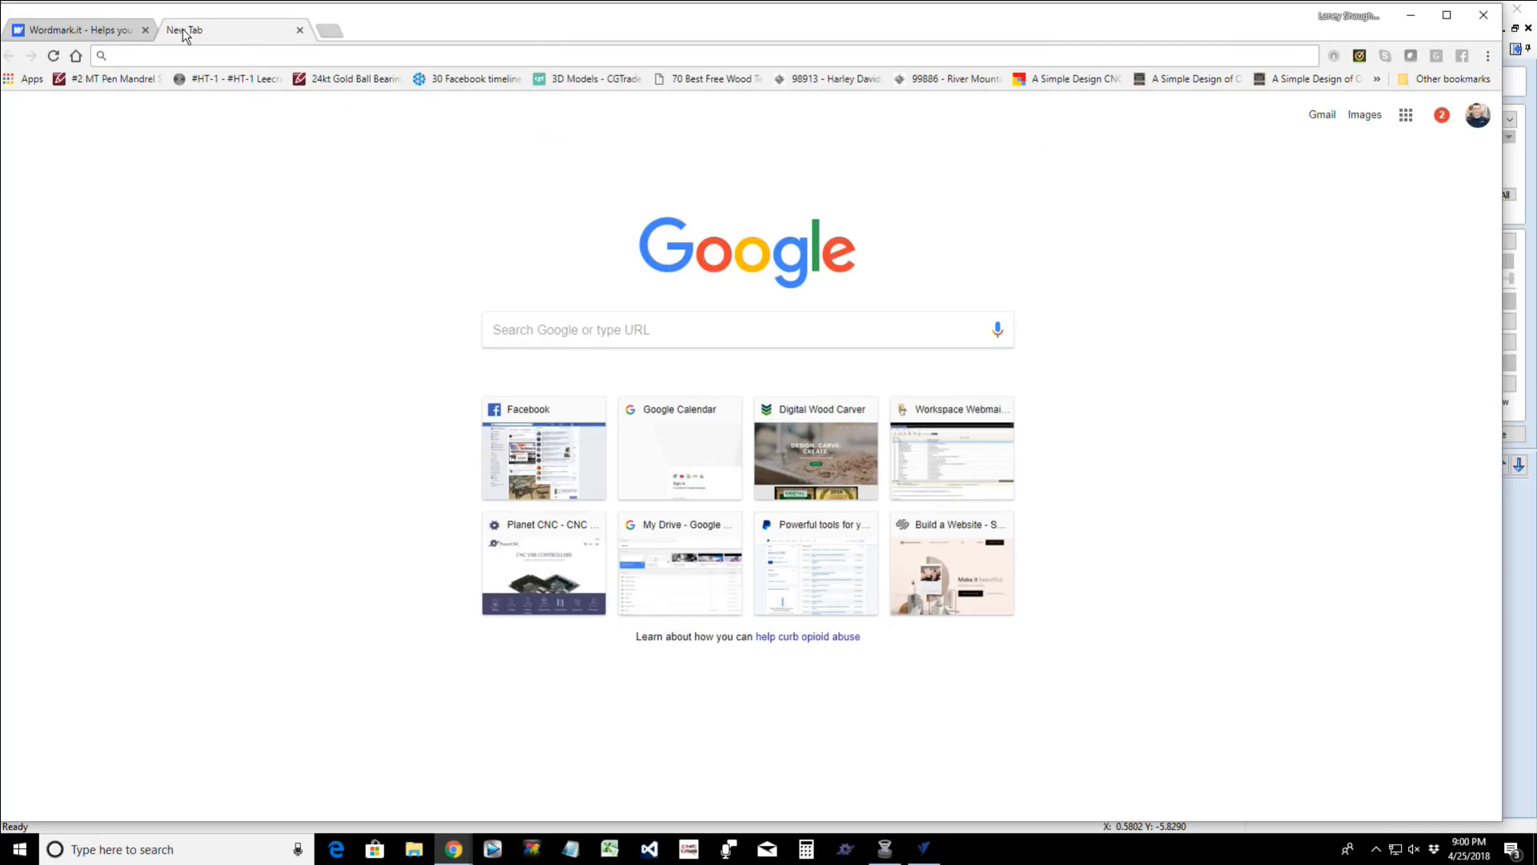
type("fL")
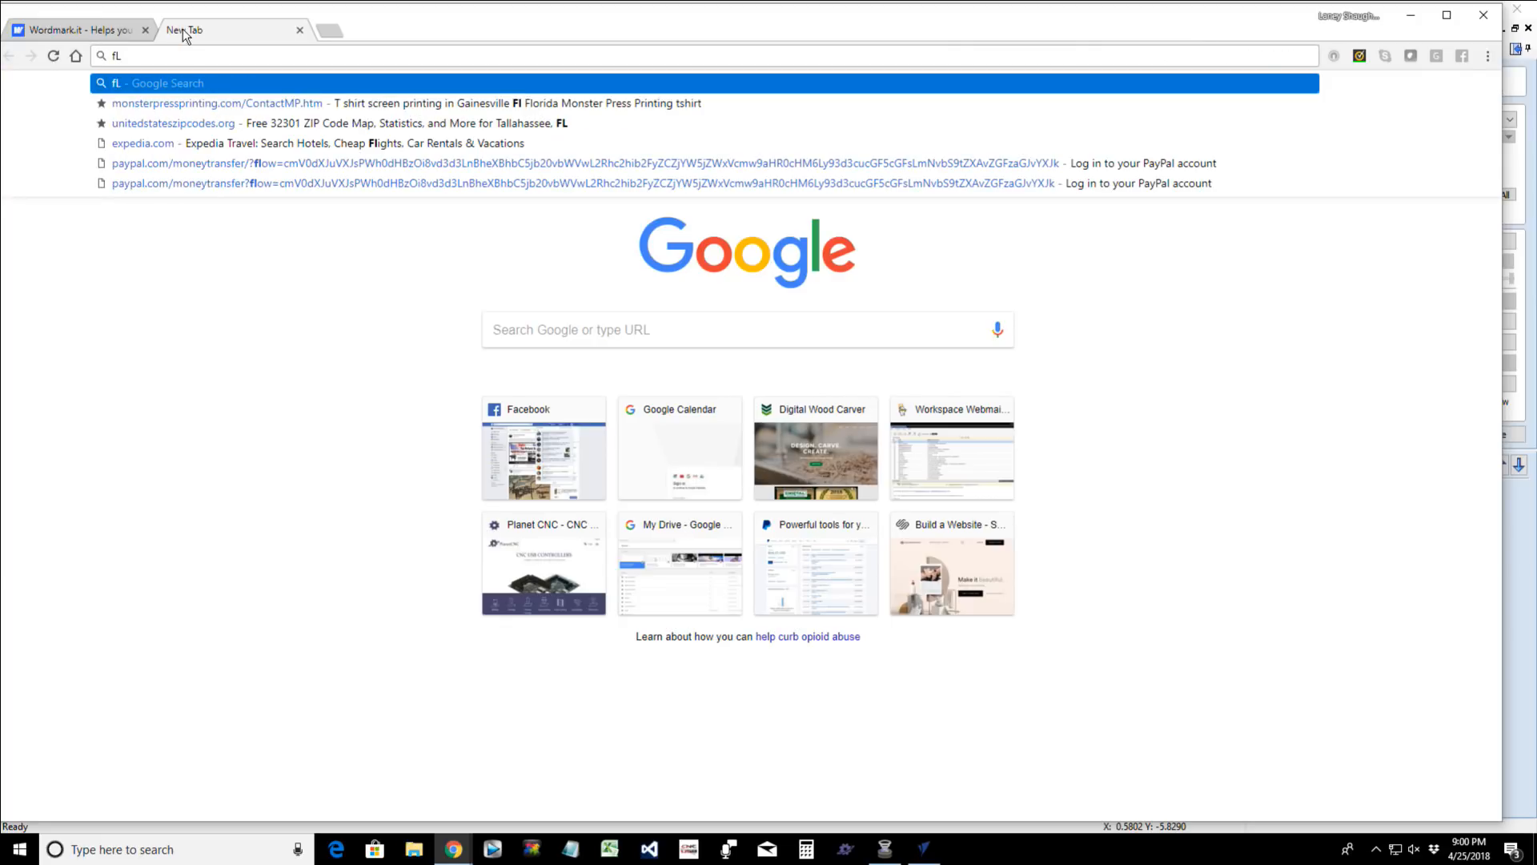
key("BackSpace")
key("BackSpace")
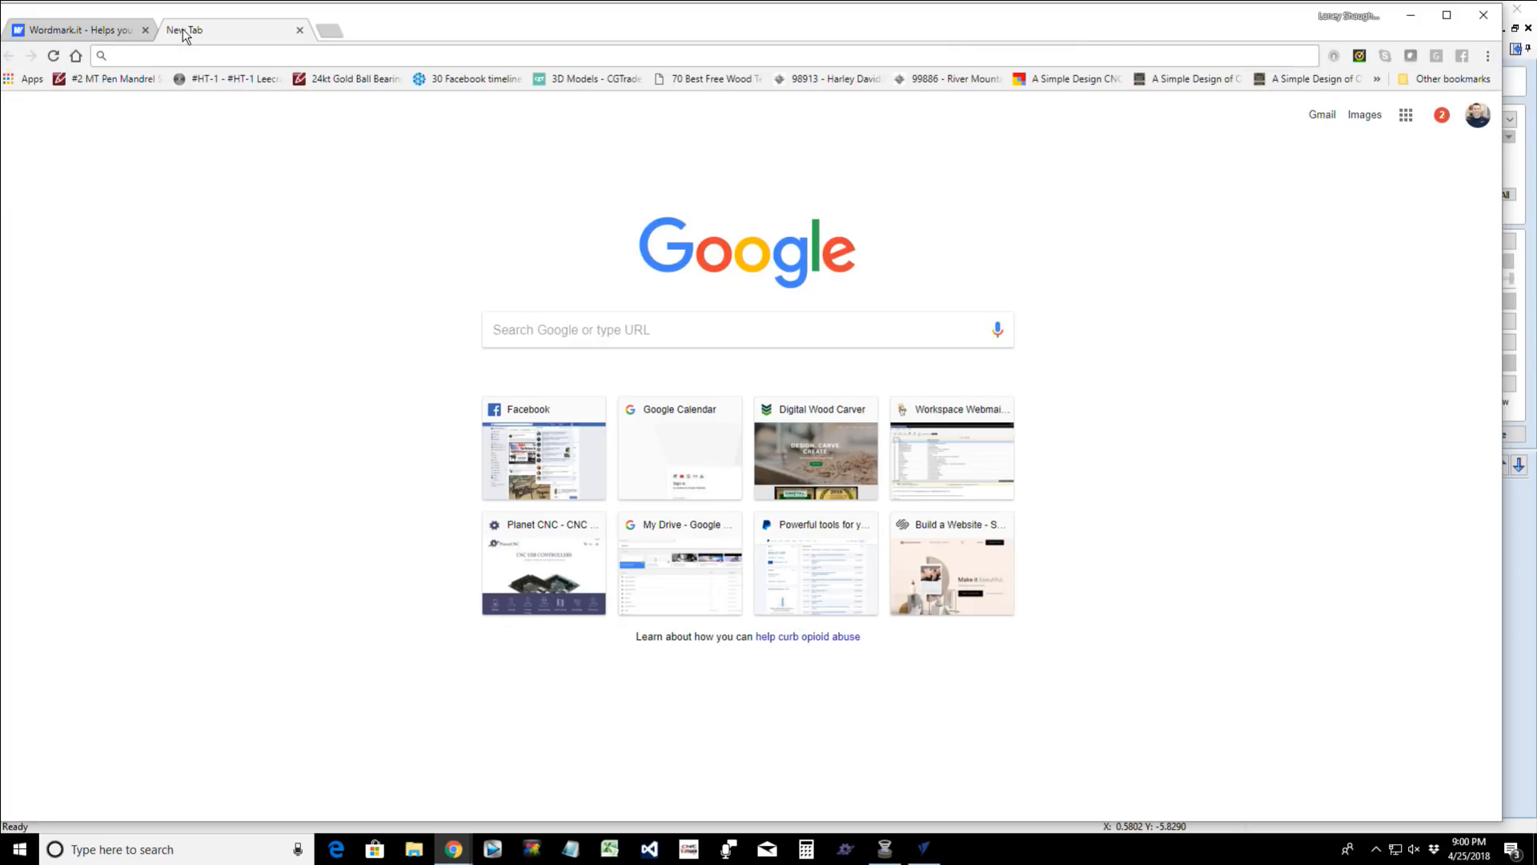
- Search Google for "Flourish Border Vector" and show the image results
type("Flourish")
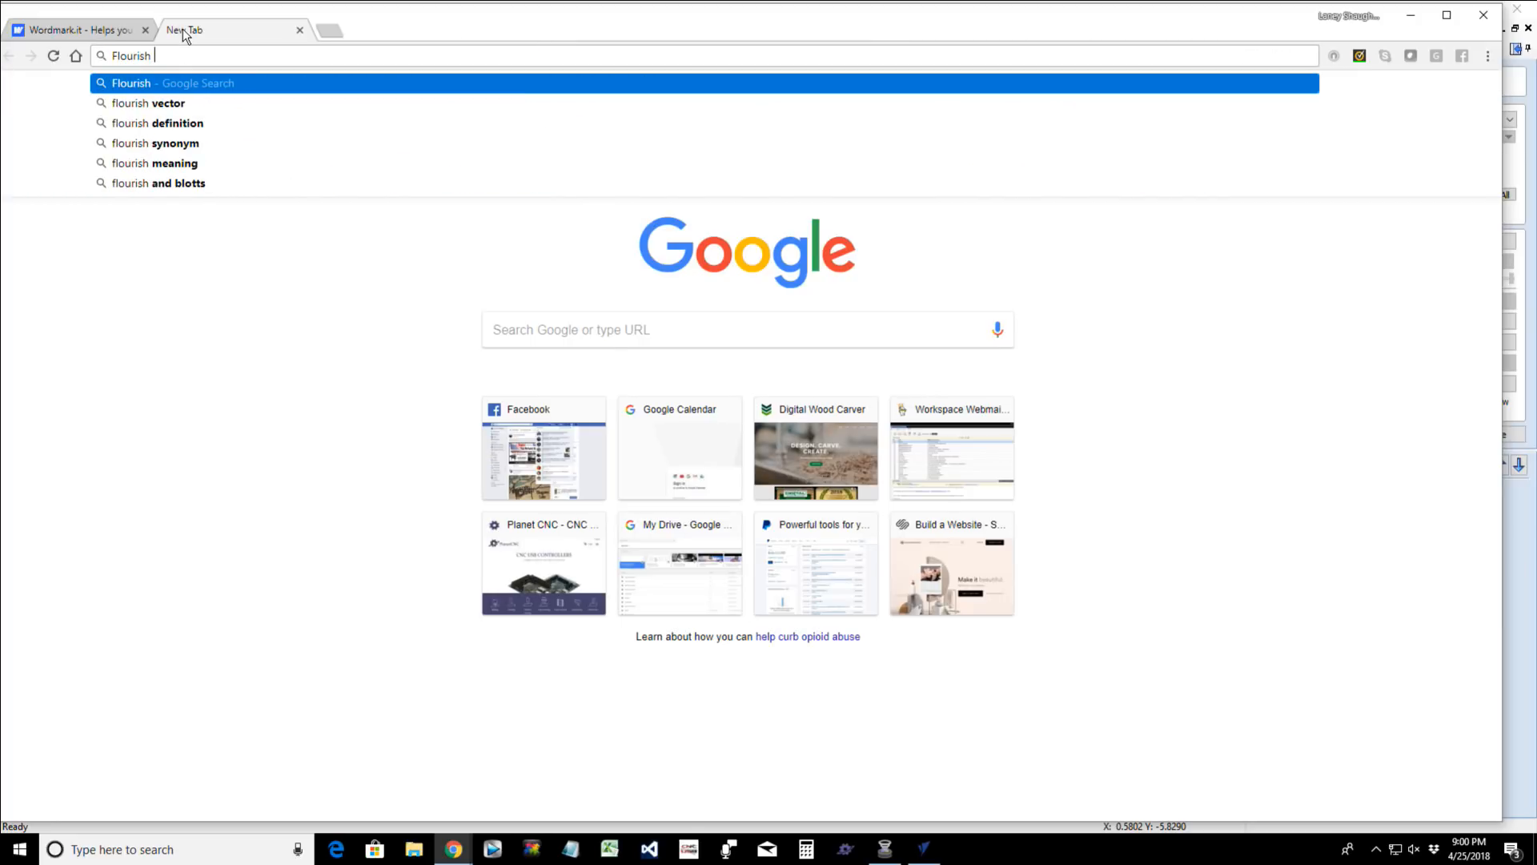
type("Bo")
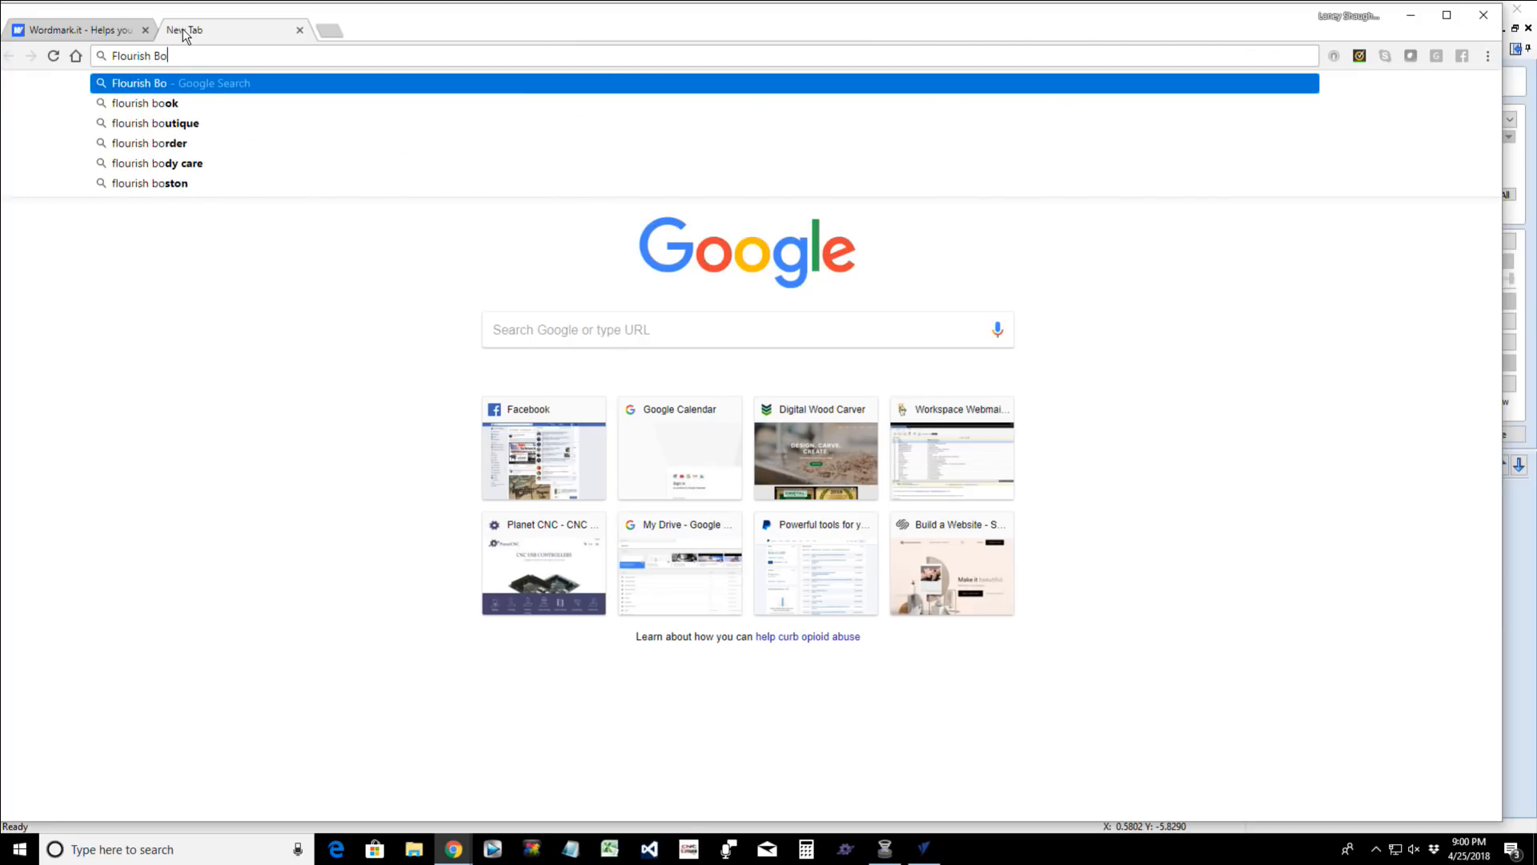
type("rder Vector")
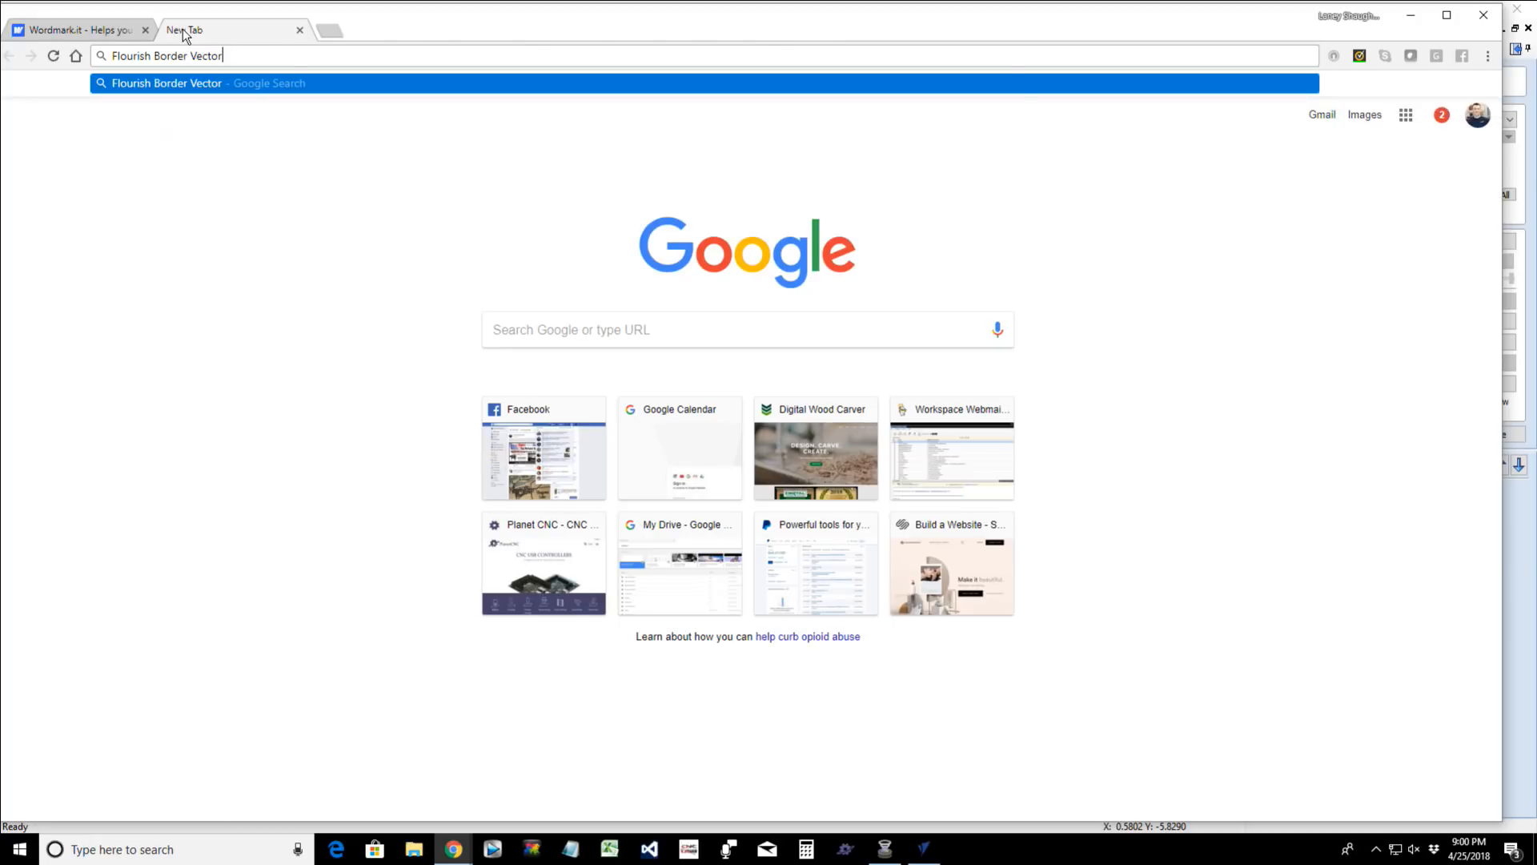
key("Return")
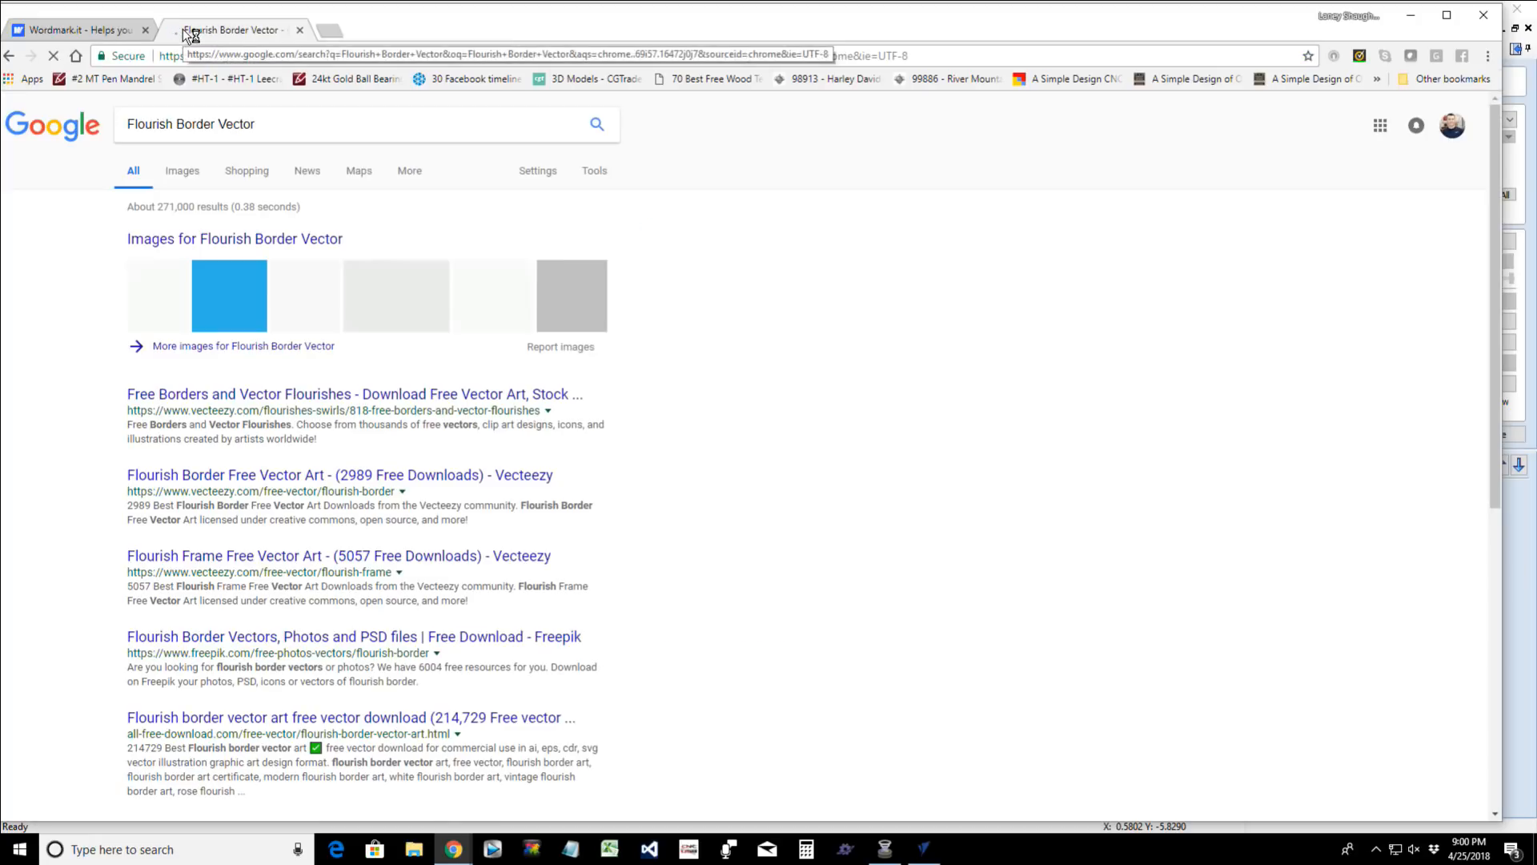
left_click(186, 181)
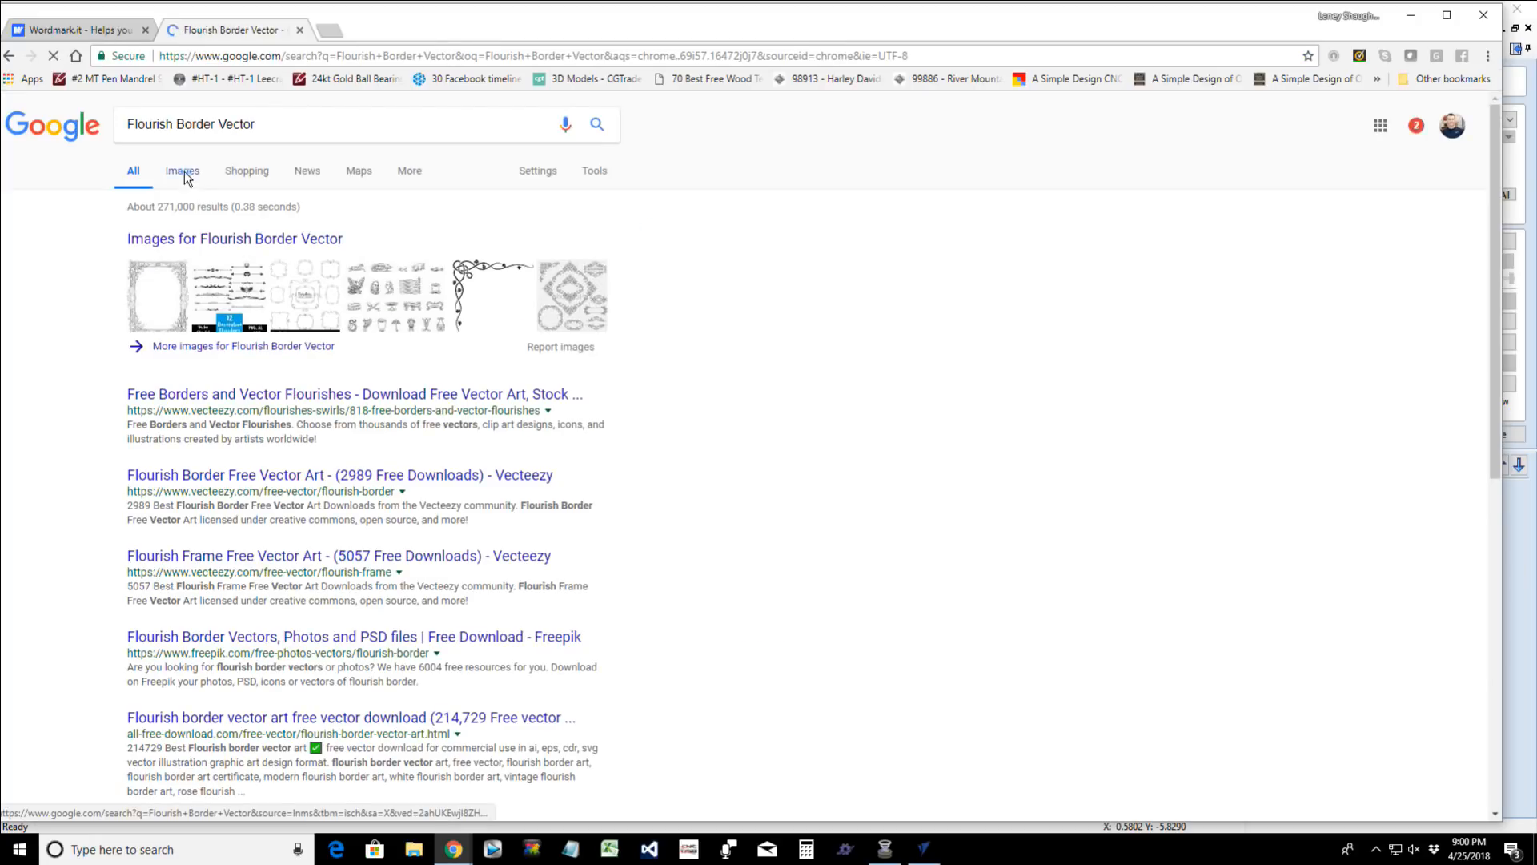
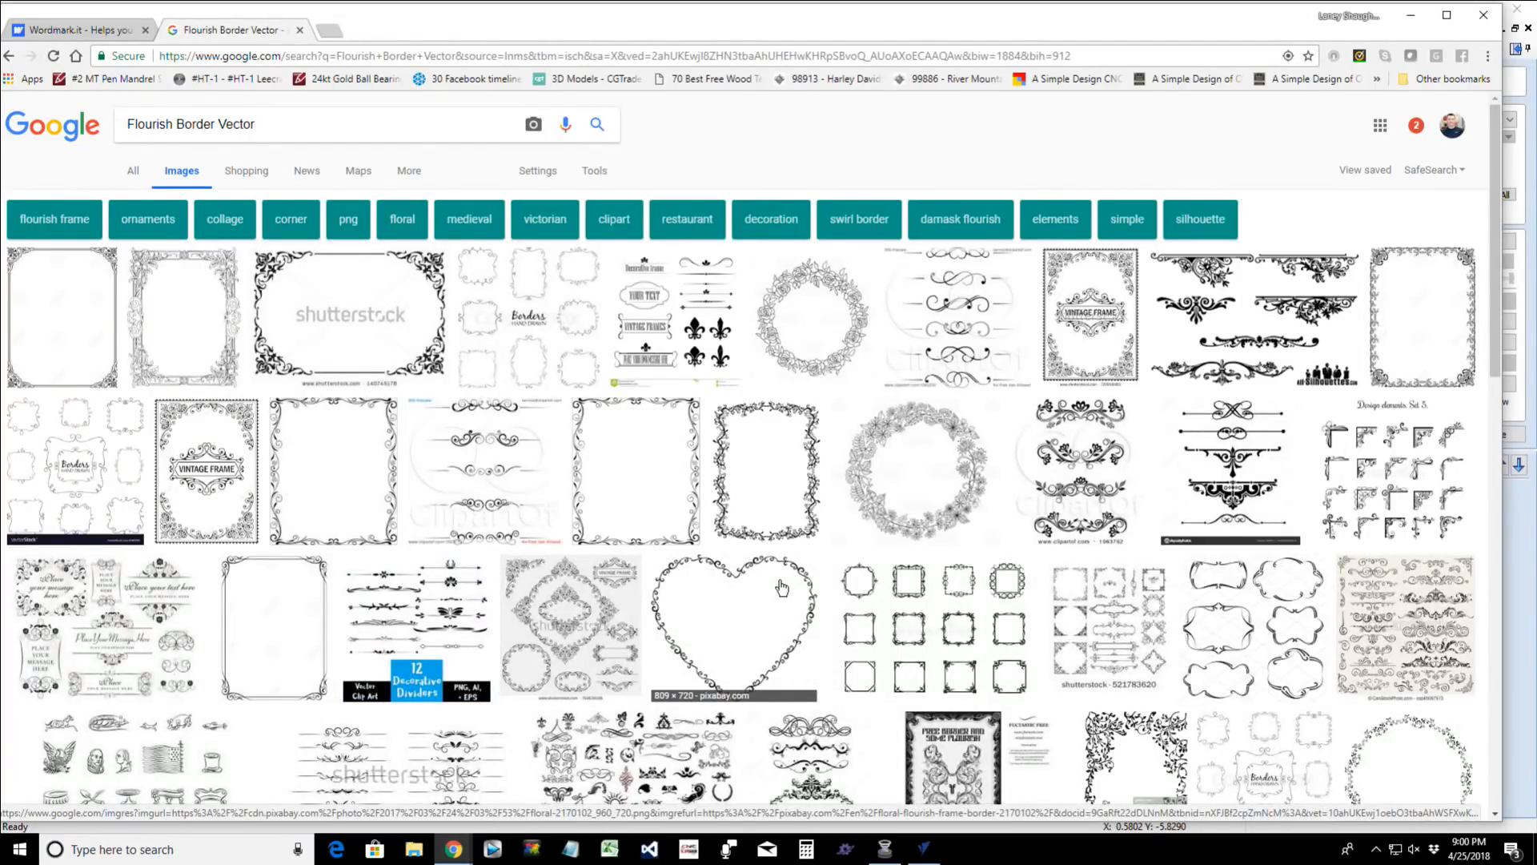
- Browse the Flourish Border Vector image results and preview the Hanslodge scrollwork border and its related symmetrical flourish
scroll(781, 588, "down", 5)
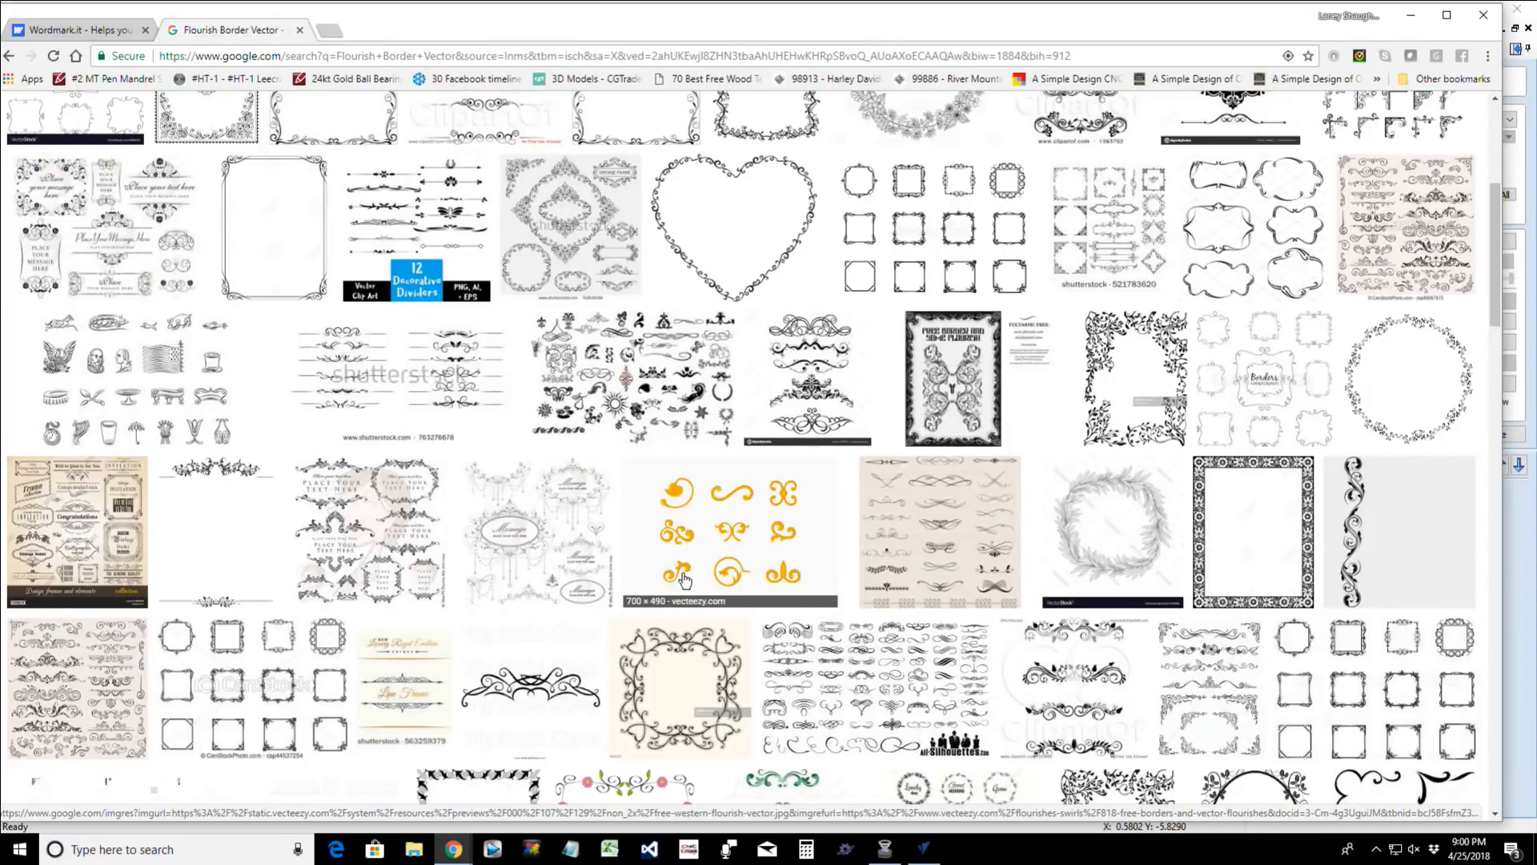
scroll(684, 578, "down", 8)
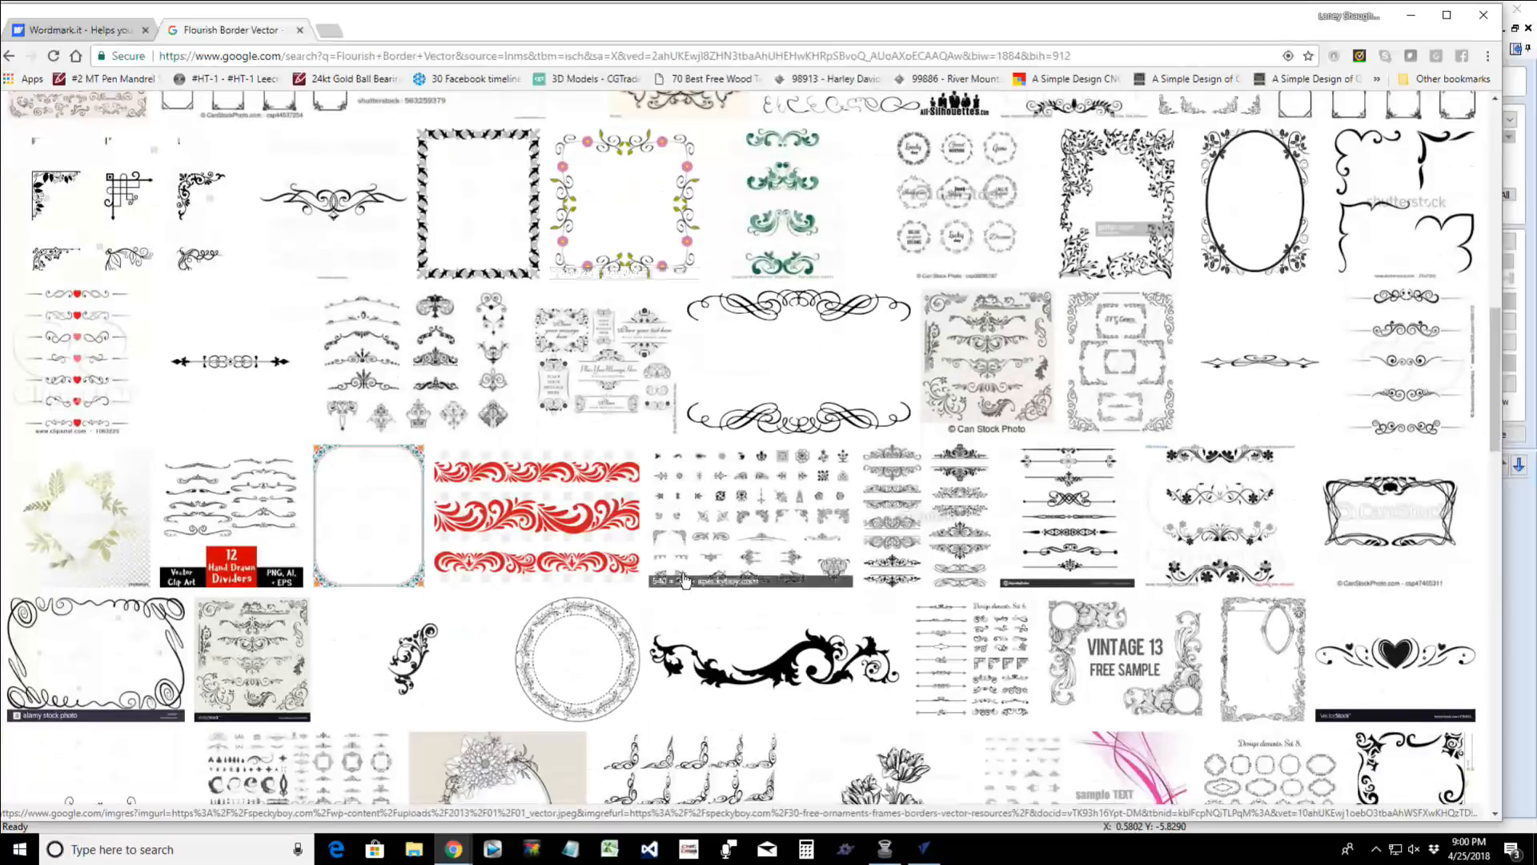
scroll(685, 578, "down", 3)
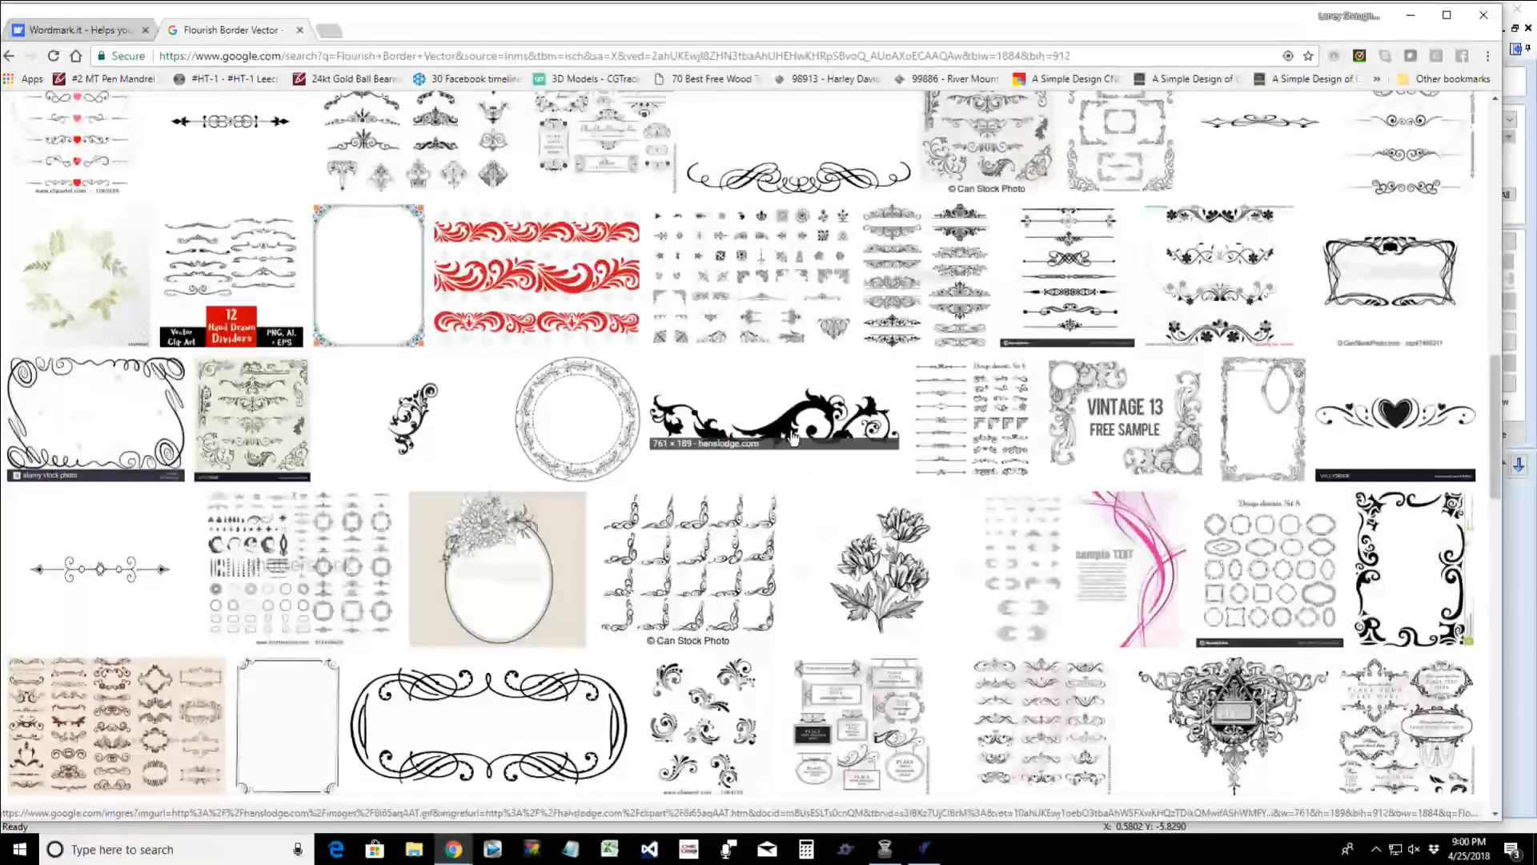
left_click(785, 428)
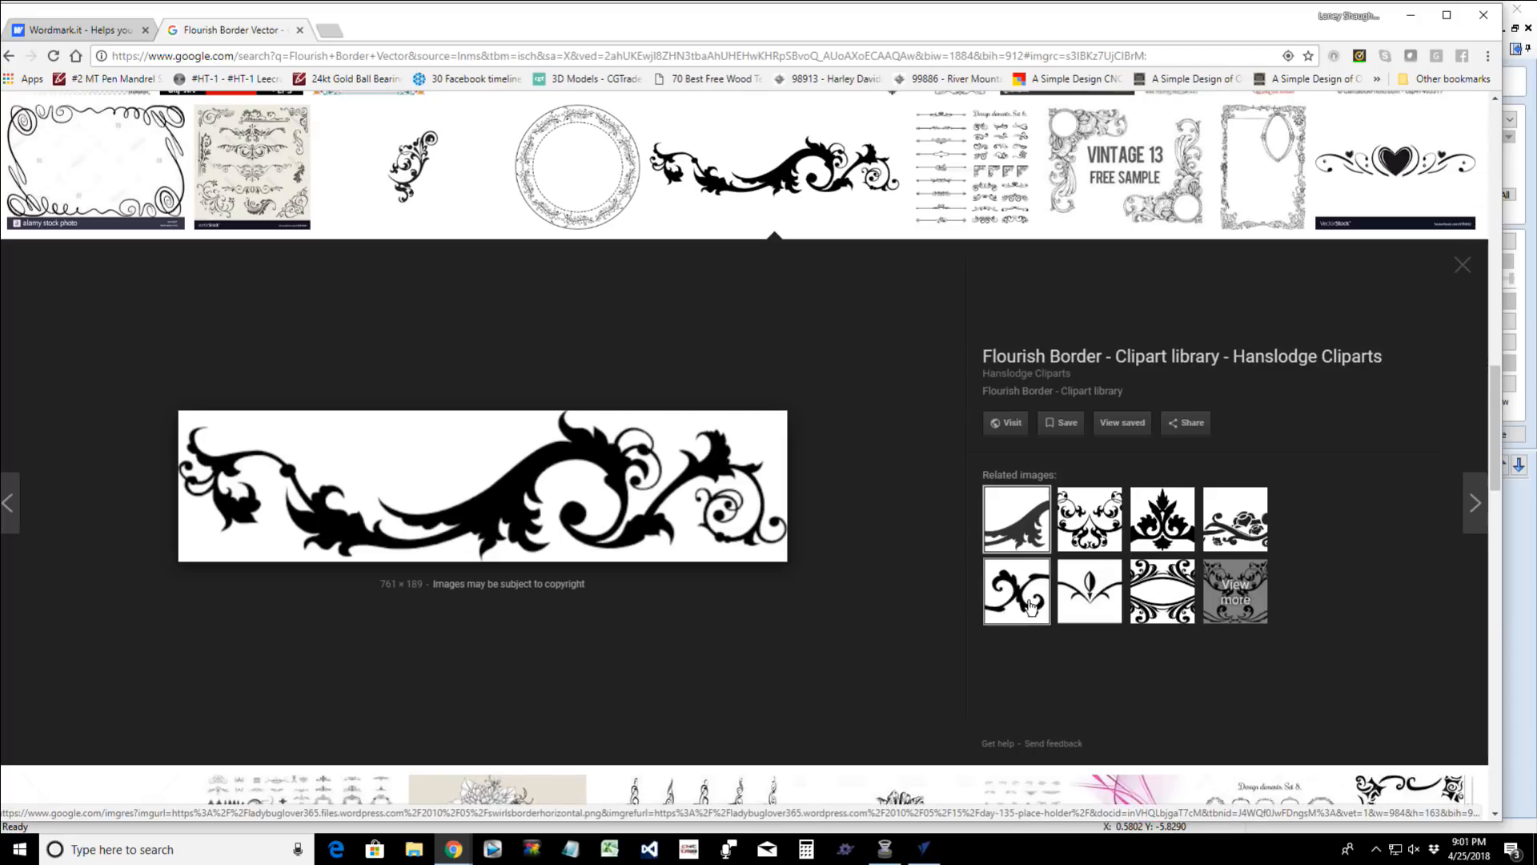
left_click(1040, 519)
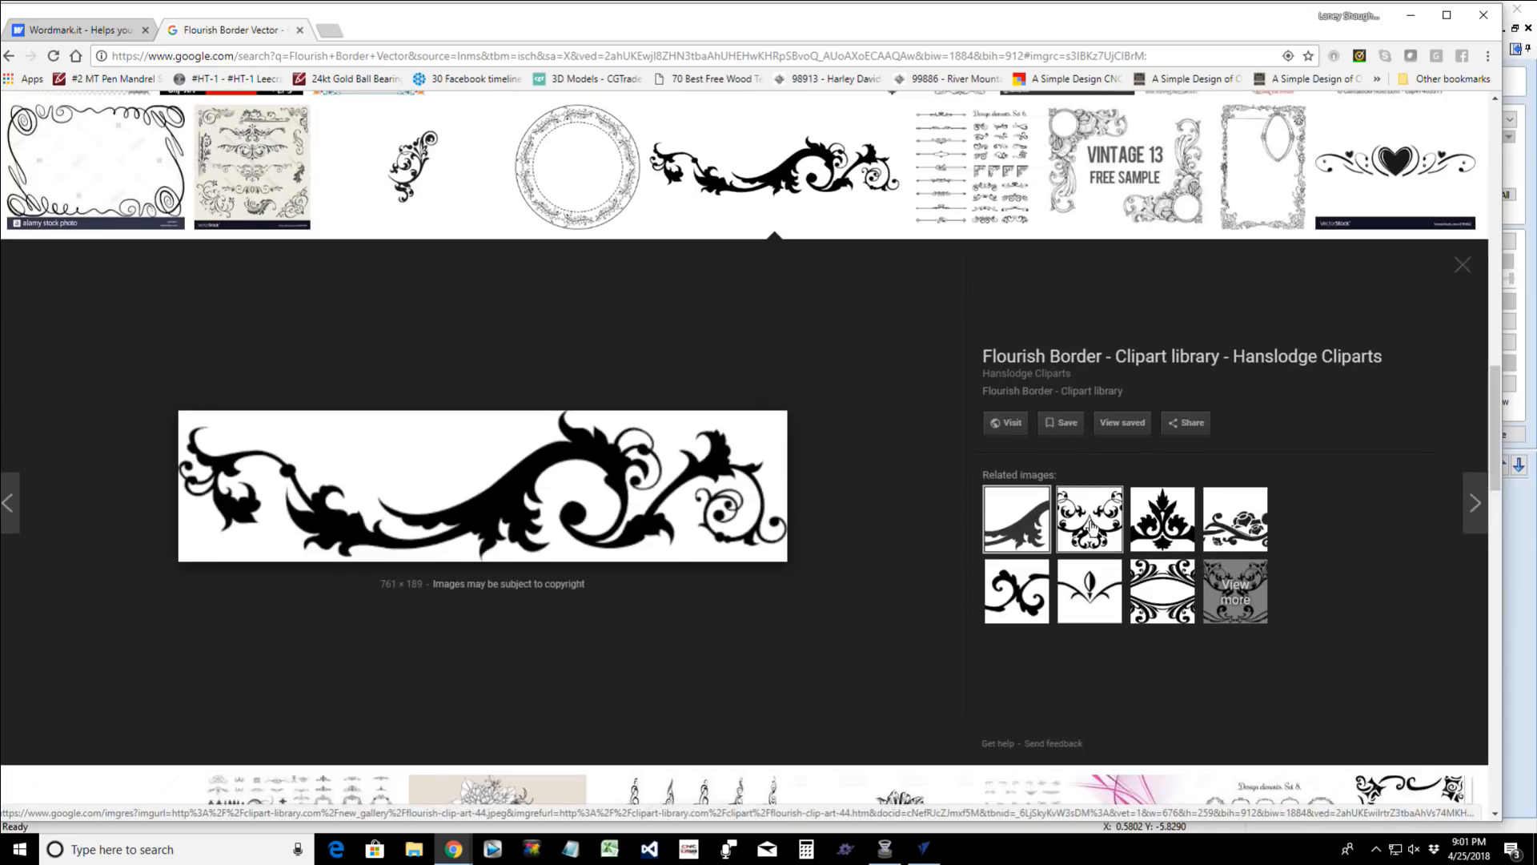
left_click(1105, 528)
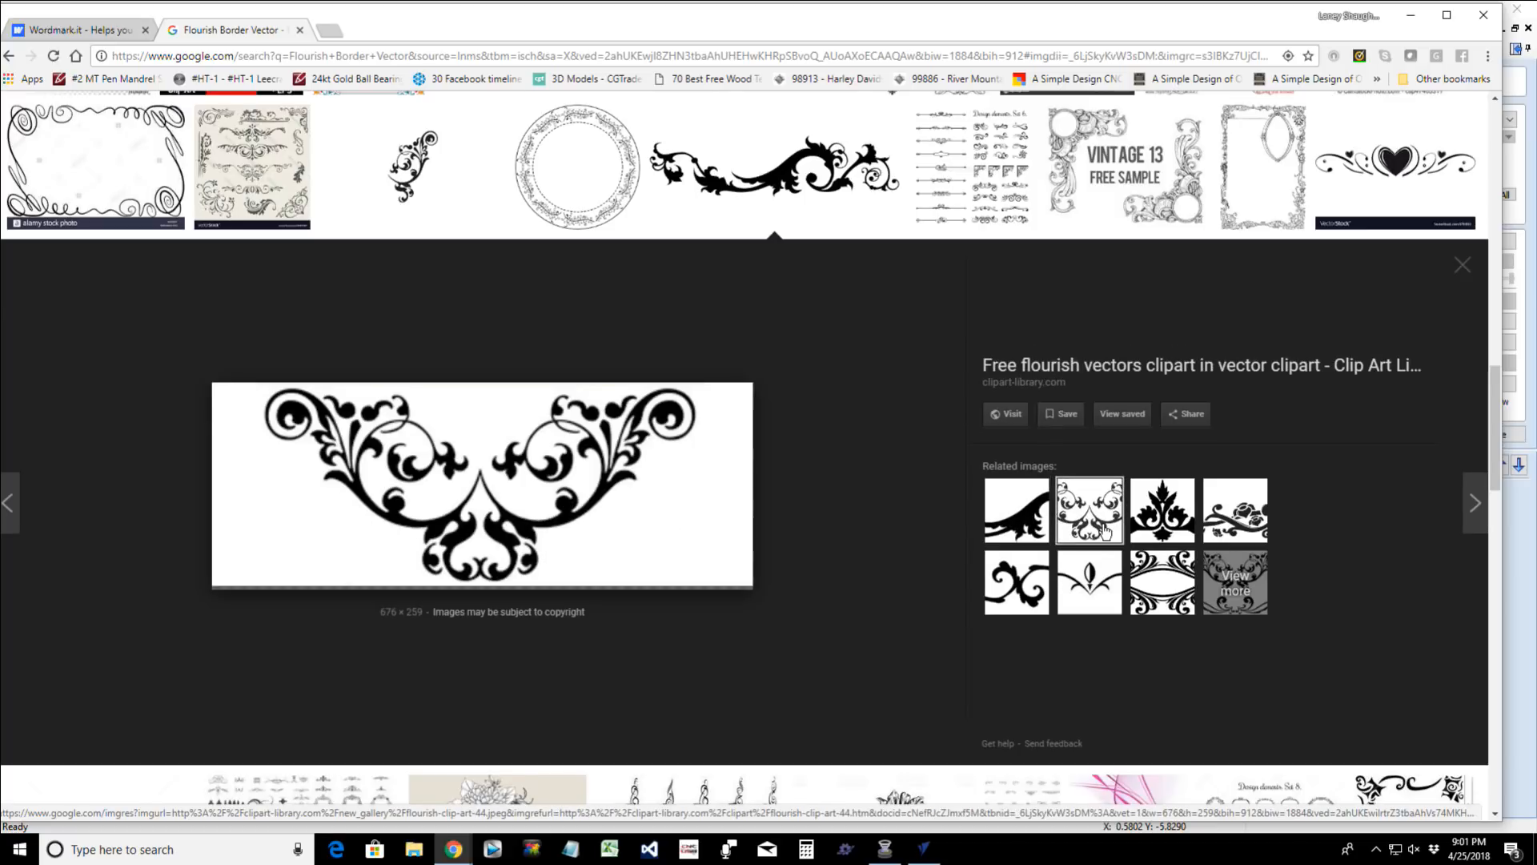
left_click(1011, 528)
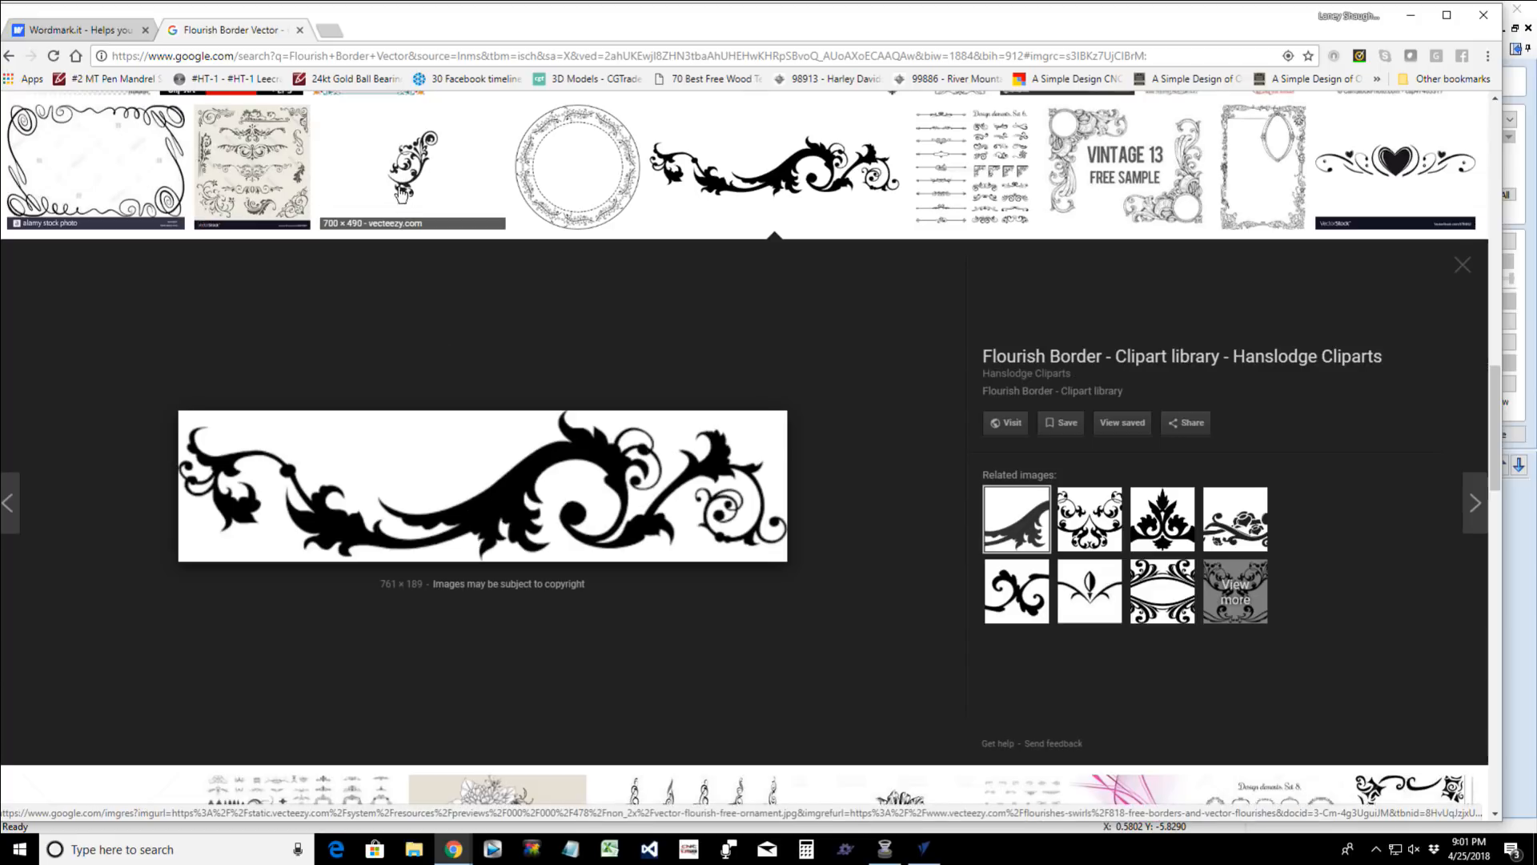
- Save the Vecteezy single flourish ornament as vector-flourish-free-ornament.jpg in the digital_store folder
left_click(425, 178)
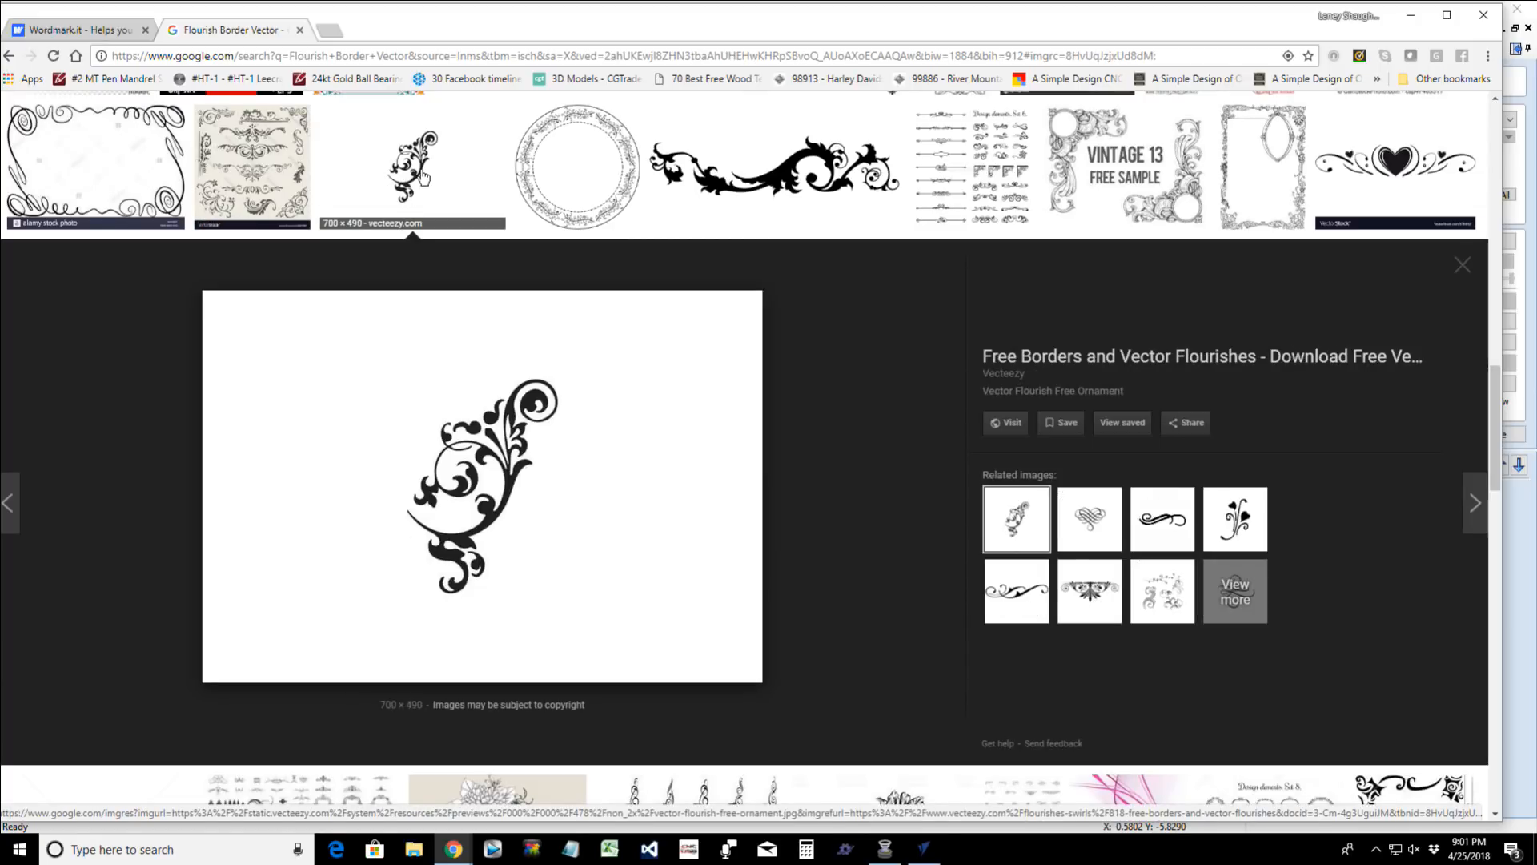
right_click(498, 464)
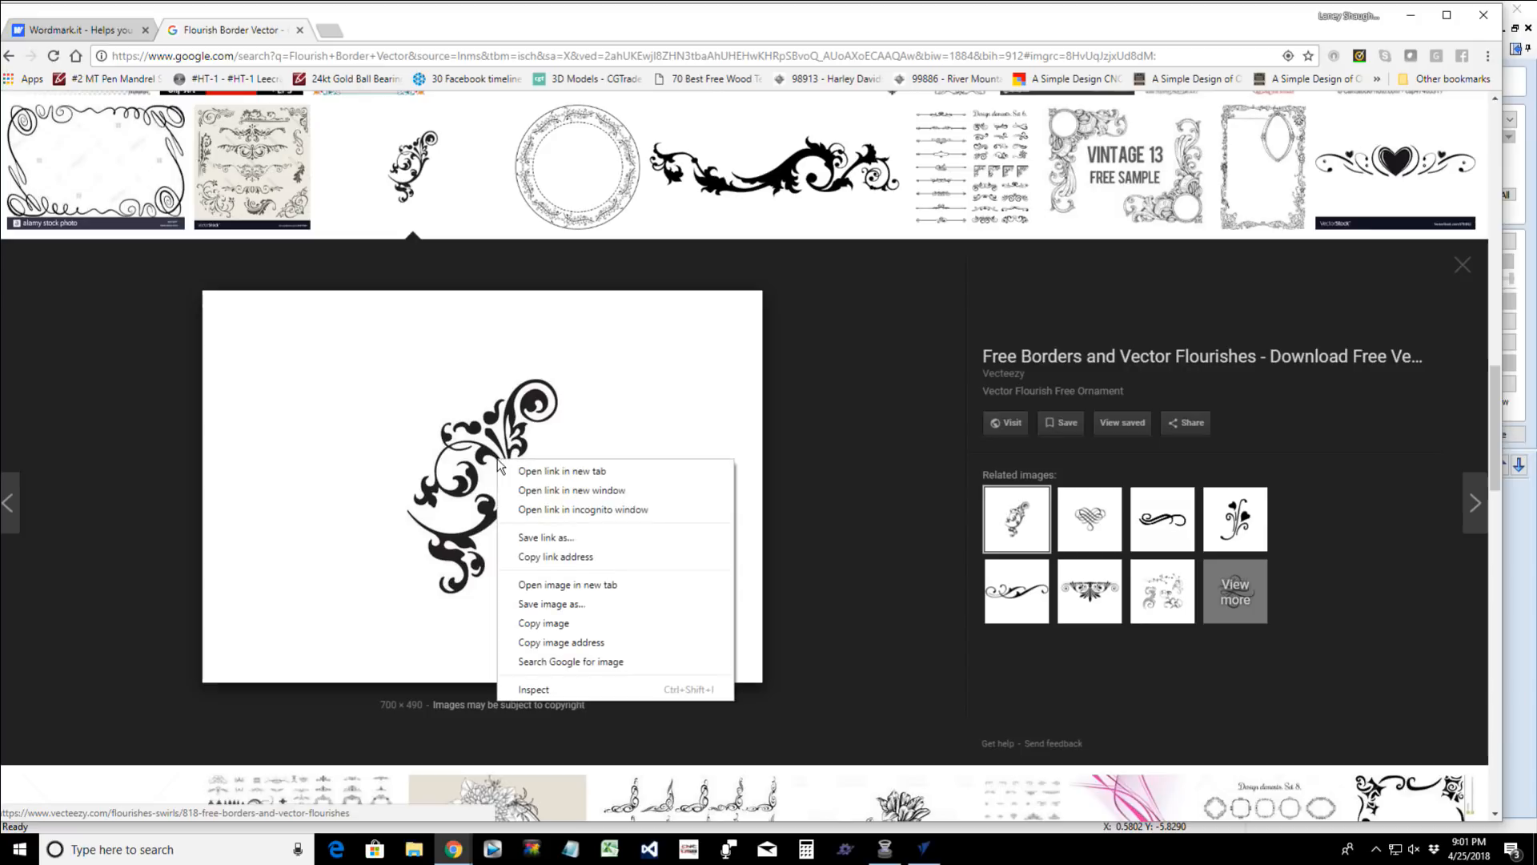
left_click(531, 604)
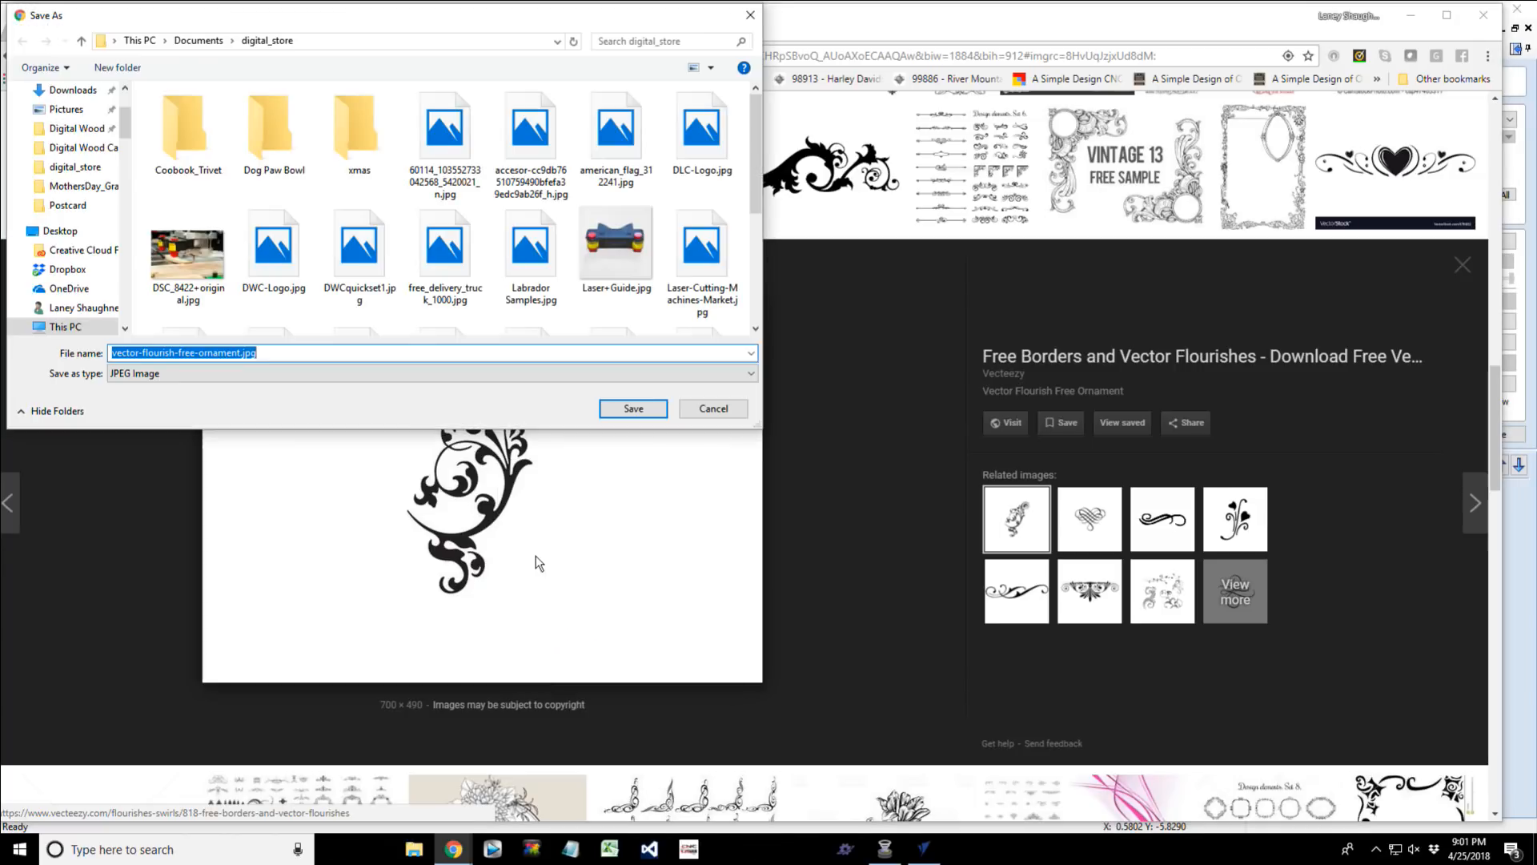
left_click(633, 410)
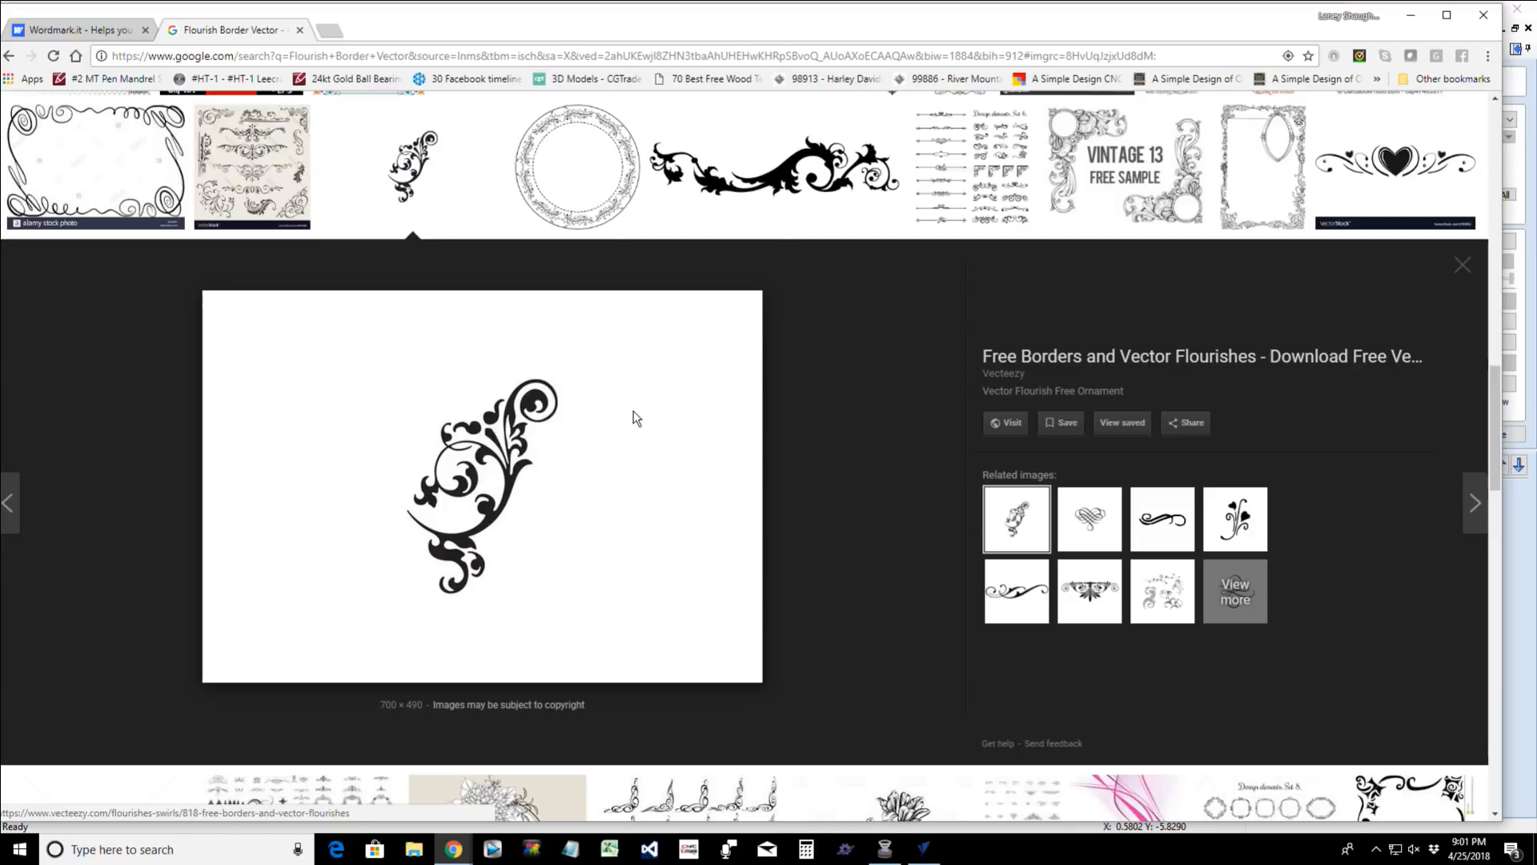
- Preview the oval Thinkstock flower frame and the related hand drawn flower vintage frame
scroll(636, 417, "down", 5)
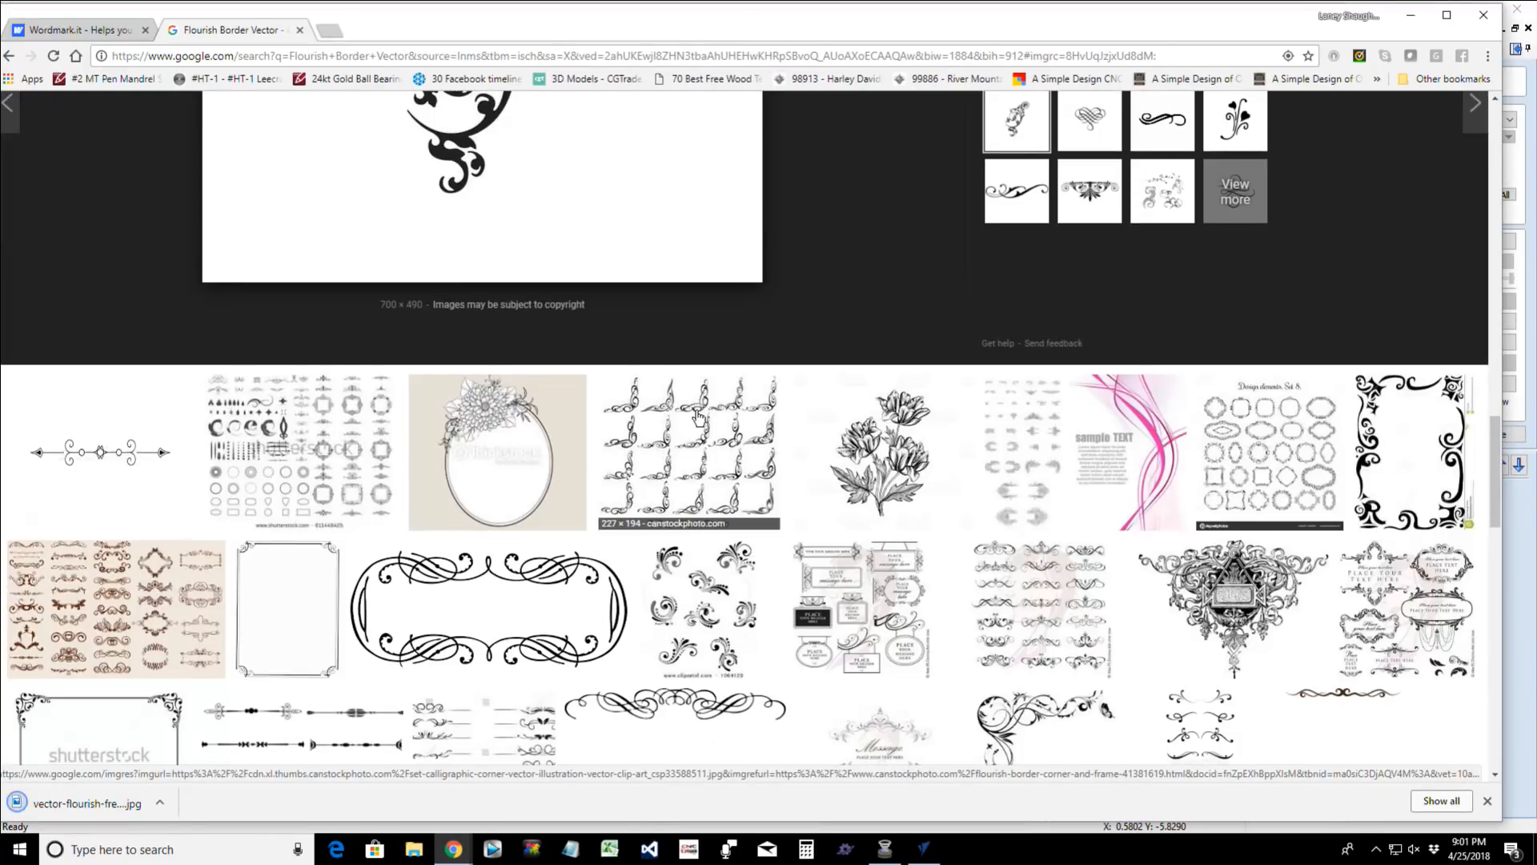
scroll(699, 417, "down", 3)
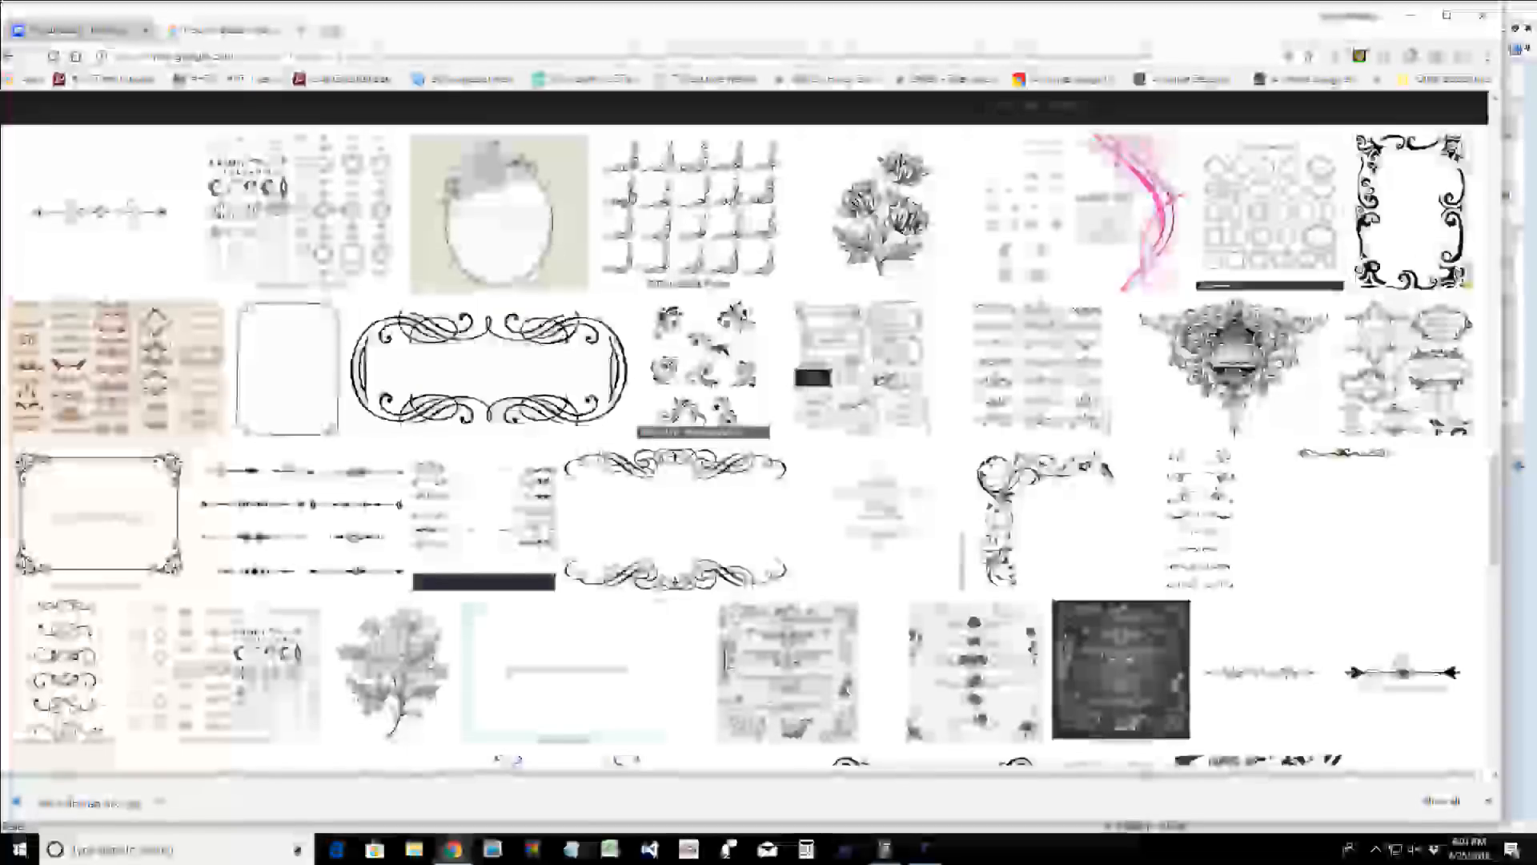
left_click(484, 203)
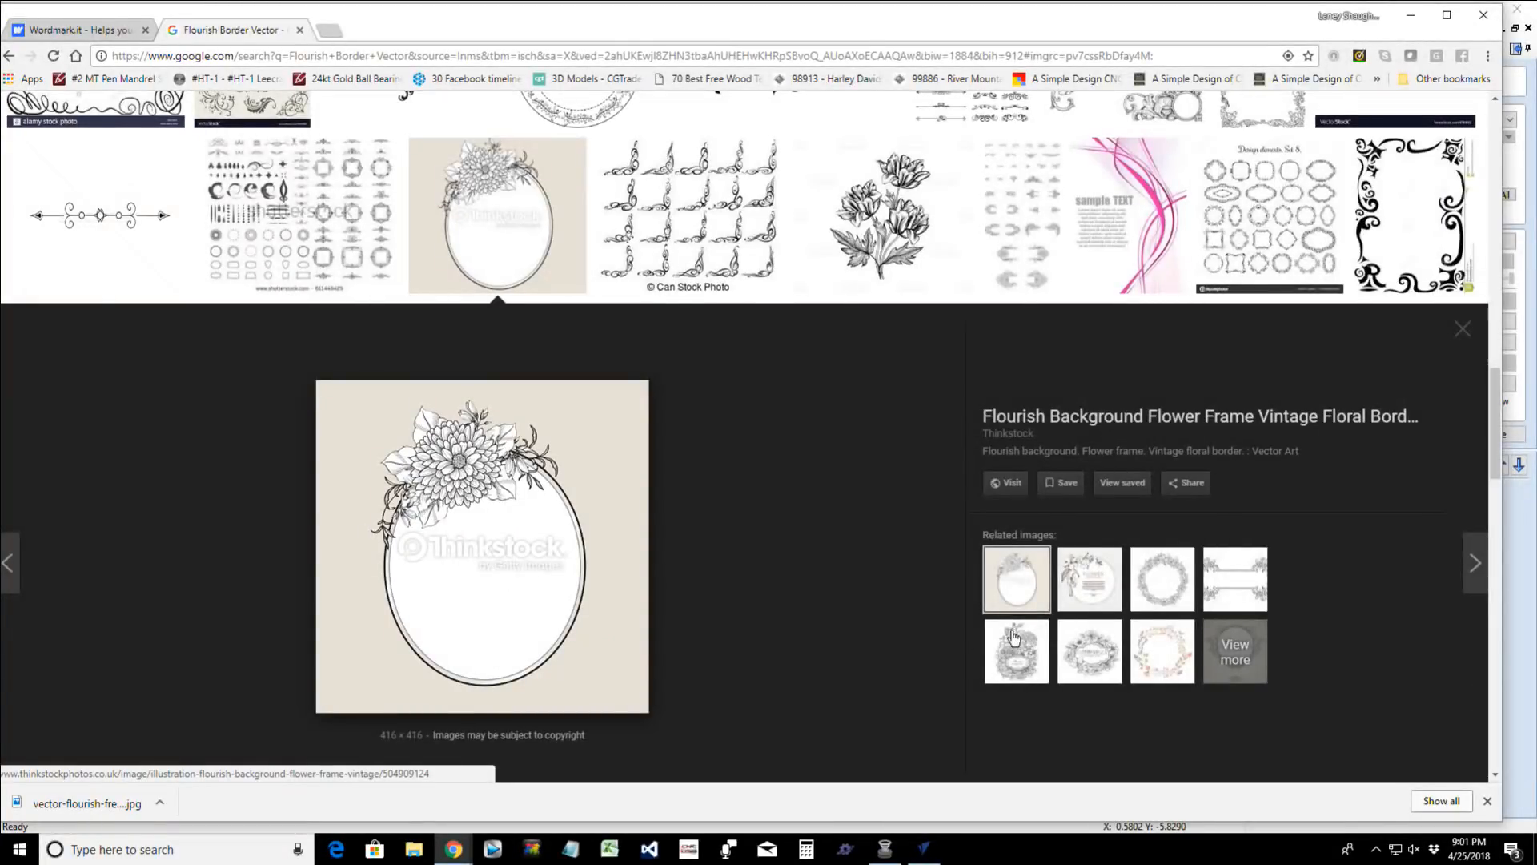
left_click(1075, 580)
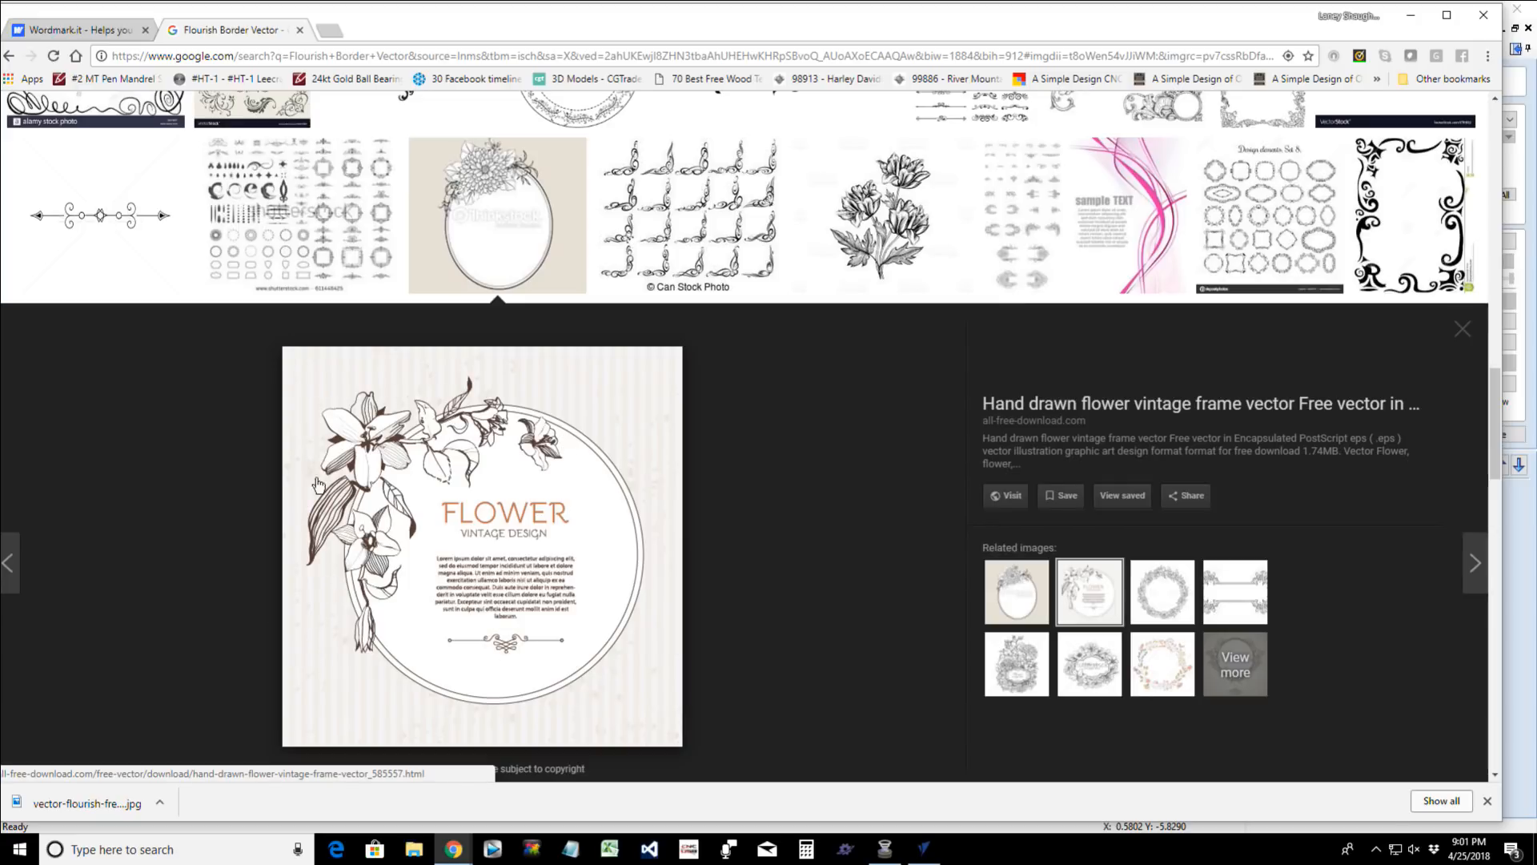
- Look through further flourish border results for other corner, divider, frame and floral designs
scroll(536, 444, "down", 5)
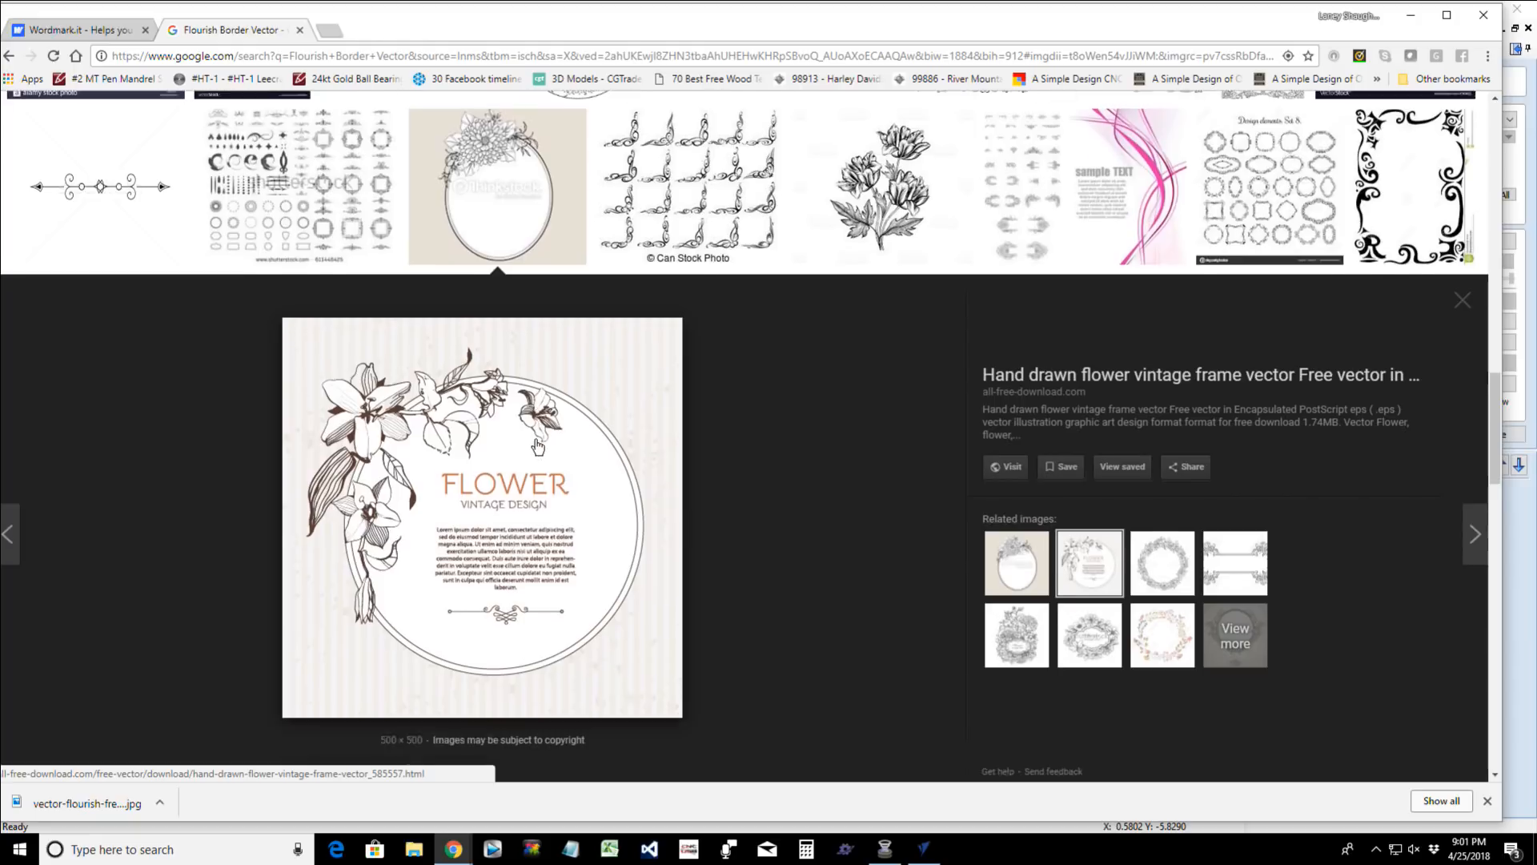
scroll(536, 445, "down", 8)
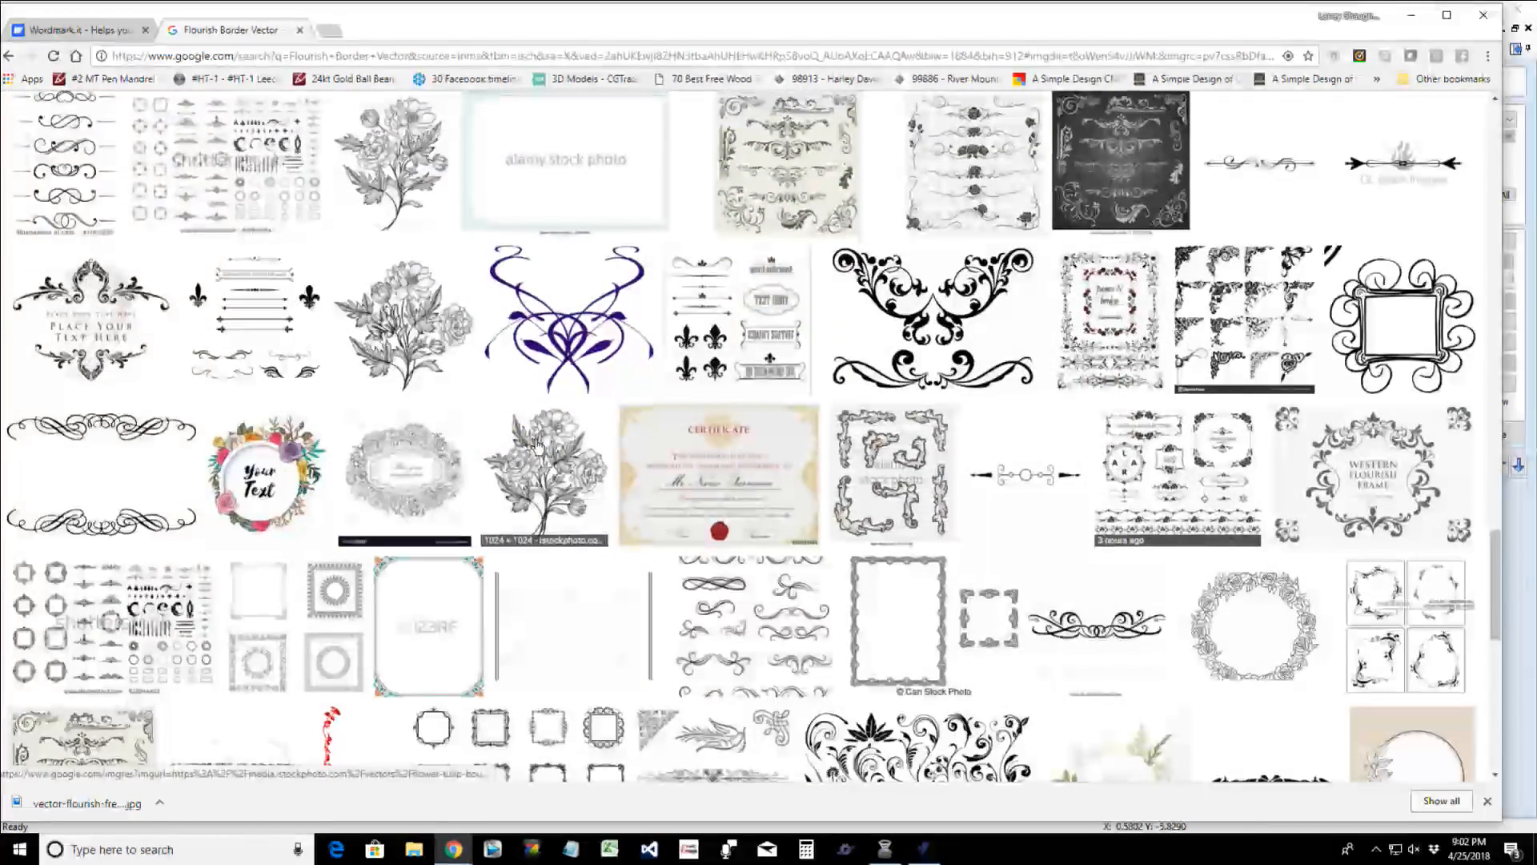
scroll(537, 445, "down", 3)
scroll(536, 446, "down", 1)
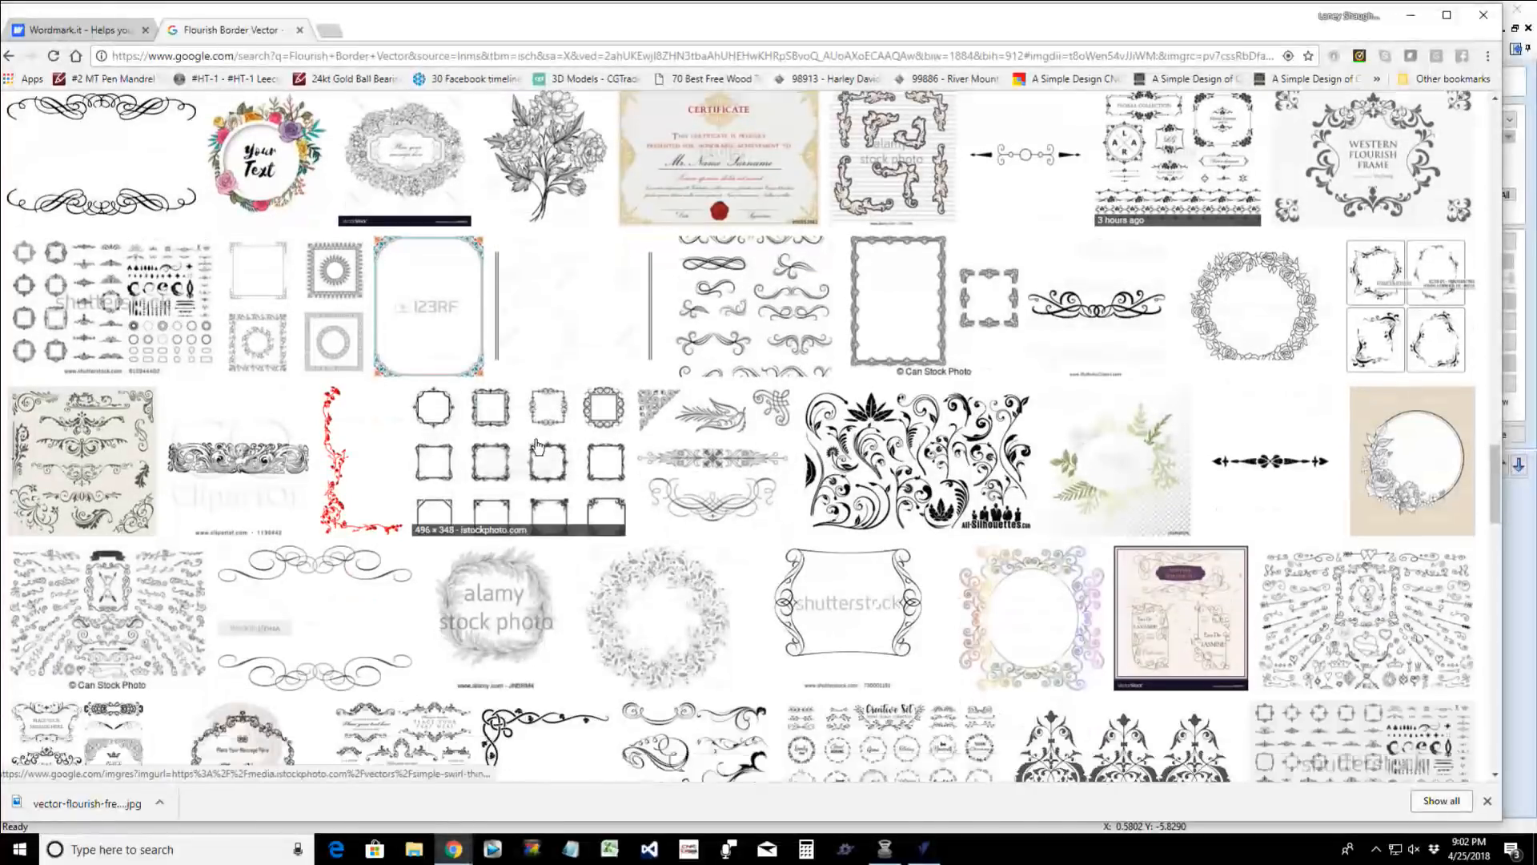
scroll(537, 446, "down", 2)
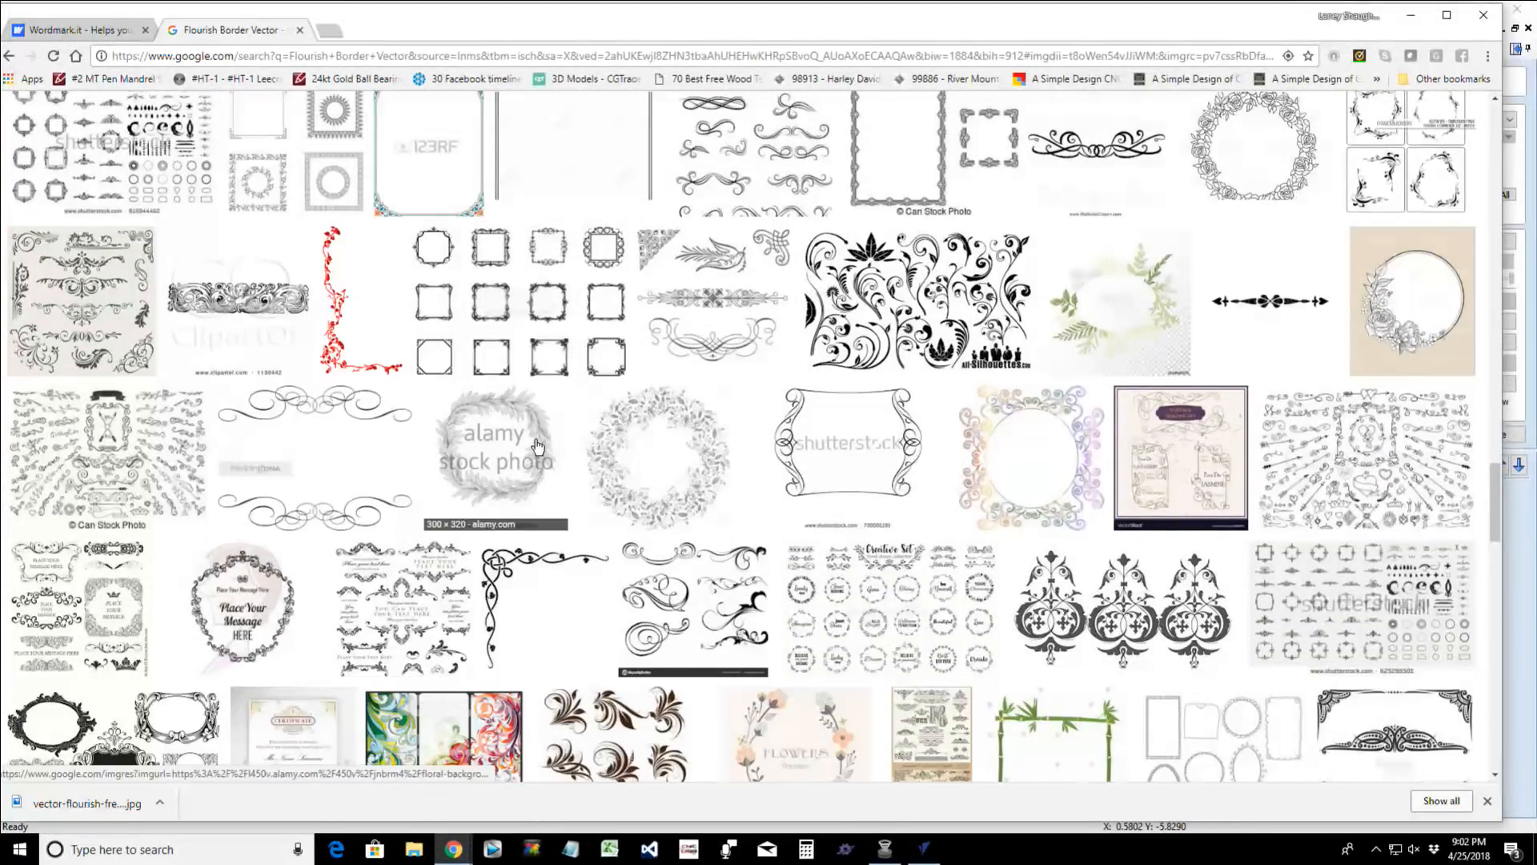
scroll(535, 445, "down", 6)
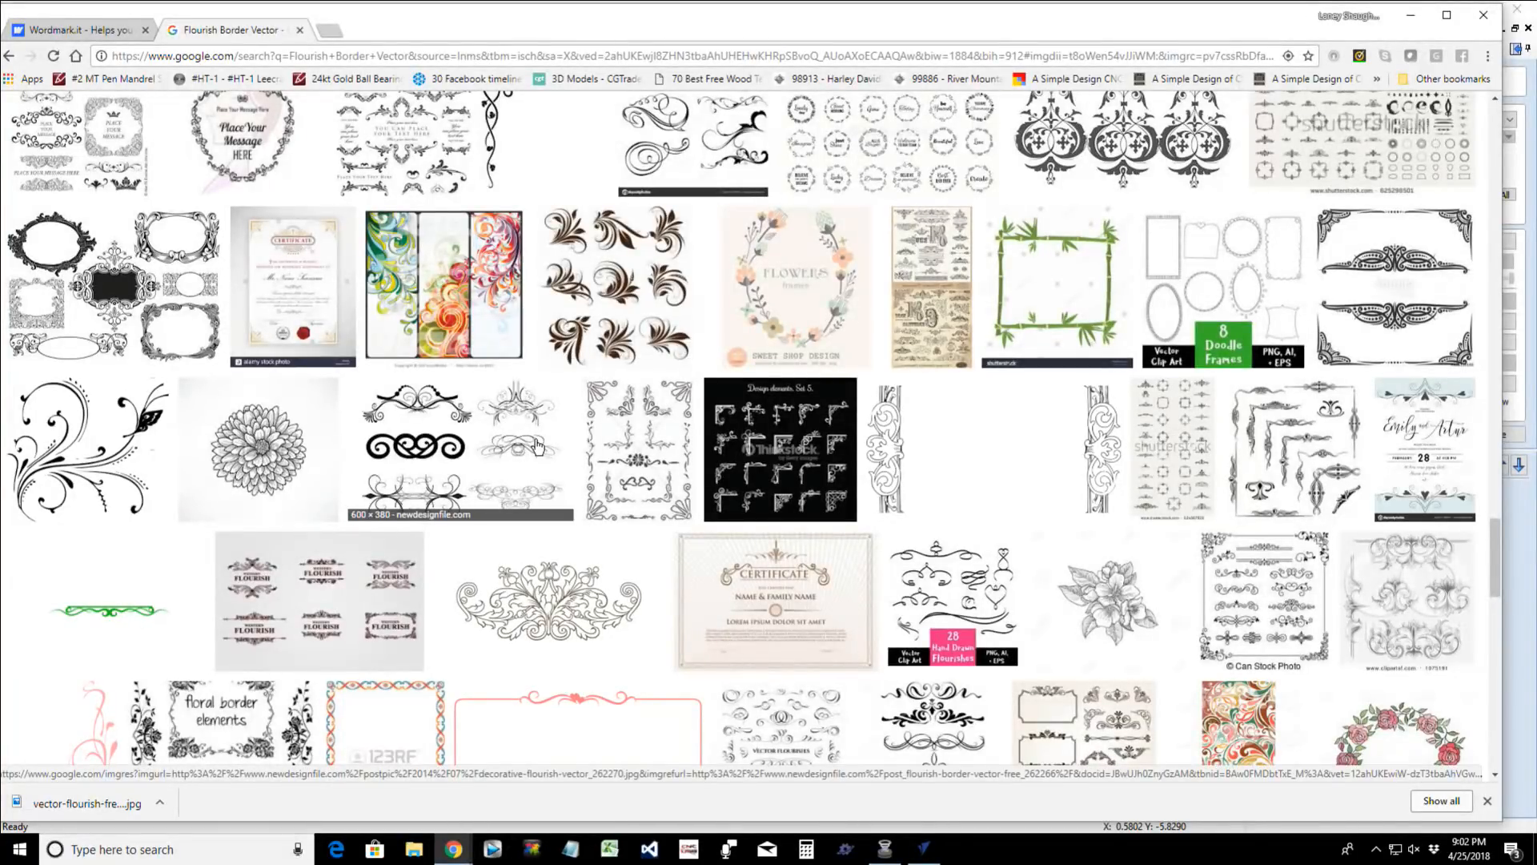
scroll(536, 447, "down", 5)
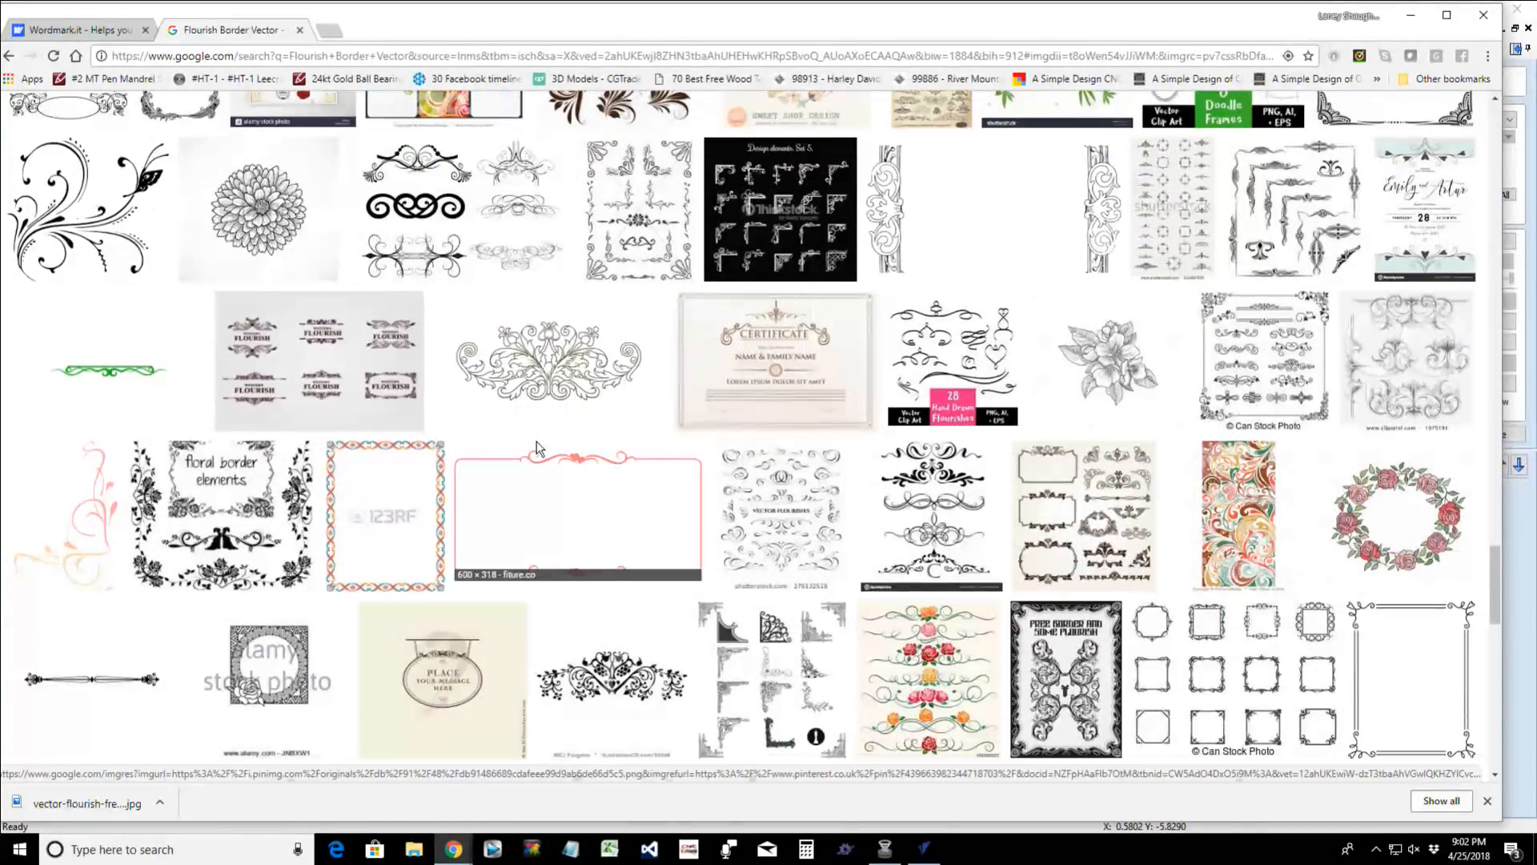
scroll(538, 448, "down", 2)
scroll(537, 446, "down", 3)
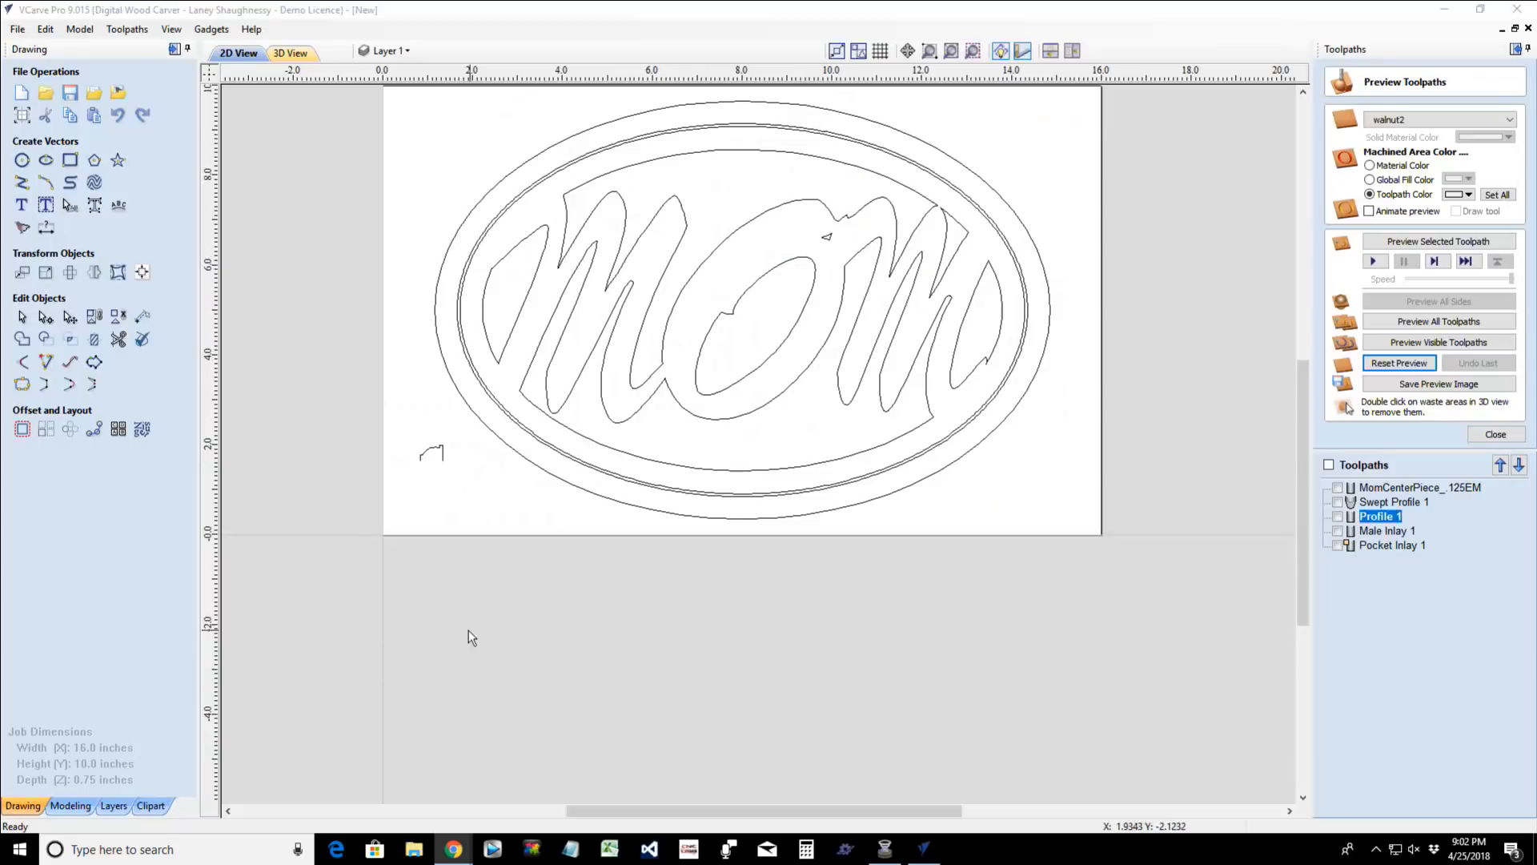
- Switch to VCarve Pro, start importing an image, and look for the saved flourish in the Downloads and Documents folders
left_click(1411, 15)
left_click(121, 92)
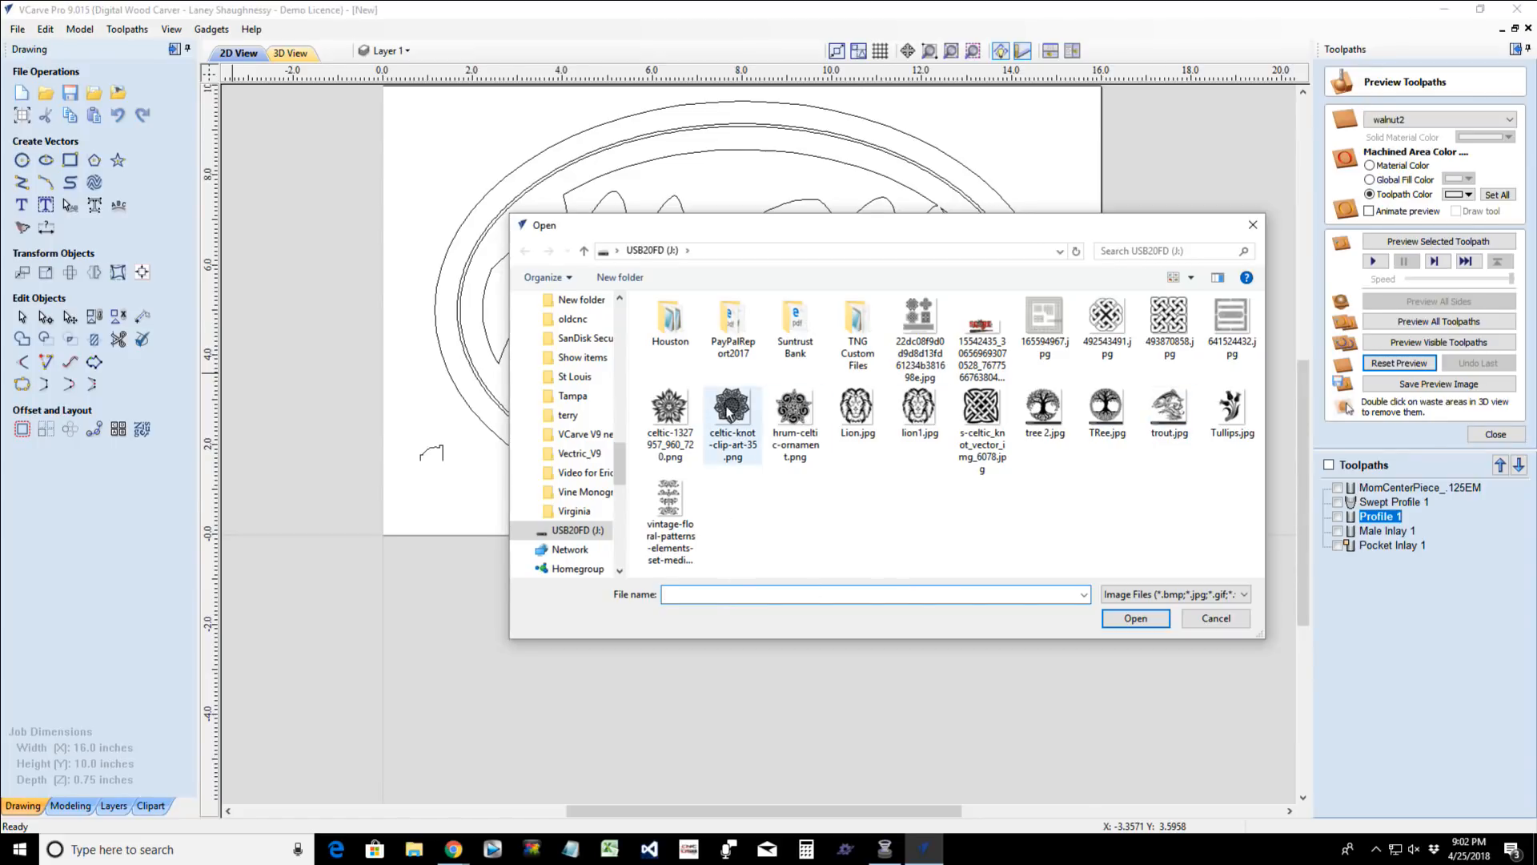
scroll(607, 382, "up", 10)
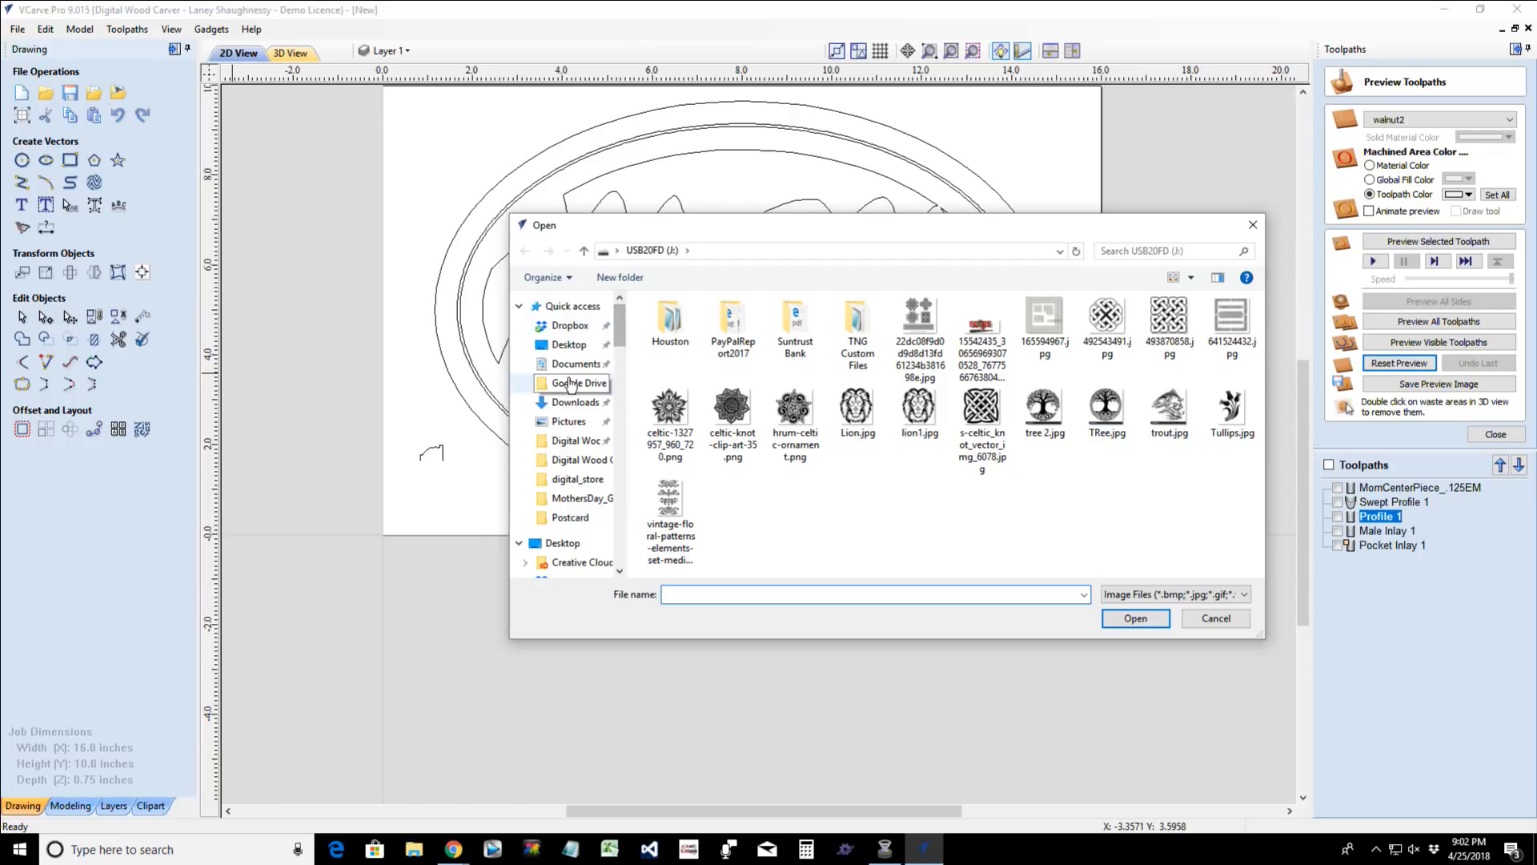
left_click(568, 403)
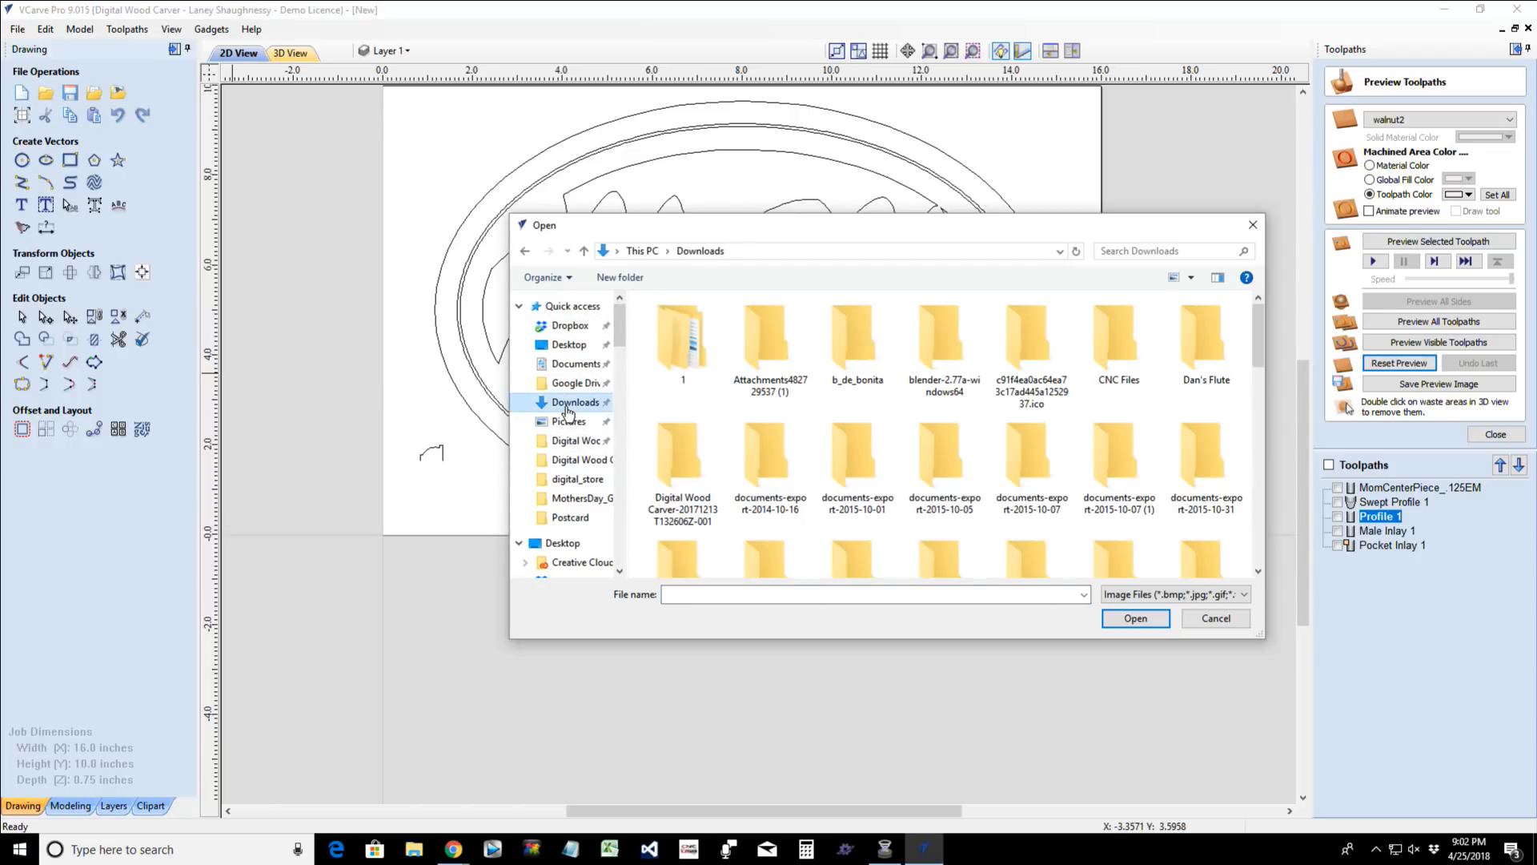
mouse_move(1255, 351)
left_mouse_down()
mouse_move(1243, 543)
mouse_move(1240, 325)
left_mouse_up()
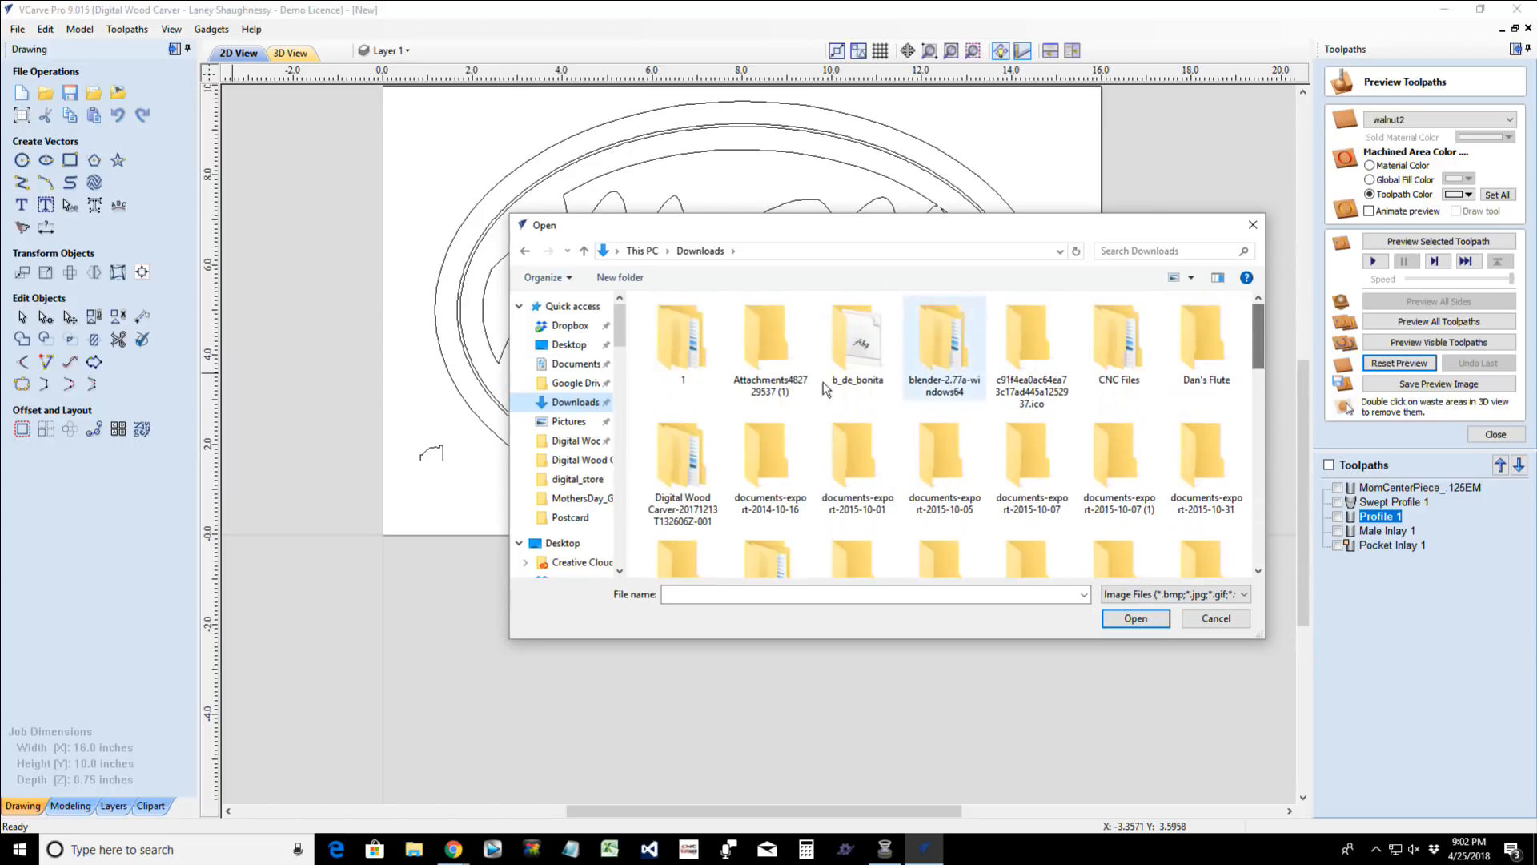
left_click(587, 365)
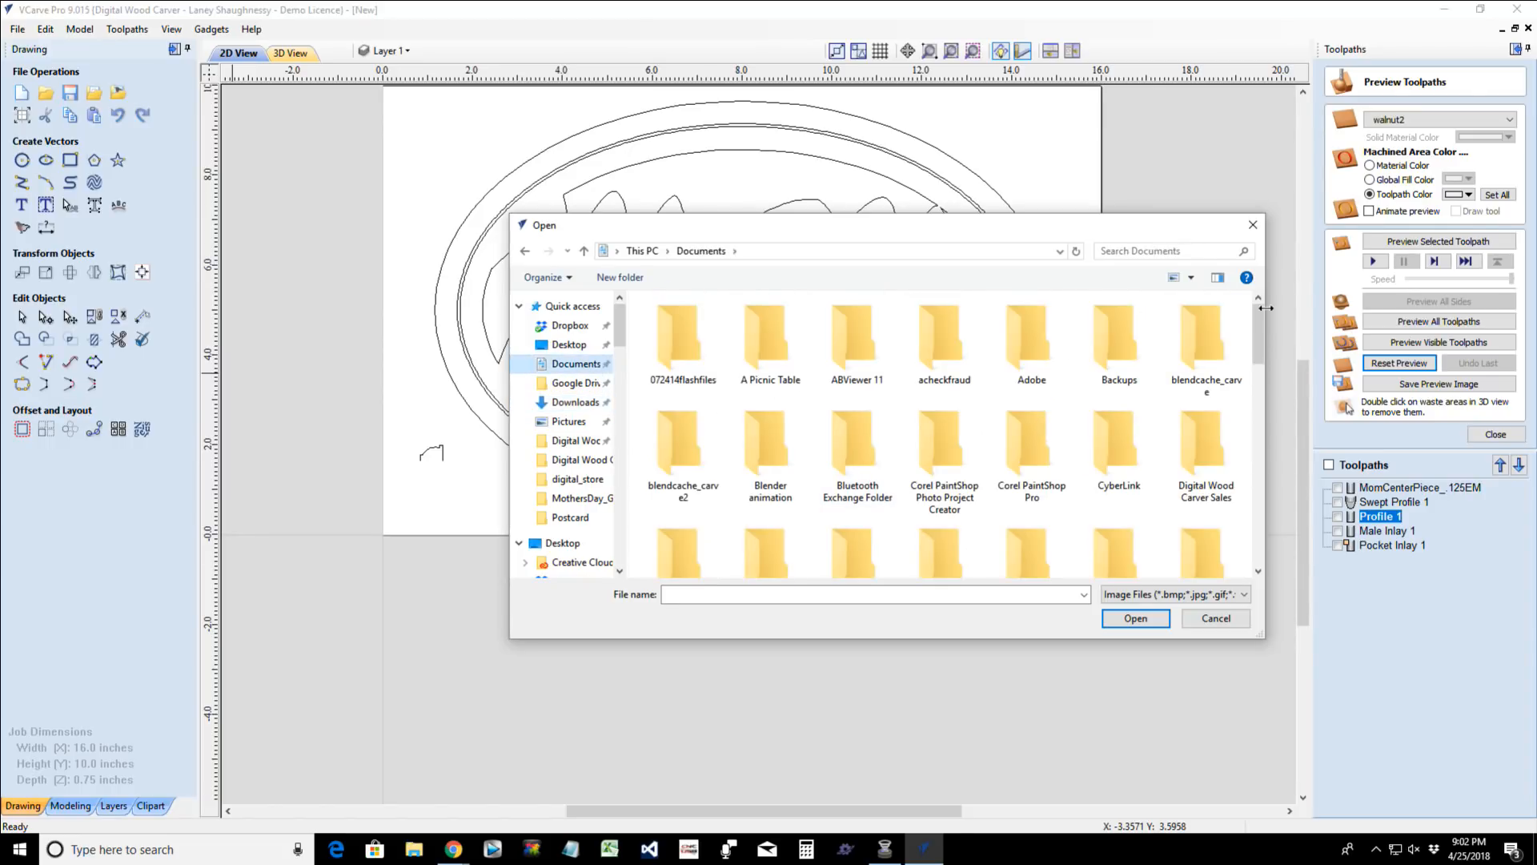
left_click_drag(1257, 321, 1260, 525)
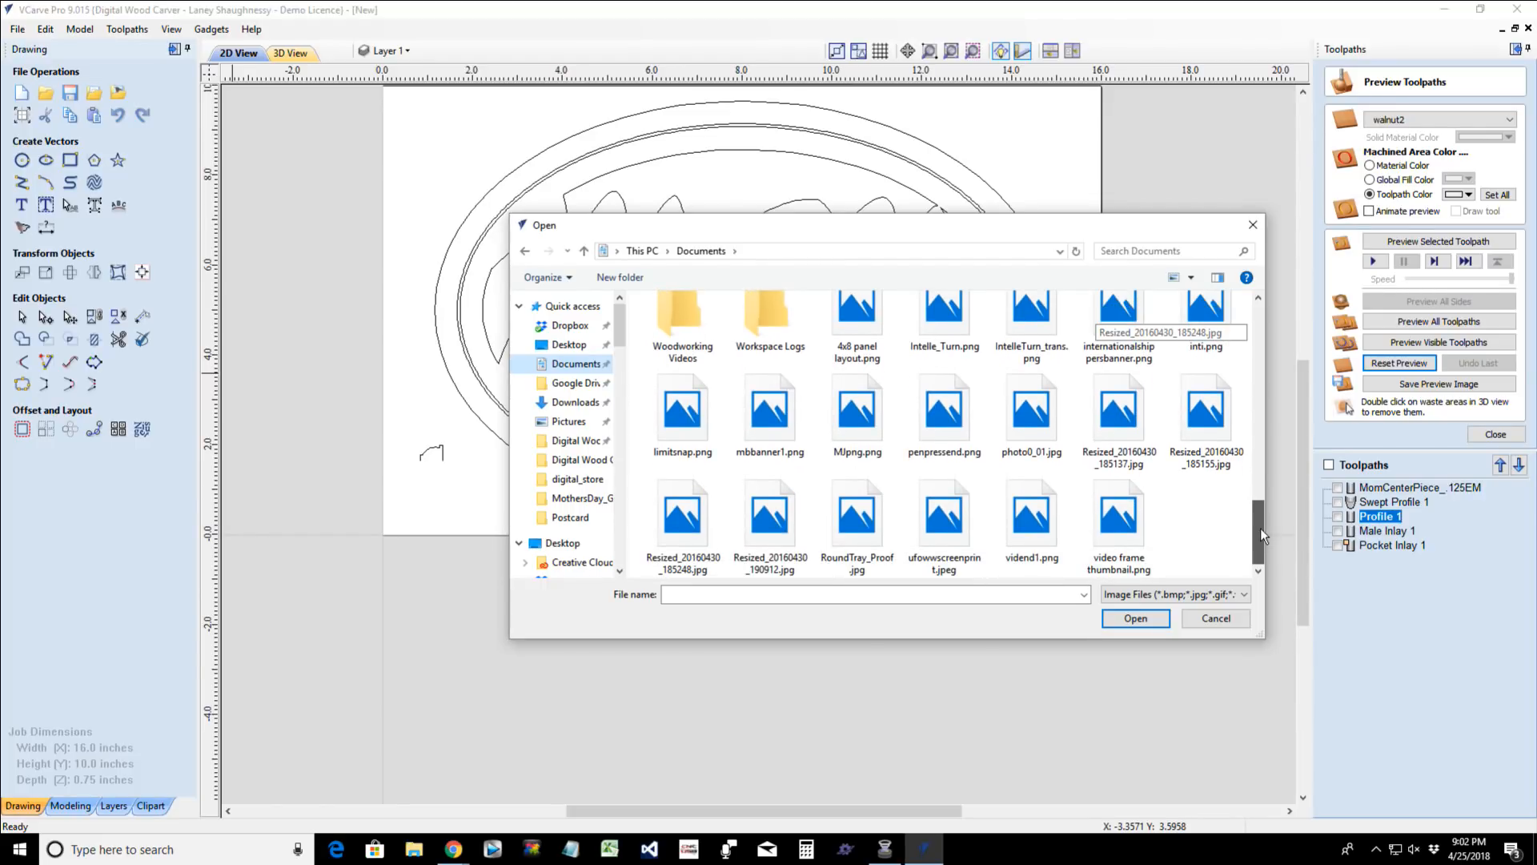
left_click_drag(1260, 528, 1240, 407)
- Switch to Chrome, preview the flower tulip bouquet engraving, and open its image save dialog to check which folder downloads go to
mouse_move(453, 850)
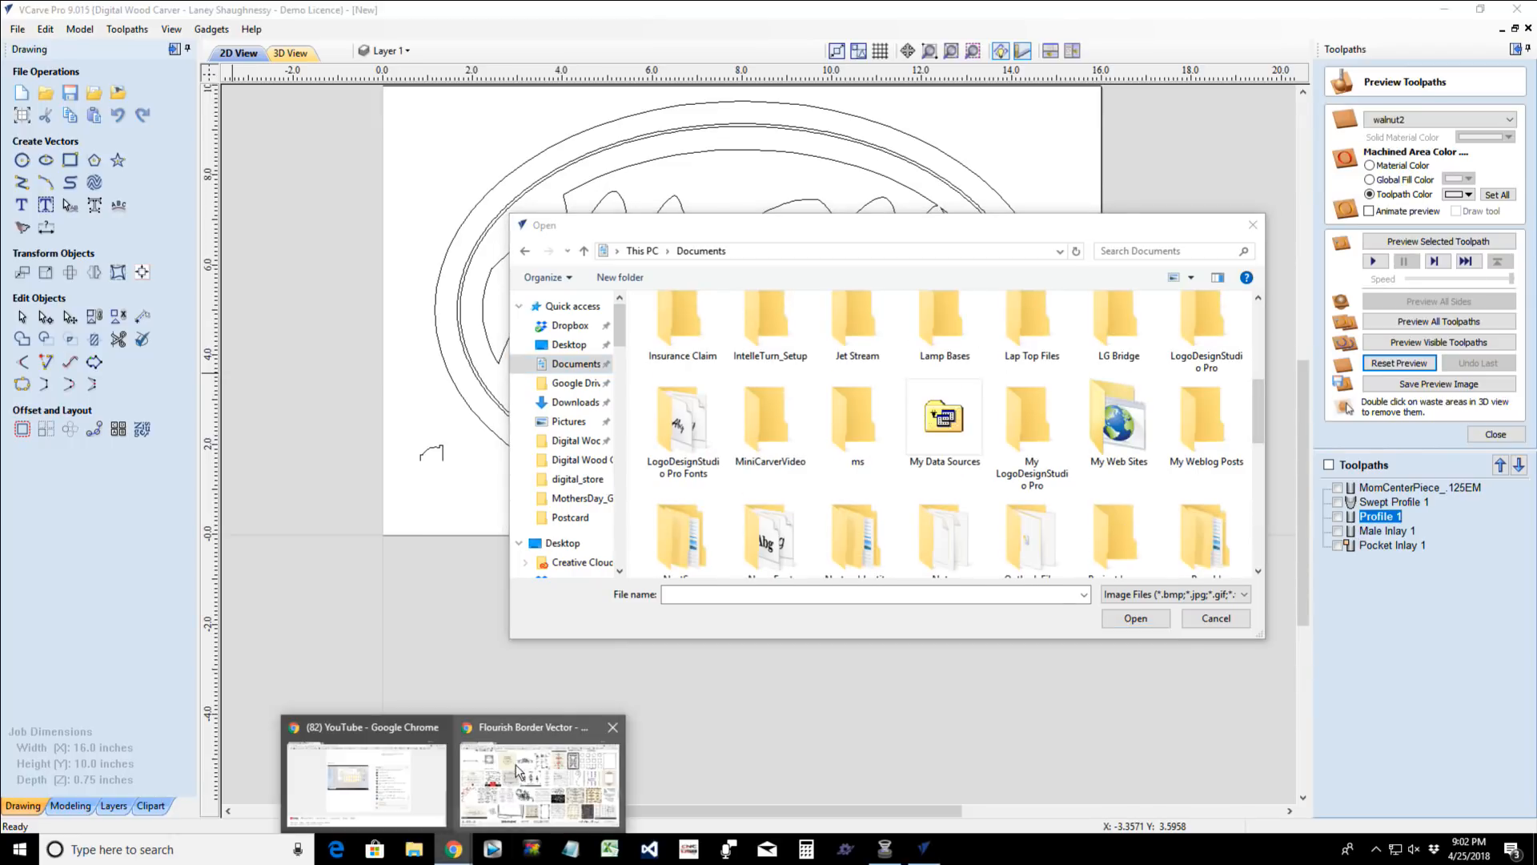
left_click(522, 773)
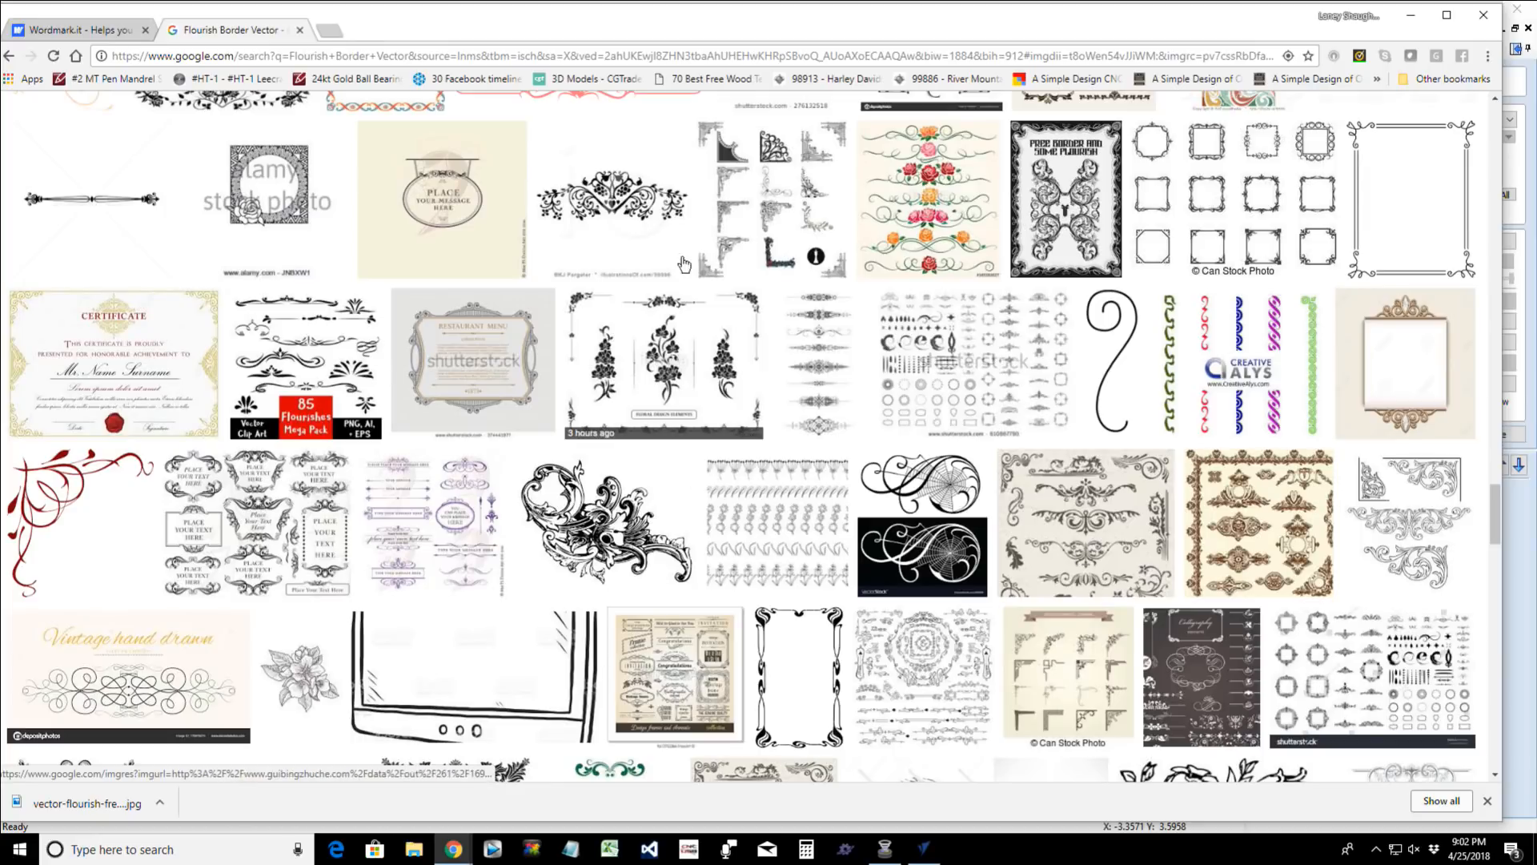
scroll(729, 387, "up", 6)
scroll(729, 387, "up", 3)
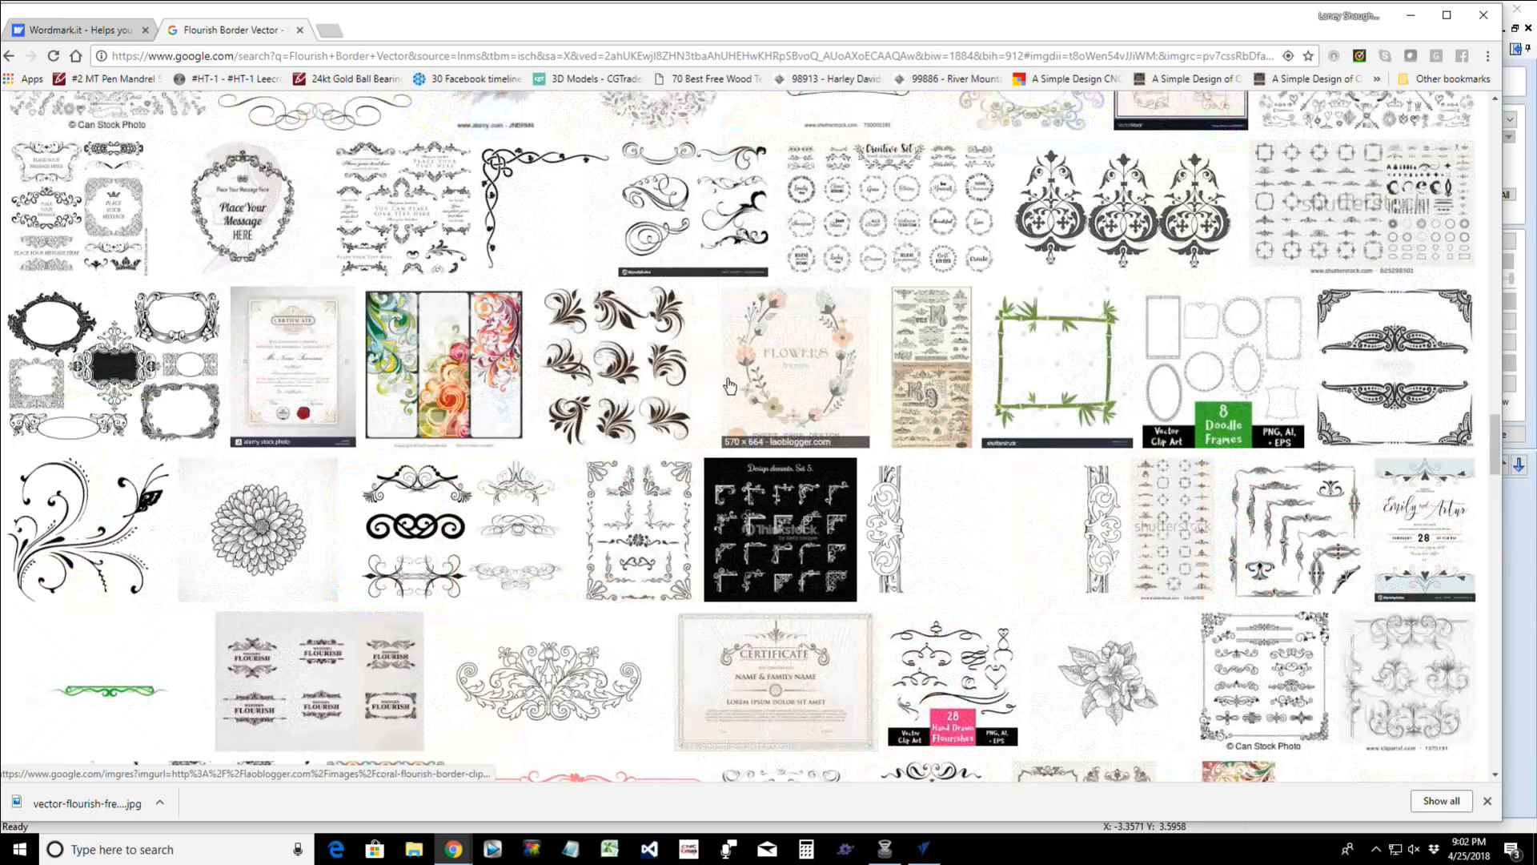
scroll(730, 388, "up", 2)
scroll(729, 388, "up", 7)
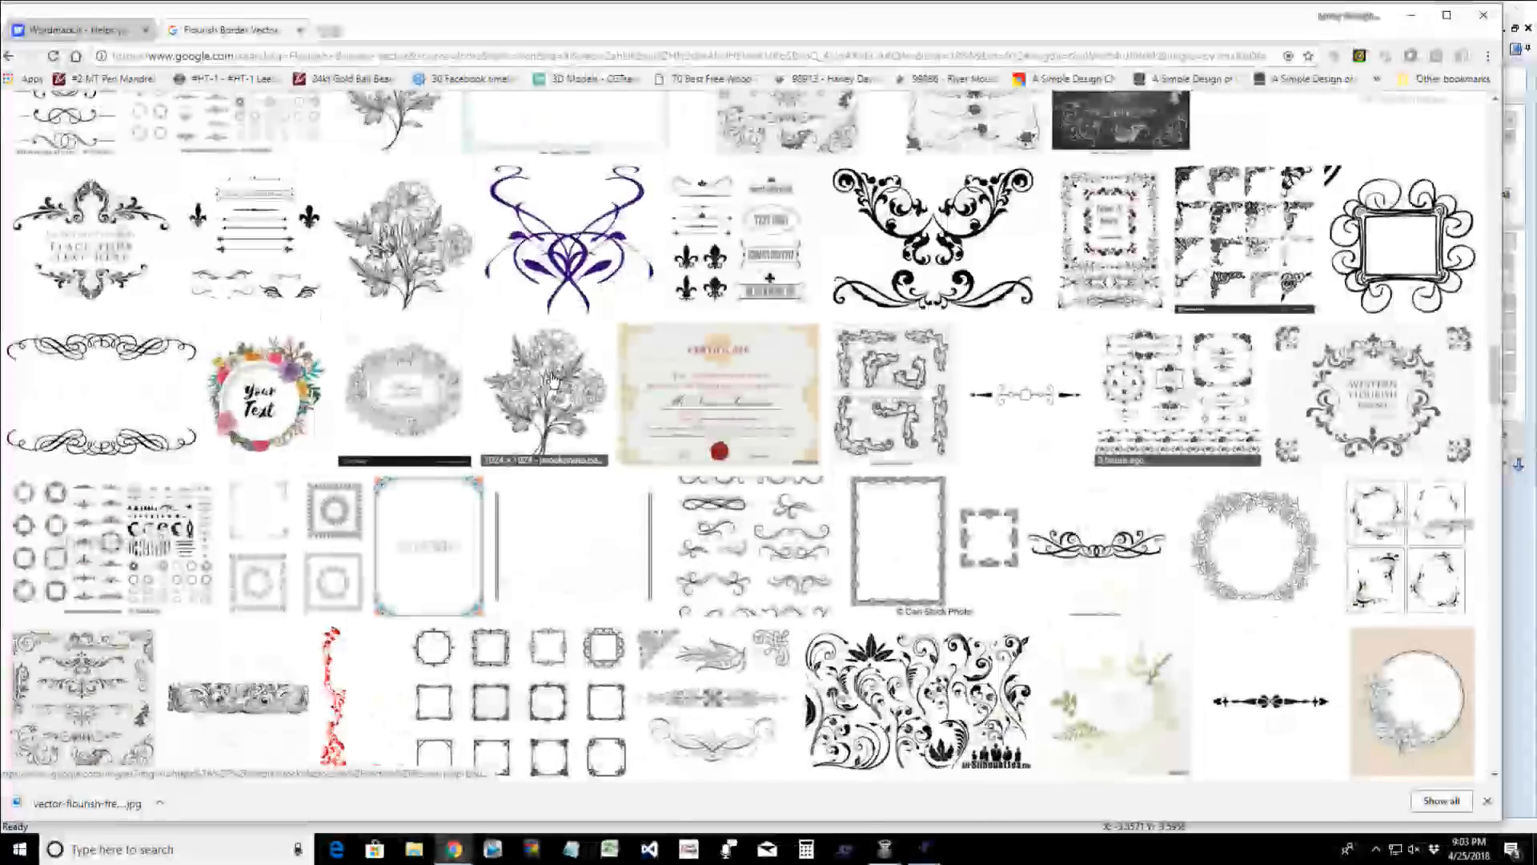
left_click(551, 382)
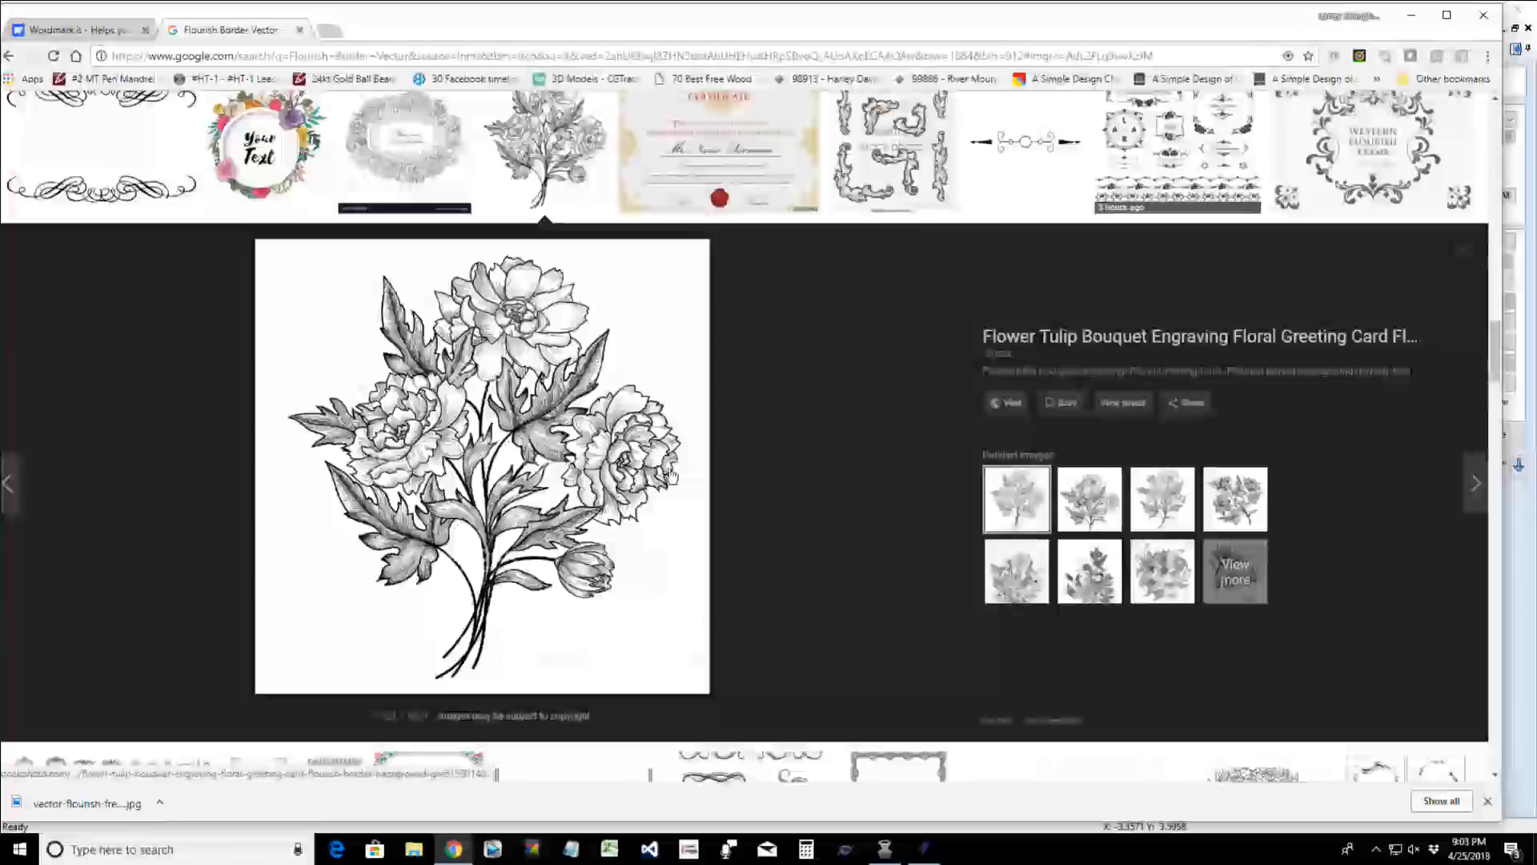
right_click(392, 411)
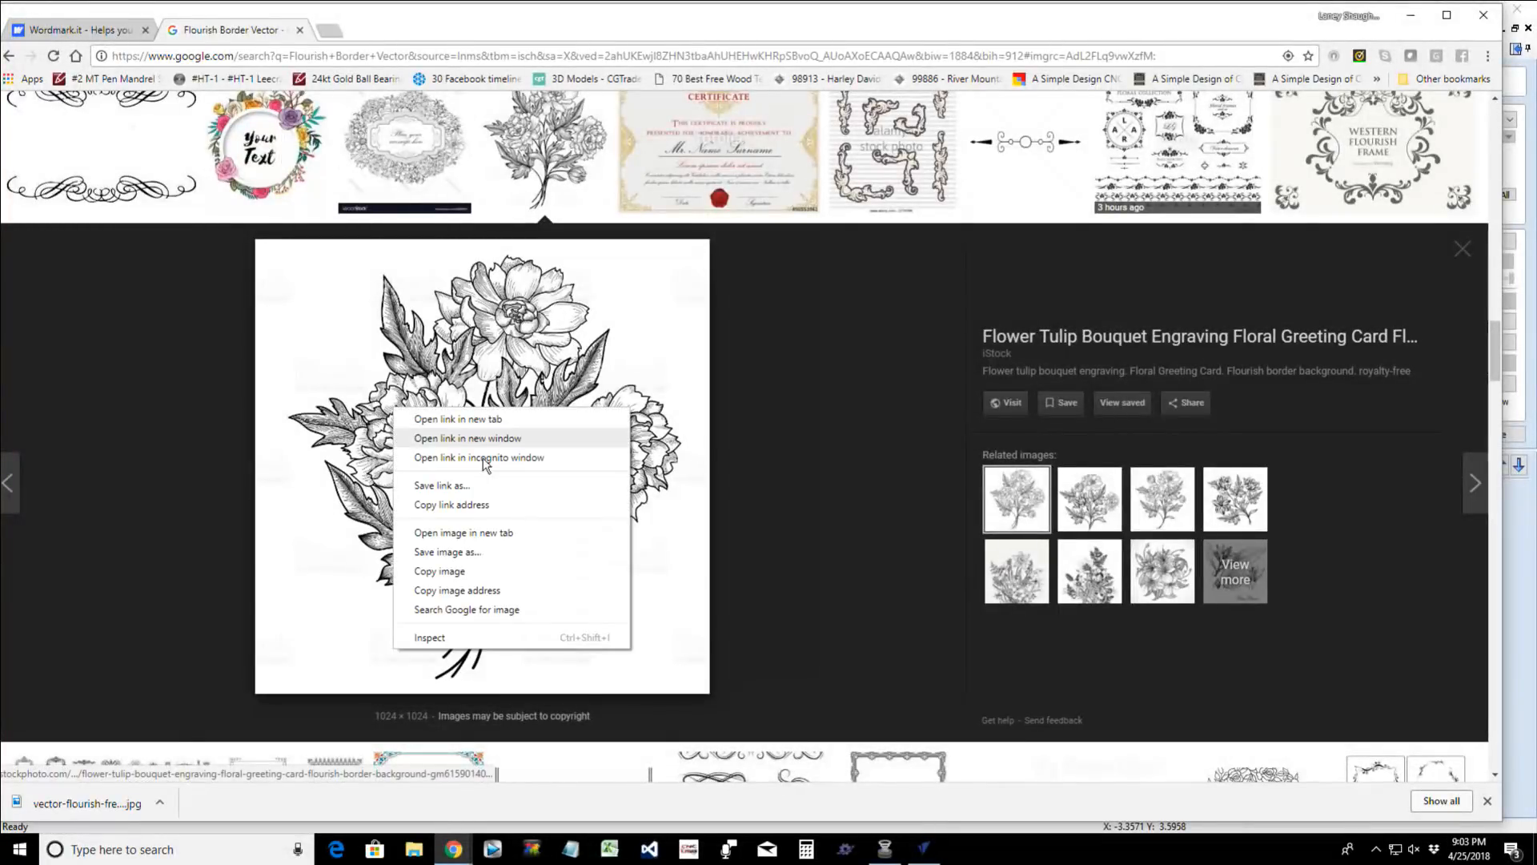
left_click(453, 561)
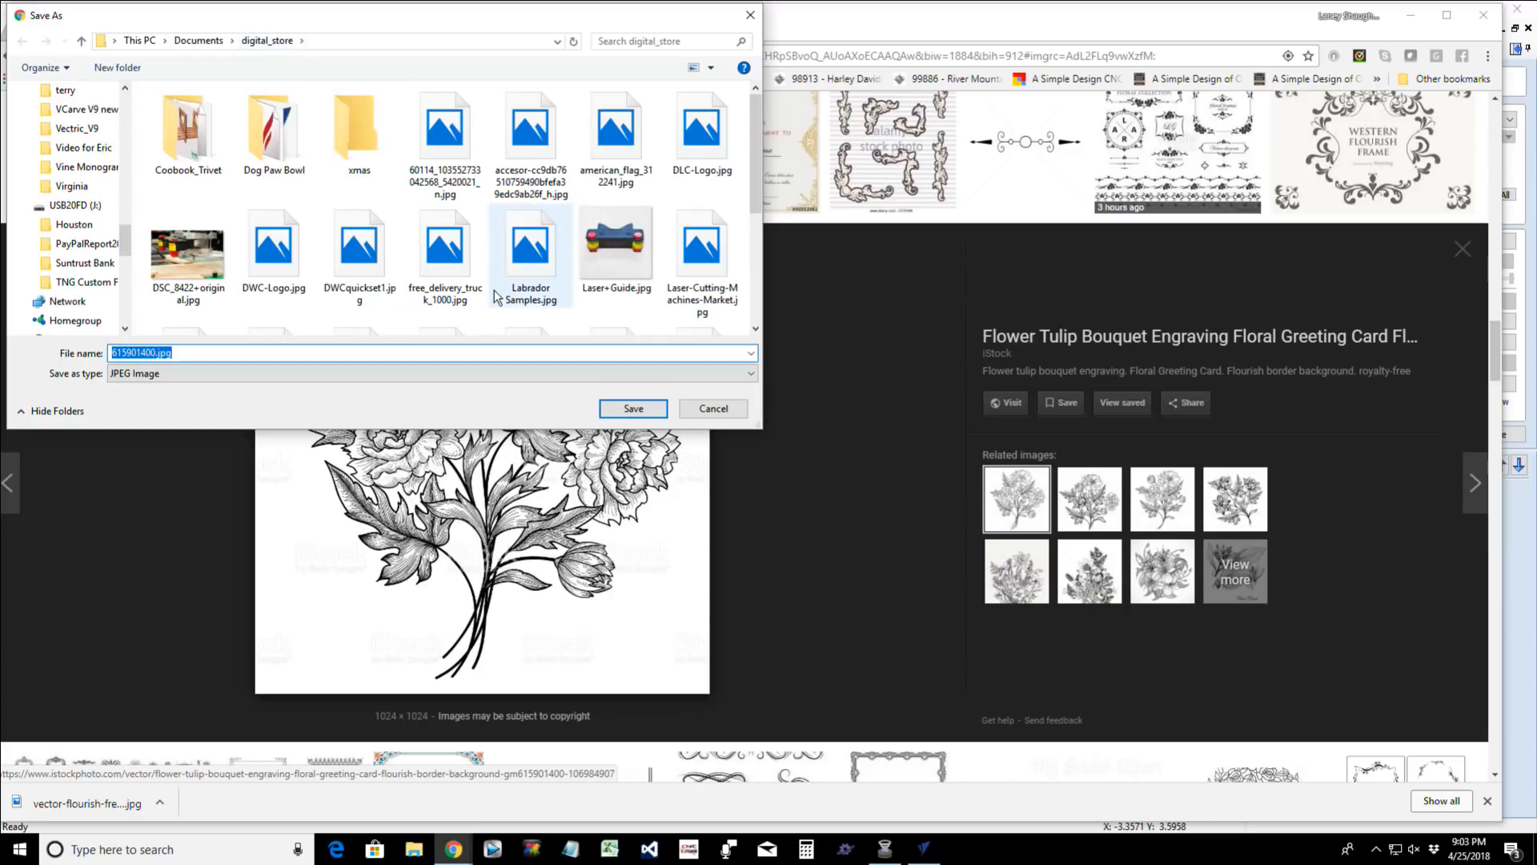
left_click(751, 17)
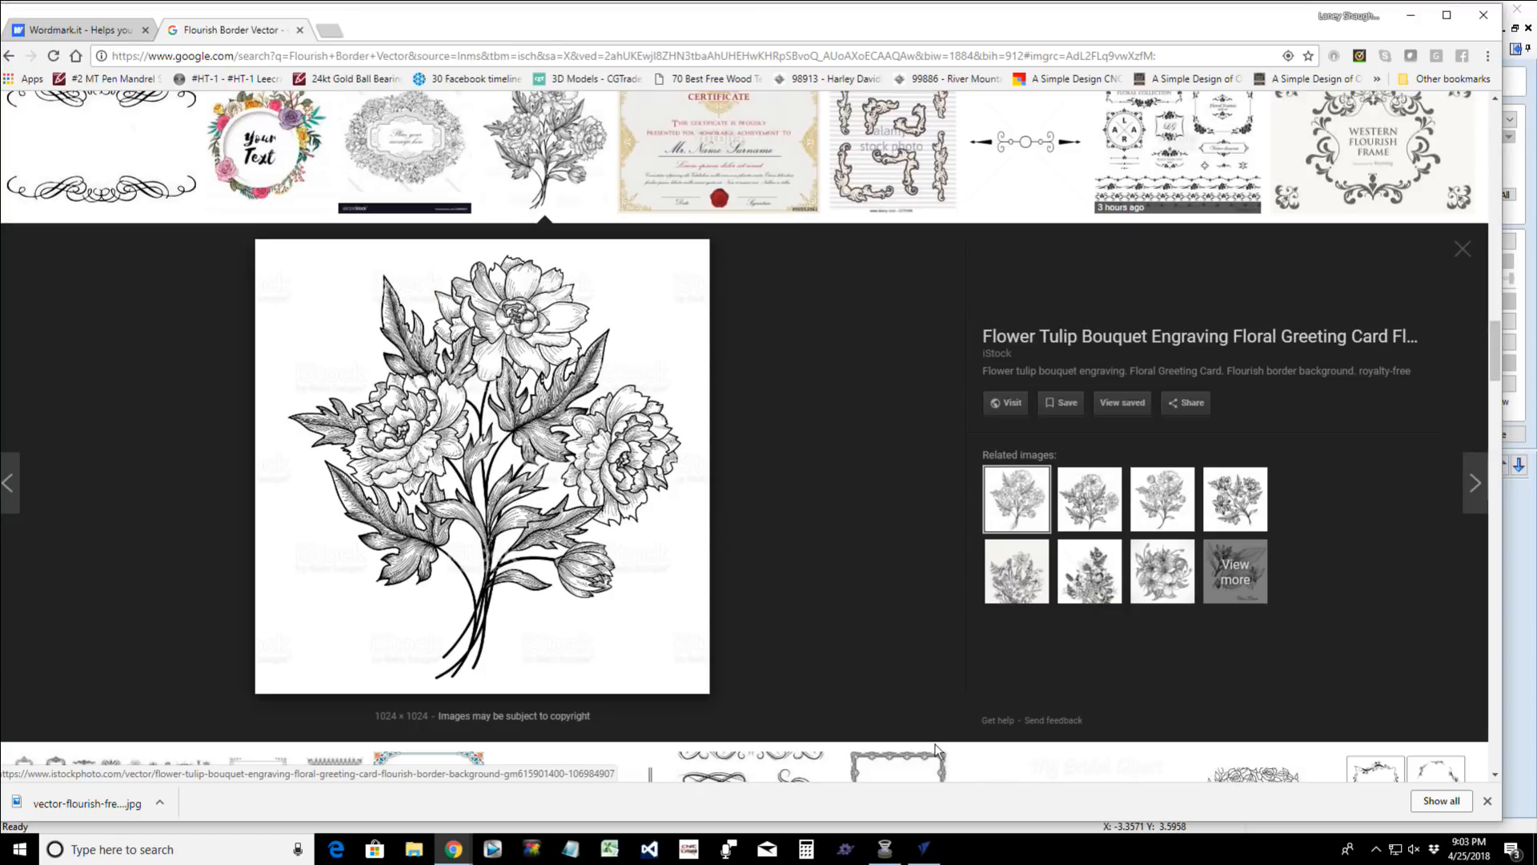
- Switch back to VCarve Pro and import vector-flourish-free-ornament.jpg from the digital_store folder in Documents
left_click(924, 848)
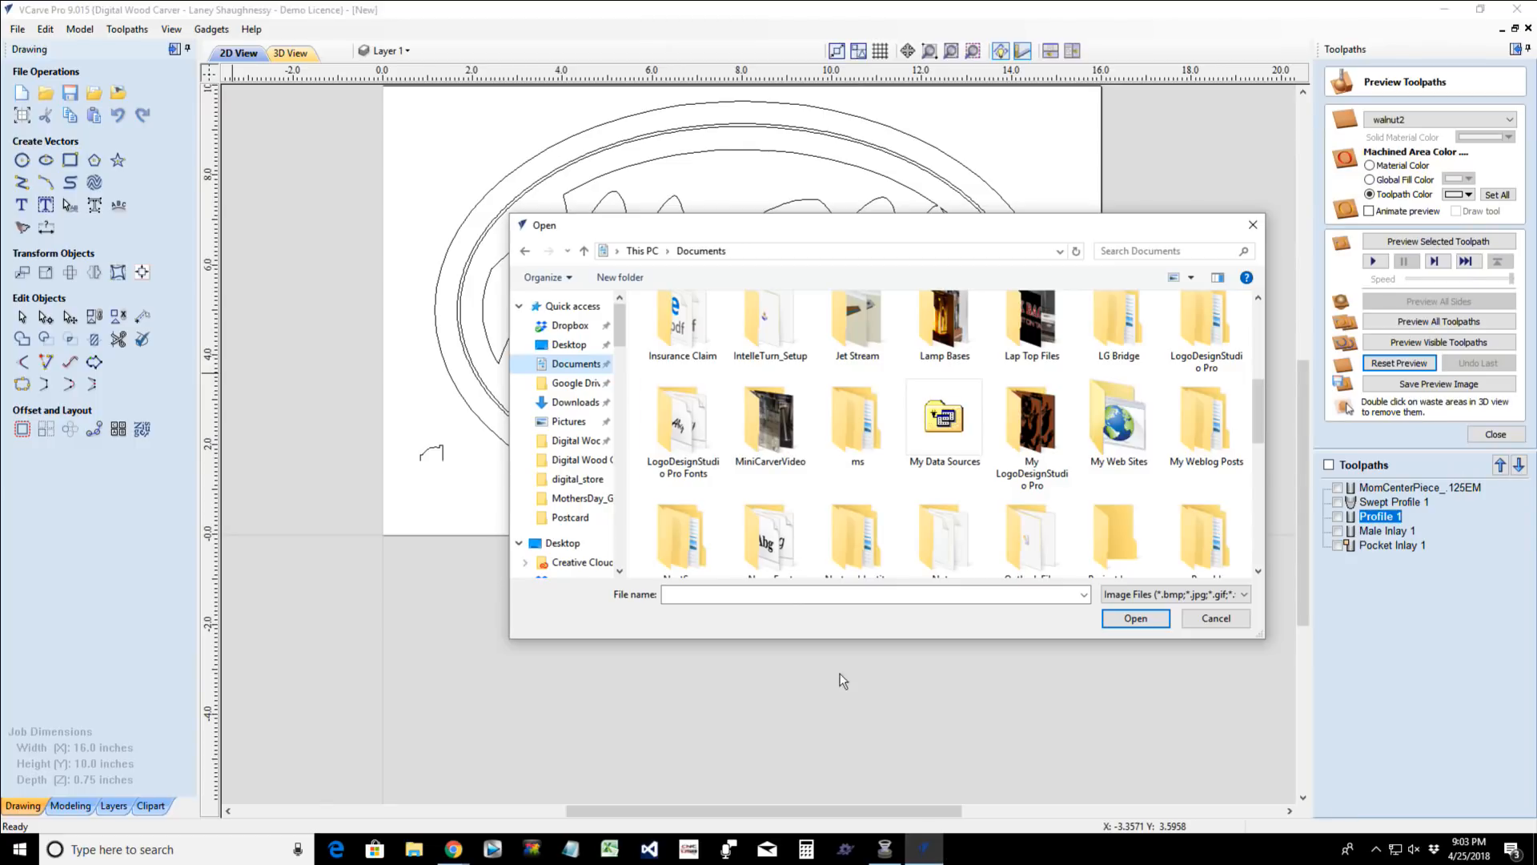
scroll(1125, 408, "up", 10)
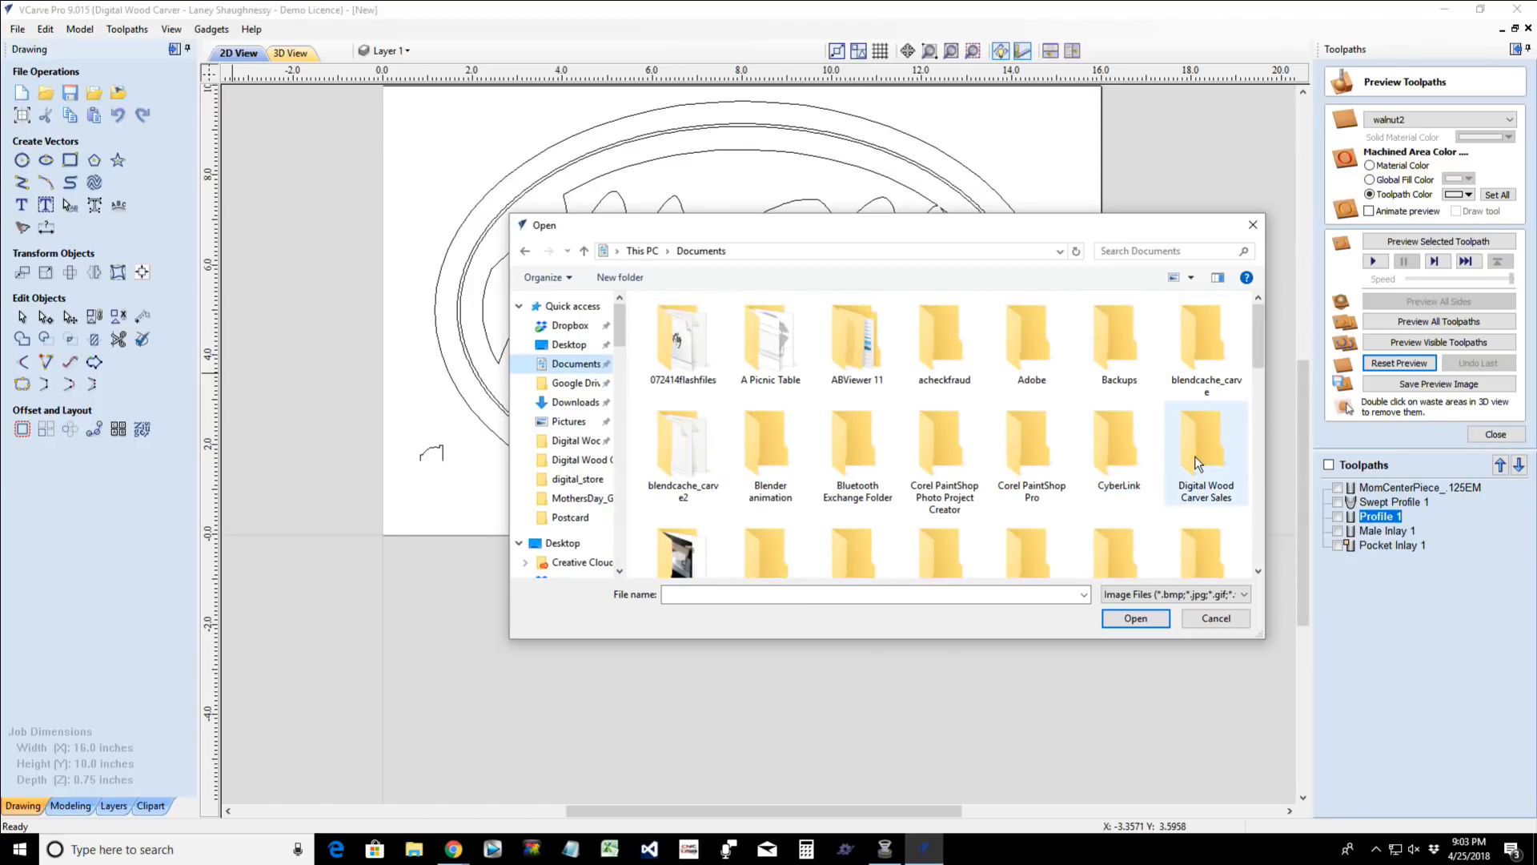
double_click(713, 559)
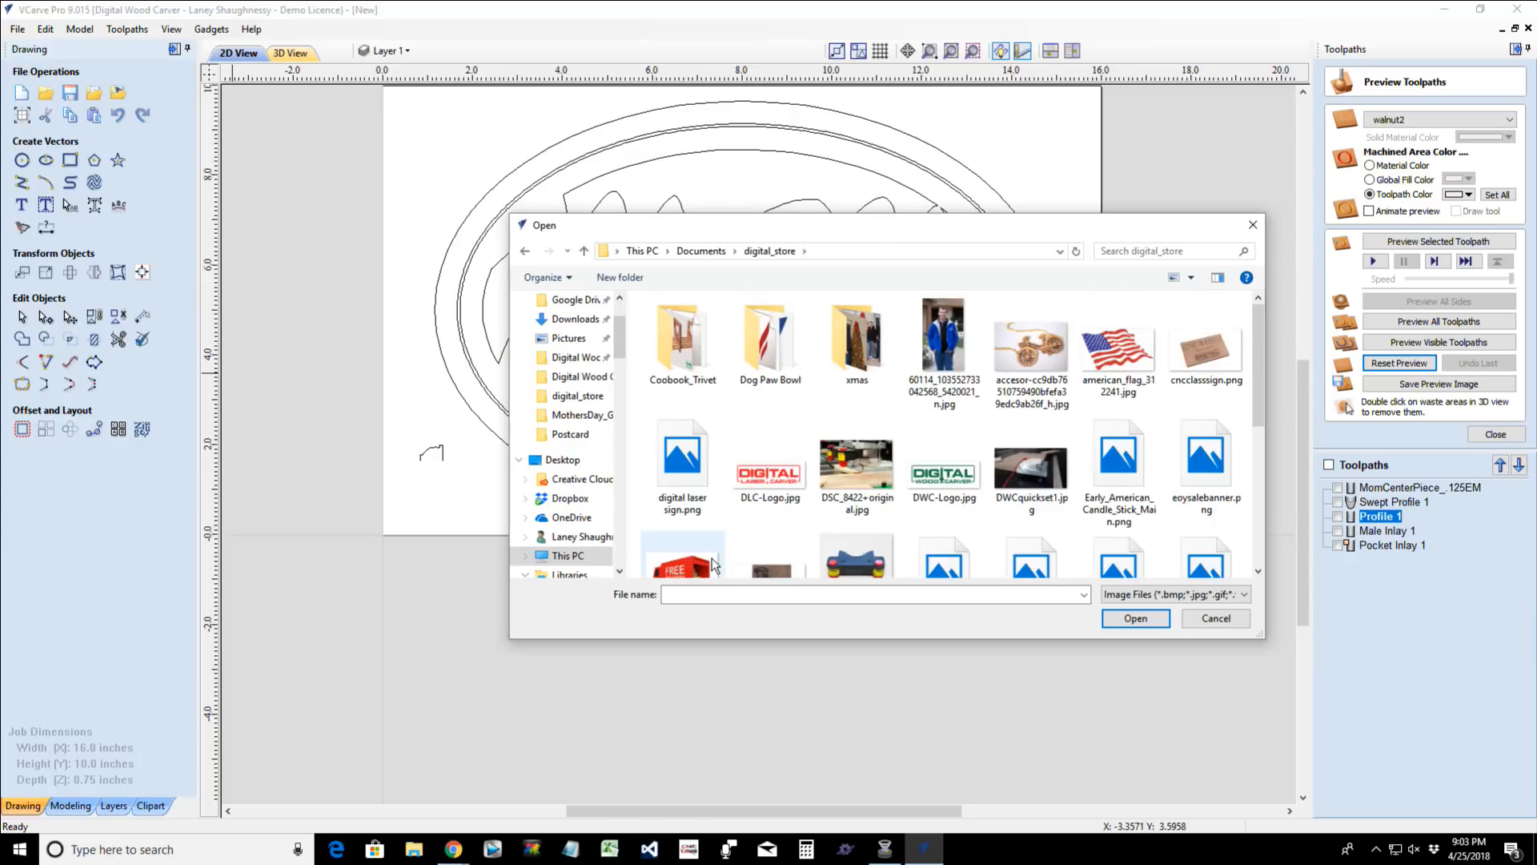
scroll(715, 565, "down", 2)
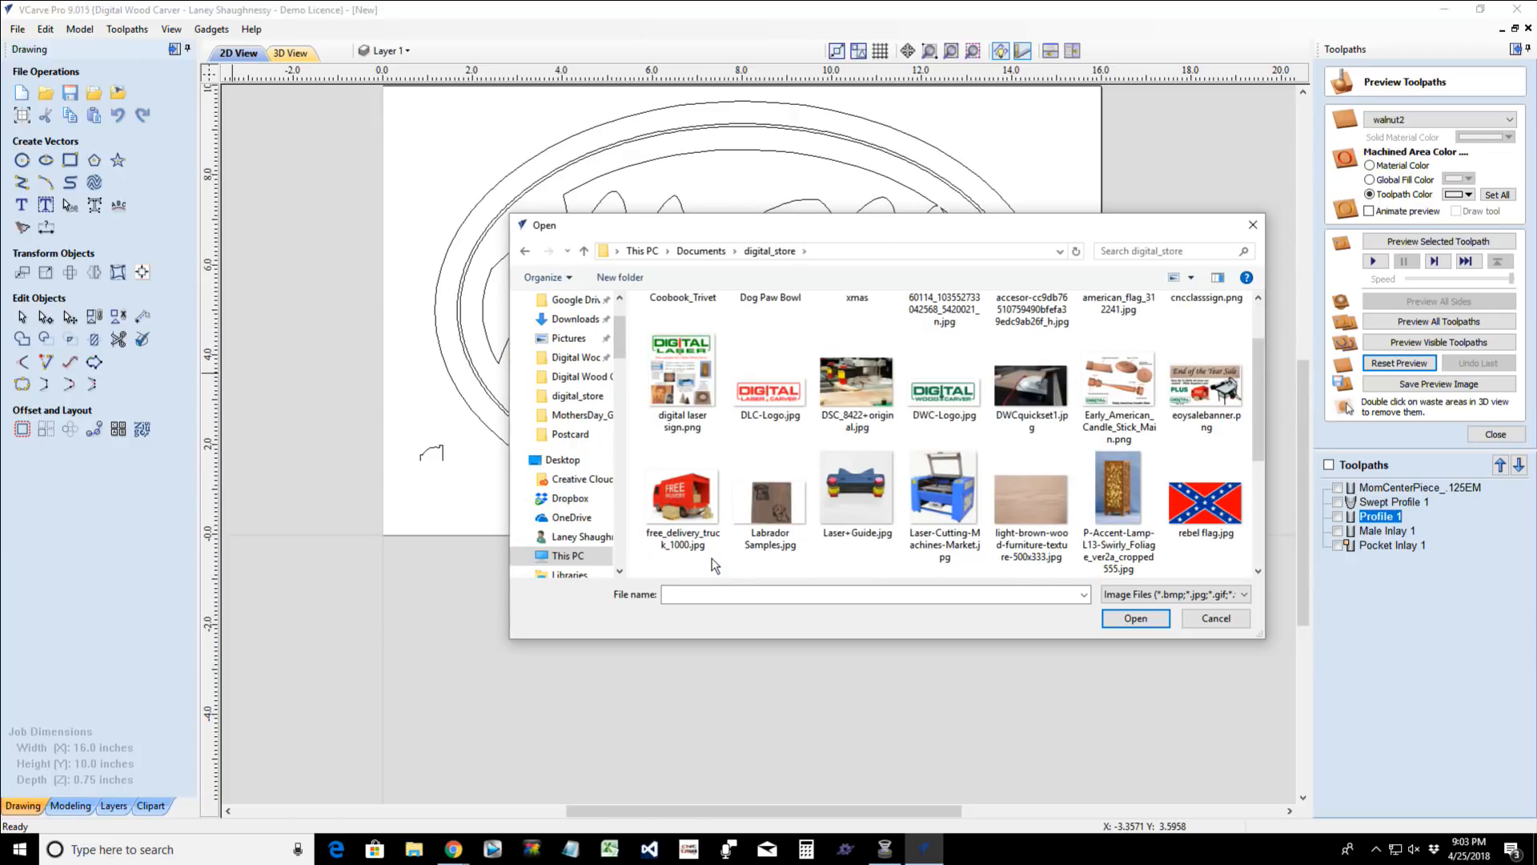
scroll(715, 565, "down", 2)
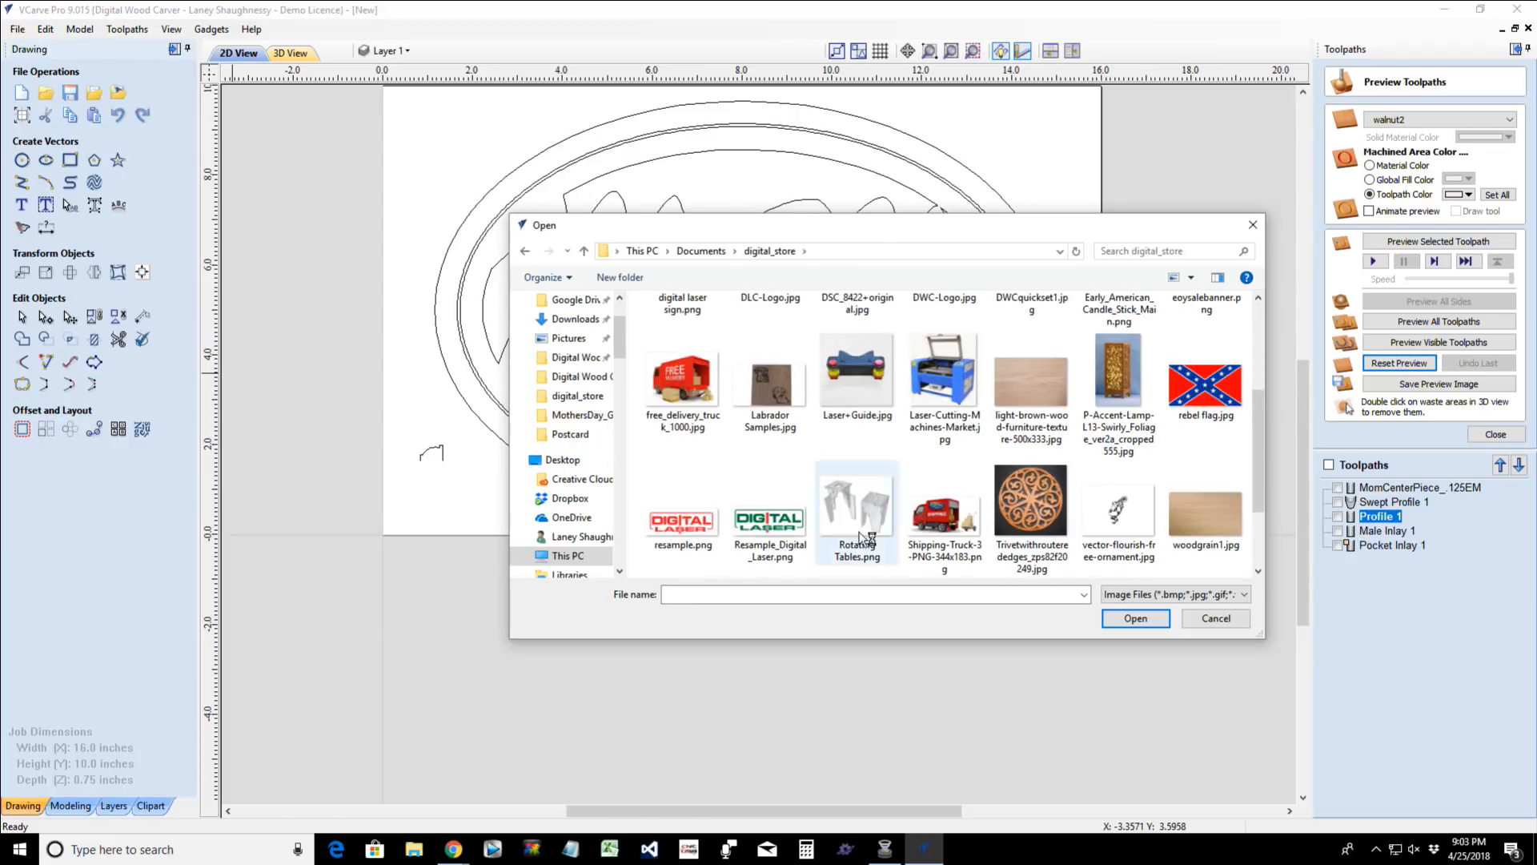
double_click(1118, 517)
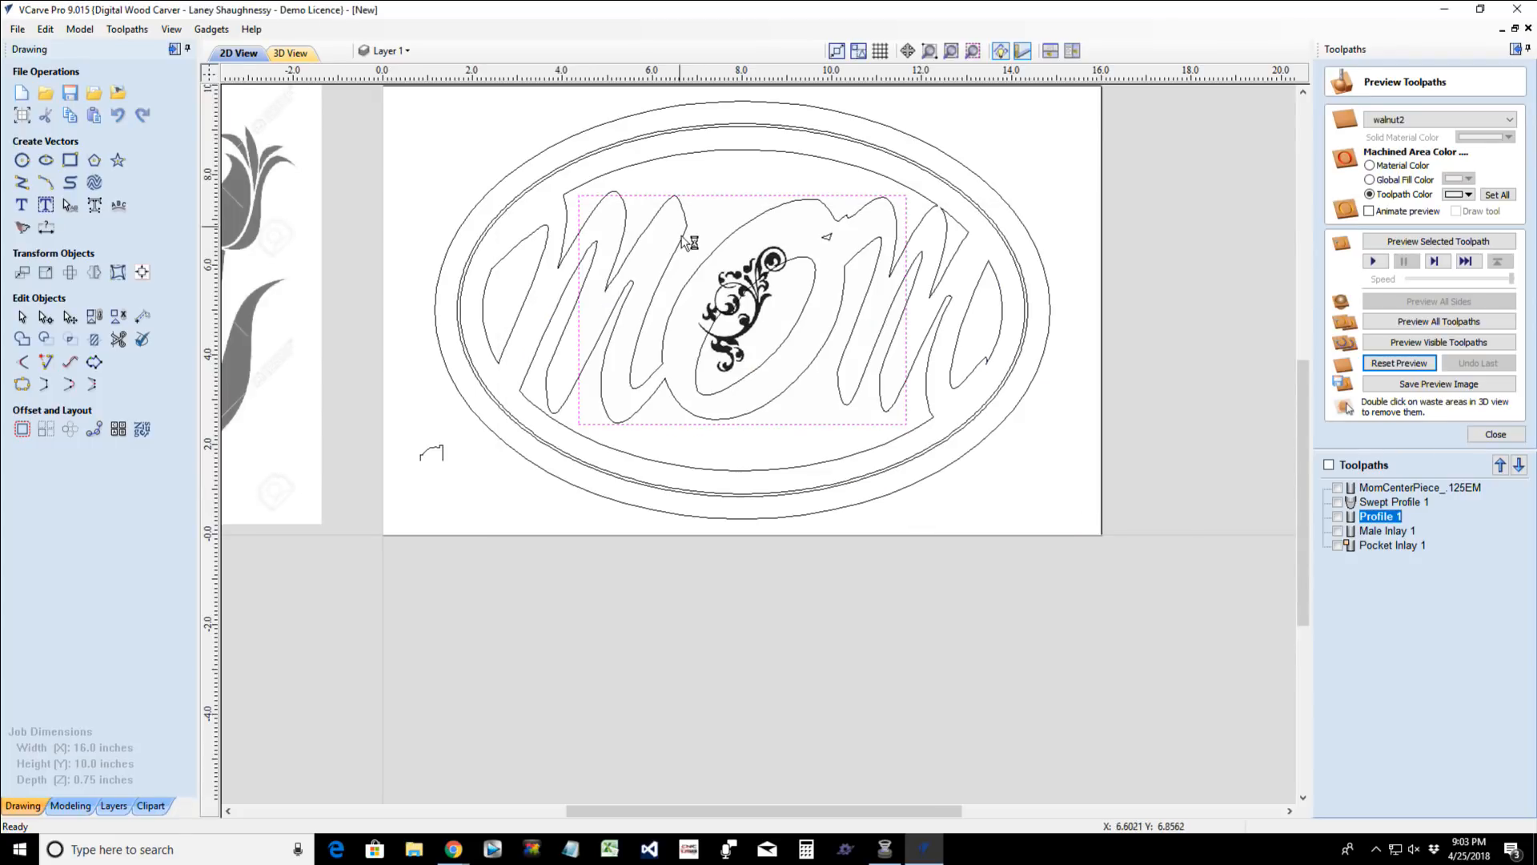
- Set up a black and white bitmap trace of the imported flourish with the threshold at 0.84 and bitmap fading at 0%
left_click(234, 311)
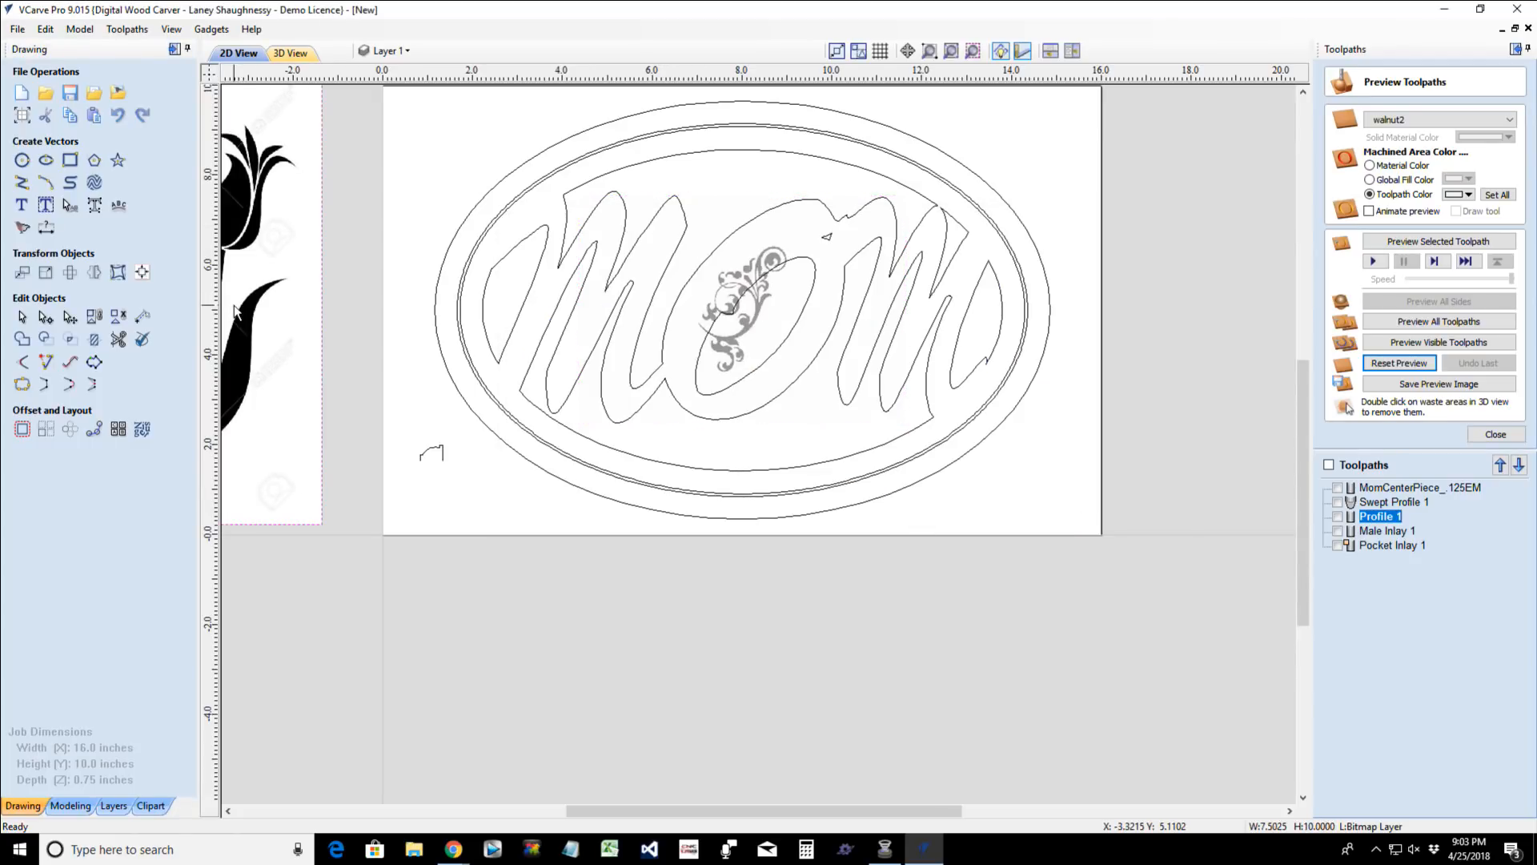
scroll(704, 313, "up", 7)
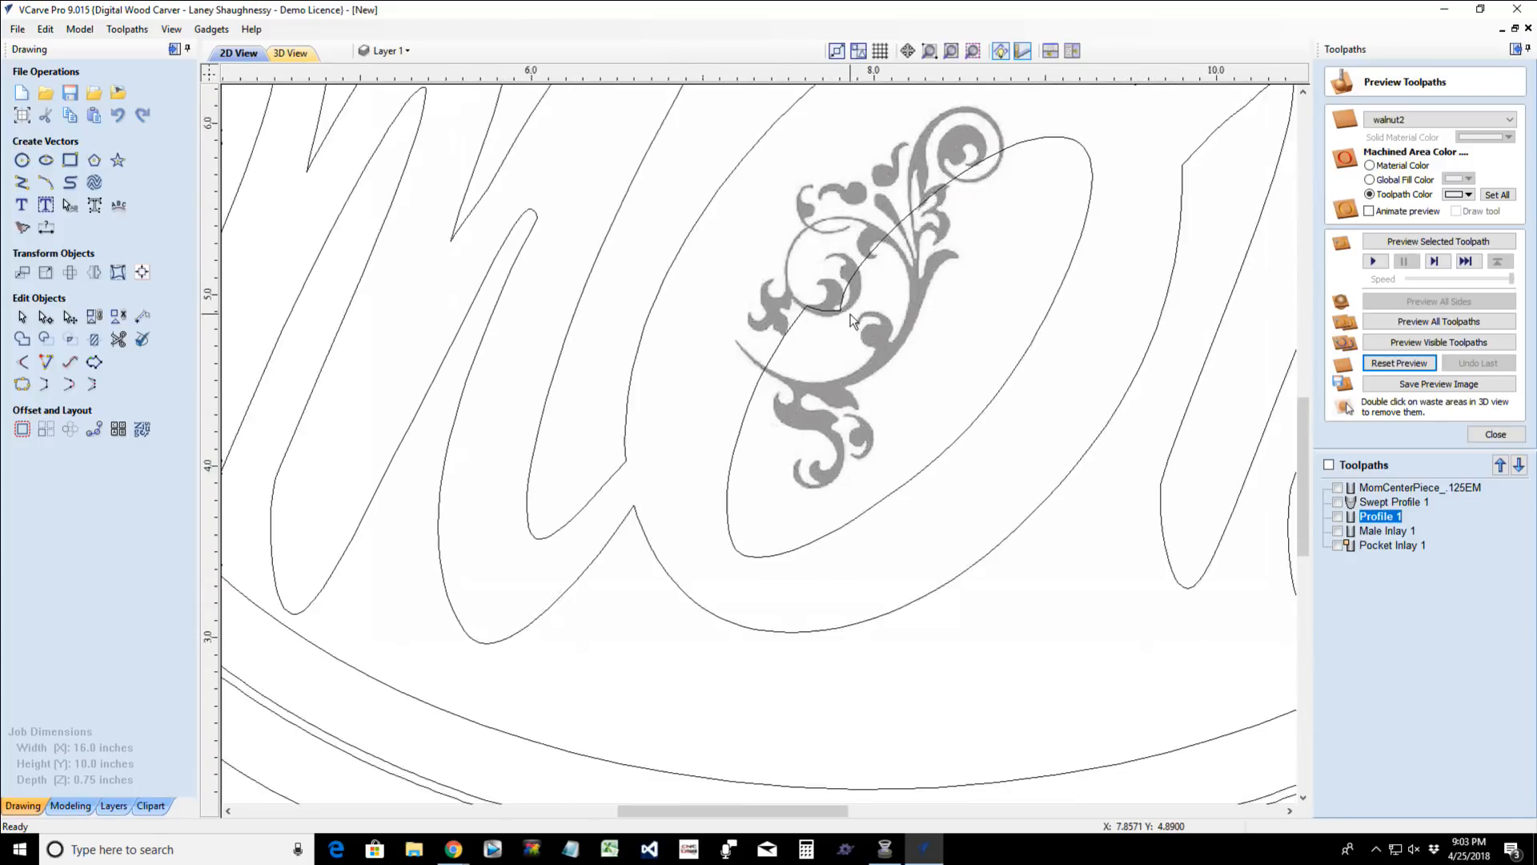
left_click(817, 295)
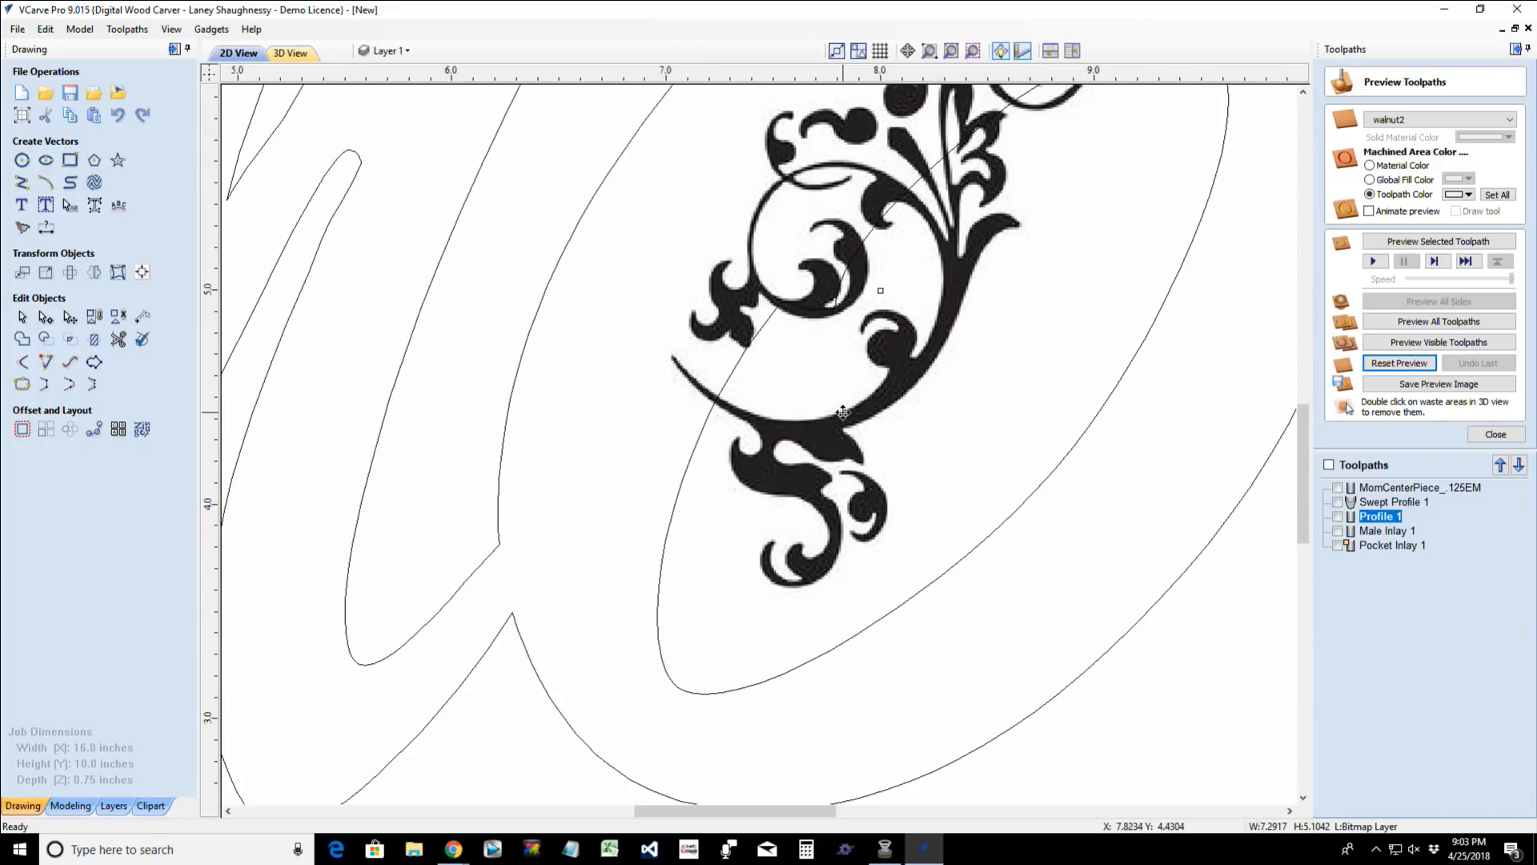
scroll(835, 420, "down", 3)
scroll(915, 205, "up", 3)
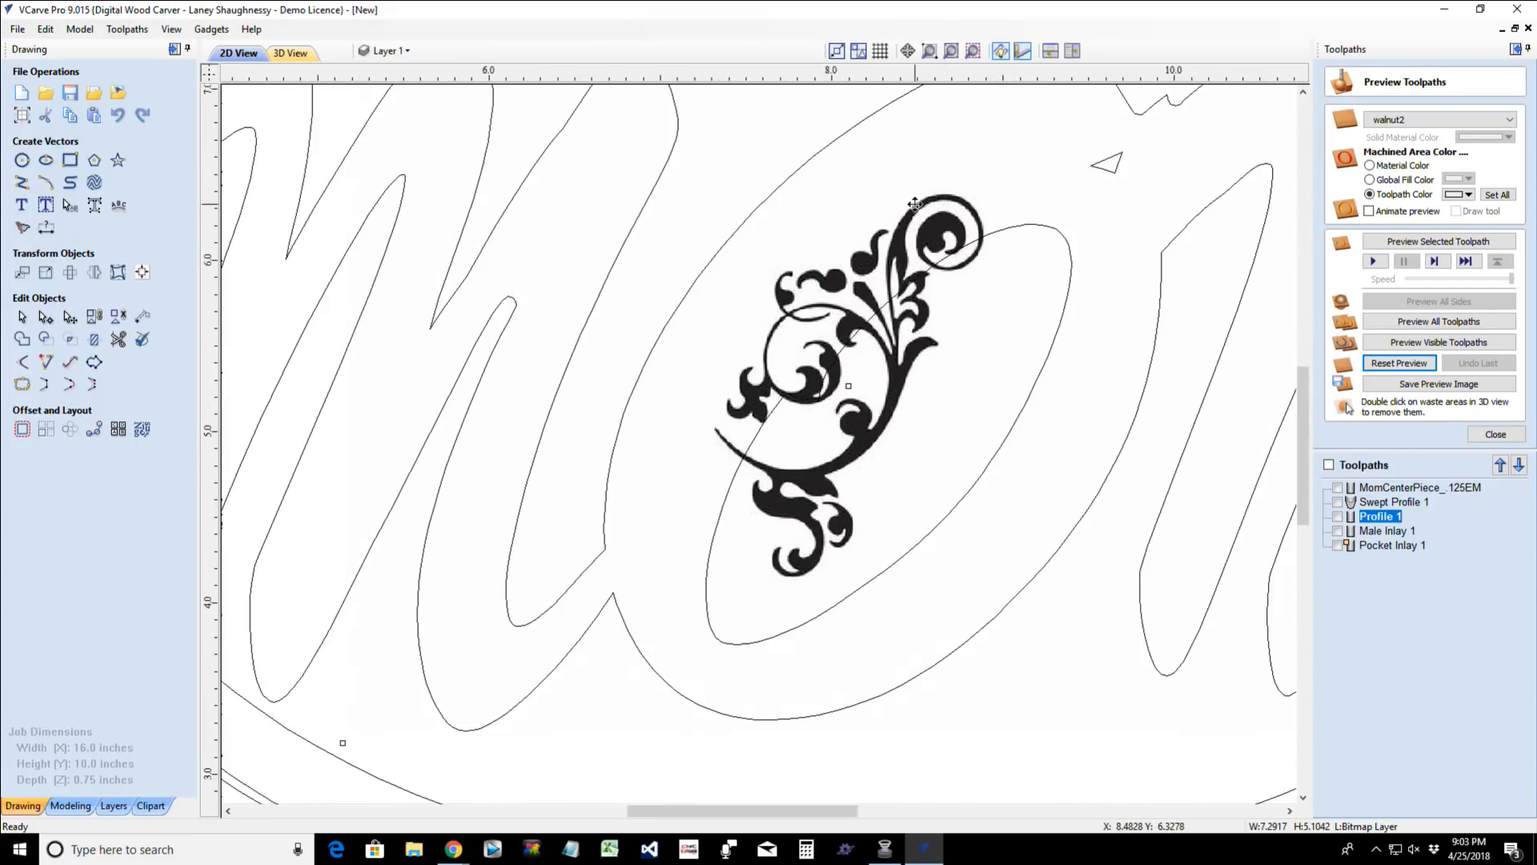
scroll(915, 205, "down", 2)
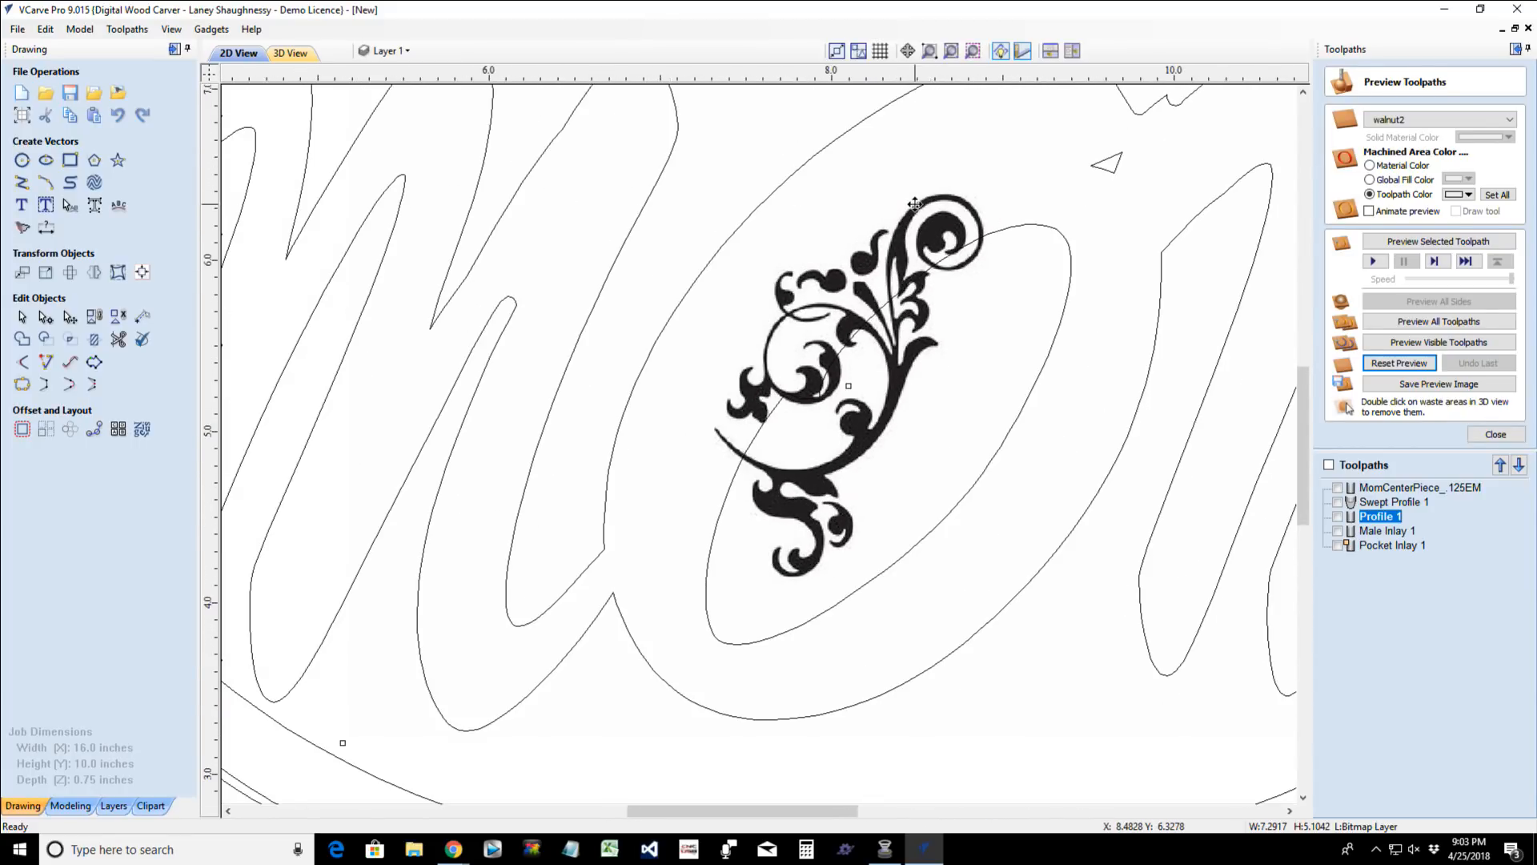
scroll(915, 205, "up", 1)
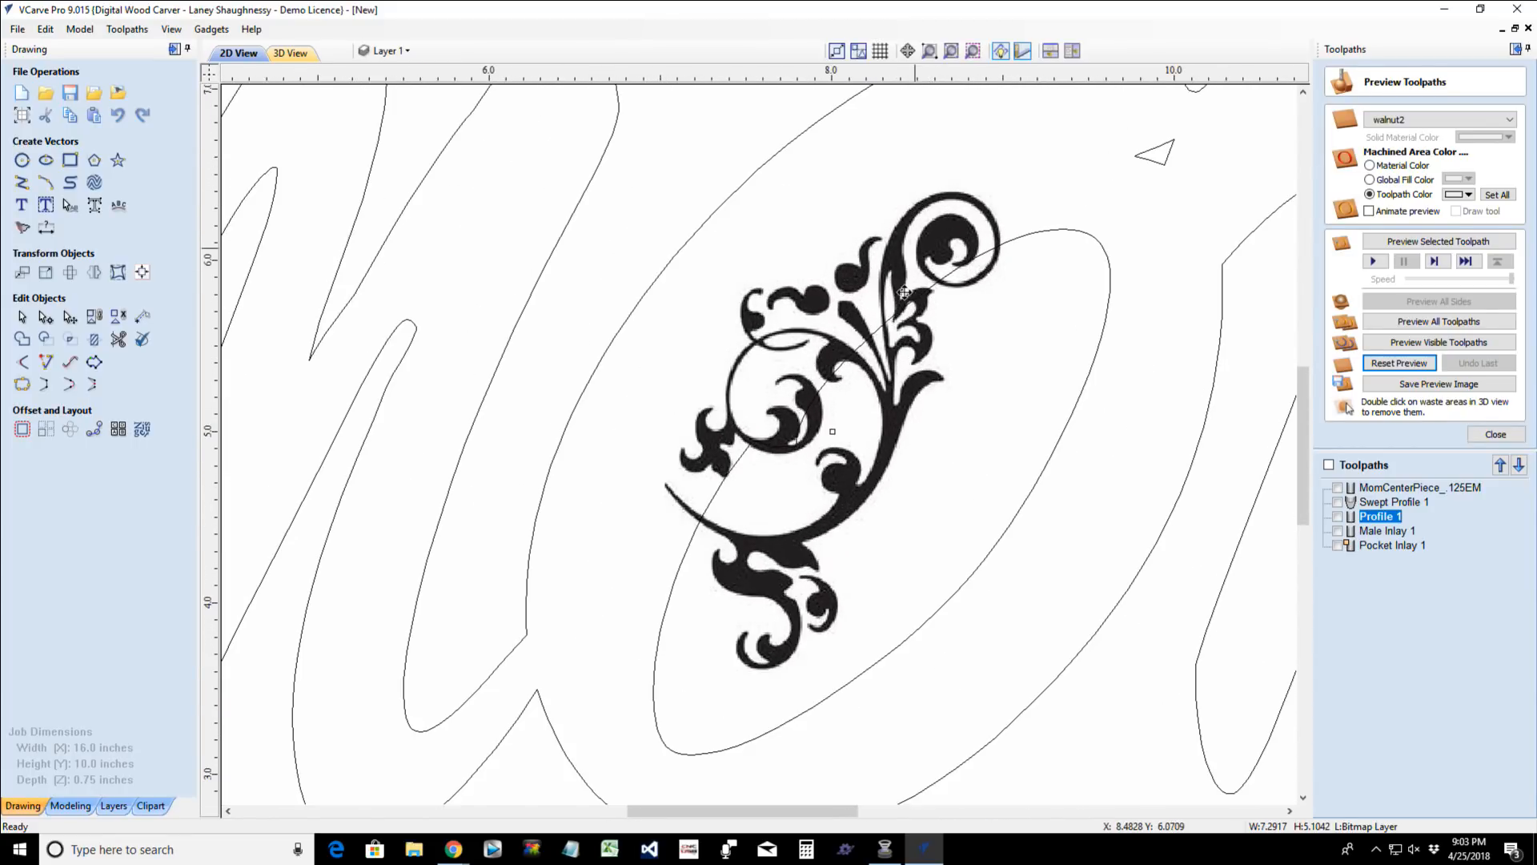
left_click(26, 229)
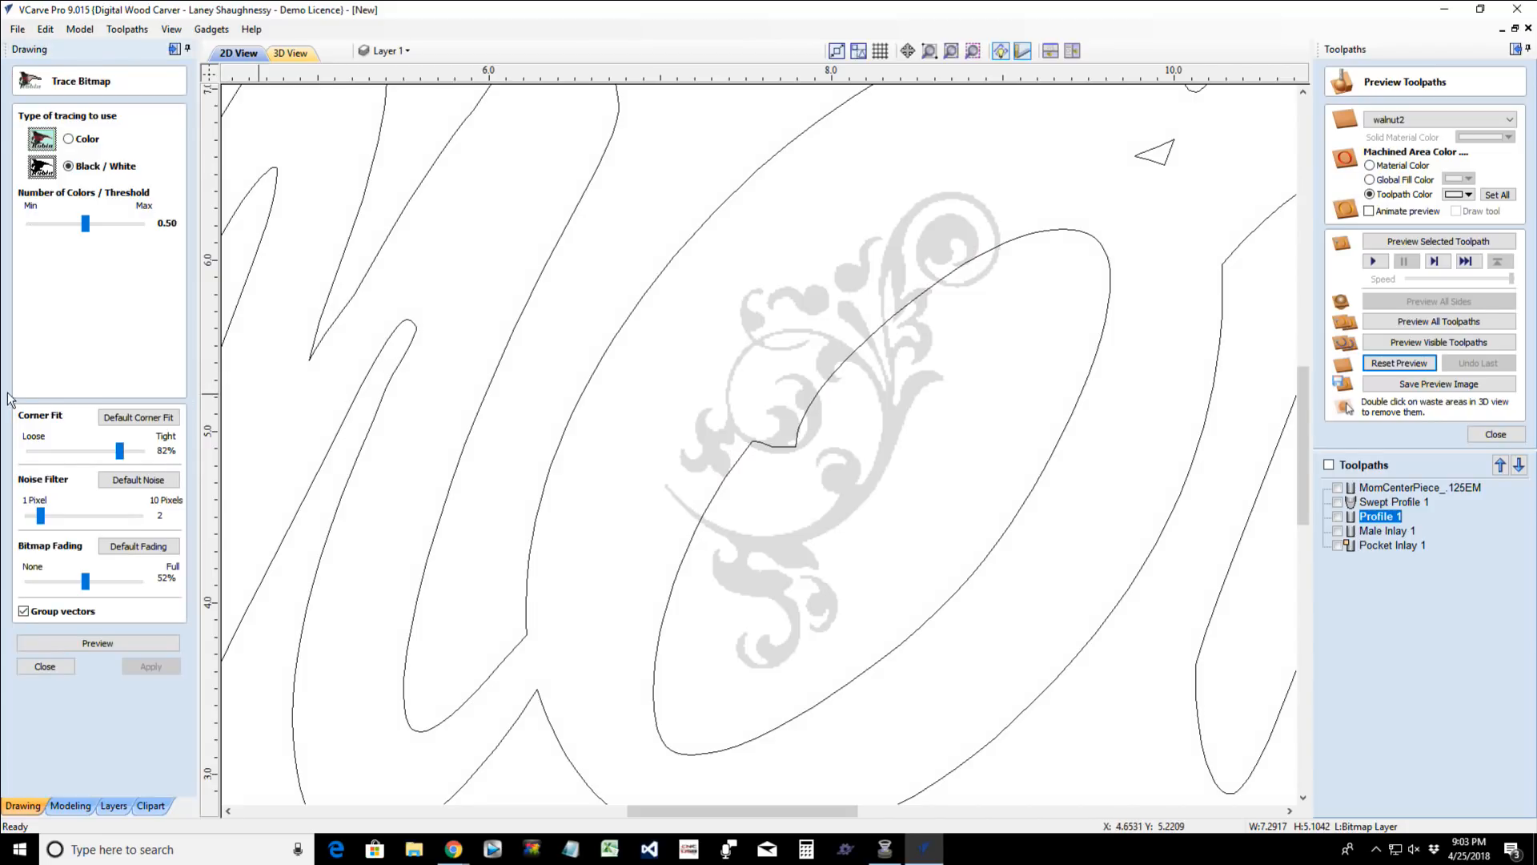
left_click_drag(87, 225, 144, 229)
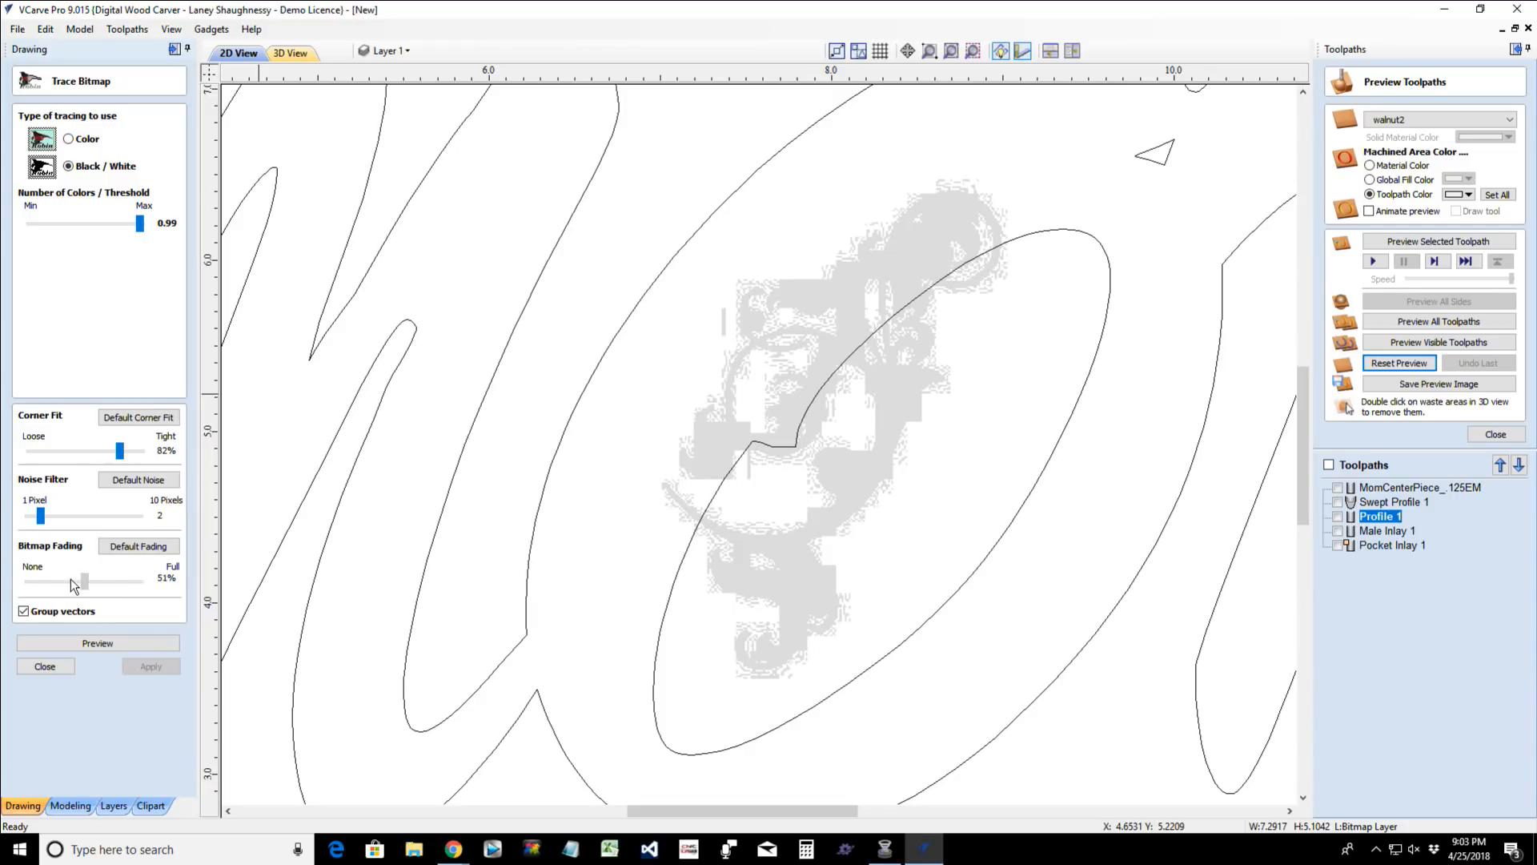
left_click_drag(71, 578, 24, 580)
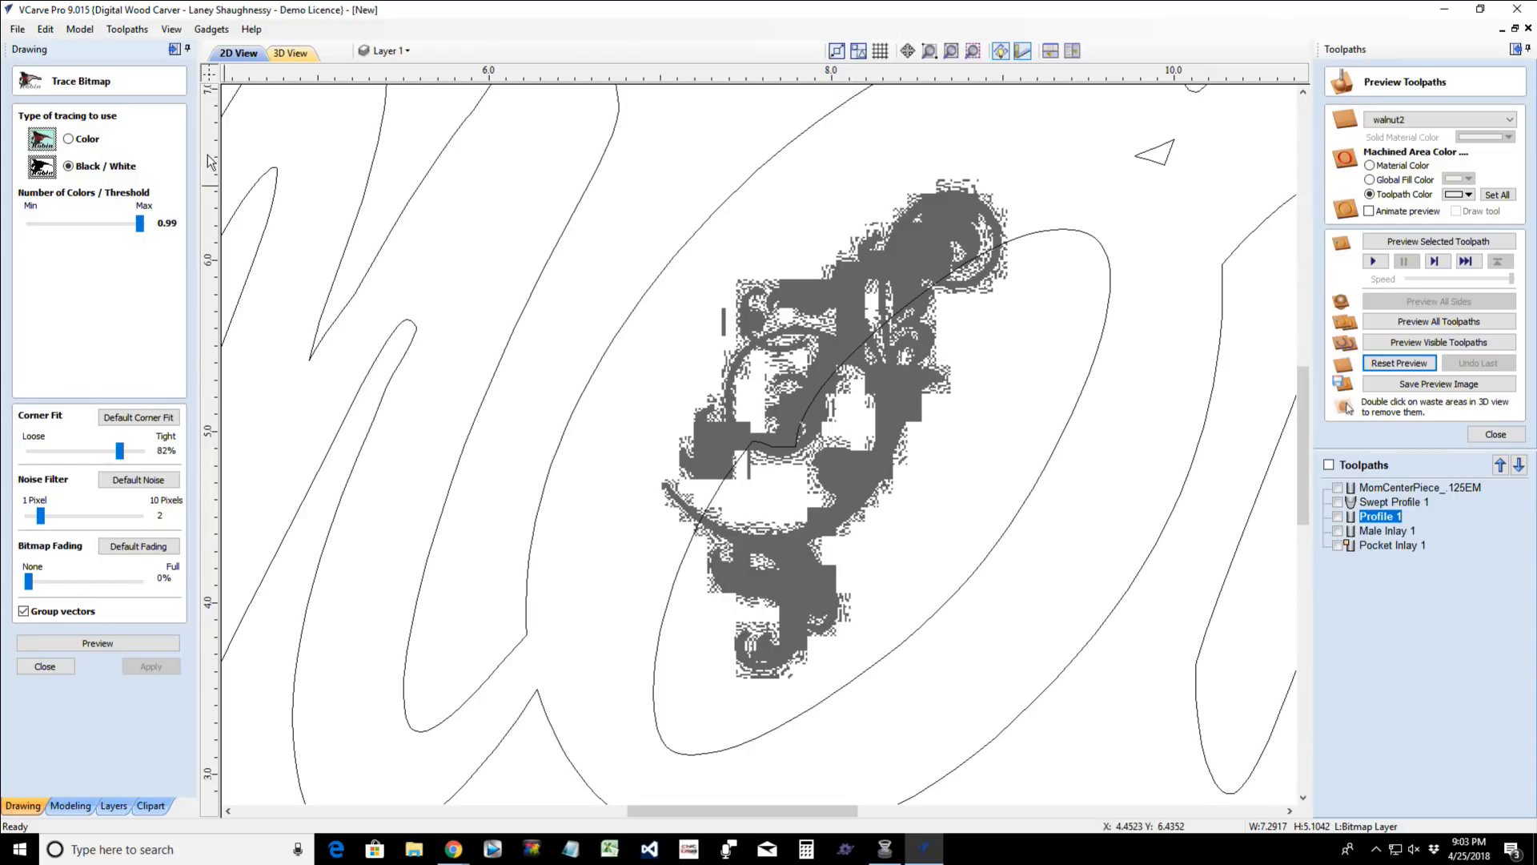
left_click_drag(140, 228, 124, 231)
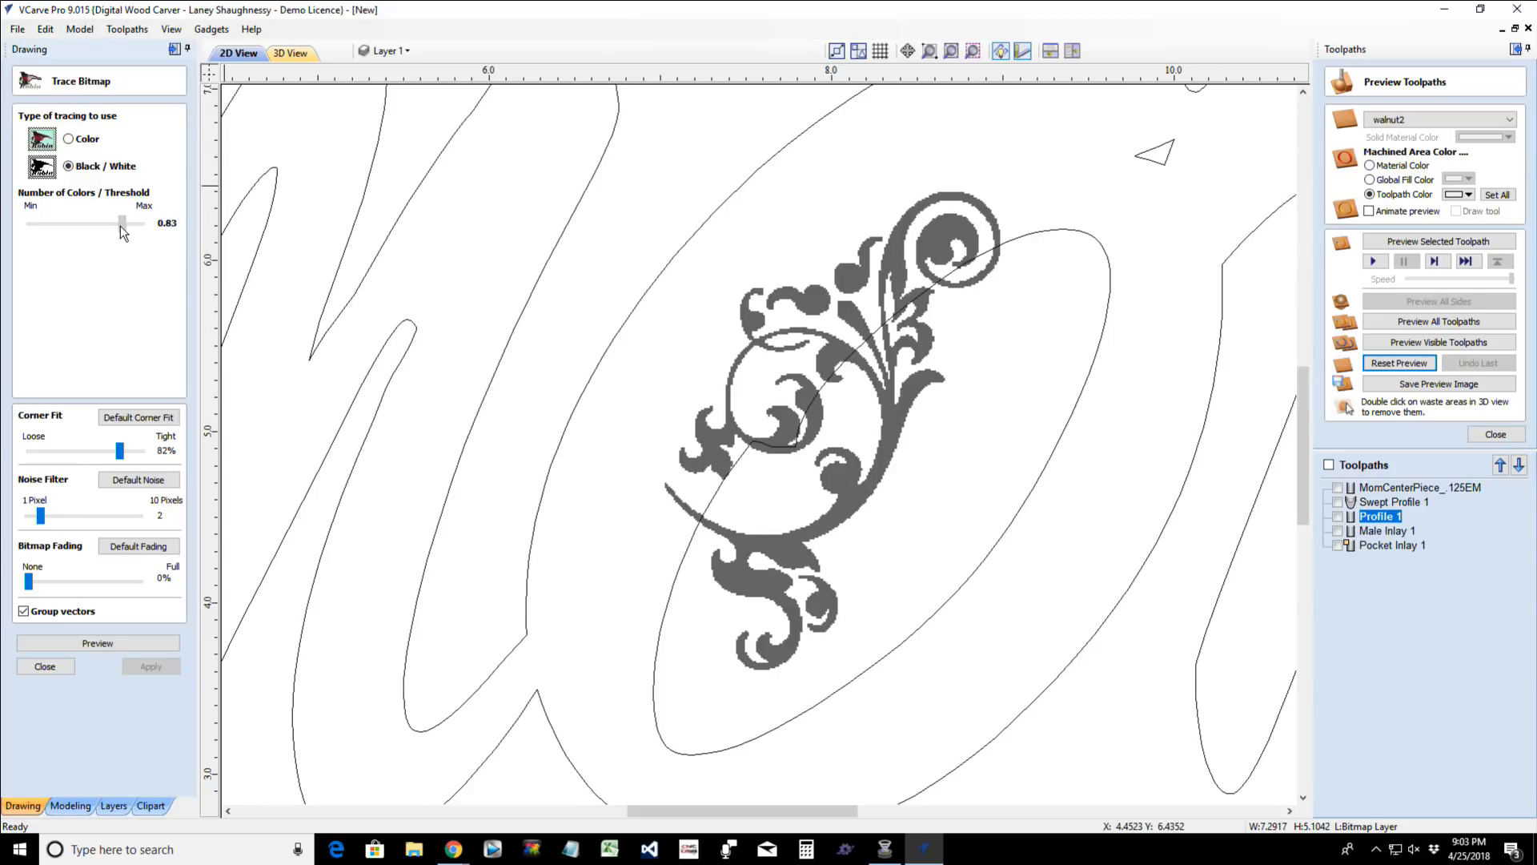
left_click_drag(124, 232, 123, 233)
- Preview the flourish trace, apply it as vectors, and finish the bitmap tracing
left_click(106, 643)
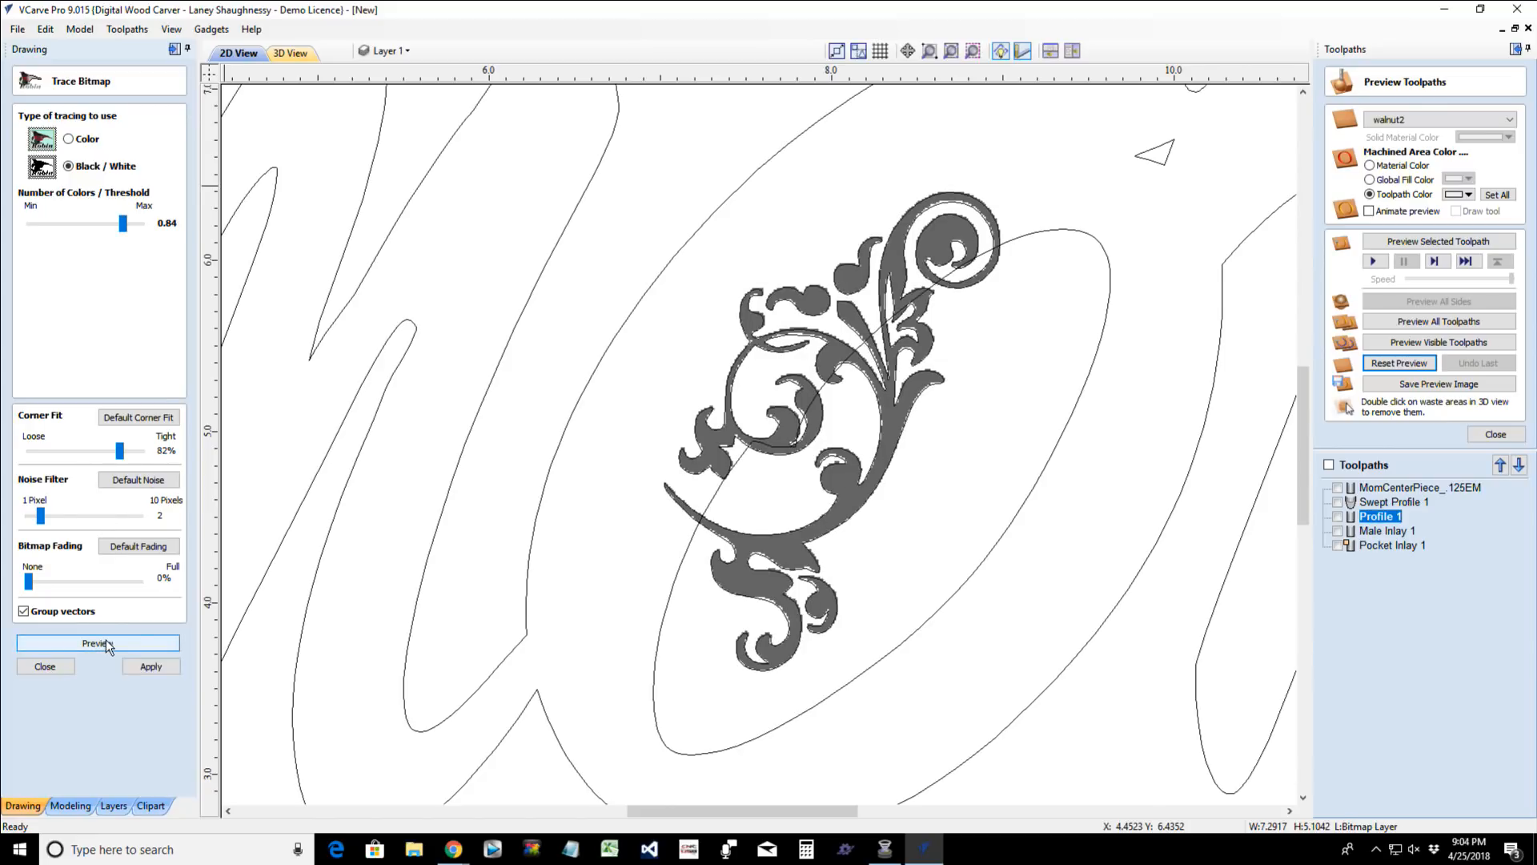
left_click(138, 668)
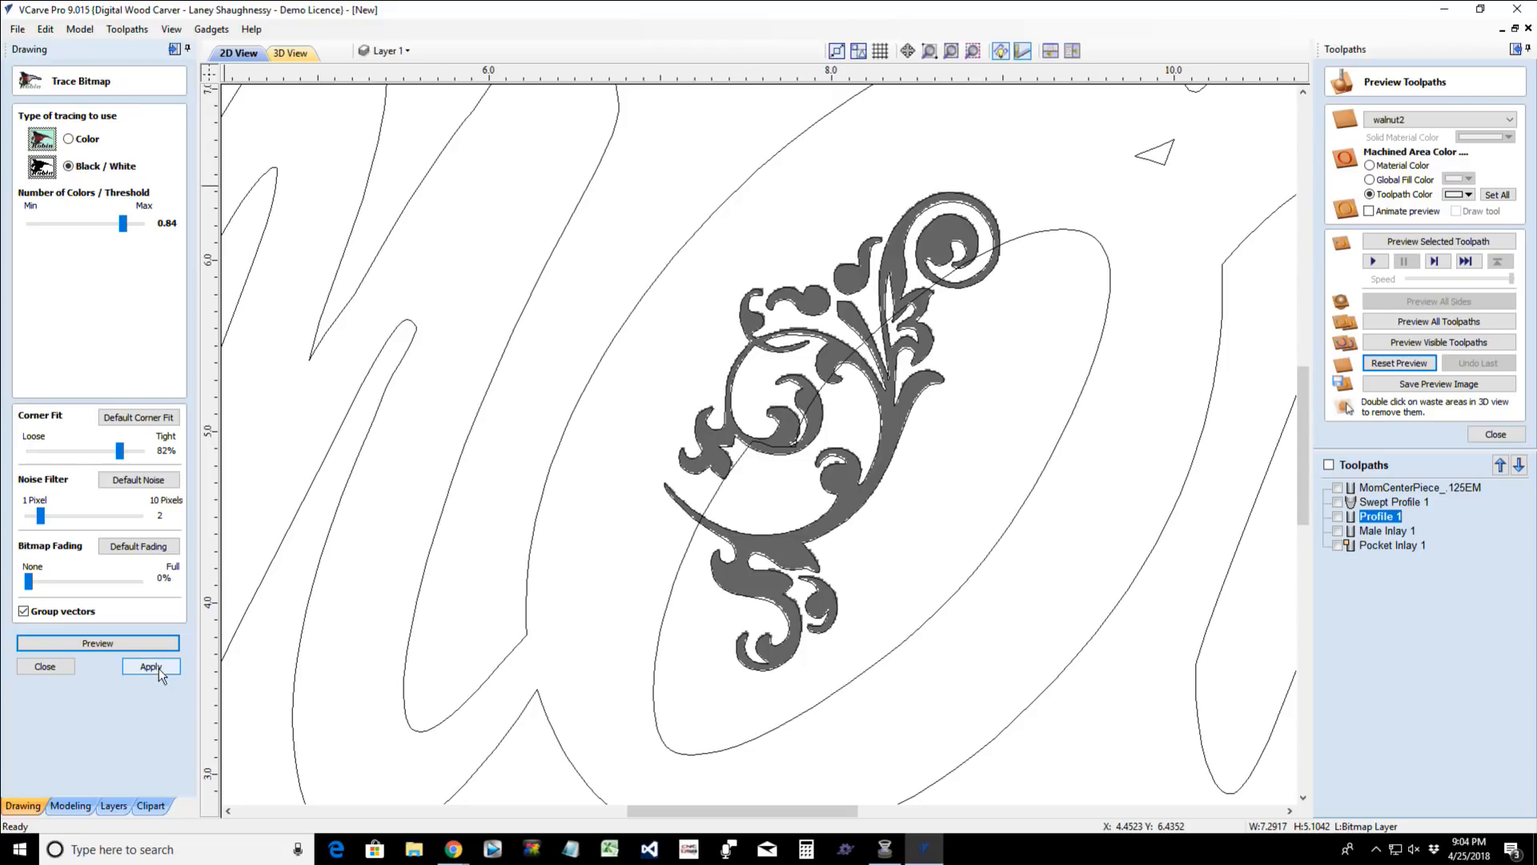
left_click(45, 667)
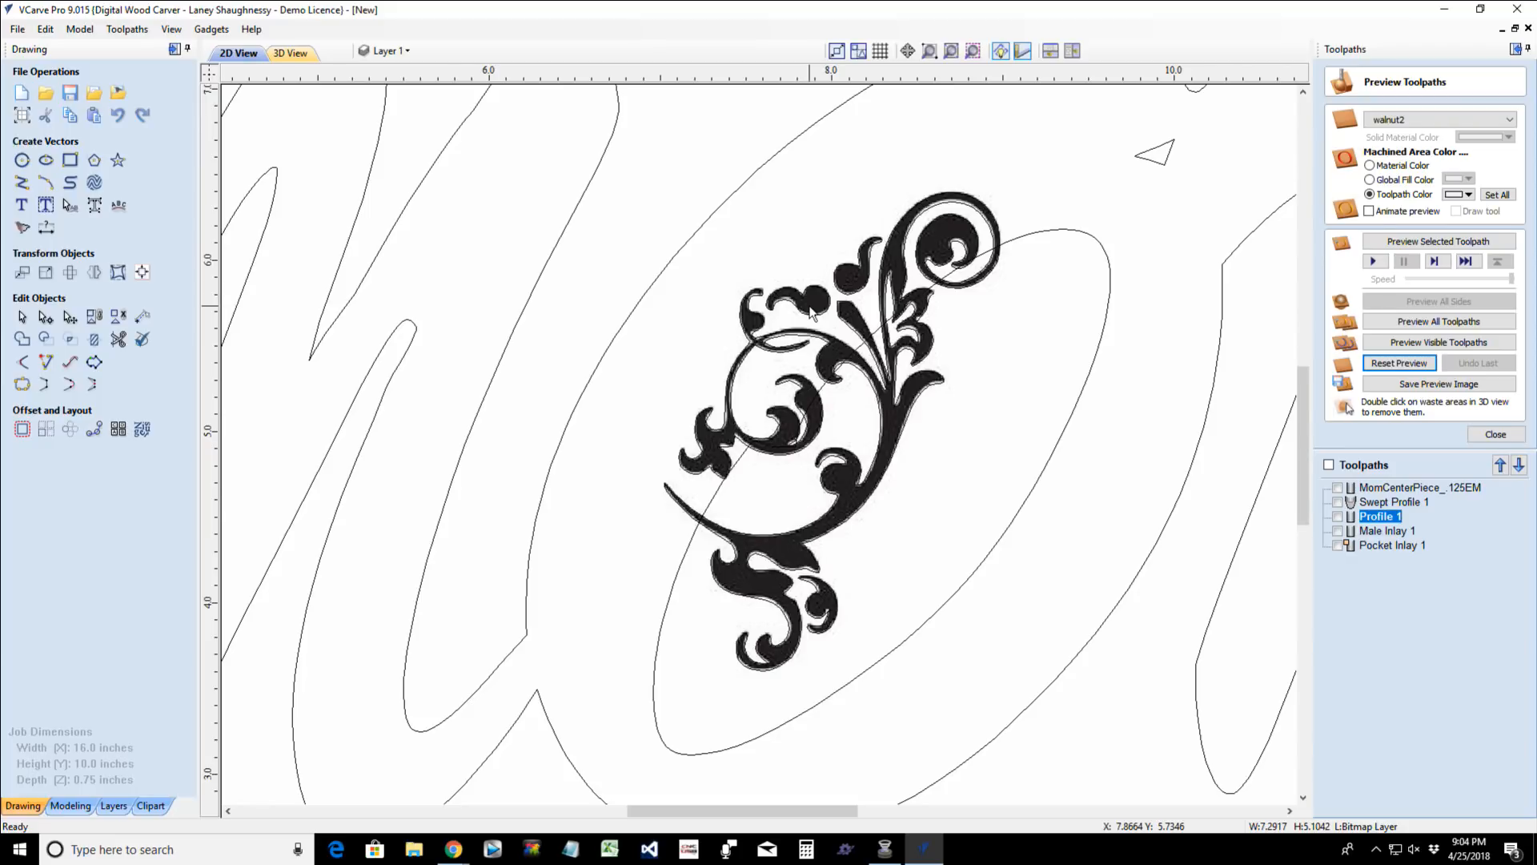
- Hide the Bitmap Layer so that only the vectors on Layer 1 are displayed
left_click(775, 568)
left_click(776, 558)
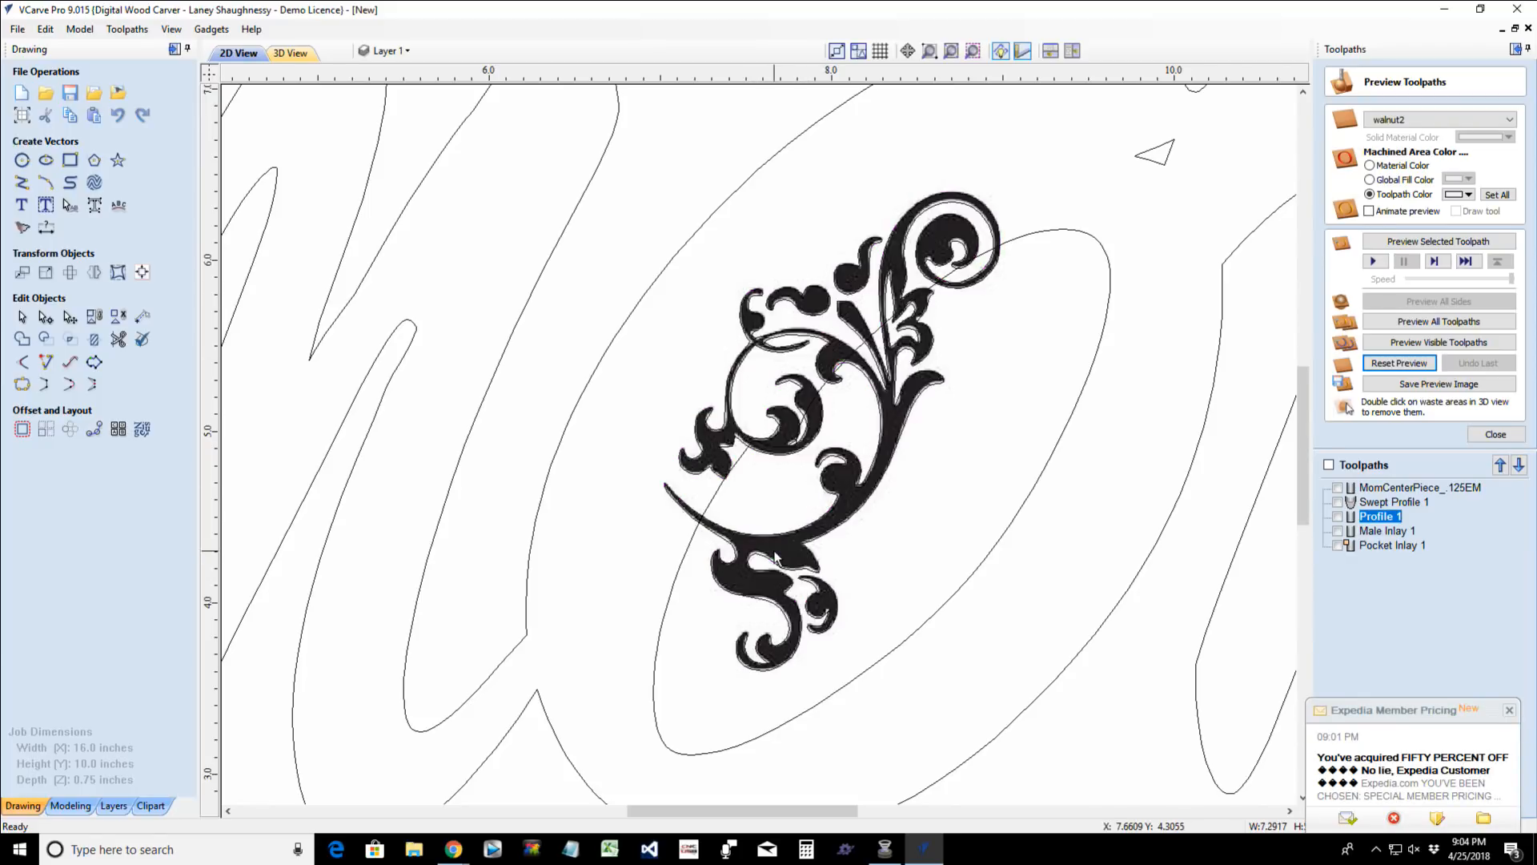
left_click(389, 51)
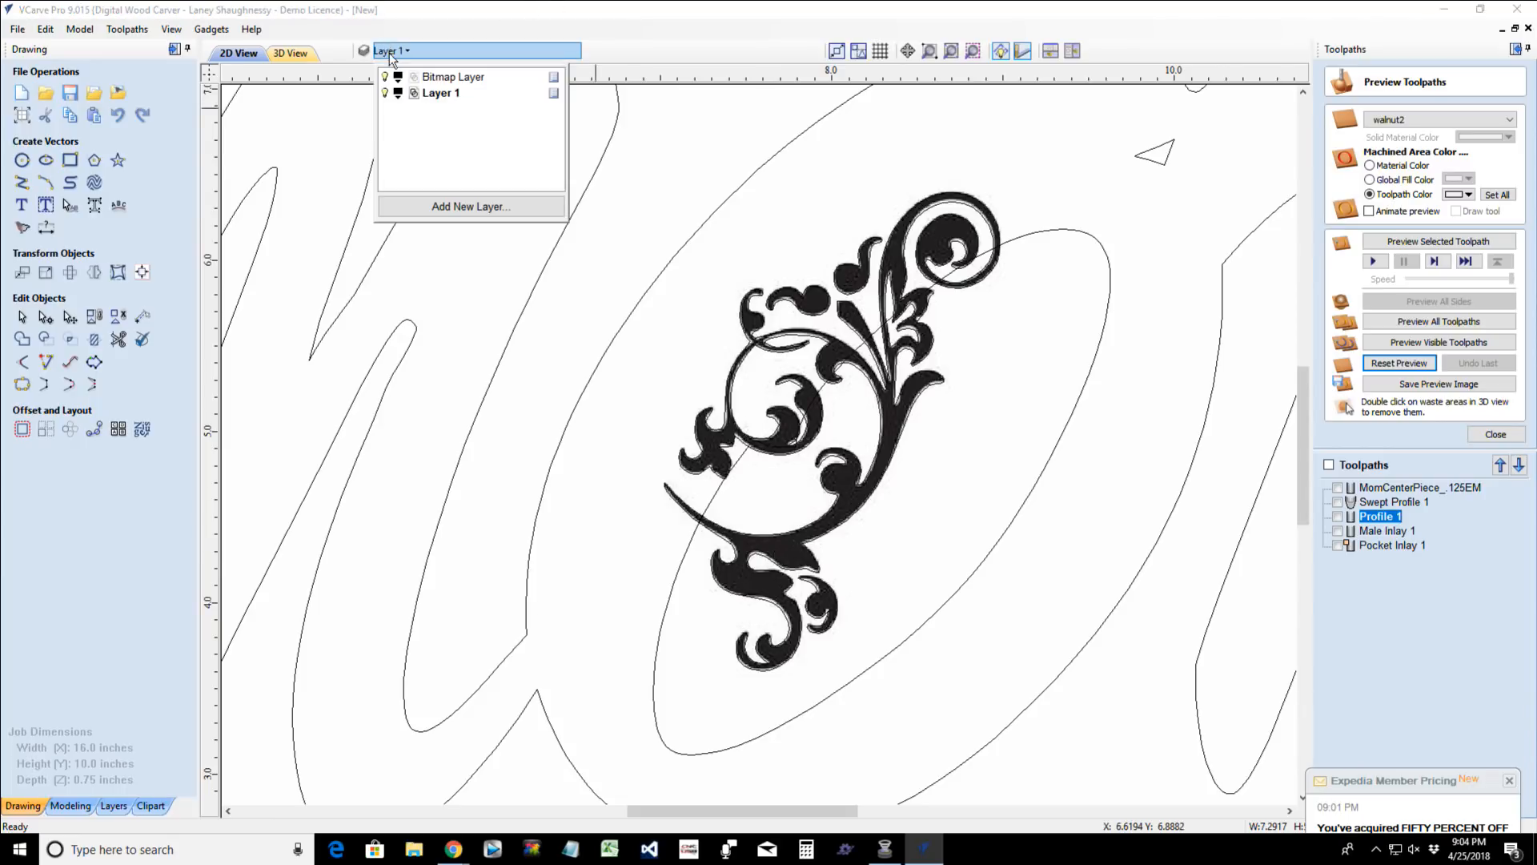
left_click(387, 77)
- Enlarge the traced flourish vectors about their centre to about 3.54 by 5.05 inches
left_click(785, 340)
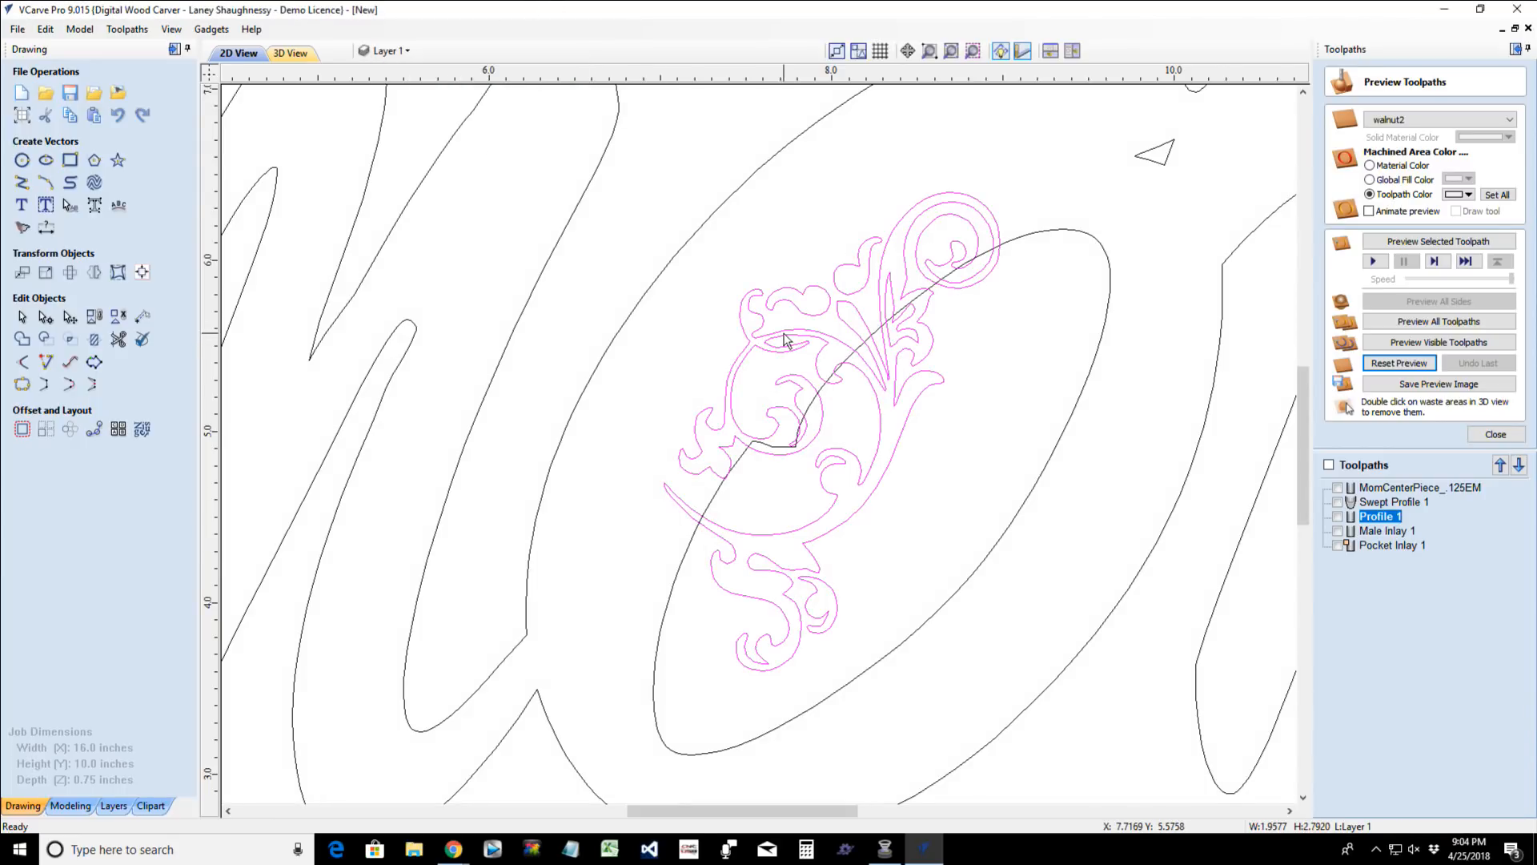
scroll(785, 341, "down", 2)
scroll(785, 340, "down", 1)
scroll(787, 336, "down", 1)
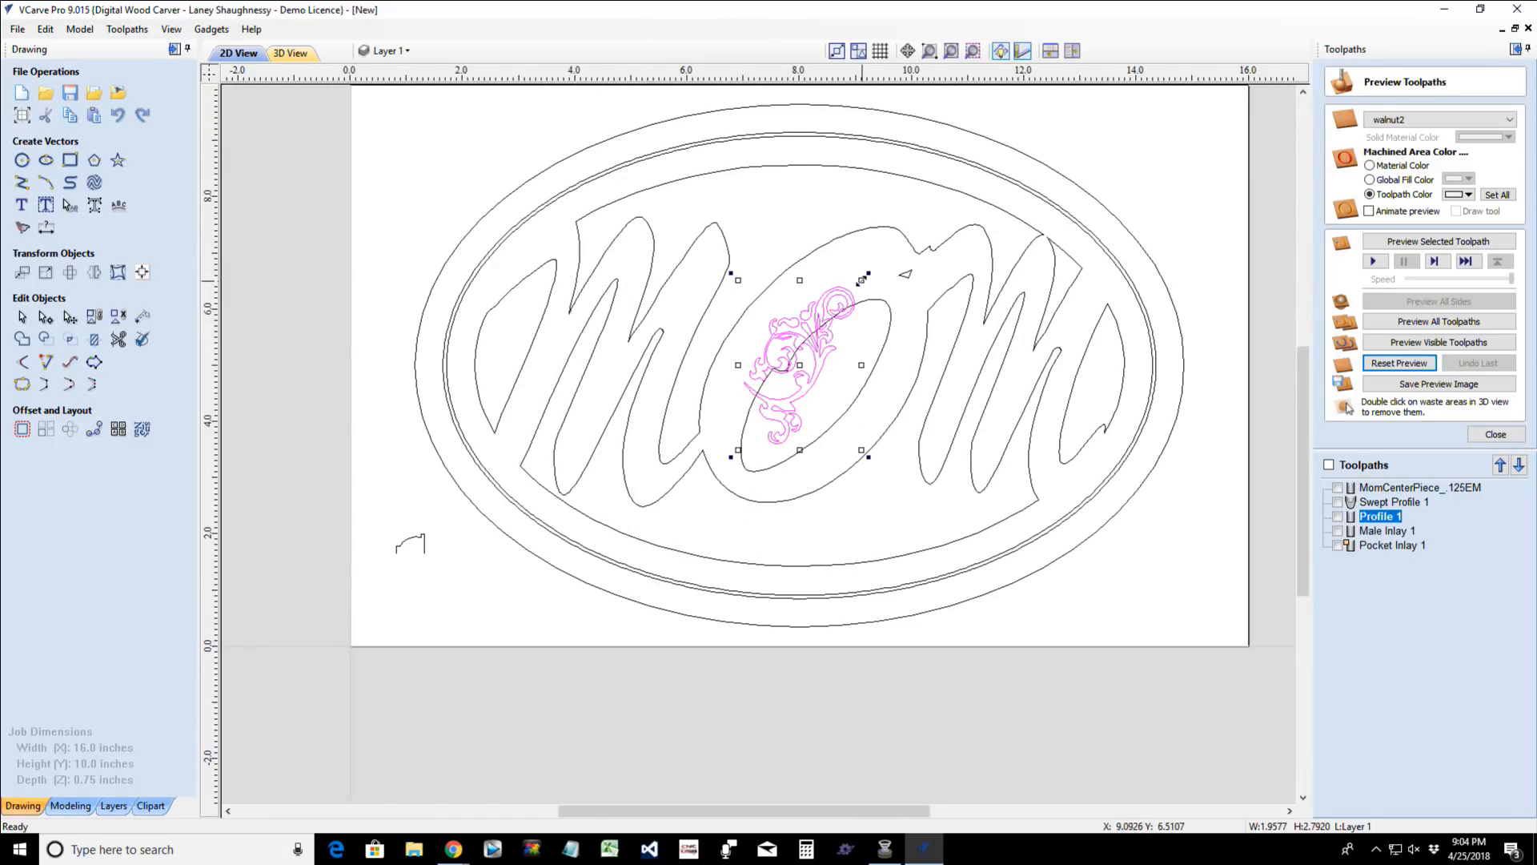
left_click_drag(862, 279, 906, 218)
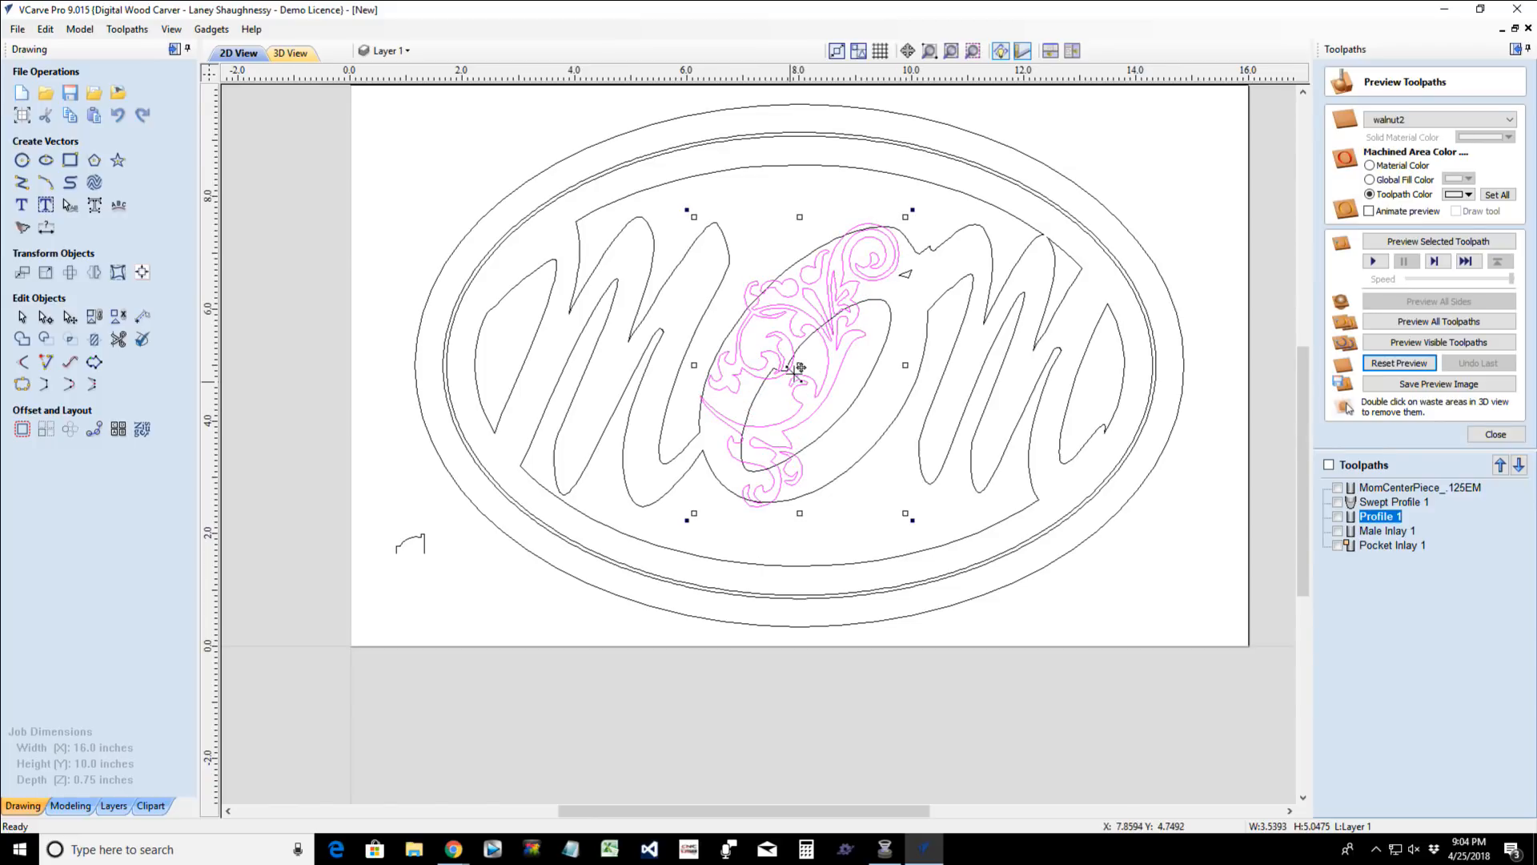
- Rotate the flourish clockwise and place it along the lower edge of the oval, beneath the O and the last M
left_click(815, 416)
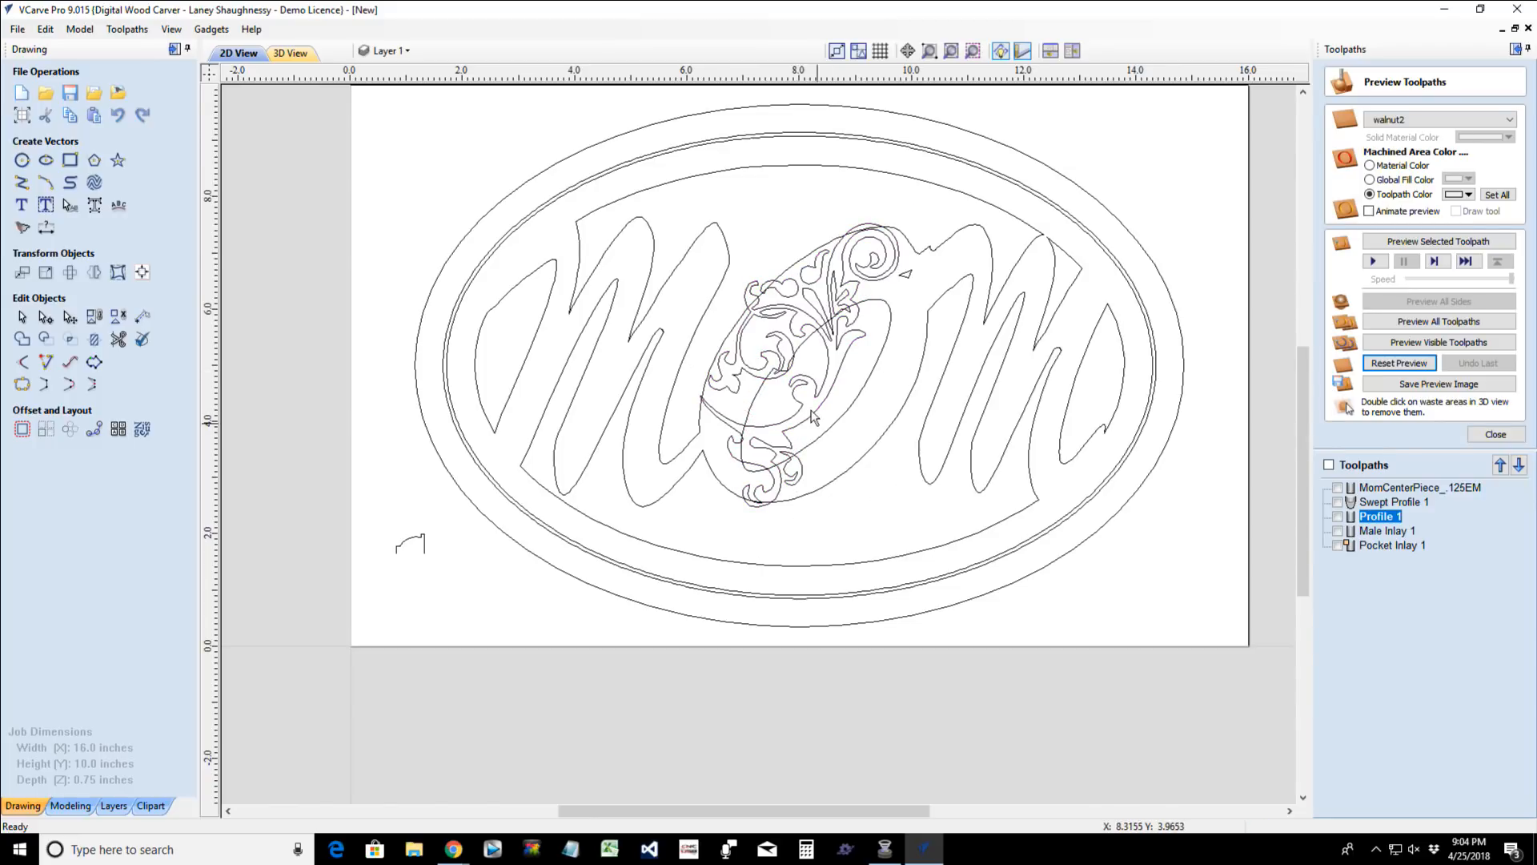
left_click(800, 393)
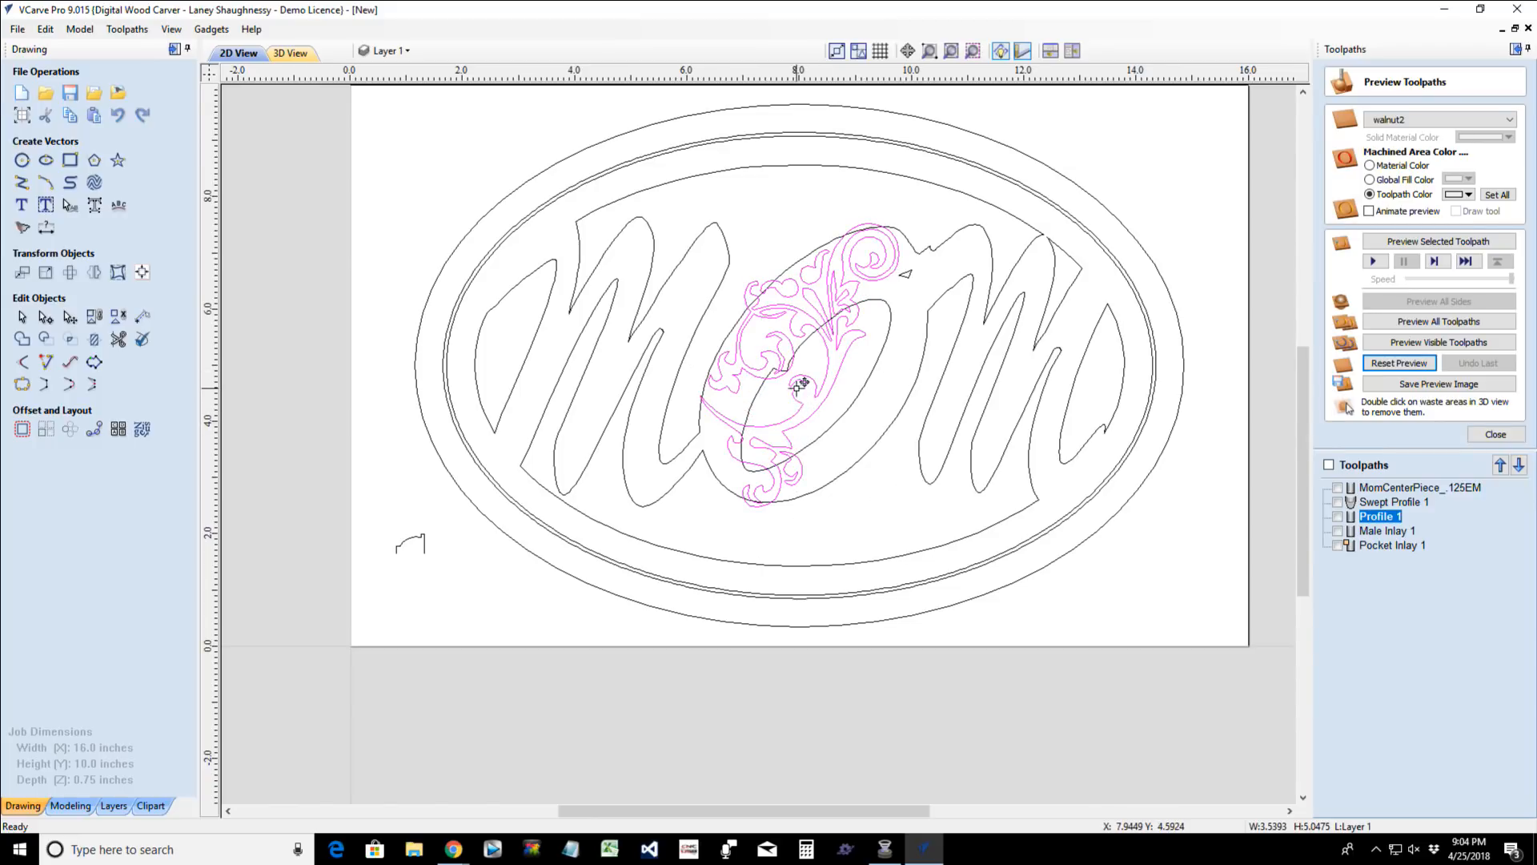
left_click_drag(802, 385, 964, 475)
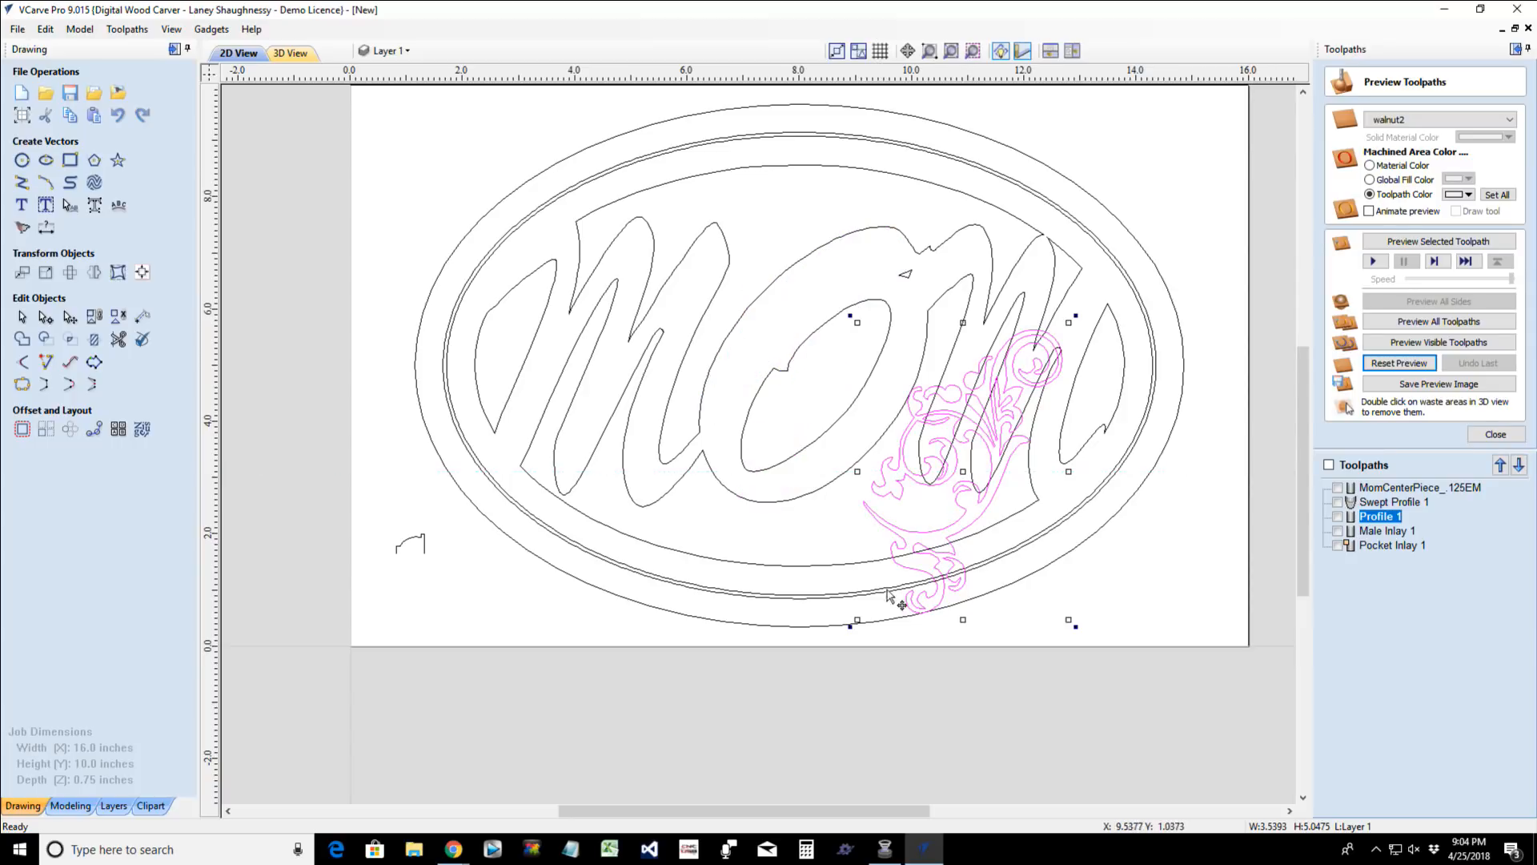
left_click_drag(849, 625, 777, 514)
left_click_drag(979, 463, 913, 527)
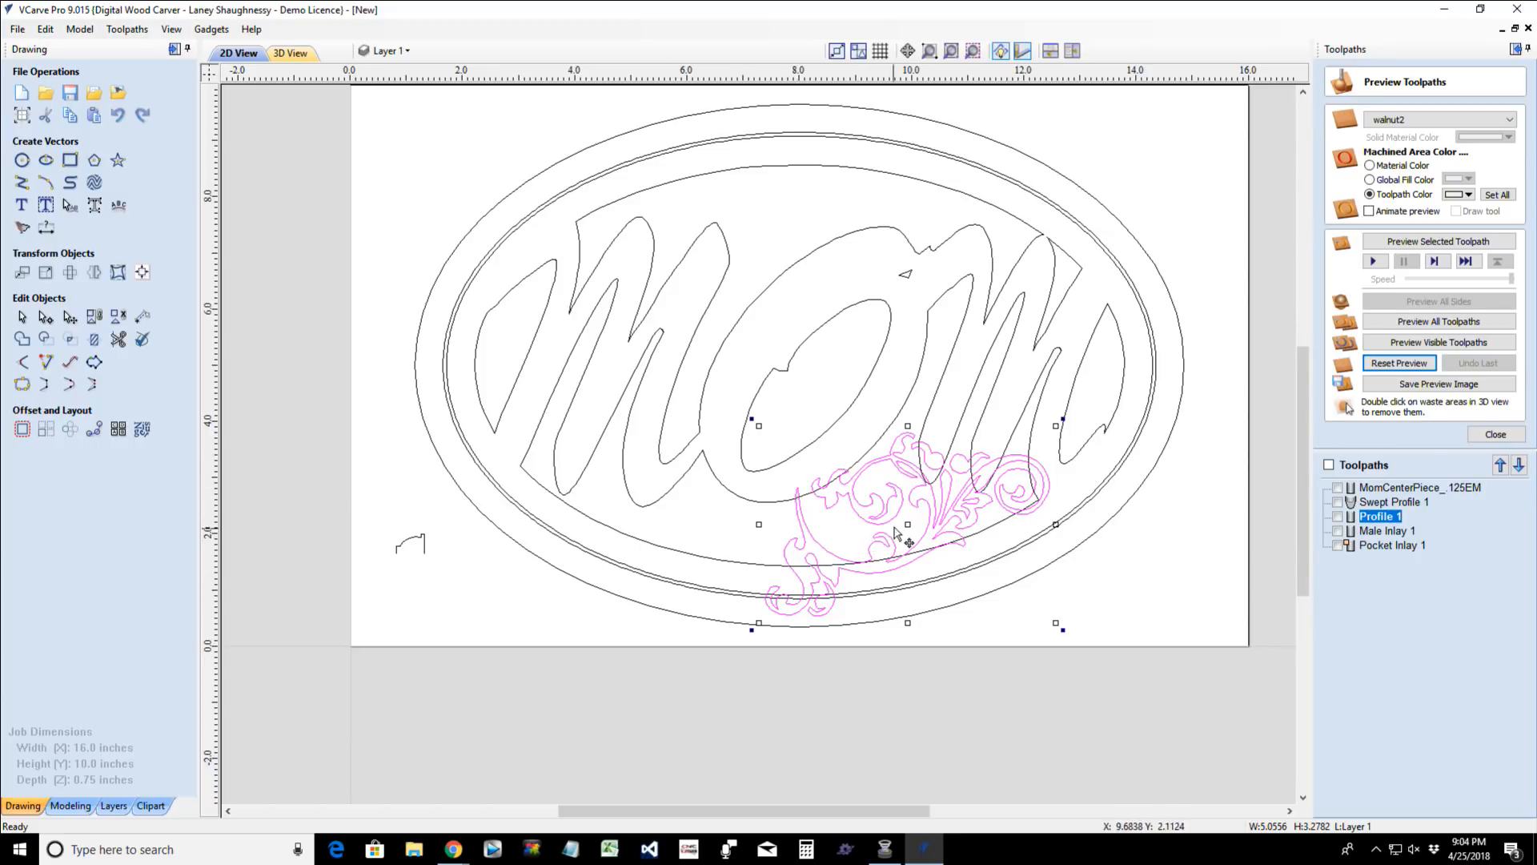
- Shift the flourish sideways to sit beneath the O and reduce its height to about 2.82 inches, keeping its width
left_click_drag(926, 513, 876, 510)
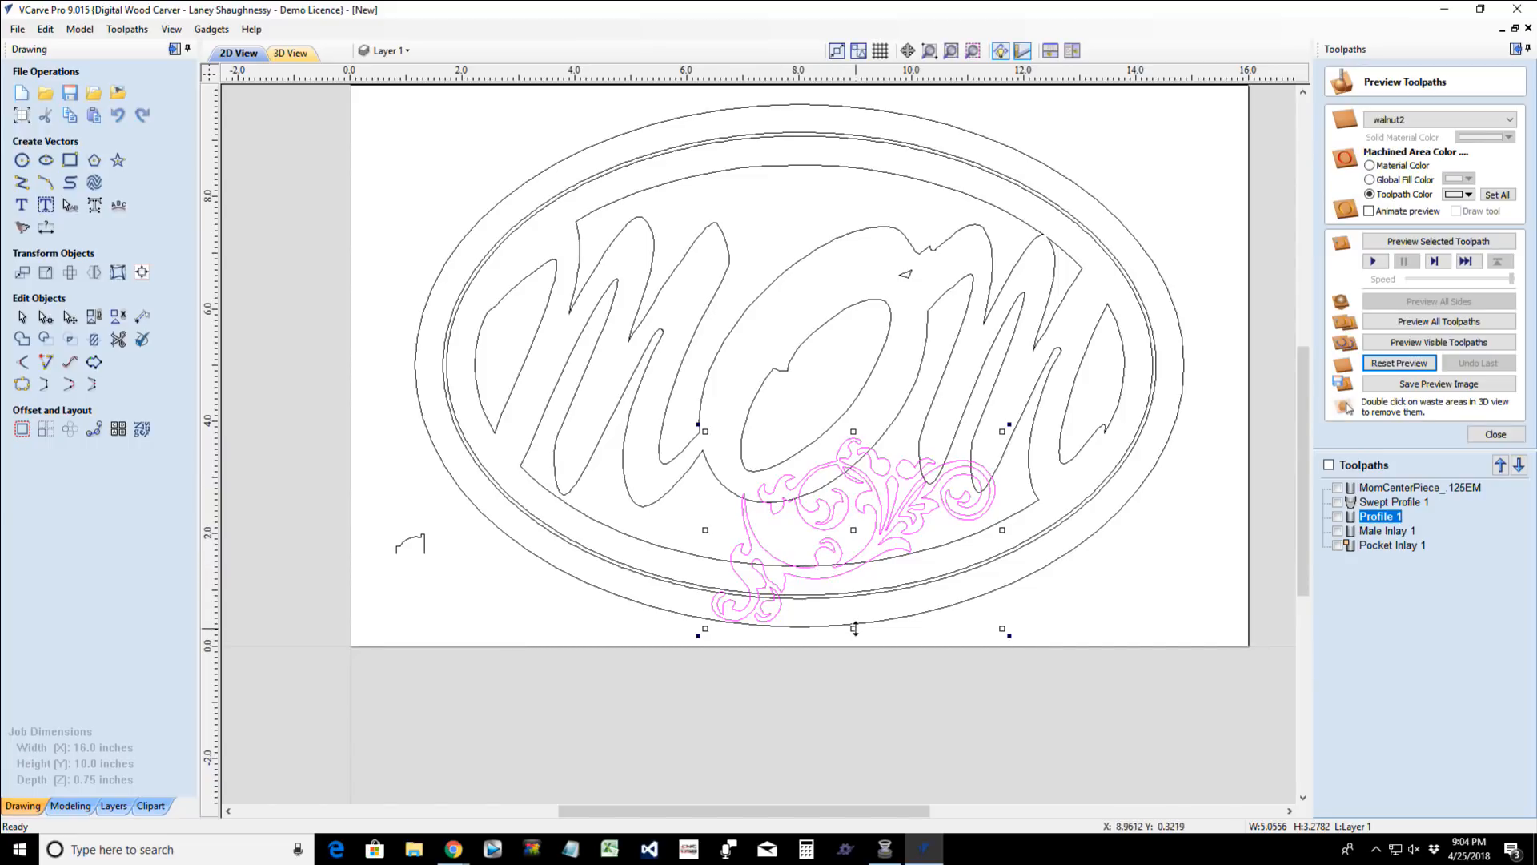
left_click_drag(855, 629, 852, 602)
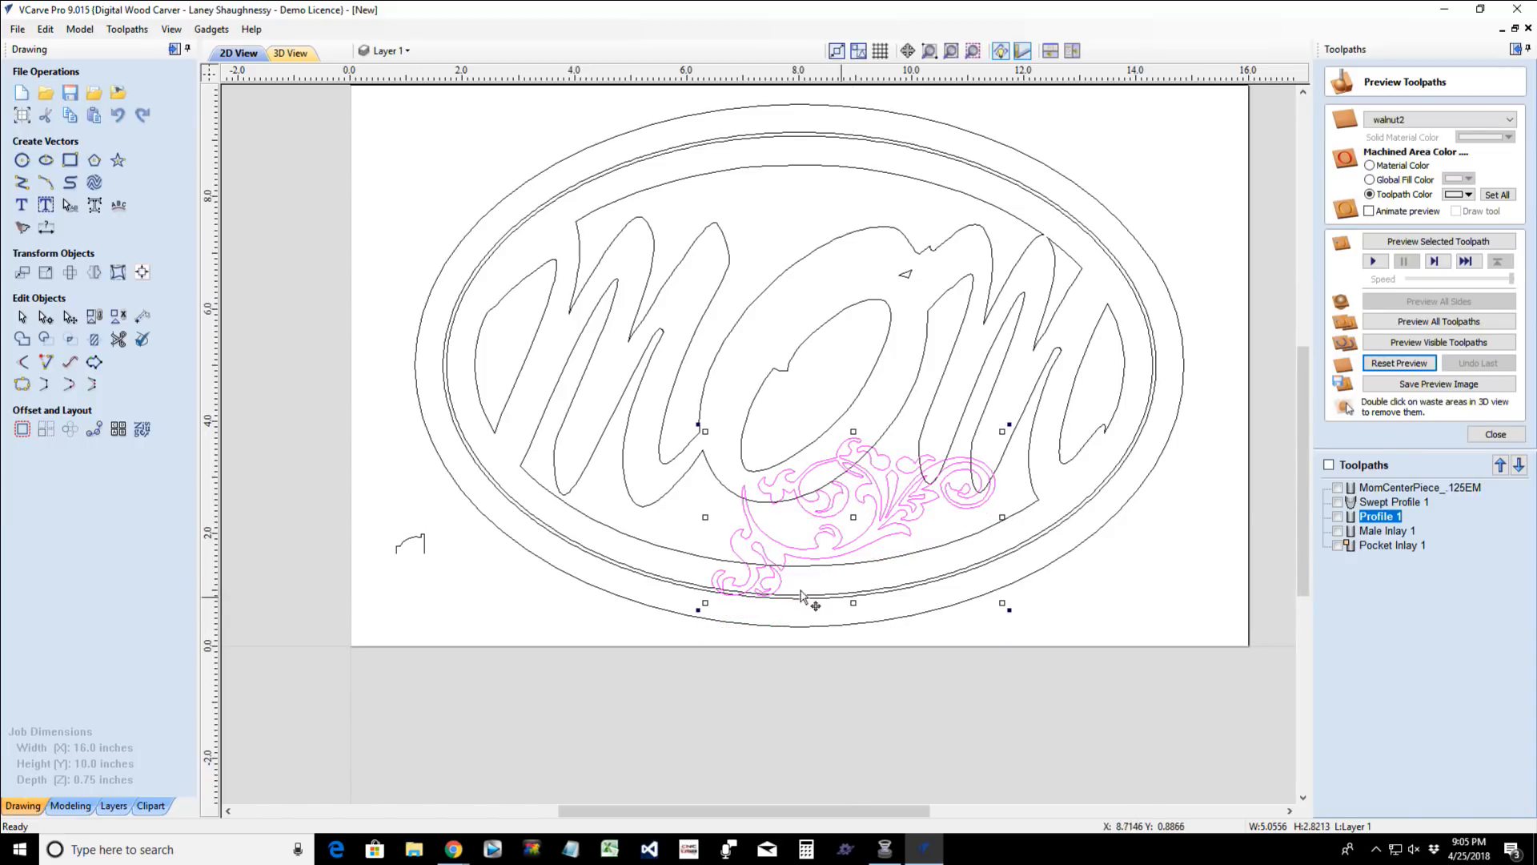
scroll(735, 583, "up", 2)
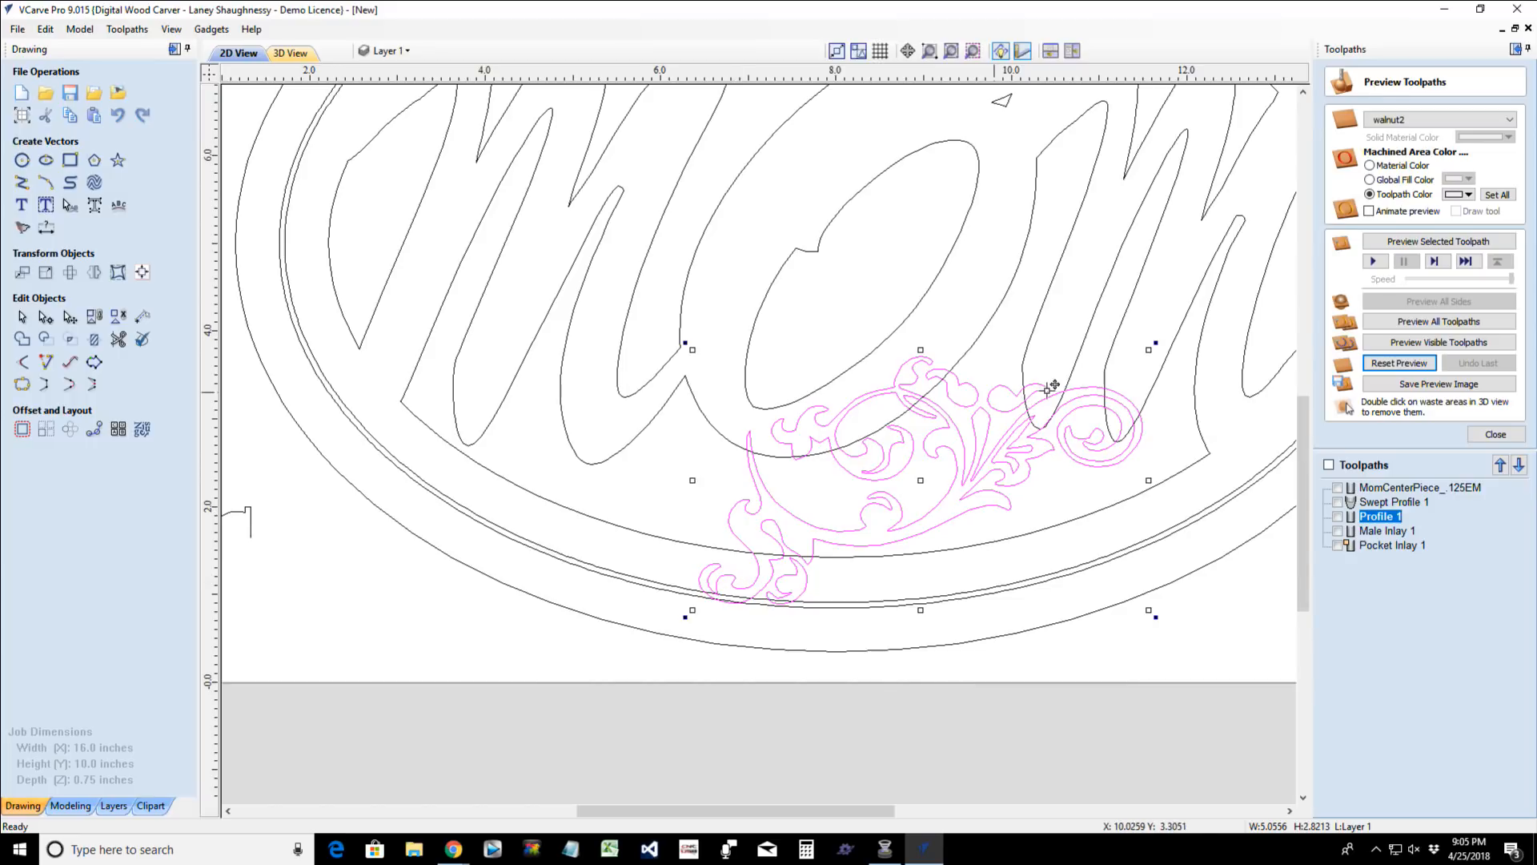
scroll(986, 406, "up", 2)
scroll(986, 407, "up", 1)
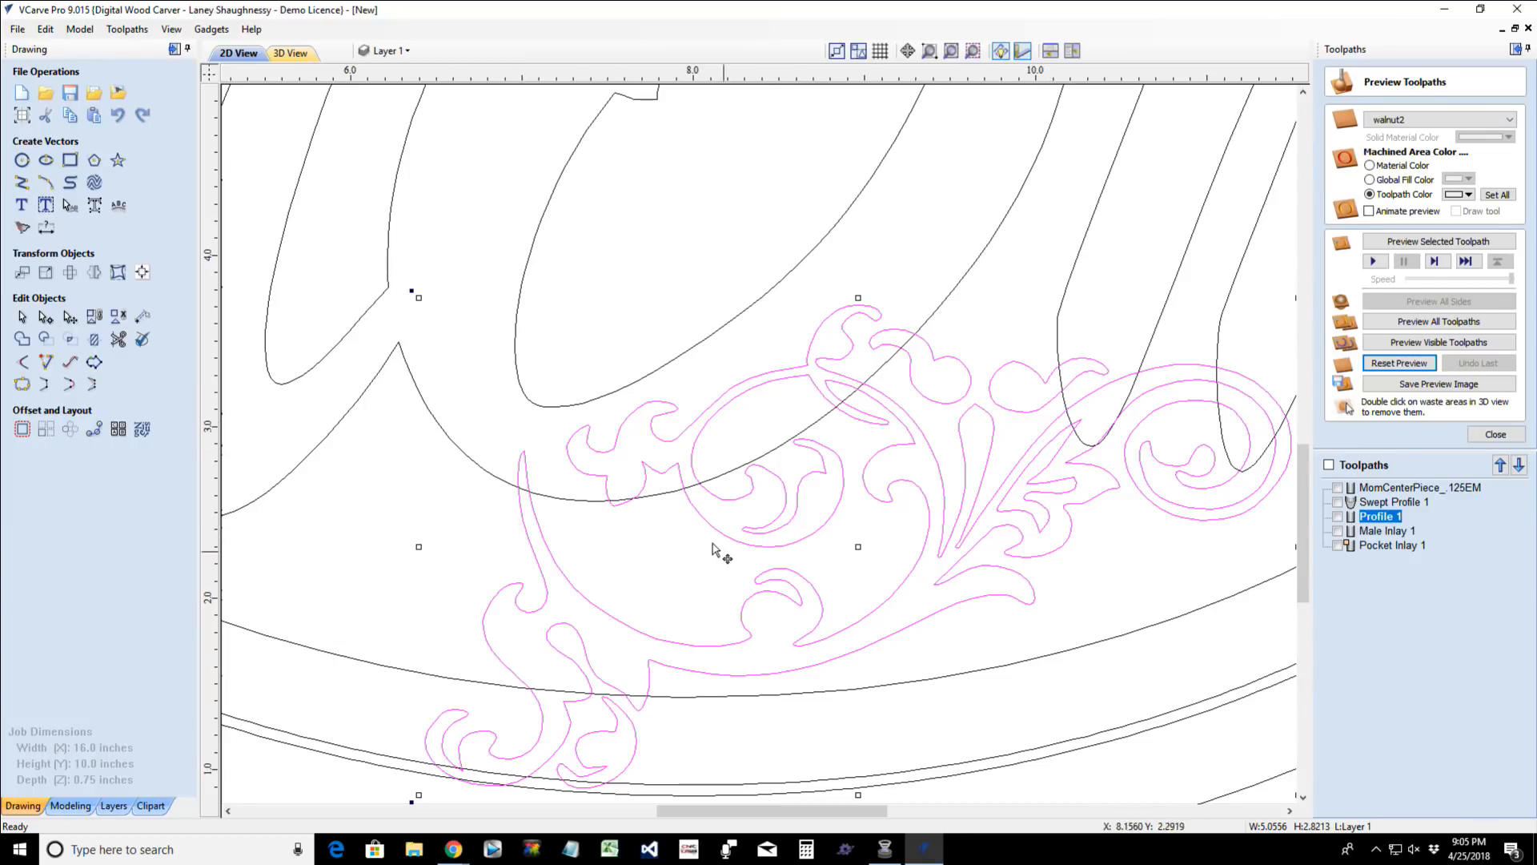
left_click(488, 475)
left_click(488, 474)
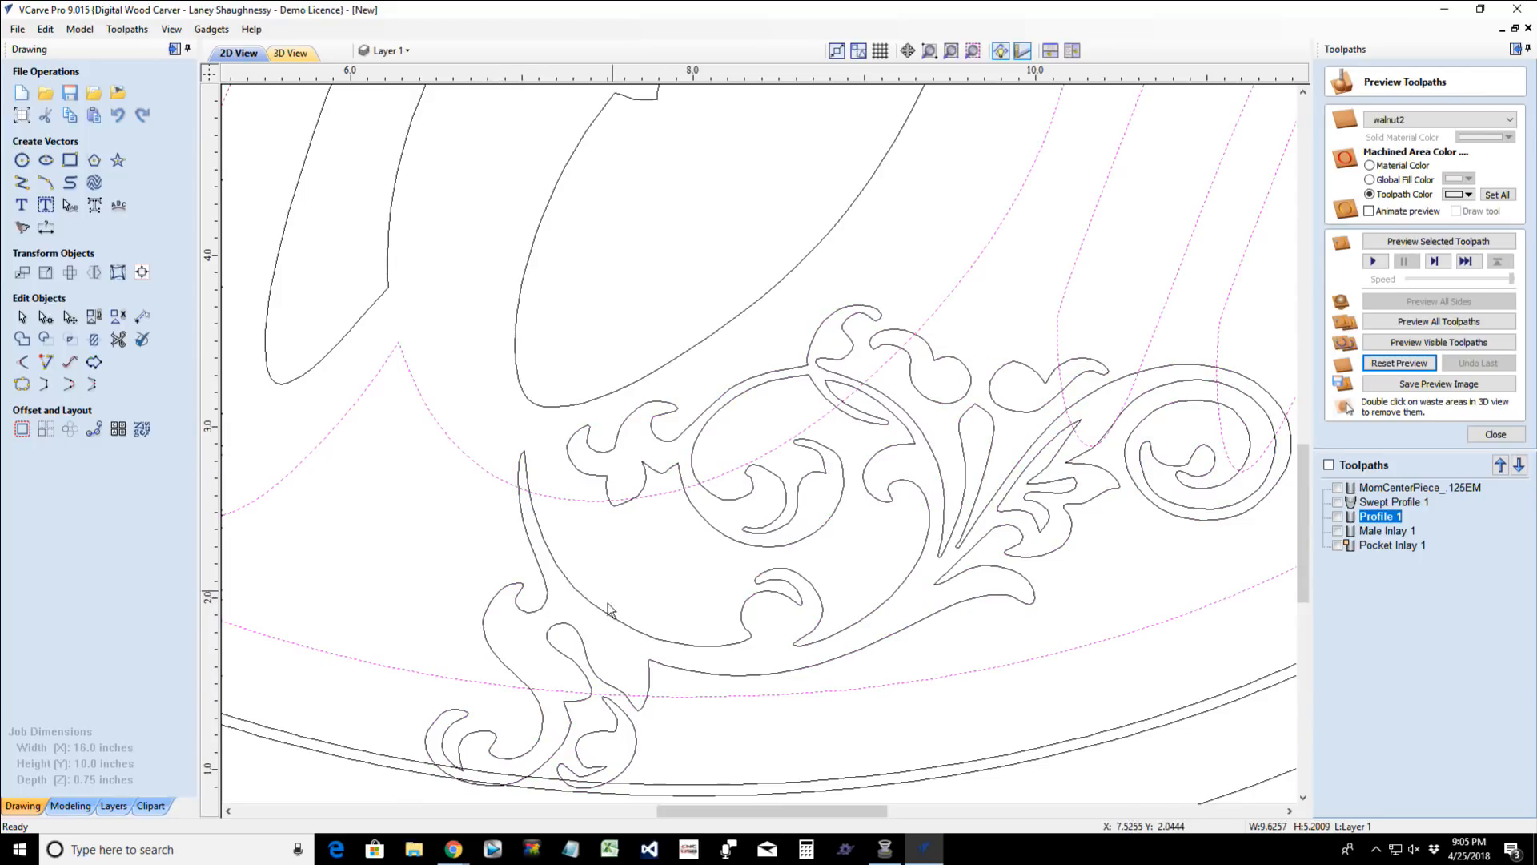
left_click(628, 627)
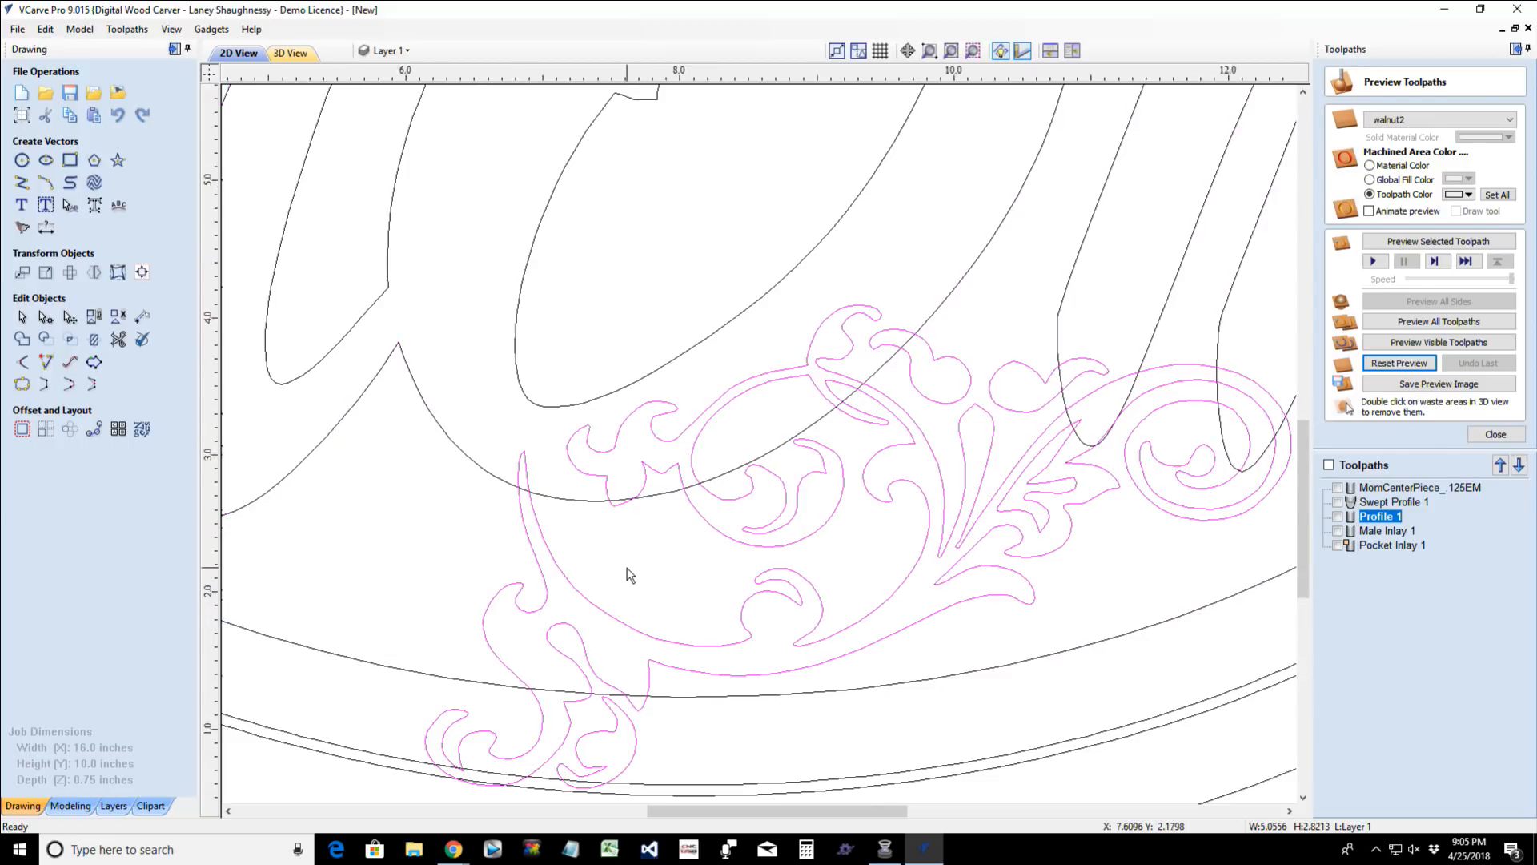
scroll(628, 573, "down", 3)
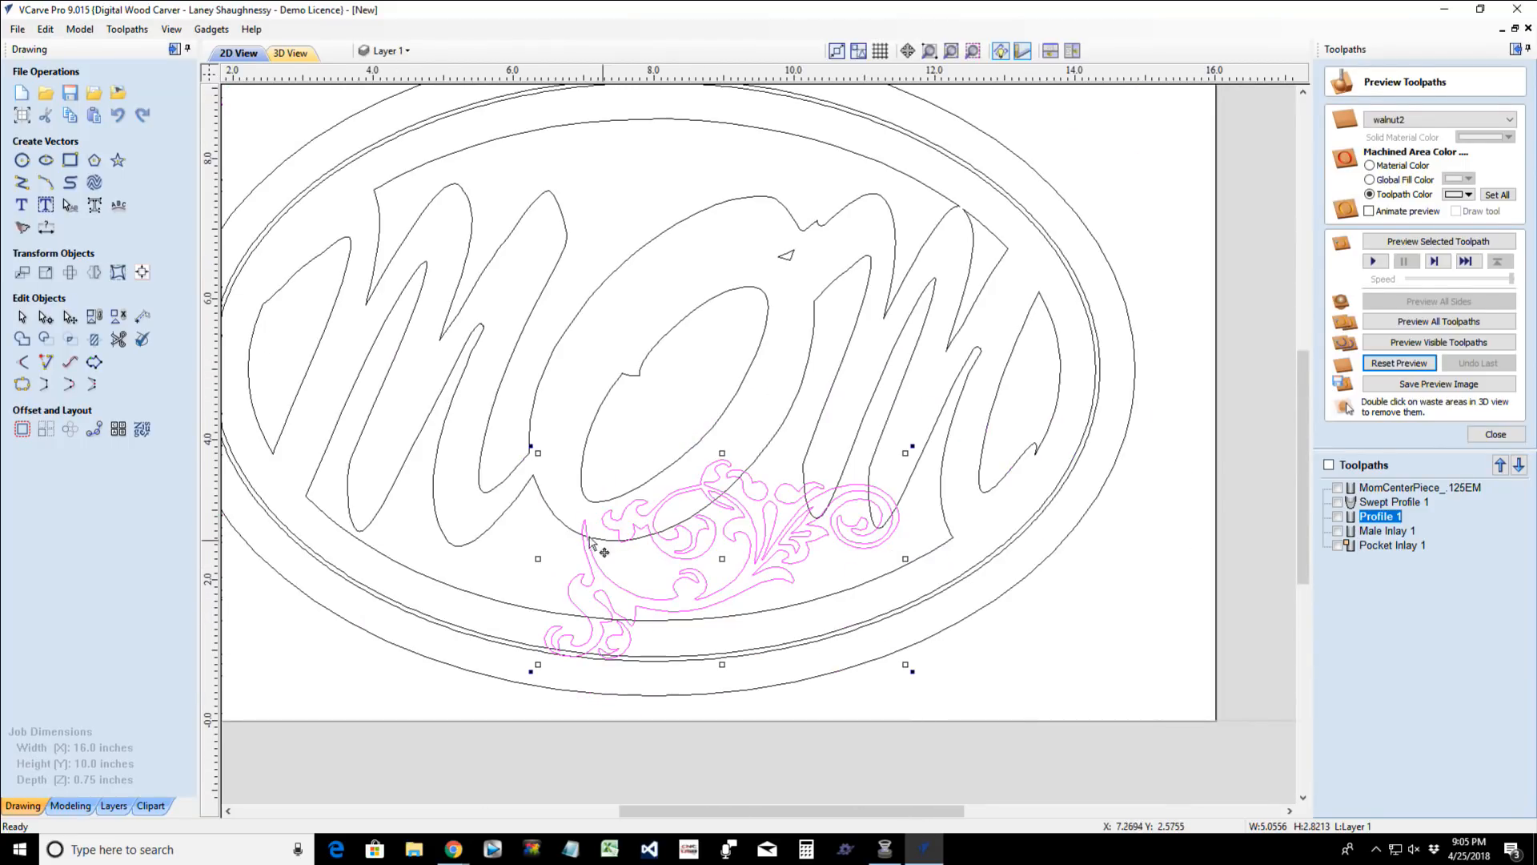
left_click(498, 525)
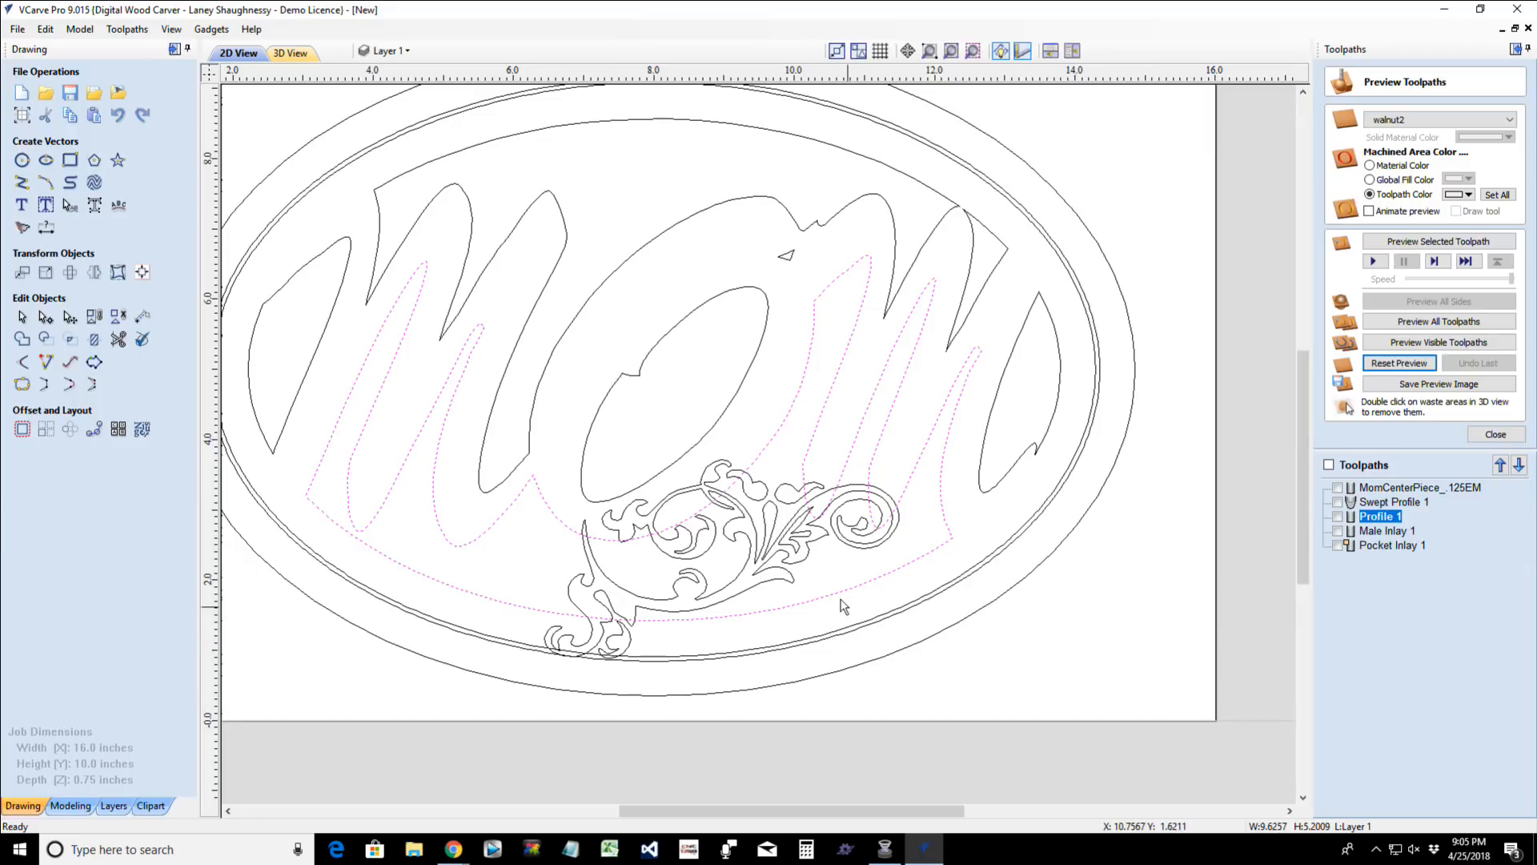
scroll(624, 619, "up", 4)
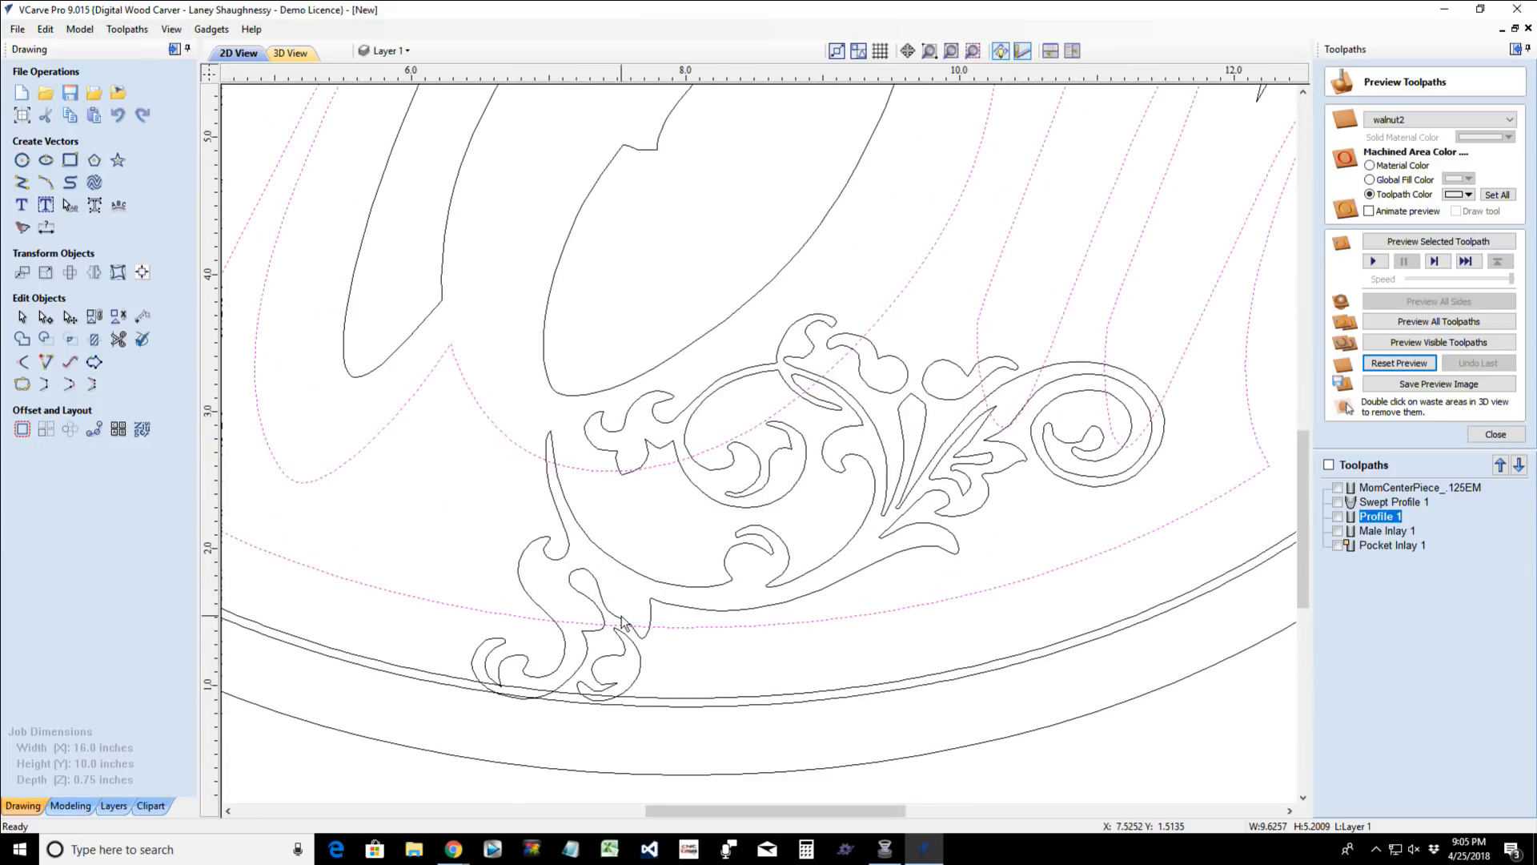
left_click(647, 570)
left_click(513, 411)
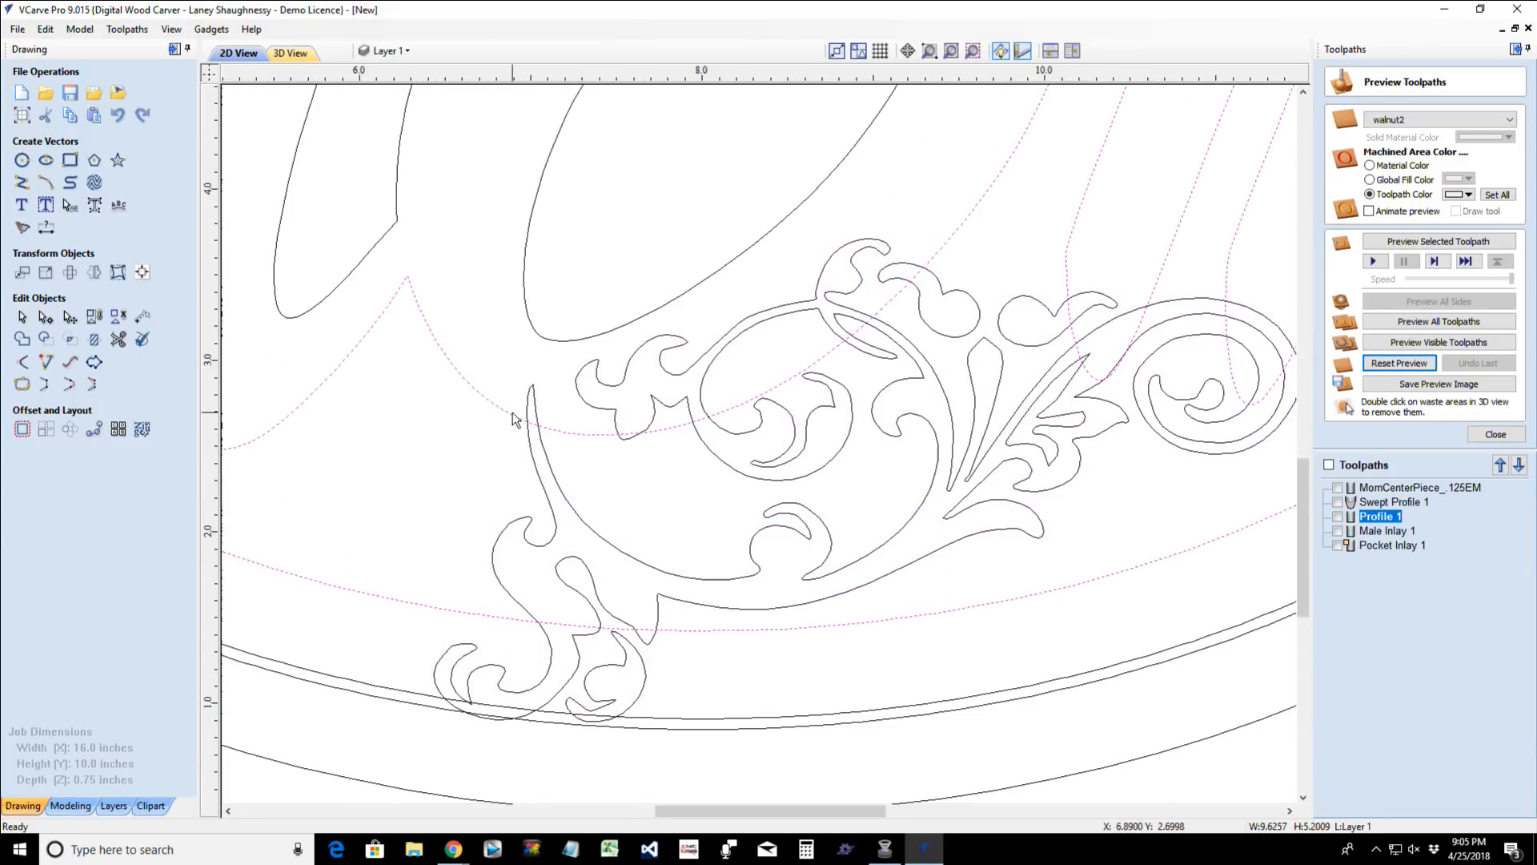
left_click(94, 339)
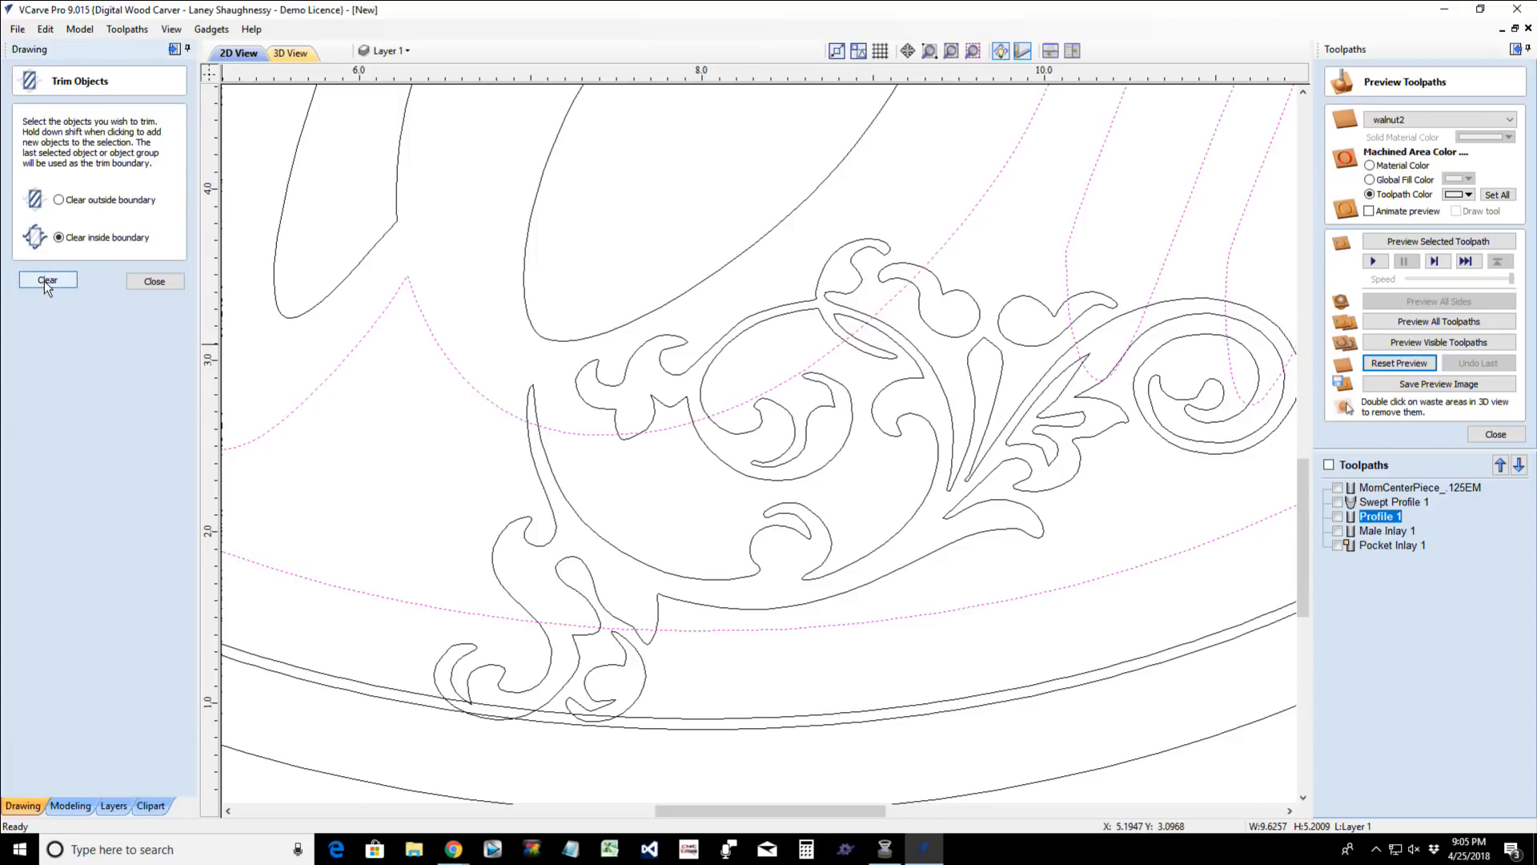
left_click(607, 547)
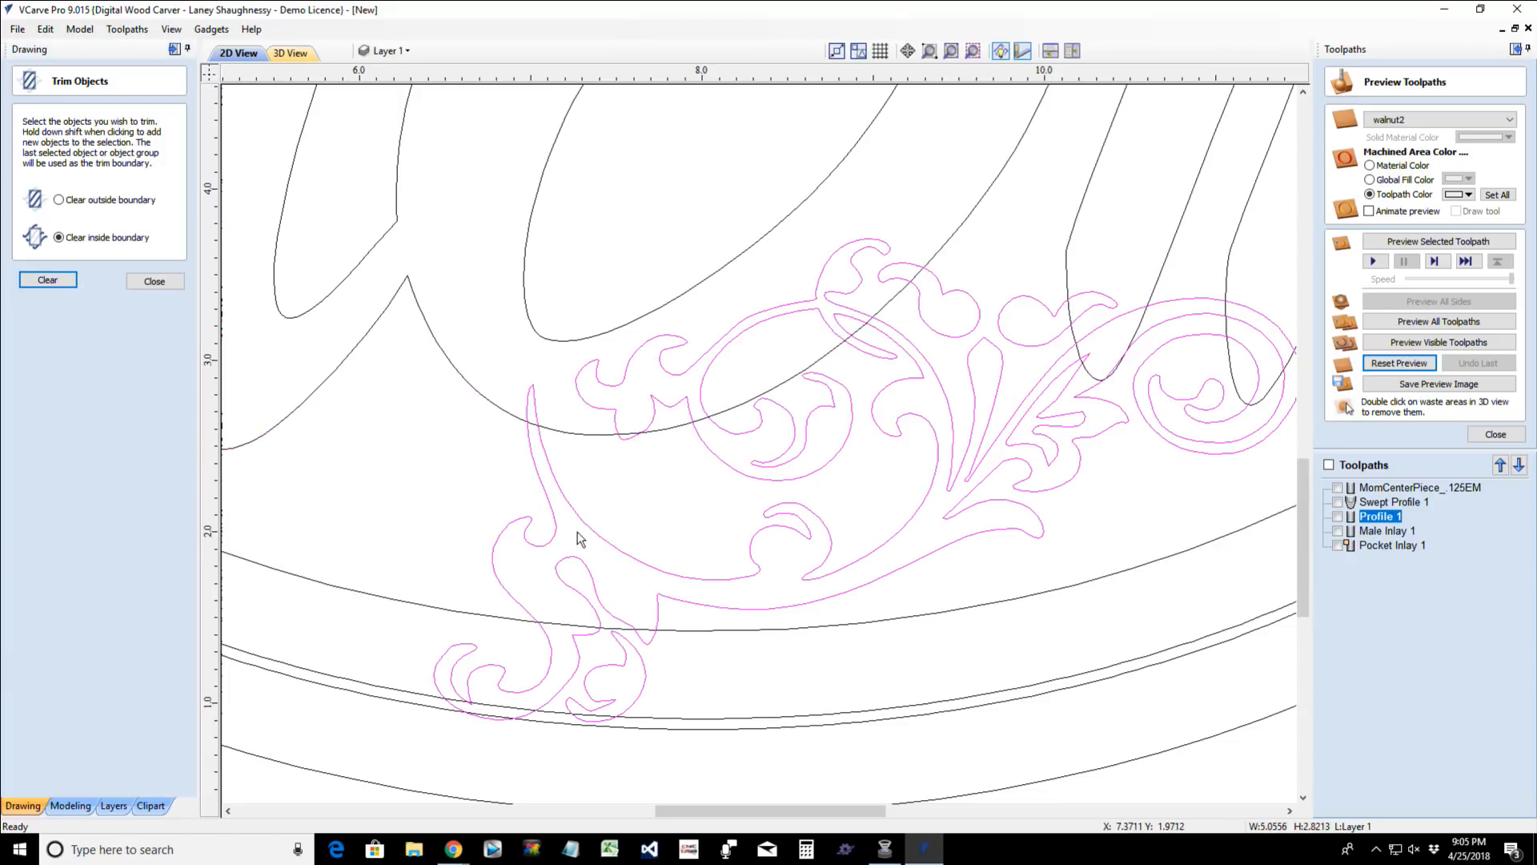
left_click(155, 284)
- Ungroup the flourish, select all of its pieces including the small detached leaves and scrolls, and group them as one object
left_click(119, 319)
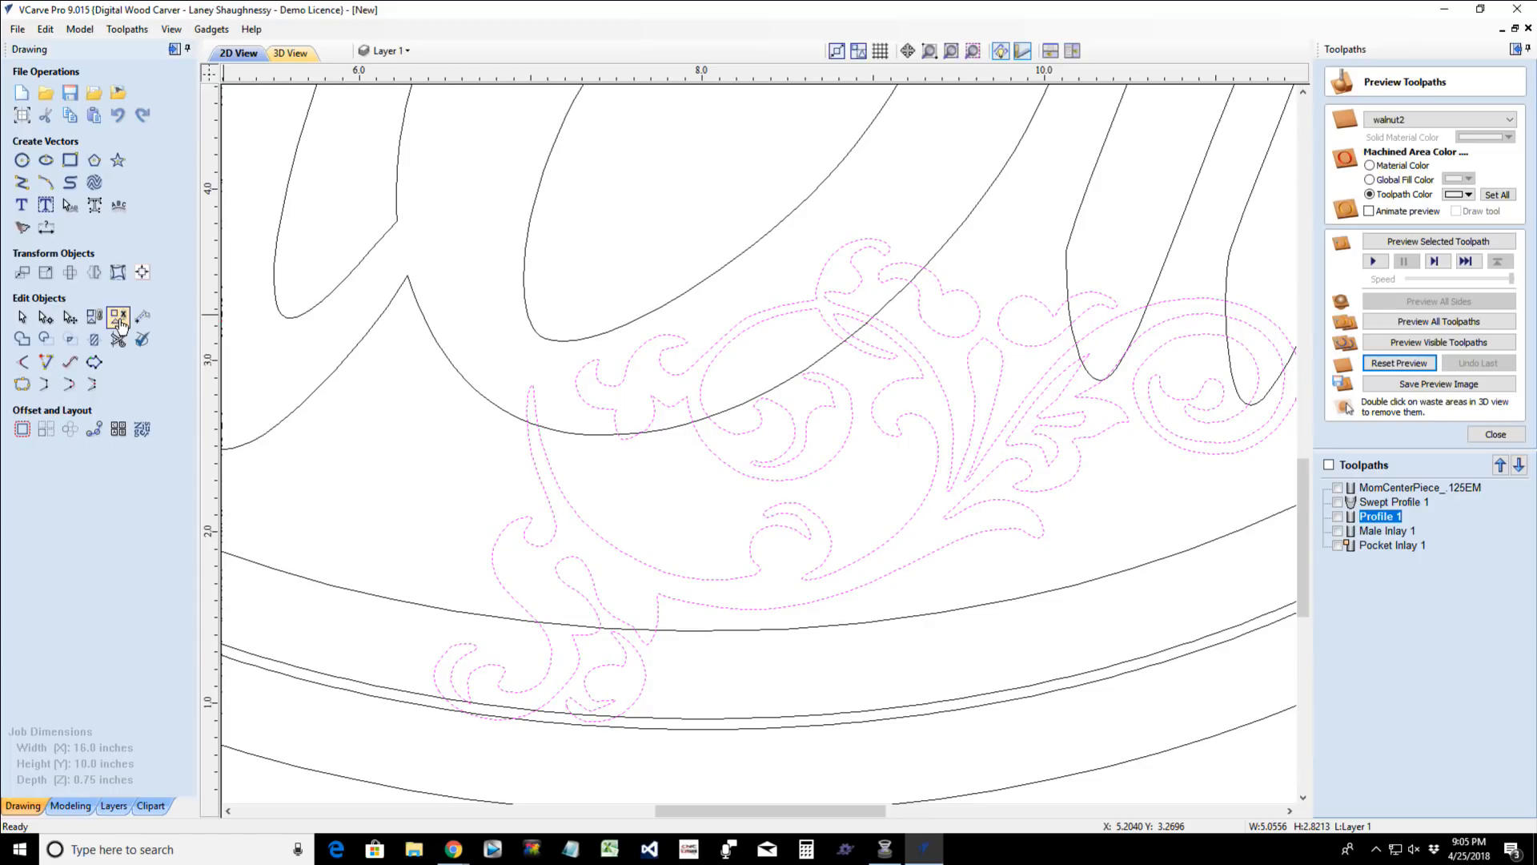
left_click(506, 410)
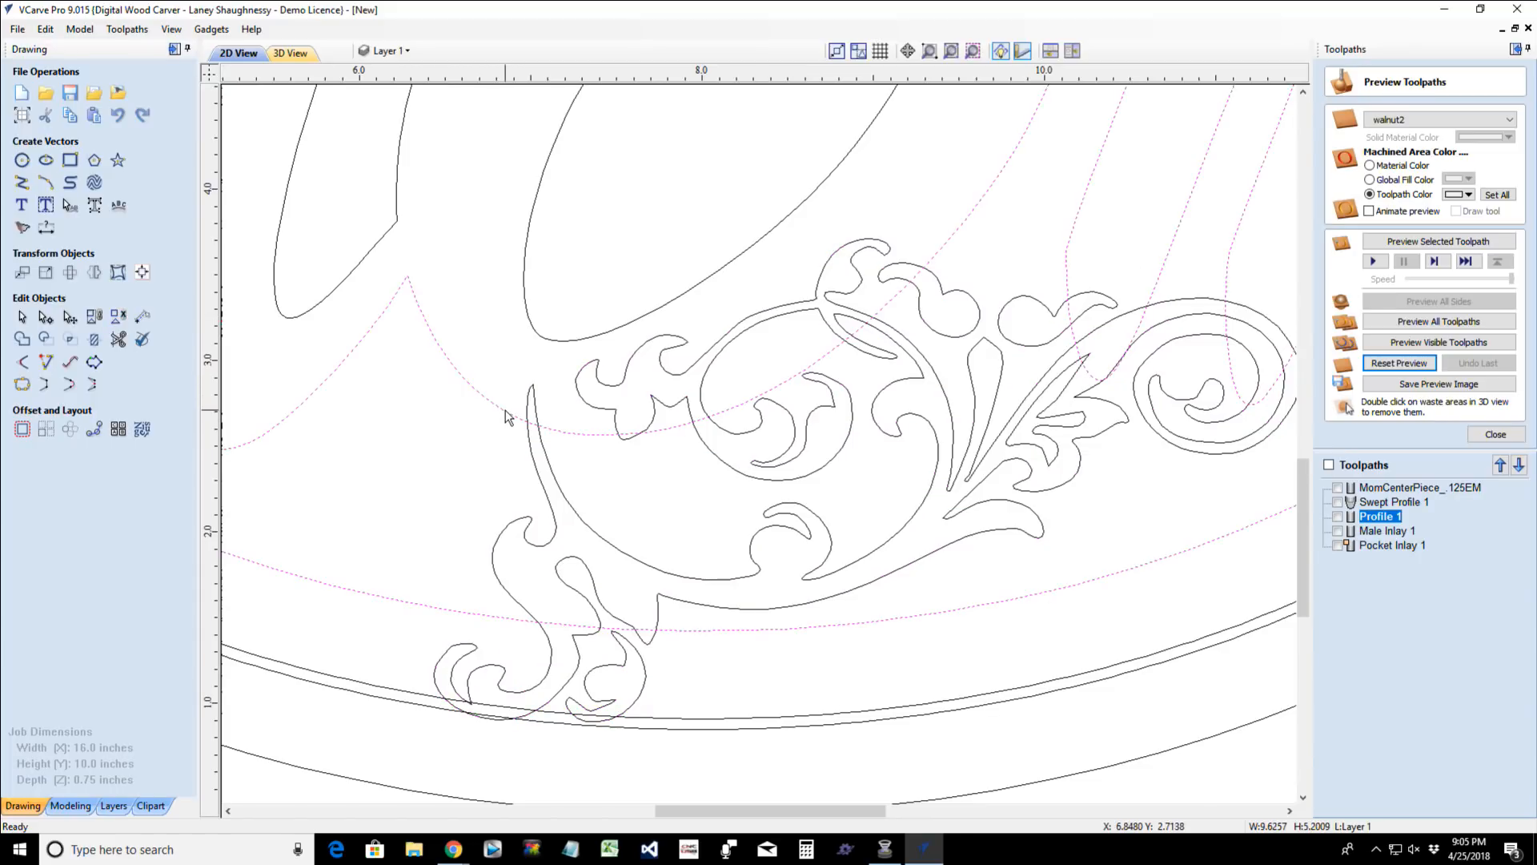
left_click(547, 496)
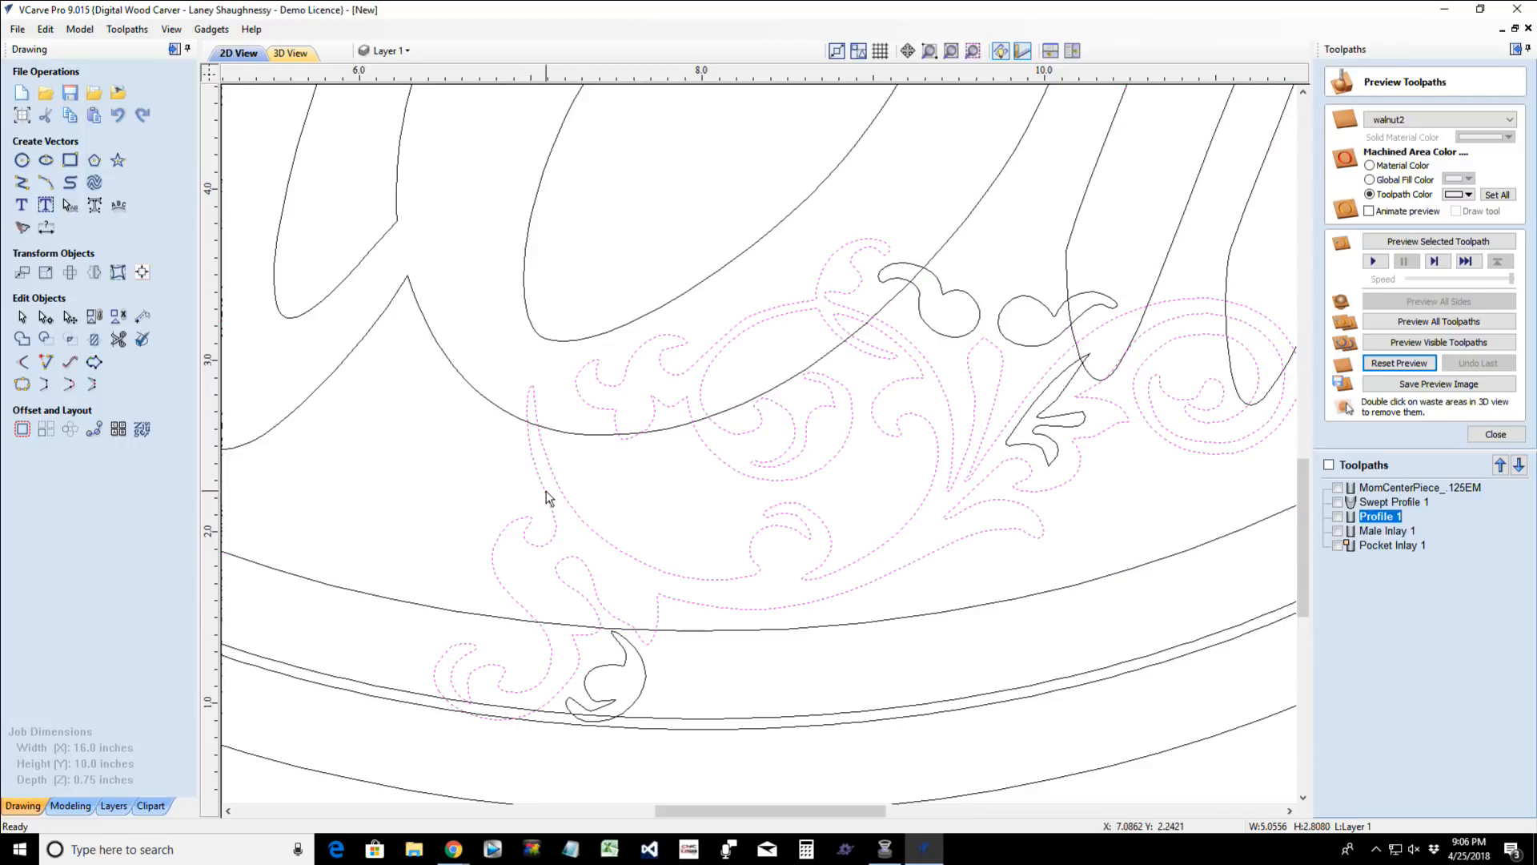
left_click(1023, 346)
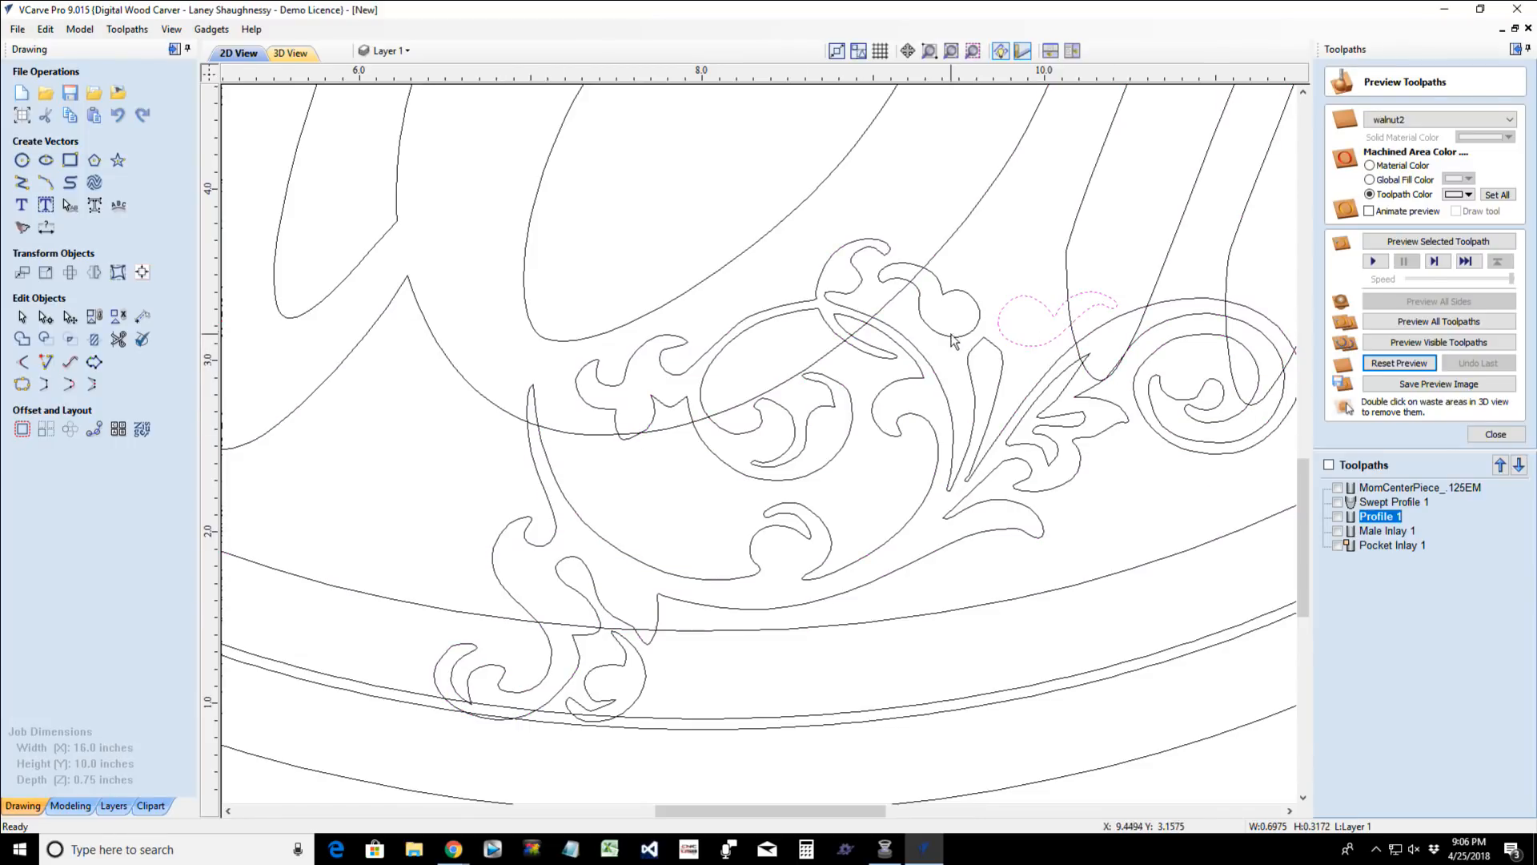
left_click(974, 330, "shift")
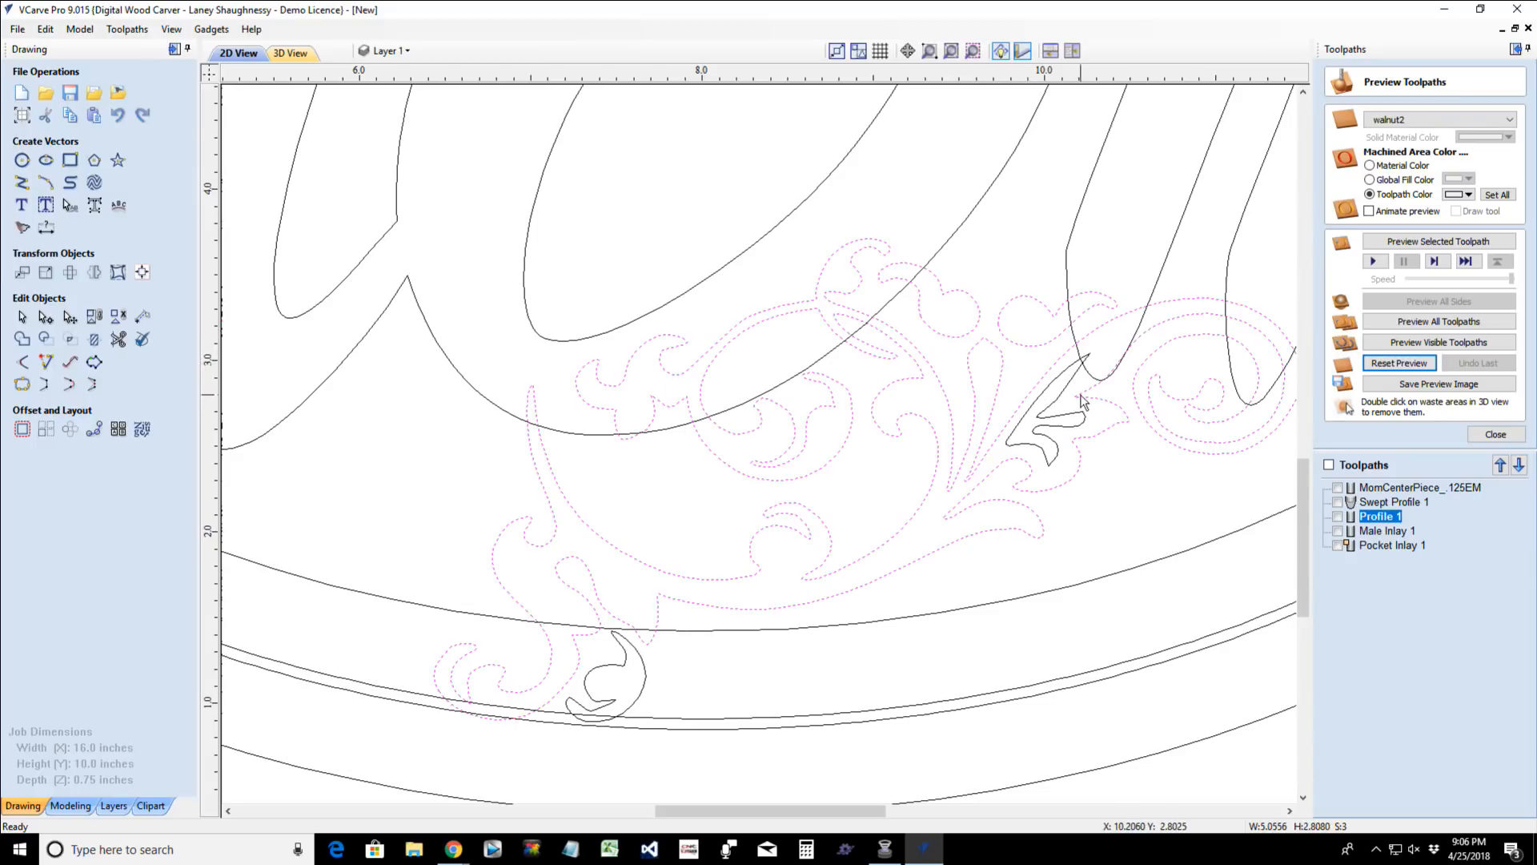
left_click(1054, 402, "shift")
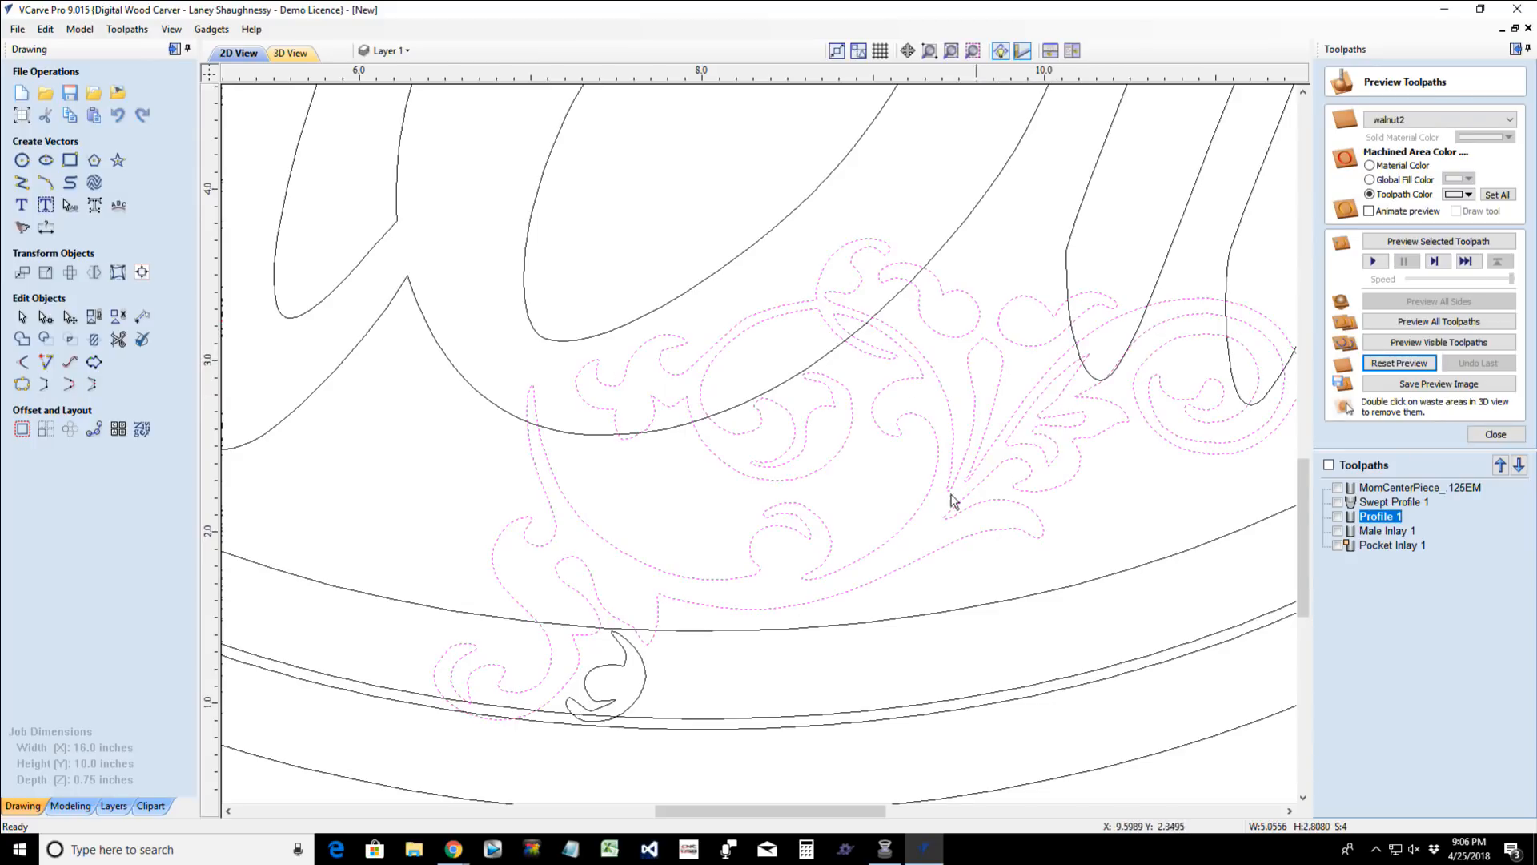
left_click(644, 681, "shift")
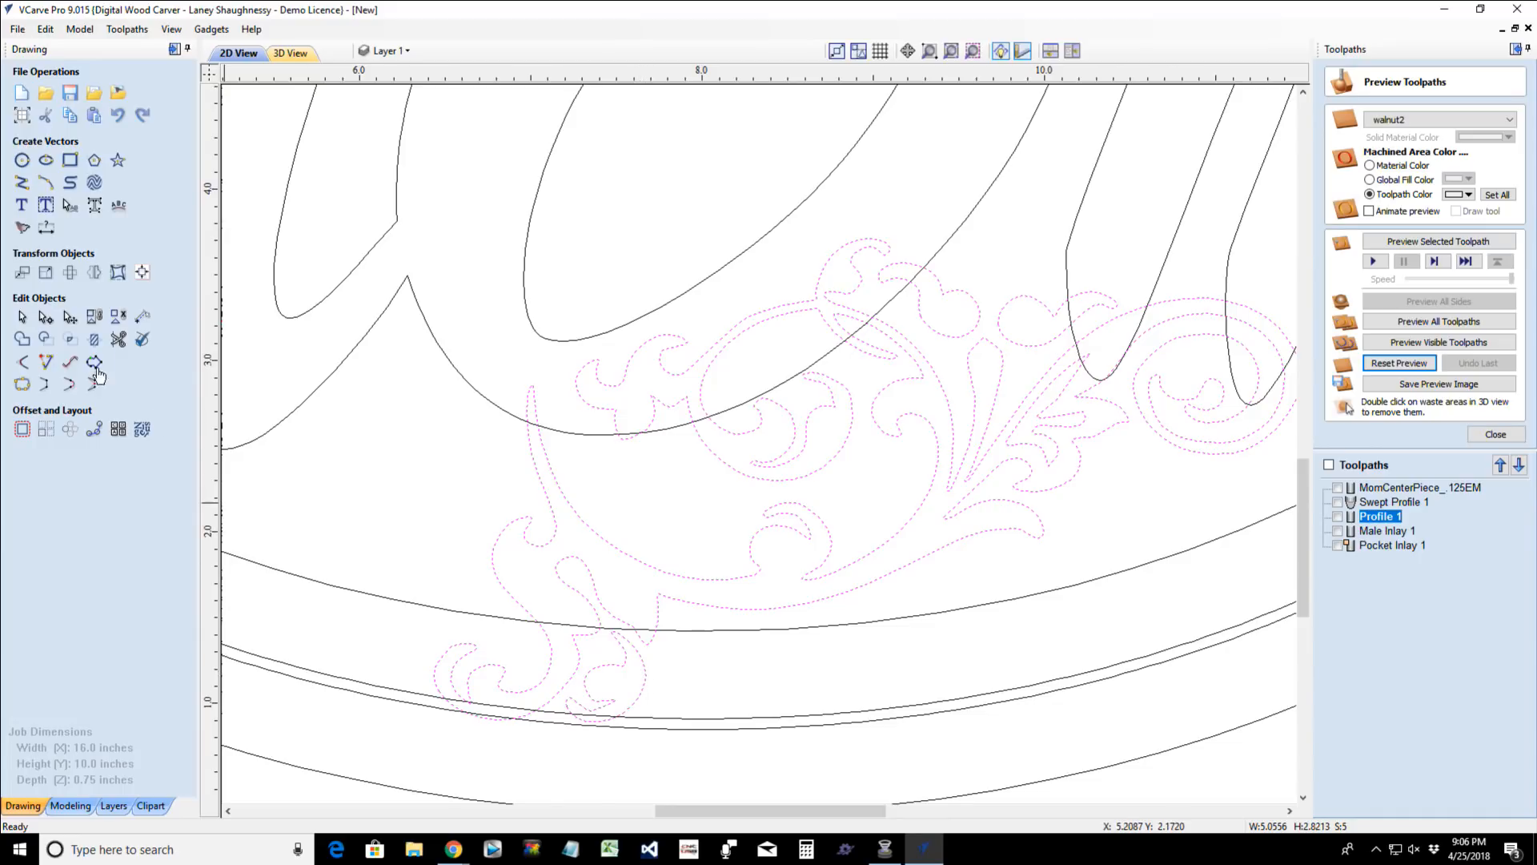
left_click(95, 320)
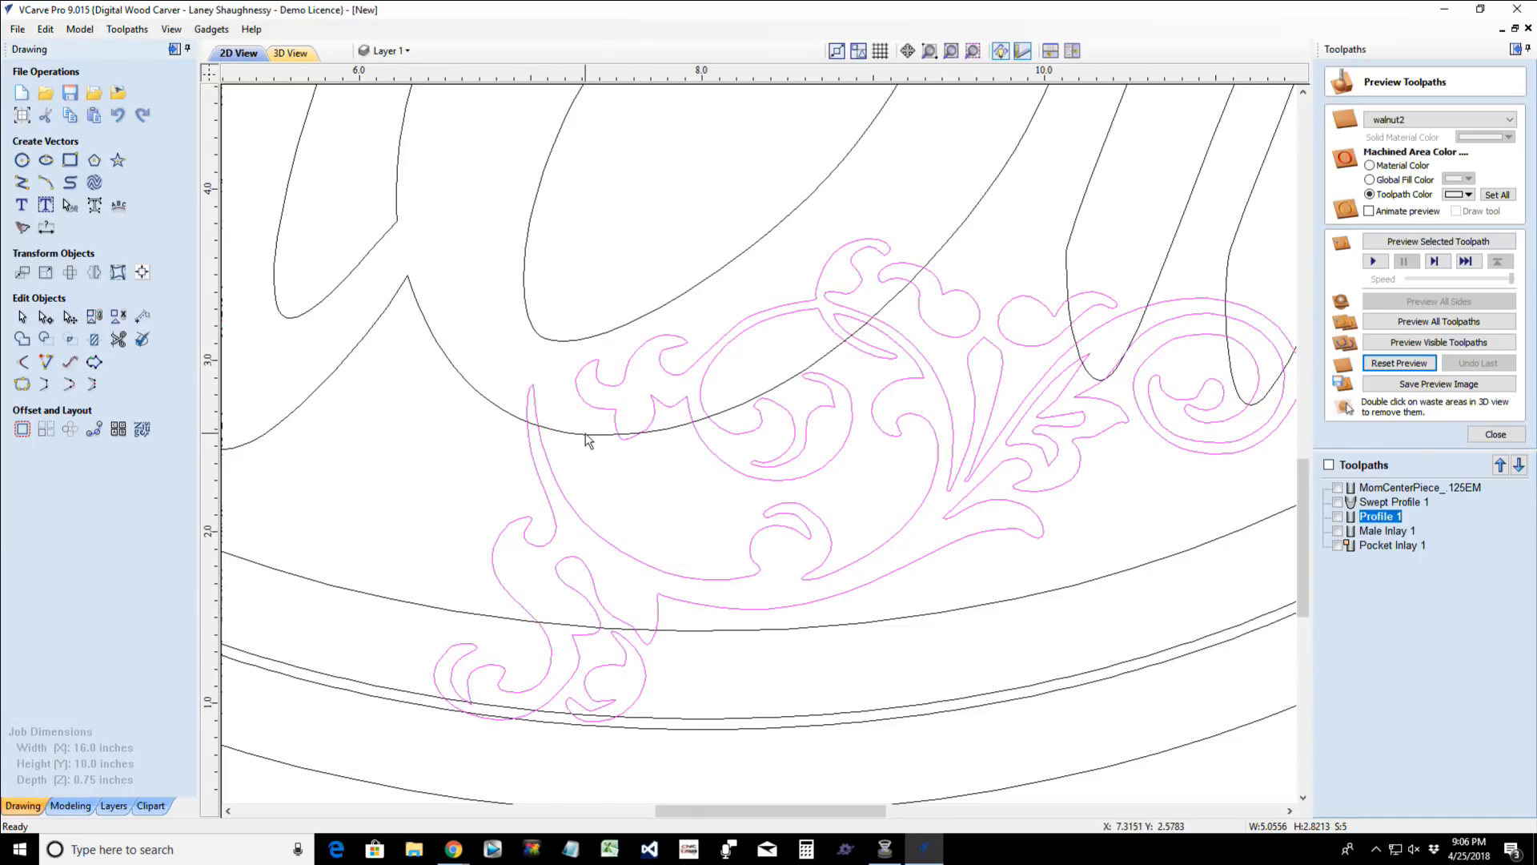
- Try to trim the flourish against the background region below the lettering, clearing everything outside that boundary
scroll(601, 460, "down", 3)
scroll(612, 479, "down", 1)
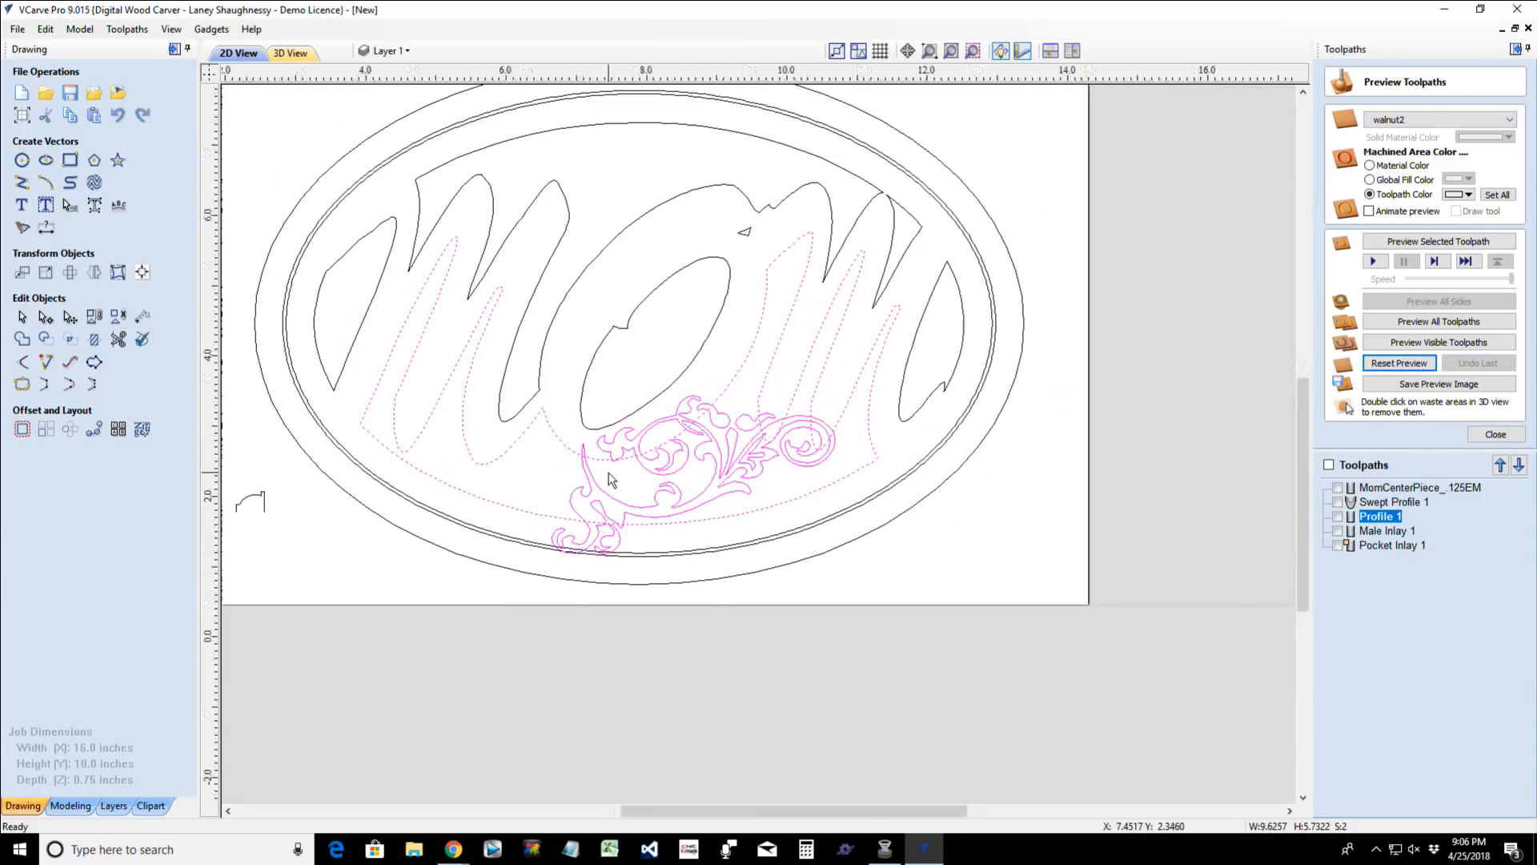
scroll(611, 480, "up", 2)
scroll(647, 484, "down", 2)
scroll(647, 485, "up", 1)
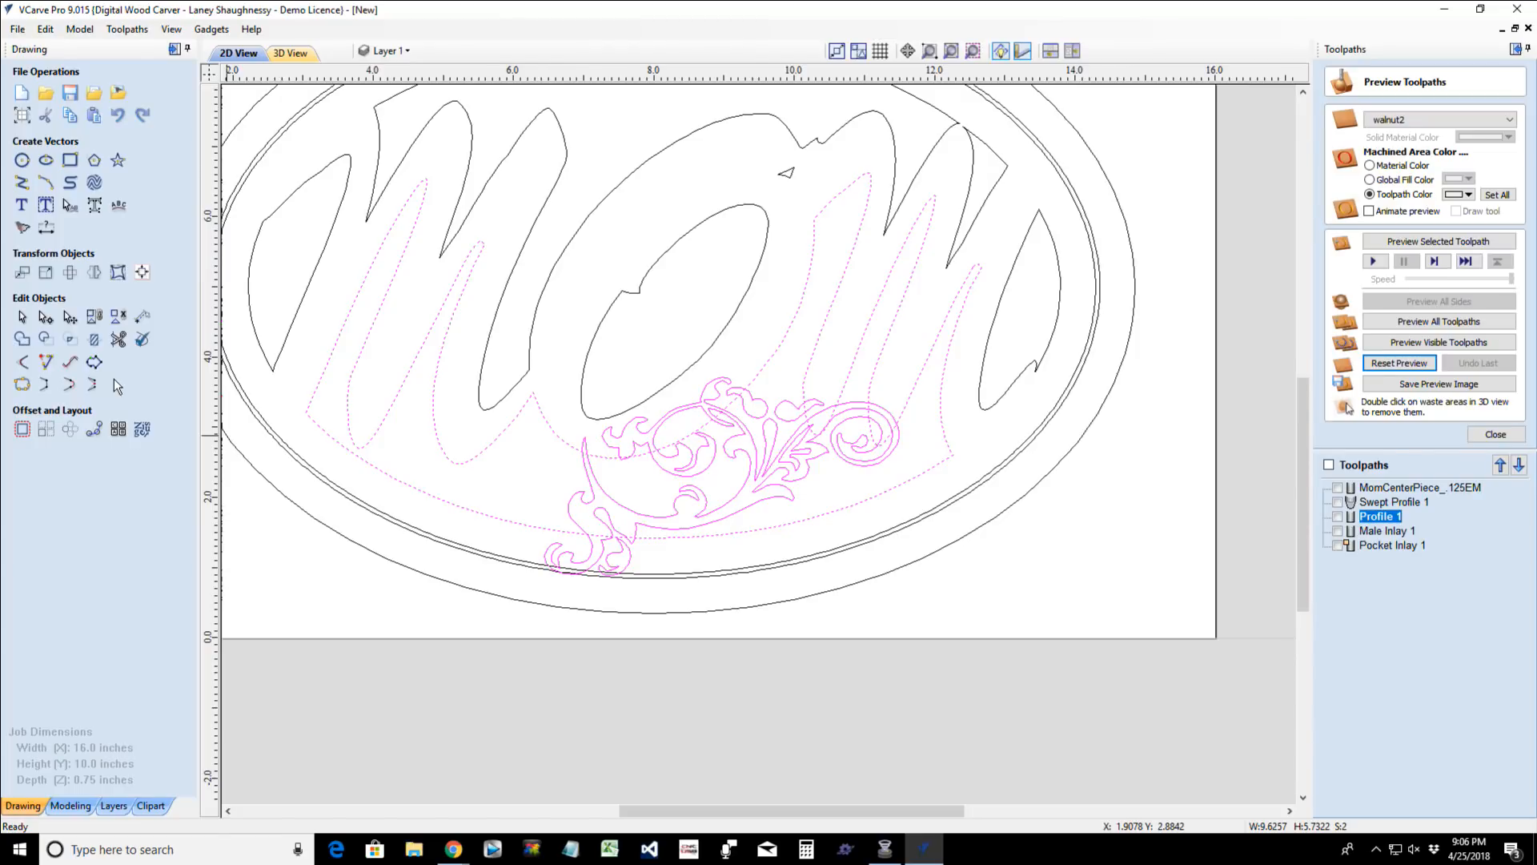
left_click(118, 338)
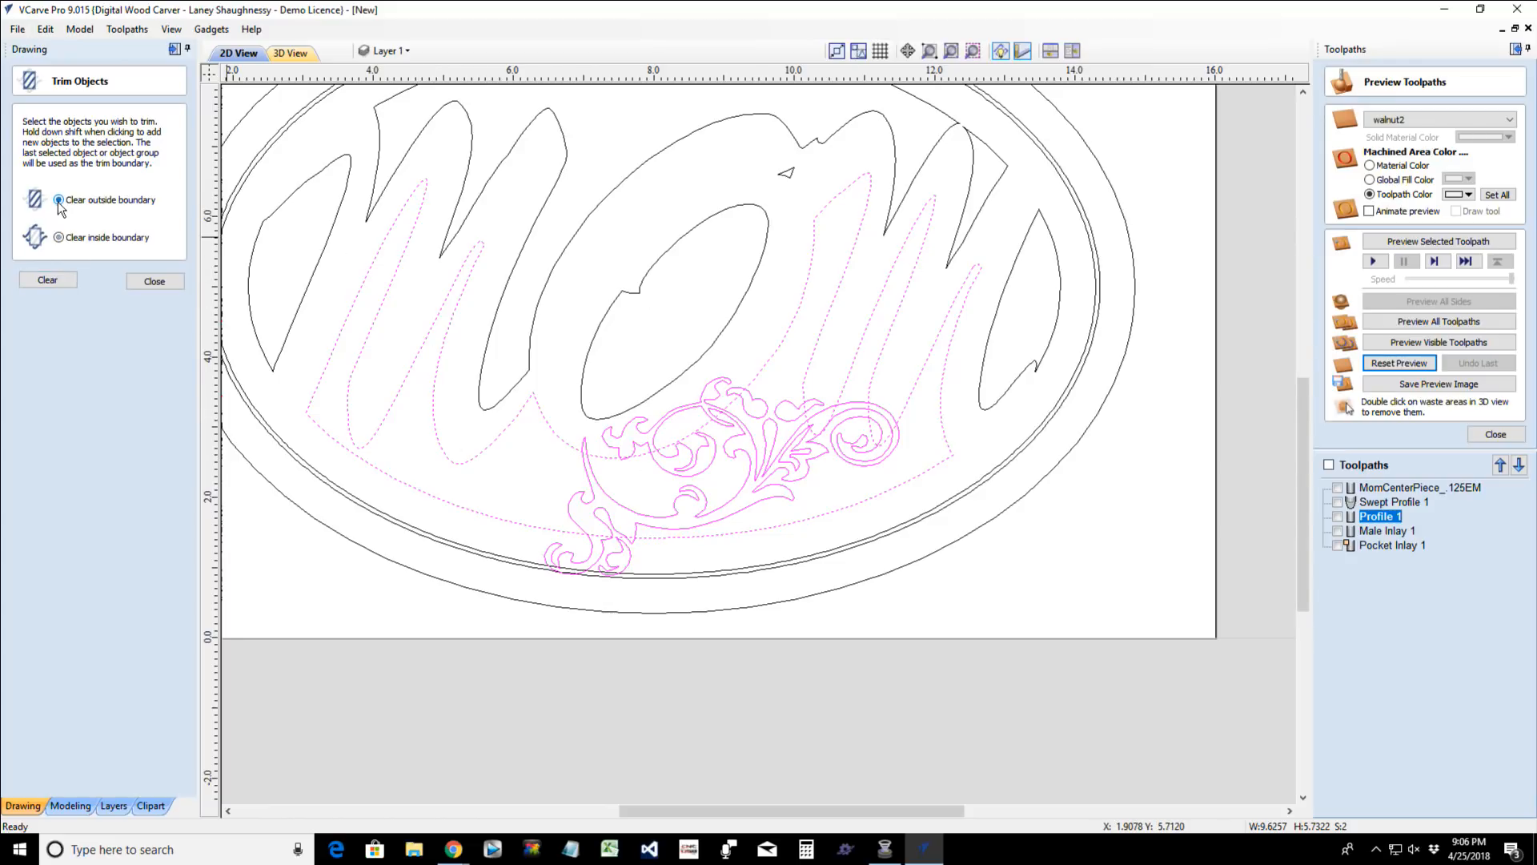
left_click(48, 280)
- Inspect the trimmed flourish edges along the lettering and lower border, and undo the trim
scroll(761, 569, "up", 3)
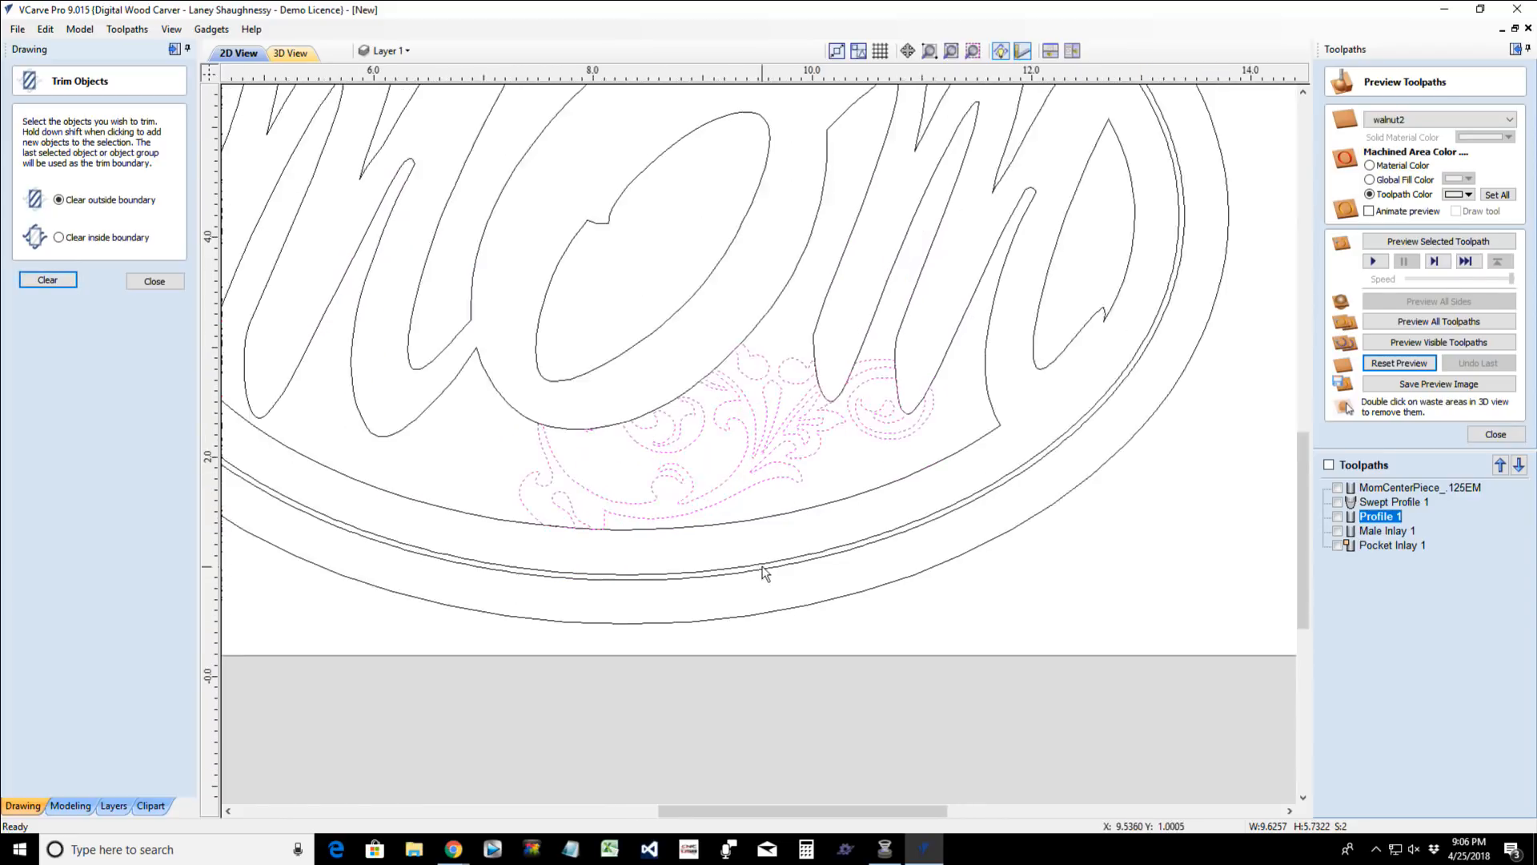
scroll(761, 569, "down", 5)
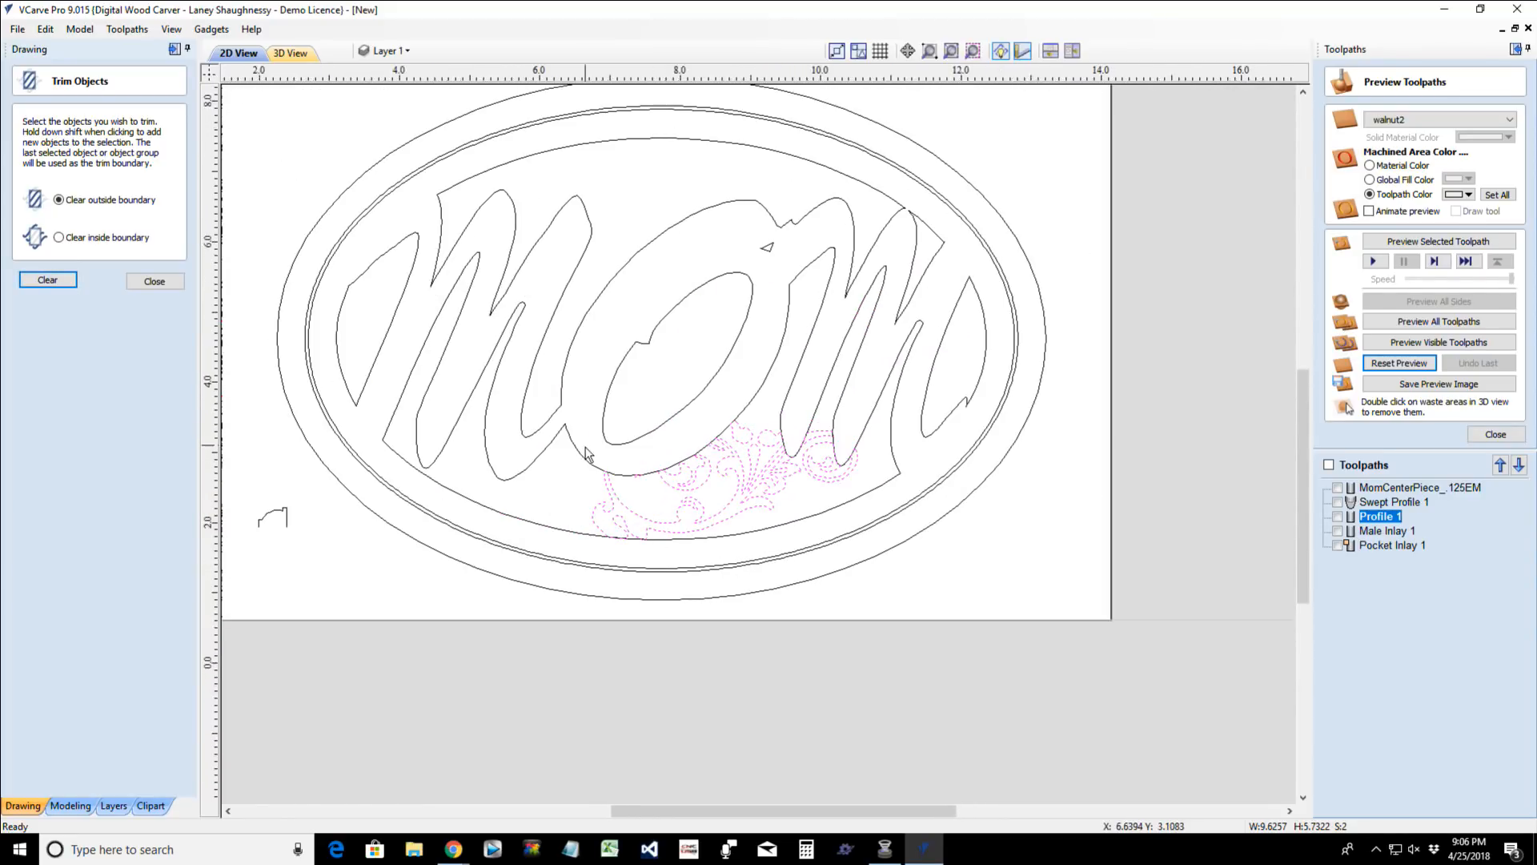
scroll(591, 449, "up", 3)
scroll(683, 623, "up", 3)
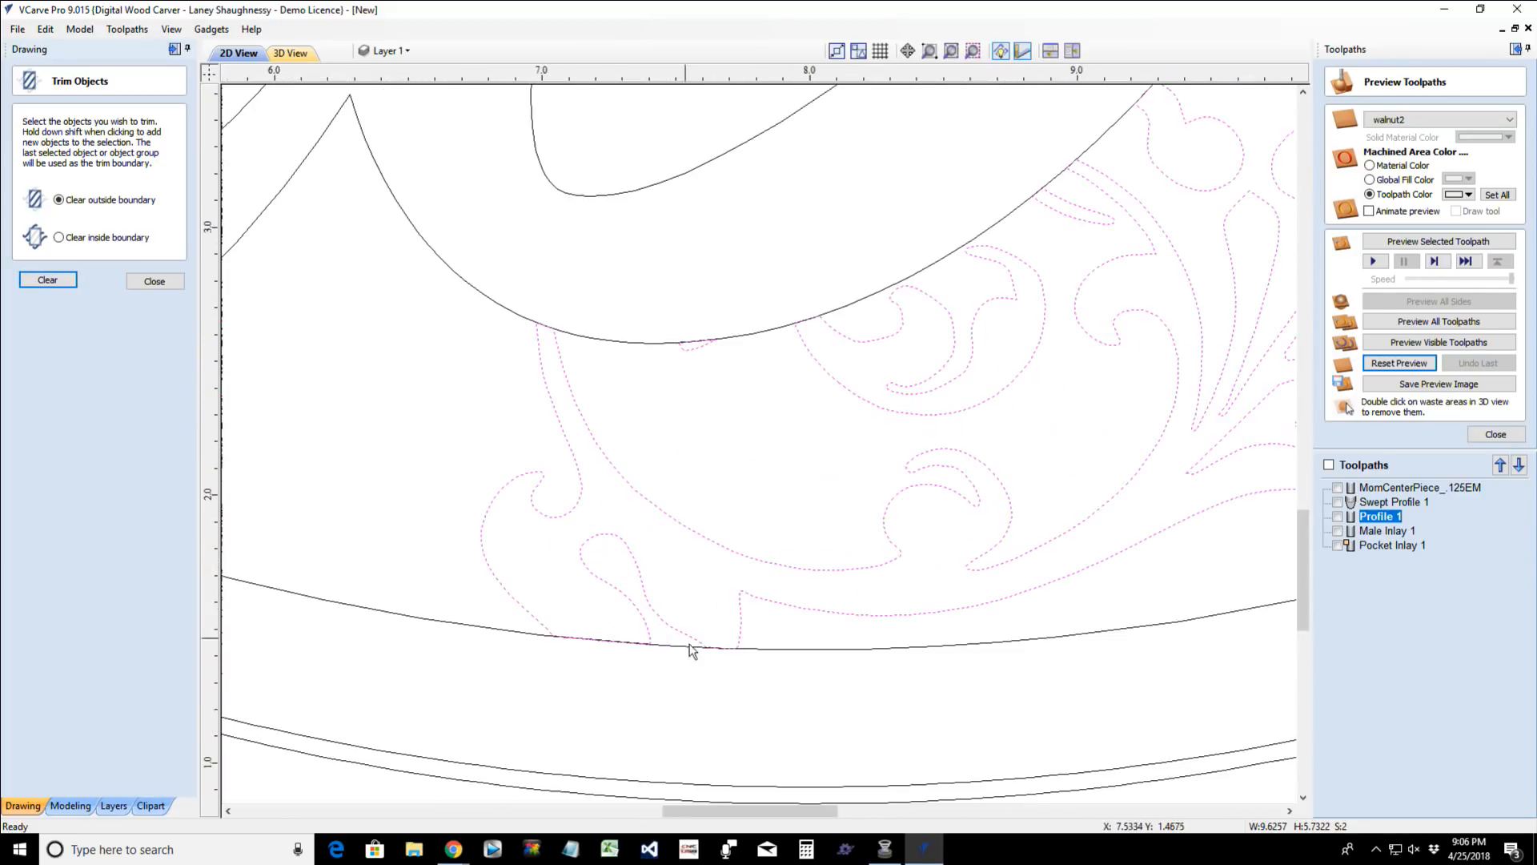
scroll(737, 702, "up", 1)
scroll(737, 702, "down", 3)
scroll(738, 708, "down", 3)
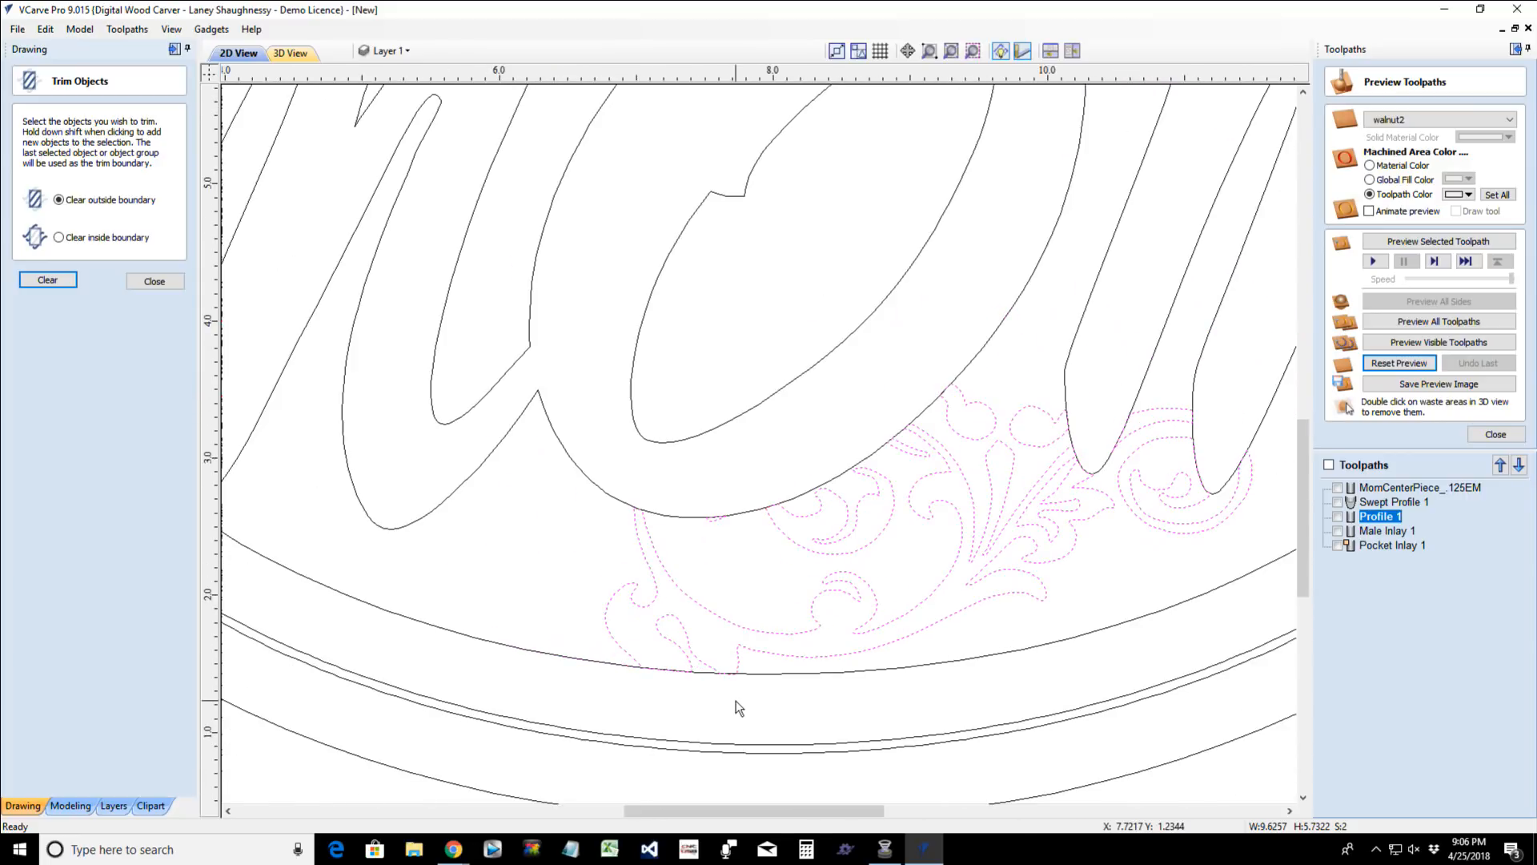
left_click(739, 704)
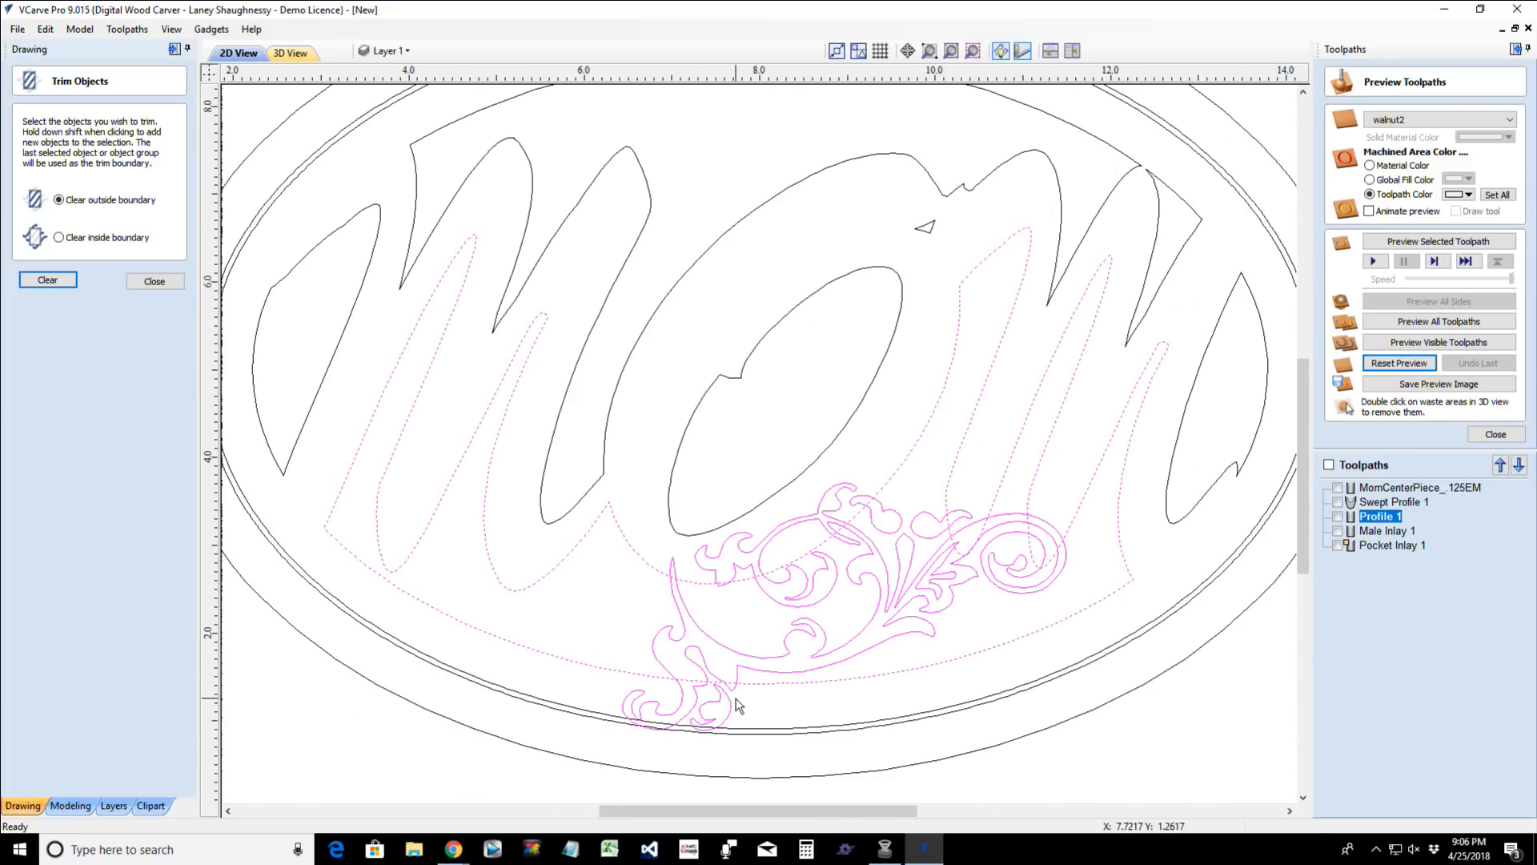
- Trim the background region below the lettering with the grouped flourish as the boundary, clearing inside it
left_click(614, 656)
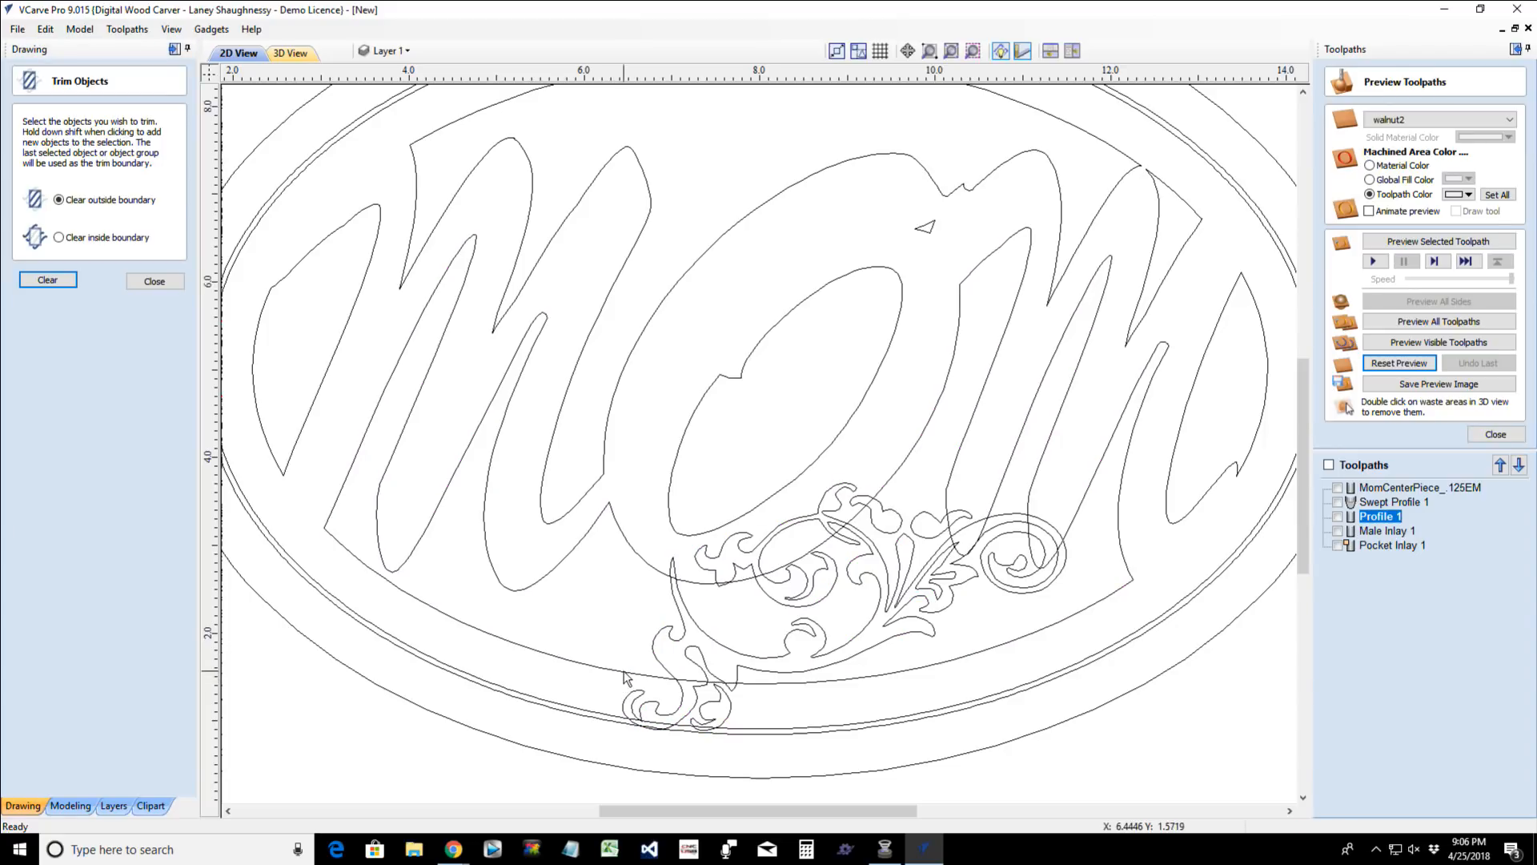
left_click(625, 675)
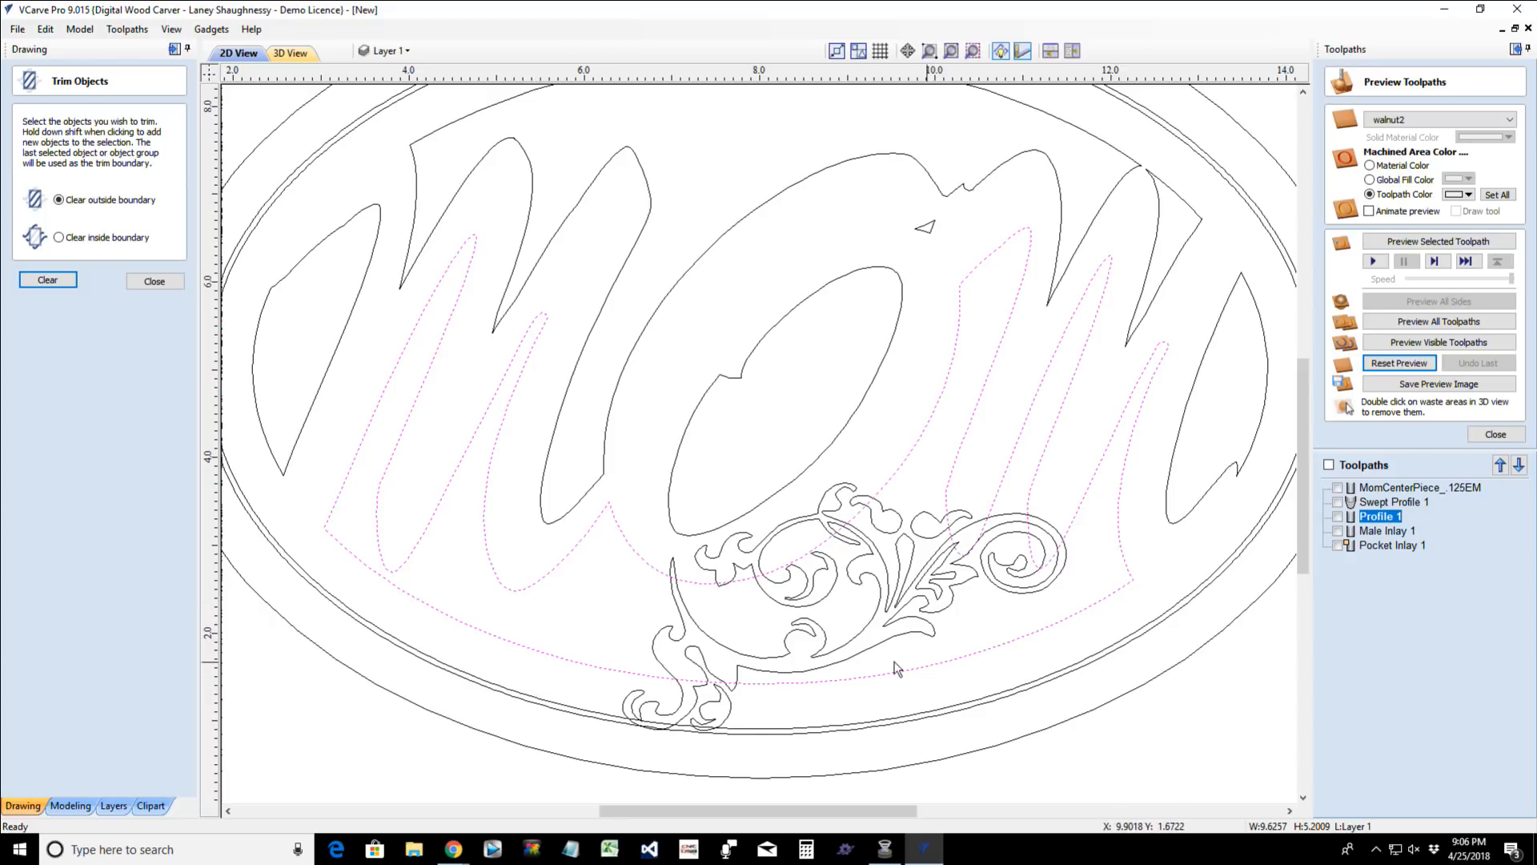
left_click(754, 661)
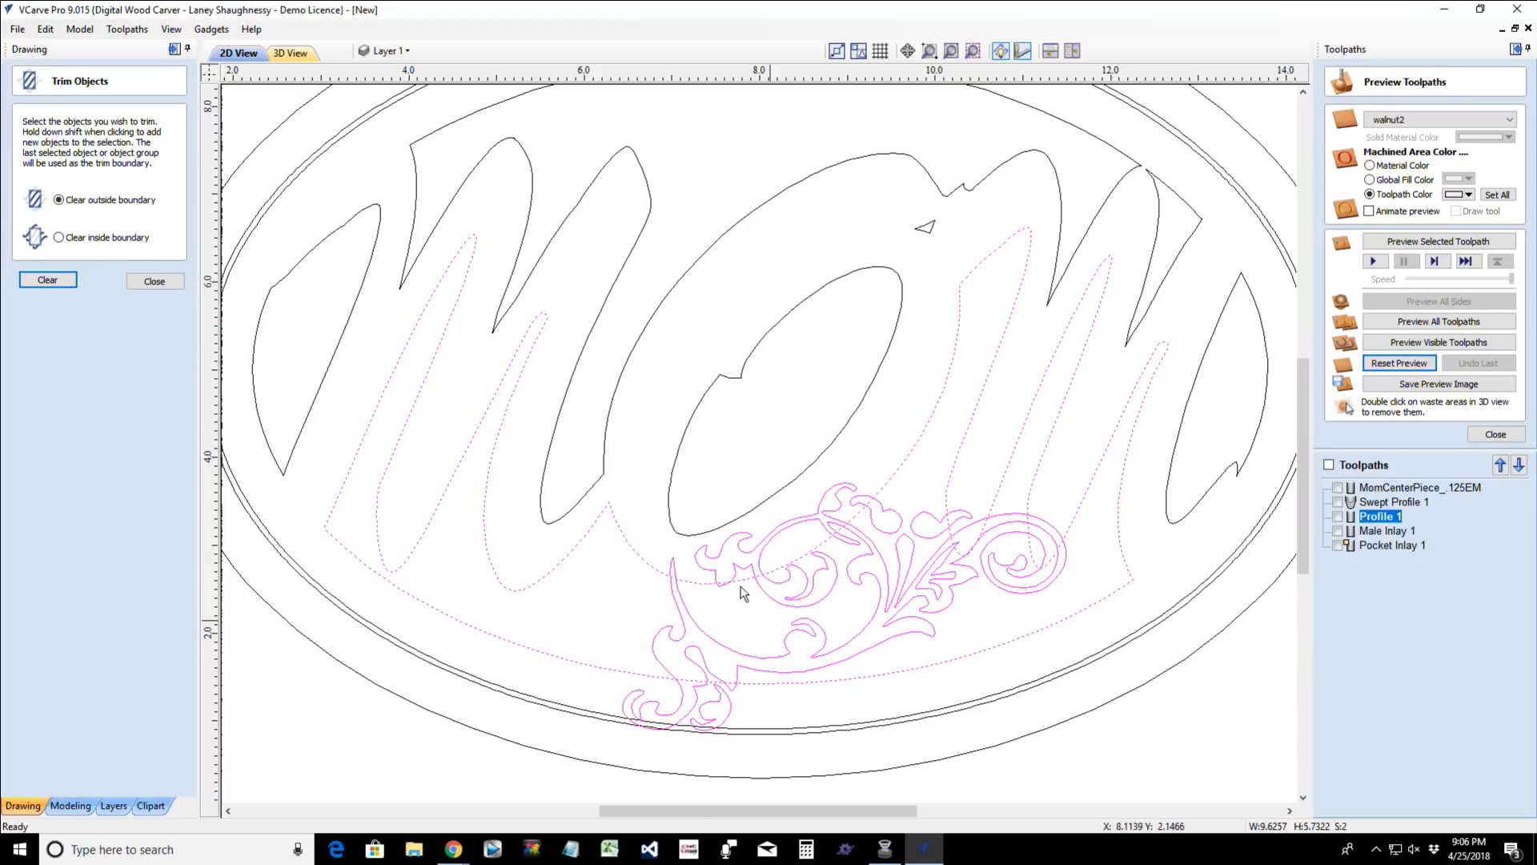
left_click(58, 237)
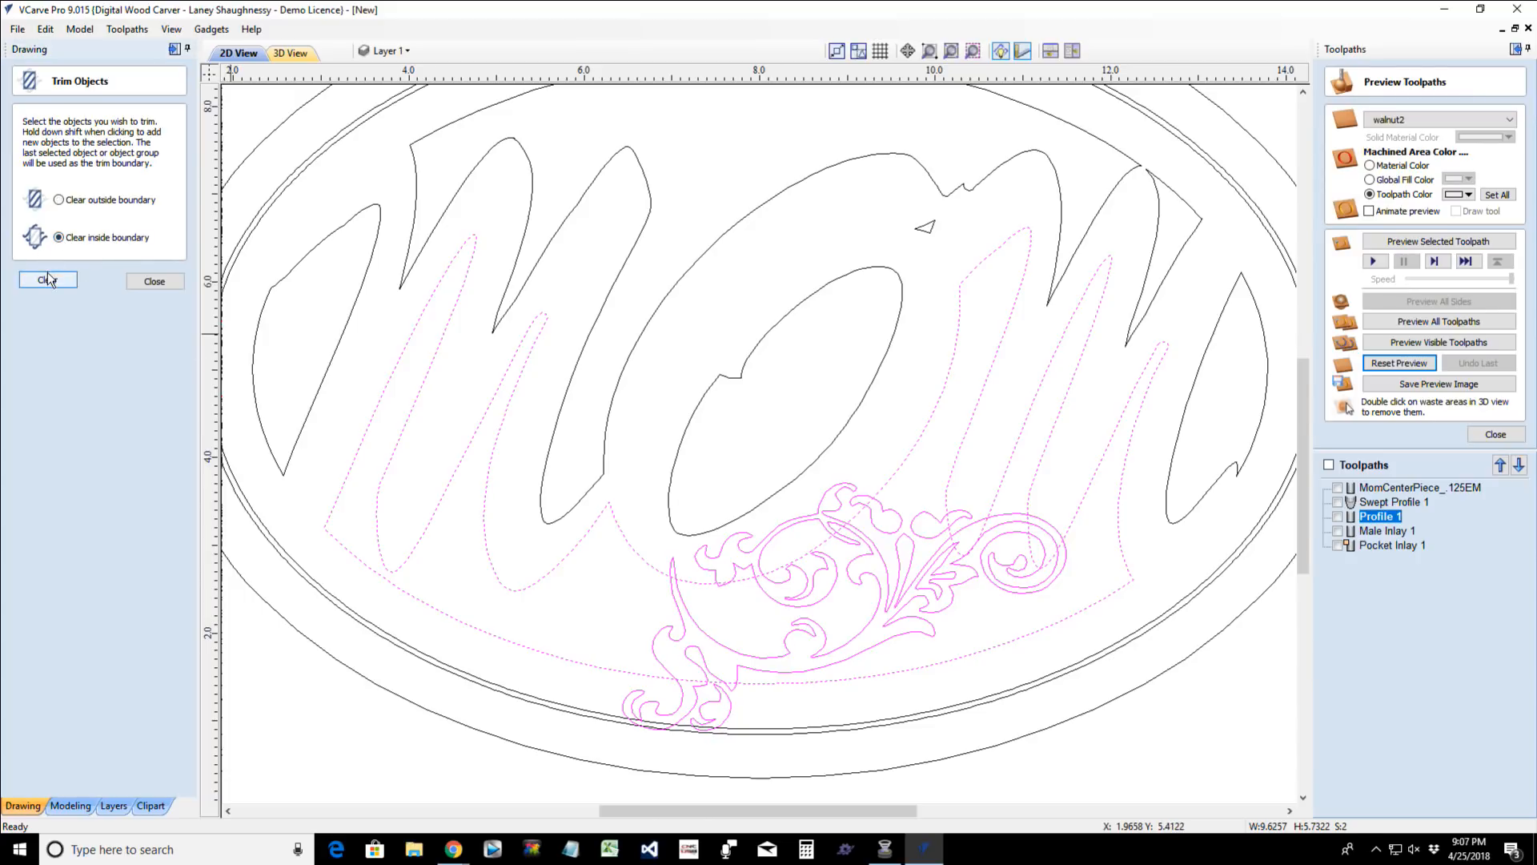
left_click(47, 279)
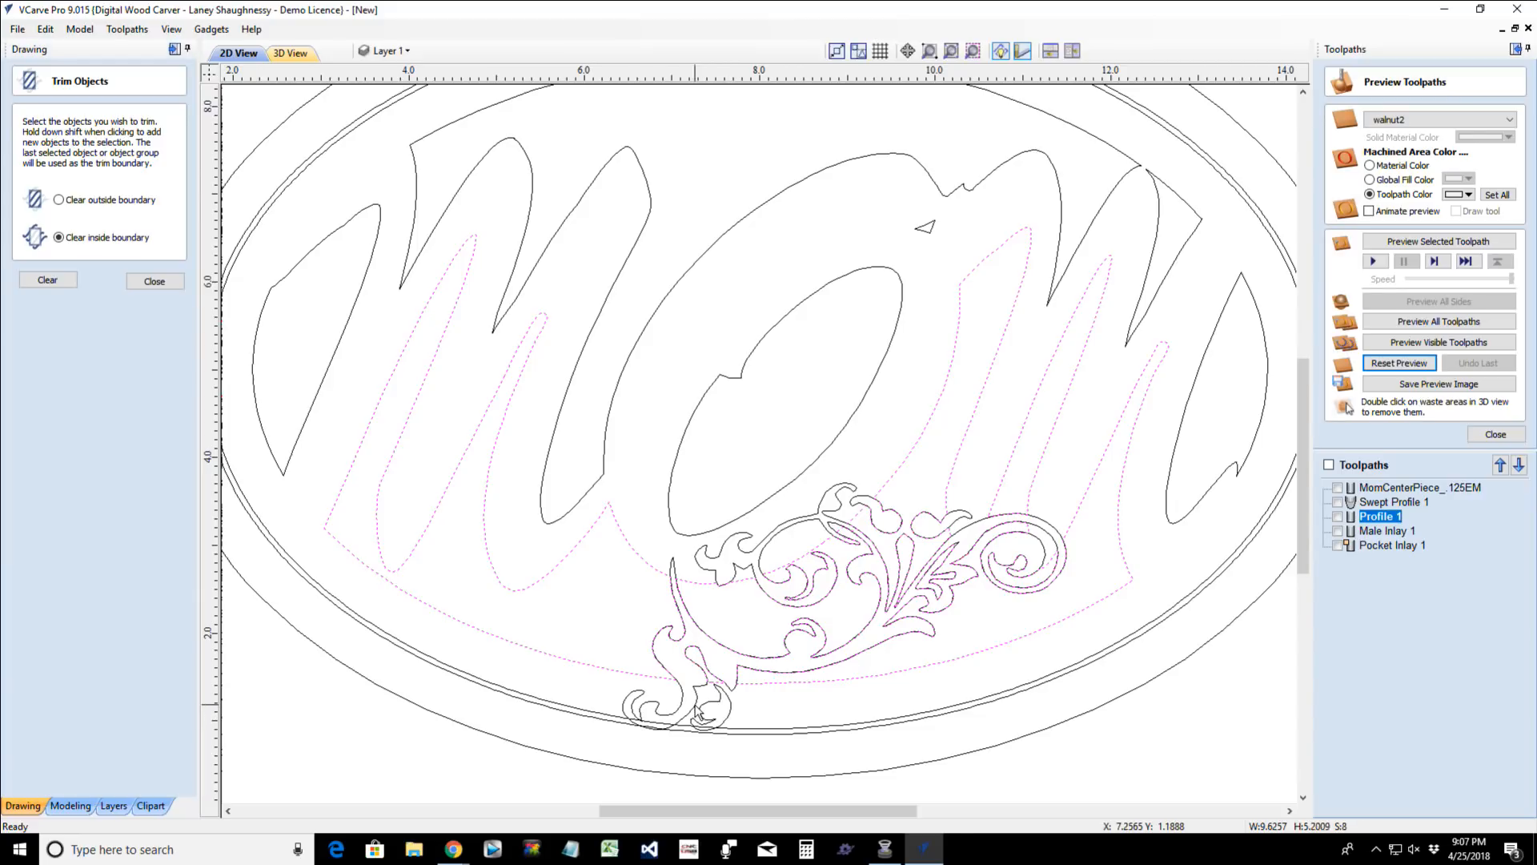
- Delete the original flourish group so that only its cut-out in the background region below the lettering is left
left_click(698, 712)
left_click(697, 711)
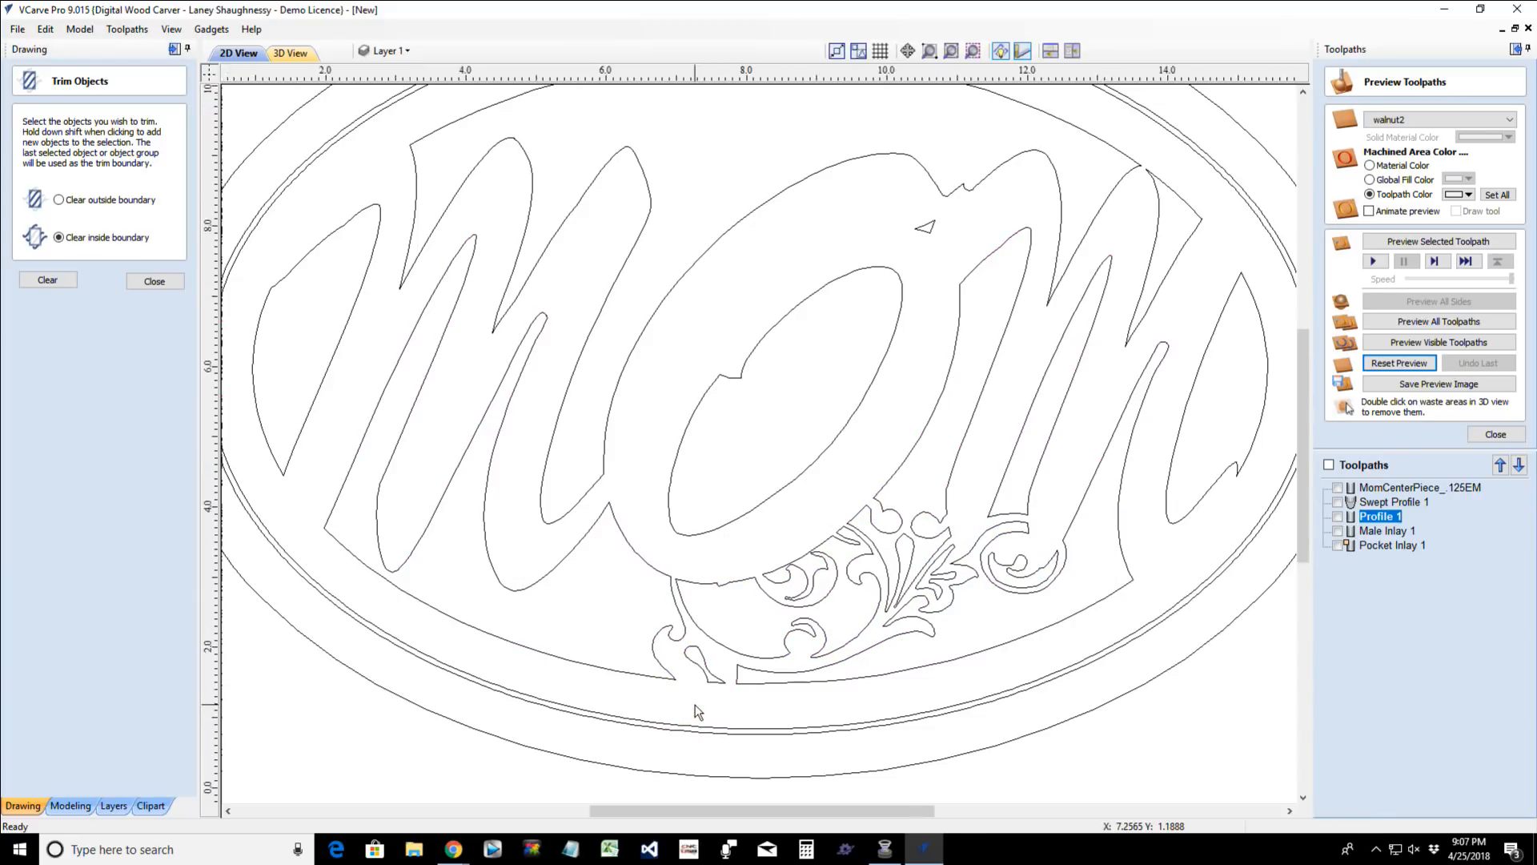
scroll(689, 711, "down", 2)
scroll(649, 605, "up", 1)
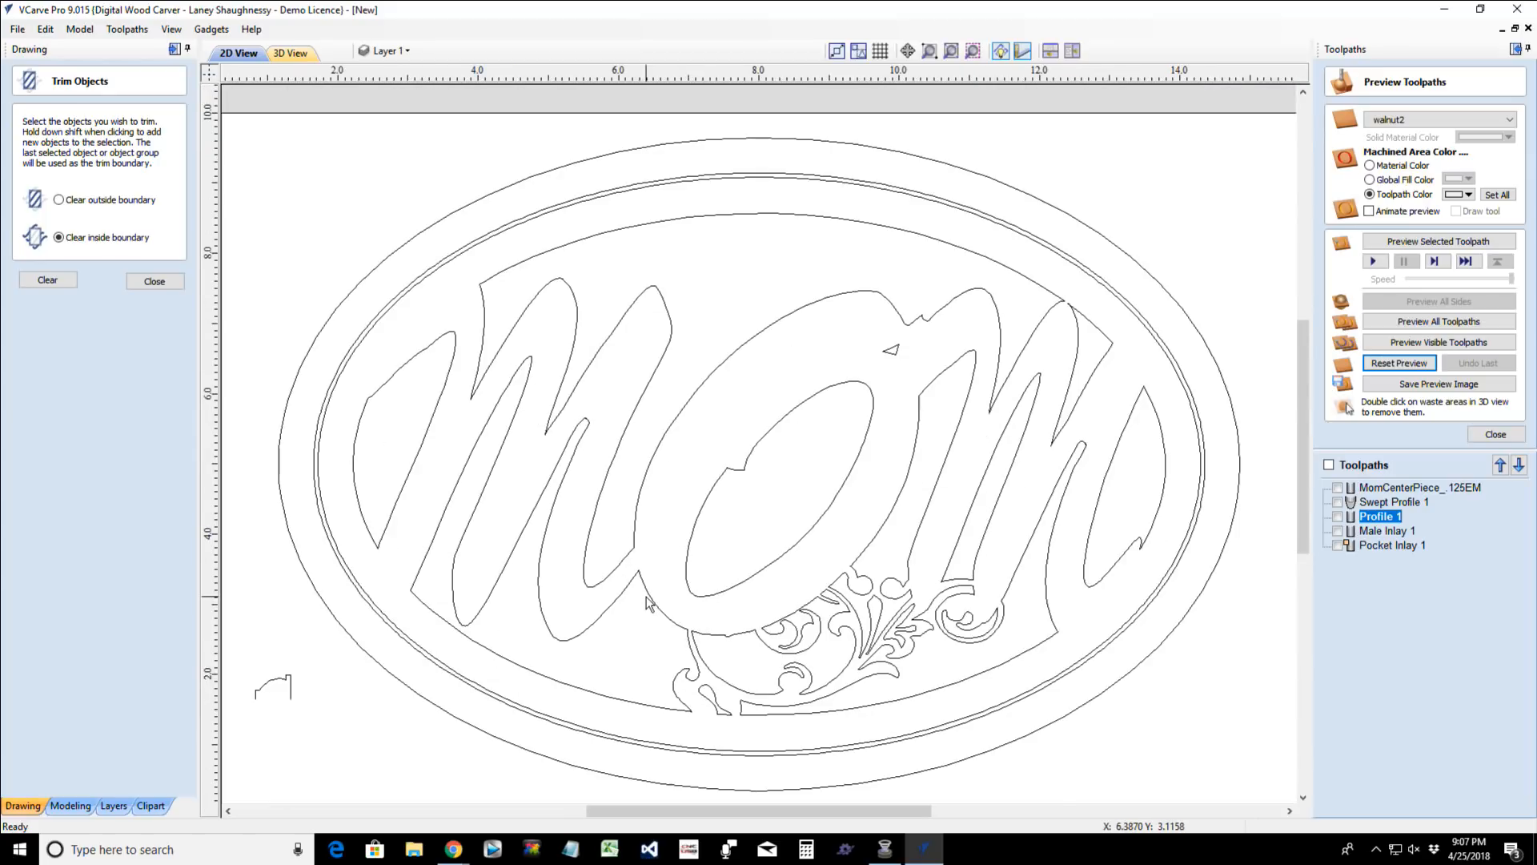
scroll(648, 605, "up", 1)
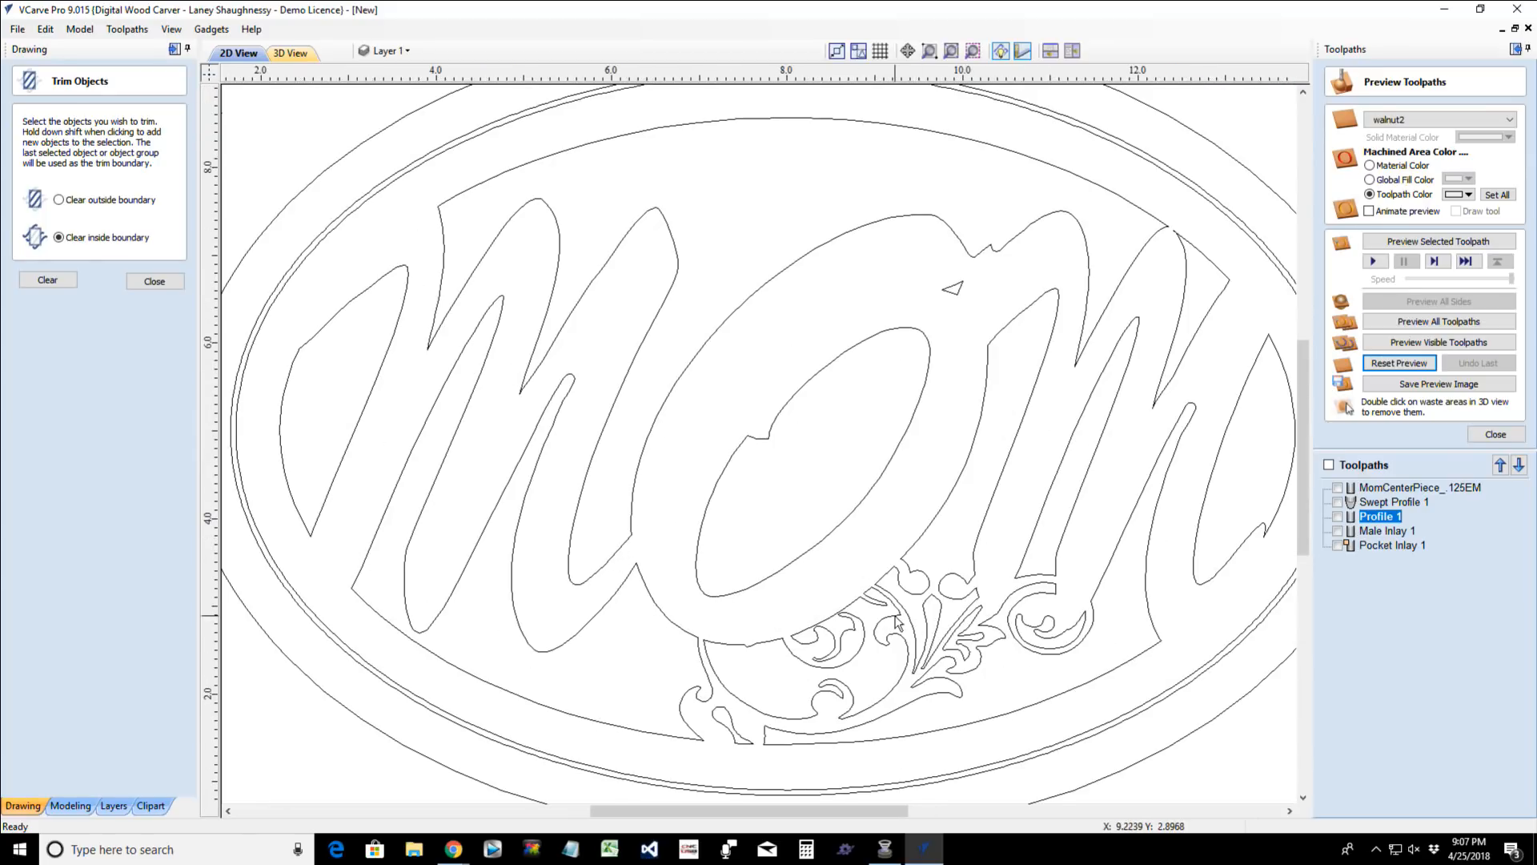
- Undo the deletion of the original flourish group and move it up over the top of the lettering
scroll(897, 624, "up", 3)
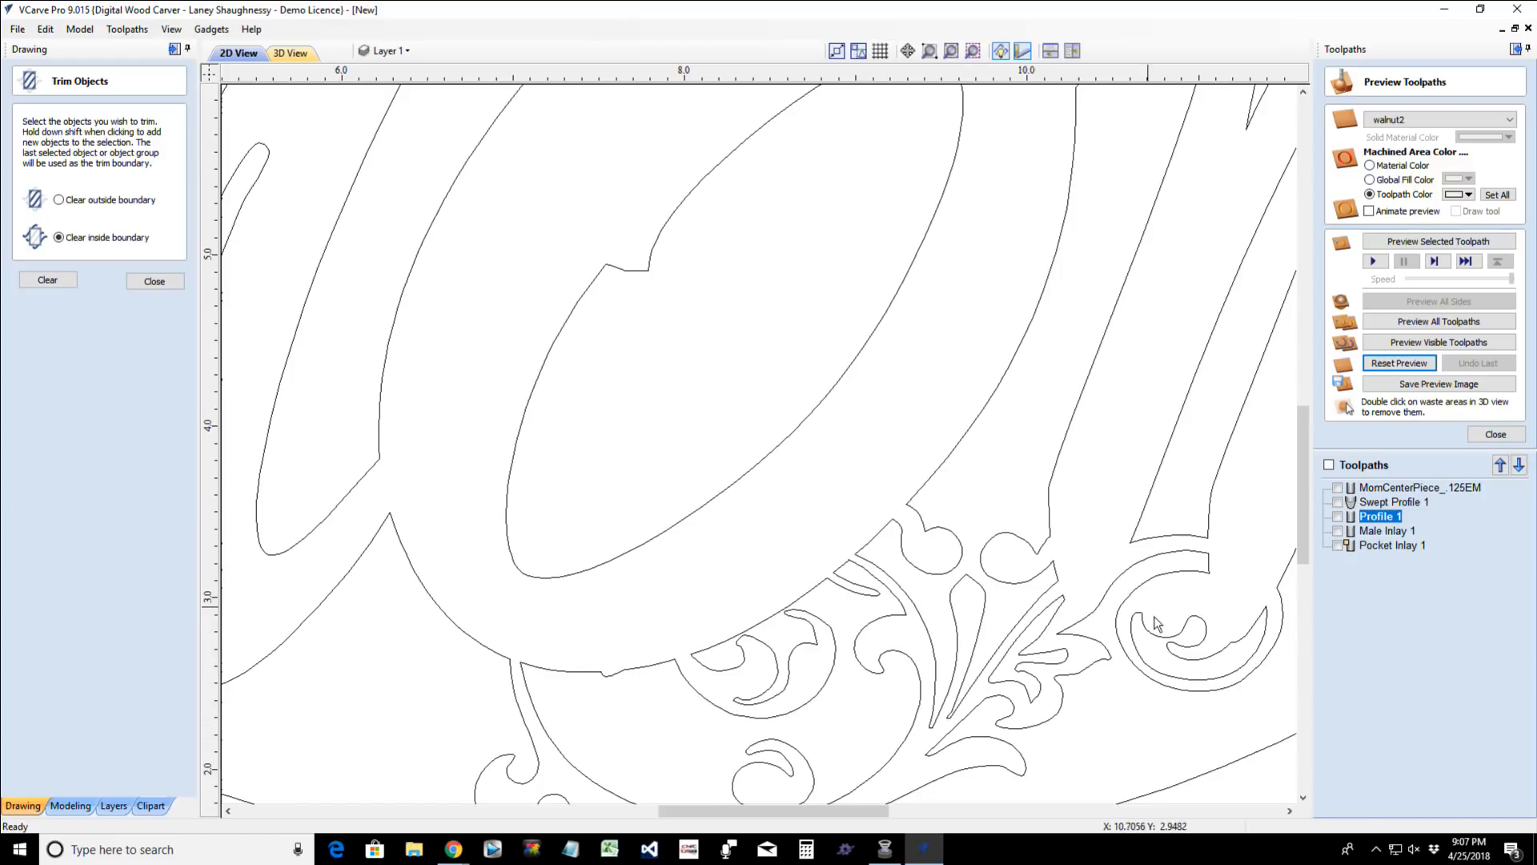
scroll(1166, 659, "down", 3)
scroll(1166, 659, "down", 2)
scroll(1168, 660, "up", 2)
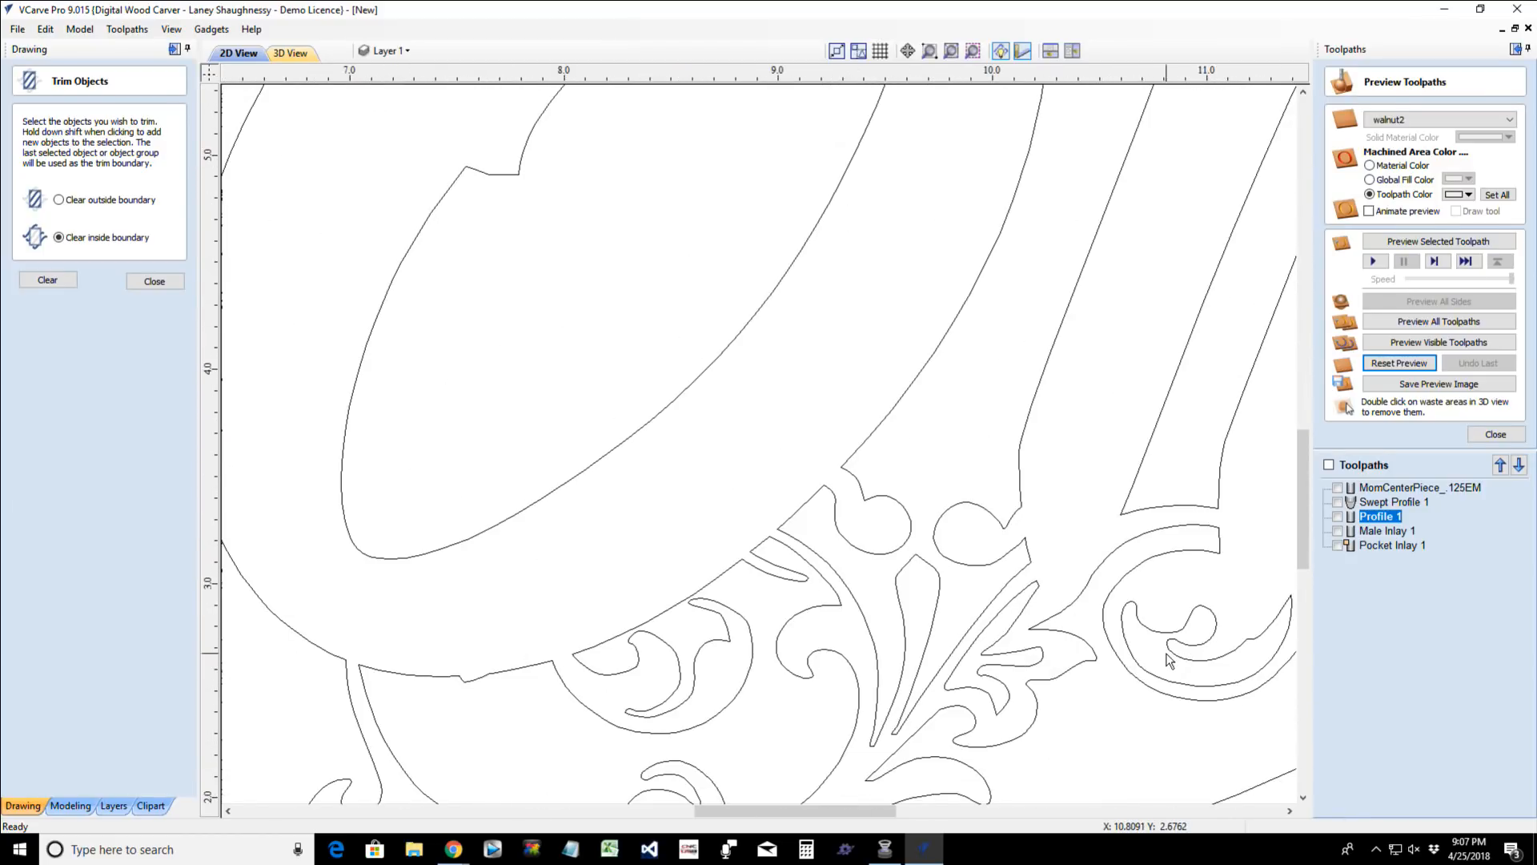
scroll(1169, 661, "down", 3)
scroll(906, 736, "down", 2)
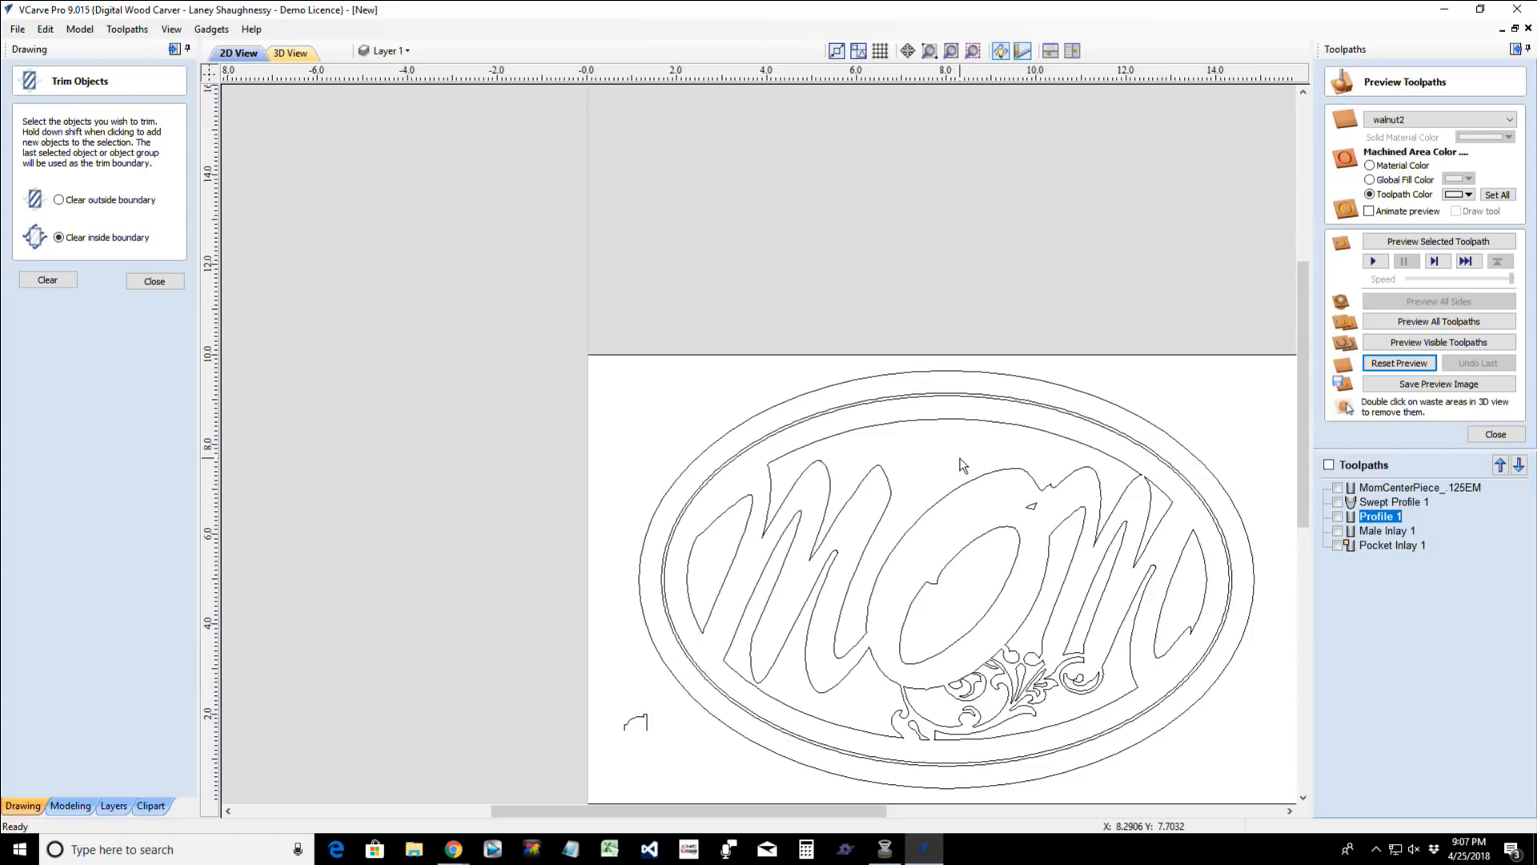
key("ctrl+z")
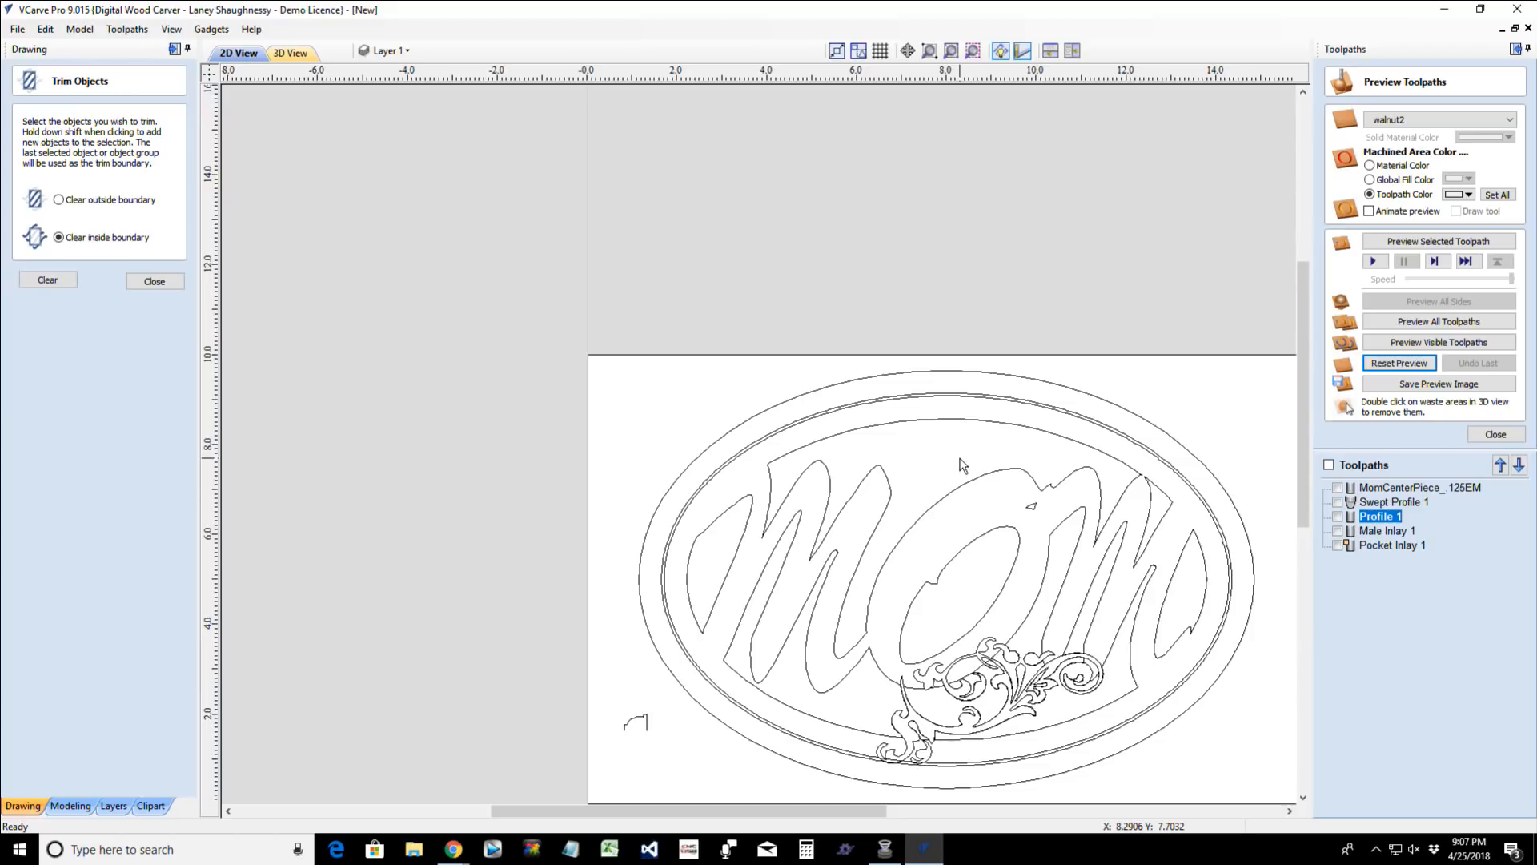
left_click(885, 752)
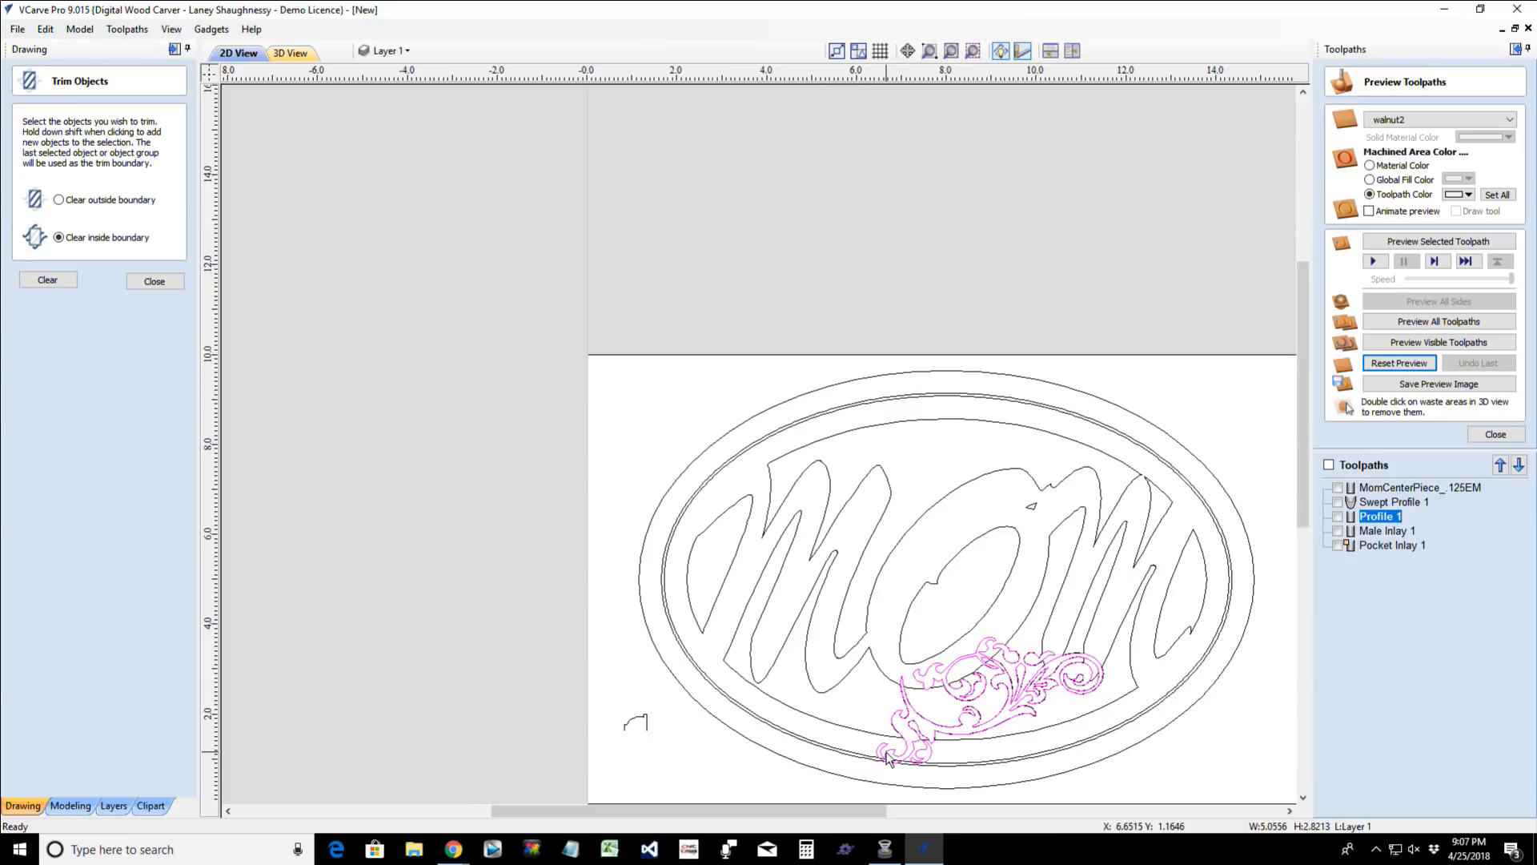
left_click(887, 752)
left_click_drag(997, 692, 935, 478)
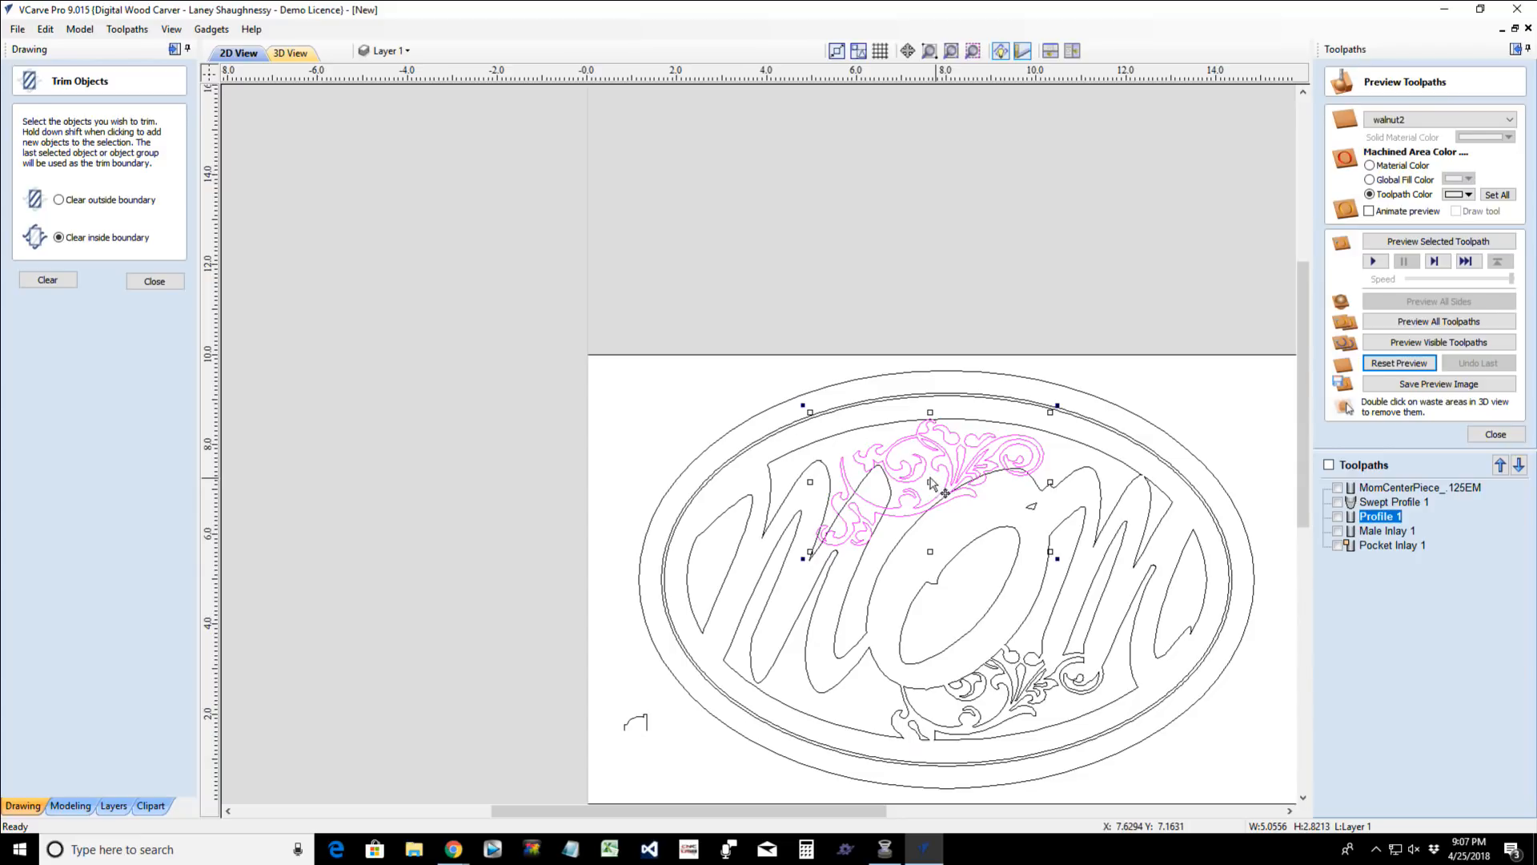
- Mirror the flourish group across its top edge and place it over the background region above the lettering, overlapping the M and O
left_click(144, 283)
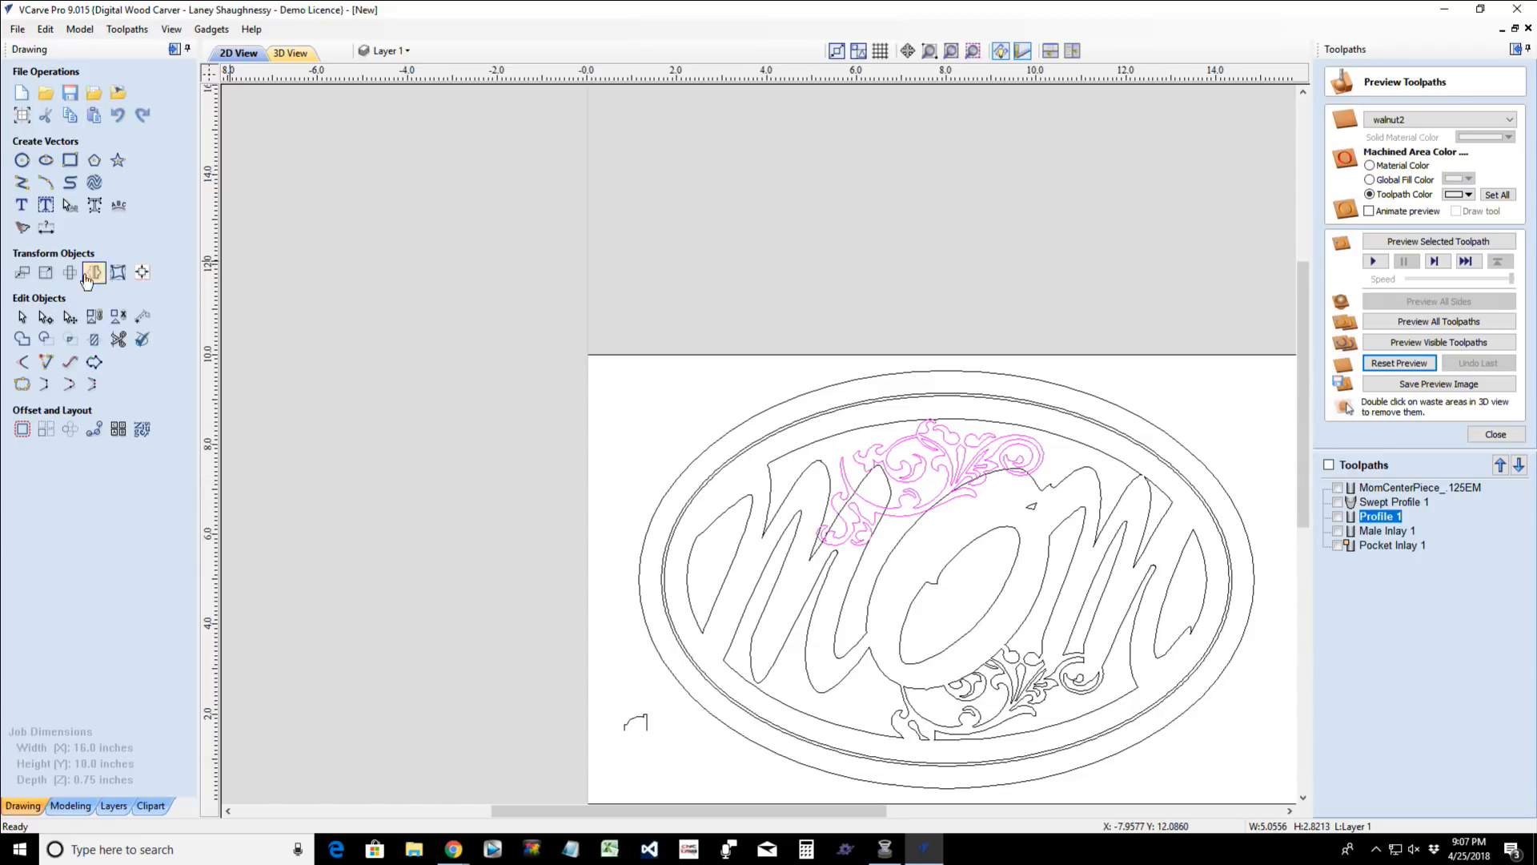
left_click(71, 273)
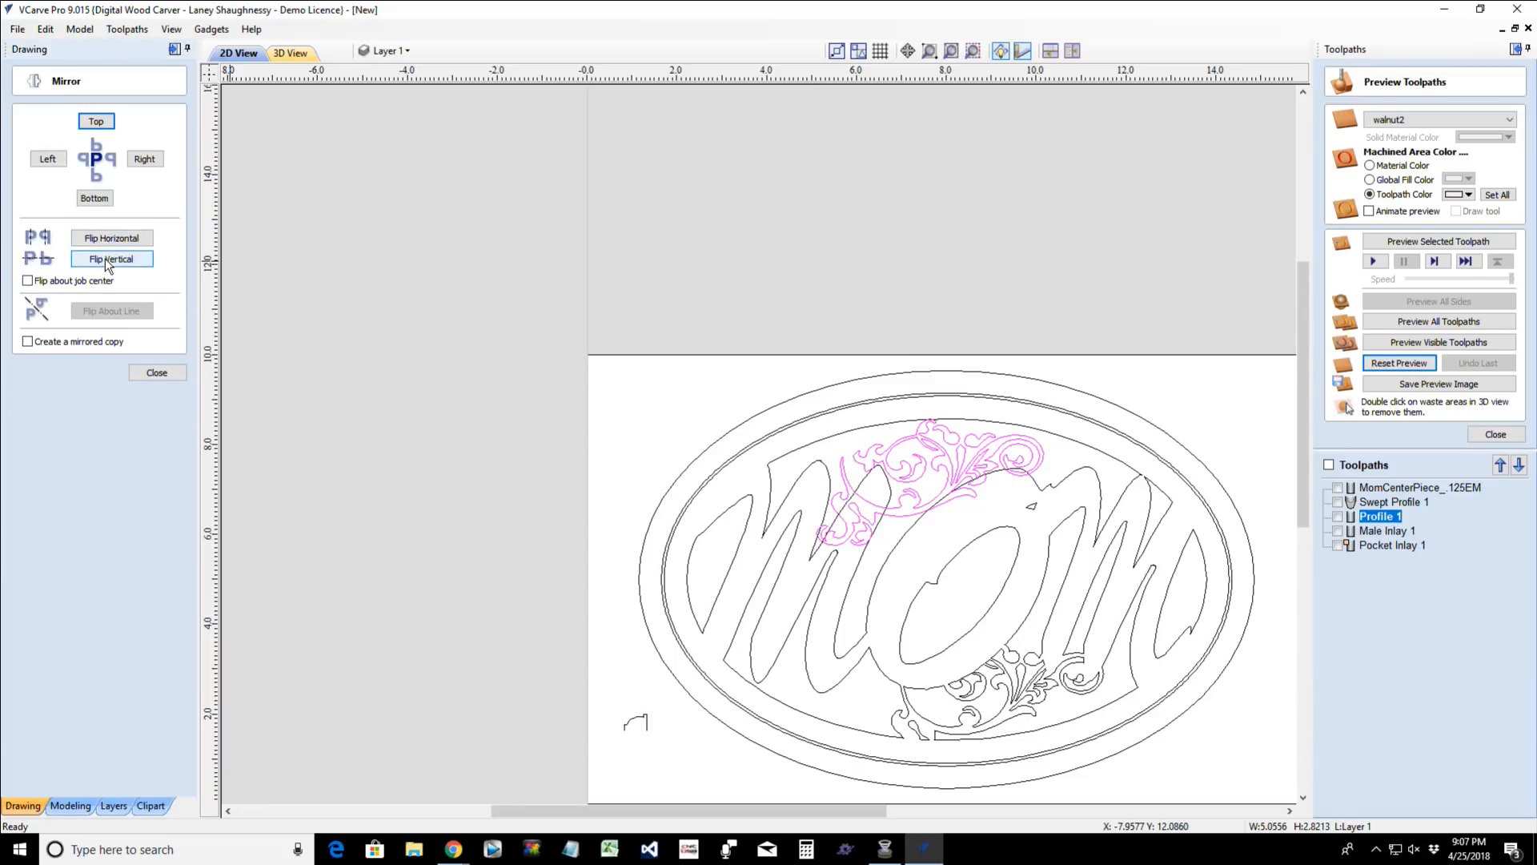
left_click(96, 122)
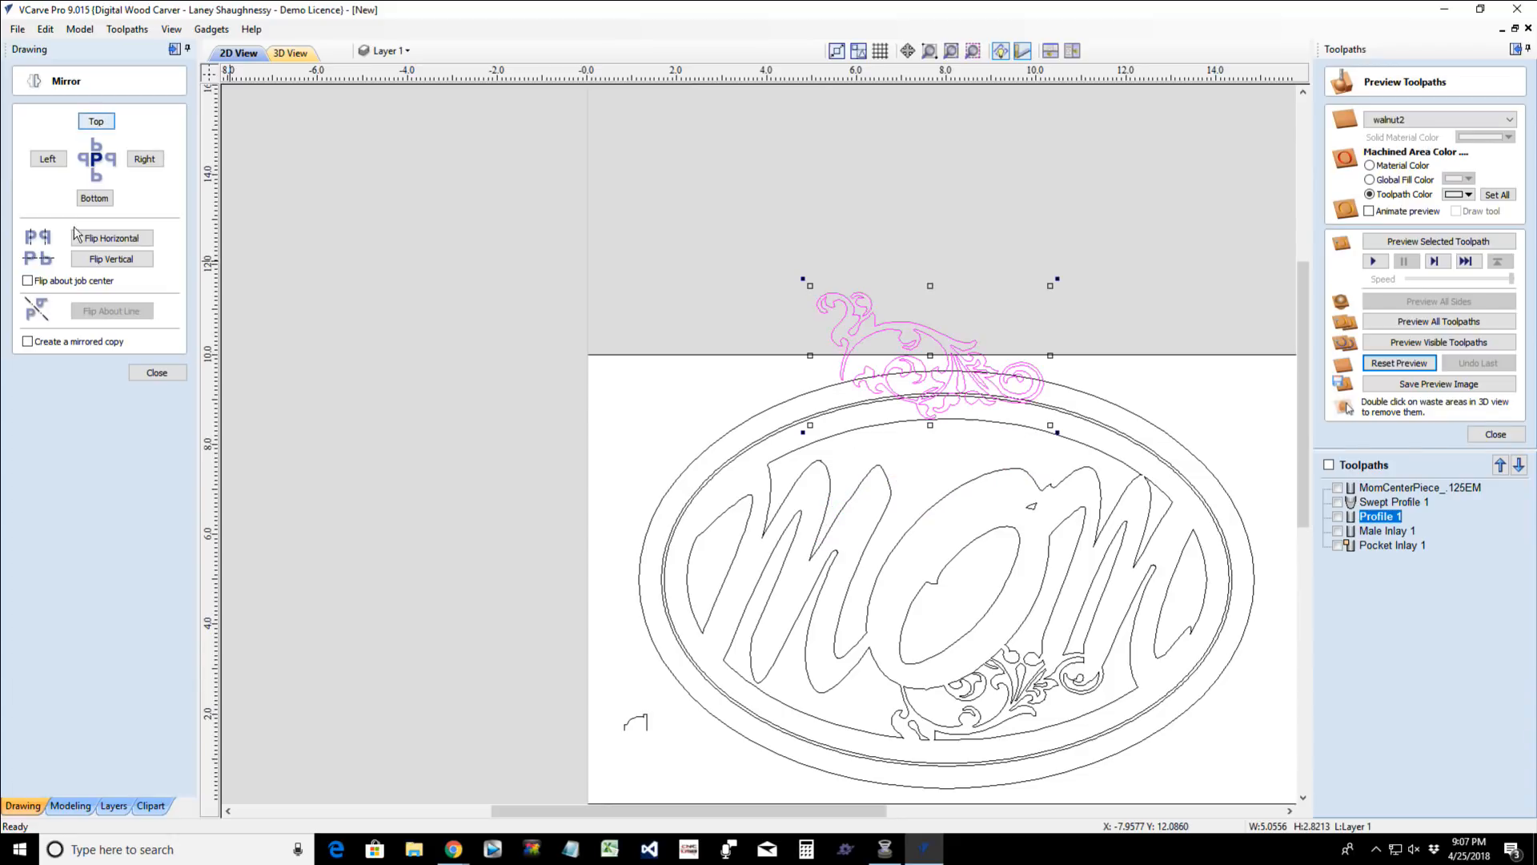
key("Escape")
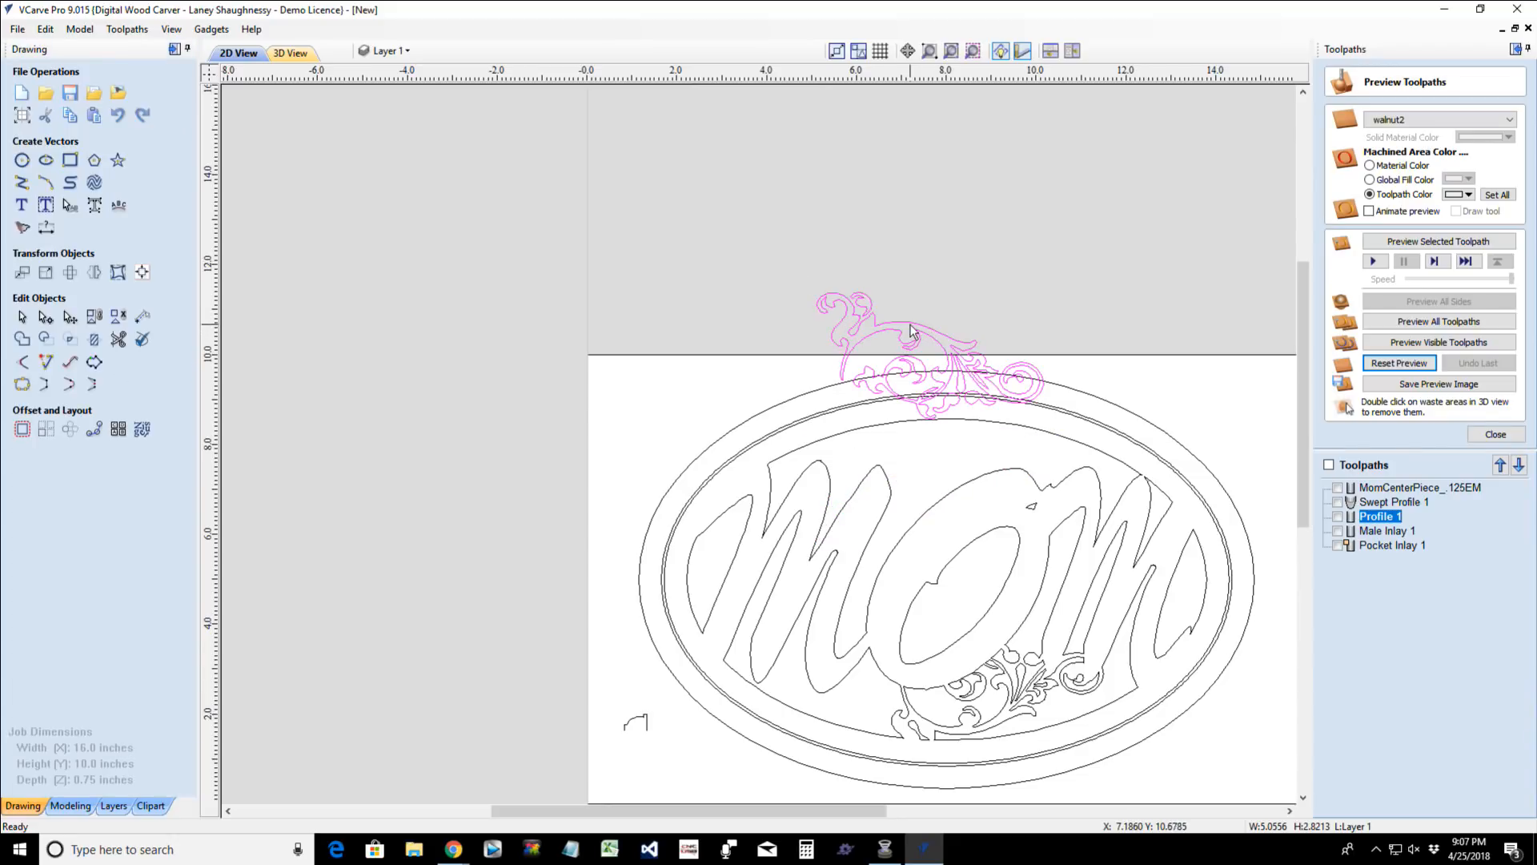
mouse_move(928, 353)
left_mouse_down()
mouse_move(929, 424)
mouse_move(945, 445)
left_mouse_up()
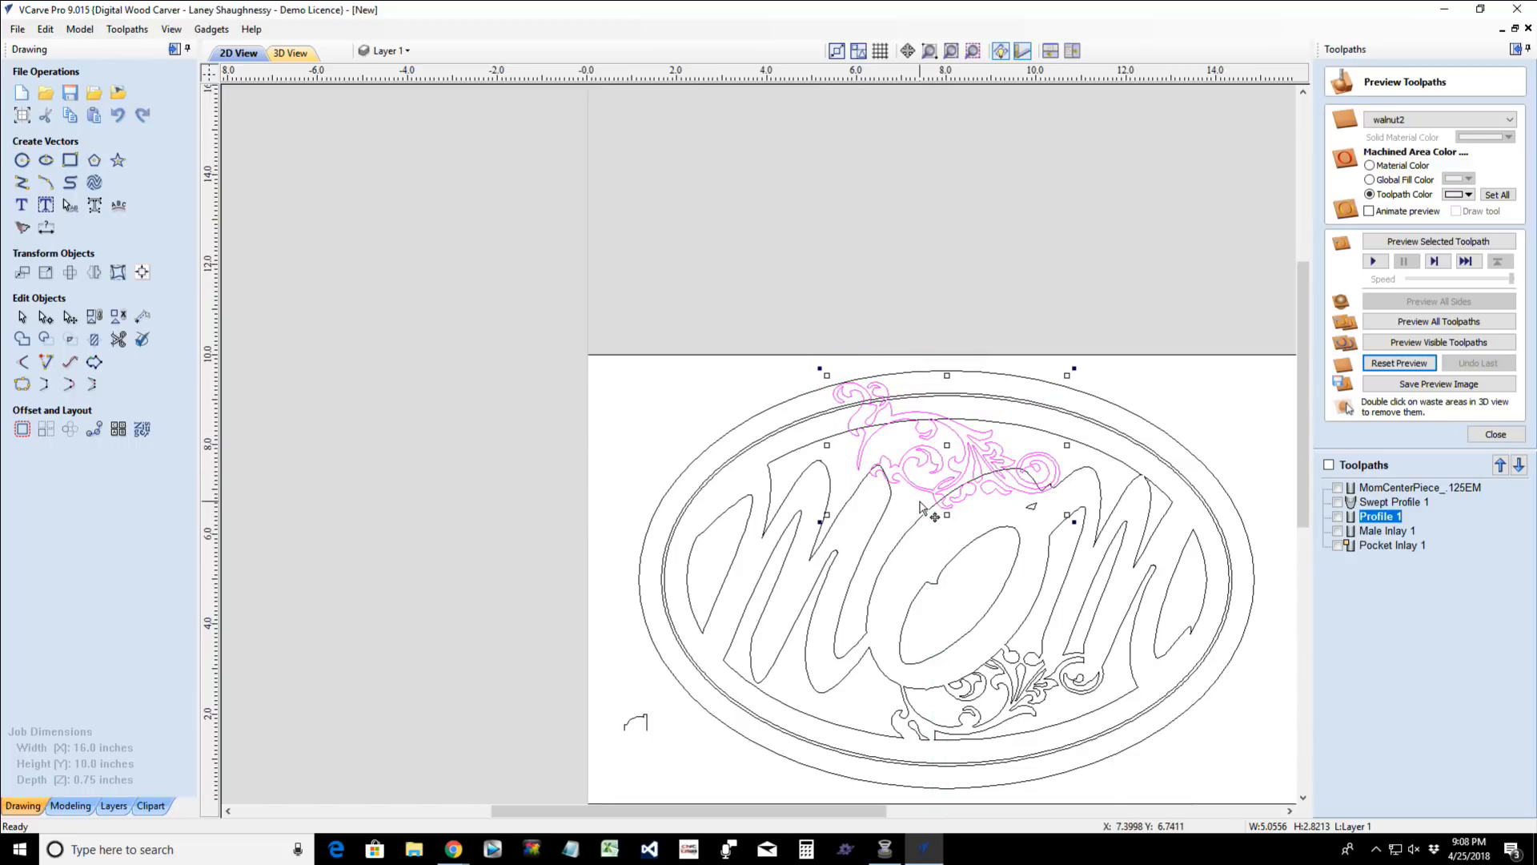
- Trim the background region above the lettering with the mirrored flourish as the boundary, clearing inside it
scroll(929, 510, "up", 3)
left_click(855, 506)
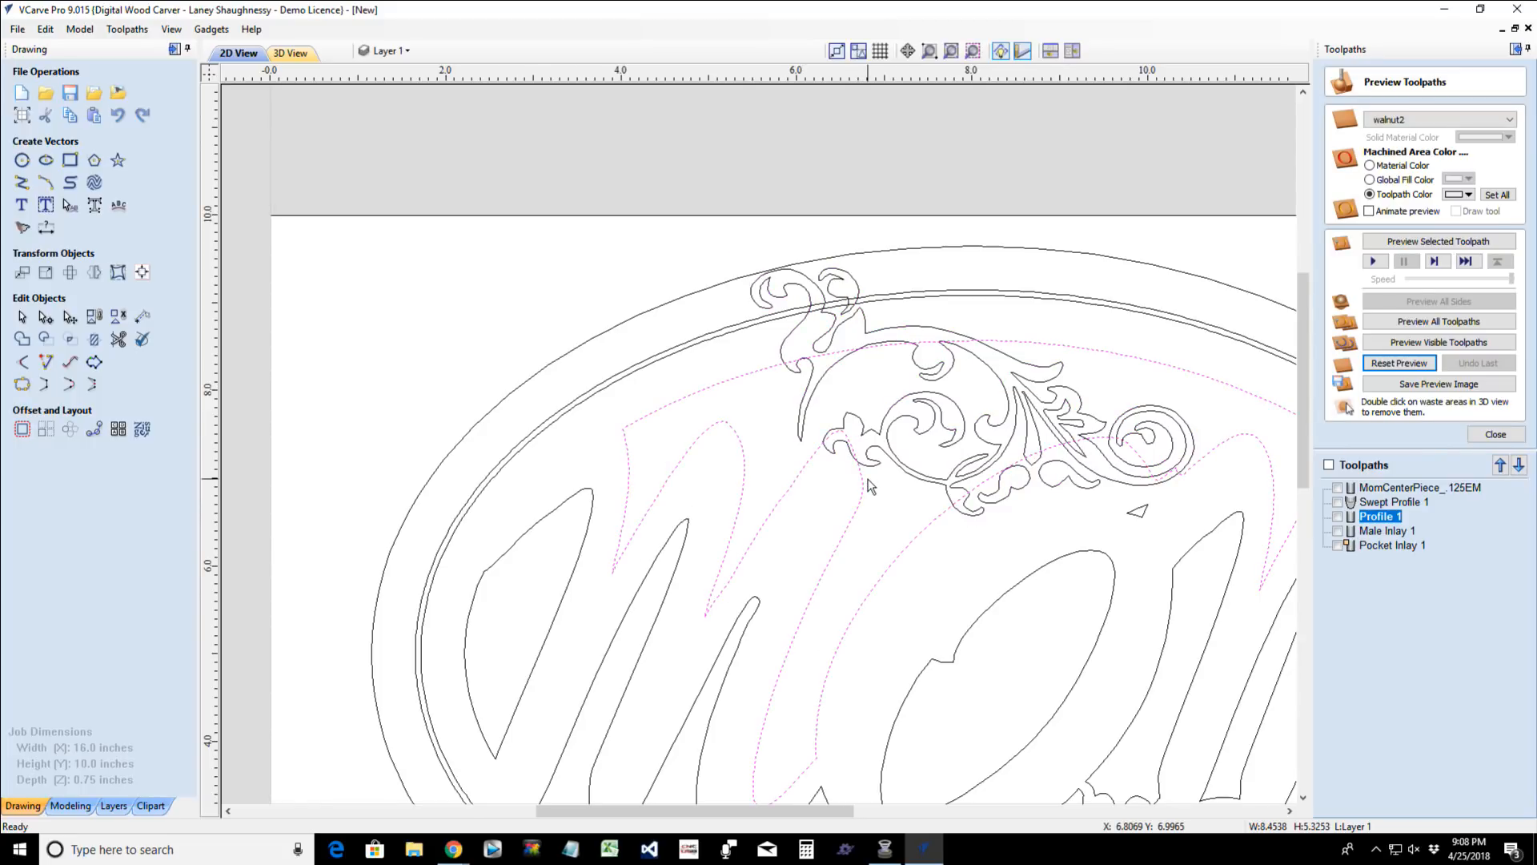
left_click(827, 374, "shift")
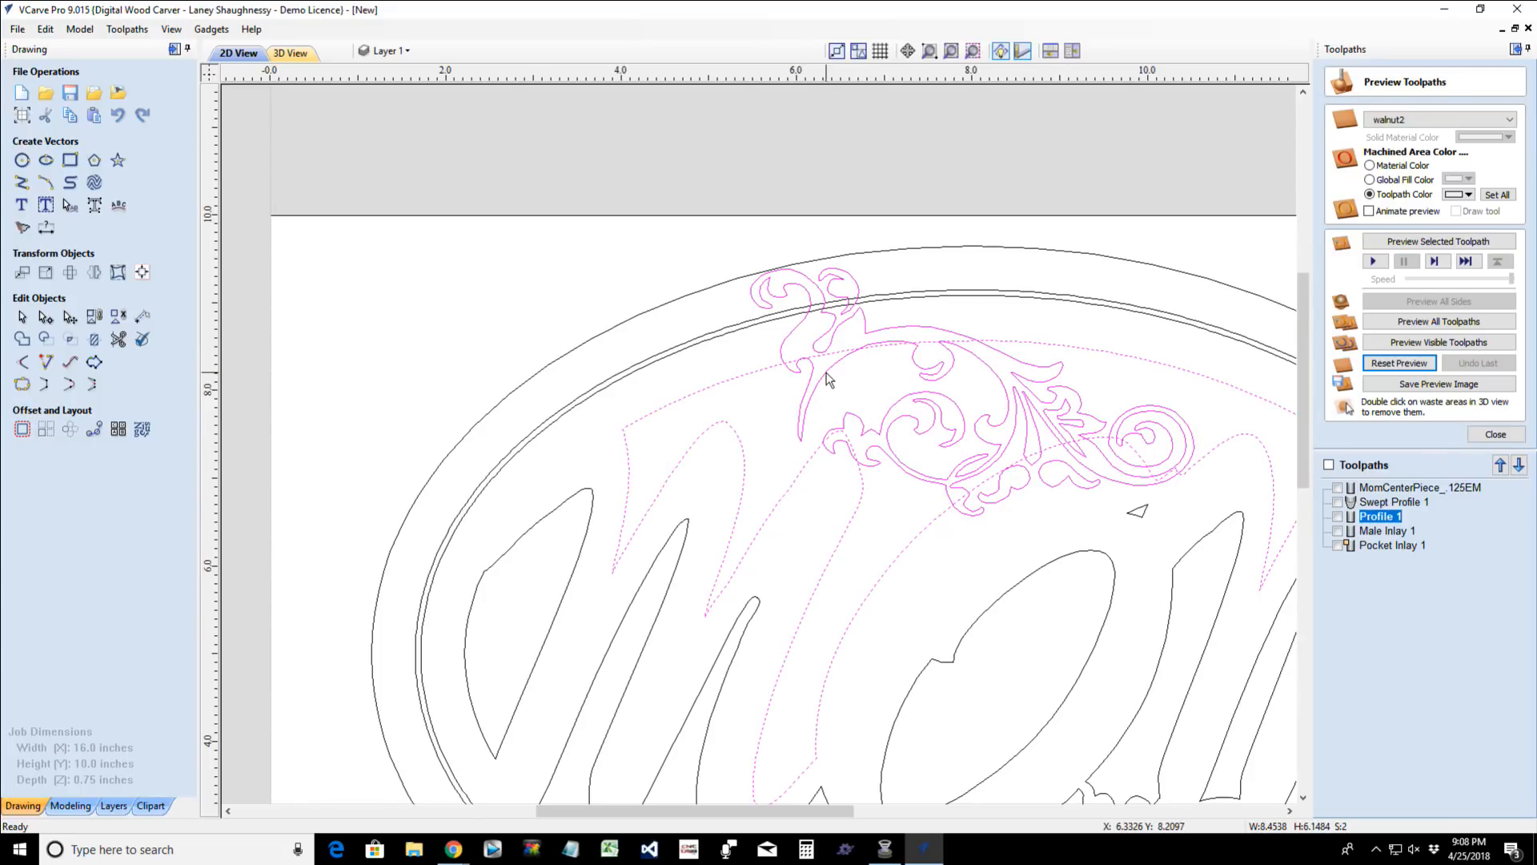
left_click(95, 337)
left_click(48, 280)
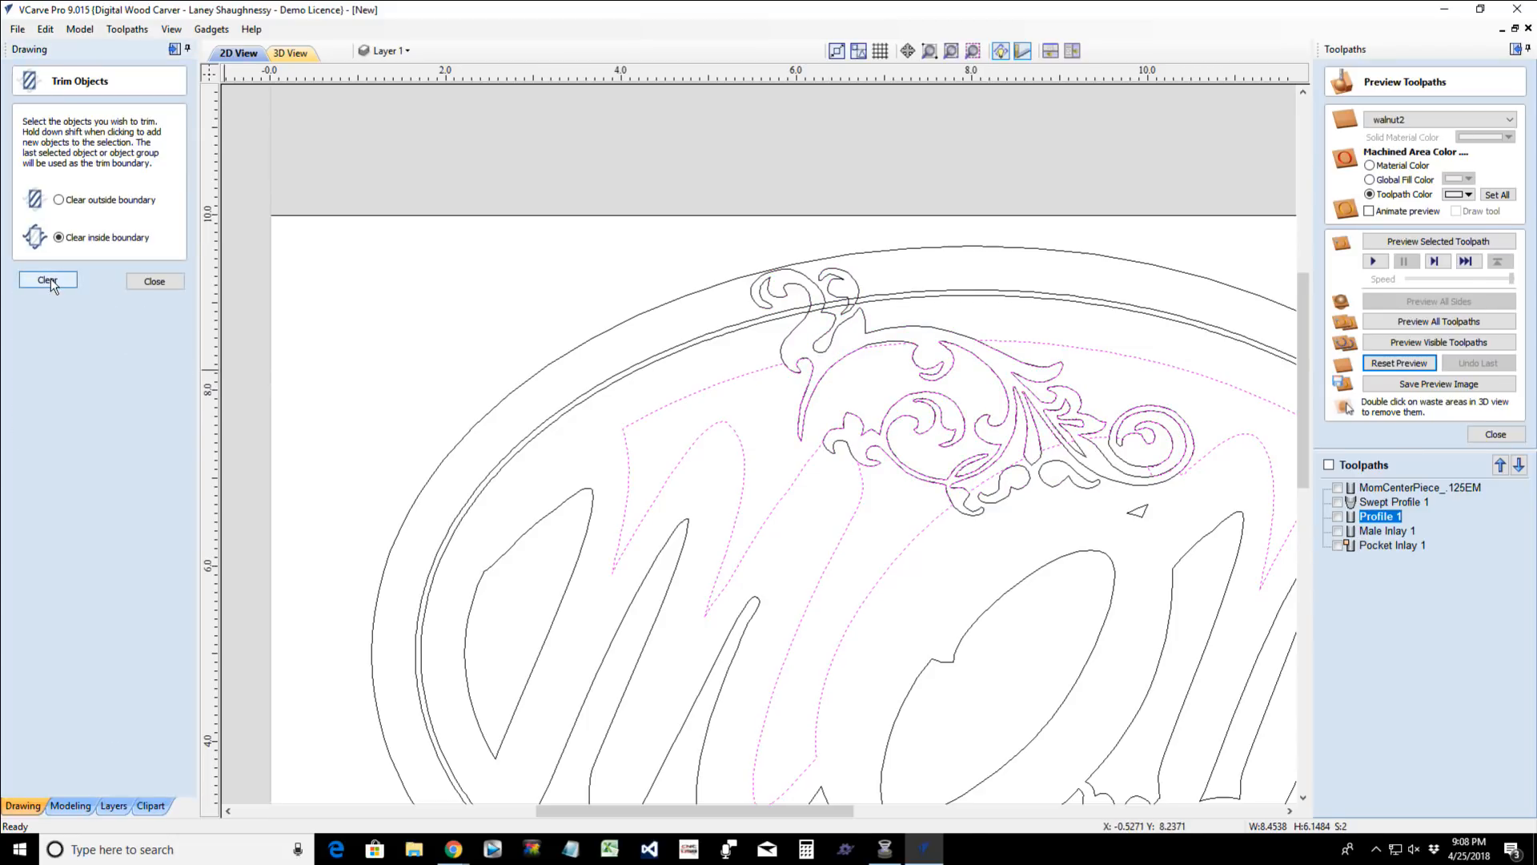
- Delete the mirrored flourish group so that only its cut-out above the lettering is left
left_click(782, 426)
left_click(792, 290)
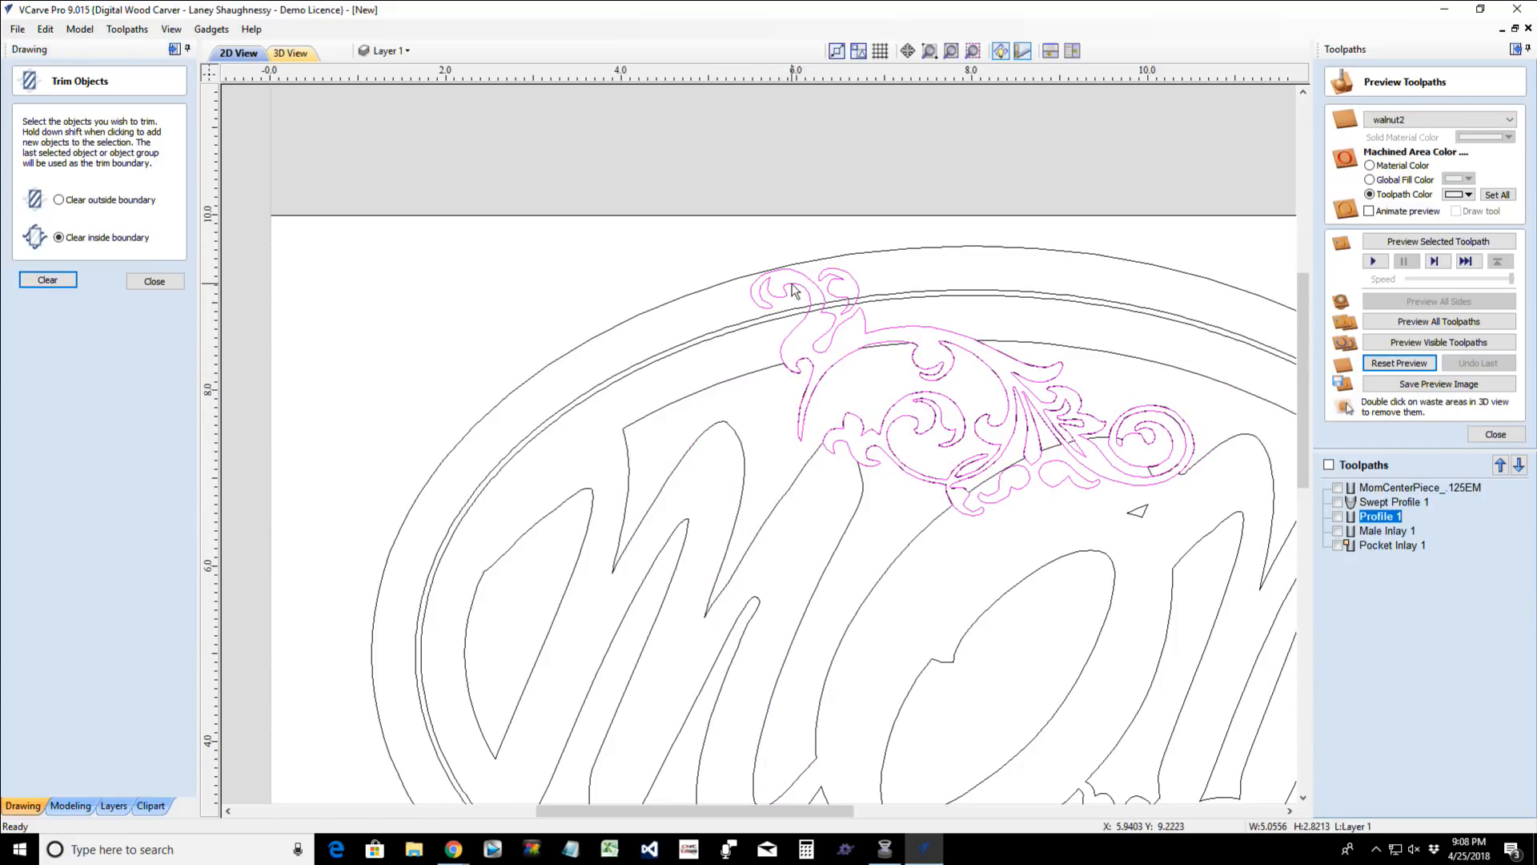
left_click(792, 291)
- Examine the flourish cut-outs above and below the lettering across the whole sign, and end trimming
scroll(794, 295, "down", 3)
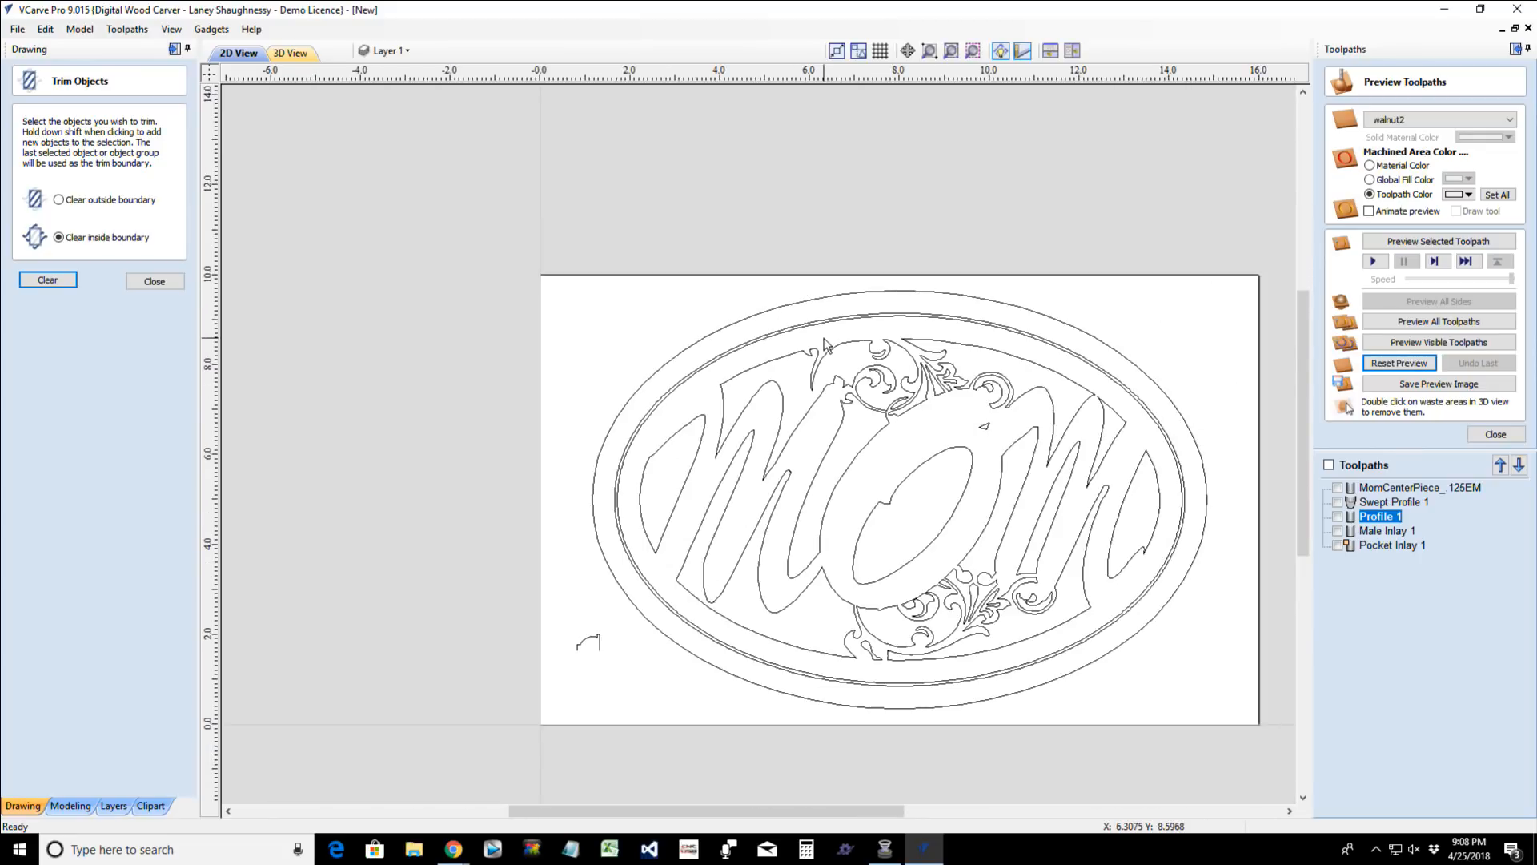
scroll(849, 516, "up", 2)
scroll(846, 510, "up", 2)
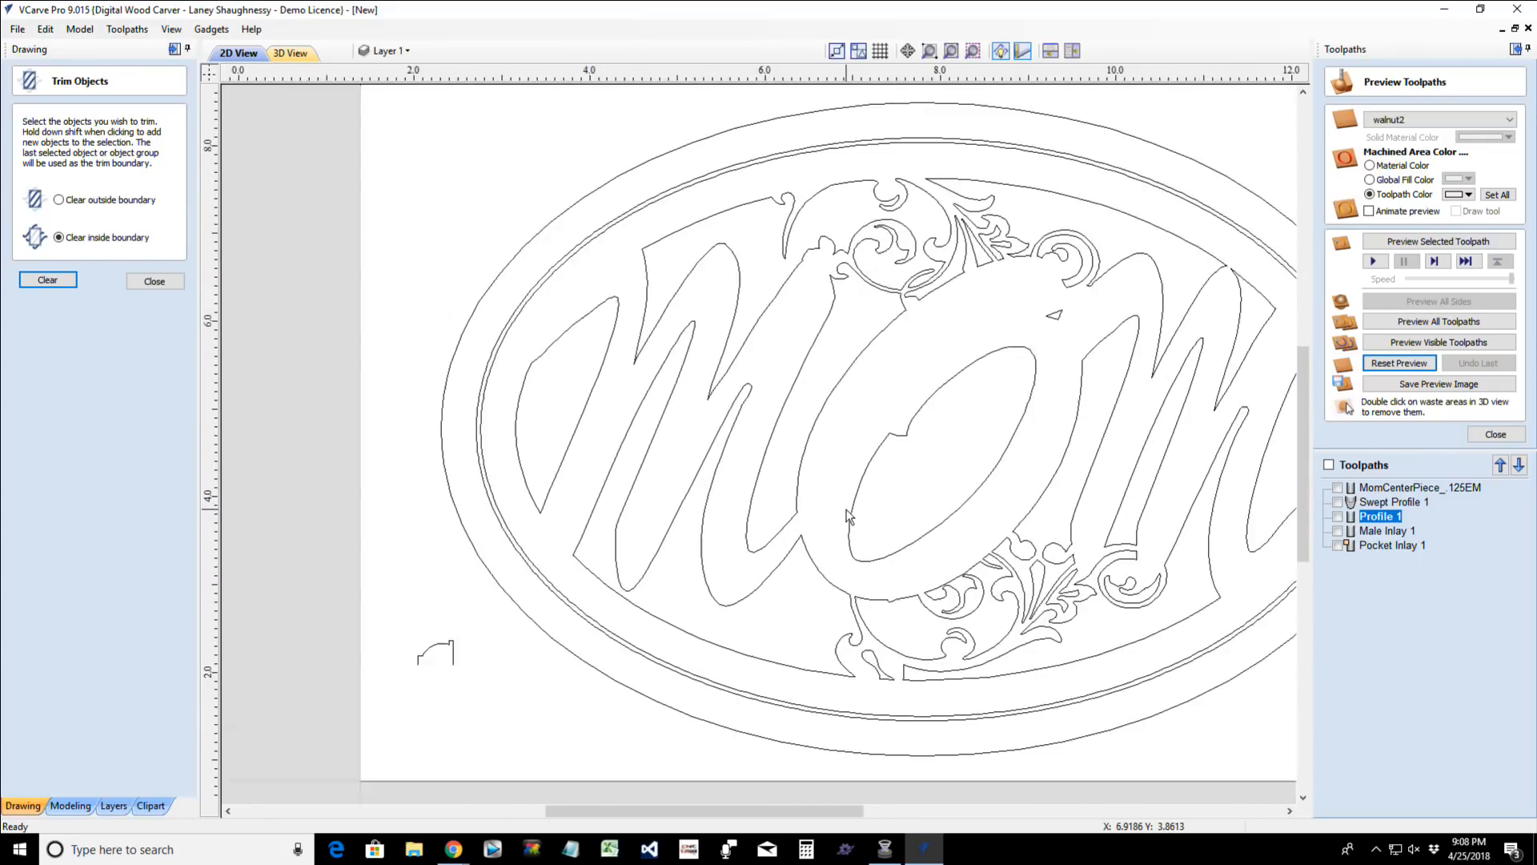
scroll(847, 510, "down", 2)
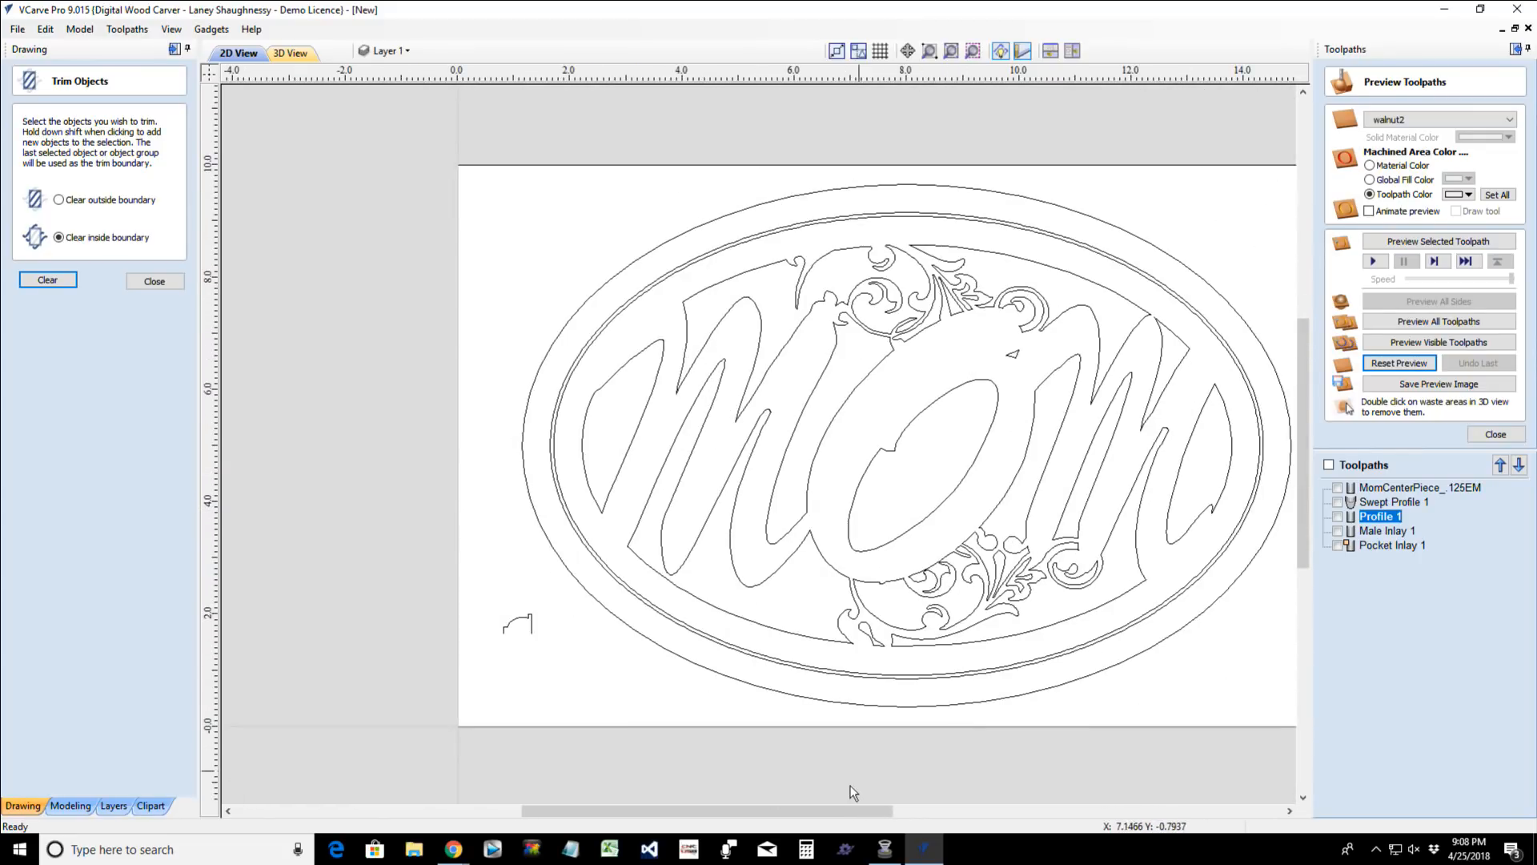
left_click_drag(749, 811, 814, 808)
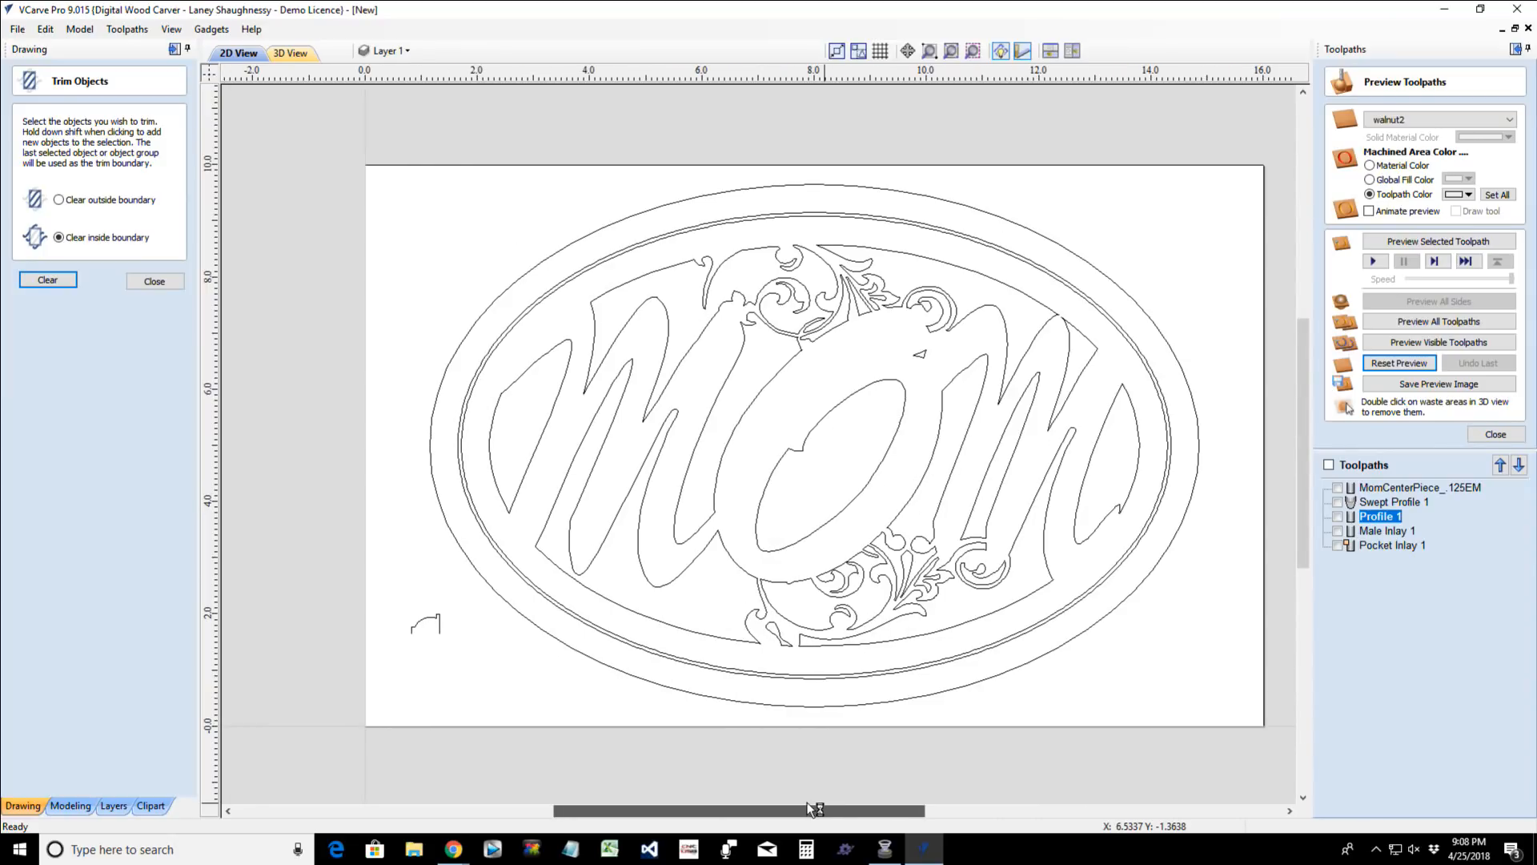
scroll(793, 709, "up", 2)
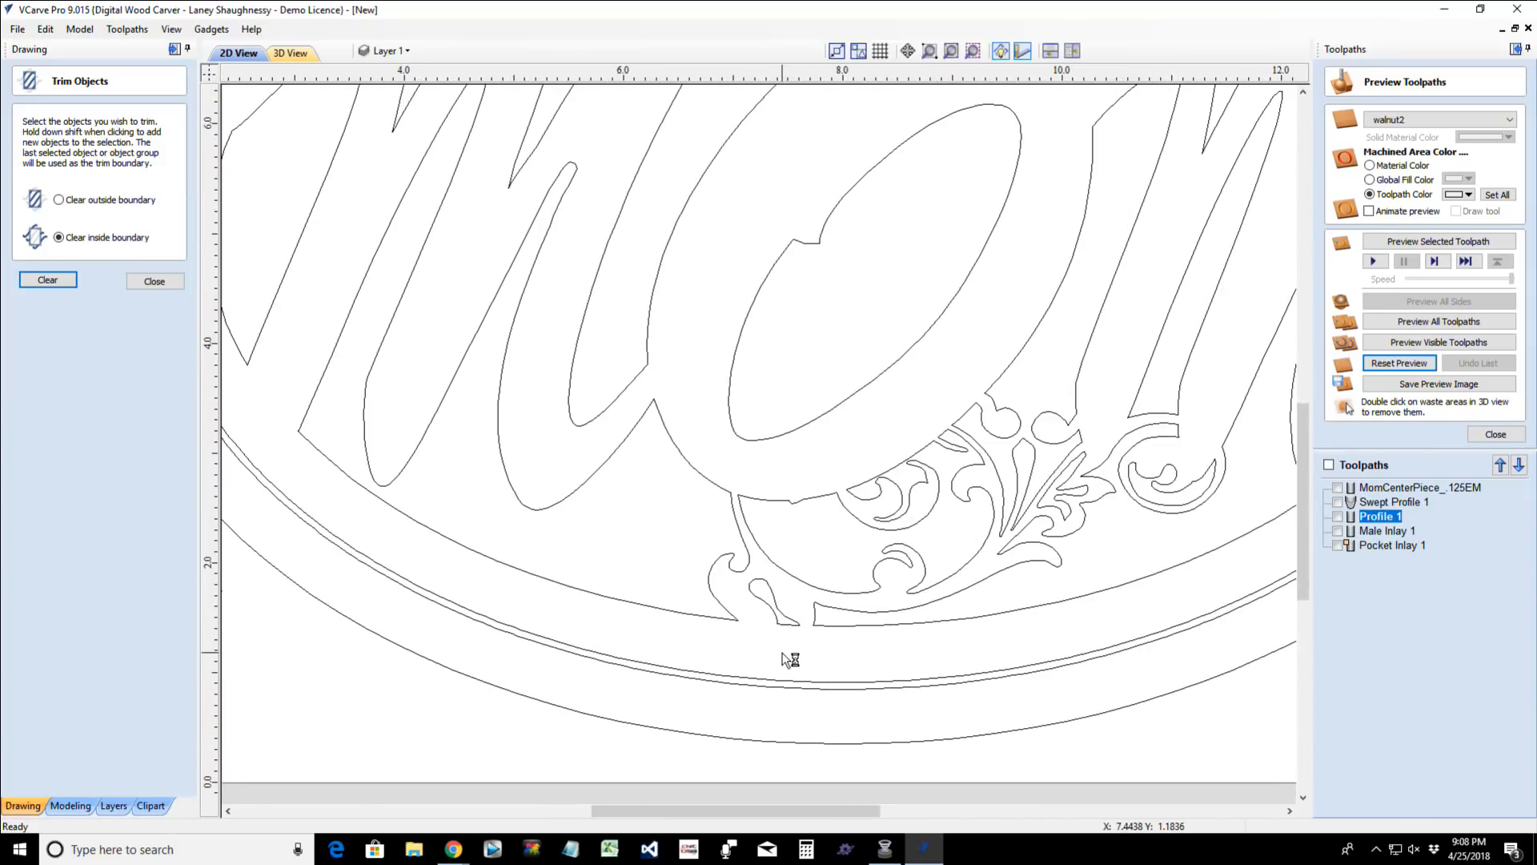
scroll(789, 655, "down", 2)
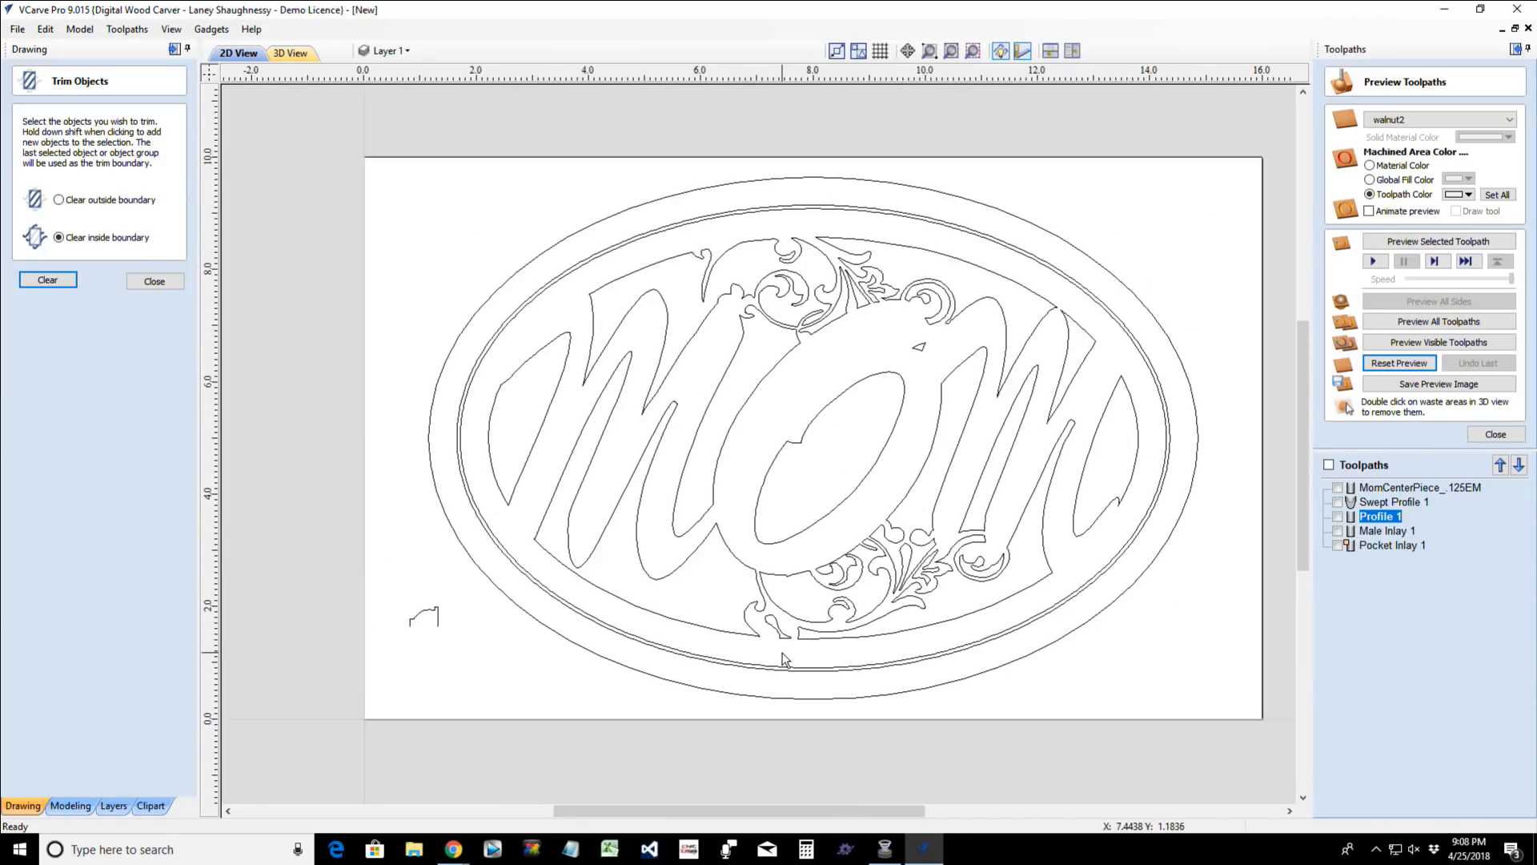
left_click(166, 285)
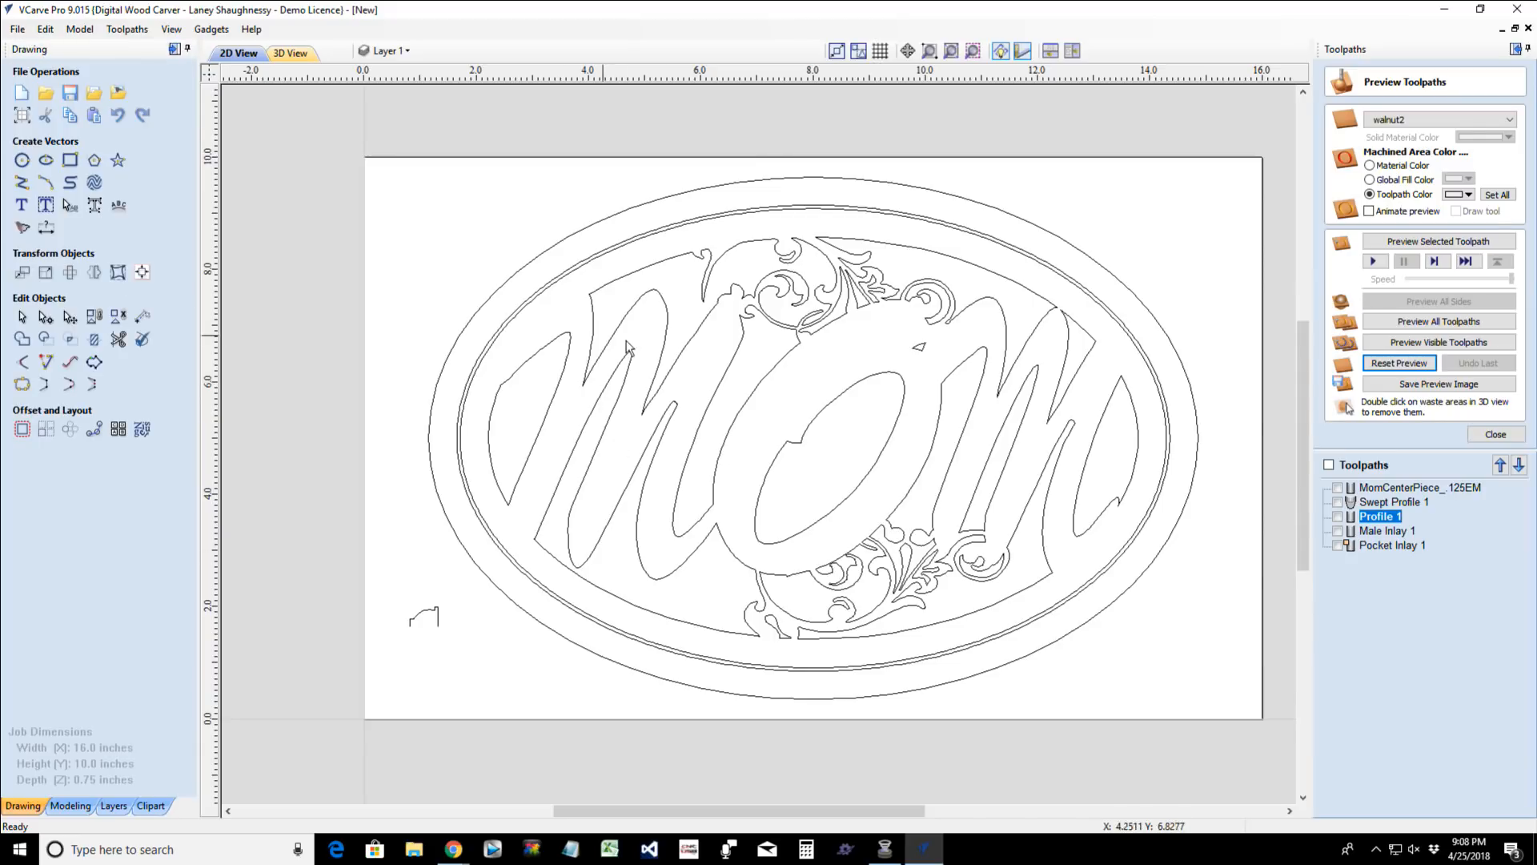
- Group the lettering, flourish and small profile vectors with the inner oval, leaving the larger ovals out of the group
left_click(691, 232)
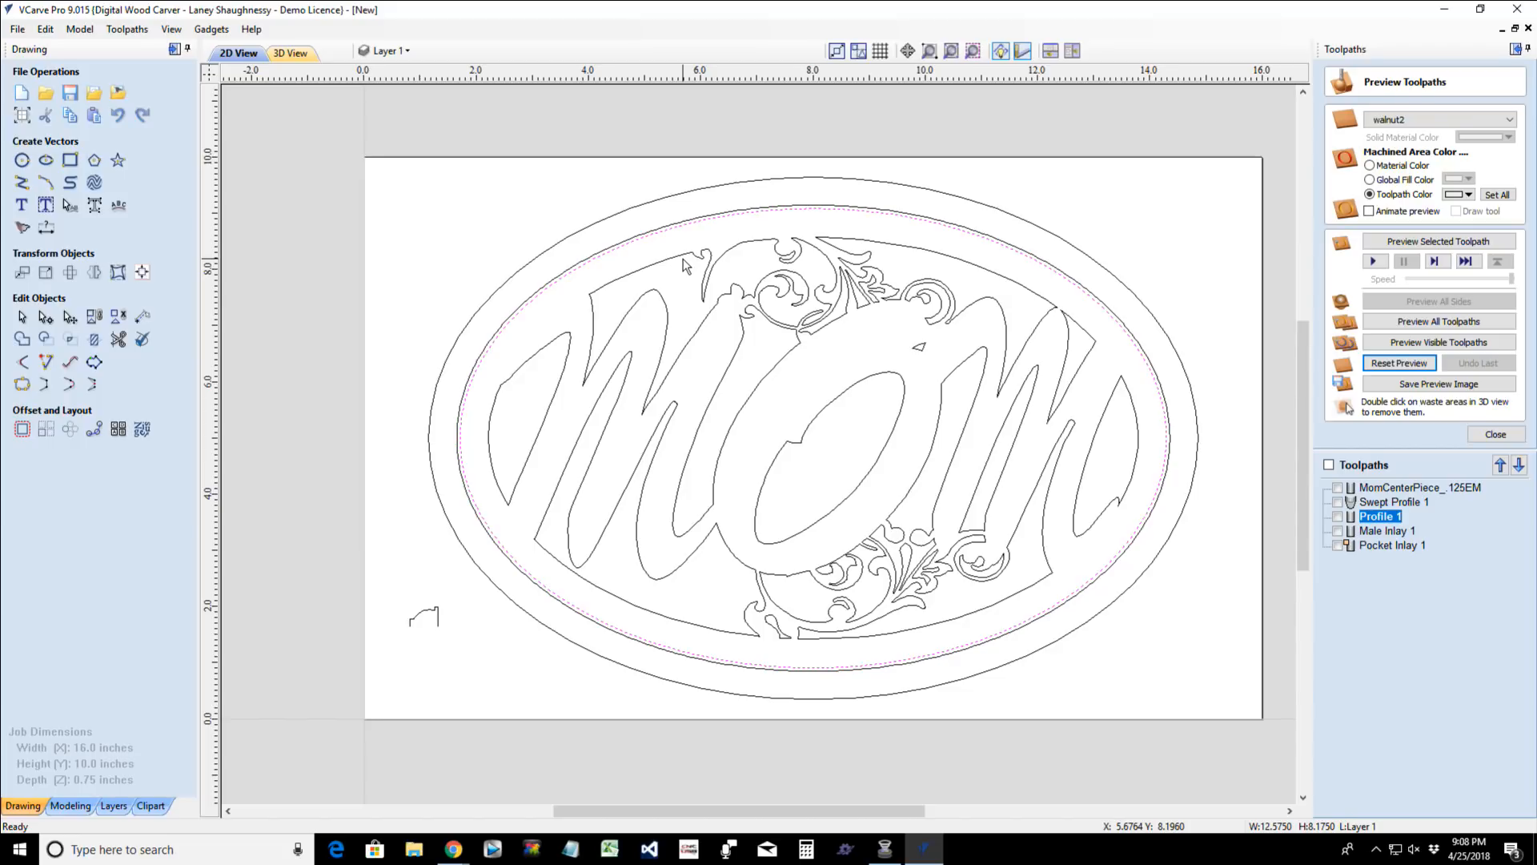
left_click_drag(310, 194, 1205, 687)
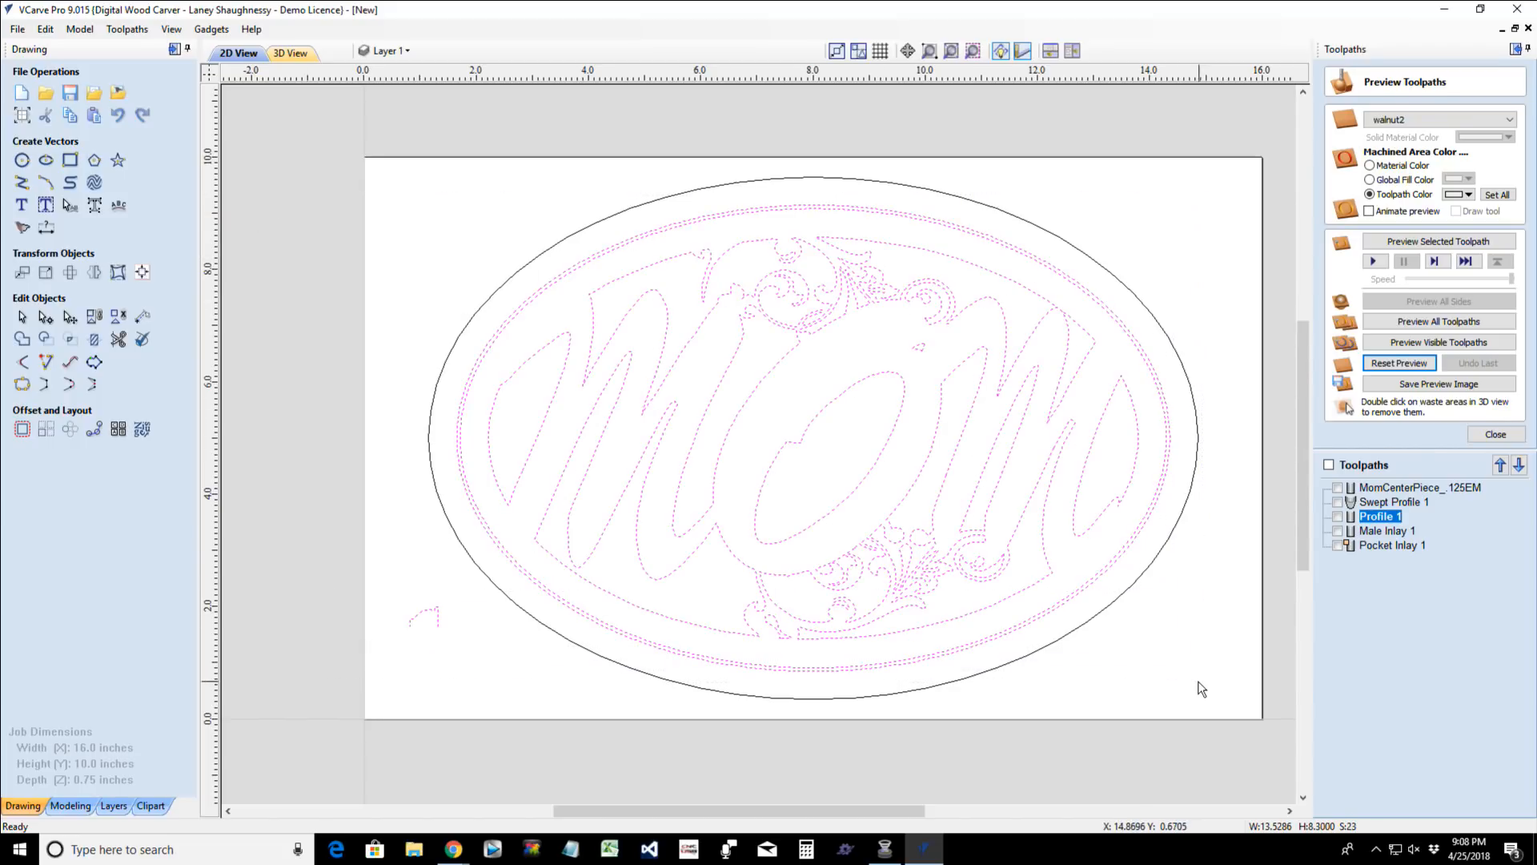
left_click(901, 670, "shift")
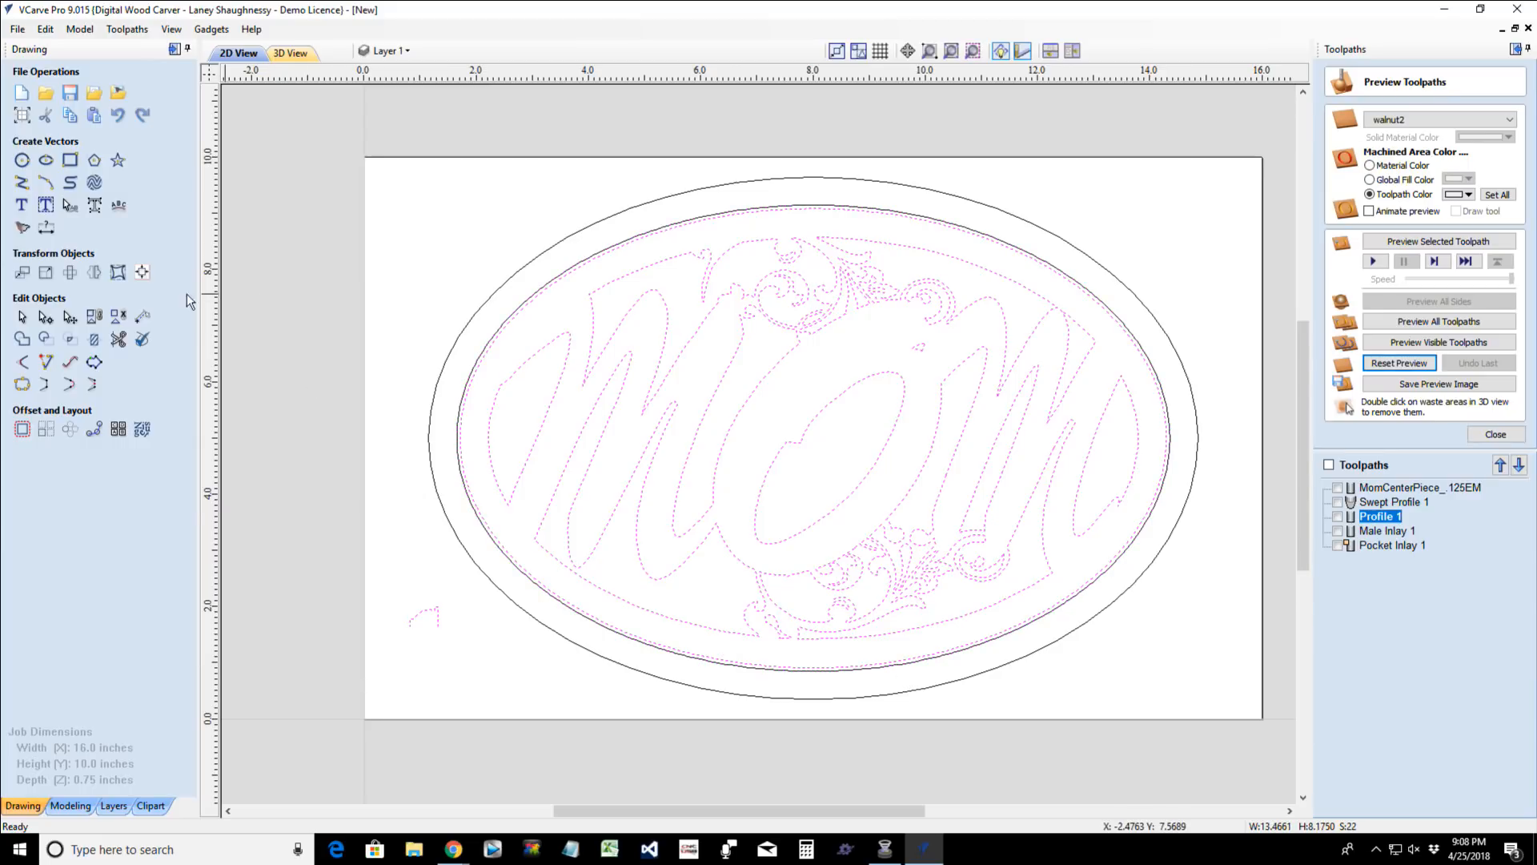
left_click(93, 317)
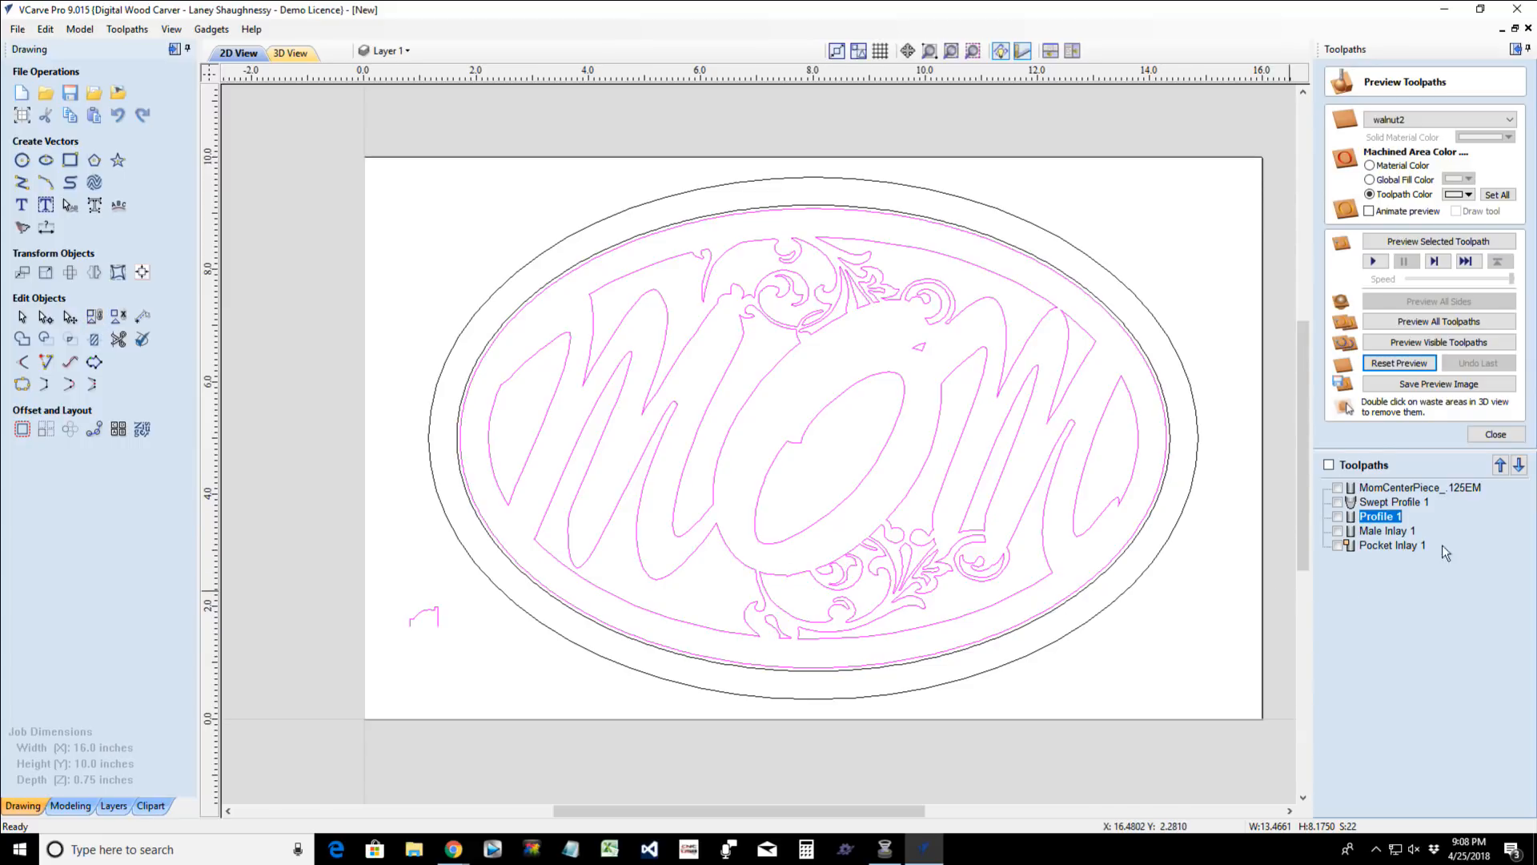
- Open the MomCenterPiece_.125EM profile toolpath for editing and try to calculate it with the grouped sign vectors selected
left_click(1403, 492)
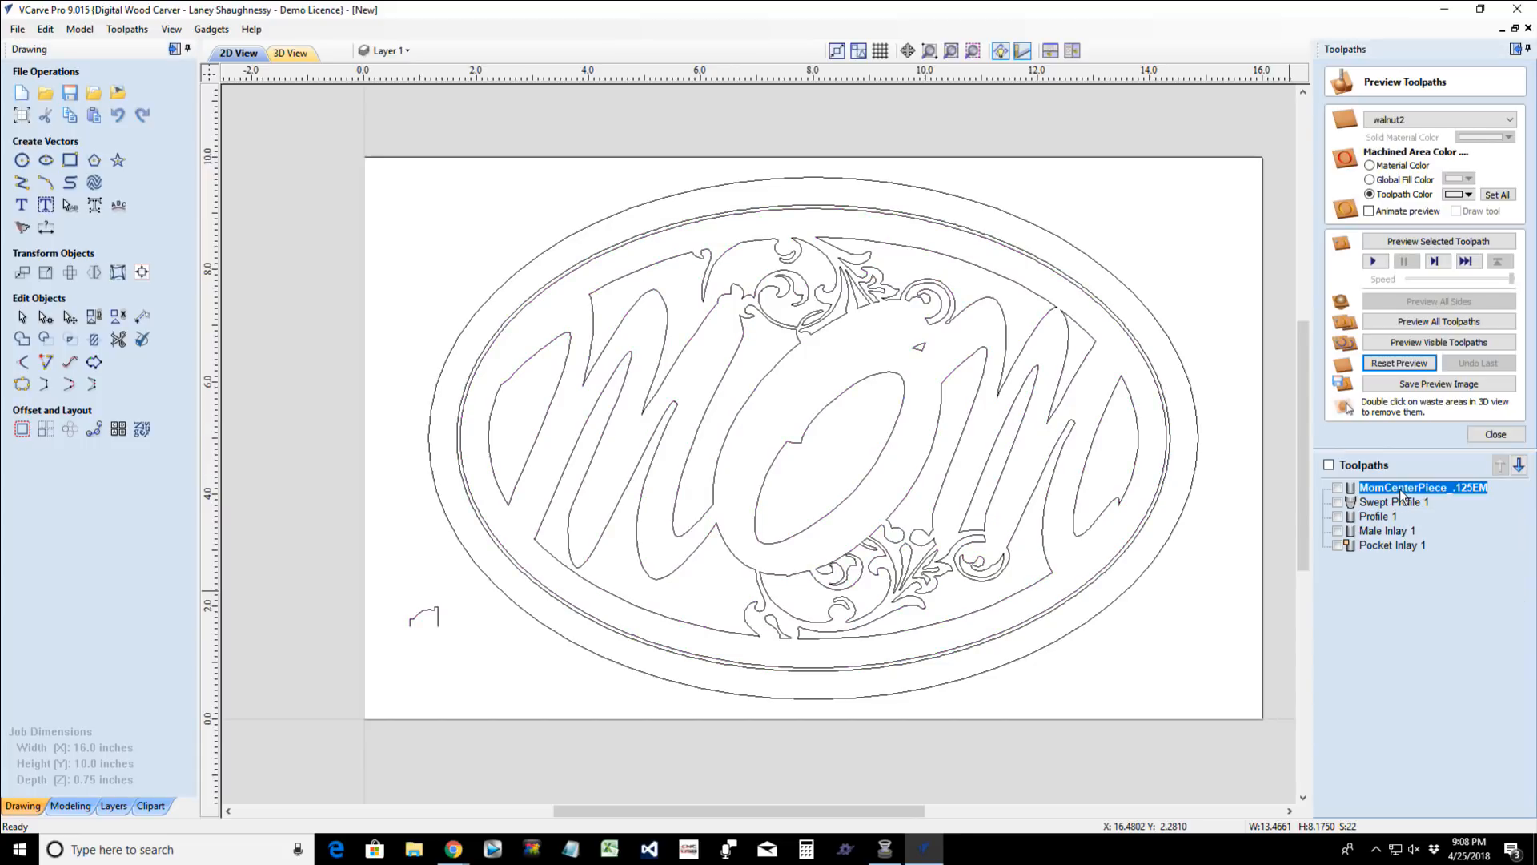
double_click(1401, 491)
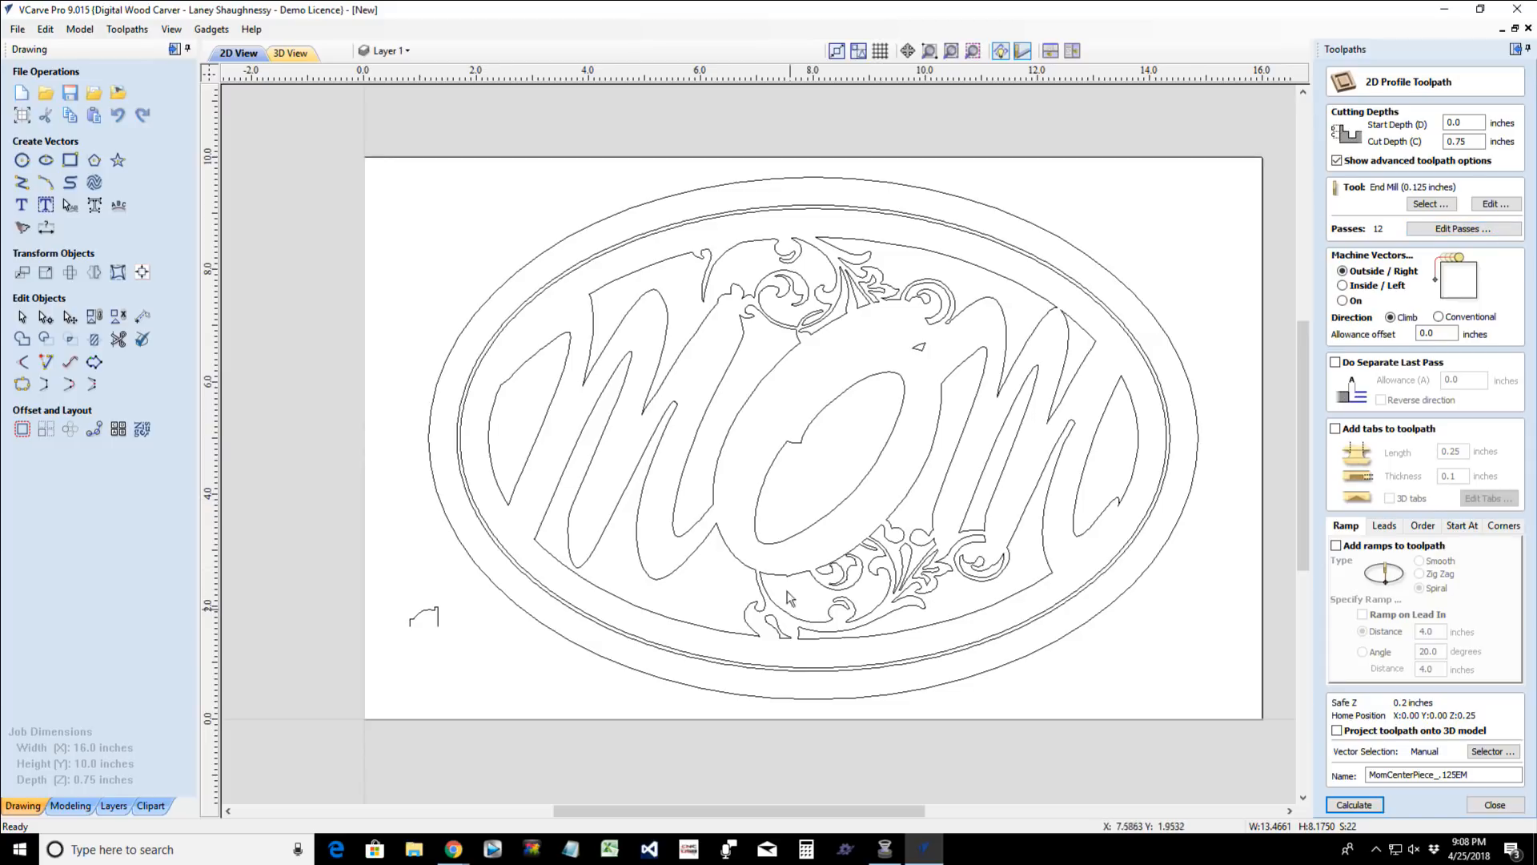
left_click(1357, 807)
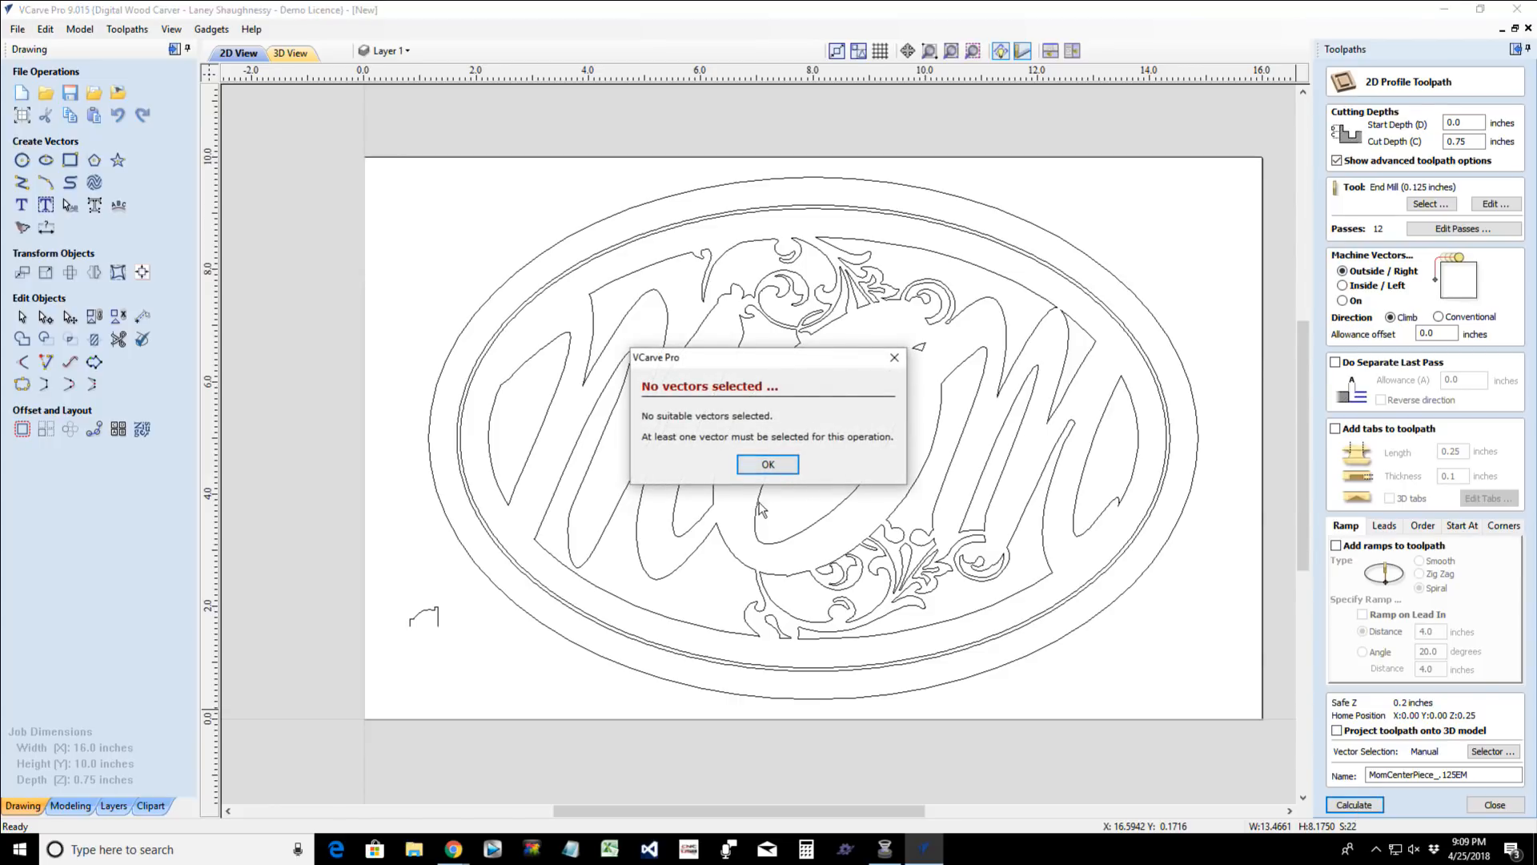
left_click(766, 466)
left_click(758, 508)
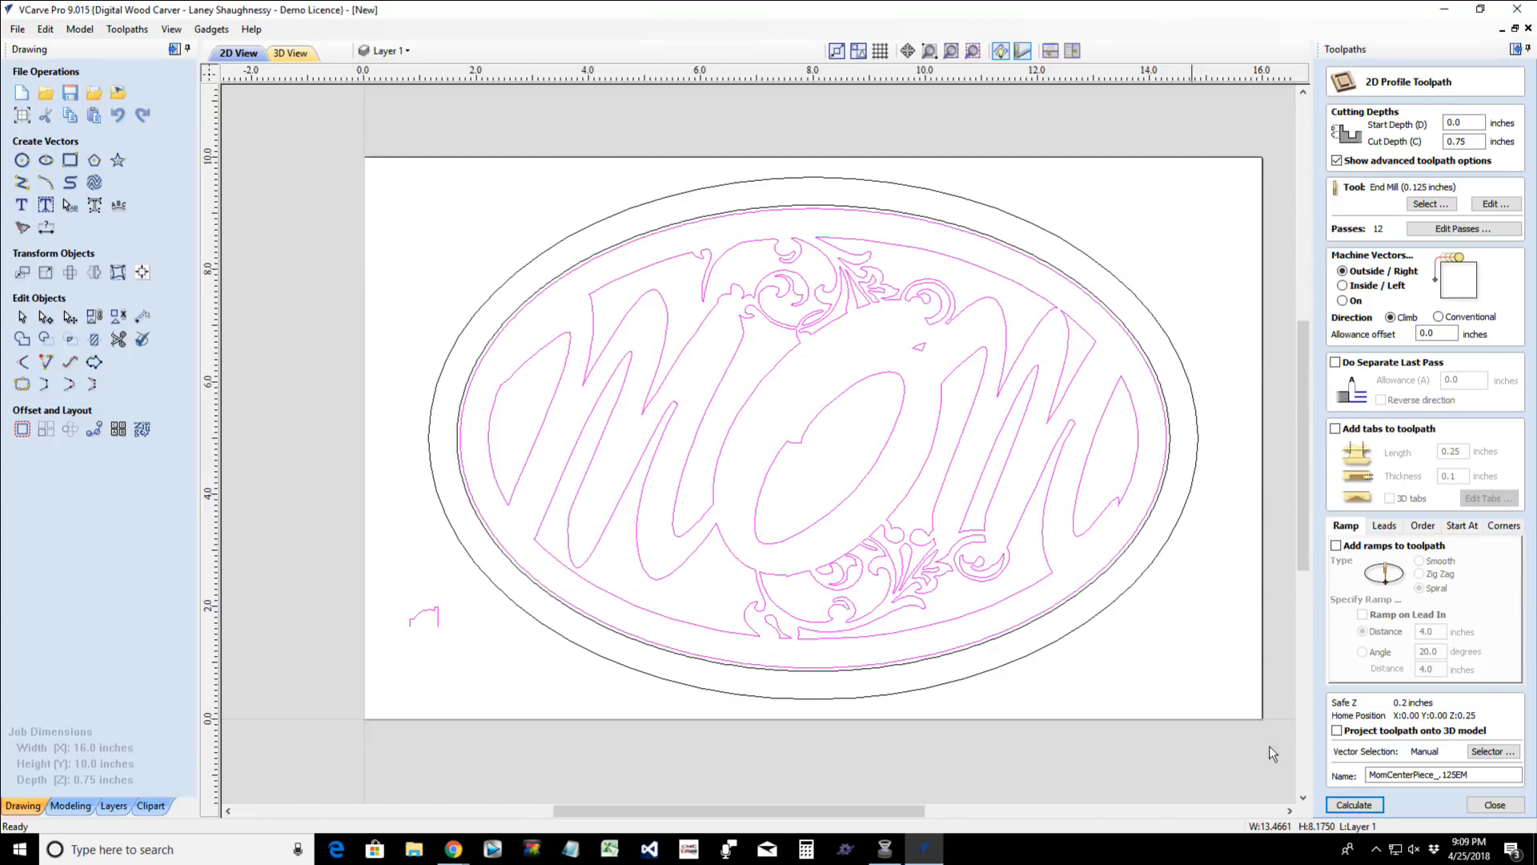
left_click(1352, 808)
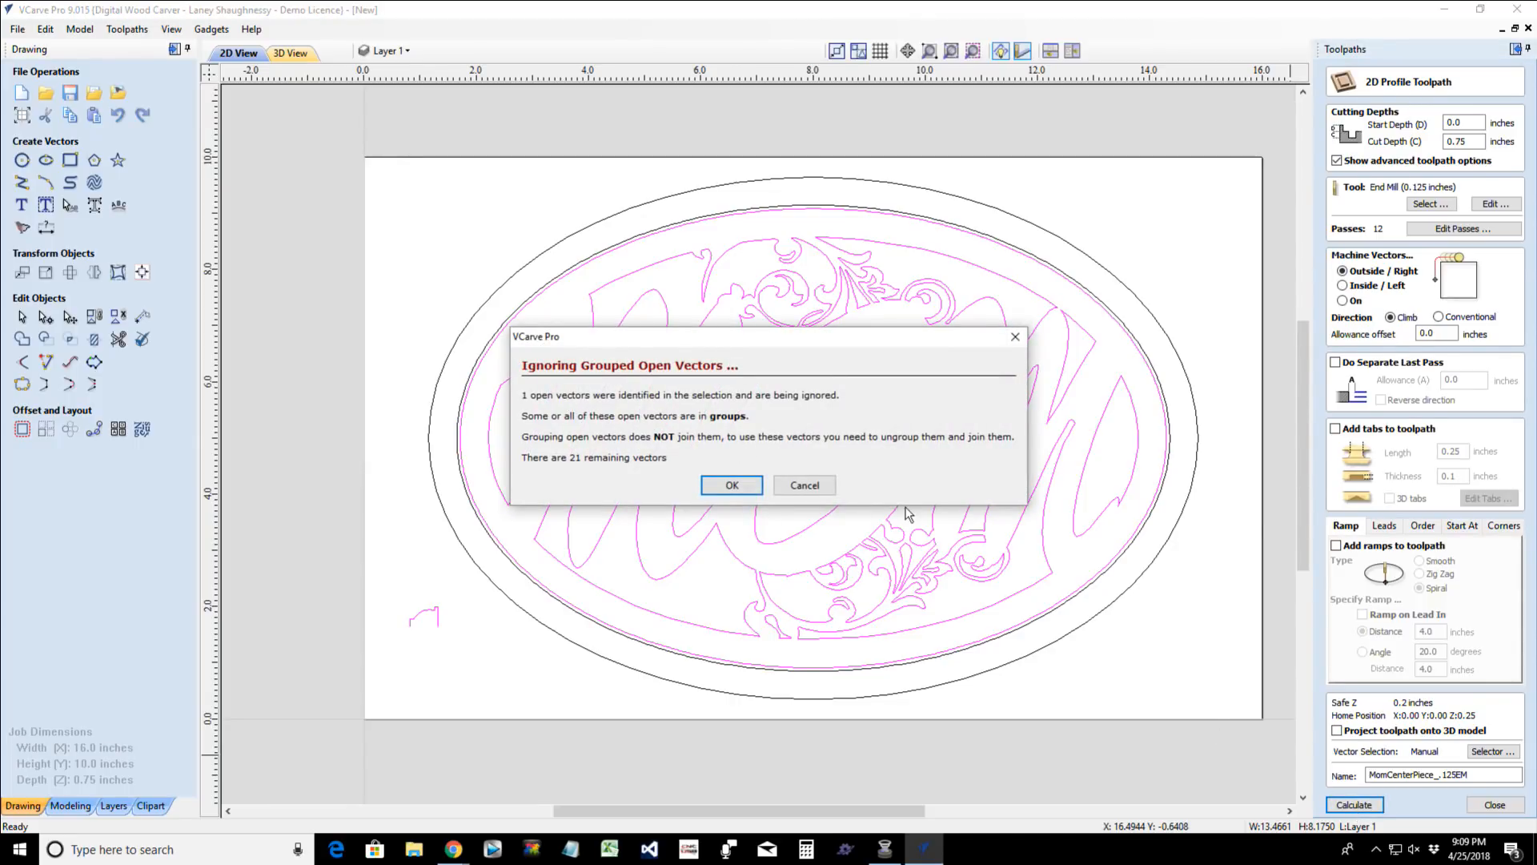
left_click(804, 485)
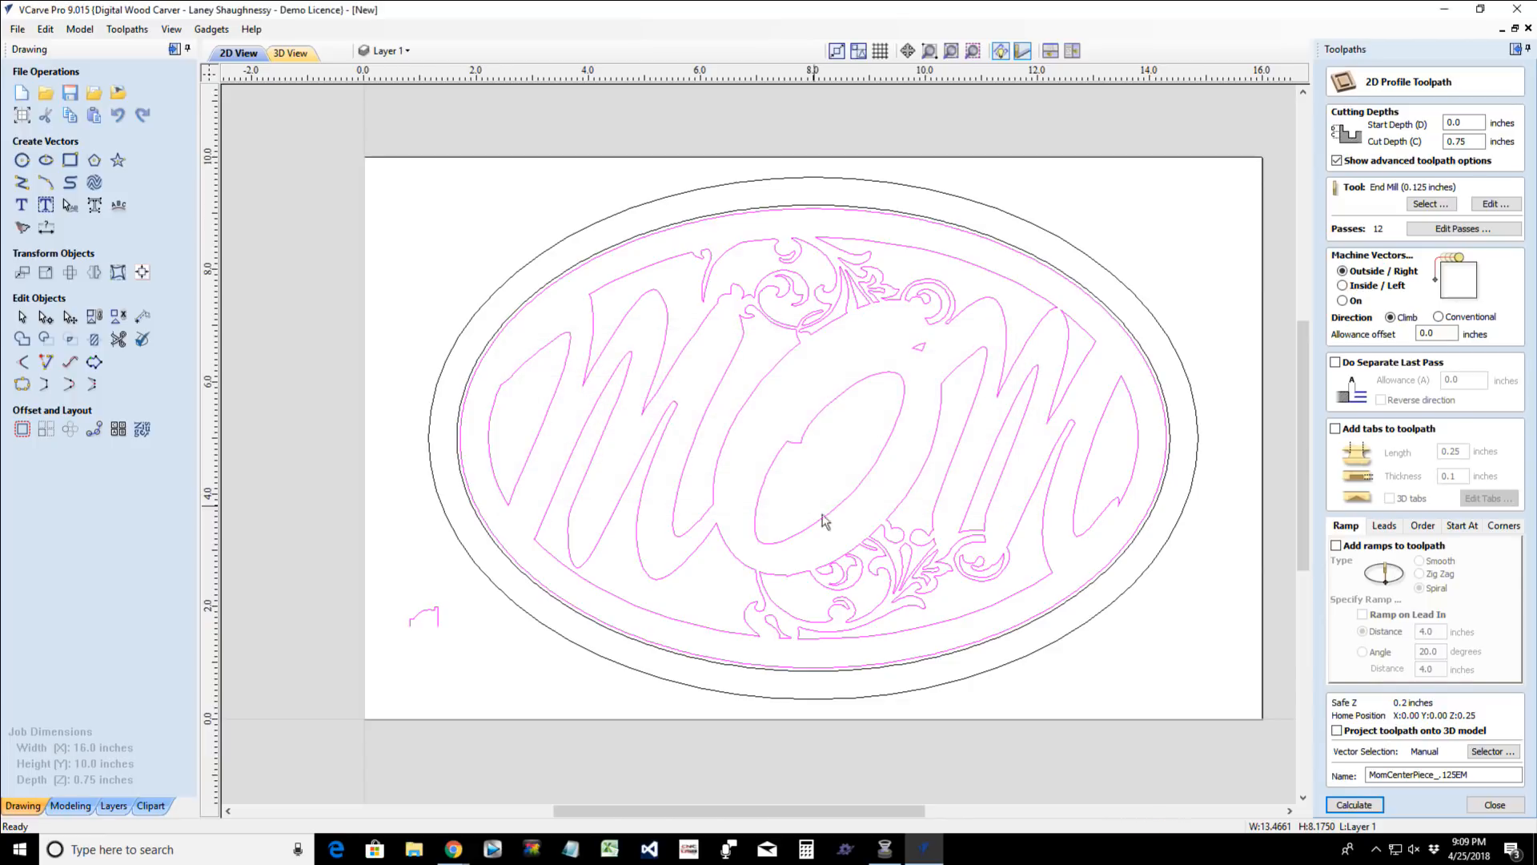
- Ungroup the sign vectors so the lettering, flourish, inner oval and small profile are separate objects again
left_click(894, 485)
right_click(832, 478)
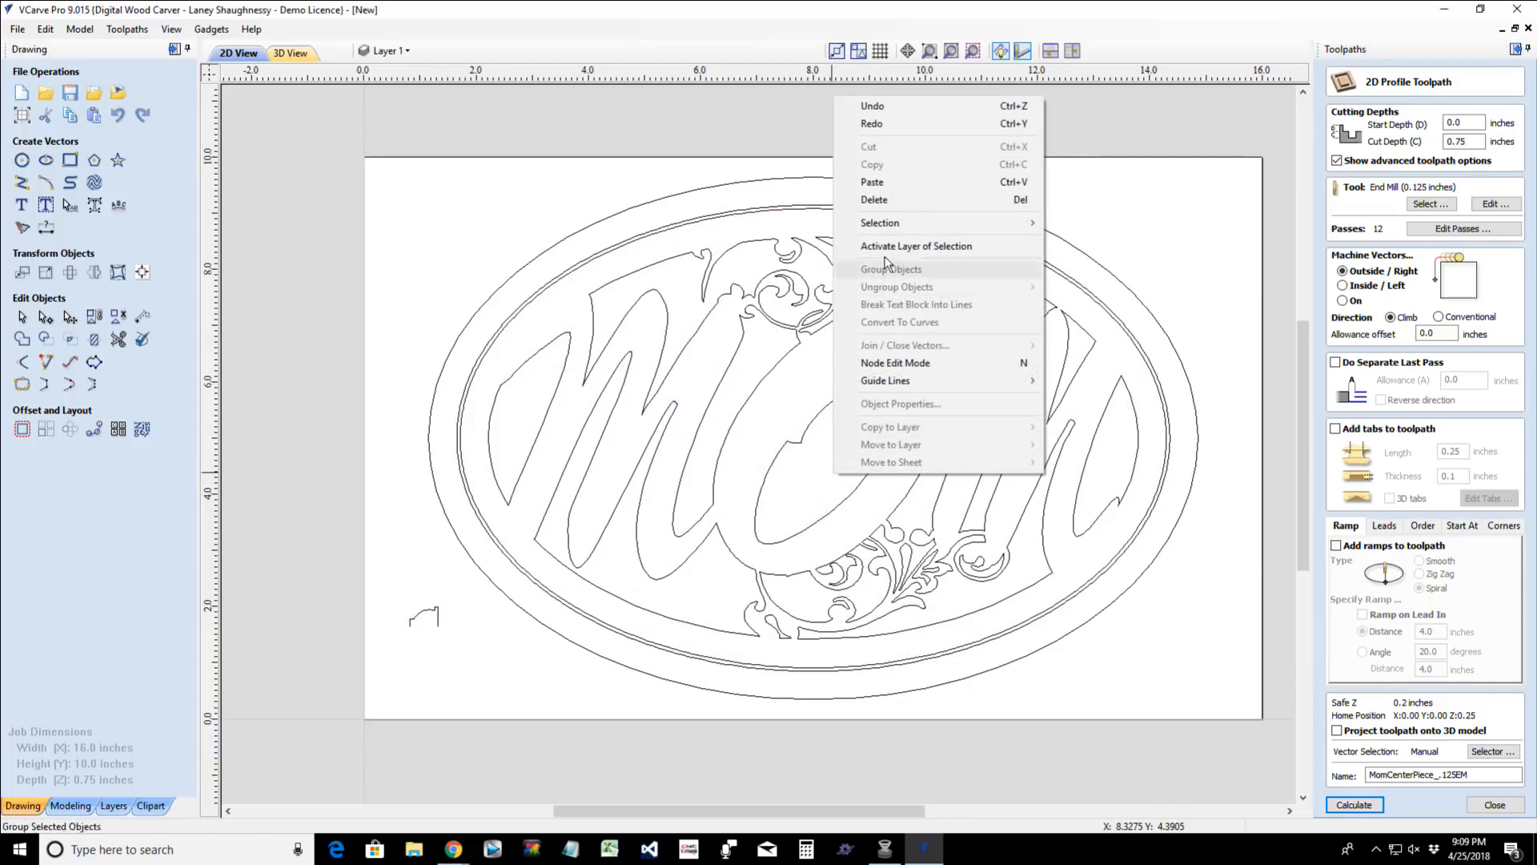
mouse_move(975, 222)
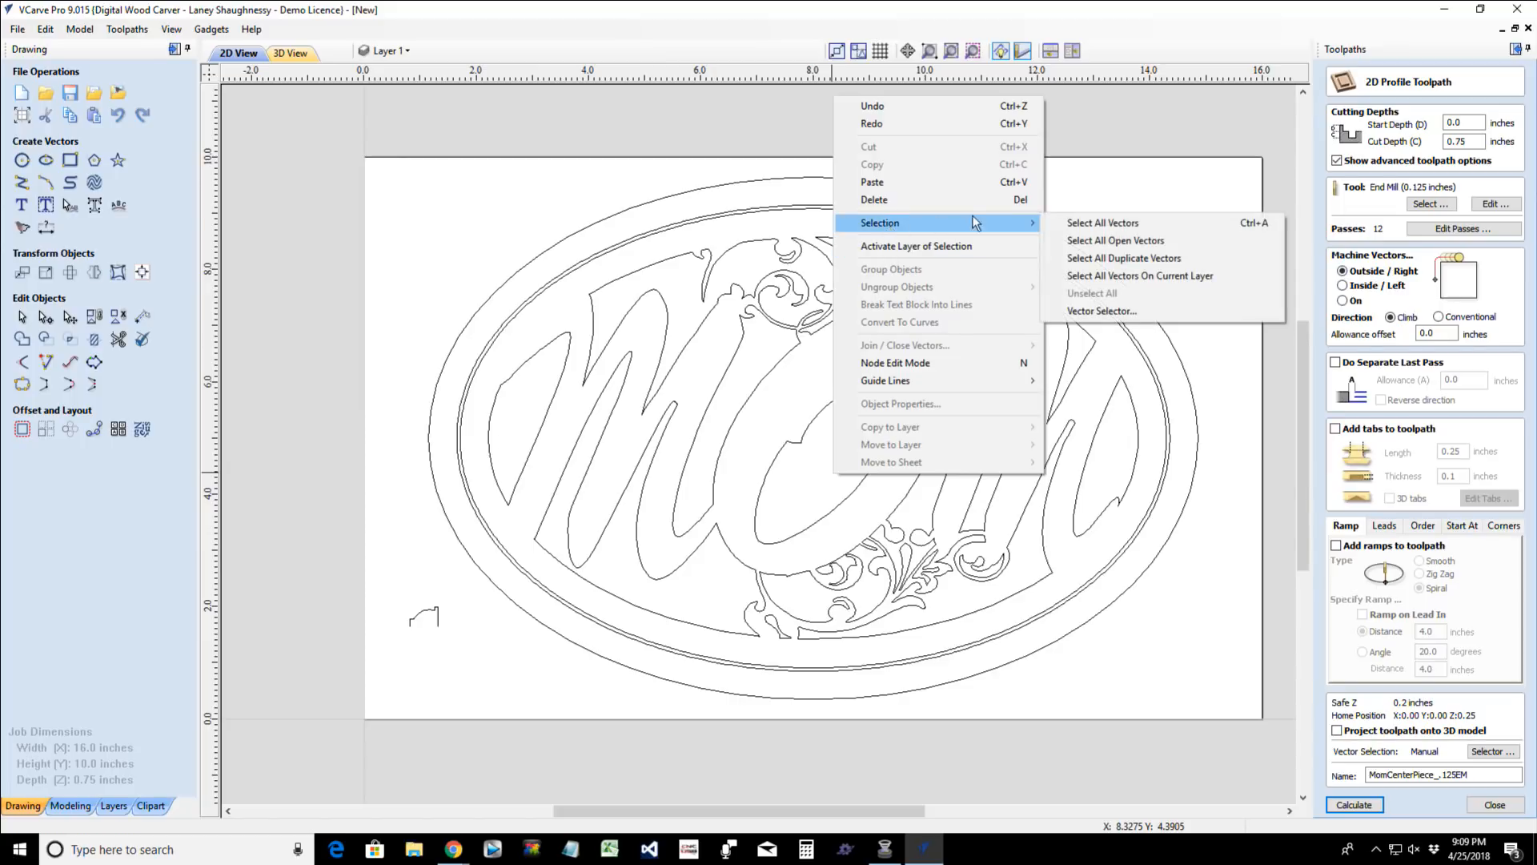
left_click(745, 353)
left_click(741, 347)
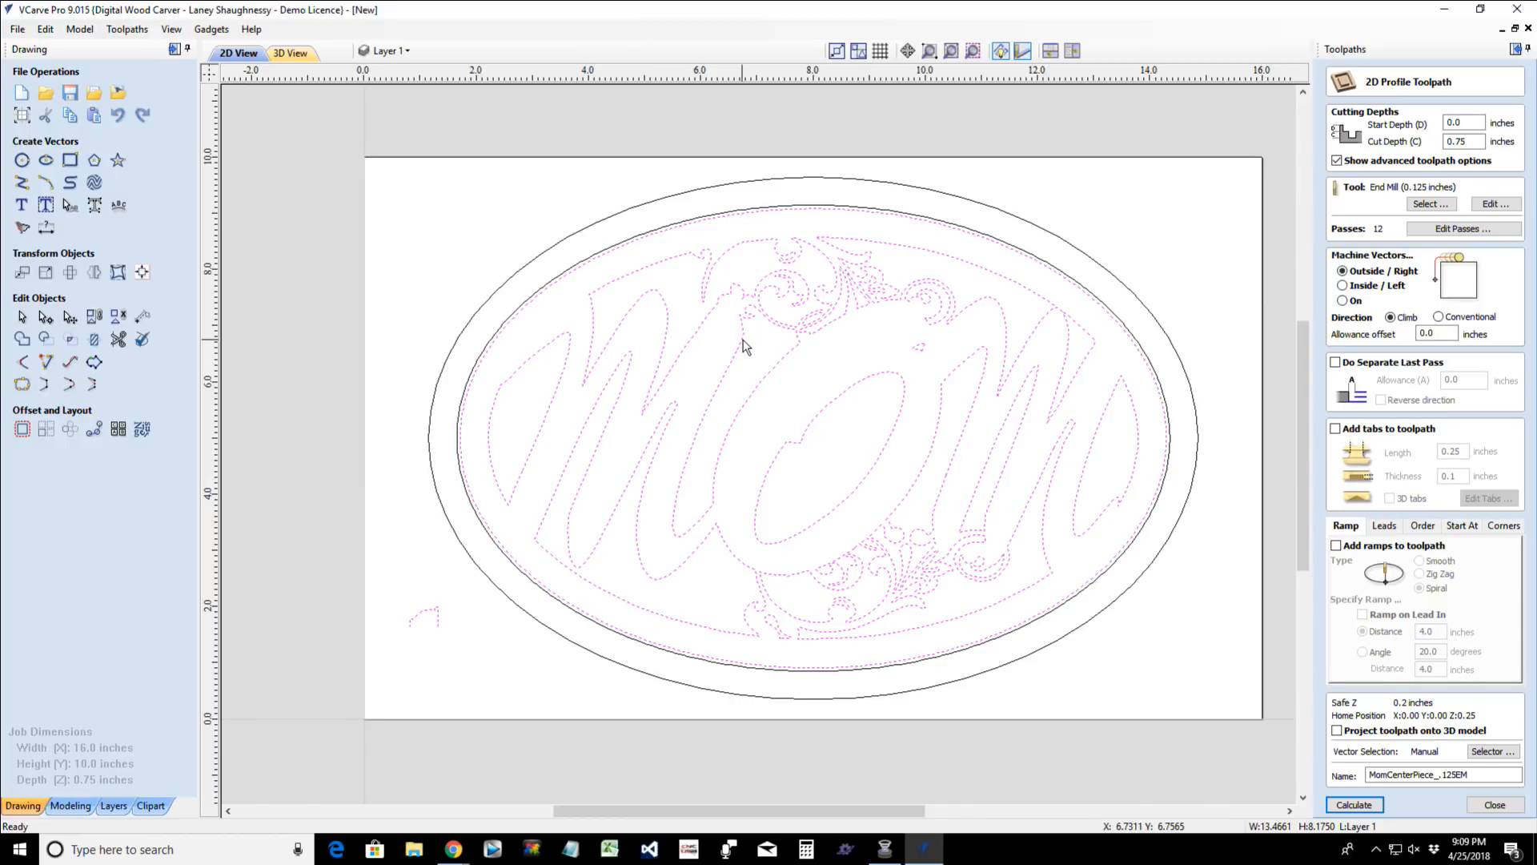
- Select all open vectors in the drawing to locate what keeps the profile toolpath from calculating
left_click(751, 349)
right_click(751, 347)
mouse_move(798, 480)
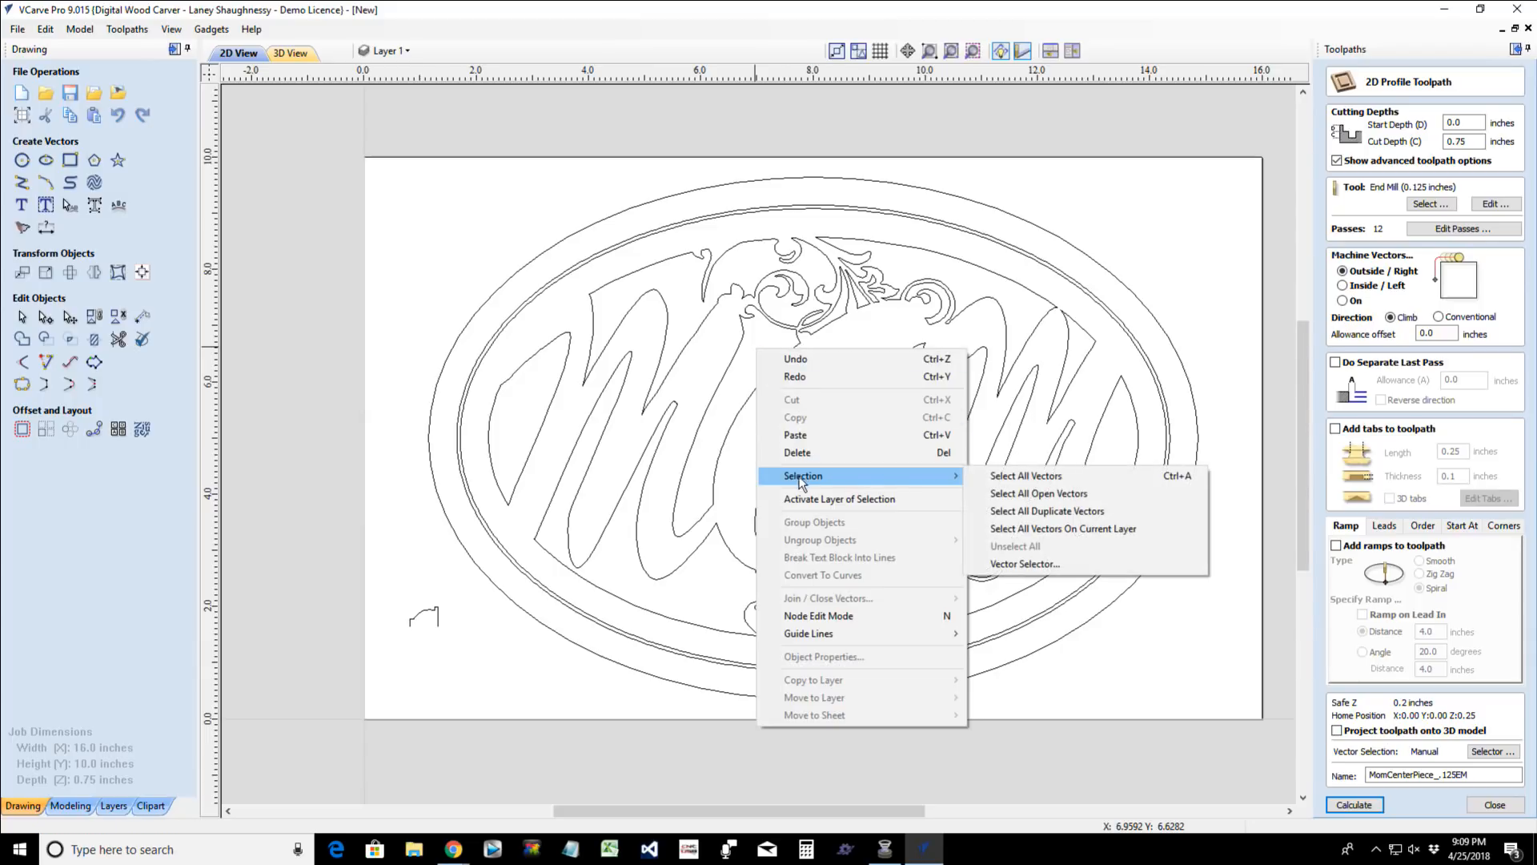
left_click(1037, 493)
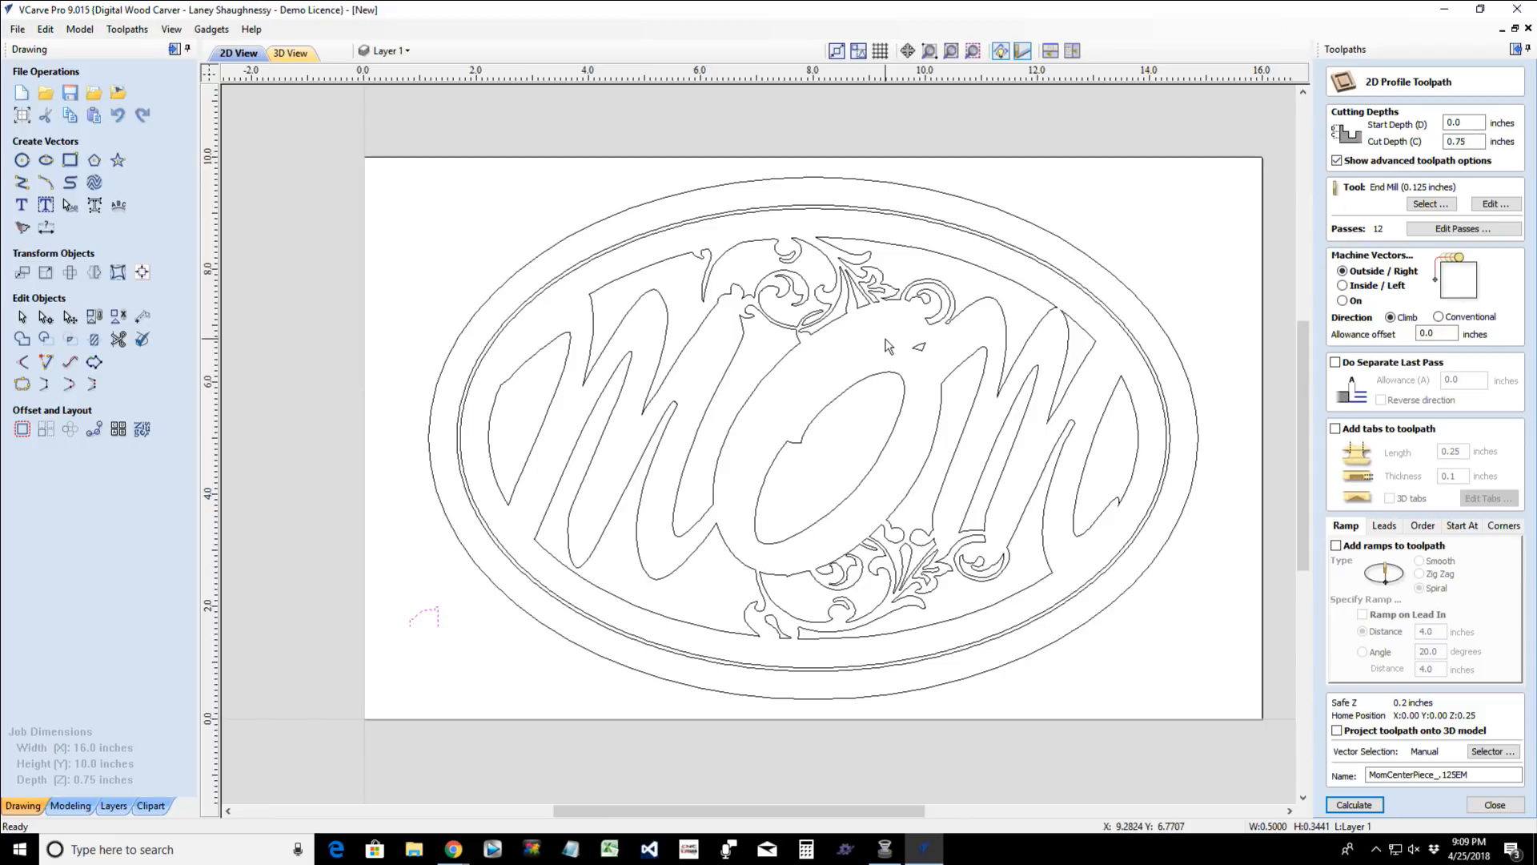
left_click(973, 53)
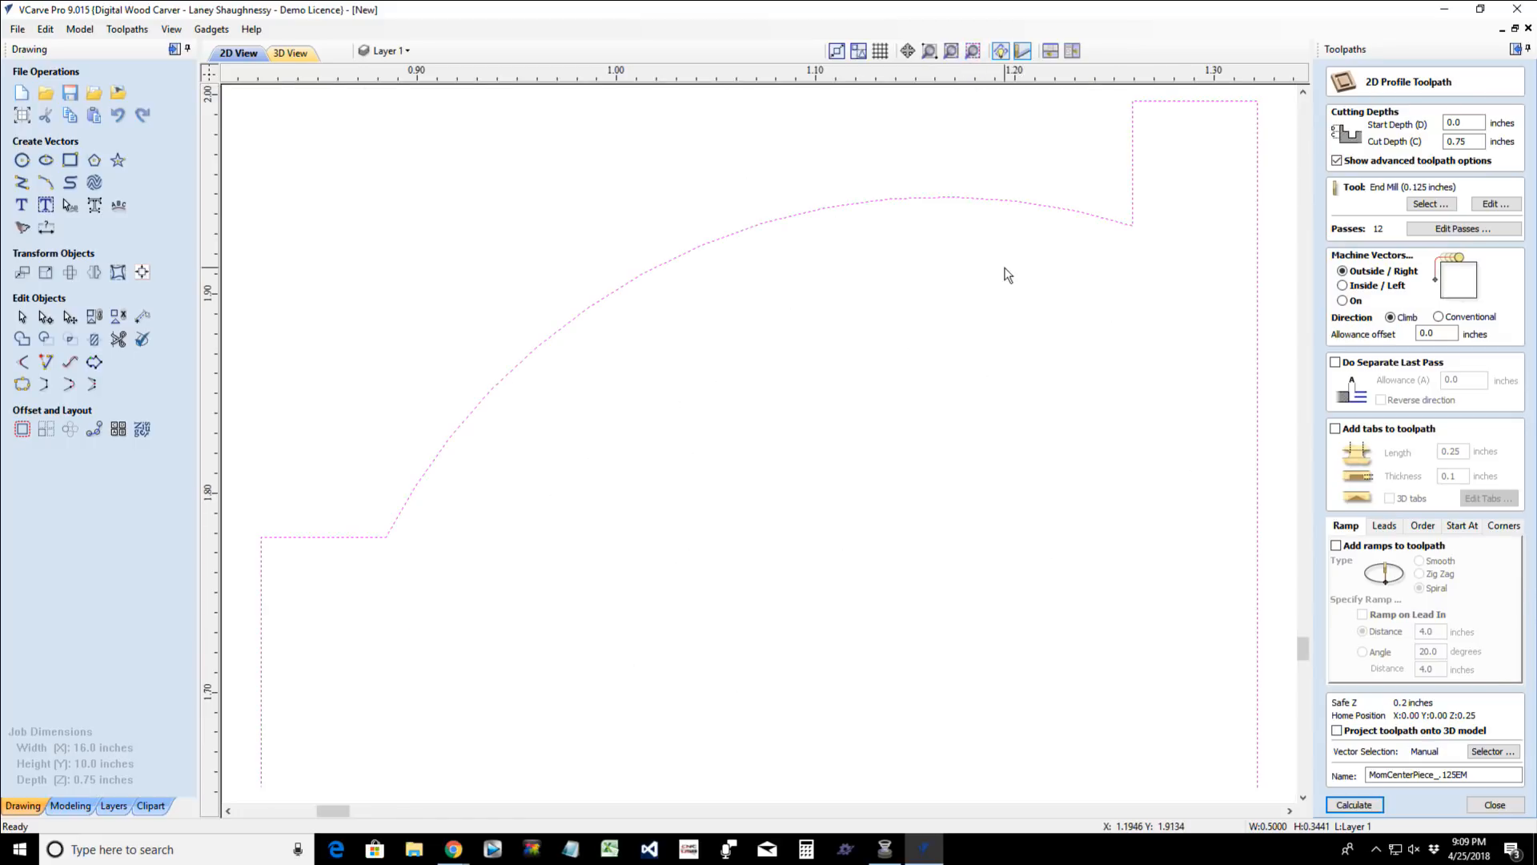
scroll(1009, 299, "down", 3)
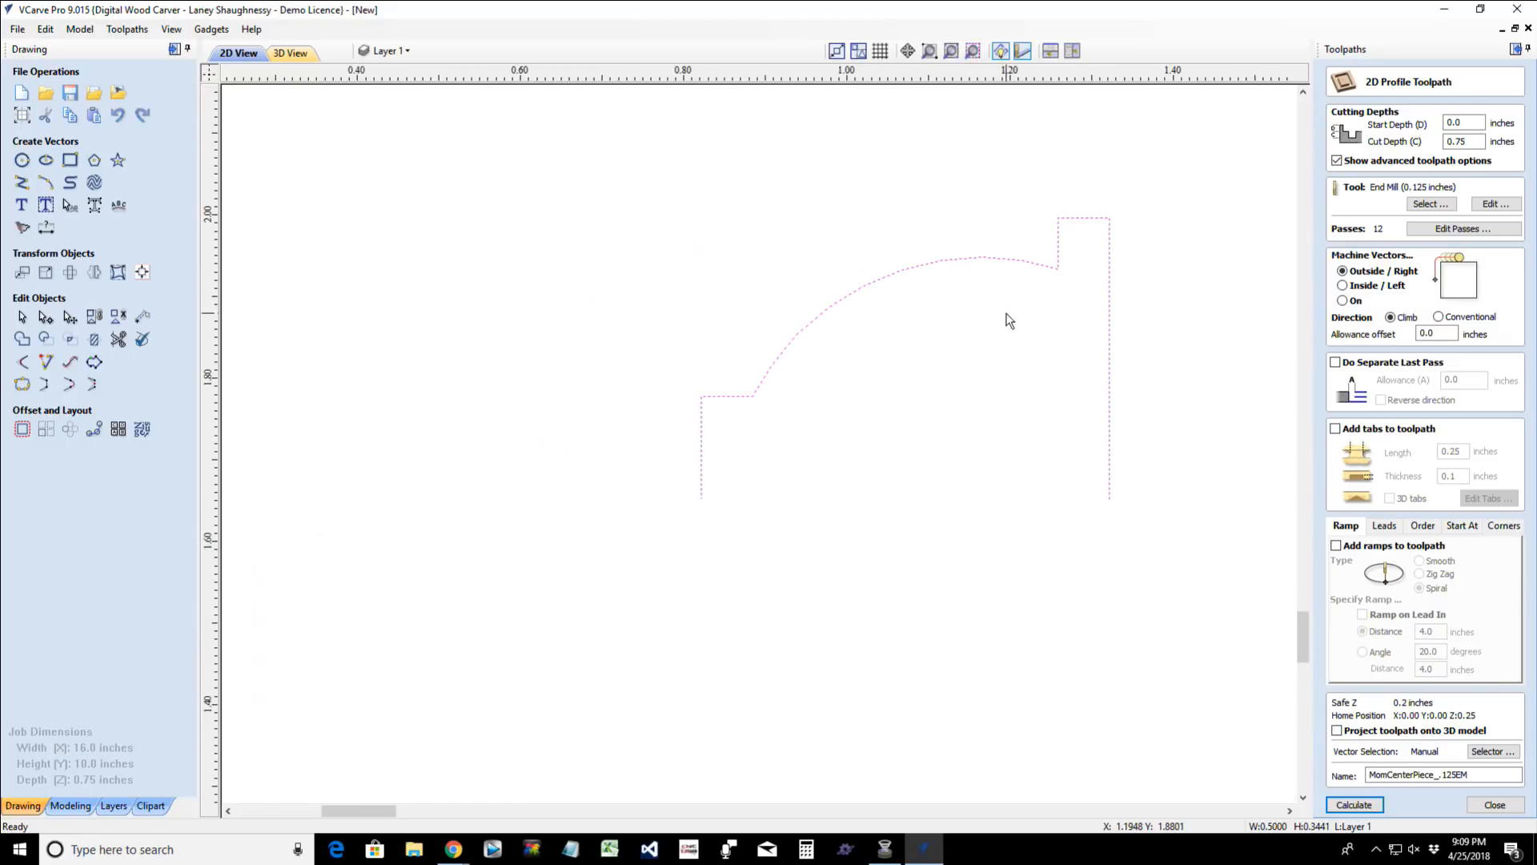
scroll(995, 311, "down", 5)
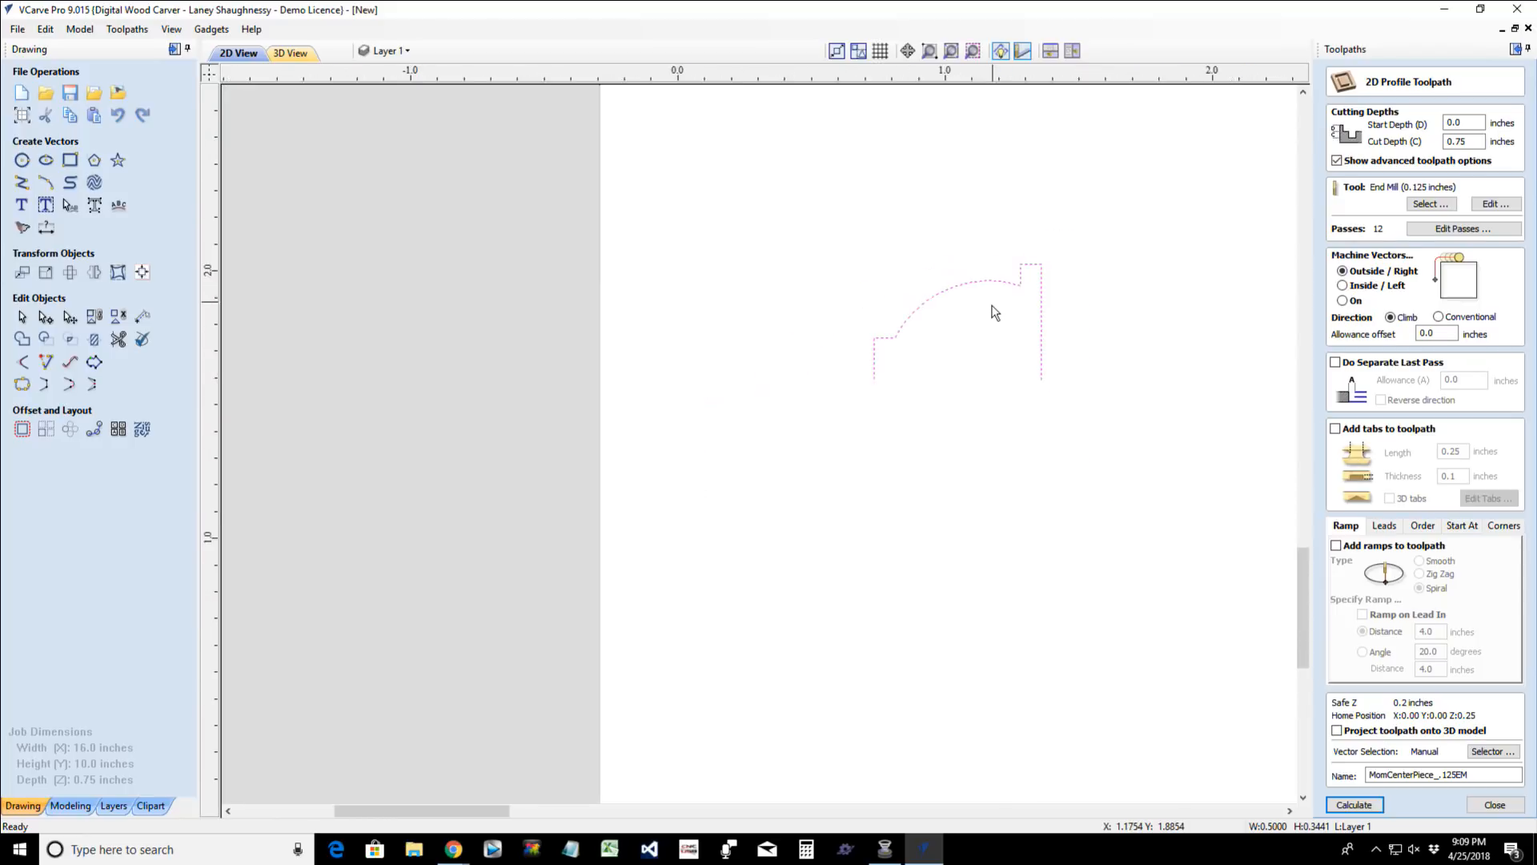
- Move the small open profile vector off the sheet, into the empty area beside the job's lower-left corner
left_click(991, 298)
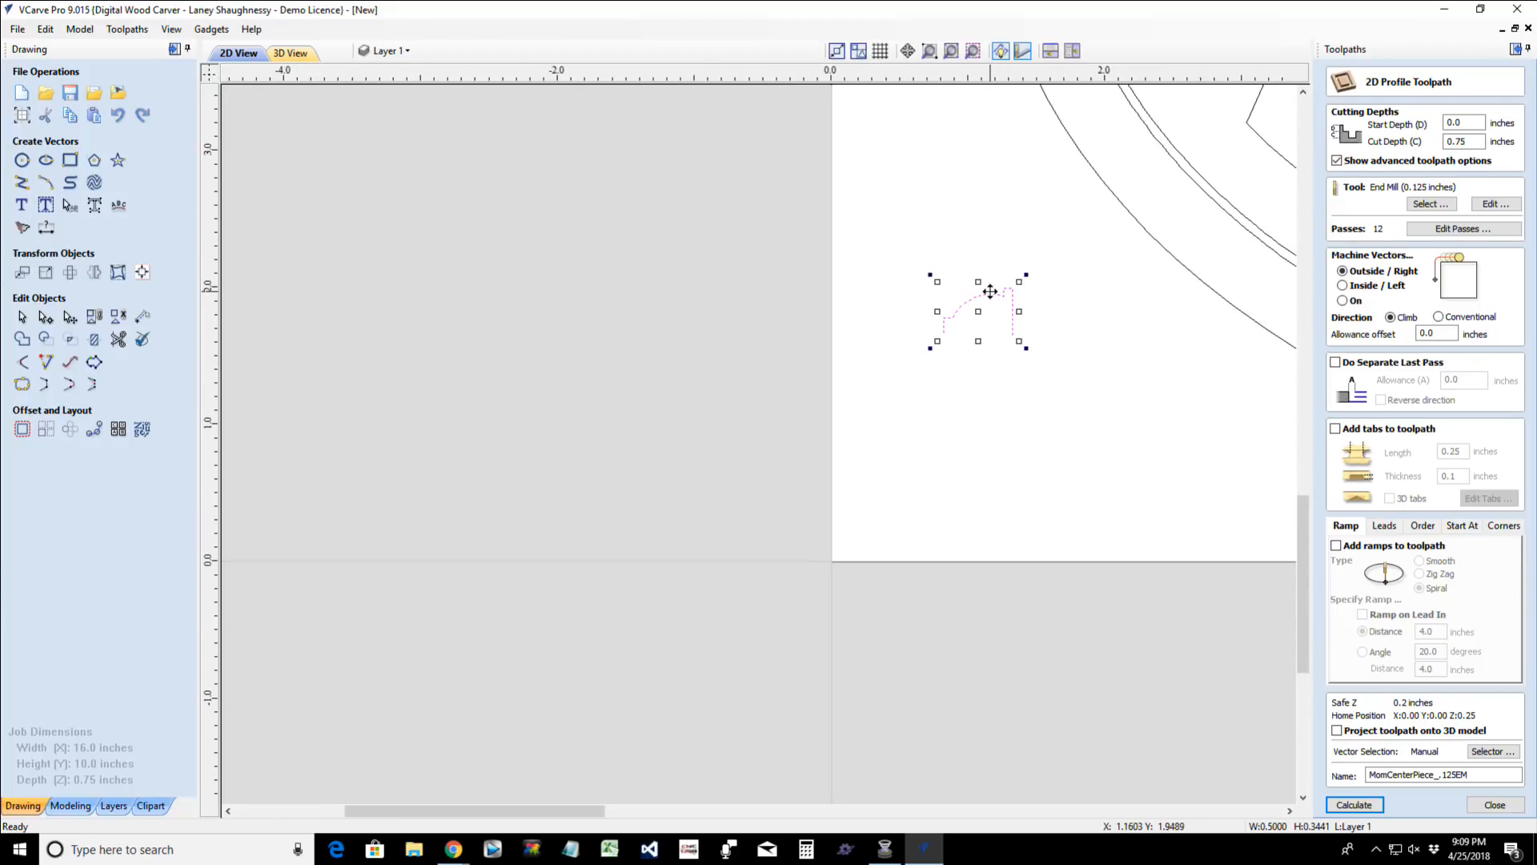
left_click_drag(991, 296, 633, 364)
scroll(652, 392, "down", 4)
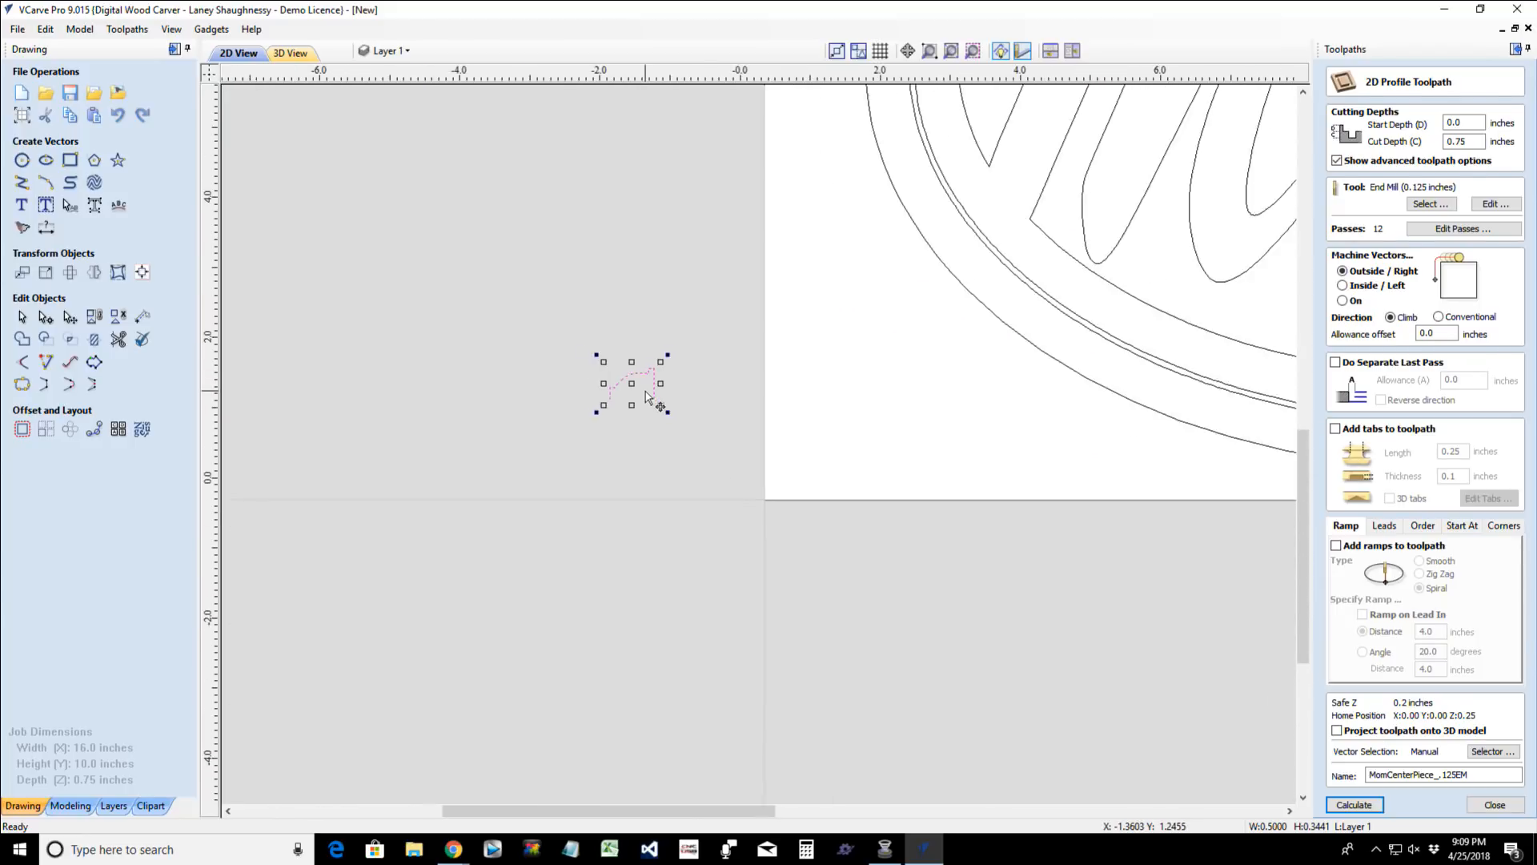
scroll(653, 393, "down", 2)
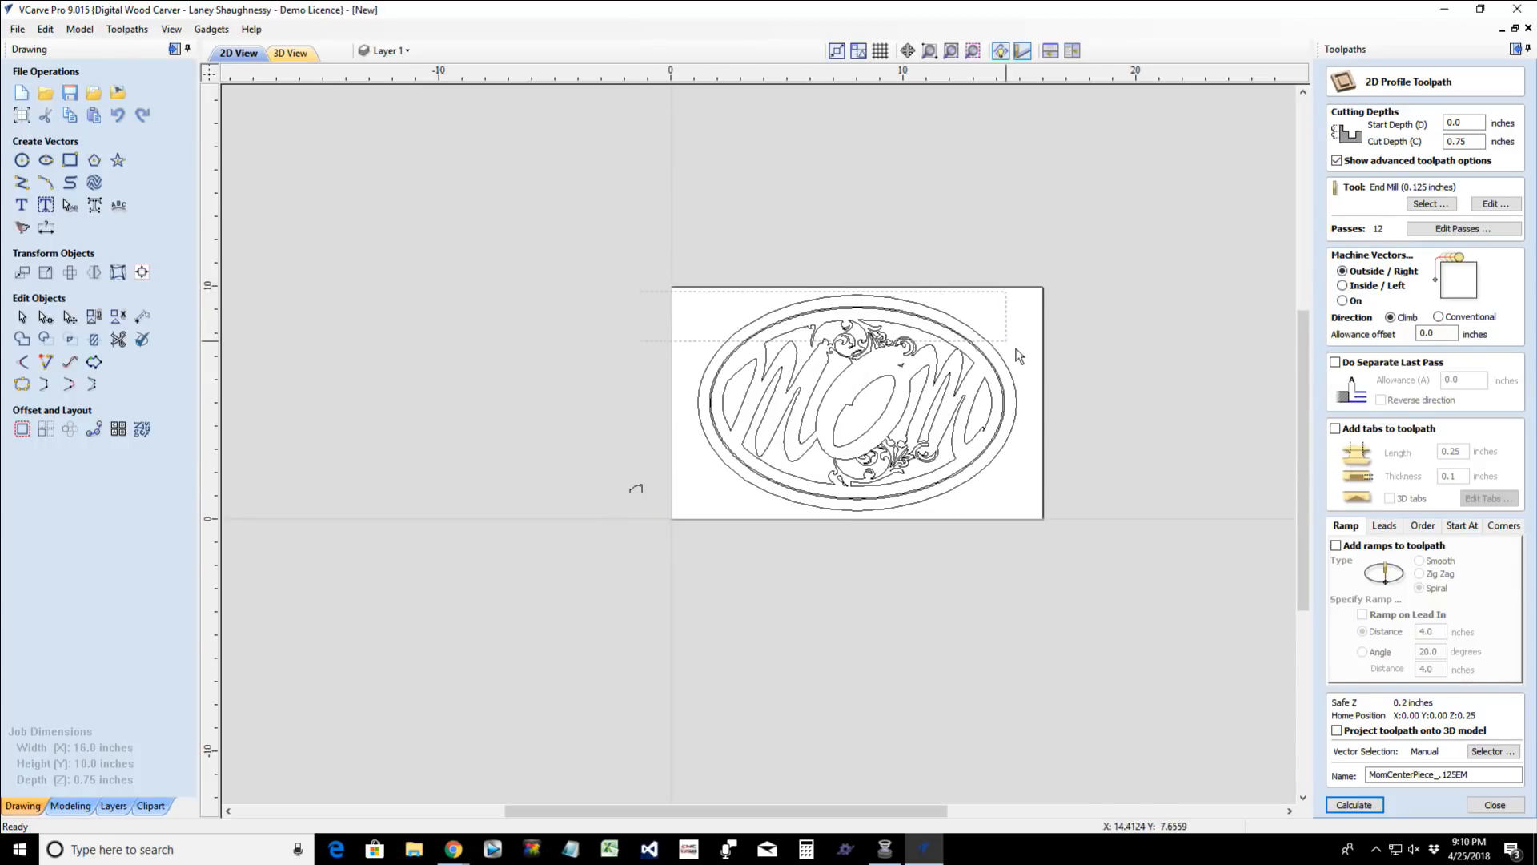
- Group the lettering, flourish and innermost oval vectors without the two larger ovals, and calculate the MomCenterPiece_.125EM profile toolpath
left_click_drag(1059, 517, 1059, 517)
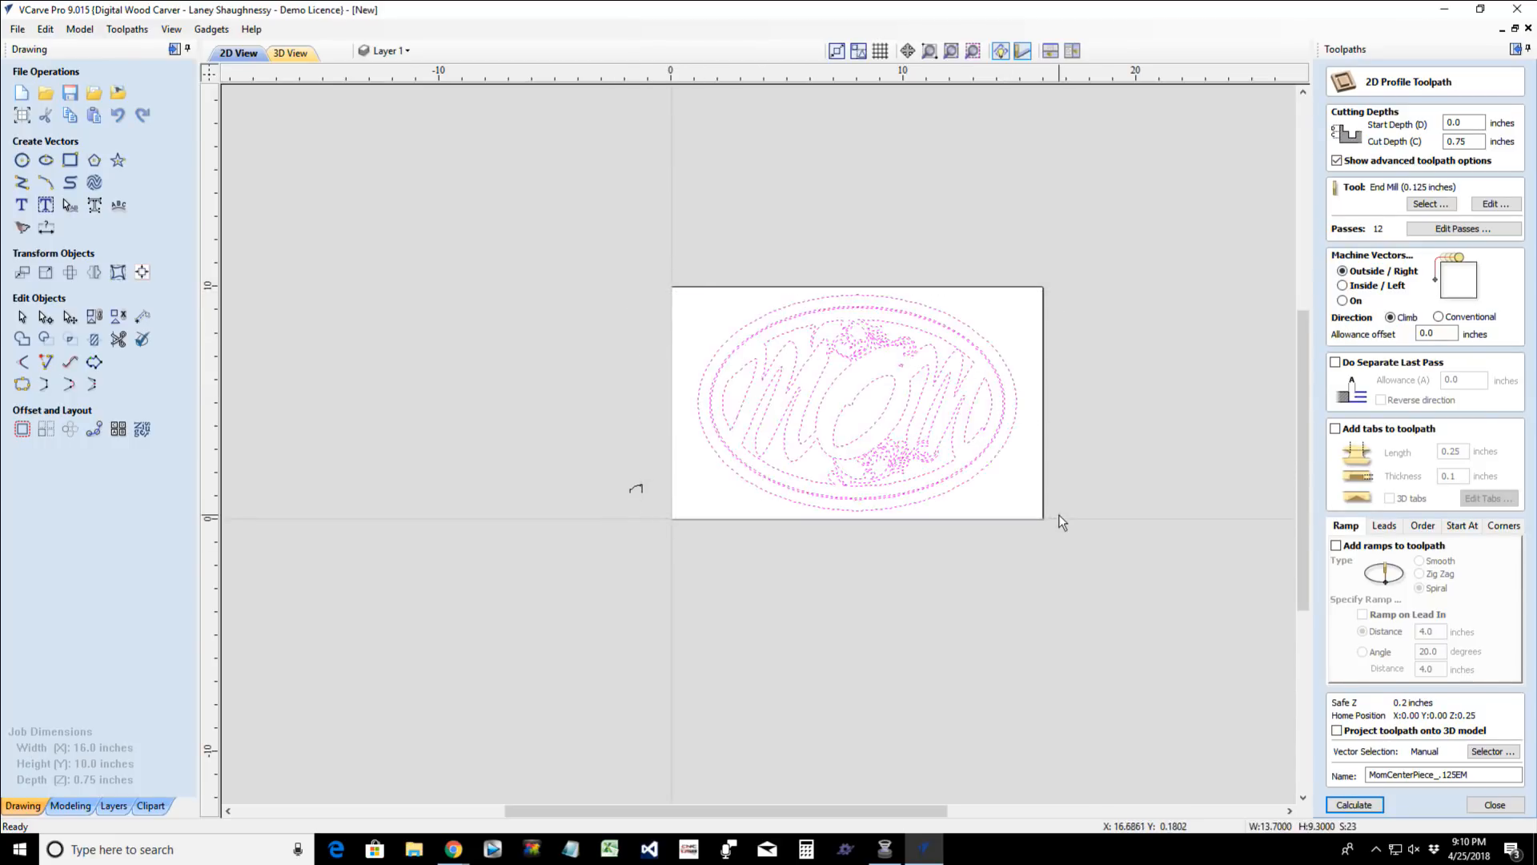
scroll(887, 483, "up", 3)
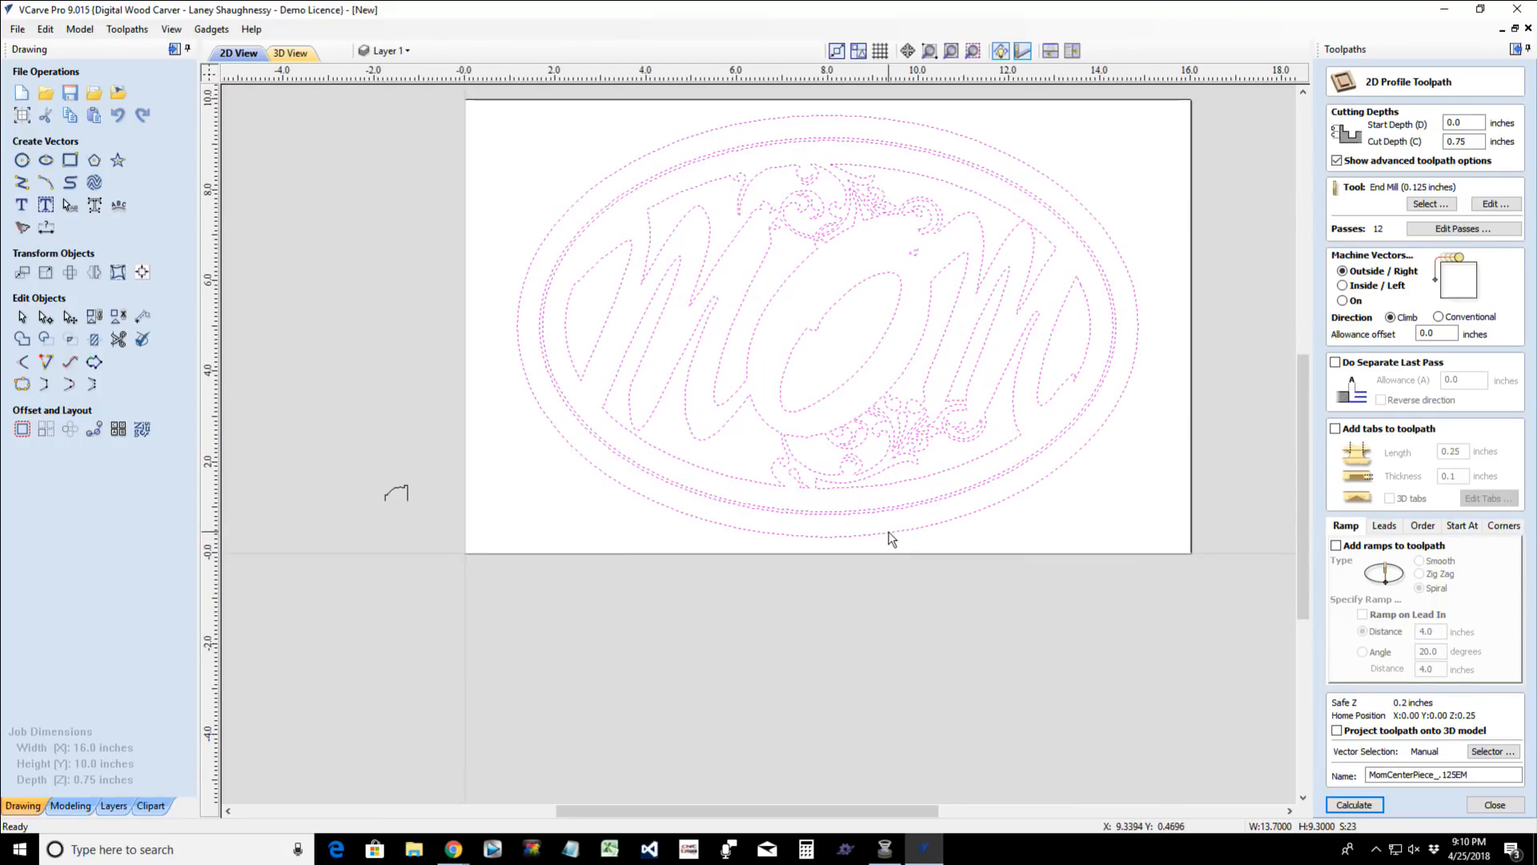
left_click(892, 535, "shift")
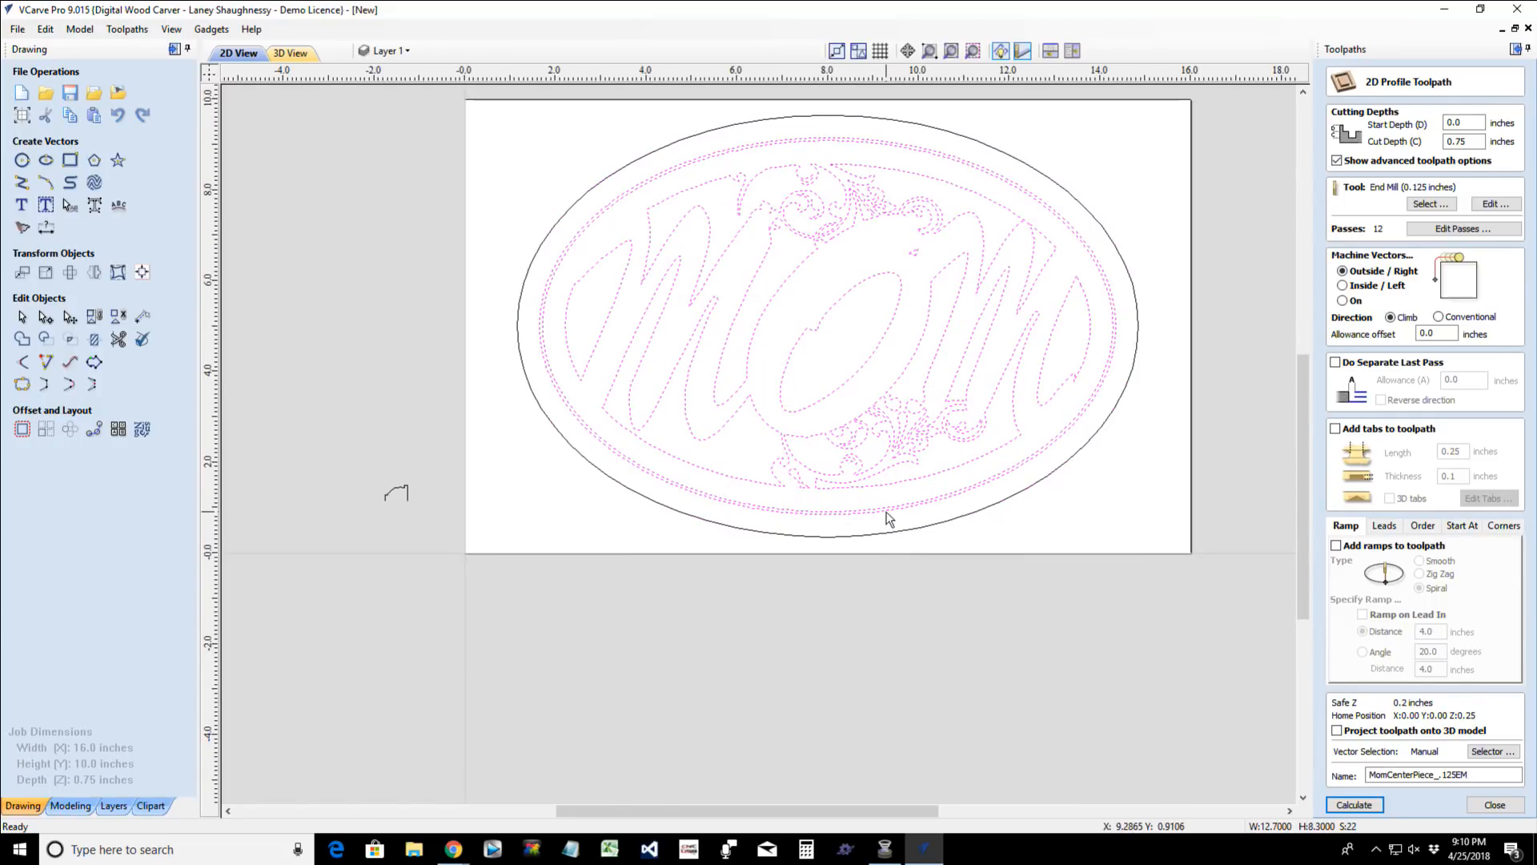
left_click(886, 513, "shift")
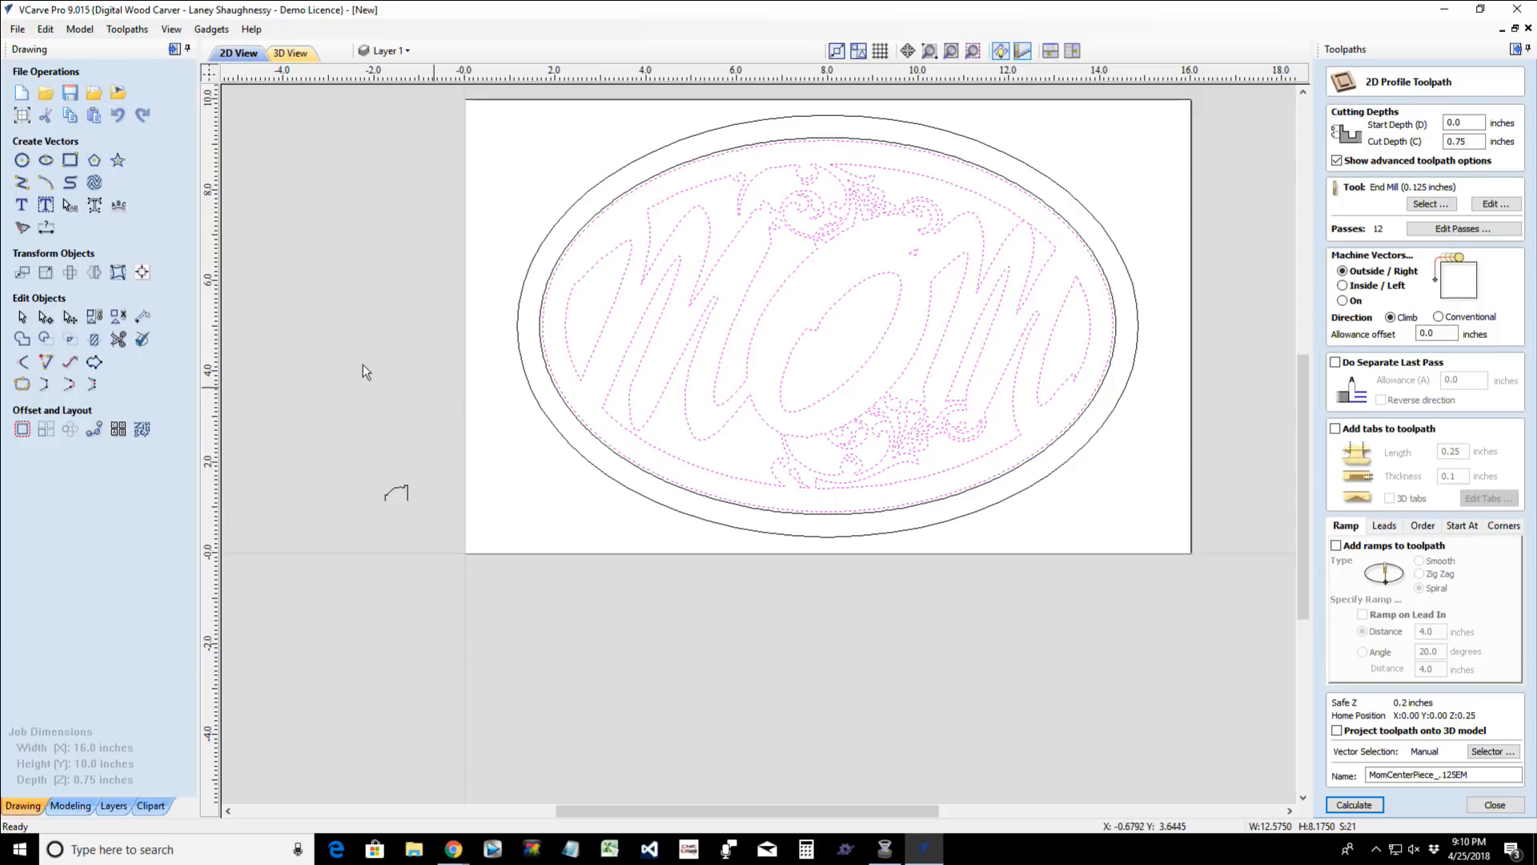
left_click(95, 319)
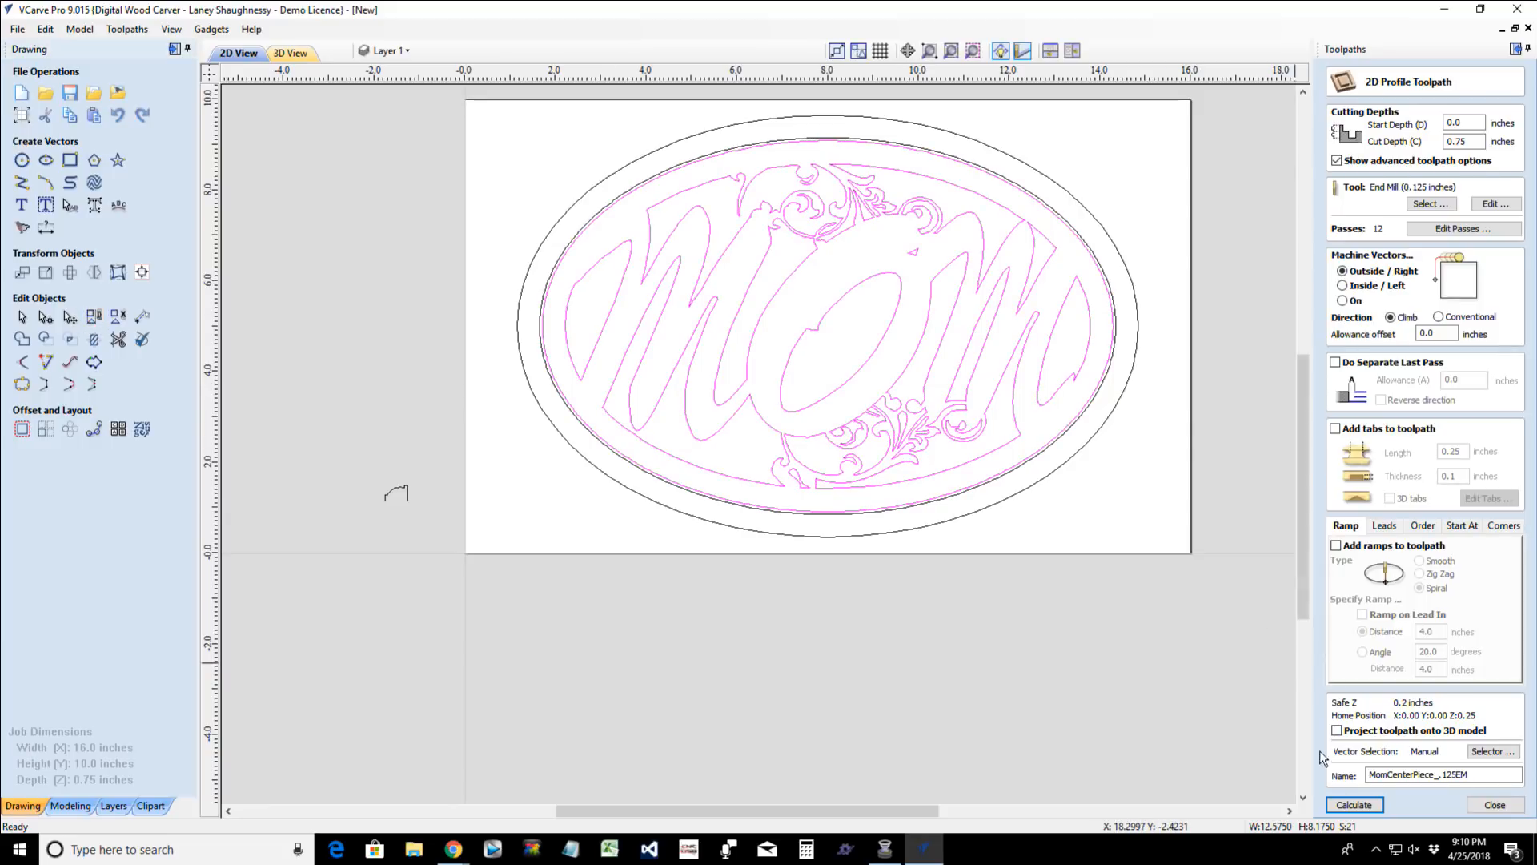
left_click(1356, 805)
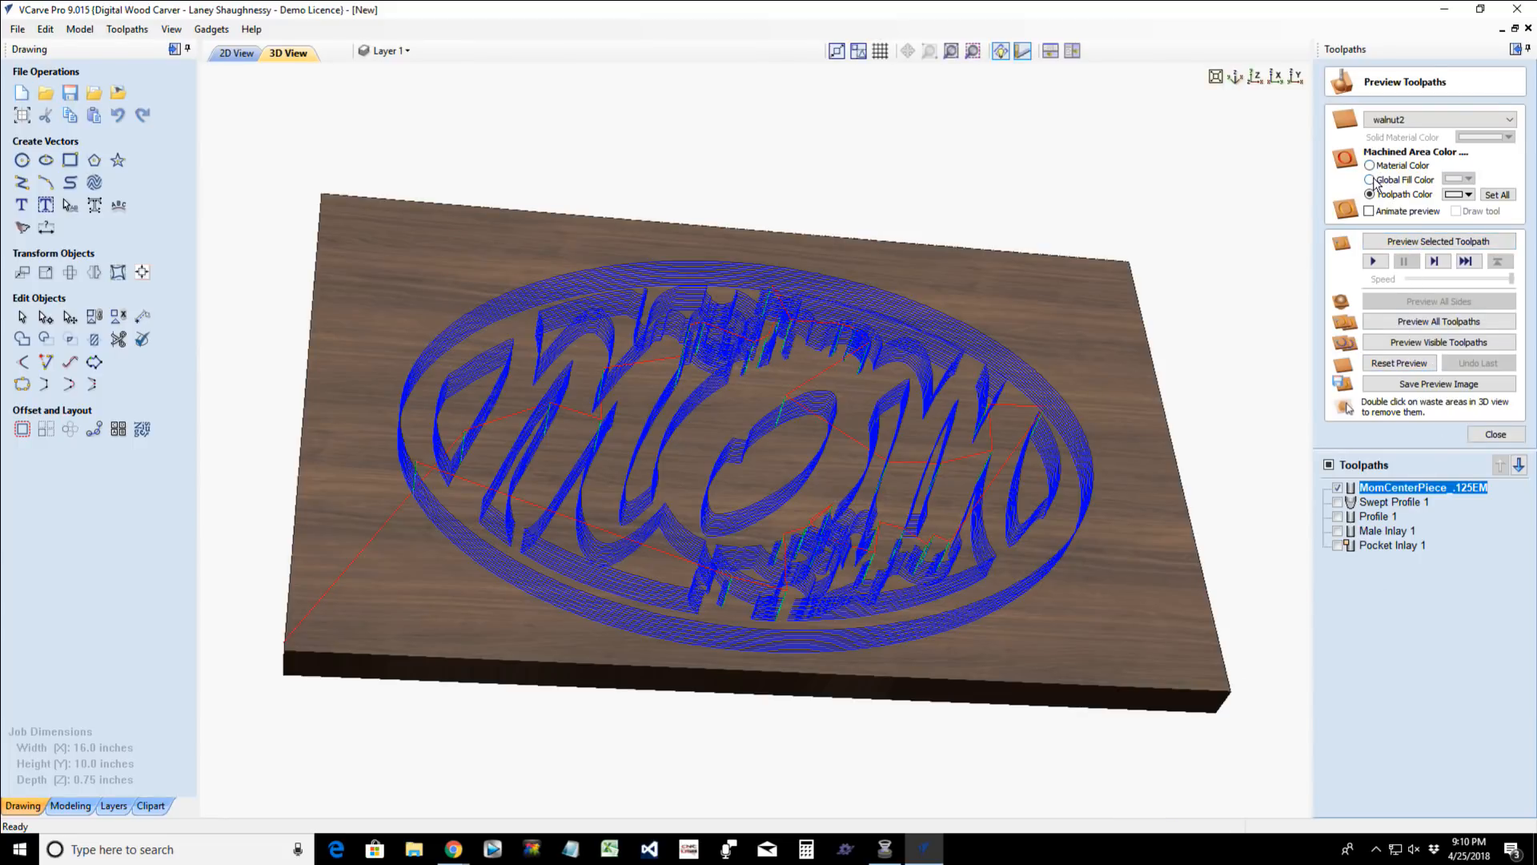
- Set the preview material to Maple and preview the MomCenterPiece_.125EM toolpath, seen straight from above
left_click(1425, 122)
scroll(1423, 186, "up", 5)
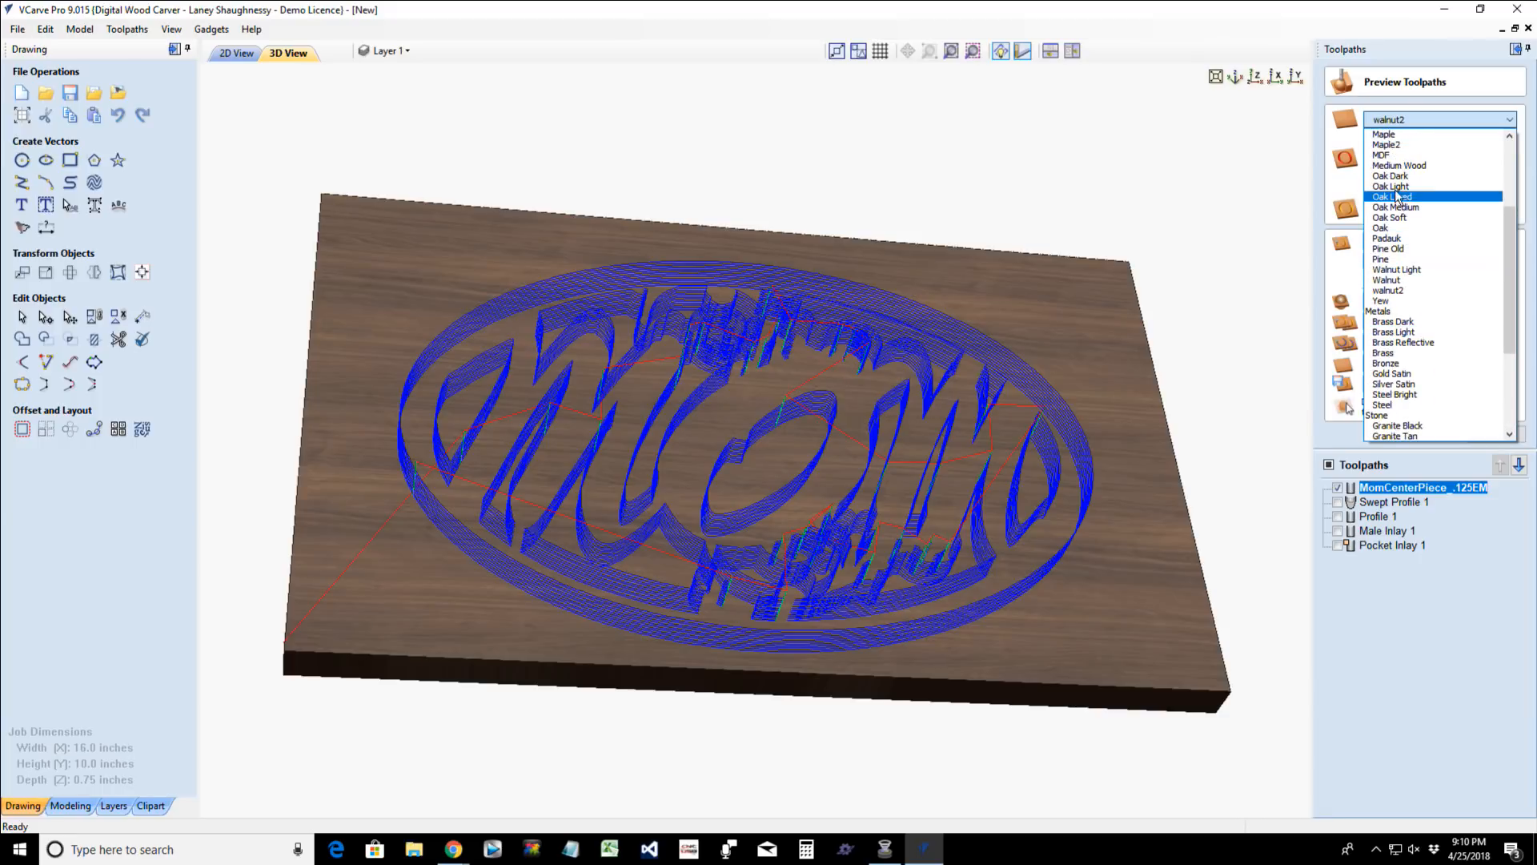
left_click(1386, 135)
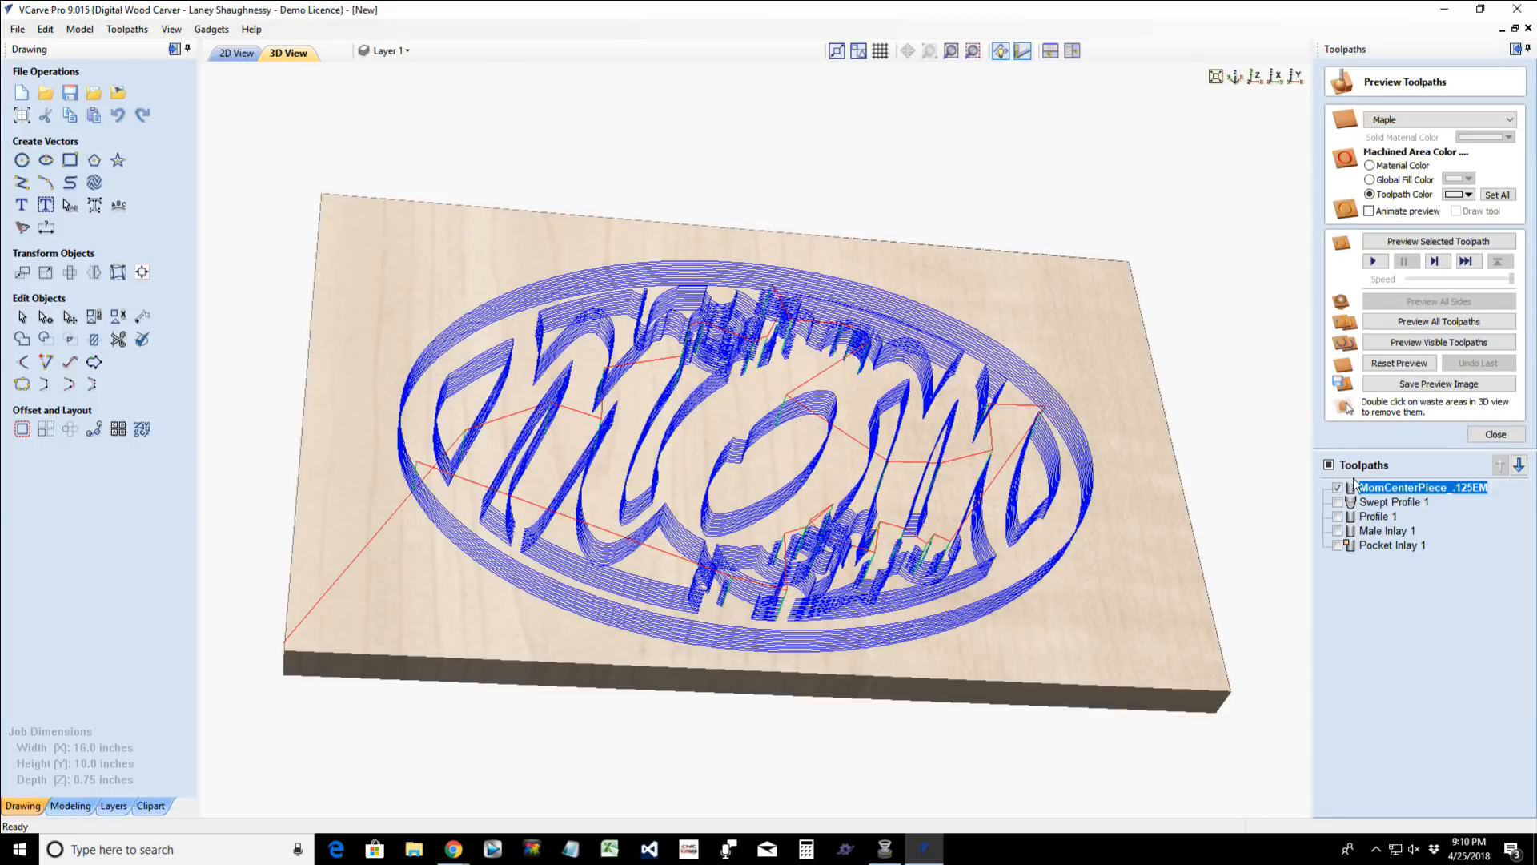
left_click(1259, 78)
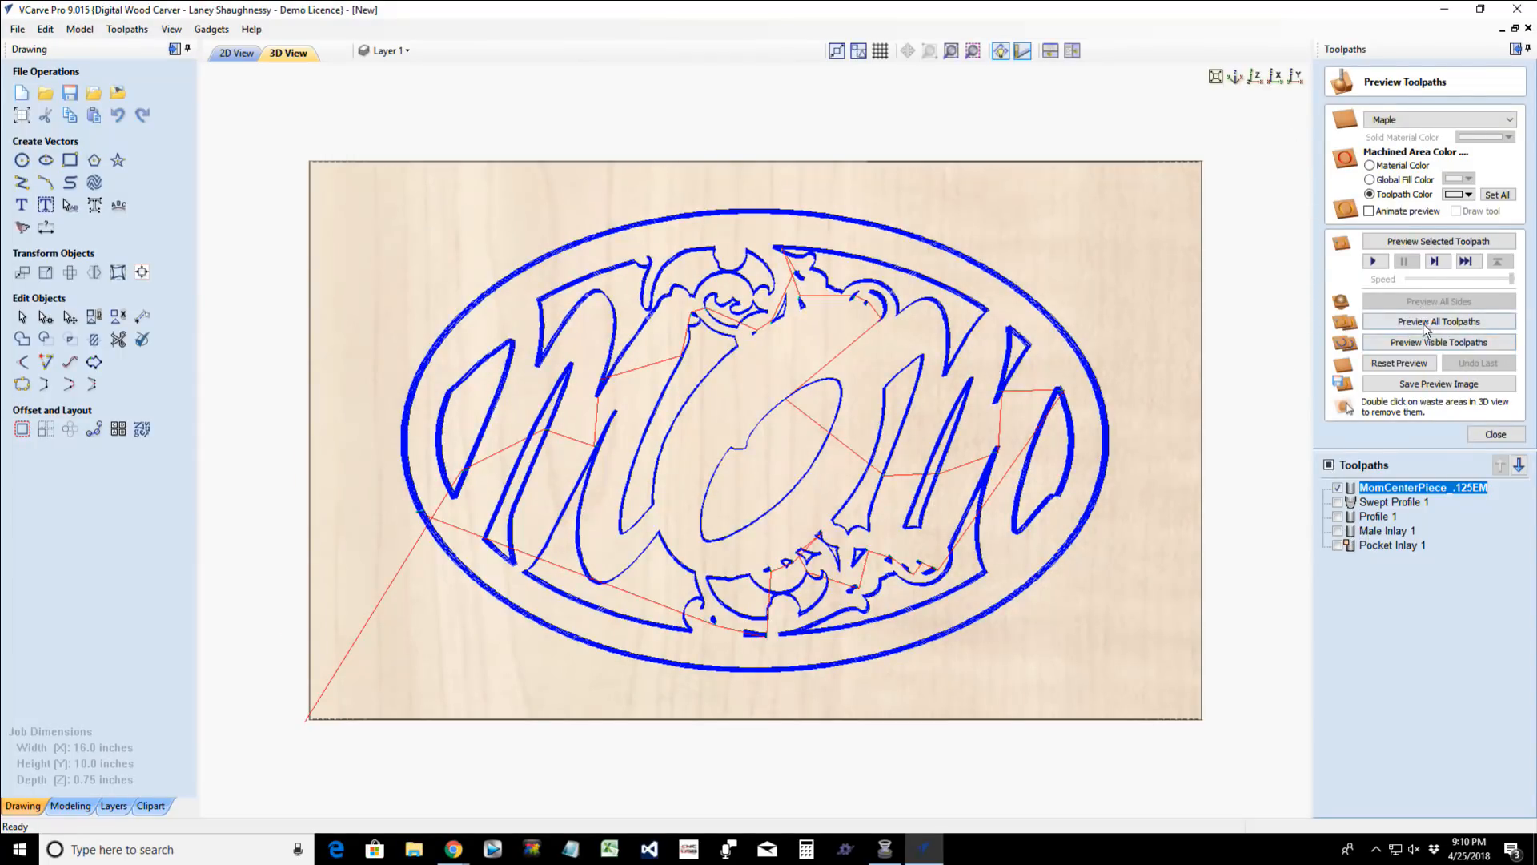
left_click(1425, 242)
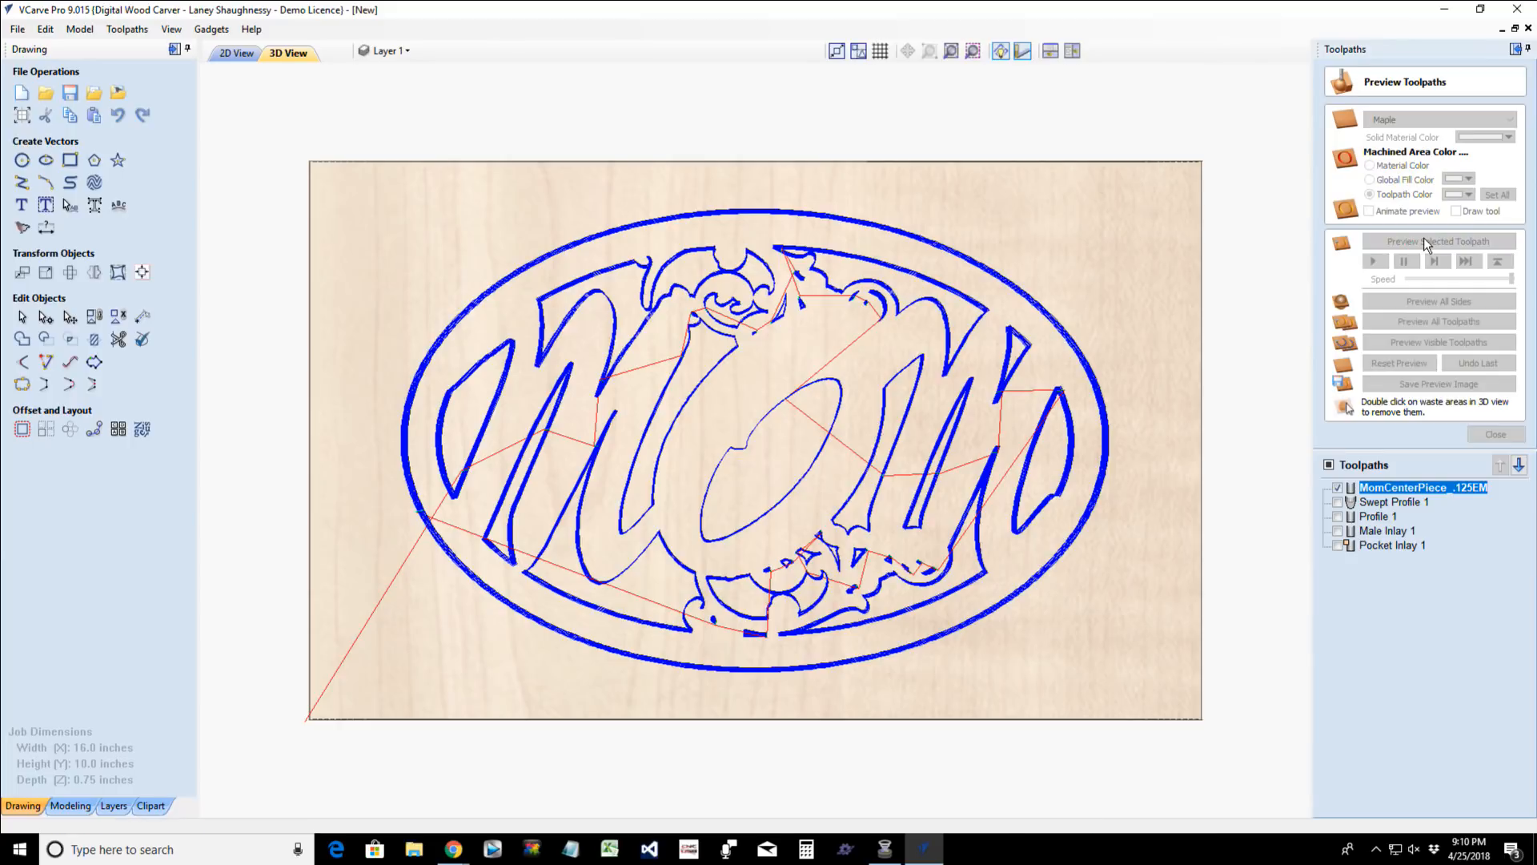
- Remove the preview's waste material outside the oval, around the upper flourish, inside the O and below it
double_click(1129, 278)
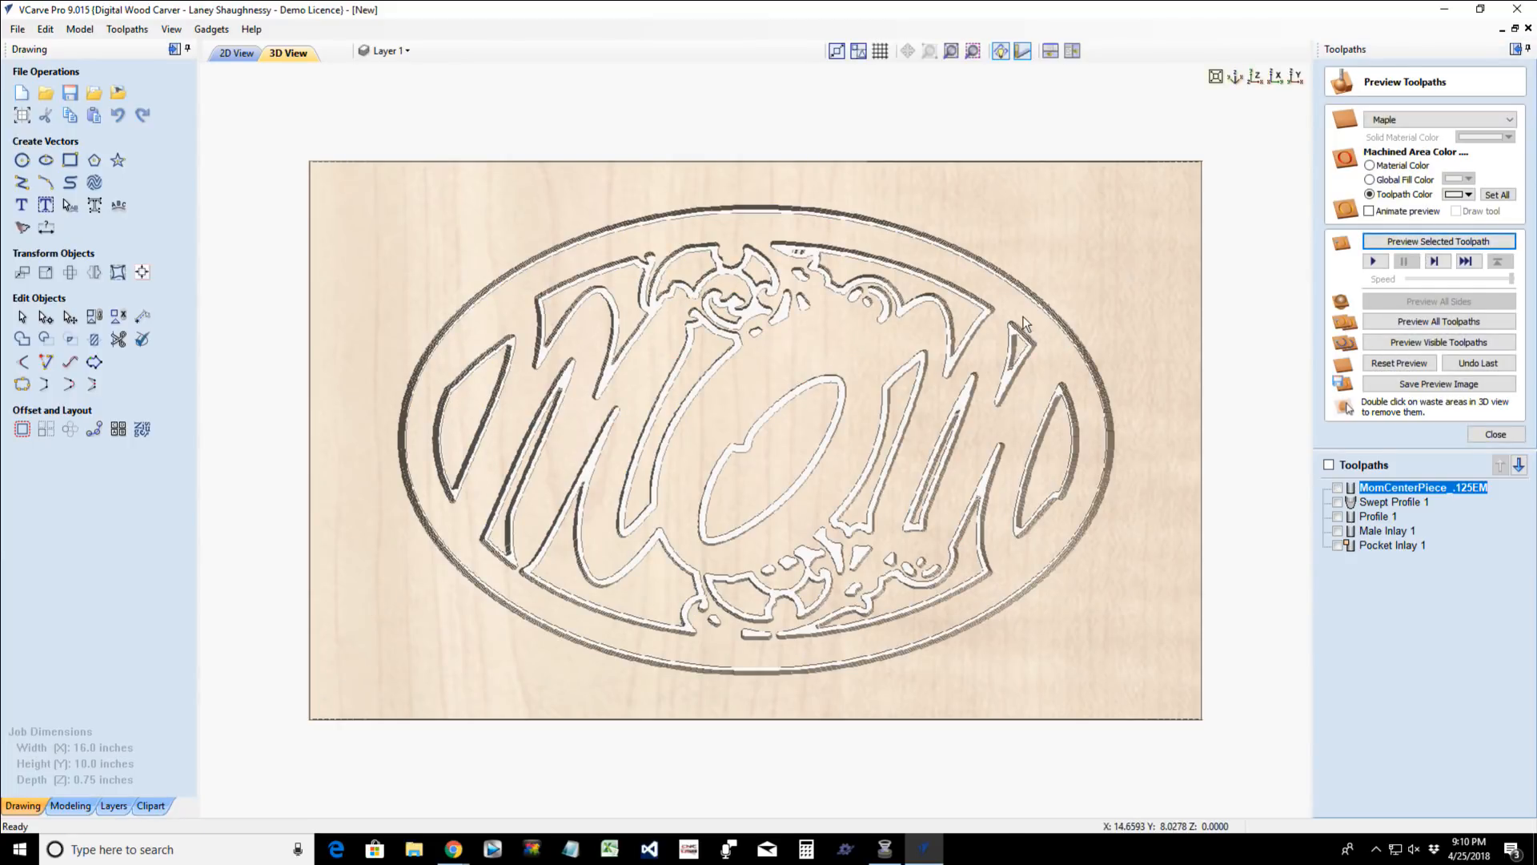
double_click(864, 293)
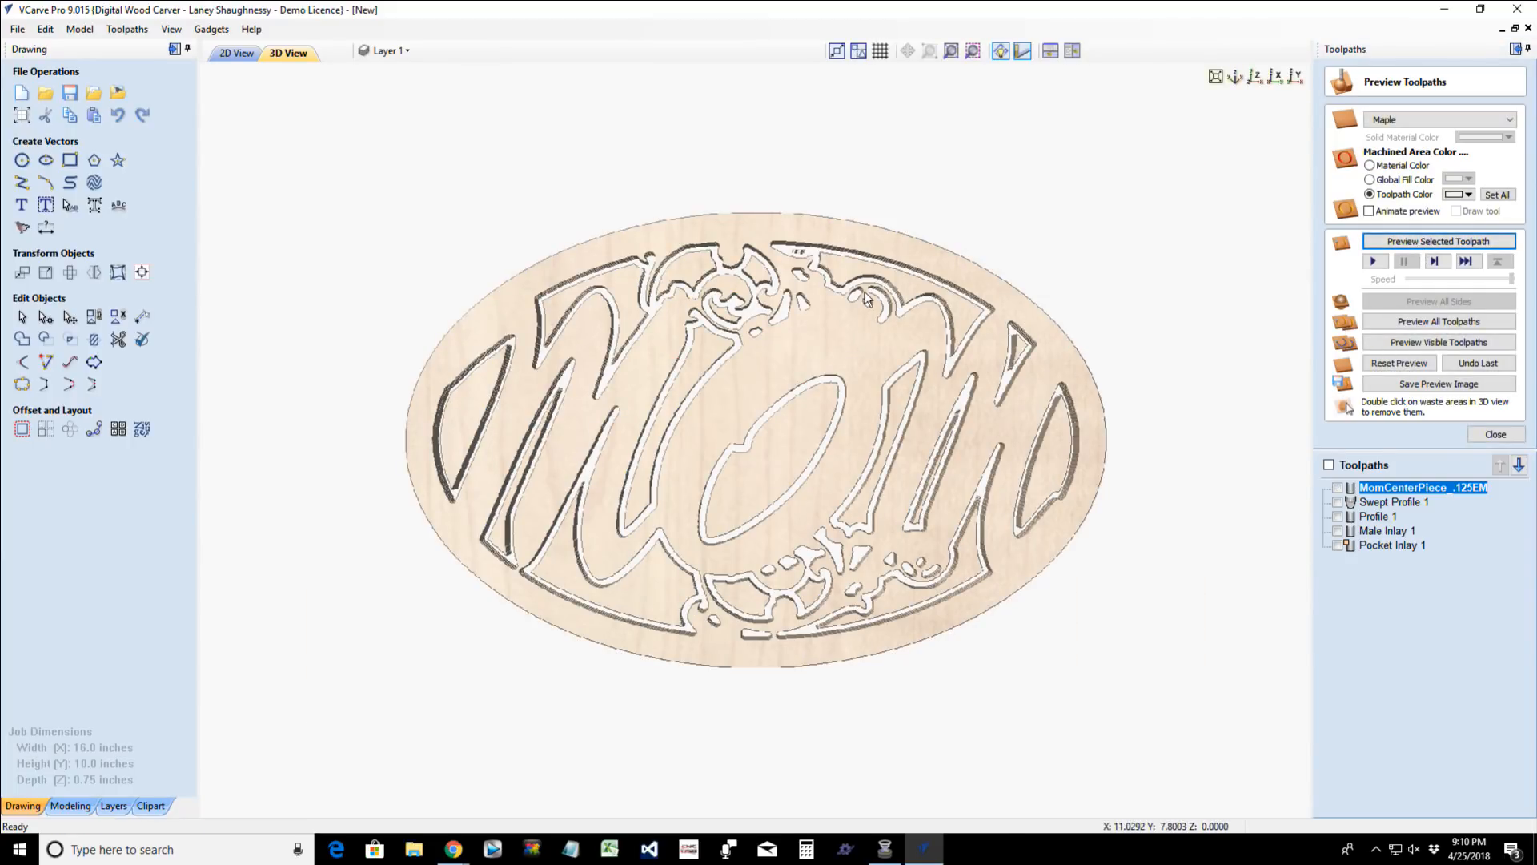
double_click(757, 276)
double_click(688, 297)
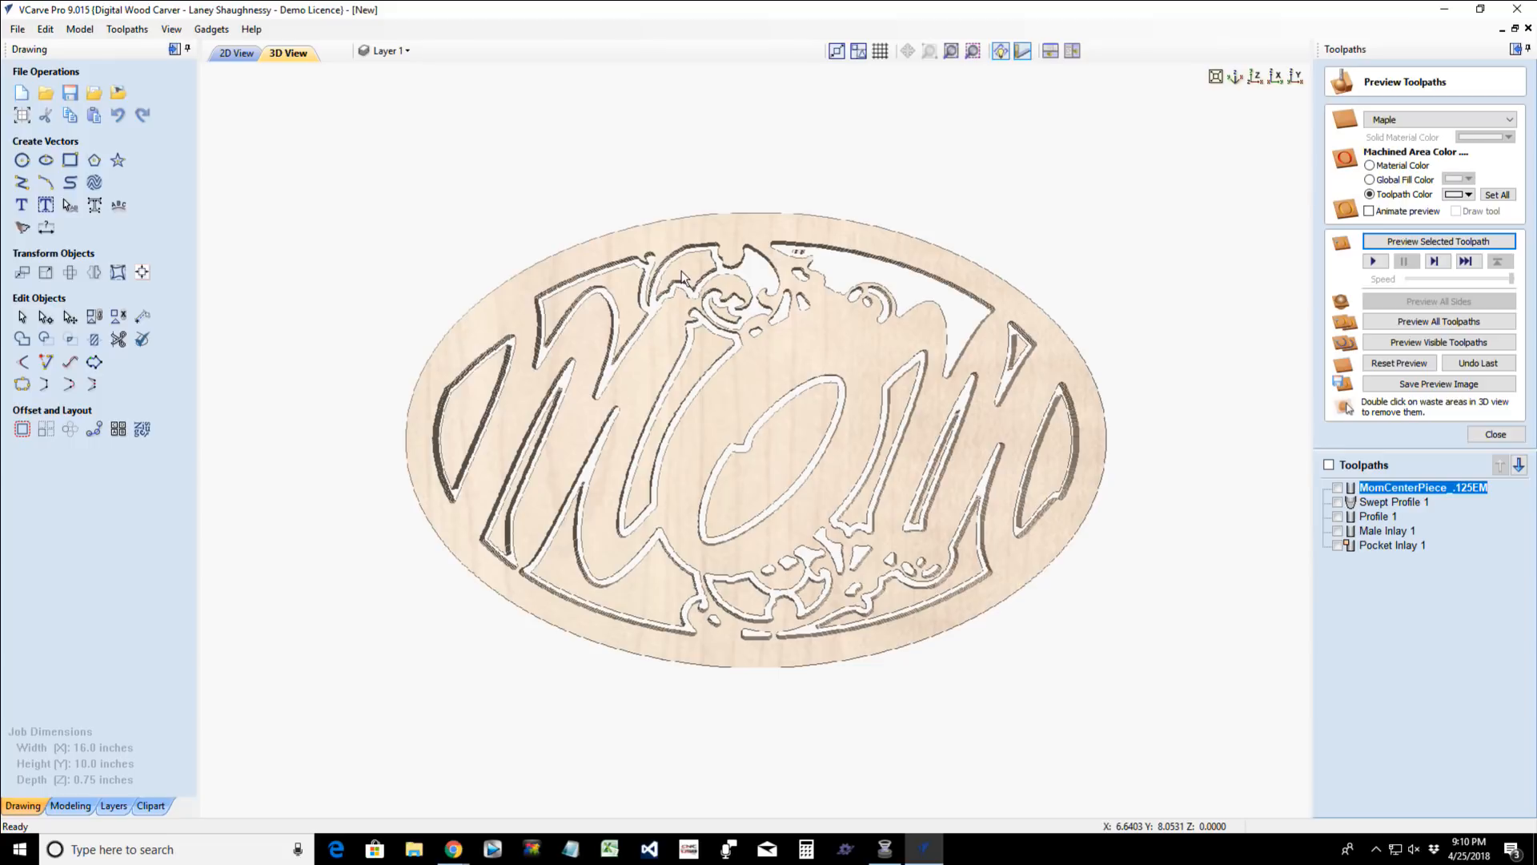
double_click(717, 312)
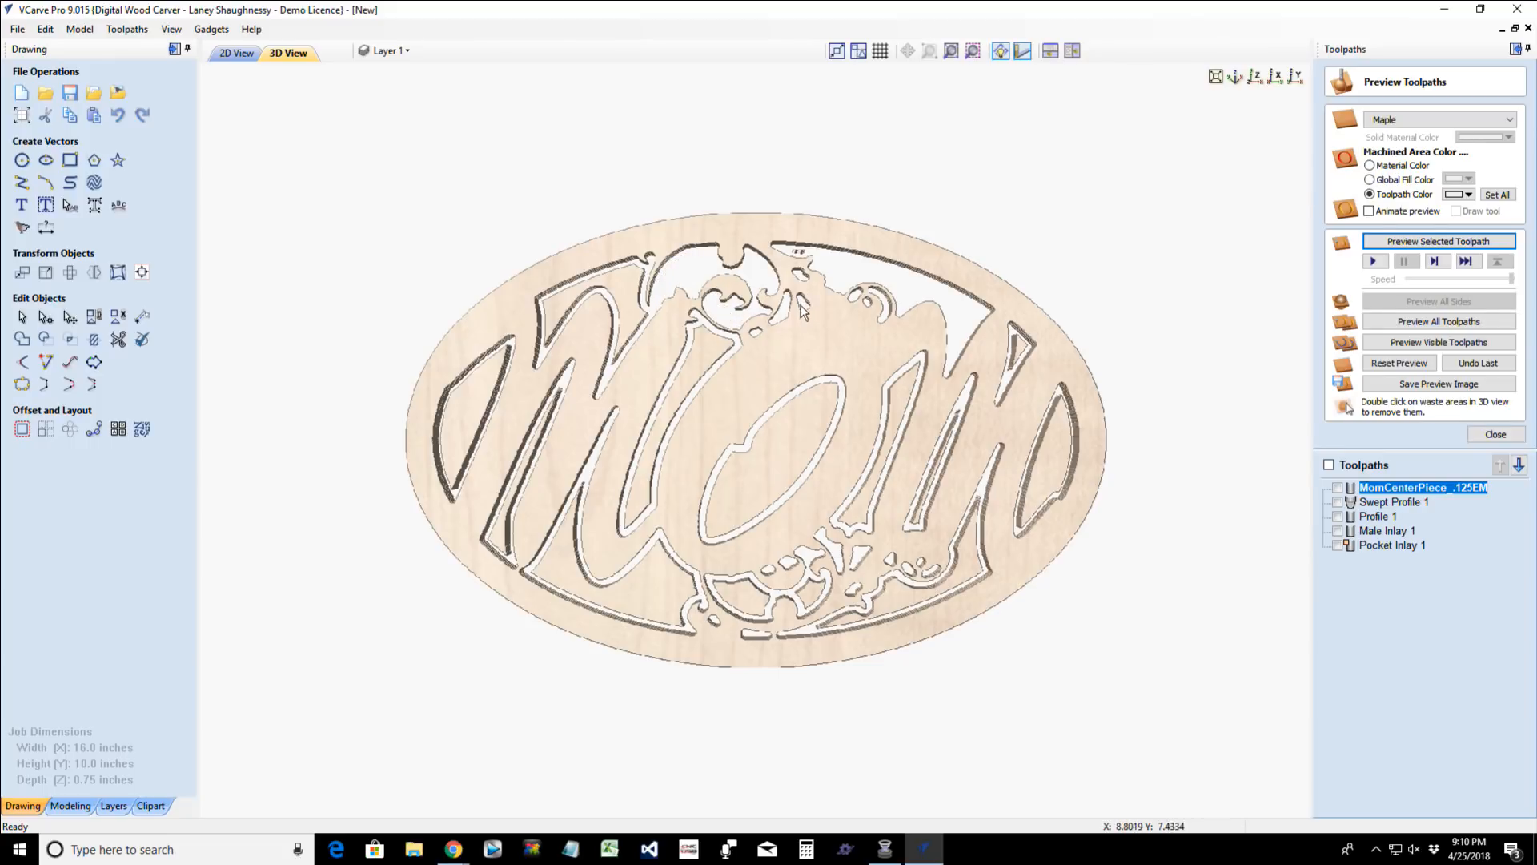
double_click(782, 448)
double_click(737, 601)
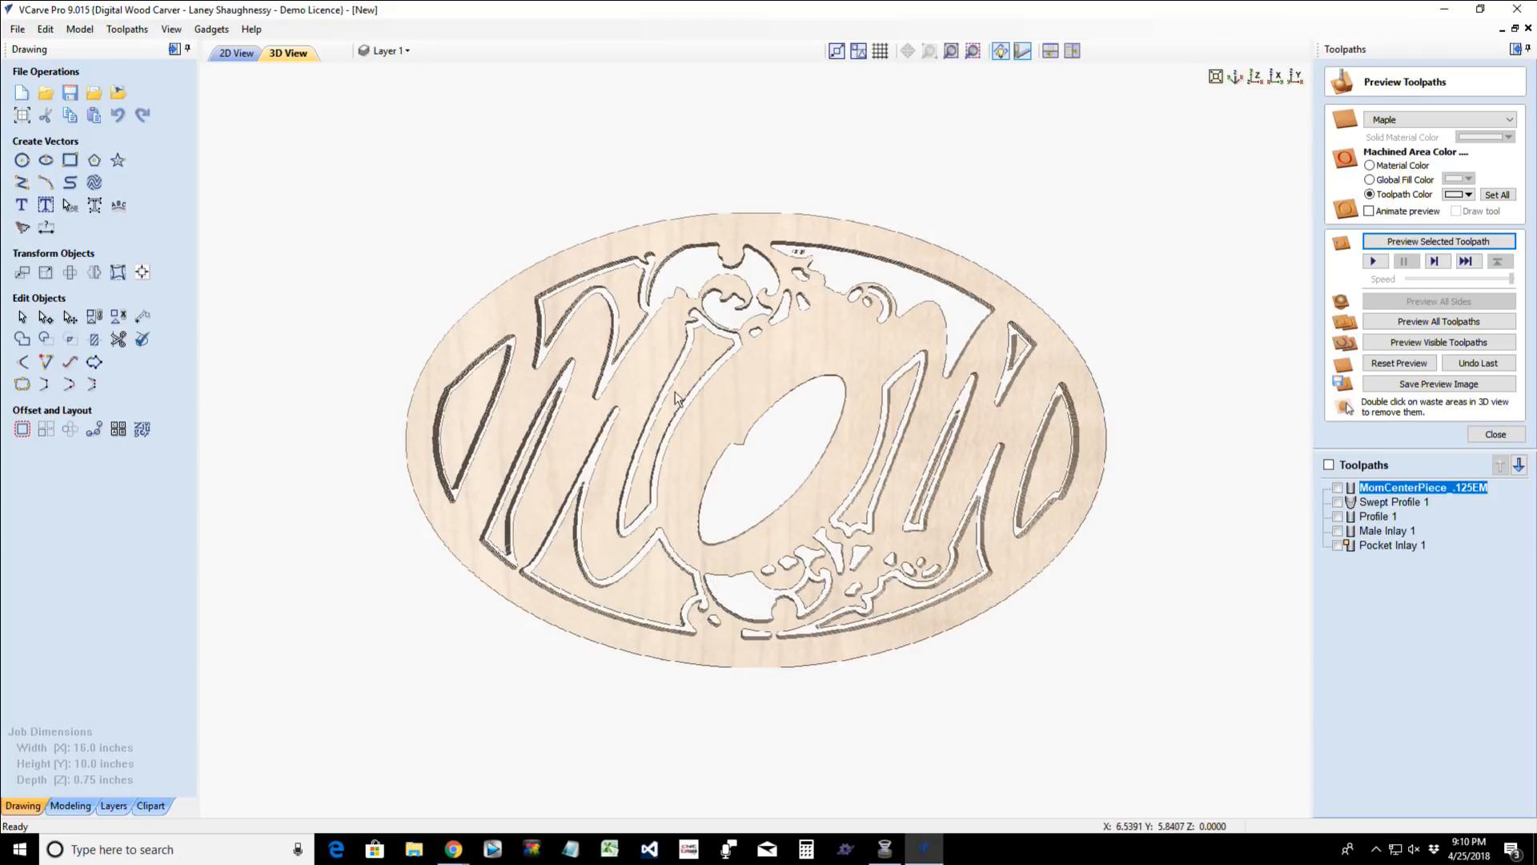
- Remove the waste pieces around and between the strokes of the first M in the preview
double_click(640, 295)
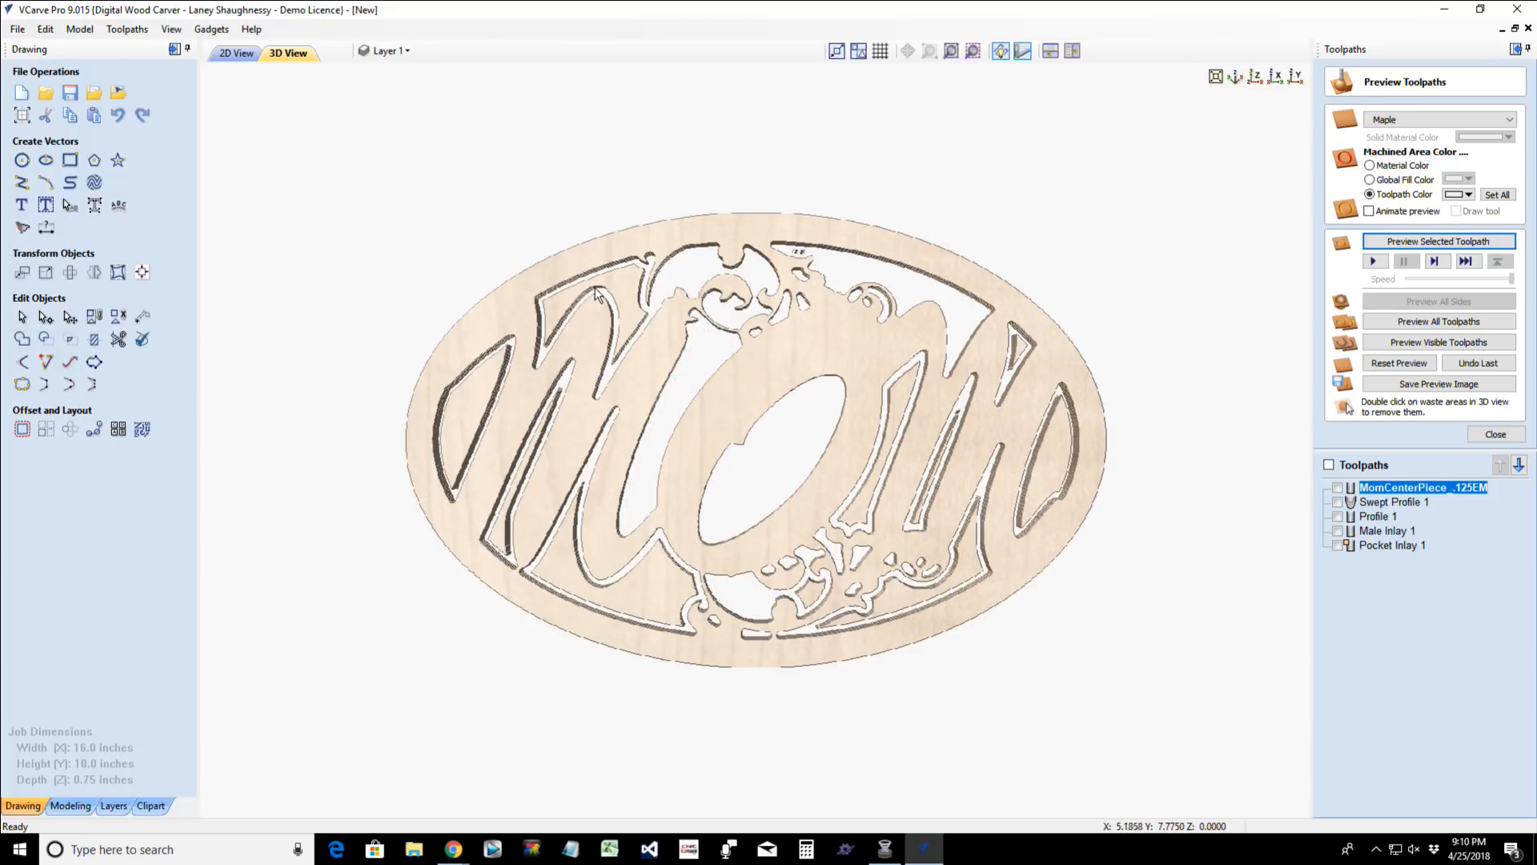
double_click(537, 343)
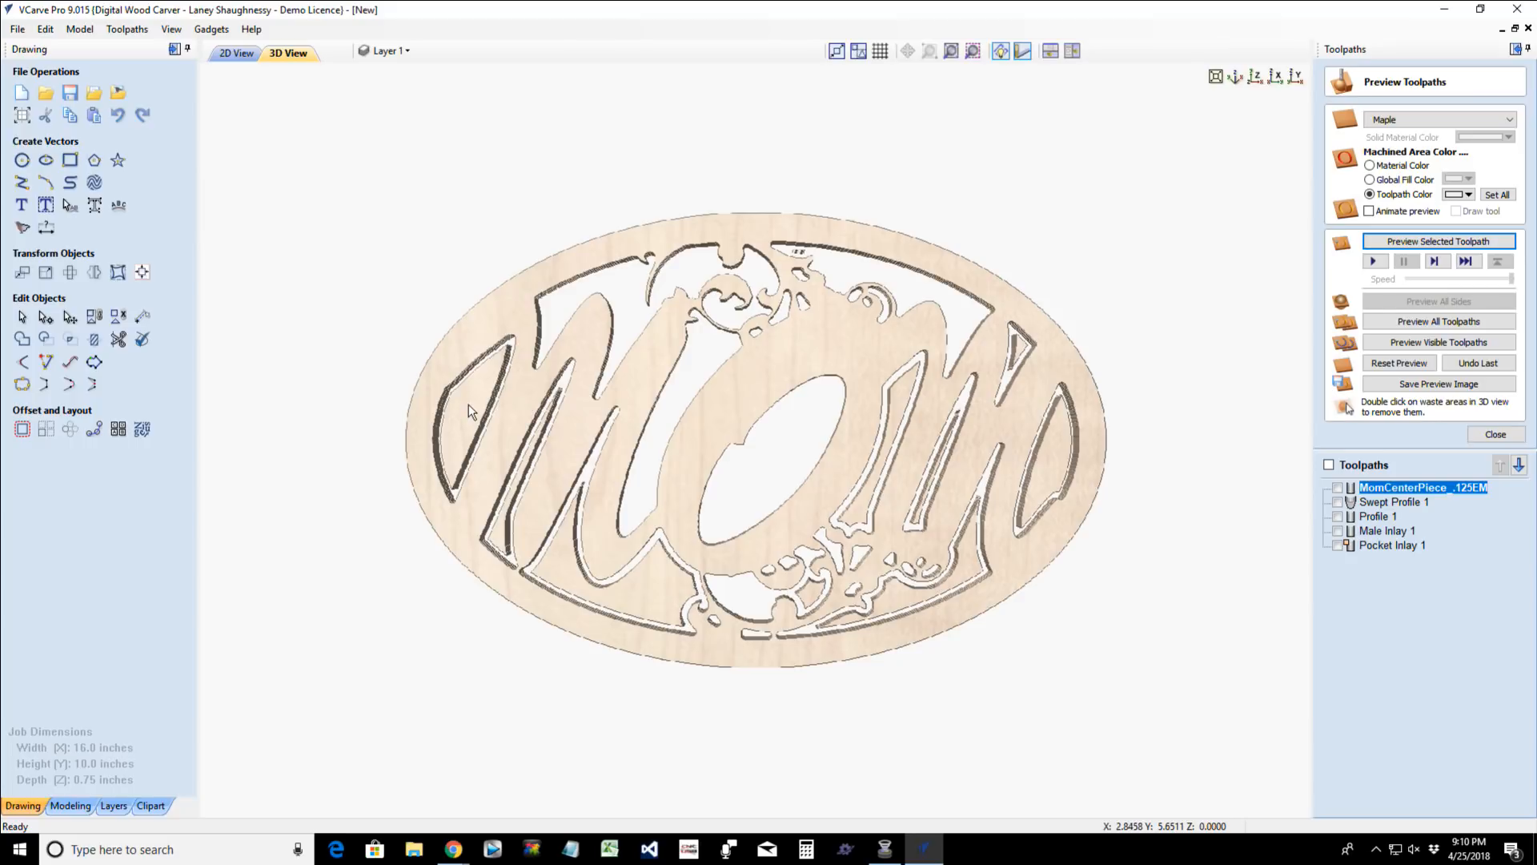
double_click(469, 405)
double_click(528, 459)
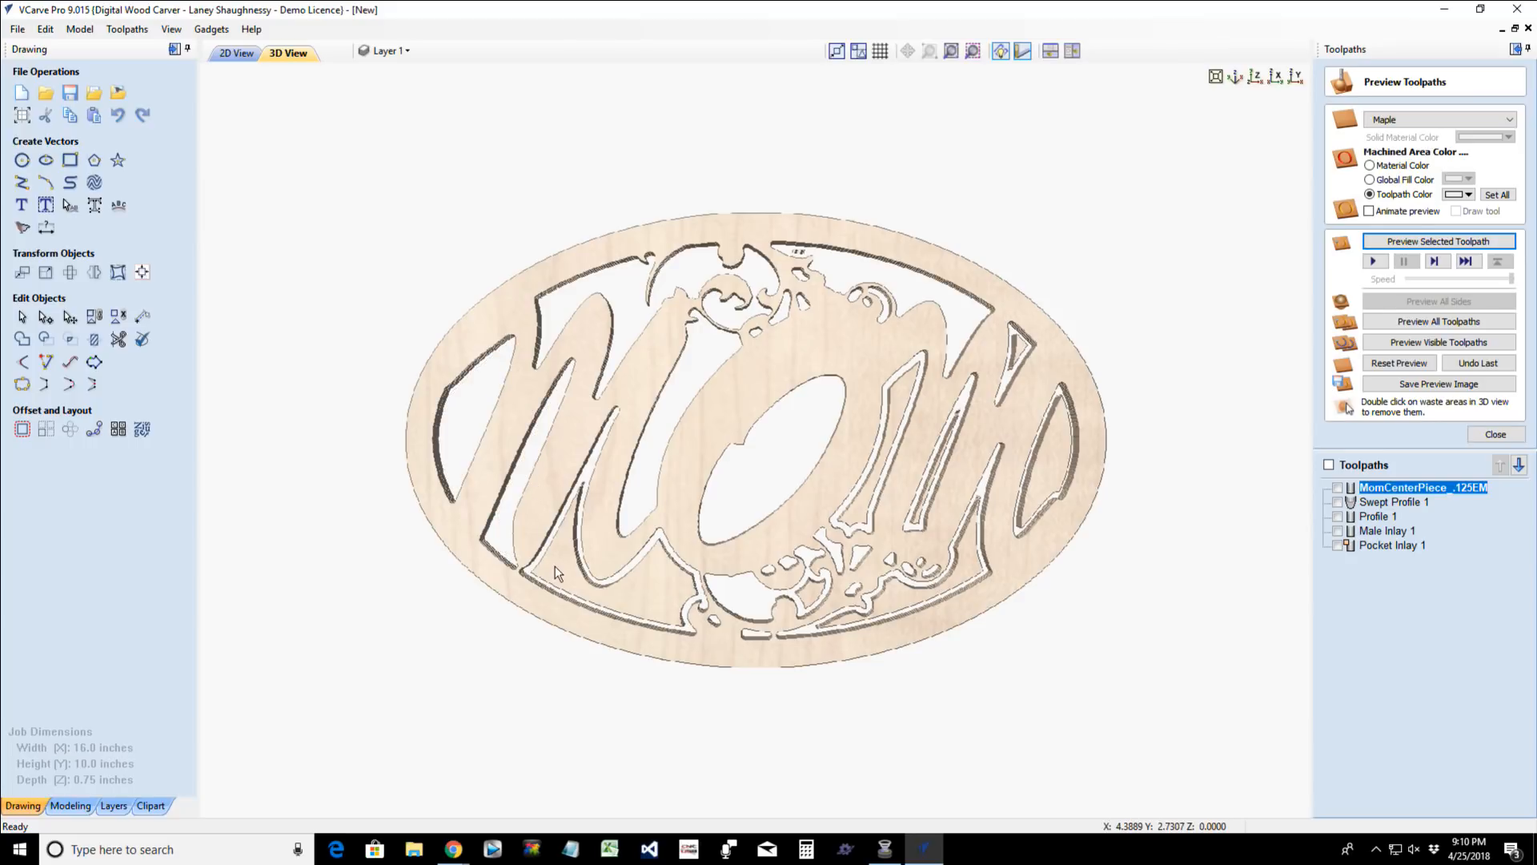
double_click(555, 566)
- Remove the waste pieces around the lower flourish and the last M, and view the finished cut-out at an angle
double_click(820, 595)
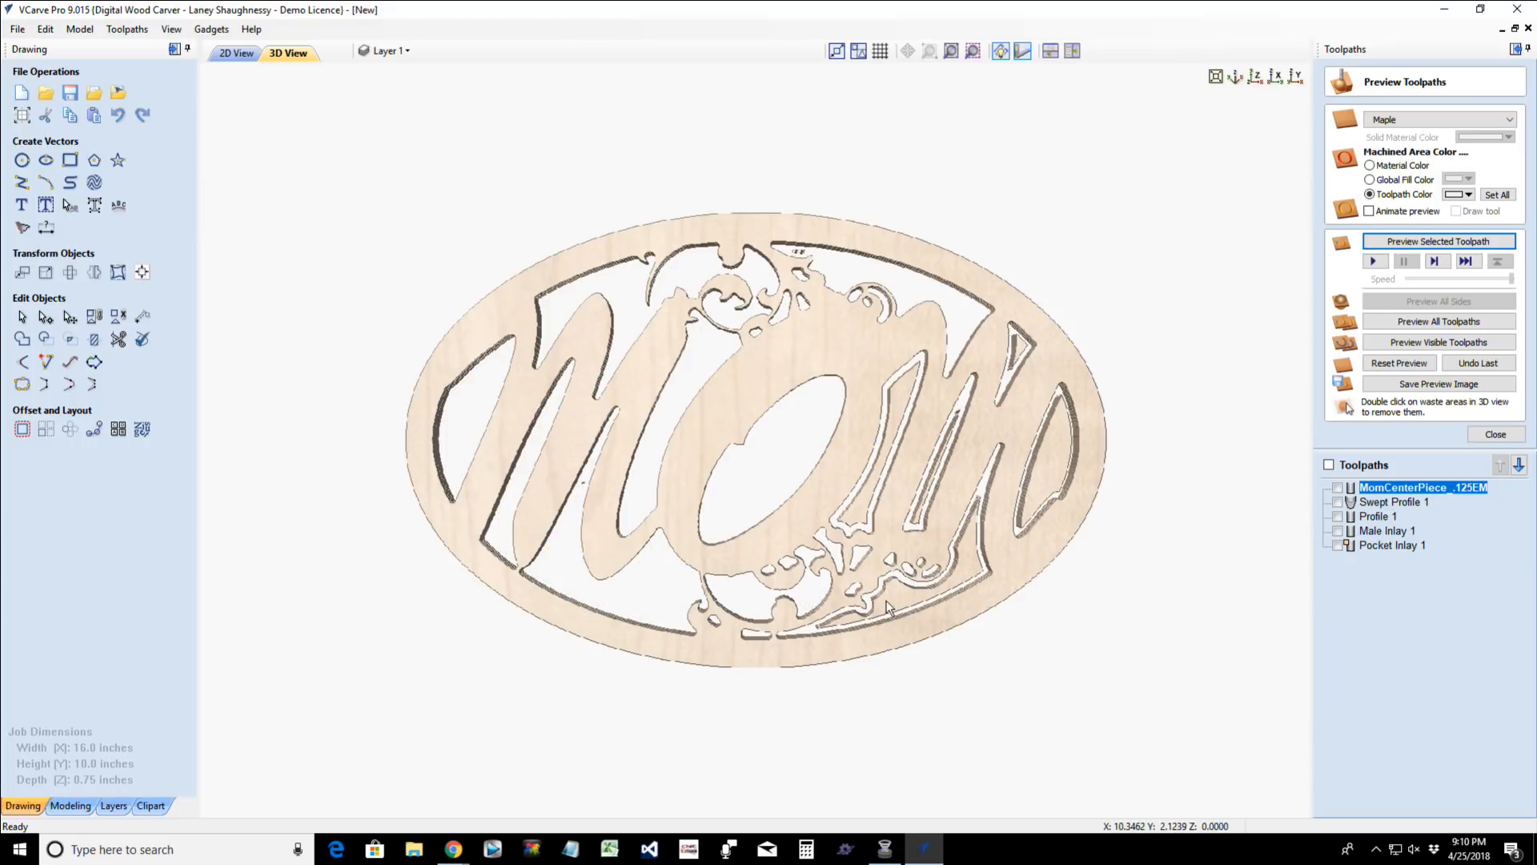
double_click(868, 505)
double_click(898, 507)
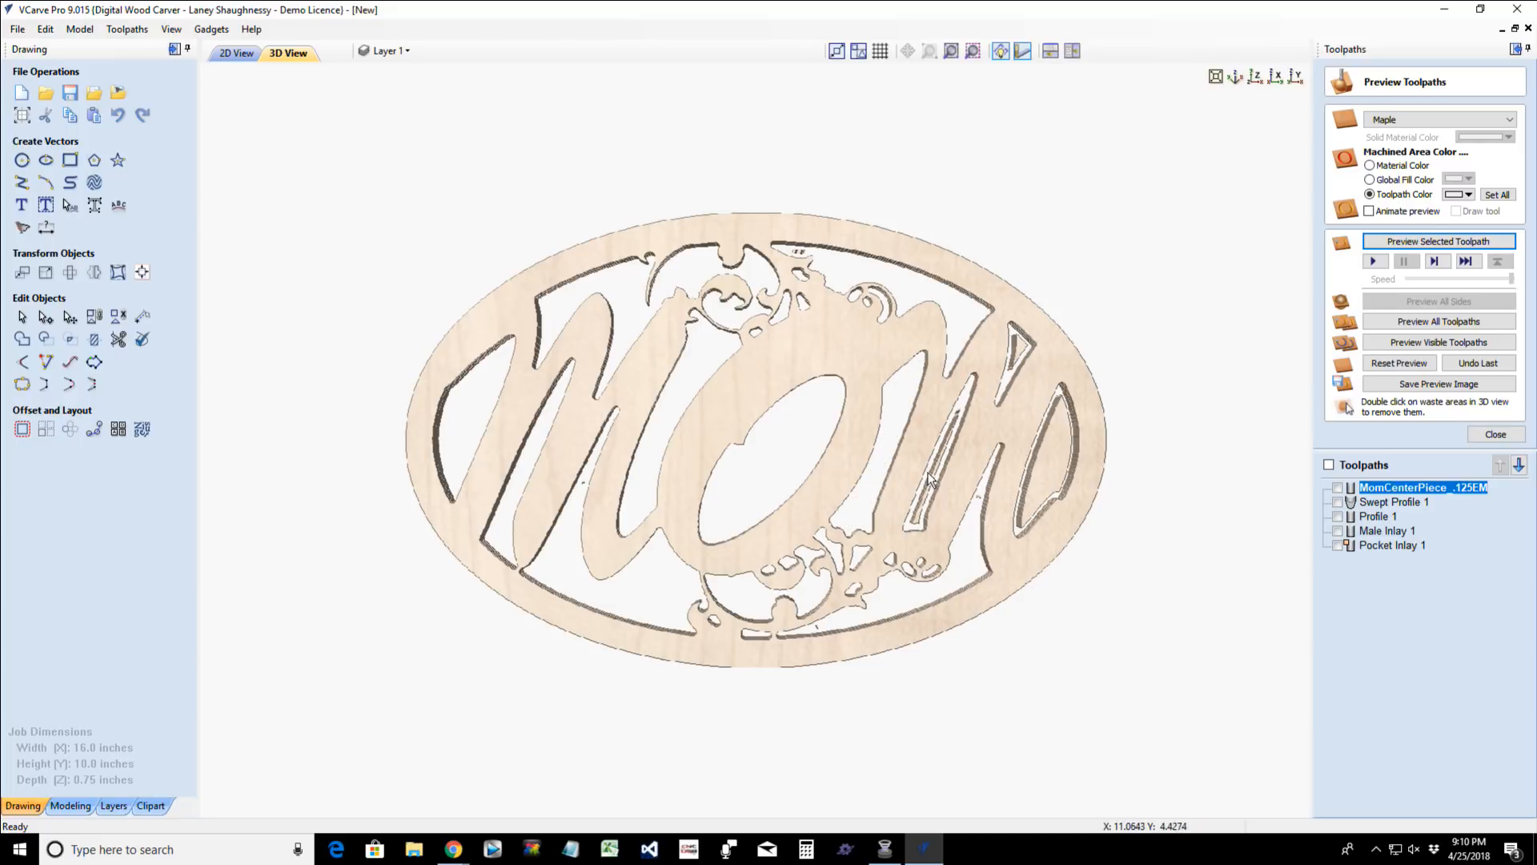
double_click(931, 480)
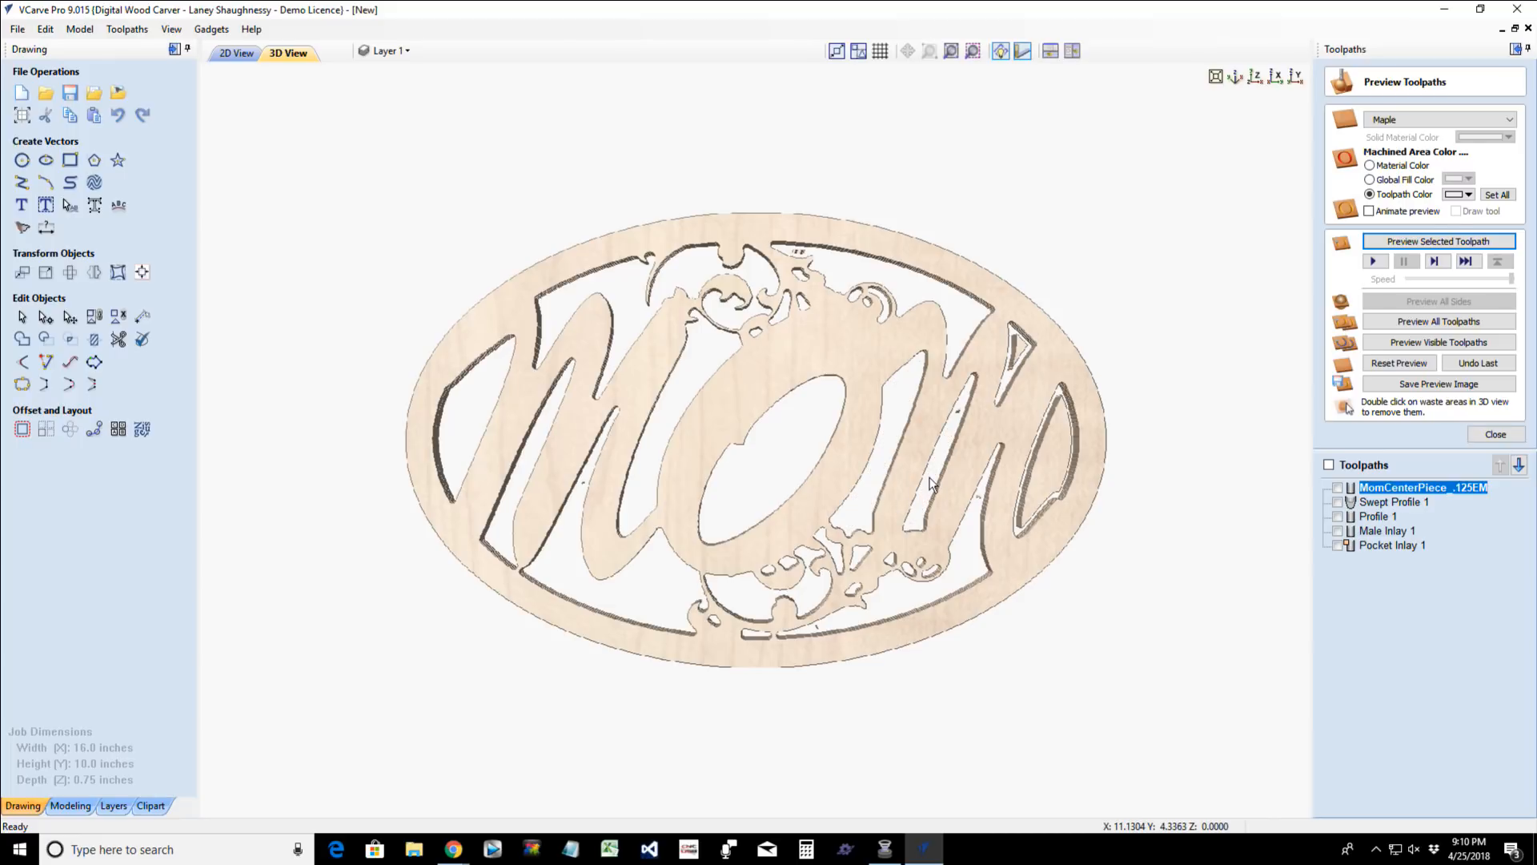
double_click(1021, 350)
double_click(1051, 488)
left_click_drag(862, 641, 945, 576)
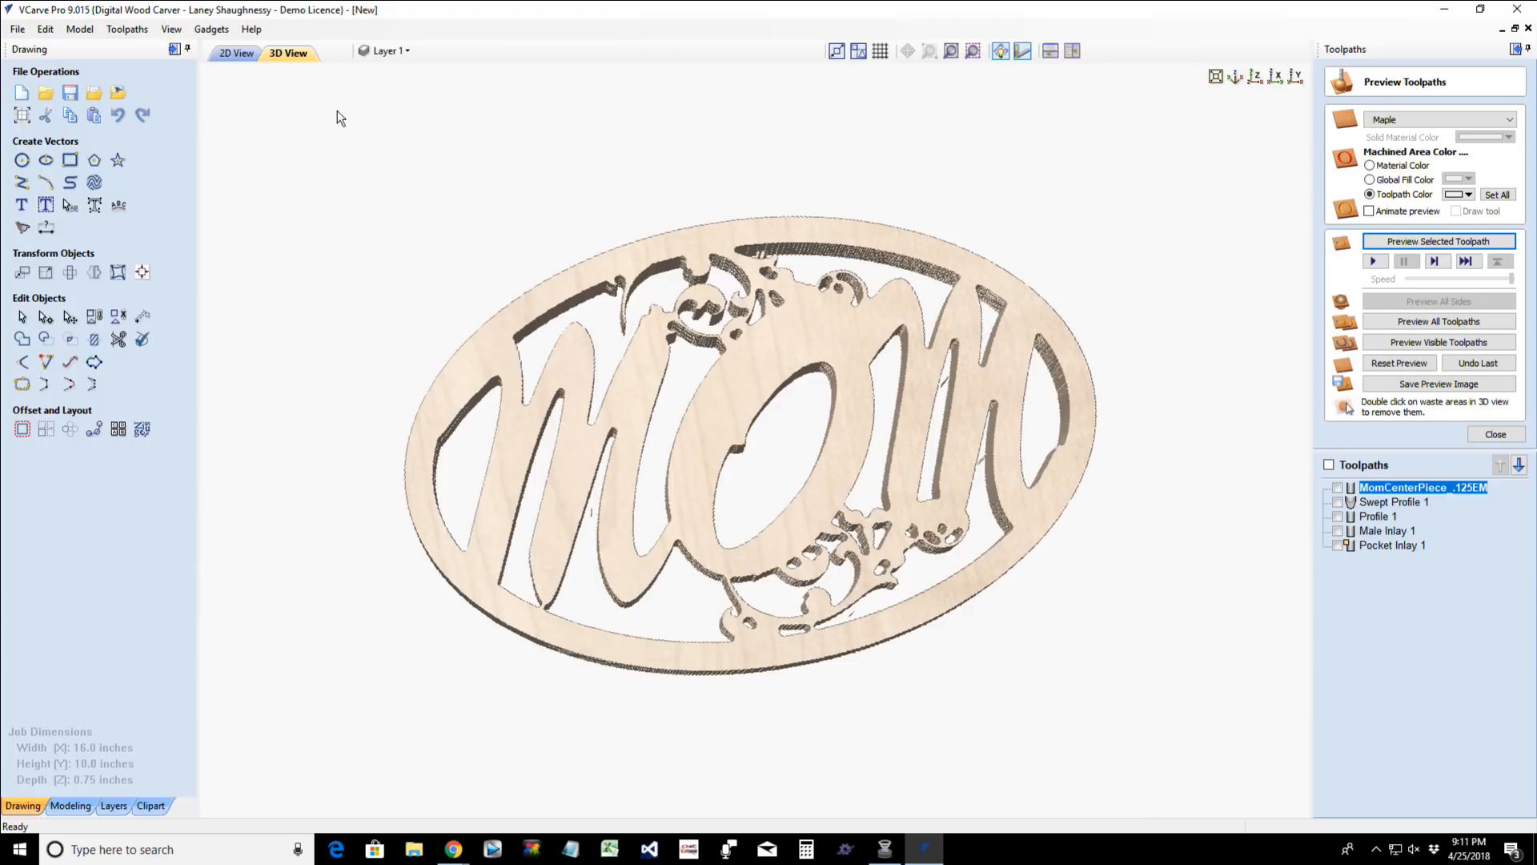
- Return to the 2D drawing and undo the vector edits back to a single untrimmed flourish below the O
left_click(238, 52)
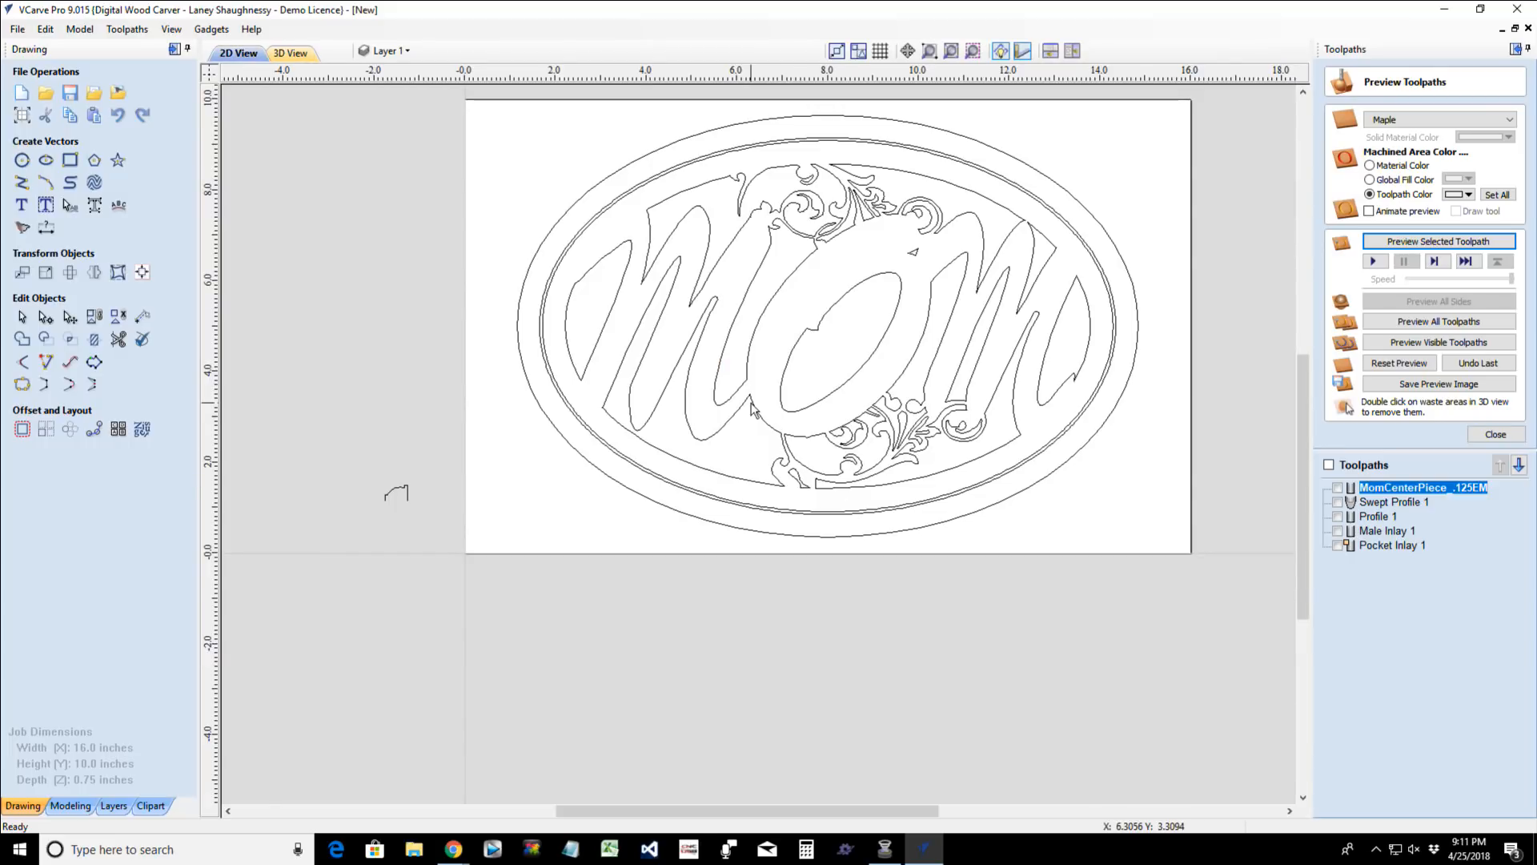
key("ctrl+z")
key("ctrl+z")
key("ctrl+z")
key("ctrl+z")
key("ctrl+z")
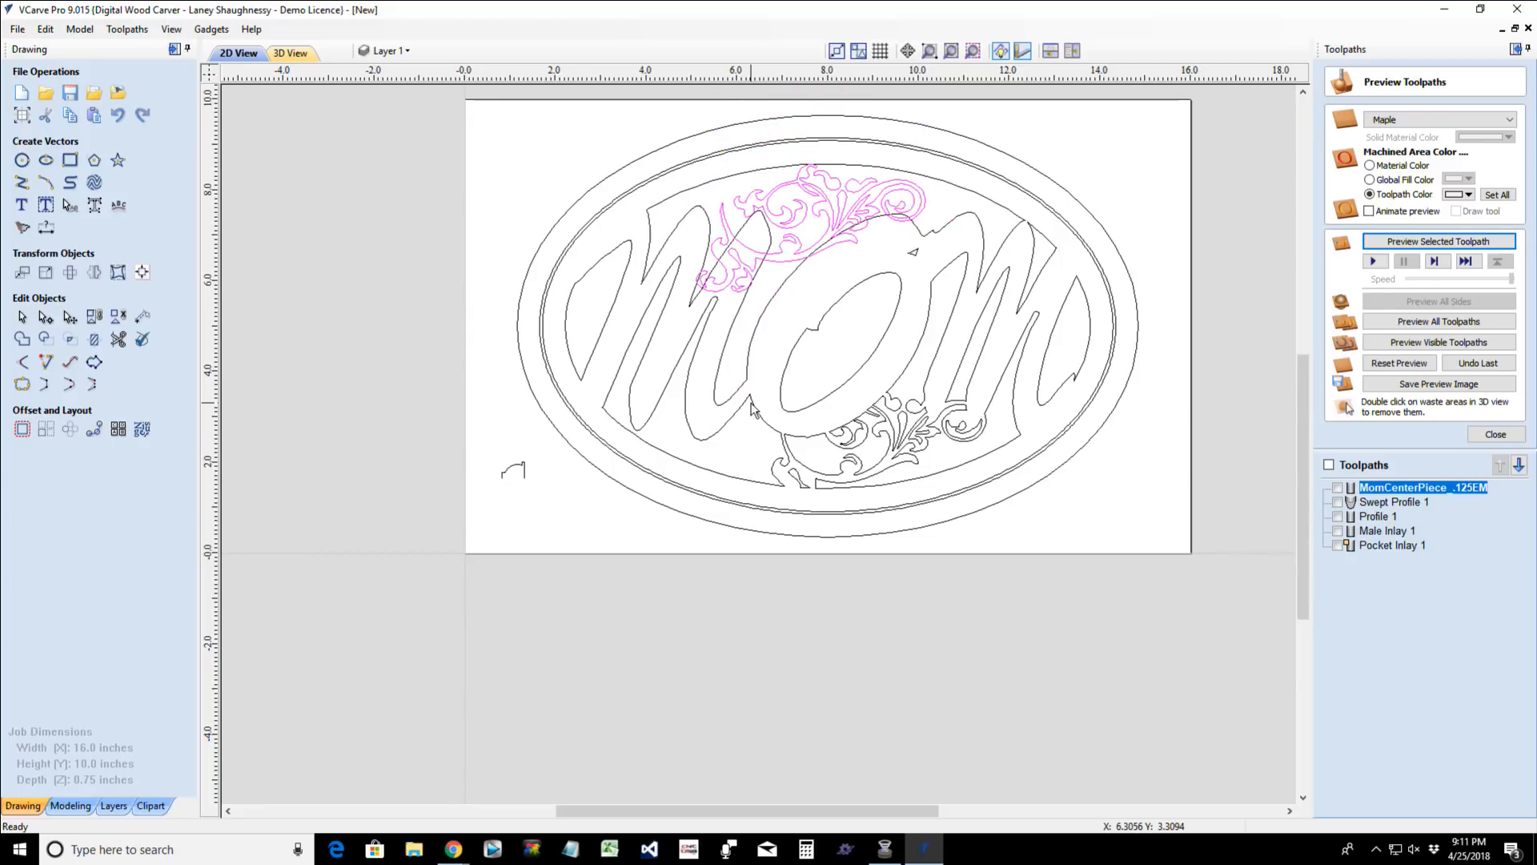
key("ctrl+z")
key("ctrl+z")
key("ctrl+z")
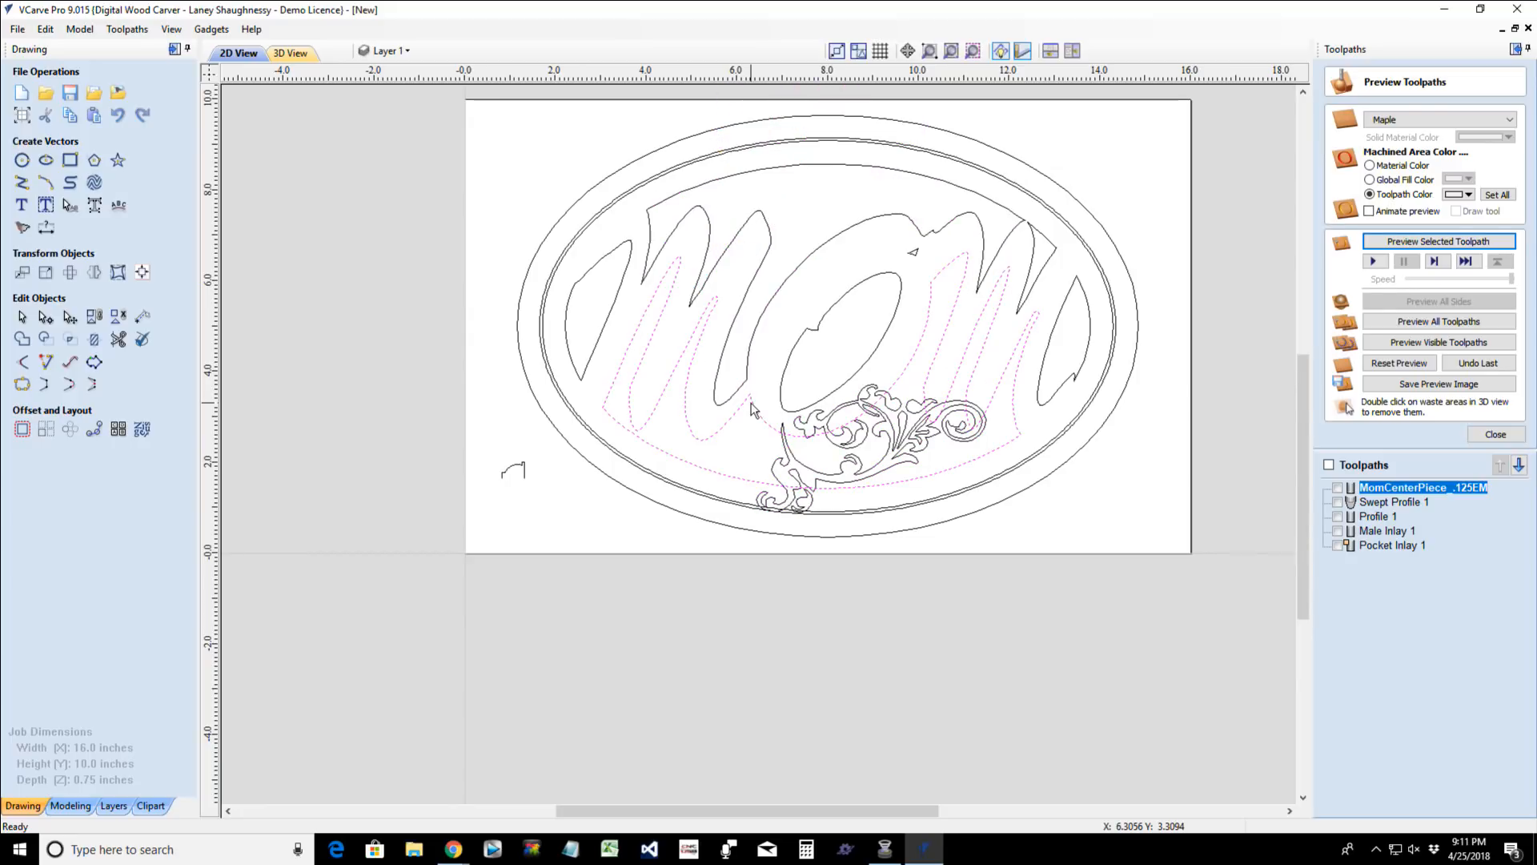
- Undo the flourish's repositioning until it lies over the letter O and is selected
key("ctrl+z")
key("ctrl+z")
key("ctrl+z")
key("ctrl+z")
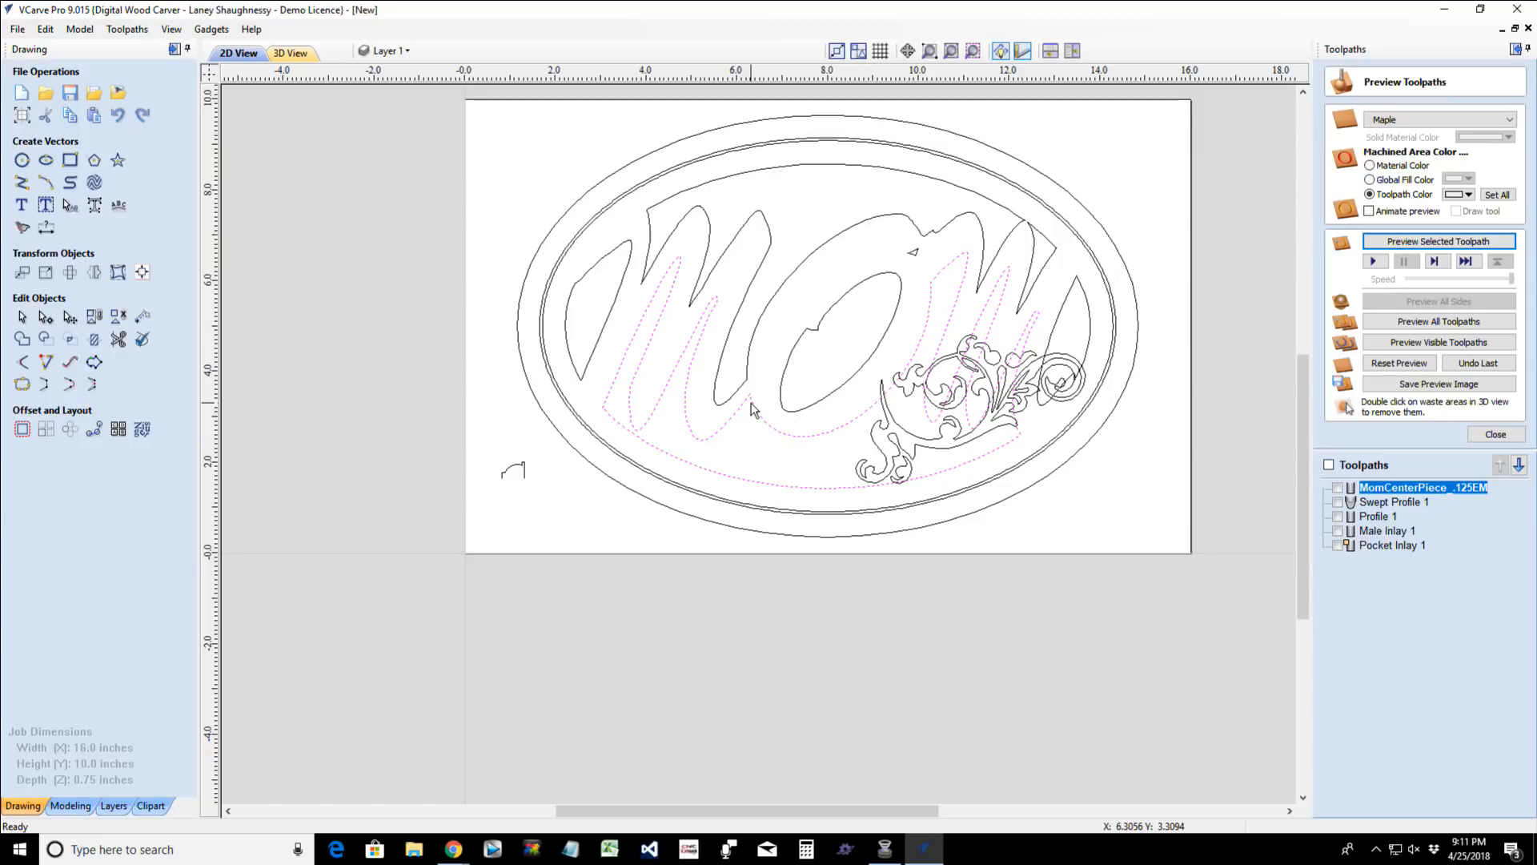
key("ctrl+z")
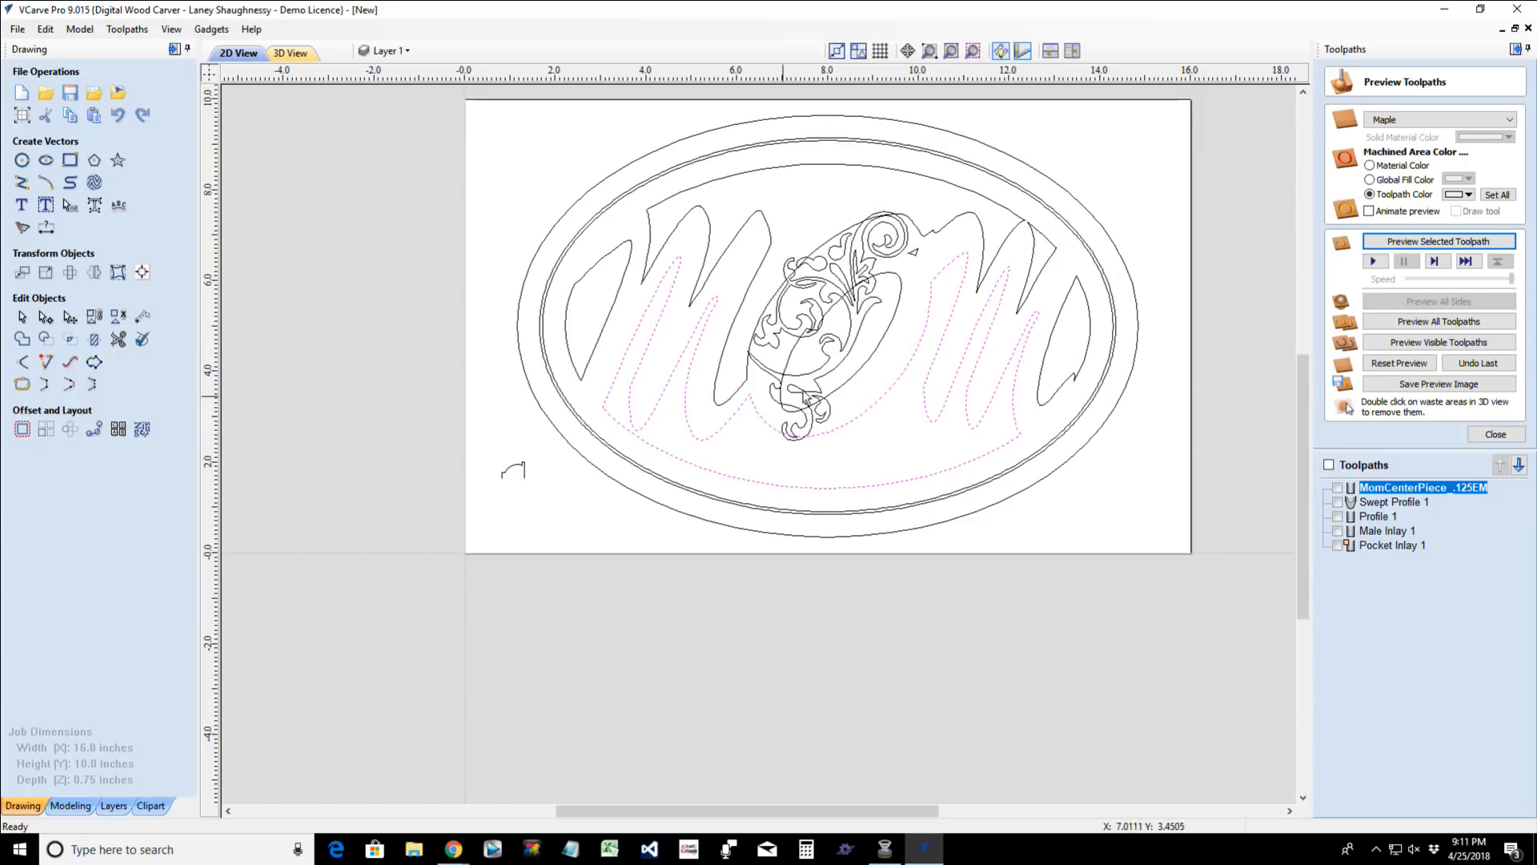
key("ctrl+z")
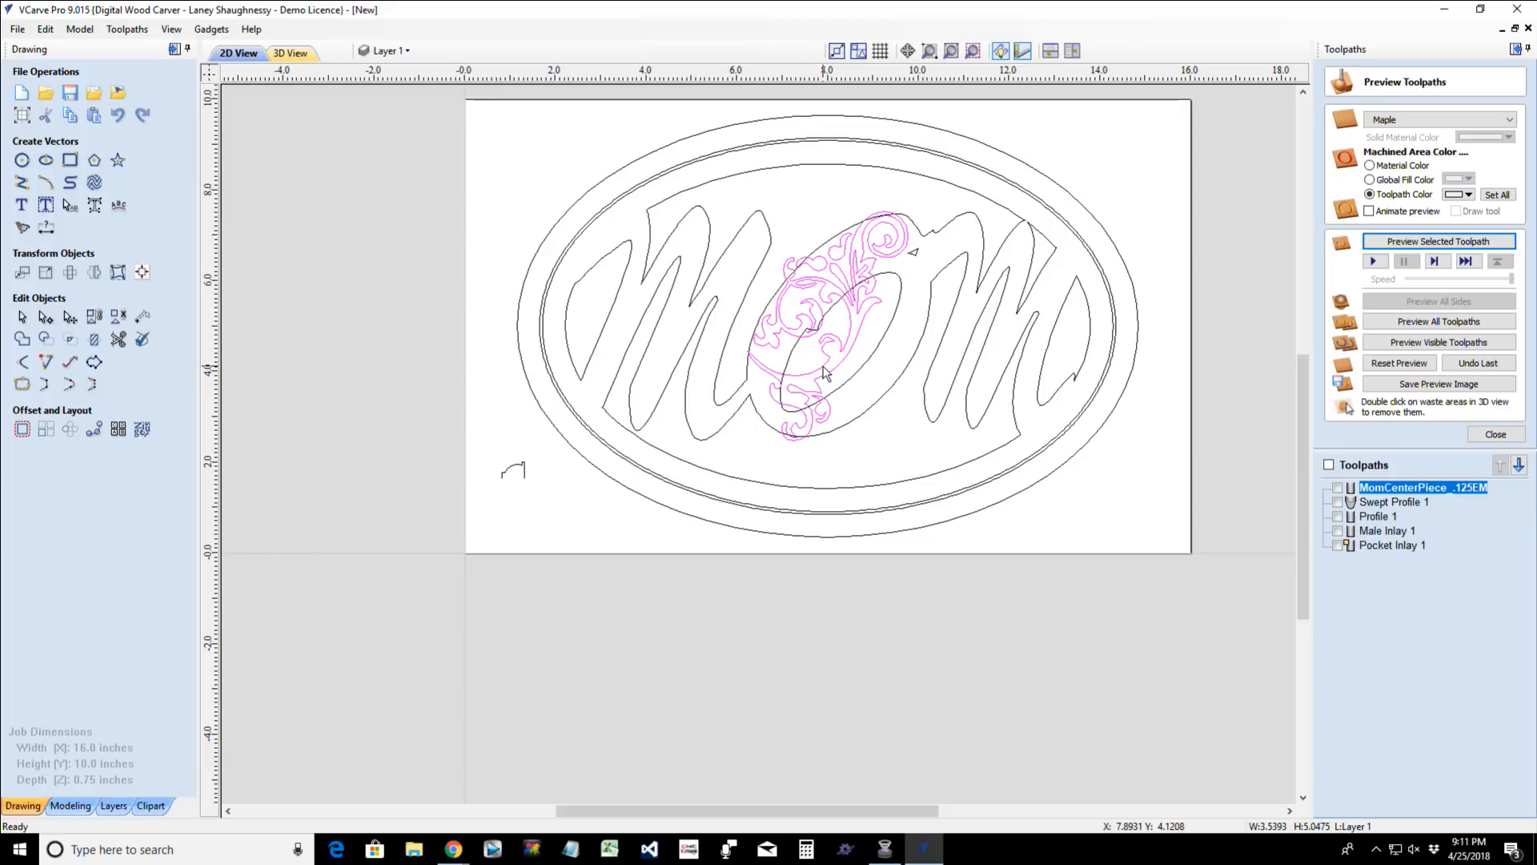
- Undo the flourish's insertion over the O and open the MomCenterPiece_.125EM profile toolpath for editing
key("ctrl+z")
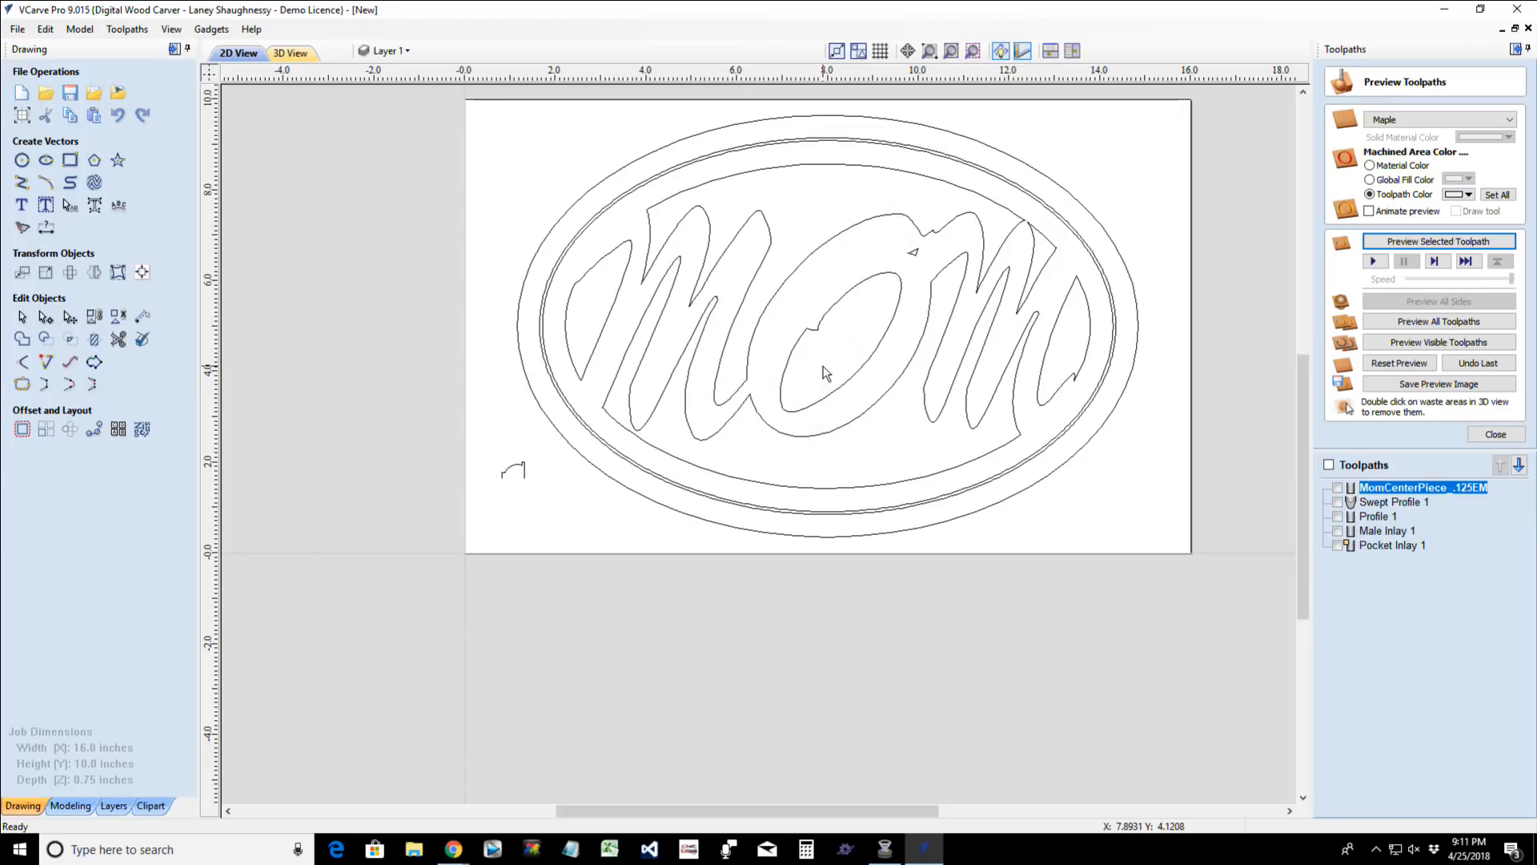
double_click(1398, 489)
mouse_move(445, 152)
left_mouse_down()
mouse_move(1167, 532)
mouse_move(1167, 517)
left_mouse_up()
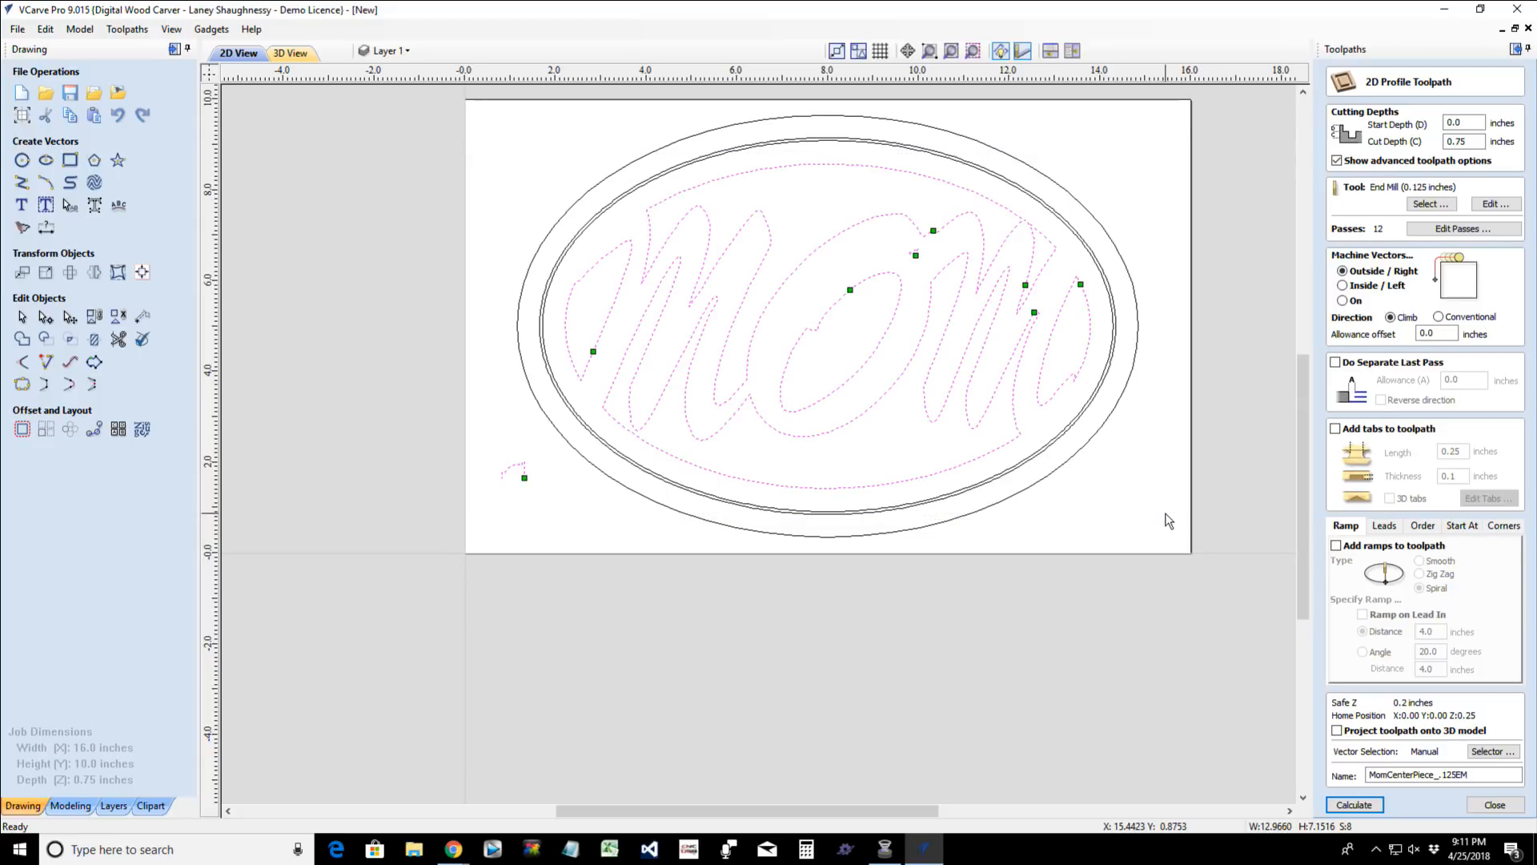
left_click(1061, 434, "shift")
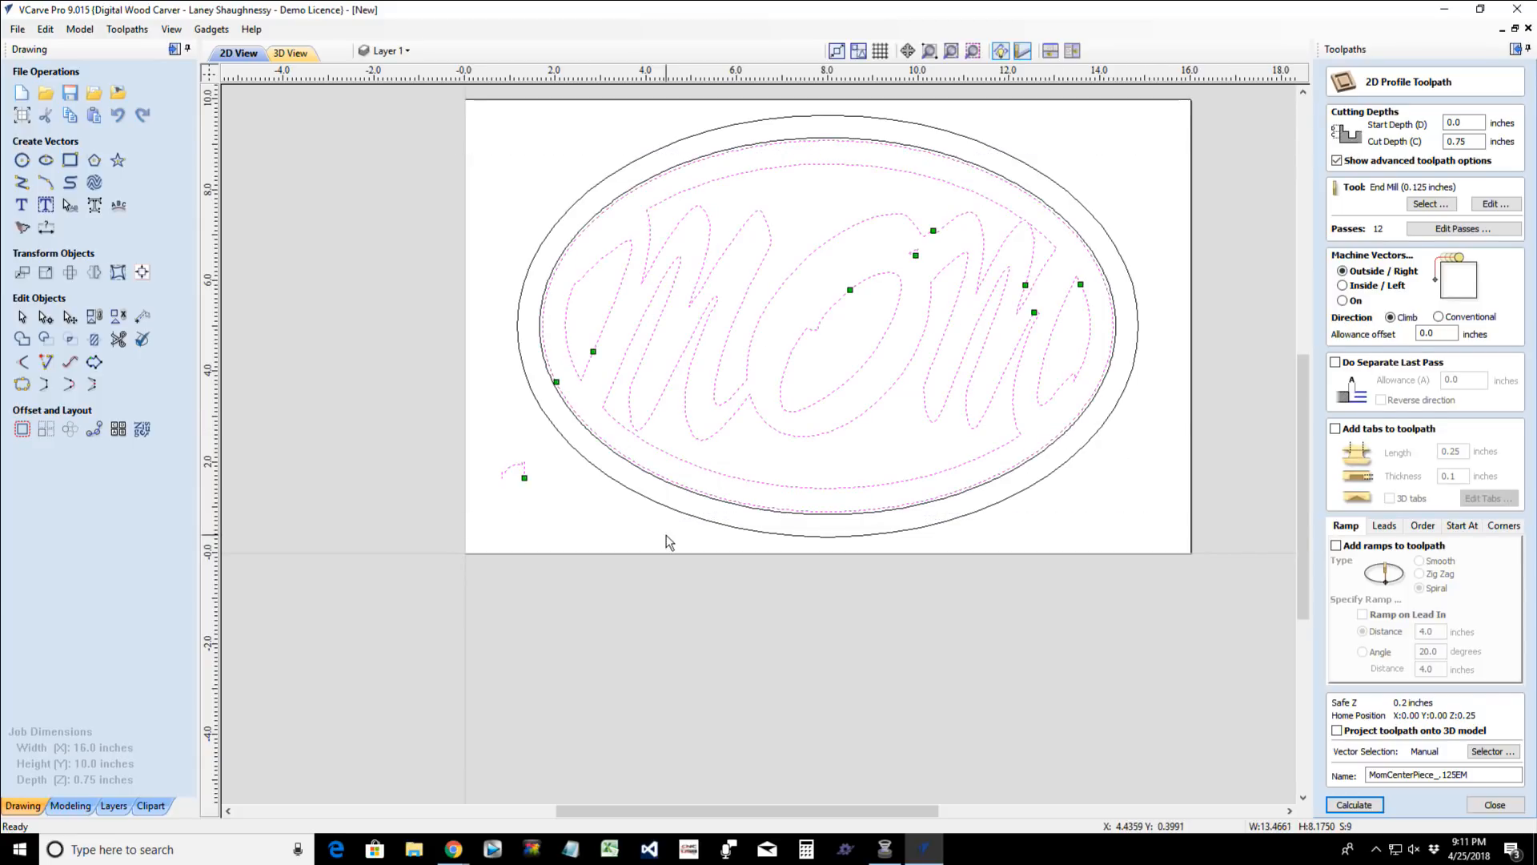
left_click(117, 320)
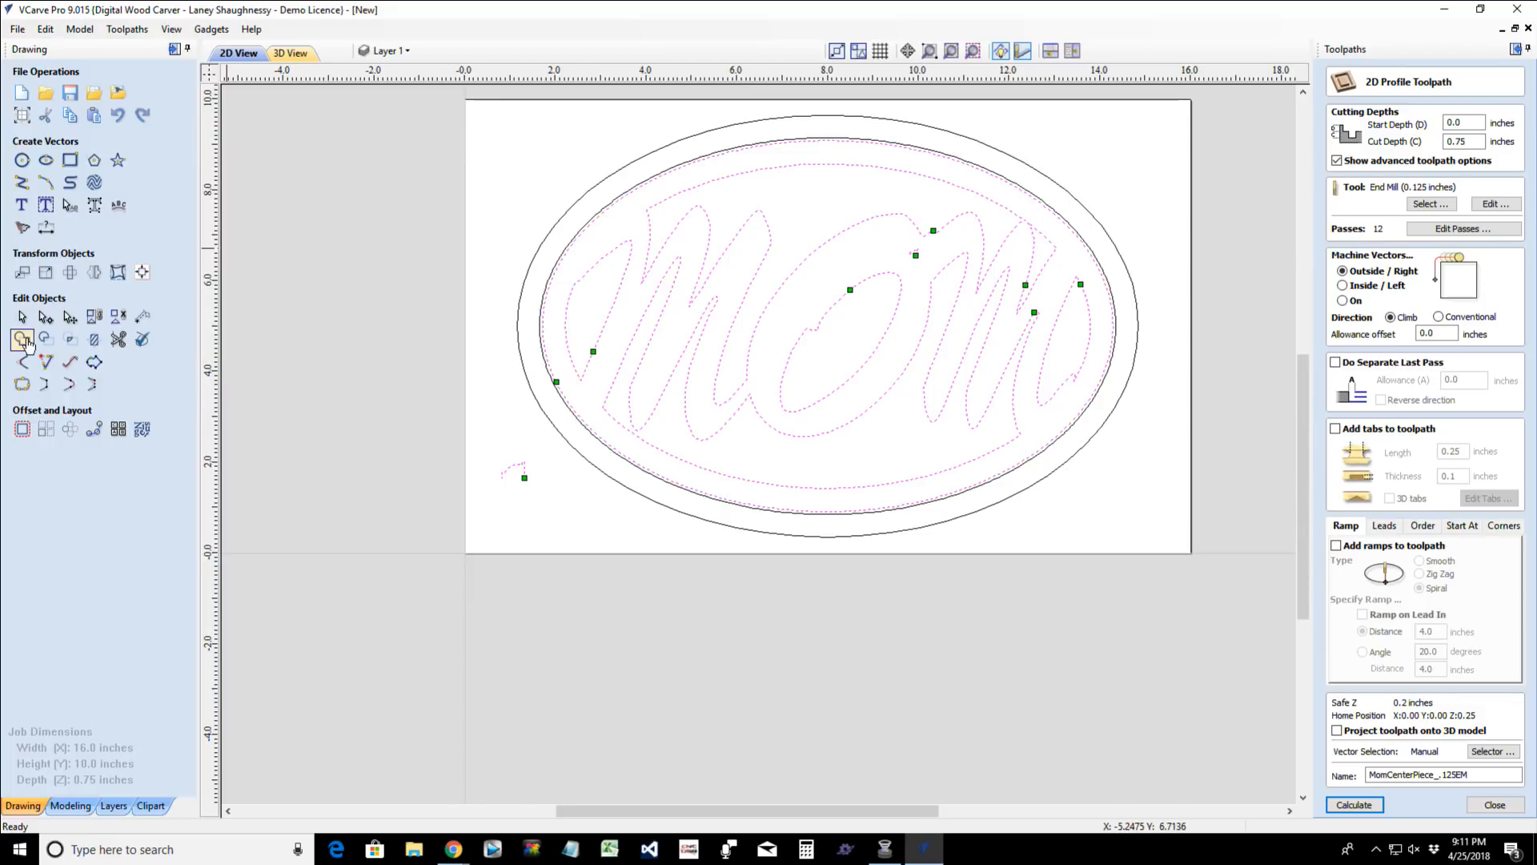
left_click(394, 369)
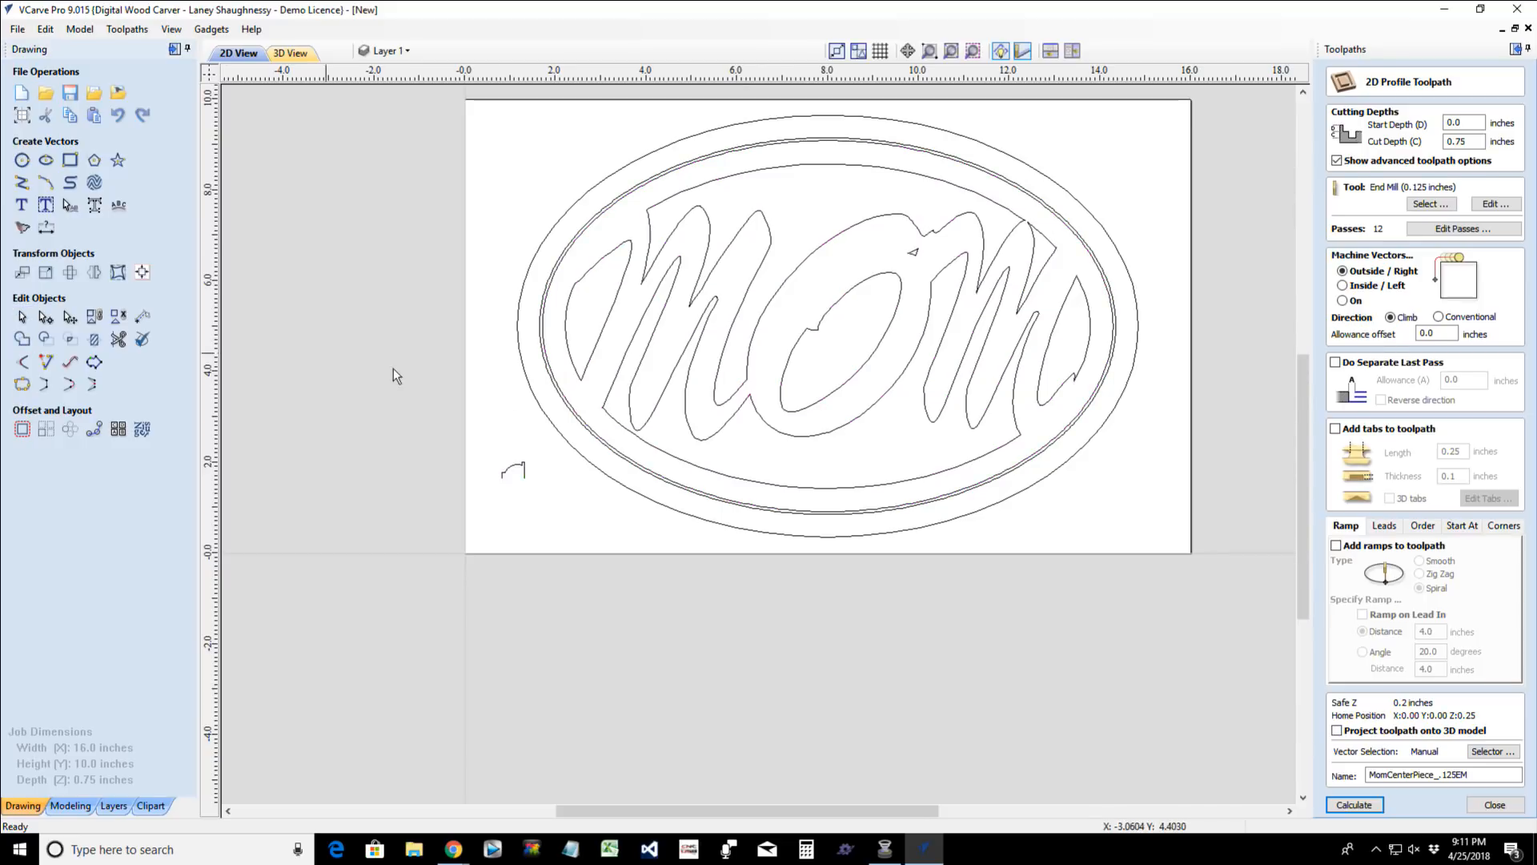
- Select the Mom lettering vectors plus the inner of the two closely spaced ovals, and recalculate the profile toolpath
left_click(915, 253)
left_click_drag(550, 130, 1108, 425)
left_click_drag(464, 126, 1156, 534)
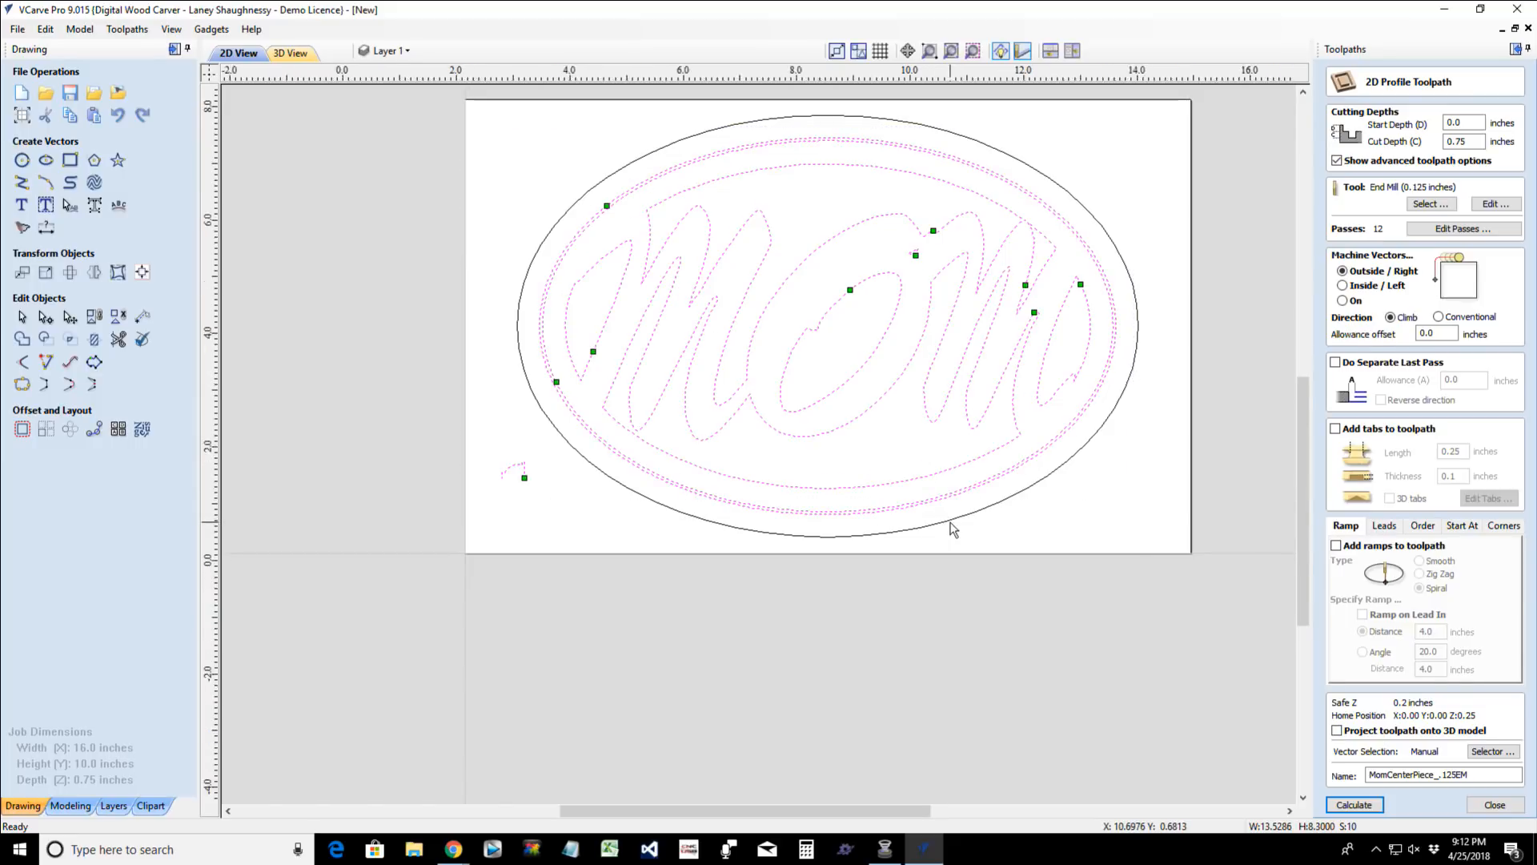
scroll(957, 524, "up", 2)
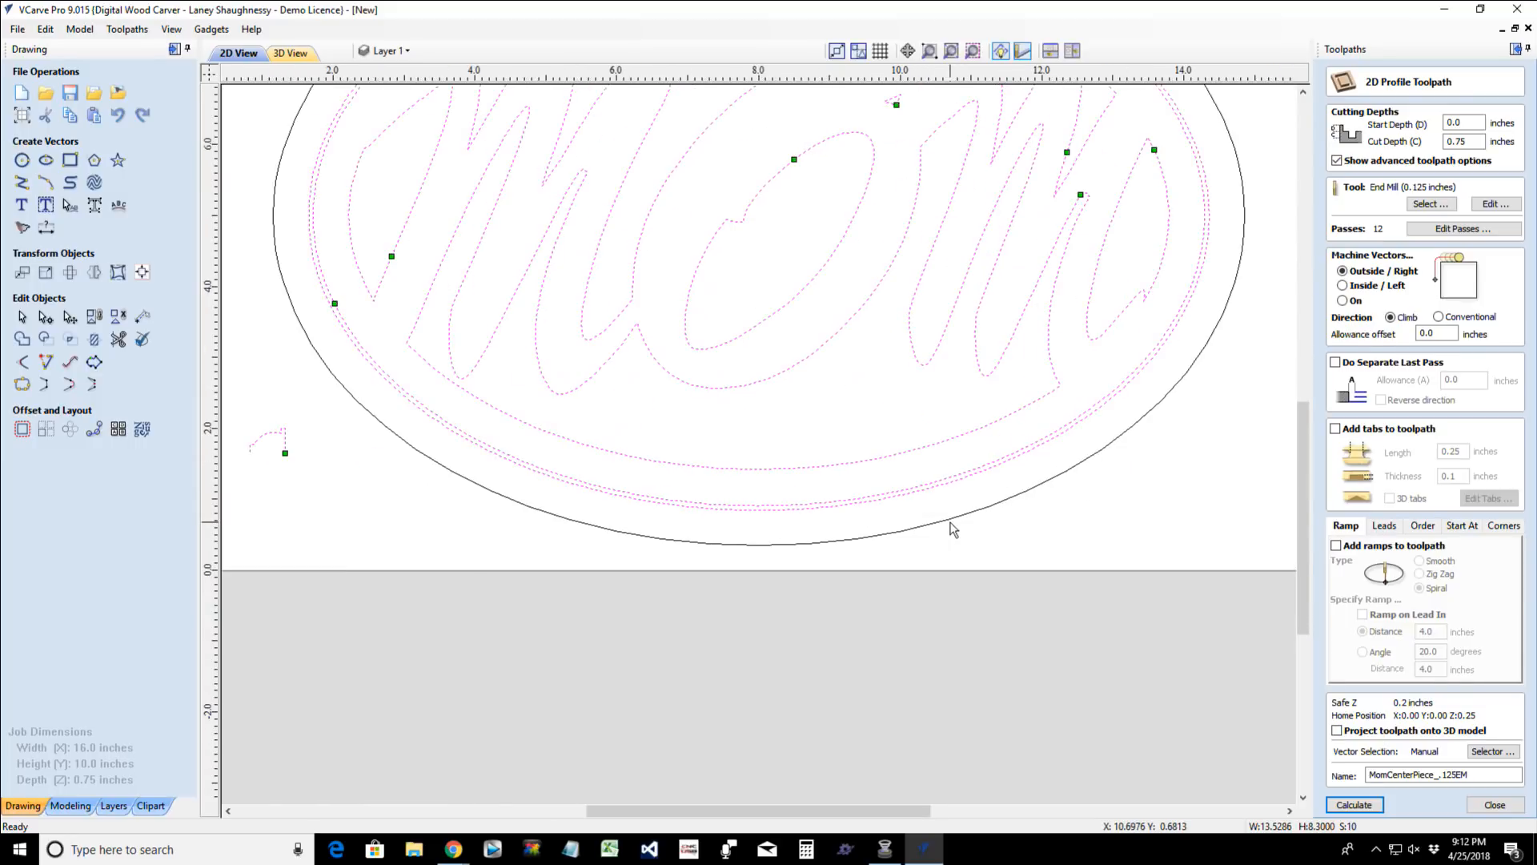
left_click(903, 497, "shift")
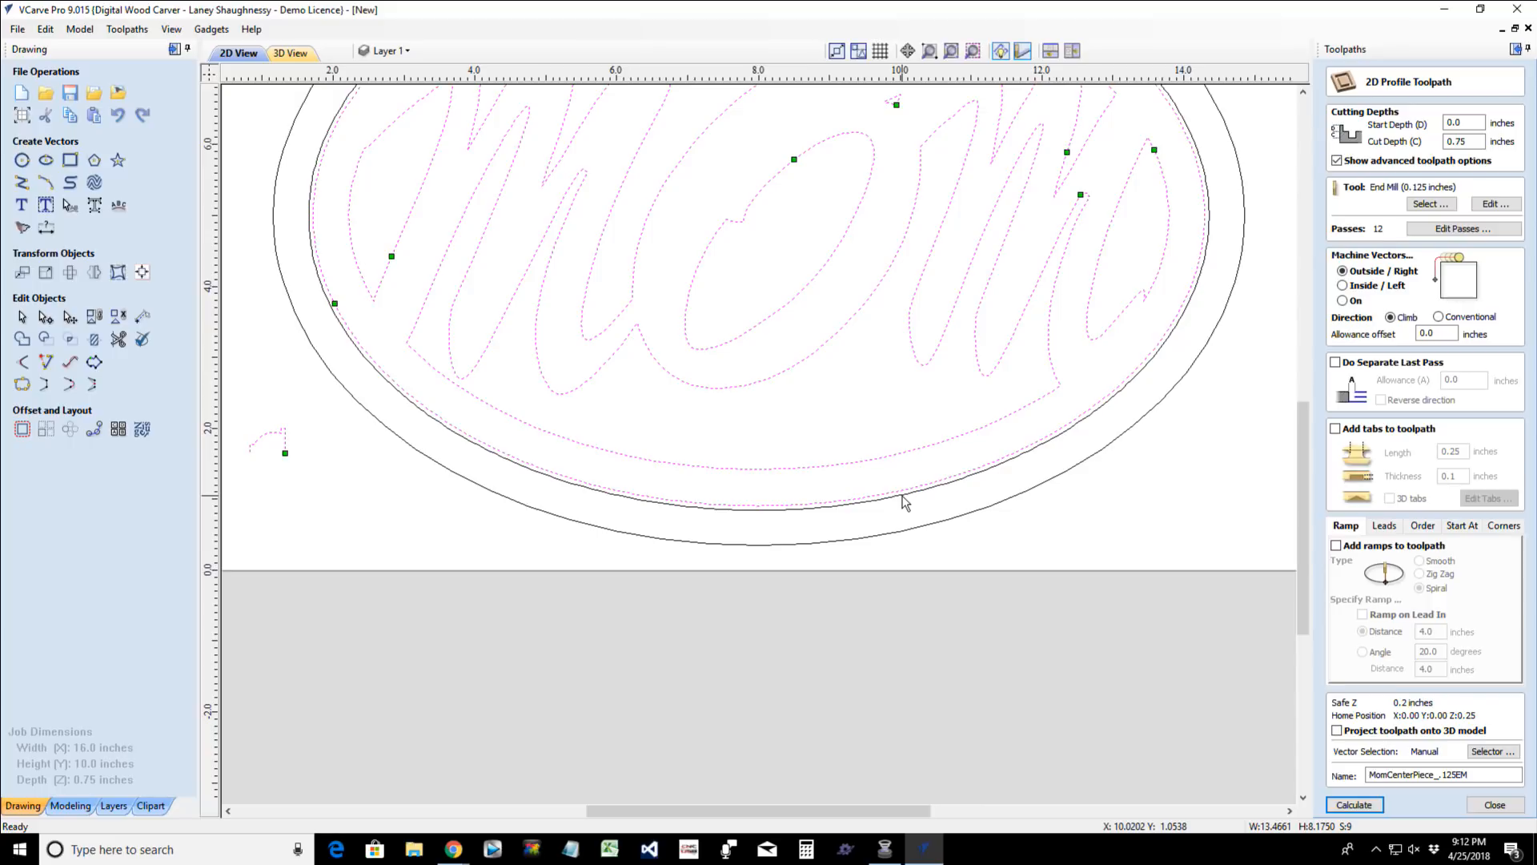
scroll(904, 501, "down", 4)
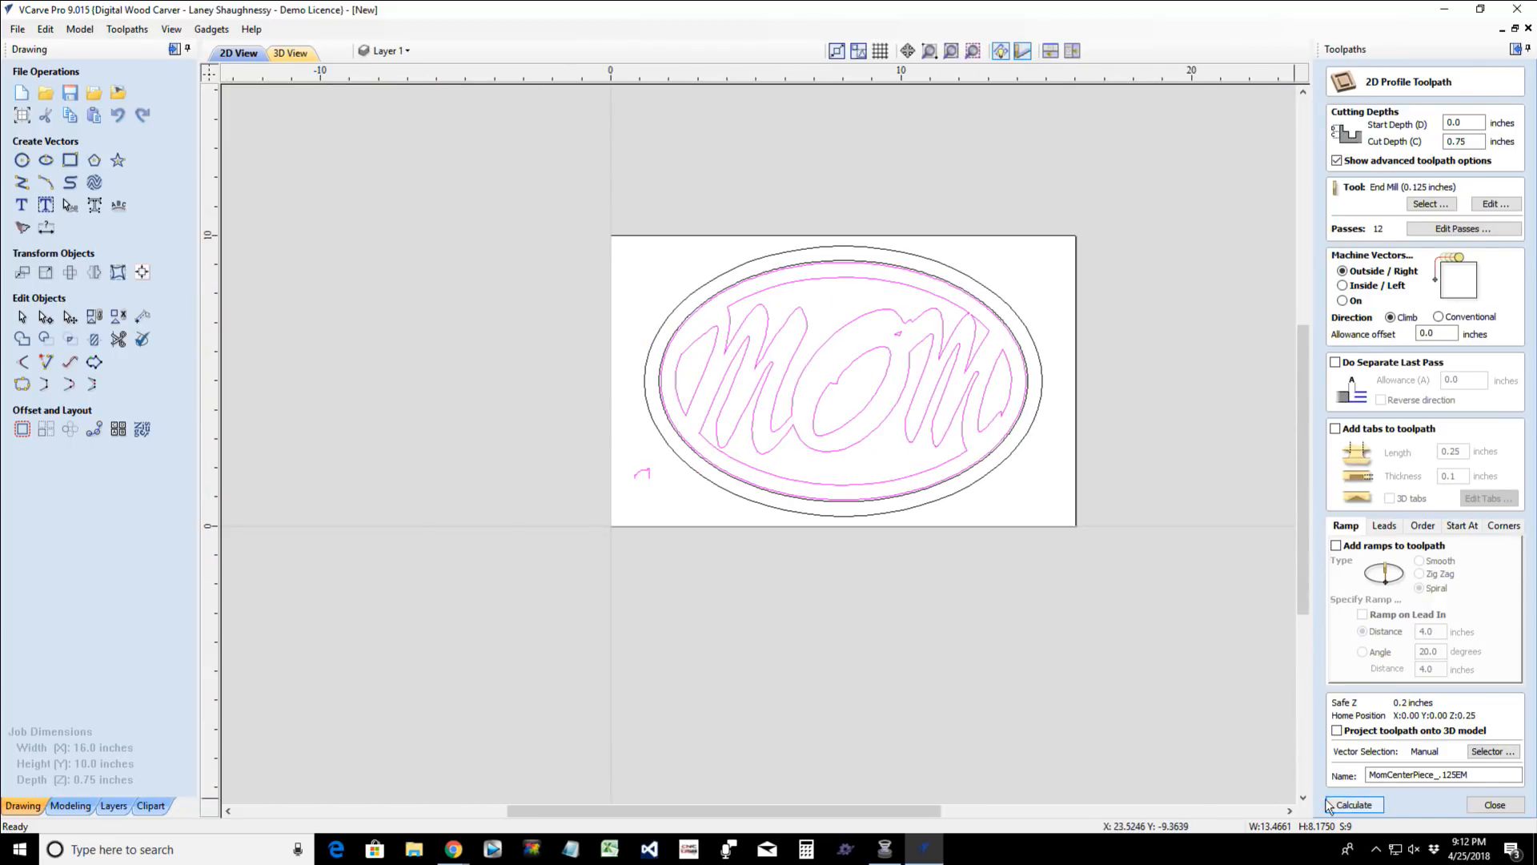
left_click(1331, 804)
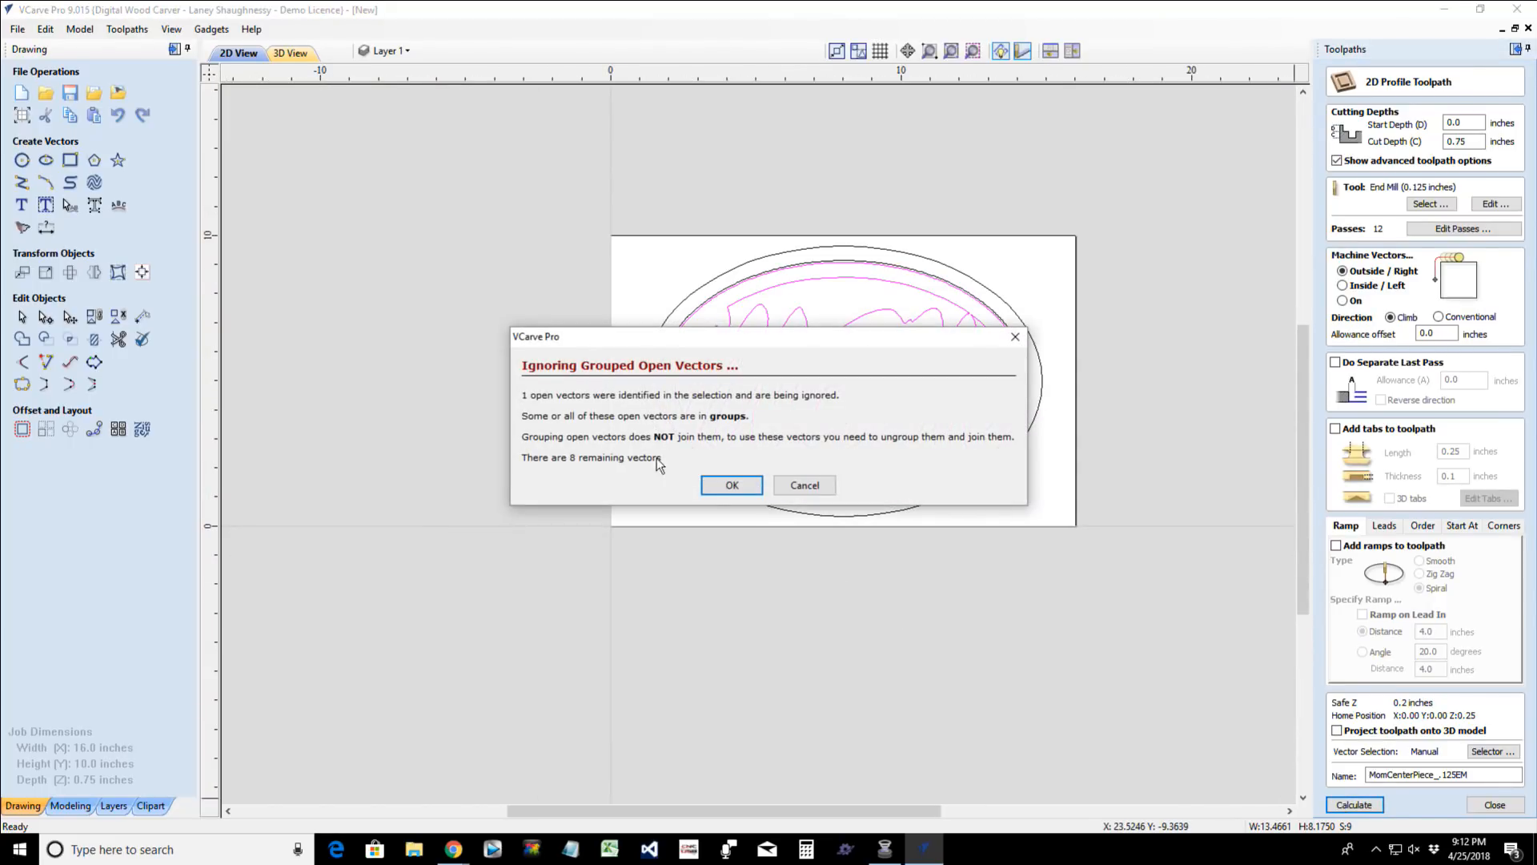
left_click(731, 486)
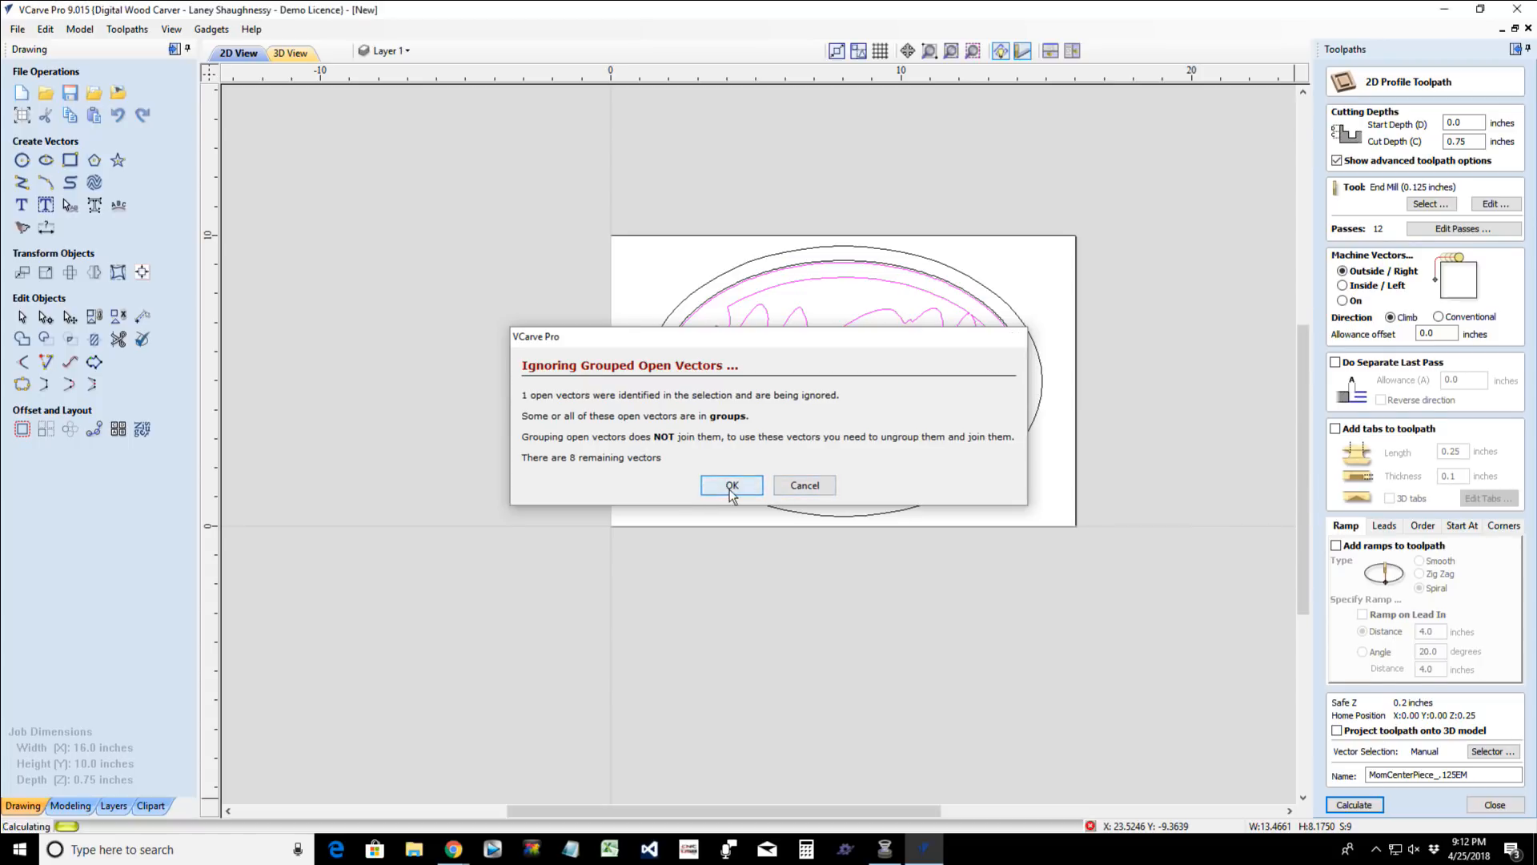
scroll(638, 485, "up", 2)
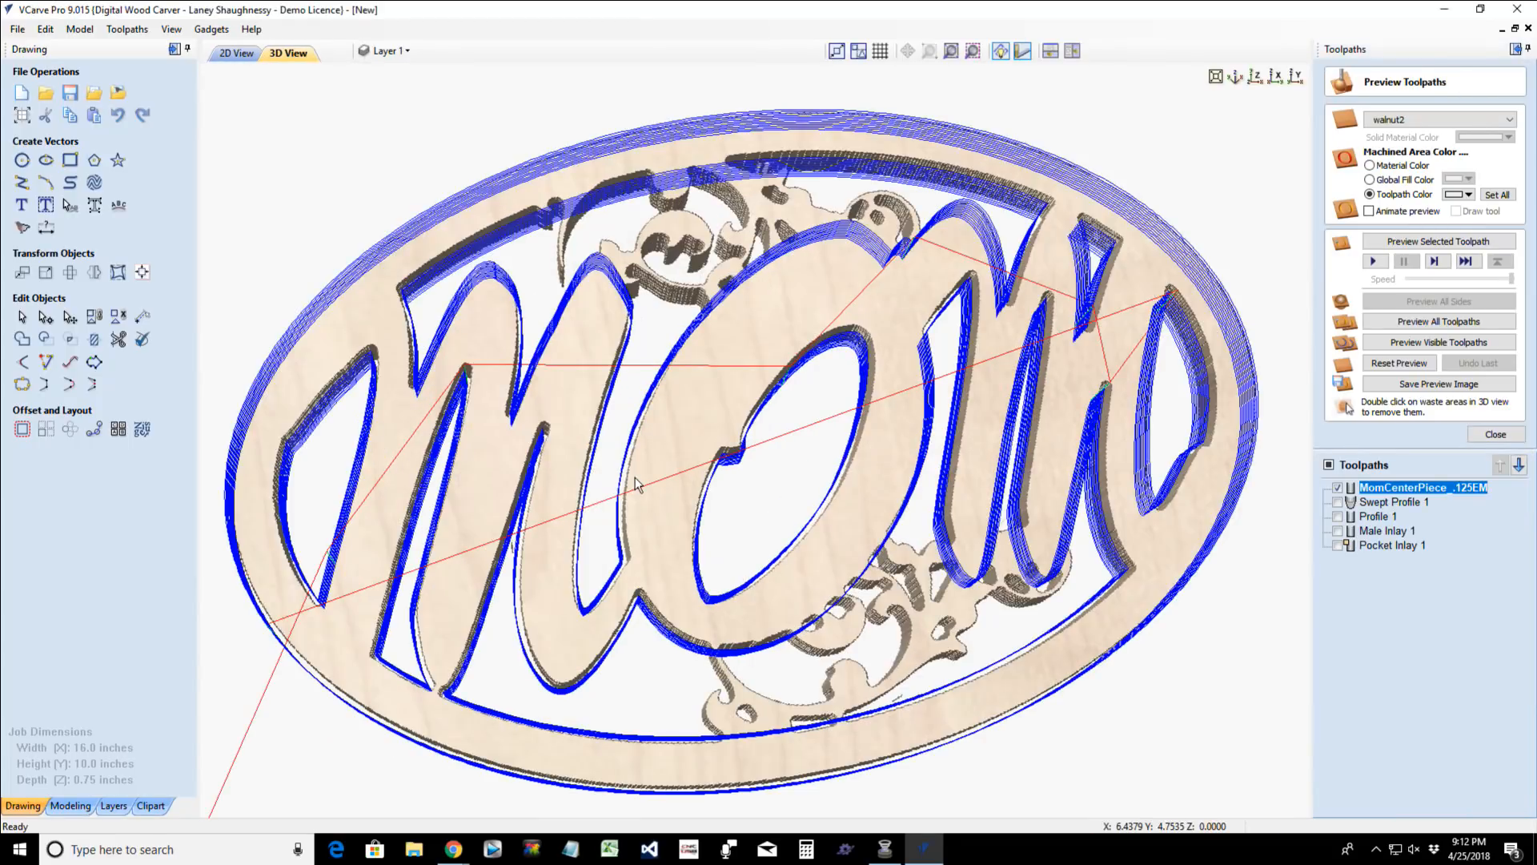
scroll(638, 484, "down", 5)
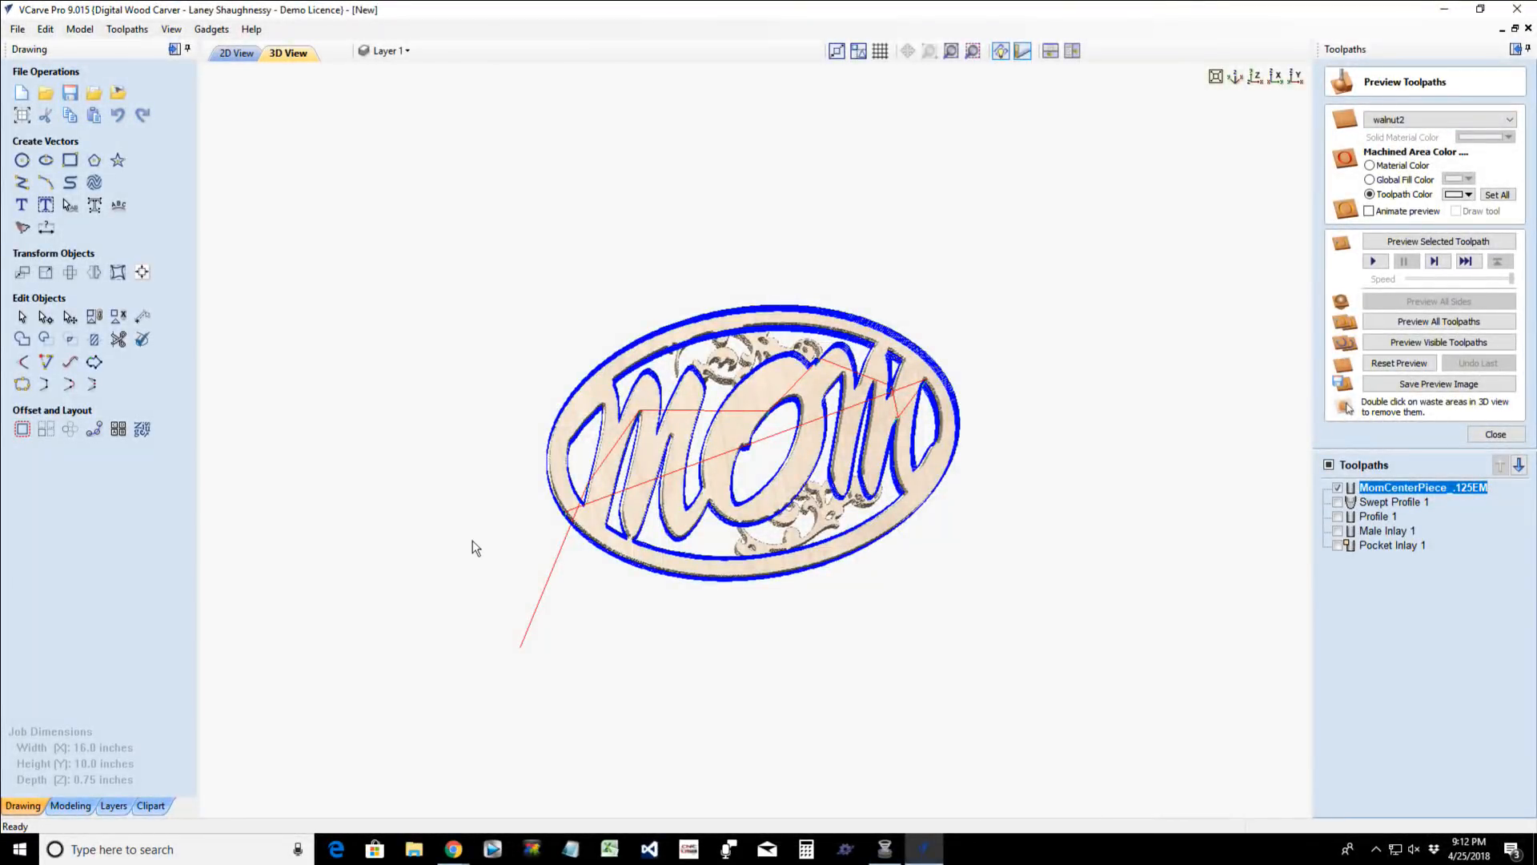
left_click(236, 53)
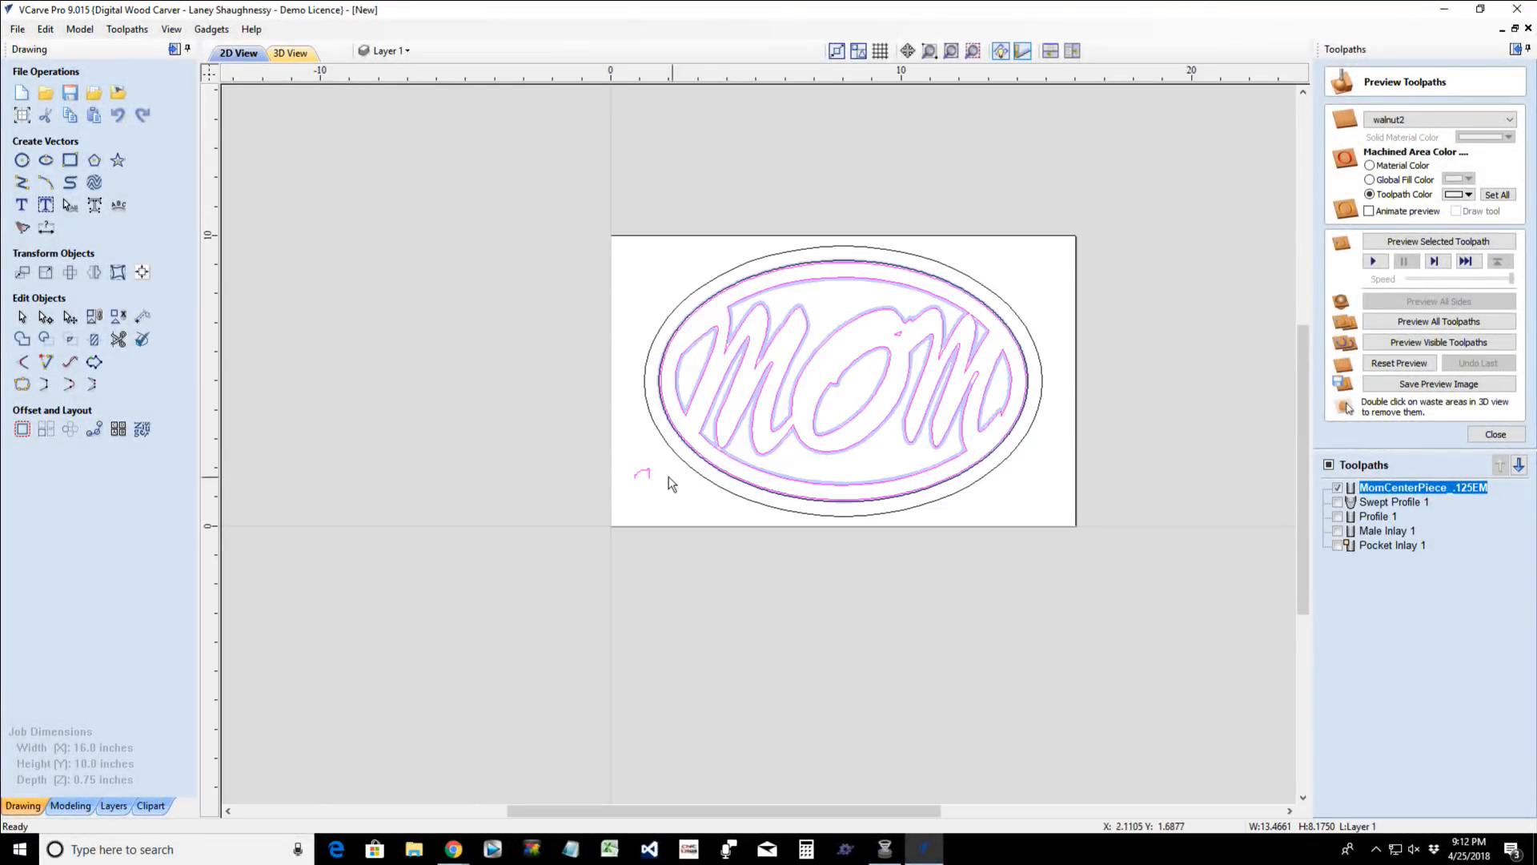
double_click(1371, 487)
left_click(297, 51)
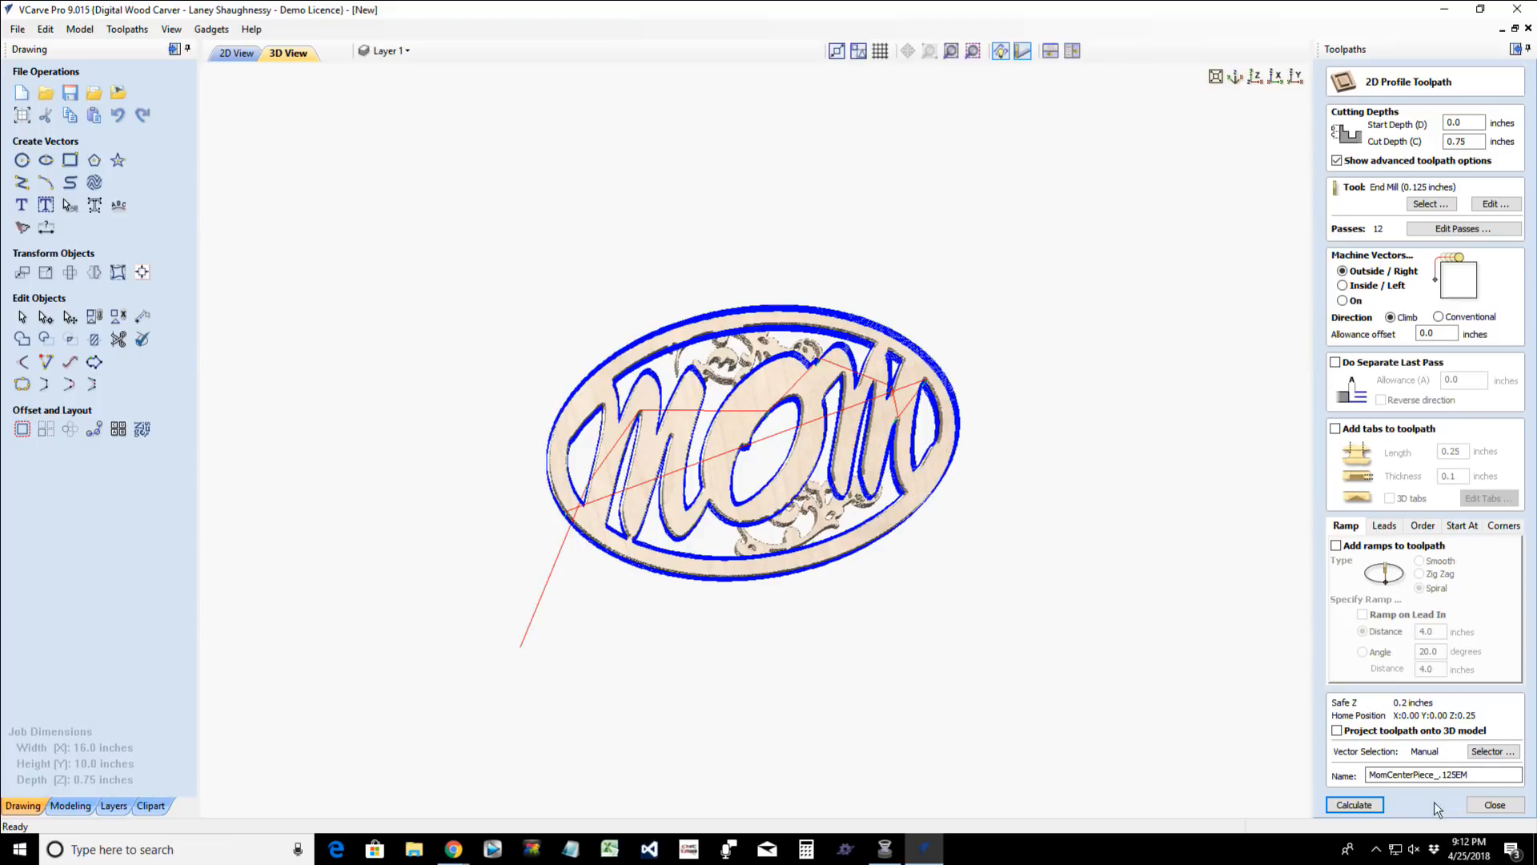
left_click(1479, 808)
- Reset the toolpath preview, simulate MomCenterPiece_.125EM on the fresh block, and set the preview material to Maple
left_click(1338, 304)
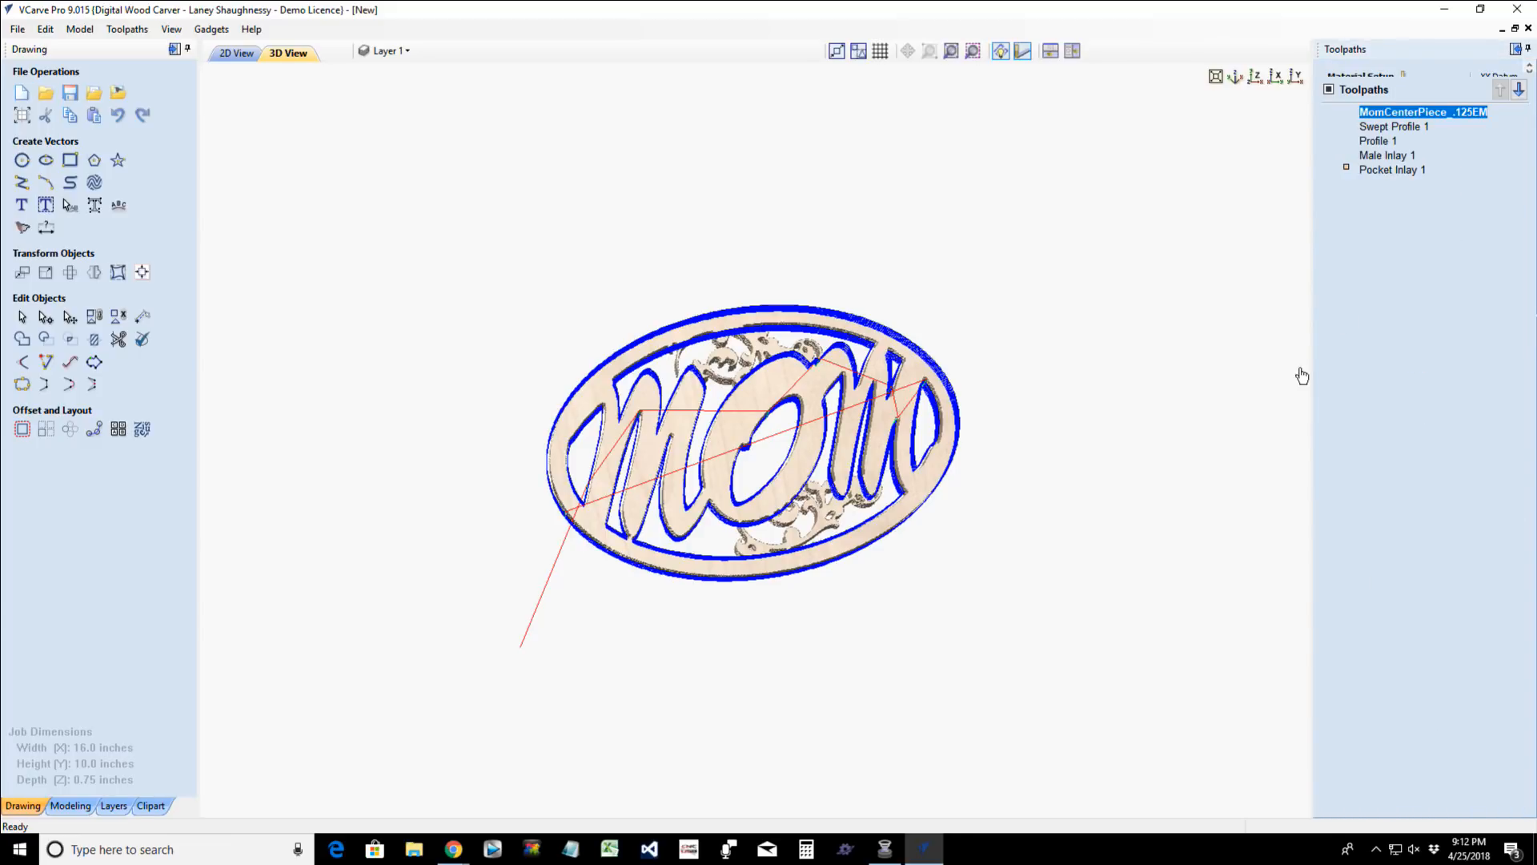
left_click(1399, 362)
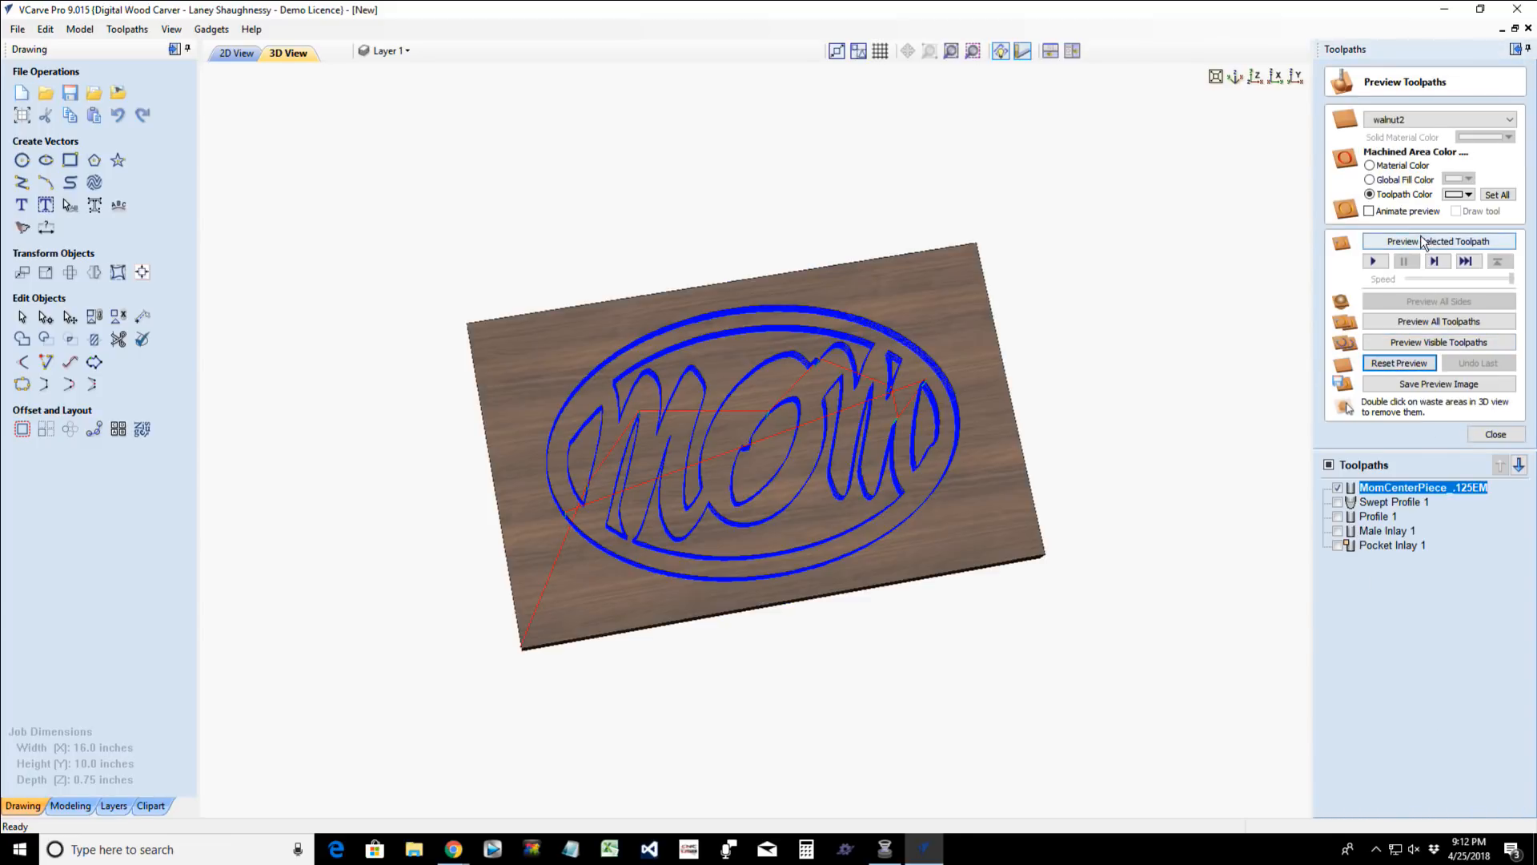
left_click(1422, 240)
left_click(1434, 119)
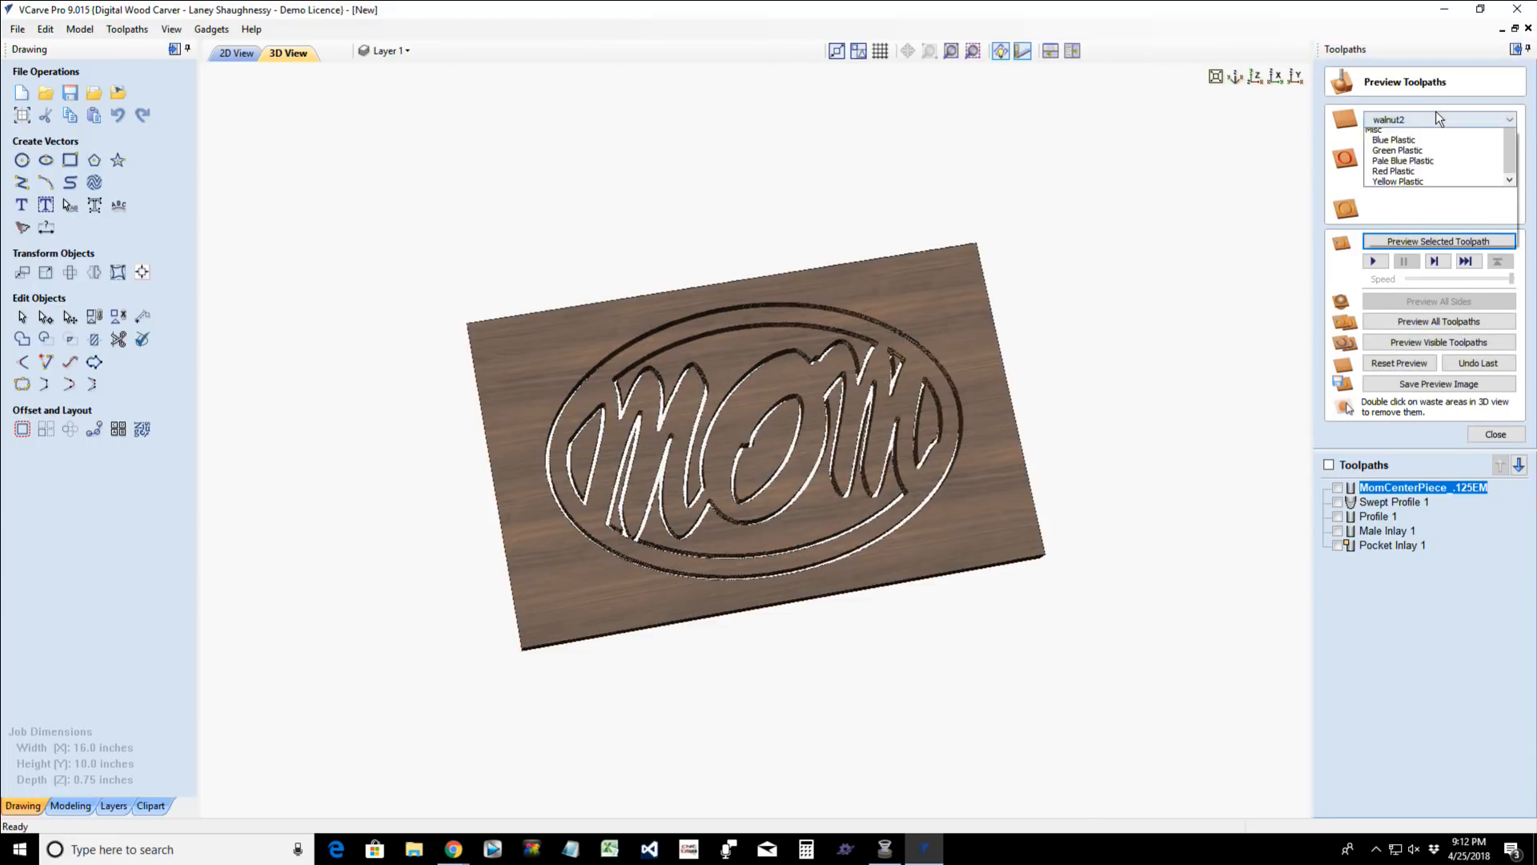
scroll(1400, 160, "up", 5)
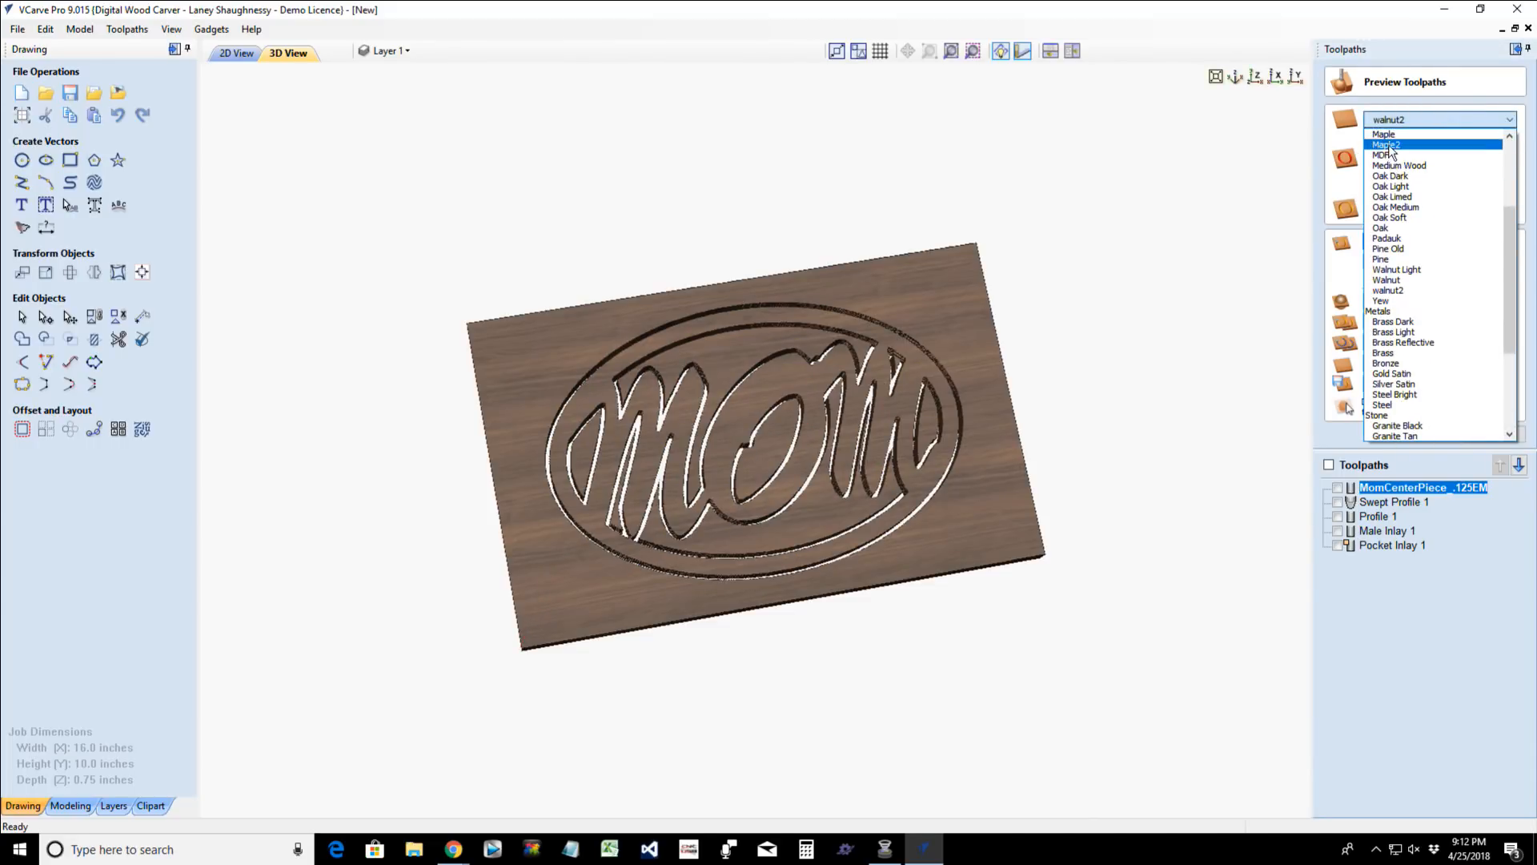
left_click(1379, 134)
- Remove the waste around the oval, above and below the lettering, inside the O and between the M strokes in the preview
double_click(999, 533)
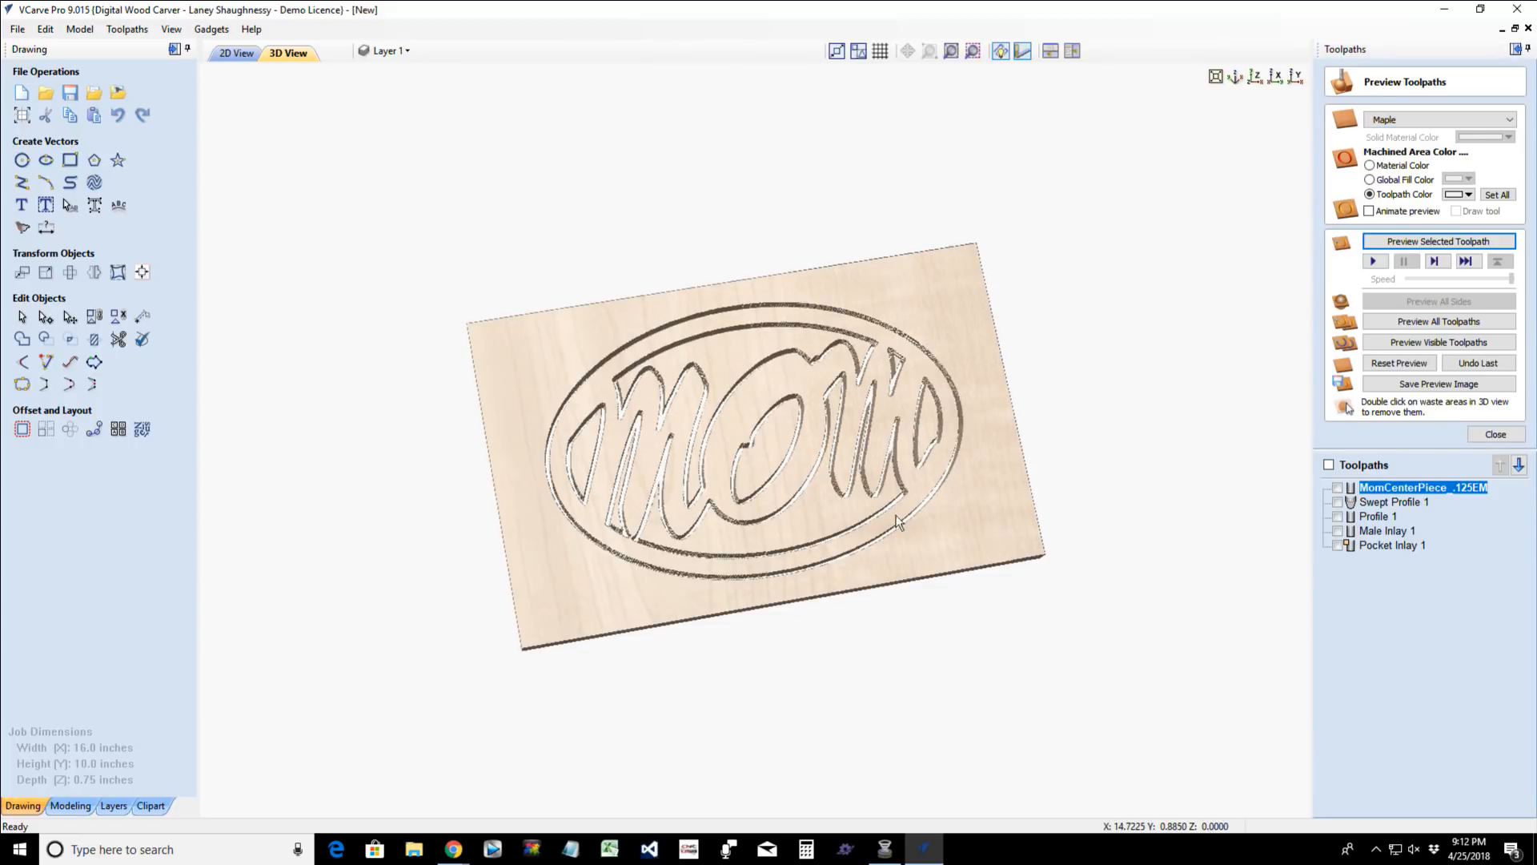
double_click(837, 511)
double_click(743, 341)
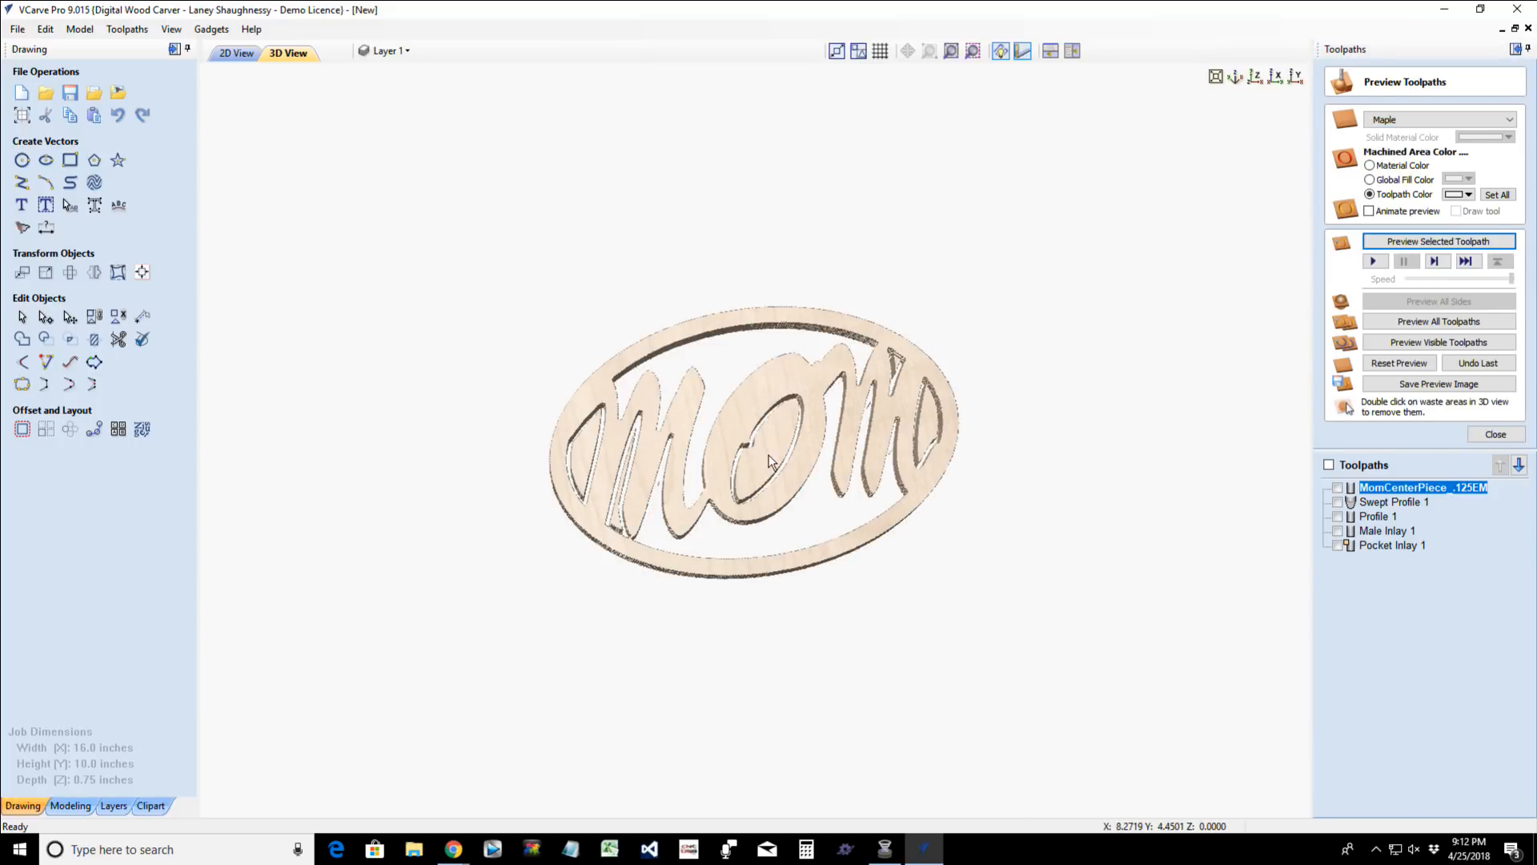
double_click(770, 462)
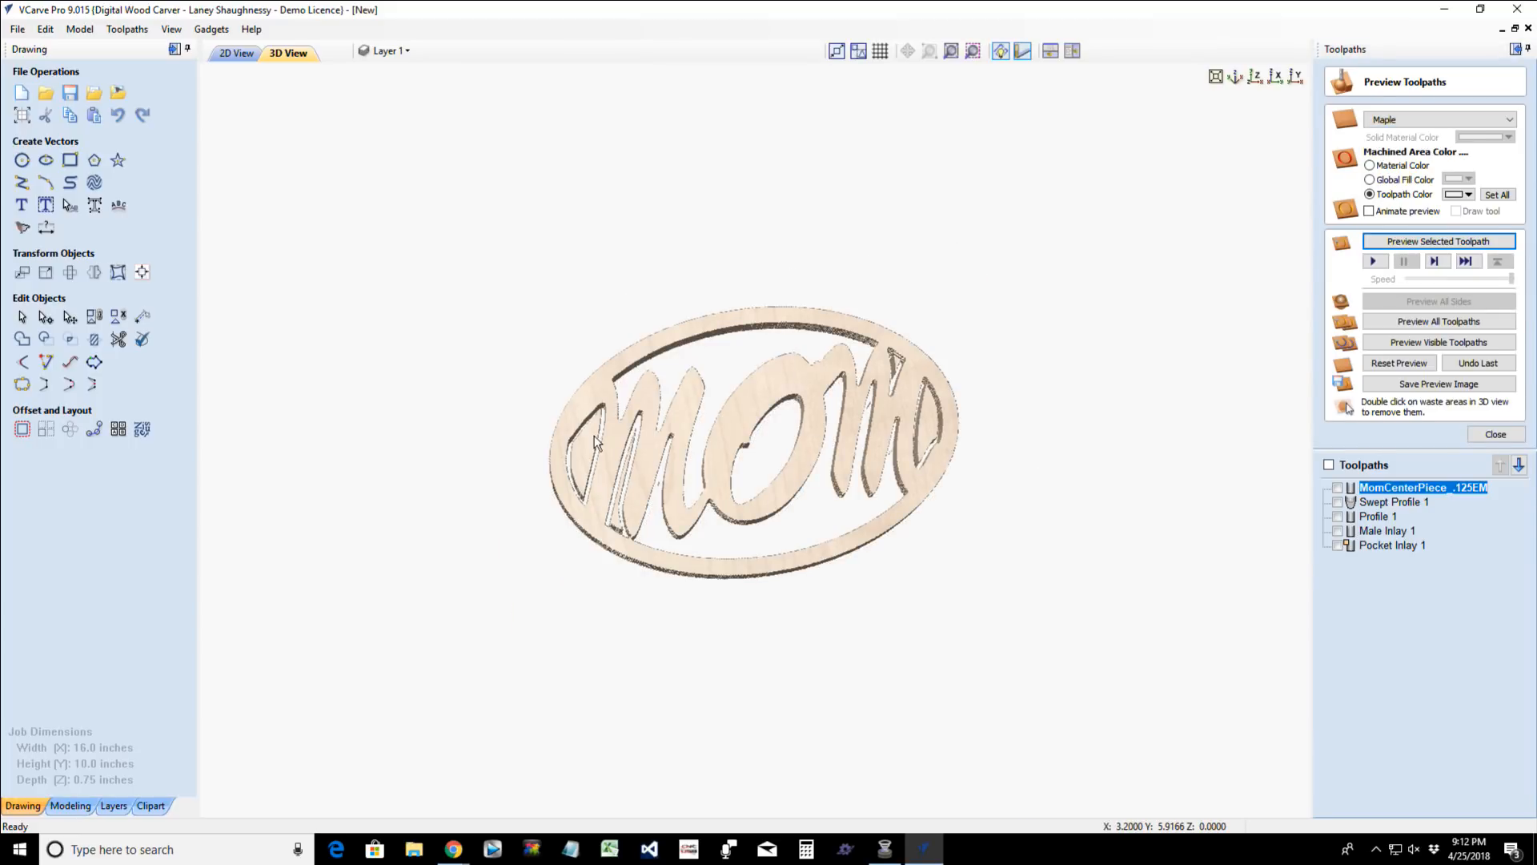
double_click(628, 464)
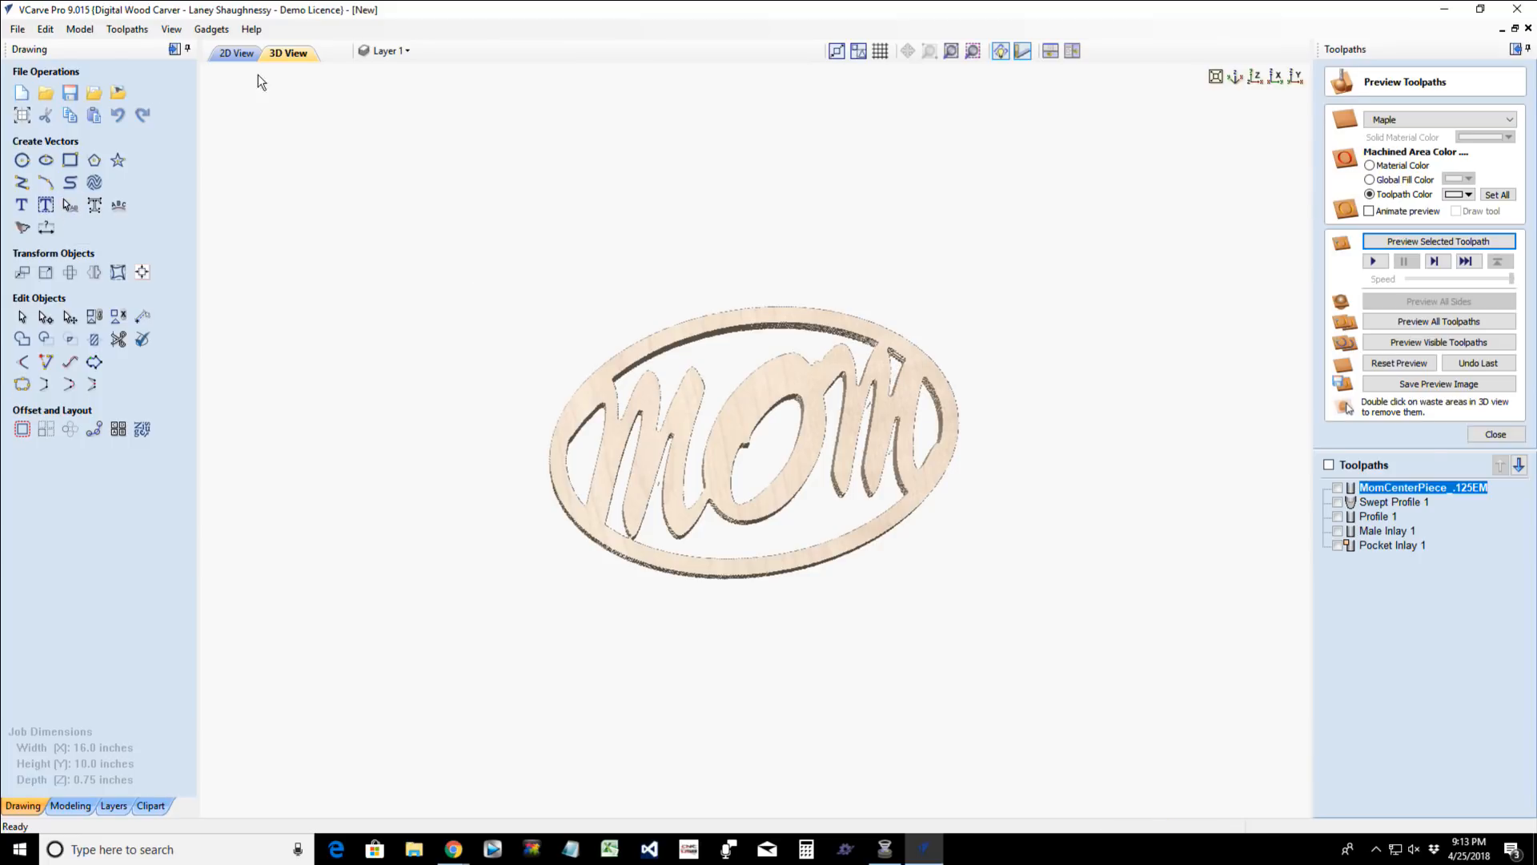
- Return to the 2D drawing, save the job as Momma1 in the digital_store folder, and deselect the vectors
left_click(238, 53)
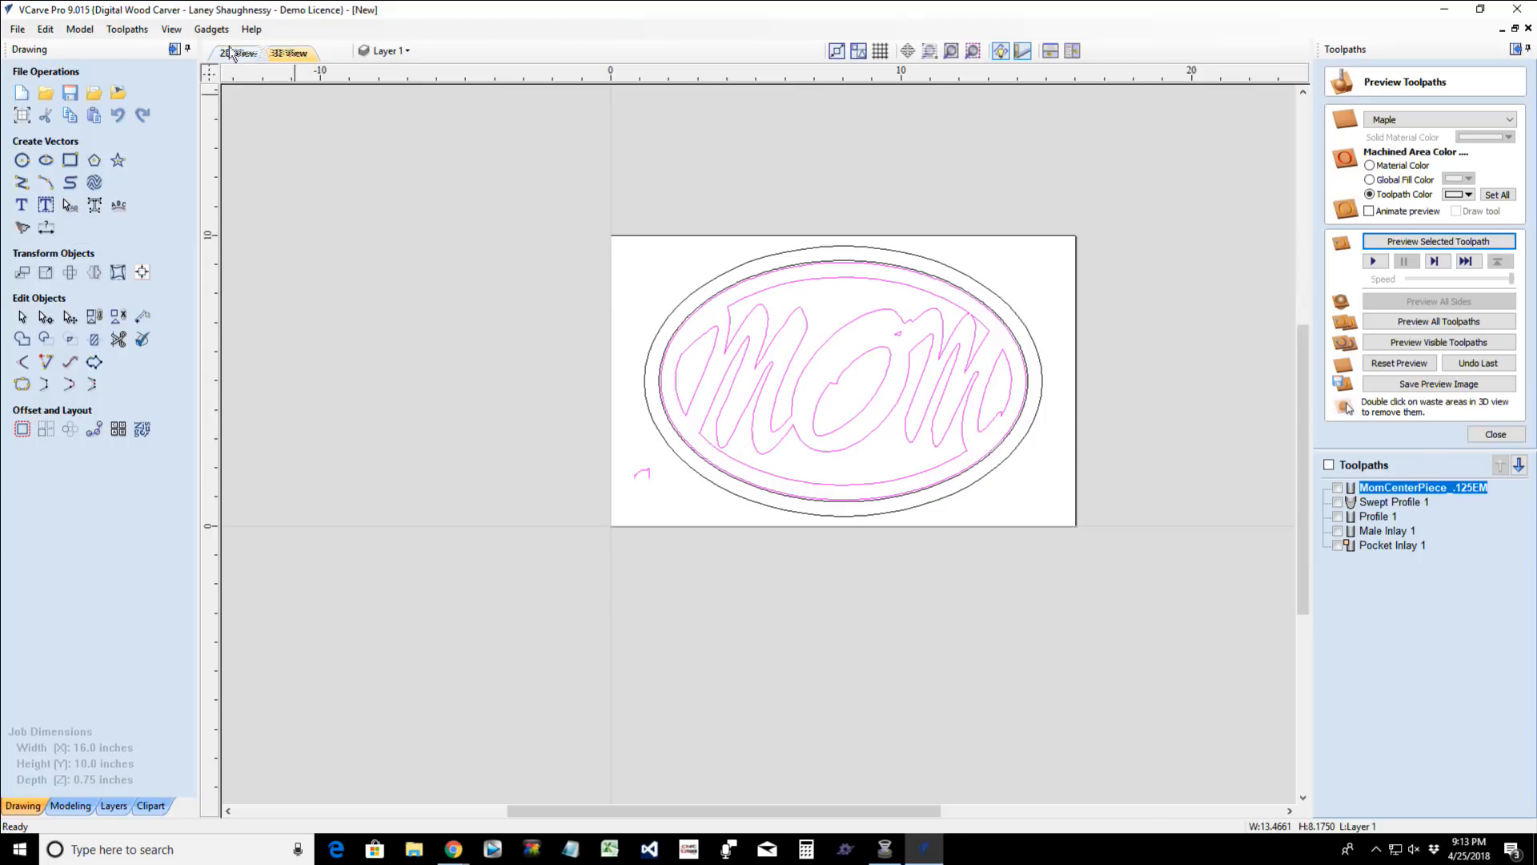
left_click(17, 29)
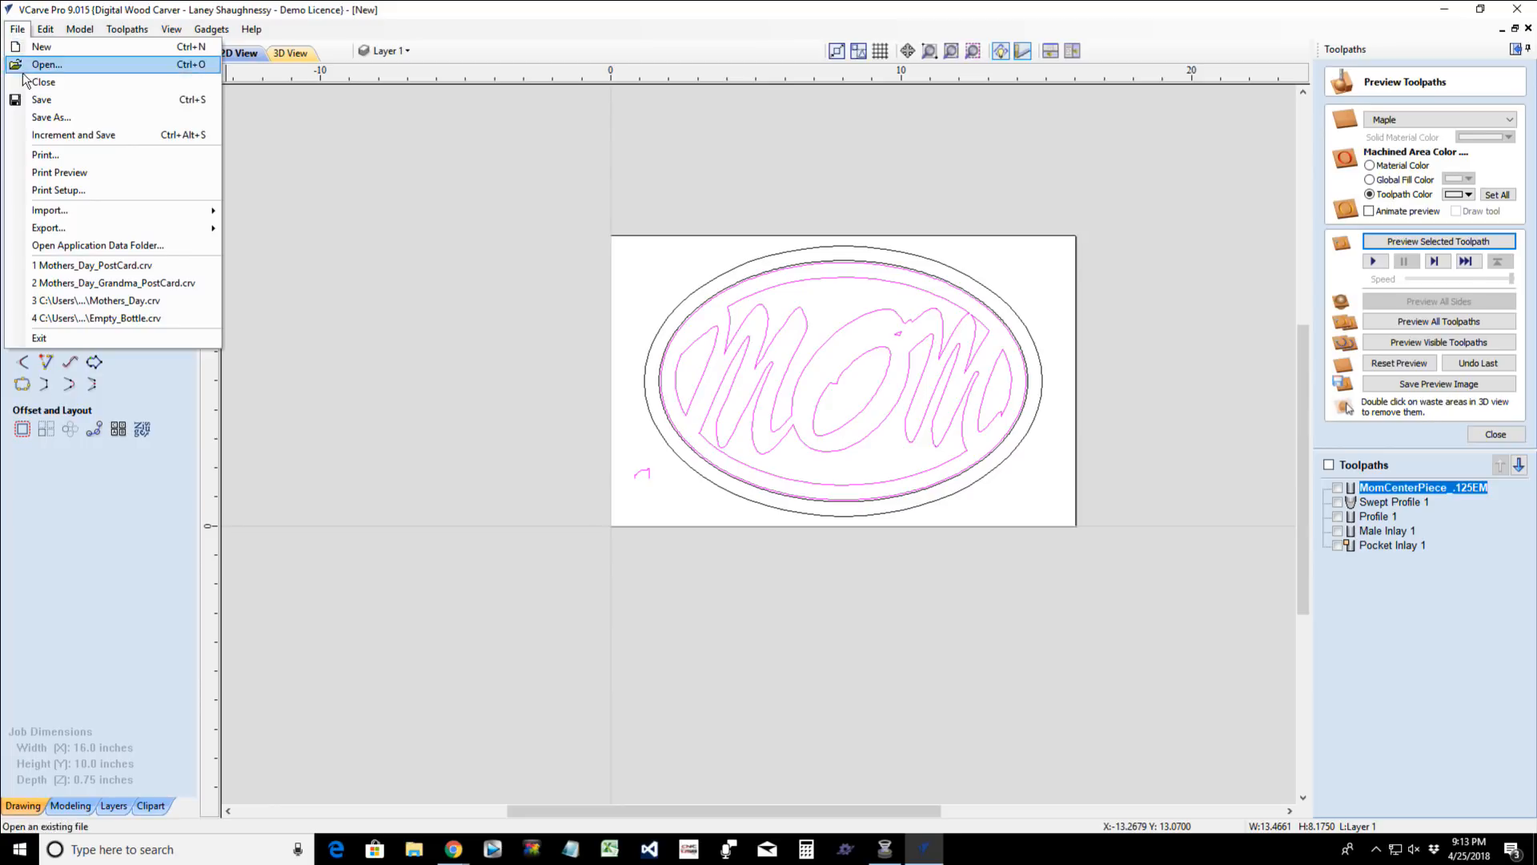
left_click(36, 118)
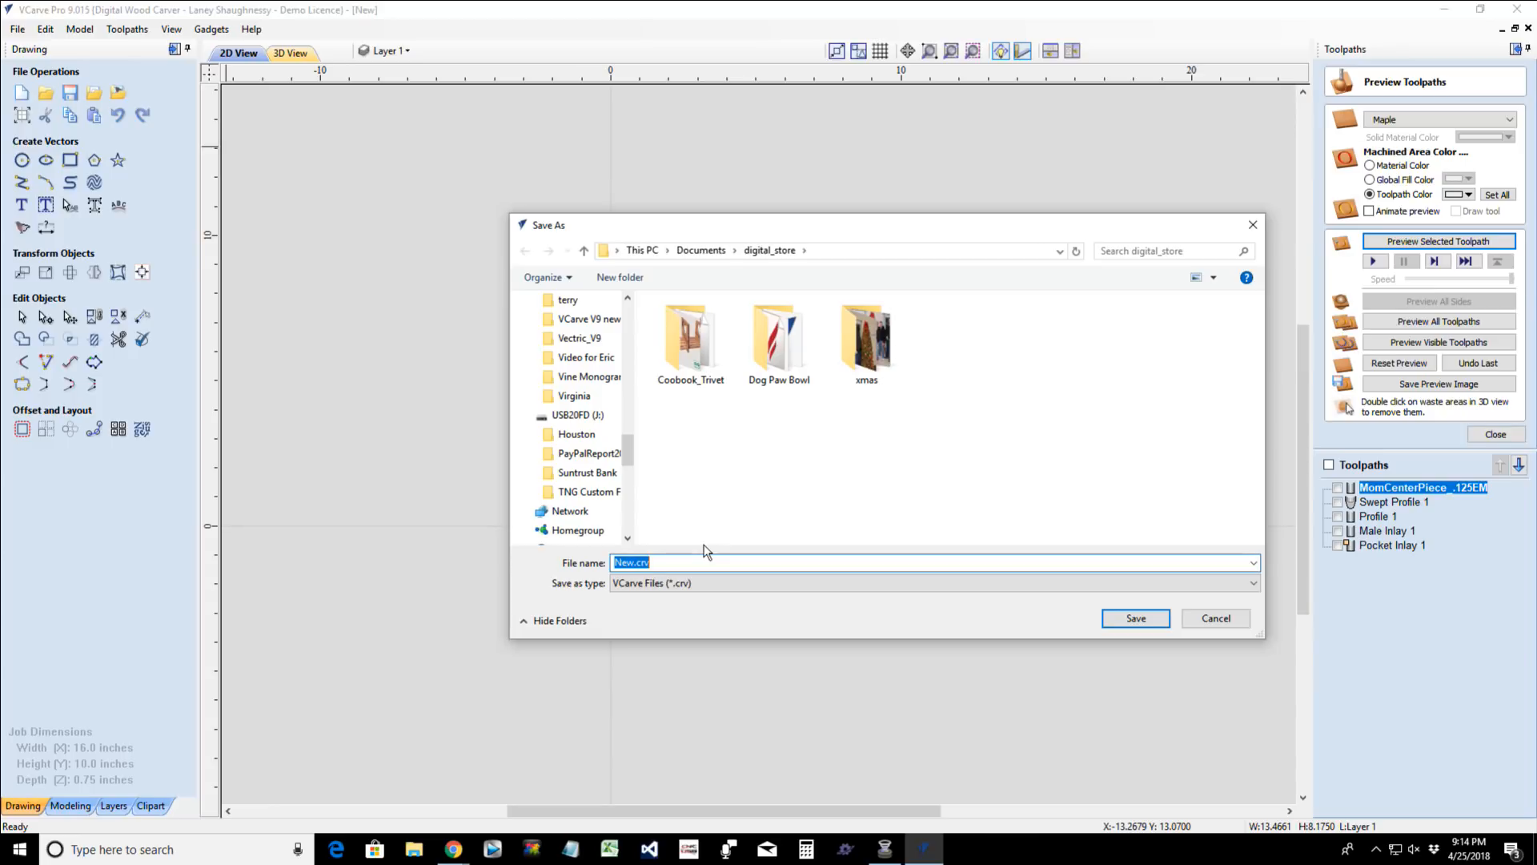
type("Momma")
key("BackSpace")
type("1")
left_click(1141, 618)
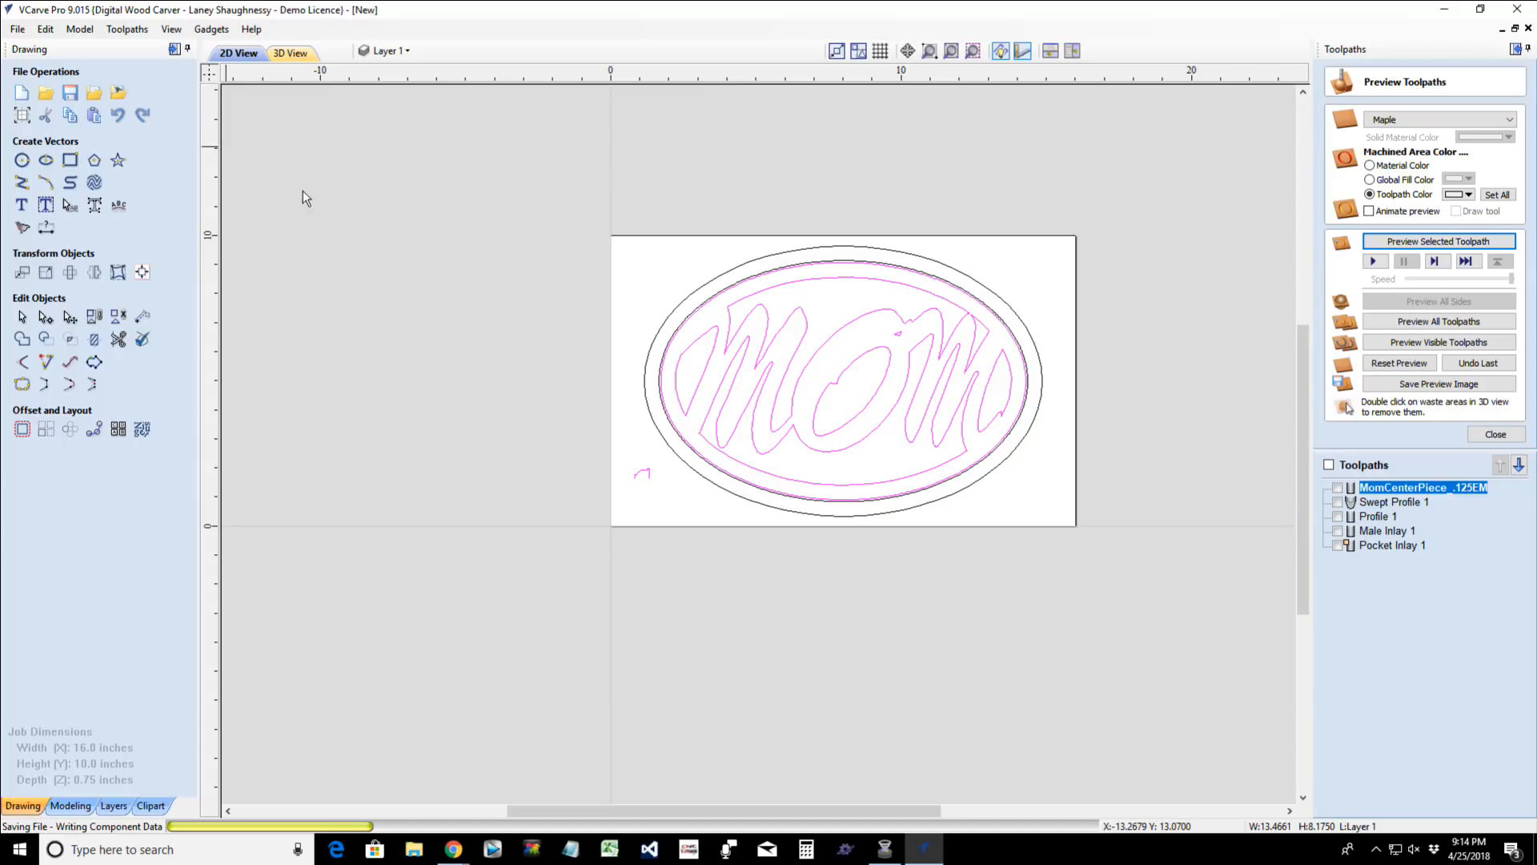
left_click(616, 265)
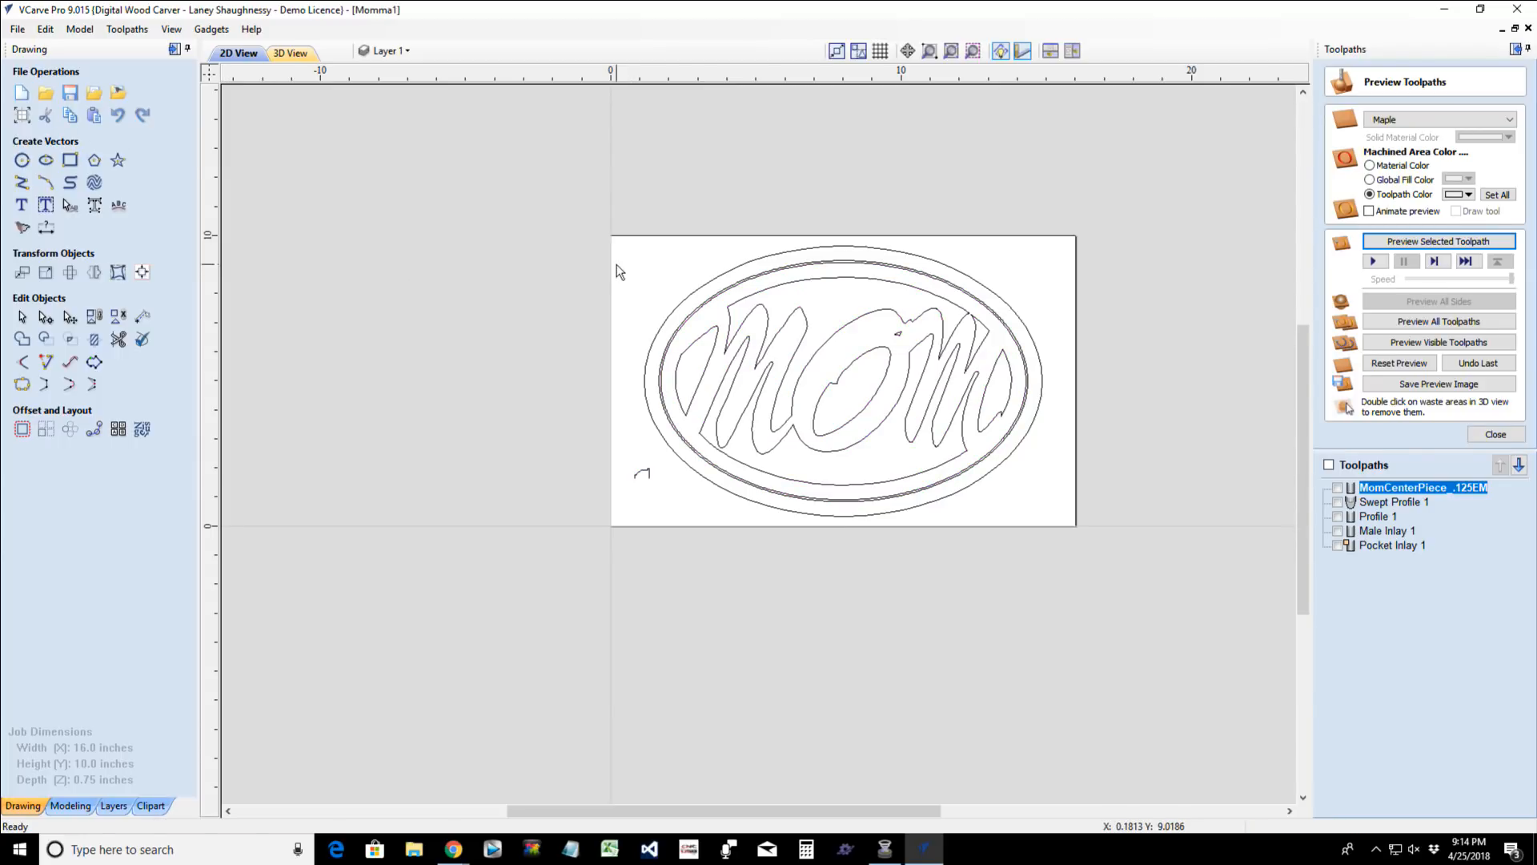
- Create a new single-sided job 36 inches wide and 5.5 inches high
left_click(17, 28)
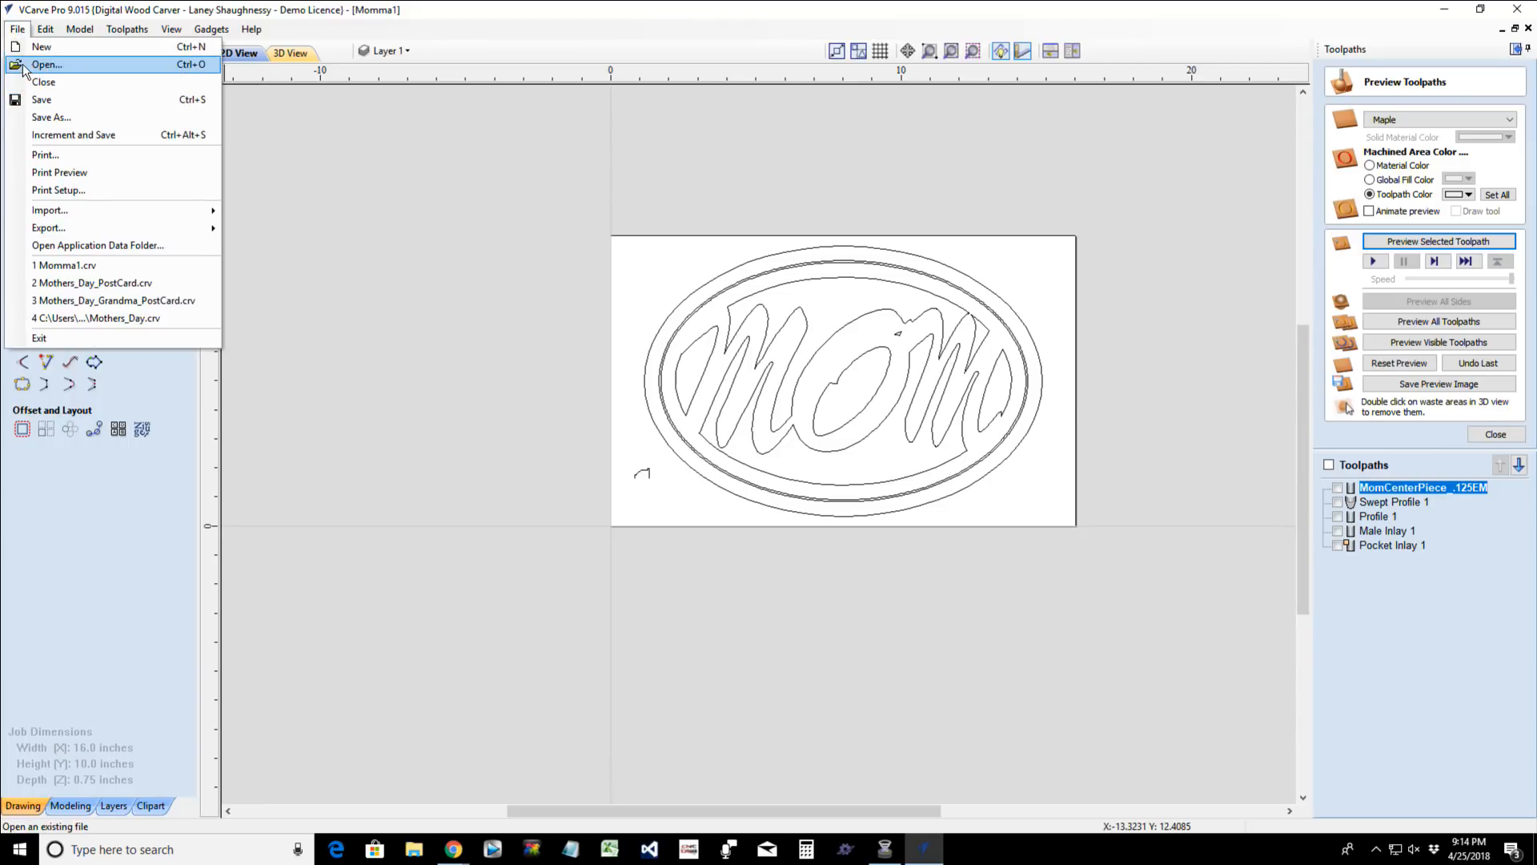
left_click(29, 47)
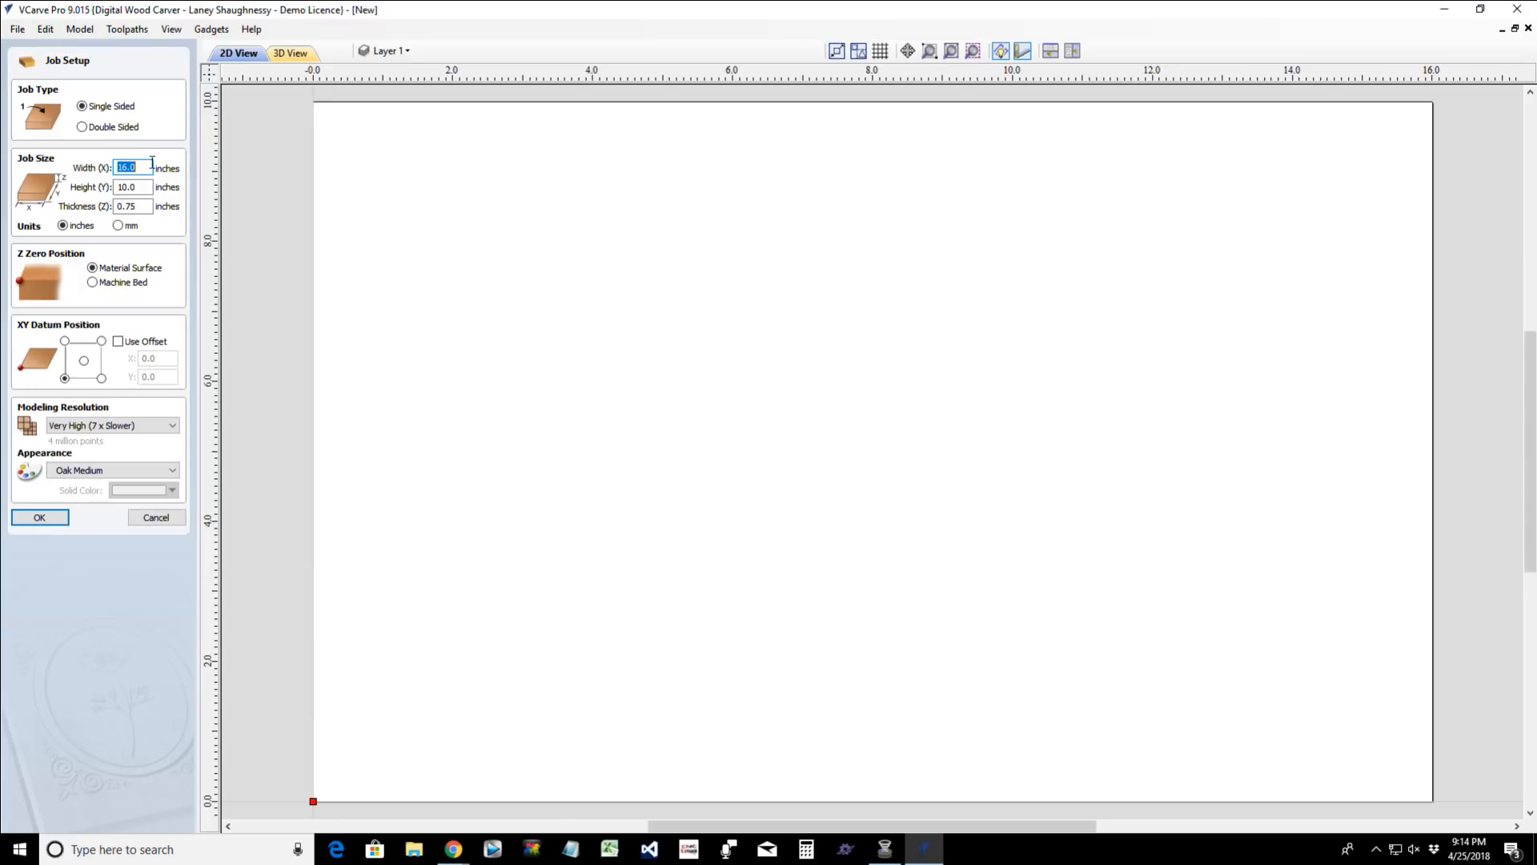
left_click(144, 167)
left_click_drag(144, 166, 45, 158)
left_click_drag(139, 169, 111, 172)
type("36")
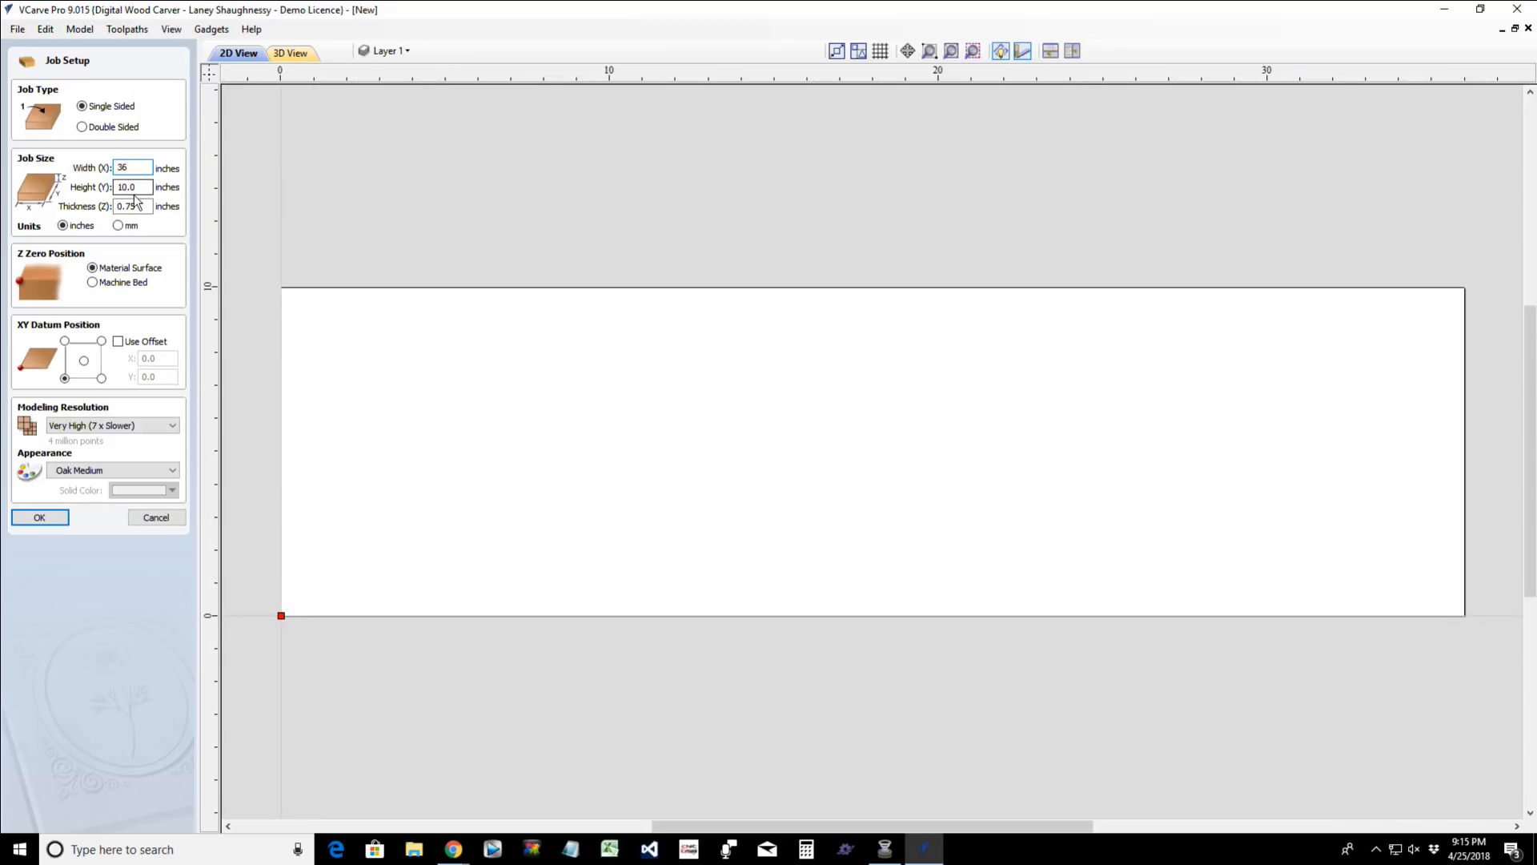
key("Tab")
type("5.5")
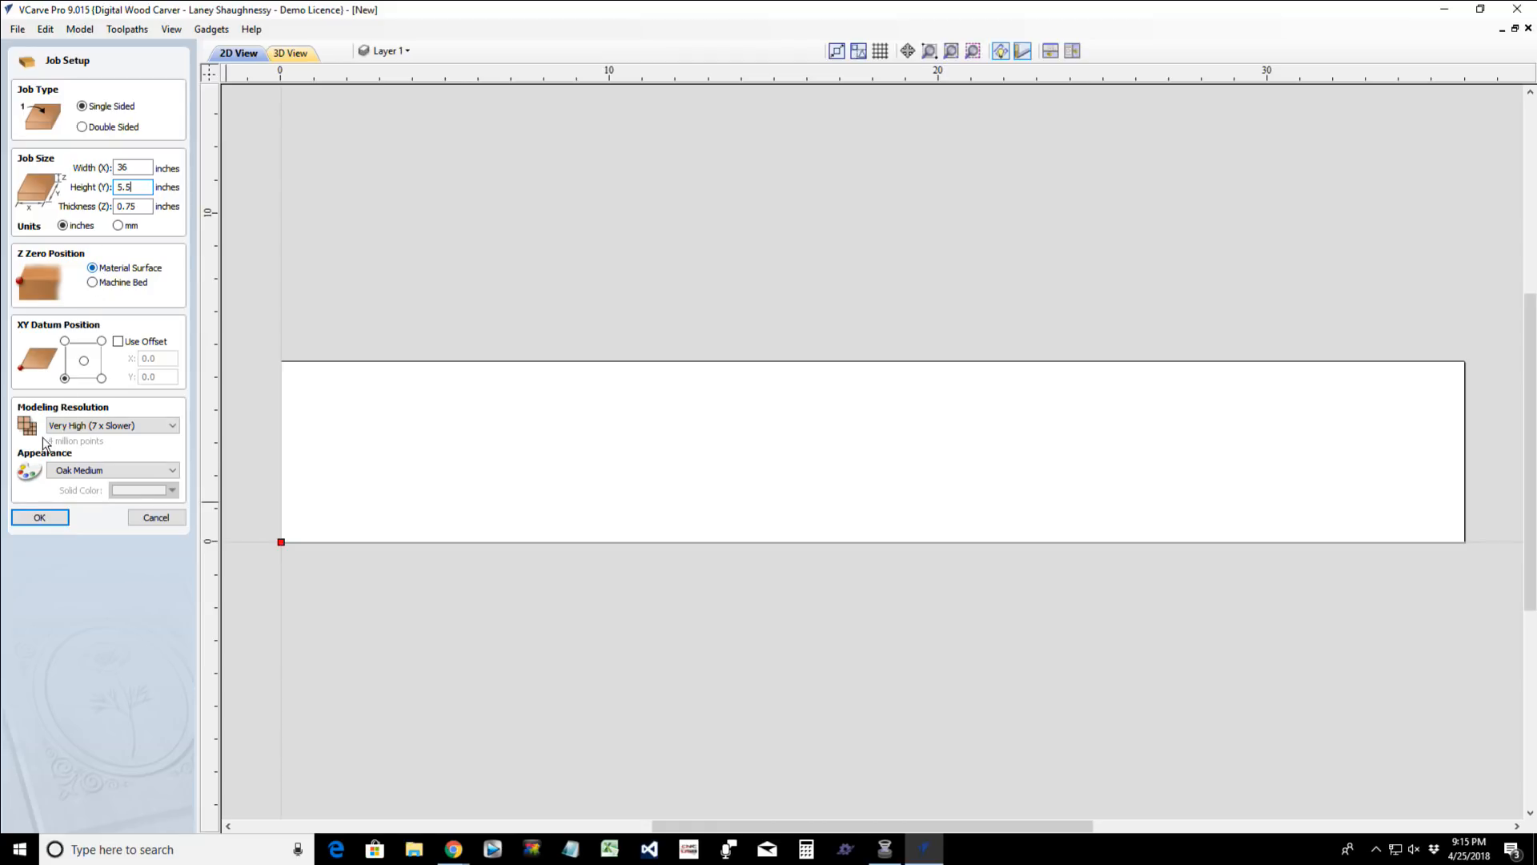
left_click(40, 518)
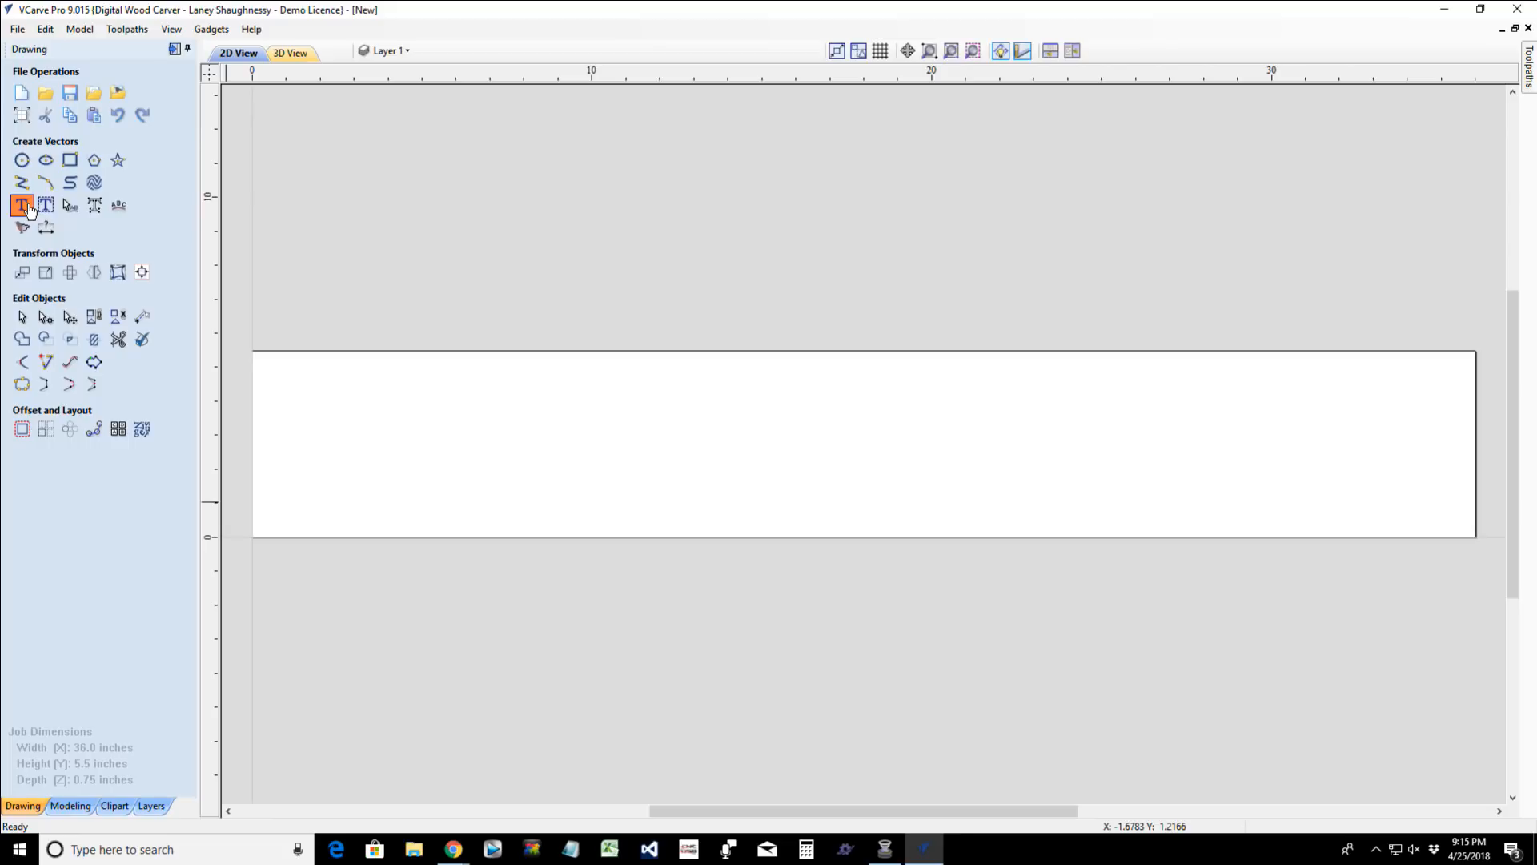
- Create the text "World's Best Mom!" in the Brussels font and move it up onto the board, starting near its left edge
left_click(24, 206)
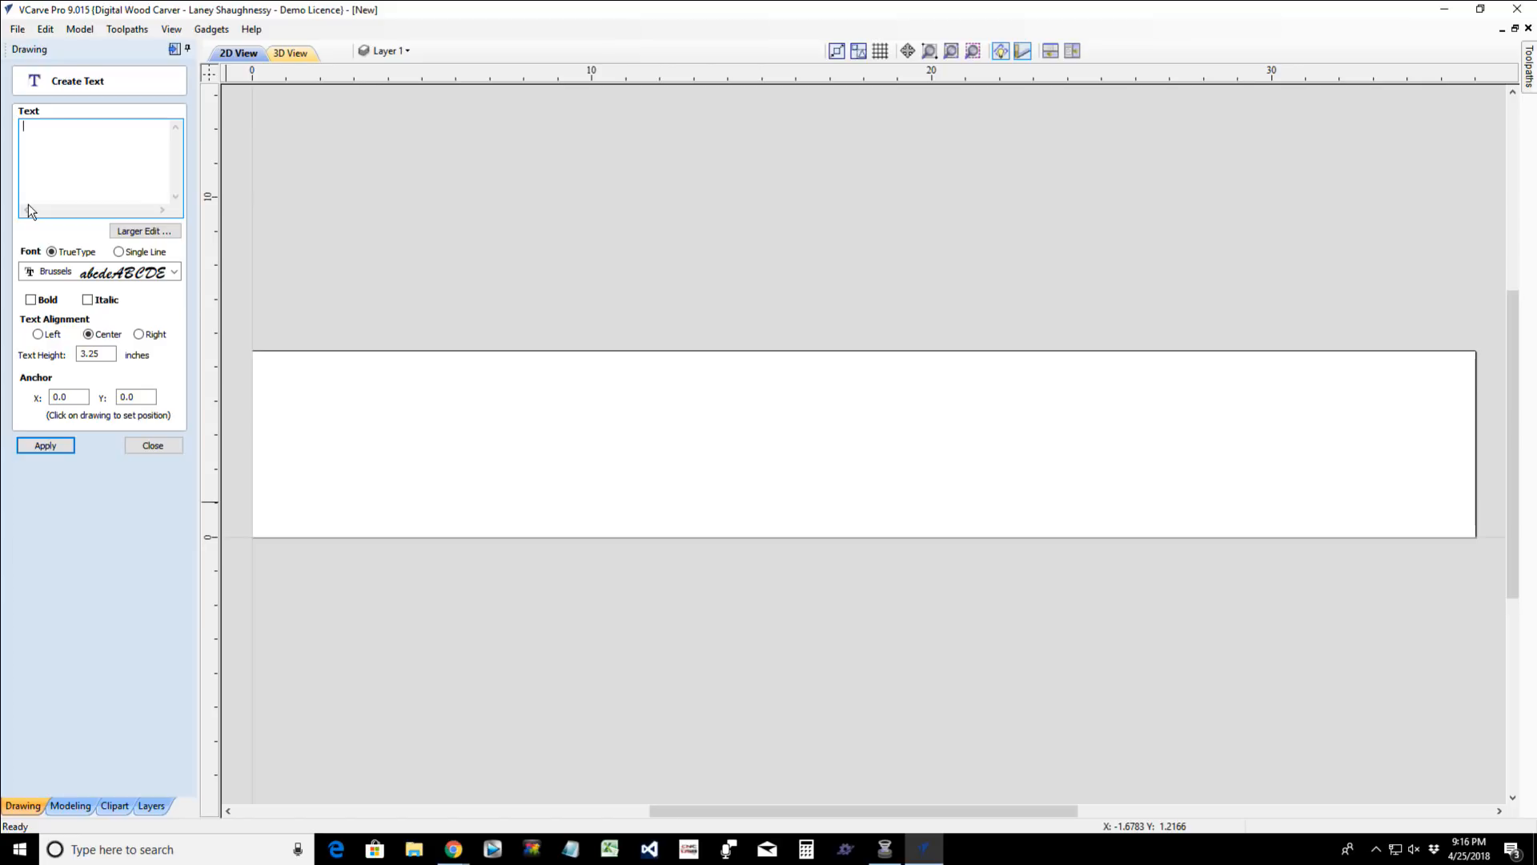
type("World's Best Mom!")
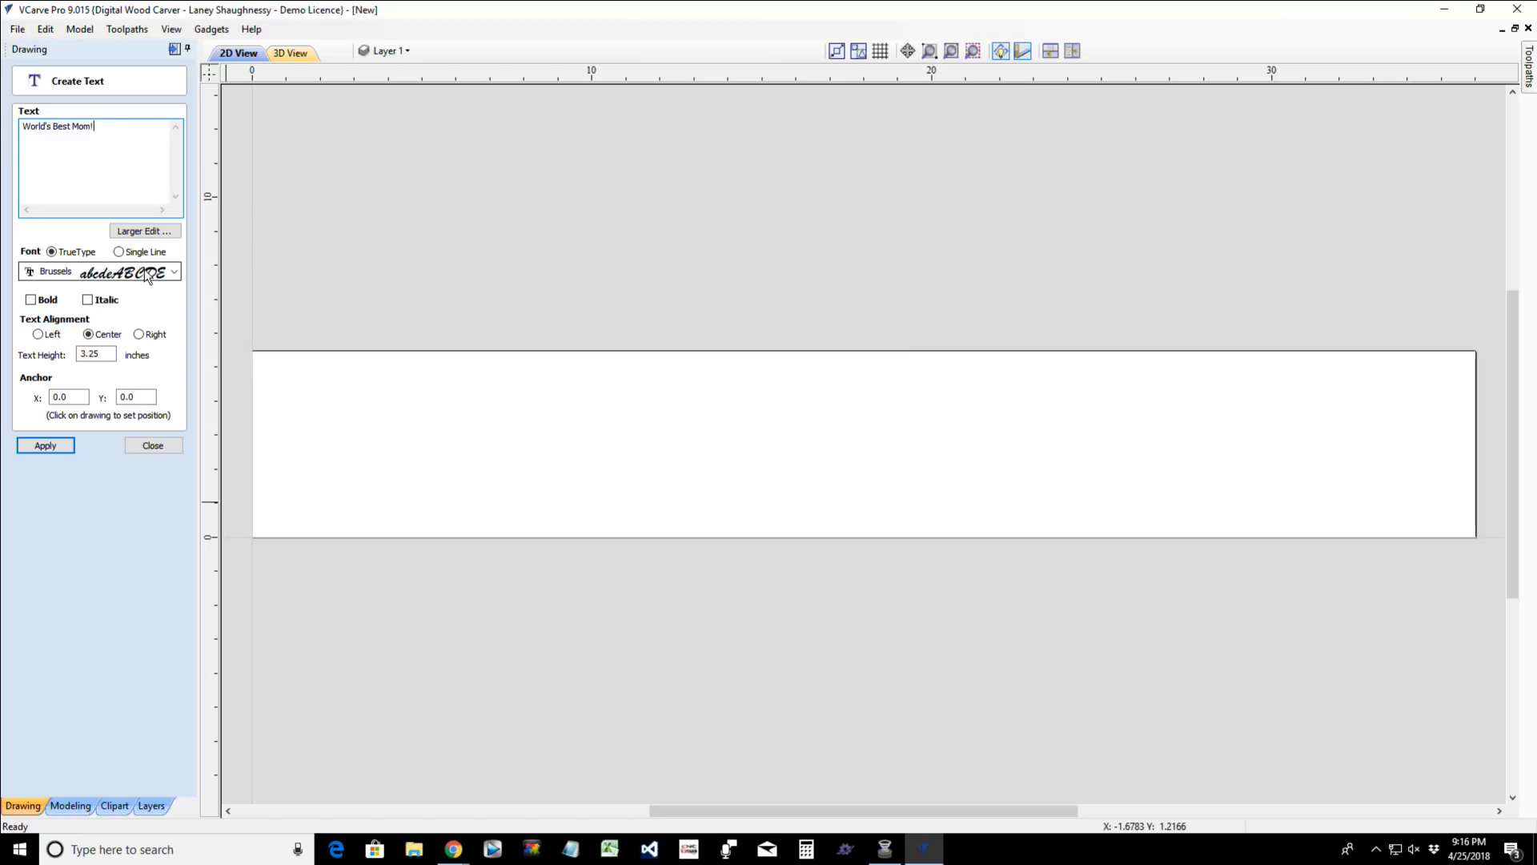
left_click(46, 445)
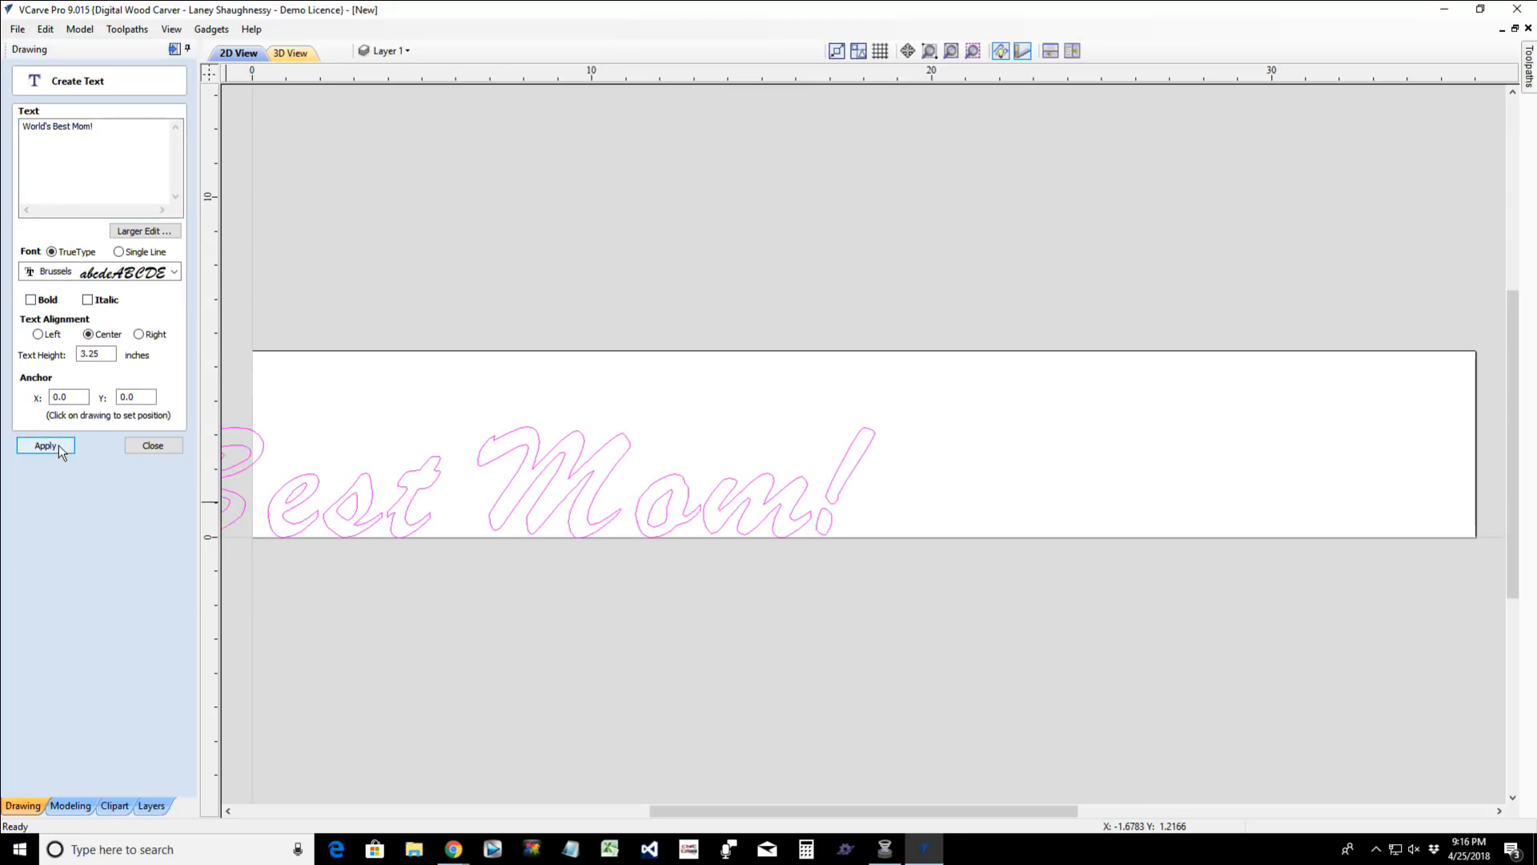
left_click(511, 482)
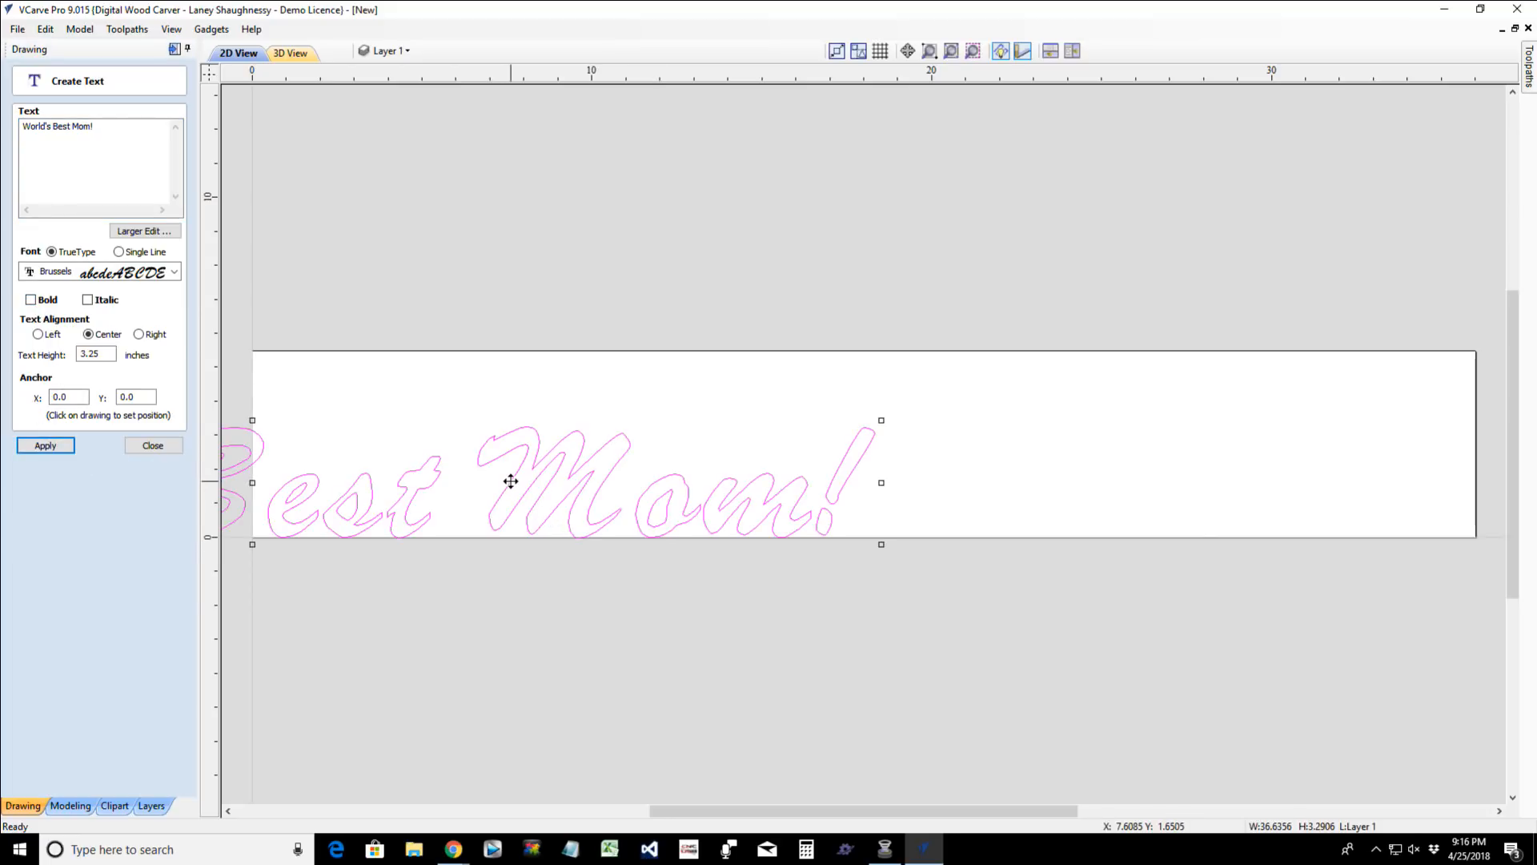
left_click_drag(511, 481, 1153, 442)
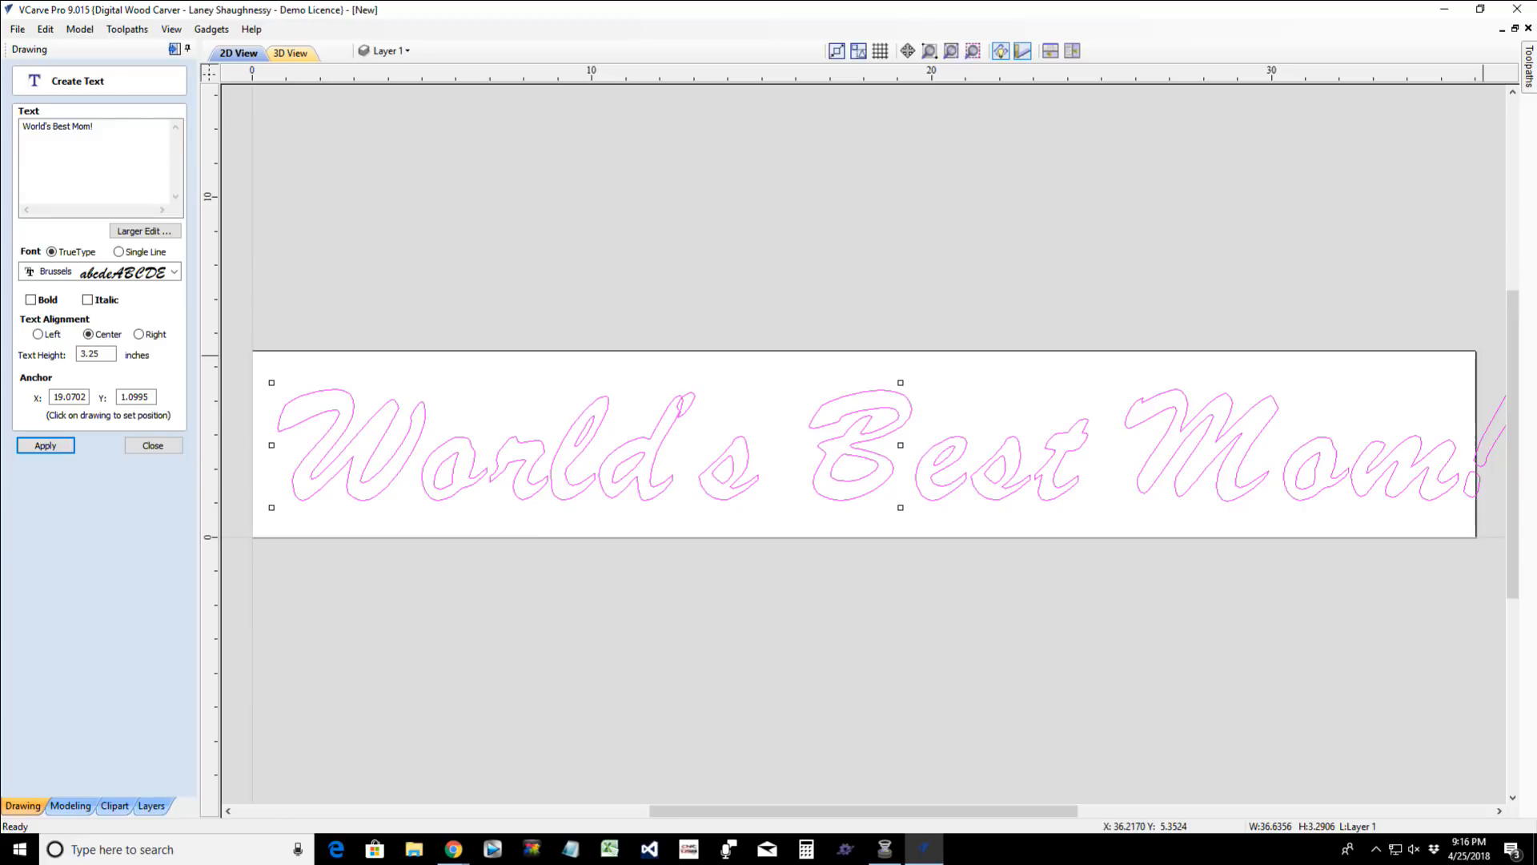
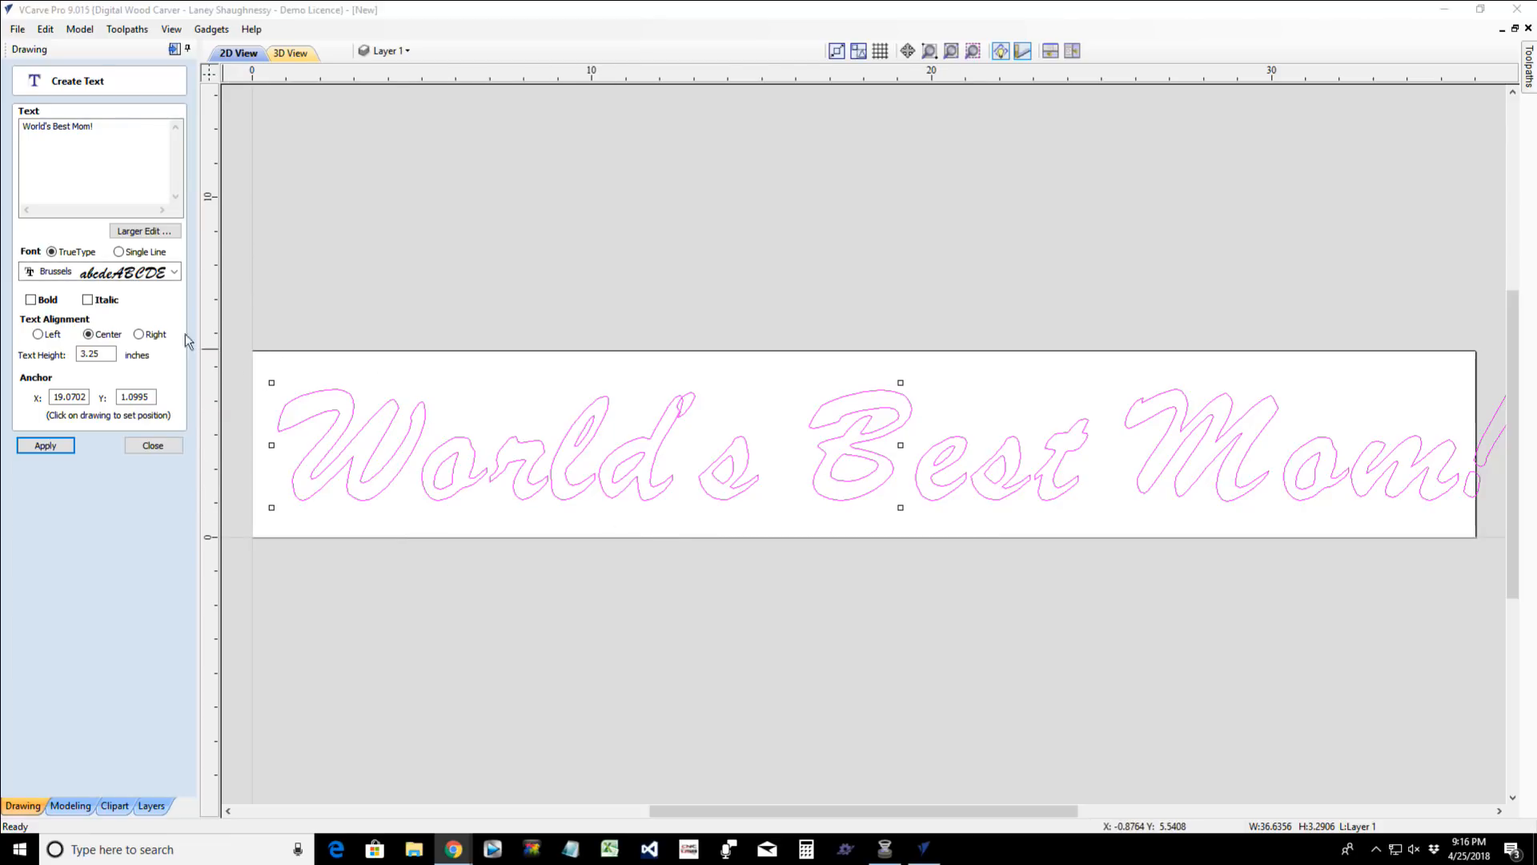
- Browse the TrueType fonts available for the World's Best Mom! text, from Brussels through the Franklin Gothic fonts
left_click(175, 272)
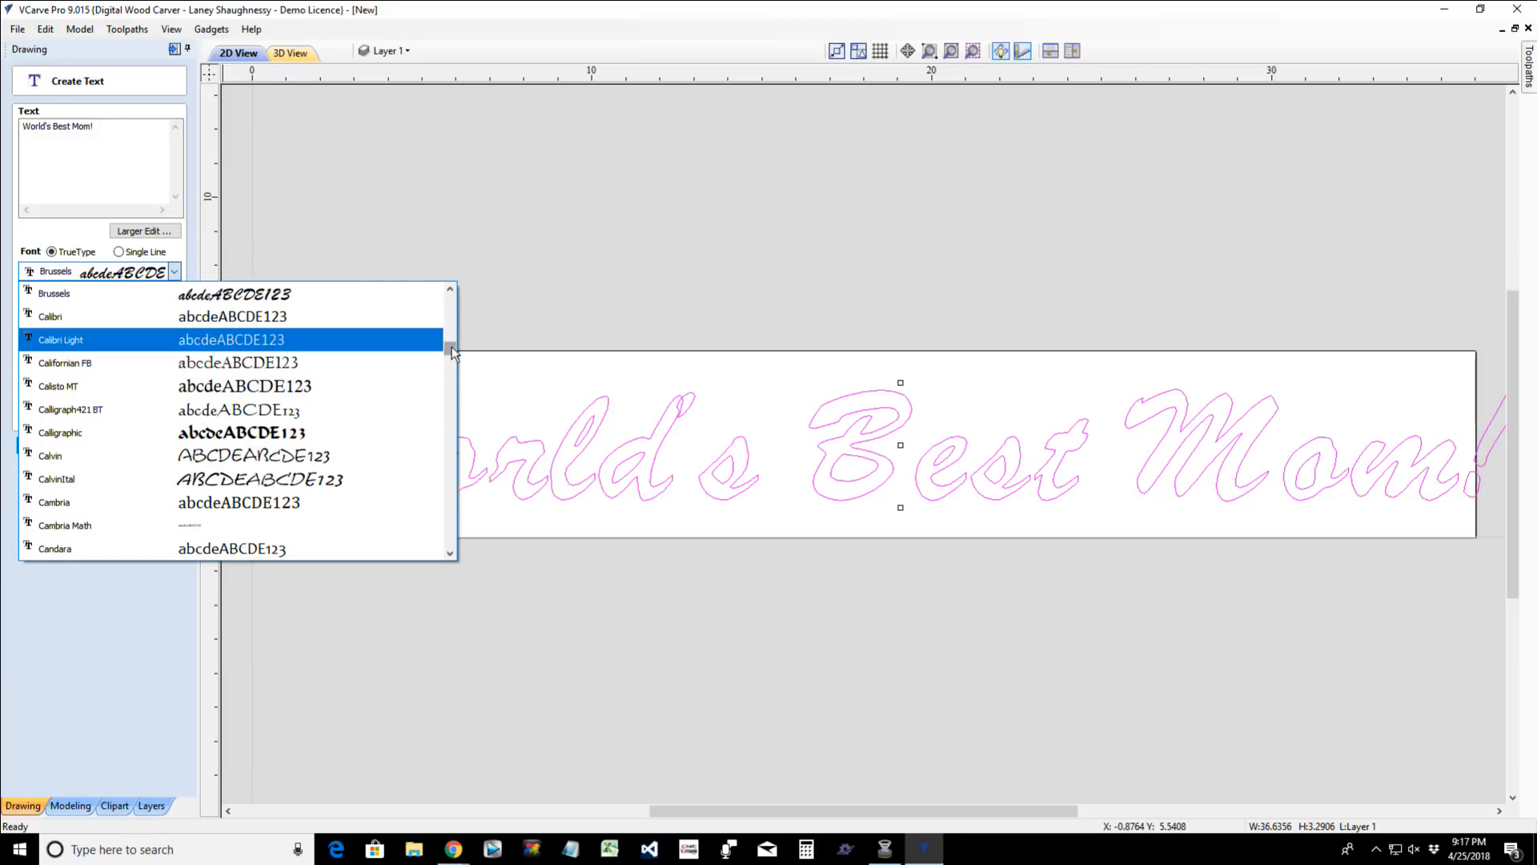
left_click_drag(450, 347, 450, 353)
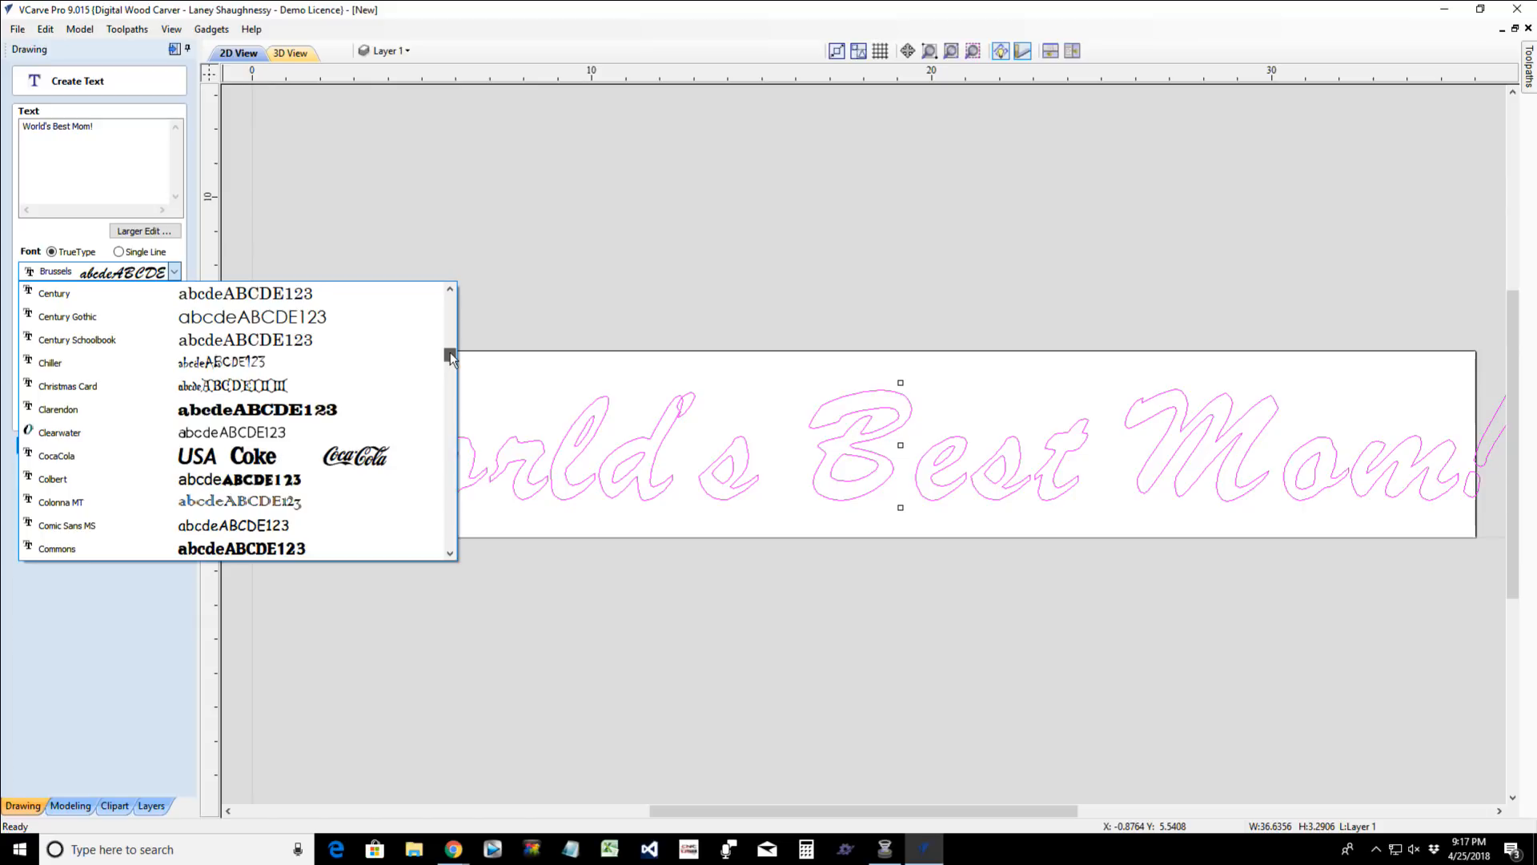
left_click_drag(450, 352, 450, 387)
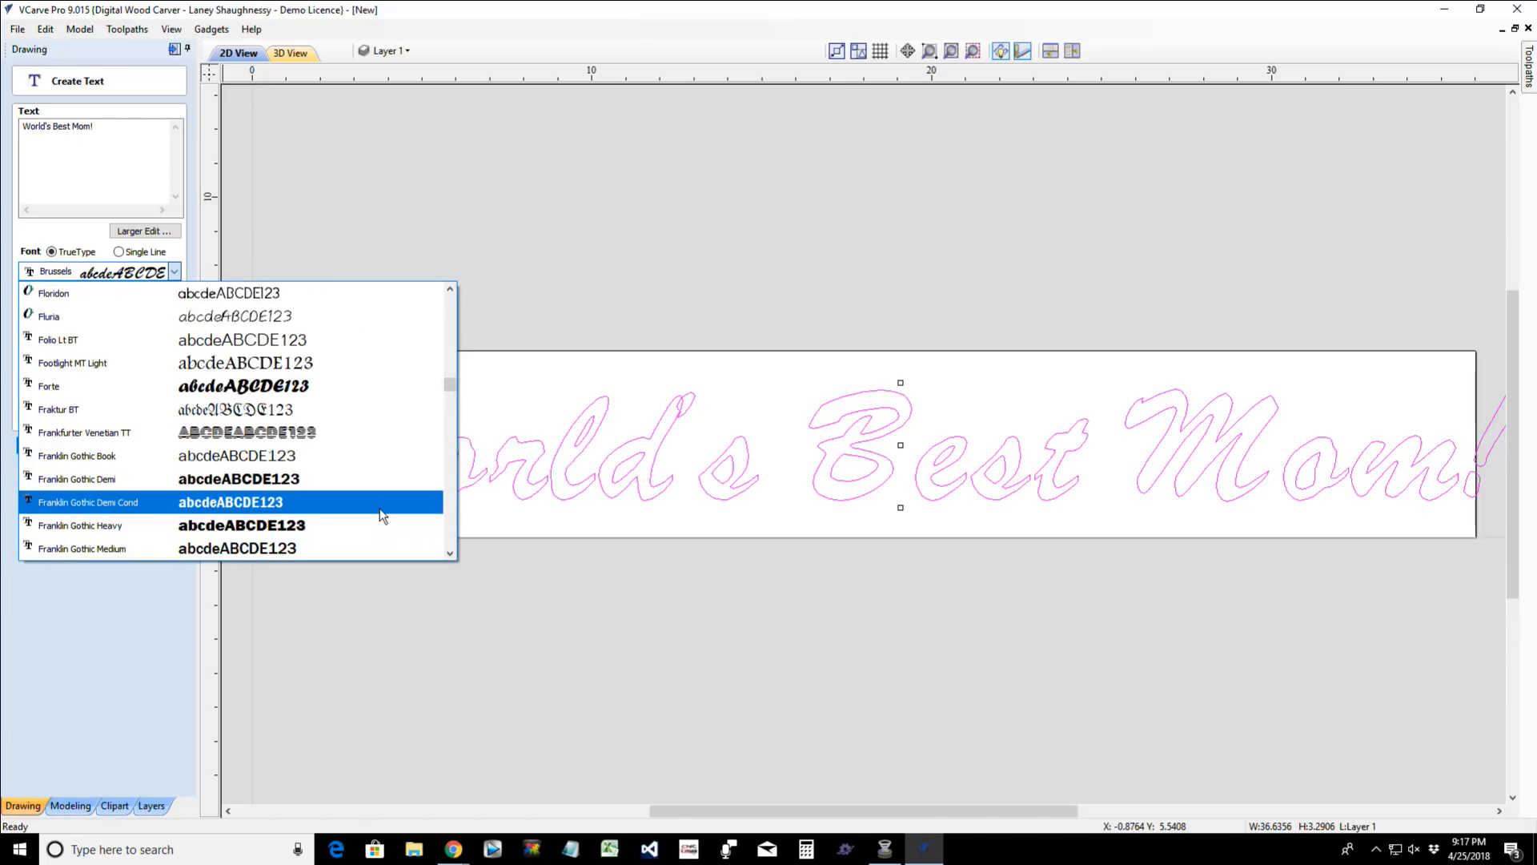
- Switch to Chrome and look over the first font previews on the Wordmark.it page
mouse_move(454, 849)
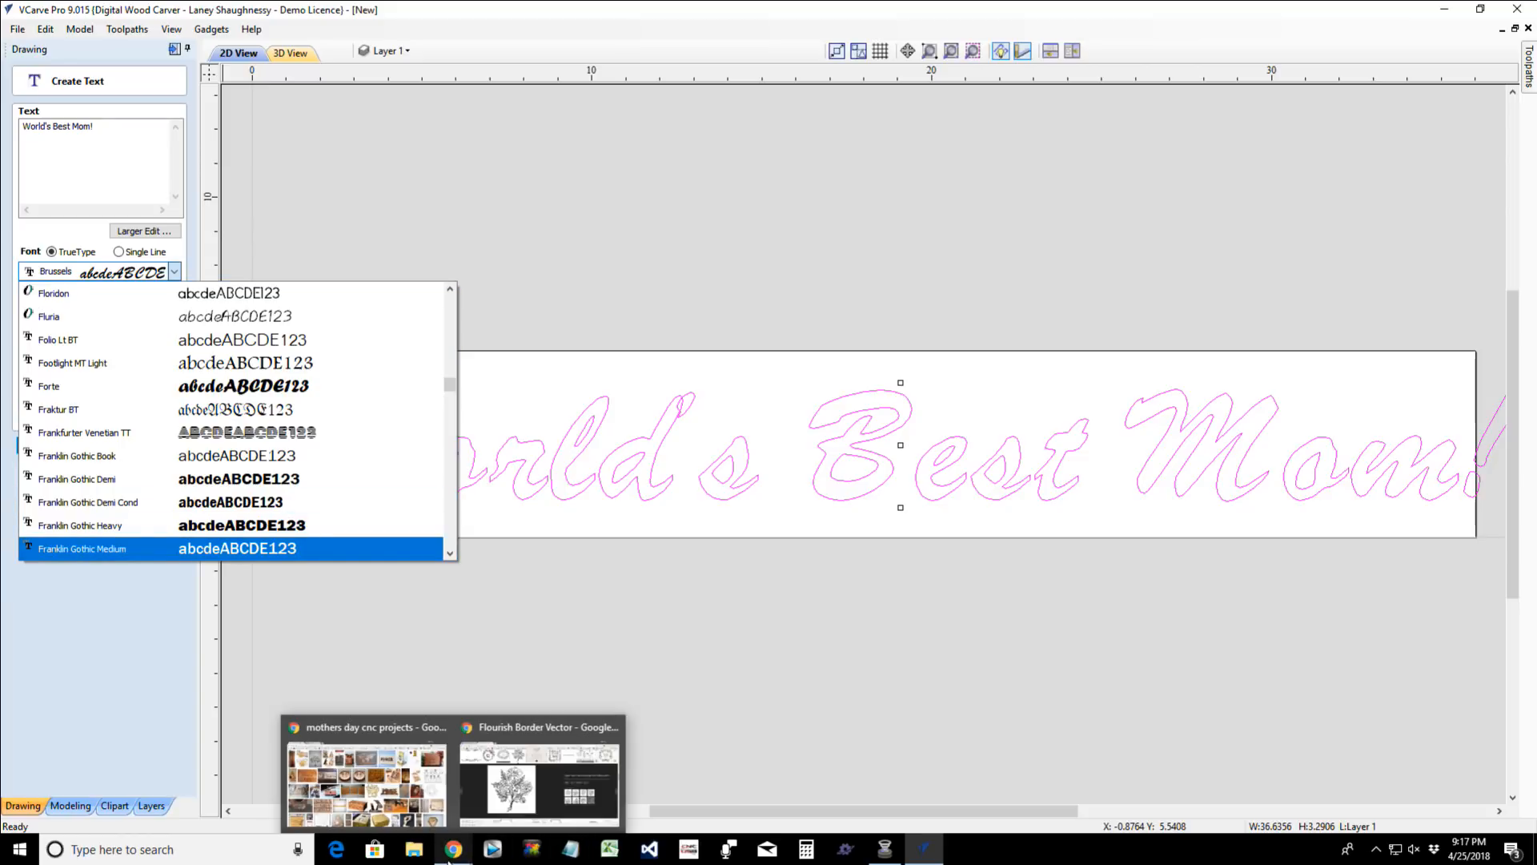
left_click(492, 765)
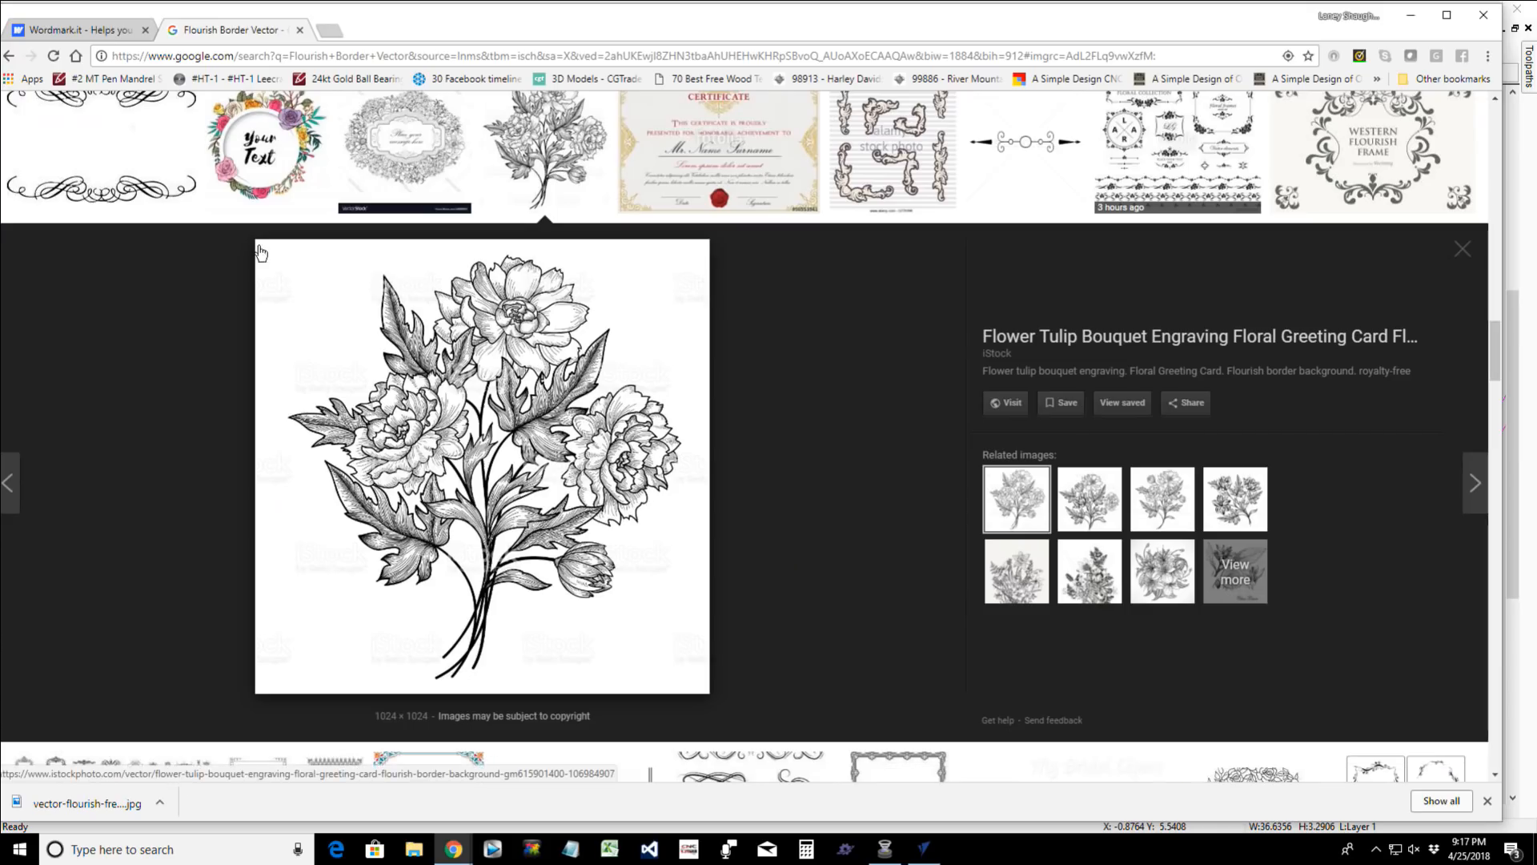
left_click(58, 30)
scroll(959, 378, "down", 2)
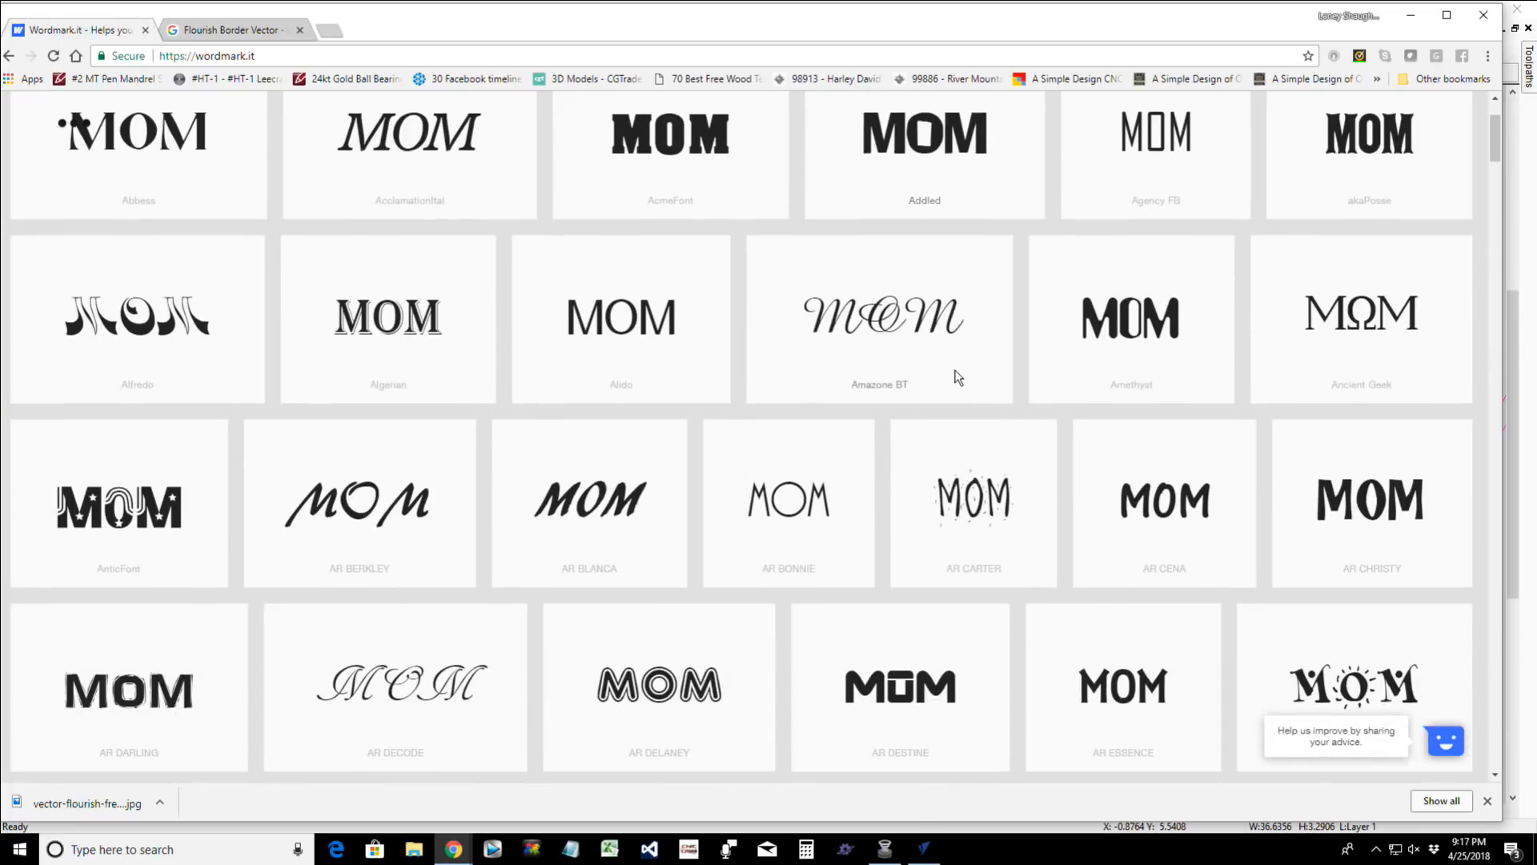
scroll(957, 373, "down", 6)
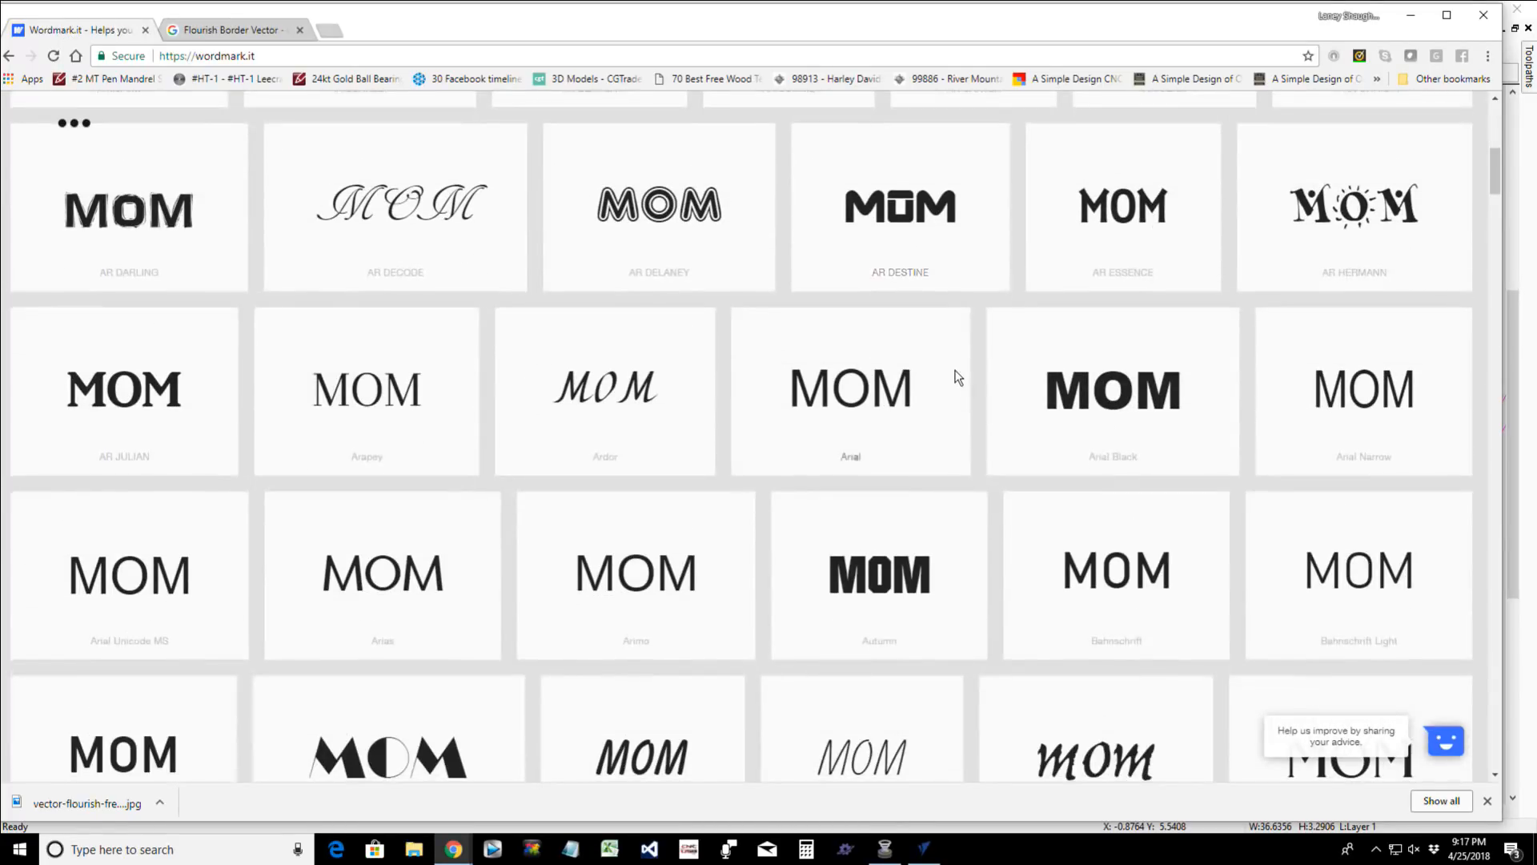
scroll(962, 367, "up", 6)
scroll(961, 365, "up", 2)
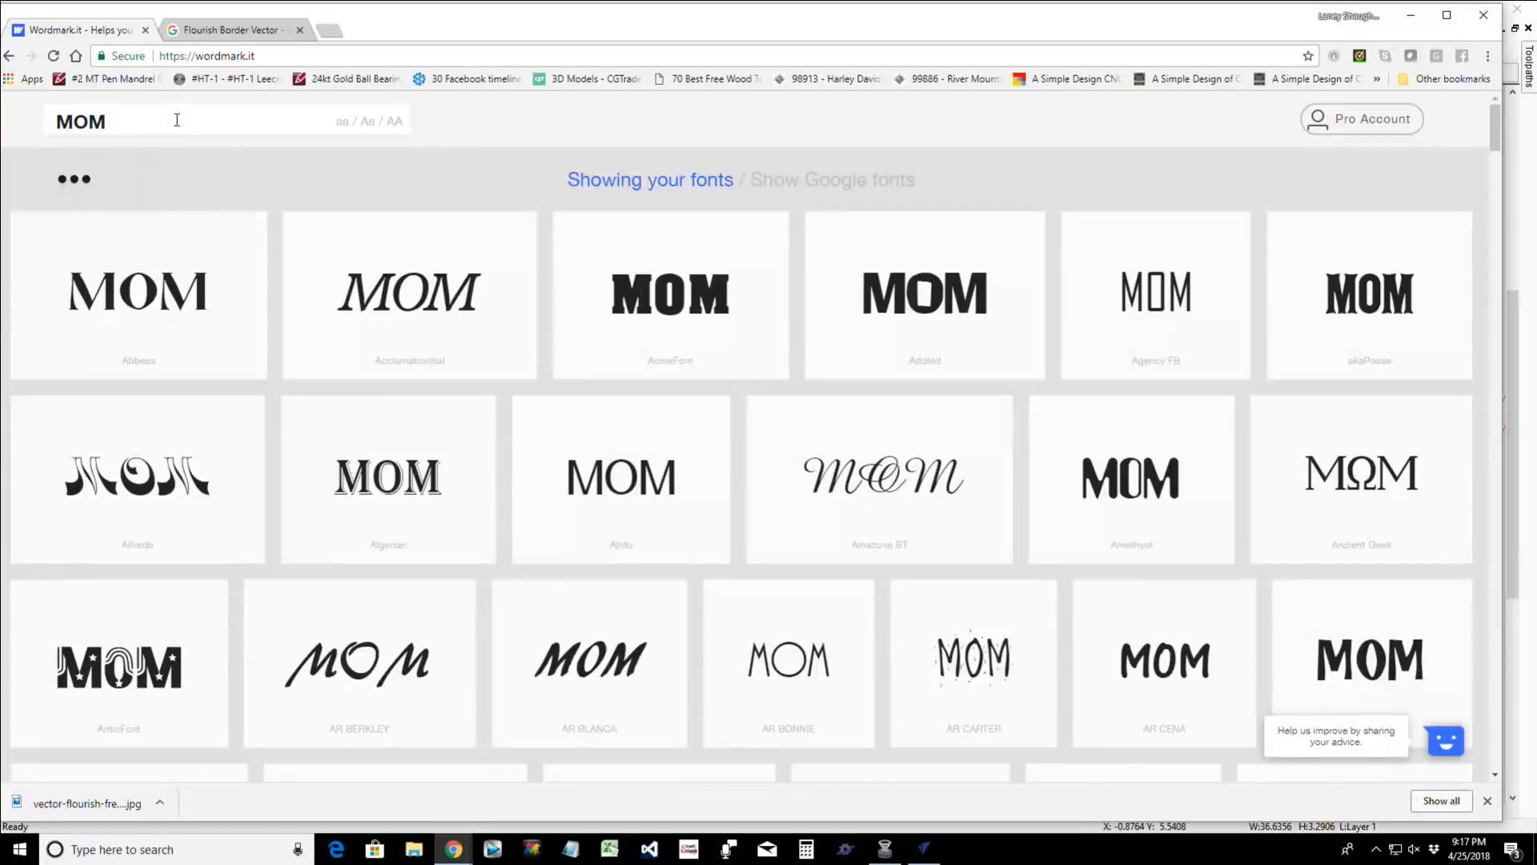
- Replace the Wordmark.it preview text with "World's Best Mom" to render it in every installed font
left_click_drag(171, 120, 3, 132)
type("Worl")
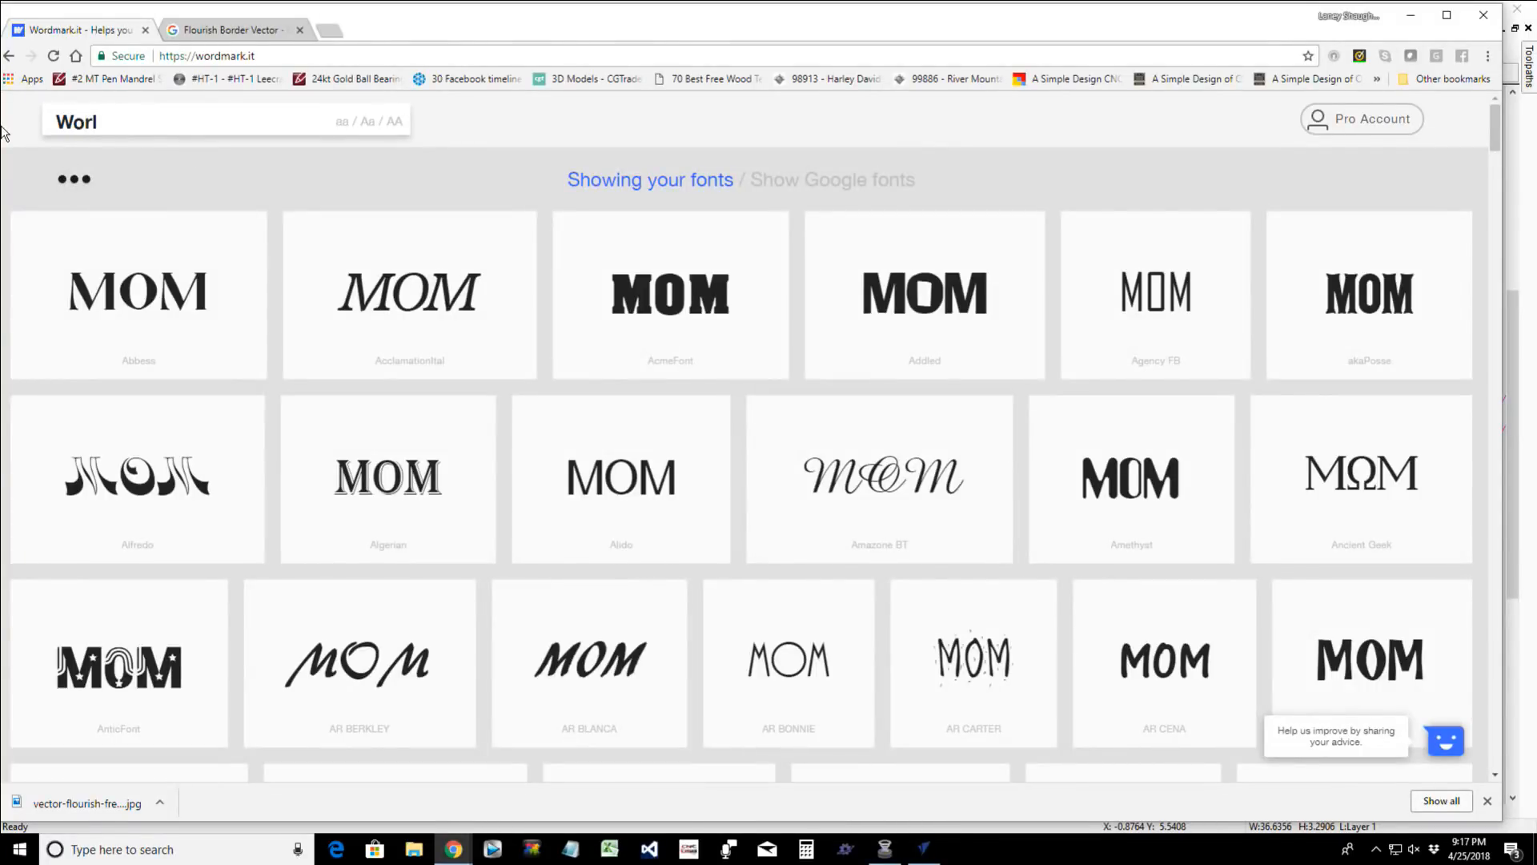
type("fds")
key("BackSpace")
type("'s Best Mom")
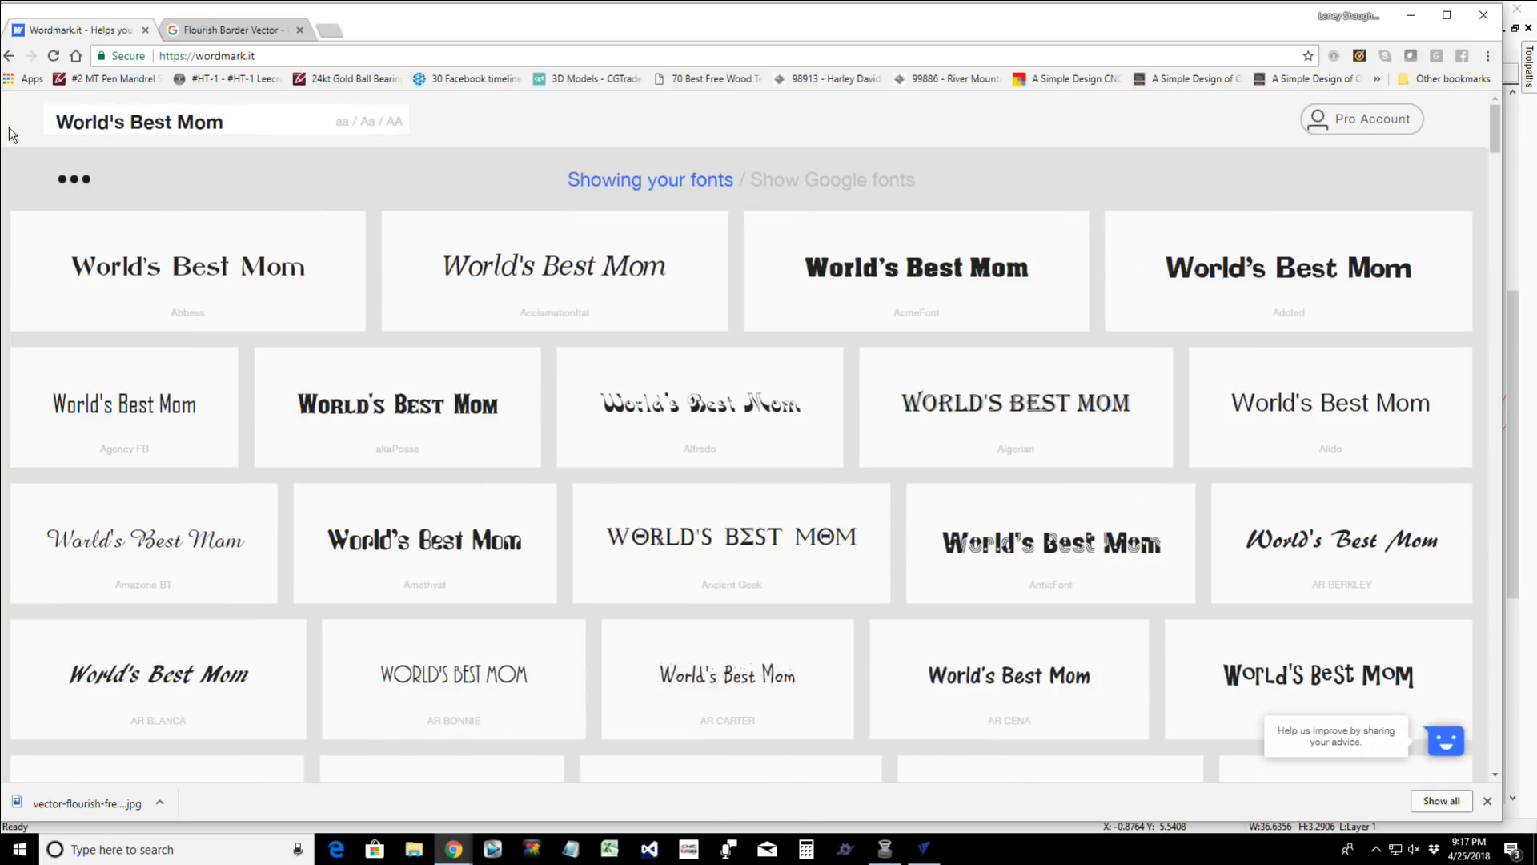
- Examine the World's Best Mom font previews from the A fonts through the Lucida fonts, comparing script styles for the sign
scroll(555, 374, "down", 2)
scroll(555, 373, "down", 8)
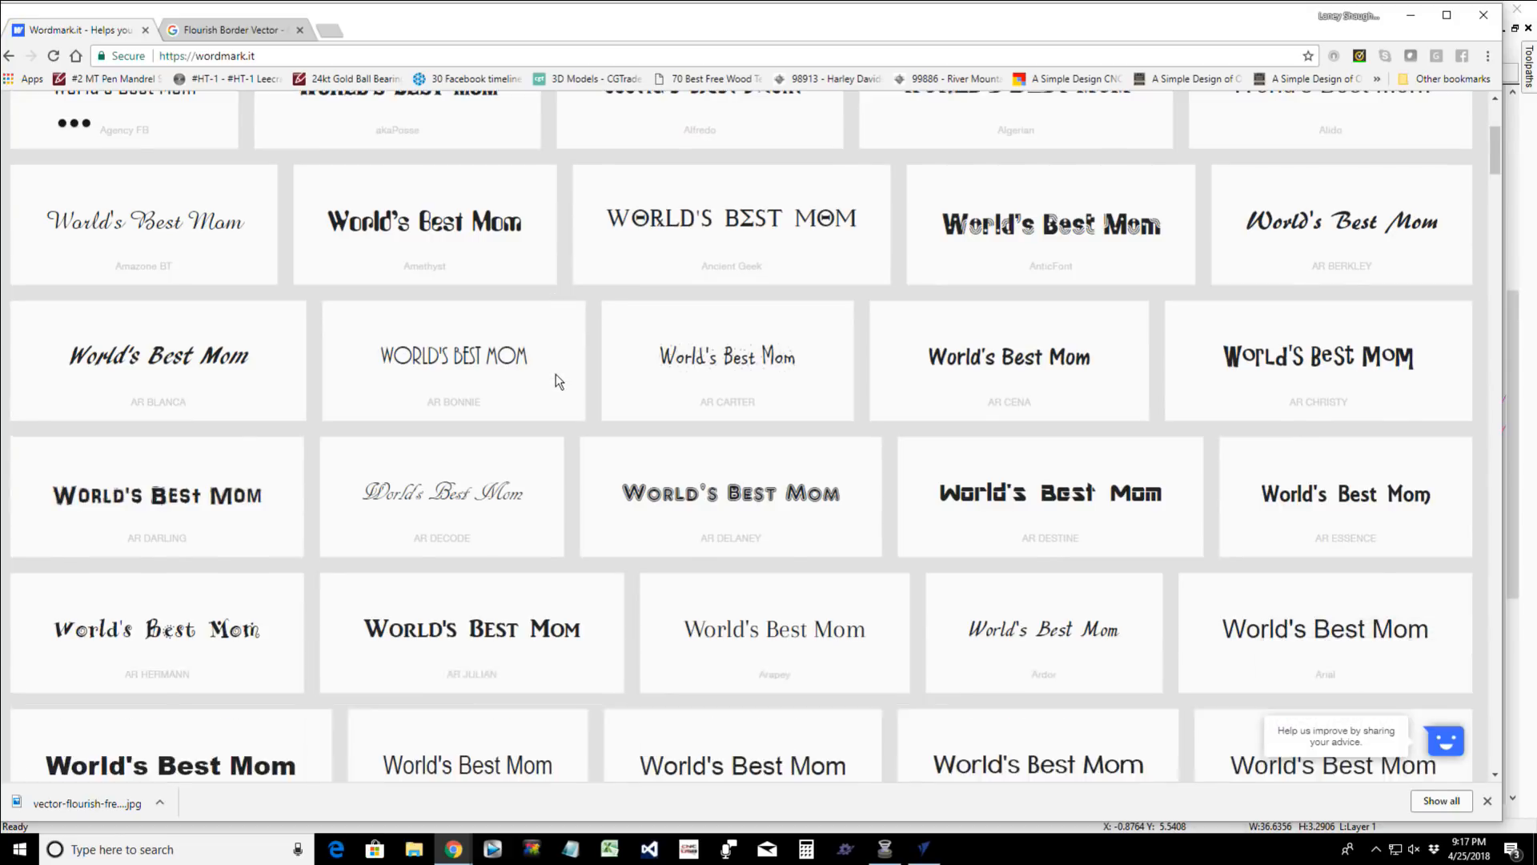
scroll(558, 380, "down", 6)
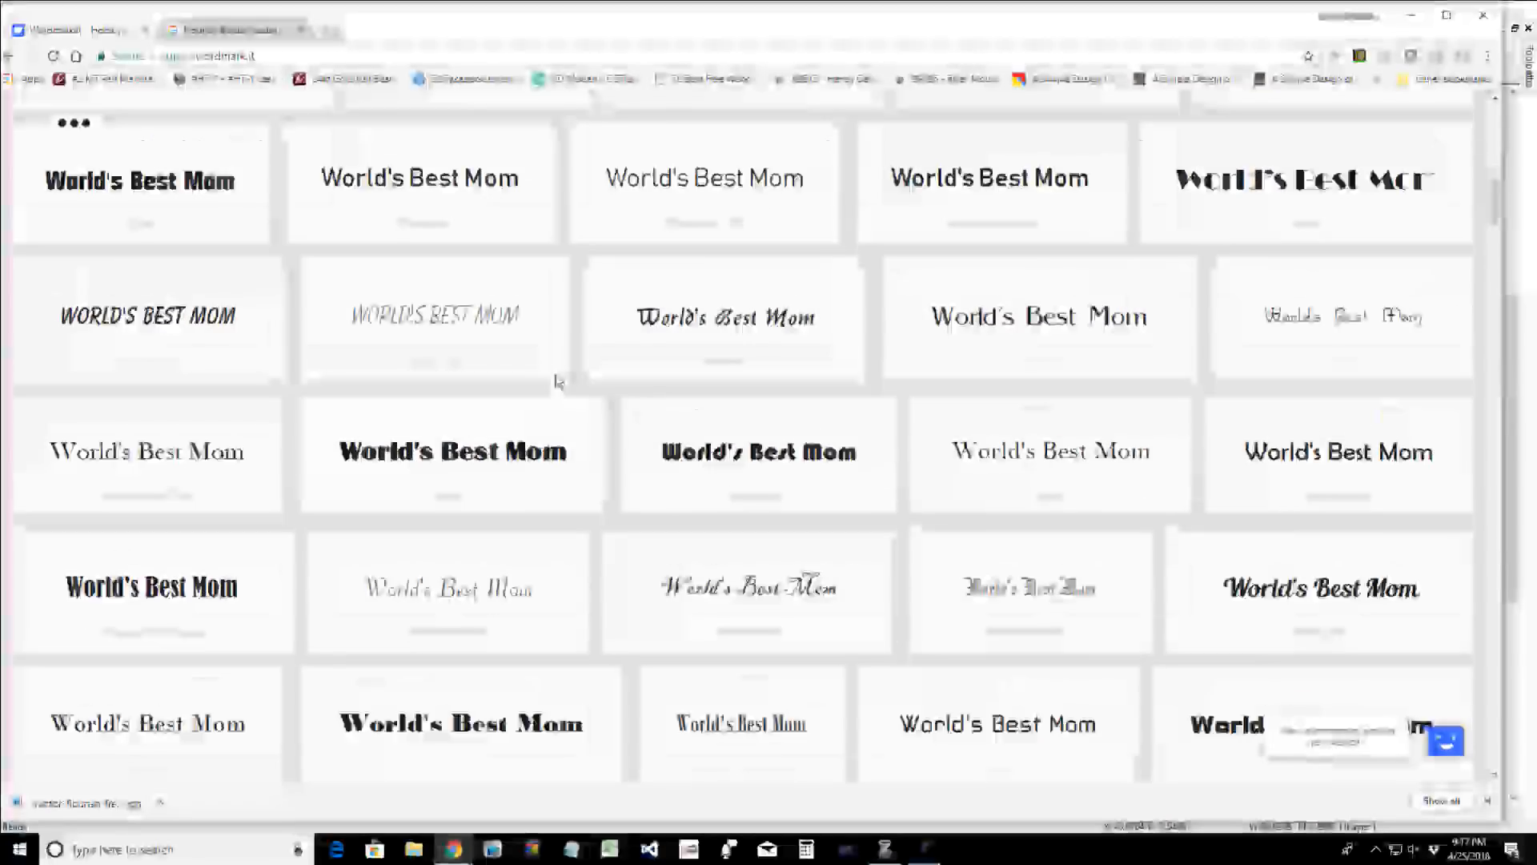
scroll(558, 379, "down", 1)
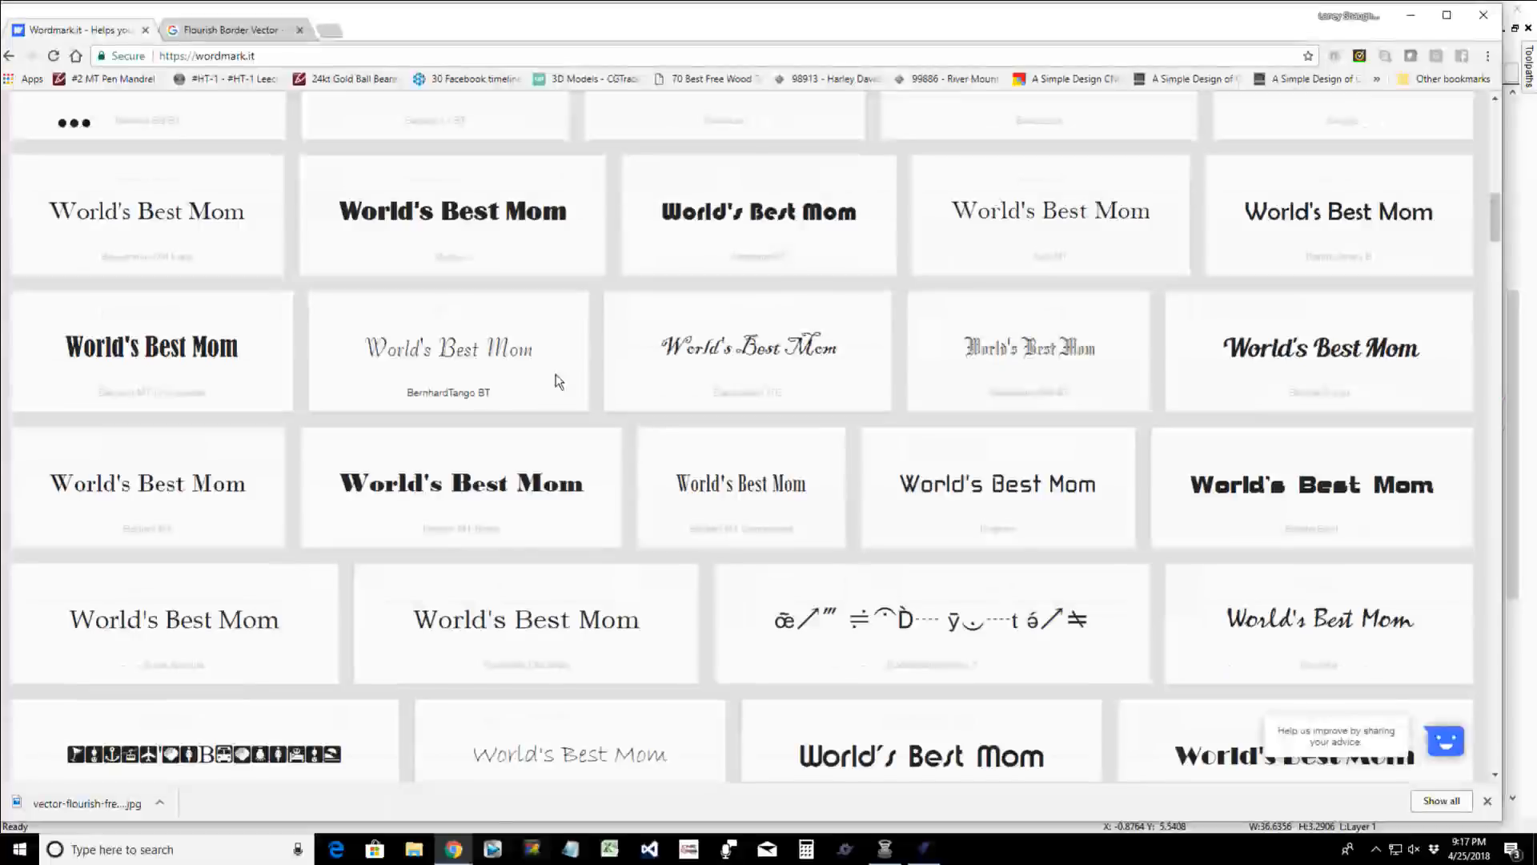
scroll(558, 379, "down", 1)
scroll(558, 380, "down", 6)
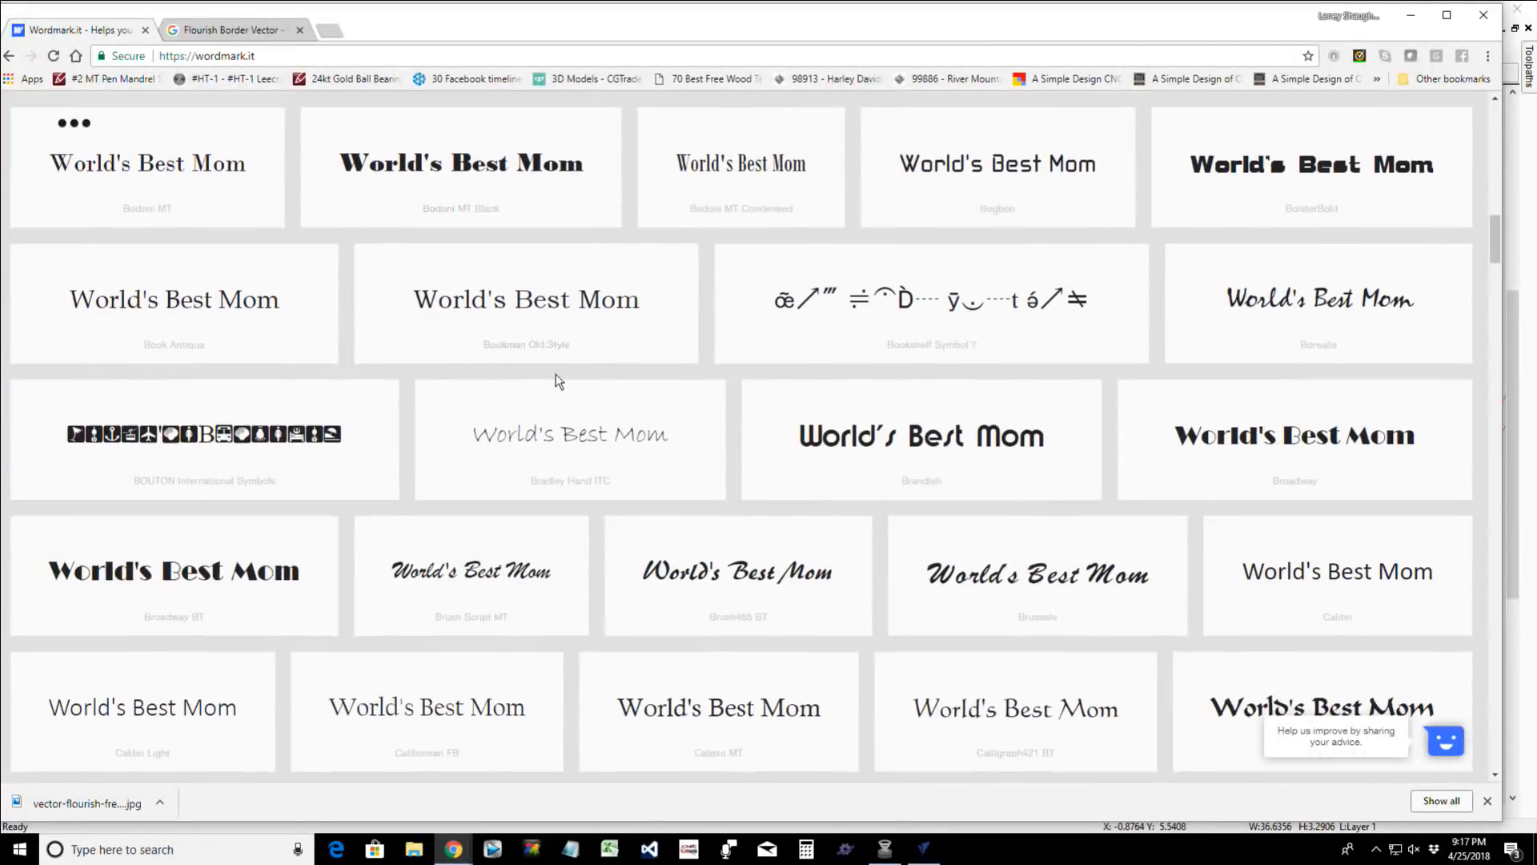
scroll(558, 380, "down", 4)
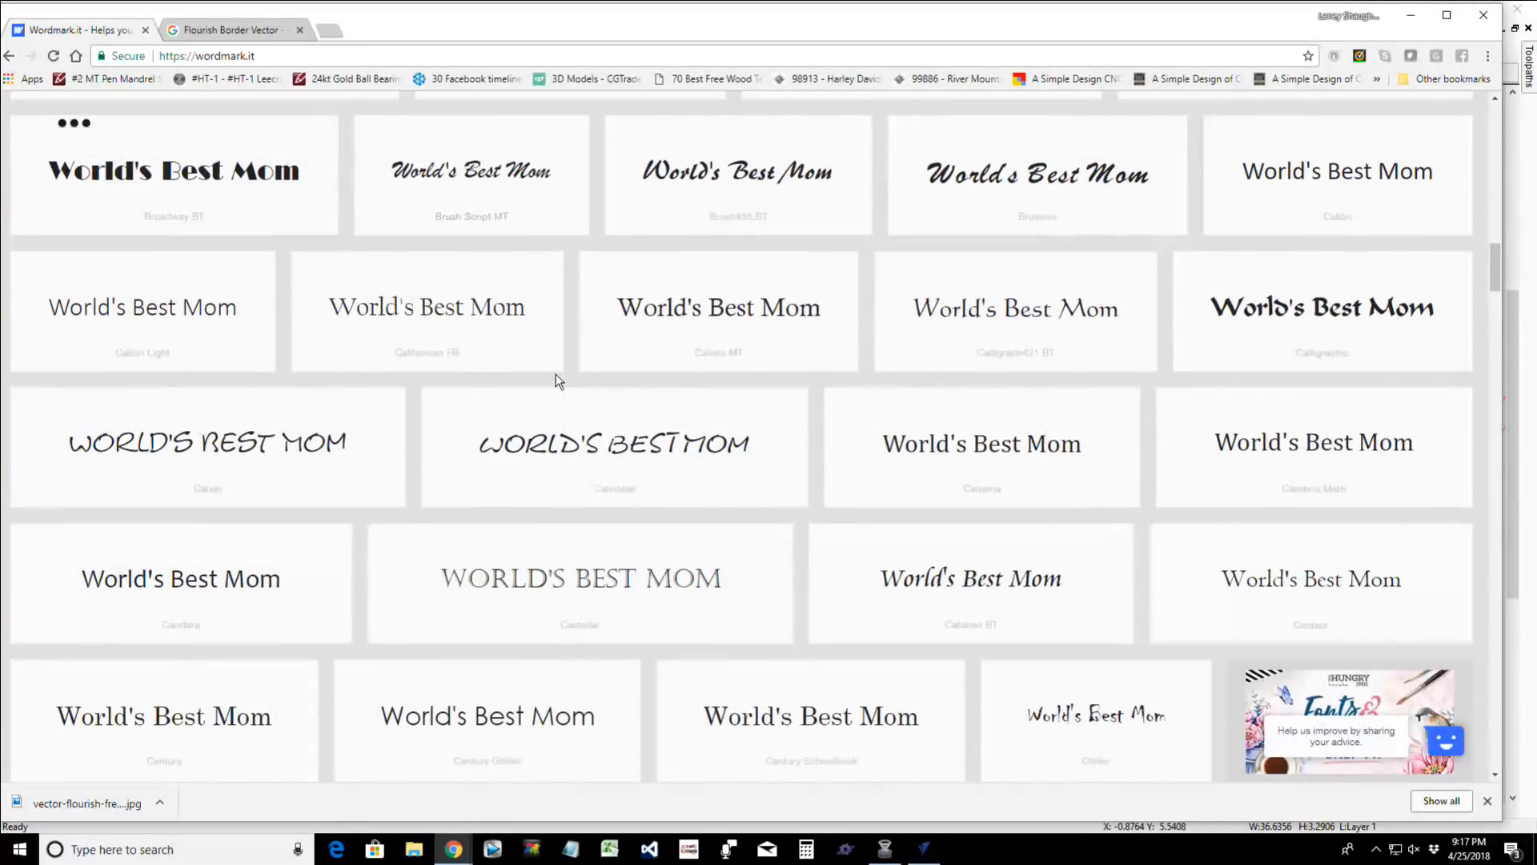
scroll(558, 381, "down", 6)
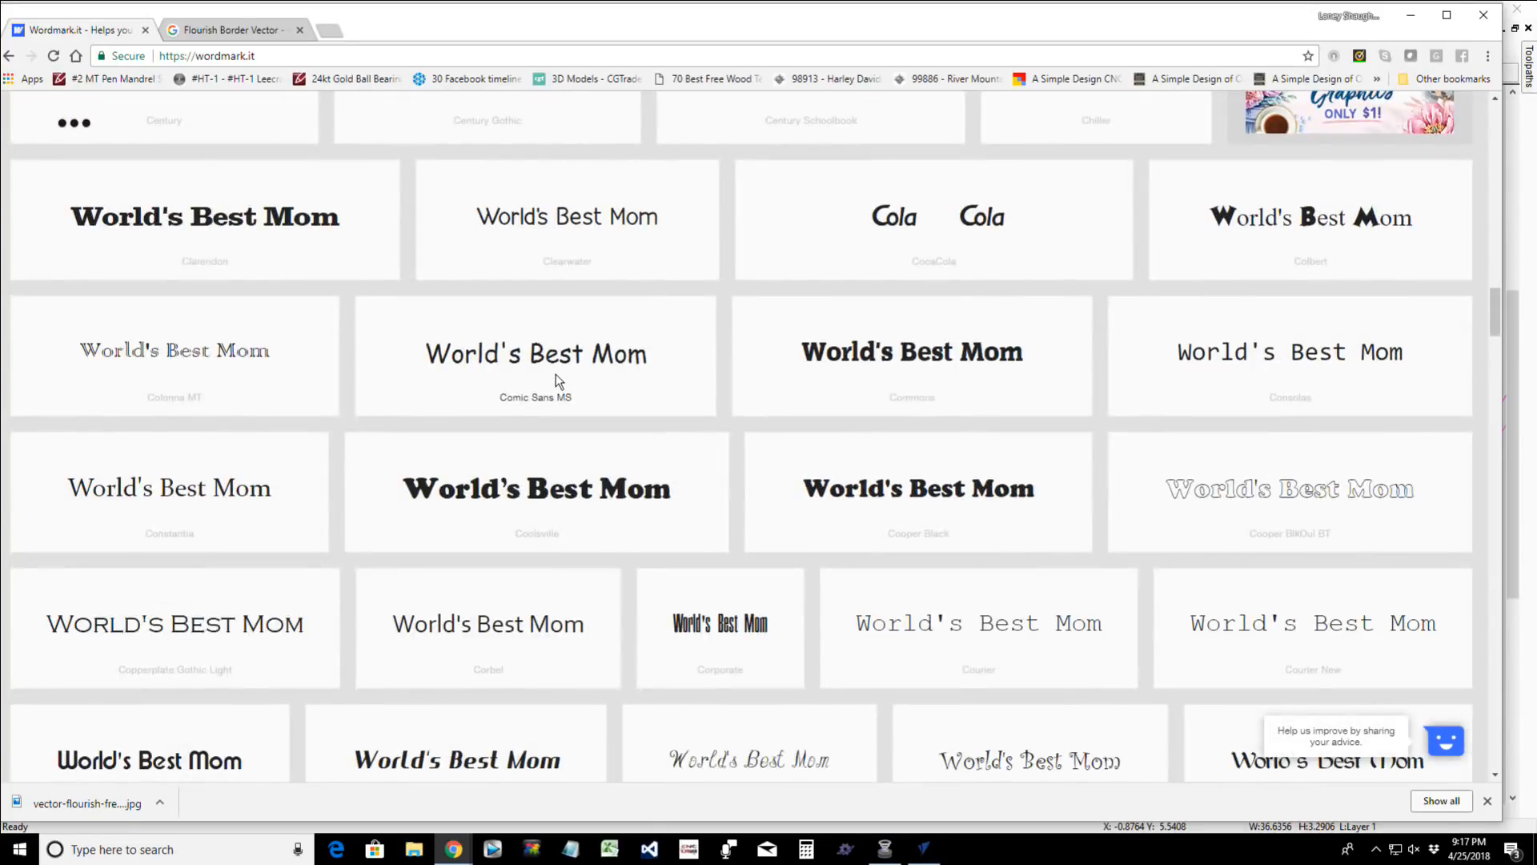
scroll(556, 374, "down", 3)
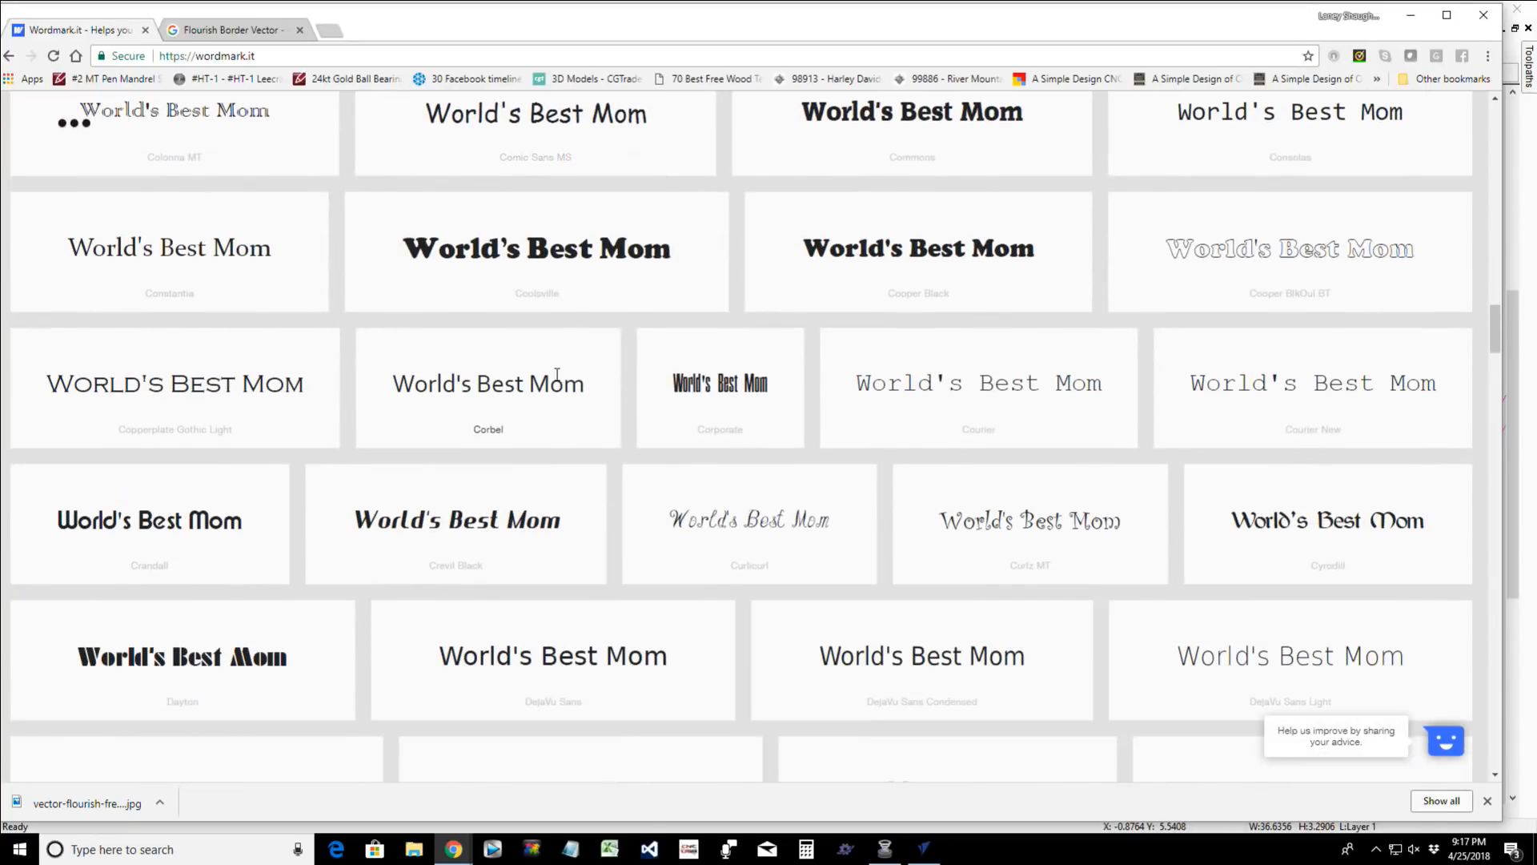
scroll(557, 374, "down", 2)
scroll(556, 373, "down", 6)
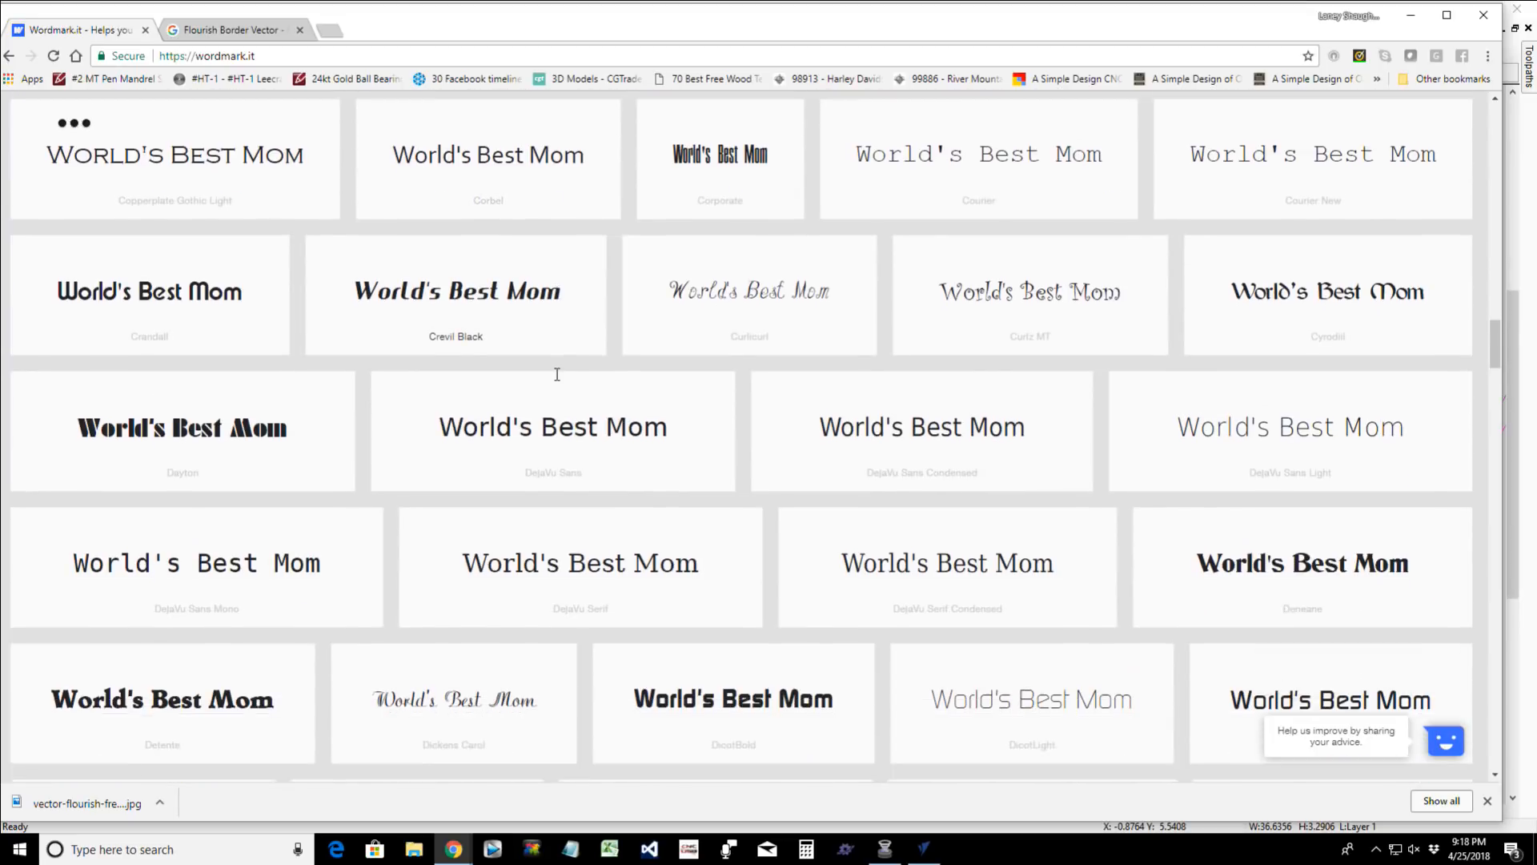
scroll(556, 373, "down", 1)
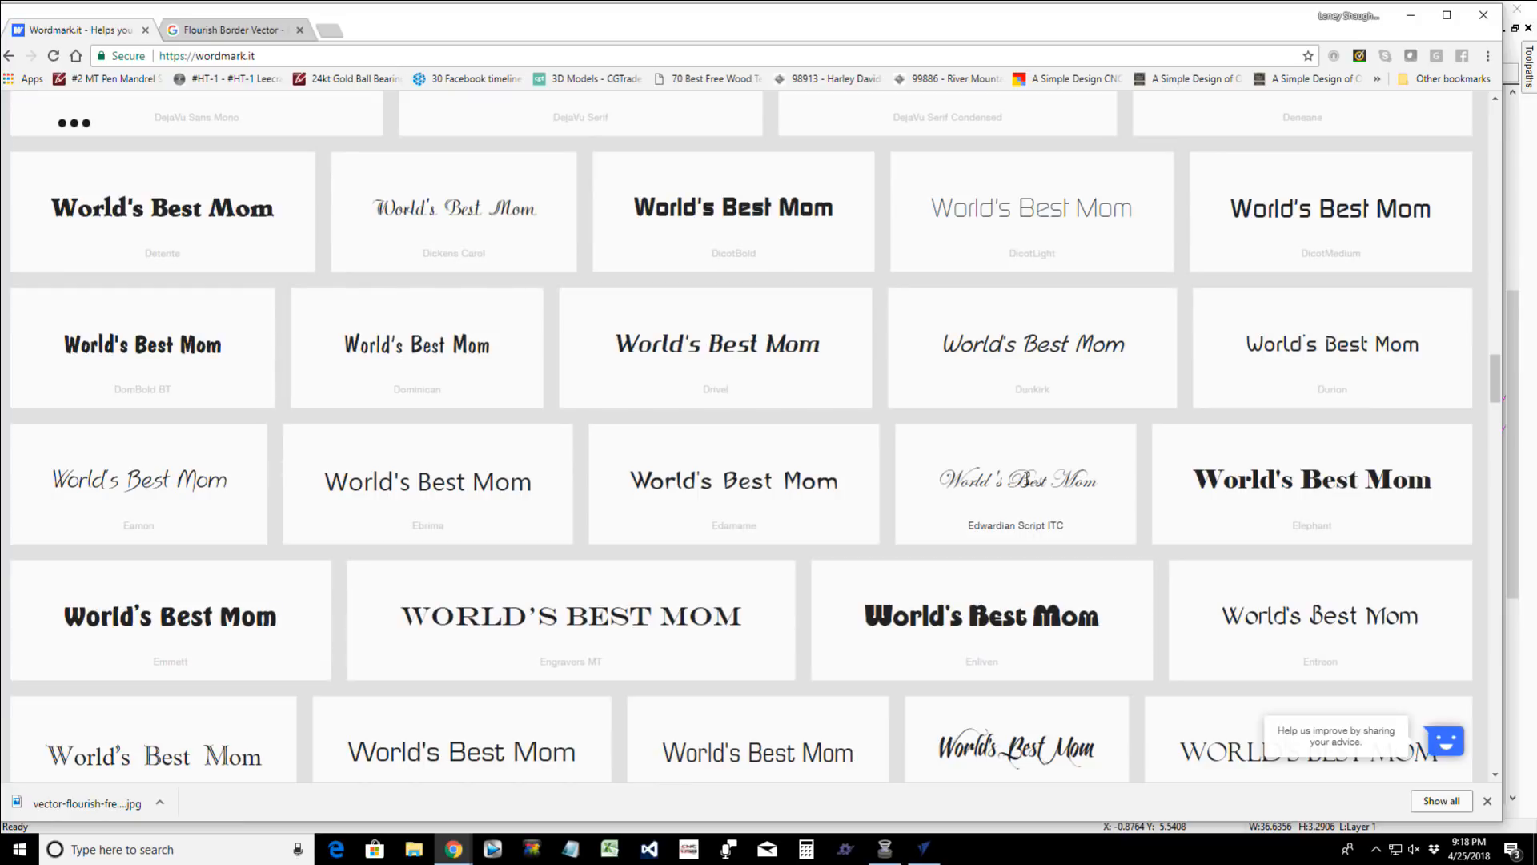
scroll(1022, 484, "down", 1)
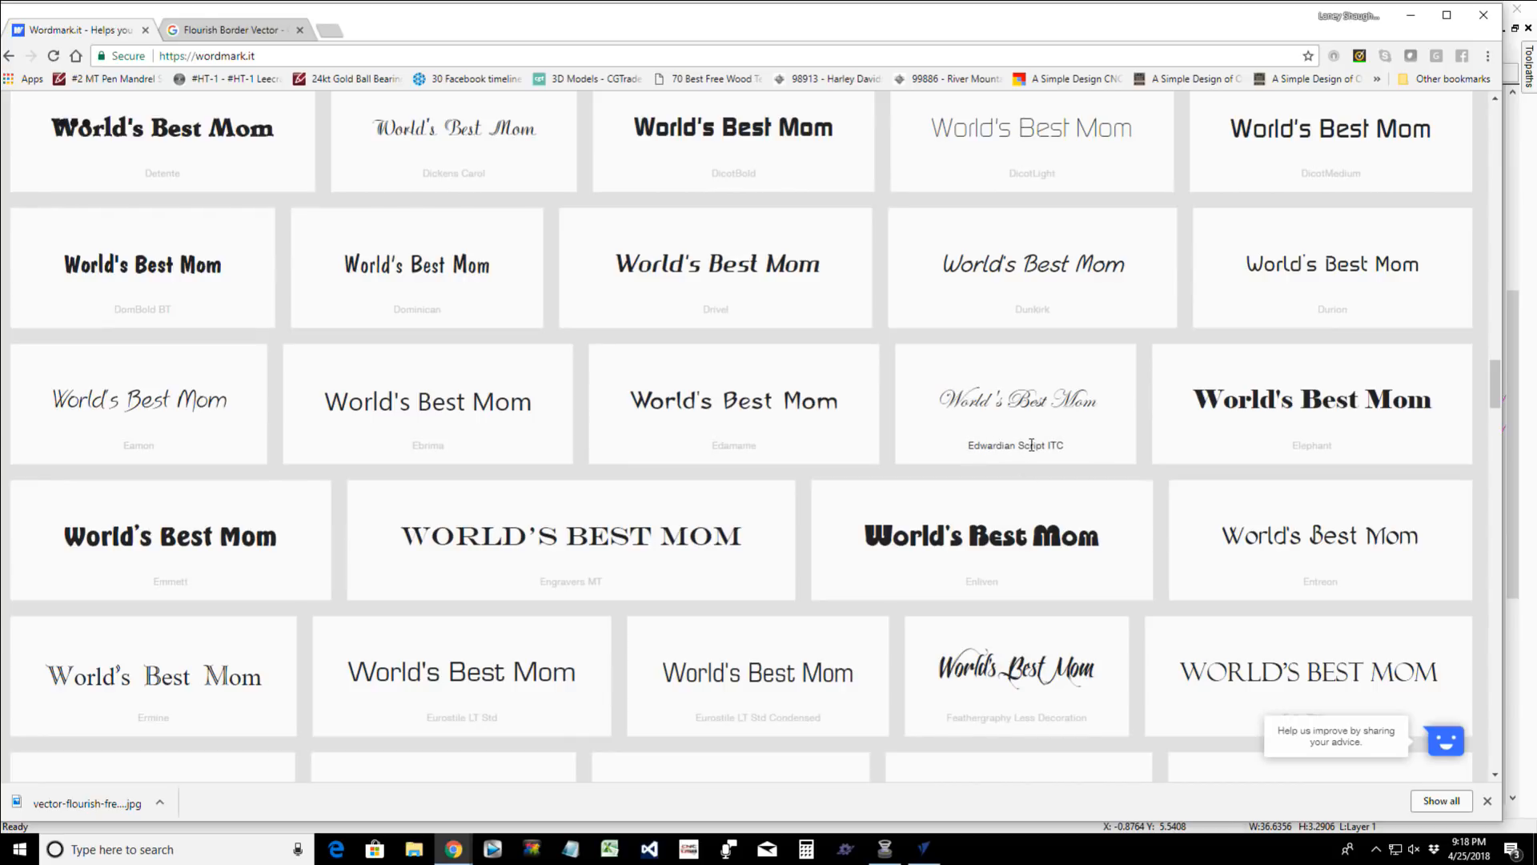
scroll(1066, 440, "down", 2)
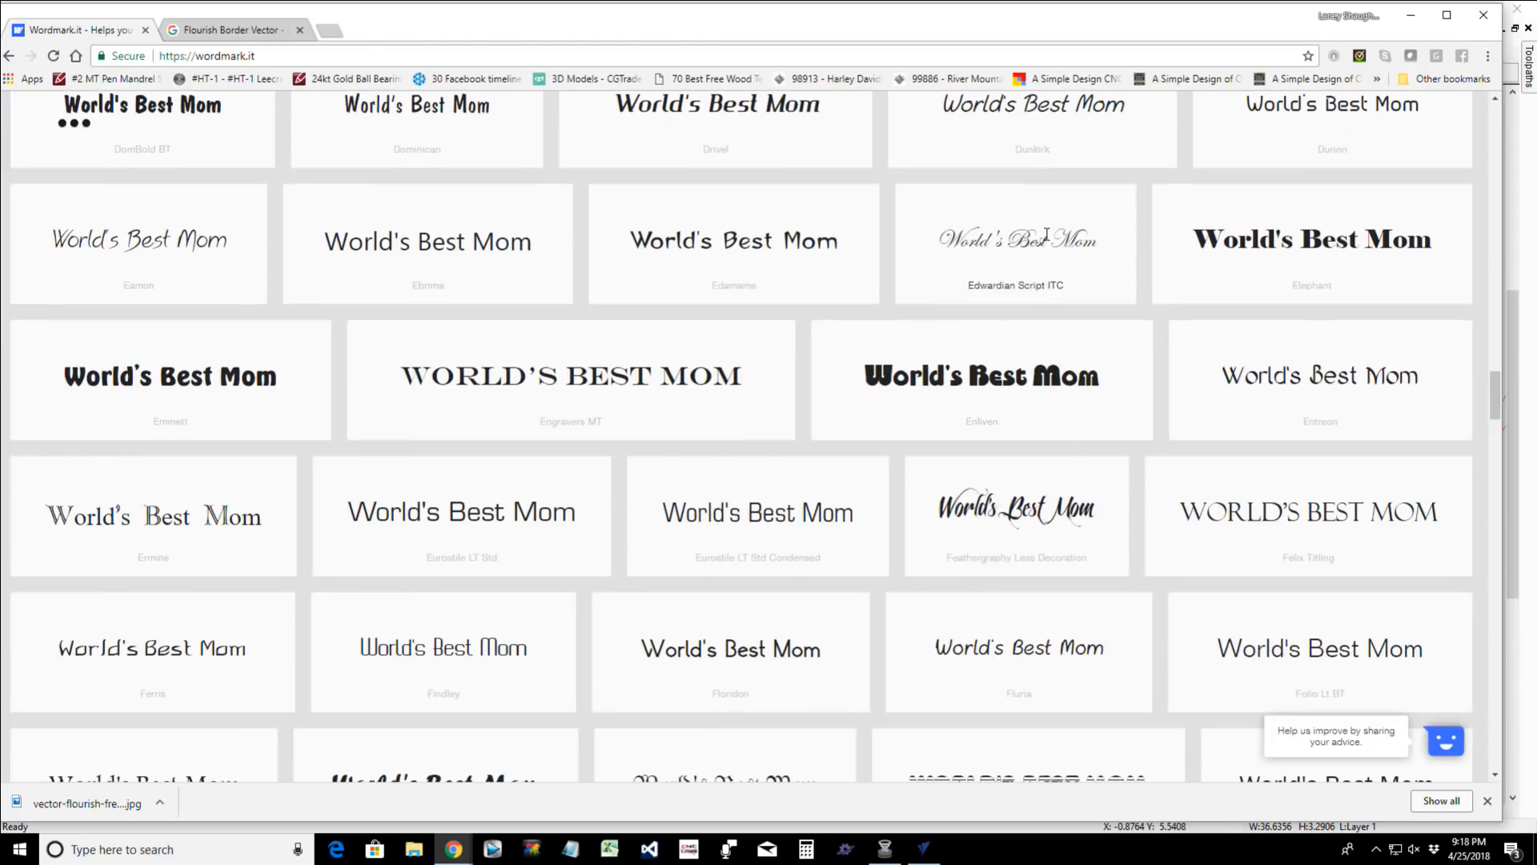
scroll(1054, 549, "down", 3)
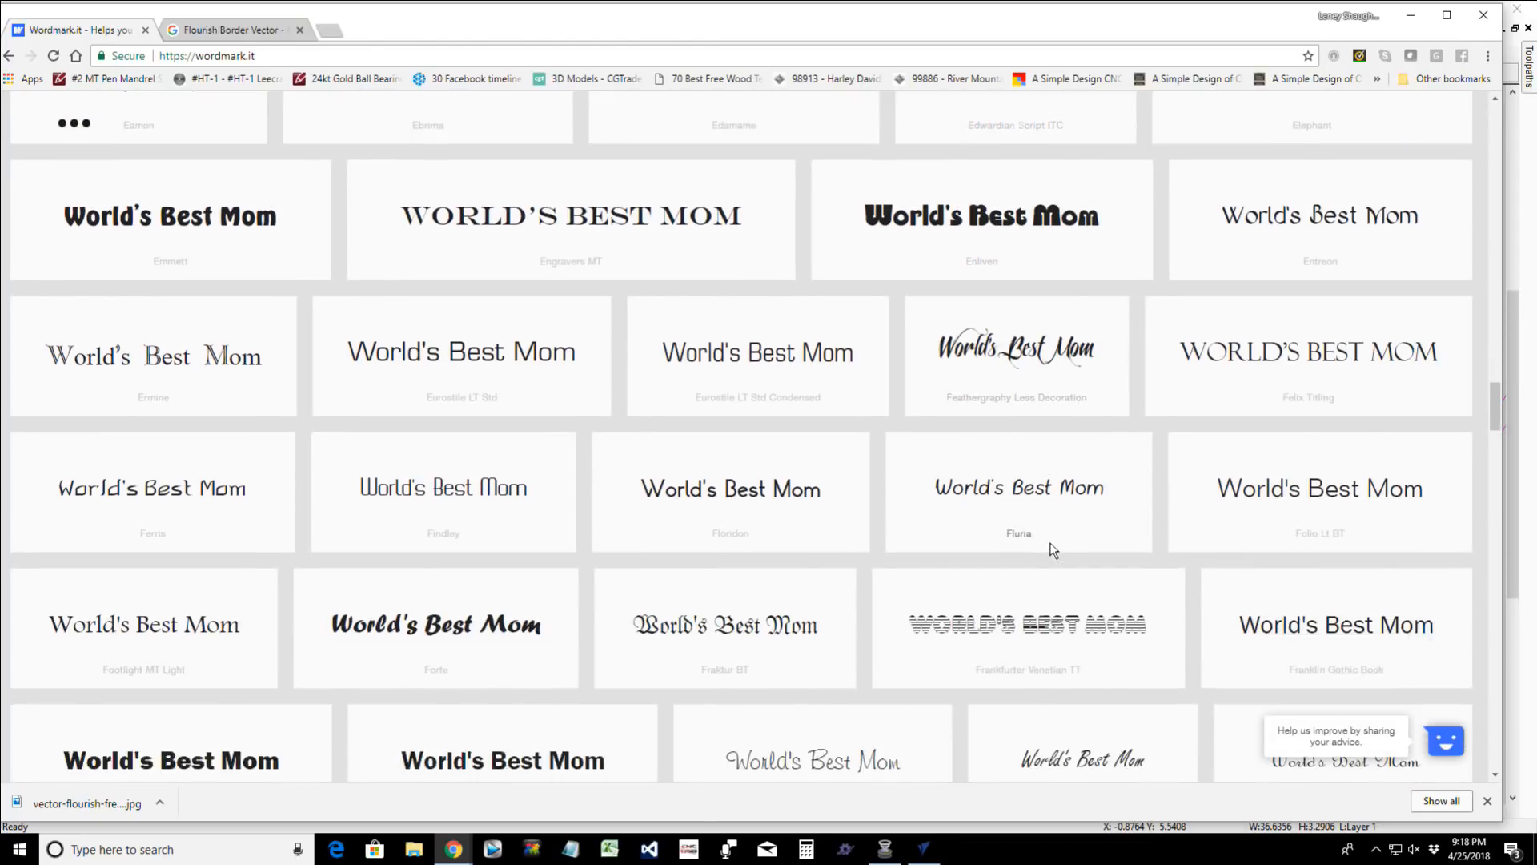
scroll(1050, 549, "down", 4)
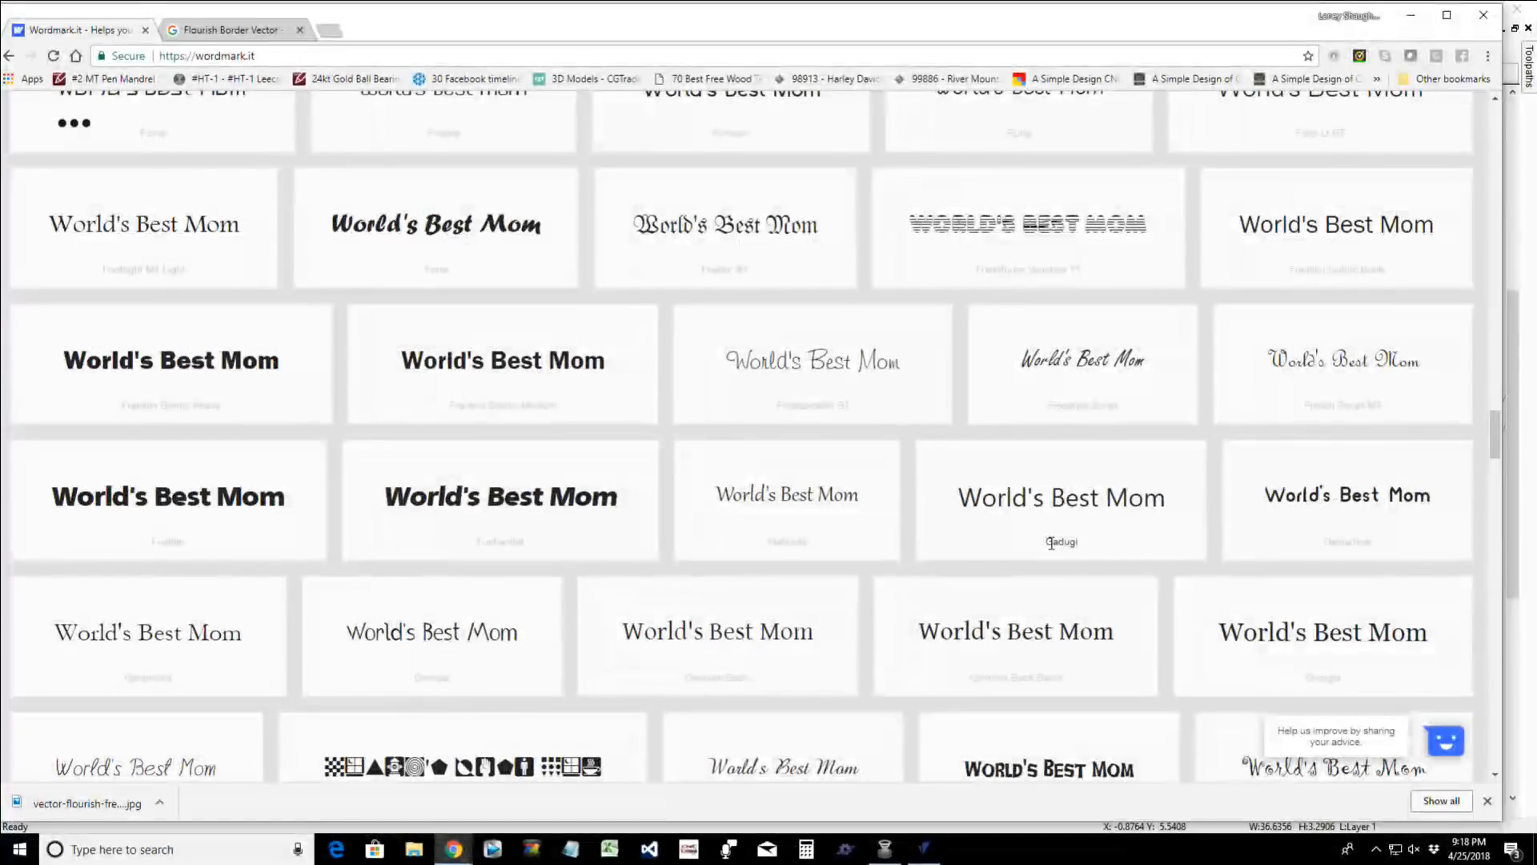
scroll(1051, 543, "down", 1)
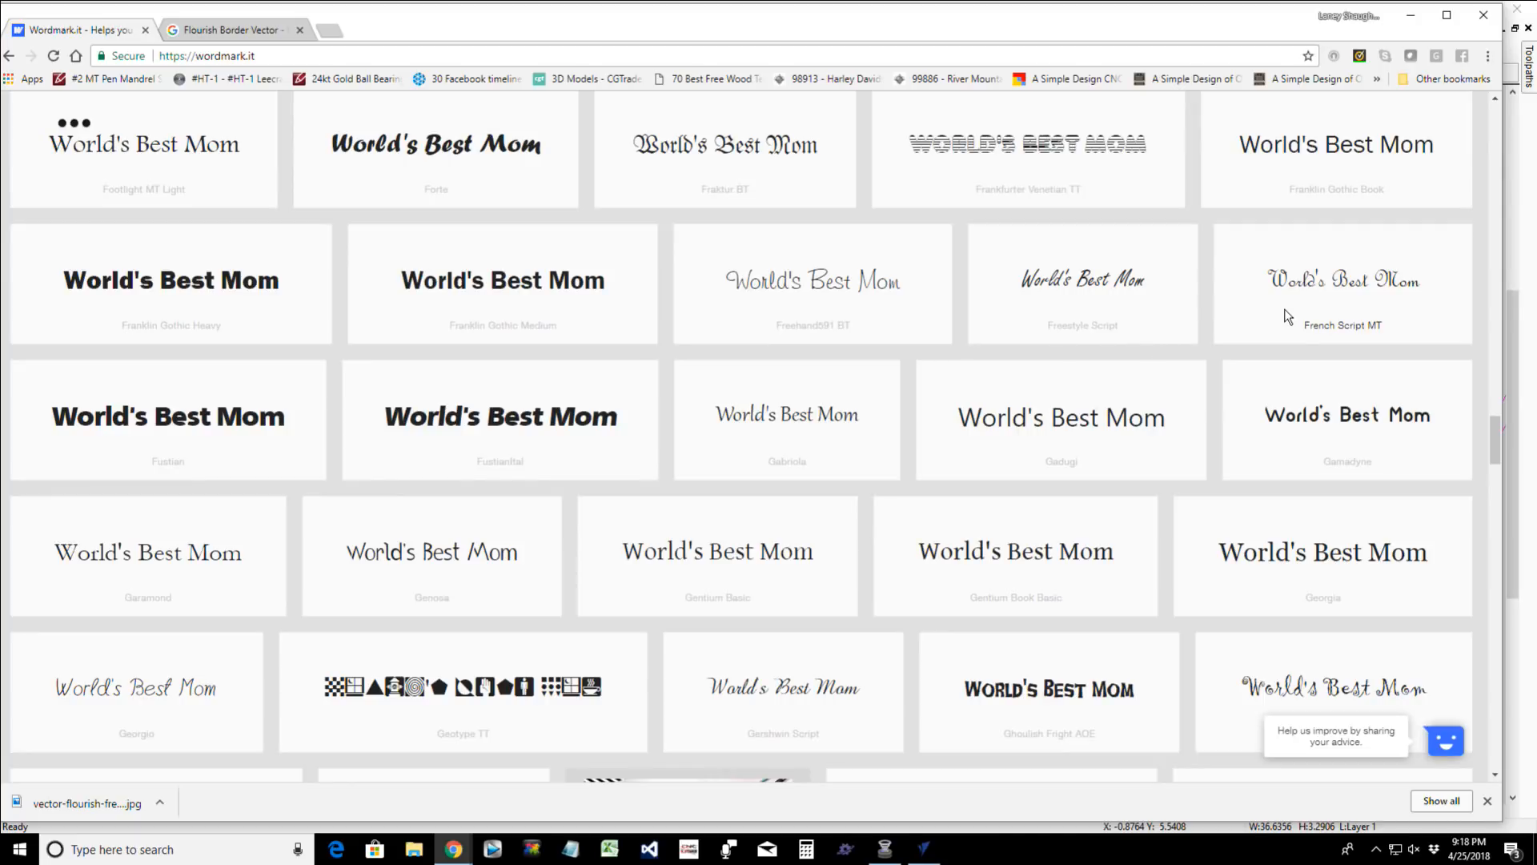
scroll(1257, 371, "down", 3)
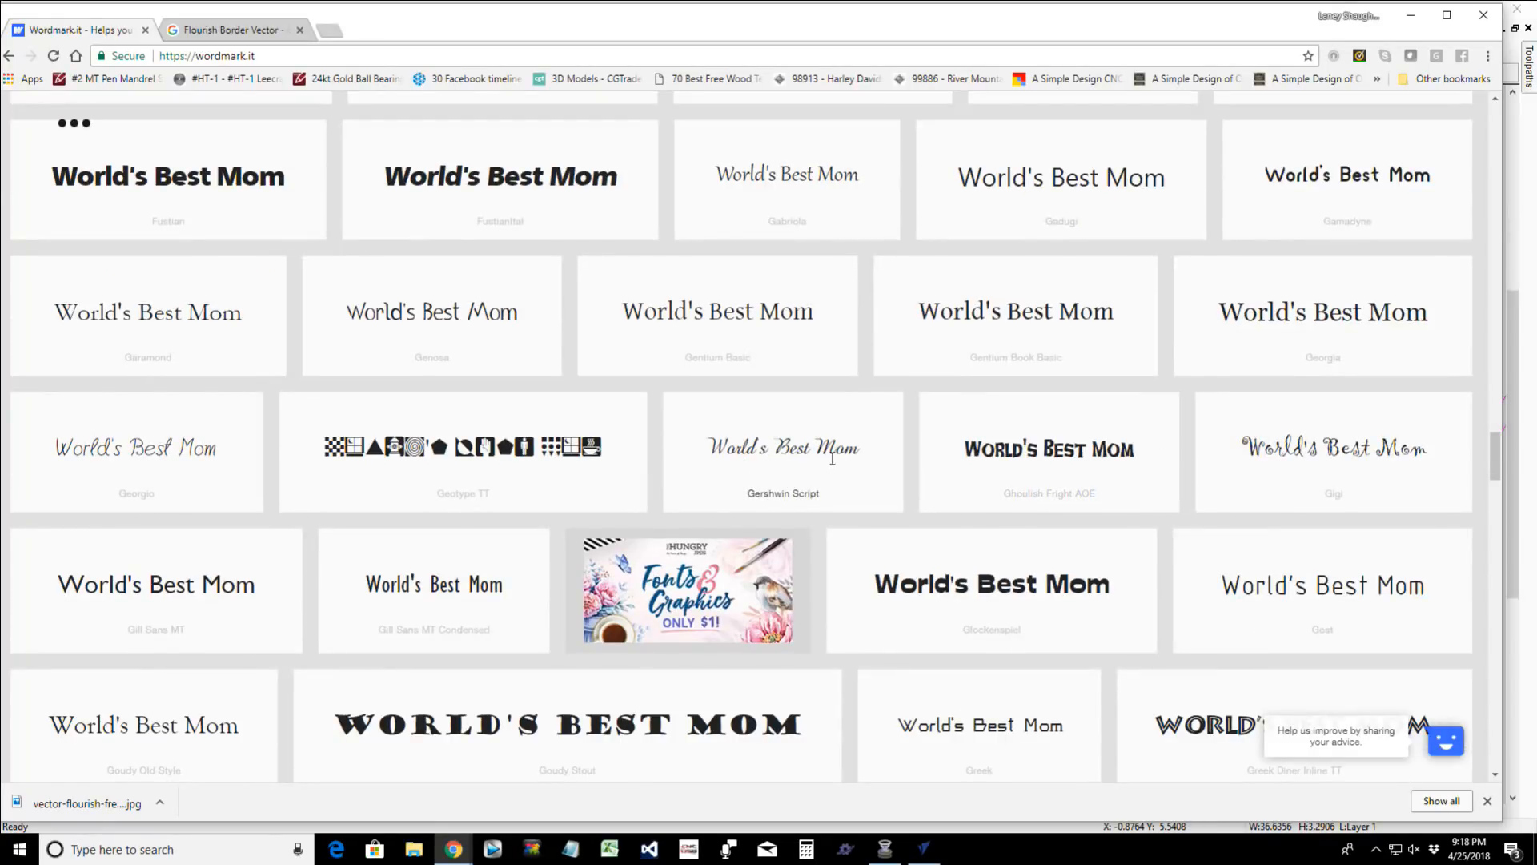
scroll(738, 453, "down", 1)
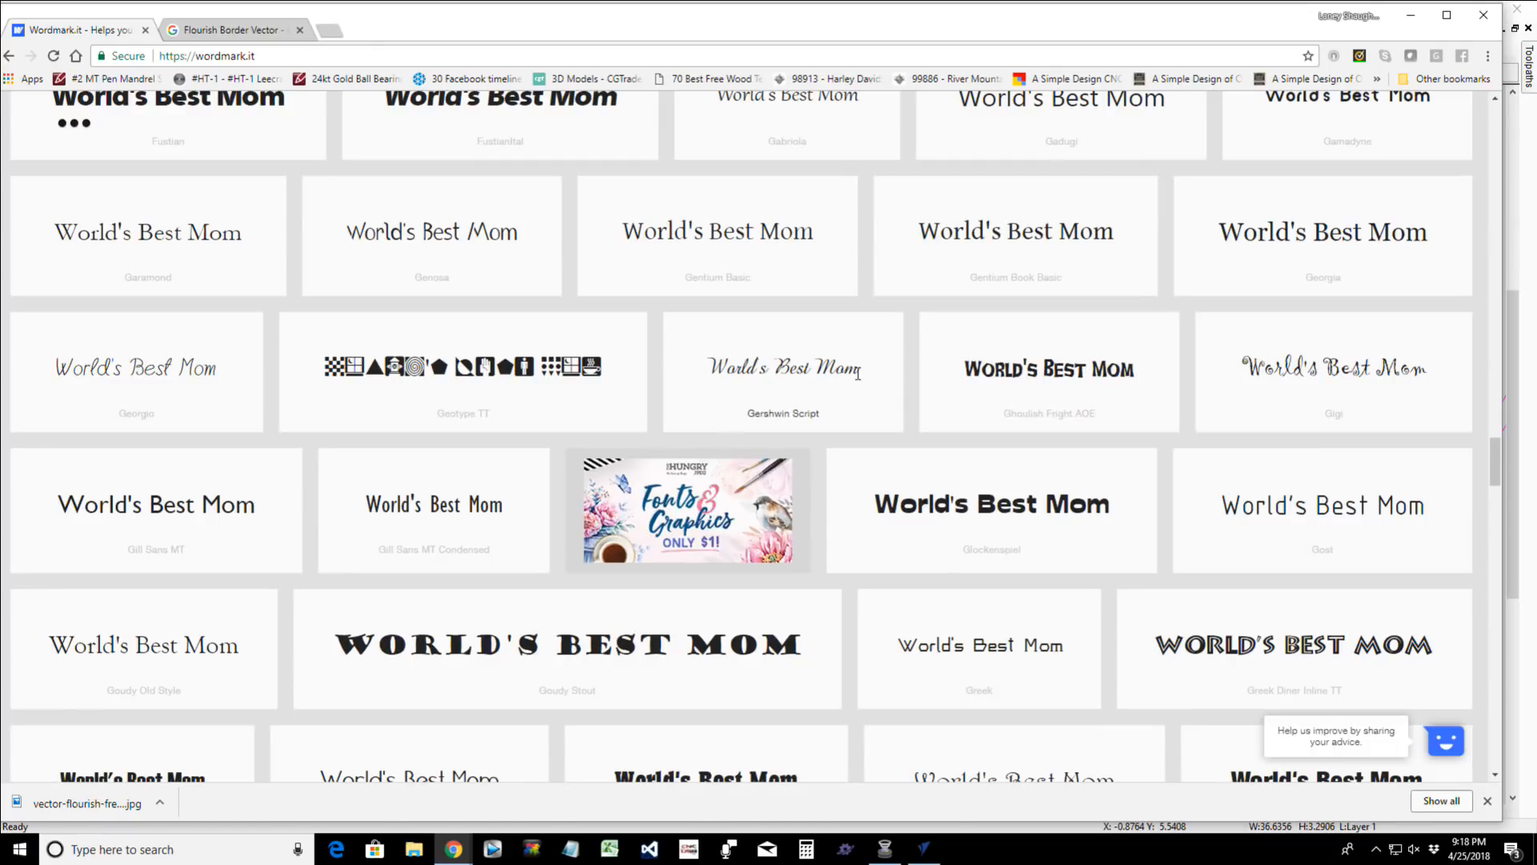
scroll(858, 374, "down", 5)
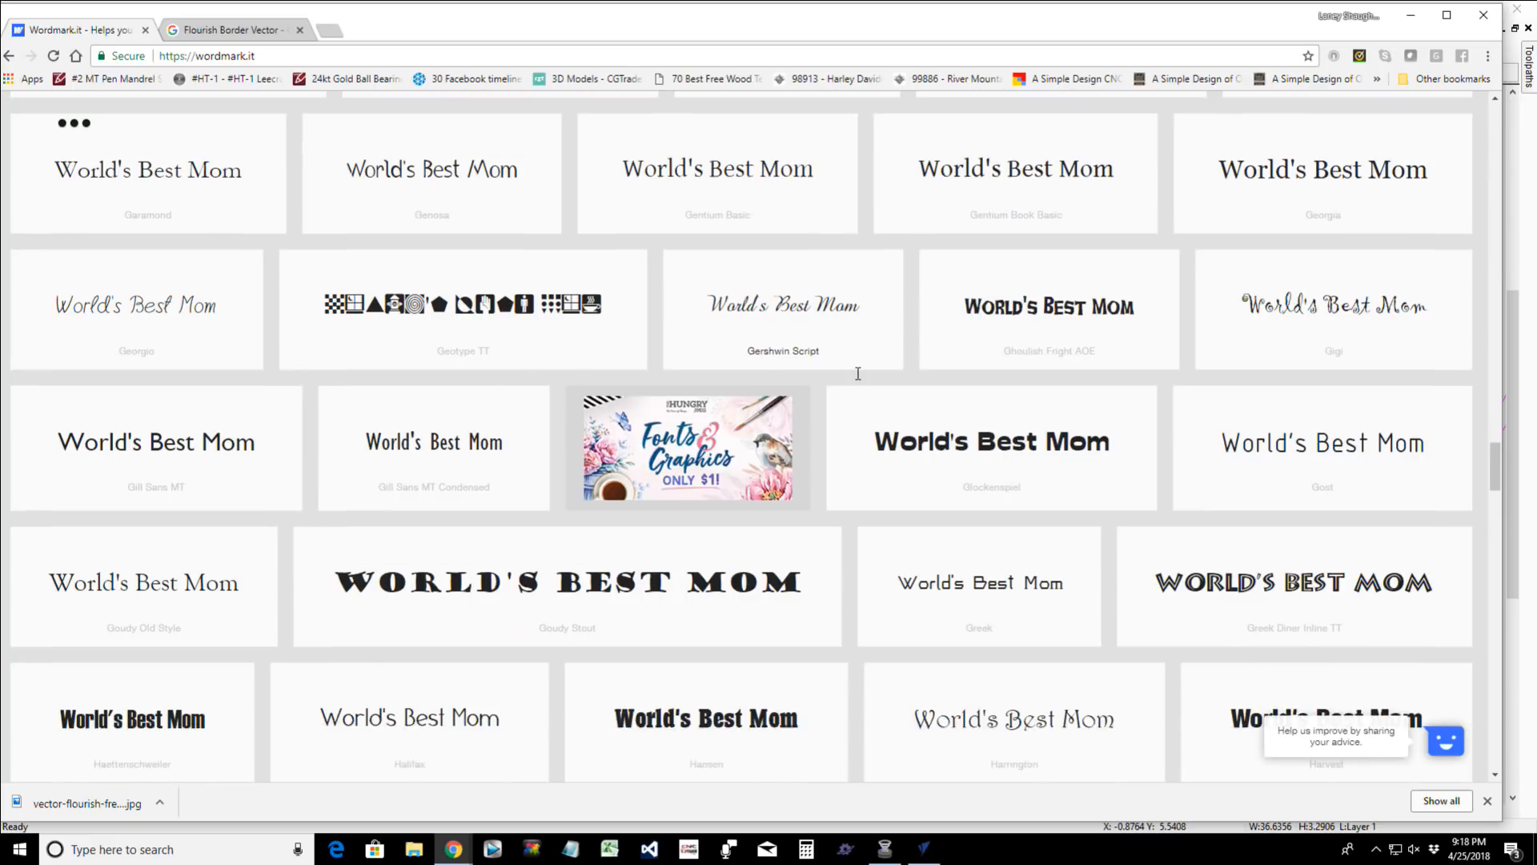
scroll(857, 381, "down", 4)
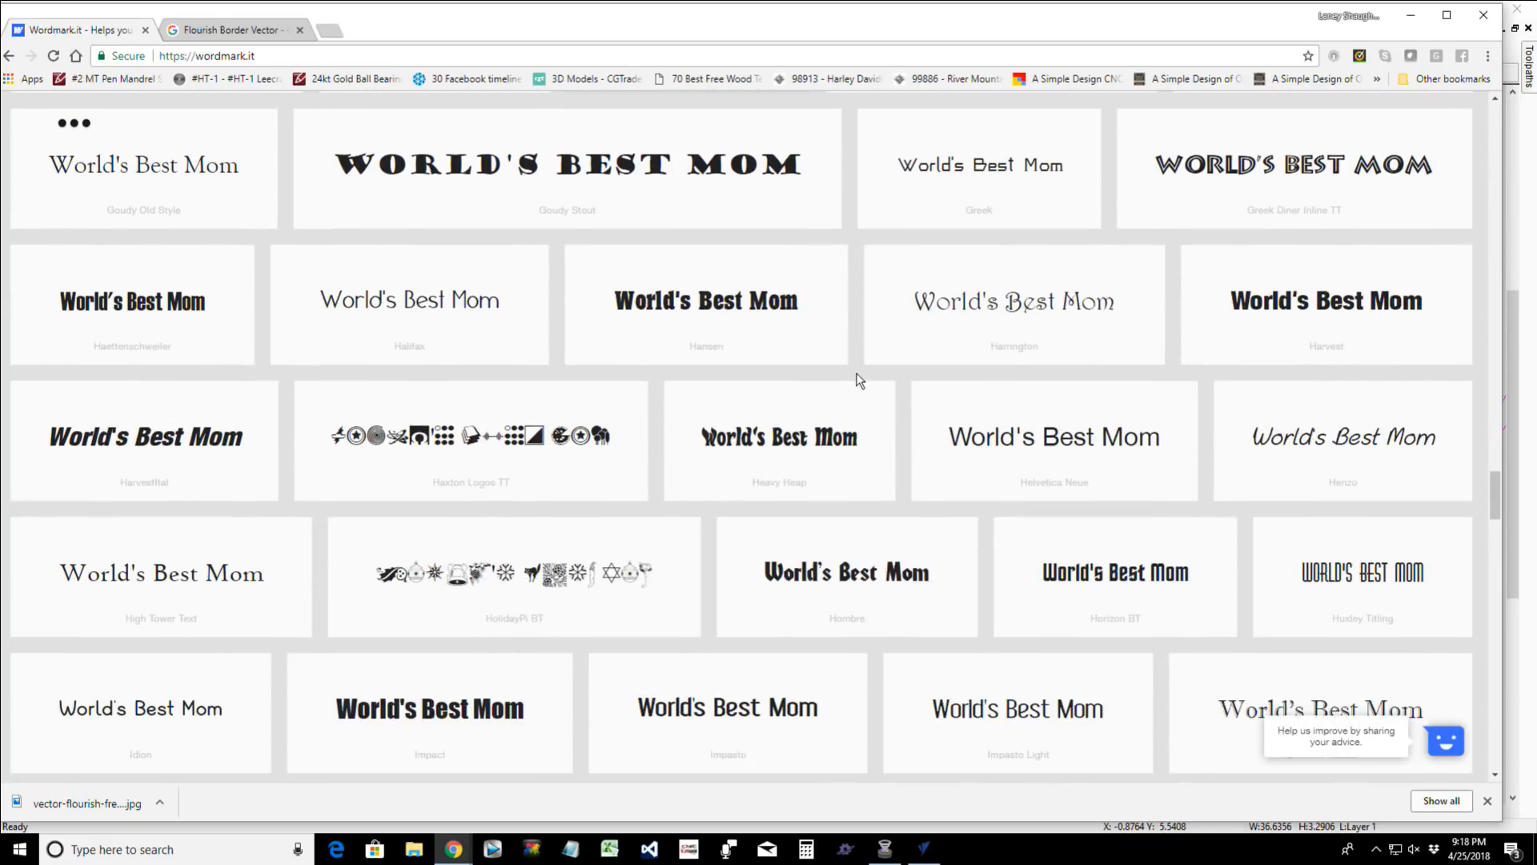
scroll(857, 373, "down", 3)
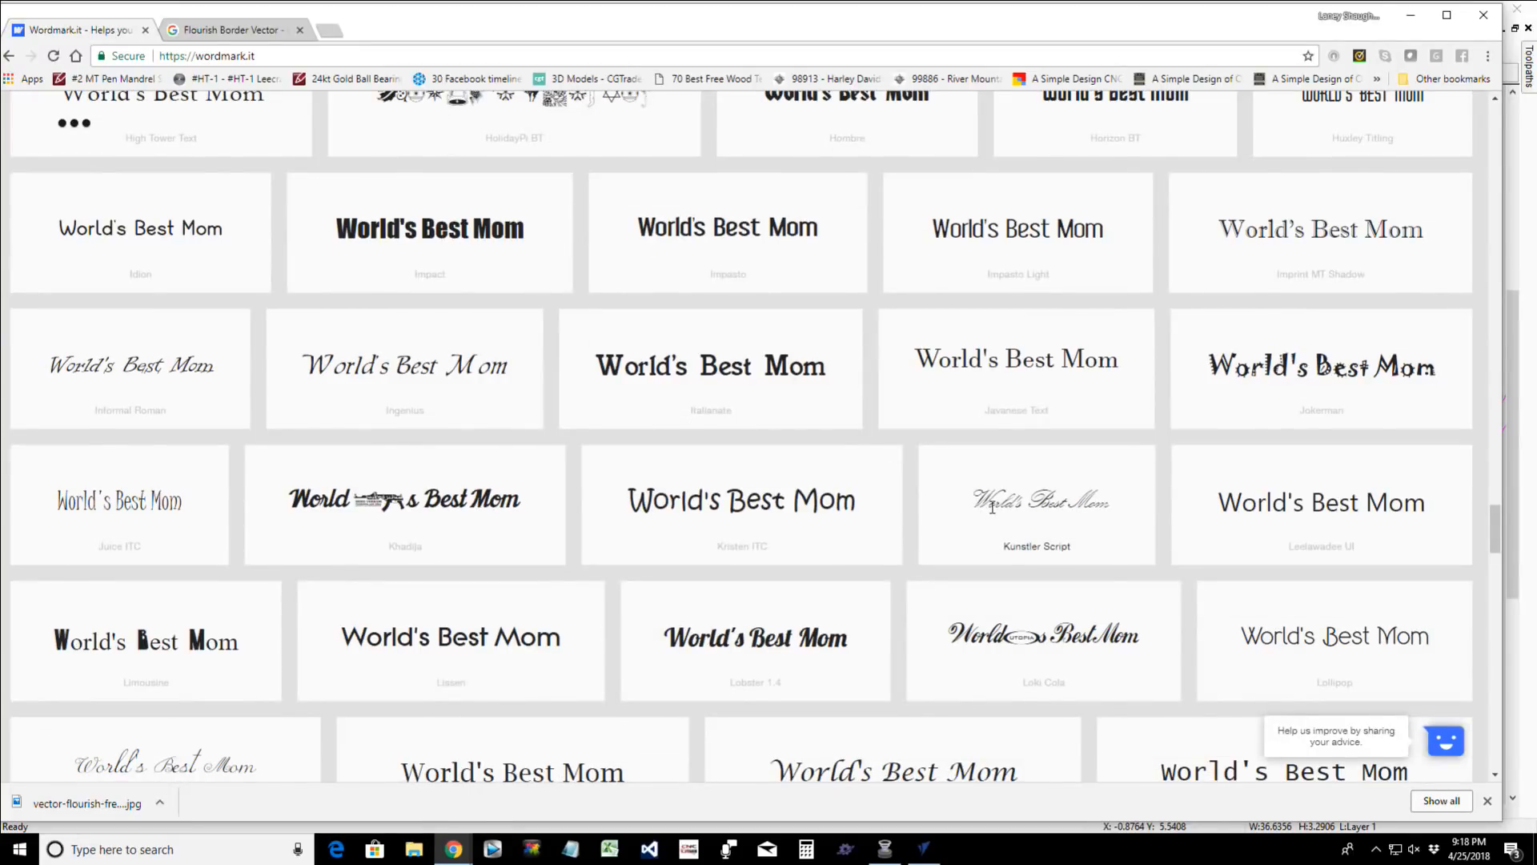
scroll(992, 506, "up", 1)
scroll(993, 512, "down", 3)
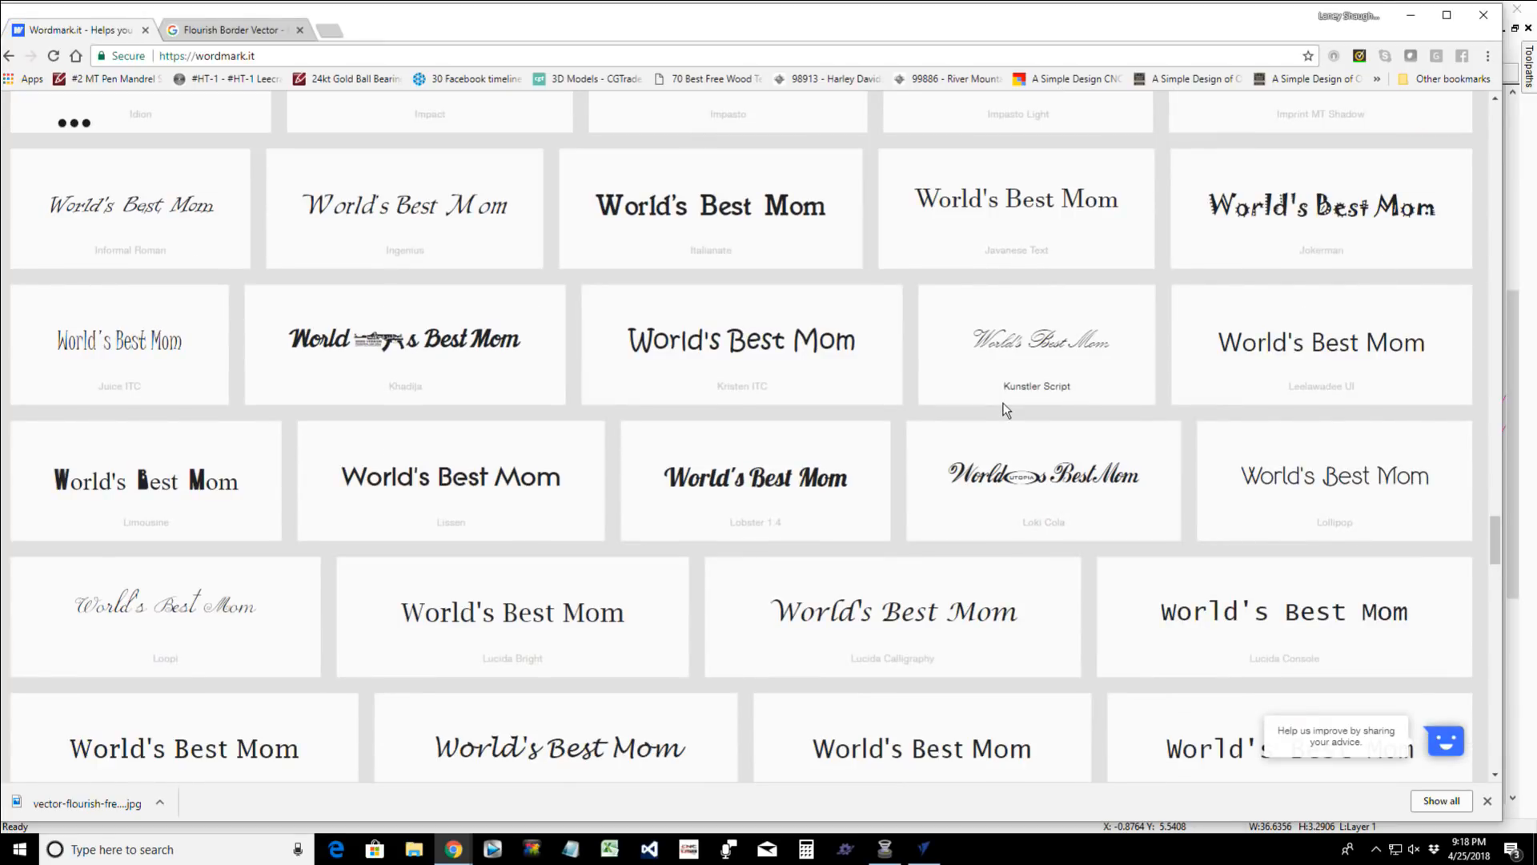
scroll(1006, 410, "down", 2)
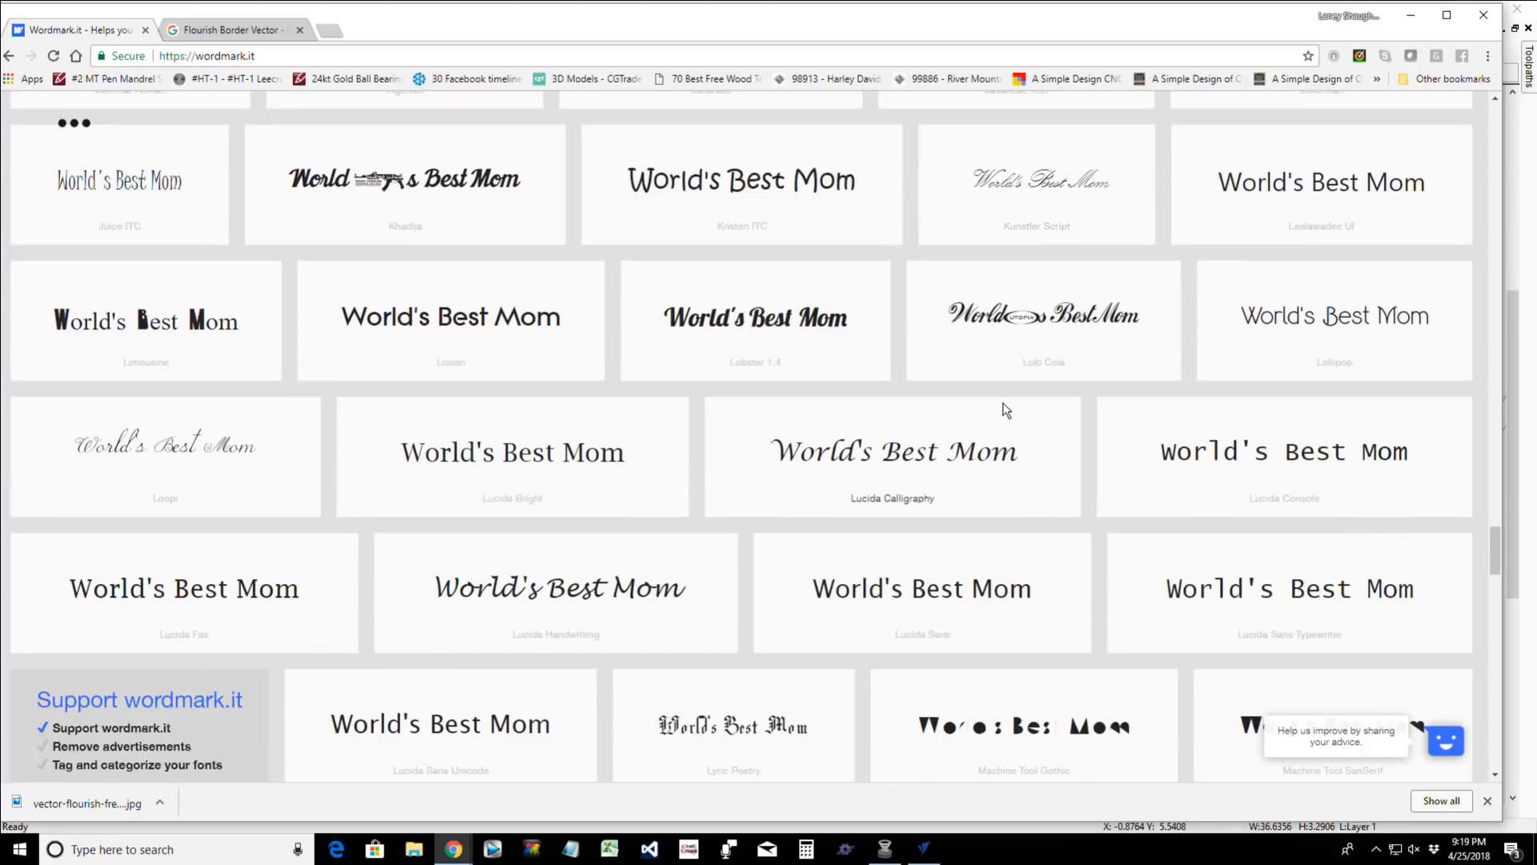
scroll(1007, 410, "up", 1)
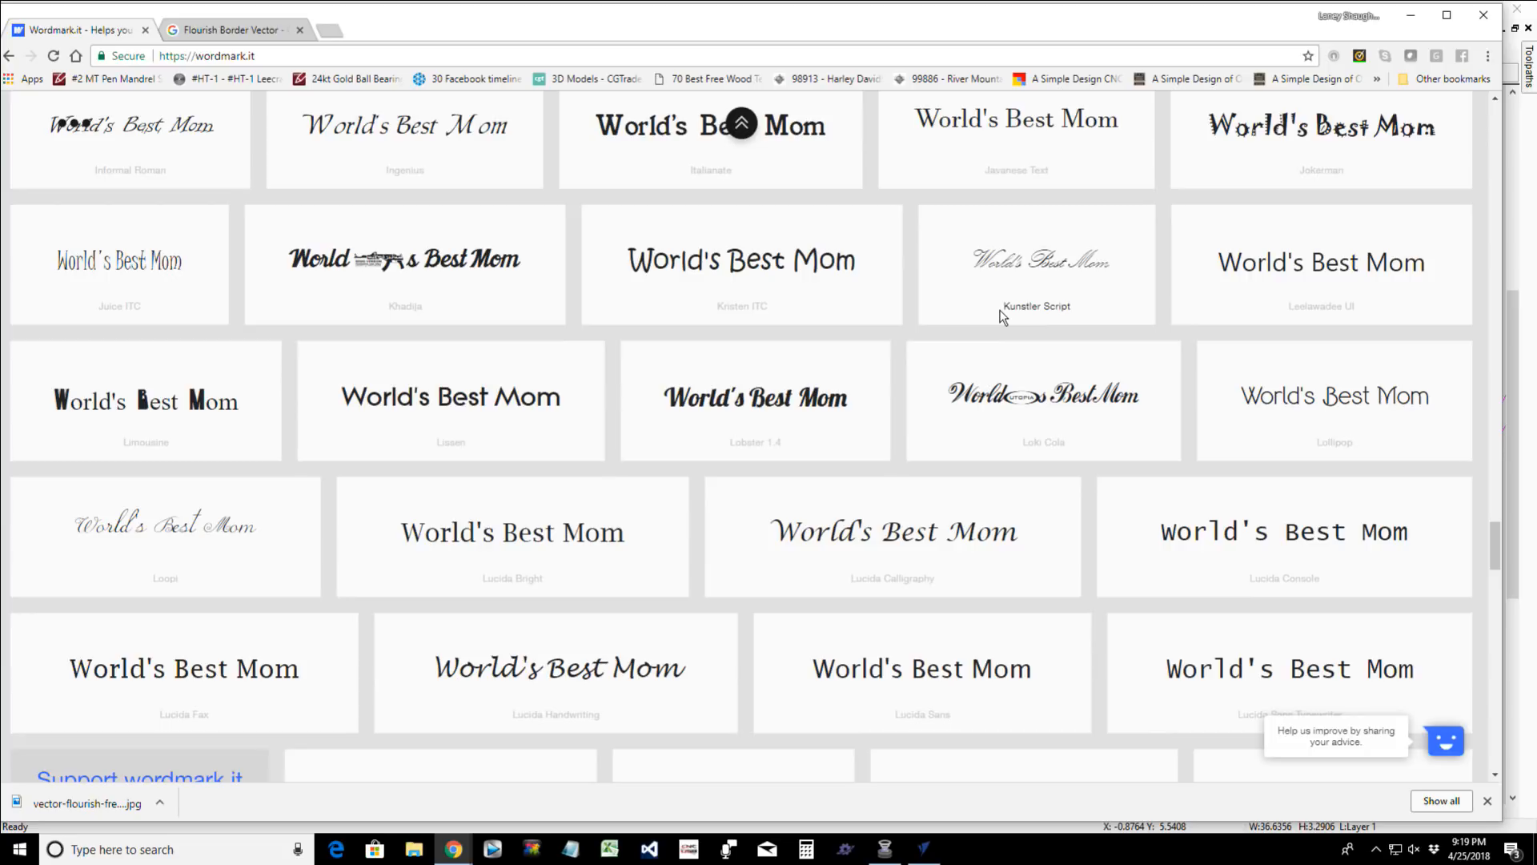
- Switch back to VCarve Pro and set the World's Best Mom! text to bold Kunstler Script
left_click(1414, 19)
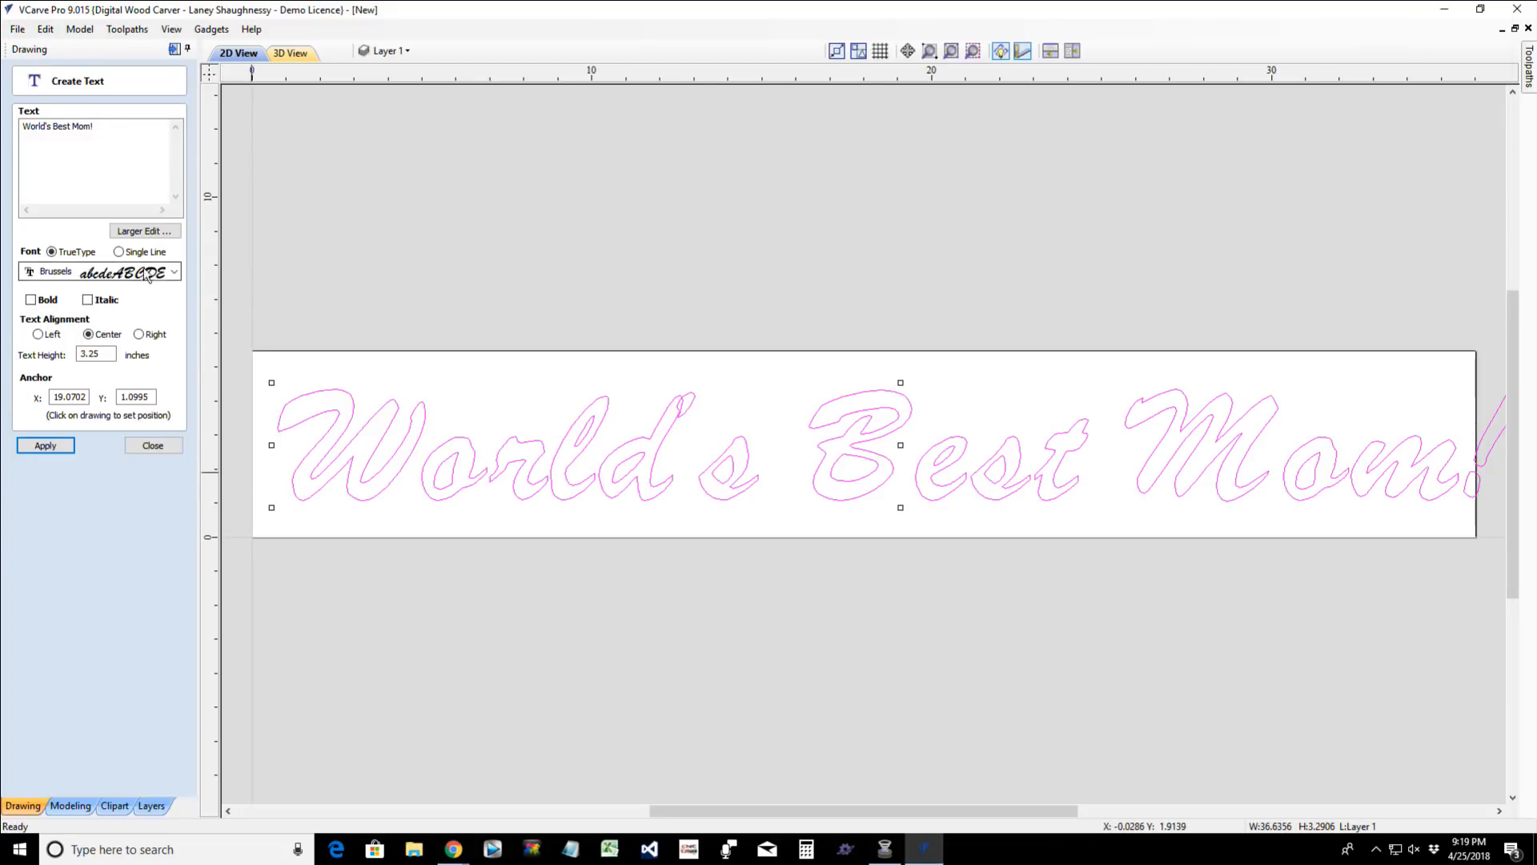
left_click(175, 272)
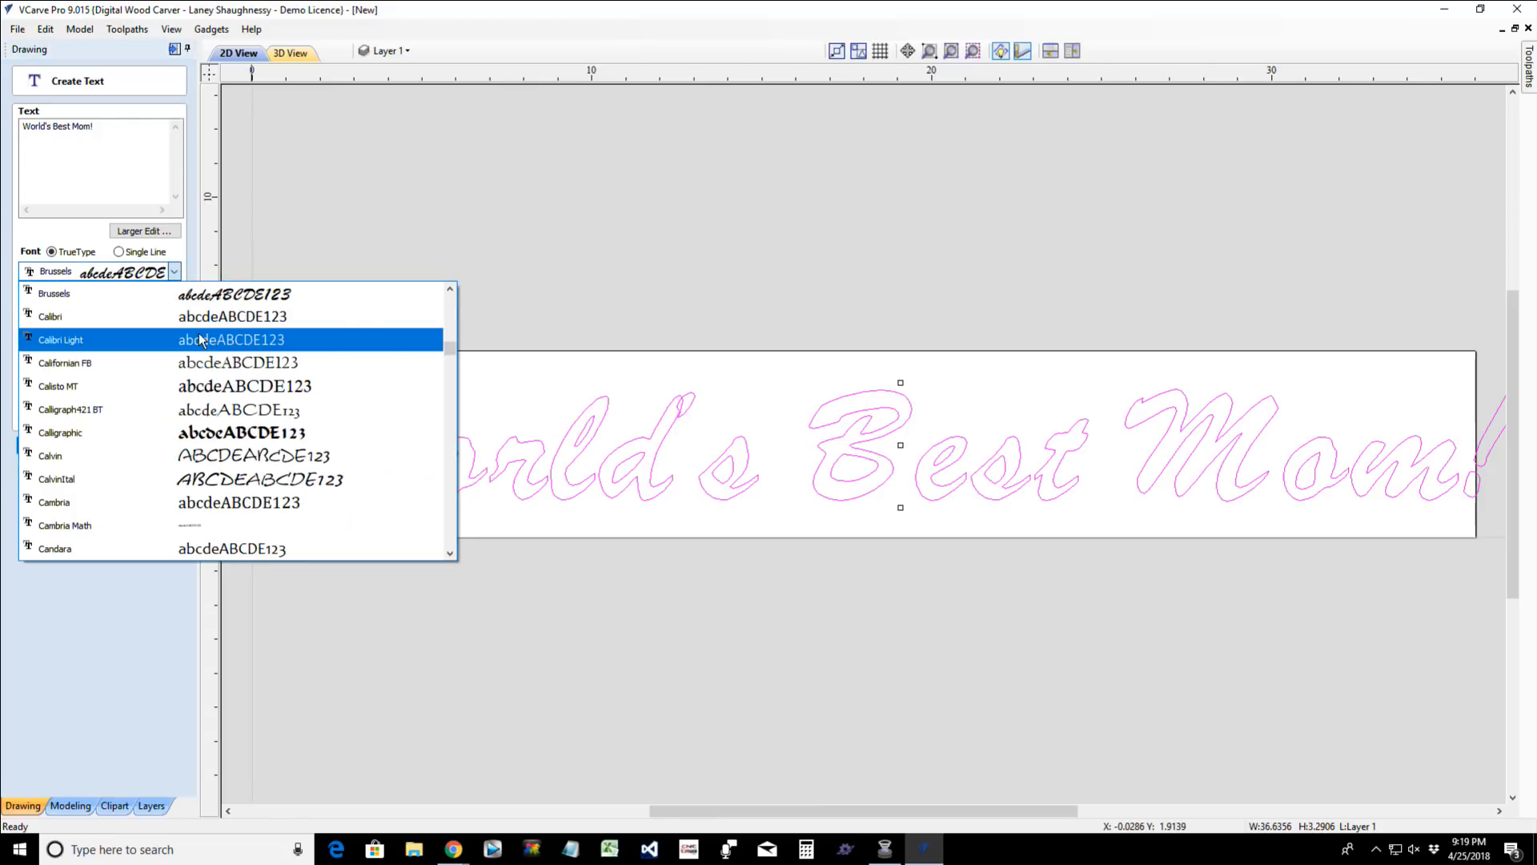
left_click_drag(450, 351, 445, 448)
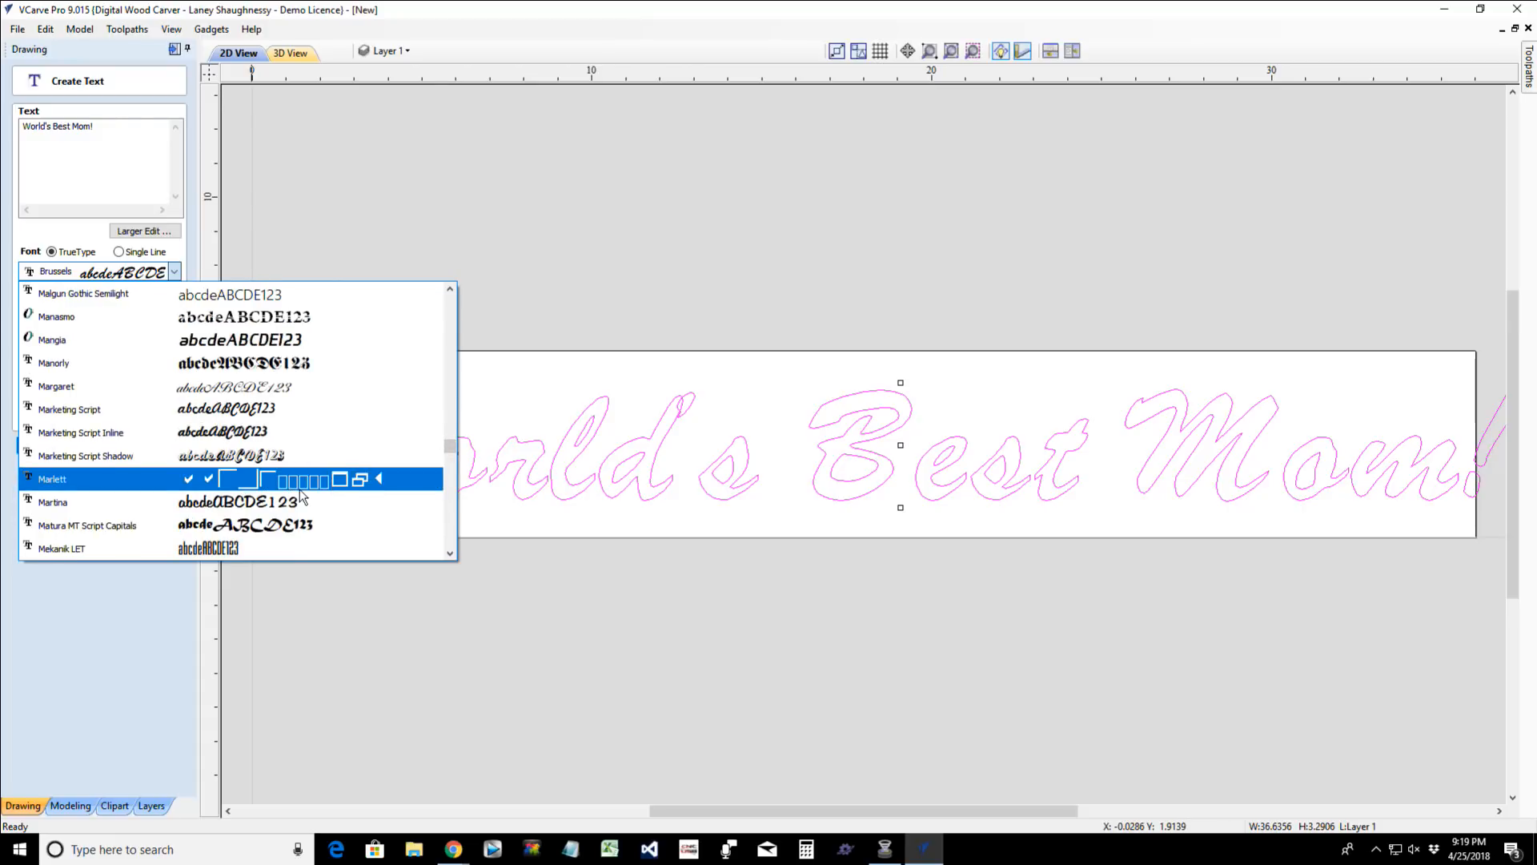
scroll(301, 497, "down", 1)
scroll(301, 496, "up", 2)
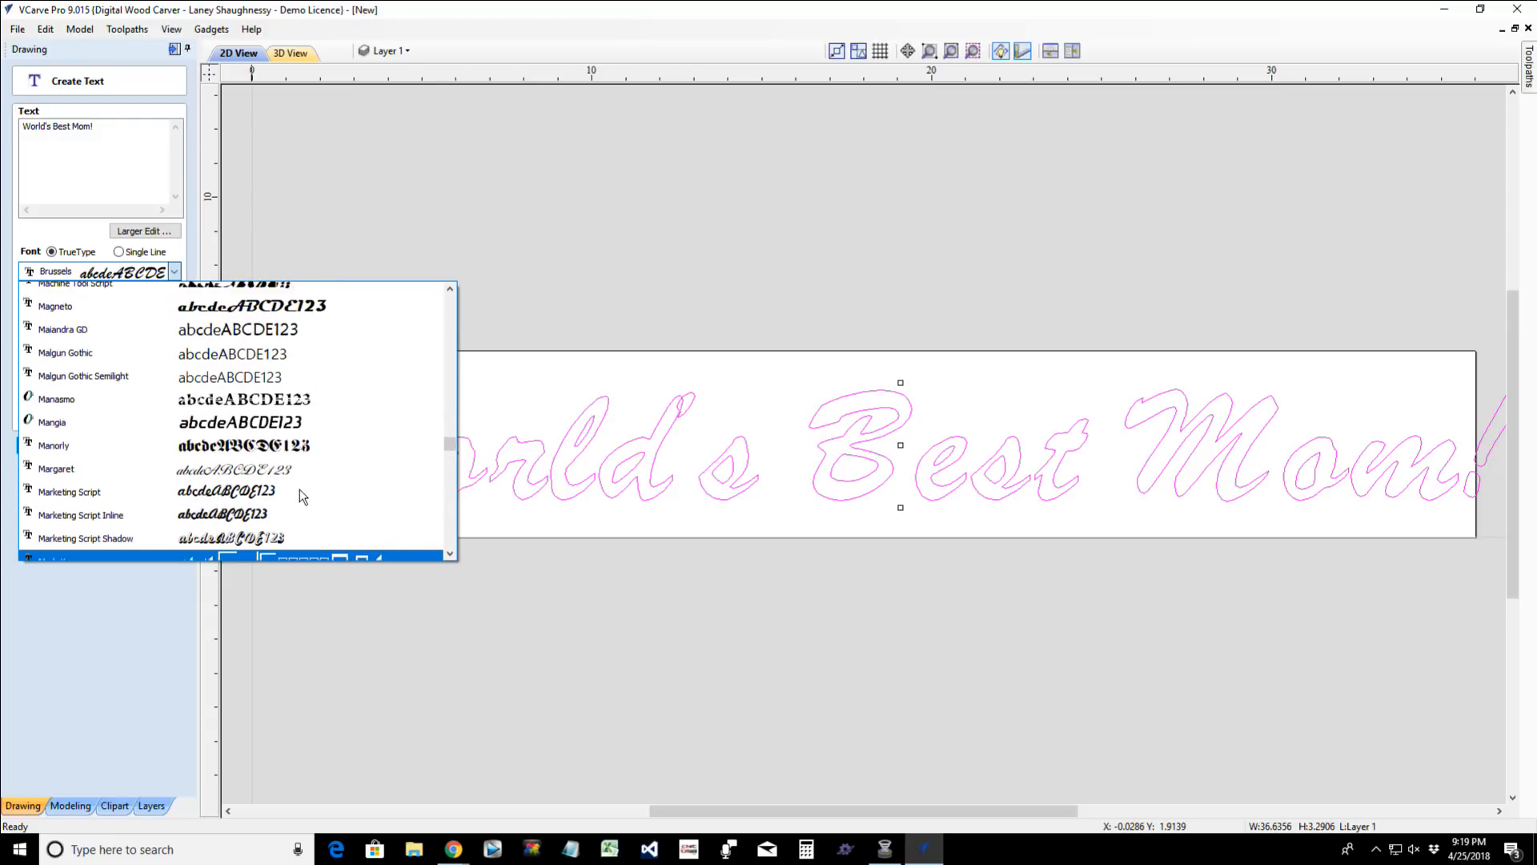
scroll(301, 496, "up", 8)
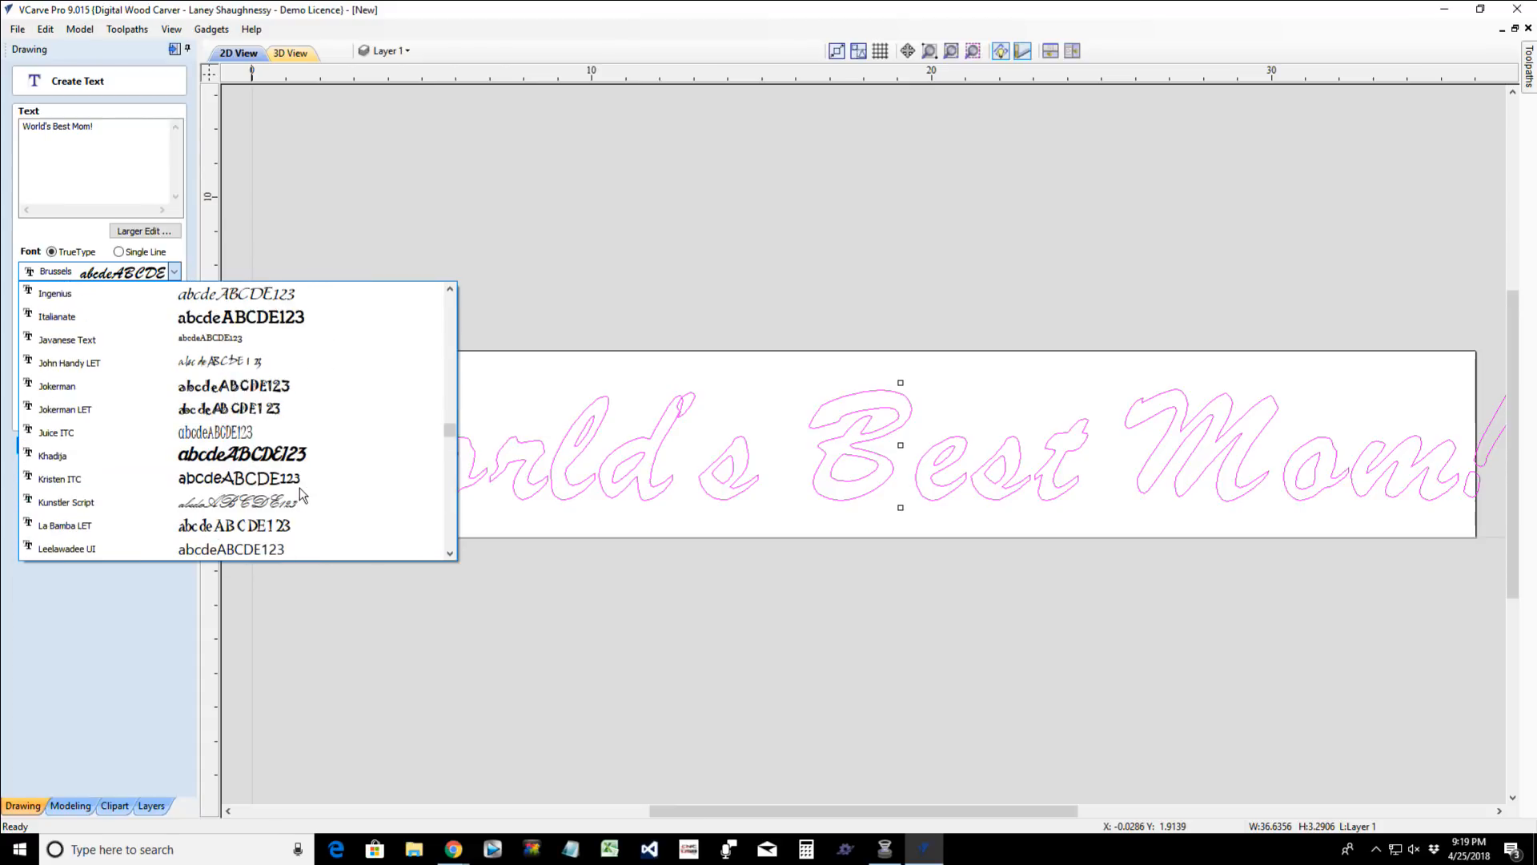
left_click(298, 502)
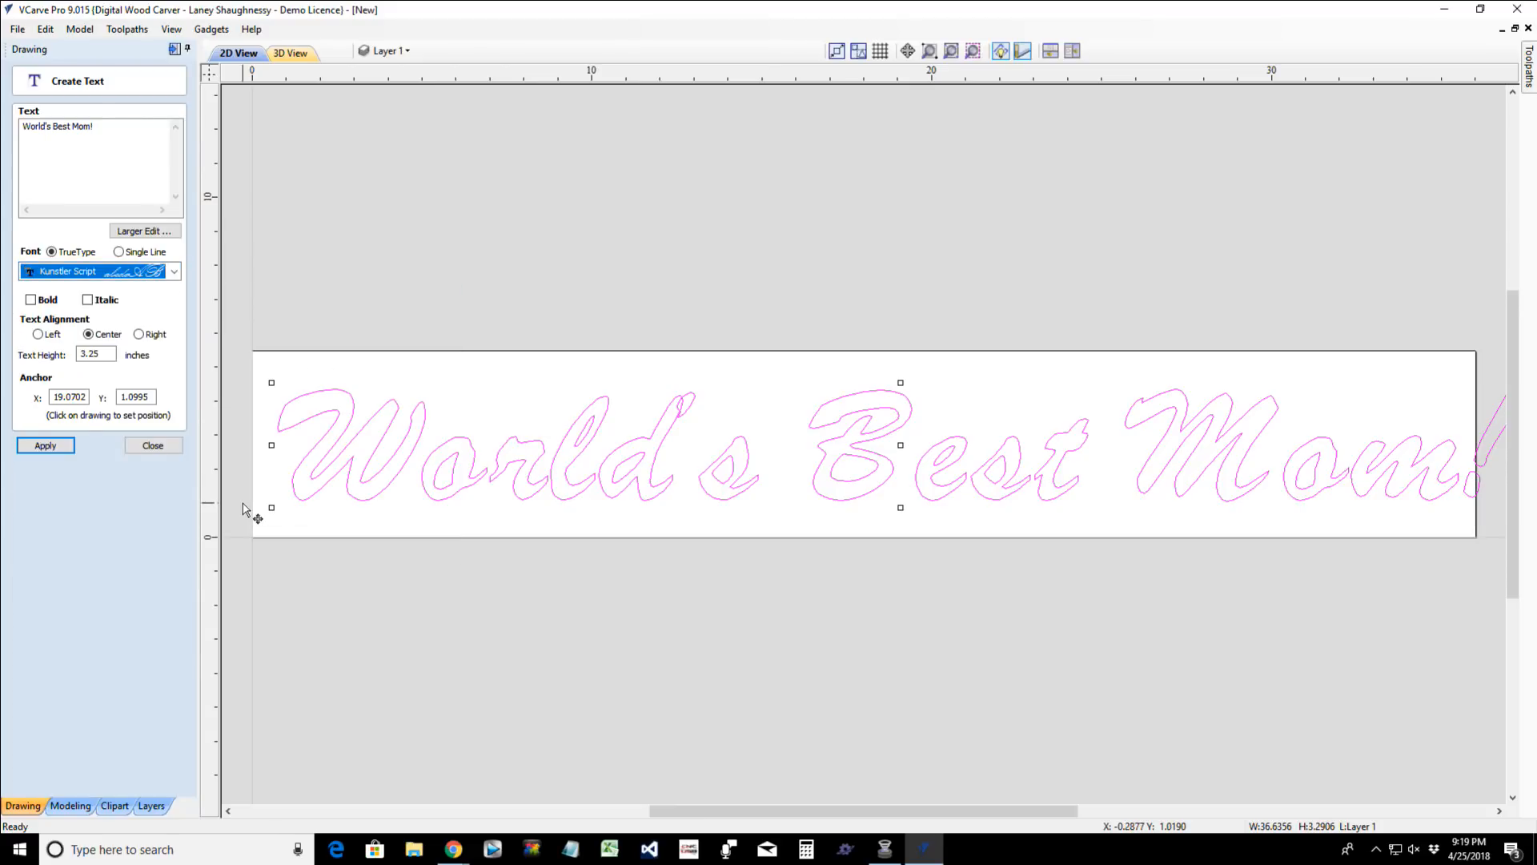
left_click(40, 303)
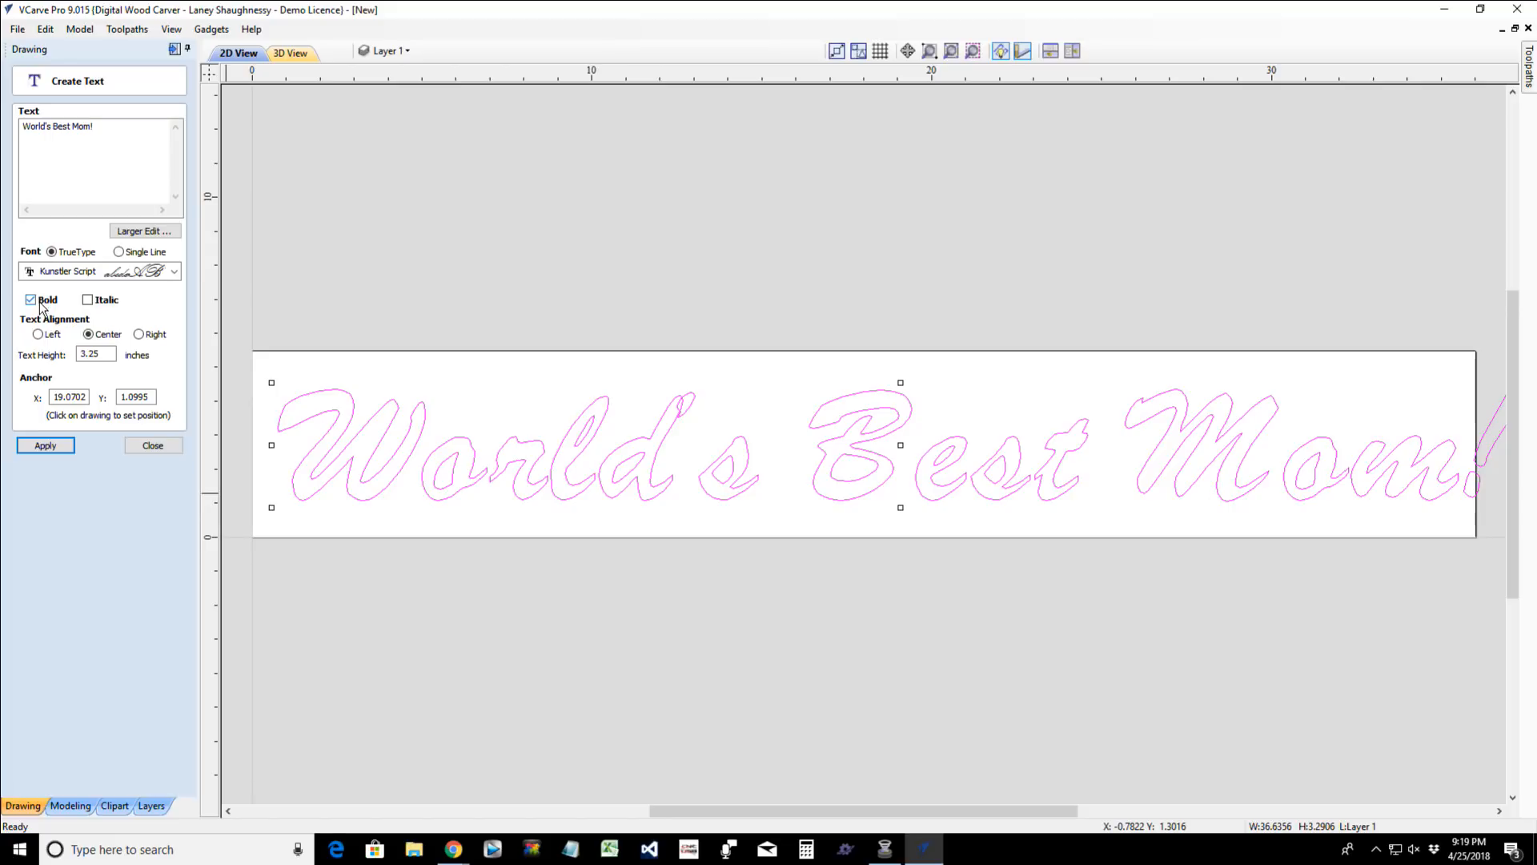
left_click(56, 447)
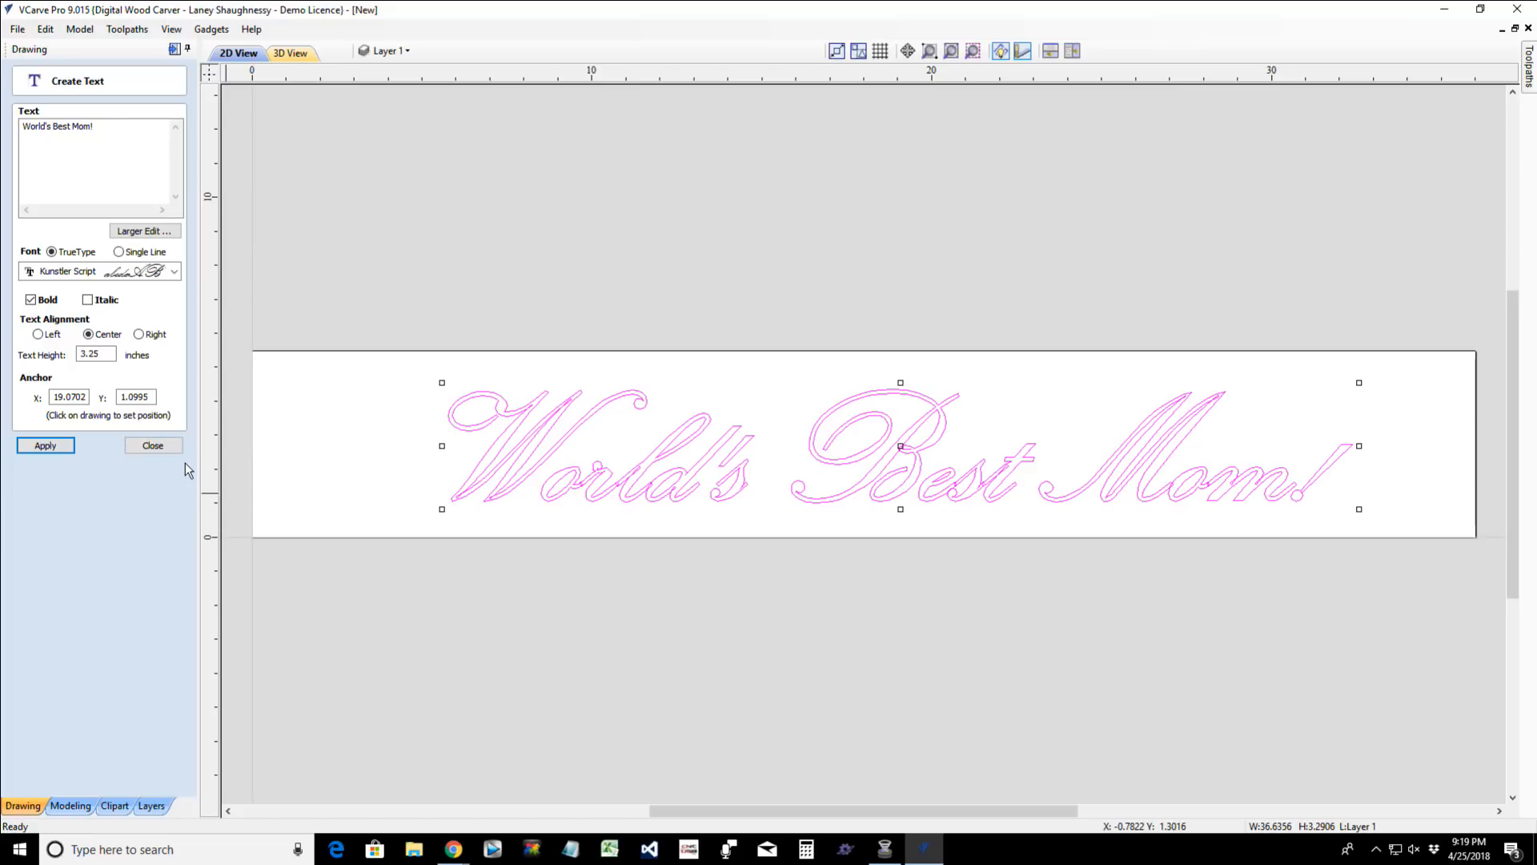
left_click(141, 447)
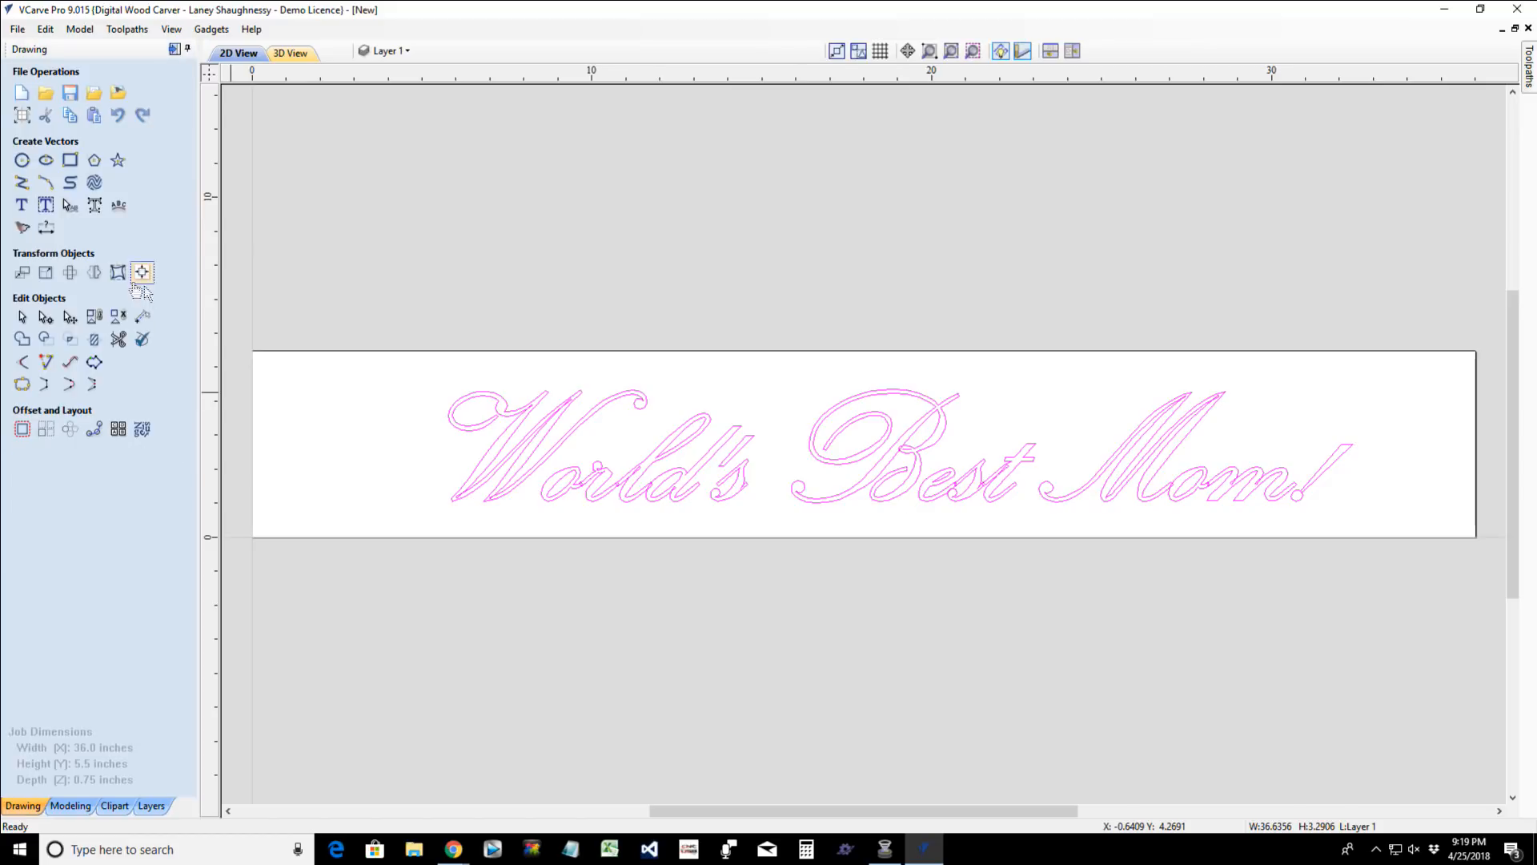
- Draw a square-cornered 36 x 5.5 inch rectangle around the full edge of the material
left_click(70, 159)
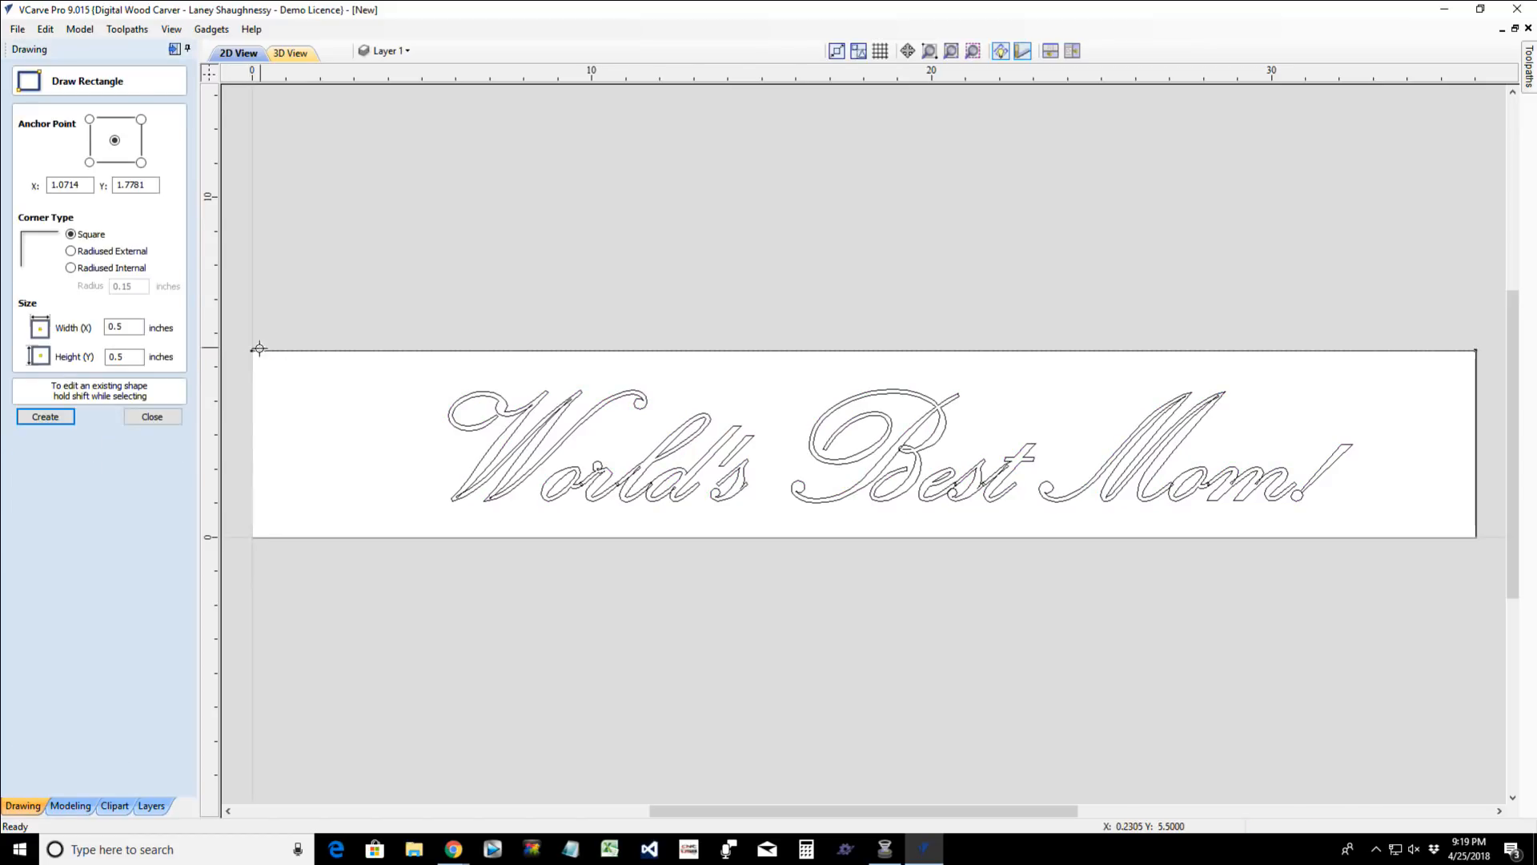
left_click_drag(1433, 512, 1477, 538)
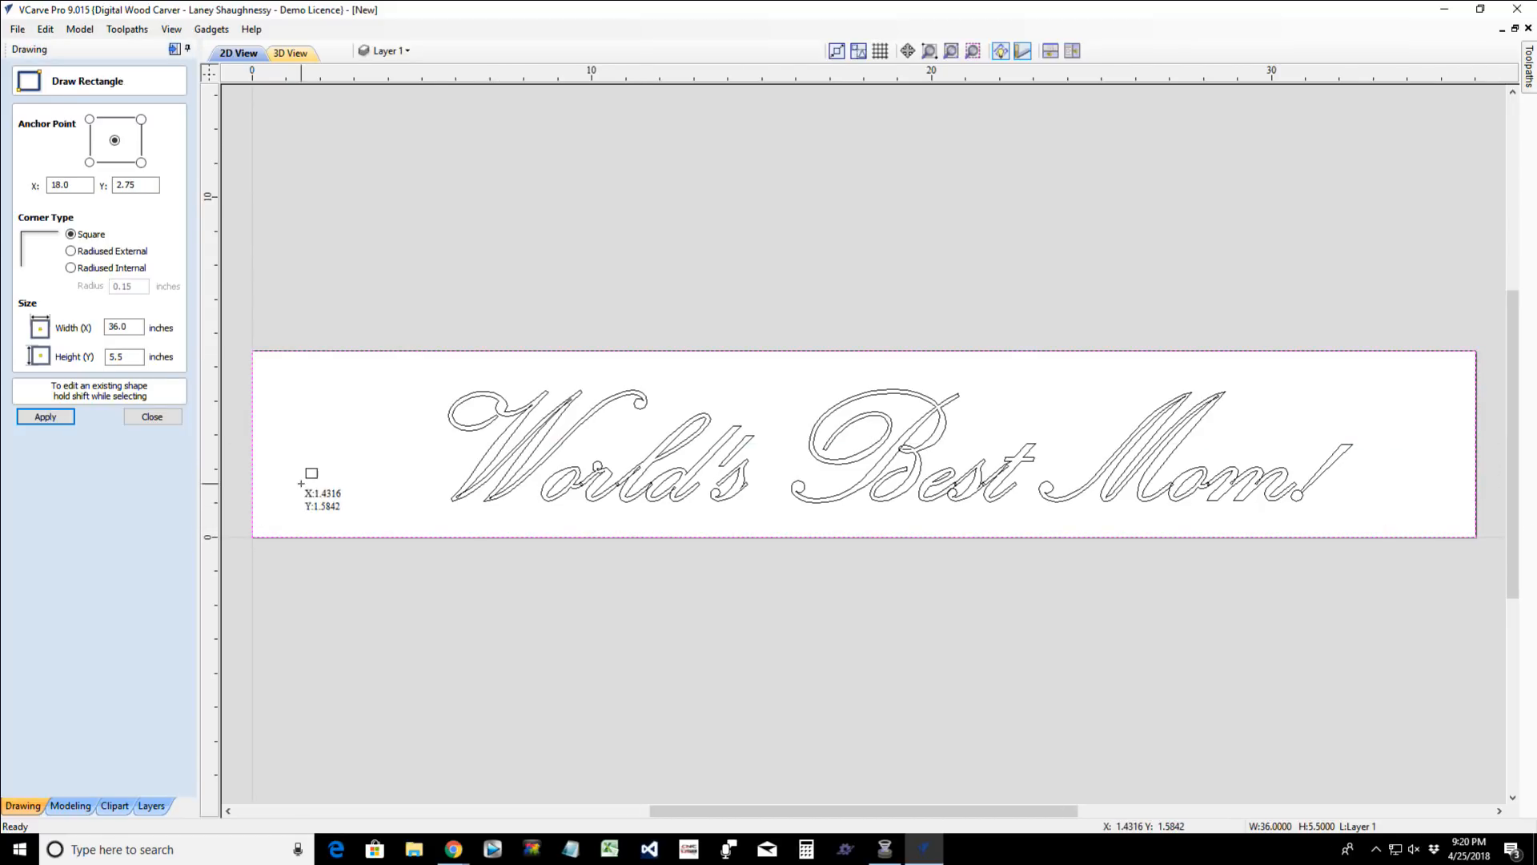
left_click(157, 417)
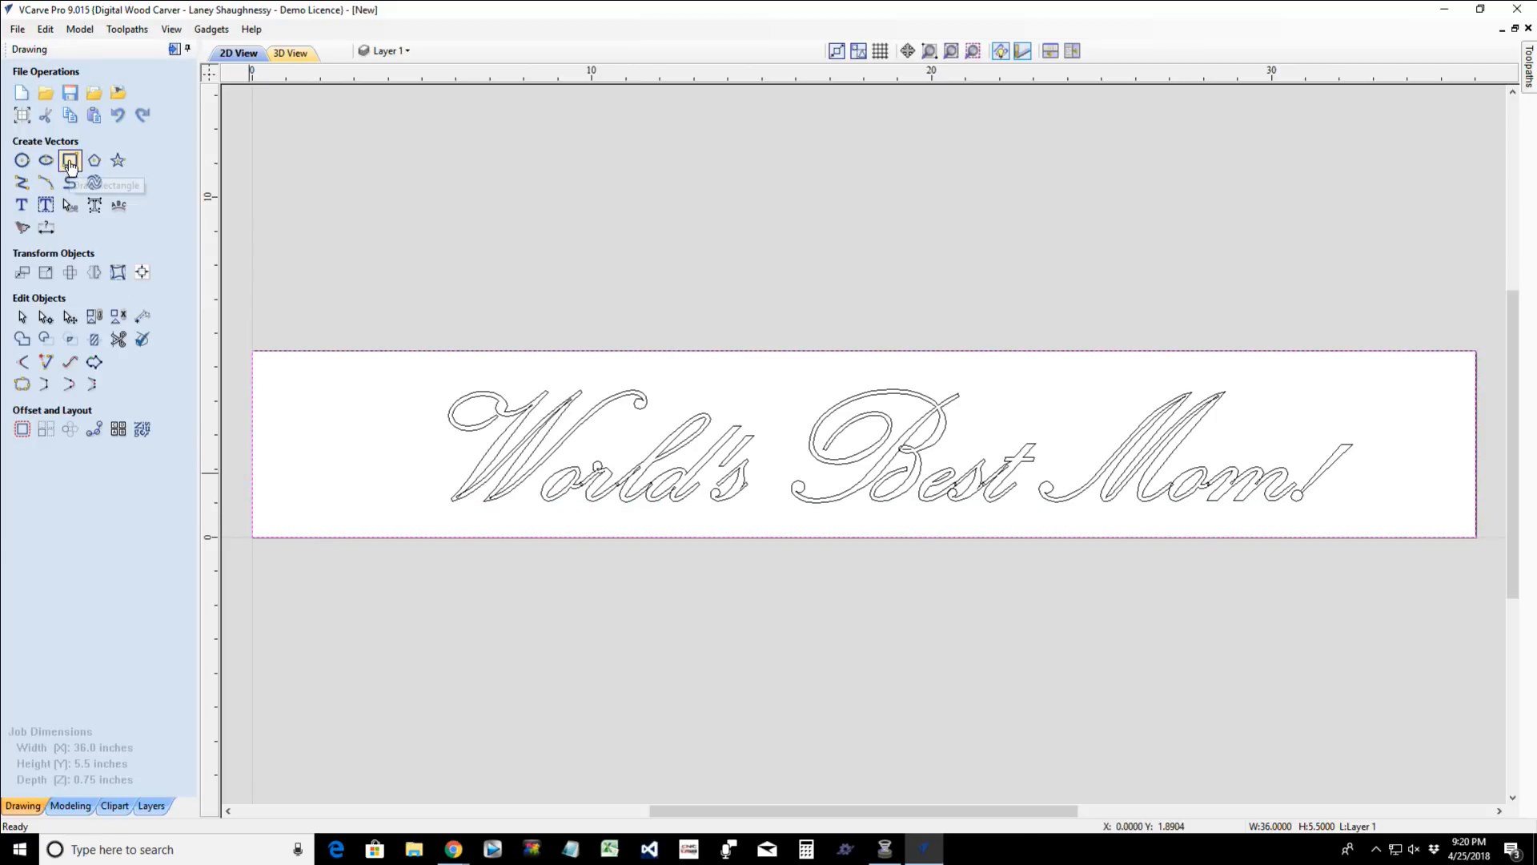
- Offset the border rectangle inwards by 0.5 inches, keeping the original
left_click(23, 430)
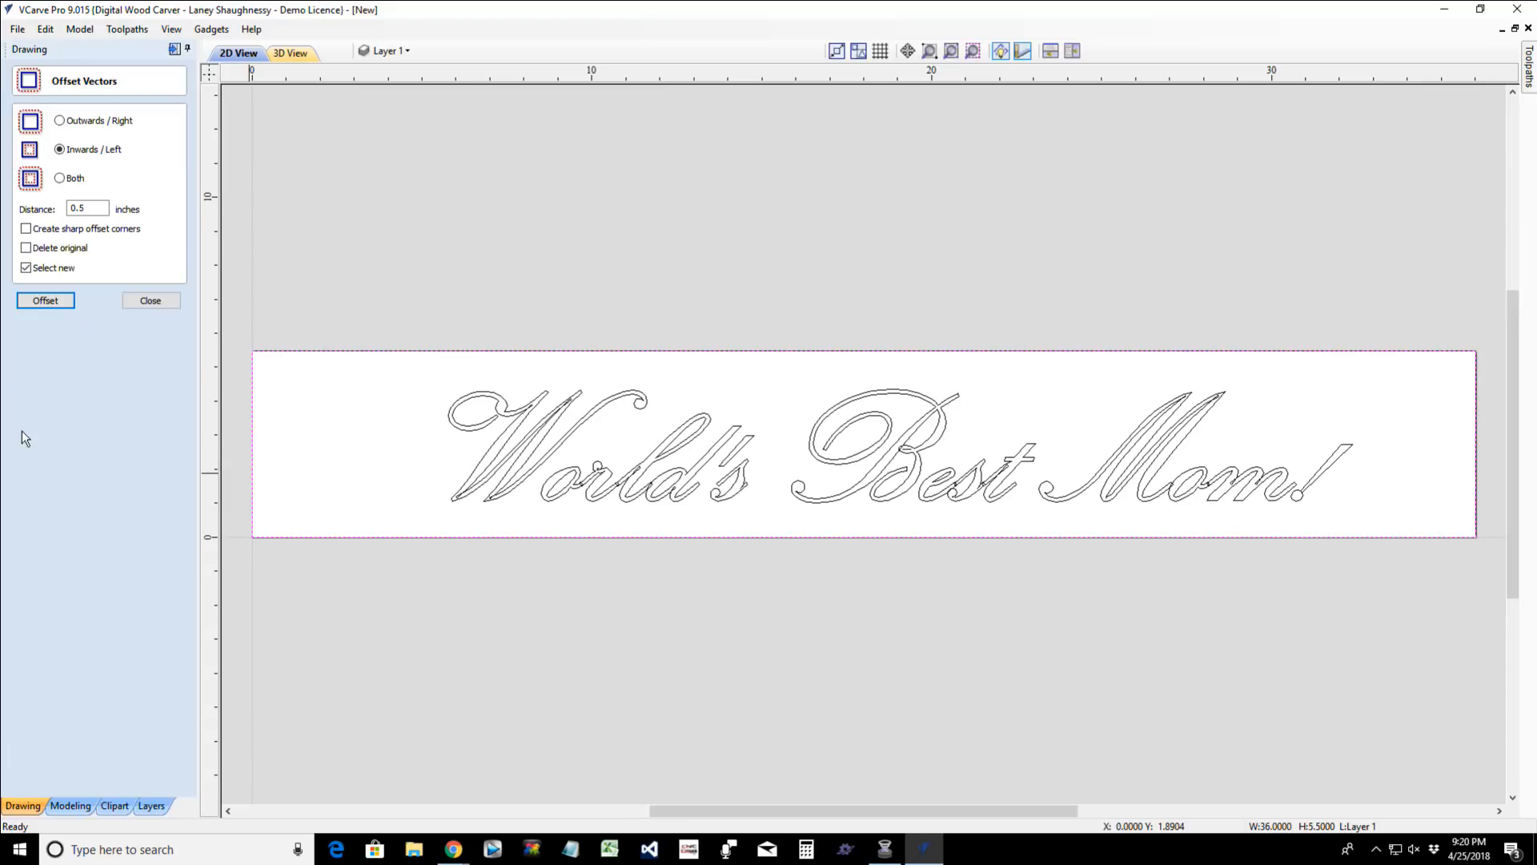
left_click_drag(87, 209, 71, 209)
left_click(40, 301)
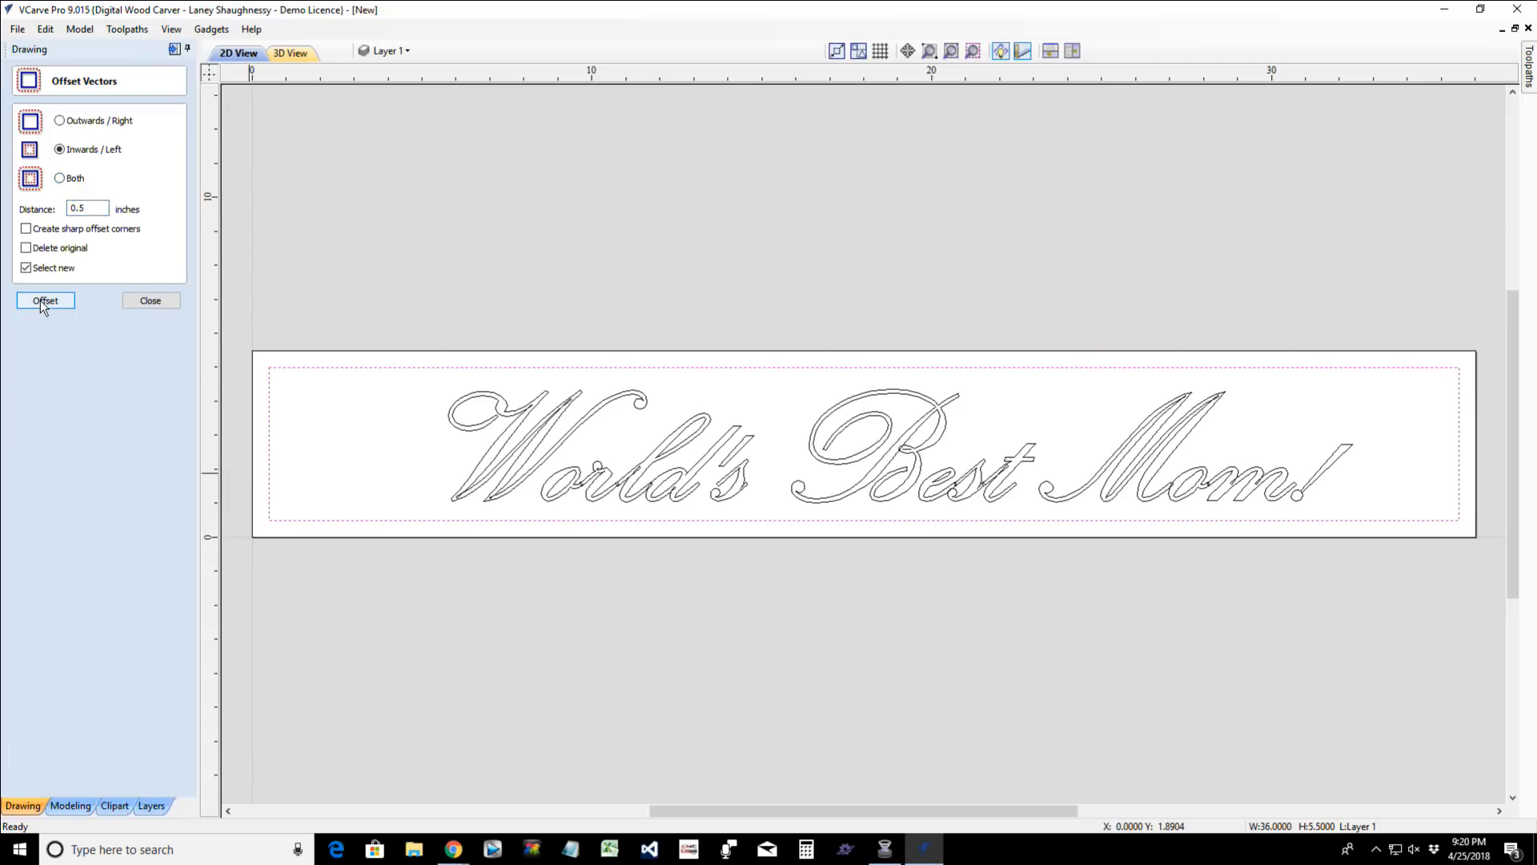
left_click(167, 304)
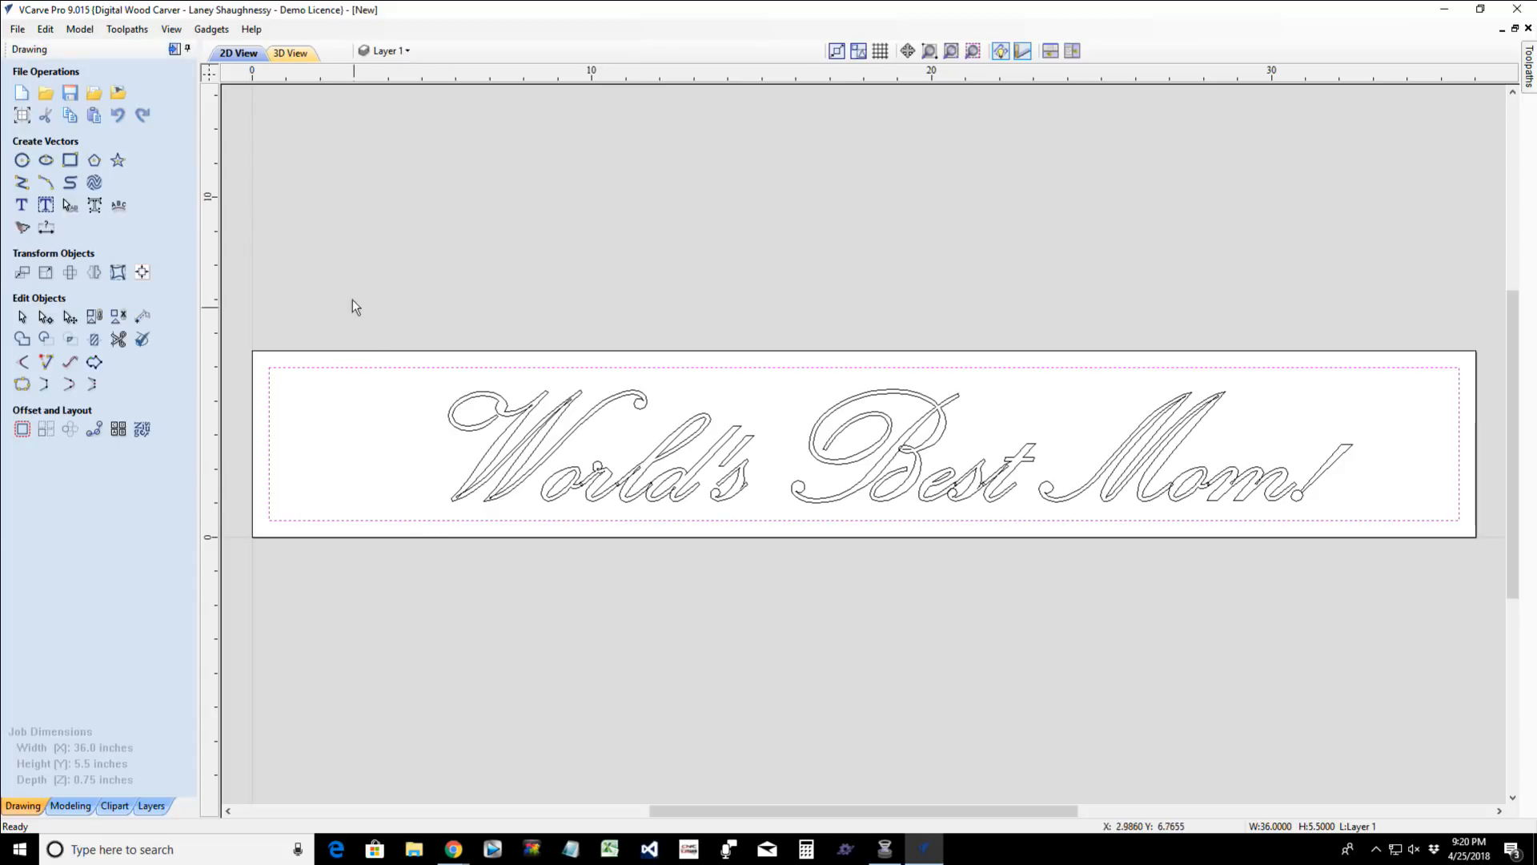
left_click_drag(353, 302, 1394, 559)
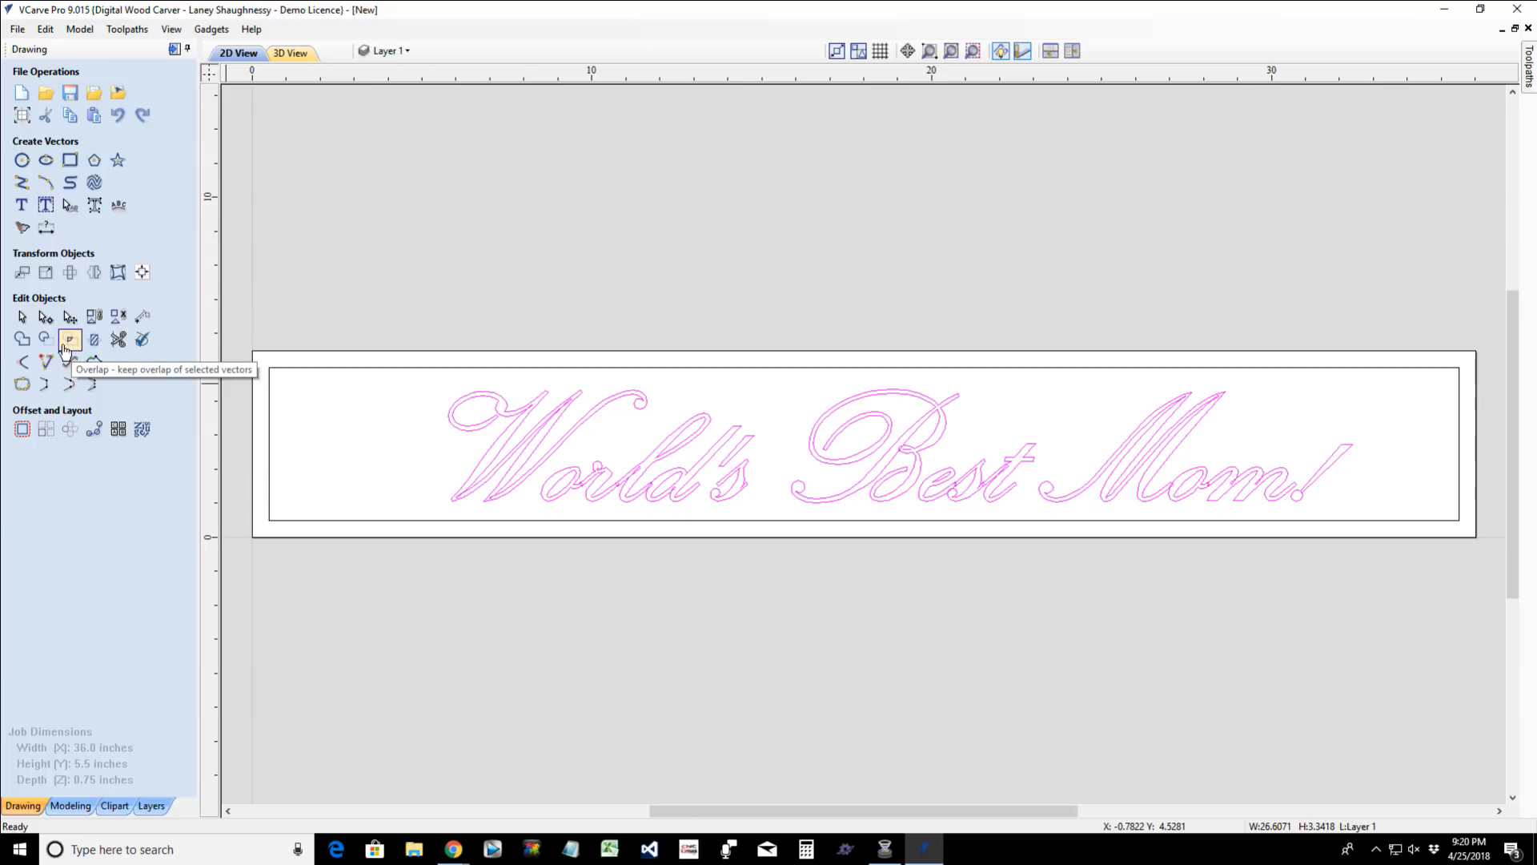
left_click(44, 207)
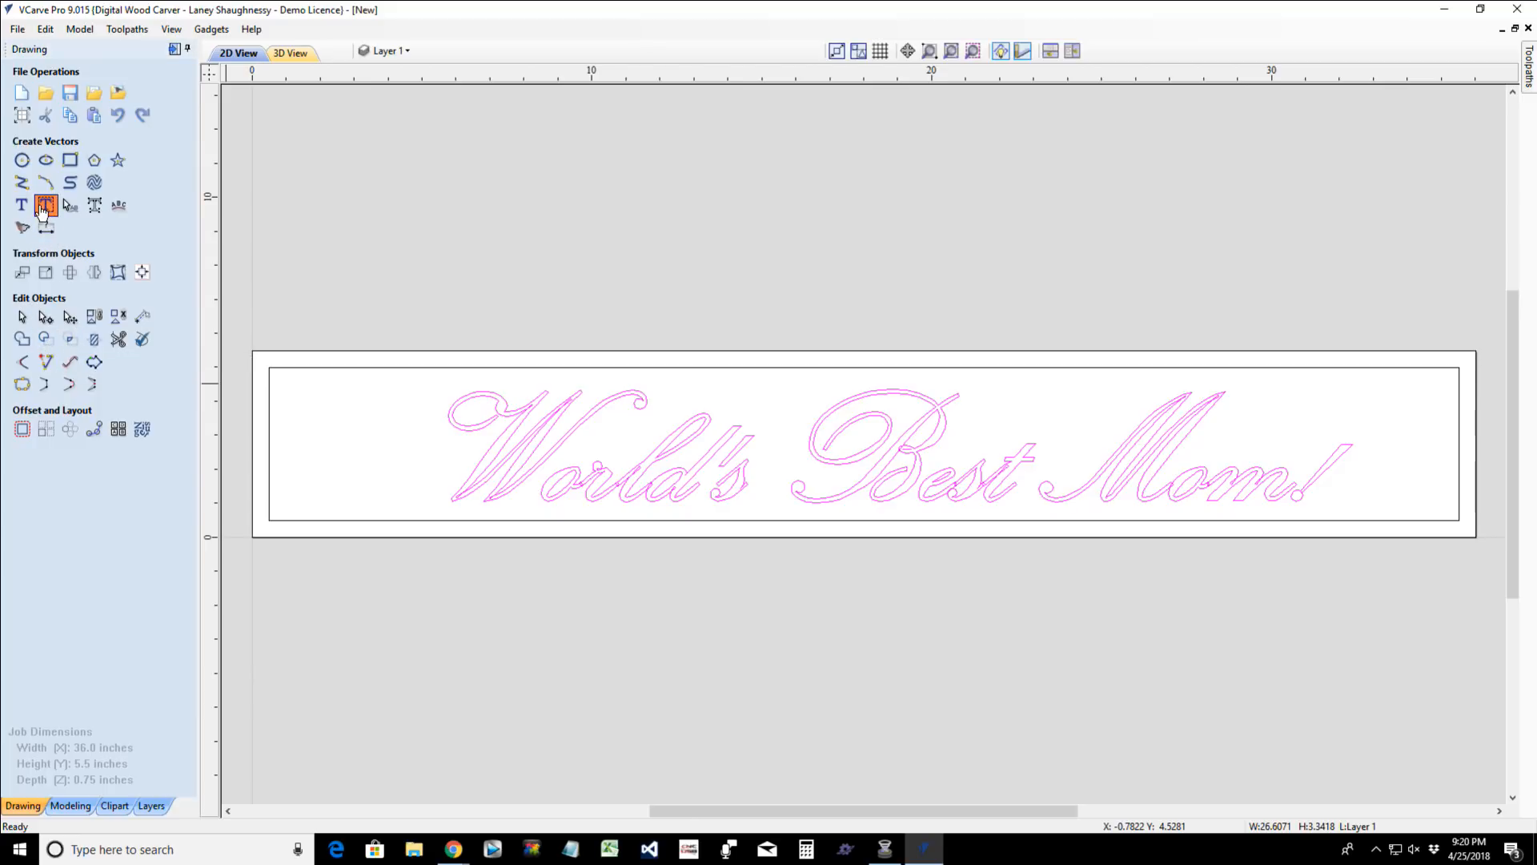
left_click(44, 207)
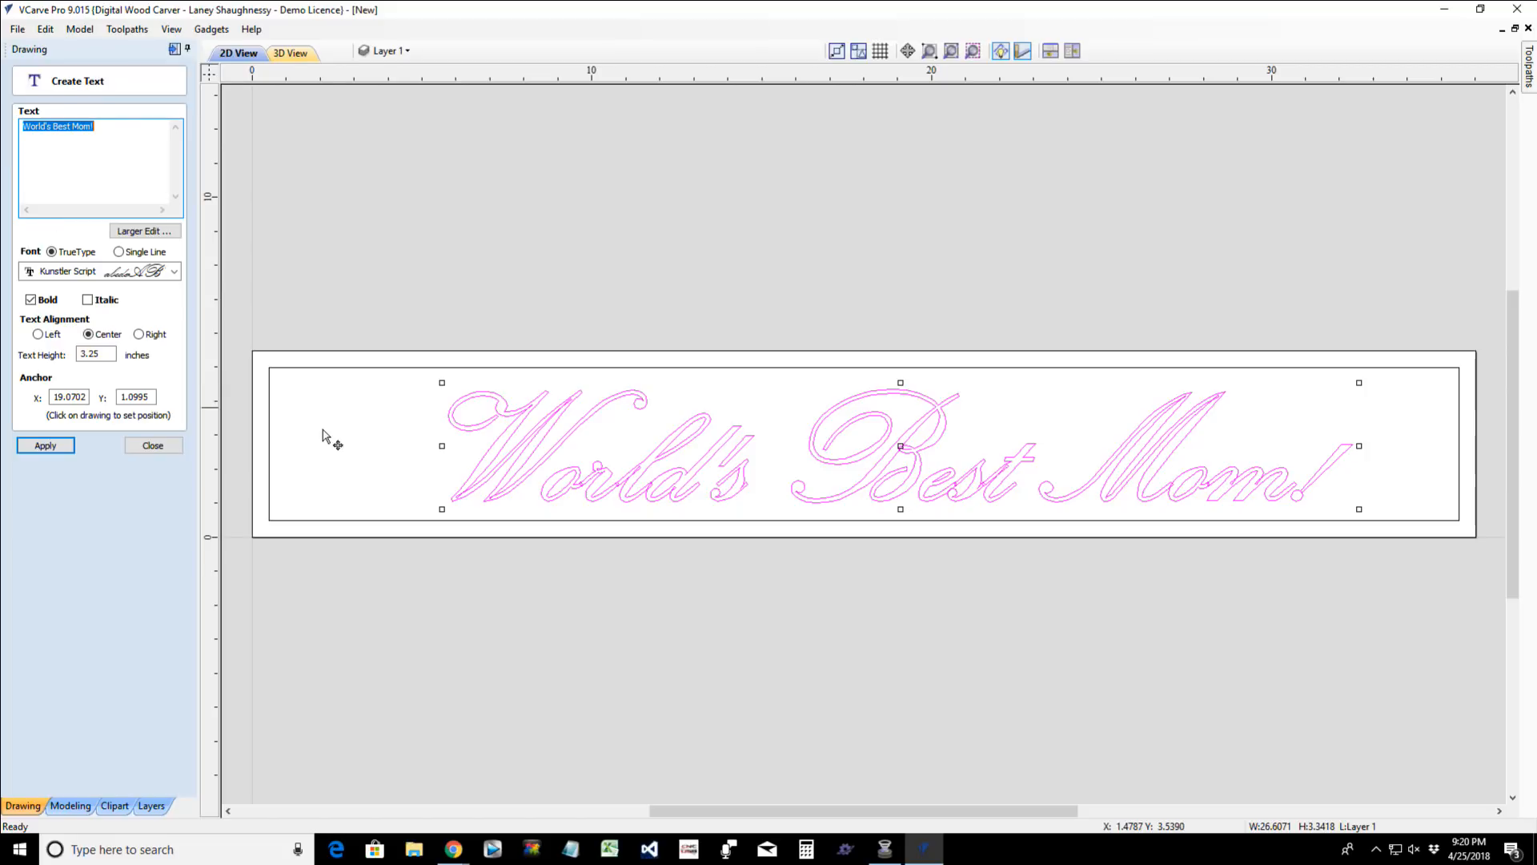
left_click(349, 368)
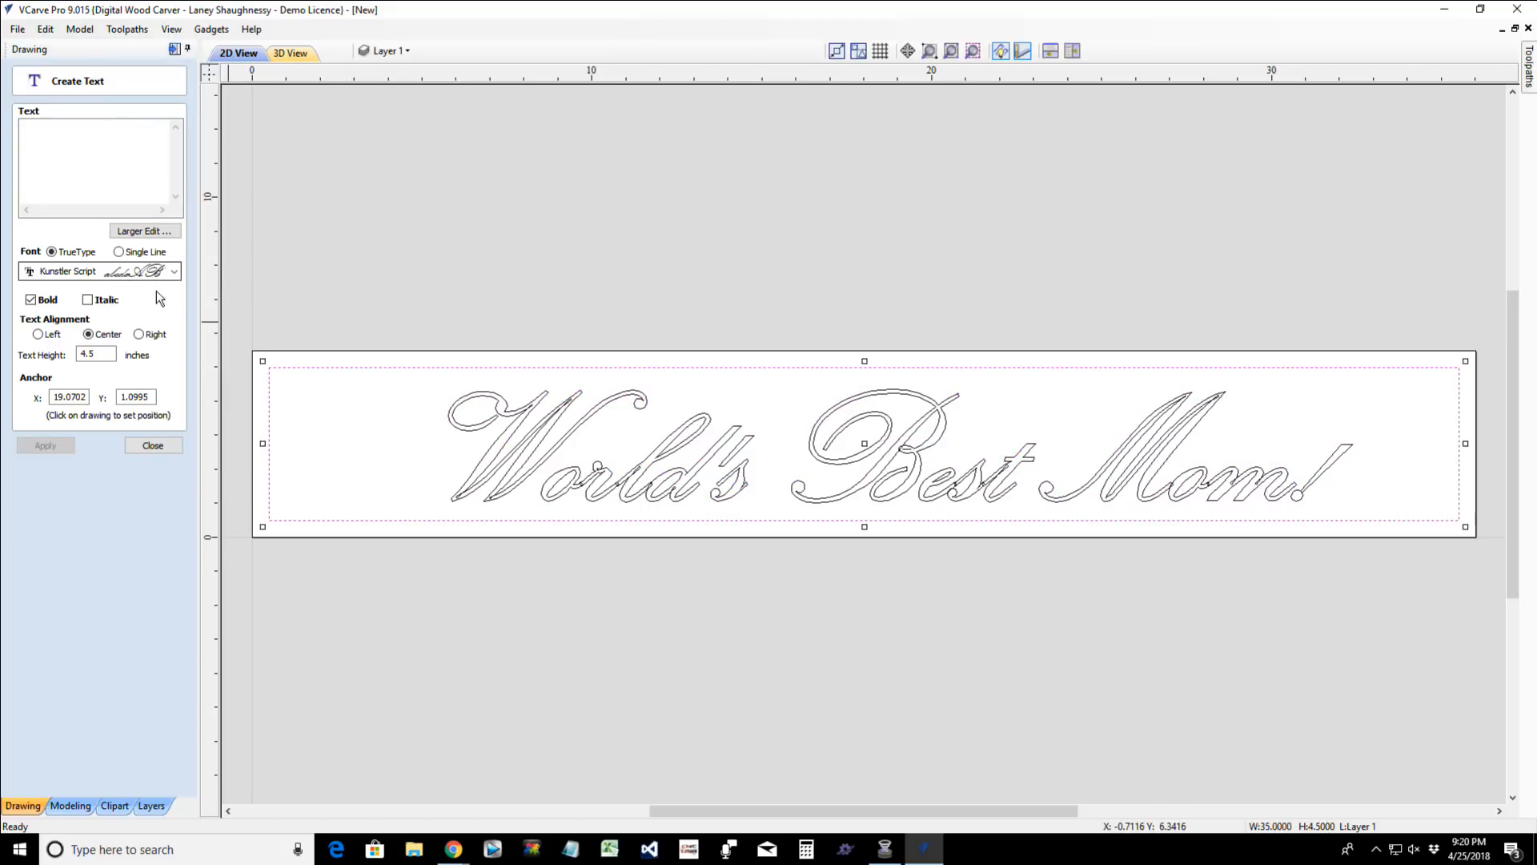
left_click(160, 446)
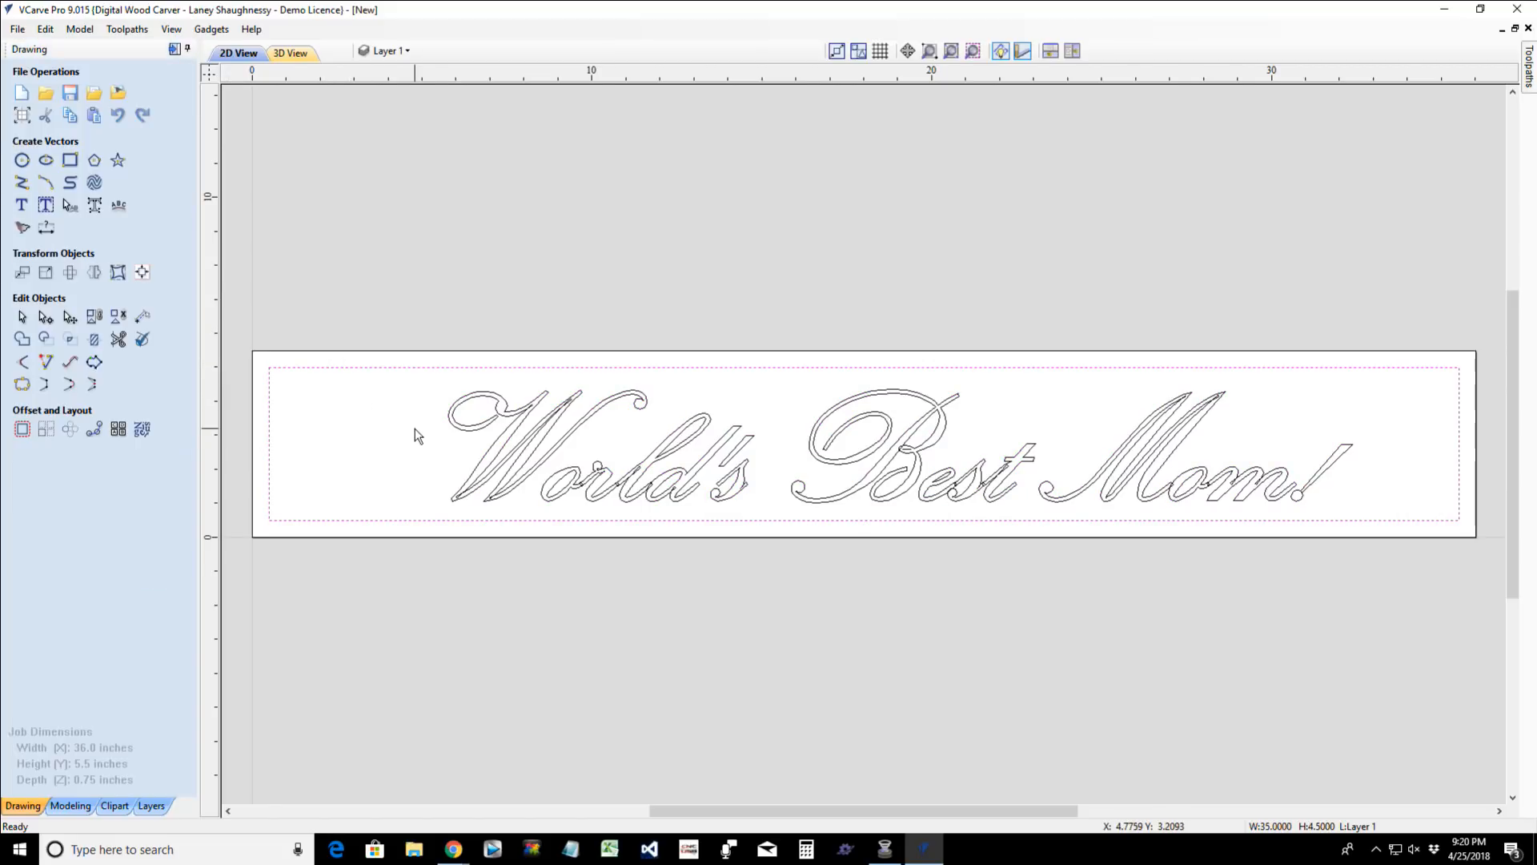
- Delete the existing lettering and enter "World's Best Mom!" as new auto-layout text
left_click_drag(401, 349, 1411, 610)
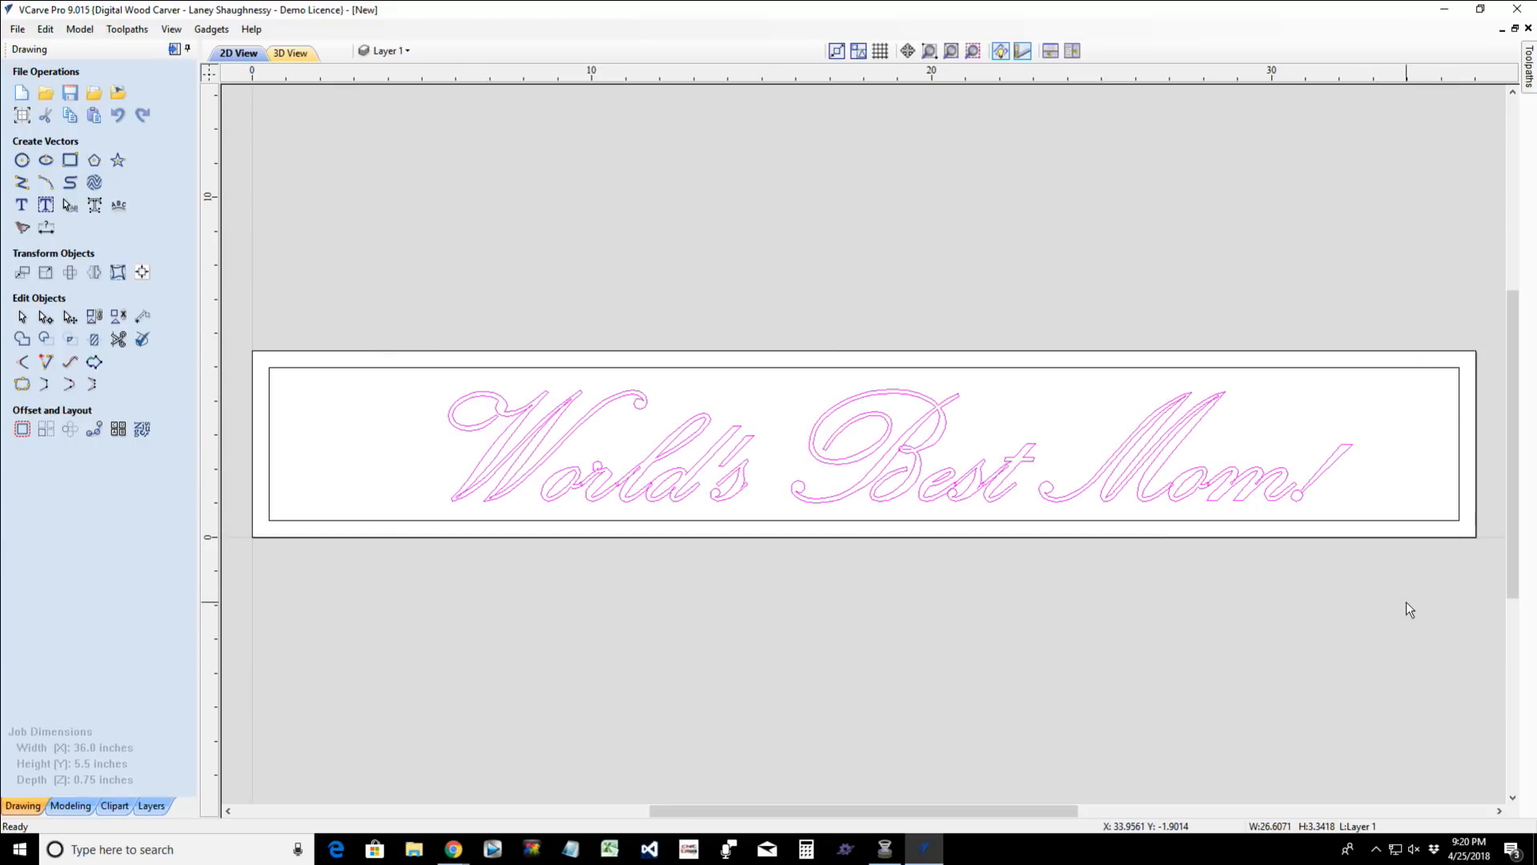
key("Delete")
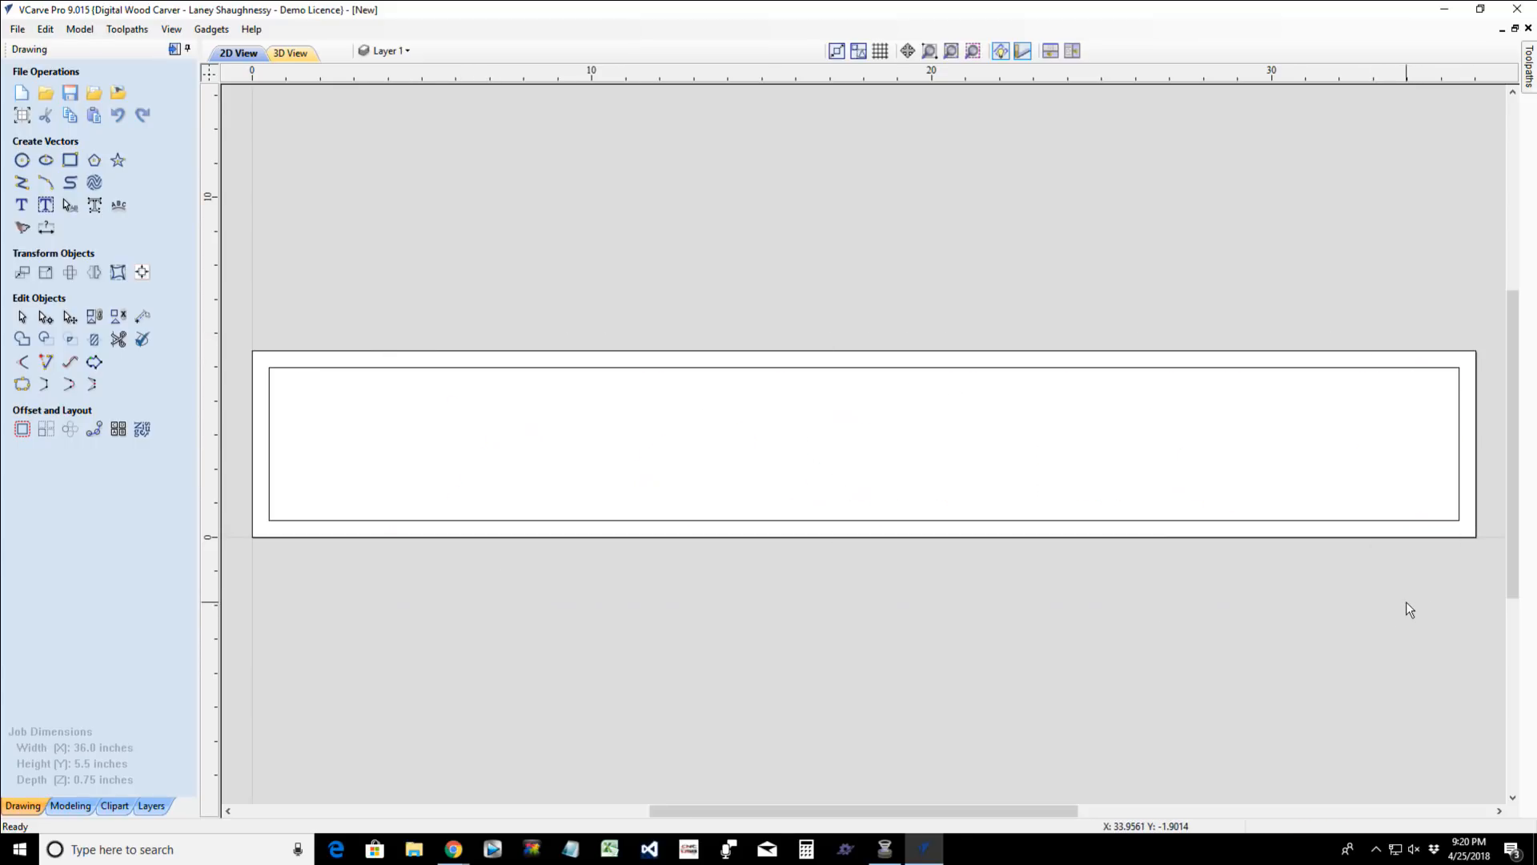
left_click(46, 205)
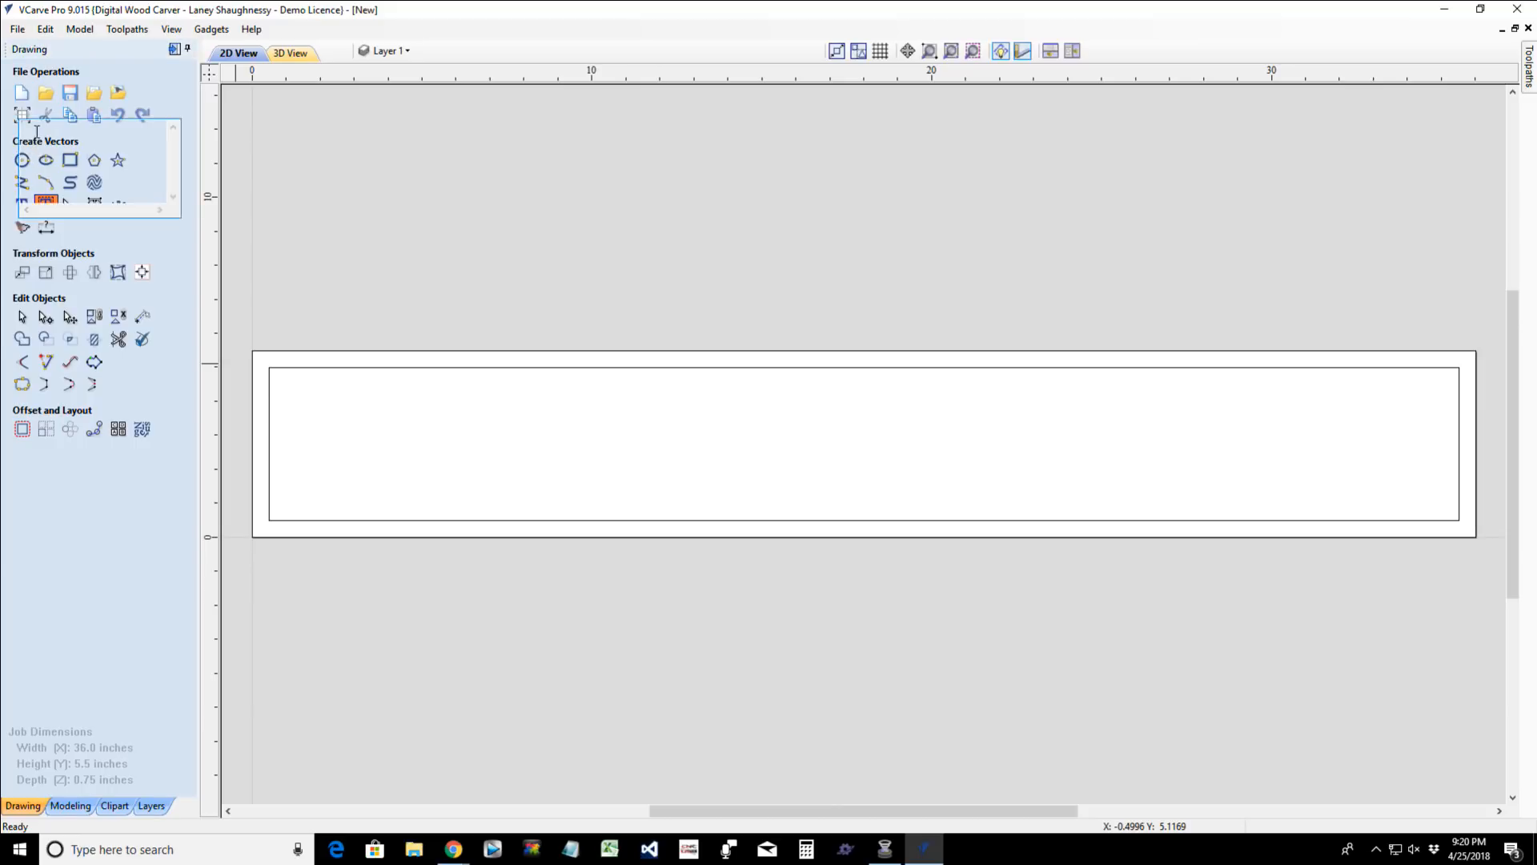
type("World's Best Mom!")
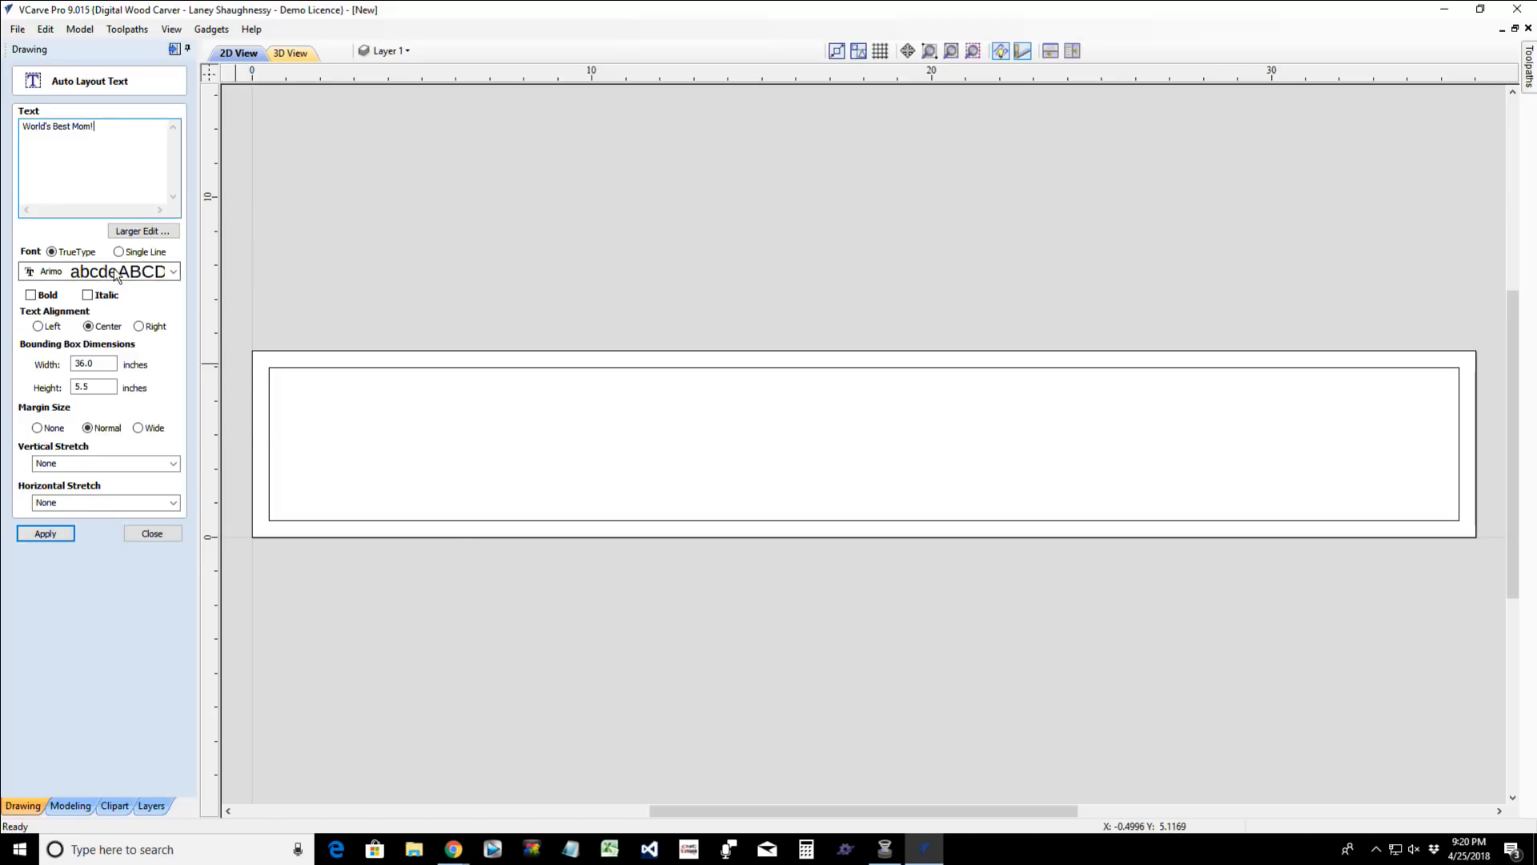
- Set the auto-layout text's font to bold Kunstler Script
left_click(119, 273)
key("k")
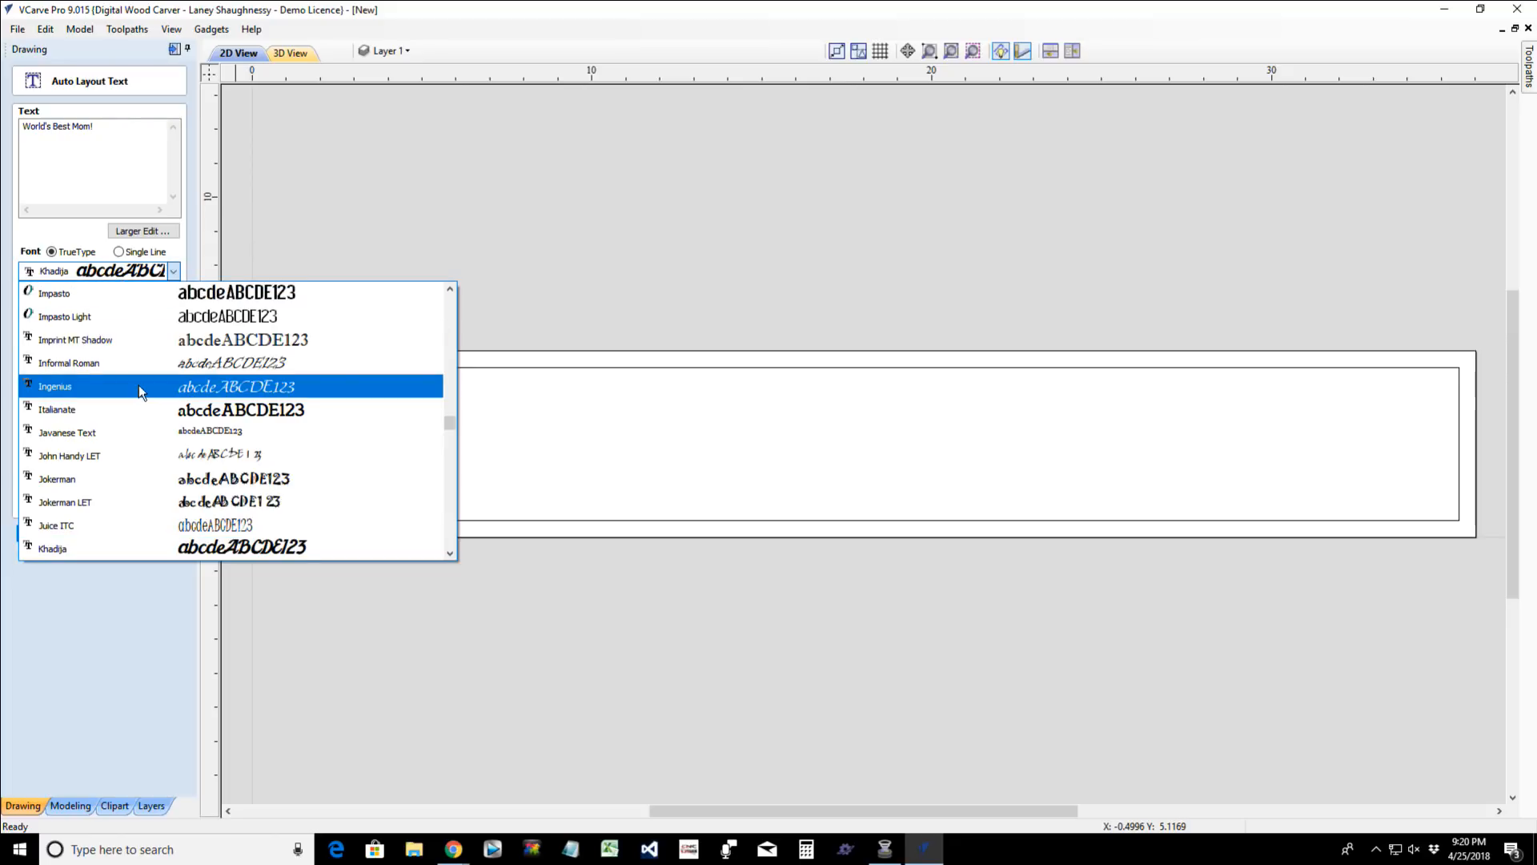
scroll(138, 386, "down", 3)
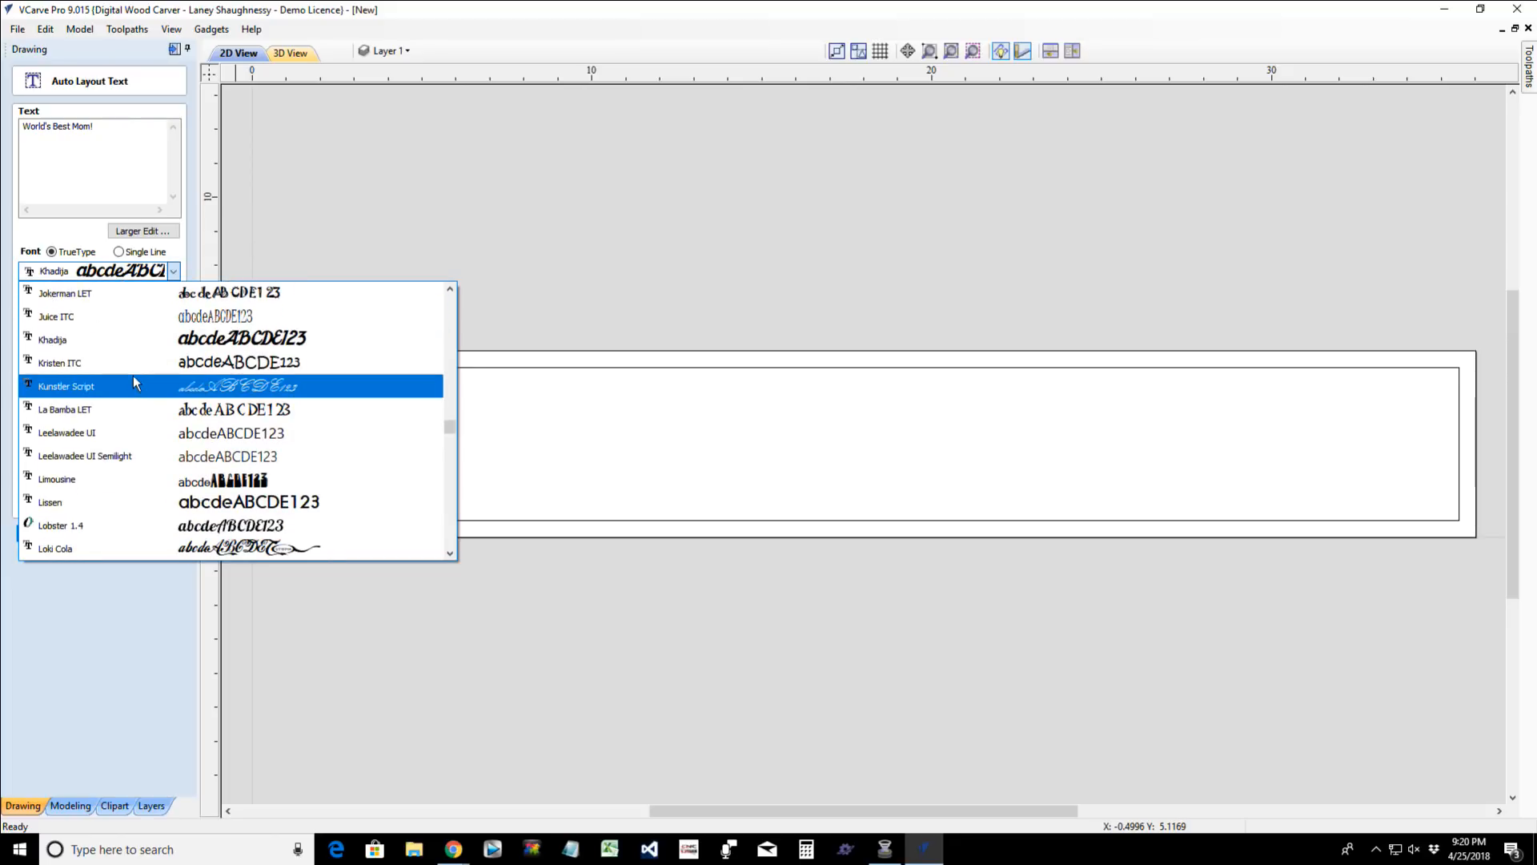
left_click(133, 386)
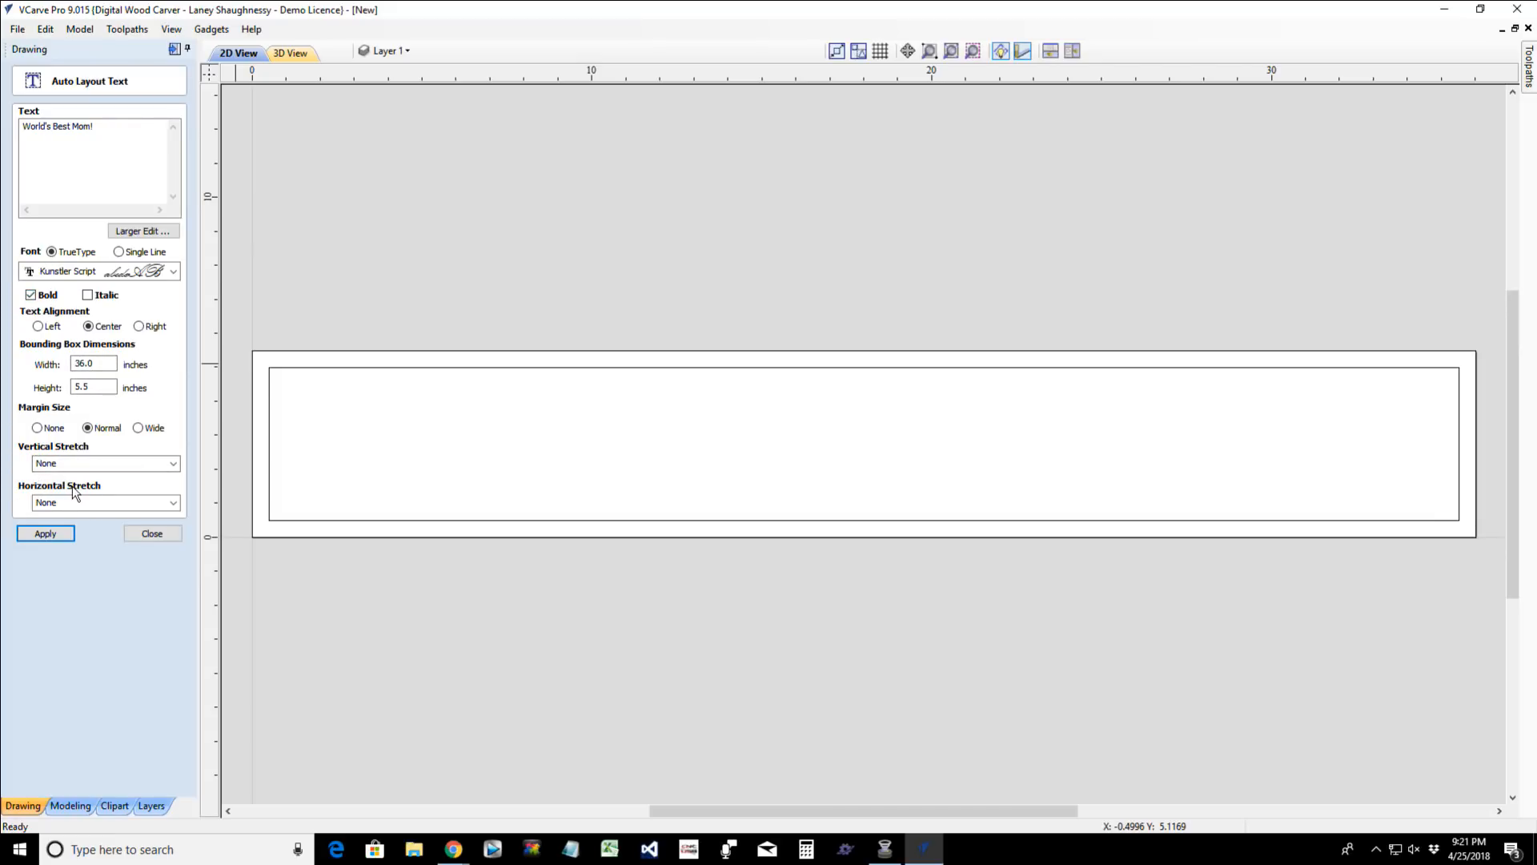
- Set both horizontal and vertical stretch to Stretch Characters and create the auto-layout text in the 36 x 5.5 inch bounding box
left_click(170, 502)
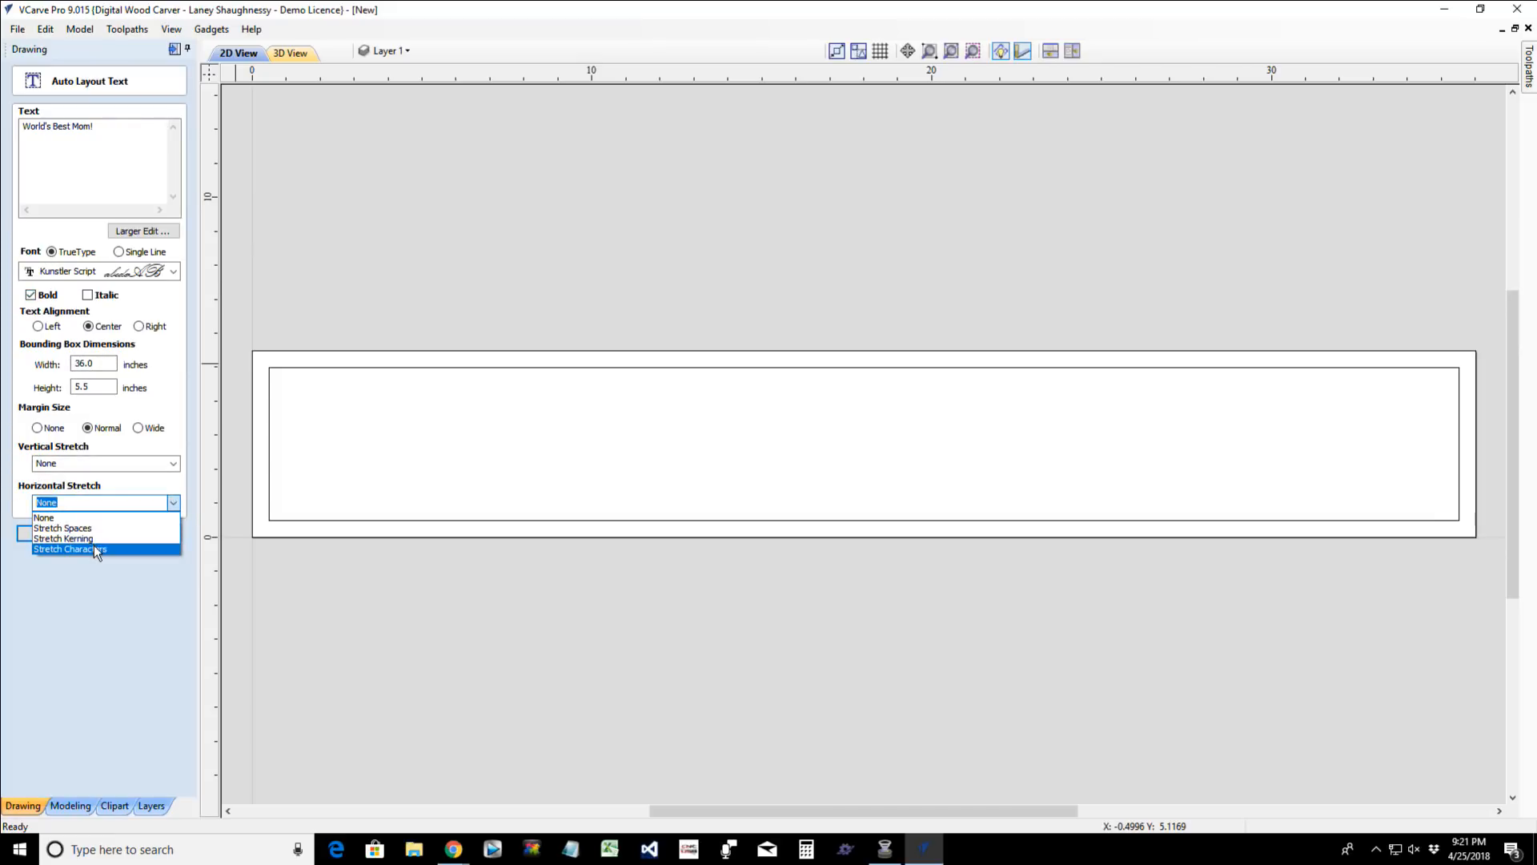
left_click(94, 544)
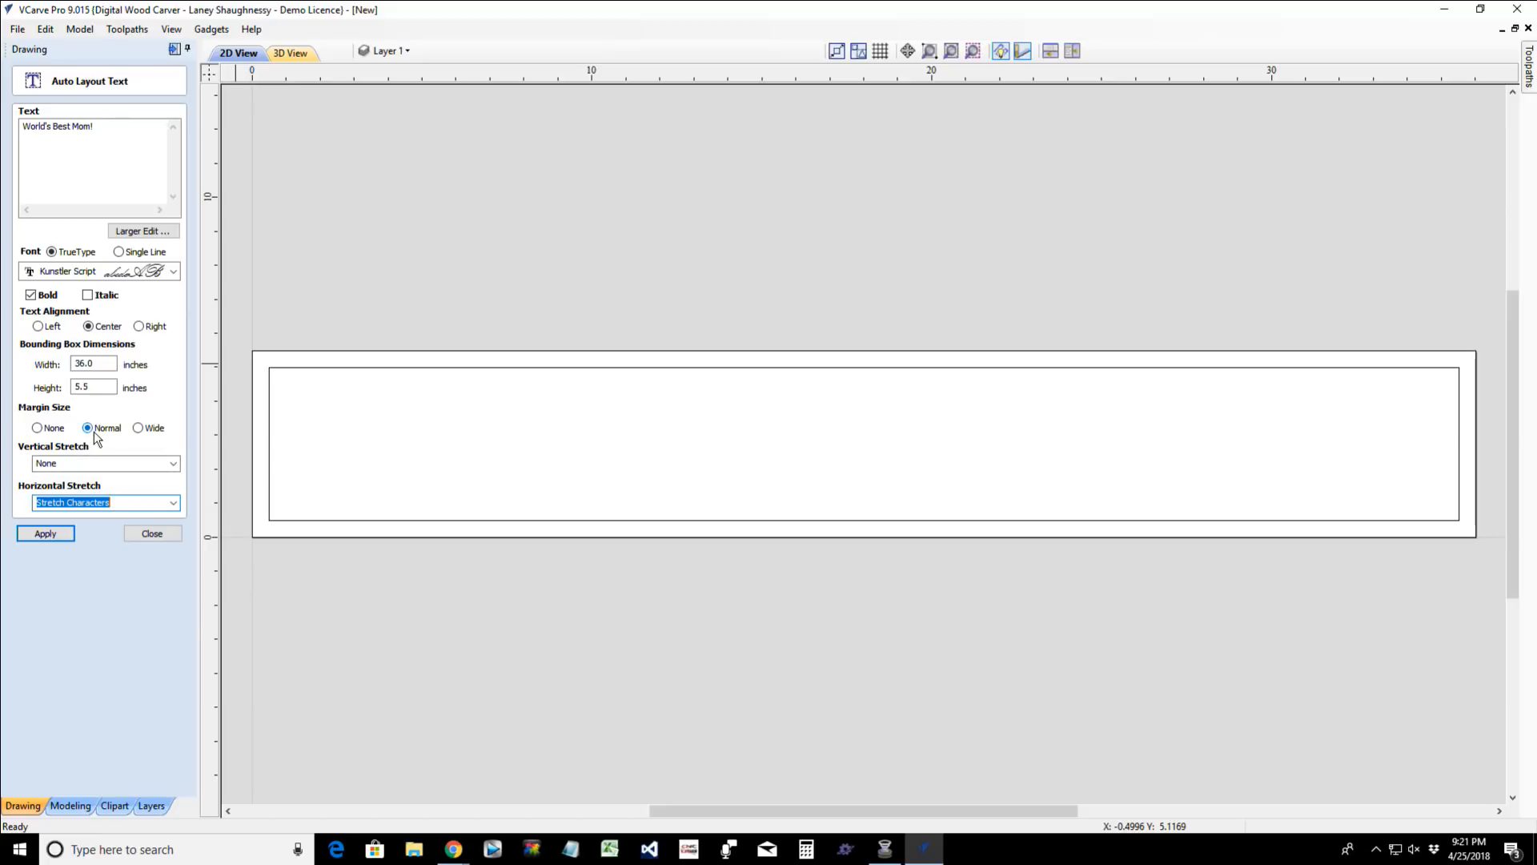
left_click(96, 463)
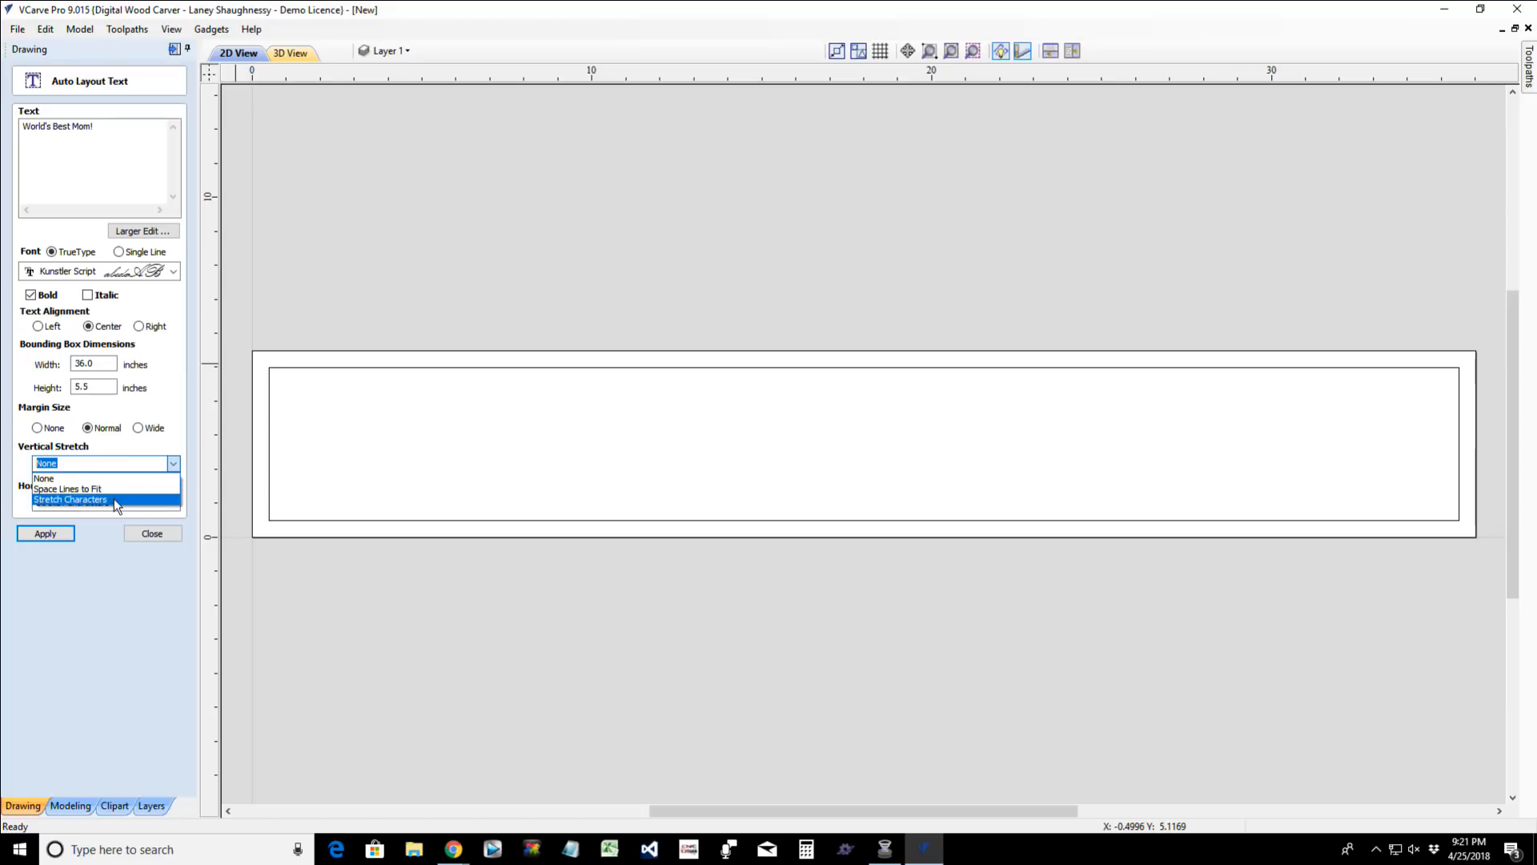
left_click(114, 498)
left_click(54, 536)
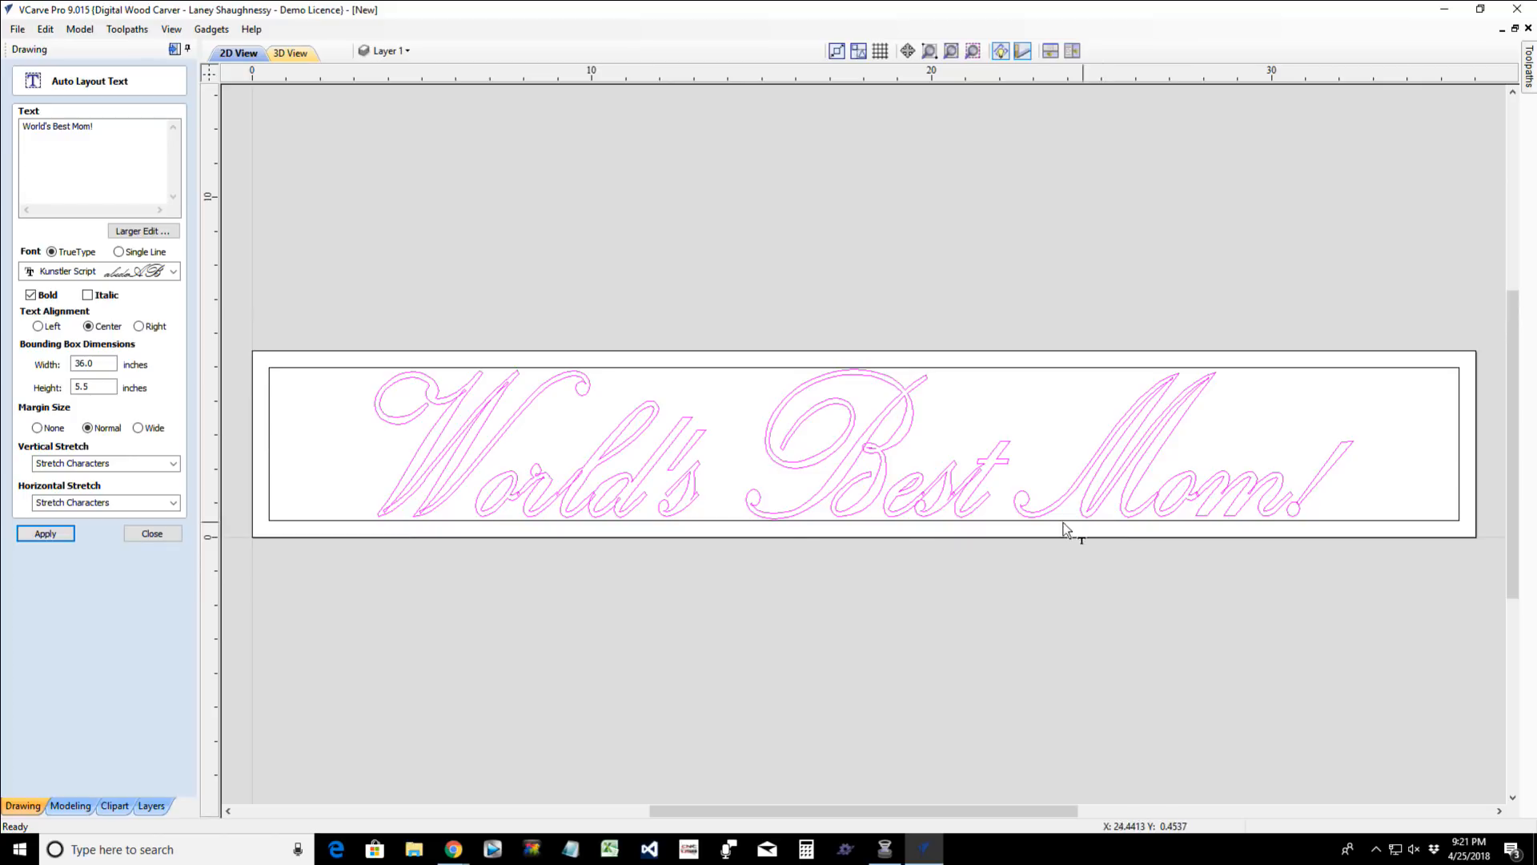
left_click(134, 534)
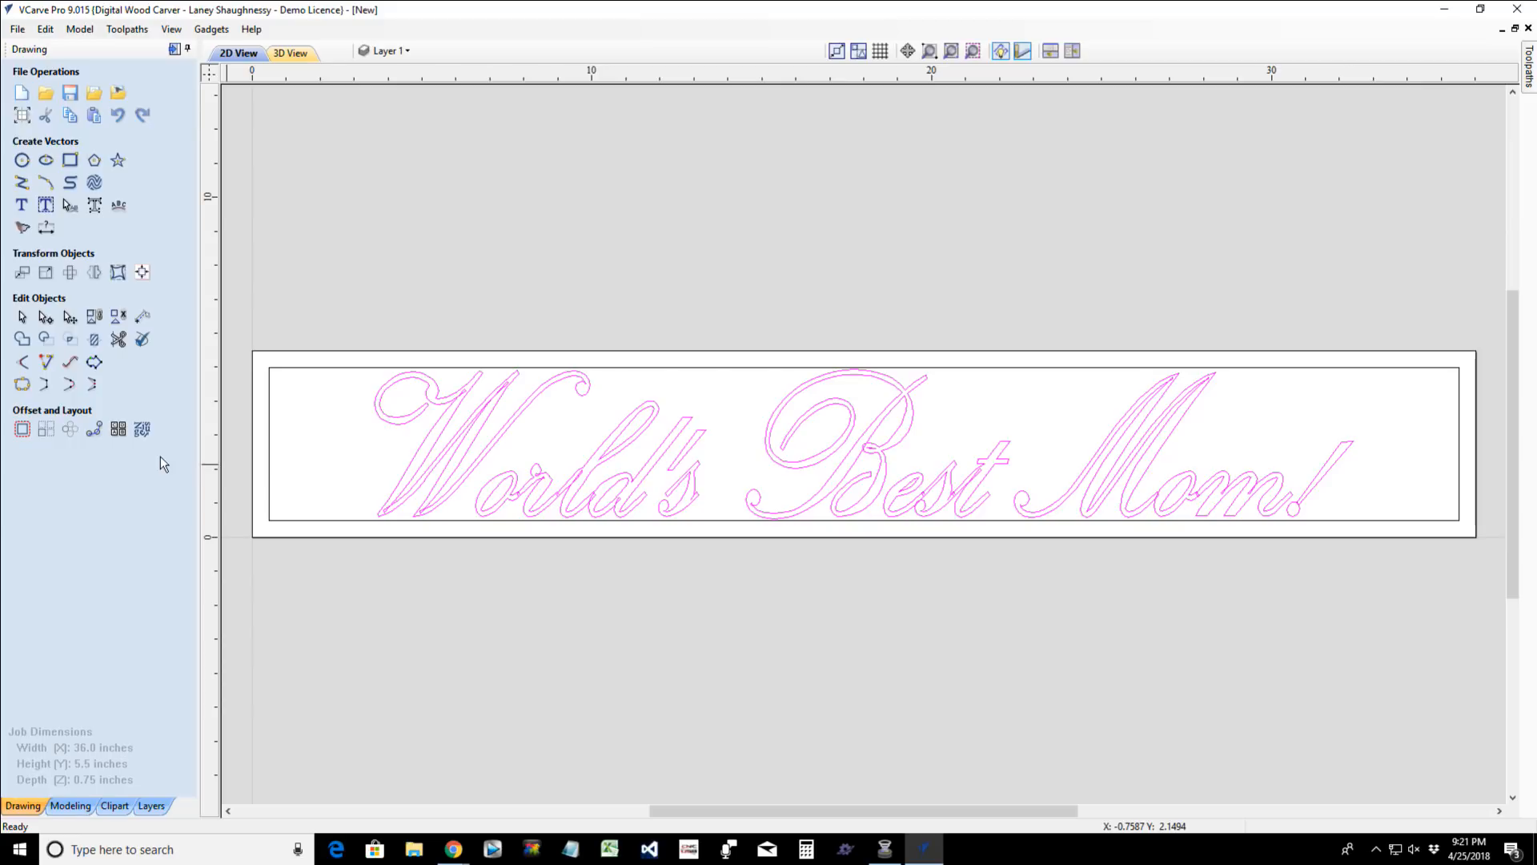
- Examine up close how the script letters of "World's" join one another
scroll(532, 521, "up", 7)
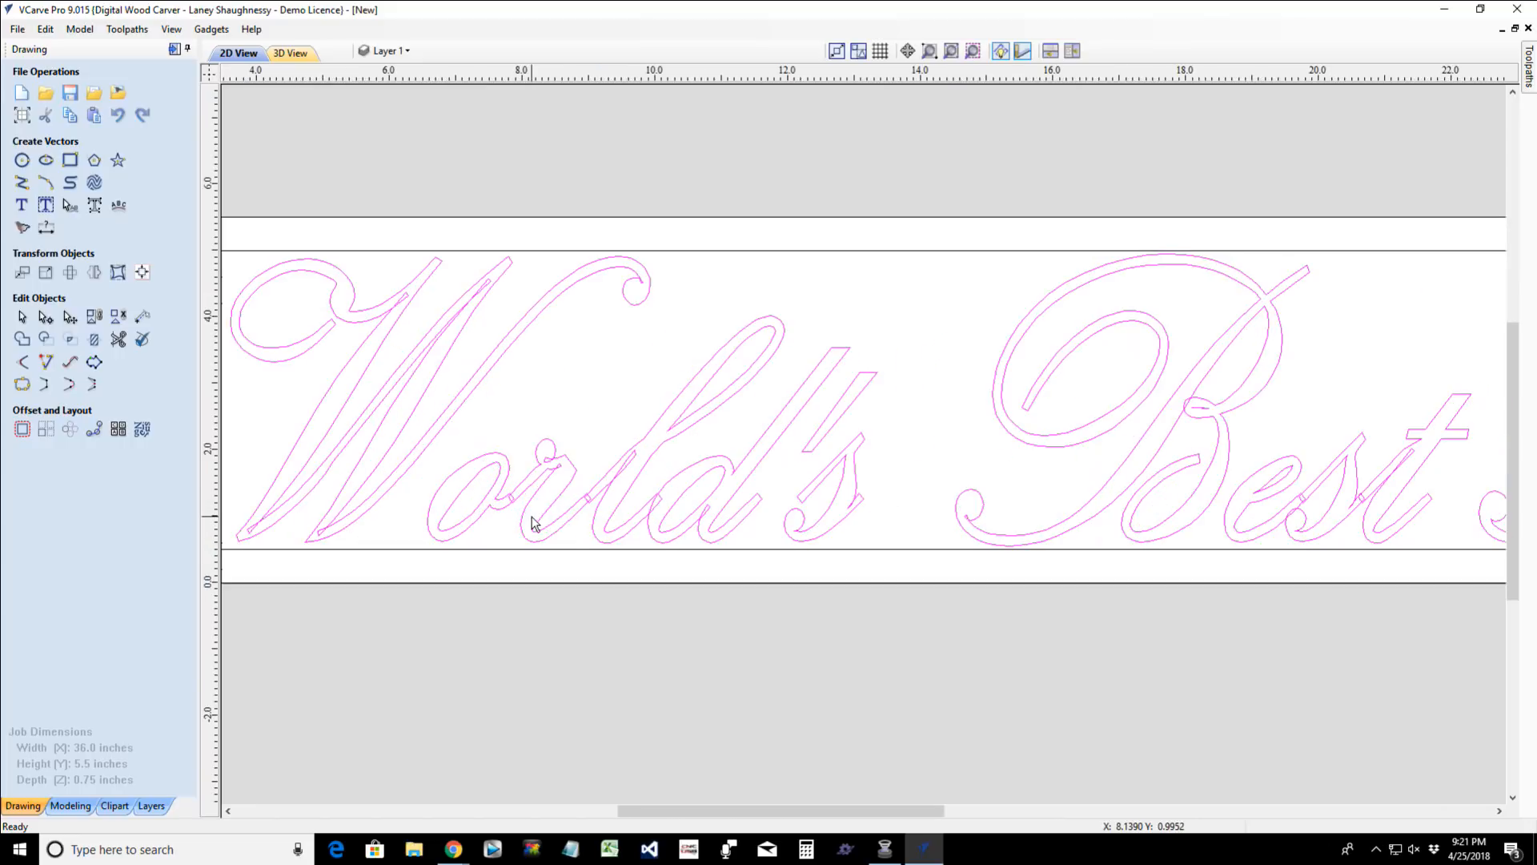
scroll(535, 525, "up", 3)
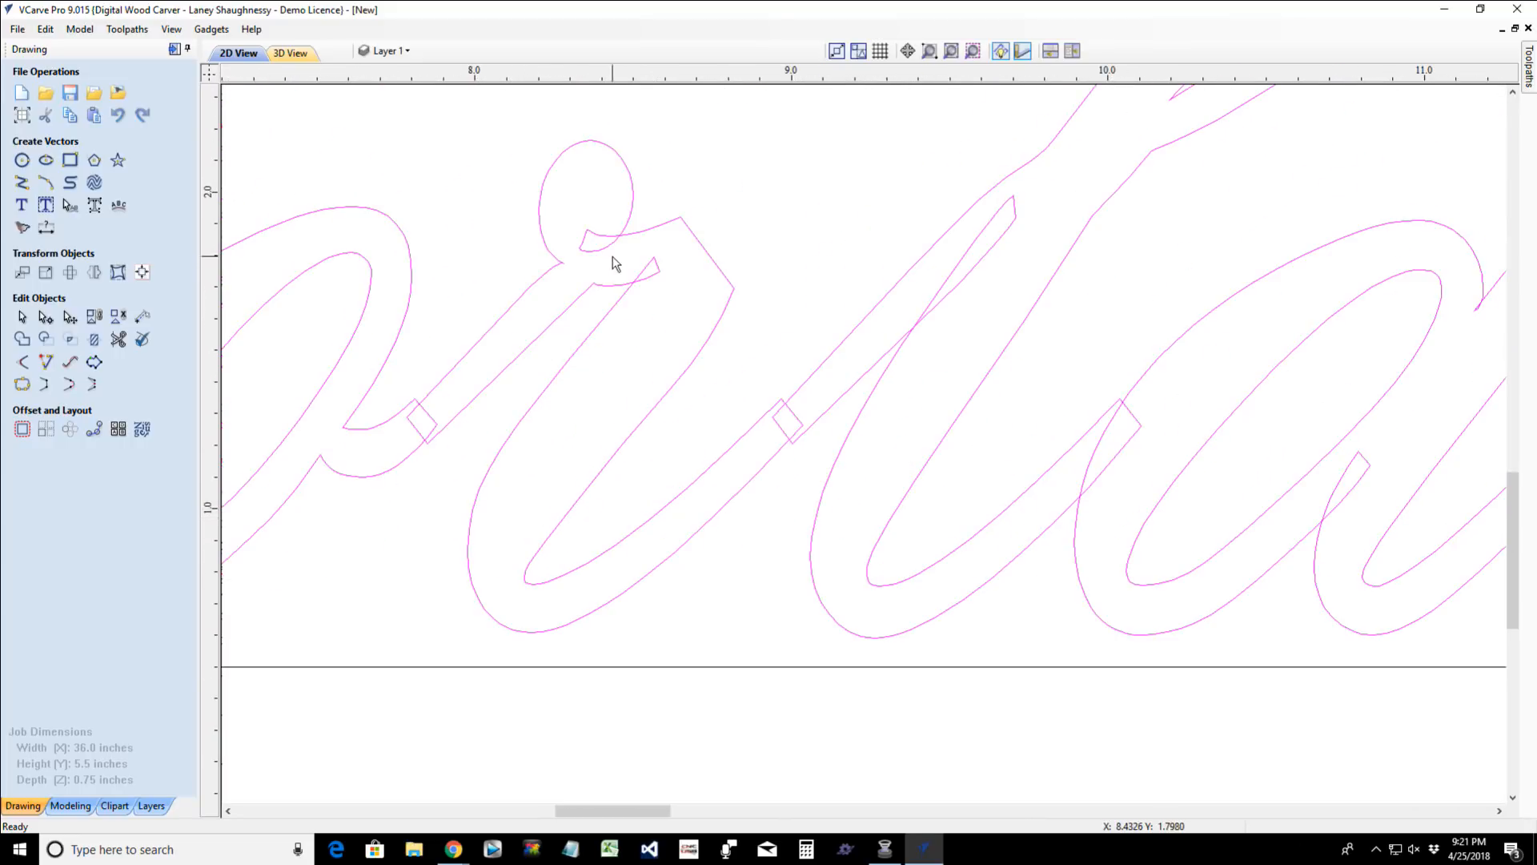
scroll(666, 443, "down", 4)
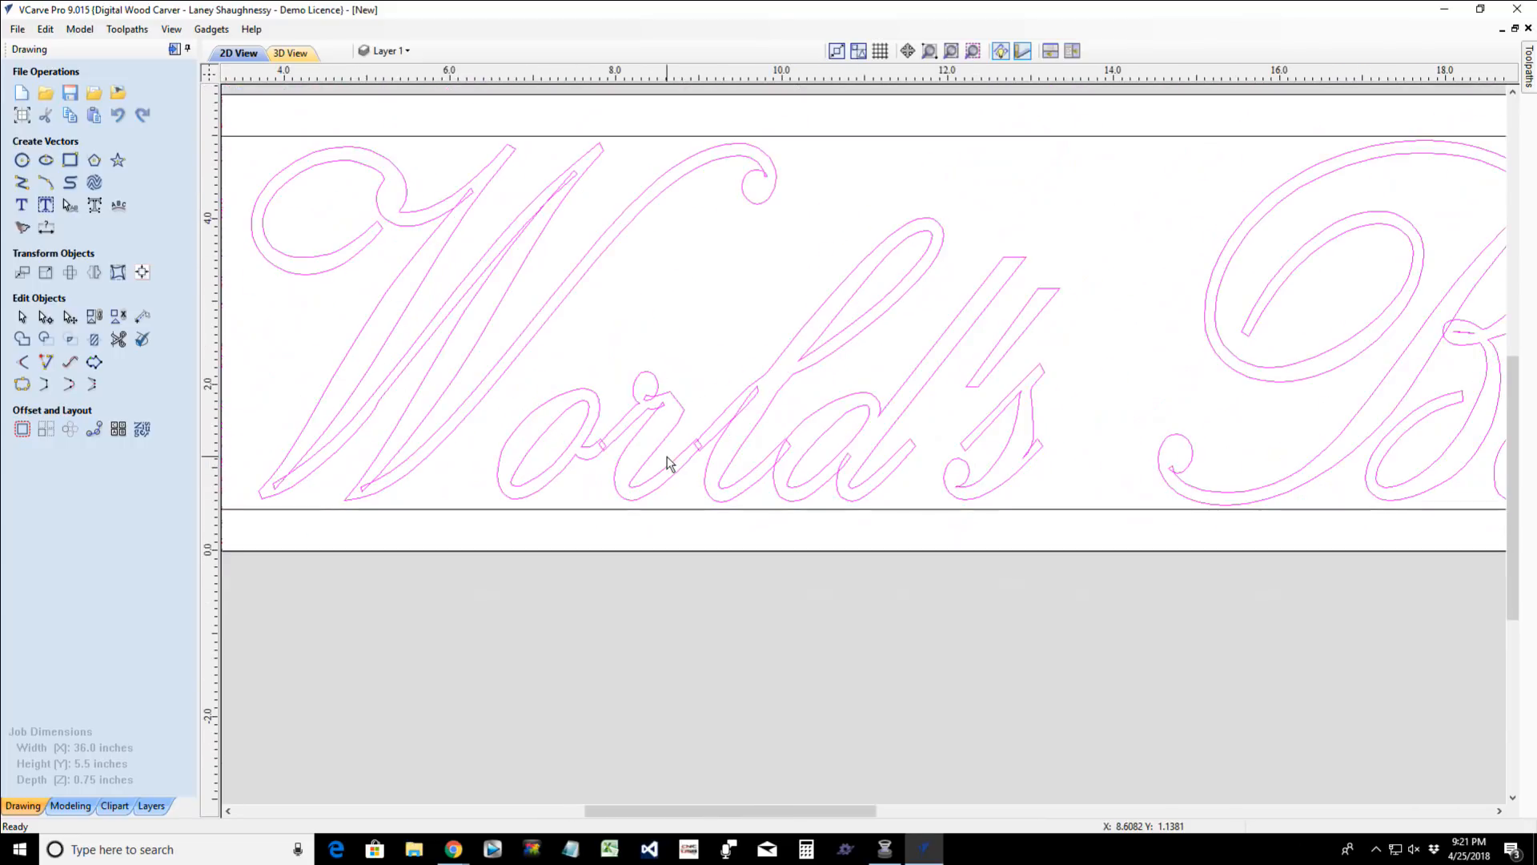
- Convert the "World's Best Mom!" auto-layout text to curves and deselect the resulting vectors
scroll(669, 463, "down", 2)
scroll(670, 463, "down", 2)
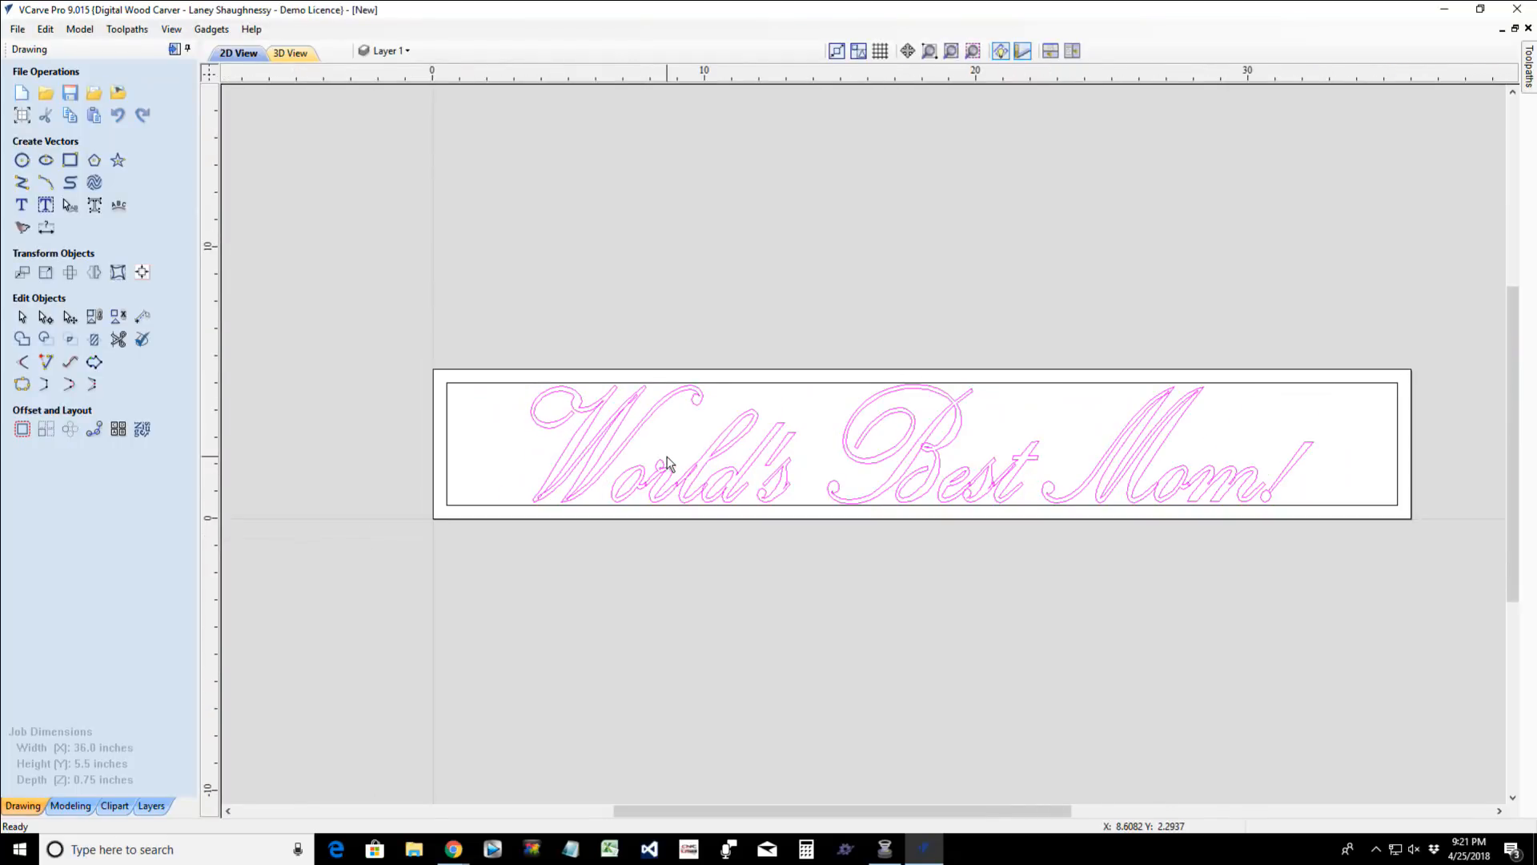
scroll(856, 535, "up", 2)
scroll(296, 506, "up", 2)
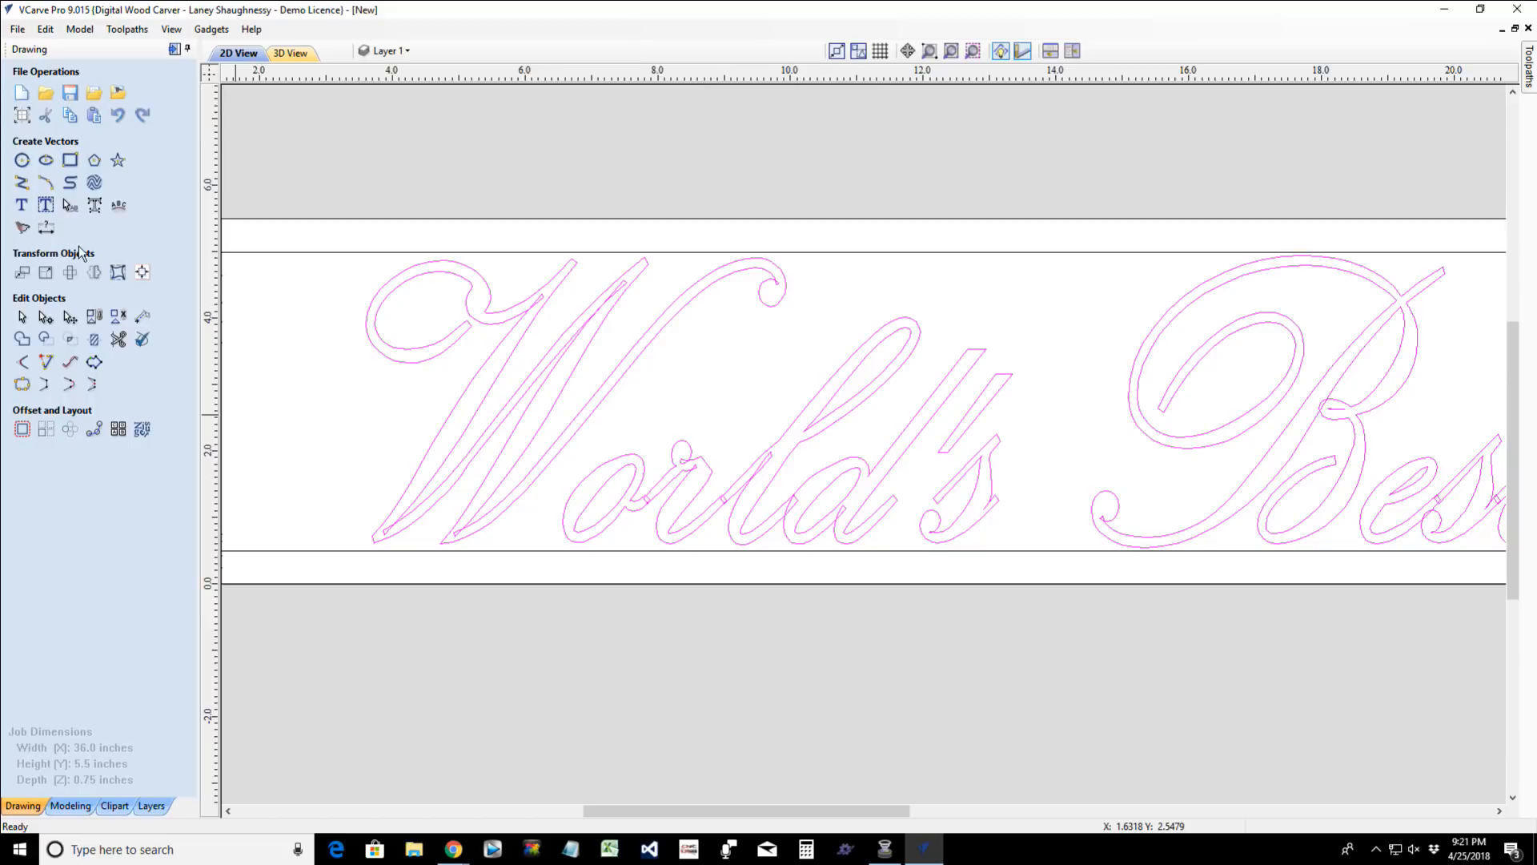
left_click(94, 206)
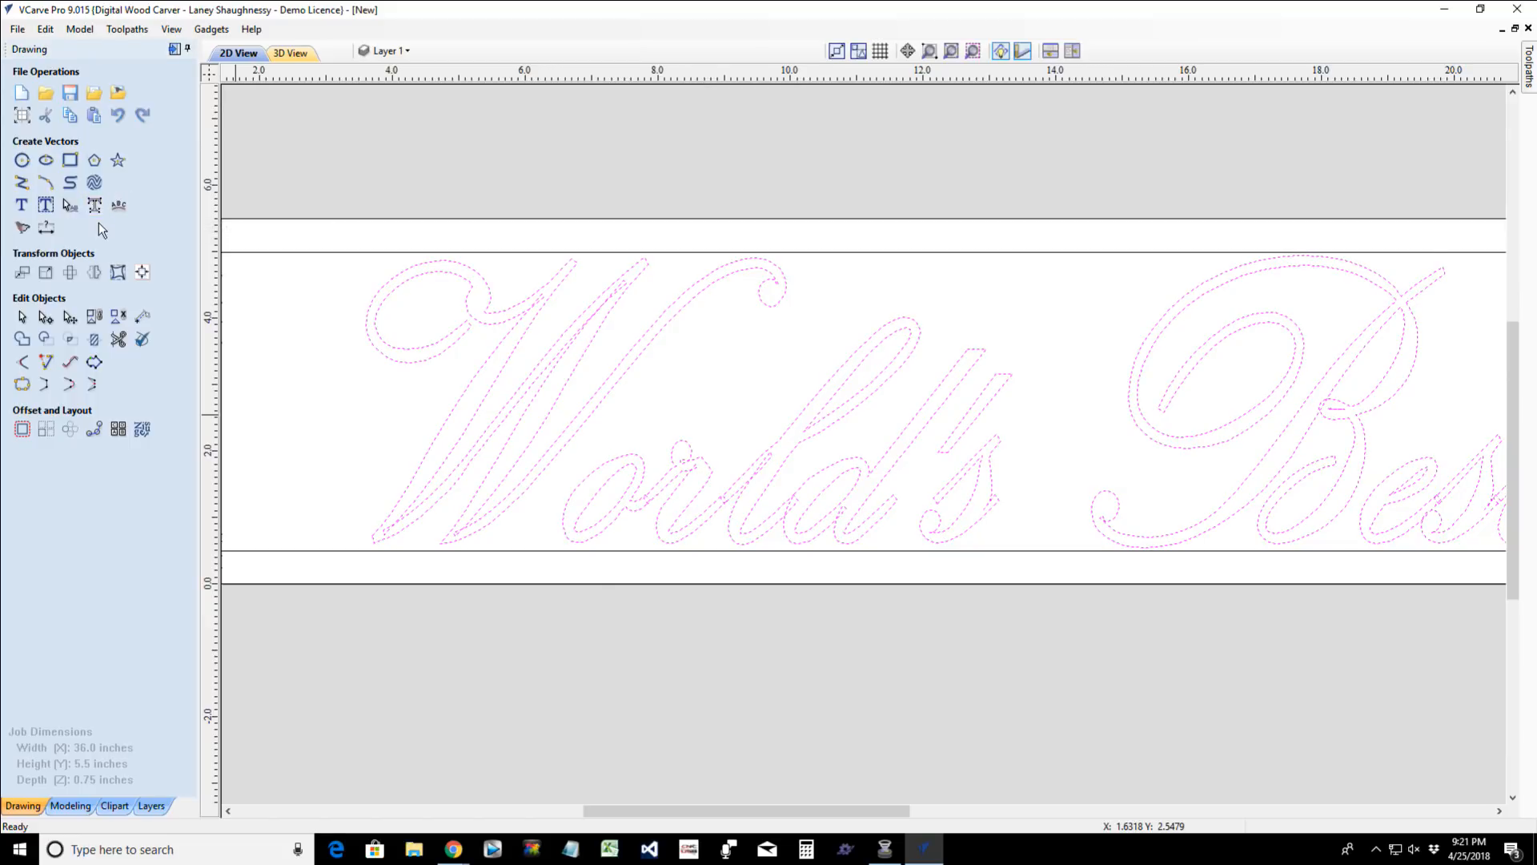
scroll(441, 469, "up", 2)
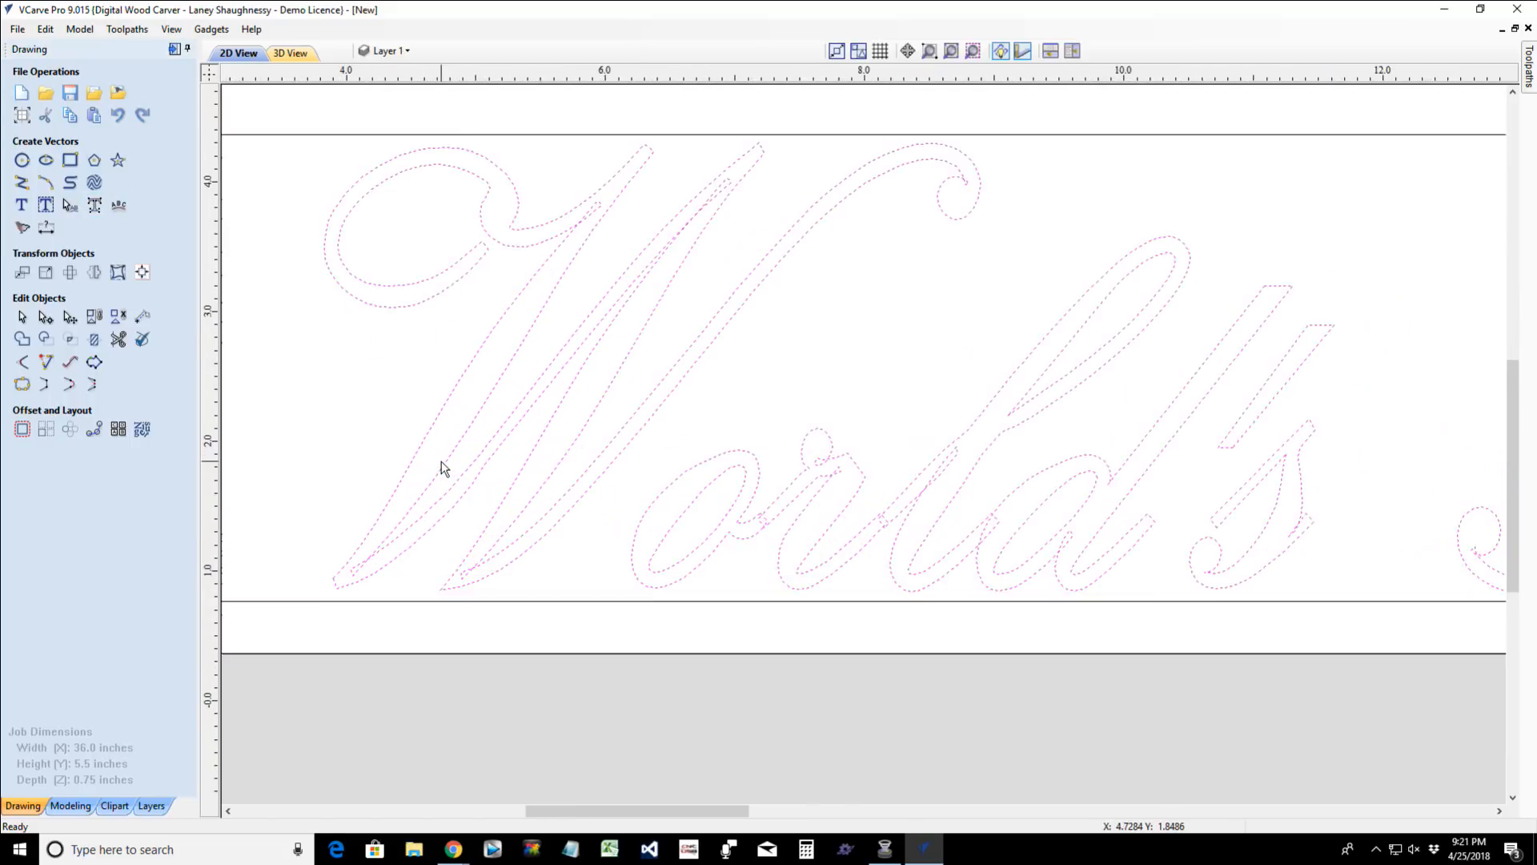
scroll(440, 469, "down", 3)
left_click(301, 521)
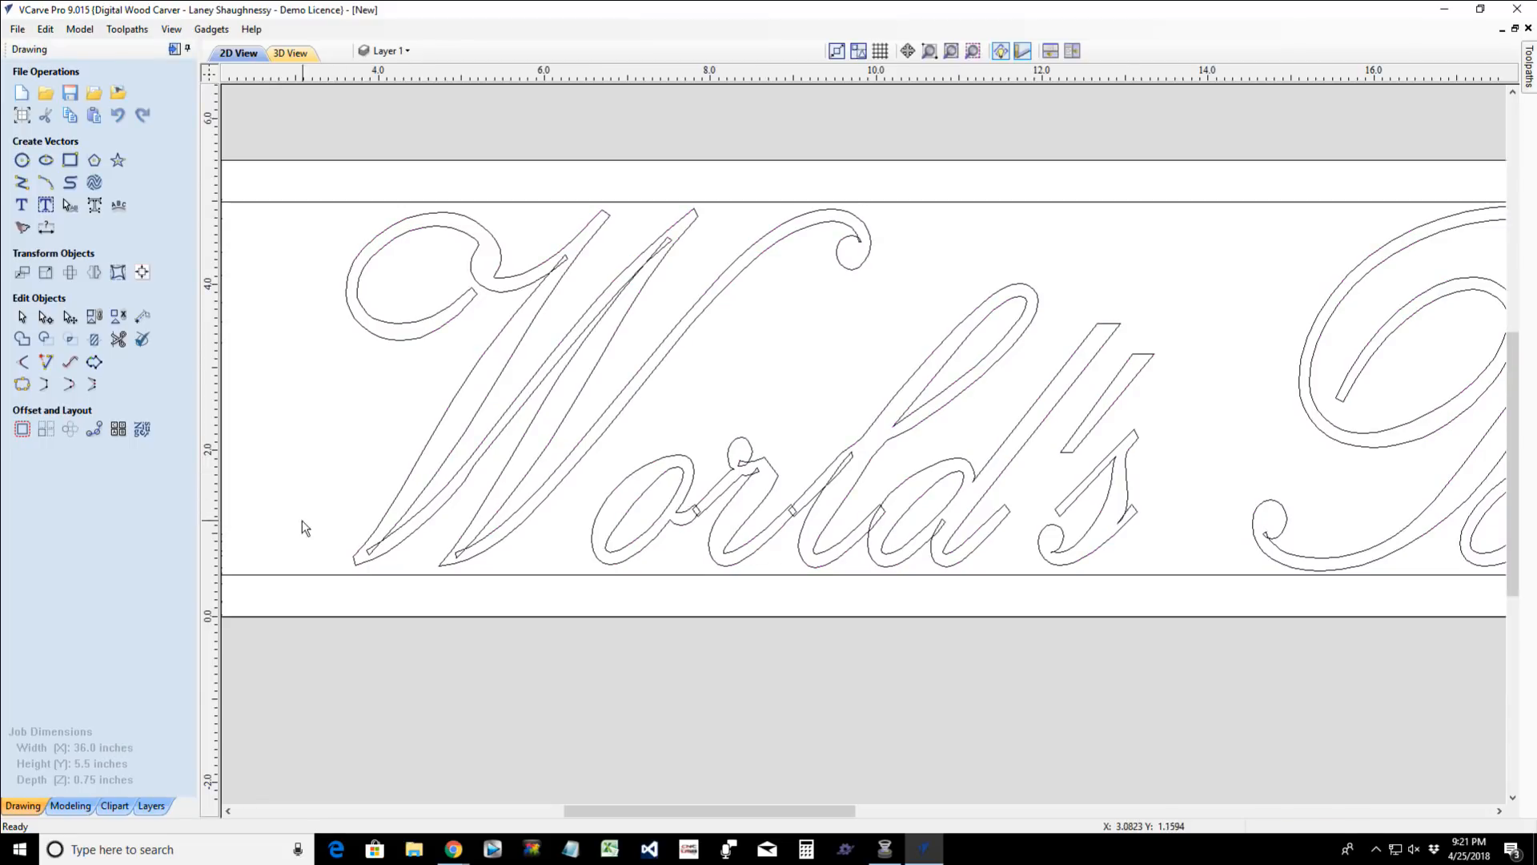
- Use Interactive Vector Trim to remove the self-overlapping segments from the "W" at its inner peaks, end curl and base points
left_click(119, 340)
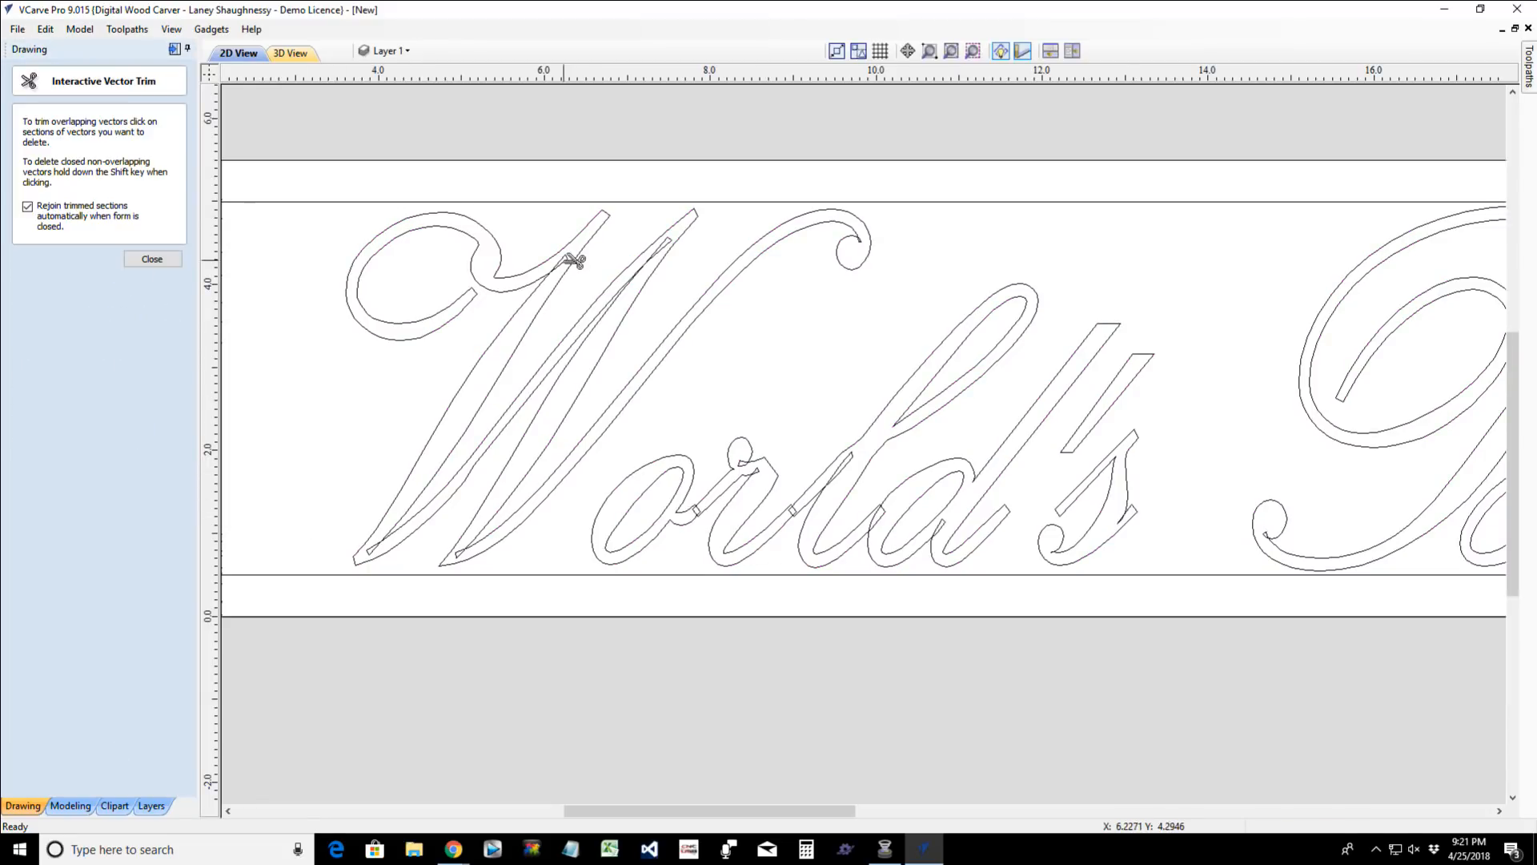
left_click(677, 245)
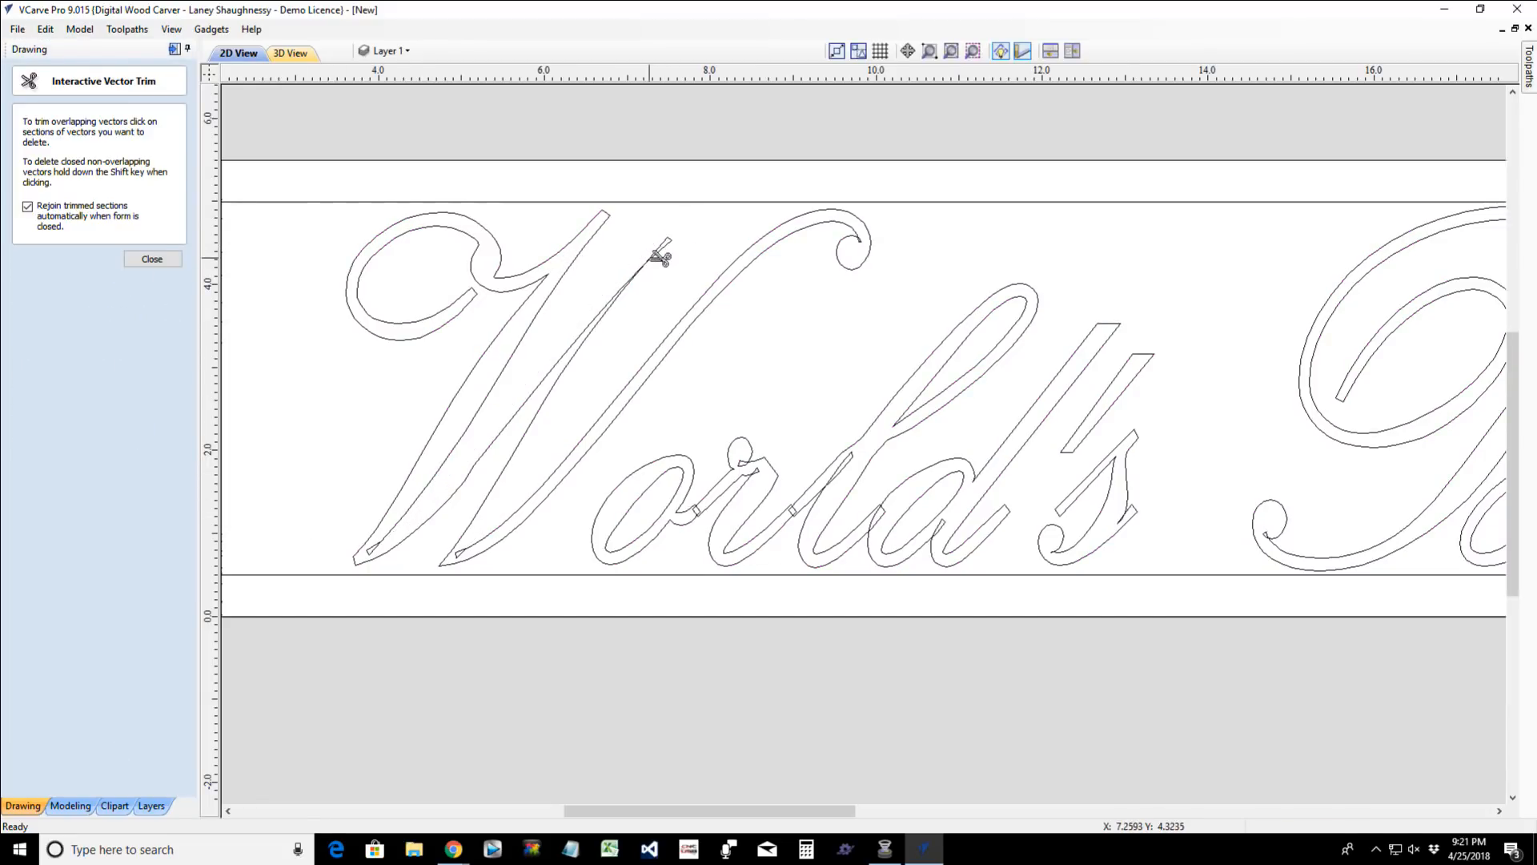
scroll(660, 256, "up", 3)
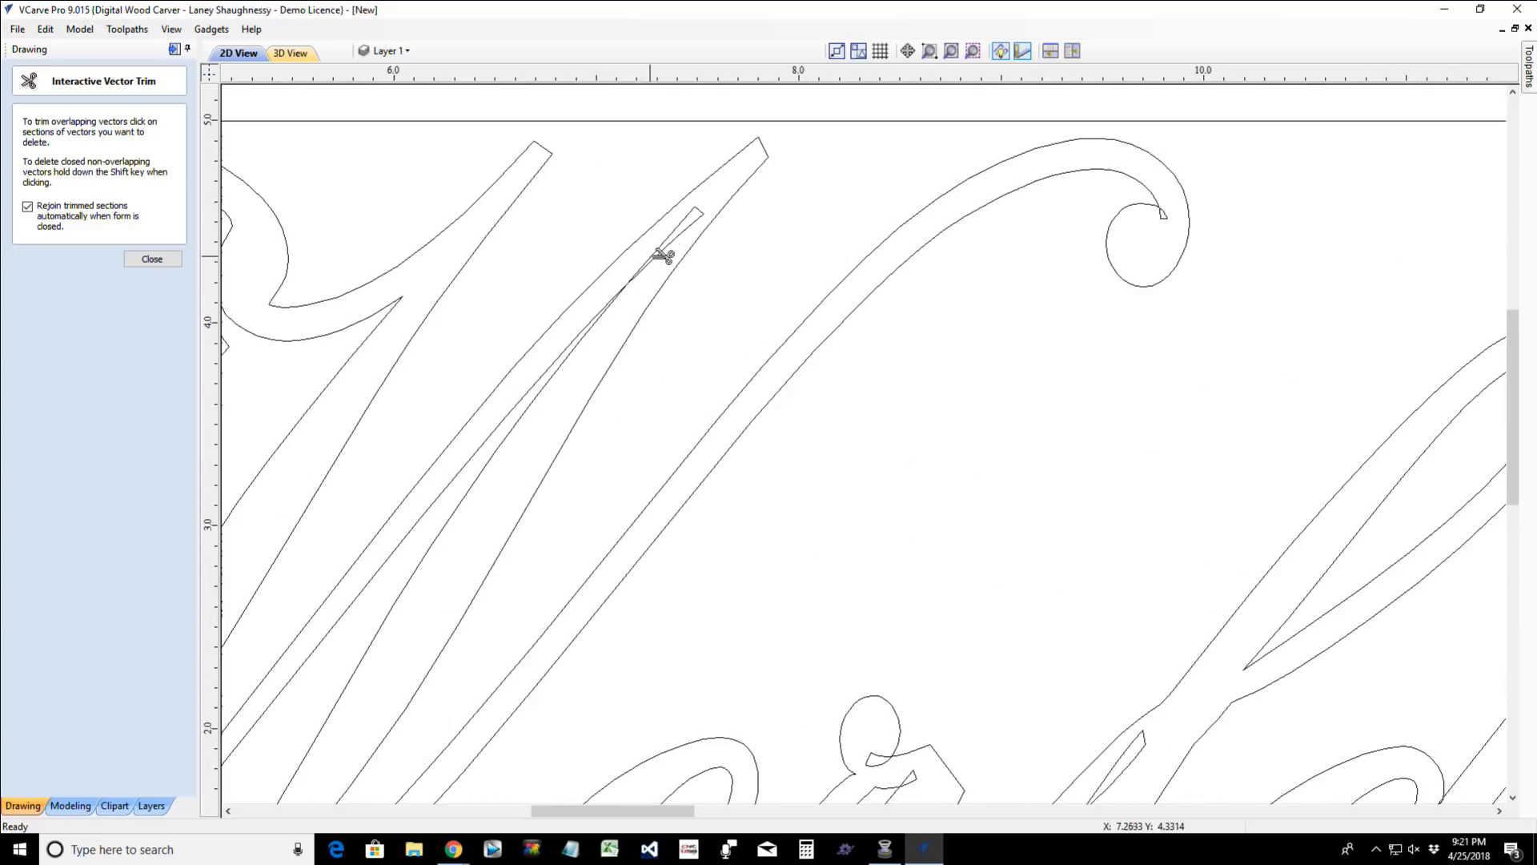
scroll(662, 280, "down", 3)
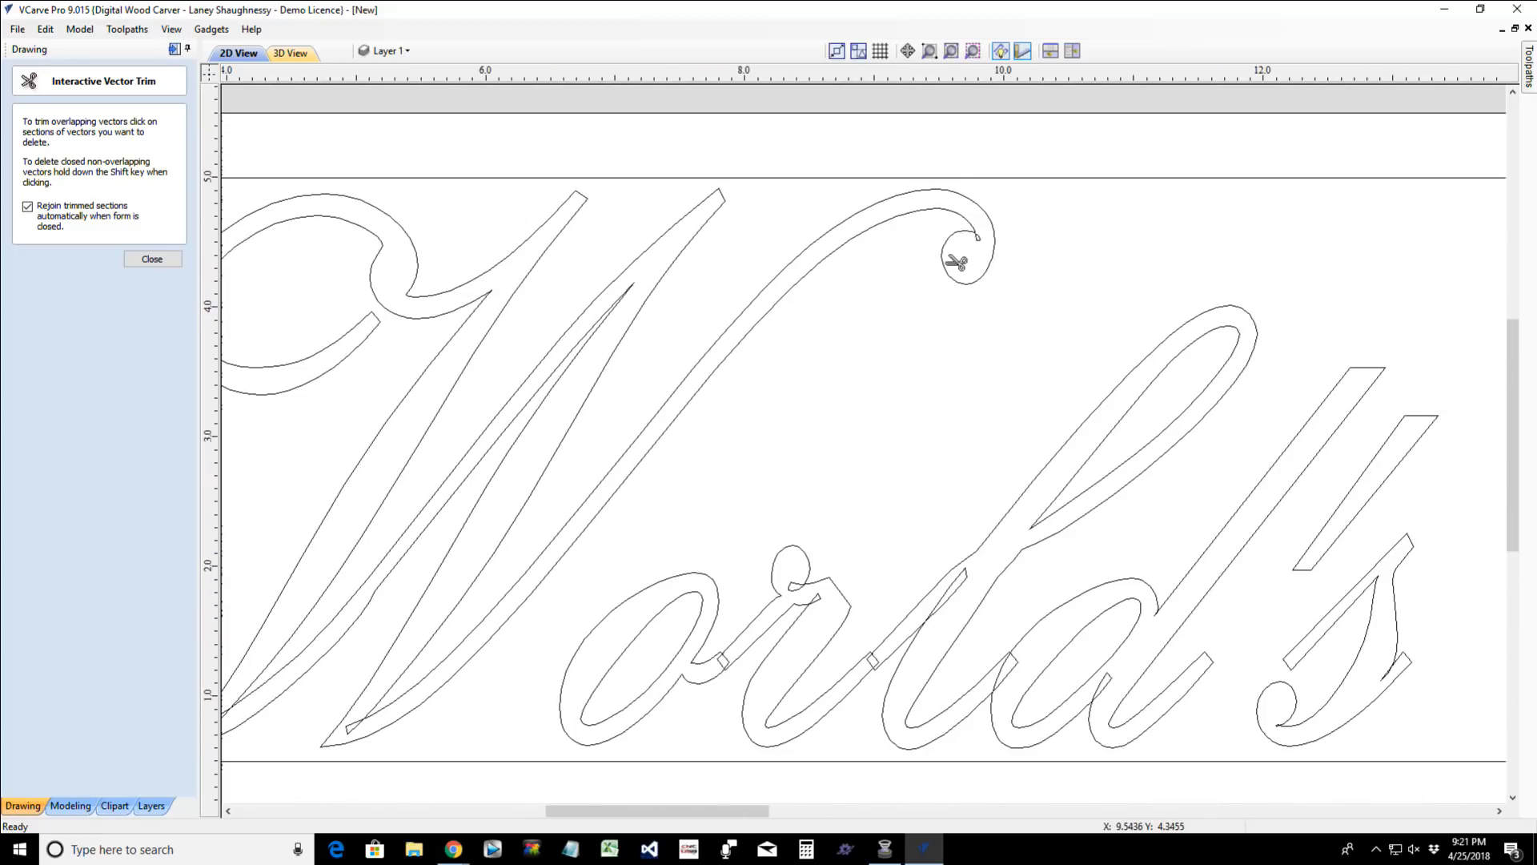
scroll(997, 234, "up", 4)
scroll(969, 273, "down", 5)
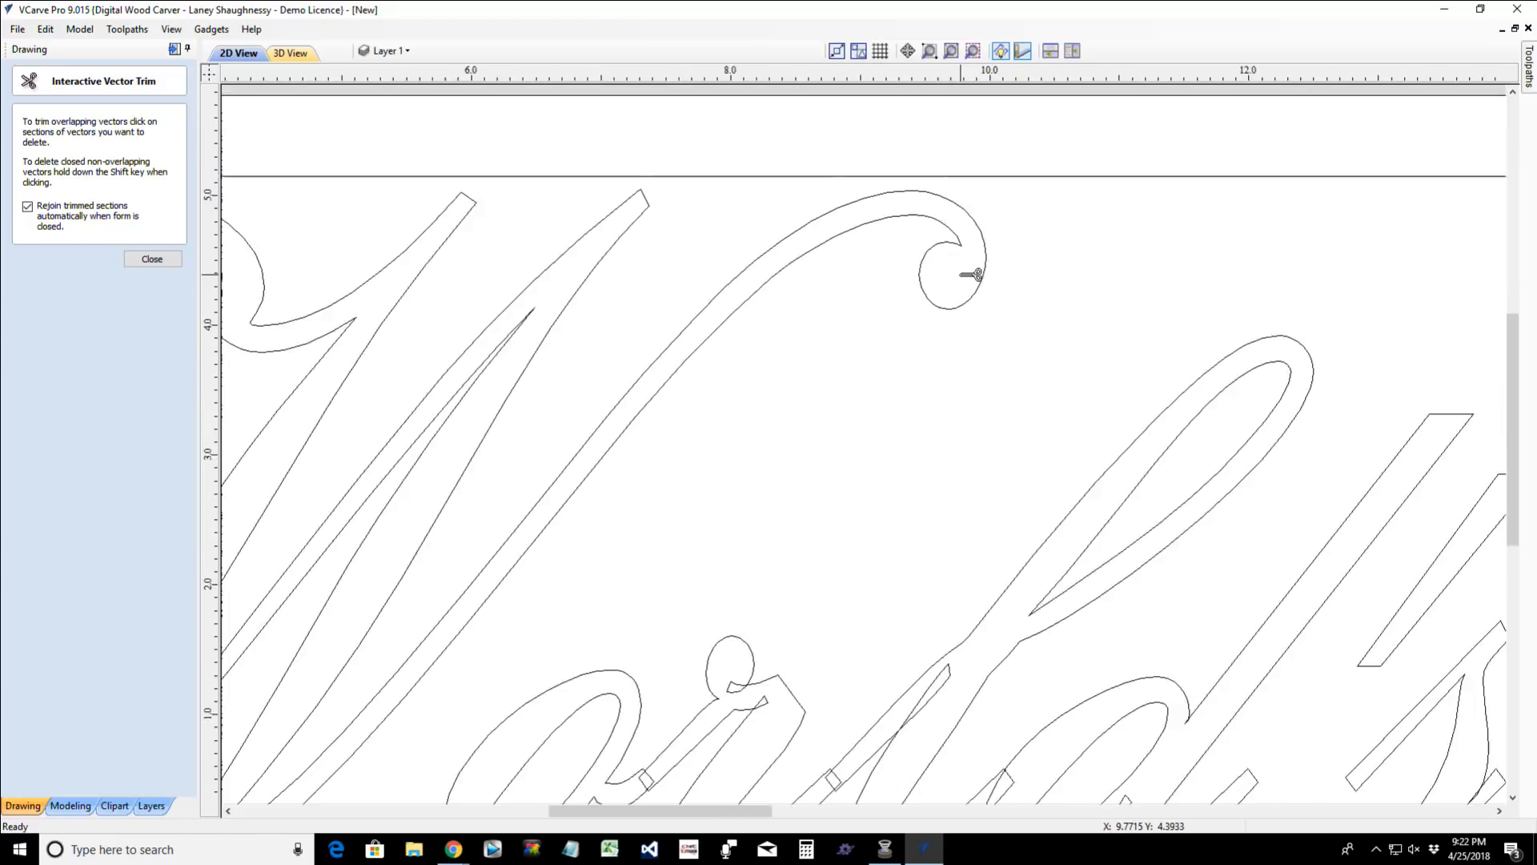
scroll(583, 598, "up", 4)
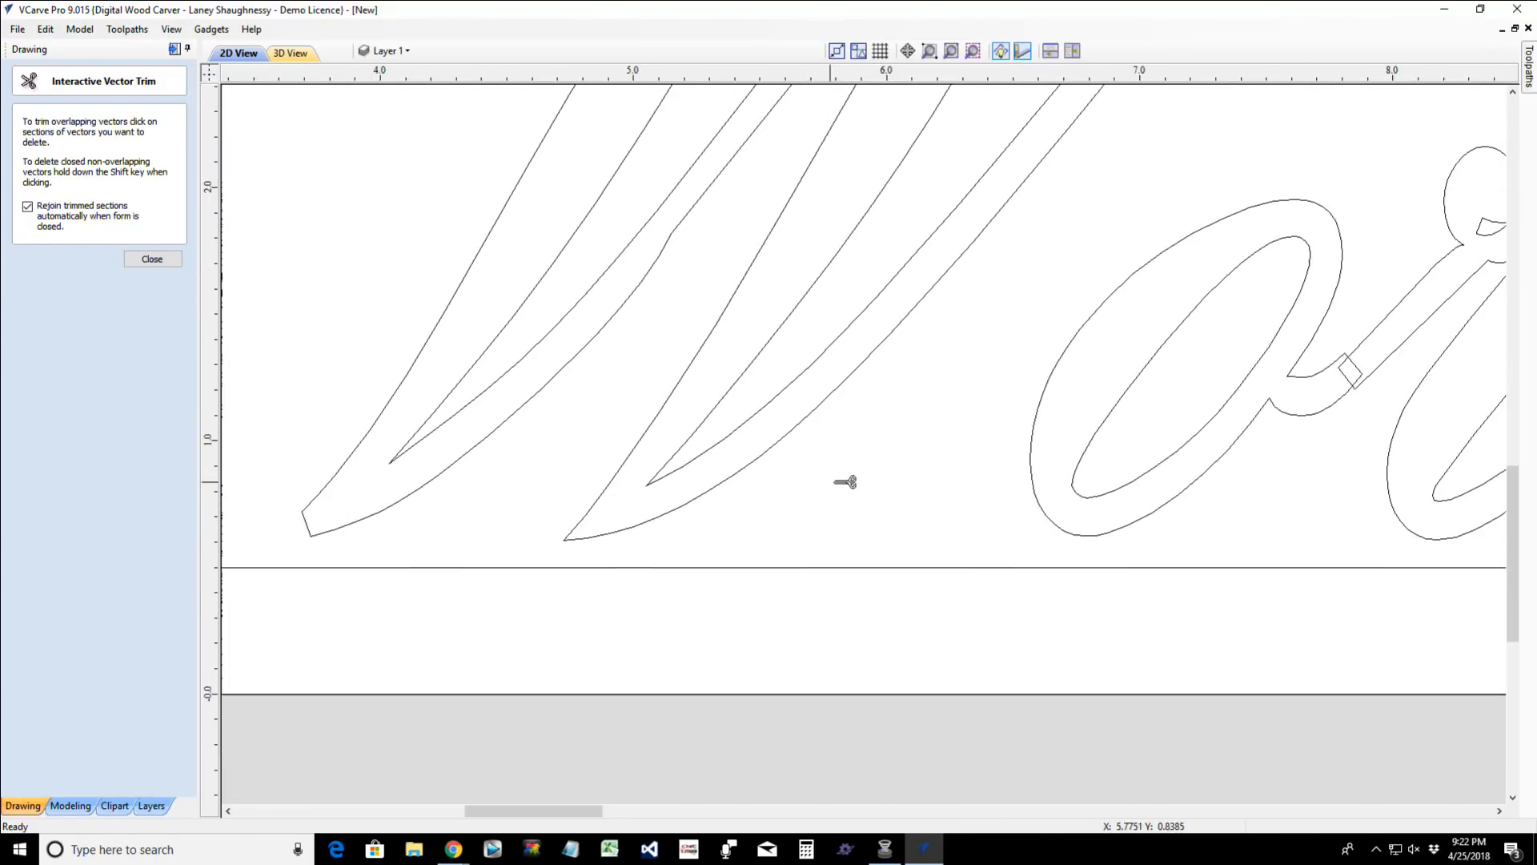
scroll(929, 474, "down", 3)
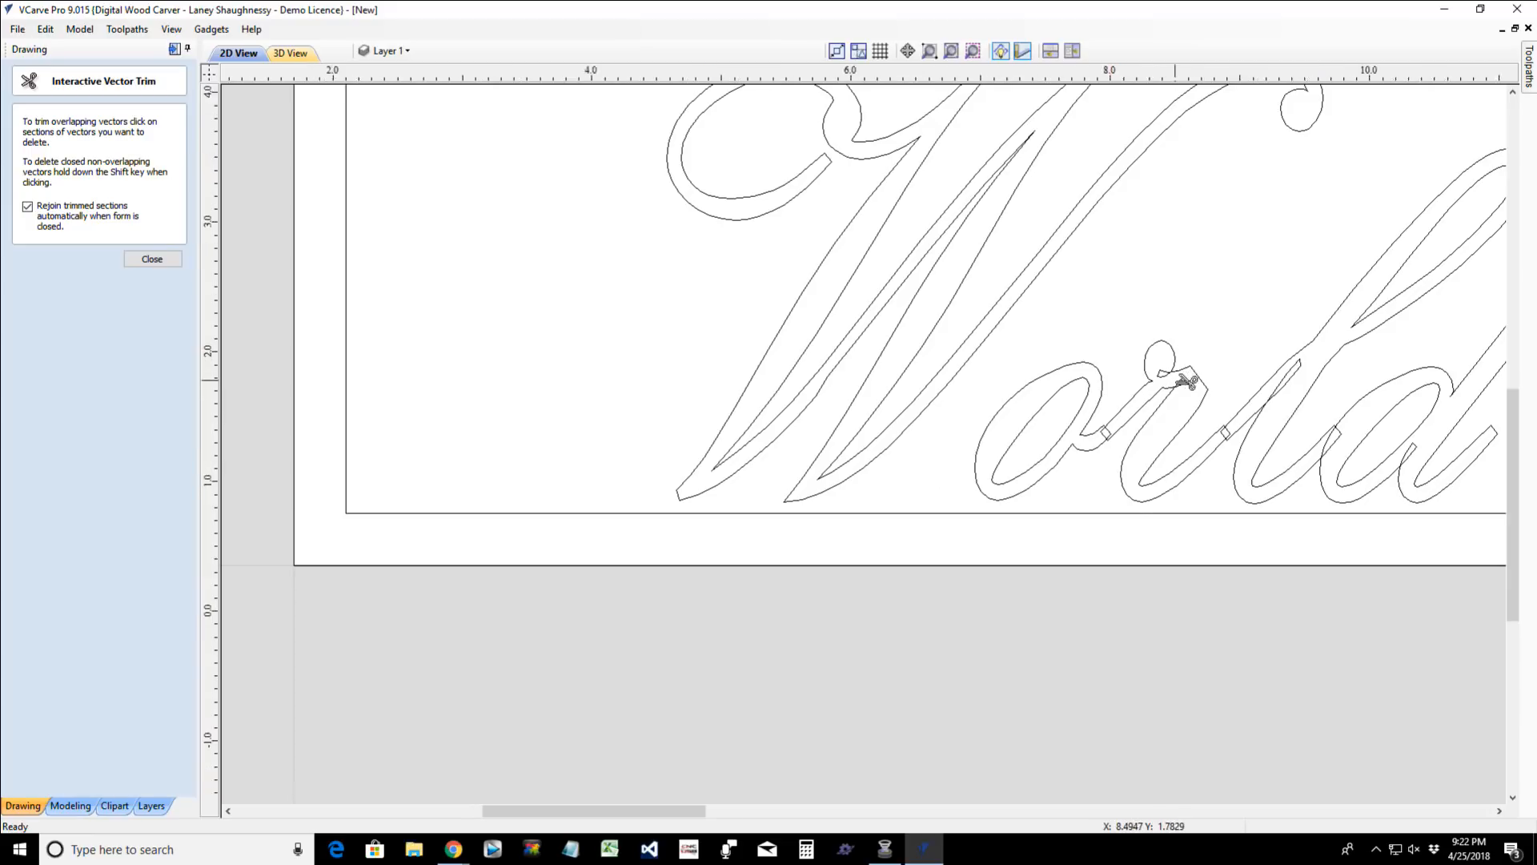
- Trim away the self-overlapping segments inside the "r", "l" and "d" of "World's"
scroll(1181, 377, "up", 3)
left_click(1193, 384)
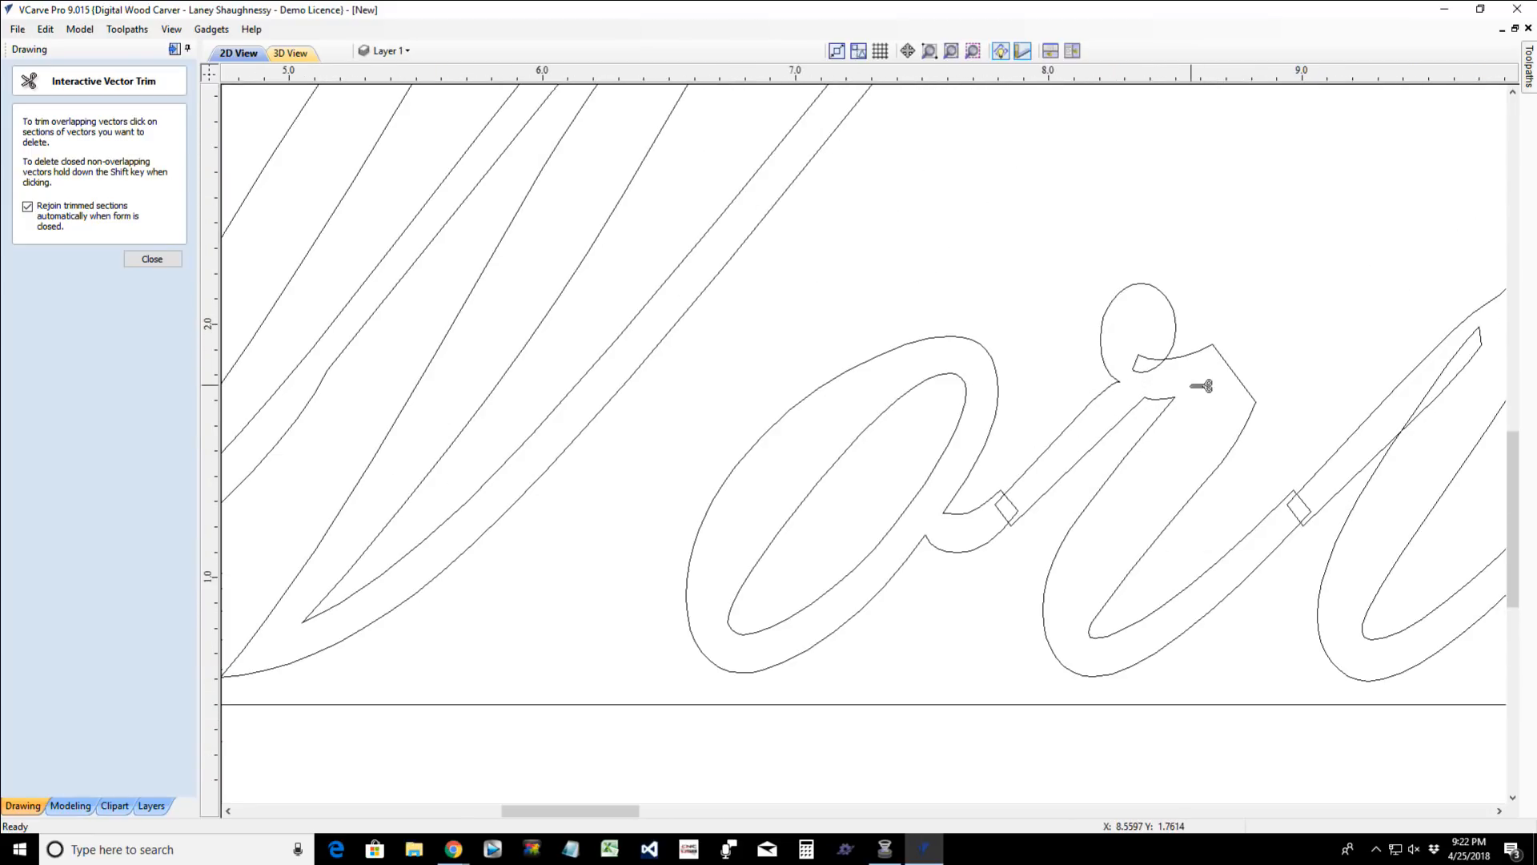
scroll(1201, 386, "down", 3)
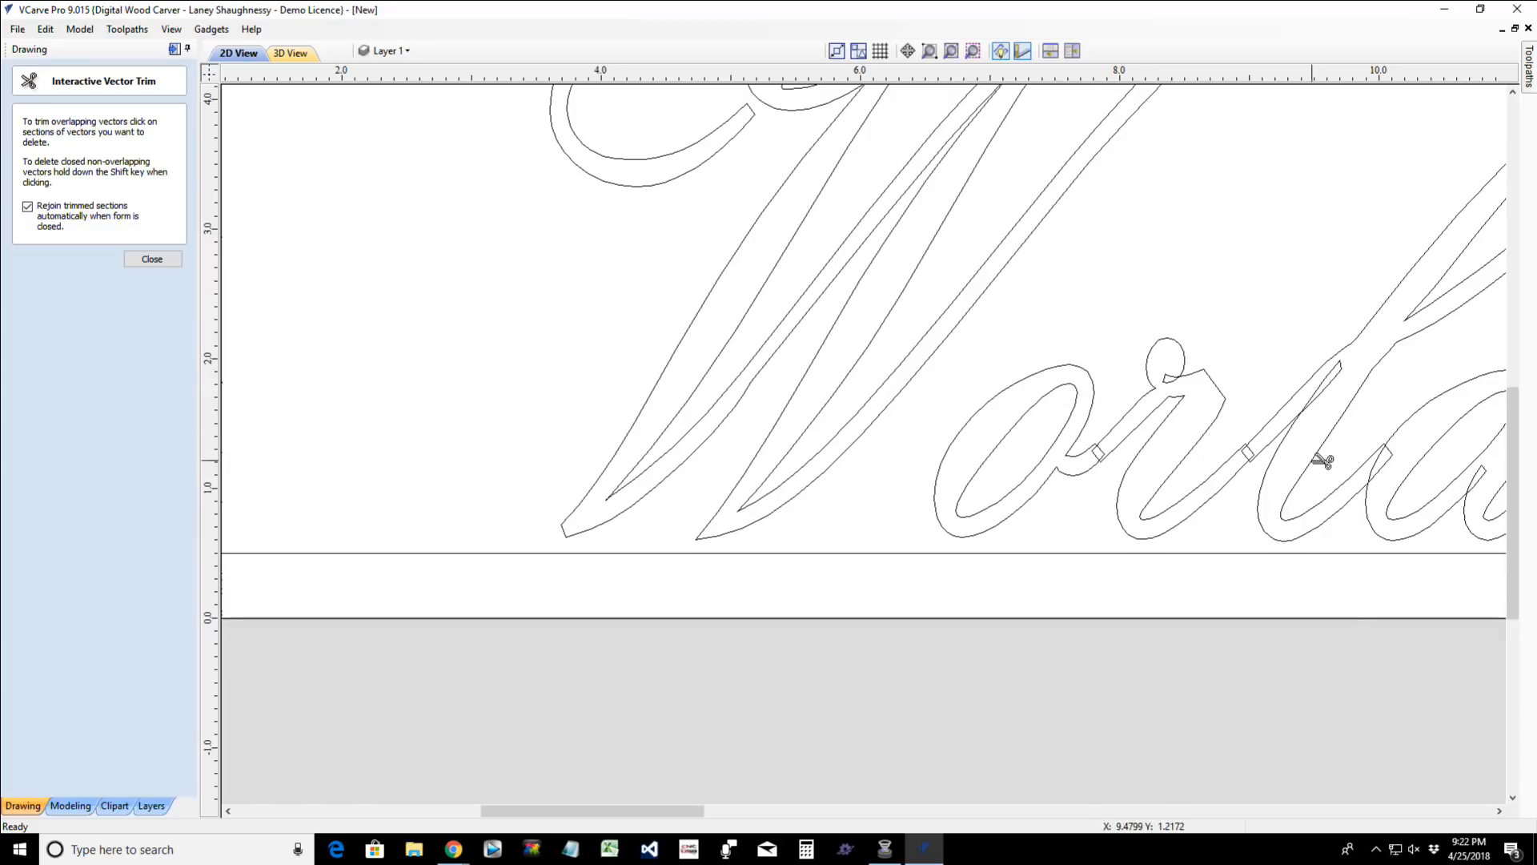
left_click(1325, 390)
left_click_drag(661, 809, 735, 813)
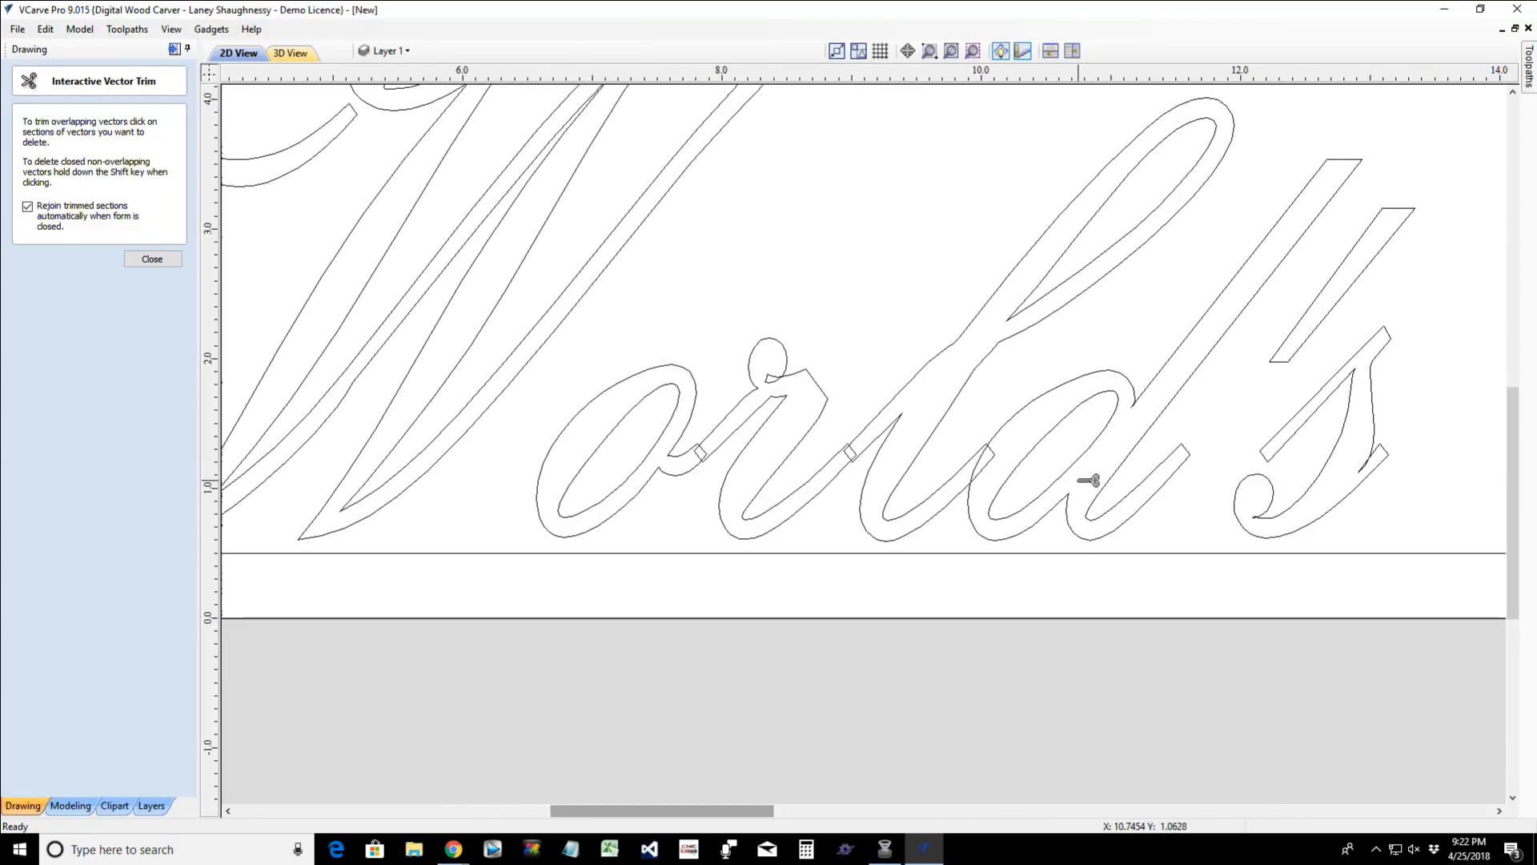
- Trim the overlapping segments from the "s" of "World's" and from the top loop of the "r"
scroll(1291, 526, "up", 3)
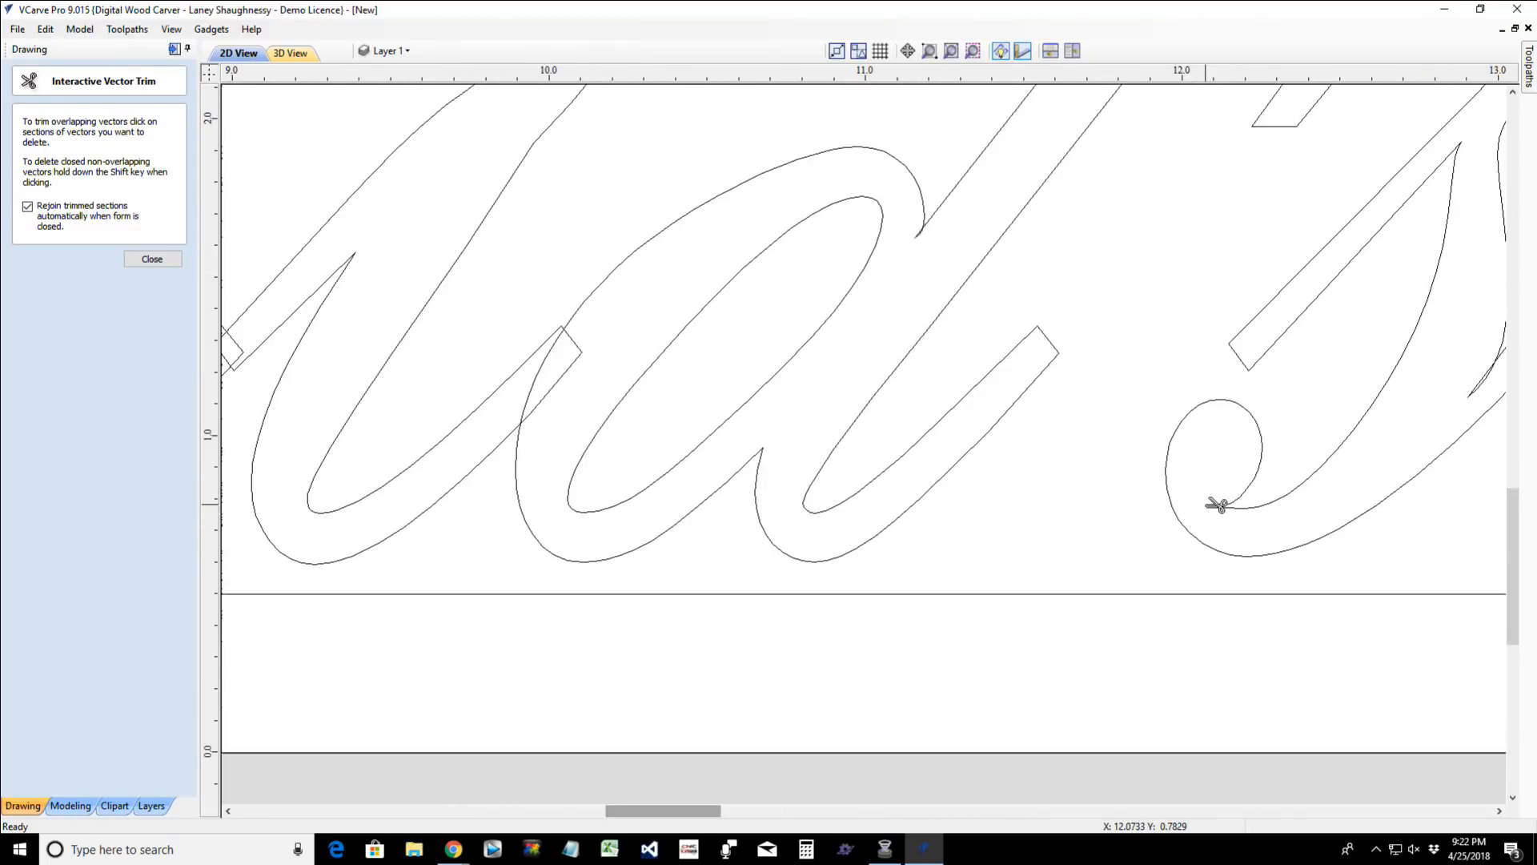
scroll(1441, 412, "down", 3)
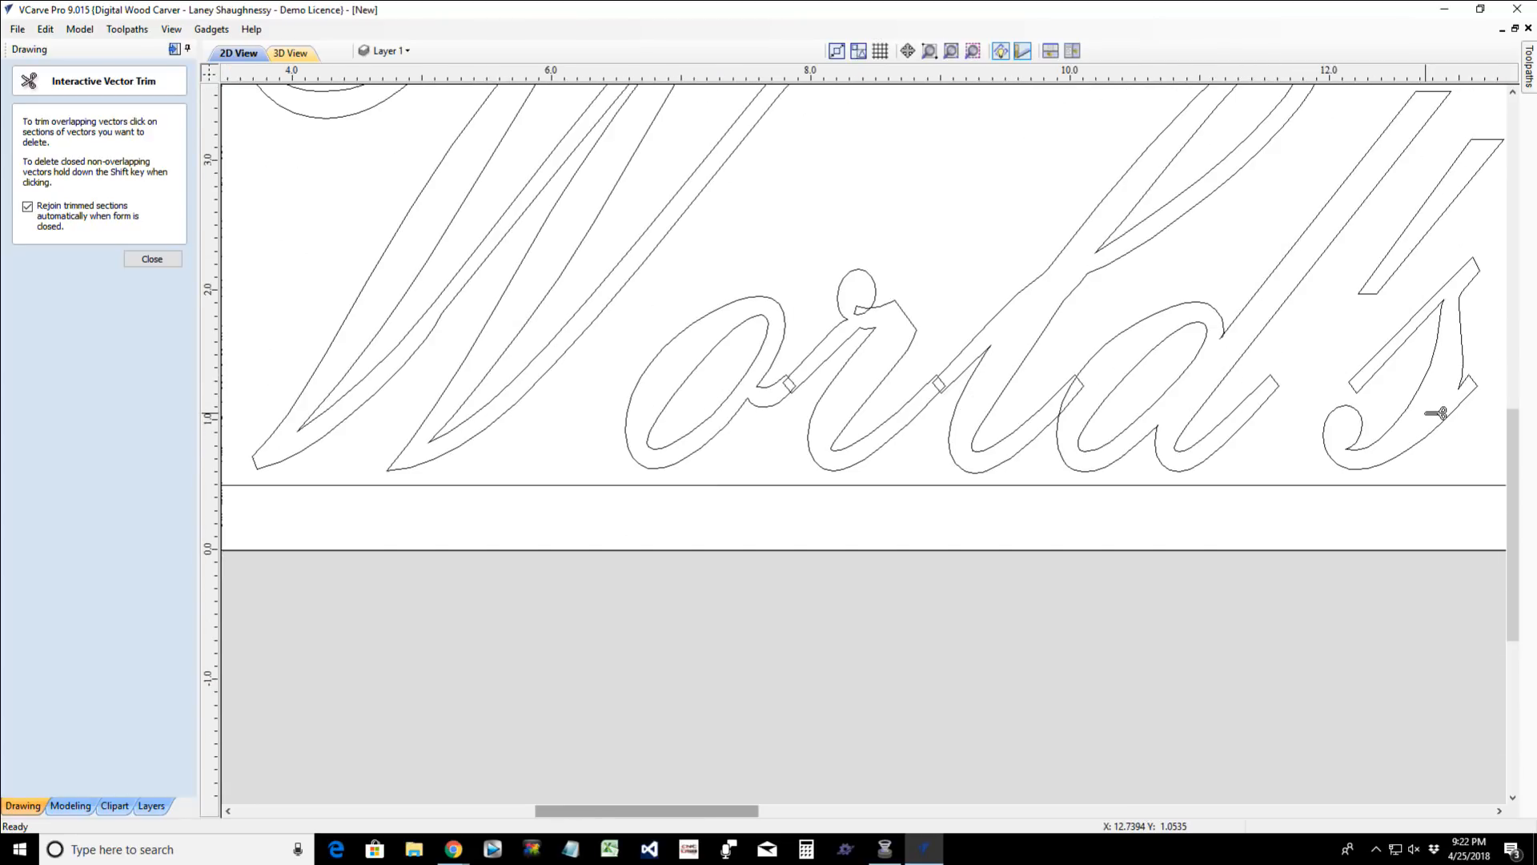
scroll(1441, 412, "down", 2)
scroll(1205, 319, "up", 4)
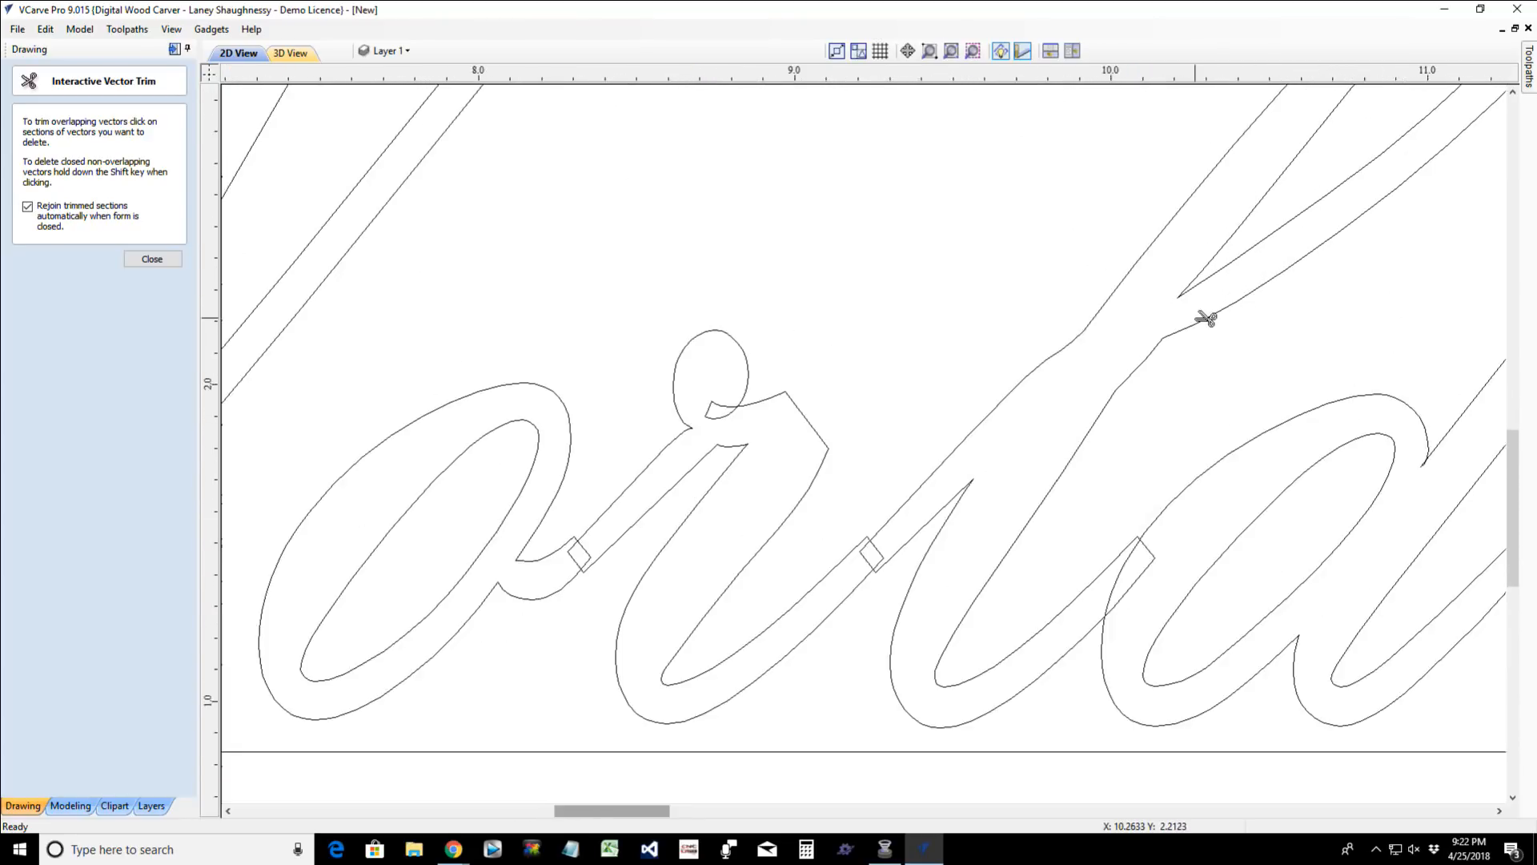
scroll(1206, 319, "up", 2)
scroll(1205, 318, "down", 4)
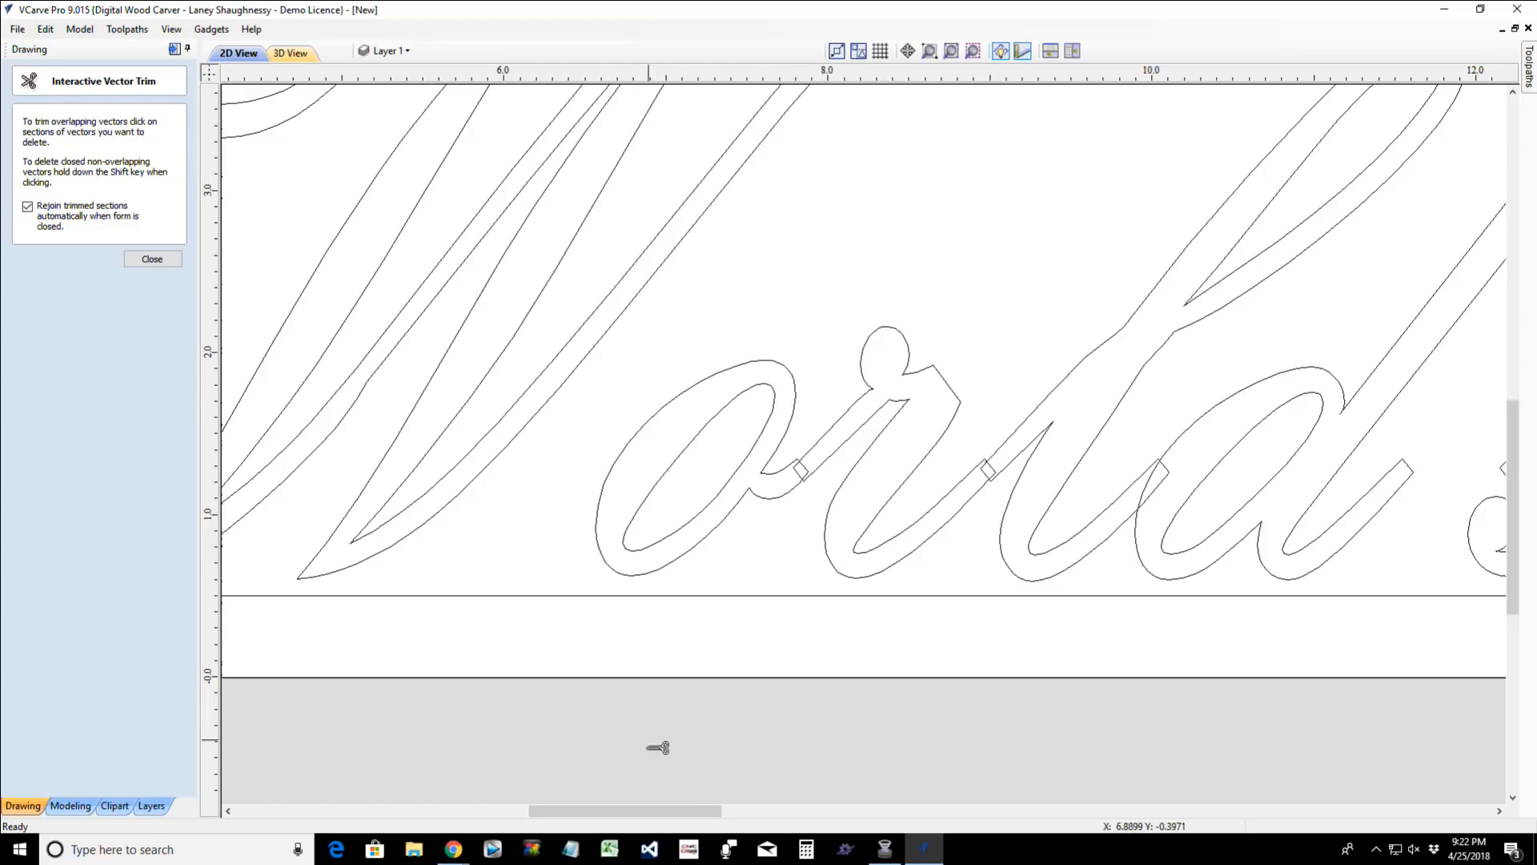
- Trim the self-overlapping segments from the "B", "e", "s" and "t" of "Best"
left_click_drag(624, 810, 800, 804)
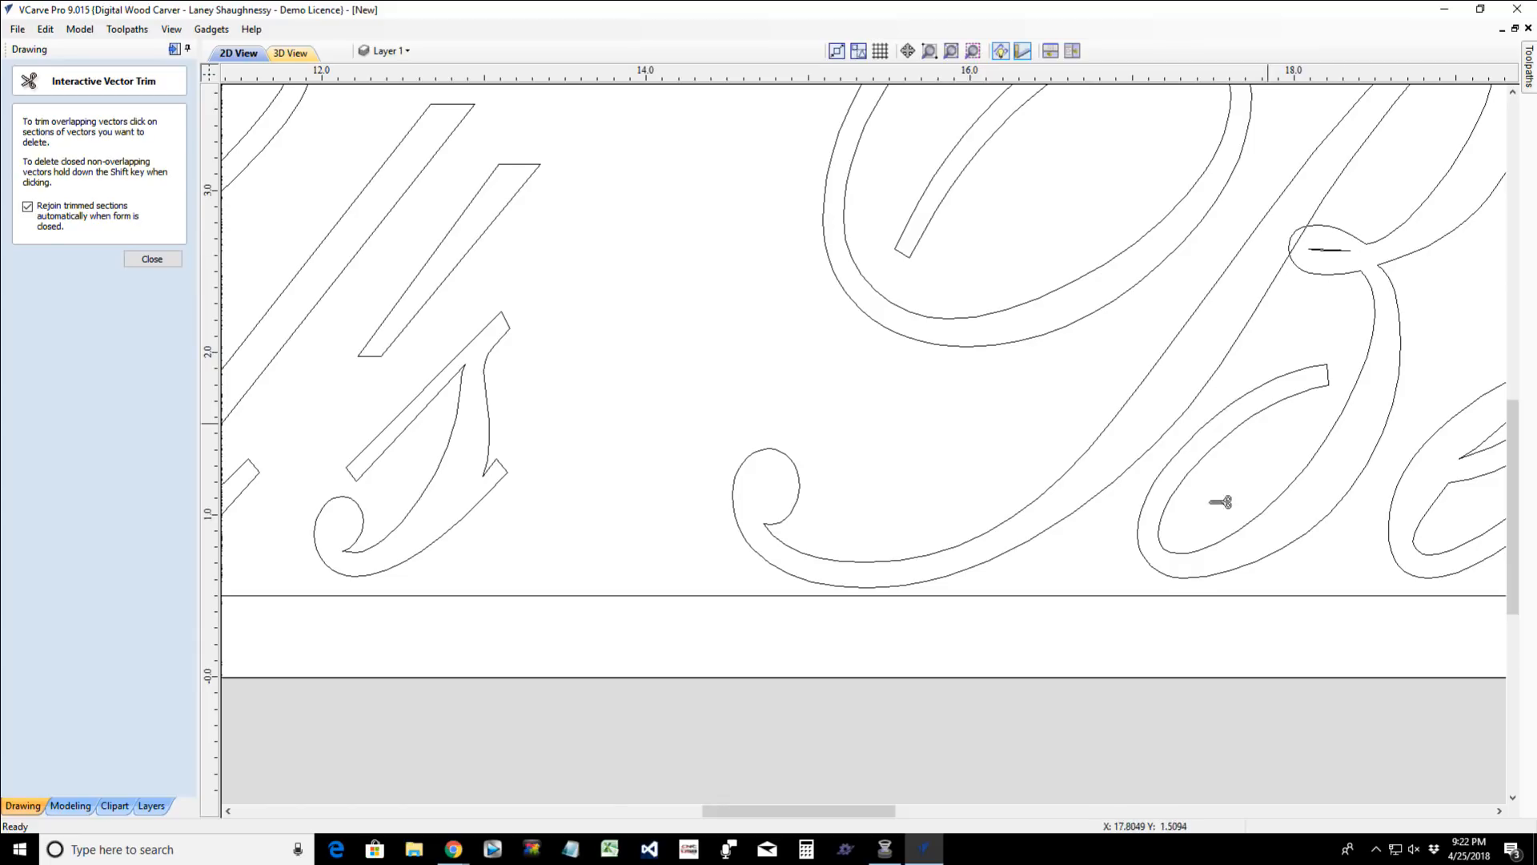
left_click_drag(721, 808, 800, 808)
scroll(1041, 551, "up", 2)
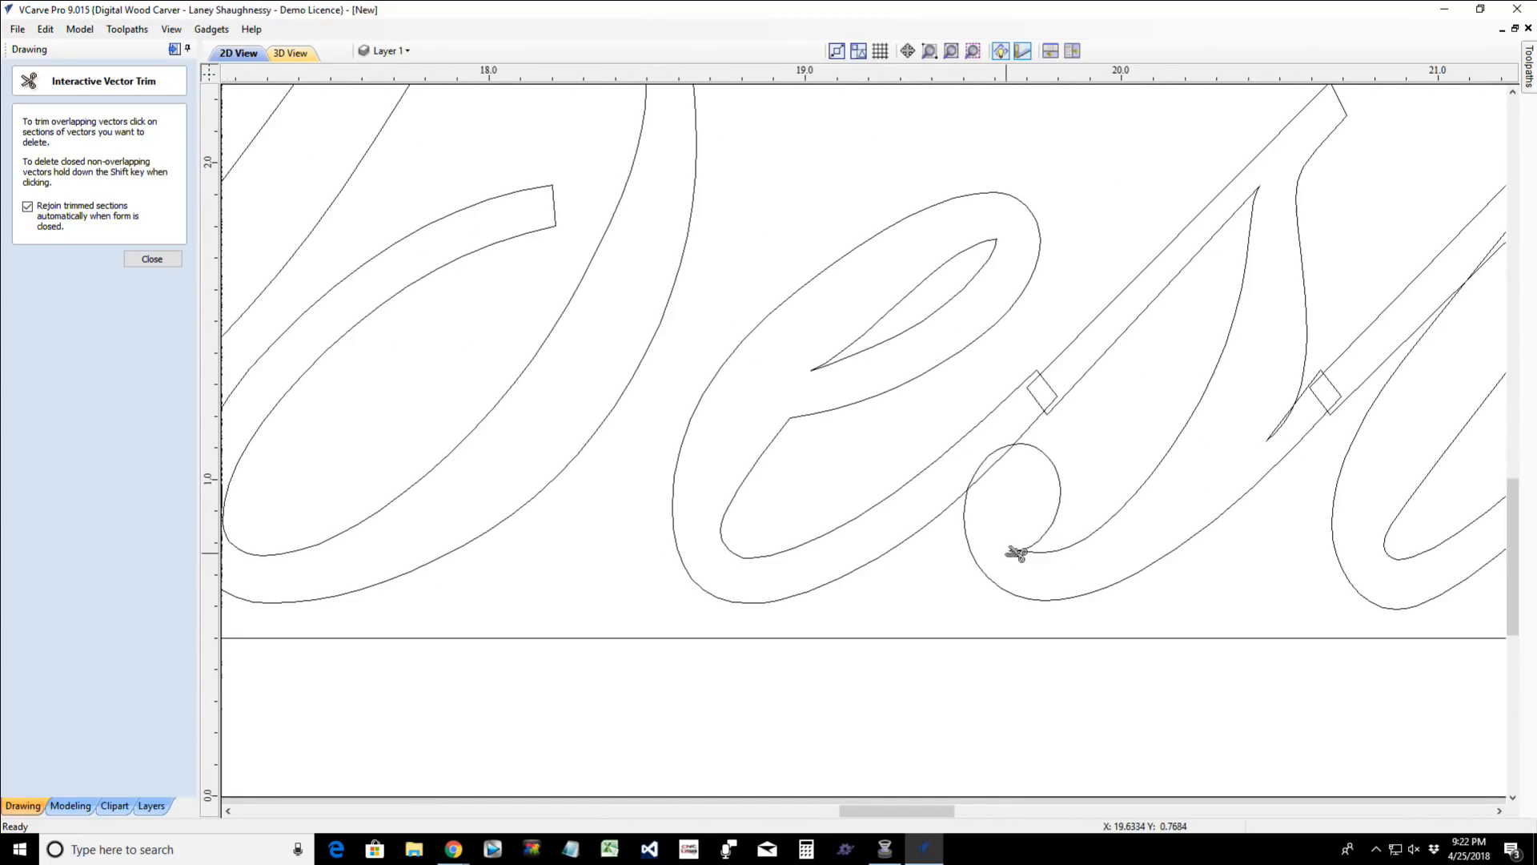
scroll(1017, 558, "down", 4)
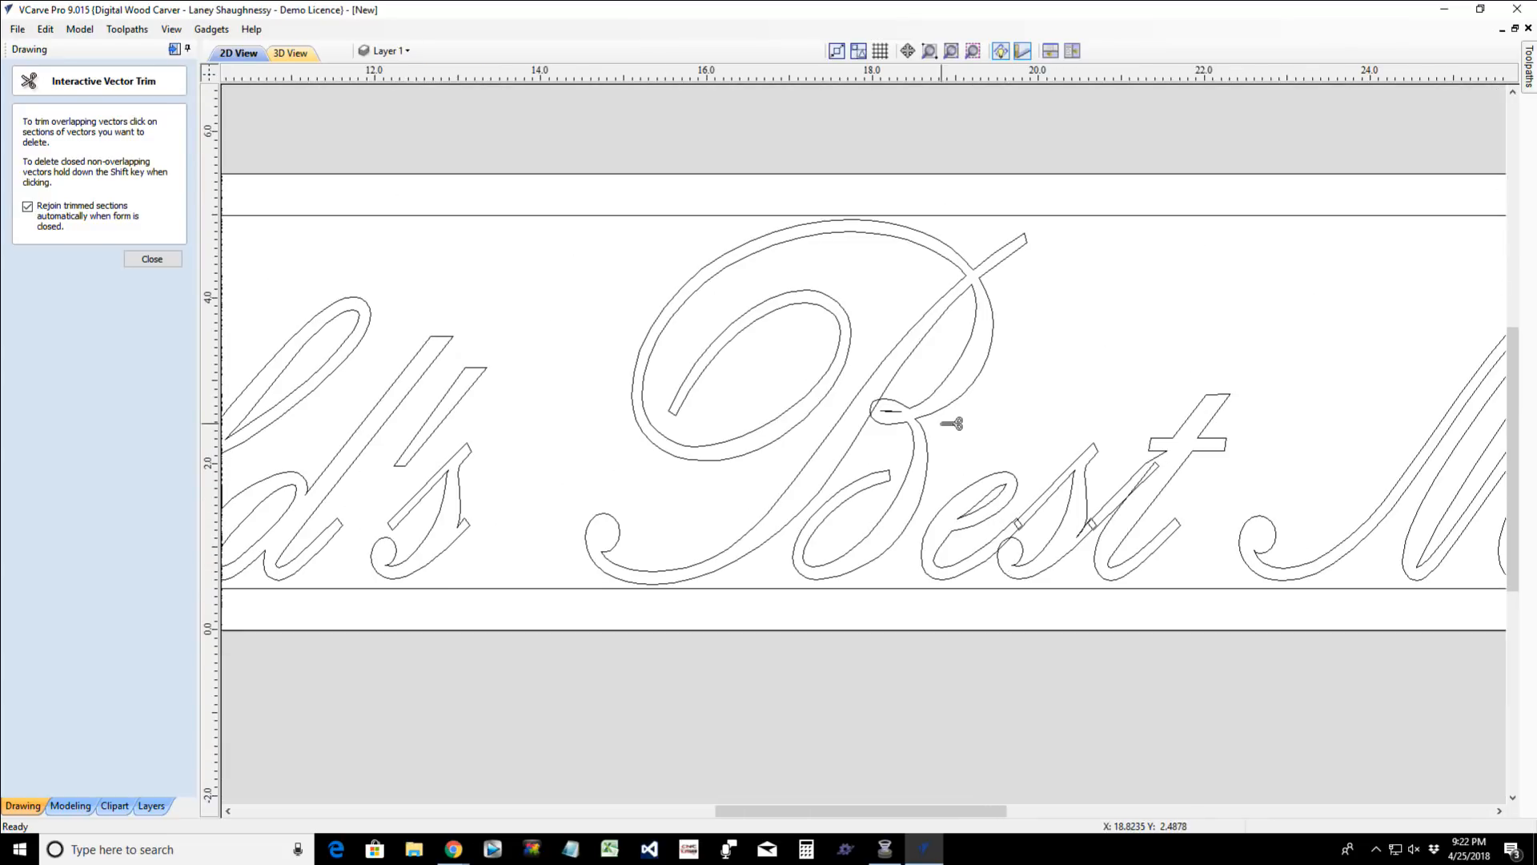
scroll(1170, 574, "up", 1)
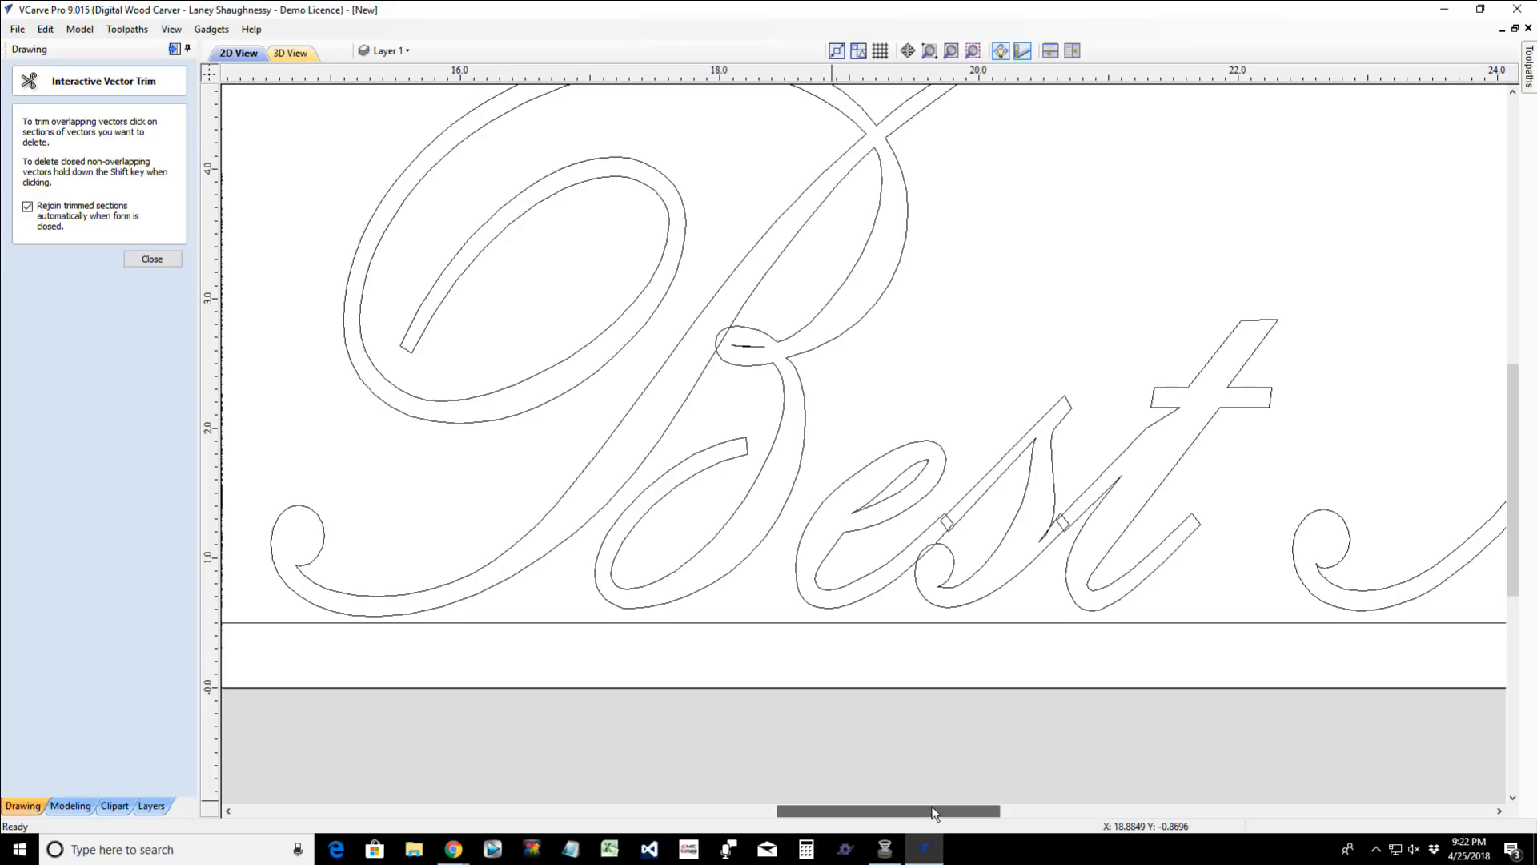
- Trim away the self-overlapping segments in "Mom", including the "M"'s lower curl and both upper peaks
left_click_drag(930, 809, 1031, 821)
scroll(756, 565, "up", 2)
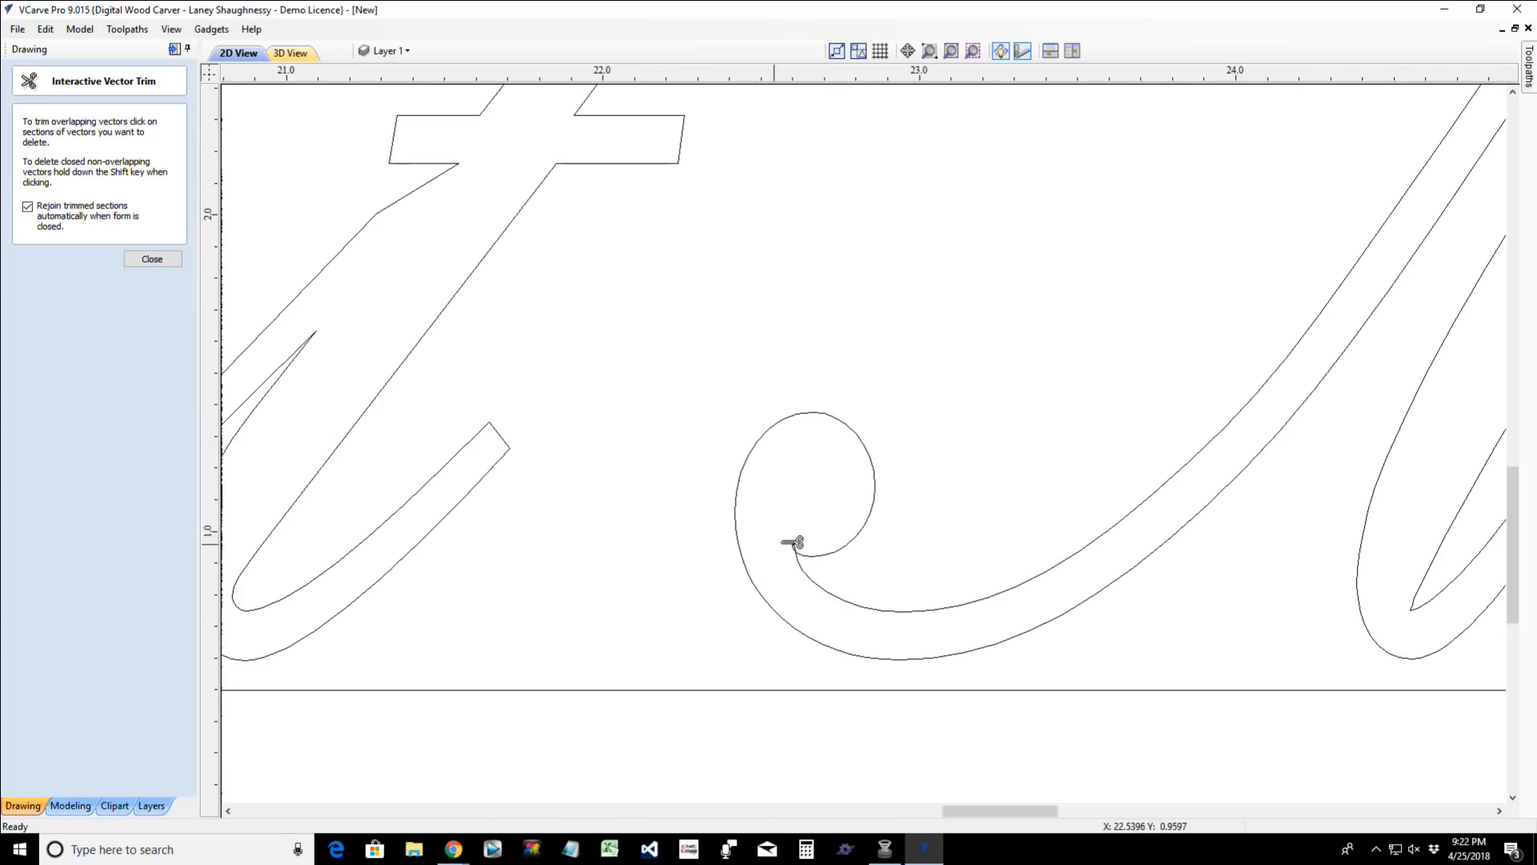
scroll(806, 545, "down", 3)
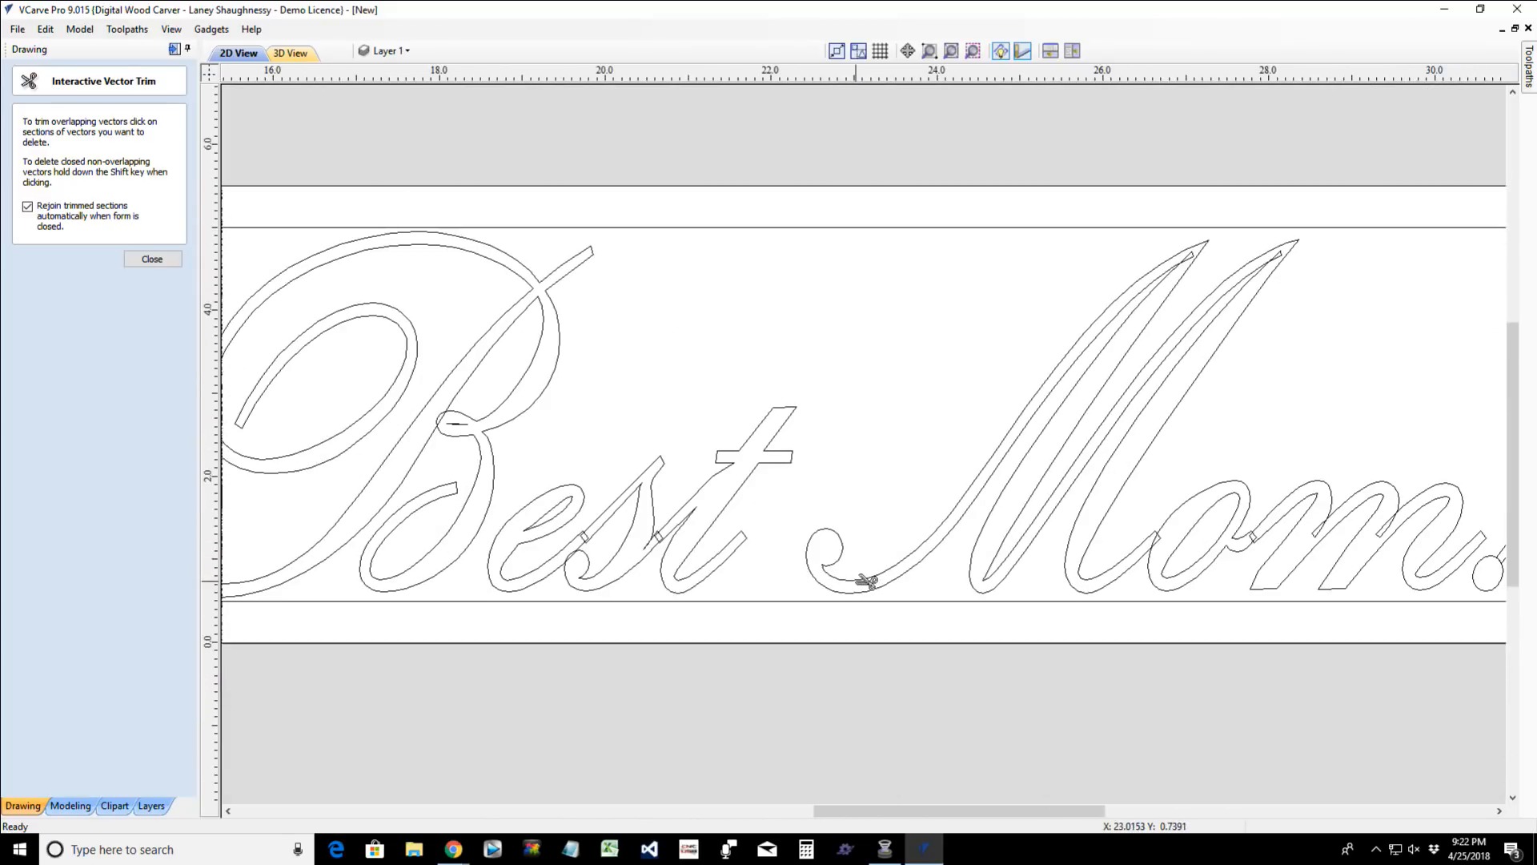
scroll(1202, 252, "up", 2)
left_click(1187, 249)
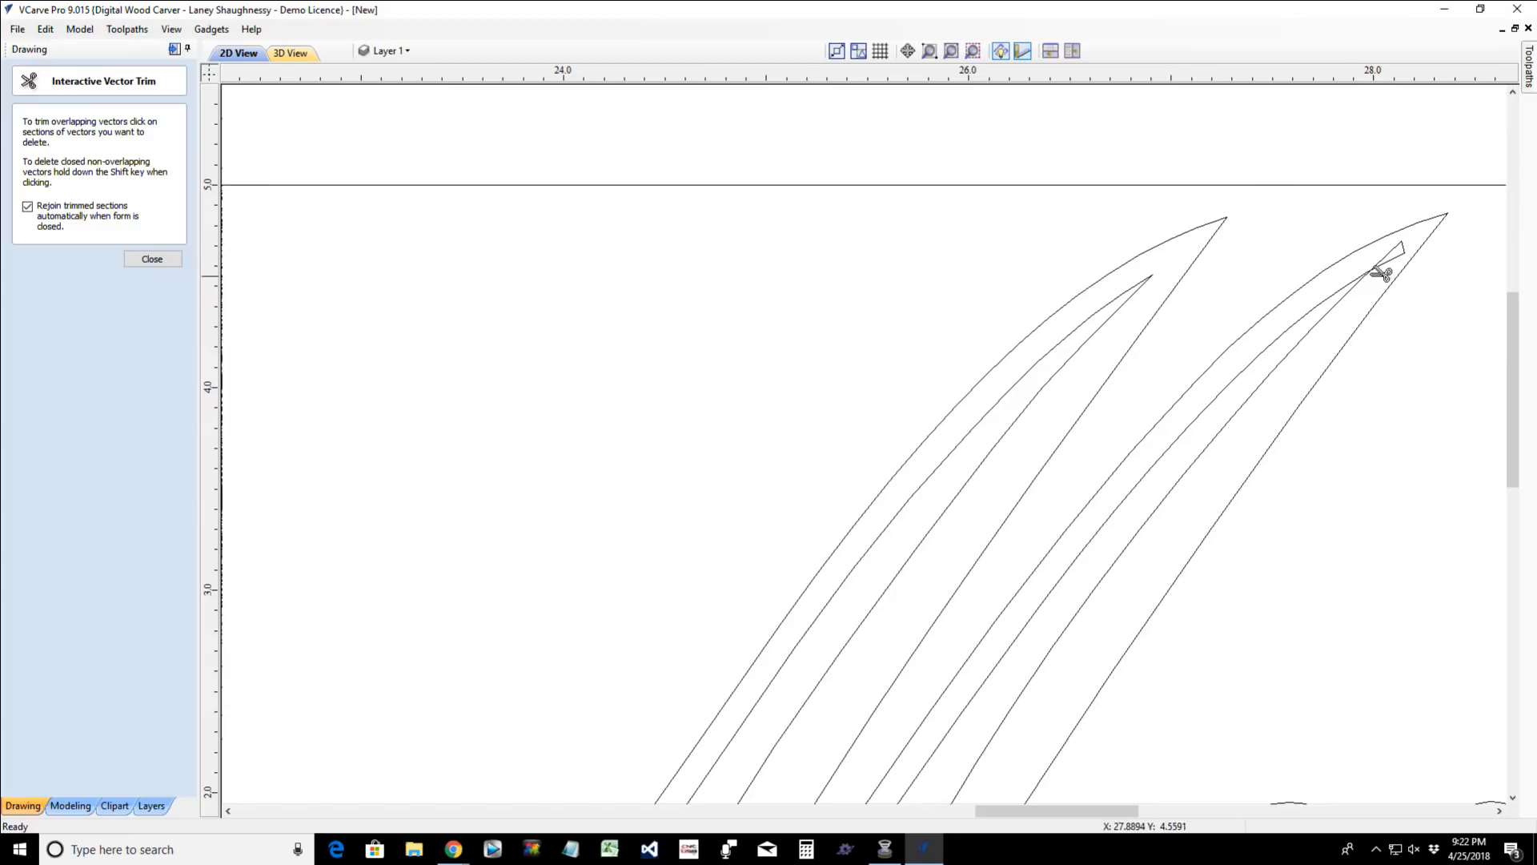
left_click(1403, 247)
scroll(1359, 396, "down", 2)
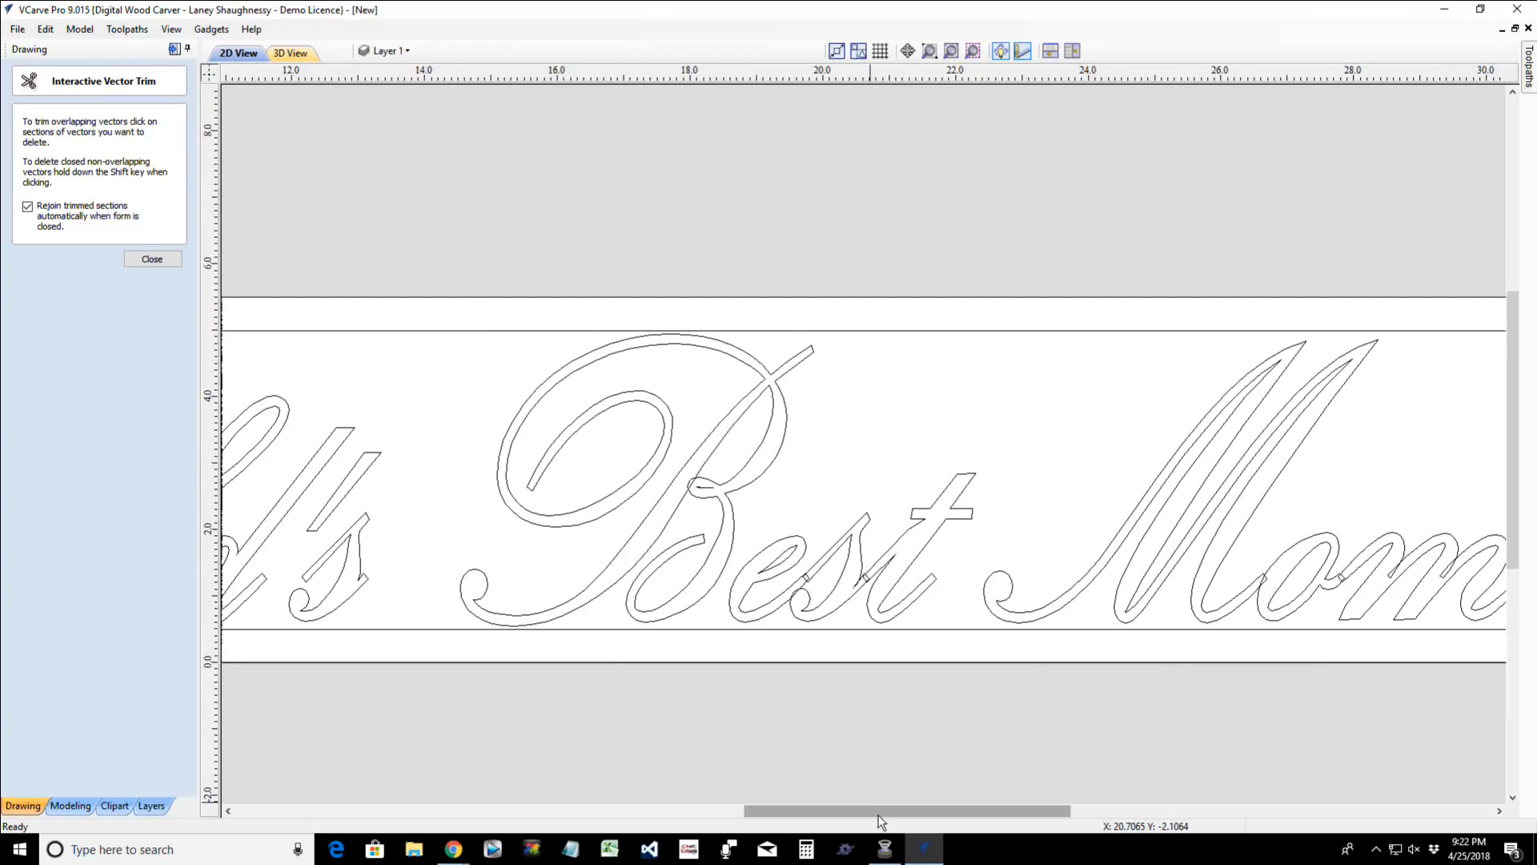
left_click_drag(885, 810, 937, 814)
scroll(1178, 565, "up", 2)
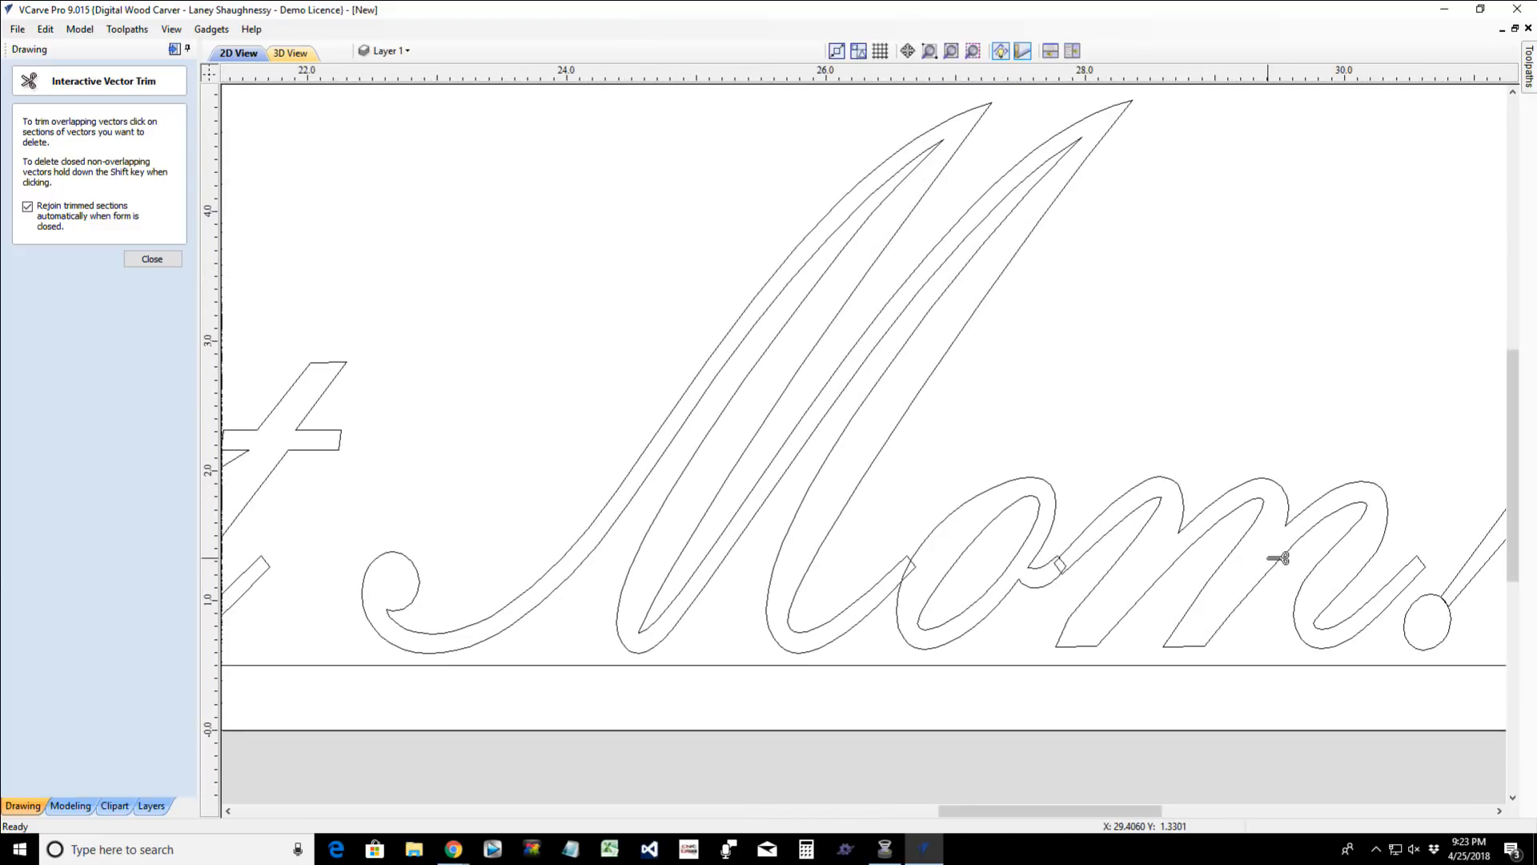
- Trim the segments where the exclamation mark's stem crosses its round dot
scroll(1469, 627, "up", 6)
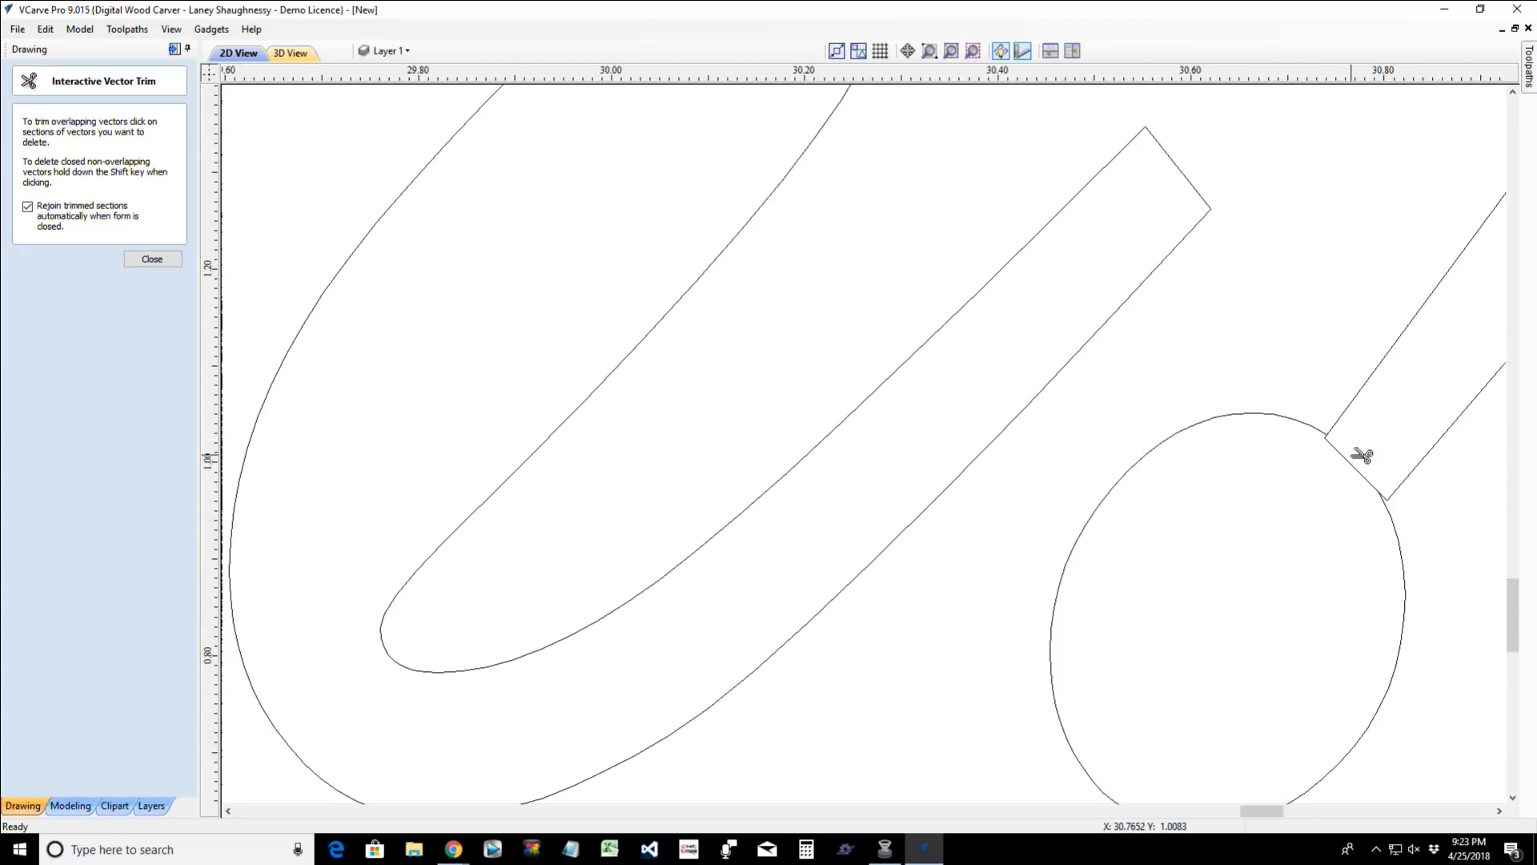
left_click(1353, 466)
scroll(1284, 625, "down", 5)
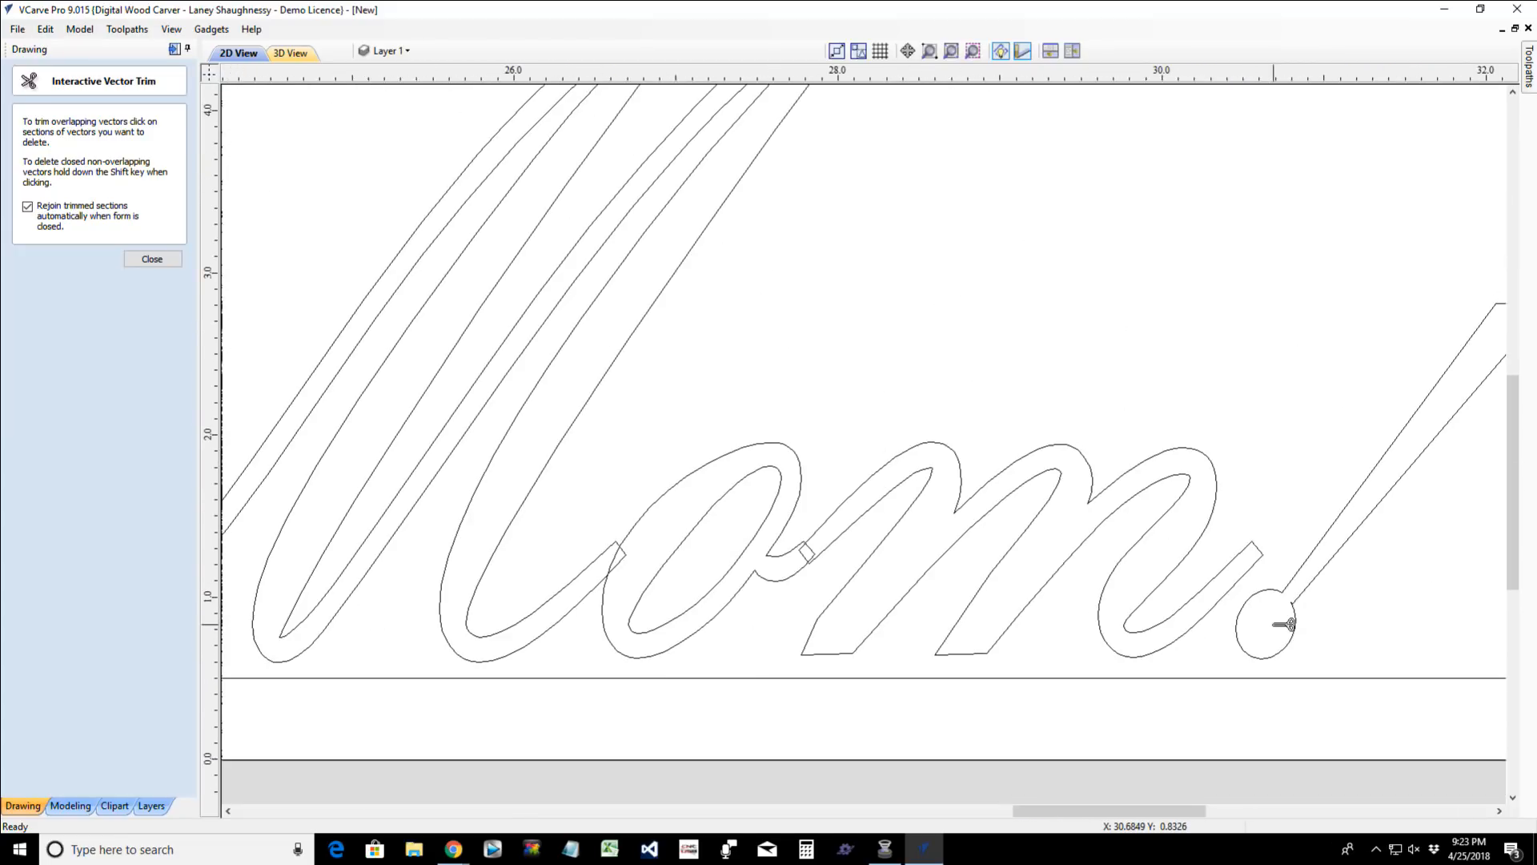
scroll(1284, 625, "up", 2)
scroll(1285, 624, "up", 3)
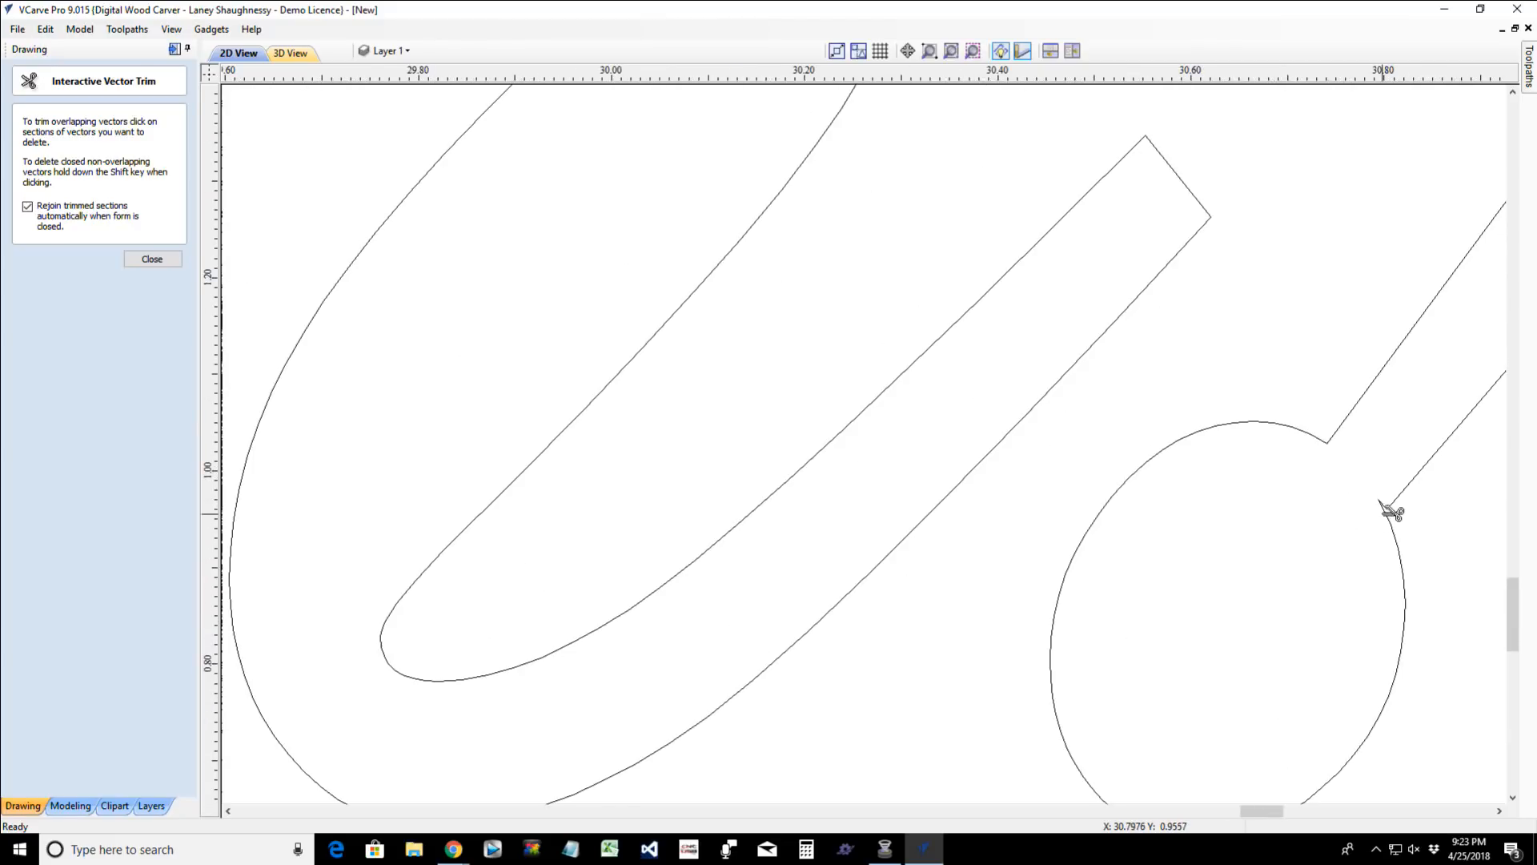
- Finish trimming and delete the stray node where the exclamation mark's stem meets its dot
left_click(141, 261)
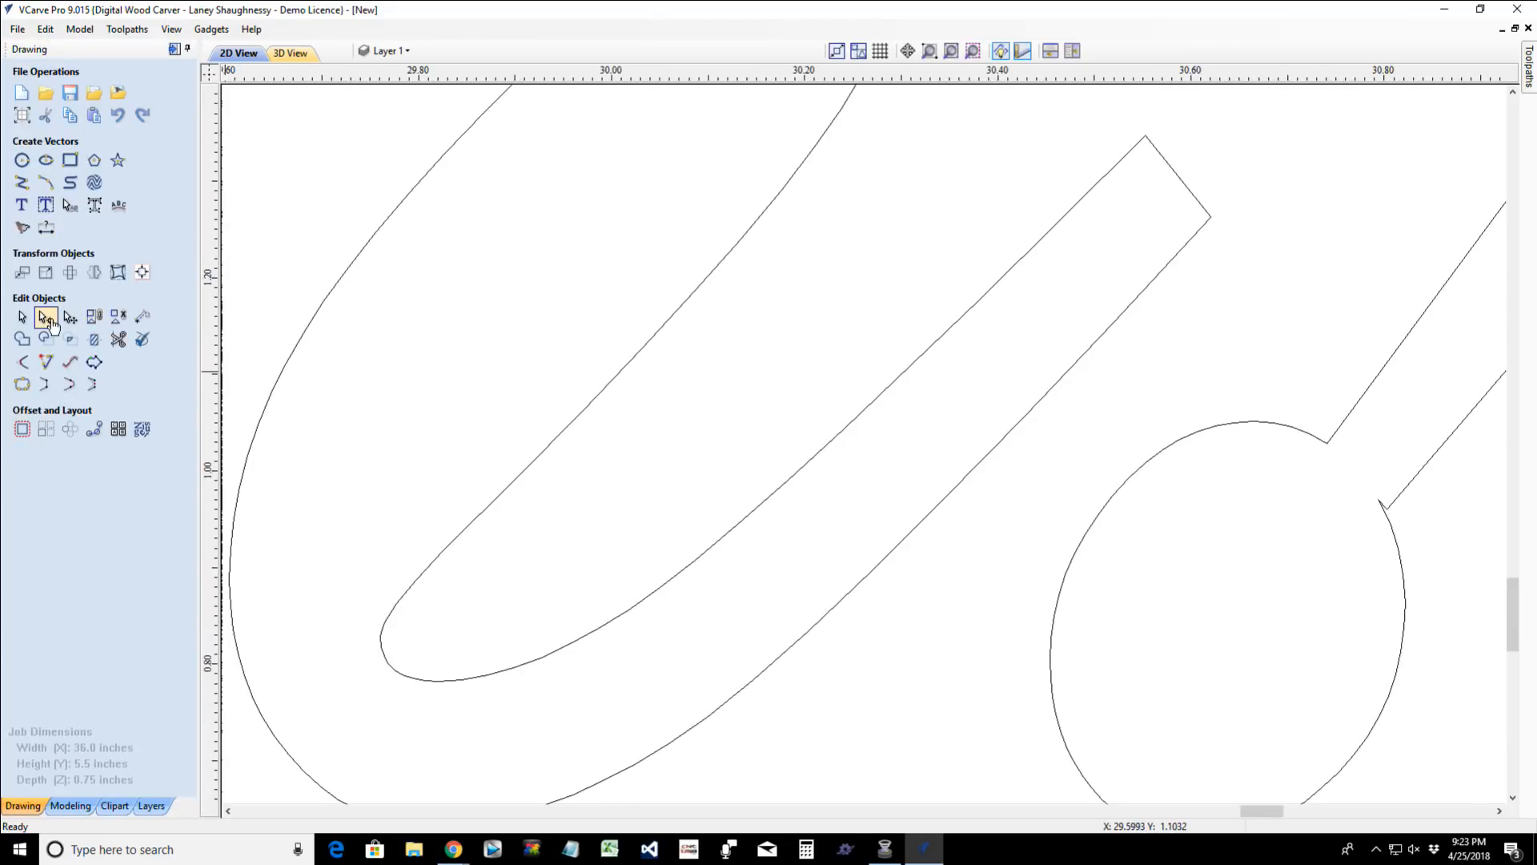
left_click(1394, 510)
key("m")
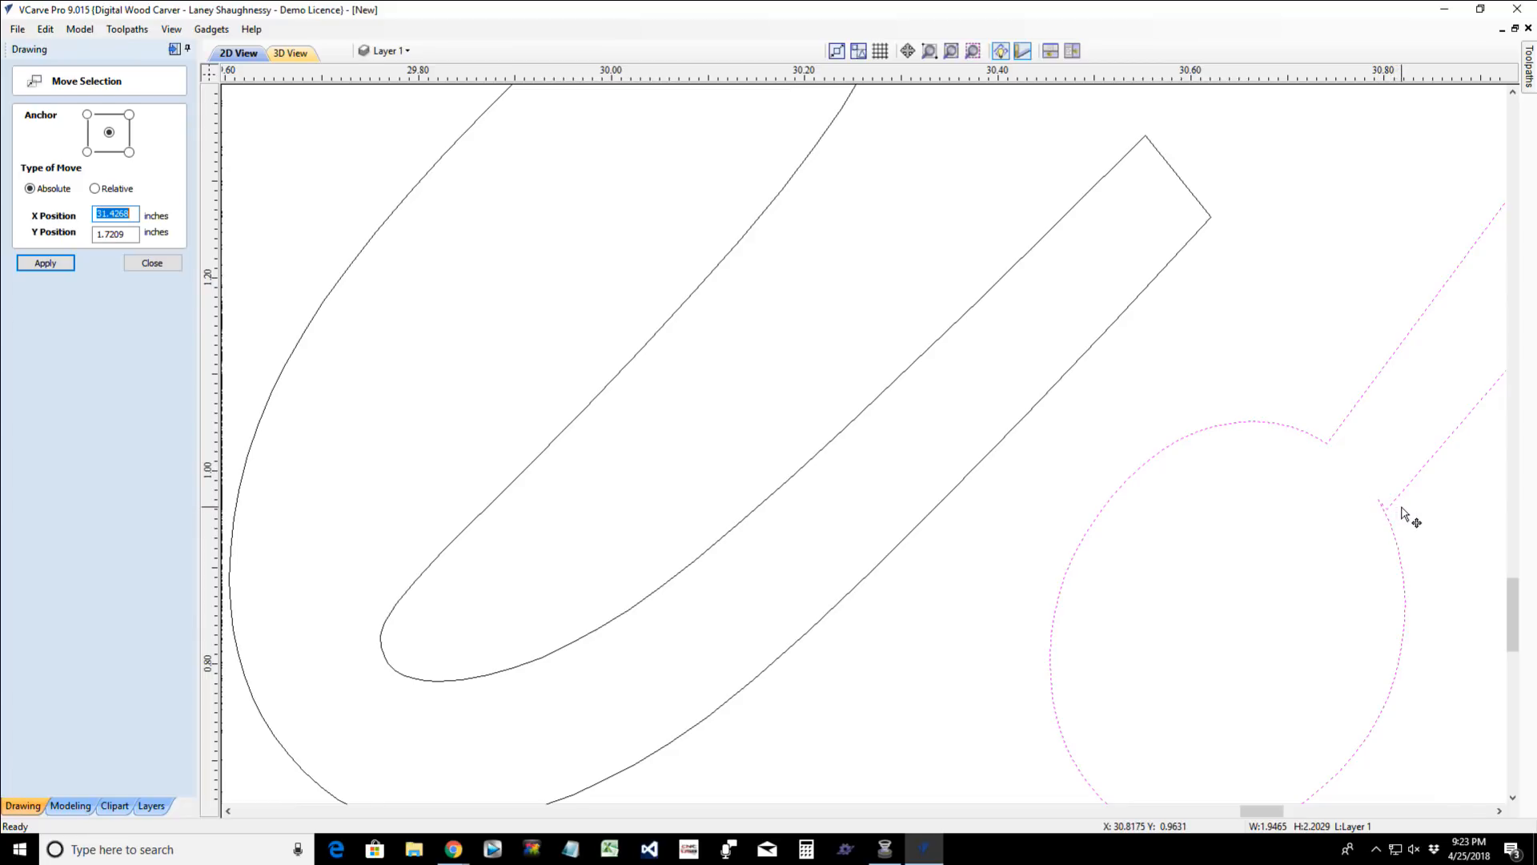
left_click(134, 262)
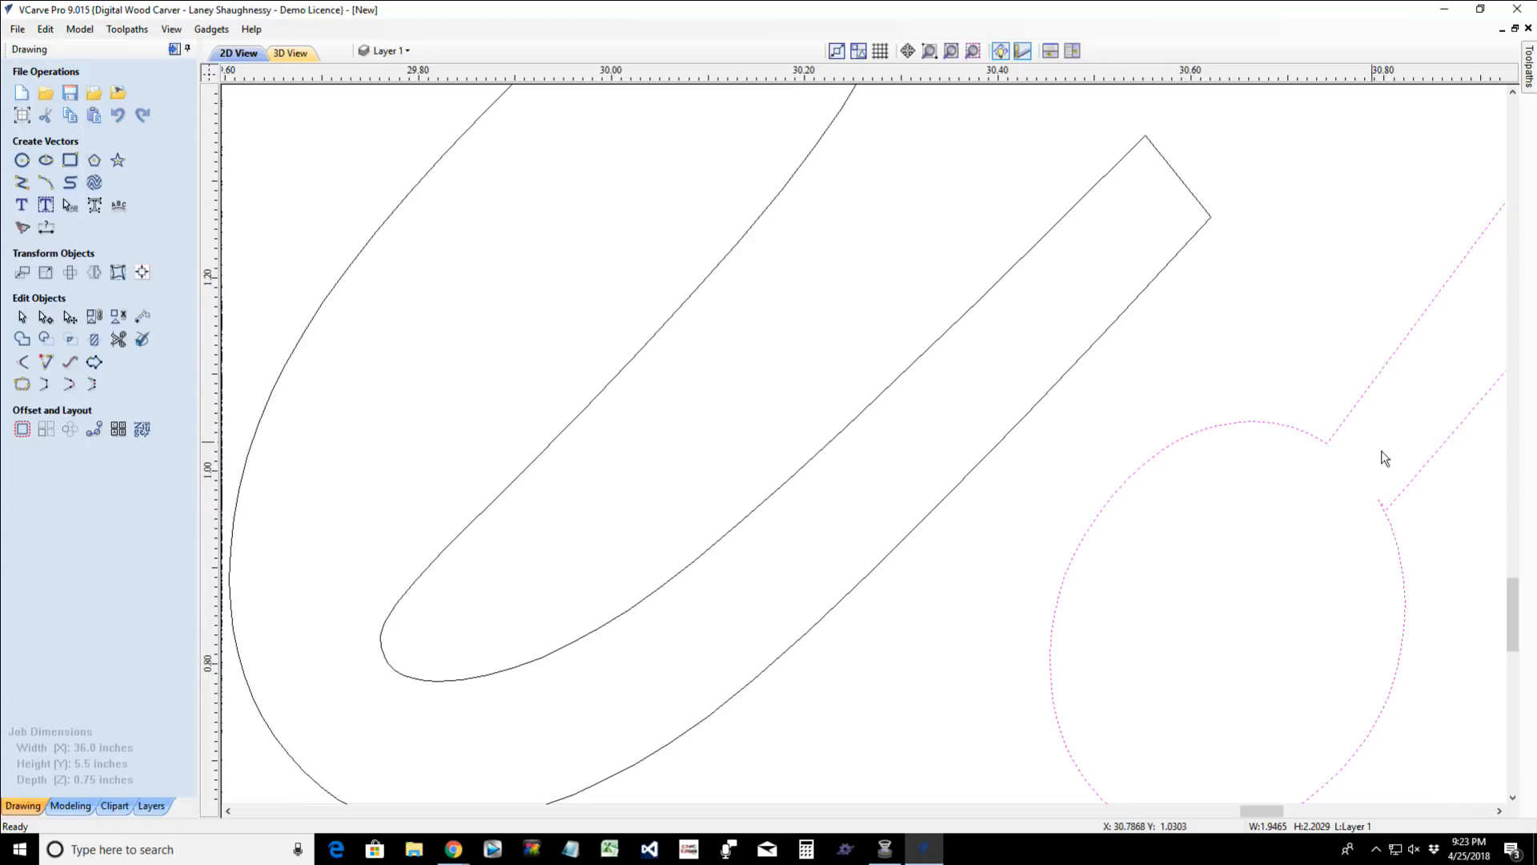
key("n")
scroll(1379, 503, "up", 3)
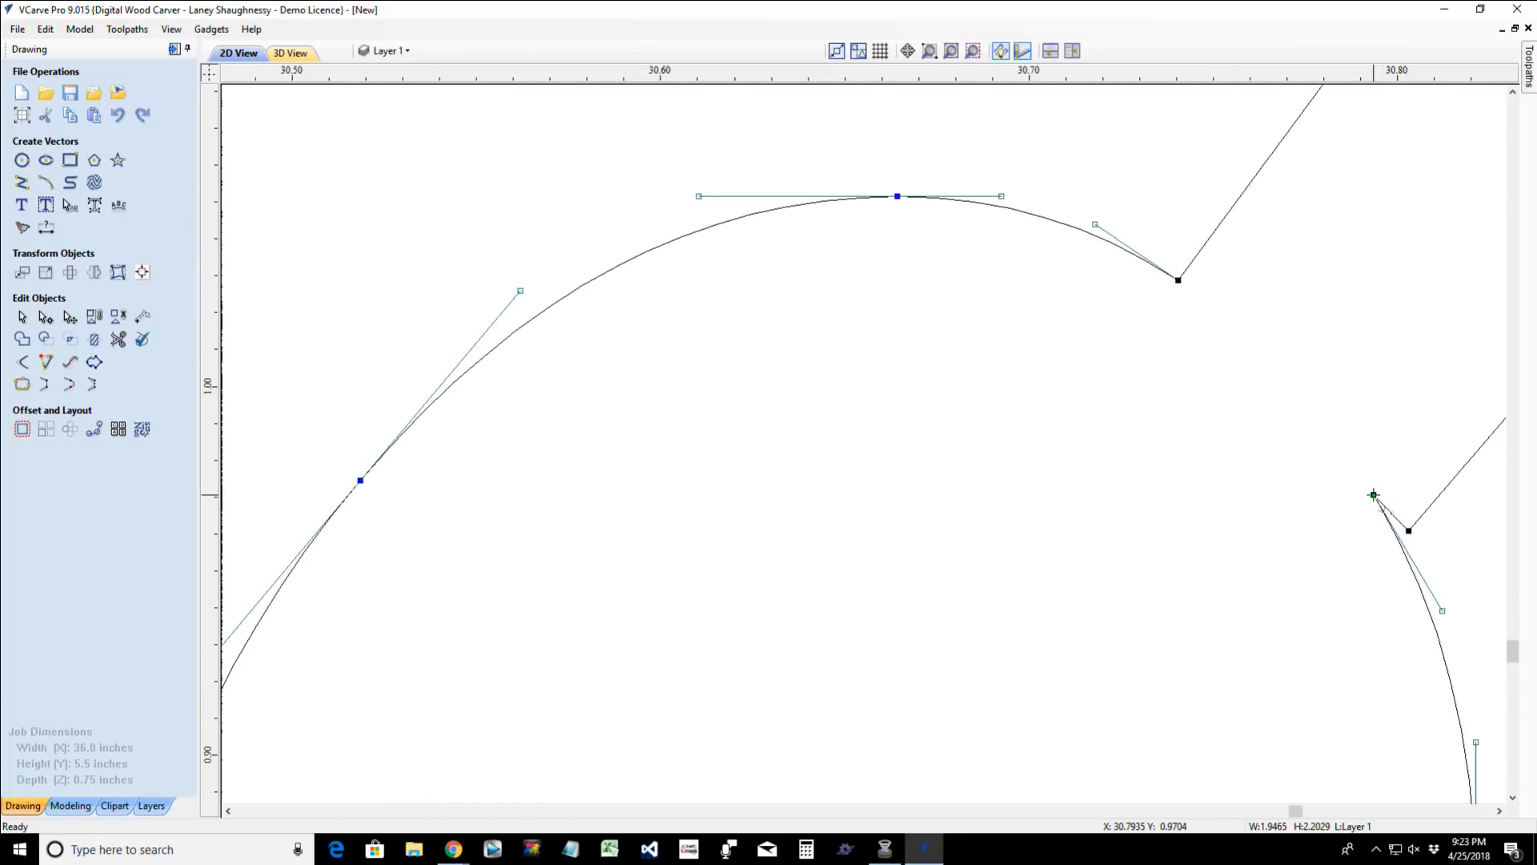
right_click(1374, 495)
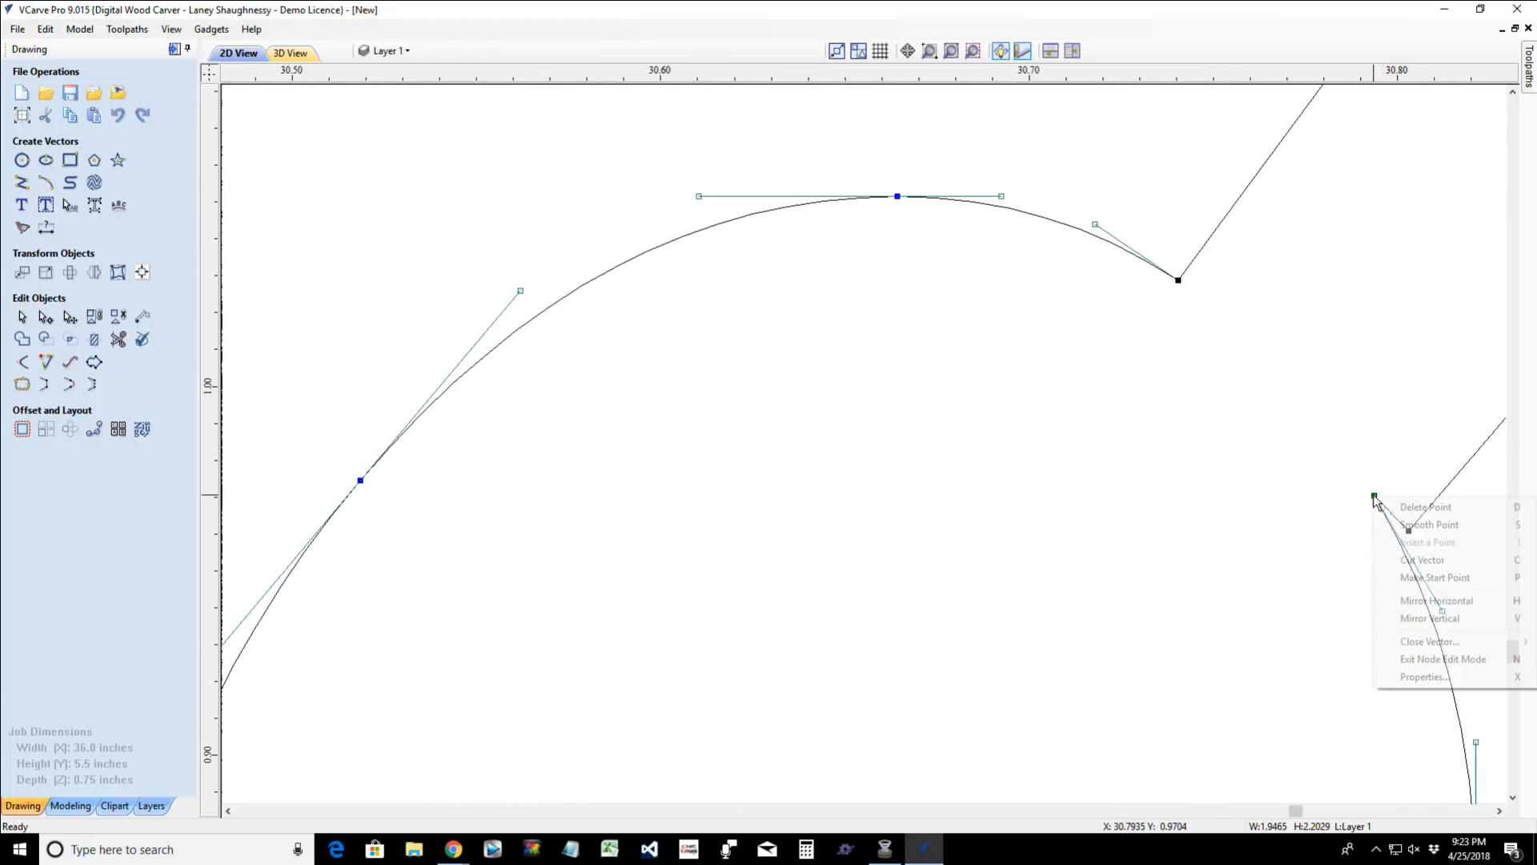
left_click(1410, 508)
scroll(1390, 520, "down", 1)
scroll(1389, 520, "down", 2)
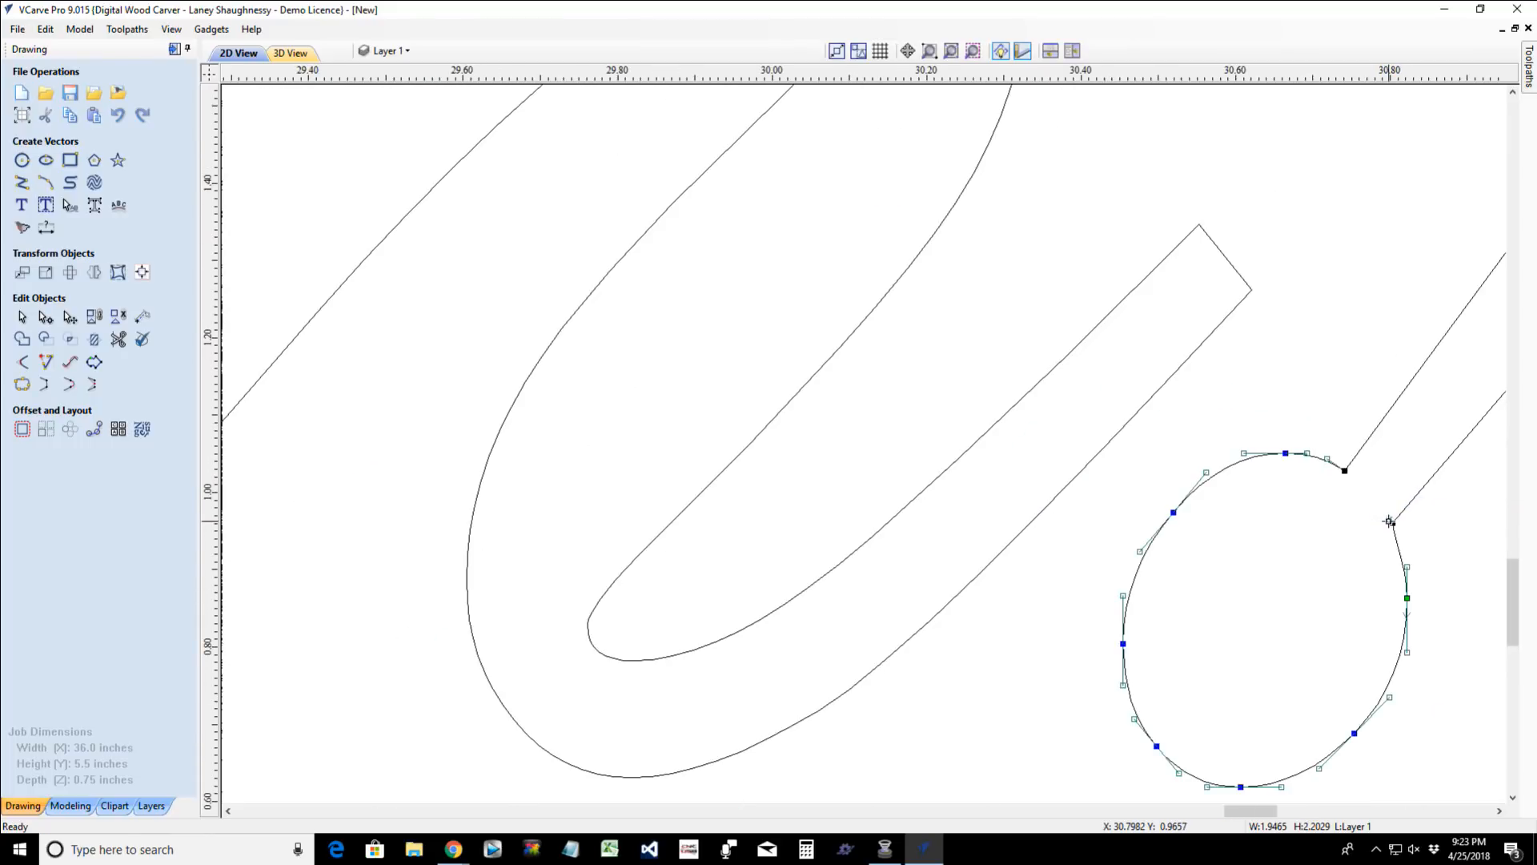
scroll(1345, 583, "down", 2)
key("Escape")
scroll(1197, 625, "down", 4)
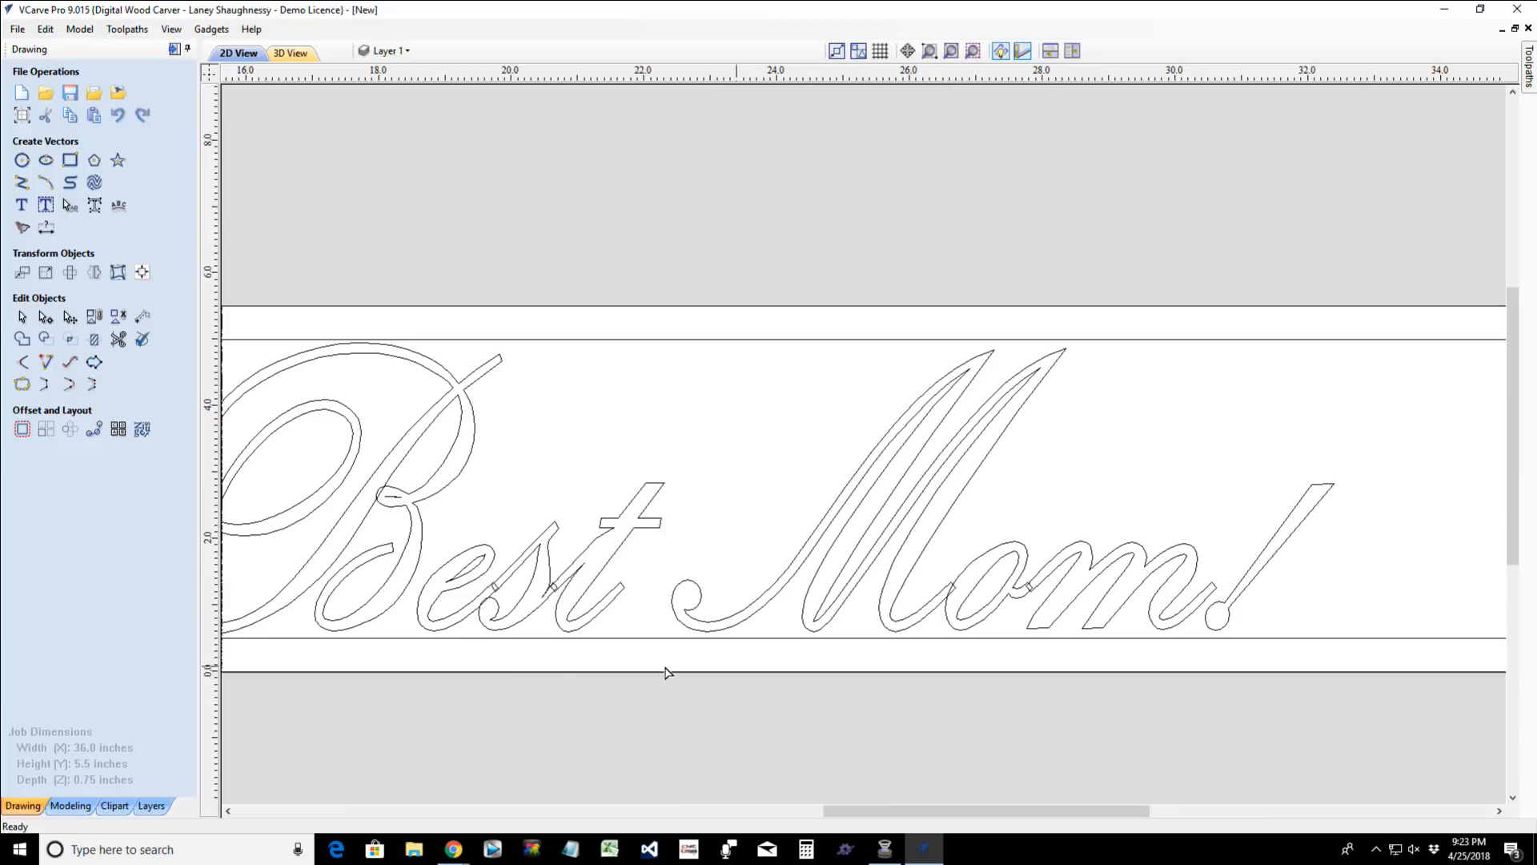
- Select the "om!" letters and nudge them left until the "o" outline meets the upper corner of the "M"'s tail
scroll(1074, 594, "up", 10)
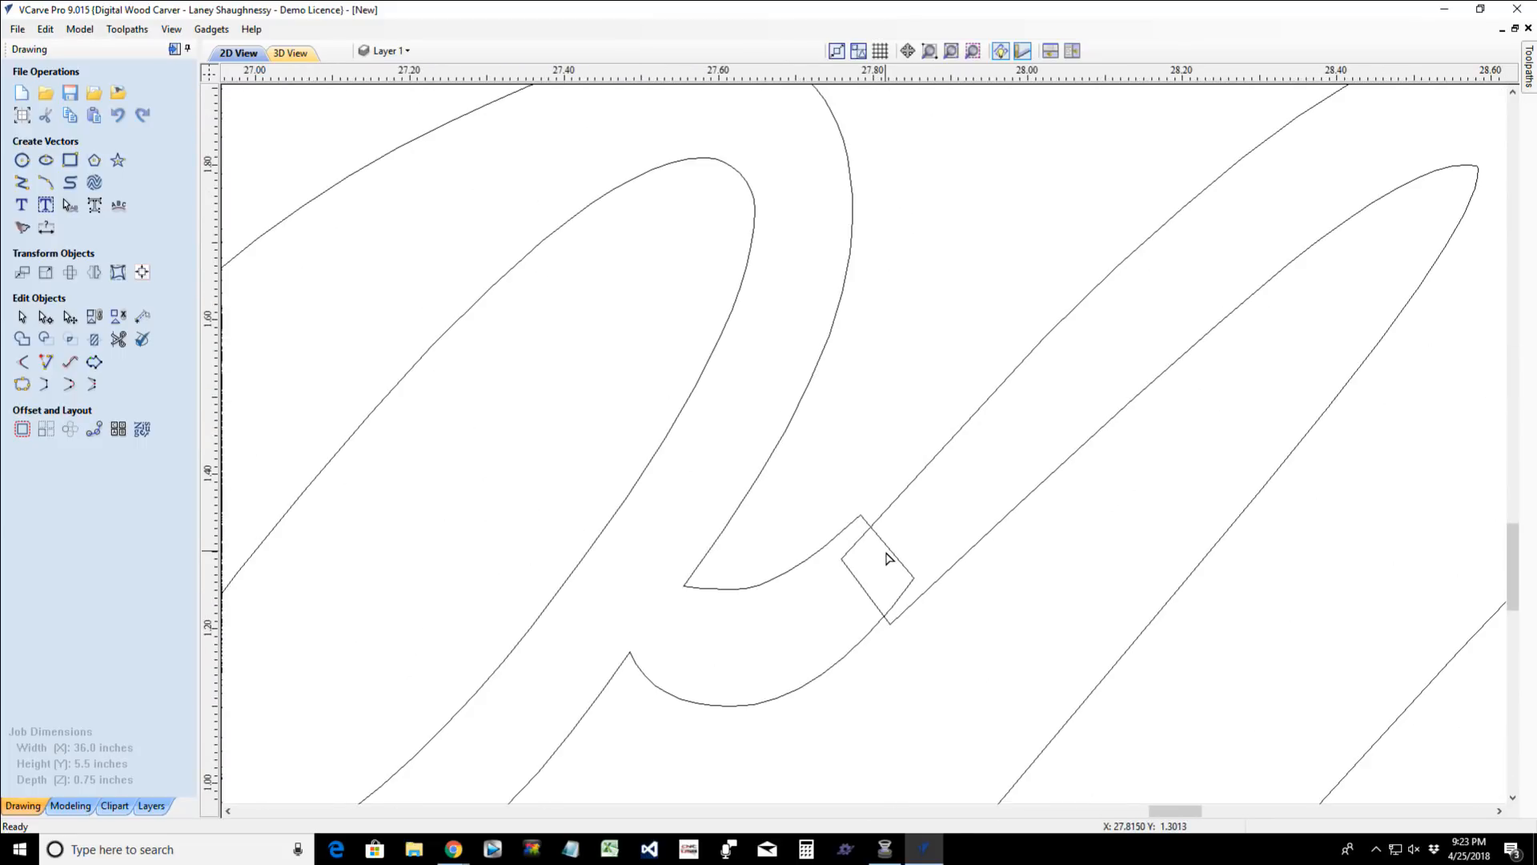
scroll(969, 611, "down", 1)
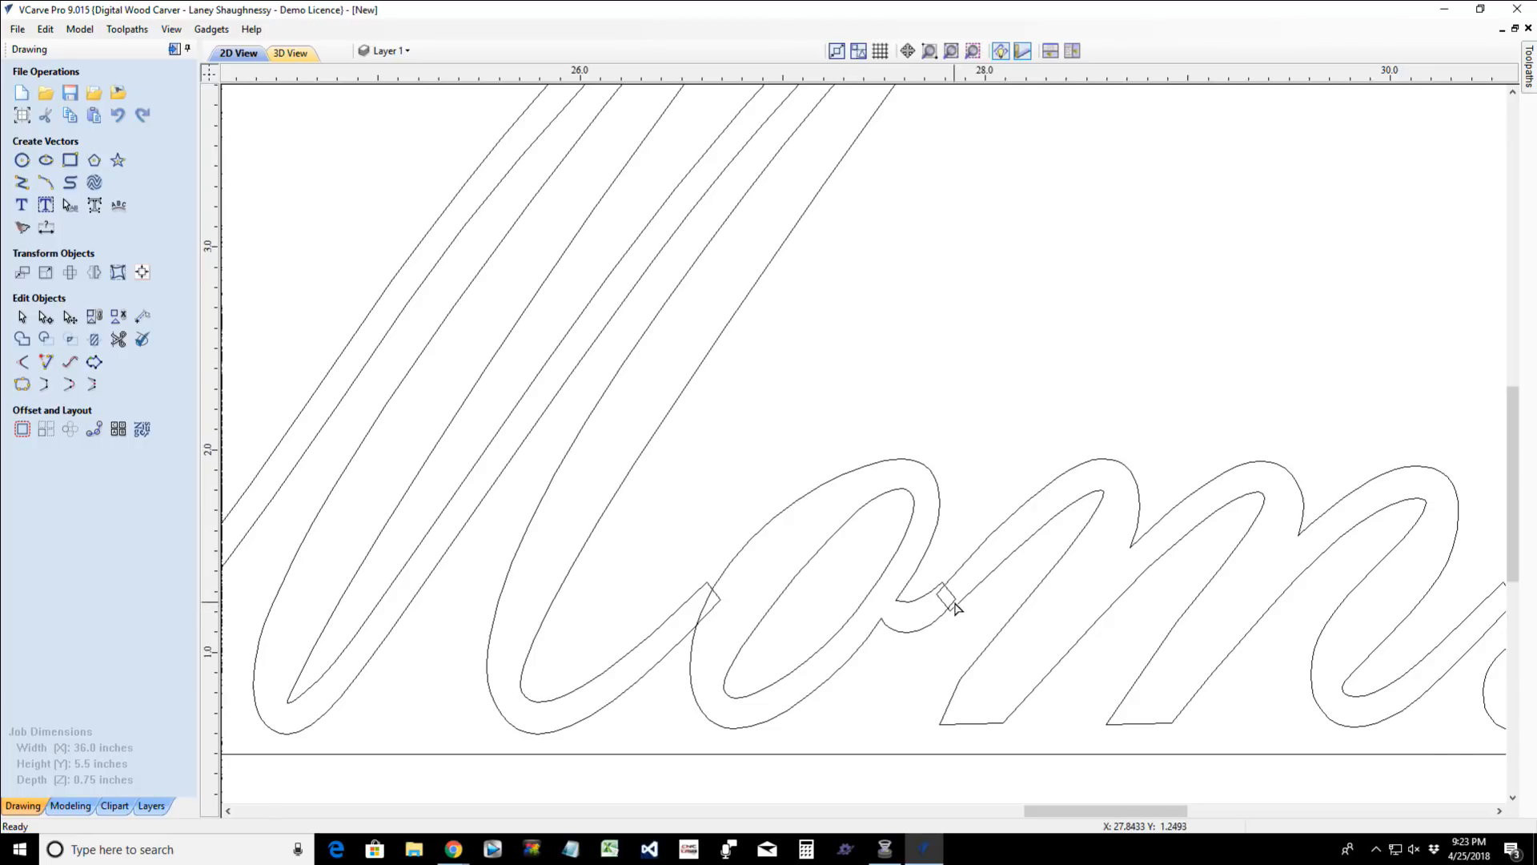
scroll(947, 602, "up", 2)
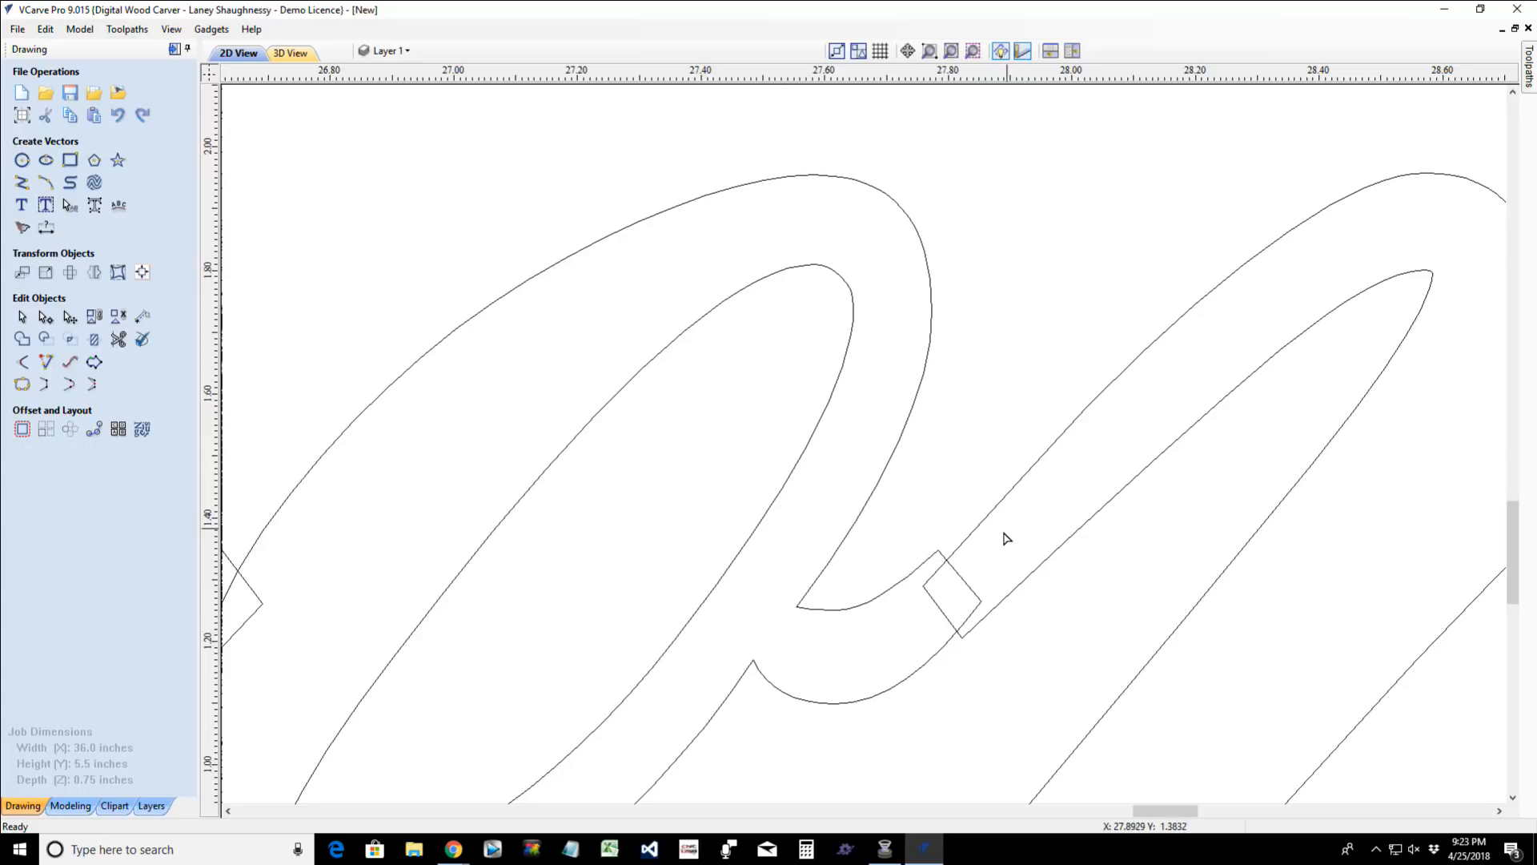
scroll(1056, 599, "down", 3)
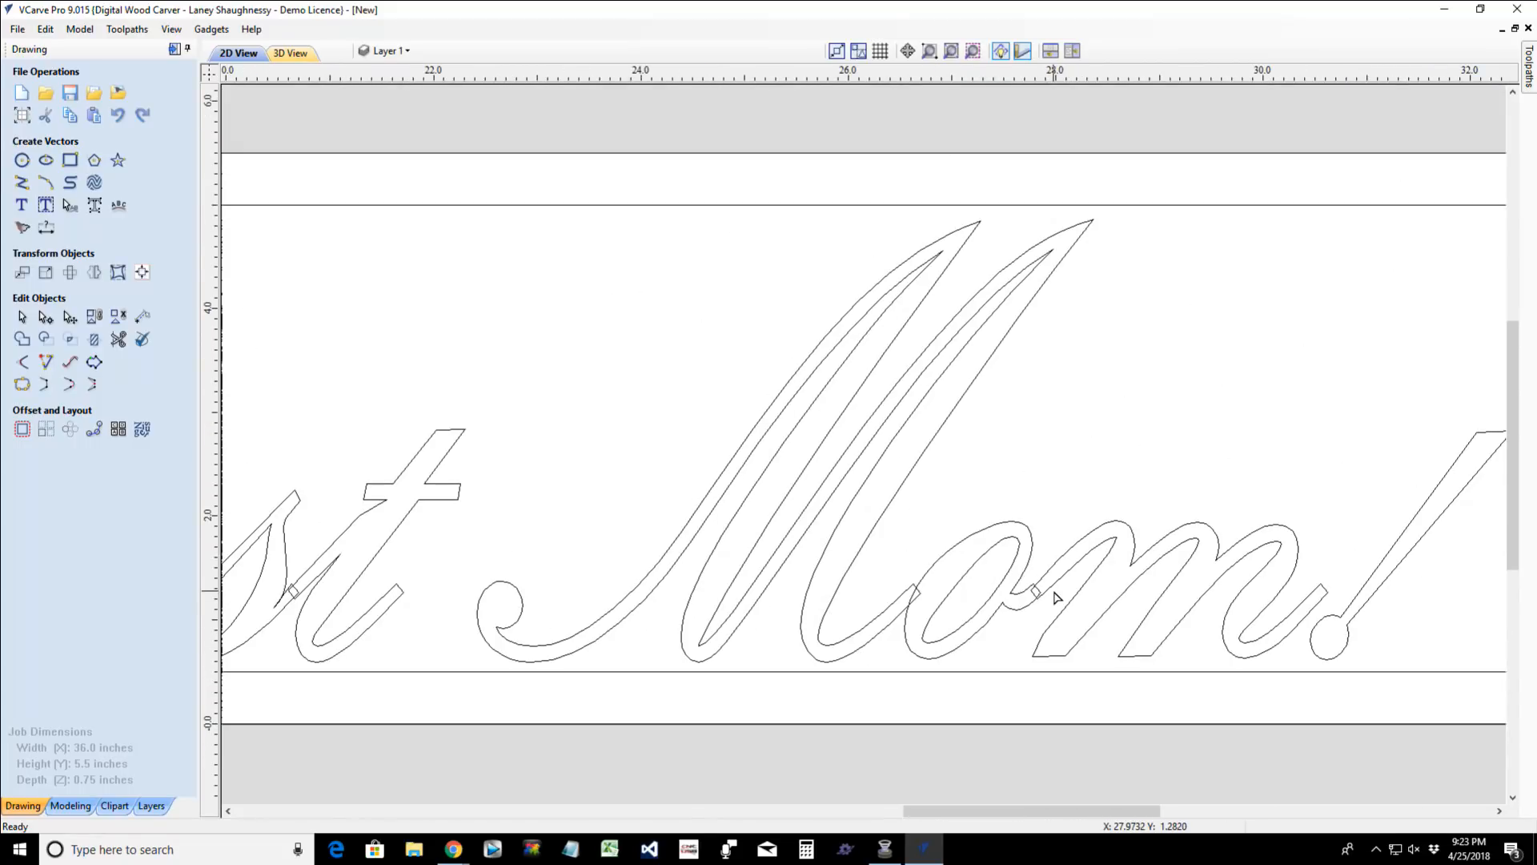
scroll(1001, 581, "down", 1)
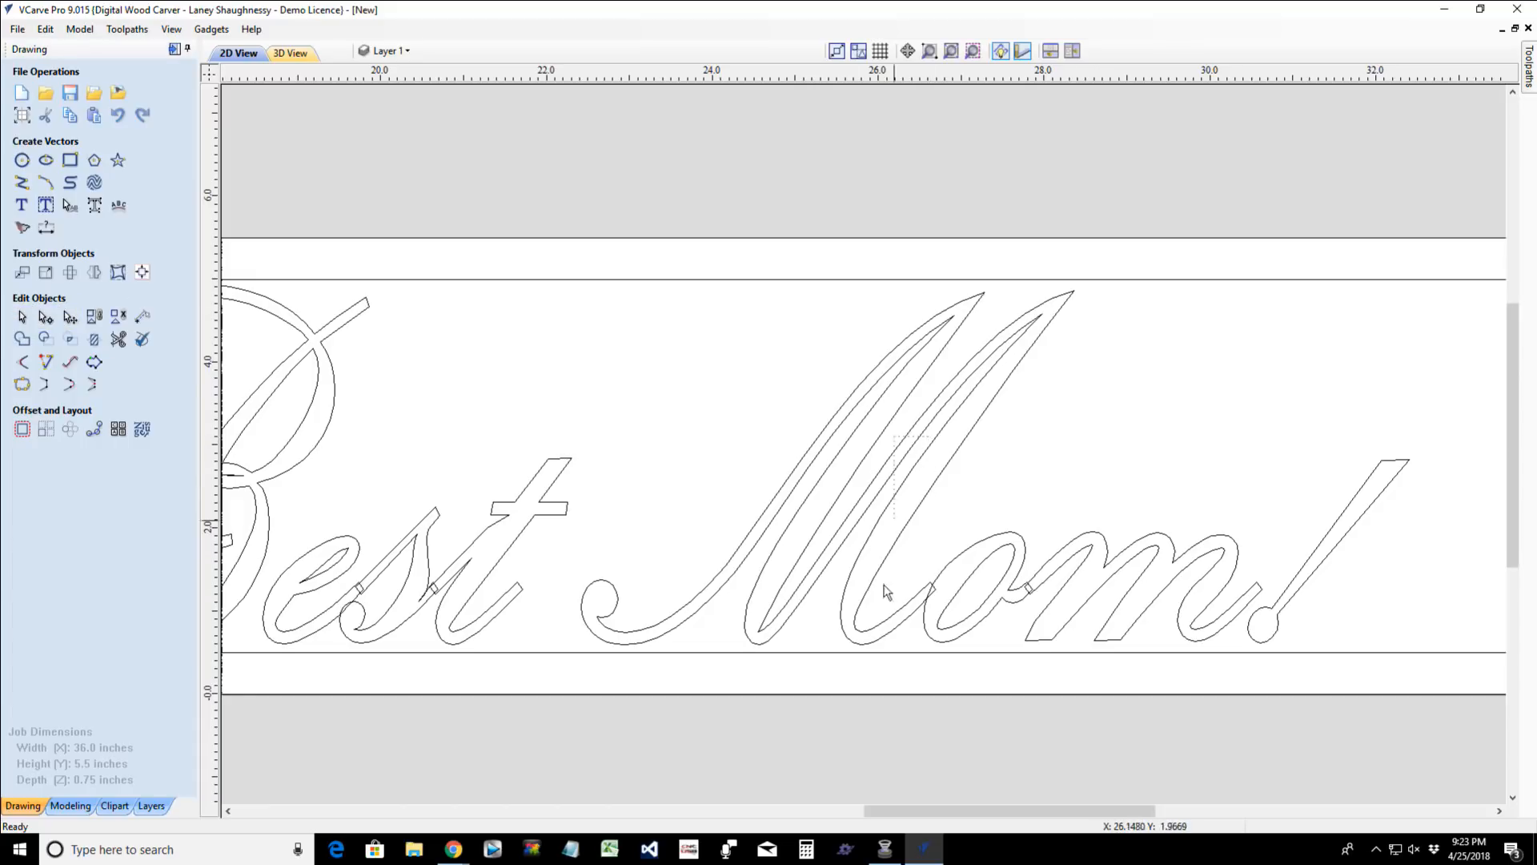
left_click_drag(888, 592, 1345, 680)
mouse_move(882, 367)
left_mouse_down()
mouse_move(1448, 725)
mouse_move(1433, 752)
left_mouse_up()
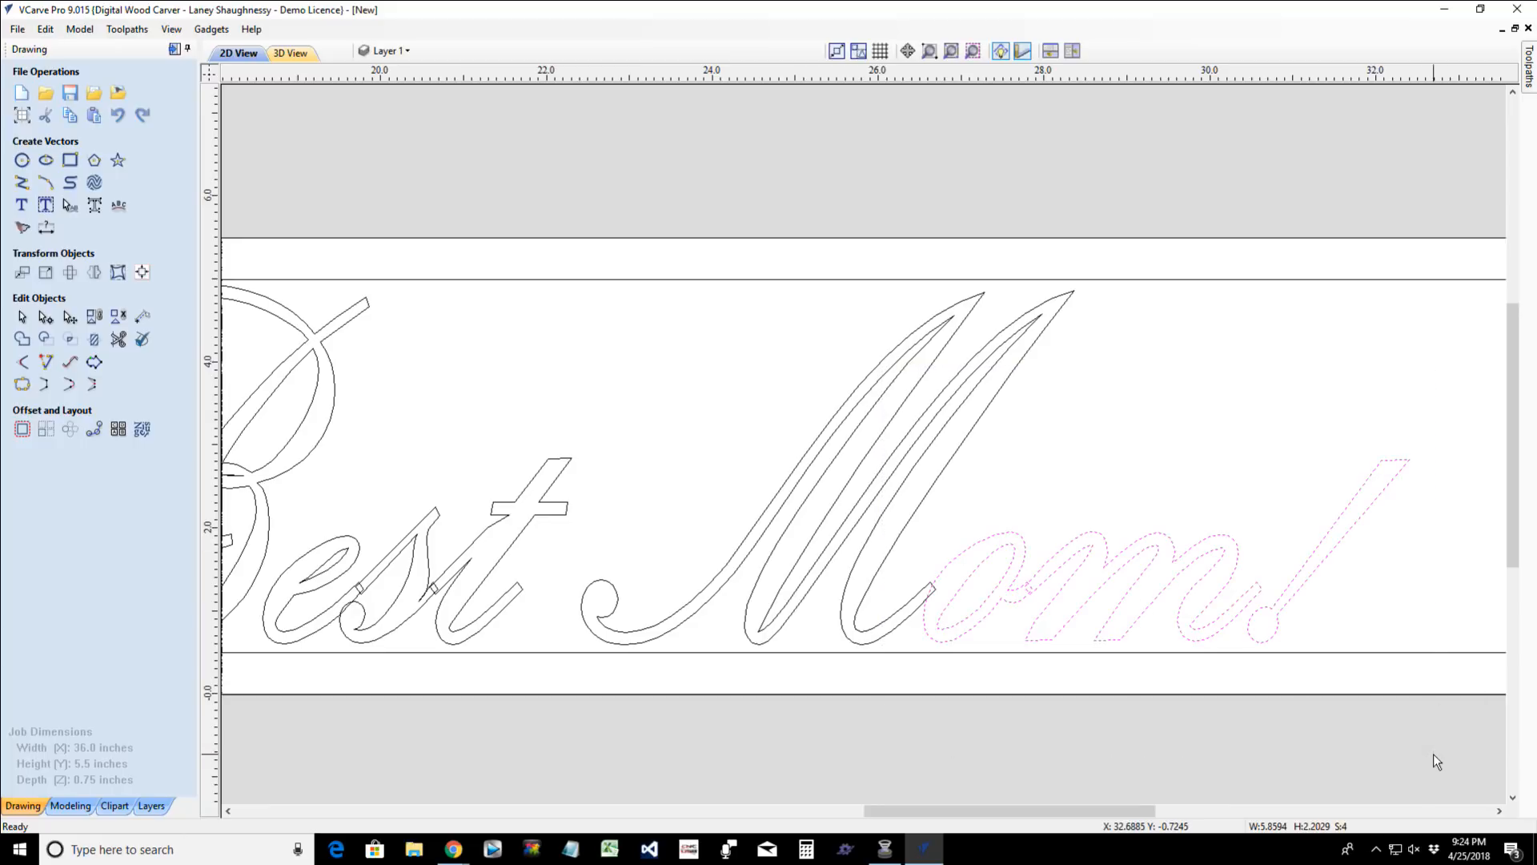
scroll(1019, 623, "up", 2)
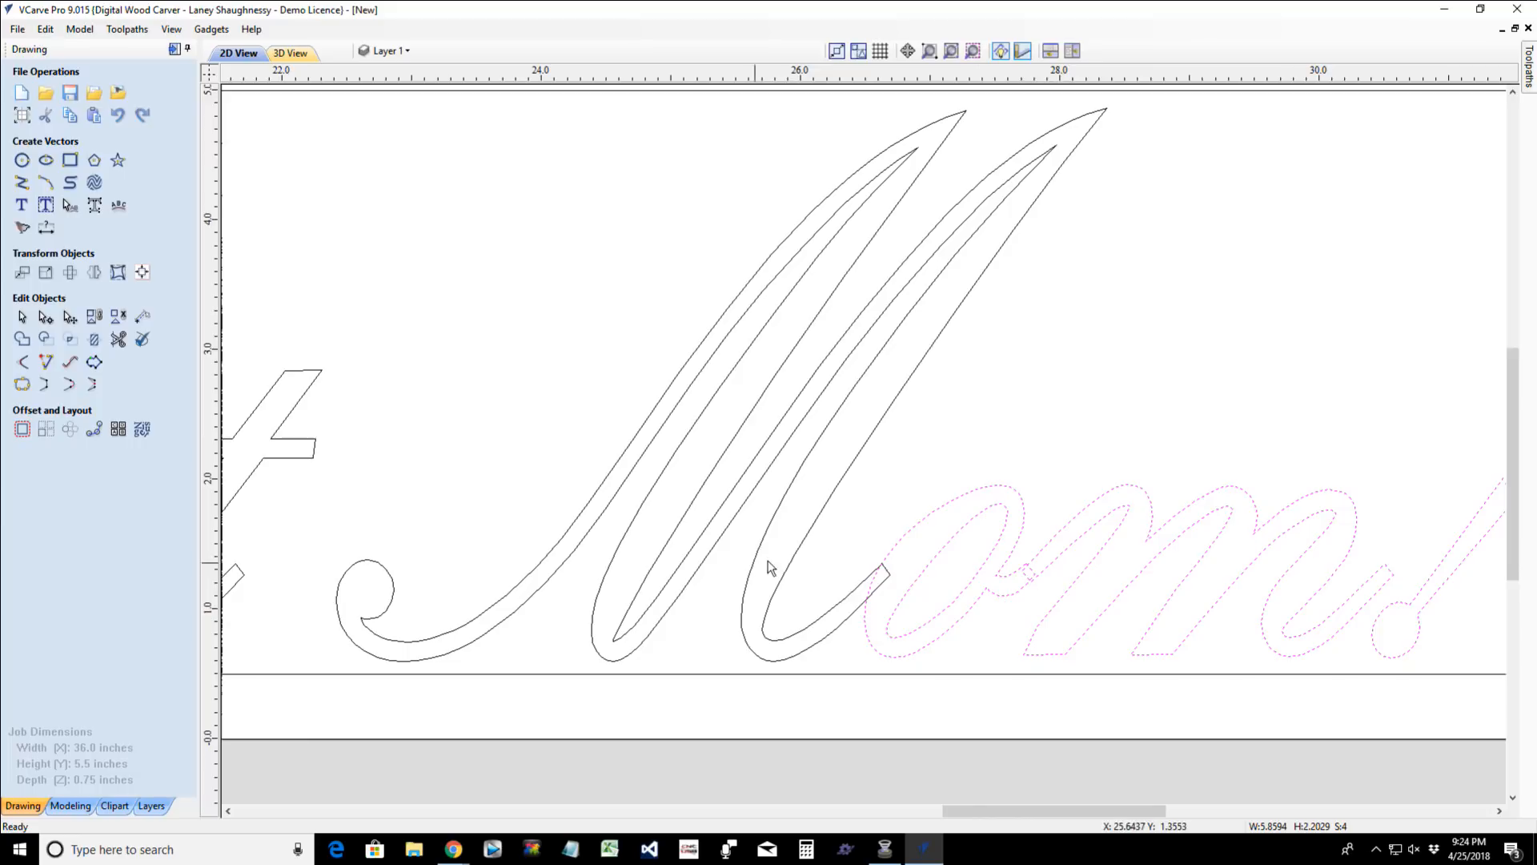
scroll(884, 571, "up", 2)
scroll(931, 573, "up", 1)
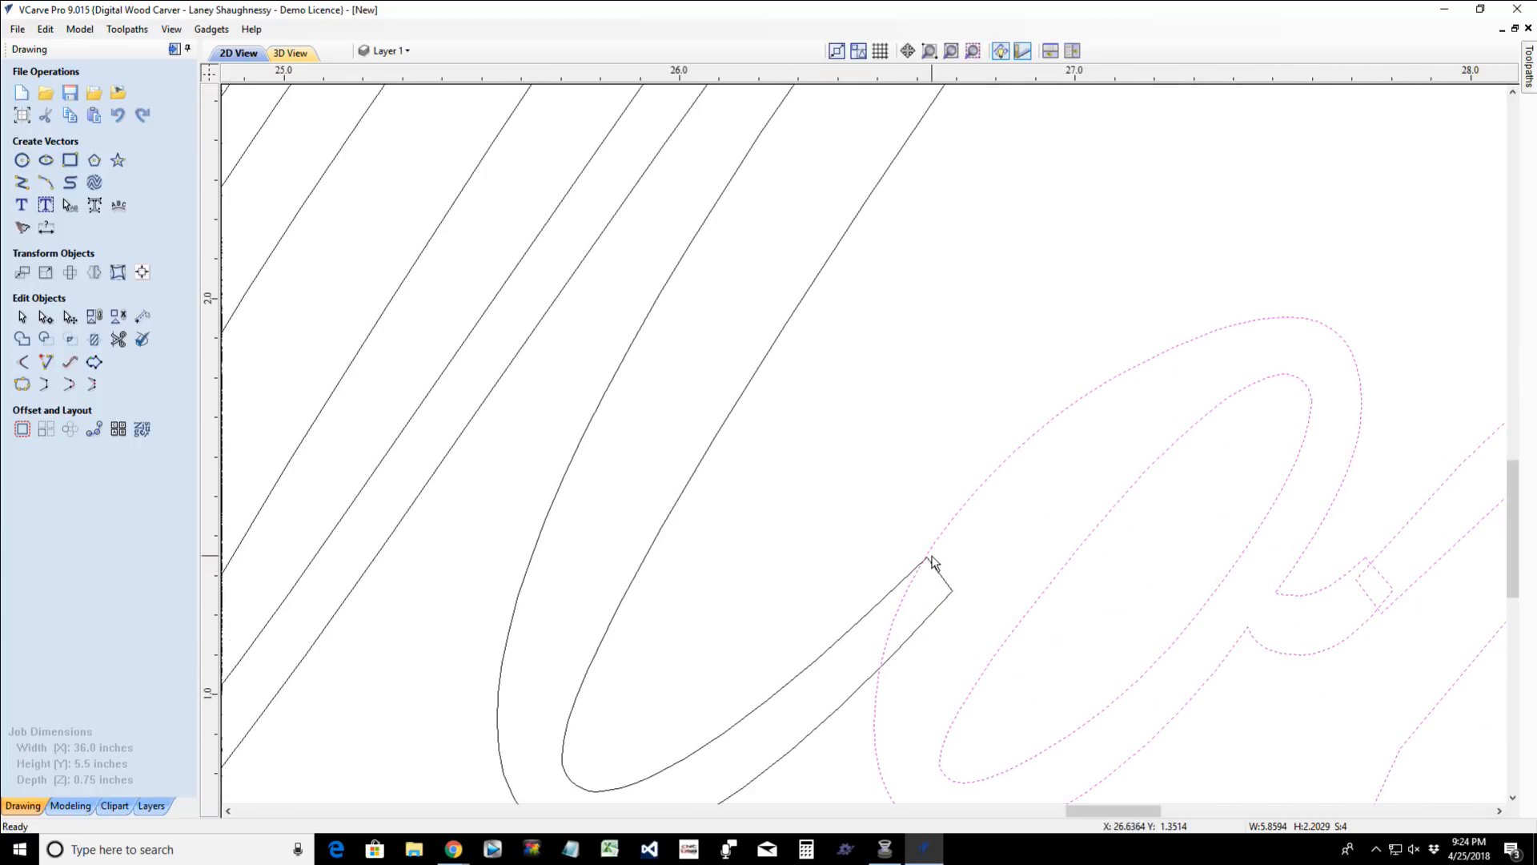
scroll(927, 571, "down", 4)
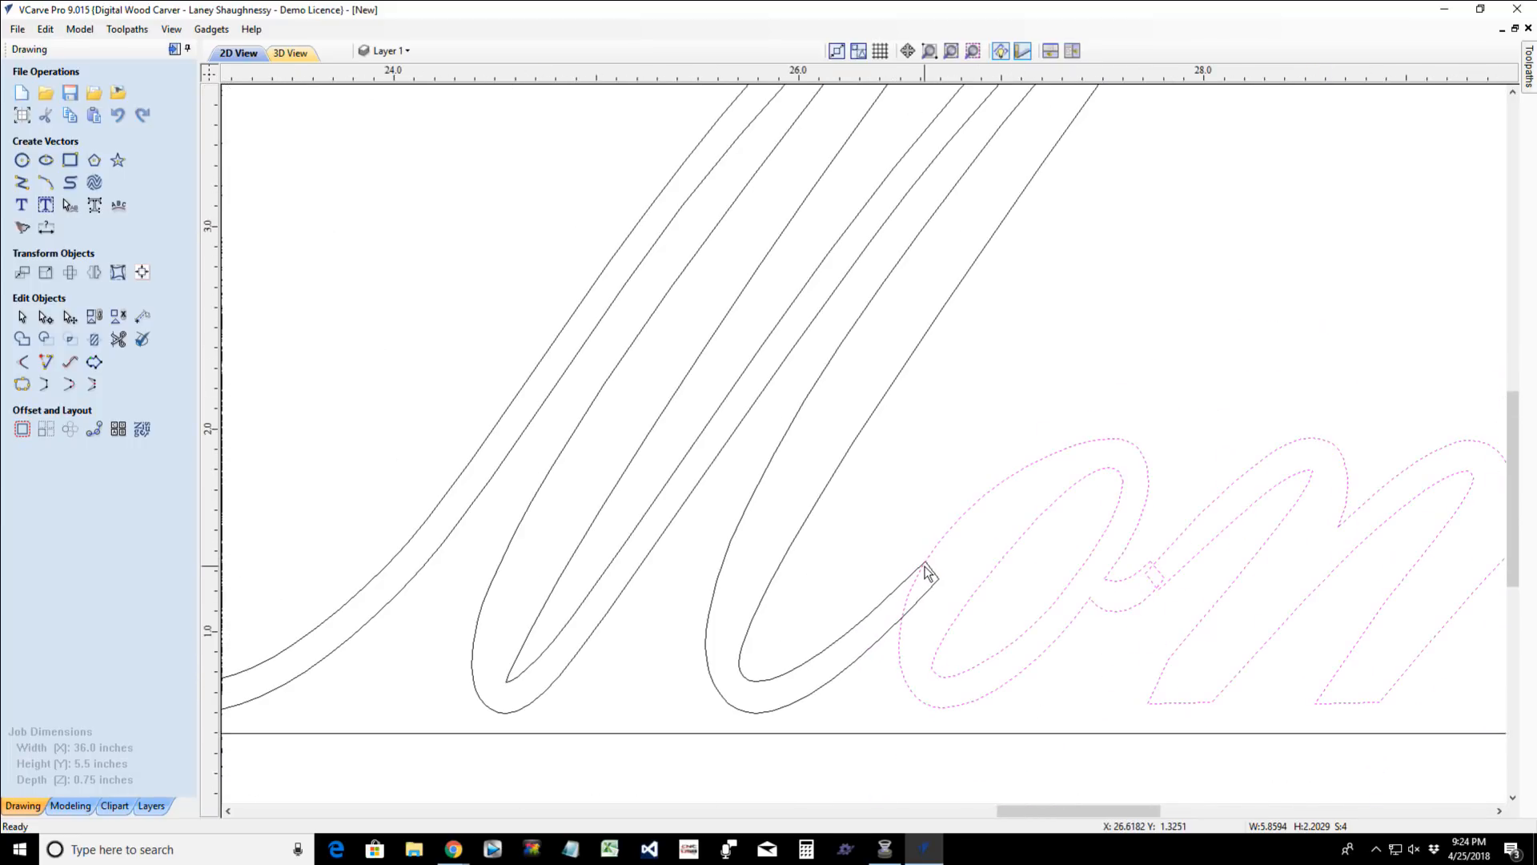
scroll(927, 573, "up", 1)
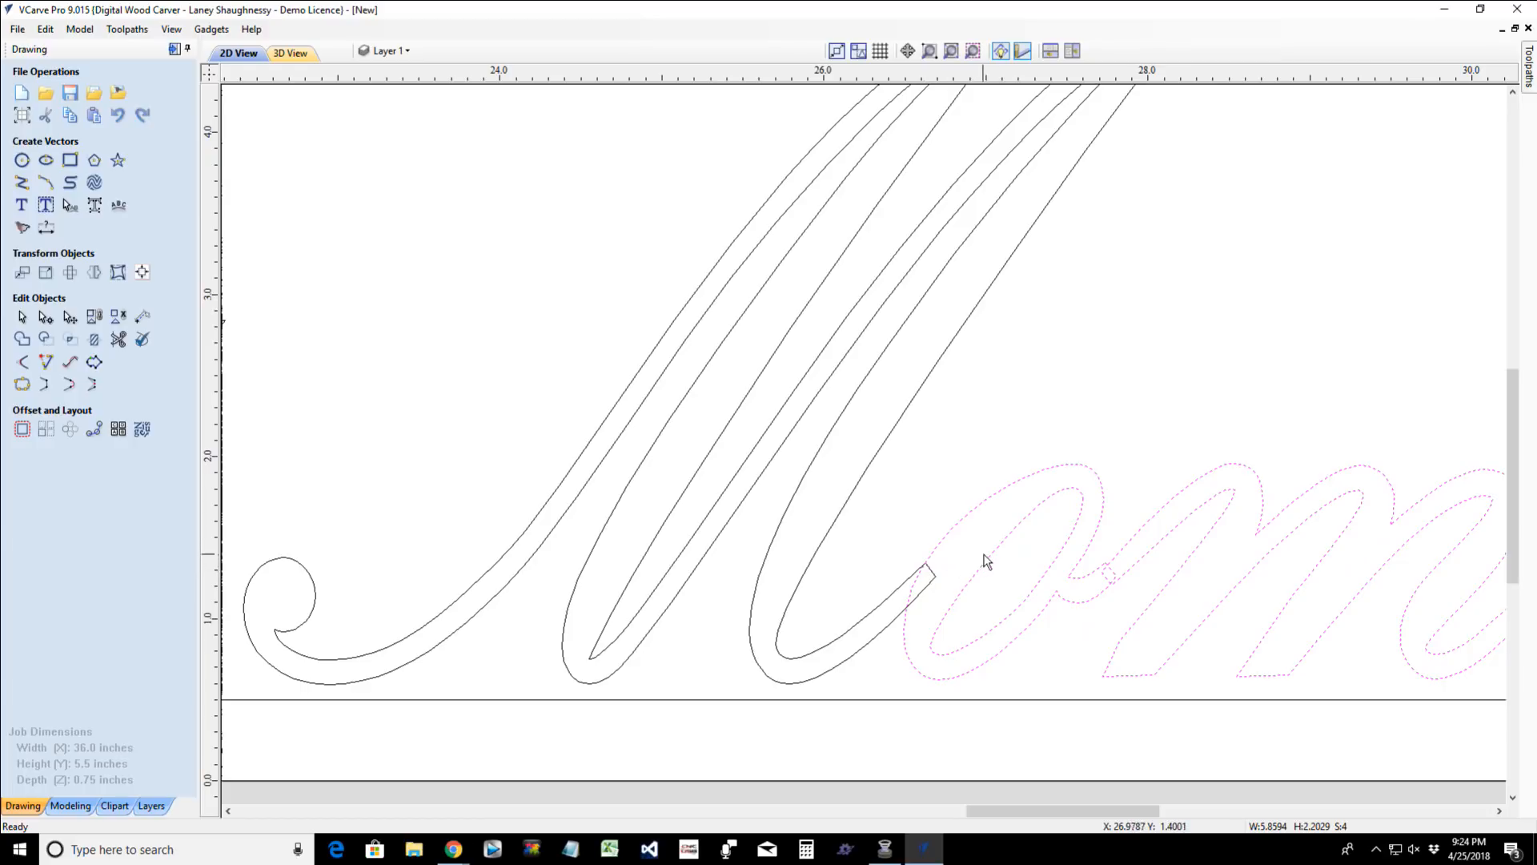
- Exclude both "o" outlines from the selection and nudge "m!" left so the "m"'s lead-in stroke lines up with the "o"'s tail
left_click(989, 555, "shift")
left_click(979, 515, "shift")
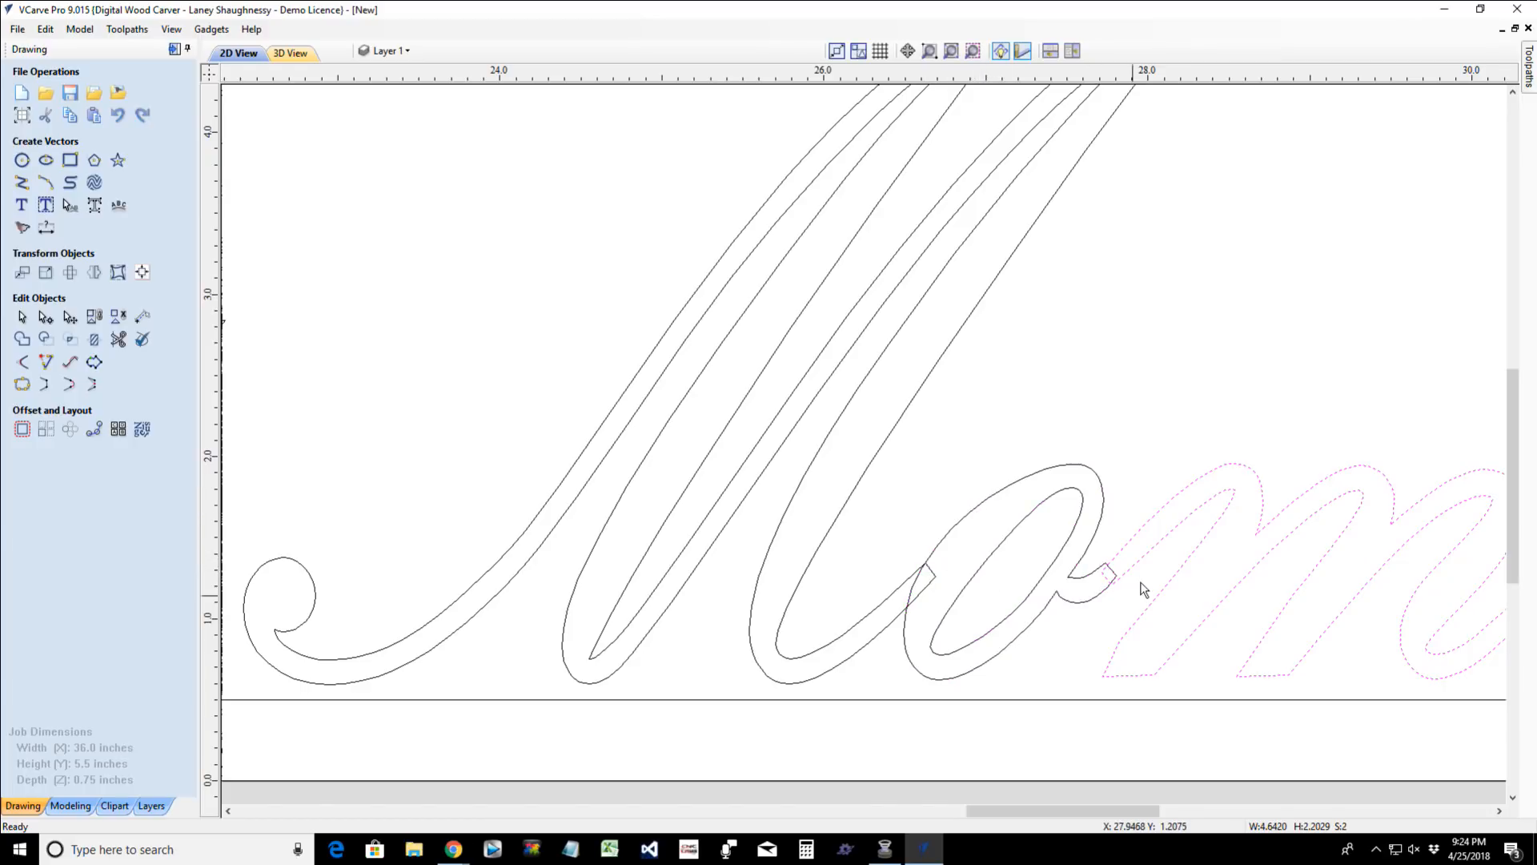
scroll(1124, 619, "up", 2)
scroll(1125, 619, "down", 3)
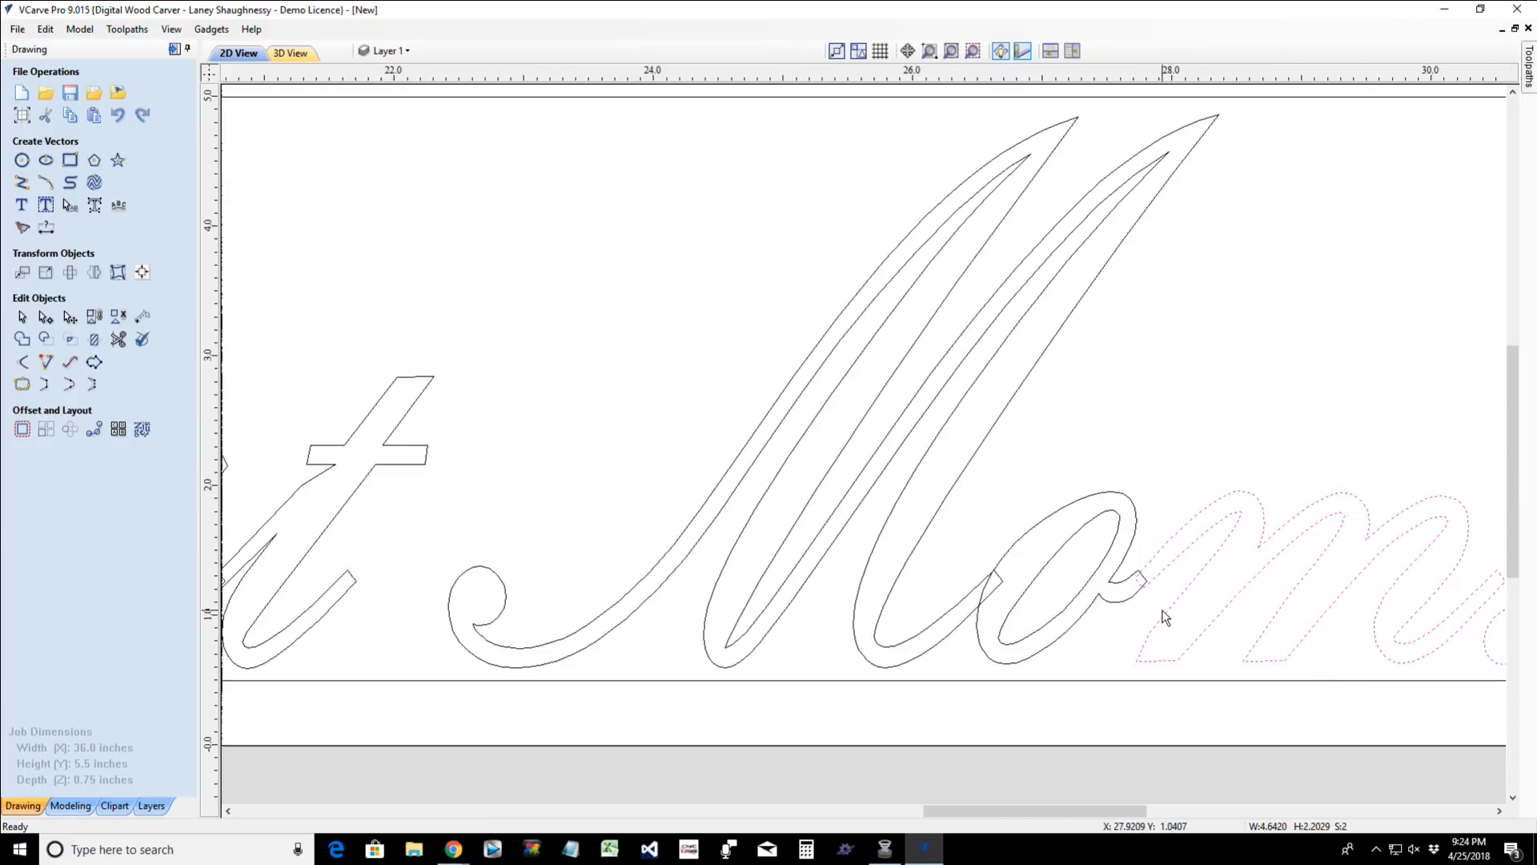
scroll(1160, 618, "up", 3)
scroll(1112, 574, "up", 2)
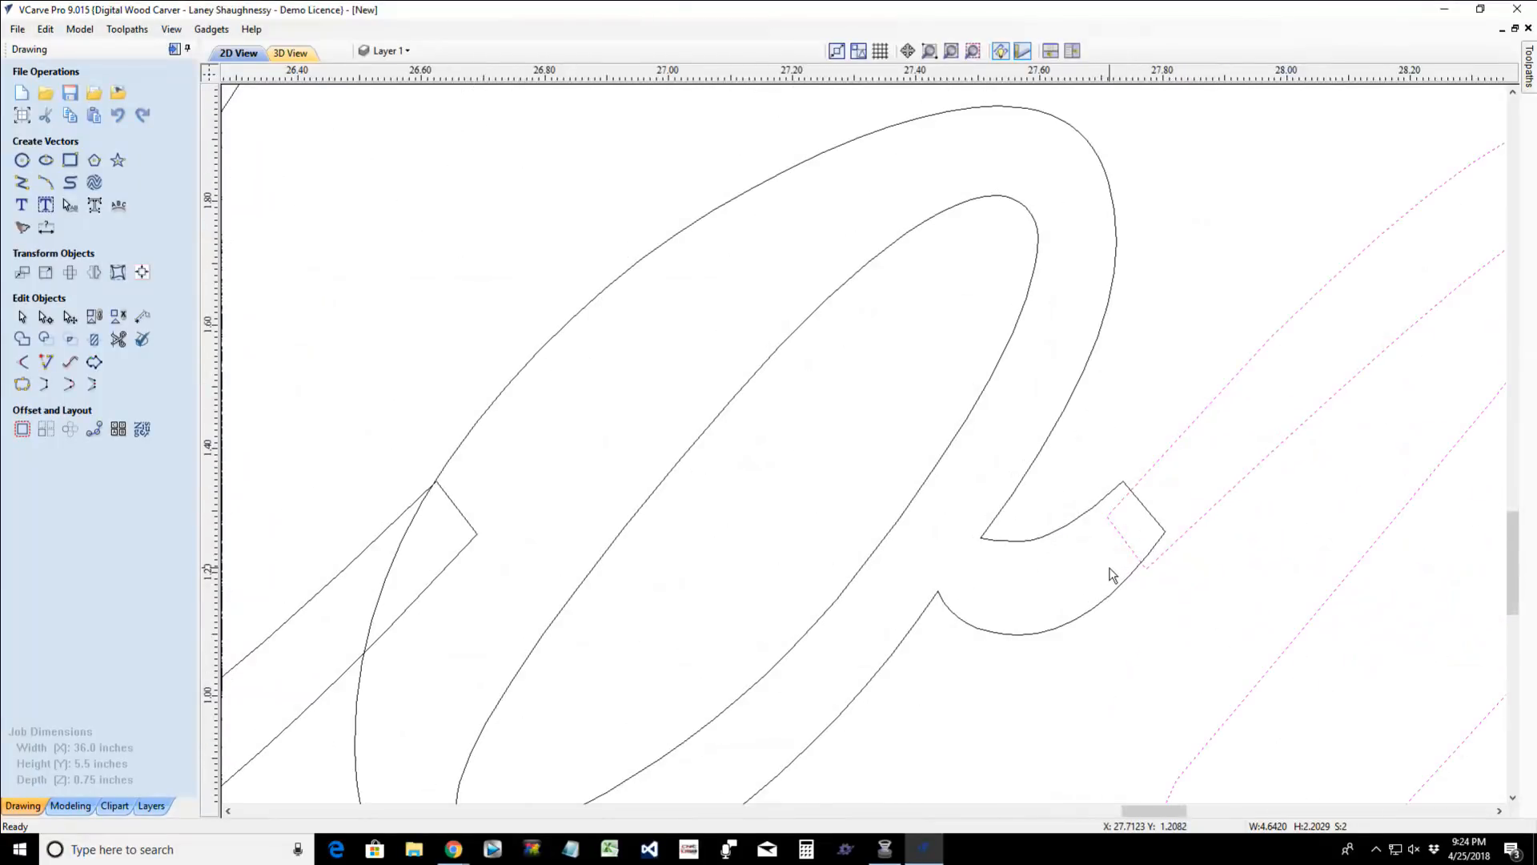
key("Left")
key("Left")
key("Left")
key("Left")
key("Left")
key("Left")
key("Left")
key("Left")
scroll(1124, 487, "up", 2)
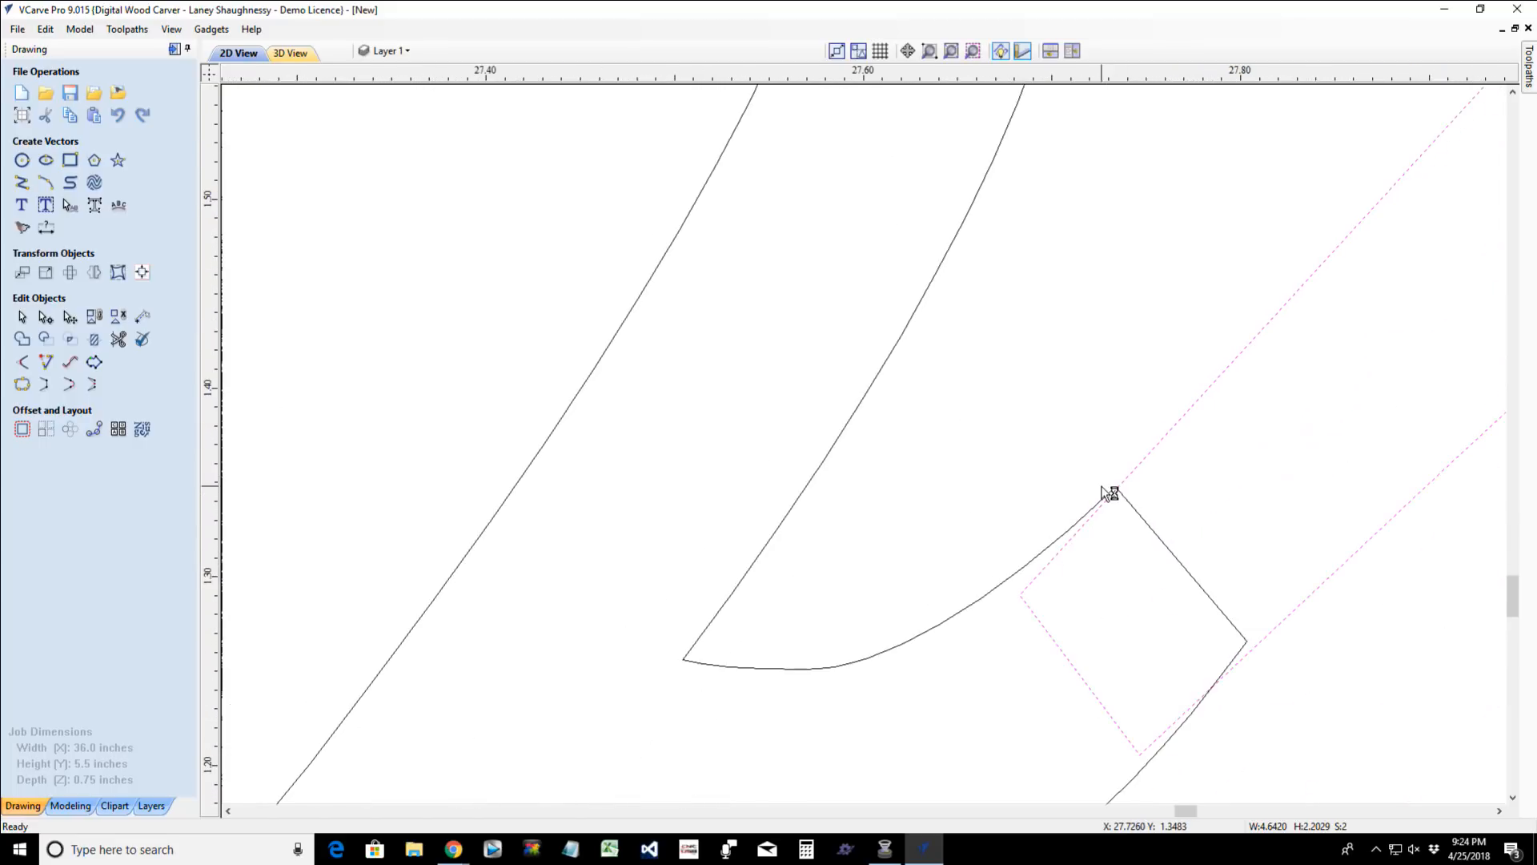
scroll(1116, 526, "up", 4)
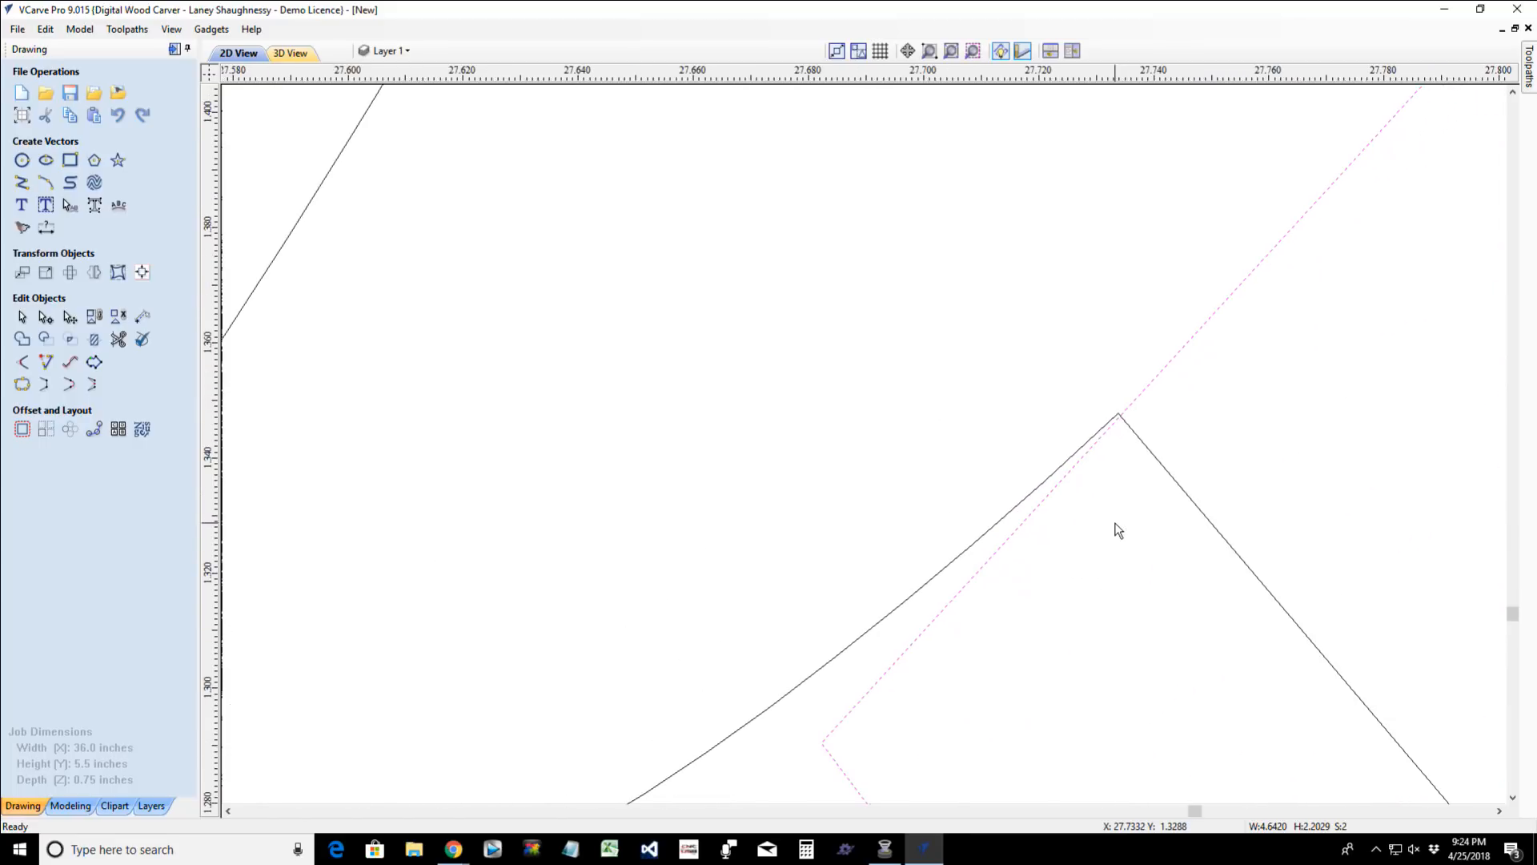
key("Left")
scroll(1118, 531, "down", 2)
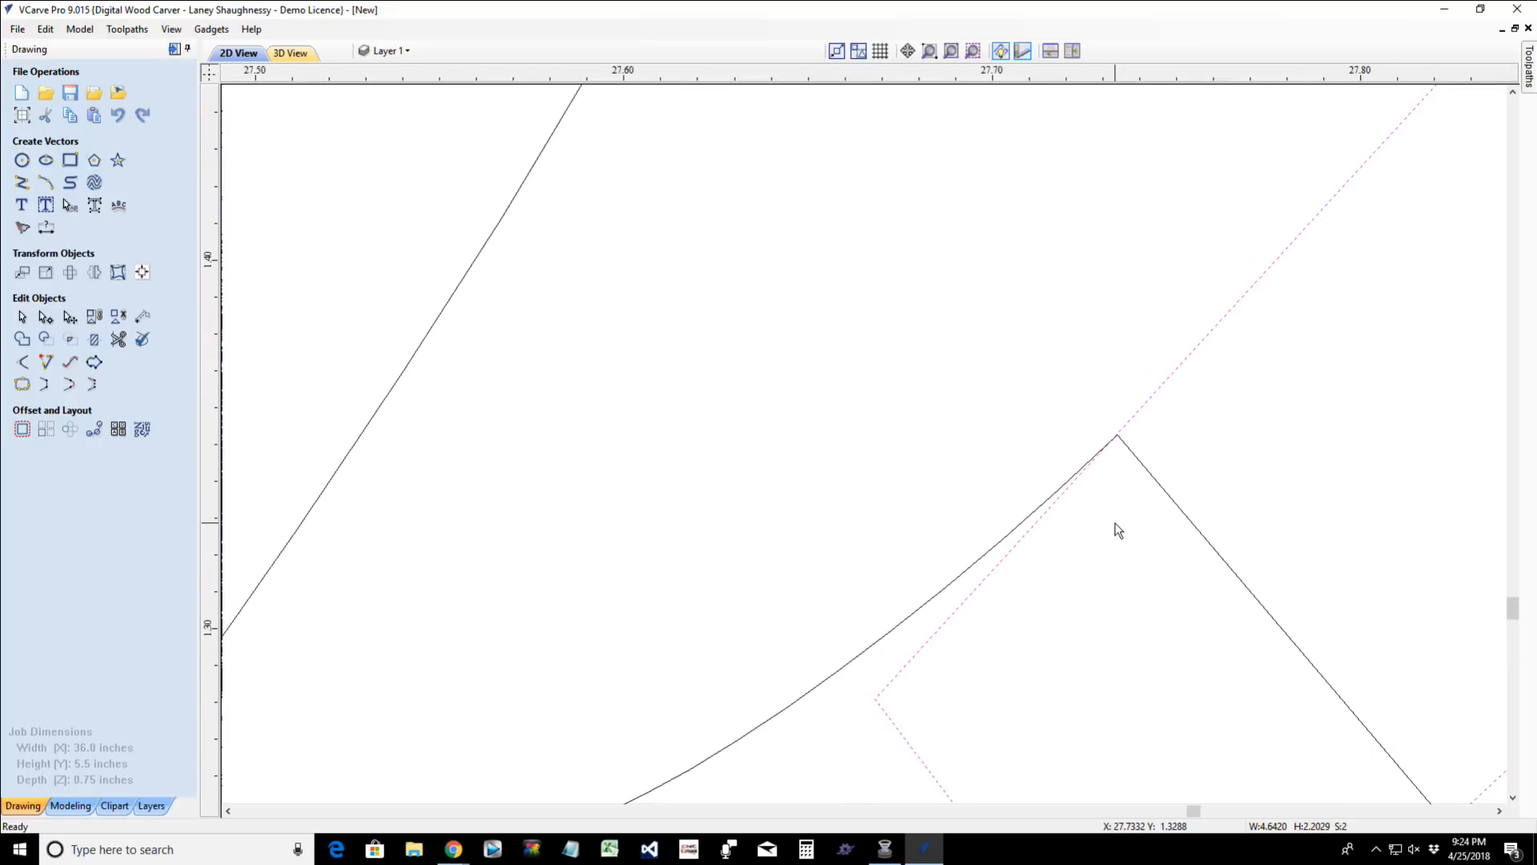
scroll(1119, 530, "up", 5)
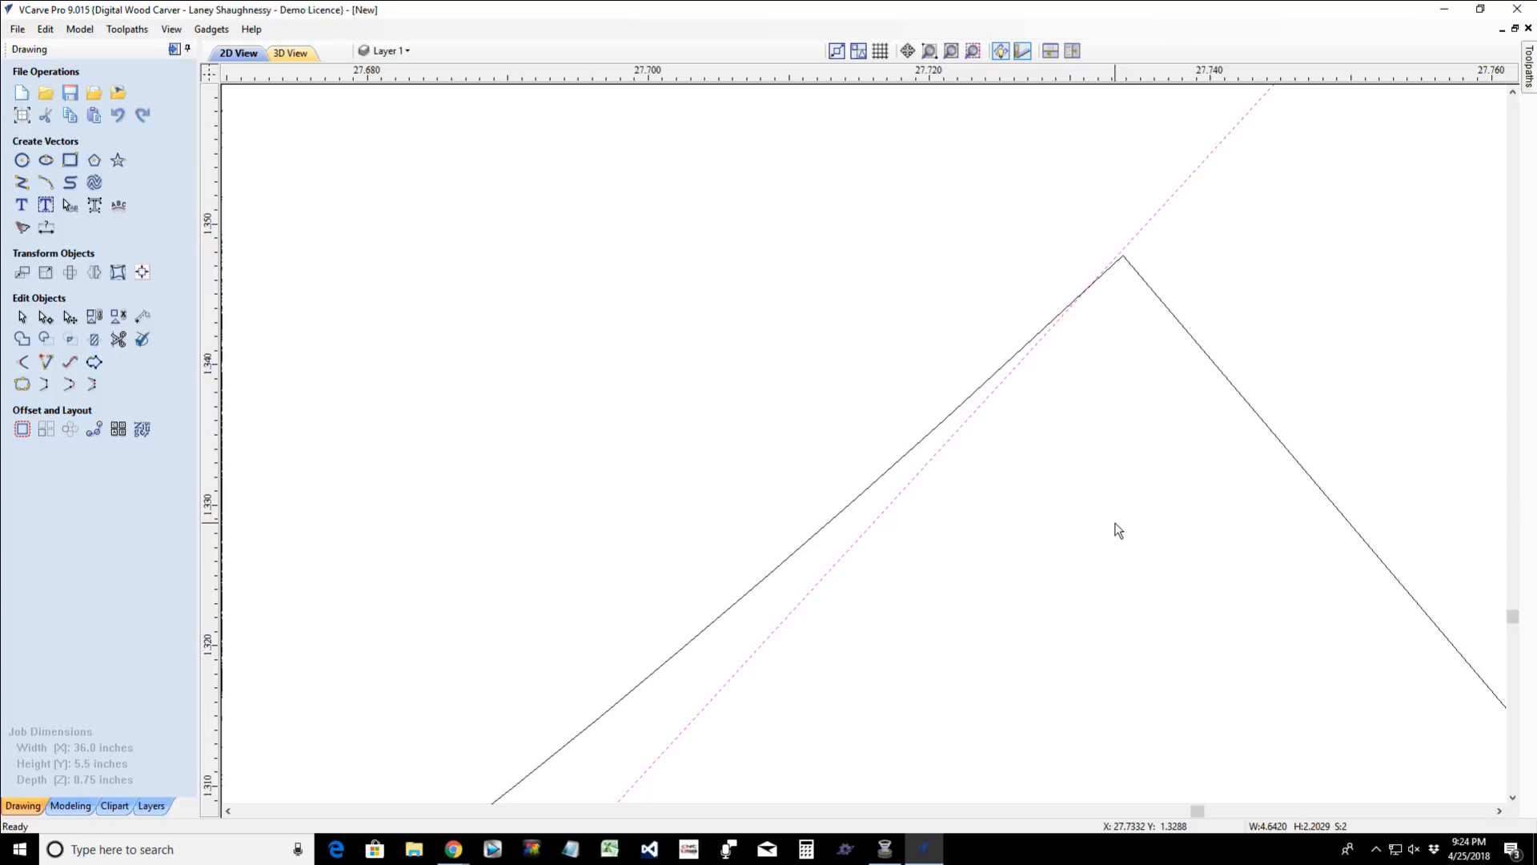
key("Right")
scroll(1006, 728, "down", 10)
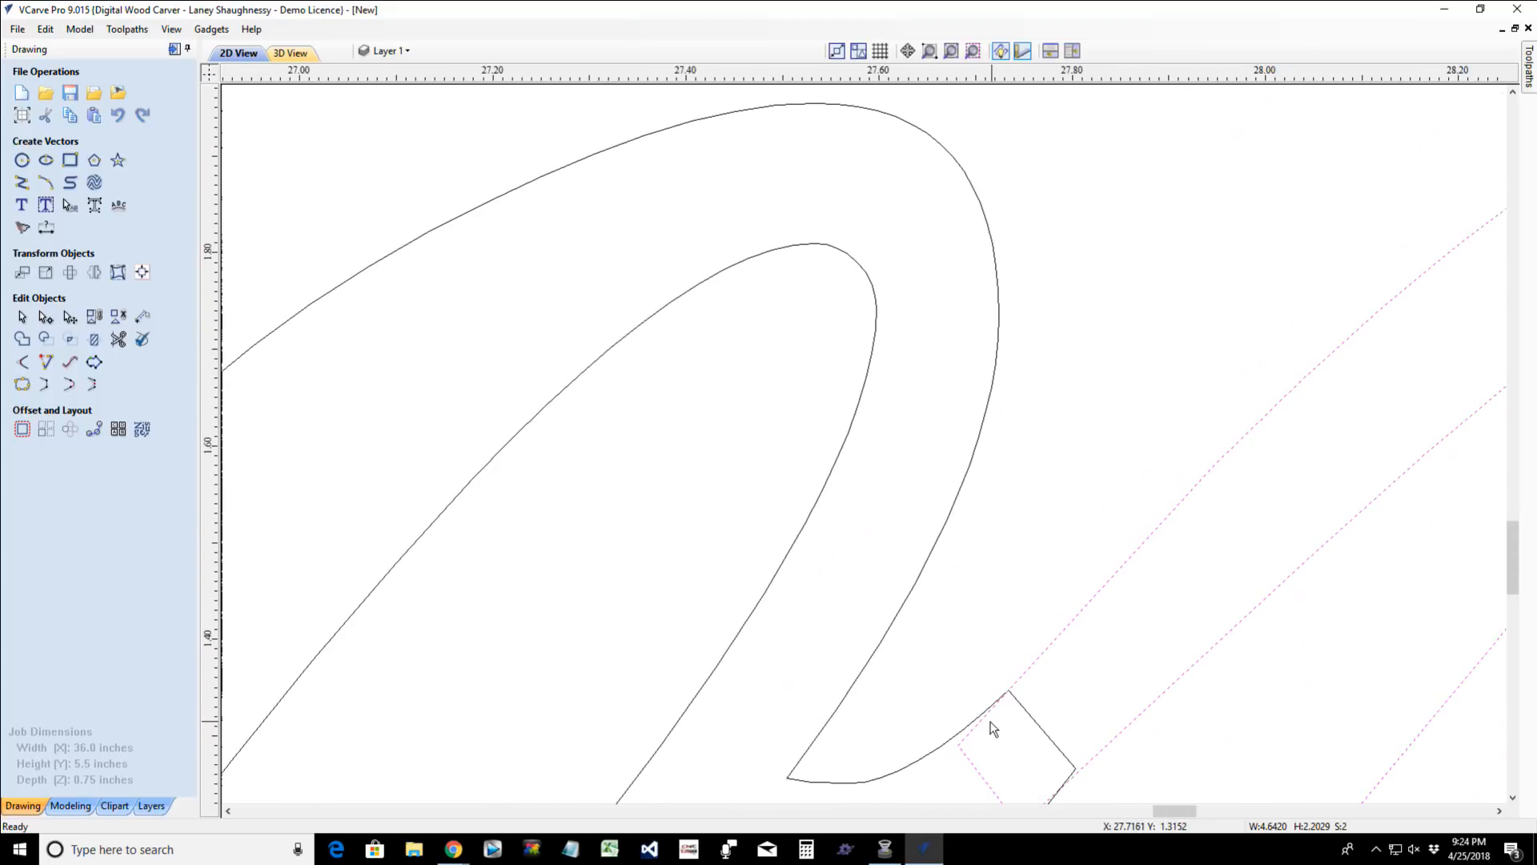
scroll(1169, 590, "down", 4)
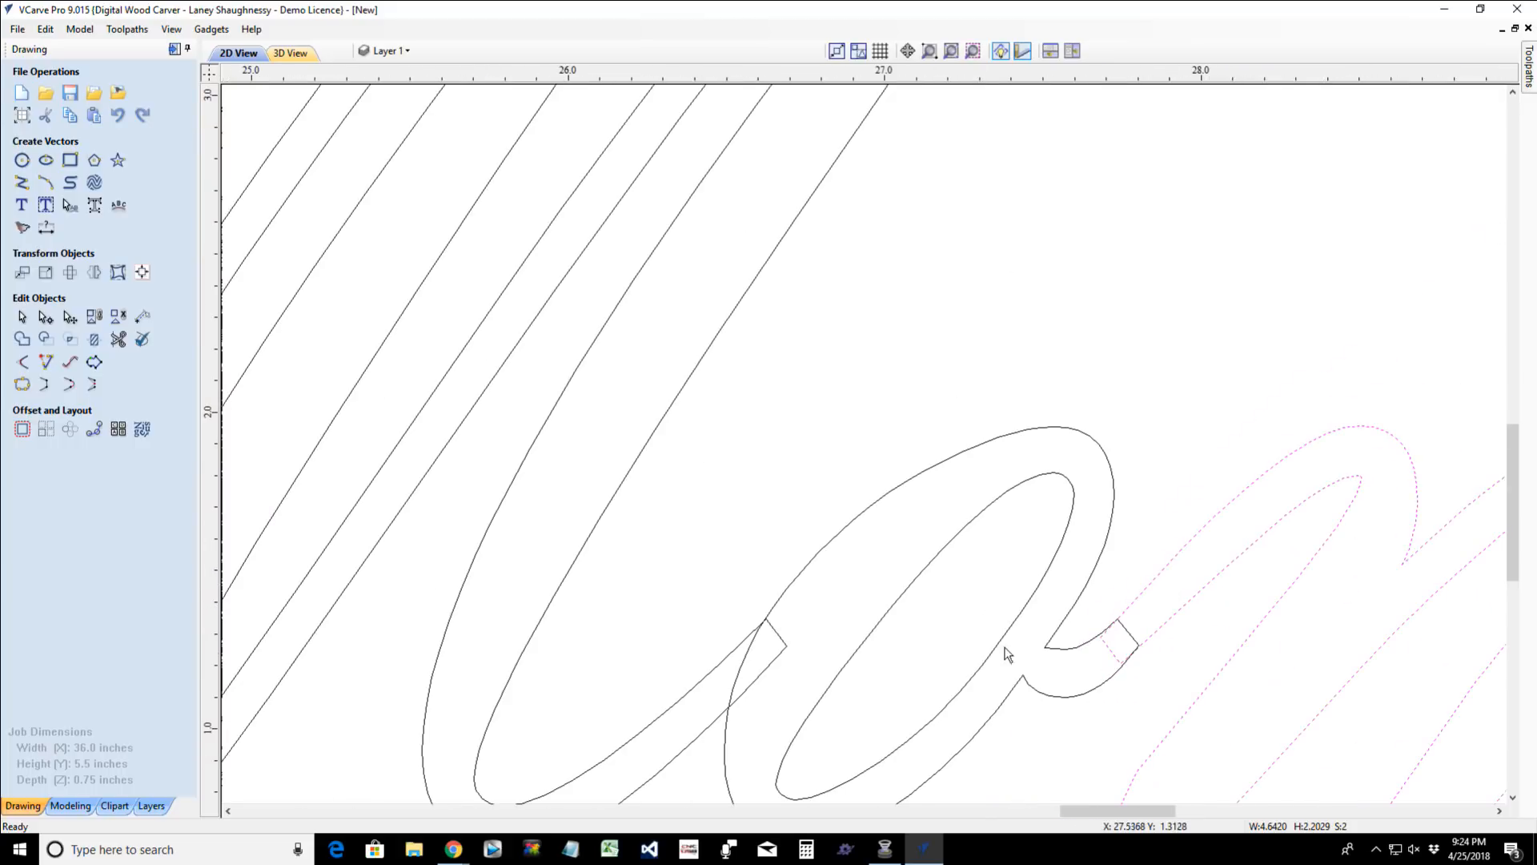
- Weld the "M", the outer outline of the "o" and the final "m", leaving out the exclamation mark and the "o"'s inner outline
scroll(1257, 590, "down", 7)
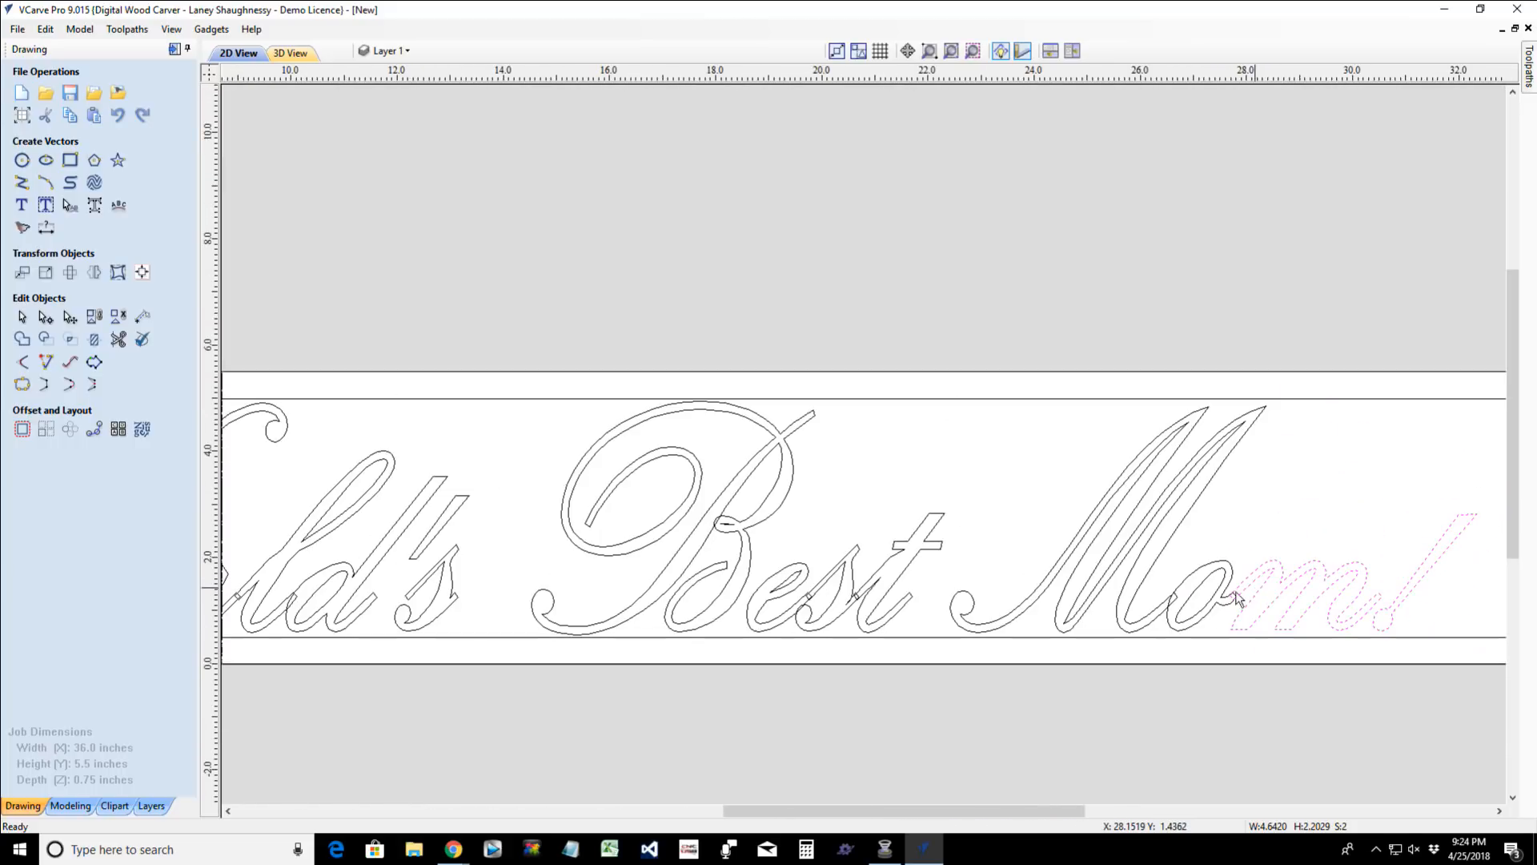
scroll(1241, 624, "up", 5)
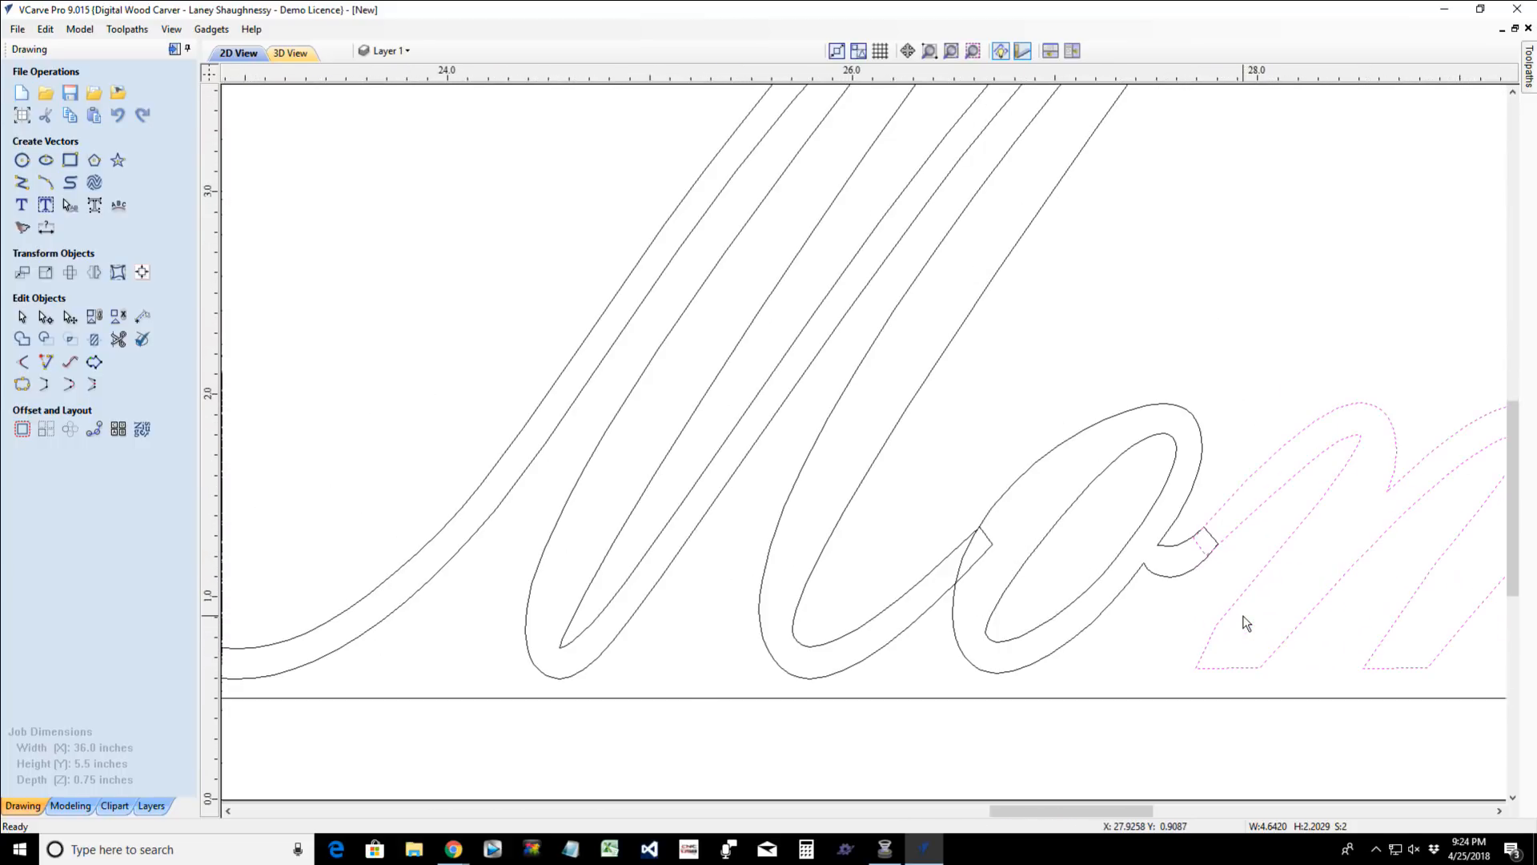
scroll(1245, 623, "down", 1)
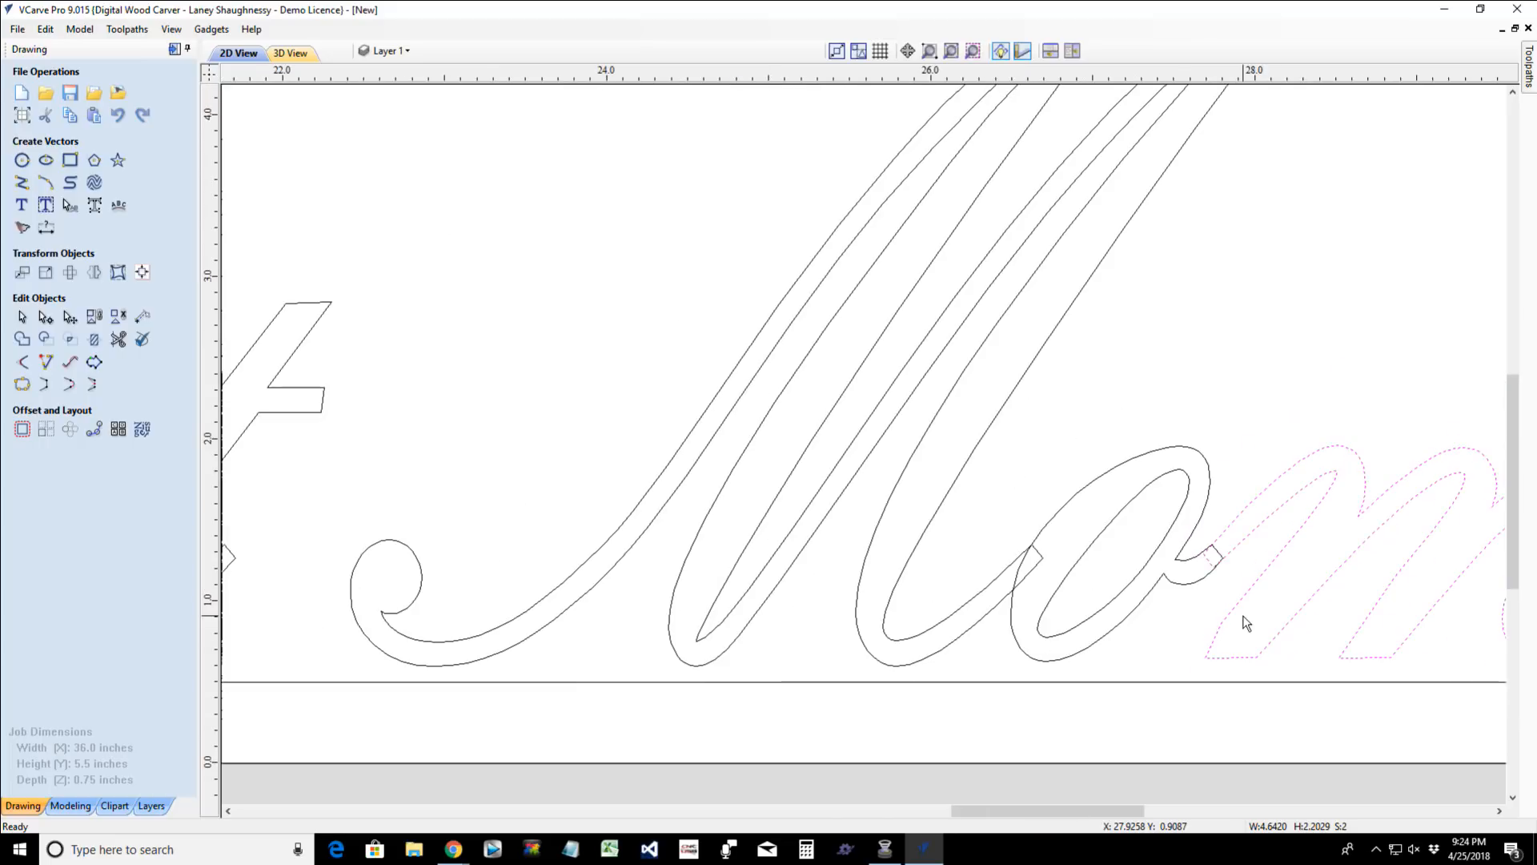
left_click(1098, 645, "shift")
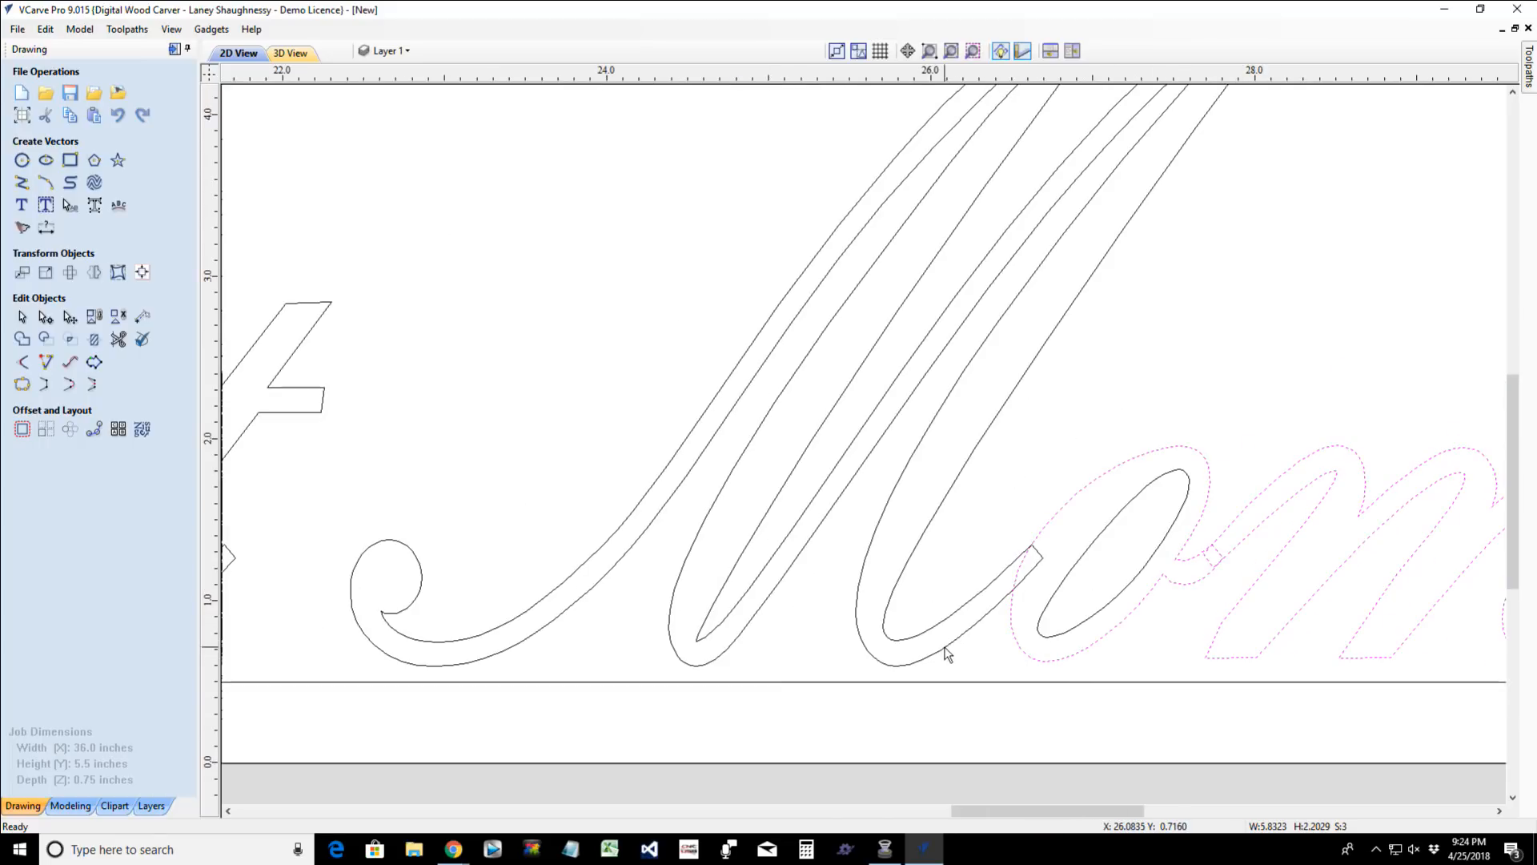
left_click(945, 651, "shift")
scroll(947, 652, "down", 1)
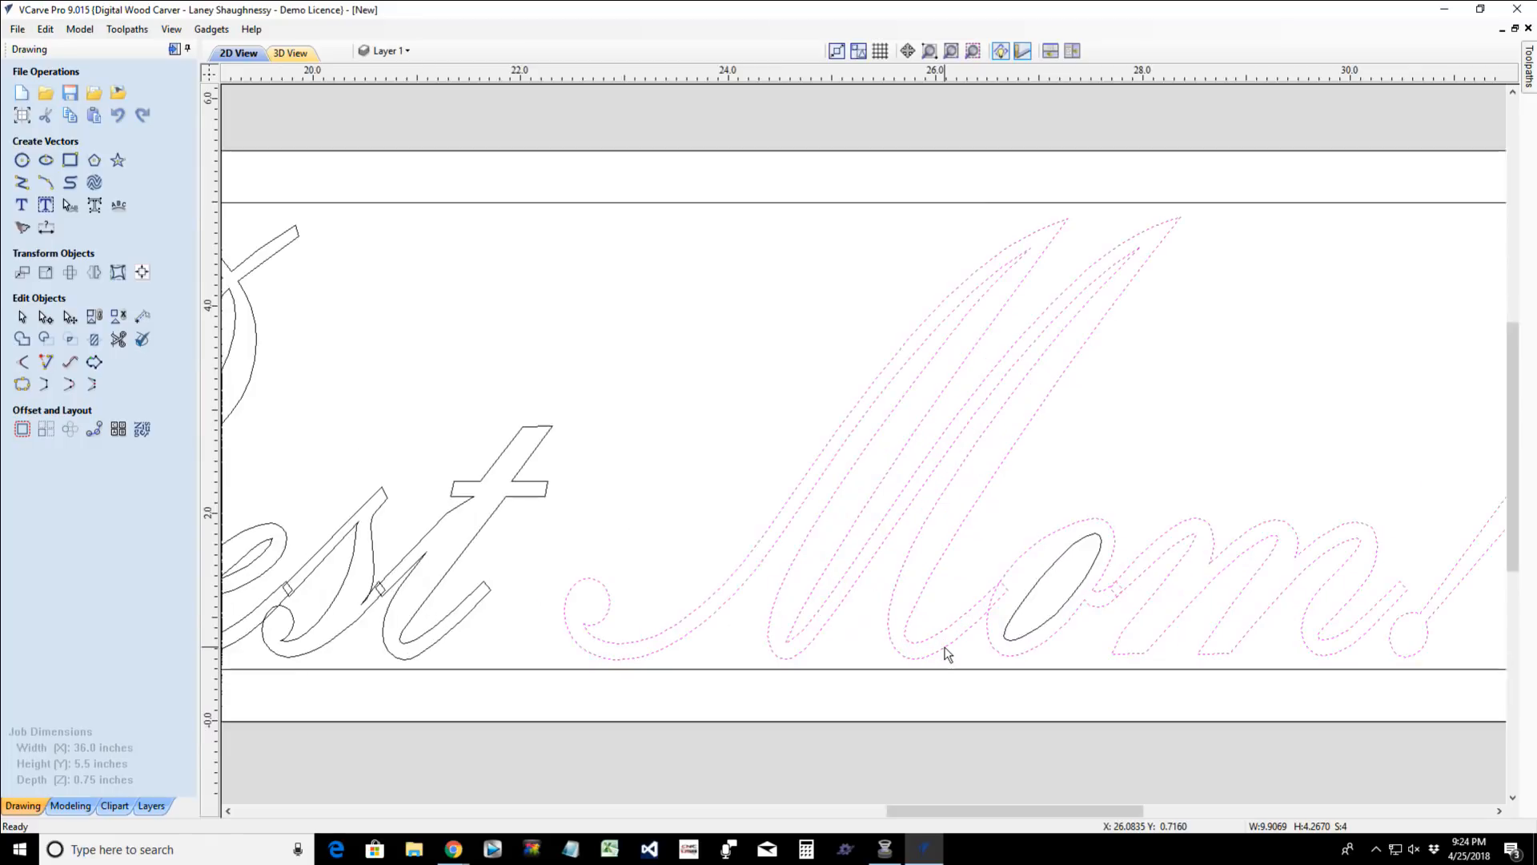
scroll(947, 653, "up", 1)
scroll(947, 652, "down", 3)
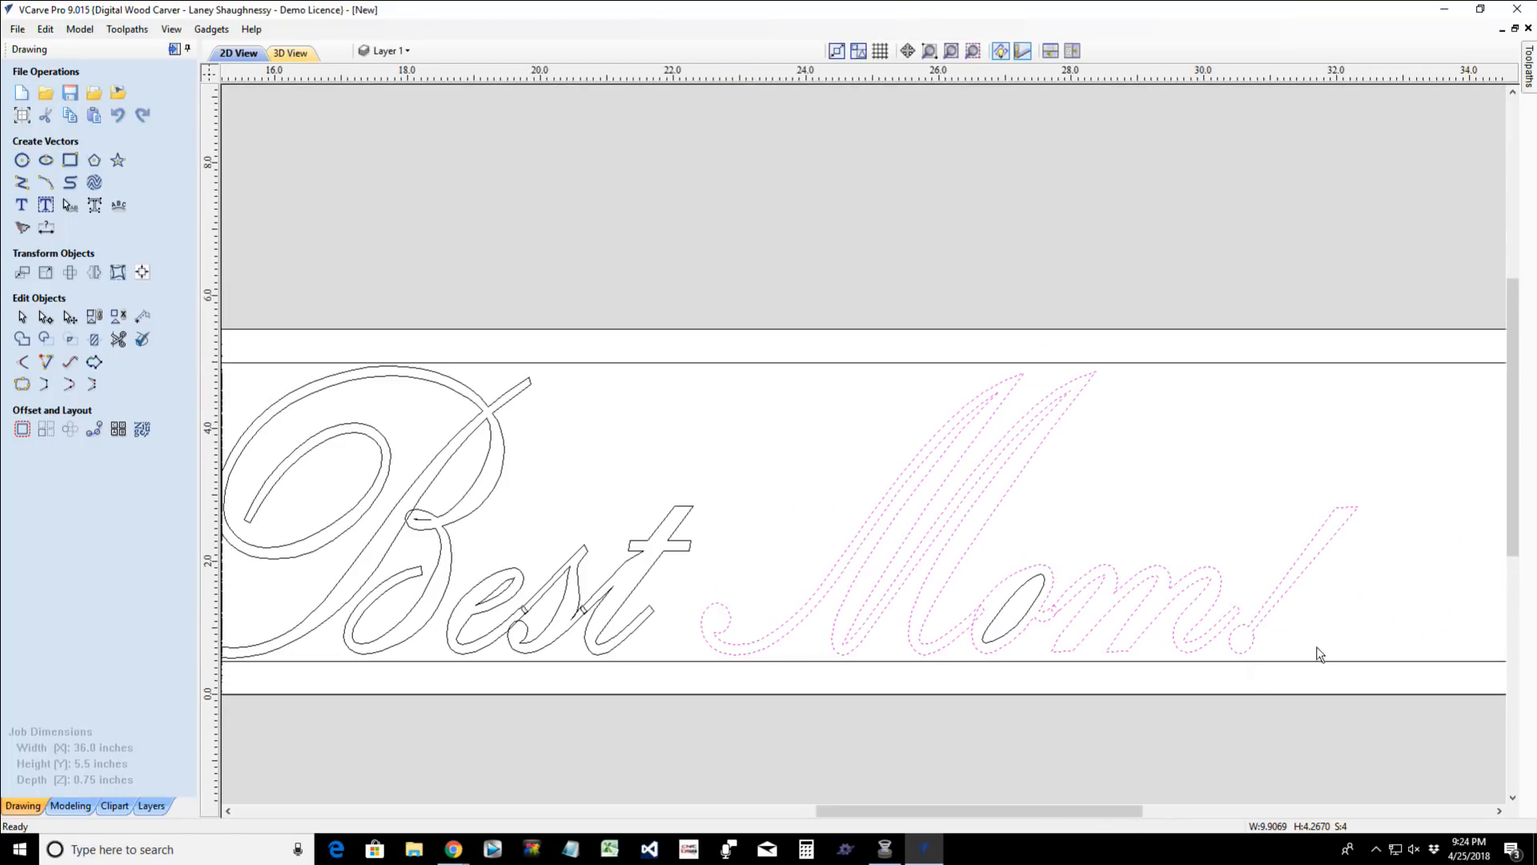
left_click(1274, 608, "shift")
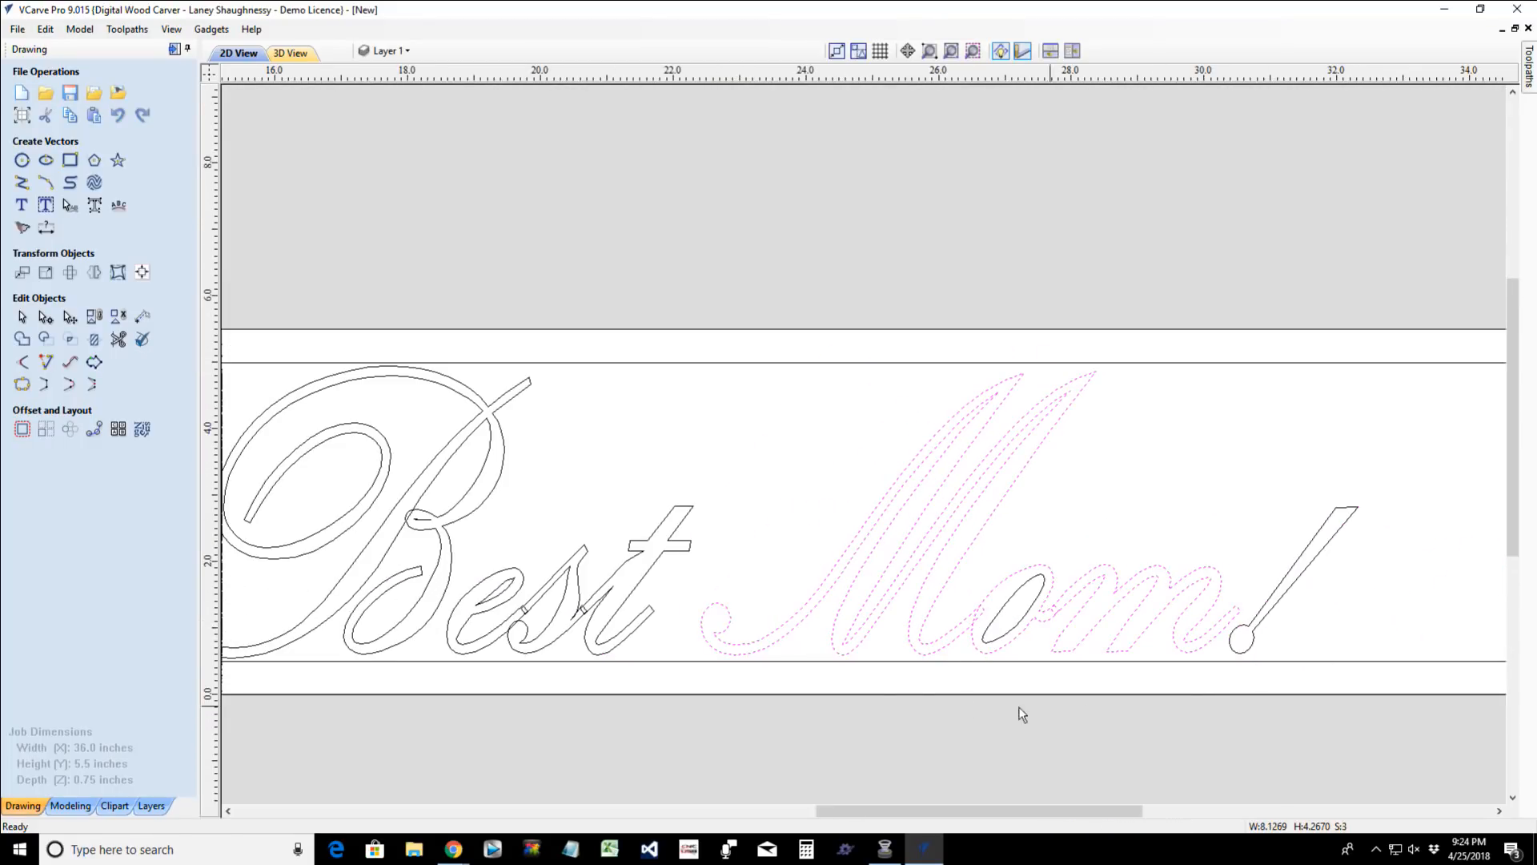
left_click(19, 343)
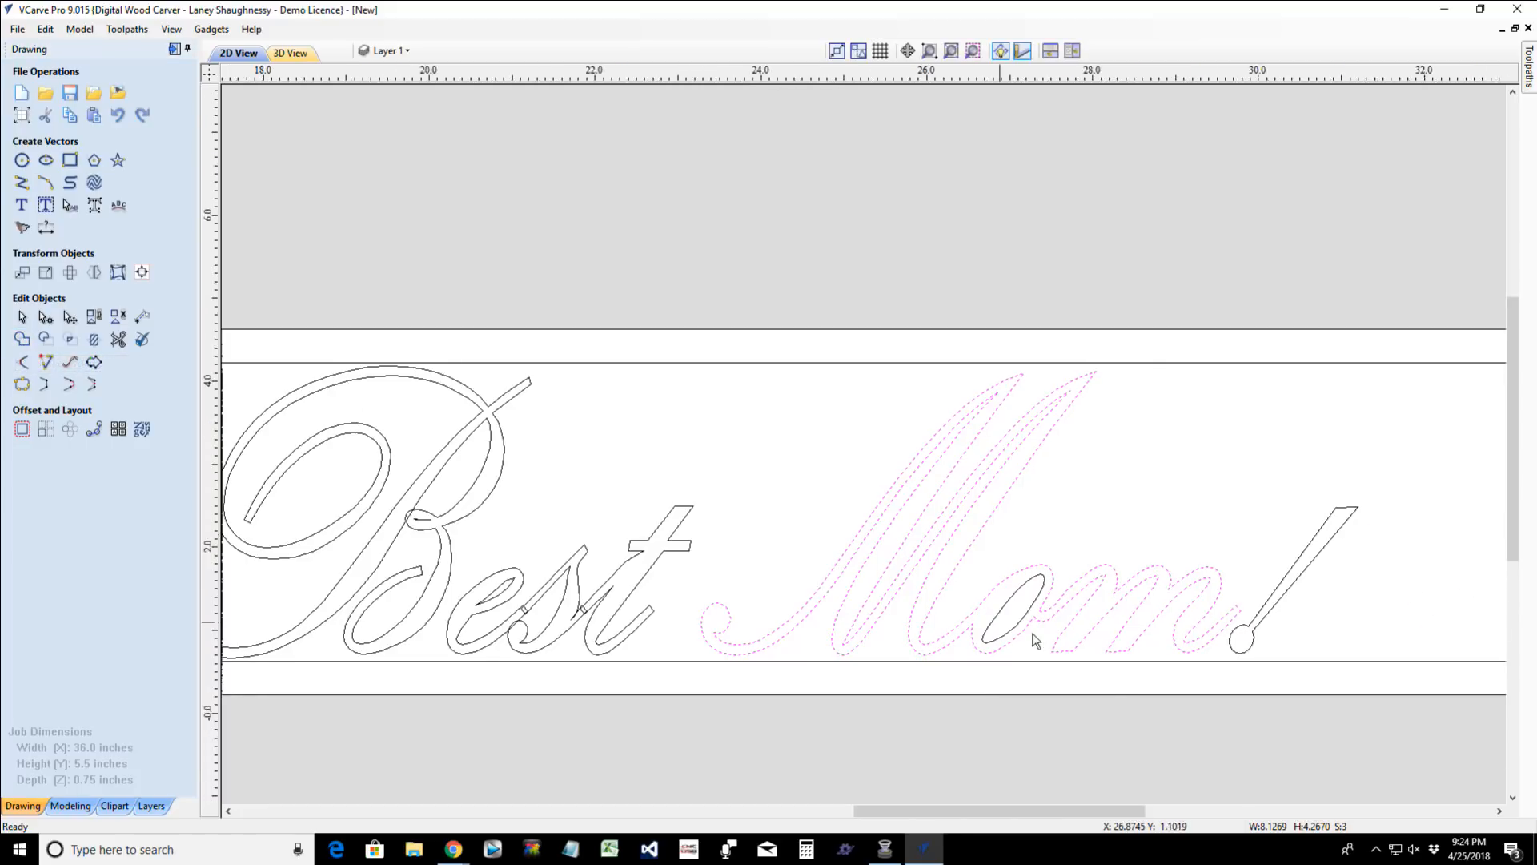
scroll(1053, 617, "up", 5)
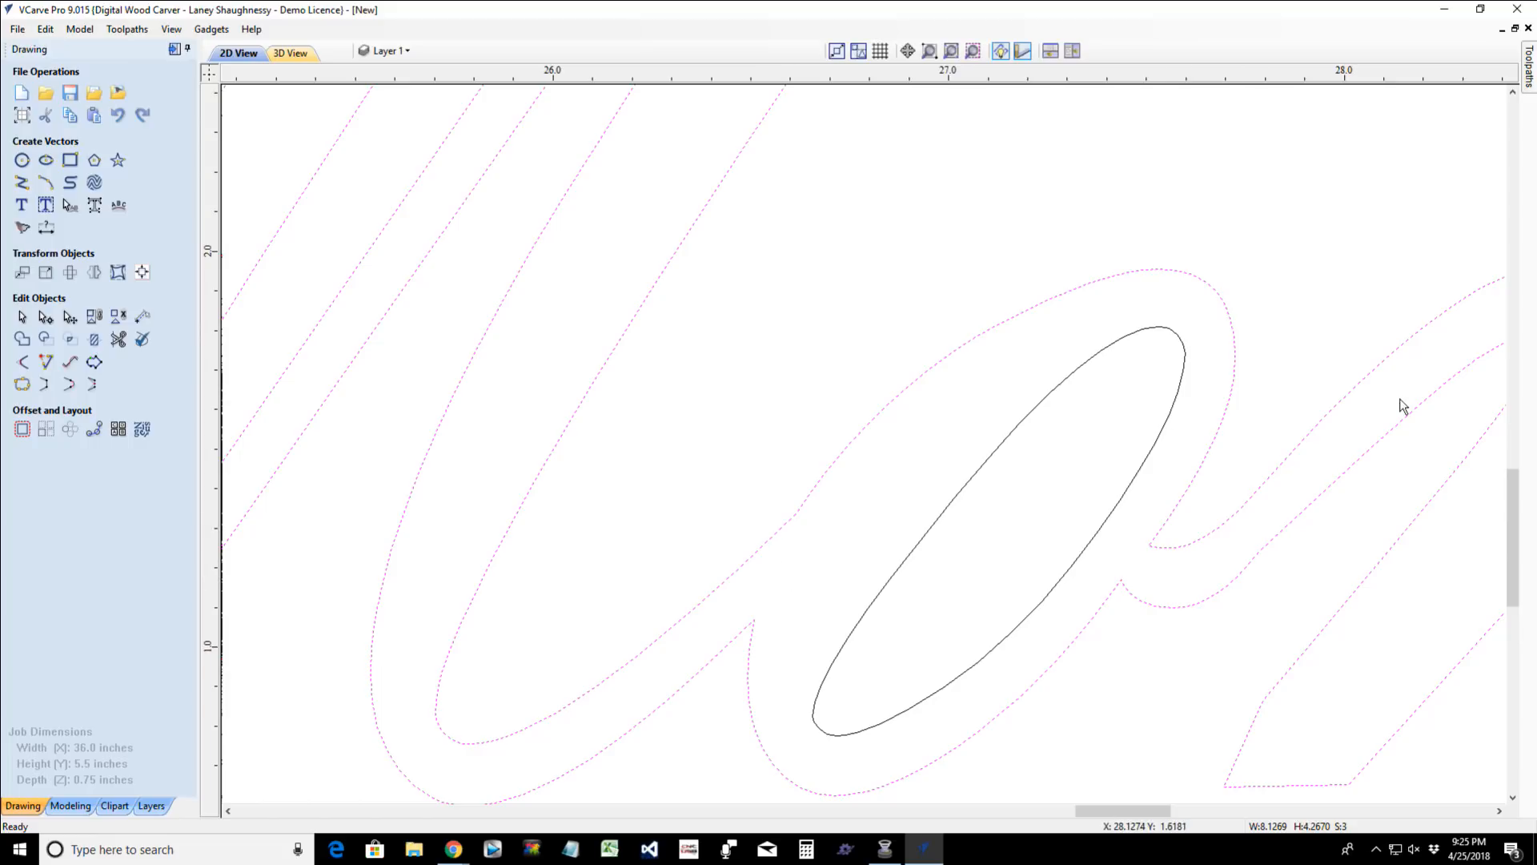
- Select the "s" and "t" of "Best" and nudge them left until the "s"'s lead-in stroke lines up with the "e"'s tail
scroll(1165, 611, "down", 5)
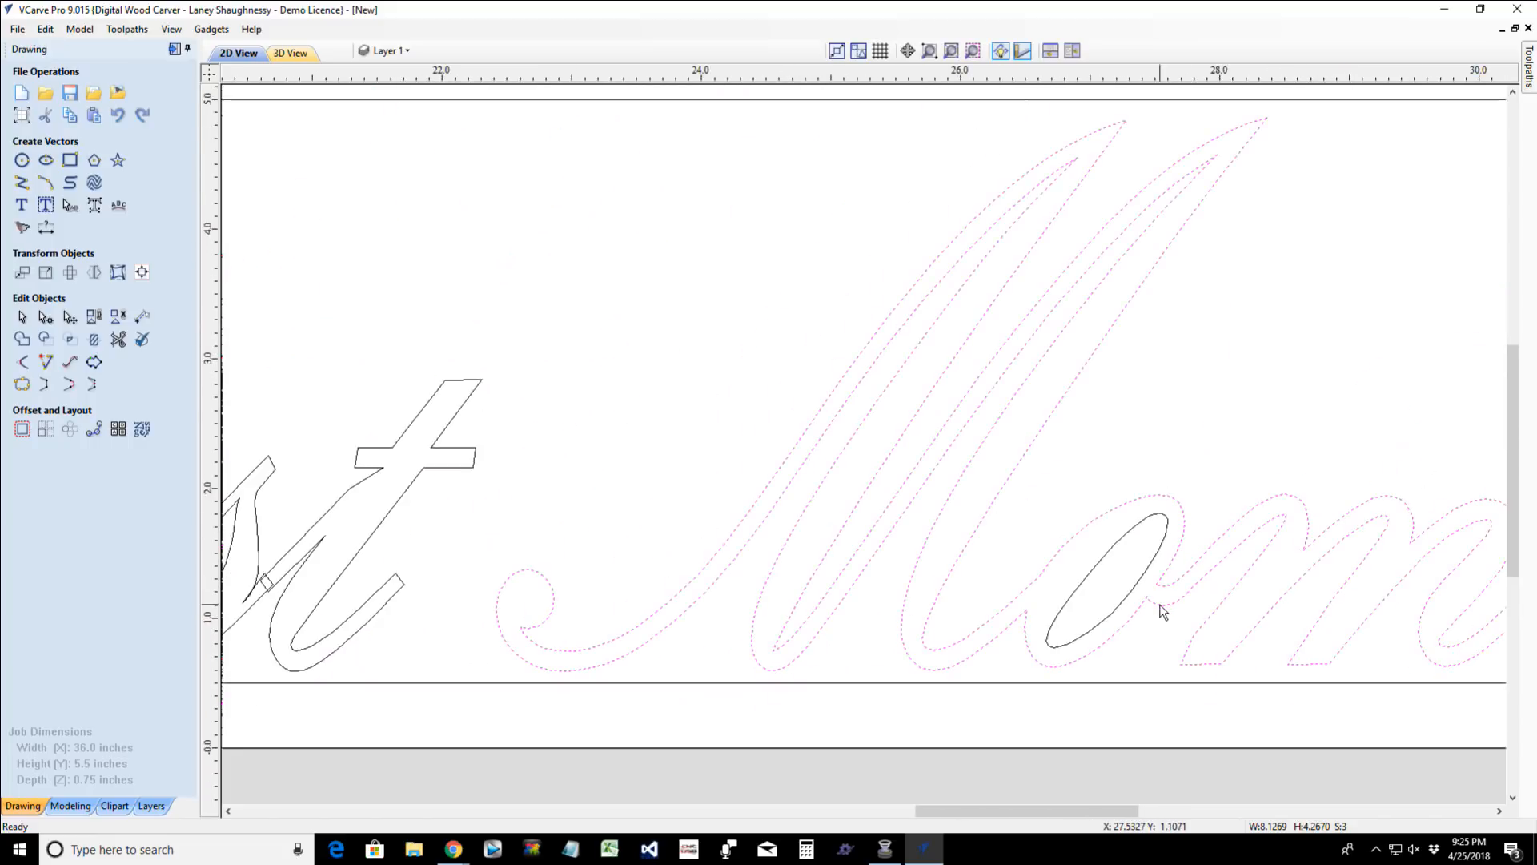
scroll(1163, 611, "down", 2)
scroll(829, 565, "up", 5)
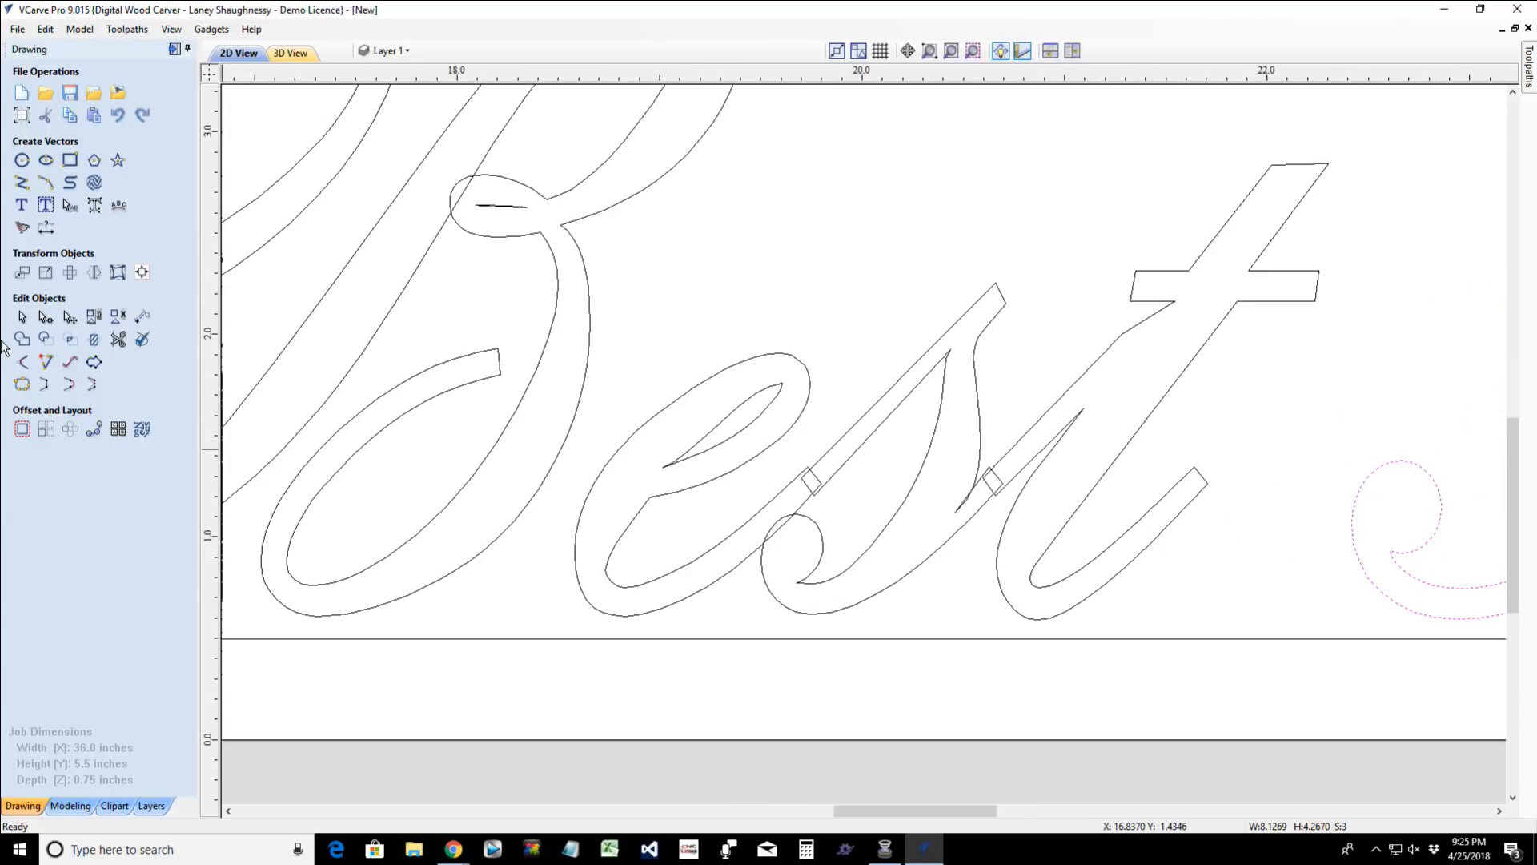
left_click(23, 321)
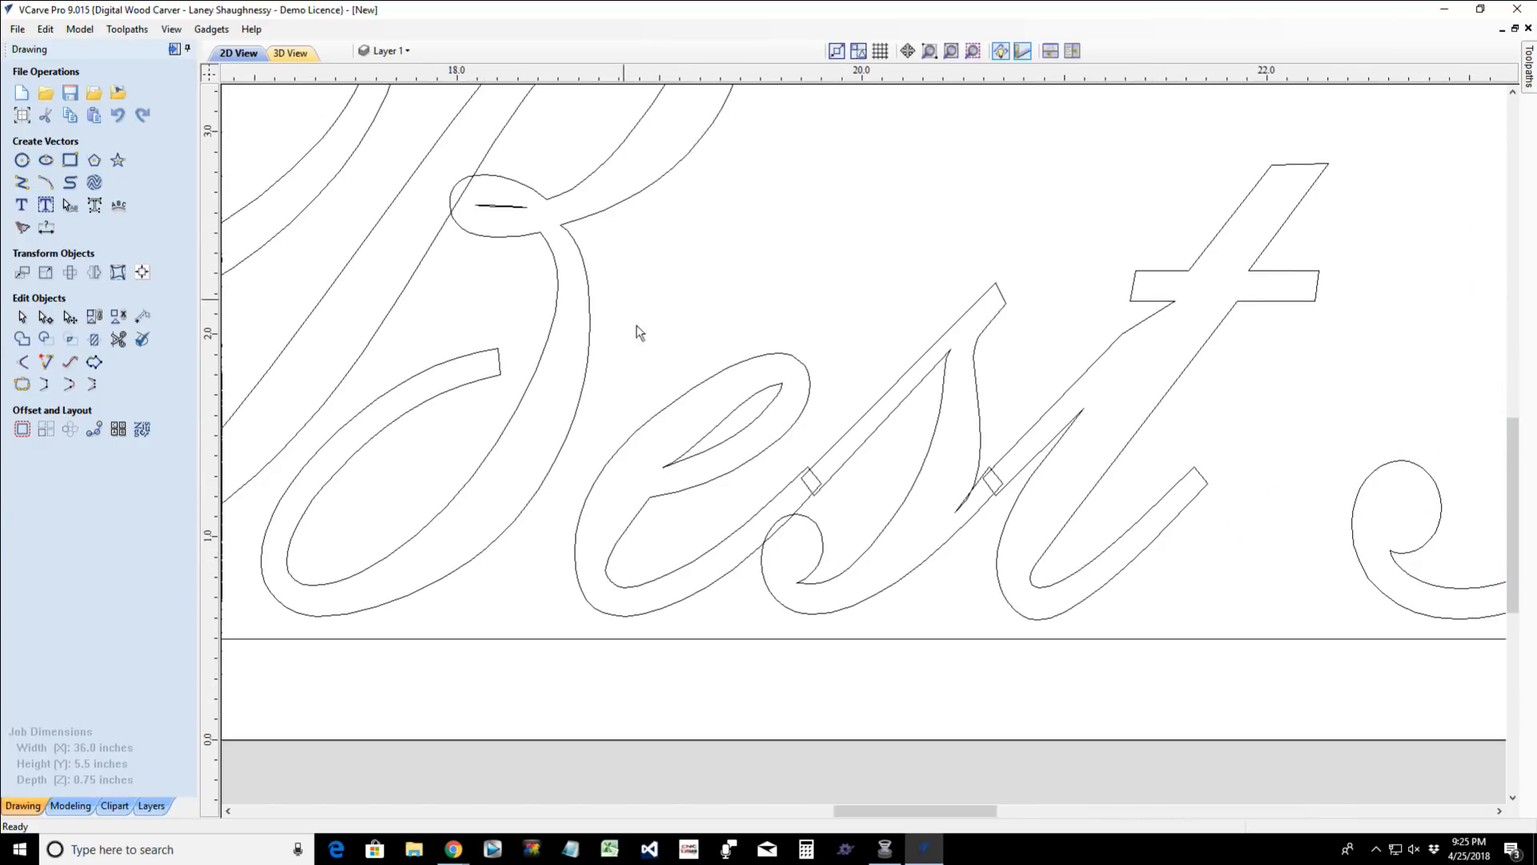
left_click(978, 438)
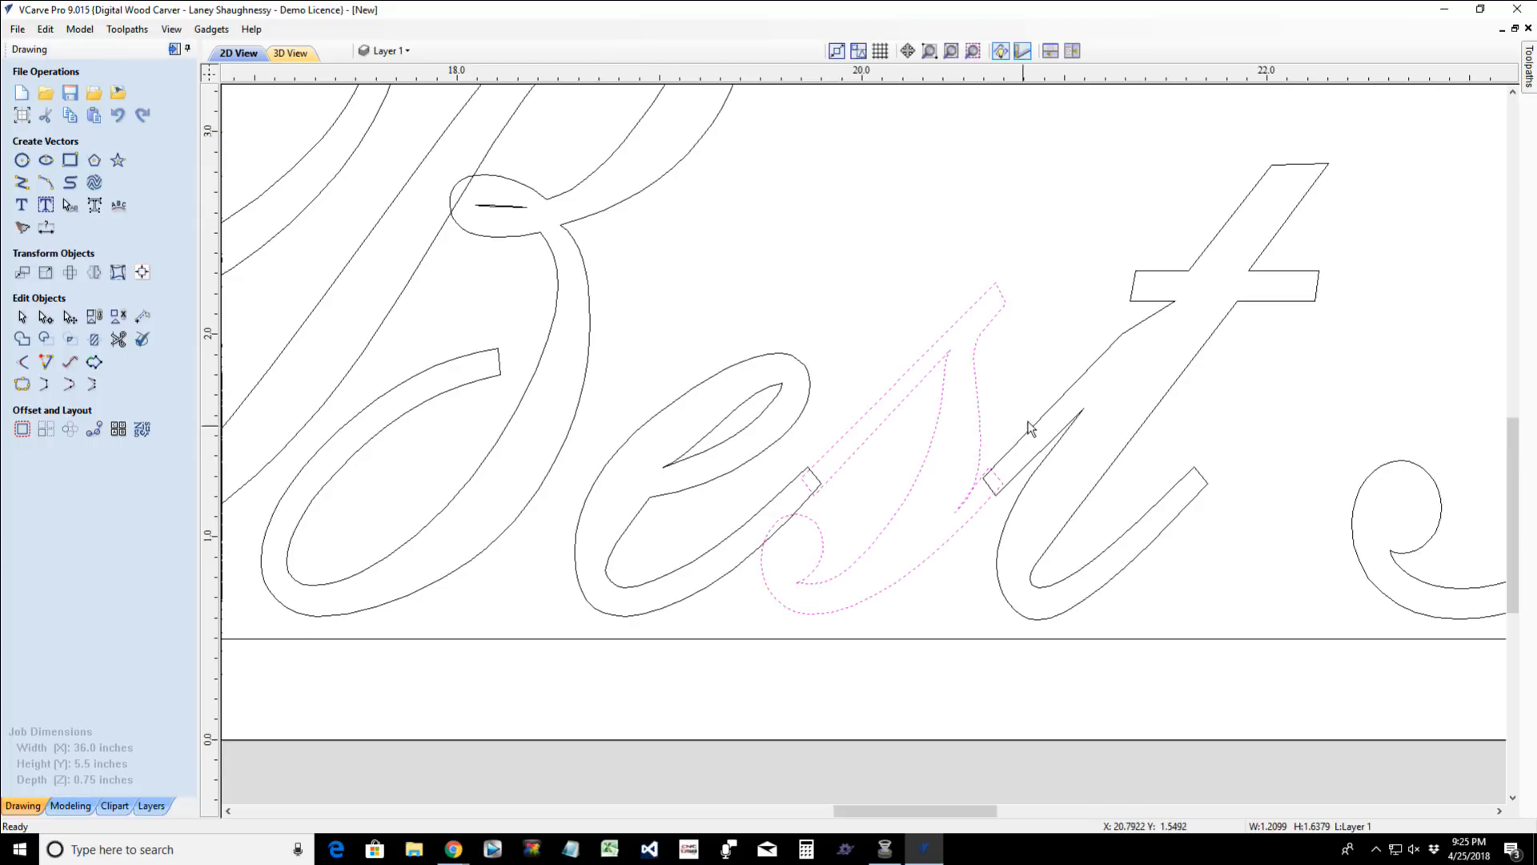
left_click(1040, 421, "shift")
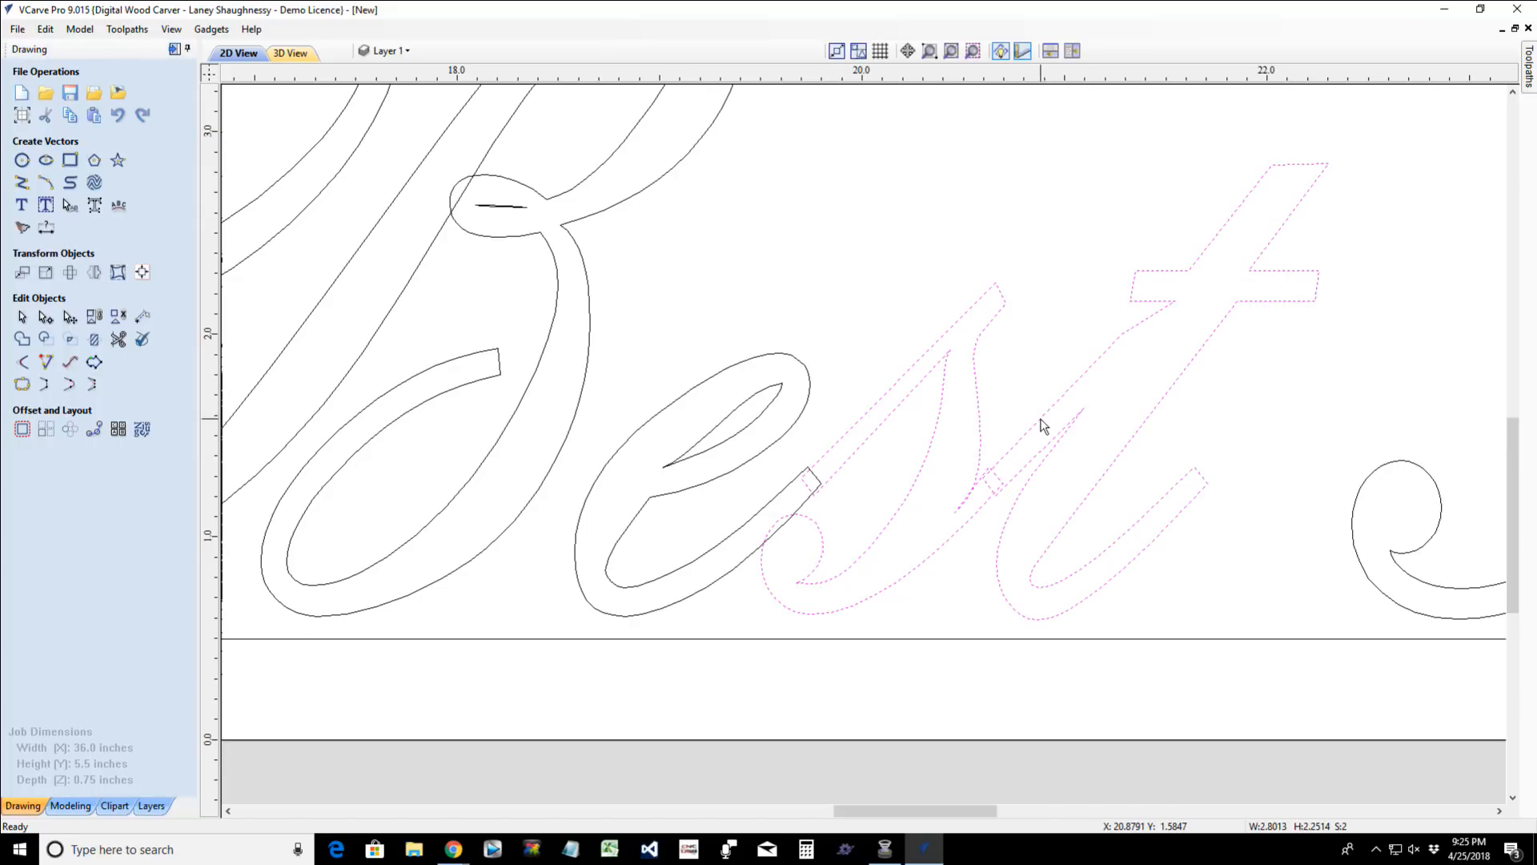
scroll(824, 545, "up", 3)
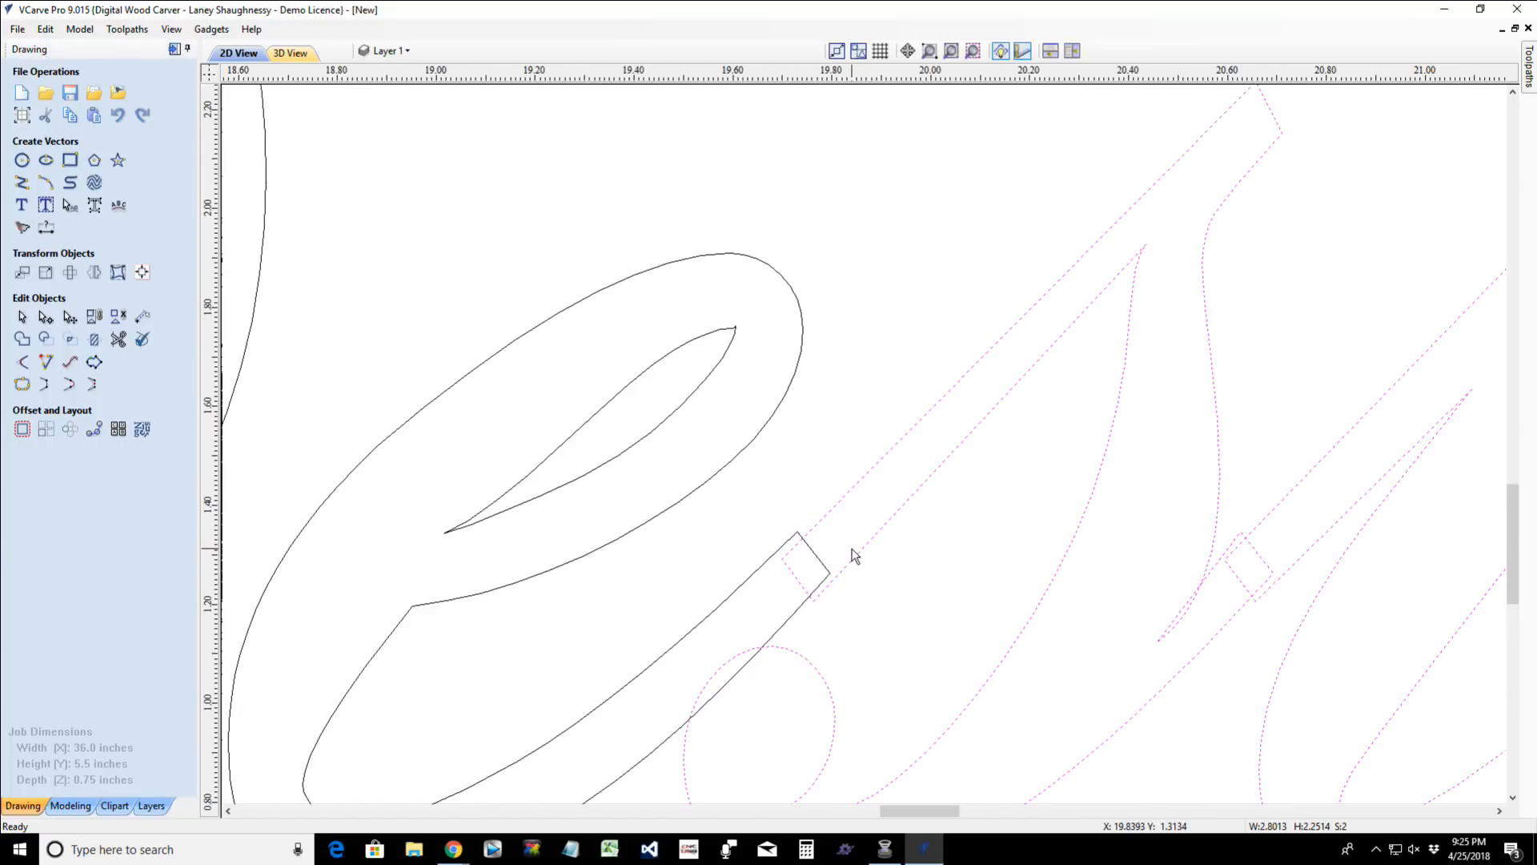
key("Left")
key("Left")
key("Left")
key("Left")
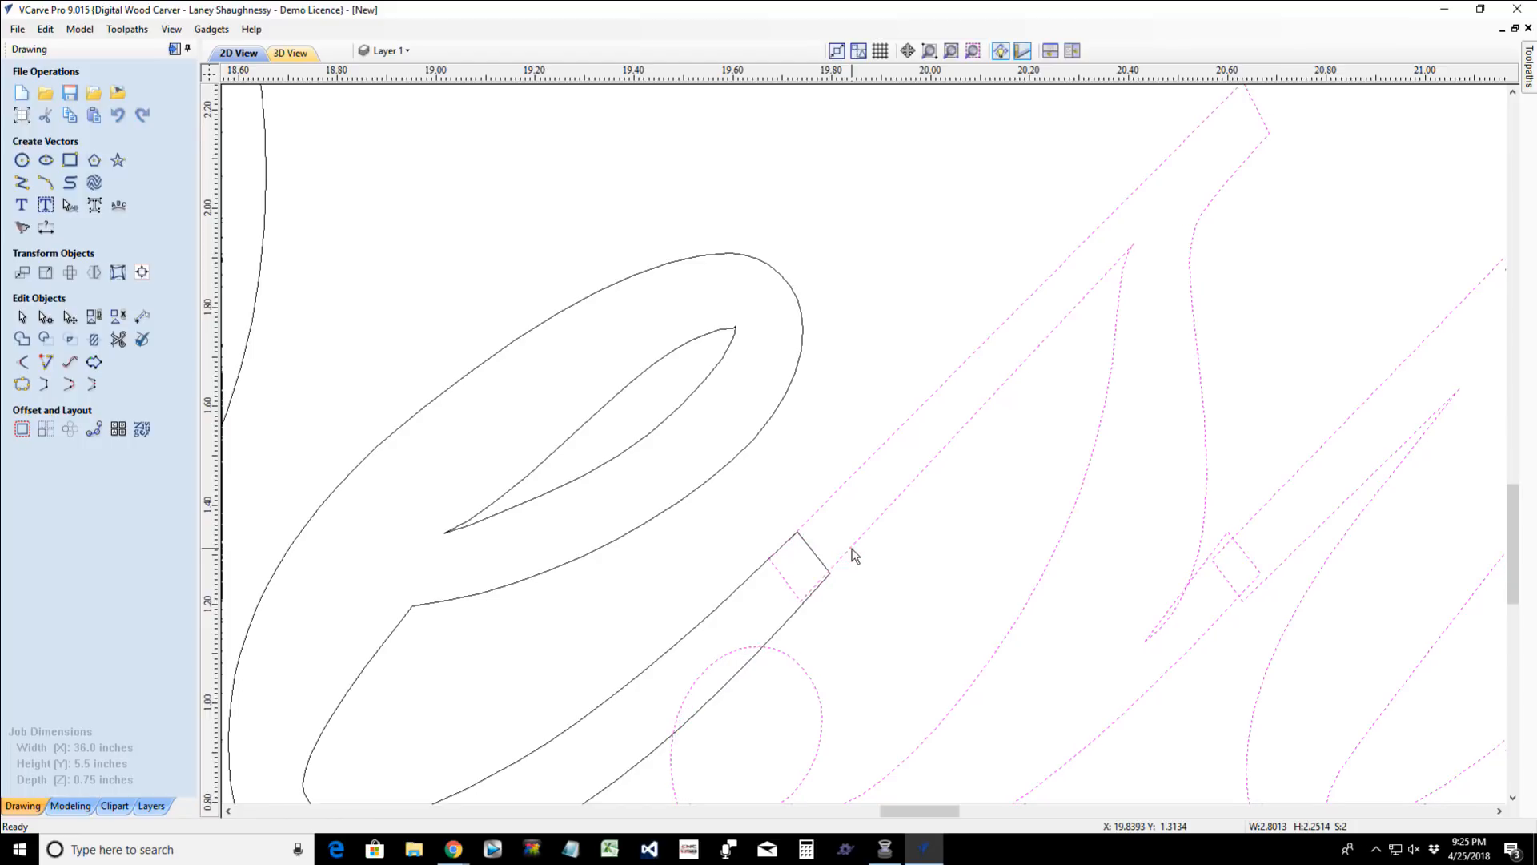
- Exclude the "s" from the selection and nudge the "t" until its lead-in stroke lines up with the "s"'s tail
left_click(1206, 521, "ctrl")
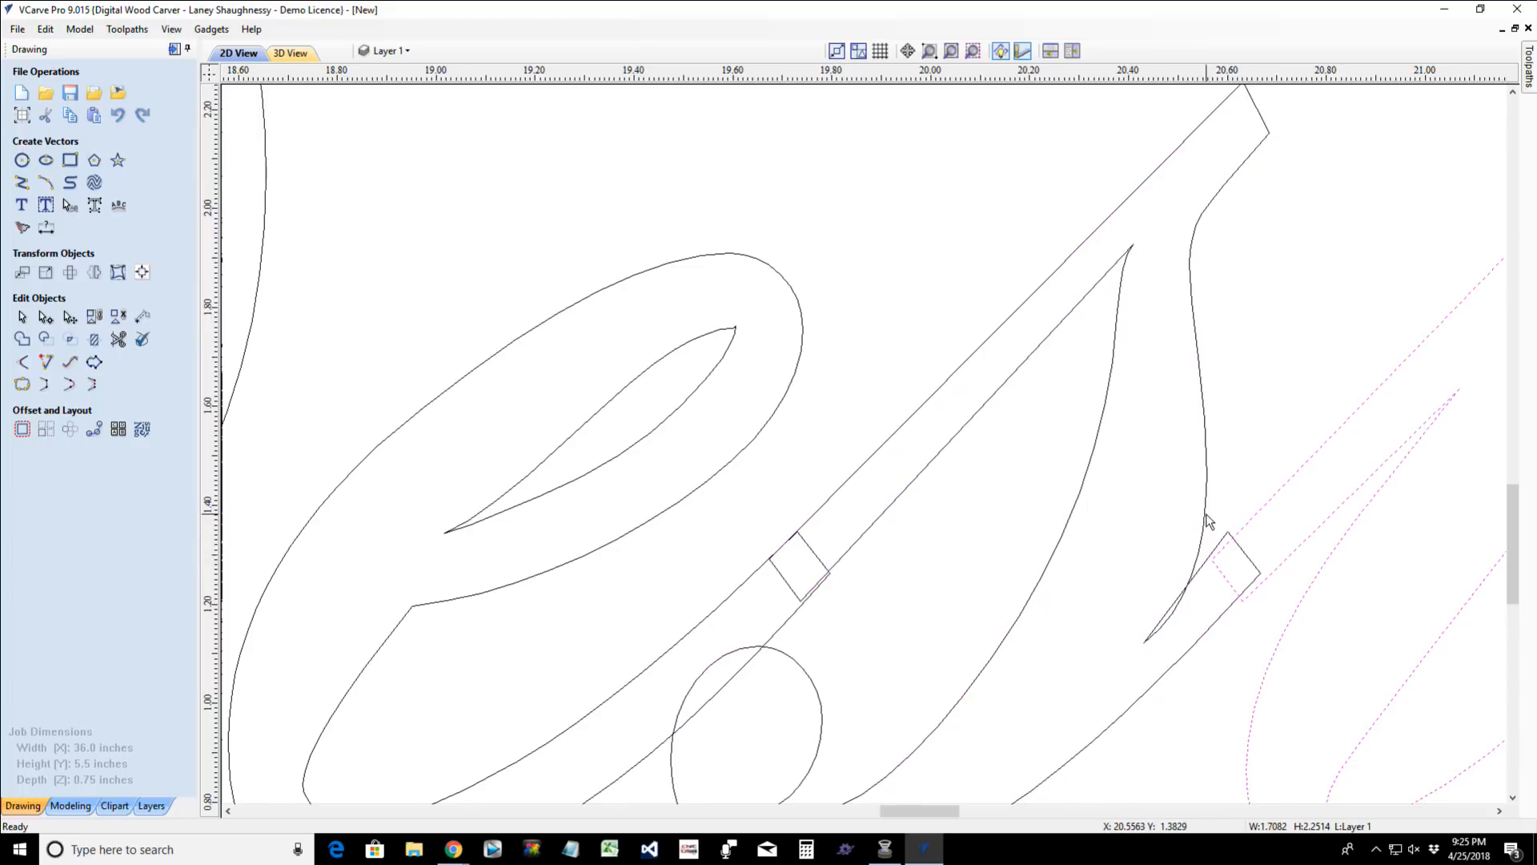
key("Left")
key("Left")
key("Left")
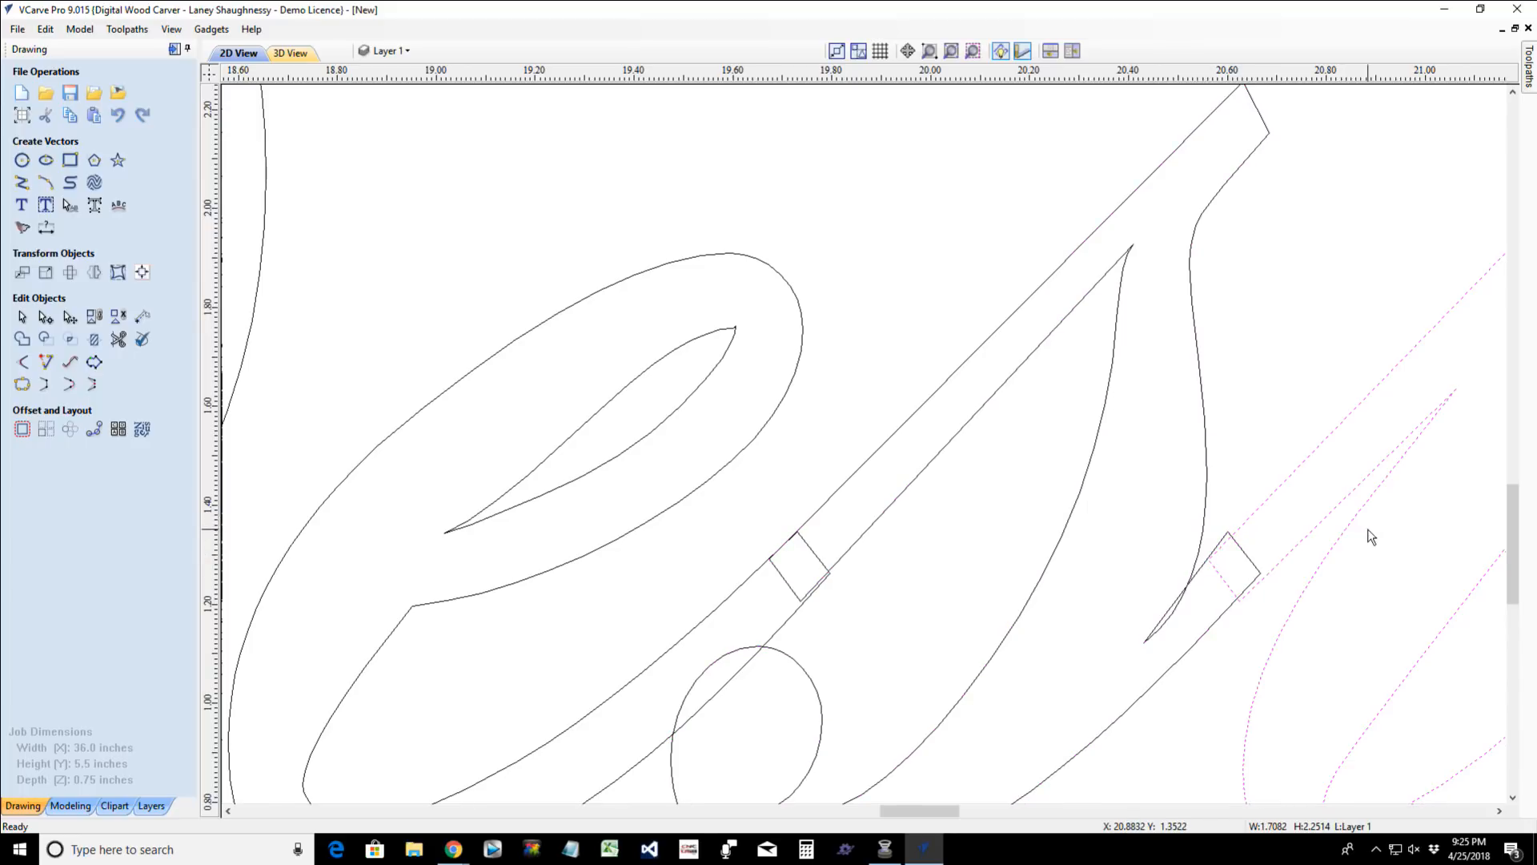
key("Left")
scroll(1251, 561, "up", 3)
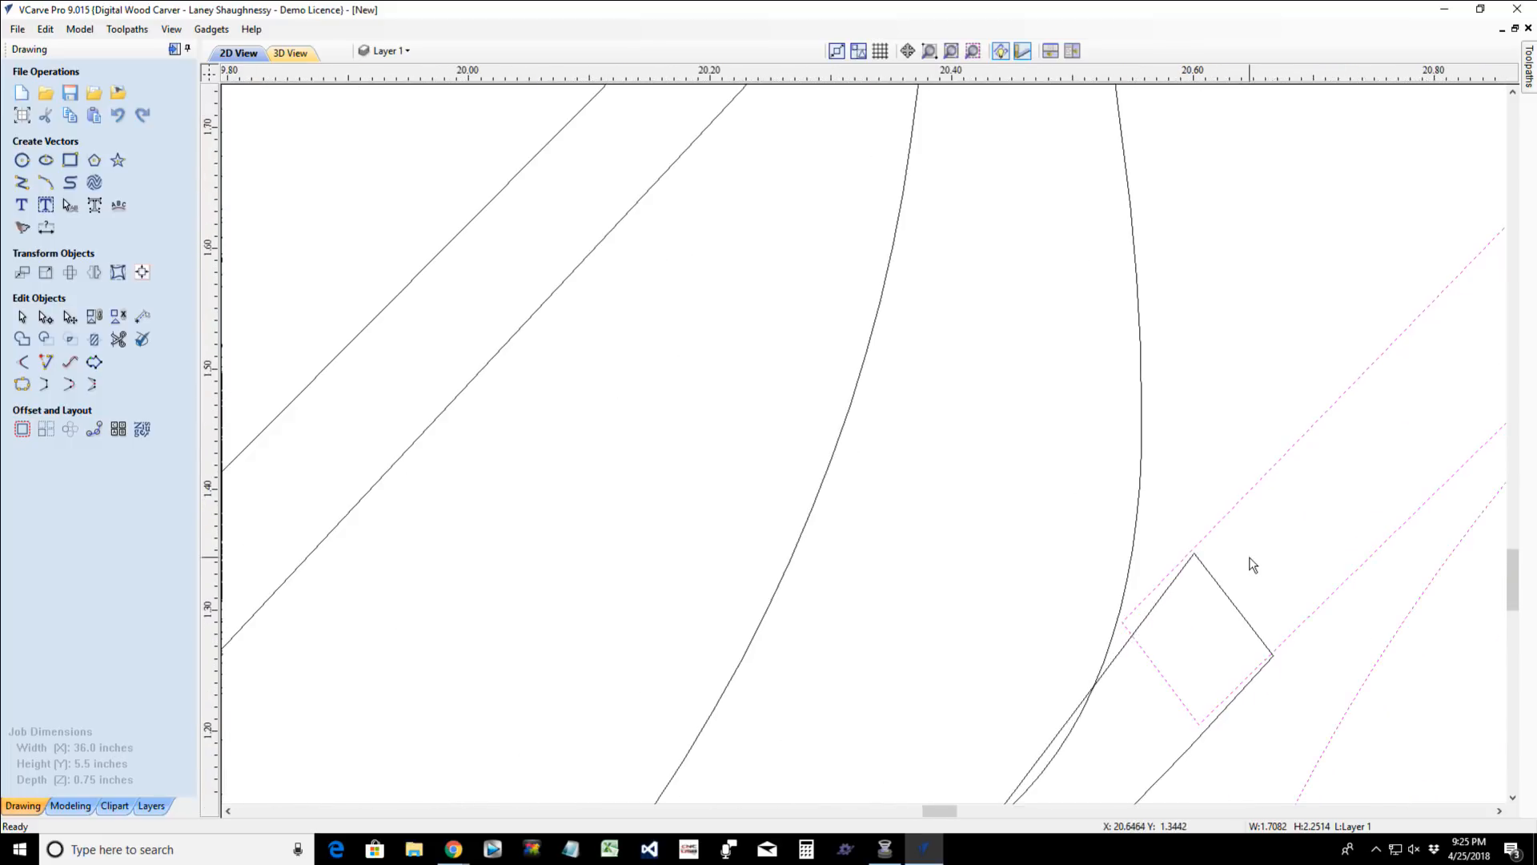
key("Right")
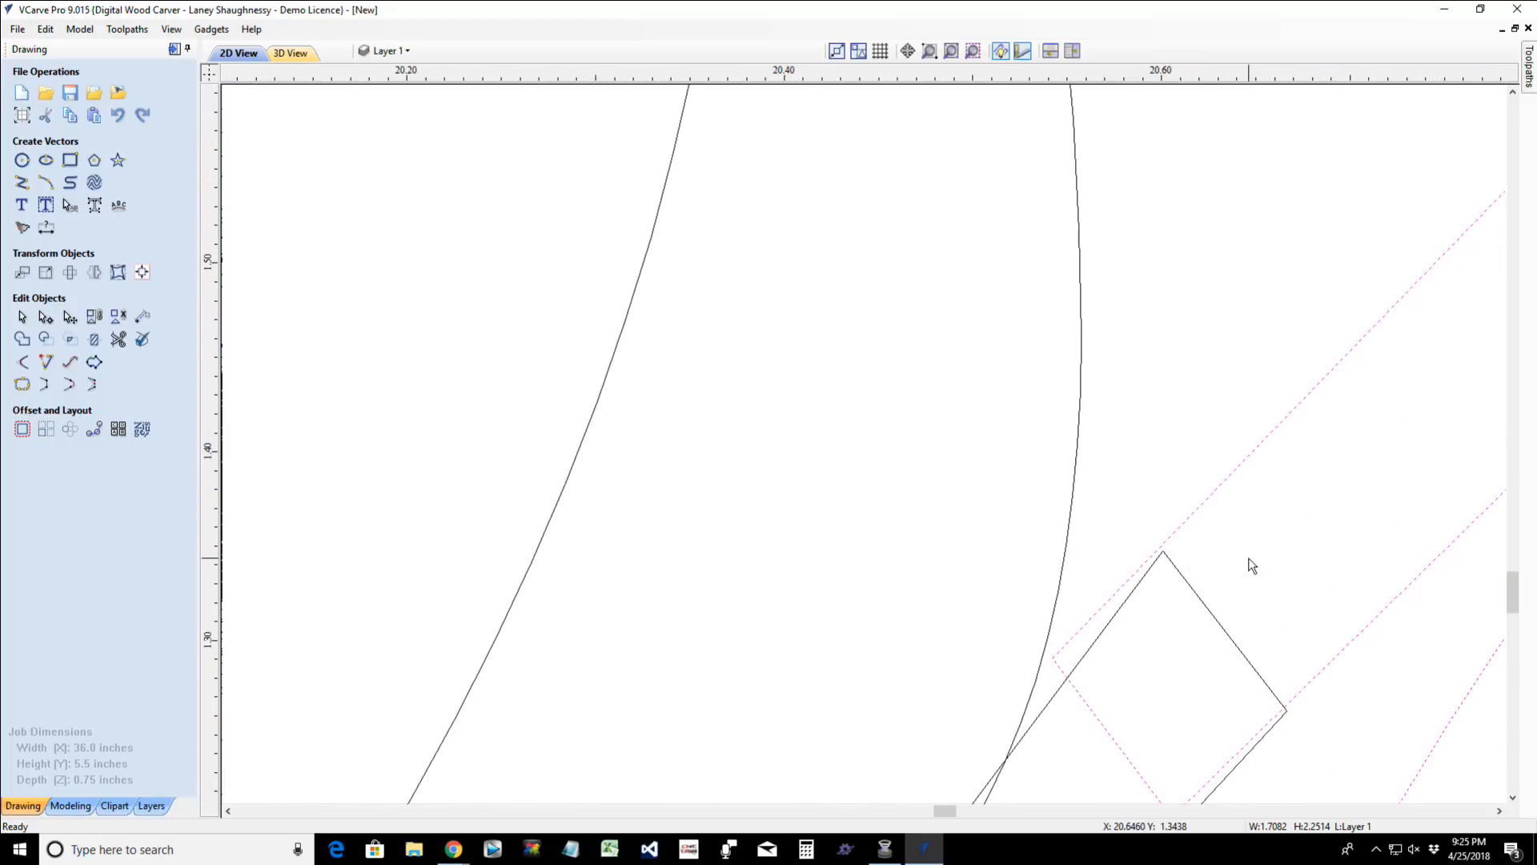
key("Right")
scroll(1251, 566, "down", 6)
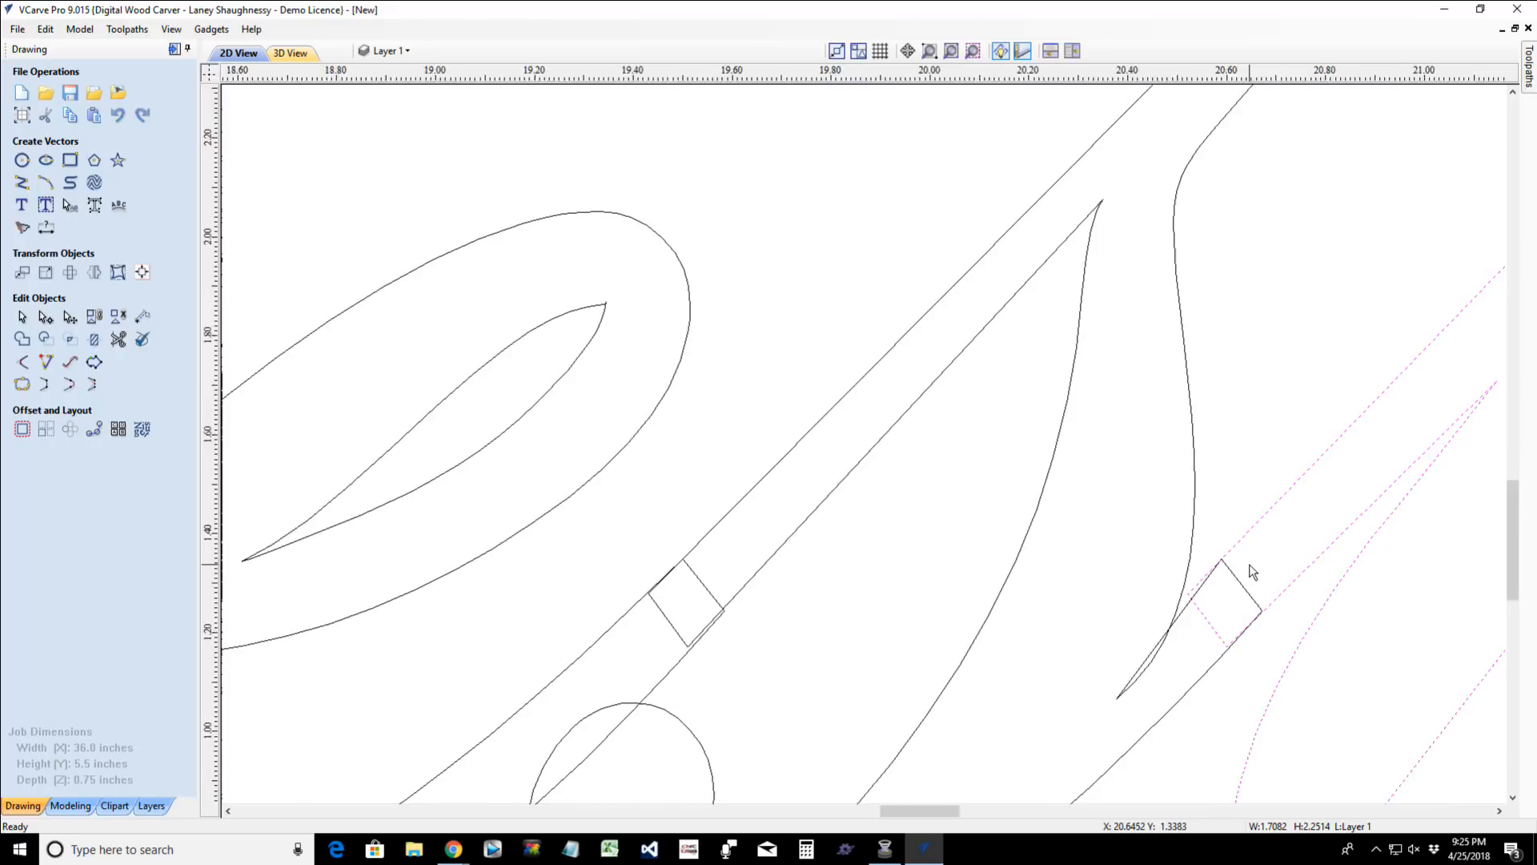
- Weld the "e"'s outer outline, the "s" and the "t" of "Best", leaving out the "e"'s inner outline
scroll(1251, 565, "down", 2)
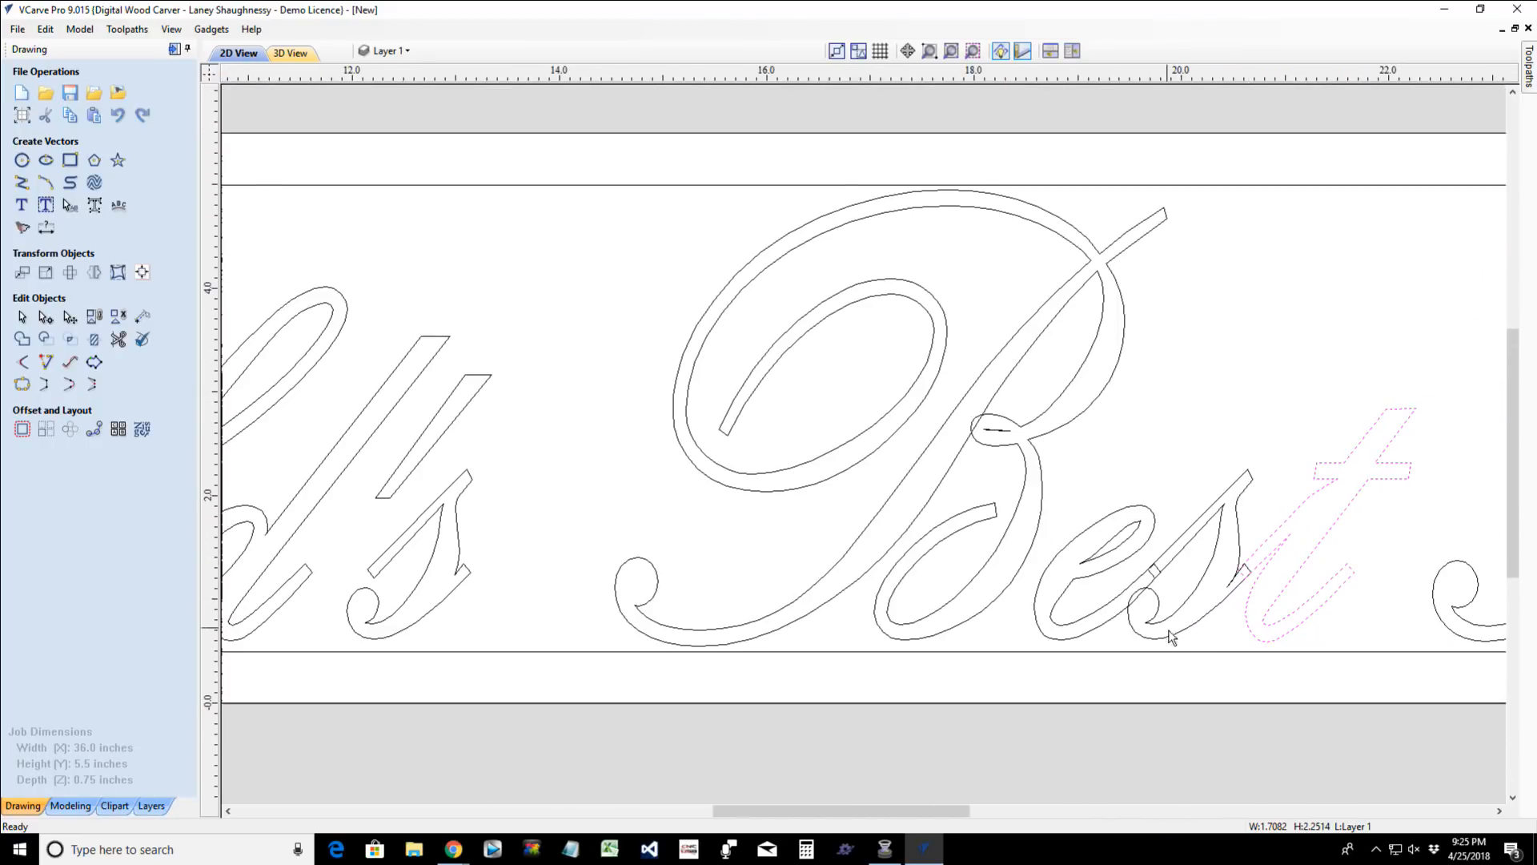
left_click(1156, 639, "shift")
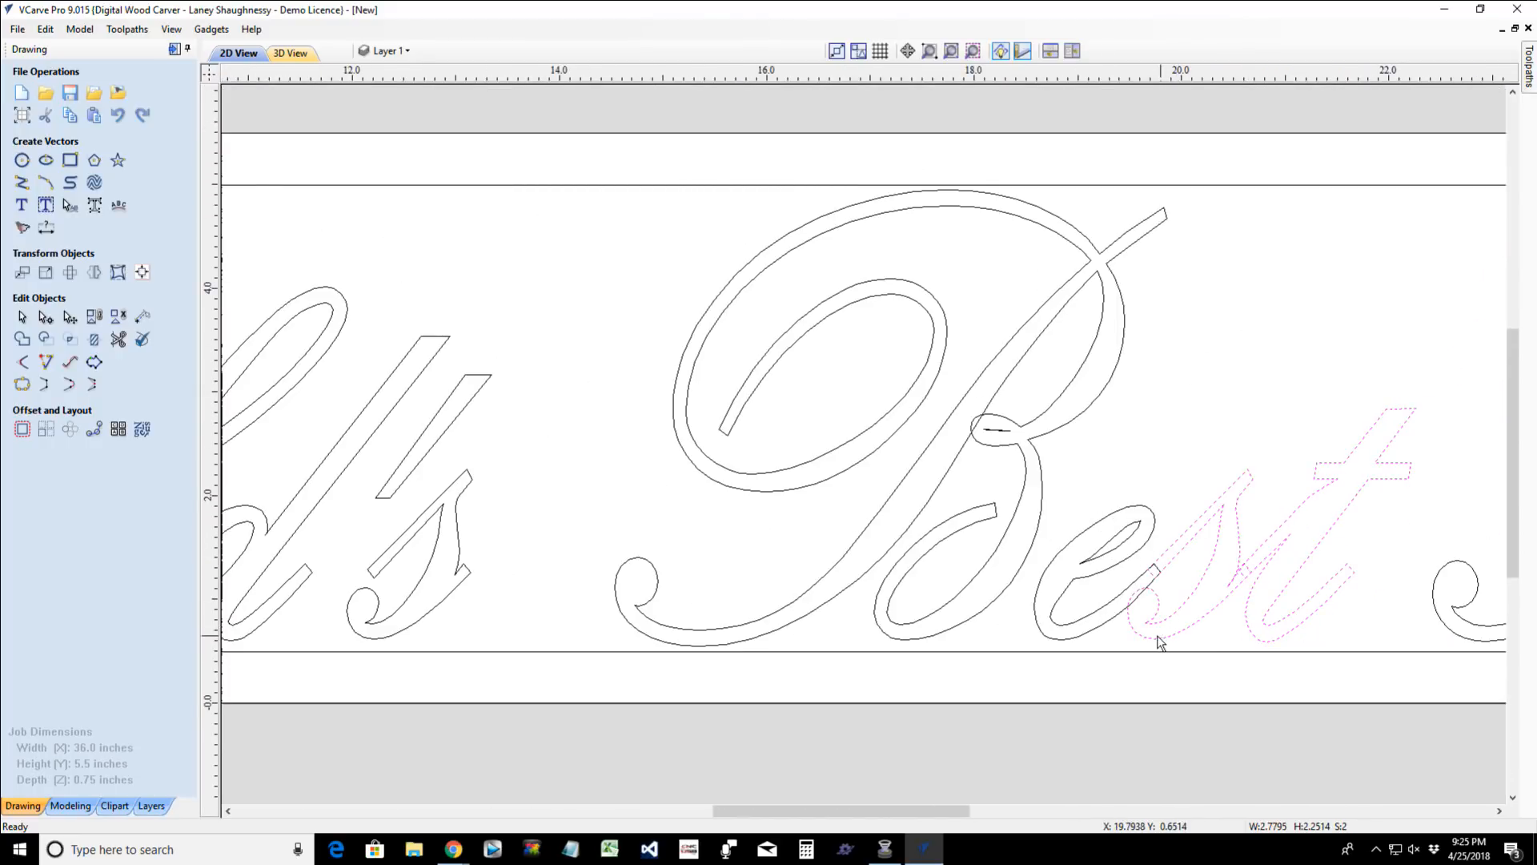
left_click(1077, 638, "shift")
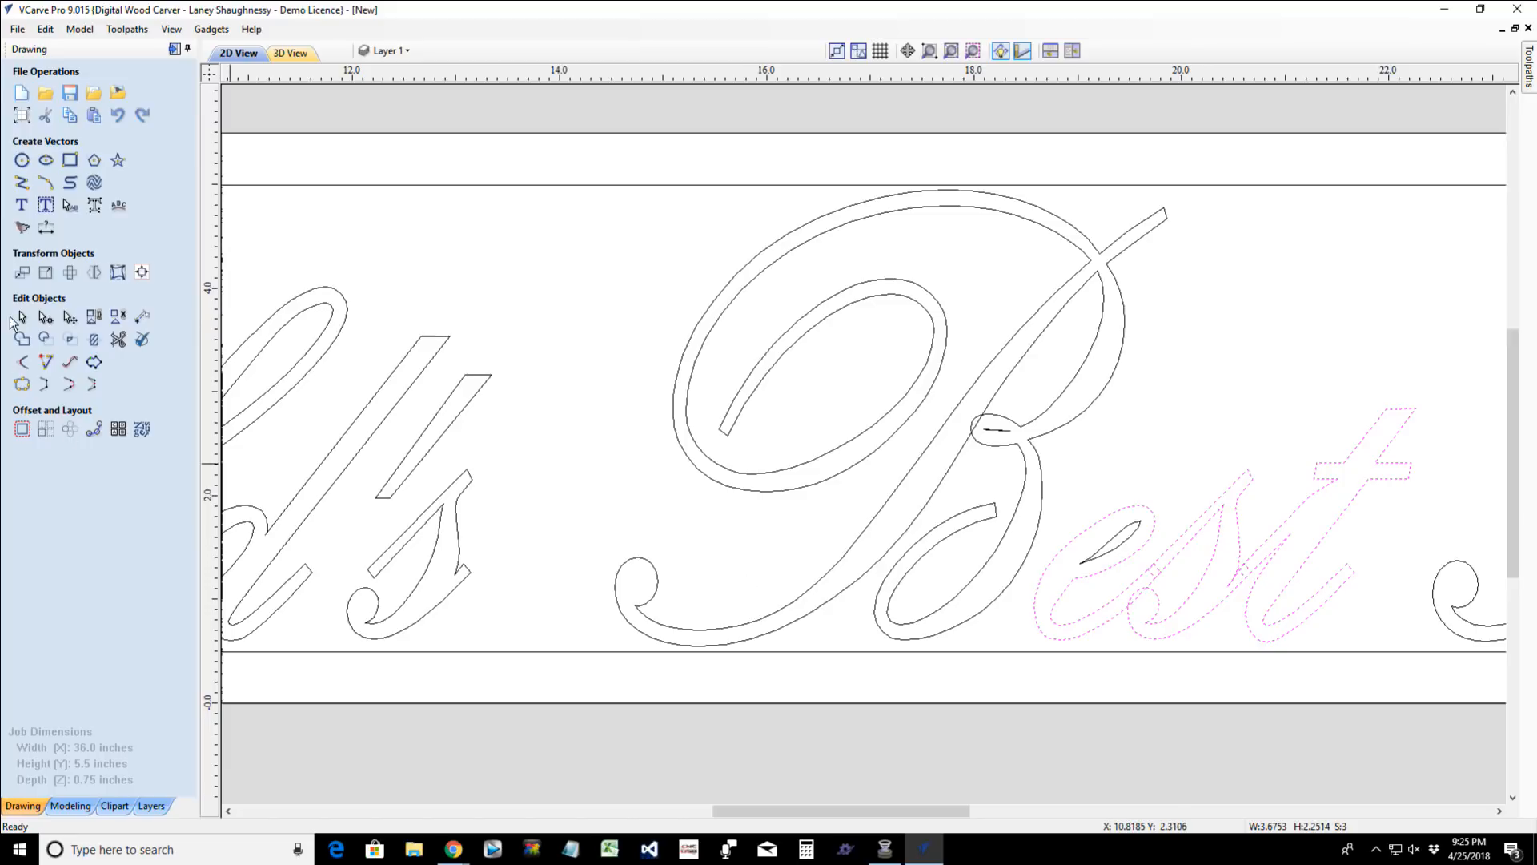
left_click(21, 339)
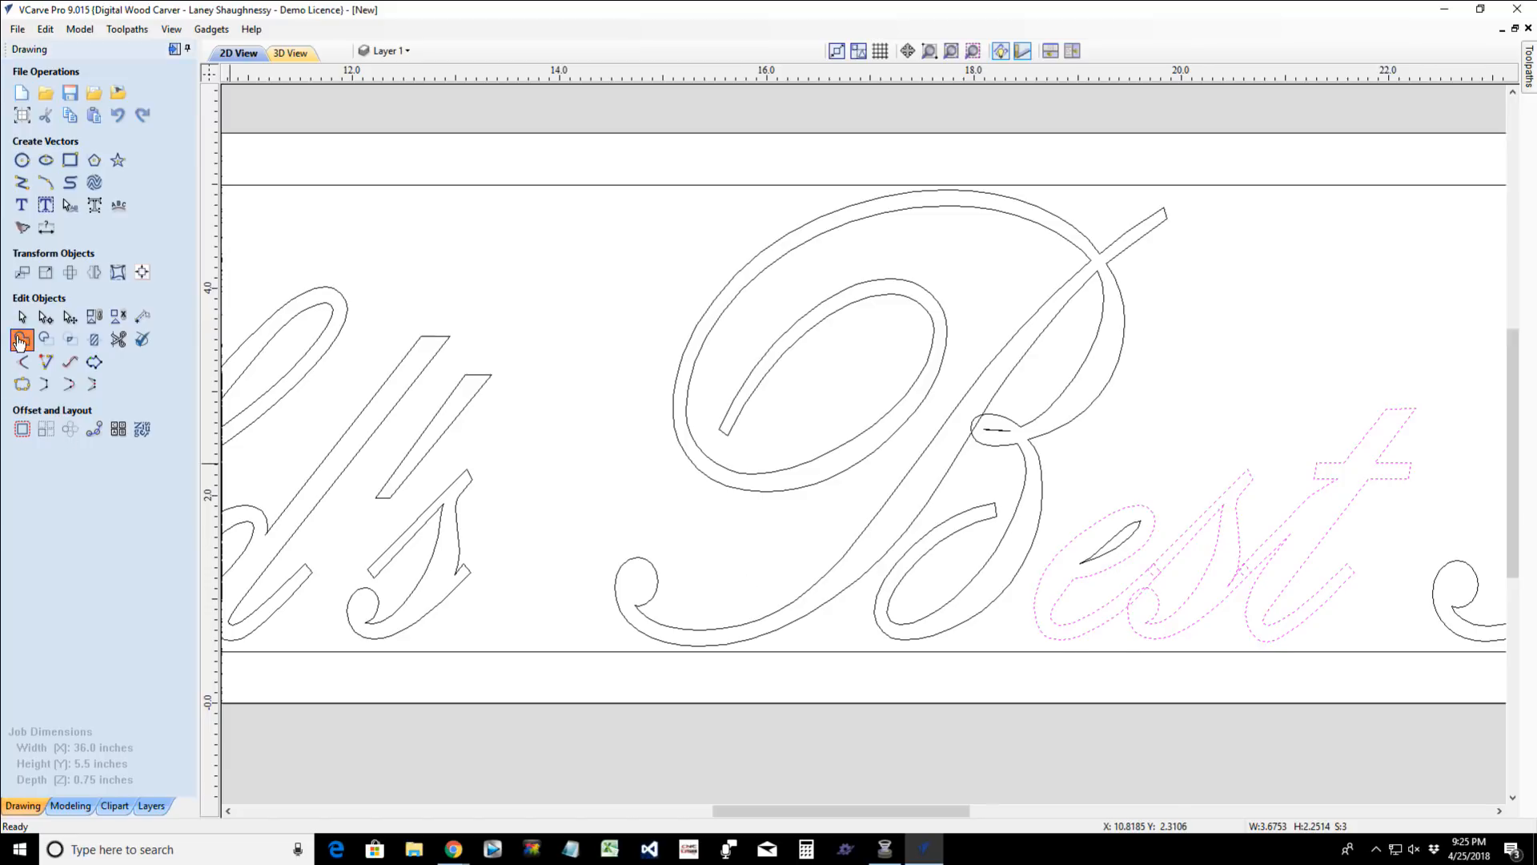
scroll(1261, 570, "up", 4)
left_click(1133, 604)
- Delete the stray node that forms a notch where the "s" joins the "t"'s lead-in stroke on the welded outline
scroll(1192, 596, "up", 4)
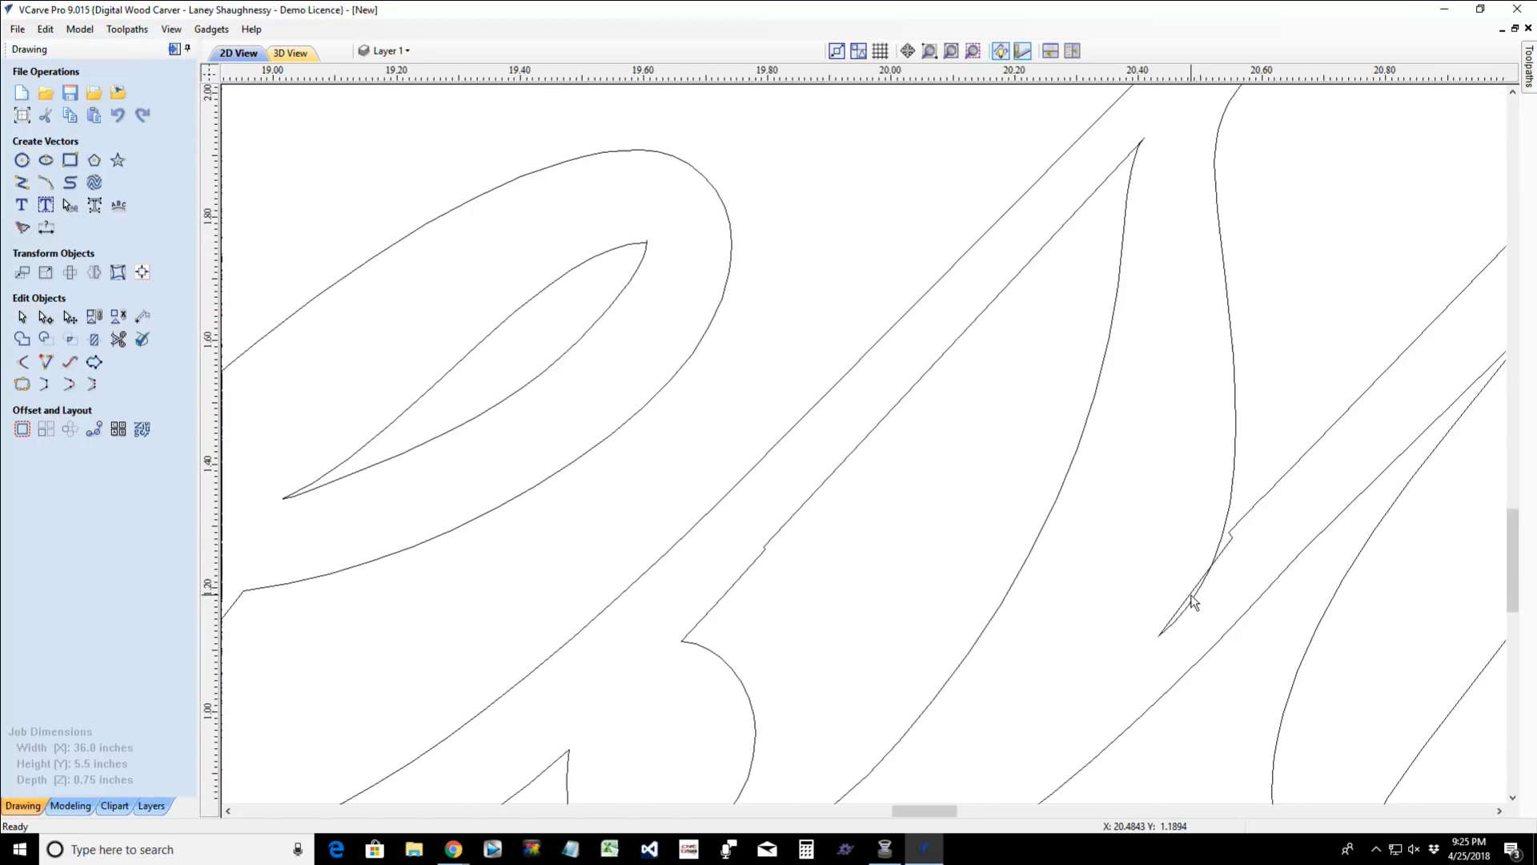
scroll(1238, 555, "up", 3)
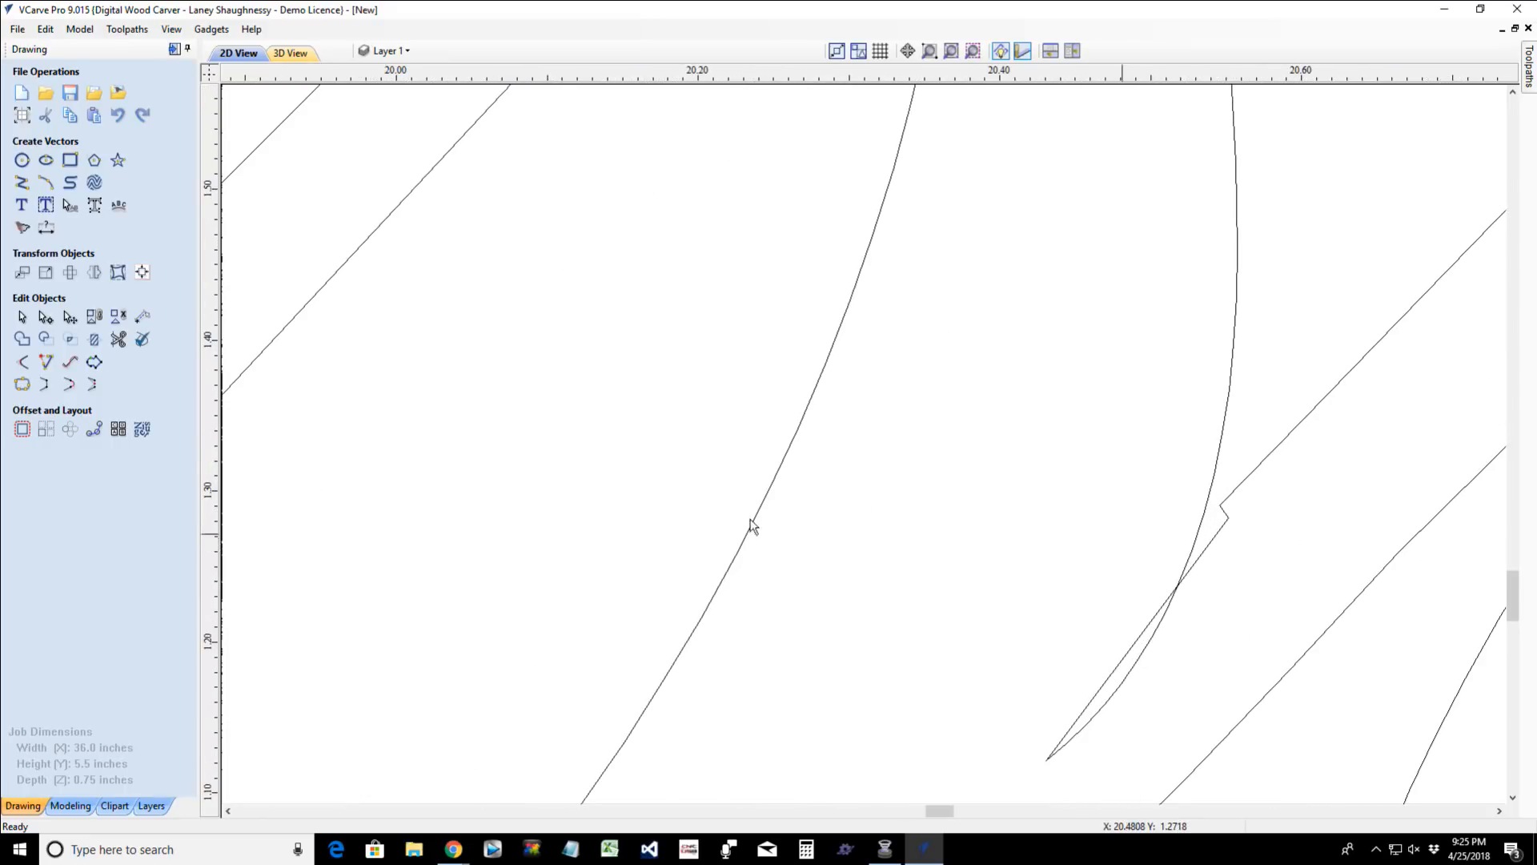
left_click(1216, 532)
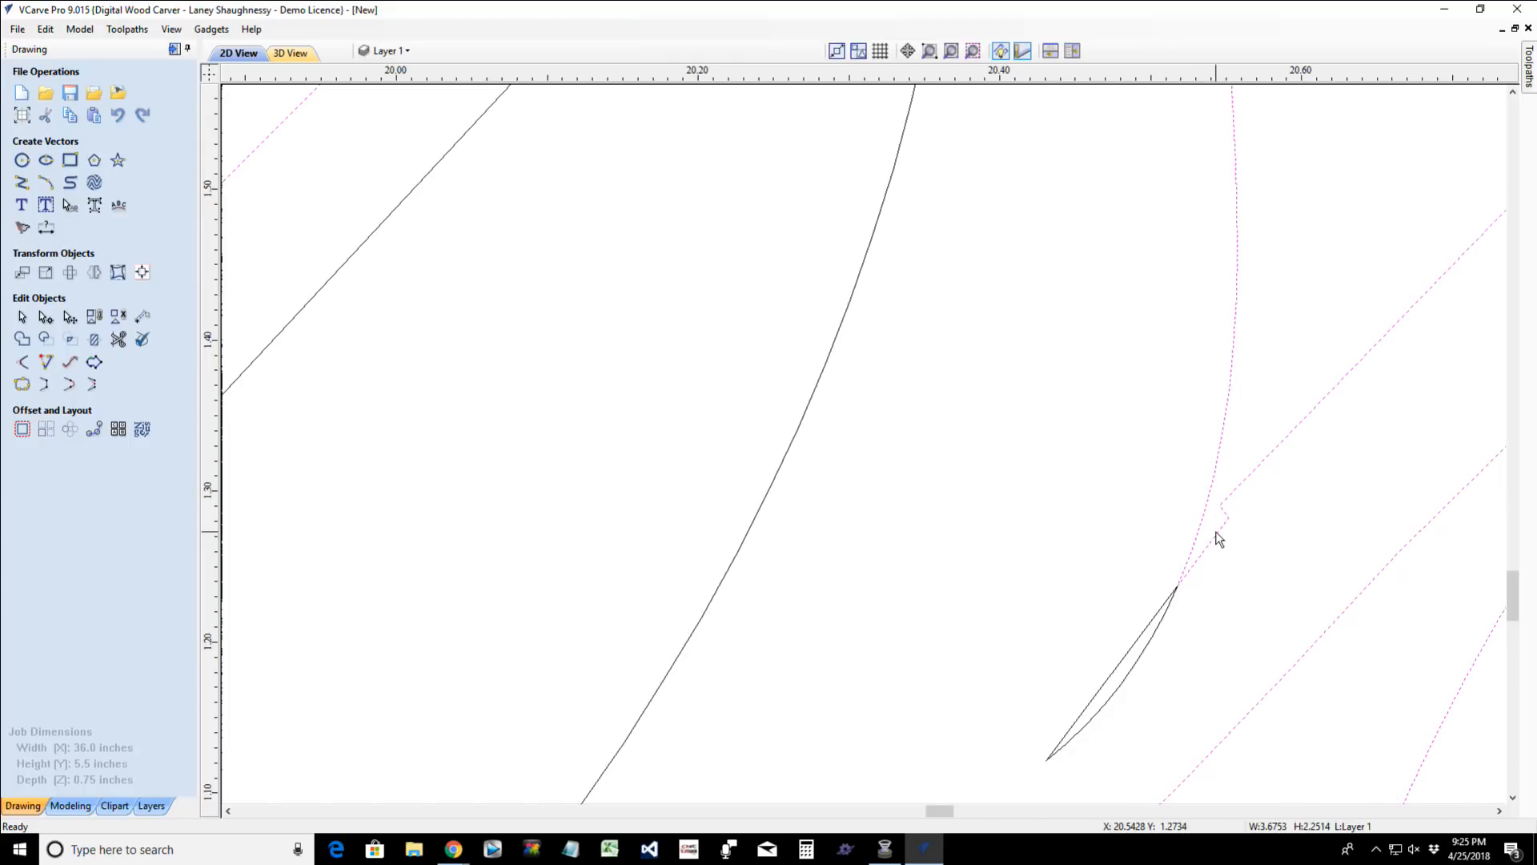
key("n")
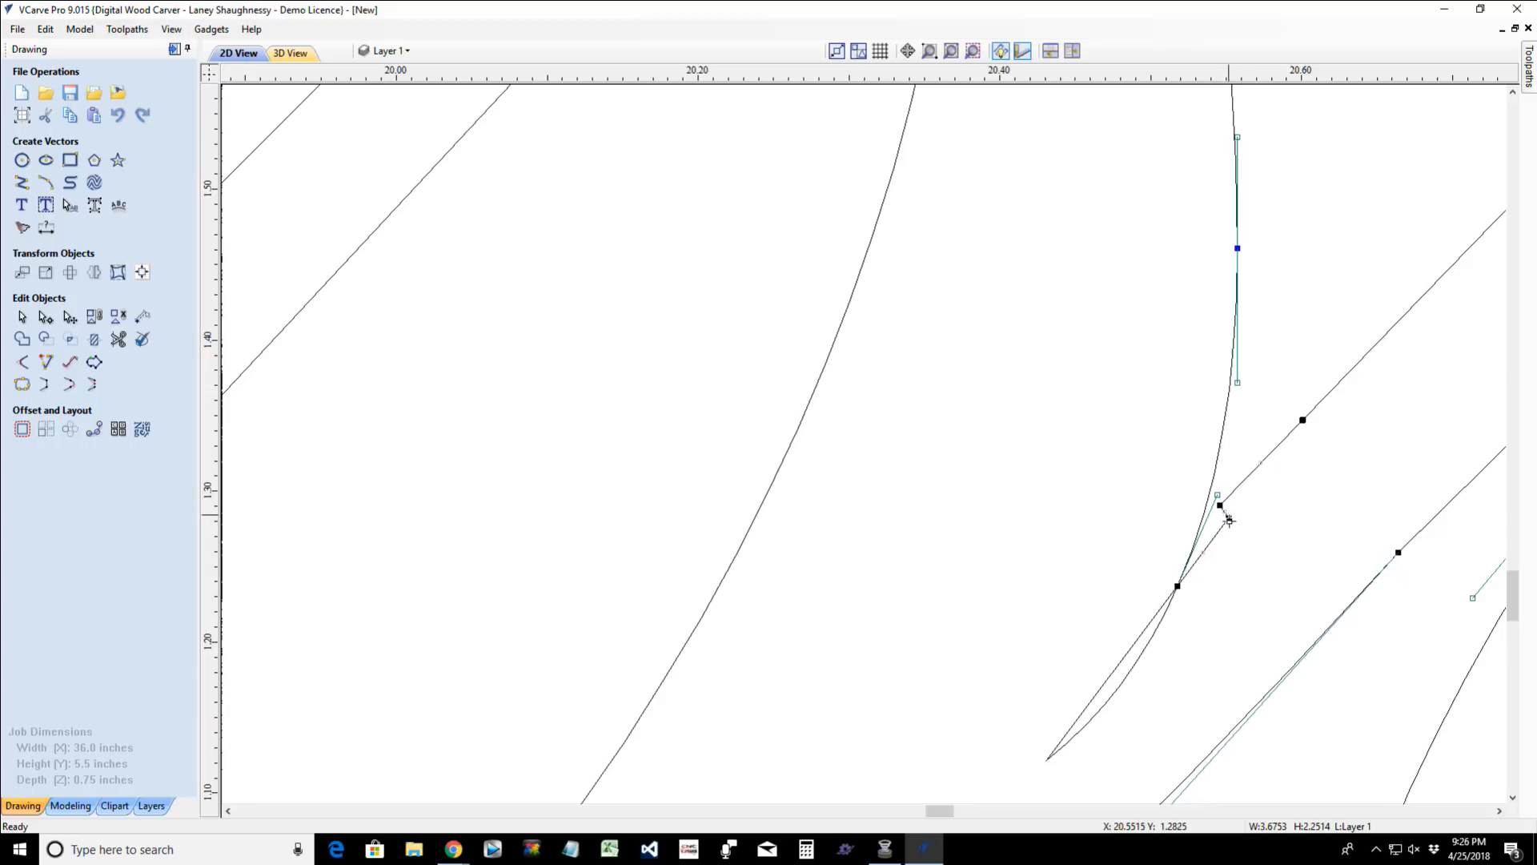
scroll(1228, 519, "down", 1)
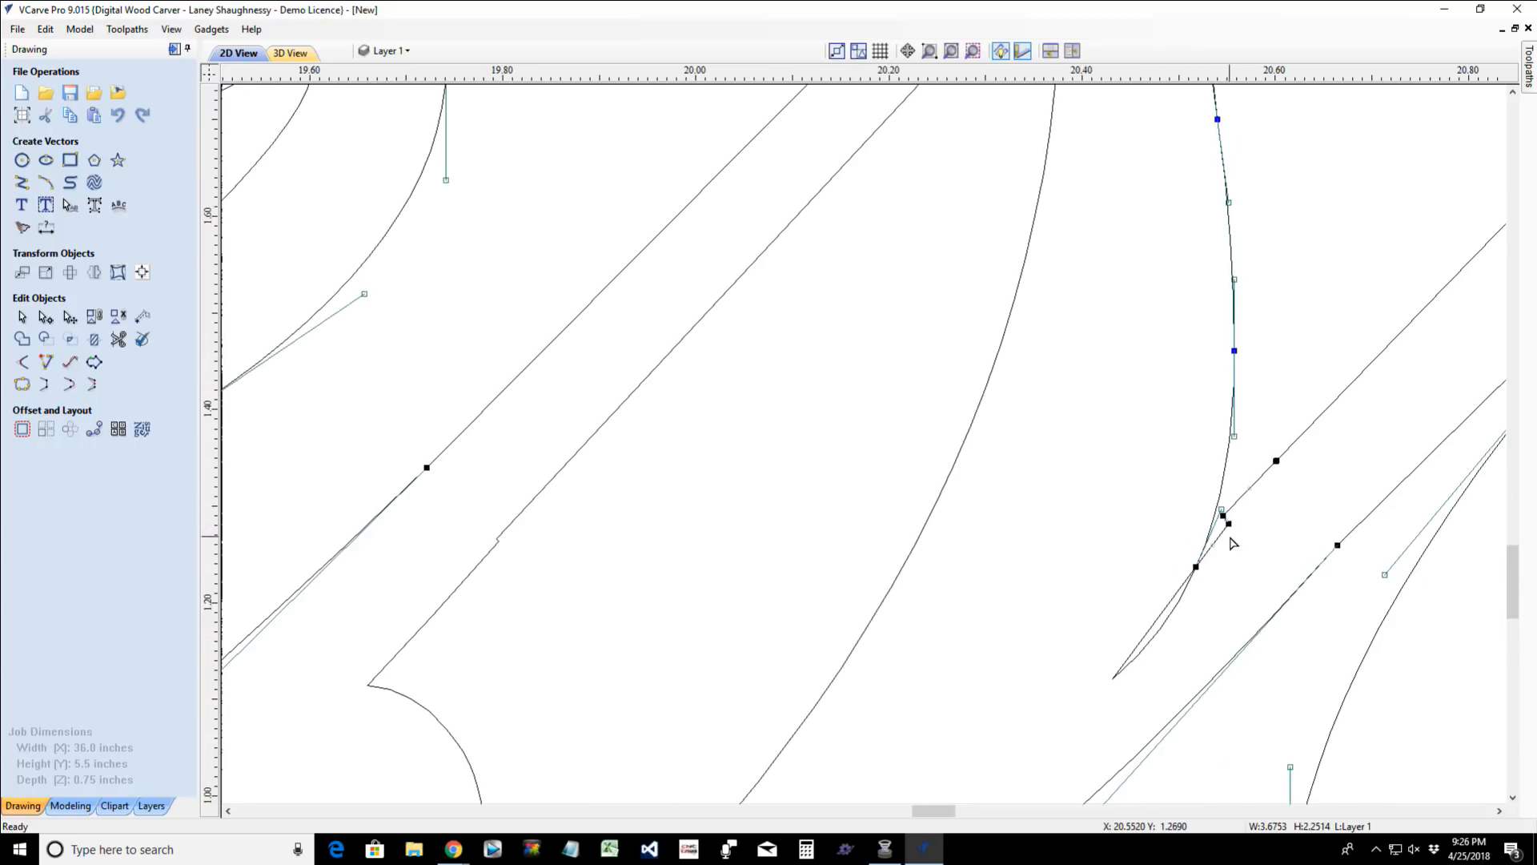
right_click(1229, 522)
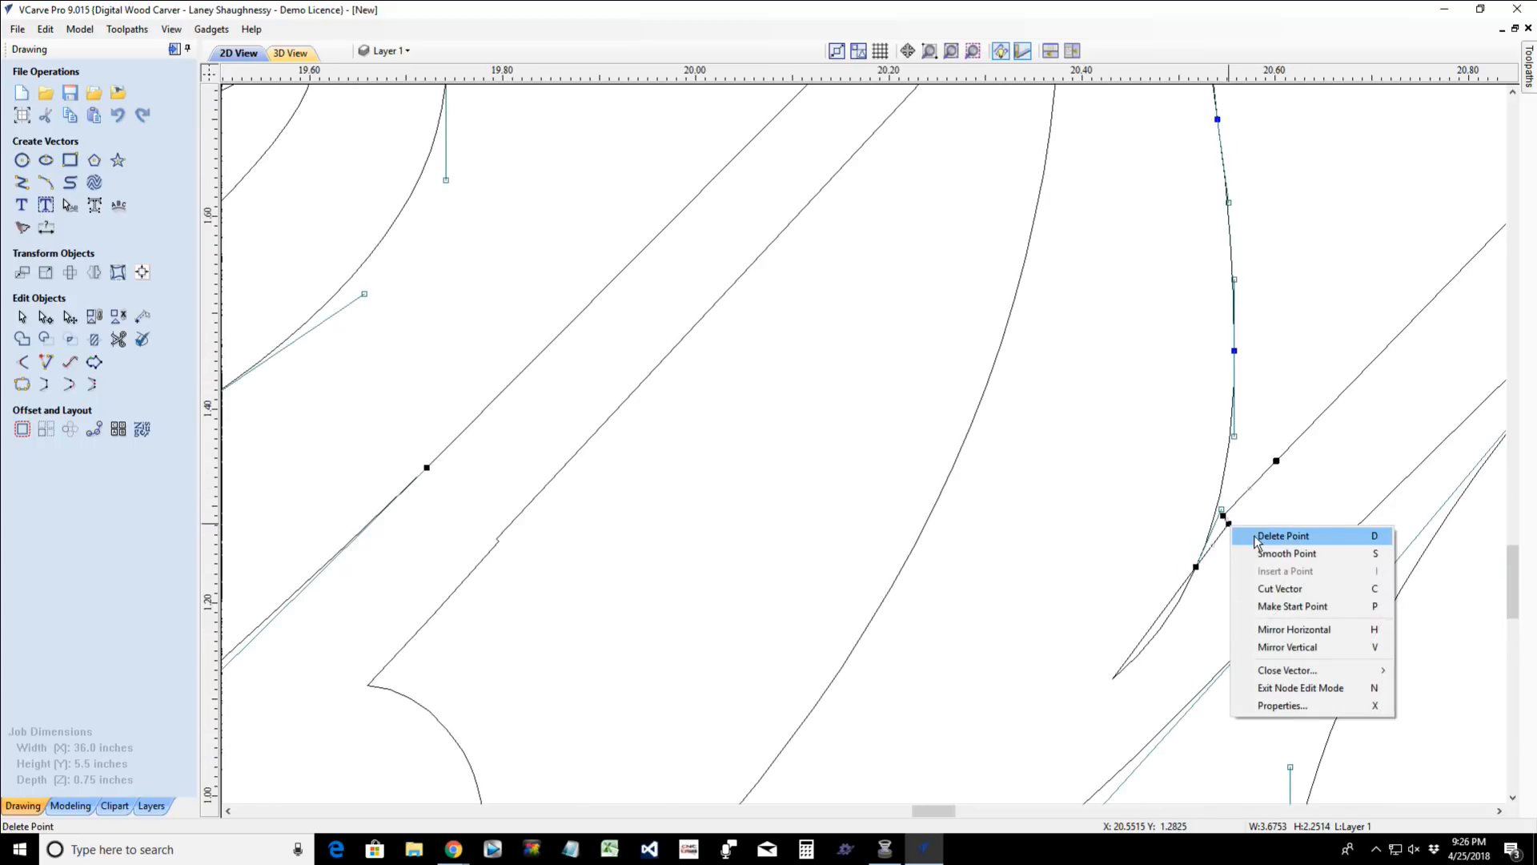
left_click(1258, 532)
scroll(1234, 572, "down", 1)
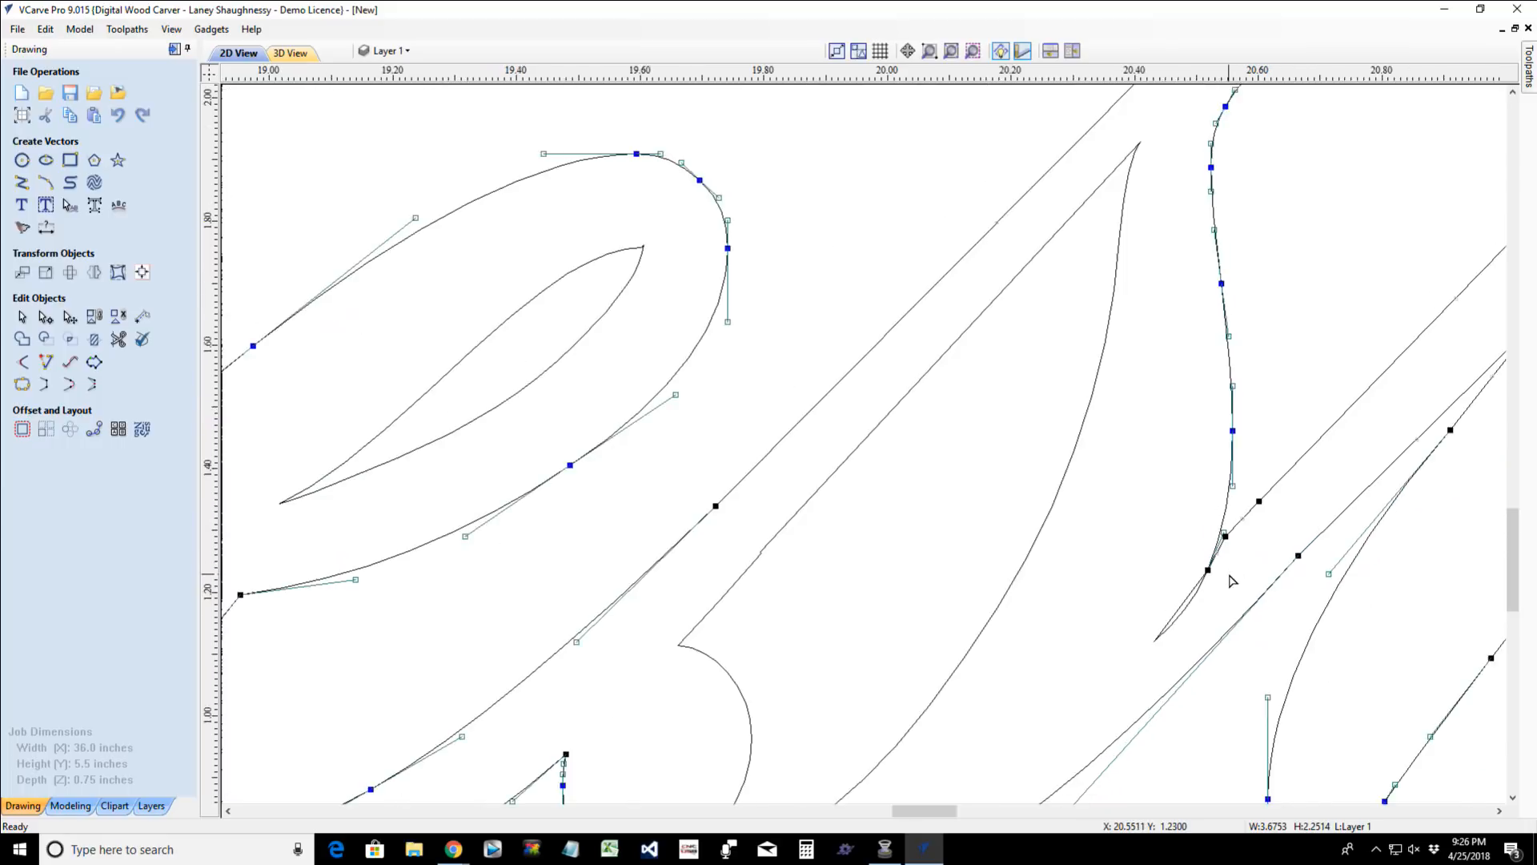
- Try reshaping the outline at the "s"-"t" joint by moving the curve handle and corner node, and undo both changes
scroll(1209, 584, "up", 3)
scroll(1186, 592, "up", 1)
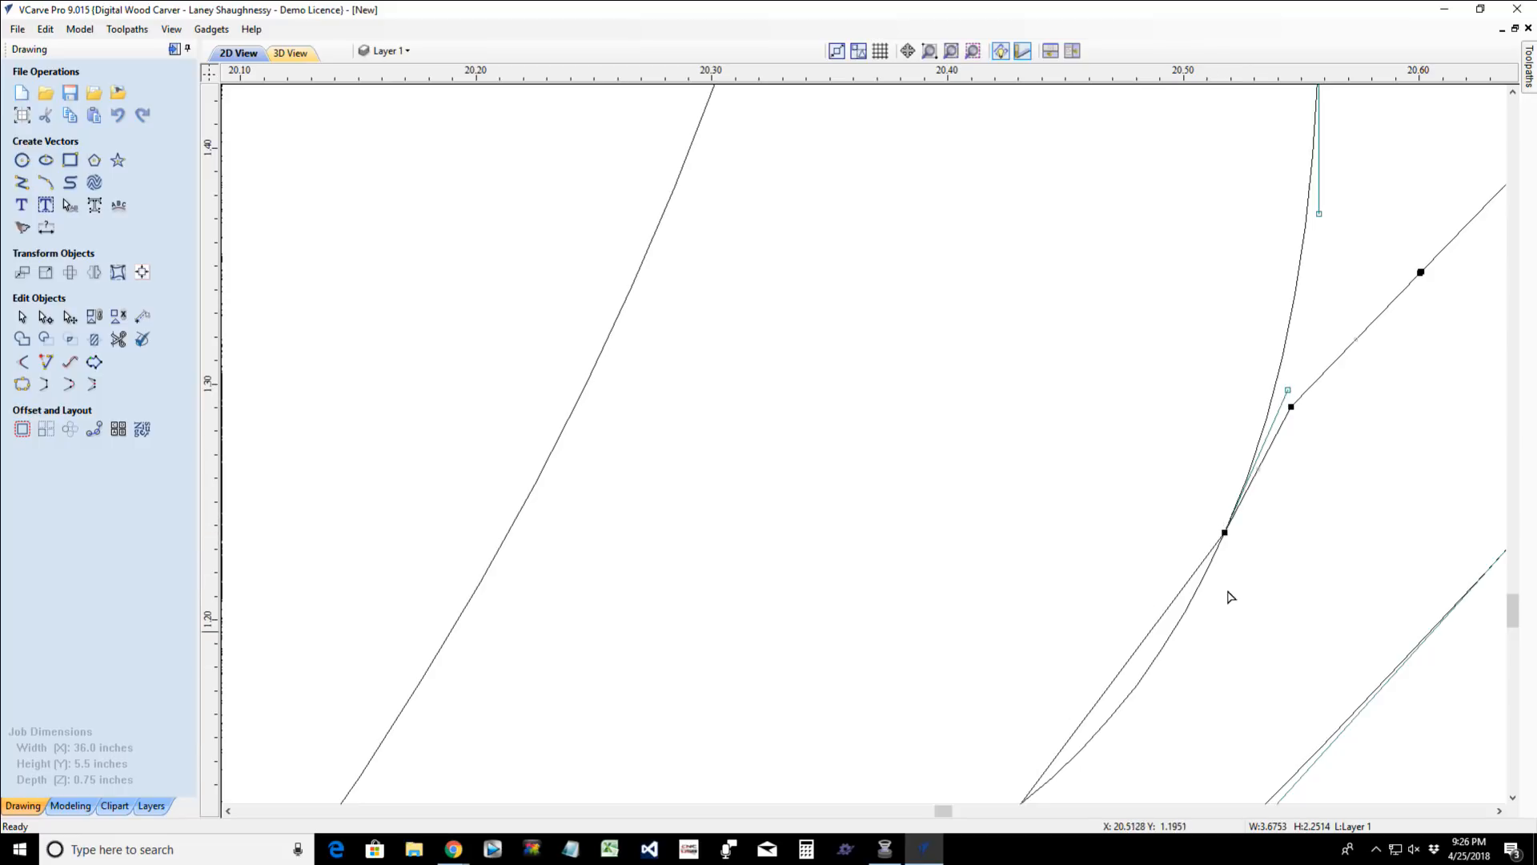
scroll(1223, 497, "down", 2)
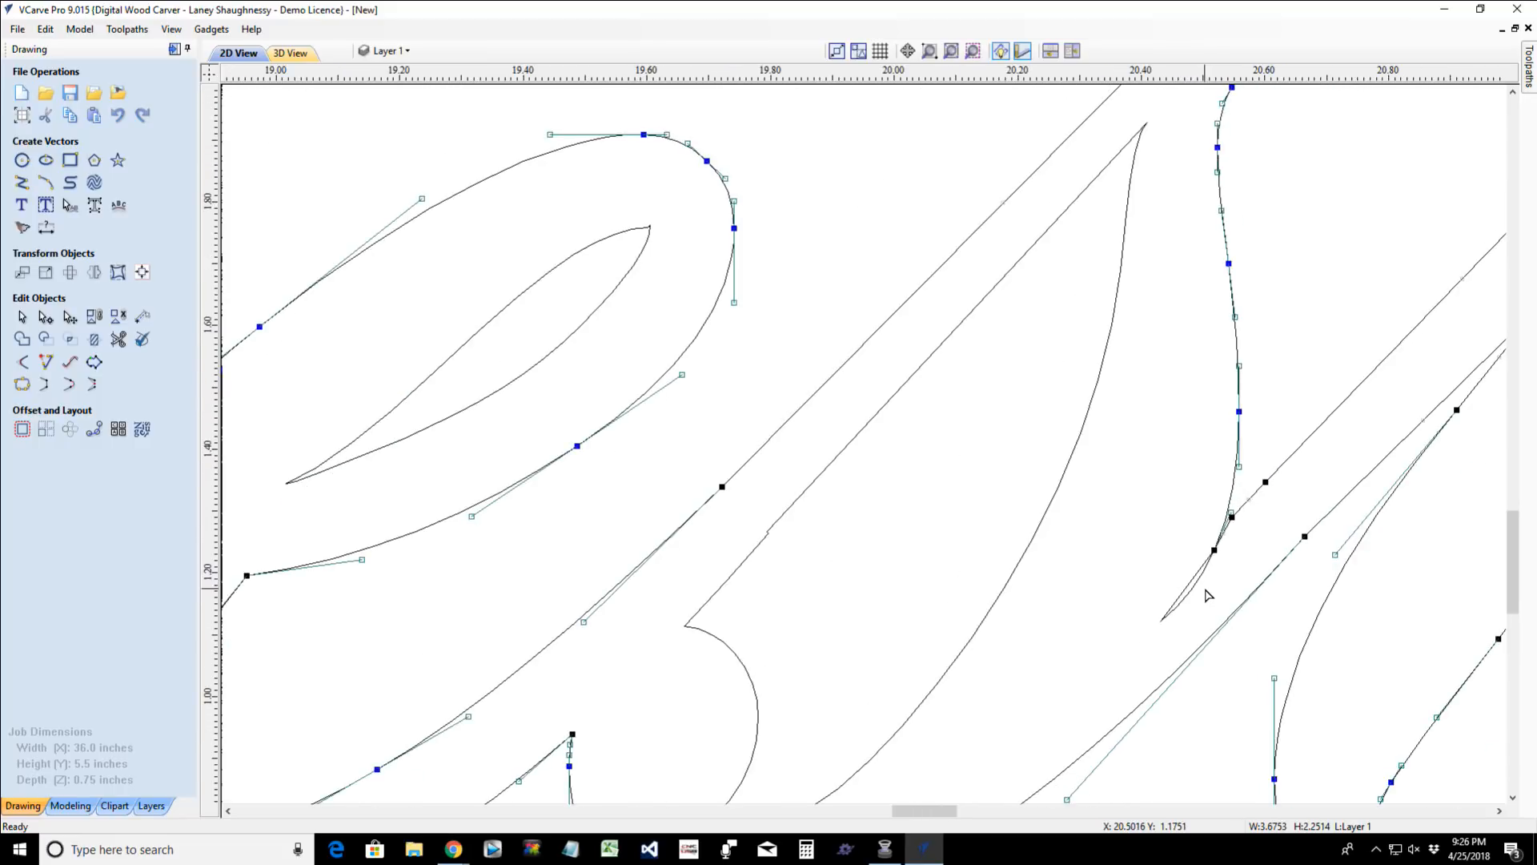
scroll(1205, 589, "up", 2)
scroll(1205, 589, "down", 1)
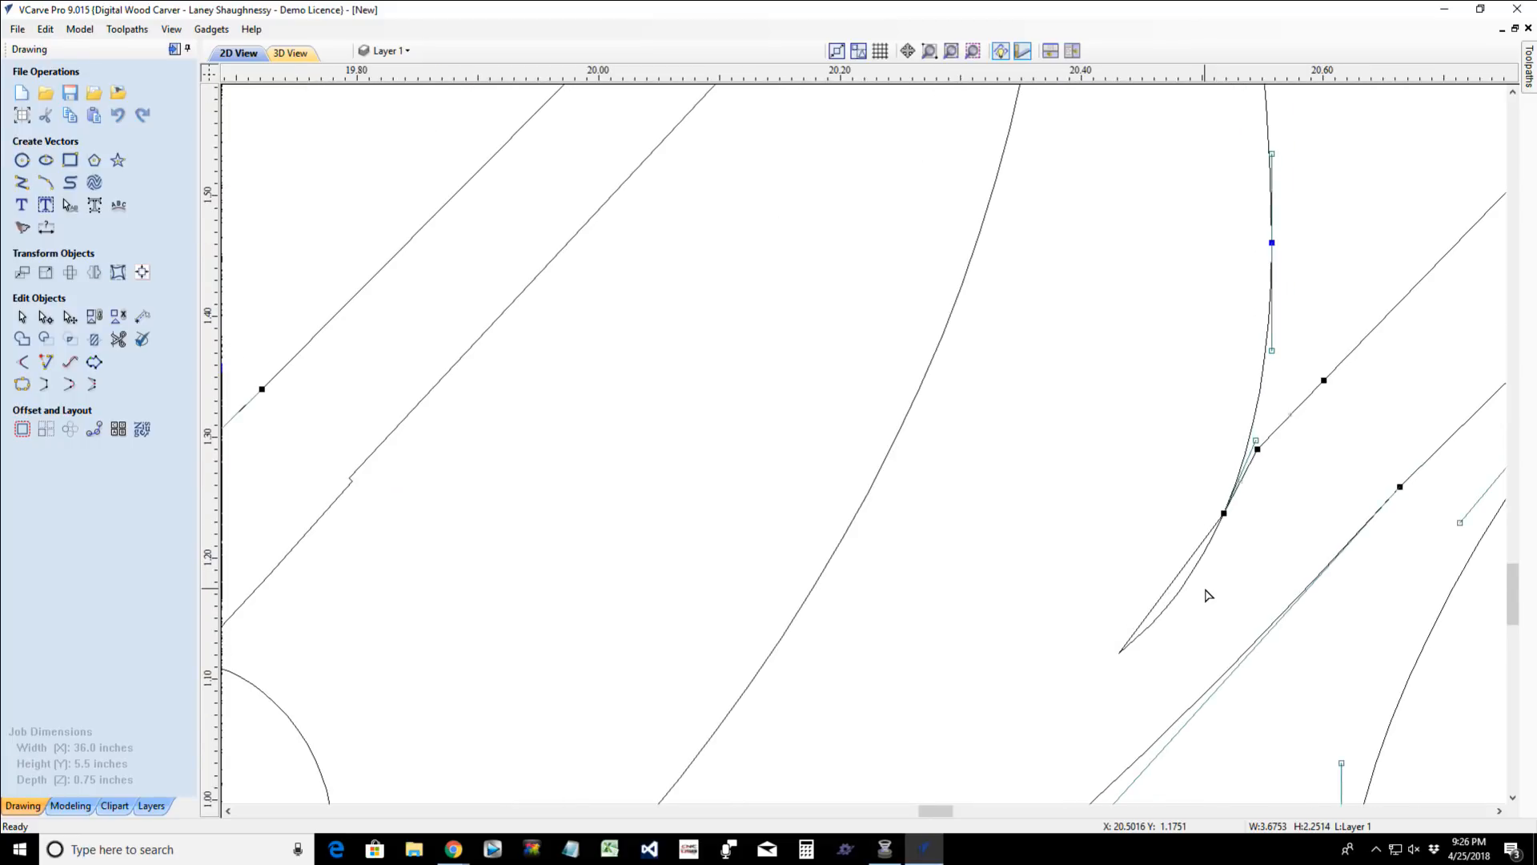
scroll(1209, 595, "up", 1)
left_click_drag(1270, 403, 1277, 434)
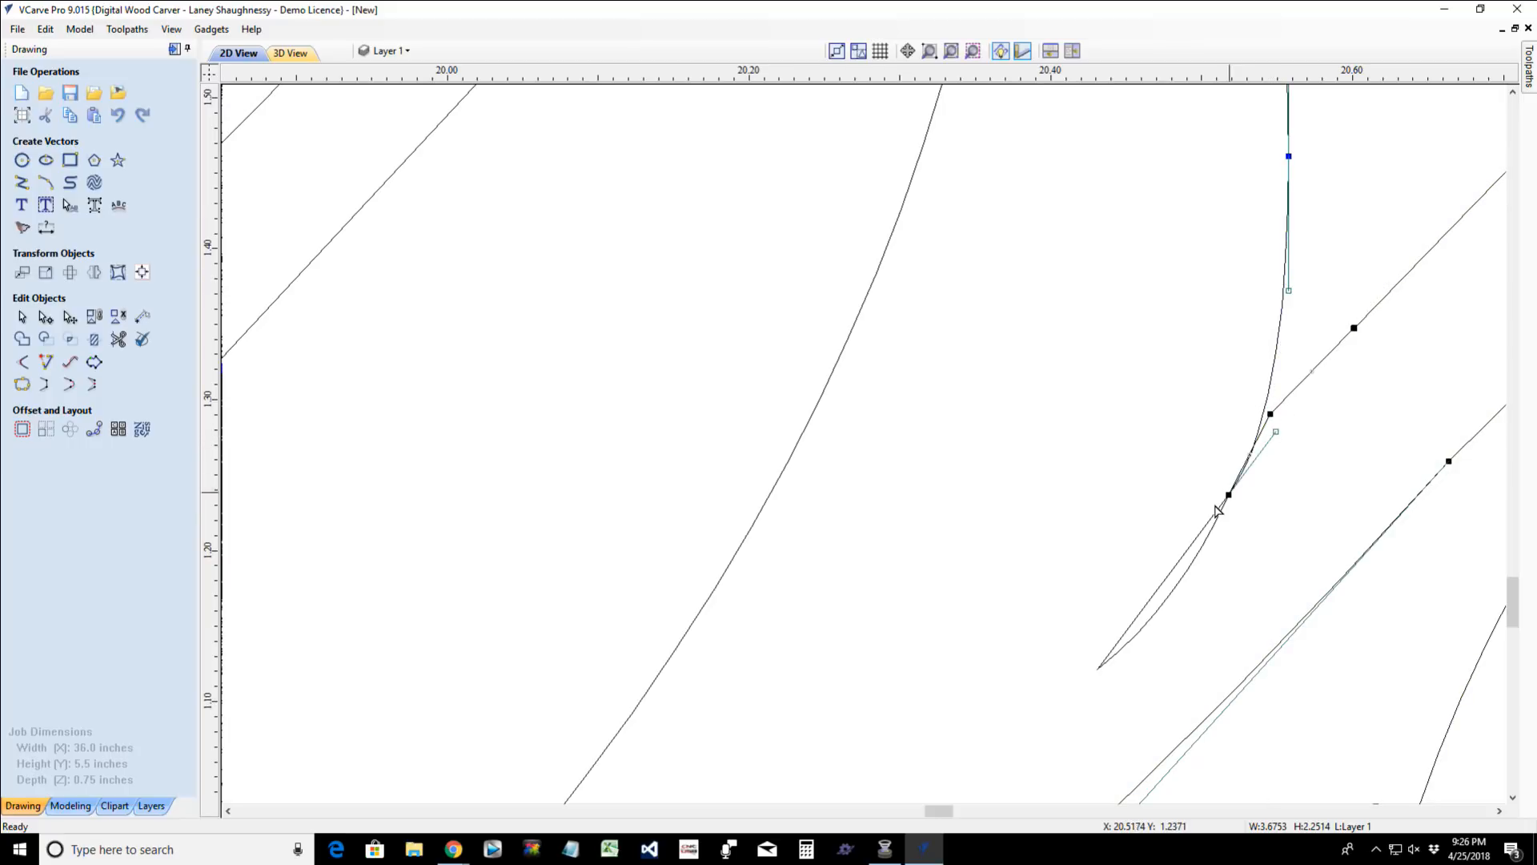
left_click_drag(1228, 494, 1215, 487)
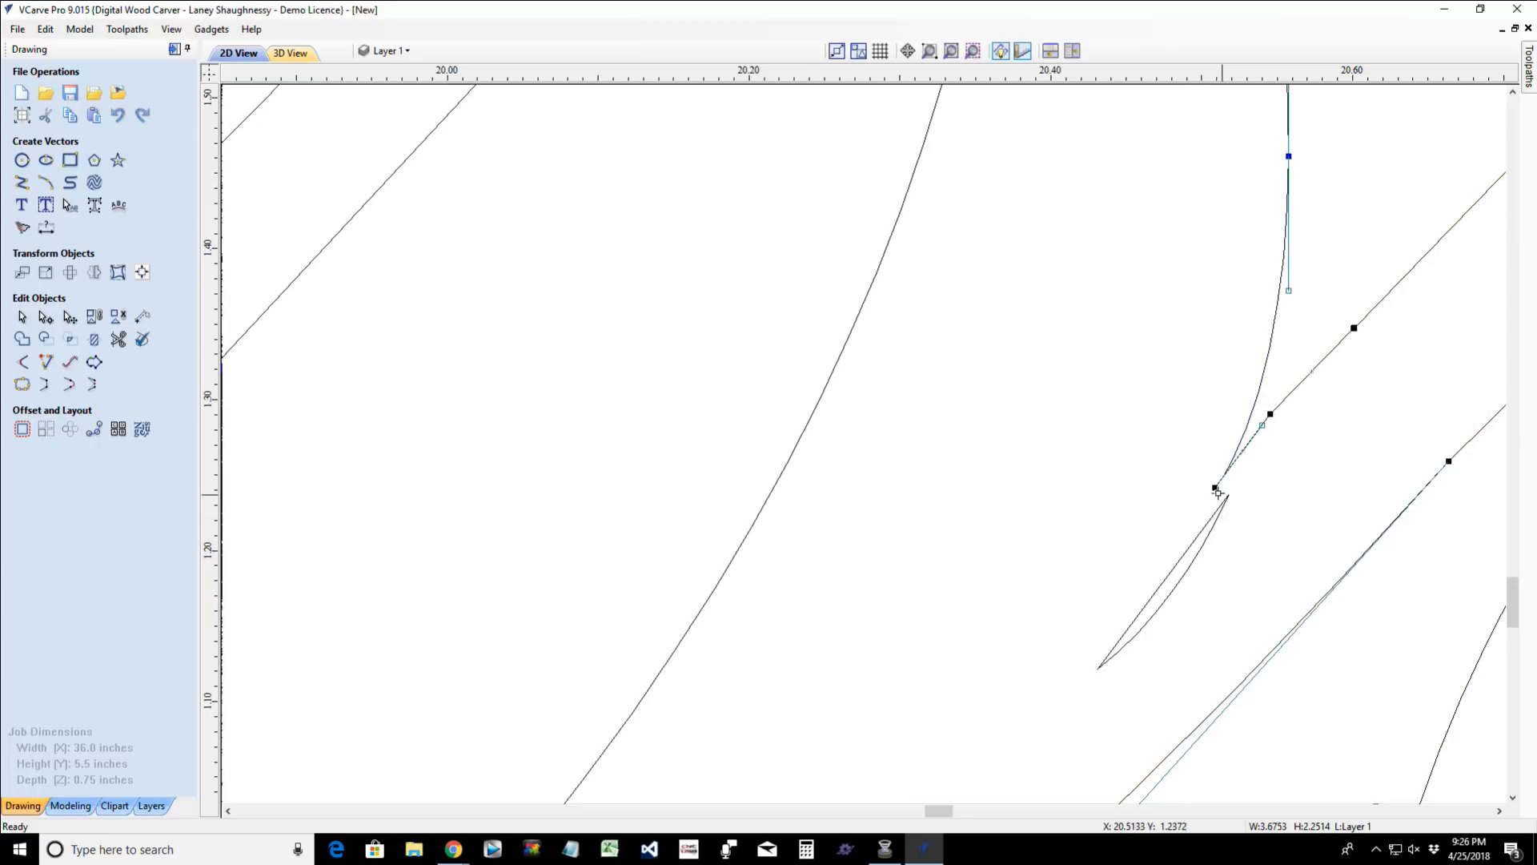
left_click(1161, 582)
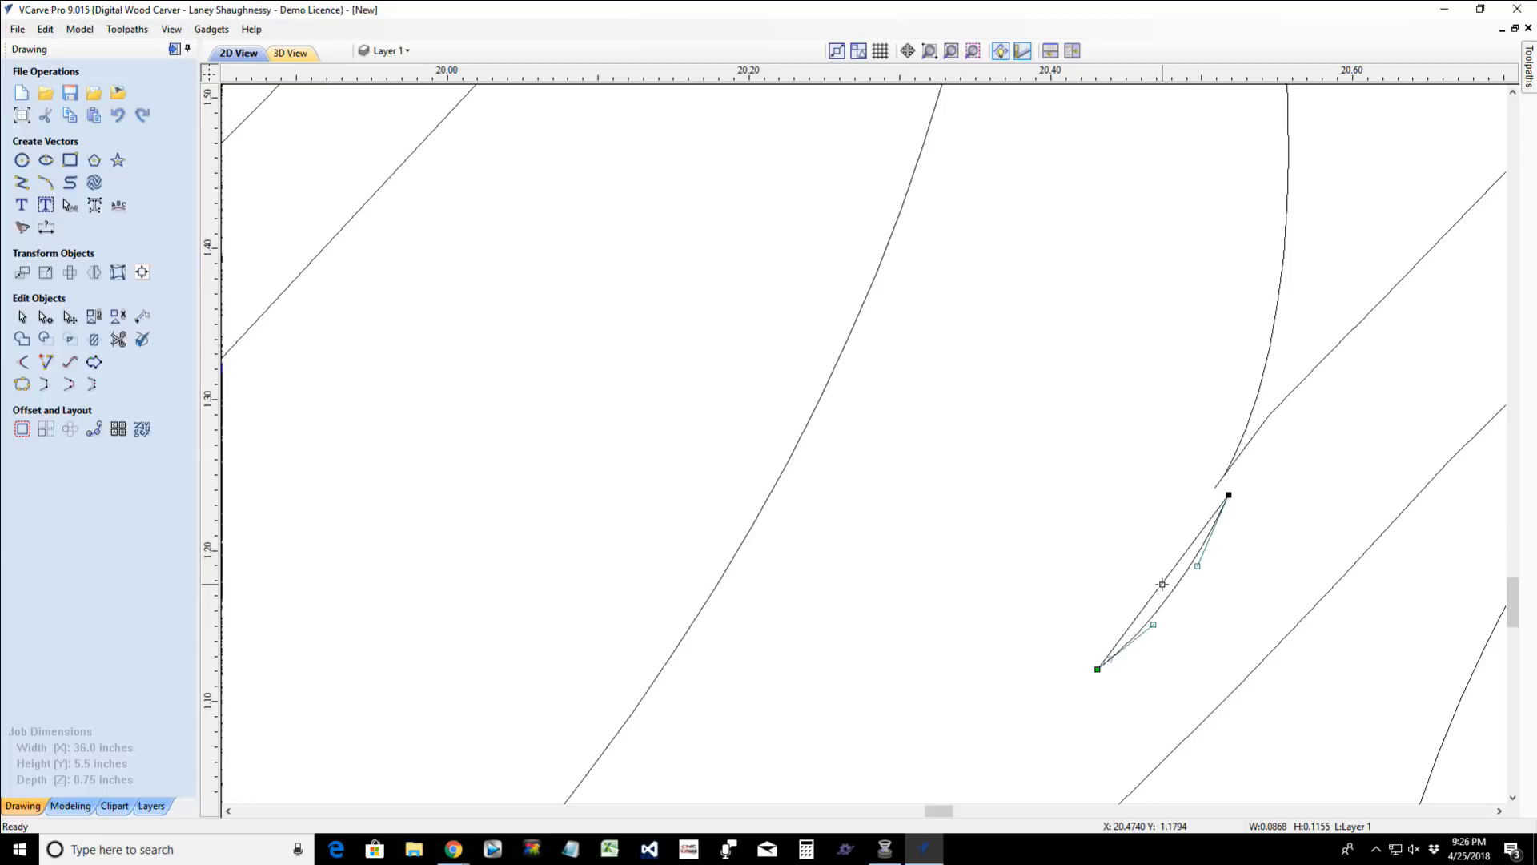
key("ctrl+z")
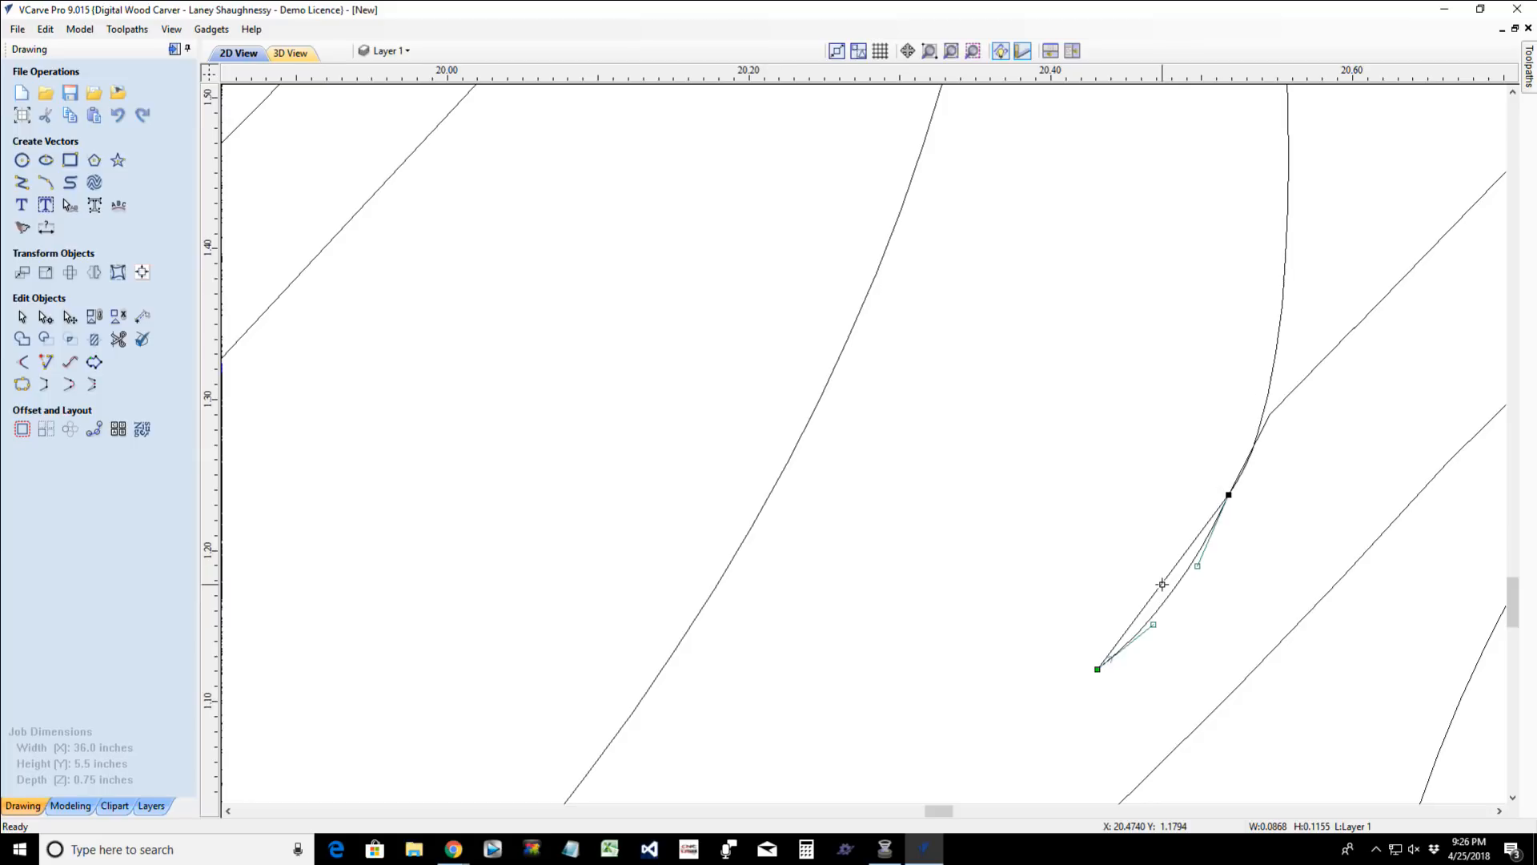
key("ctrl+z")
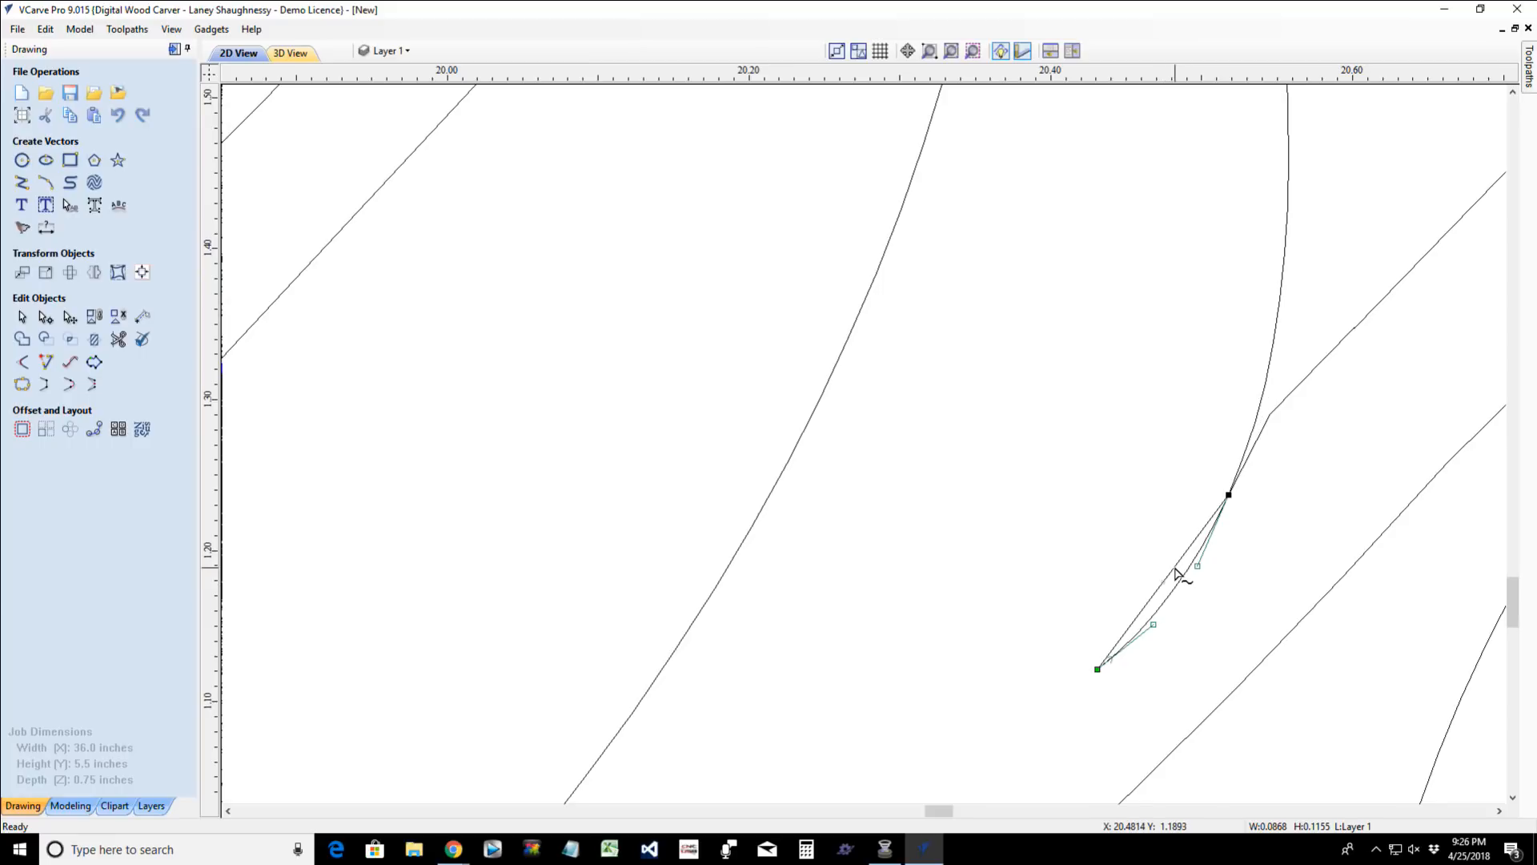
- Delete the leftover sliver shape below the joint between the "s" and the "t"
left_click(1061, 709)
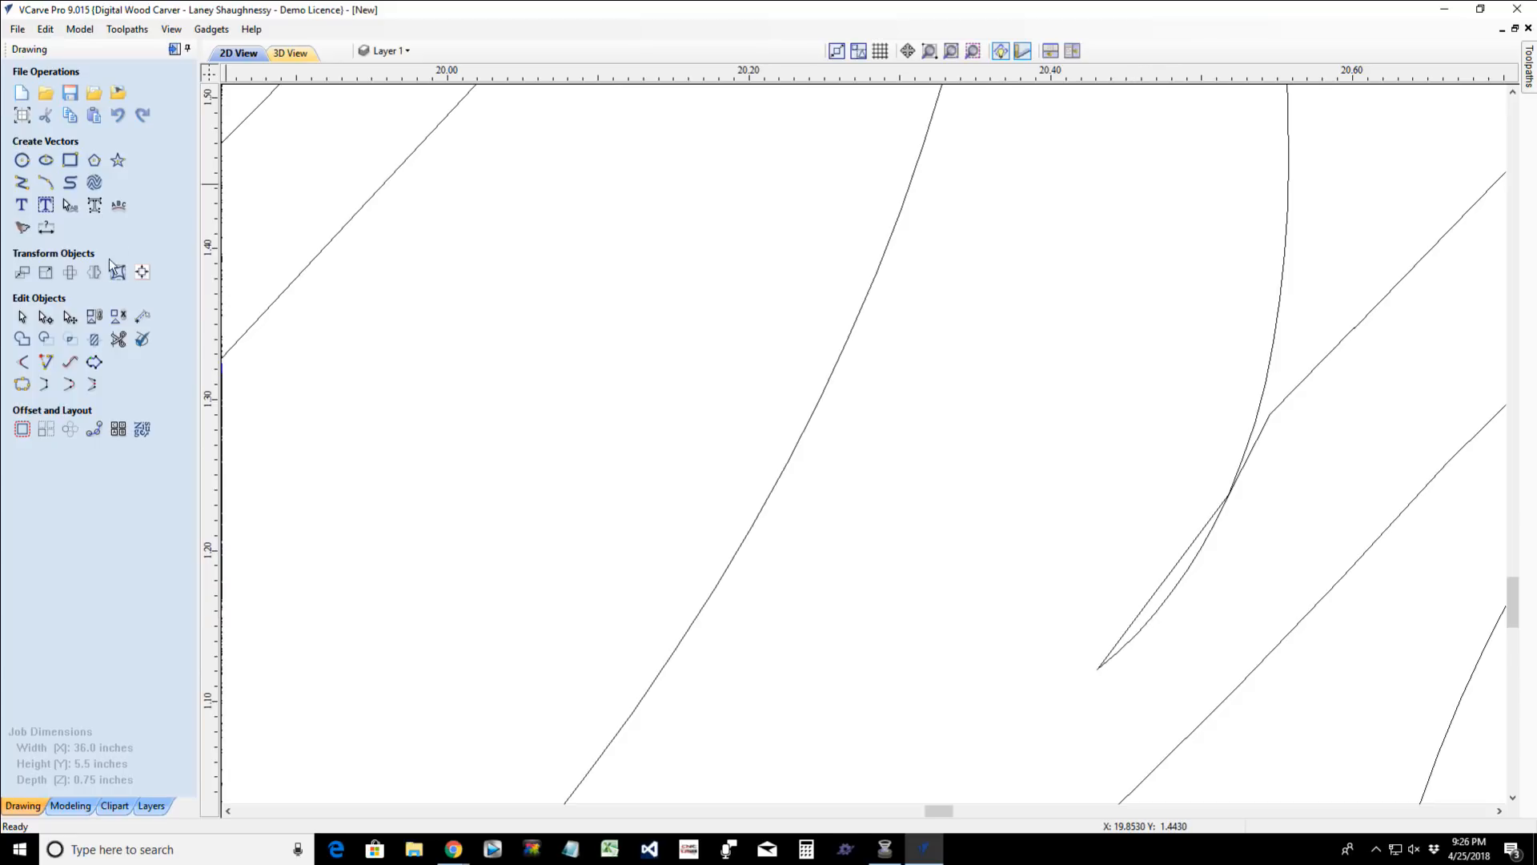
left_click(1165, 588)
key("Delete")
- Straighten the outline at the "s"-"t" joint of "Best" by moving the bend node beside the sharp corner slightly down and to the right
scroll(1208, 575, "down", 5)
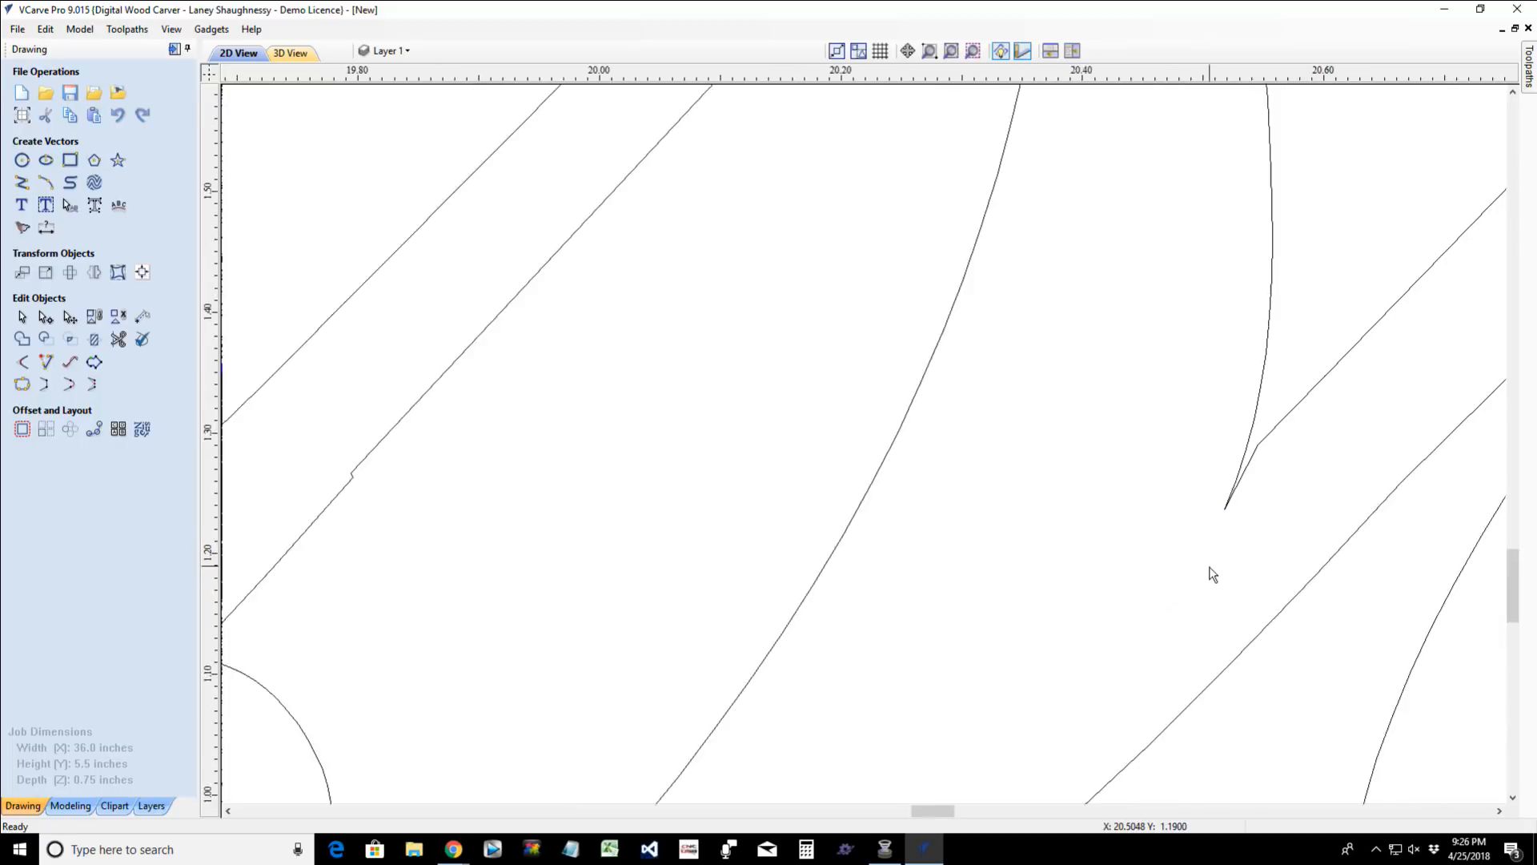
scroll(1211, 578, "up", 8)
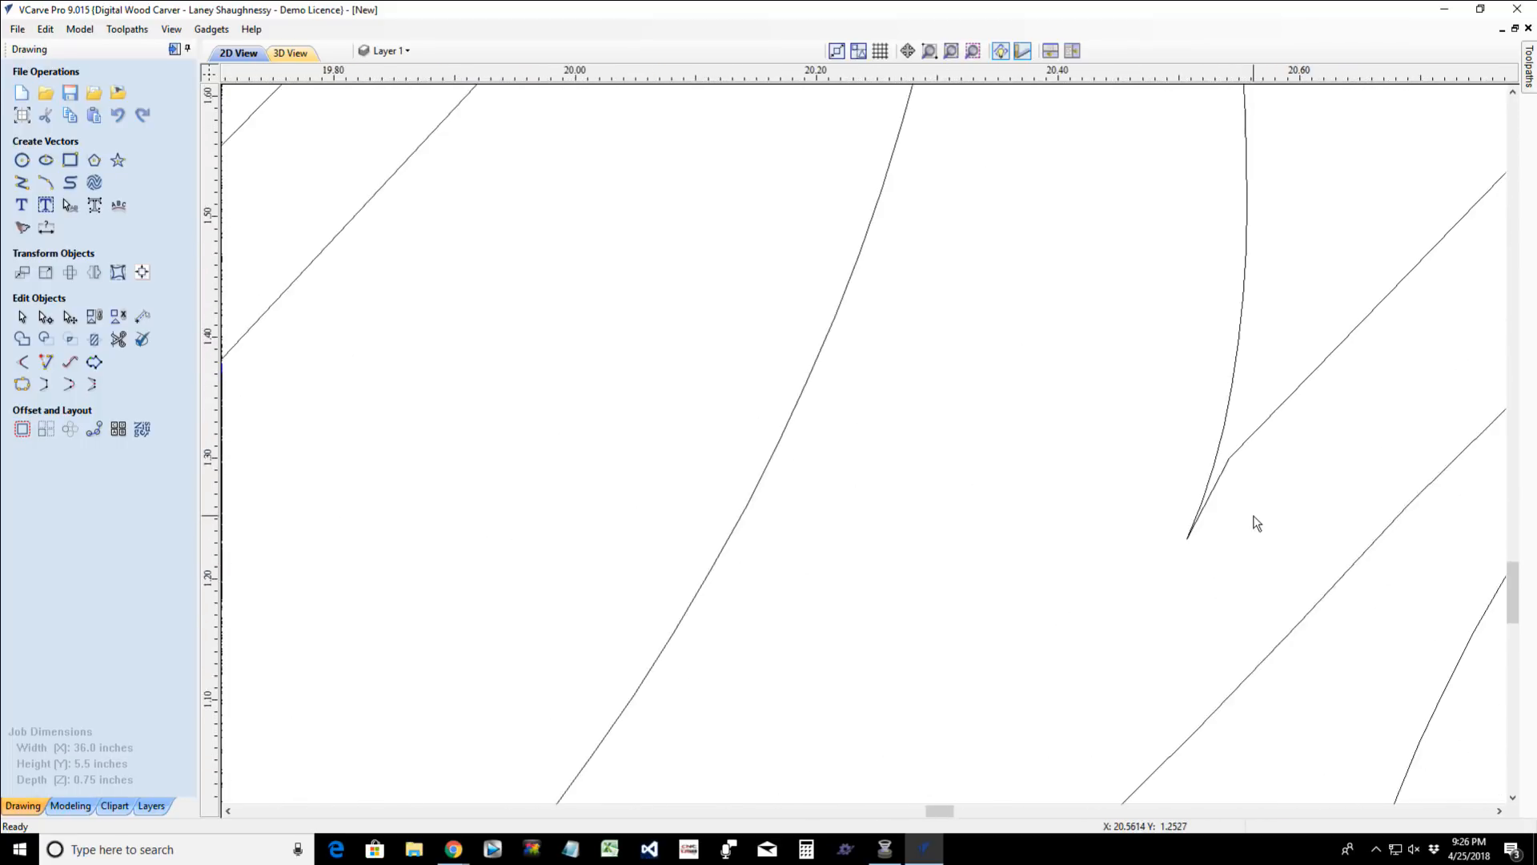
left_click(1230, 447)
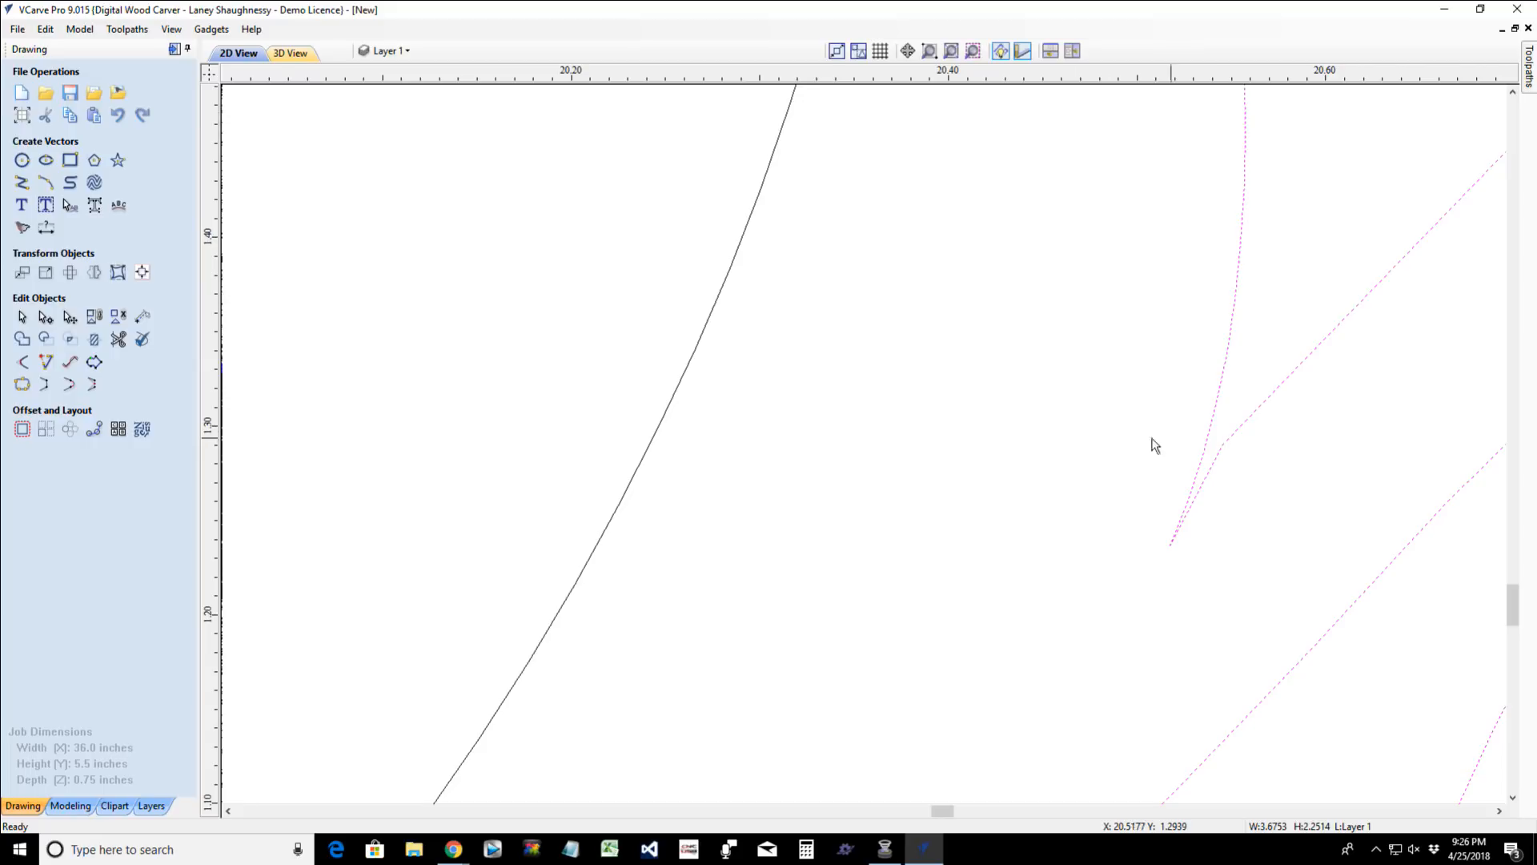
left_click(46, 318)
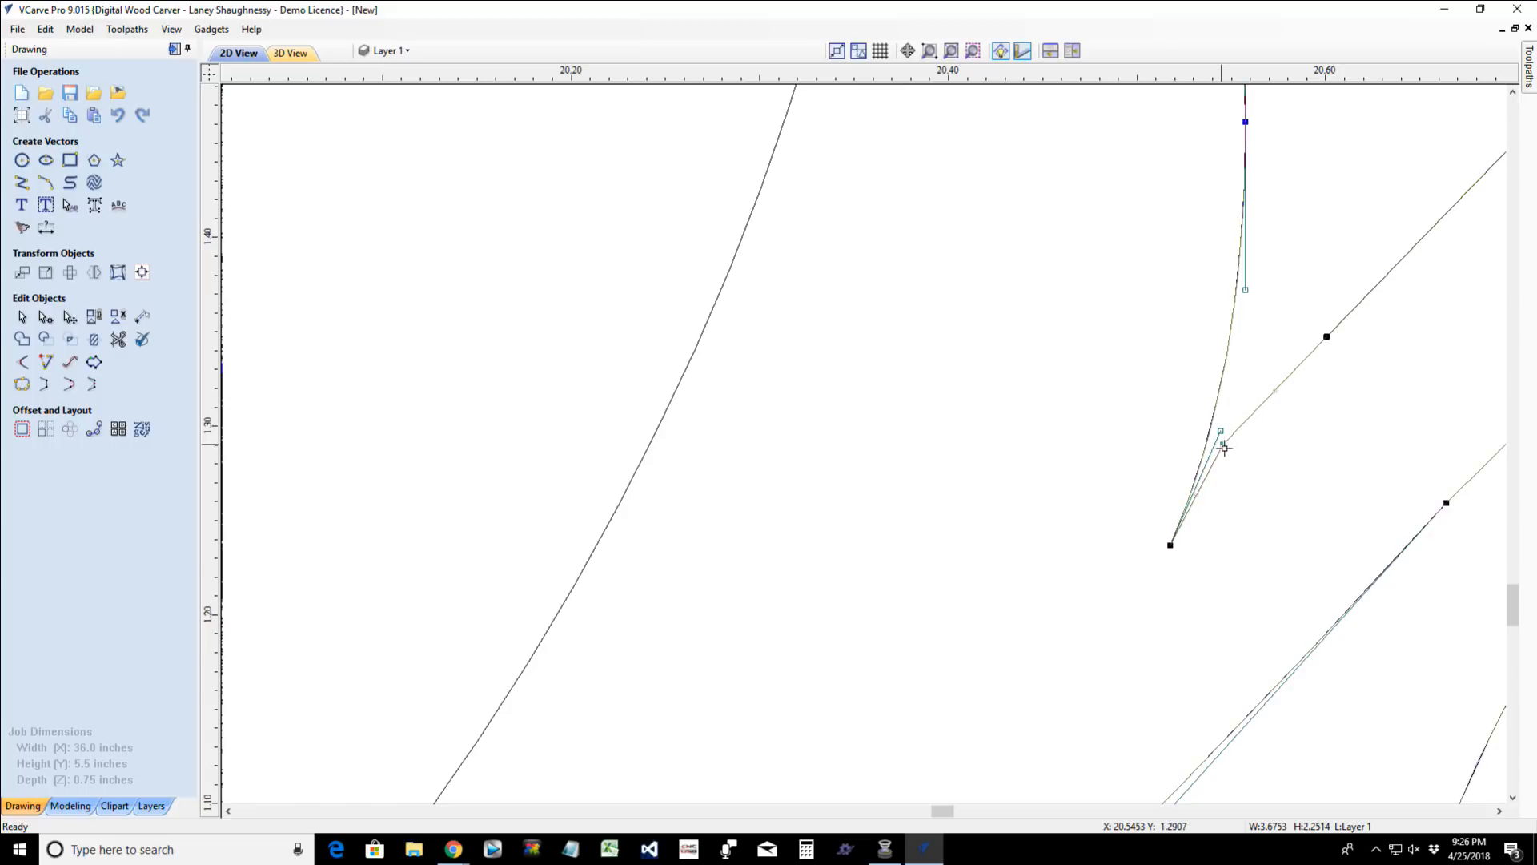
left_click_drag(1224, 446, 1230, 457)
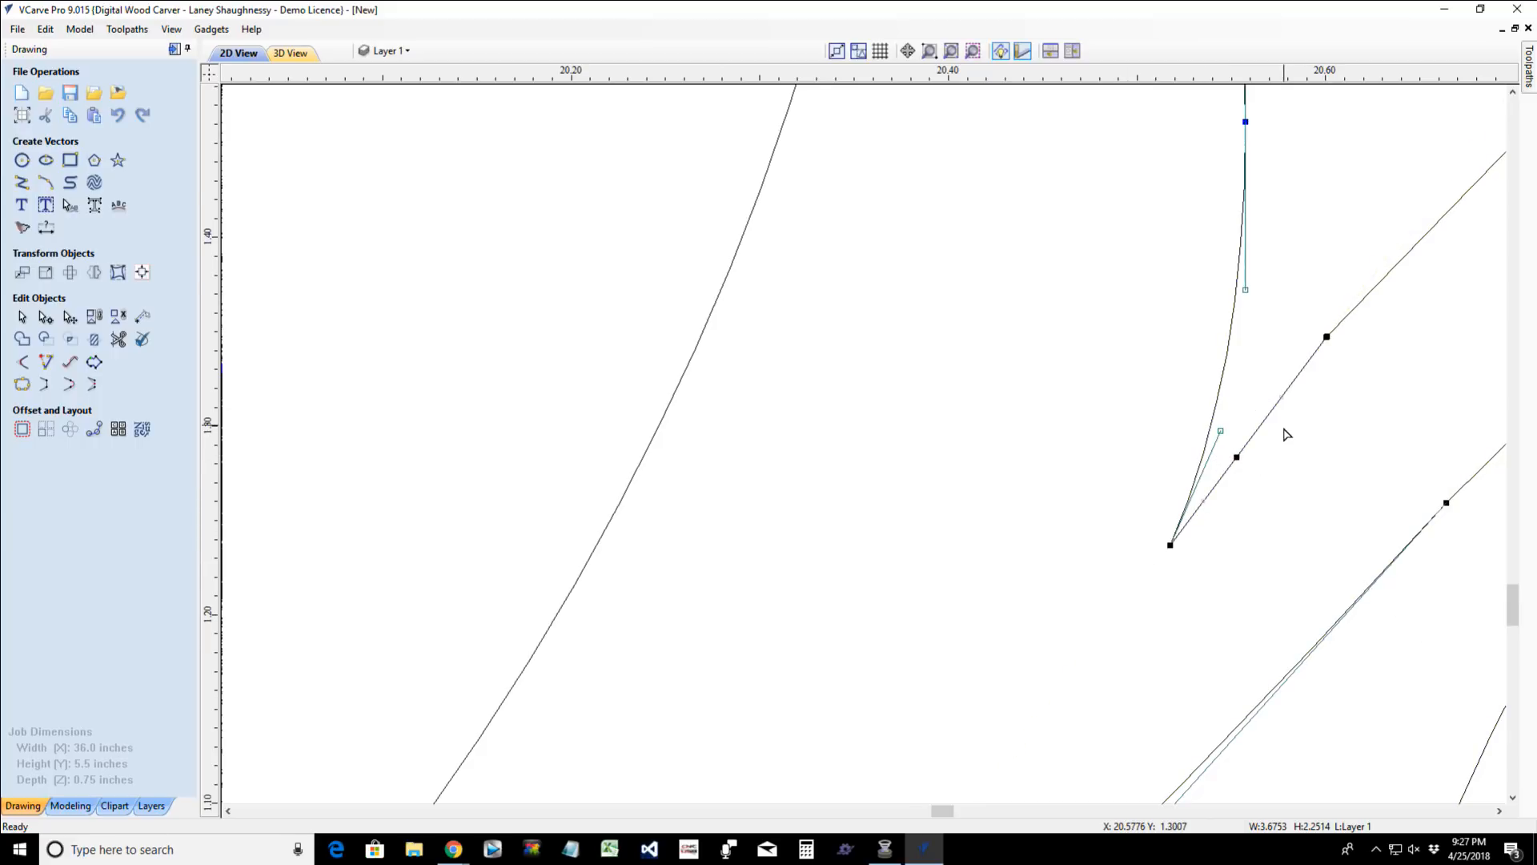
- Delete the thin sliver shape inside the small middle loop of the "B" in "Best"
scroll(1285, 434, "down", 8)
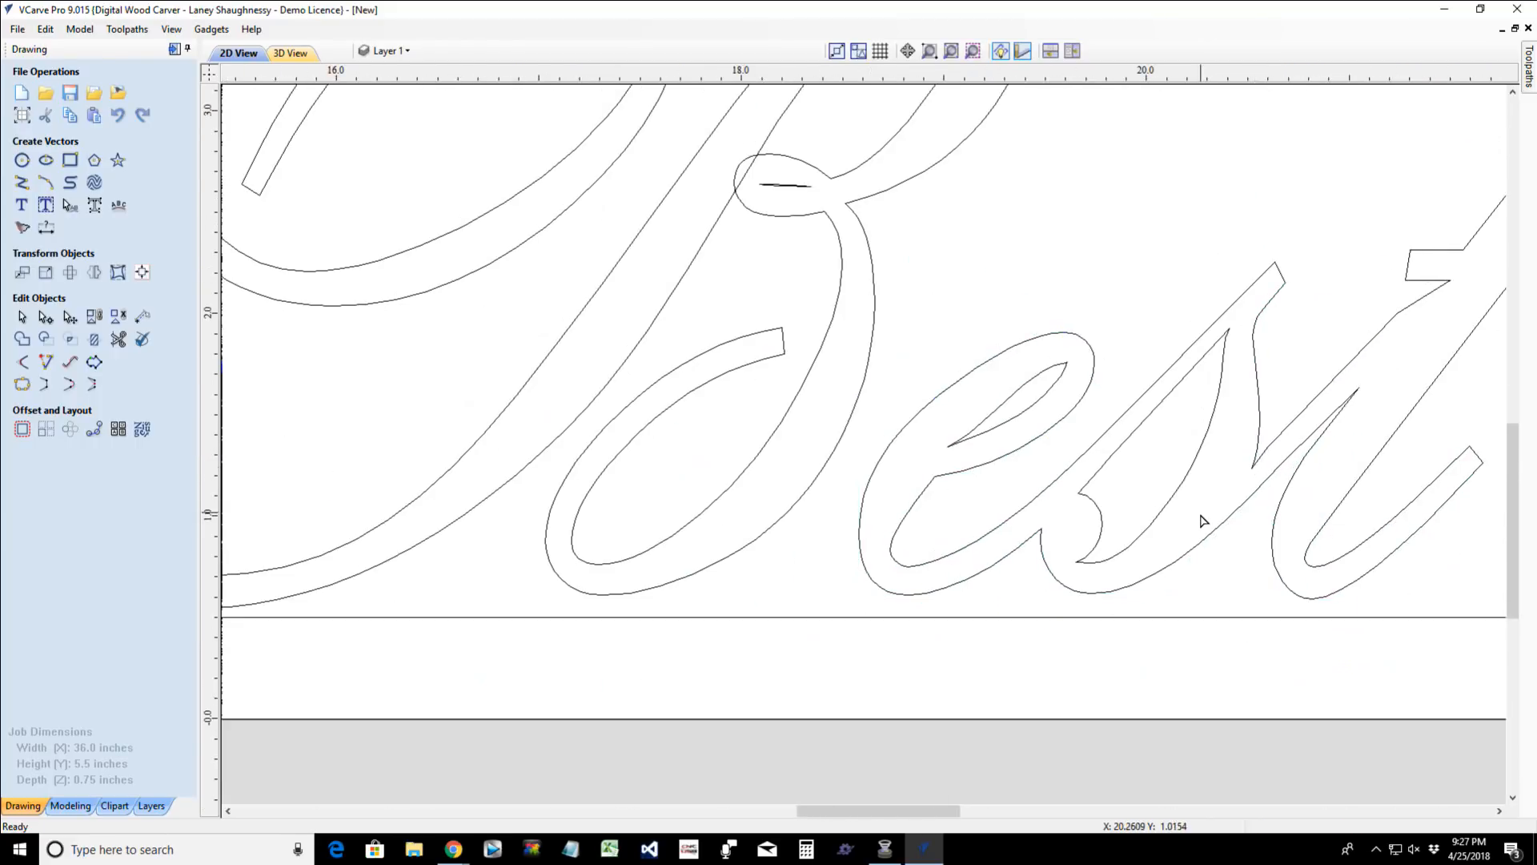
scroll(1204, 520, "down", 7)
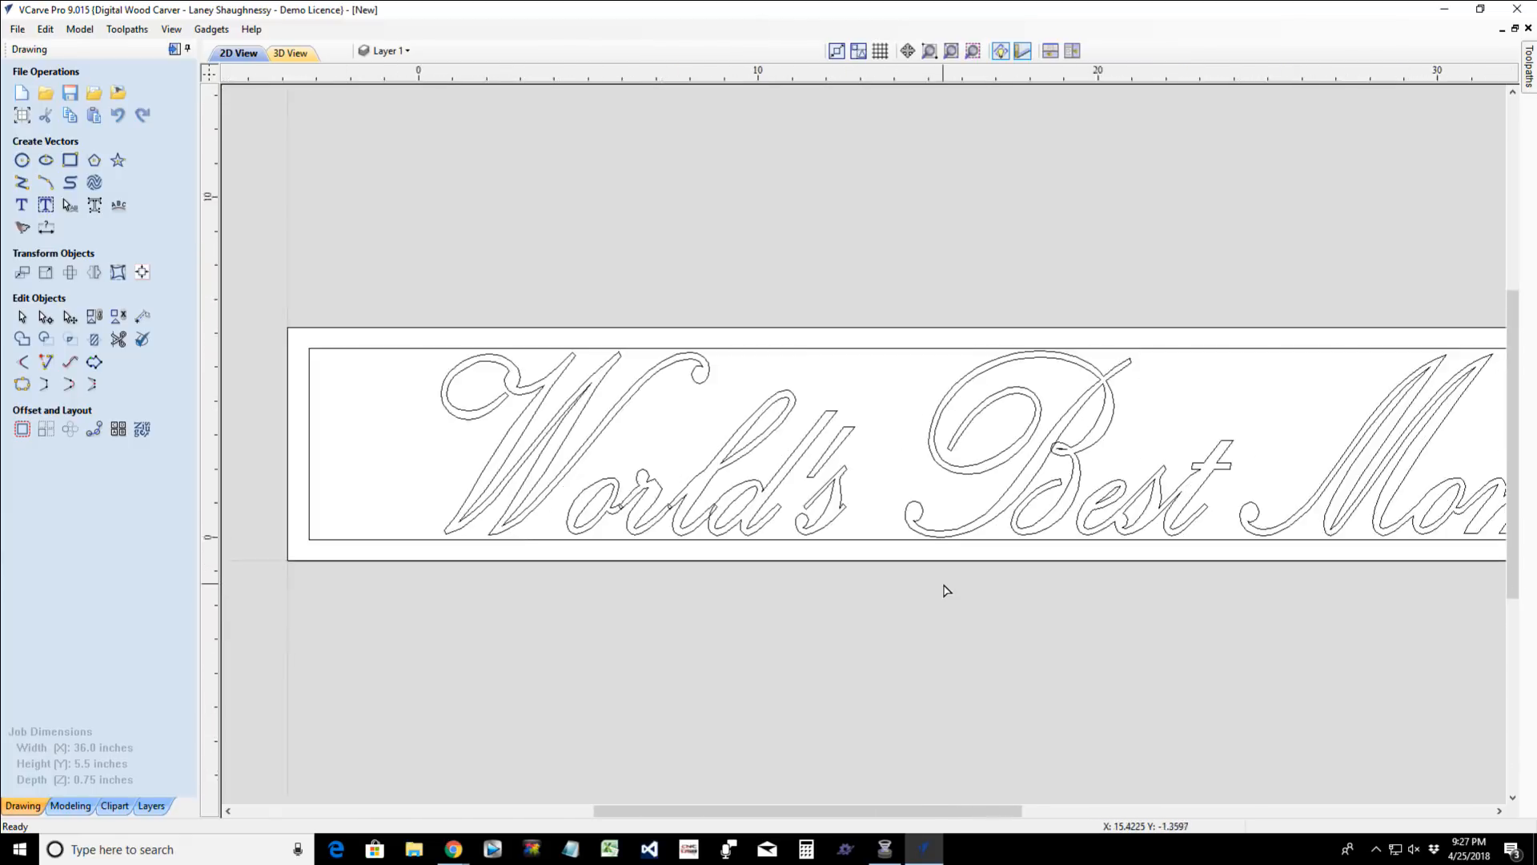
scroll(931, 500, "up", 15)
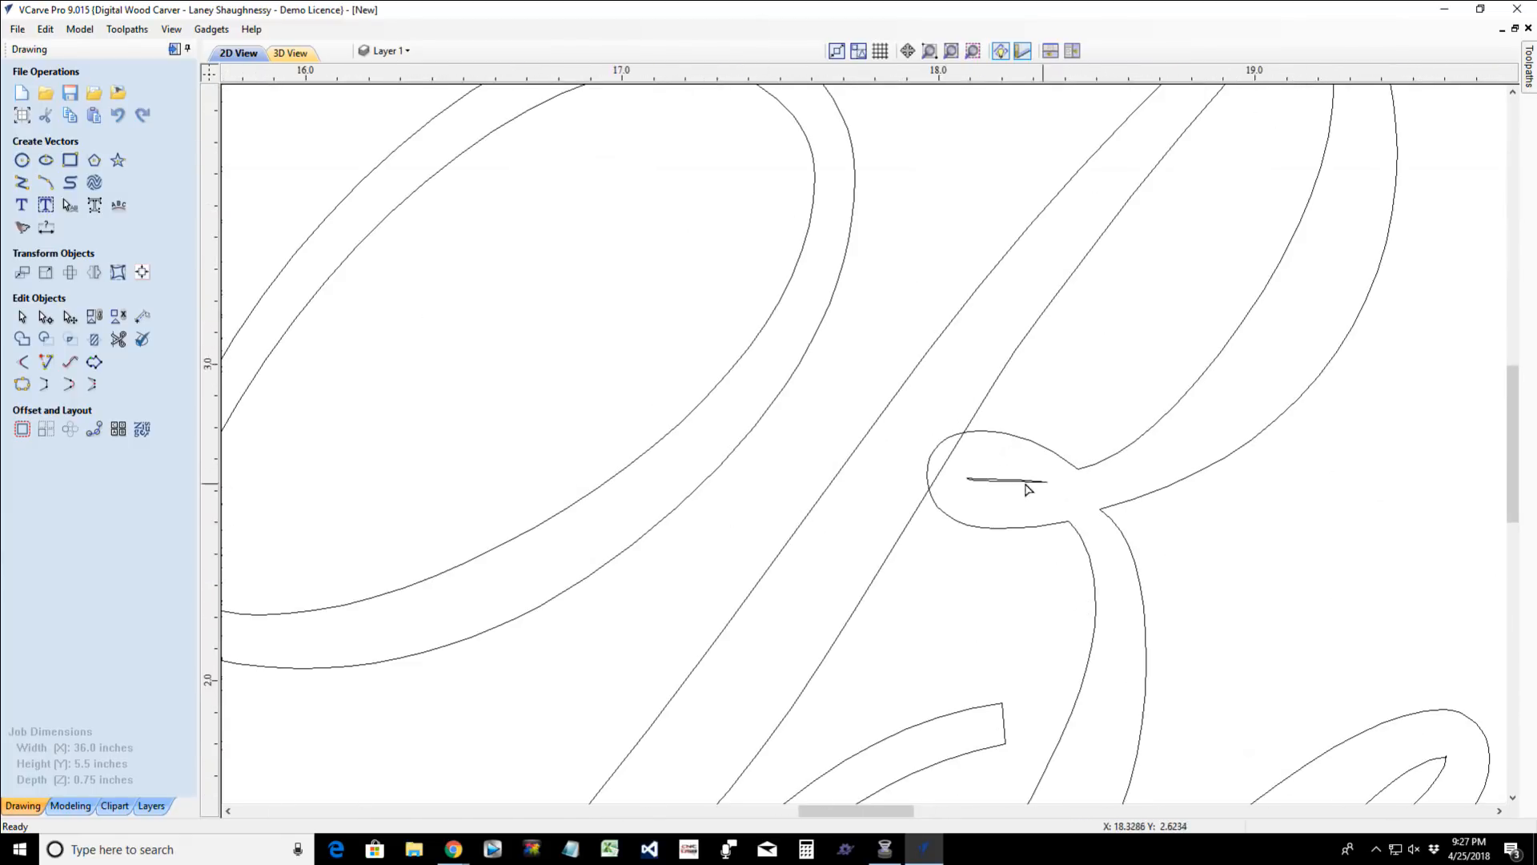
scroll(929, 480, "up", 3)
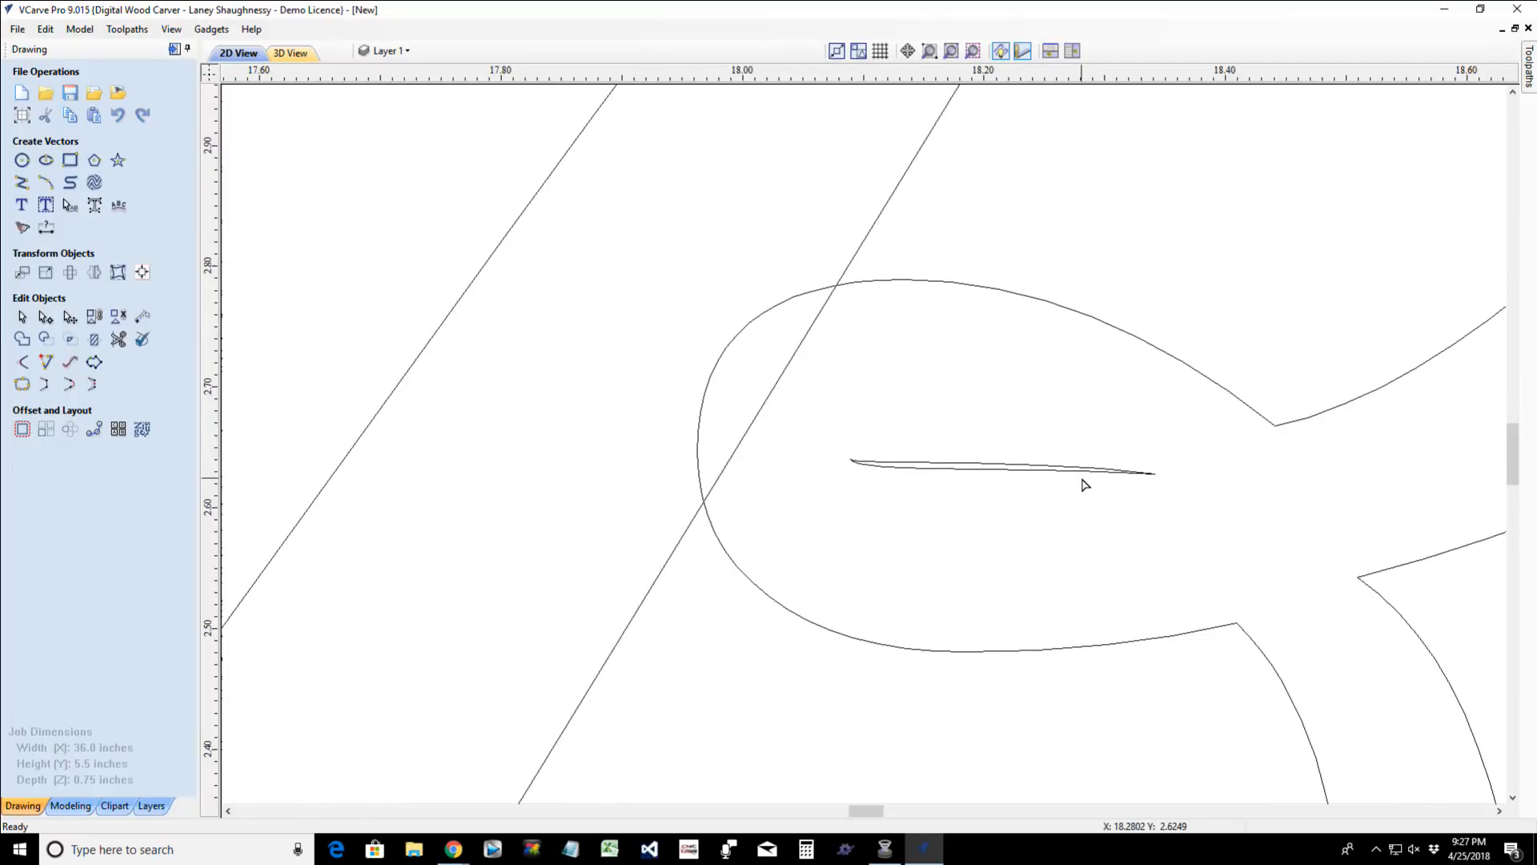
left_click(970, 471)
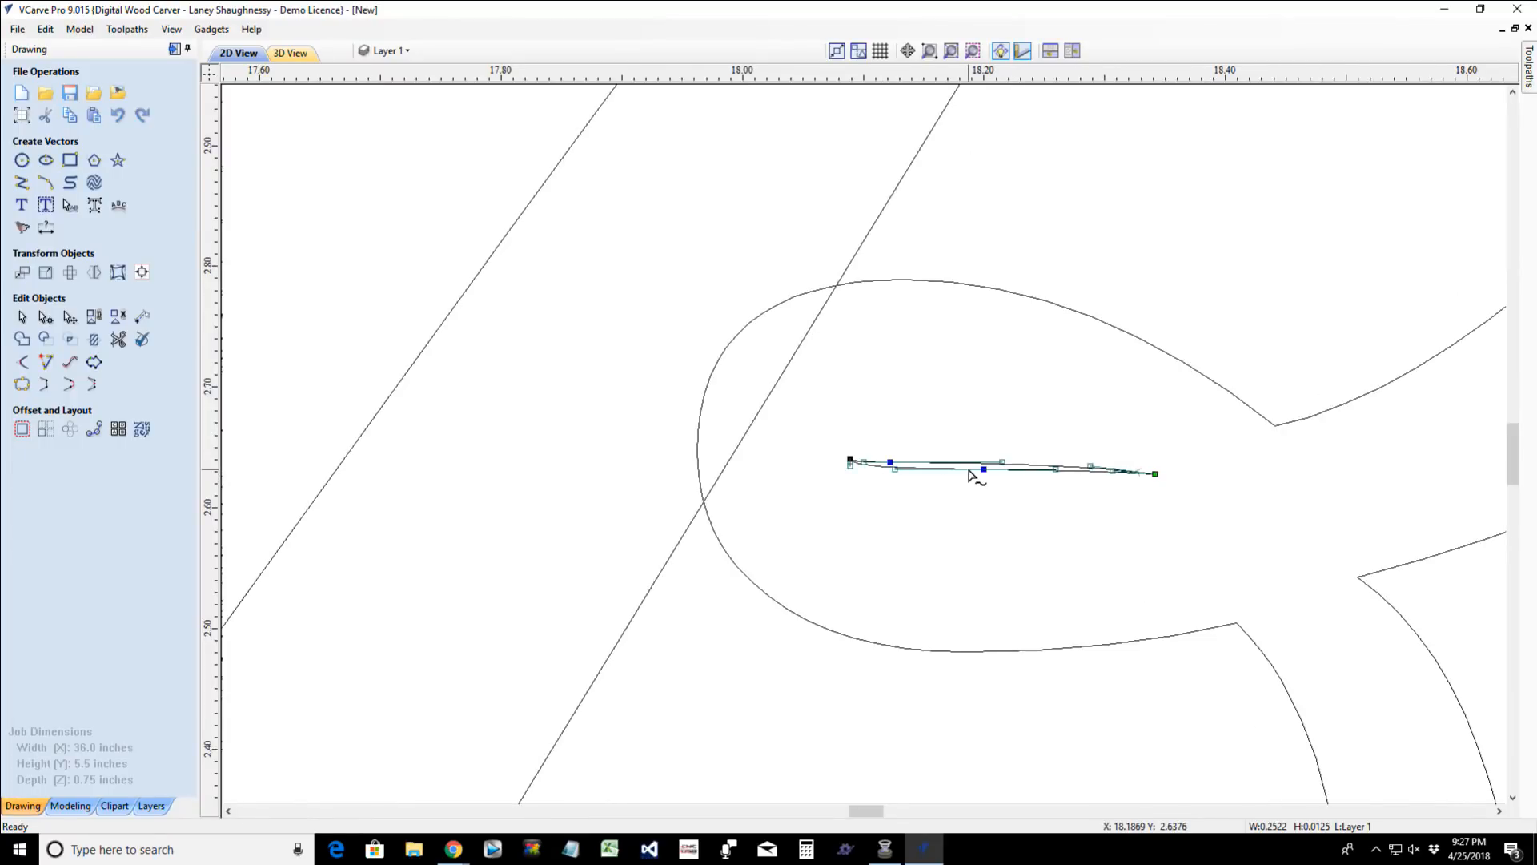
key("Delete")
scroll(972, 477, "down", 8)
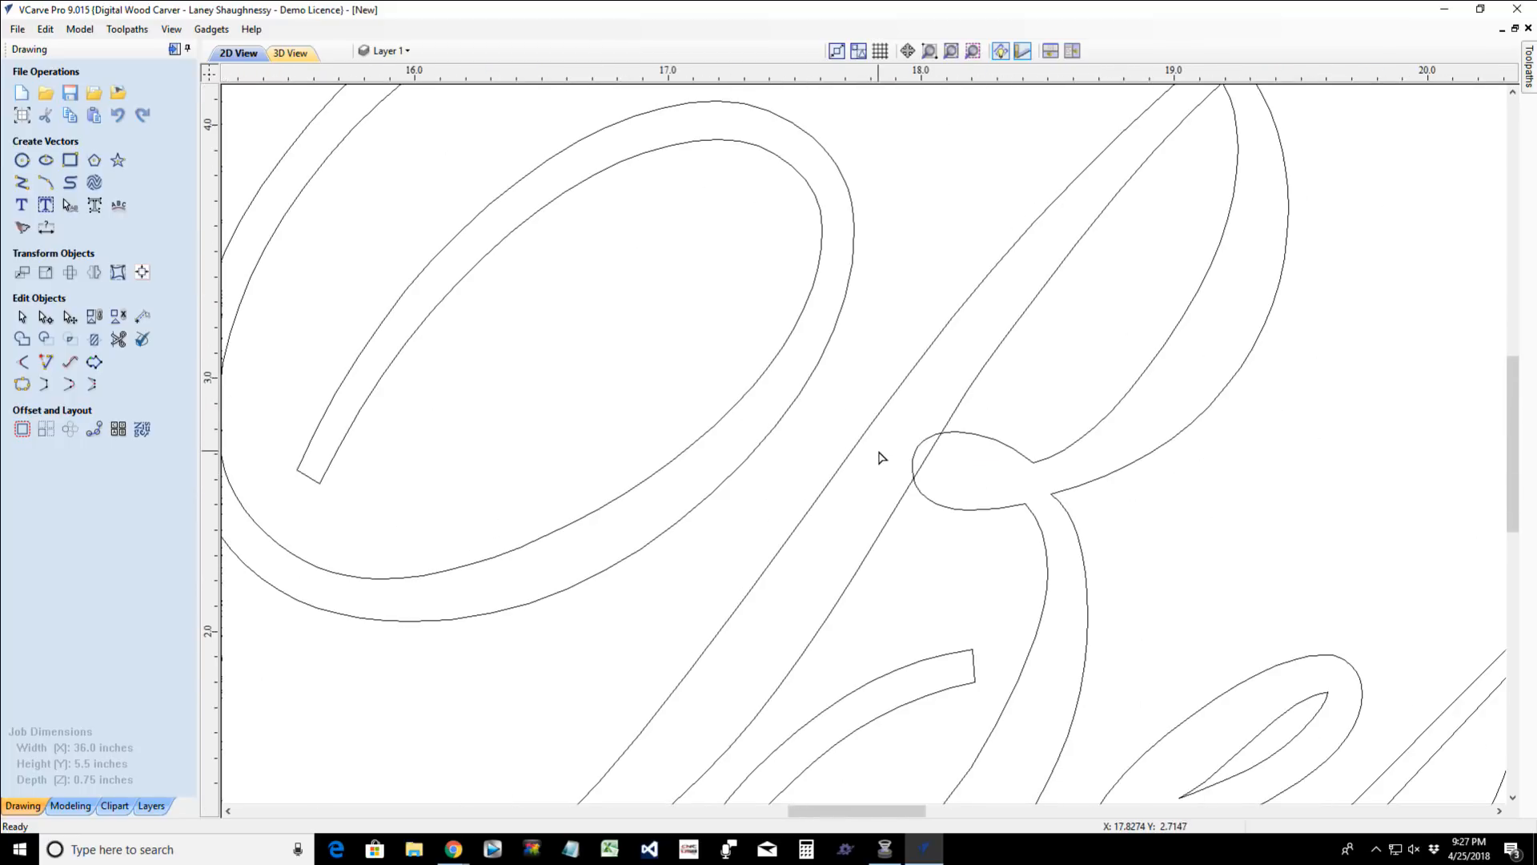
- Trim away the overlapping segments where the "B"'s middle loop crosses its main stem, opening the loop into the stem
scroll(881, 457, "up", 4)
left_click(118, 339)
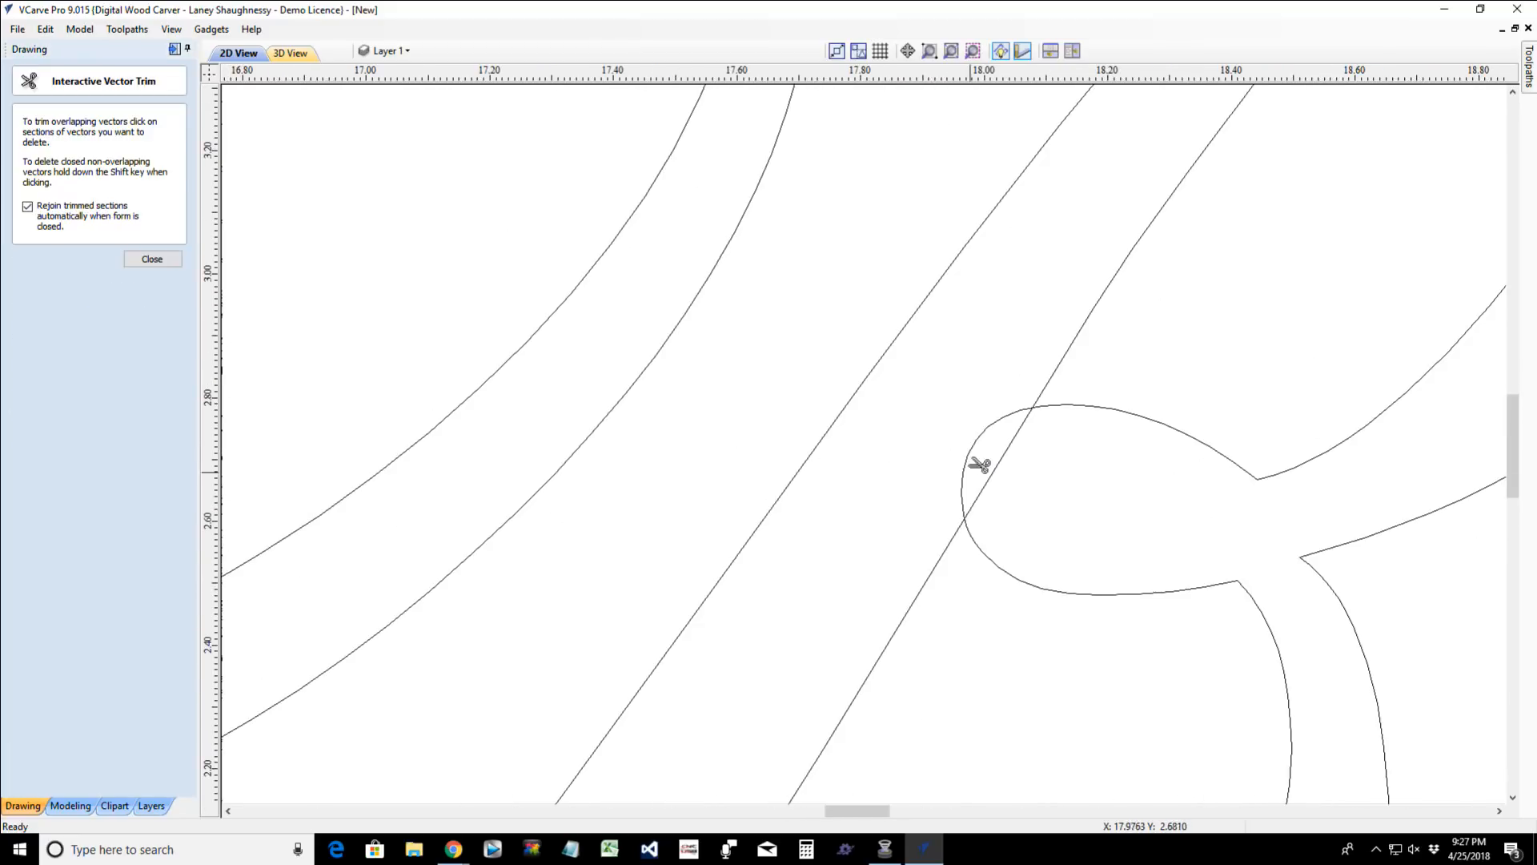
left_click(1011, 446)
left_click(1007, 449)
scroll(1017, 457, "down", 4)
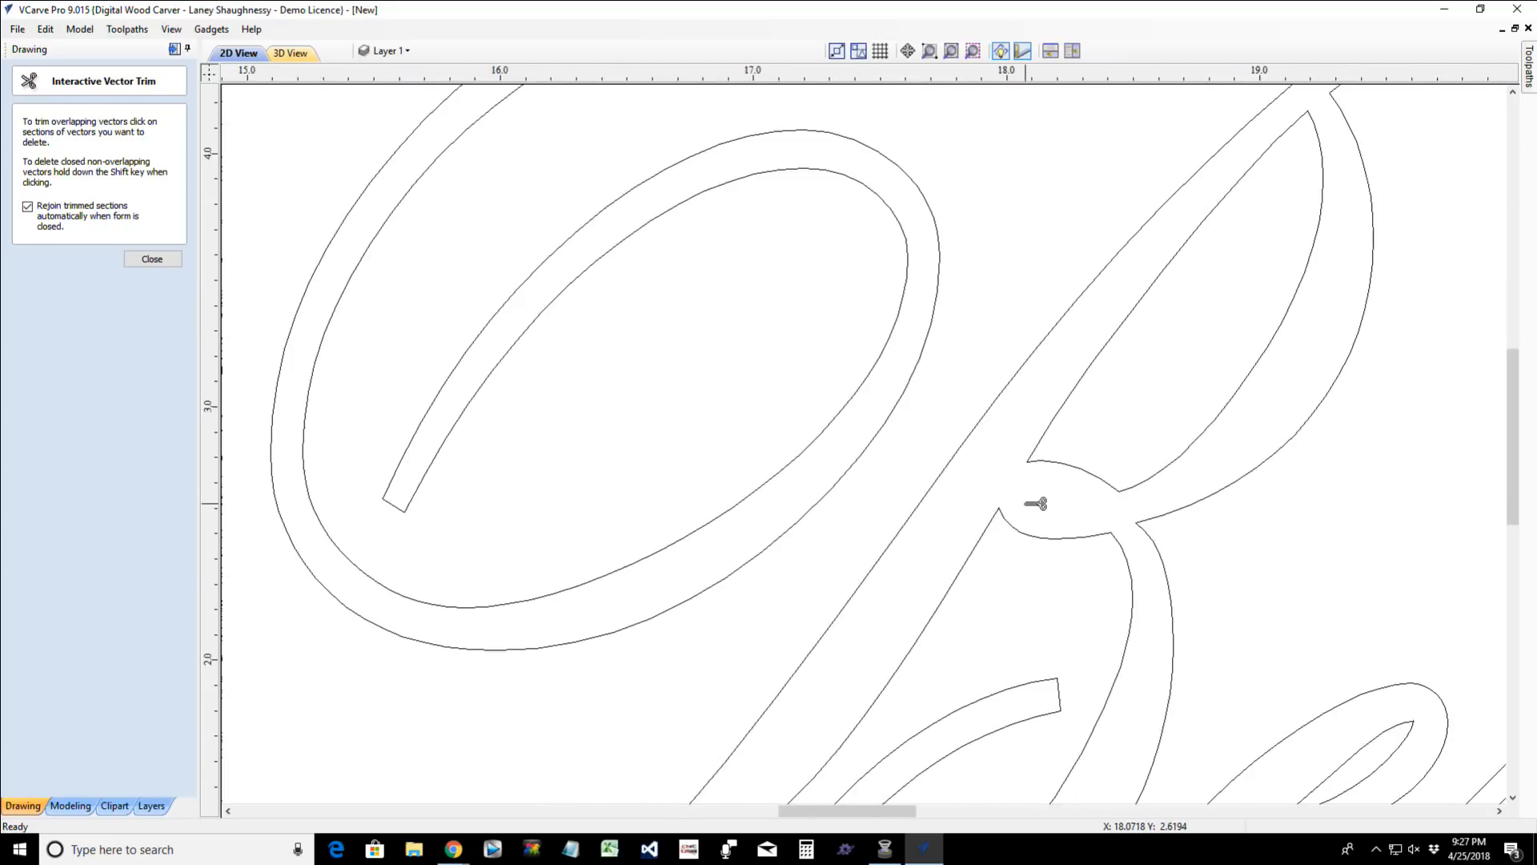
scroll(1033, 505, "down", 2)
scroll(933, 576, "down", 2)
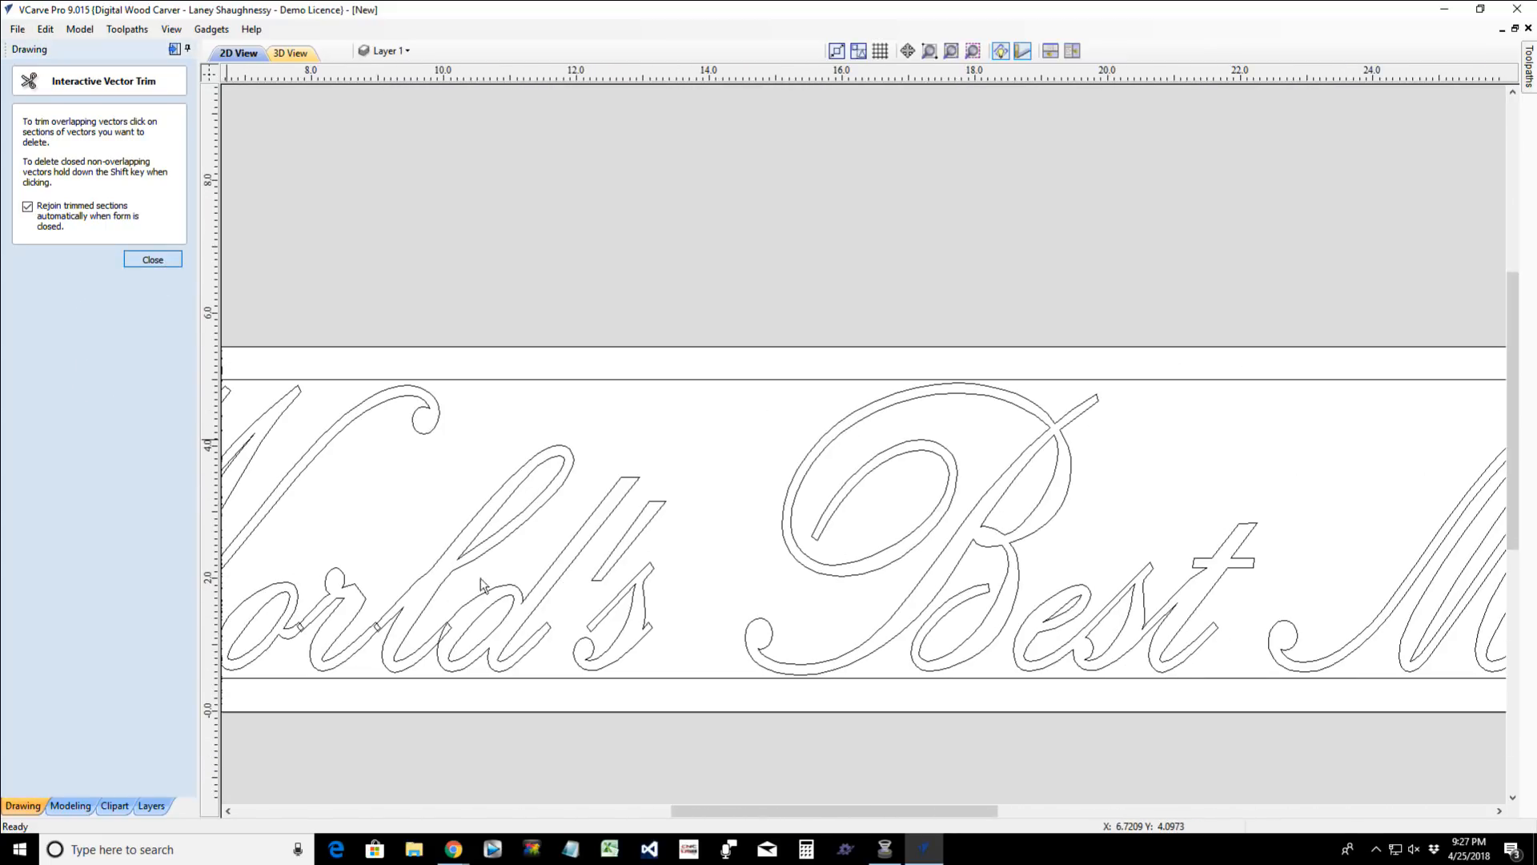
left_click(152, 259)
mouse_move(911, 811)
left_mouse_down()
mouse_move(784, 812)
mouse_move(865, 813)
mouse_move(804, 812)
left_mouse_up()
left_click(968, 622)
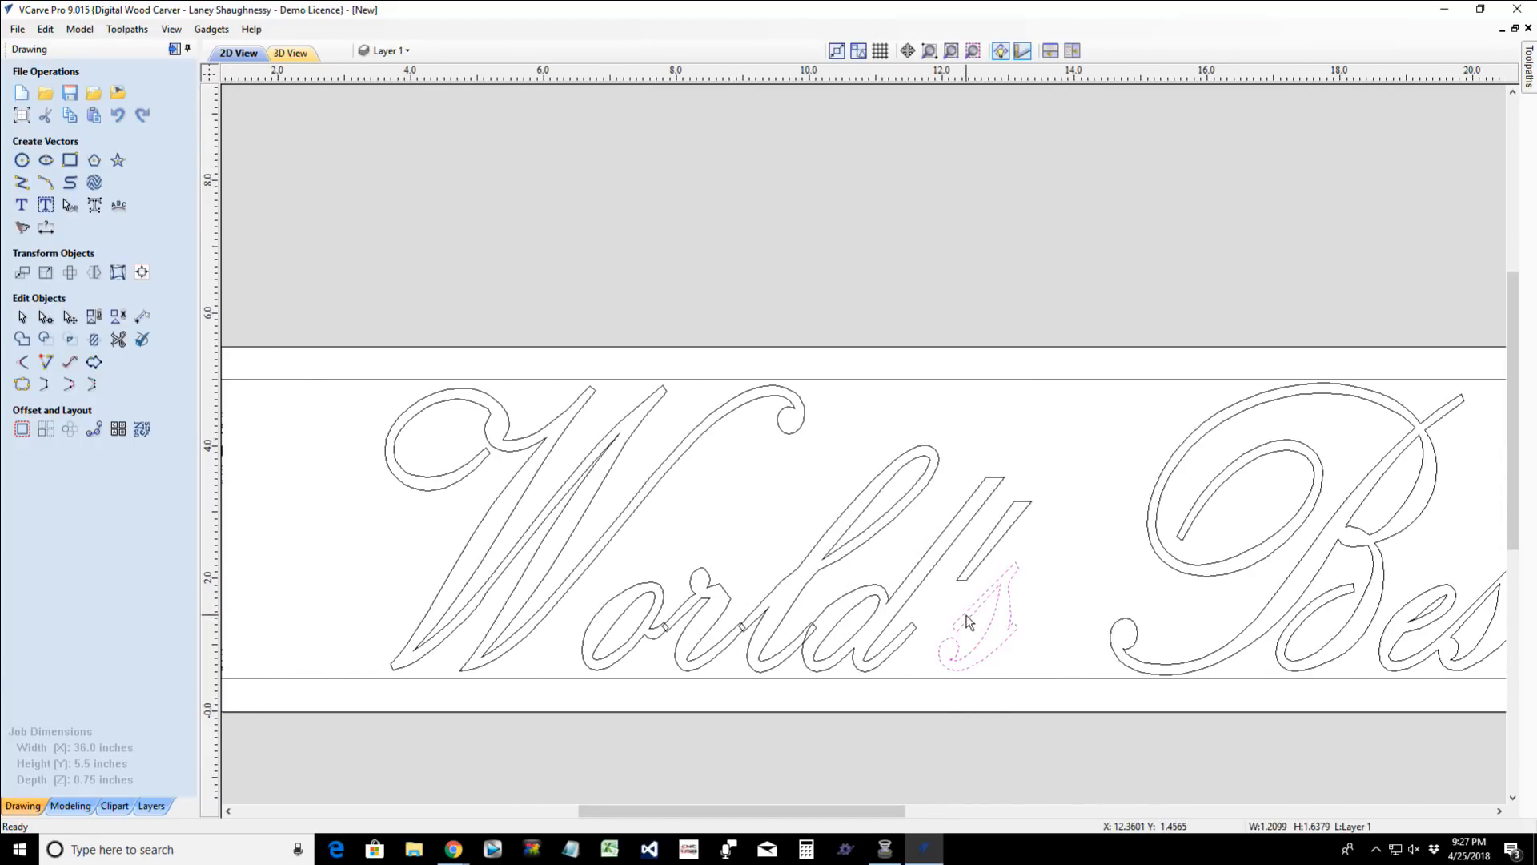
scroll(973, 617, "up", 3)
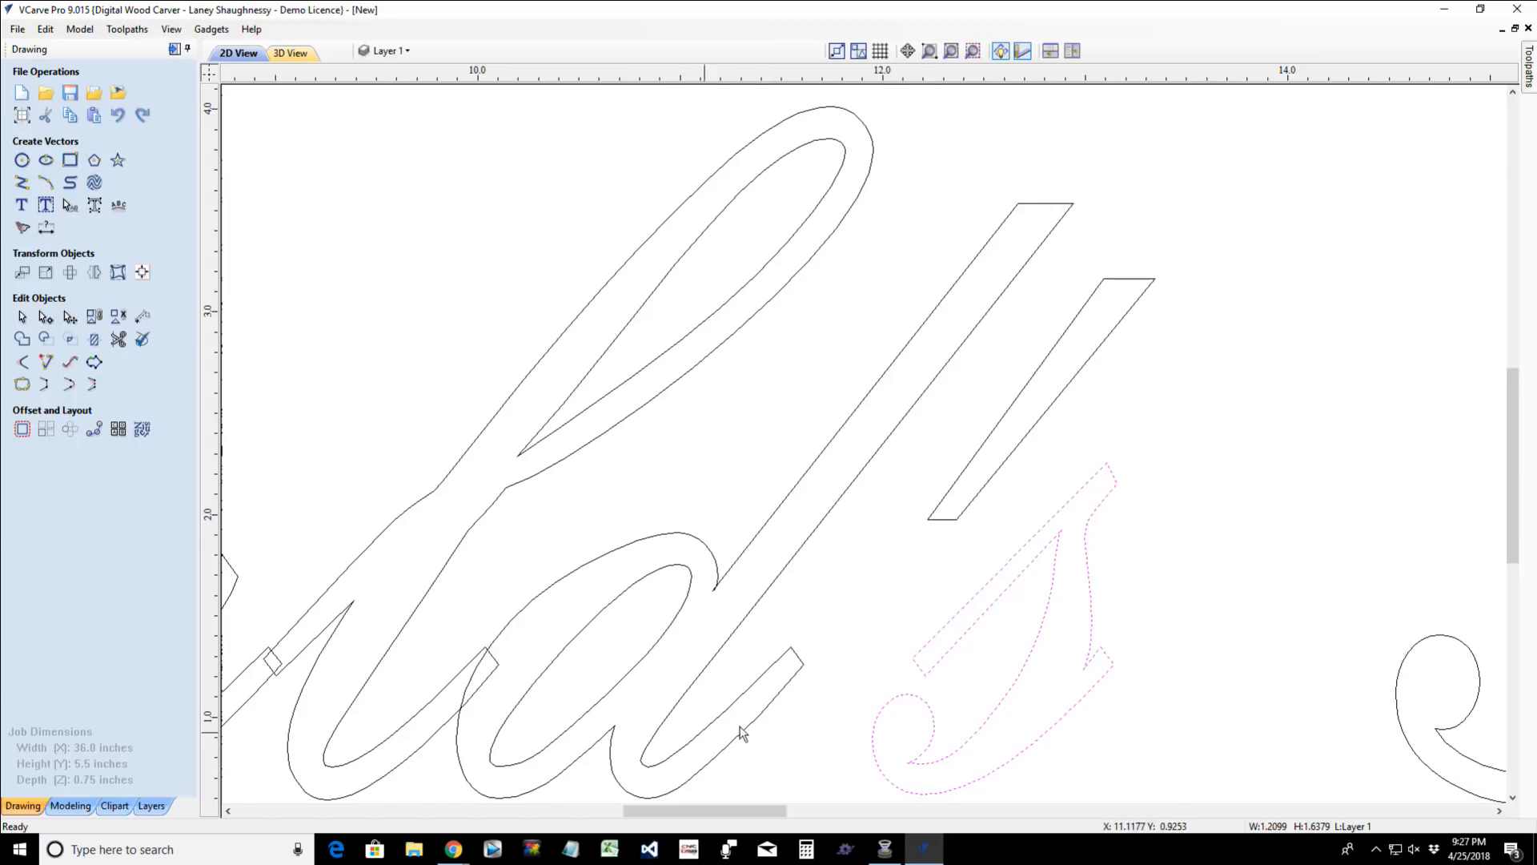
scroll(933, 654, "down", 5)
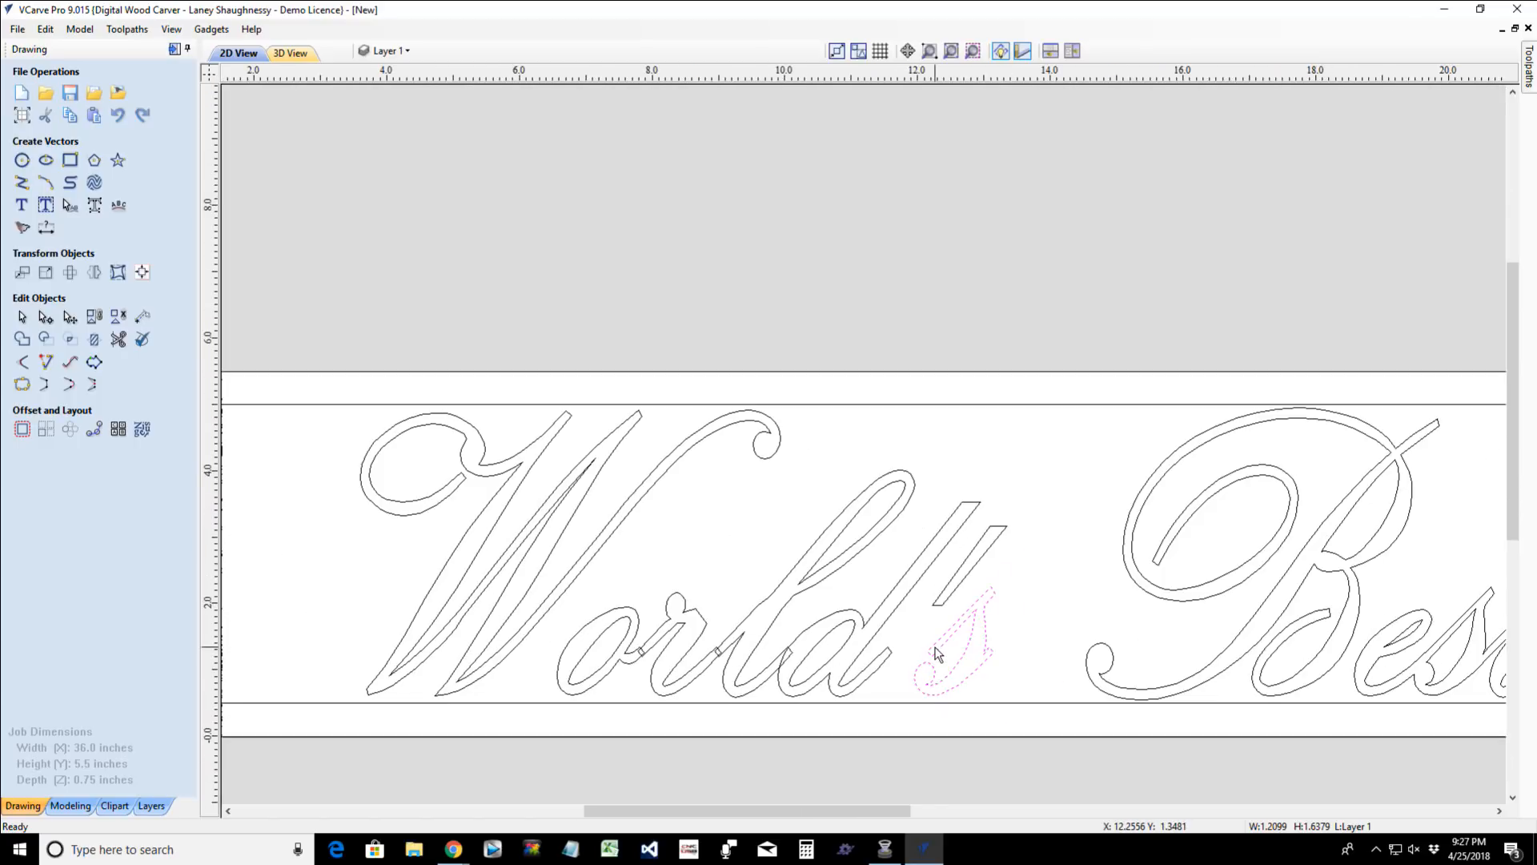
scroll(807, 584, "up", 4)
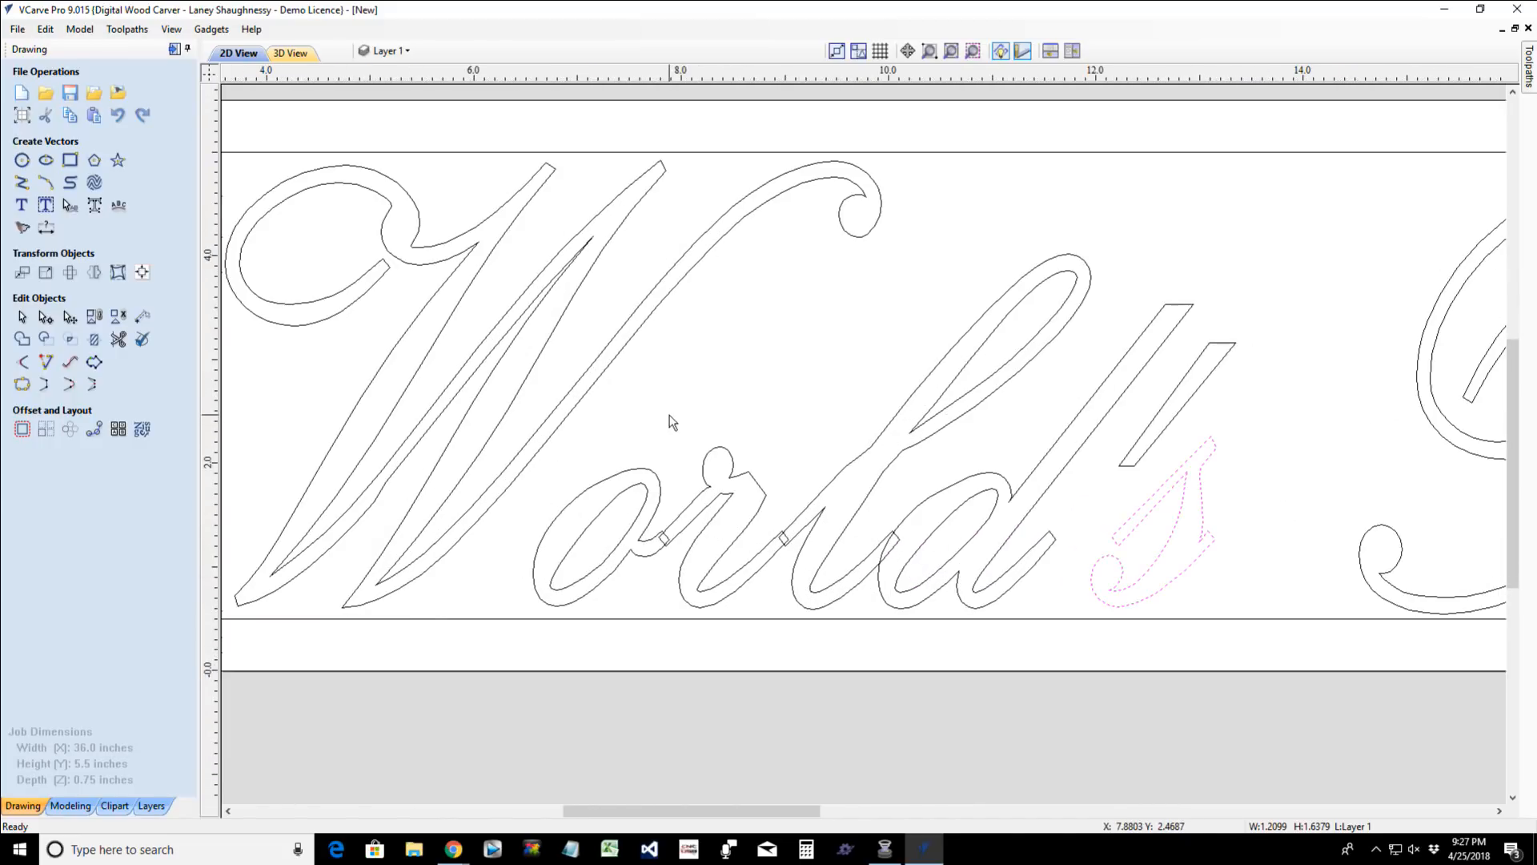
left_click(665, 542)
left_click_drag(637, 417, 1045, 681)
left_click_drag(636, 138, 1270, 746)
scroll(1027, 670, "up", 1)
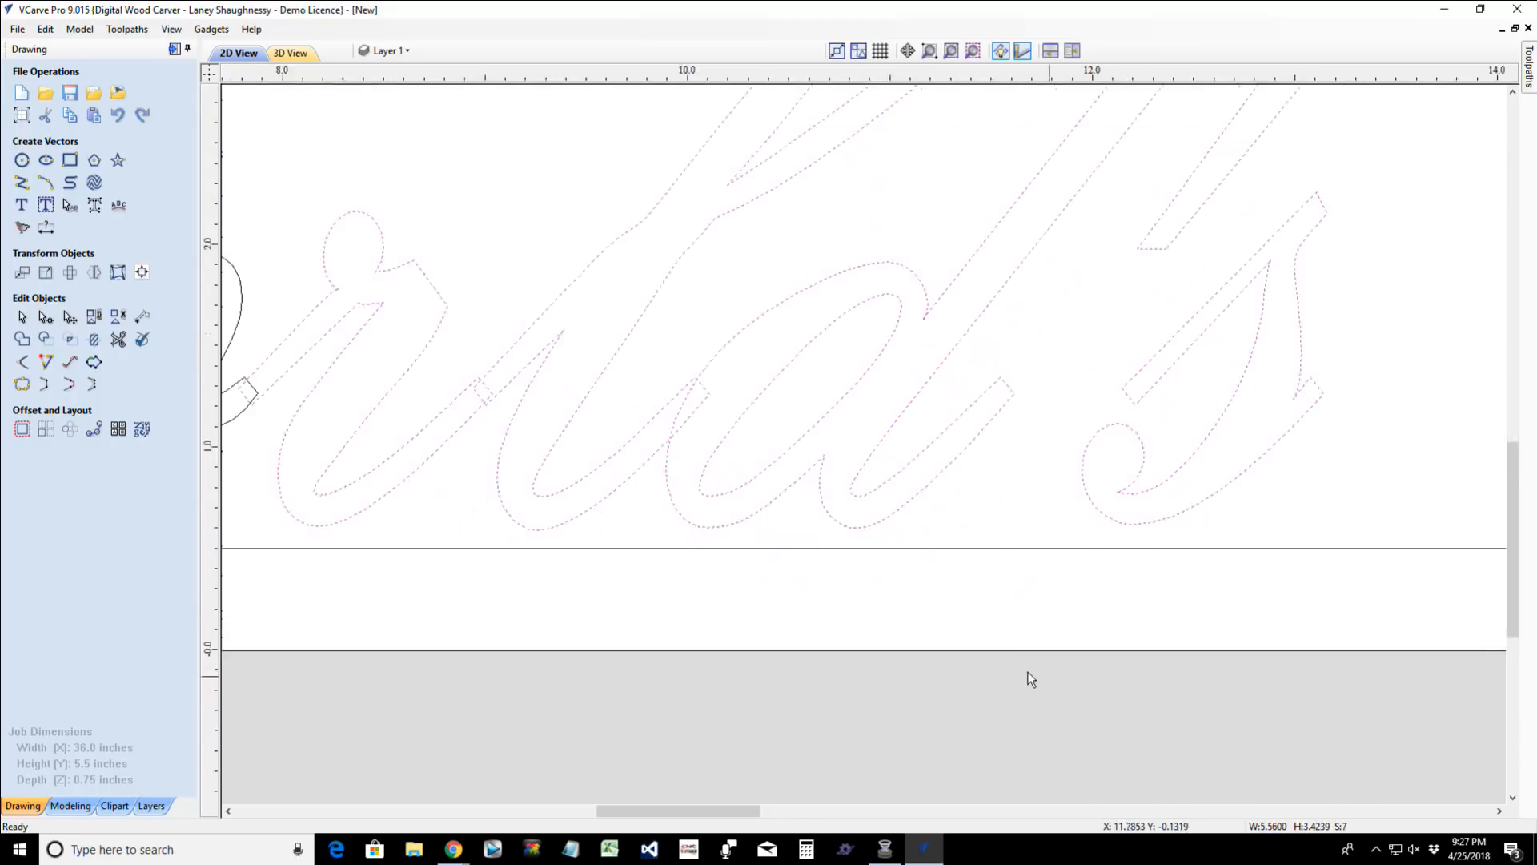
scroll(1026, 671, "up", 1)
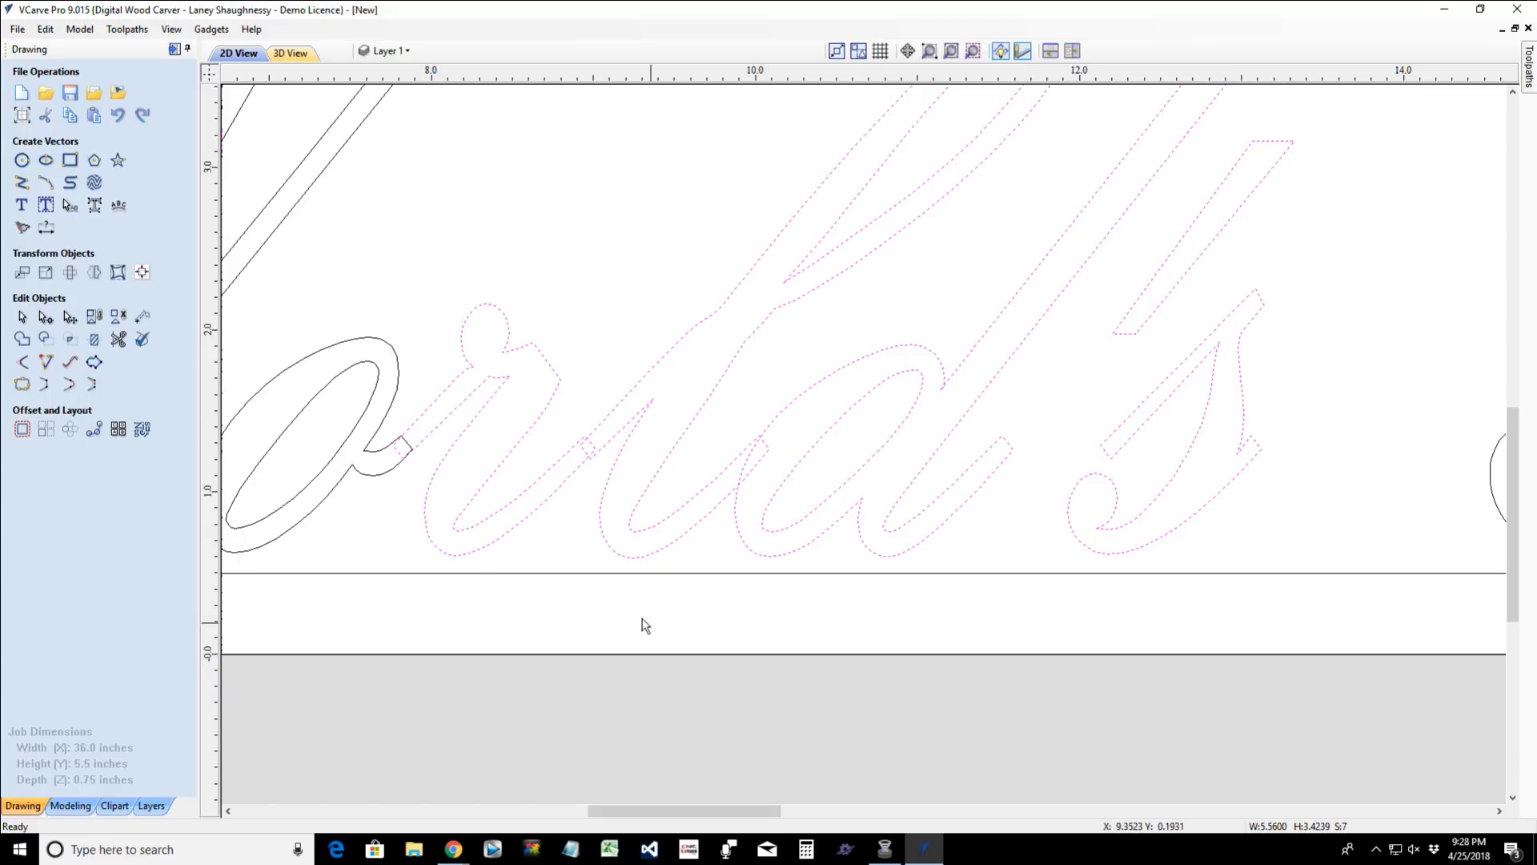
left_click(498, 467, "ctrl")
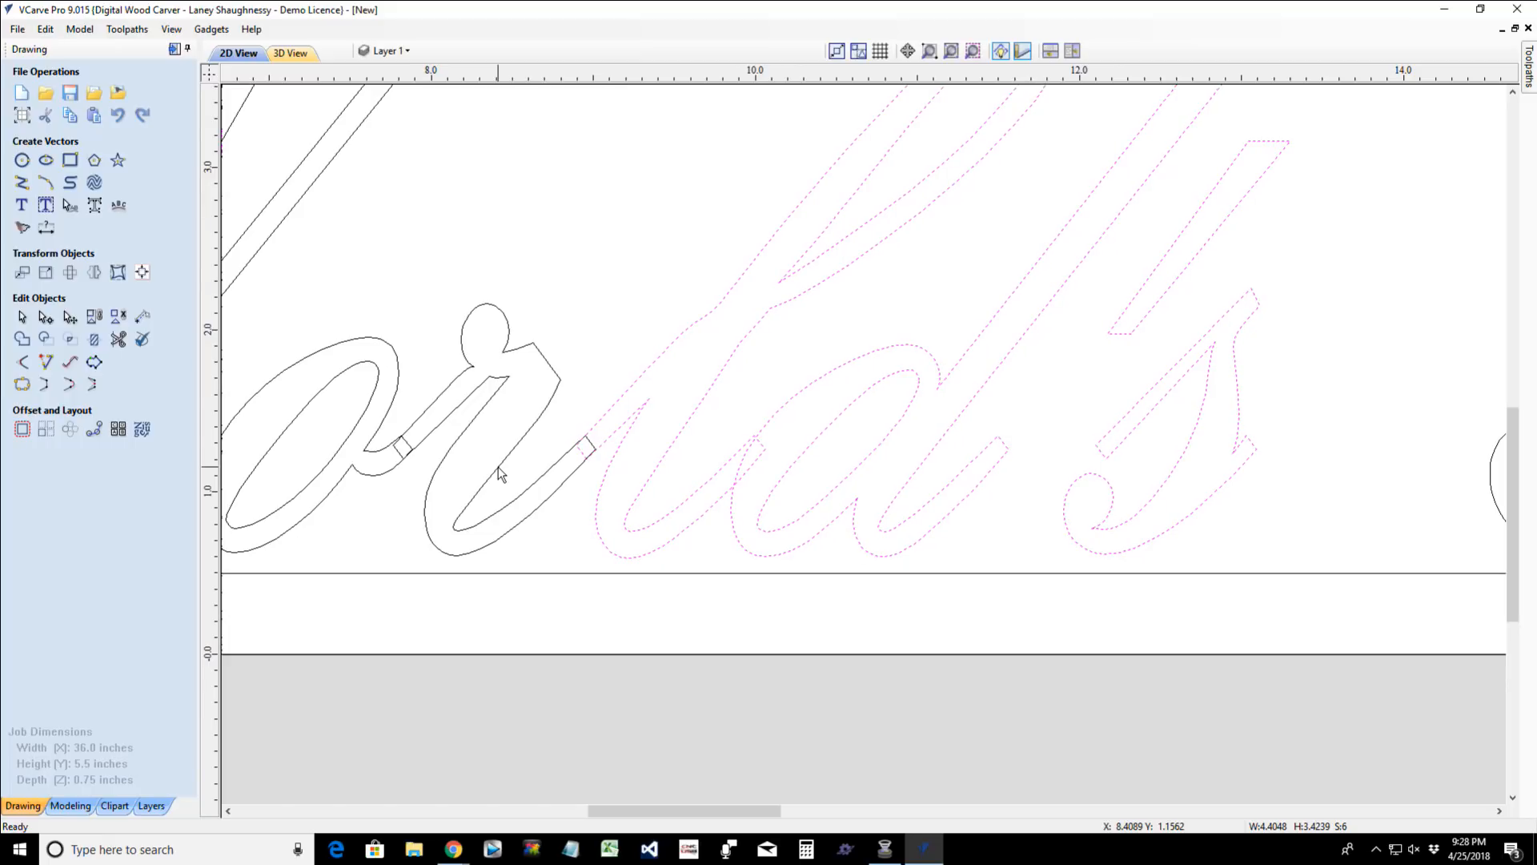
left_click(728, 467, "ctrl")
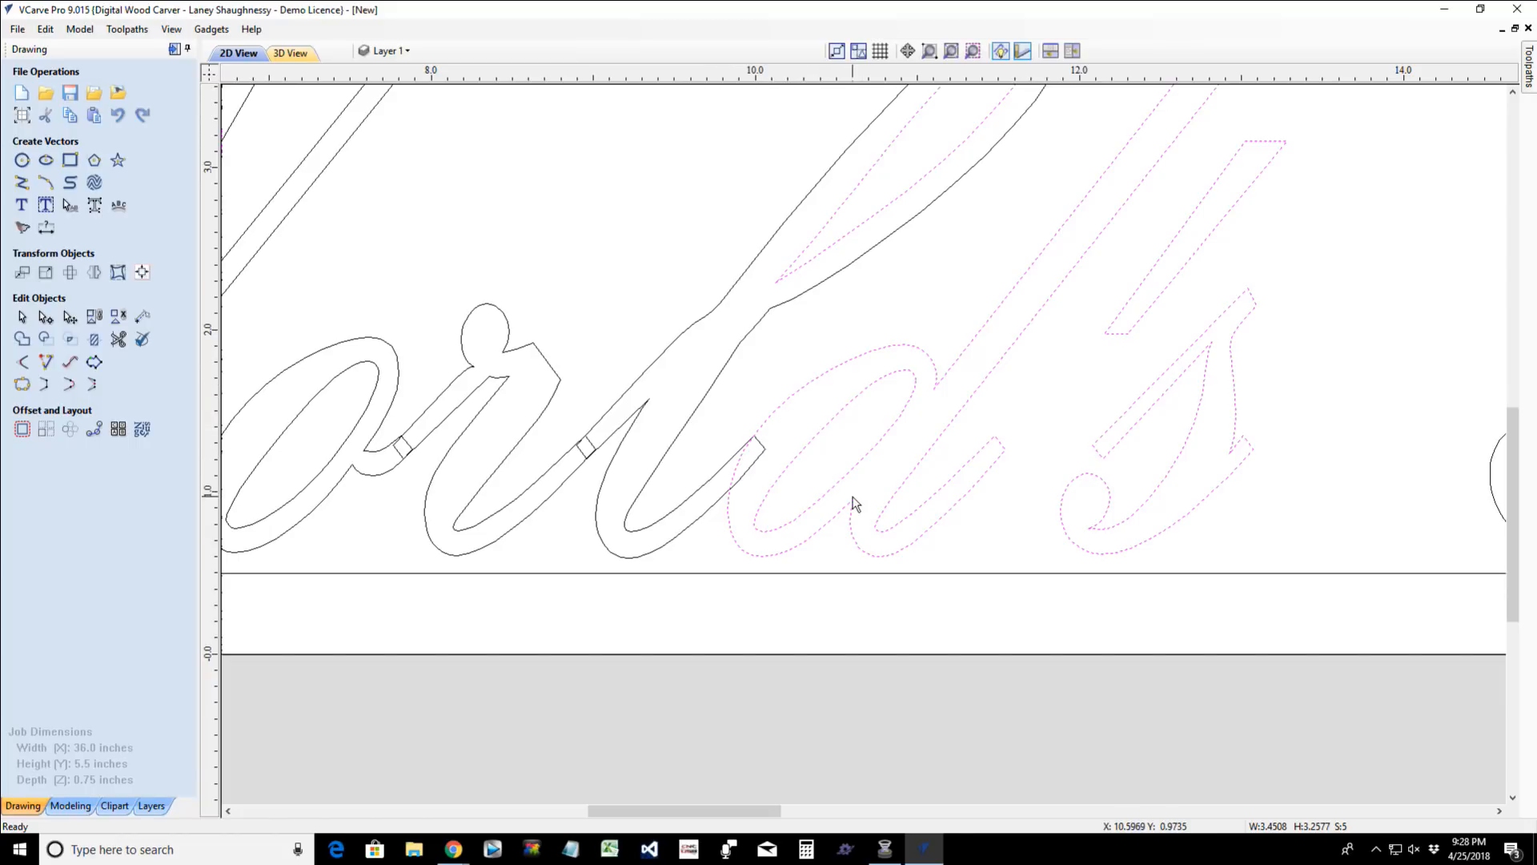
left_click(905, 511)
- Weld the outer outlines of the "o", "r", "l" and "d" in "World's", leaving out the inner outlines
left_click(911, 521)
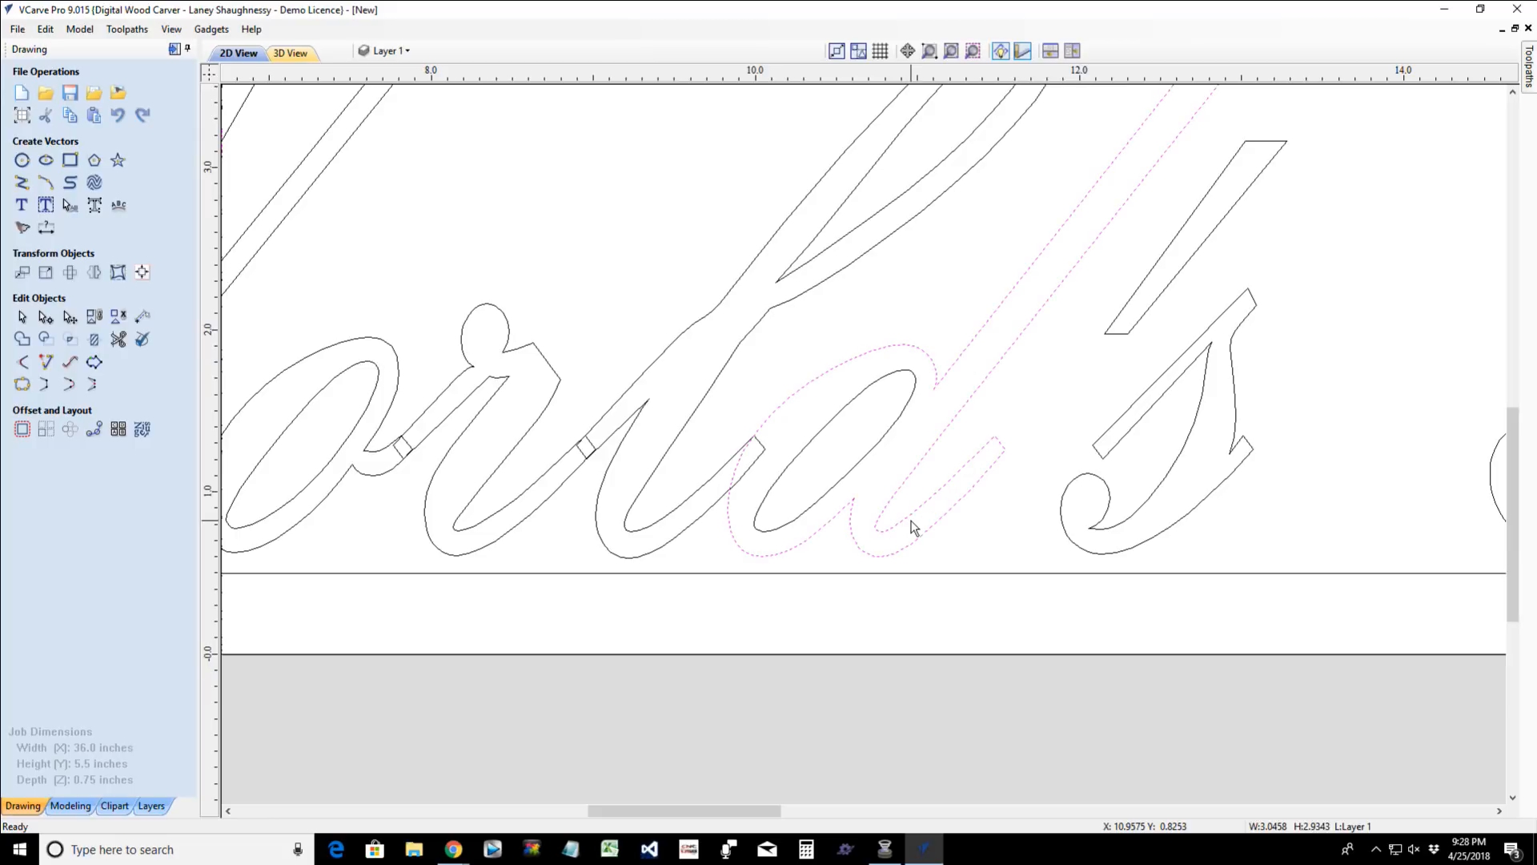
scroll(911, 521, "up", 3)
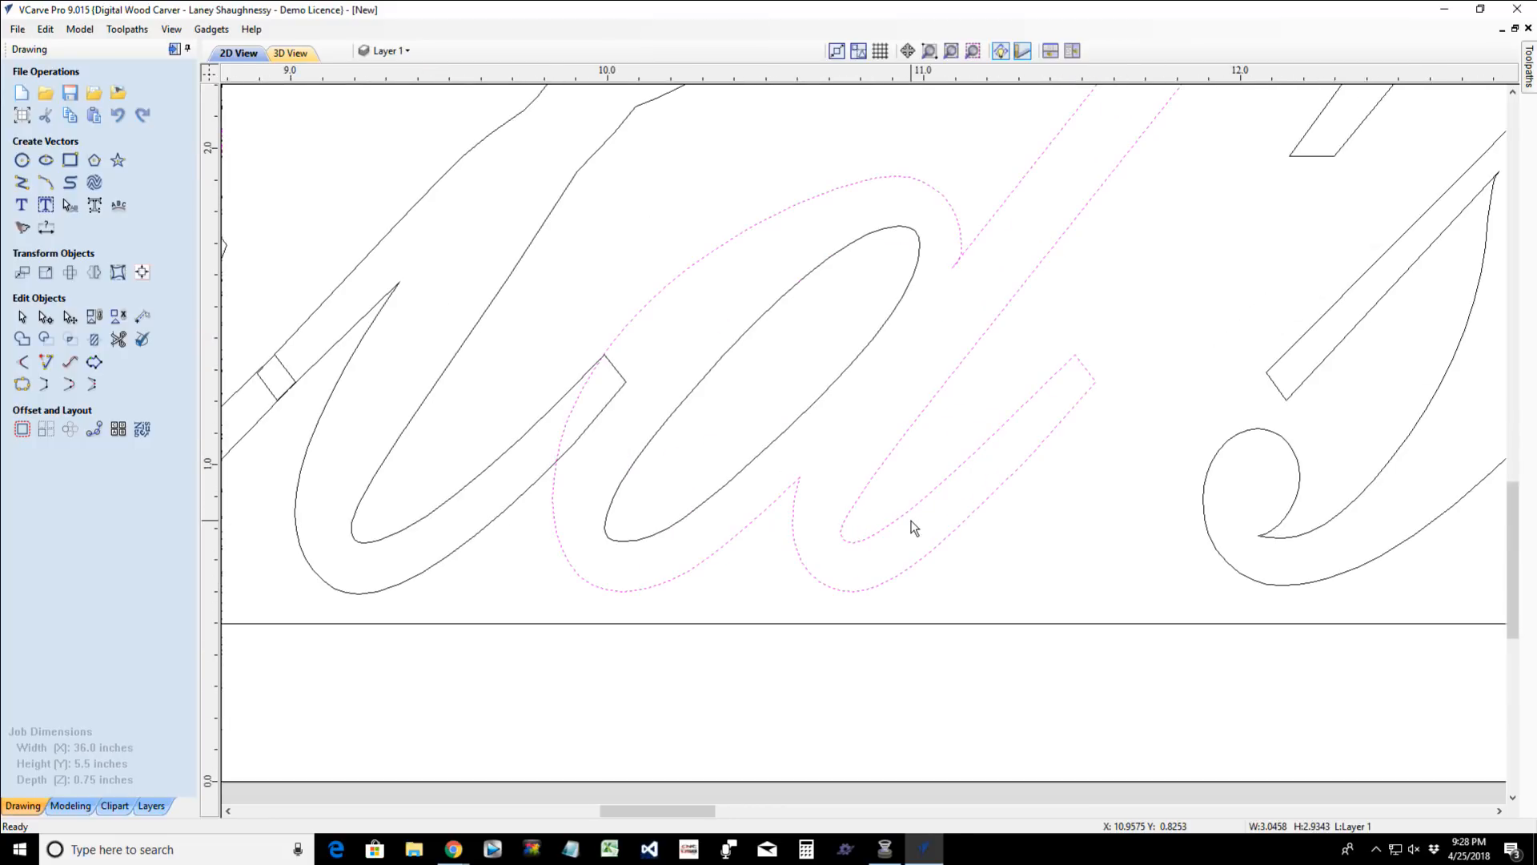
scroll(914, 527, "down", 5)
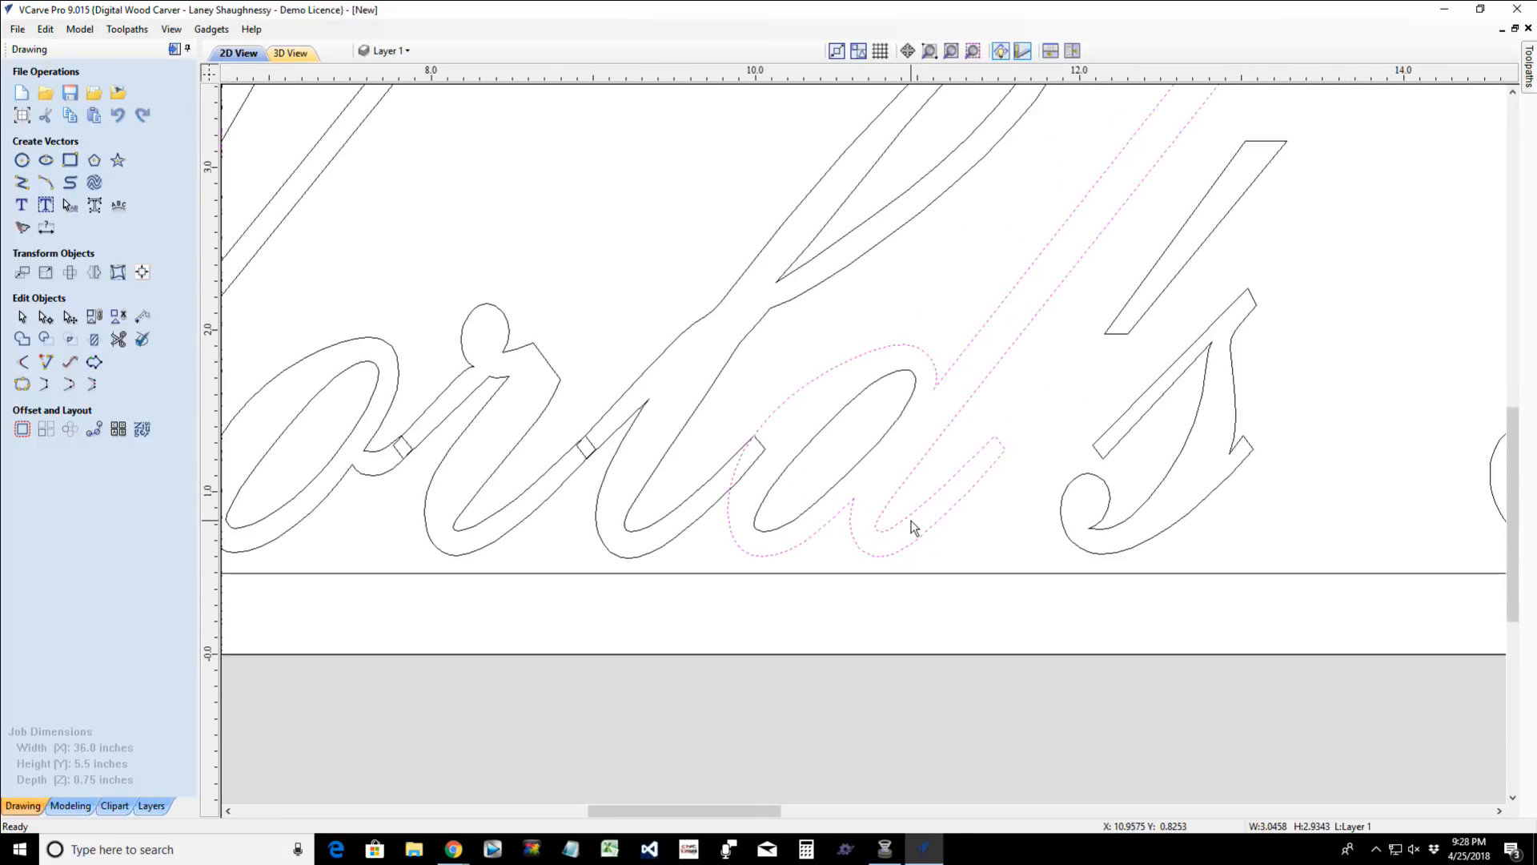
left_click(712, 532, "shift")
left_click(637, 528, "shift")
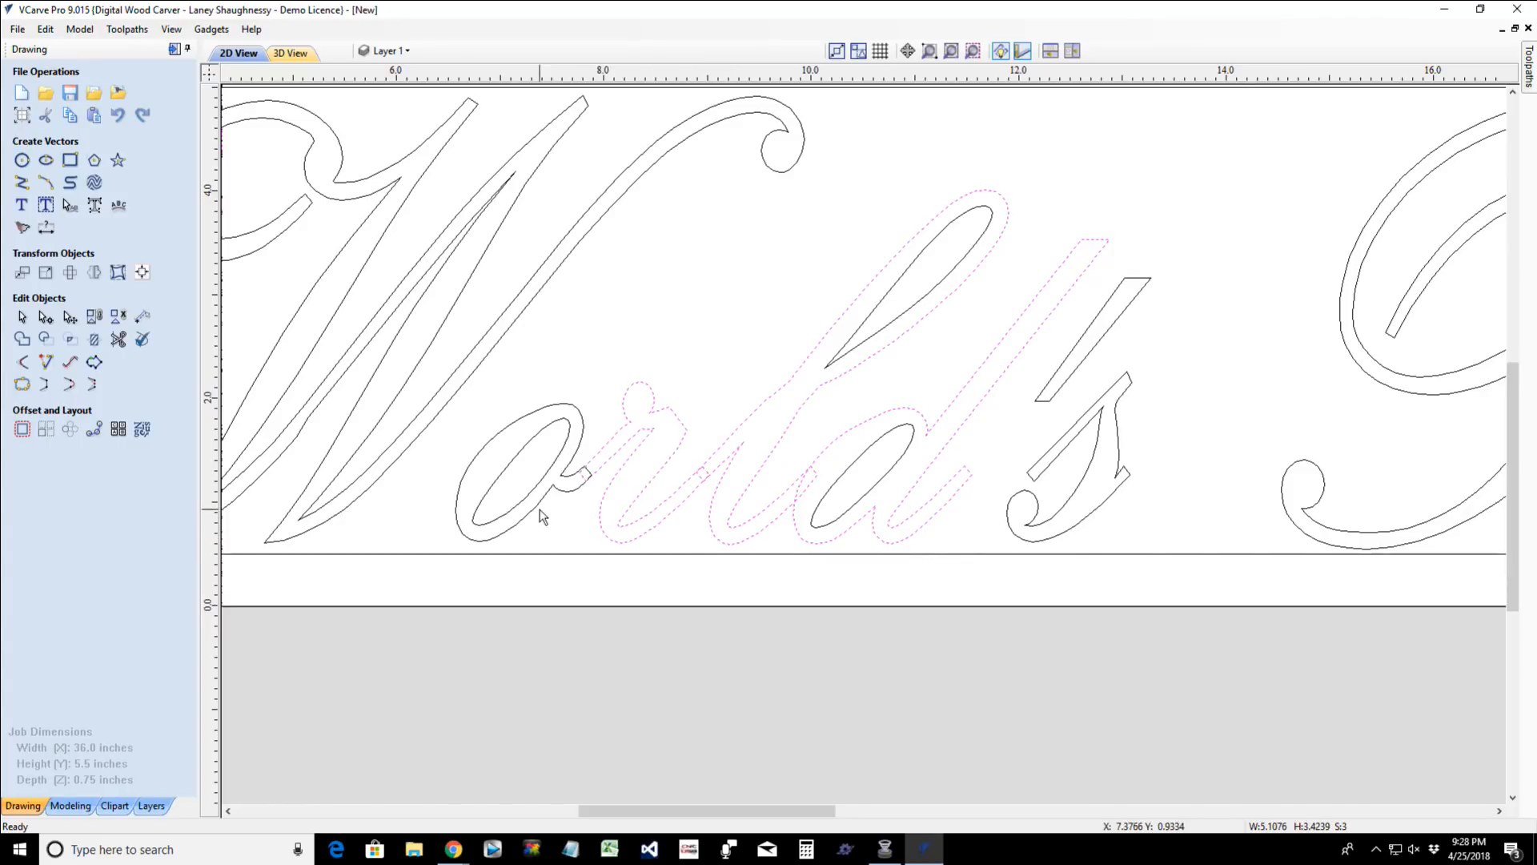
left_click(536, 507, "shift")
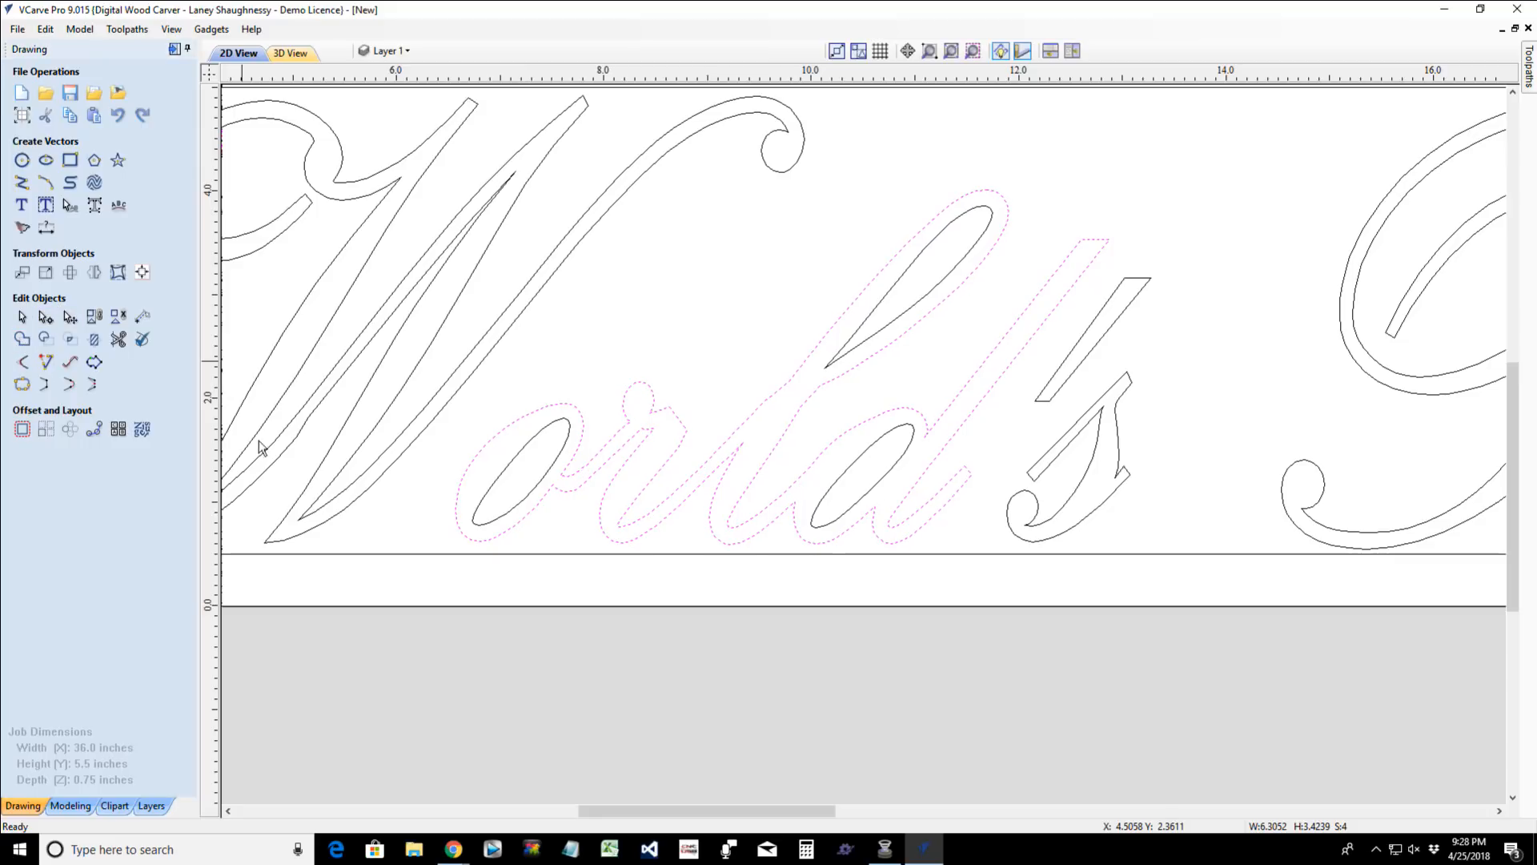
left_click(404, 476)
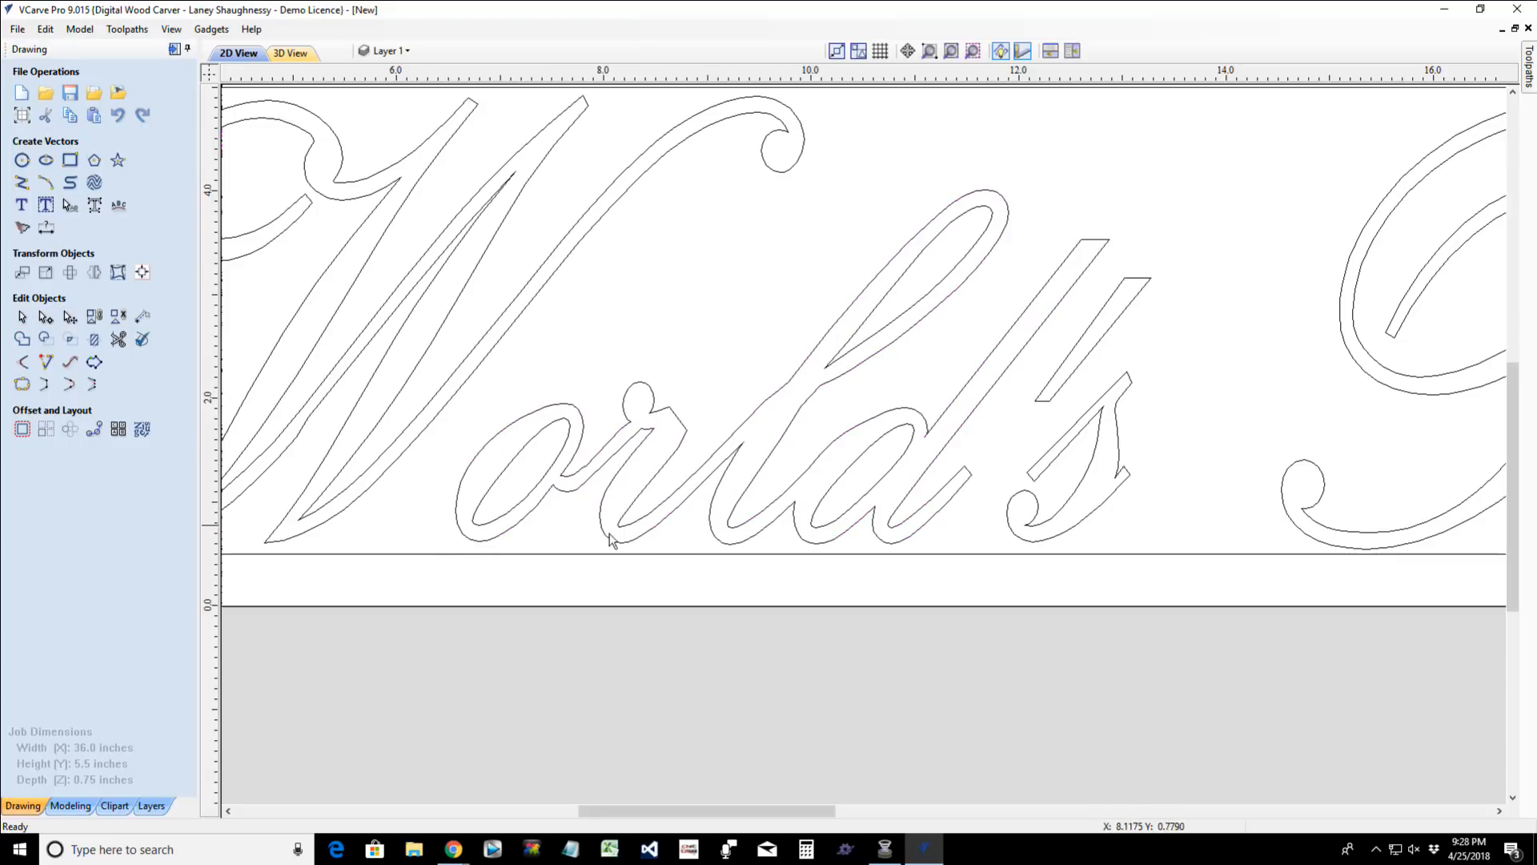
- Examine how the full "World's Best Mom!" lettering sits inside the inset border, selecting the border for reference
scroll(744, 531, "down", 5)
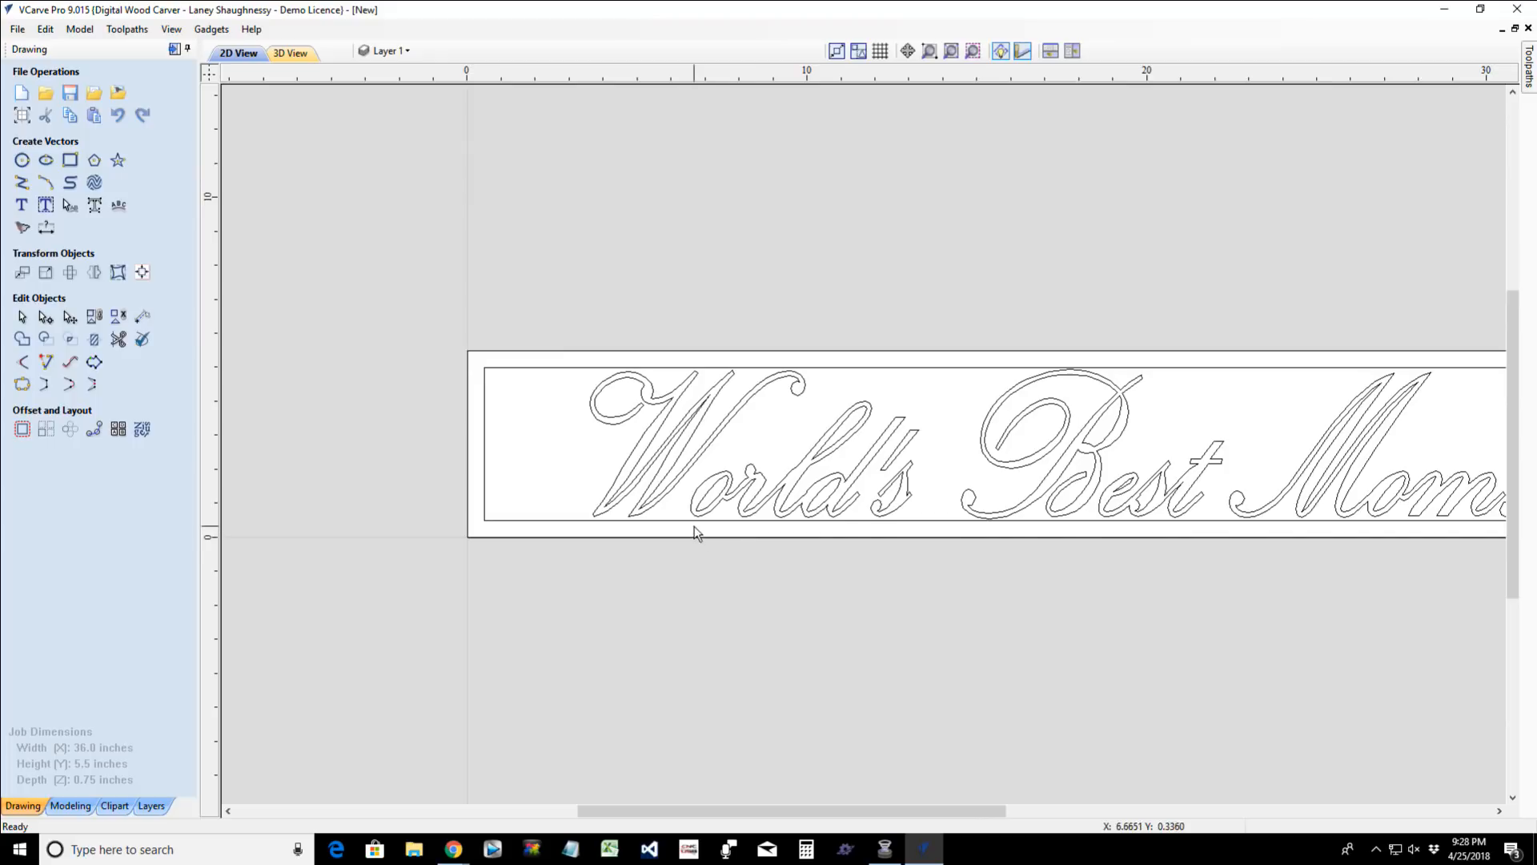
scroll(859, 521, "down", 5)
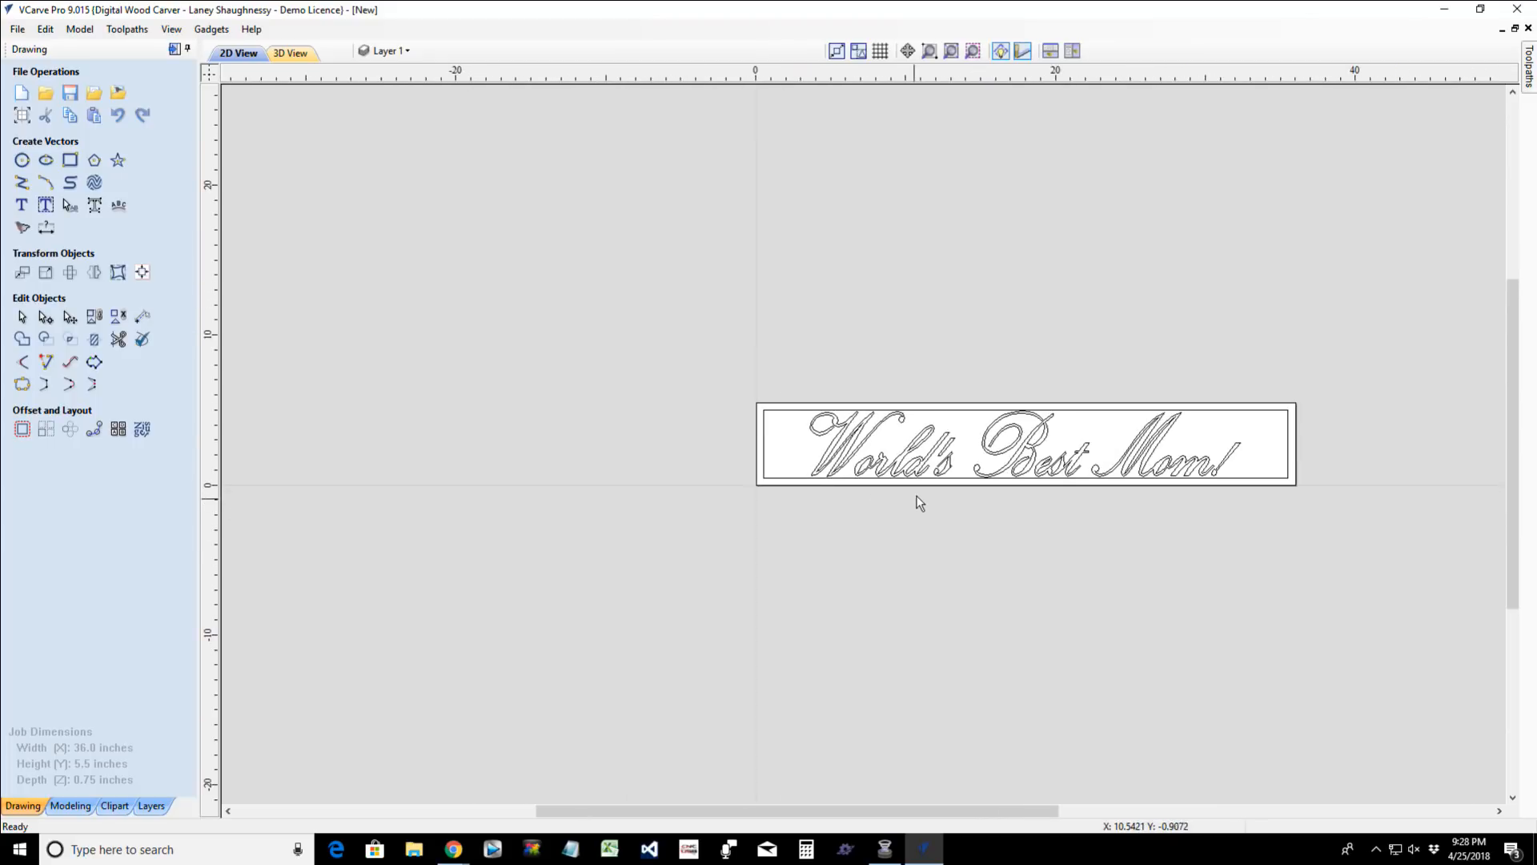
scroll(704, 436, "up", 5)
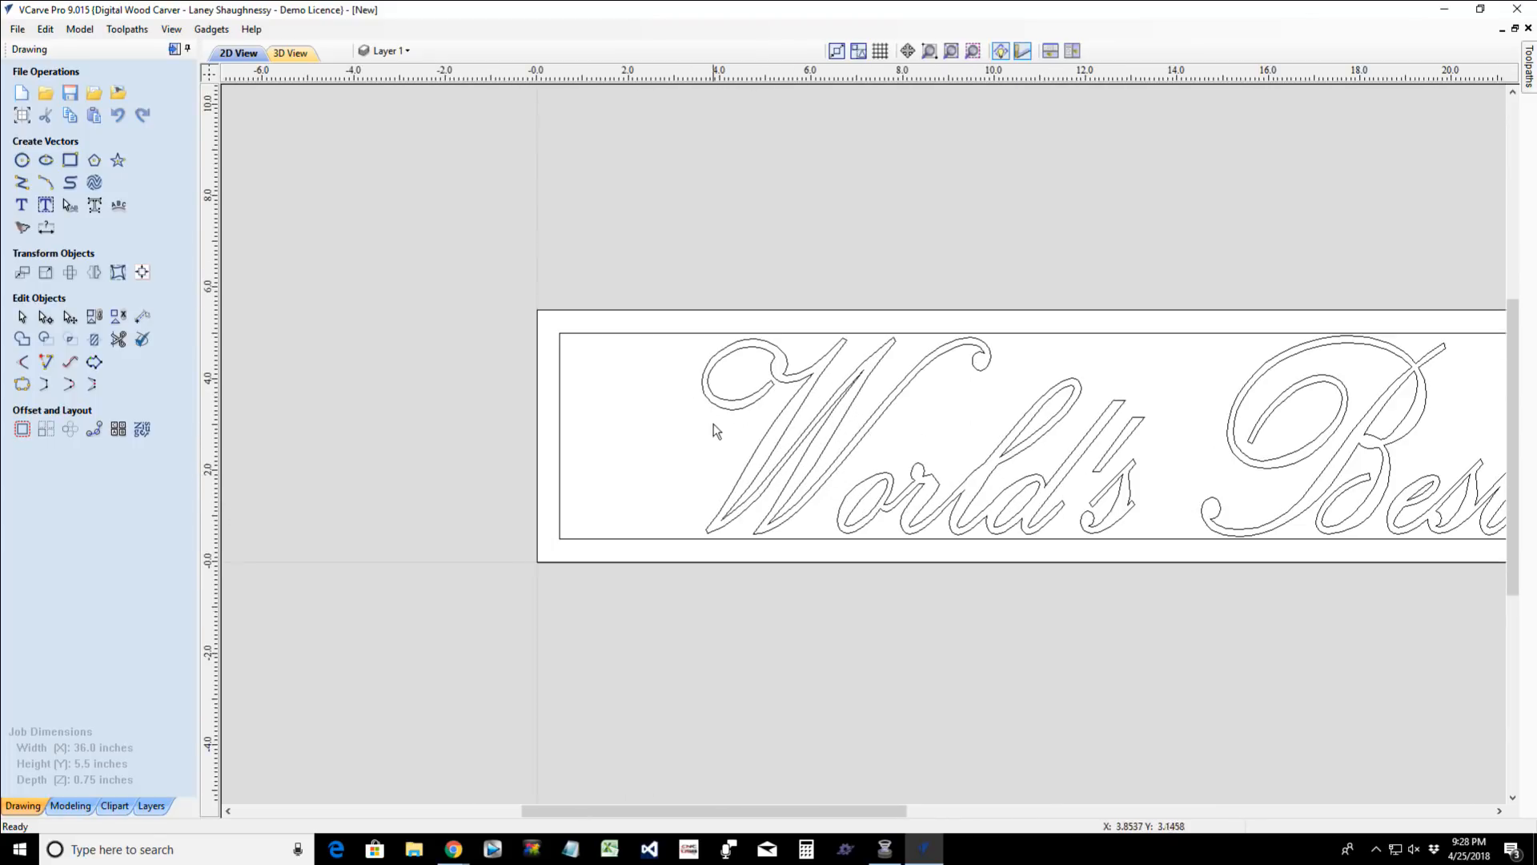
scroll(1003, 505, "down", 3)
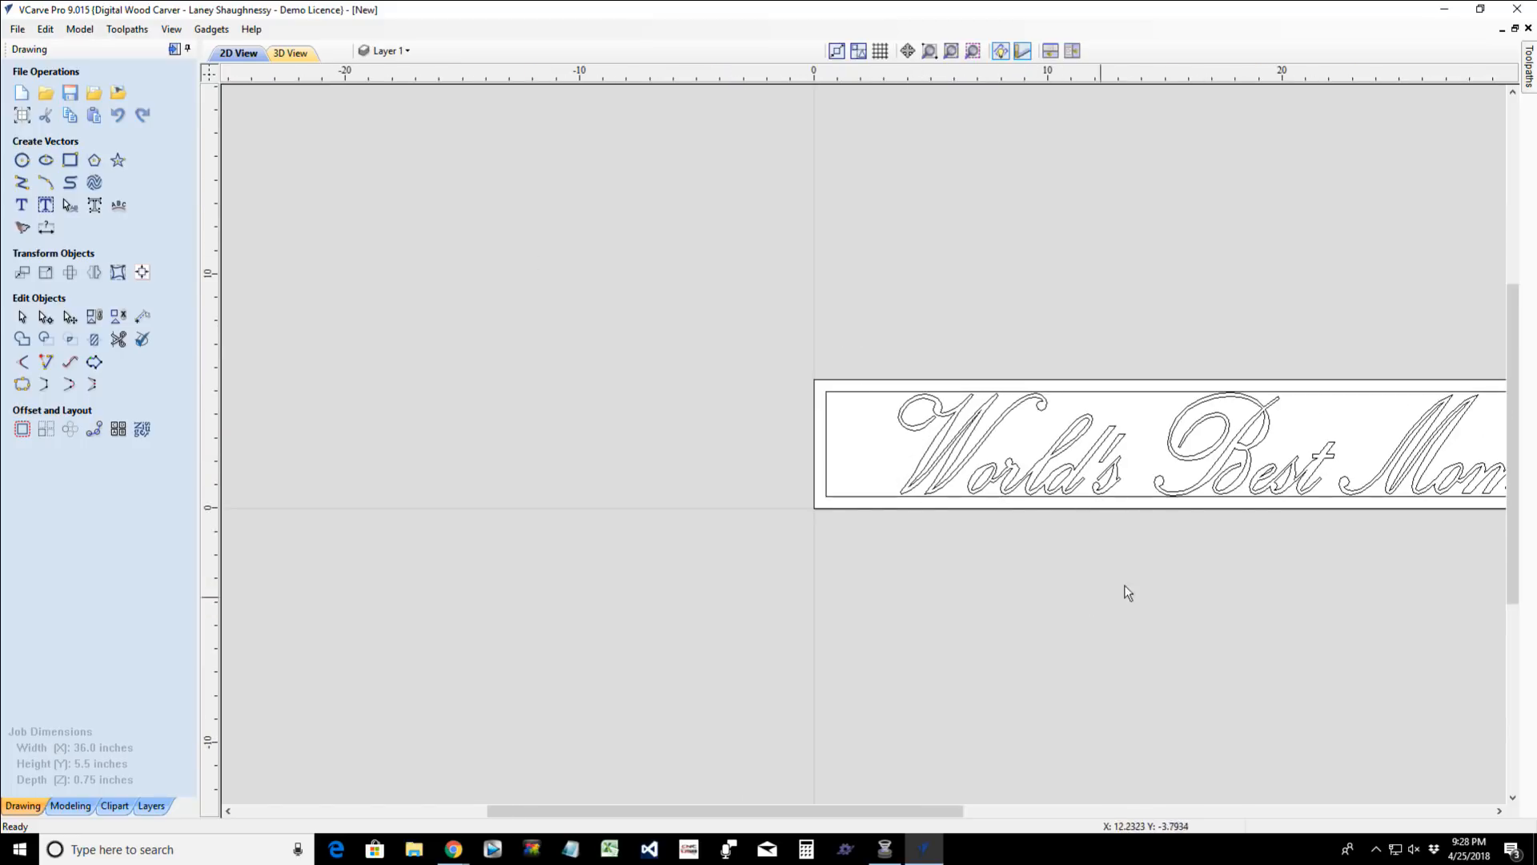
scroll(997, 581, "down", 1)
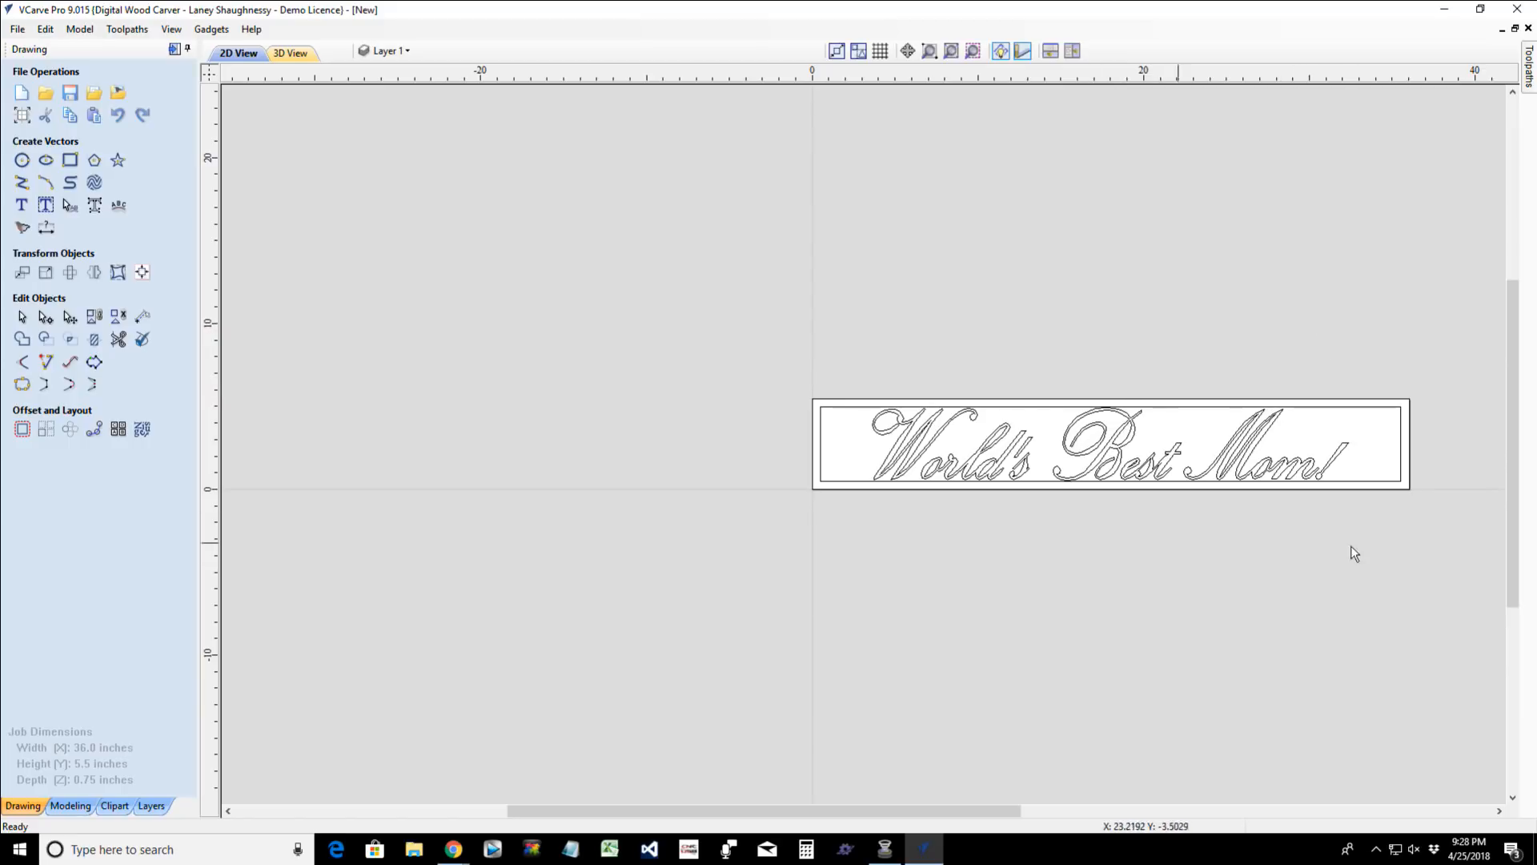
scroll(1368, 466, "up", 2)
scroll(1320, 502, "down", 2)
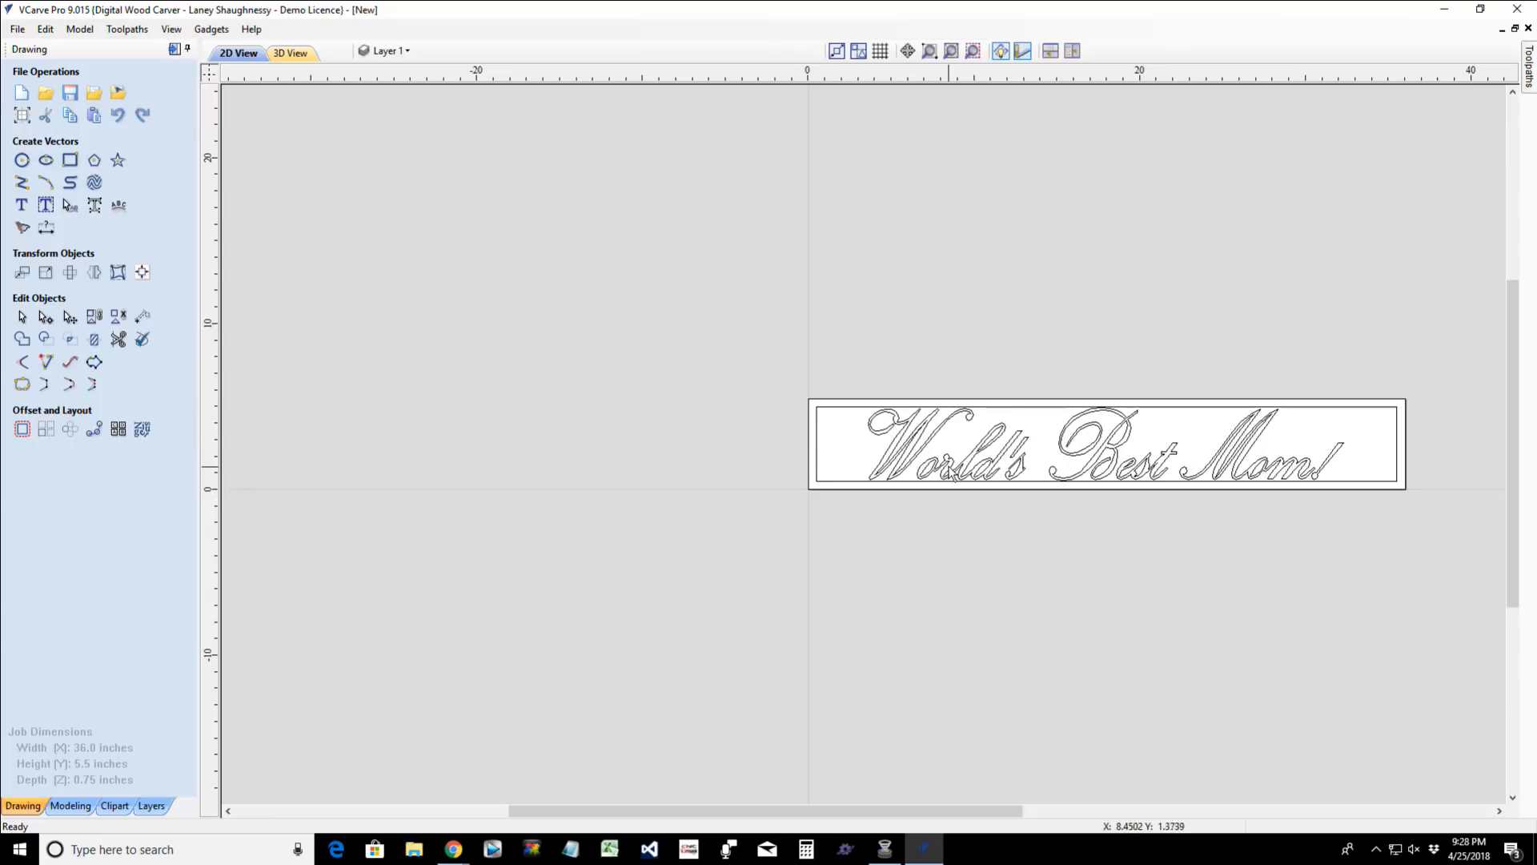
left_click(831, 410)
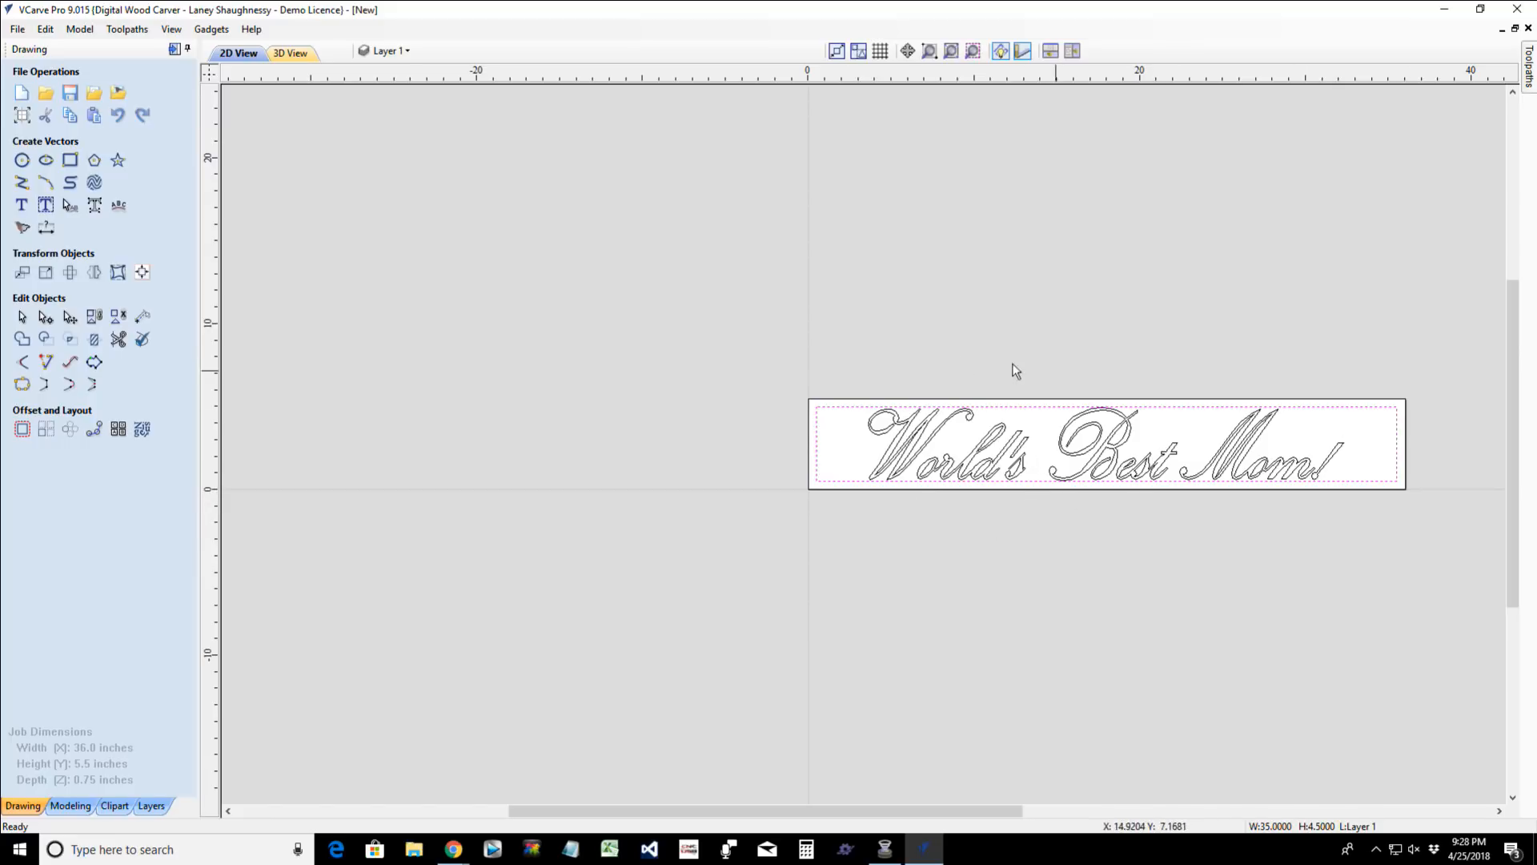
- Draw a three-point arc with a radius of about 2.36 inches, sagging from the "W"'s second bottom tip to the outer edge of the "o"
scroll(855, 412, "up", 4)
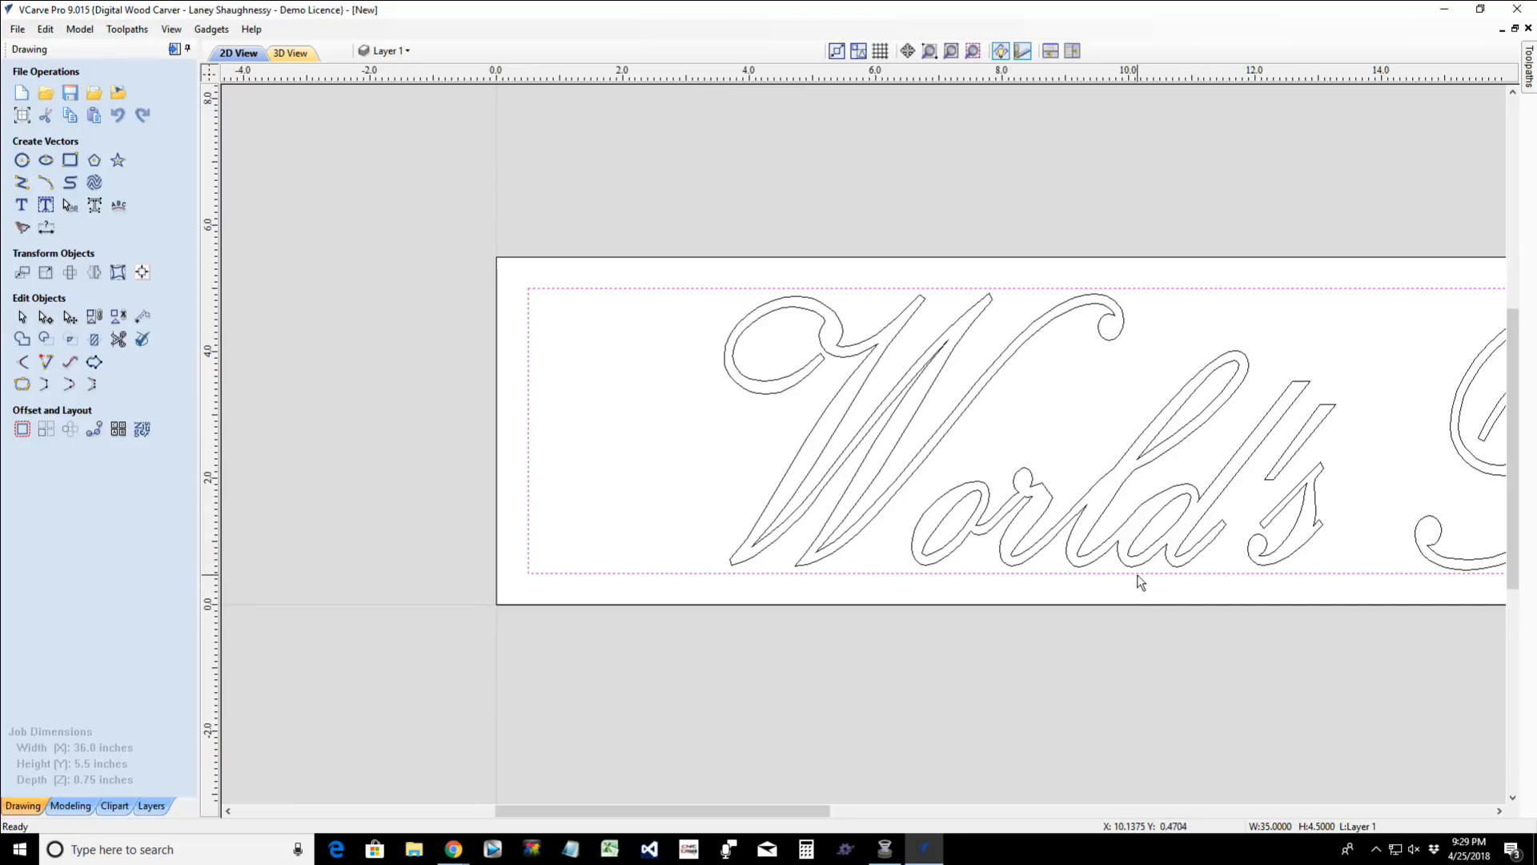
left_click(45, 184)
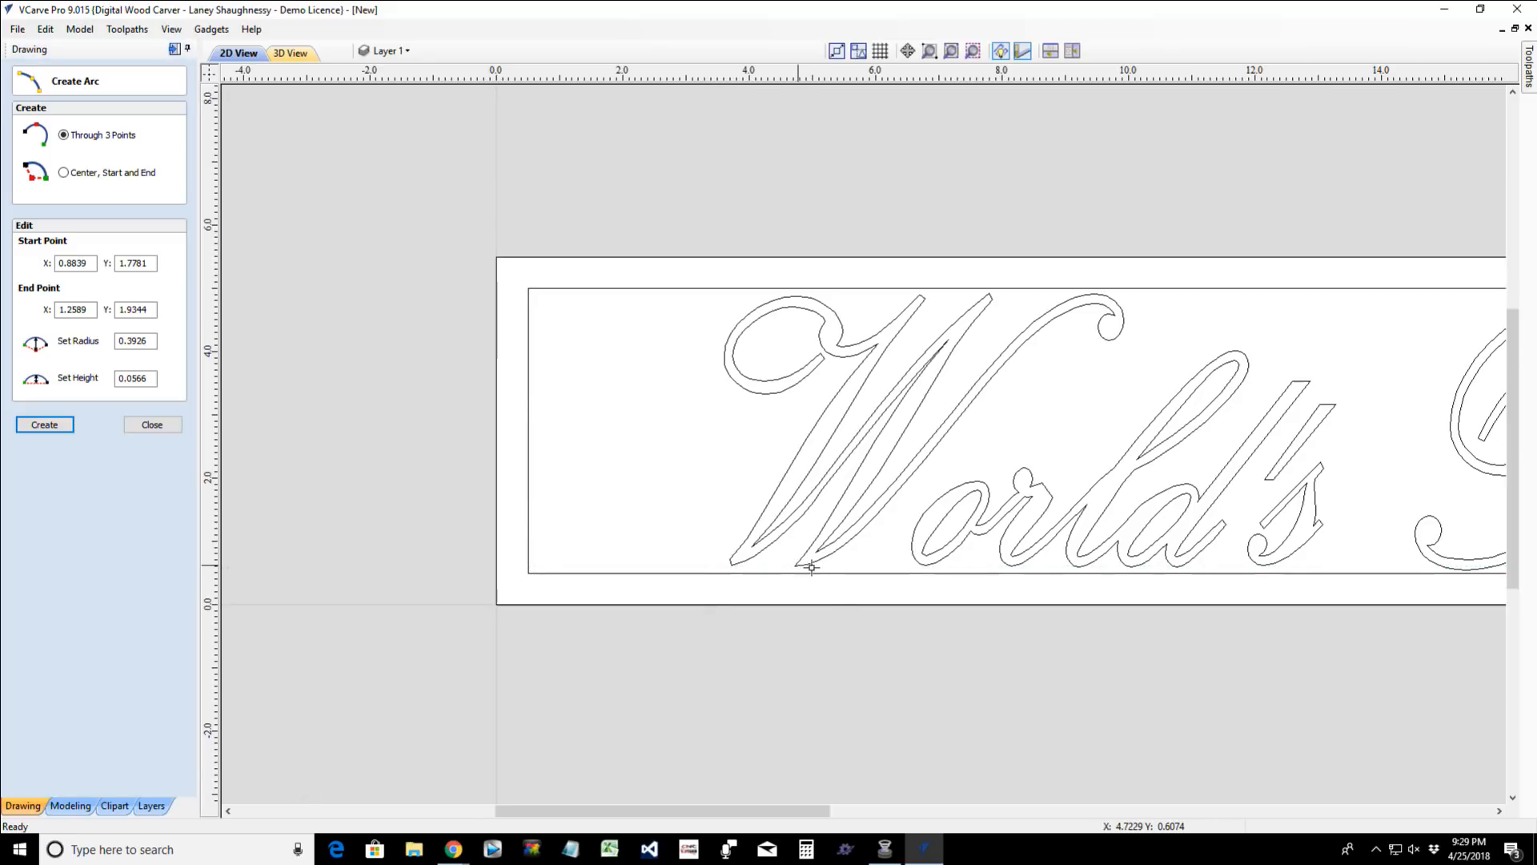
left_click(916, 537)
scroll(873, 558, "up", 3)
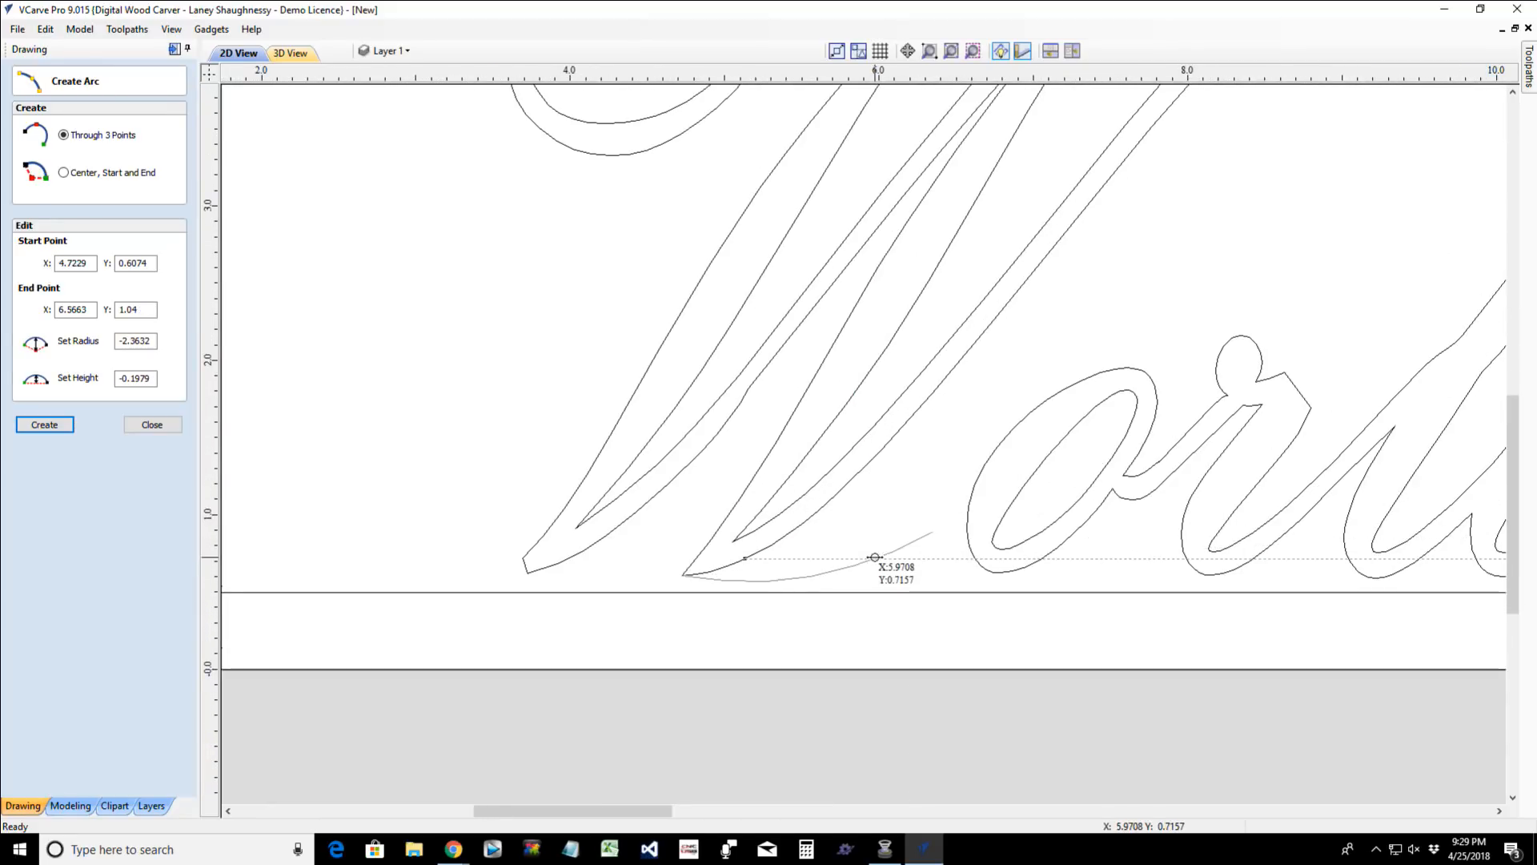
key("Escape")
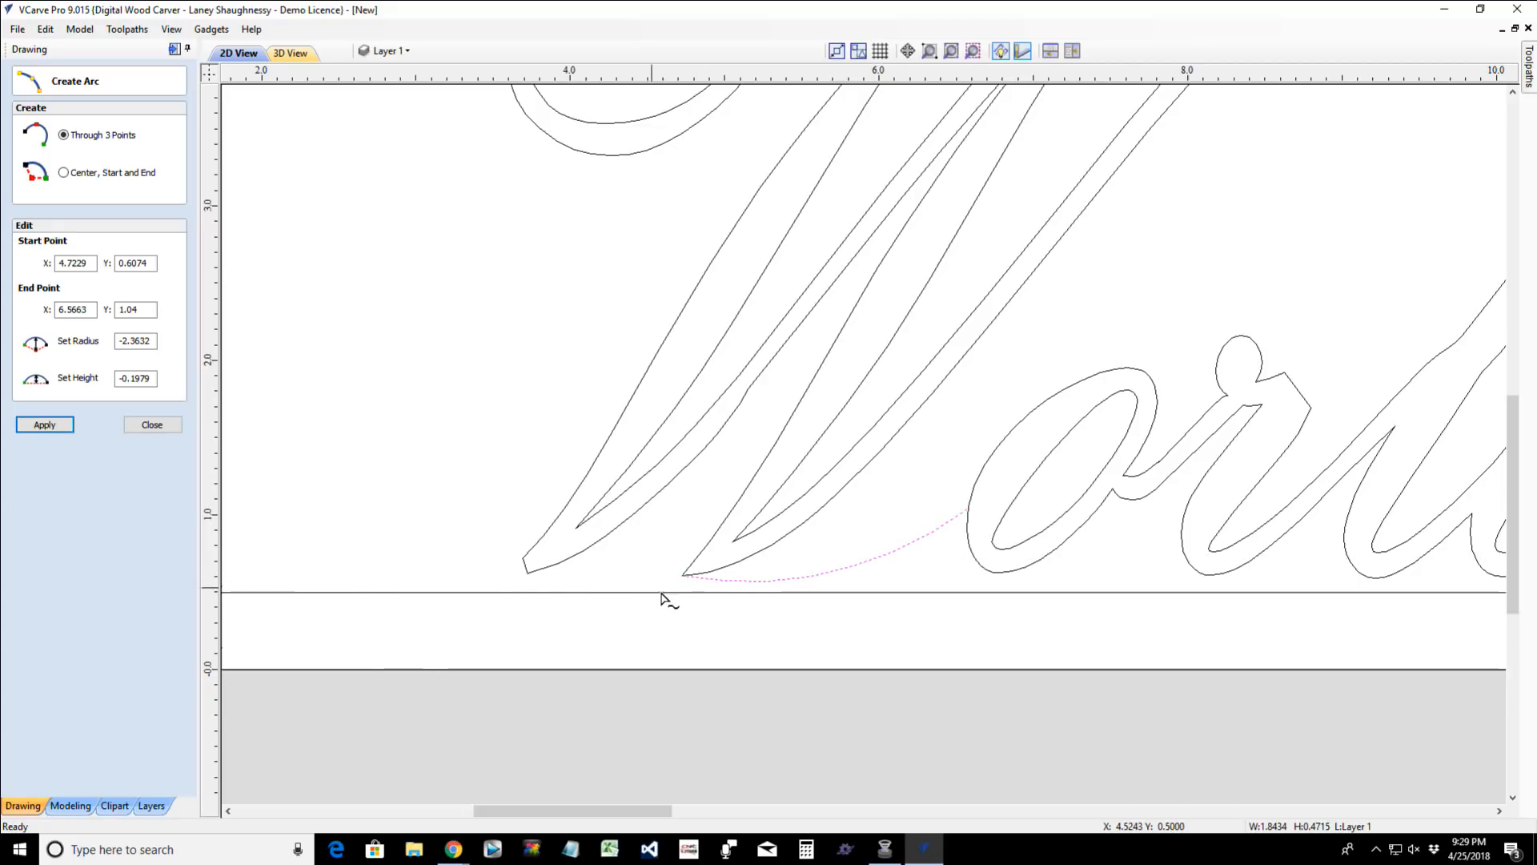
left_click(816, 574)
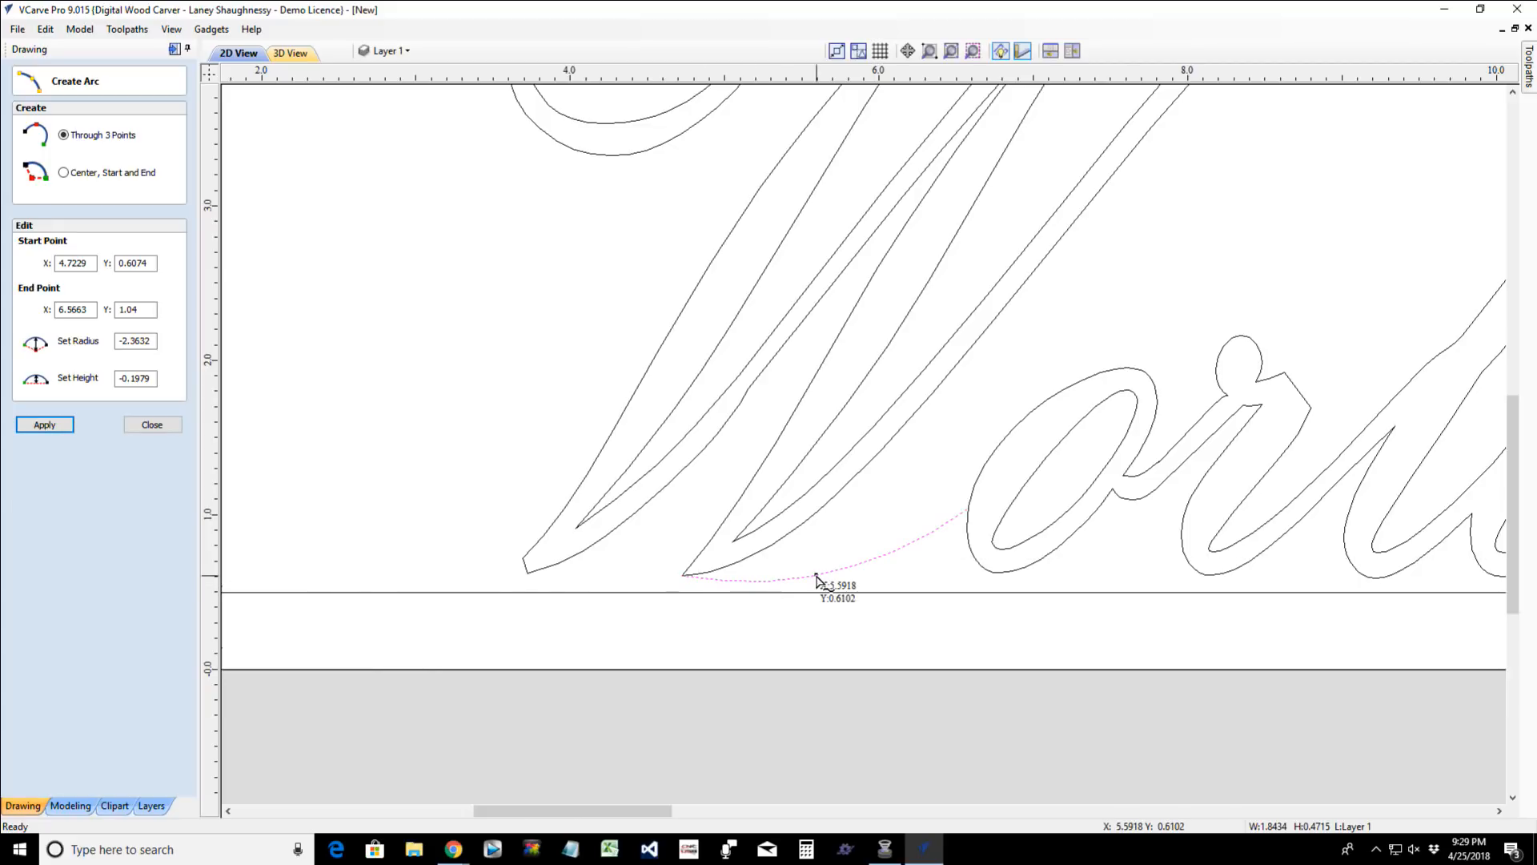
left_click(152, 425)
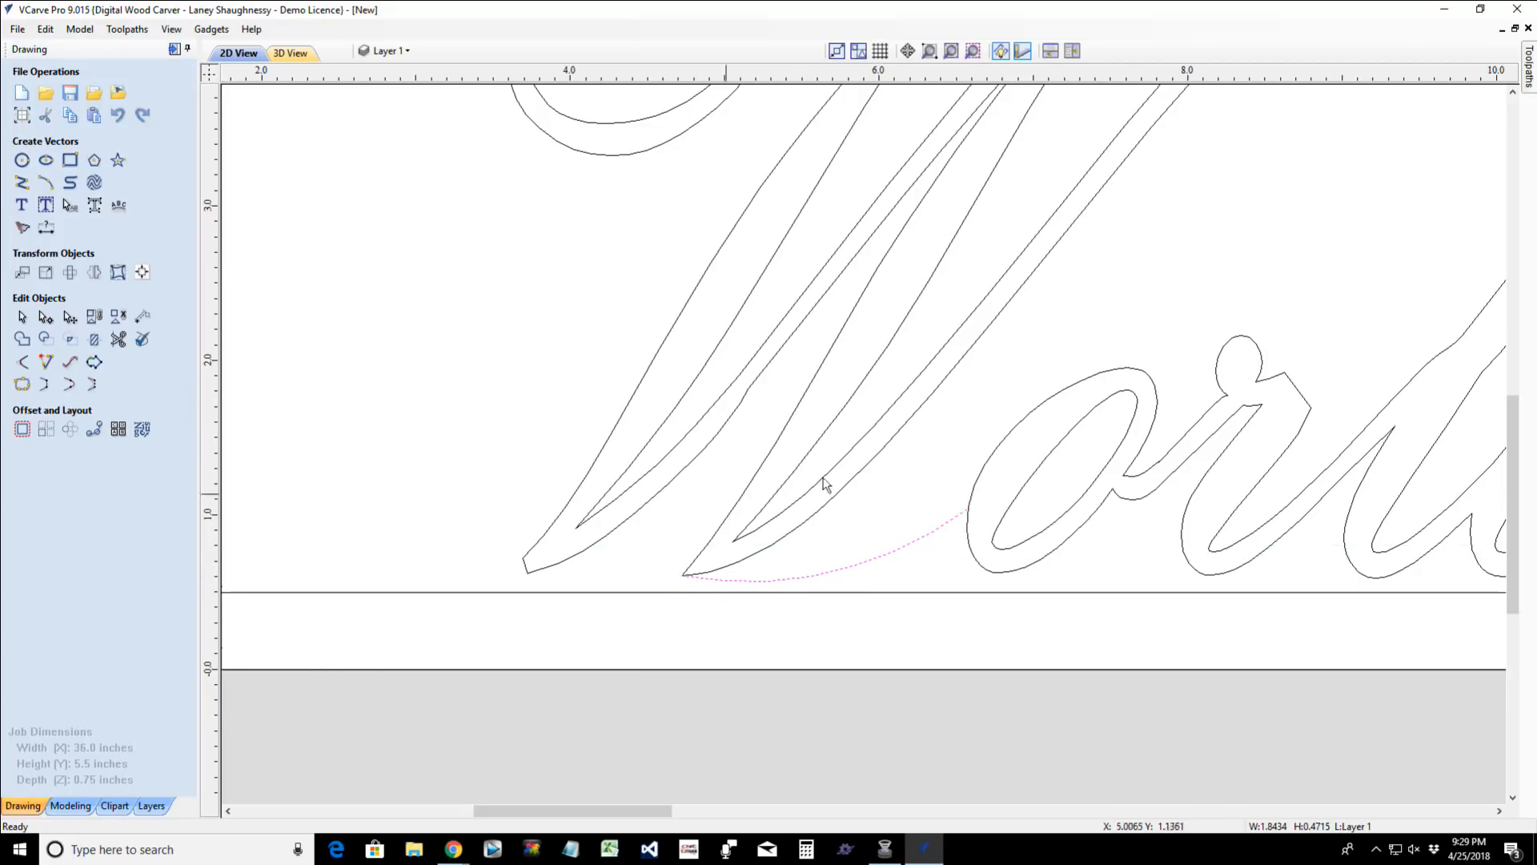
- Duplicate the arc between the "W" and "o", placing the copy about 0.2 inches above and slightly to the right of the original
left_click(901, 430)
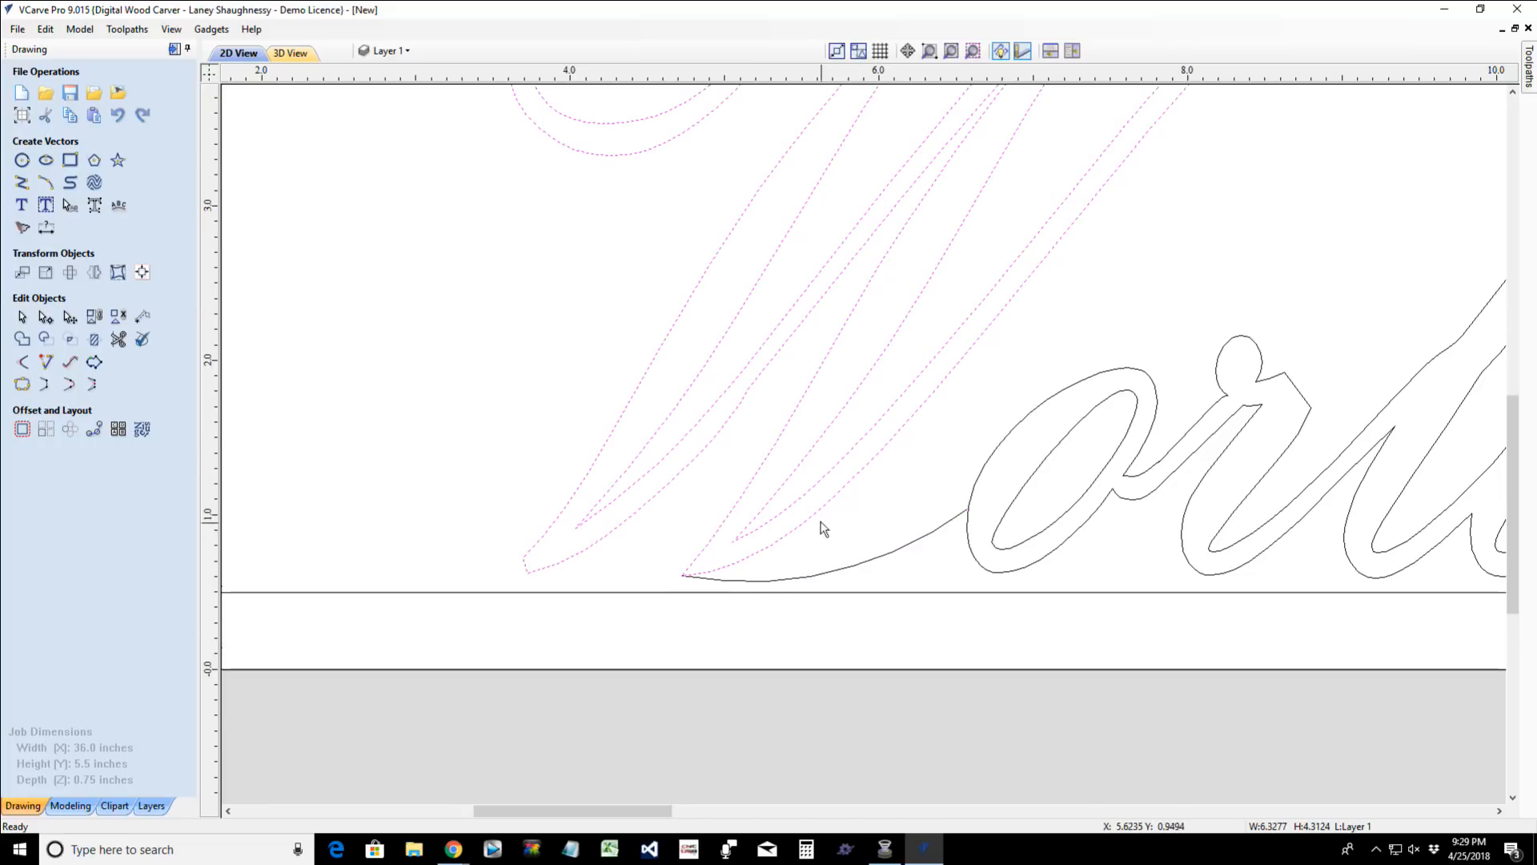
left_click(811, 579)
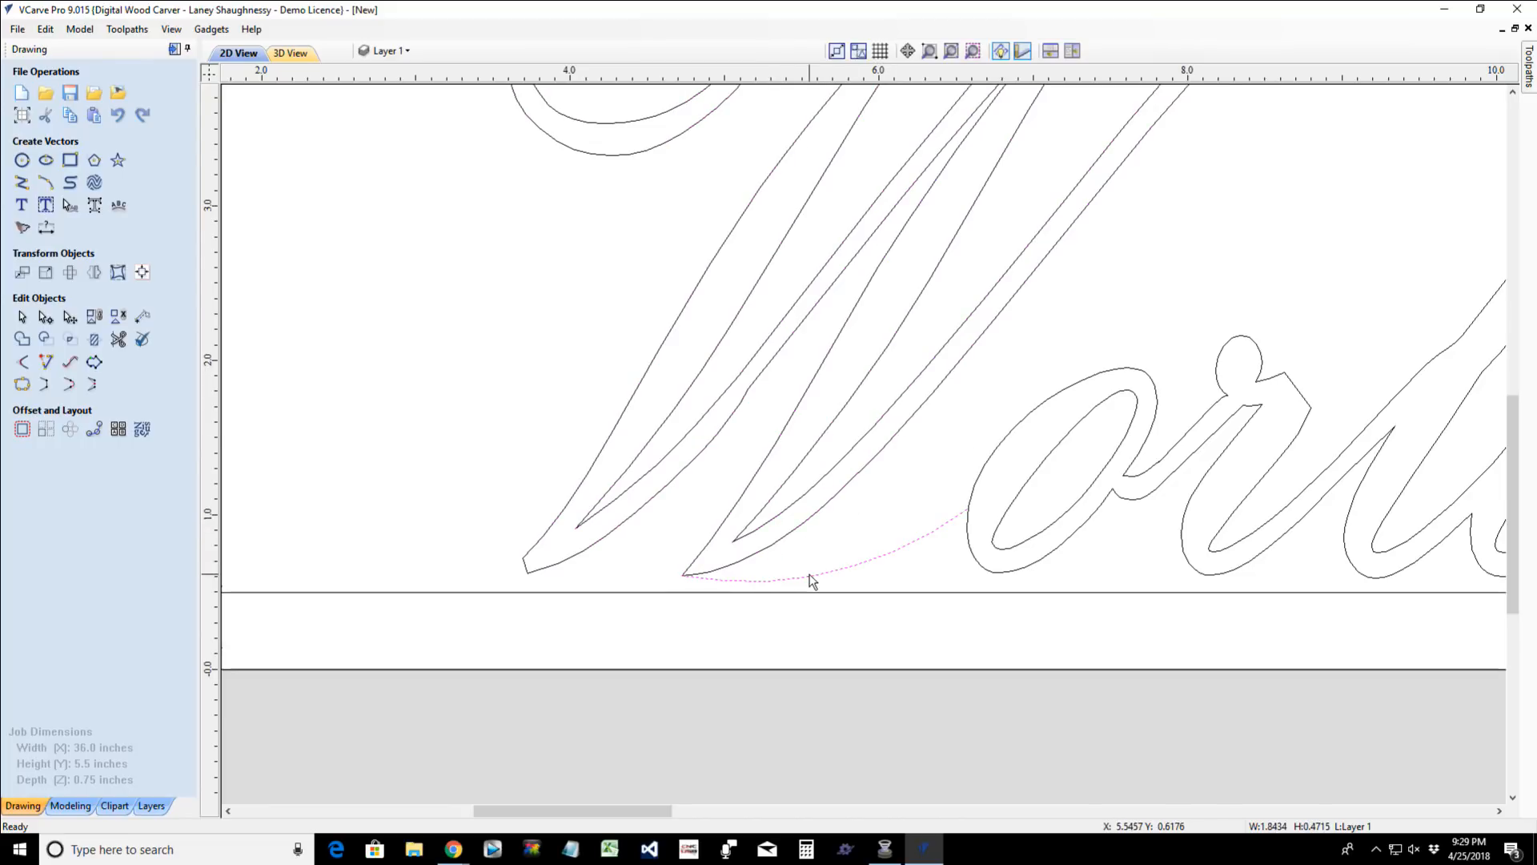
left_click(809, 575)
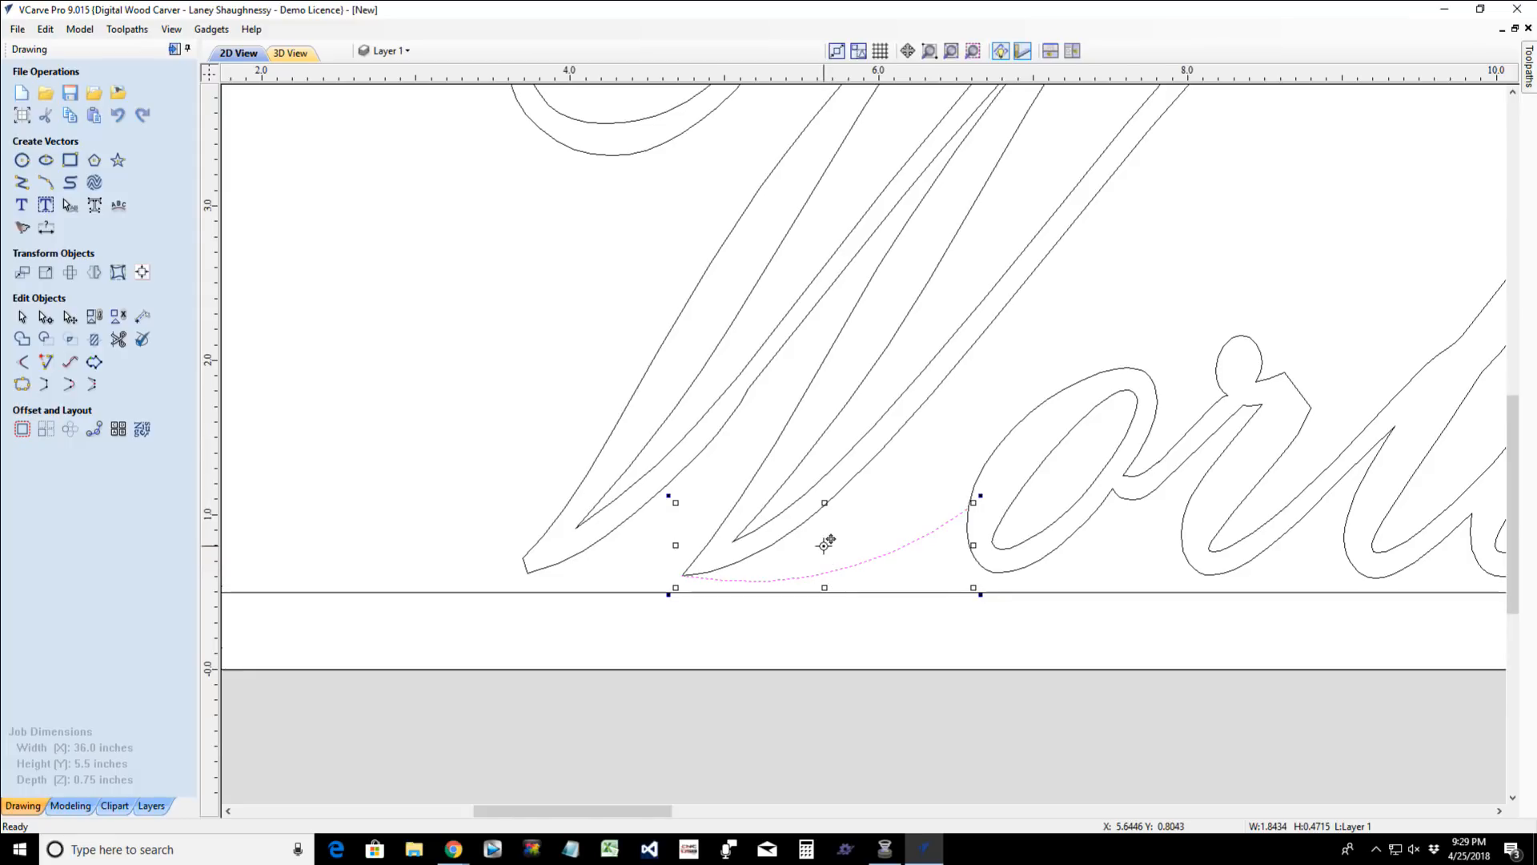
left_click_drag(825, 546, 825, 523)
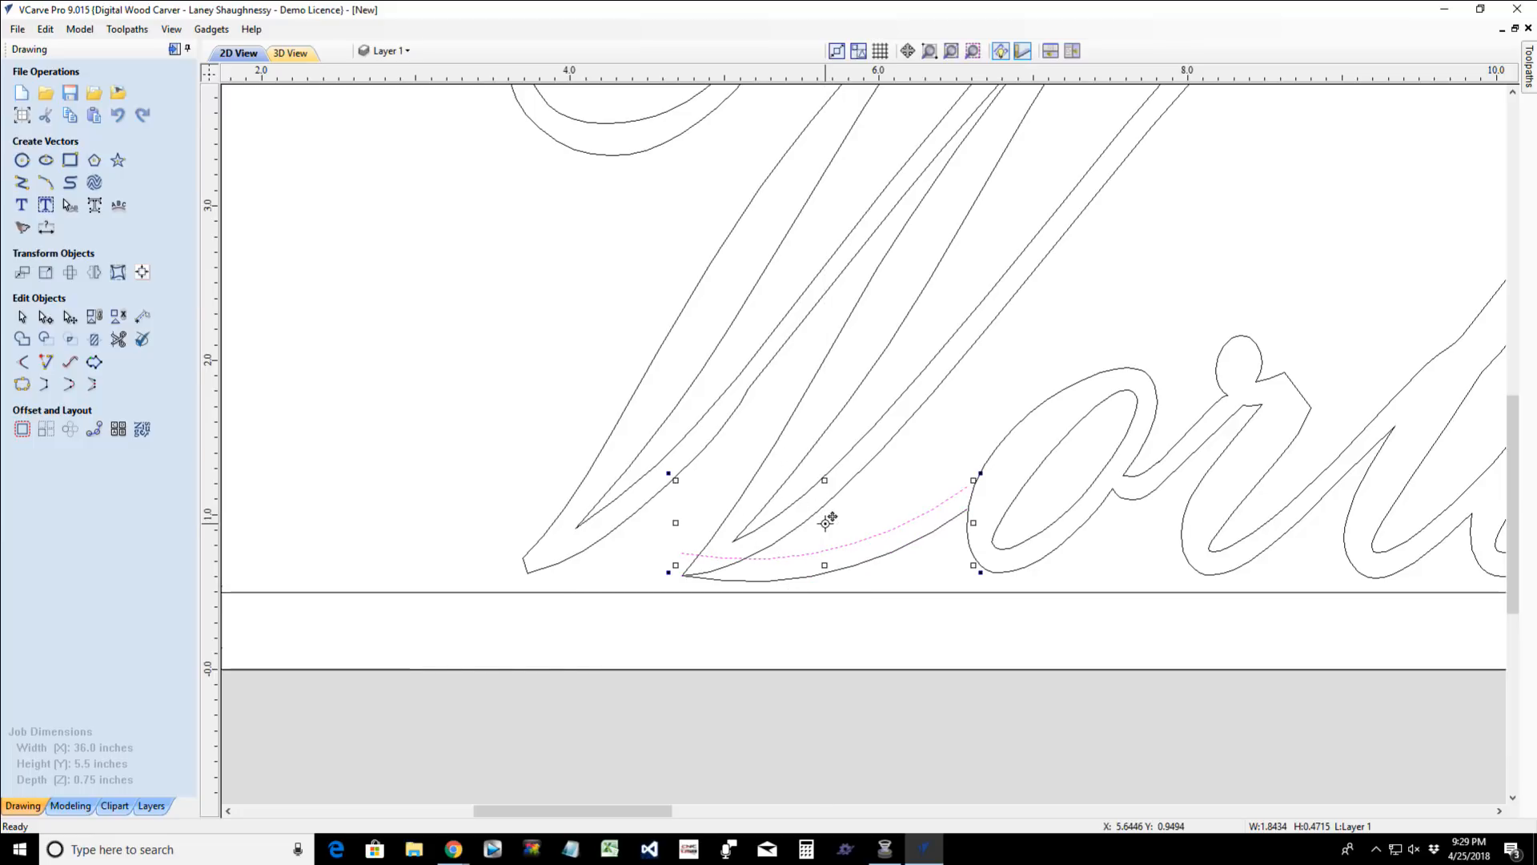
key("Right")
key("Right")
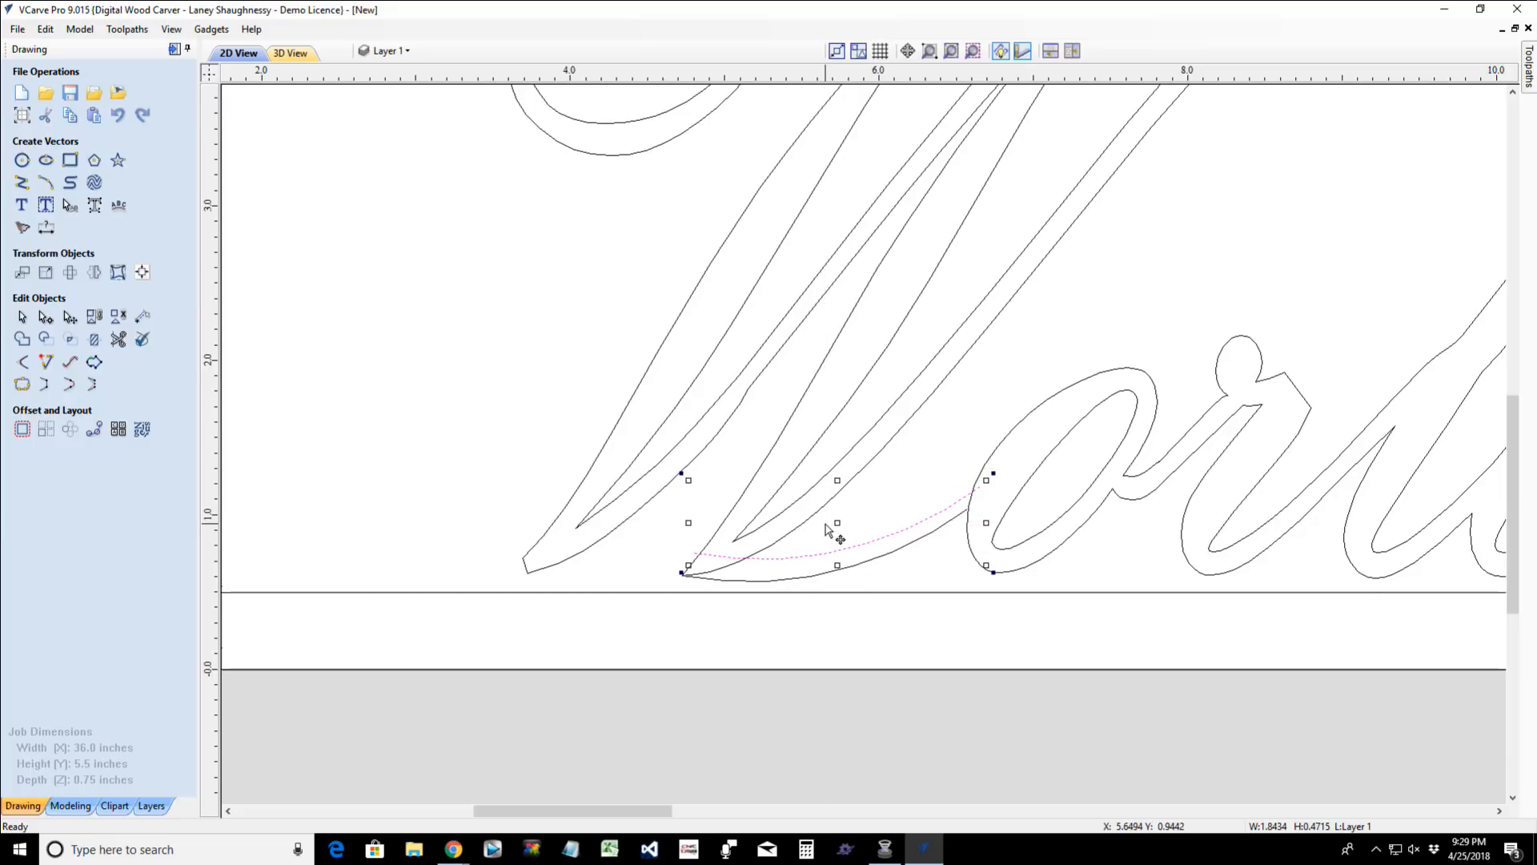
key("Up")
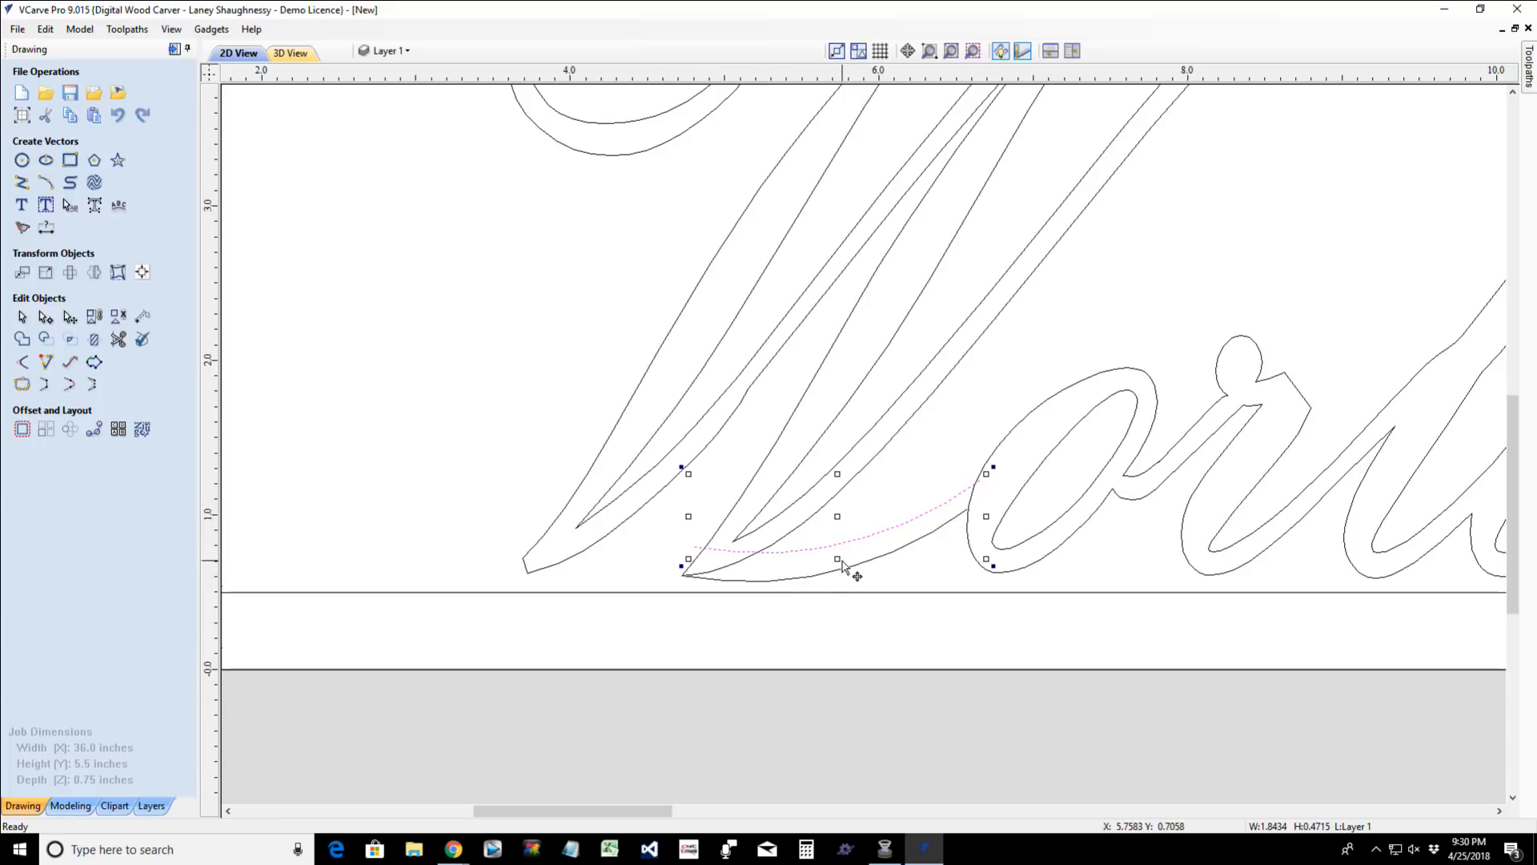
- Nudge the lower connecting arc up and to the right until its ends cross the outlines of the "W" and the "o"
left_click(921, 546)
scroll(917, 544, "up", 2)
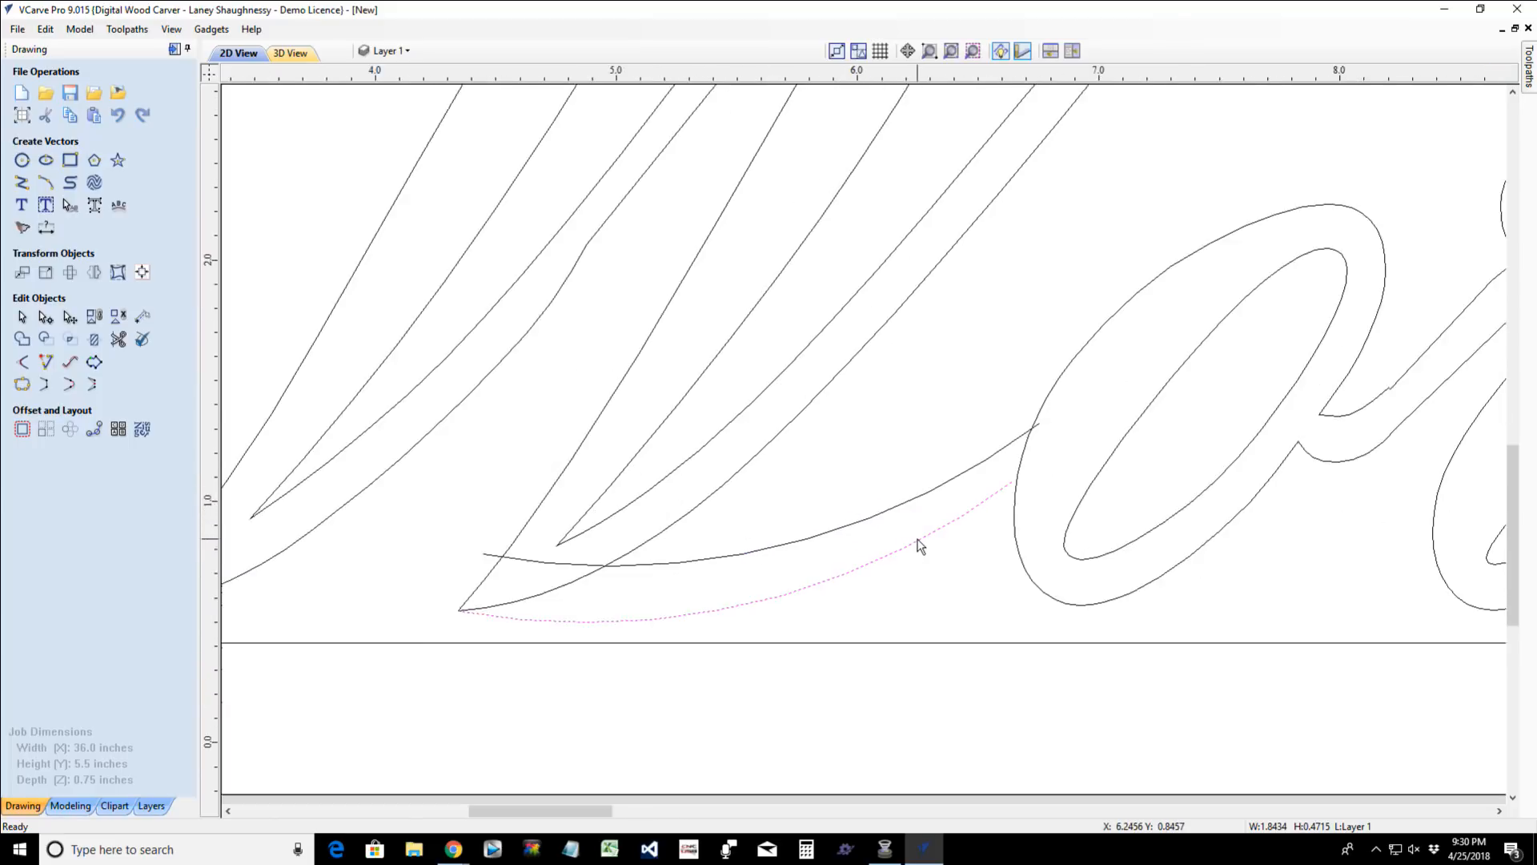
scroll(921, 546, "up", 2)
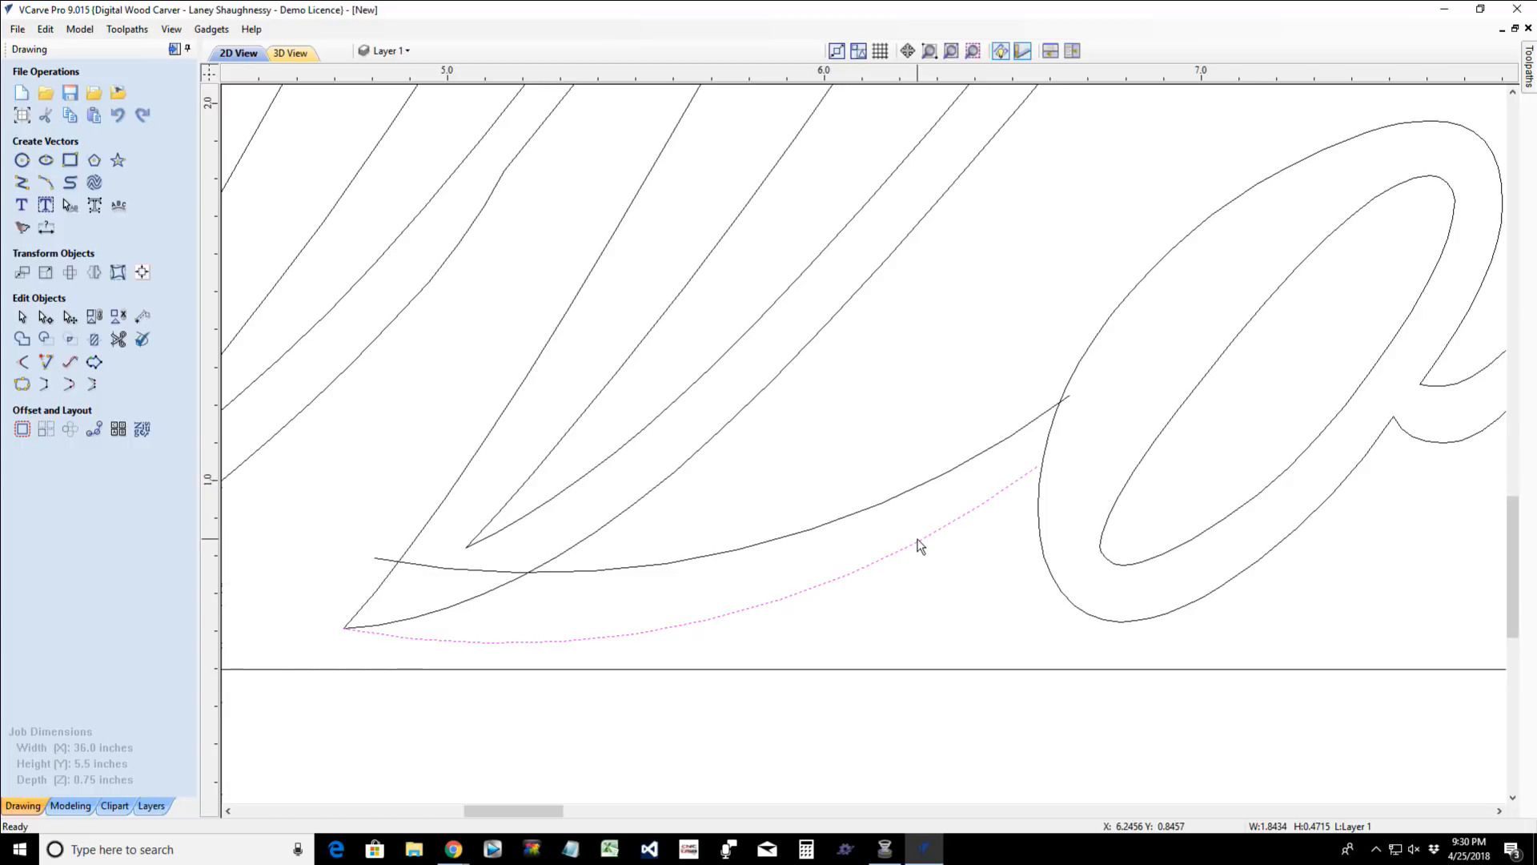
scroll(920, 546, "down", 1)
key("Up")
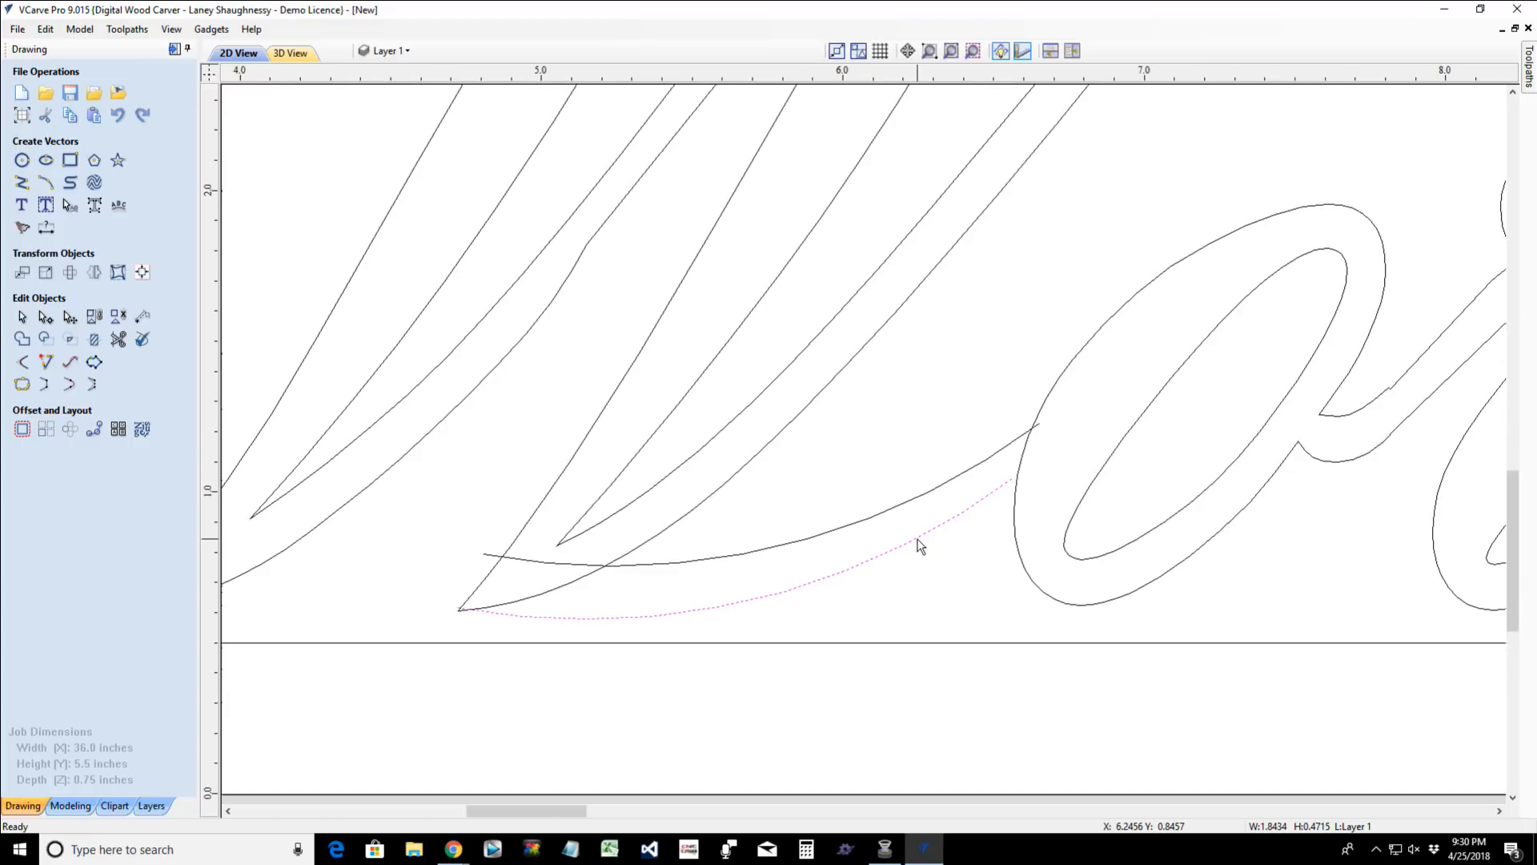
key("Right")
key("Right")
key("Right")
key("Right")
key("Up")
key("Up")
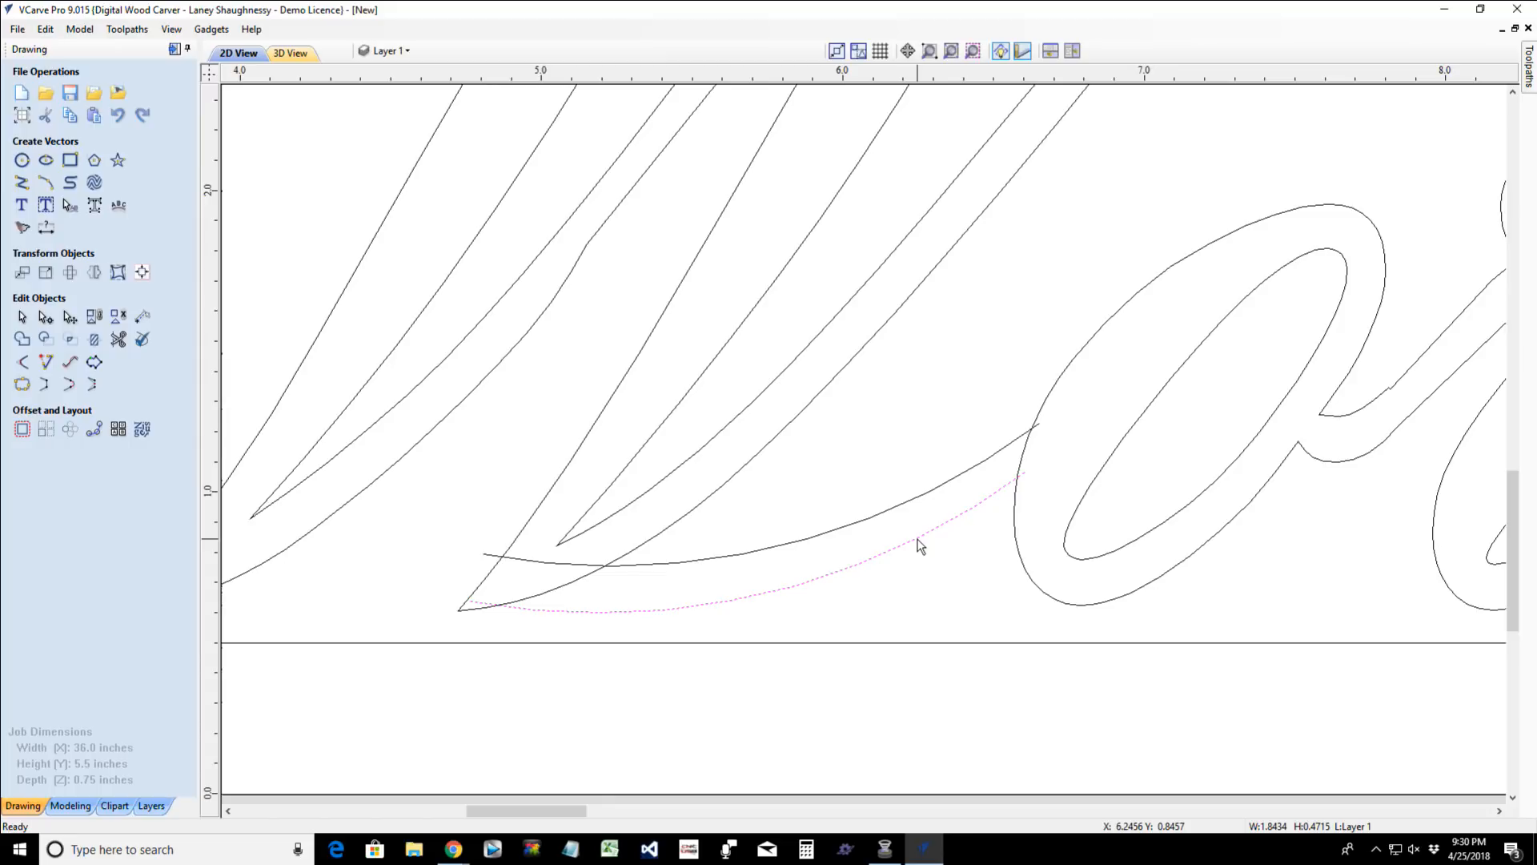
key("Right")
key("Up")
key("Right")
key("Up")
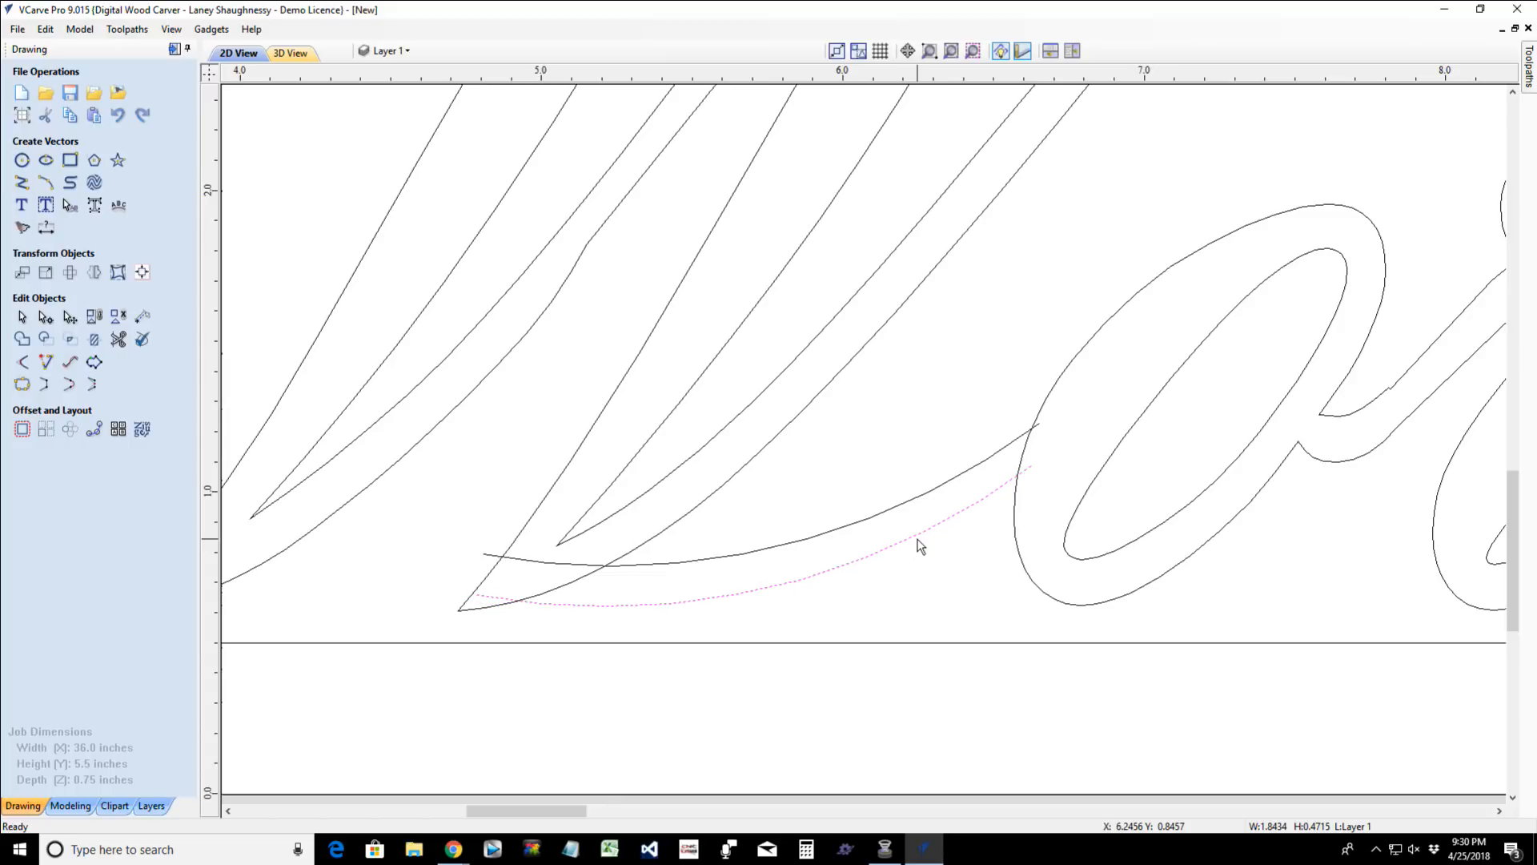
key("Right")
- Nudge the upper connecting arc slightly up and to the right to widen the connecting stroke and overlap the "o" outline
left_click(817, 535)
key("Up")
key("Up")
key("Up")
key("Right")
key("Right")
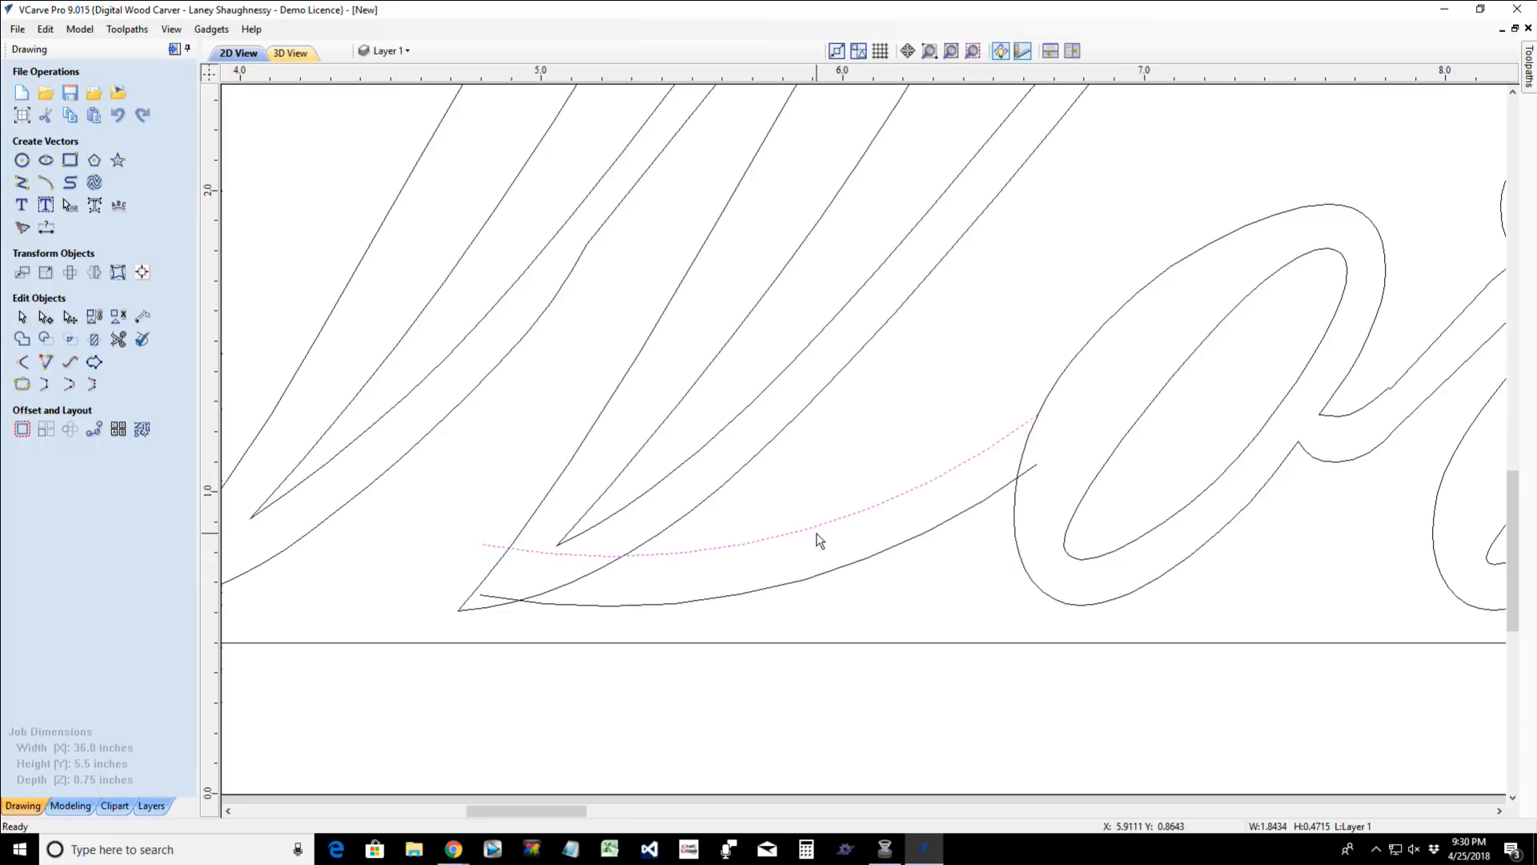
key("Up")
key("Right")
- Trim the arc ends and the "W" outline between them at the "W"'s bottom tip, opening the connecting stroke into the letter
left_click(118, 338)
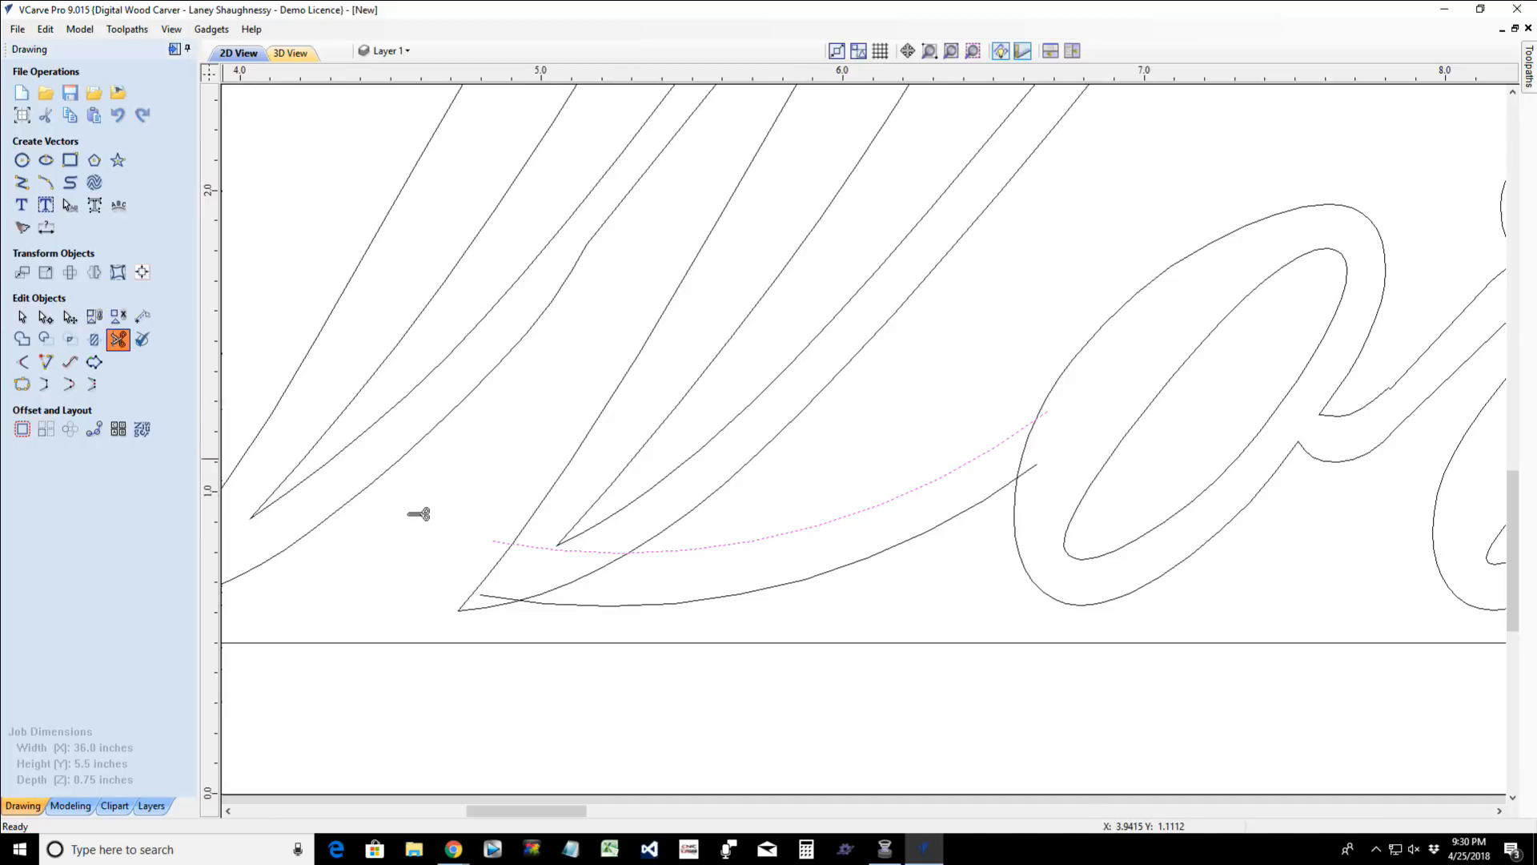
left_click(503, 542)
left_click(498, 599)
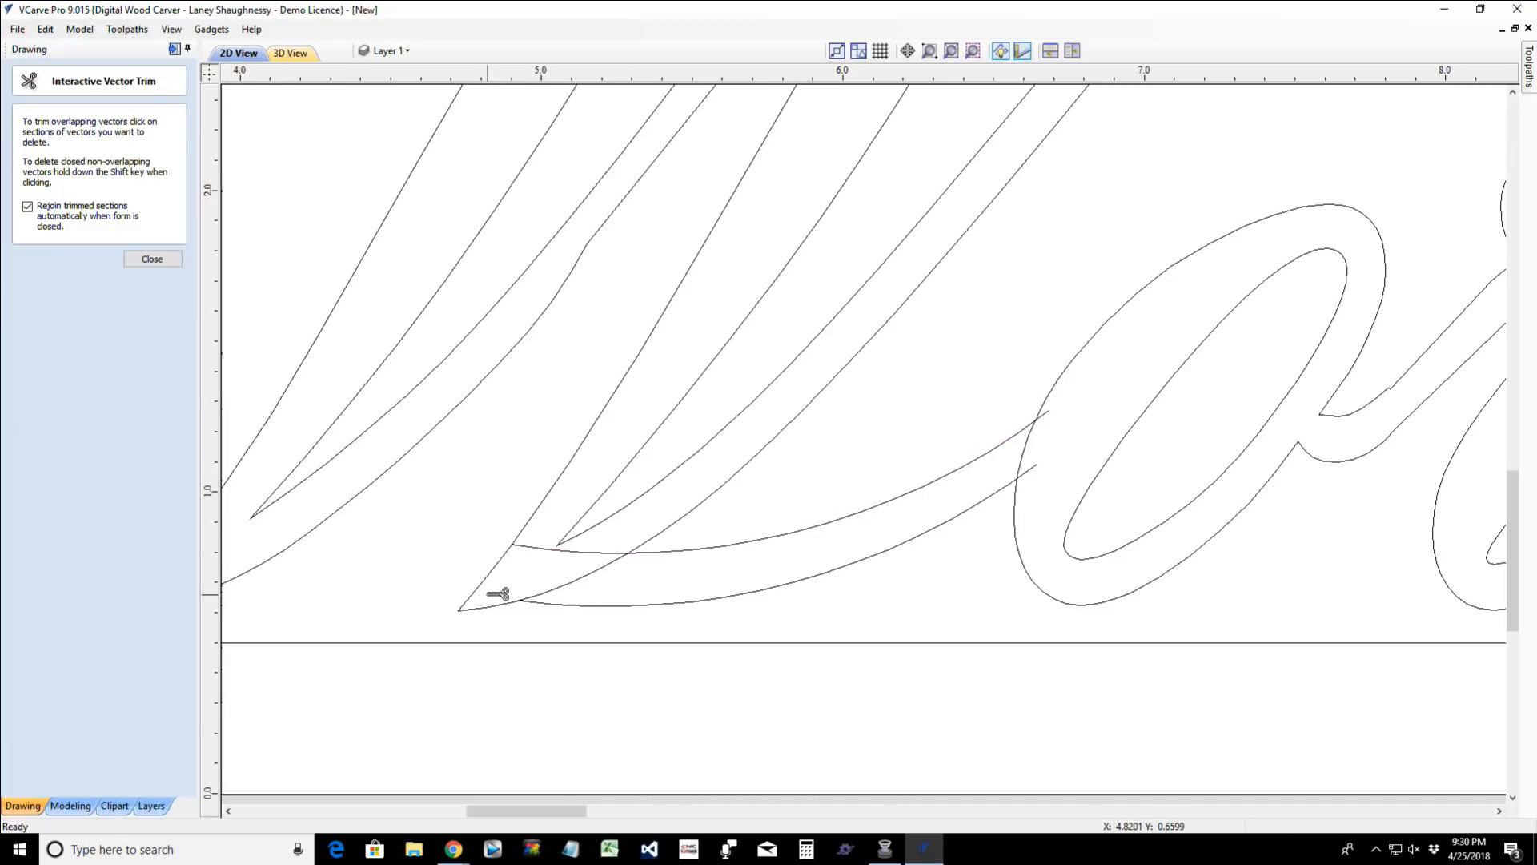
left_click(545, 547)
left_click(564, 584)
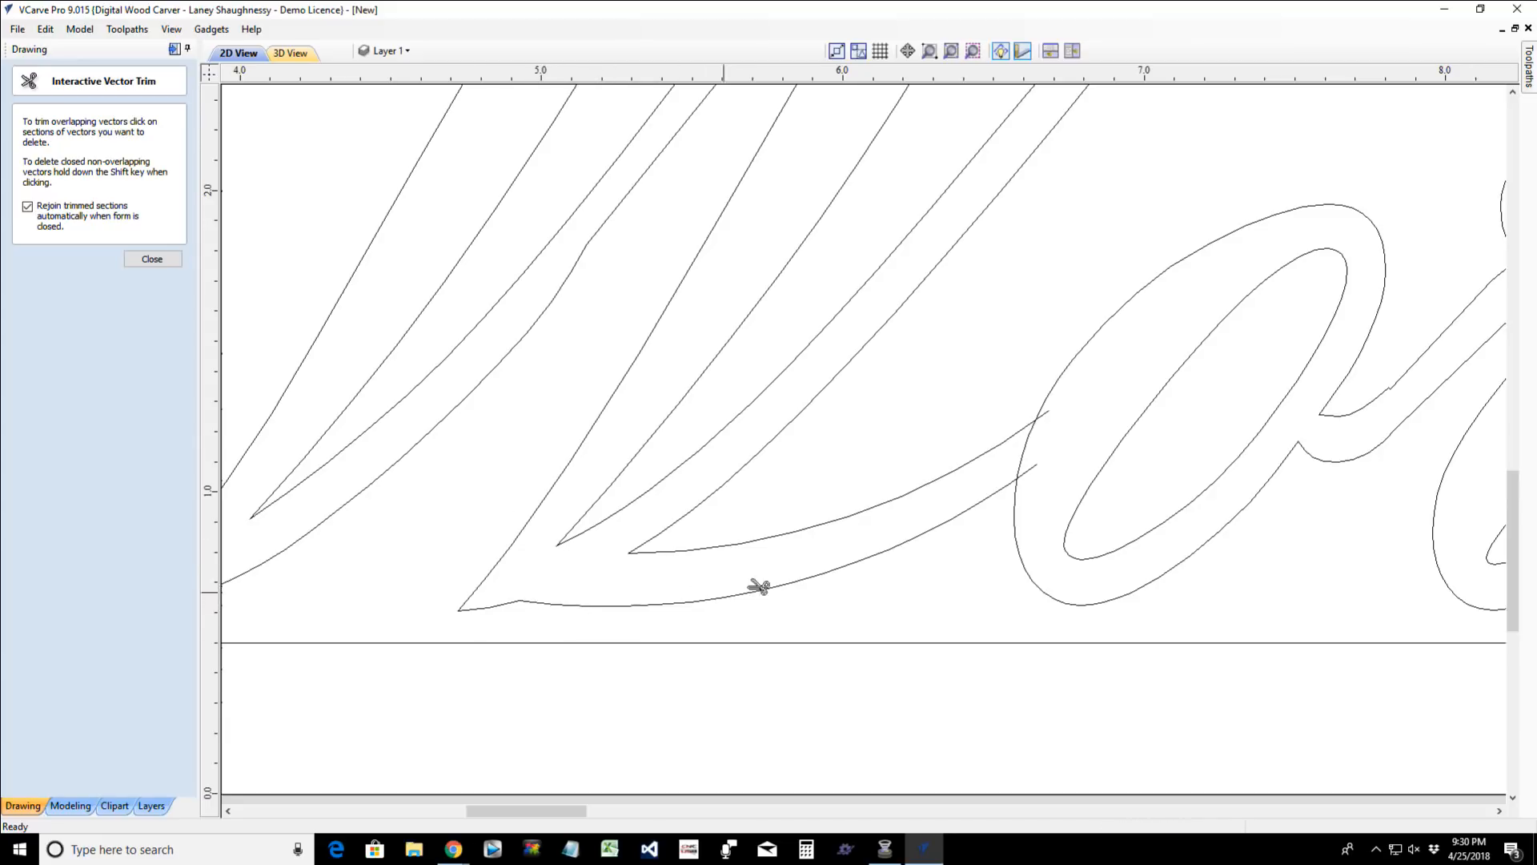
- Trim the arc ends and the "o" outline between them, opening the connecting stroke into the "o"
left_click(1052, 415)
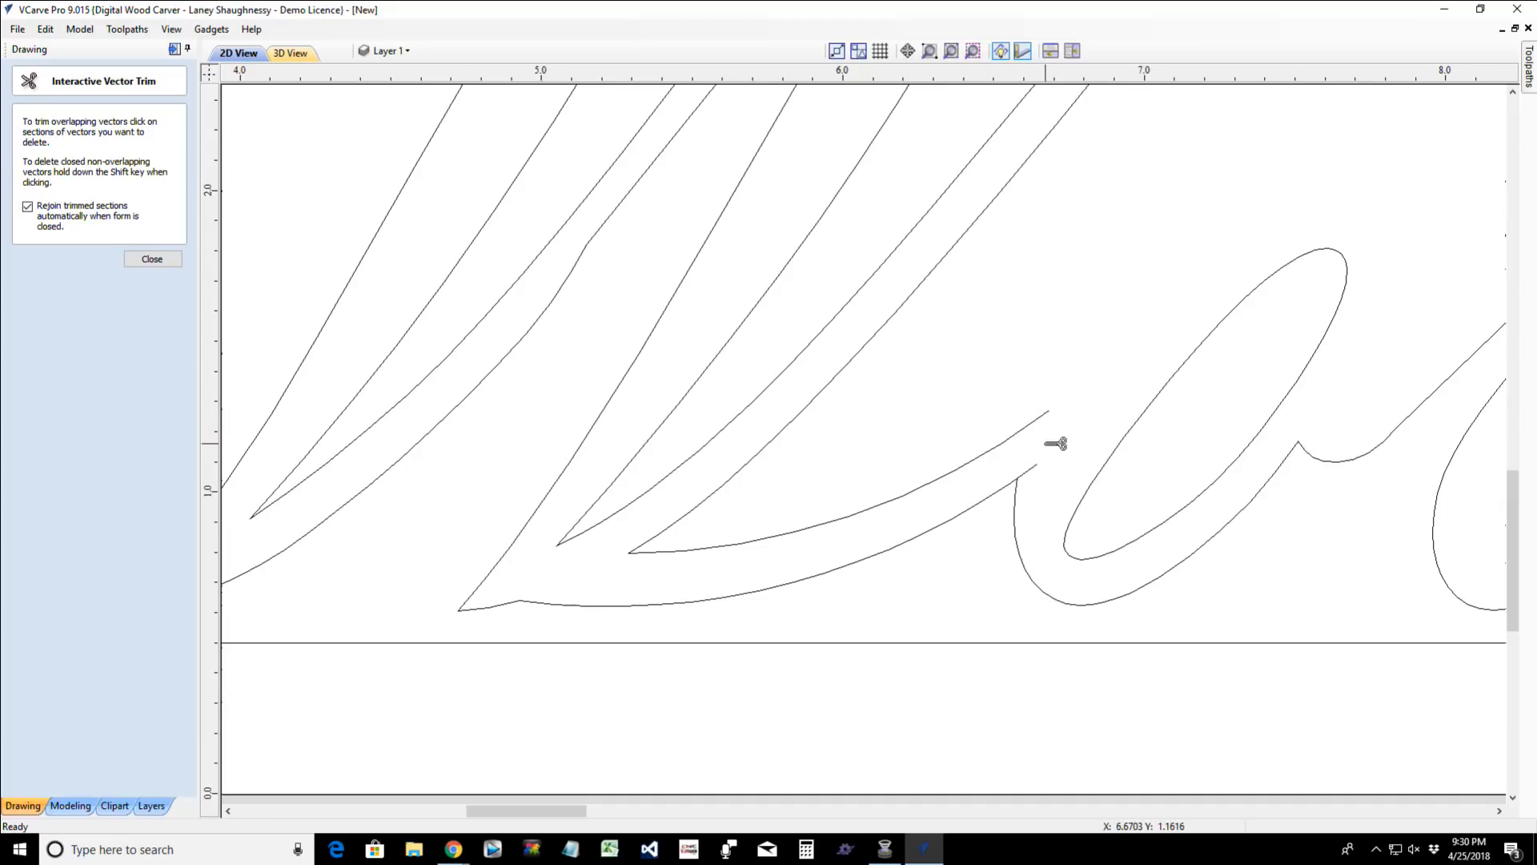
scroll(1055, 443, "up", 6)
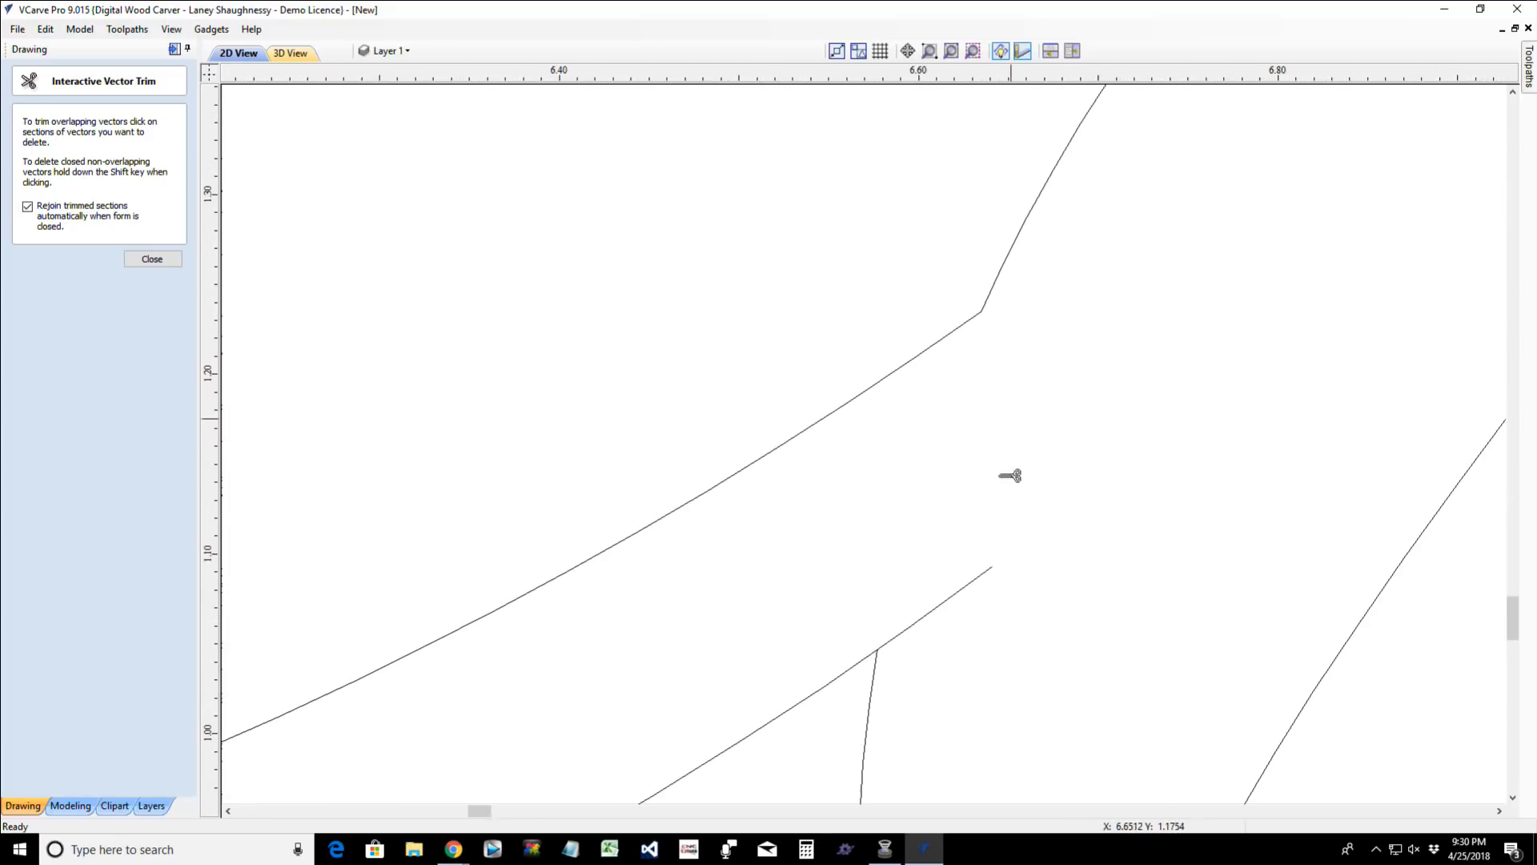
left_click(966, 588)
scroll(926, 572, "down", 5)
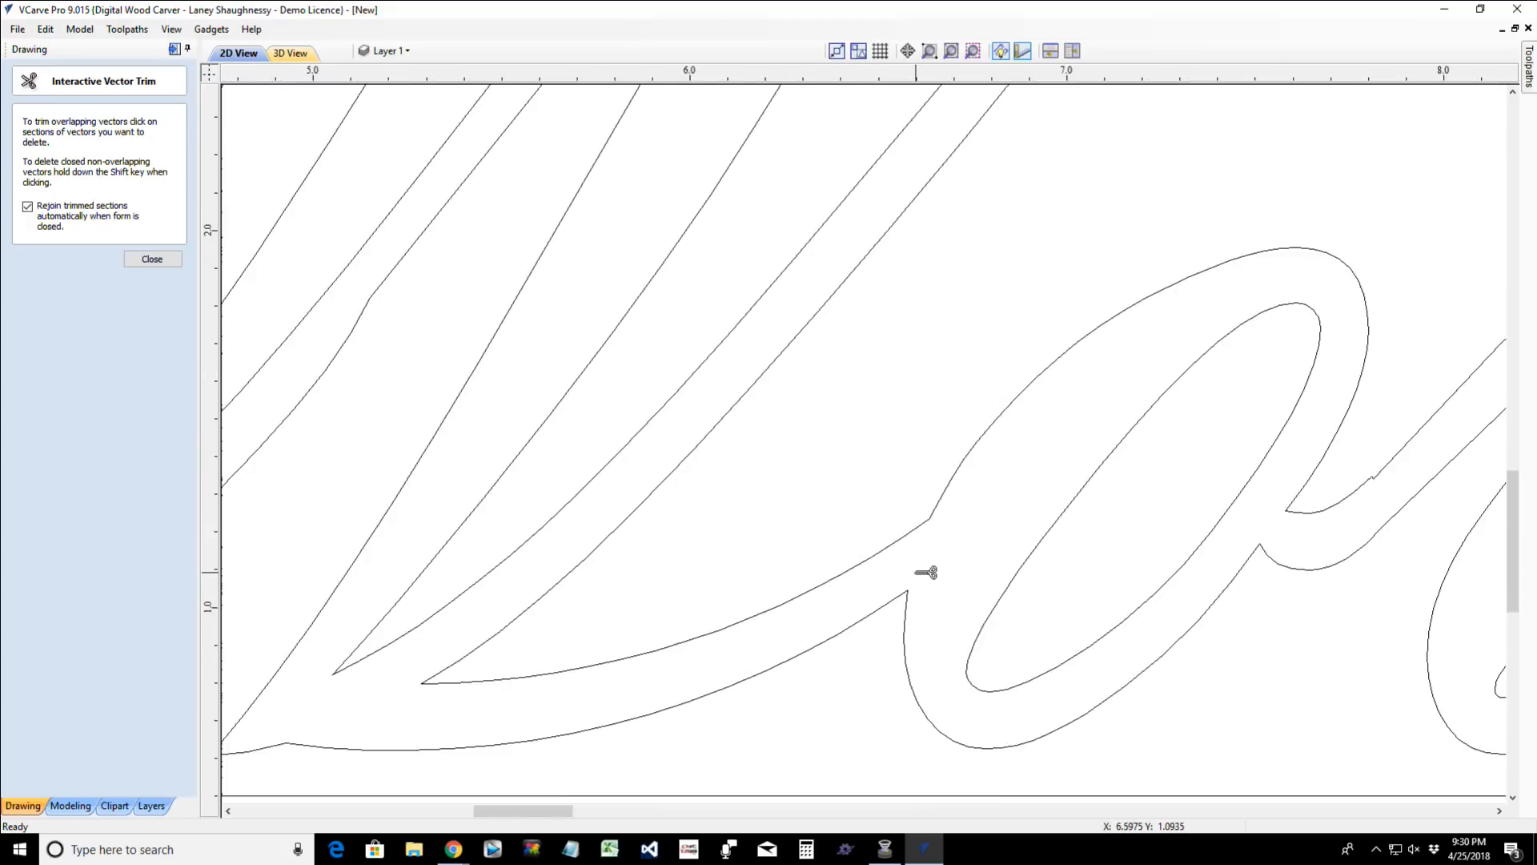
scroll(926, 573, "down", 4)
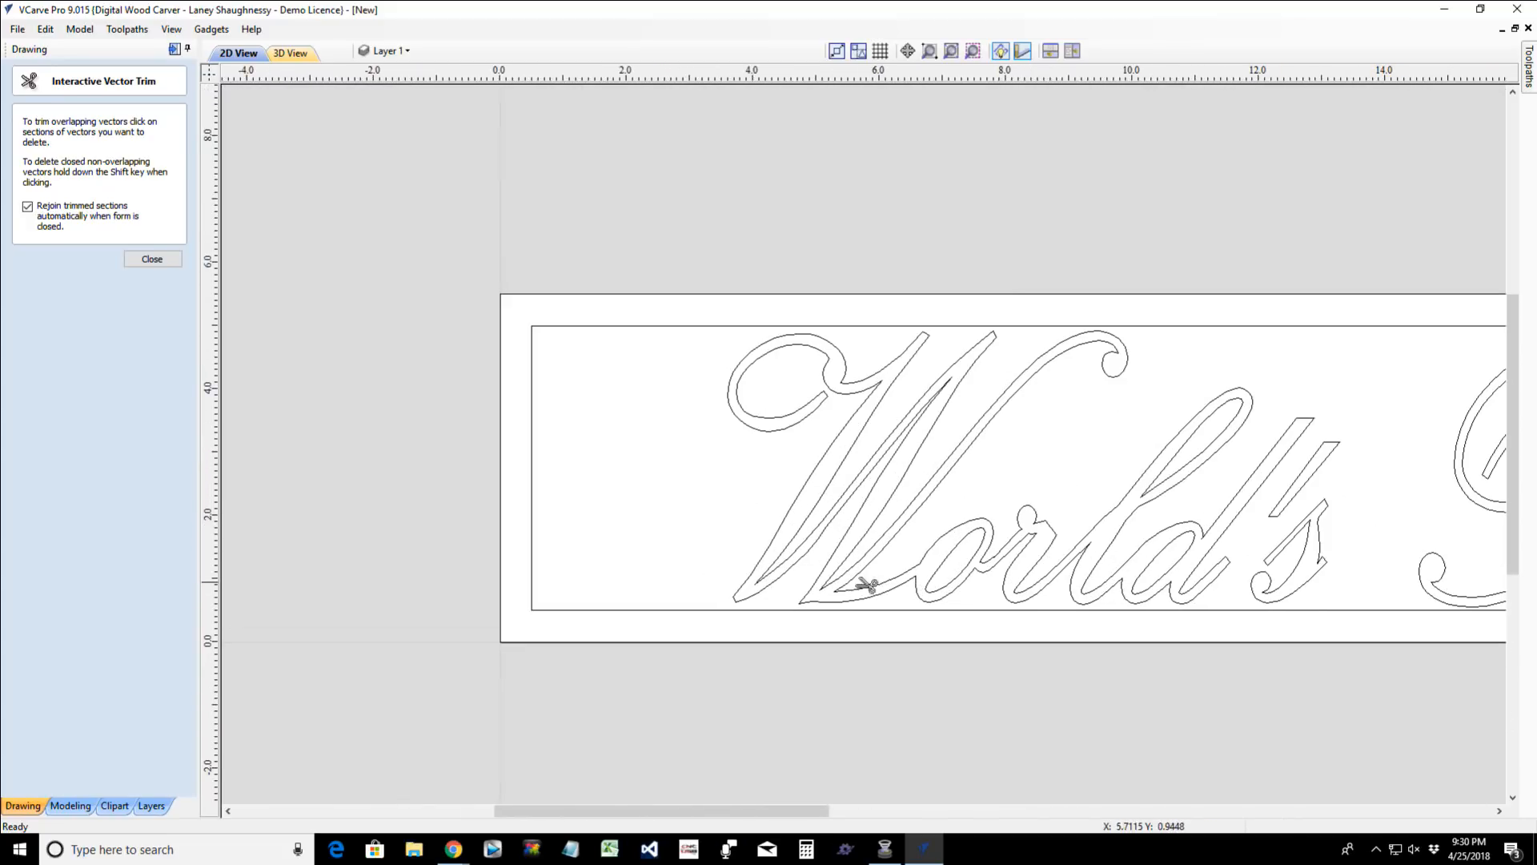
left_click(152, 258)
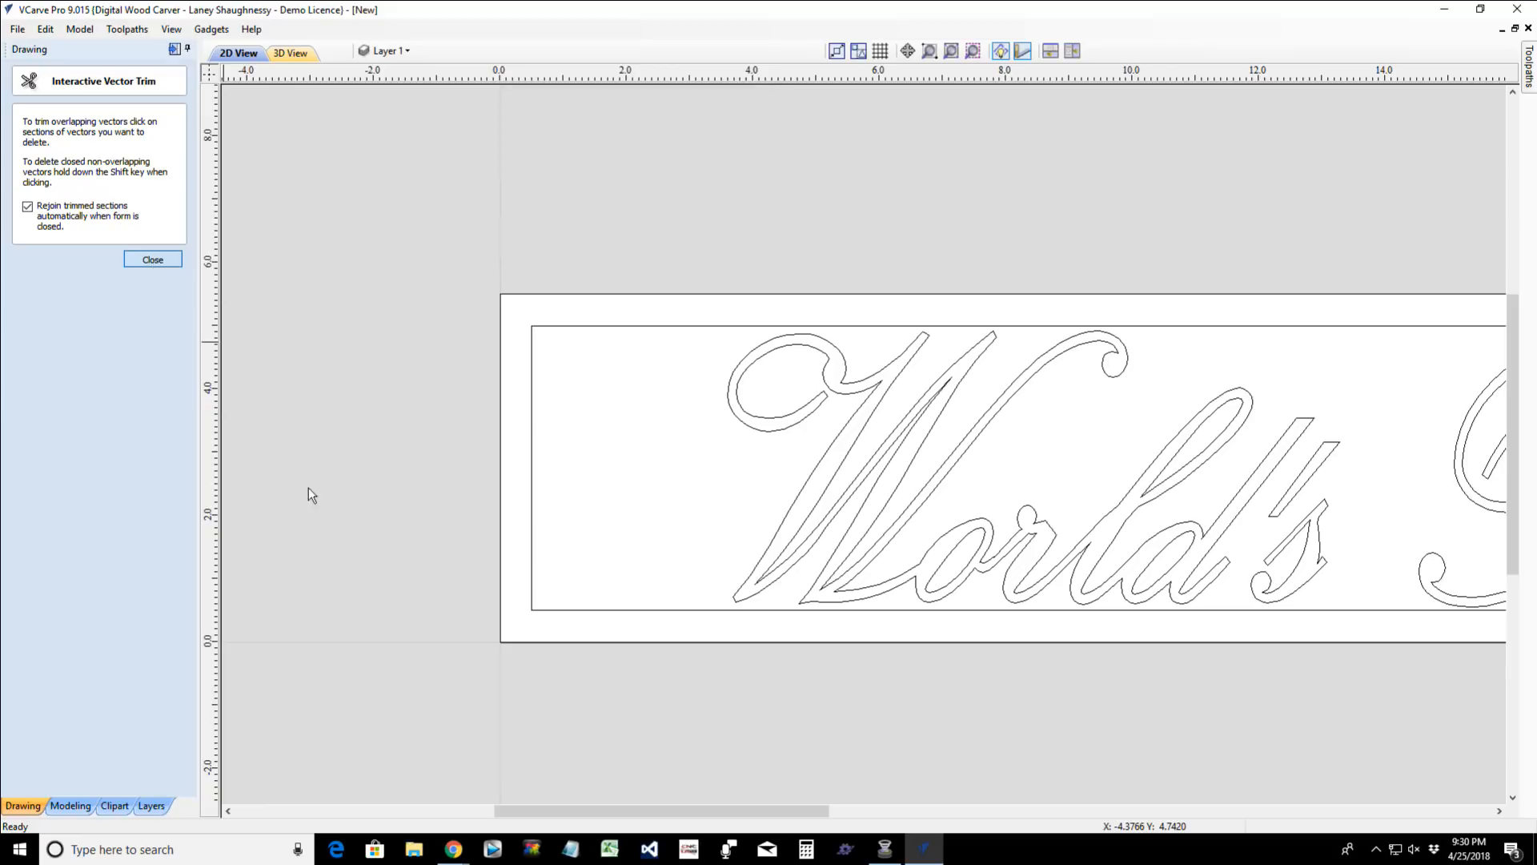
scroll(1033, 656, "down", 3)
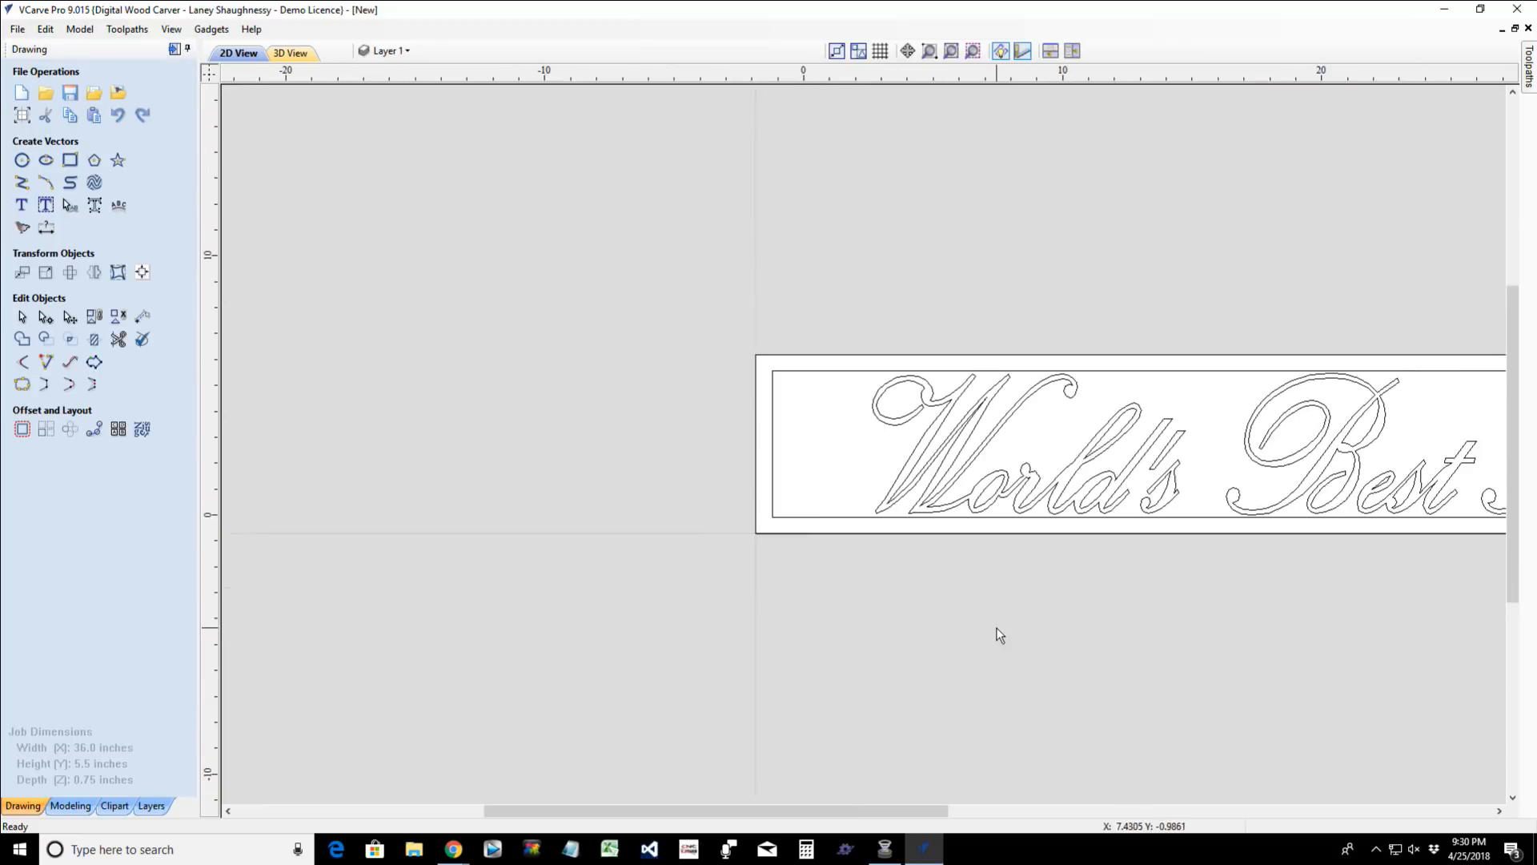
scroll(1000, 635, "down", 1)
scroll(1075, 568, "up", 4)
scroll(1074, 569, "up", 2)
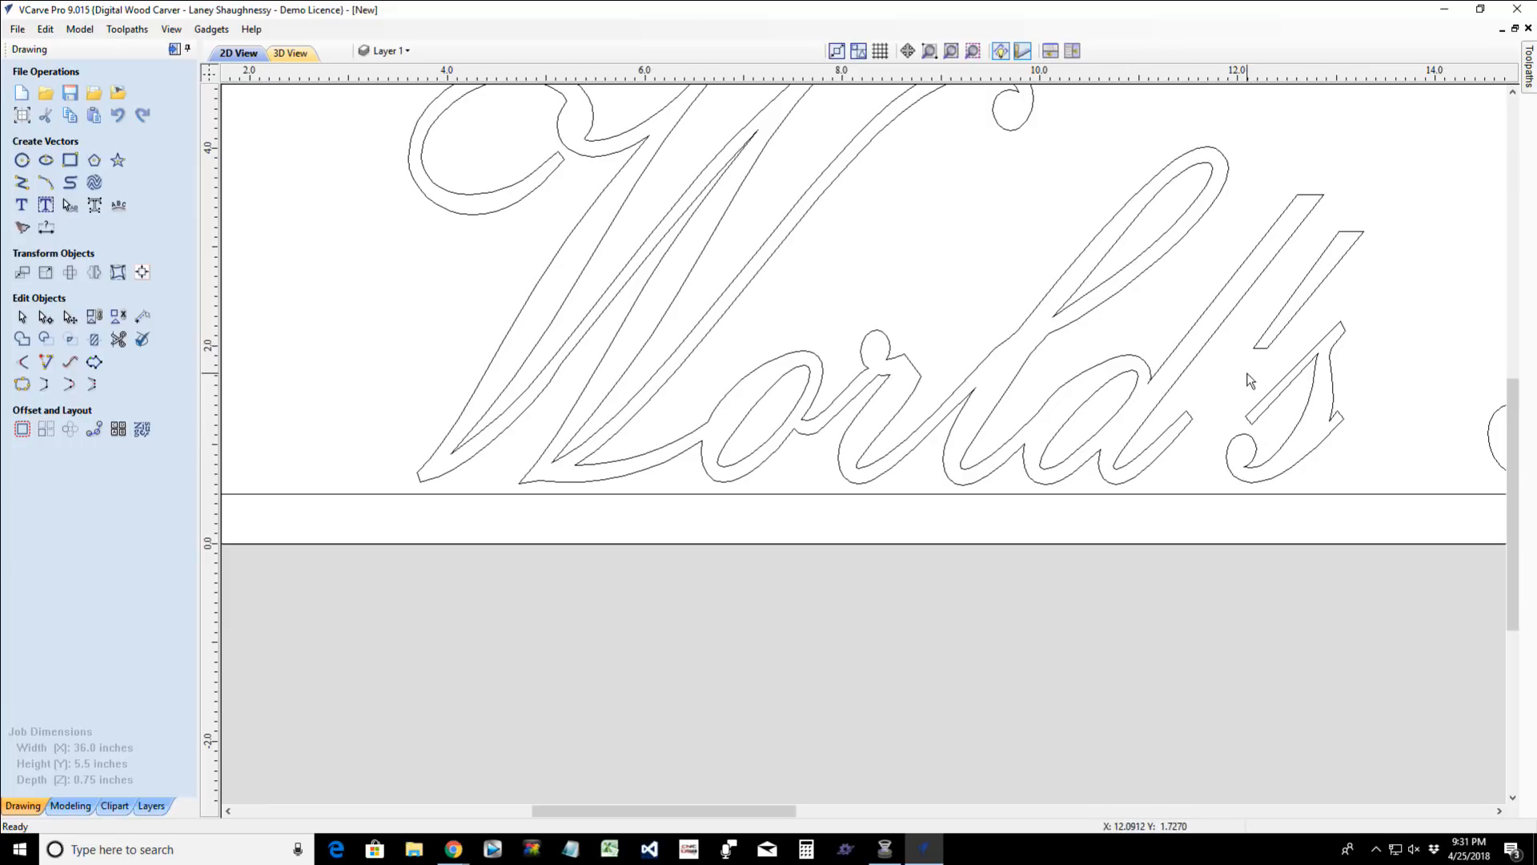
- Move the end nodes of the "s" entry stroke up and toward the "d", stopping just beyond the tip of the "d" tail
scroll(1251, 380, "up", 3)
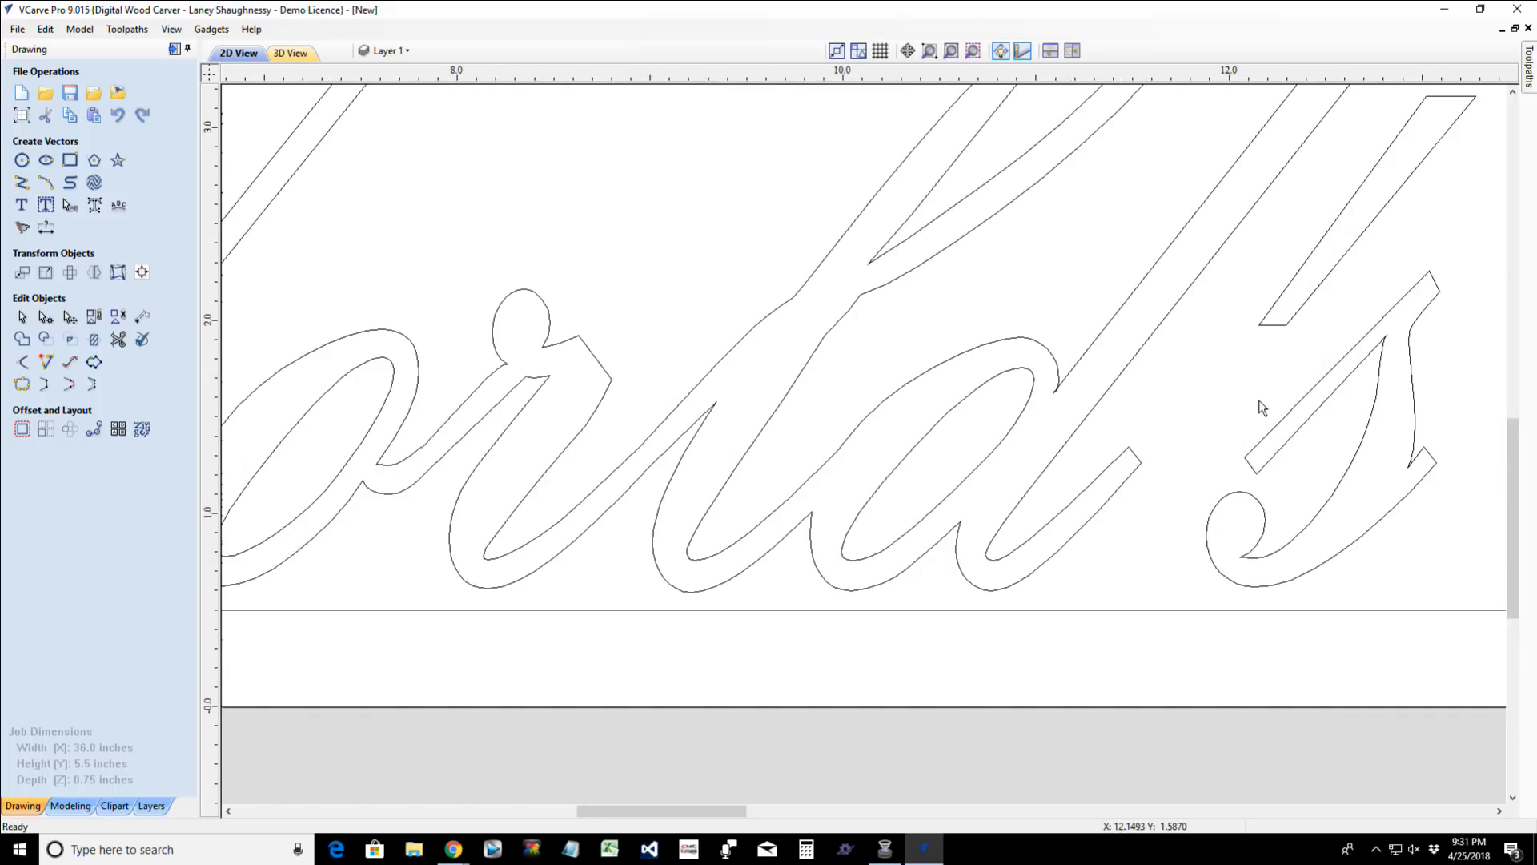
left_click(1283, 427)
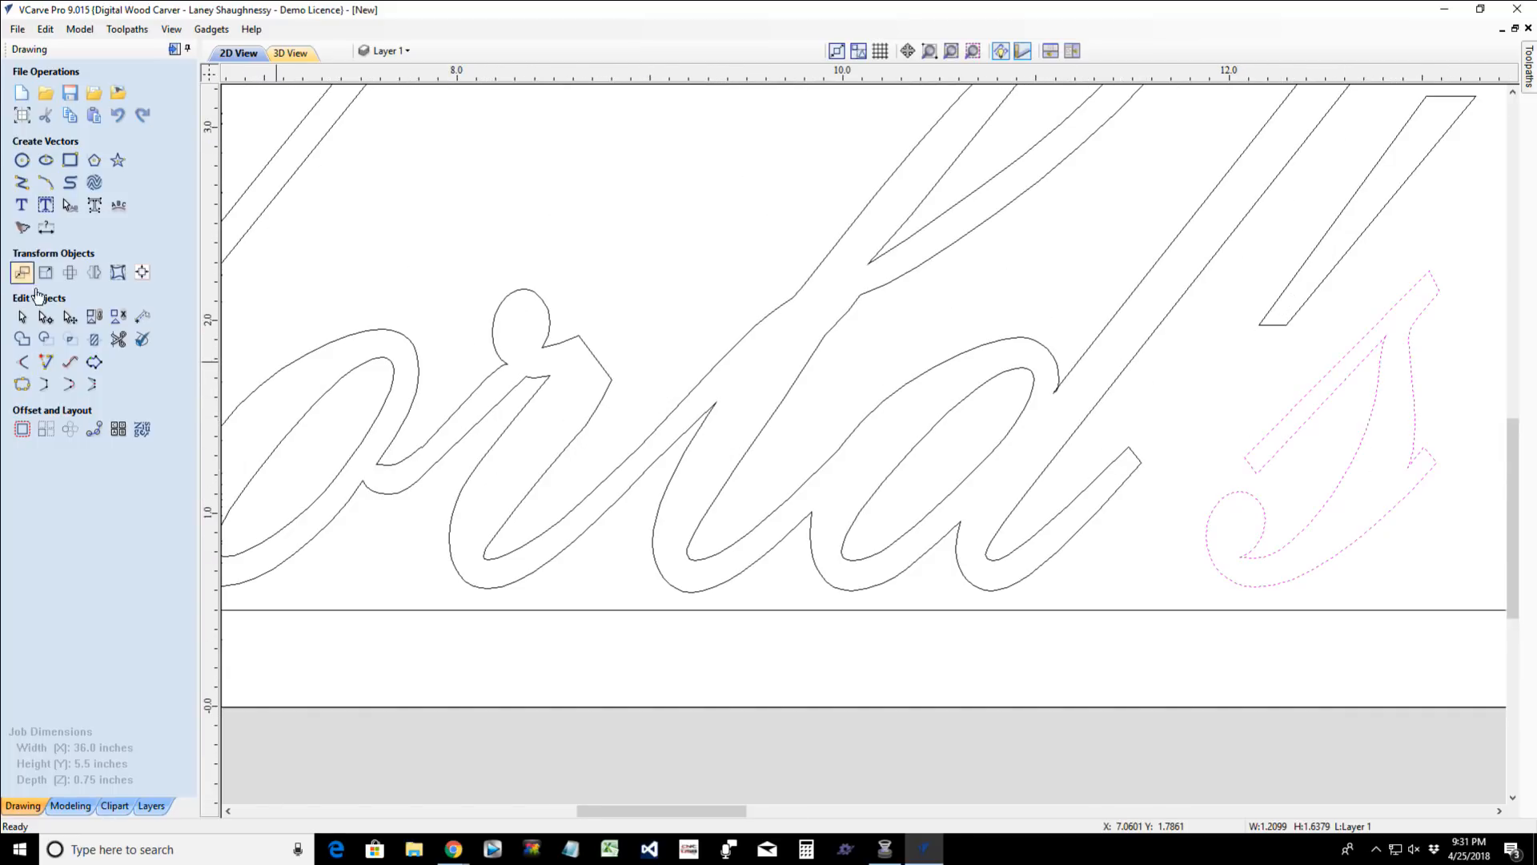
left_click(46, 319)
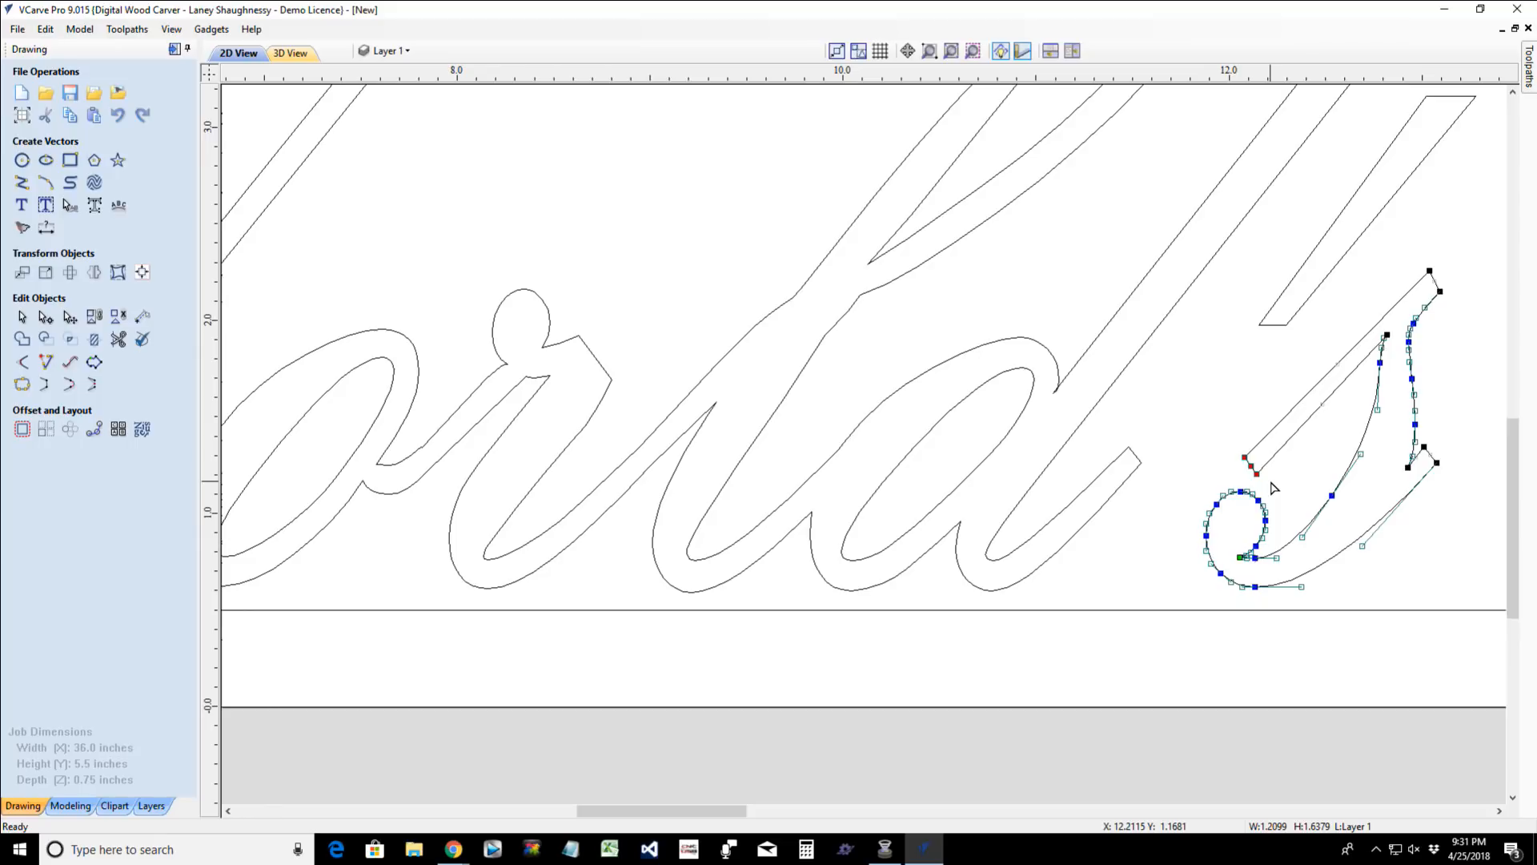
key("Up")
key("Up")
key("Up")
key("Up")
key("Up")
key("Up")
key("Up")
key("Up")
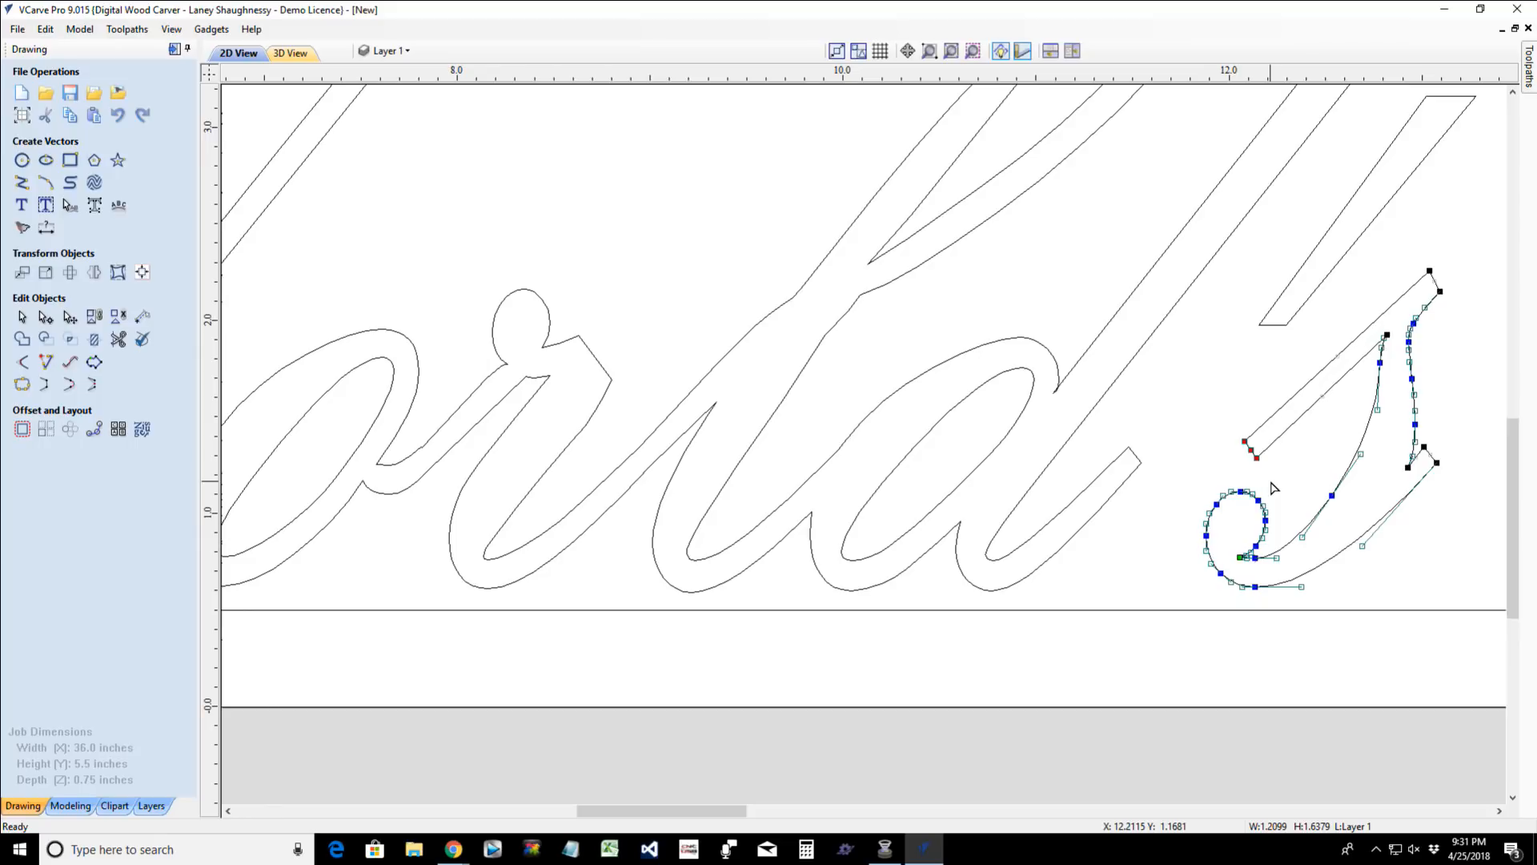
key("Up")
key("Up")
key("Up")
key("Up")
key("Up")
key("Up")
key("Up")
key("Up")
key("Up")
key("Up")
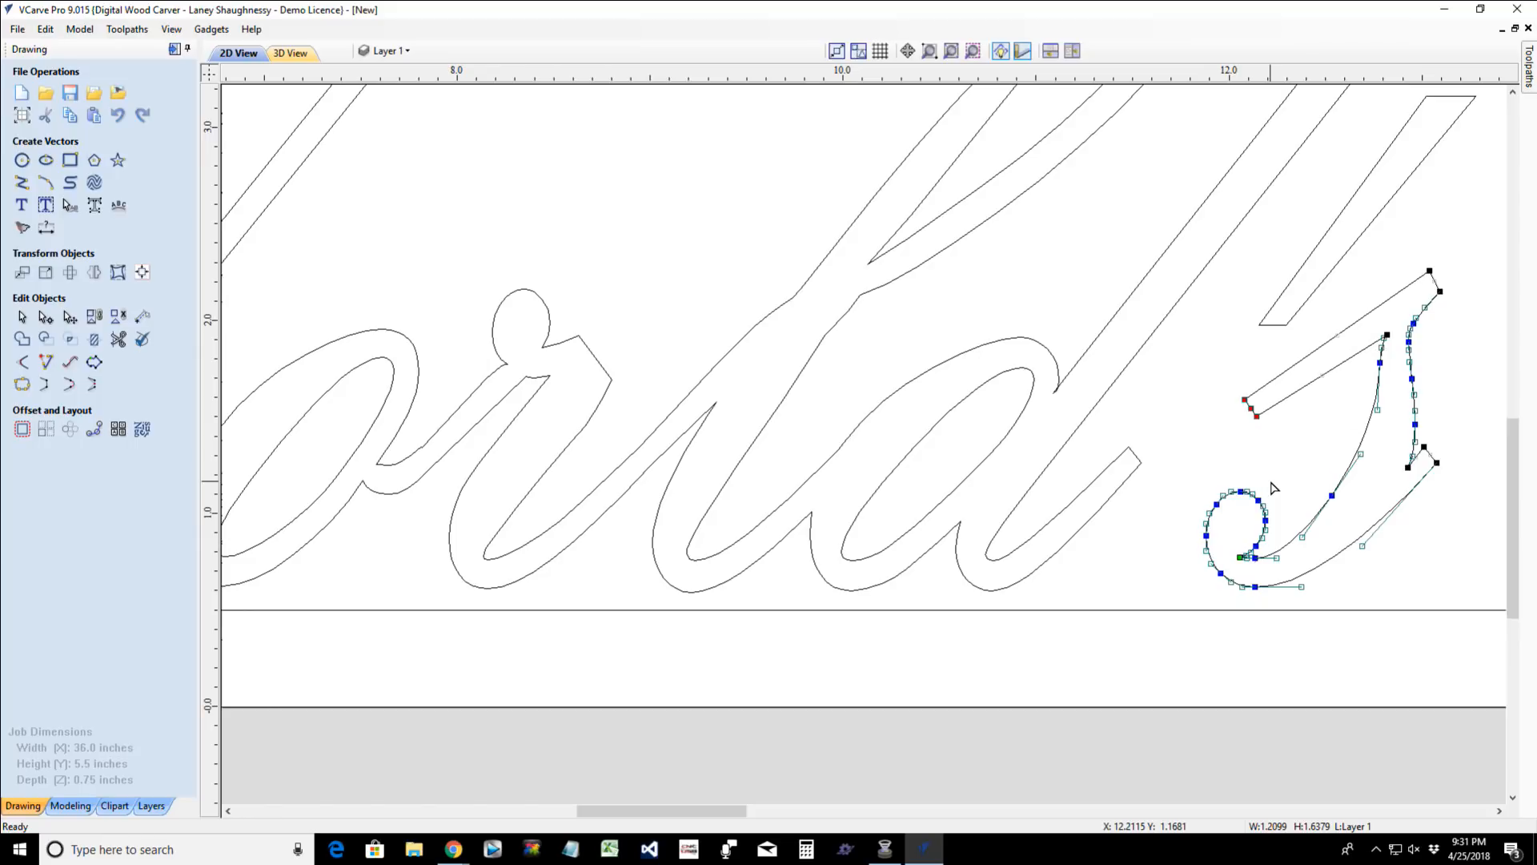
key("Left")
key("Left")
key("Left")
key("Left")
key("Left")
key("Left")
key("Left")
key("Left")
key("Left")
key("Left")
key("Left")
key("Left")
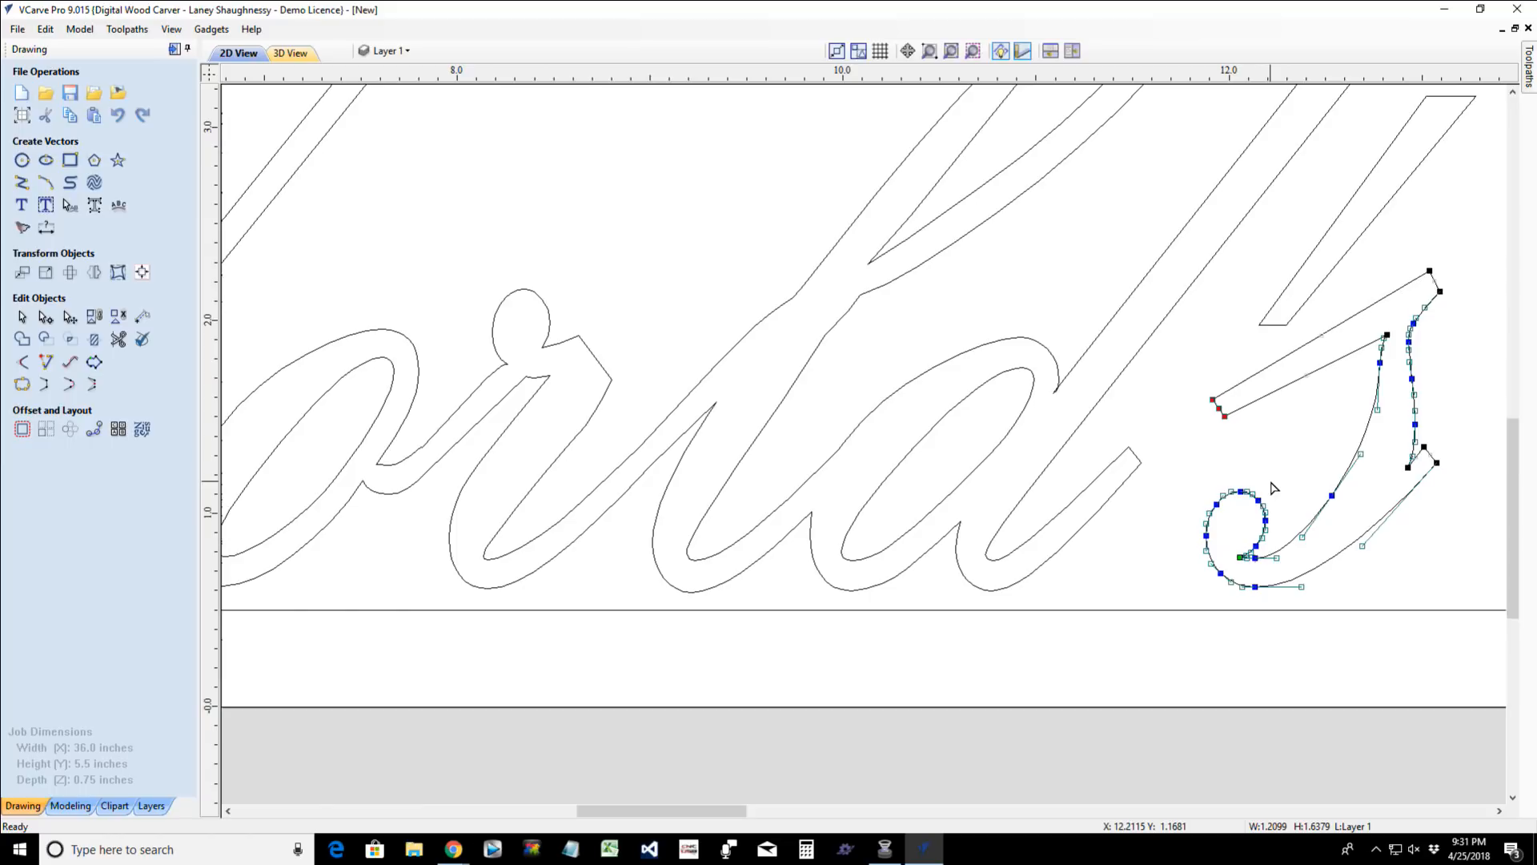
key("Left")
key("Left")
key("Left")
key("Left")
key("Left")
key("Down")
key("Down")
key("Down")
key("Down")
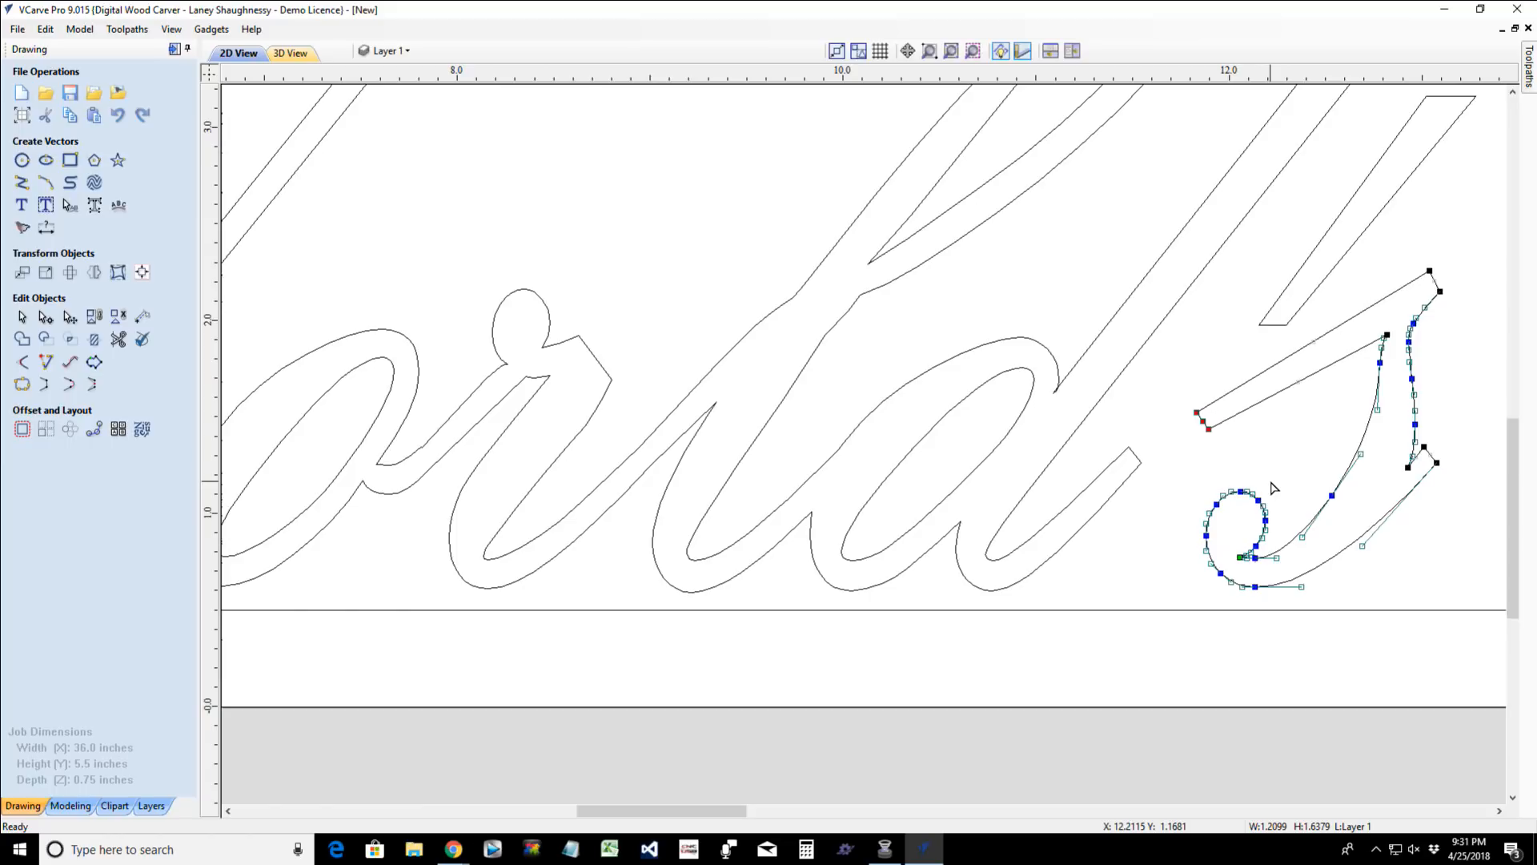
key("Left")
key("Left")
key("Left")
key("Left")
key("Down")
key("Down")
key("Down")
key("Down")
key("Down")
key("Left")
key("Left")
key("Down")
key("Down")
key("Down")
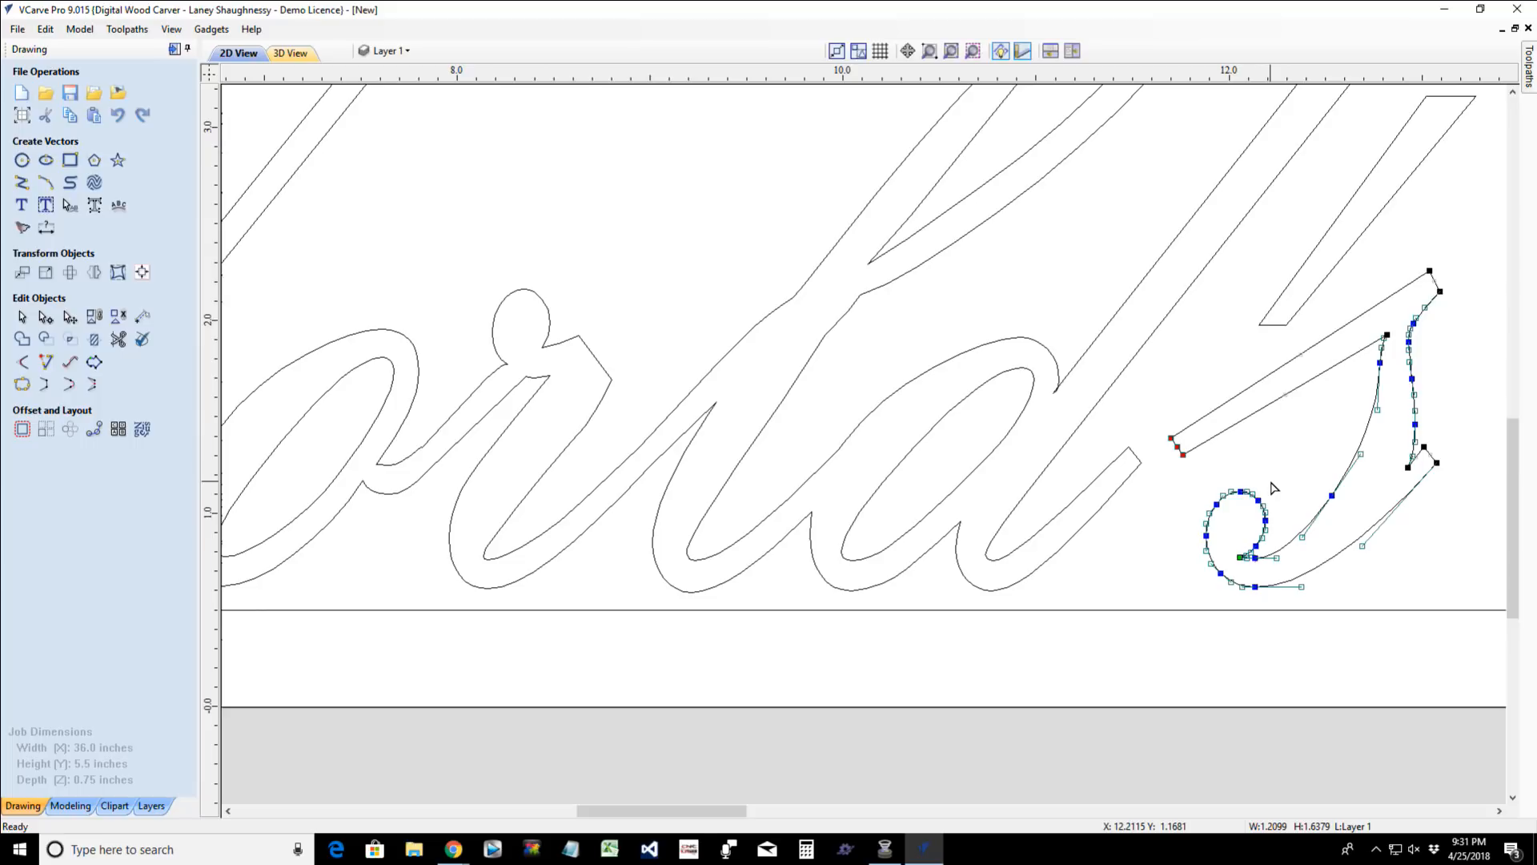
key("Left")
key("Down")
key("Left")
key("Left")
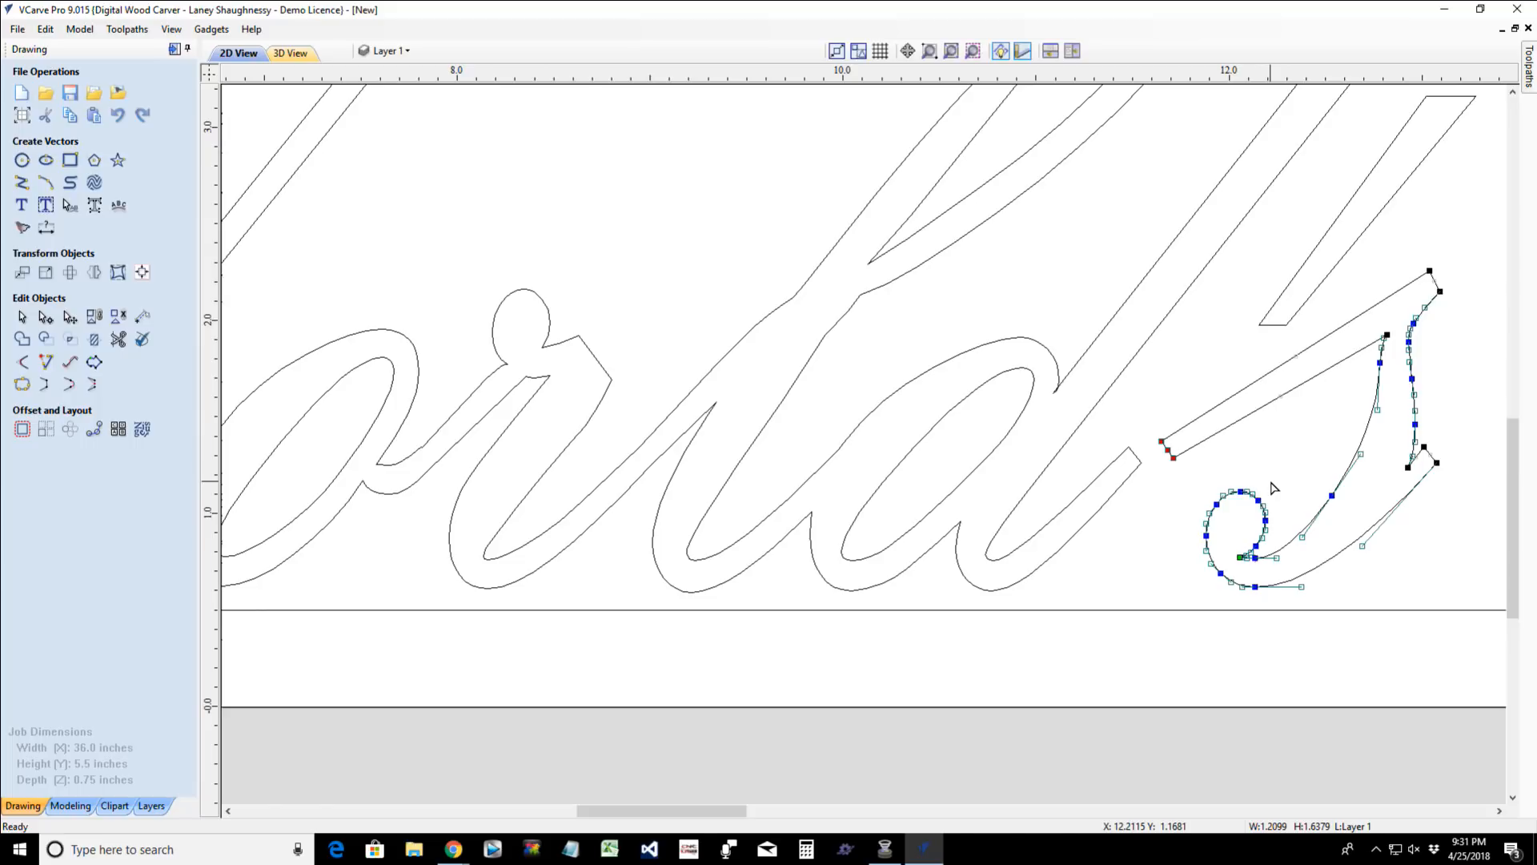
key("Left")
key("Down")
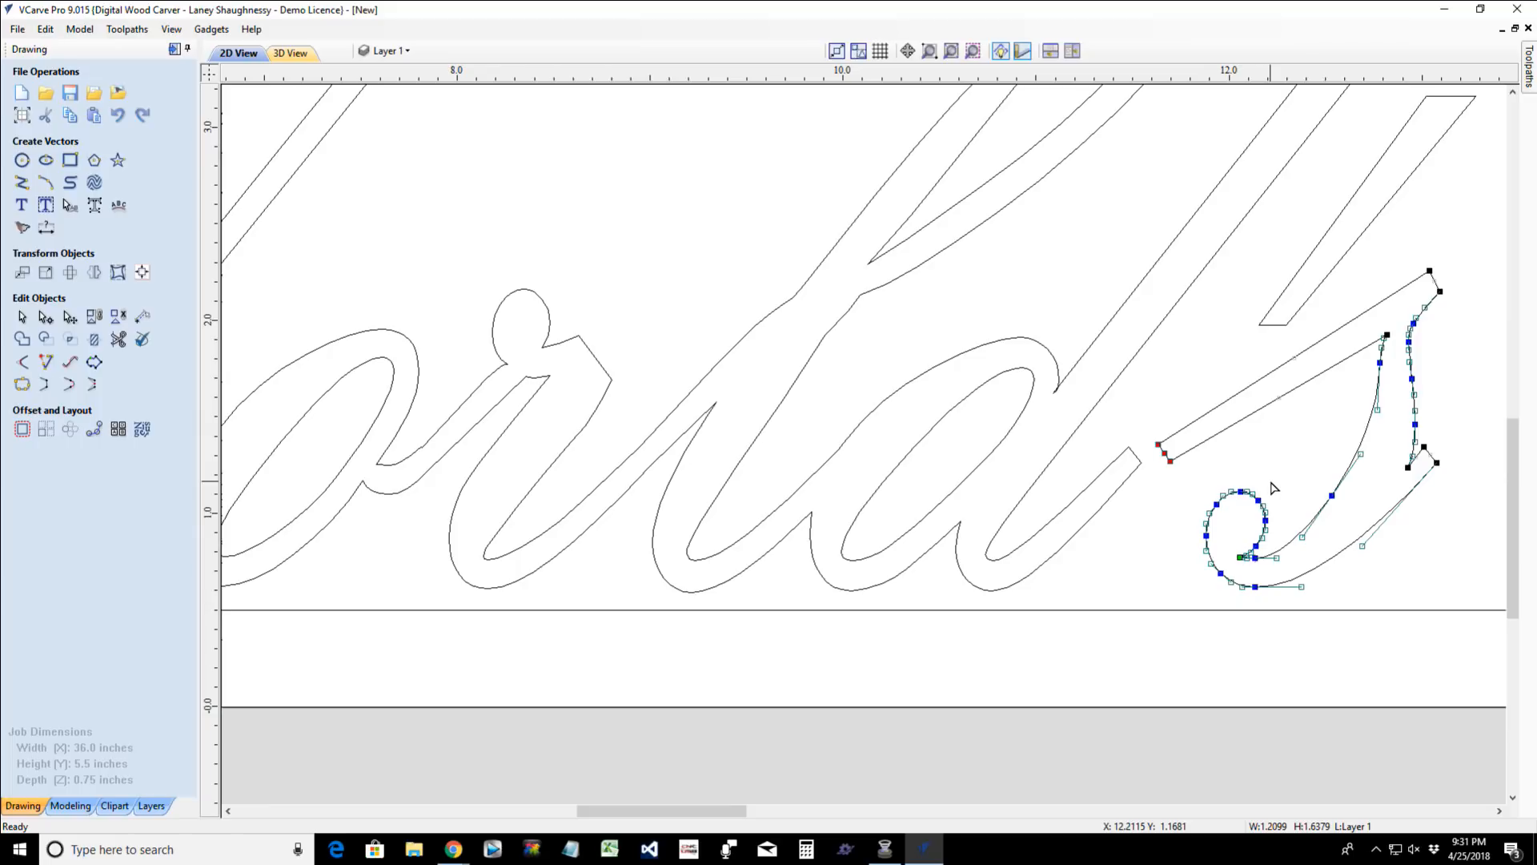
key("Down")
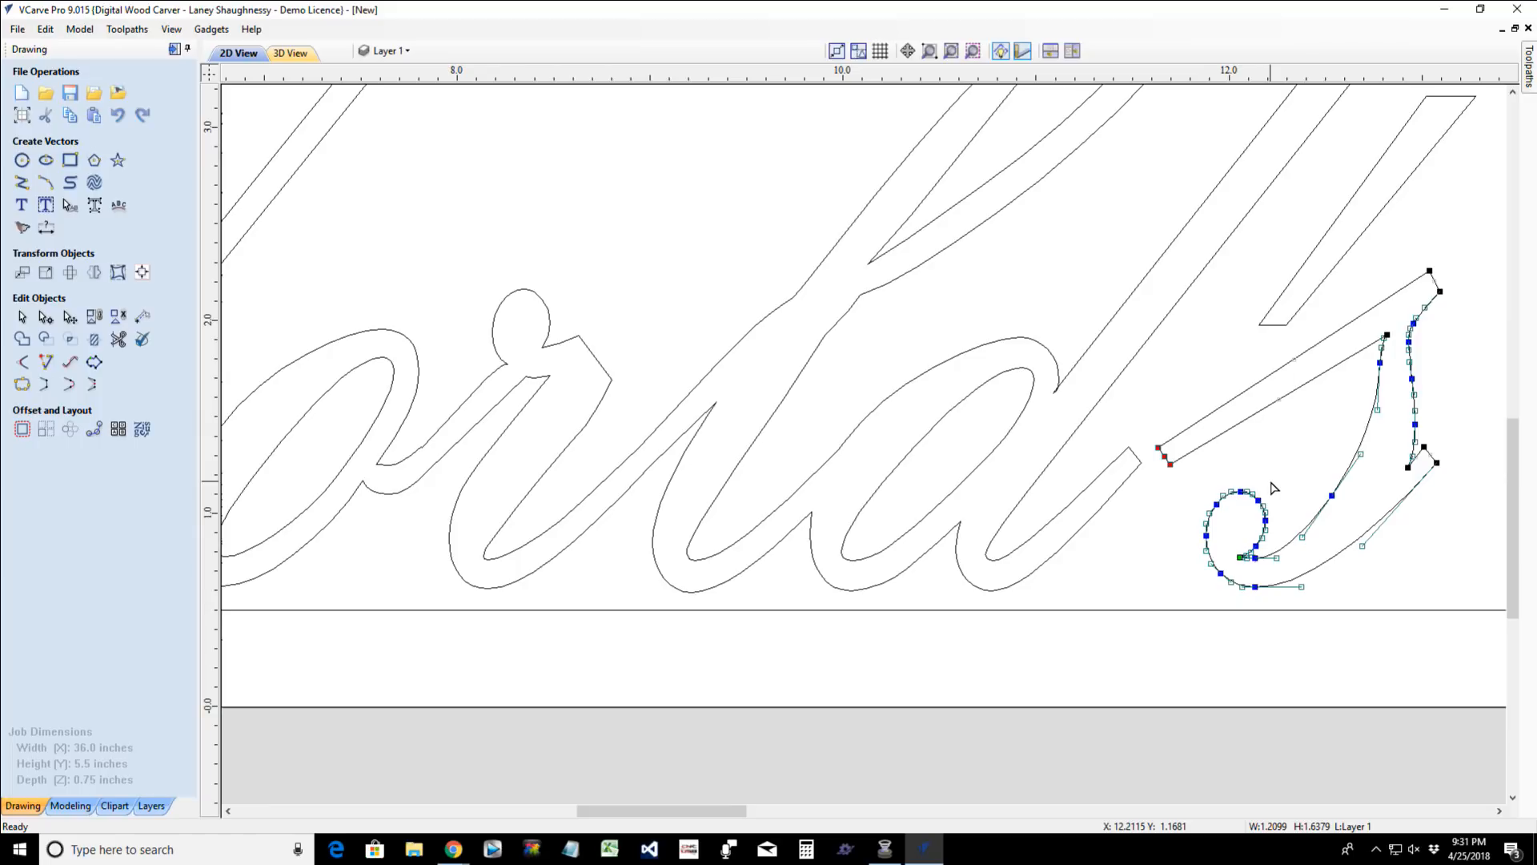
- Move the nodes along the "d" tail toward the "s" until the tail's tip overlaps the end of the "s" entry stroke
left_click(1063, 544)
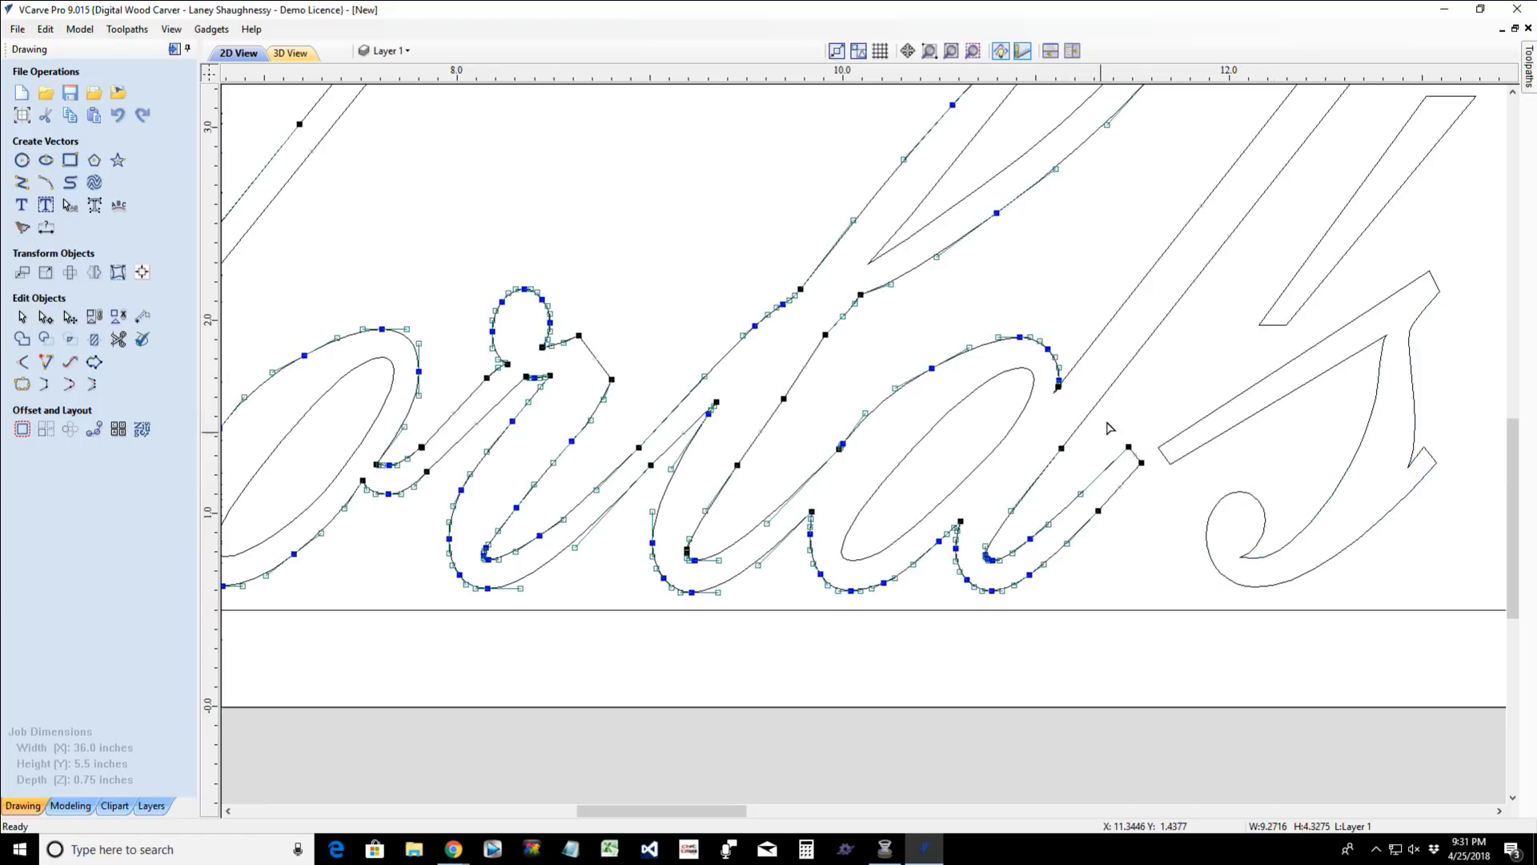
left_click_drag(1113, 418, 1162, 481)
left_click(1099, 510, "shift")
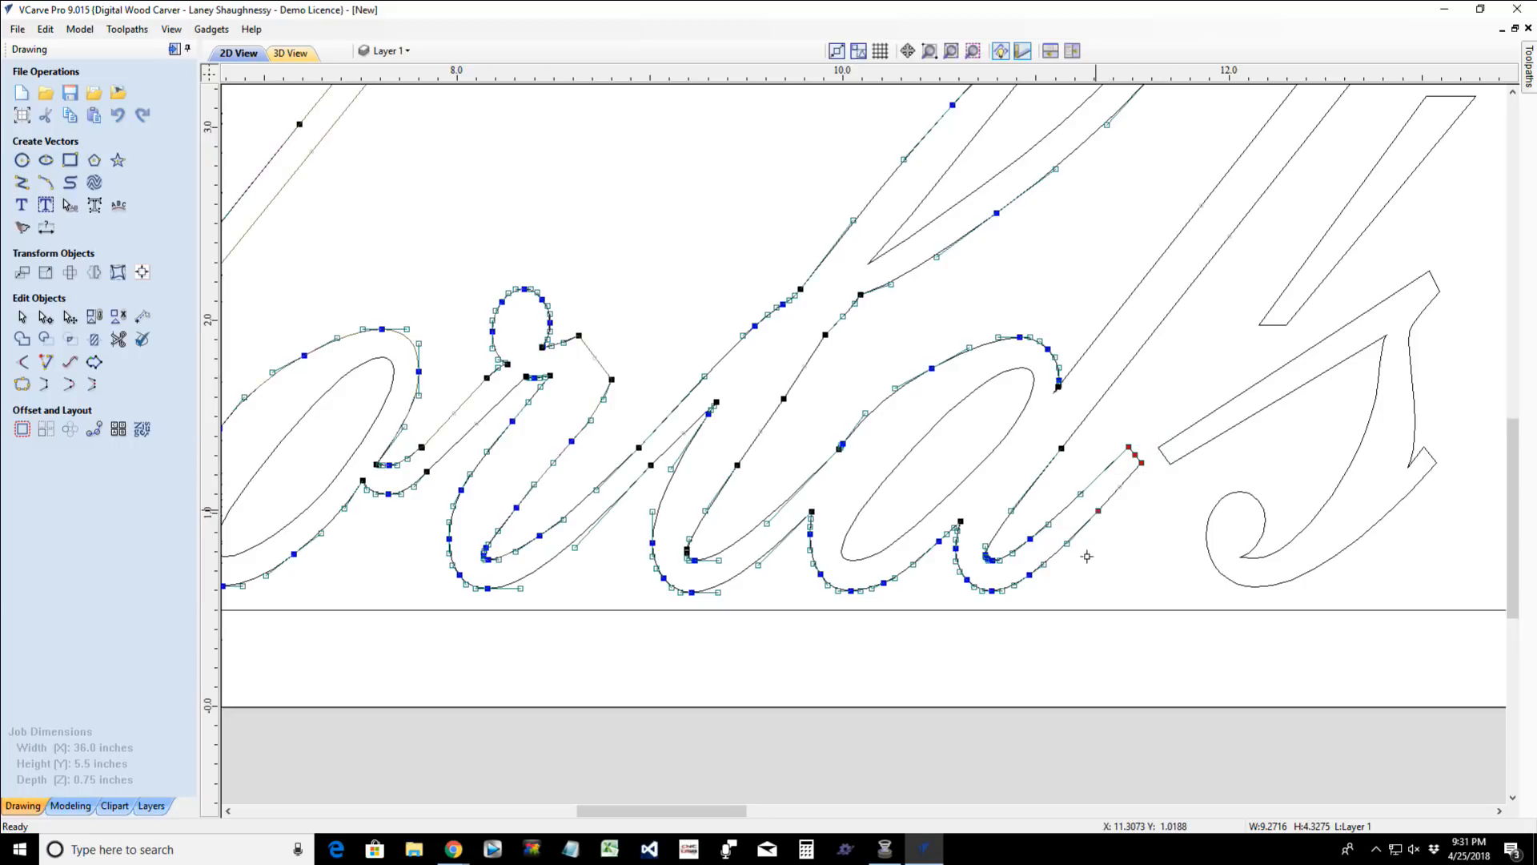
left_click(1031, 539, "shift")
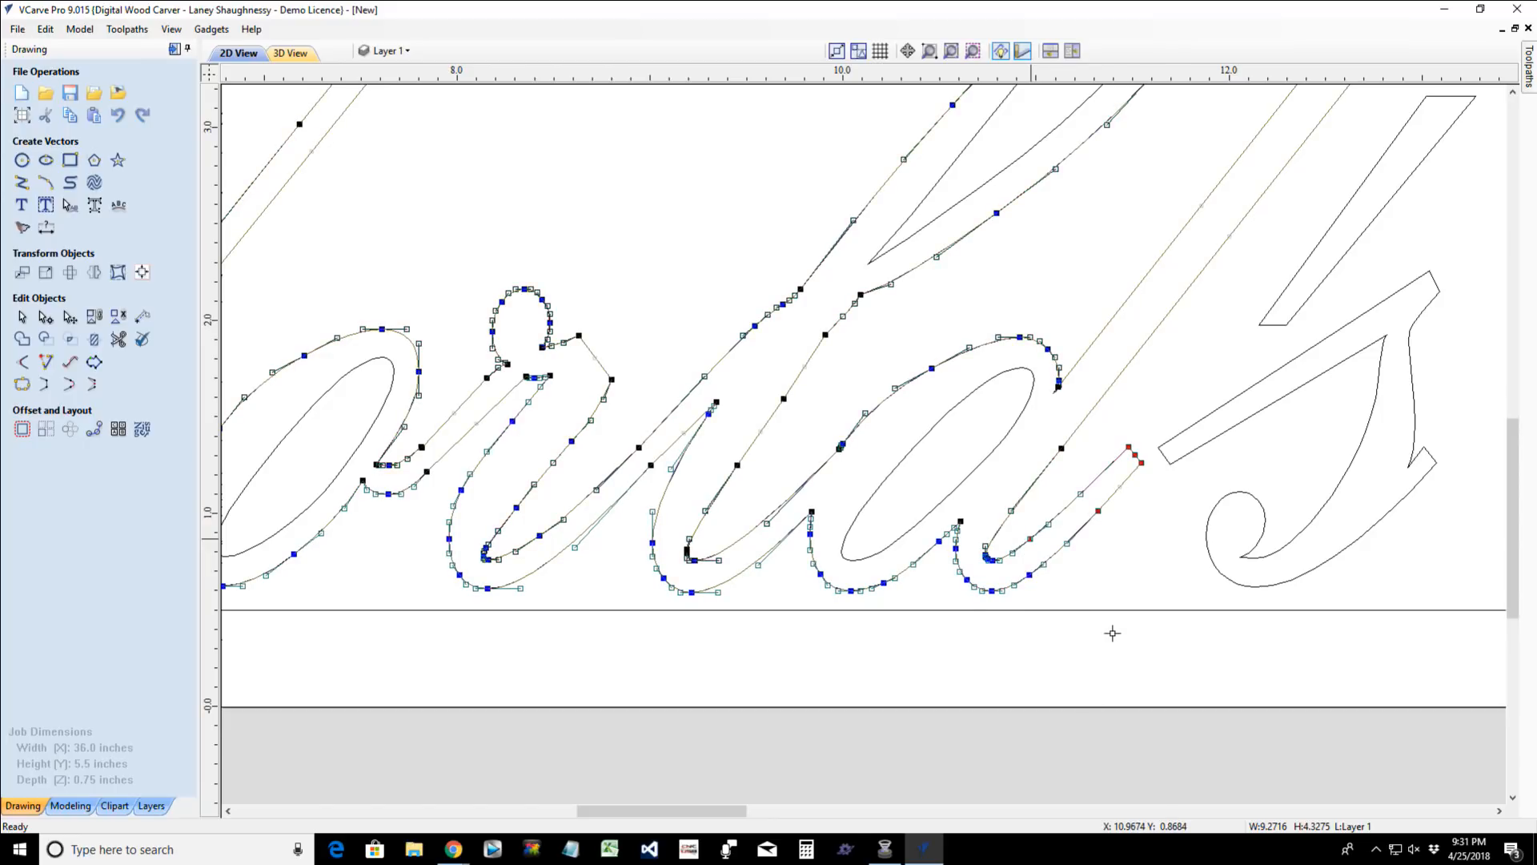
key("Down")
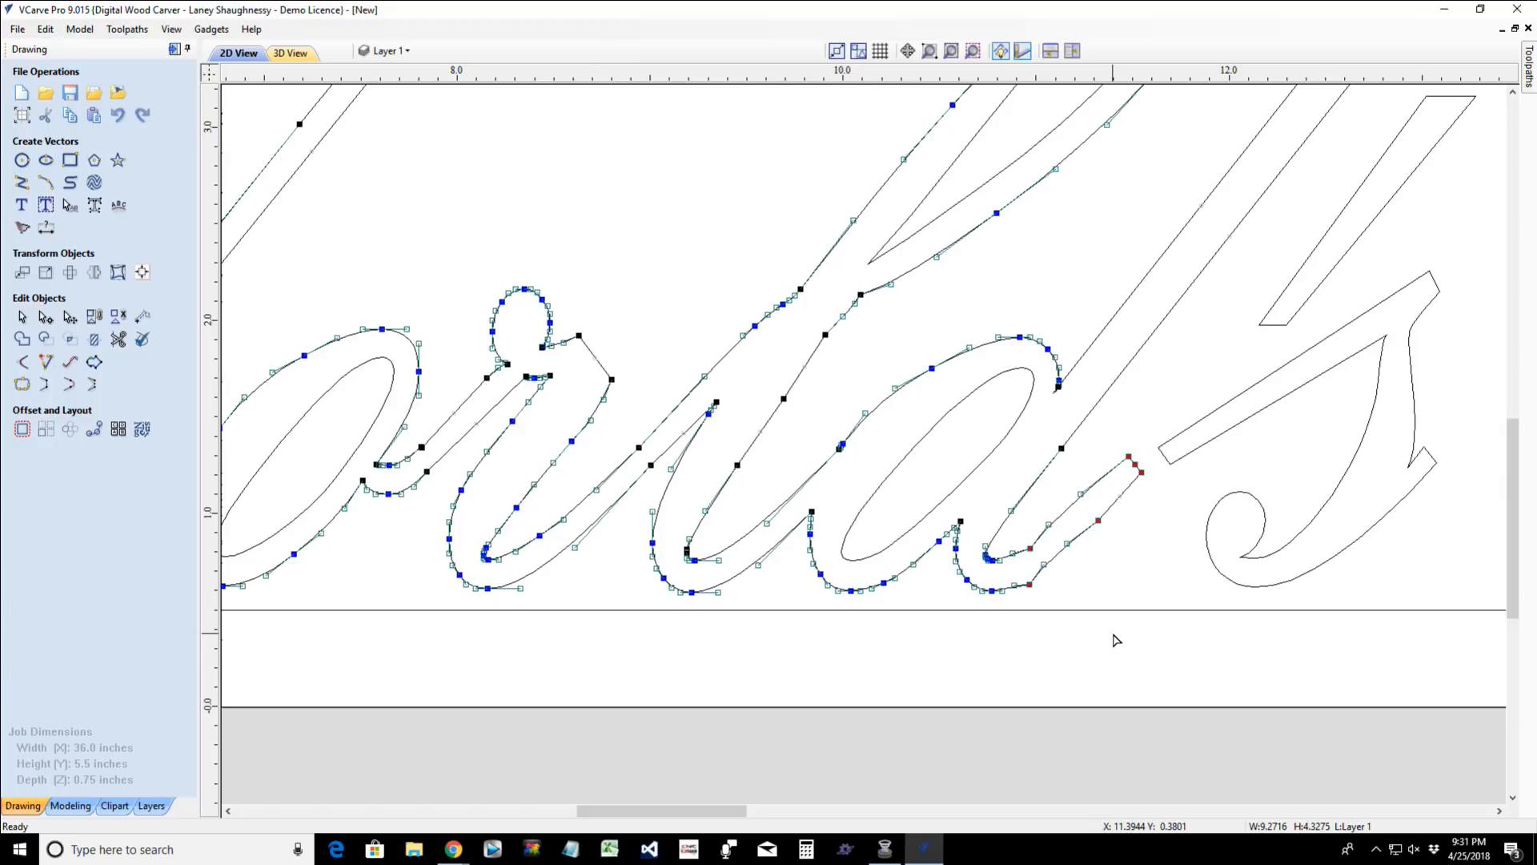
key("Right")
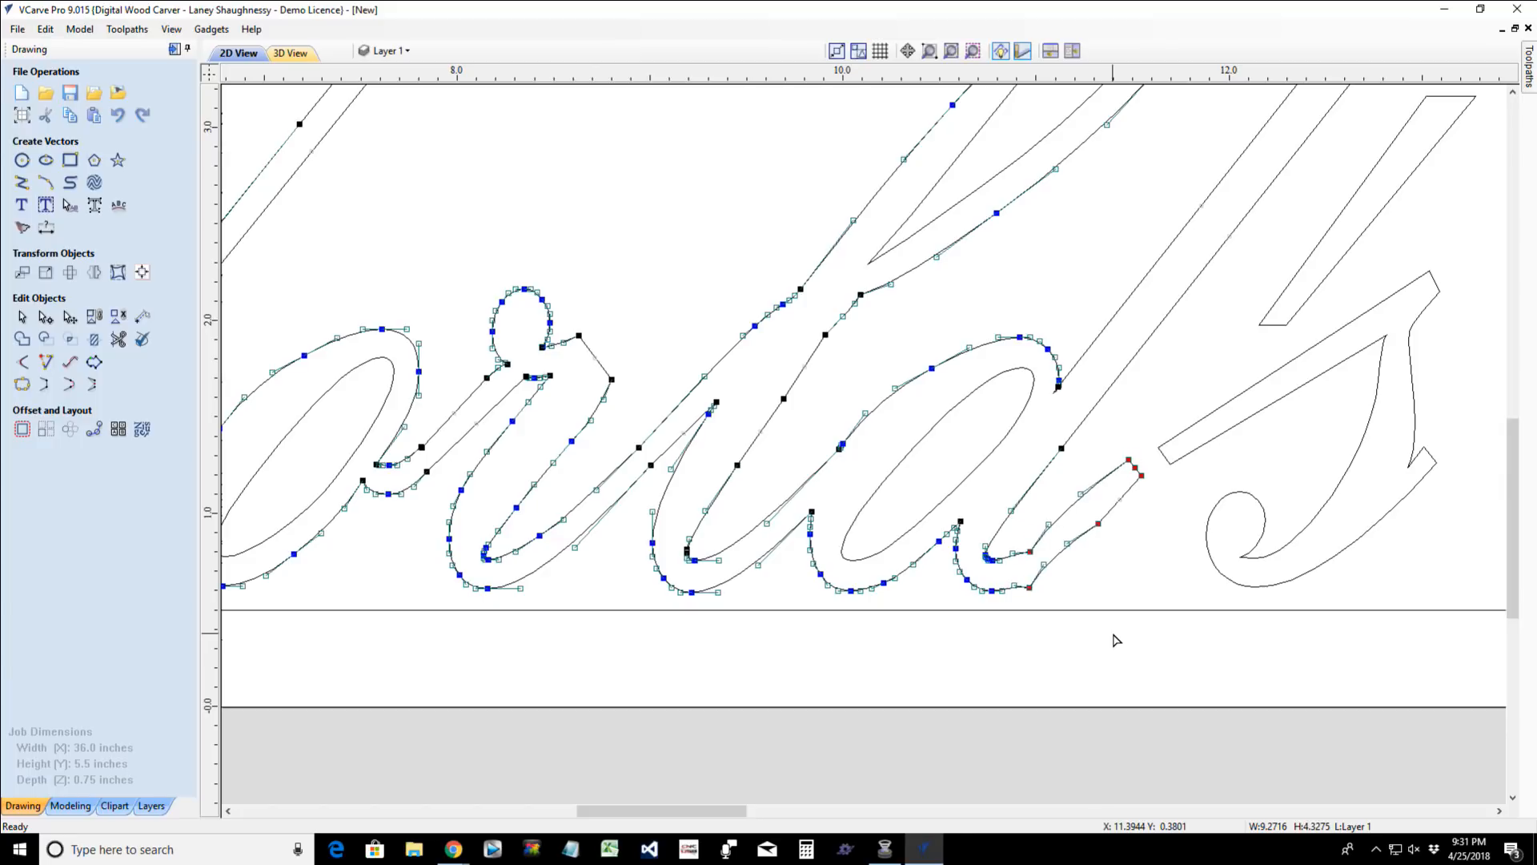
key("Down")
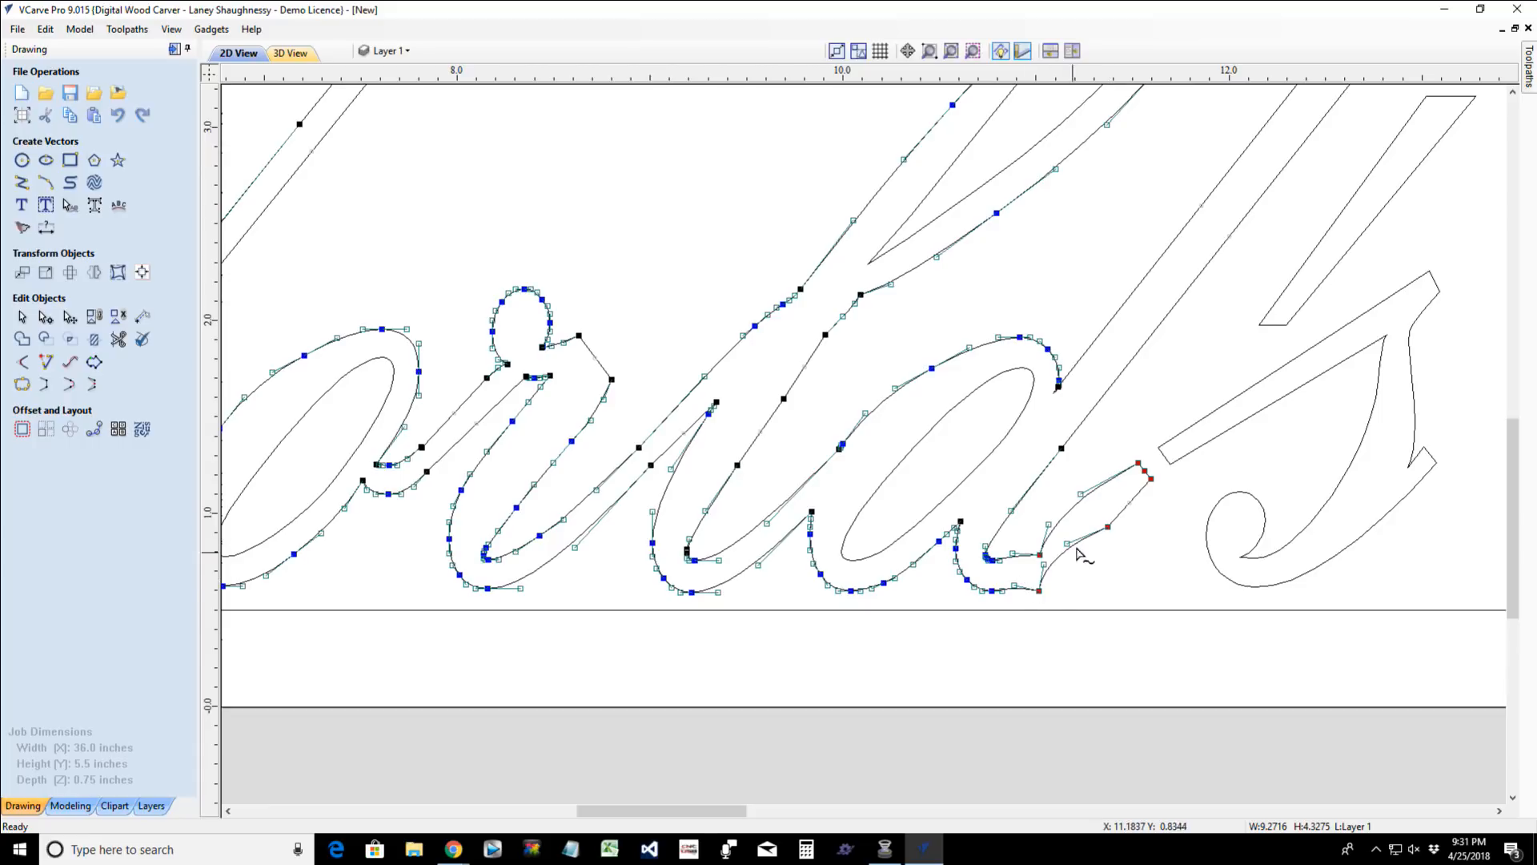
key("Right")
key("Right")
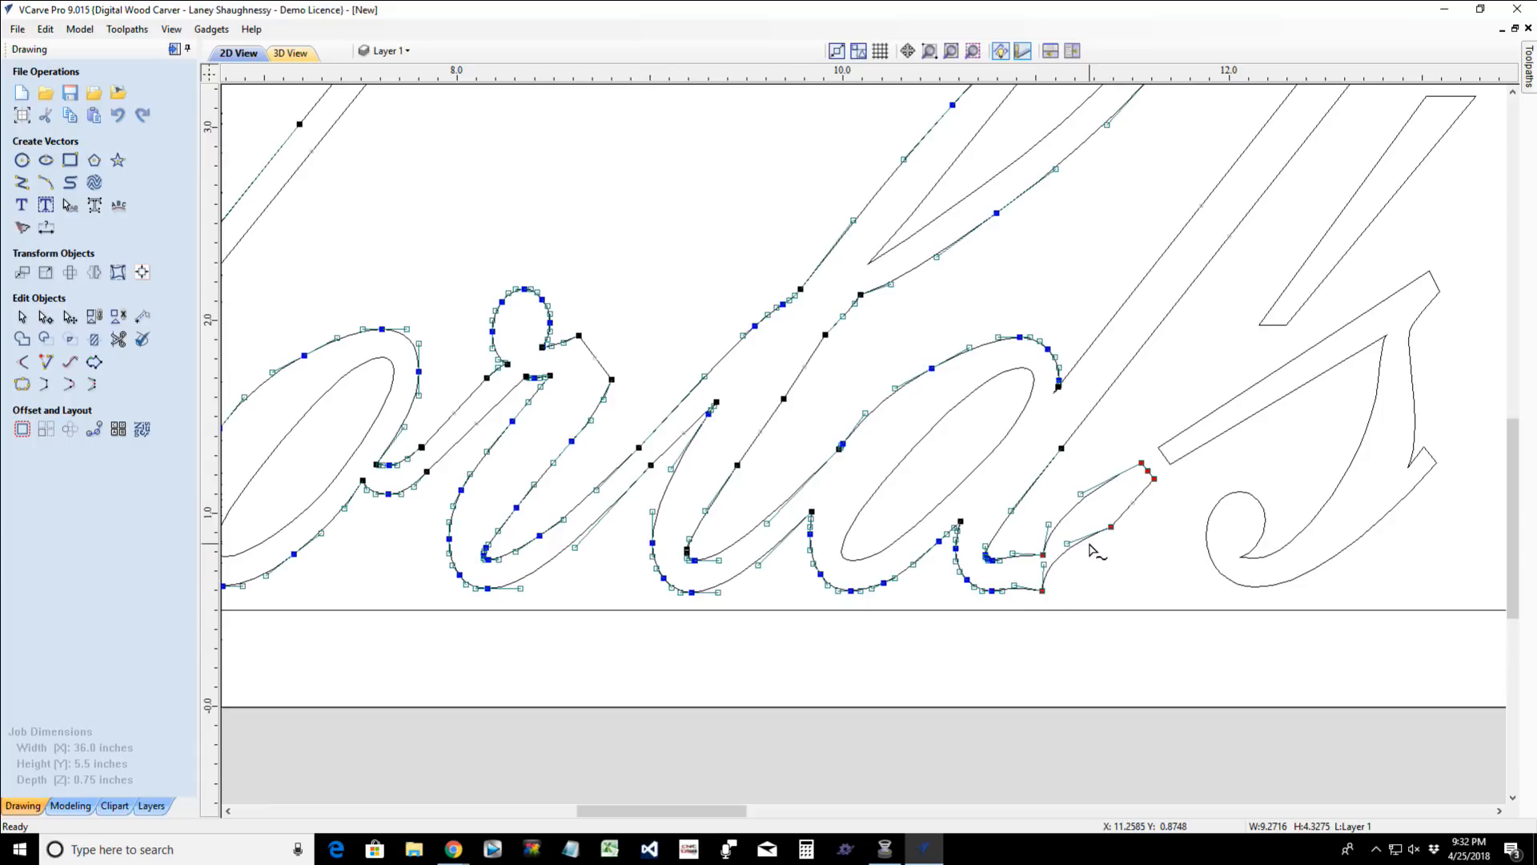
key("Up")
key("Right")
key("Right")
key("Up")
key("Up")
key("Up")
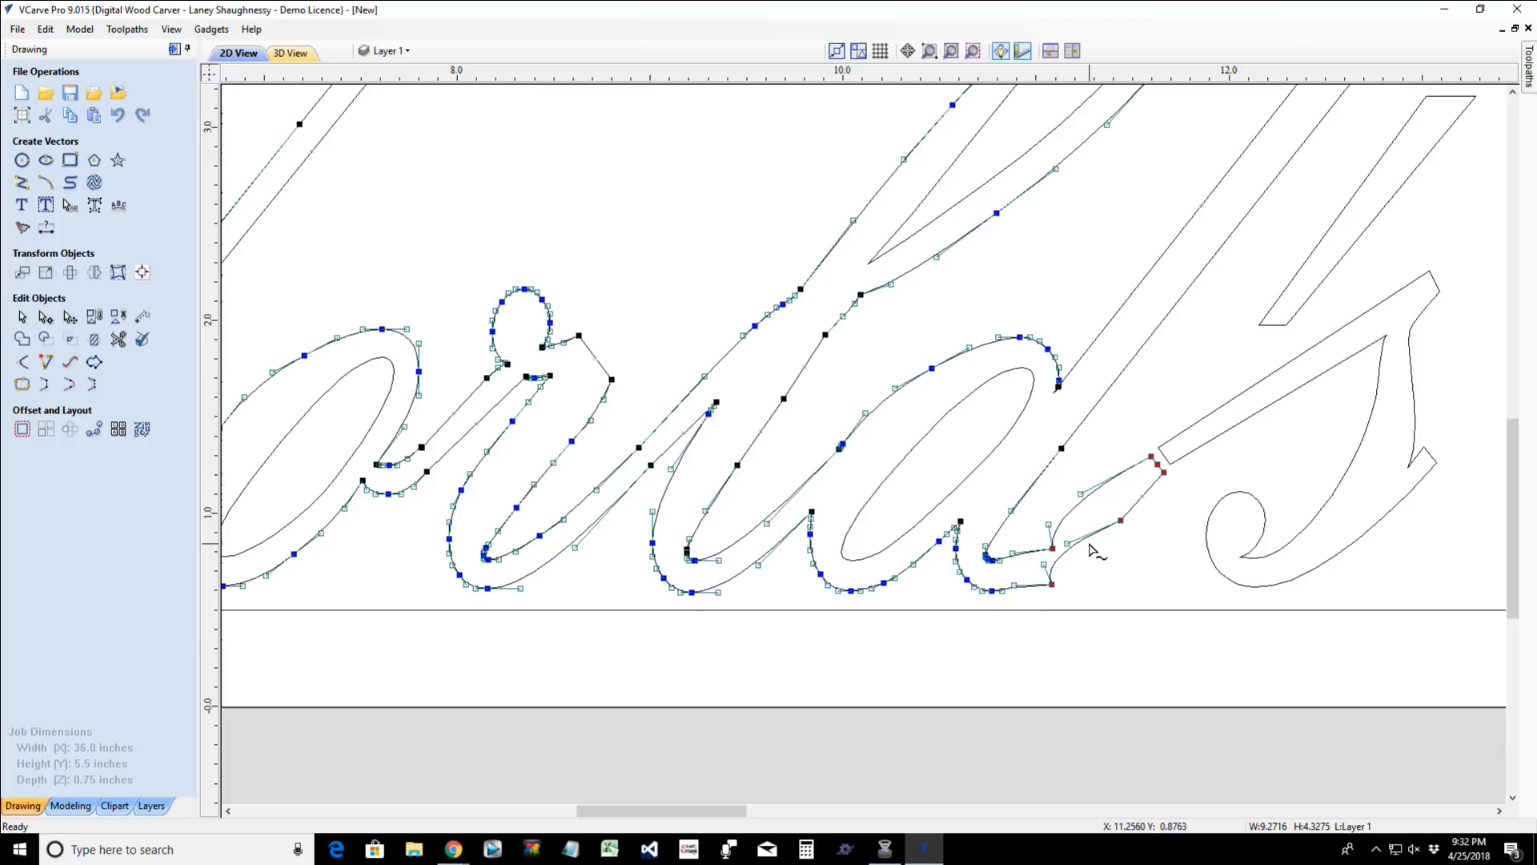
key("Right")
key("Right")
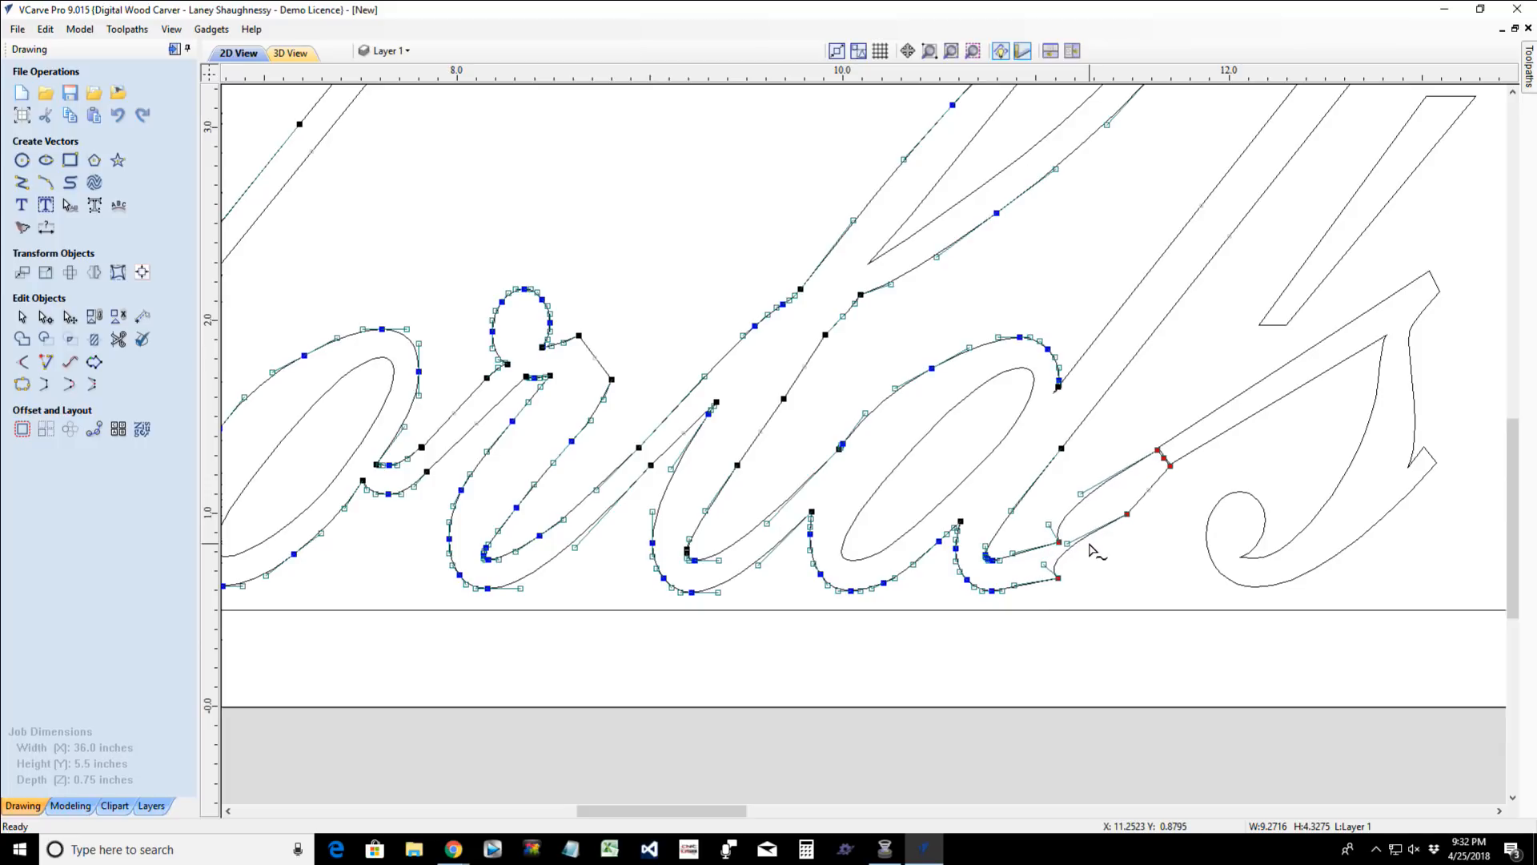
key("Up")
key("Right")
key("Up")
key("Right")
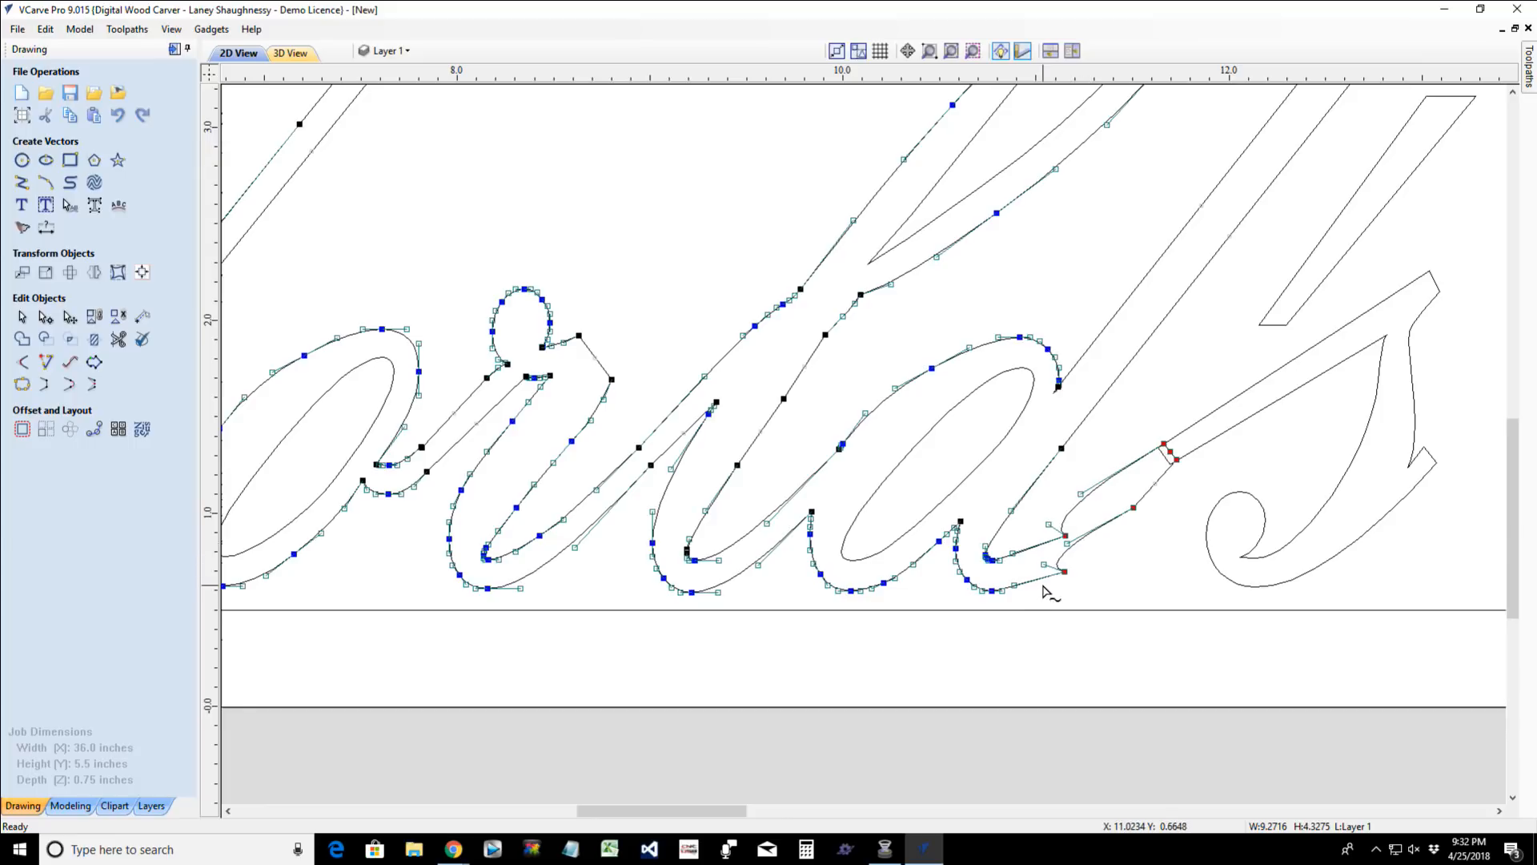
left_click(1104, 563)
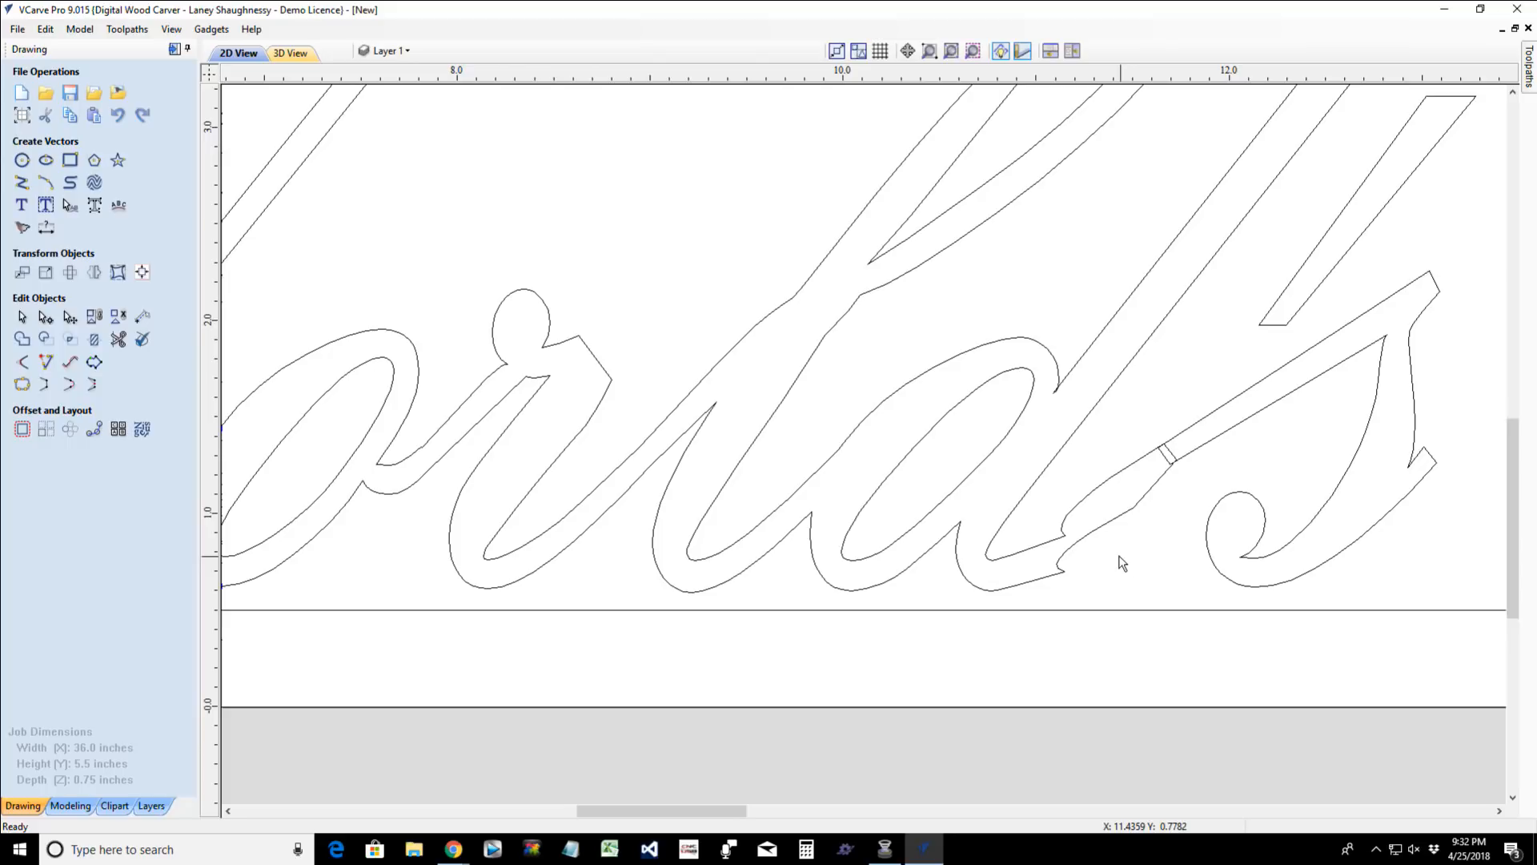
- Node-edit the lower edge of the "d" tail, repositioning the two curve handles of its kinked span to form a smooth outward curve
left_click(1105, 535)
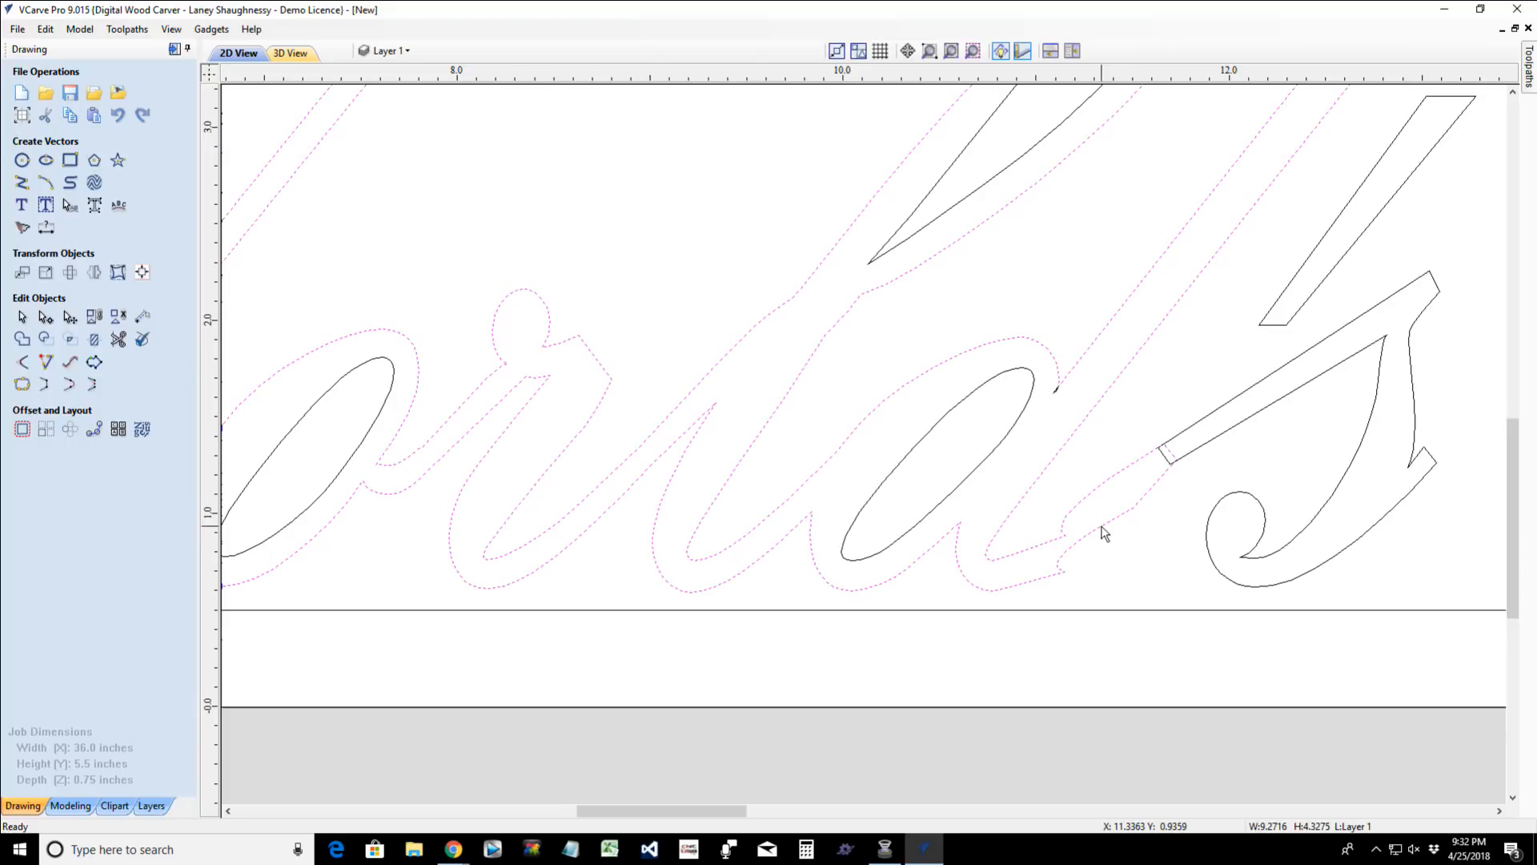
key("n")
scroll(1089, 528, "up", 5)
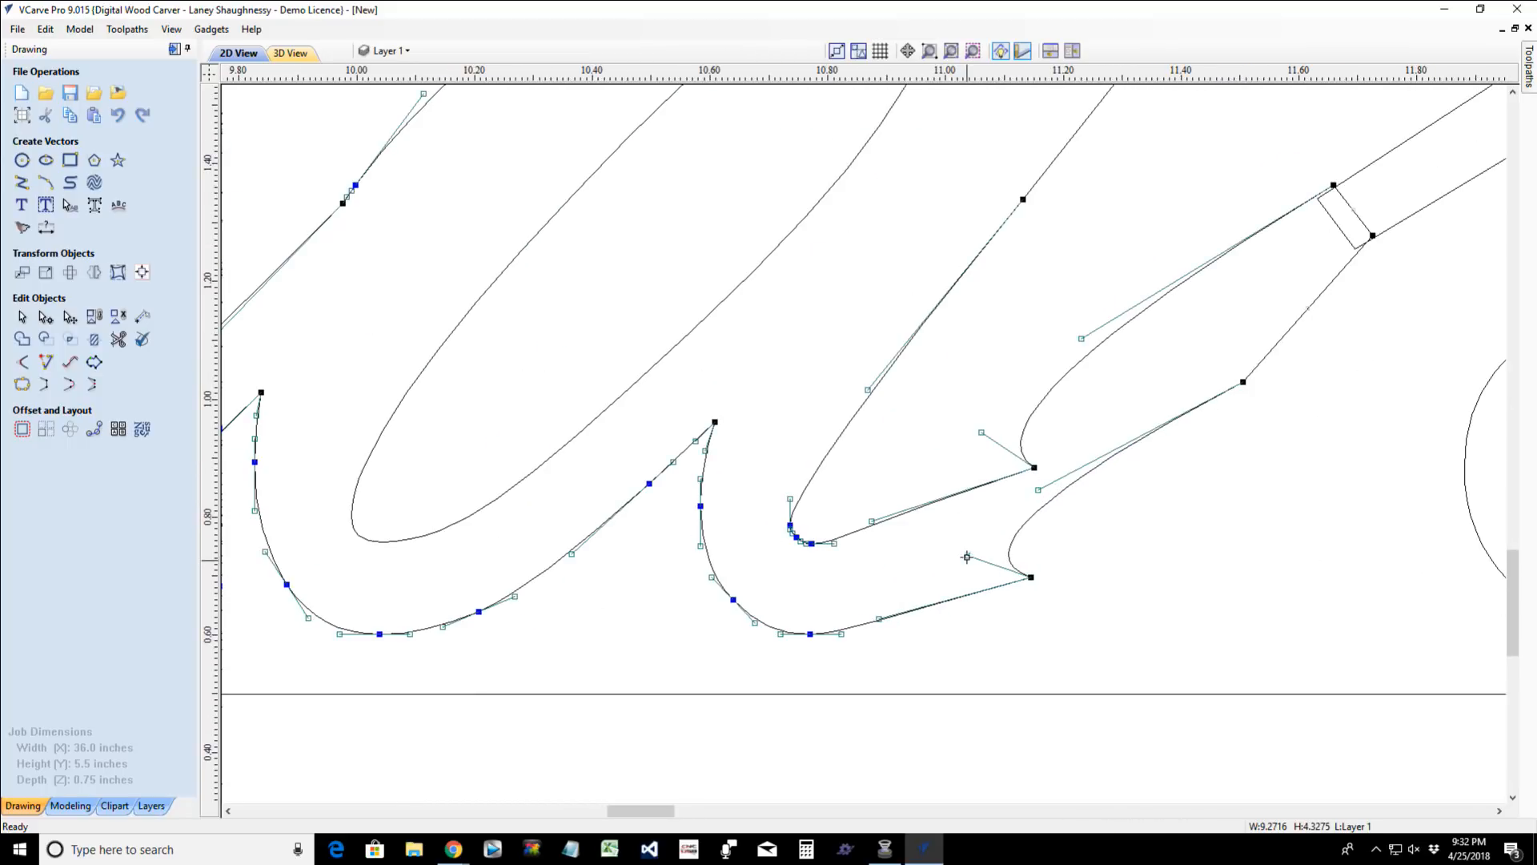
left_click_drag(966, 556, 1099, 529)
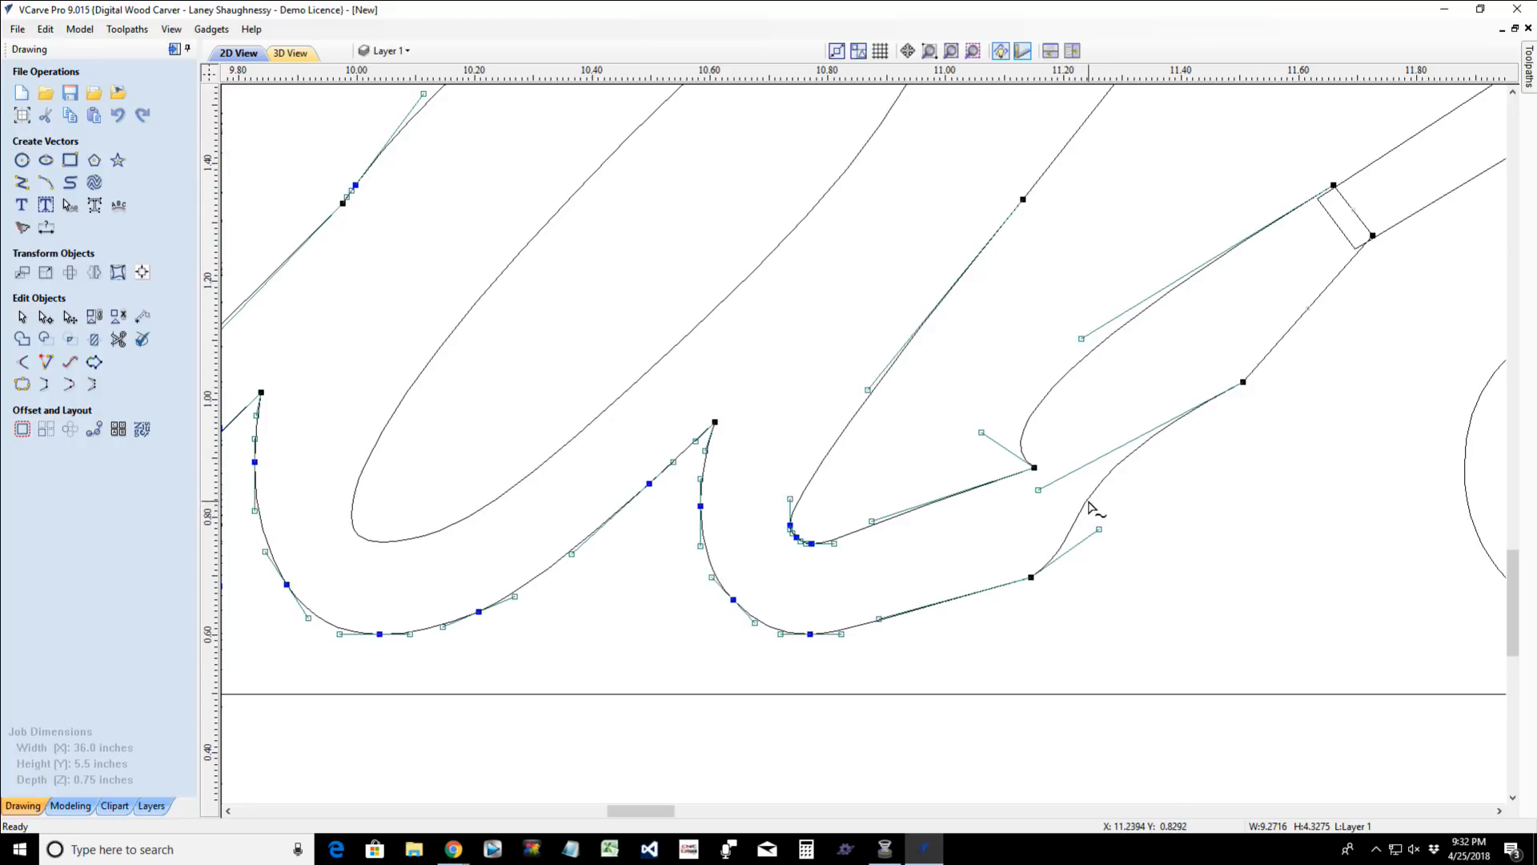
left_click(1036, 489)
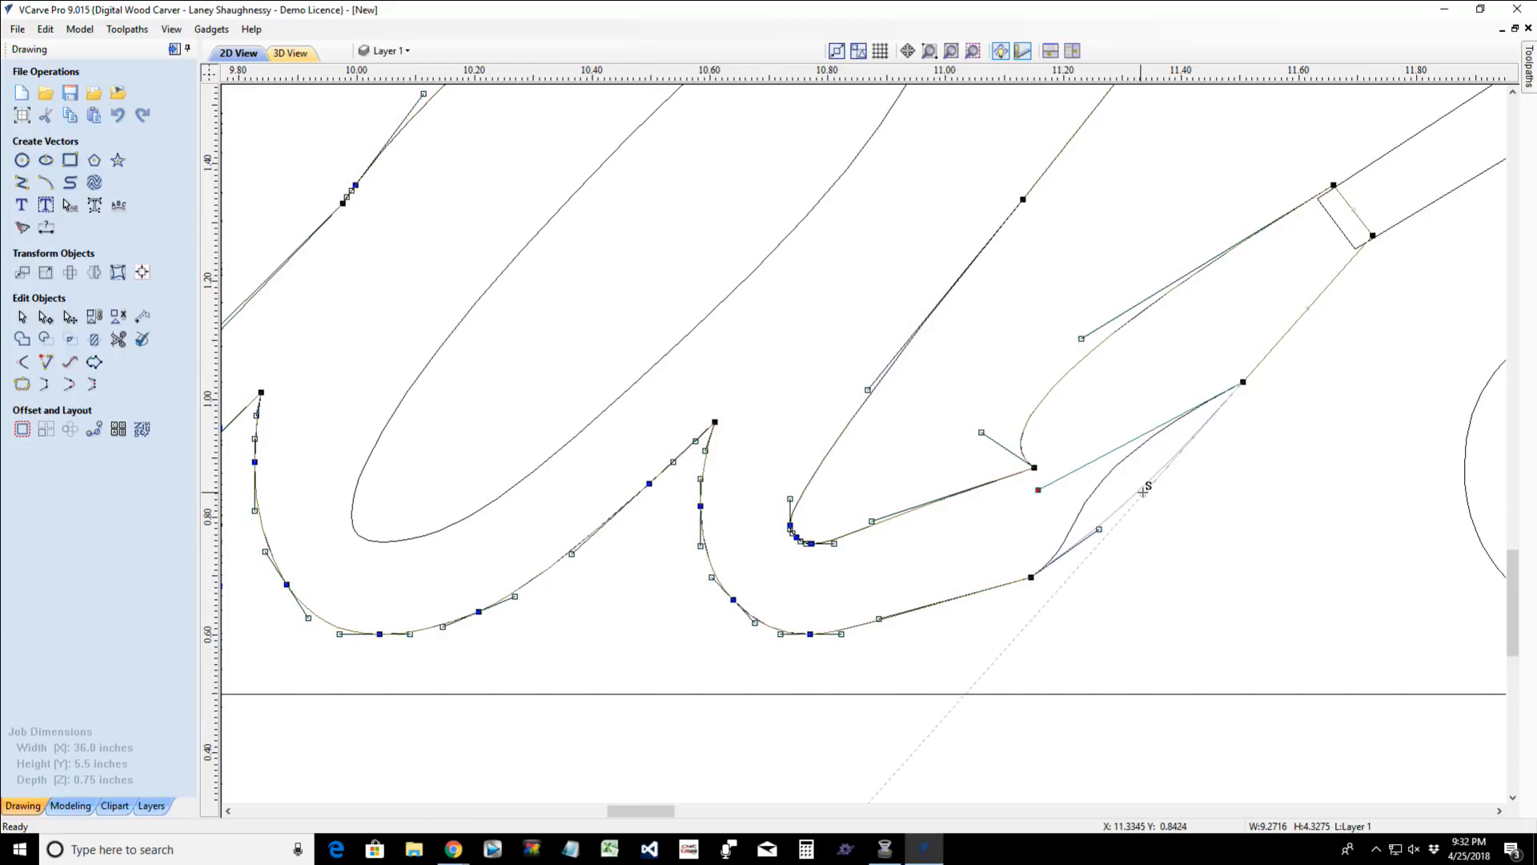
left_click_drag(1190, 487, 1144, 493)
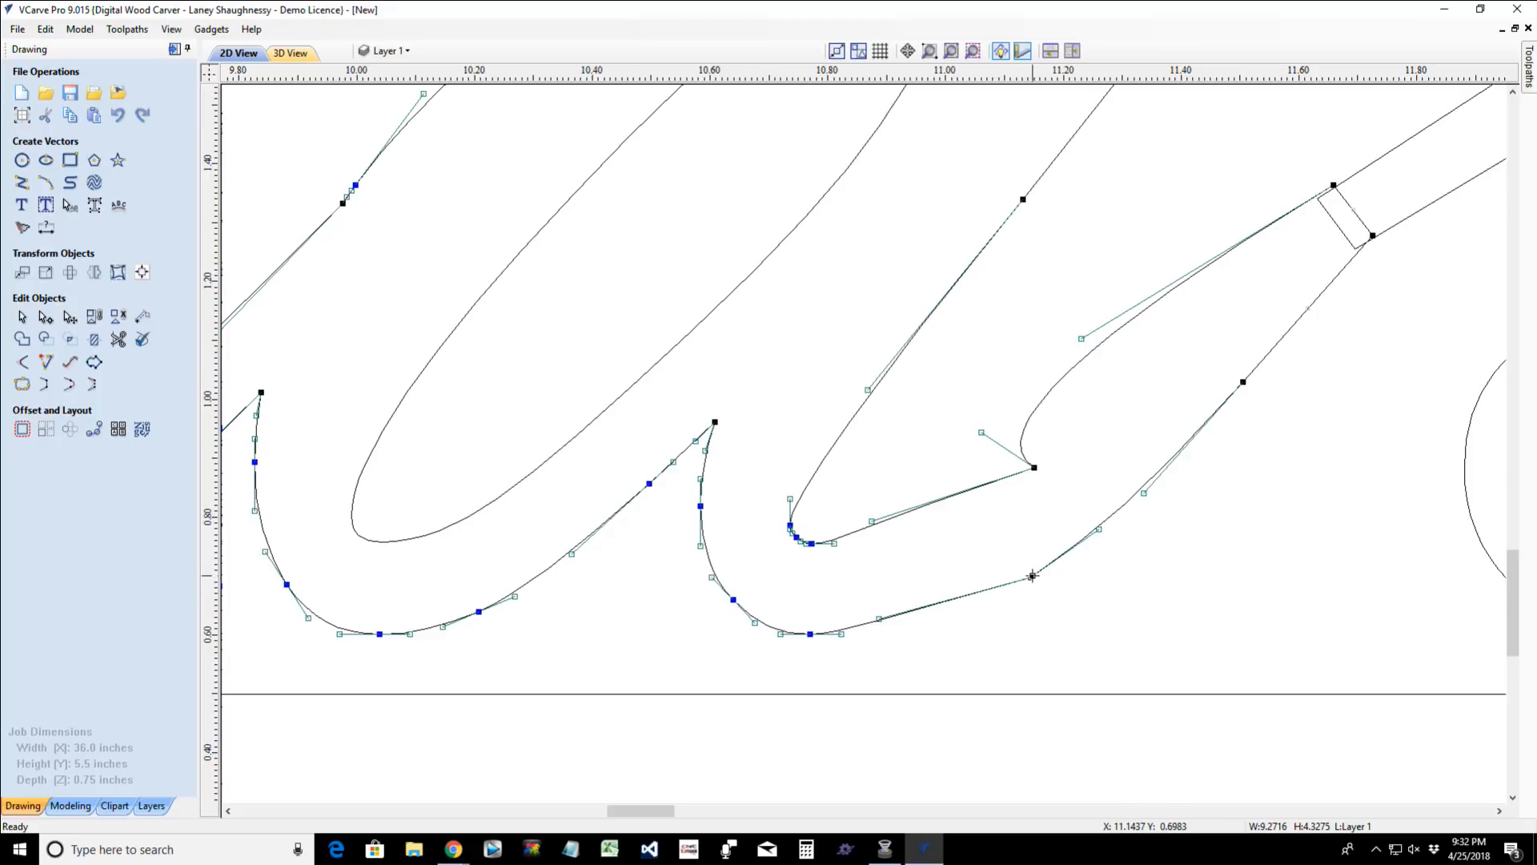
- Raise the corner node on the tail's lower edge slightly and adjust its handle so the edge flows smoothly from the "d" base
mouse_move(1033, 576)
left_mouse_down()
mouse_move(1025, 589)
mouse_move(1029, 550)
mouse_move(1019, 590)
left_mouse_up()
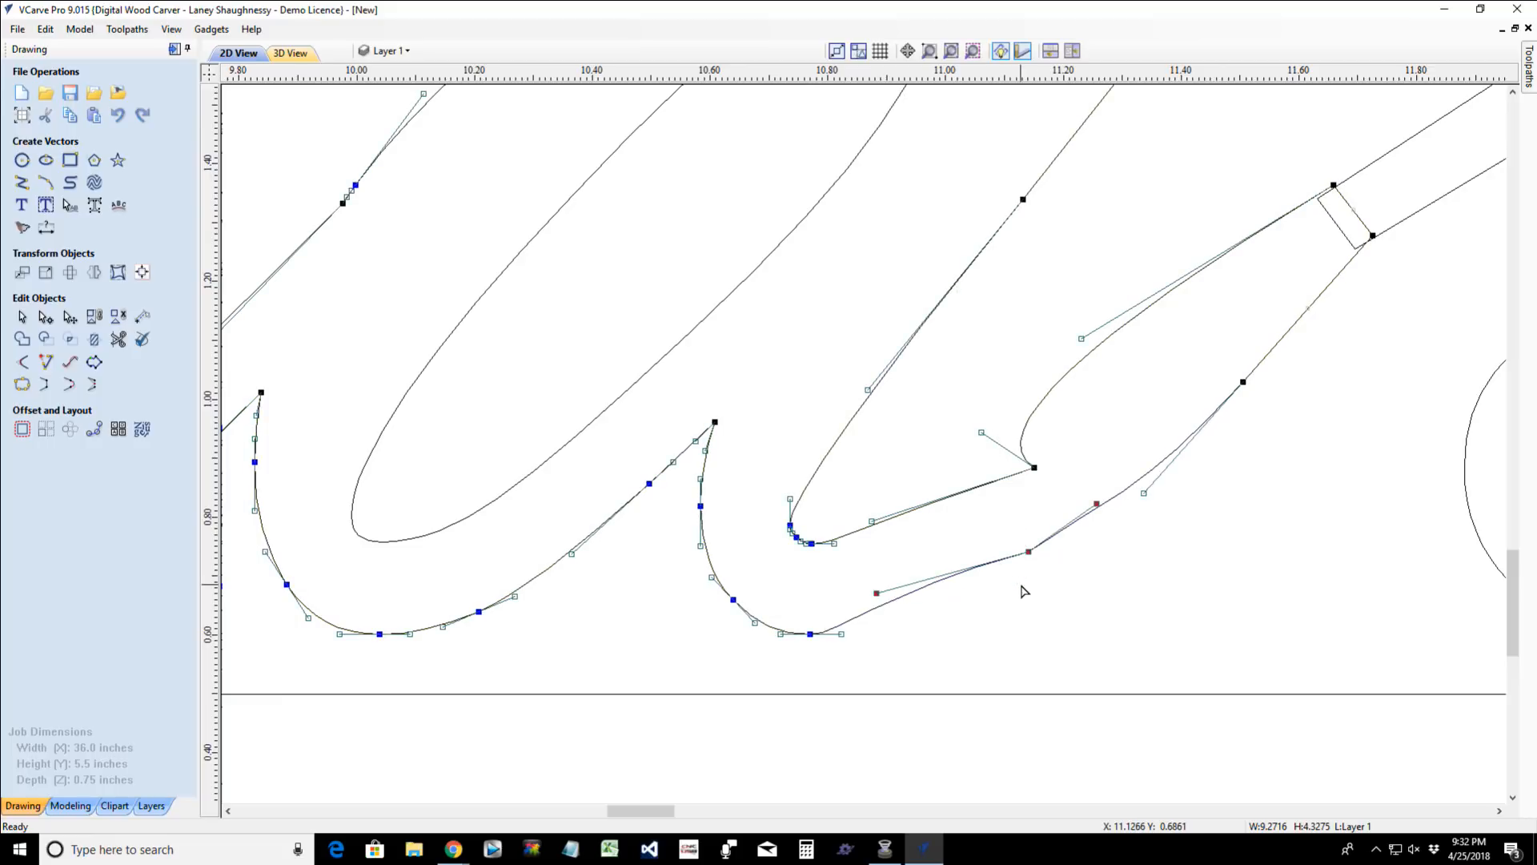
mouse_move(877, 593)
left_mouse_down()
mouse_move(885, 624)
mouse_move(884, 586)
left_mouse_up()
left_click(886, 573)
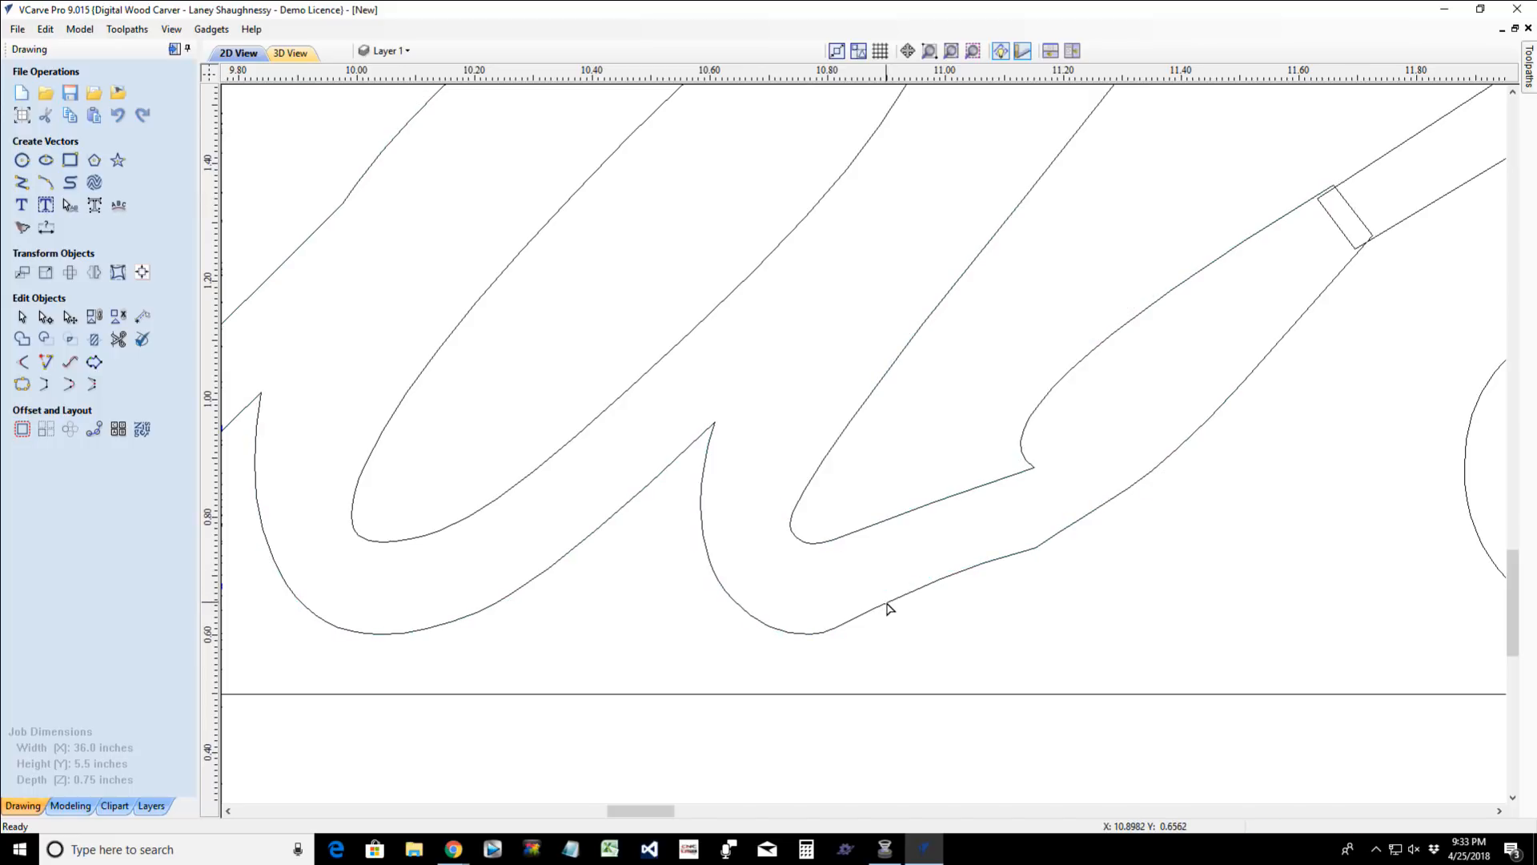
left_click(888, 607)
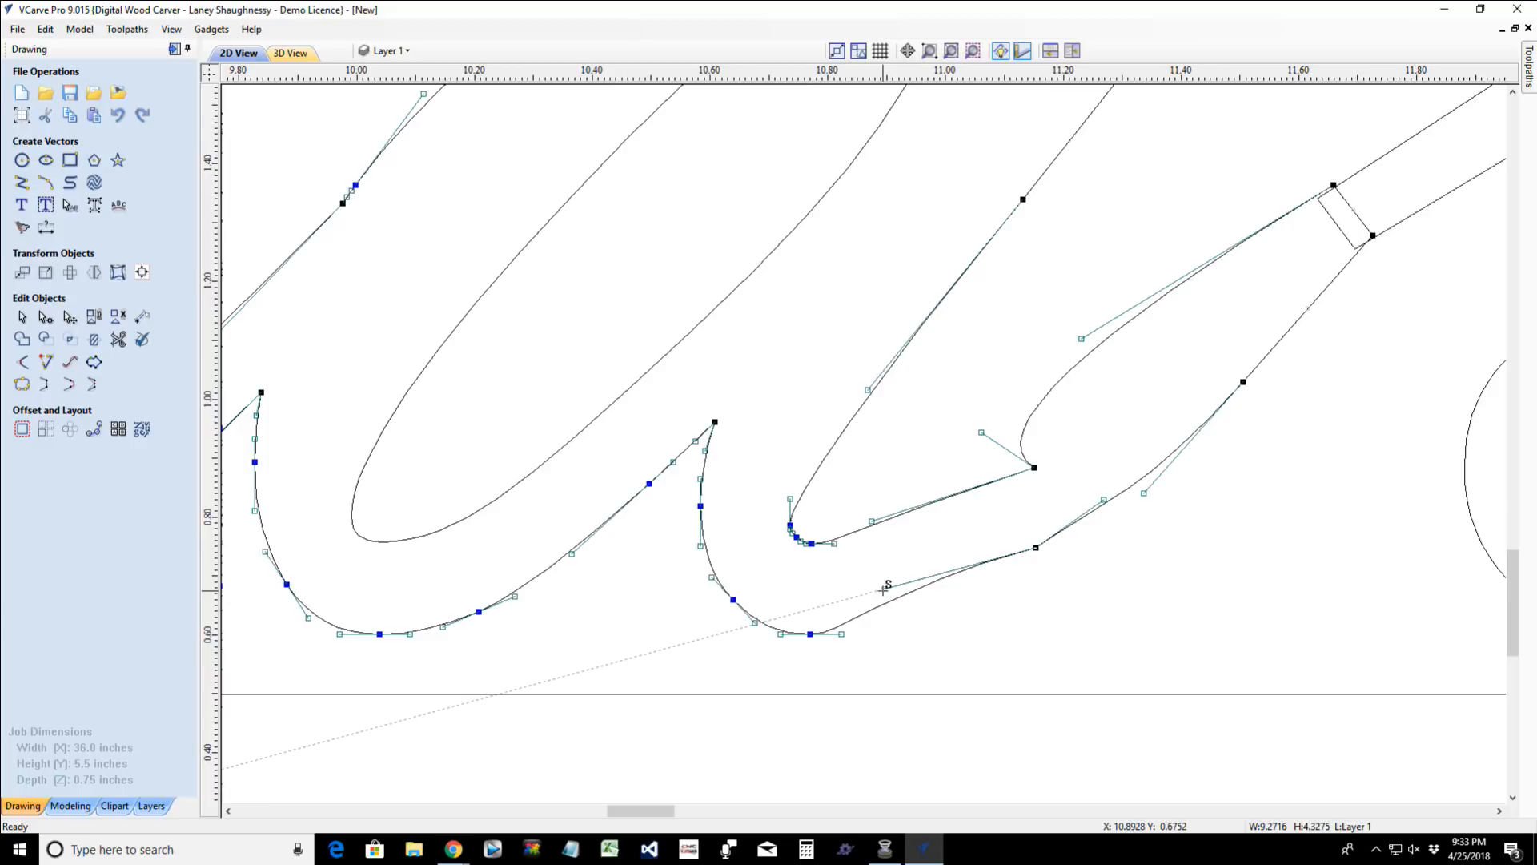
left_click_drag(884, 590, 884, 590)
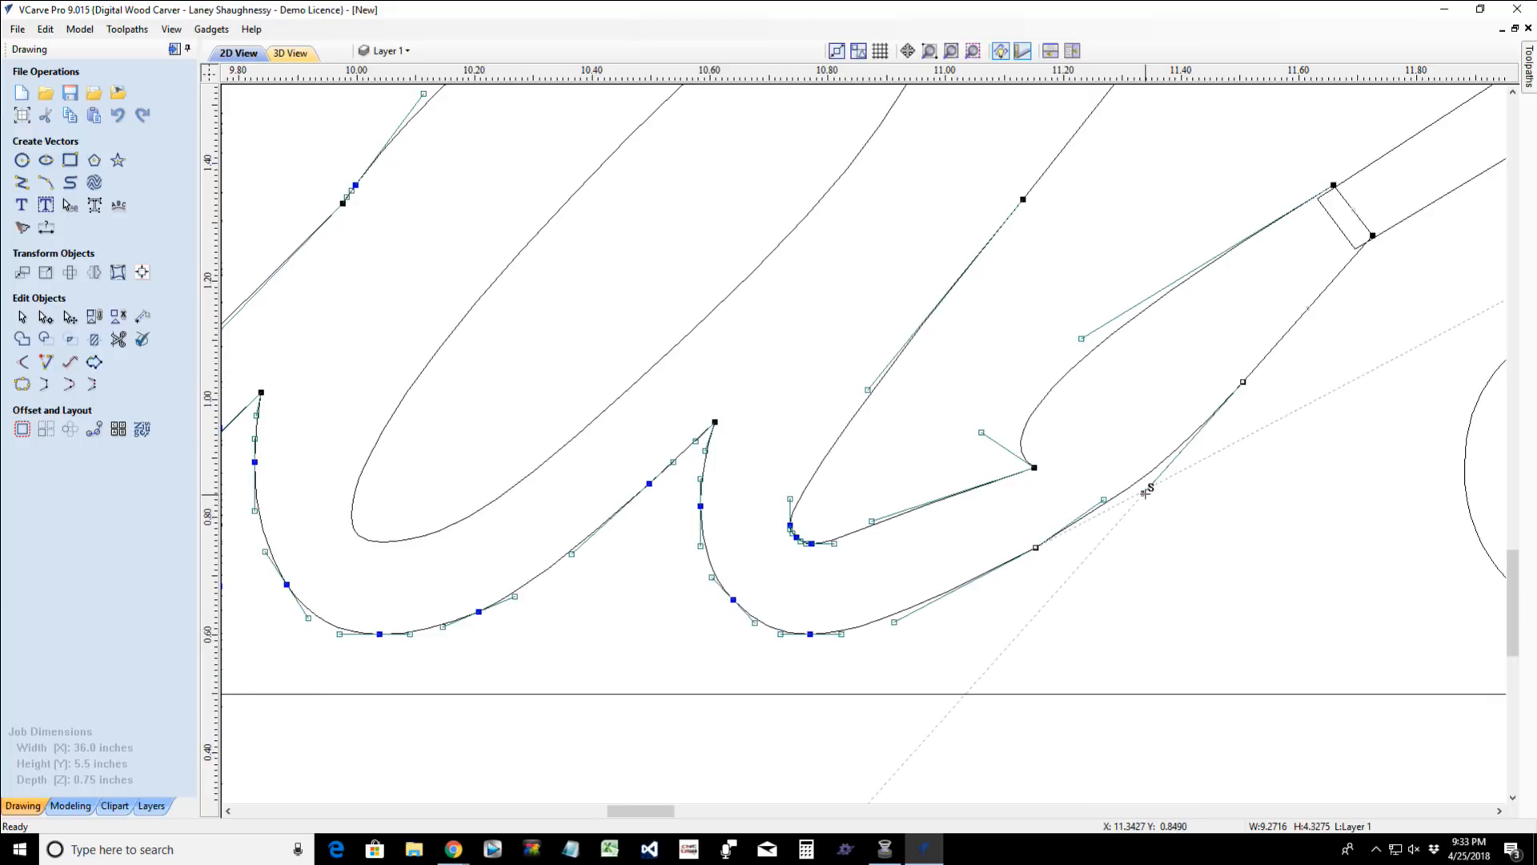
- Adjust the upper handle of the tail's lower edge and shift its adjoining node slightly left to smooth the run toward the "s"
left_click_drag(1145, 492, 1138, 475)
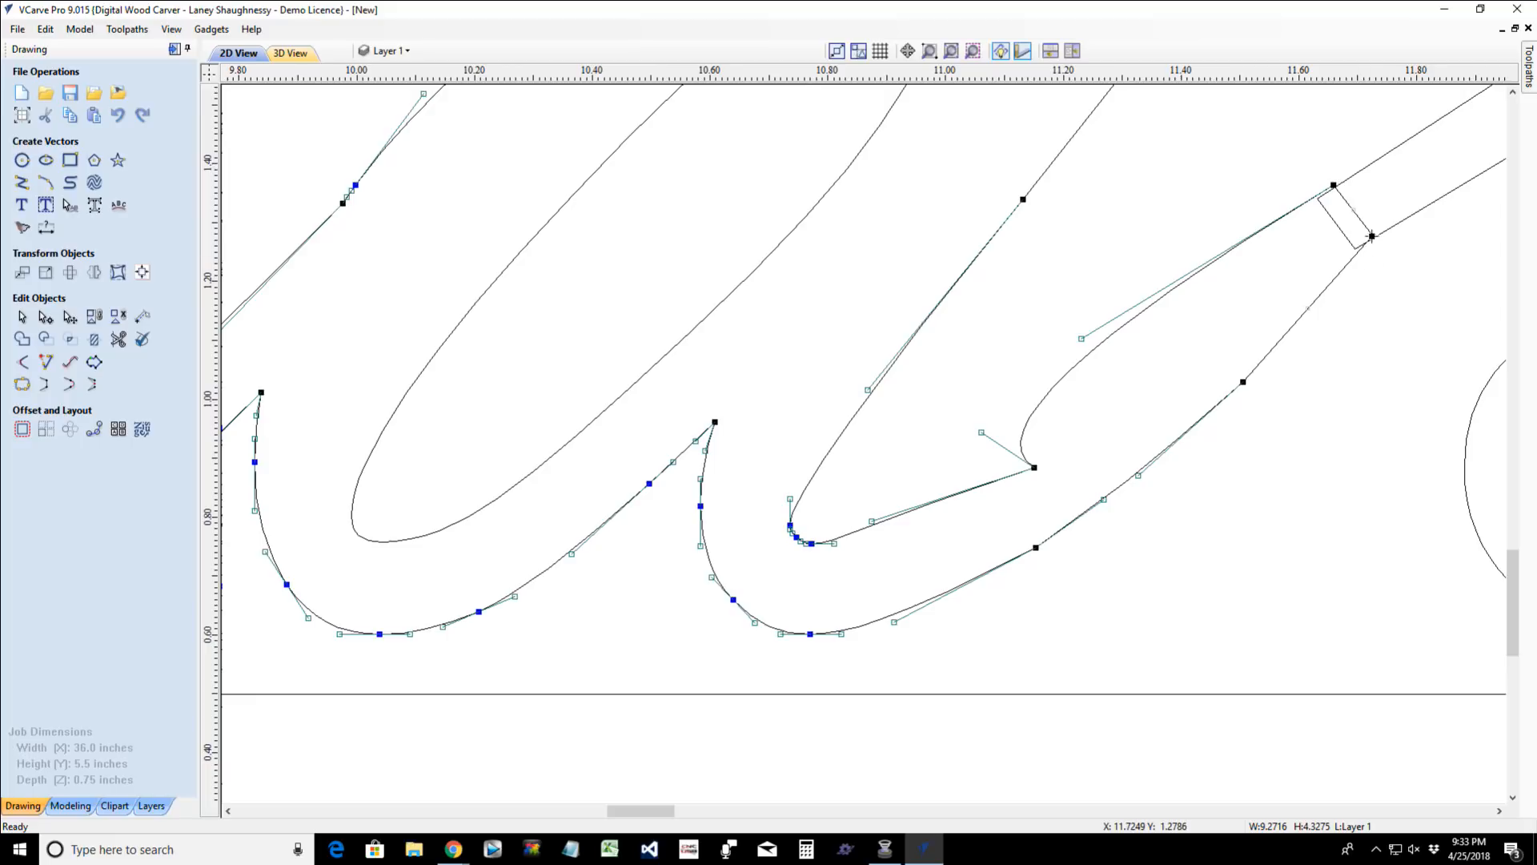
left_click(1244, 381)
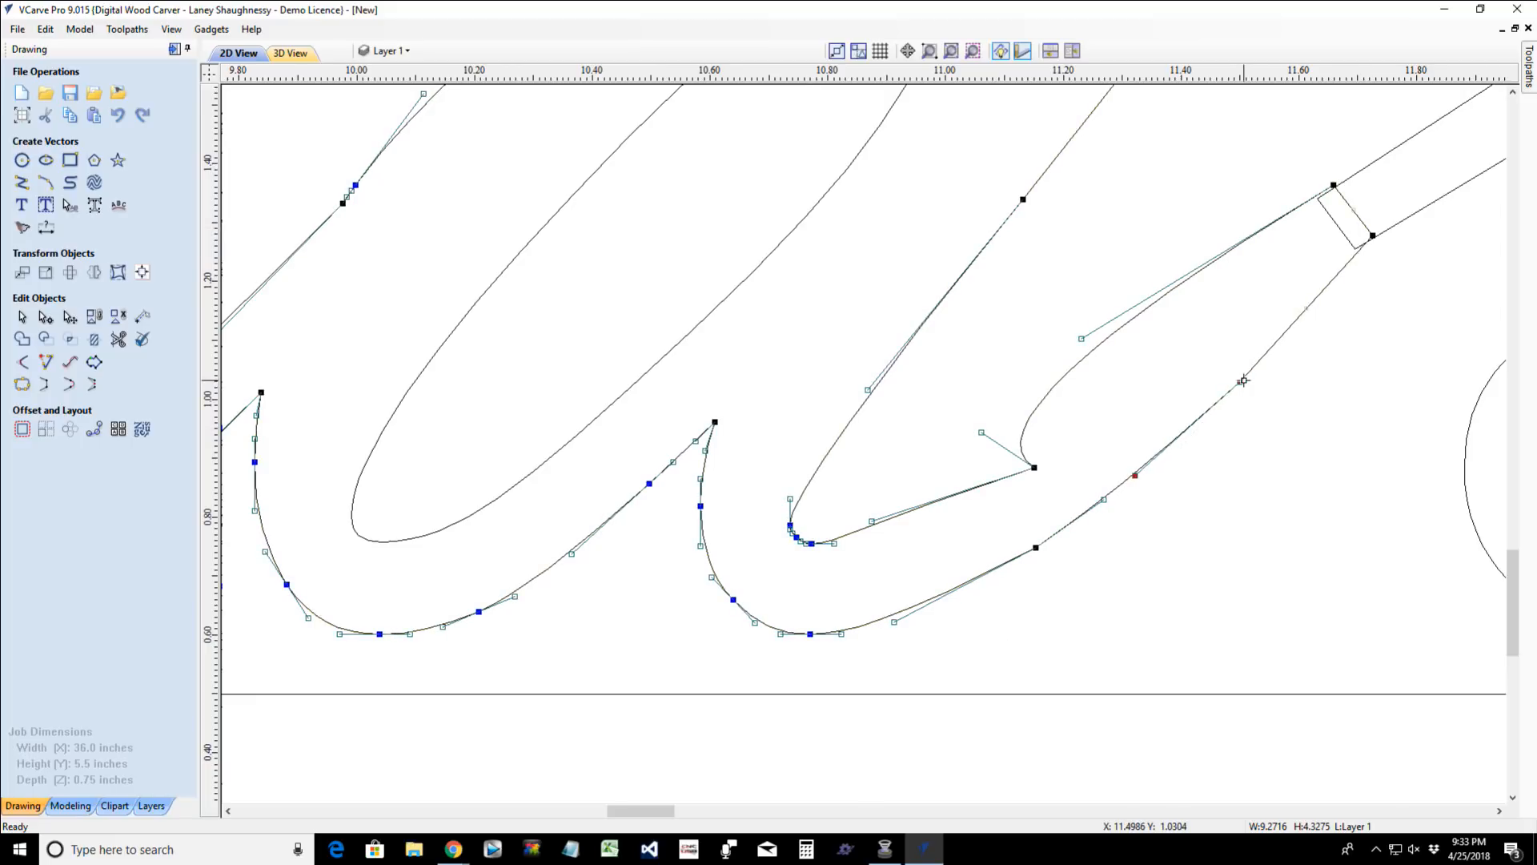
left_click_drag(1243, 380, 1242, 381)
key("Left")
key("Left")
key("Left")
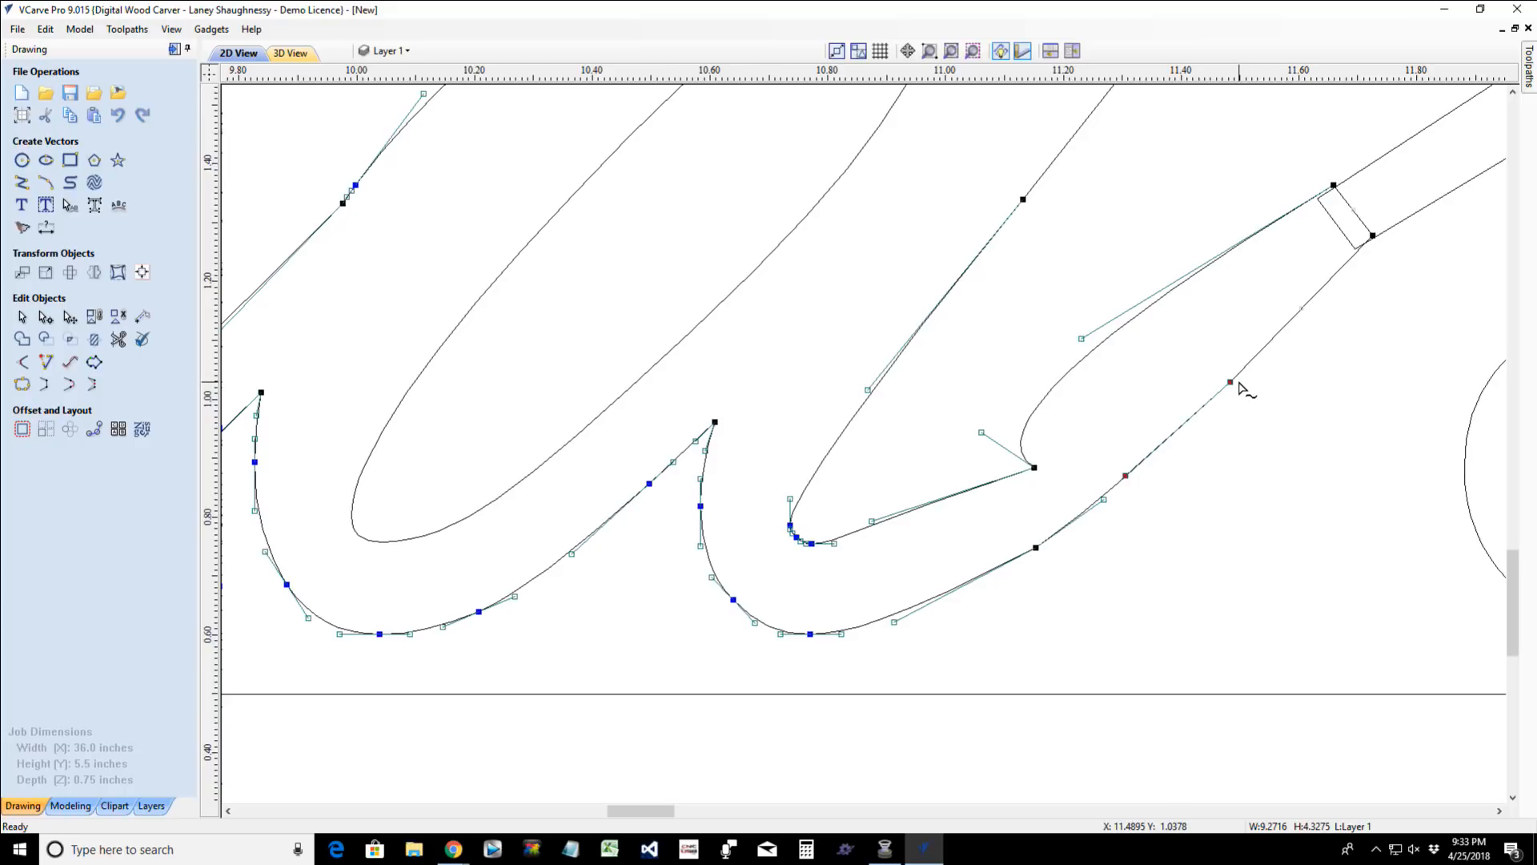
key("Left")
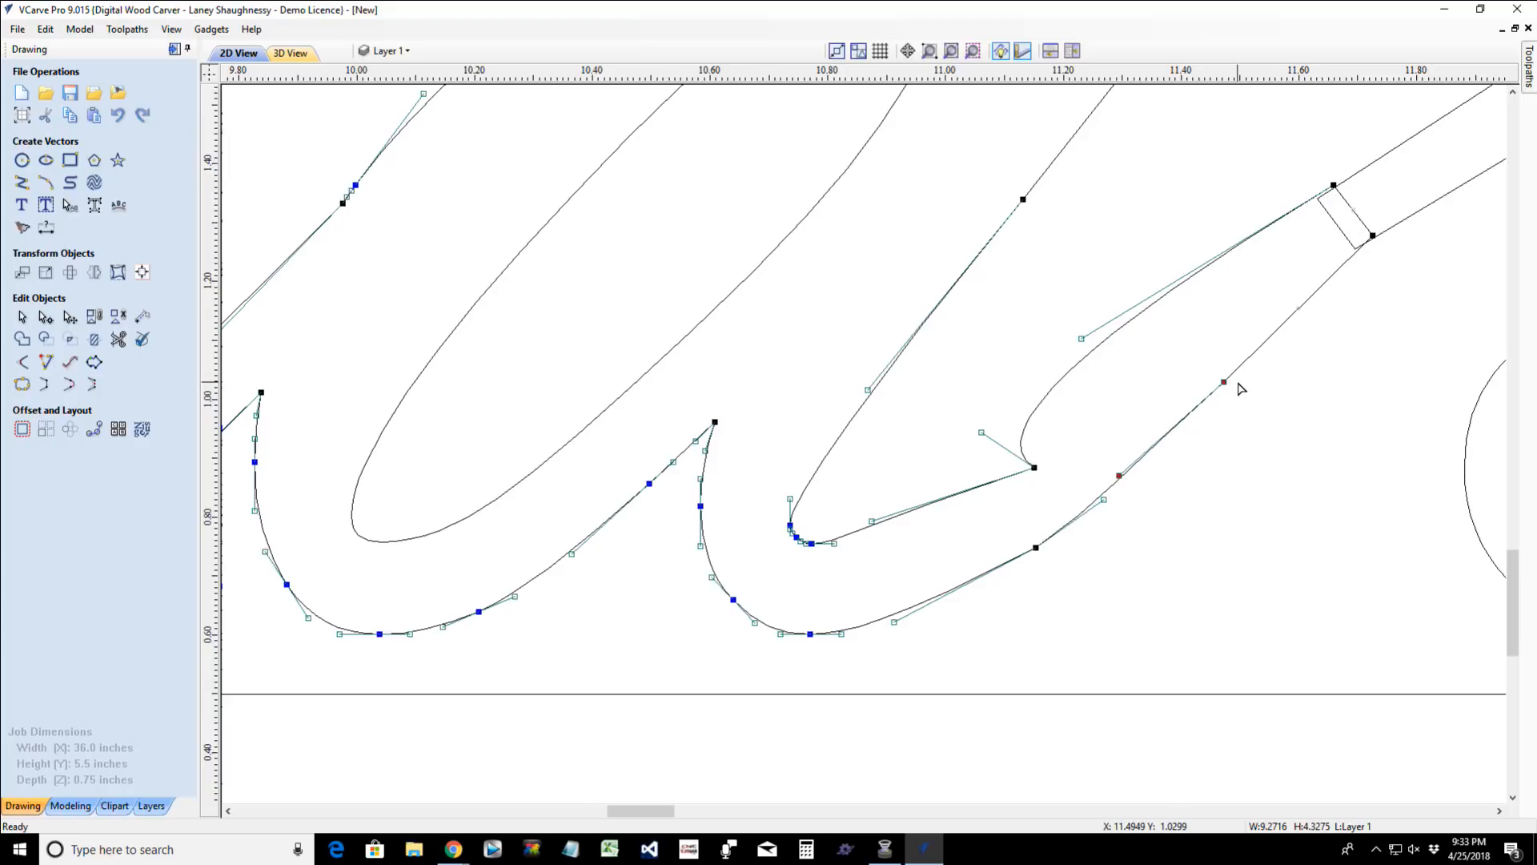
- Trim away the overlapping end segments where the "d" tail meets the "s" entry stroke so the two letters form one outline
key("Left")
key("Right")
left_click(1188, 538)
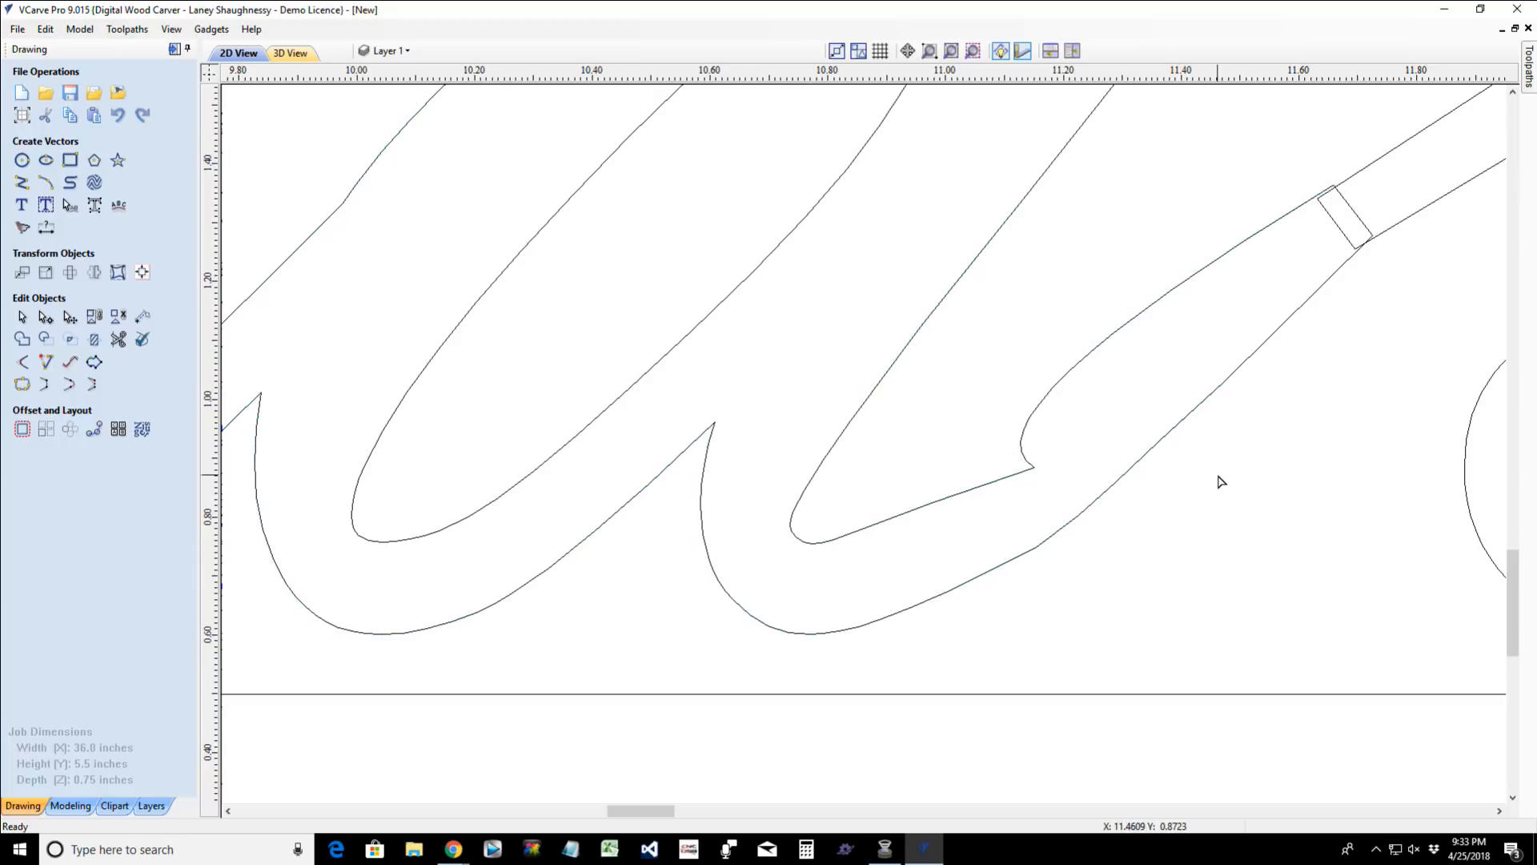
left_click(119, 338)
left_click(1368, 234)
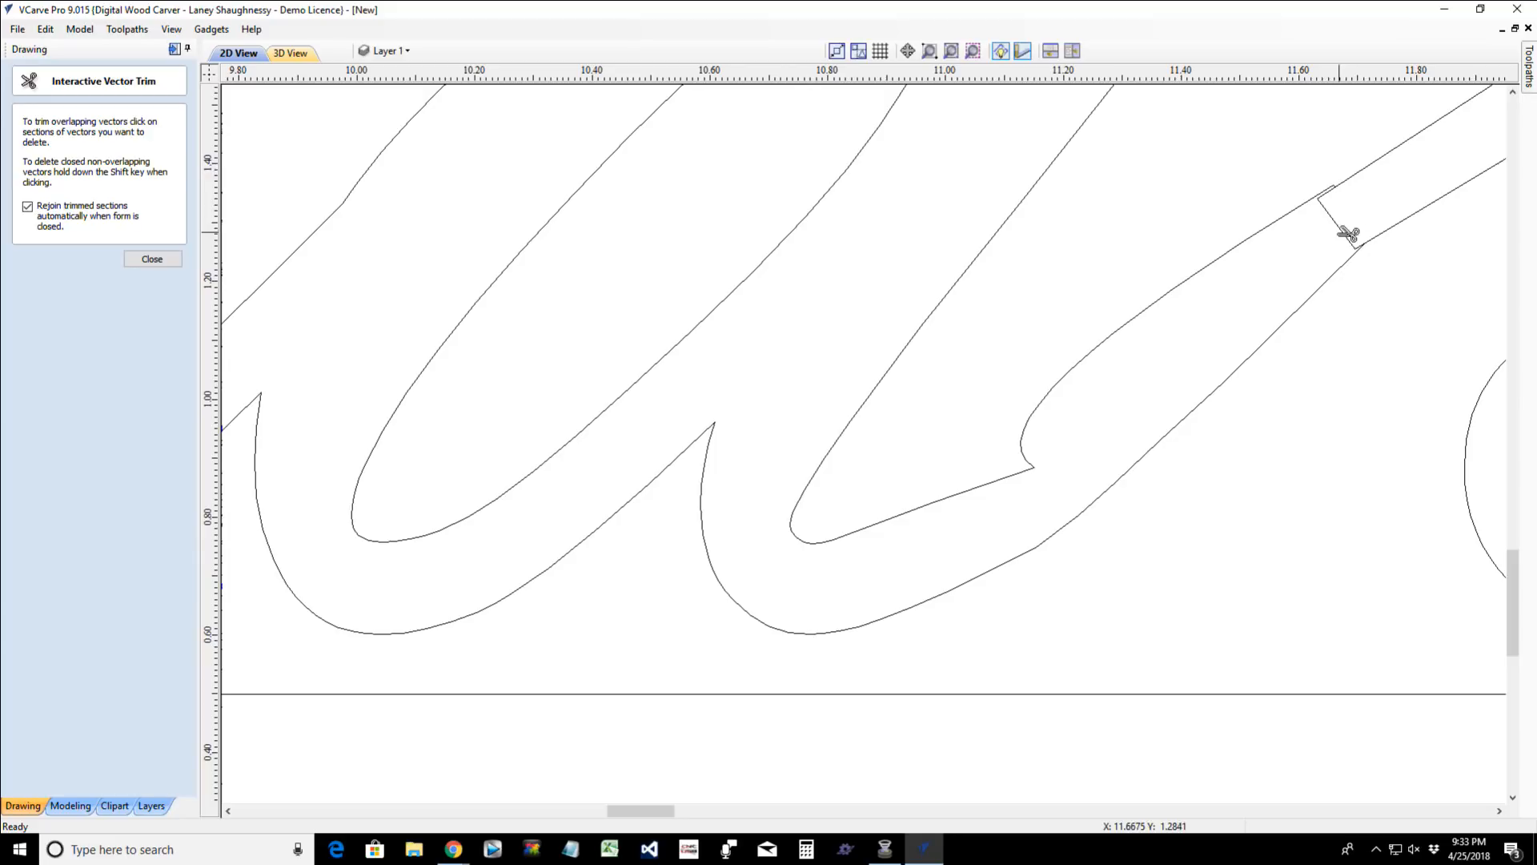
left_click(1348, 233)
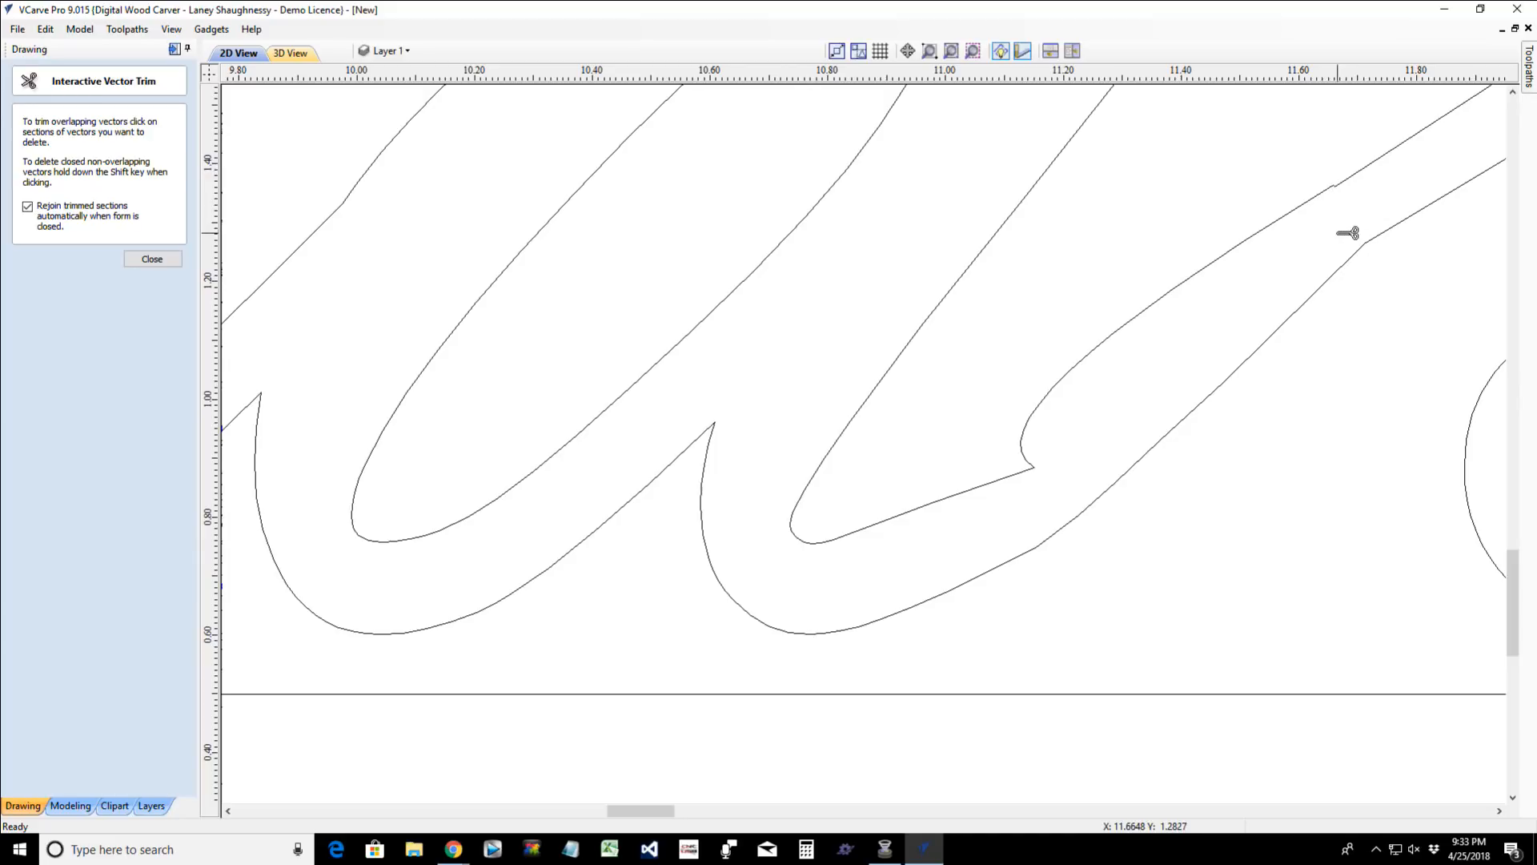
left_click(152, 260)
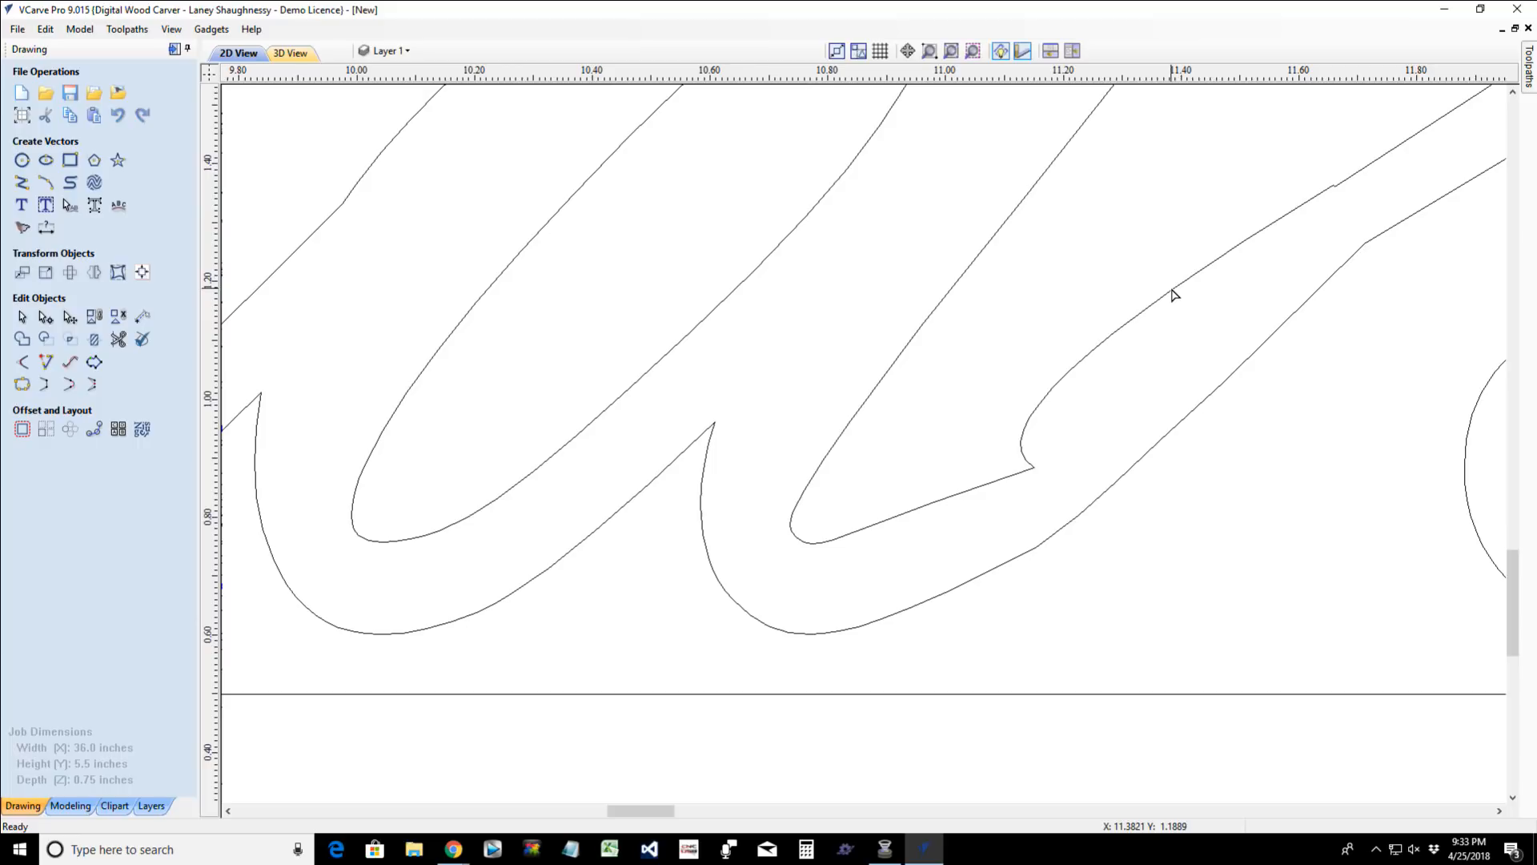
key("a")
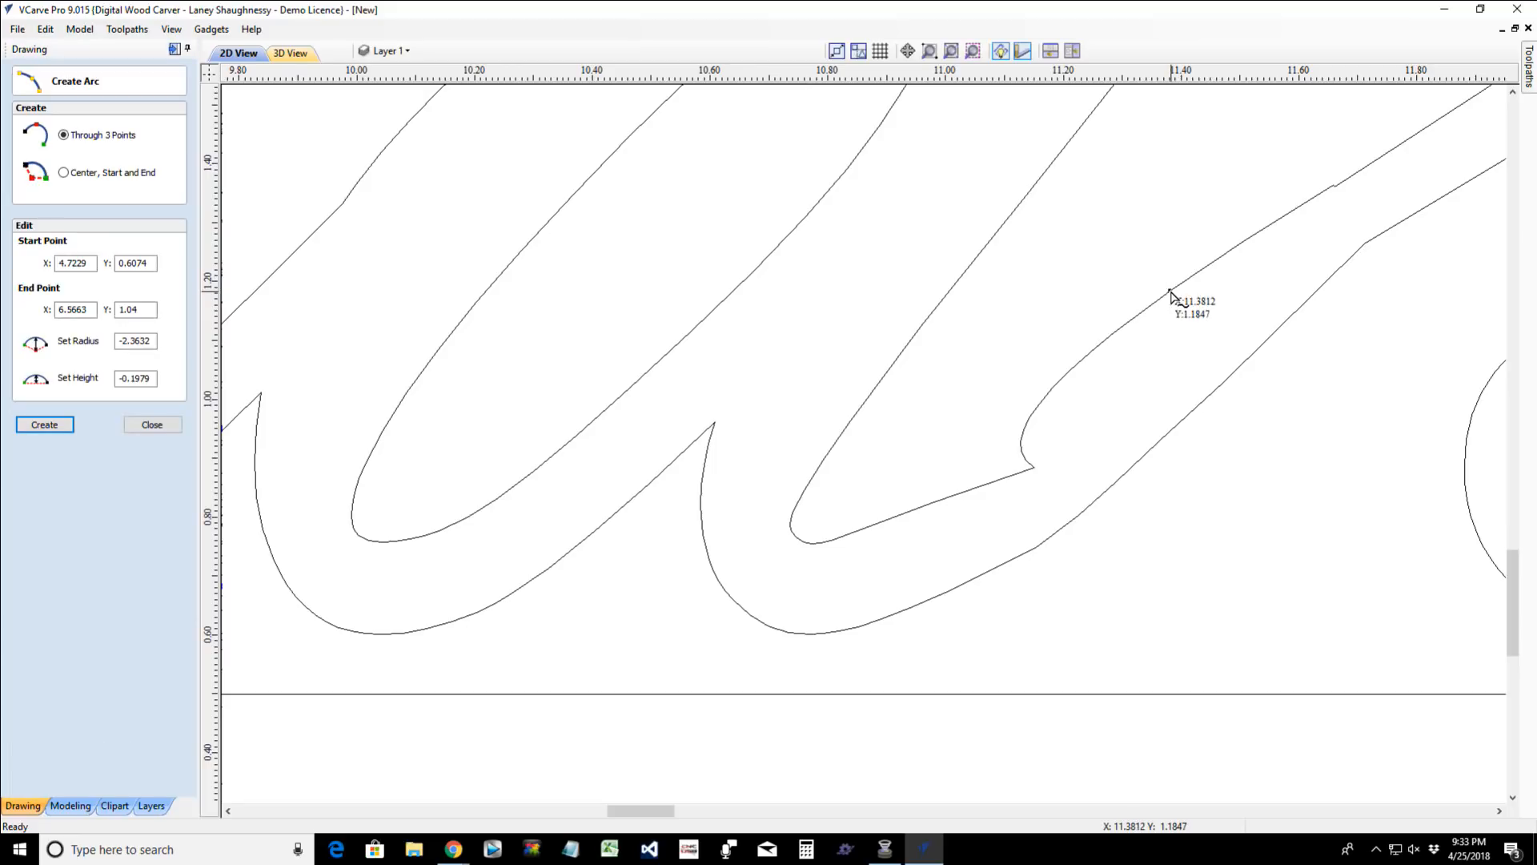
left_click(1168, 294)
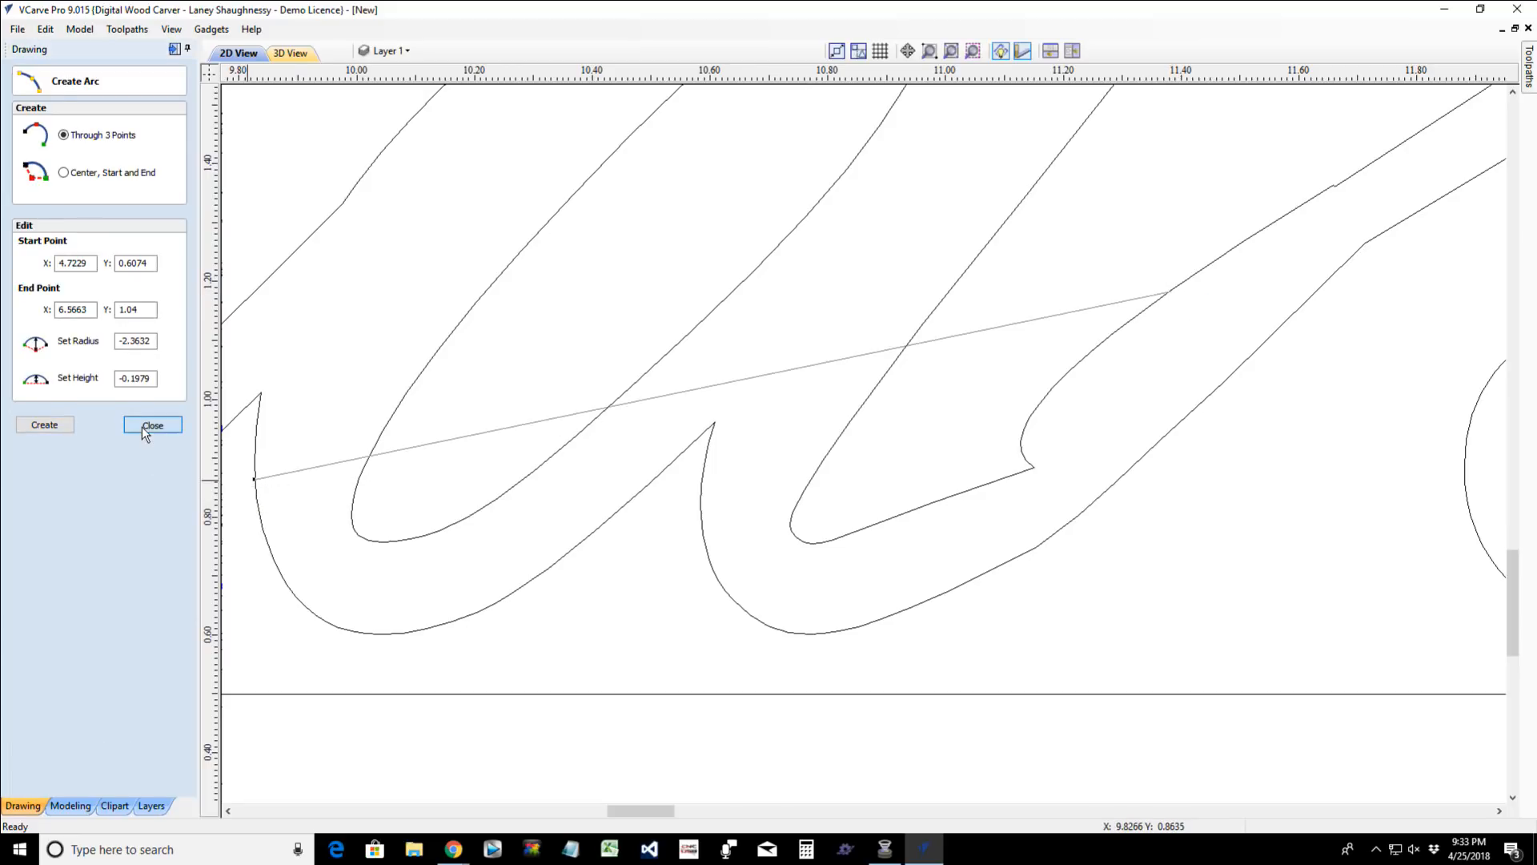
left_click(146, 430)
- Delete the extra node that makes a small jog in the upper edge where the "d" tail joins the "s"
left_click(1190, 283)
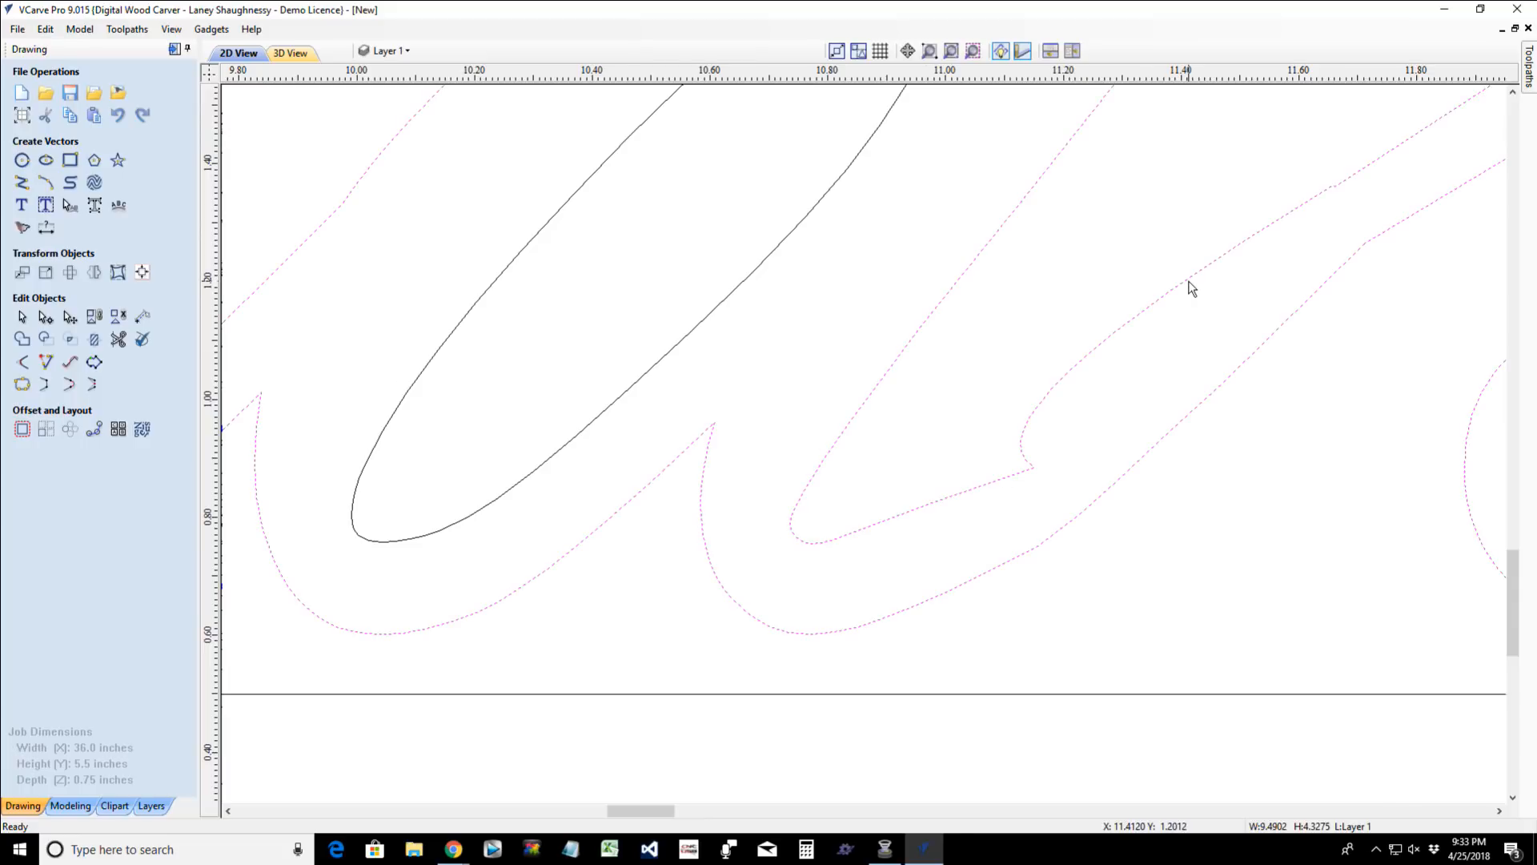
key("n")
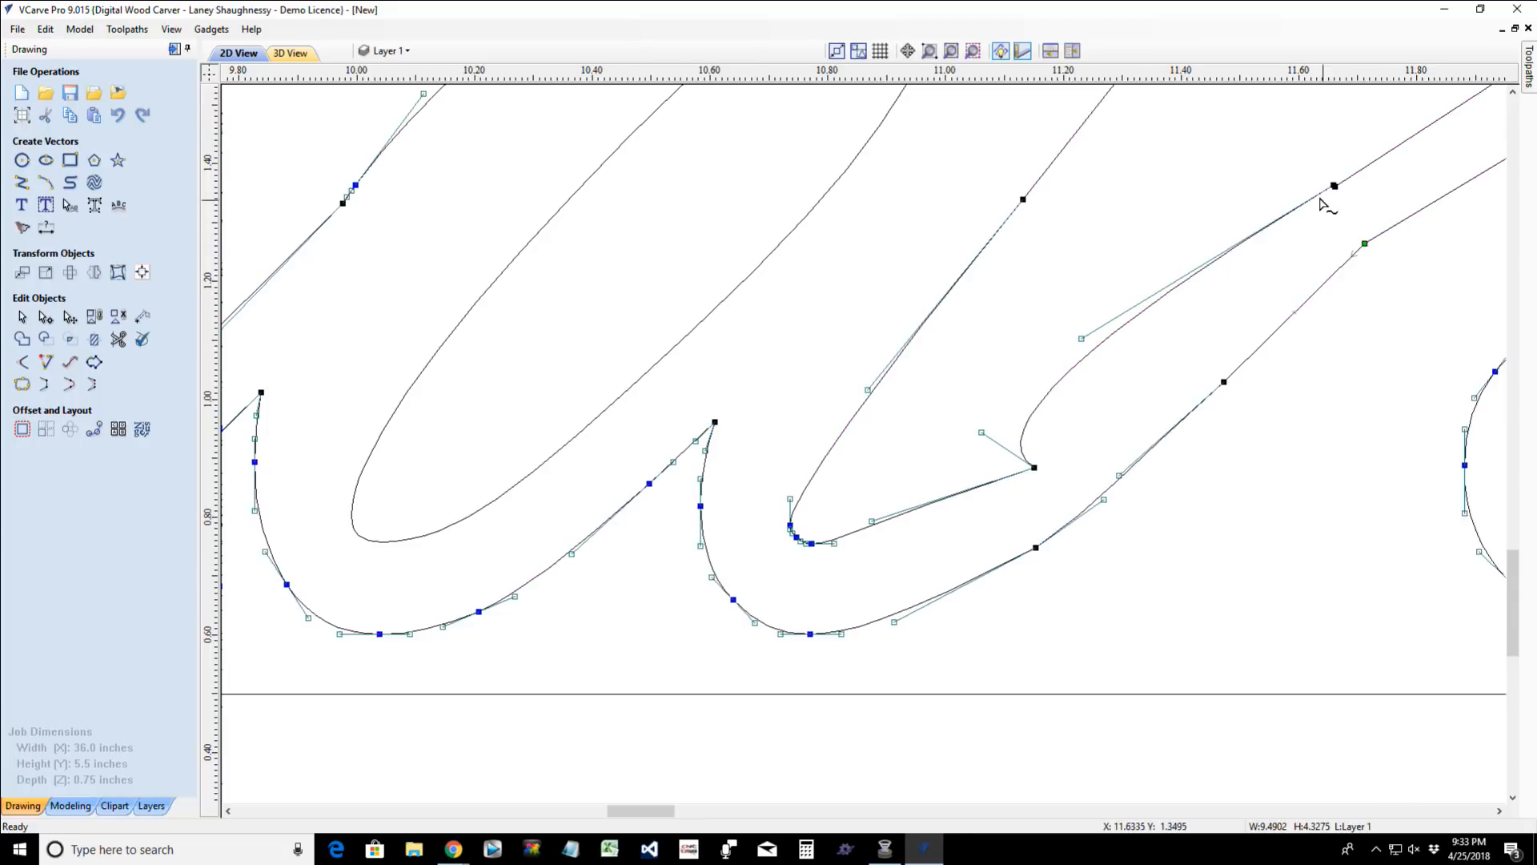
scroll(1333, 186, "up", 2)
scroll(1261, 181, "up", 4)
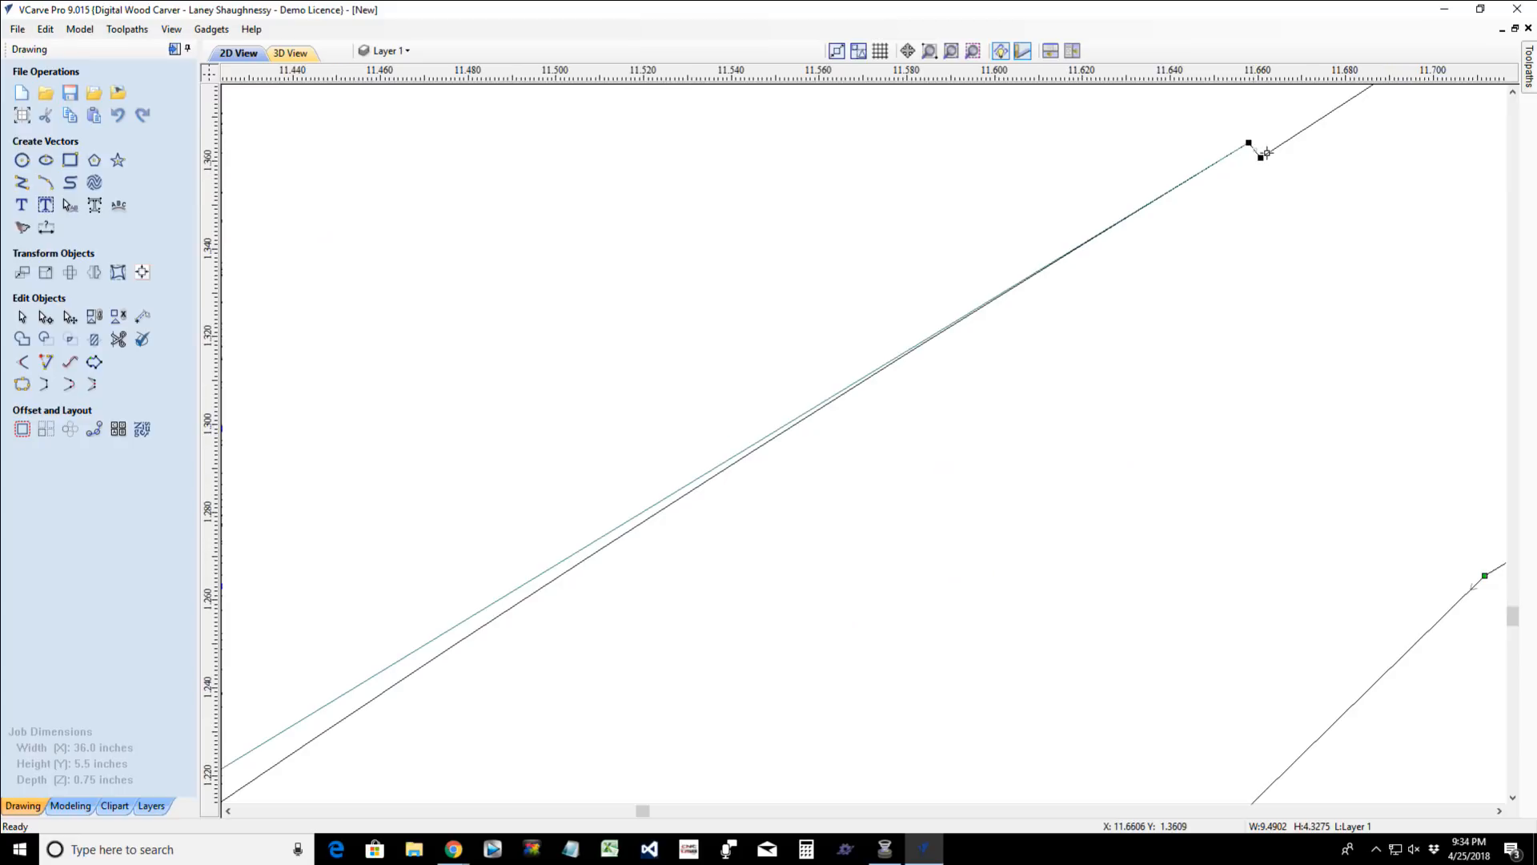
right_click(1261, 158)
left_click(1291, 173)
scroll(1285, 224, "down", 2)
scroll(1285, 224, "down", 4)
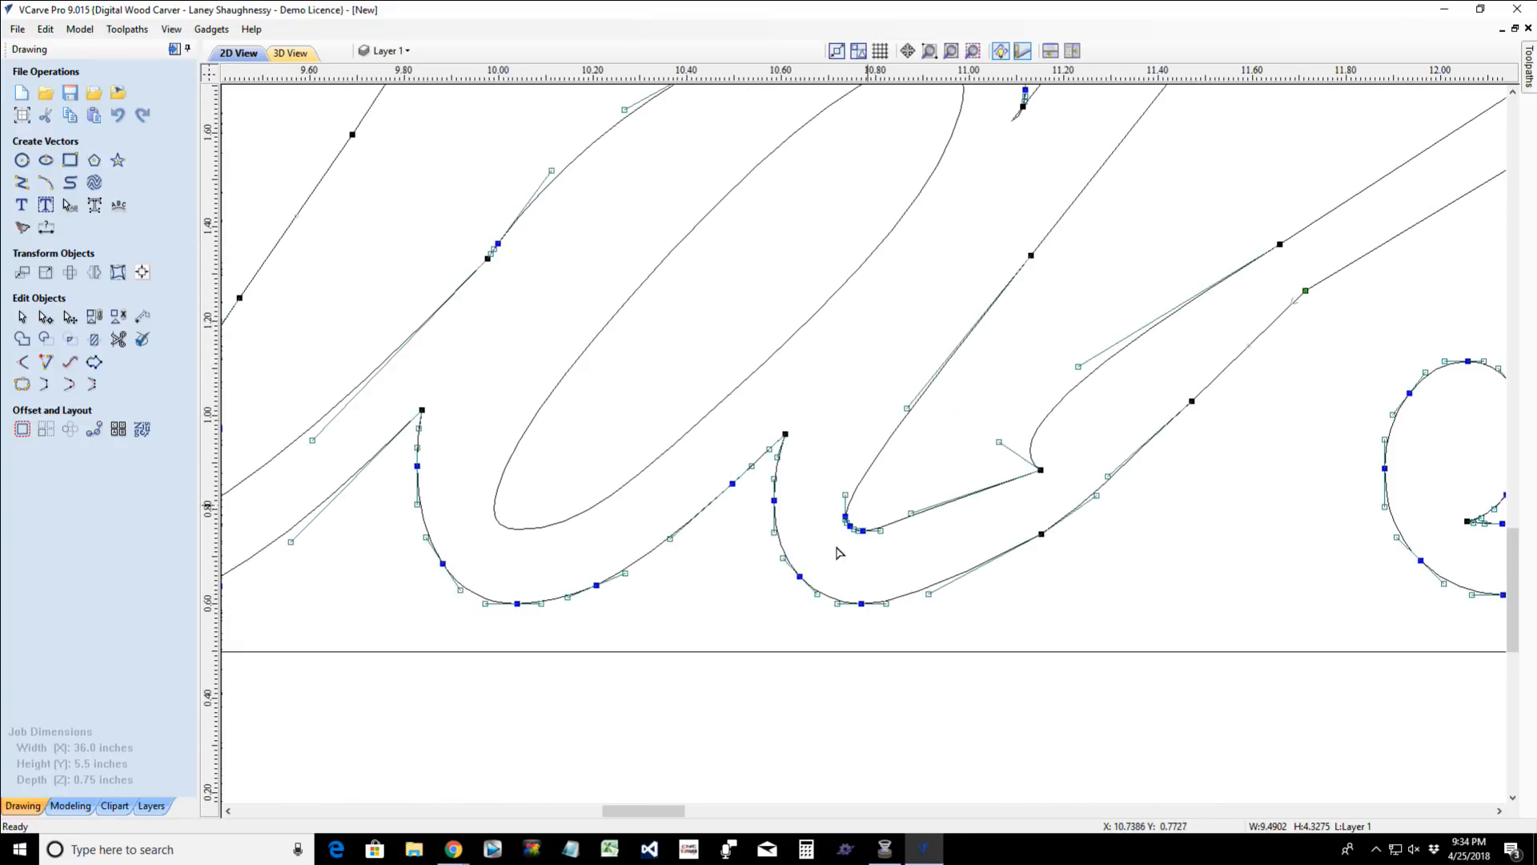
- Delete the notch's corner node on the upper edge of the "d" tail and lower the span's upper curve handle slightly
scroll(1009, 507, "up", 3)
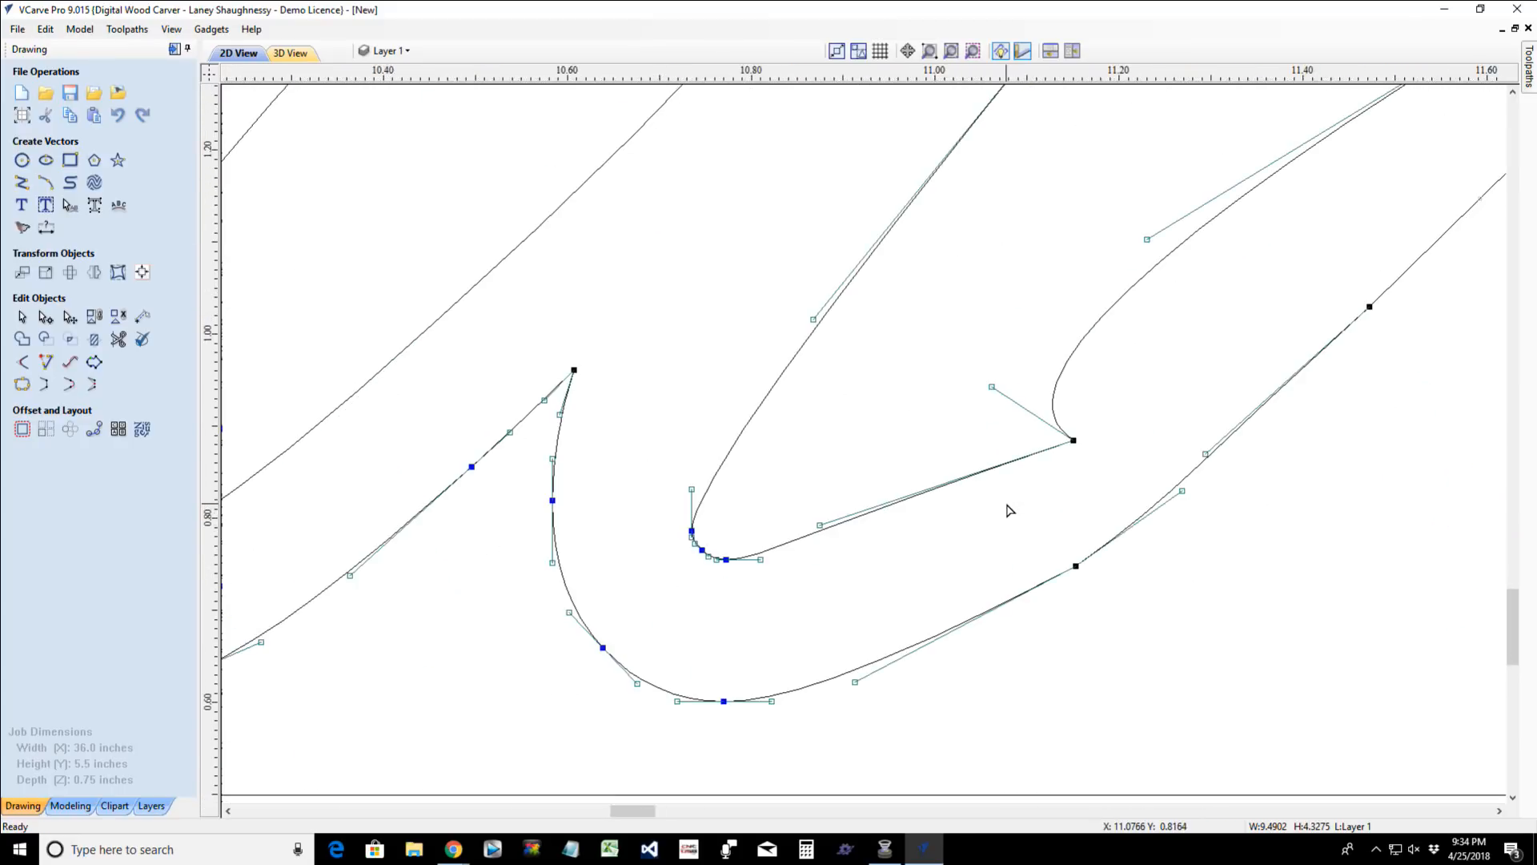
right_click(1075, 440)
left_click(1091, 449)
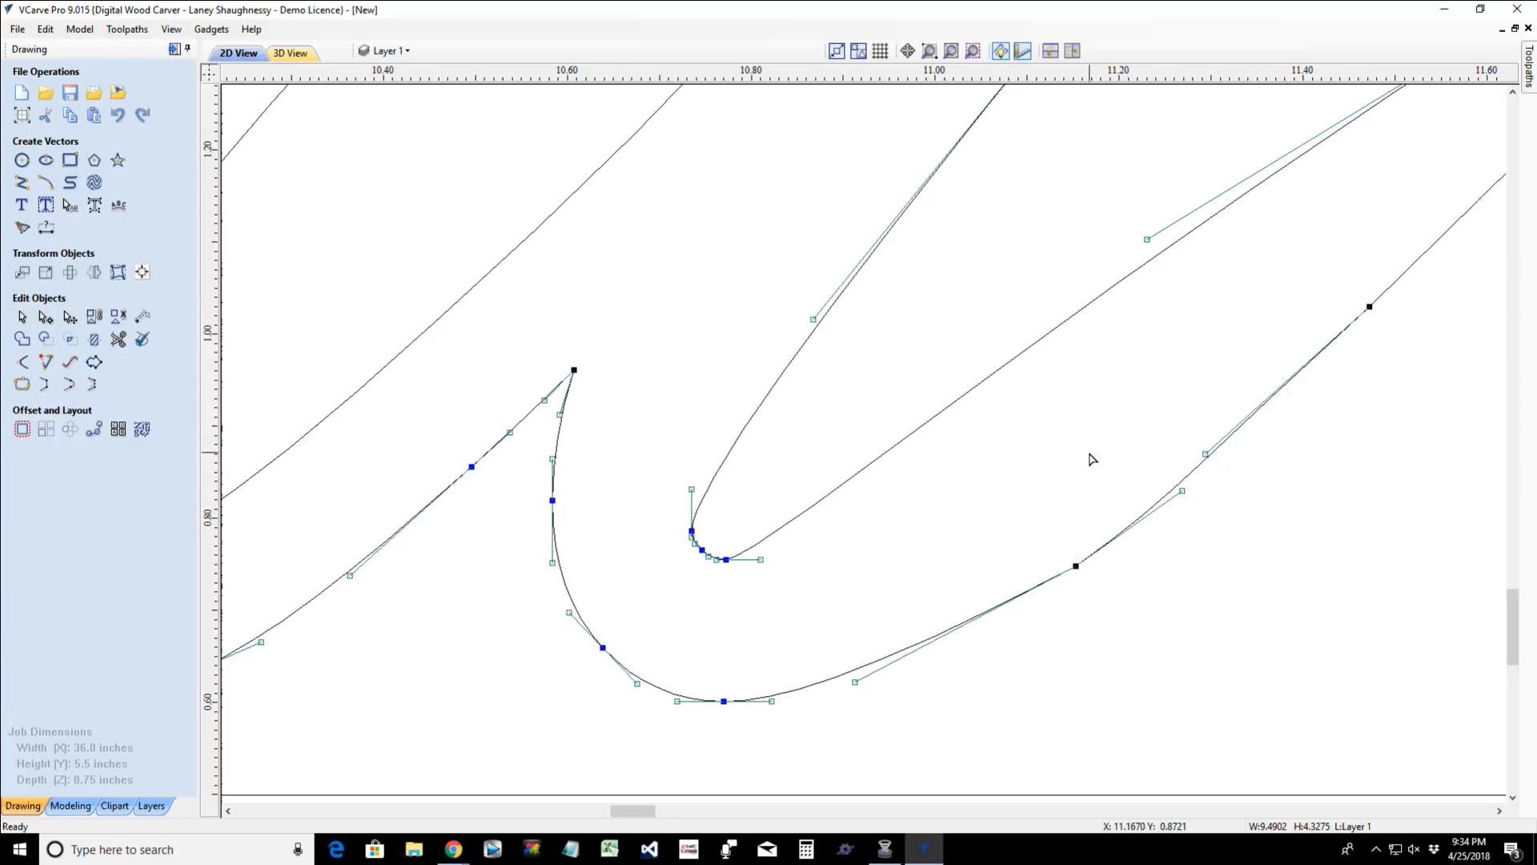
scroll(1091, 460, "down", 2)
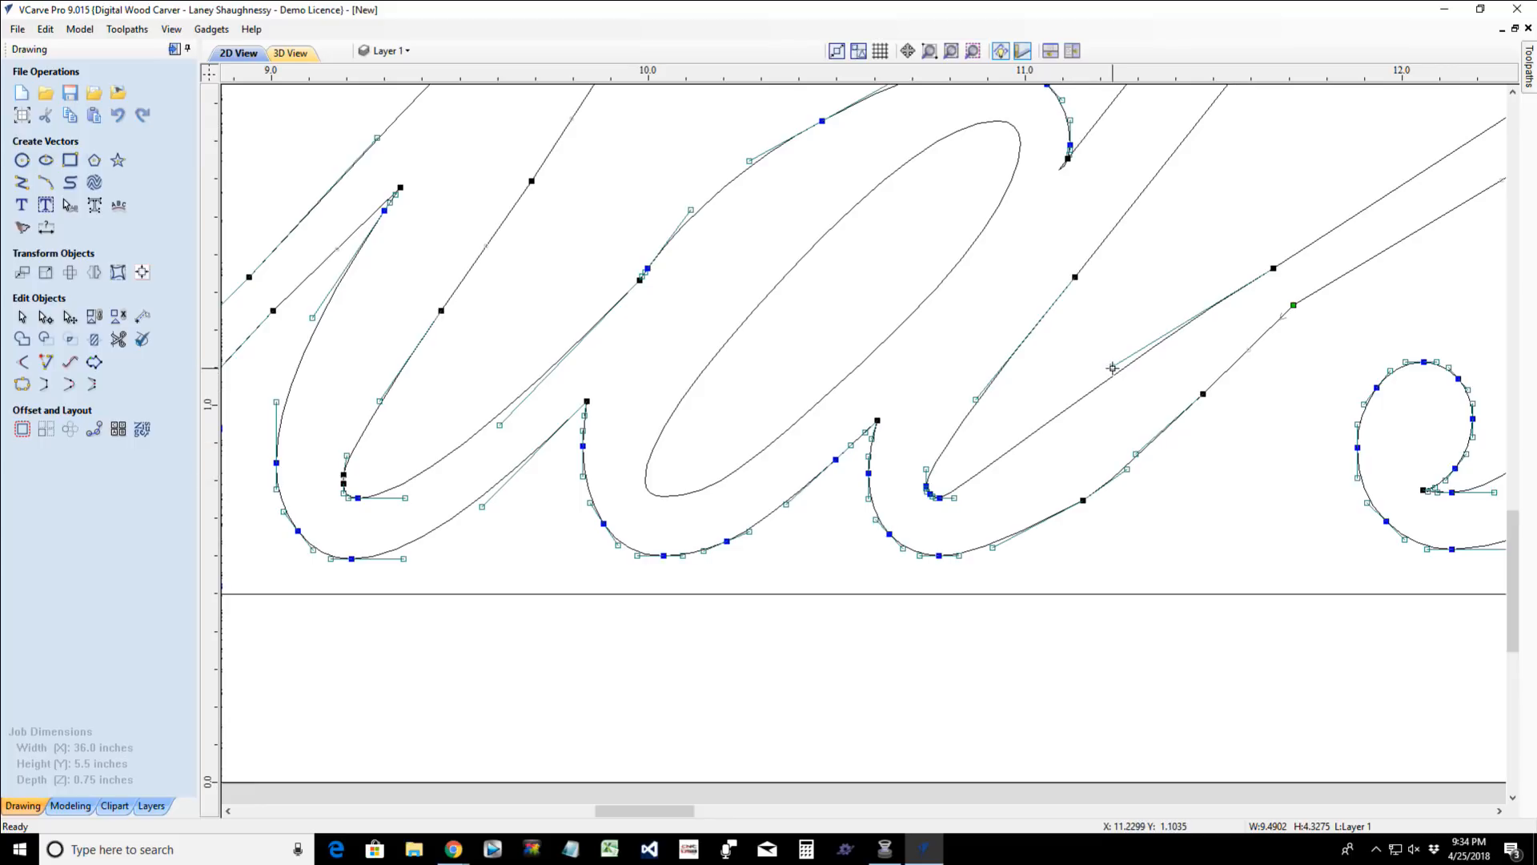
left_click_drag(1112, 369, 1116, 393)
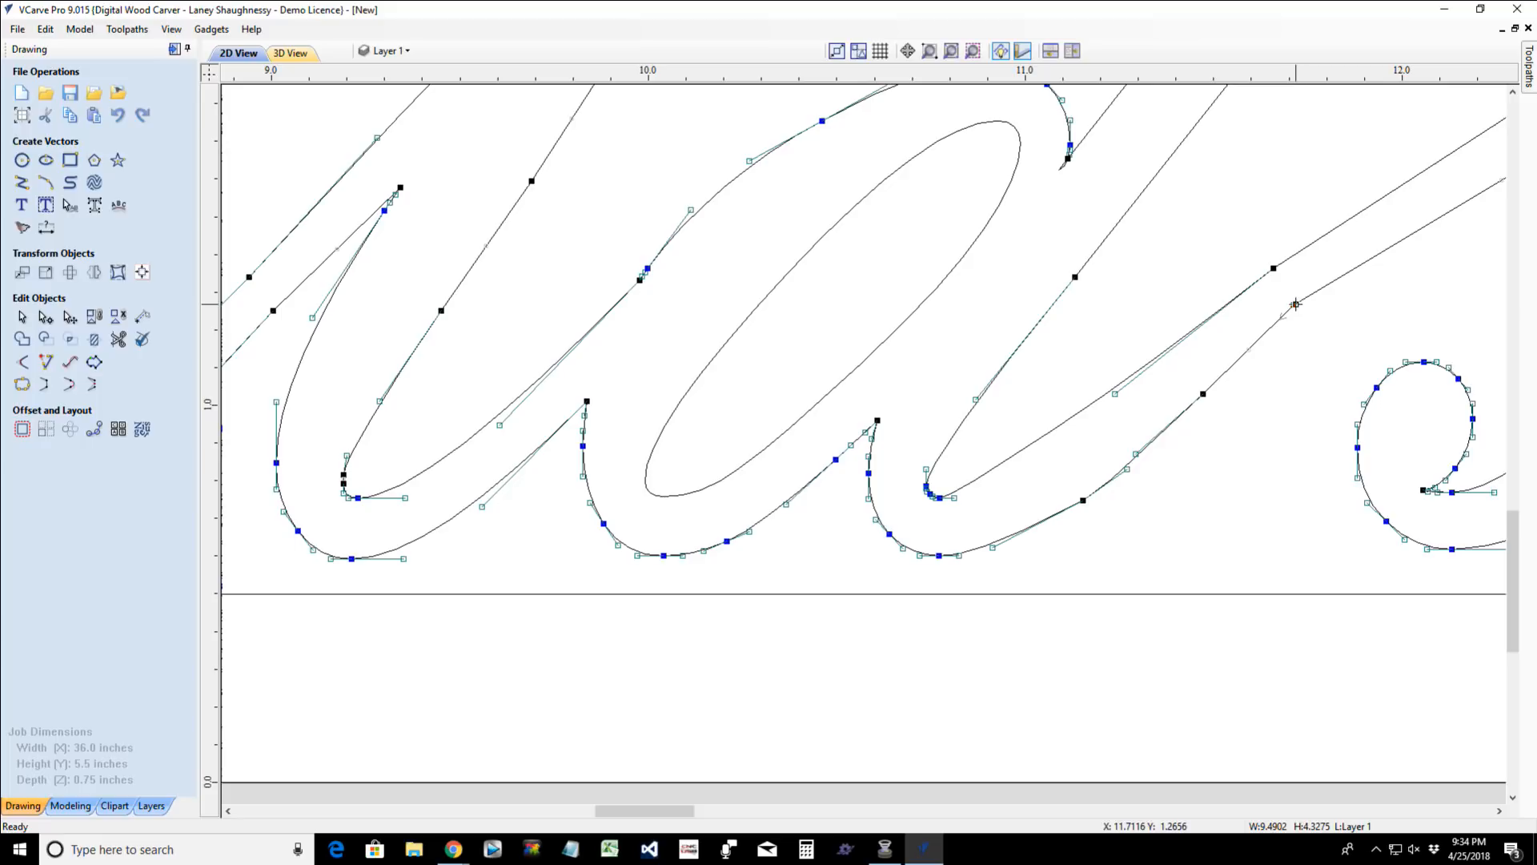
- Move the lower-edge node at the "d"–"s" junction slightly down to even out the width of the connecting stroke
key("Down")
key("Down")
key("Down")
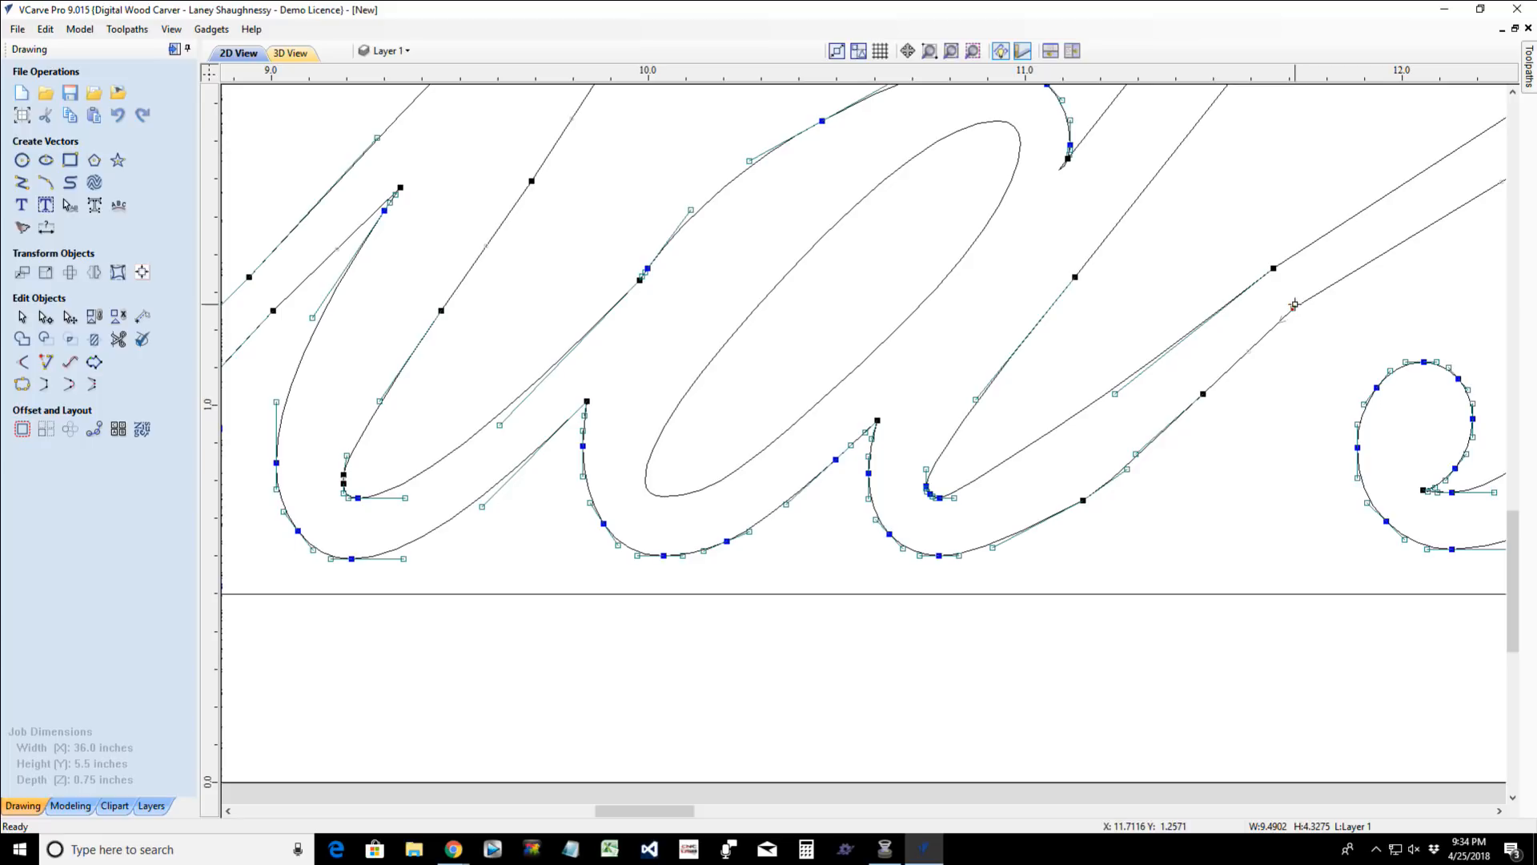
key("Down")
key("Down")
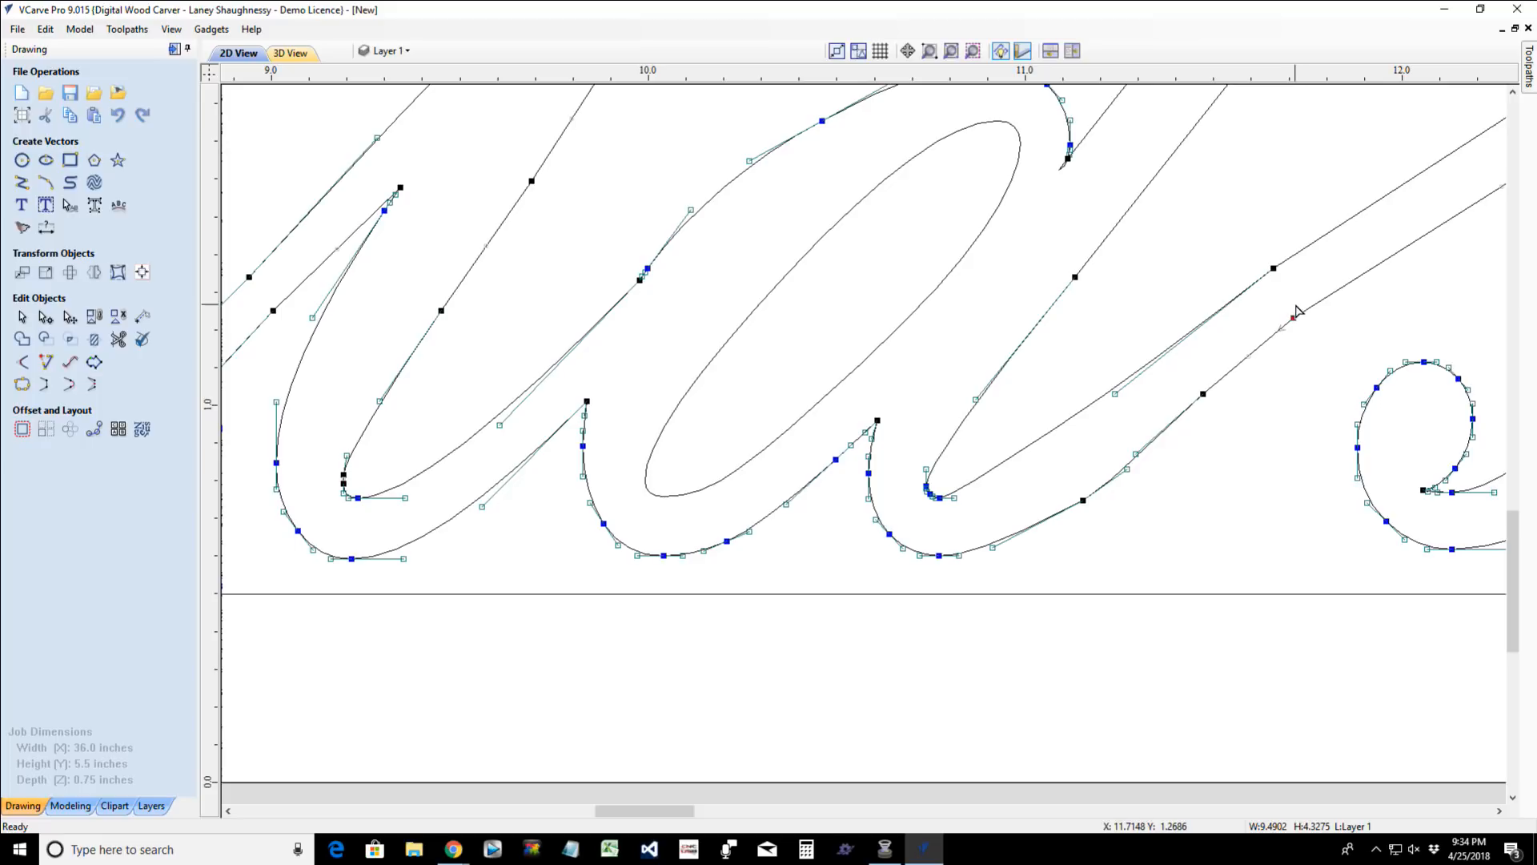
left_click(1270, 305)
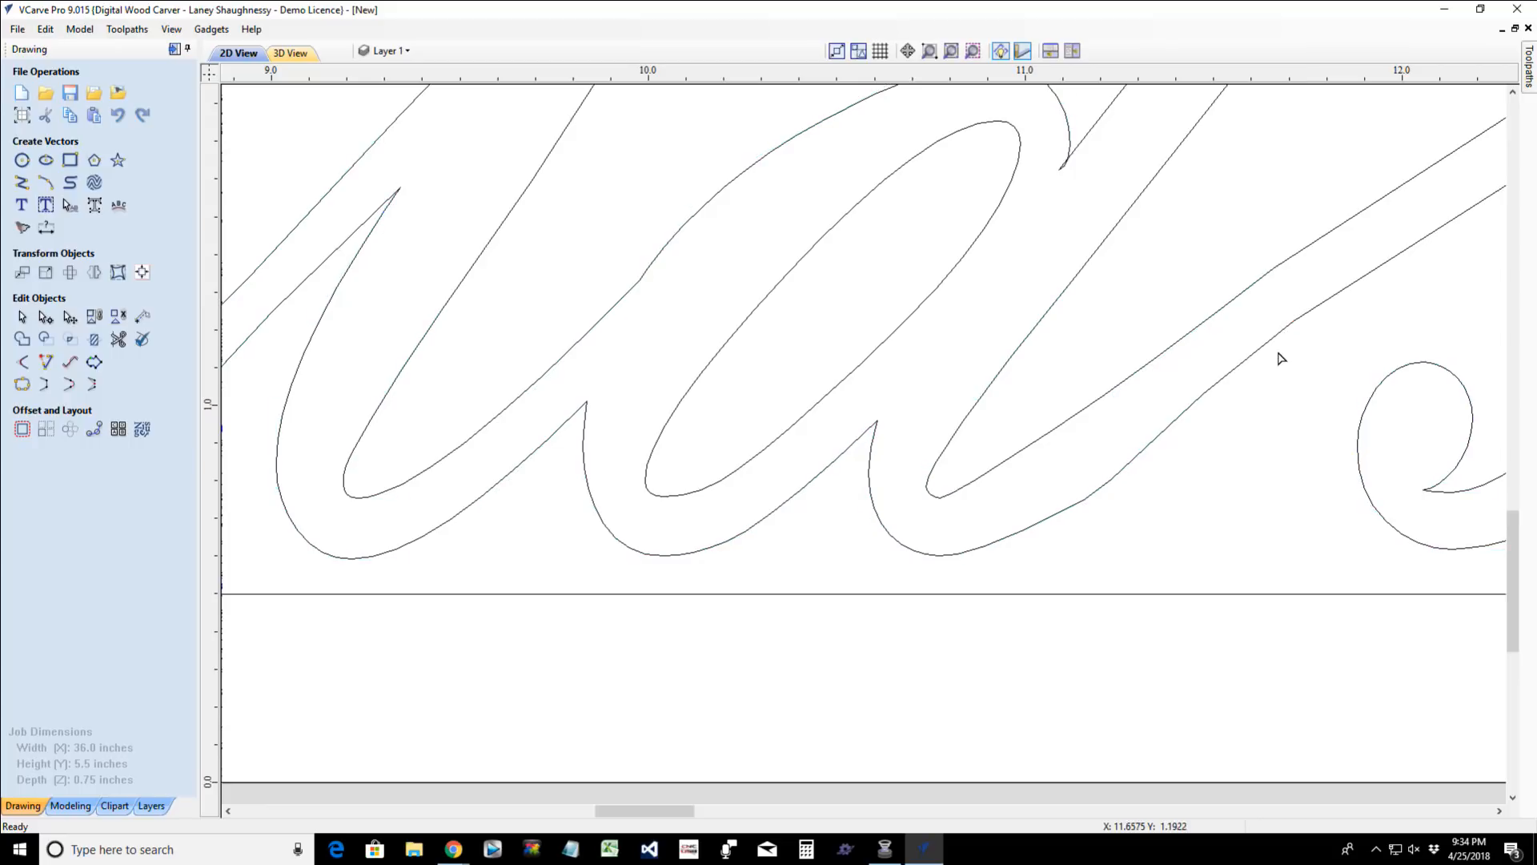
- Shift the apostrophe in "World's" slightly left, closer to the "d" stem
scroll(1295, 449, "down", 3)
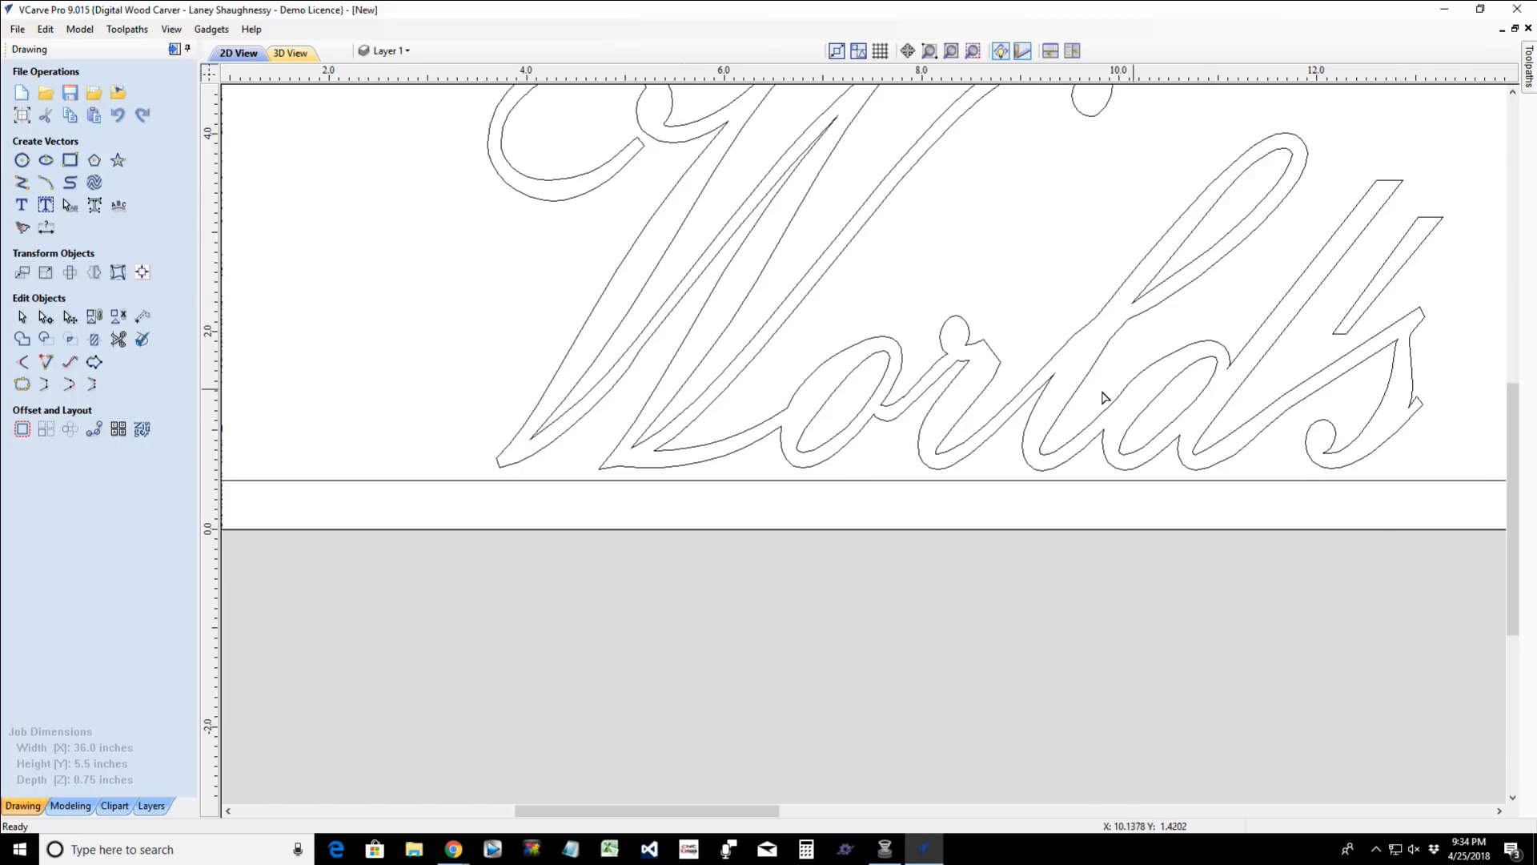
scroll(1103, 398, "down", 4)
scroll(1085, 391, "down", 2)
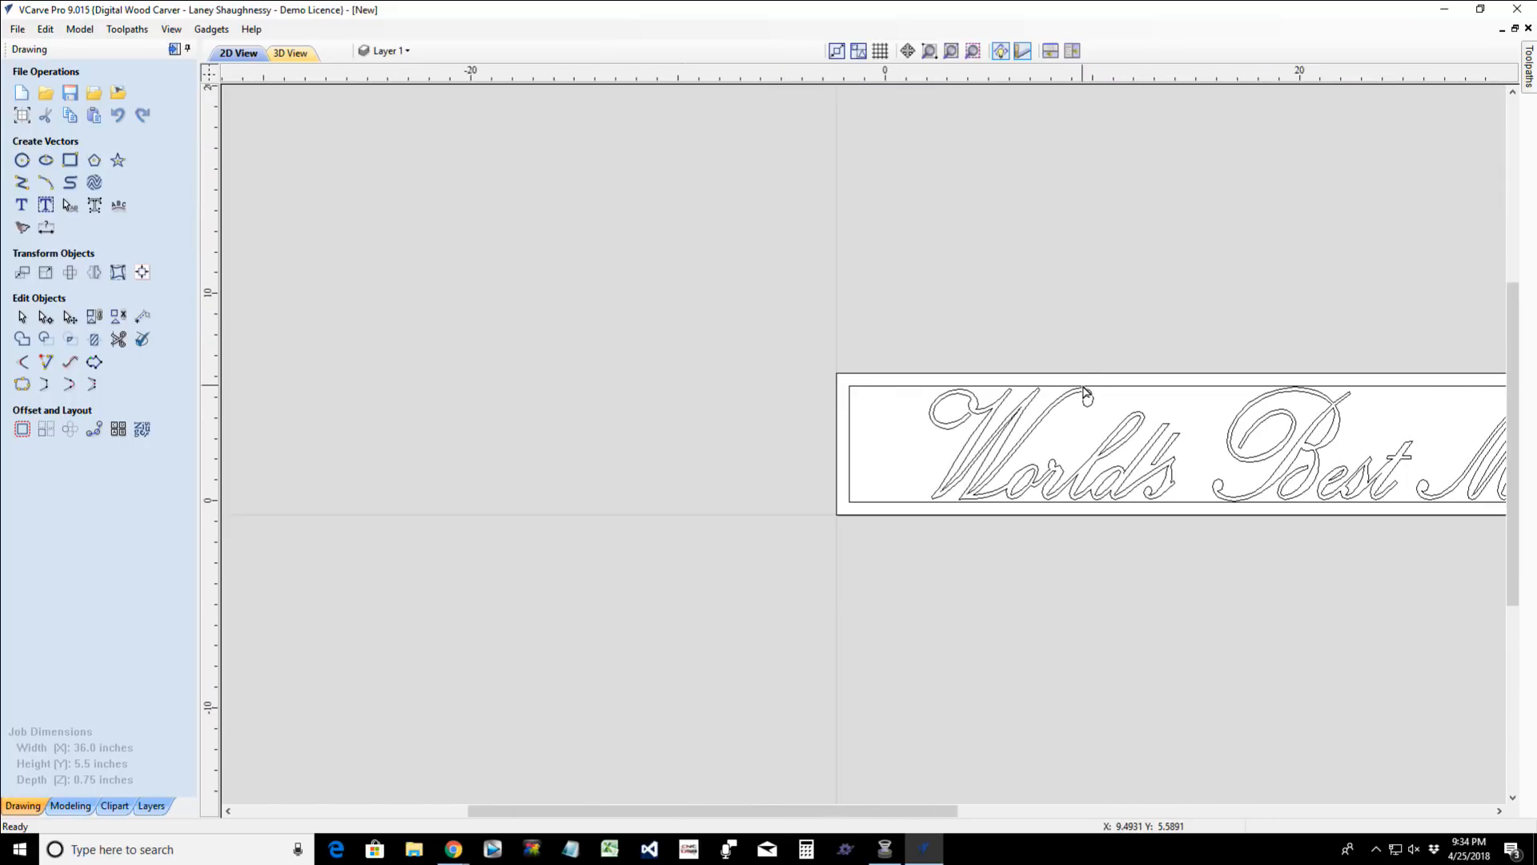
scroll(1086, 391, "down", 1)
scroll(1187, 480, "up", 5)
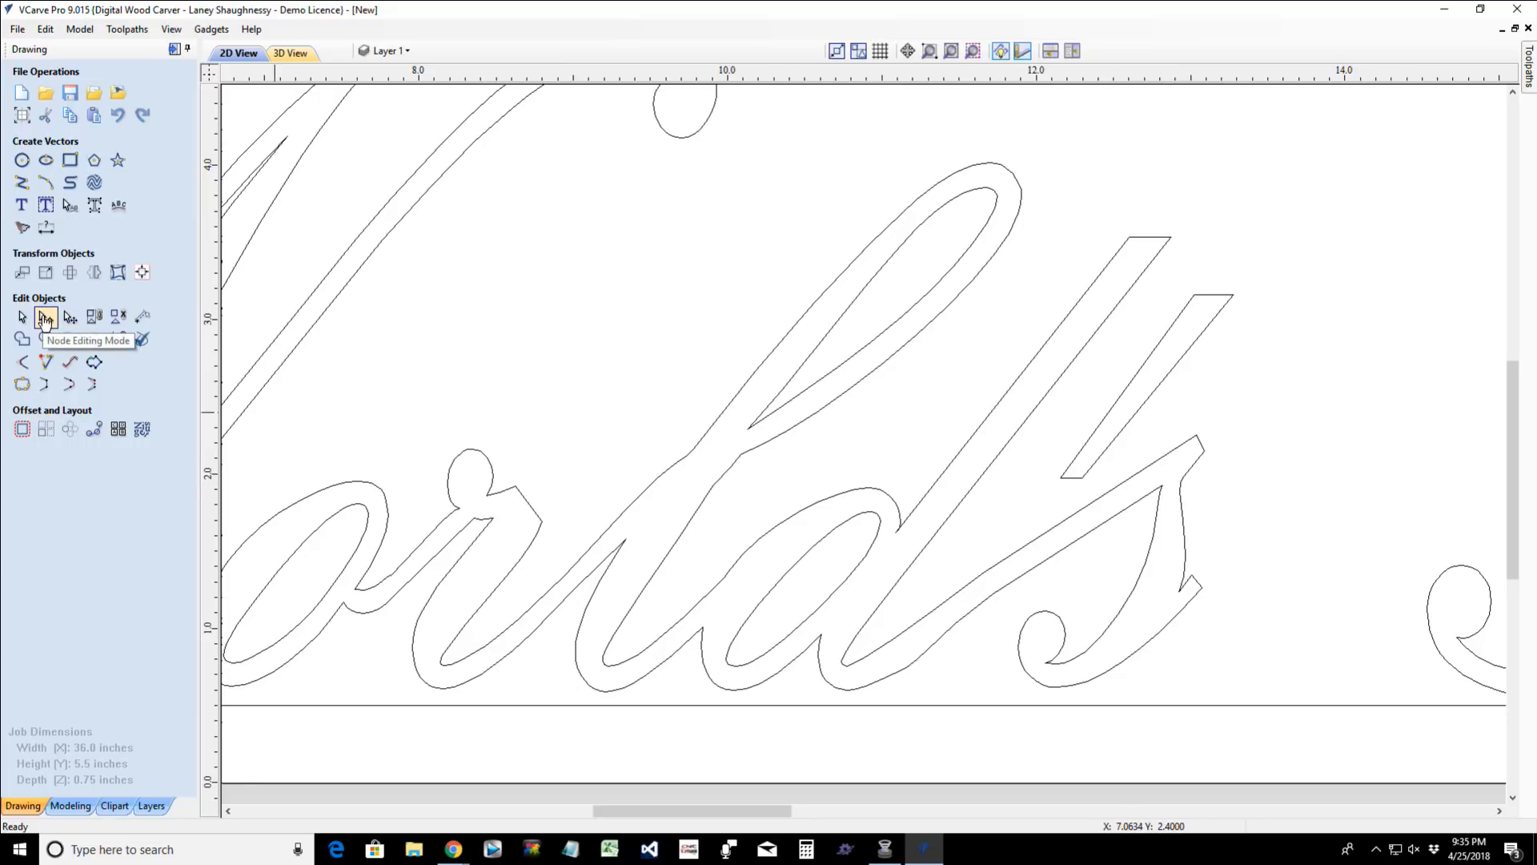
left_click(1098, 434)
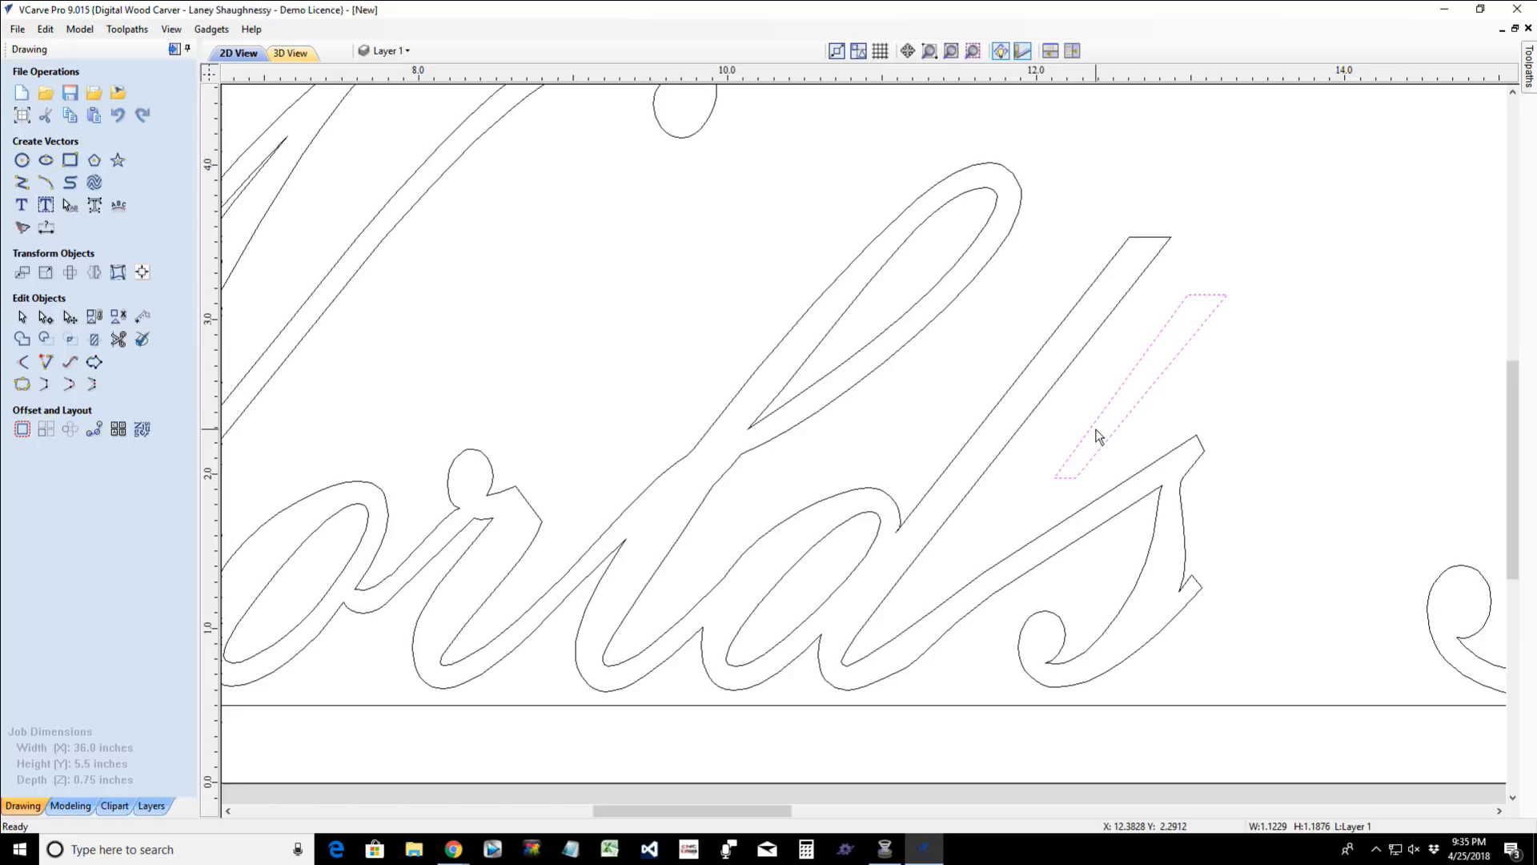
key("Left")
key("Left")
key("Left")
- Node-edit the joined "World's" lettering and move all nodes of the "s" left toward the "d" to shorten the connecting stroke
left_click_drag(978, 362, 1324, 736)
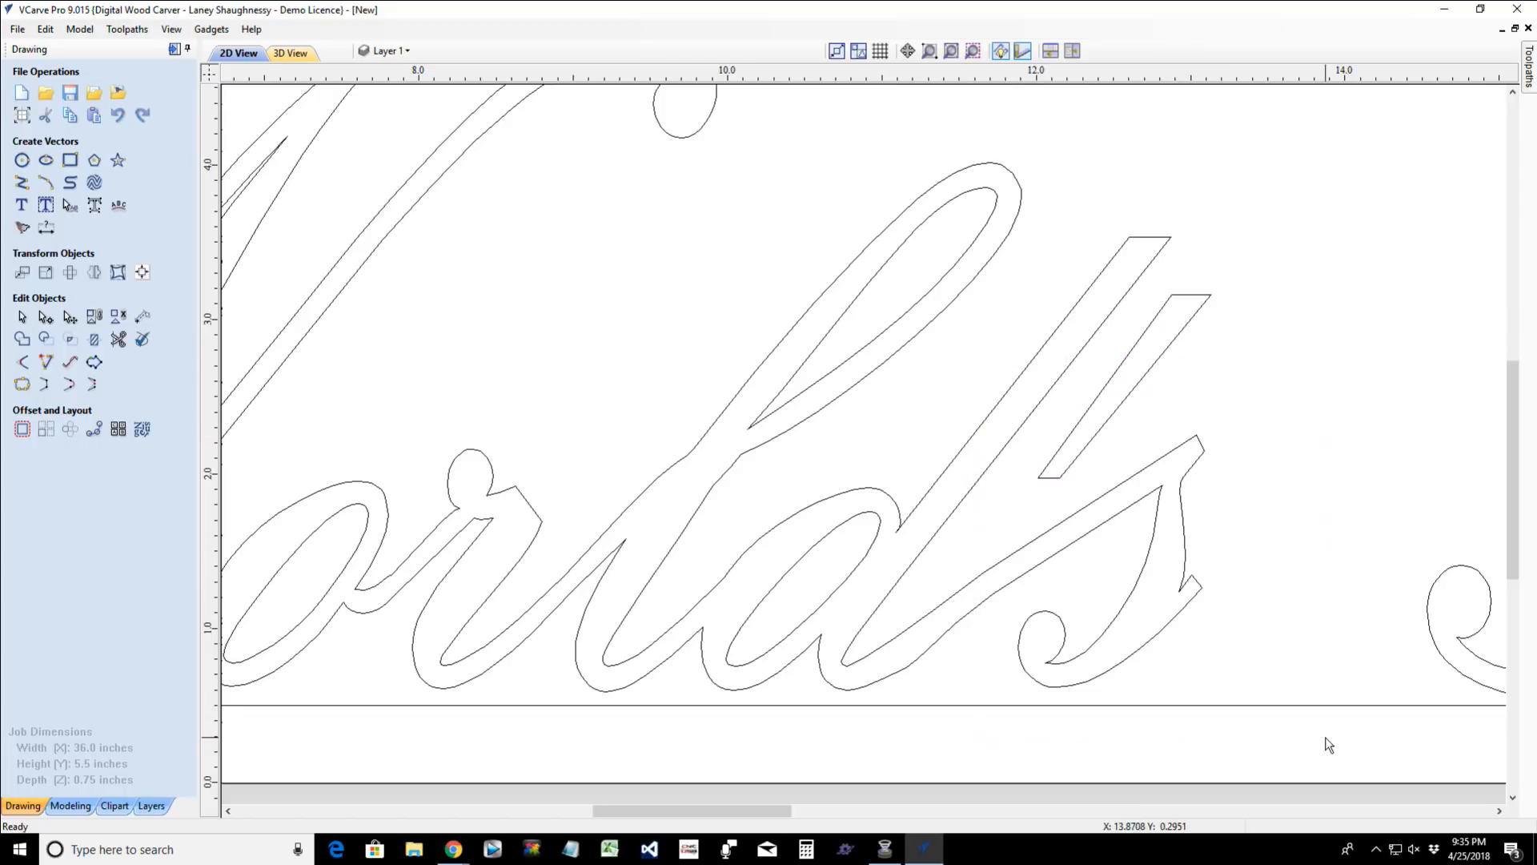
left_click(1057, 623)
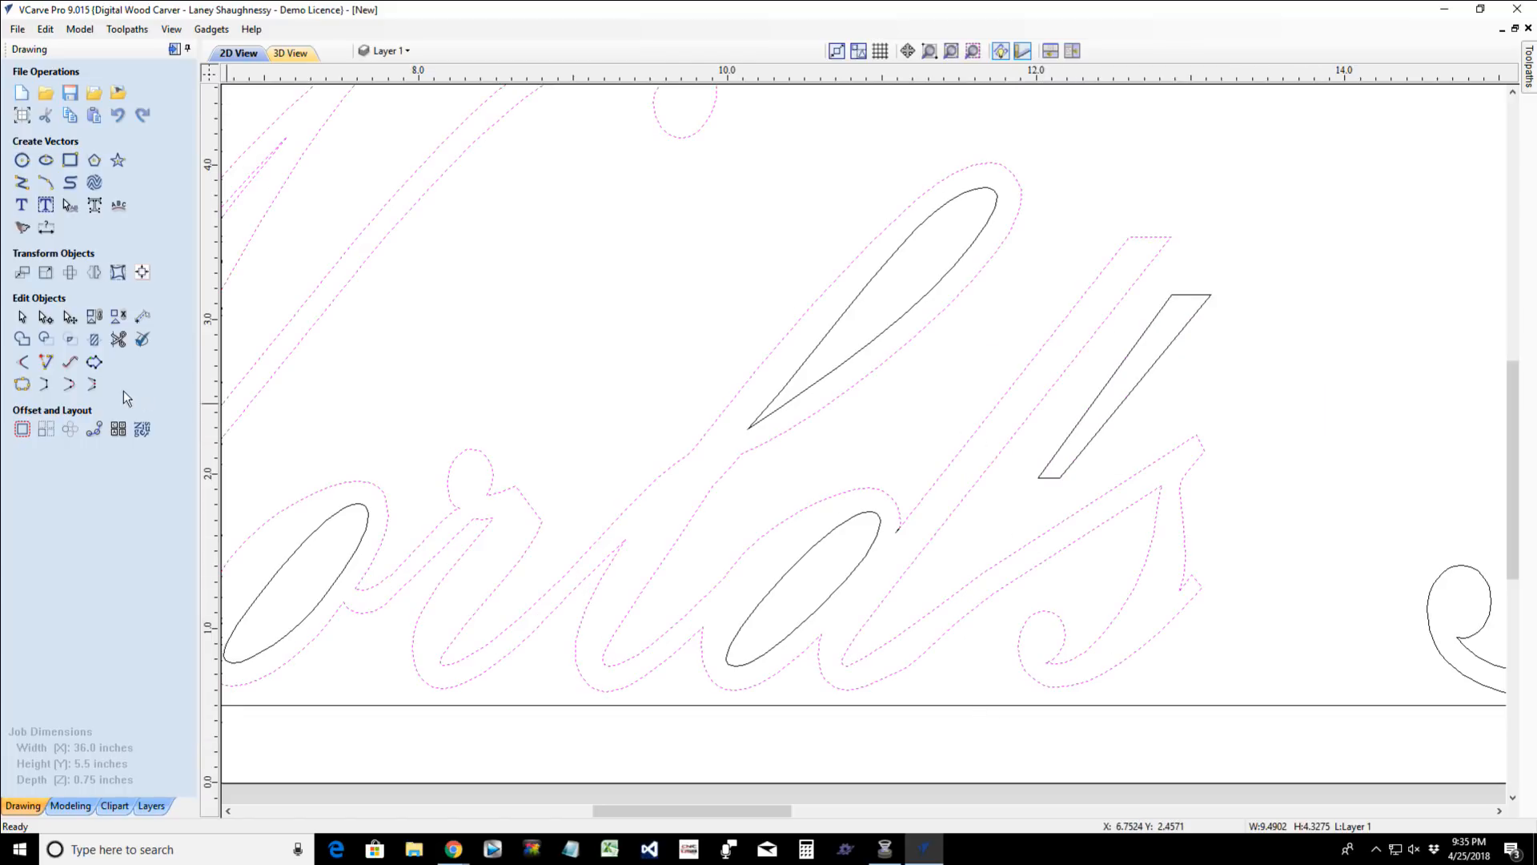
left_click(44, 318)
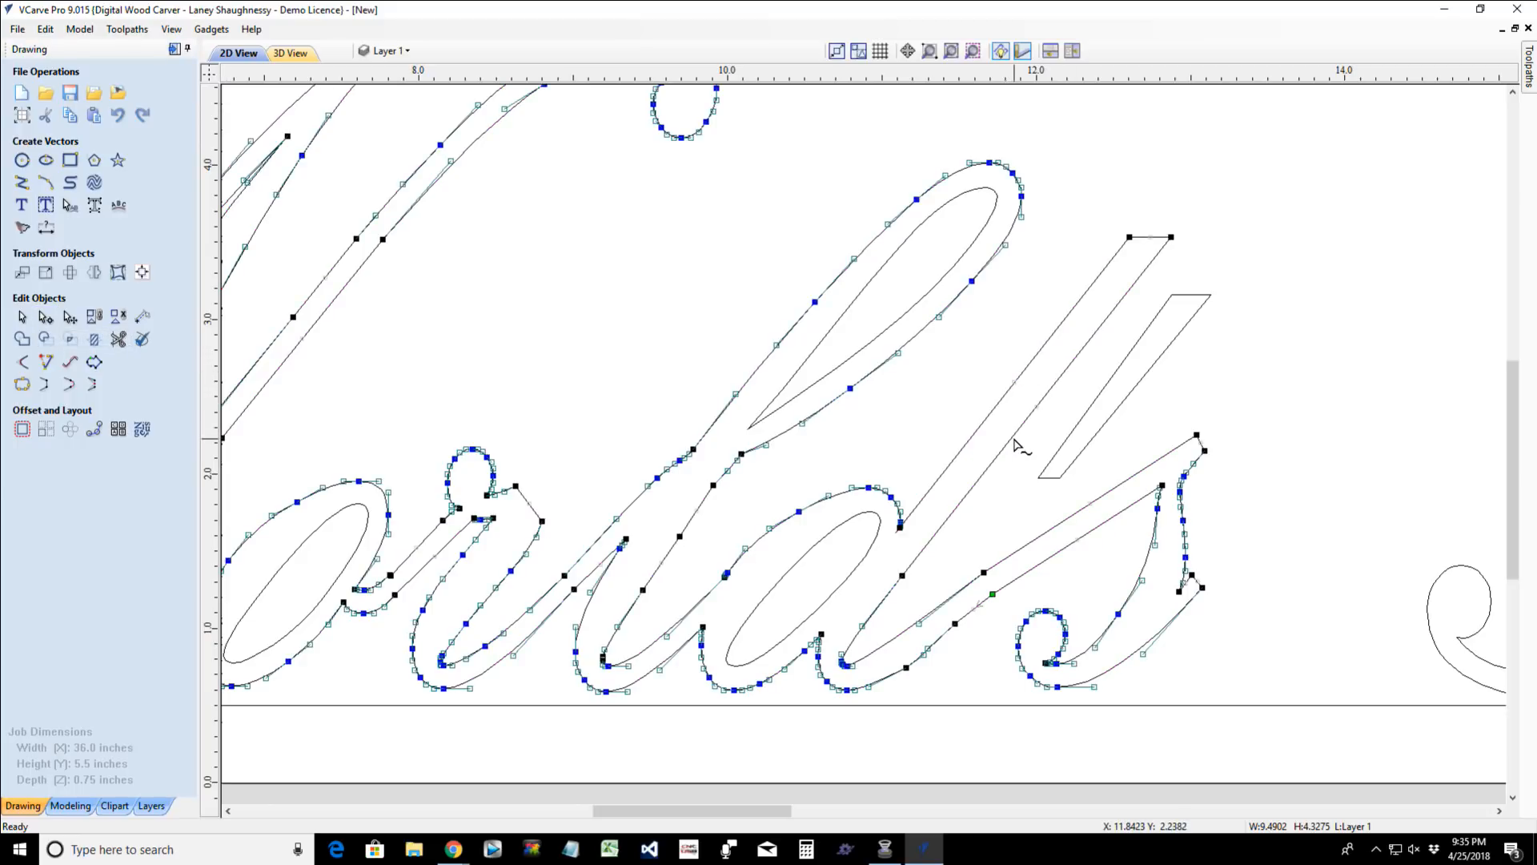
left_click_drag(1014, 440, 1296, 725)
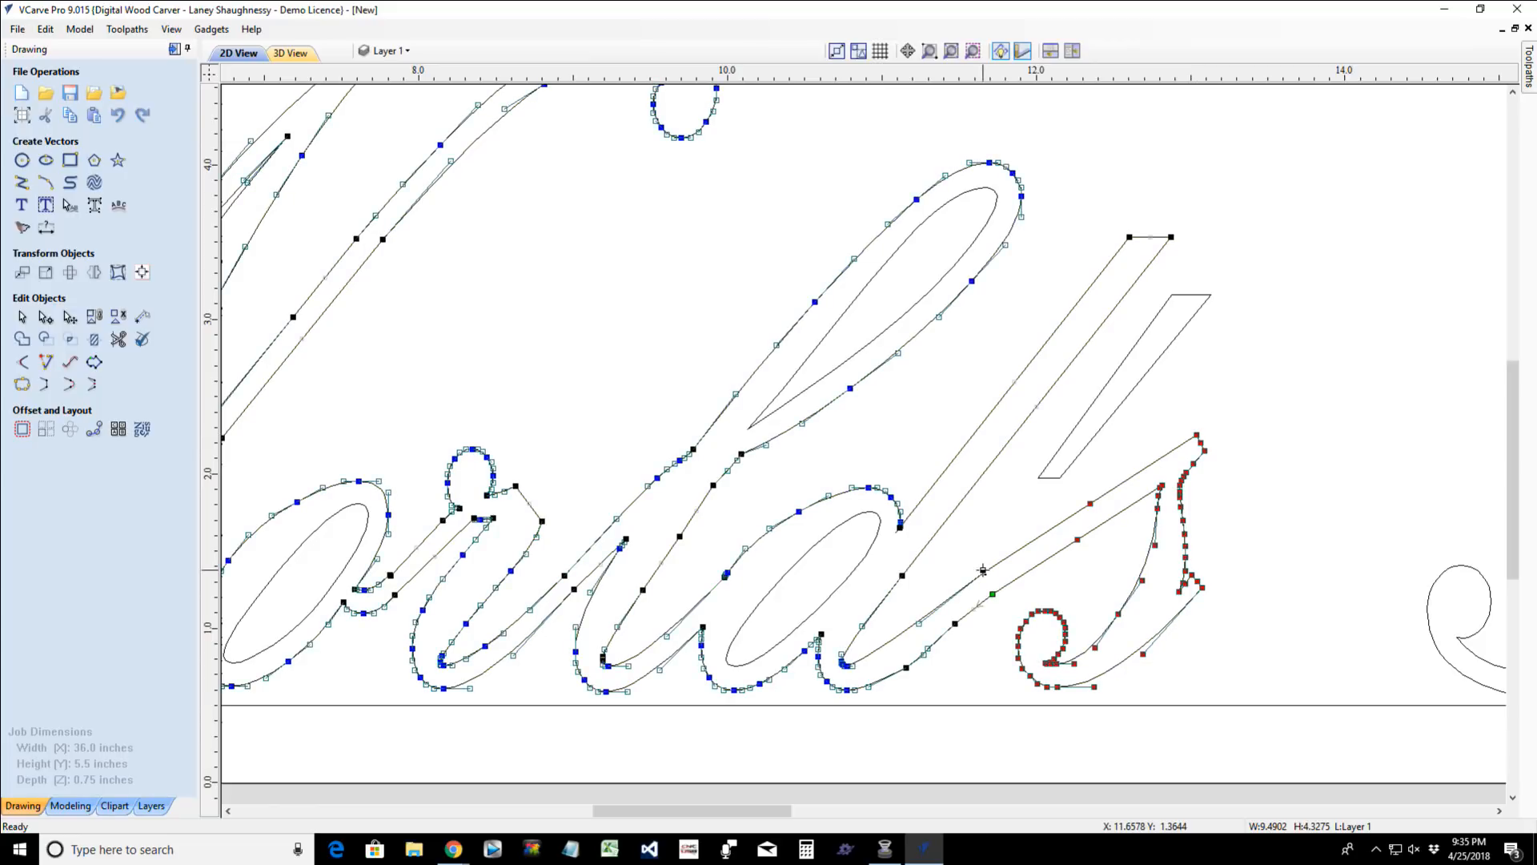
key("Left")
key("Left")
key("Left")
key("Left")
key("Left")
key("Left")
key("Left")
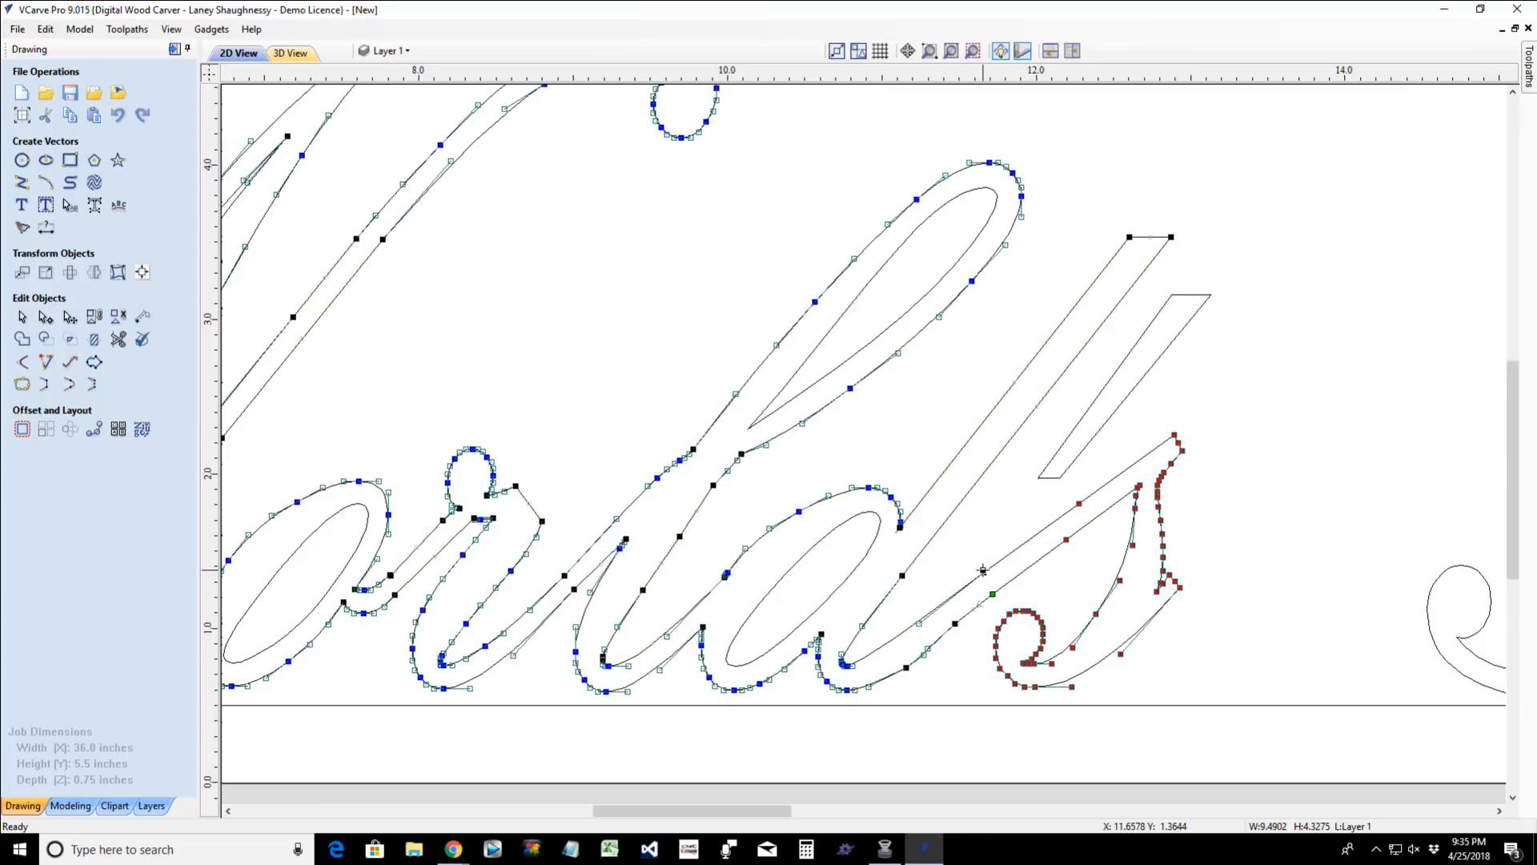
key("Left")
- Fine-tune the "s" node group's height above the border line and move it further left to tighten the letter spacing
key("Up")
key("Up")
key("Up")
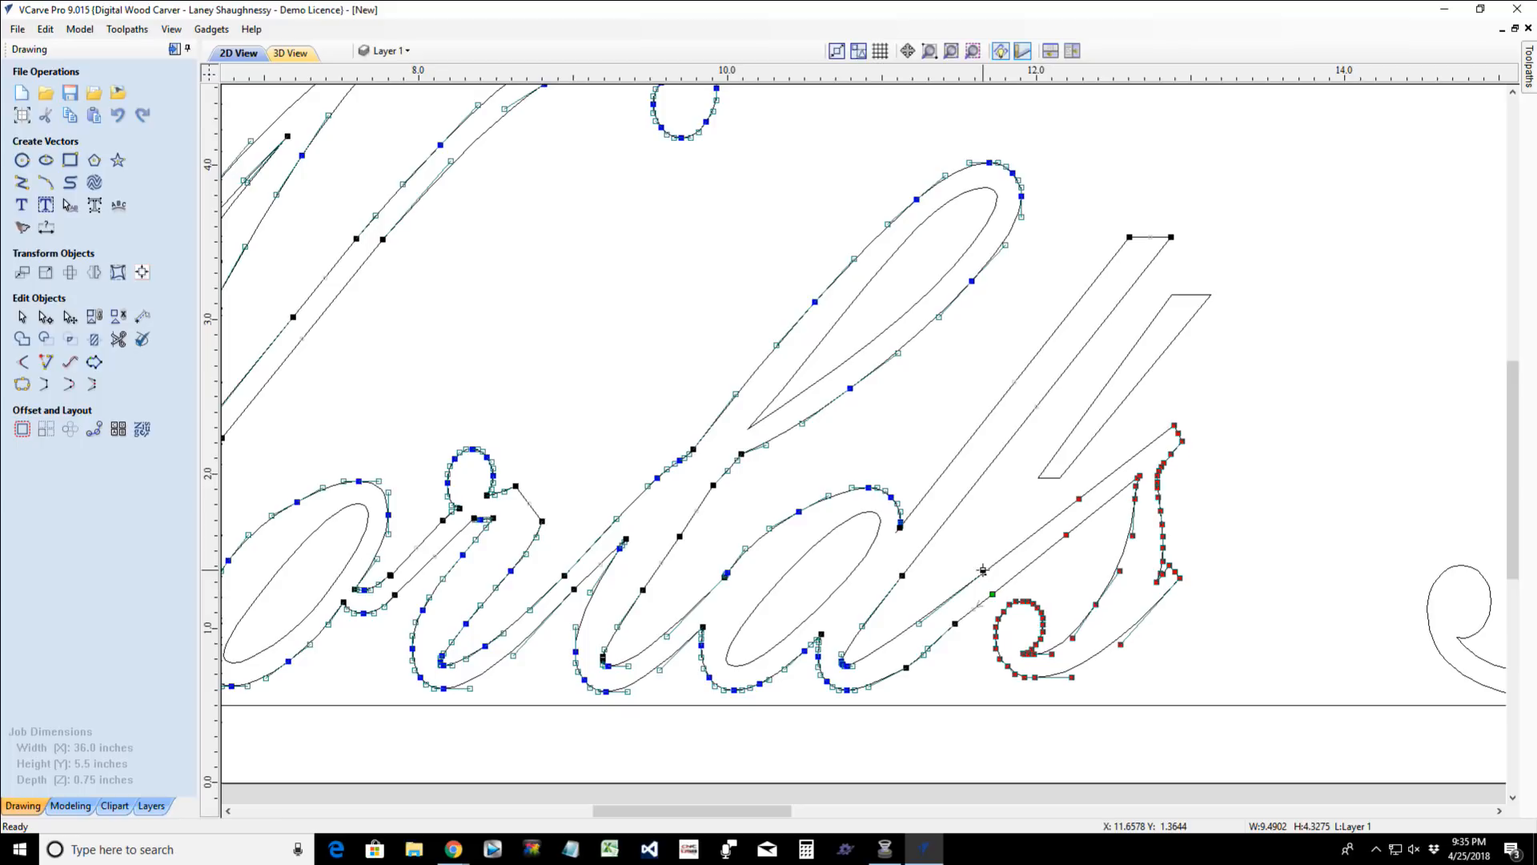
key("Left")
key("Down")
key("Down")
key("Down")
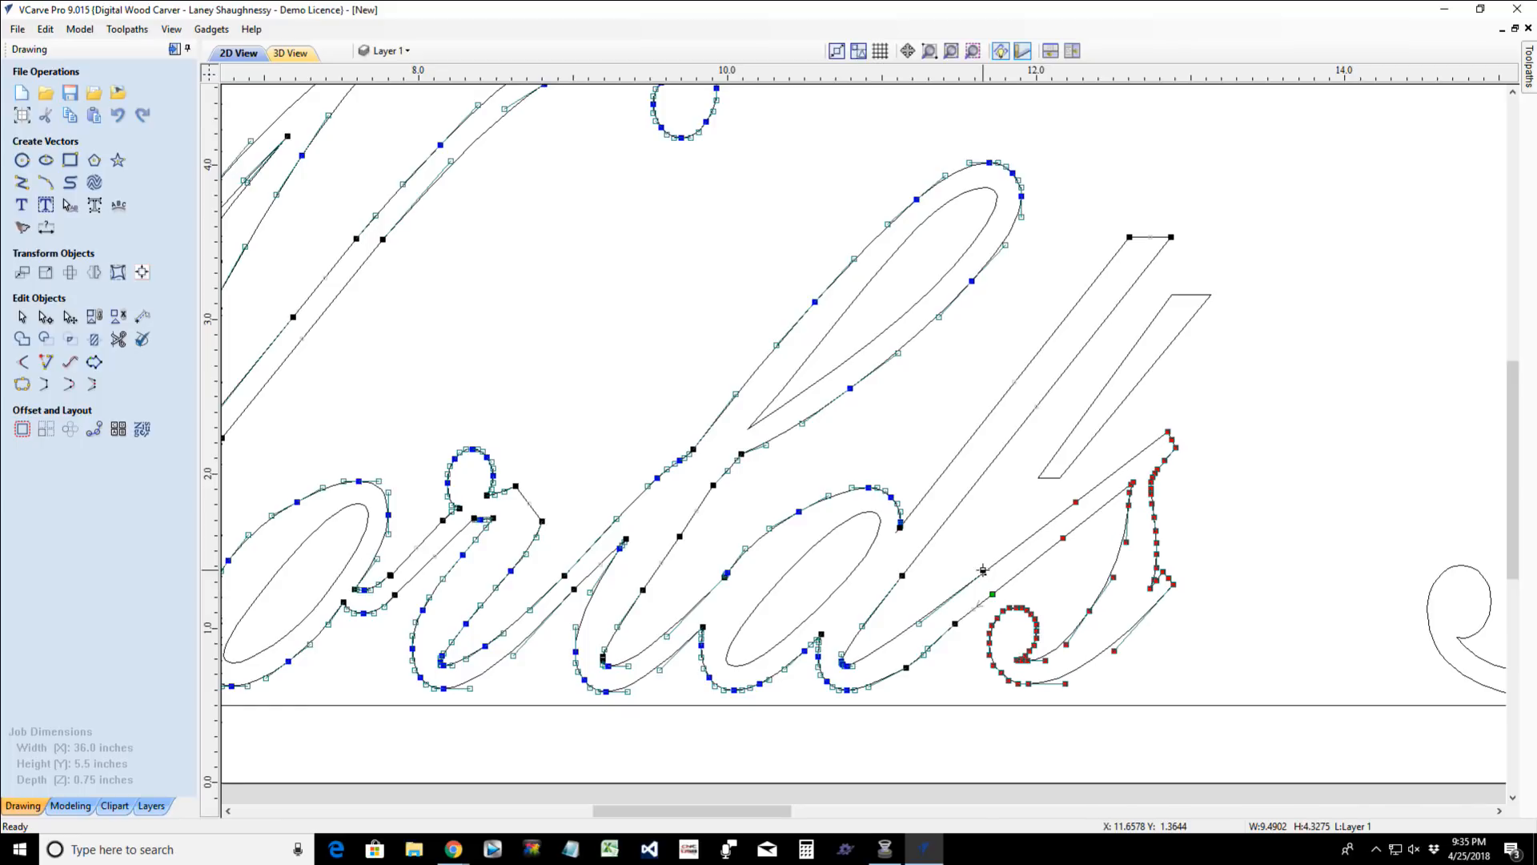
key("Down")
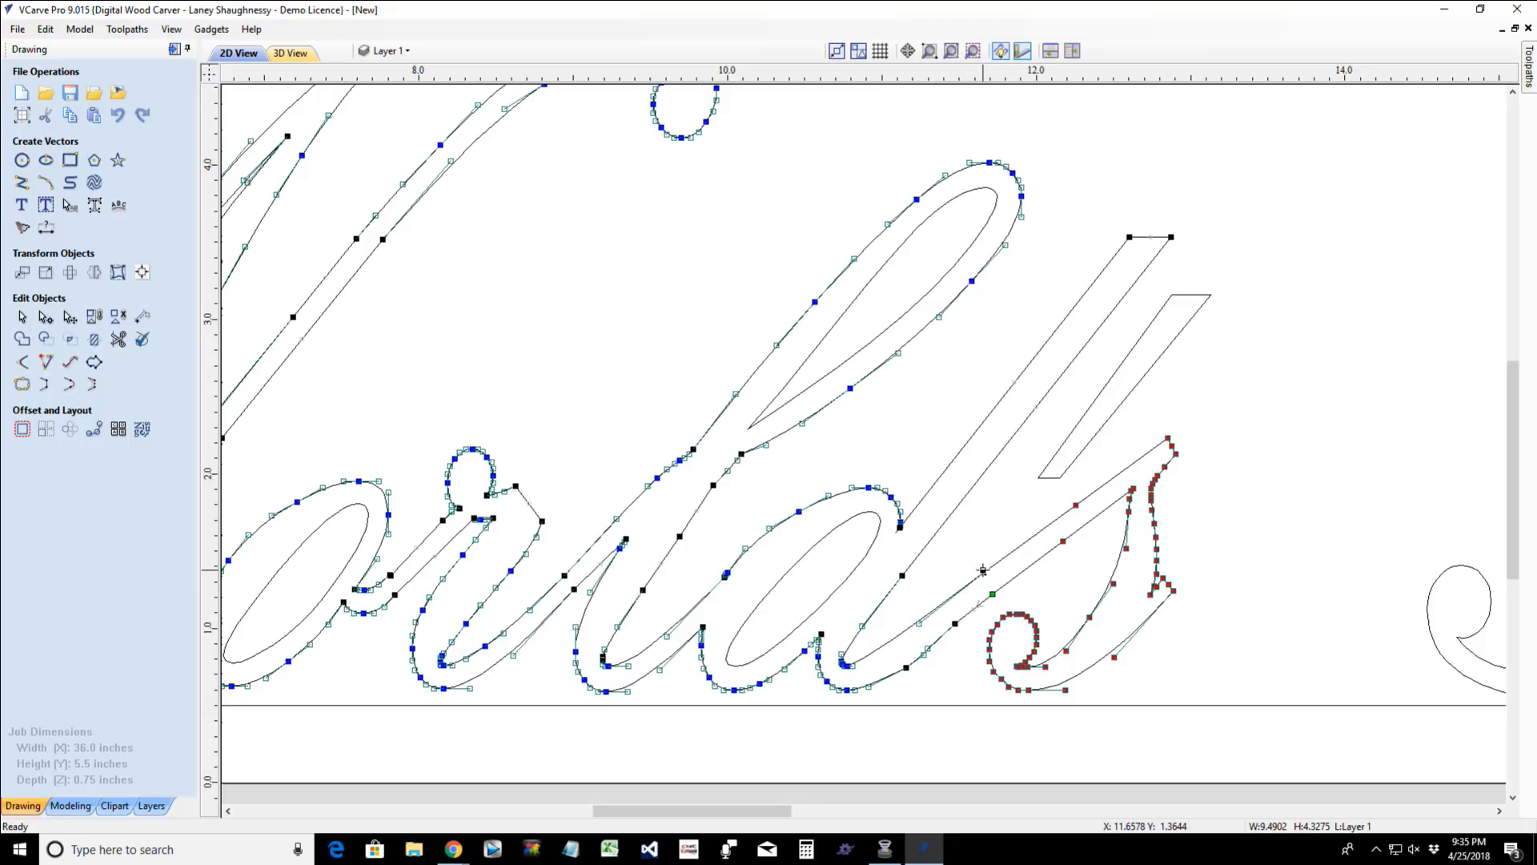
key("Left")
key("Left")
key("Left")
key("Left")
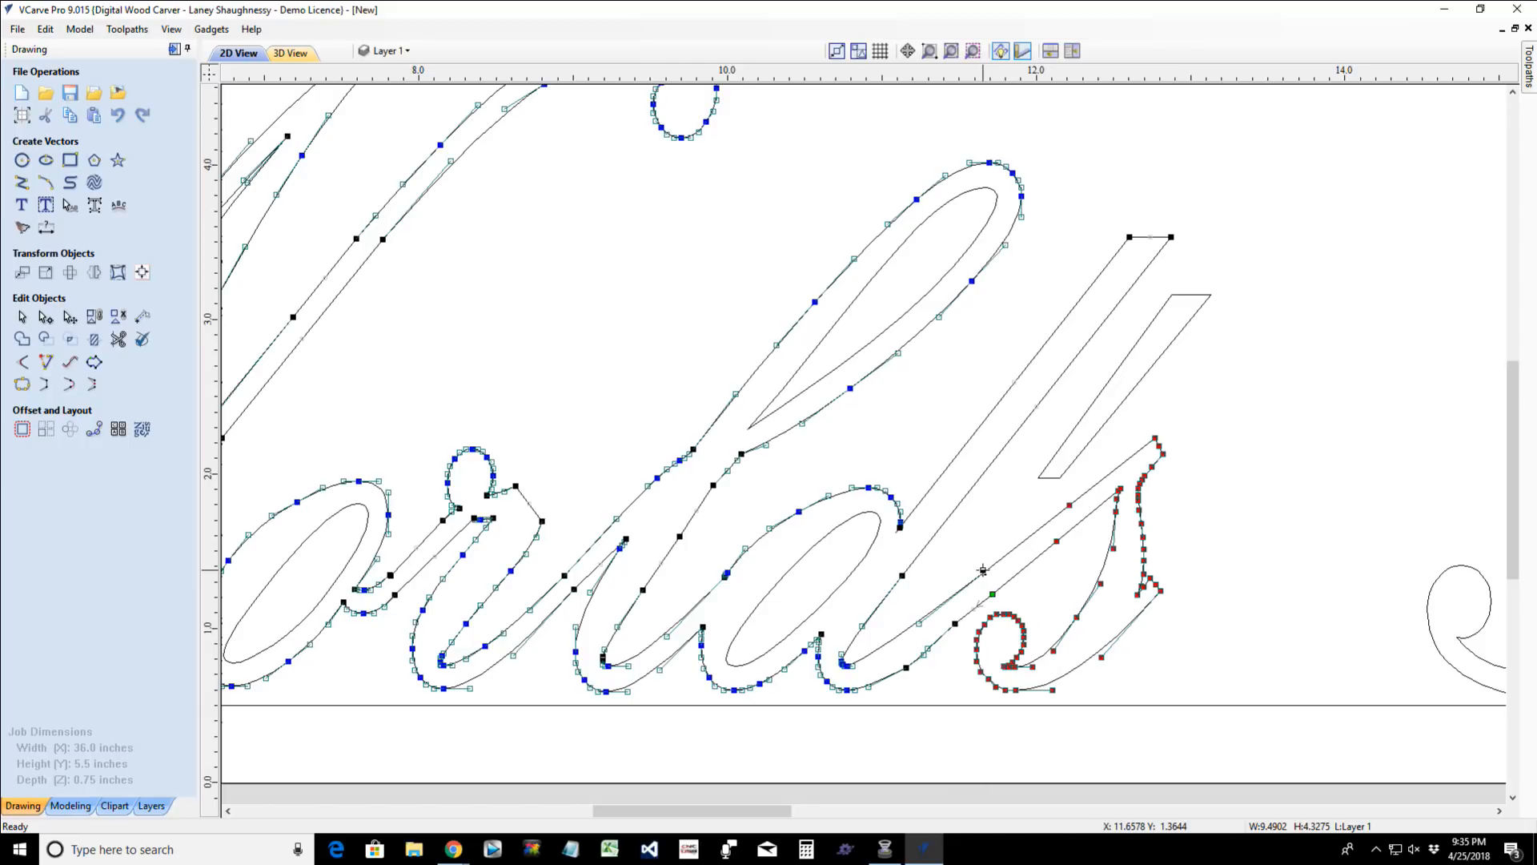
left_click(1304, 544)
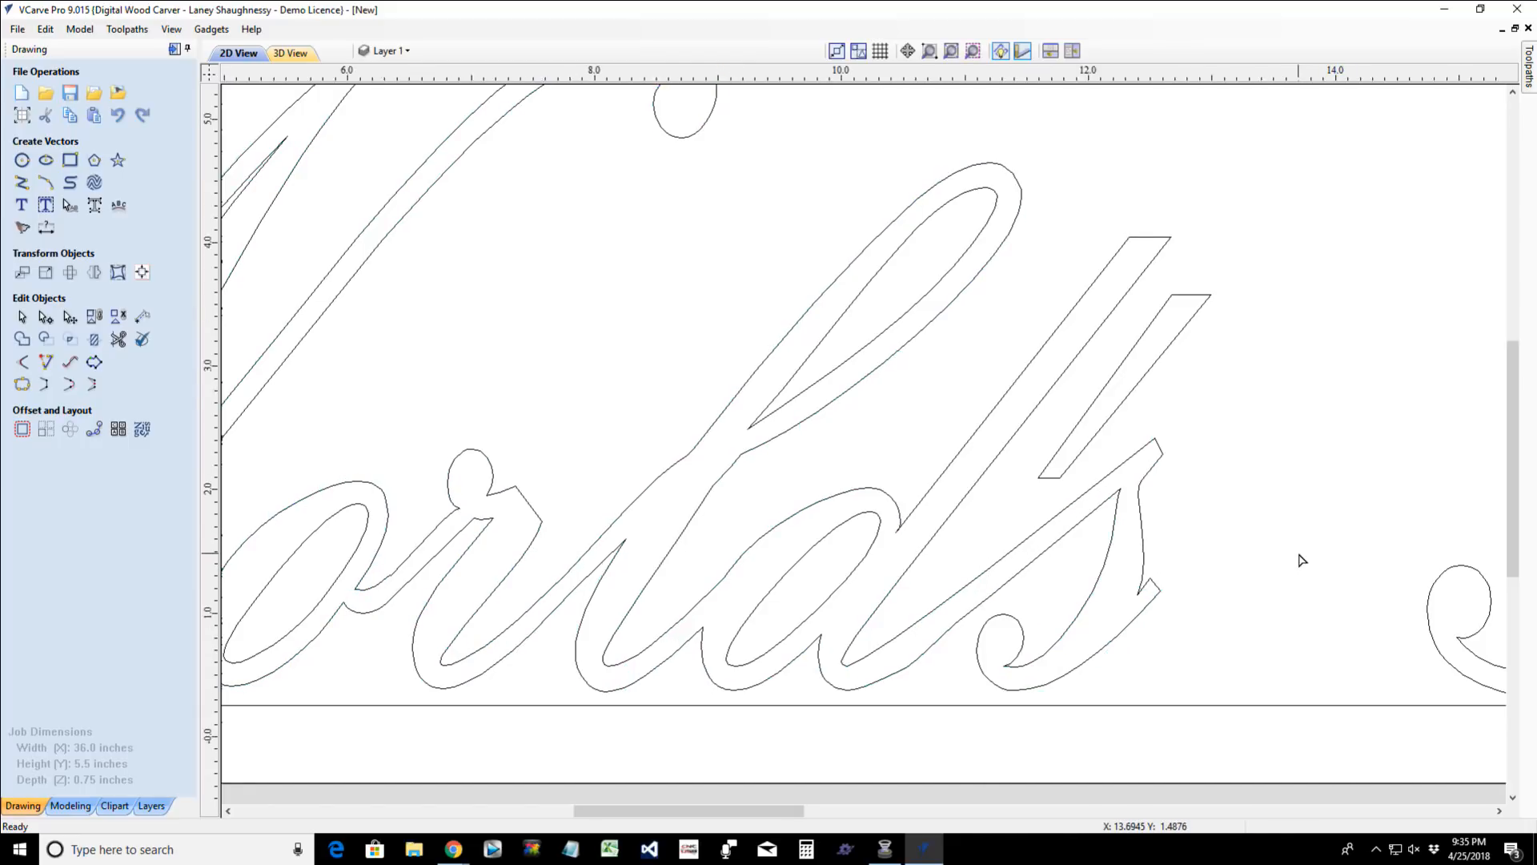
- Draw a three-point arc between the lower curve of the "B" and the "e" in "Best", radius about 0.584 inches
scroll(1303, 558, "down", 3)
scroll(1160, 583, "up", 1)
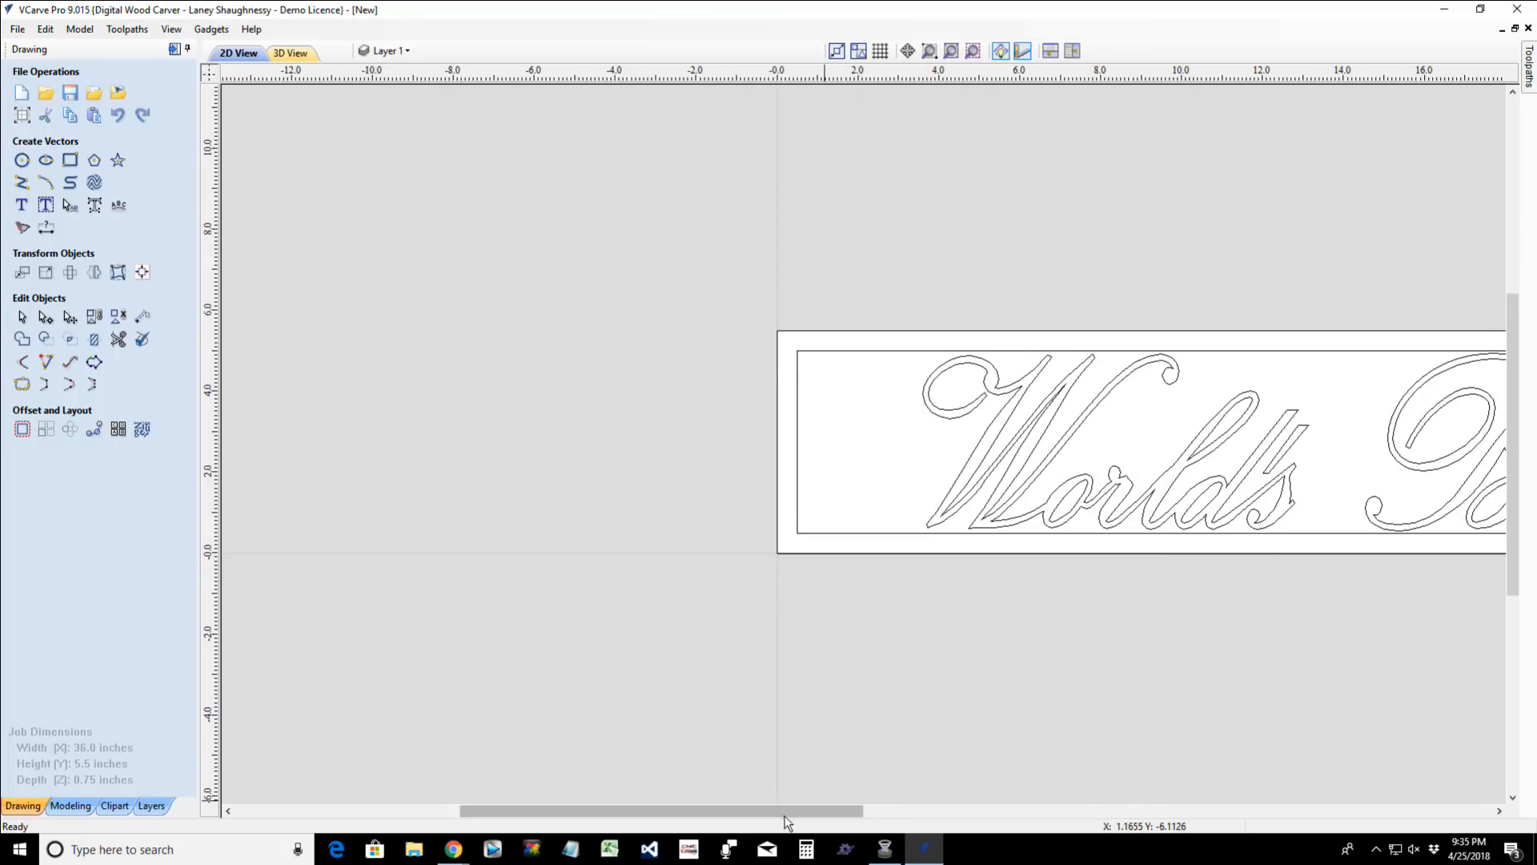
left_click_drag(792, 810, 1011, 811)
scroll(1006, 490, "up", 1)
scroll(1005, 490, "up", 2)
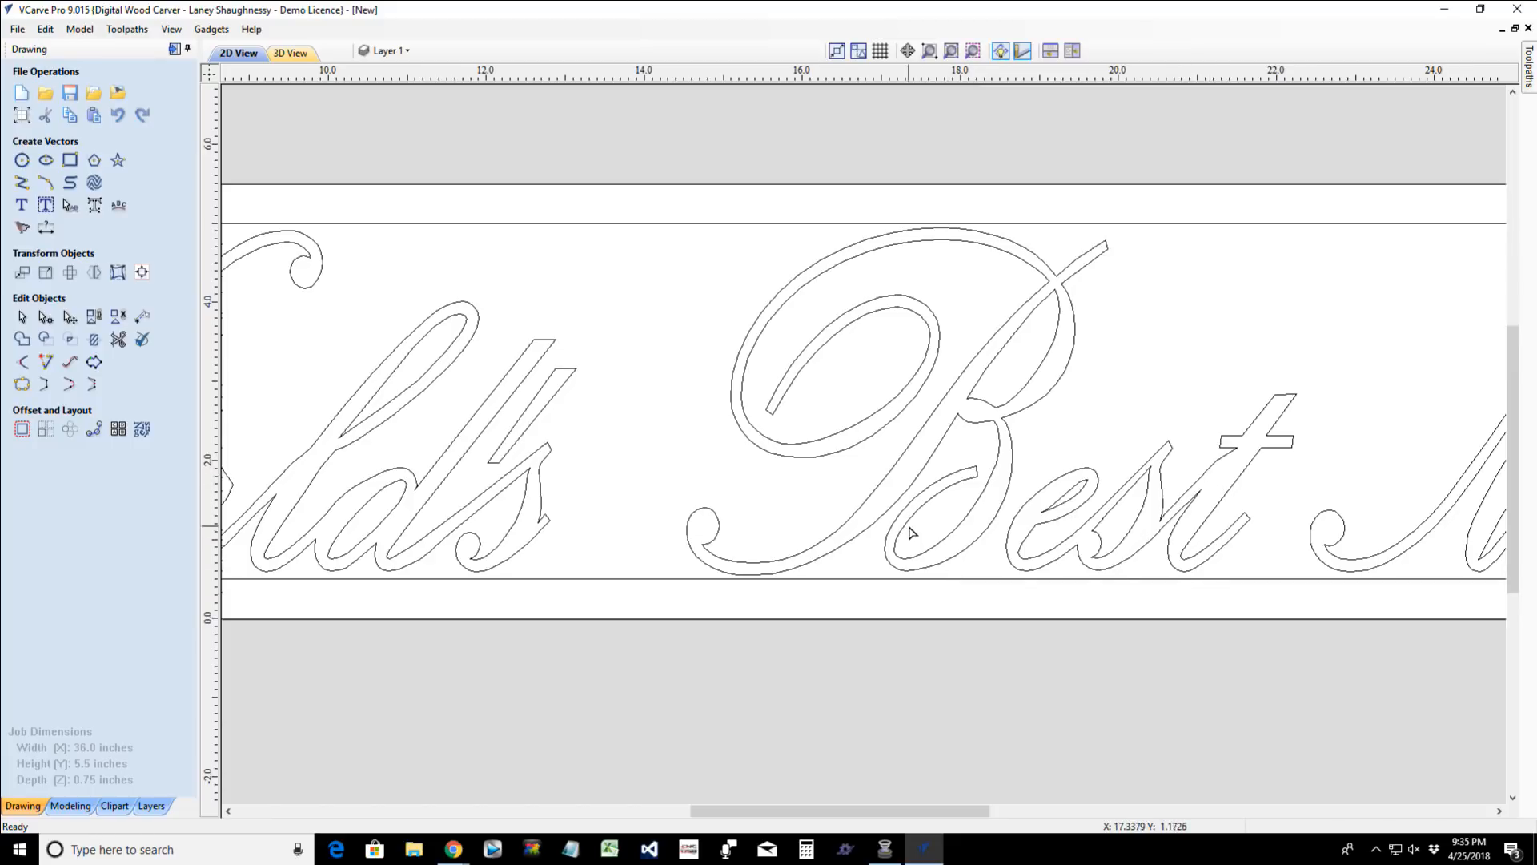
scroll(963, 566, "up", 2)
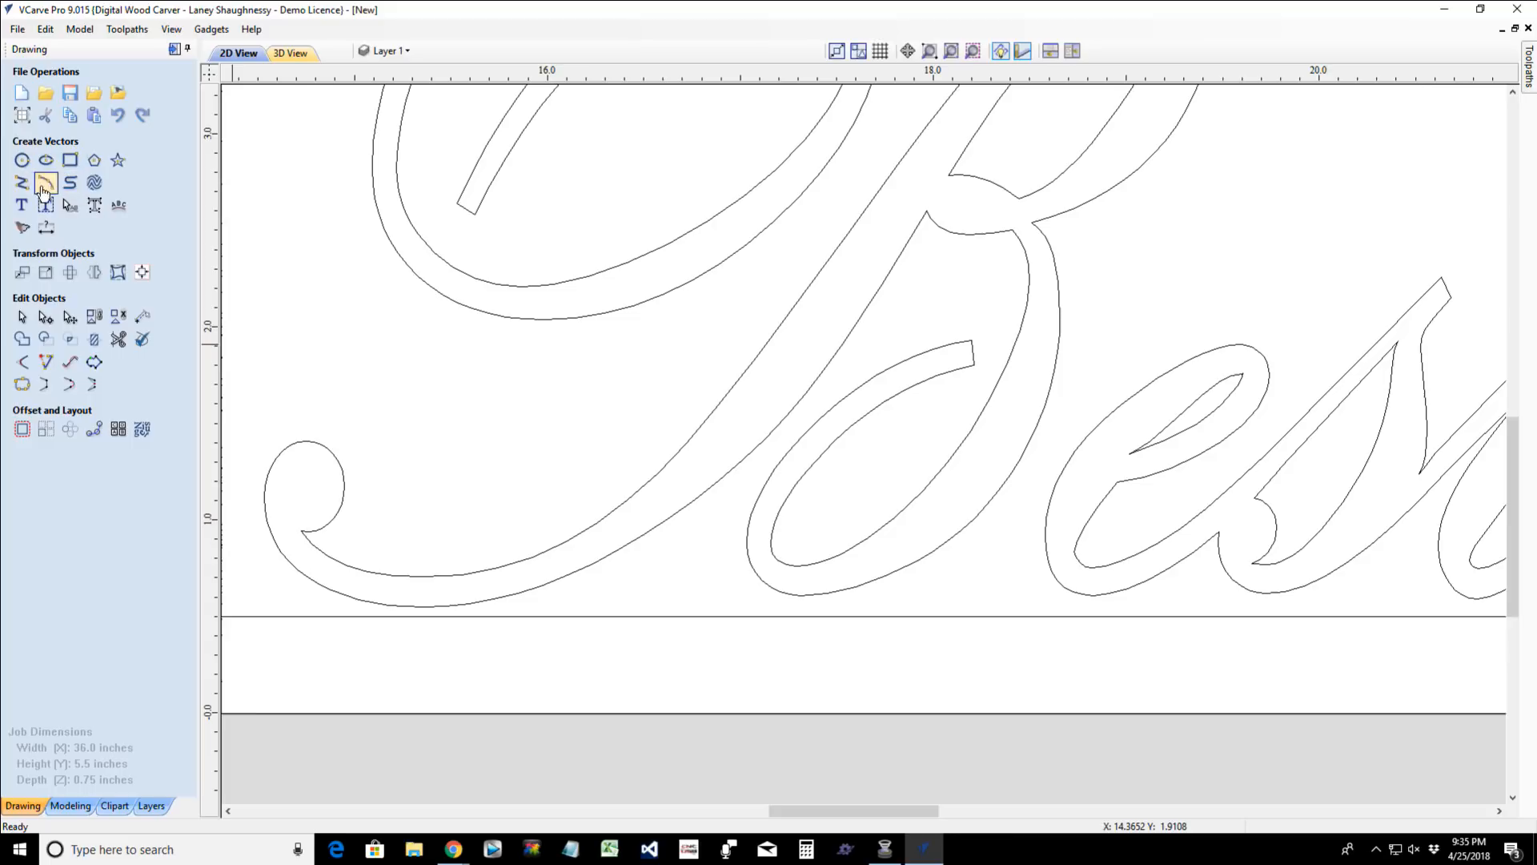
left_click(45, 183)
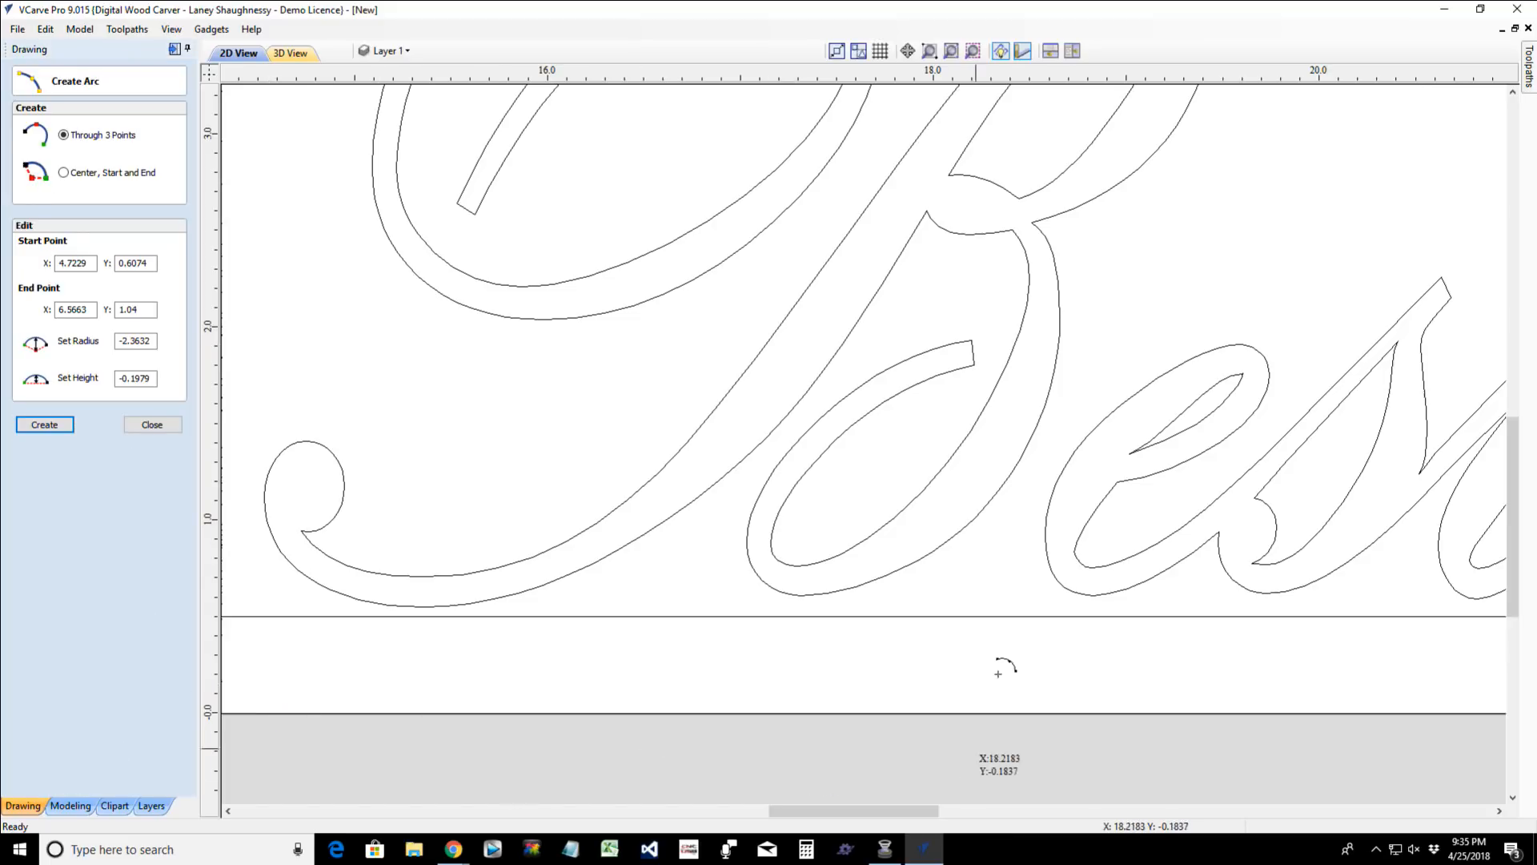
left_click(980, 517)
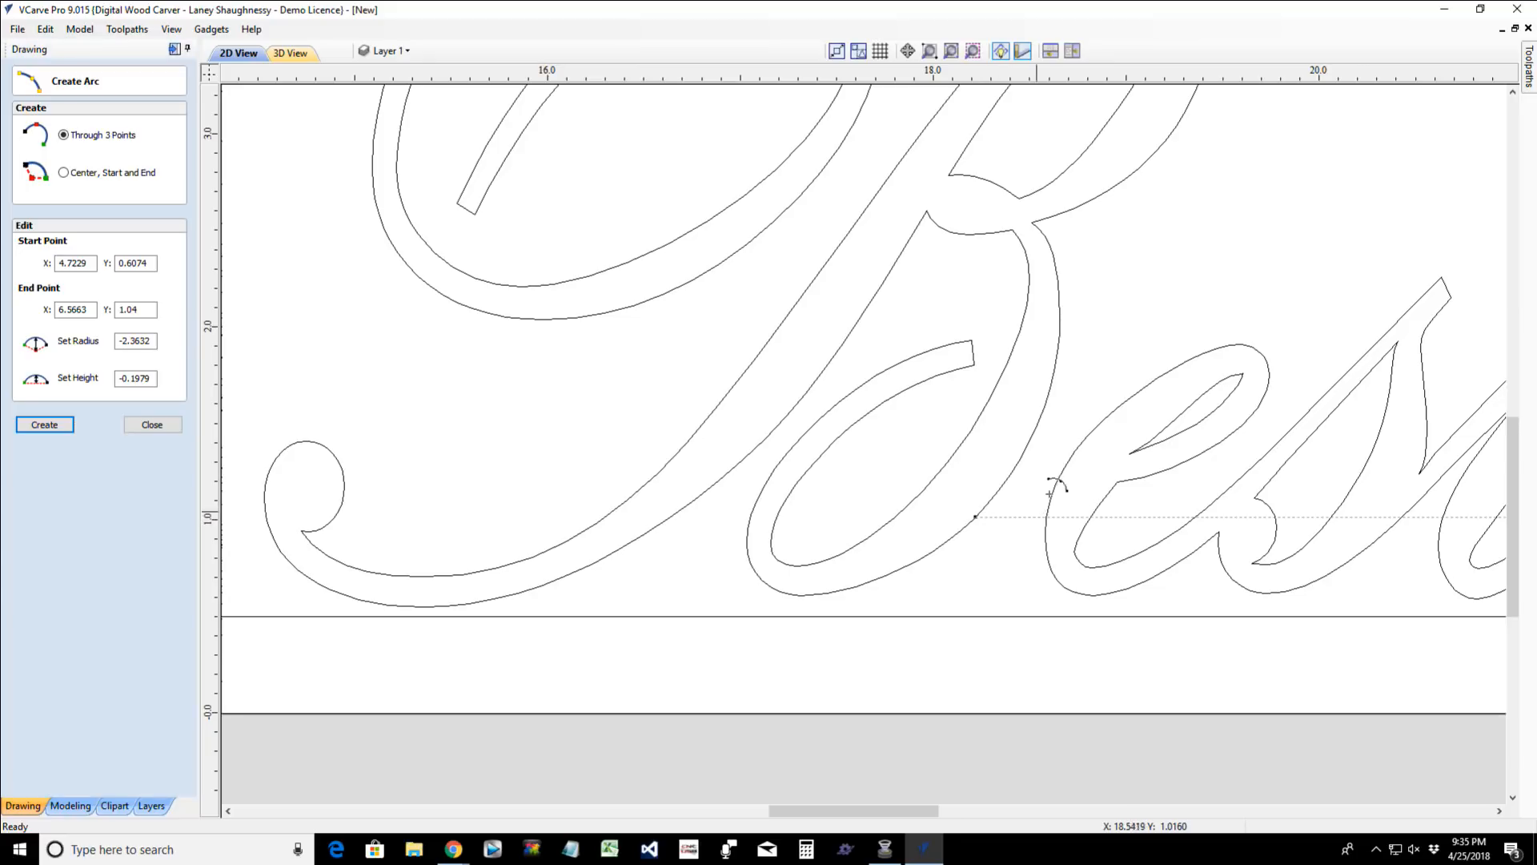
left_click(1077, 452)
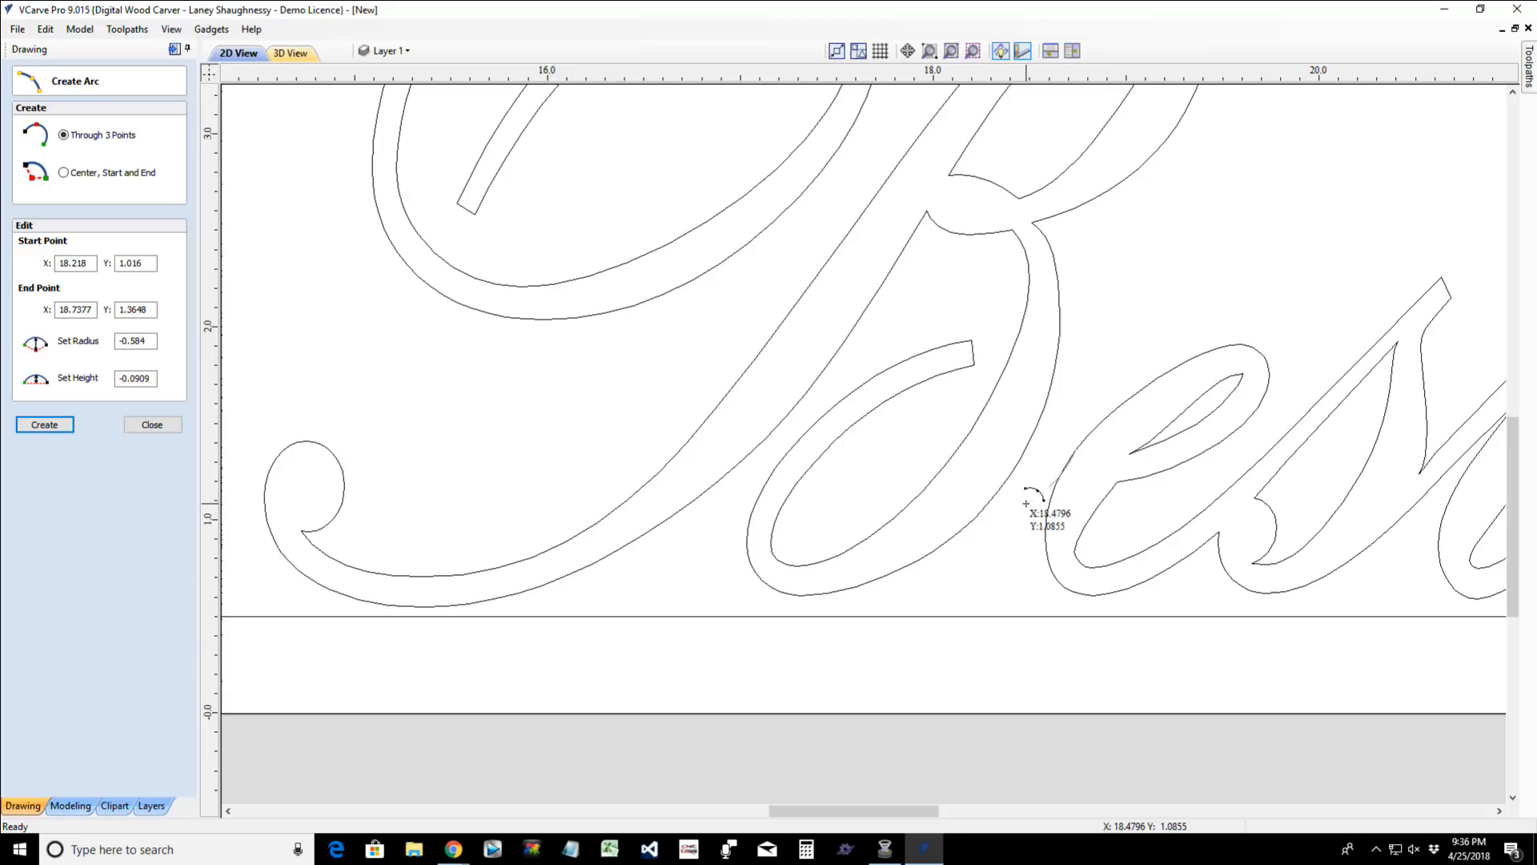
left_click(1026, 503)
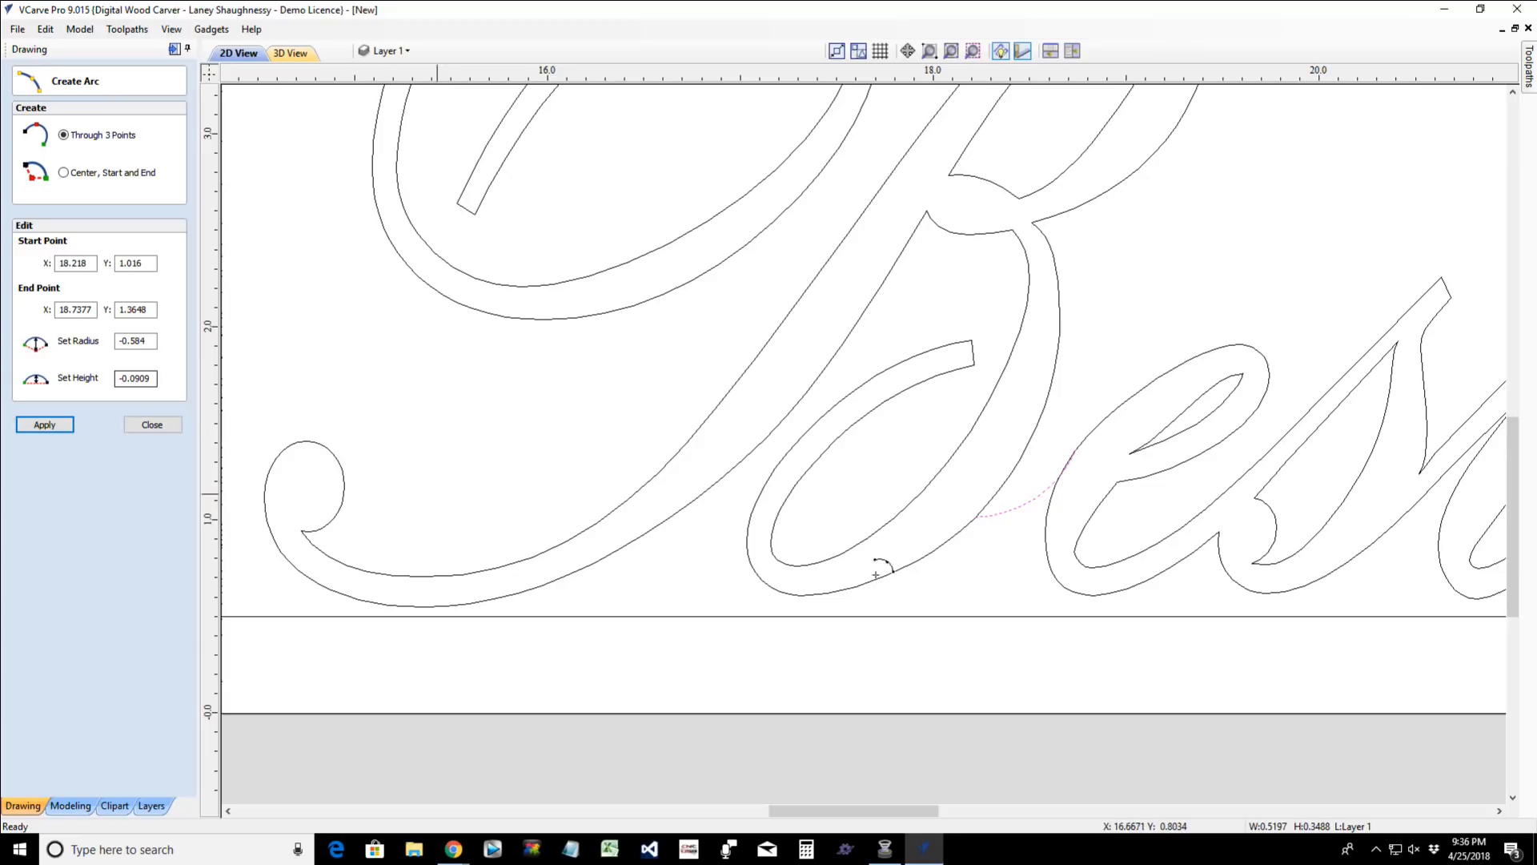
left_click(152, 426)
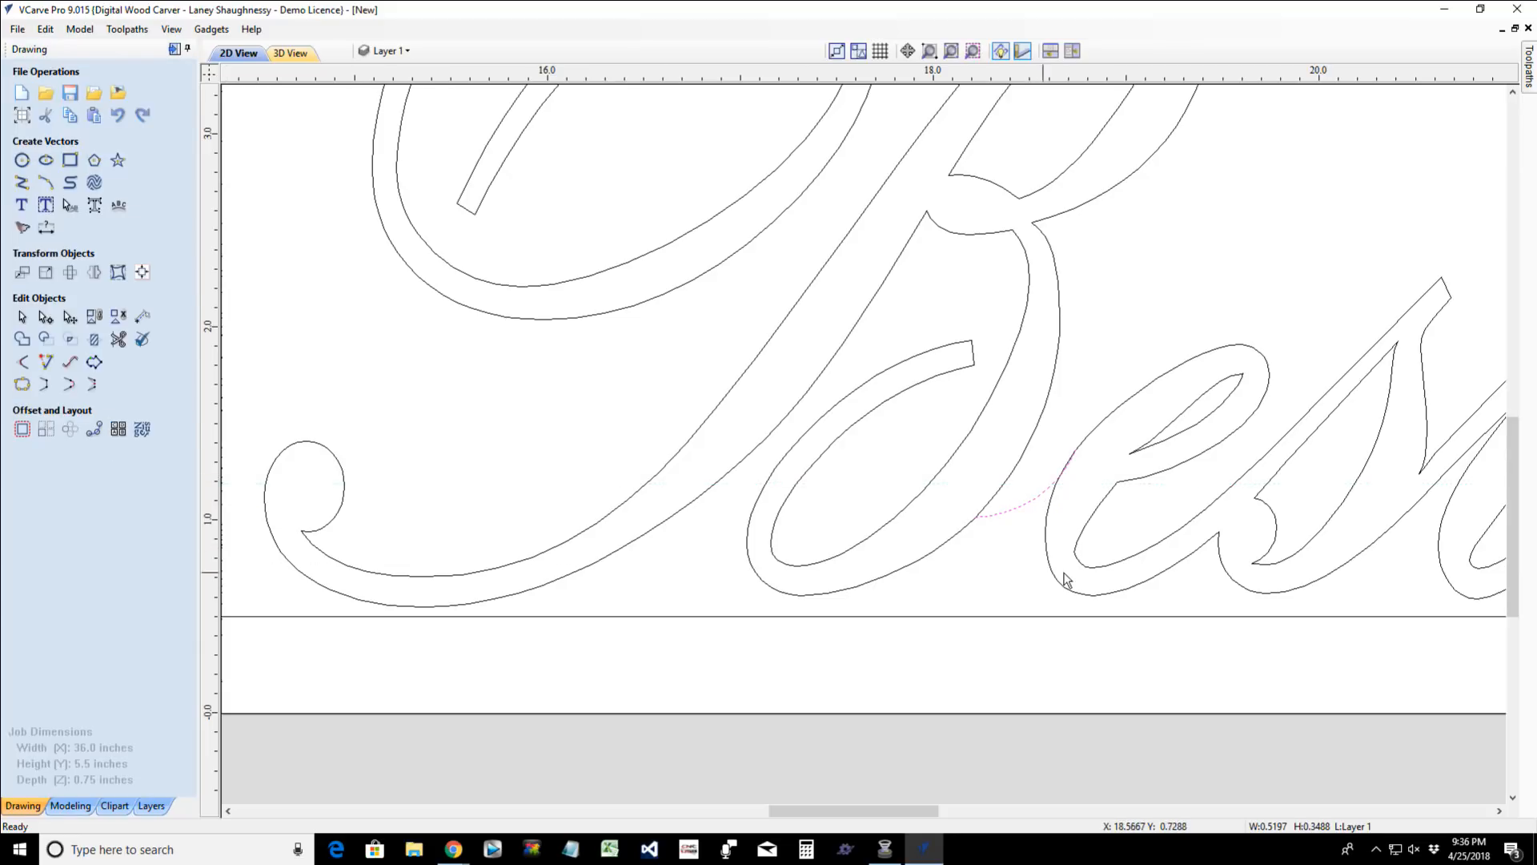
- Nudge the connecting arc between "B" and "e" slightly left and down
scroll(1041, 529, "up", 2)
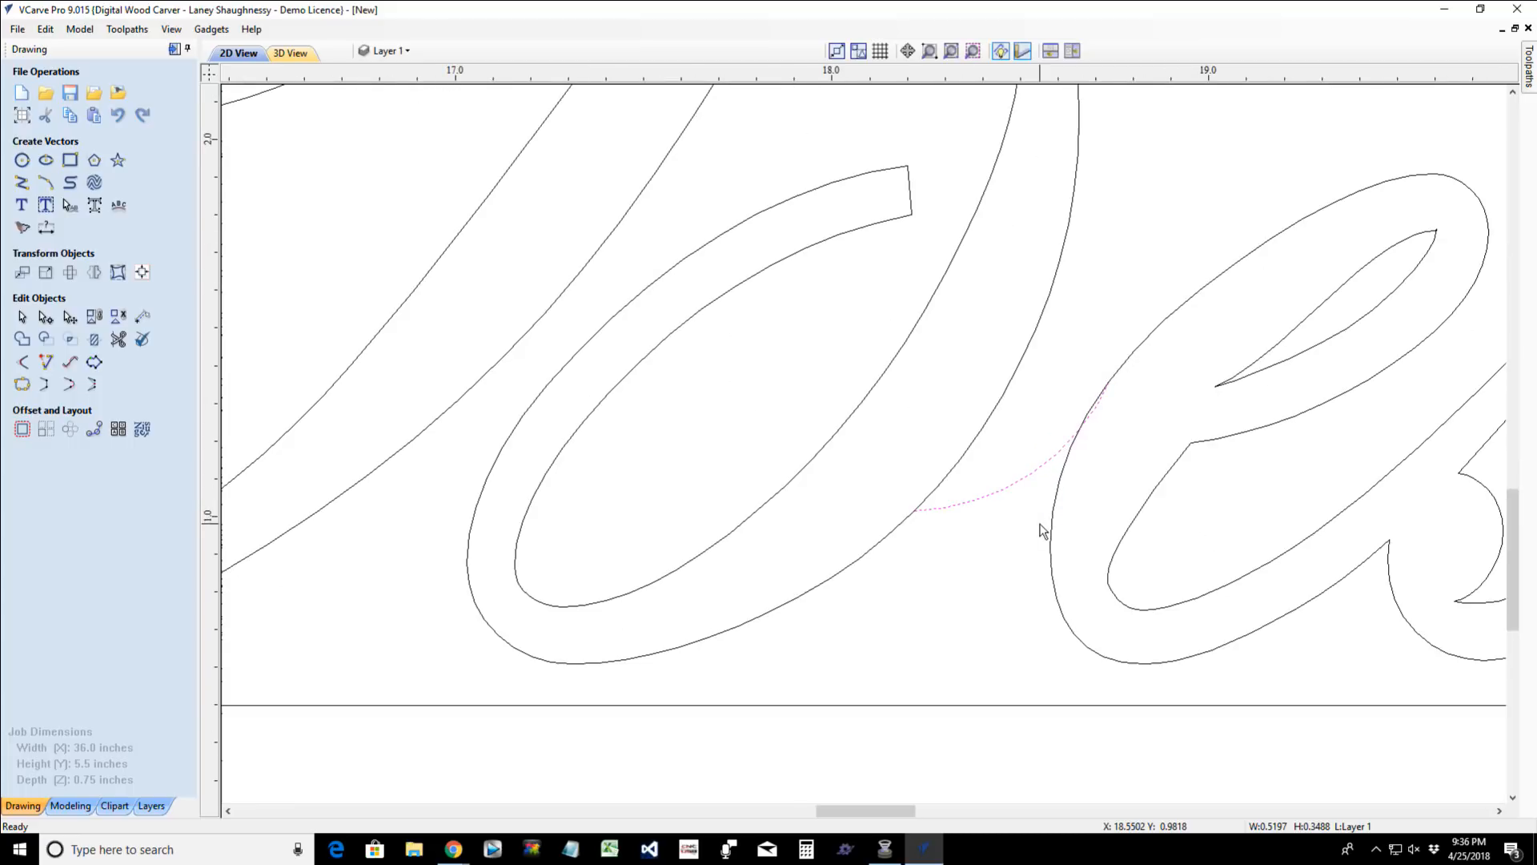
left_click(999, 494)
key("Left")
key("Left")
key("Down")
key("Down")
key("Left")
key("Down")
key("Down")
key("Left")
key("Down")
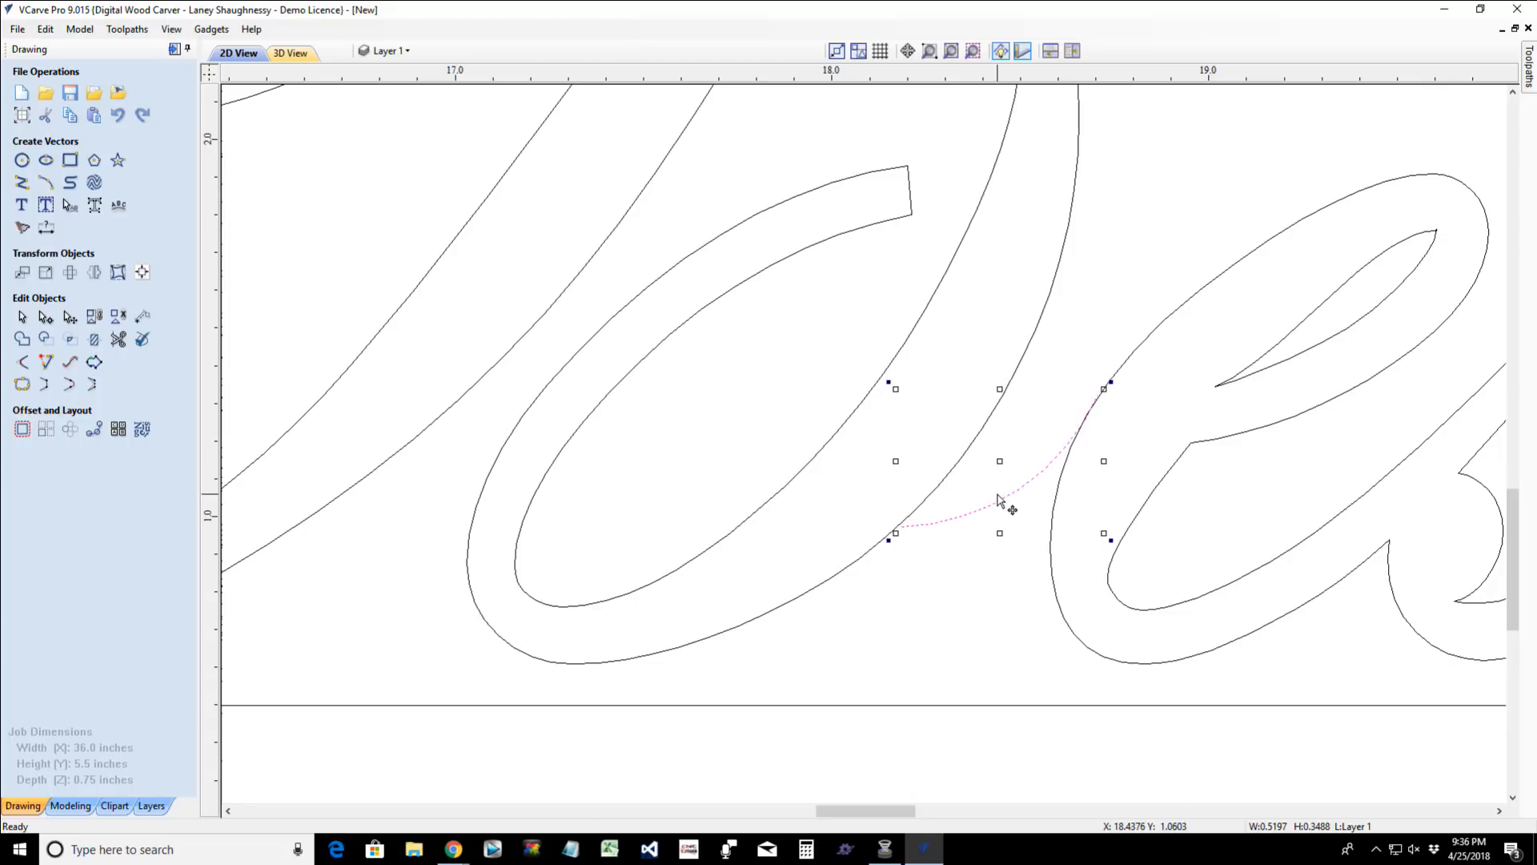
- Resize the connecting arc to about 0.55 x 0.30 inches so its ends overlap the outlines of both letters
scroll(917, 554, "up", 2)
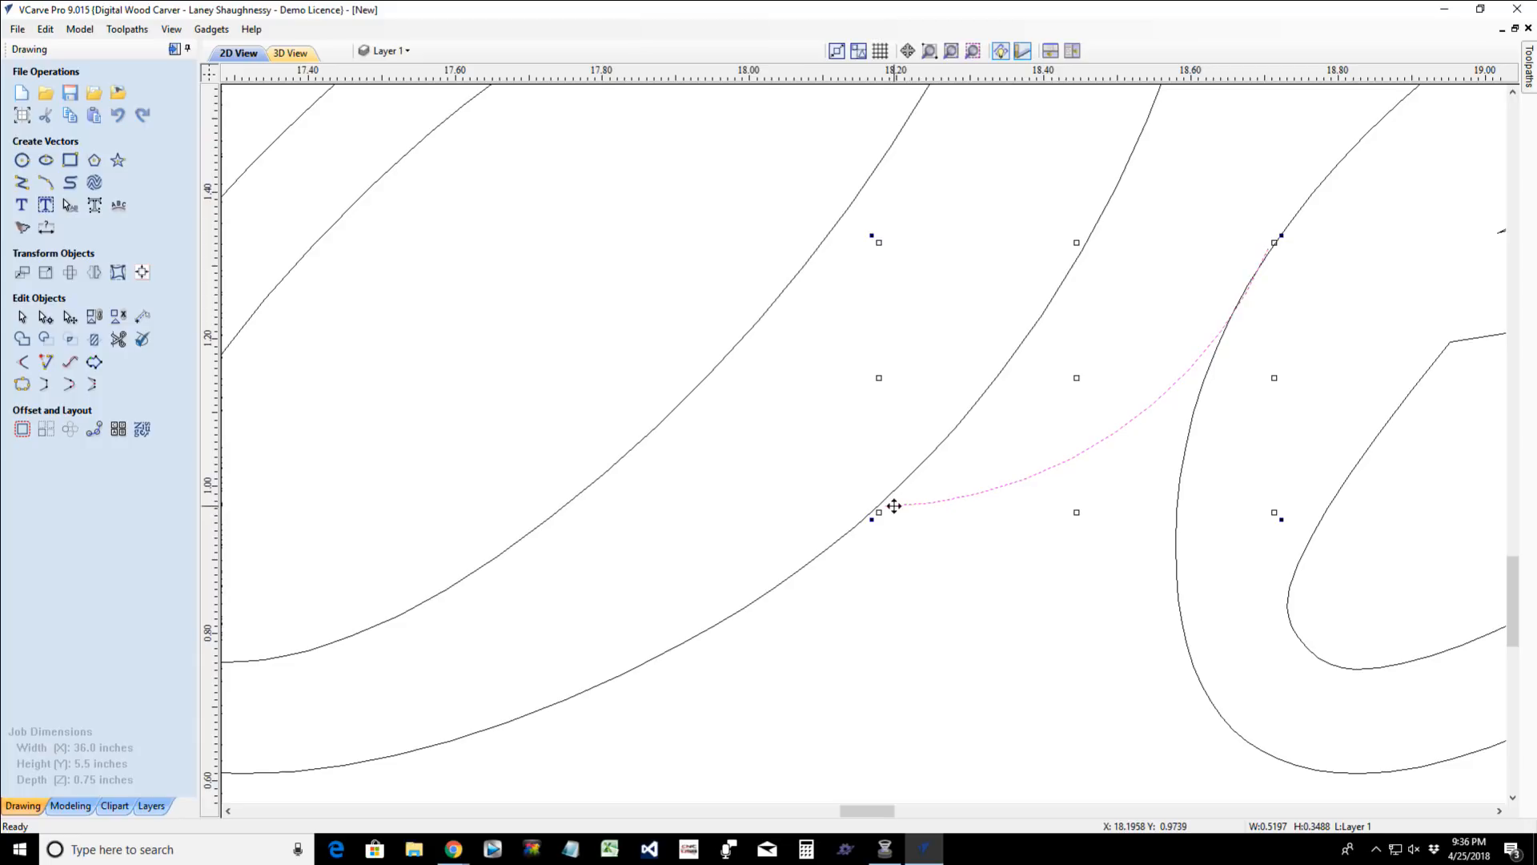
left_click_drag(890, 506, 870, 511)
left_click_drag(1256, 240, 1267, 265)
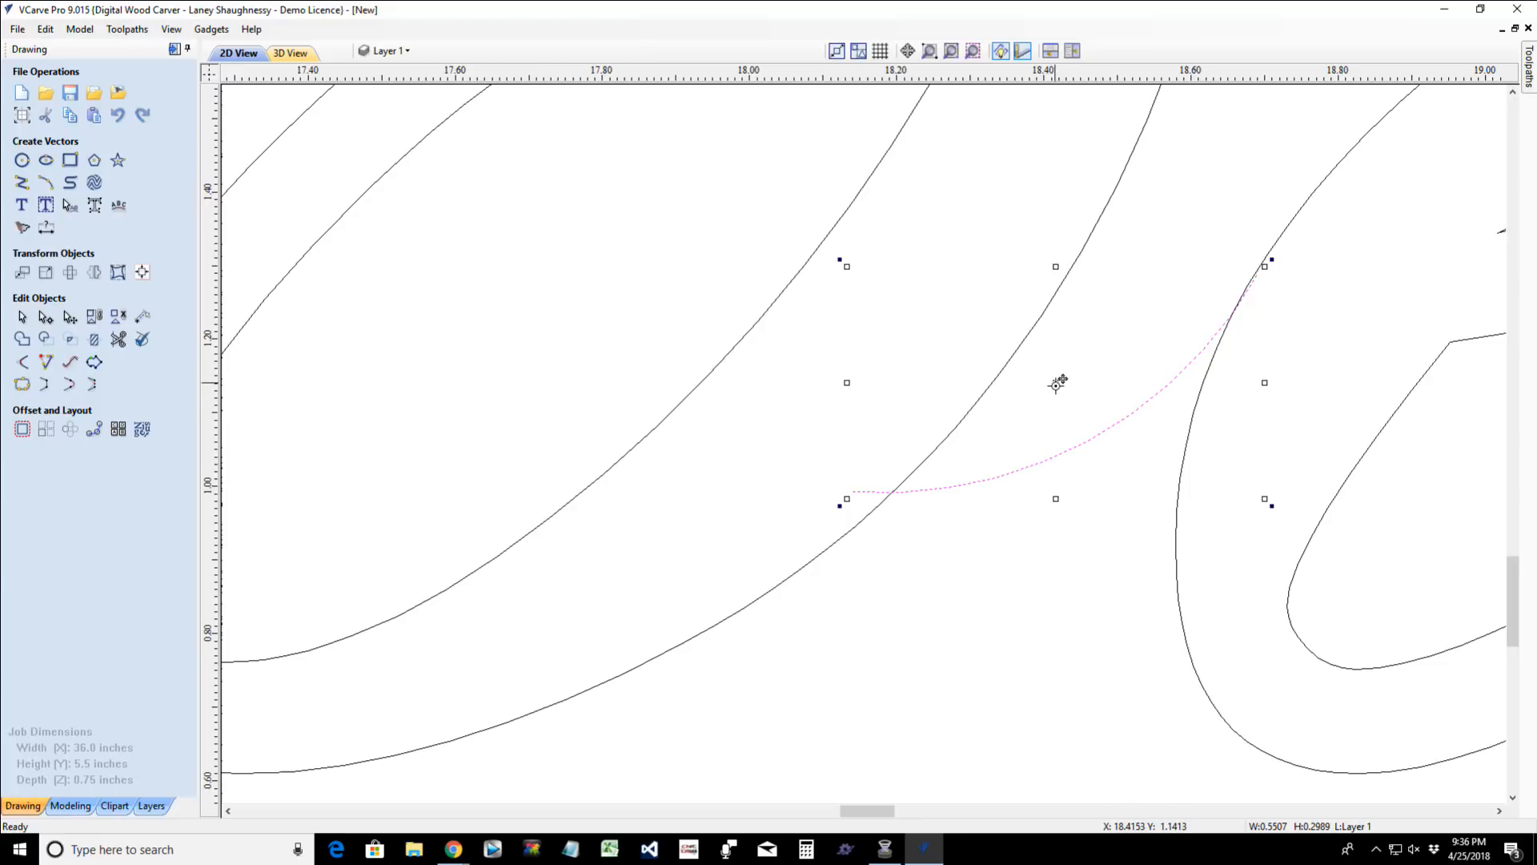
- Copy the connecting arc below the original, resize it to about 0.58 x 0.23 inches, and position it across both letter outlines
left_click_drag(1057, 382, 1019, 463)
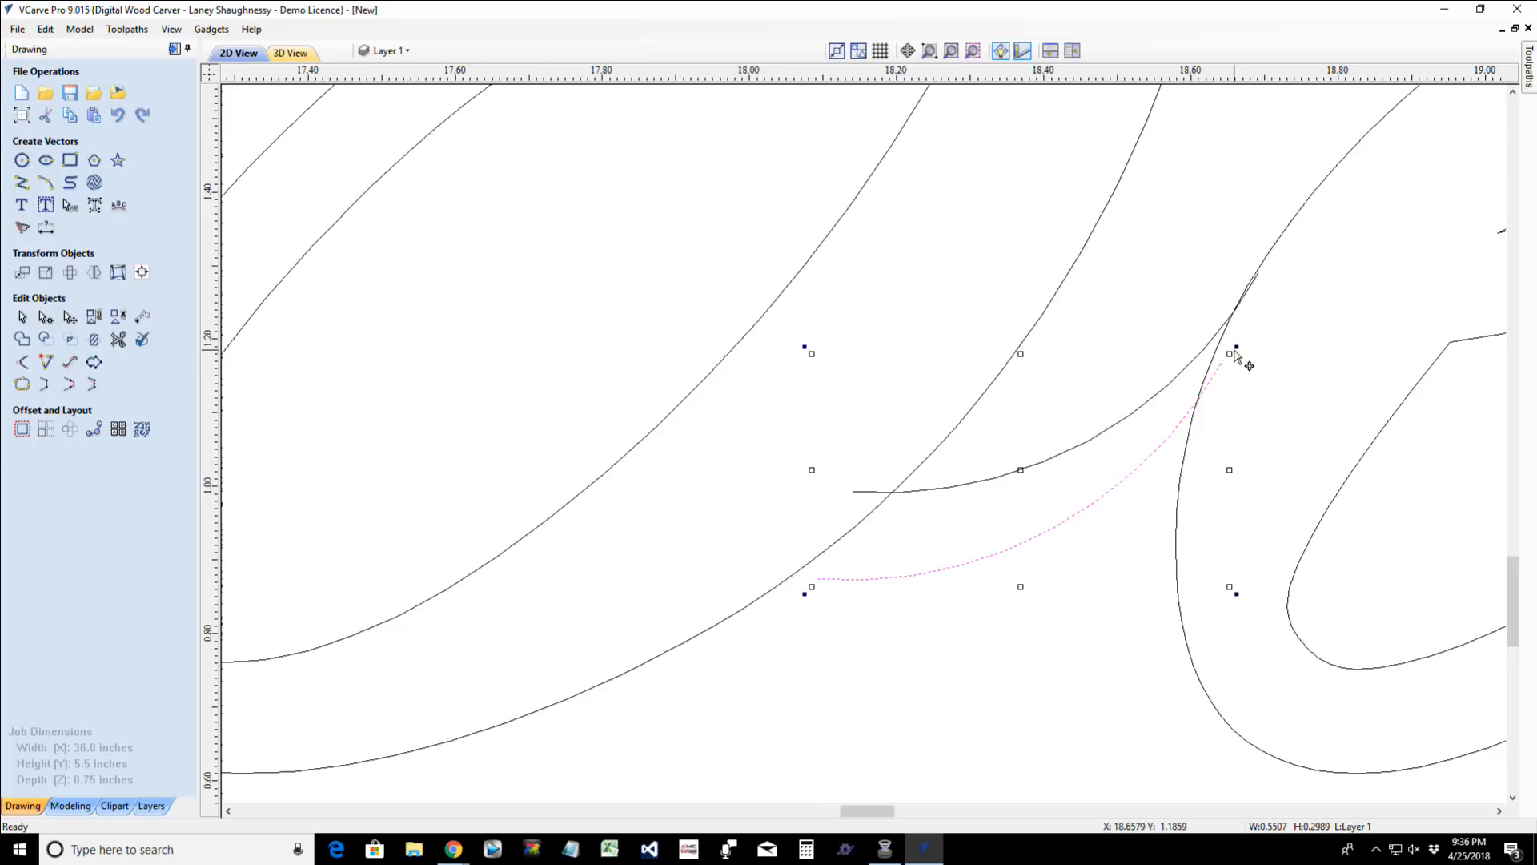
left_click_drag(1236, 346, 1237, 383)
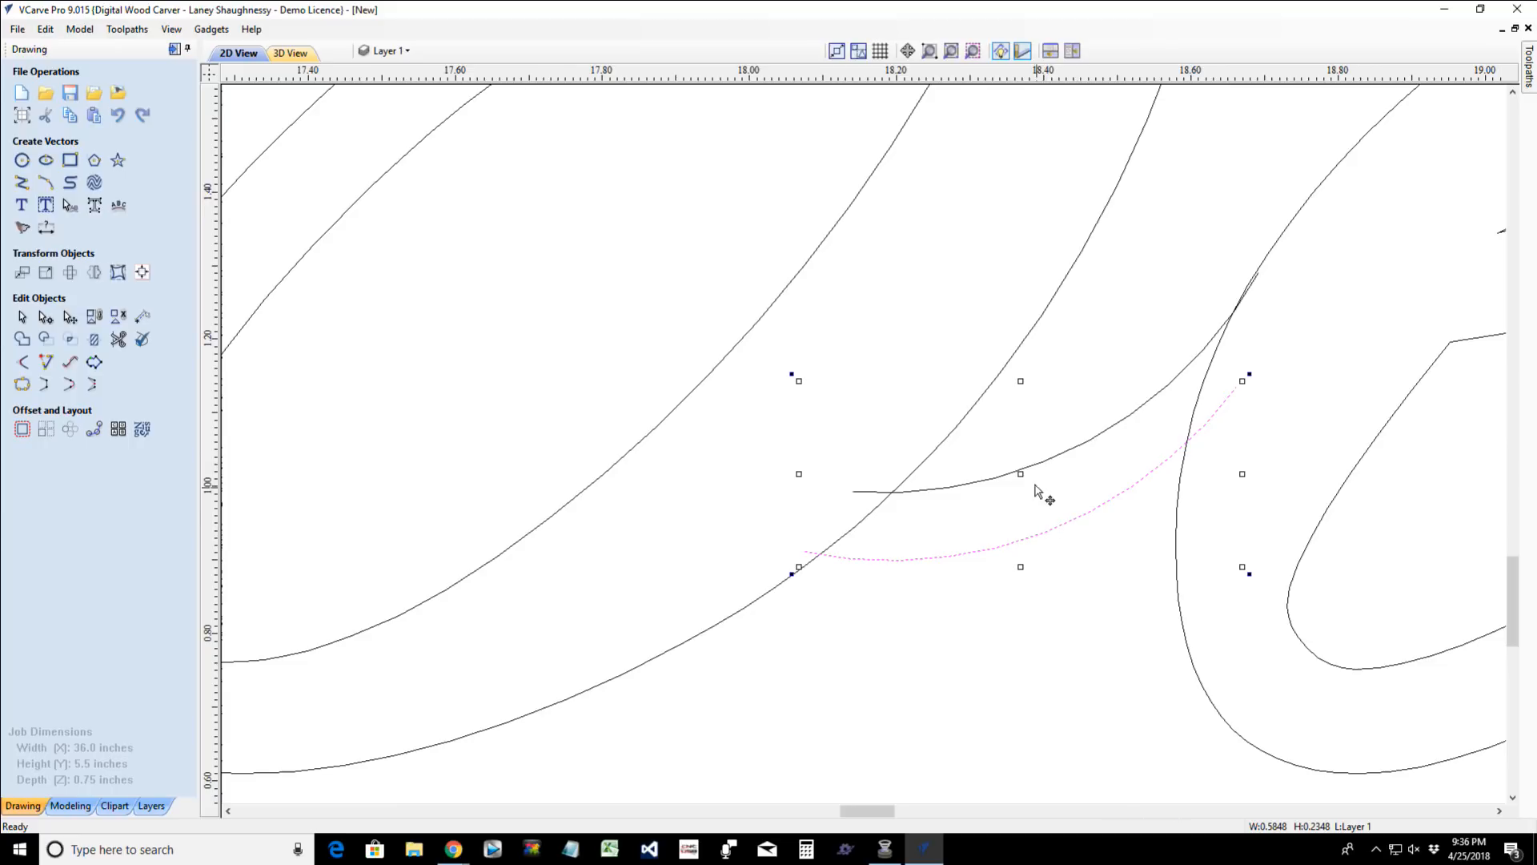
left_click_drag(1022, 470, 1003, 485)
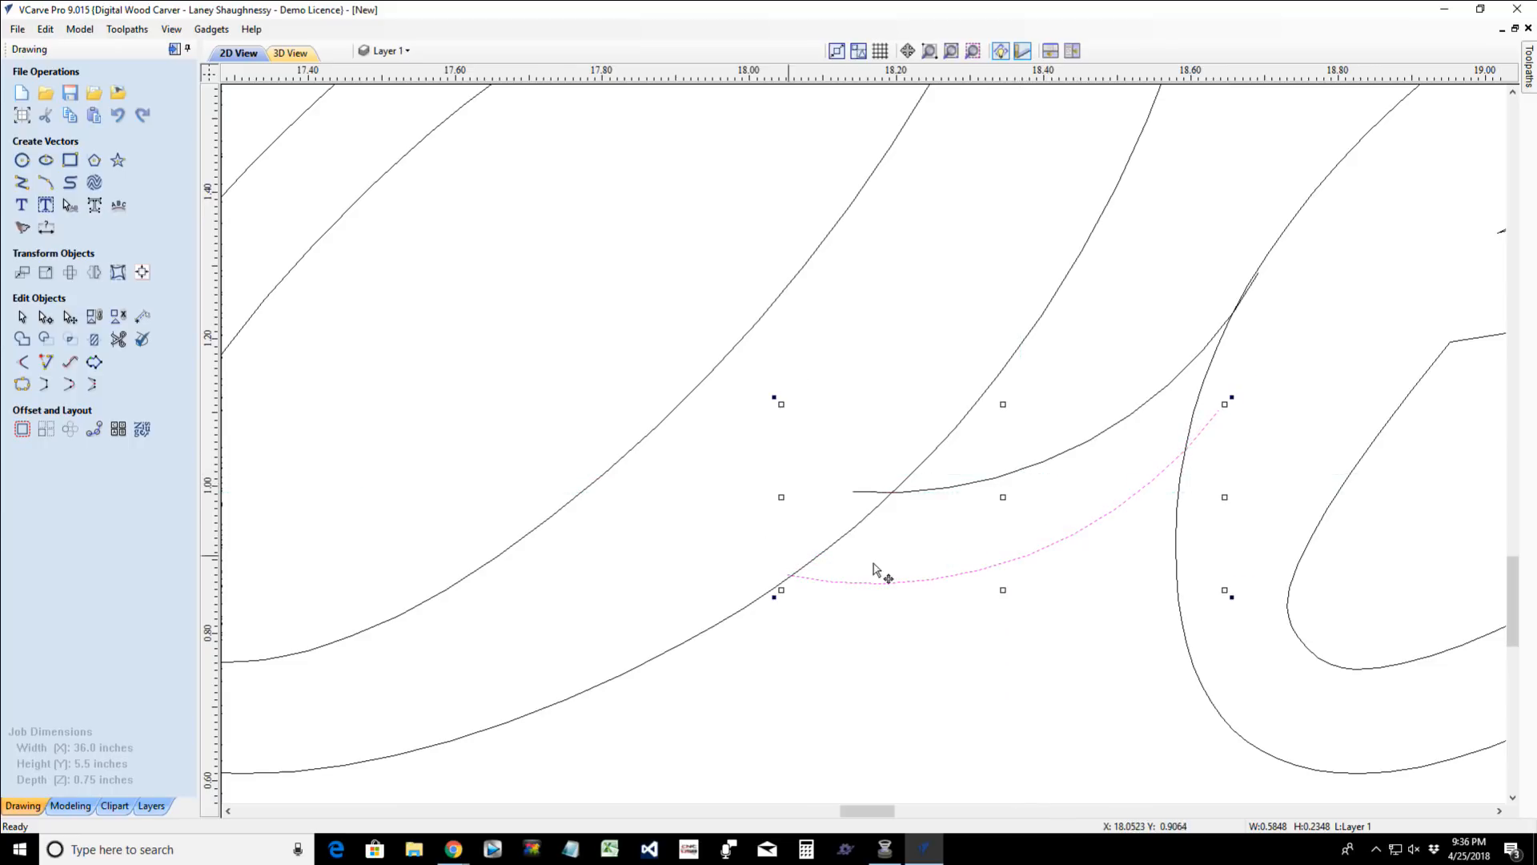
- Trim away the "B" outline between the two arcs and the upper arc's overhanging end inside the "B"
left_click(117, 339)
scroll(789, 575, "up", 5)
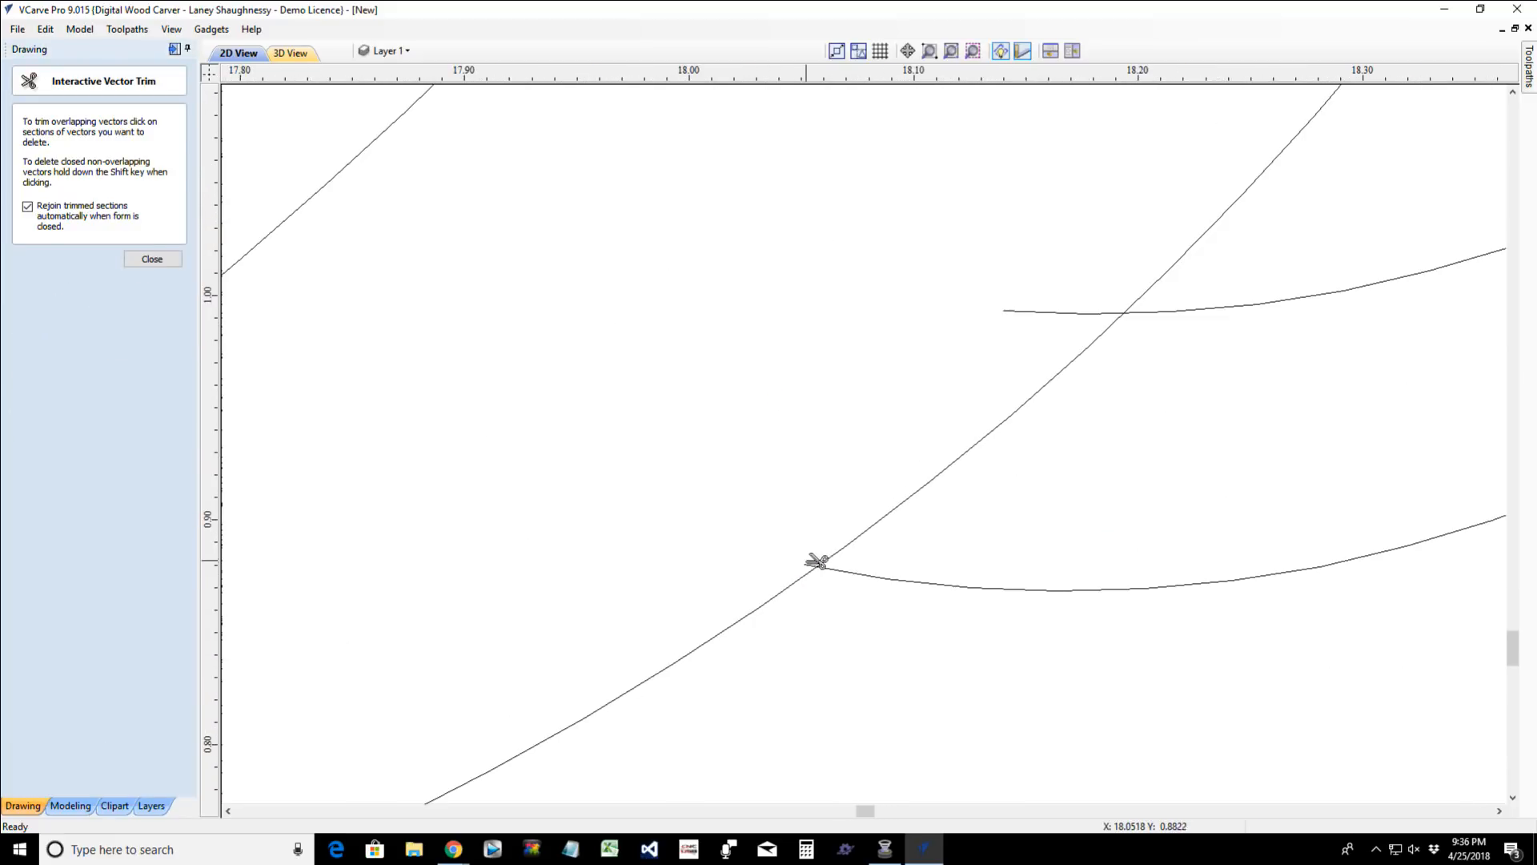
left_click(877, 520)
left_click(1036, 311)
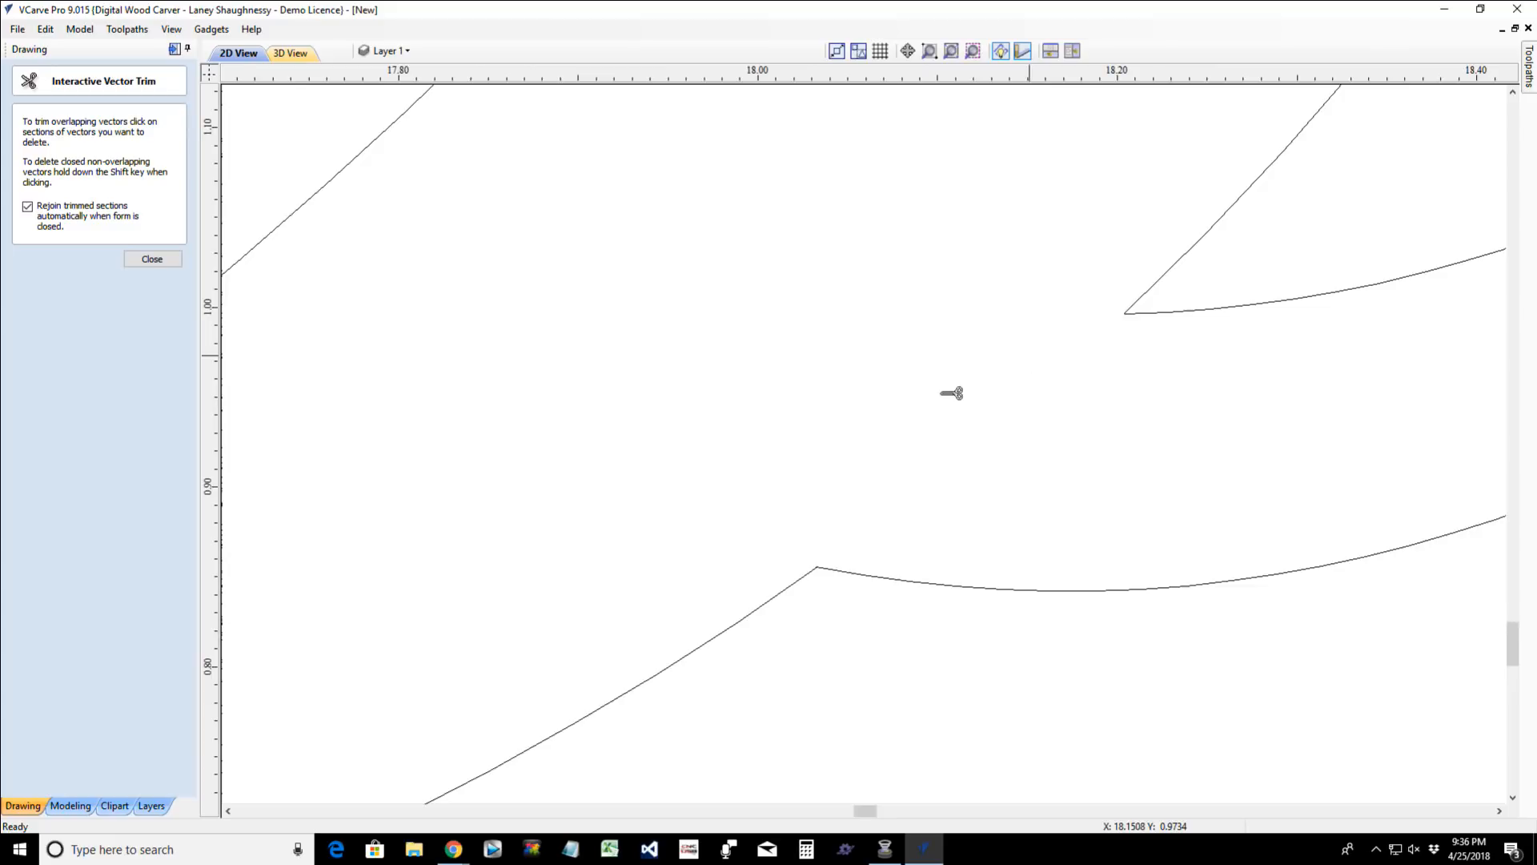
- Trim the "e" outline between the two arcs and the arc ends that overhang into the "e"
scroll(889, 400, "down", 3)
scroll(1416, 288, "up", 2)
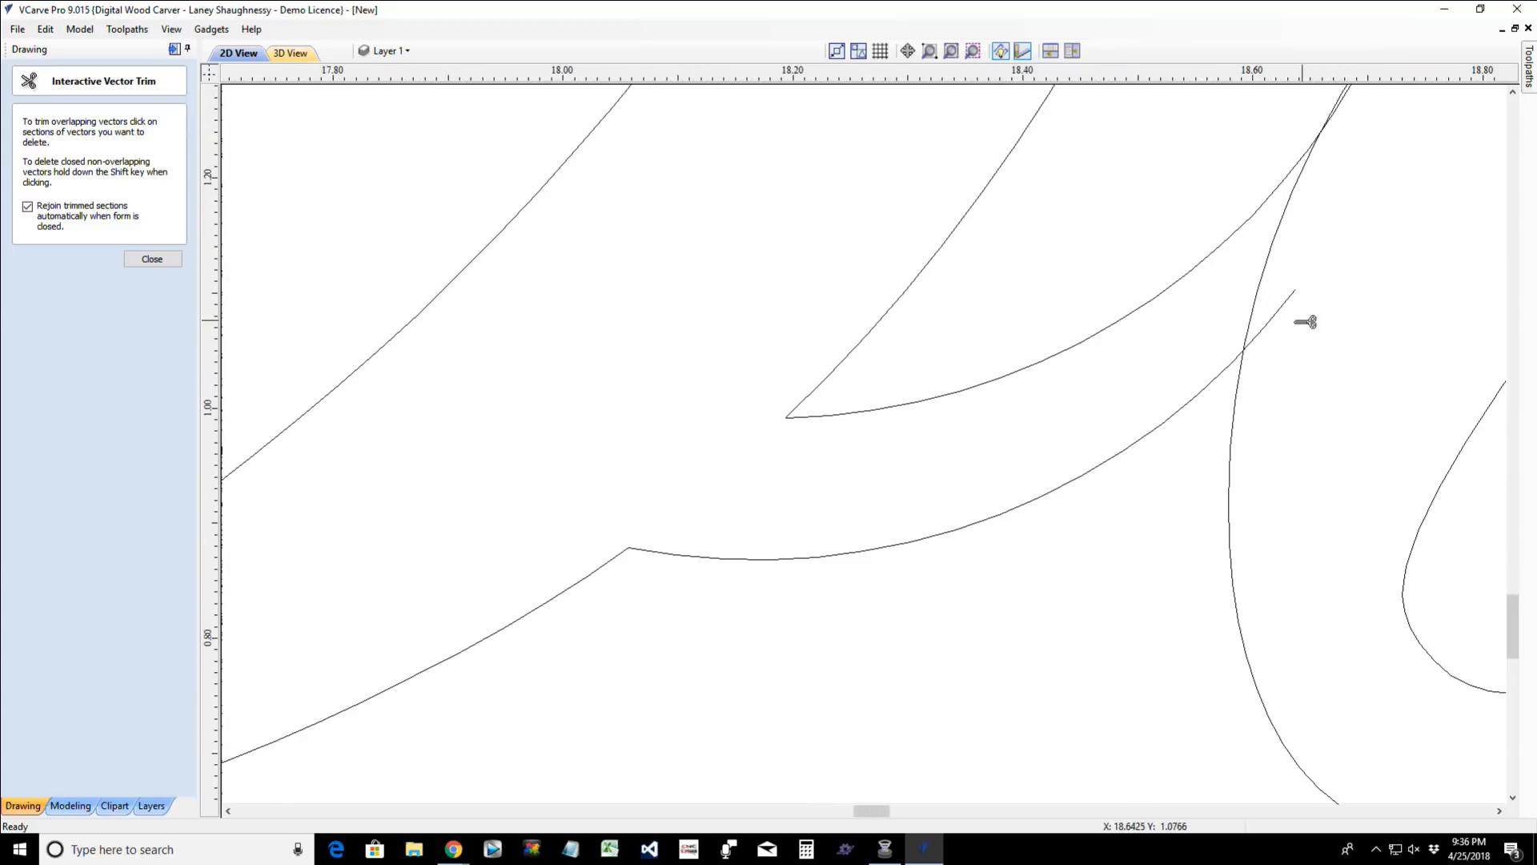
left_click(1263, 282)
scroll(1290, 172, "down", 3)
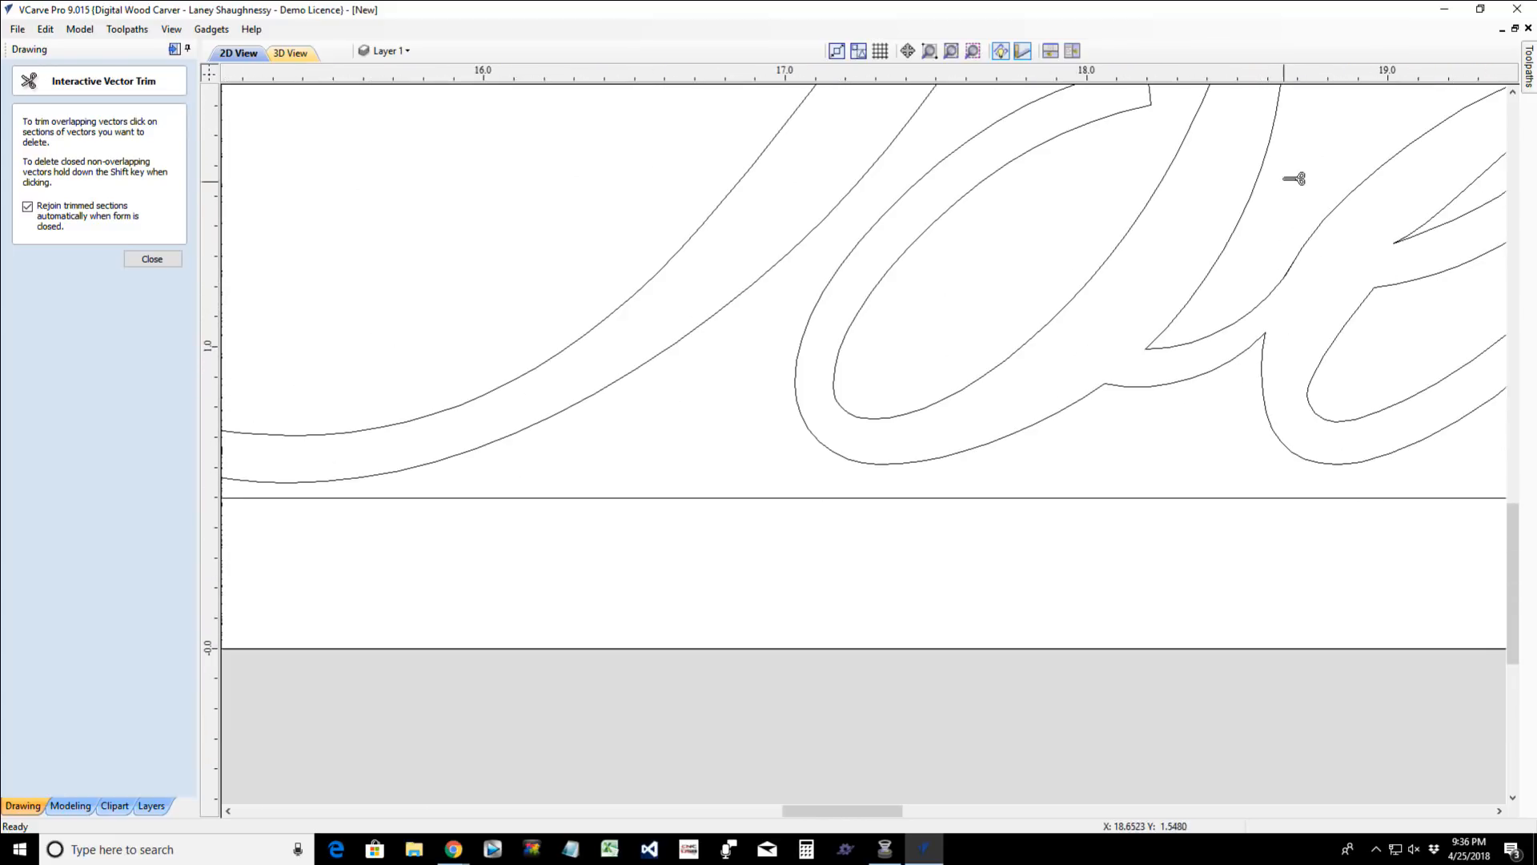
scroll(1304, 203, "up", 5)
scroll(1281, 364, "up", 4)
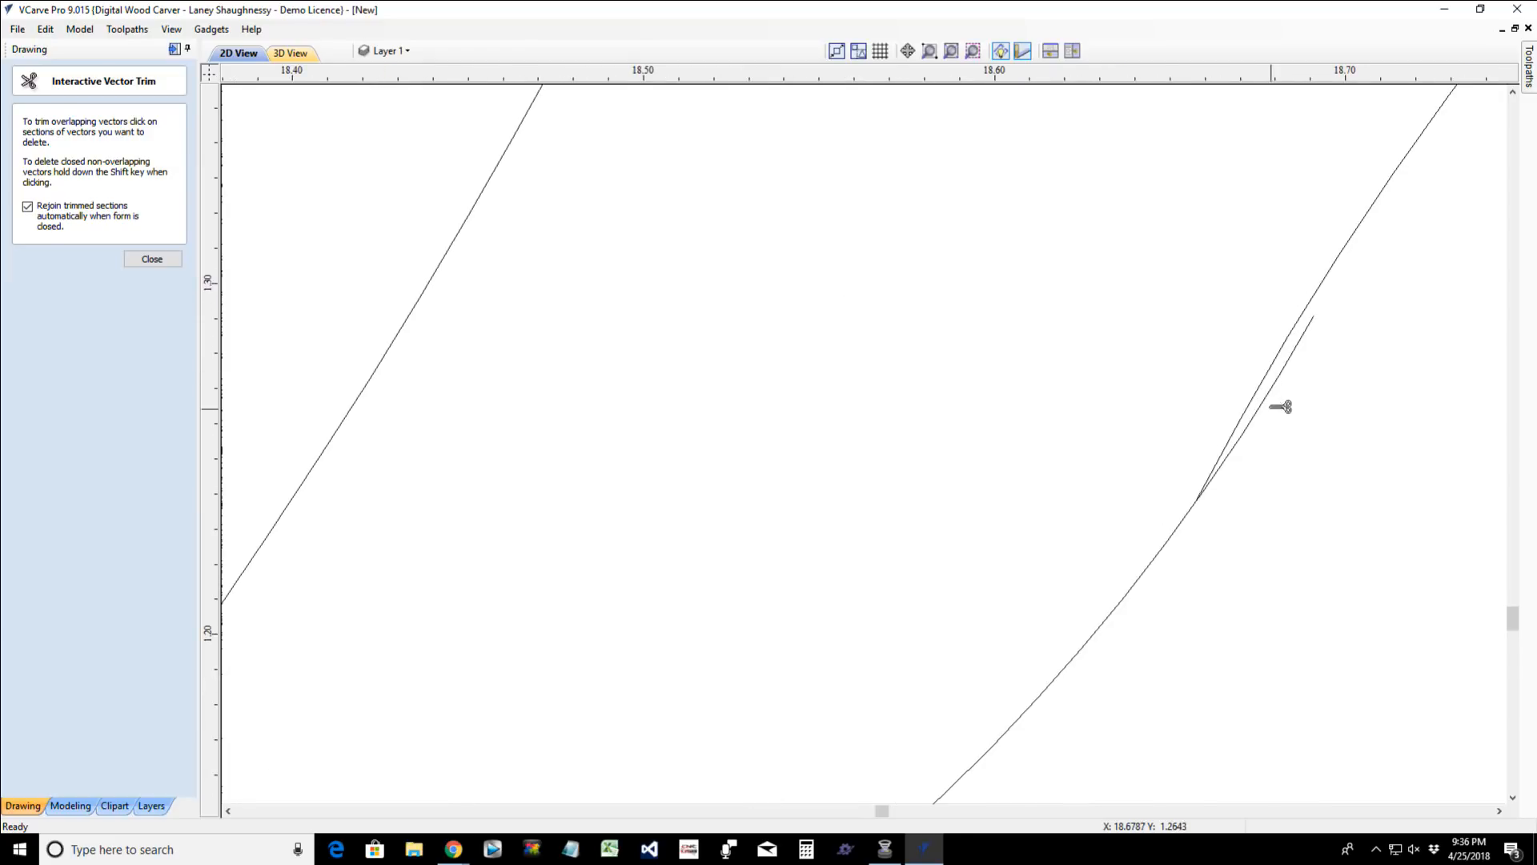
left_click(1255, 381)
scroll(1275, 408, "down", 3)
scroll(1273, 407, "down", 7)
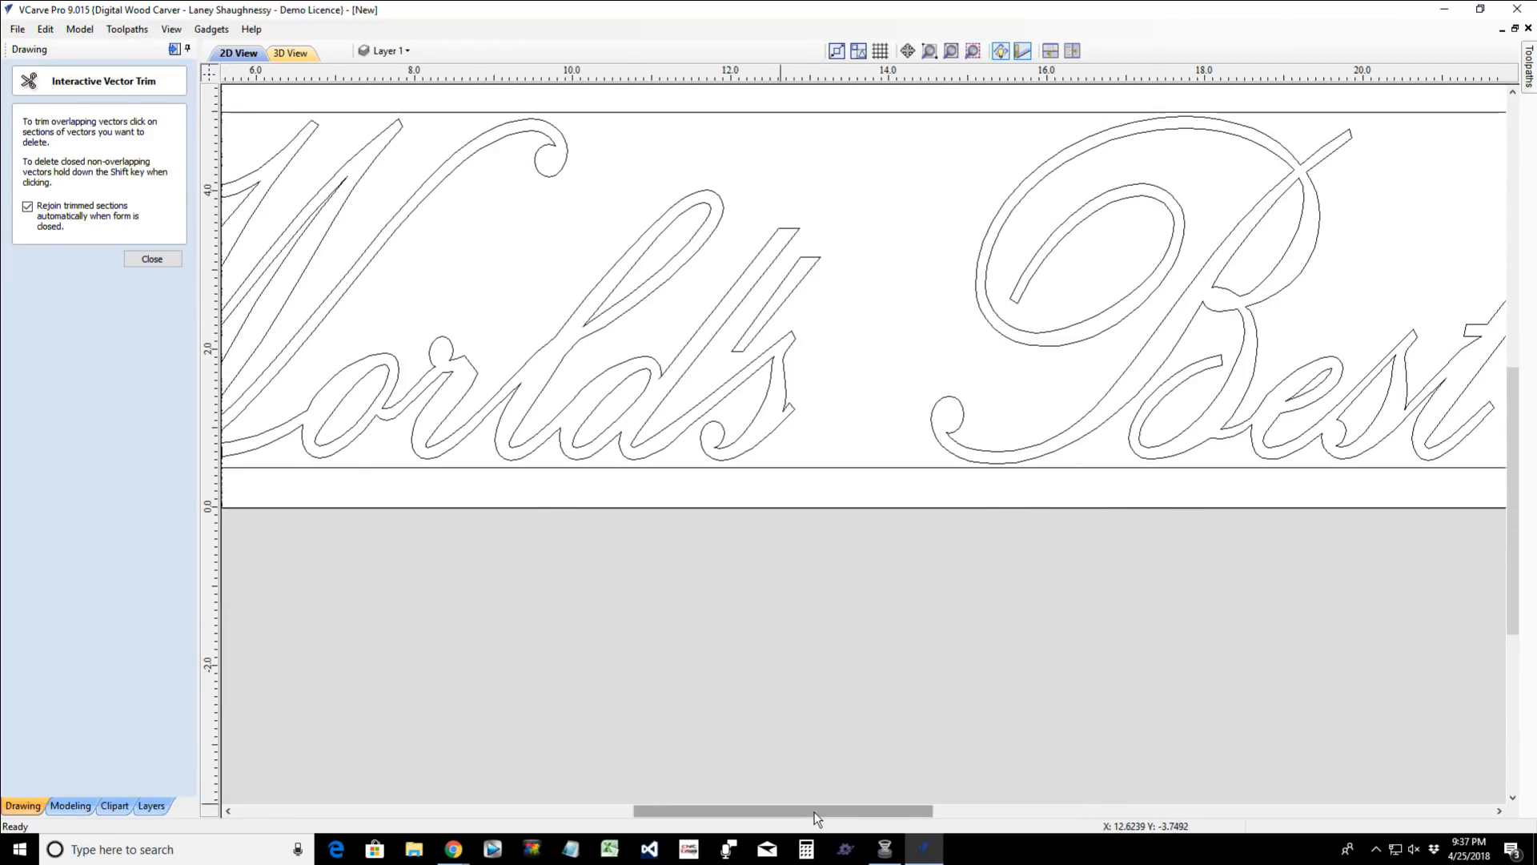
- Inspect the letter connections across "Best Mom!" and the overall sign, and finish trimming
left_click_drag(823, 810, 1043, 810)
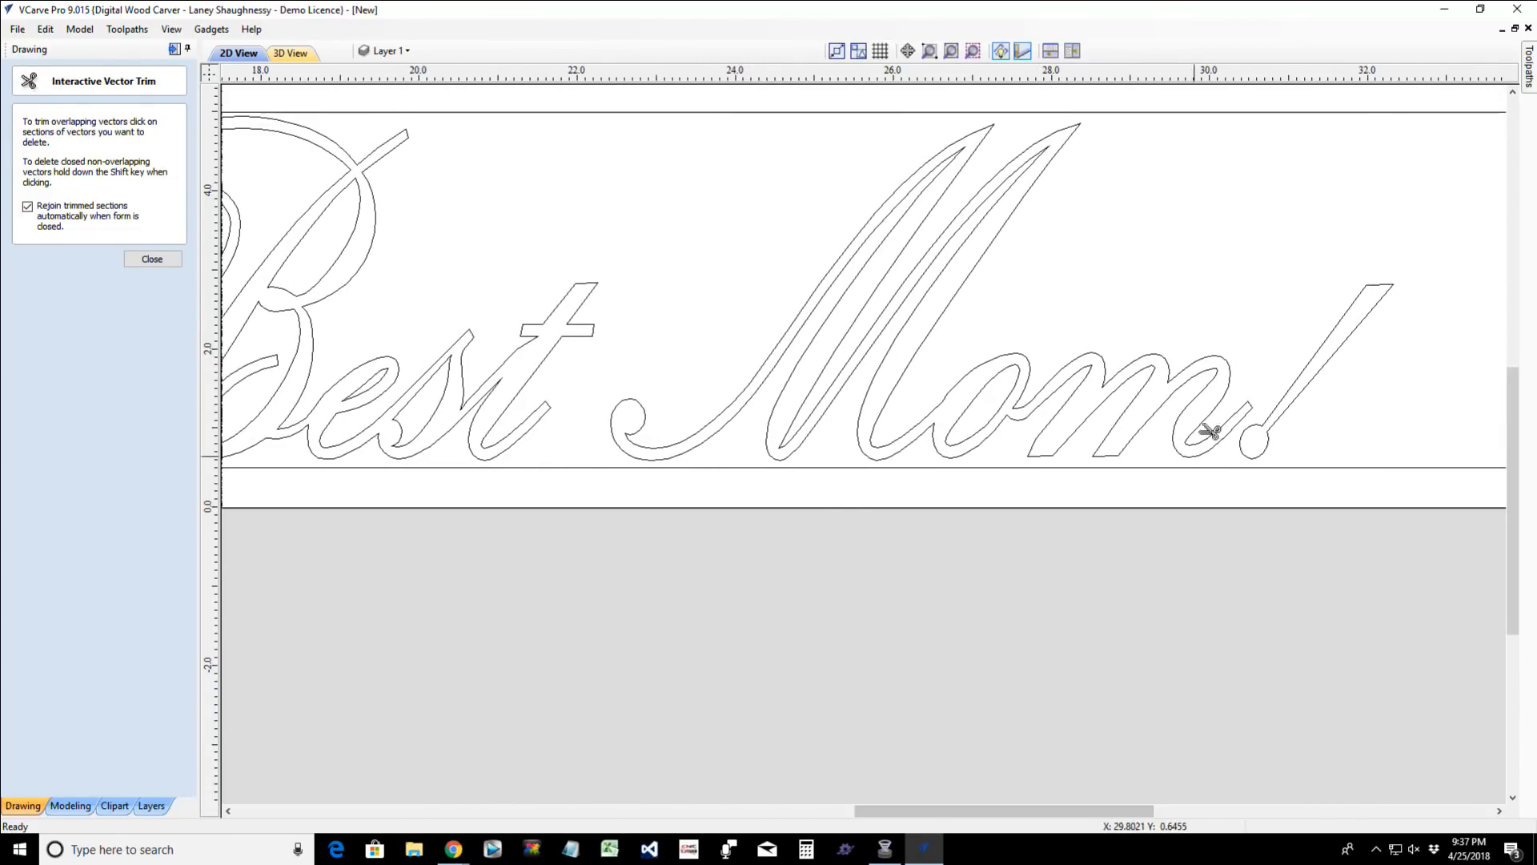
scroll(1279, 407, "up", 3)
scroll(1285, 417, "up", 2)
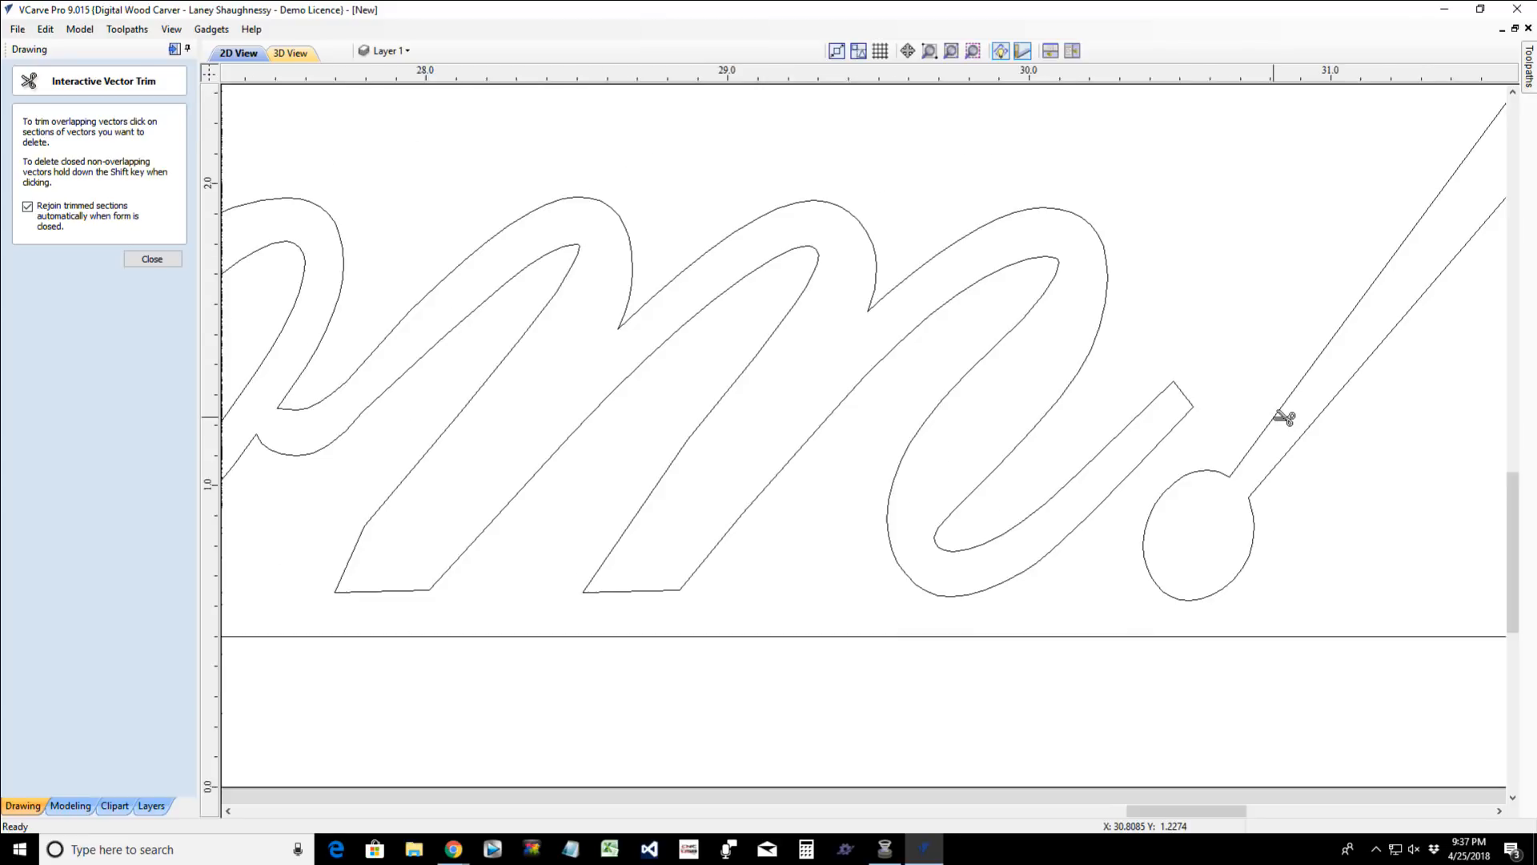
scroll(1283, 422, "down", 4)
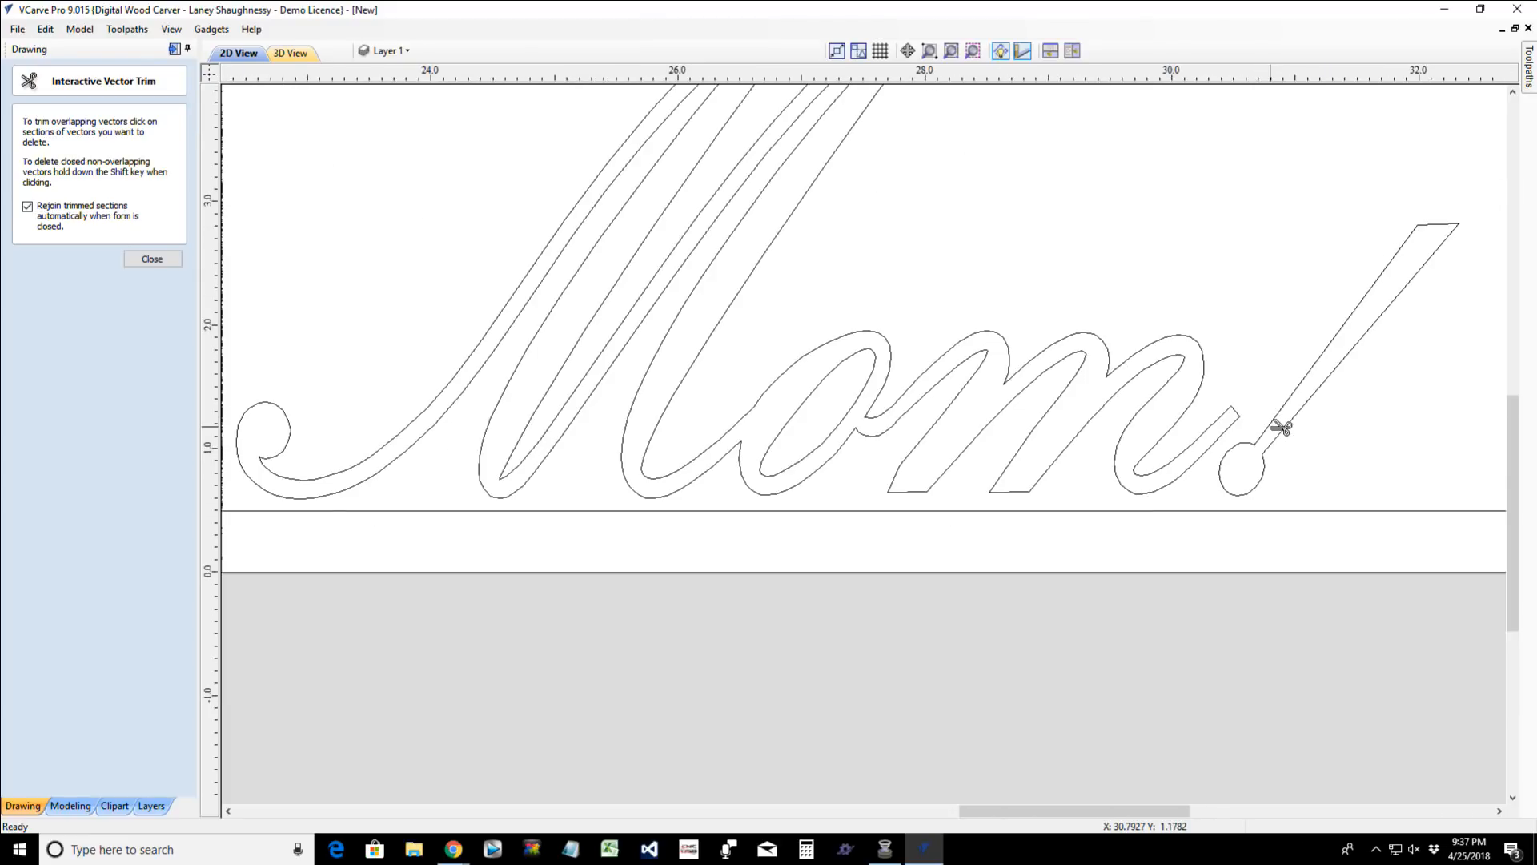
scroll(1282, 427, "down", 3)
scroll(1285, 427, "up", 1)
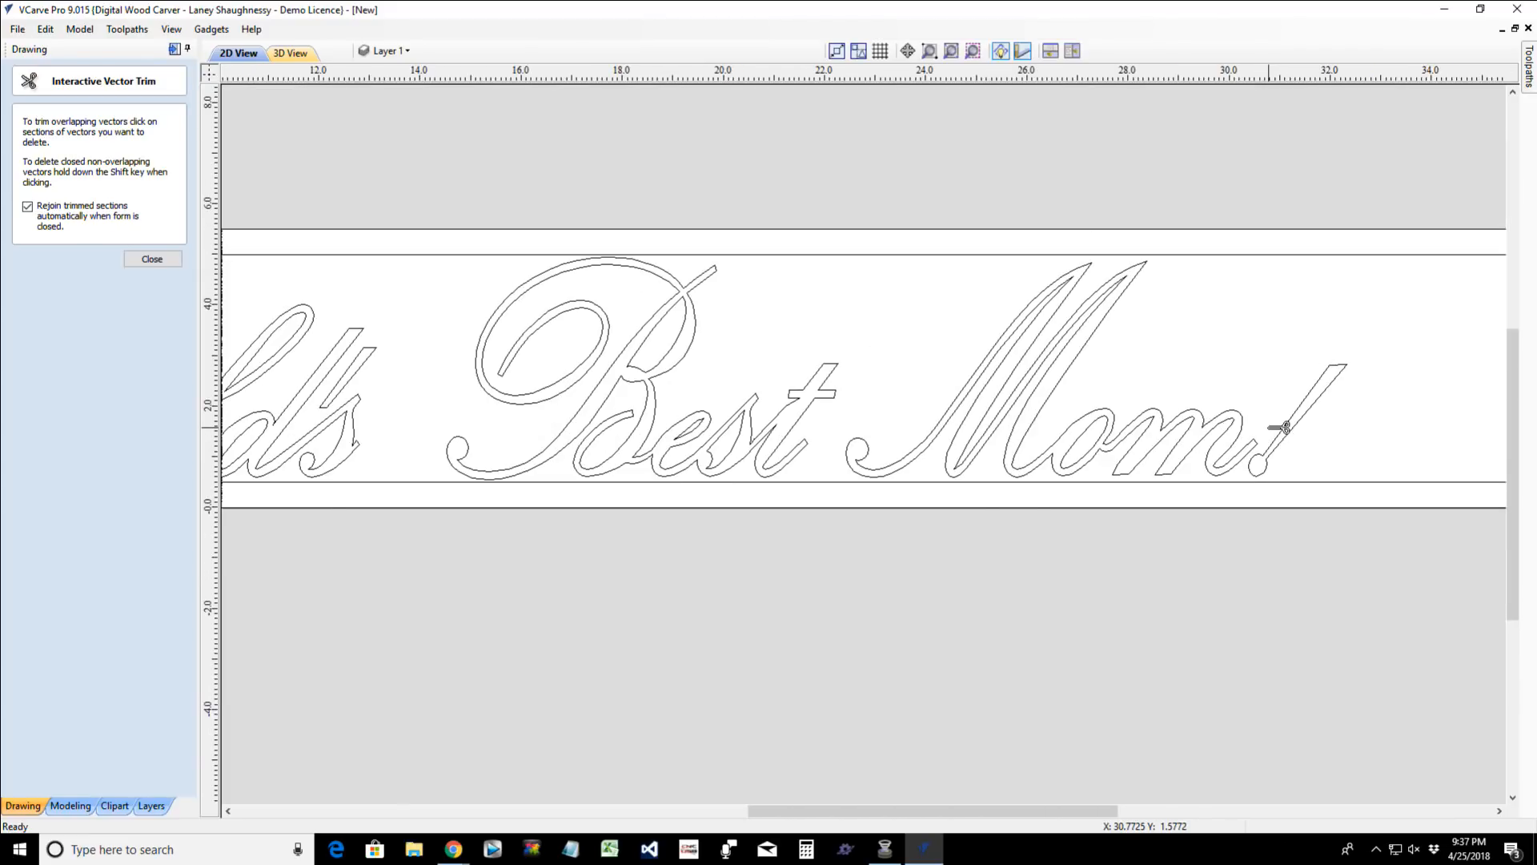
scroll(1280, 424, "down", 2)
scroll(747, 453, "up", 2)
scroll(708, 541, "up", 1)
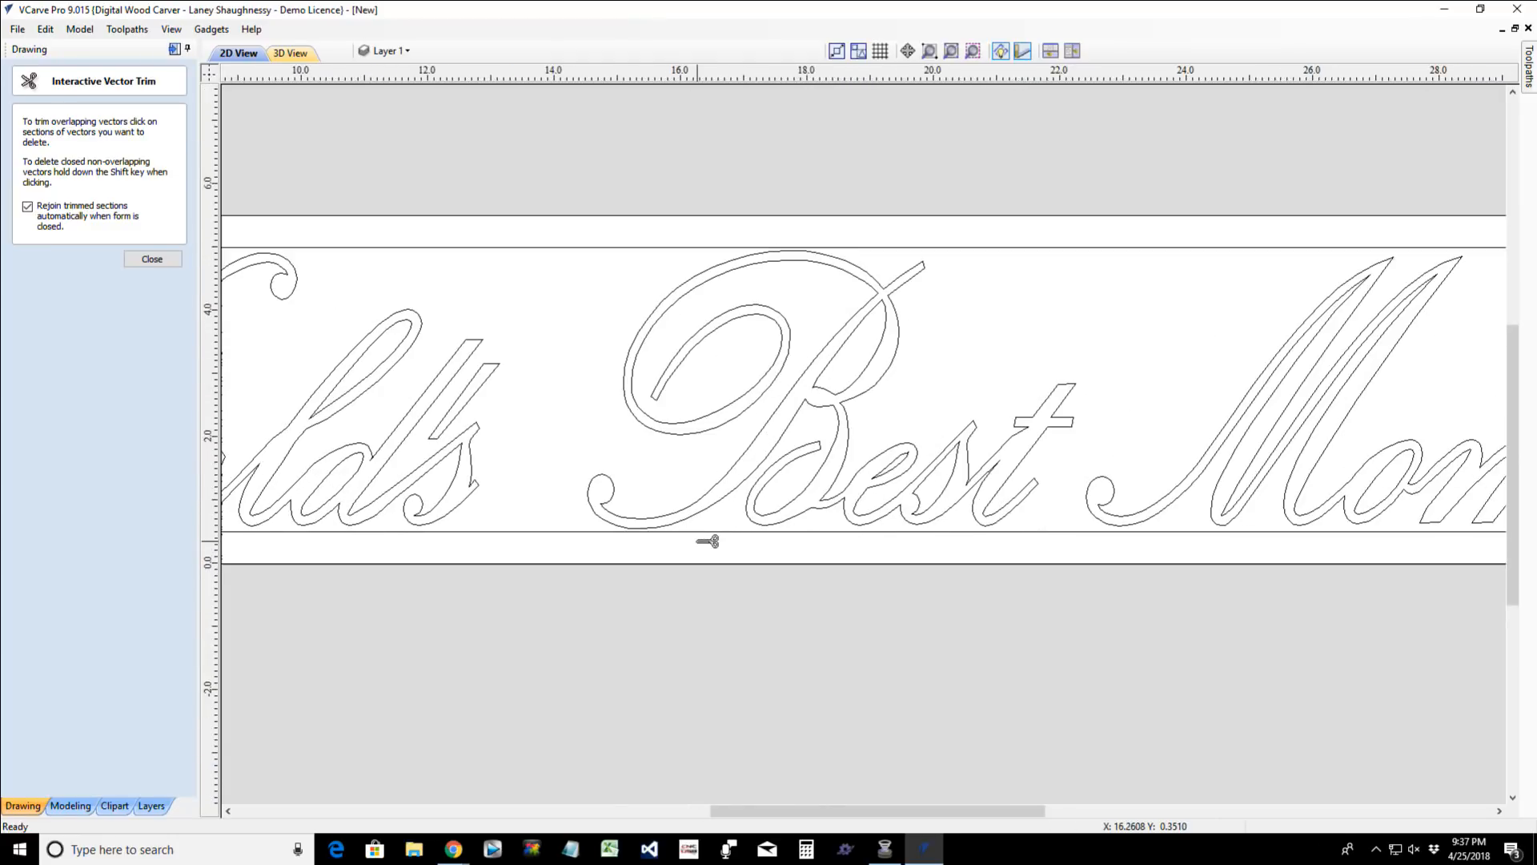
scroll(705, 540, "down", 2)
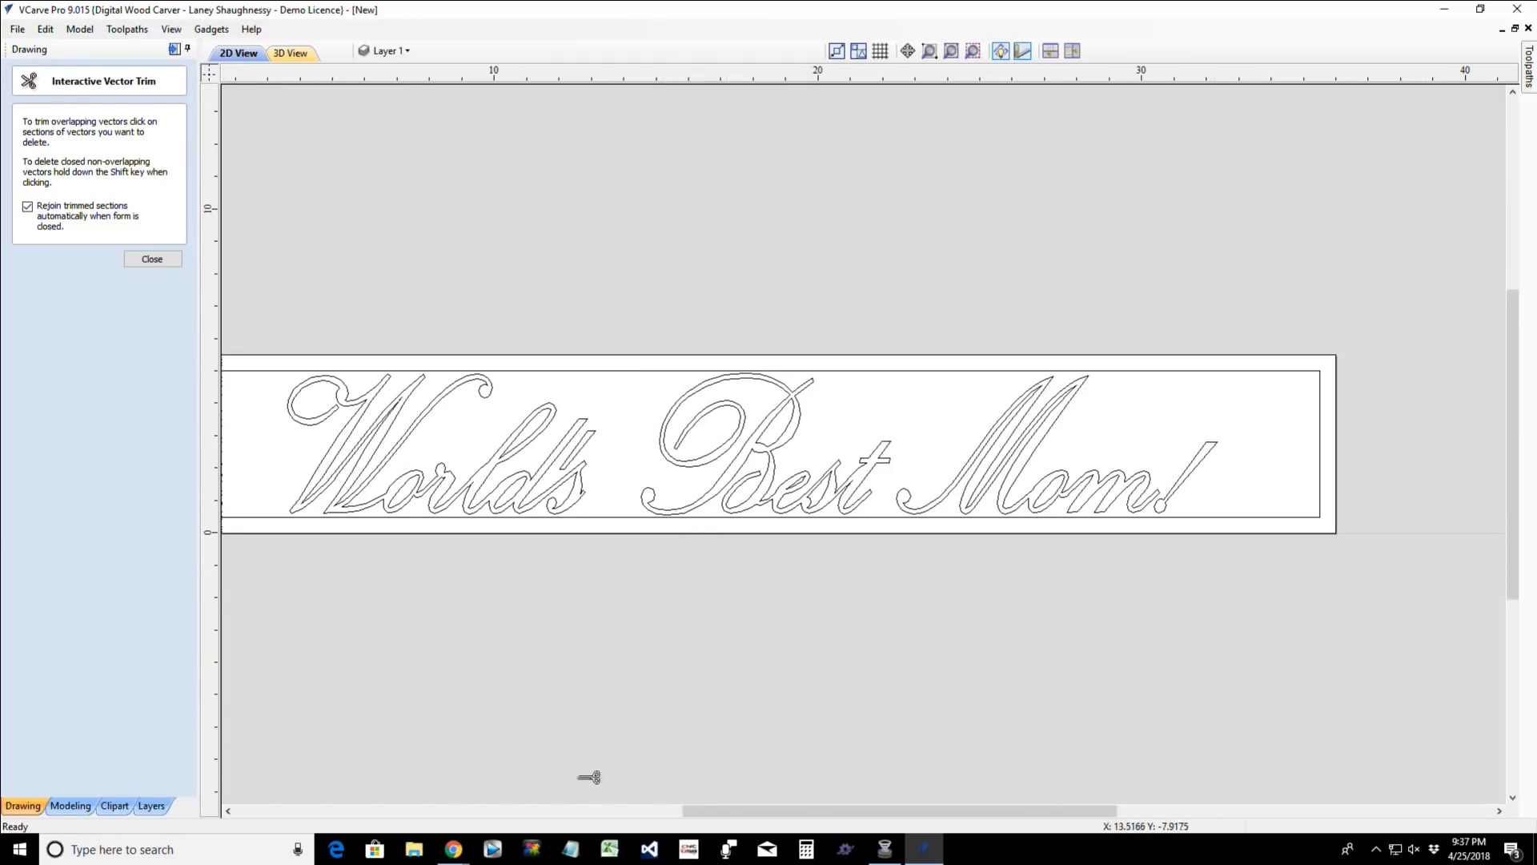
scroll(494, 651, "down", 2)
left_click(151, 259)
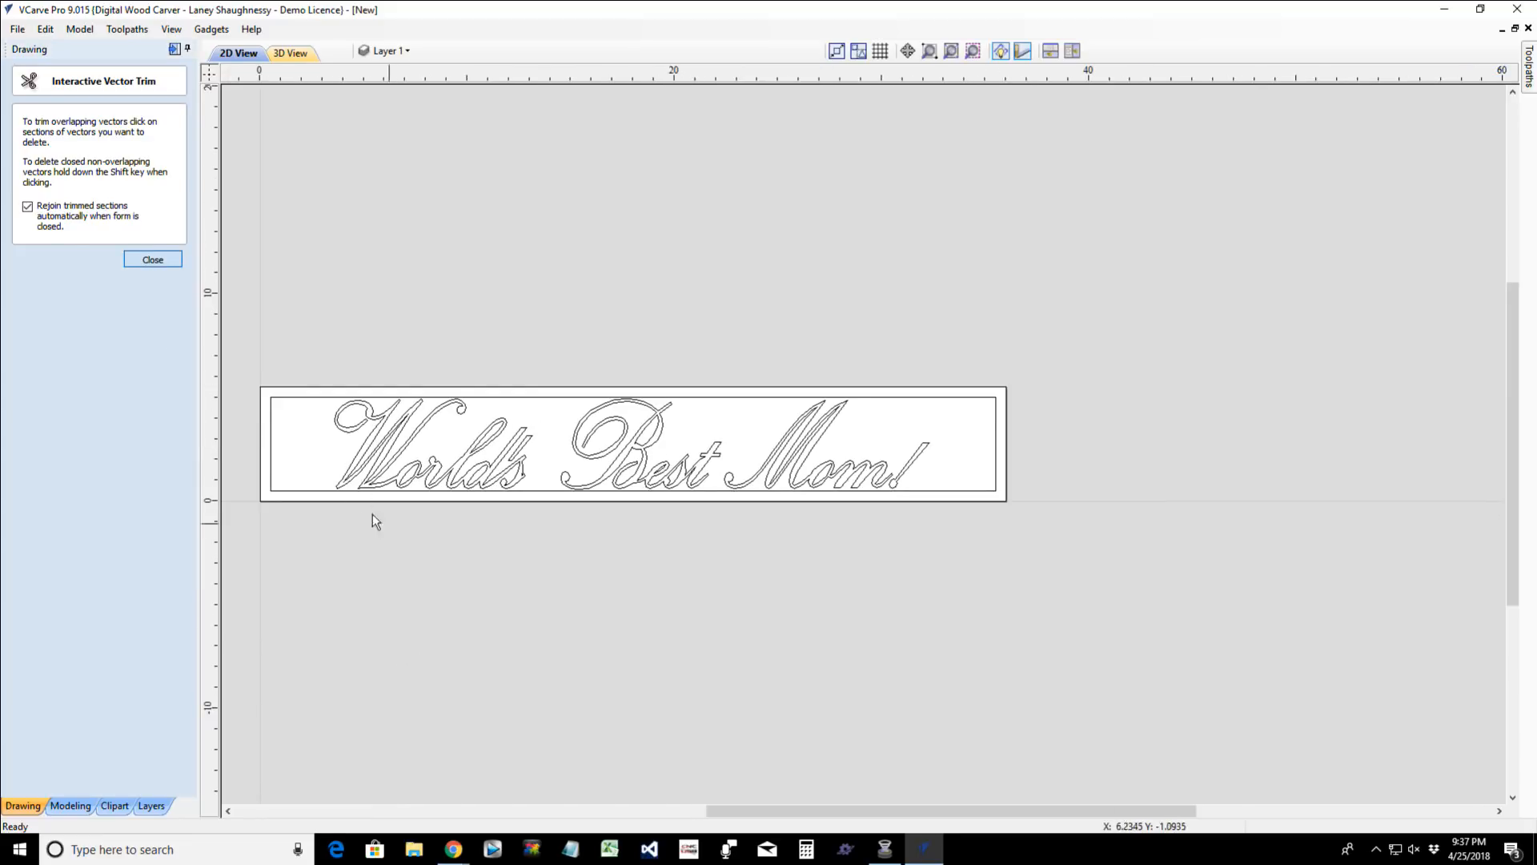
- Delete the inset rectangular border around the lettering
left_click_drag(907, 810, 751, 811)
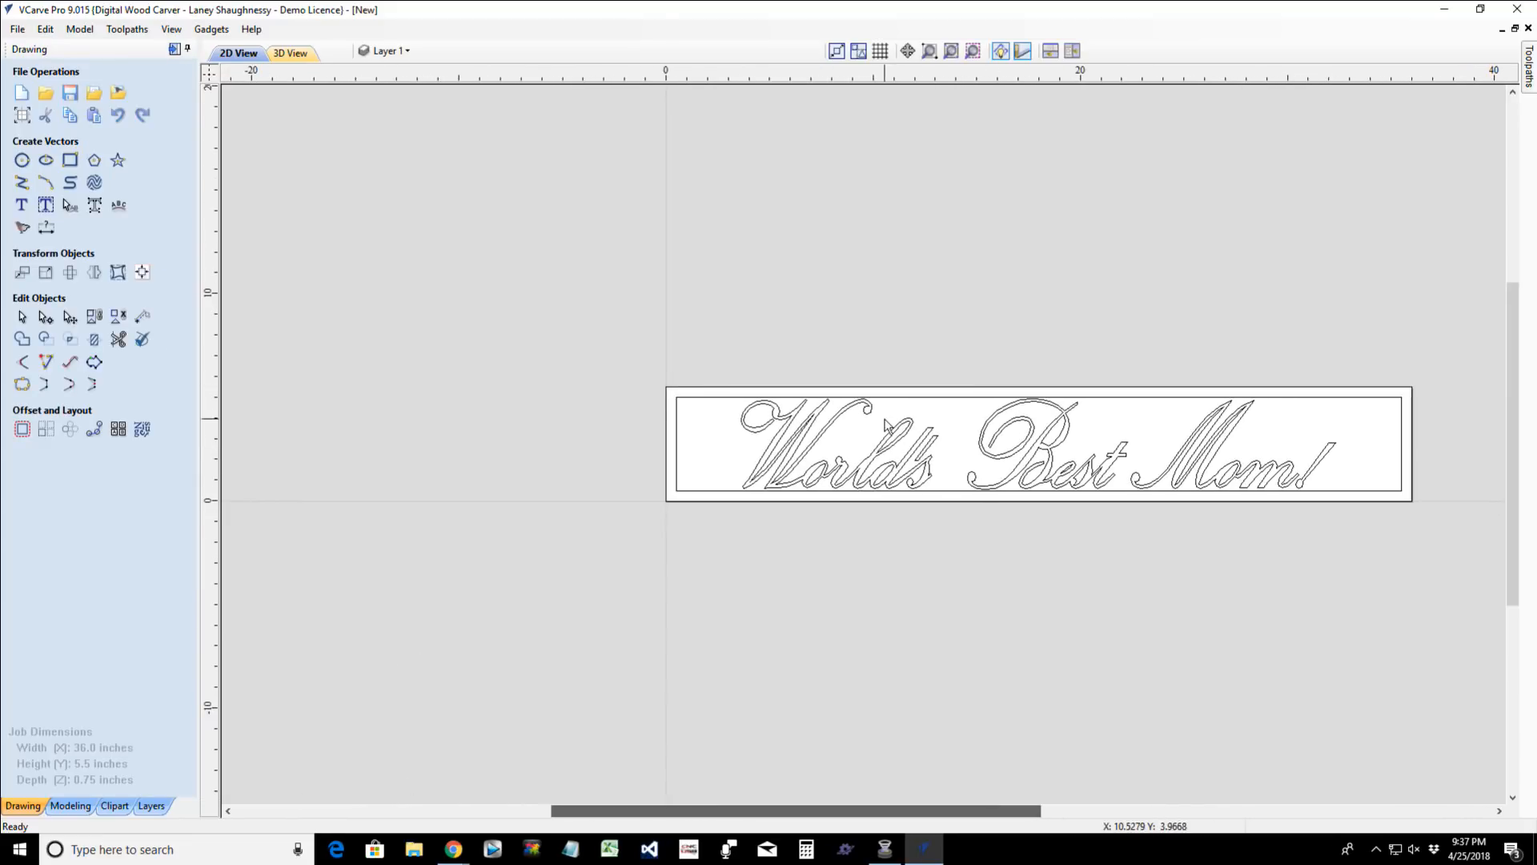
left_click(694, 402)
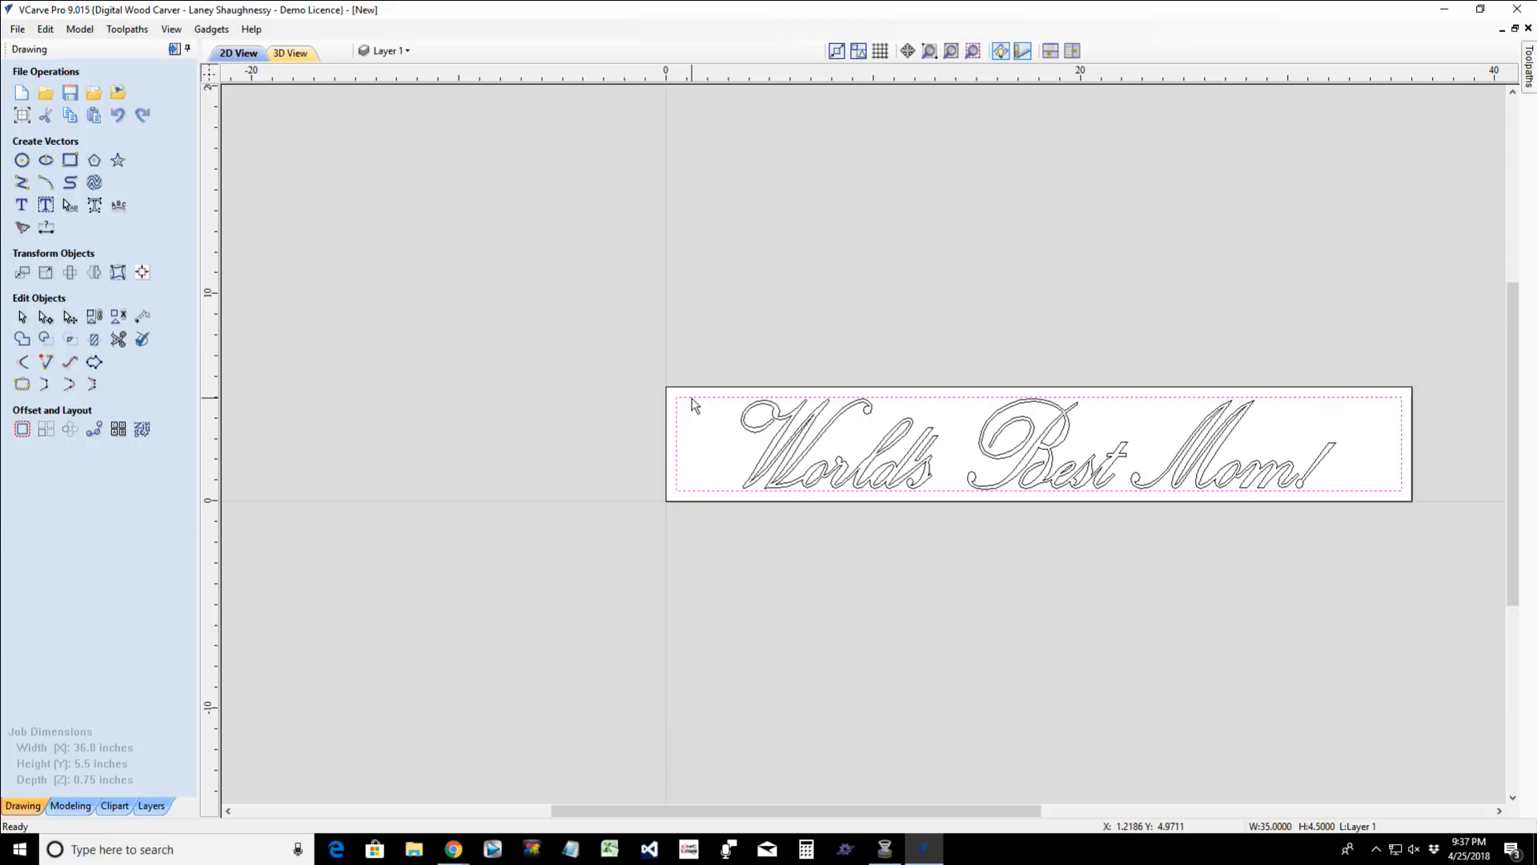
key("Delete")
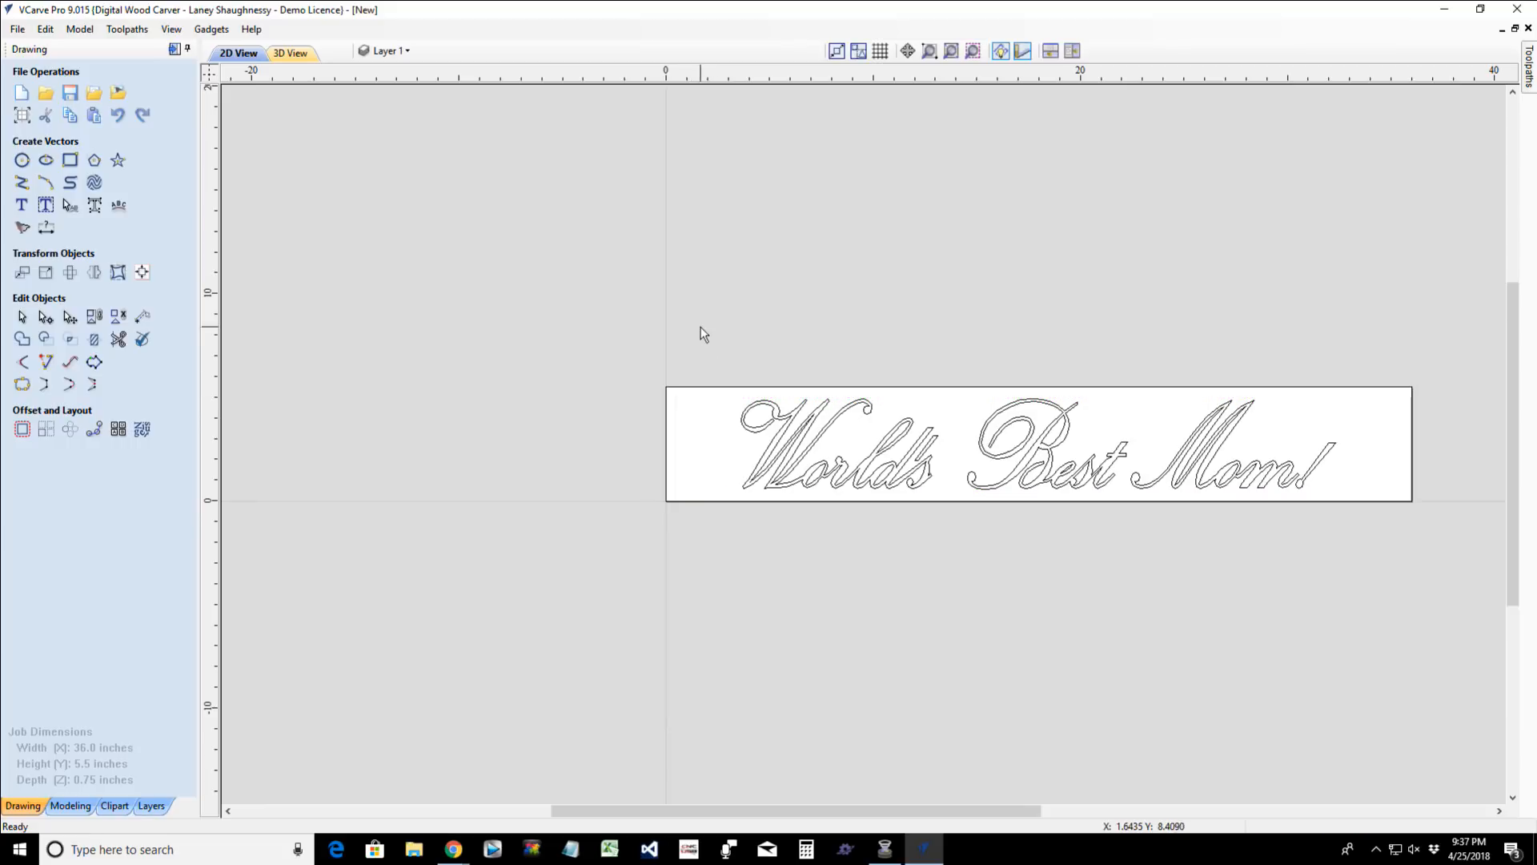
- Select all the "World's Best Mom!" lettering vectors and group them
left_click_drag(702, 328, 1395, 597)
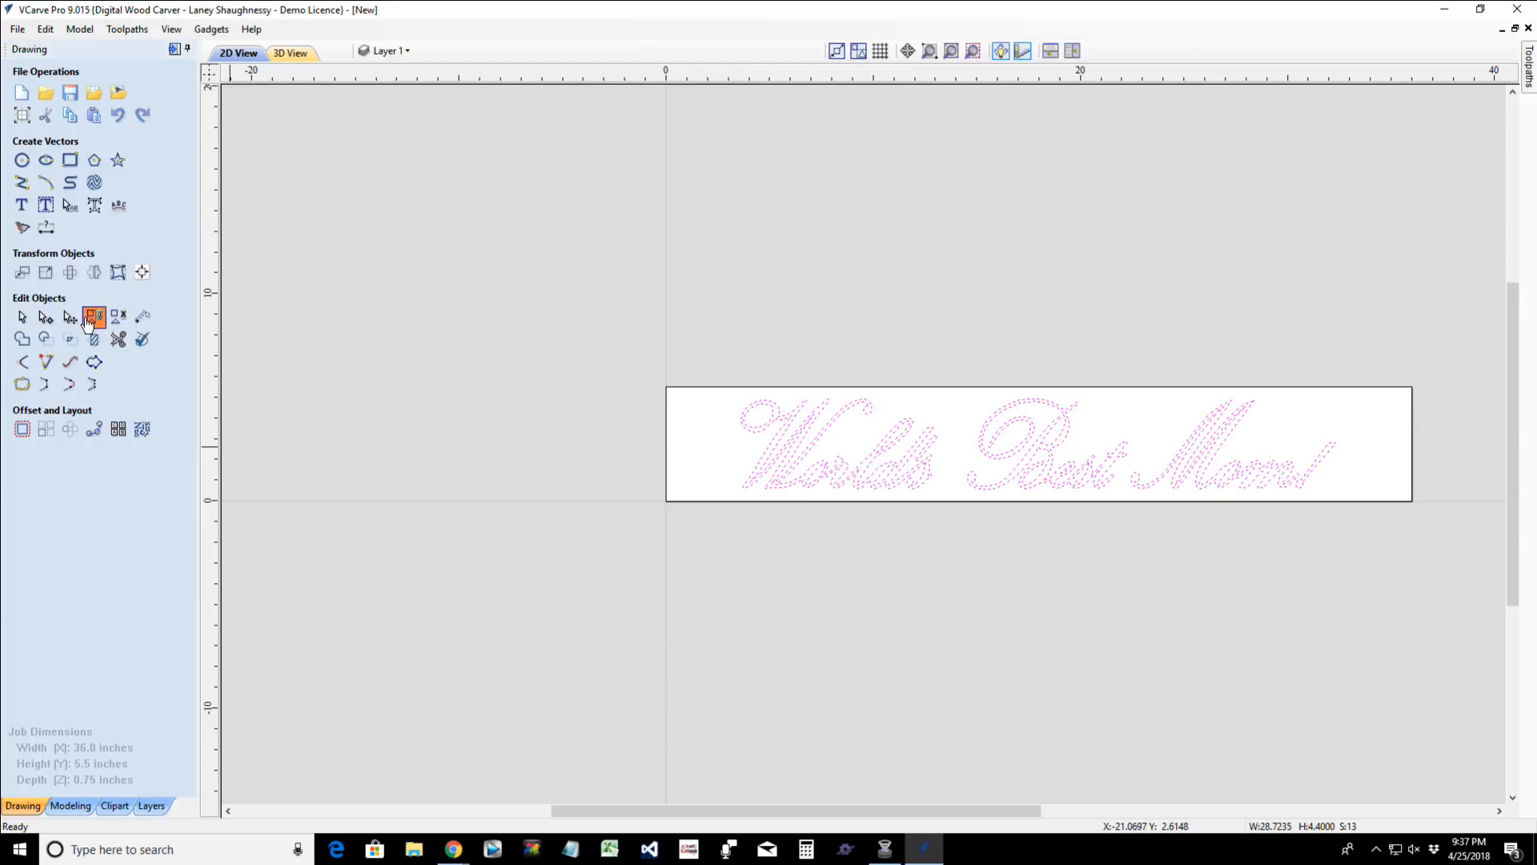
left_click(88, 319)
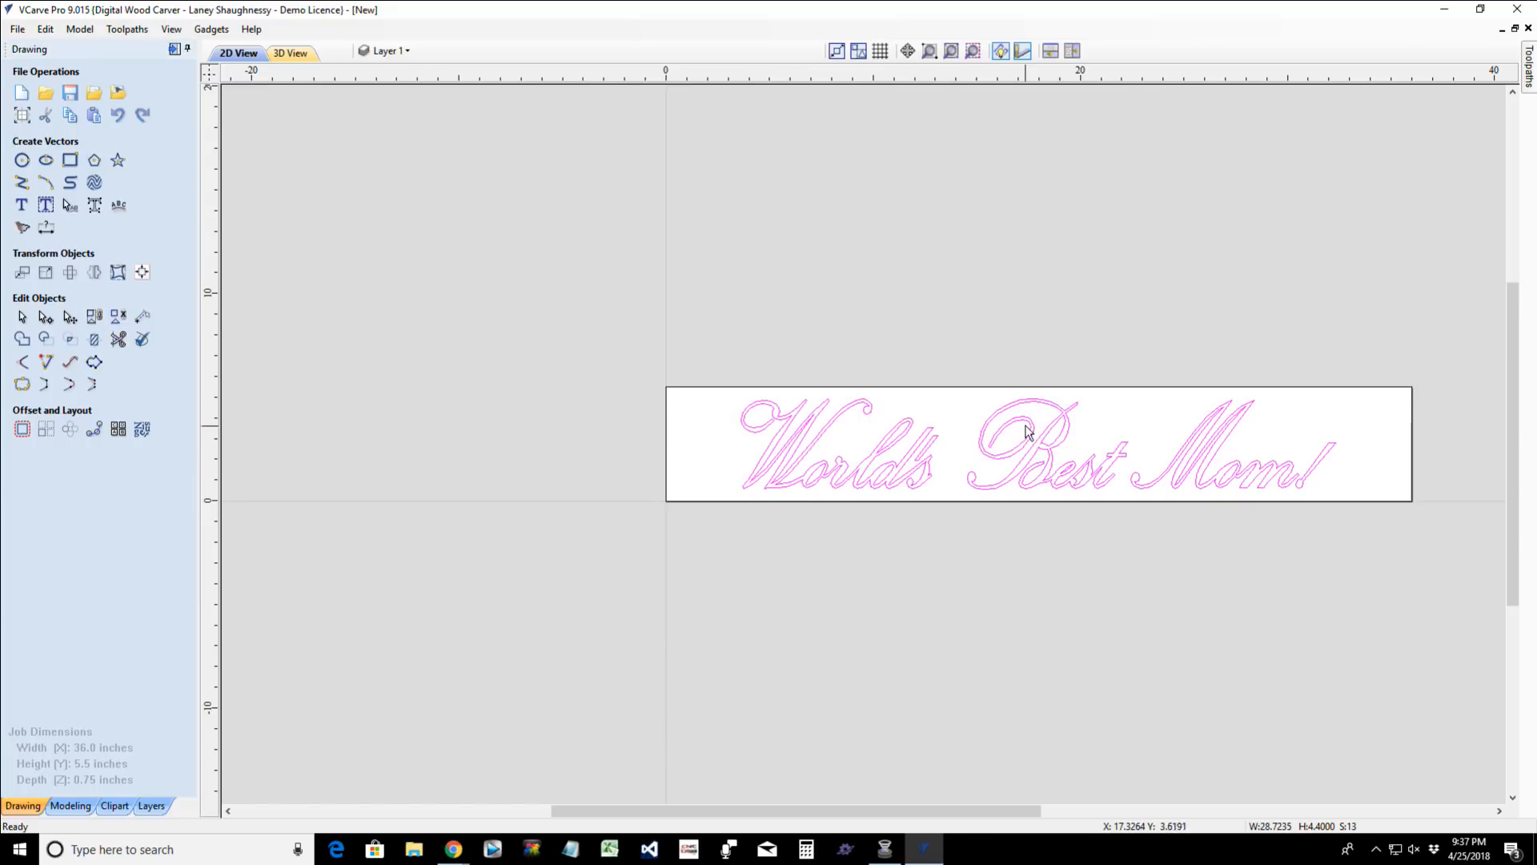
scroll(1028, 430, "up", 3)
scroll(1023, 444, "down", 3)
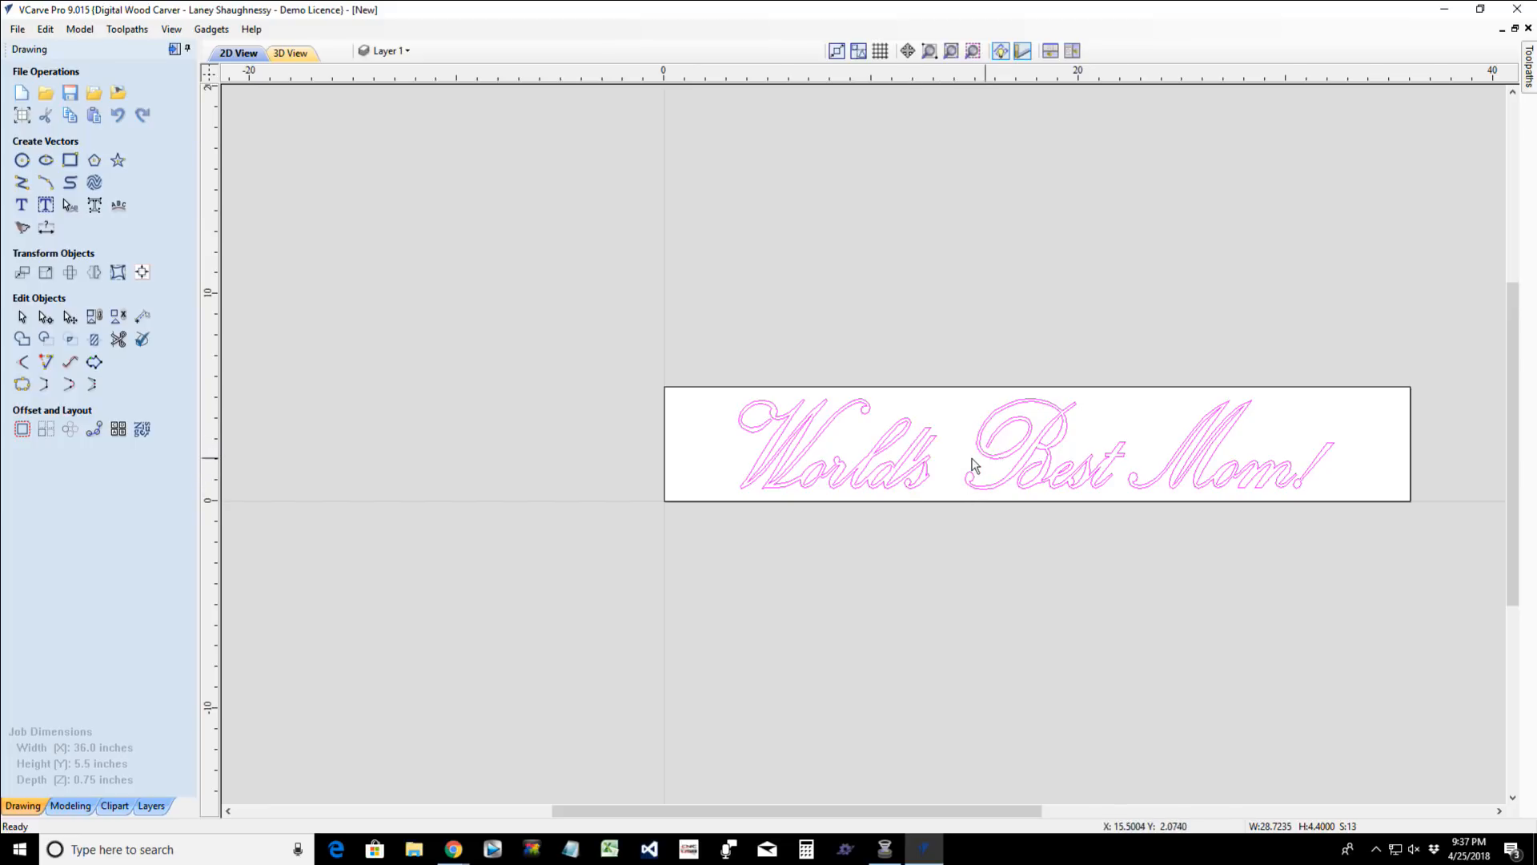
- Ungroup the "World's Best Mom!" lettering back into separate vectors
left_click(969, 462)
left_click(982, 454)
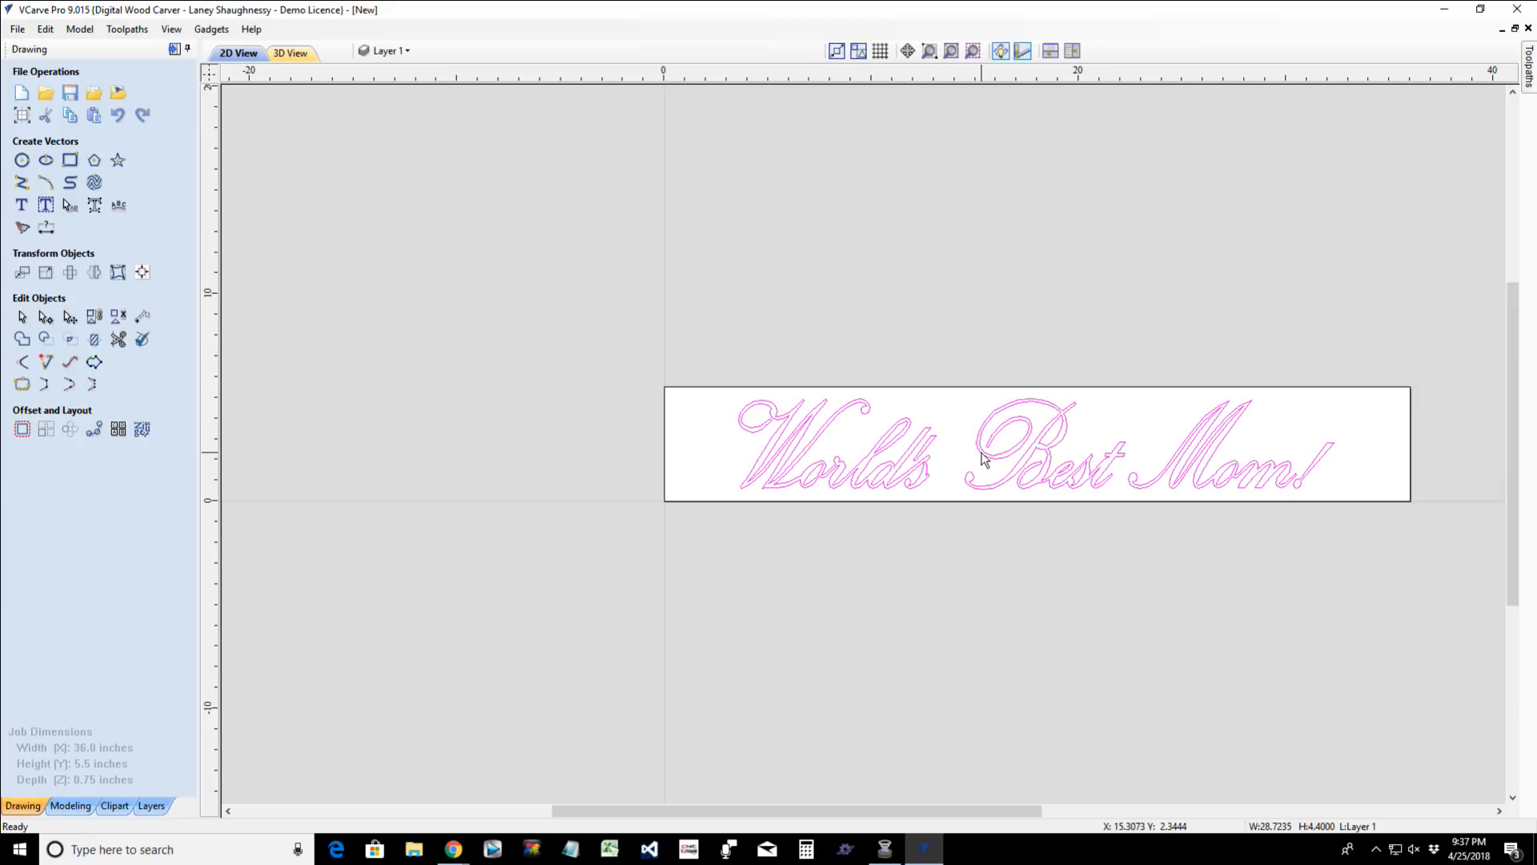
left_click(117, 316)
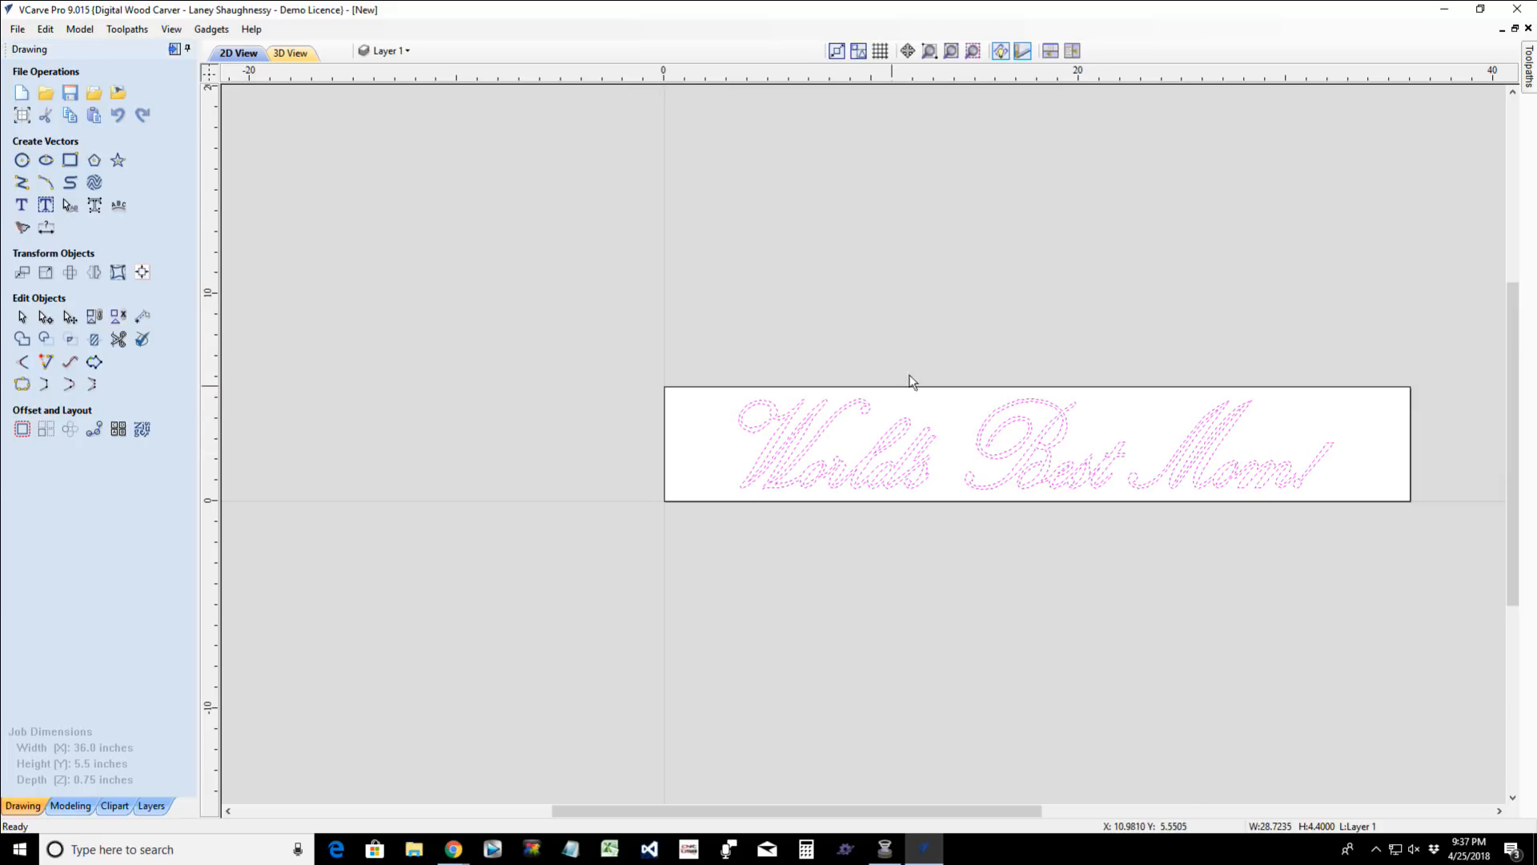
- Group the letters of "Best", "World's" and "Mom!" into one separate group per word
left_click_drag(962, 355, 1131, 538)
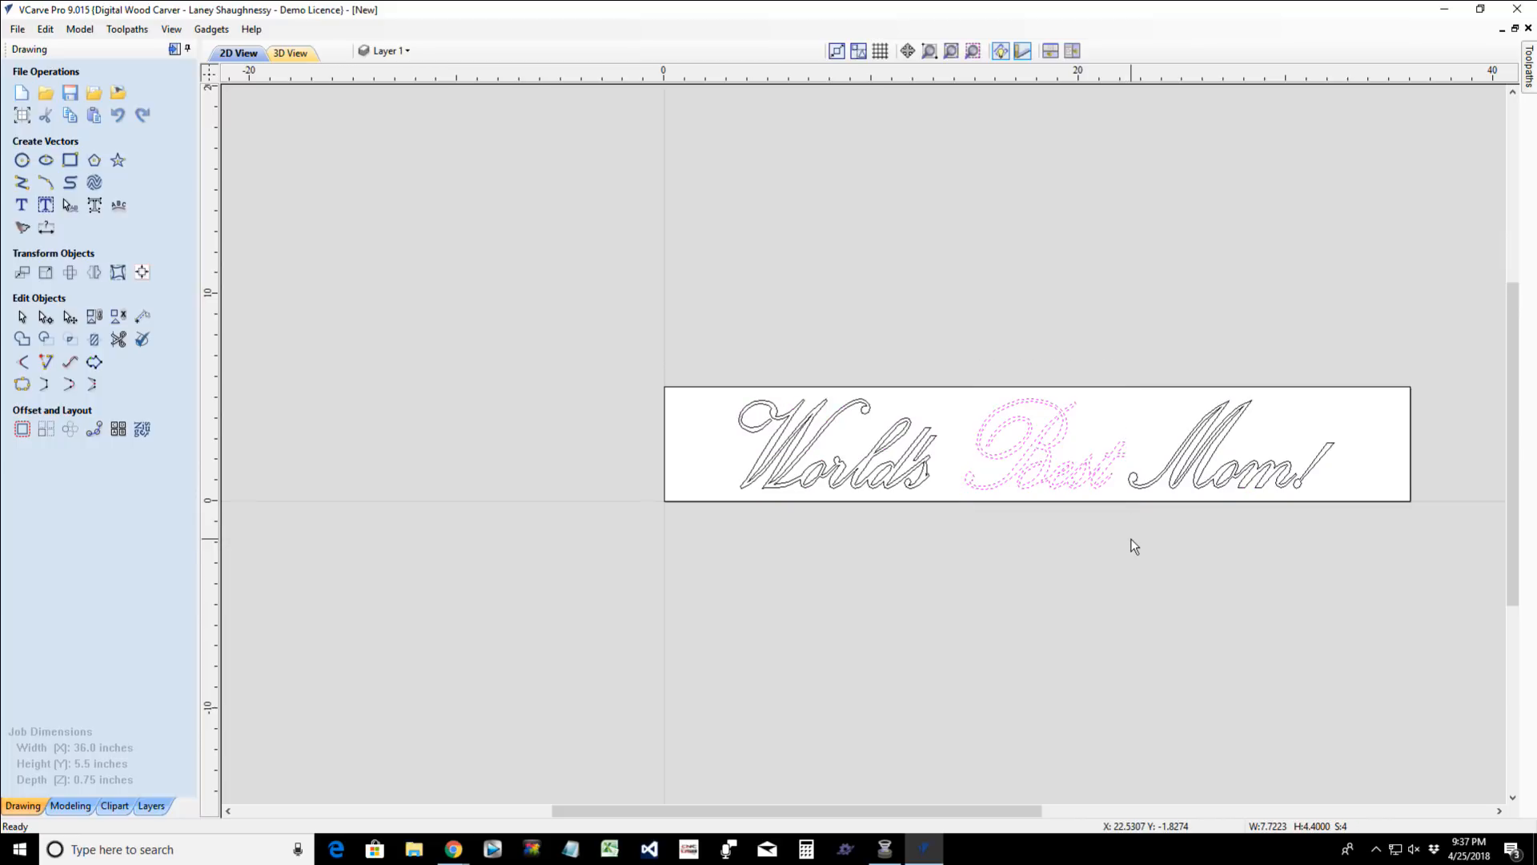
left_click(799, 506)
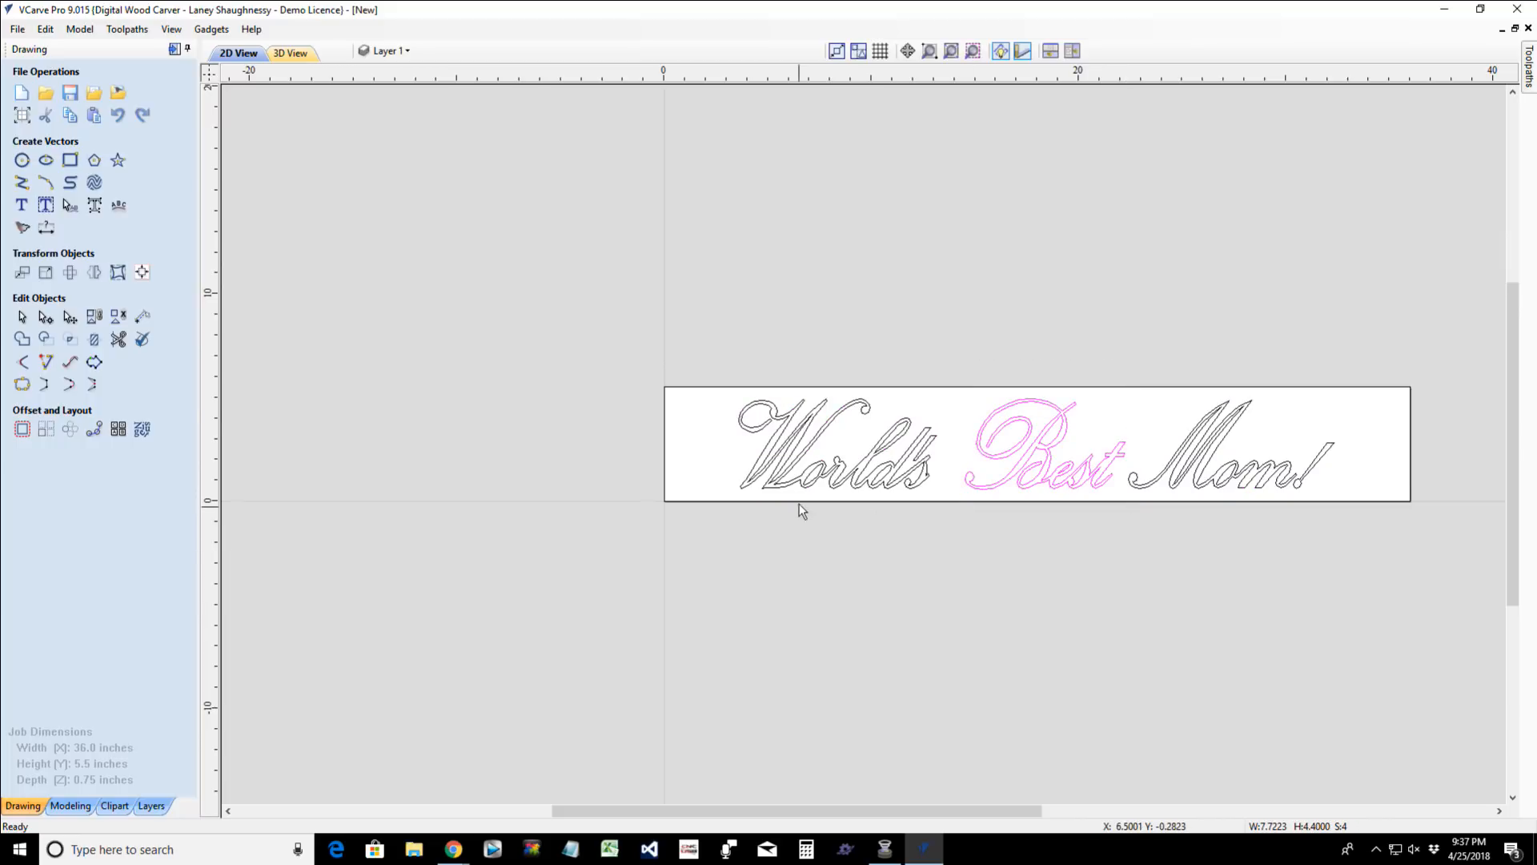
left_click_drag(709, 362, 954, 525)
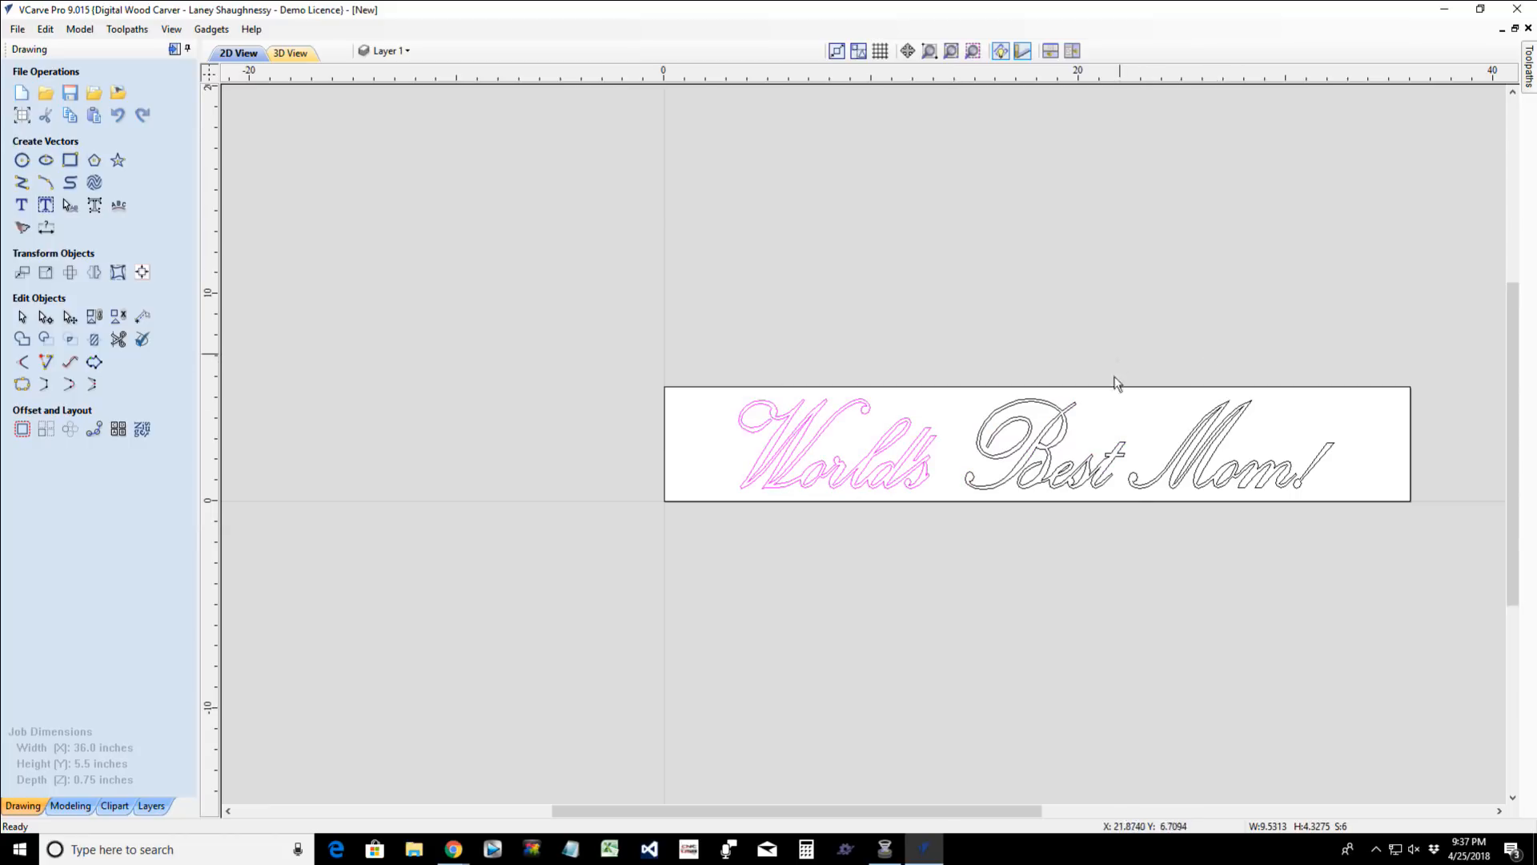
left_click_drag(1121, 351, 1363, 532)
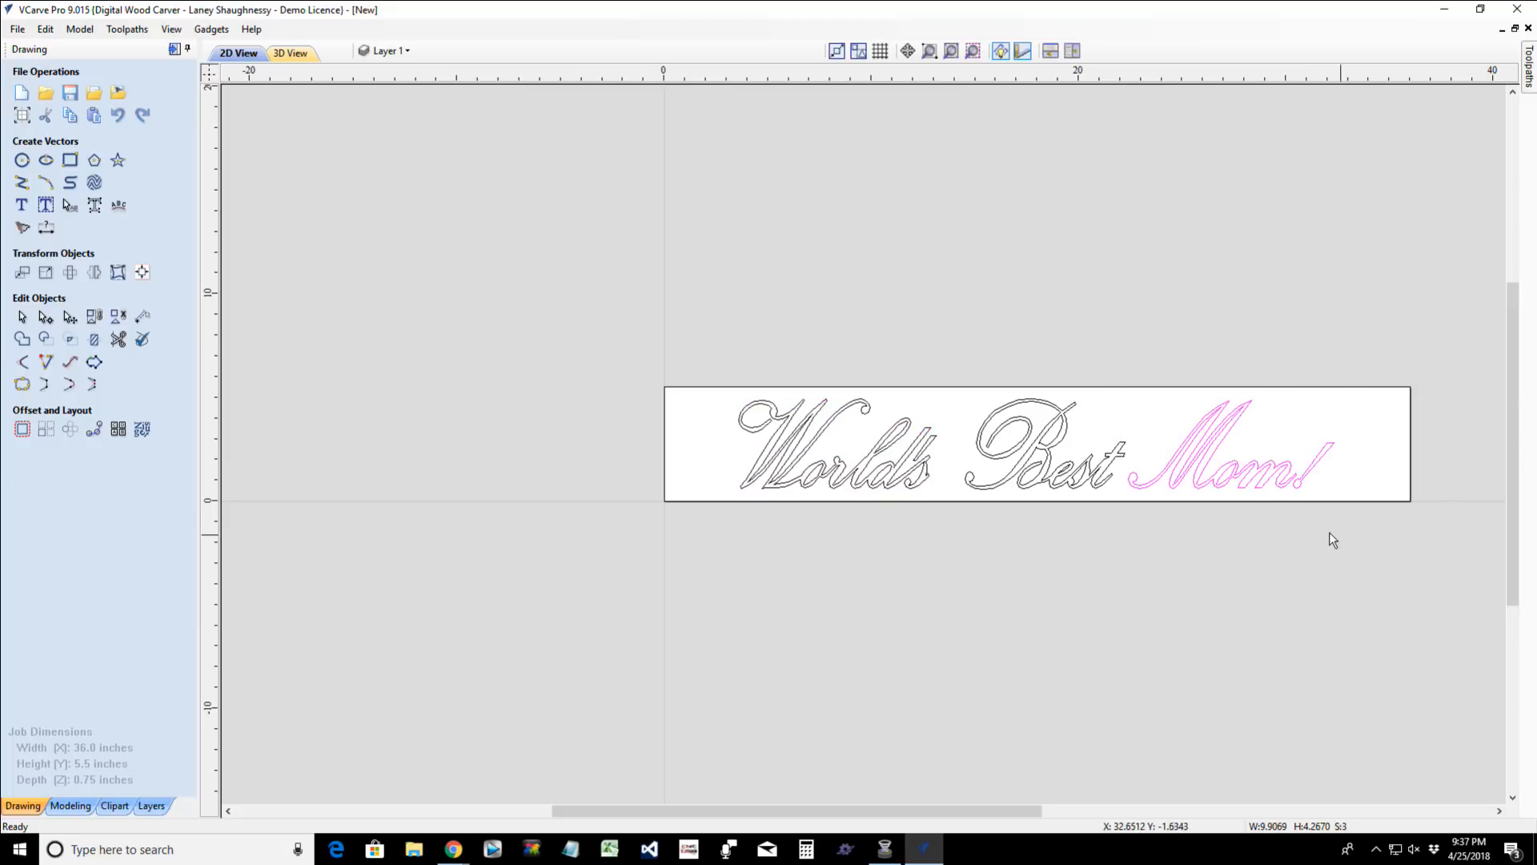
- Nudge the word "Best" left, closer to "World's"
left_click(1011, 482)
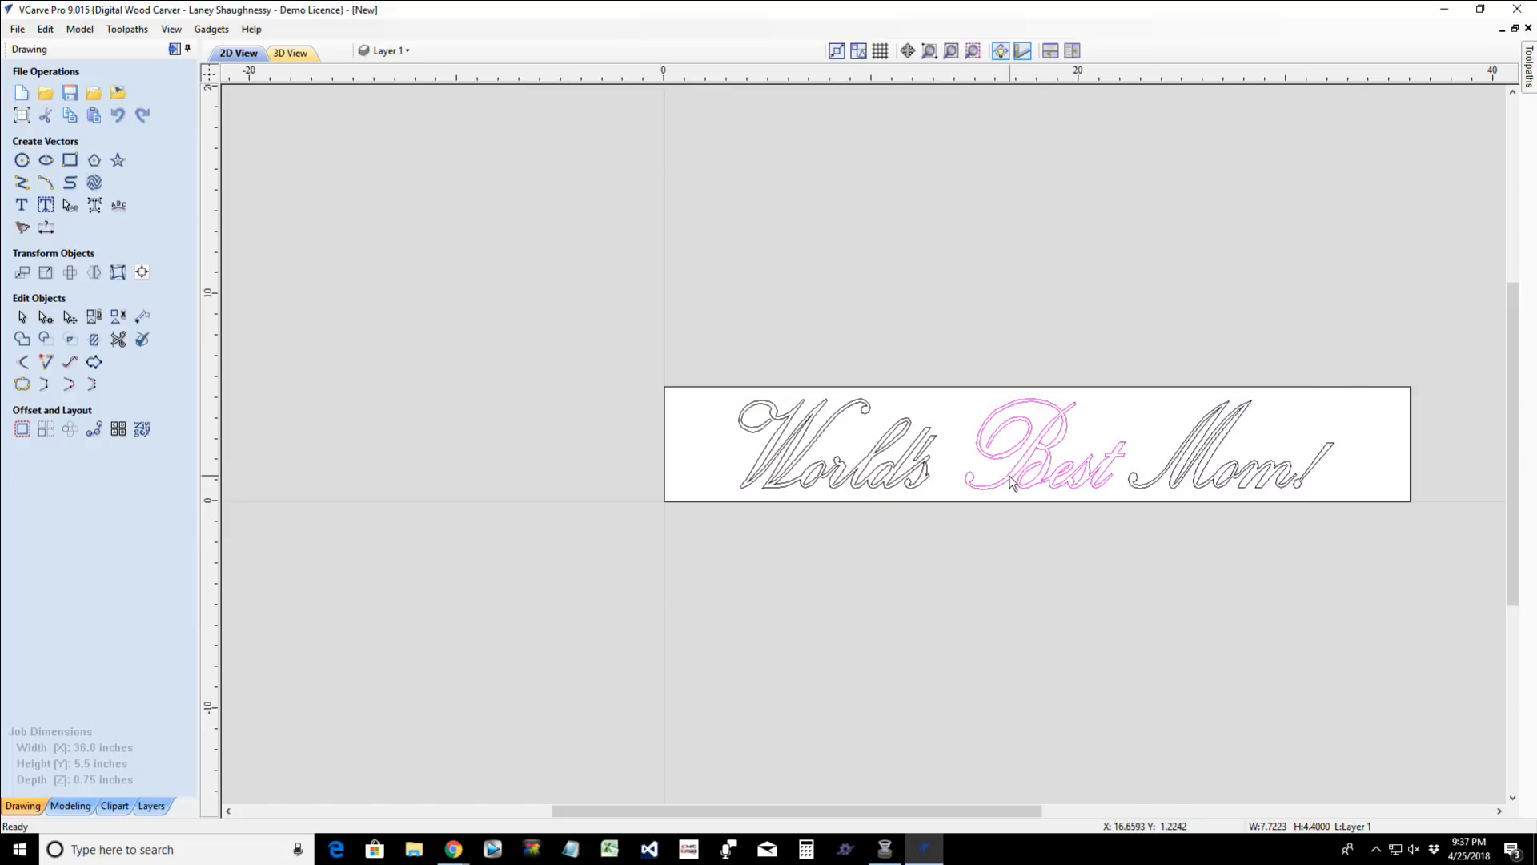
key("Left")
key("Left")
key("Left")
key("Left")
key("Left")
key("Left")
key("Left")
key("Left")
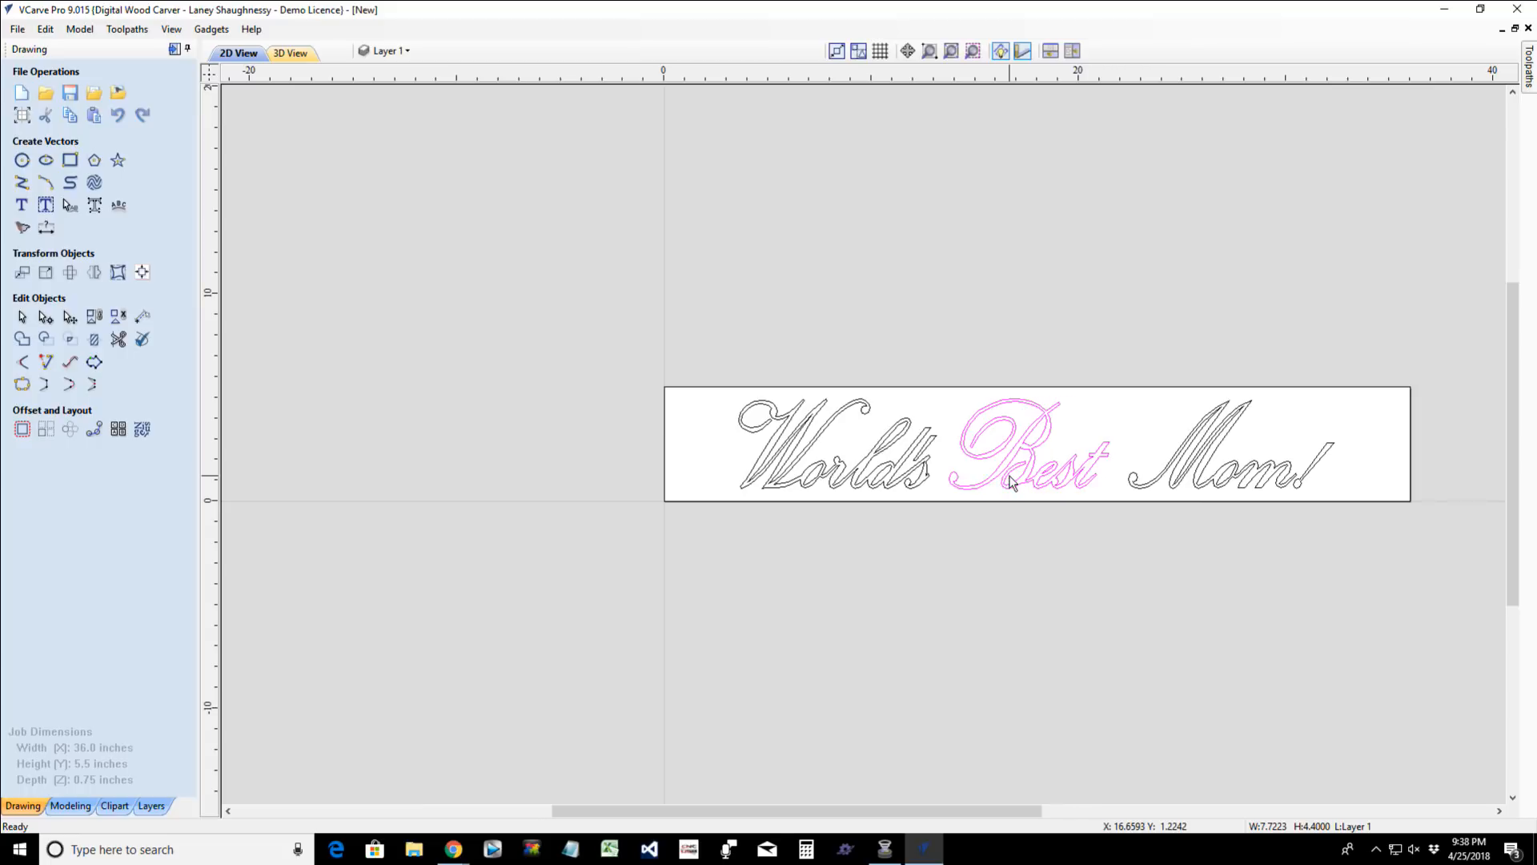
- Nudge the word "Mom!" left, closer to "Best"
left_click(1169, 479)
key("Left")
key("Left")
key("Left")
key("Left")
key("Left")
key("Left")
key("Left")
key("Left")
key("Left")
key("Left")
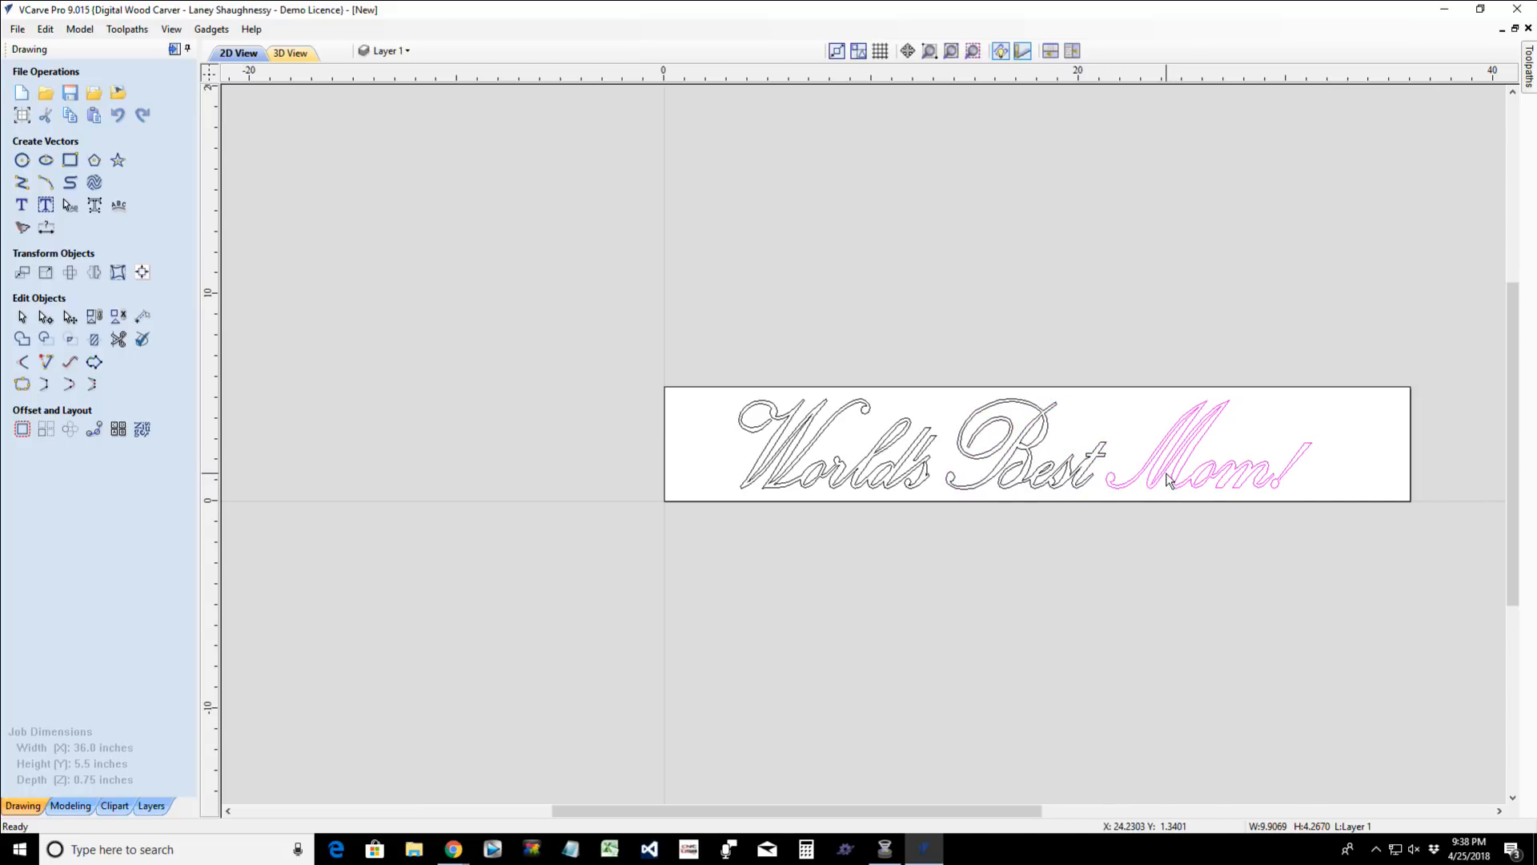
- Try an outward offset of 1.5 inches around all three word groups and undo it
left_click_drag(703, 313, 1350, 573)
left_click(16, 426)
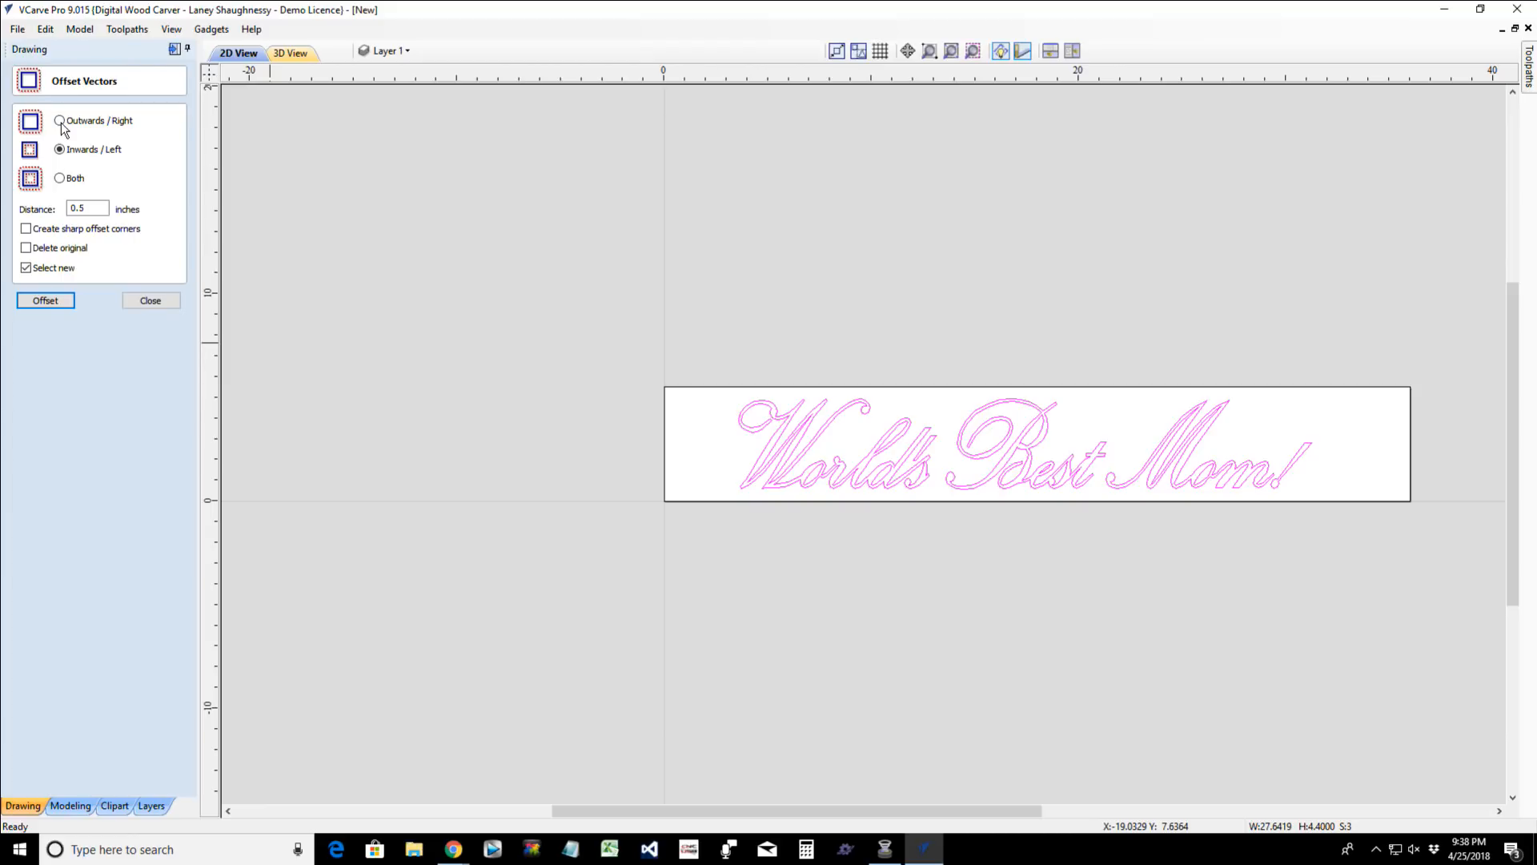
left_click(80, 209)
left_click(45, 303)
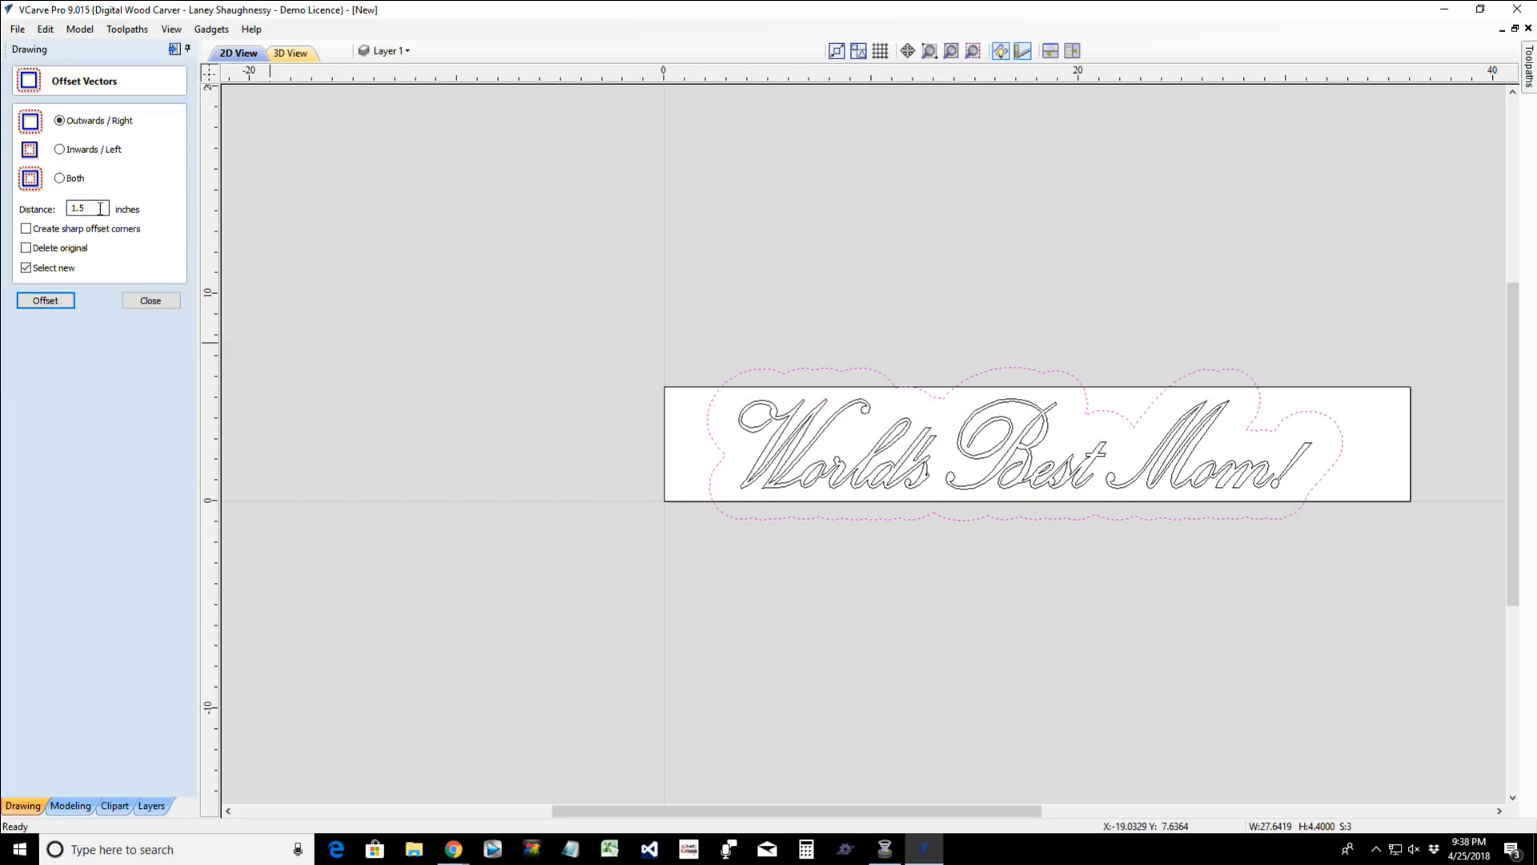
key("ctrl+z")
- Offset all three word groups outwards by 0.75 inches, keeping the originals, and leave the offset tool
left_click_drag(100, 209, 66, 209)
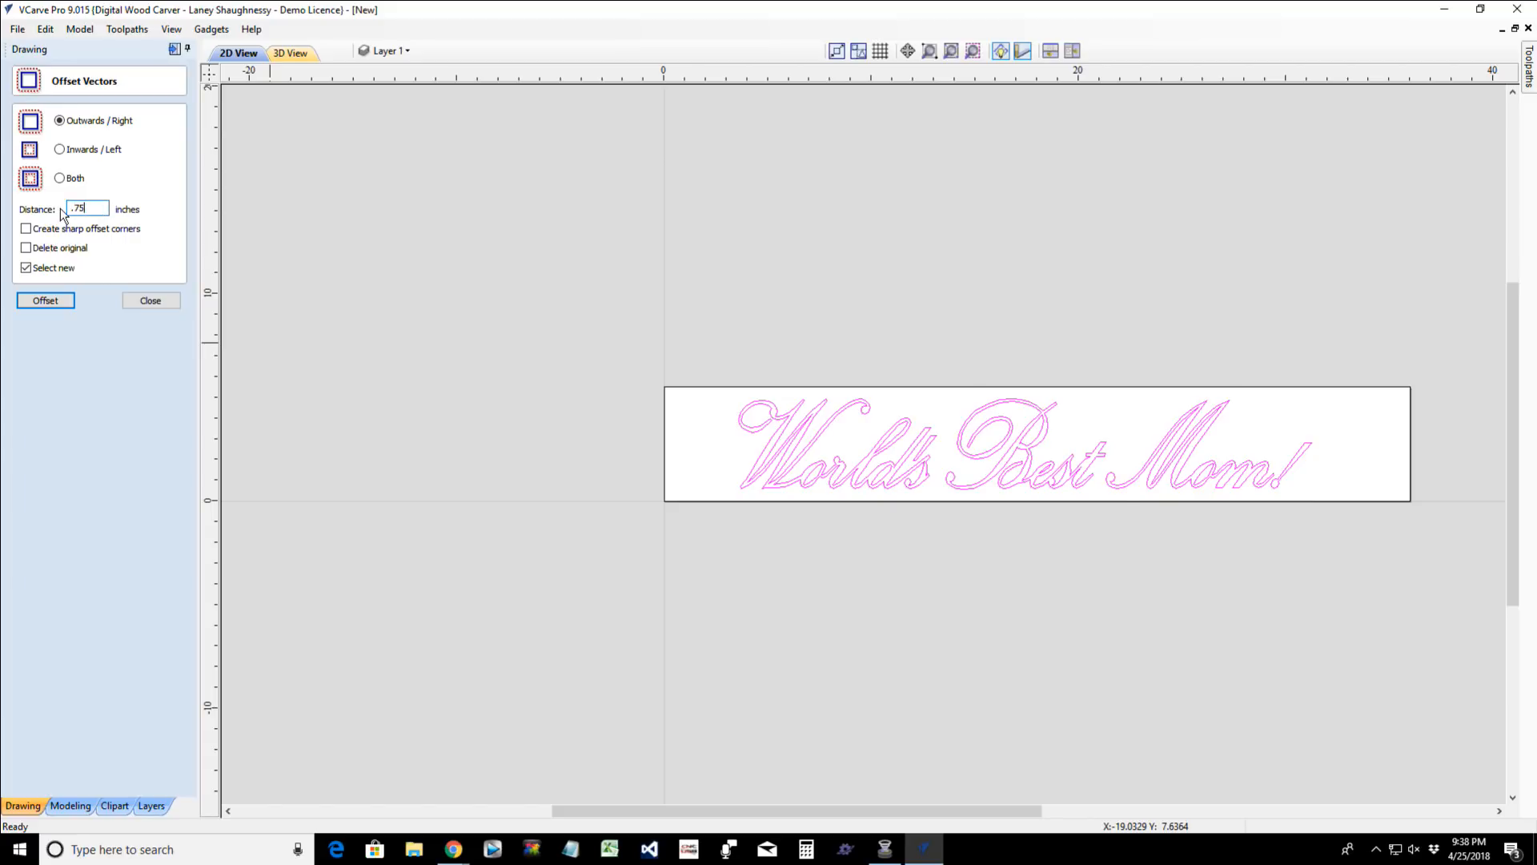
left_click(41, 304)
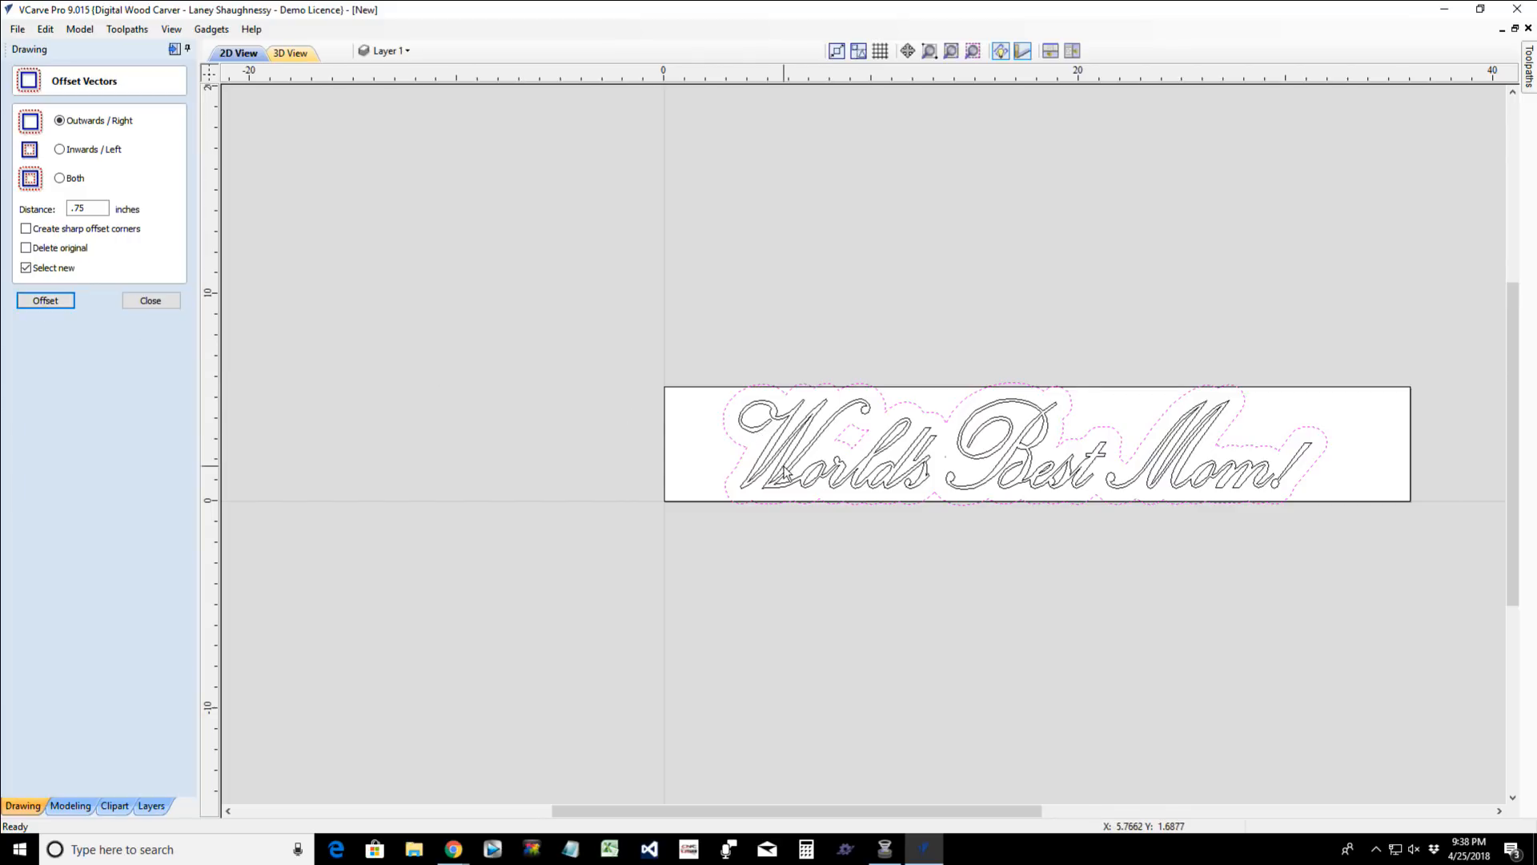
scroll(839, 445, "up", 2)
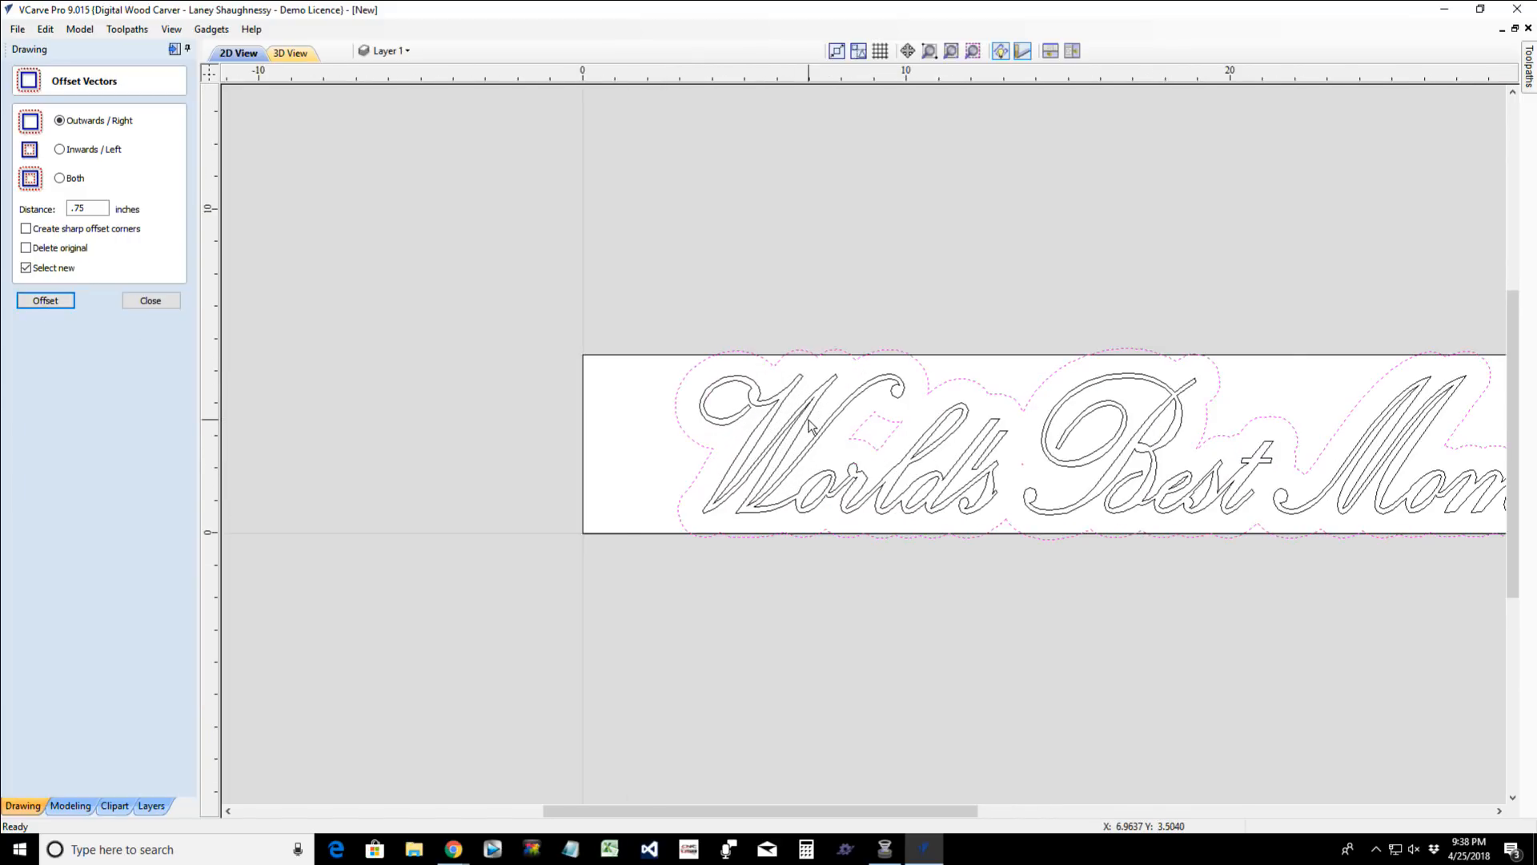
scroll(809, 424, "down", 1)
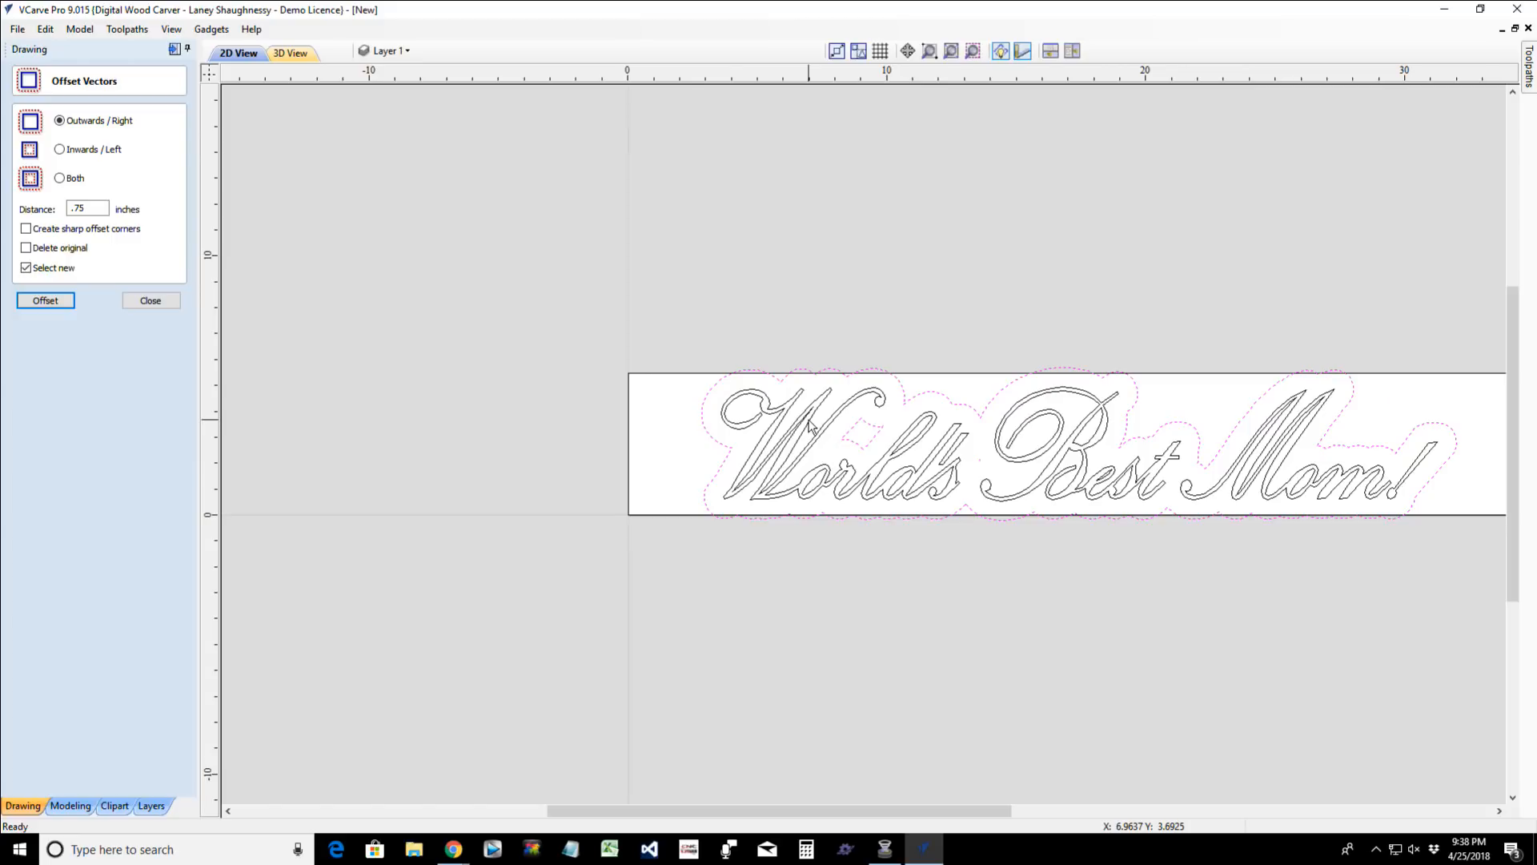
left_click(160, 299)
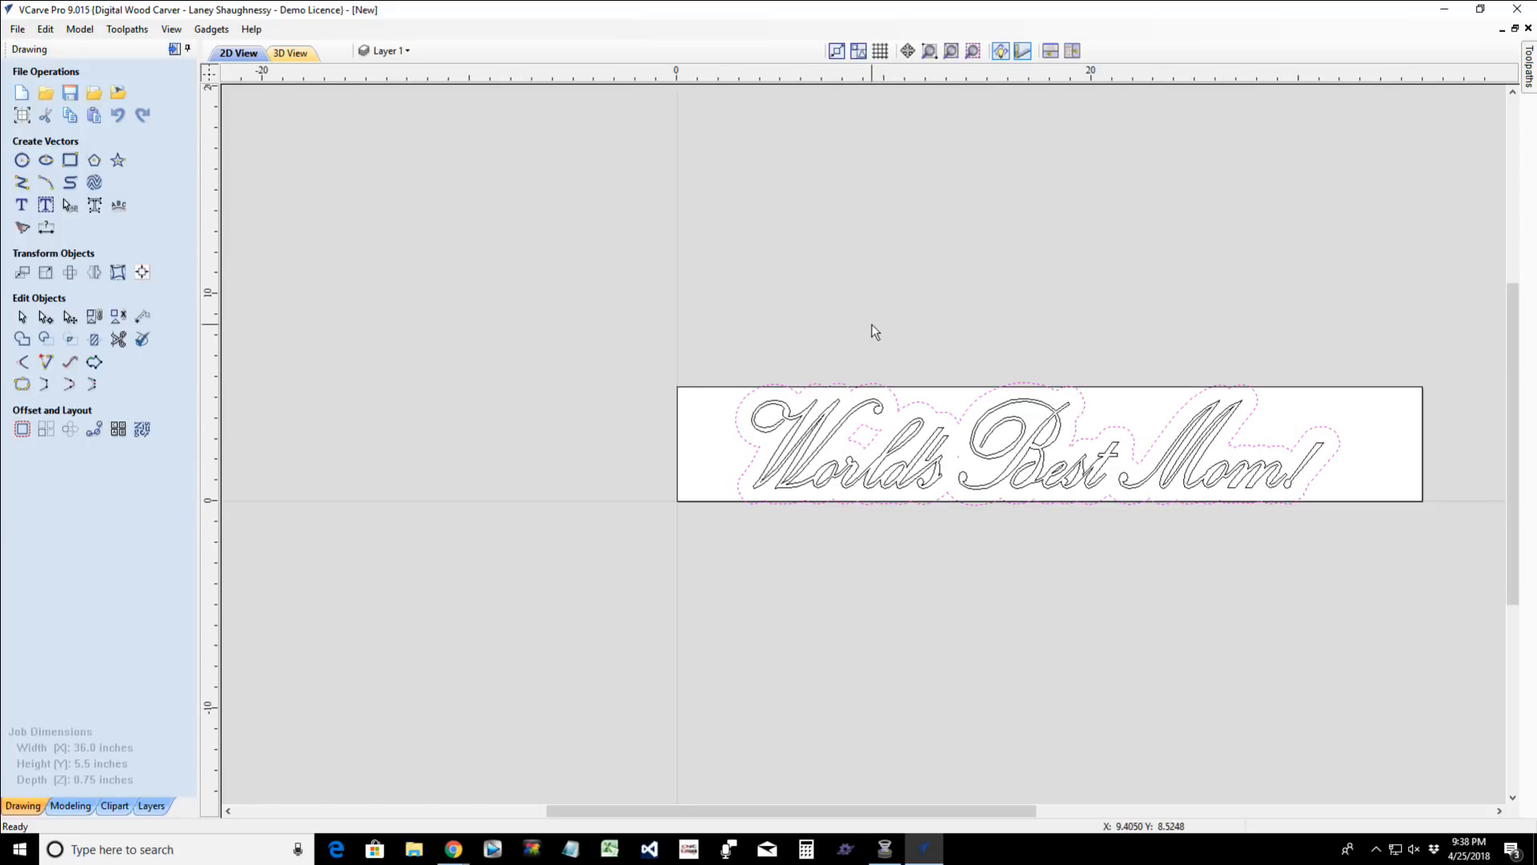
- Delete the small leftover diamond and the tiny stray vector inside the new offset outline
scroll(872, 329, "down", 1)
scroll(848, 516, "up", 2)
left_click(872, 437)
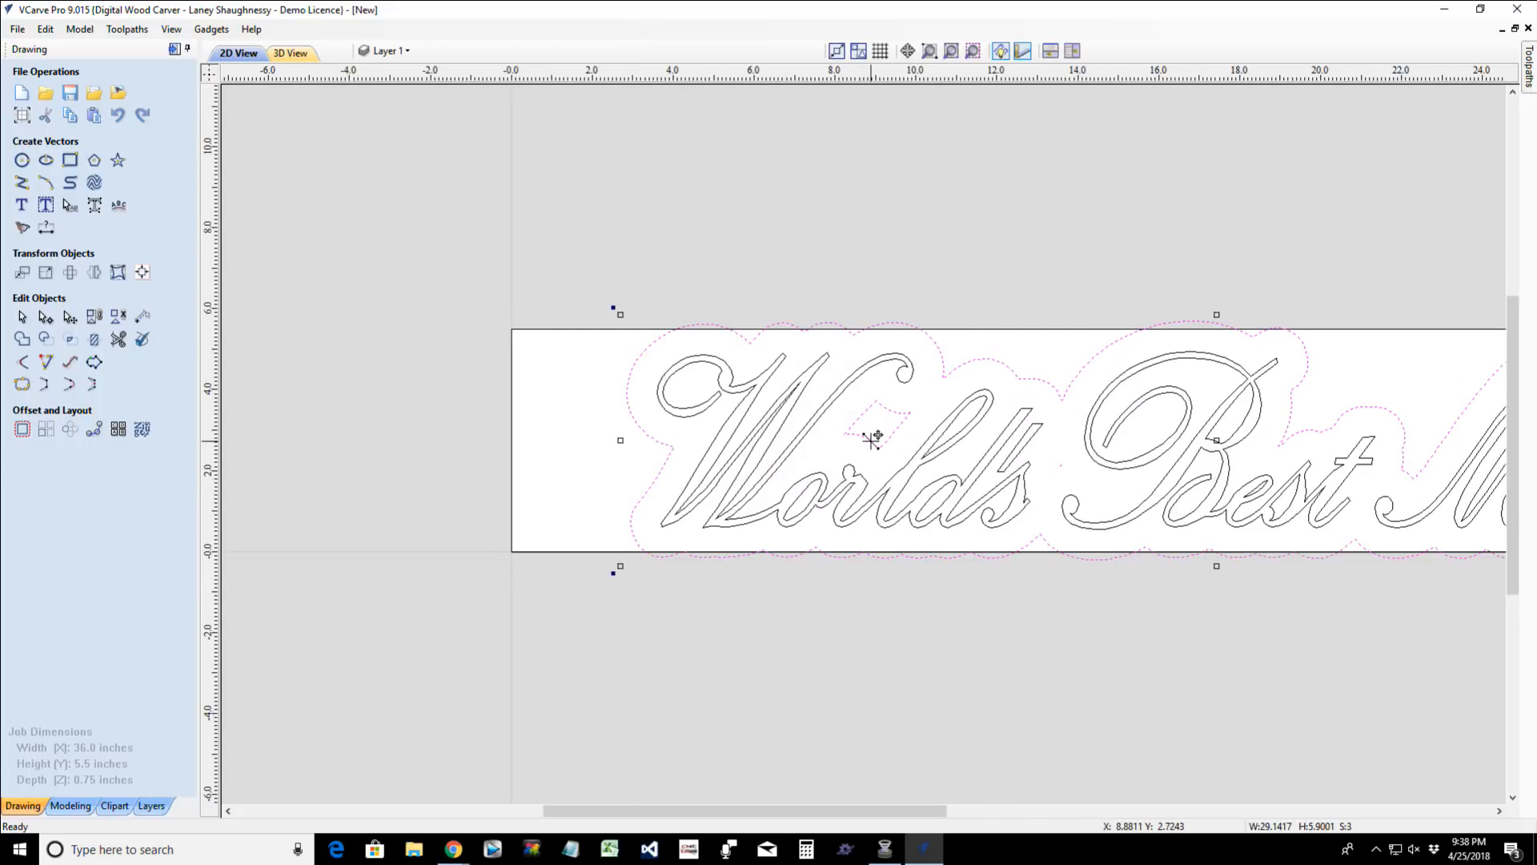
left_click(834, 445)
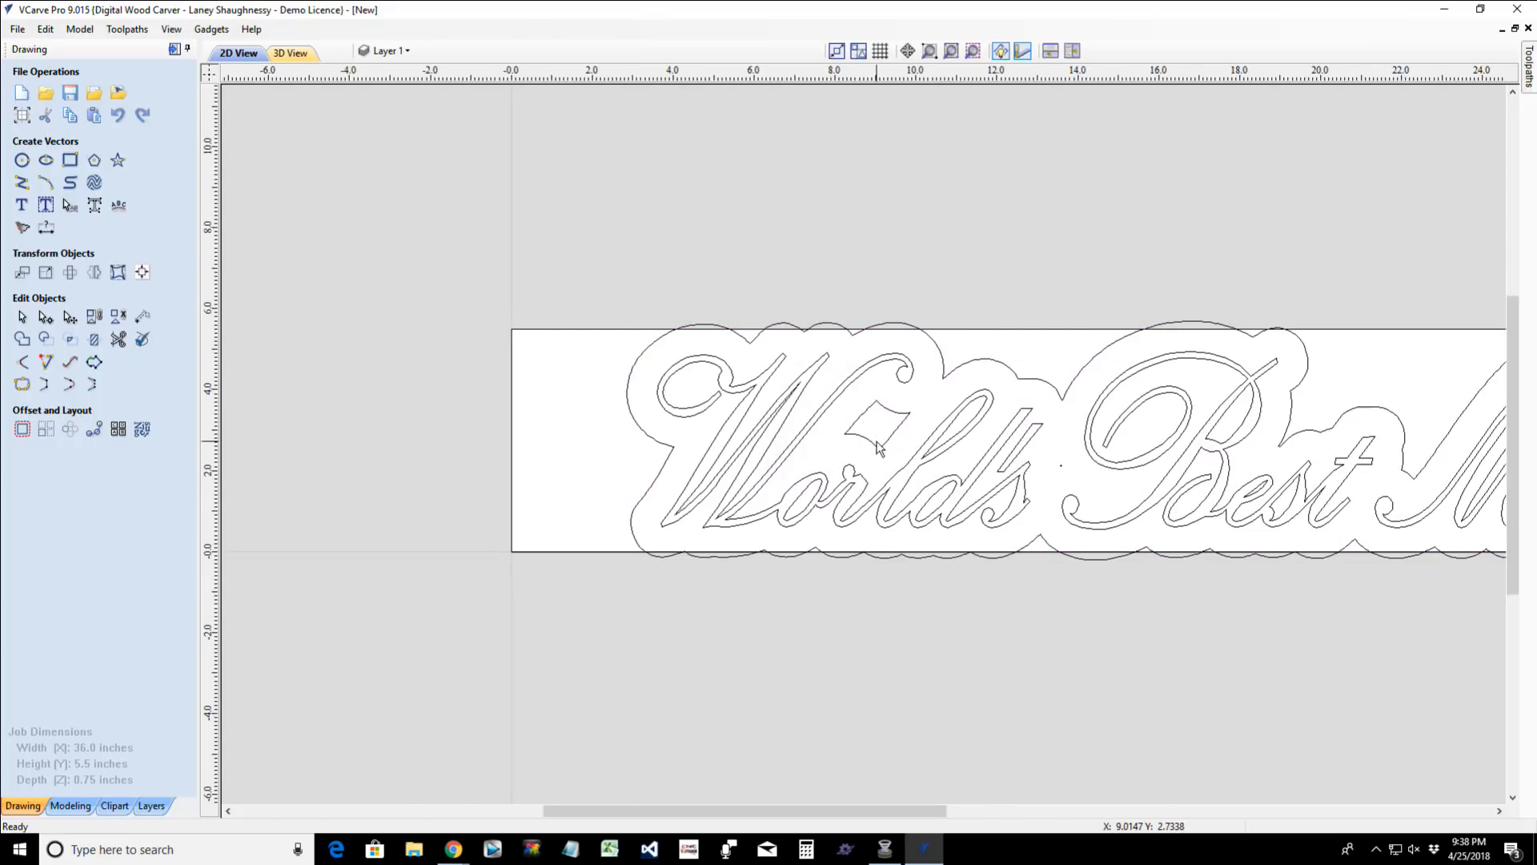
left_click(879, 446)
key("Delete")
scroll(1064, 472, "down", 3)
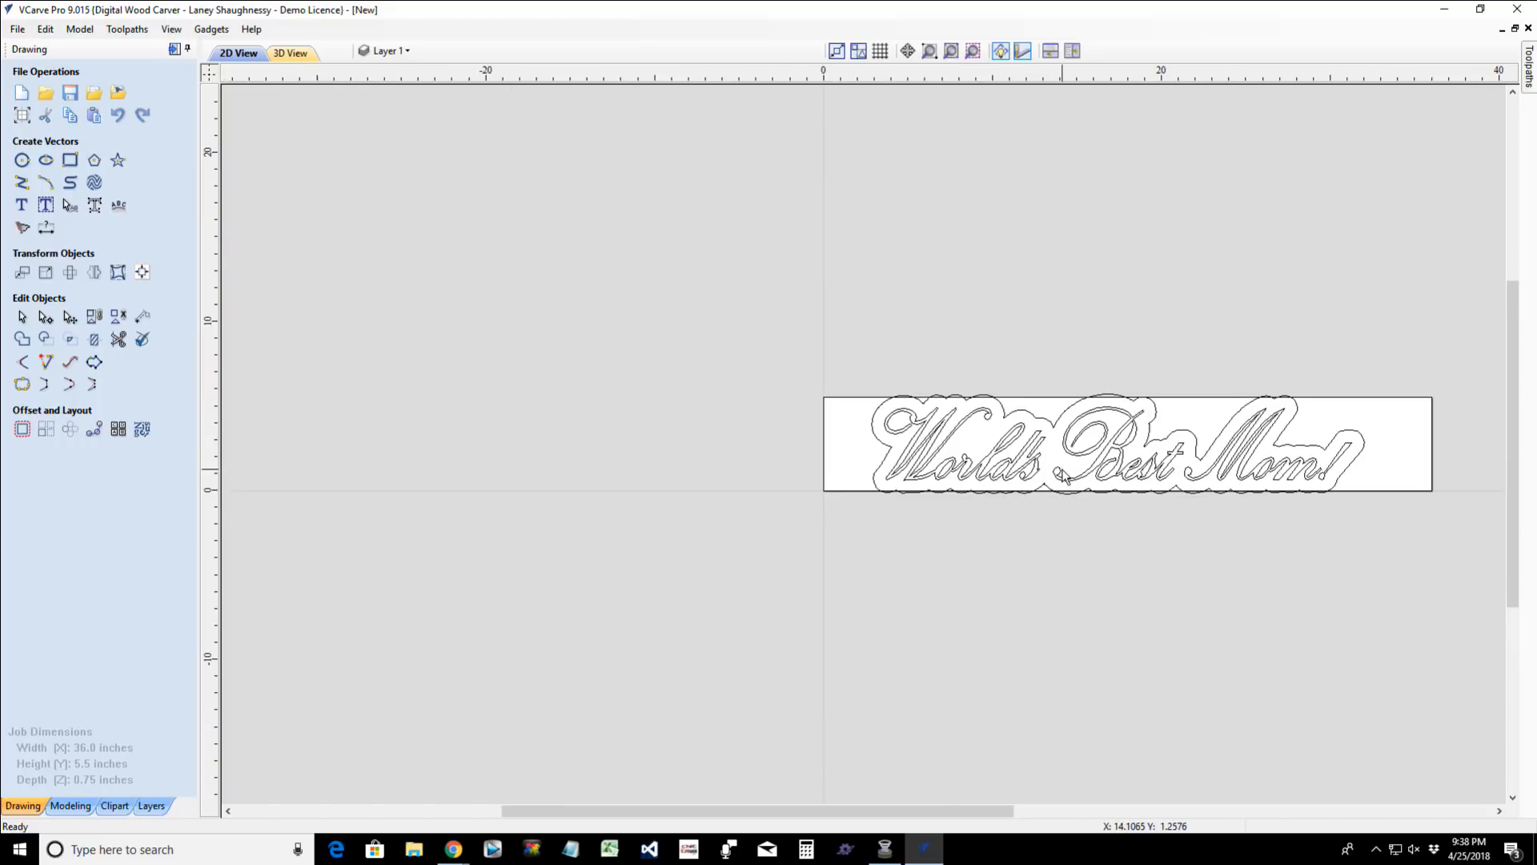
scroll(1207, 485, "up", 4)
scroll(1207, 485, "up", 1)
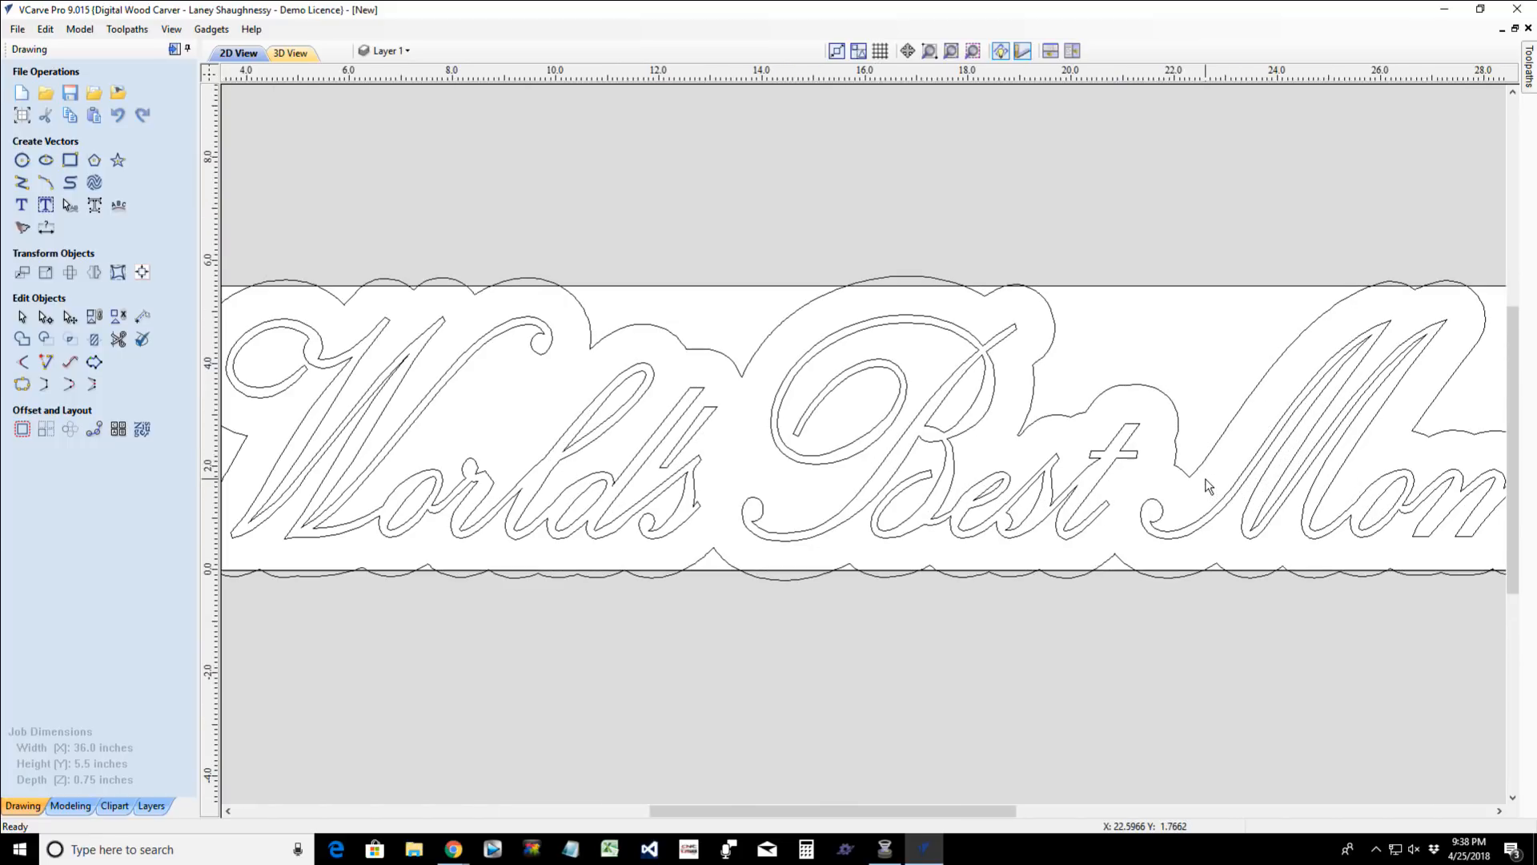
- Set the job height (Y) to 6.25 inches in the job setup so the material can hold the offset outline
scroll(1207, 485, "down", 6)
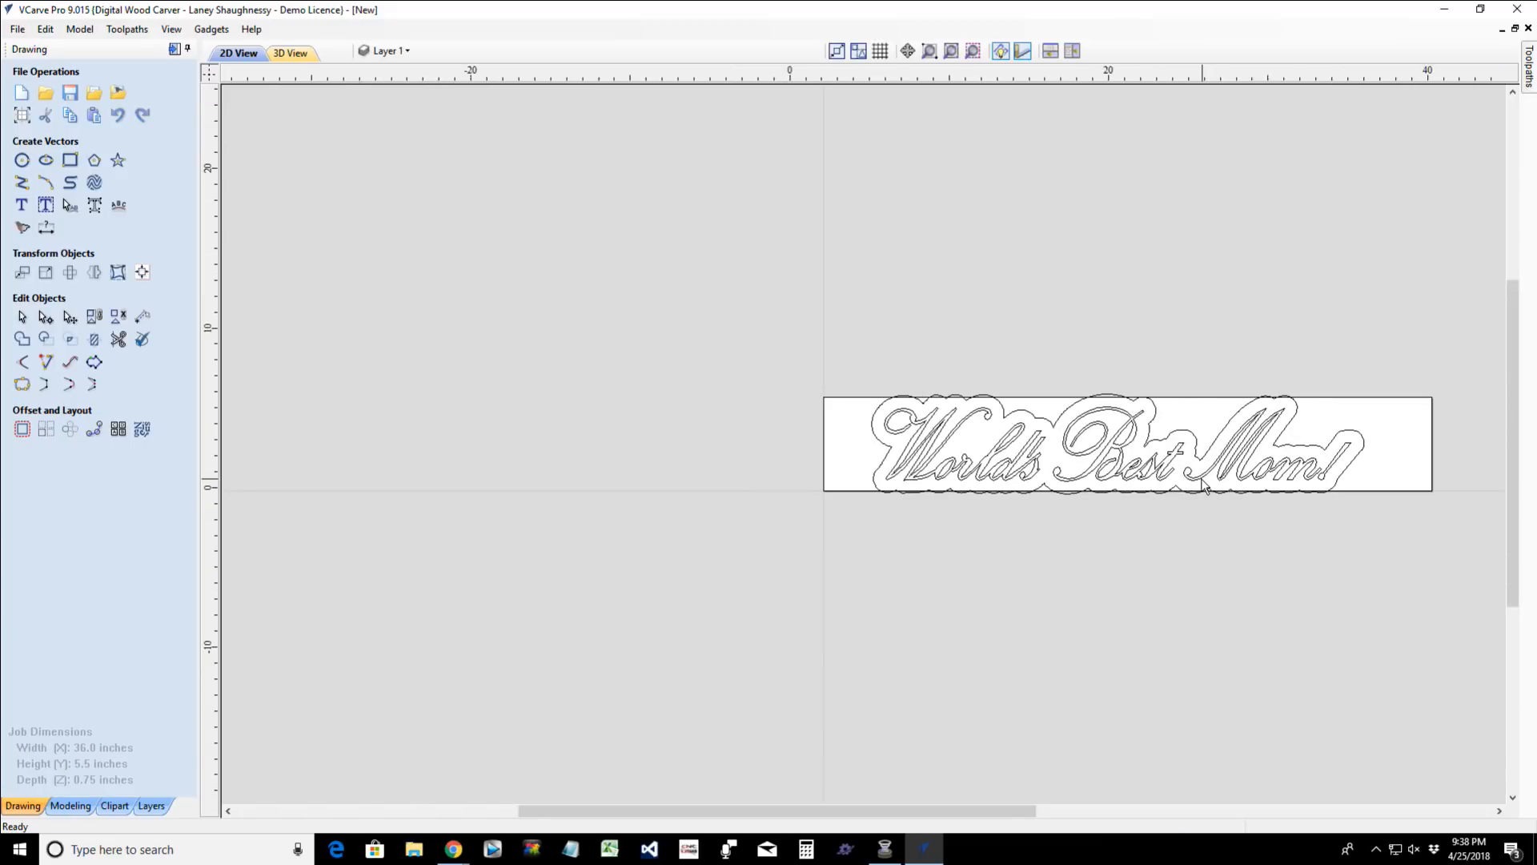
scroll(787, 460, "up", 1)
scroll(787, 461, "up", 1)
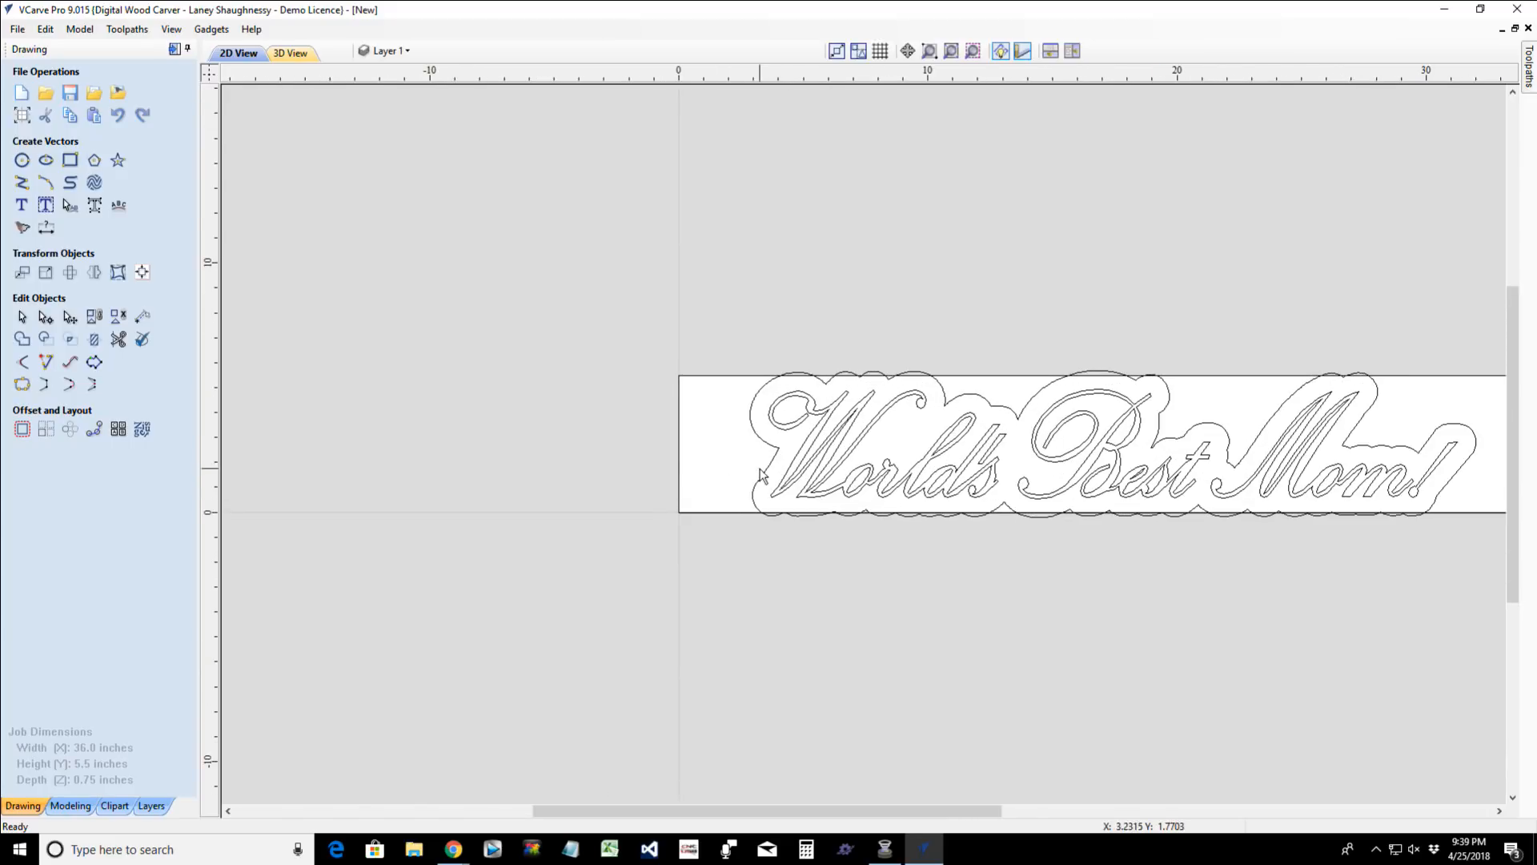
scroll(755, 470, "up", 1)
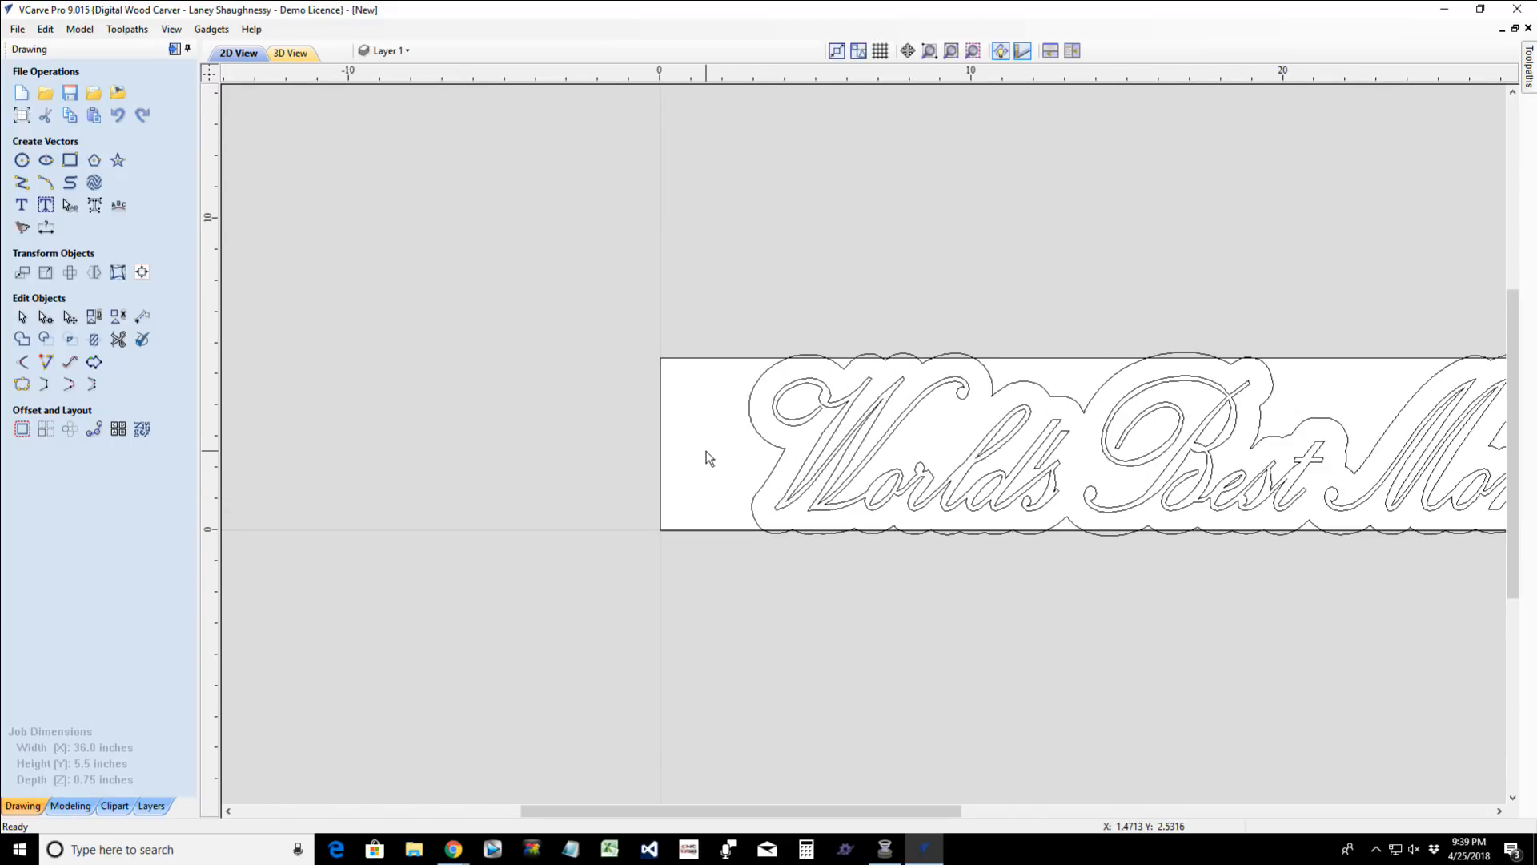
scroll(706, 458, "down", 3)
scroll(704, 455, "up", 2)
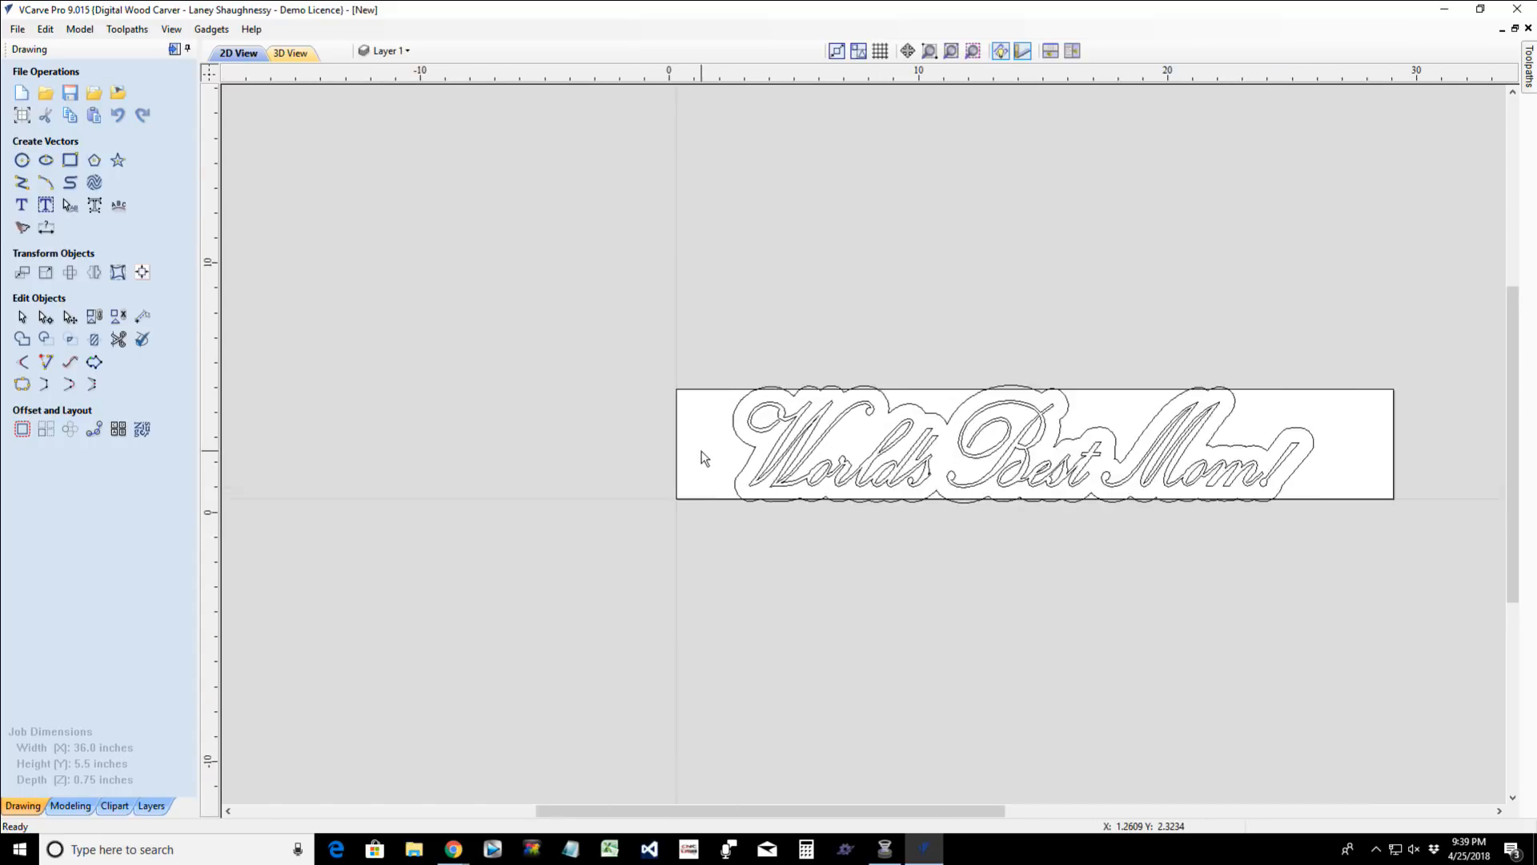
left_click(671, 440)
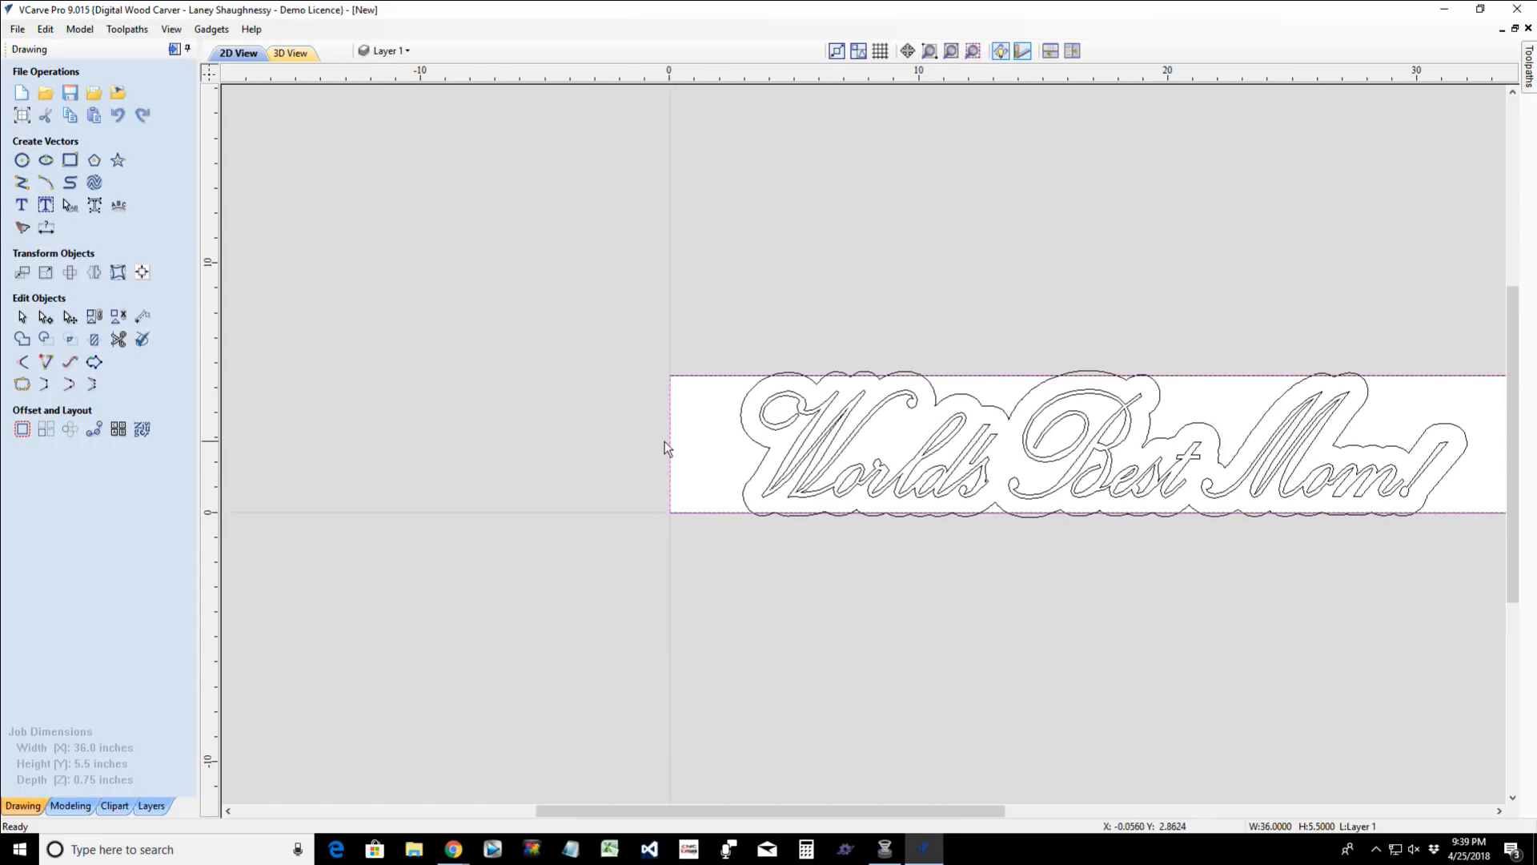
left_click(21, 115)
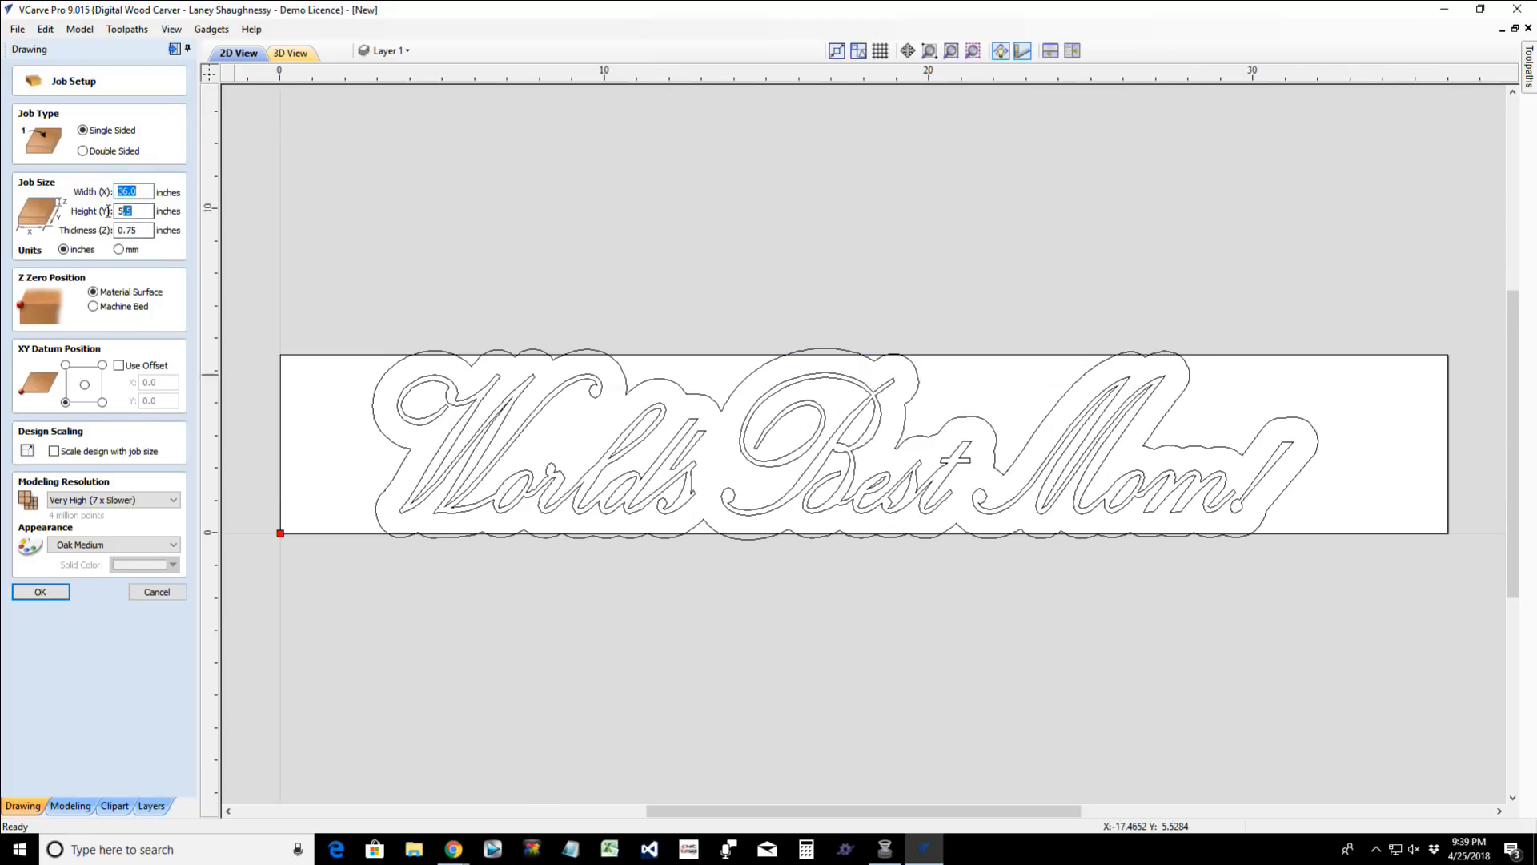
key("Tab")
type("6.2")
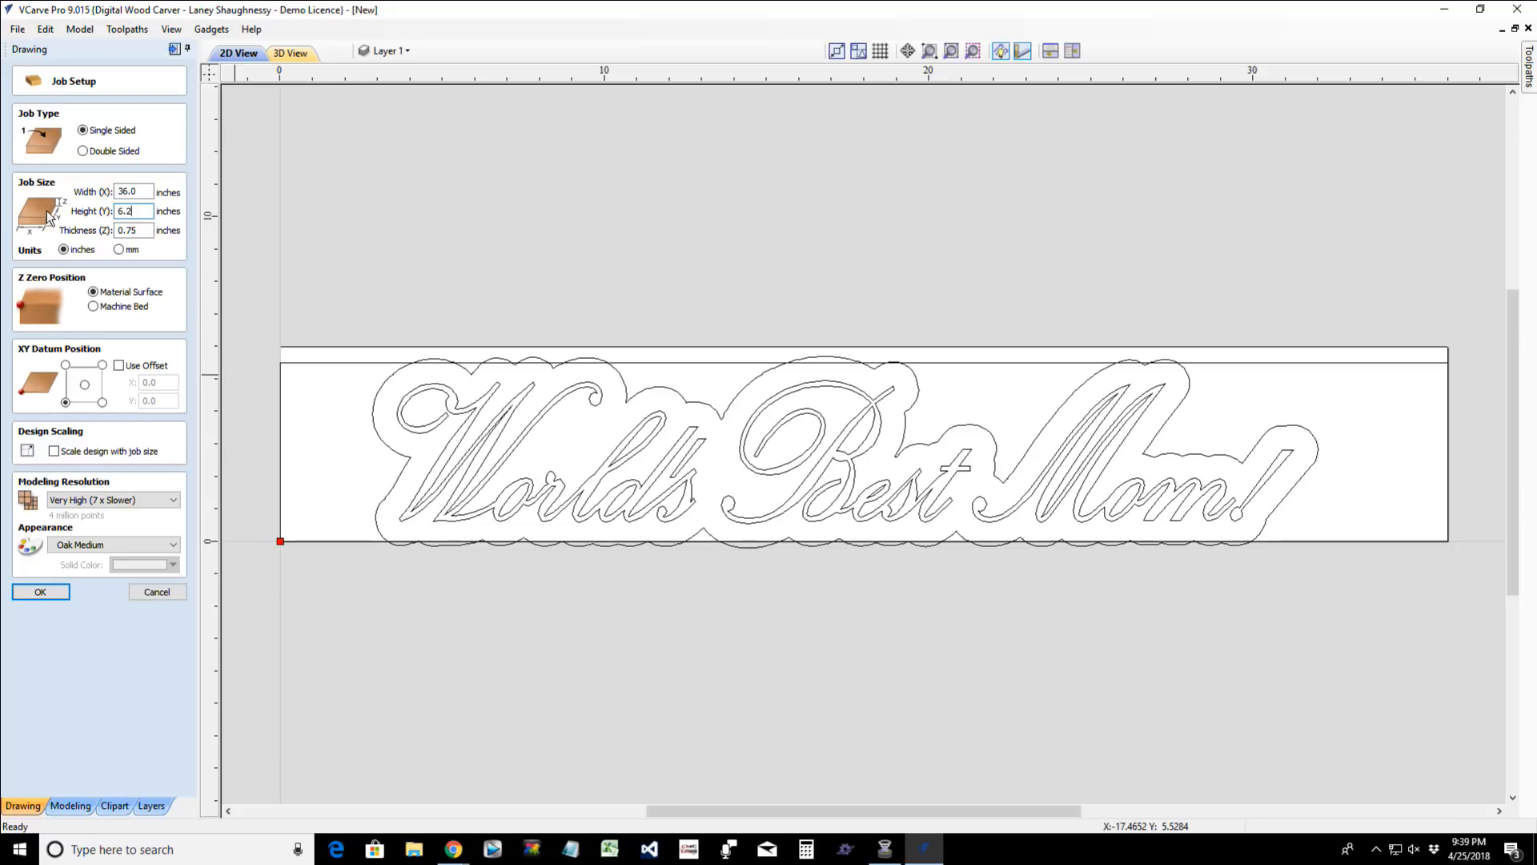
type("5")
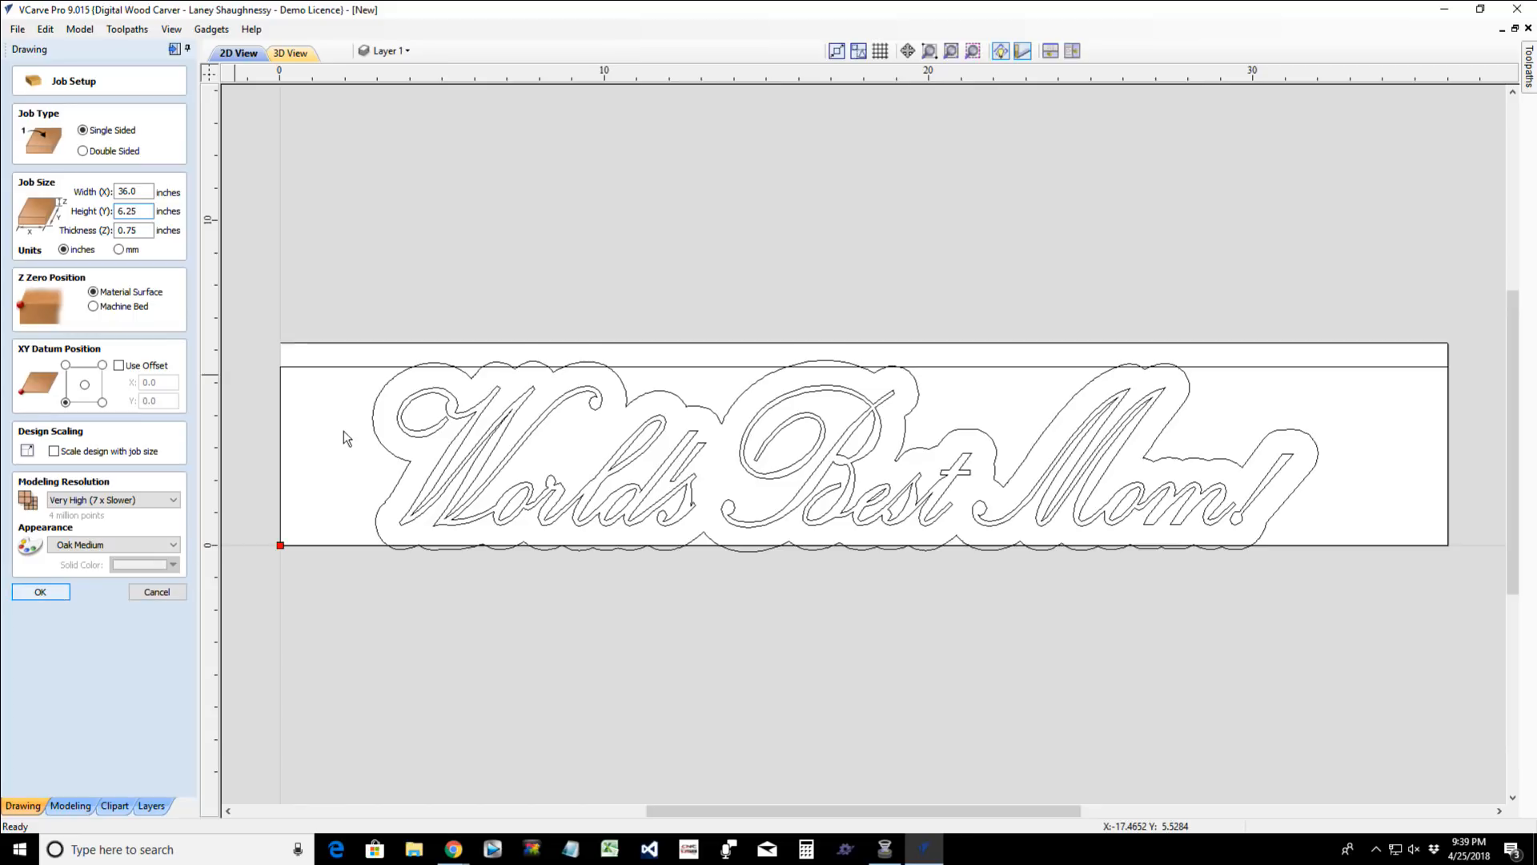
key("Return")
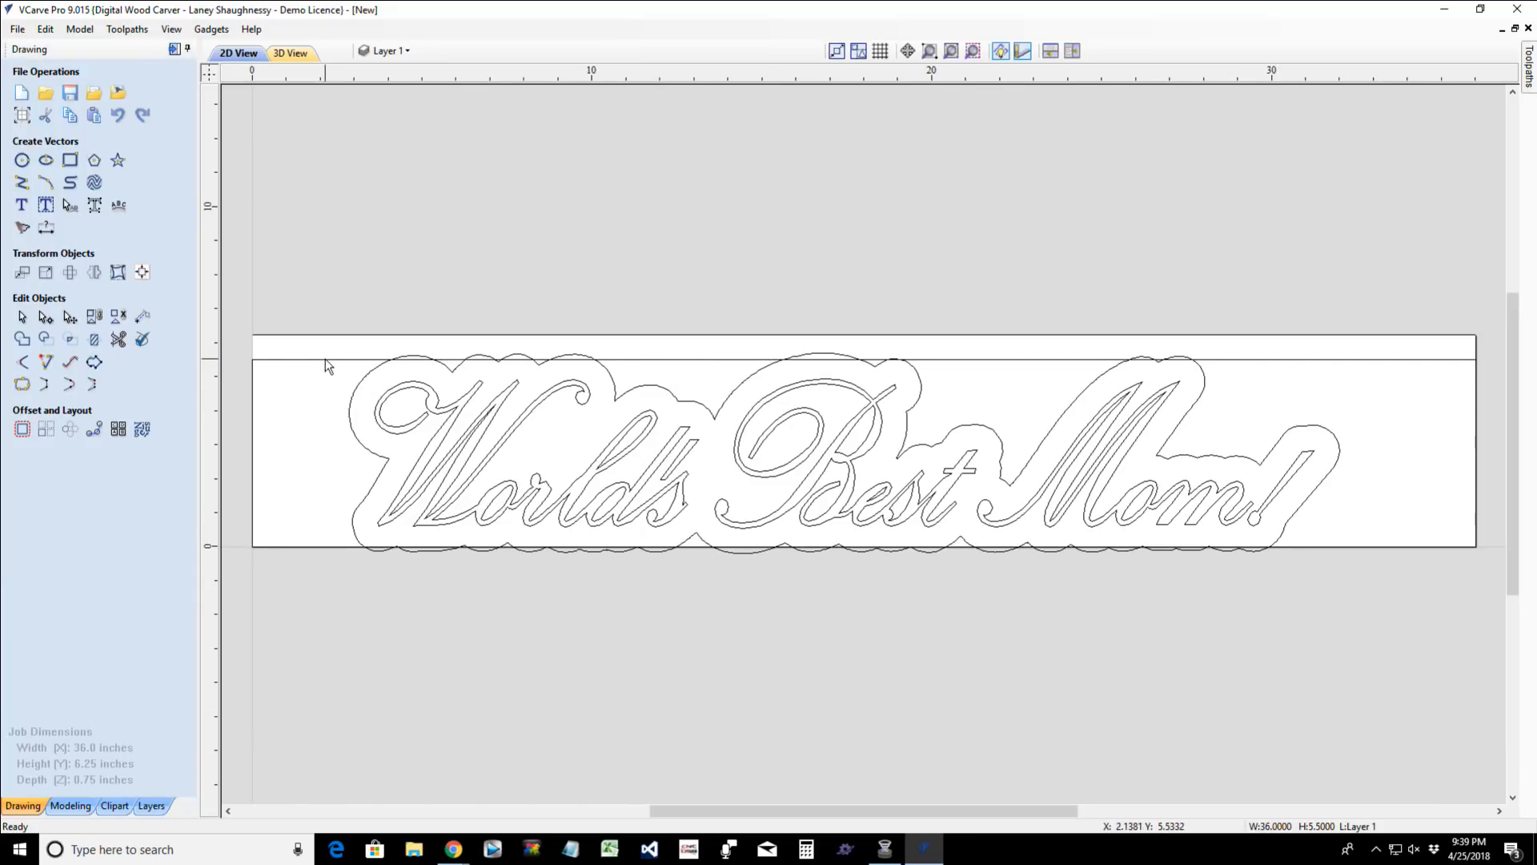
- Delete the 36 x 5.5 inch rectangle and center the lettering with its outline on the material both horizontally and vertically
key("Delete")
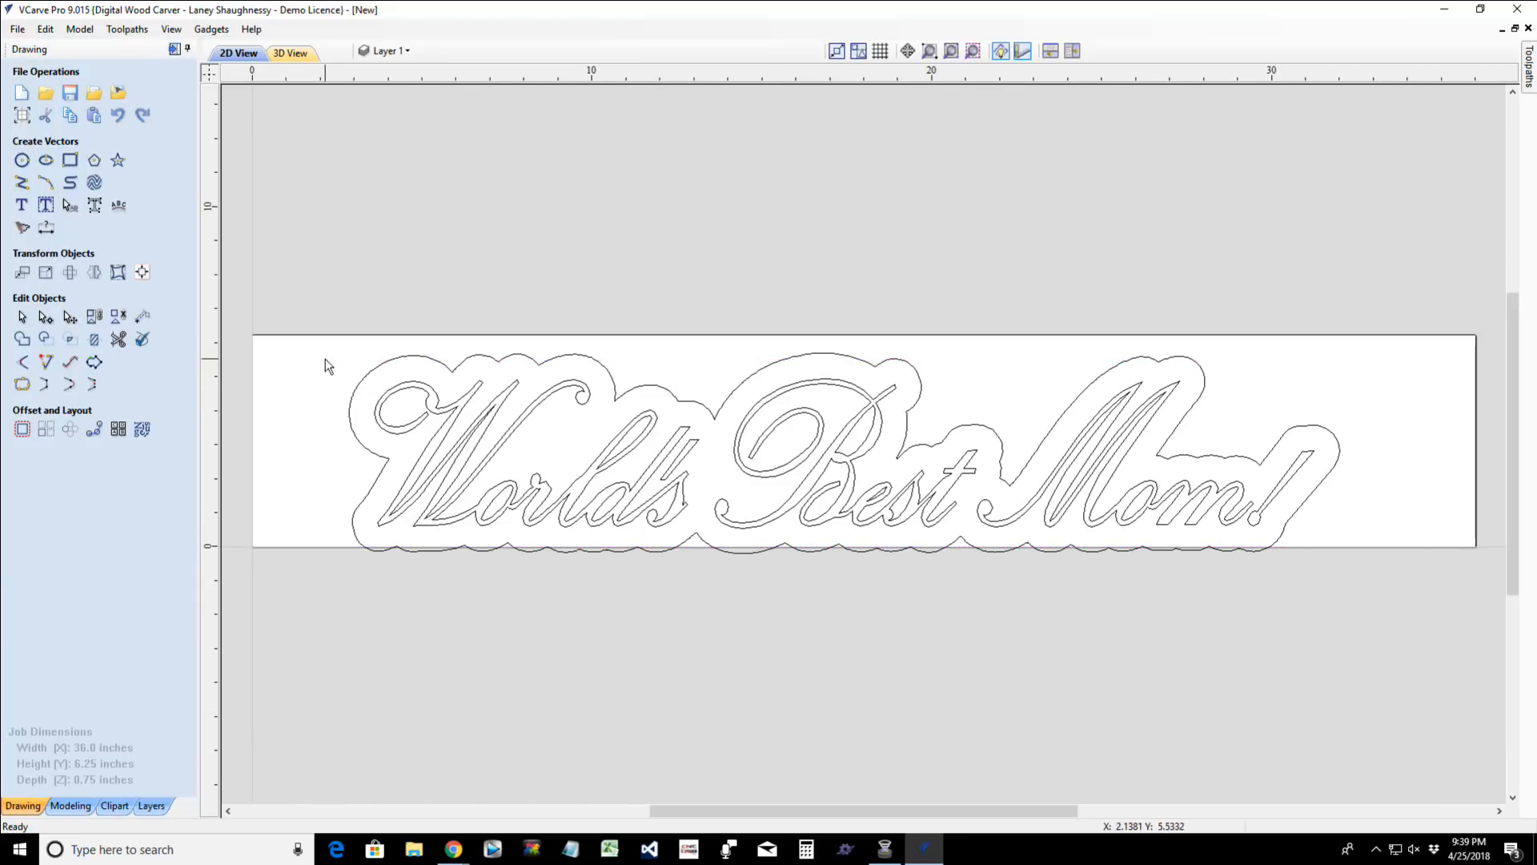
left_click_drag(300, 285, 1365, 661)
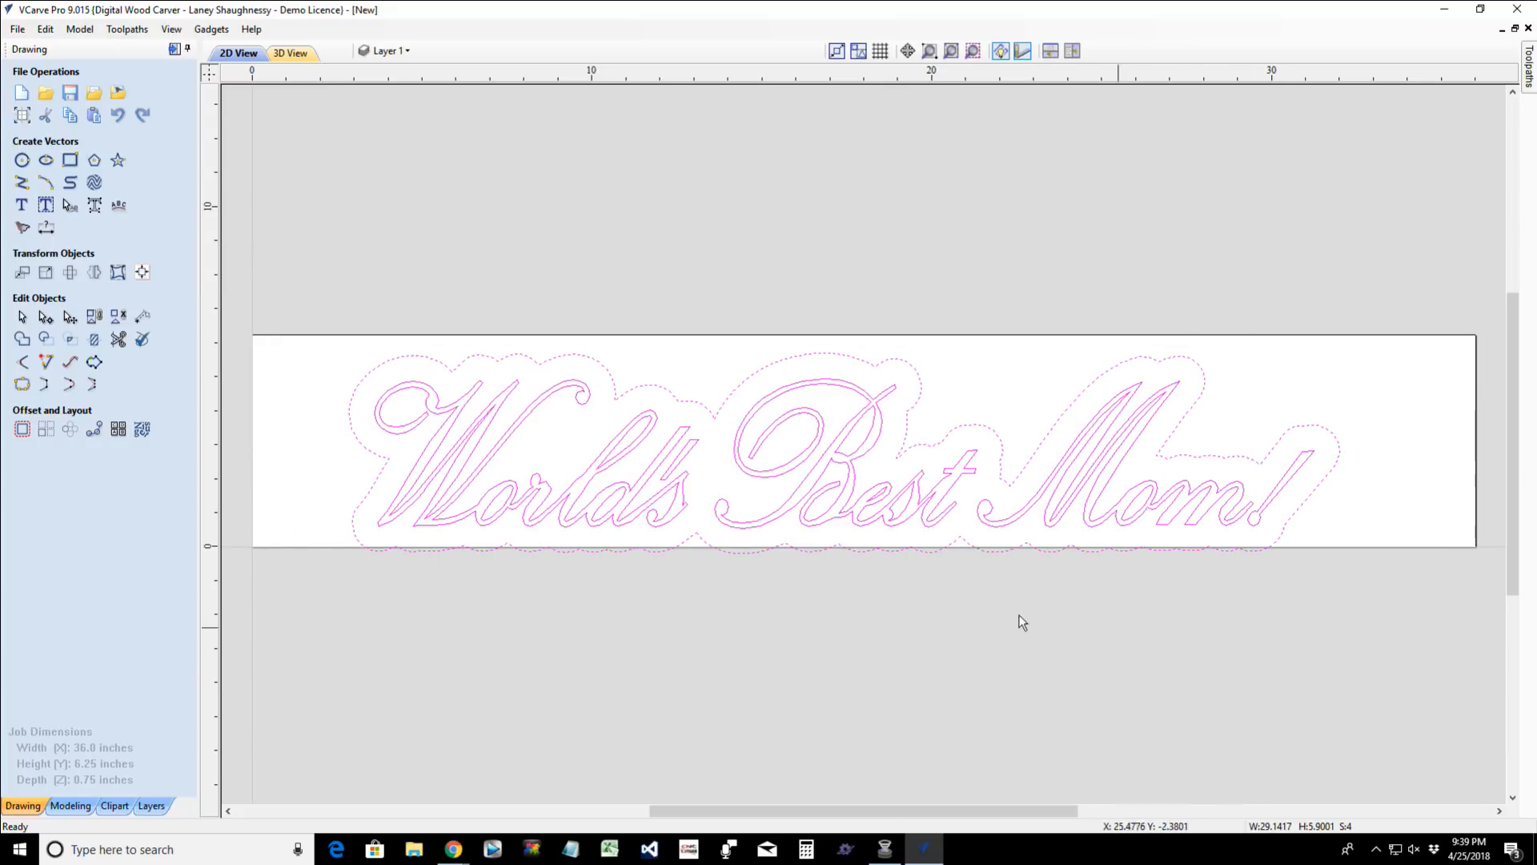
left_click(142, 273)
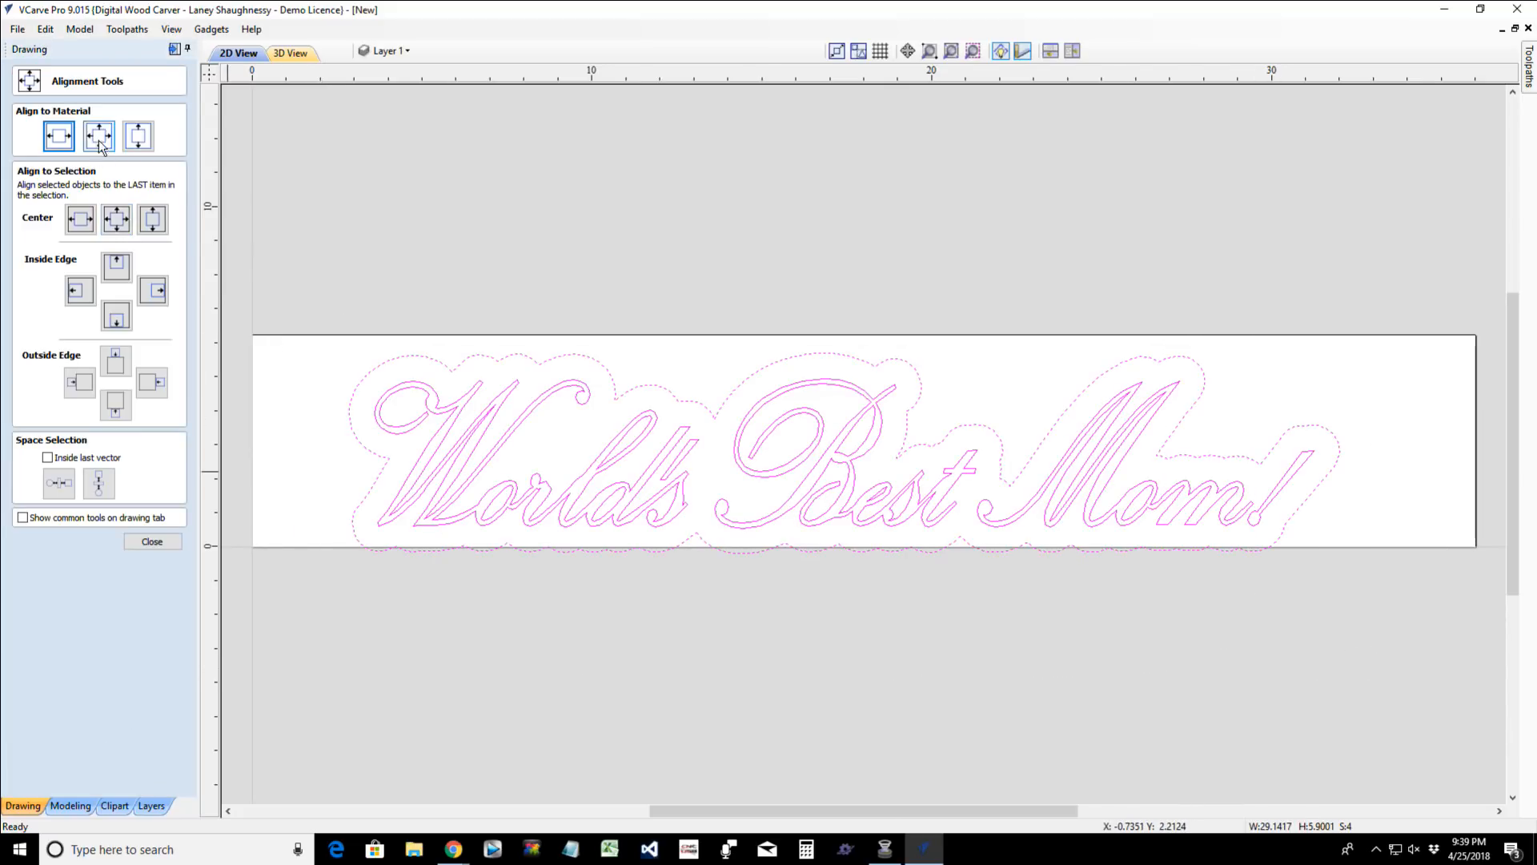
left_click(99, 135)
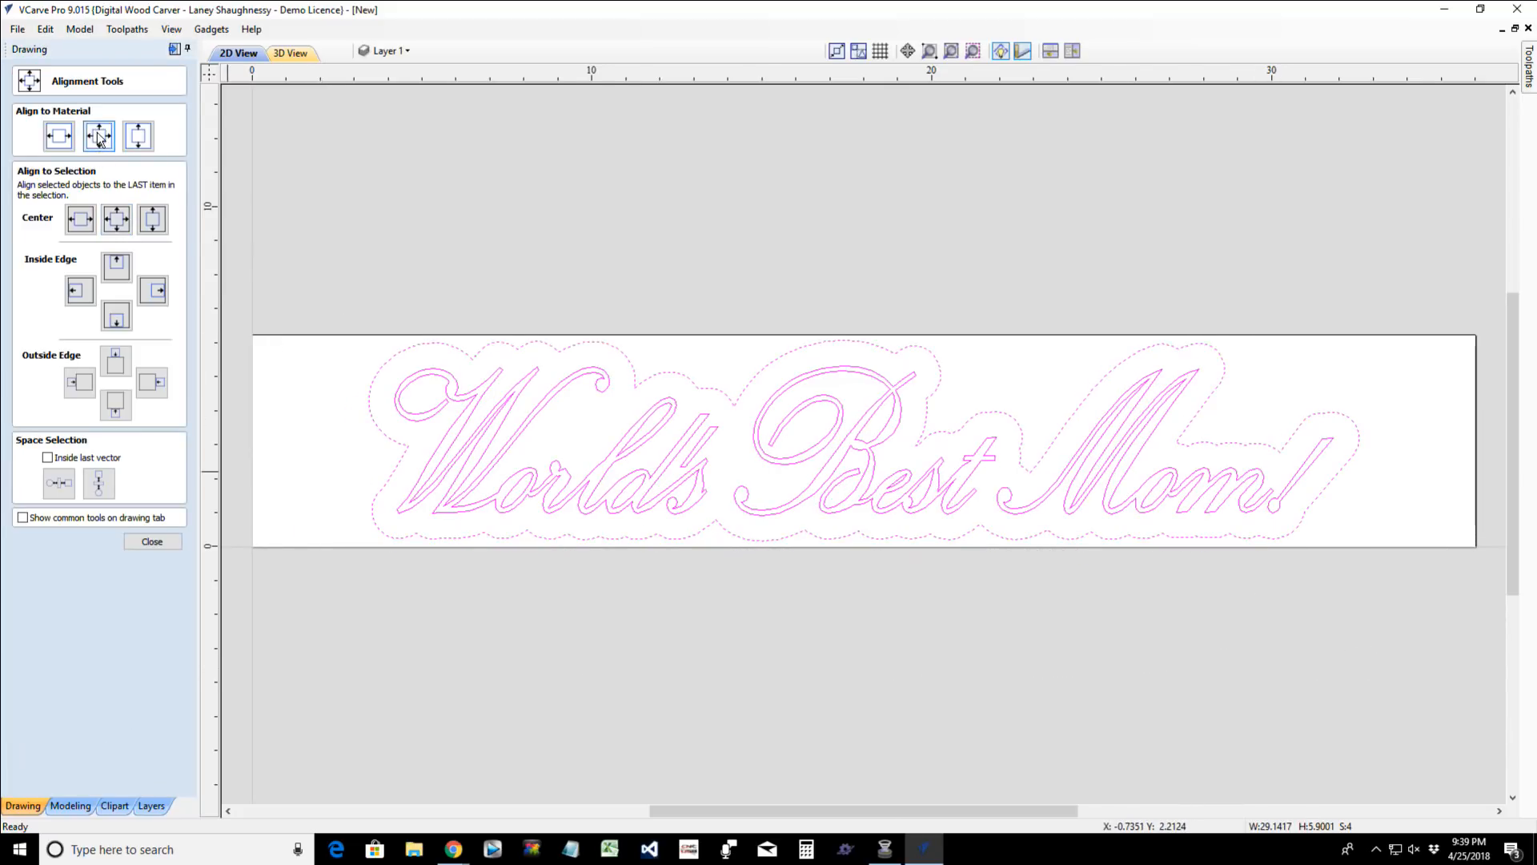
left_click(306, 528)
- Calculate an outside profile toolpath for only the outer offset outline, 0.75 inches deep, using the 0.25 inch End Mill
left_click(403, 443)
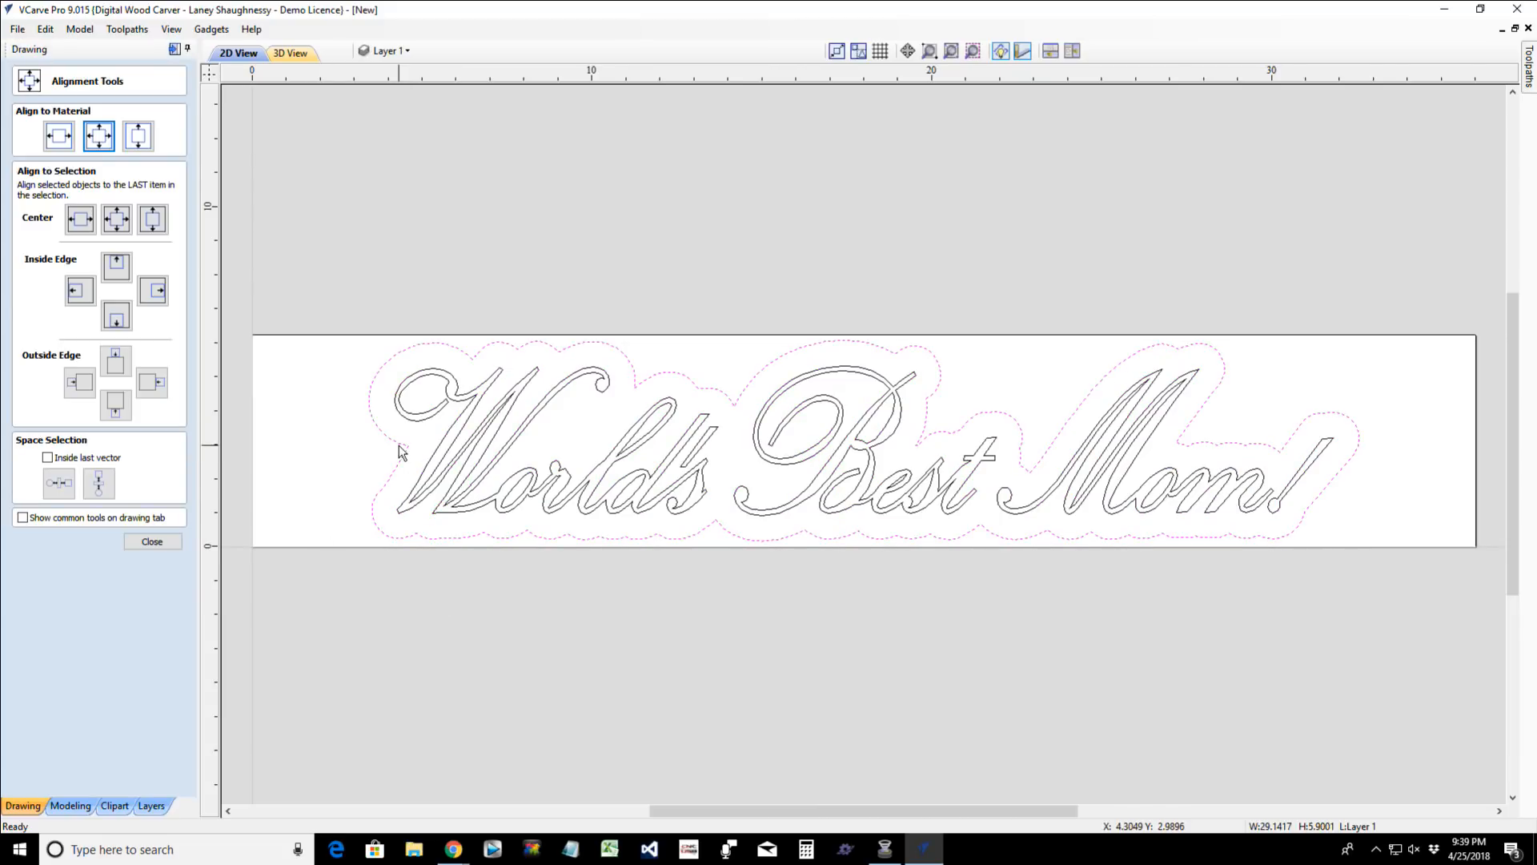
left_click(174, 49)
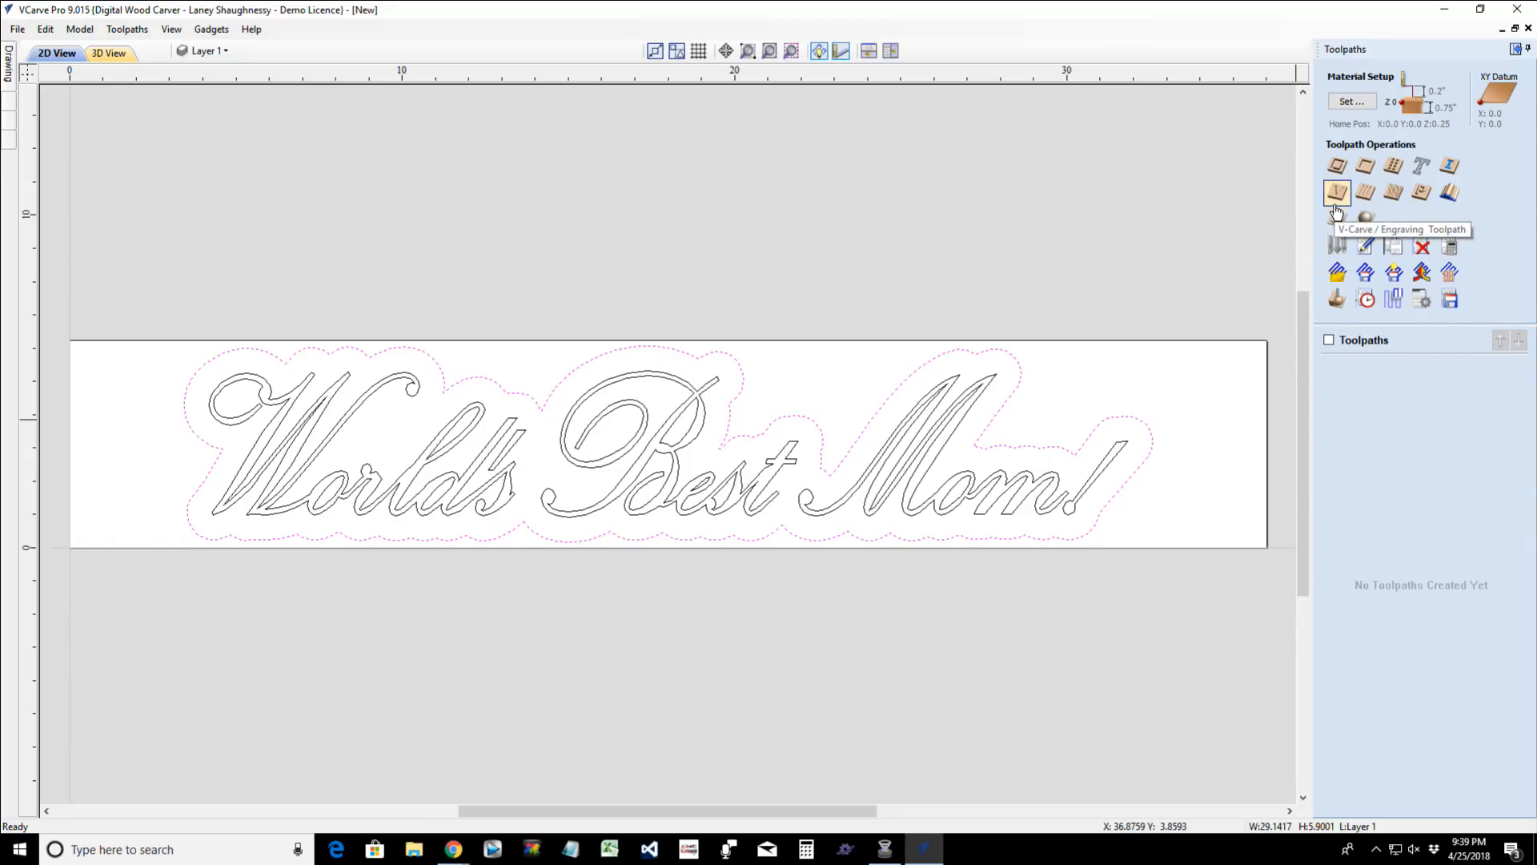
left_click(1338, 167)
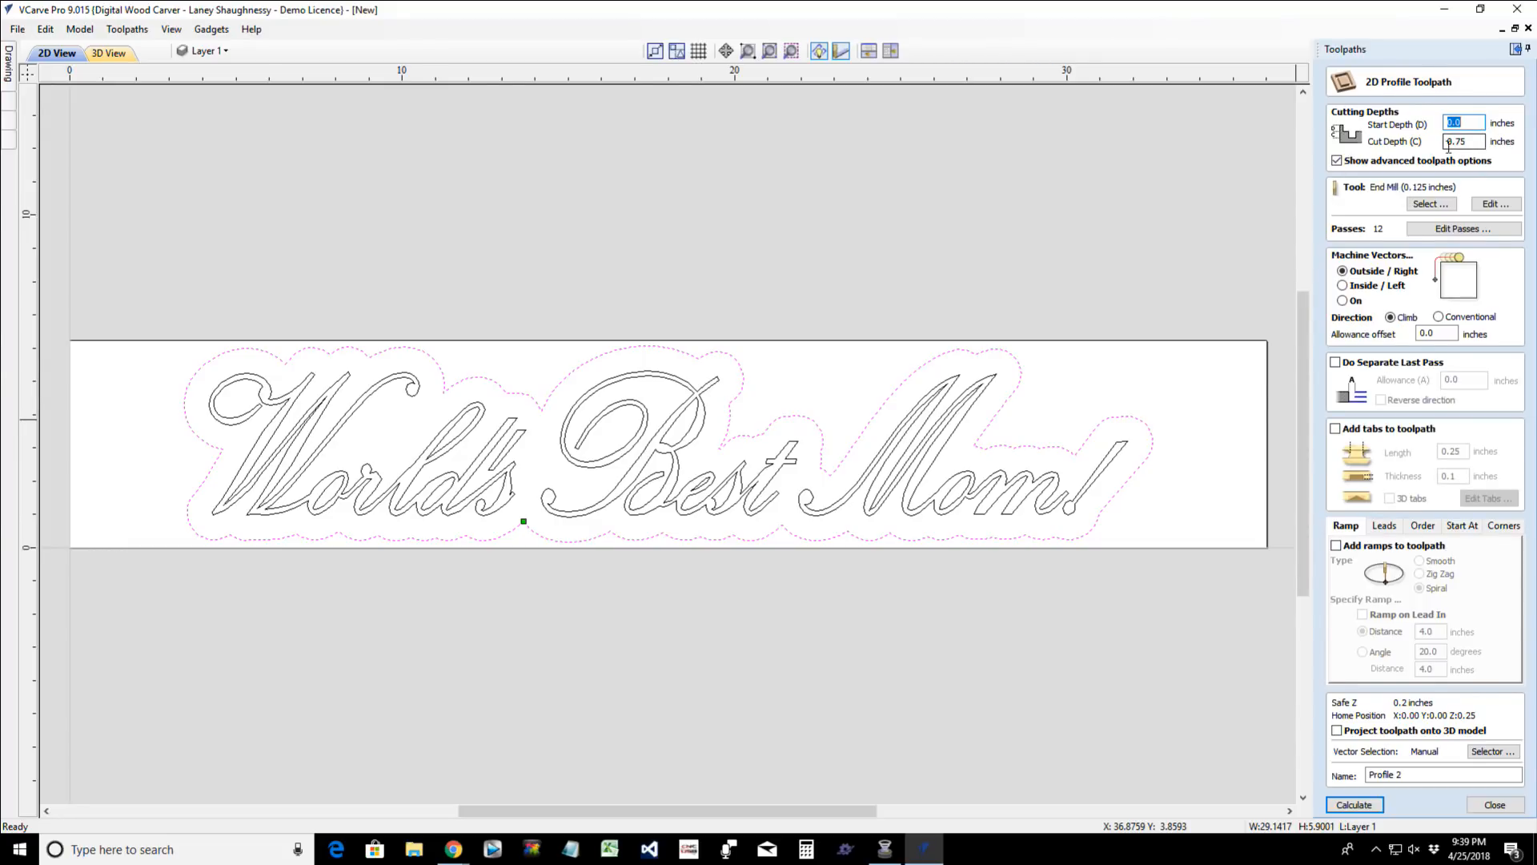
left_click_drag(1457, 137, 1478, 138)
left_click(1430, 205)
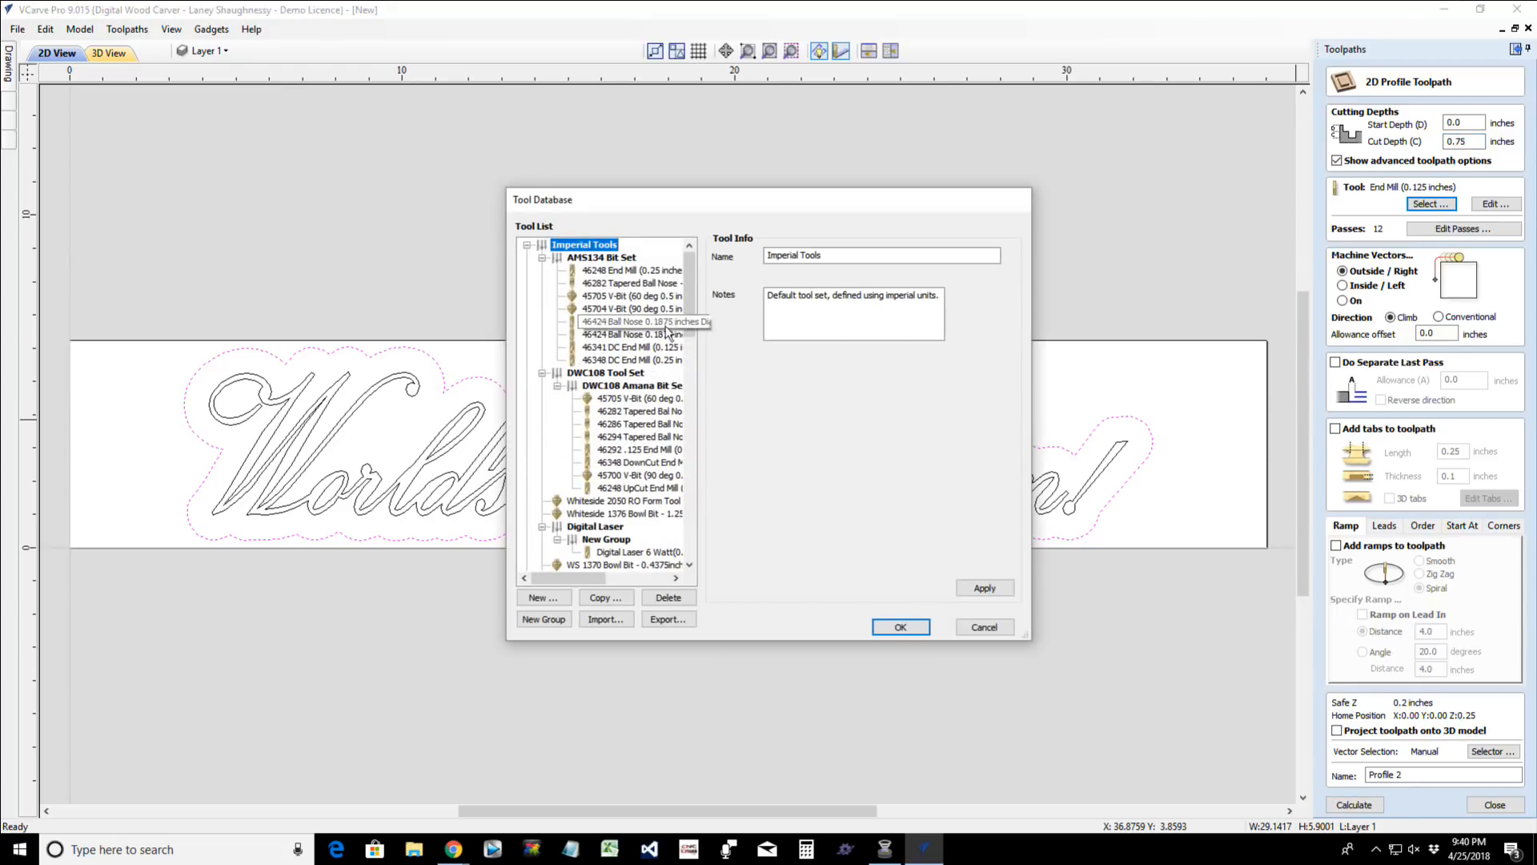
left_click_drag(688, 323, 691, 444)
left_click(632, 385)
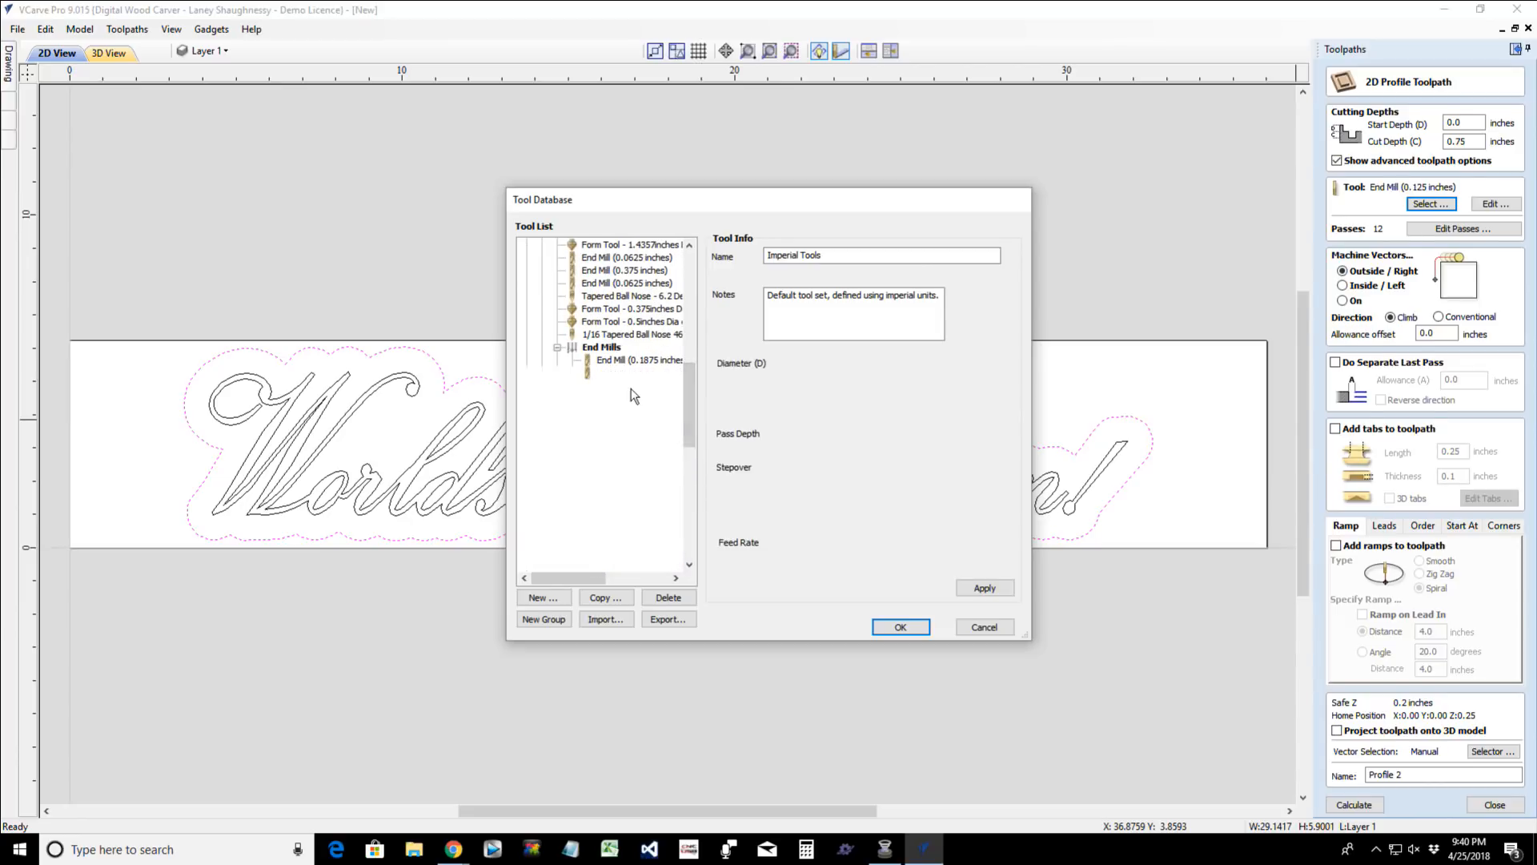
left_click(900, 627)
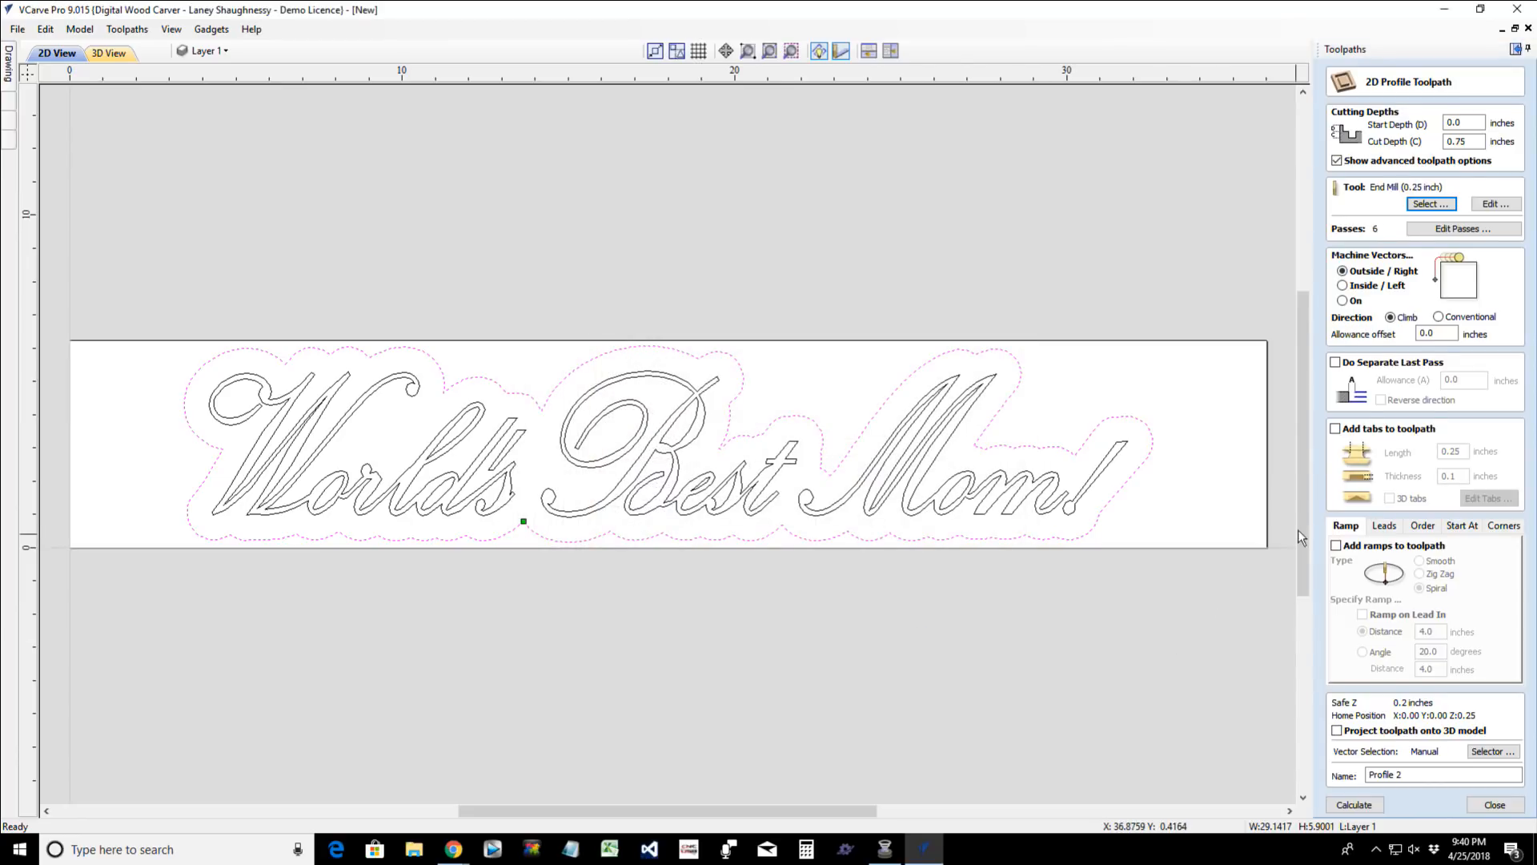
left_click(1353, 804)
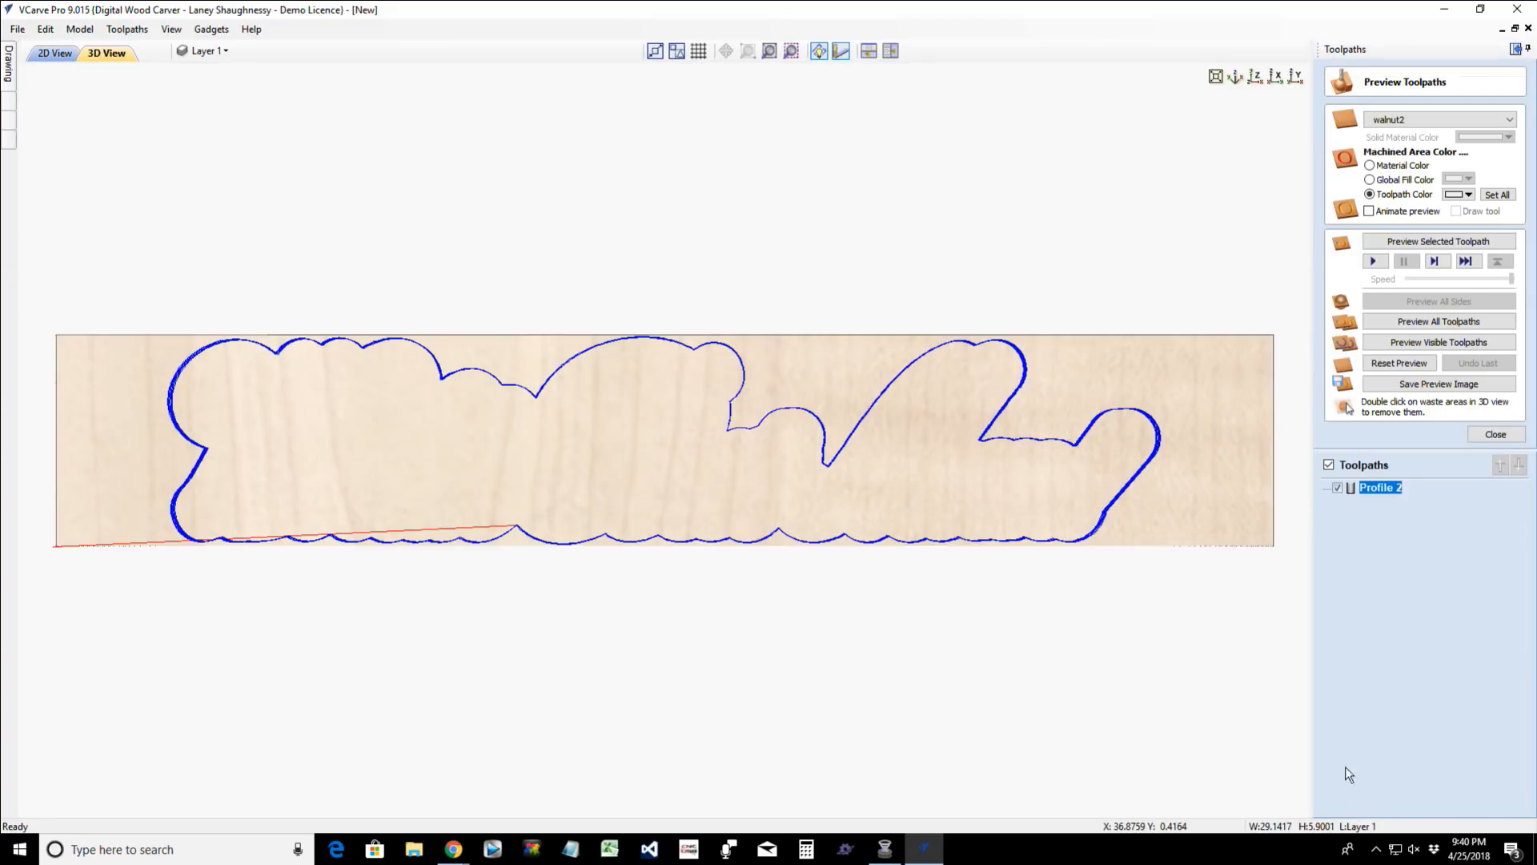
- Render the preview material as walnut2 with machined areas in the material color, and simulate the outline's profile toolpath
left_click(1463, 194)
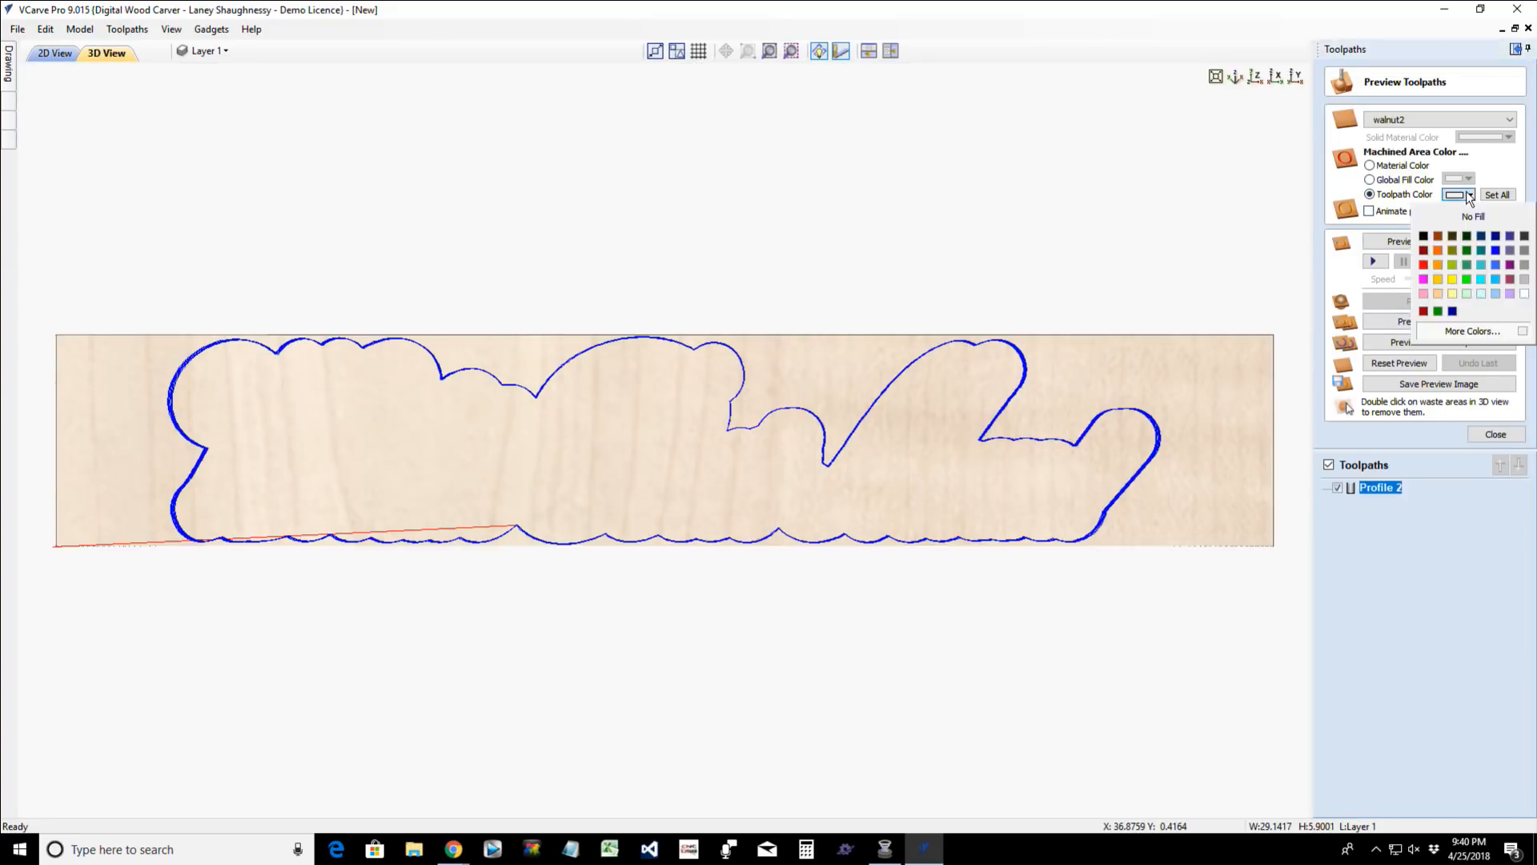
left_click(1440, 128)
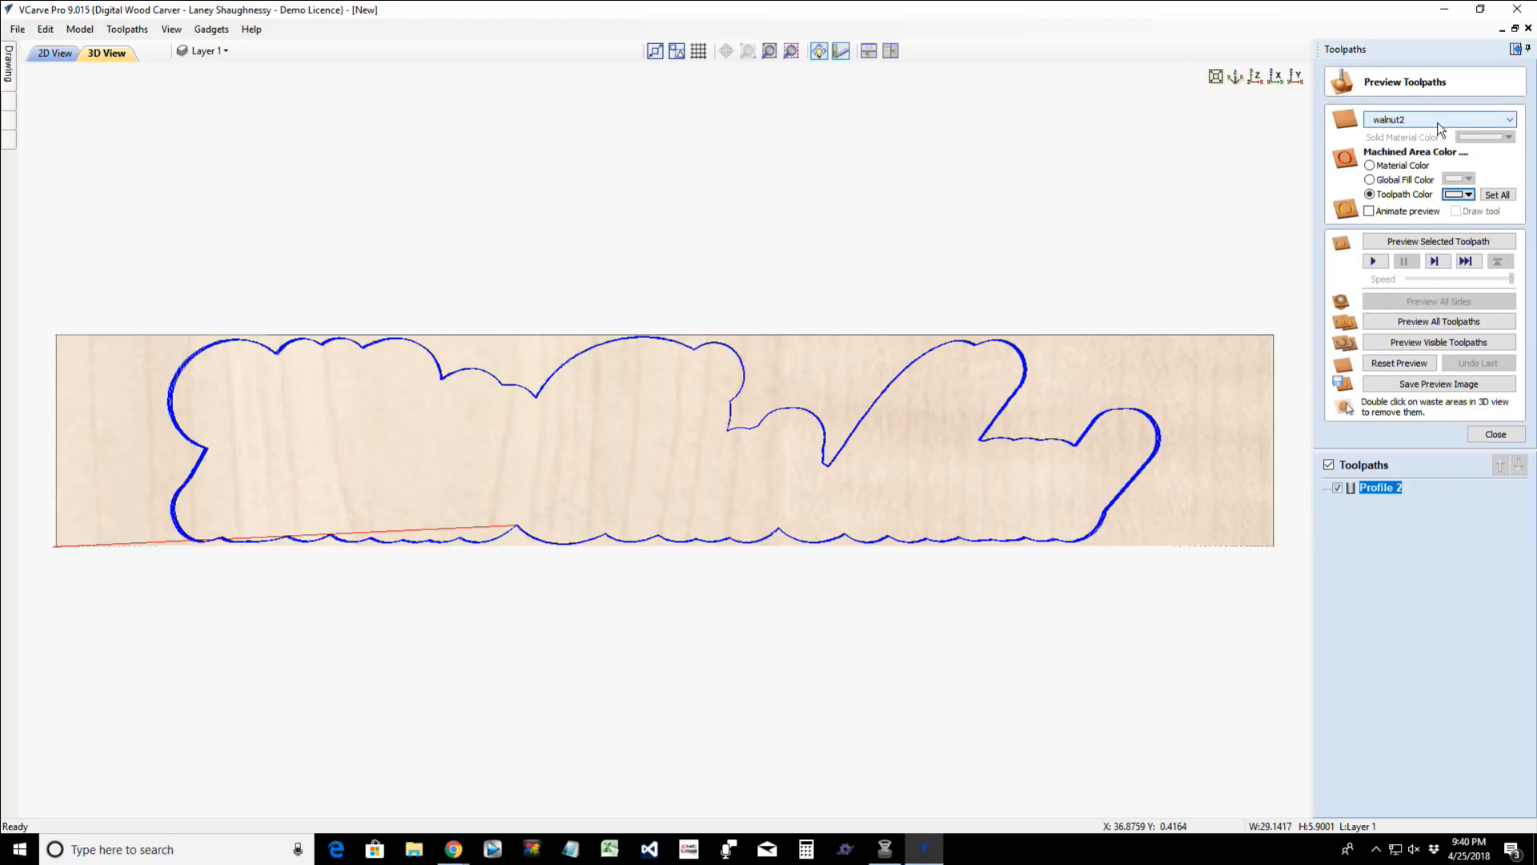
left_click(1436, 128)
left_click(1405, 127)
left_click(1371, 165)
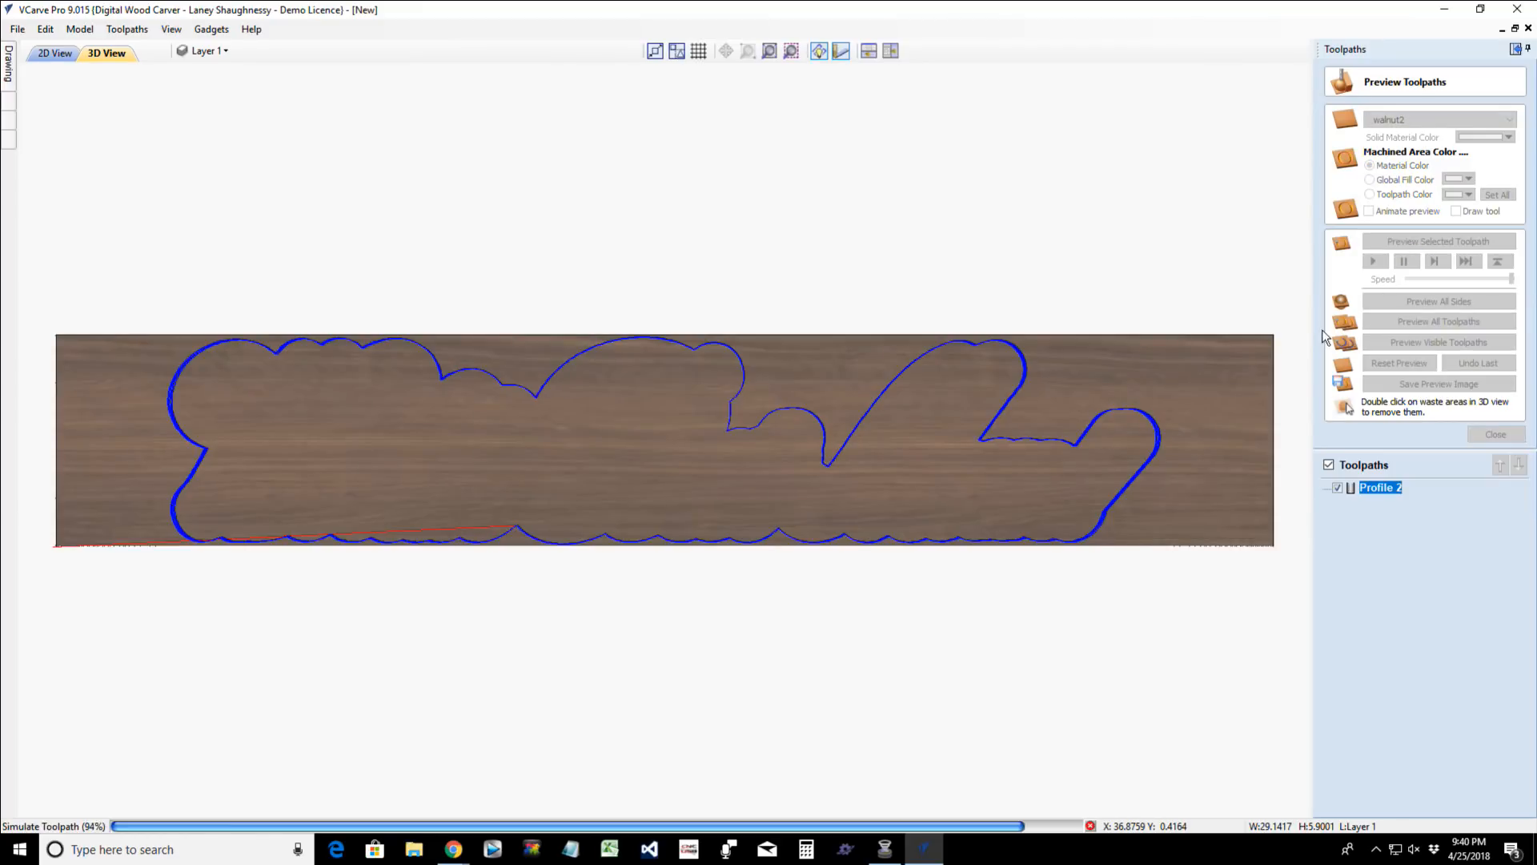
- Remove the large waste areas and several small offcuts around the sign in the 3D preview and inspect the cut shape
double_click(1164, 410)
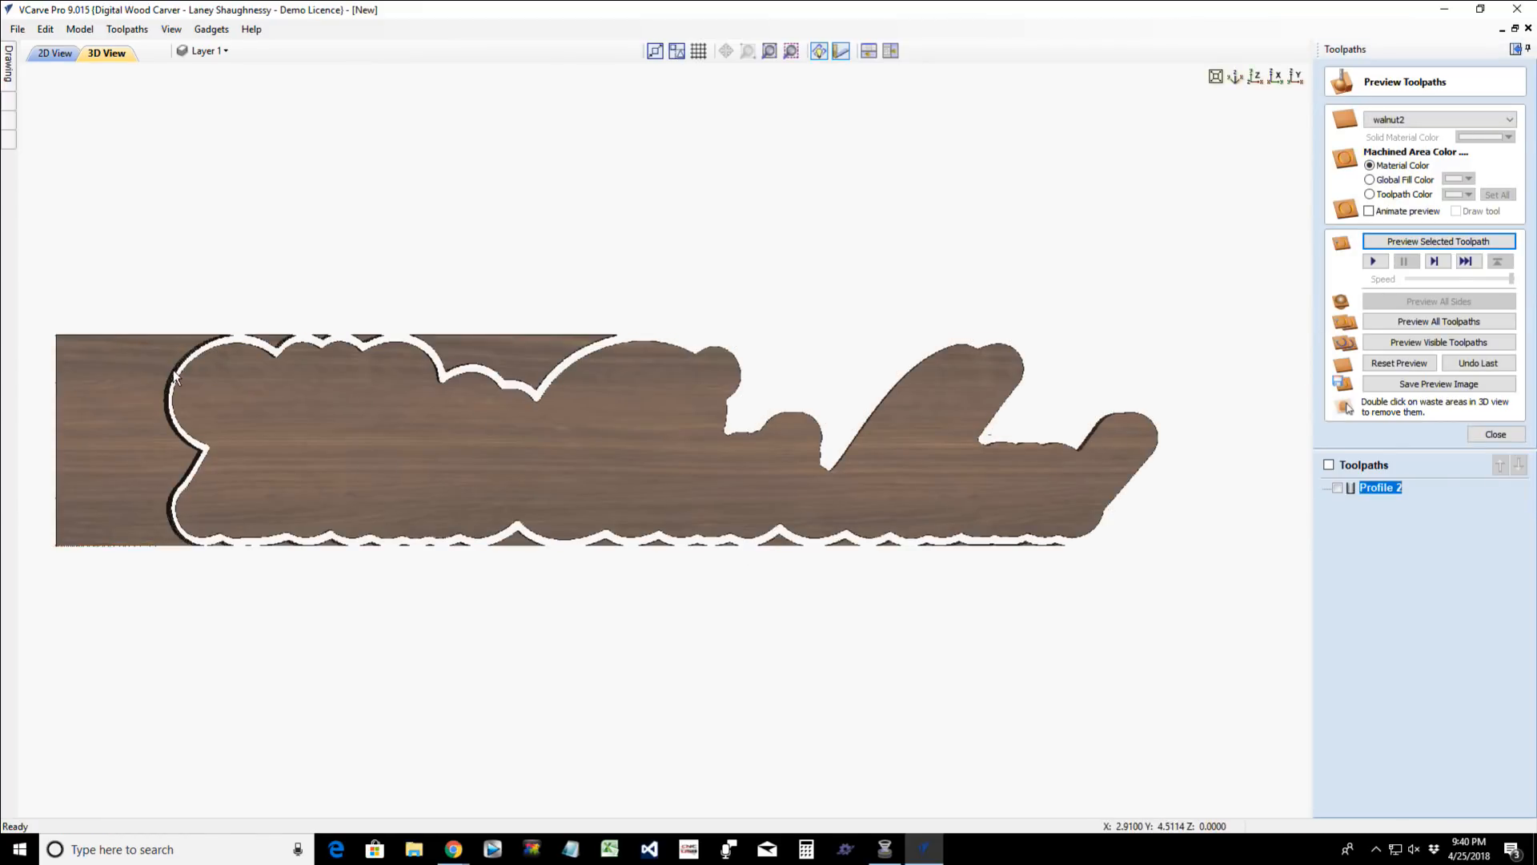
double_click(462, 341)
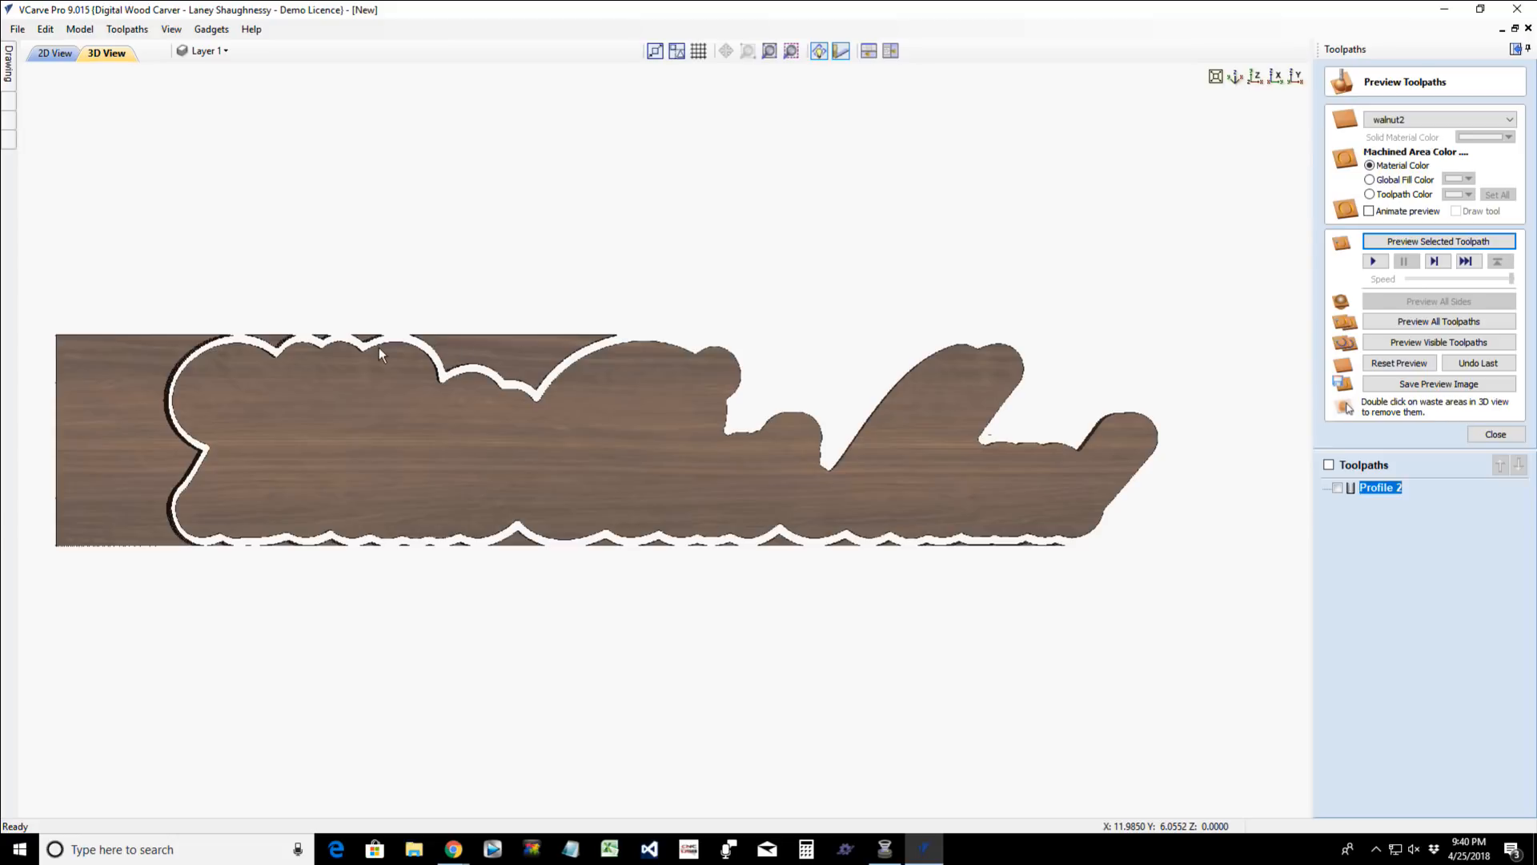
double_click(151, 383)
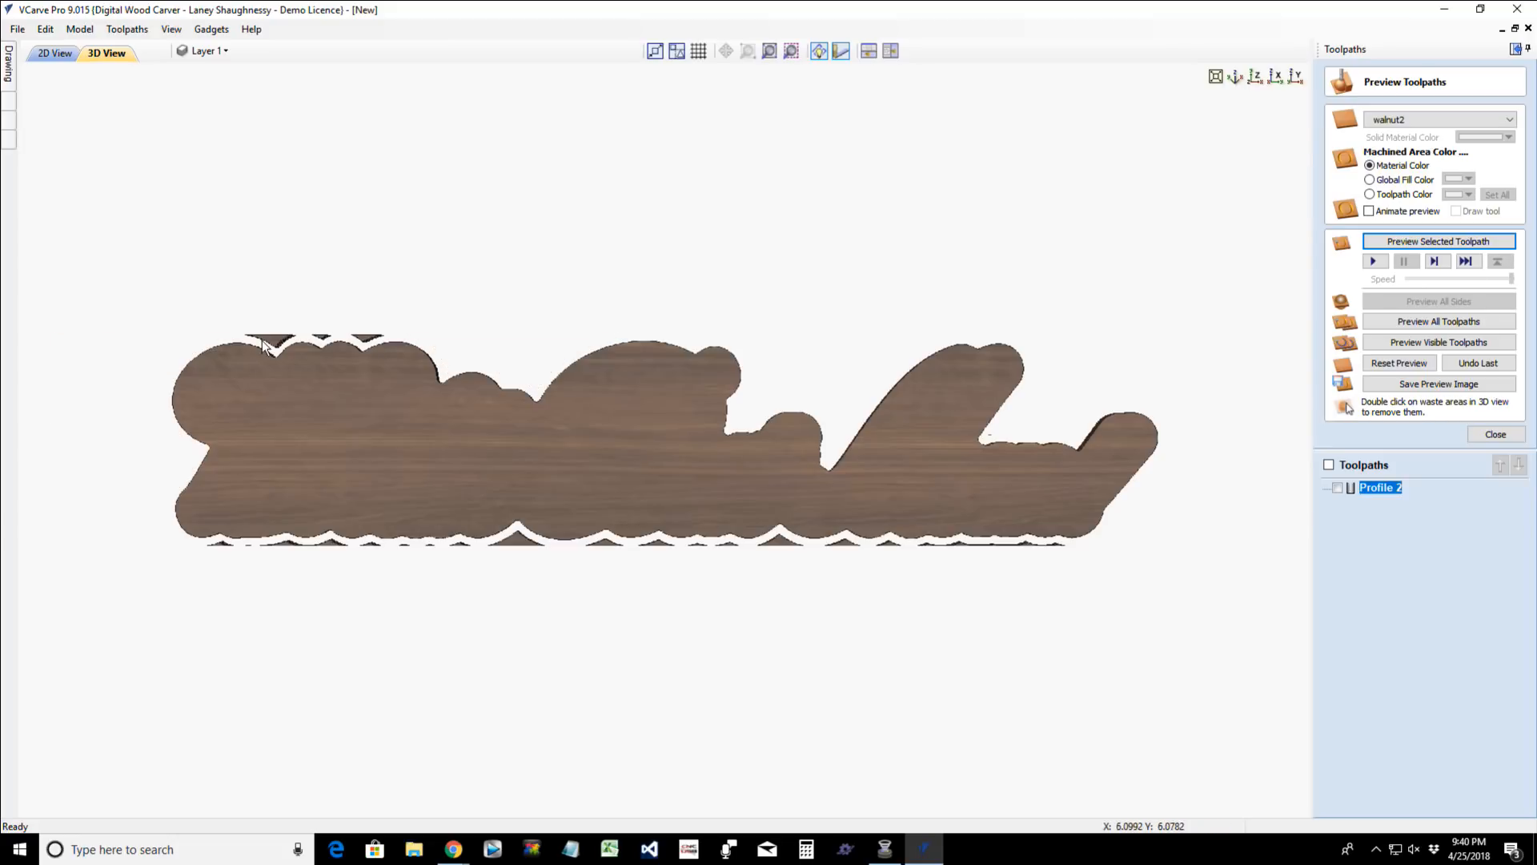
double_click(323, 336)
double_click(361, 338)
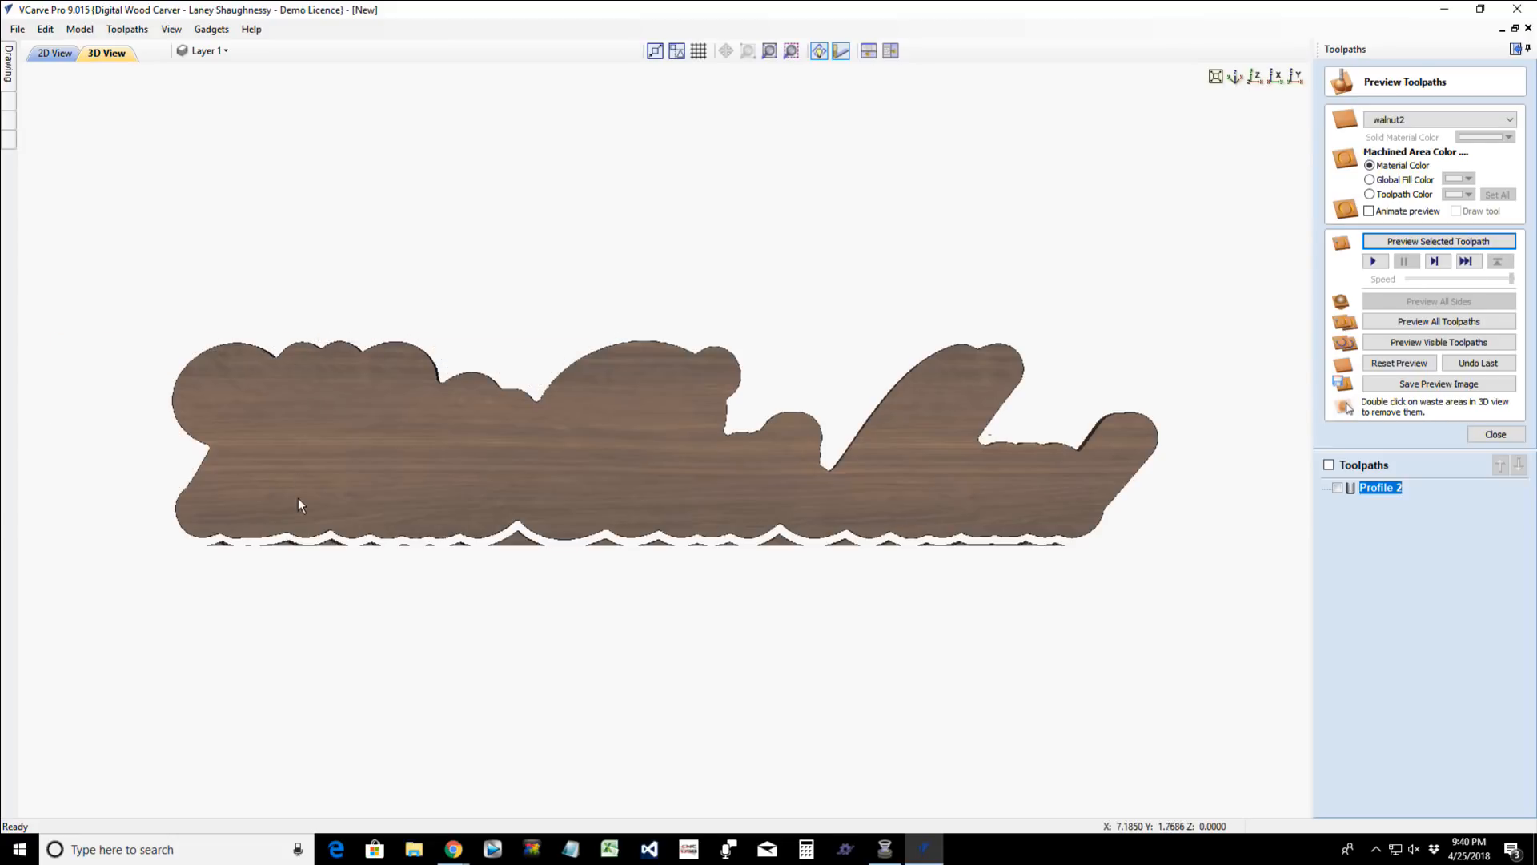
double_click(300, 546)
double_click(223, 543)
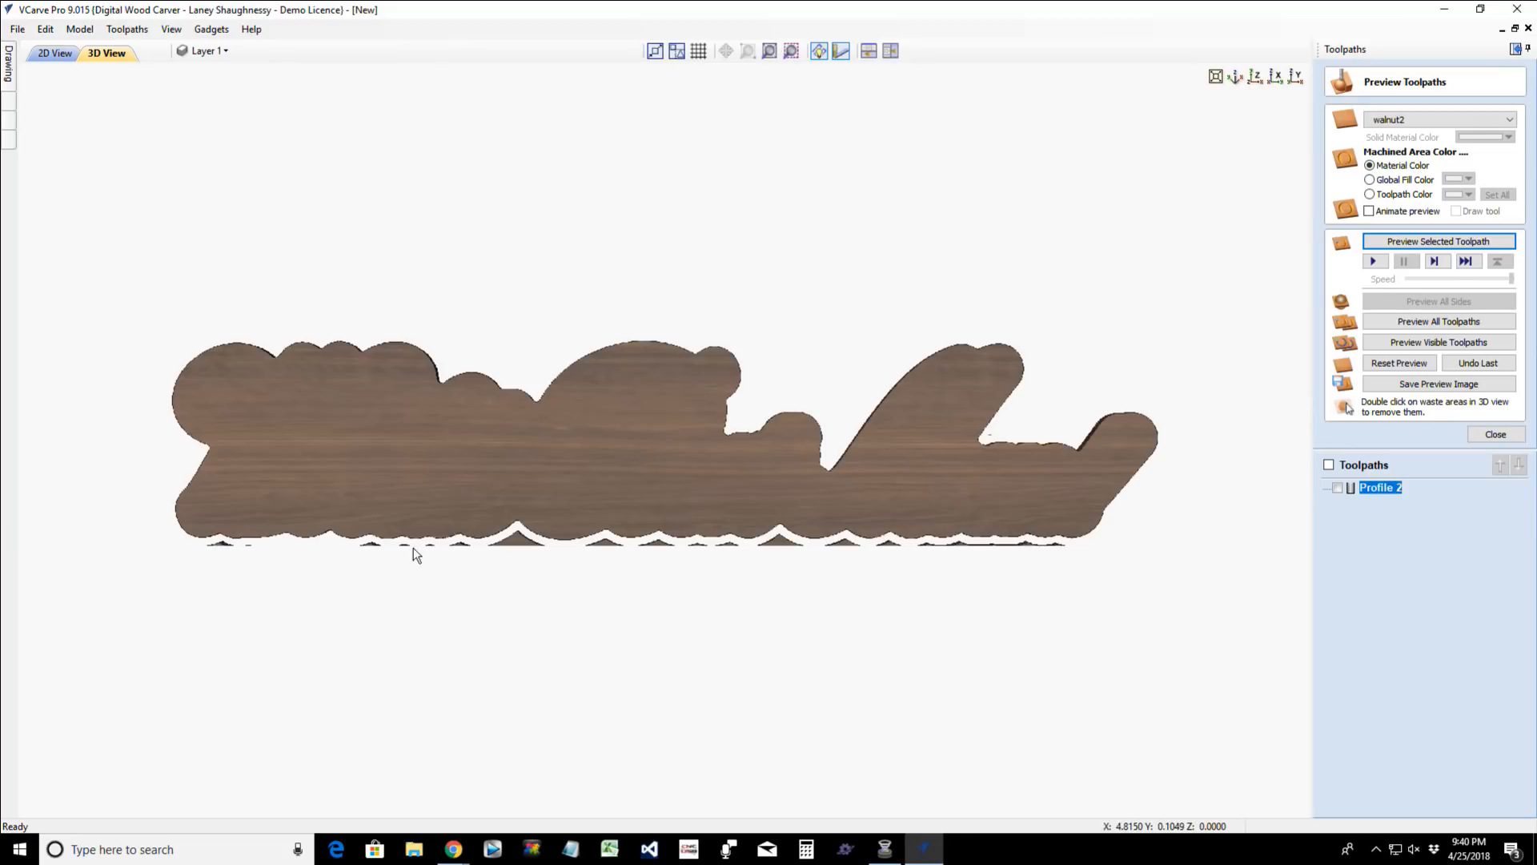
double_click(499, 547)
double_click(602, 544)
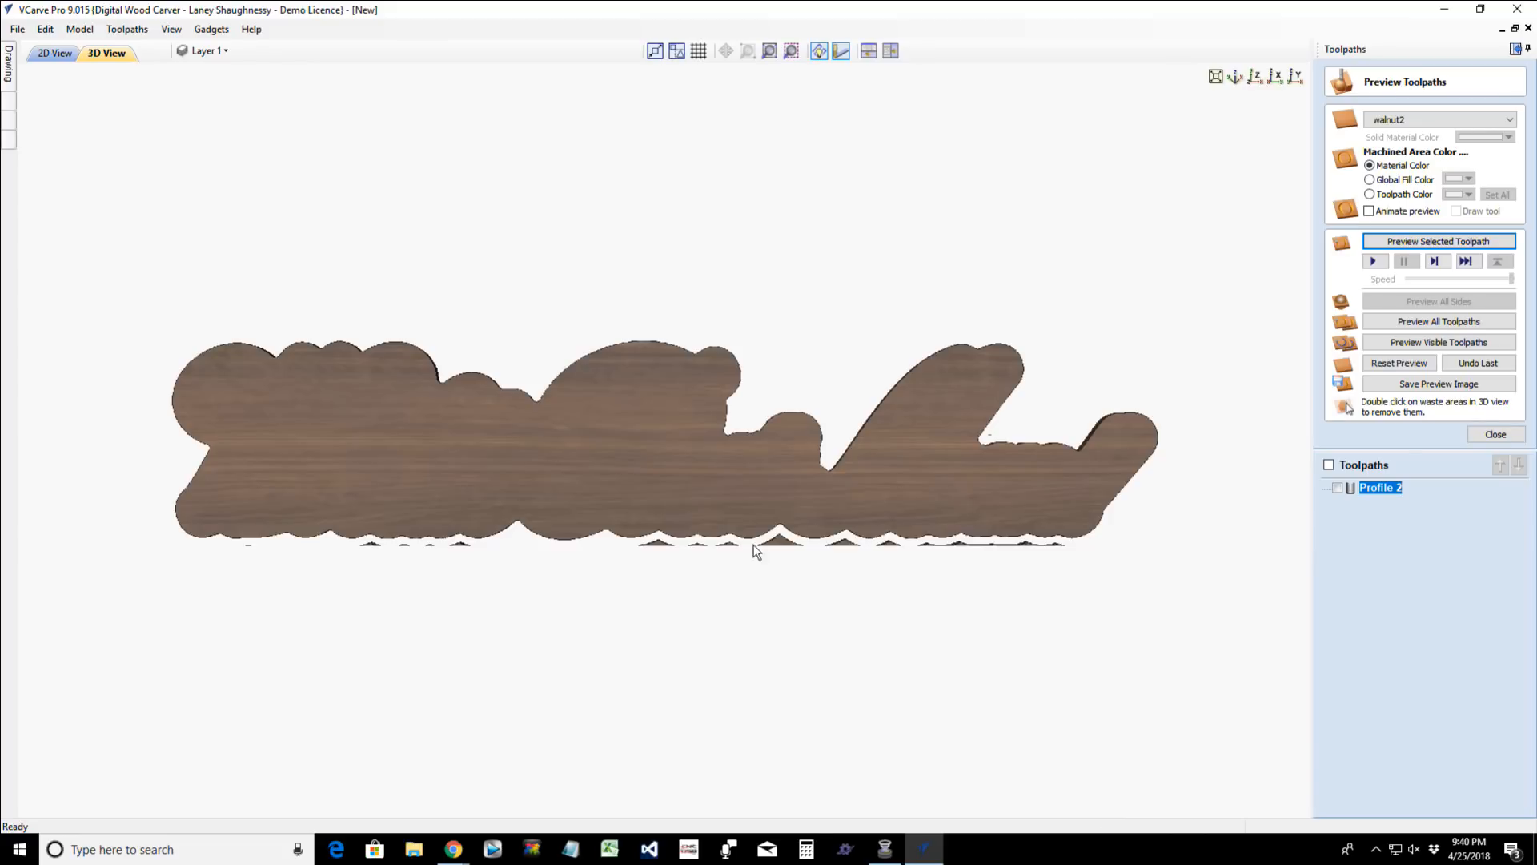
double_click(783, 548)
double_click(838, 544)
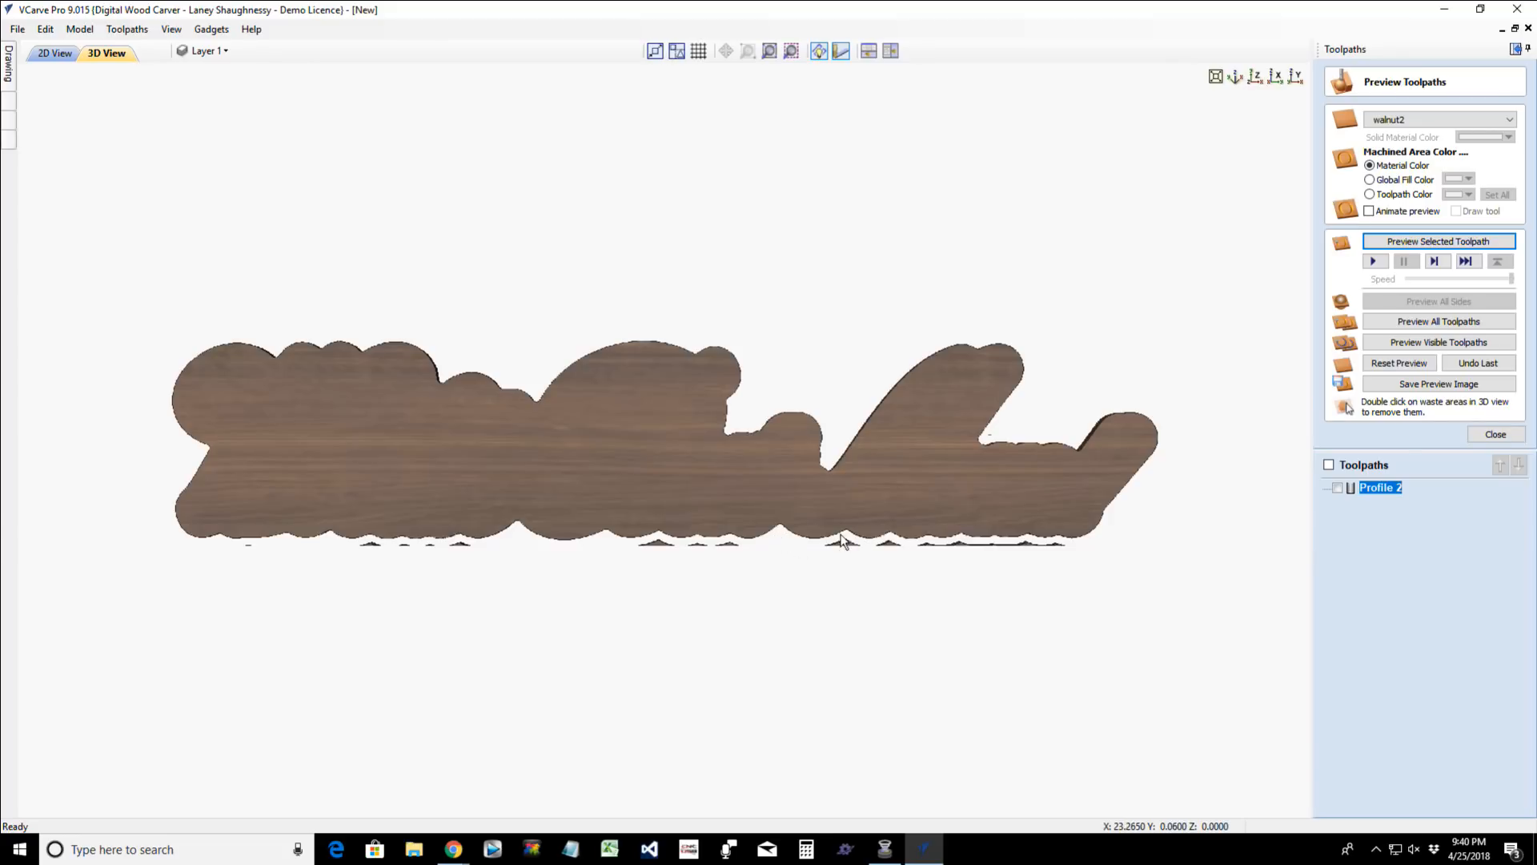
left_click_drag(704, 434, 704, 400)
scroll(655, 458, "up", 5)
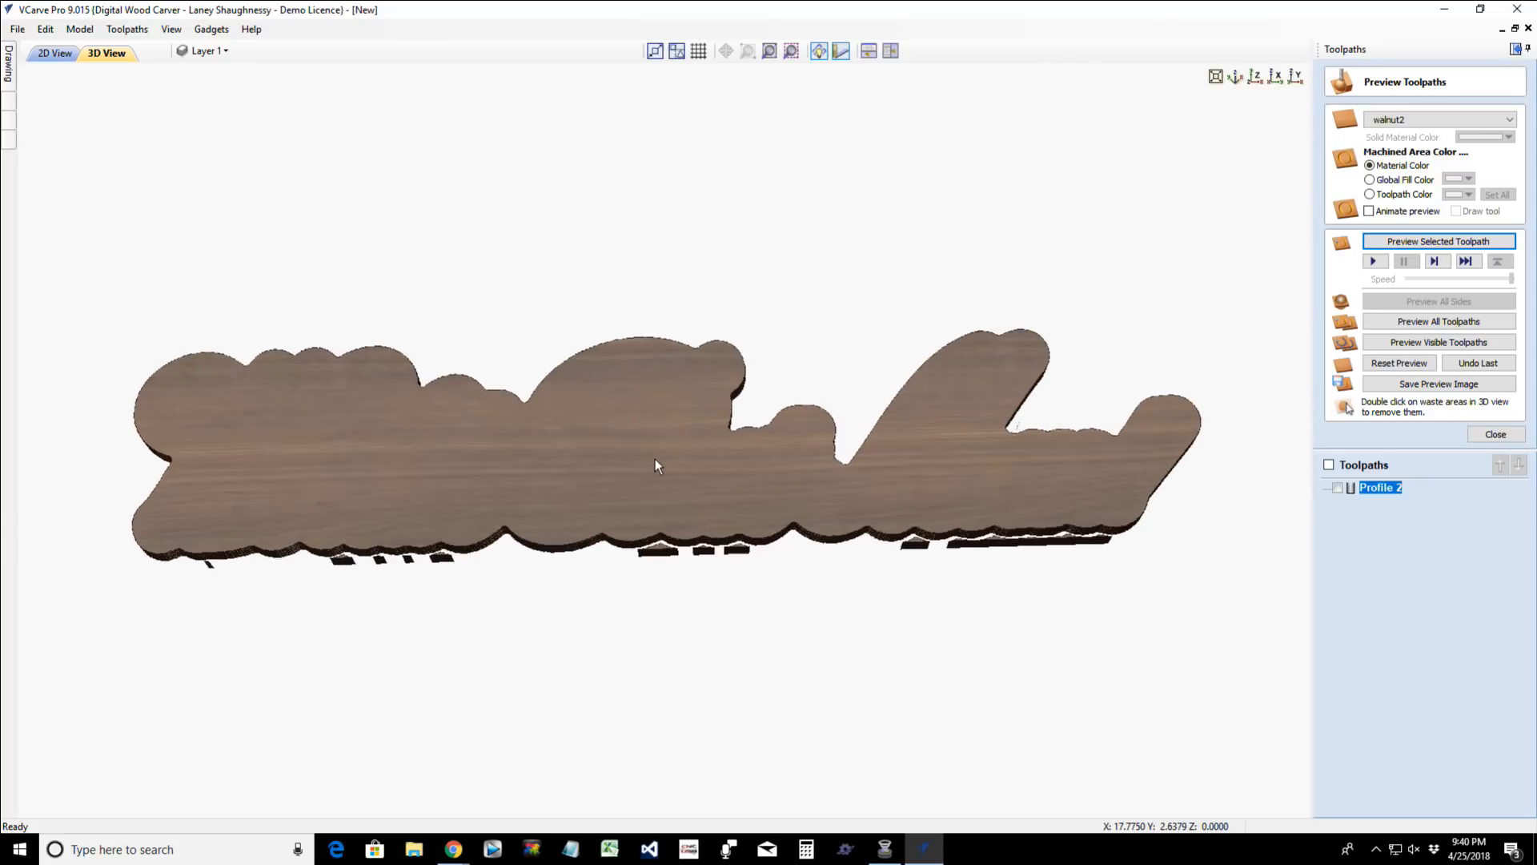
scroll(294, 506, "down", 2)
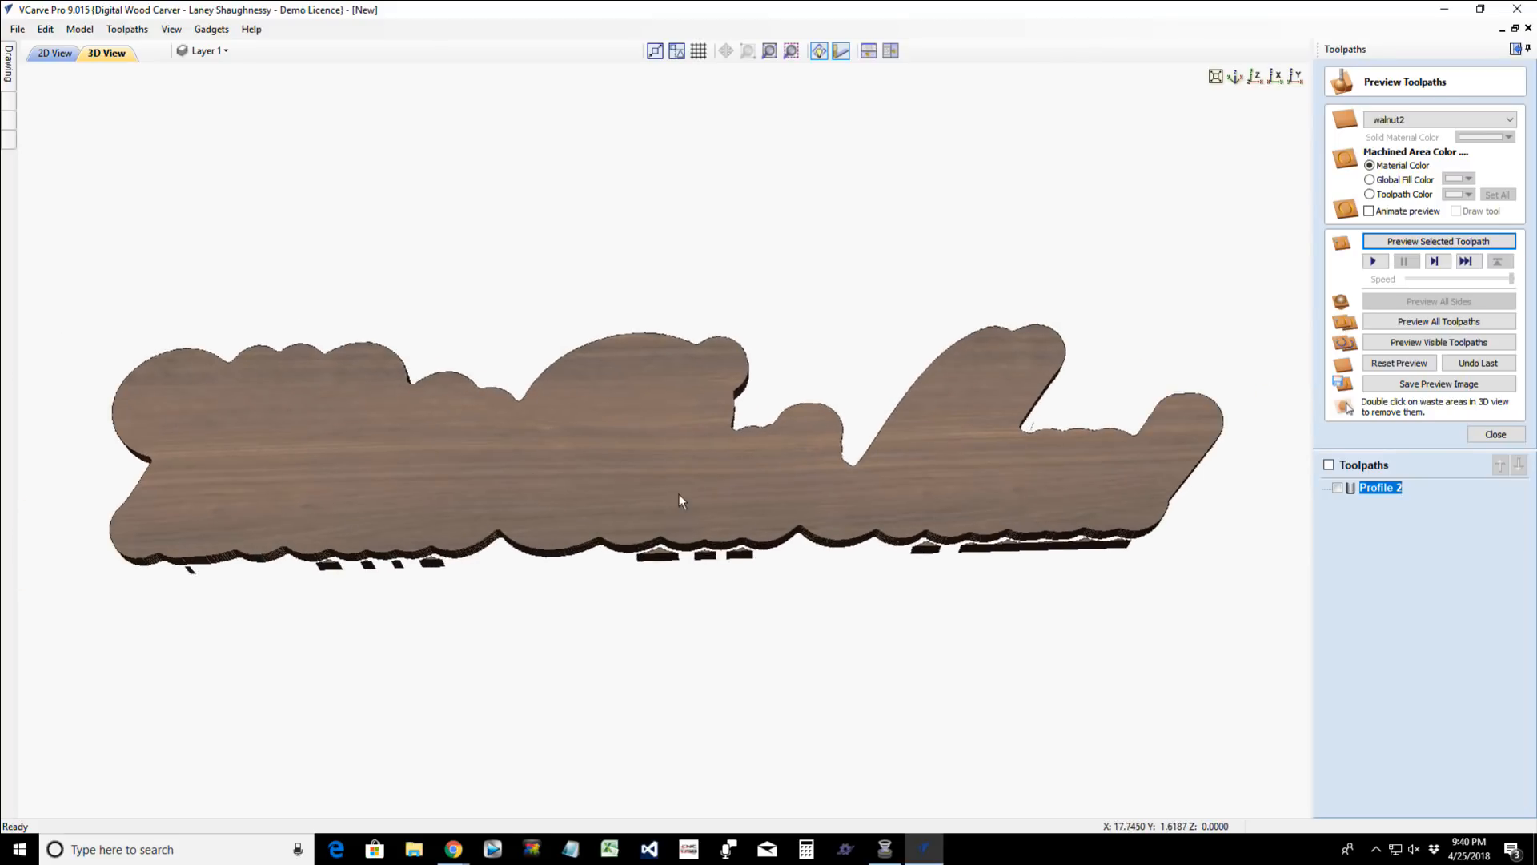
- Select only the three word groups without the outline and set up an outside profile toolpath with the 0.0625 inch End Mill
left_click(53, 53)
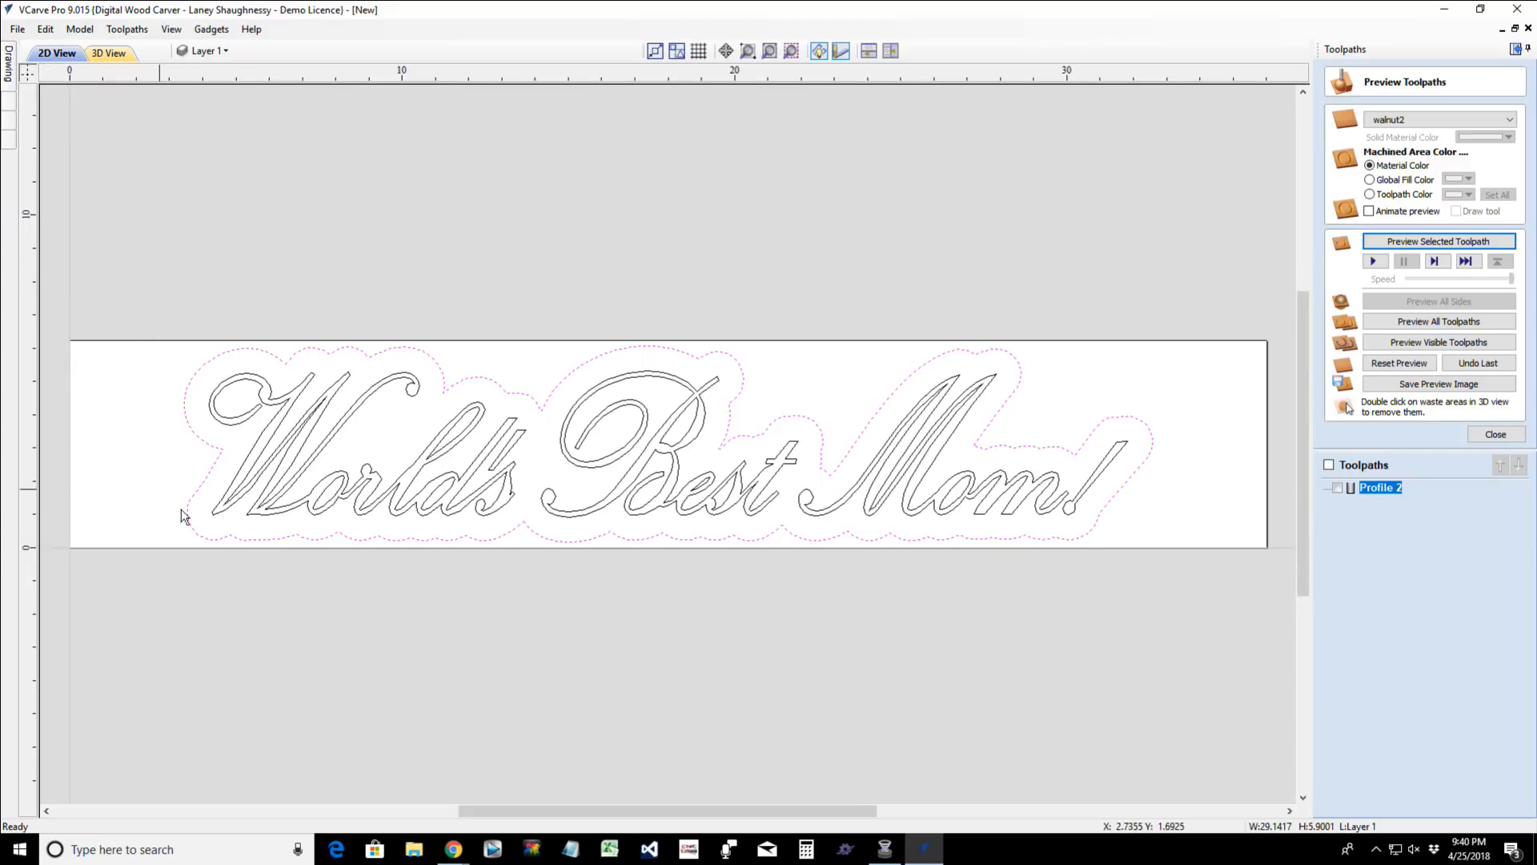
left_click_drag(181, 510, 1160, 554)
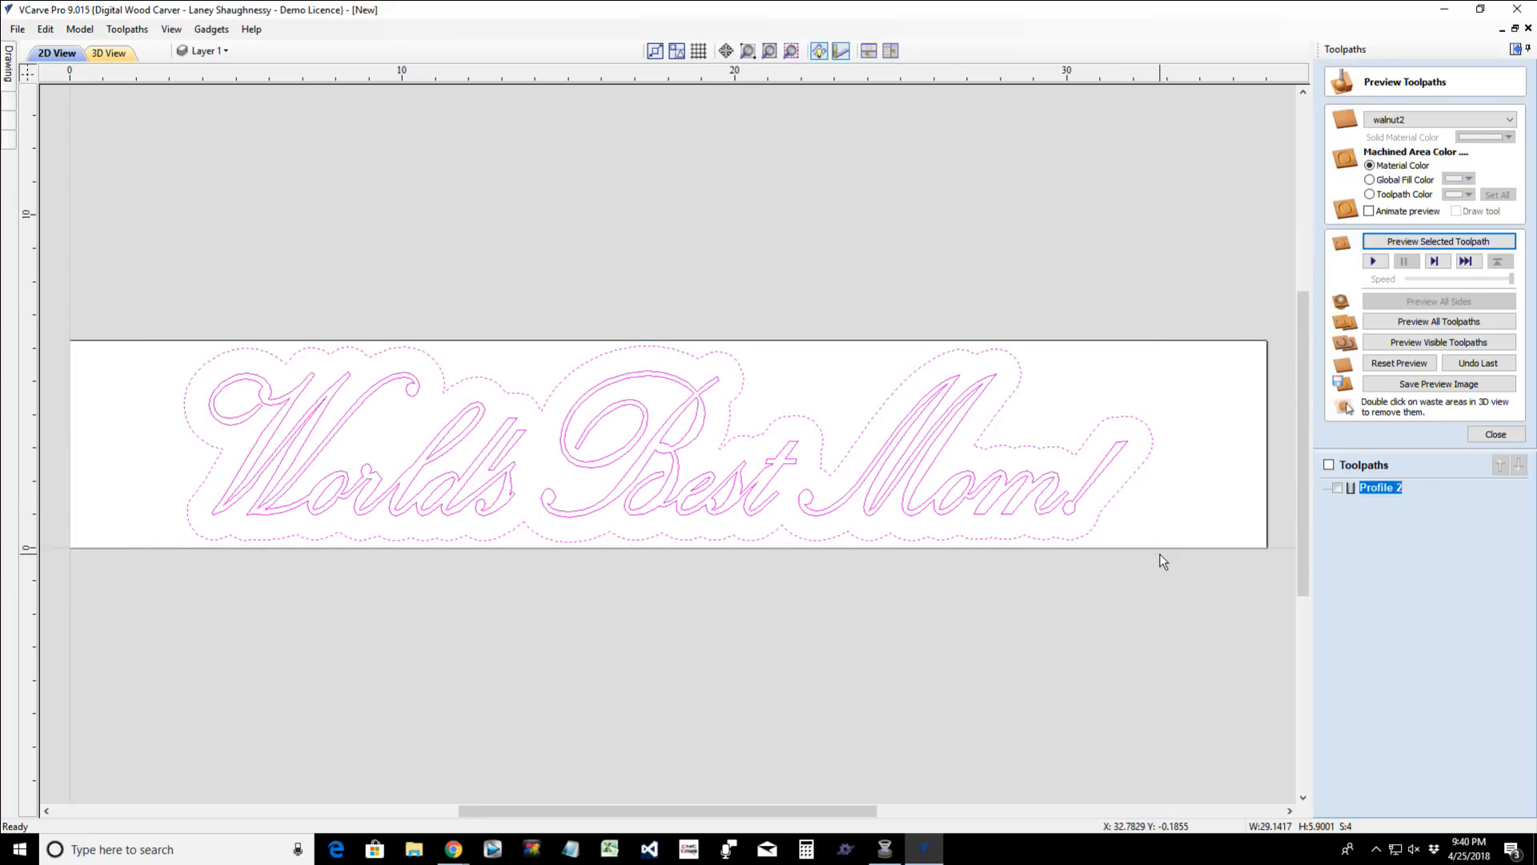
left_click(824, 539, "ctrl")
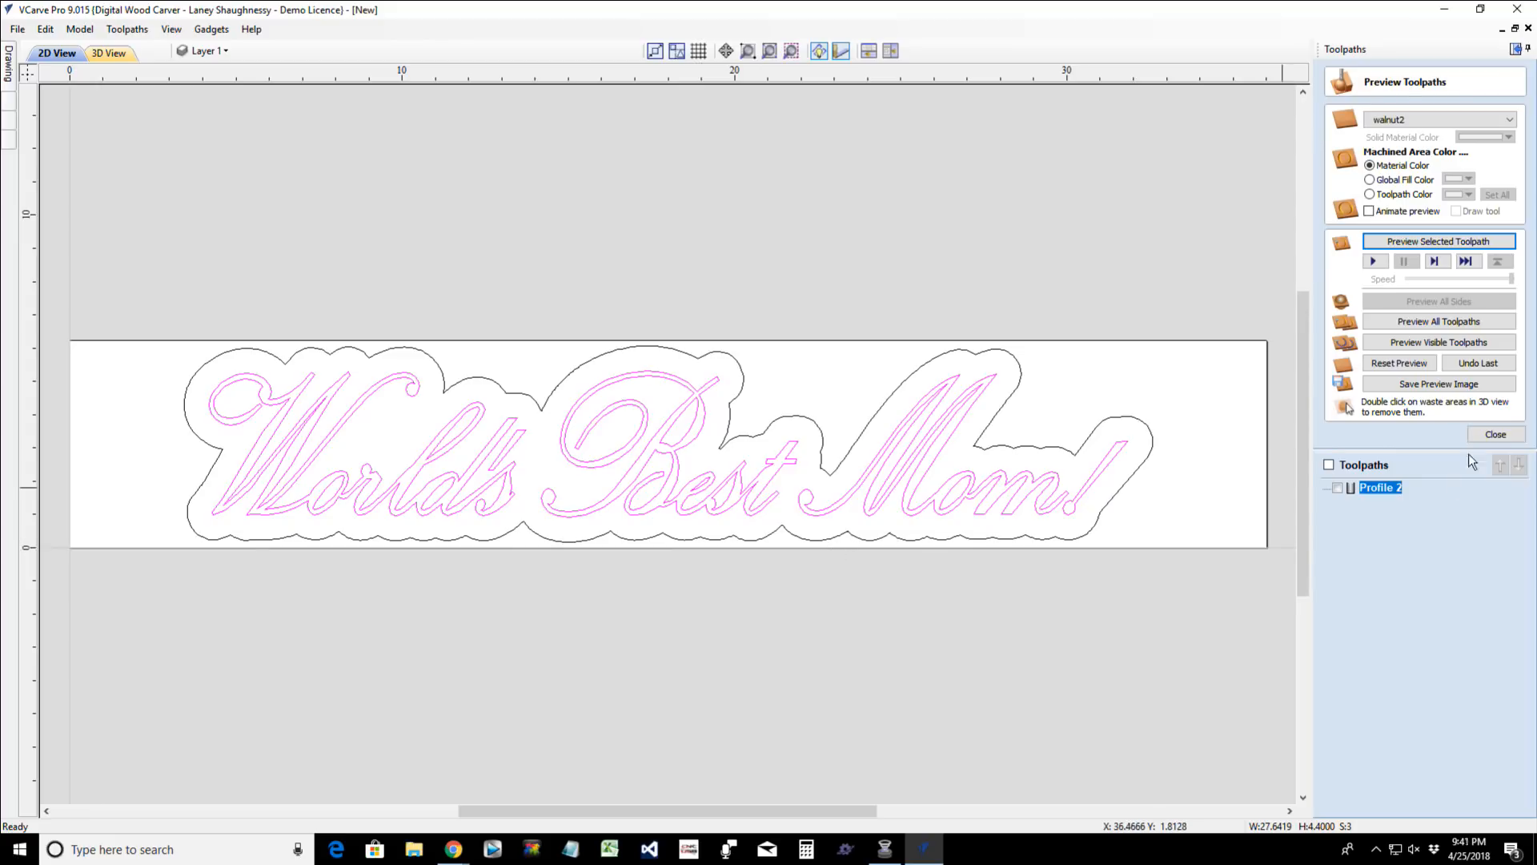
left_click(1492, 436)
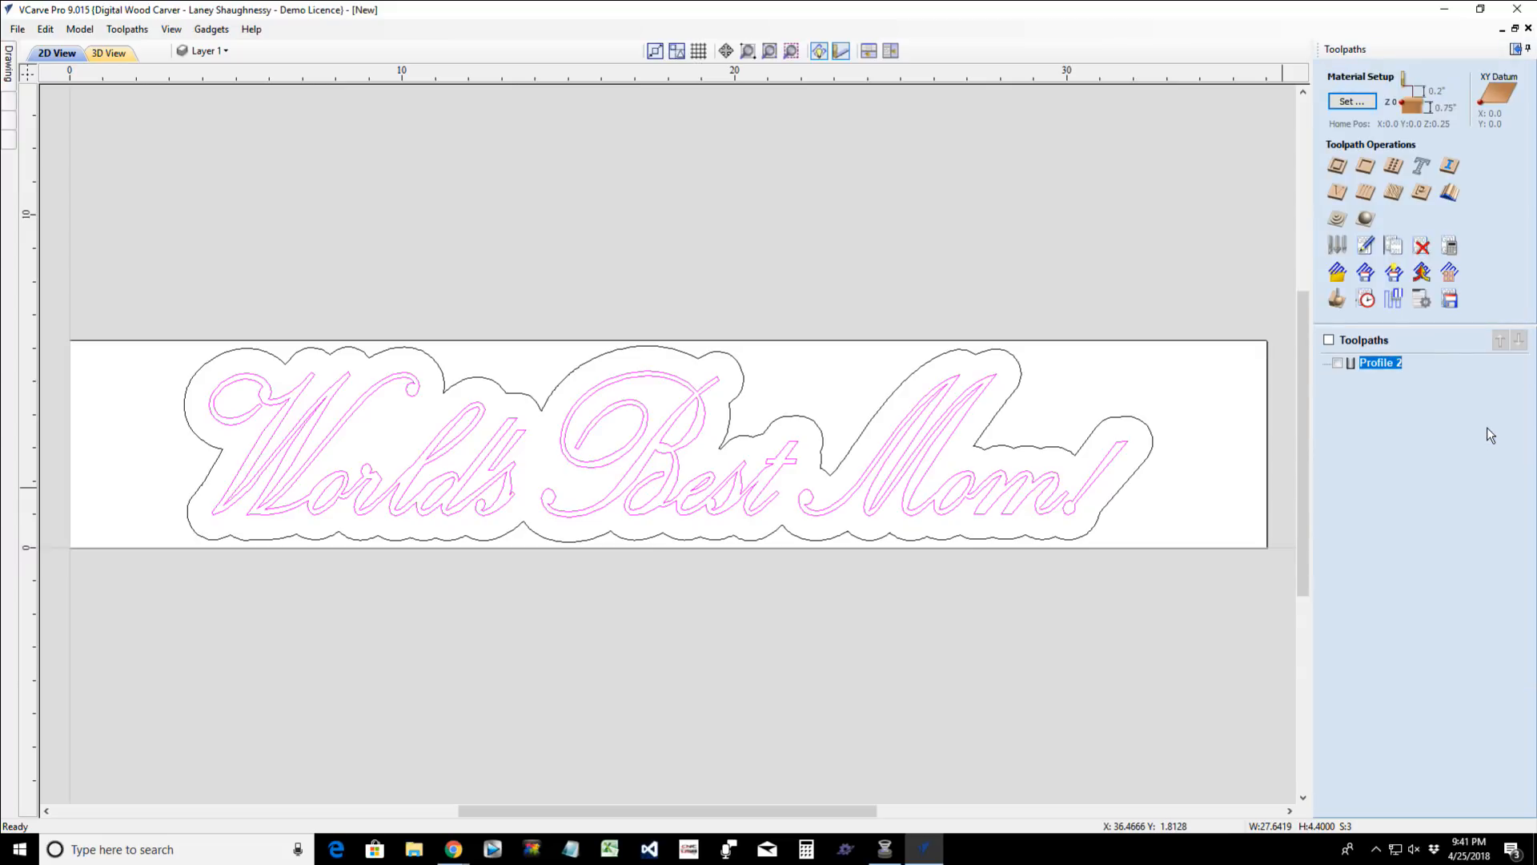
left_click(1333, 165)
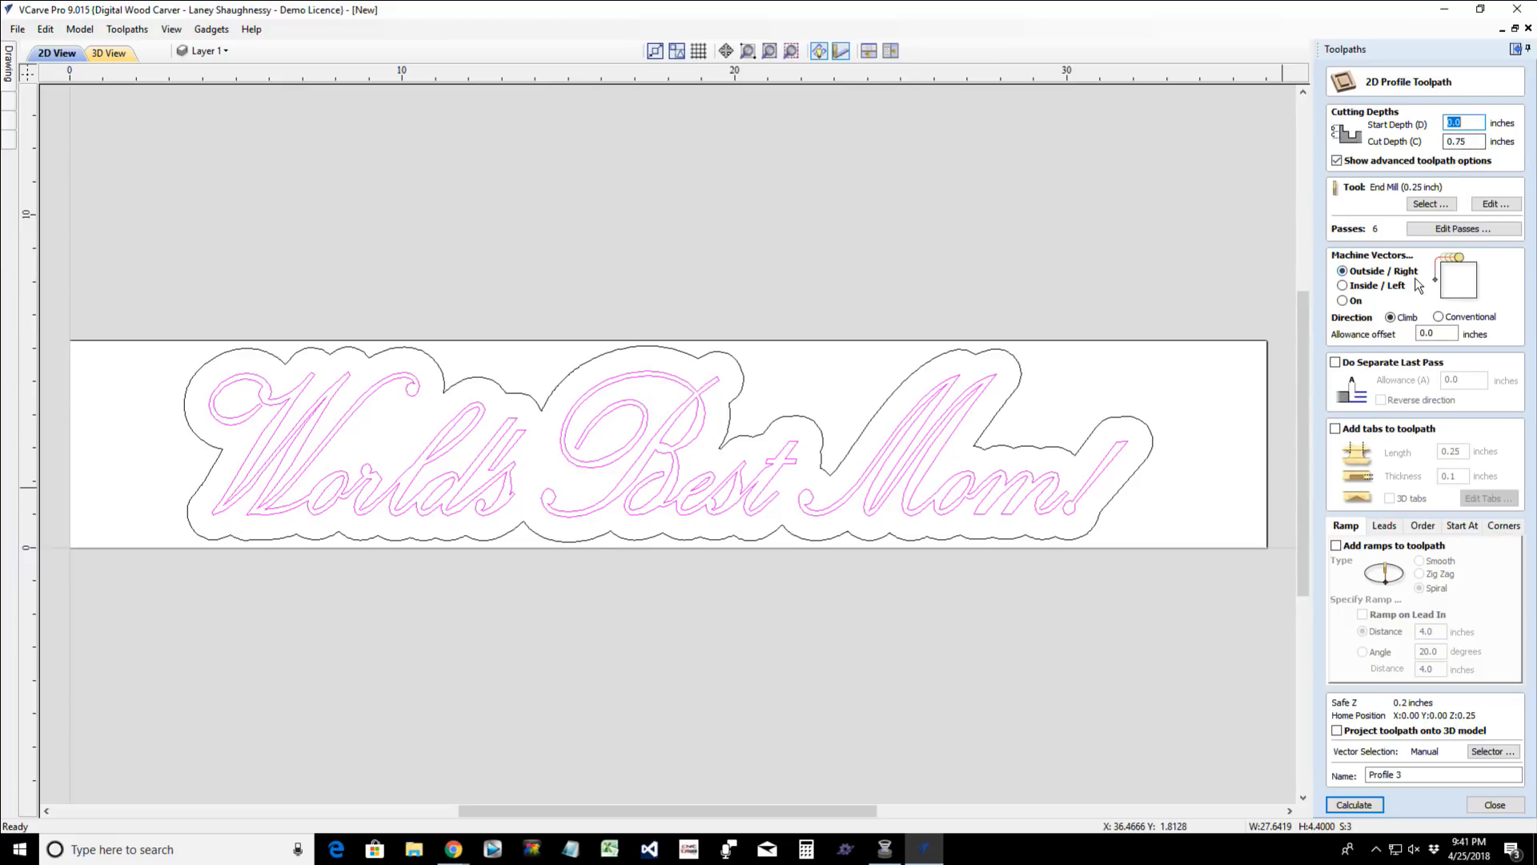
left_click(1420, 206)
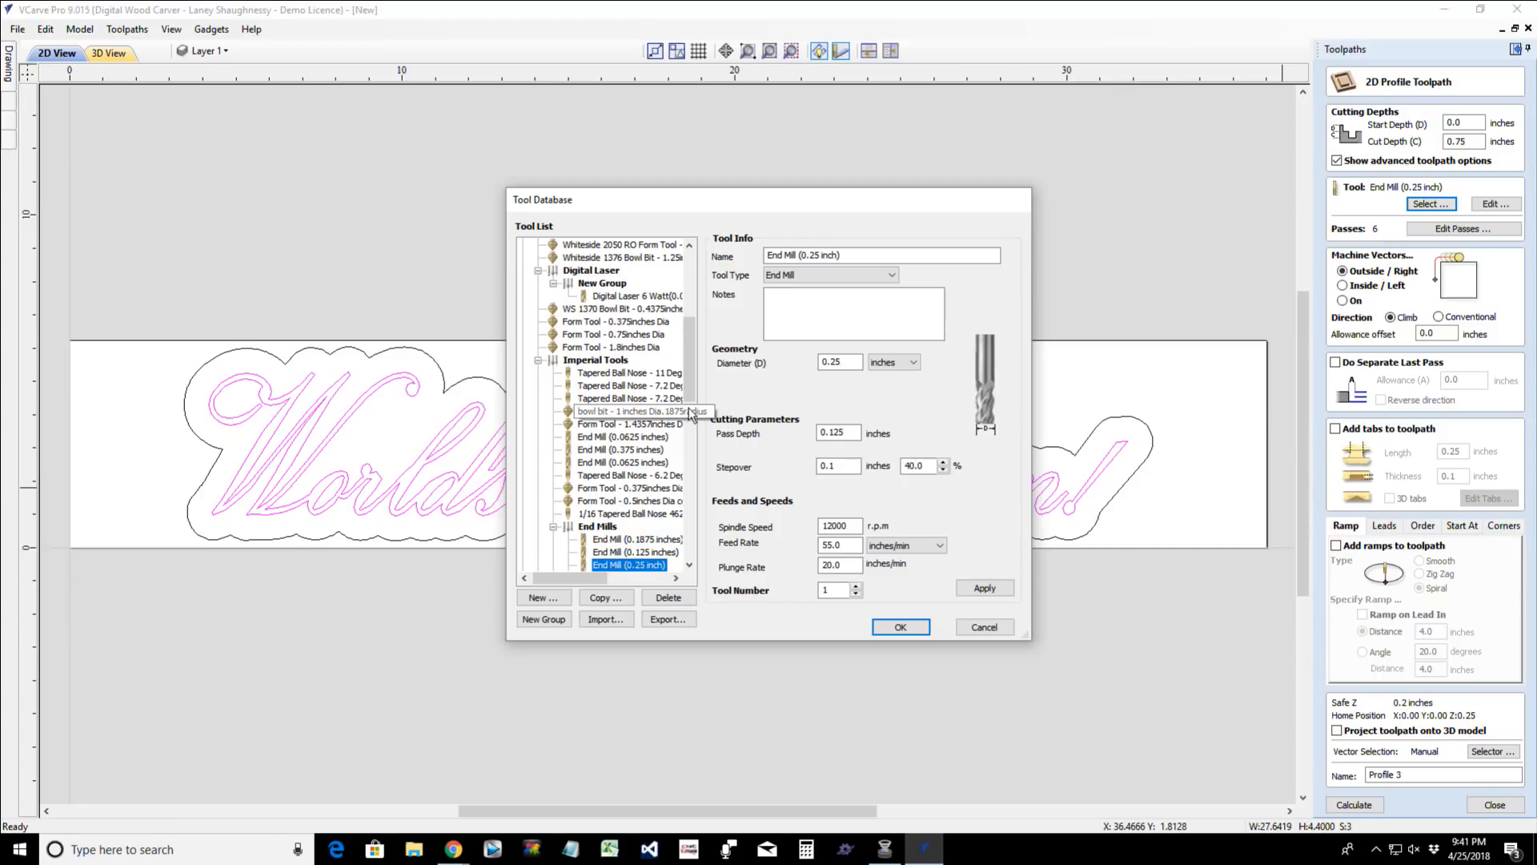
mouse_move(689, 381)
left_mouse_down()
mouse_move(689, 426)
mouse_move(689, 398)
left_mouse_up()
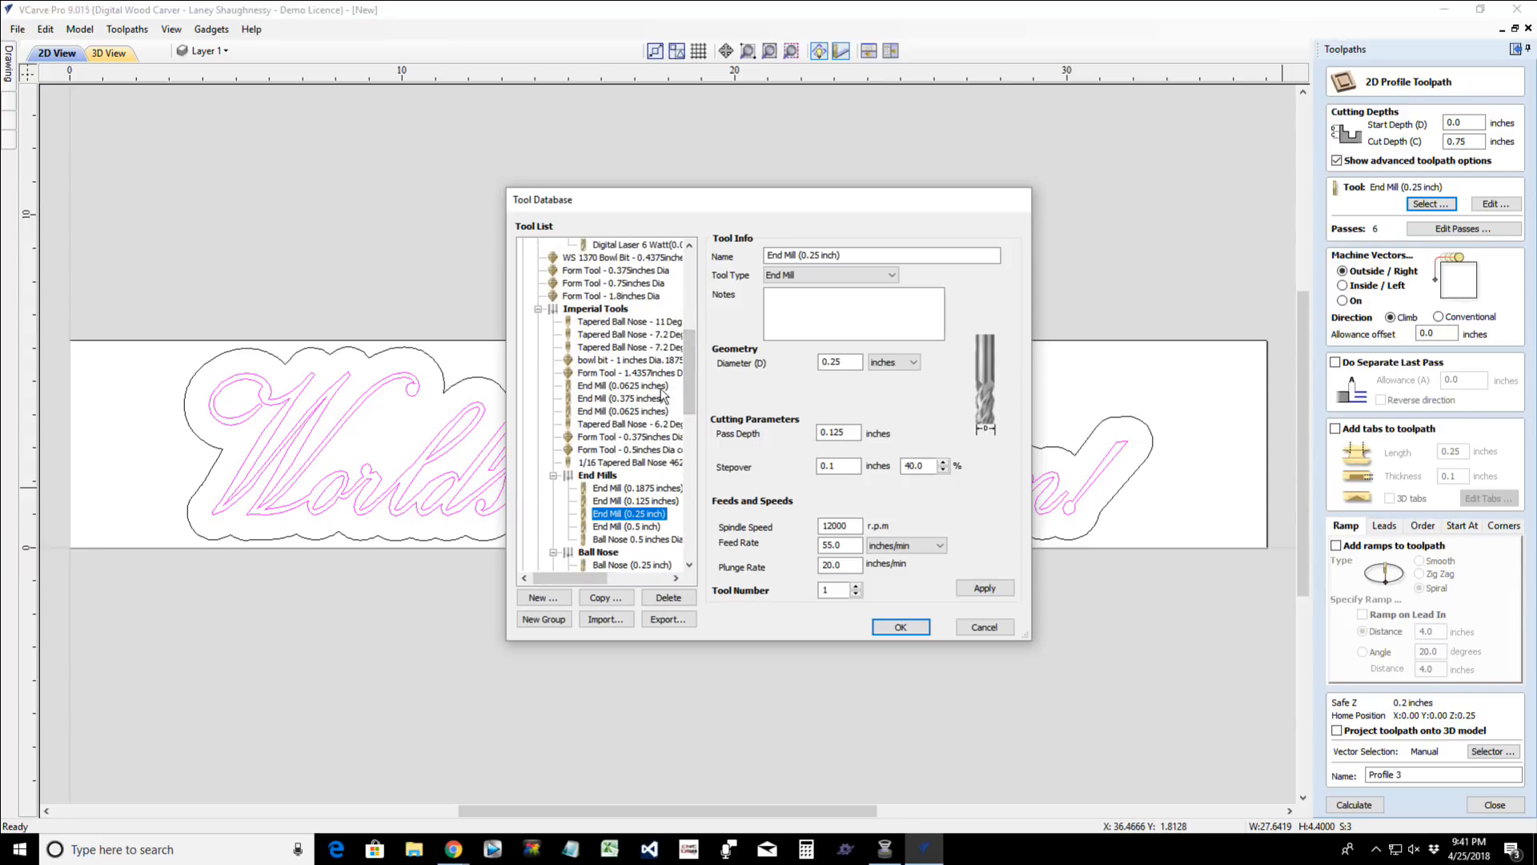
left_click(661, 387)
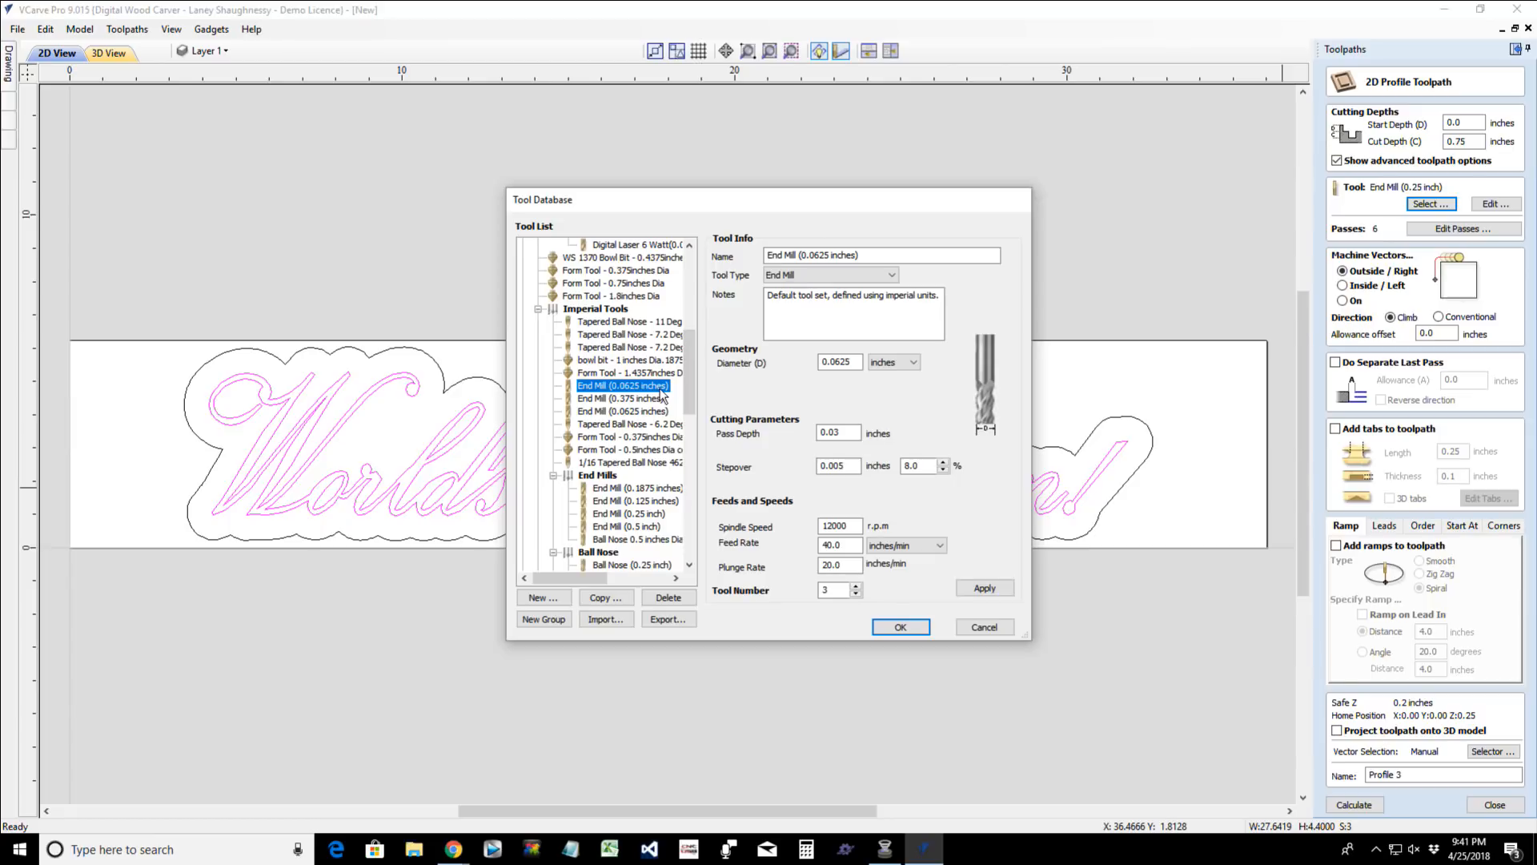
left_click(898, 632)
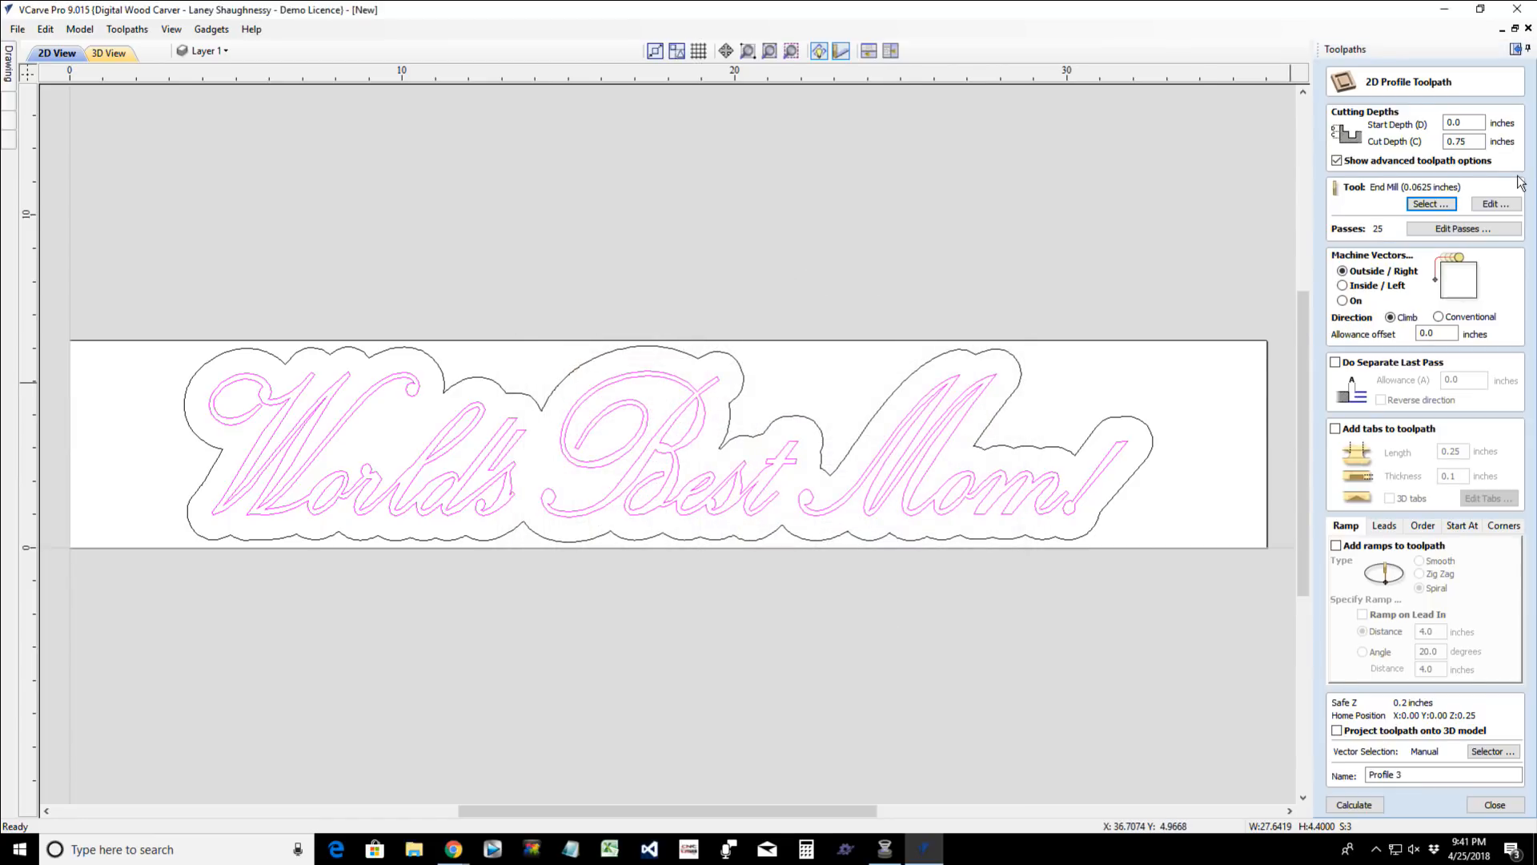
- Try to reduce the lettering profile to 2 passes at 0.75 inches cut depth, and calculate the toolpath
left_click_drag(1473, 142, 1446, 143)
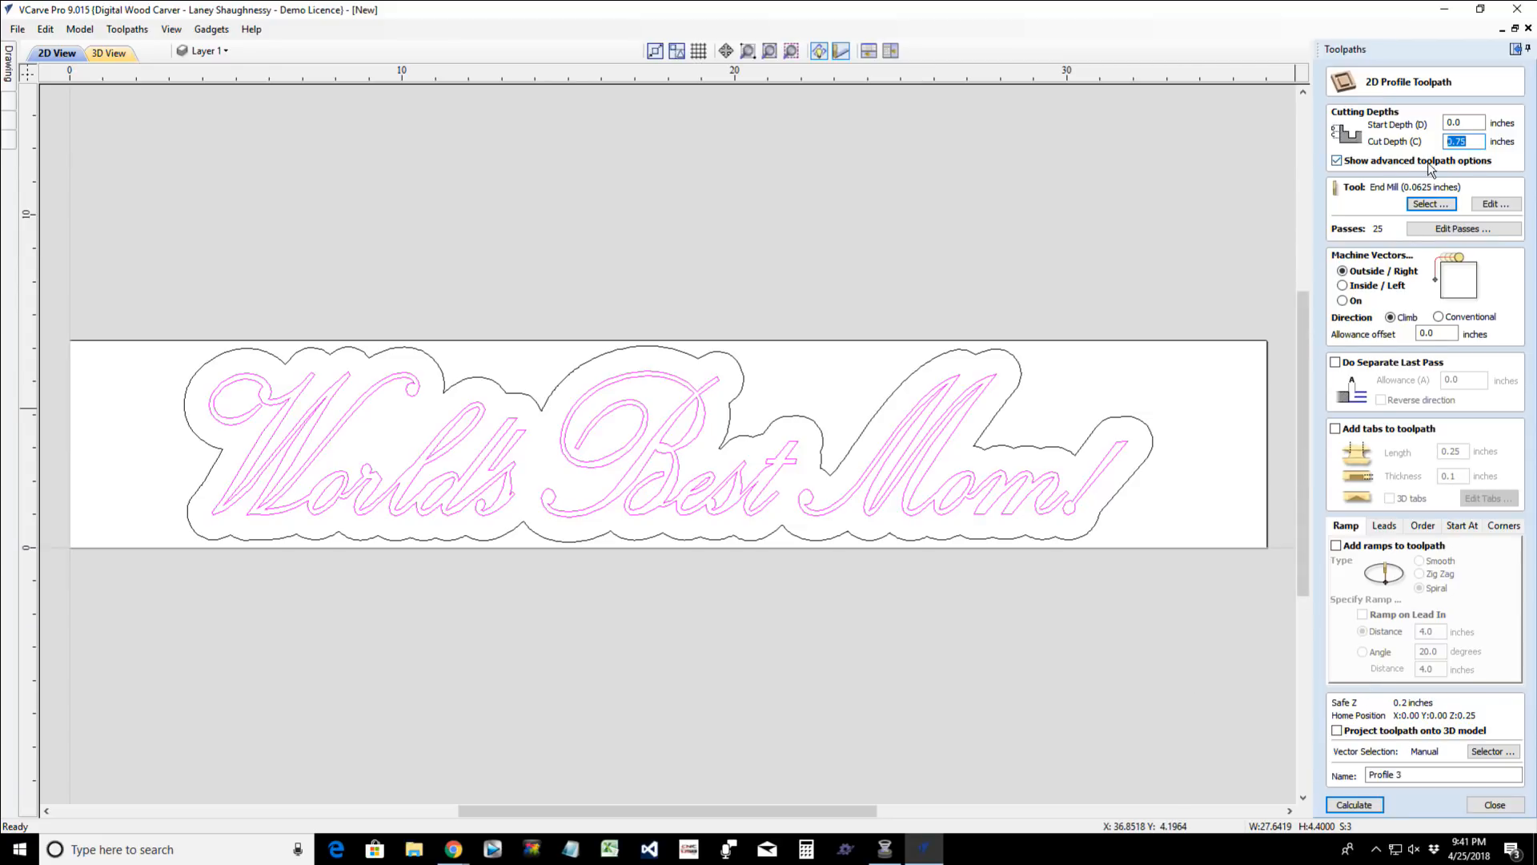
left_click_drag(1455, 142, 1475, 138)
left_click(1458, 229)
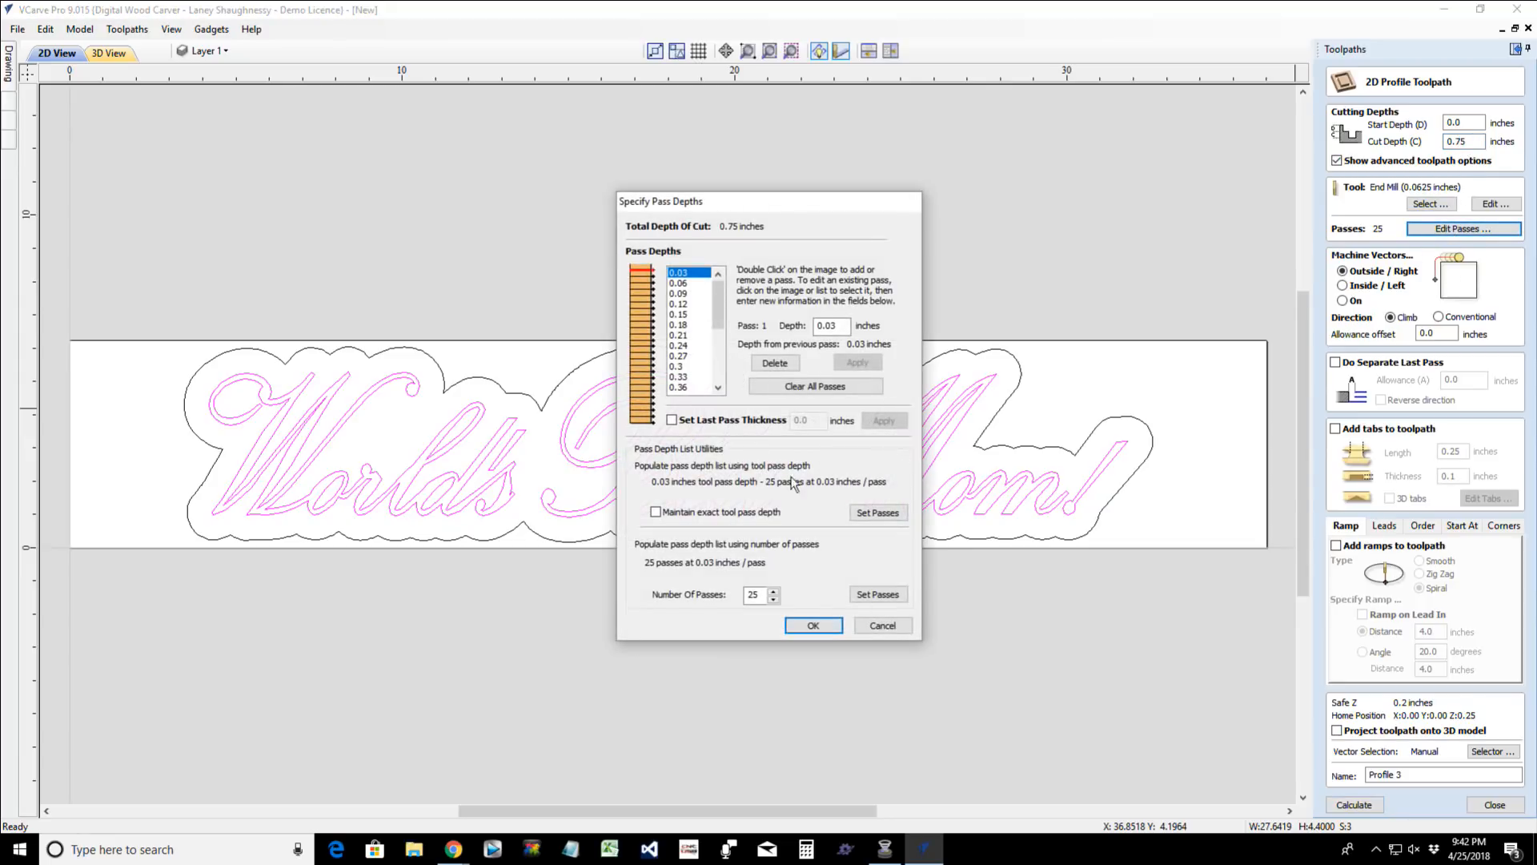
left_click_drag(718, 304, 717, 356)
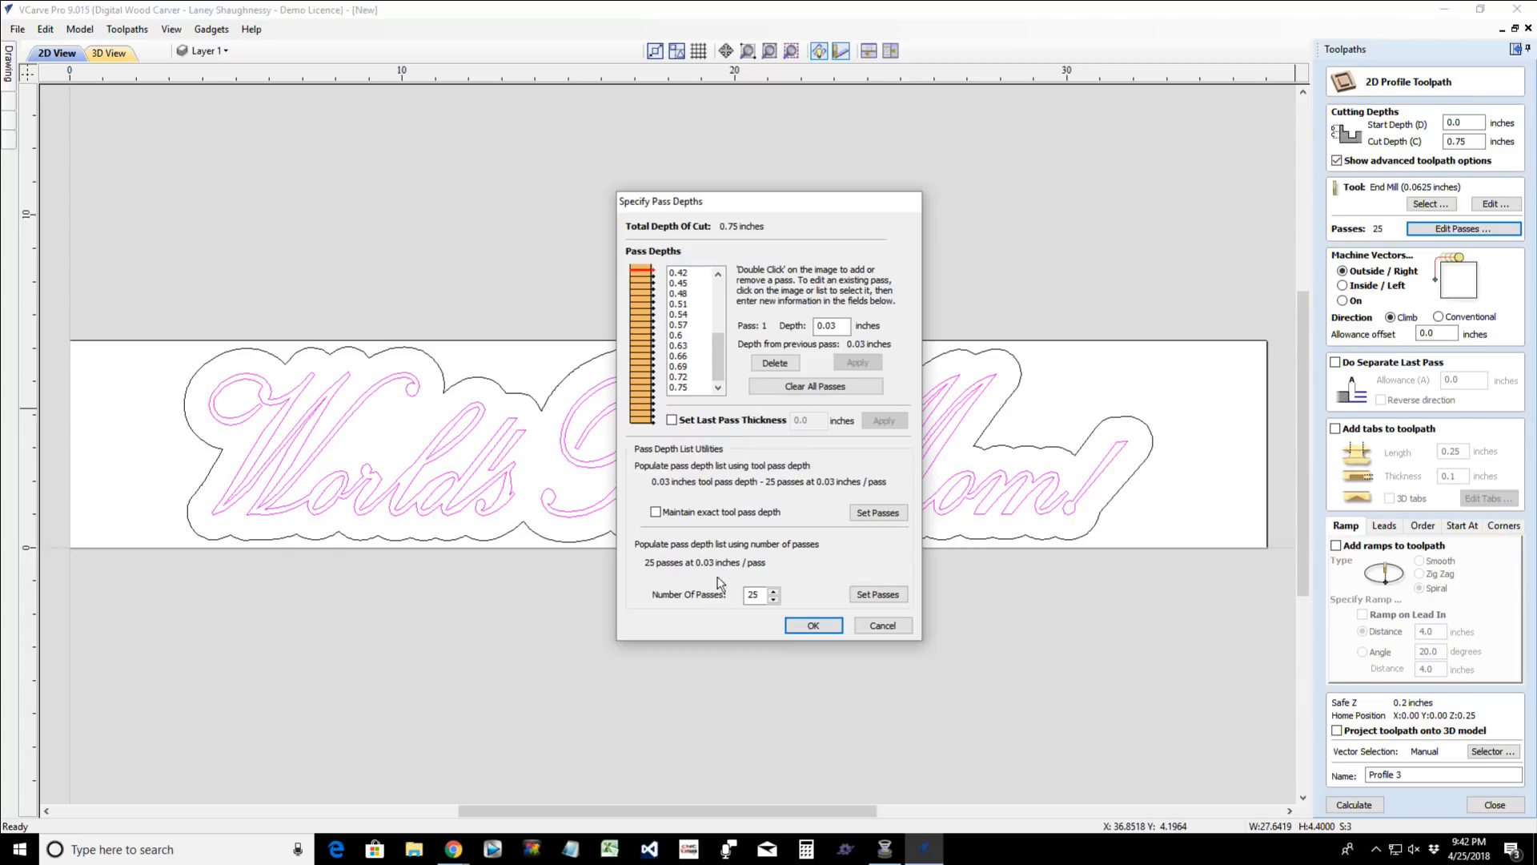
double_click(754, 594)
type("2")
left_click(809, 628)
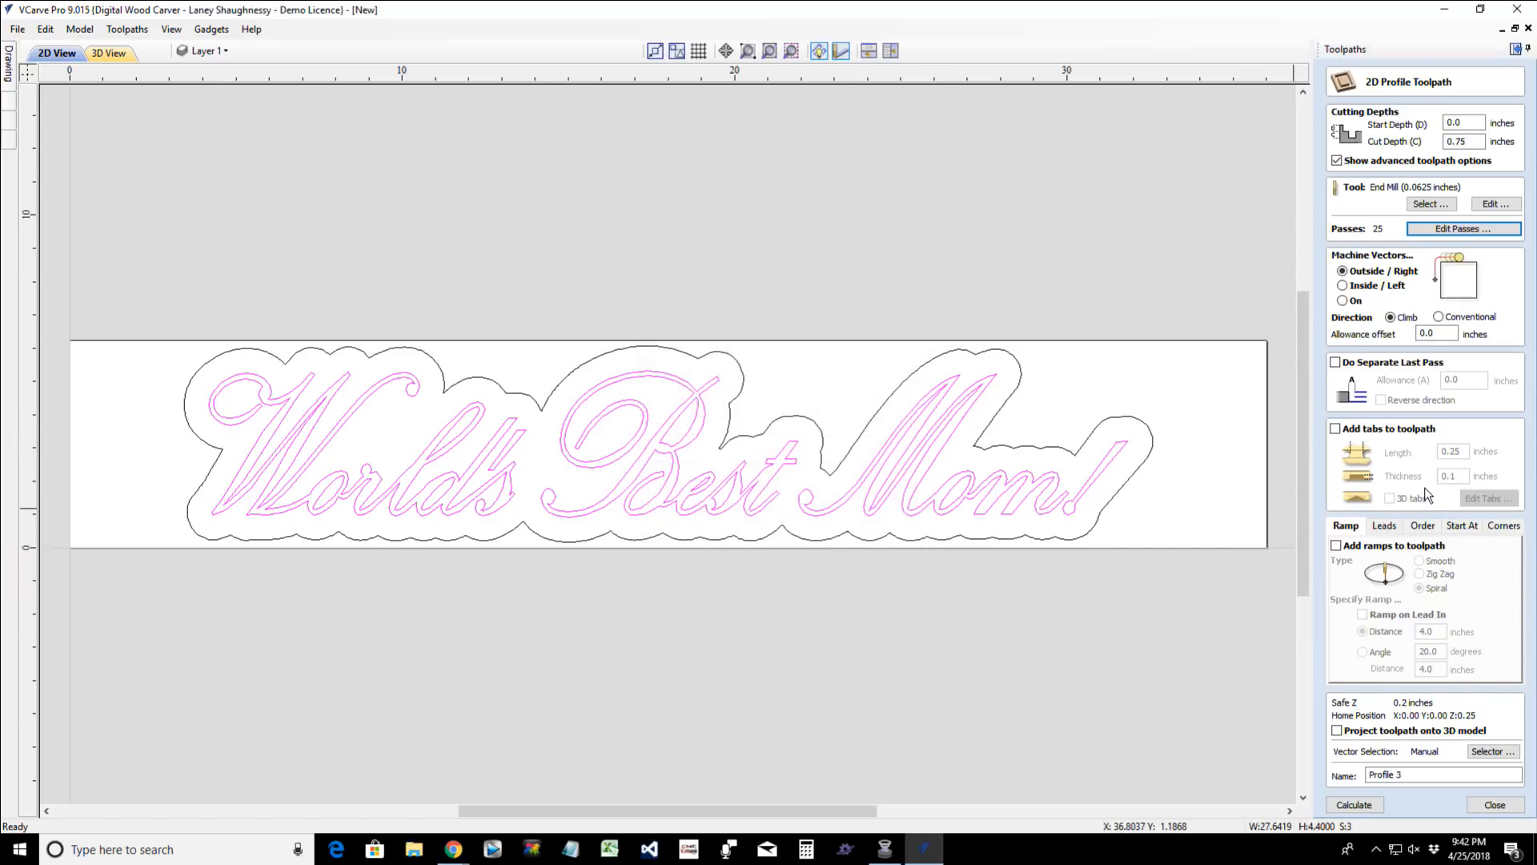
left_click(1353, 805)
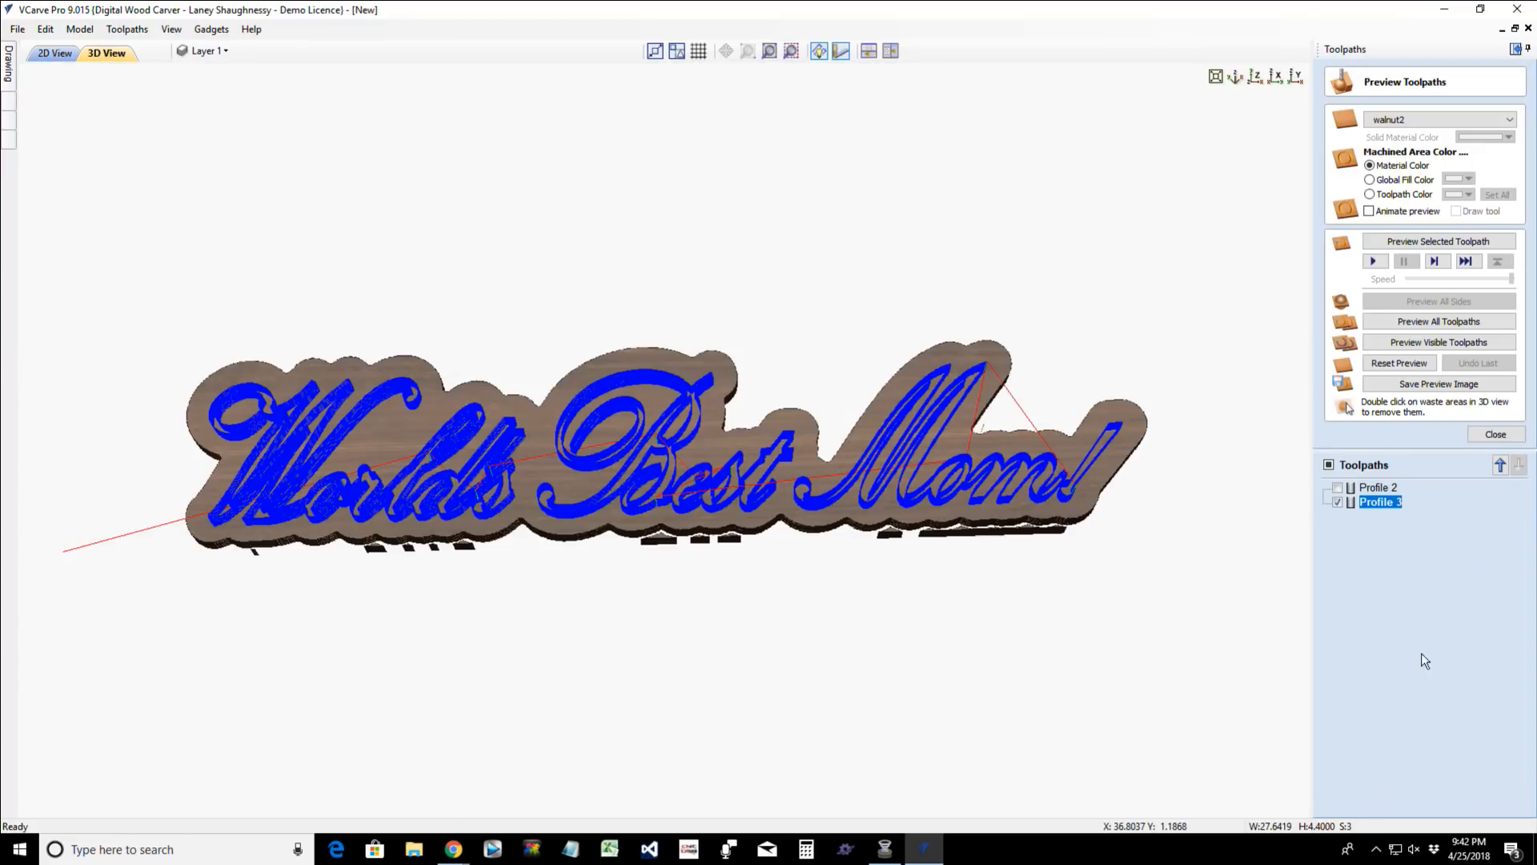
- Render the preview material as Maple and simulate the lettering's profile toolpath
left_click(1402, 120)
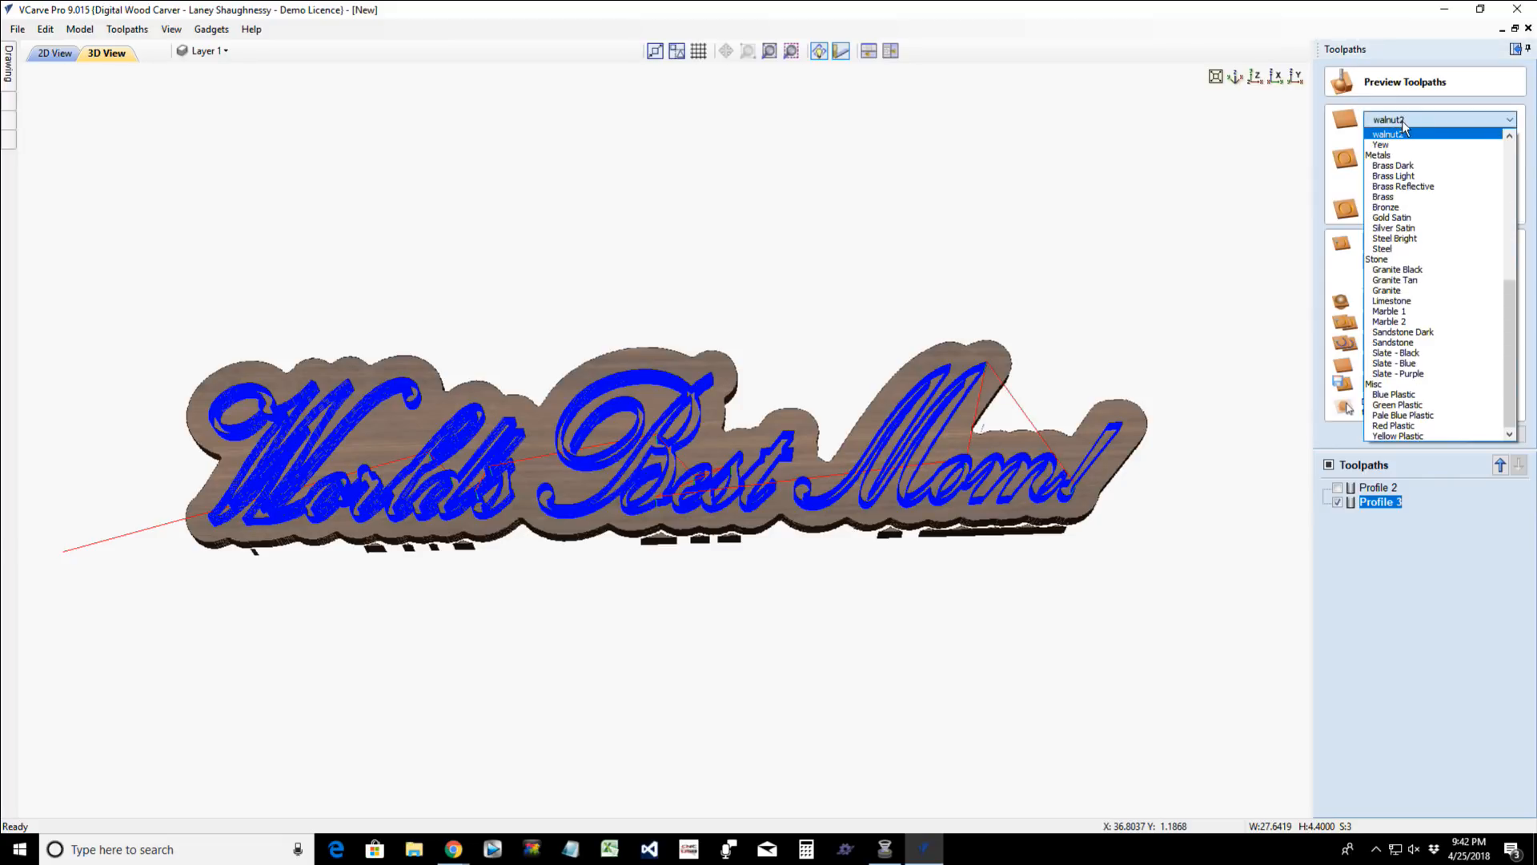
scroll(1395, 284, "up", 2)
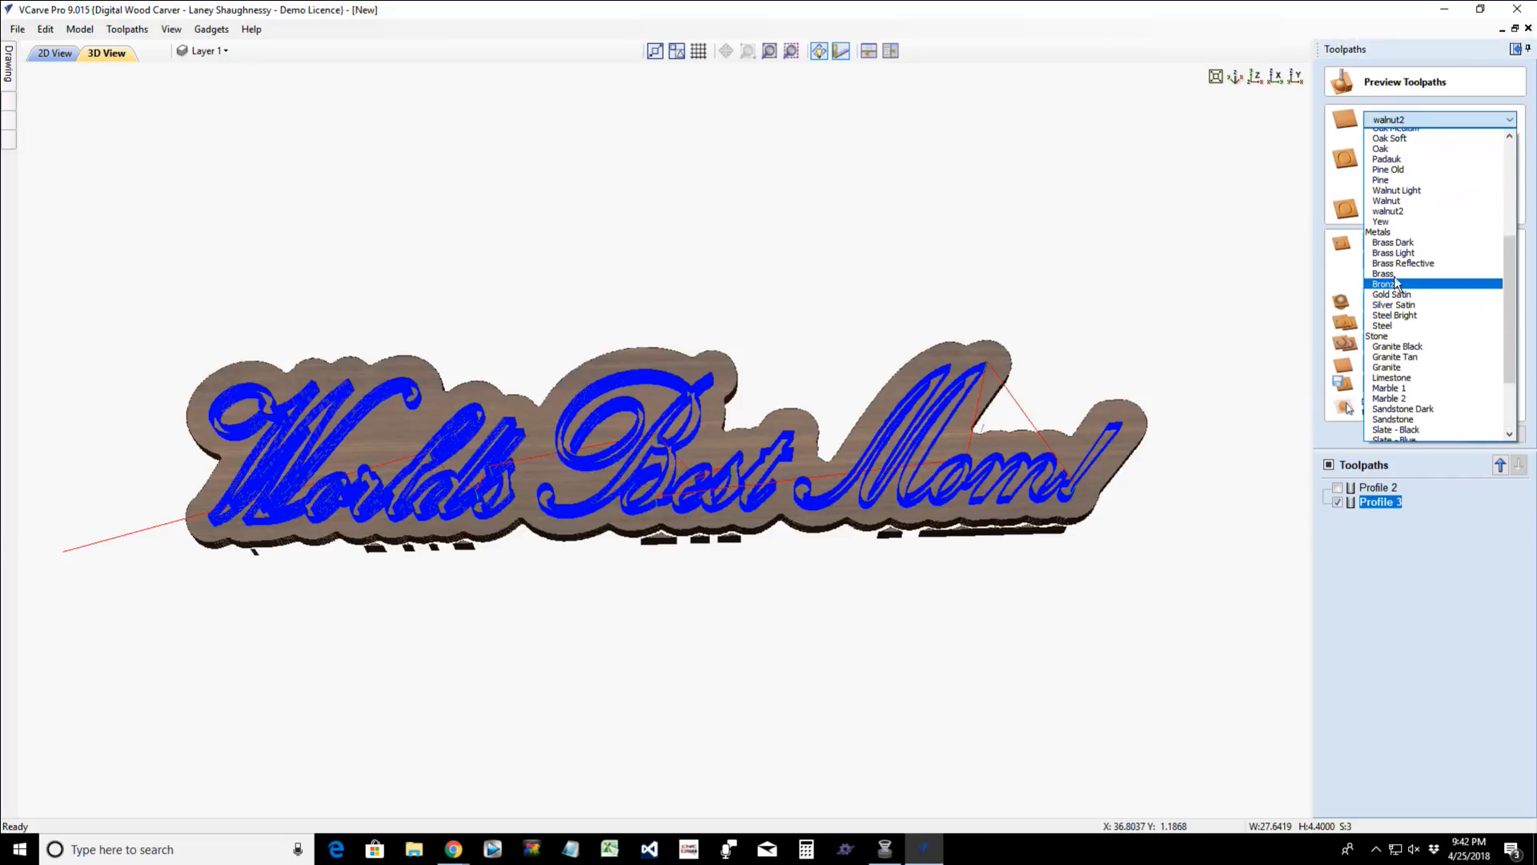
scroll(1399, 206, "up", 5)
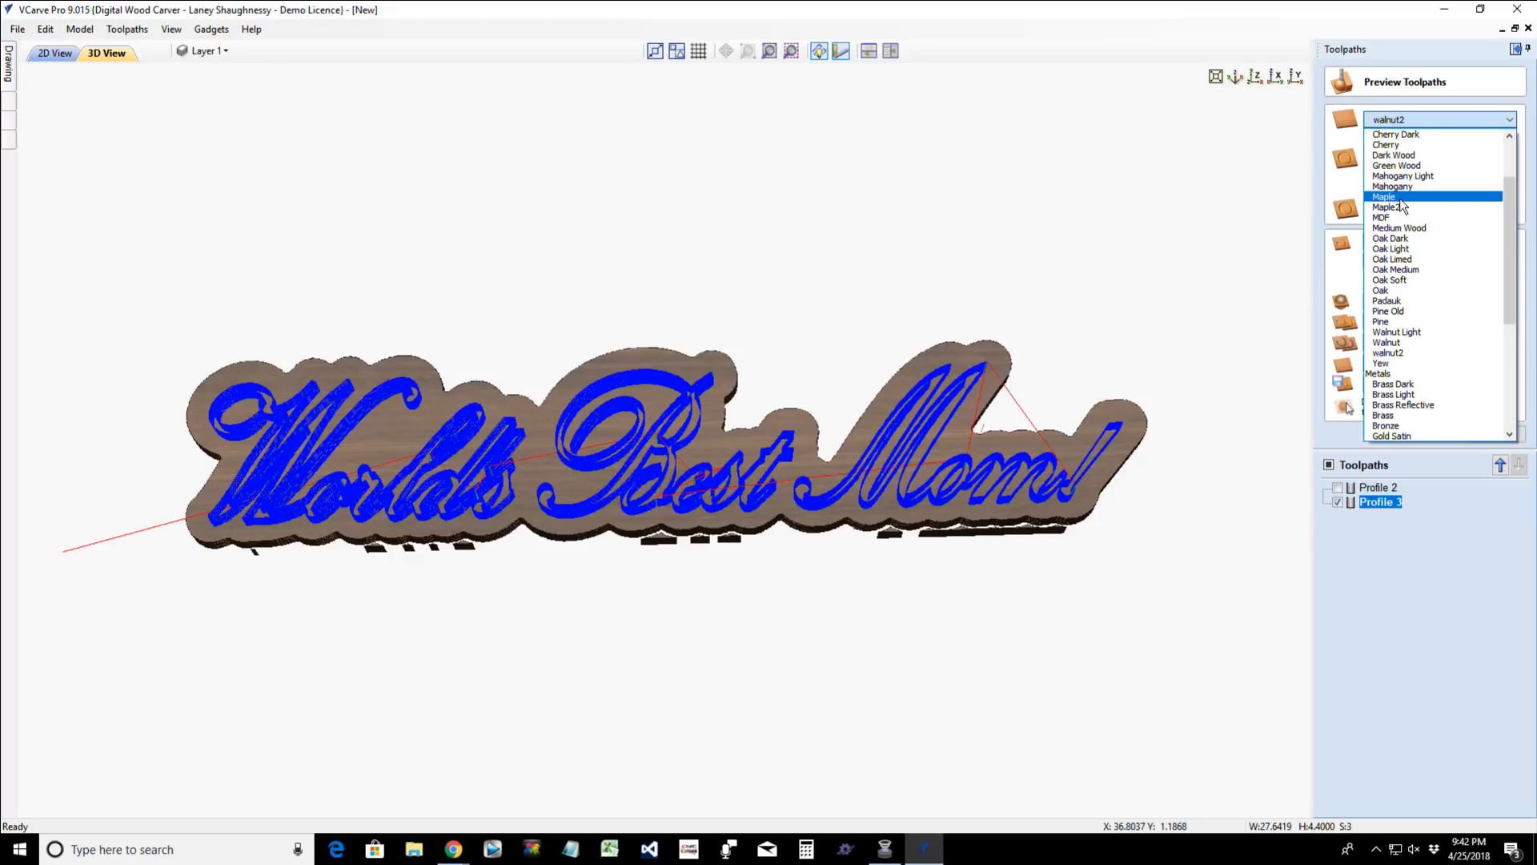
left_click(1400, 198)
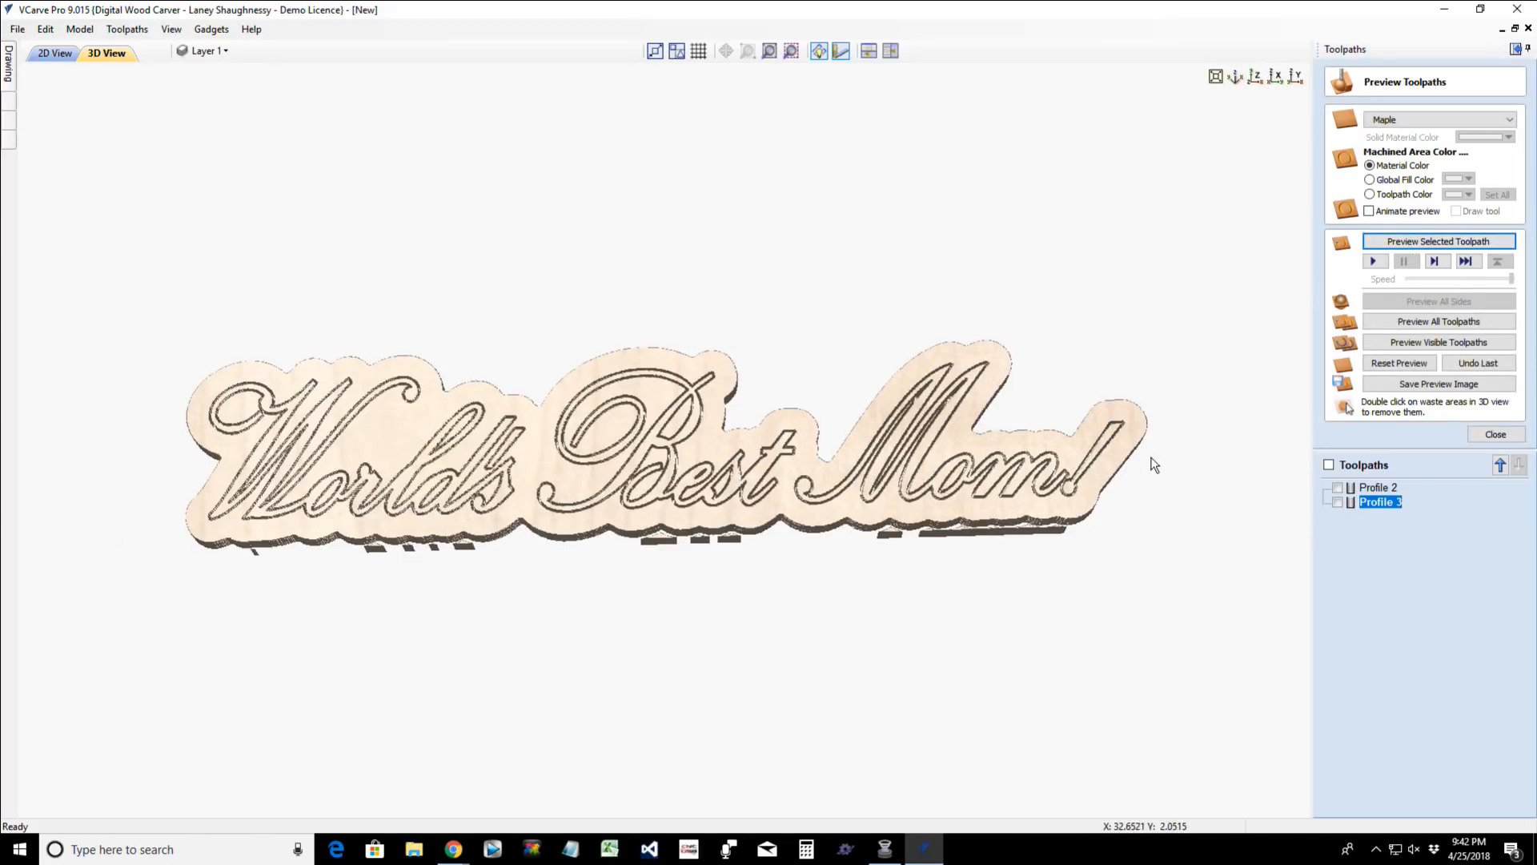
- Remove the waste material around the words and inside the letters in the 3D preview, and inspect the cut-out lettering
double_click(1089, 460)
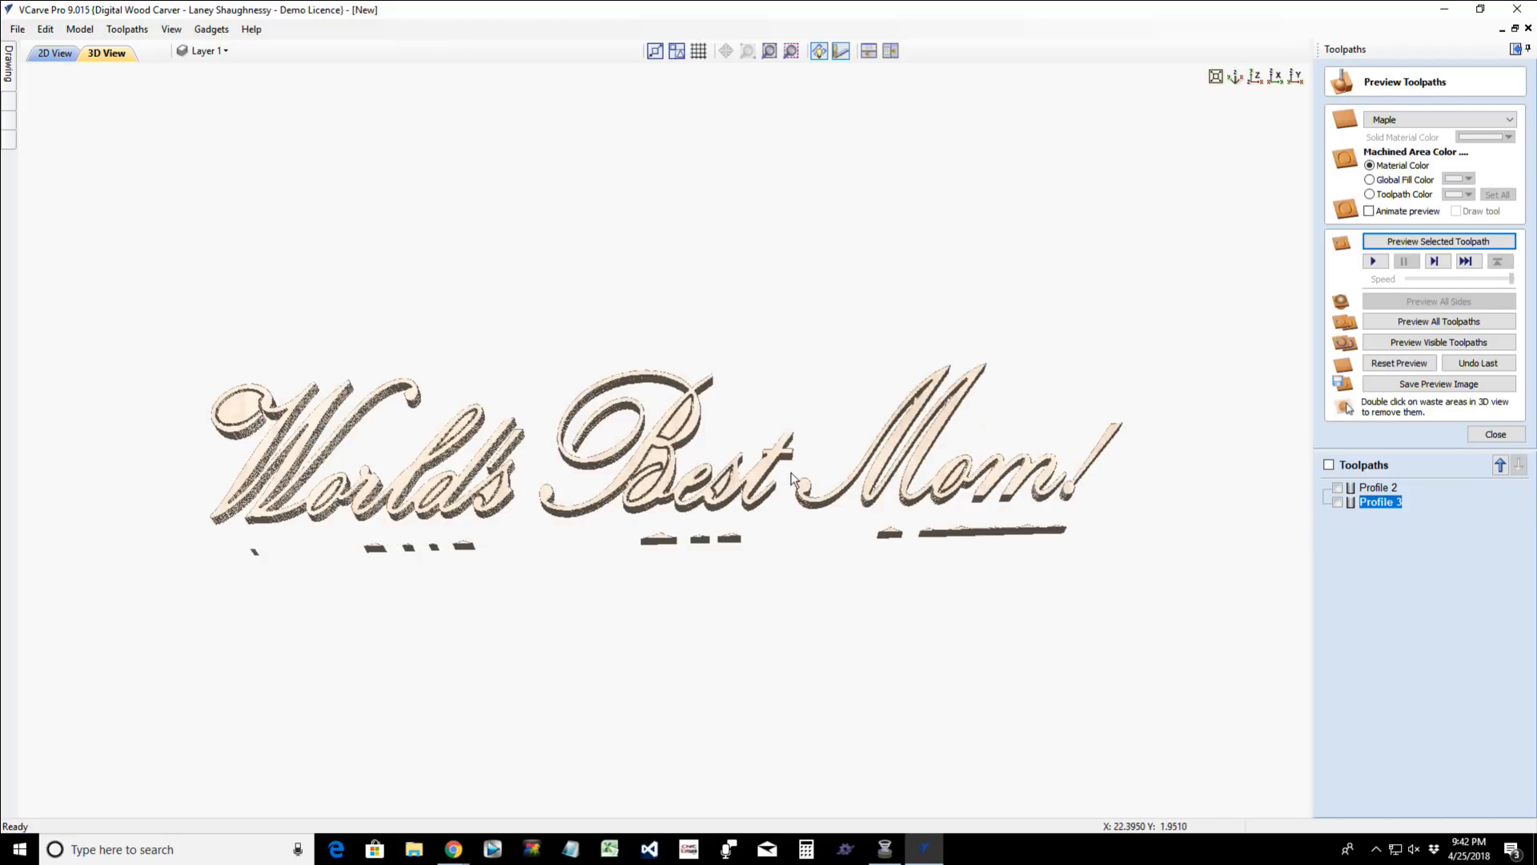
double_click(649, 475)
double_click(680, 420)
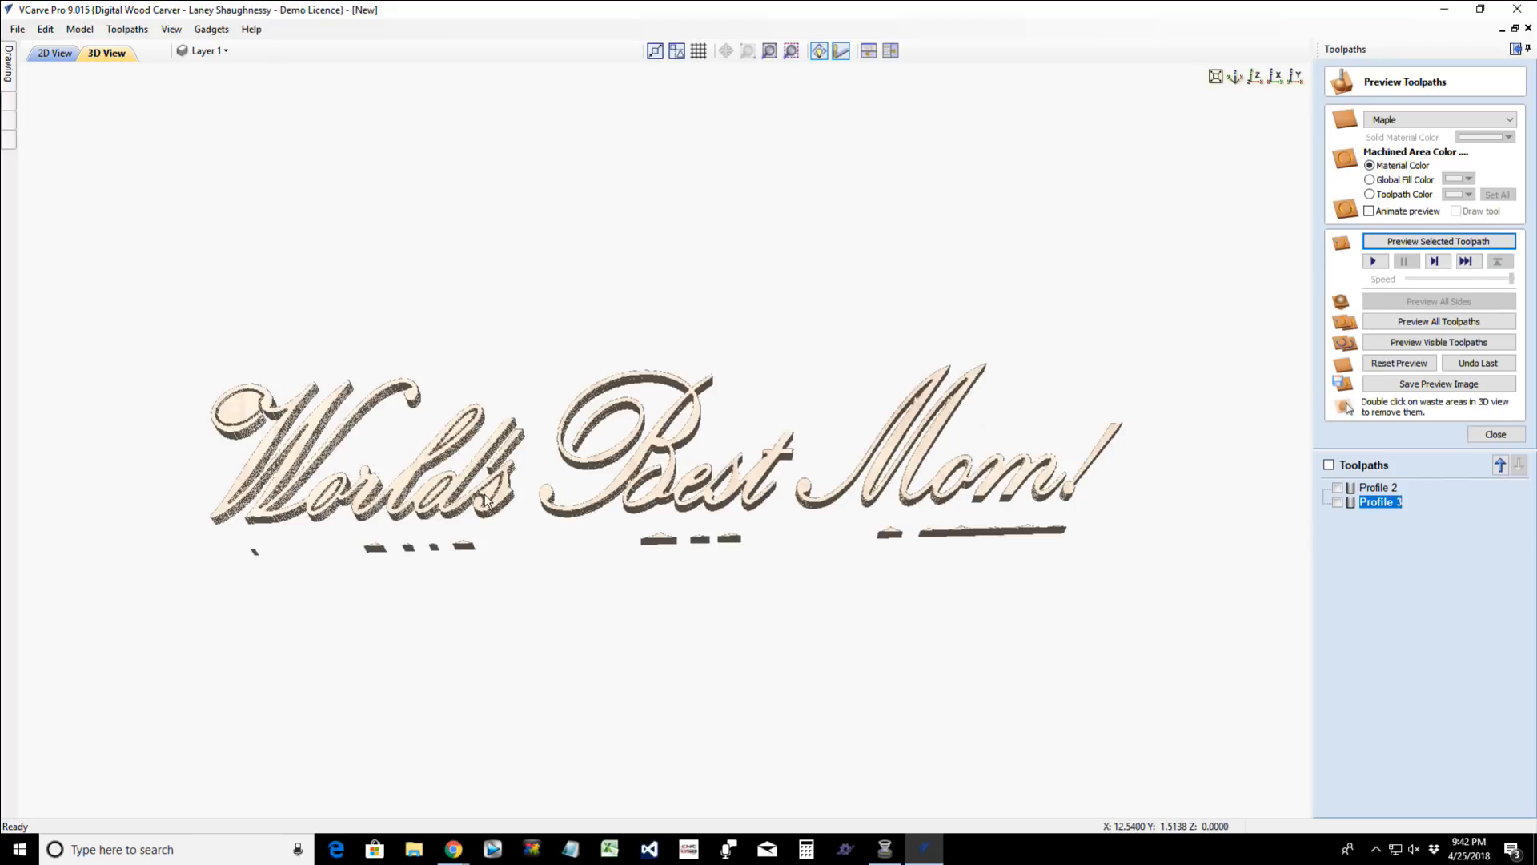
double_click(329, 494)
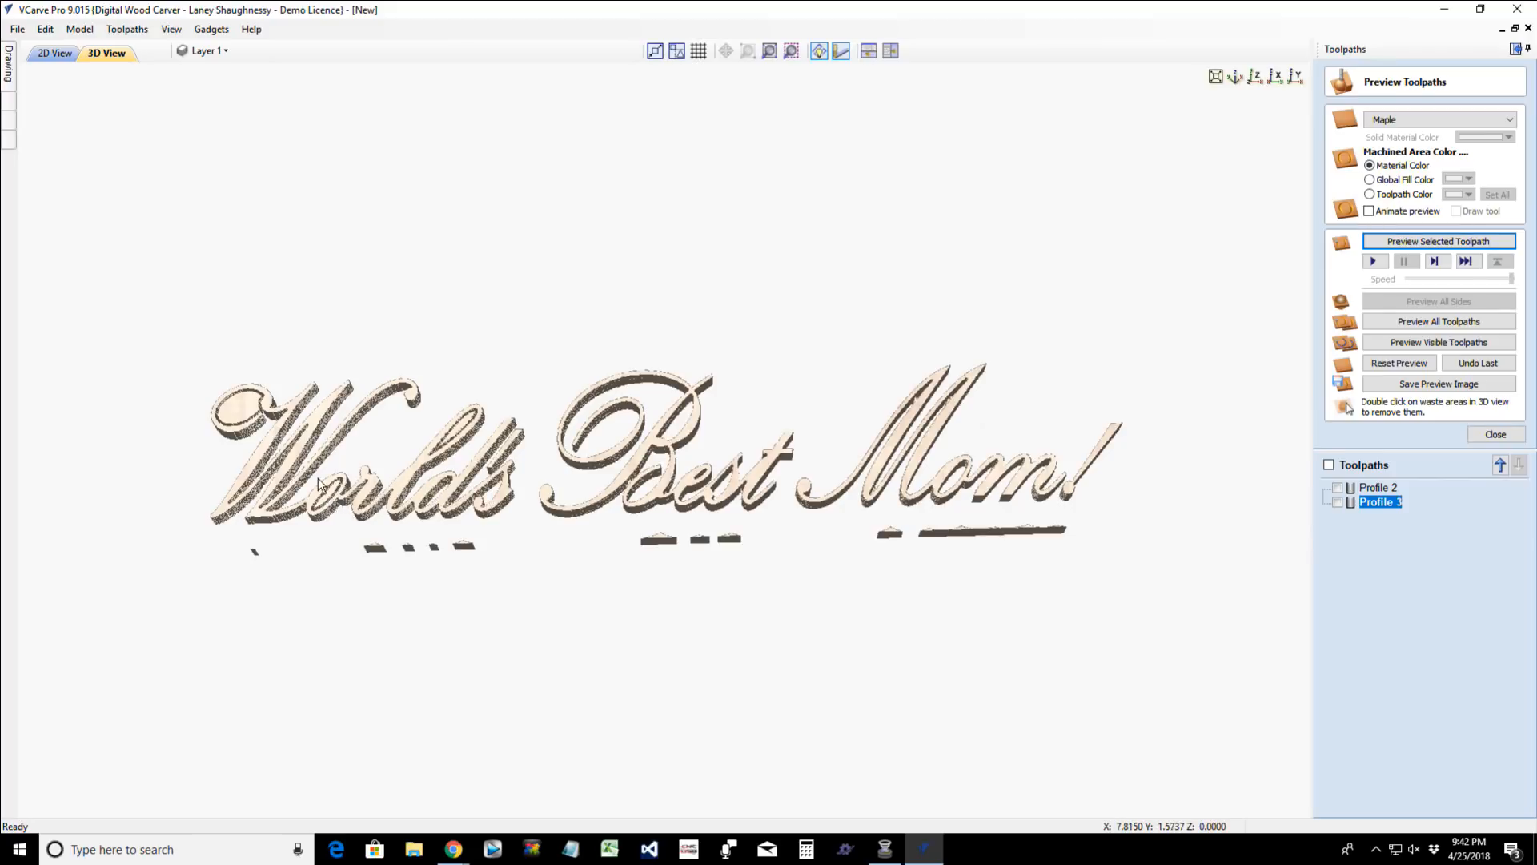
double_click(230, 422)
left_click_drag(718, 749, 670, 688)
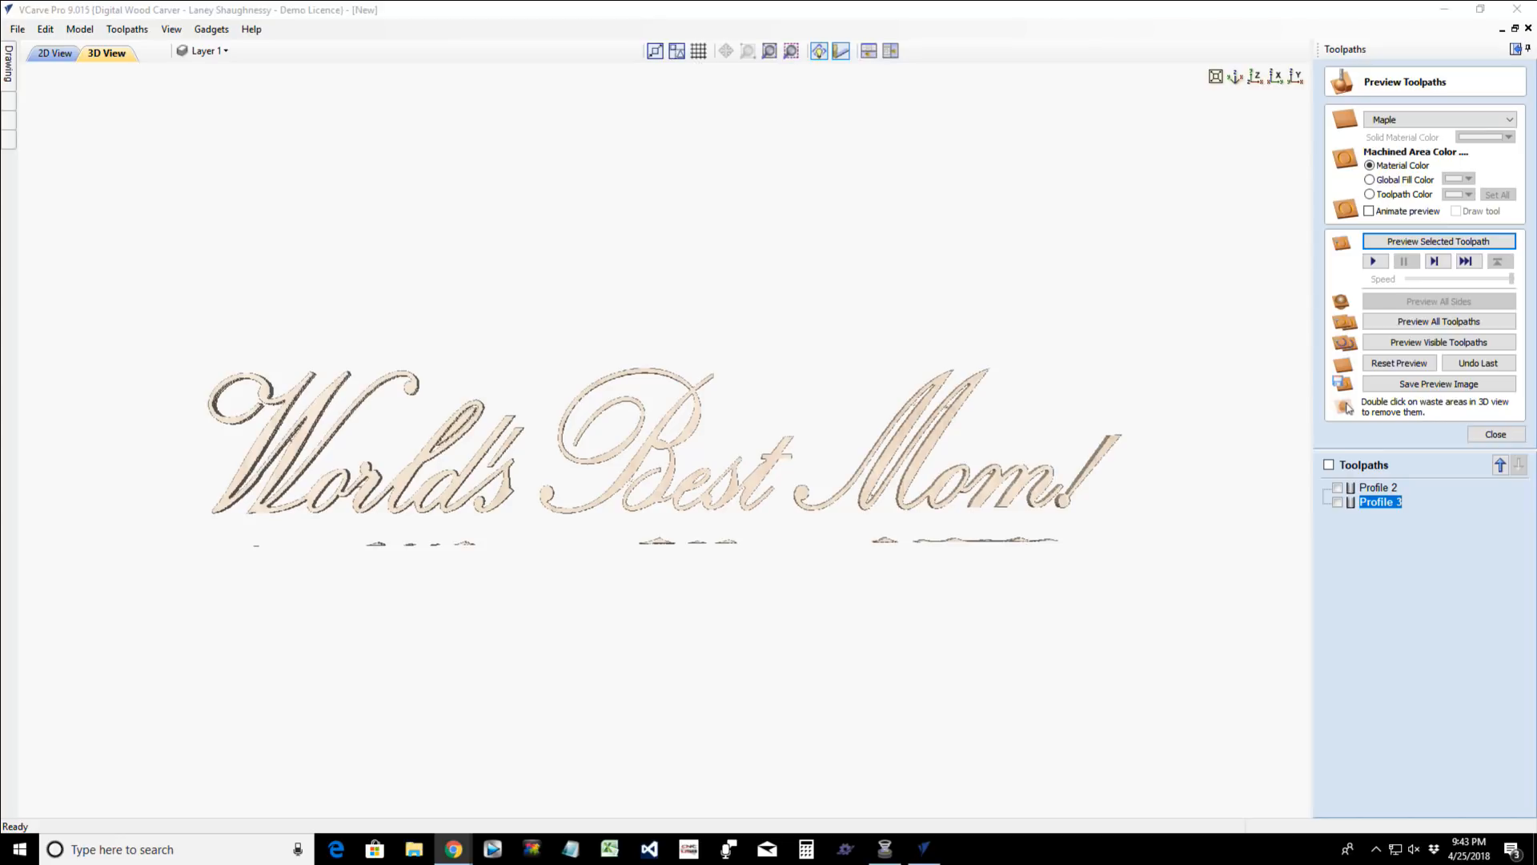
left_click(463, 421)
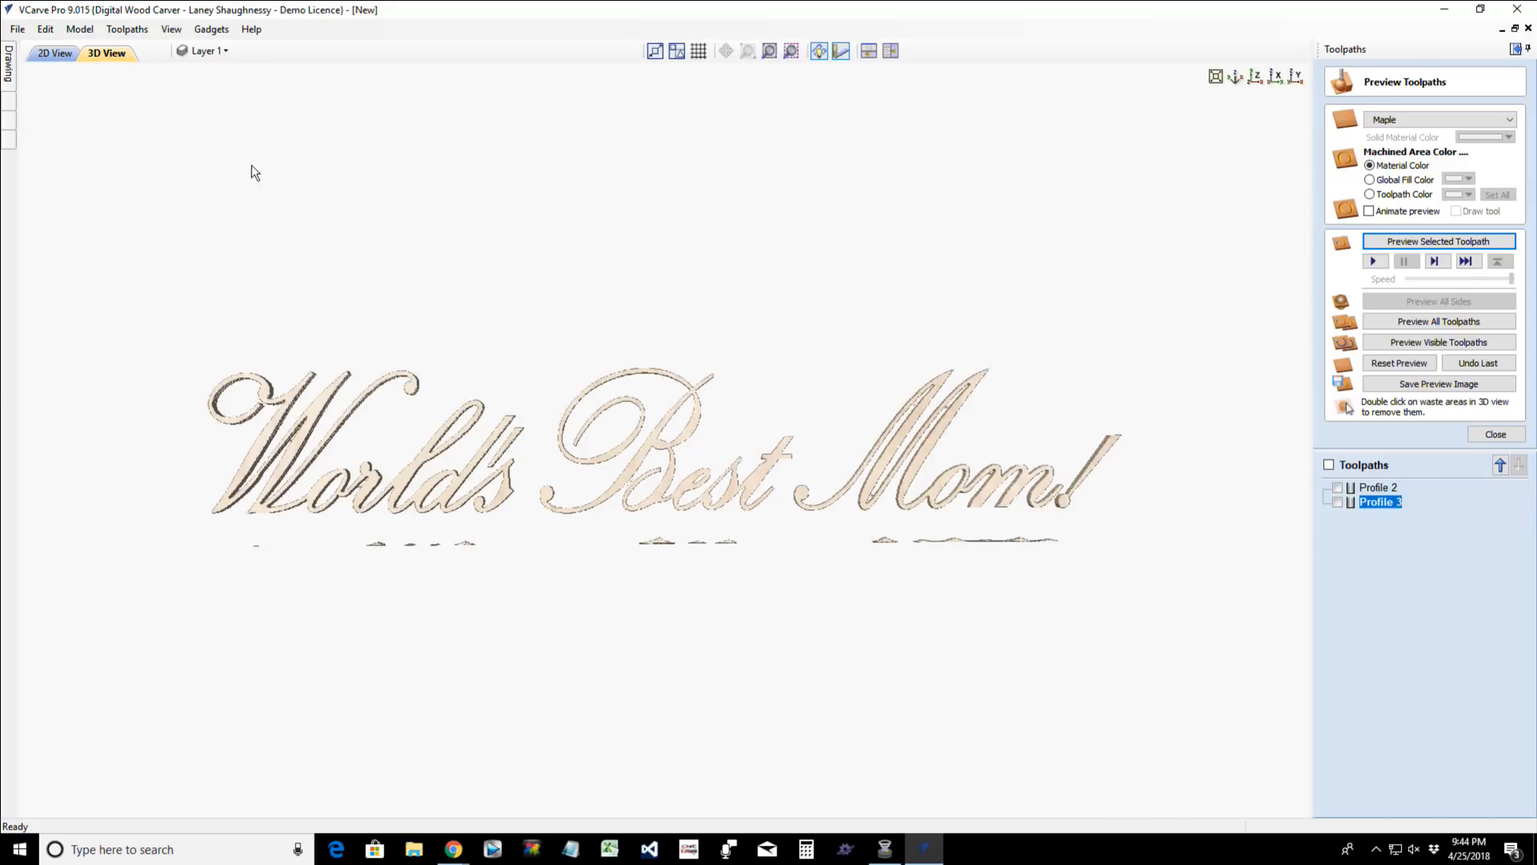
- Save the project as WorldsBestMom in the digital_store folder
left_click(7, 108)
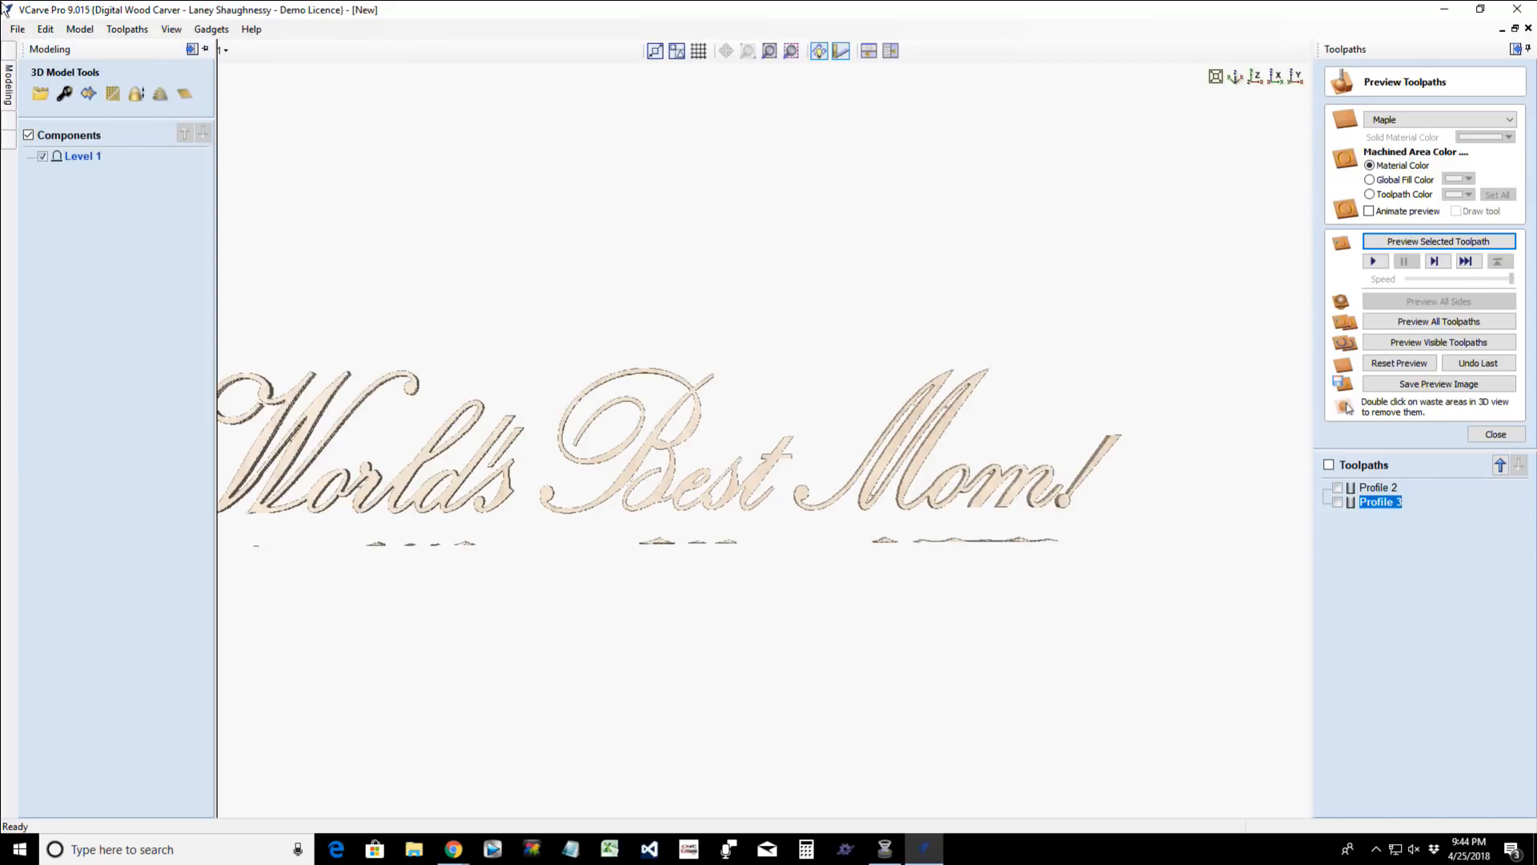
left_click(17, 29)
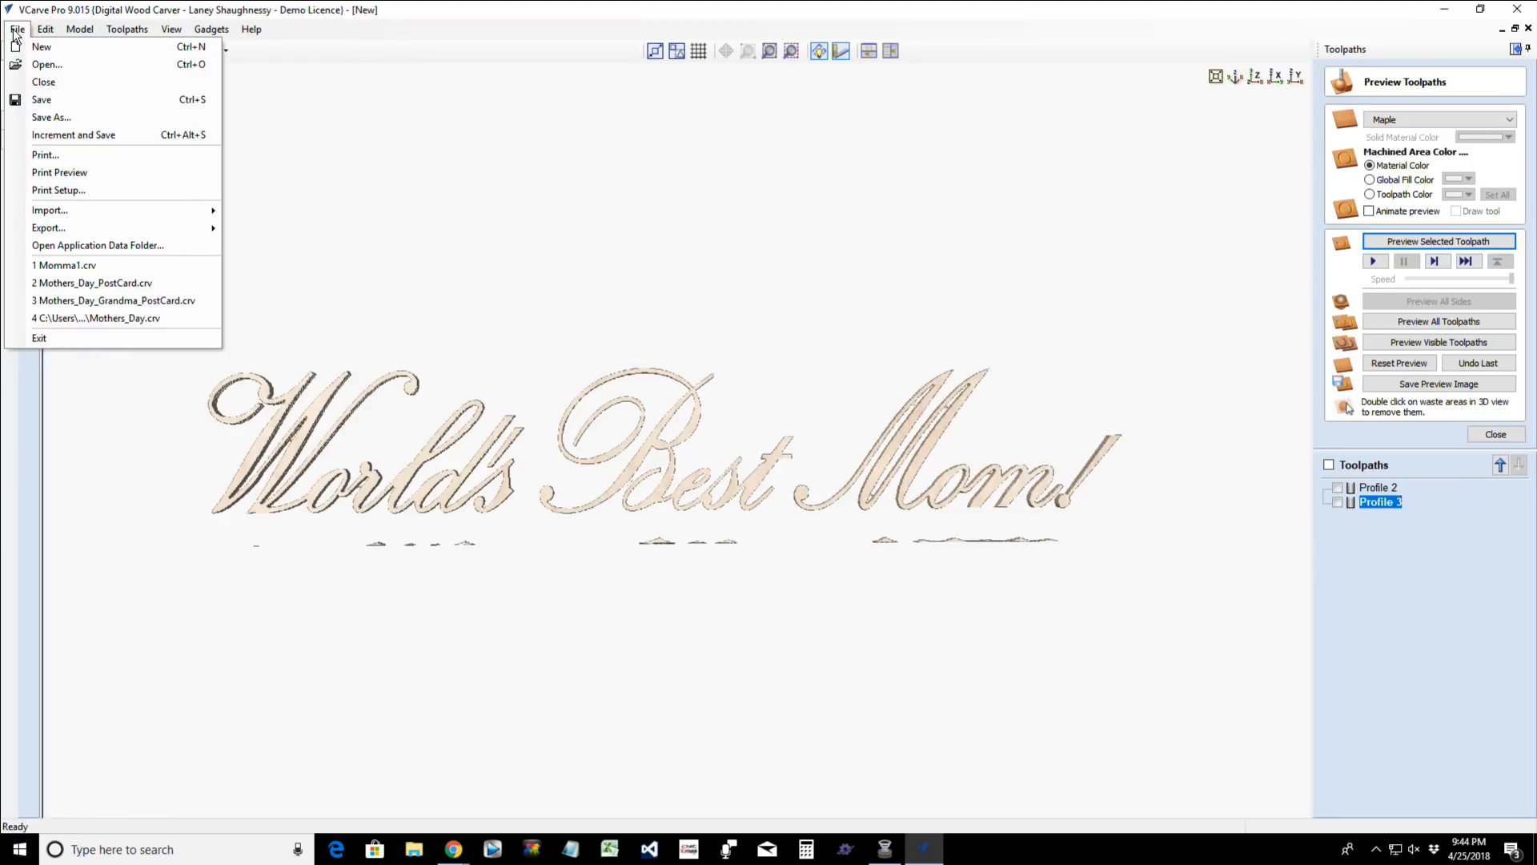
left_click(53, 118)
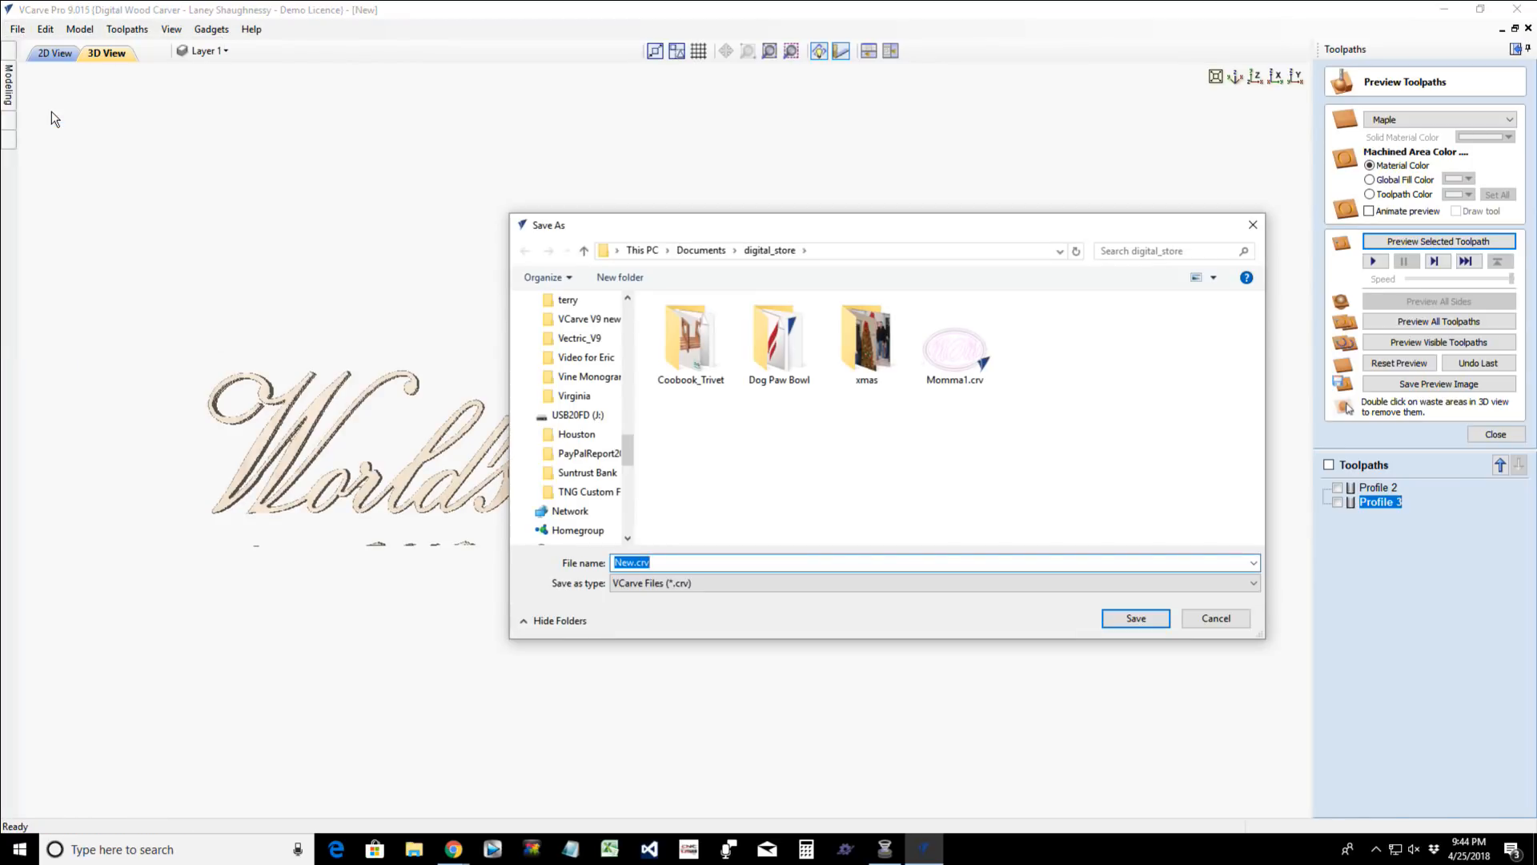
left_click_drag(662, 565, 609, 566)
type("WorldsBestMom")
left_click(1129, 620)
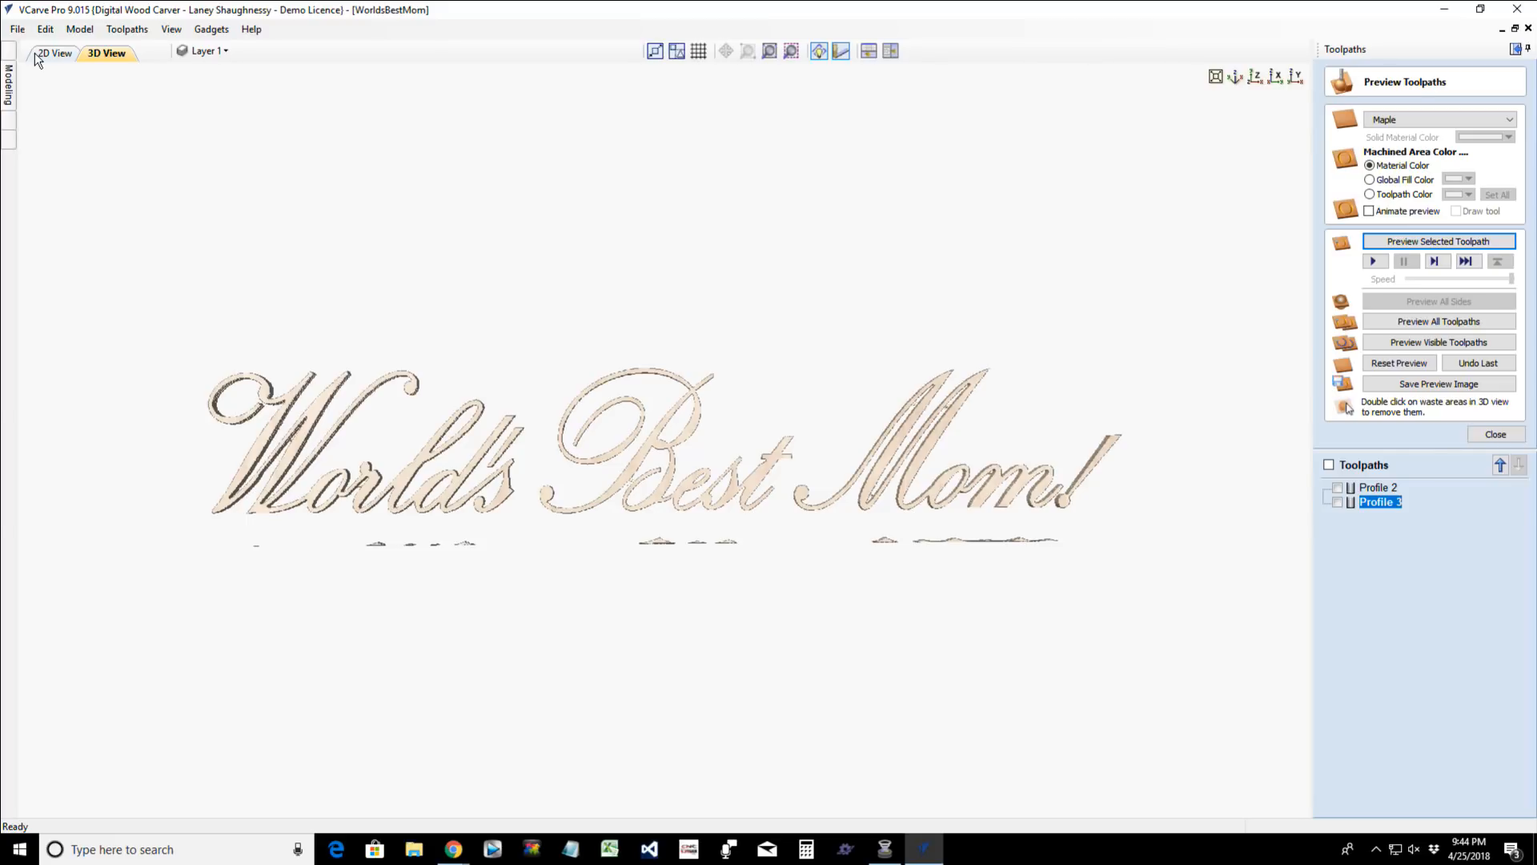
- Create a new single-sided job 10 inches wide, 5.5 inches high and 0.75 inches thick
left_click(17, 28)
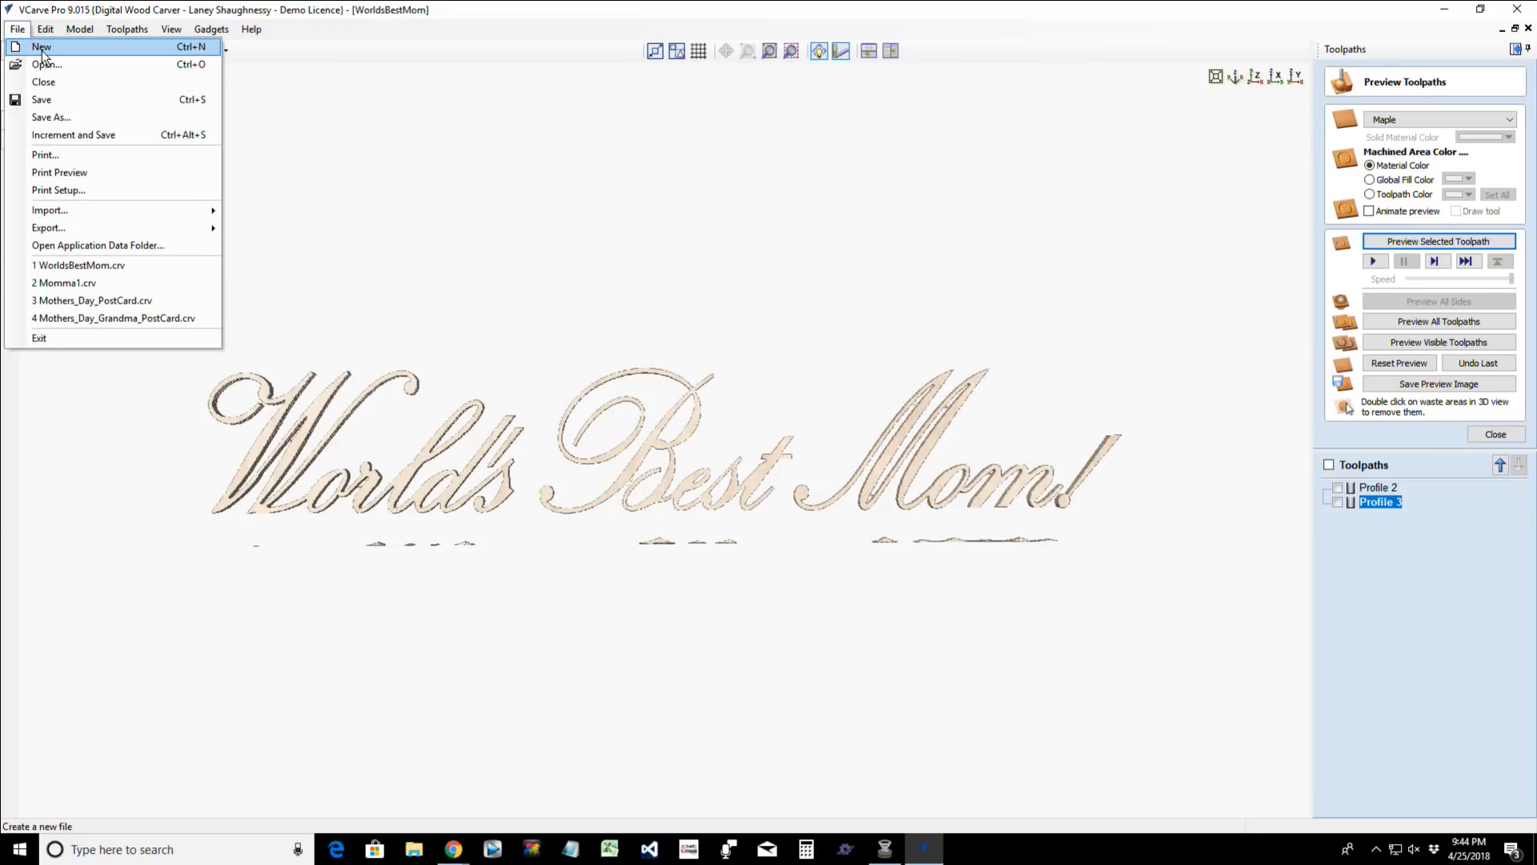
left_click(41, 48)
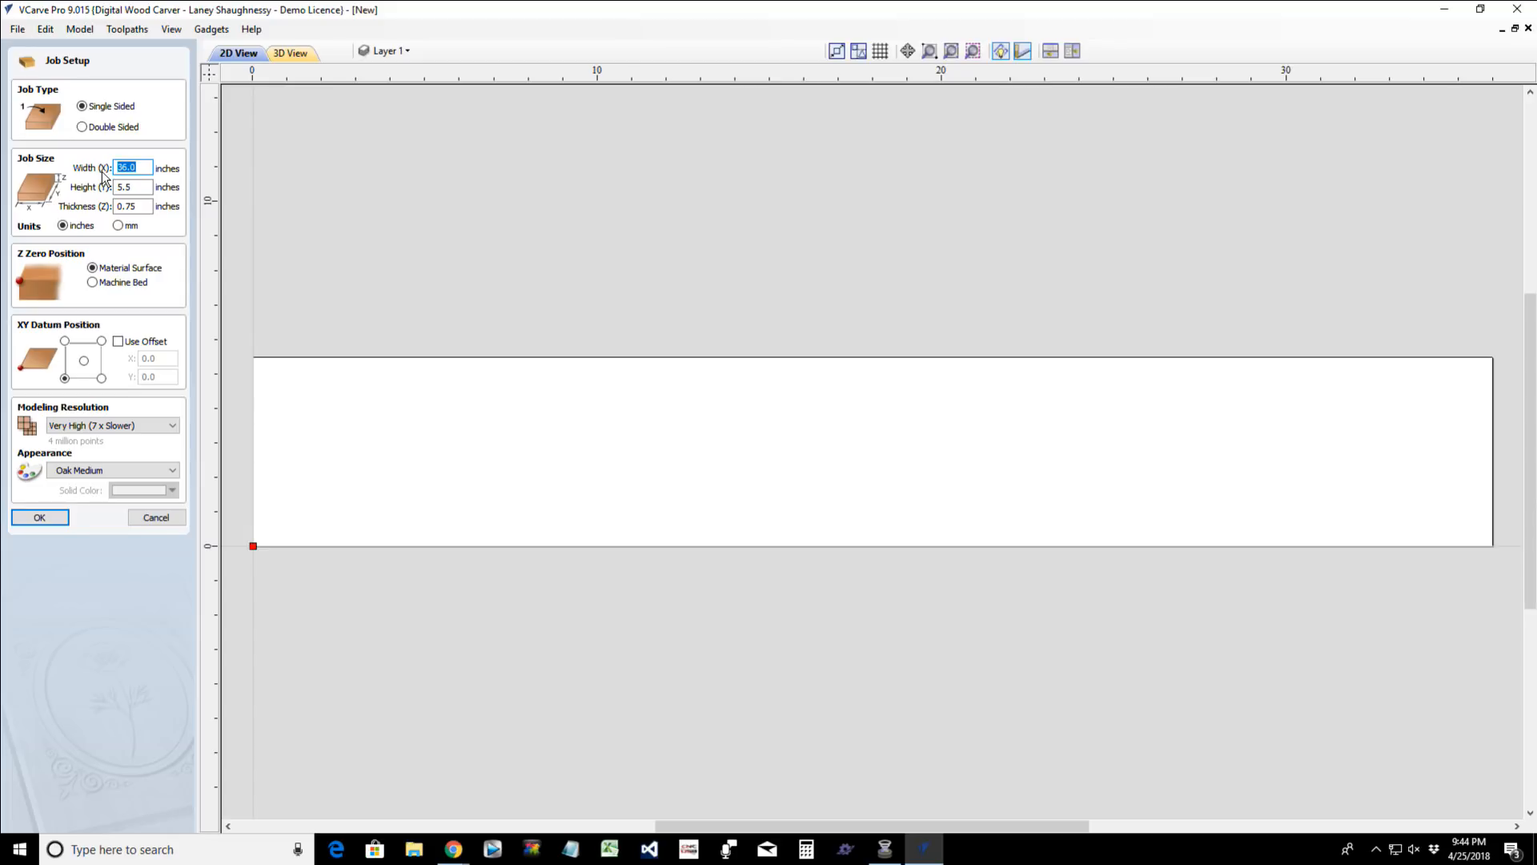
type("10")
key("Return")
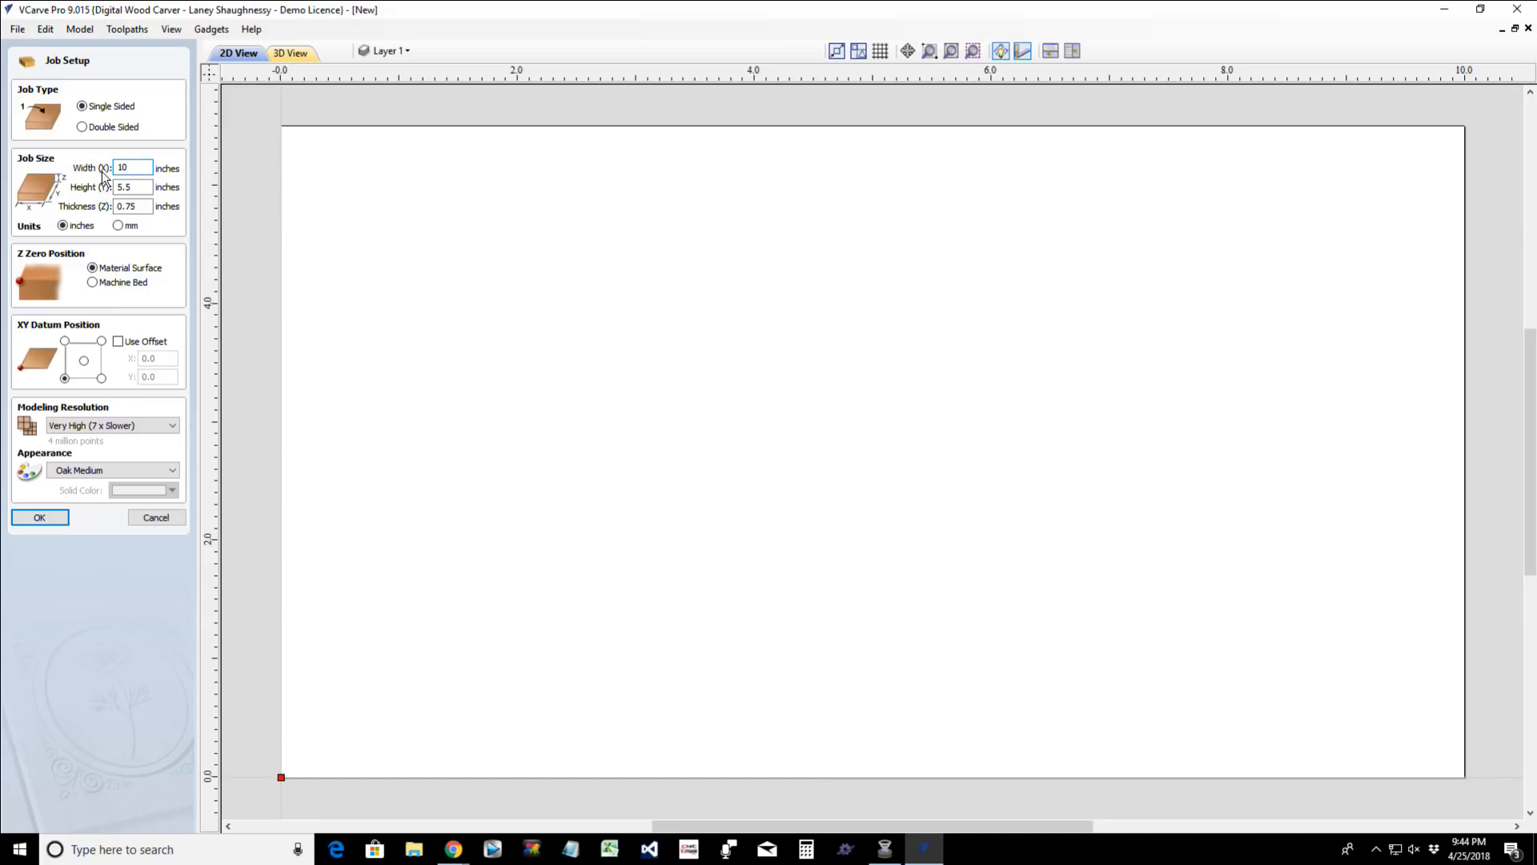
key("Tab")
left_click(34, 513)
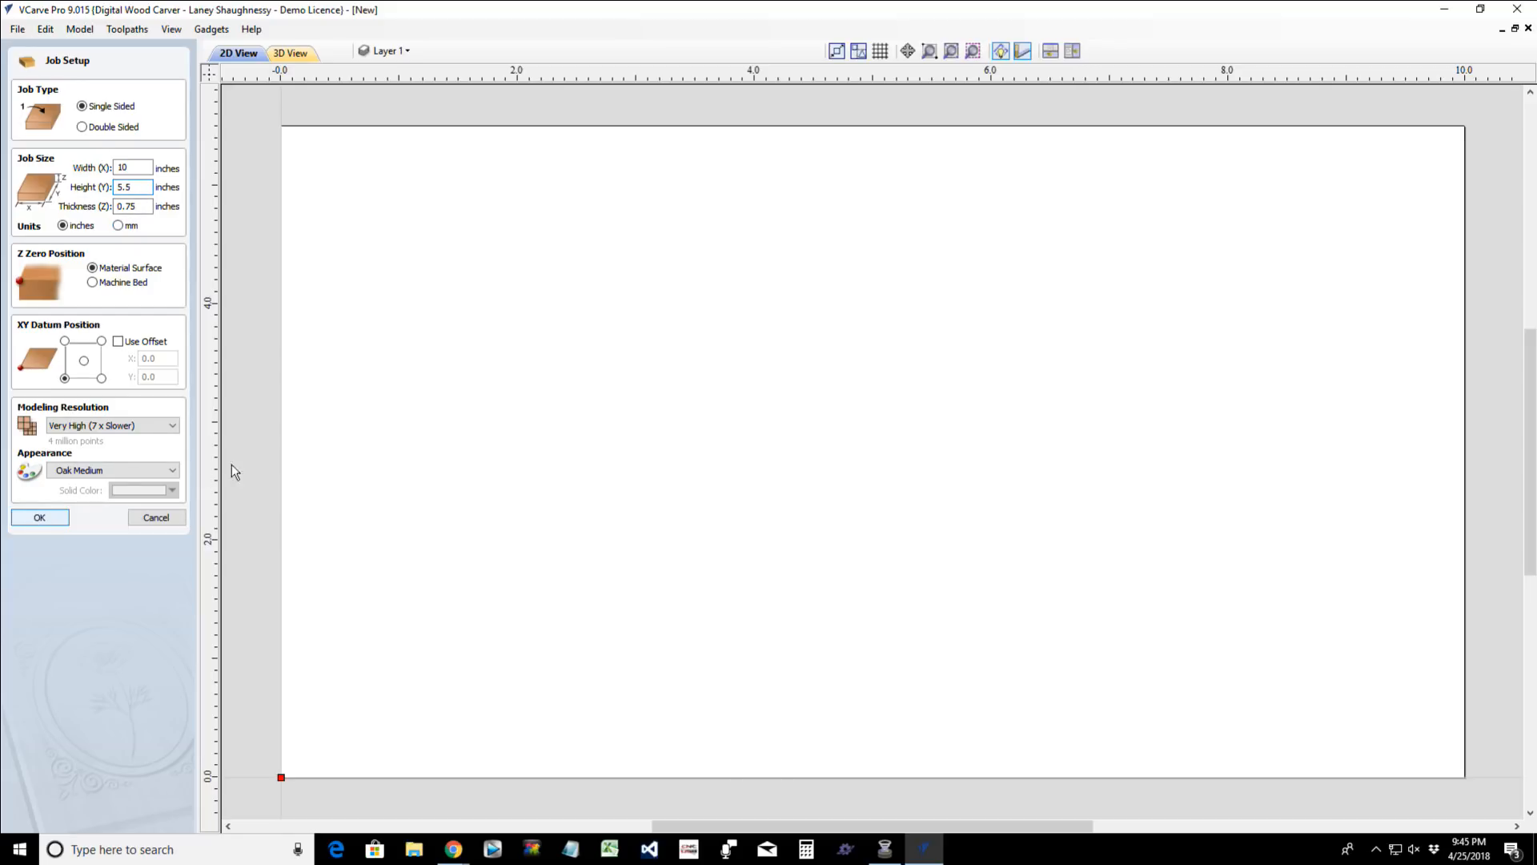
- Draw a rectangle with external radiused corners, about 9.2 by 3.7 inches, across the material's lower part, entering a 0.75 inch radius
scroll(482, 440, "down", 4)
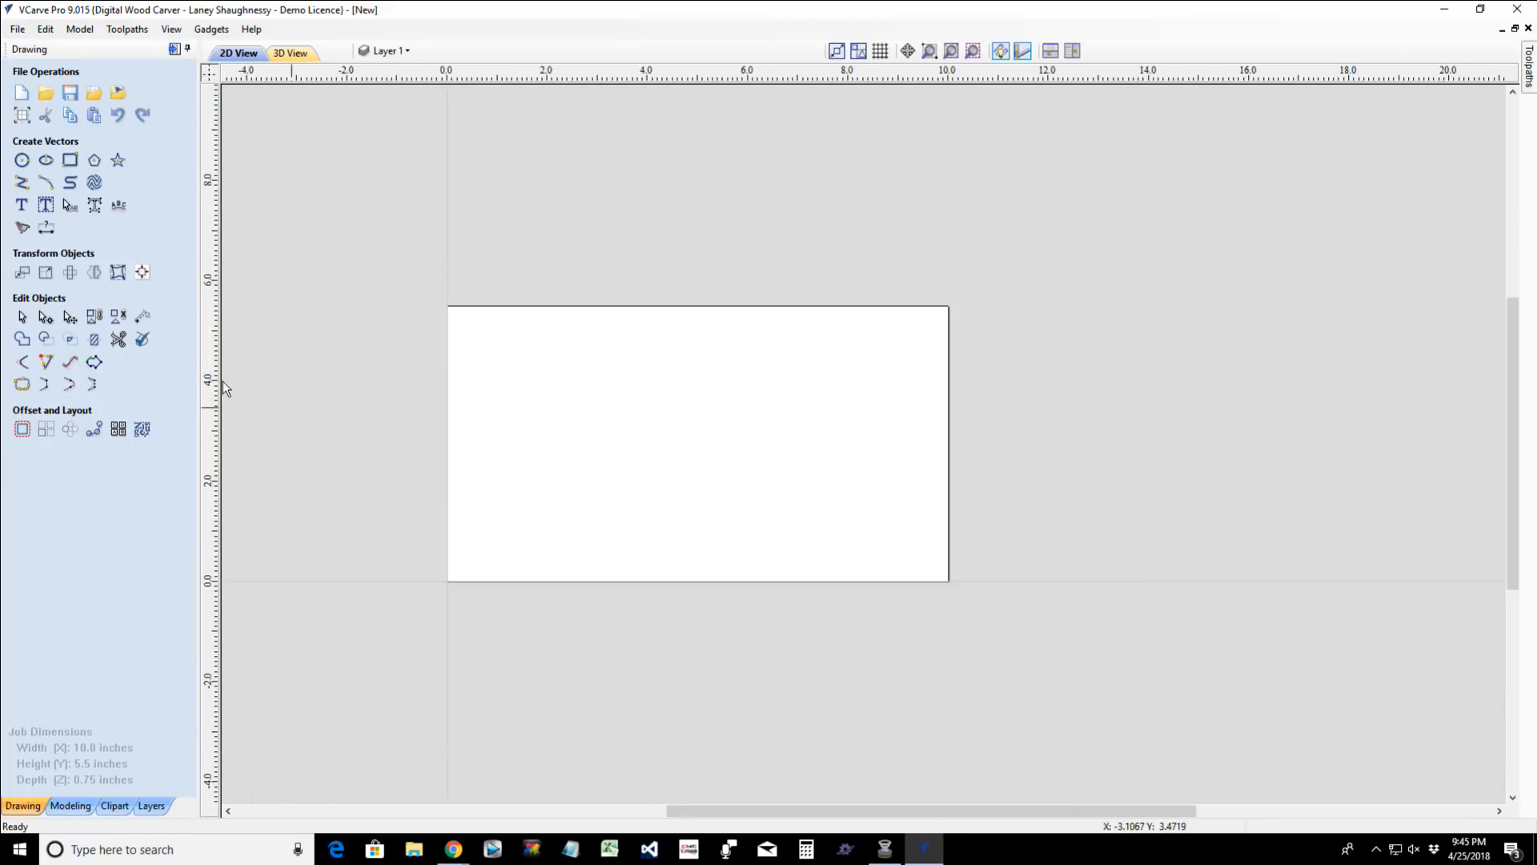
left_click(69, 159)
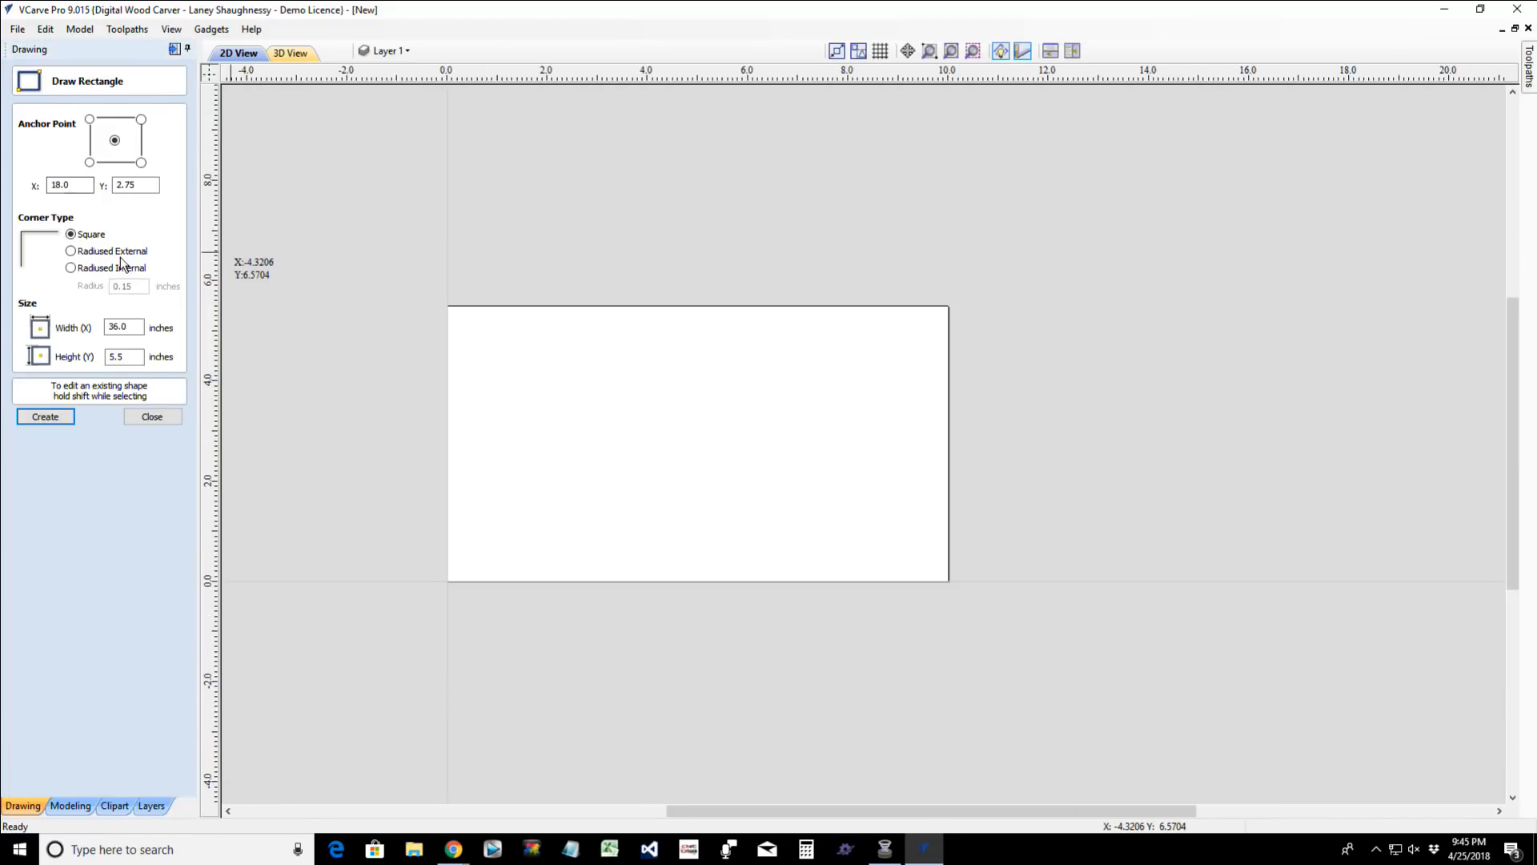
left_click(71, 250)
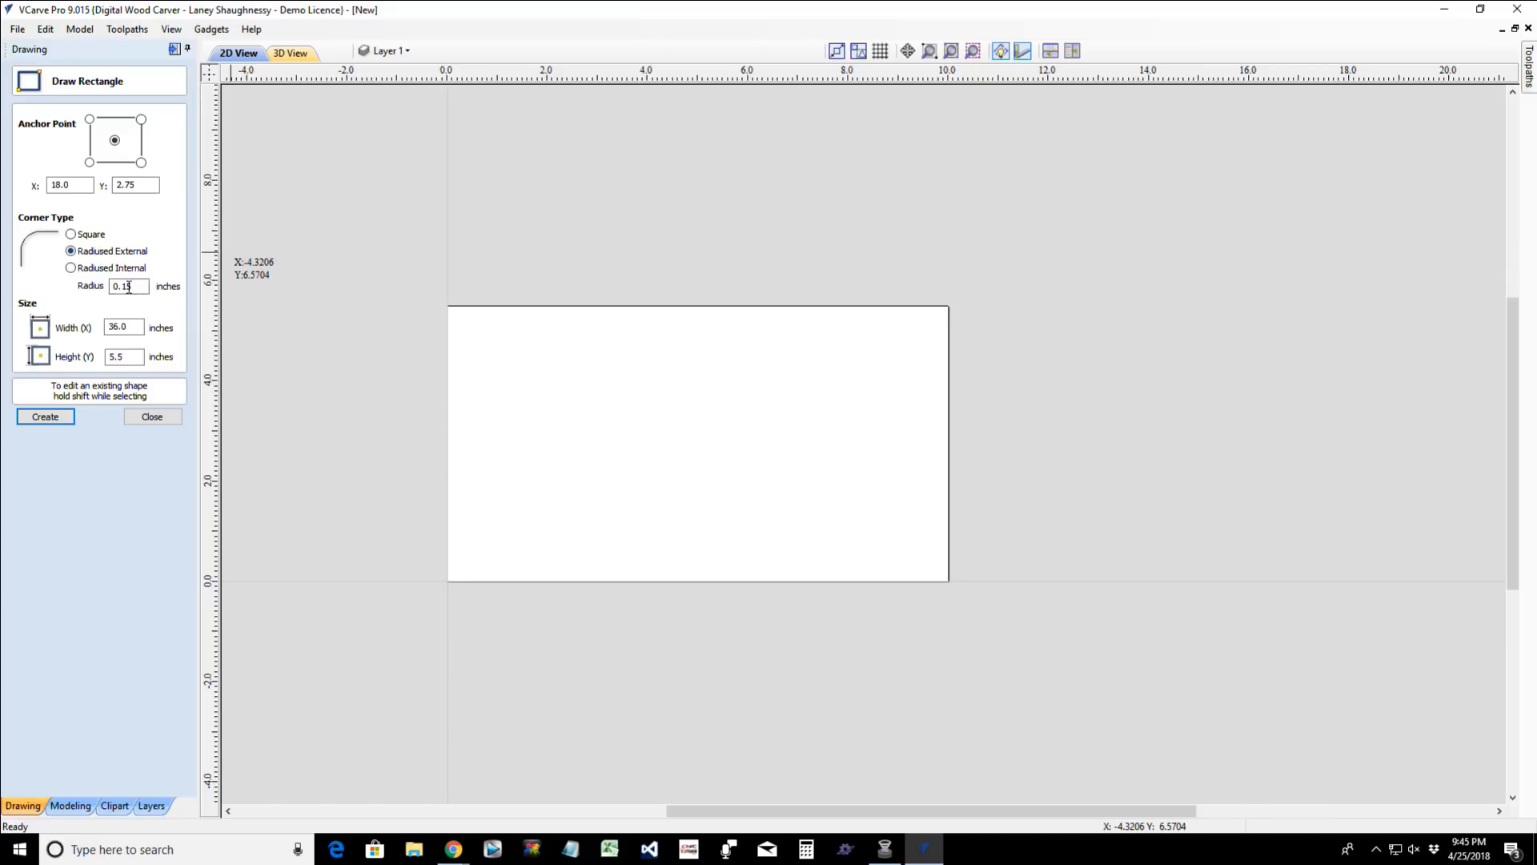
left_click_drag(135, 286, 118, 290)
type(".75")
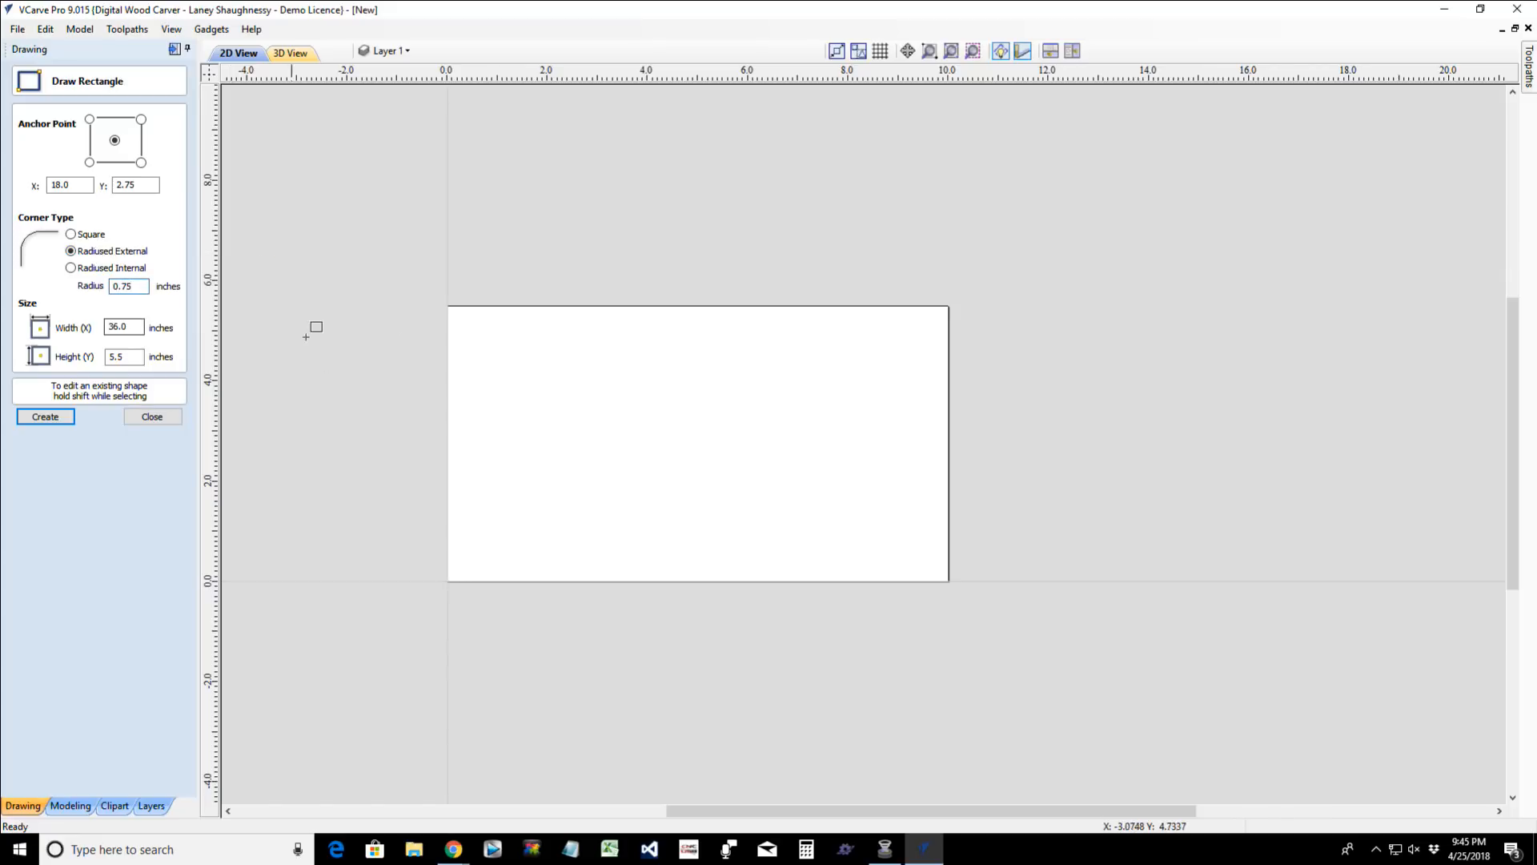
left_click_drag(470, 376, 931, 562)
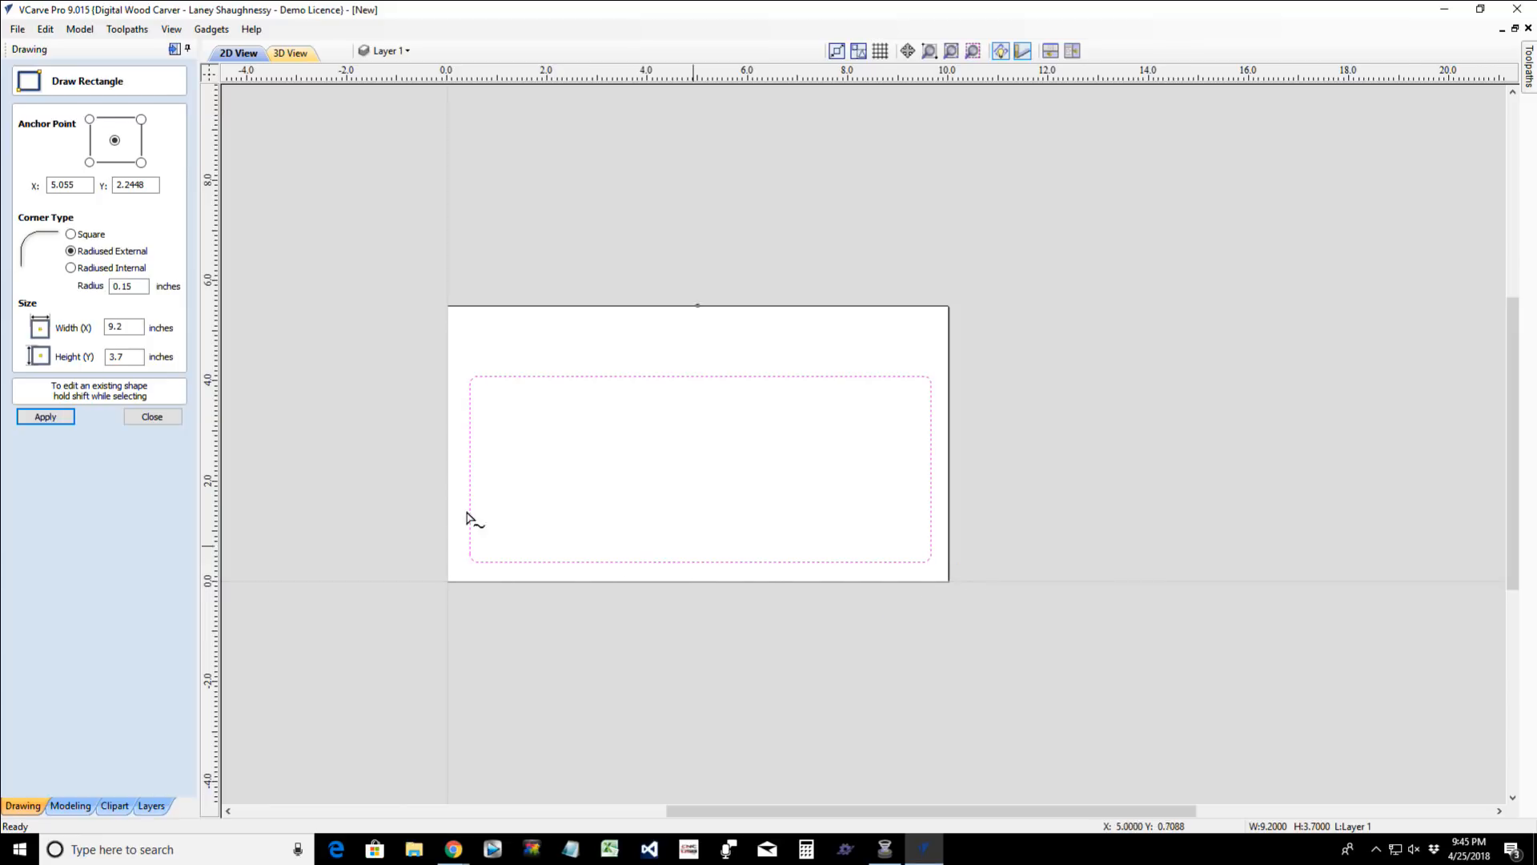
- Set the rounded rectangle's corner radius to 1 inch and apply it
scroll(463, 440, "up", 2)
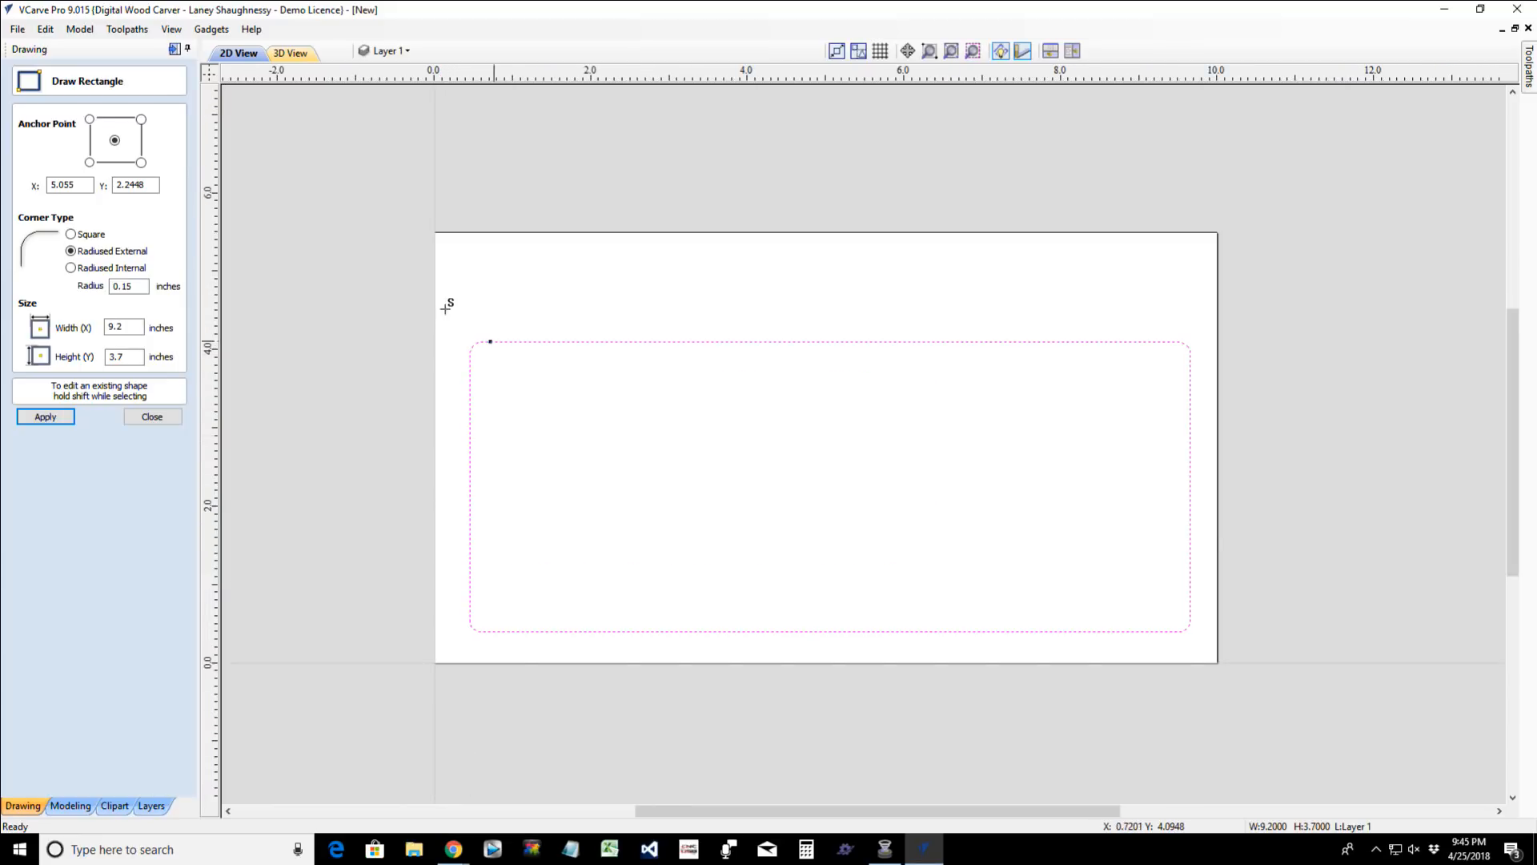
left_click(138, 287)
left_click_drag(139, 287, 59, 298)
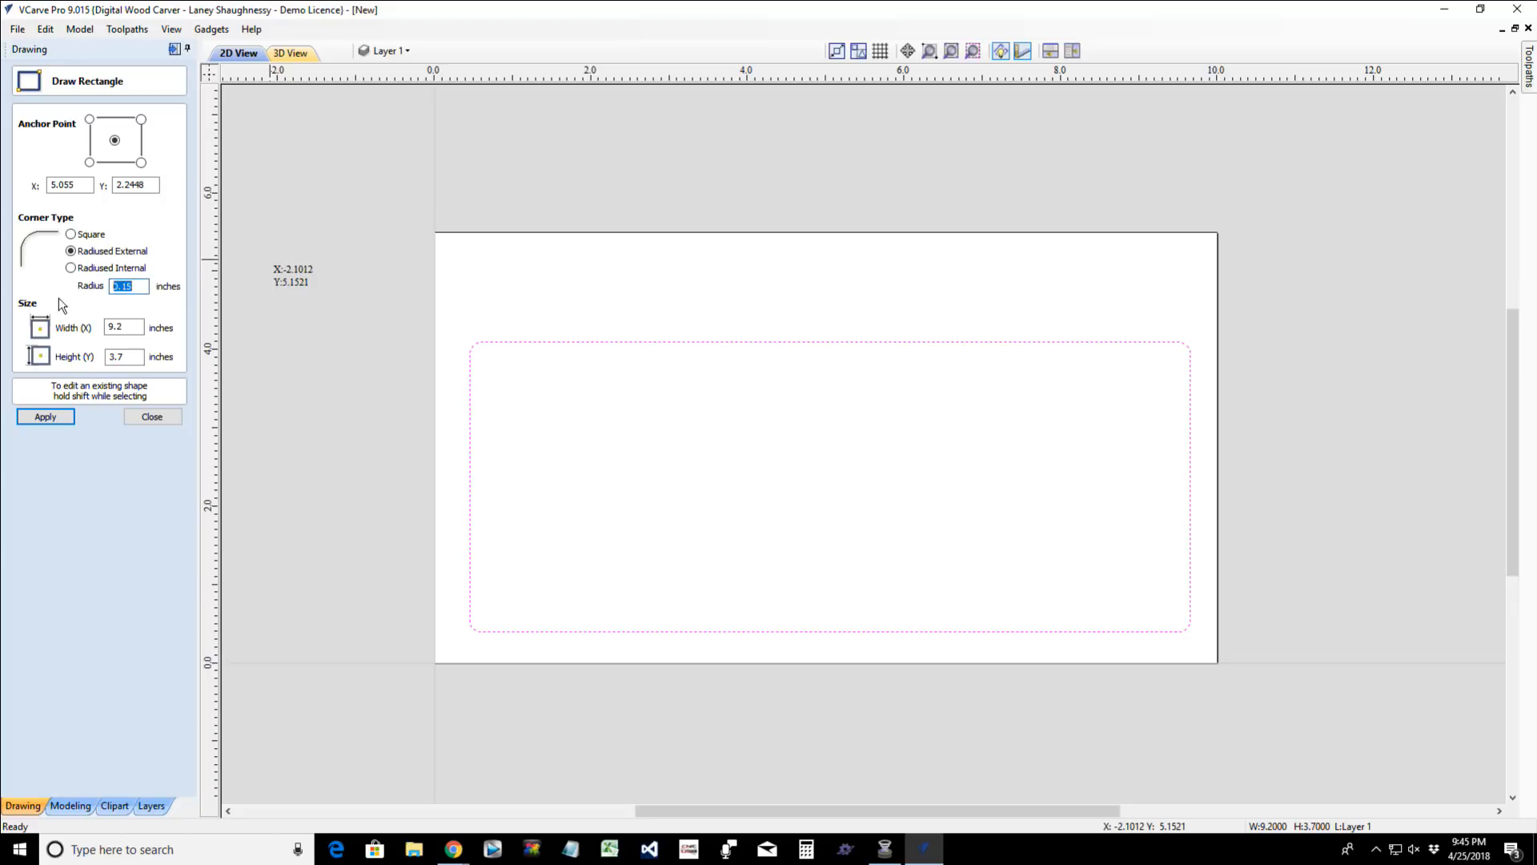
type("1")
left_click(37, 420)
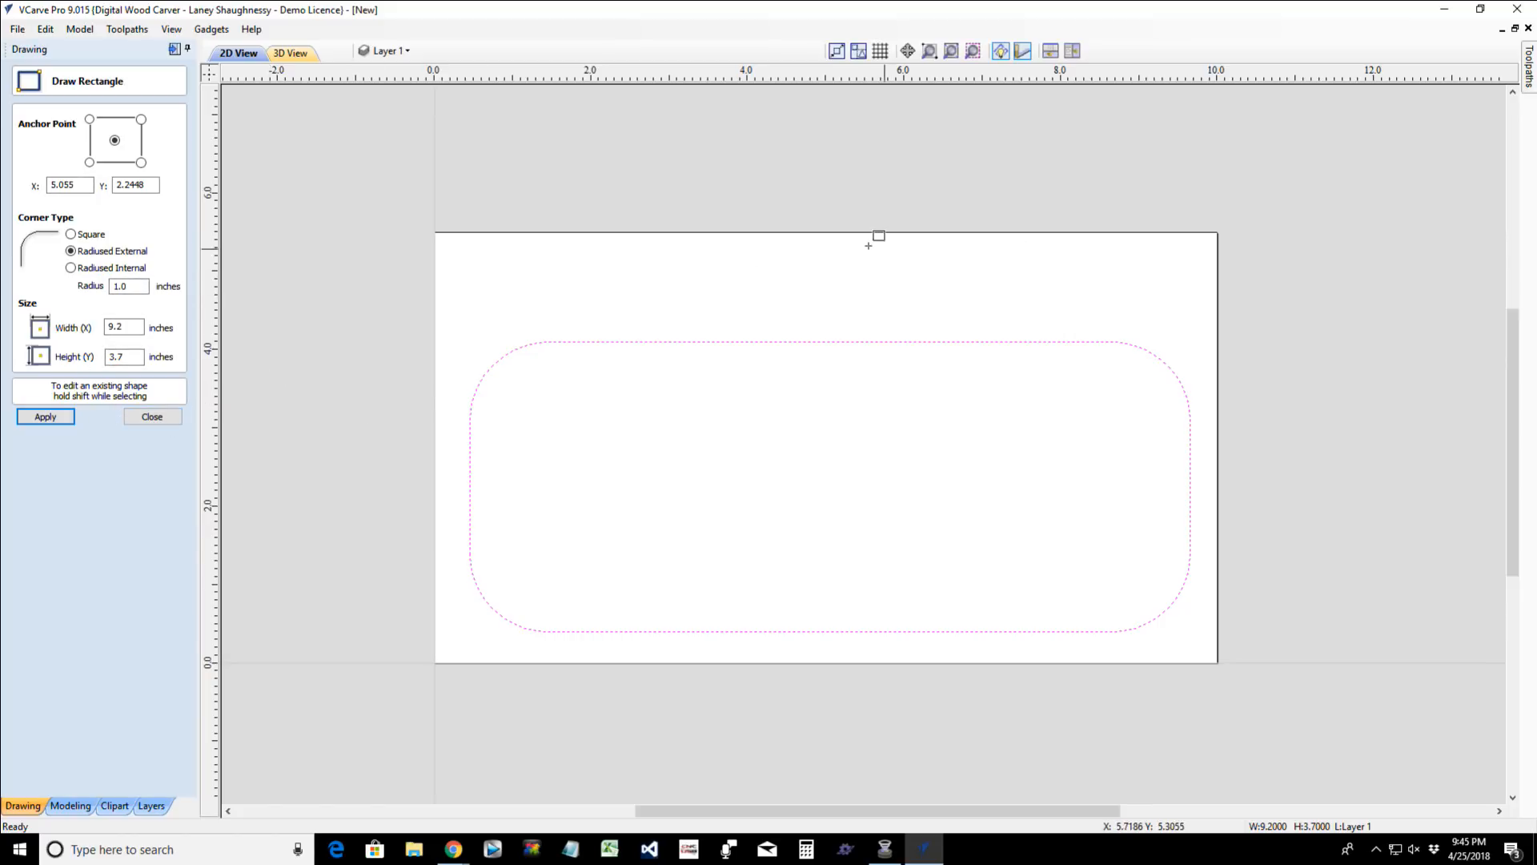
- Draw a thin square-cornered rectangle about 5 by 0.35 inches near the material's upper right corner and nudge it down slightly
left_click_drag(845, 244, 1239, 270)
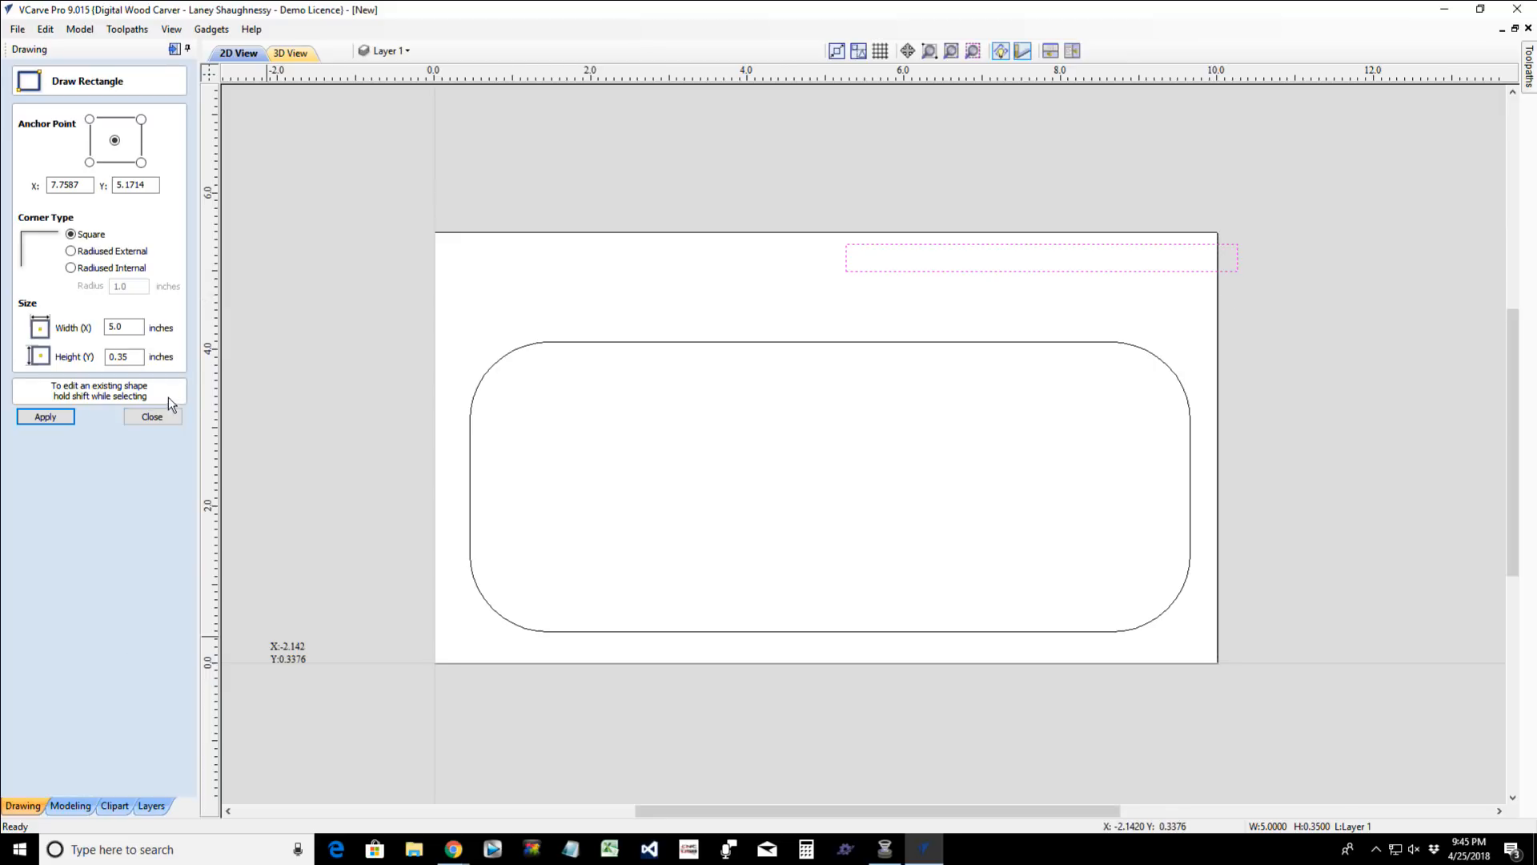
left_click(152, 416)
key("Down")
key("Down")
key("Down")
key("Down")
key("Down")
key("Down")
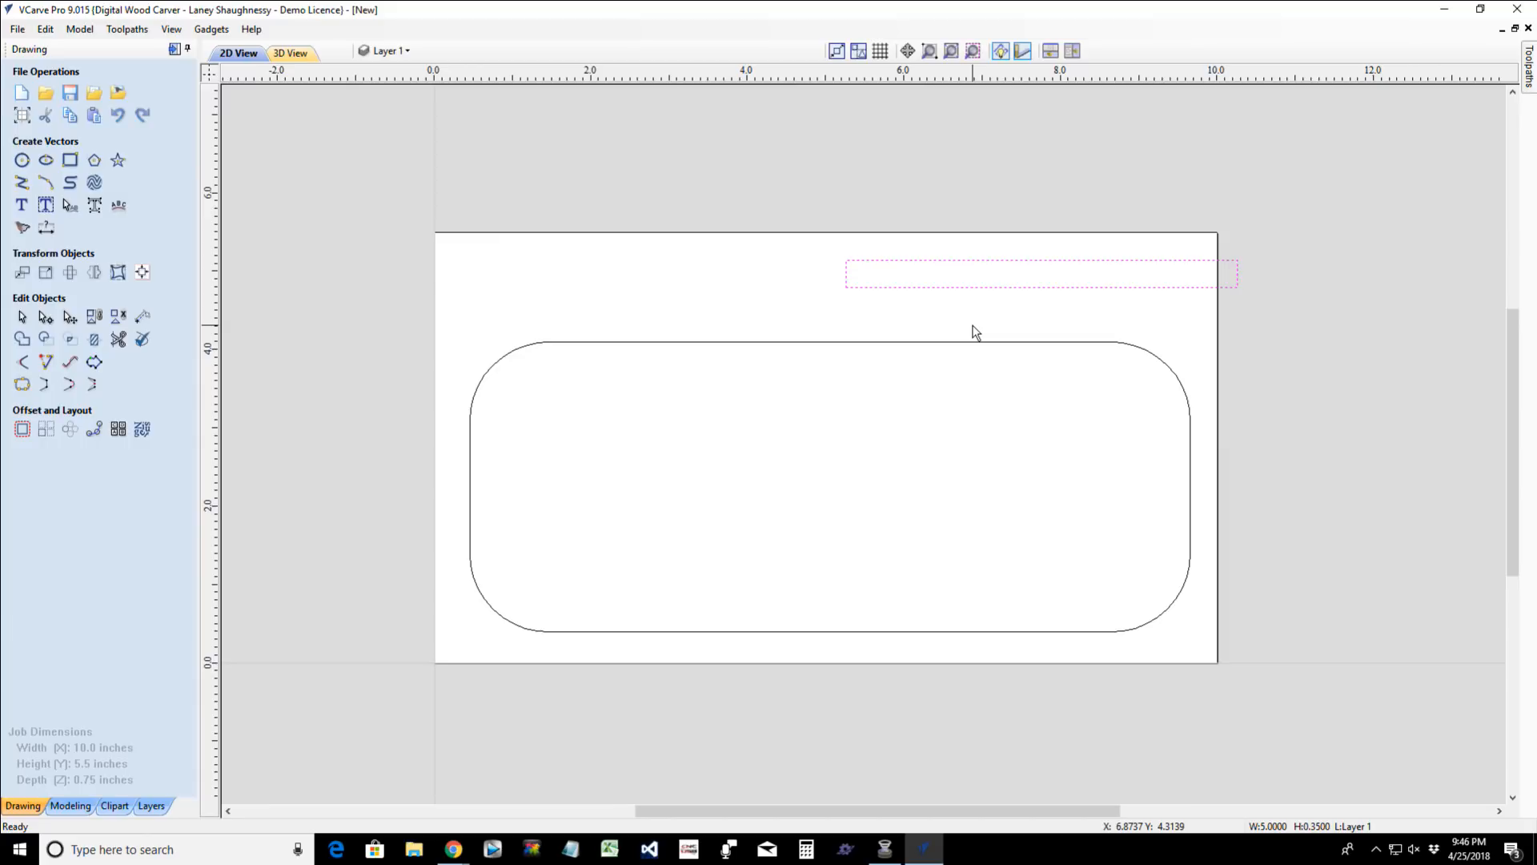
- Stretch the rounded rectangle's upper edge upward to a height of about 3.94 inches
scroll(975, 331, "up", 1)
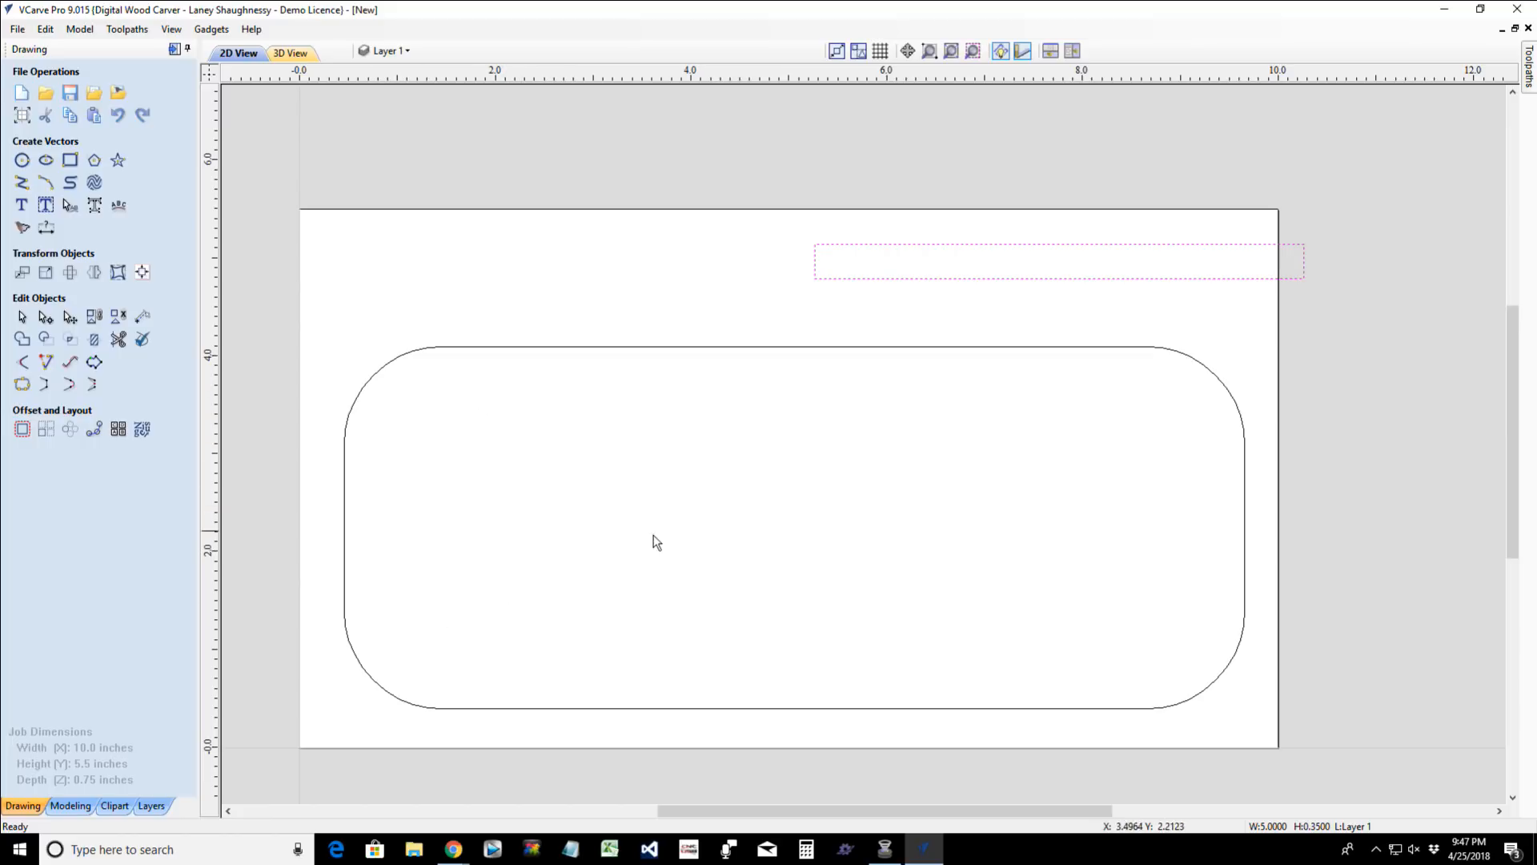
left_click(1204, 378)
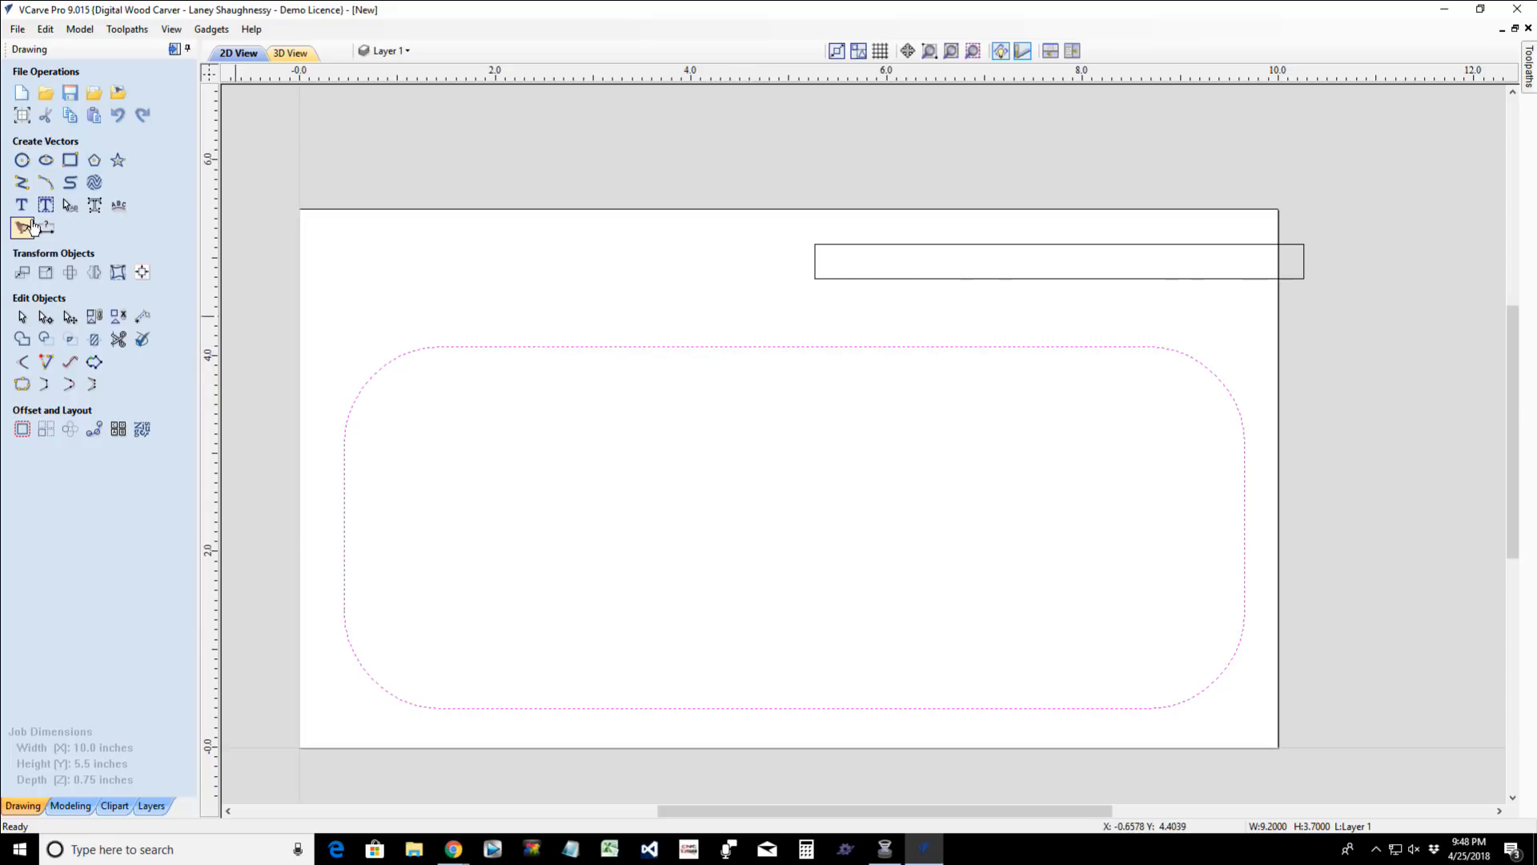
left_click(66, 165)
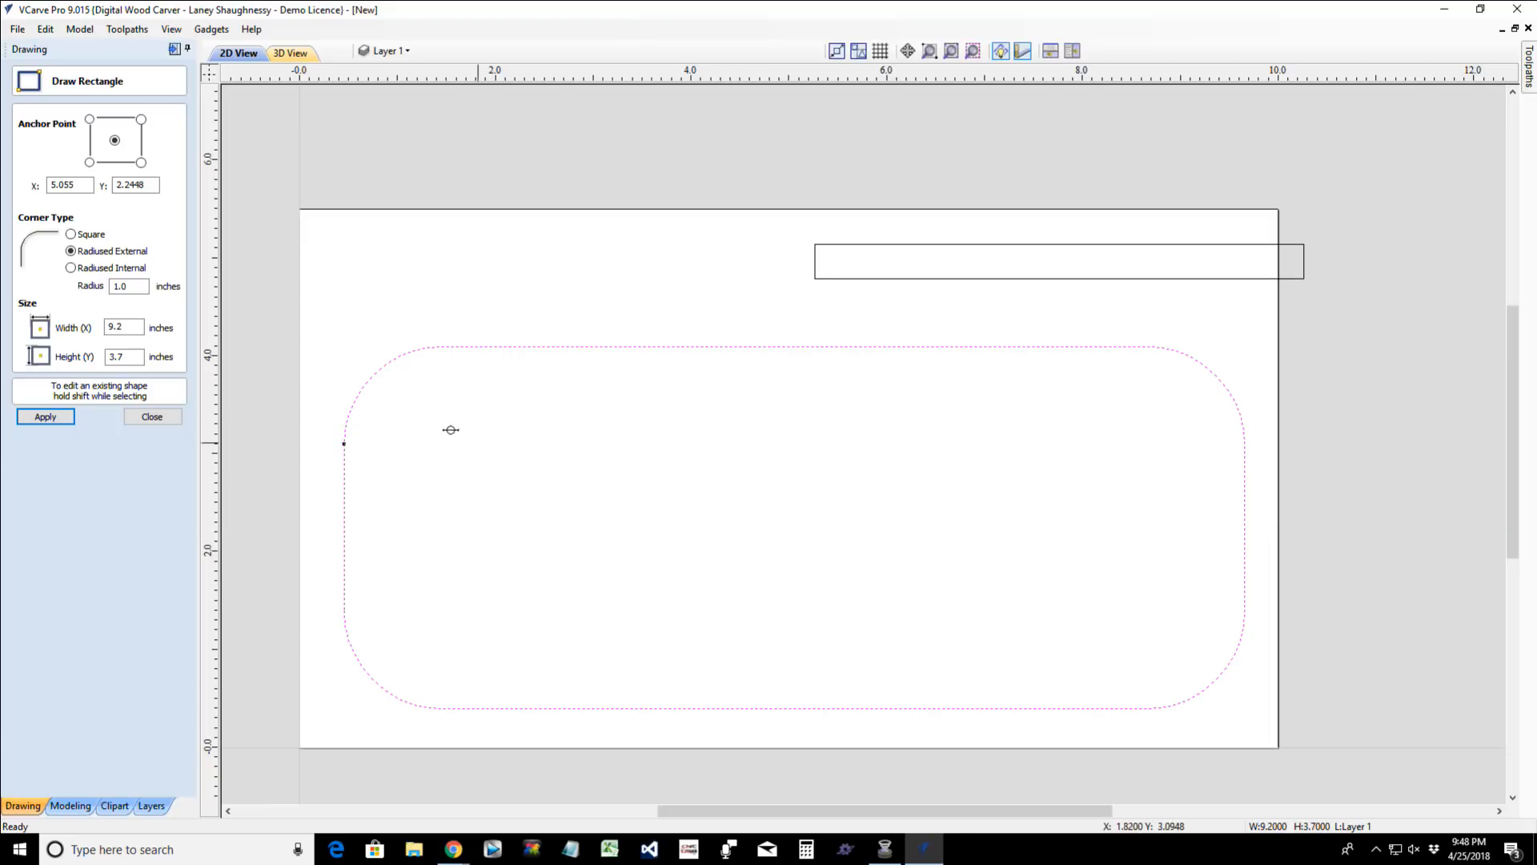
left_click(164, 417)
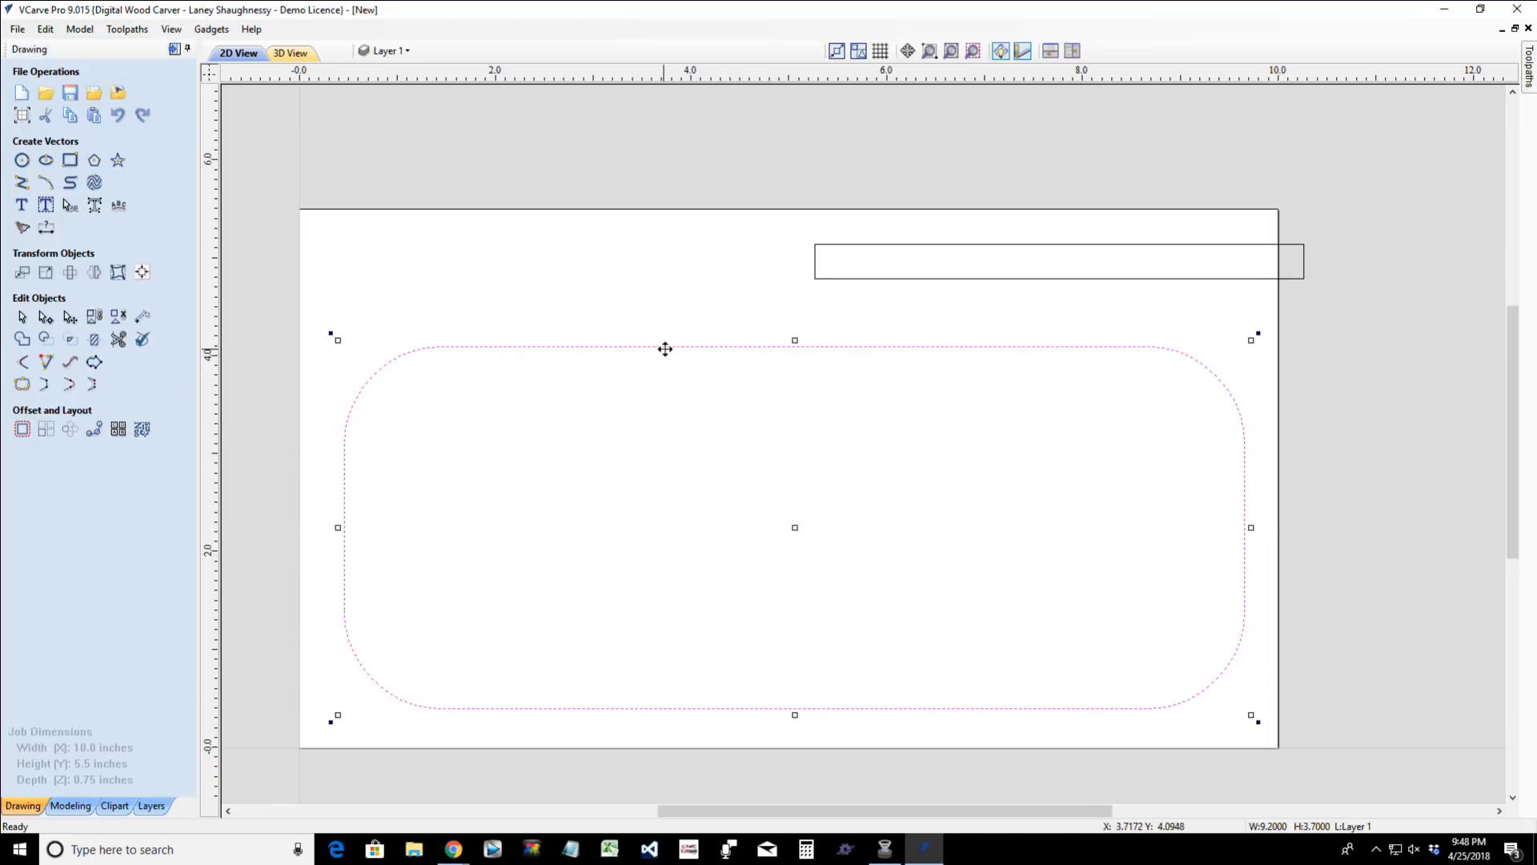
left_click_drag(795, 339, 795, 321)
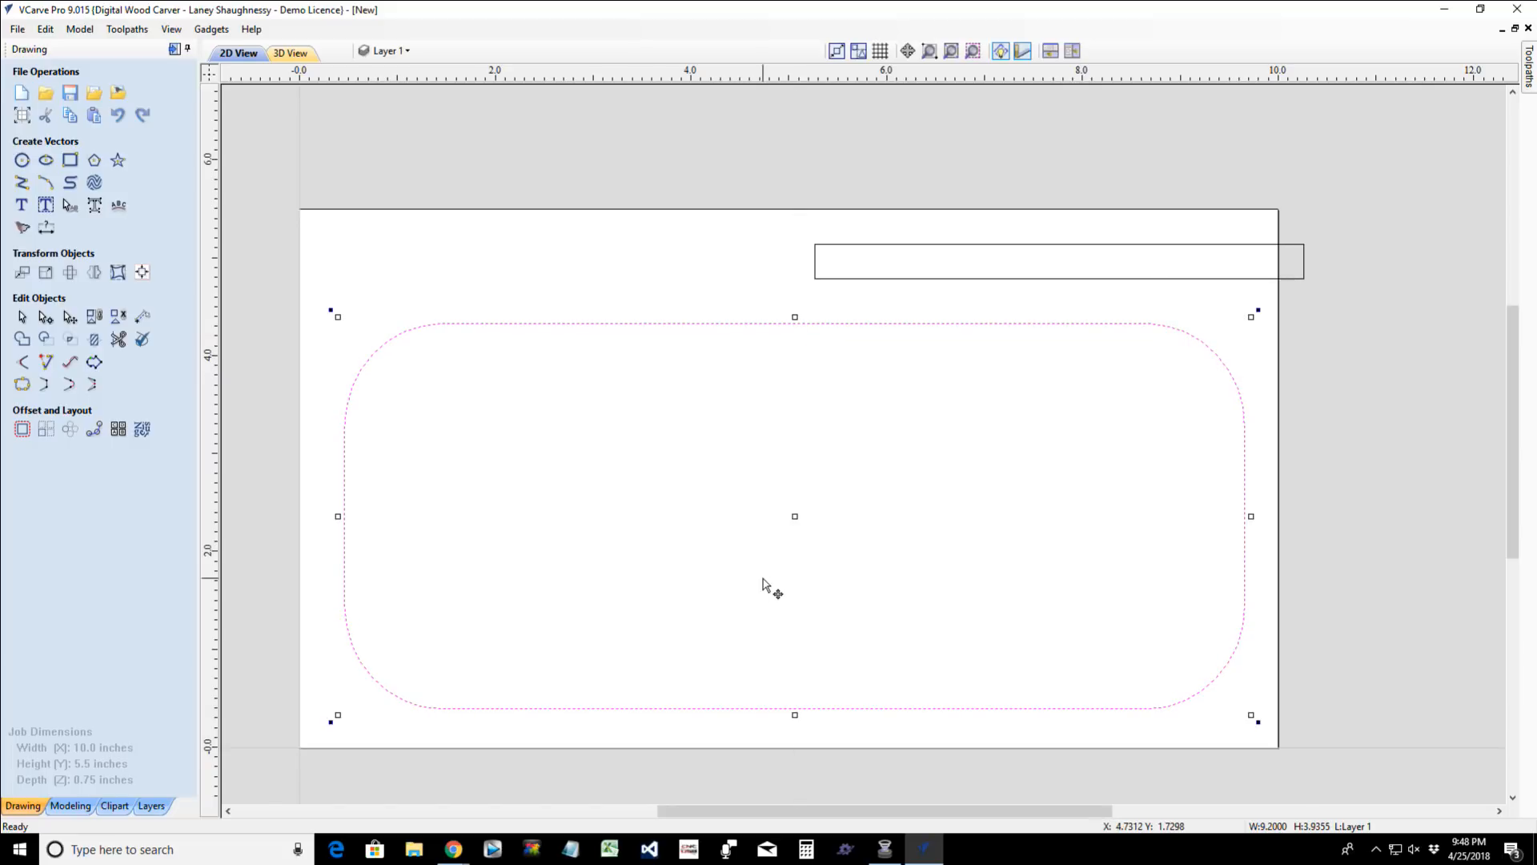
- Stretch the thin rectangle's left end outward to a width of about 5.53 inches
left_click(816, 271)
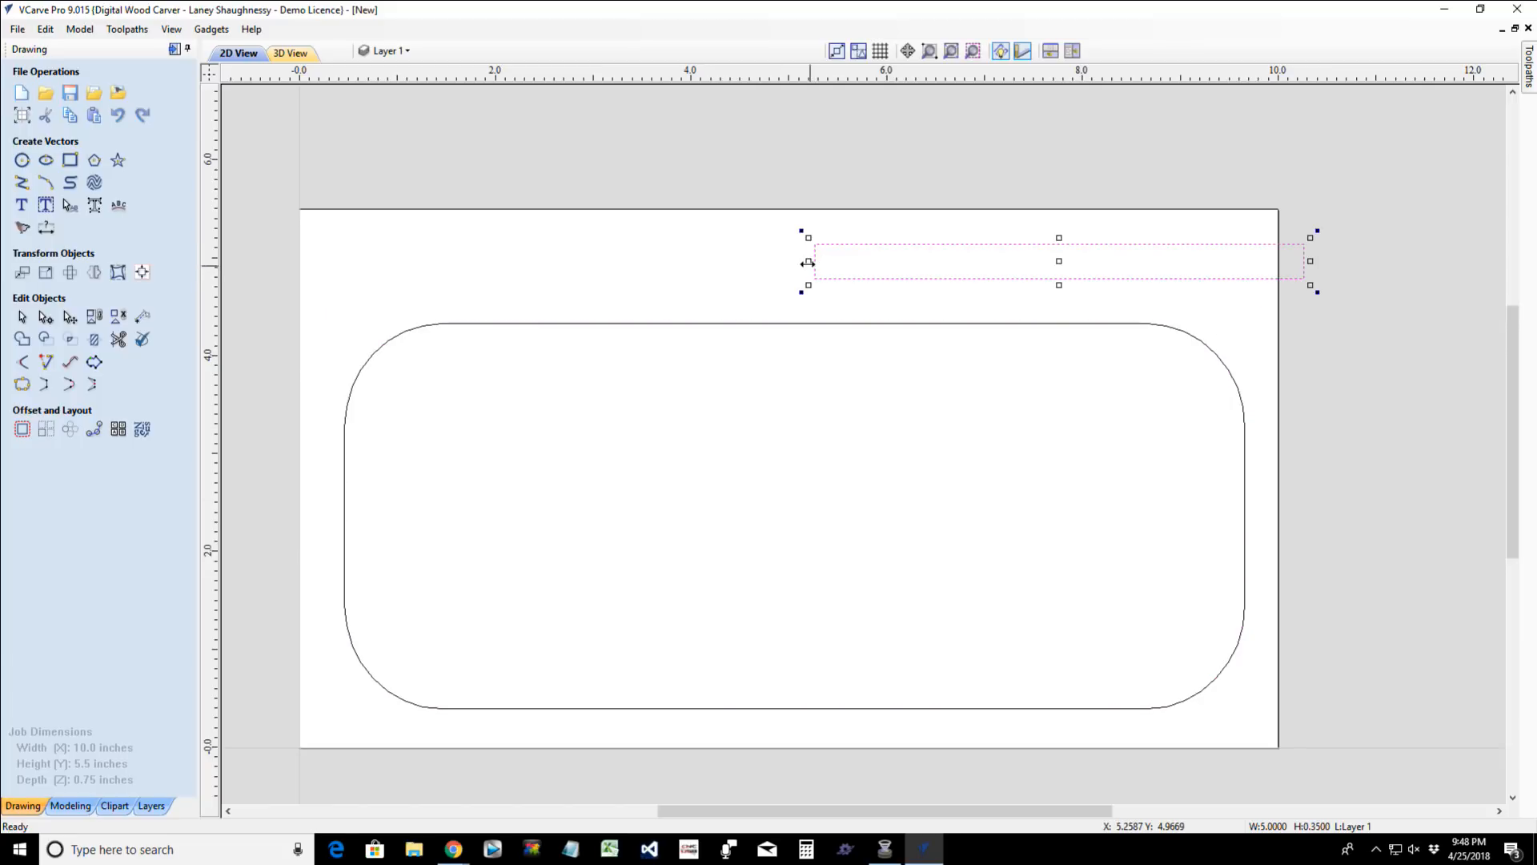
left_click_drag(808, 263, 756, 262)
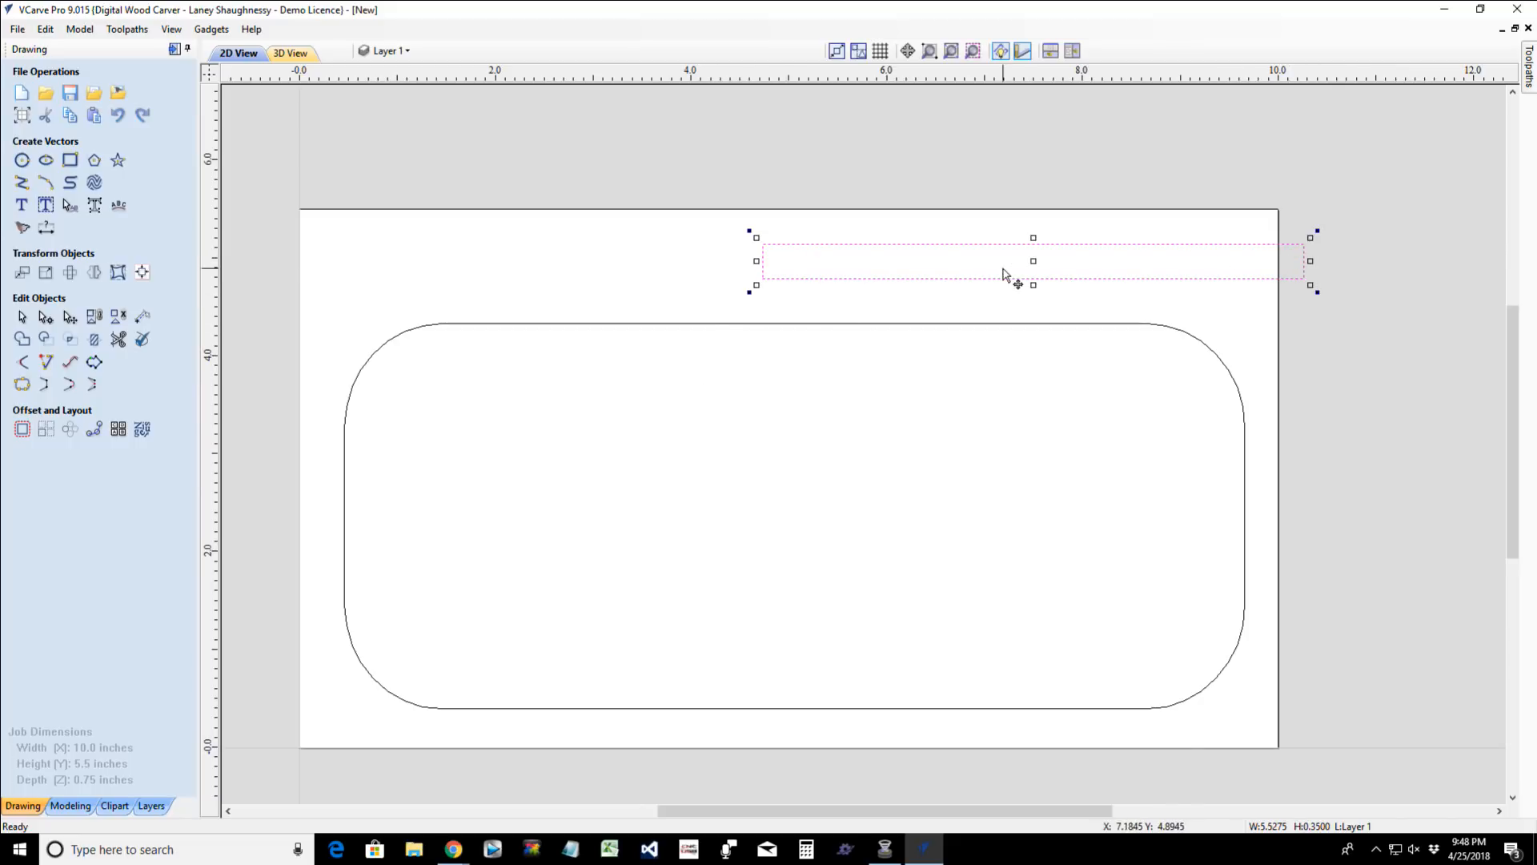
scroll(396, 425, "down", 1)
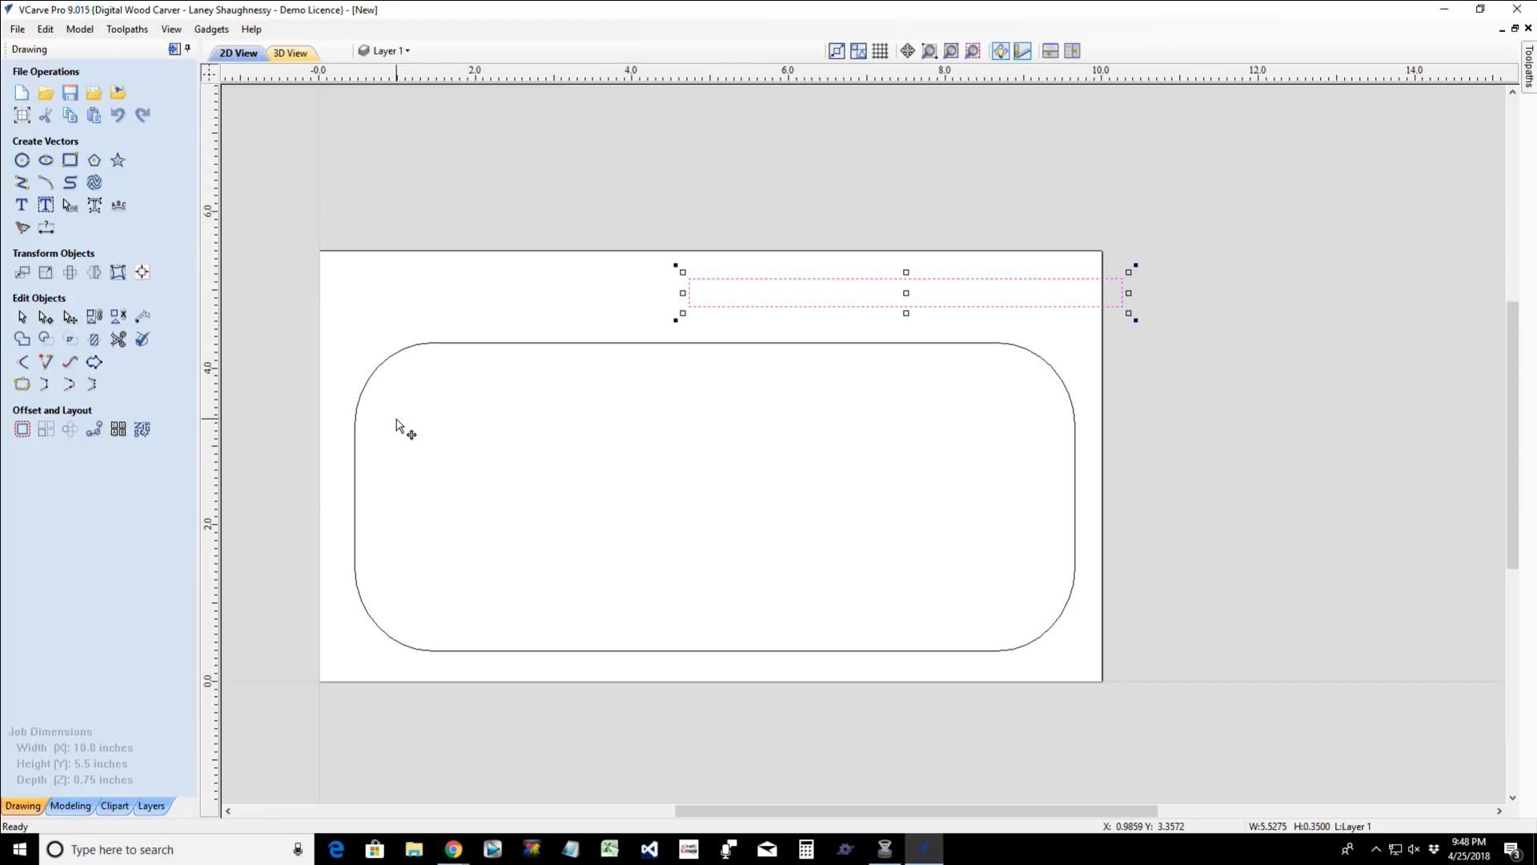
- Start a new text object reading "I Love You Mom!" and choose the Monotype Corsiva font
left_click(26, 206)
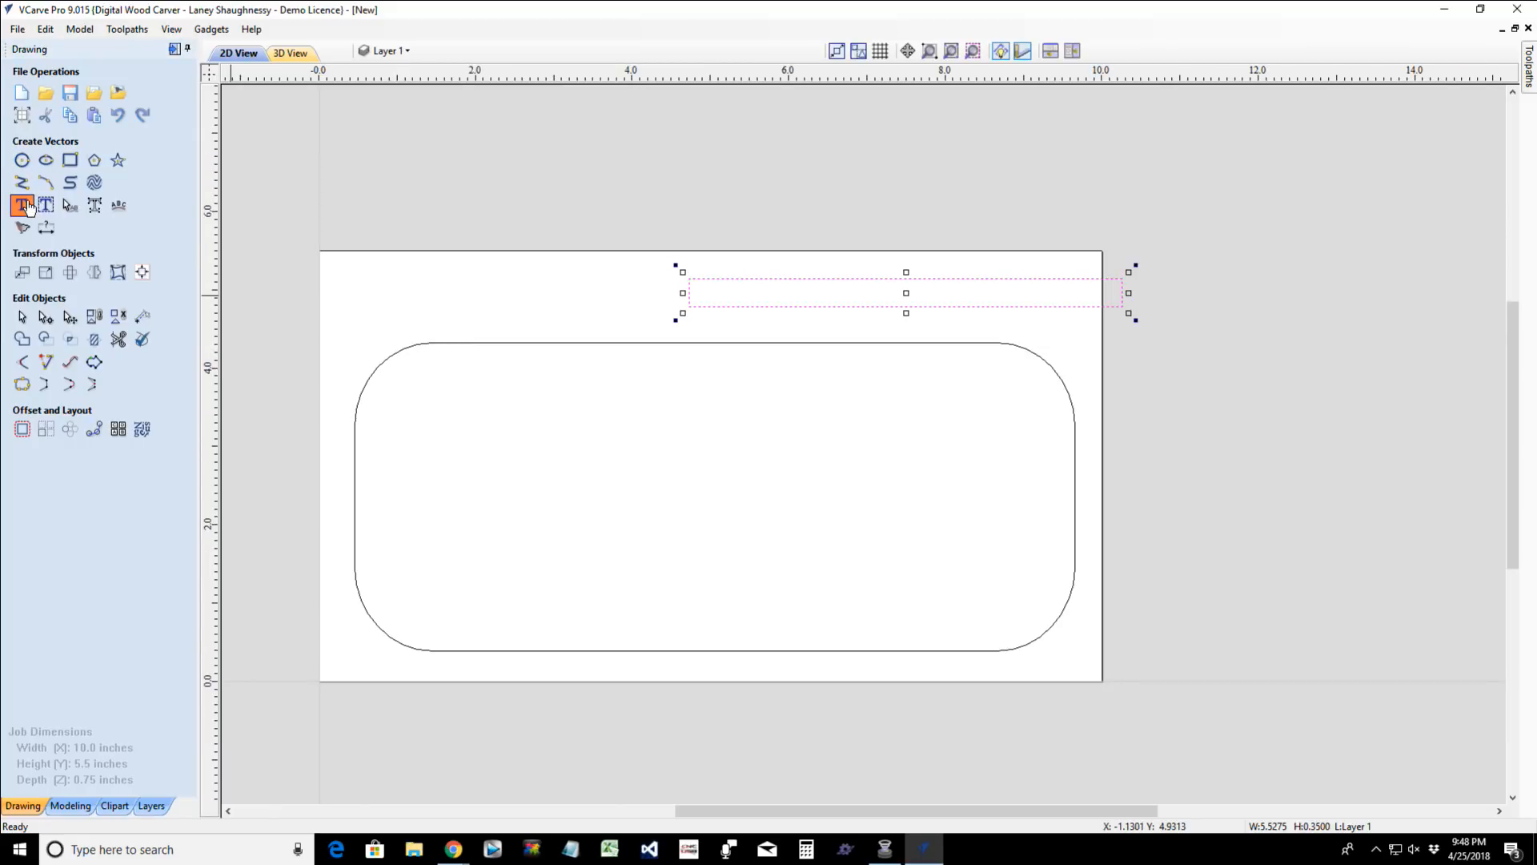
left_click(27, 206)
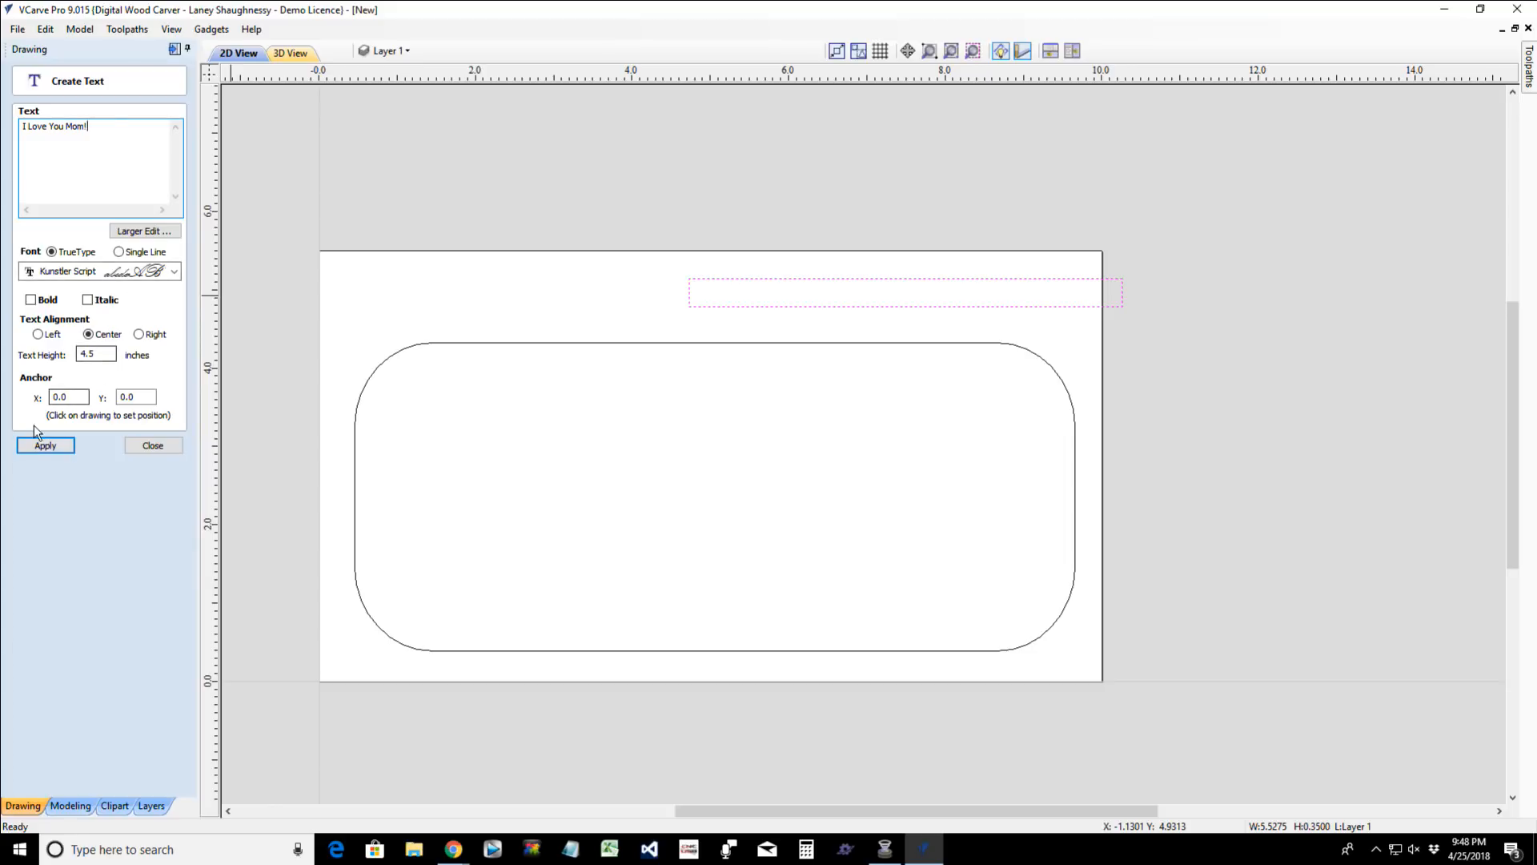
left_click(173, 272)
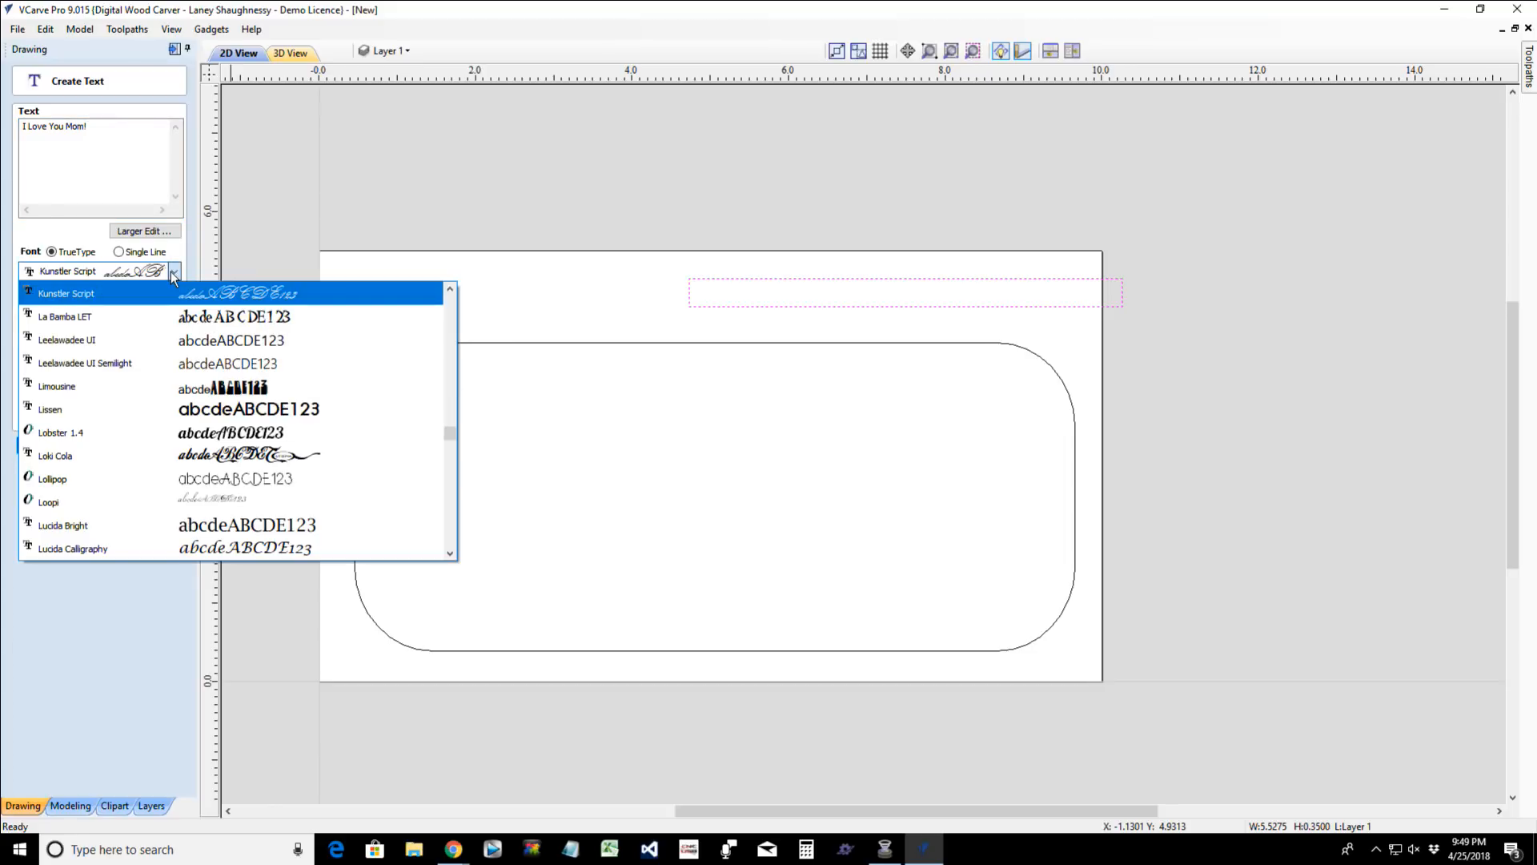
scroll(171, 276, "down", 1)
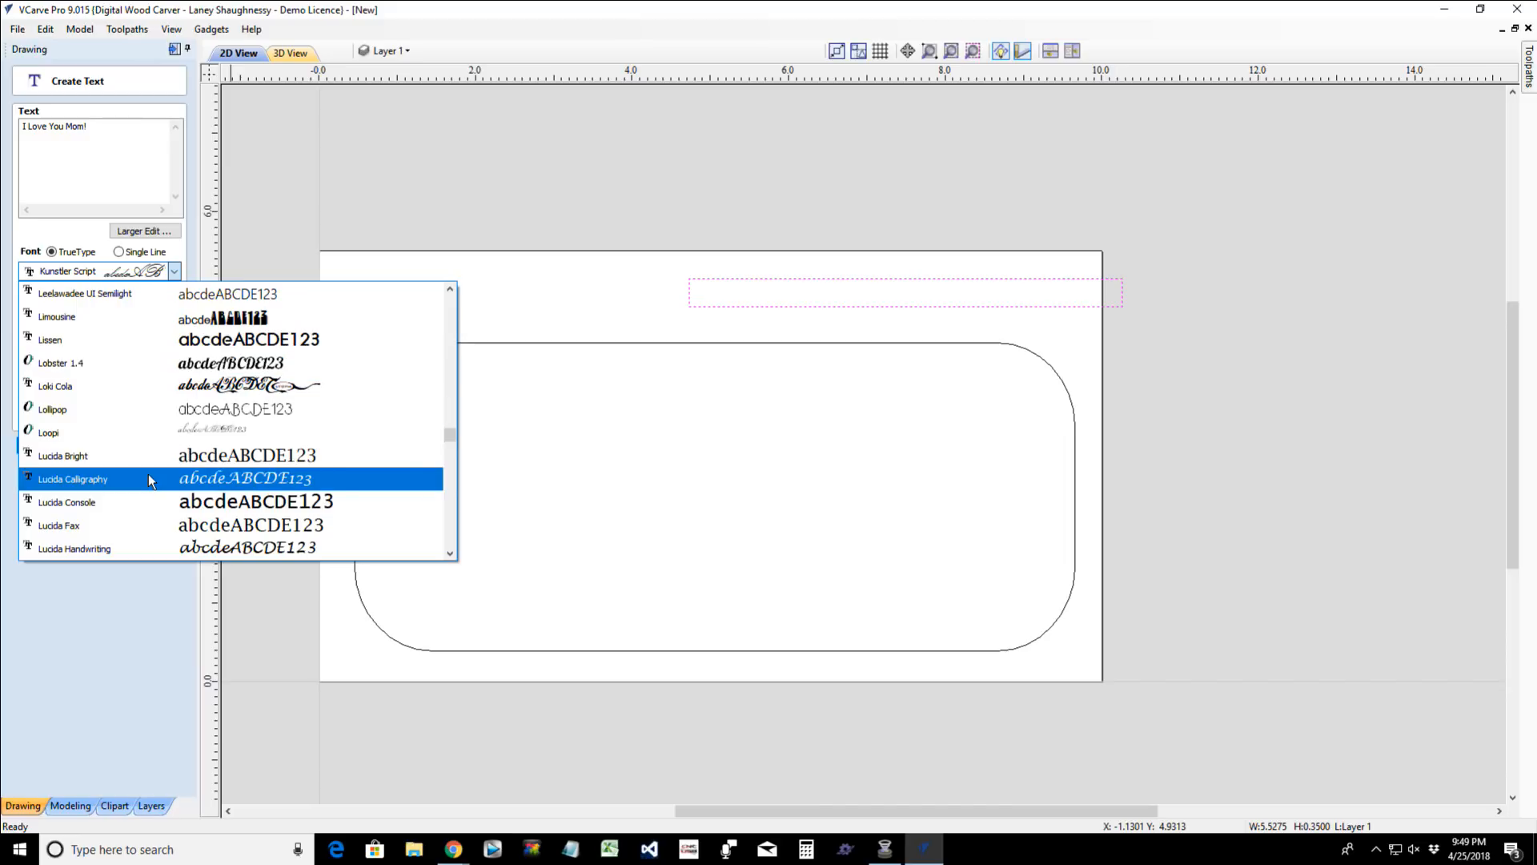
scroll(149, 480, "down", 3)
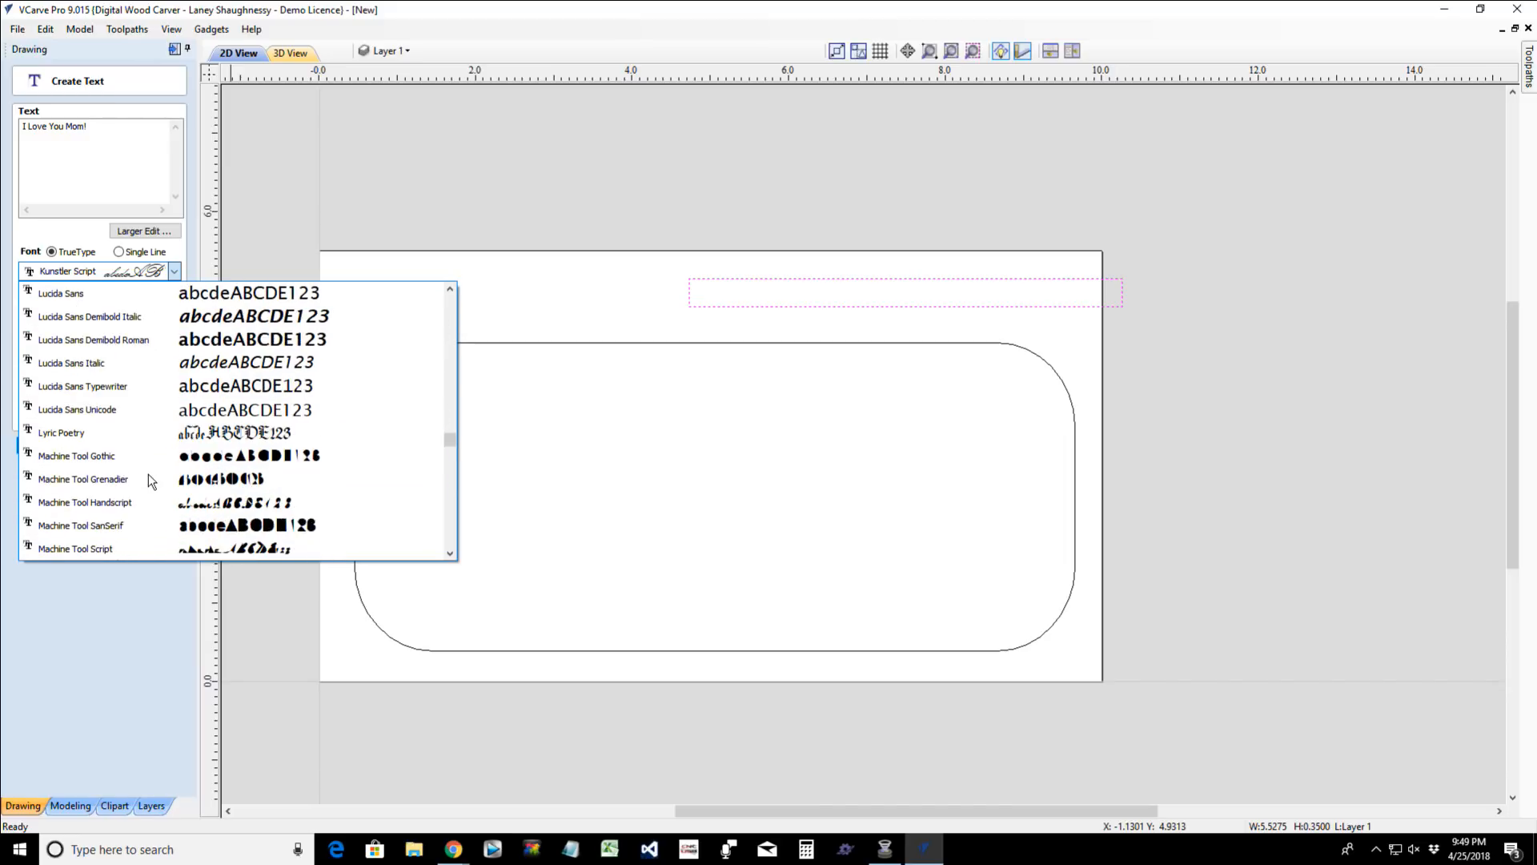
scroll(150, 480, "down", 2)
scroll(148, 475, "down", 3)
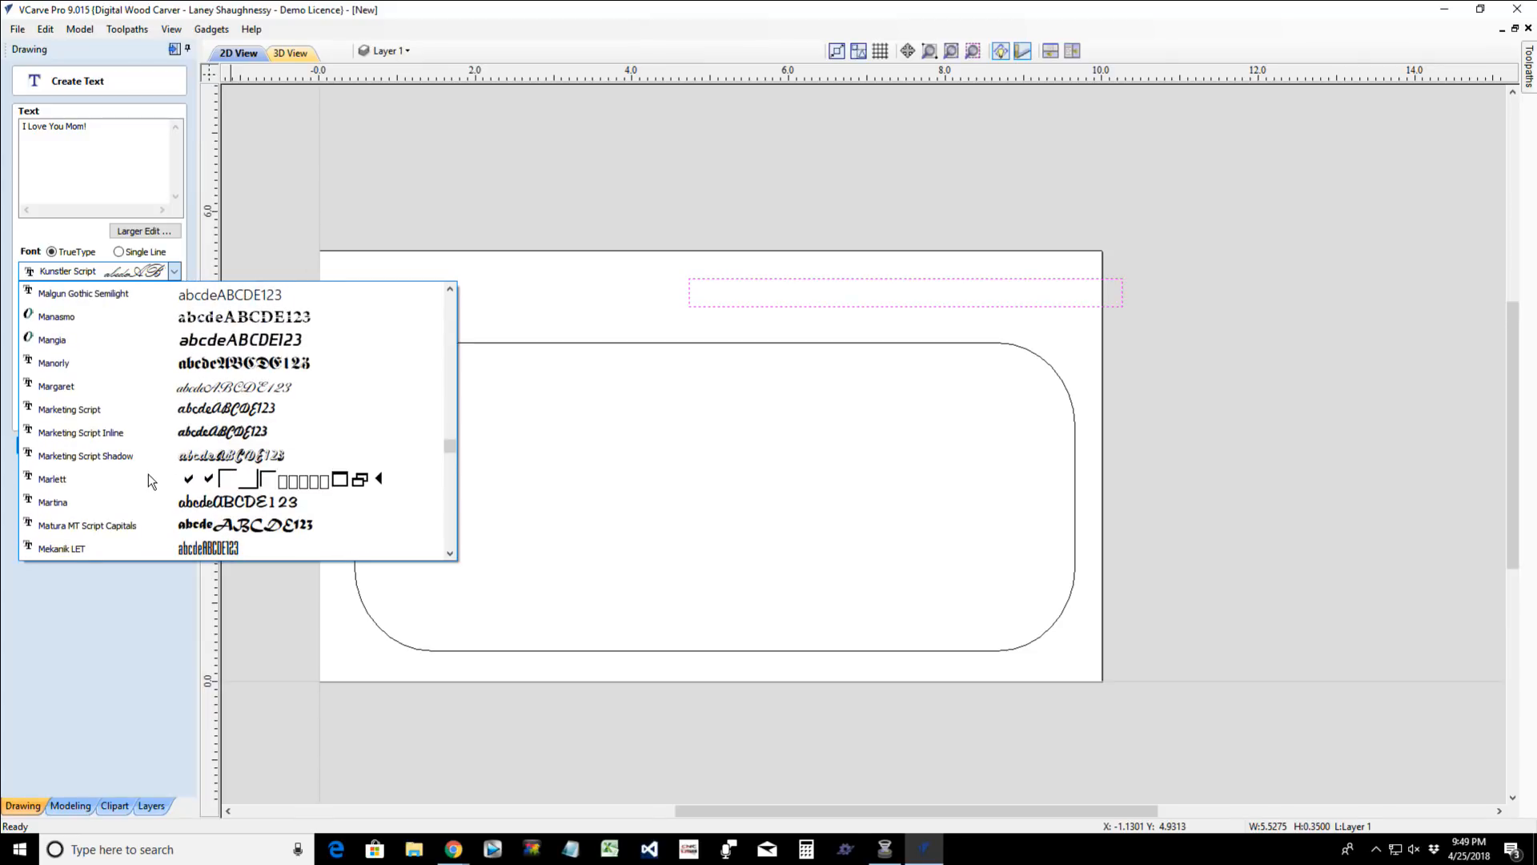
scroll(148, 475, "down", 4)
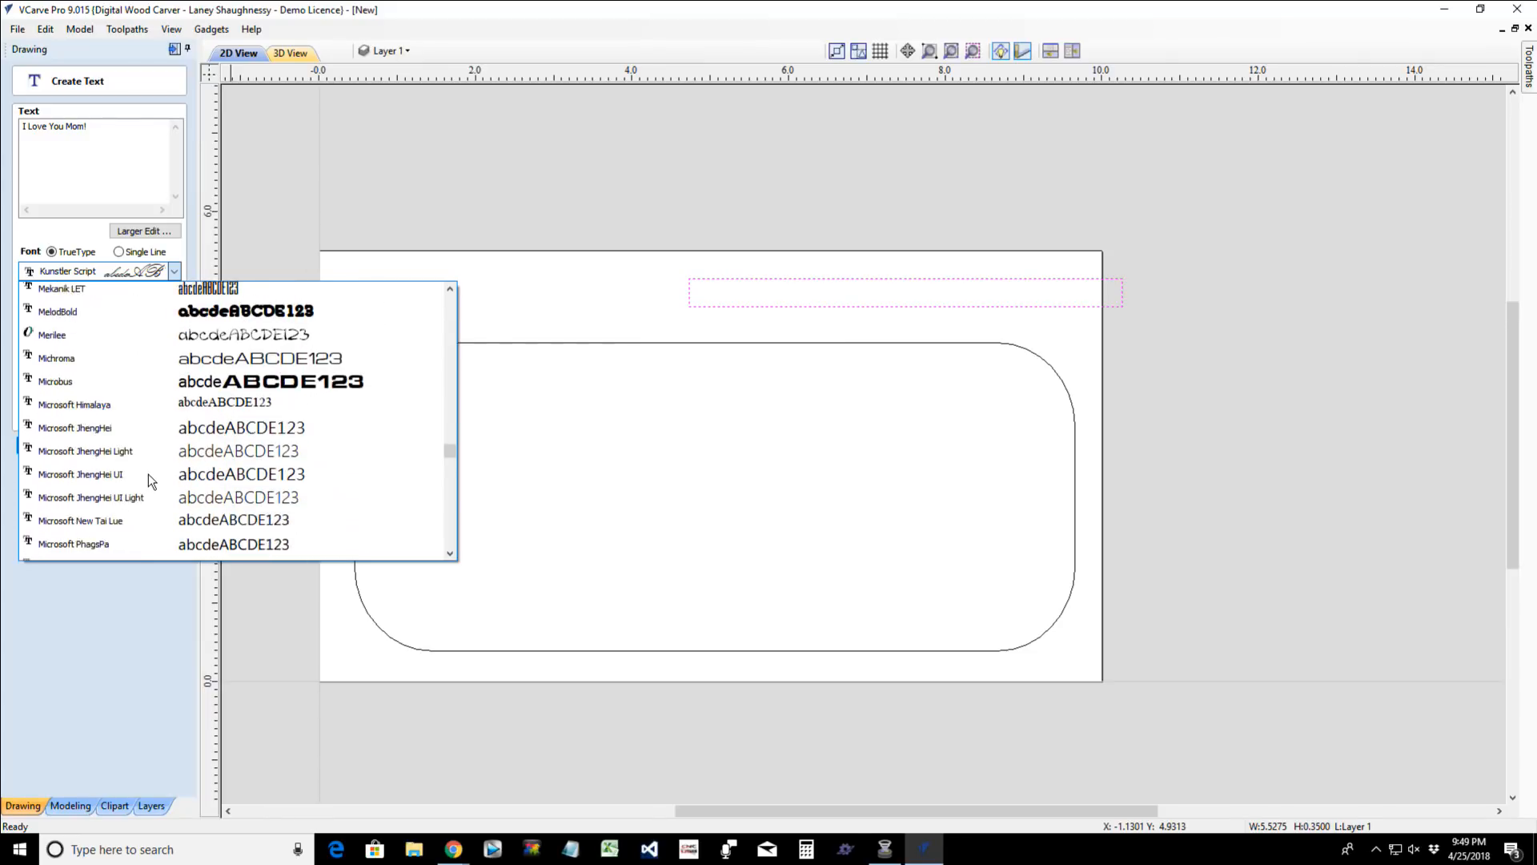
scroll(148, 474, "down", 7)
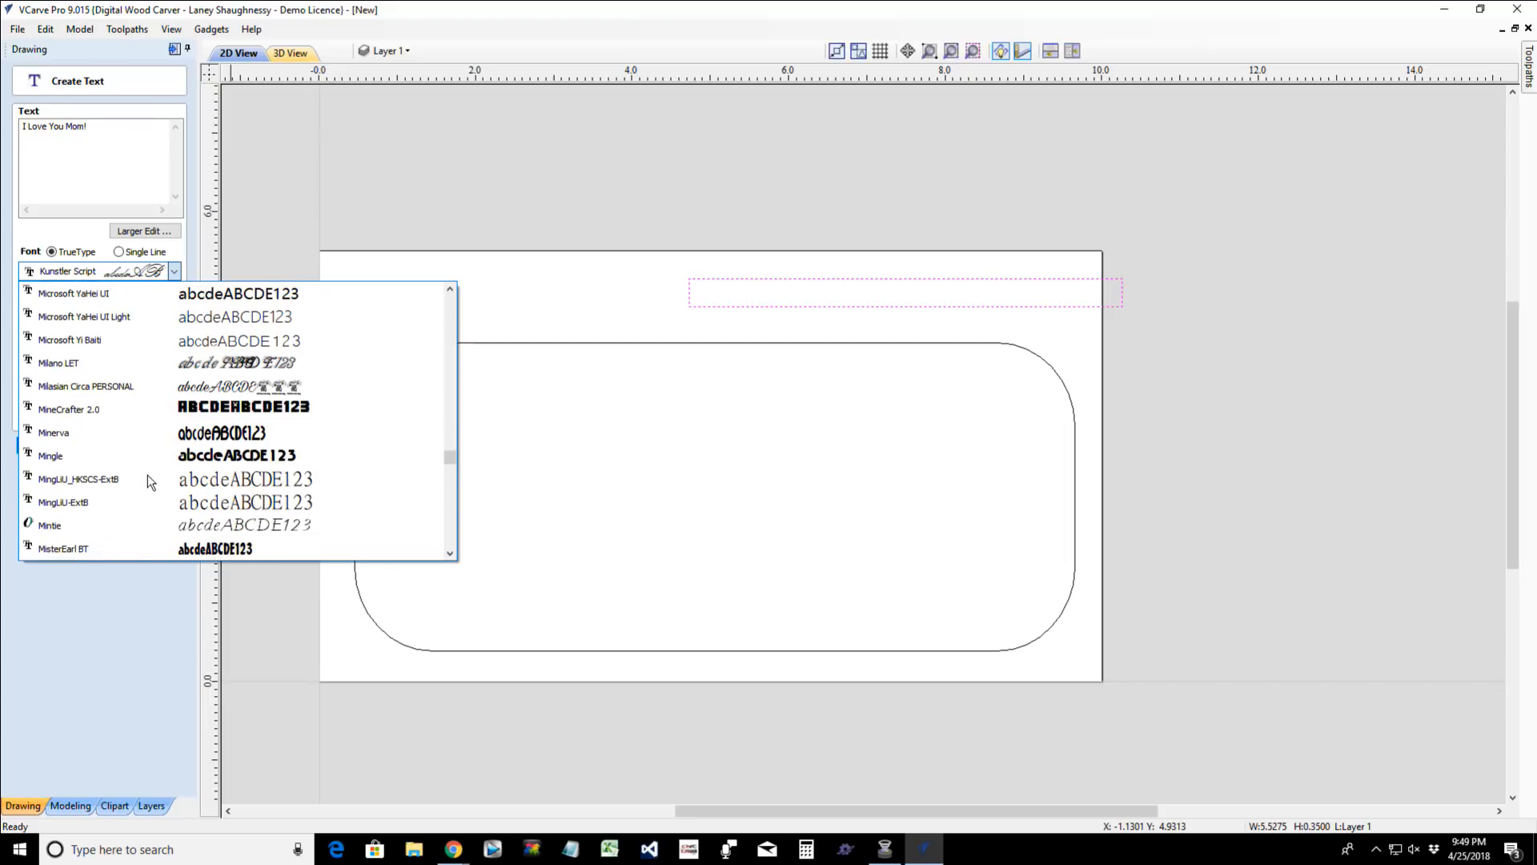
scroll(148, 474, "down", 4)
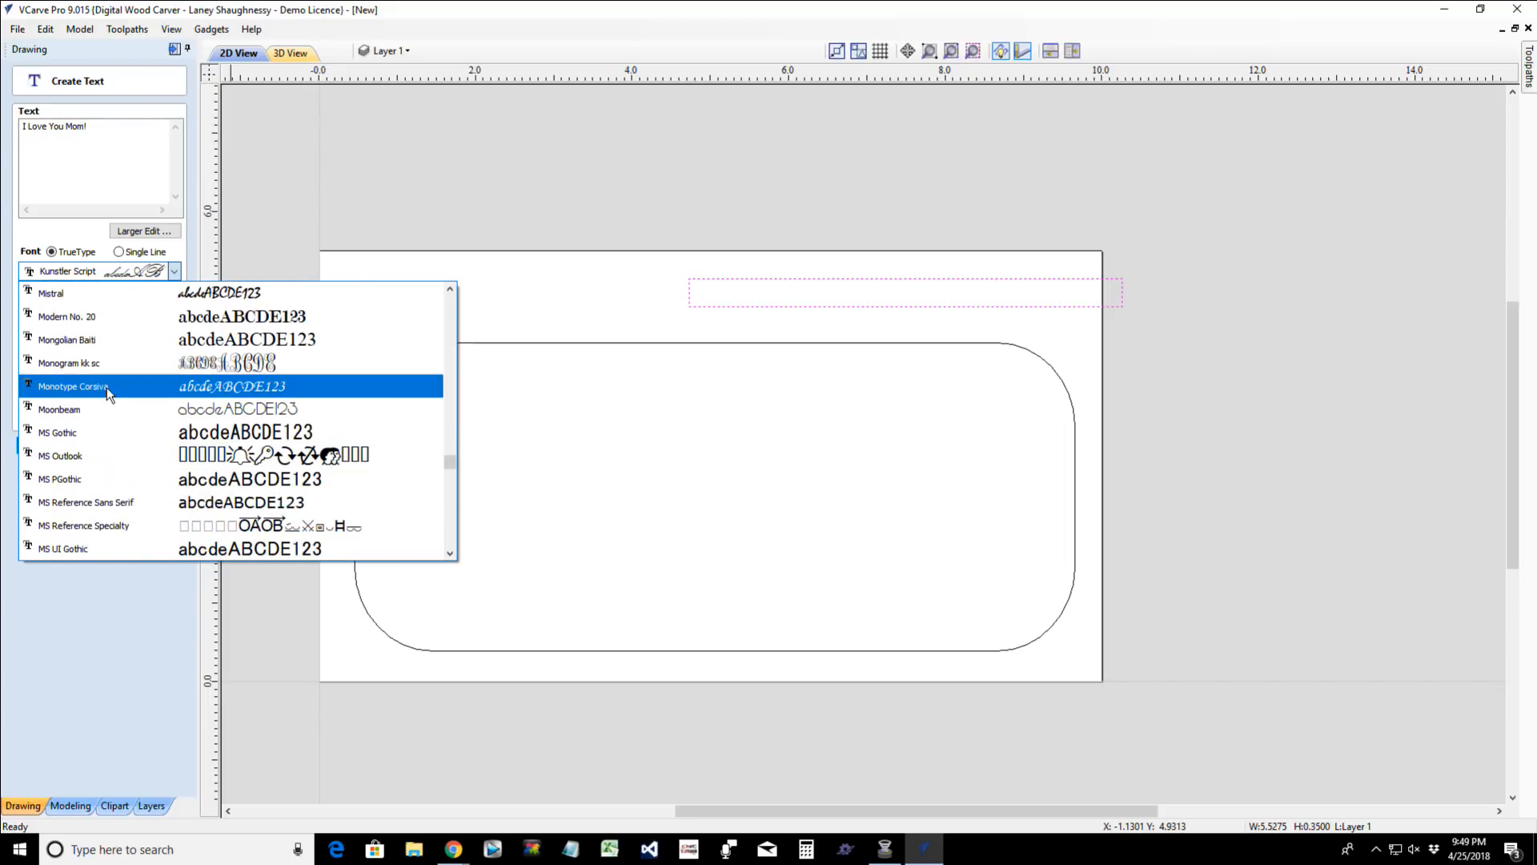
left_click(108, 387)
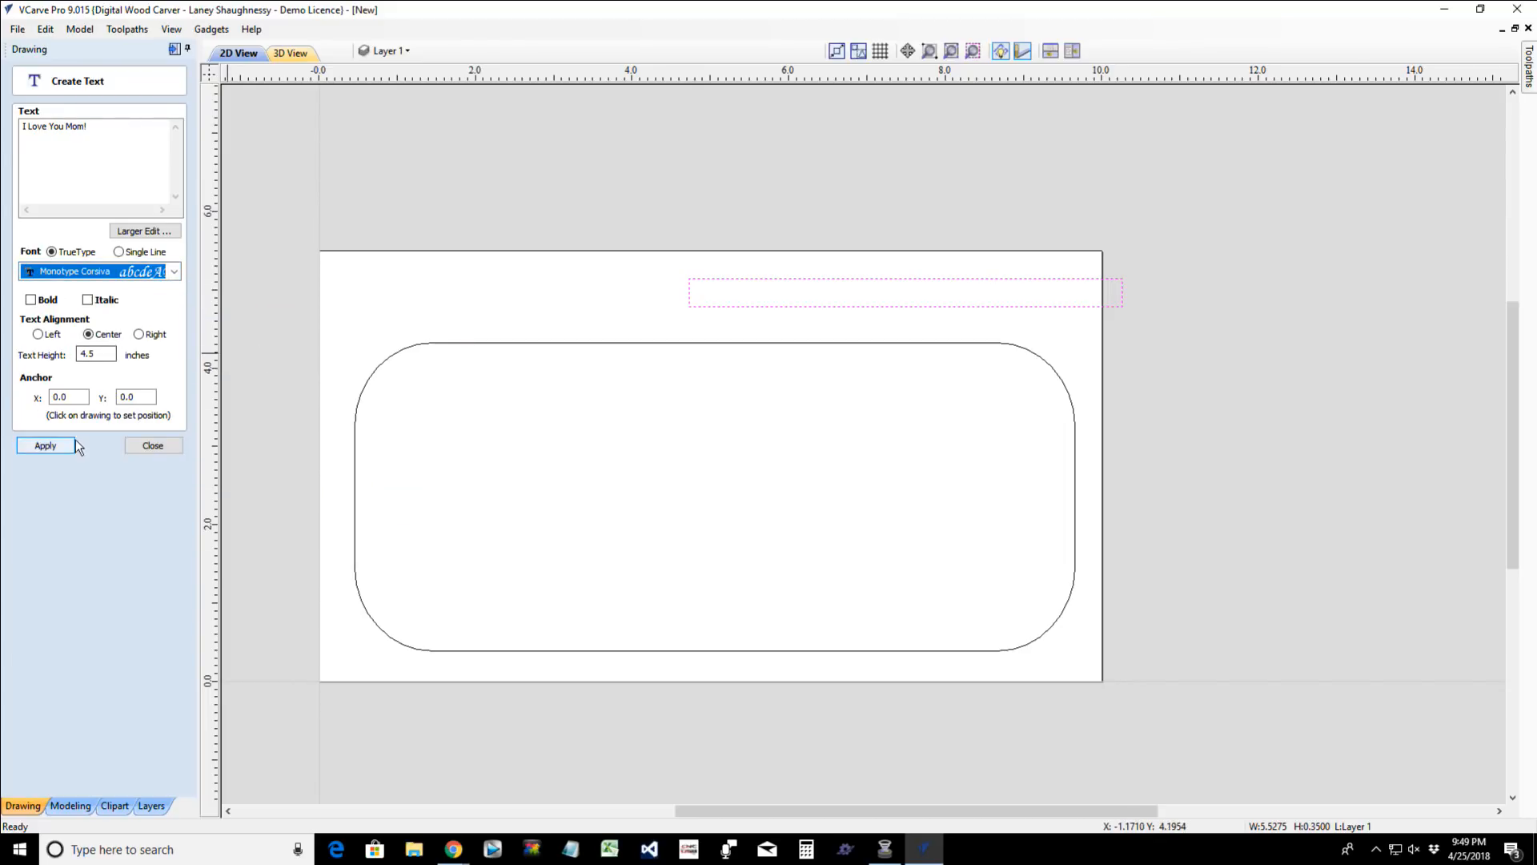
- Create the text at a height of 0.25 inches and place it above the rounded rectangle, beside the thin rectangle
left_click(45, 445)
type(".")
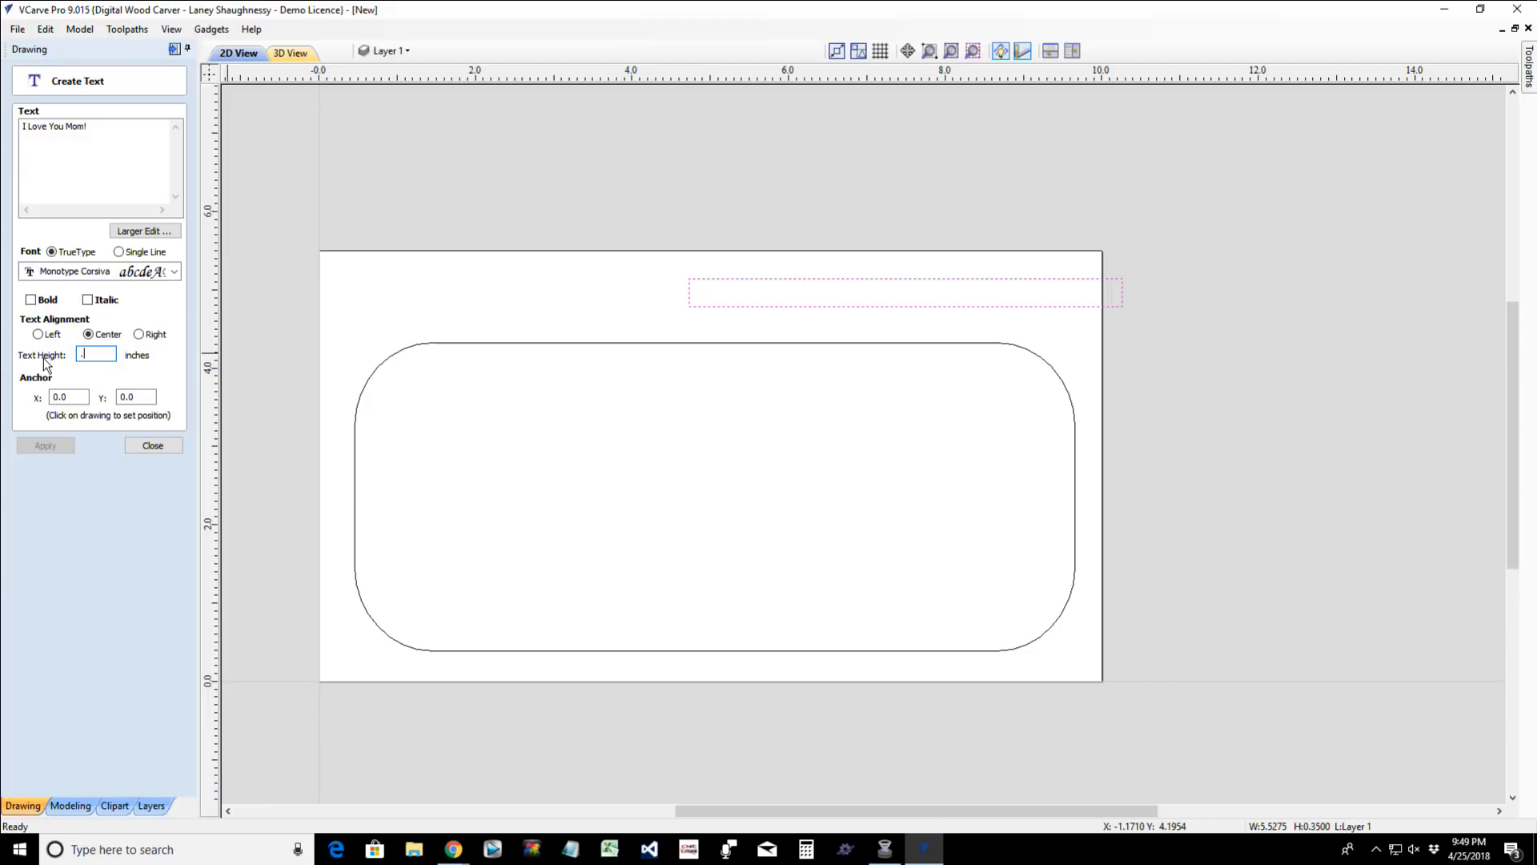
type("25")
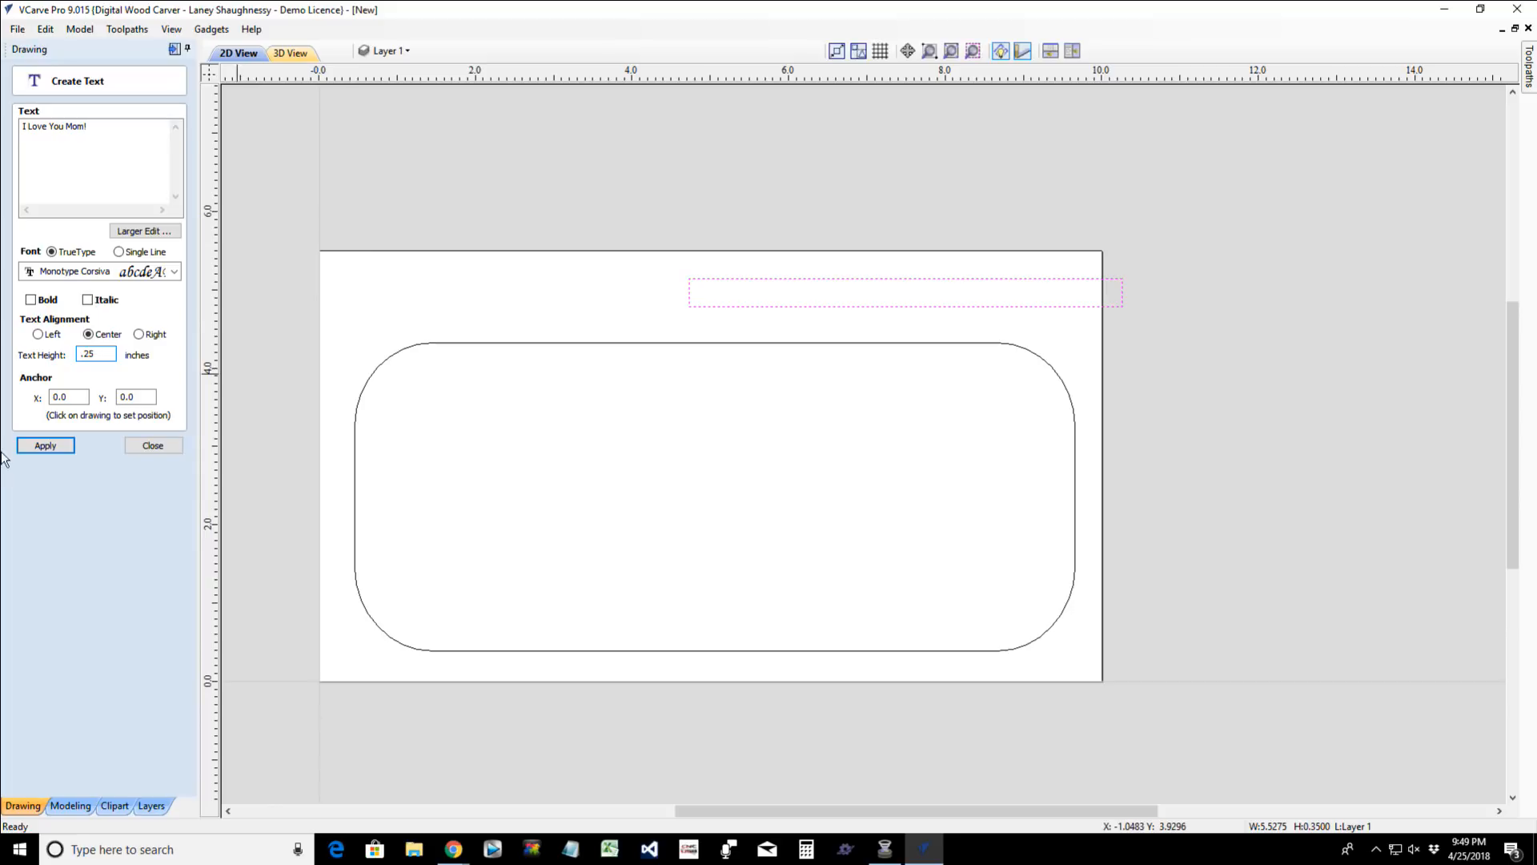
left_click(46, 445)
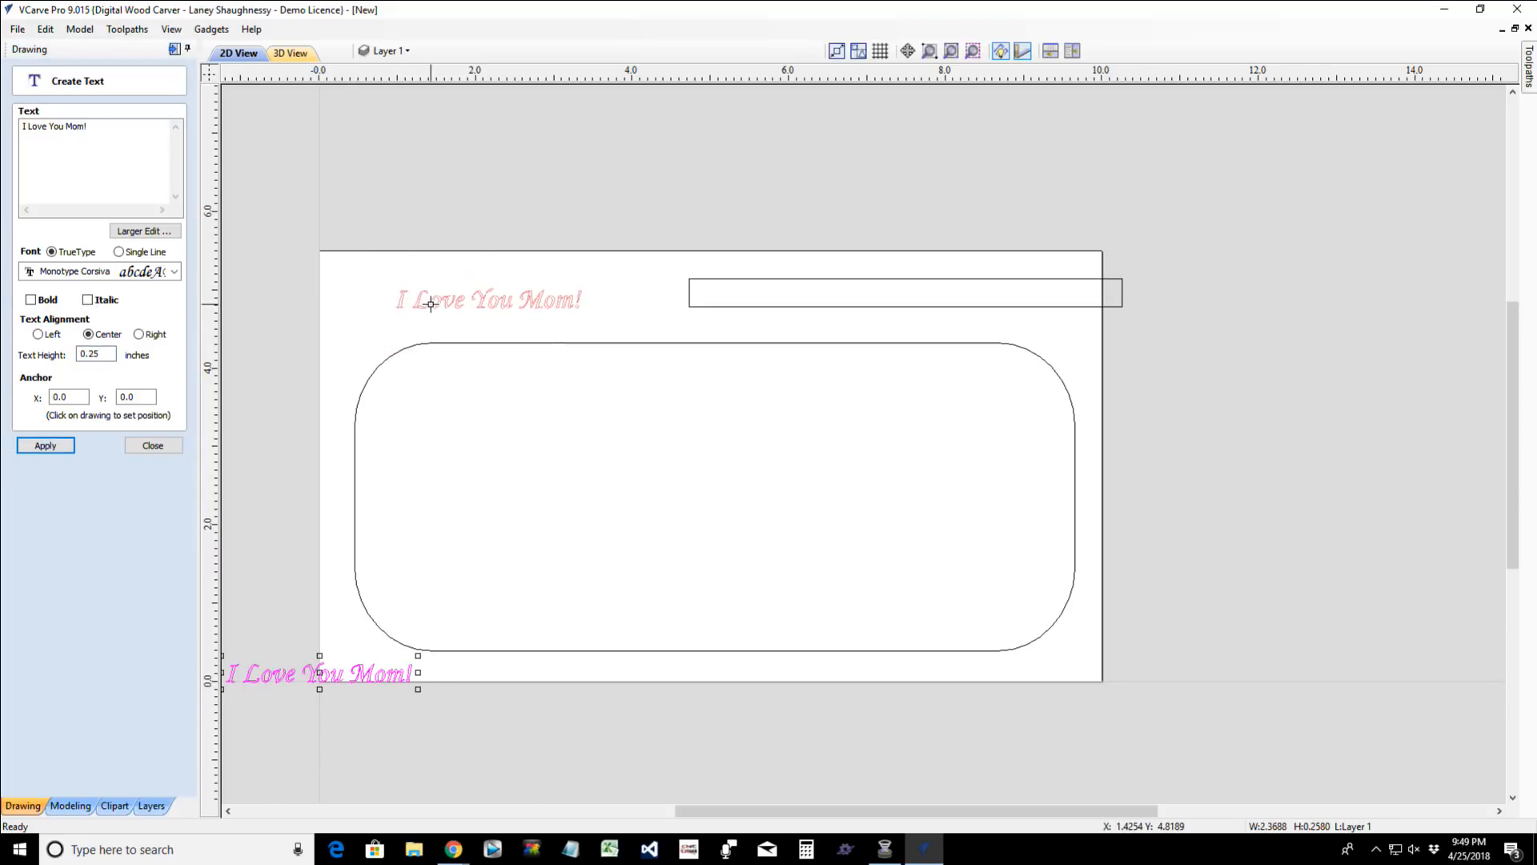
left_click(431, 304)
- Set the "I Love You Mom!" text height to 0.5 inches, make it bold and apply the changes
double_click(94, 354)
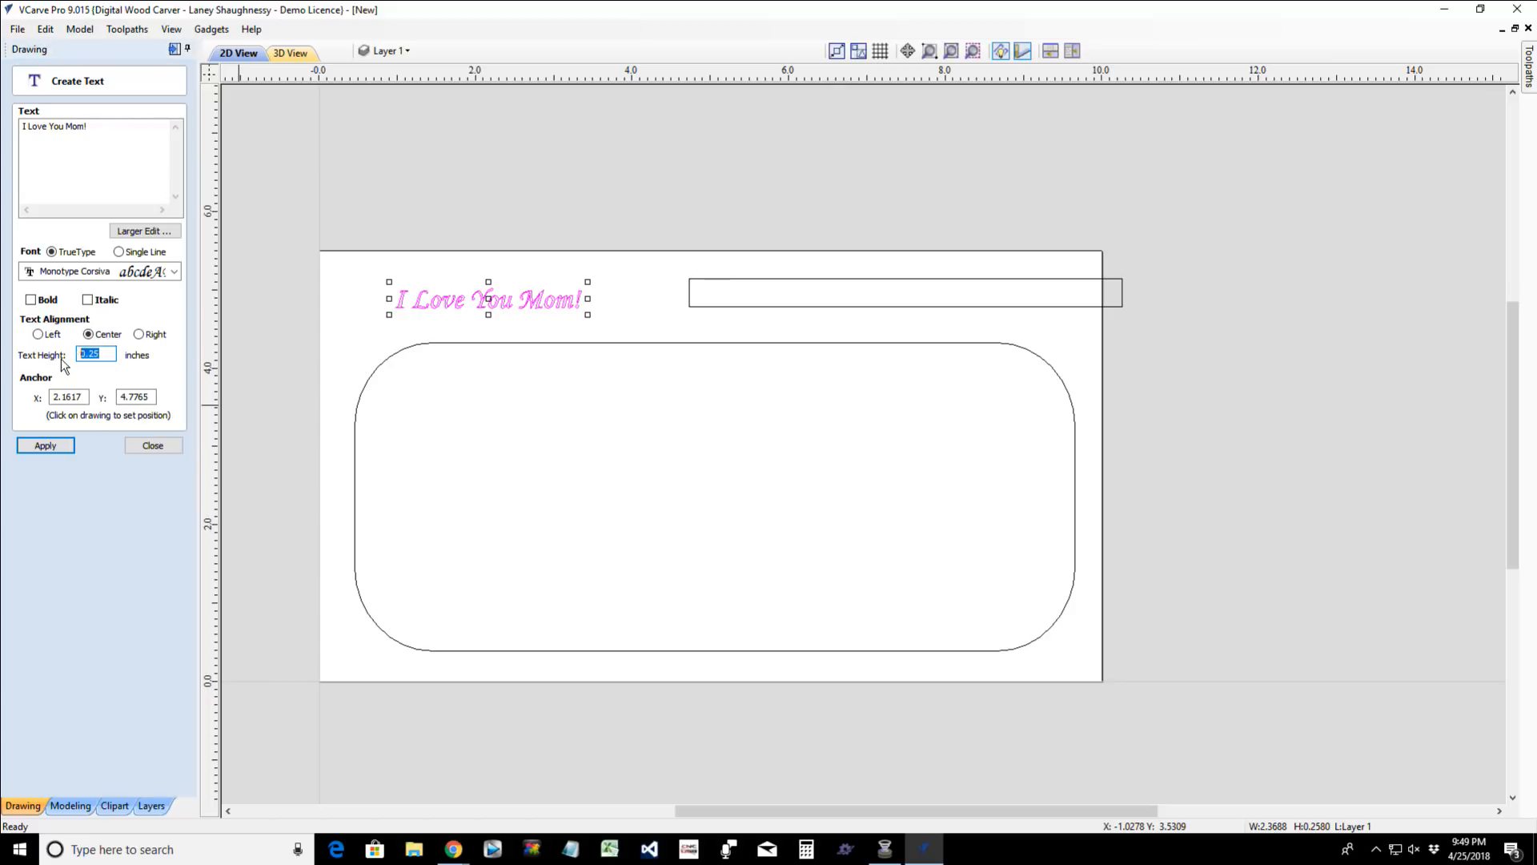
type(".5")
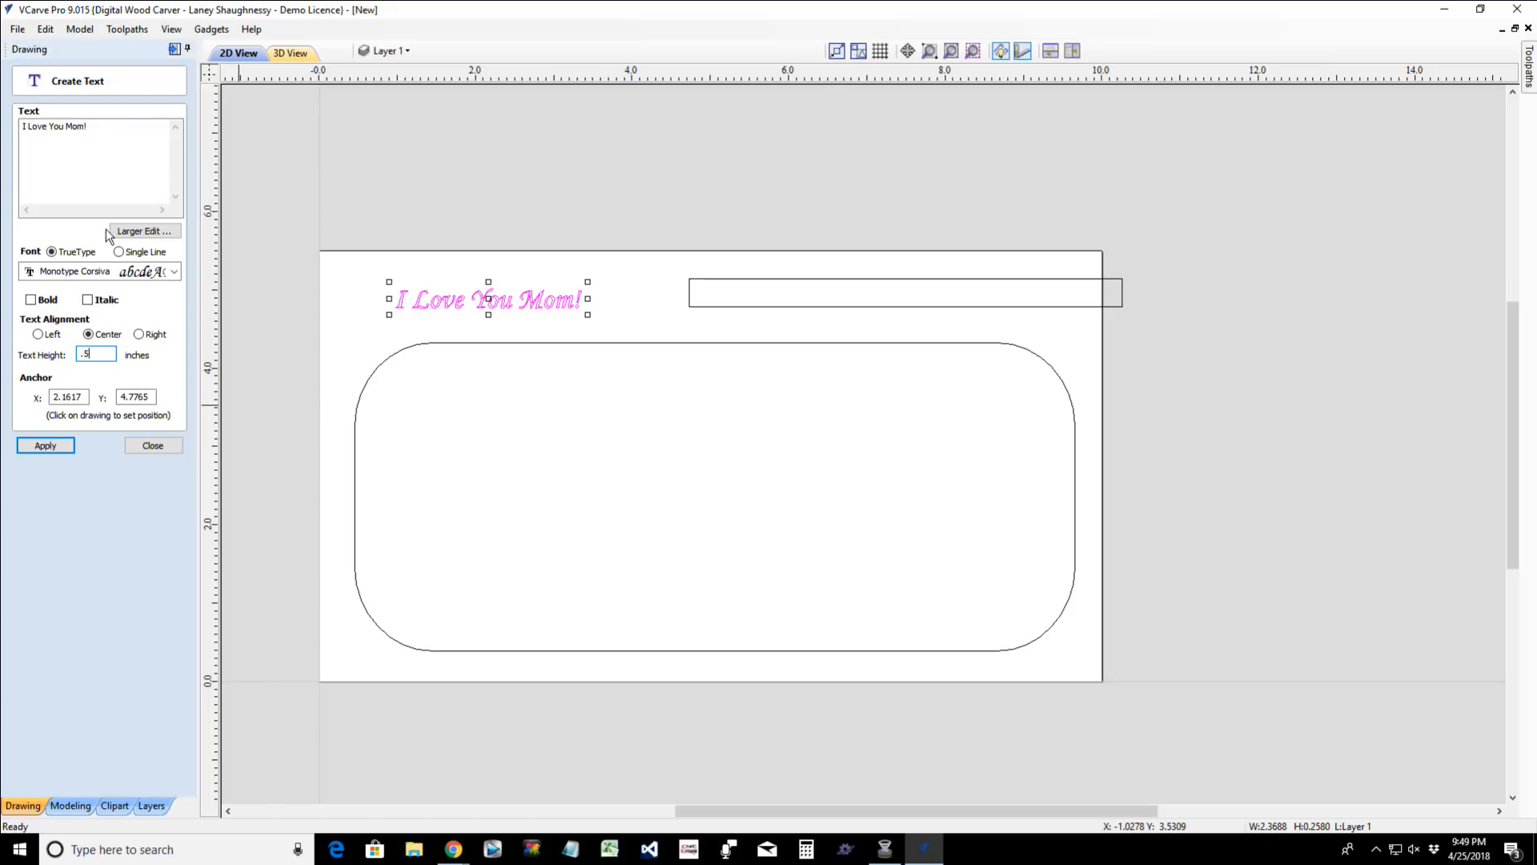
left_click(31, 299)
left_click(48, 448)
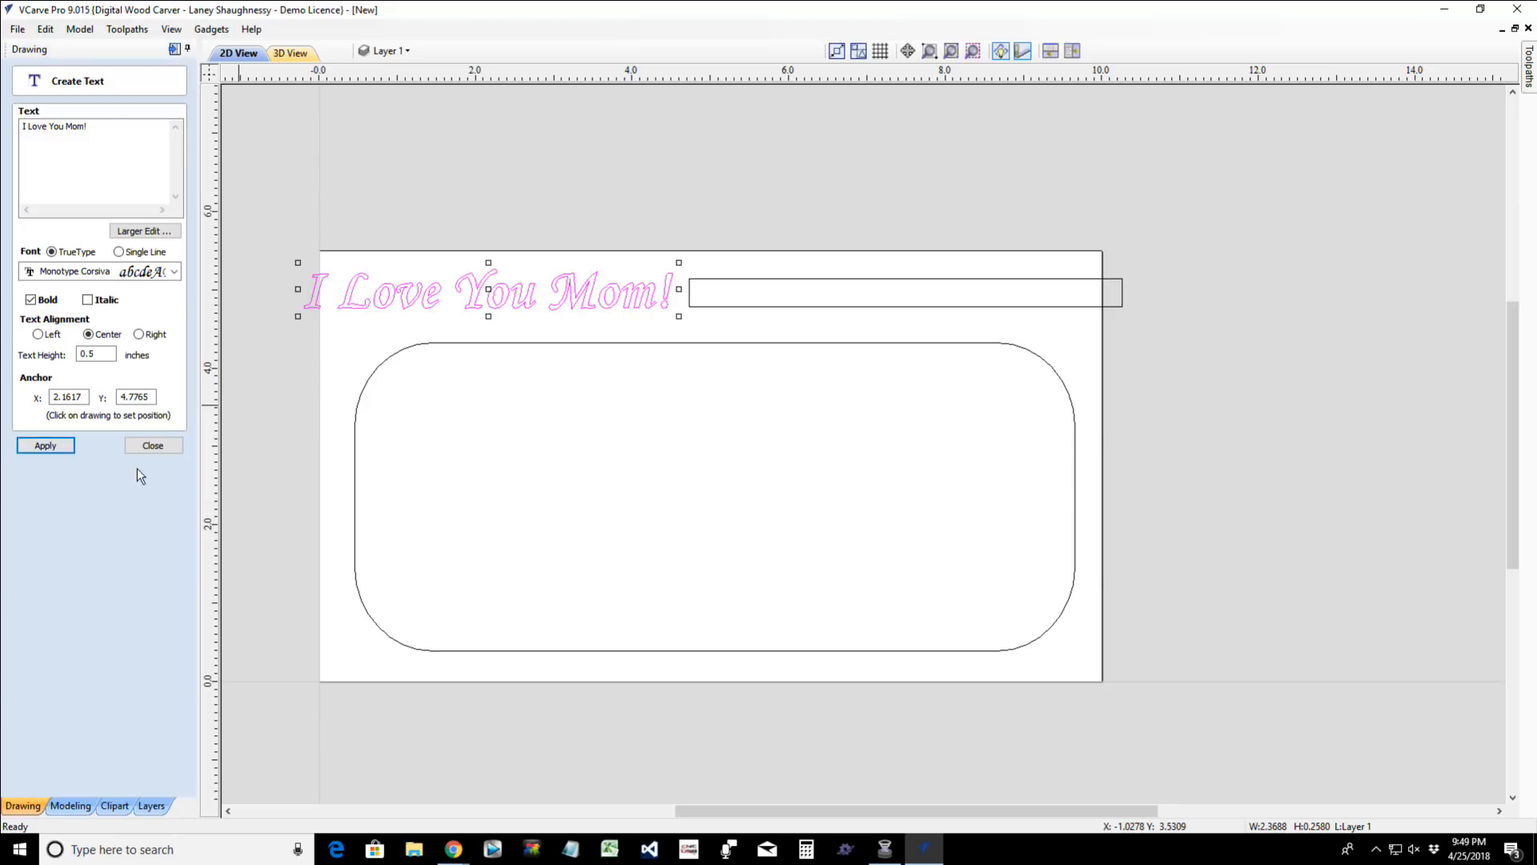
left_click(152, 445)
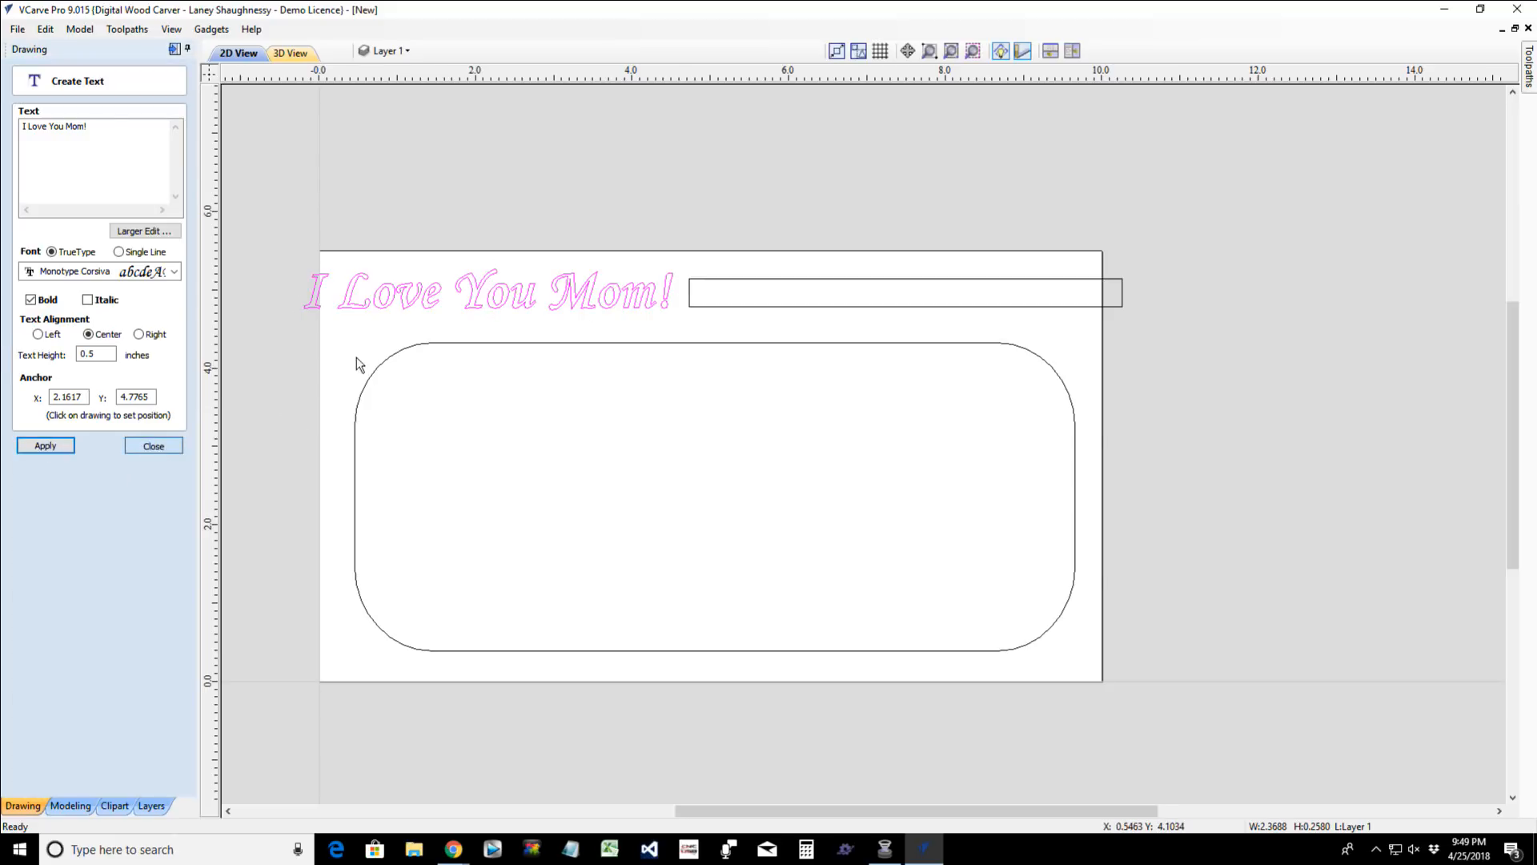
- Narrow the text to a width of about 4.21 inches and nudge it rightward and slightly down, beside the thin rectangle
left_click(309, 303)
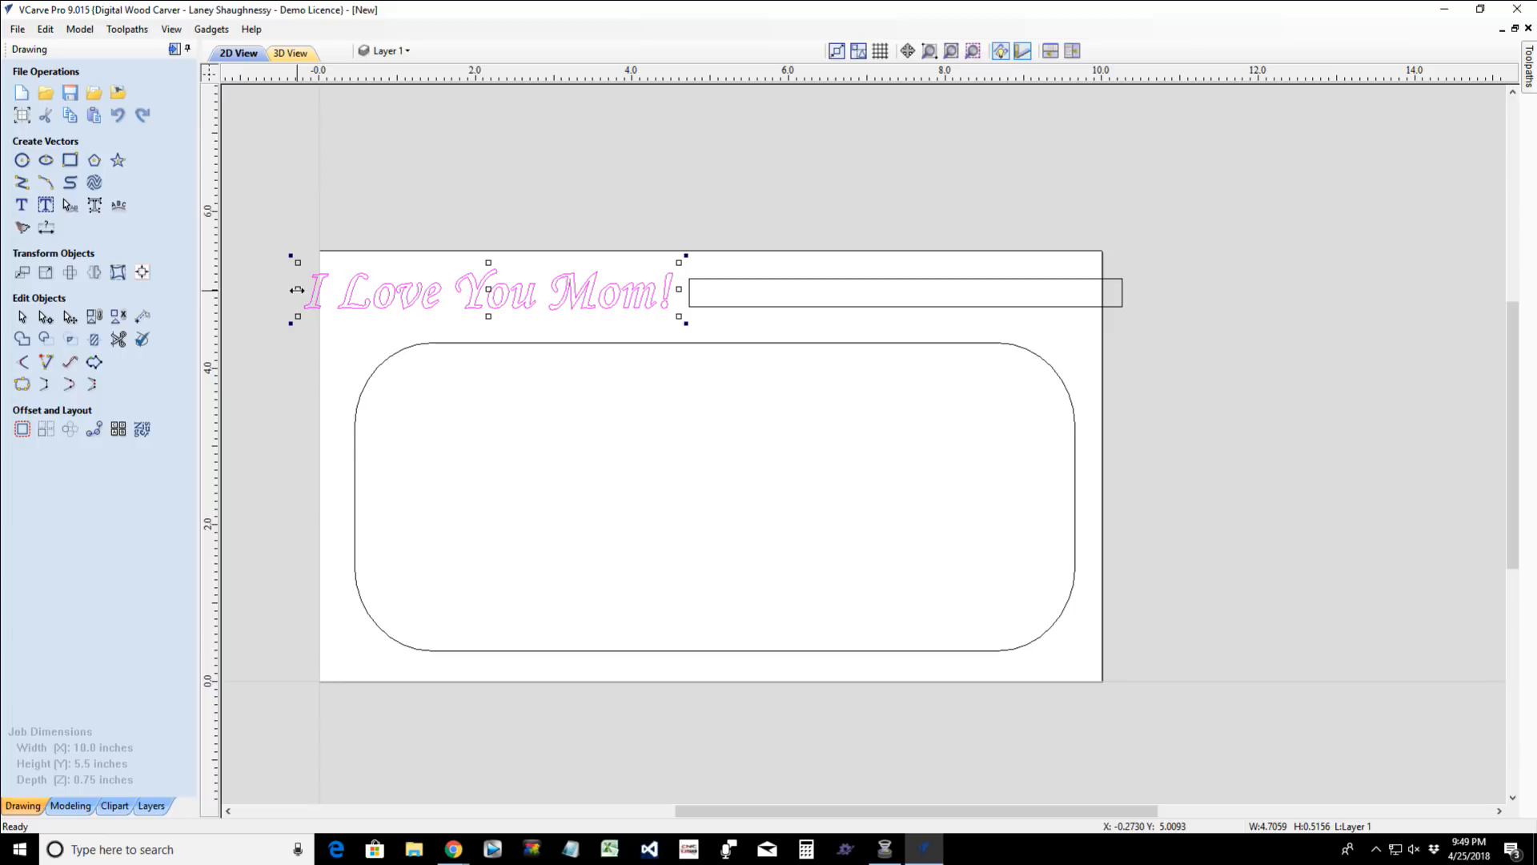
left_click_drag(297, 290, 317, 290)
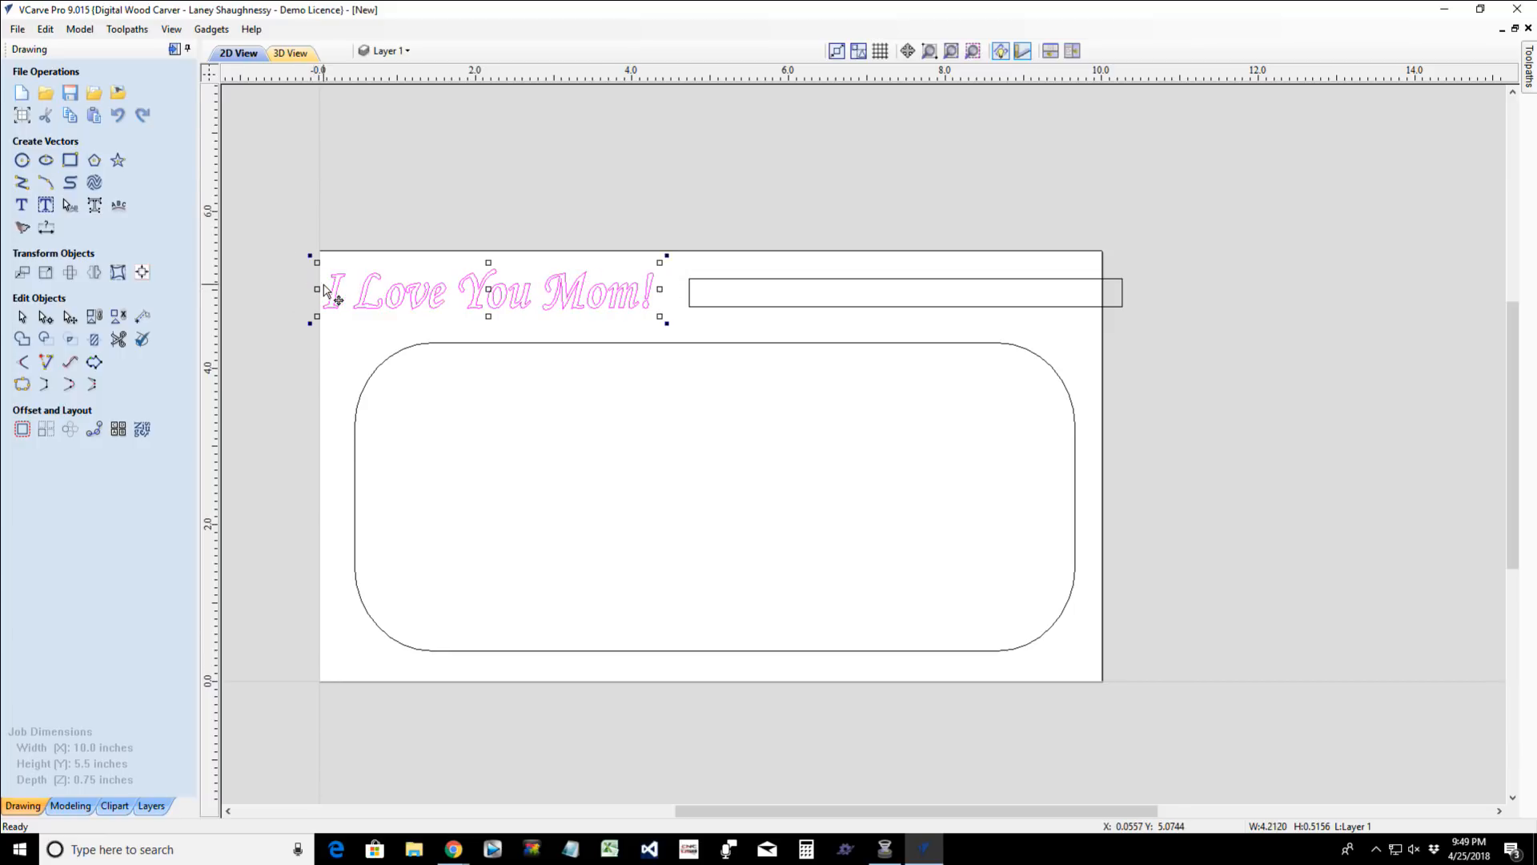
key("Right")
key("Right")
key("Right")
key("Right")
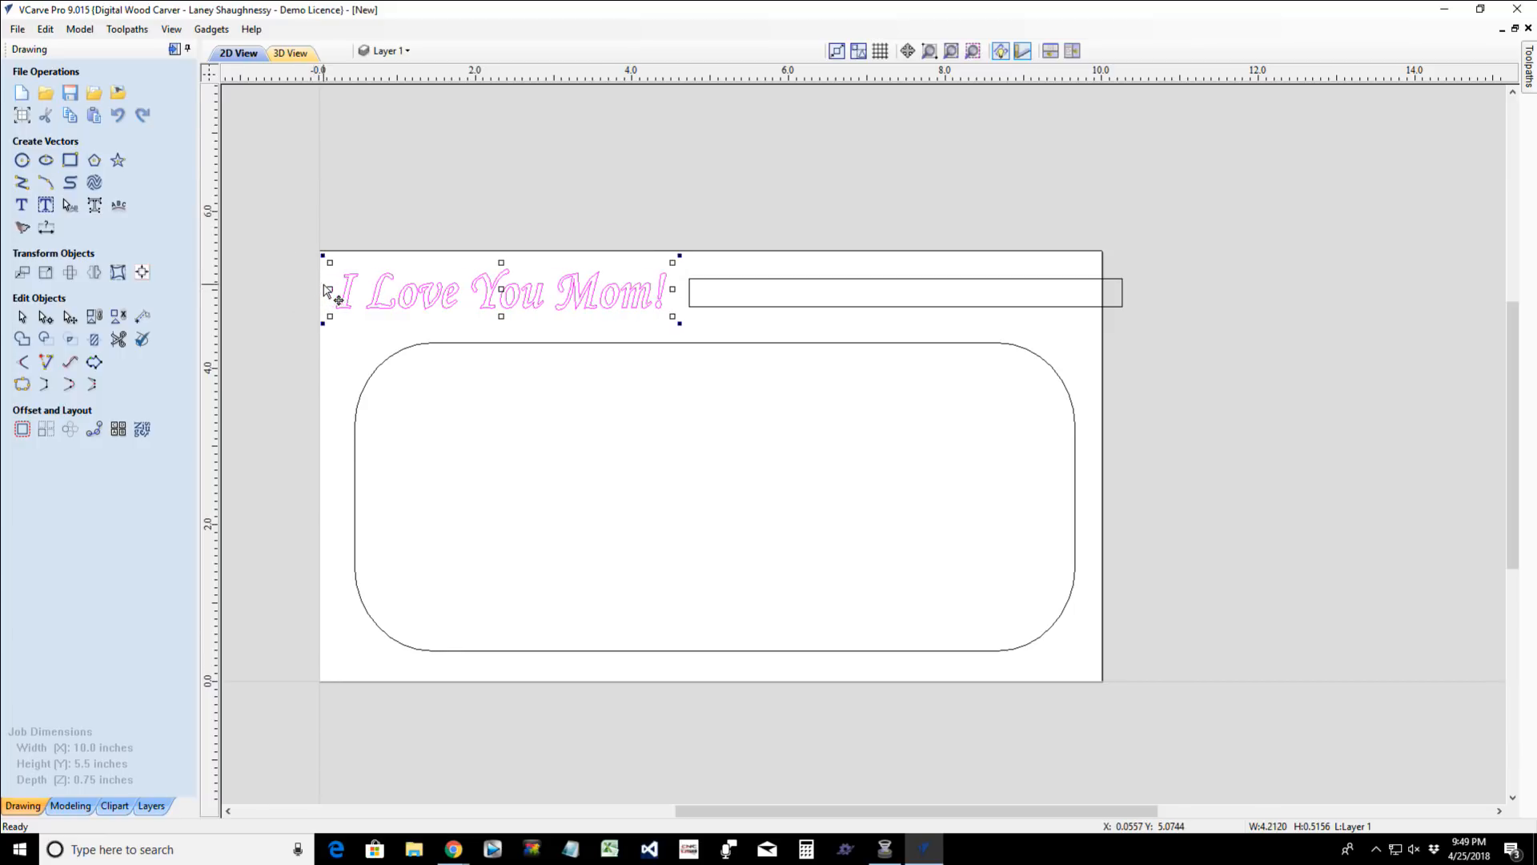
key("Down")
key("Right")
key("Right")
key("Right")
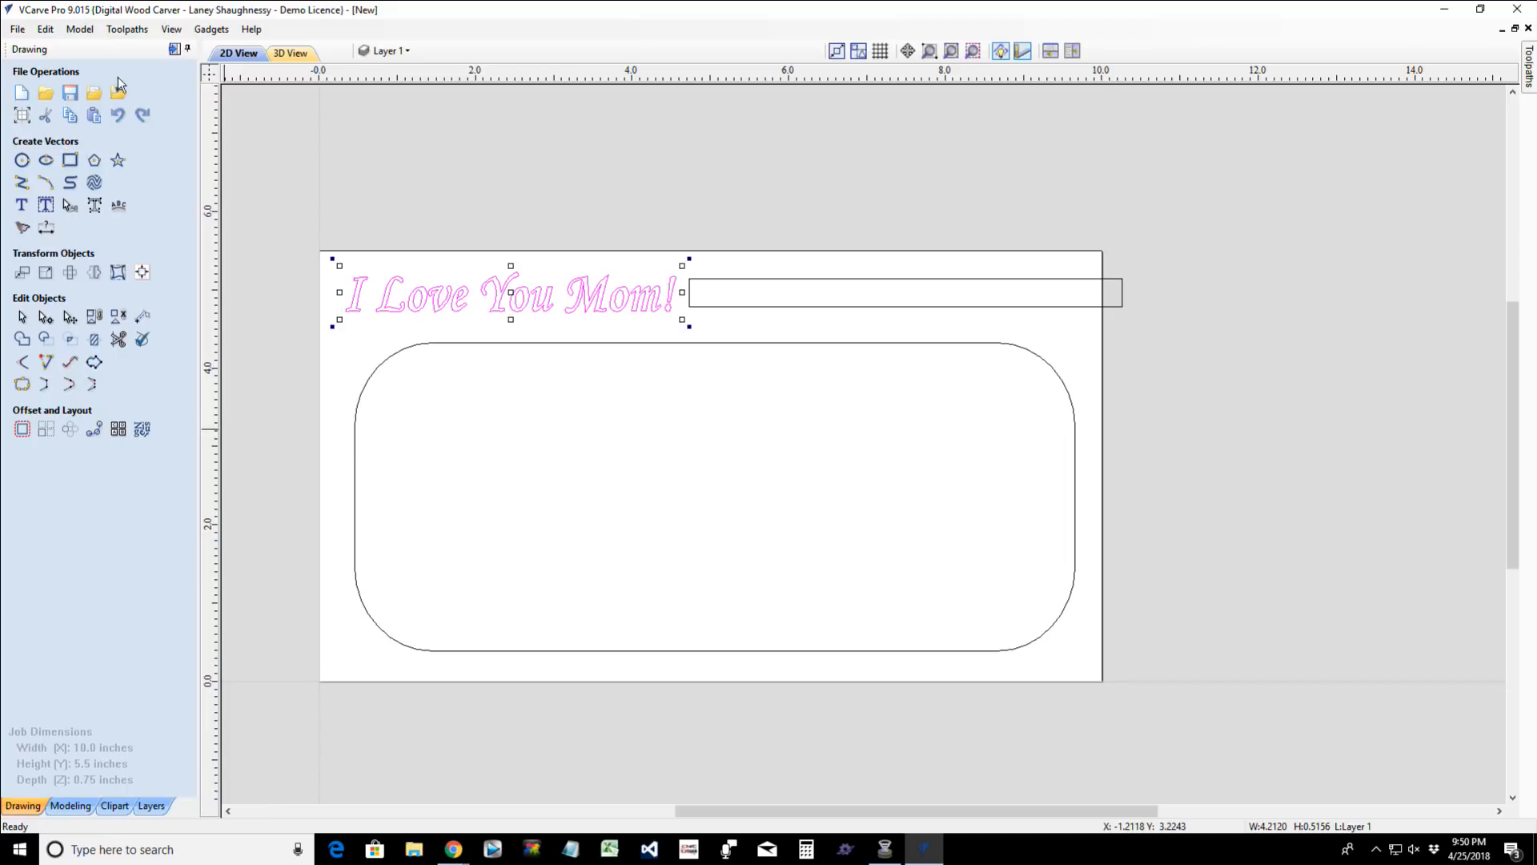
- Switch to the toolpath operations and start a drilling toolpath, opening its cut depth for editing
left_click(174, 48)
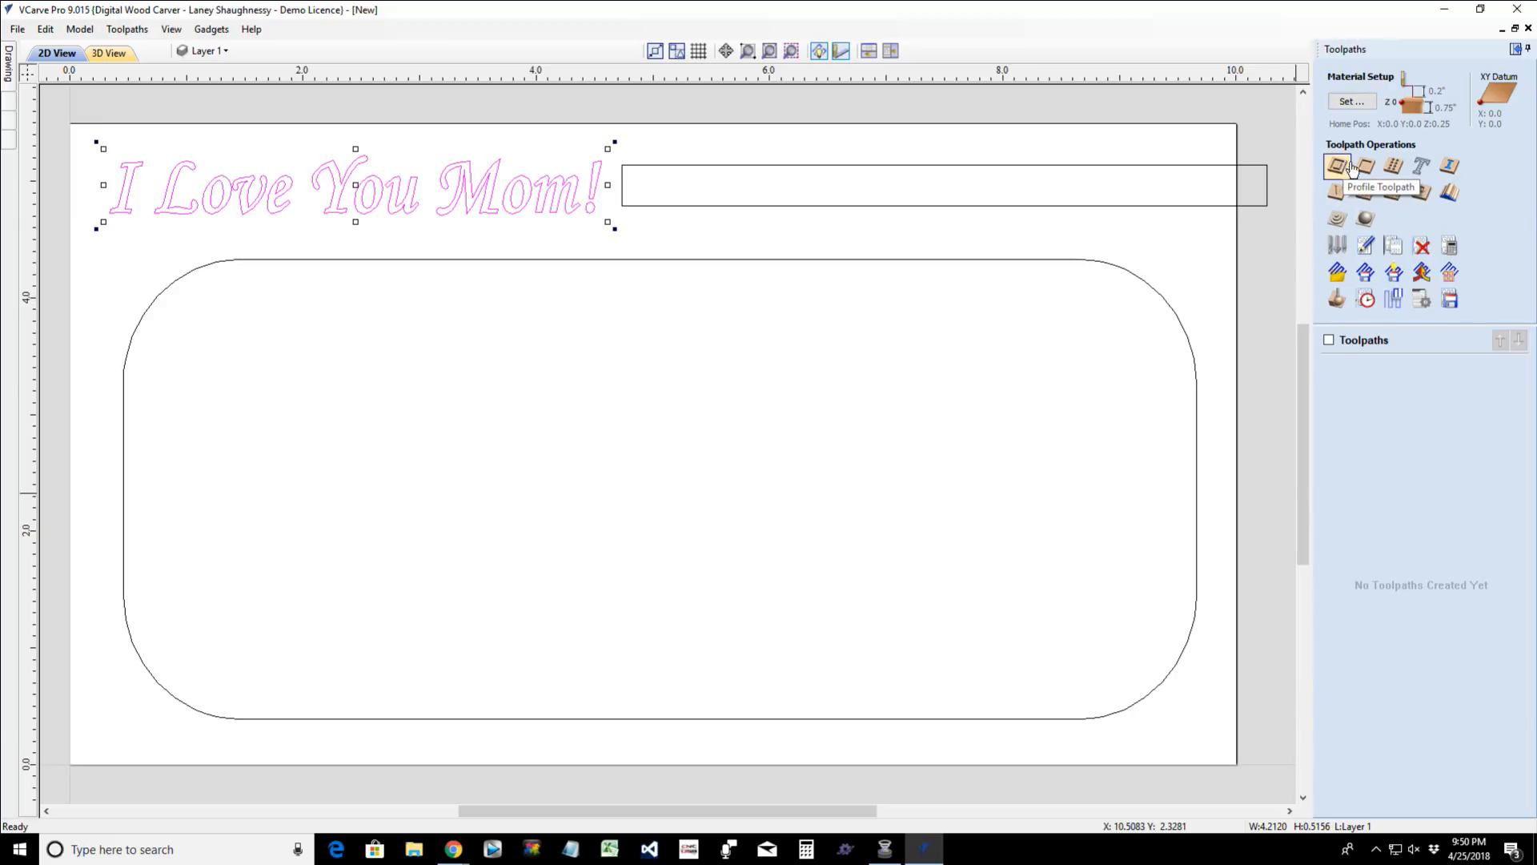
left_click(1393, 166)
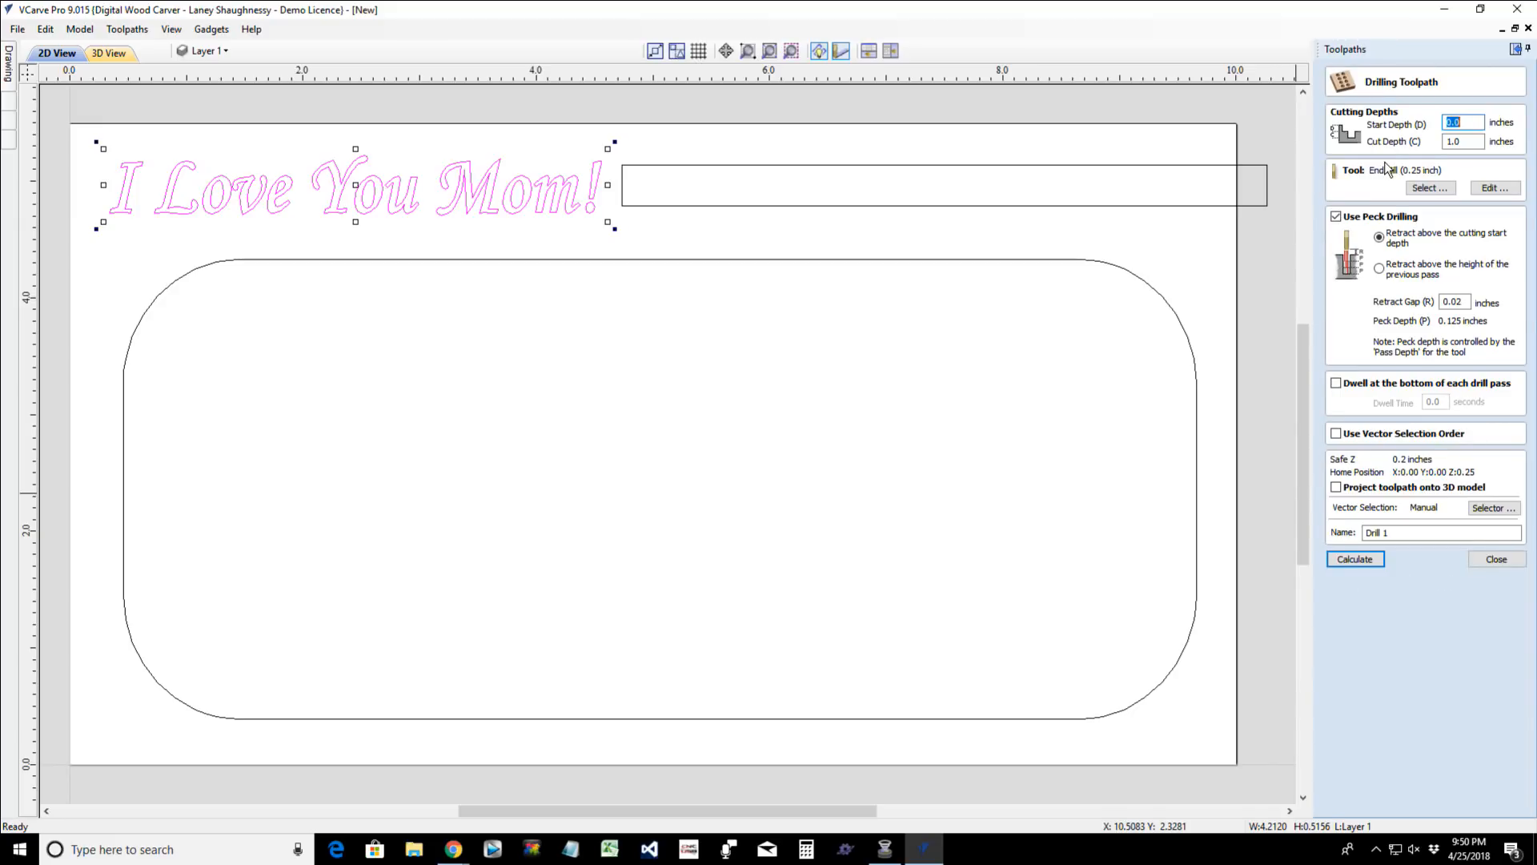
key("Tab")
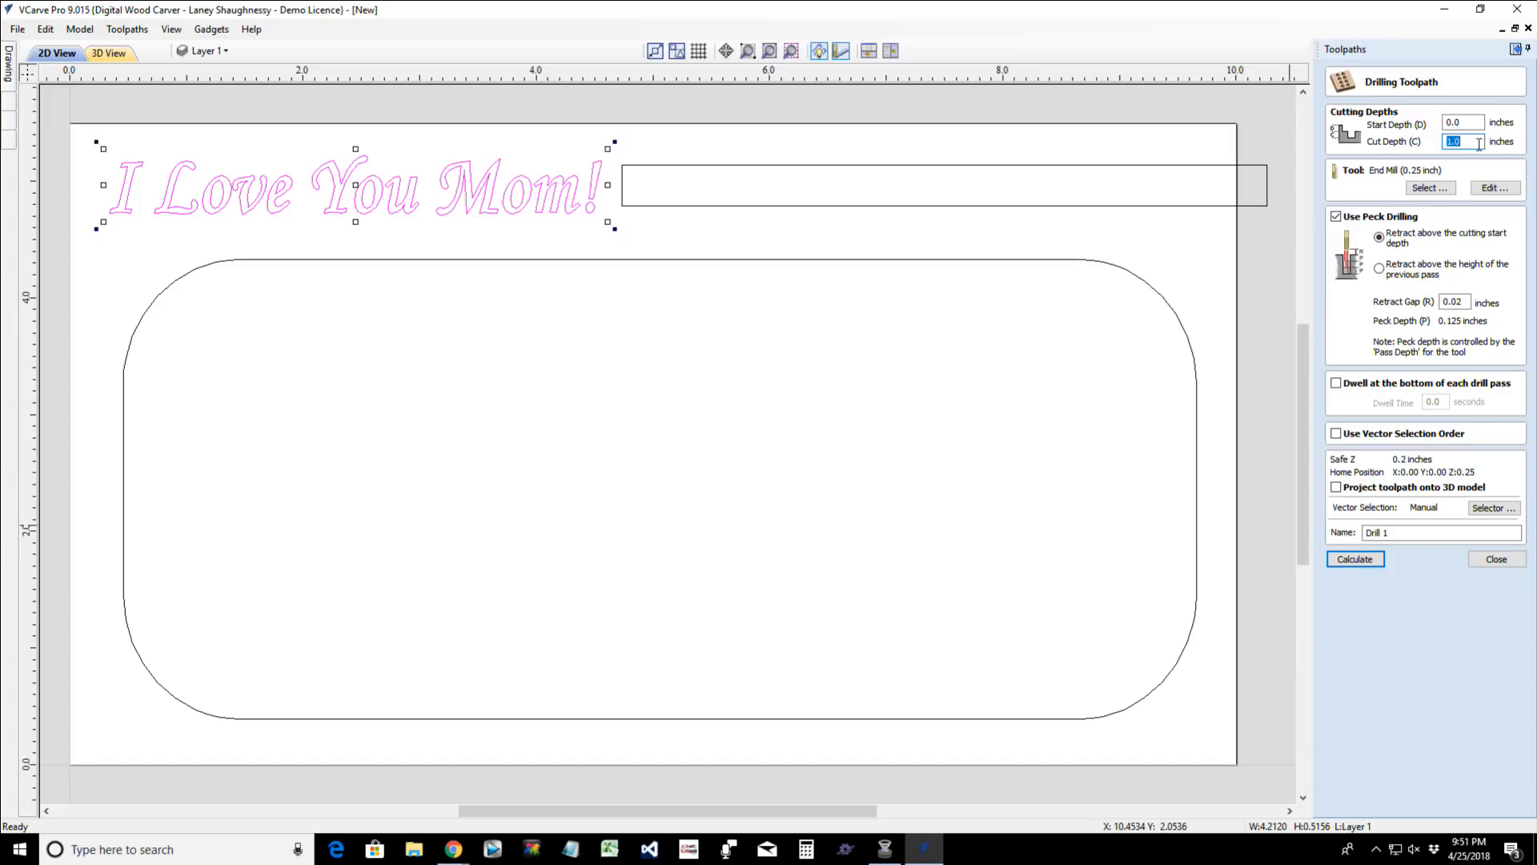
- Close the drilling toolpath settings and start a pocket toolpath, opening its cut depth for editing
left_click(1496, 558)
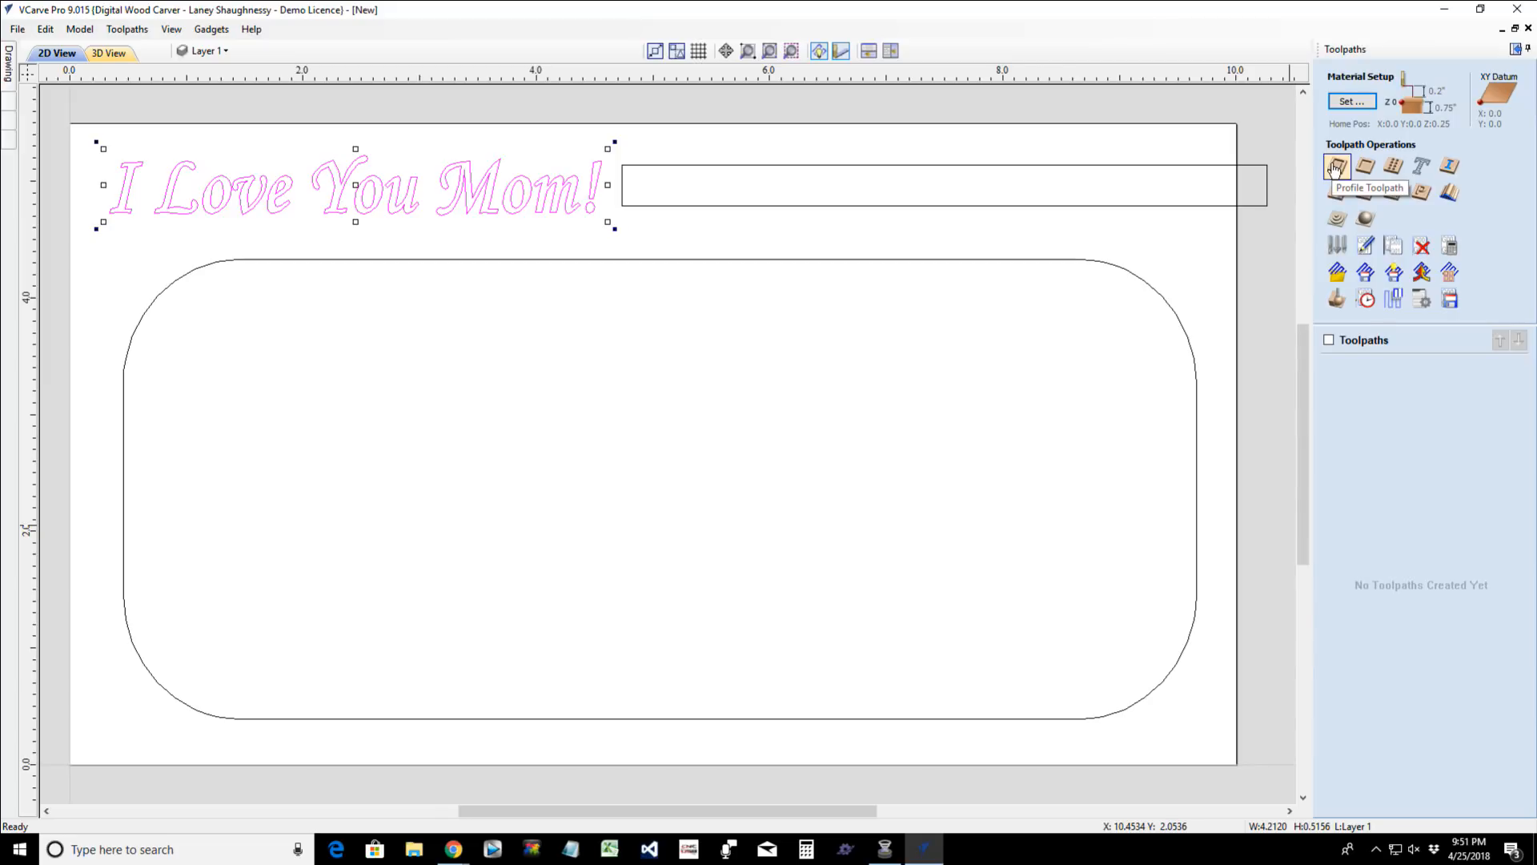
left_click(1365, 166)
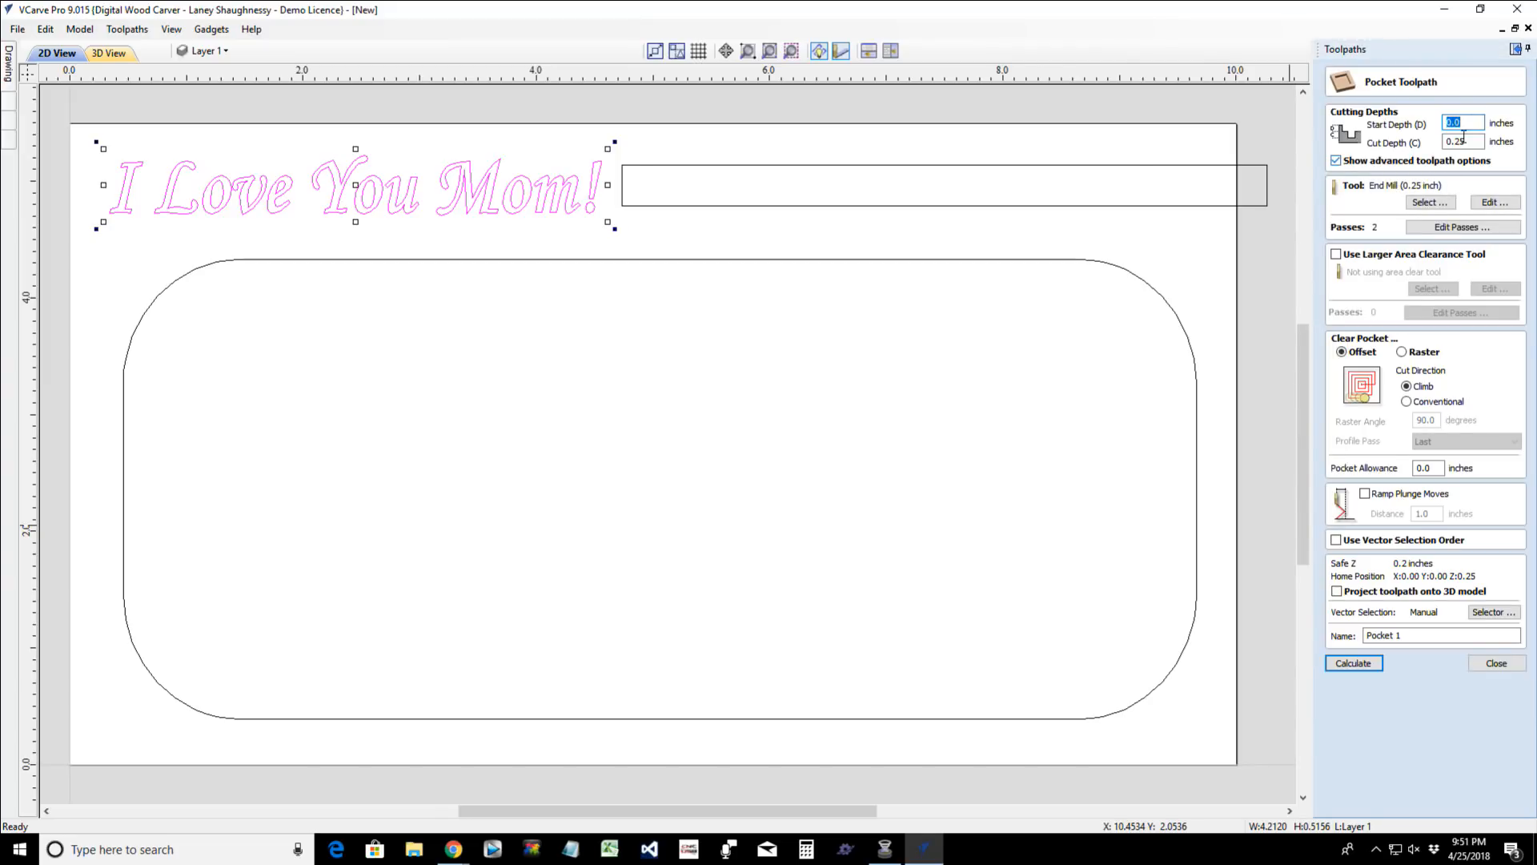
left_click(1465, 141)
- Examine the Whiteside 1376 bowl bit and the other bits in the tool database, and cancel without choosing a tool
left_click(1430, 202)
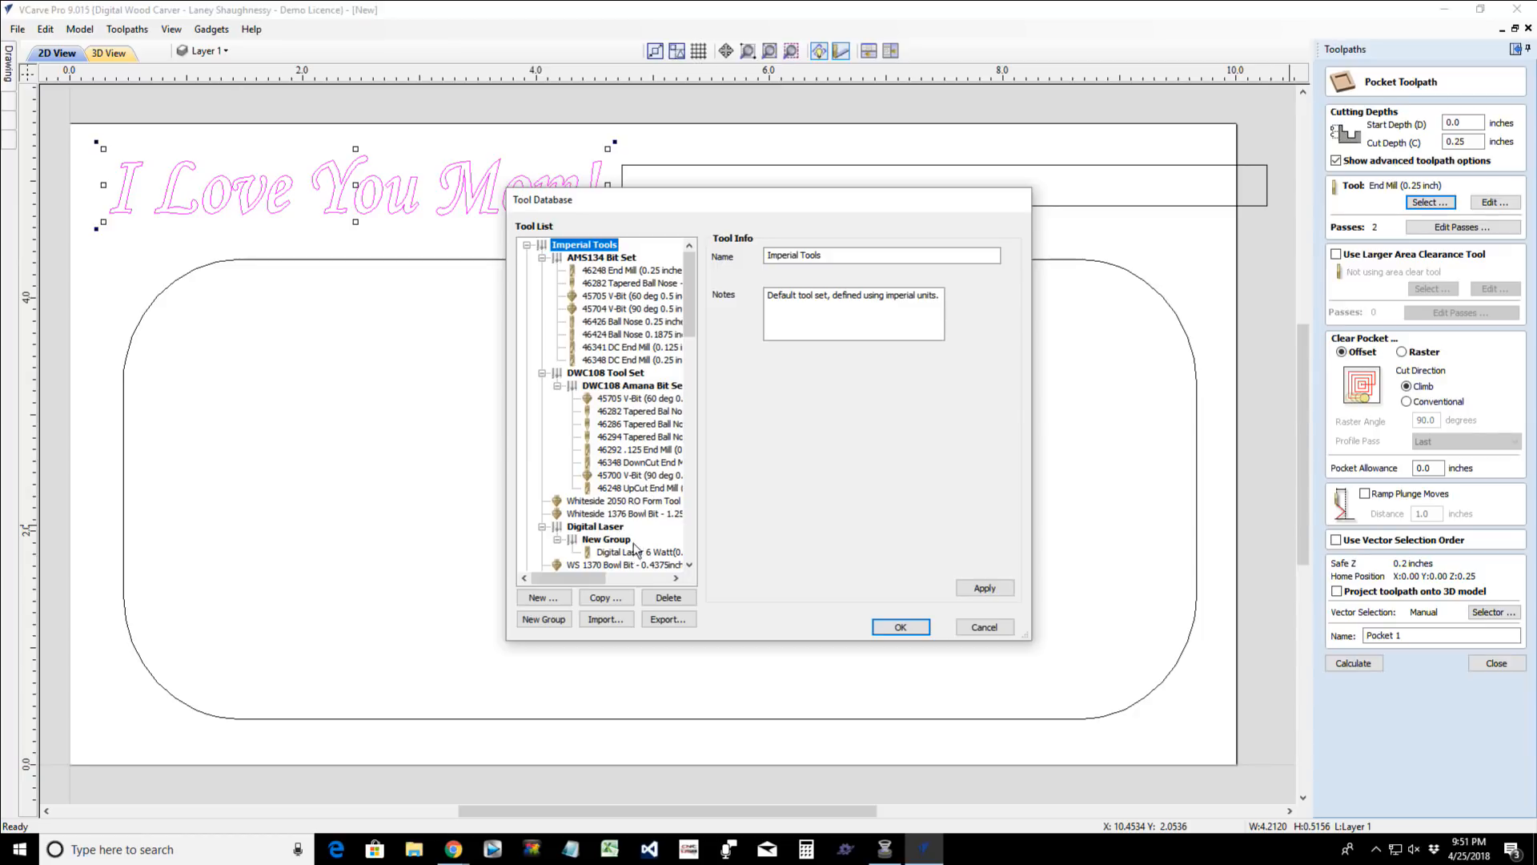
left_click_drag(684, 315, 689, 341)
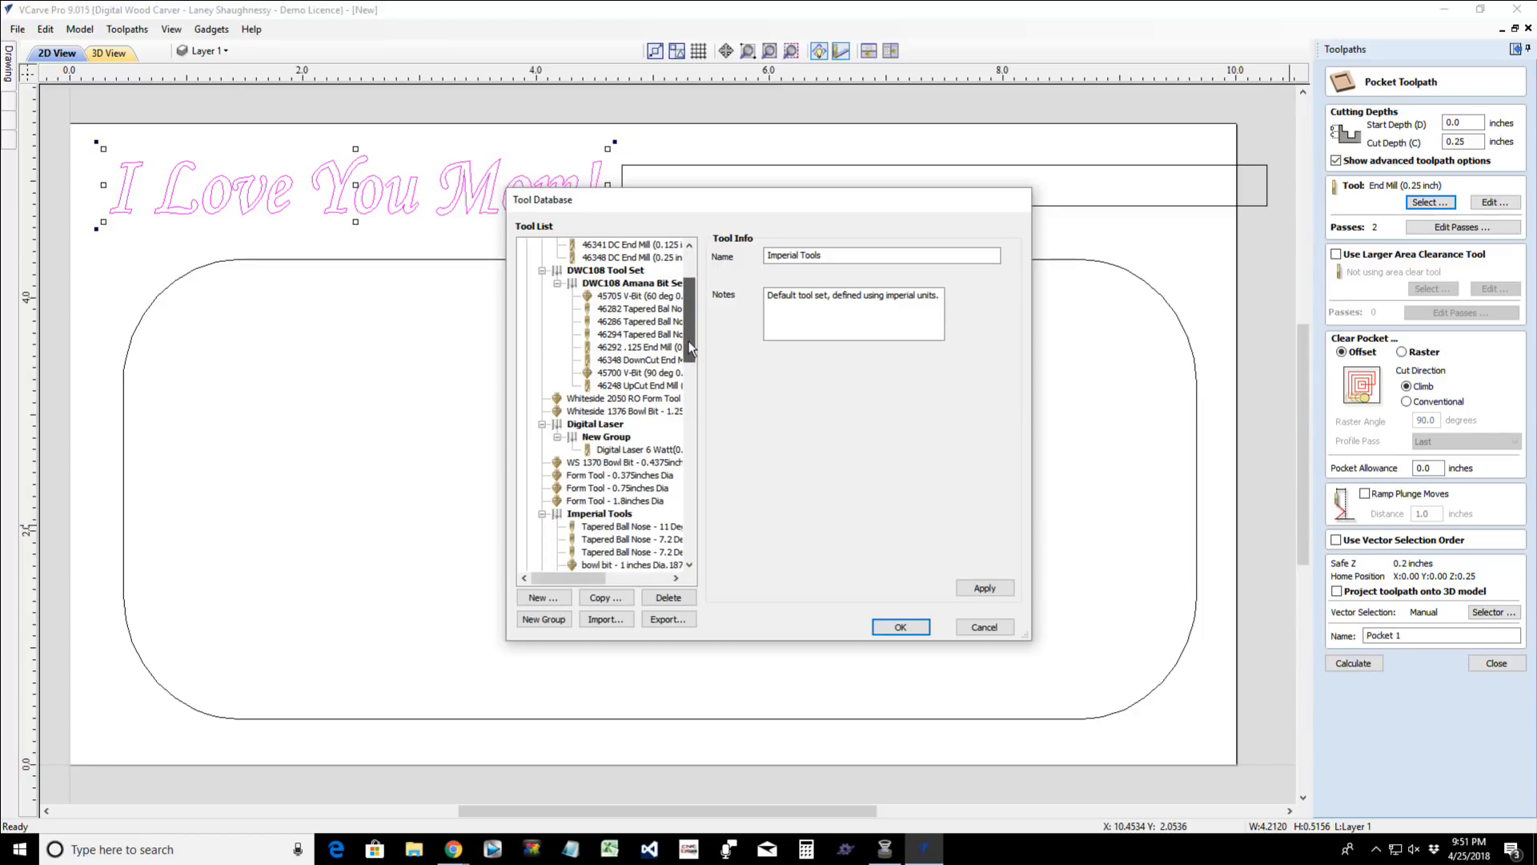
left_click(643, 412)
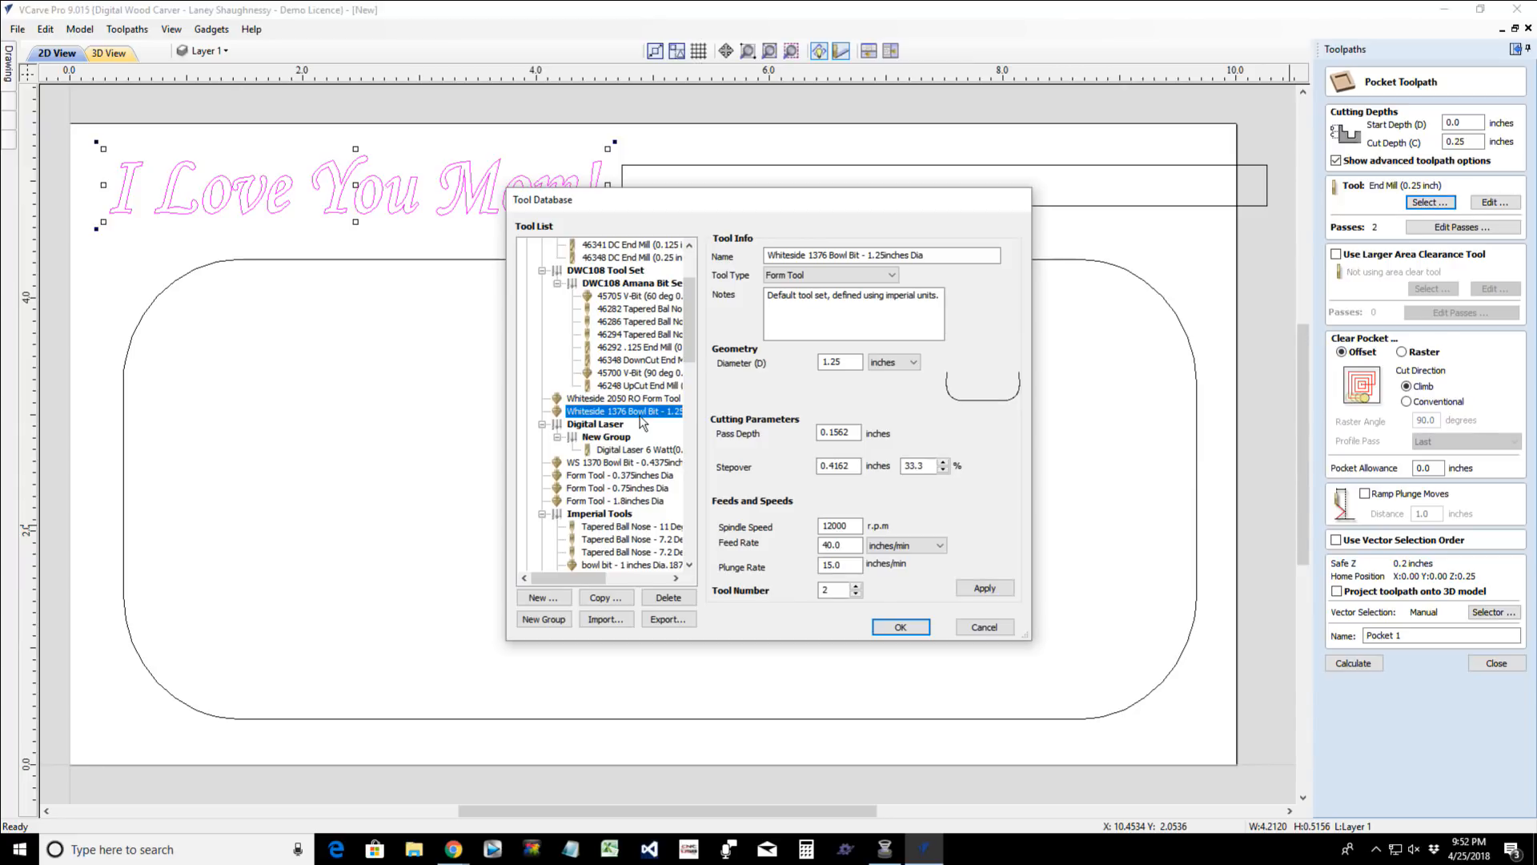
scroll(641, 422, "up", 2)
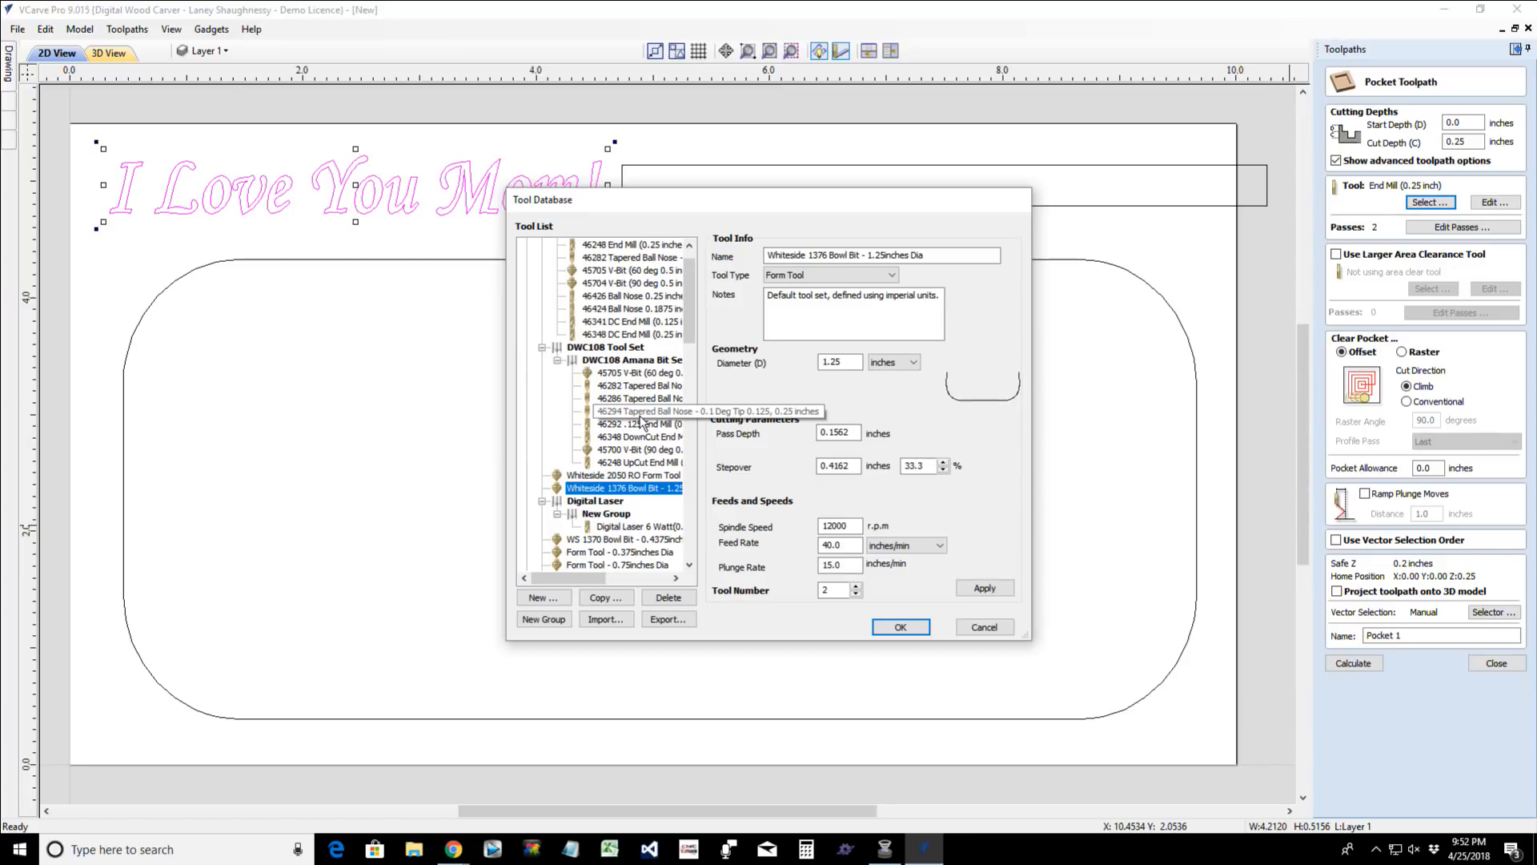
scroll(640, 422, "up", 1)
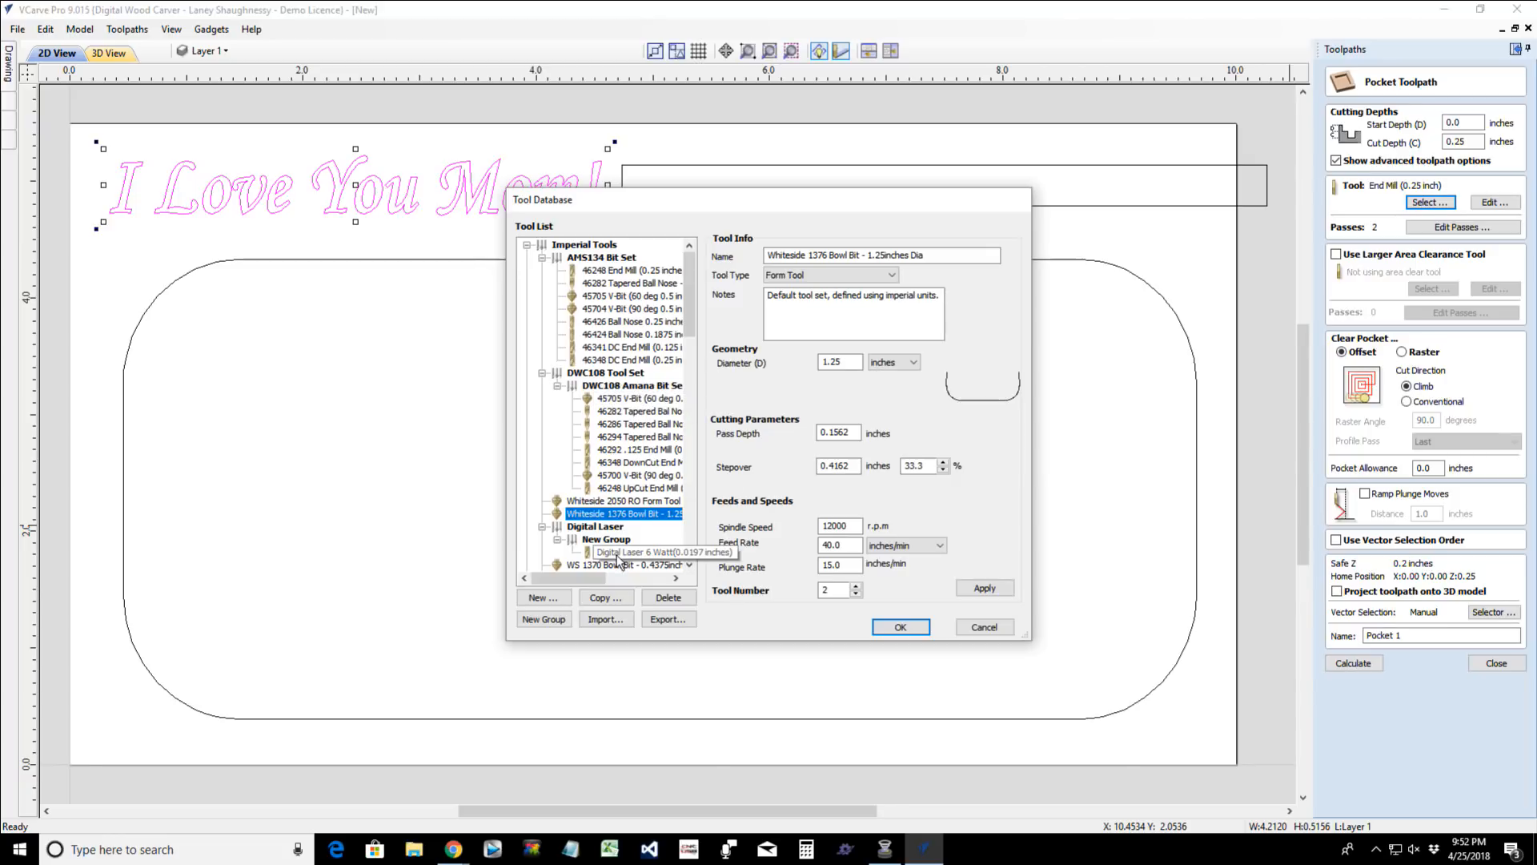
scroll(618, 558, "down", 1)
scroll(618, 559, "down", 6)
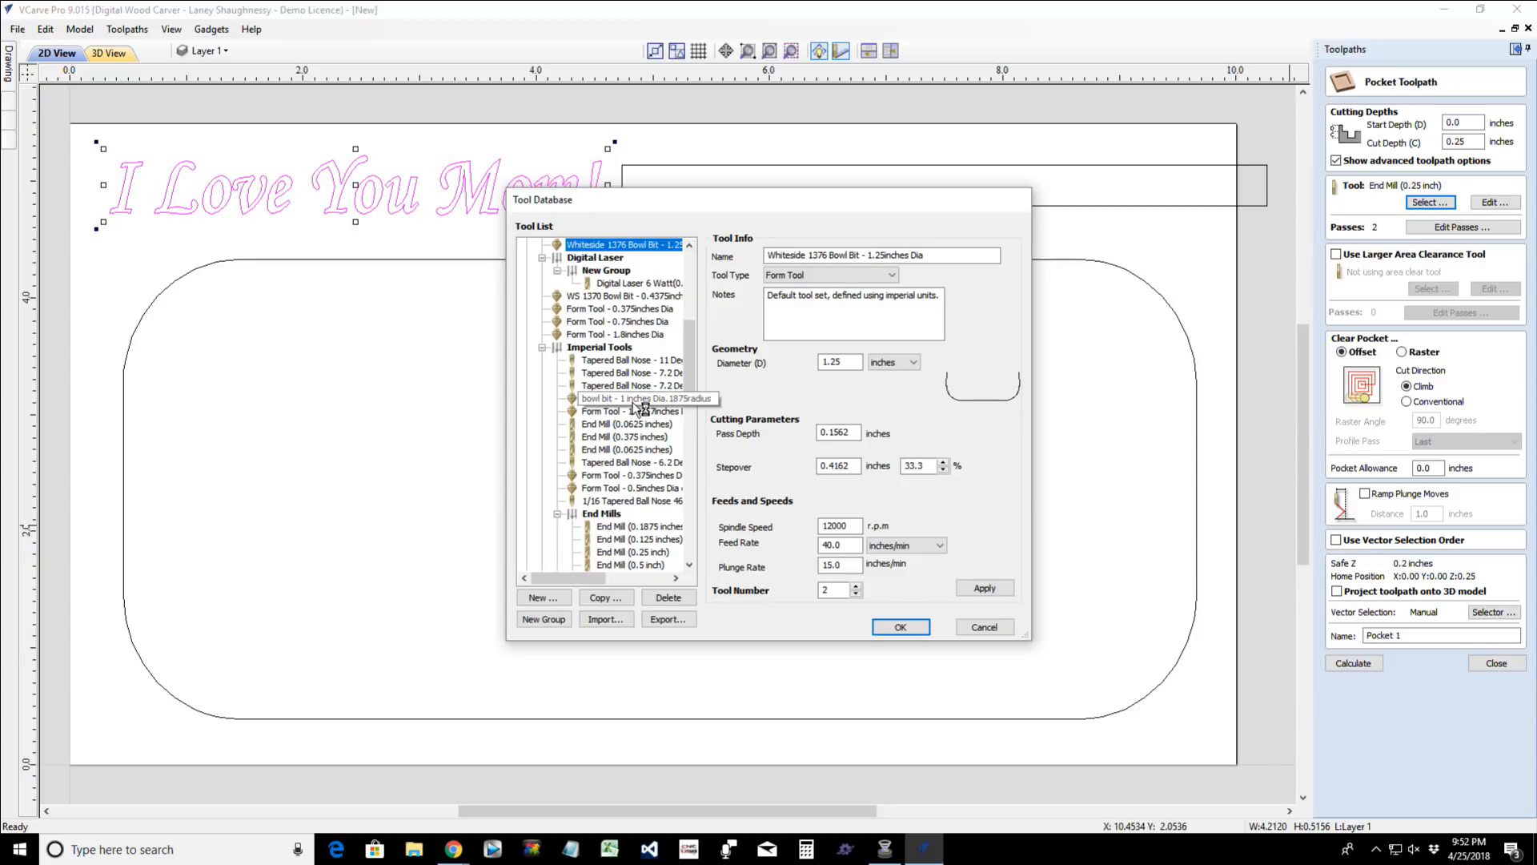
scroll(638, 408, "up", 2)
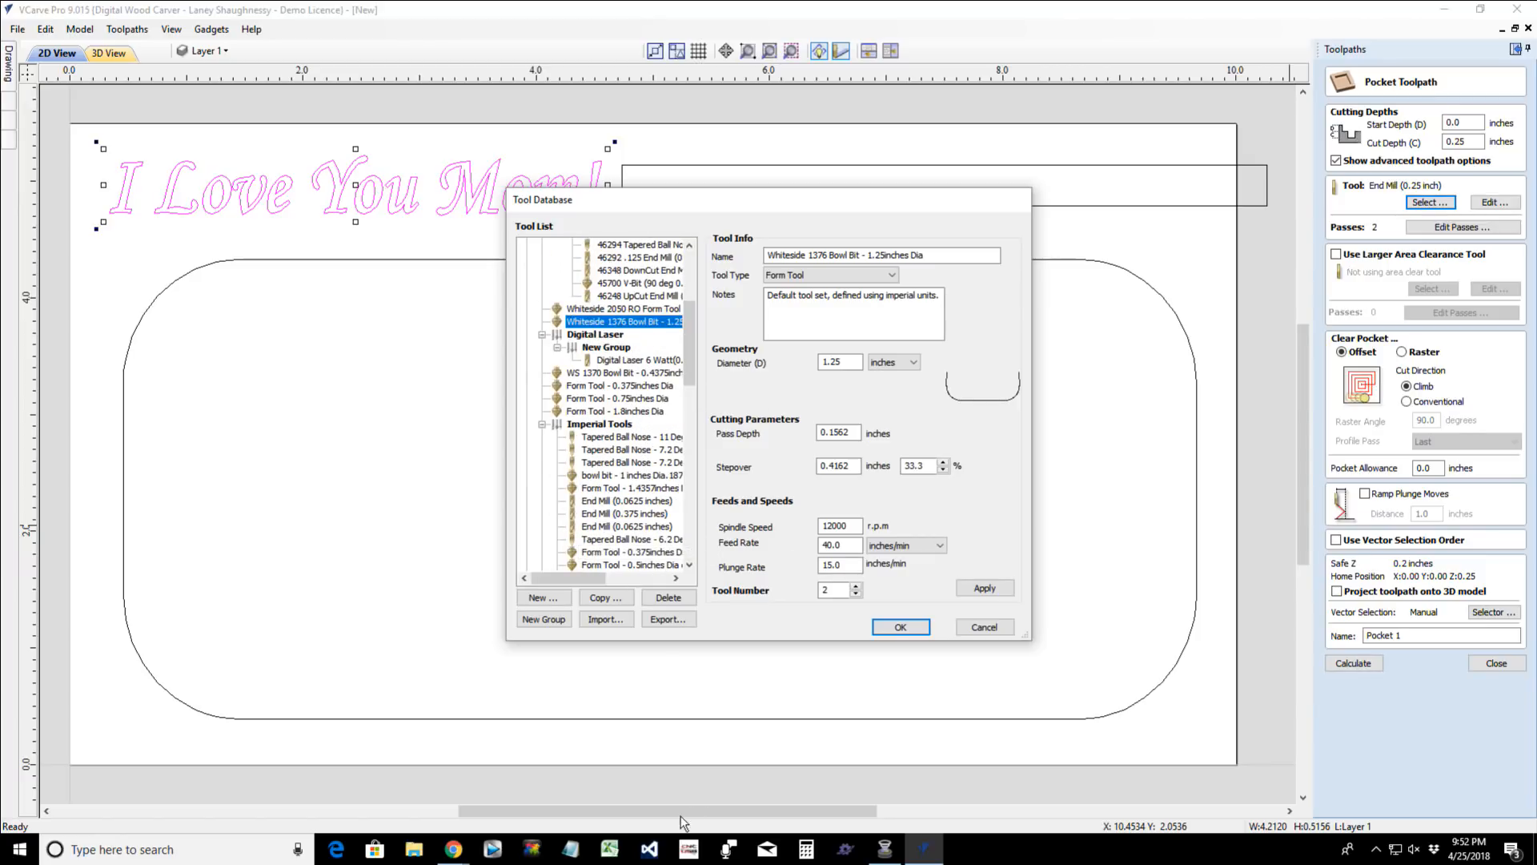
key("alt+Tab")
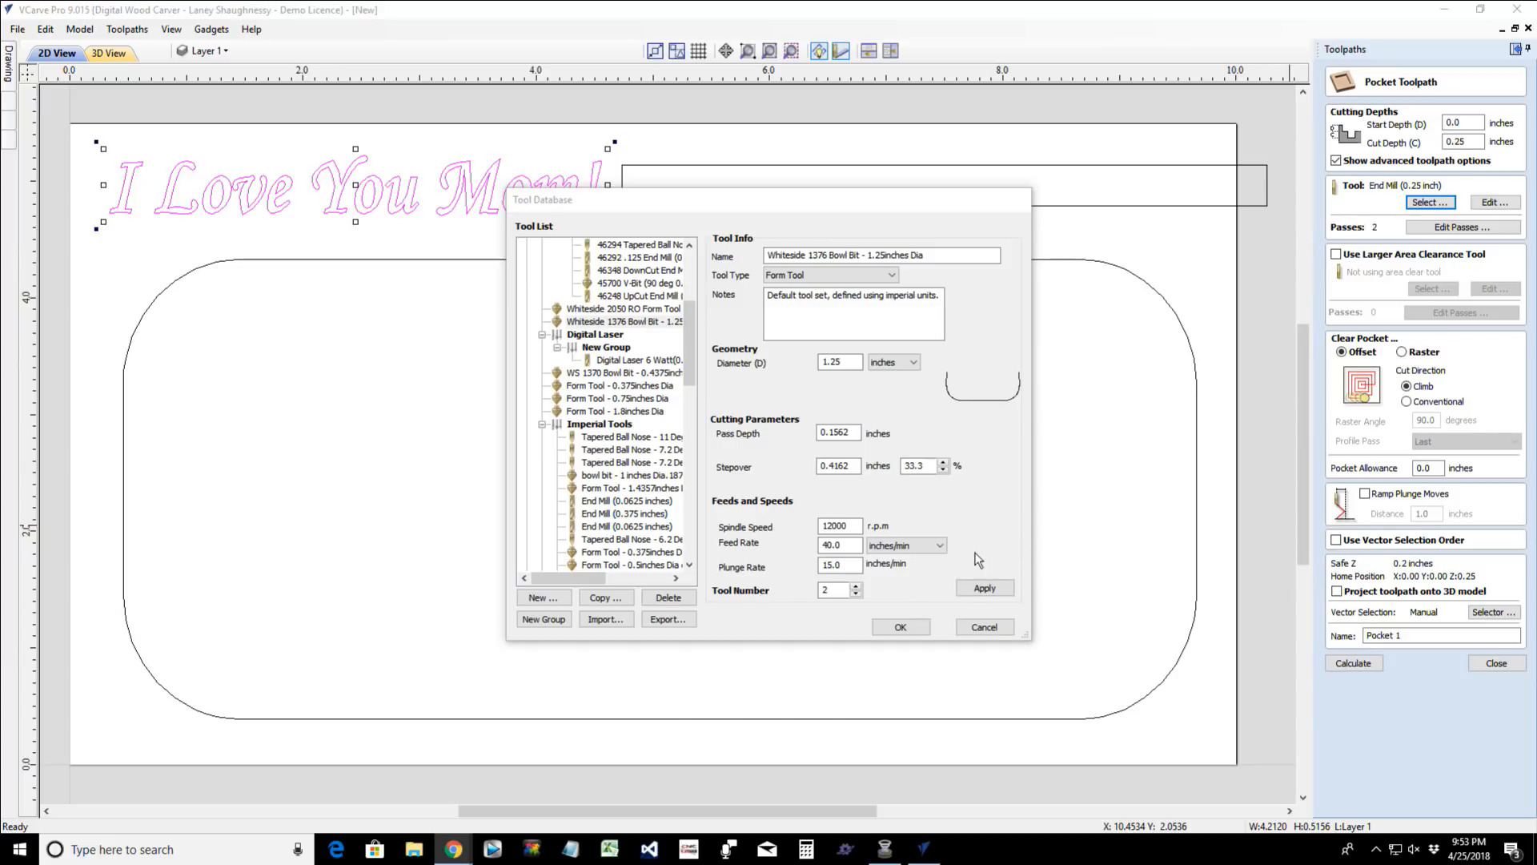
left_click(983, 629)
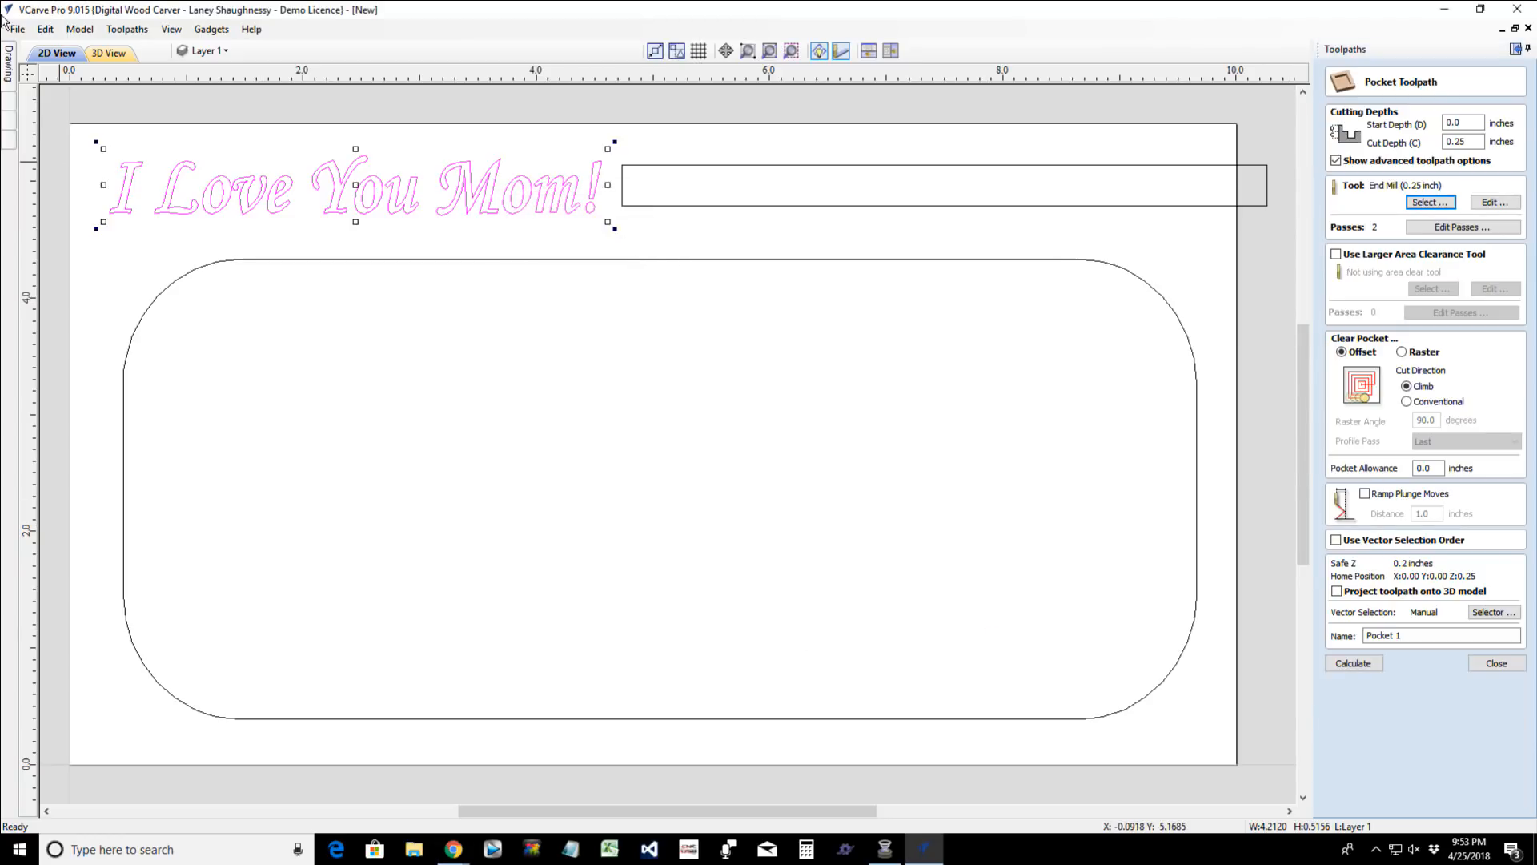
- Start a new rectangle and set its width to 7/16 inch and its height to 0.375 inches
mouse_move(9, 68)
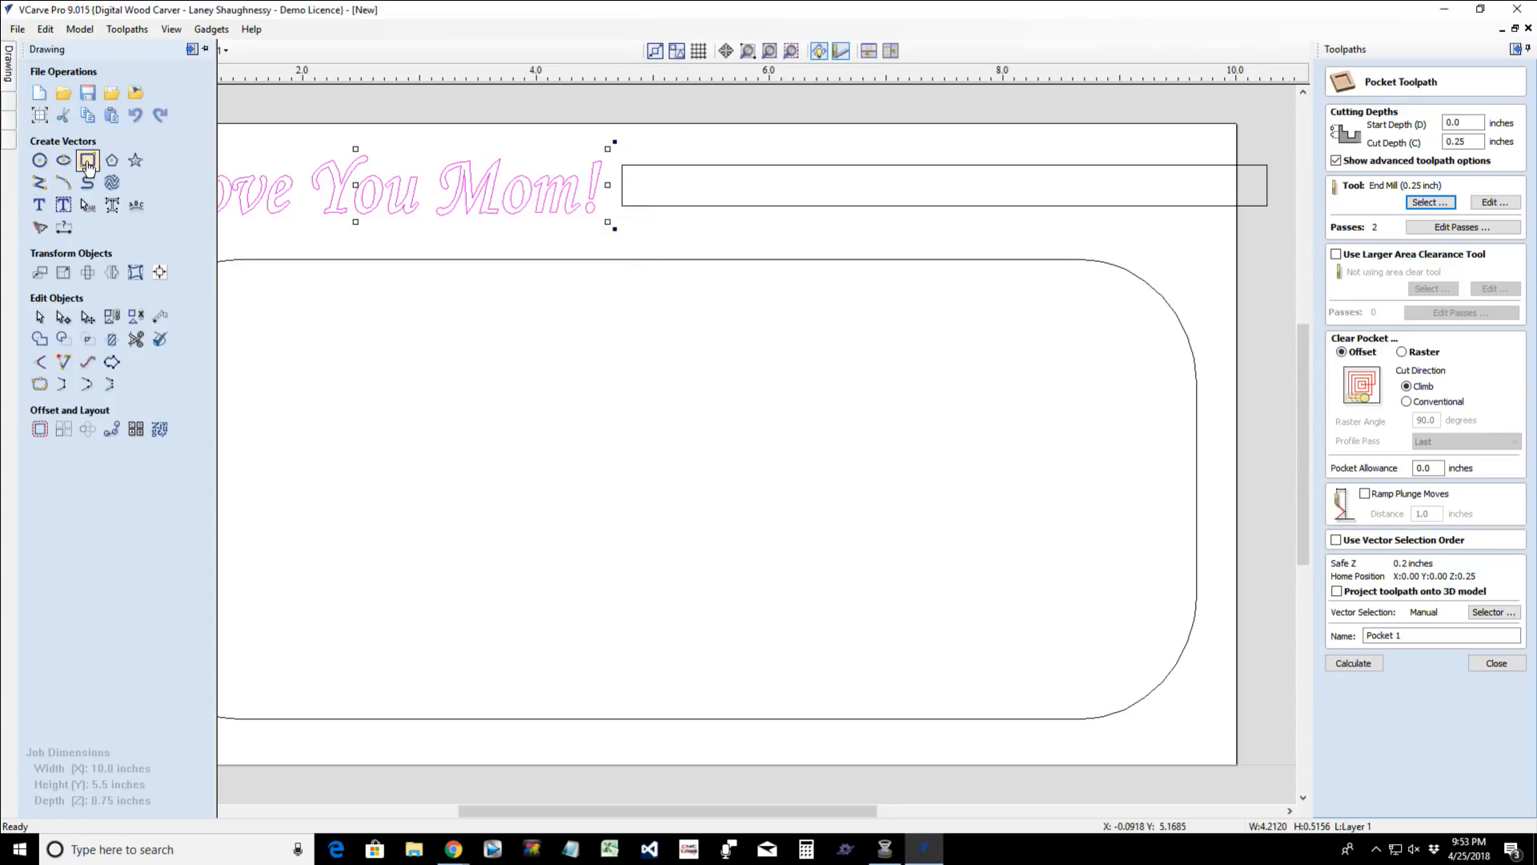
left_click(88, 165)
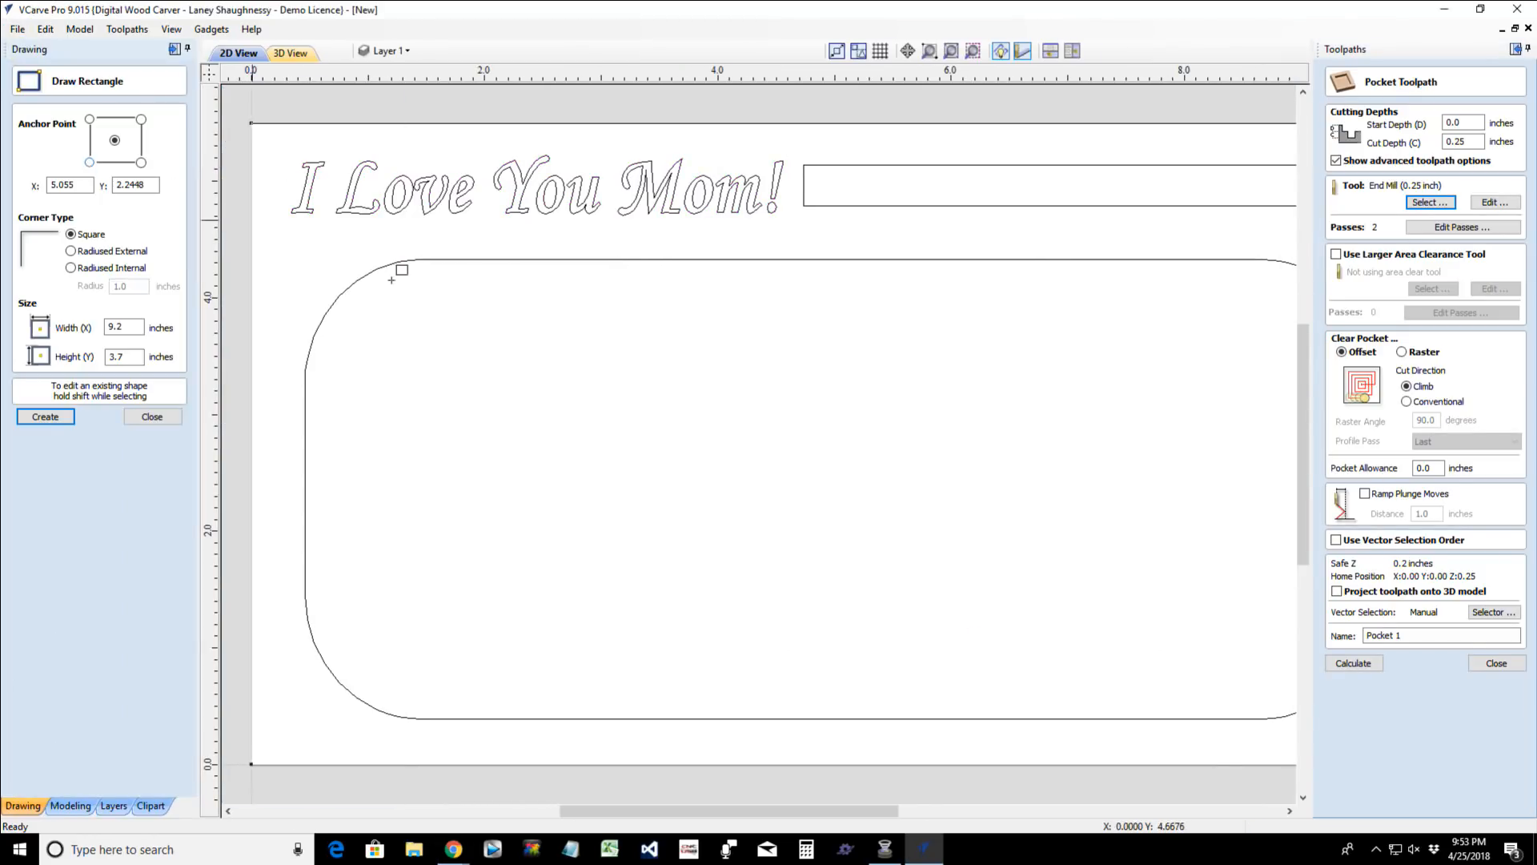
left_click(126, 329)
left_click_drag(125, 328, 62, 324)
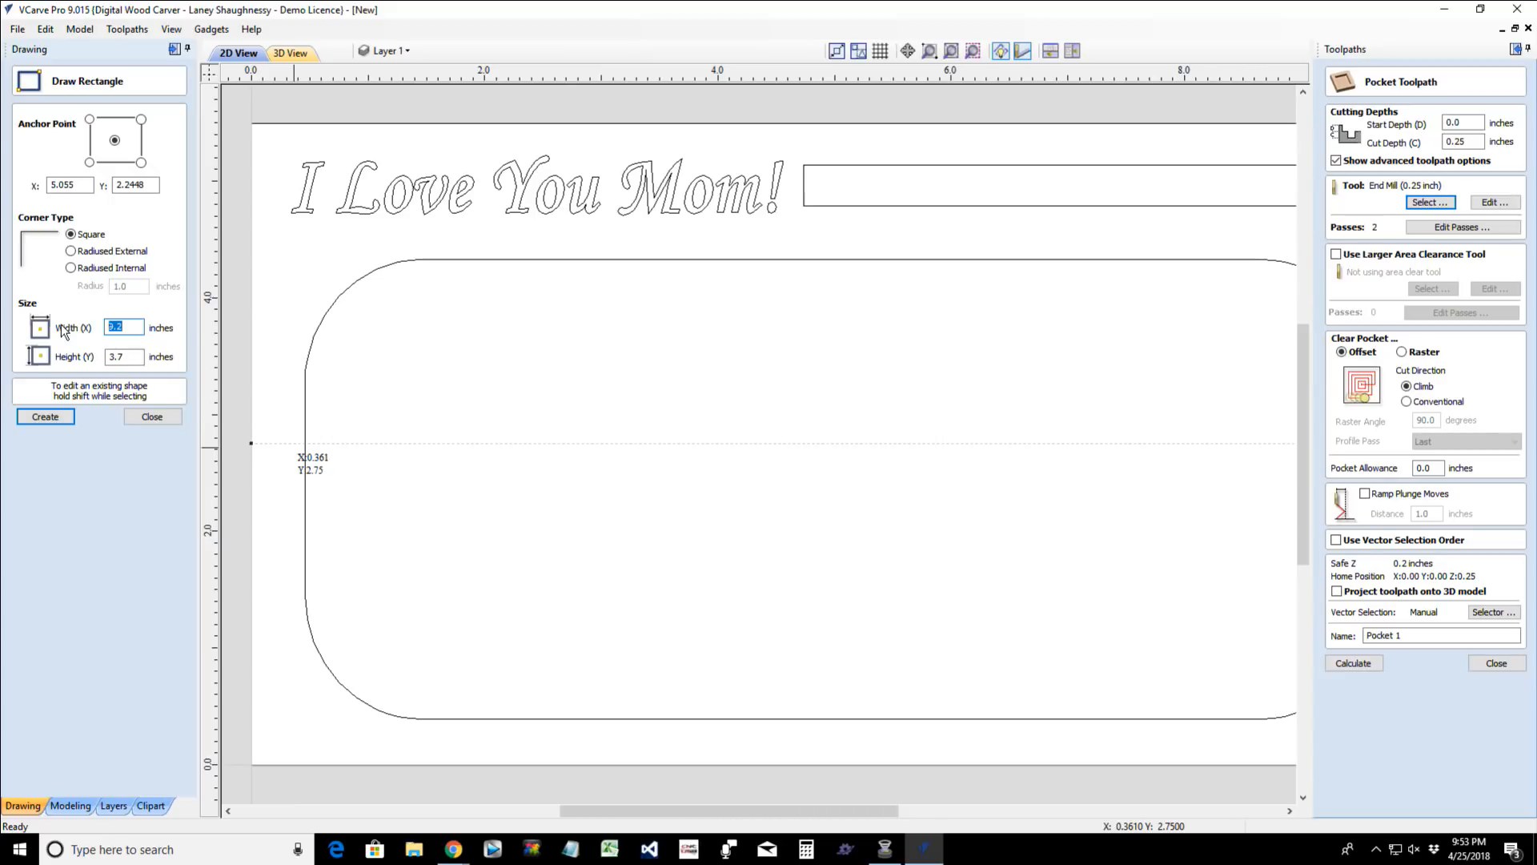
type("7/16")
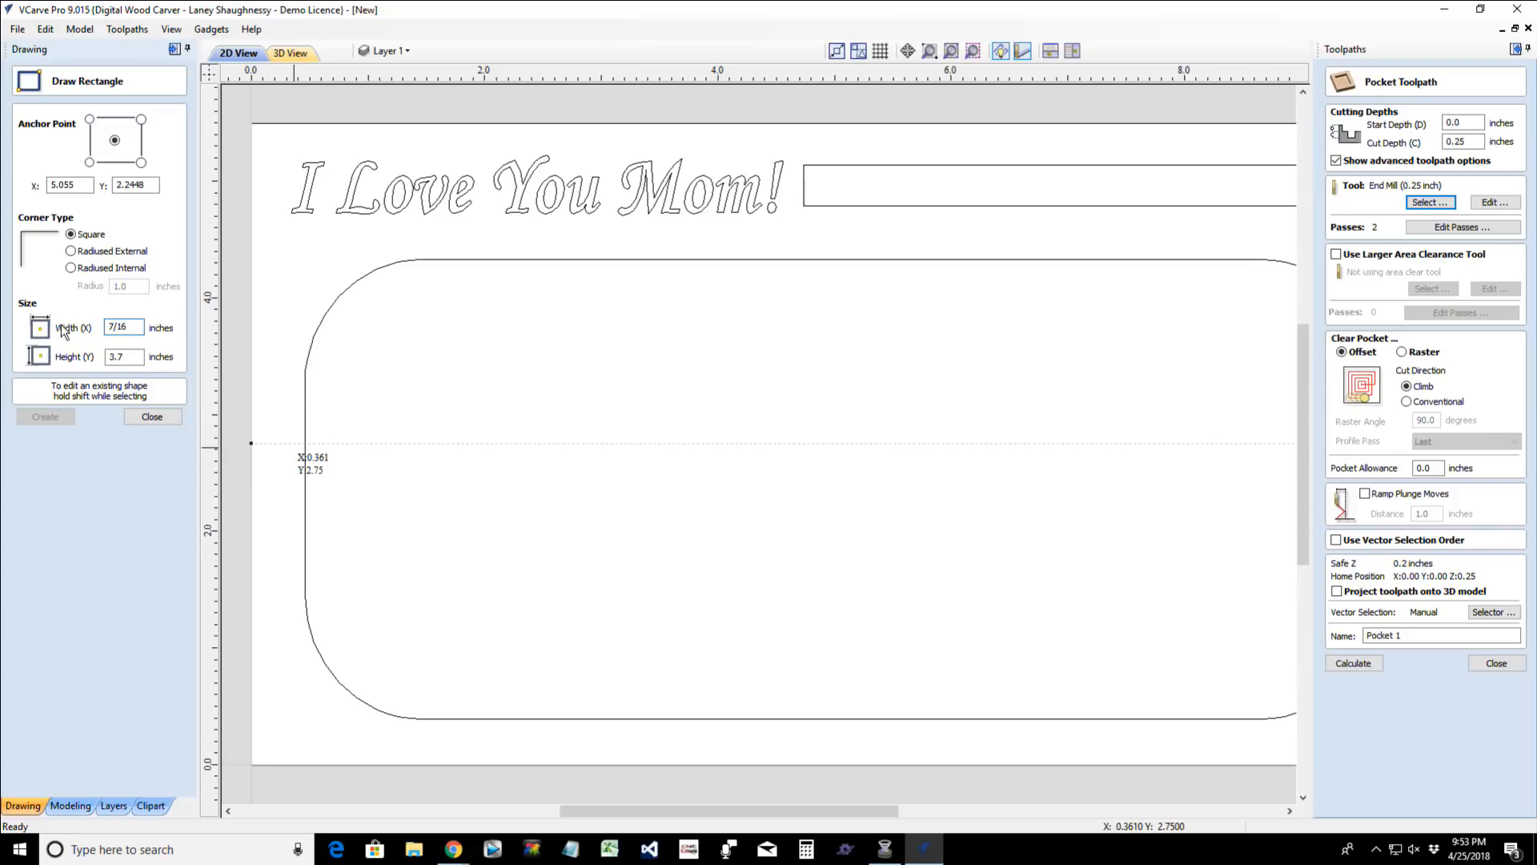
type("=")
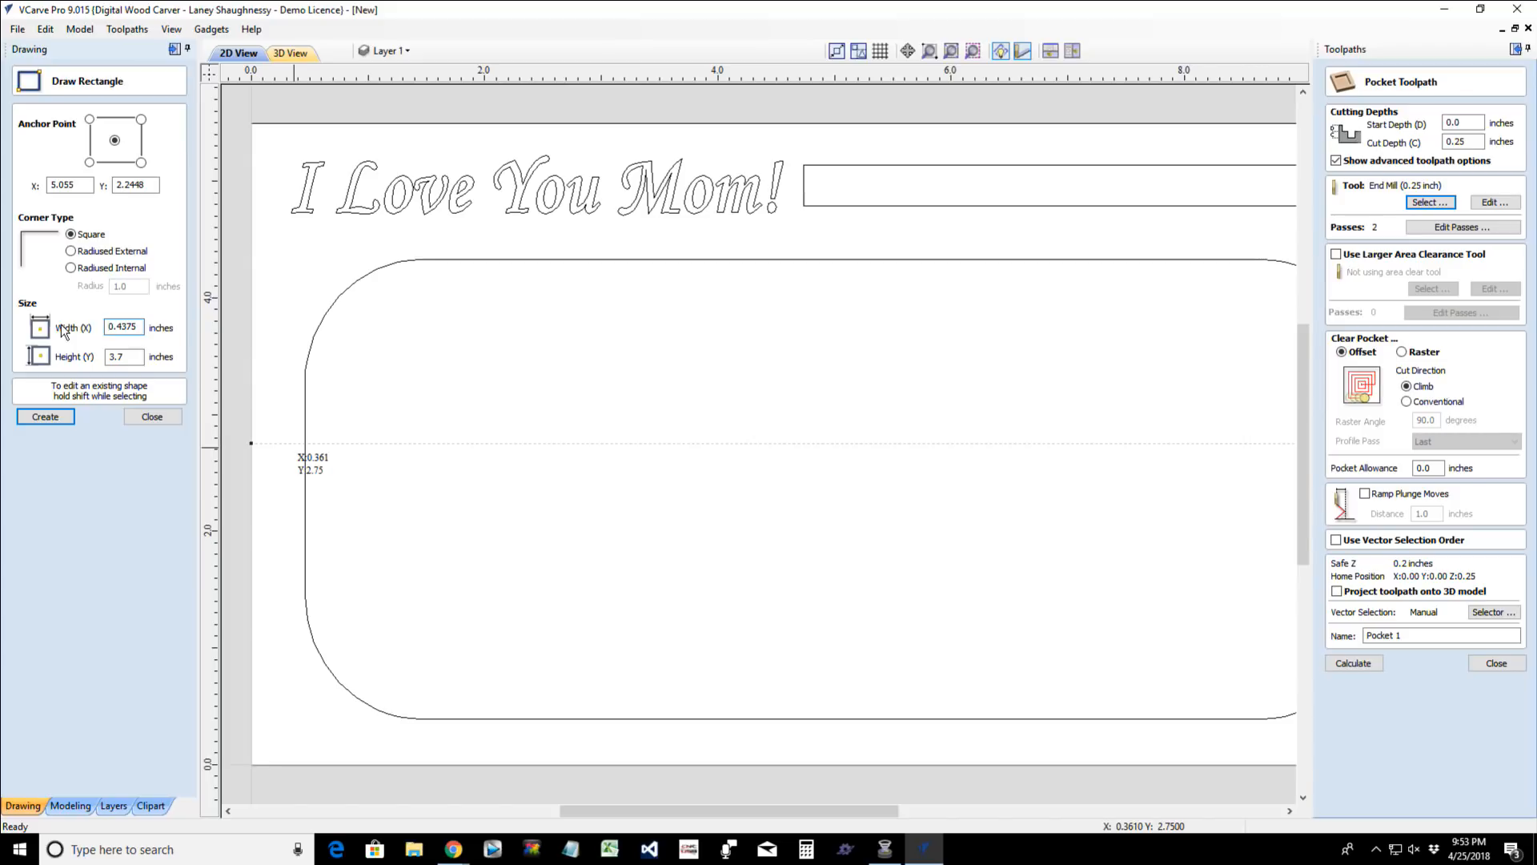
key("Tab")
type(".3")
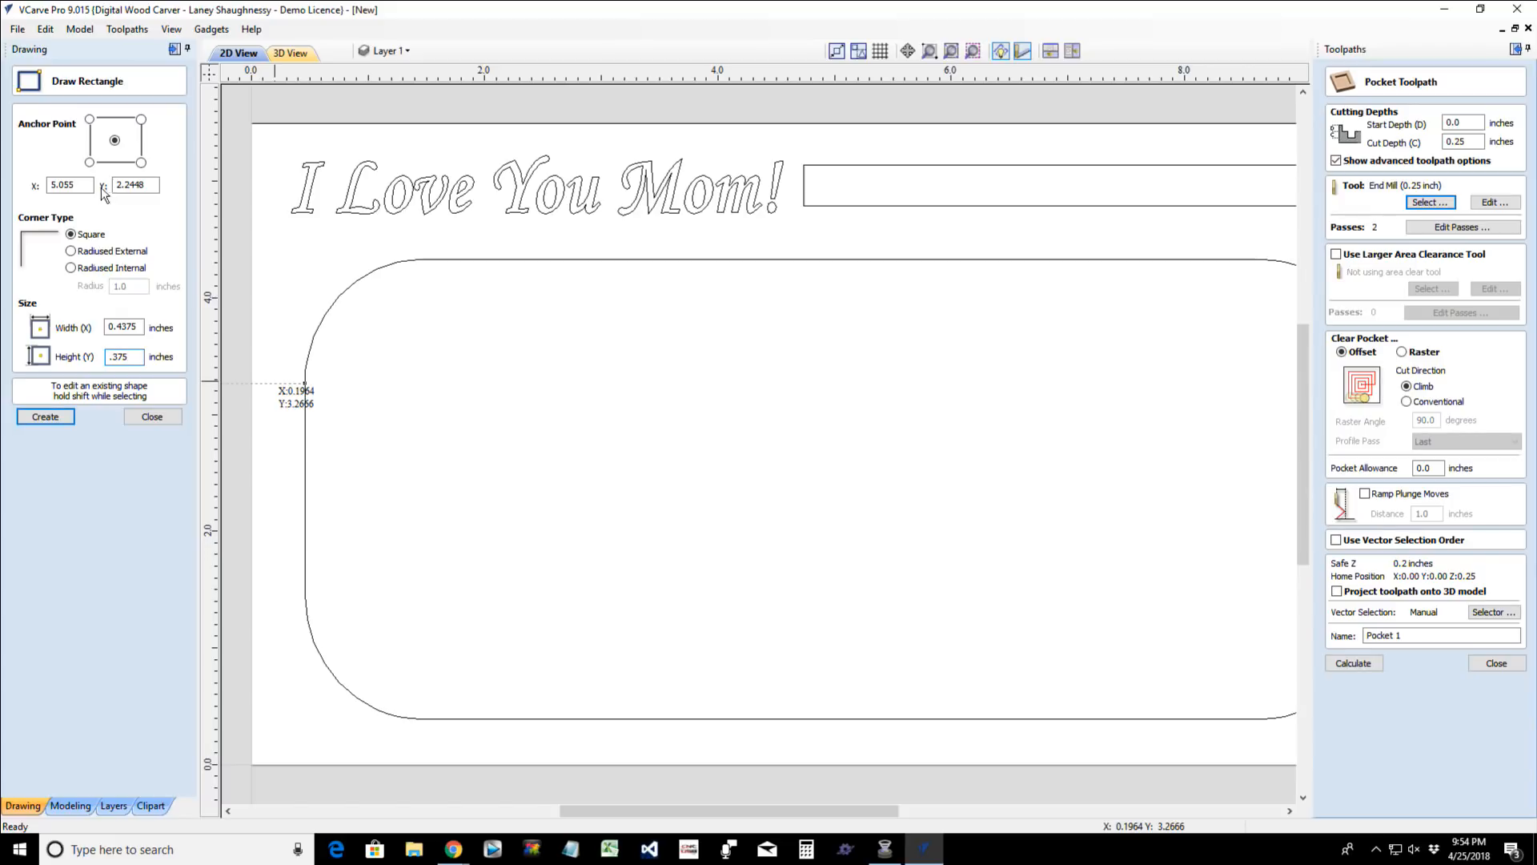
- Give the rectangle external radiused corners of 0.125 inches, create it and leave the rectangle tool
left_click(72, 252)
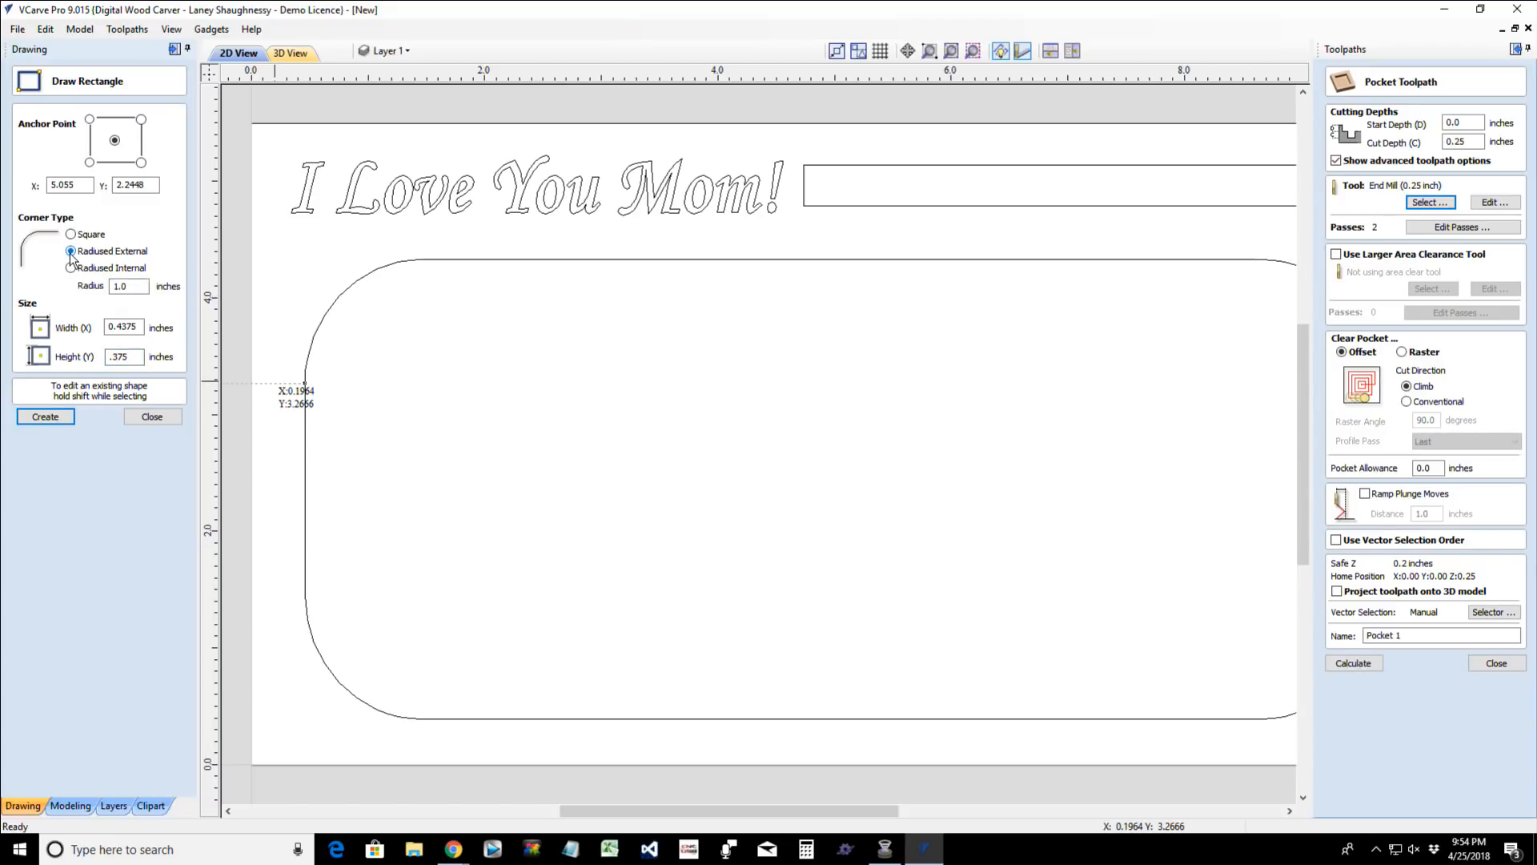
left_click_drag(128, 286, 106, 285)
left_click(46, 416)
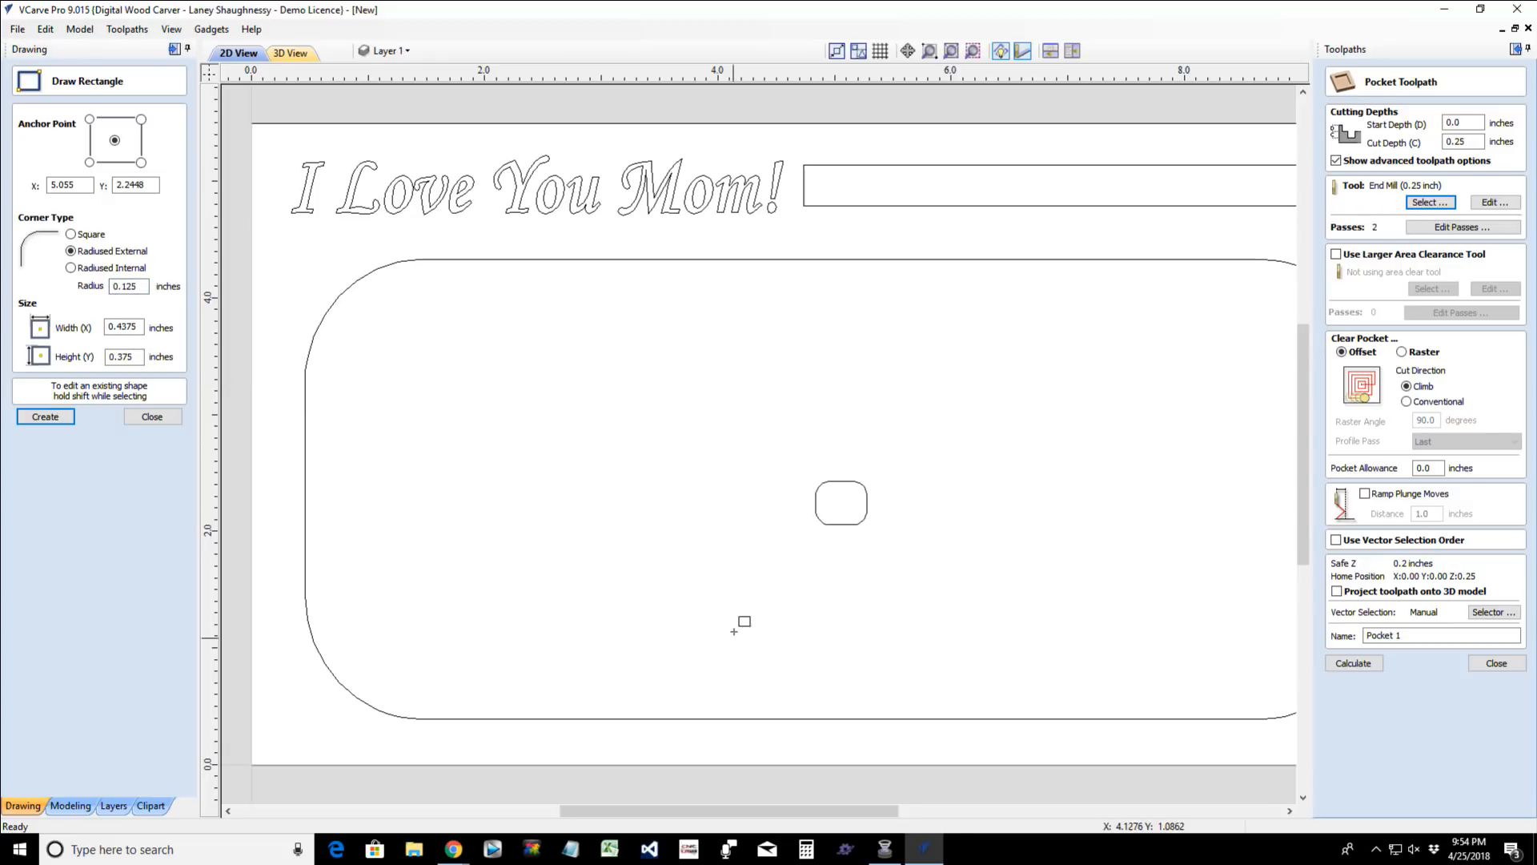
scroll(825, 569, "up", 2)
scroll(865, 496, "up", 2)
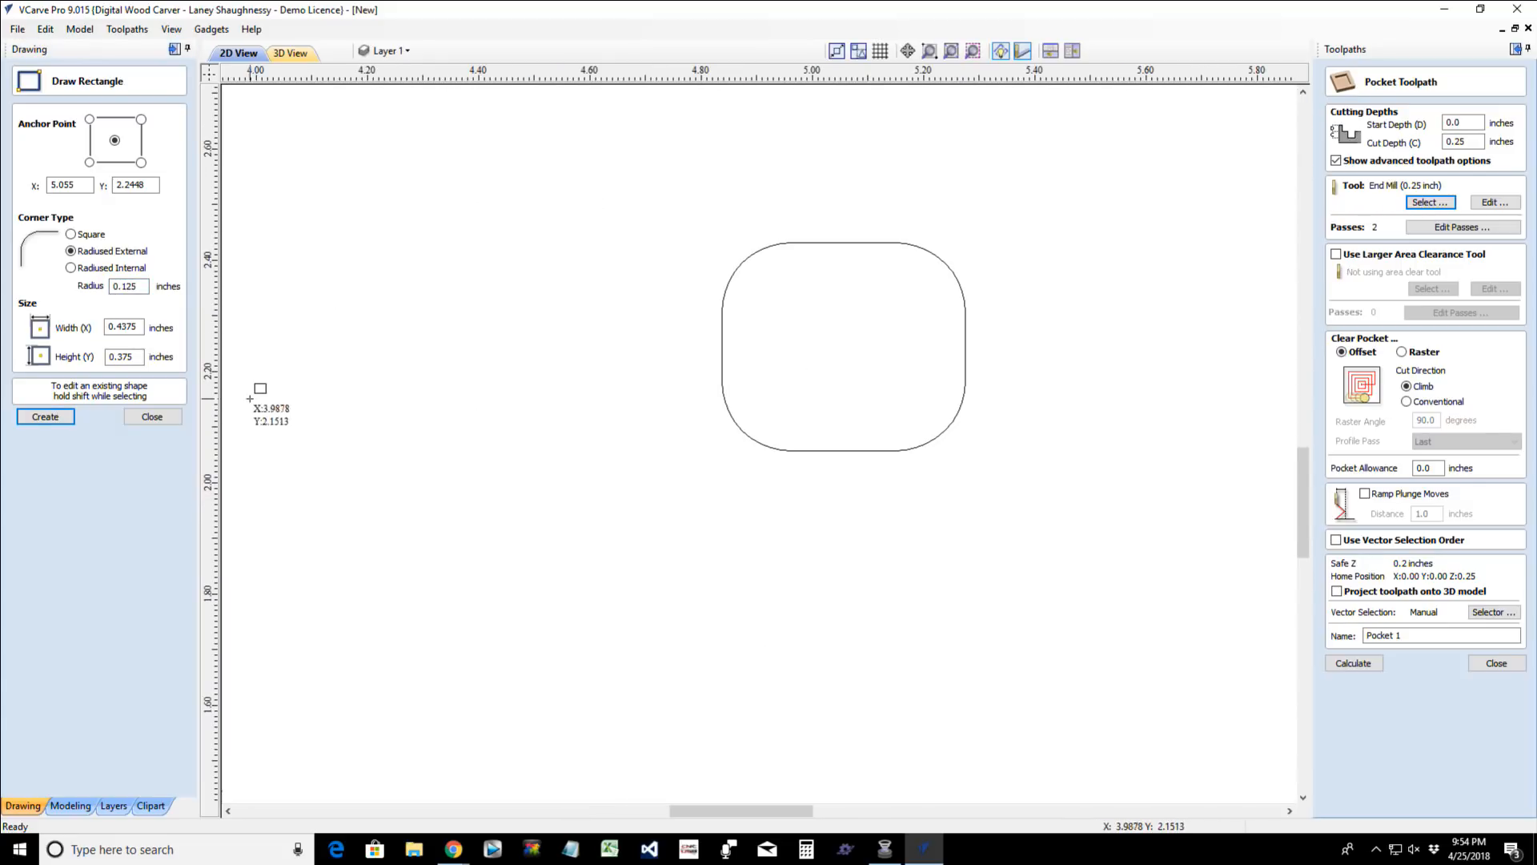
left_click(152, 417)
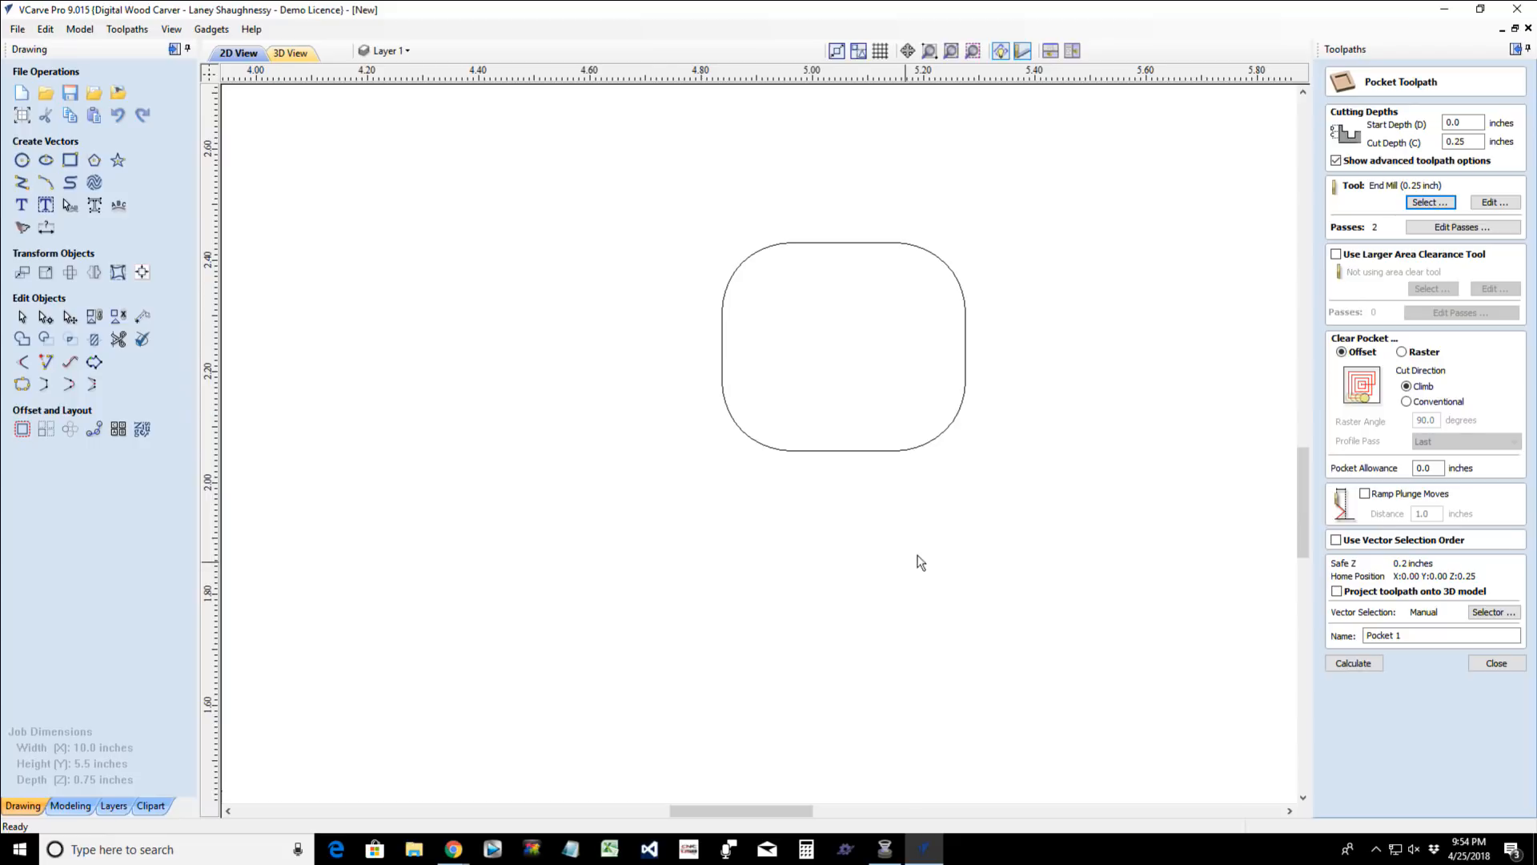
- Cut the small rounded rectangle's vector at the upper node of its right side and at the middle of its bottom edge
left_click(844, 452)
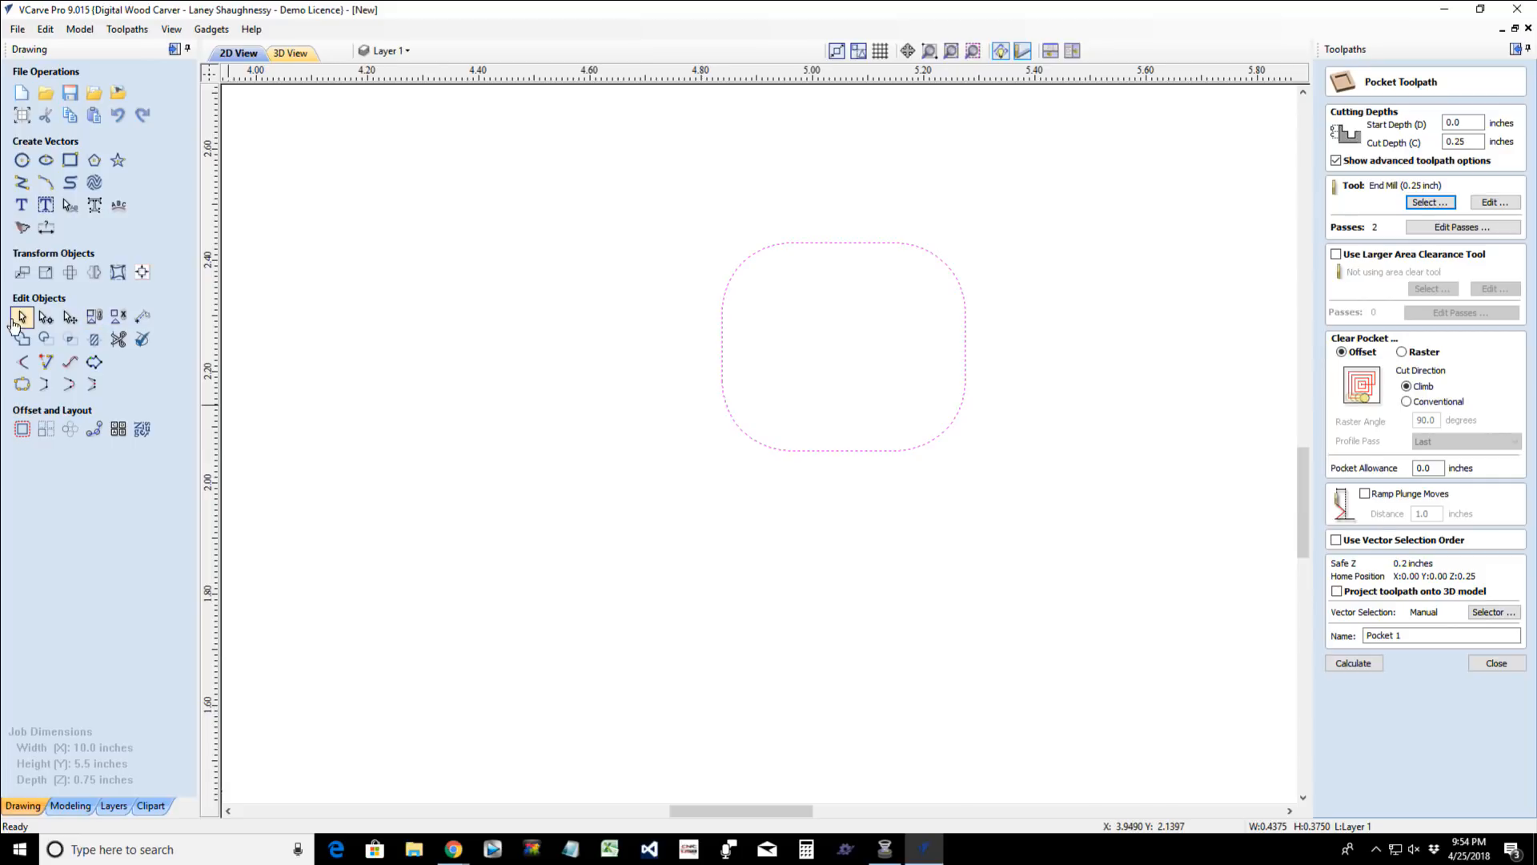
left_click(46, 318)
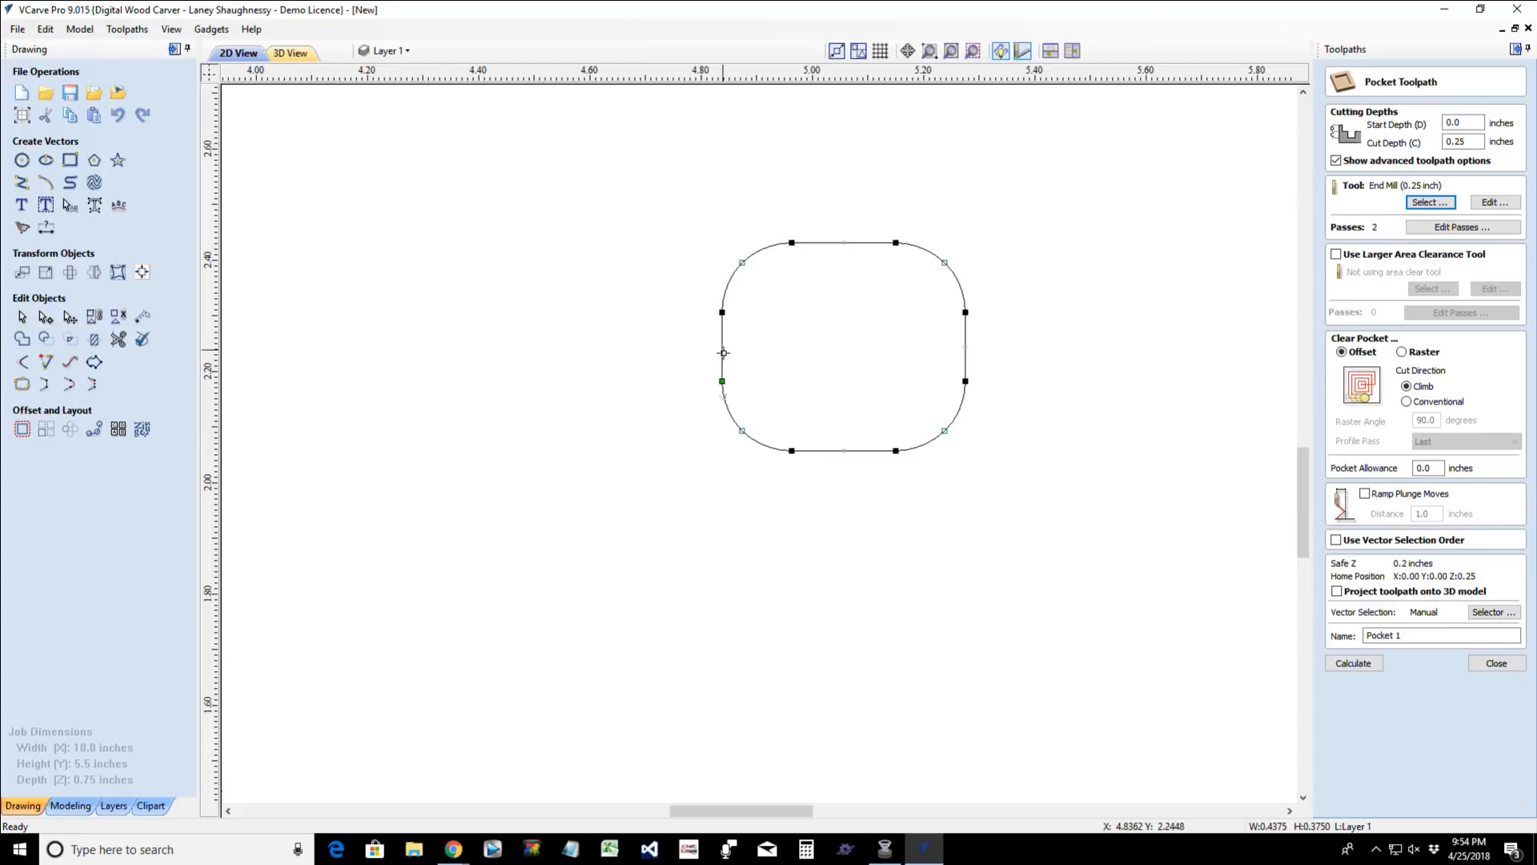
right_click(966, 351)
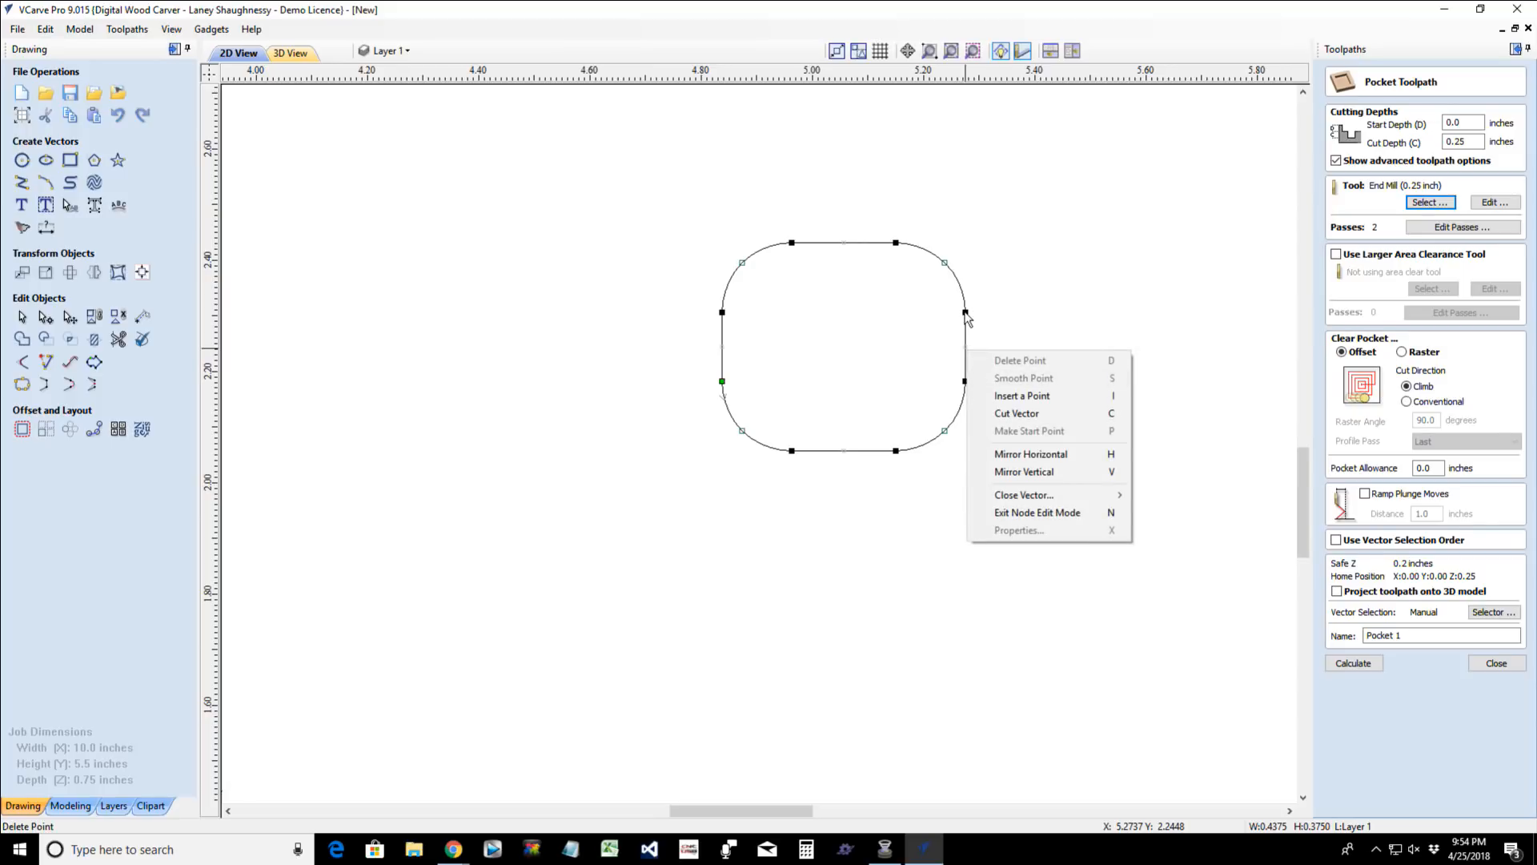
left_click(966, 313)
right_click(966, 313)
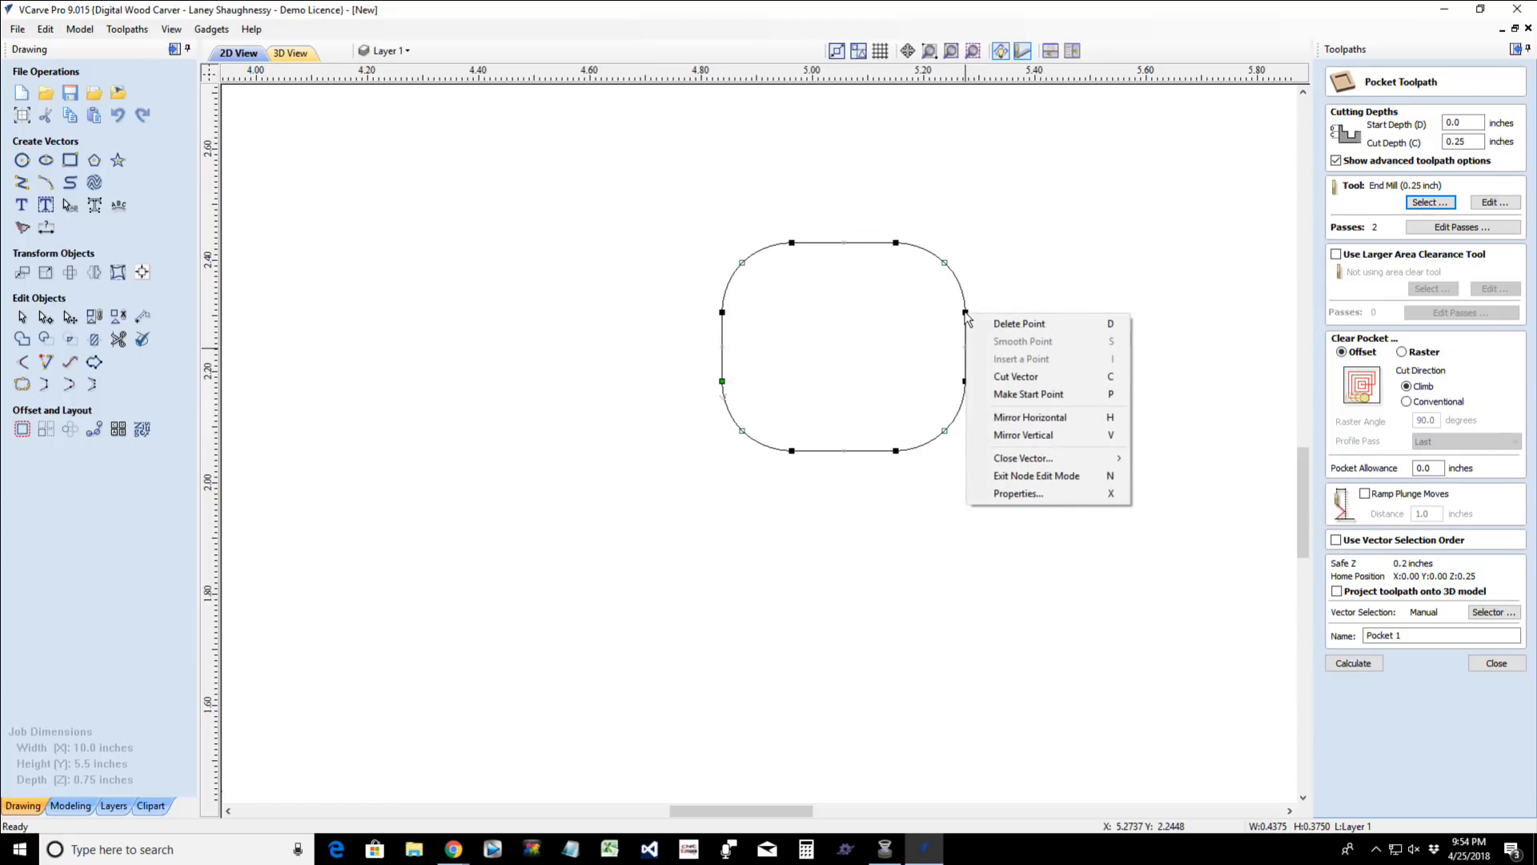
left_click(992, 380)
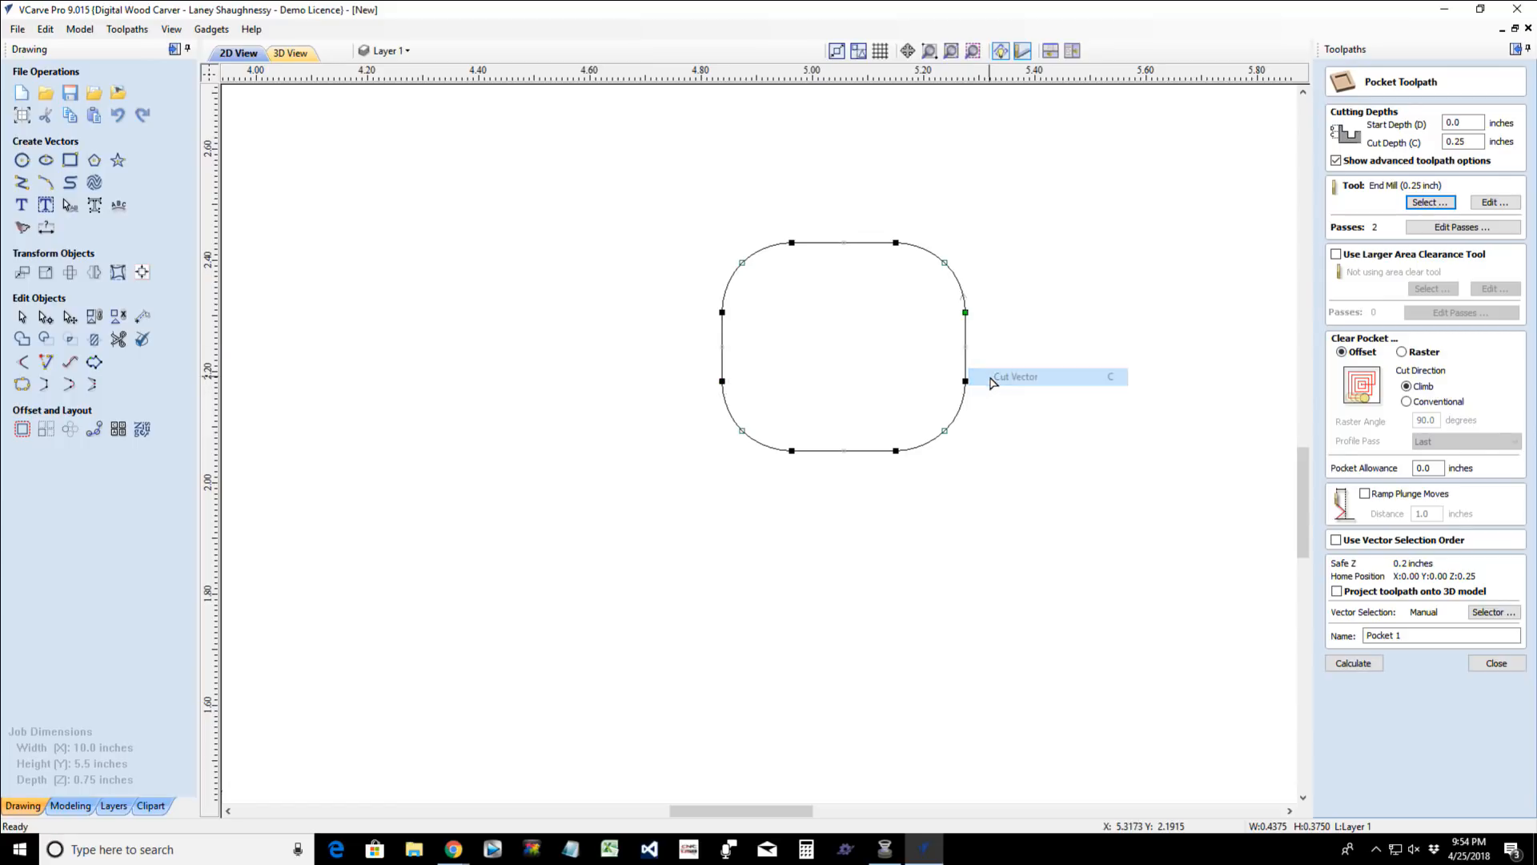
right_click(844, 454)
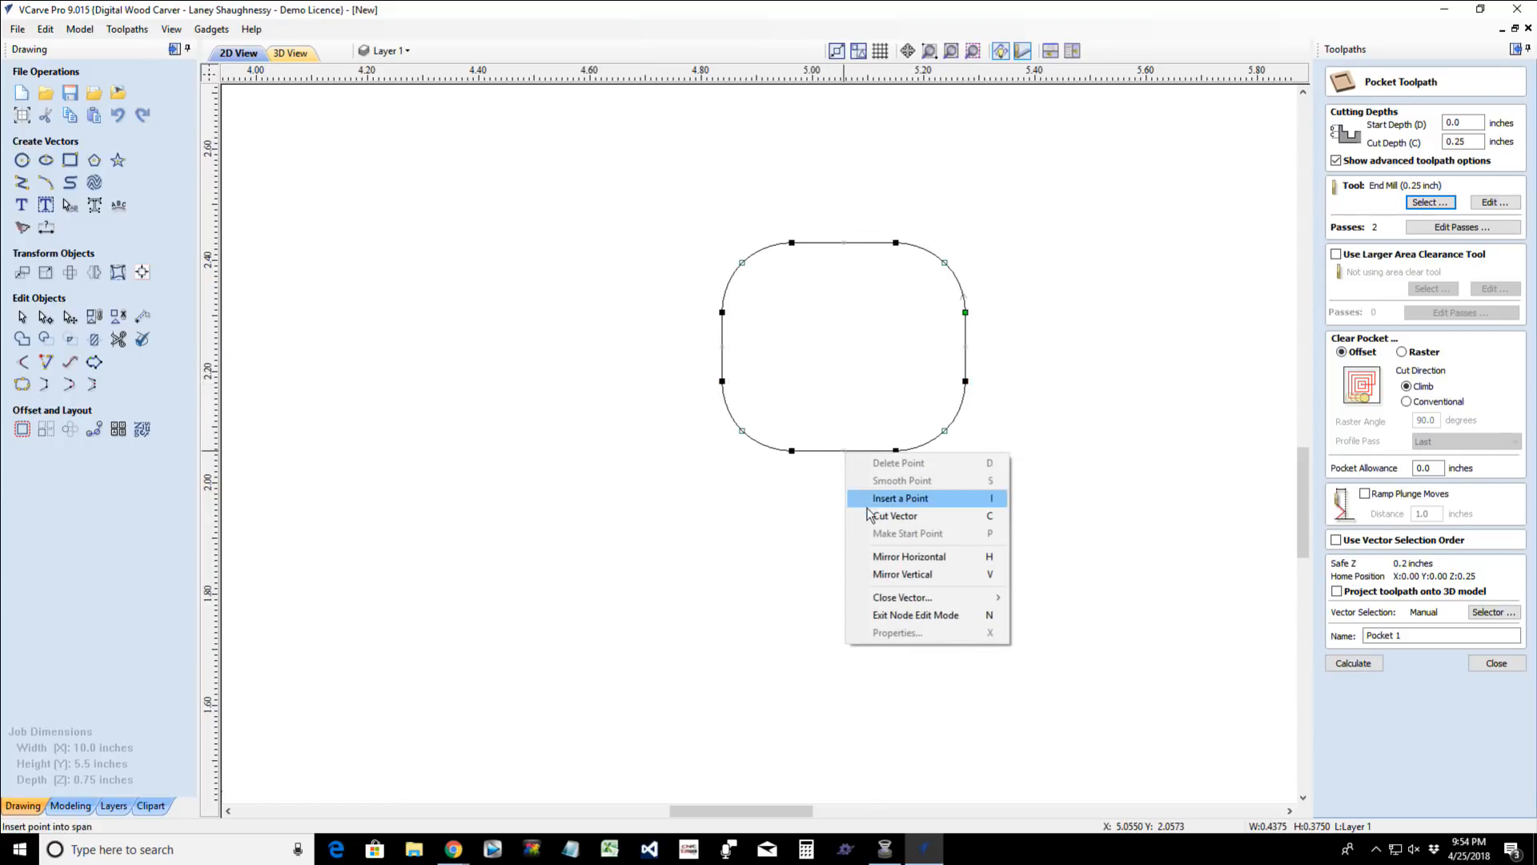
left_click(900, 498)
- Delete the larger upper-left part of the cut vector, keeping only the lower-right corner curve
left_click(22, 317)
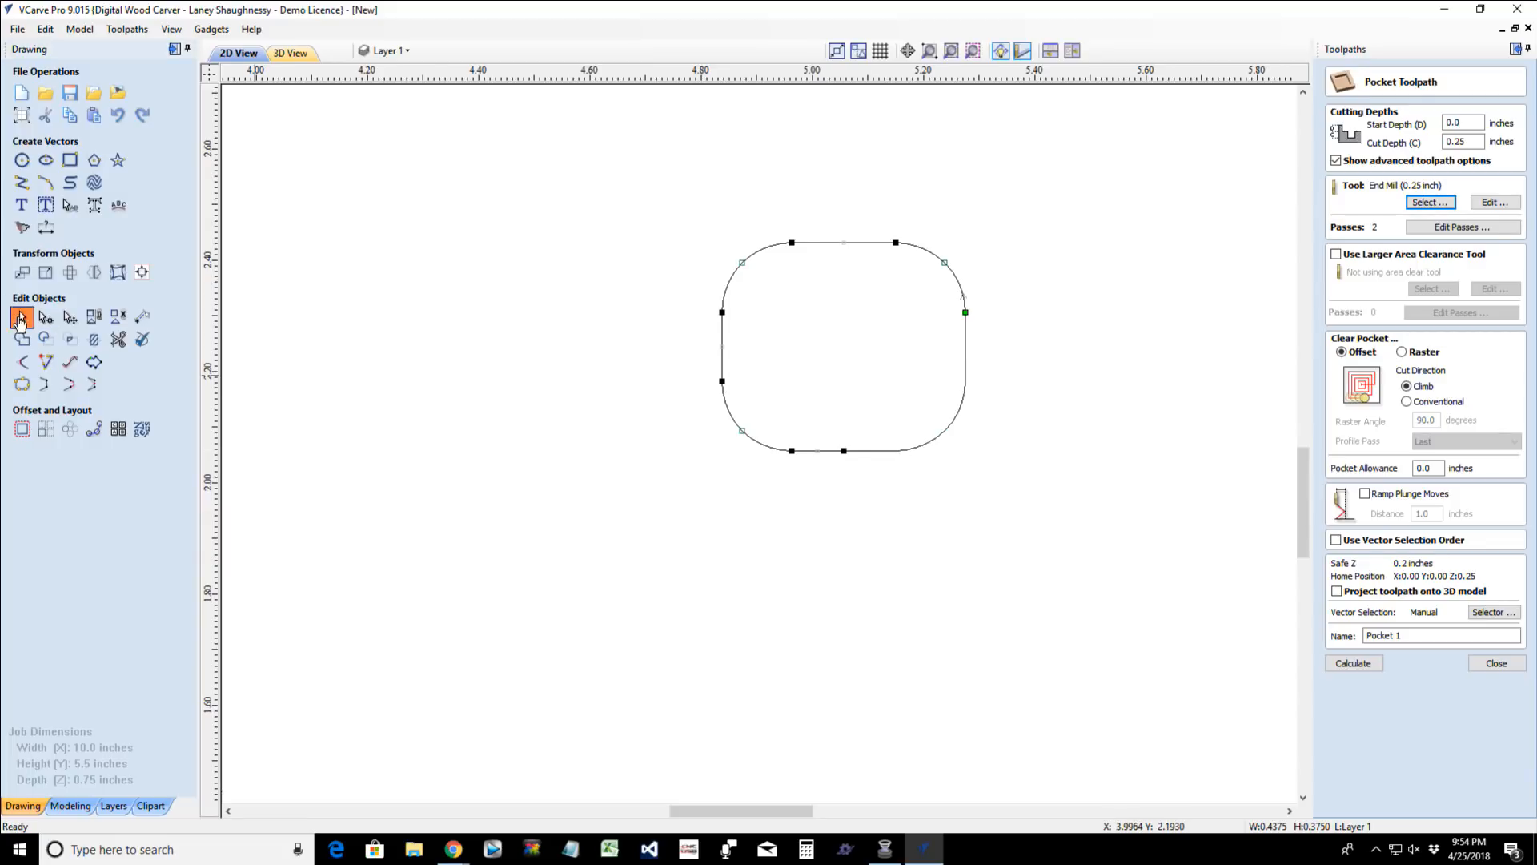
left_click(734, 273)
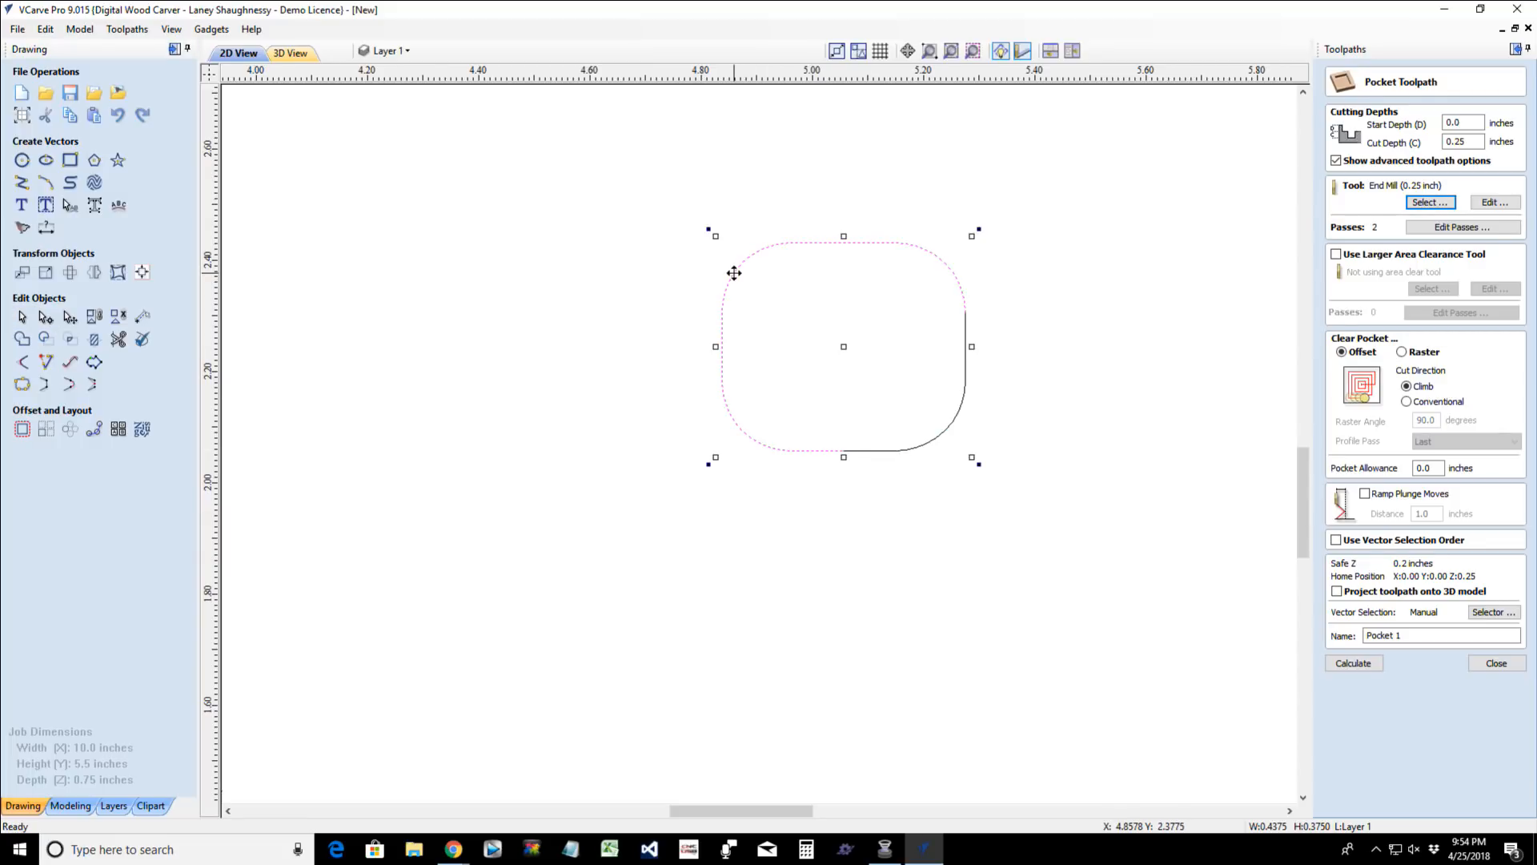
key("Delete")
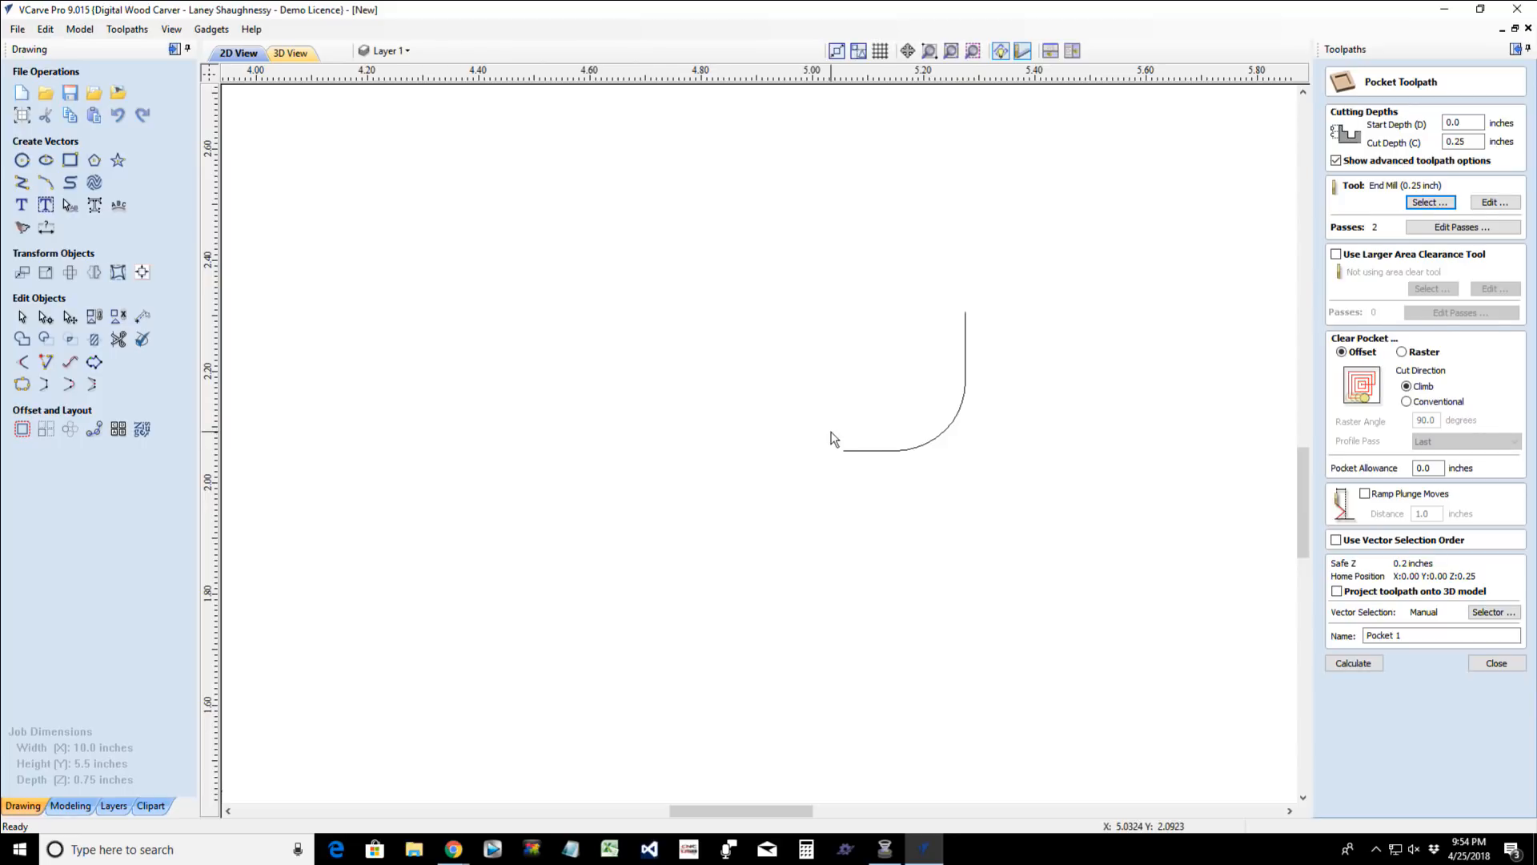
left_click(880, 447)
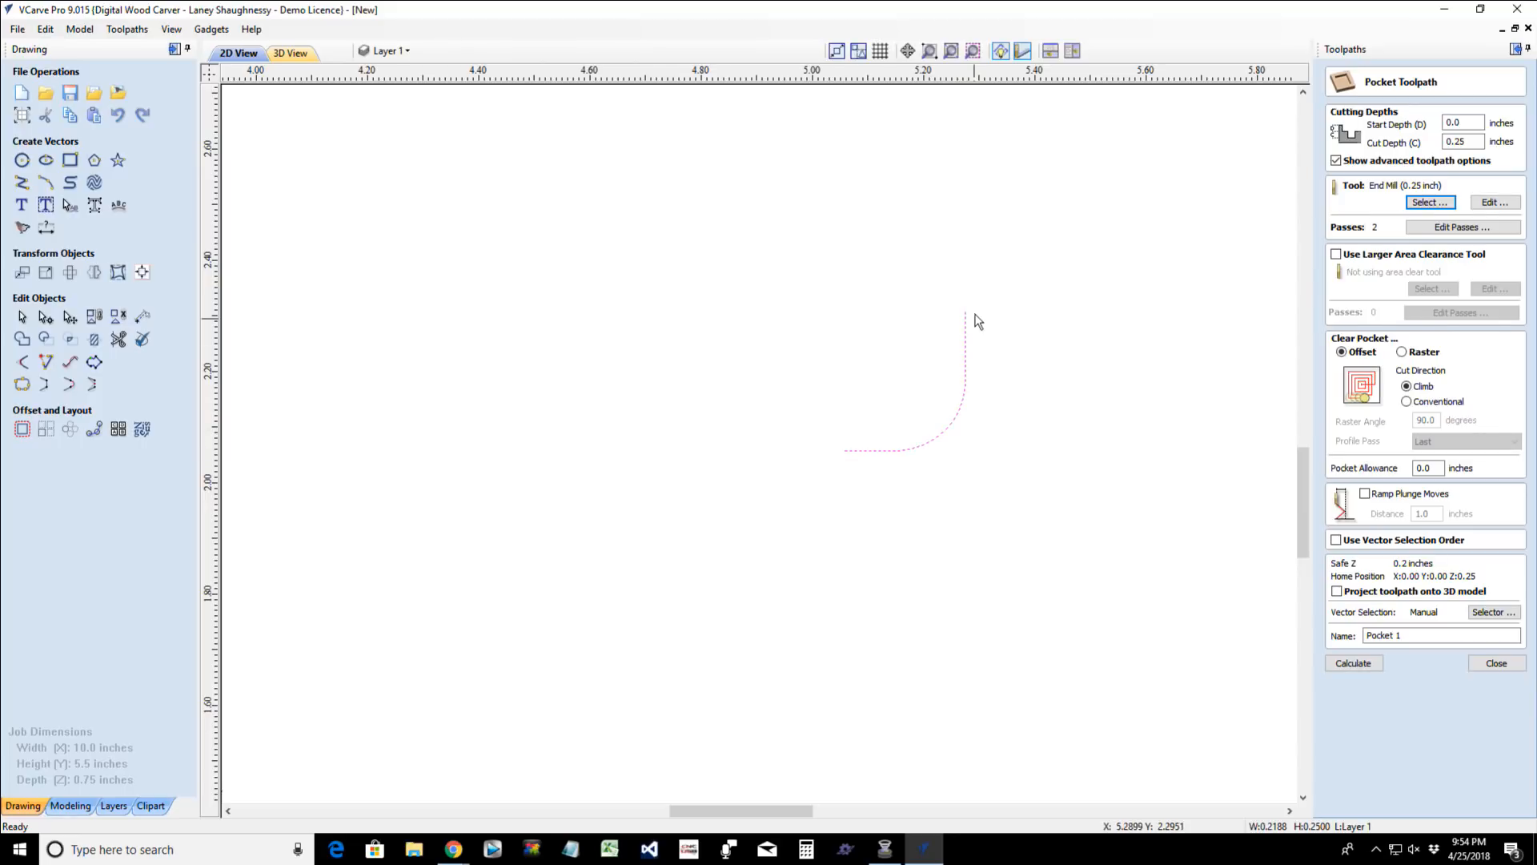
left_click(685, 531)
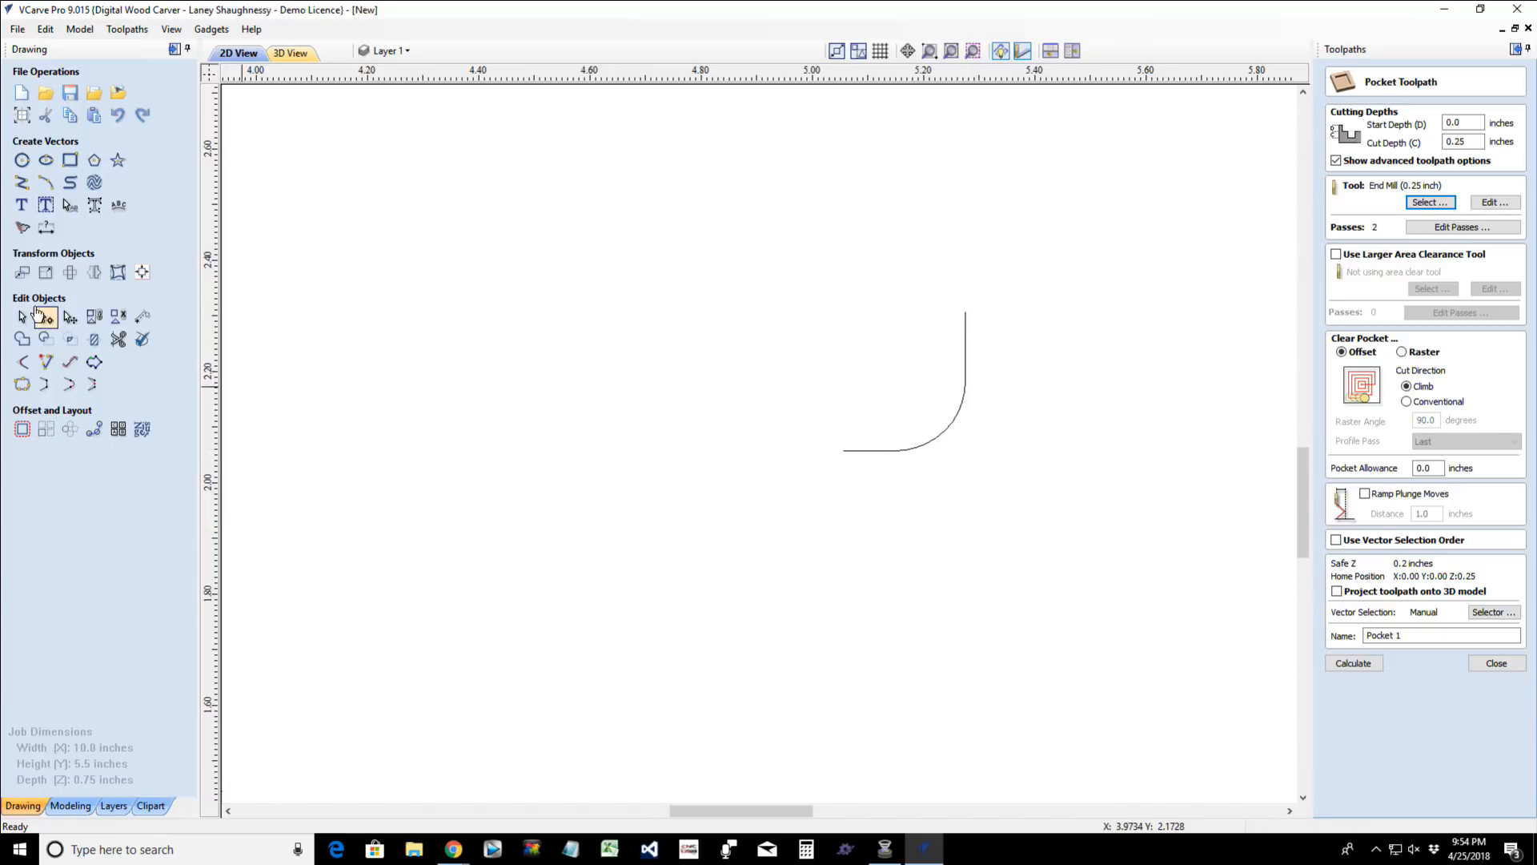
- Add a vertical dimension between the two ends of the corner curve, place it to the curve's left and finish dimensioning
left_click(47, 227)
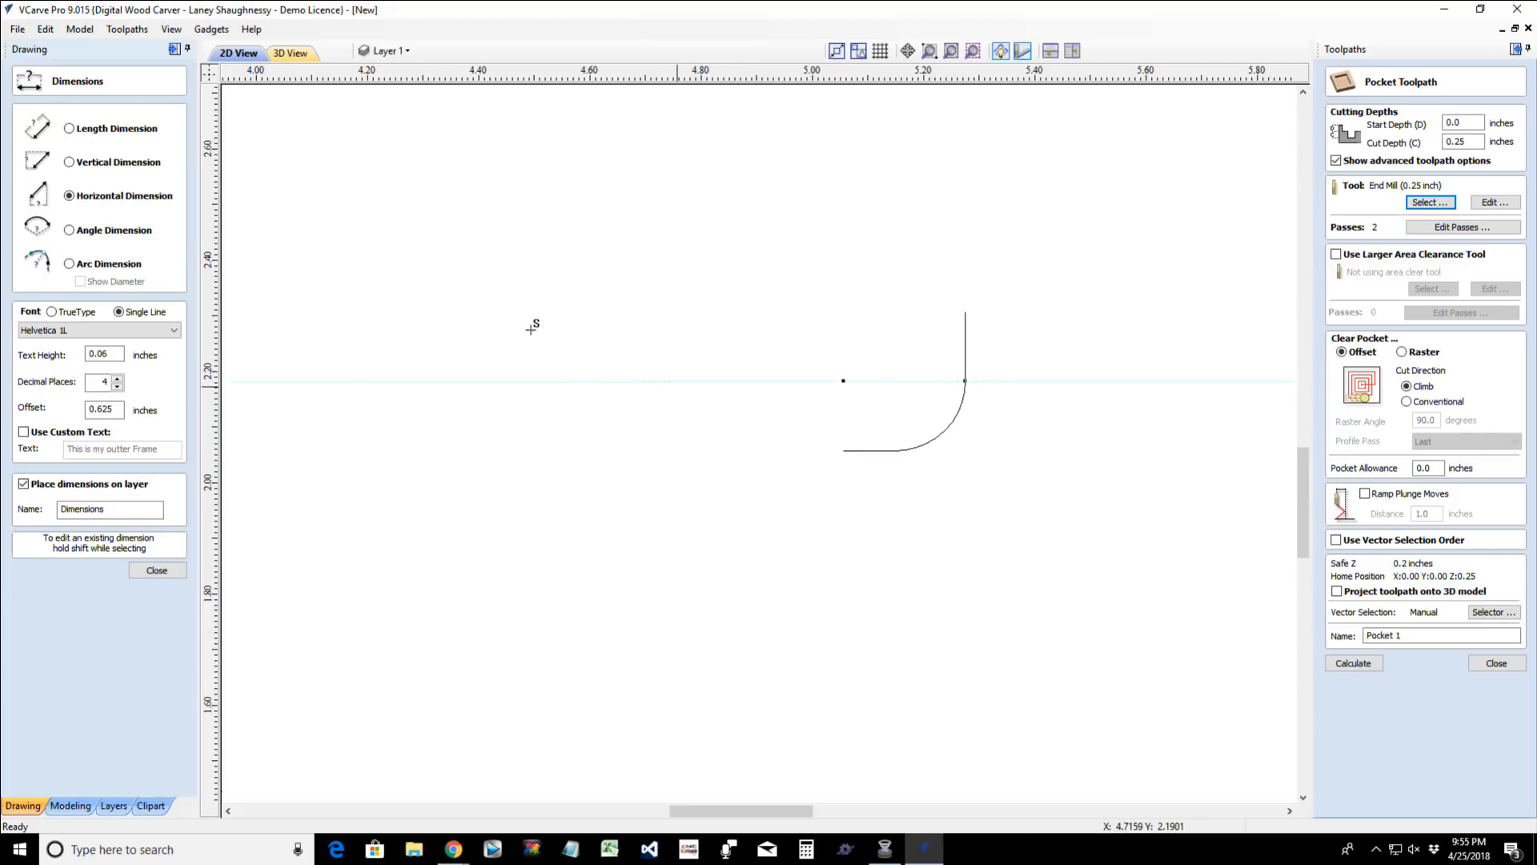
left_click(70, 162)
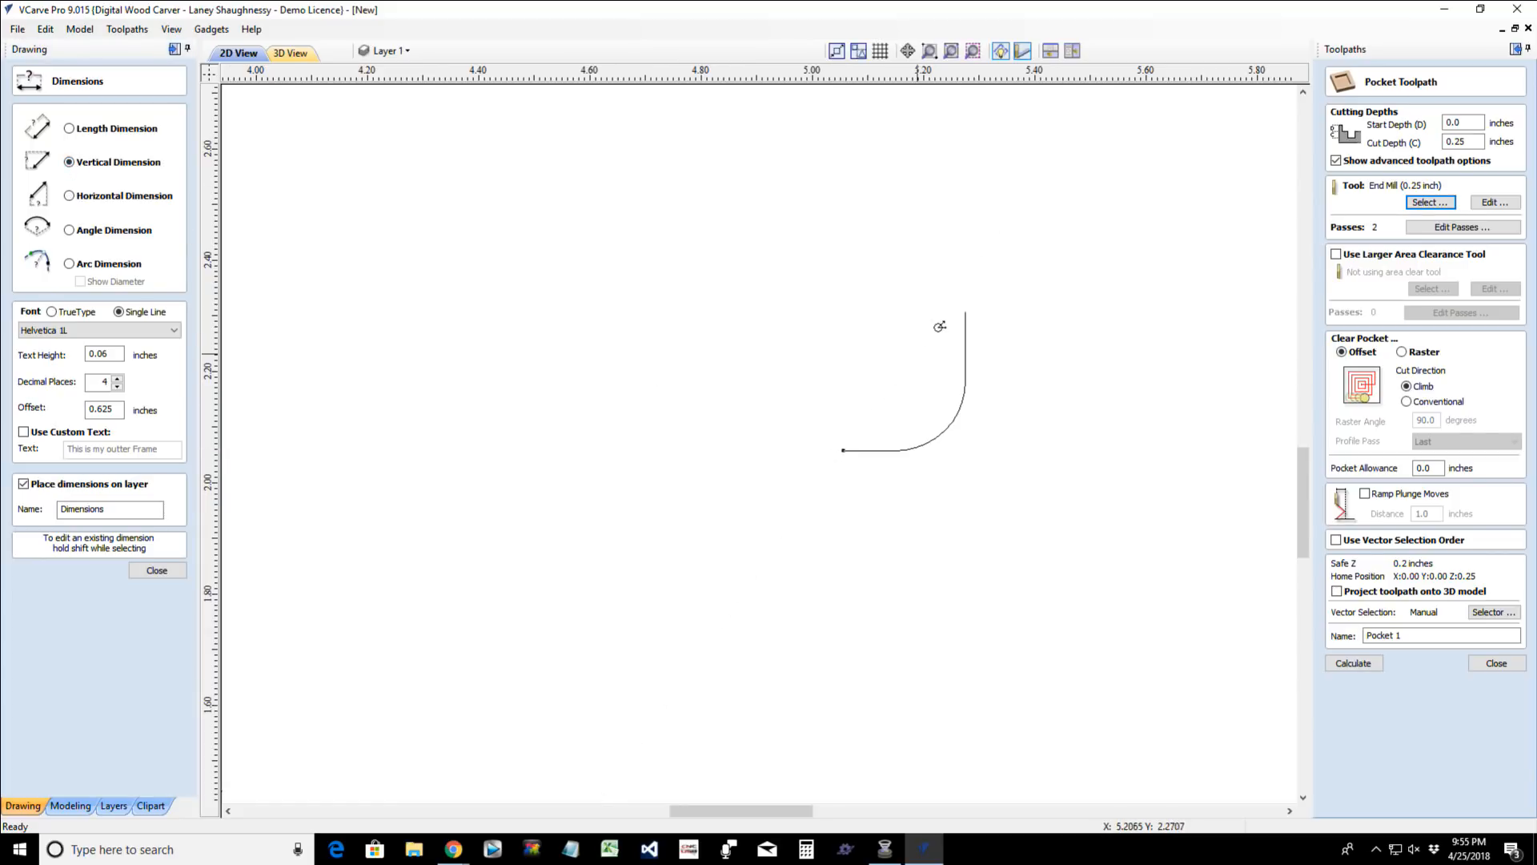
left_click(965, 312)
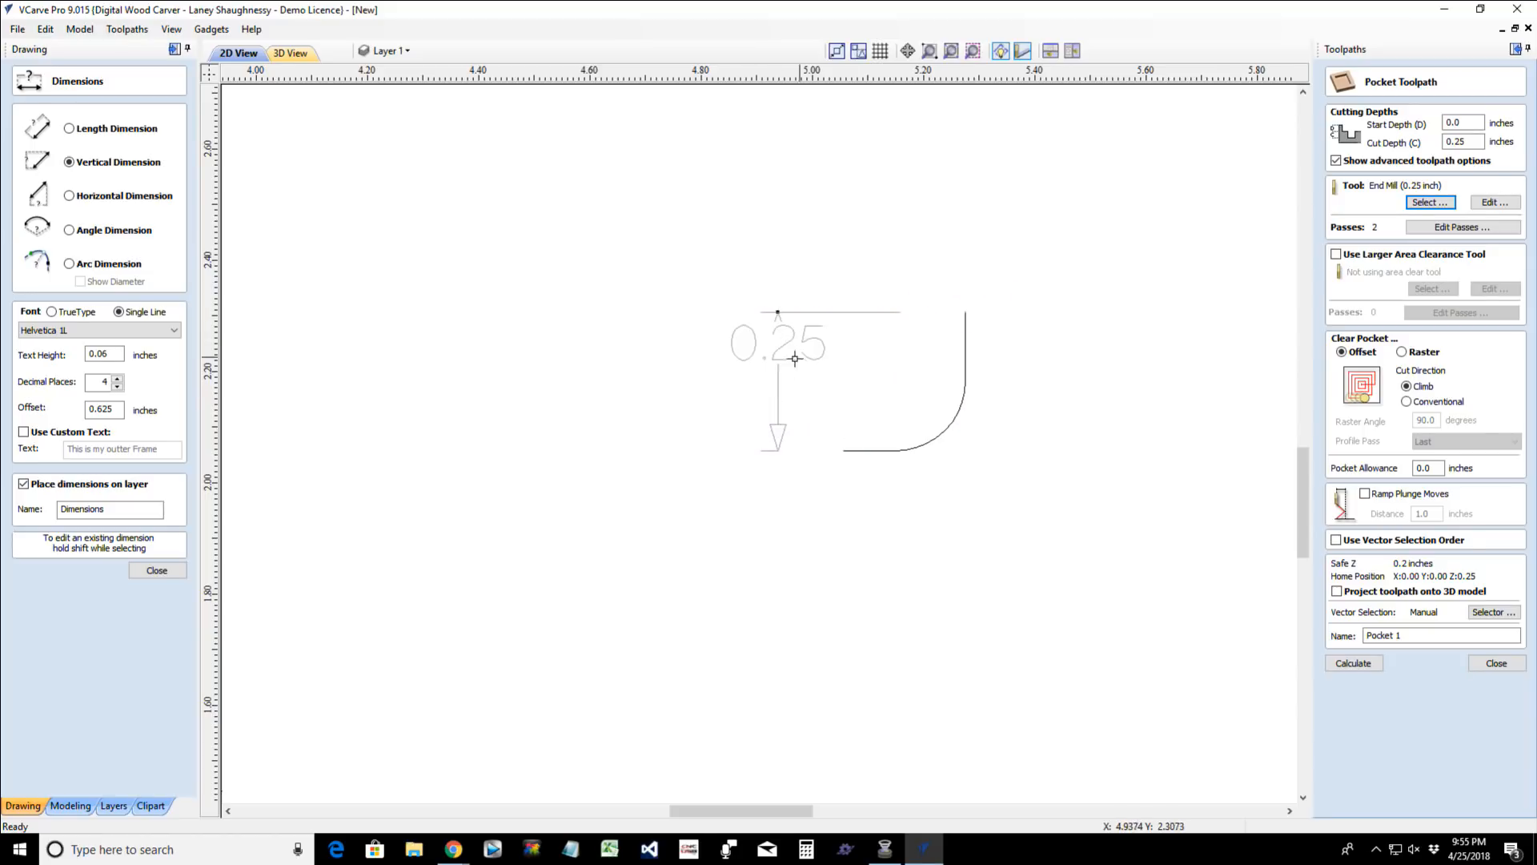
left_click(795, 359)
left_click(157, 570)
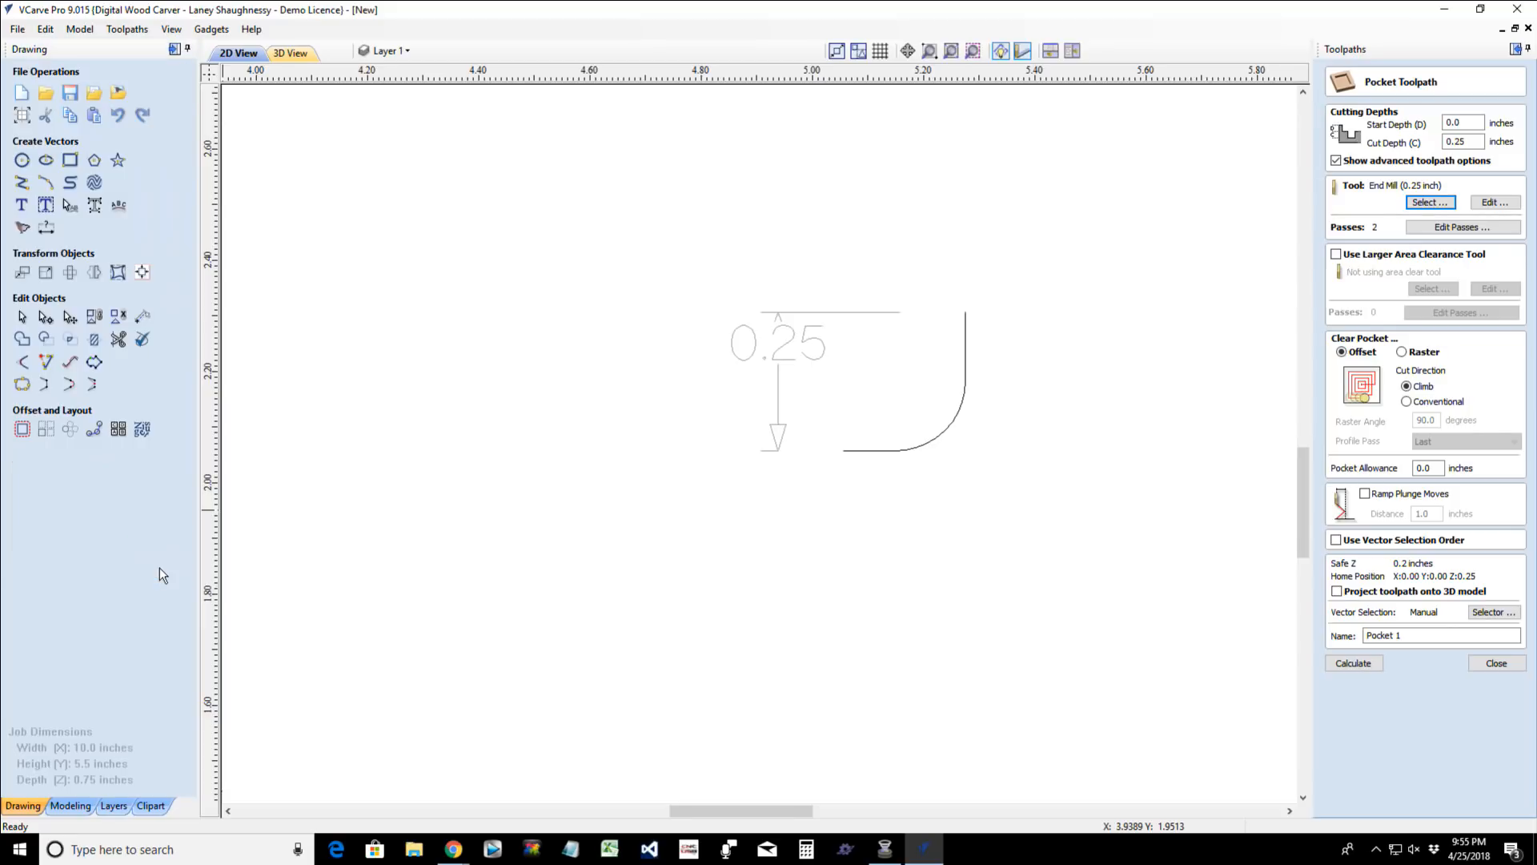
- Draw a line from the curve's upper end at a 90 degree angle with a length of 0.0625 inches, finishing the polyline
left_click(22, 183)
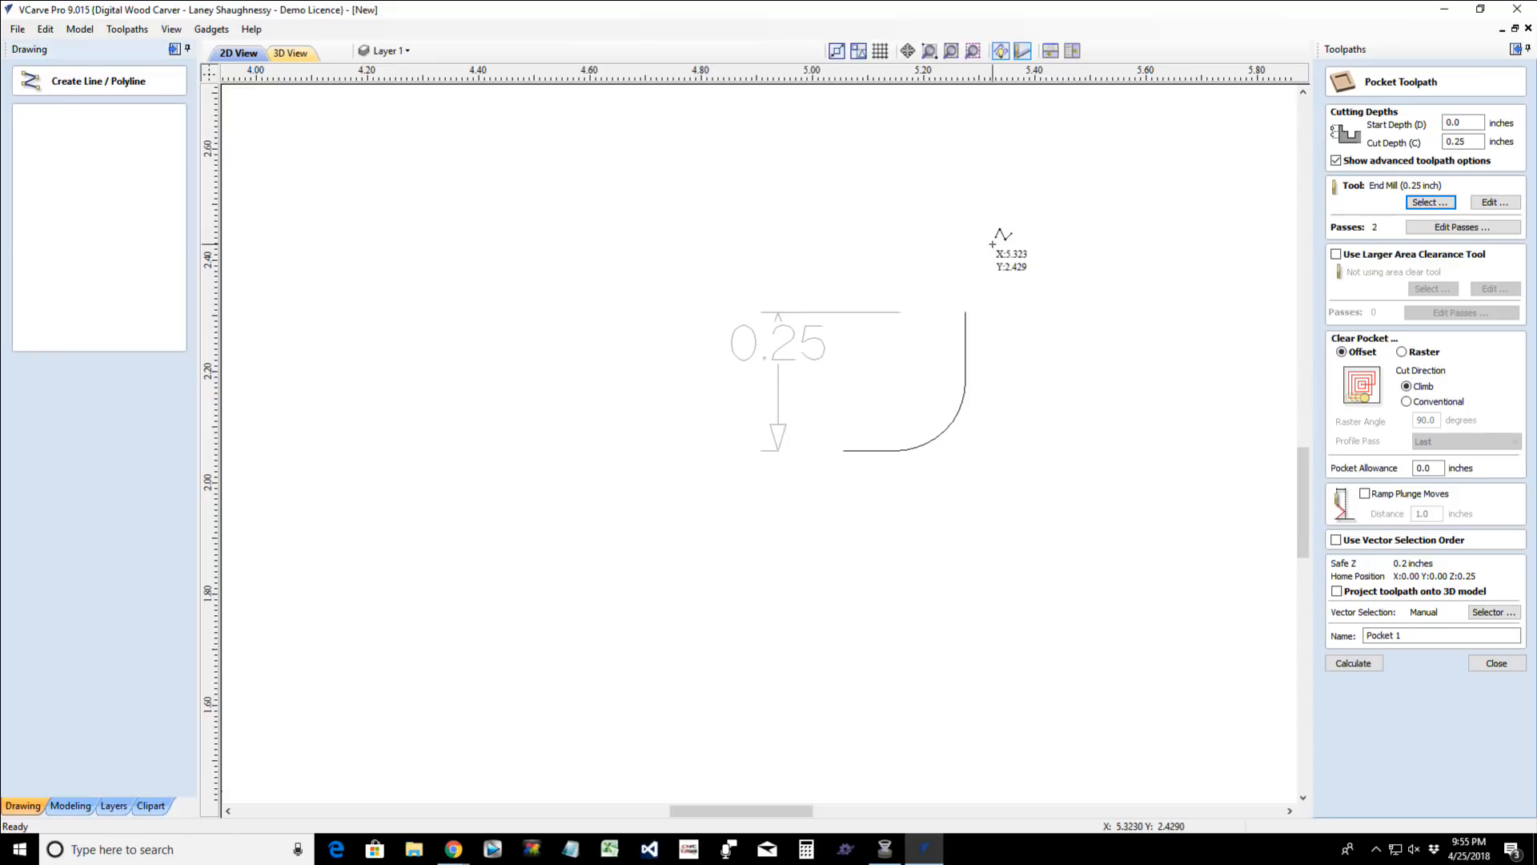
left_click(966, 312)
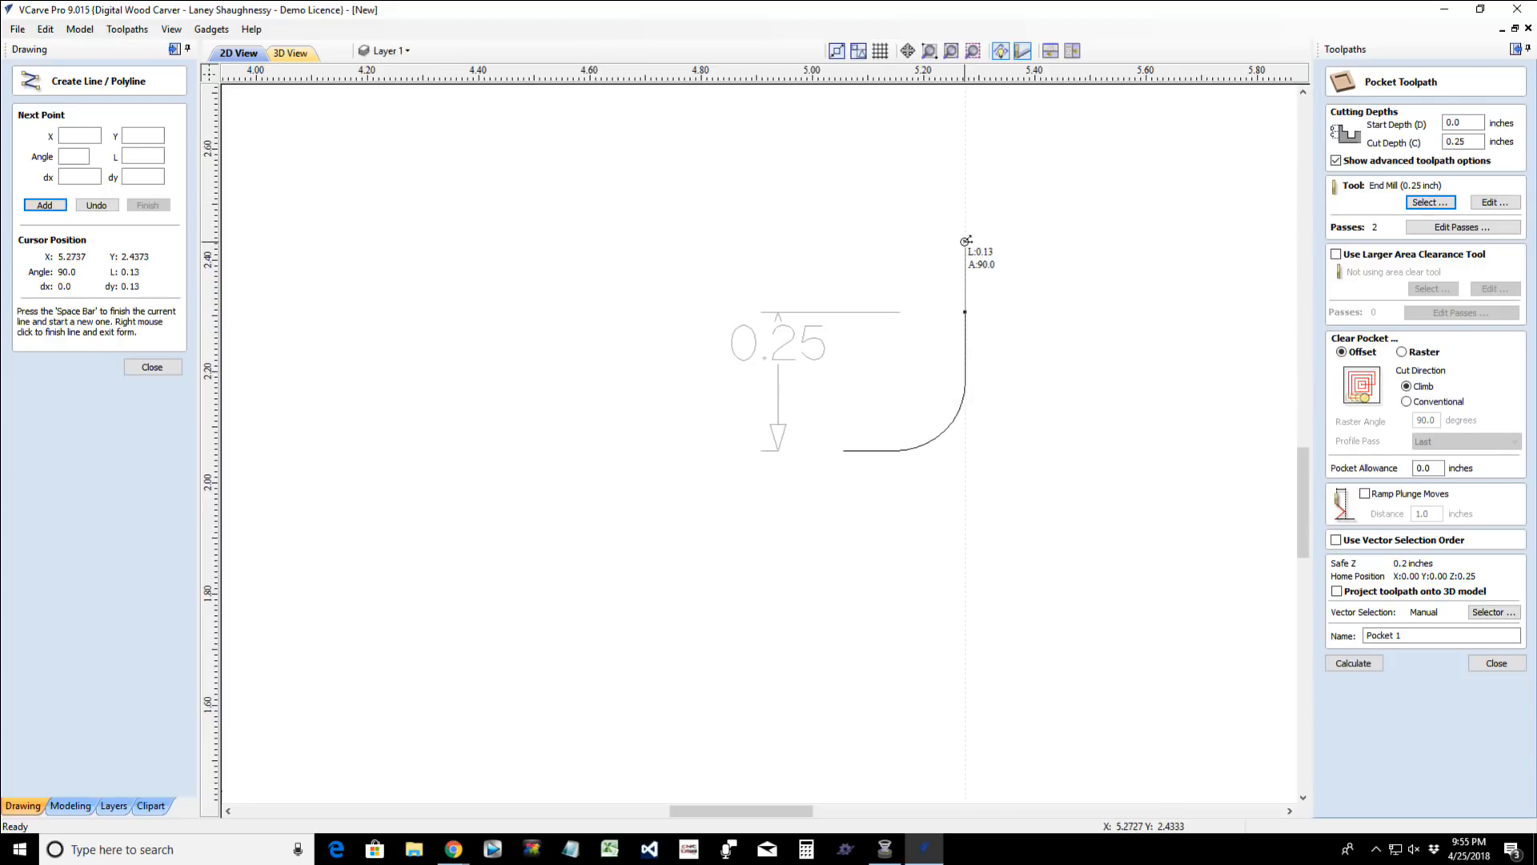
left_click(69, 158)
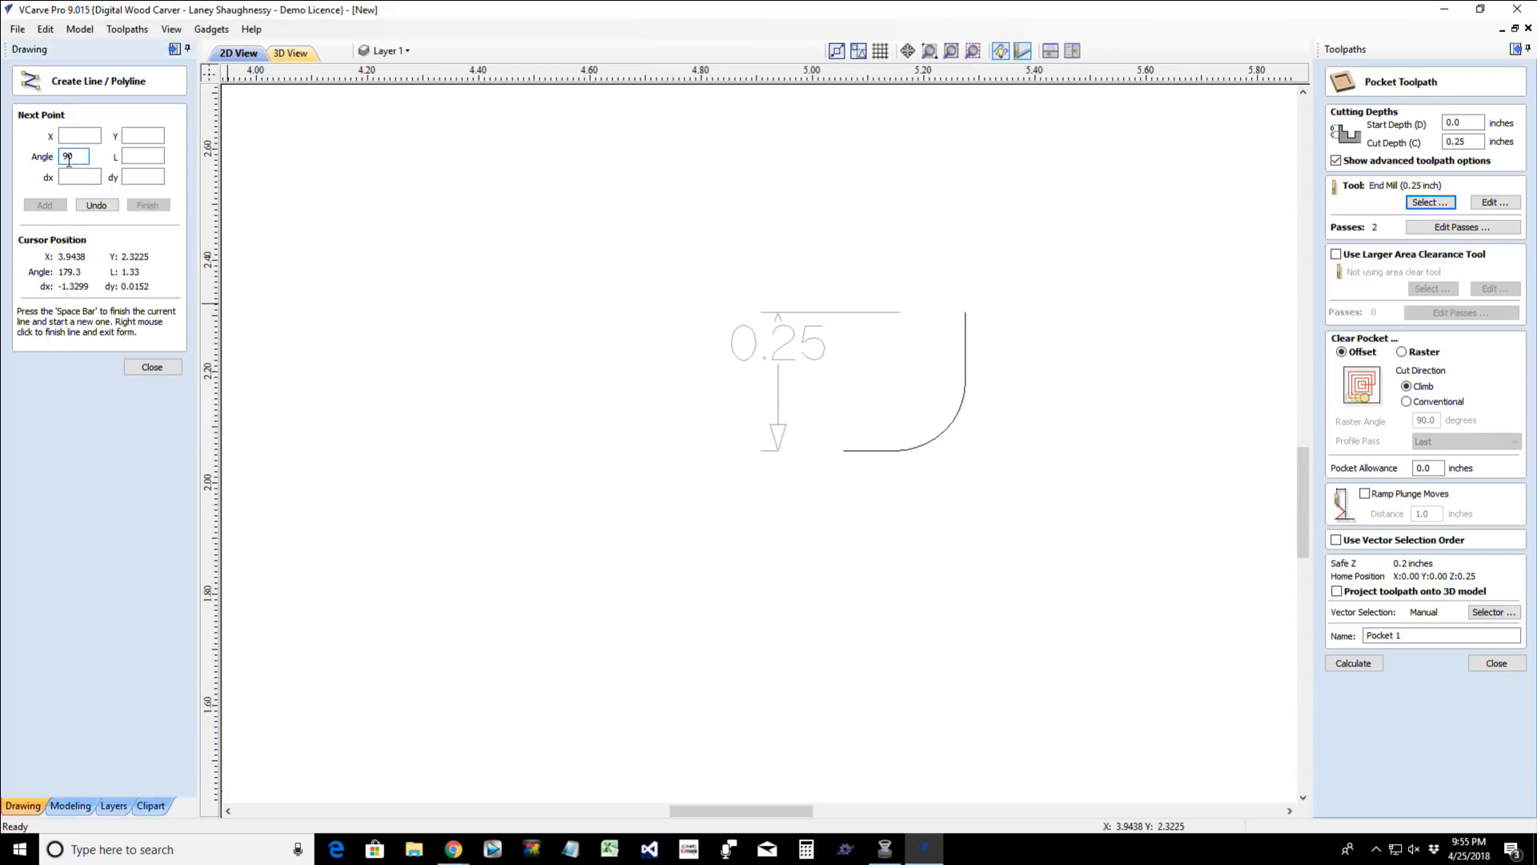
left_click(145, 154)
type("5/16")
key("Tab")
type("-.25")
key("Tab")
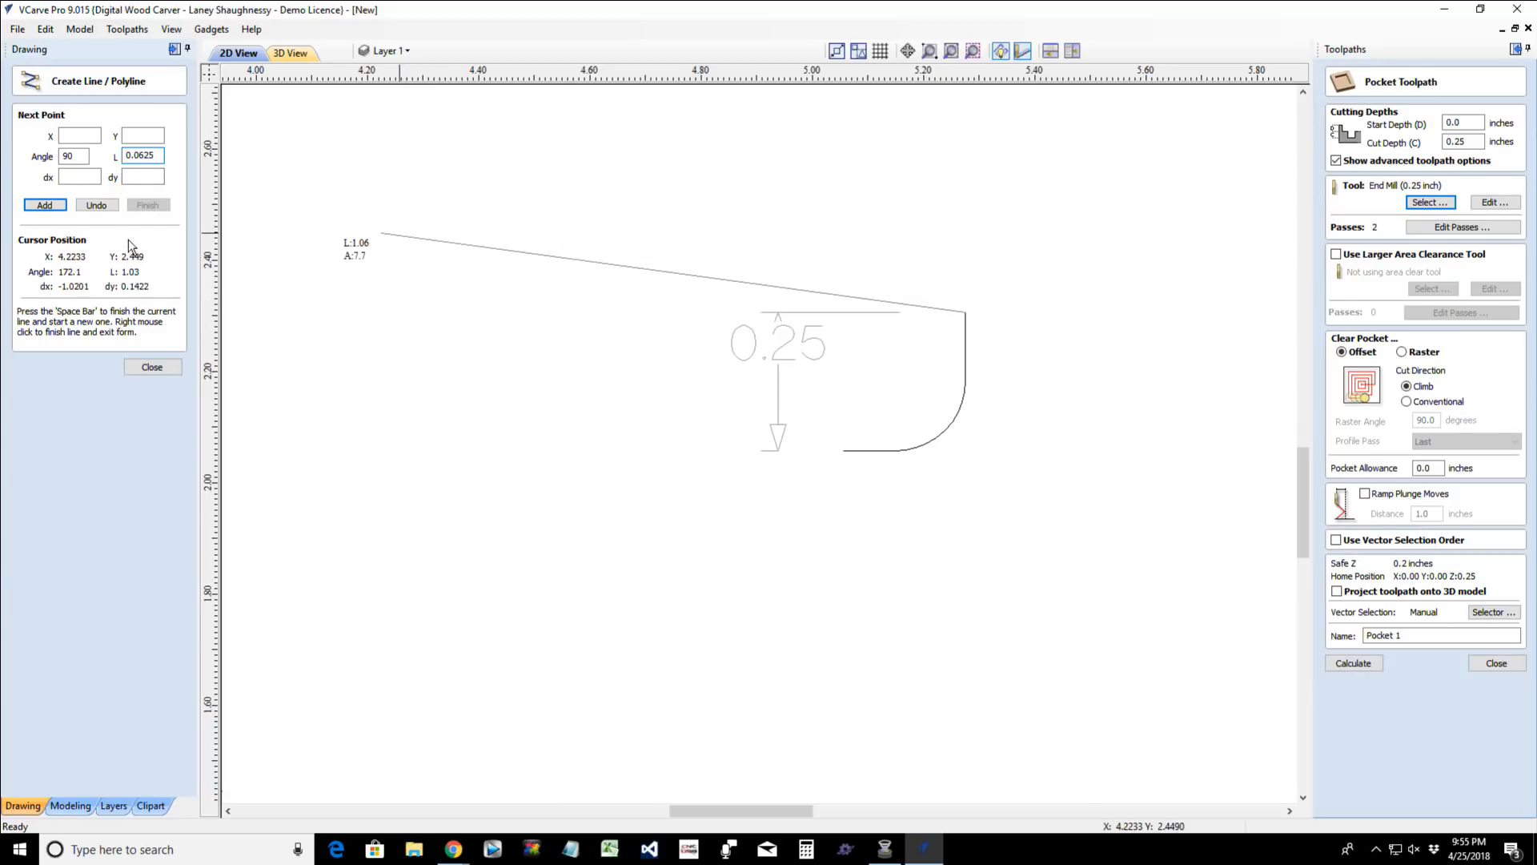
left_click(44, 205)
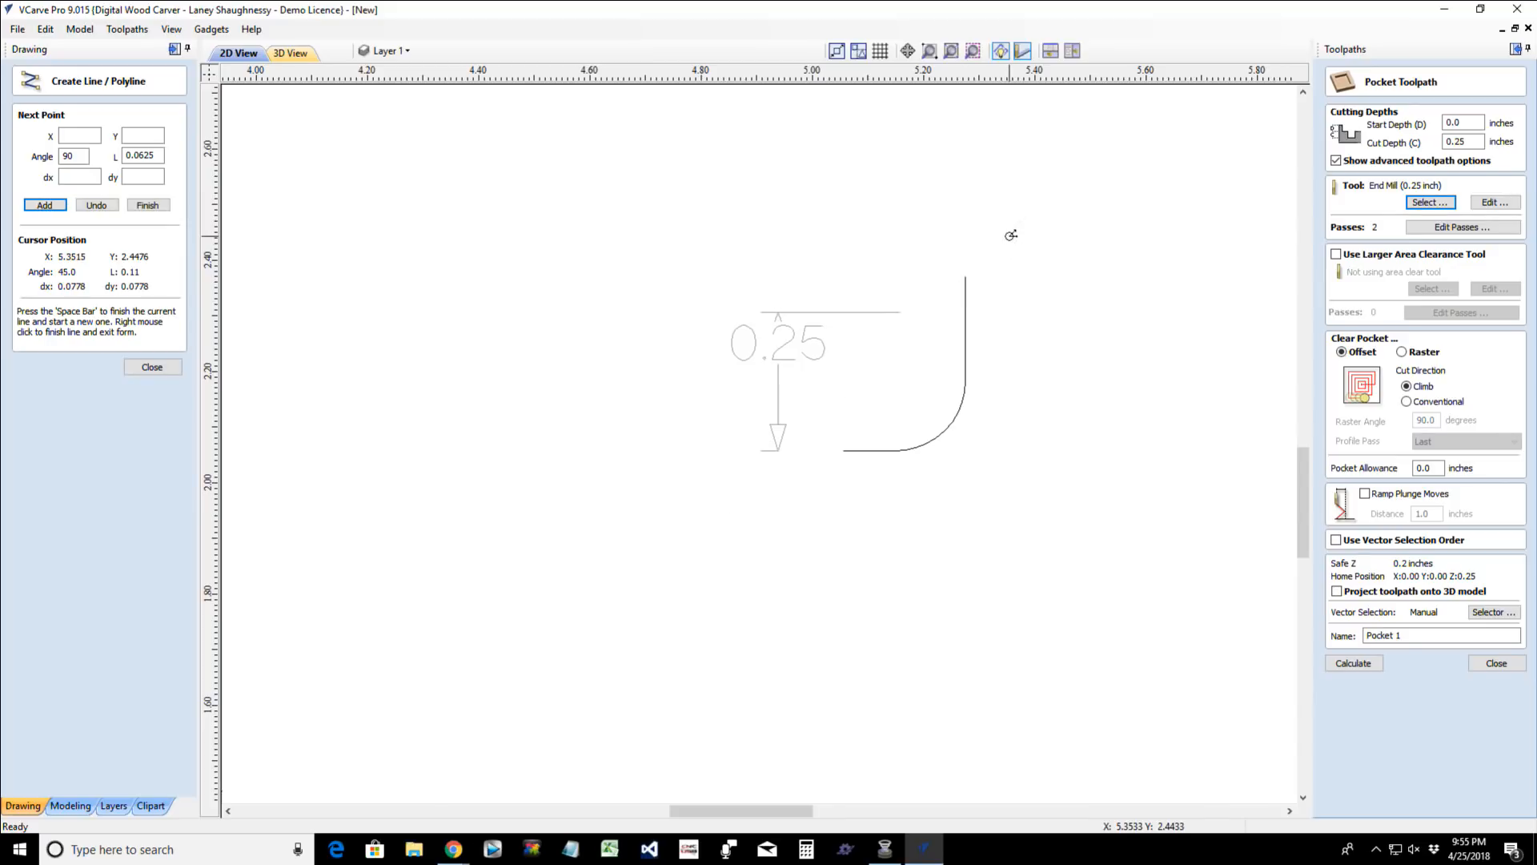
left_click(163, 208)
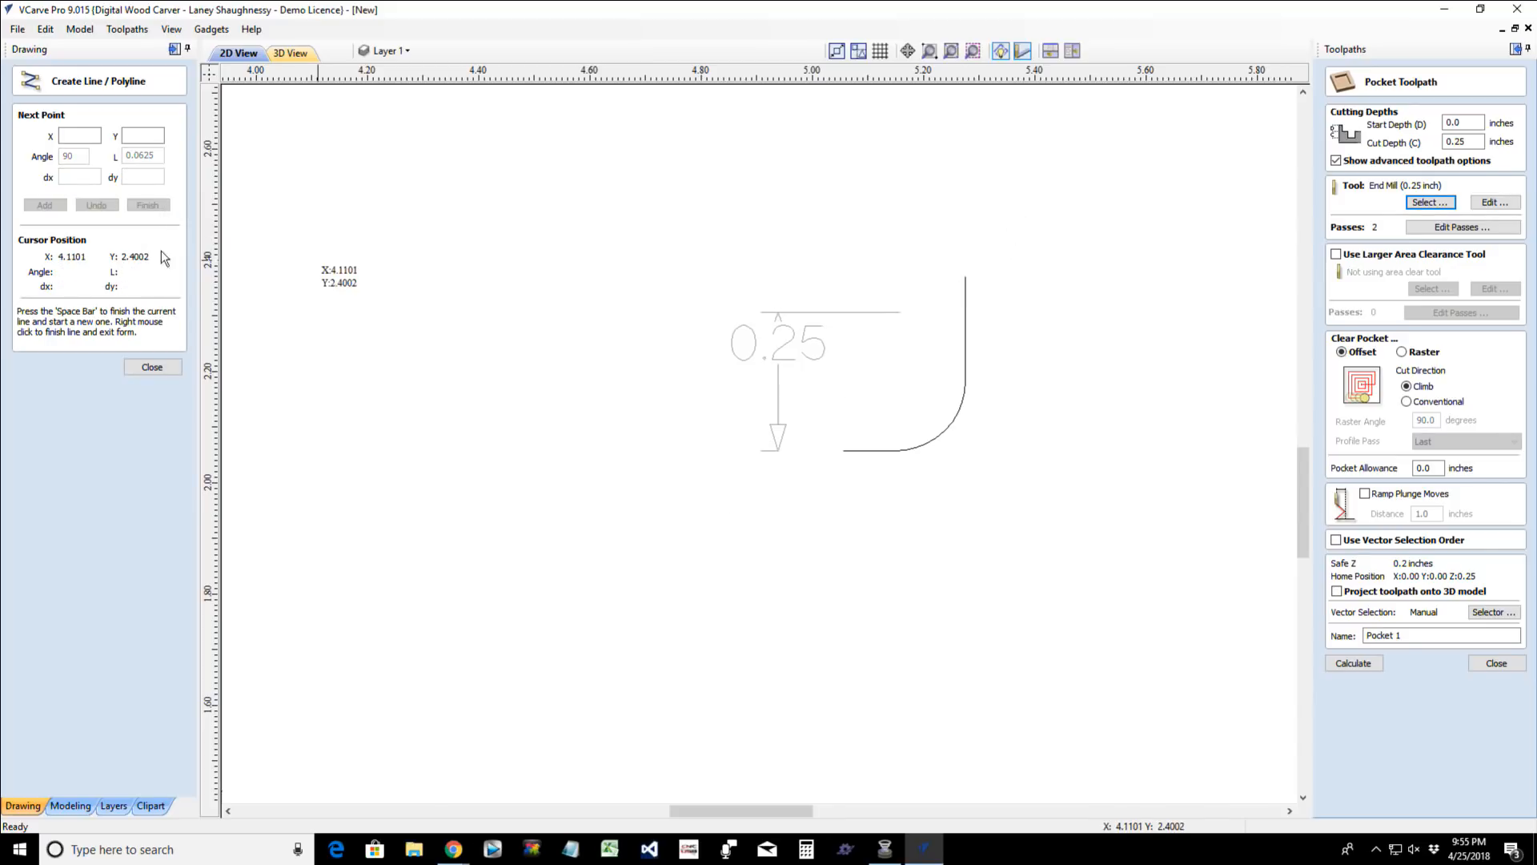
left_click(152, 366)
- Delete the vertical dimension and join the new line and the corner curve into one open vector
left_click(790, 343)
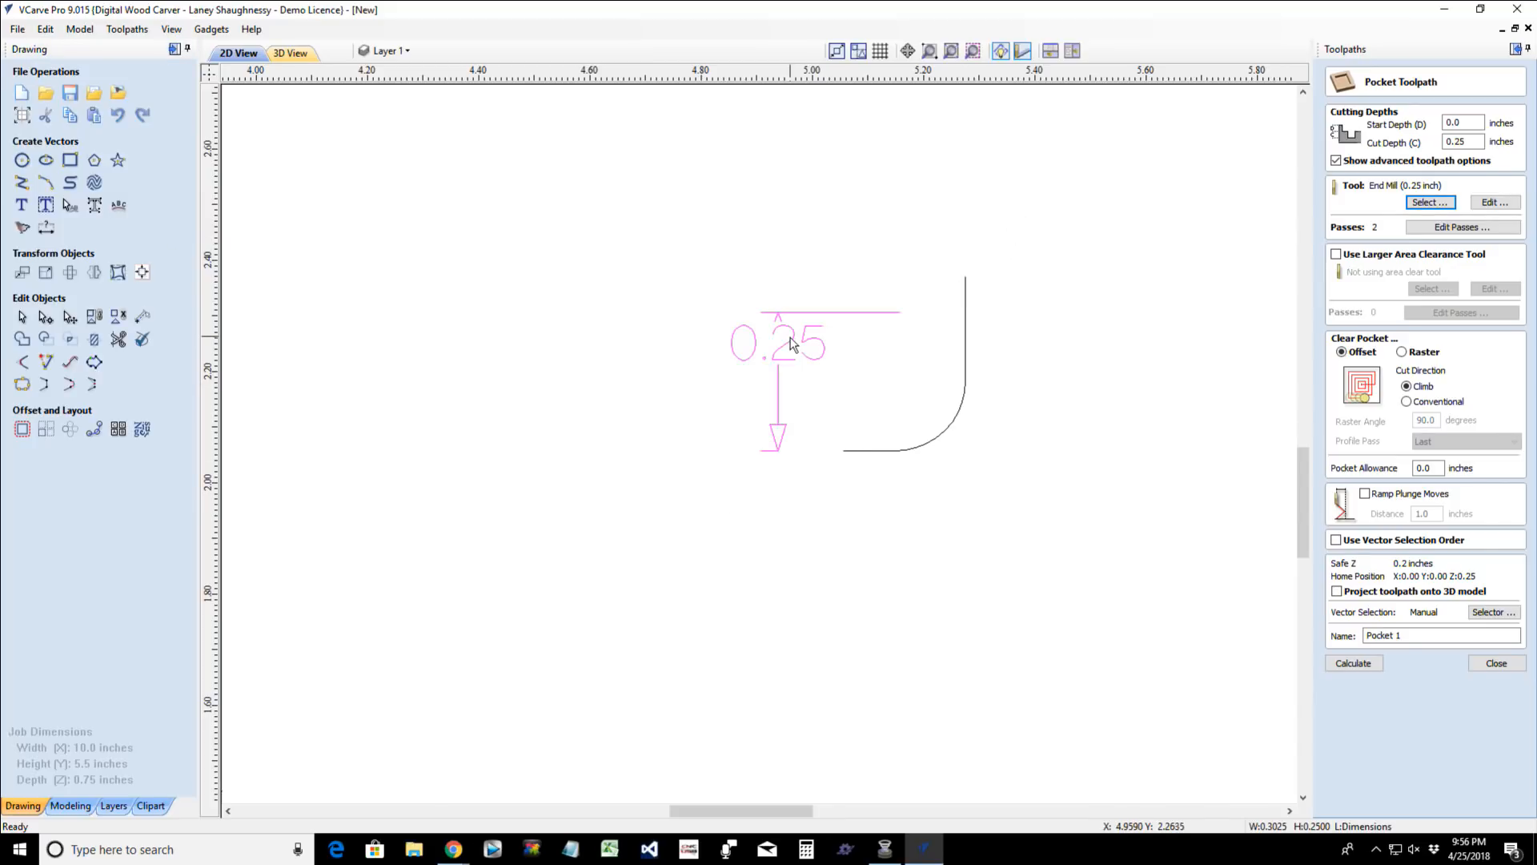
key("Delete")
left_click_drag(723, 227, 1055, 575)
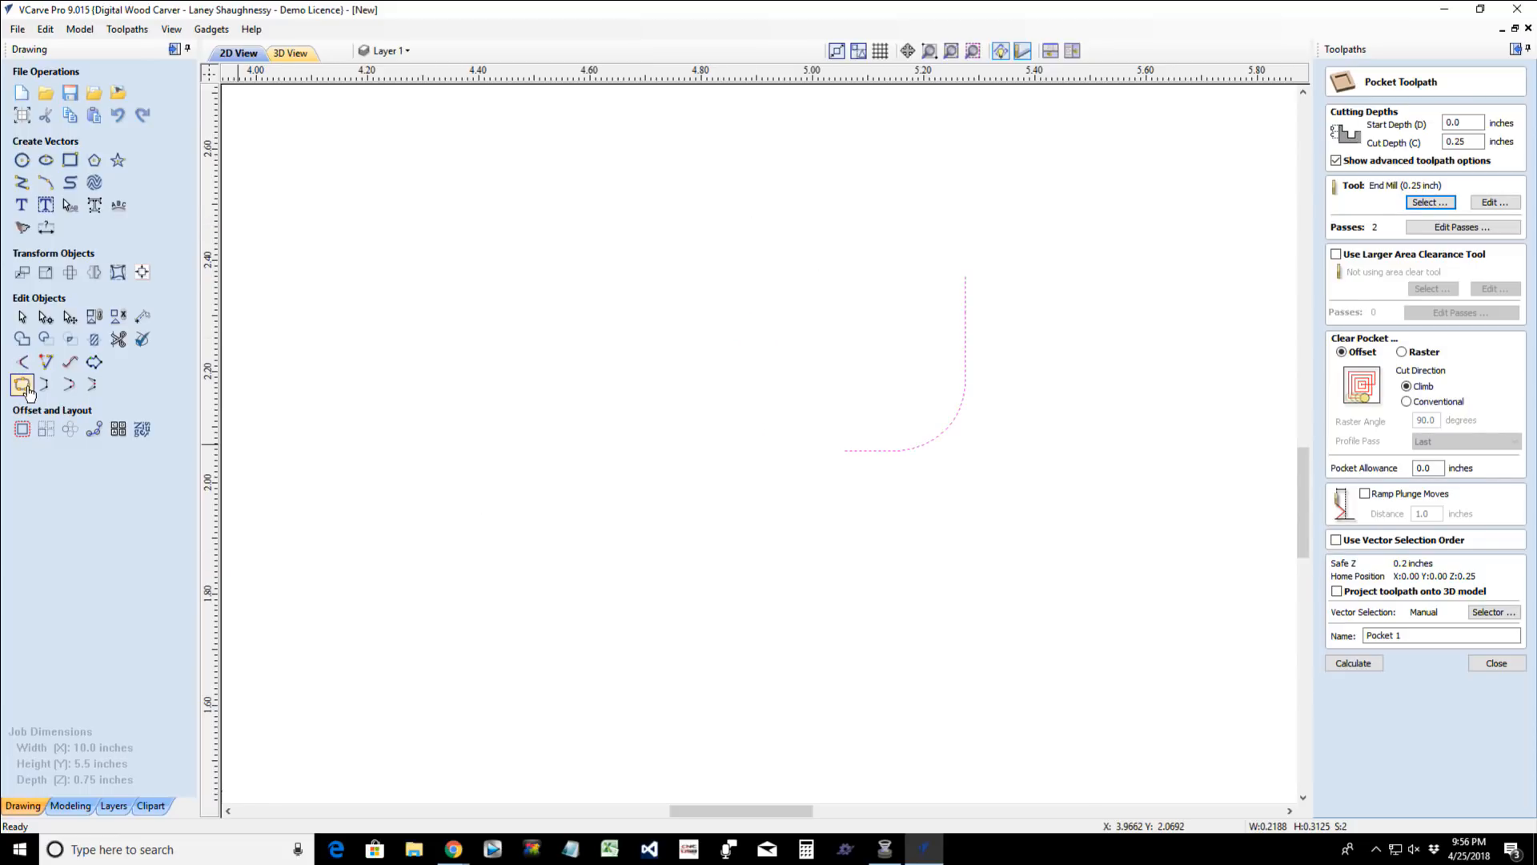
left_click(24, 386)
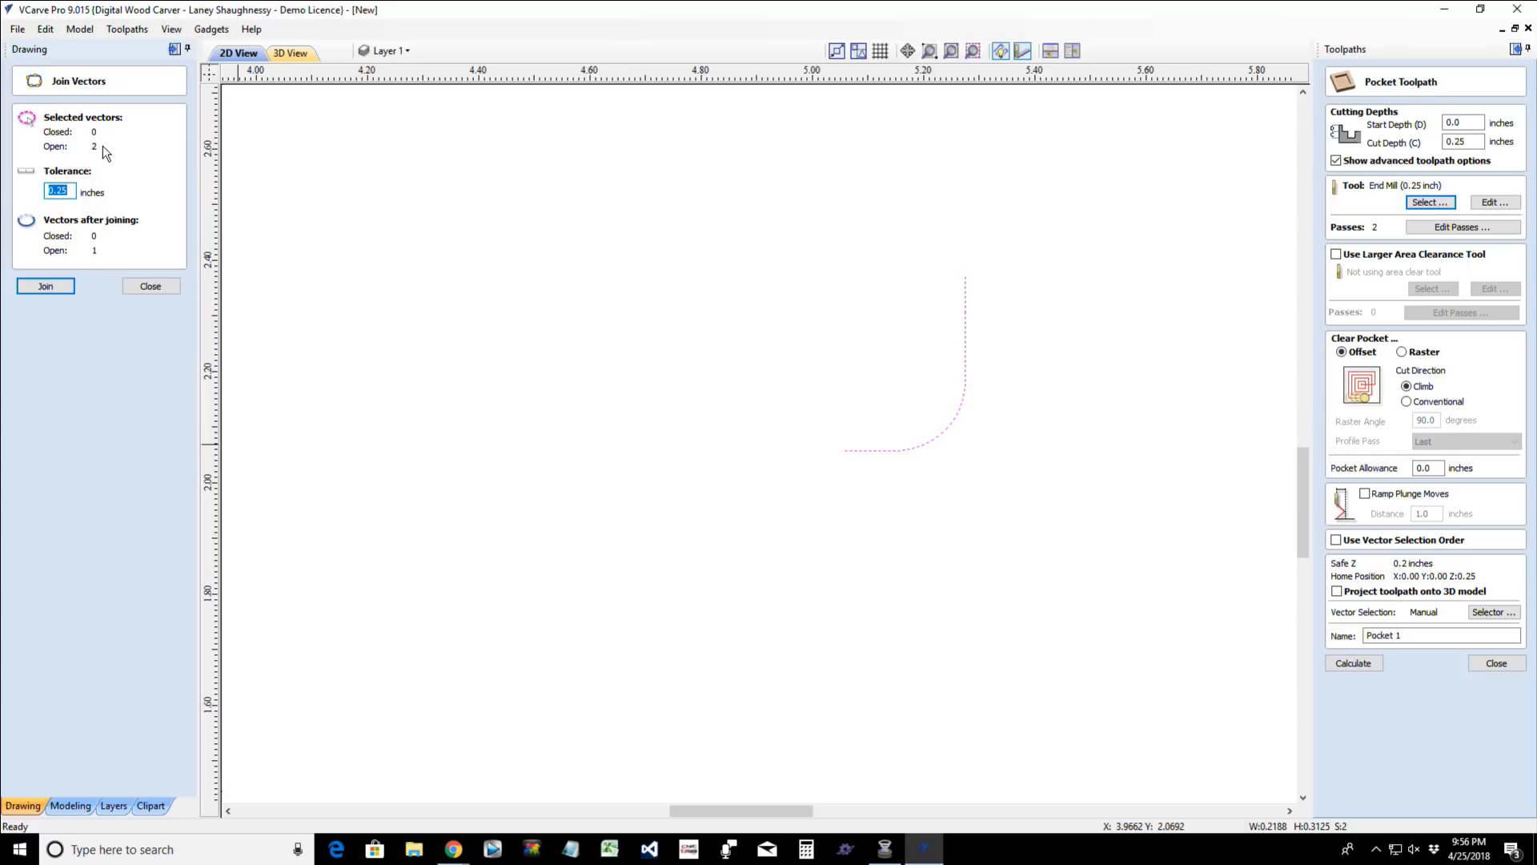
left_click(20, 282)
- Close the pocket toolpath and create a new Form Tool in the tool database from the selected joined profile
left_click(966, 308)
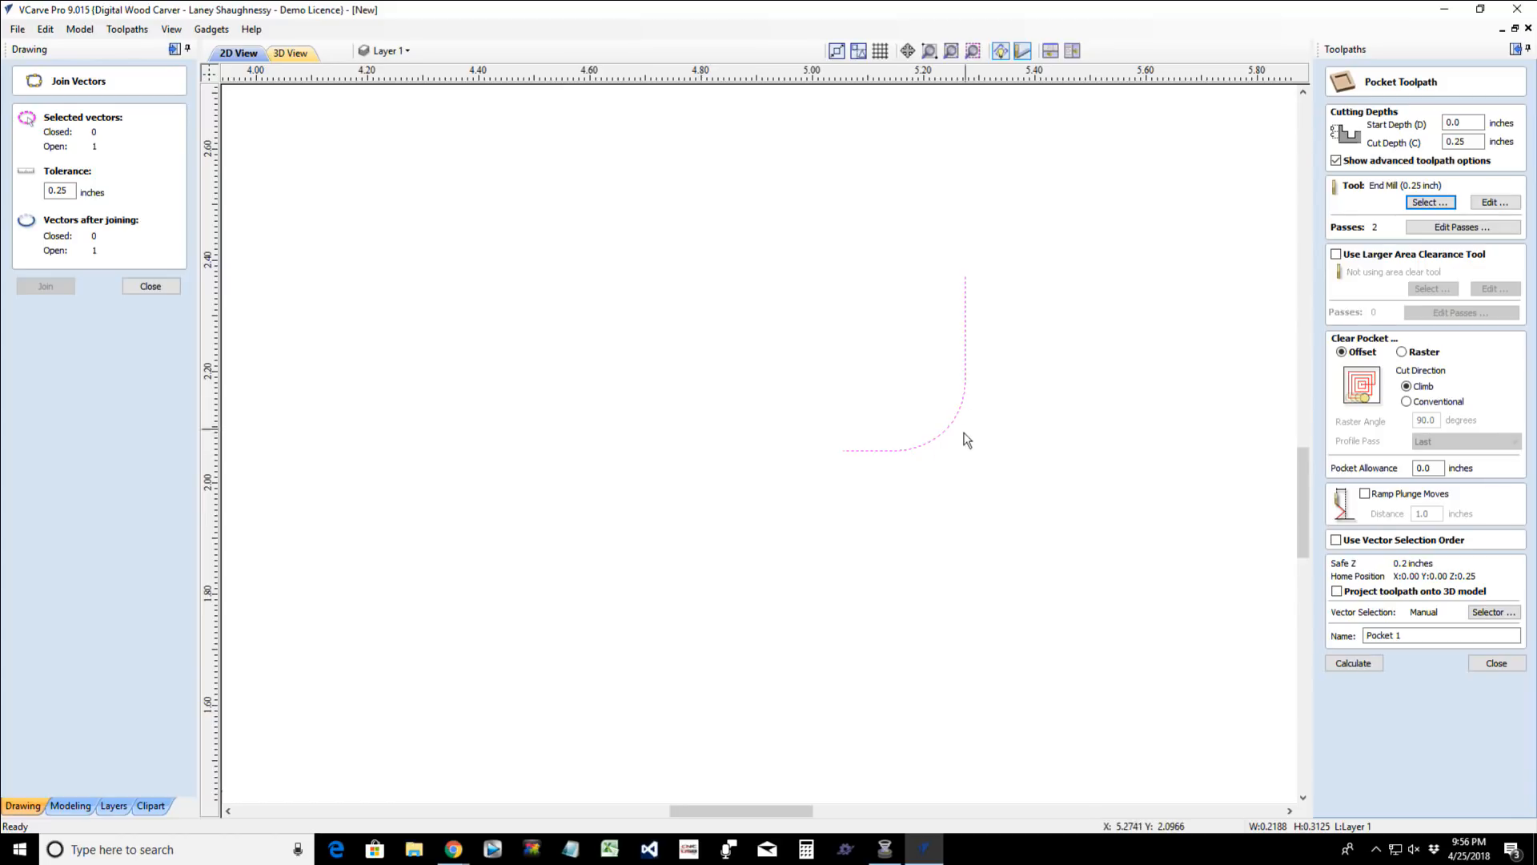
left_click(1474, 664)
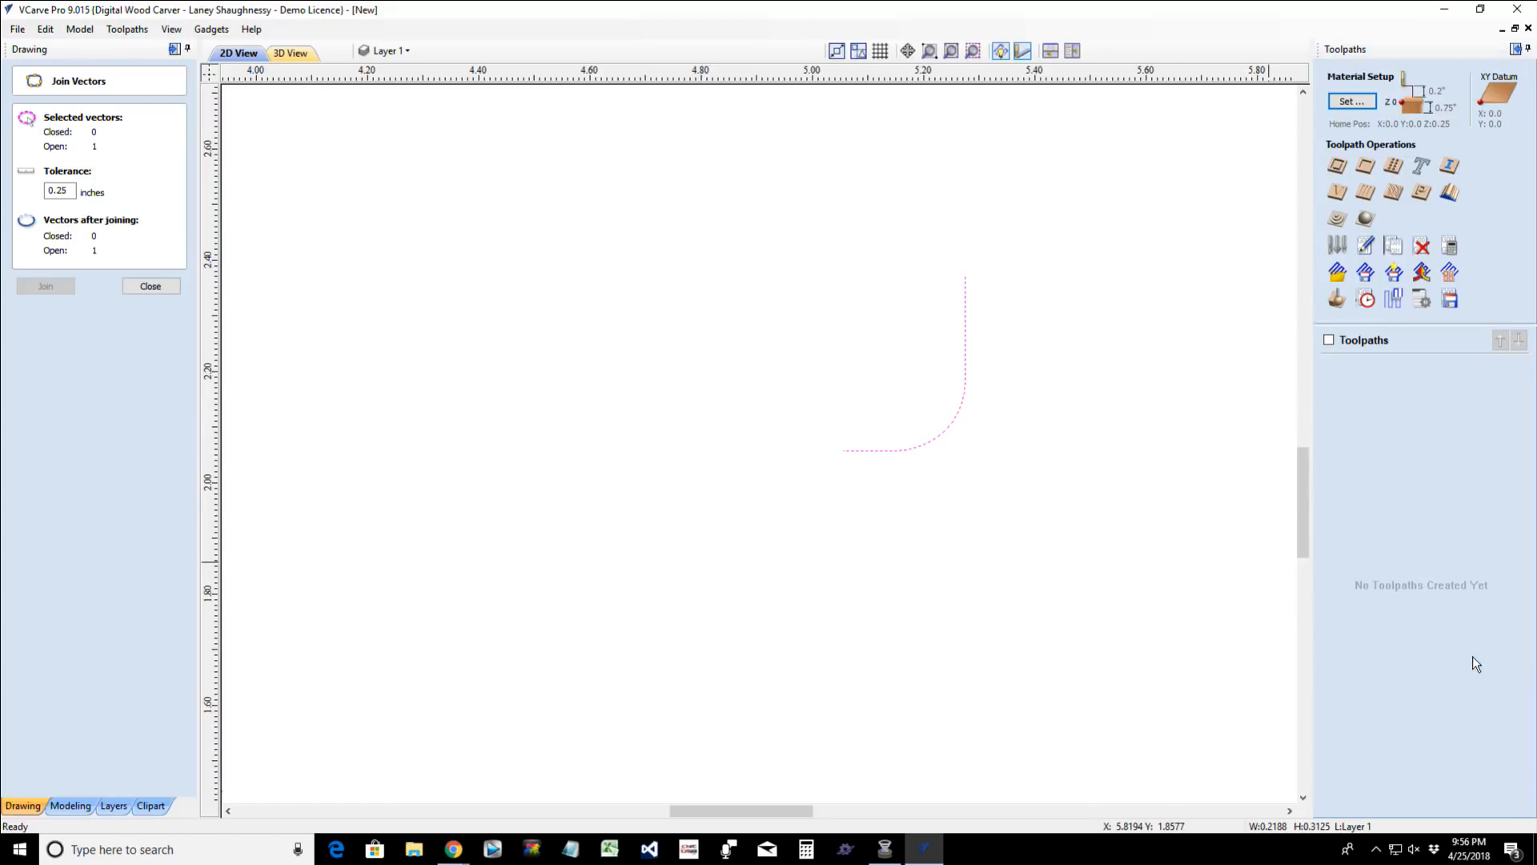
left_click(1344, 249)
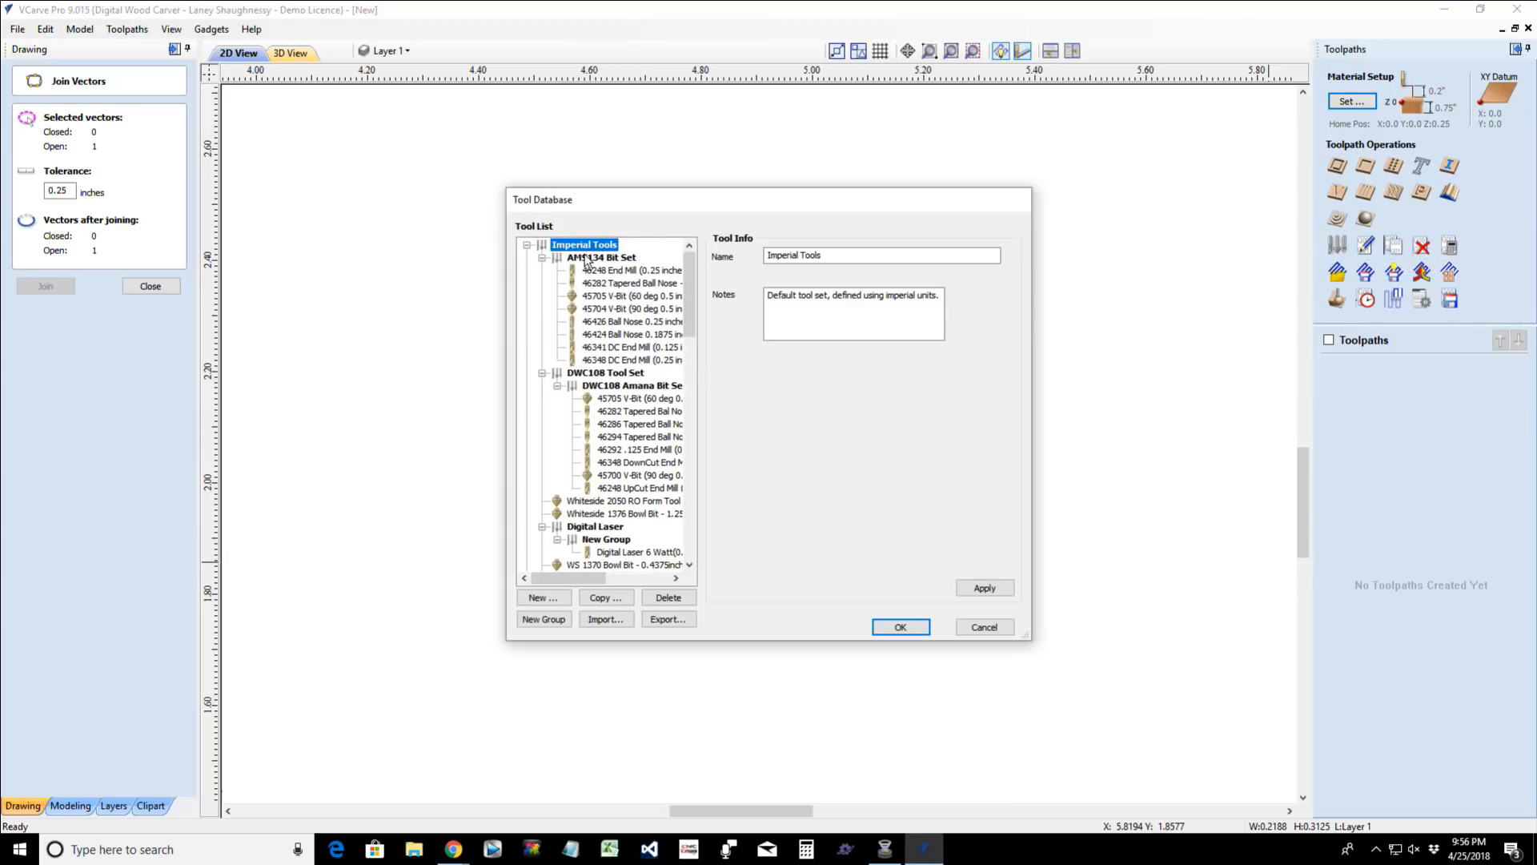
left_click(536, 605)
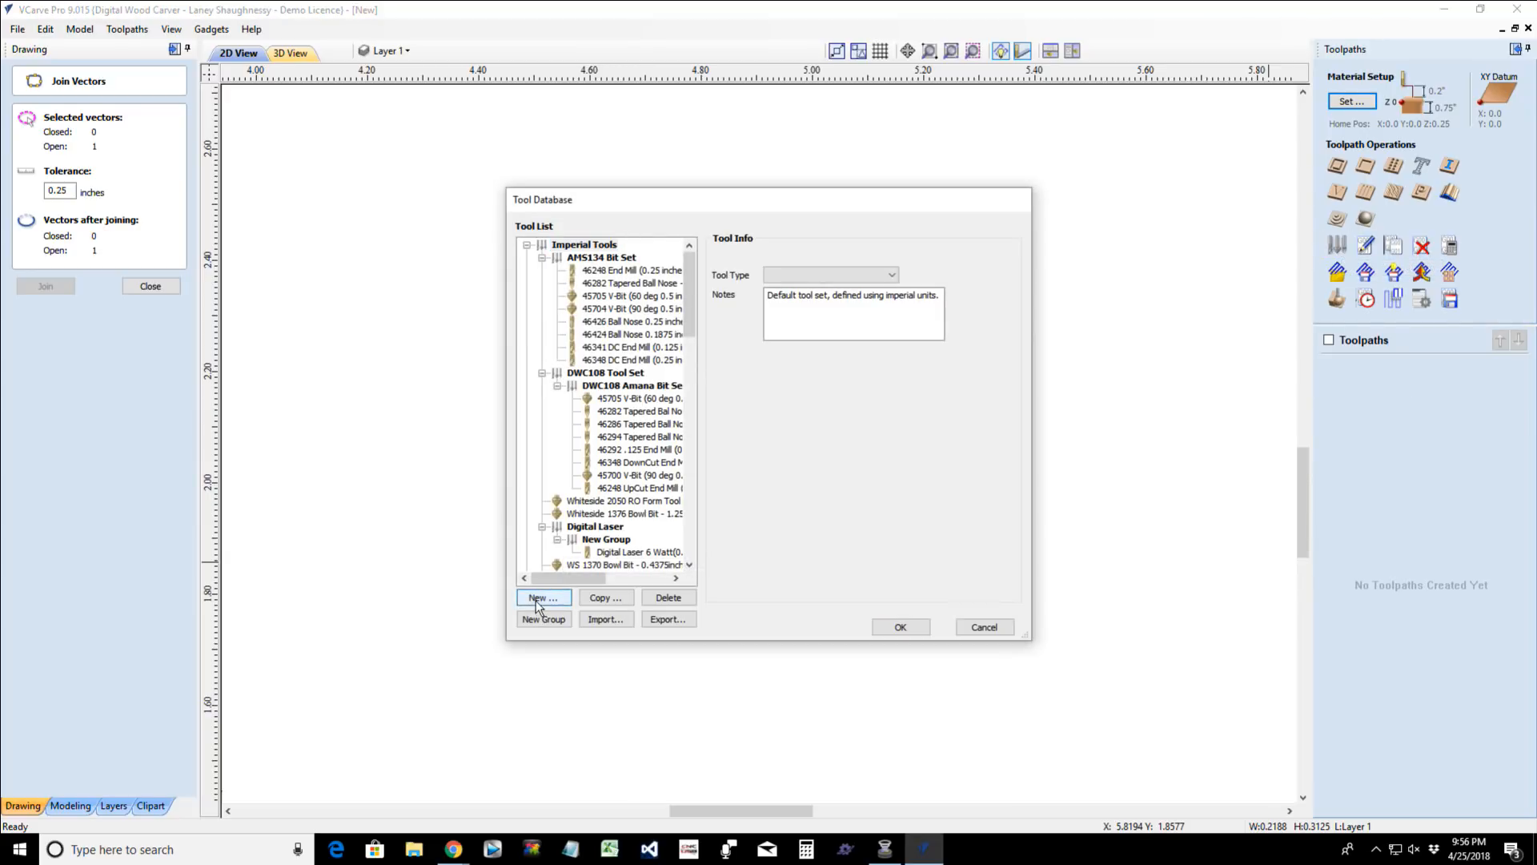
left_click(889, 275)
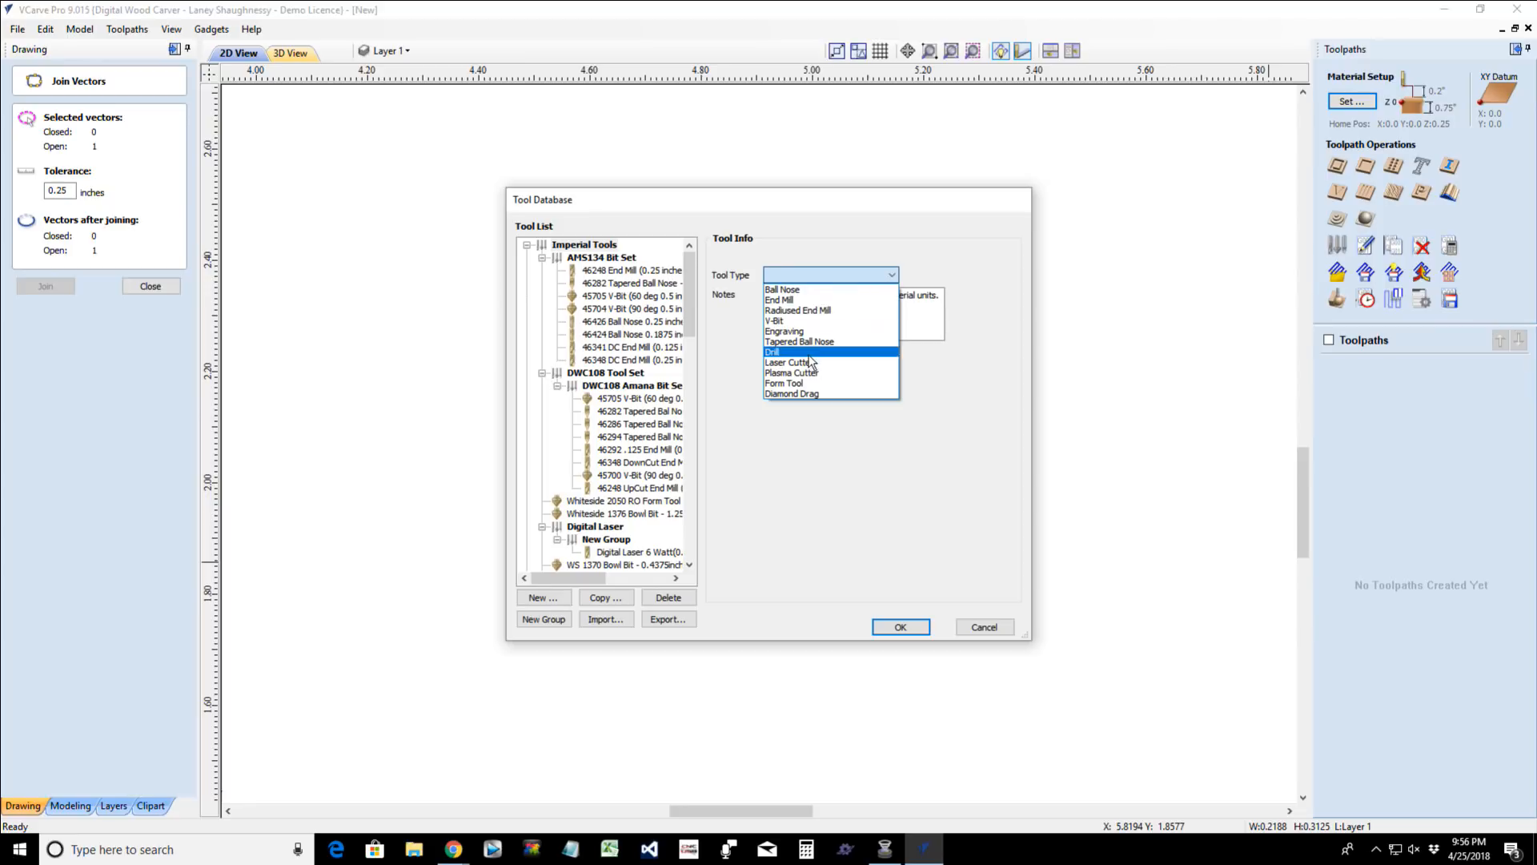
left_click(805, 383)
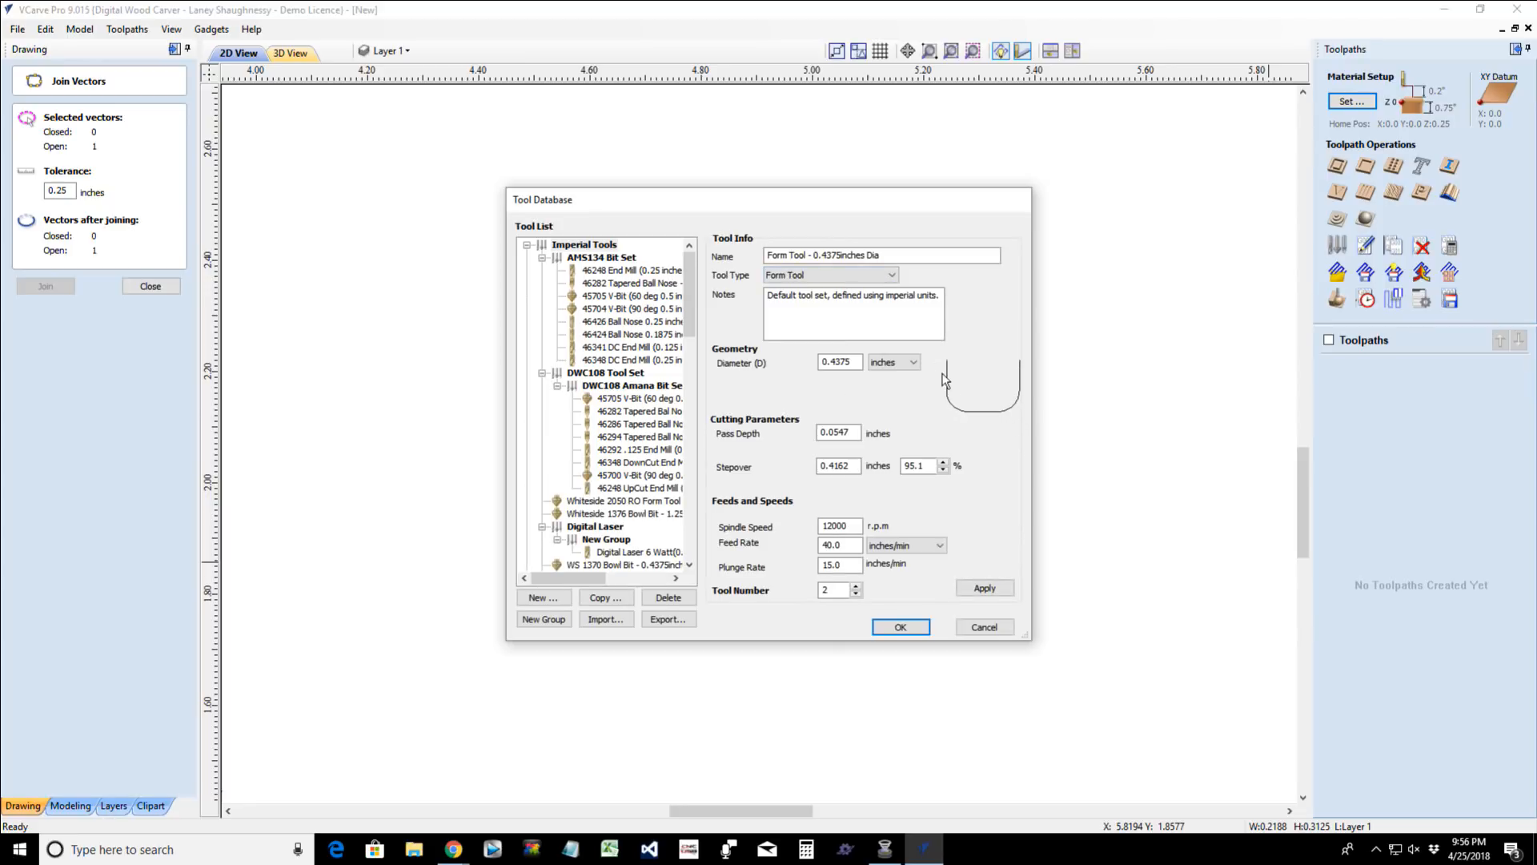
left_click_drag(932, 197, 953, 152)
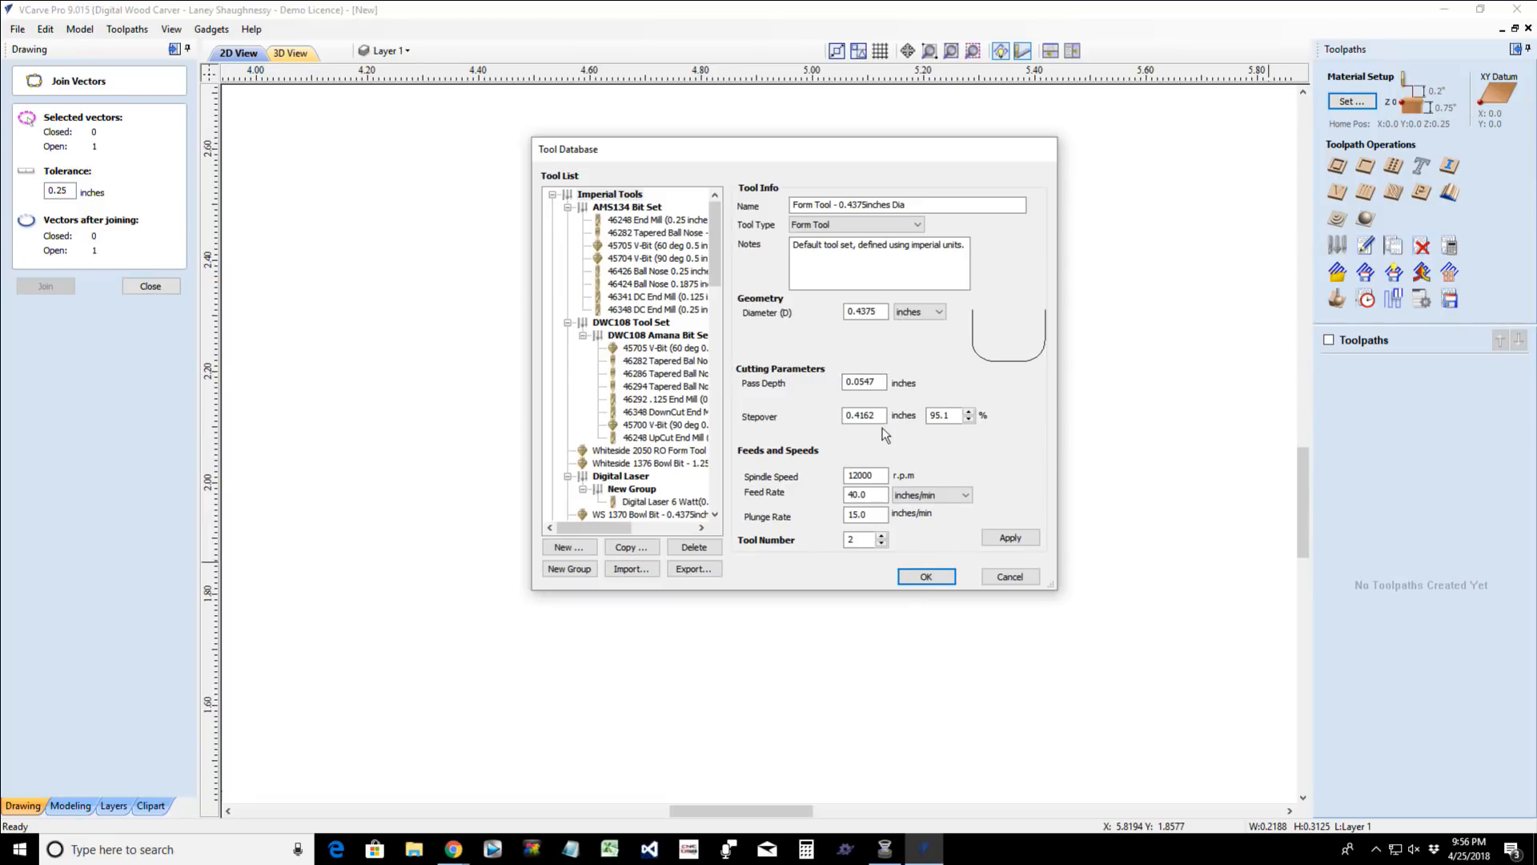
- Set the form tool's stepover to 33.3 % and its feed rate to 45 inches/min
left_click_drag(952, 416, 887, 426)
type("33.3")
left_click_drag(880, 494, 765, 560)
- Name the form tool "WS 1370 Bowl Bit- 0.4375inches Dia" and save it in the tool database
left_click_drag(835, 204, 781, 215)
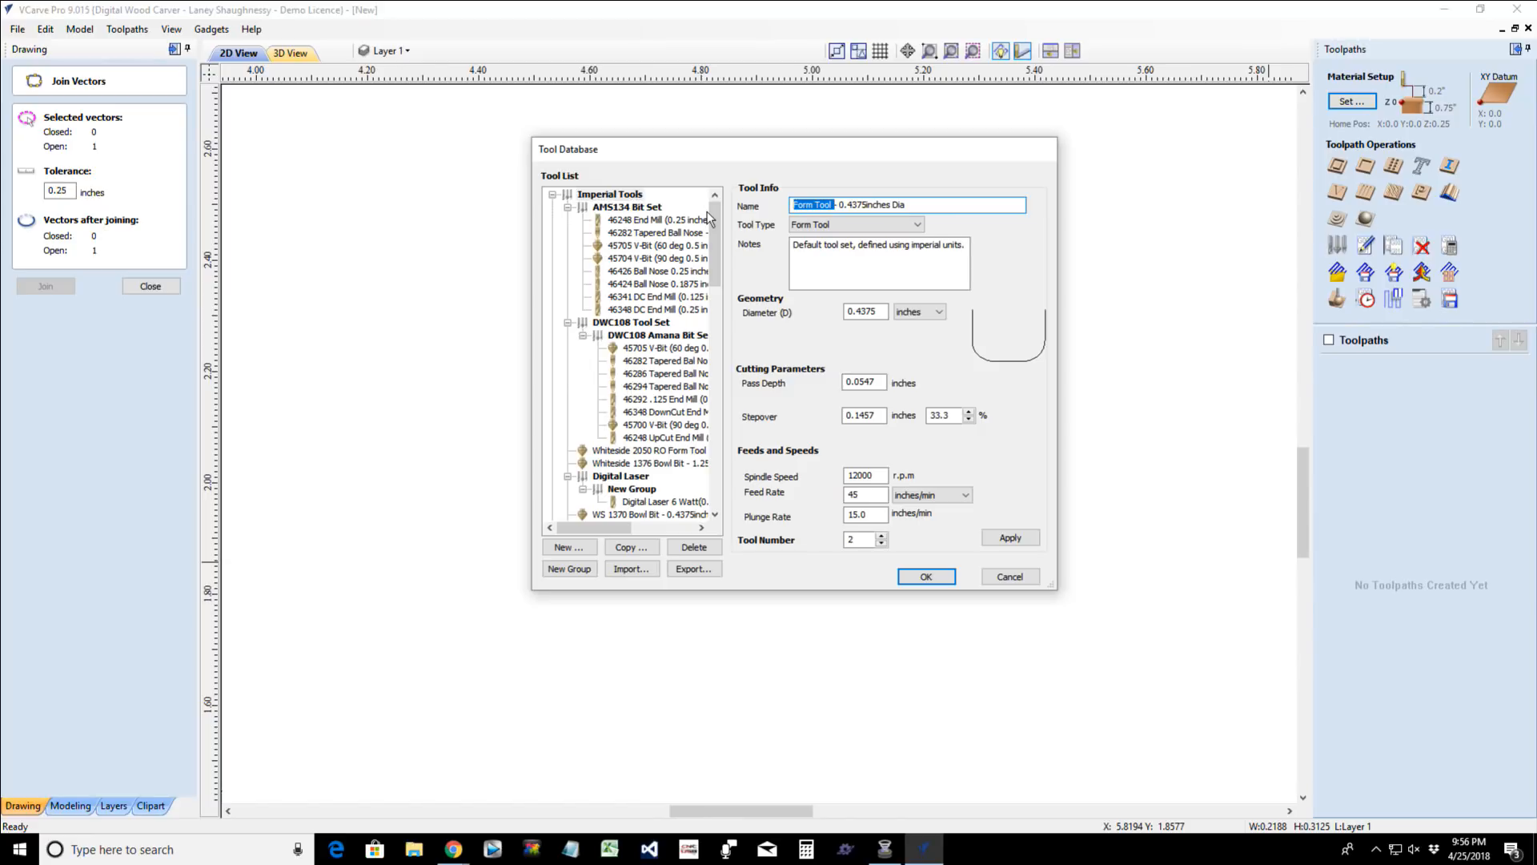
type("WS 1370 Bowl Bit")
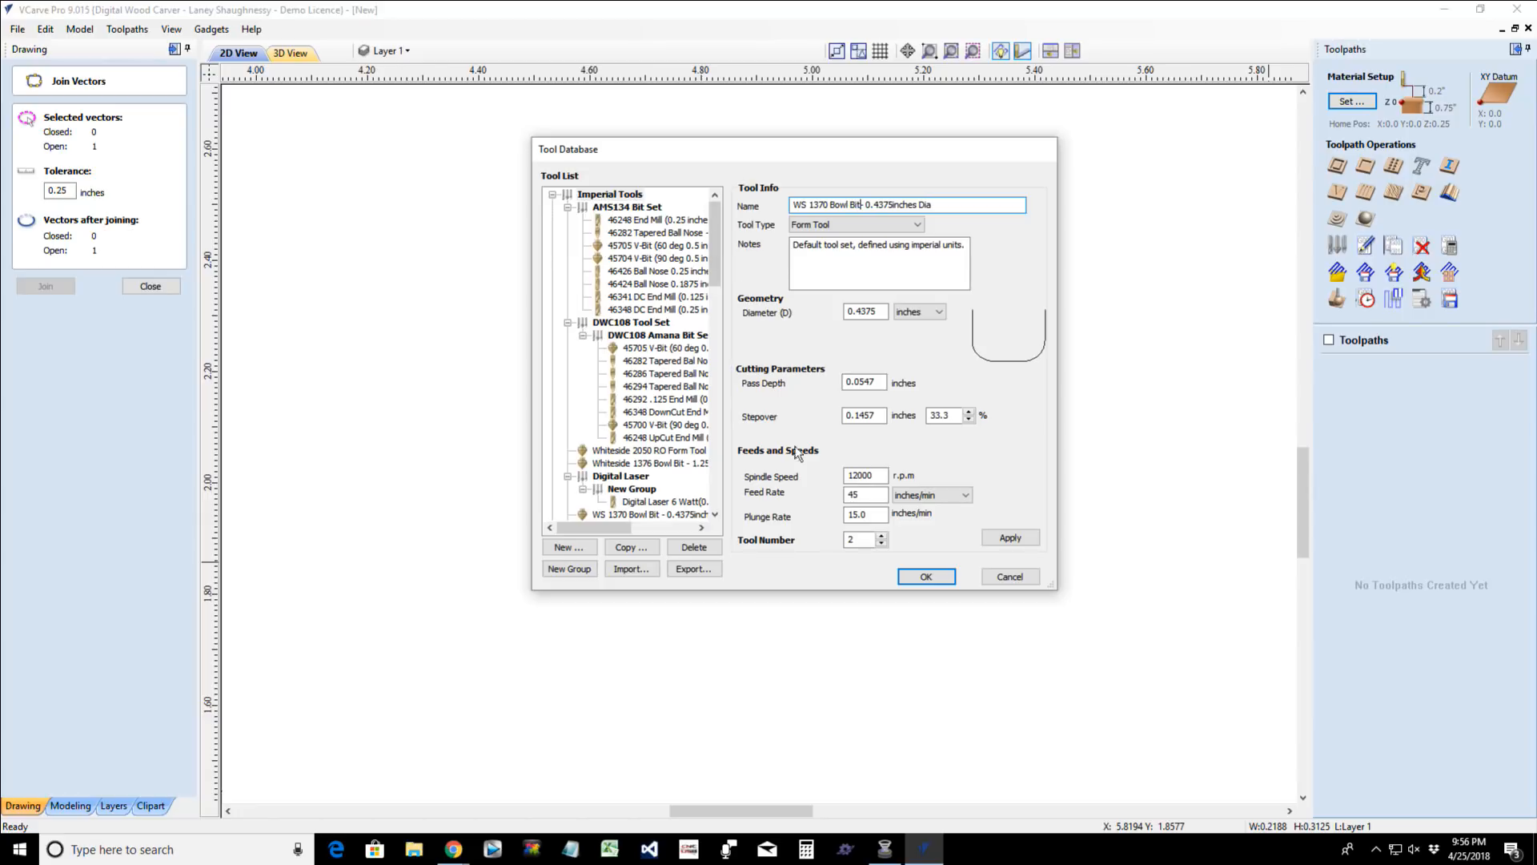
left_click(996, 539)
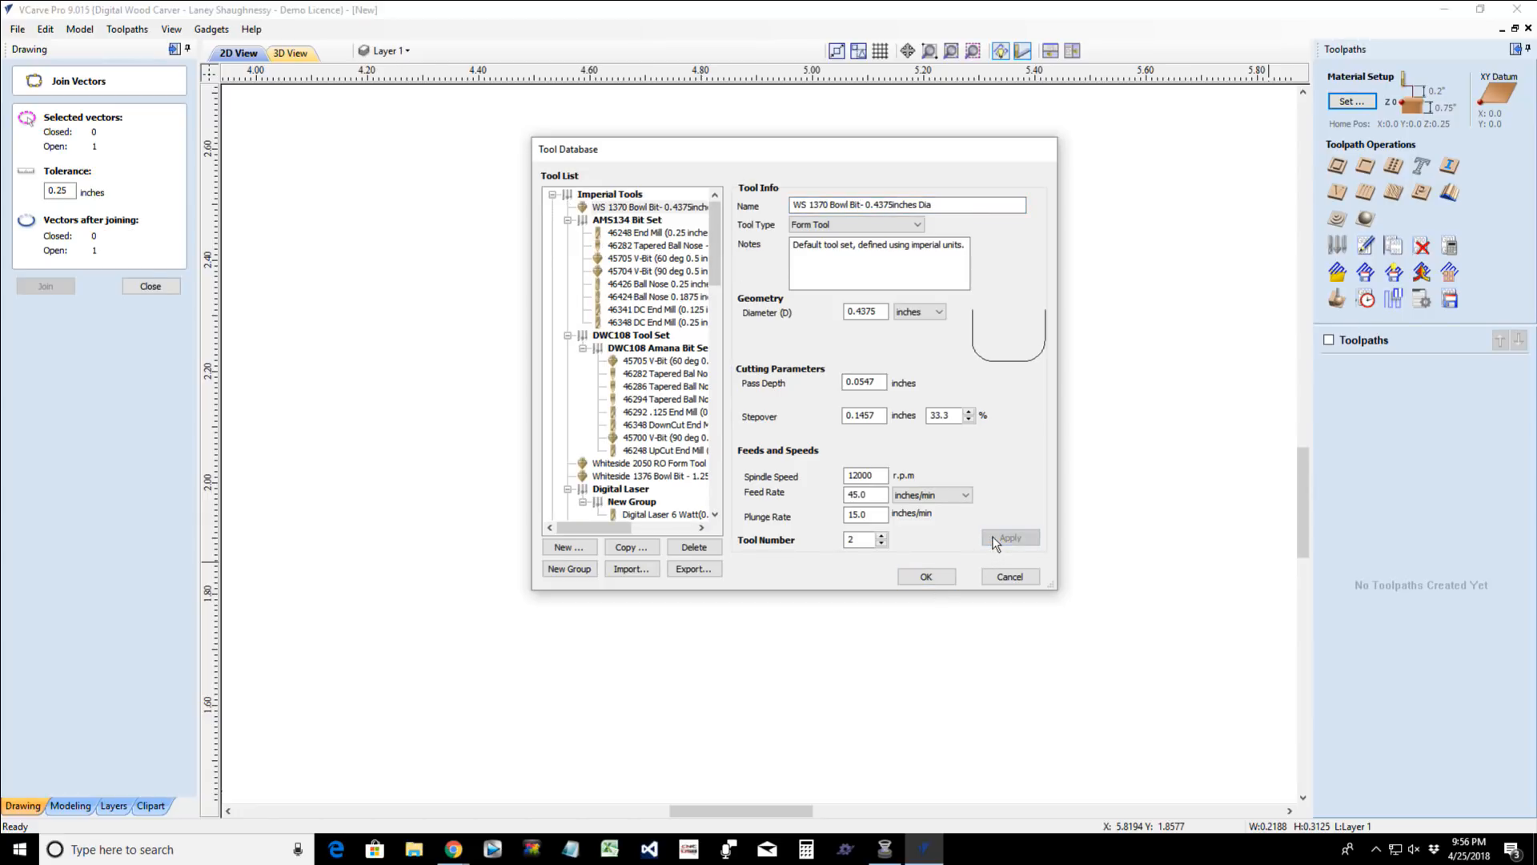
left_click(926, 577)
left_click(1340, 166)
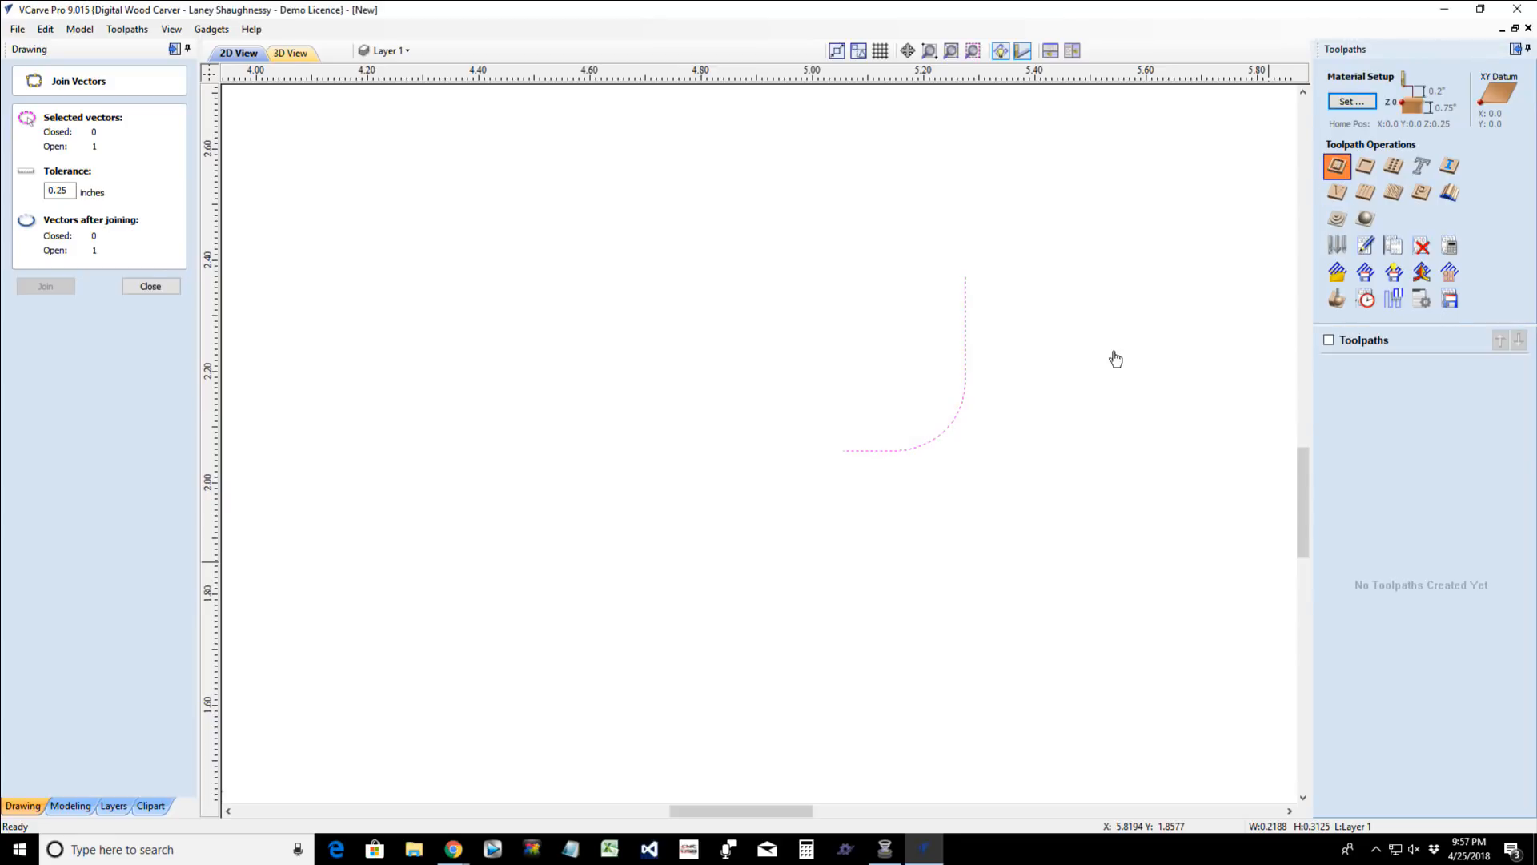
left_click(964, 398)
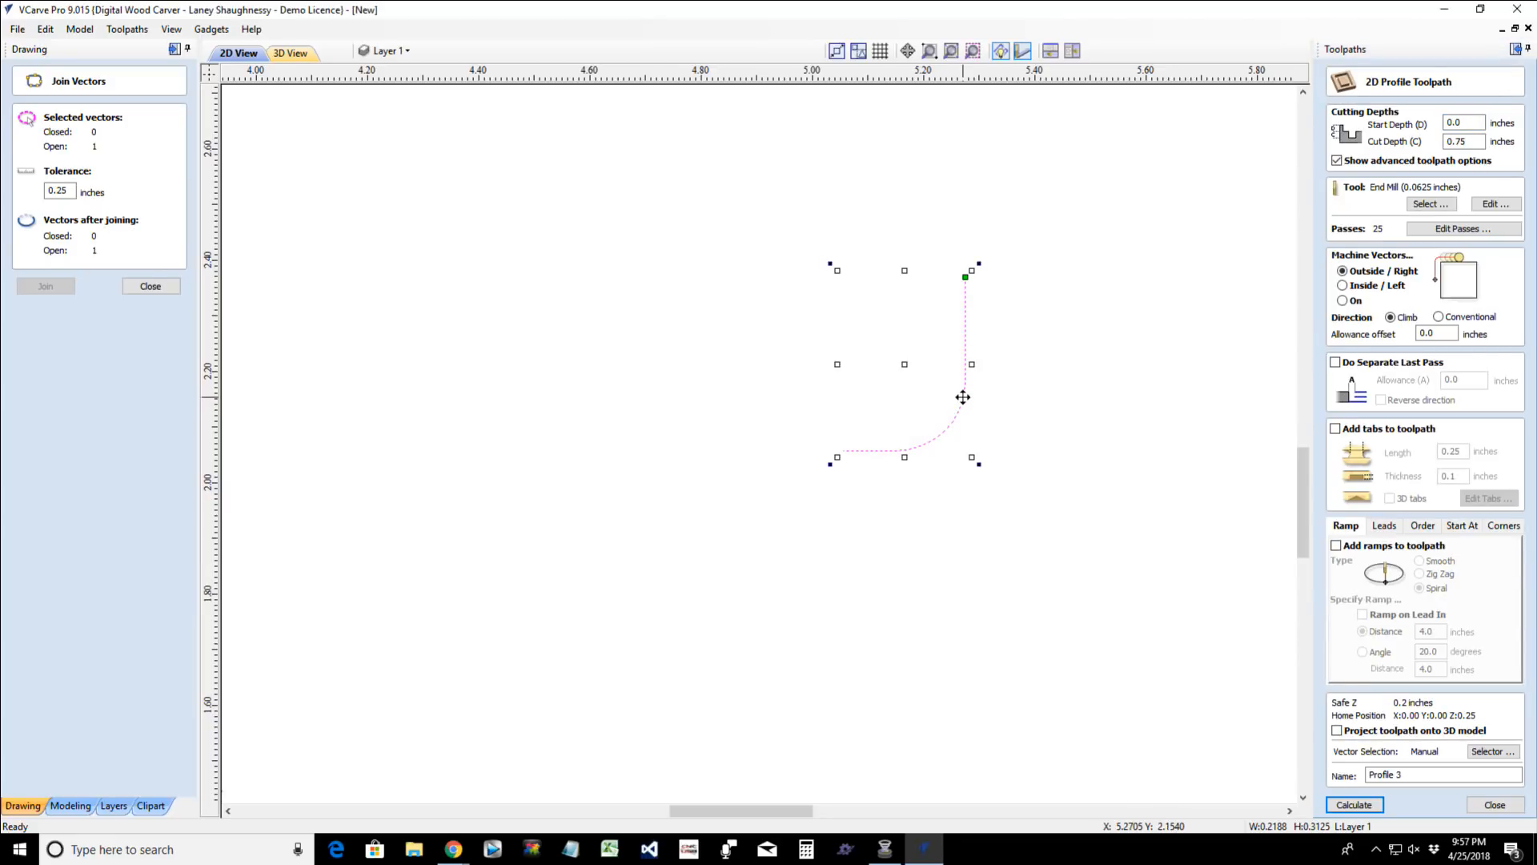
scroll(963, 398, "down", 2)
scroll(959, 391, "up", 1)
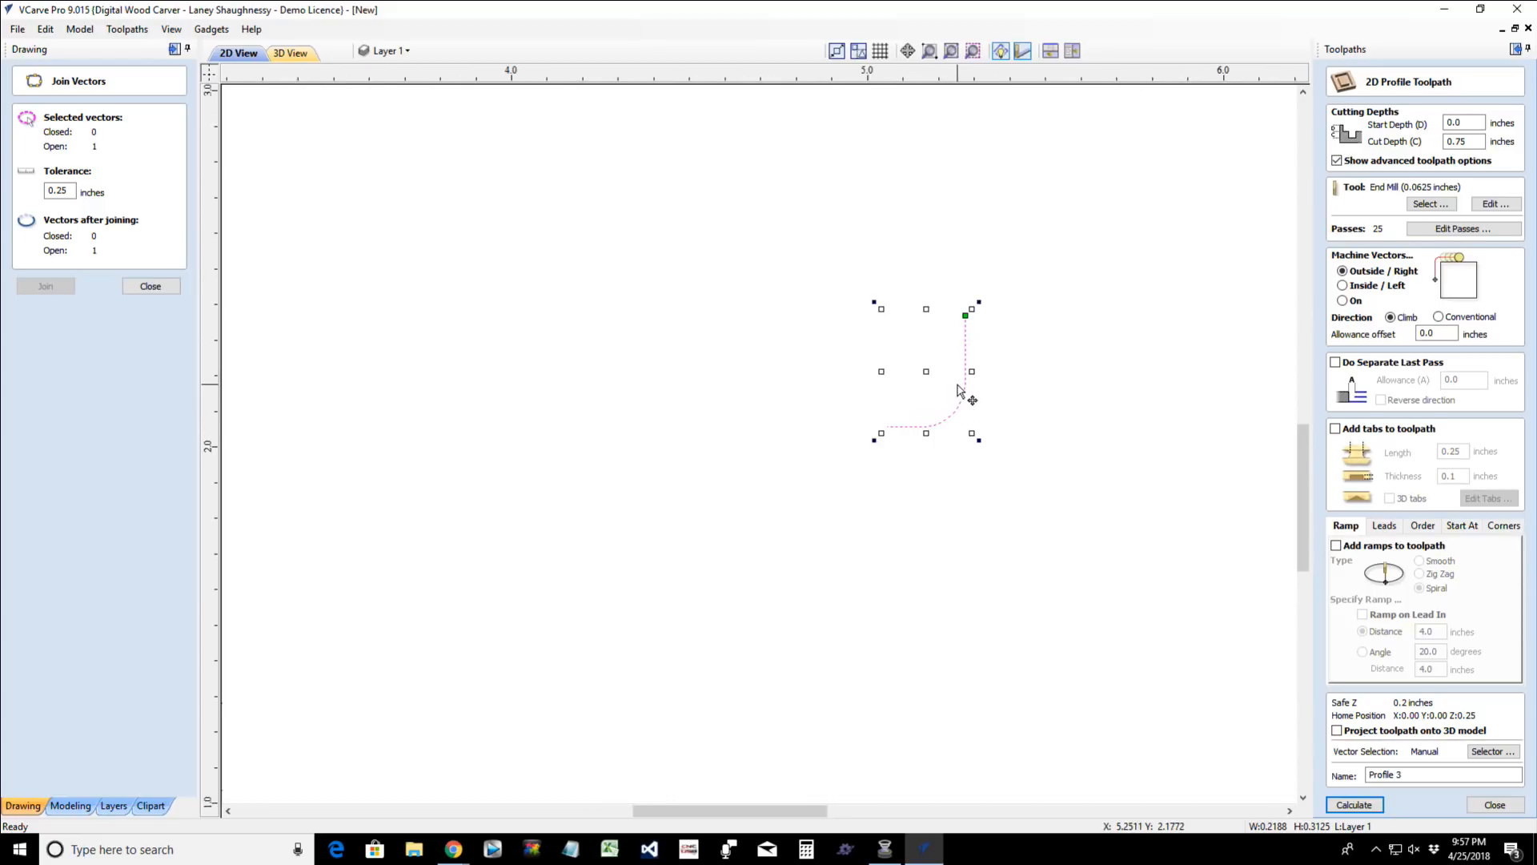
scroll(959, 391, "up", 2)
scroll(993, 328, "up", 1)
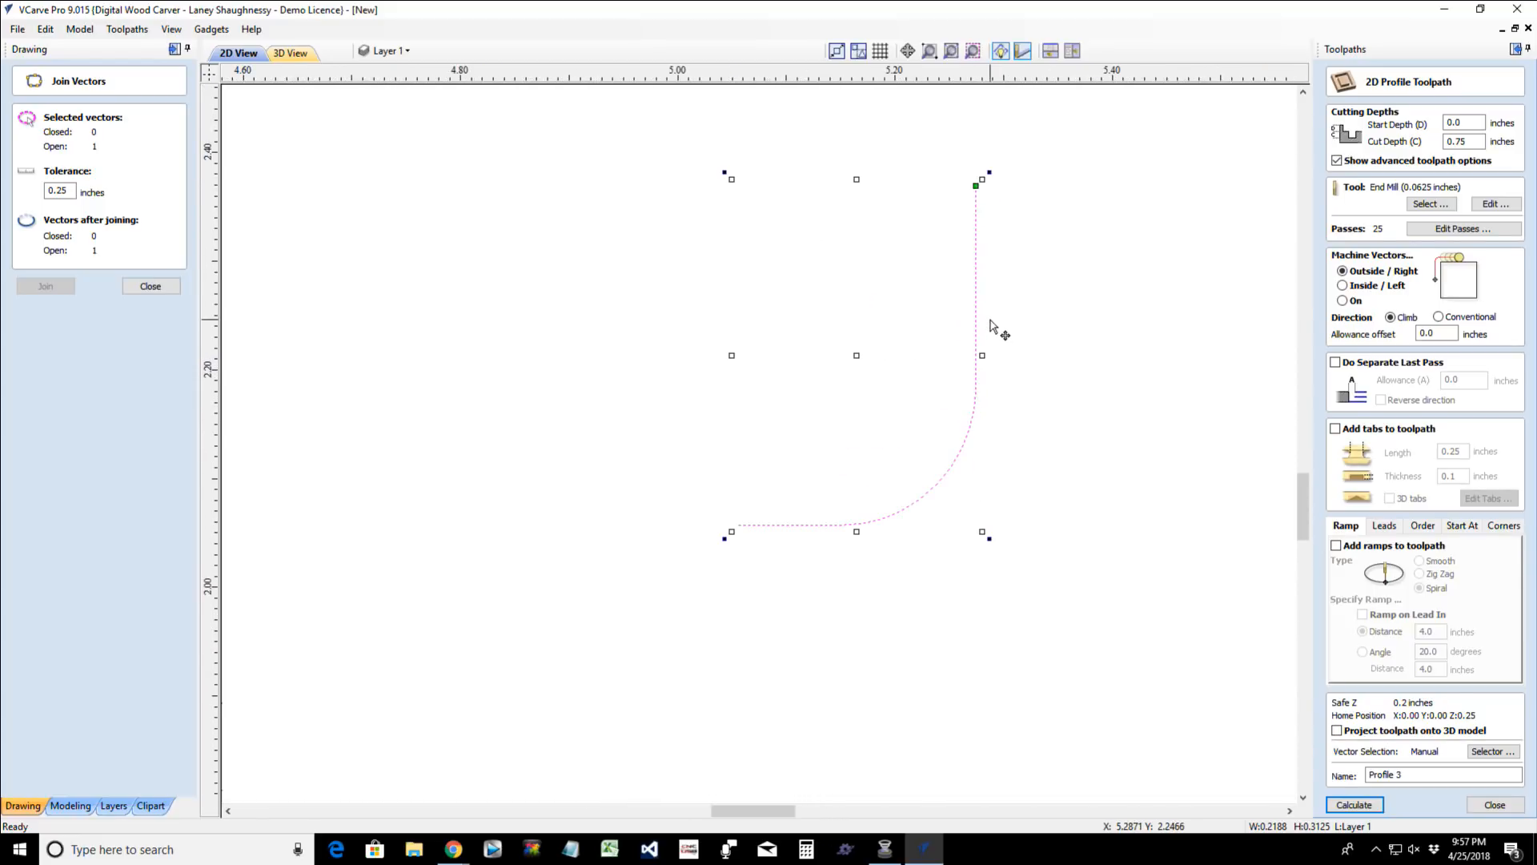
left_click(16, 29)
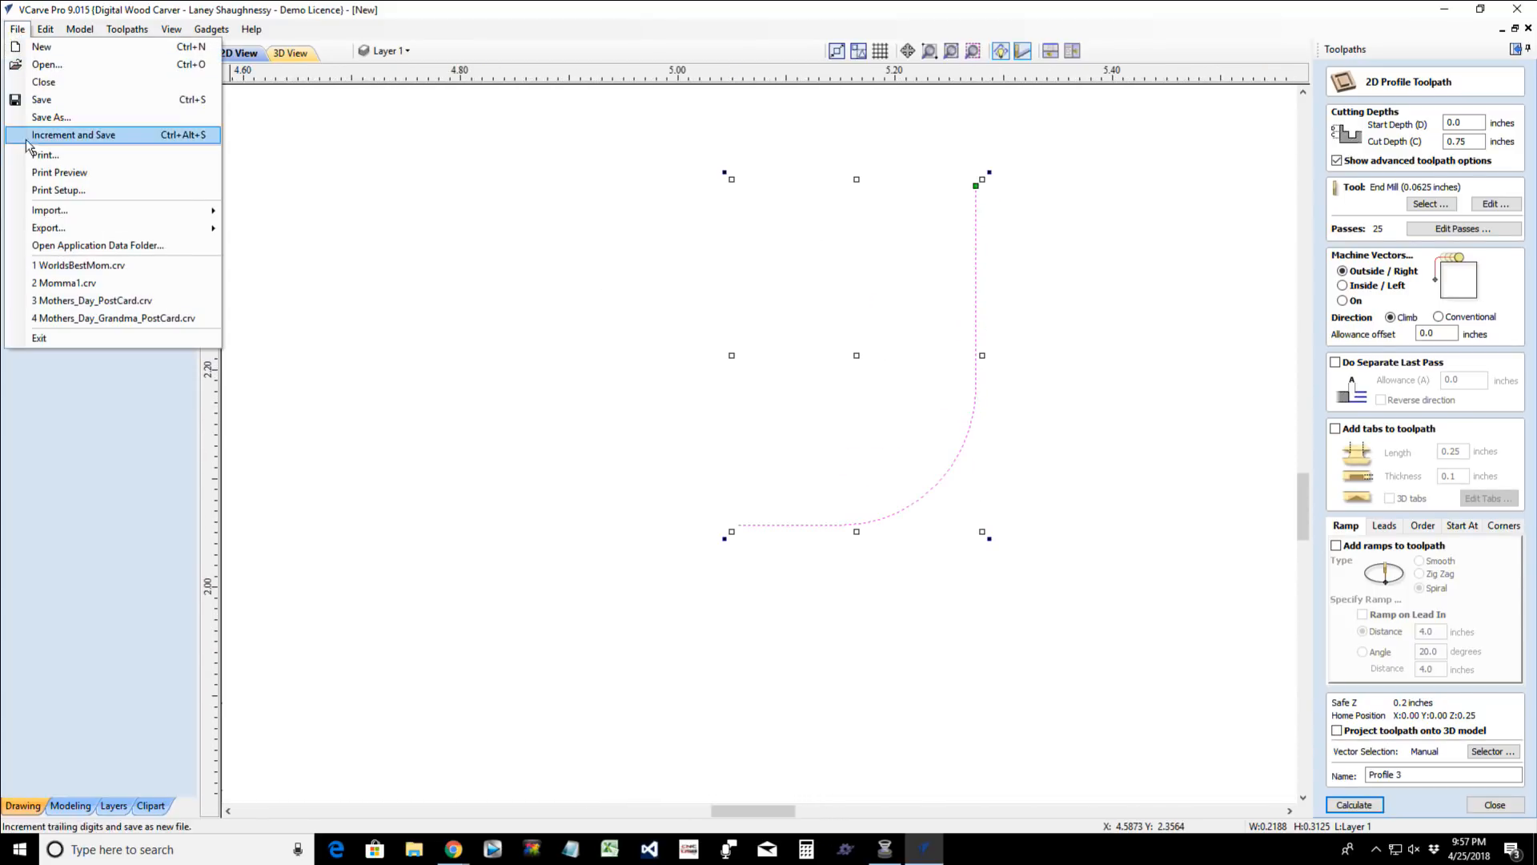
mouse_move(30, 232)
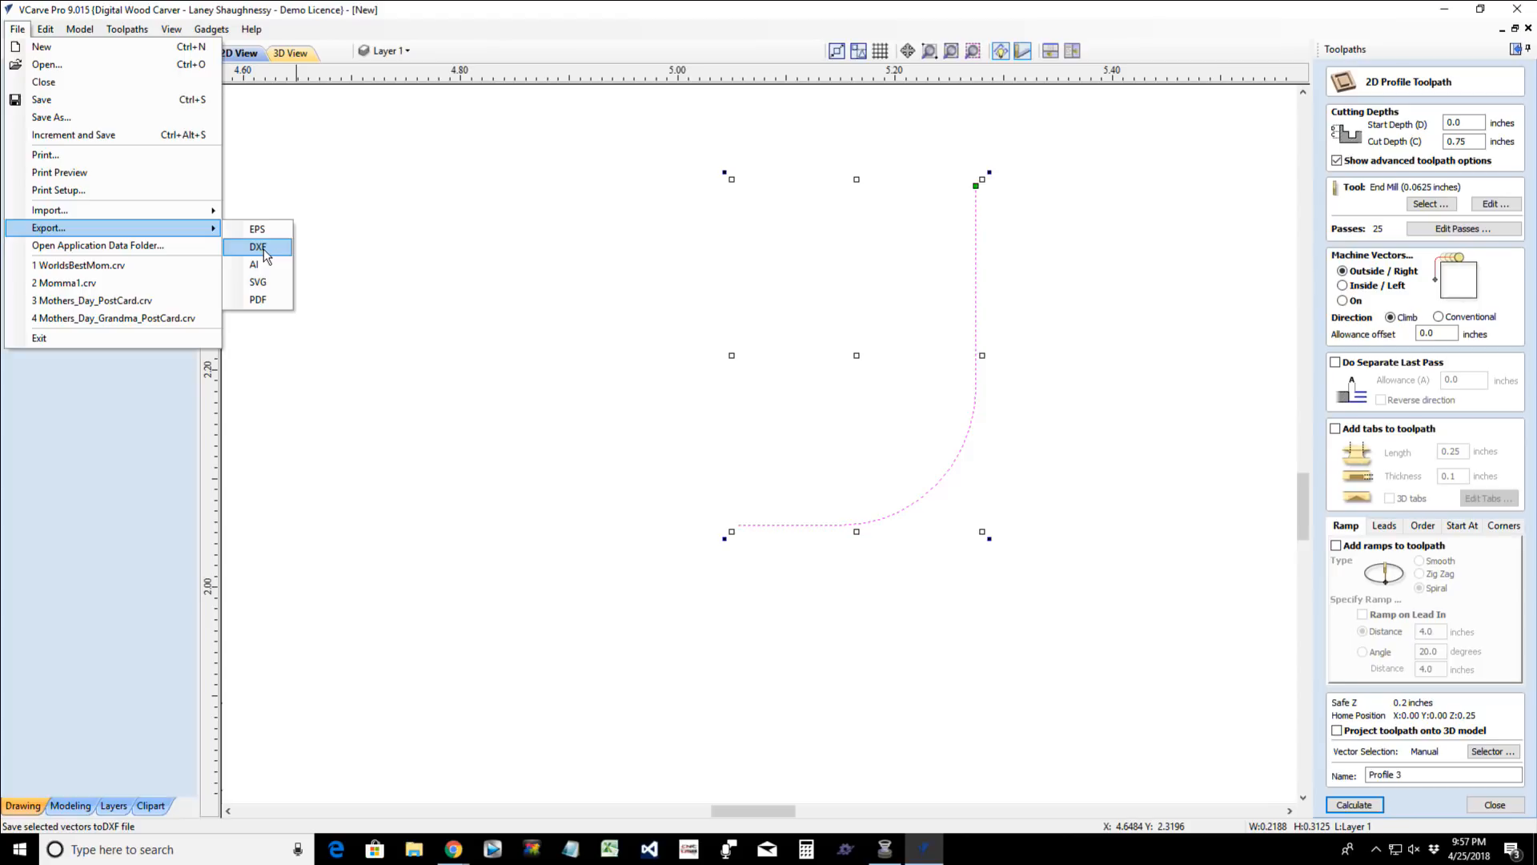
left_click(384, 417)
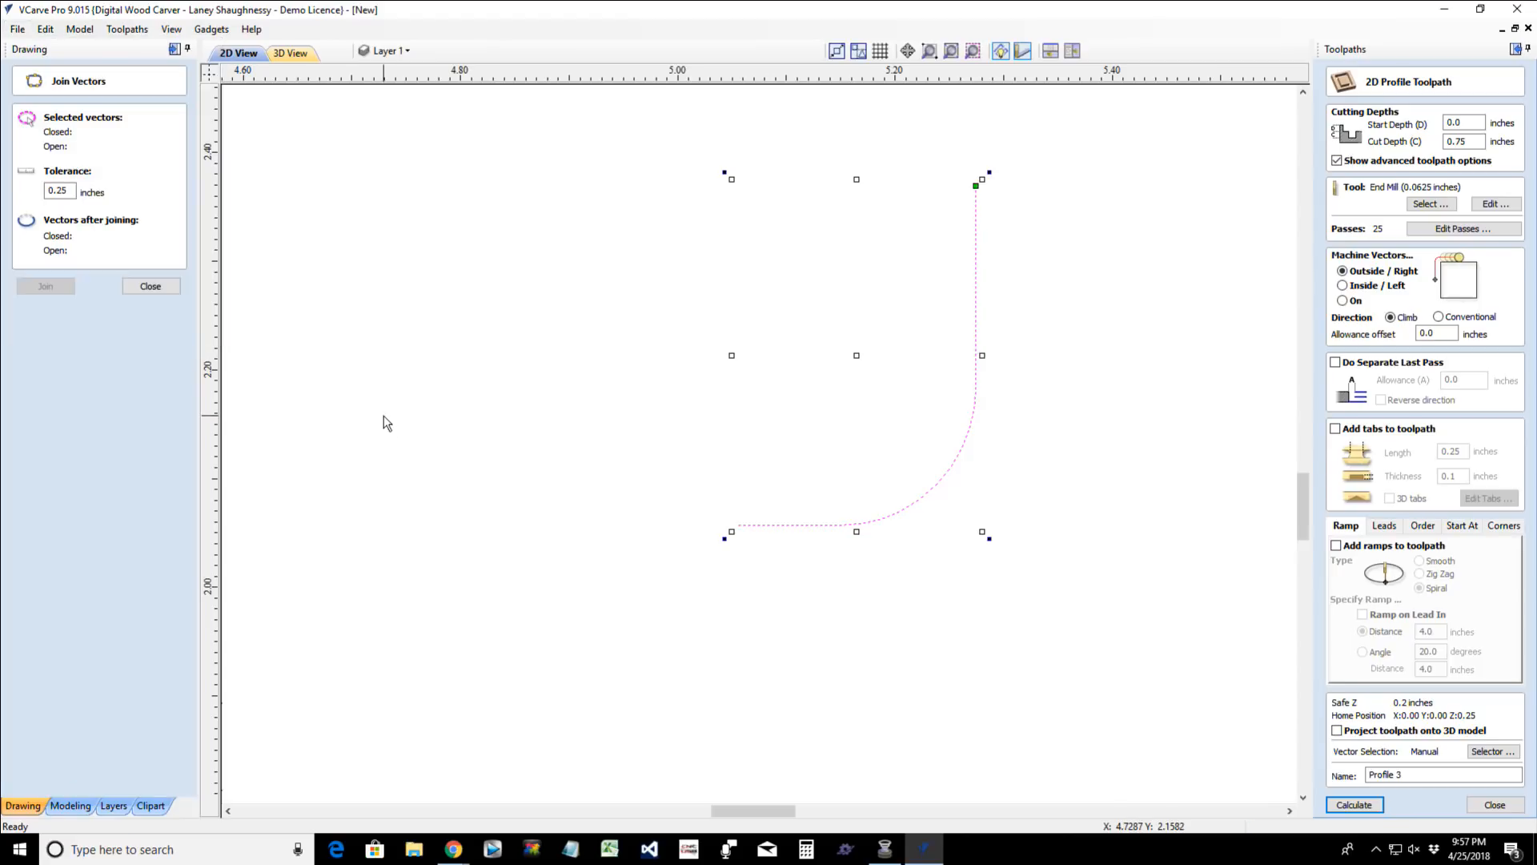
left_click(384, 417)
- Delete the joined bowl bit profile curve from the drawing
scroll(967, 446, "down", 1)
left_click(969, 449)
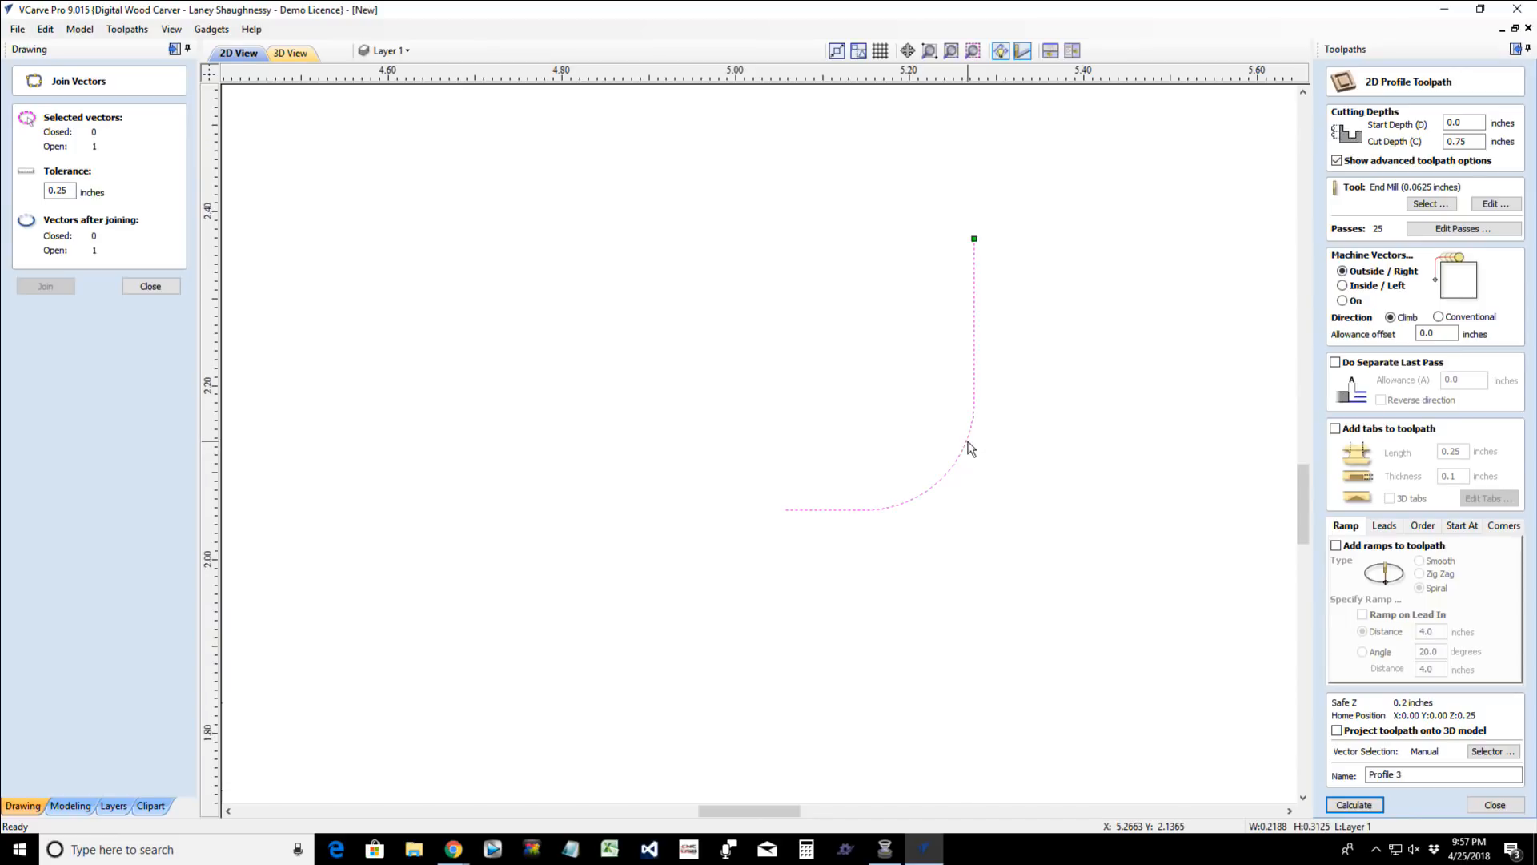
key("Delete")
- Start a pocket toolpath for the large rounded rectangle and choose the WS 1370 Bowl Bit at the head of the Imperial Tools as its tool
scroll(967, 446, "down", 10)
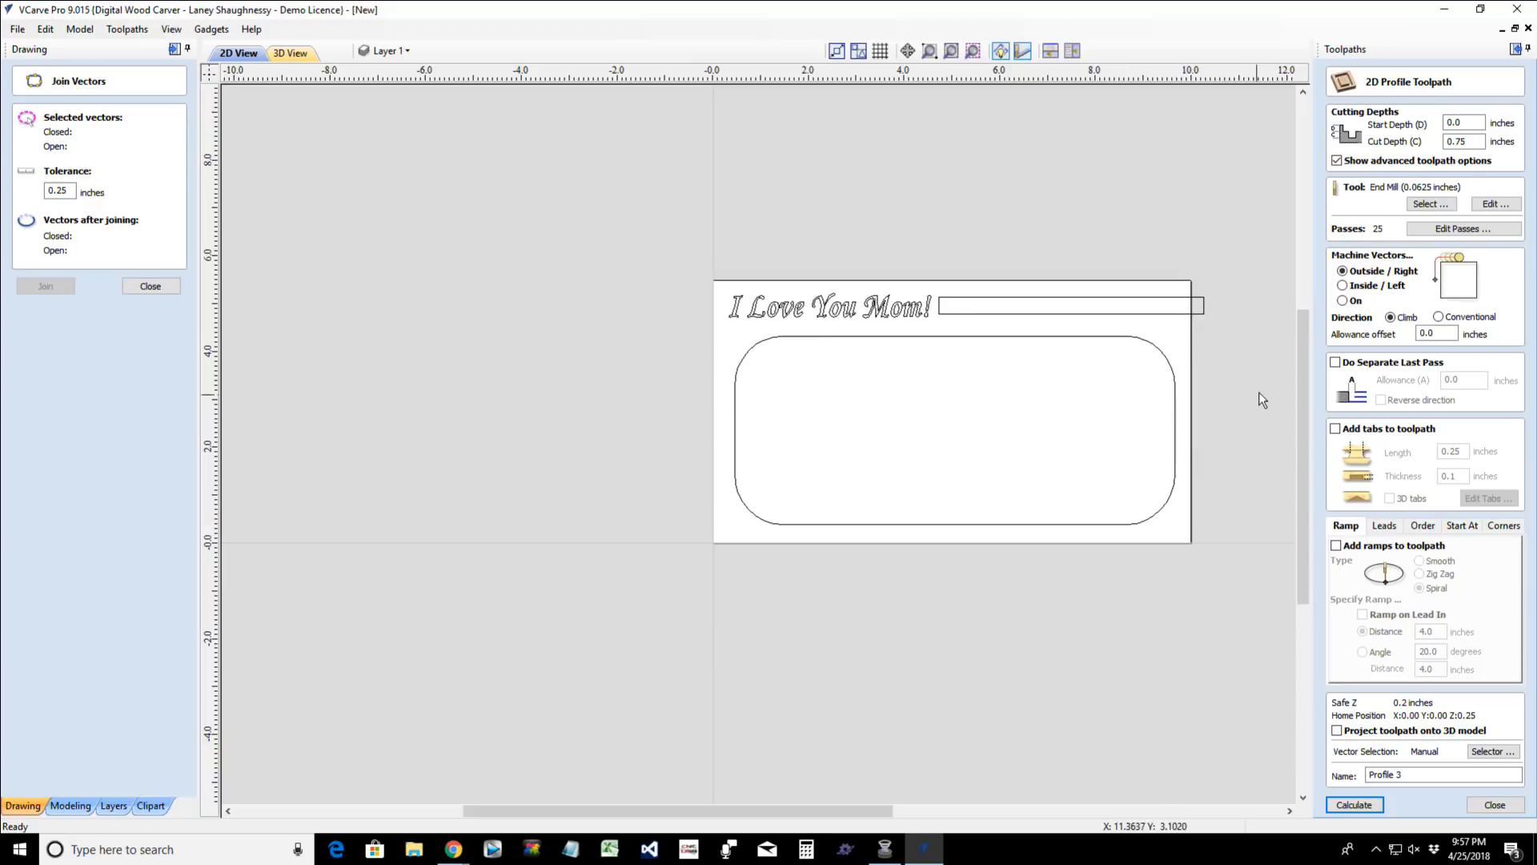
scroll(1255, 376, "up", 3)
left_click(847, 305)
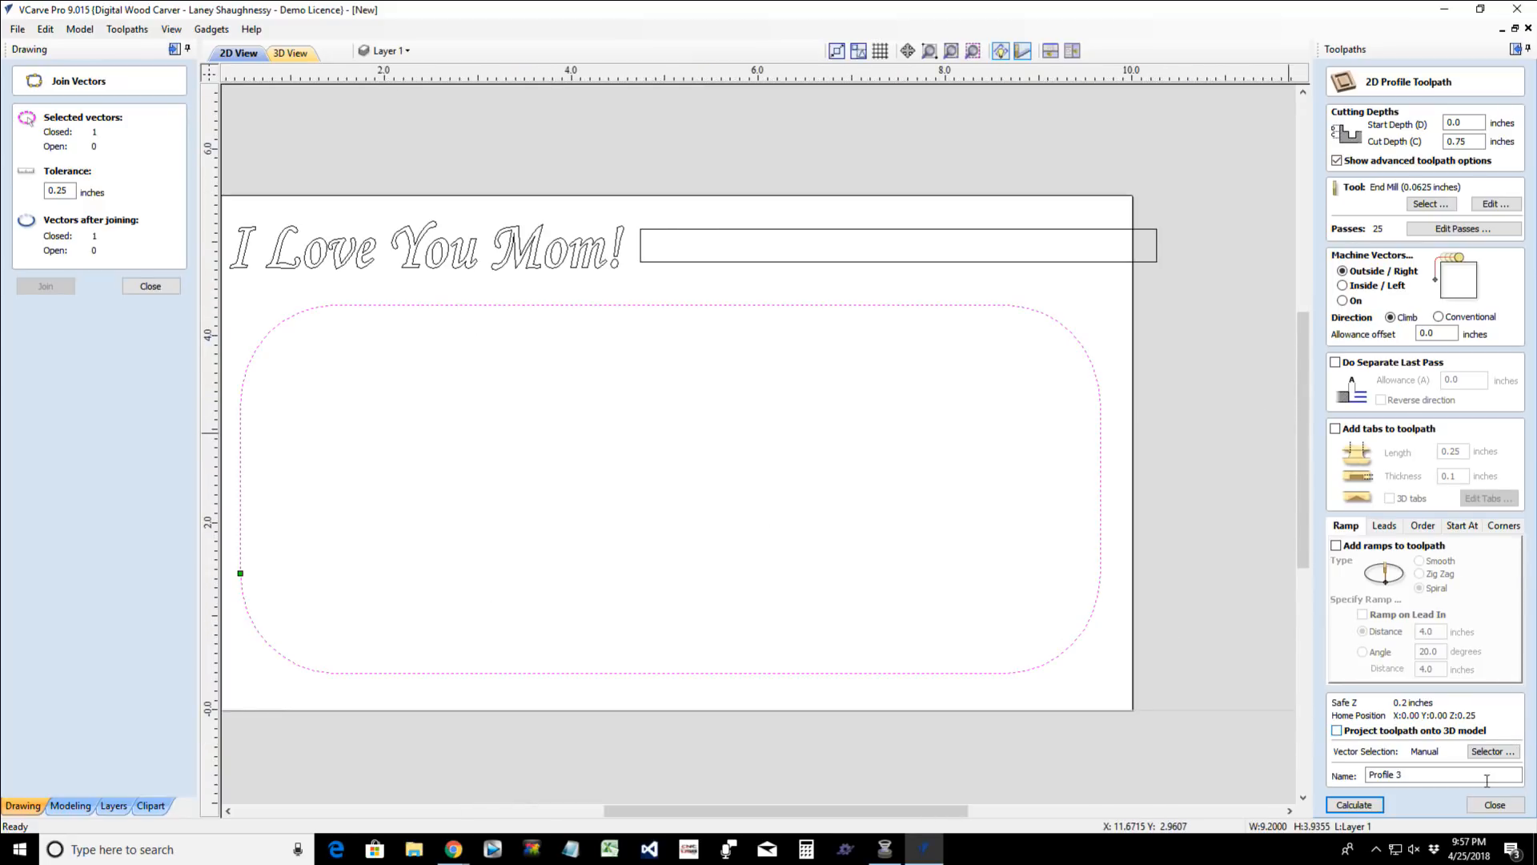
left_click(1495, 805)
left_click(1366, 168)
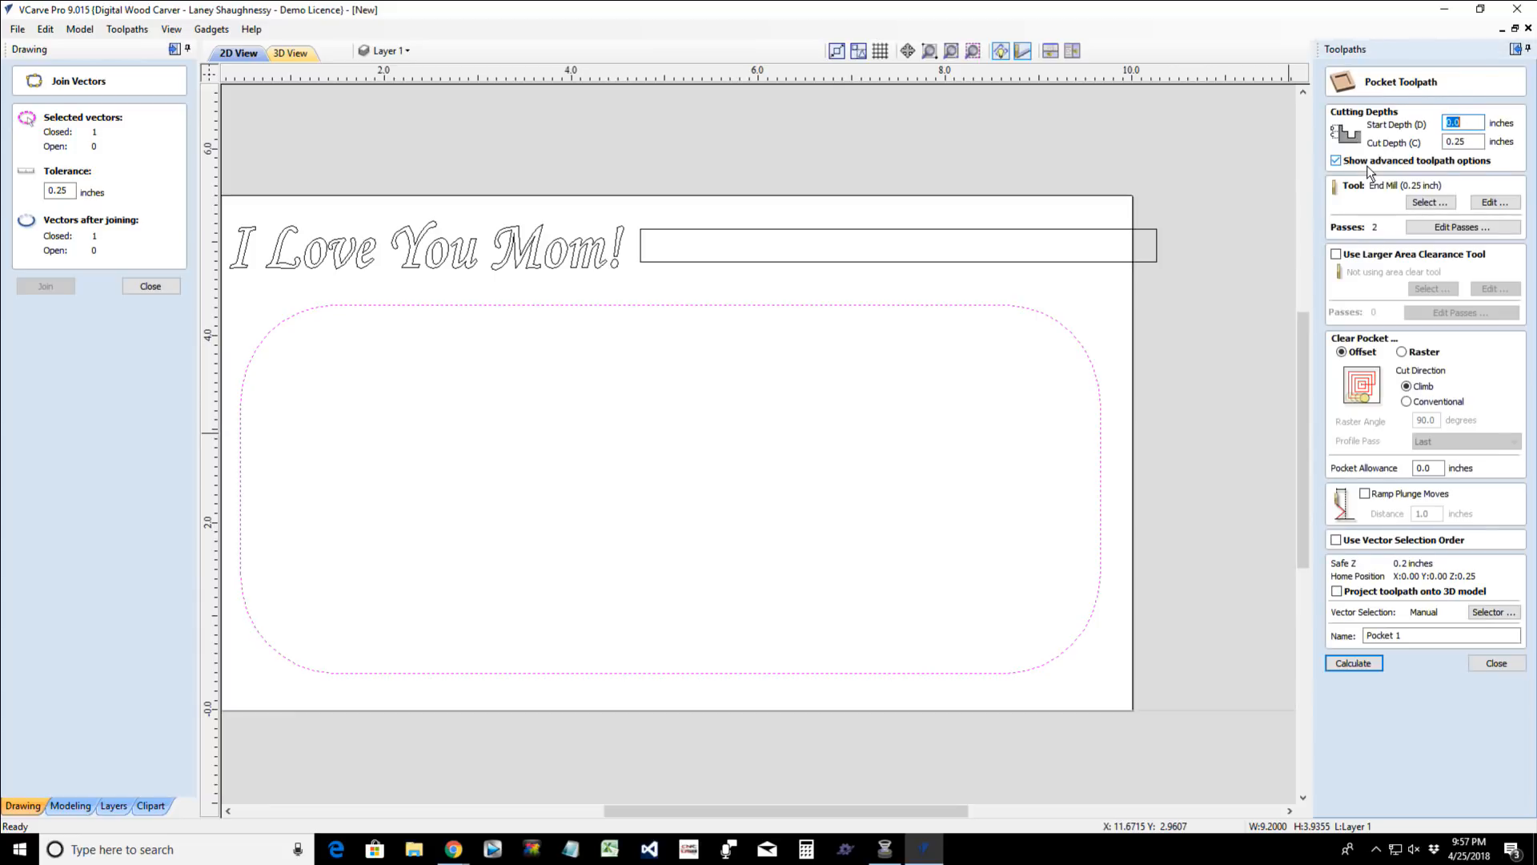
left_click(1422, 203)
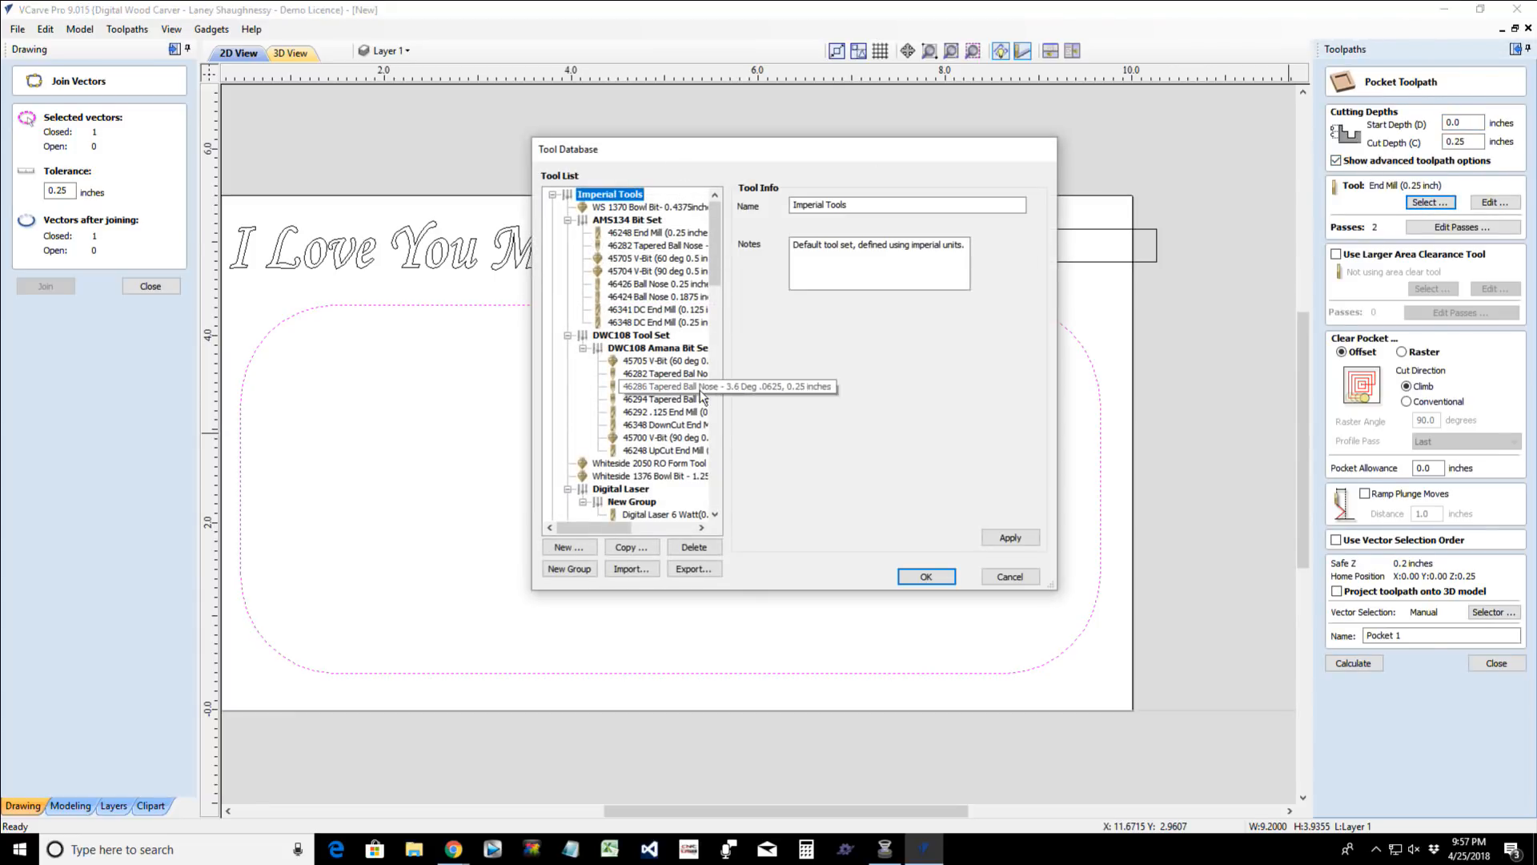
left_click(649, 207)
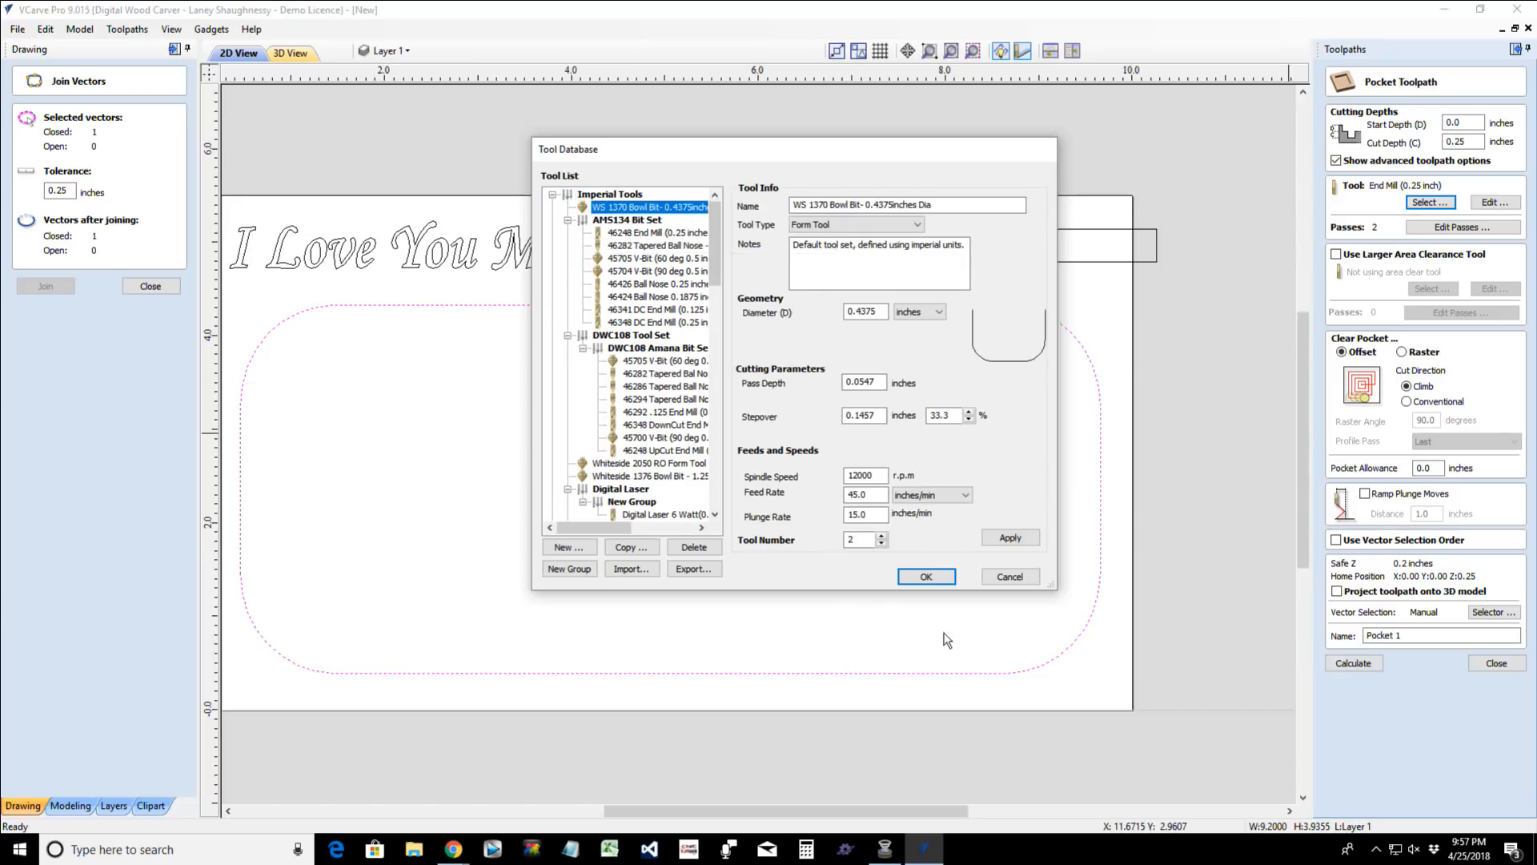
left_click(927, 577)
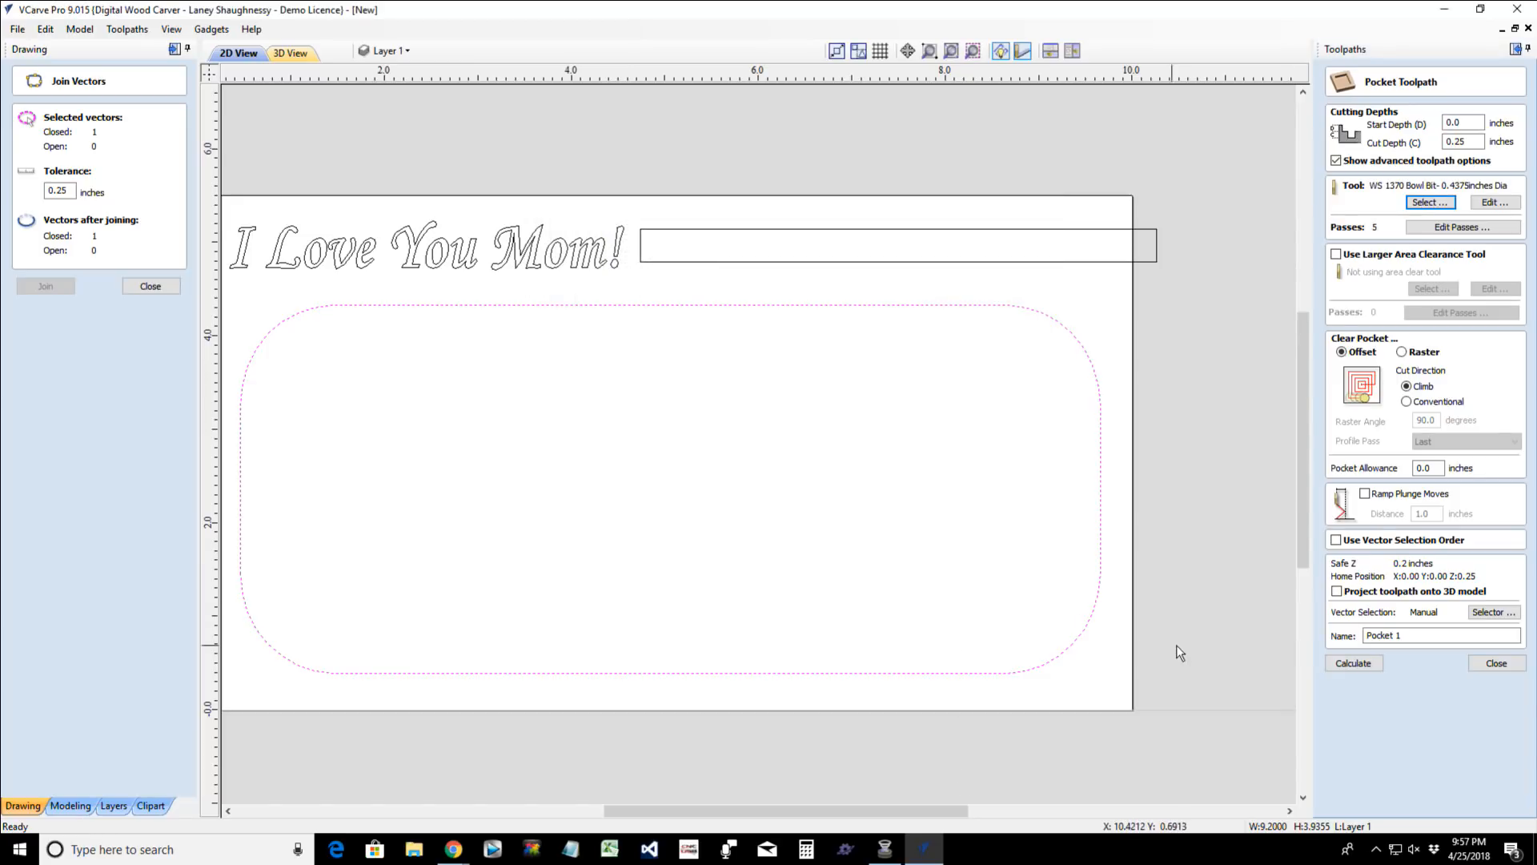
- Calculate the pocket toolpath and preview it on the tilted 3D material block
left_click(1353, 665)
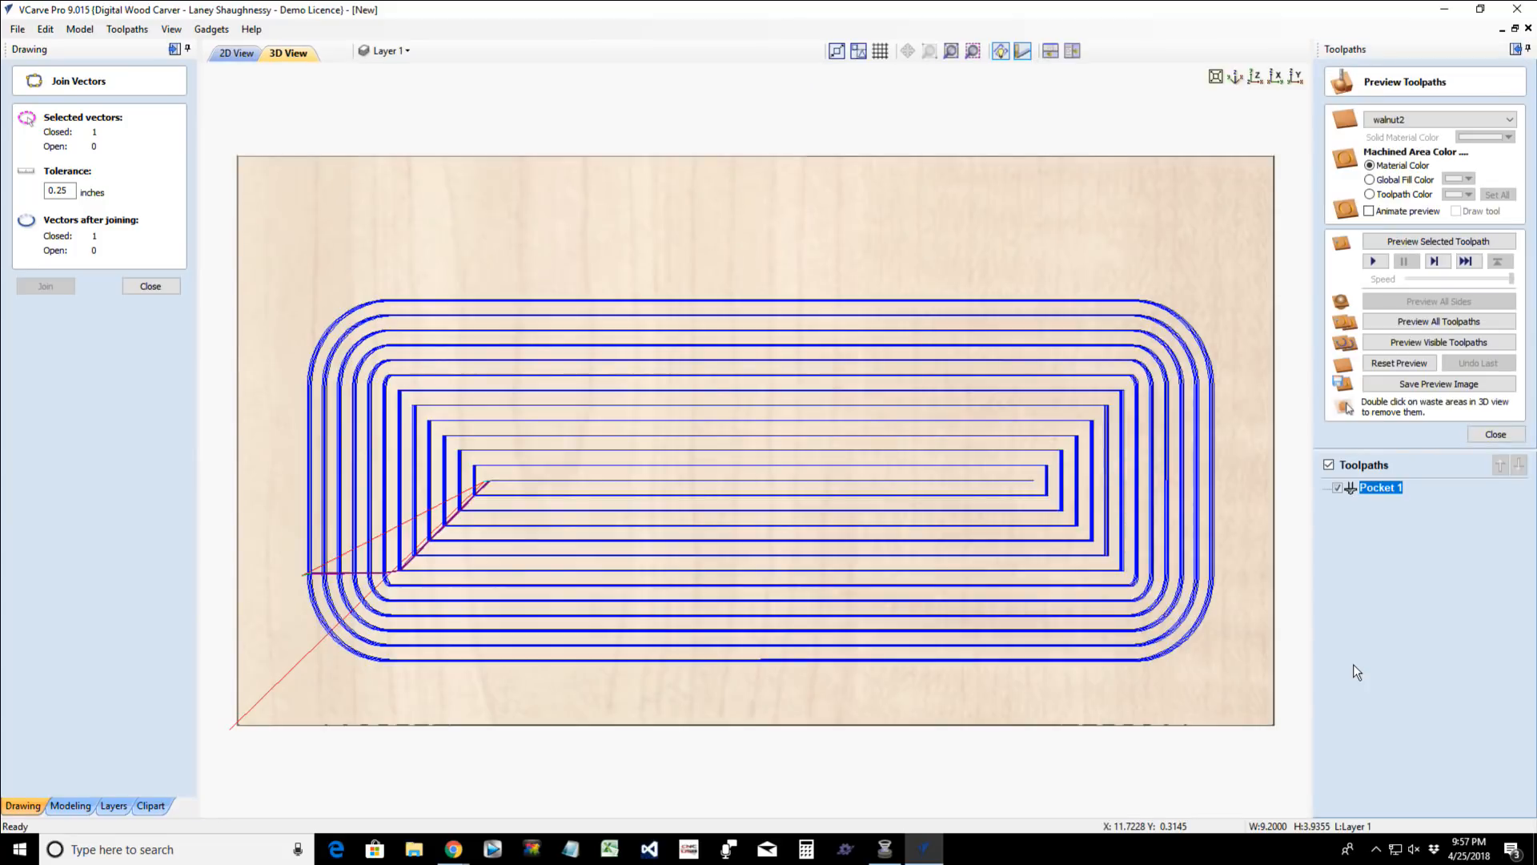
left_click_drag(1071, 721, 1033, 528)
left_click(1425, 241)
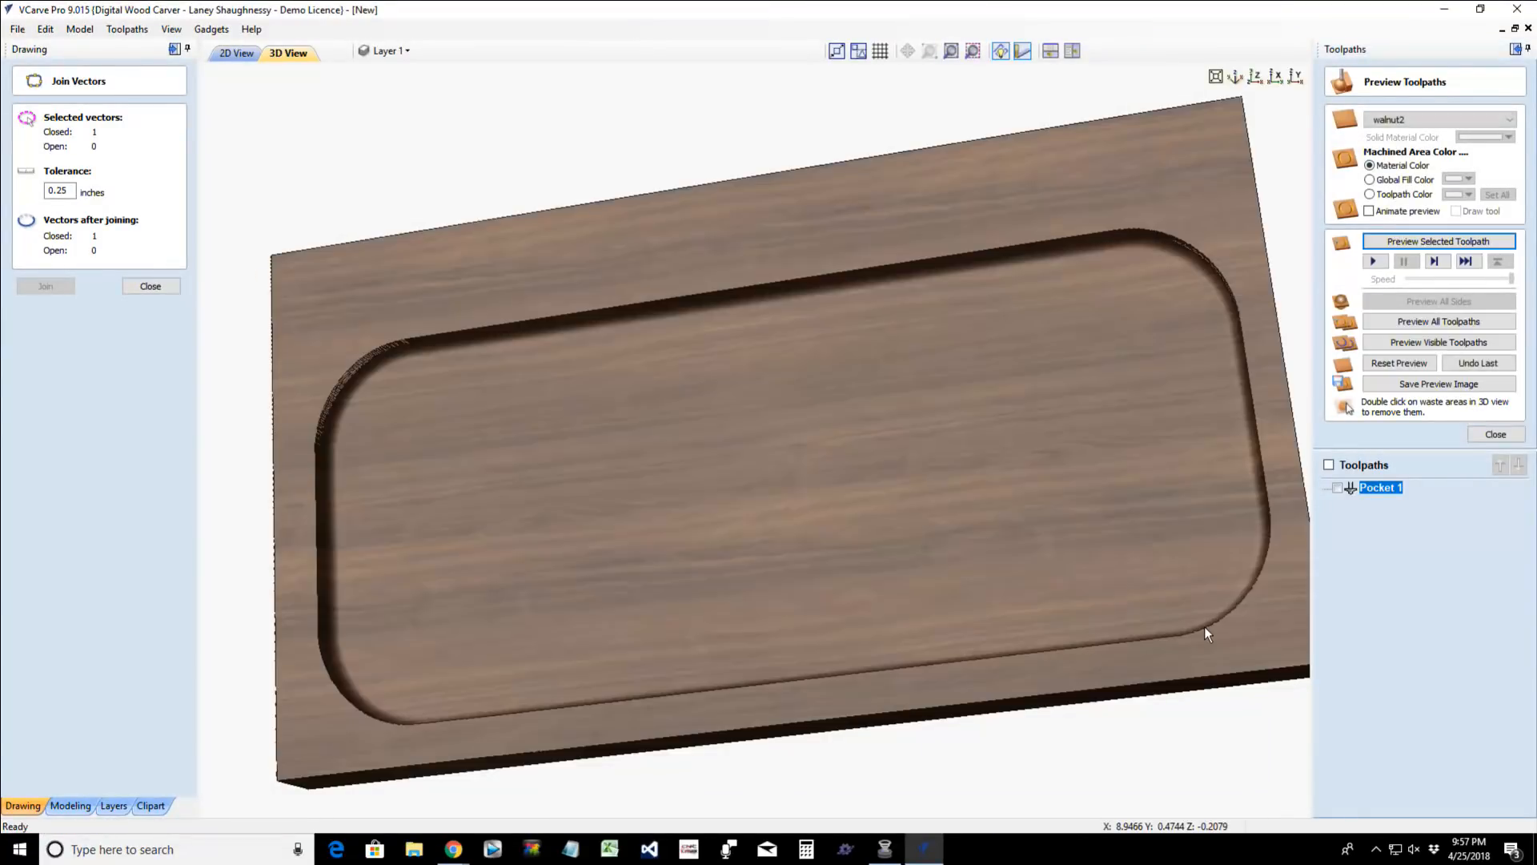
- Create a V-carve toolpath for the "I Love You Mom!" text with the 60-degree 0.25-inch V-bit and preview it on the block
left_click_drag(723, 416, 617, 341)
left_click(149, 288)
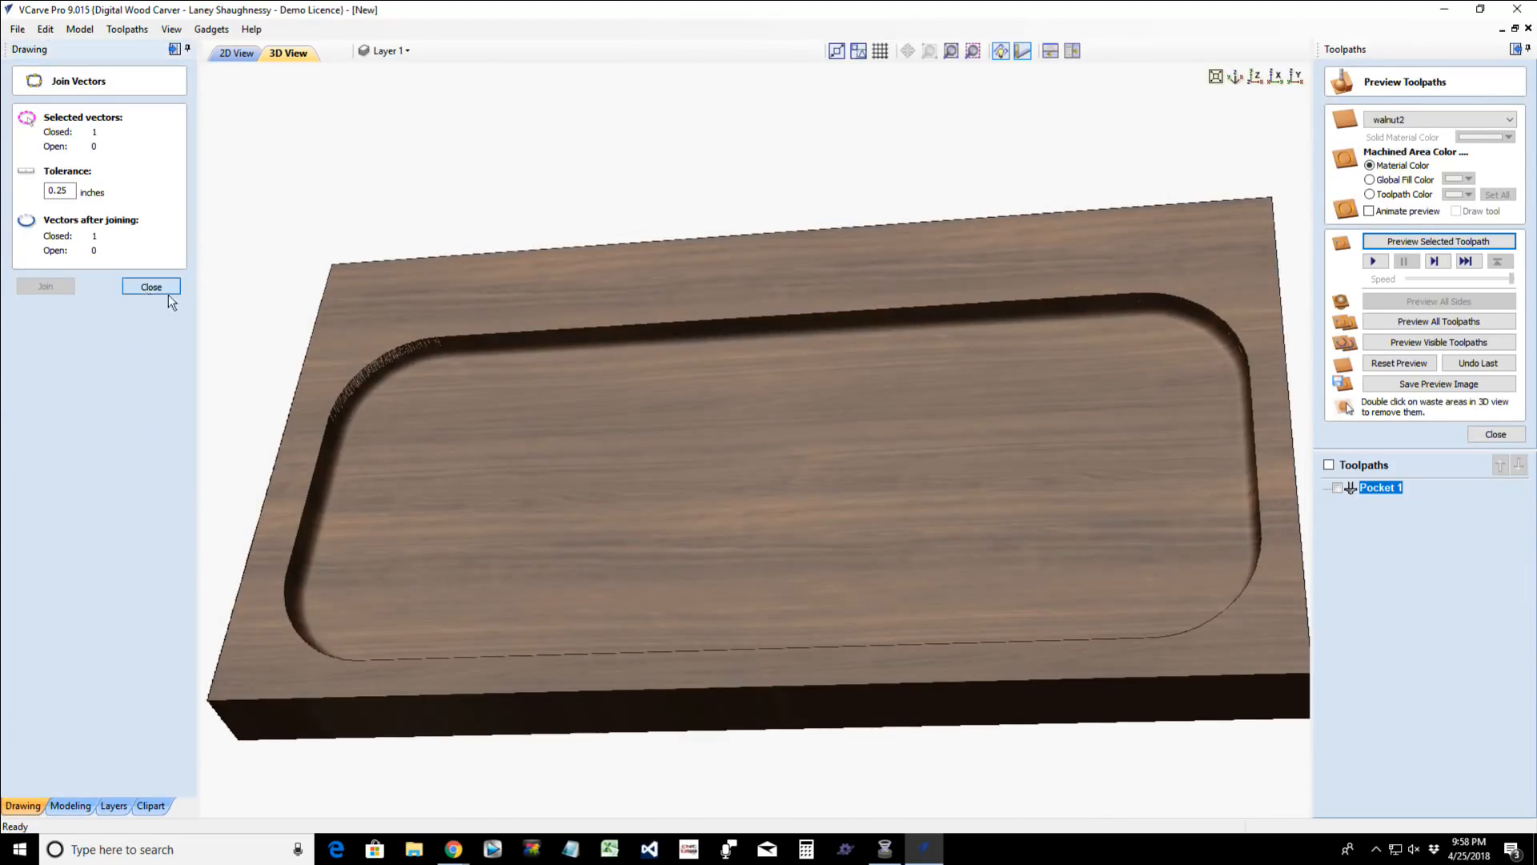
left_click(236, 52)
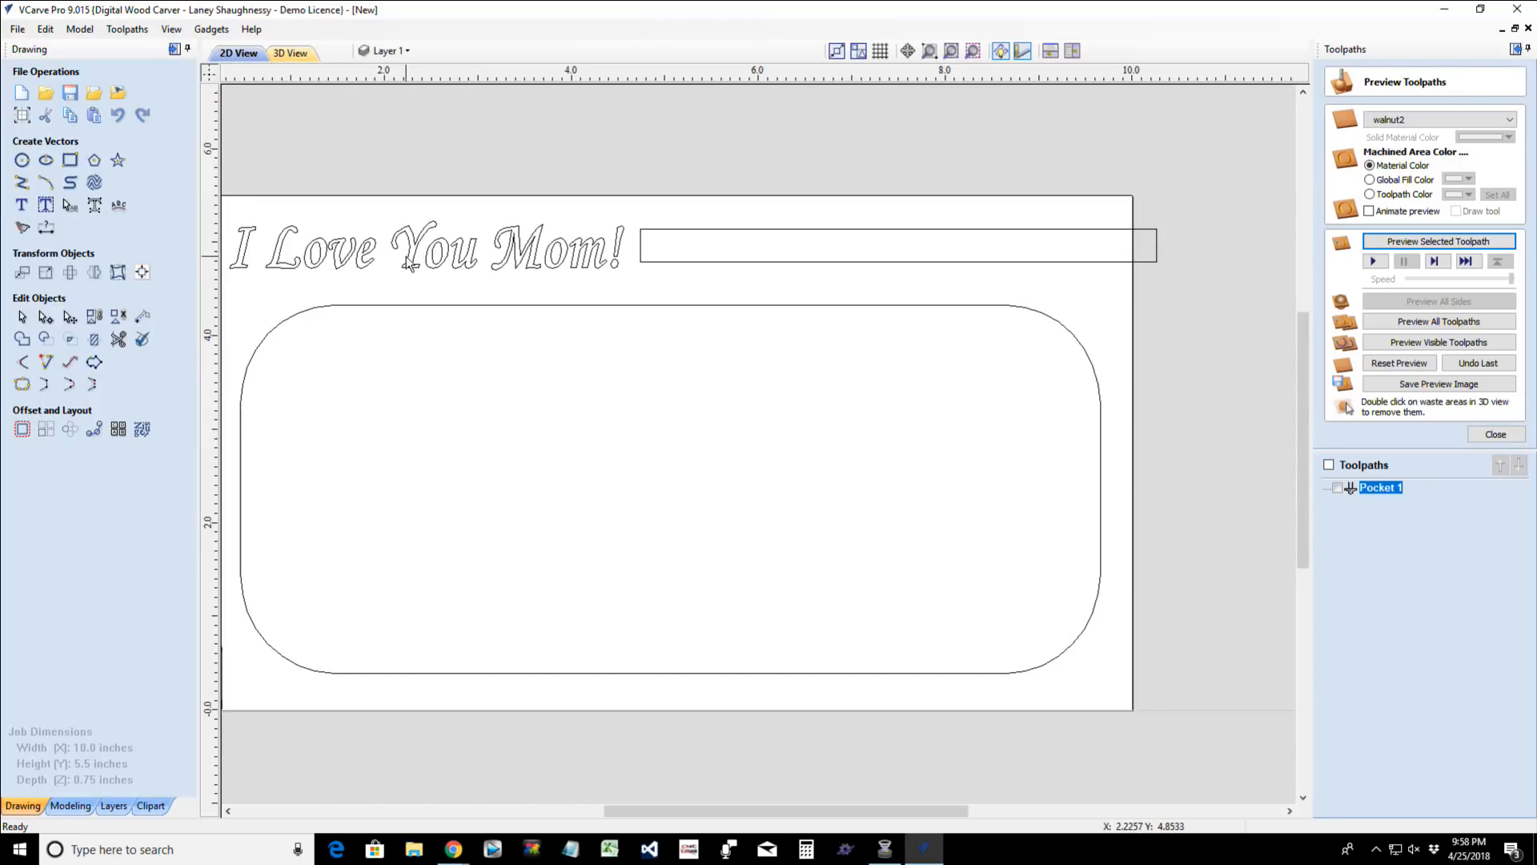
left_click(1495, 434)
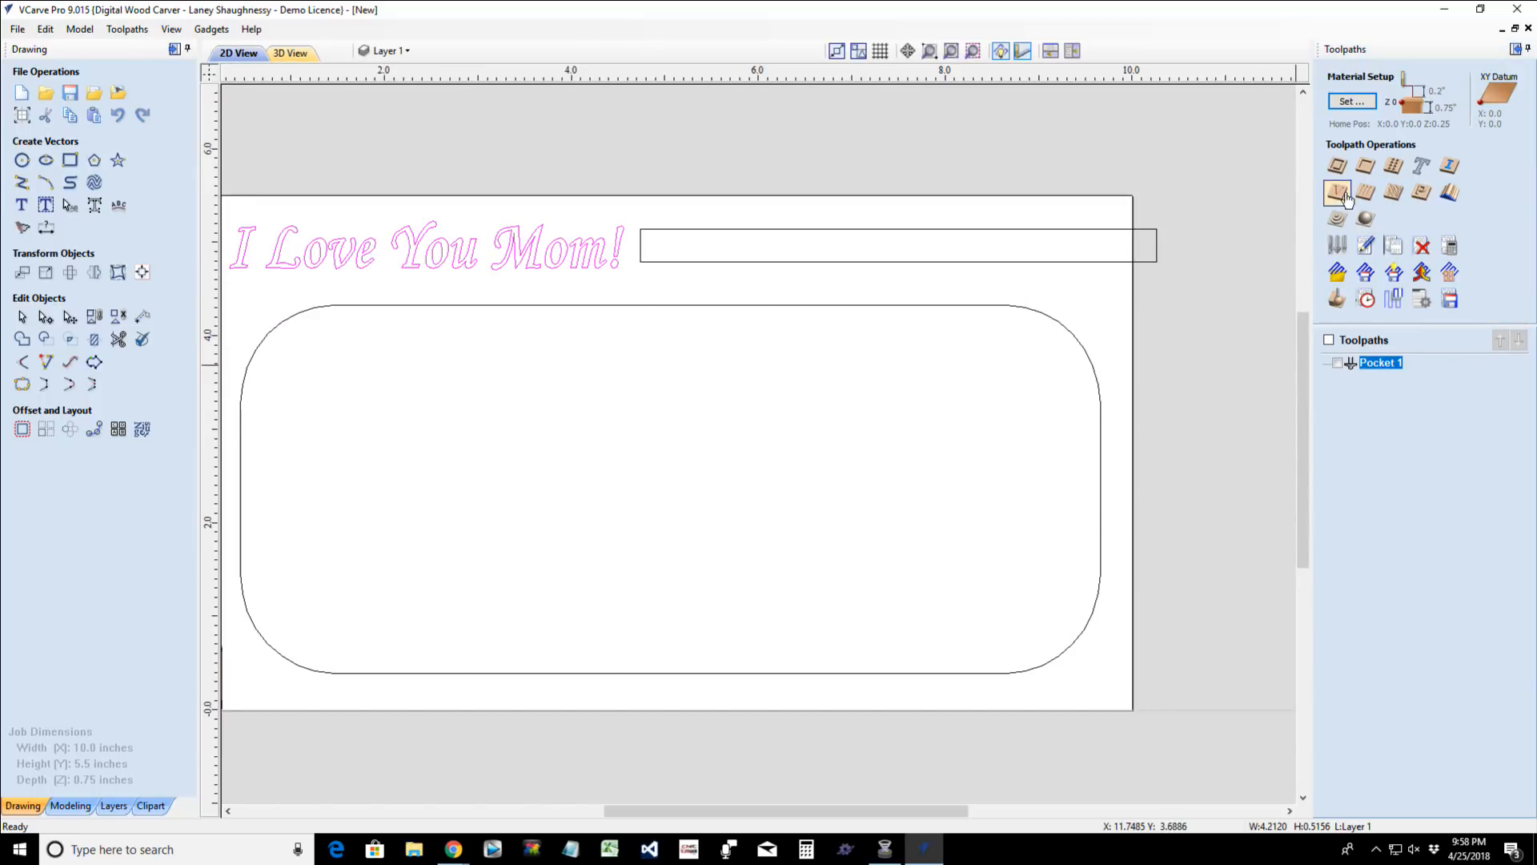
left_click(1337, 193)
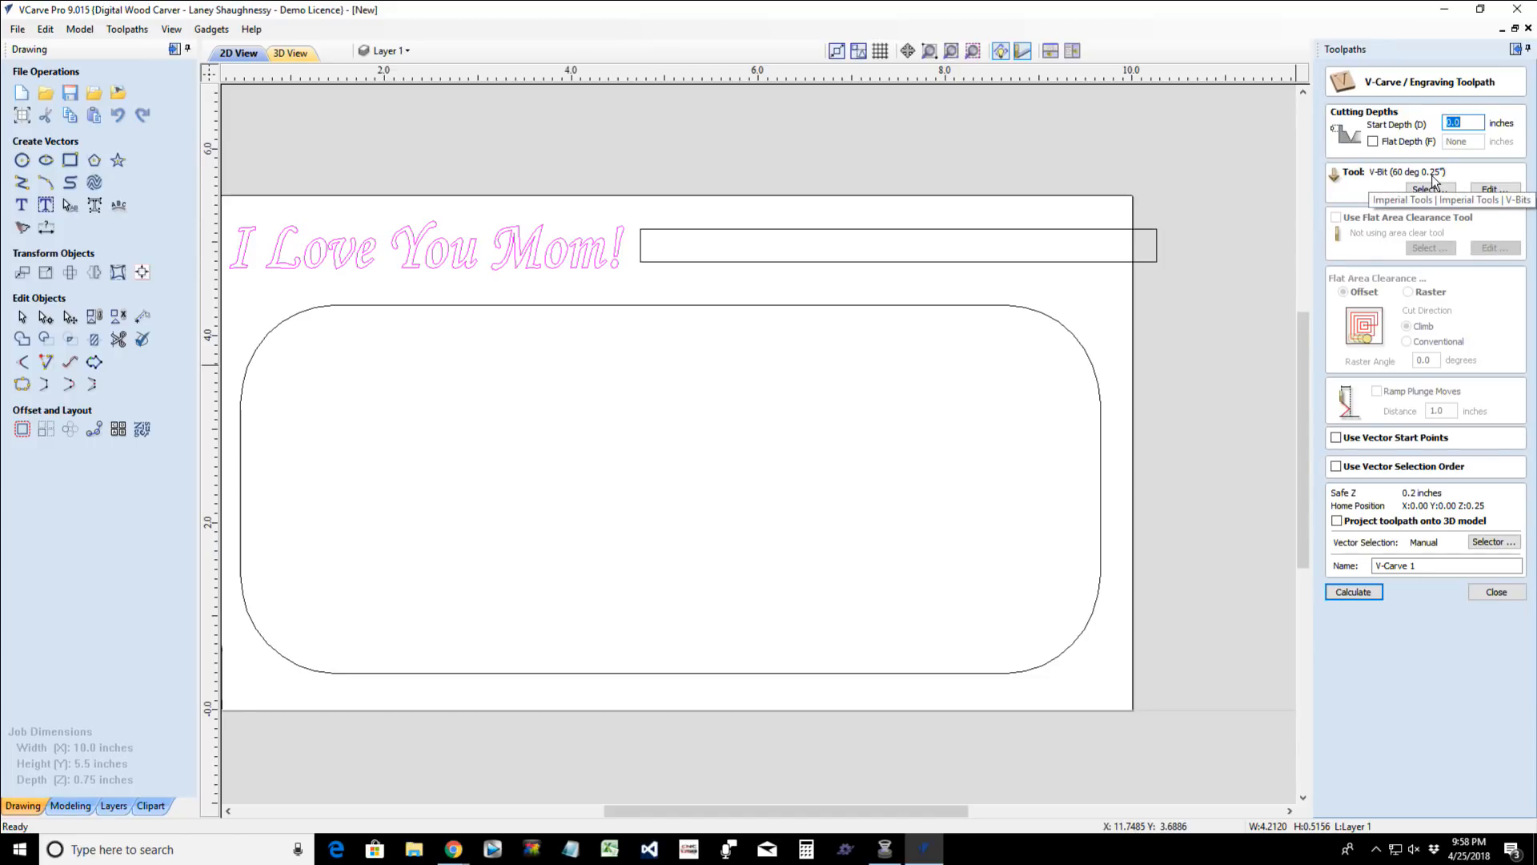
left_click(1362, 591)
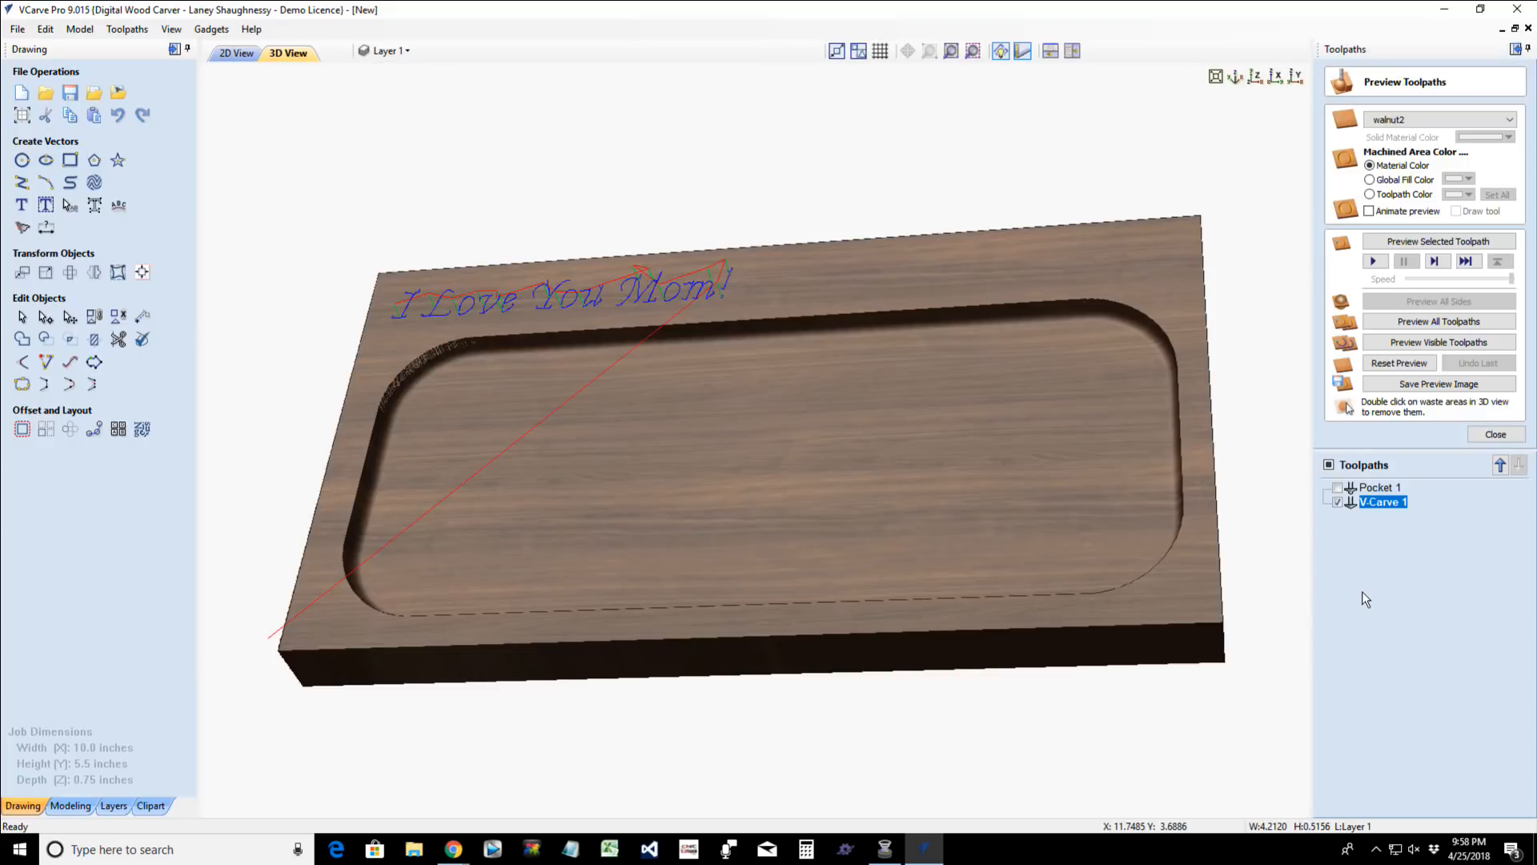
left_click(1426, 342)
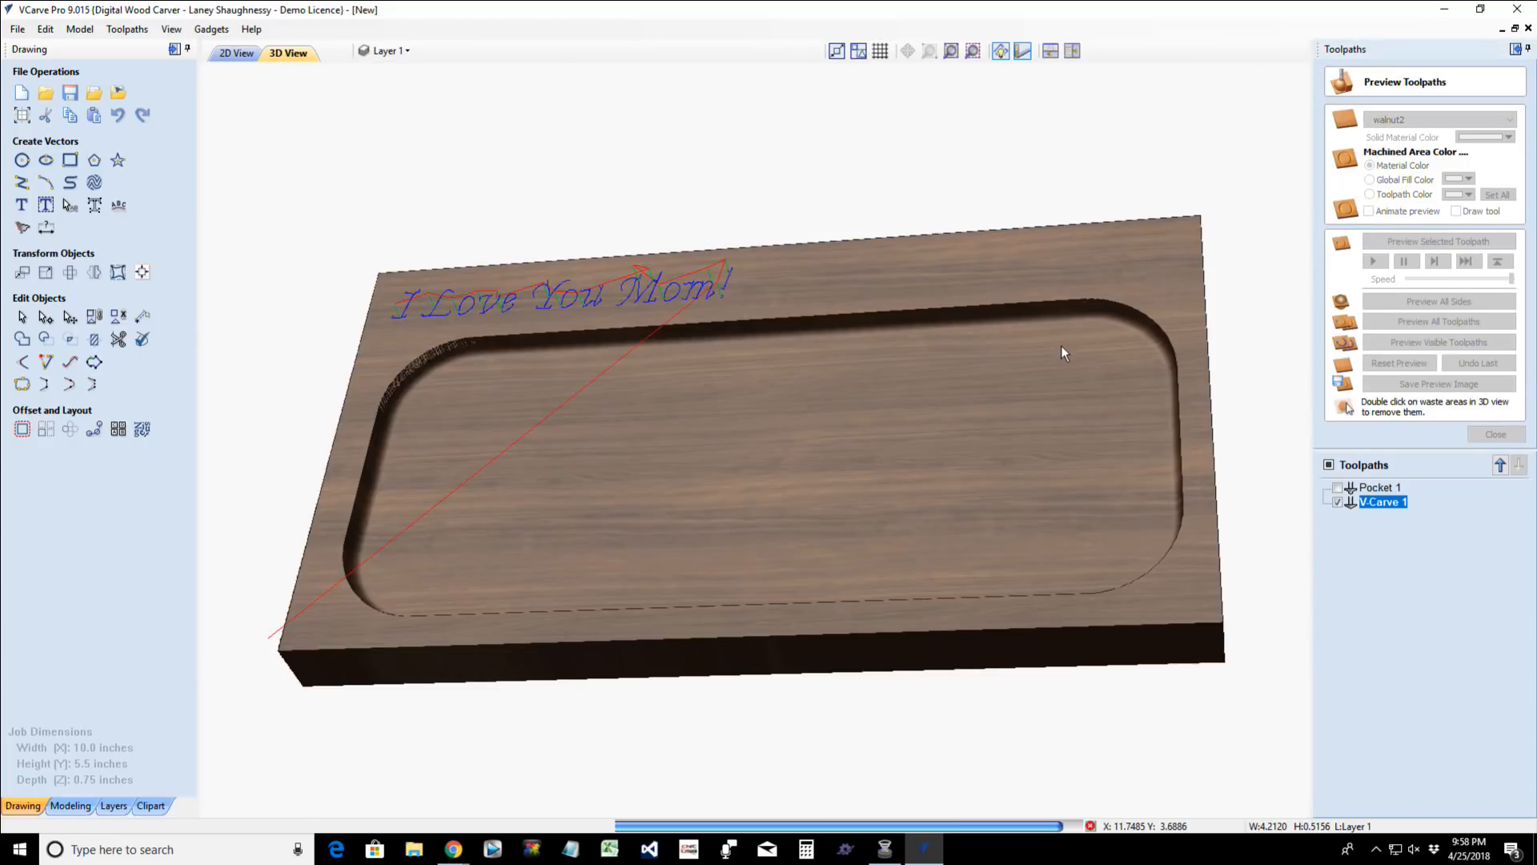
left_click_drag(1140, 393, 1035, 429)
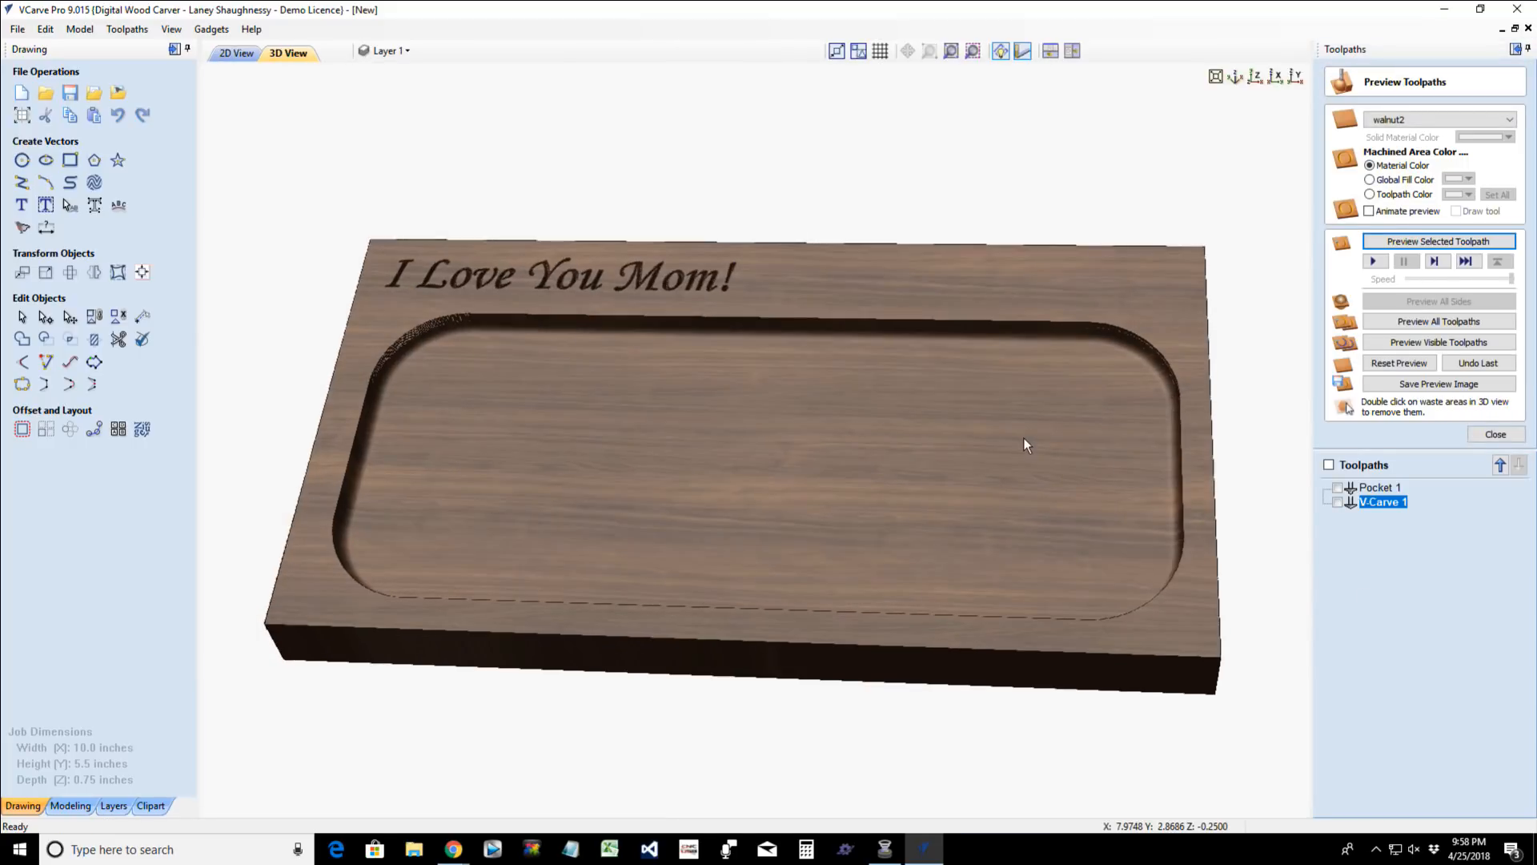
- Start a pocket toolpath for the long narrow rectangle beside the text with a cut depth of 0.3125 inches
left_click(236, 53)
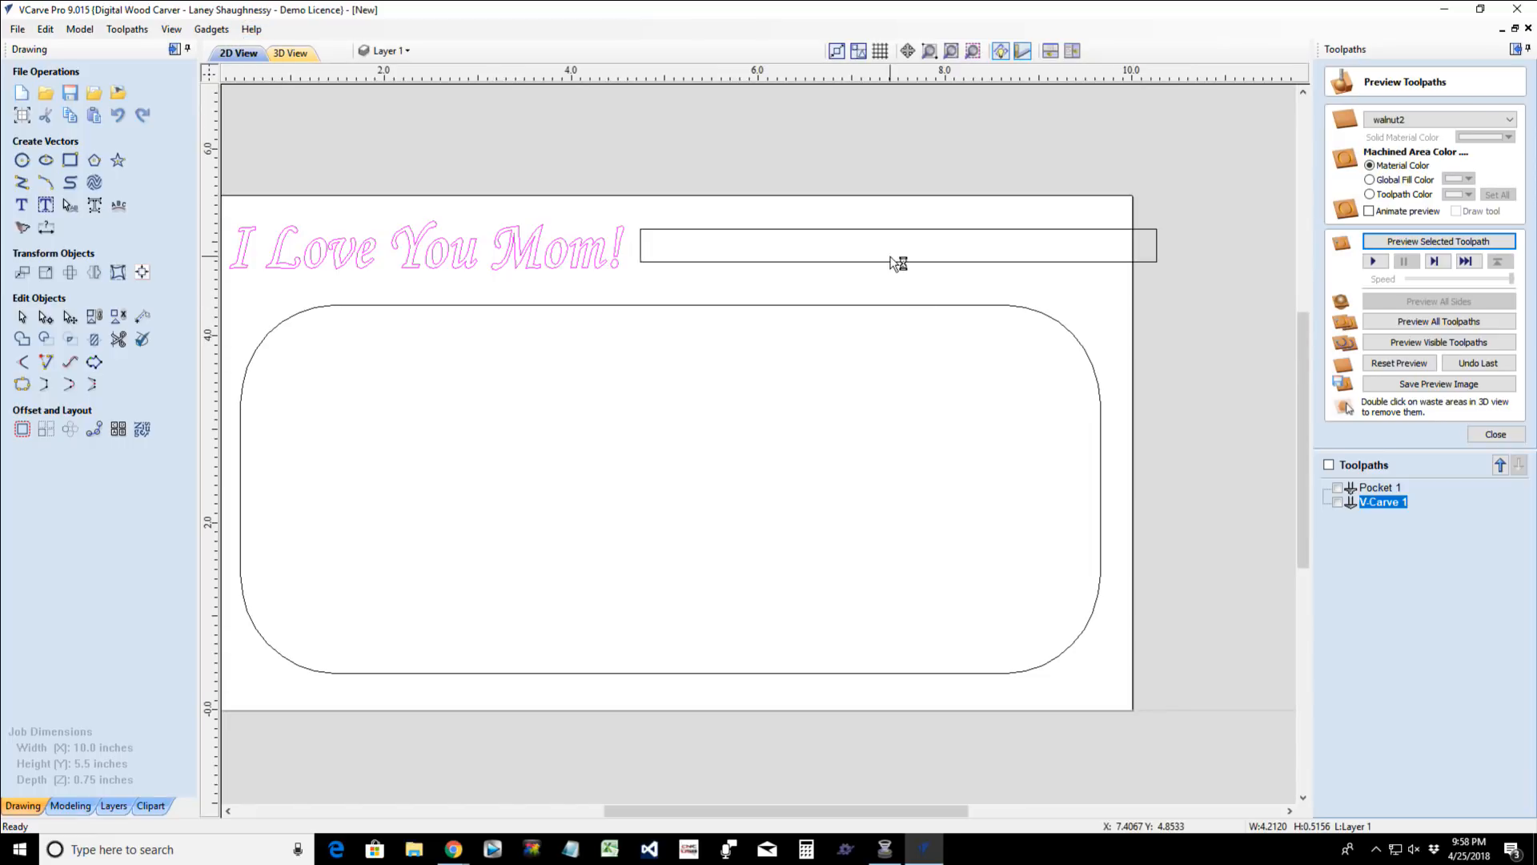
left_click(1495, 434)
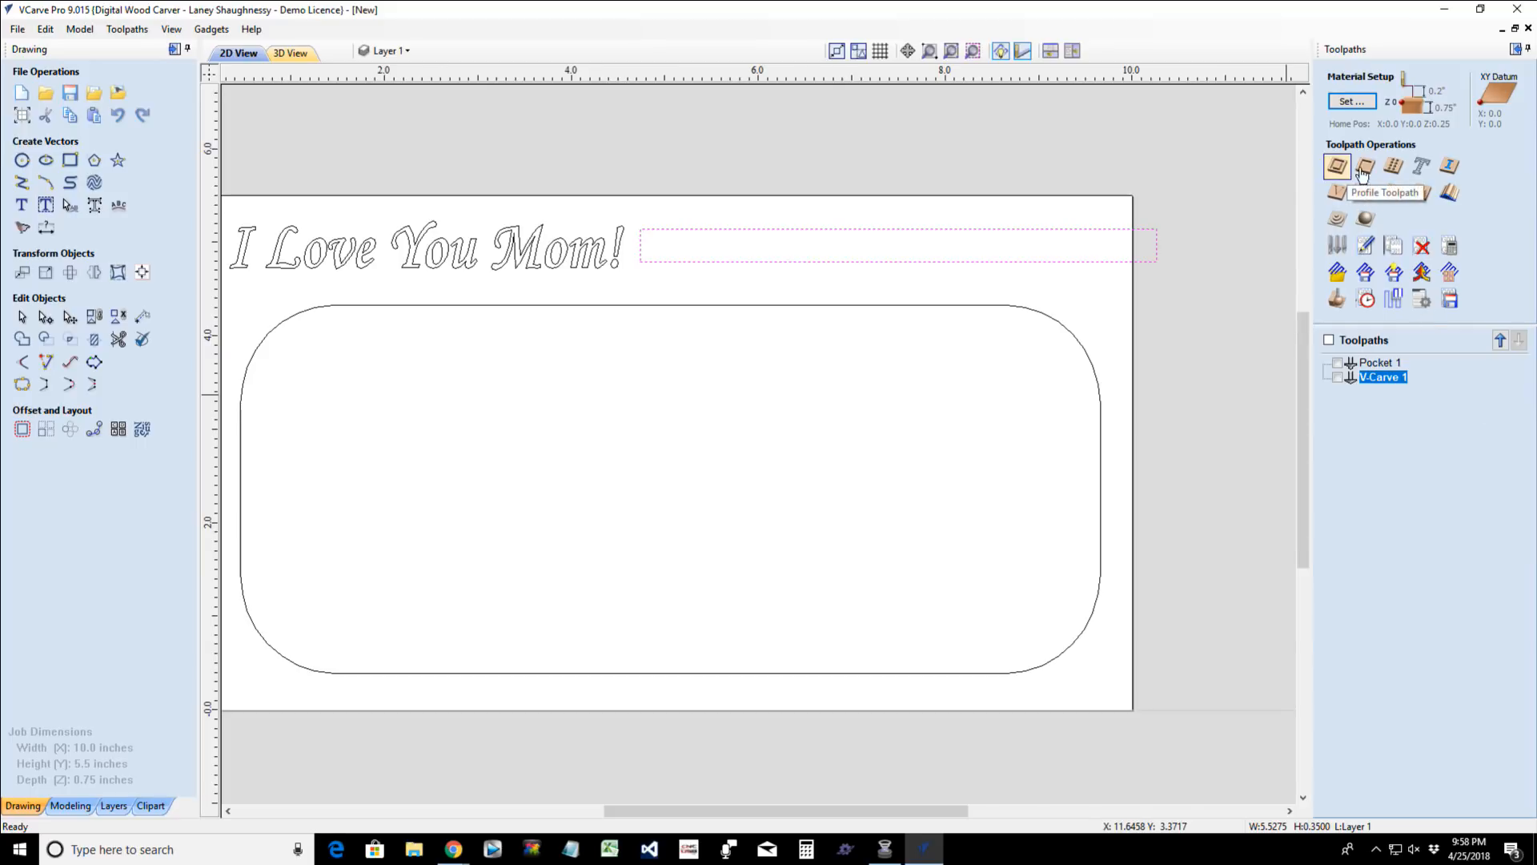
mouse_move(1369, 365)
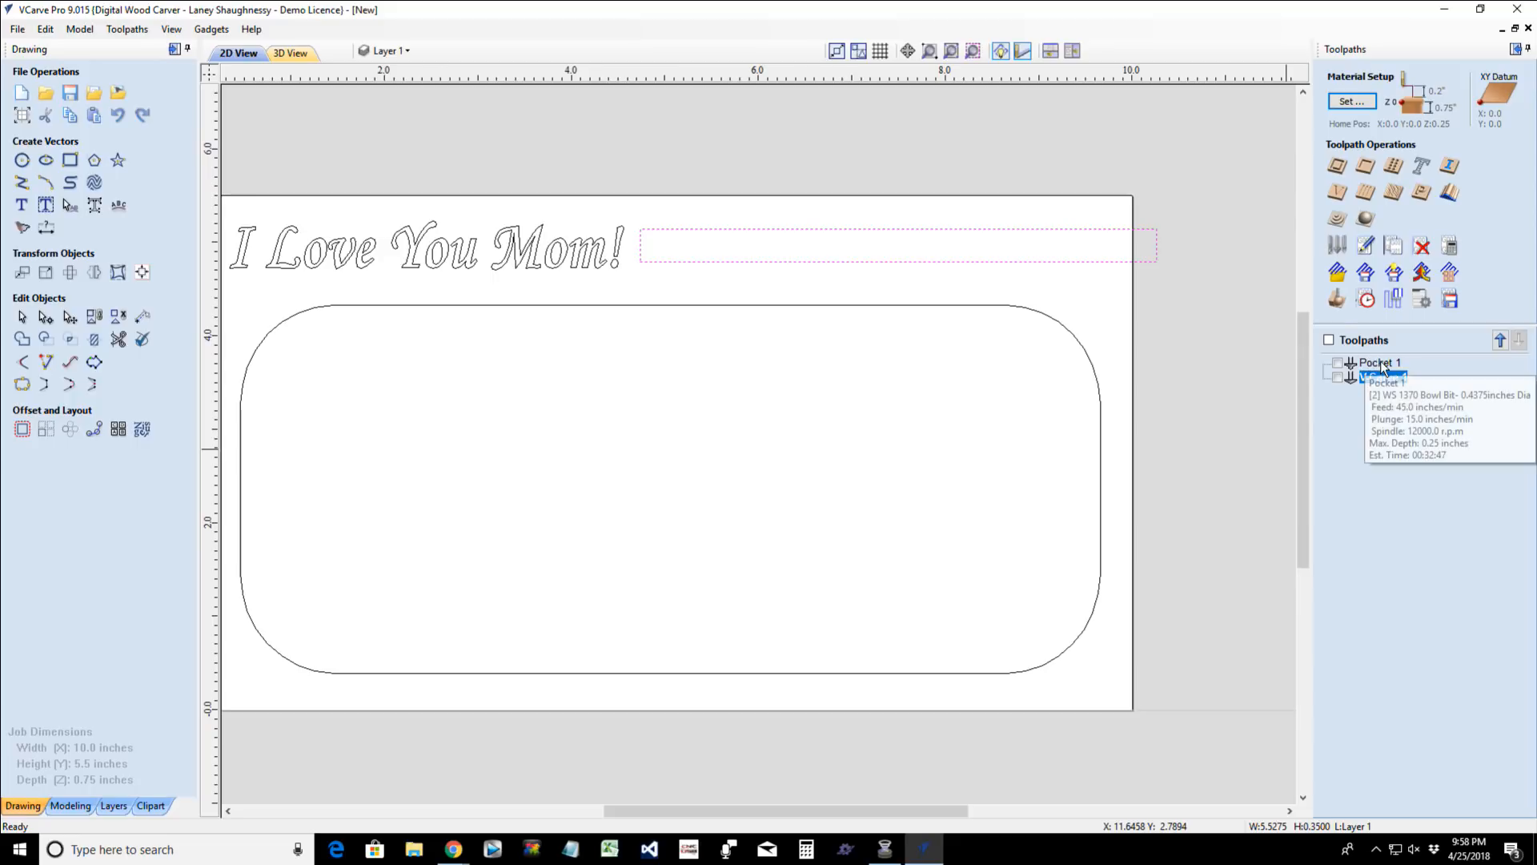
left_click(1365, 165)
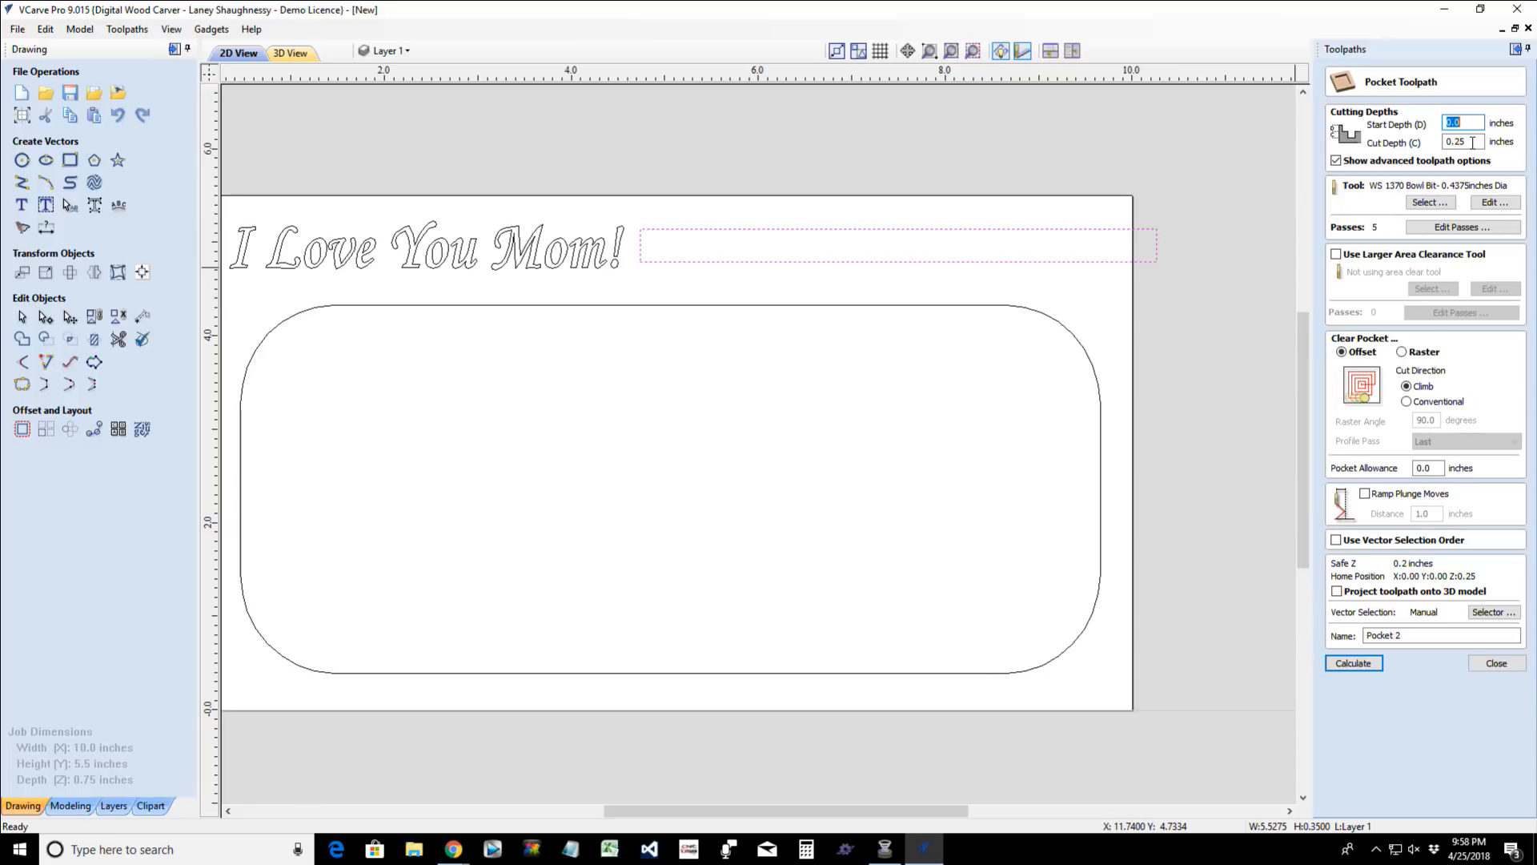
left_click_drag(1473, 143, 1460, 142)
type(".3125")
- Assign the End Mill (0.25 inch) to the narrow rectangle's pocket, then calculate and preview the toolpath
left_click(1445, 202)
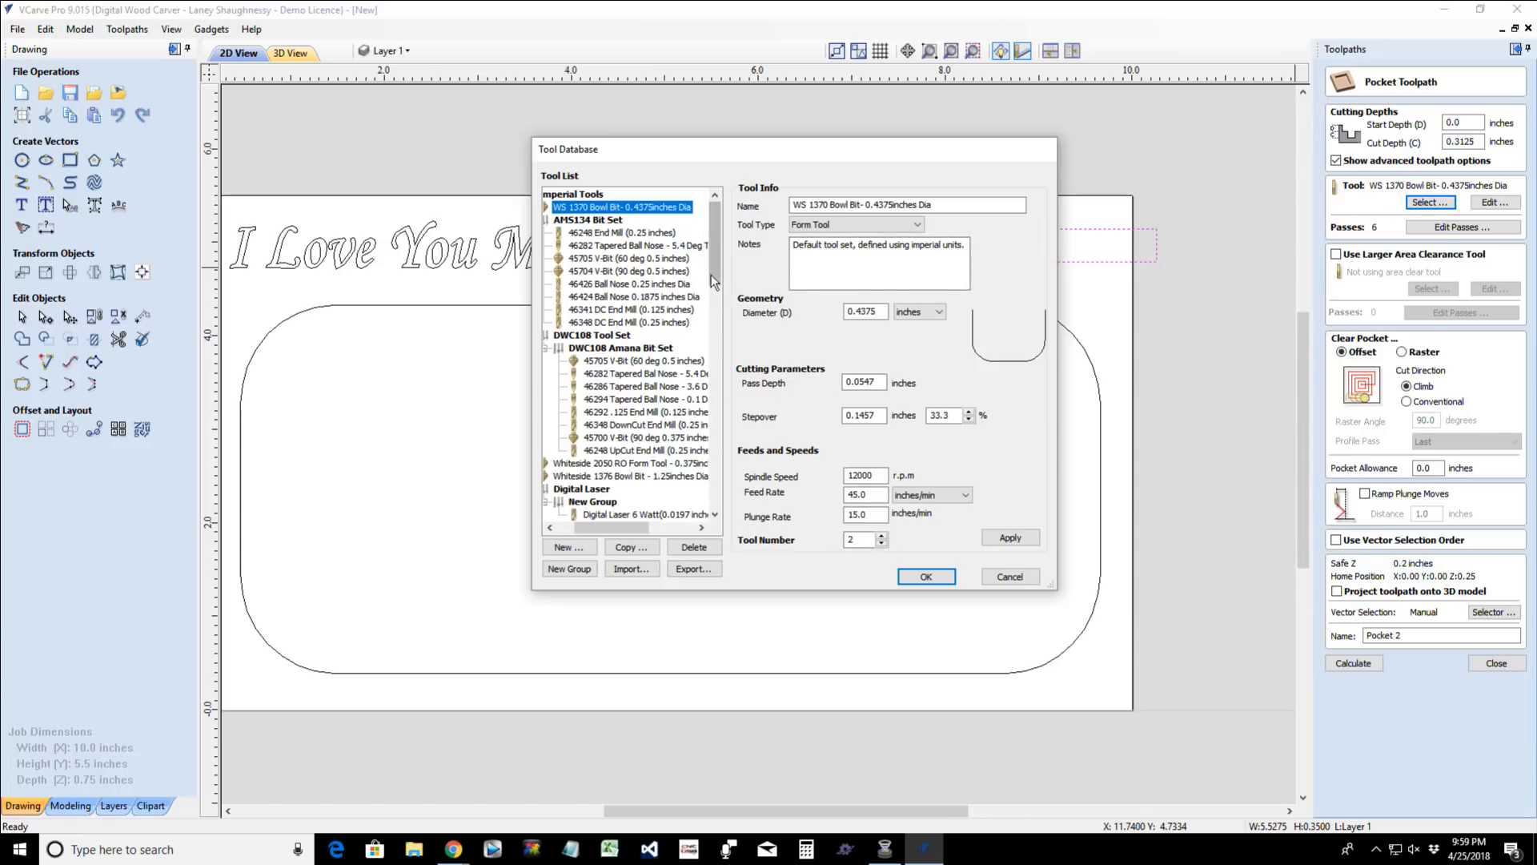
left_click_drag(716, 272, 706, 397)
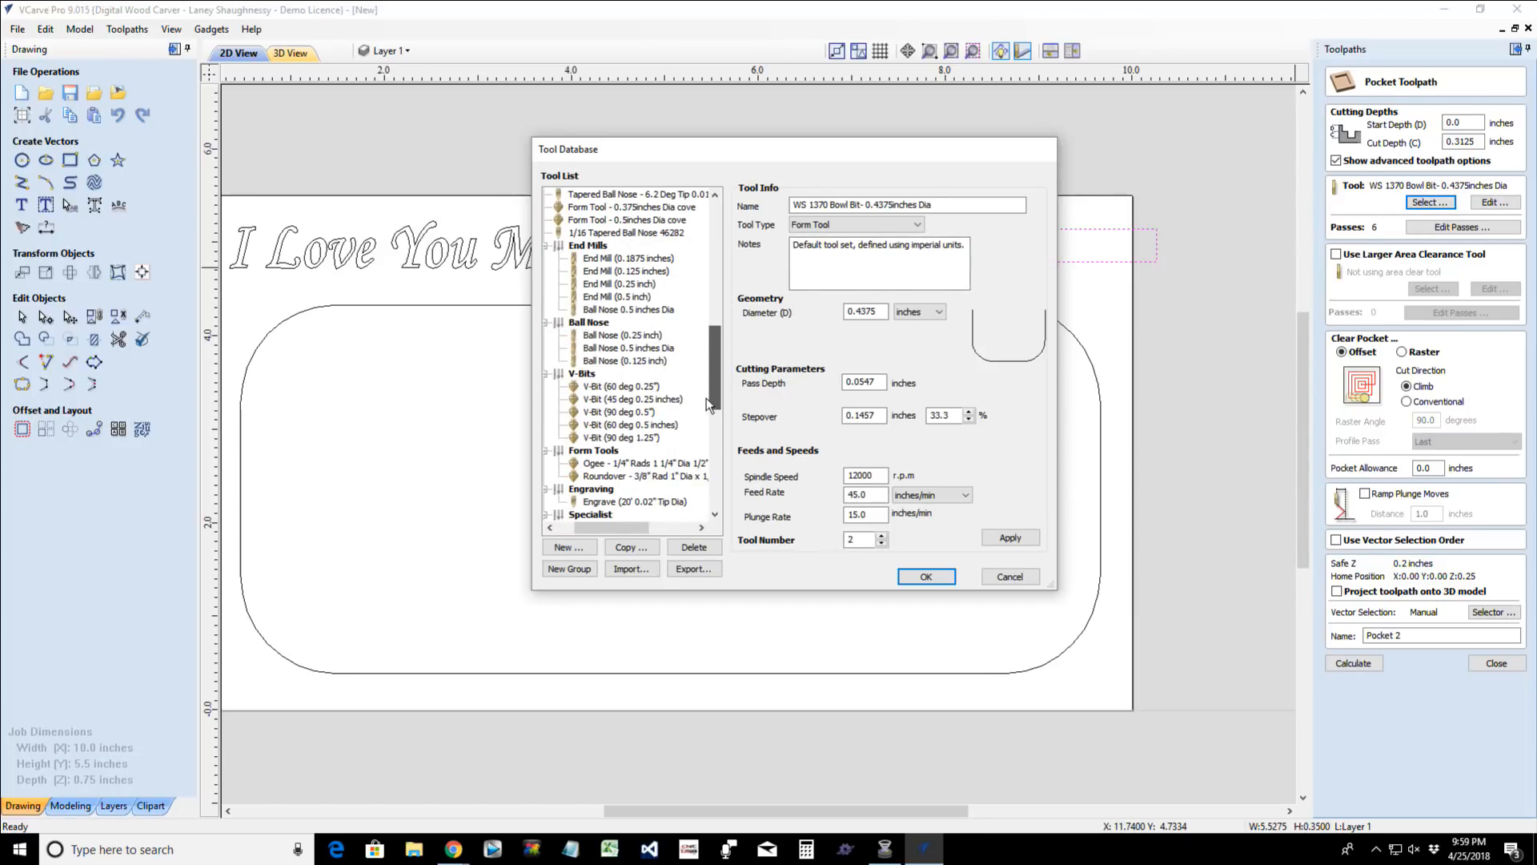
left_click(621, 283)
left_click(926, 577)
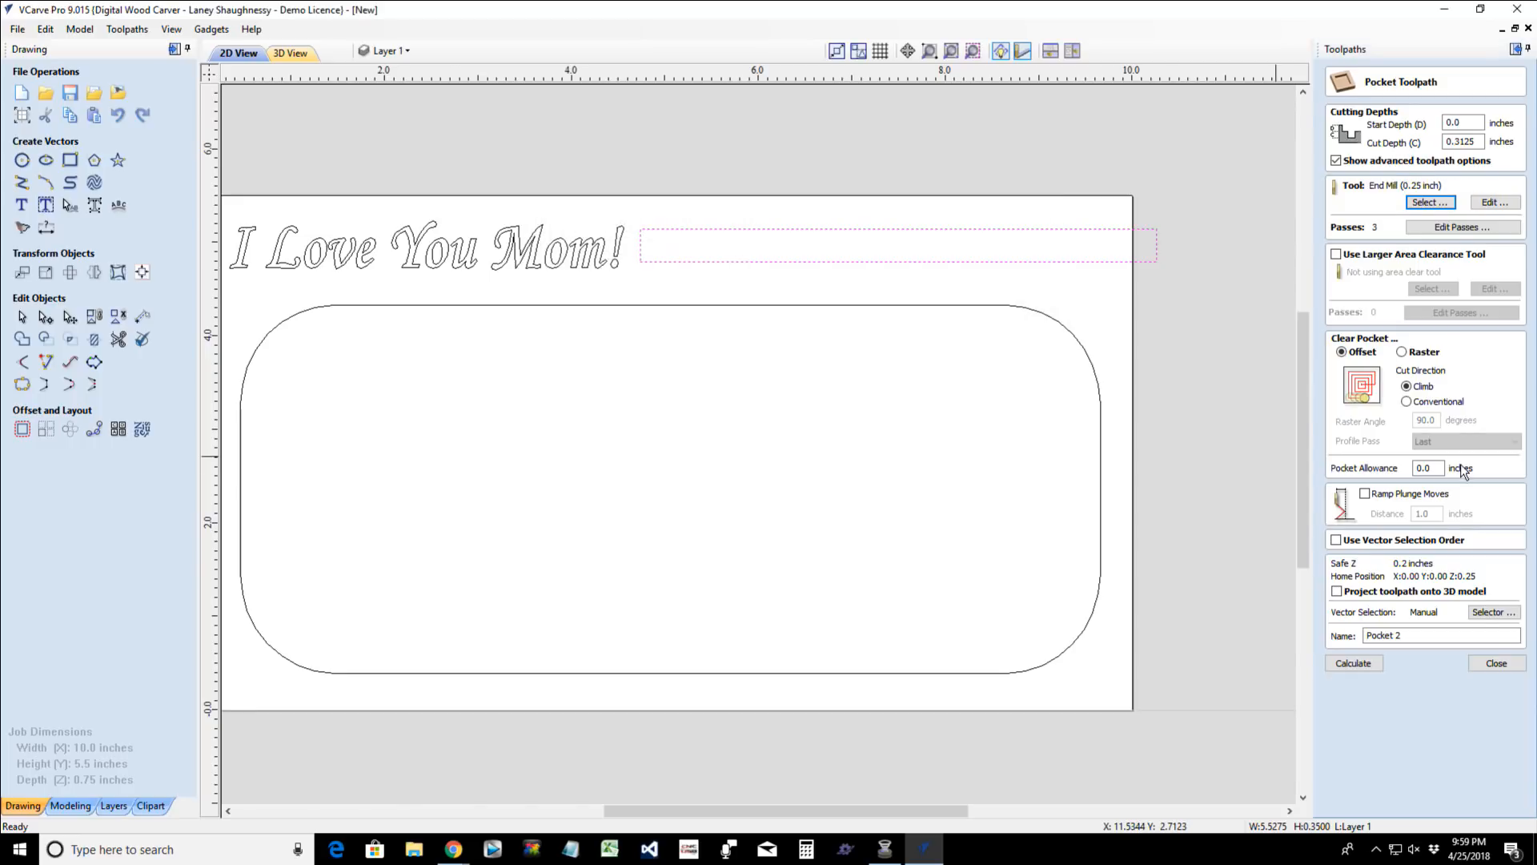
left_click(1359, 664)
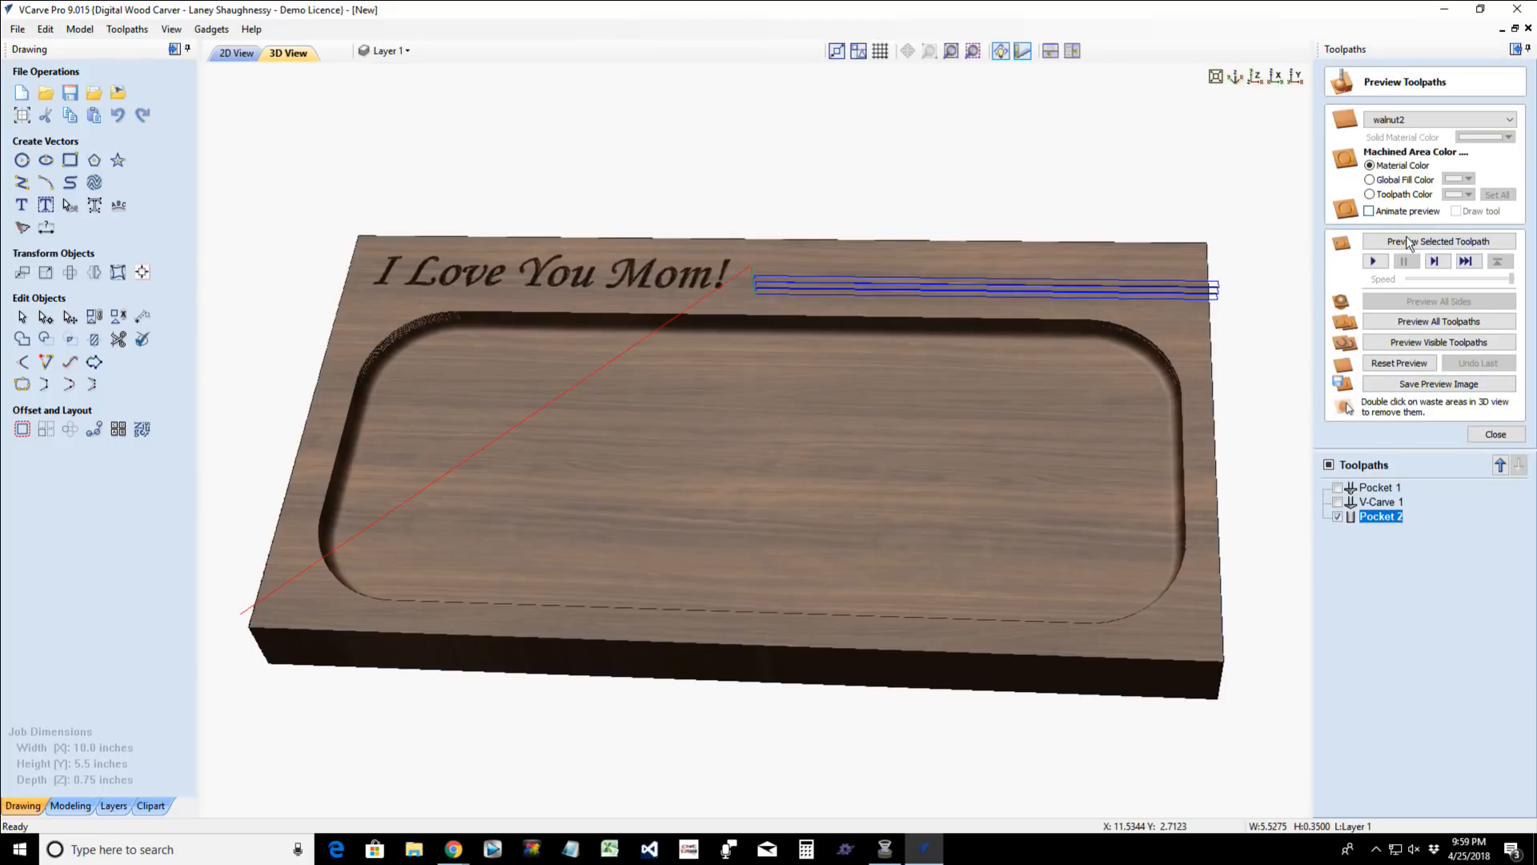
left_click(1409, 242)
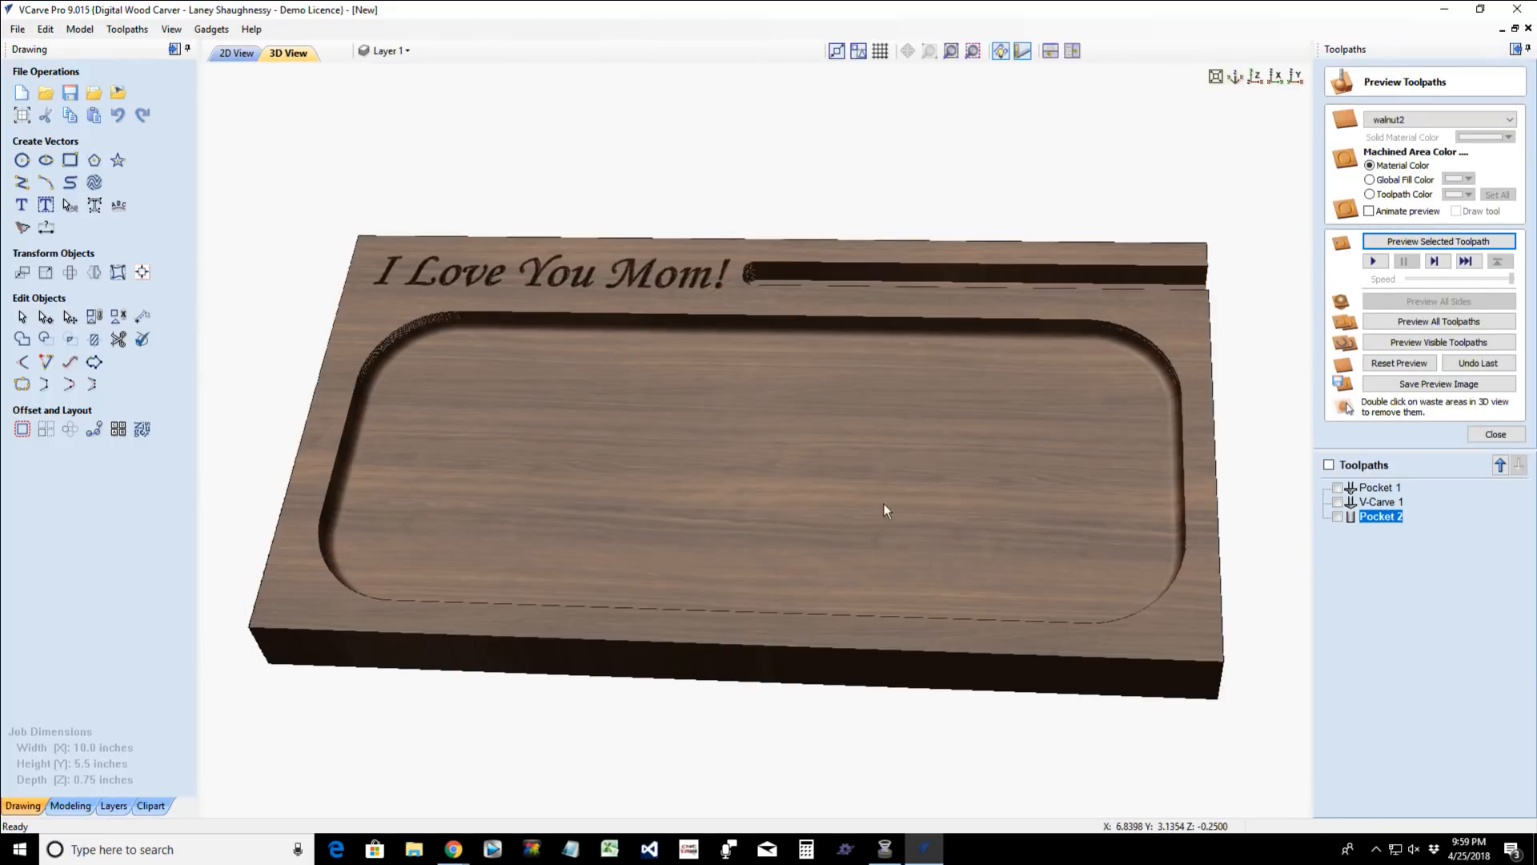
- Examine the carved lettering, phone slot and bowl-bit pocket on the 3D preview from several angles
left_click_drag(884, 511, 913, 584)
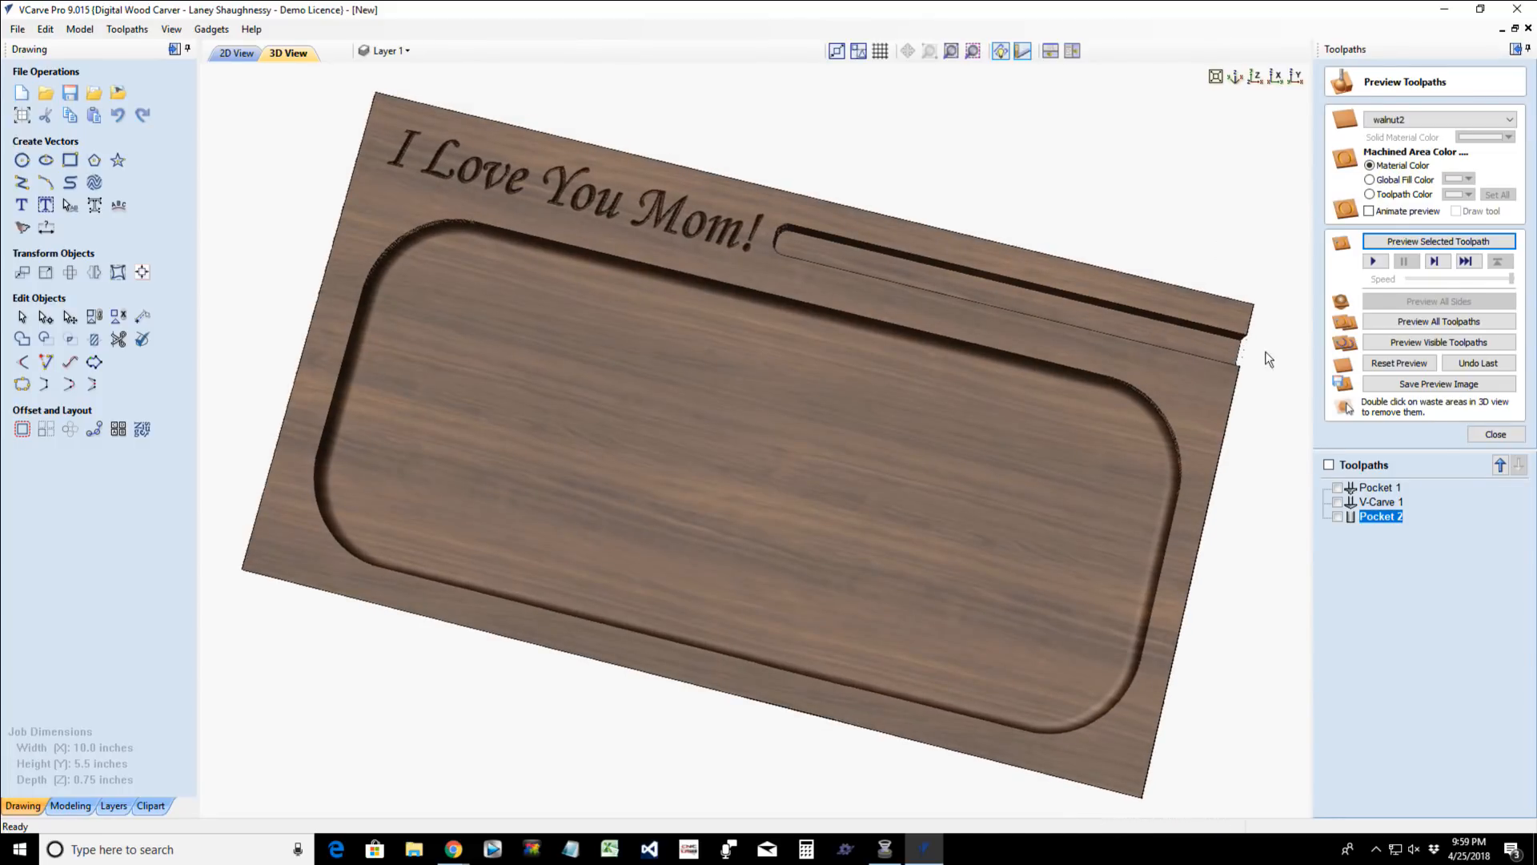
left_click_drag(1179, 379, 1184, 321)
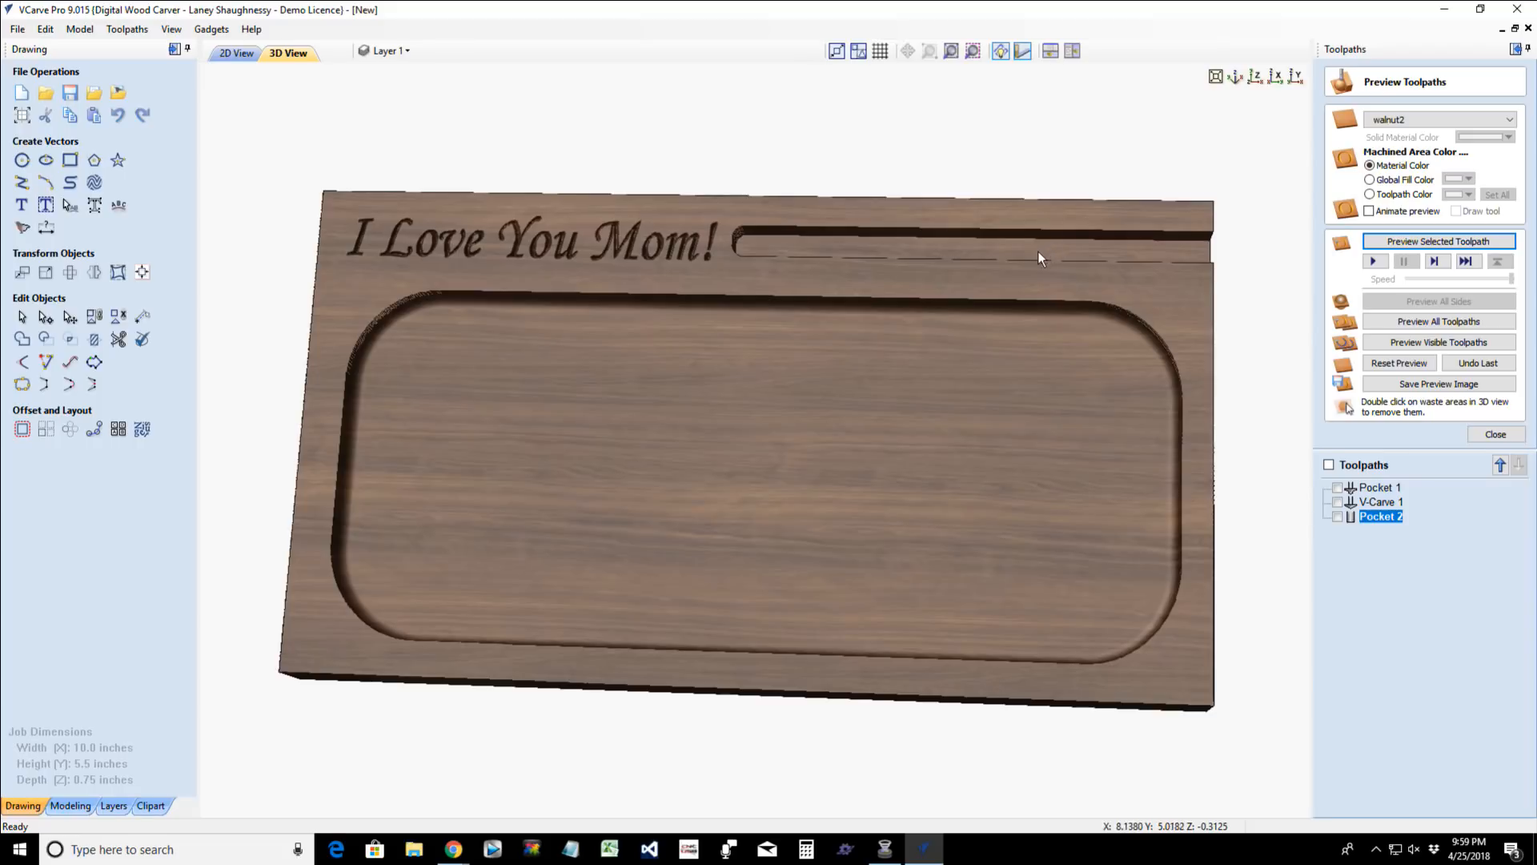
left_click_drag(924, 274, 909, 344)
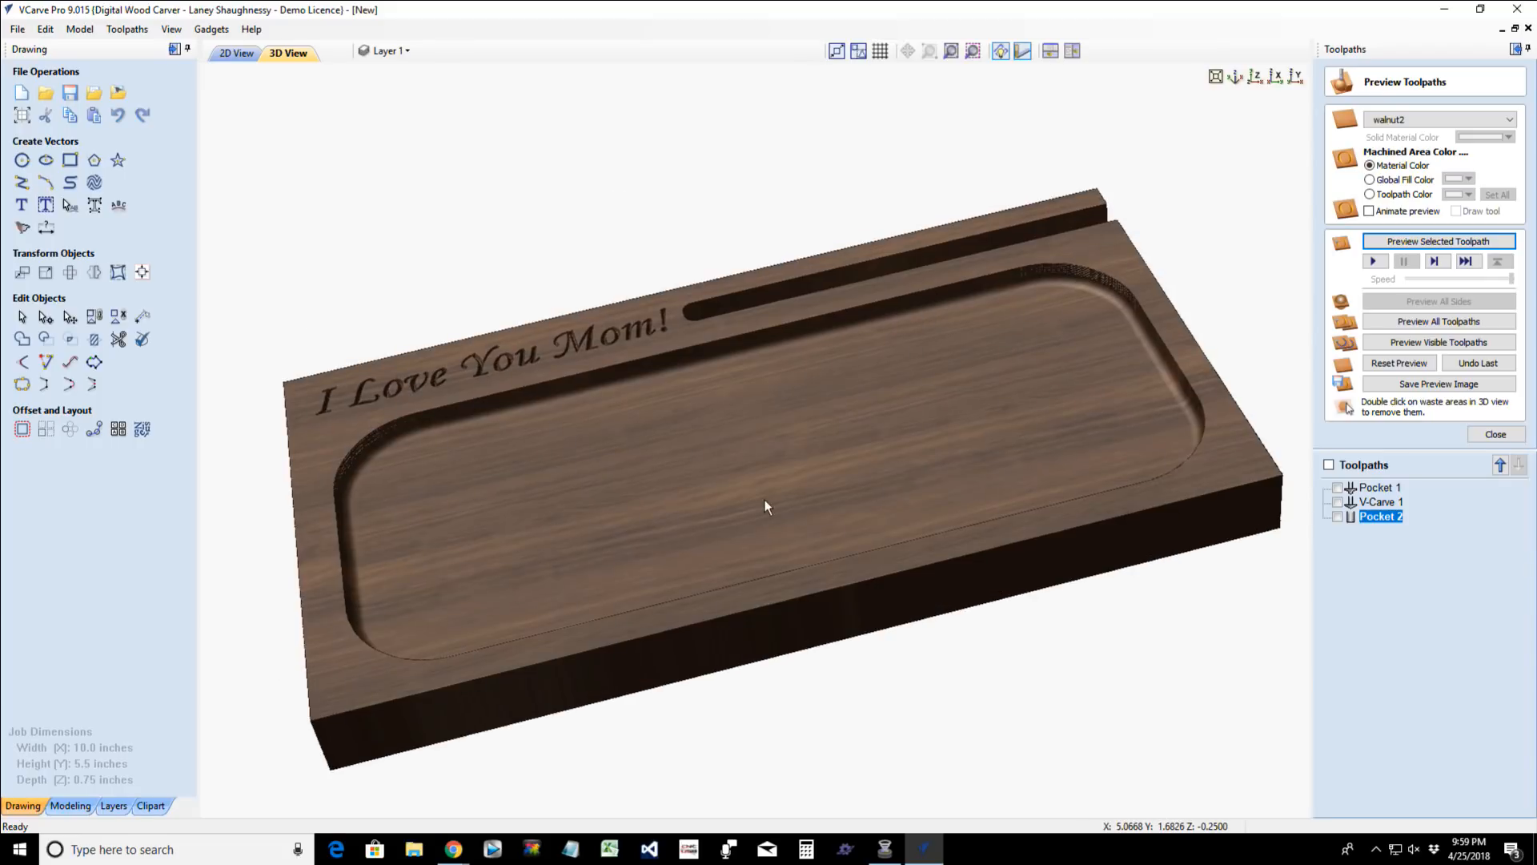
left_click_drag(689, 492, 1102, 346)
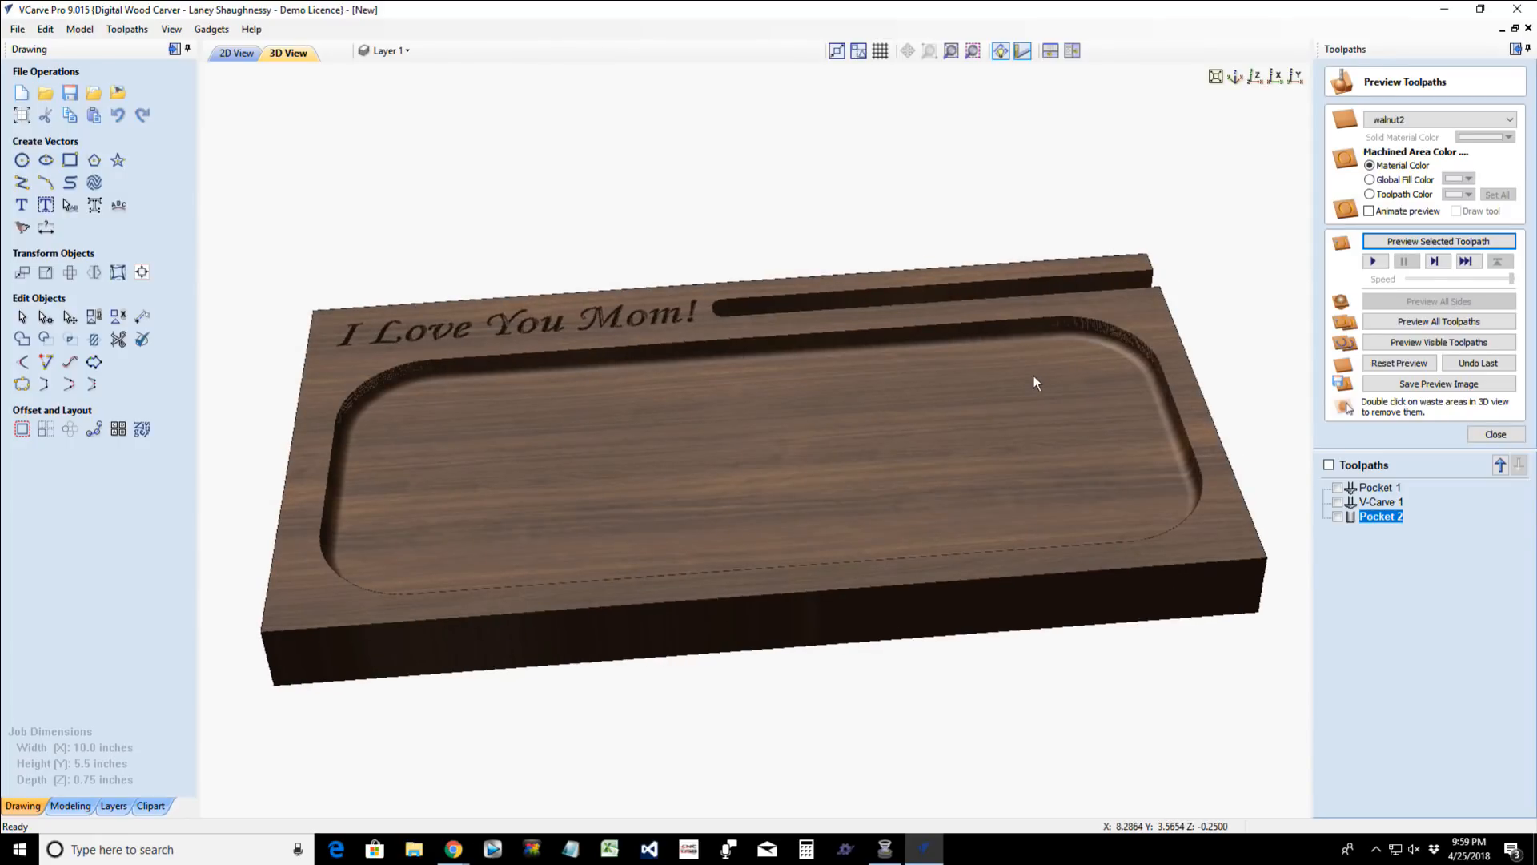
left_click_drag(986, 397, 974, 408)
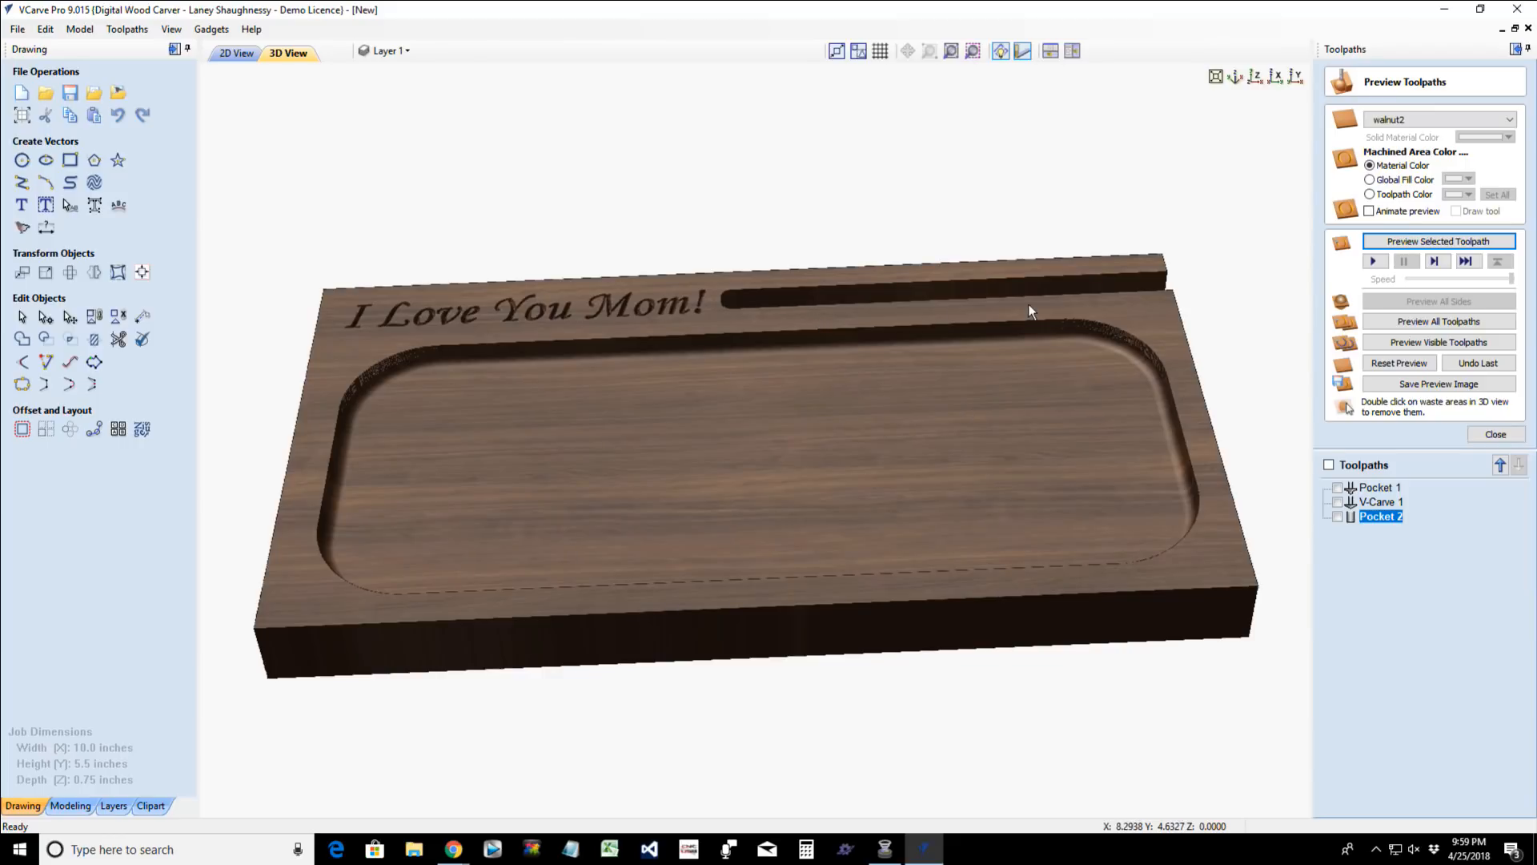
left_click_drag(681, 545, 644, 472)
left_click_drag(738, 459, 752, 493)
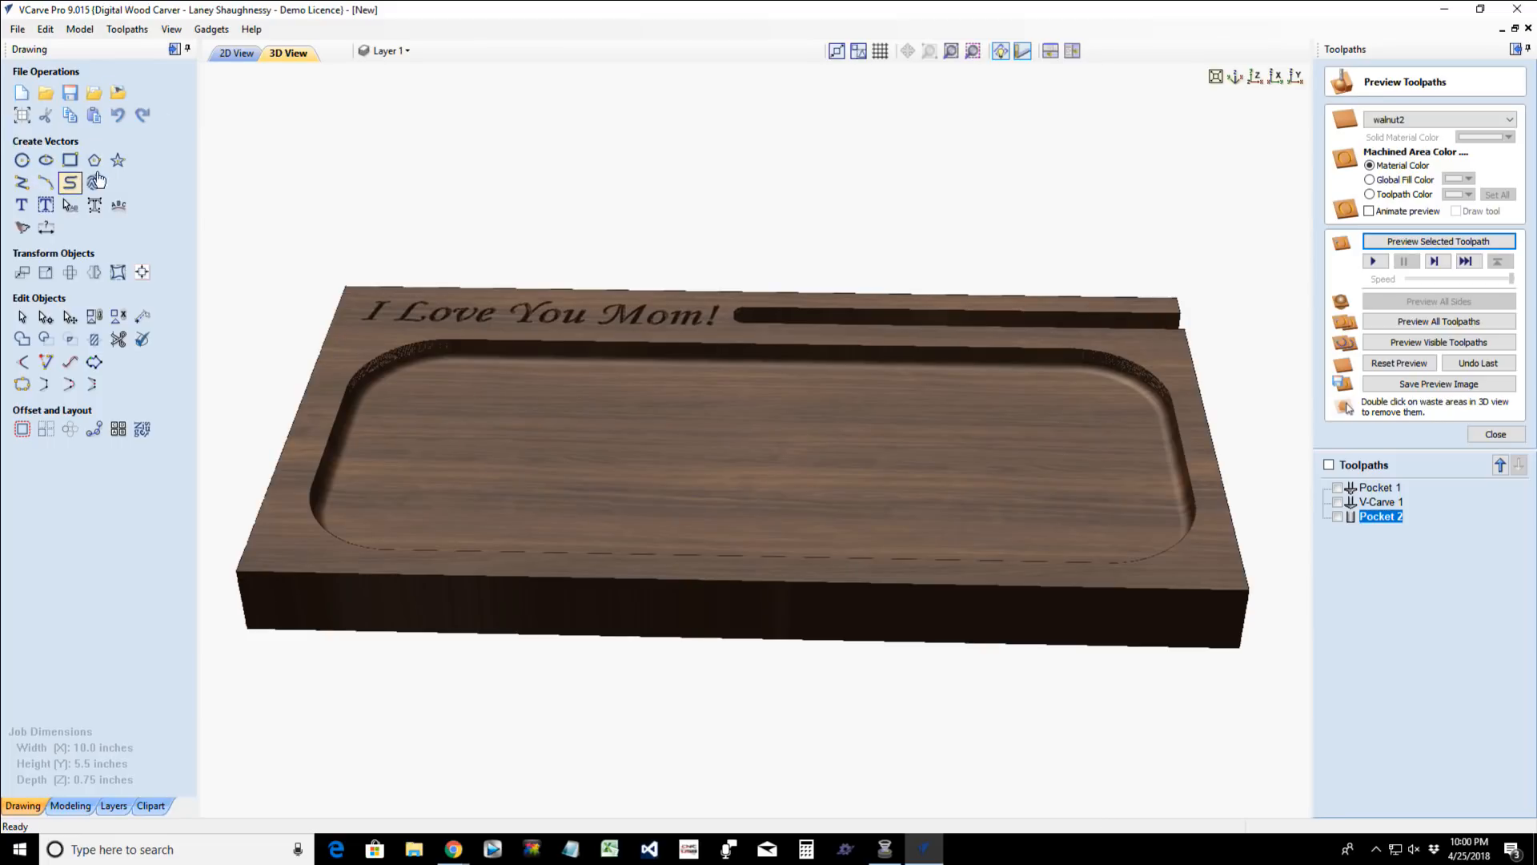
- Create centered two-line text reading "You're The" and "Greatest !" in Monotype Corsiva at 0.5 inches high
left_click(24, 206)
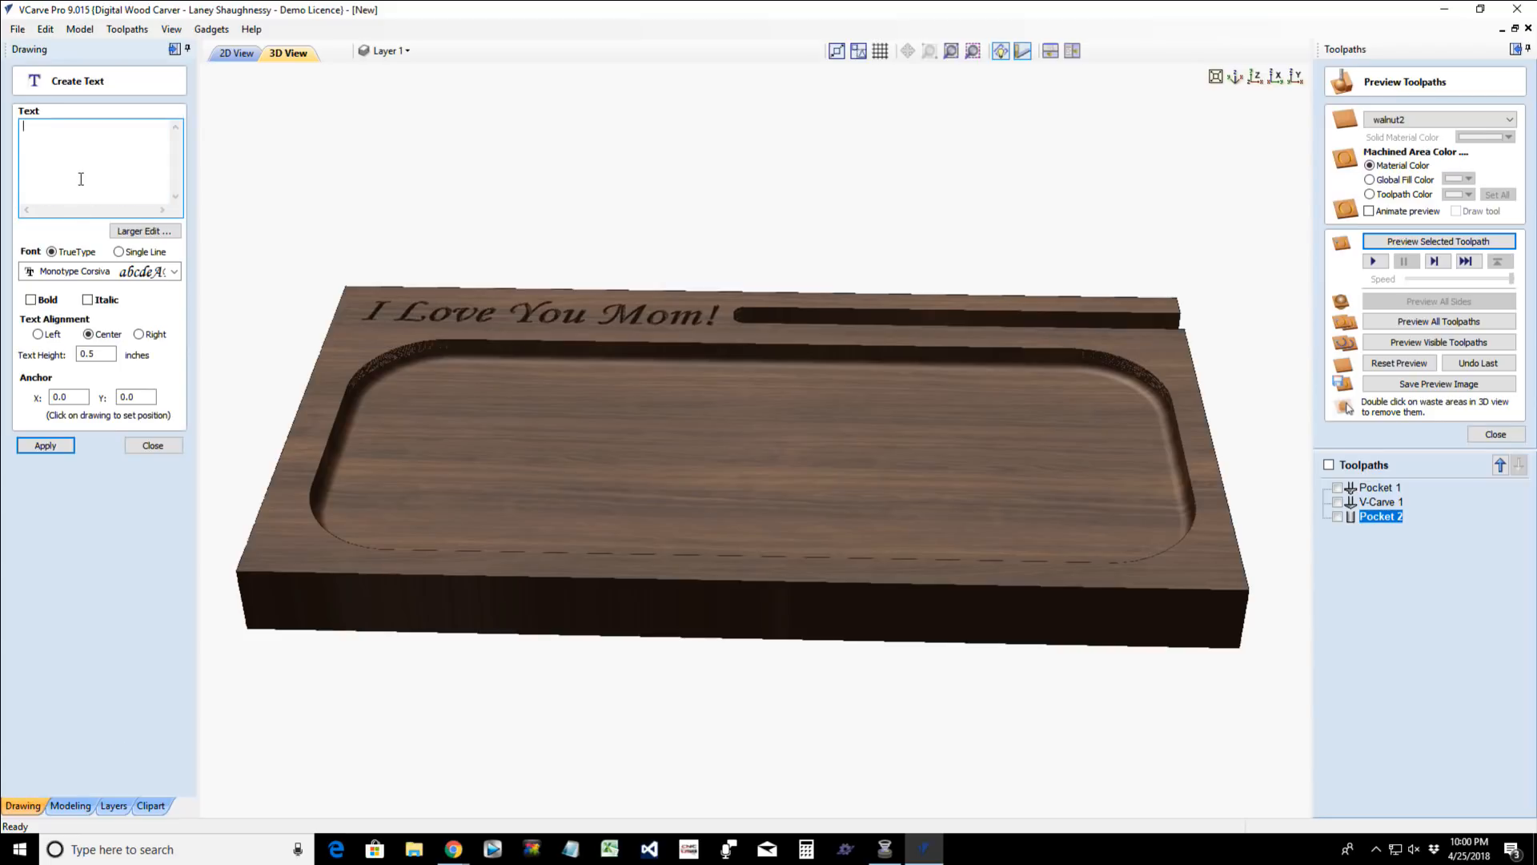
type("You're The")
key("Return")
type("Greatest !")
left_click(34, 445)
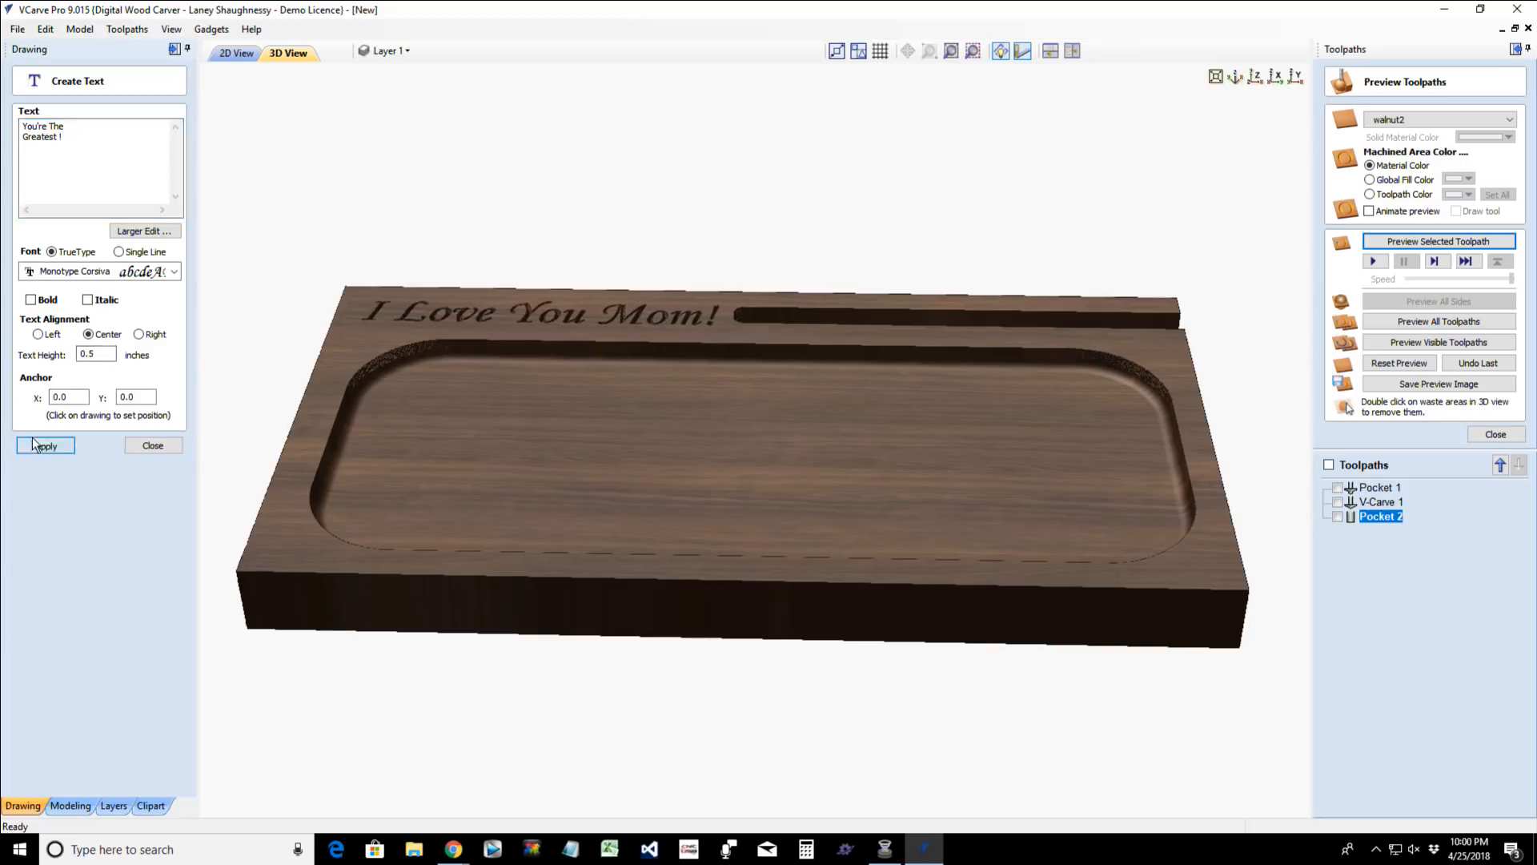
- Move the "You're The Greatest !" text into the large rounded rectangle and enlarge it to about 4.4 by 2.4 inches
left_click(224, 55)
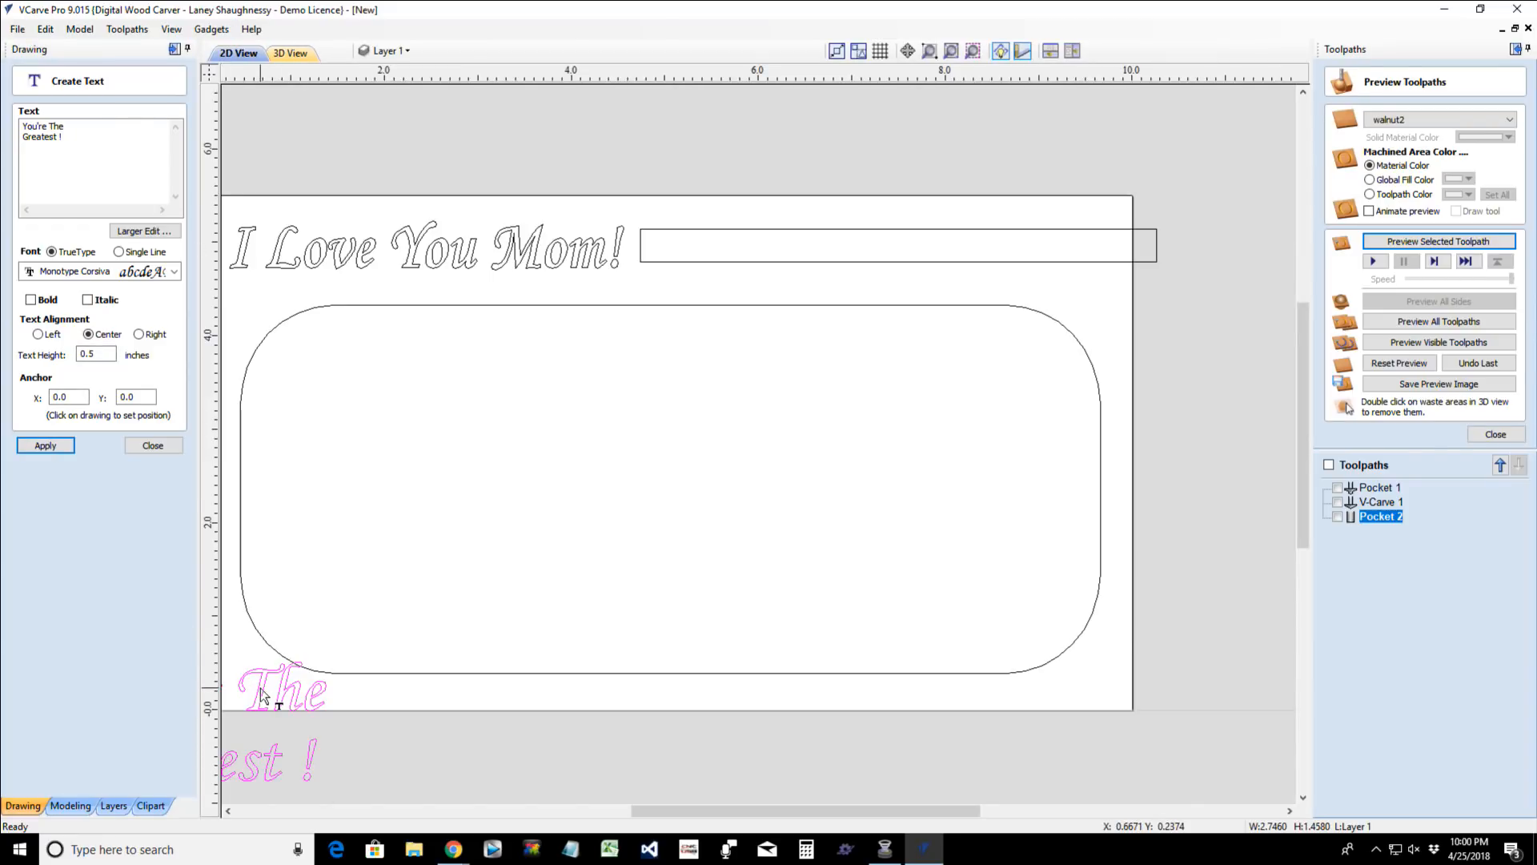
left_click(591, 453)
left_click(258, 697)
left_click_drag(258, 703, 711, 486)
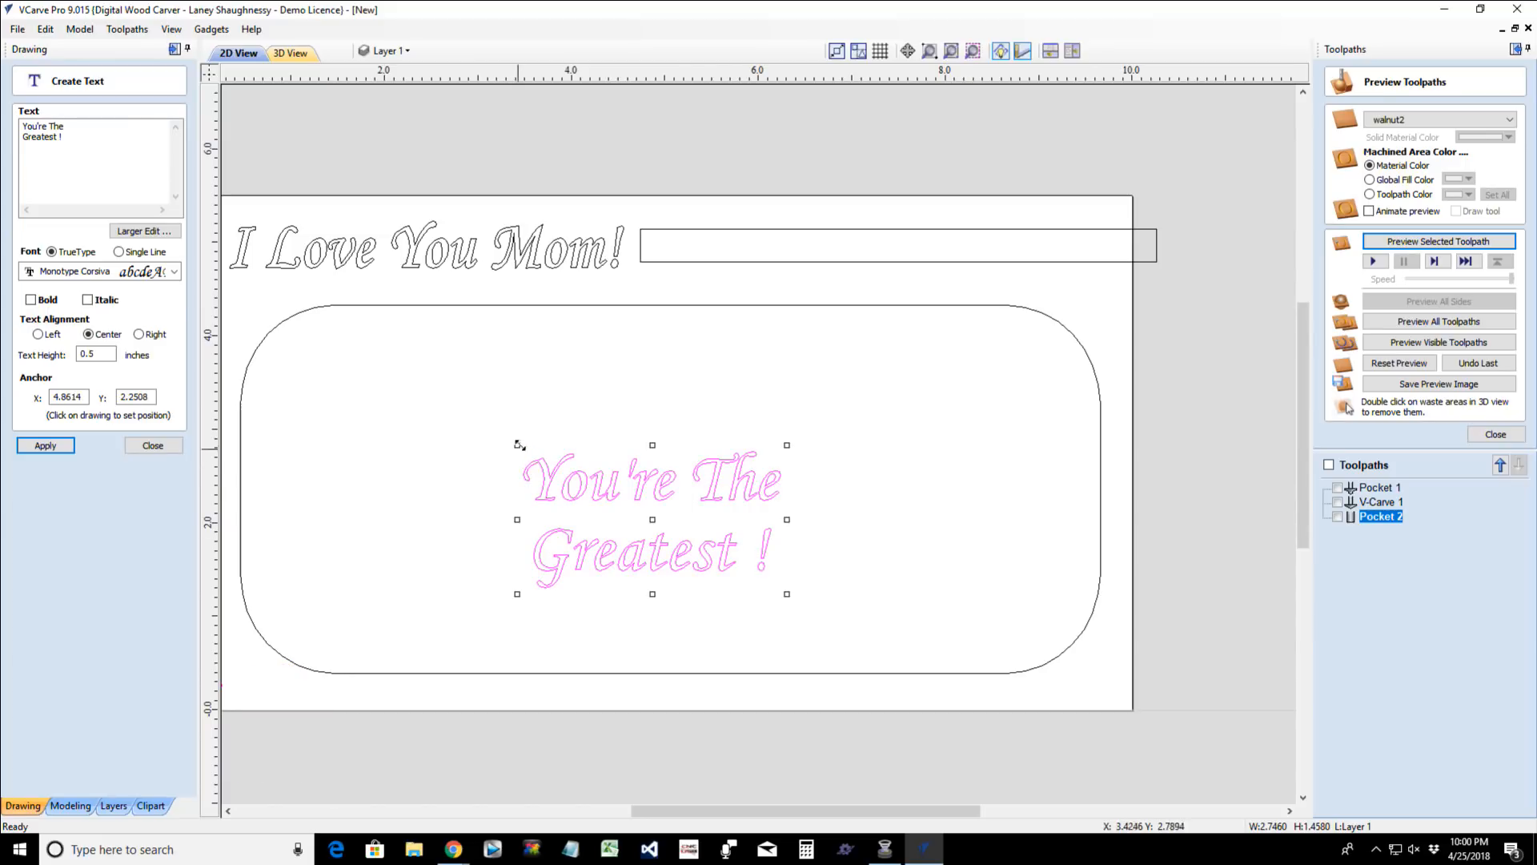
left_click_drag(517, 446, 454, 402)
key("Escape")
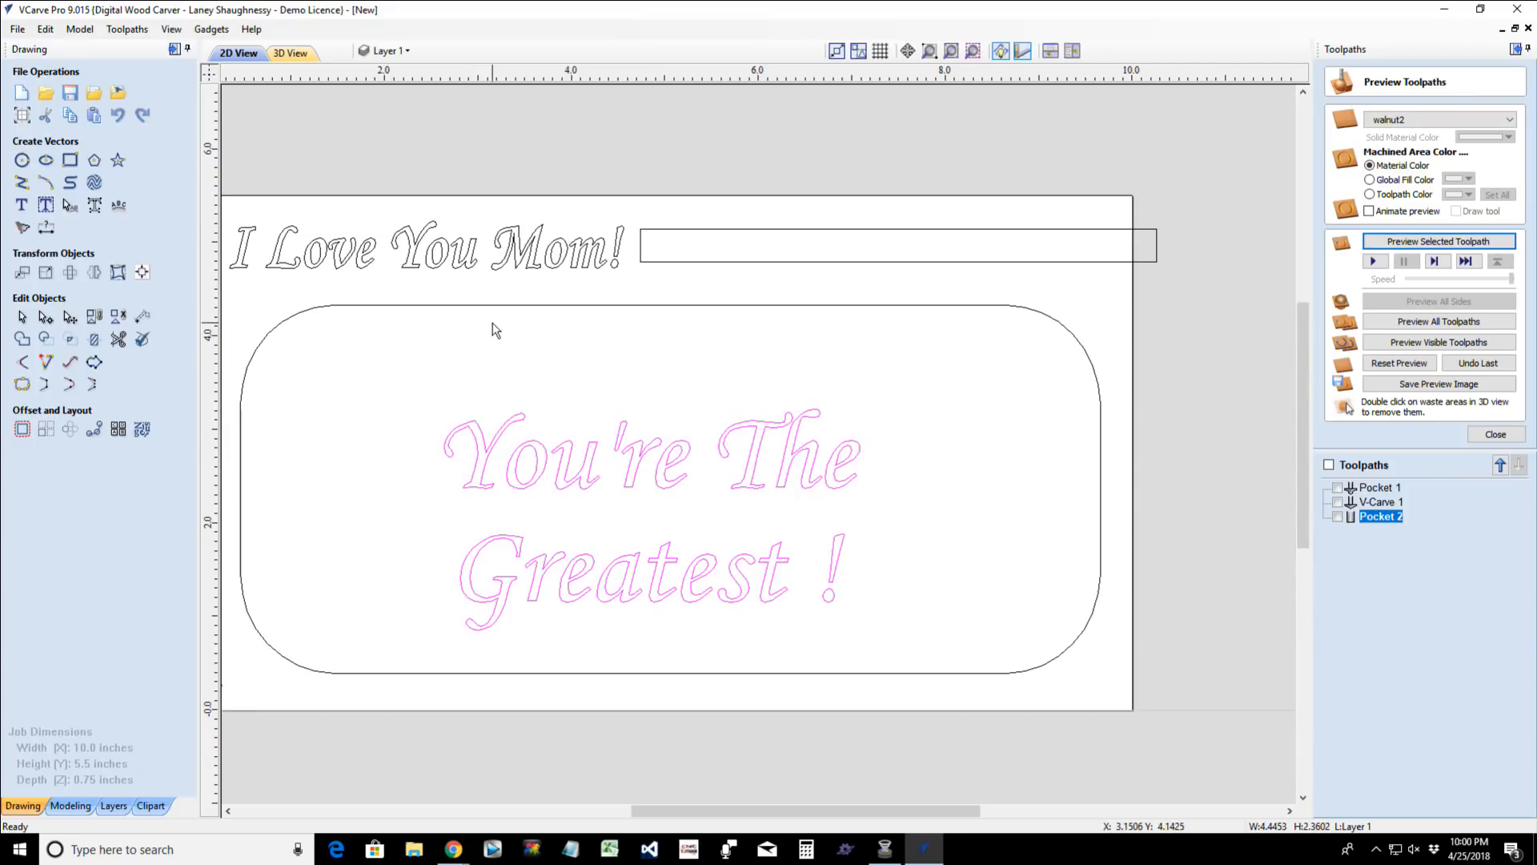
- Center the "You're The Greatest !" text horizontally and vertically within the large rounded rectangle
left_click(493, 305)
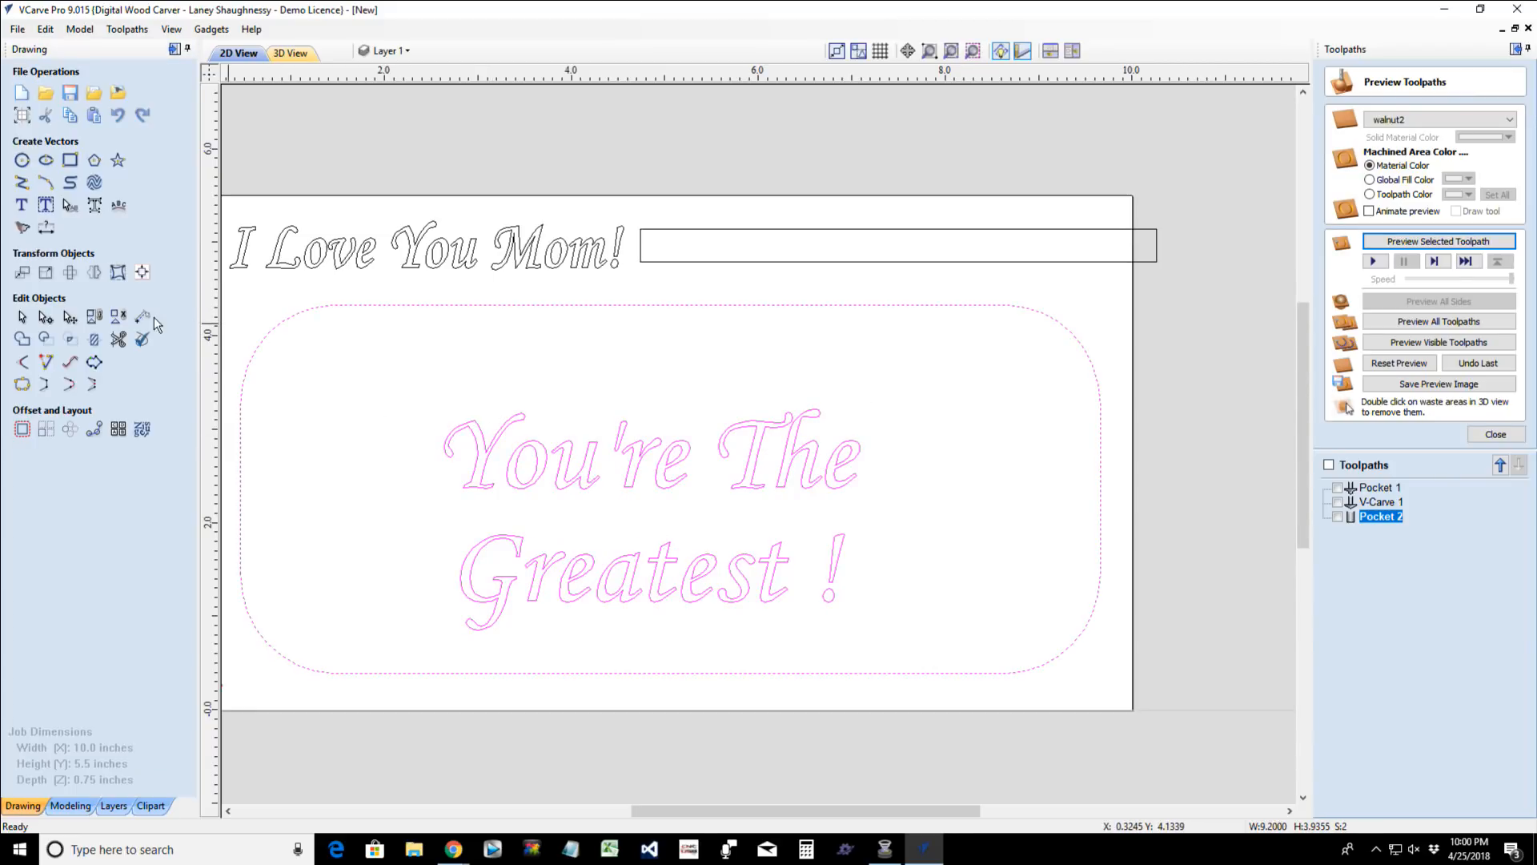
left_click(143, 273)
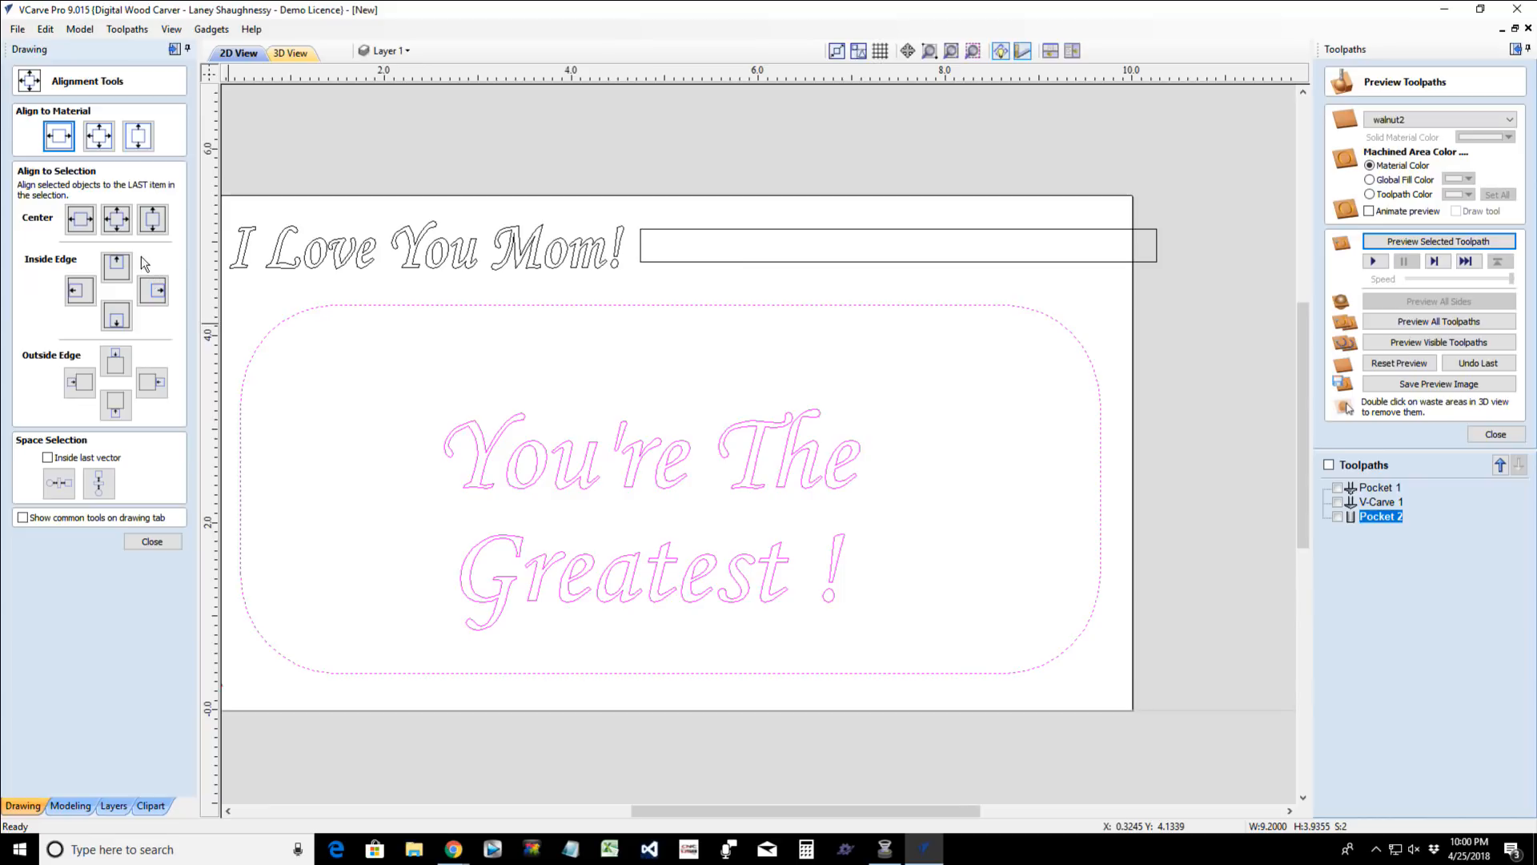
left_click(116, 218)
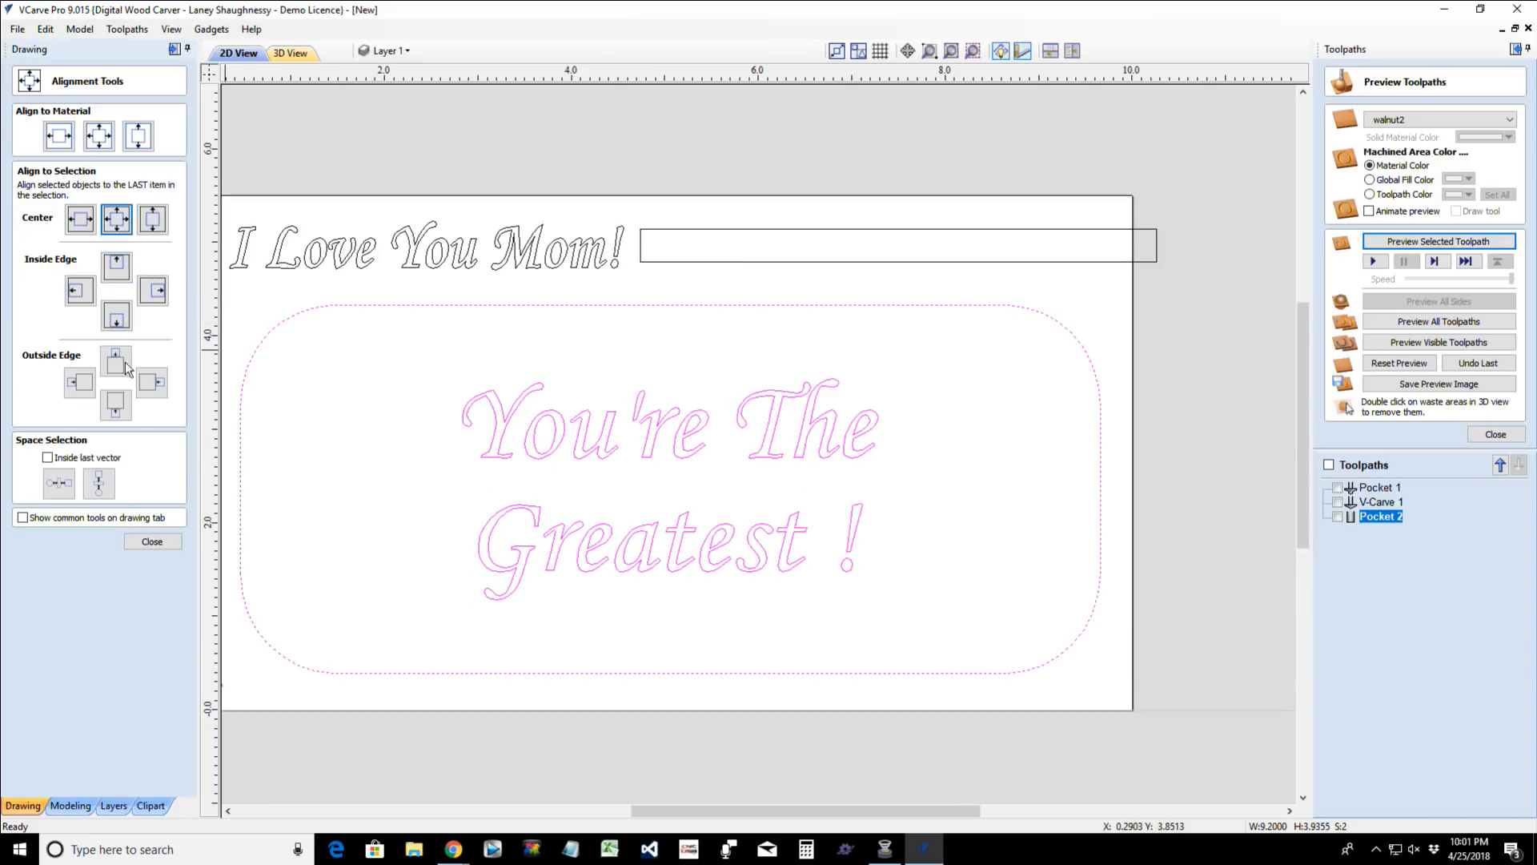
left_click(152, 541)
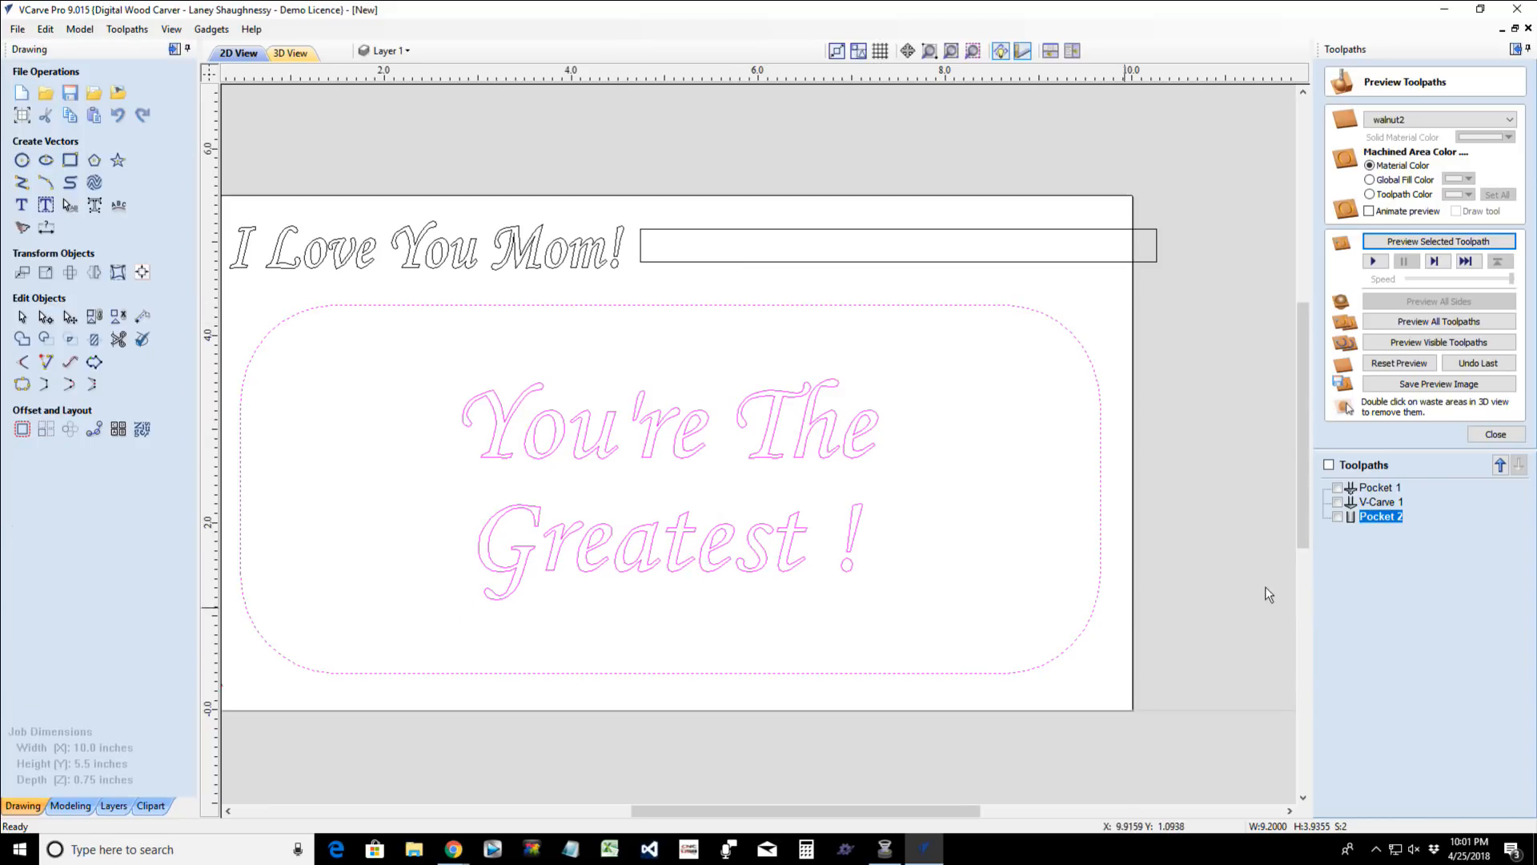
- Add the "You're The Greatest !" text to the V-Carve 1 toolpath, recalculate it and return to the 2D drawing
double_click(1375, 498)
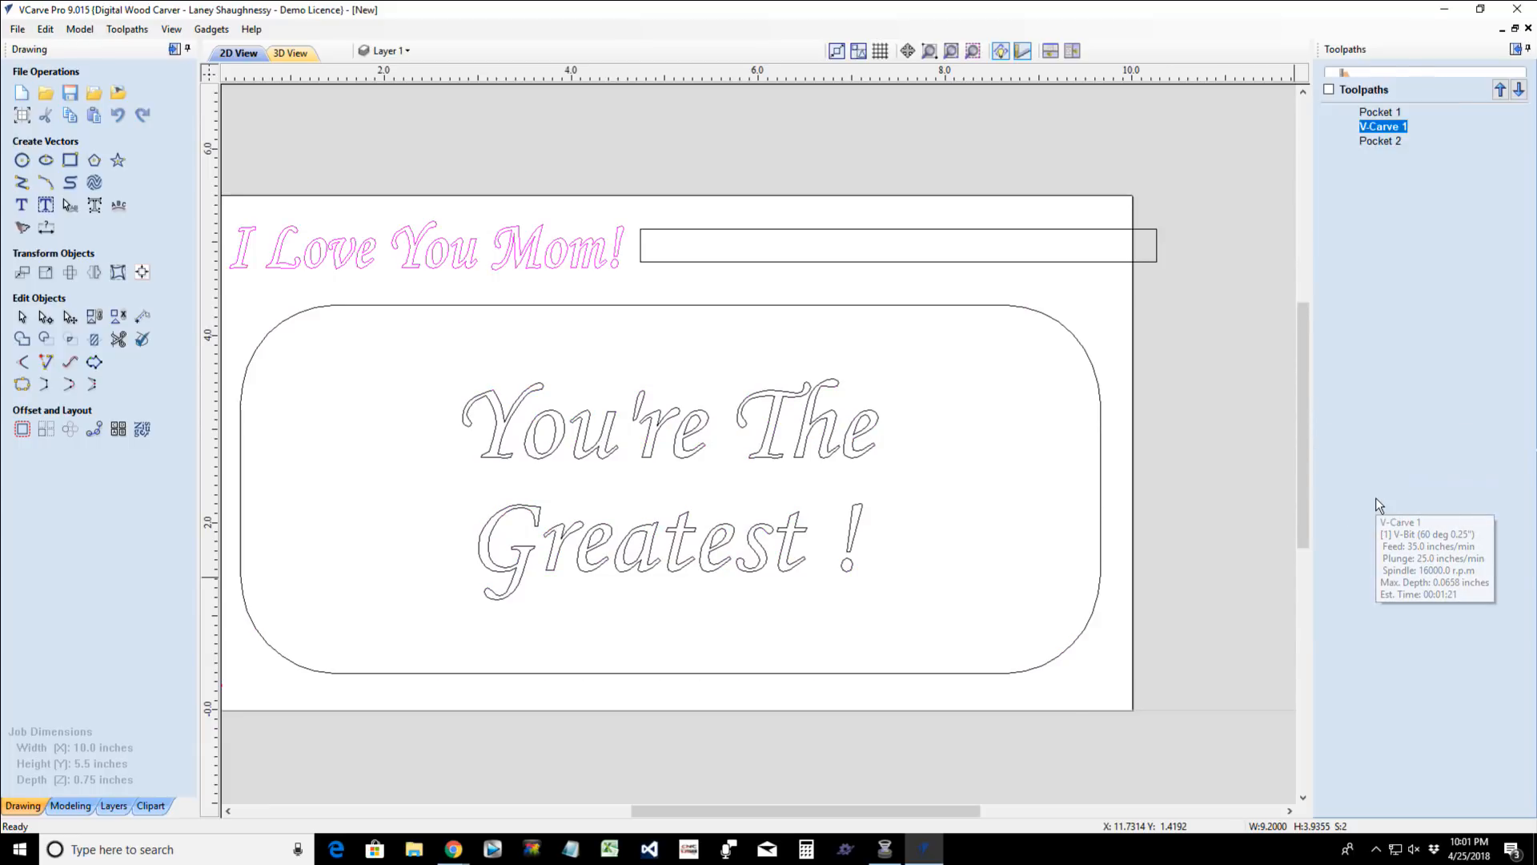
left_click(542, 422)
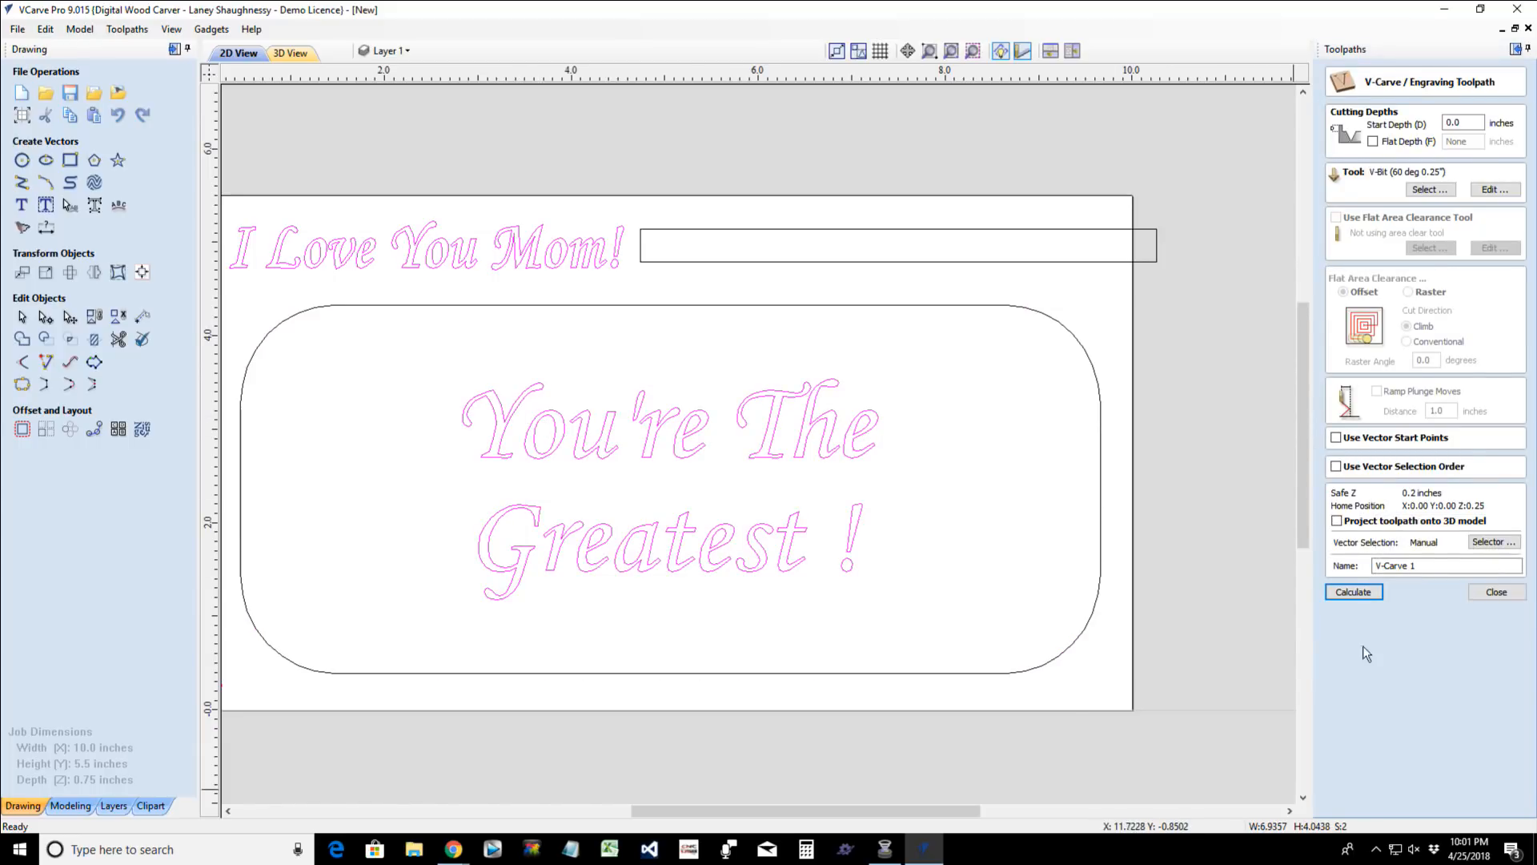
left_click(1354, 592)
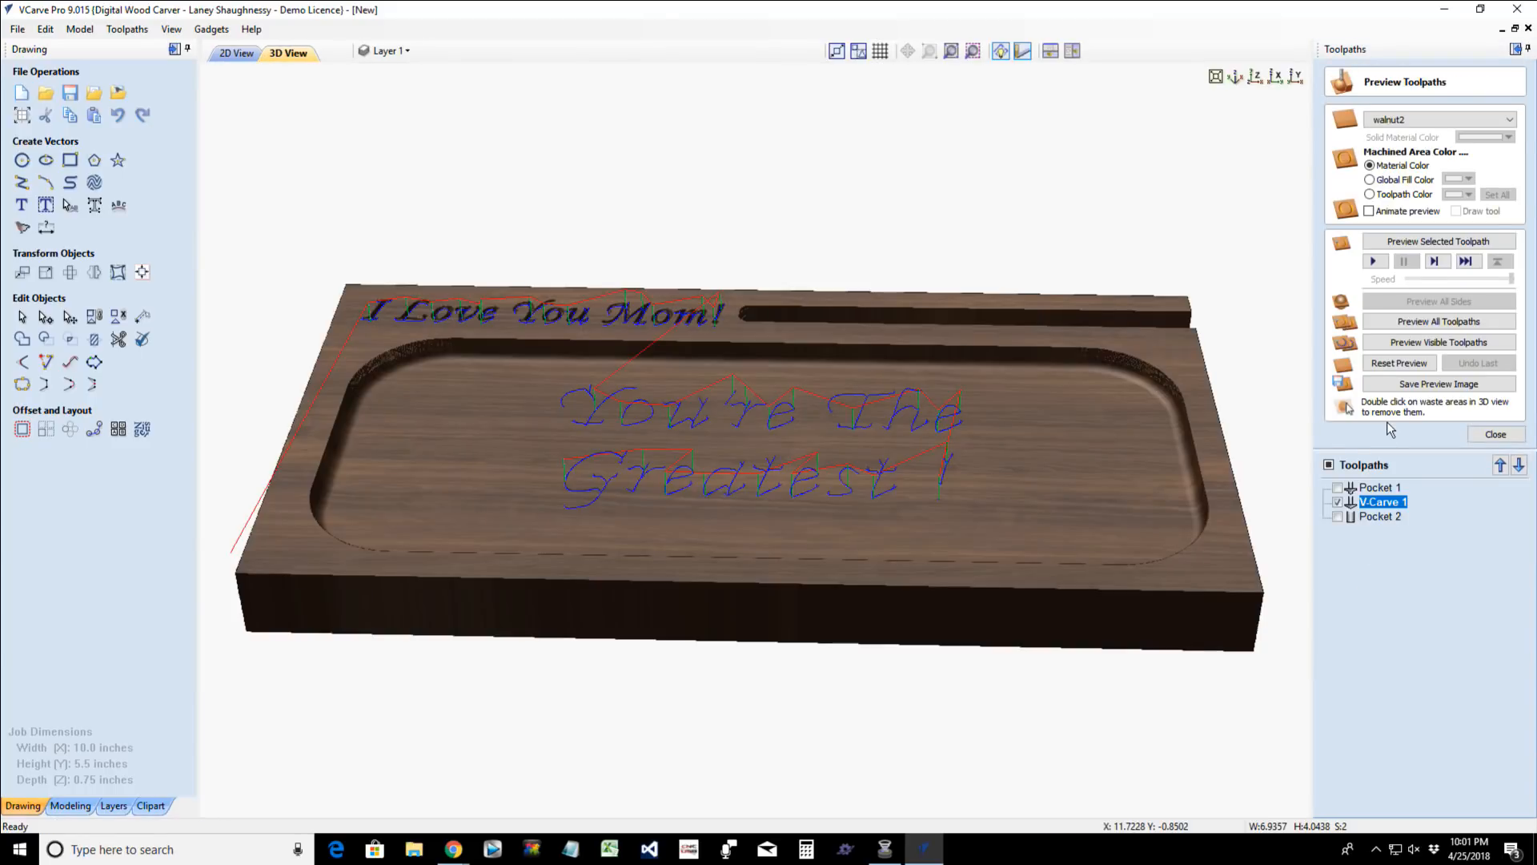
left_click(233, 58)
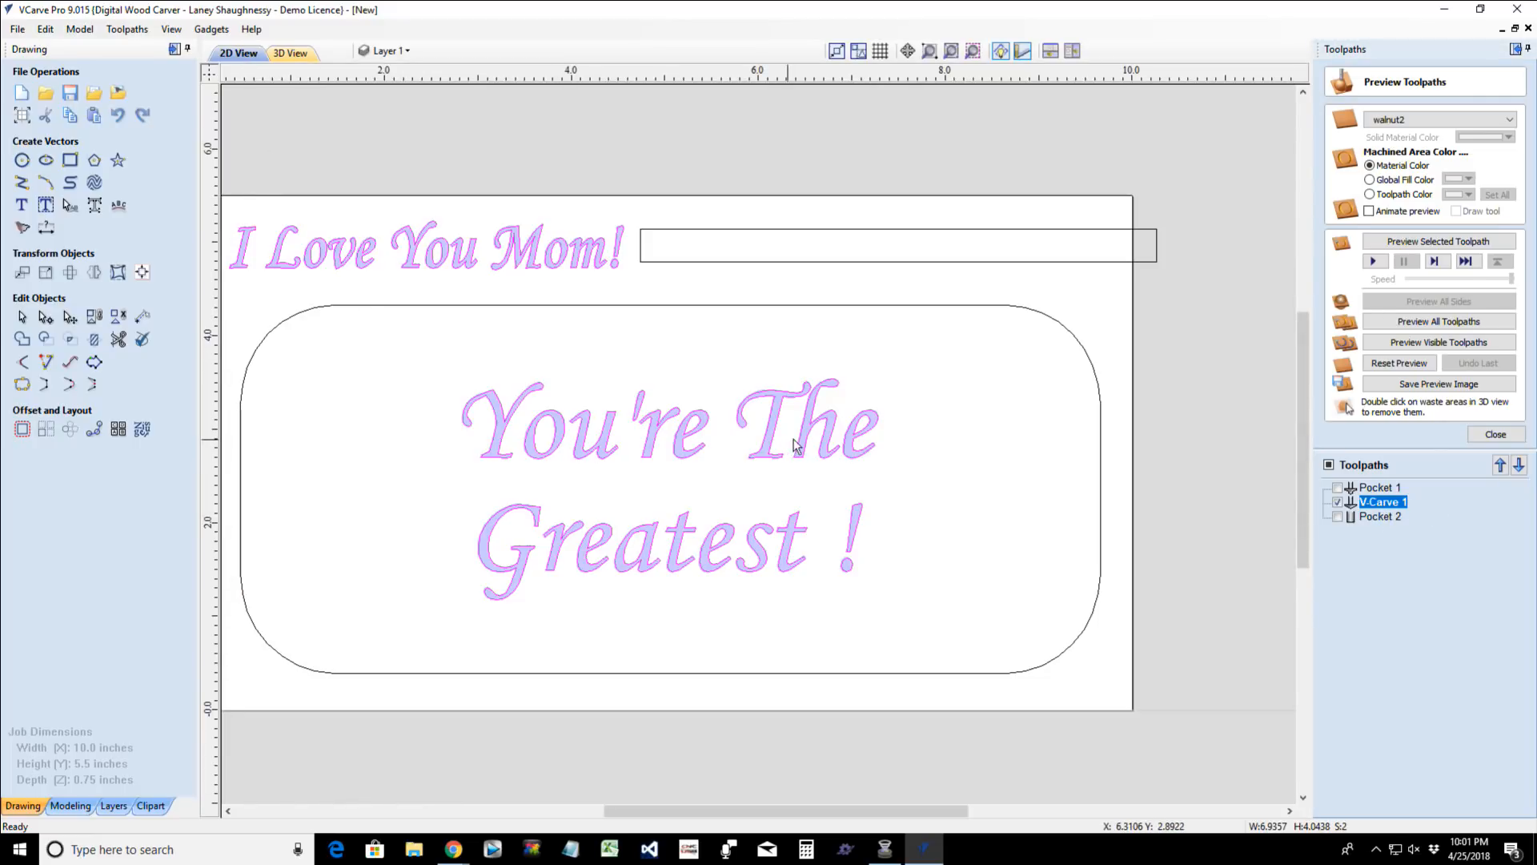
- Remove the "You're The Greatest !" text from the V-Carve 1 toolpath and recalculate it
double_click(1393, 504)
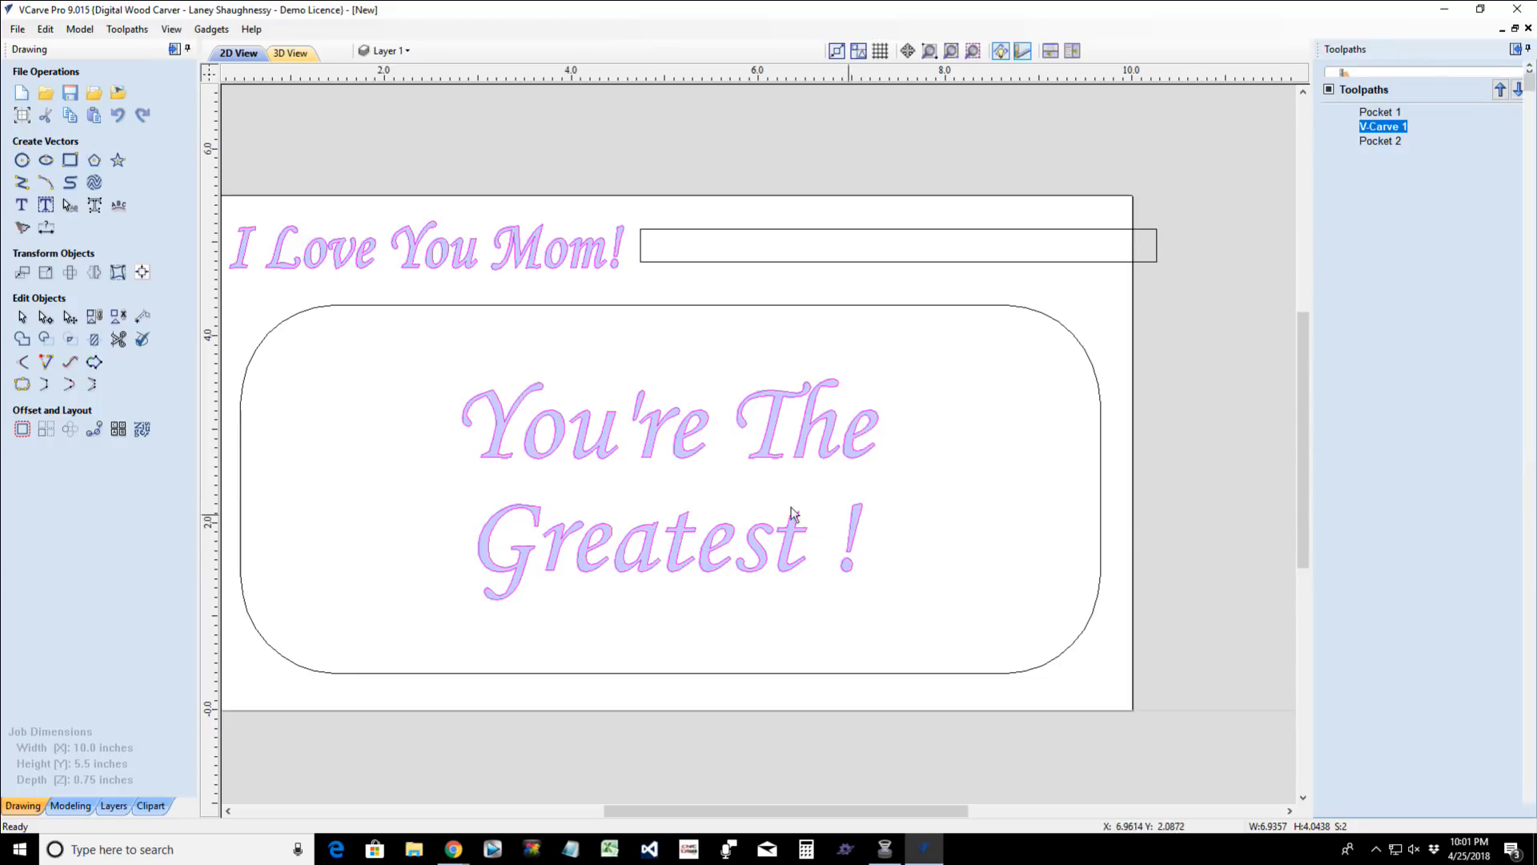
left_click(774, 442, "shift")
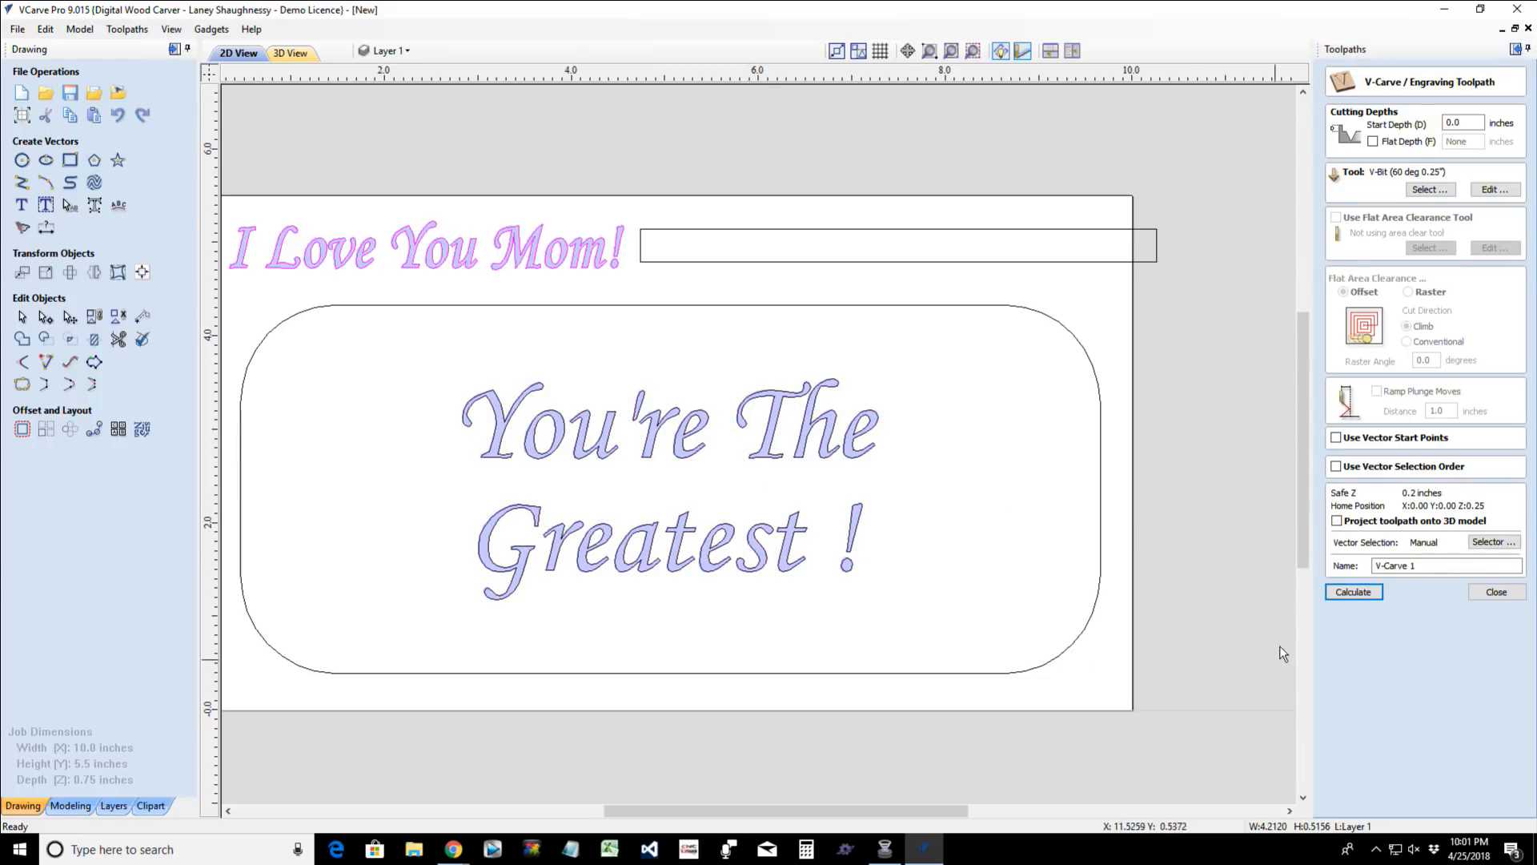
left_click(1354, 592)
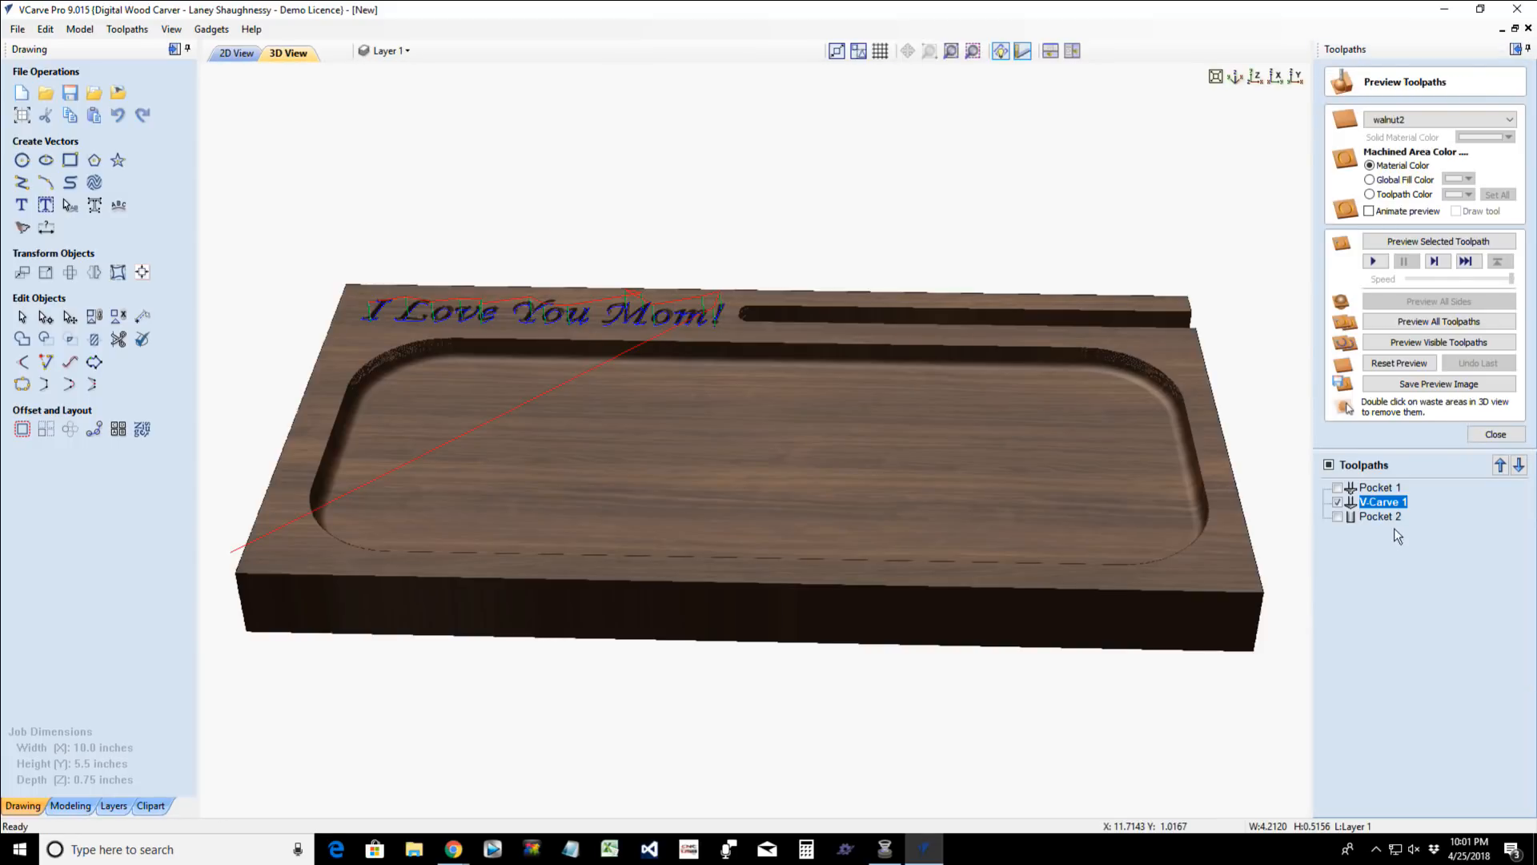
- Create a V-carve toolpath for the "You're The Greatest !" text with a 0.25 inch start depth and preview it in 3D
left_click(1496, 434)
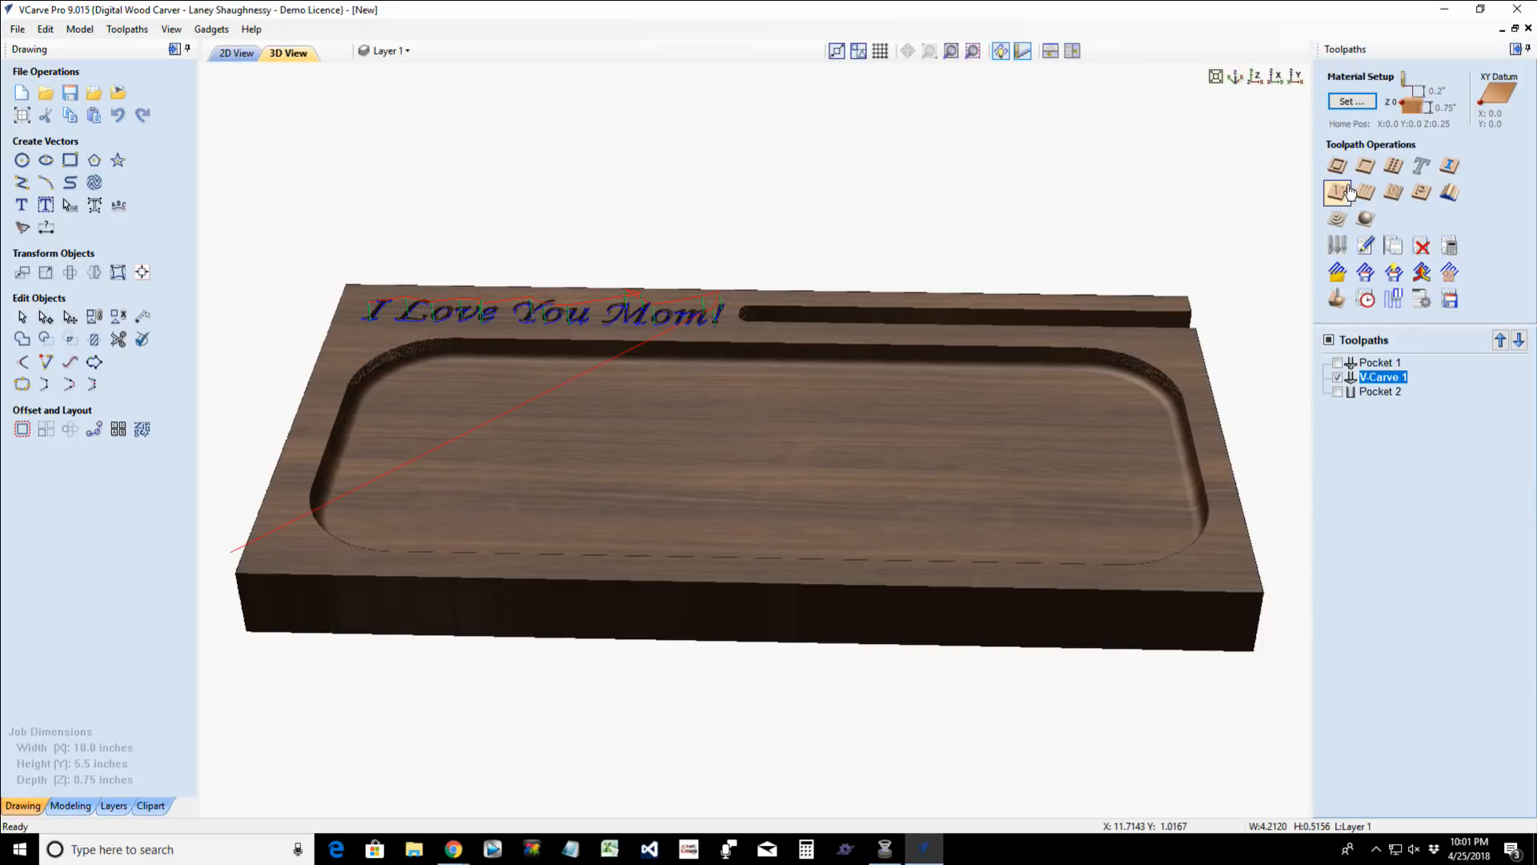
left_click(1341, 191)
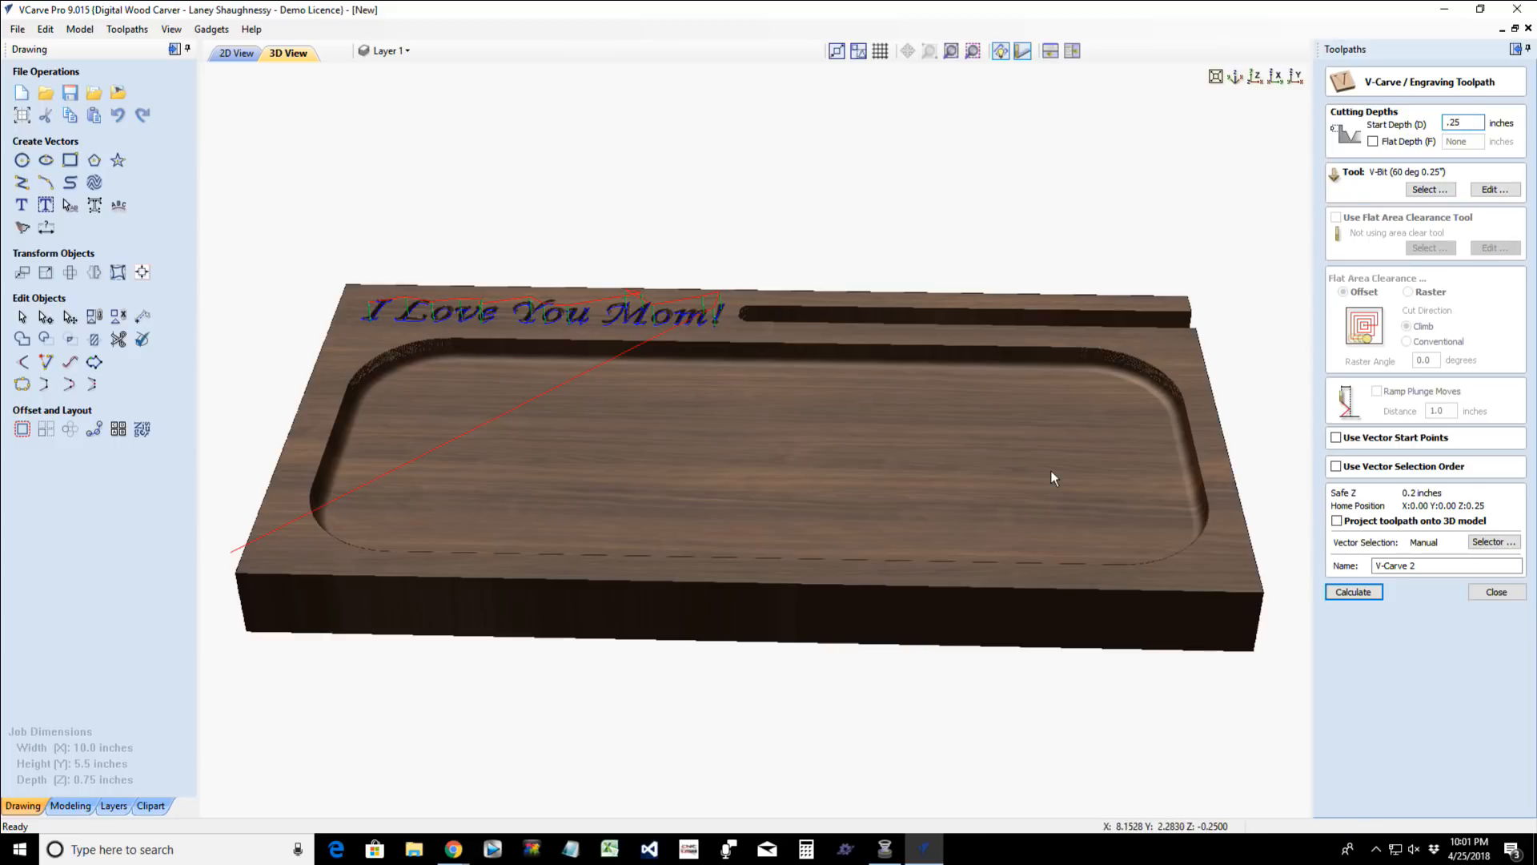
left_click(235, 53)
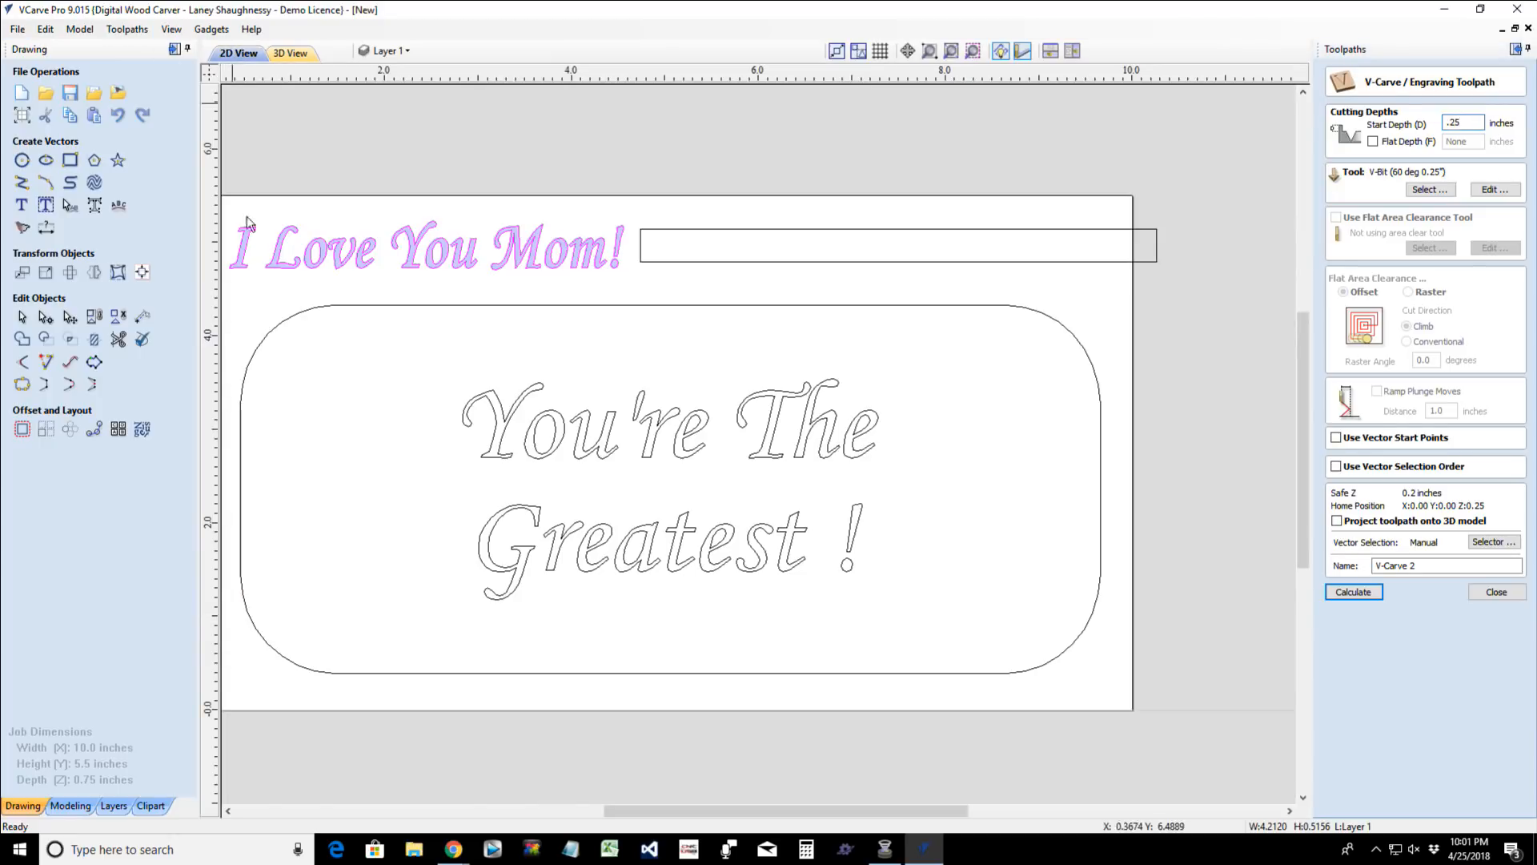
left_click(602, 445)
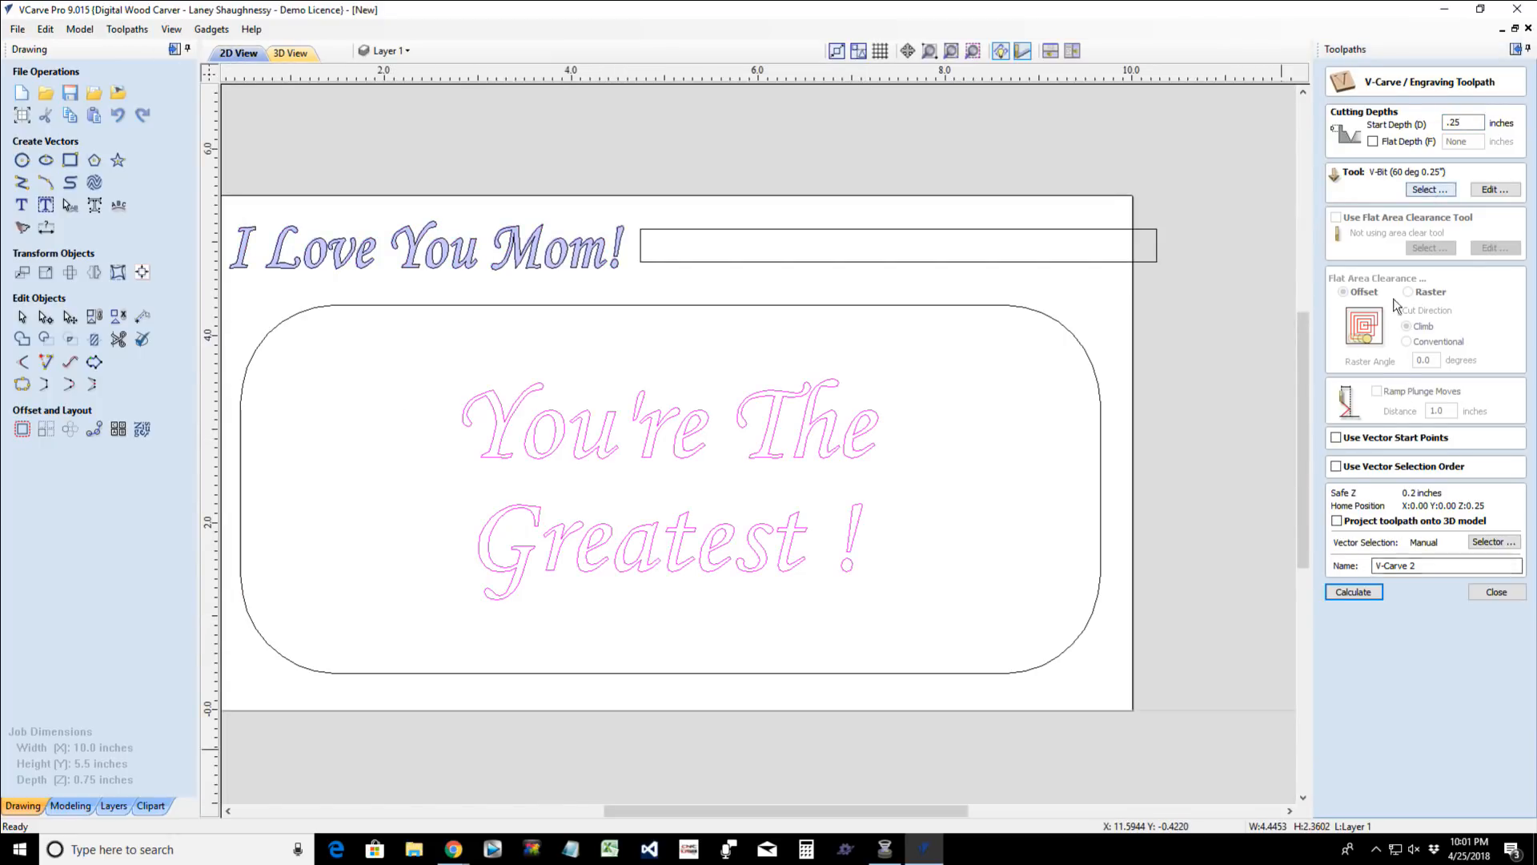
left_click(1355, 593)
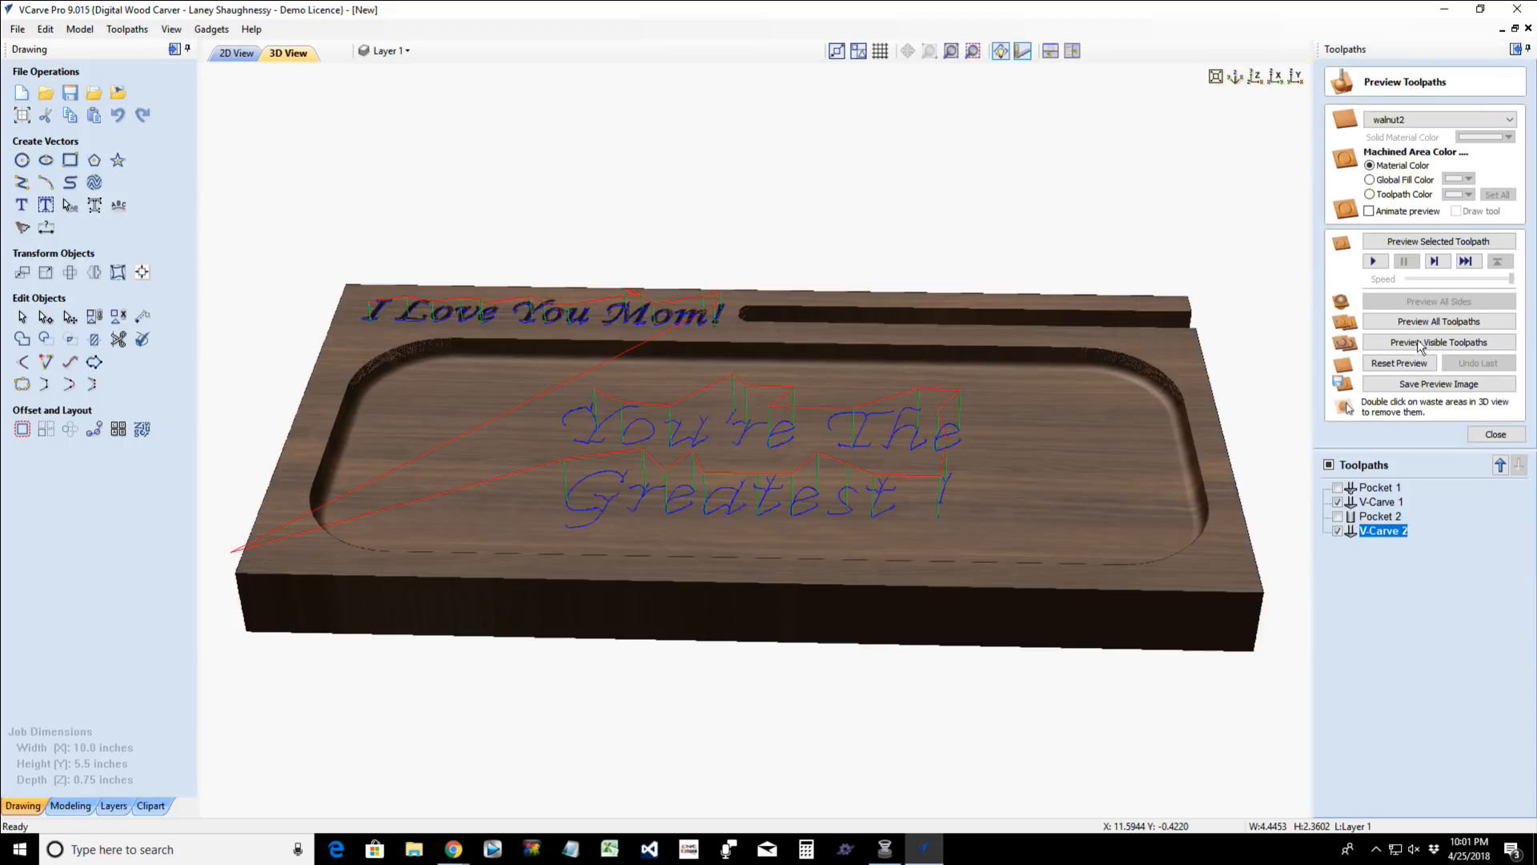
left_click(1419, 344)
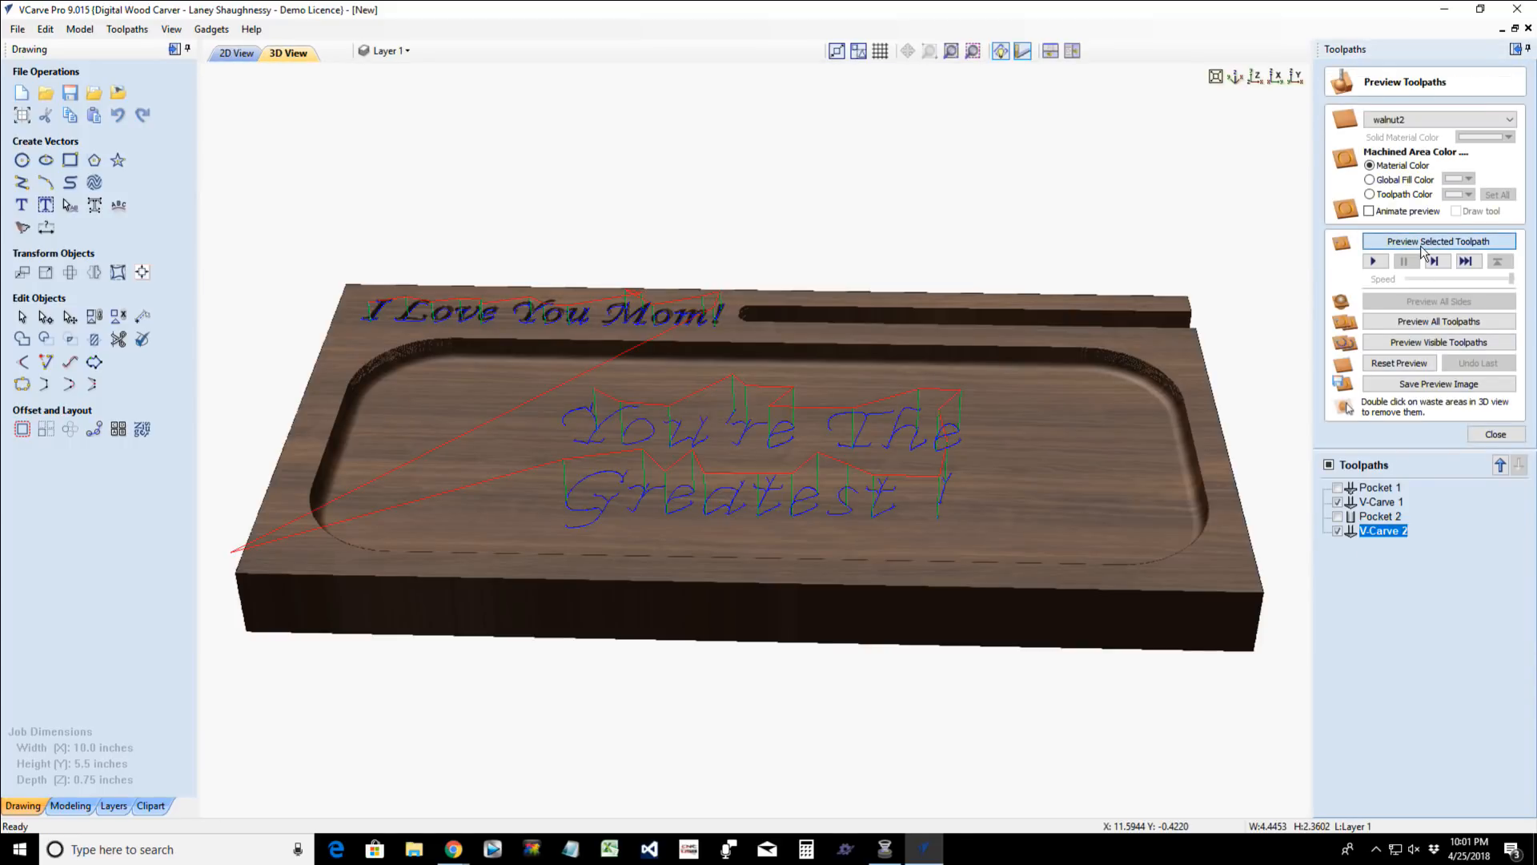
left_click_drag(705, 597, 686, 555)
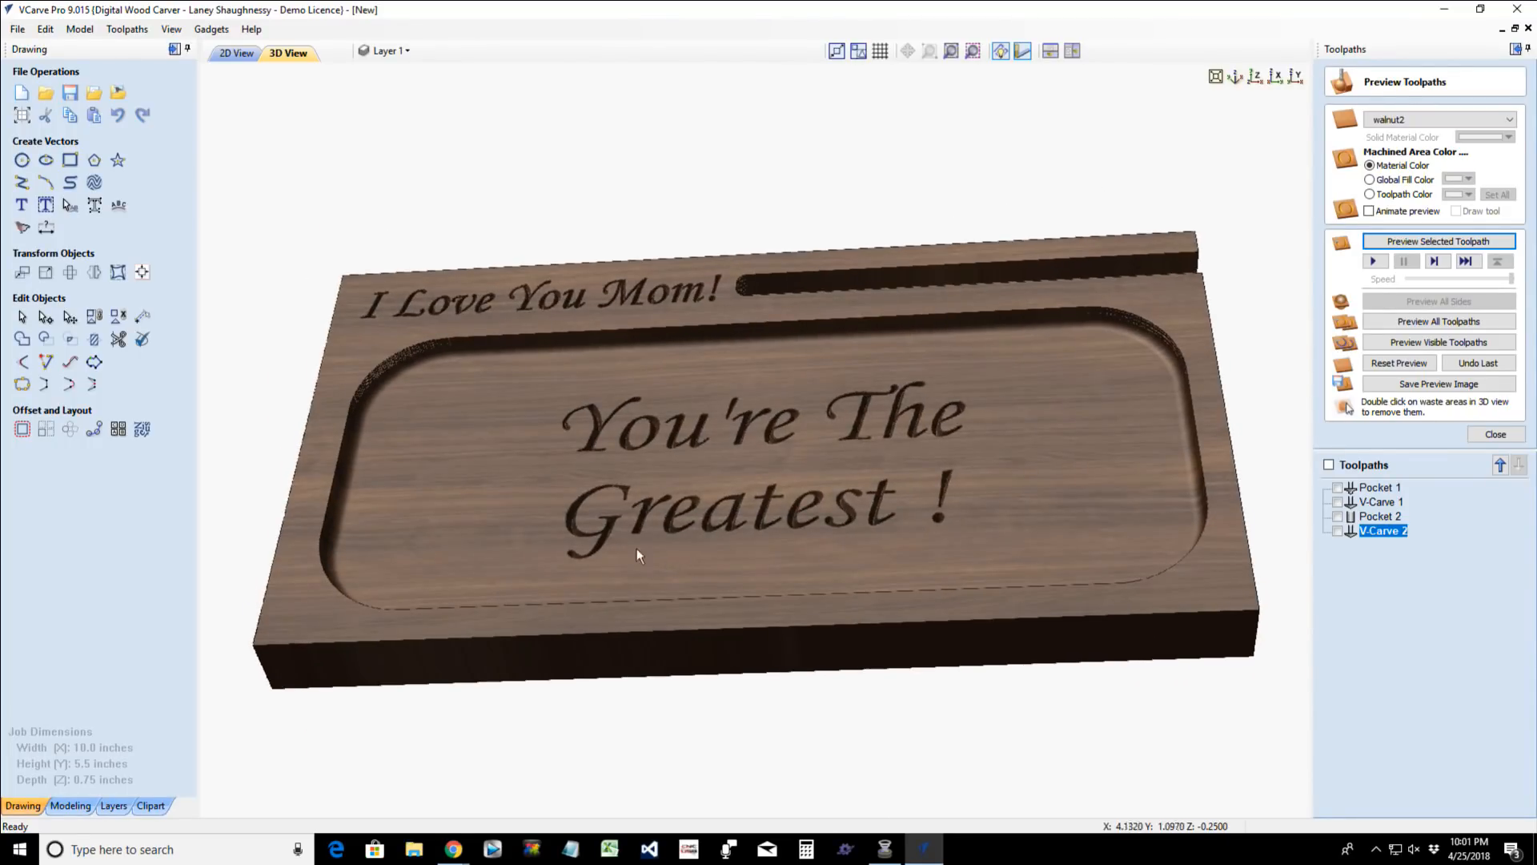
- Draw a square-cornered 10 x 5.5 inch rectangle along the material's outer border
left_click(224, 56)
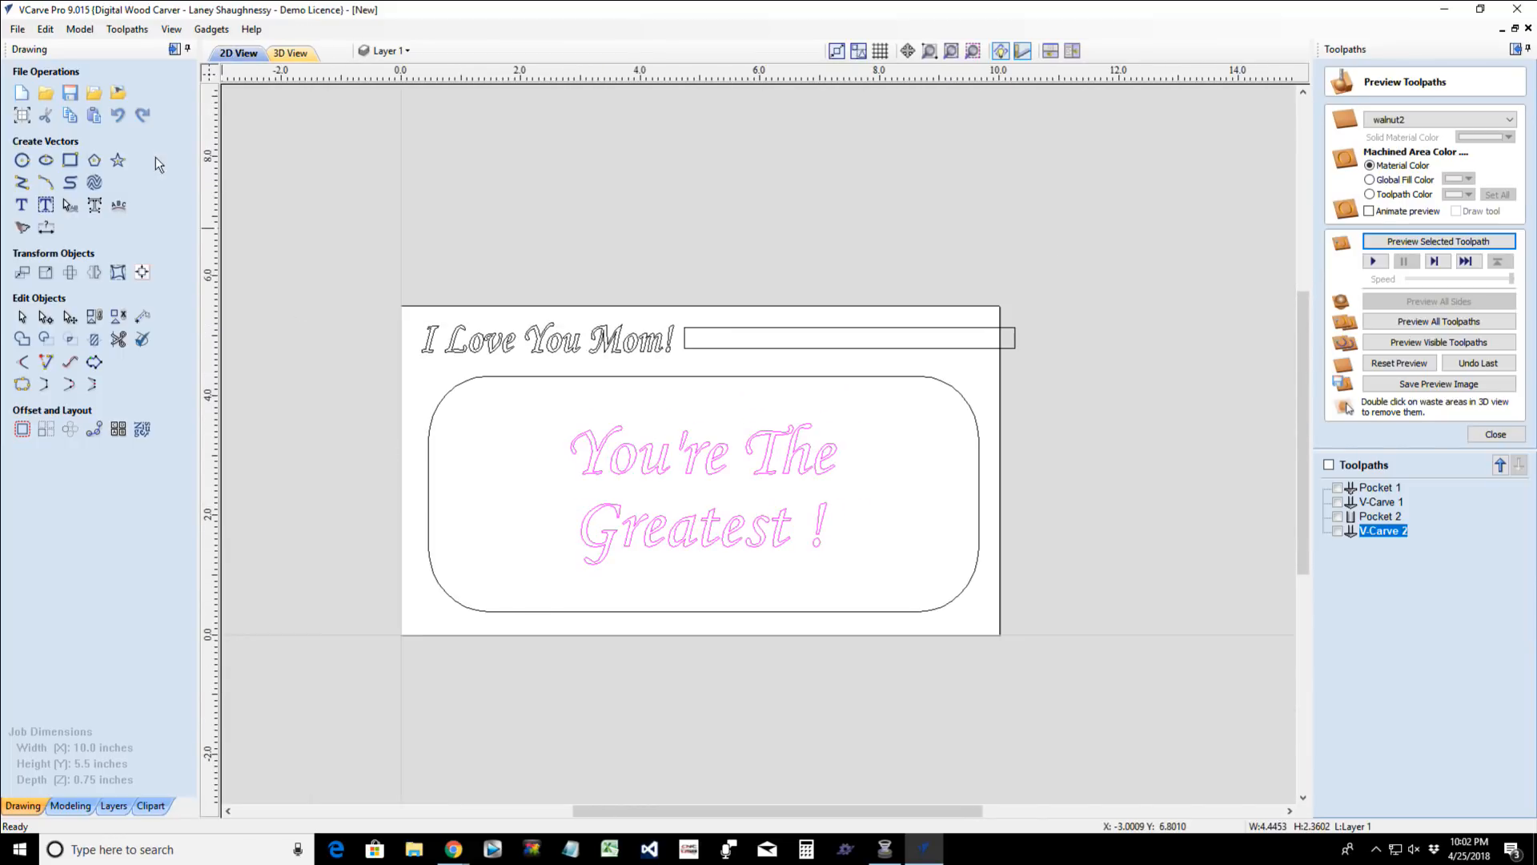
left_click(70, 159)
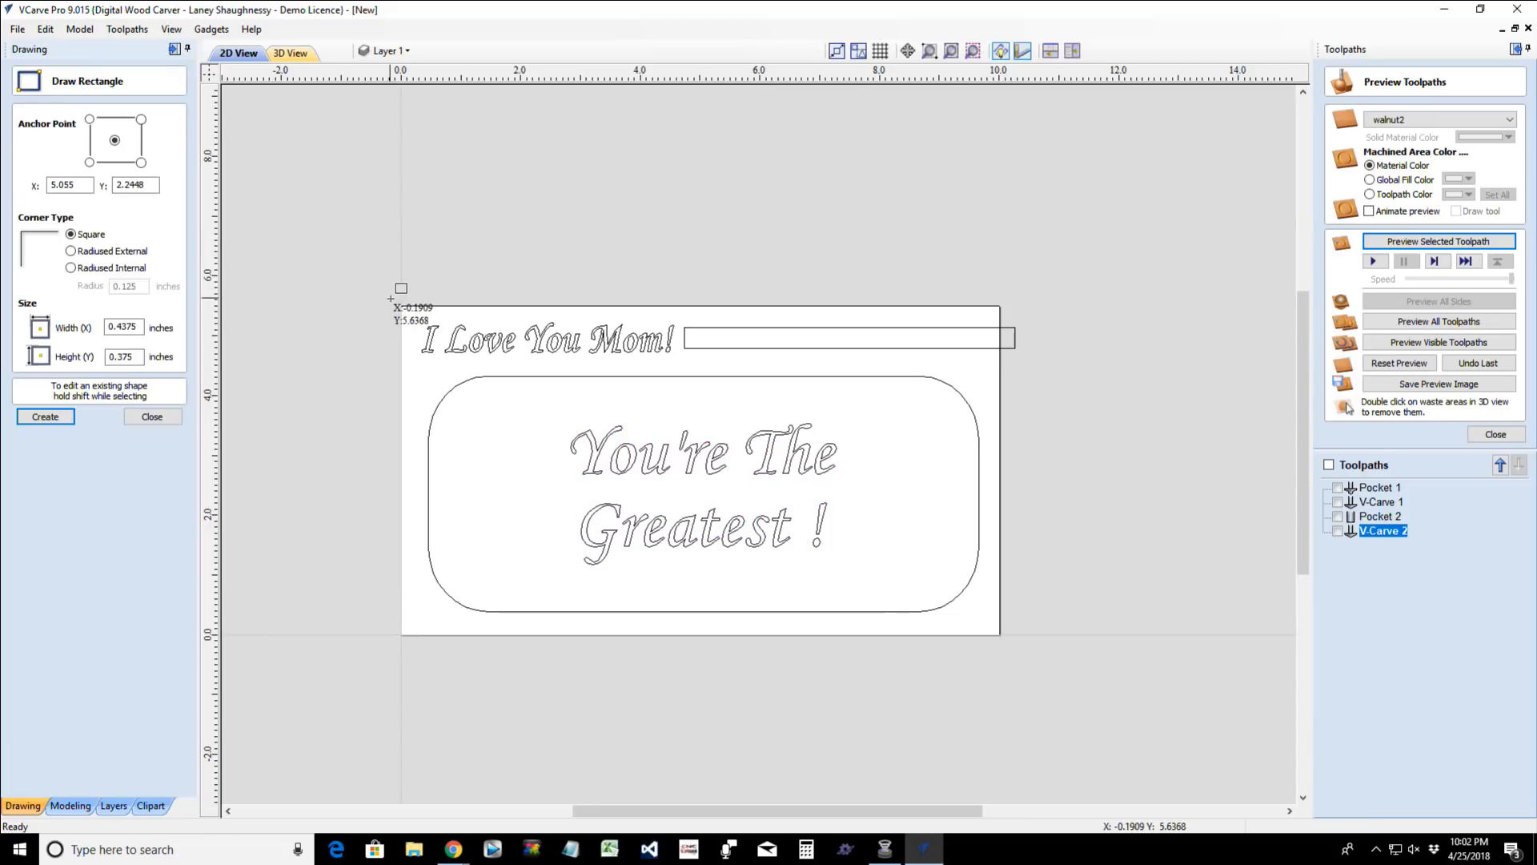
left_click_drag(961, 587, 1001, 637)
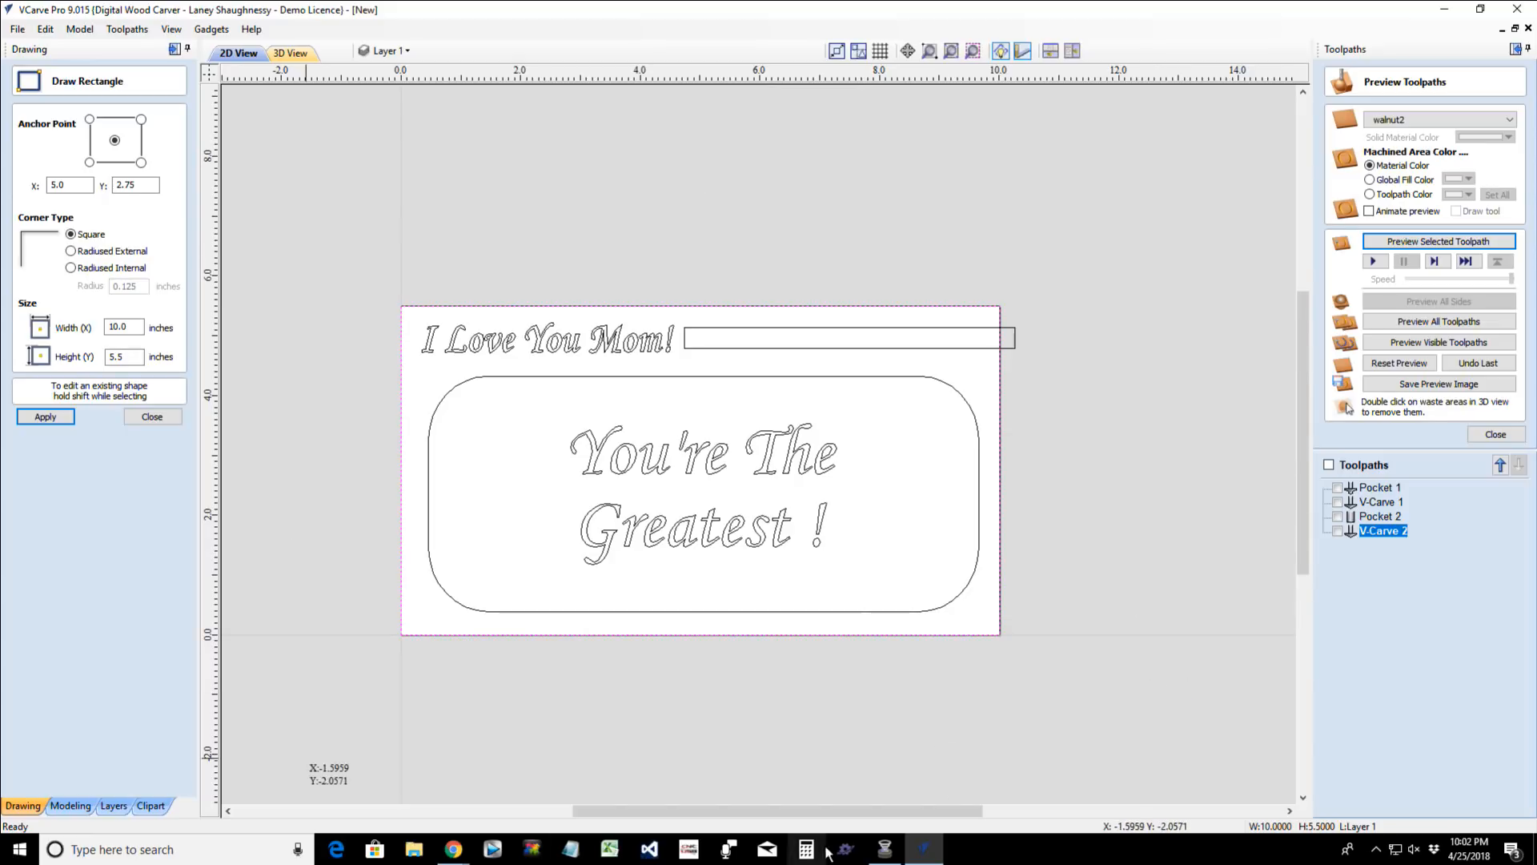
- Set up an outside profile toolpath on the border rectangle with a 0.25 inch cut depth and the Whiteside 2050 RO Form Tool
left_click(1482, 434)
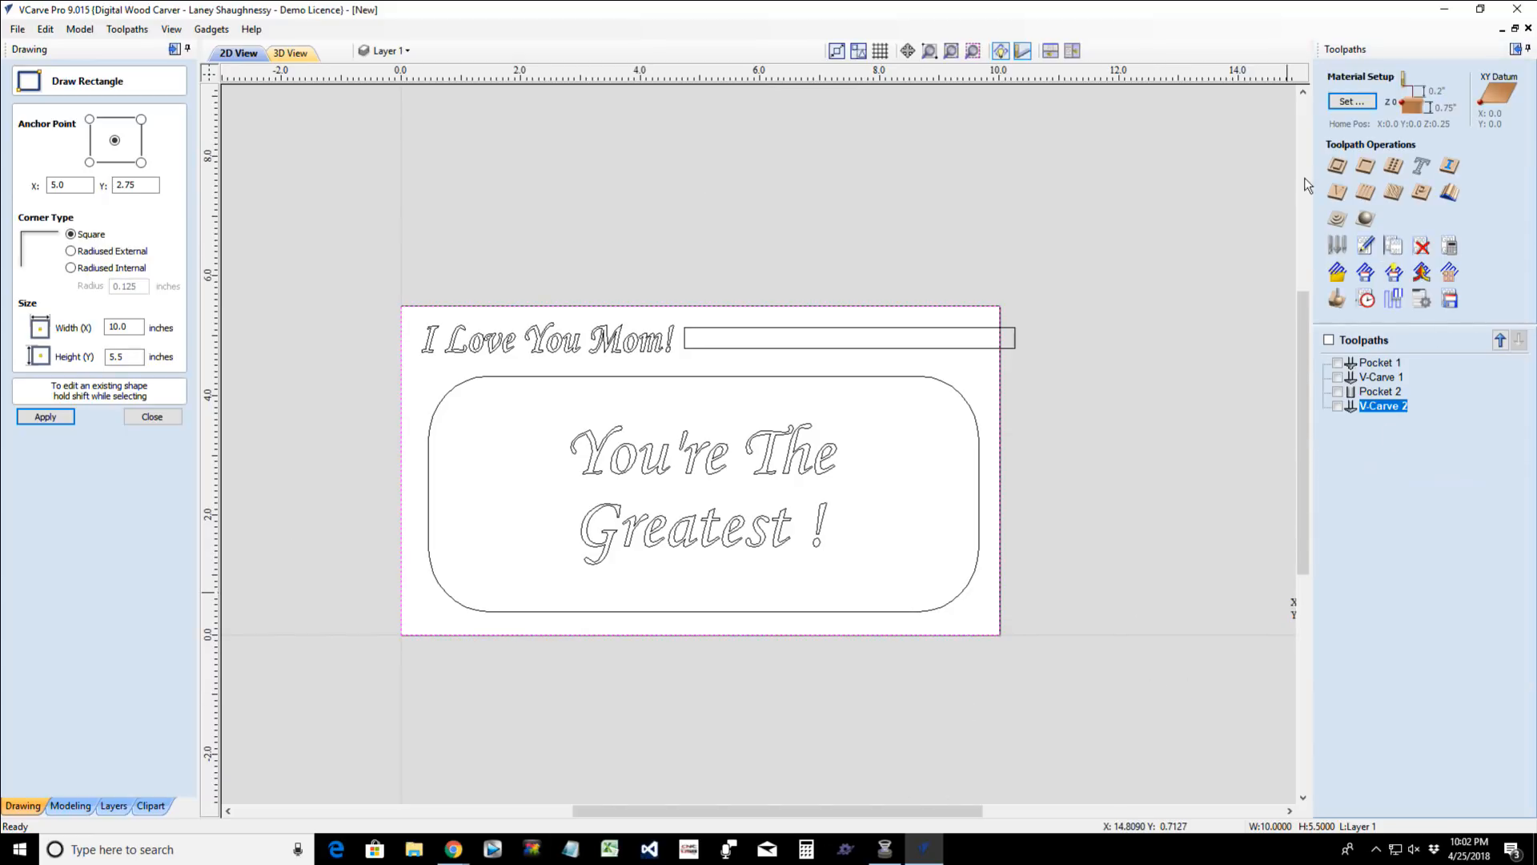
left_click(1342, 166)
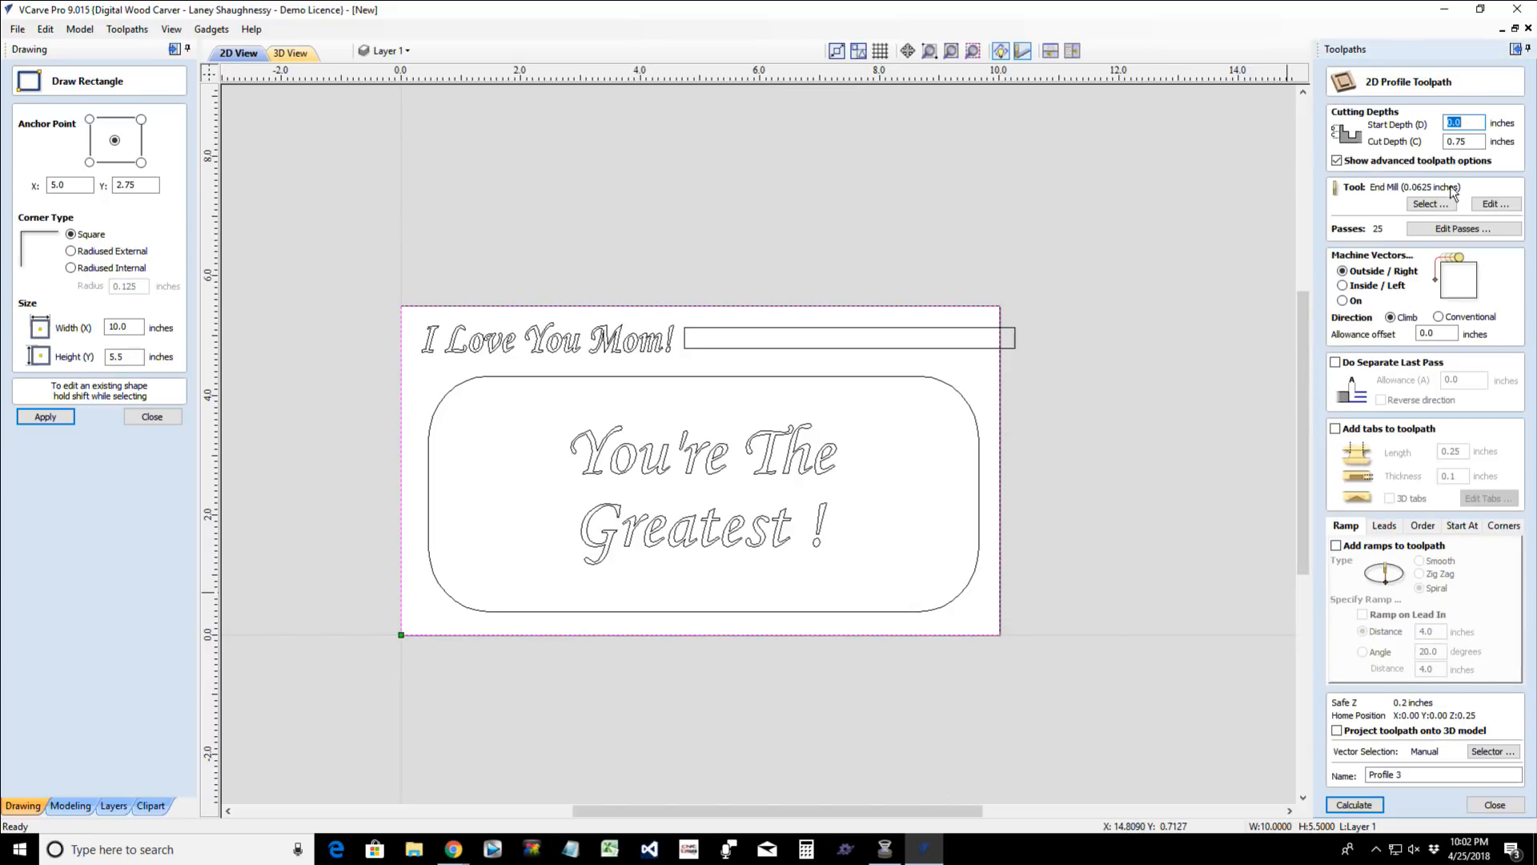
left_click(1472, 138)
type(".2")
left_click(1425, 205)
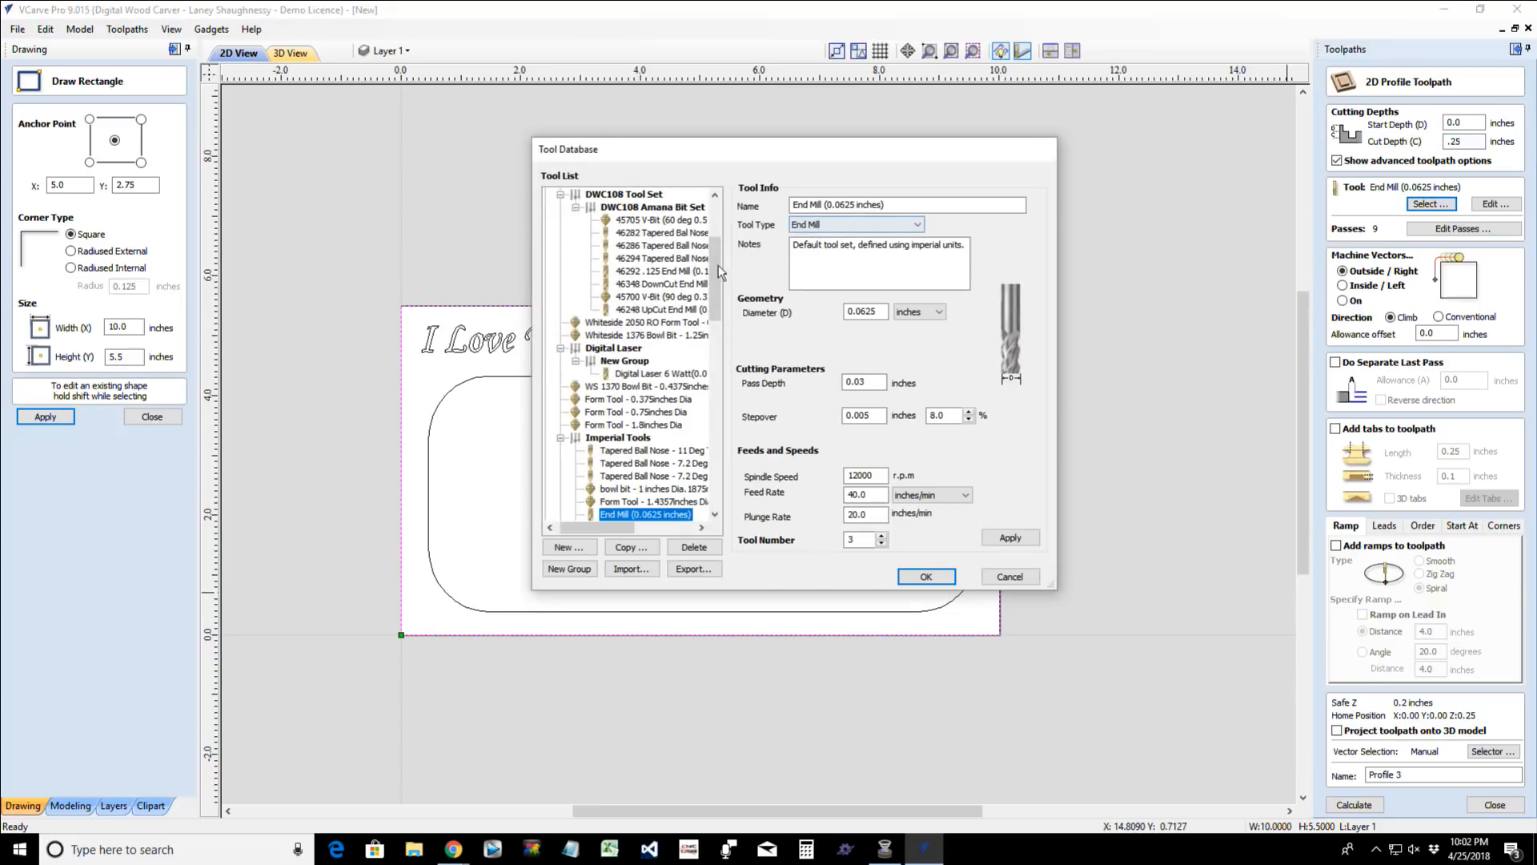
left_click(644, 323)
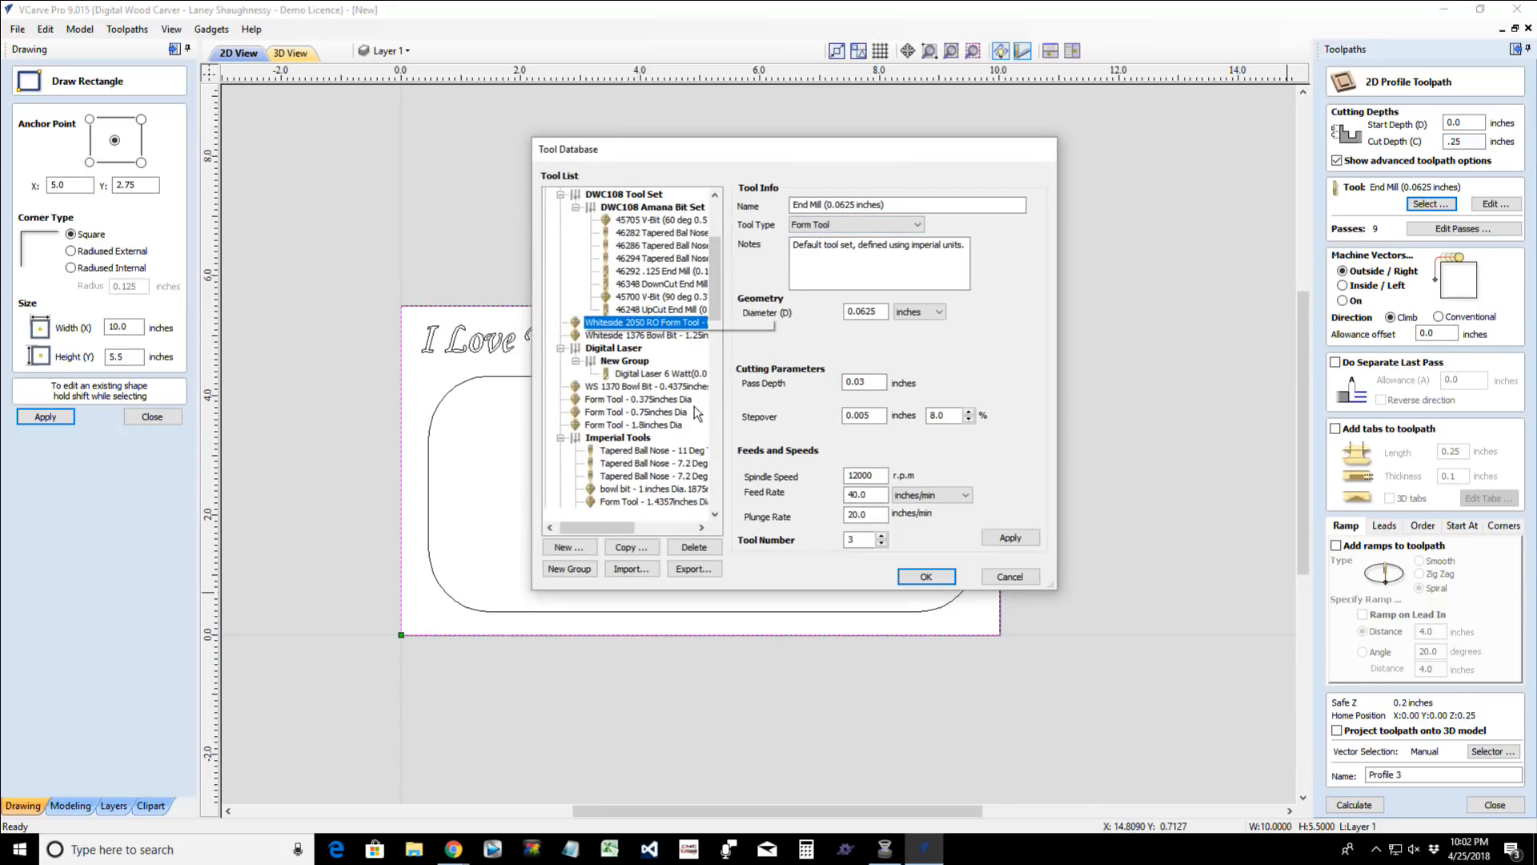
left_click(925, 578)
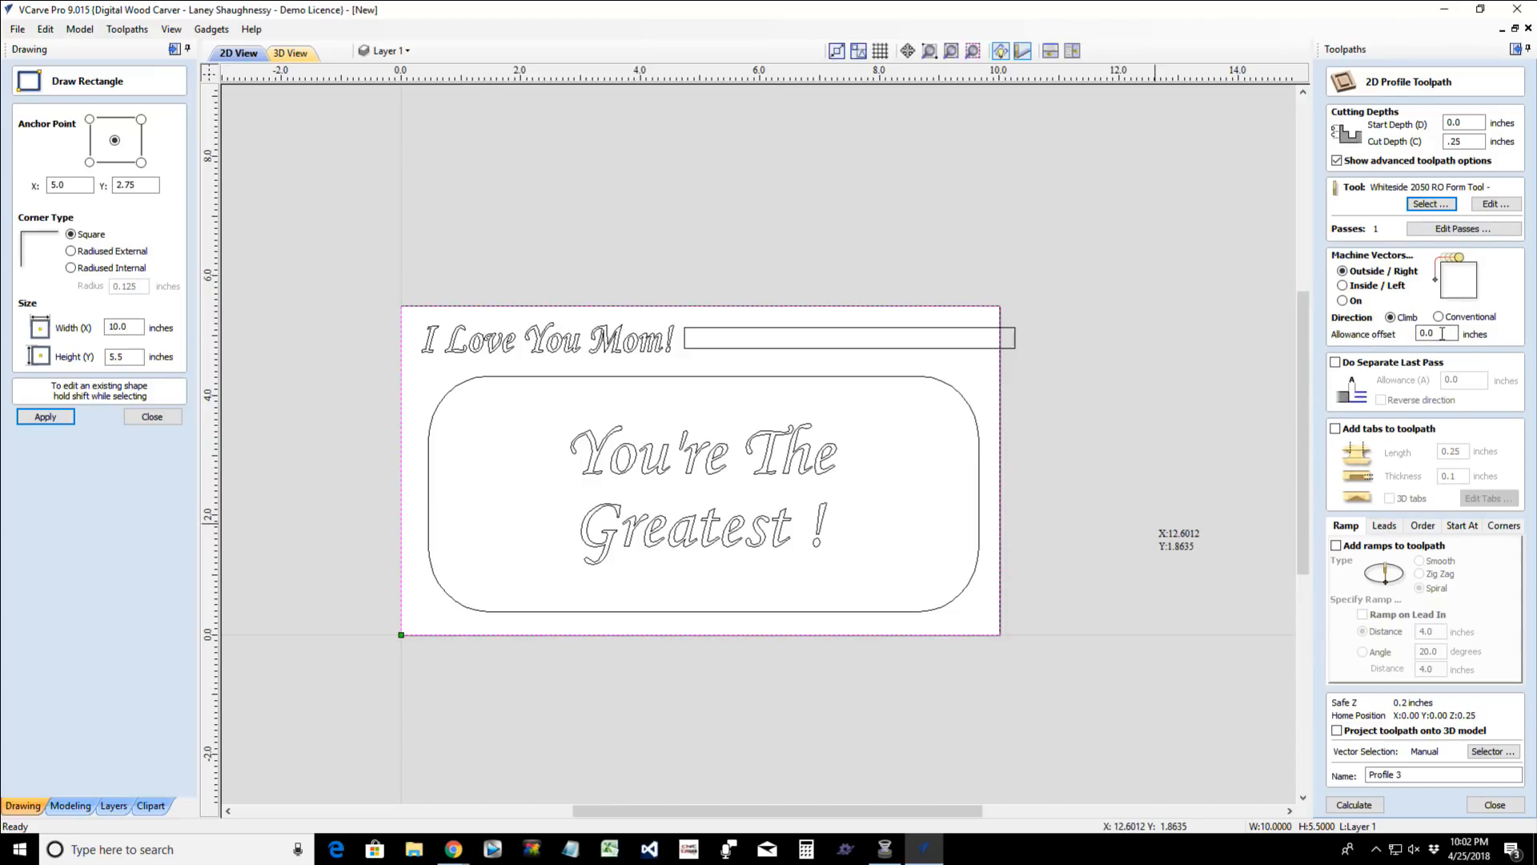
- Set the profile's allowance offset to -0.125 inches, calculate the toolpath and inspect its path in the 2D drawing
left_click_drag(1446, 336, 1350, 339)
type(".125")
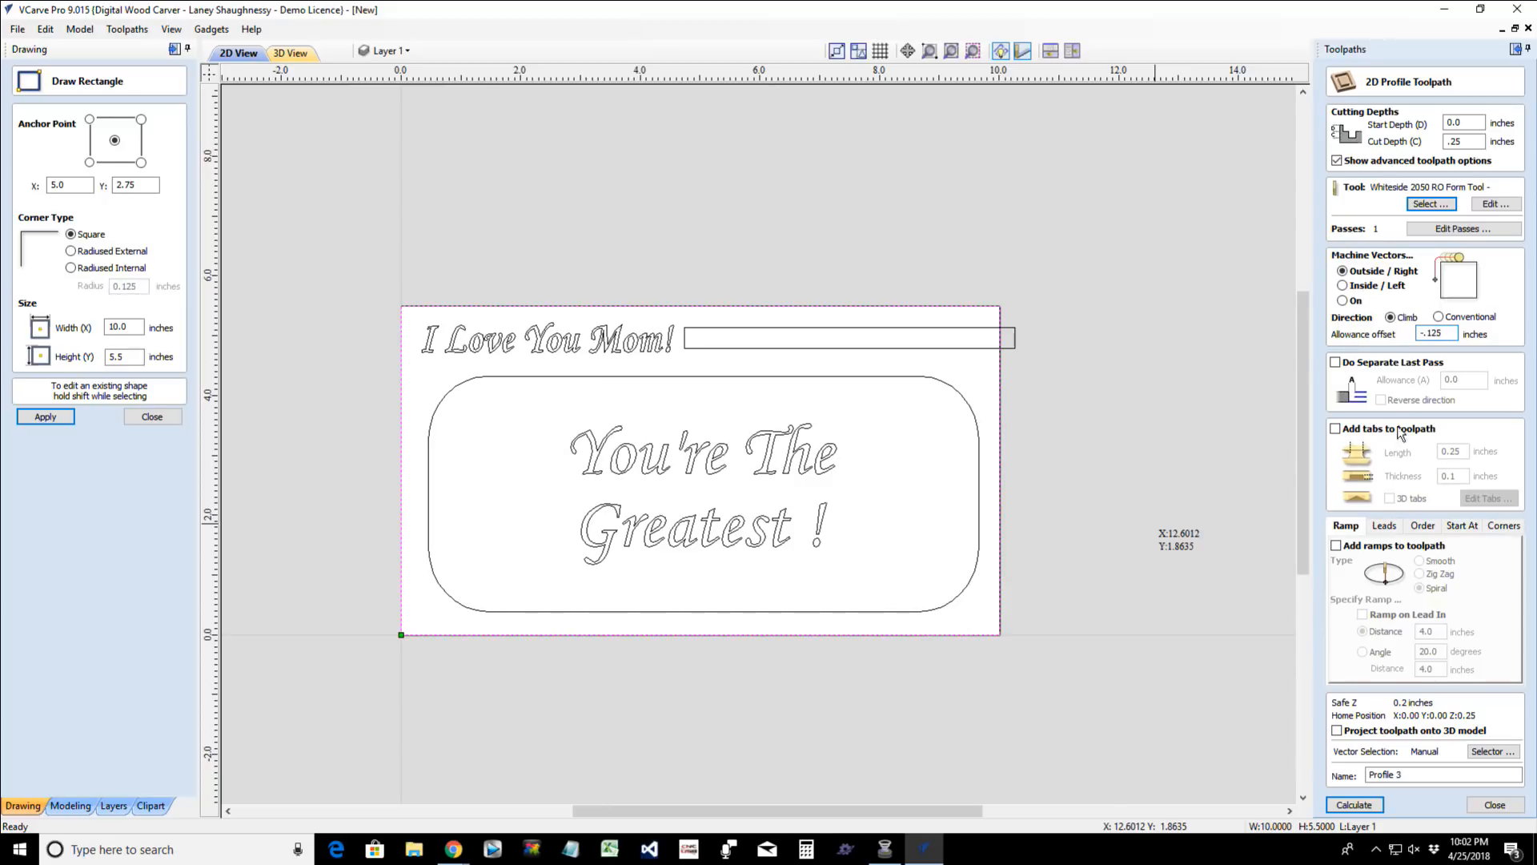
left_click(1359, 805)
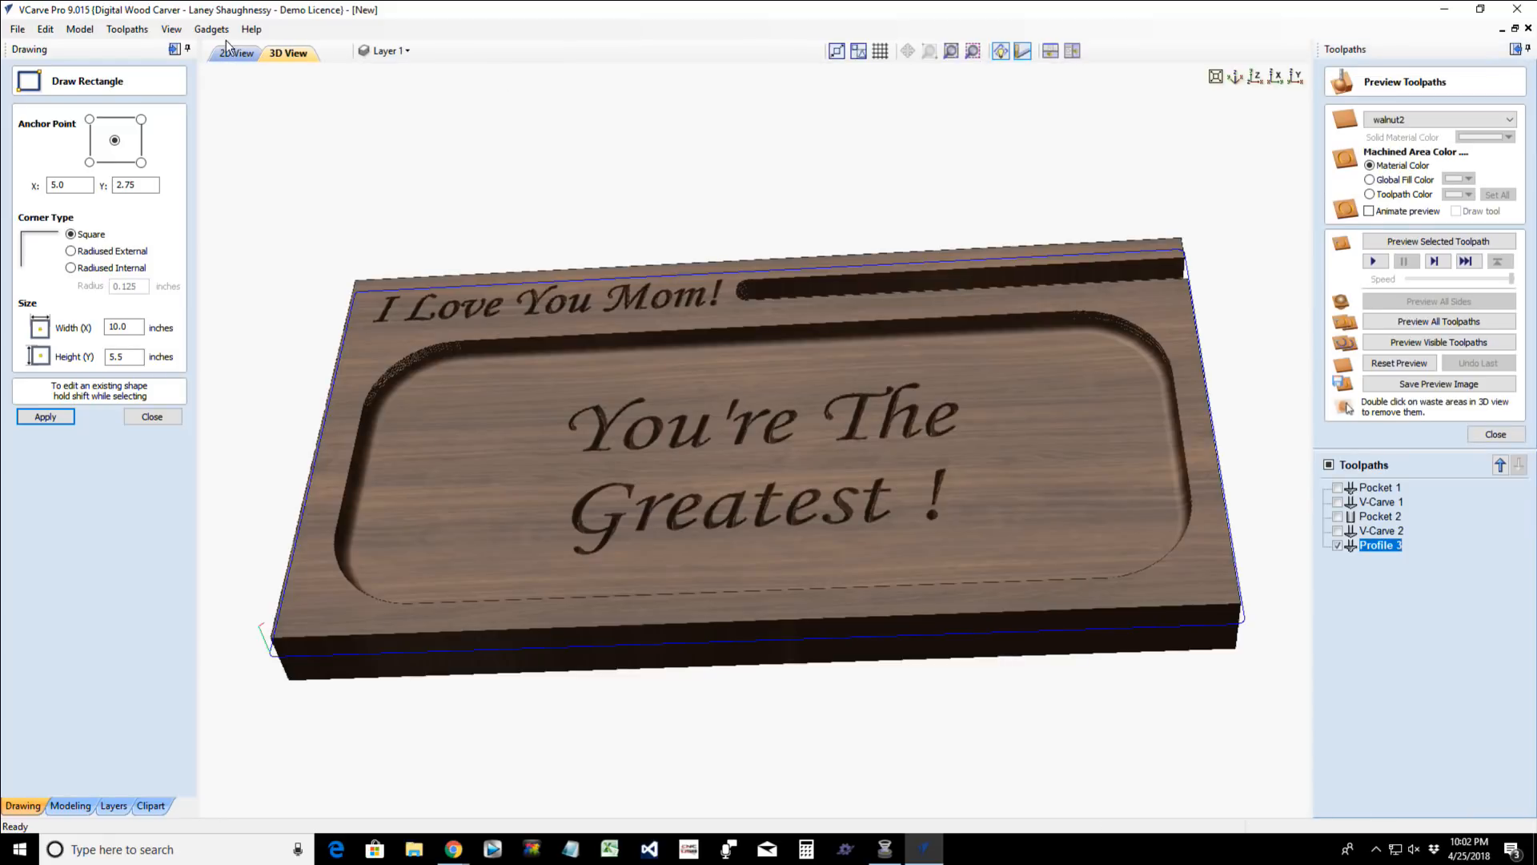
left_click(232, 52)
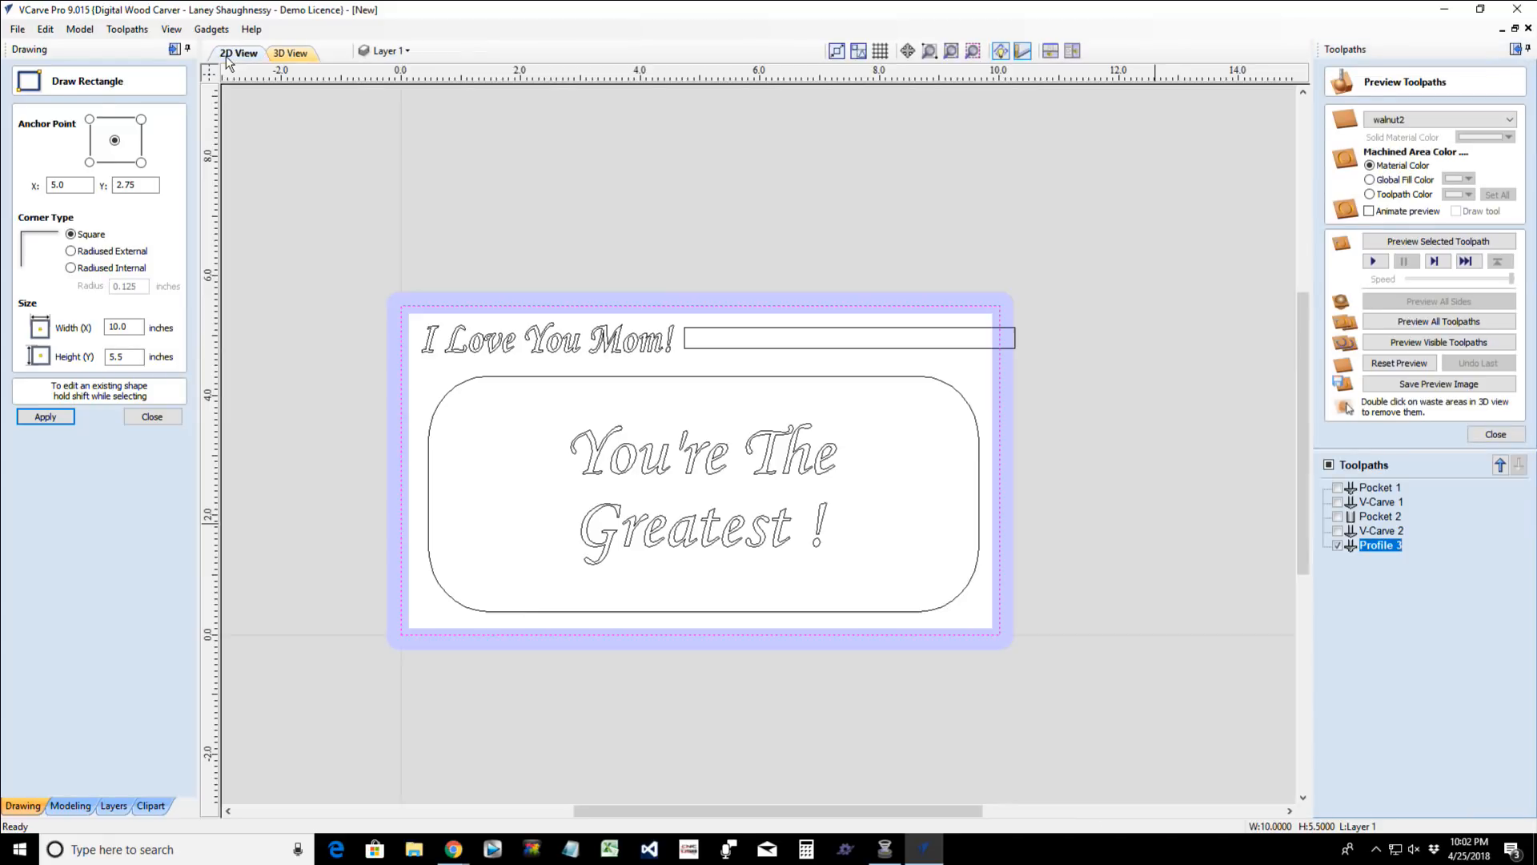
scroll(994, 334, "up", 2)
scroll(993, 334, "up", 1)
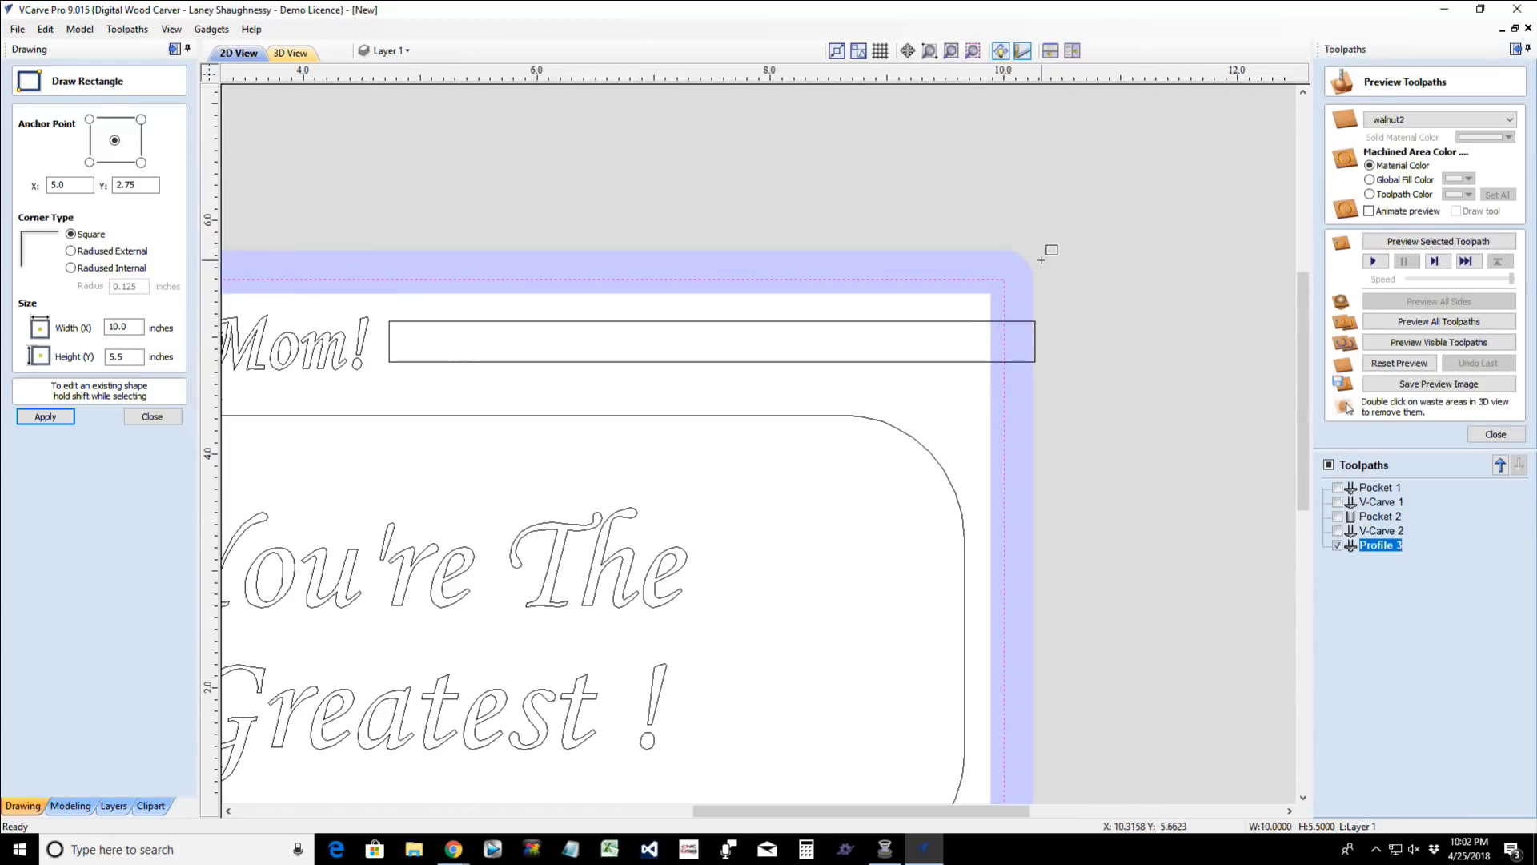
- Preview the border profile cut in 3D and examine the board's edges from several angles
left_click(290, 53)
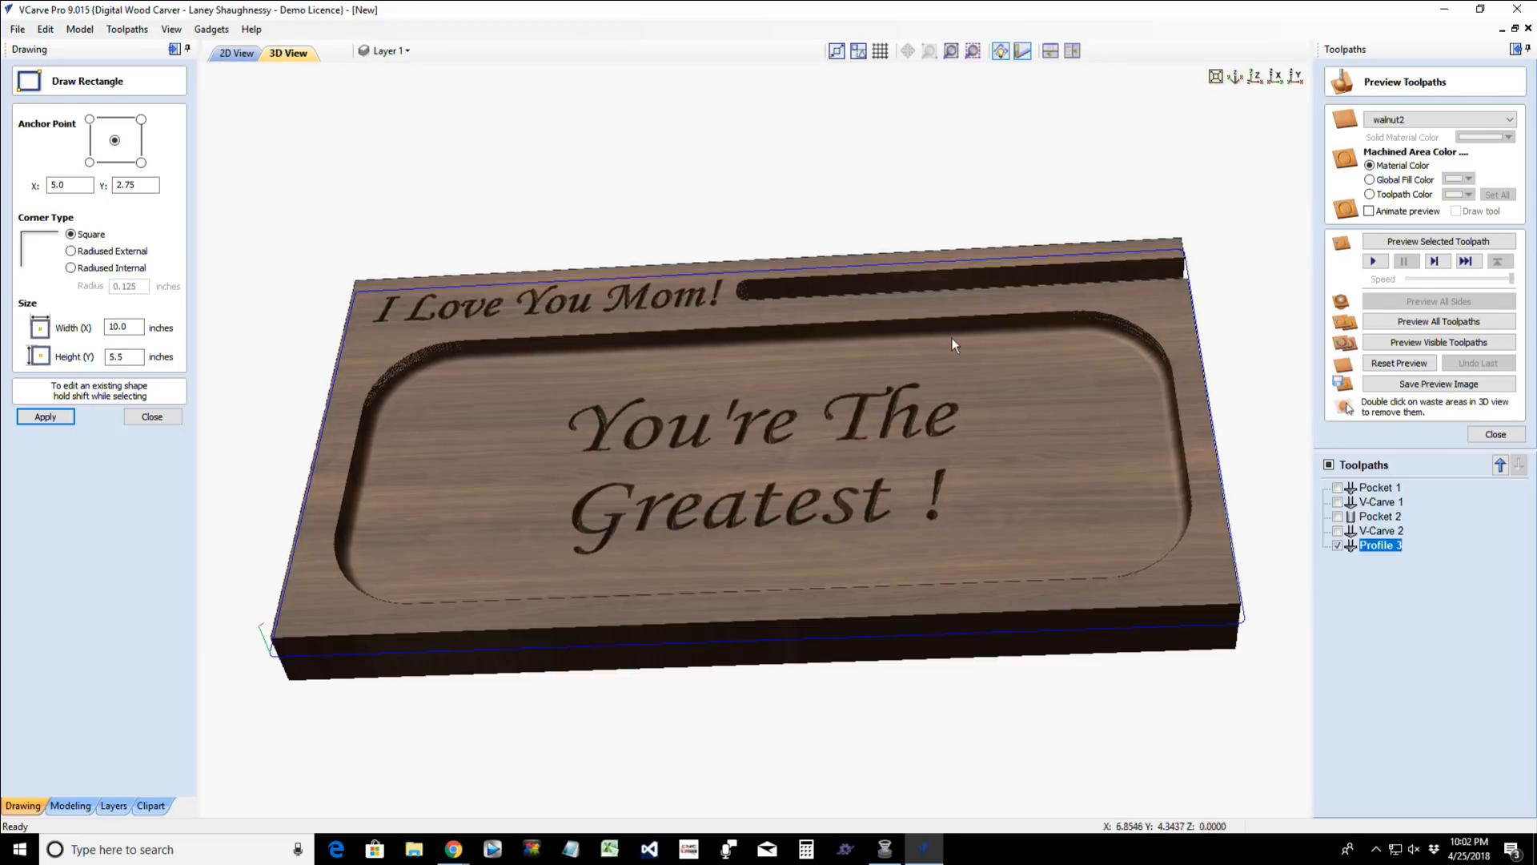
left_click(1420, 243)
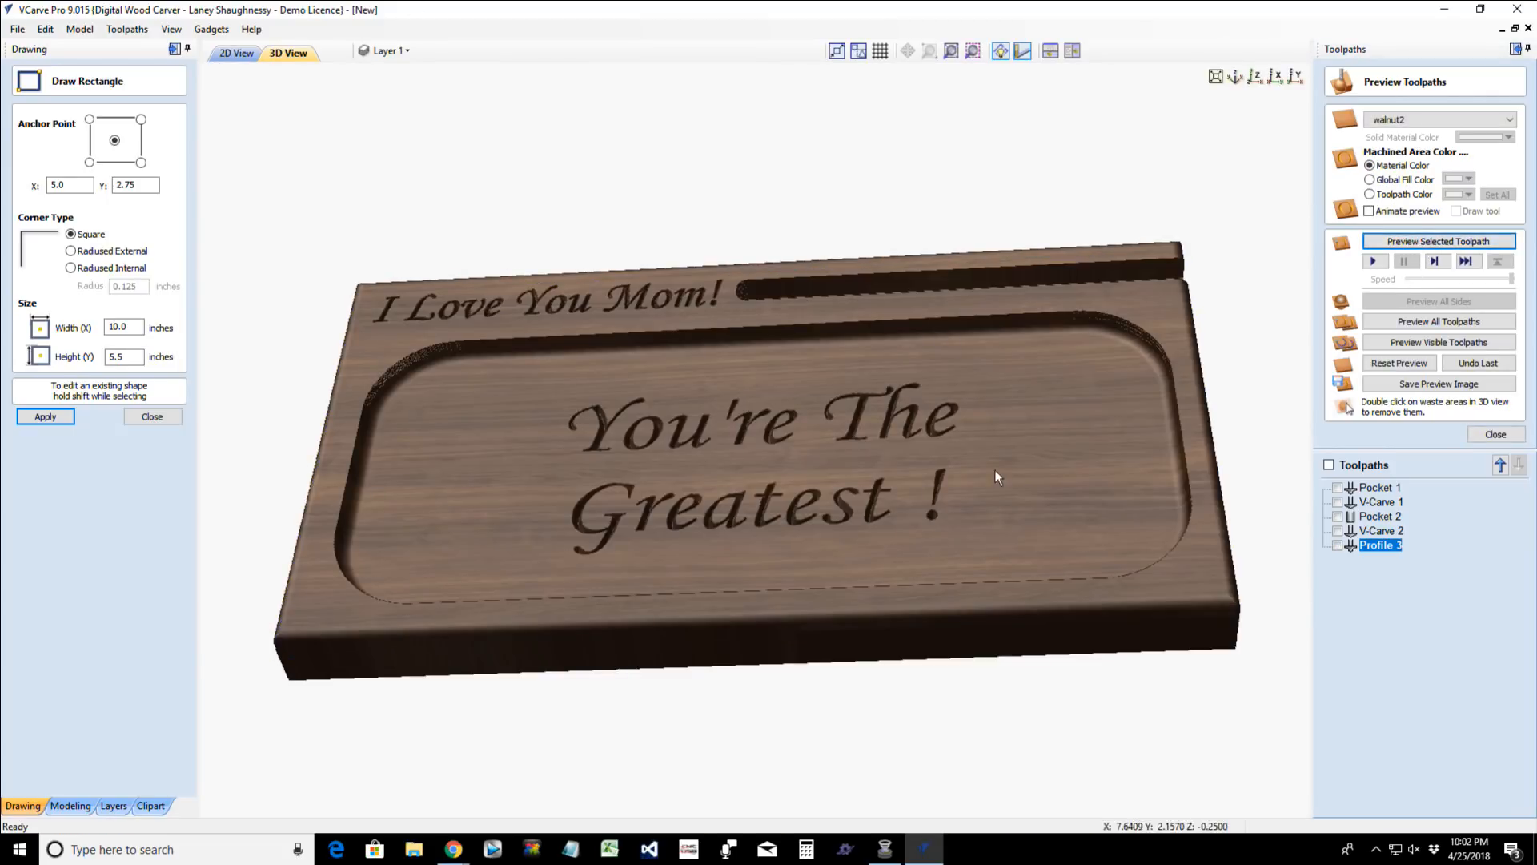
left_click_drag(810, 445, 903, 442)
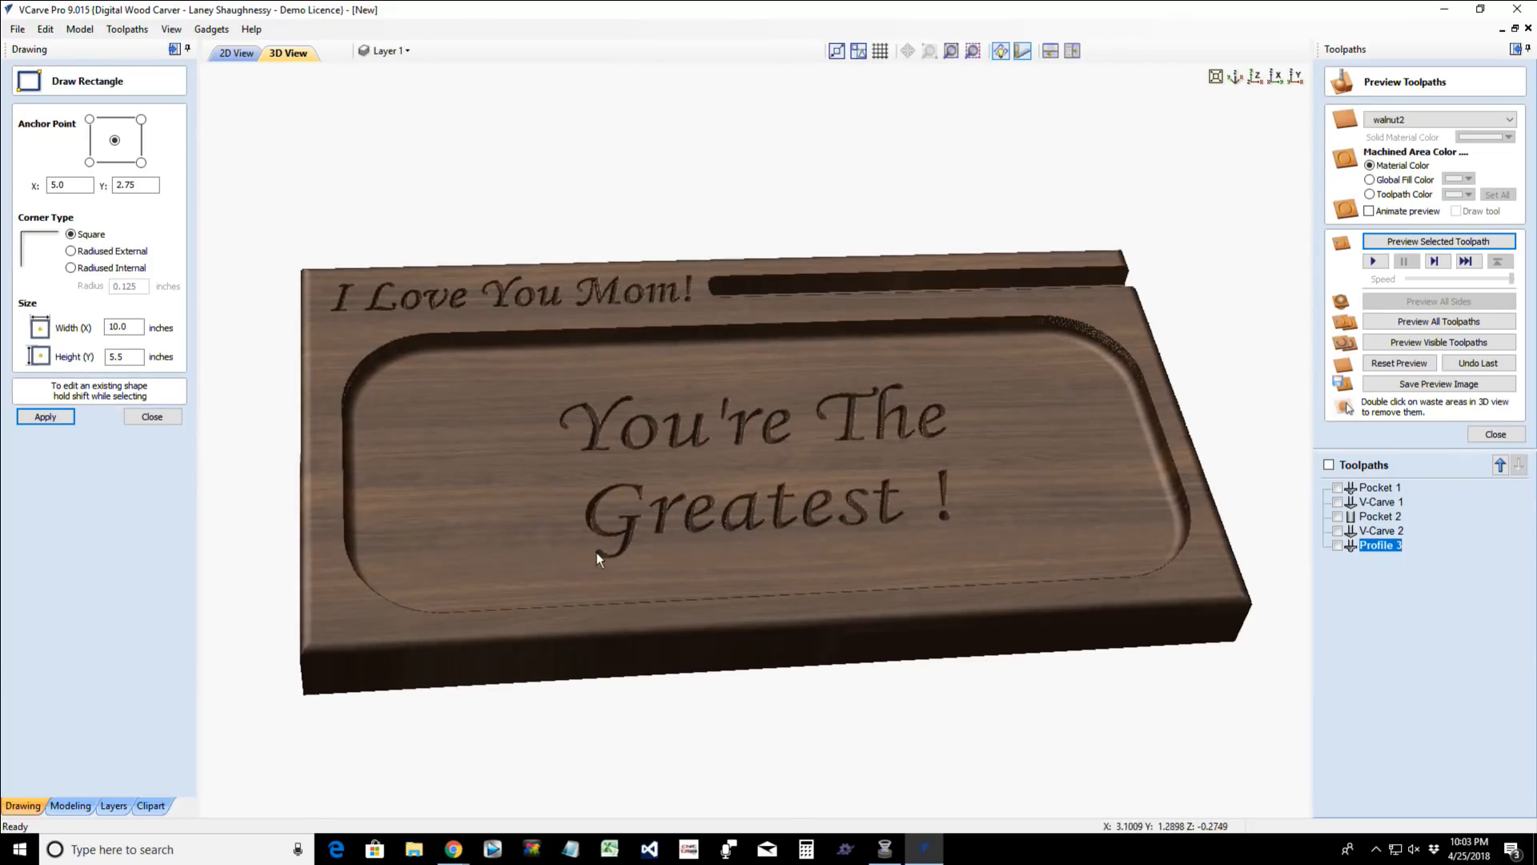
left_click_drag(521, 559, 463, 543)
left_click_drag(771, 437, 757, 445)
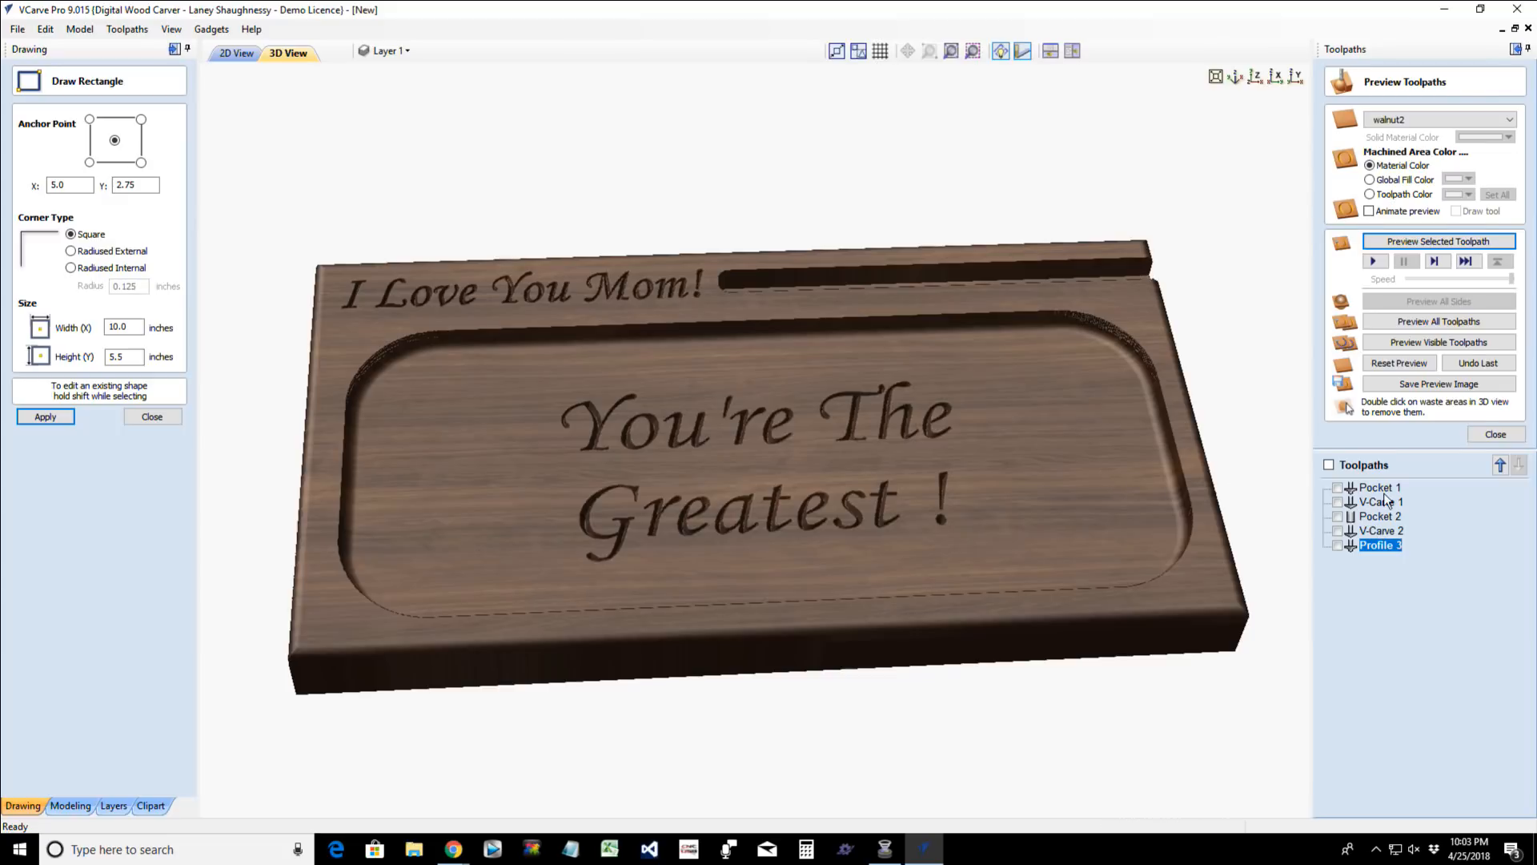
- Add the large rounded rectangle to the Profile 3 toolpath, recalculate it and preview the cut in 3D
double_click(1379, 545)
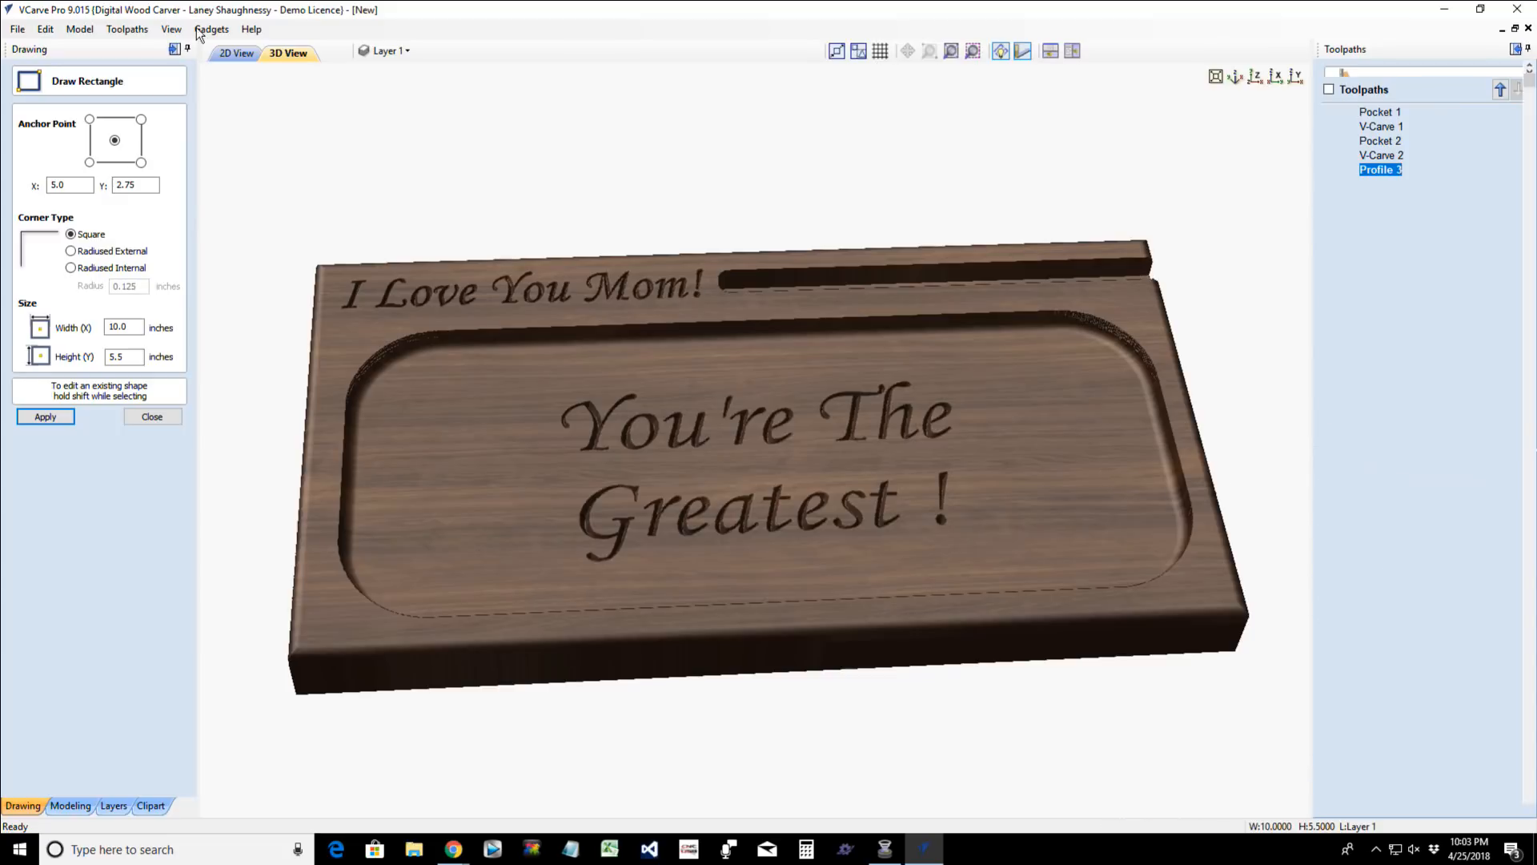
left_click(226, 54)
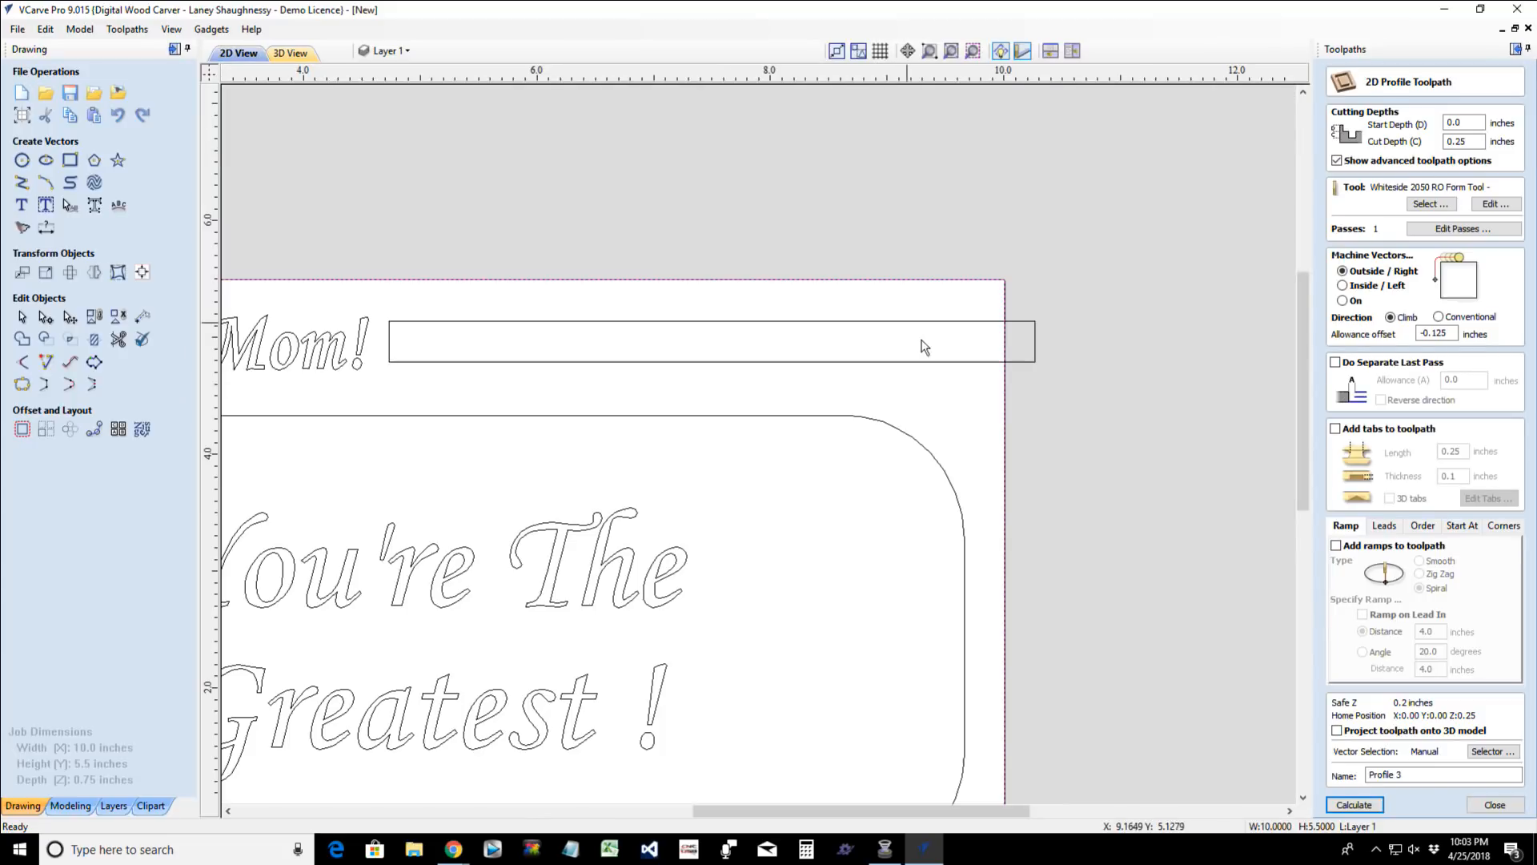
left_click(940, 465)
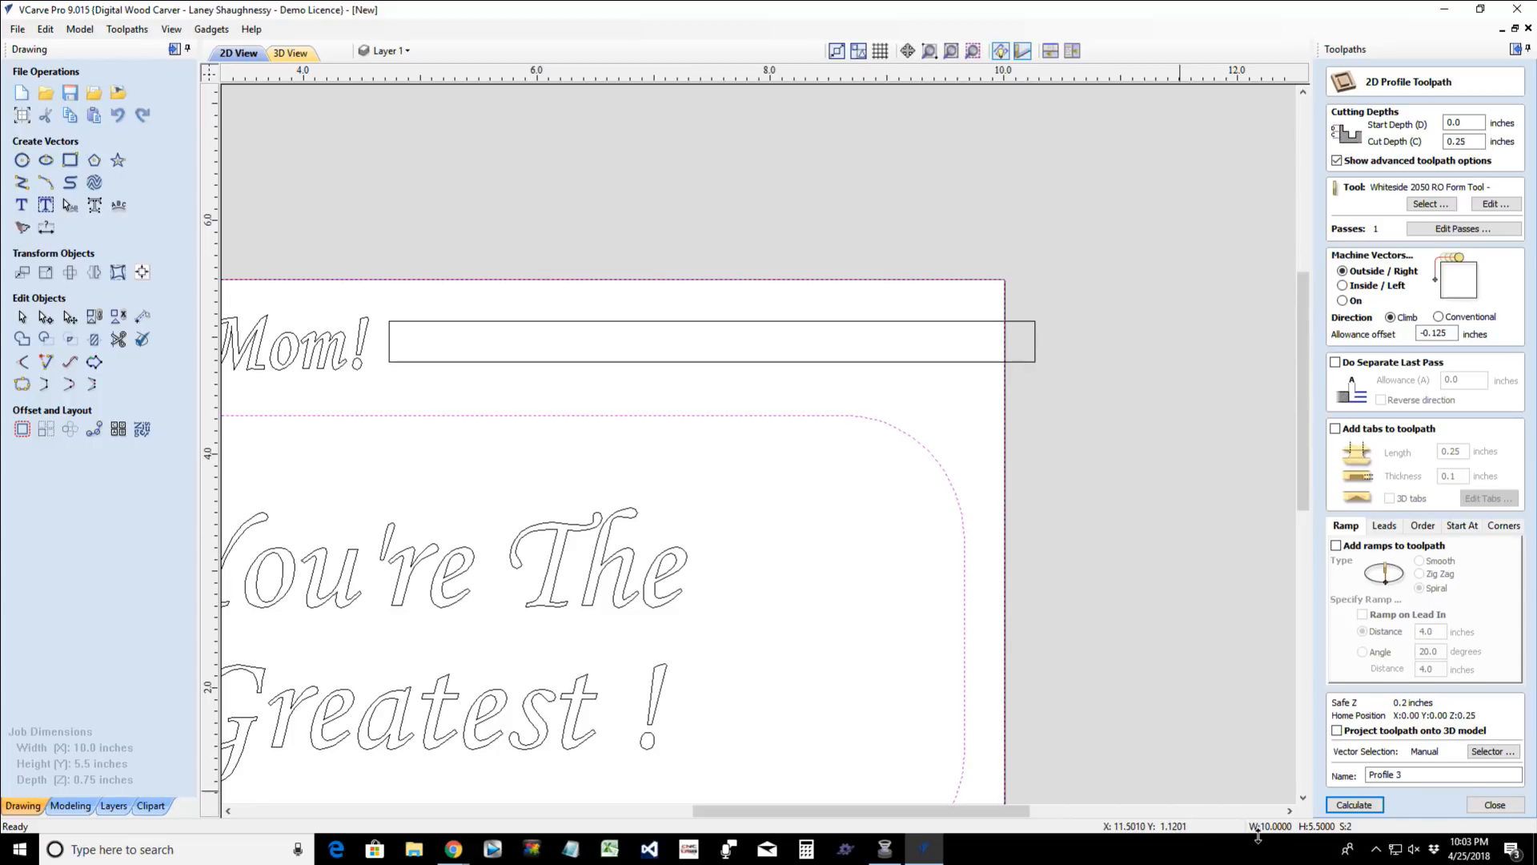
left_click(1357, 805)
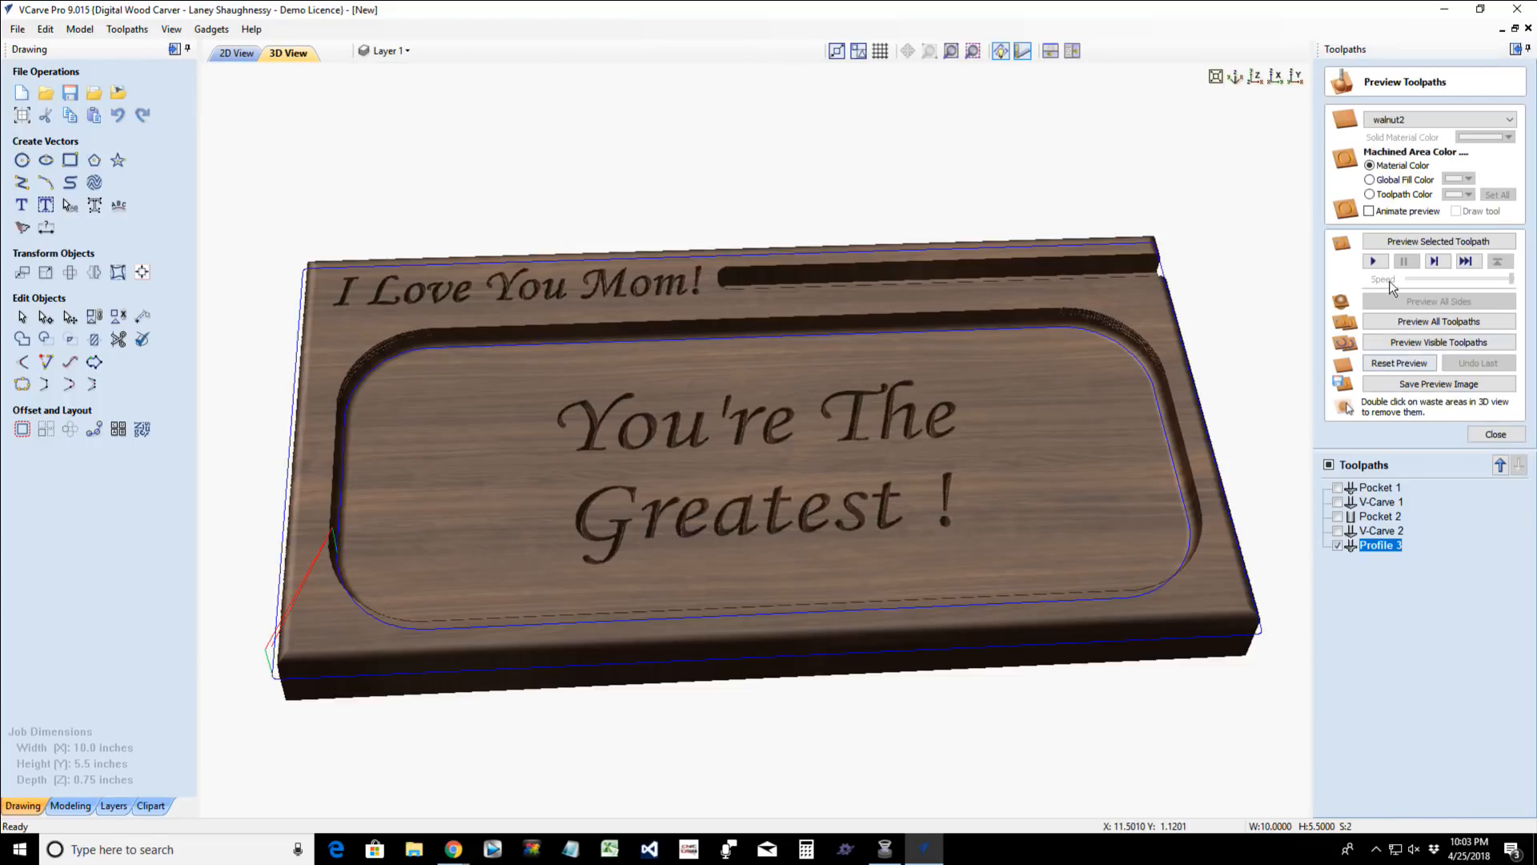
left_click(1397, 241)
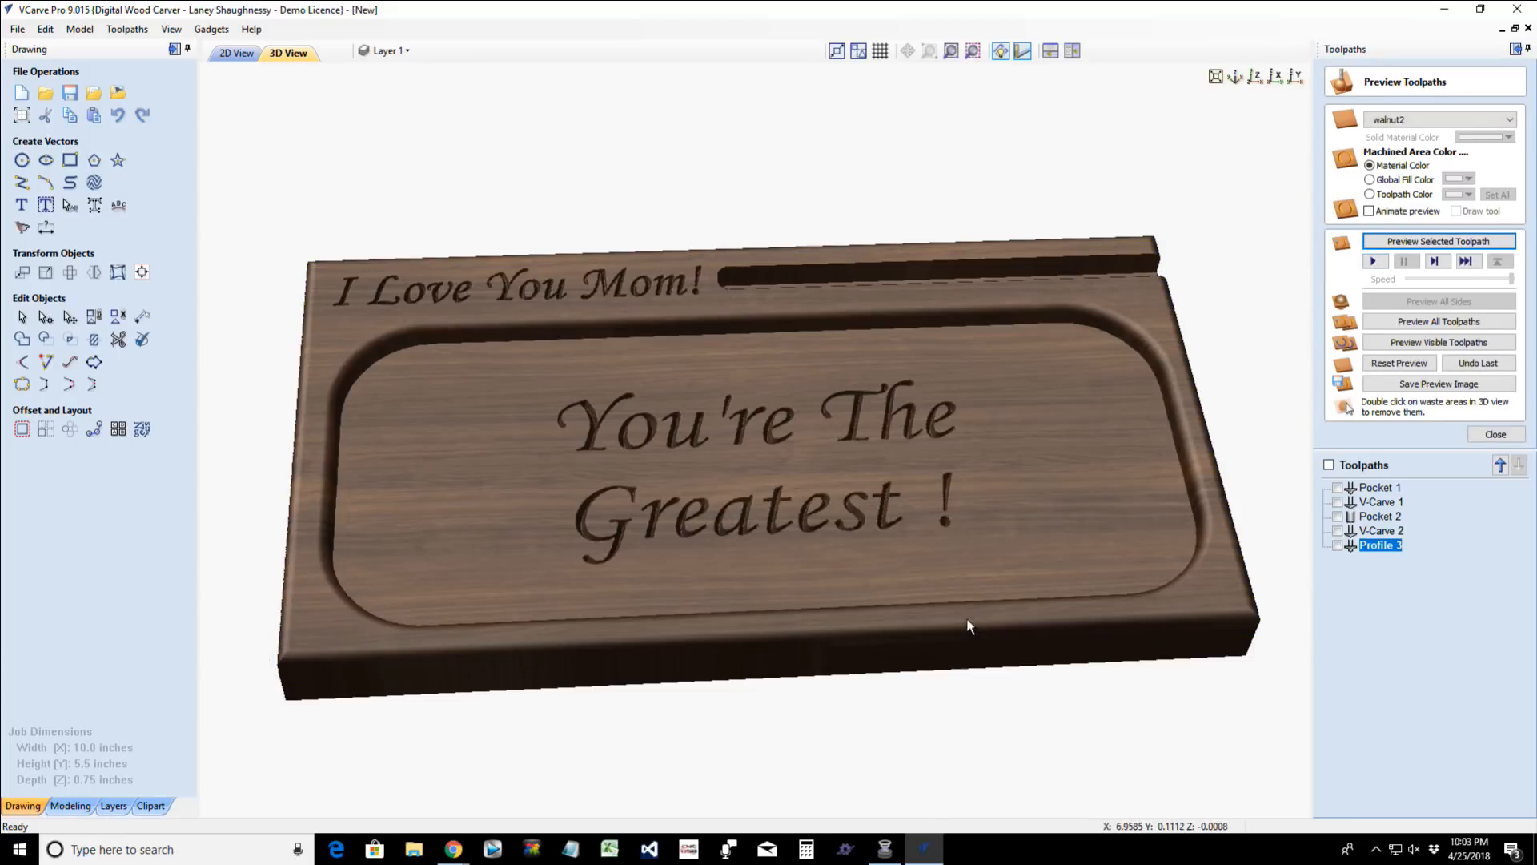
left_click_drag(847, 625, 839, 631)
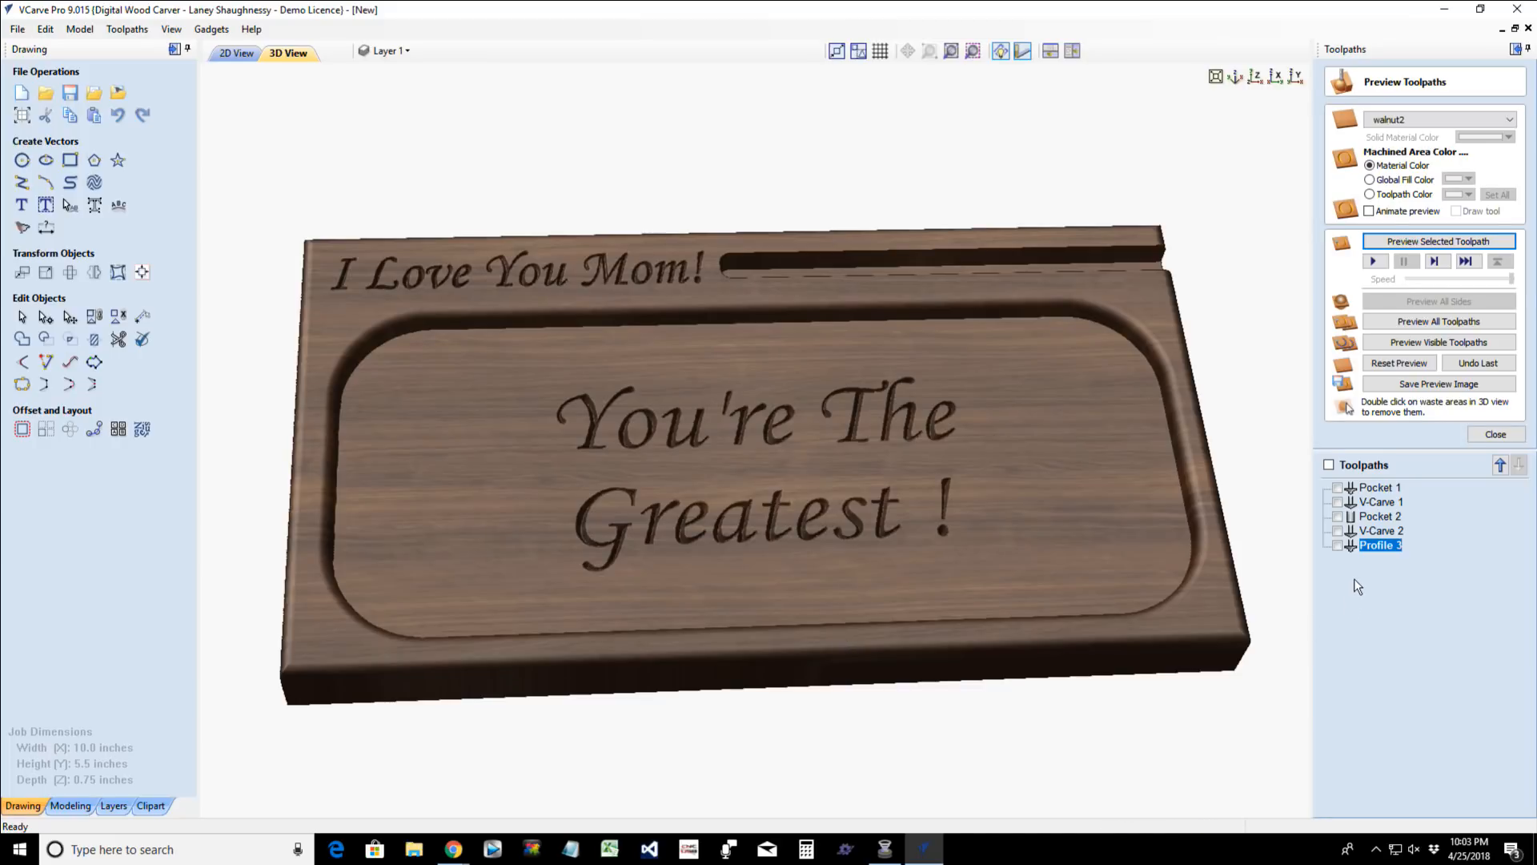
- Remove the large rounded rectangle from the Profile 3 toolpath, leaving only the border rectangle, and recalculate it
double_click(1380, 546)
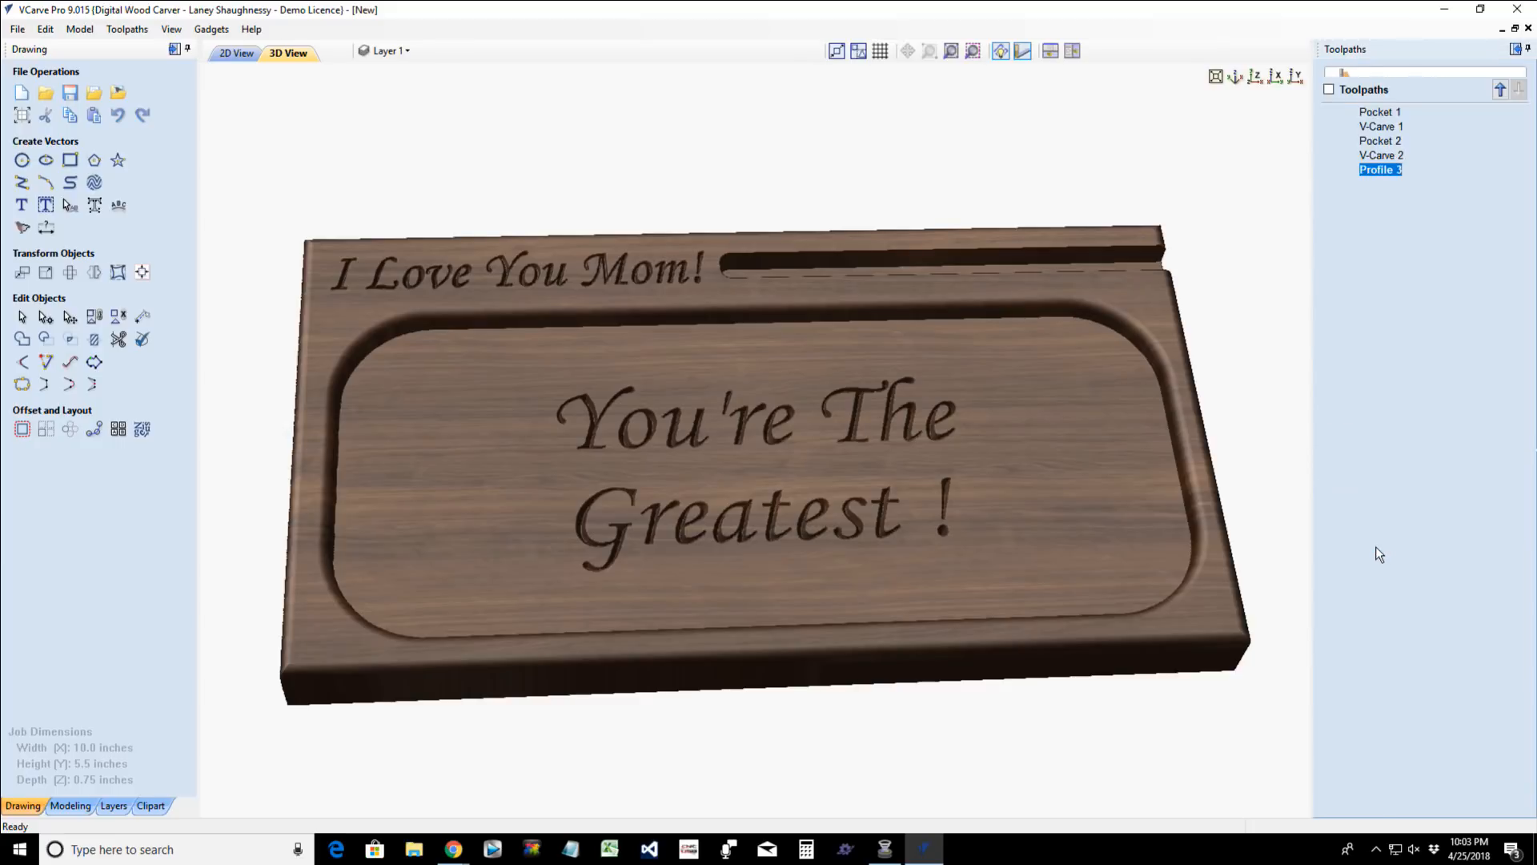
left_click(237, 54)
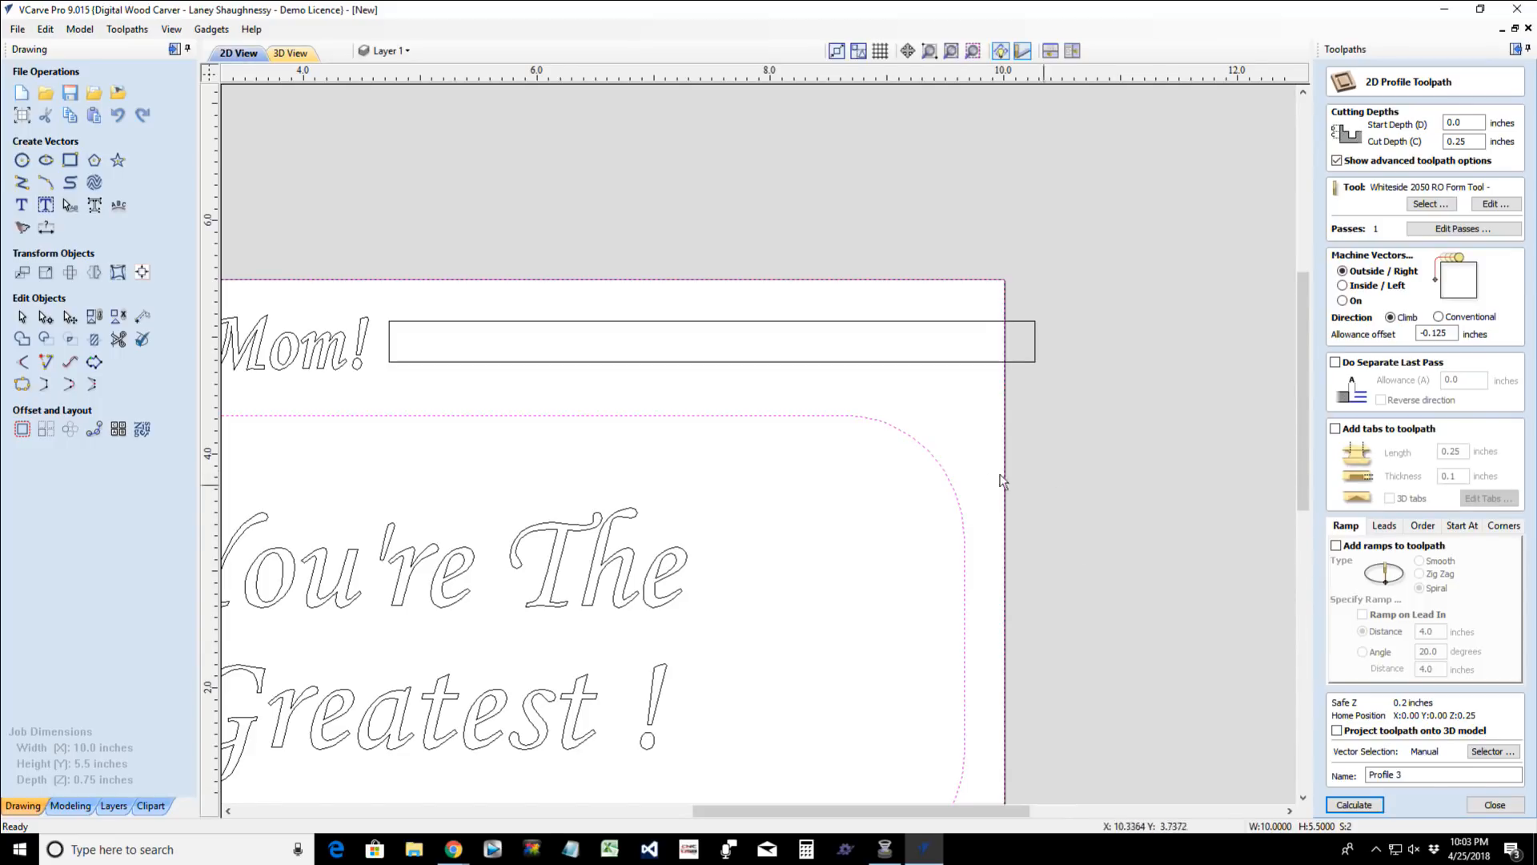
left_click(931, 451)
left_click(1016, 265)
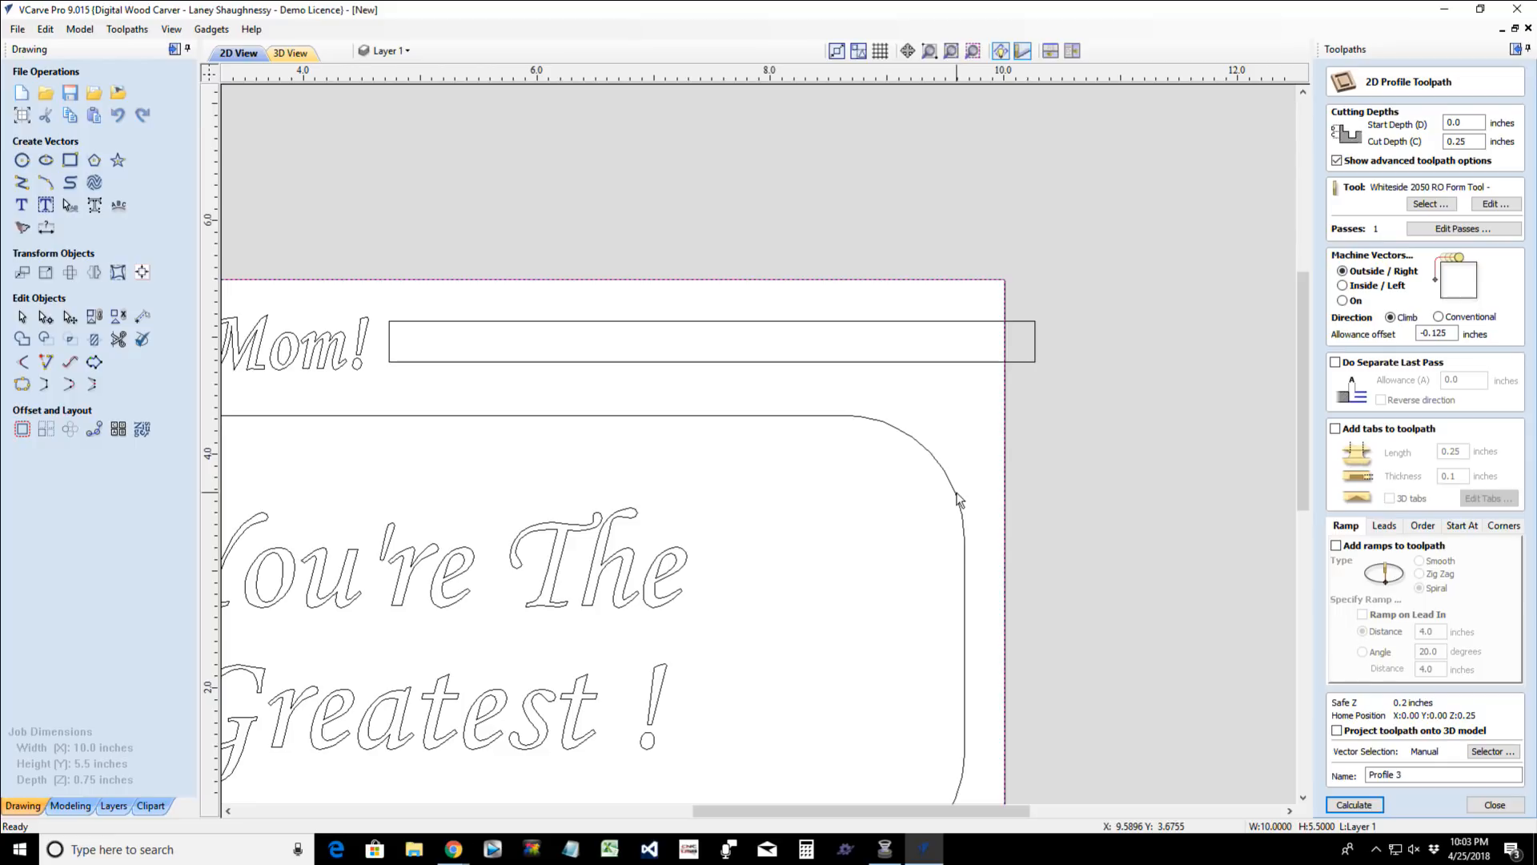
left_click(1353, 804)
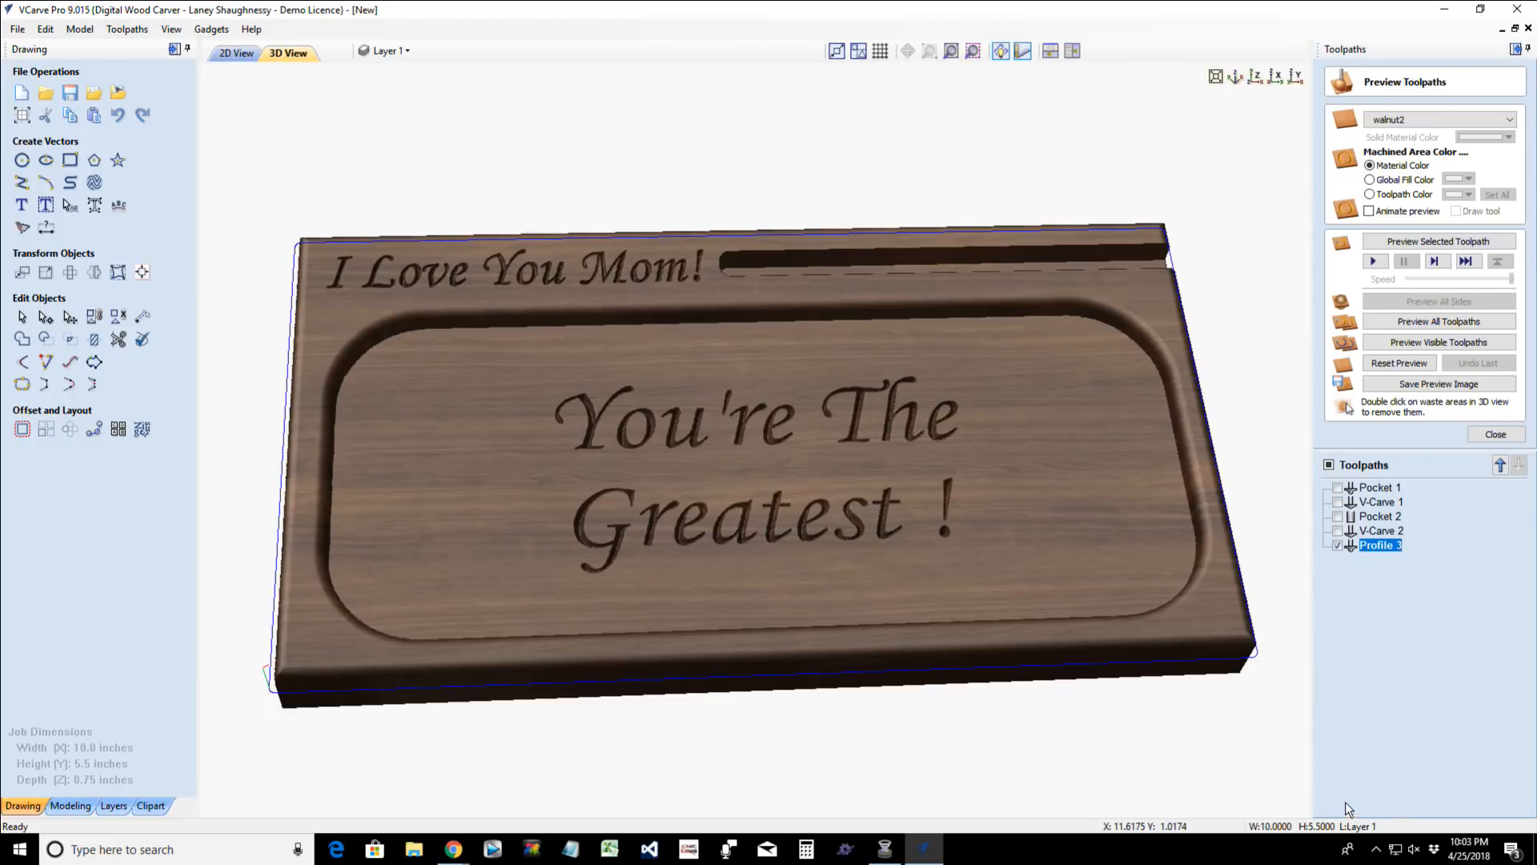
- Reset the 3D preview, simulate all toolpaths on the blank board and inspect the result from an angle
left_click(1405, 366)
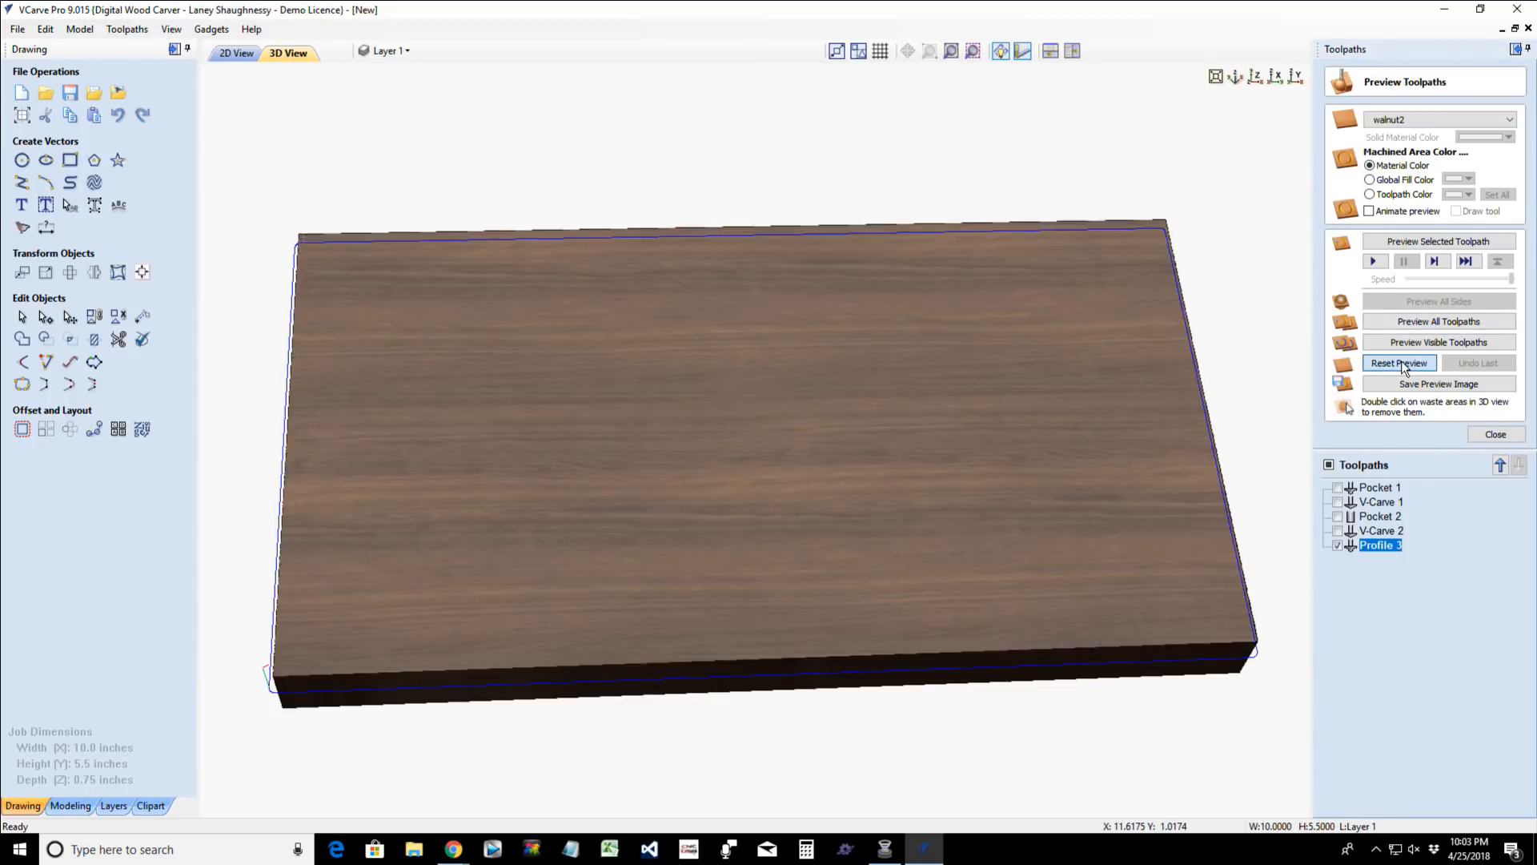
left_click(1440, 323)
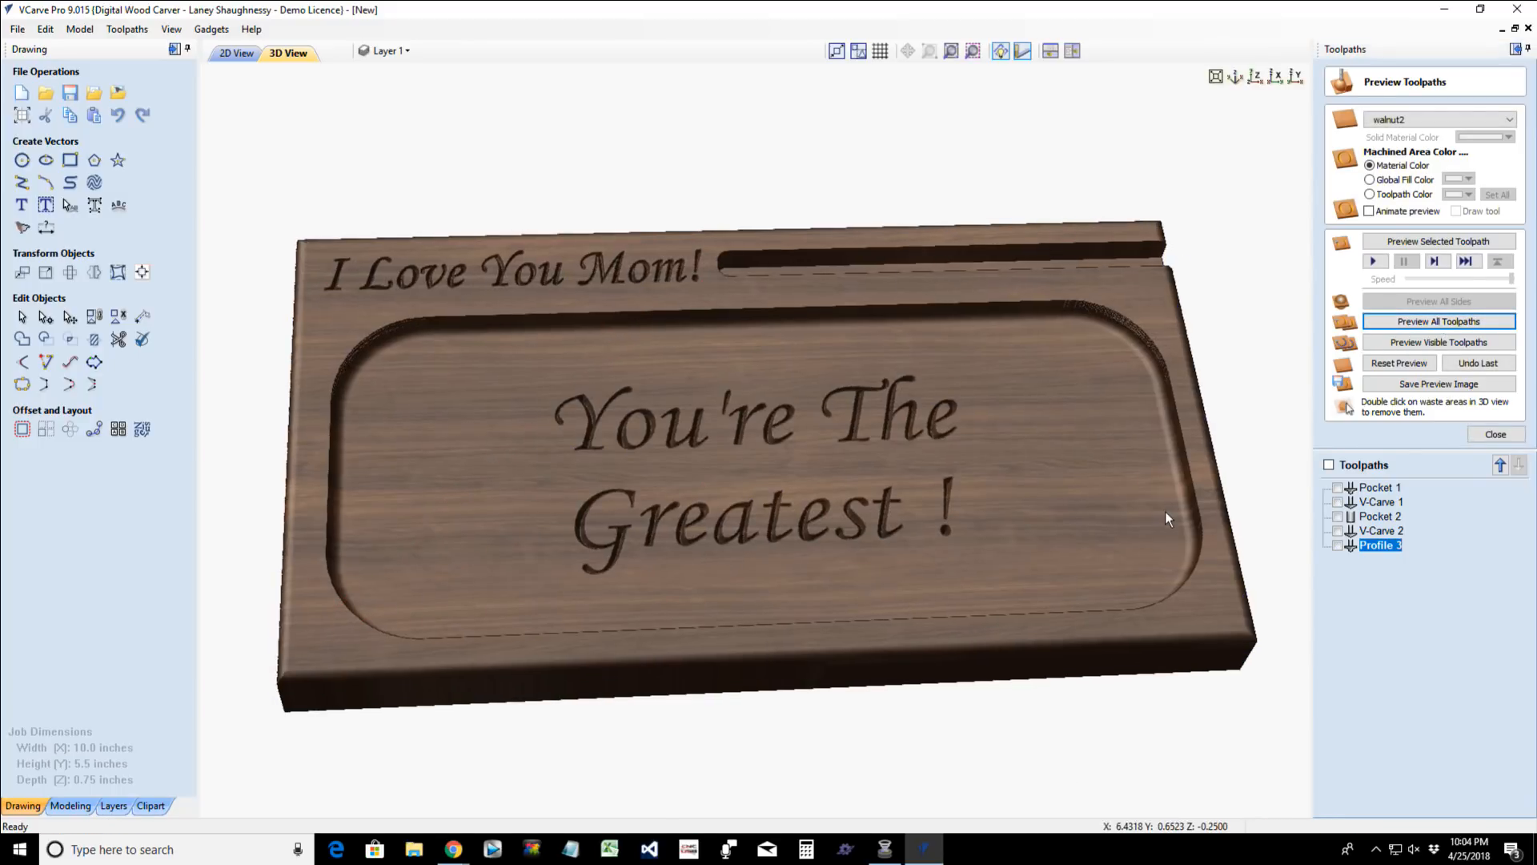
left_click_drag(1165, 512, 747, 543)
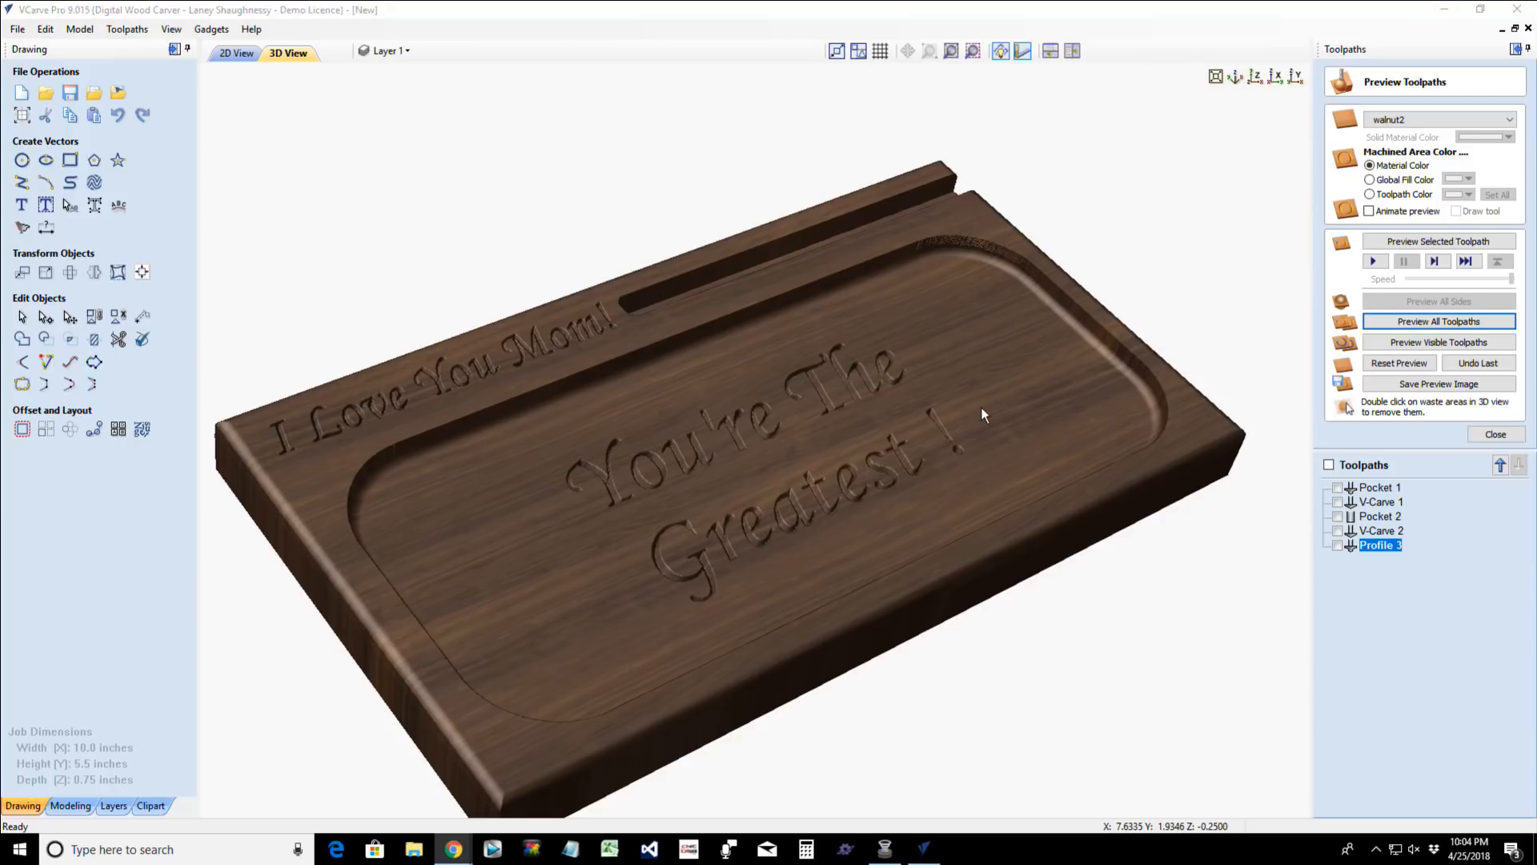
left_click(981, 406)
scroll(838, 431, "up", 2)
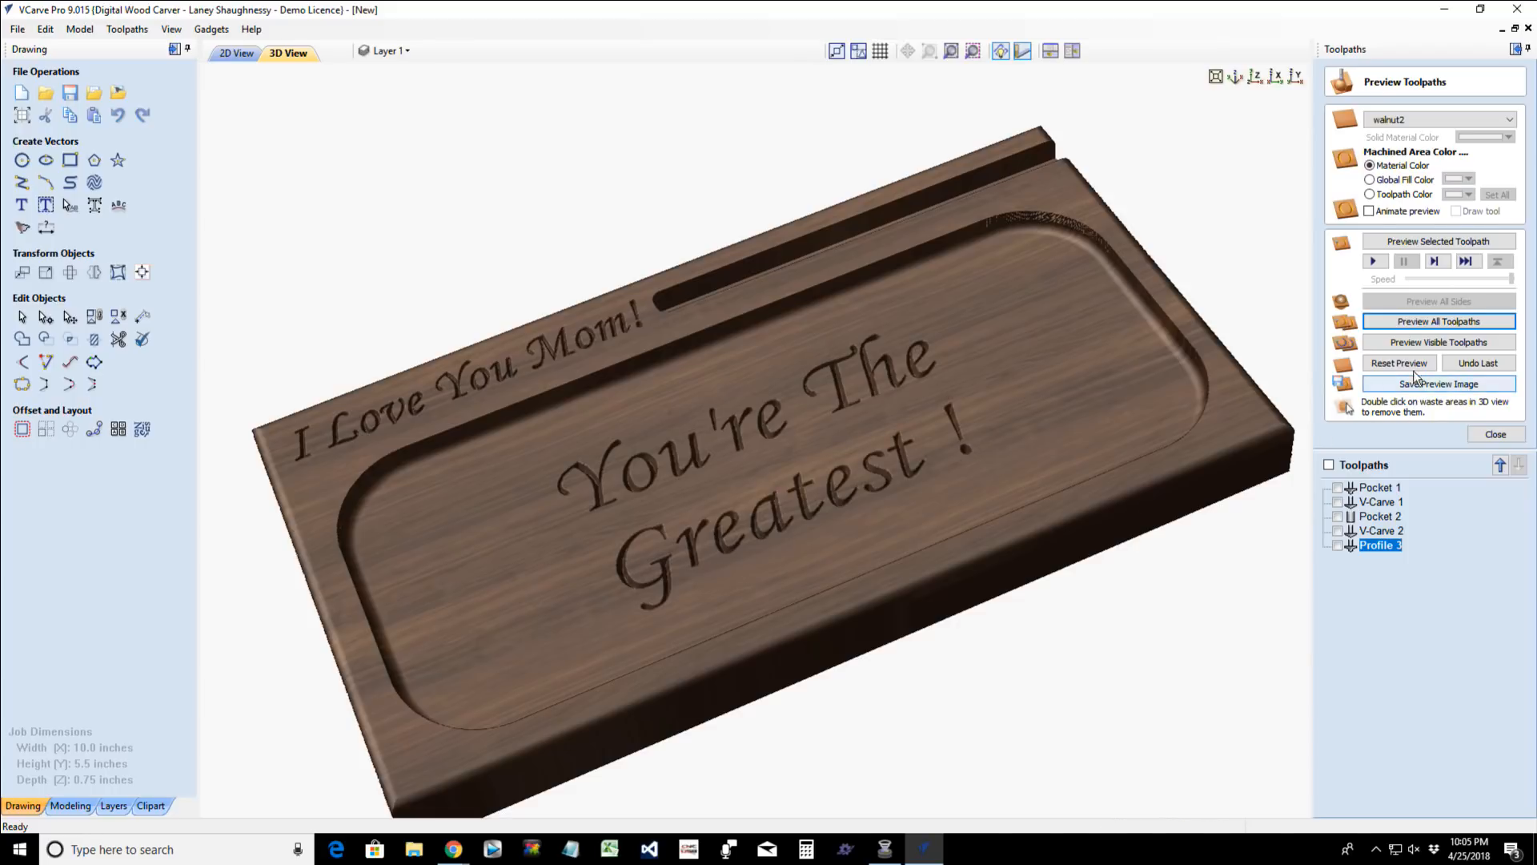
left_click(1501, 434)
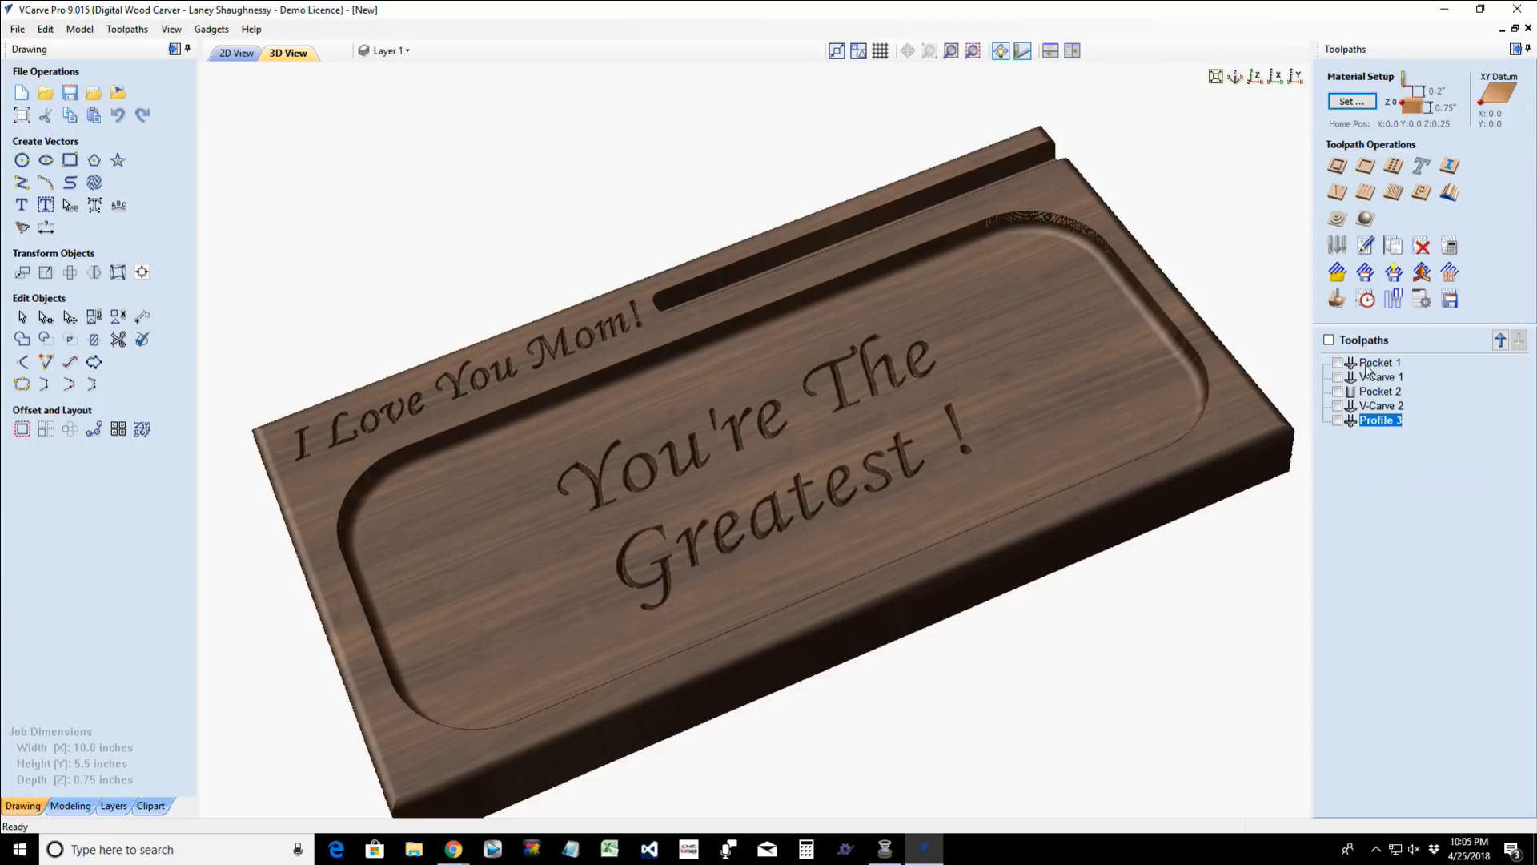
- Review the estimated machining times for all toolpaths in the Toolpaths Summary and examine their paths on the board
left_click(1365, 300)
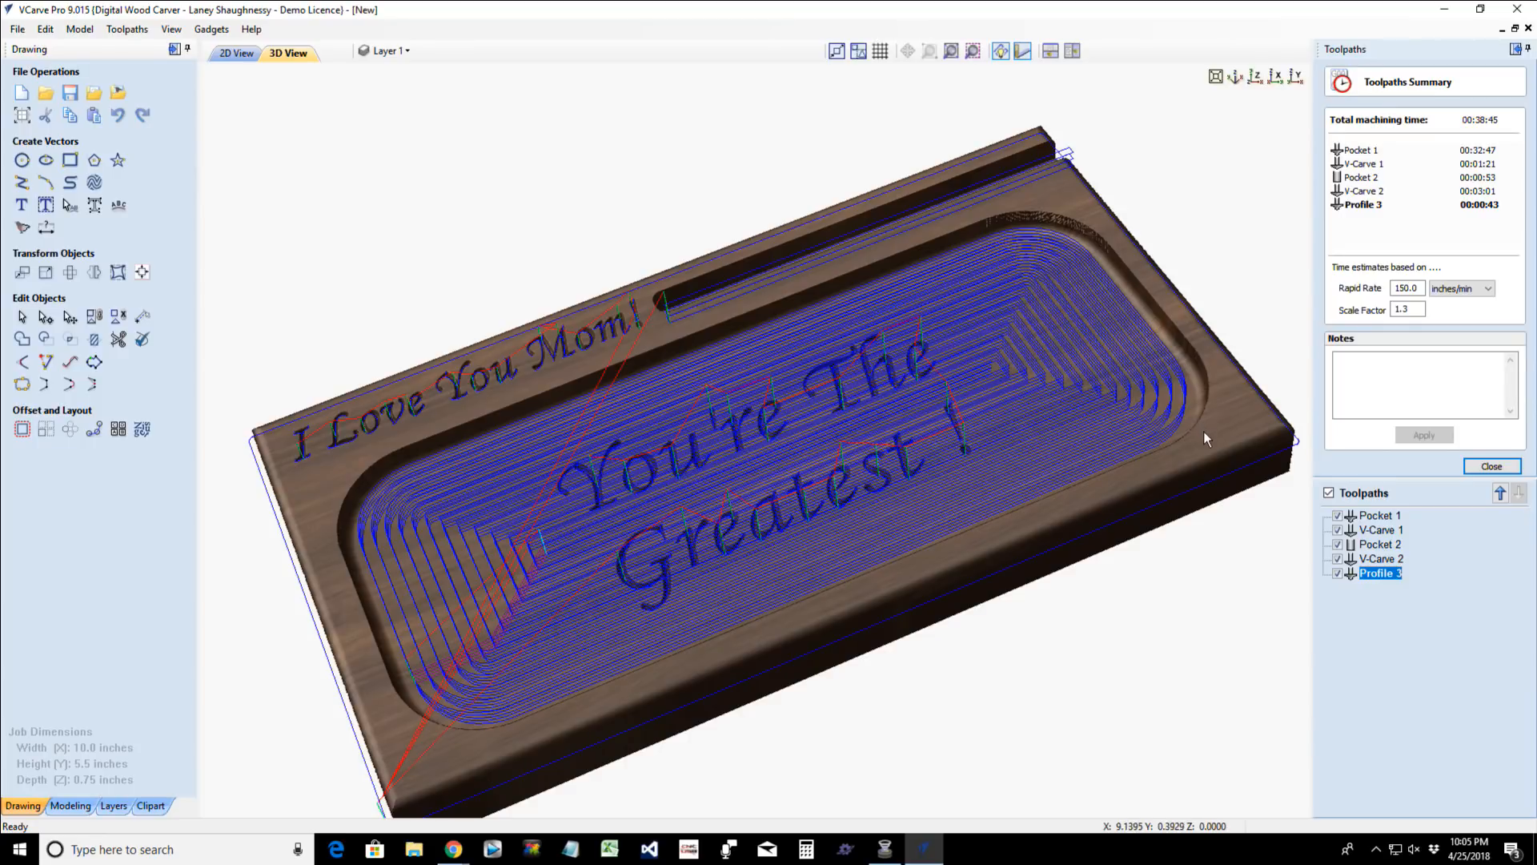
left_click_drag(1204, 431, 1141, 488)
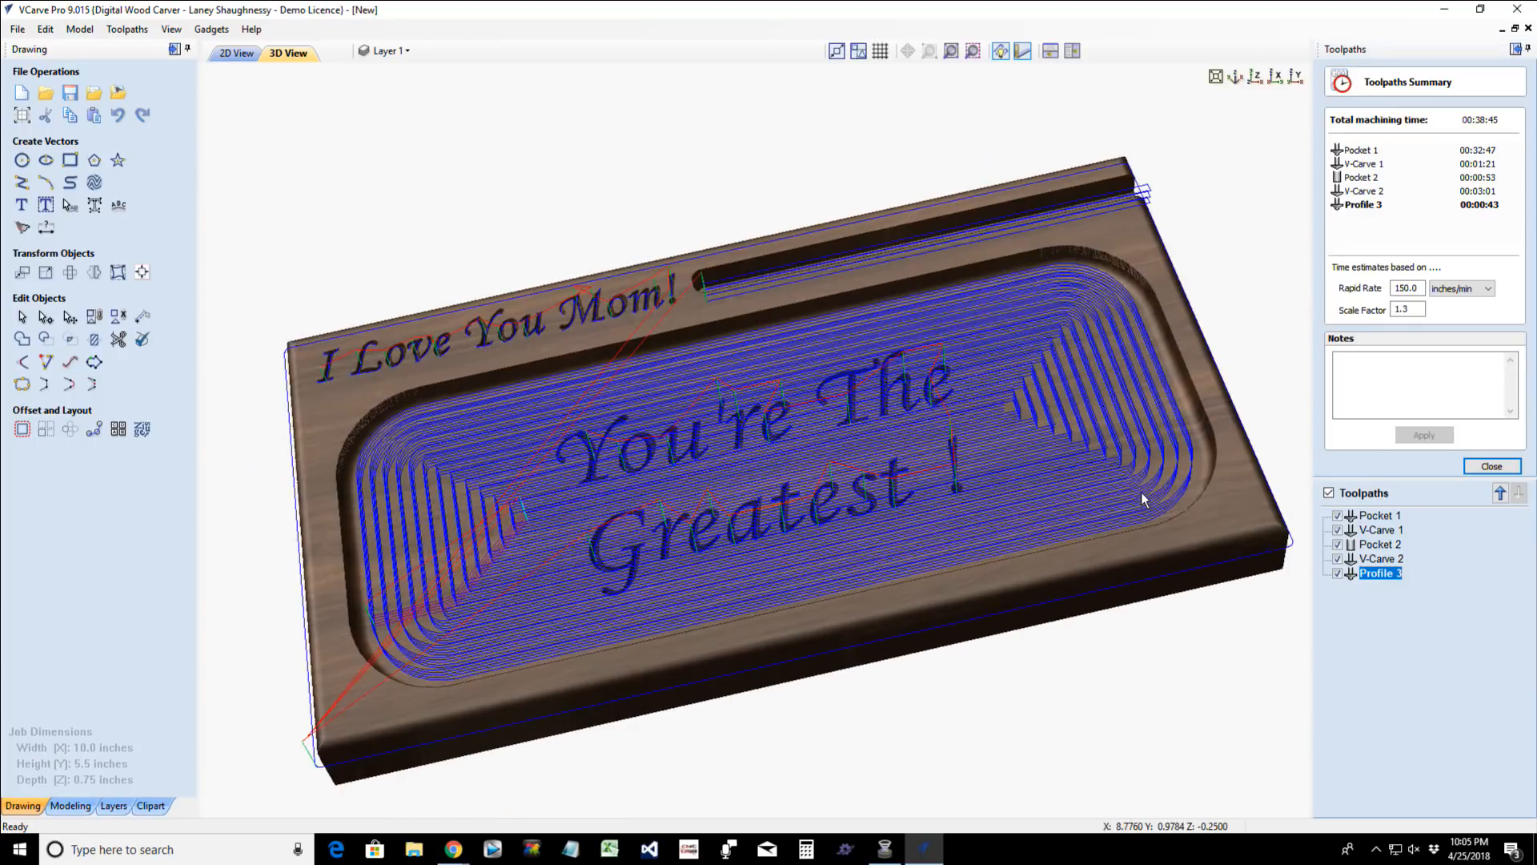
left_click_drag(1141, 491, 964, 512)
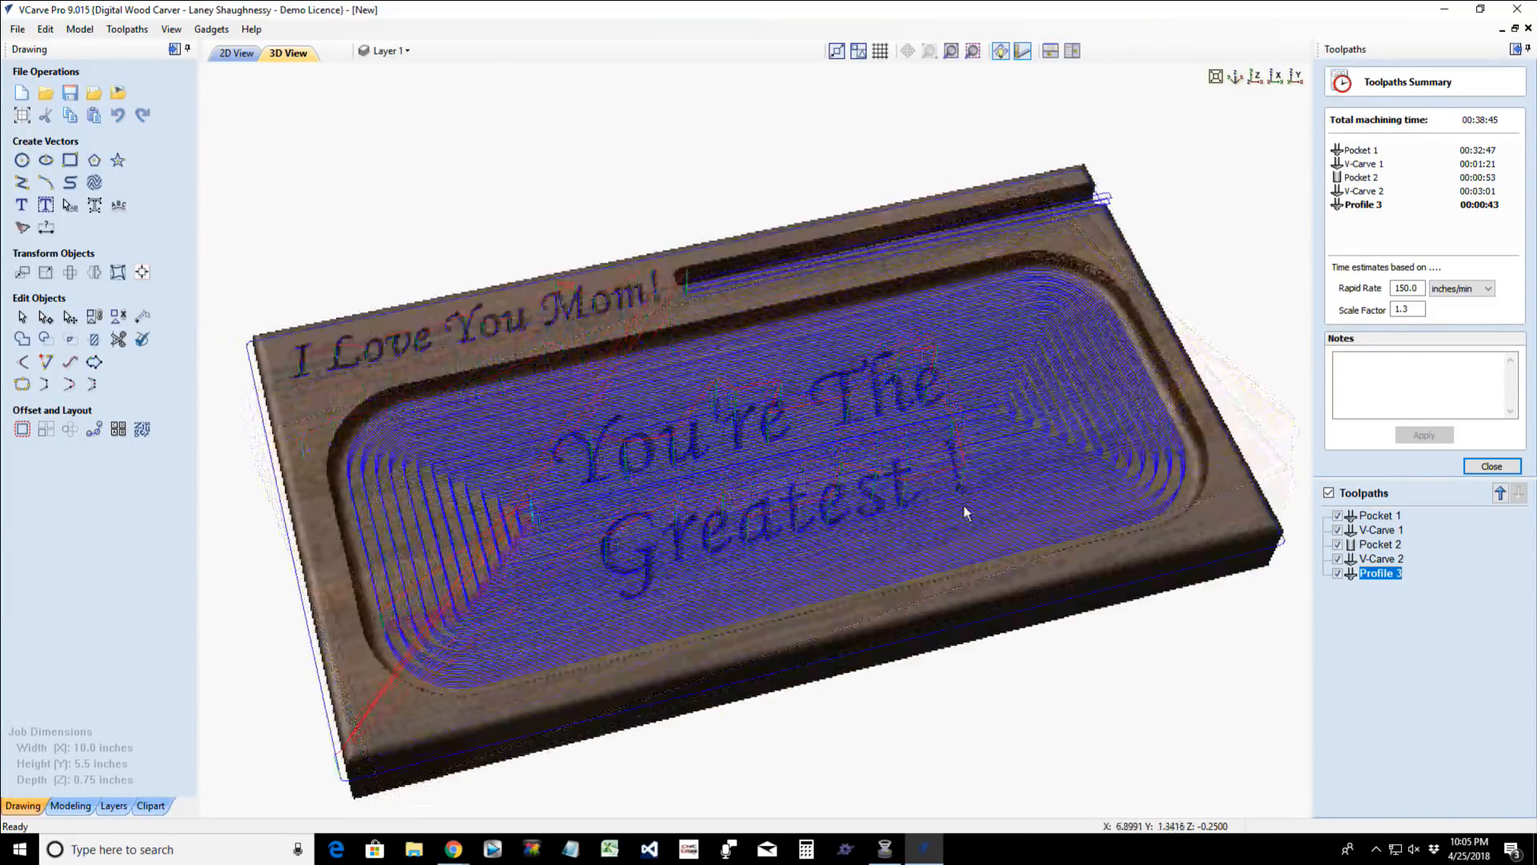
left_click(1493, 466)
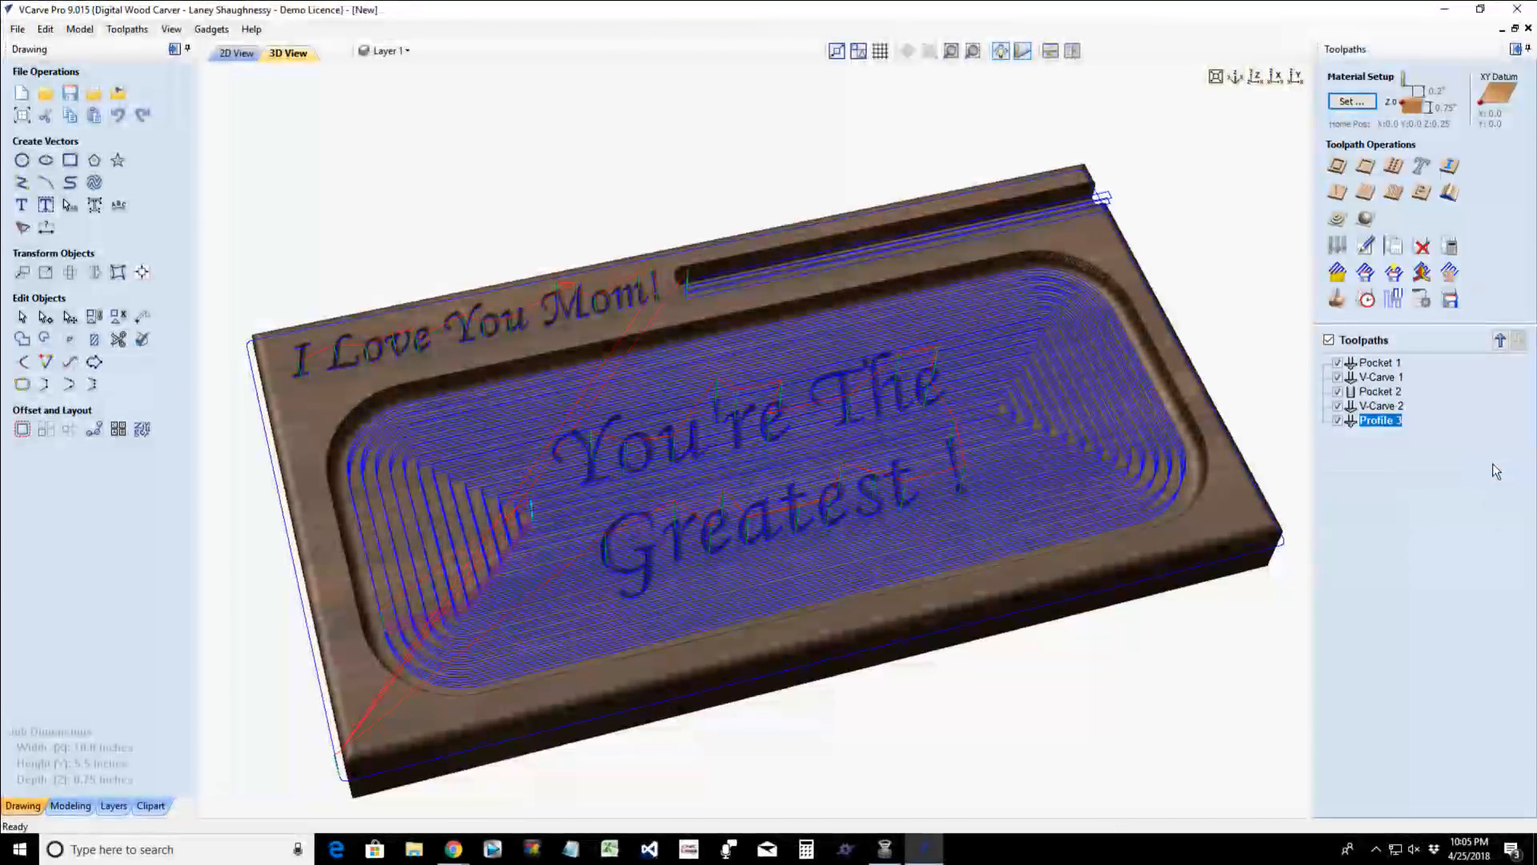
- Hide all toolpaths in the 3D view and inspect the carved board from several angles
left_click(1329, 340)
left_click_drag(1193, 526, 1187, 582)
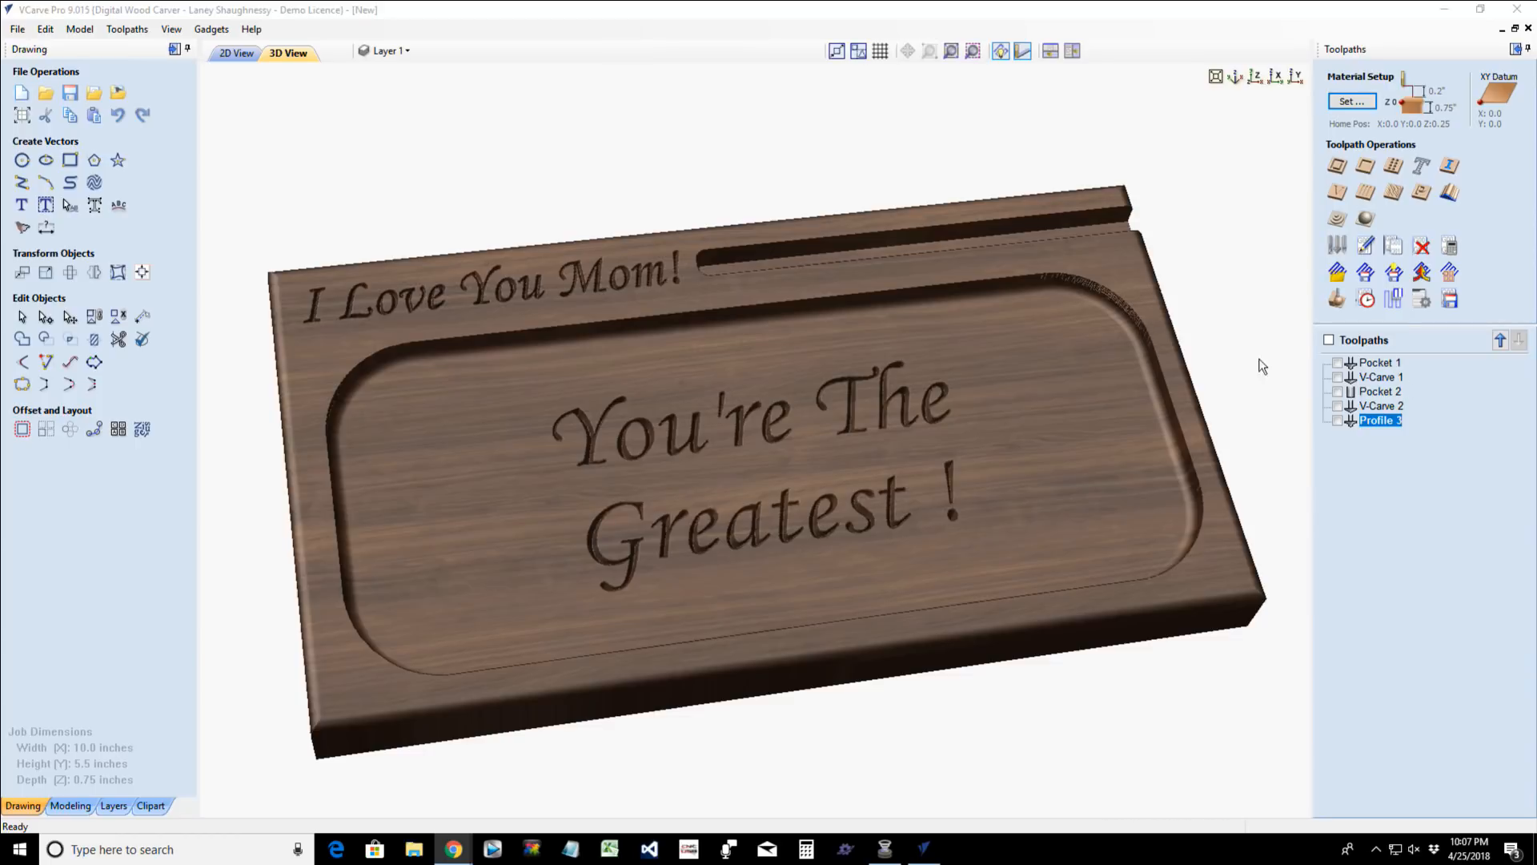
left_click(1013, 534)
left_click_drag(1012, 532, 885, 591)
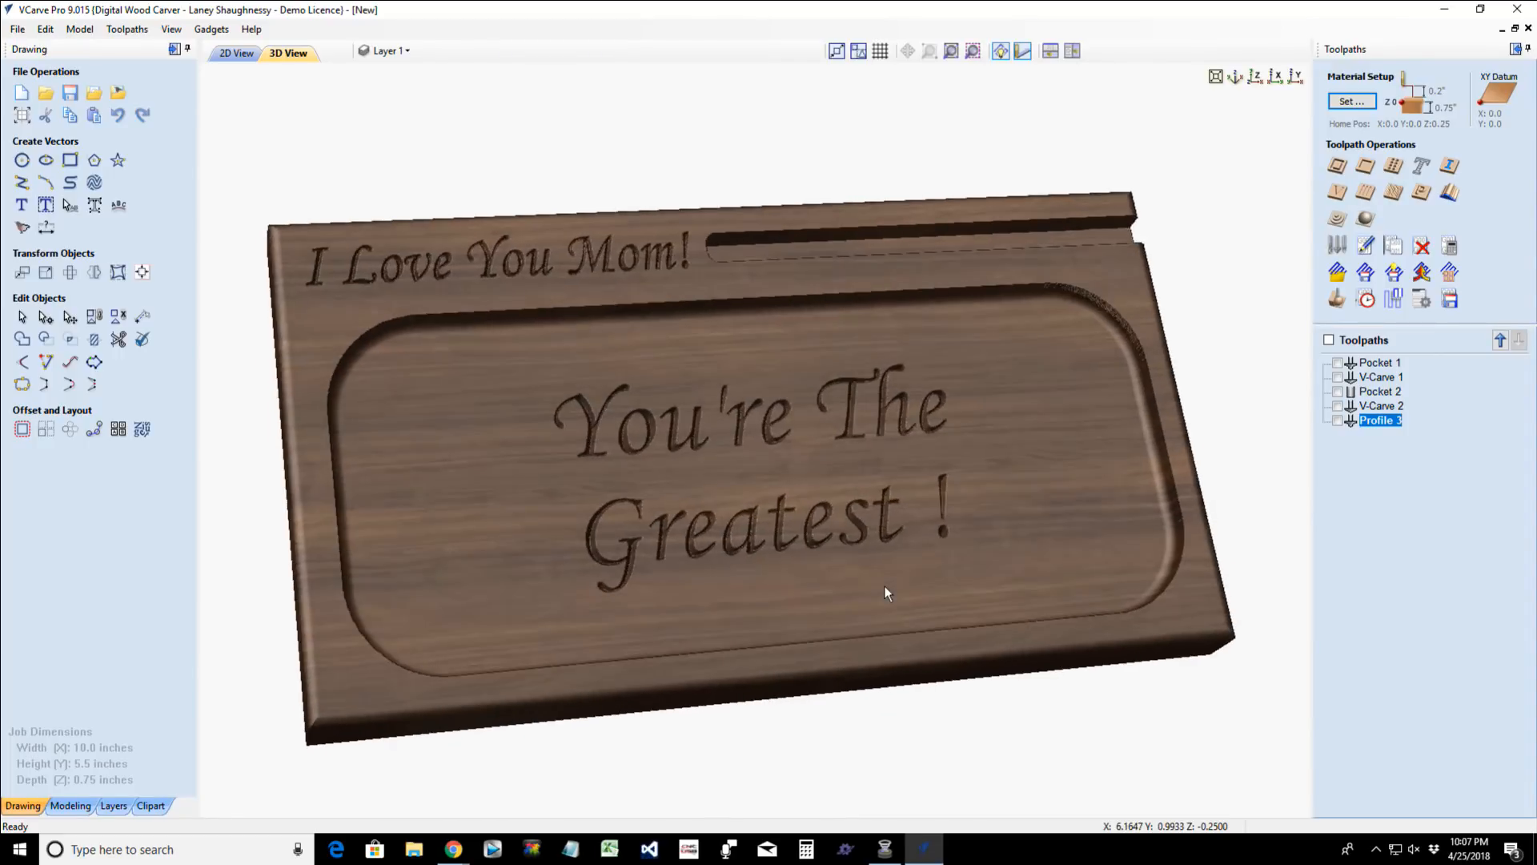
mouse_move(890, 578)
left_mouse_down()
mouse_move(853, 568)
mouse_move(891, 563)
left_mouse_up()
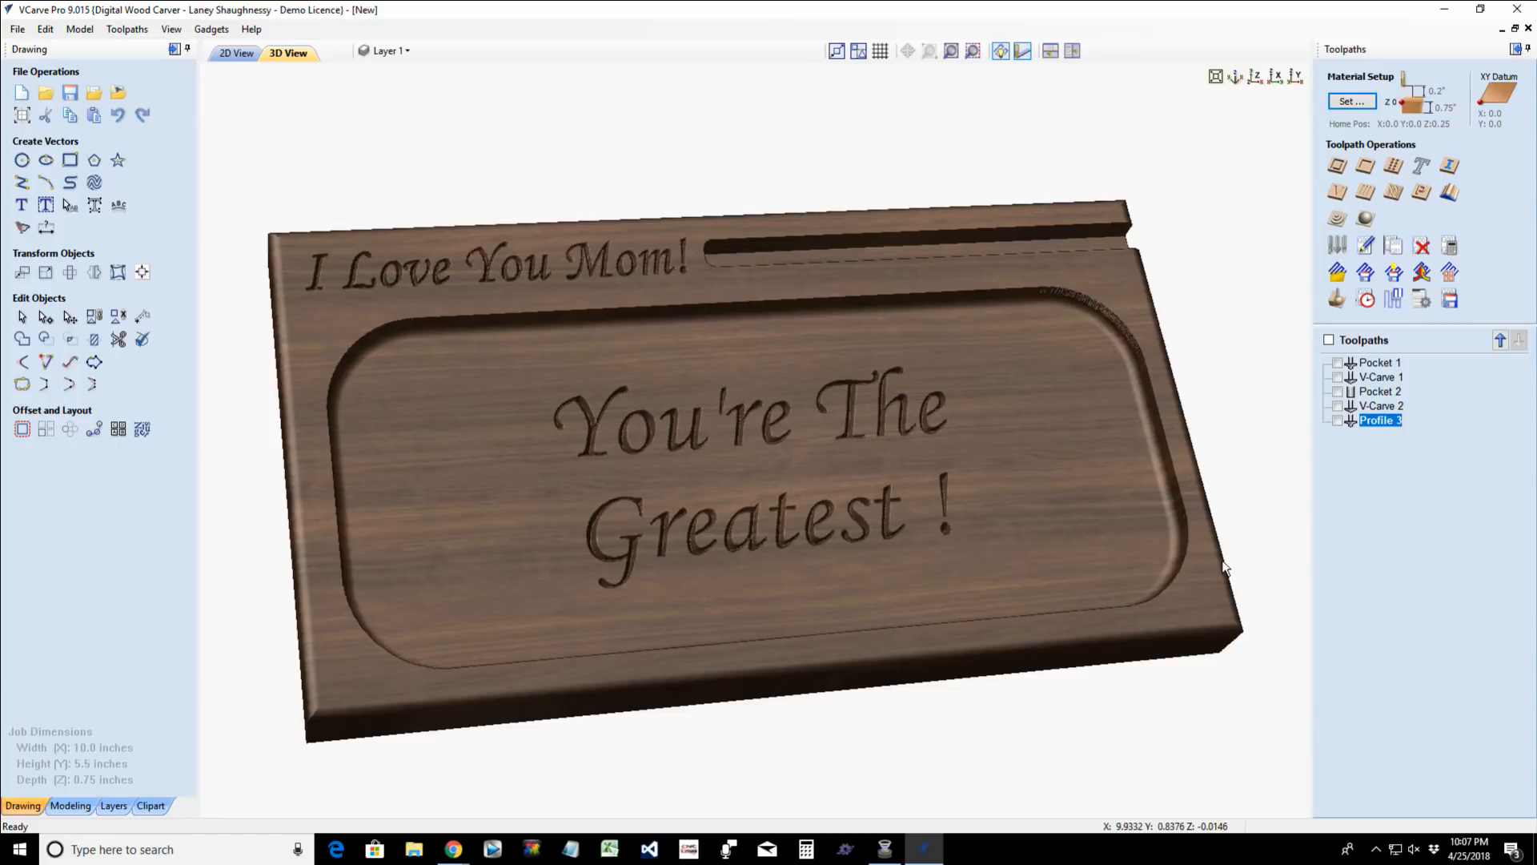